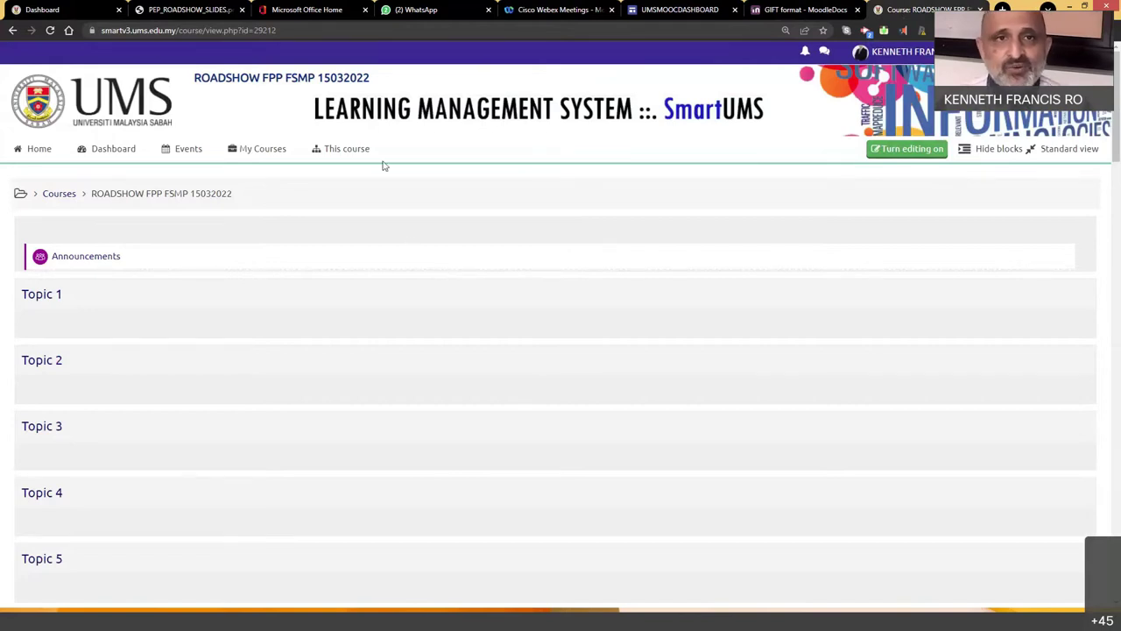
- Open the 'This course' menu on the ROADSHOW FPP FSMP 15032022 course page
left_click(278, 29)
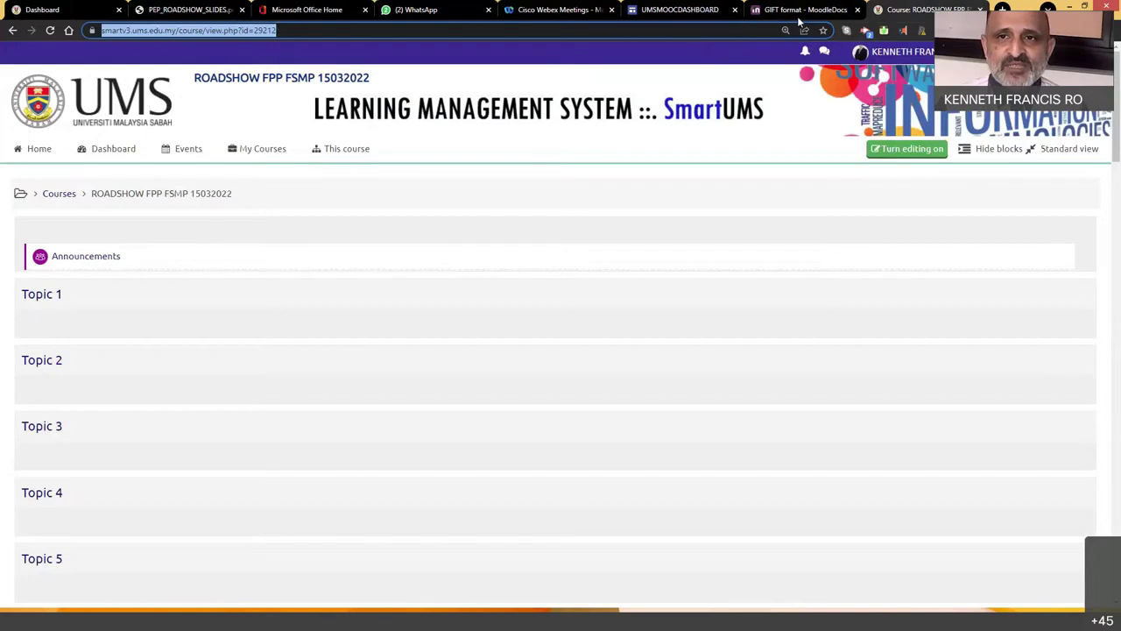
left_click(780, 87)
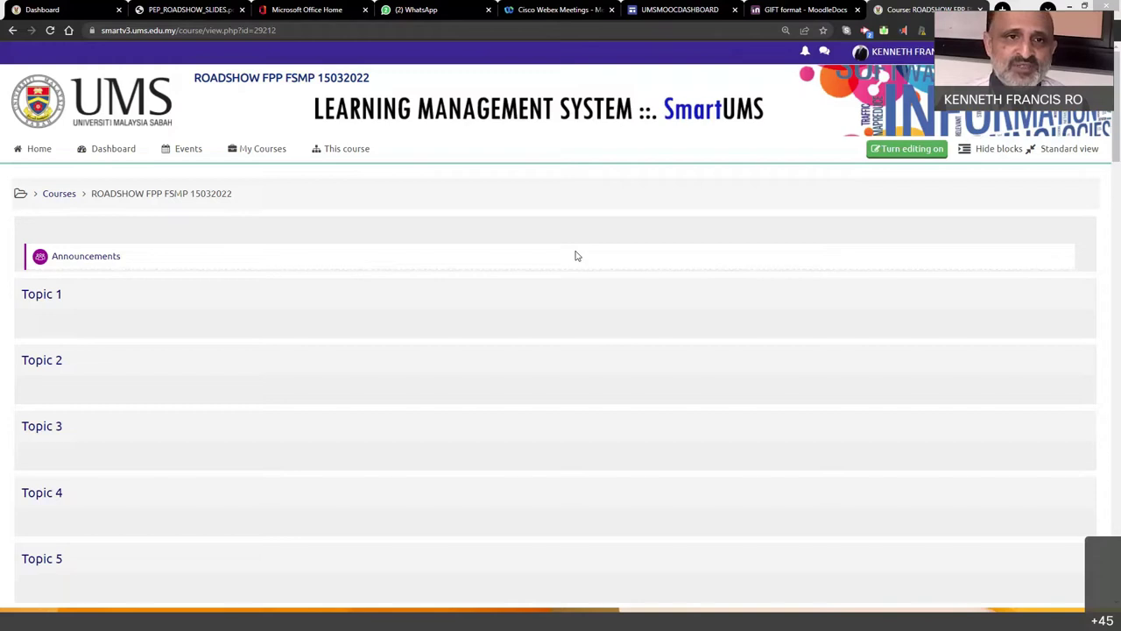
left_click(347, 162)
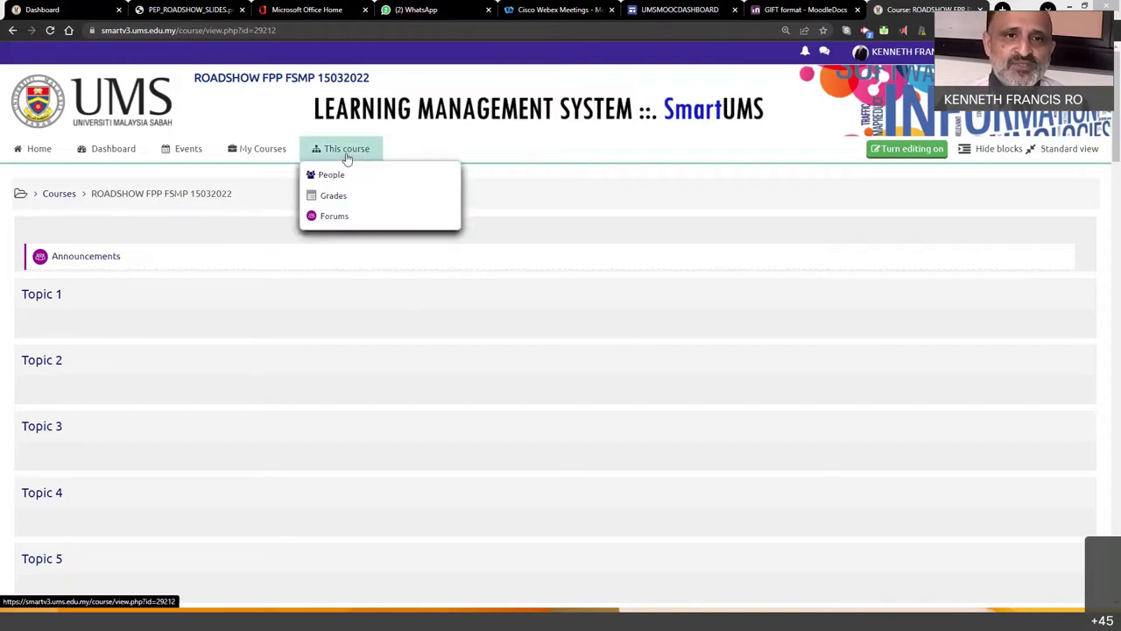
- Open People to review the 4 enrolled participants, then enlarge the page view
left_click(333, 175)
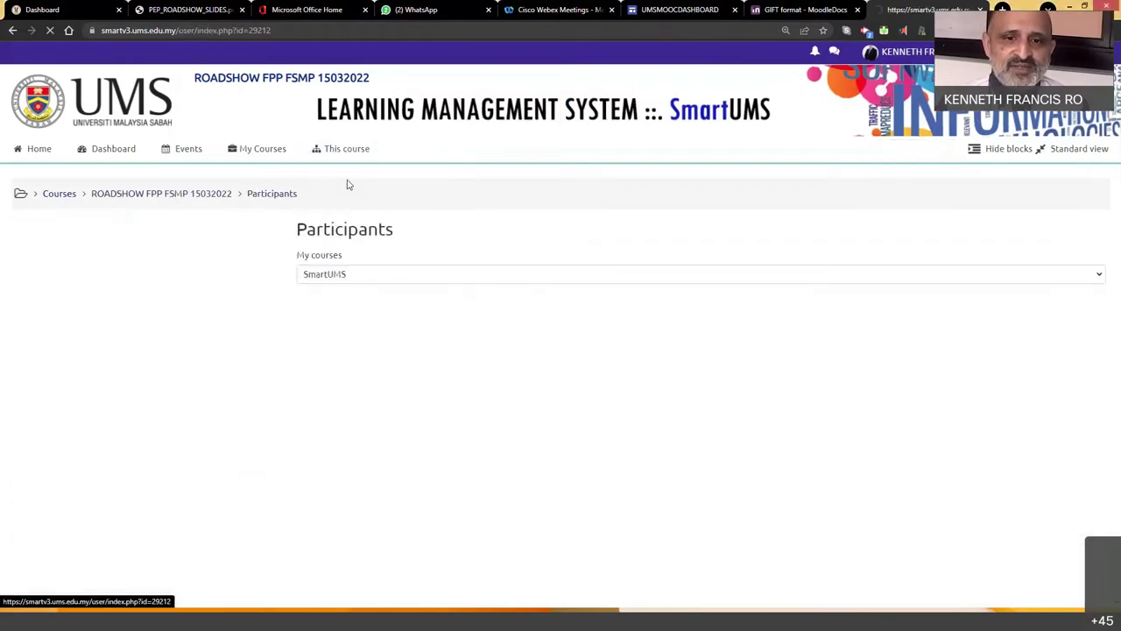
scroll(403, 403, "down", 2)
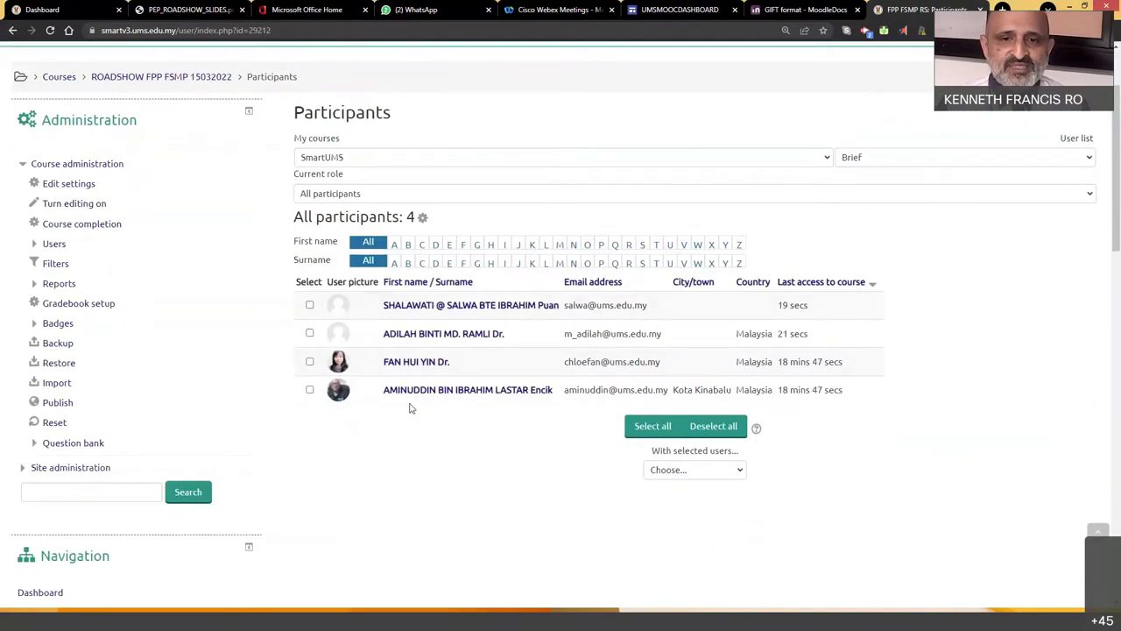
scroll(409, 405, "up", 2)
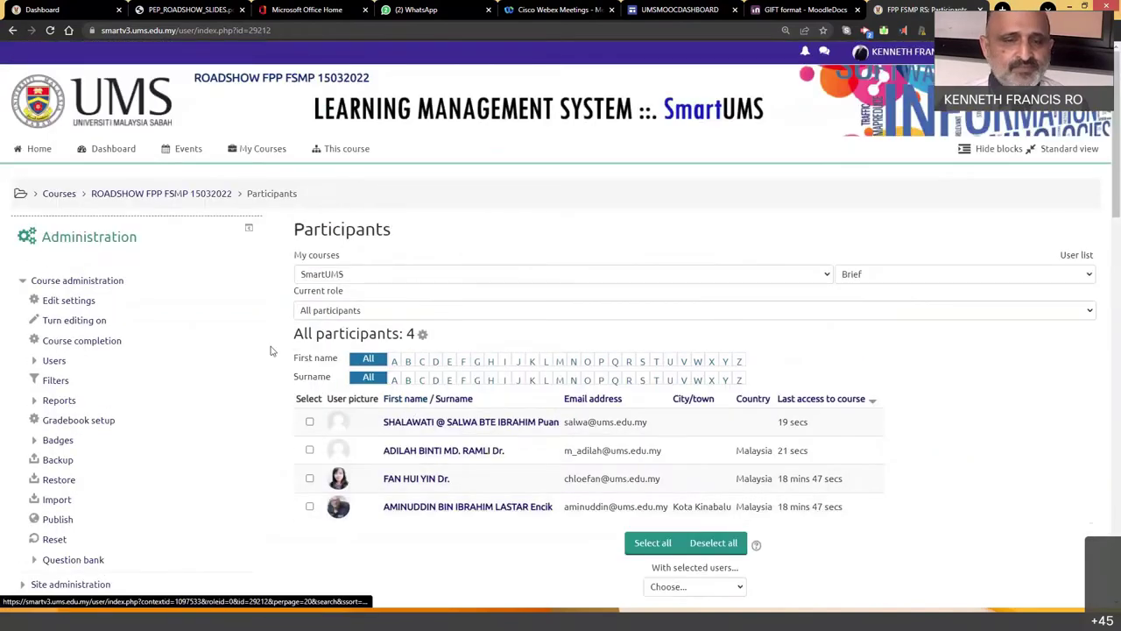
scroll(227, 322, "down", 10)
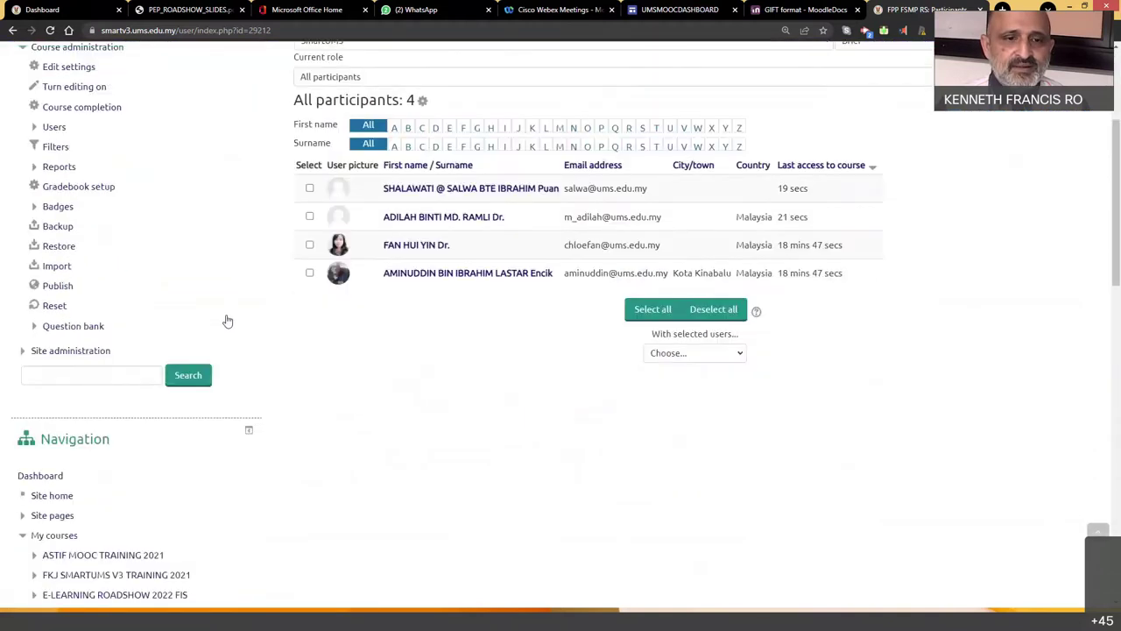
scroll(228, 322, "down", 2)
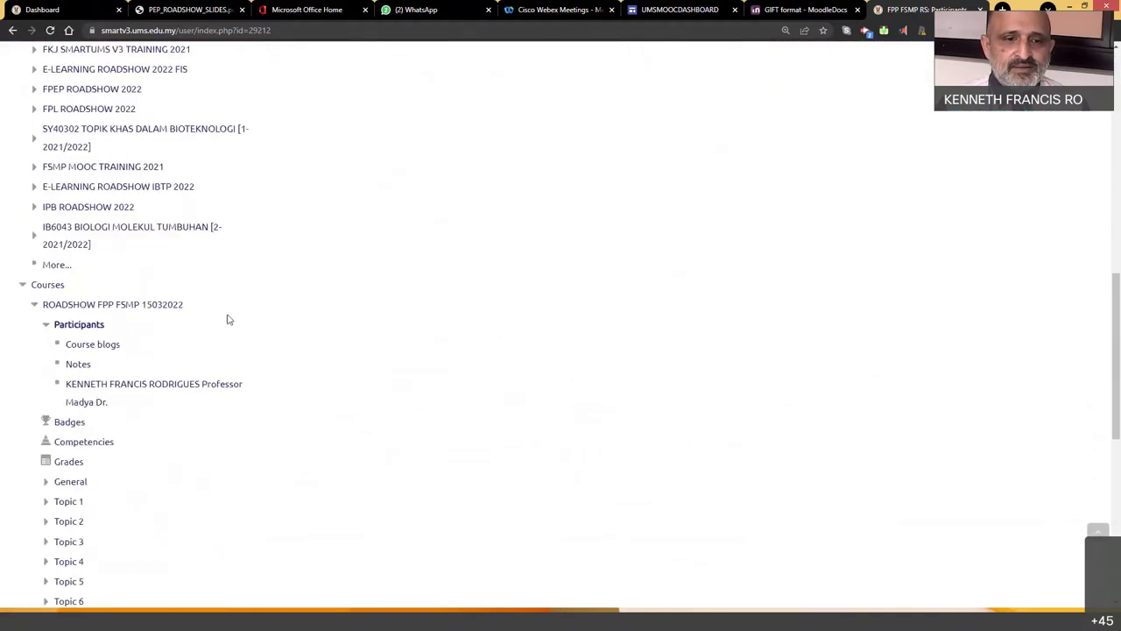
scroll(228, 320, "up", 7)
scroll(227, 319, "up", 3)
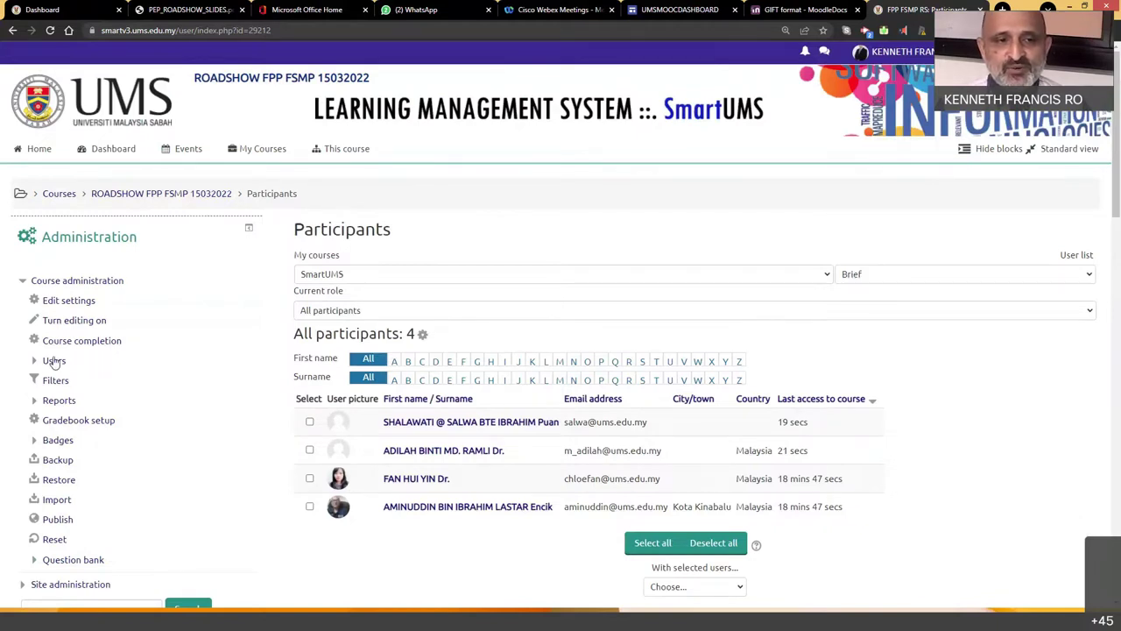
key("ctrl+plus")
key("ctrl+plus")
key("ctrl+plus")
key("ctrl+plus")
key("ctrl+plus")
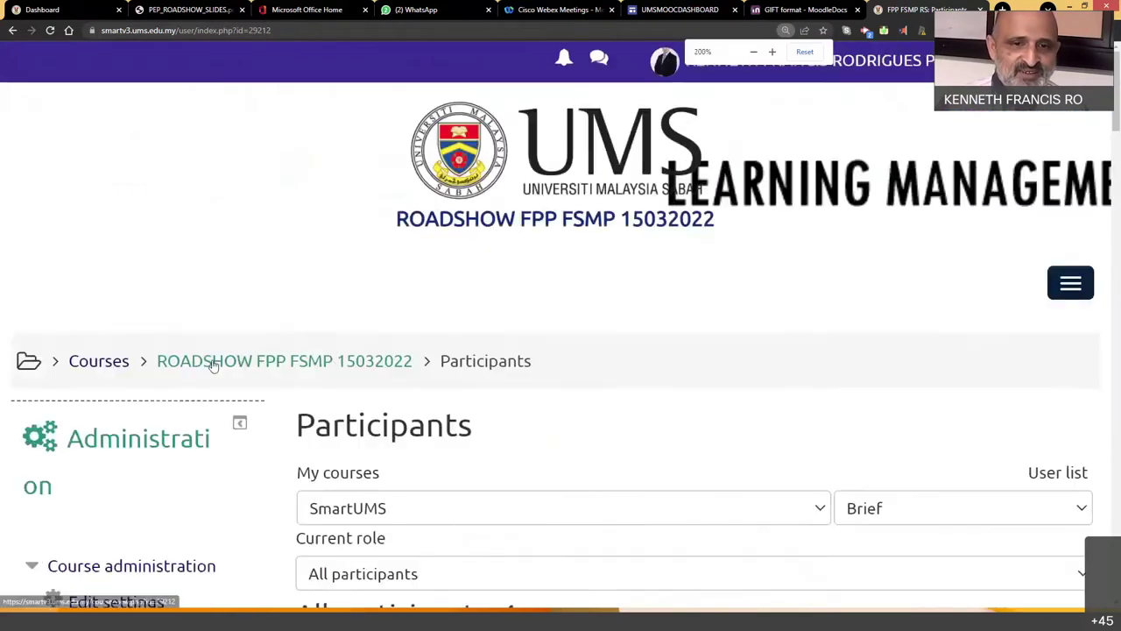
- Go to Course administration > Users > Enrolment methods to see the self and manual enrolments
scroll(248, 355, "down", 4)
scroll(247, 354, "down", 1)
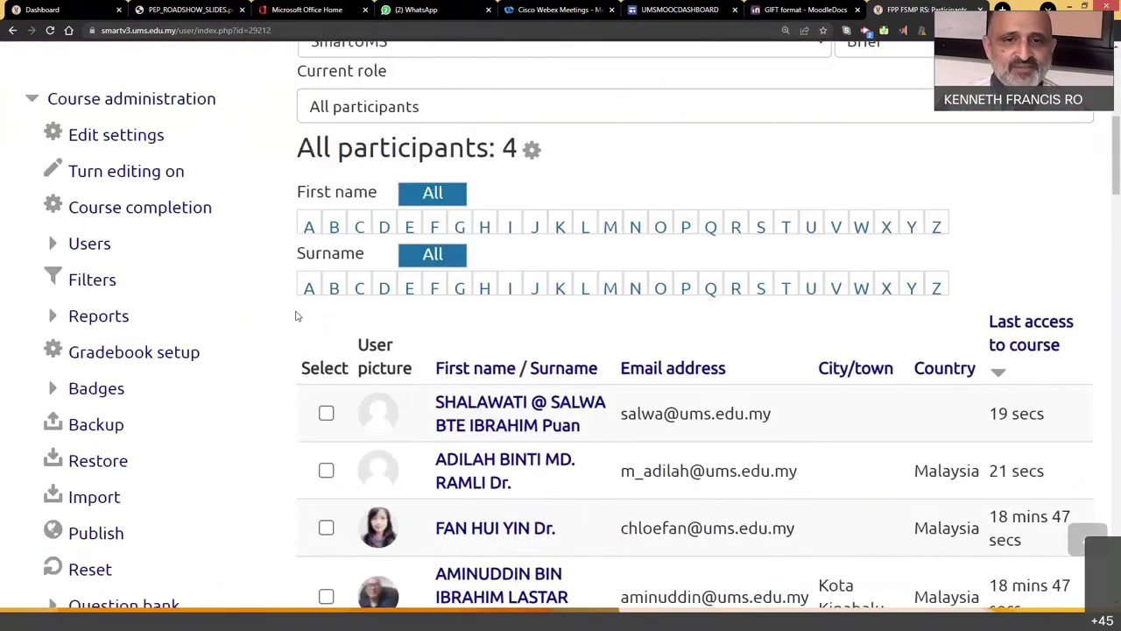
left_click(90, 244)
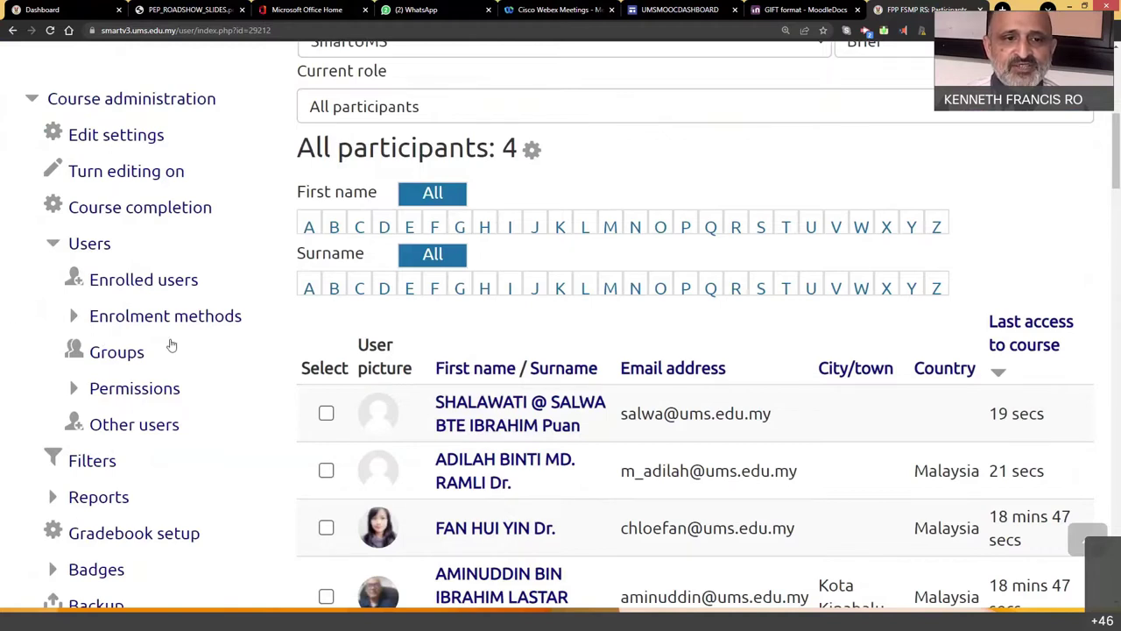
scroll(59, 301, "down", 1)
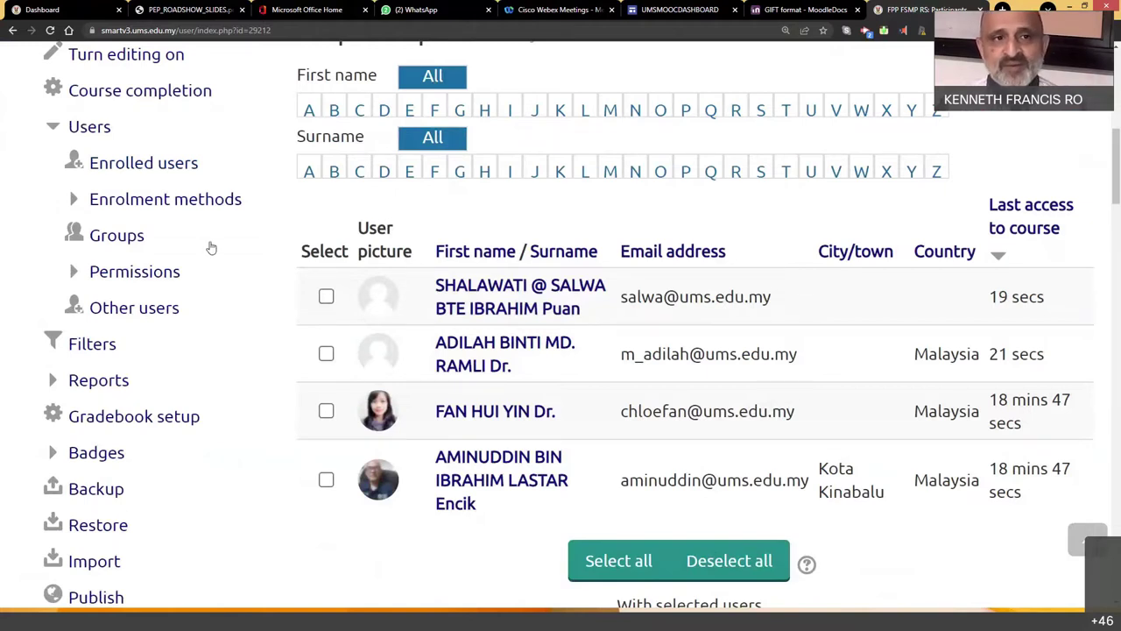
left_click(175, 203)
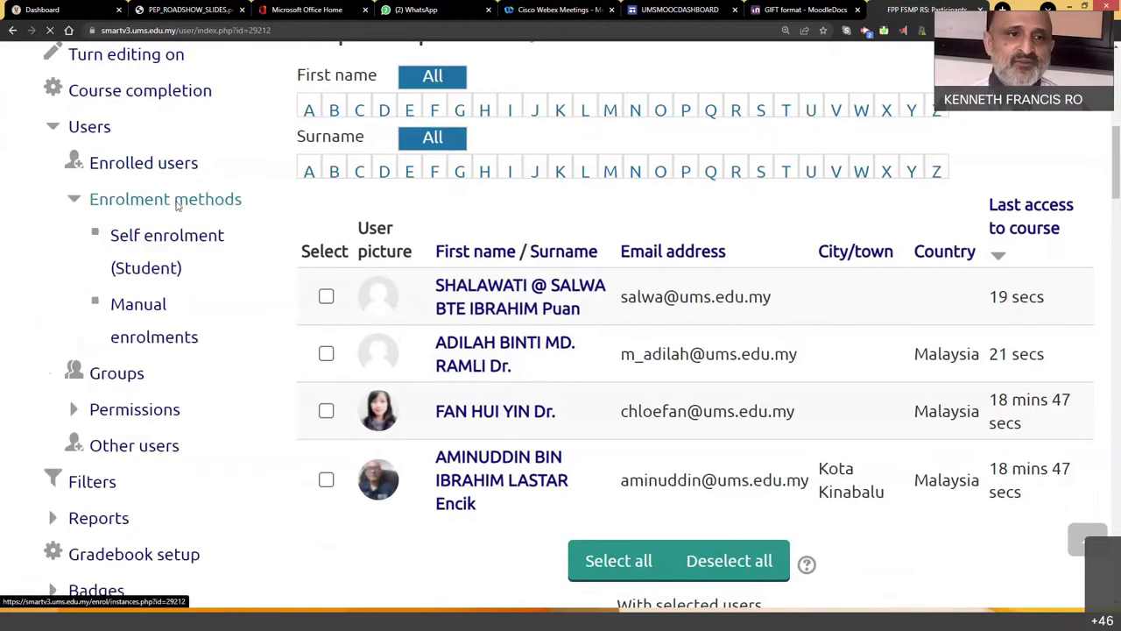
scroll(334, 242, "down", 4)
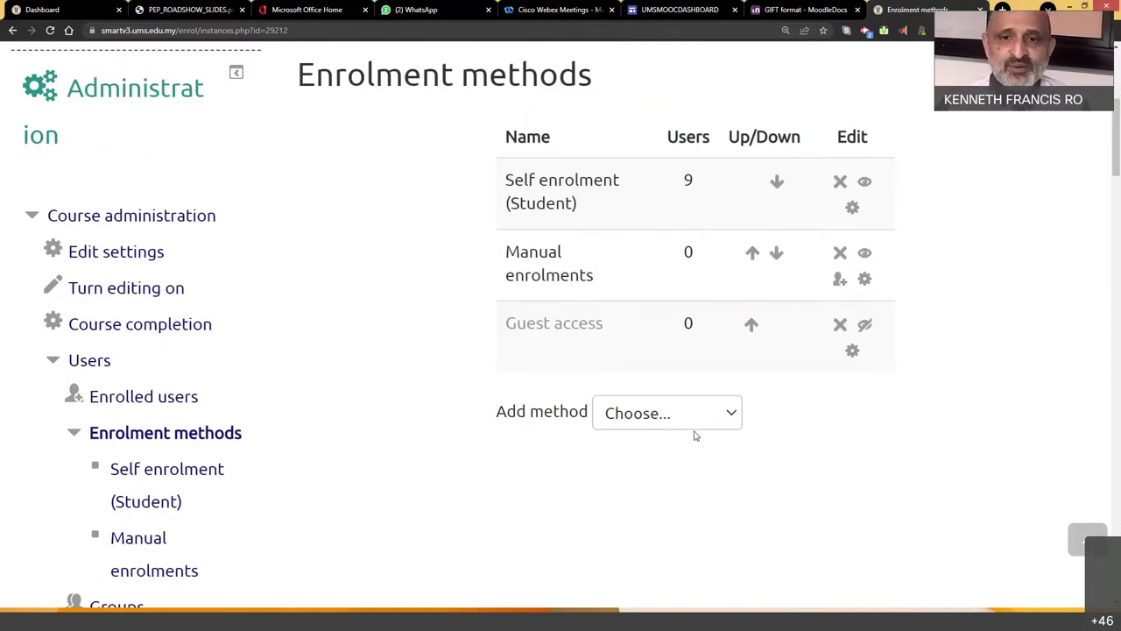
- Add a Self enrolment method from the Add method list
left_click(628, 427)
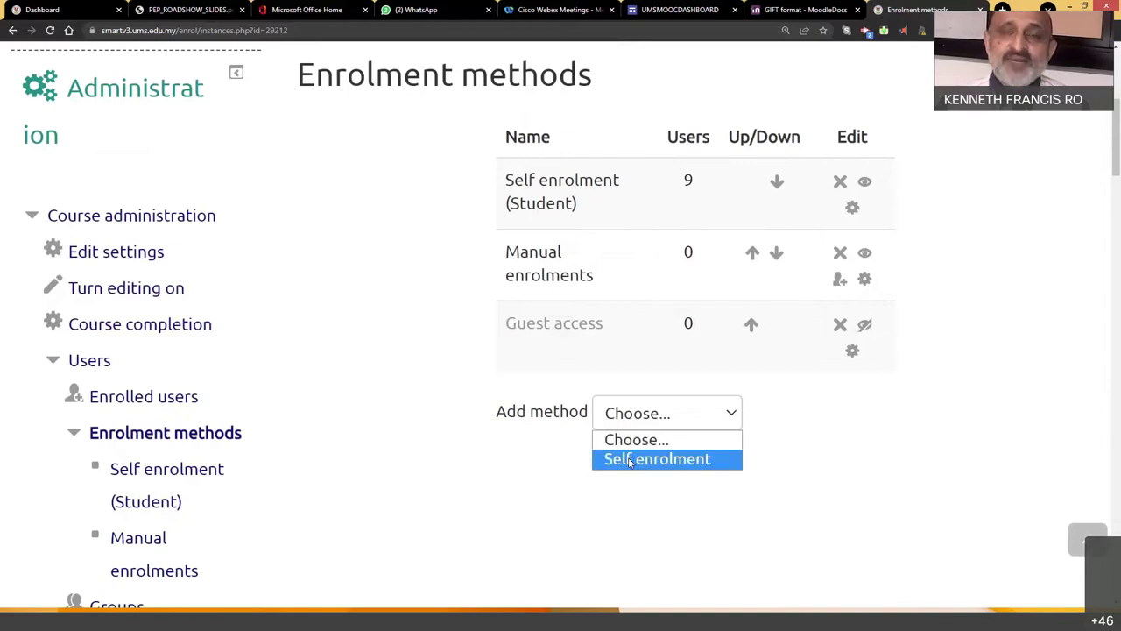
left_click(628, 461)
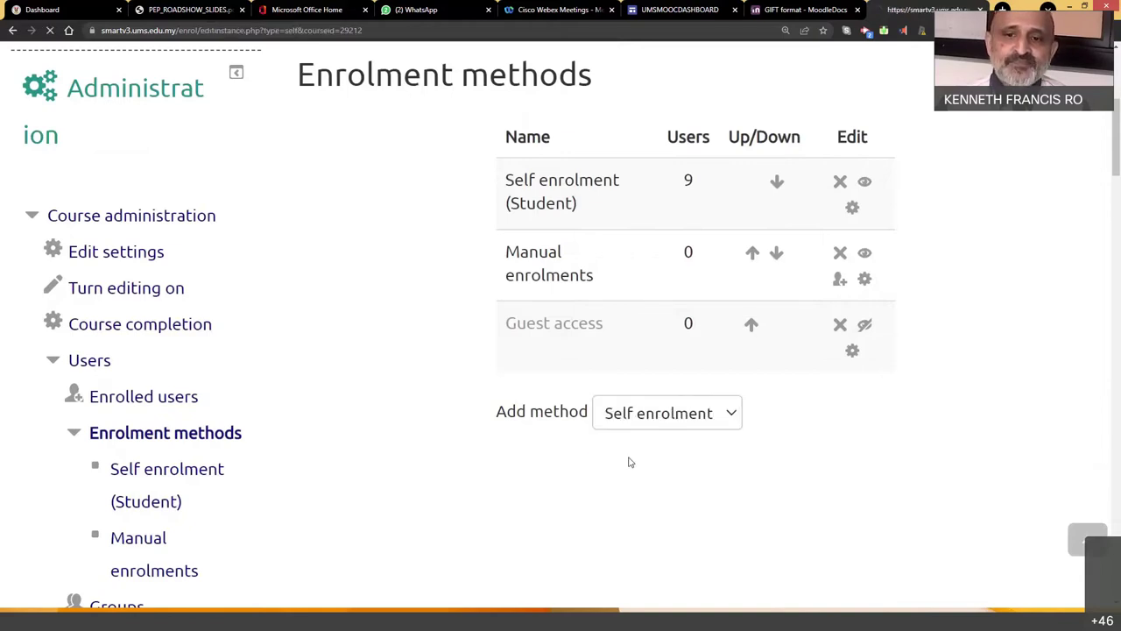
scroll(626, 458, "down", 2)
scroll(626, 458, "down", 2)
scroll(584, 437, "up", 1)
scroll(490, 411, "down", 2)
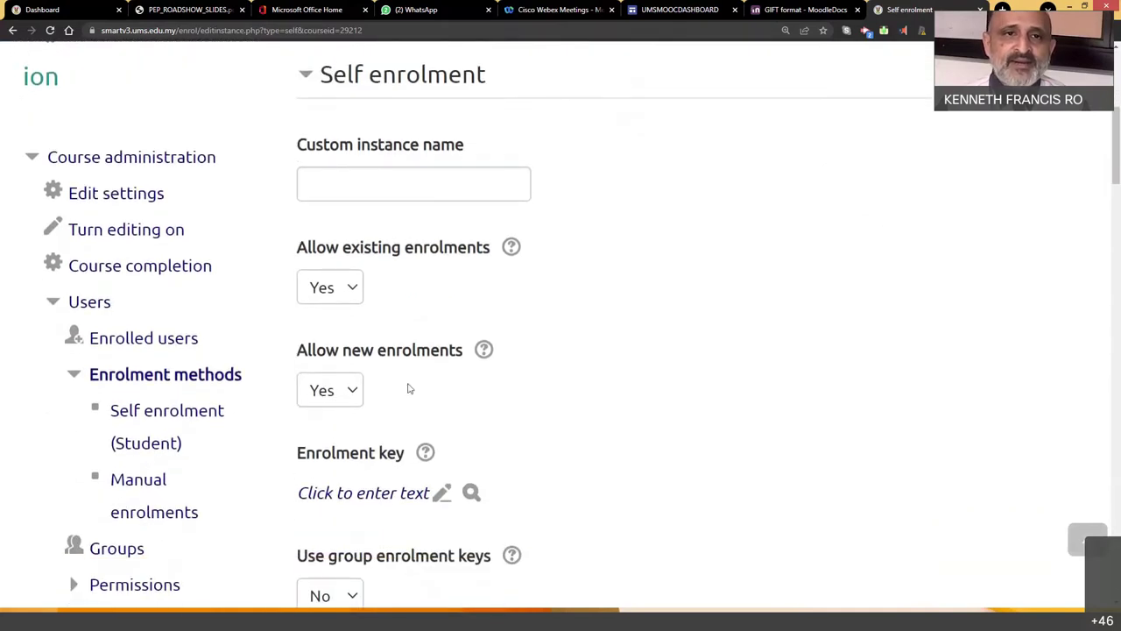
- Set the custom instance name to ENROLL(COURSECODE), correcting the typo
left_click(319, 182)
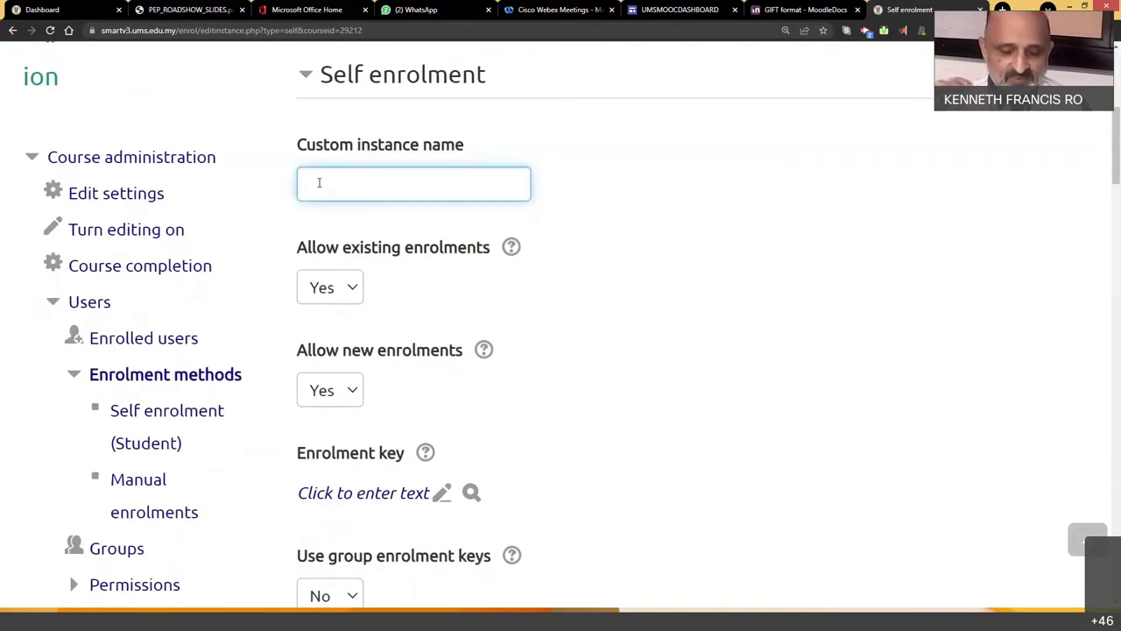
type("E")
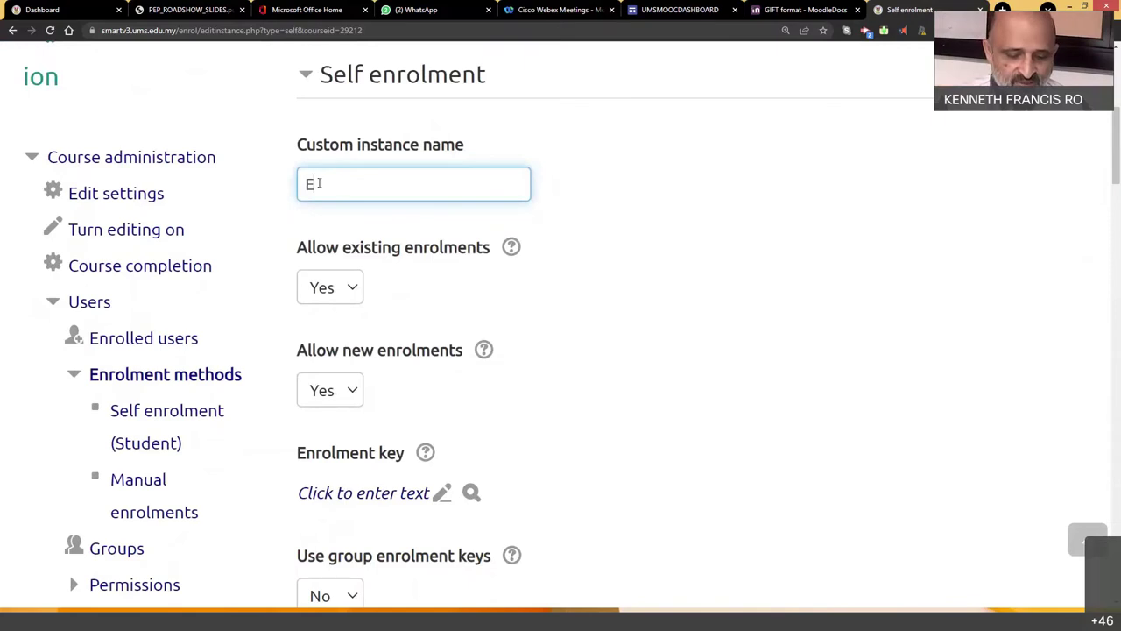
type("NROLL(COURSECIDE)")
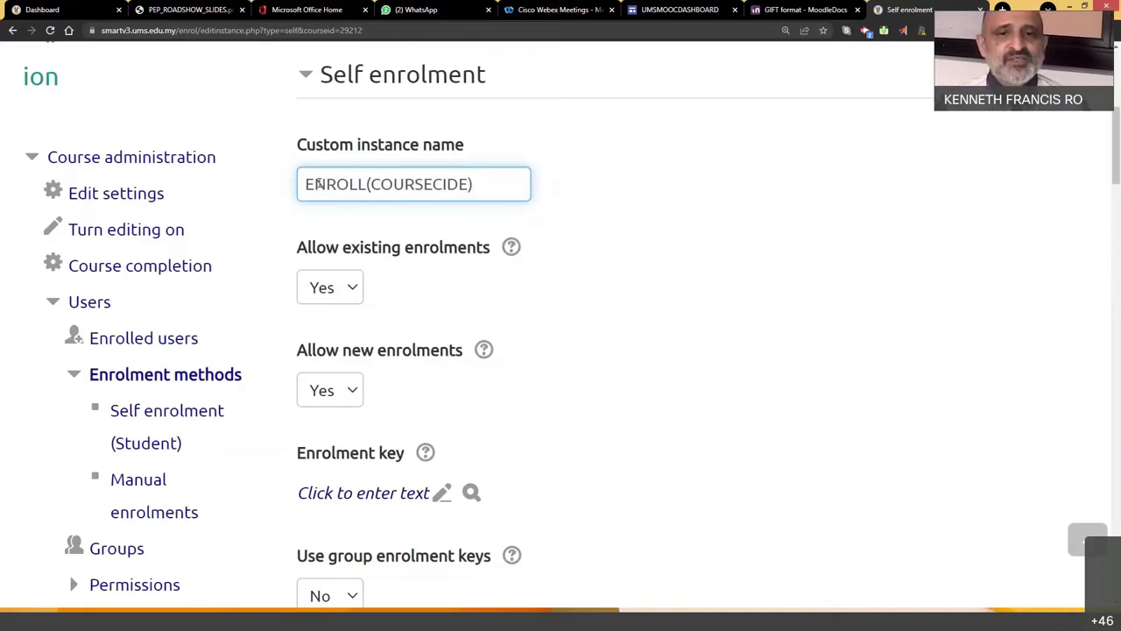
key("BackSpace")
key("BackSpace")
key("BackSpace")
key("BackSpace")
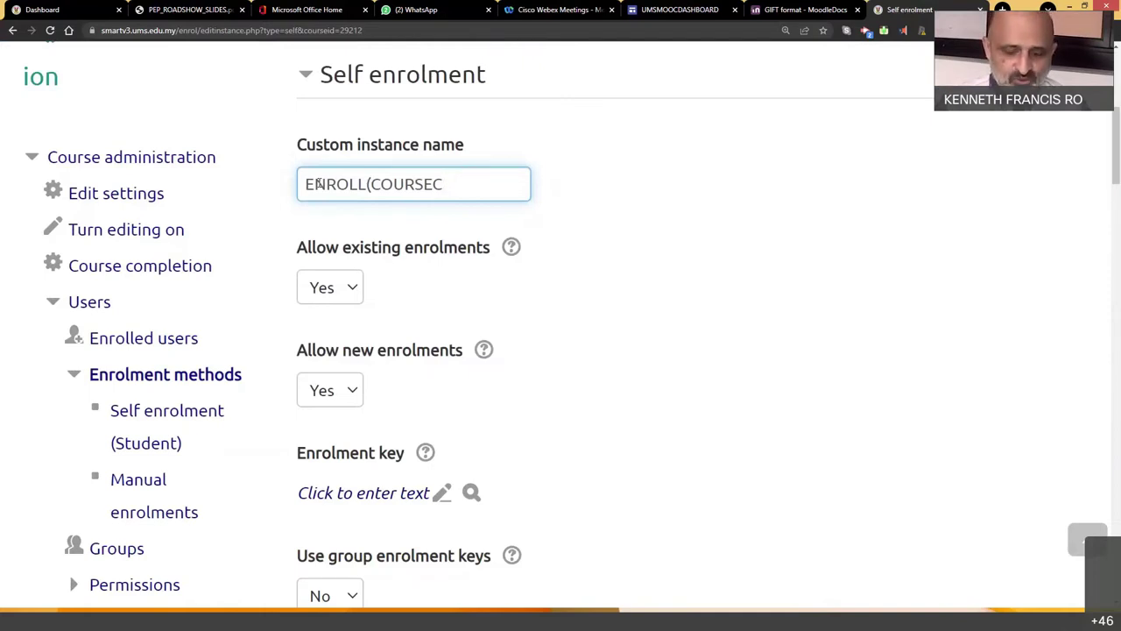
type("ODE)")
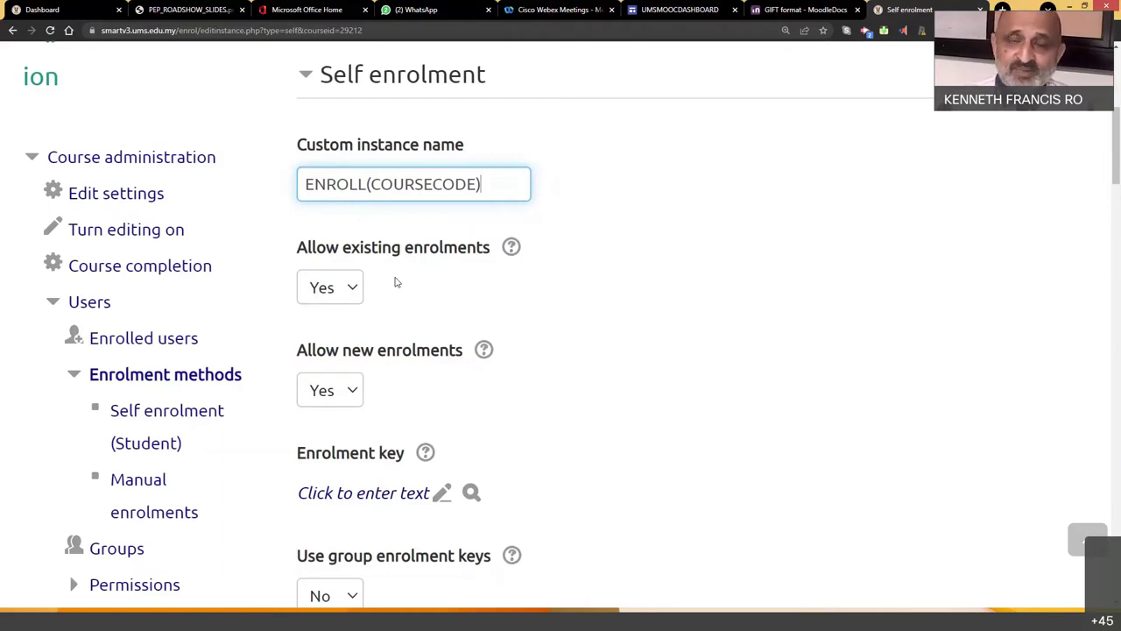
- Keep Allow existing enrolments at Yes and enter an enrolment key, revealing it to check
left_click(354, 296)
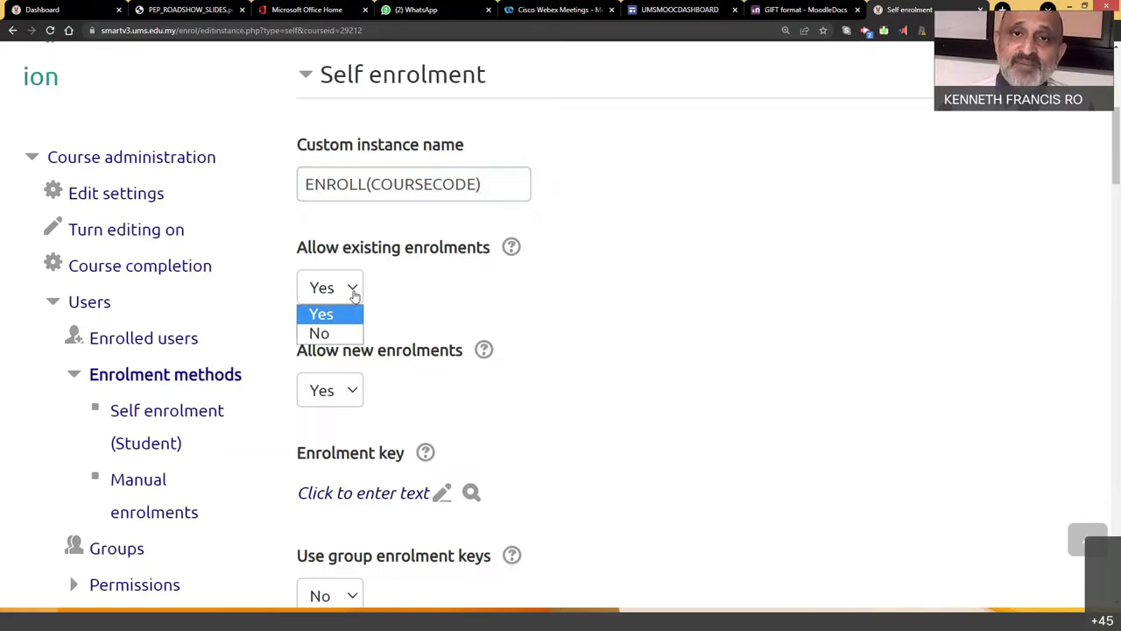
left_click(353, 297)
scroll(398, 289, "down", 3)
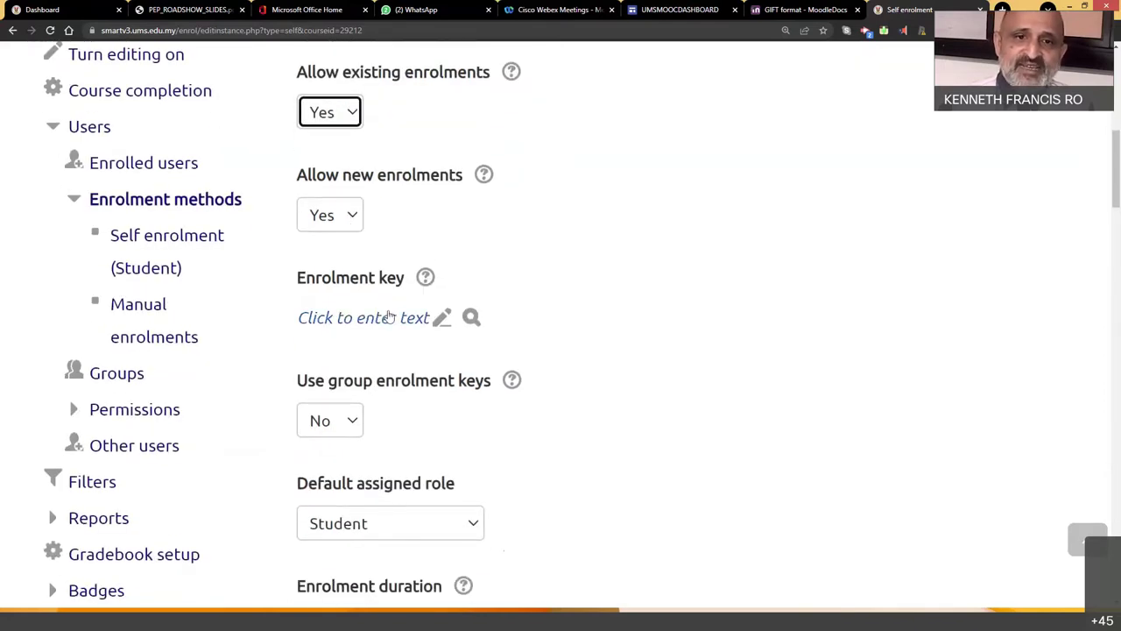
left_click(390, 320)
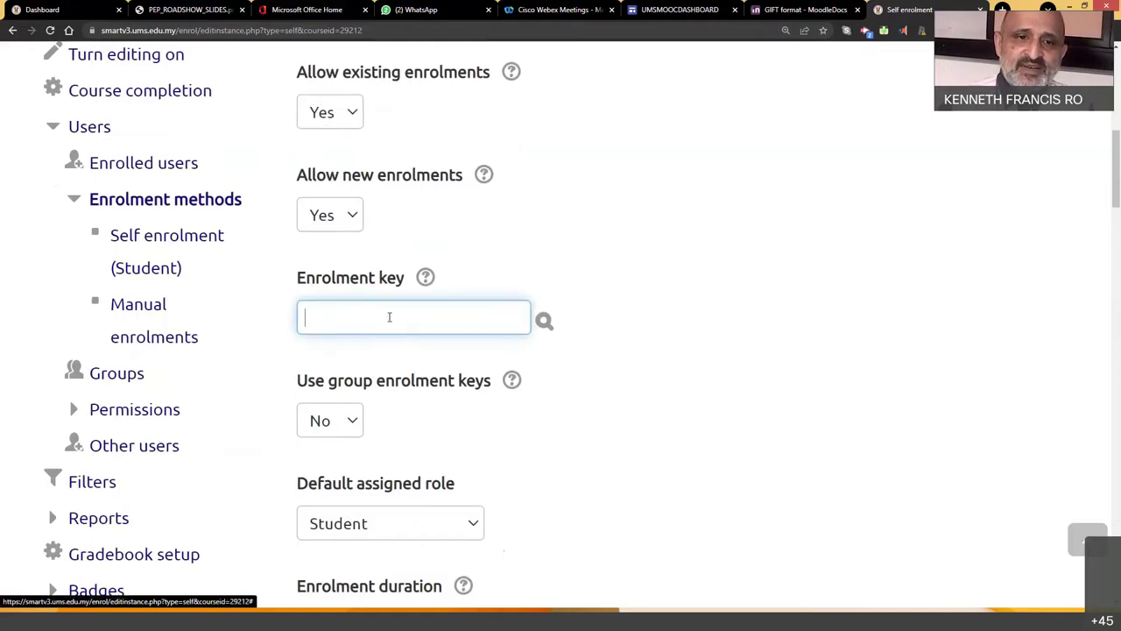
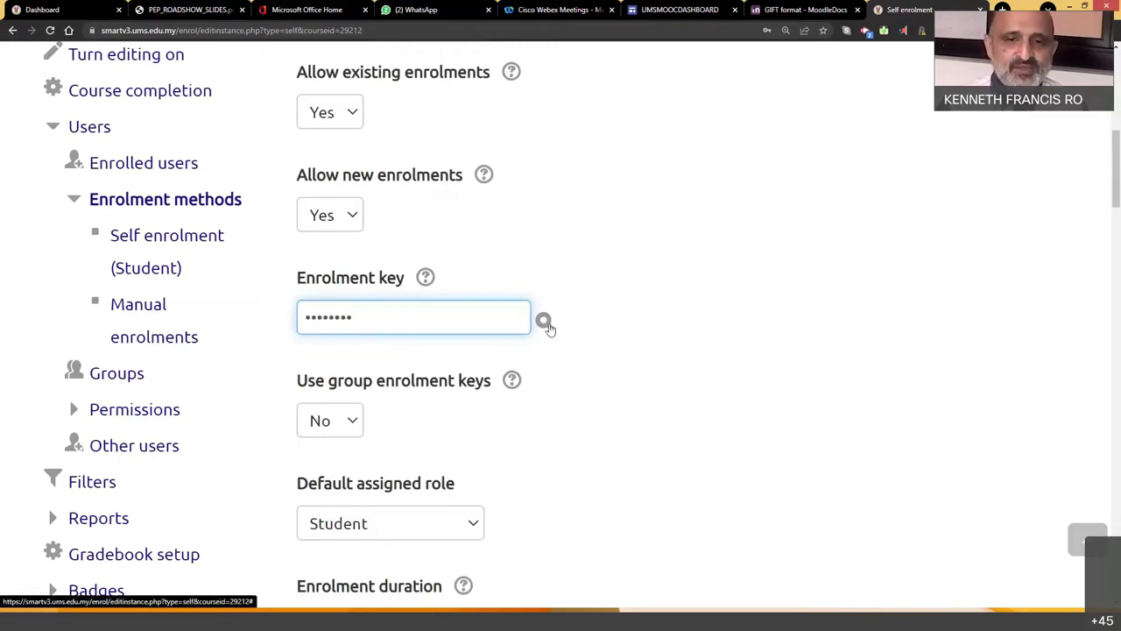
left_click(544, 322)
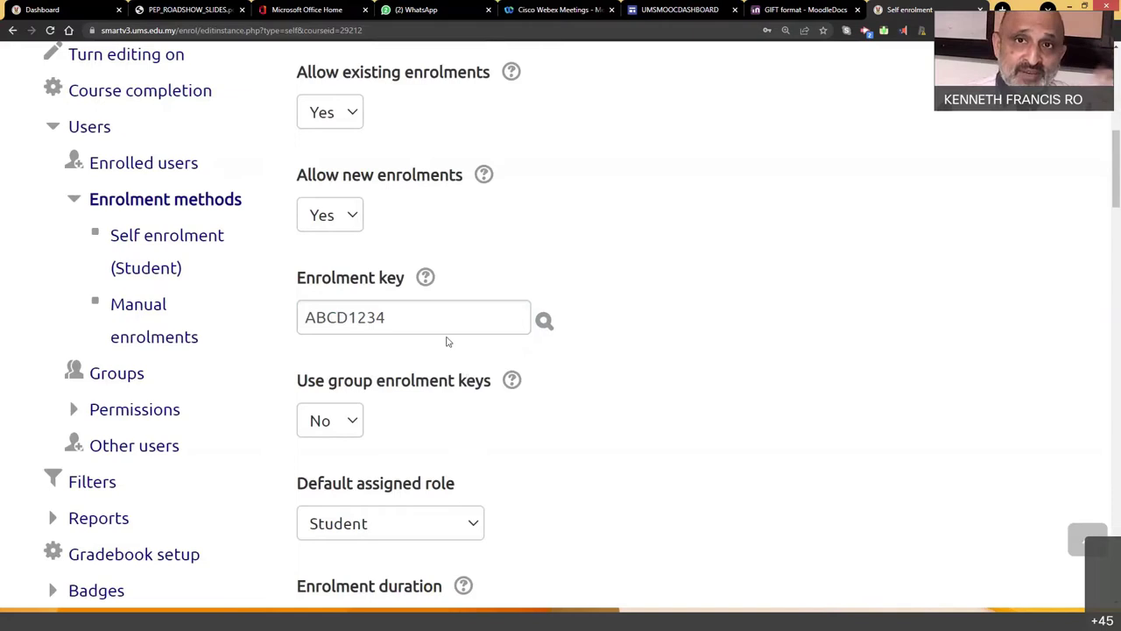
left_click_drag(390, 317, 298, 314)
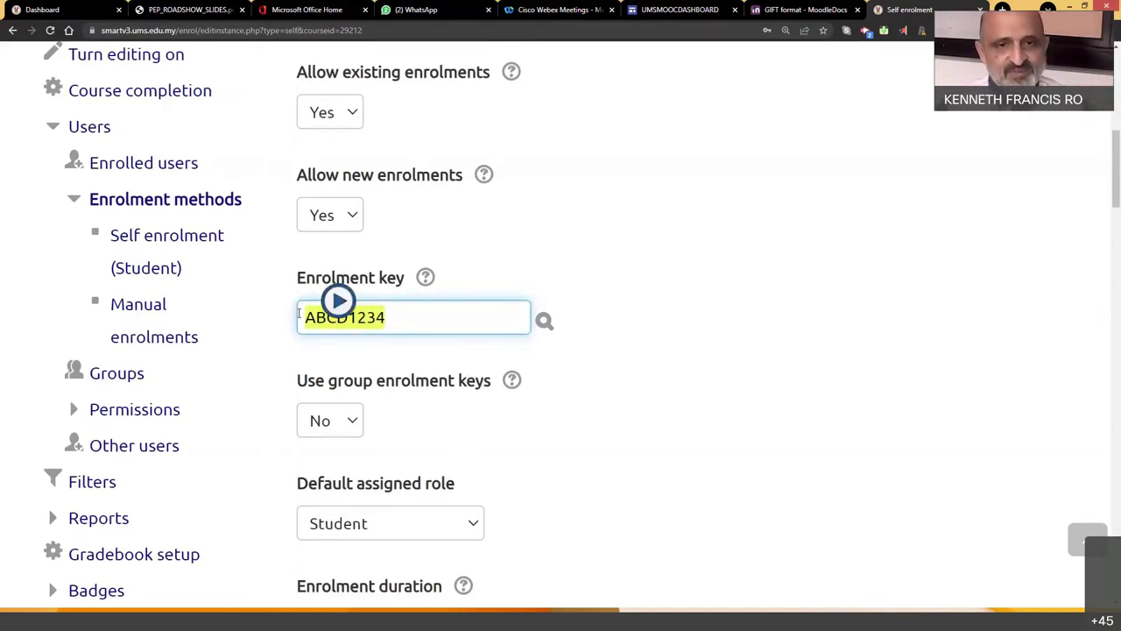
left_click(649, 269)
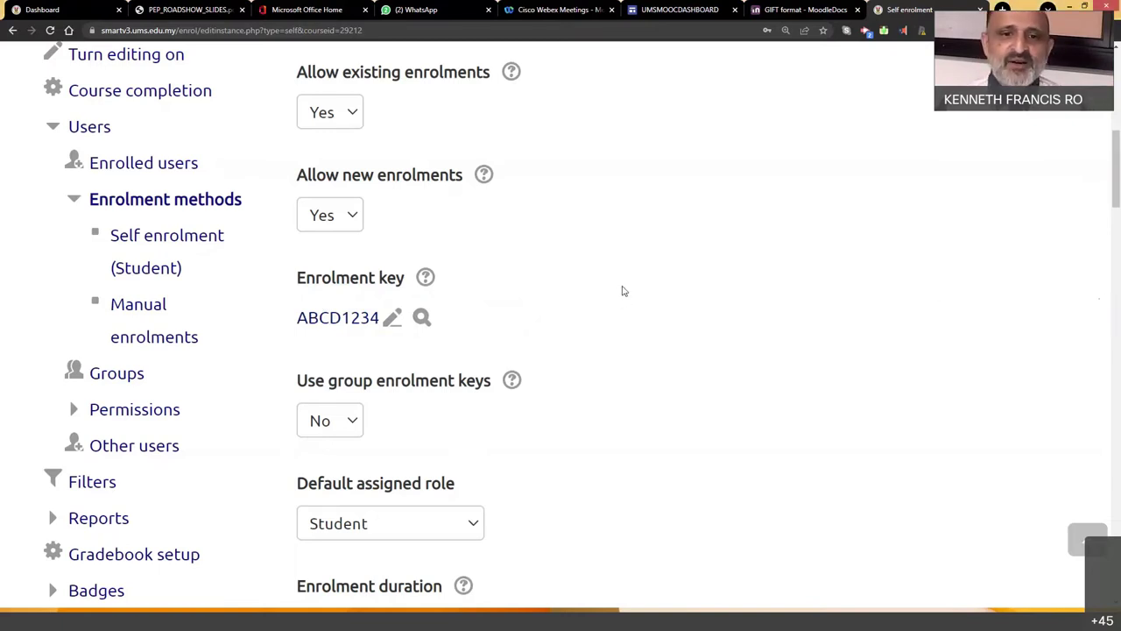
scroll(622, 298, "down", 2)
scroll(623, 291, "down", 1)
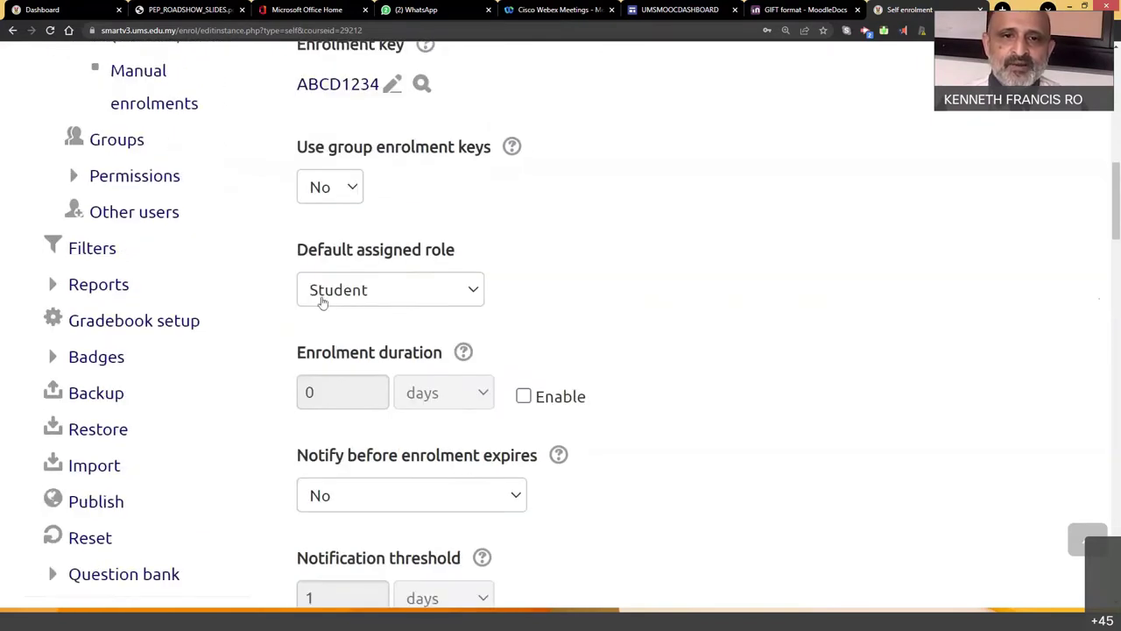
left_click(401, 293)
left_click(402, 294)
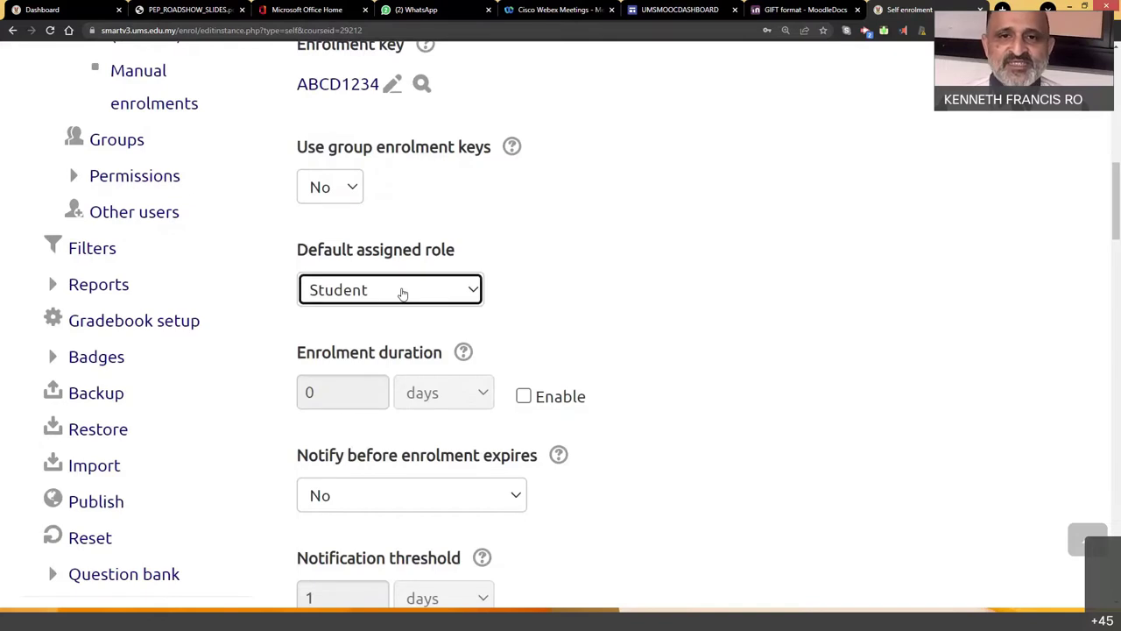
scroll(625, 252, "down", 1)
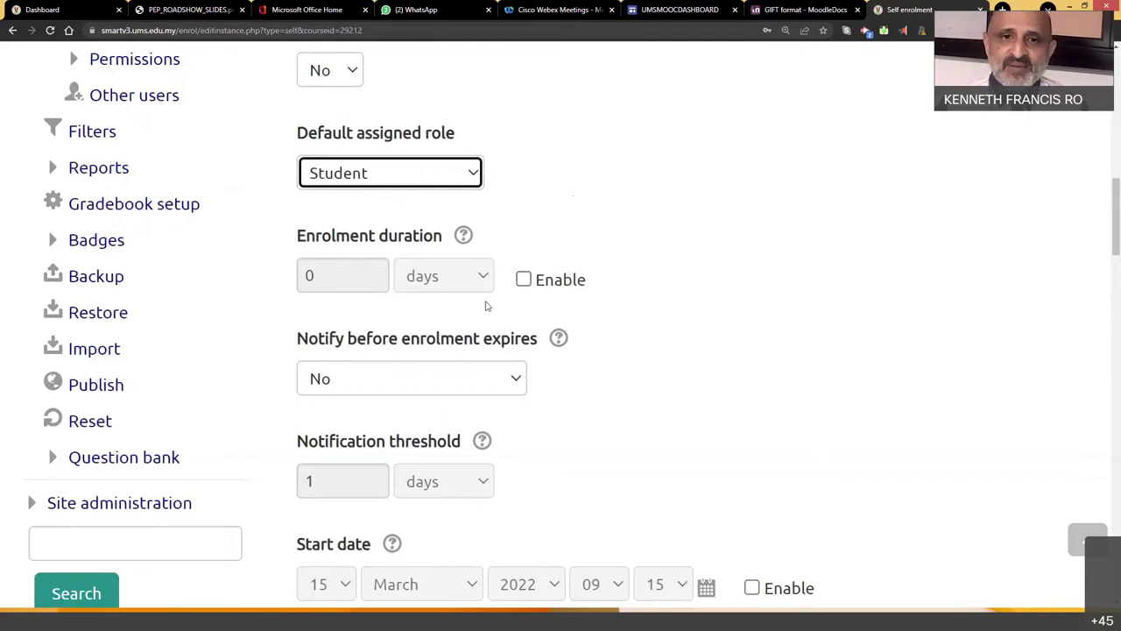
scroll(688, 356, "down", 1)
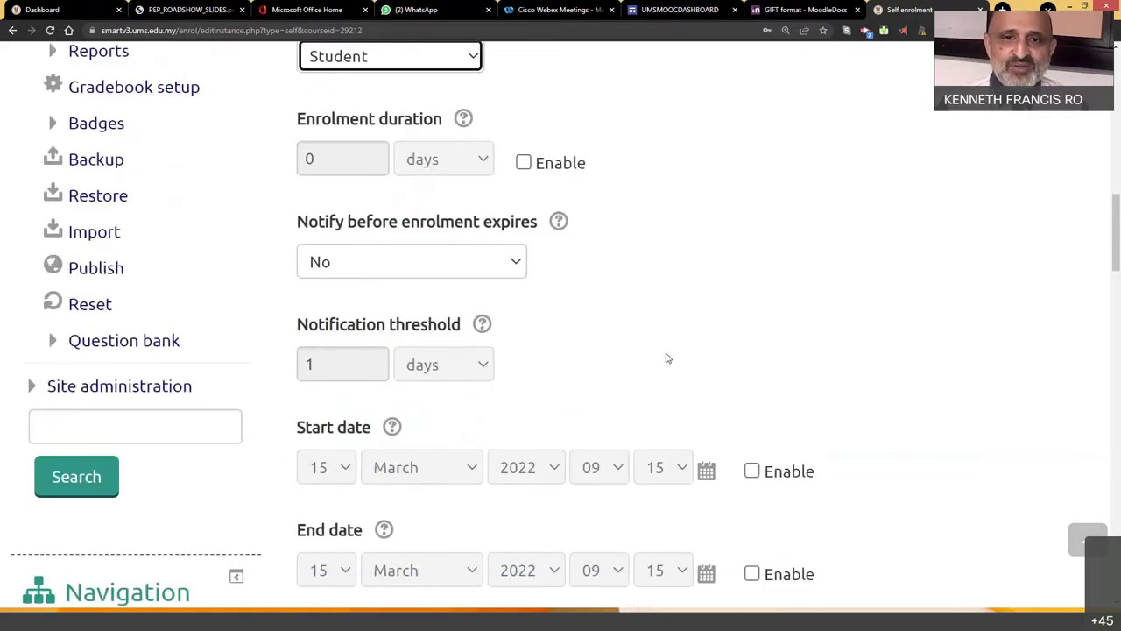
scroll(613, 333, "down", 2)
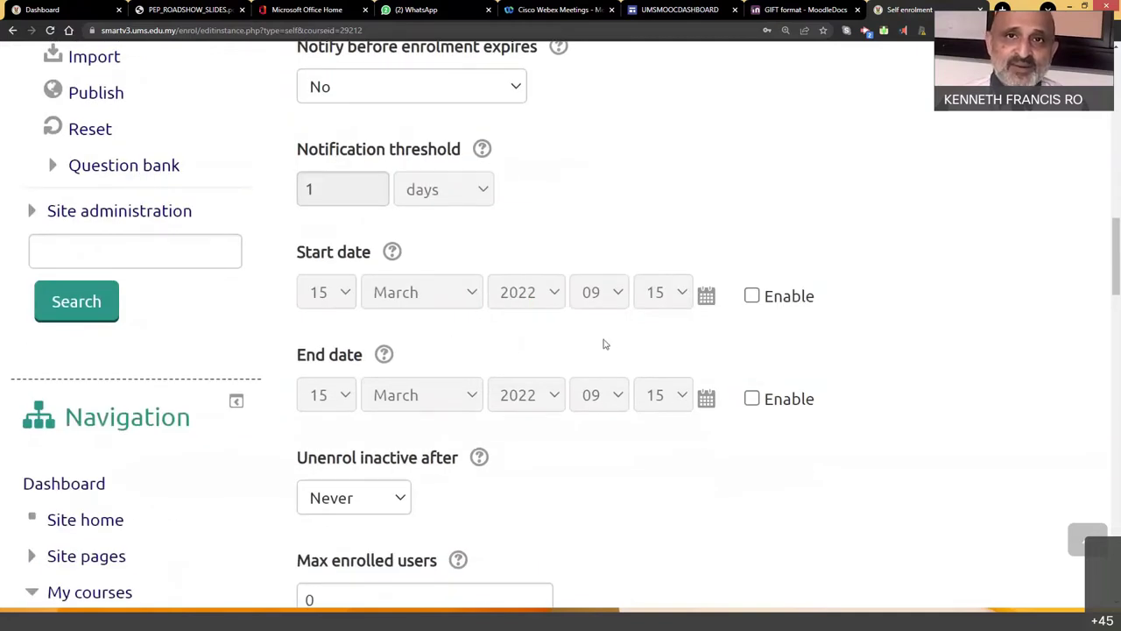
scroll(602, 344, "down", 1)
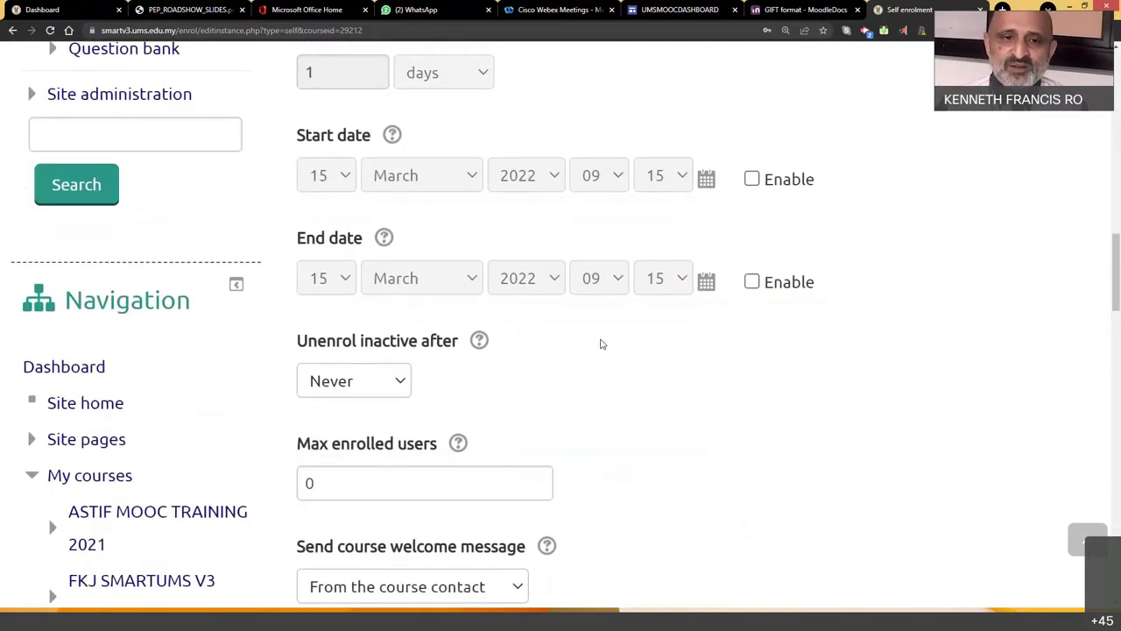
scroll(600, 344, "down", 1)
scroll(534, 313, "down", 1)
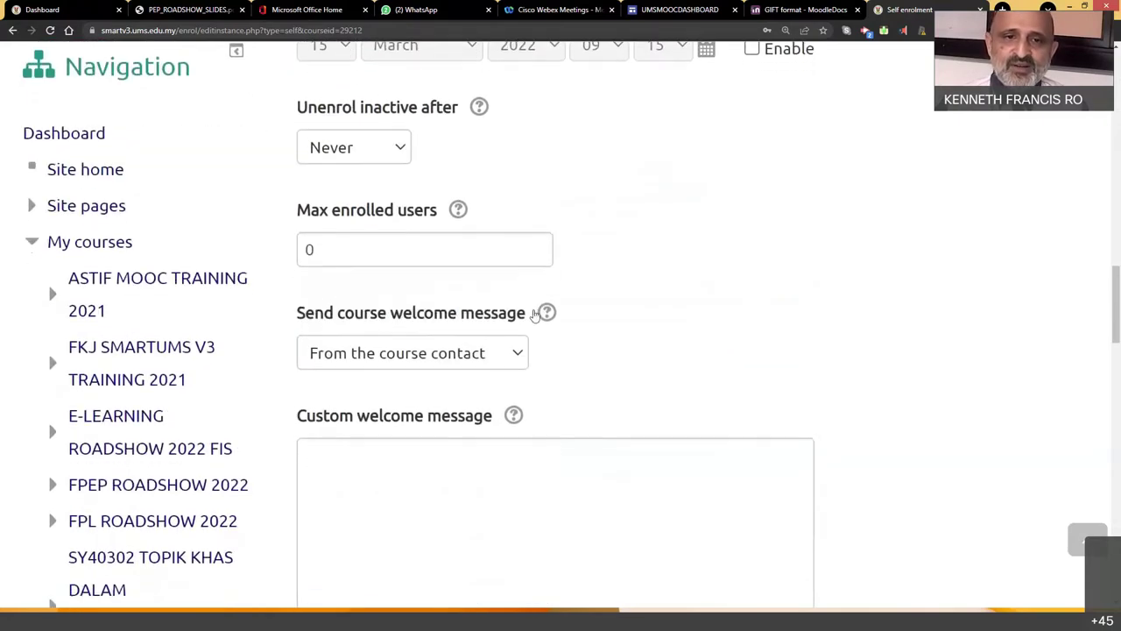
scroll(515, 327, "down", 1)
scroll(268, 318, "up", 2)
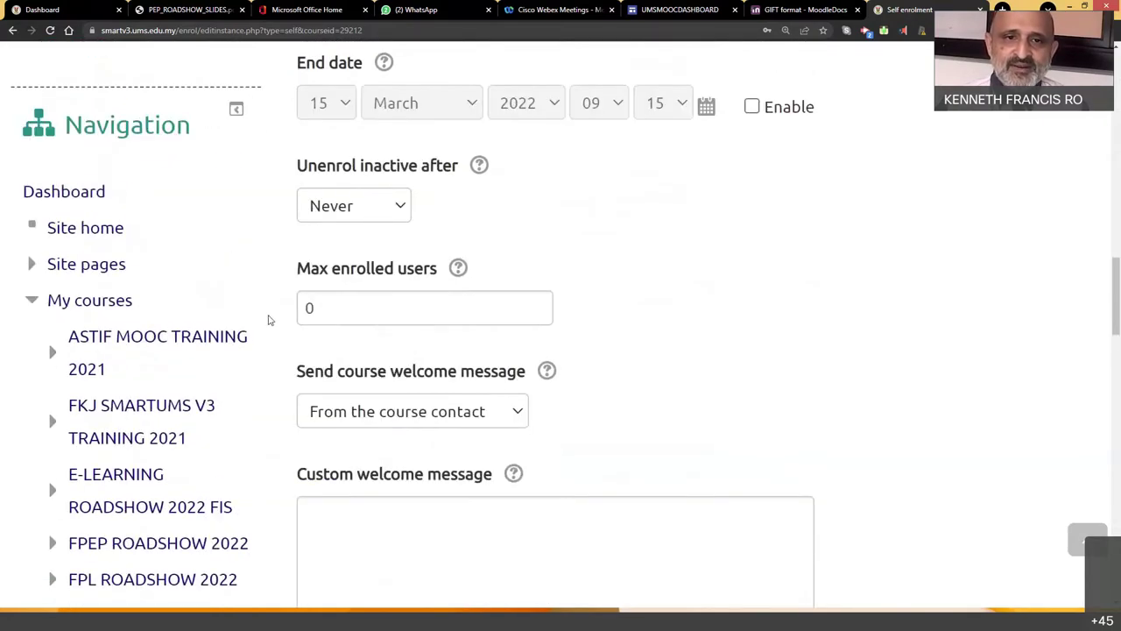
left_click(334, 310)
left_click_drag(334, 310, 296, 310)
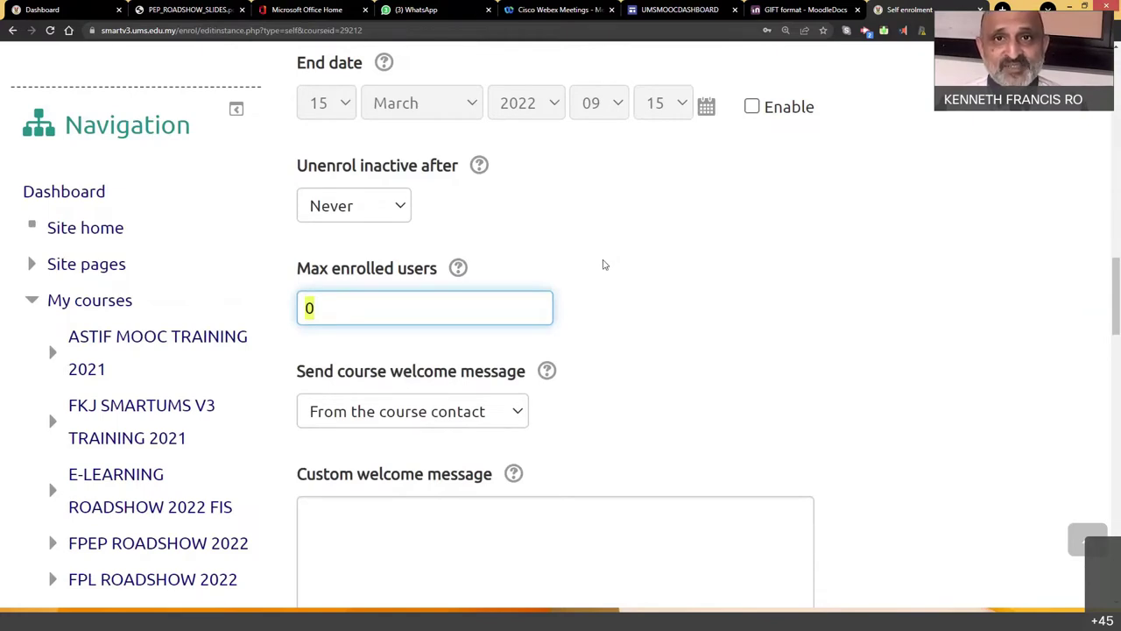
left_click(414, 316)
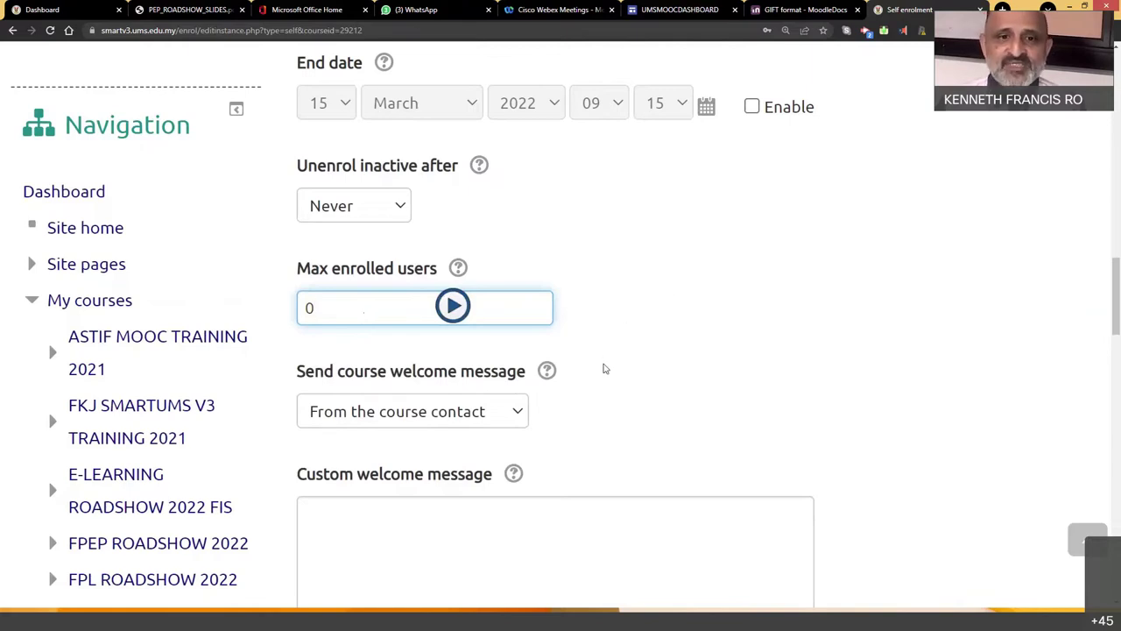
scroll(525, 367, "down", 2)
- Enter the welcome message 'Thank you for enrolling....' and save the self enrolment method
left_click(403, 353)
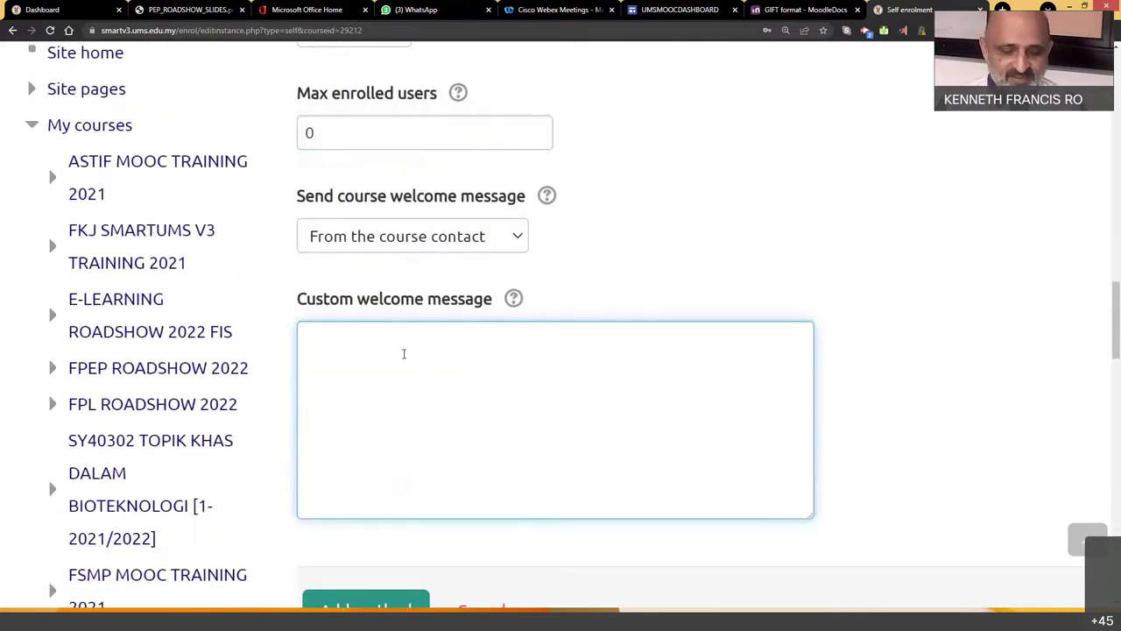
type("Thank you for enrolling....")
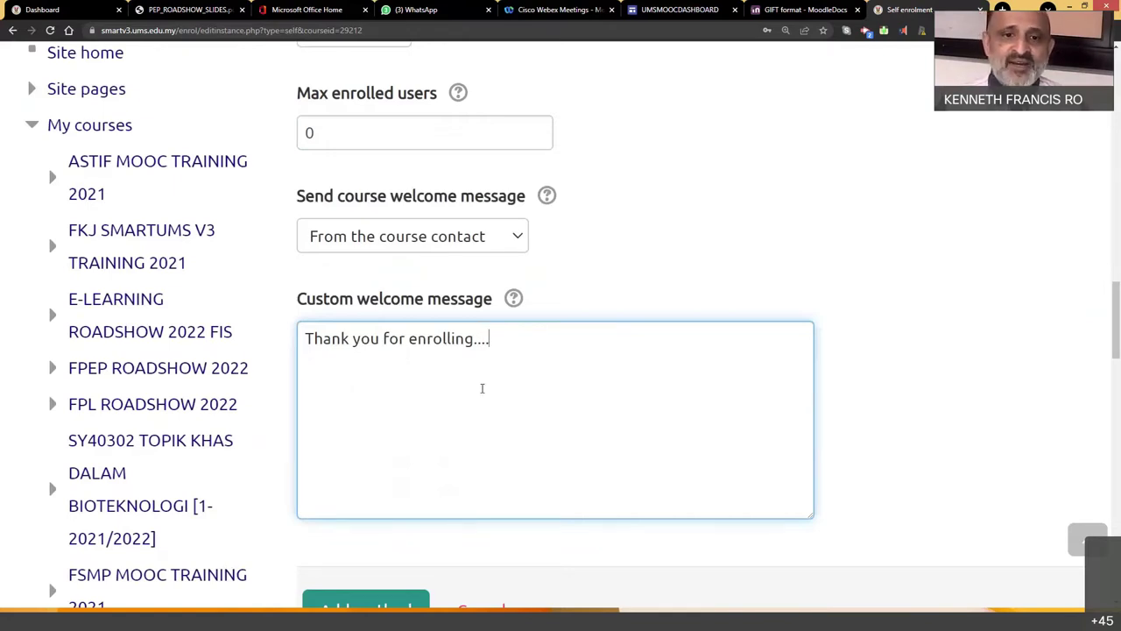
scroll(482, 388, "down", 3)
scroll(496, 443, "up", 1)
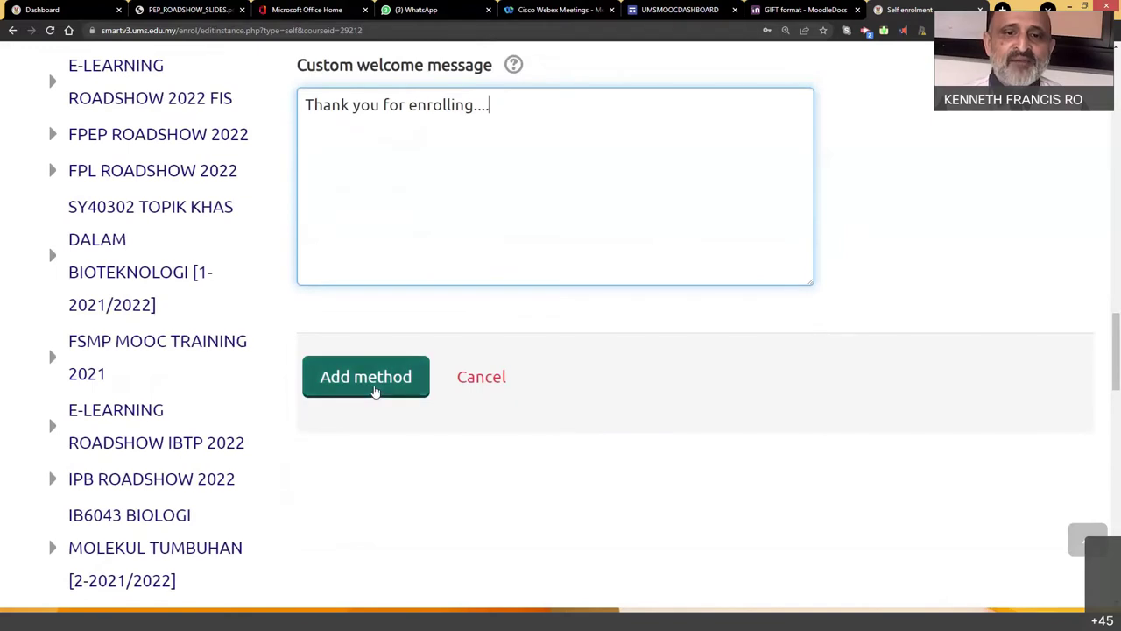
left_click(374, 391)
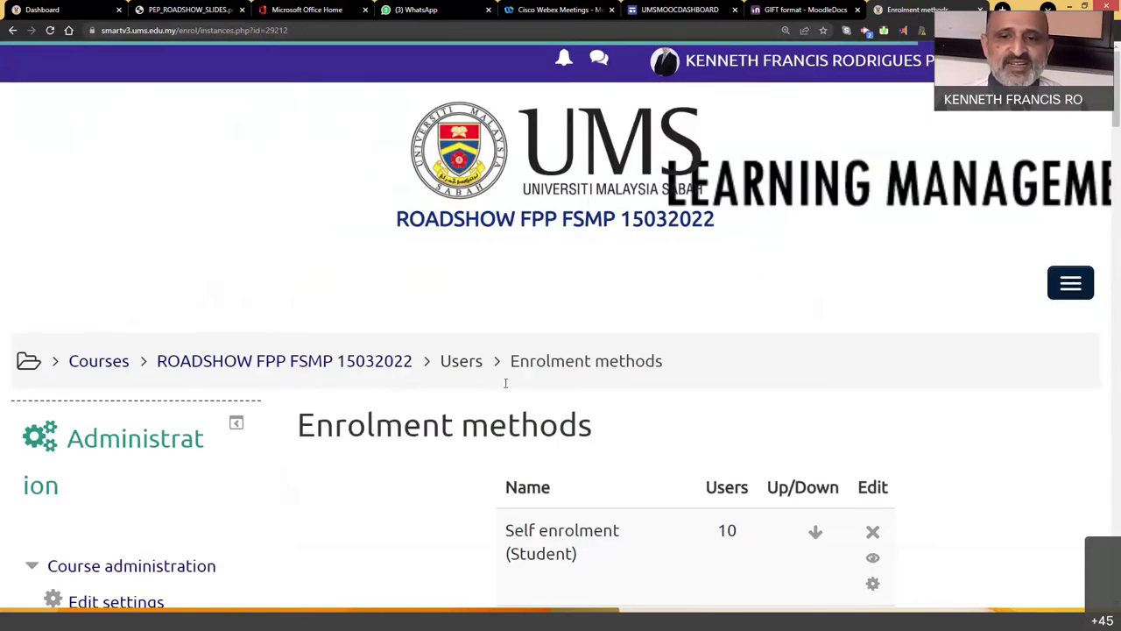
scroll(443, 402, "down", 3)
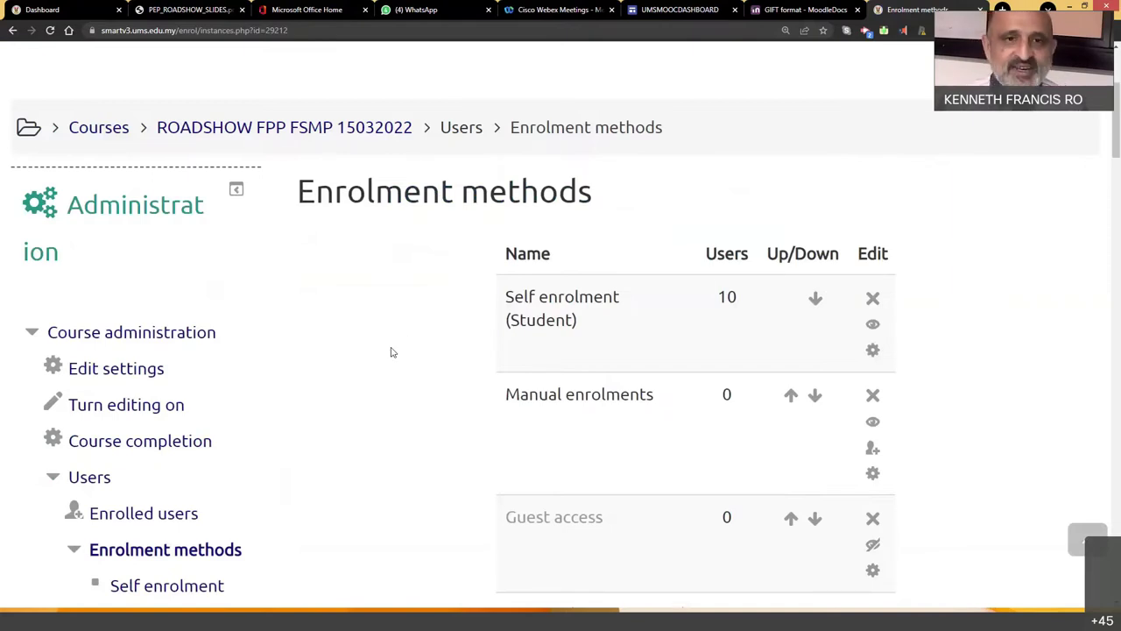
key("ctrl+minus")
key("ctrl+minus")
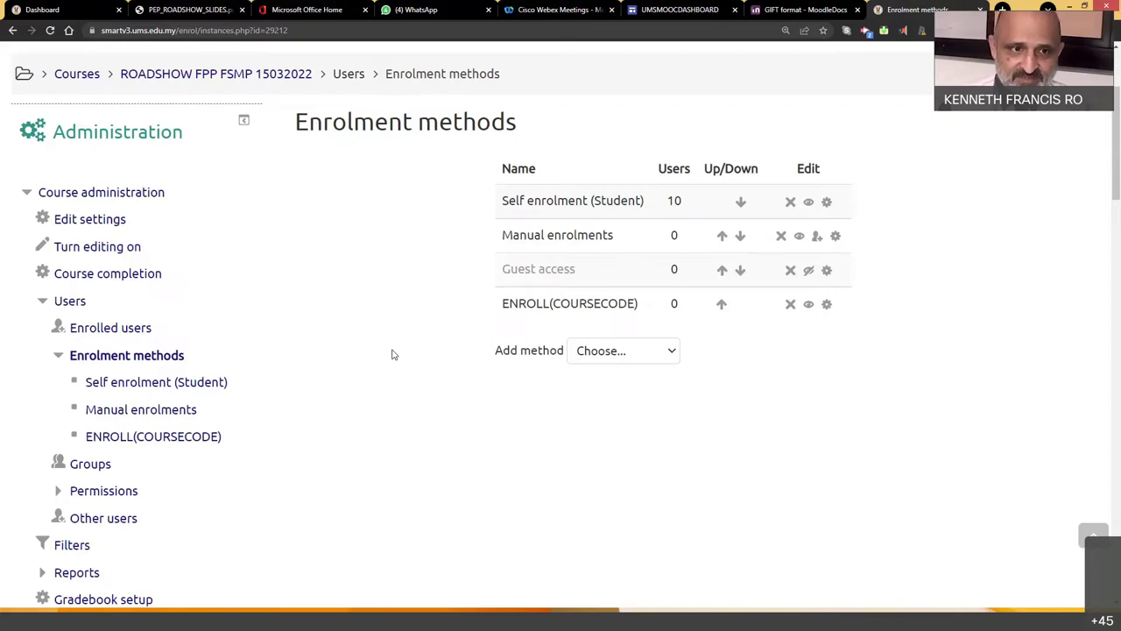
scroll(392, 354, "down", 2)
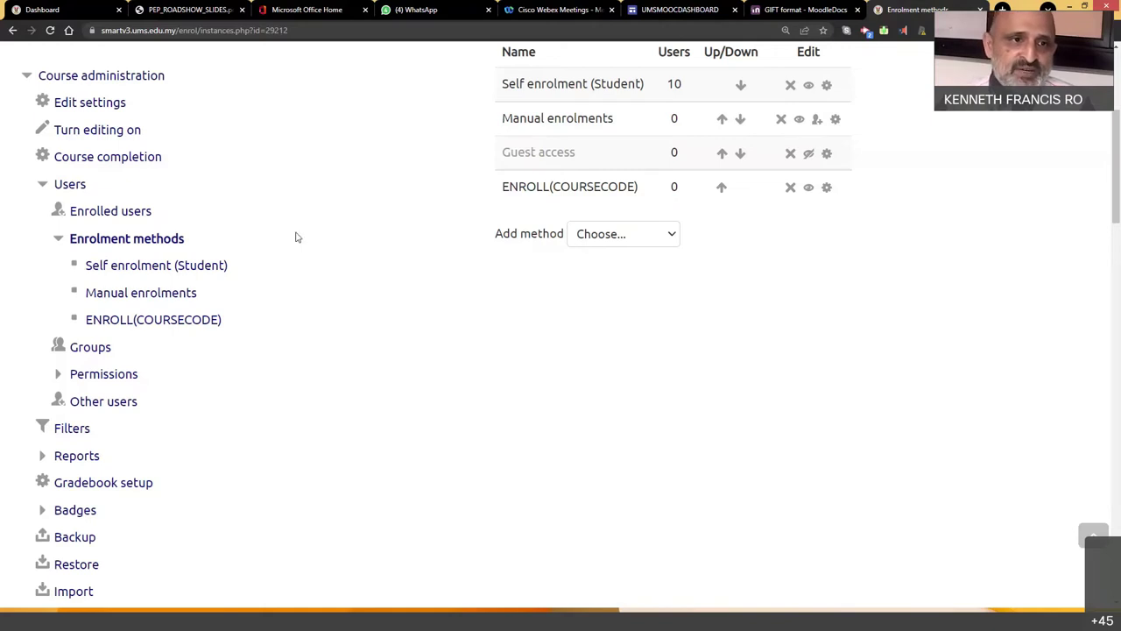
scroll(316, 315, "up", 1)
scroll(316, 315, "up", 3)
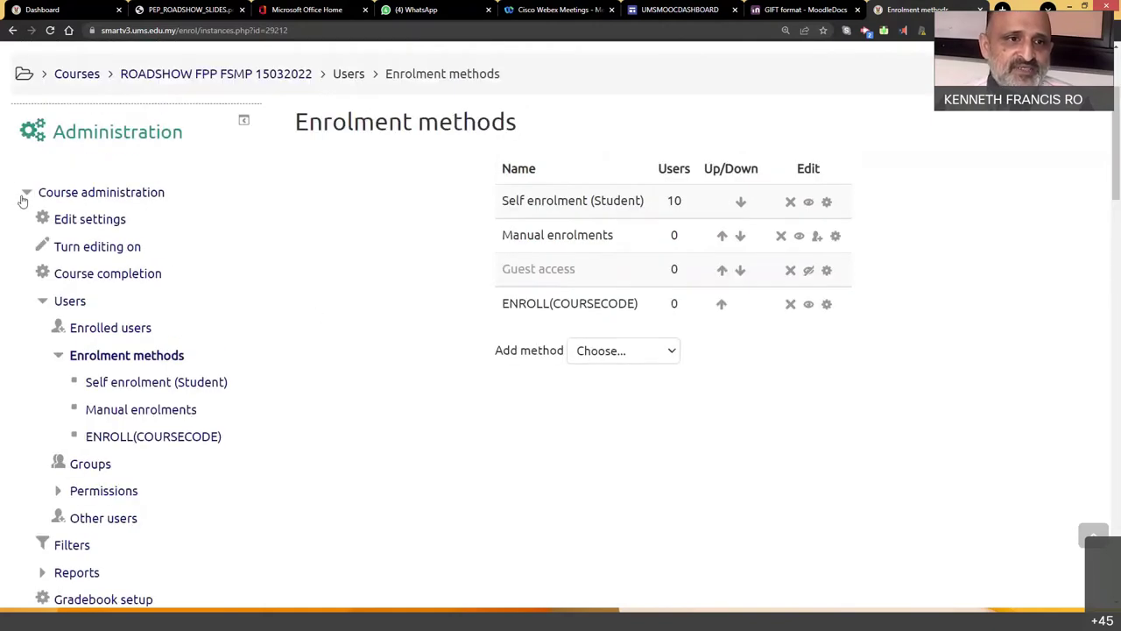
left_click(26, 192)
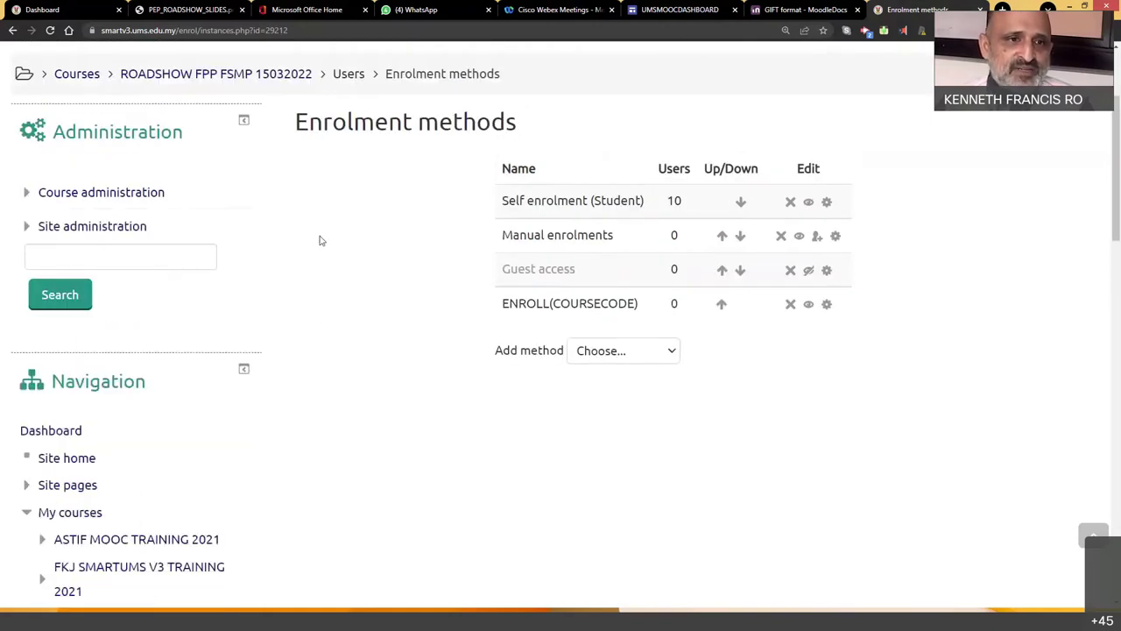
left_click(28, 194)
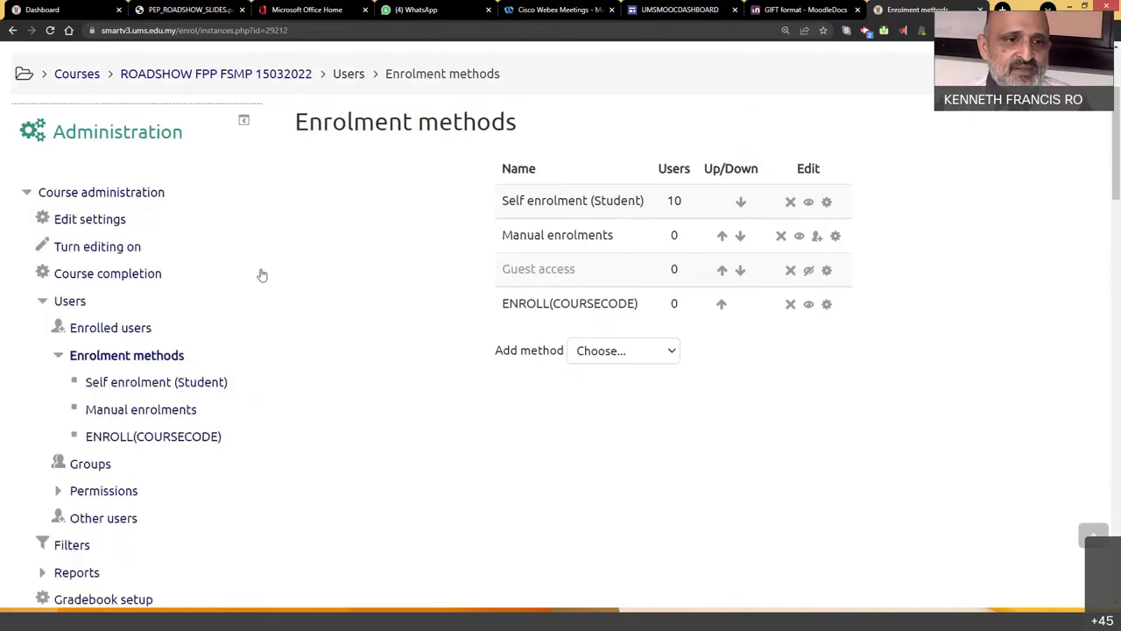
left_click(43, 305)
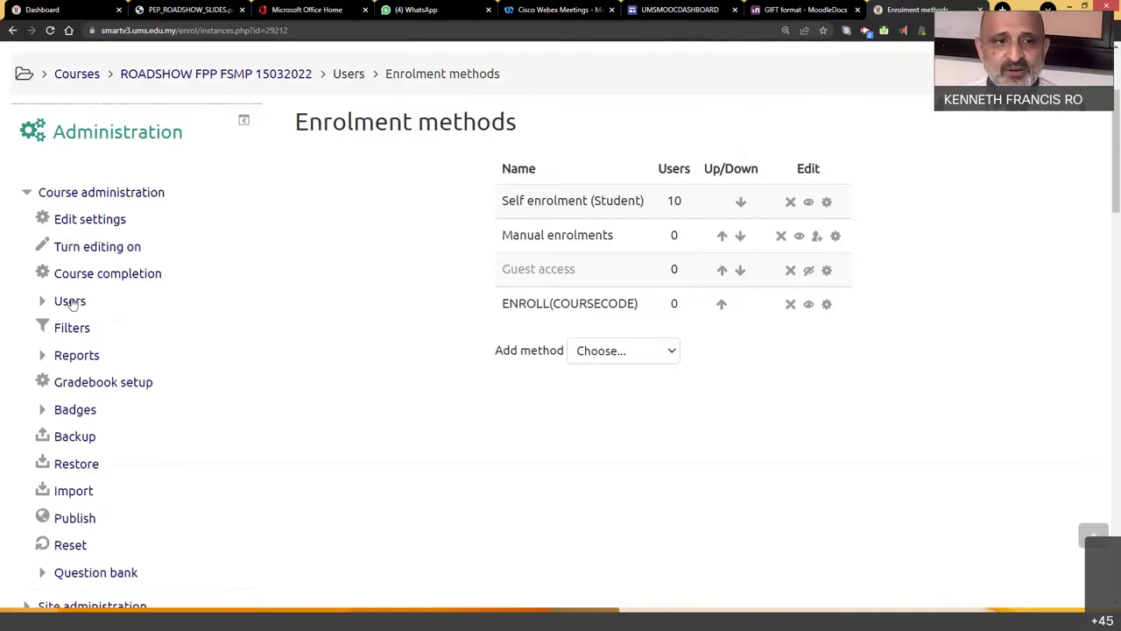
left_click(72, 301)
scroll(242, 341, "down", 3)
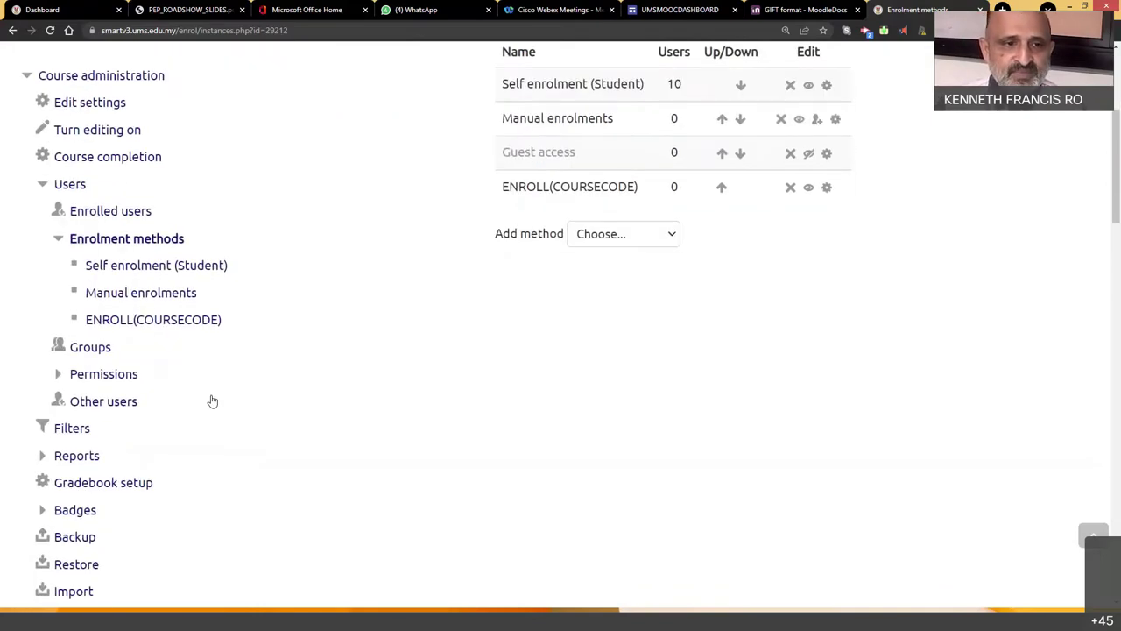
key("ctrl+plus")
key("ctrl+plus")
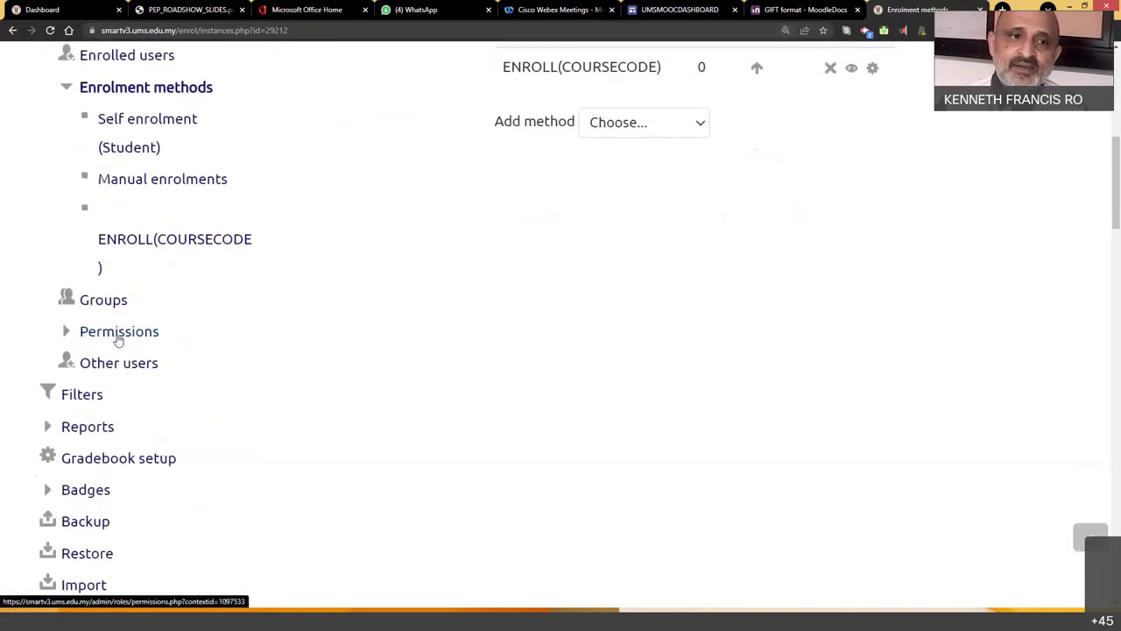
left_click(118, 337)
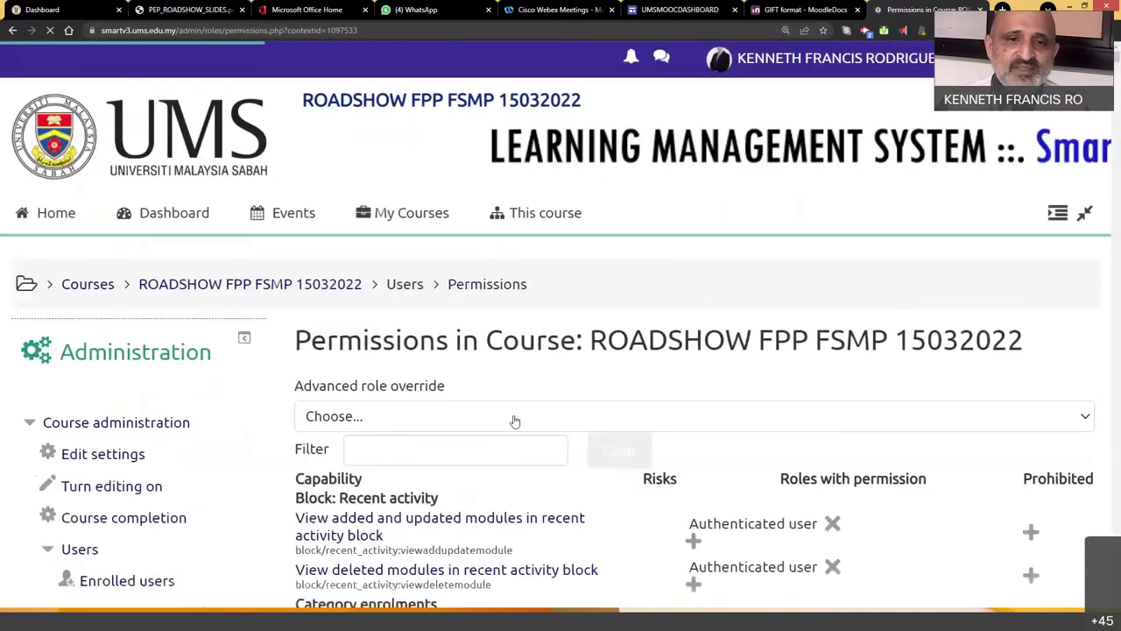
scroll(512, 422, "down", 3)
scroll(512, 421, "down", 1)
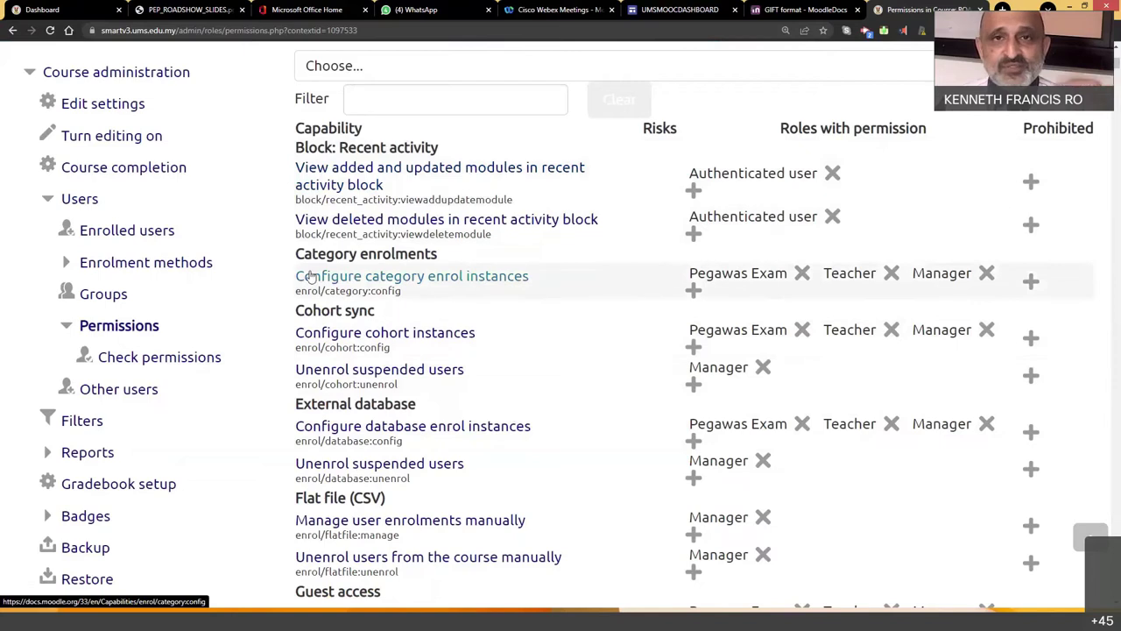
scroll(310, 277, "down", 2)
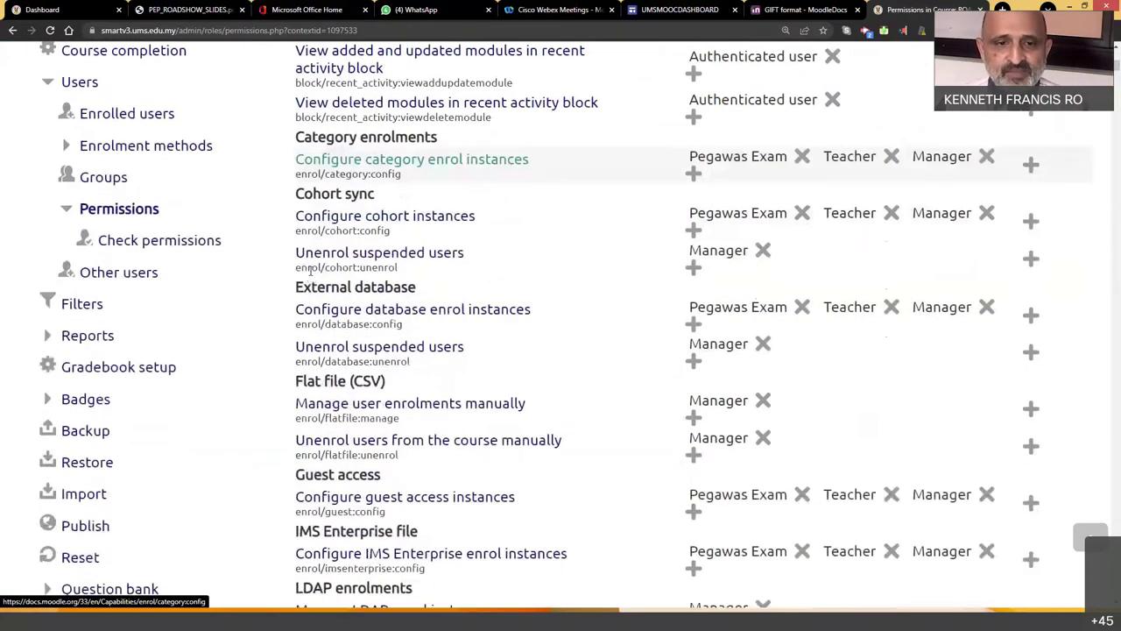
scroll(310, 272, "down", 1)
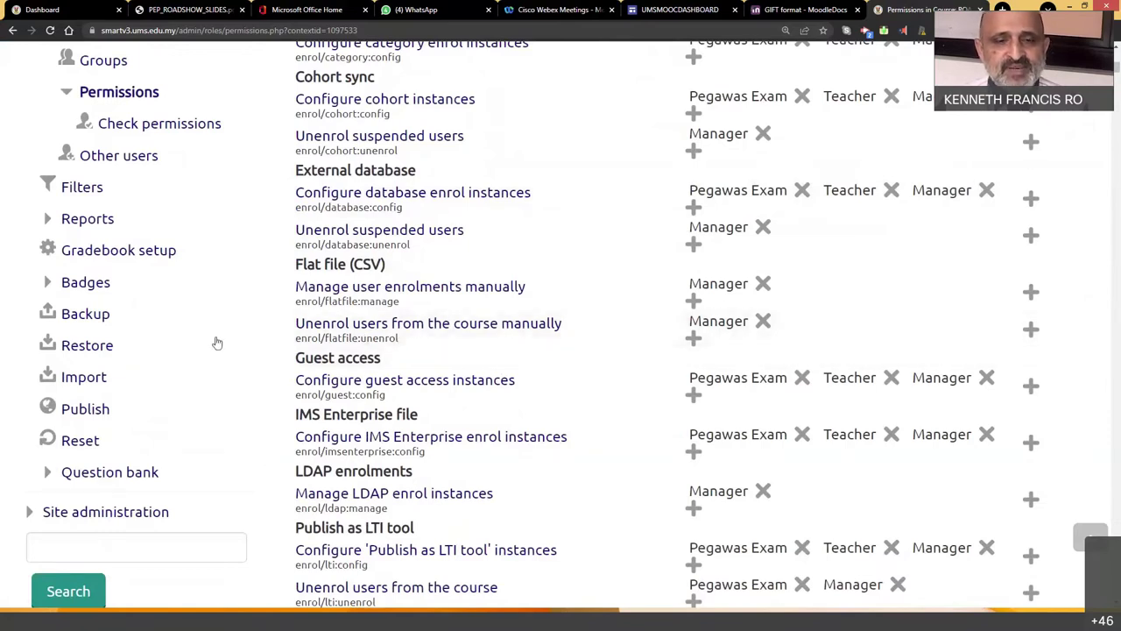
scroll(226, 343, "down", 1)
scroll(227, 343, "down", 2)
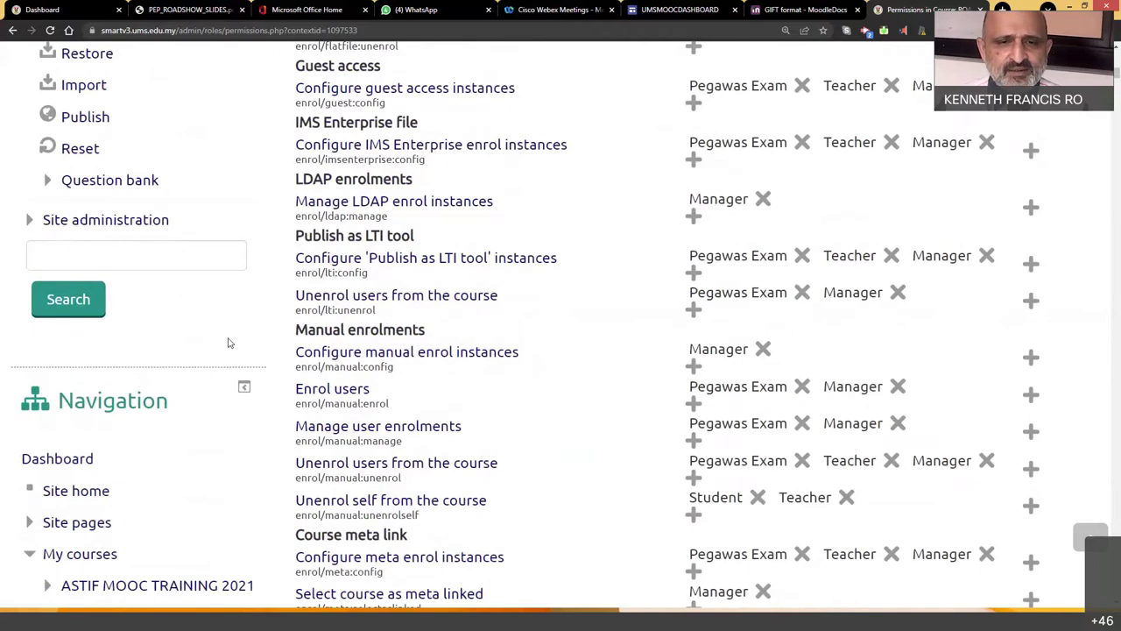
scroll(227, 343, "down", 1)
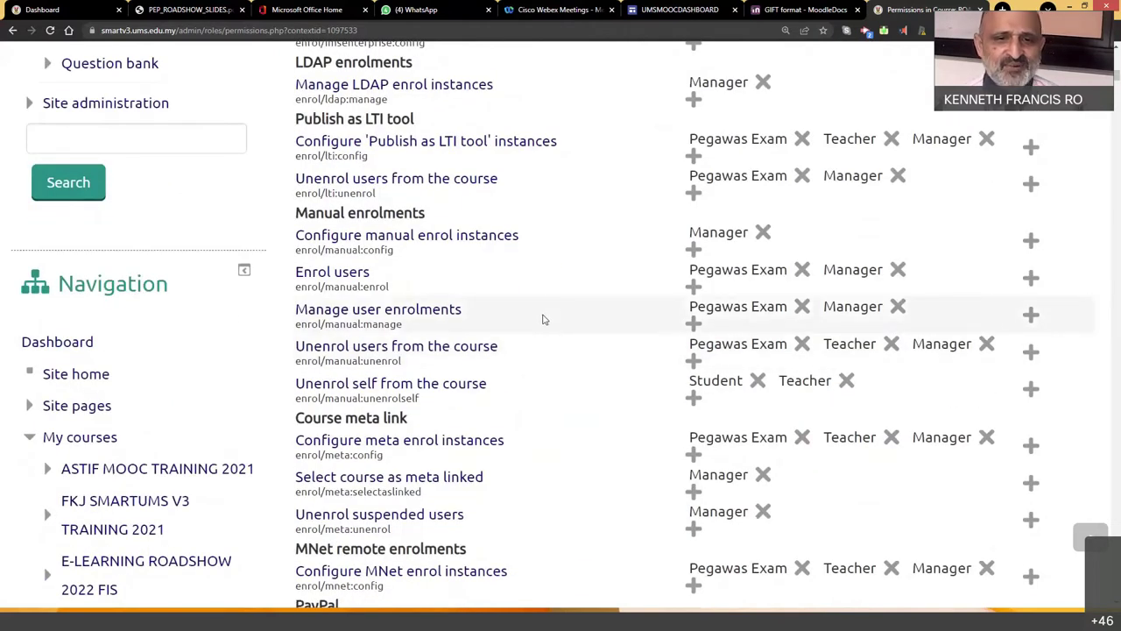
scroll(542, 320, "down", 1)
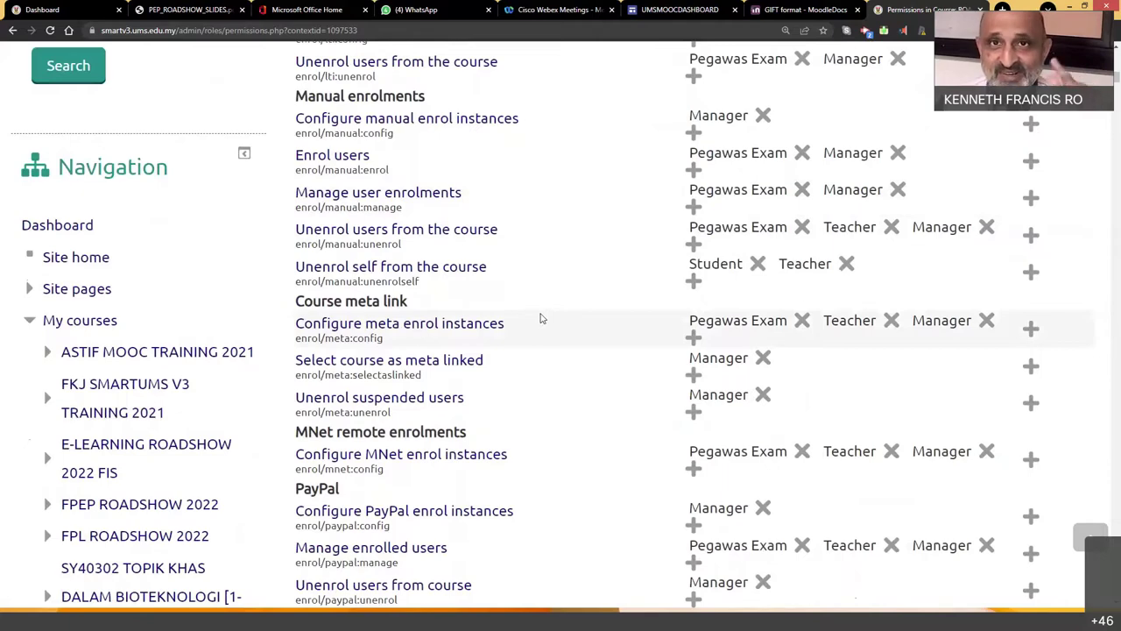
scroll(540, 317, "up", 5)
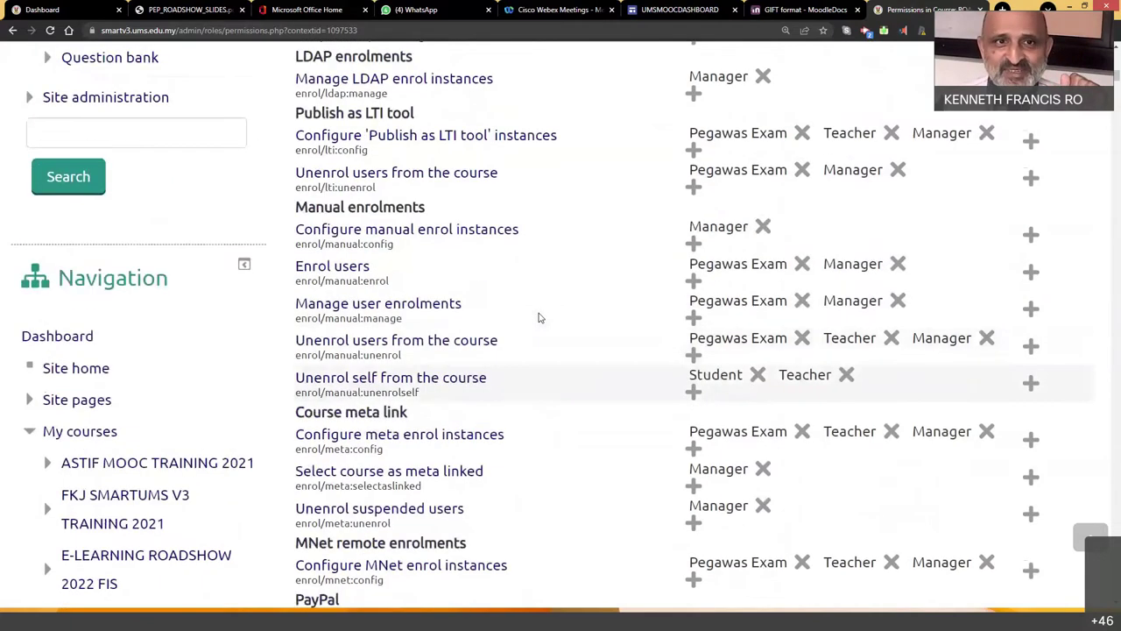
scroll(541, 318, "up", 4)
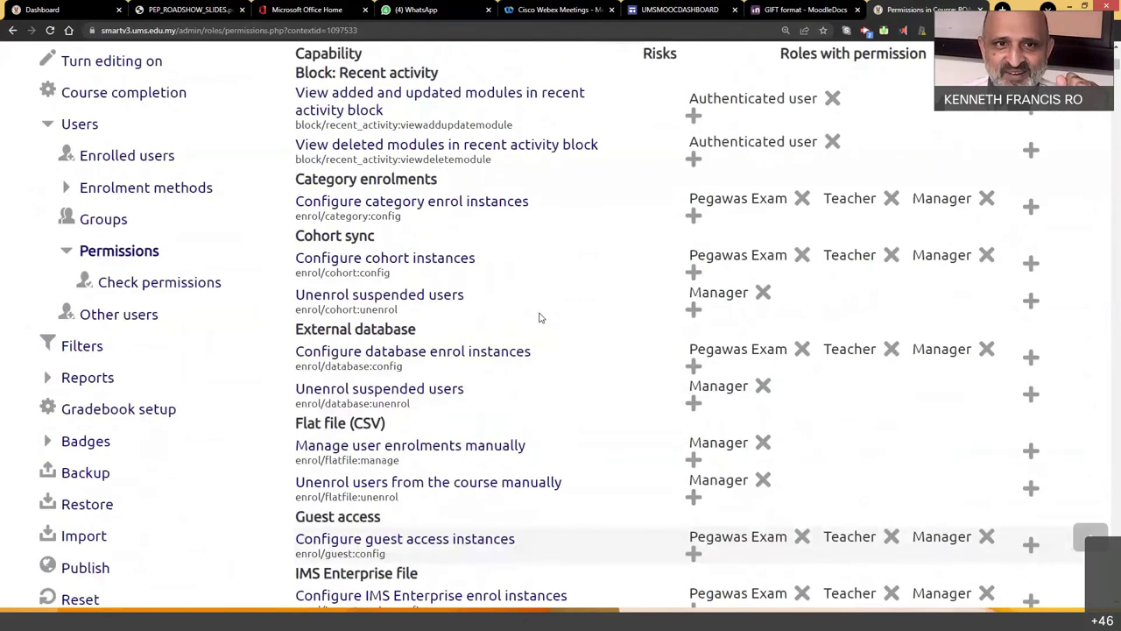
scroll(541, 318, "down", 7)
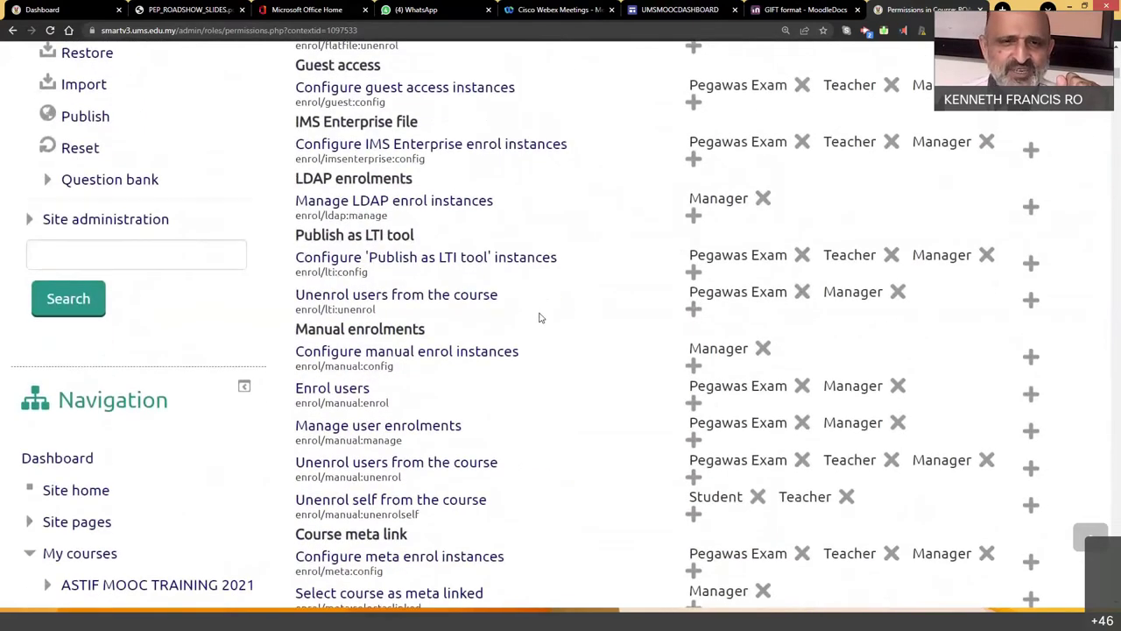
scroll(540, 318, "down", 2)
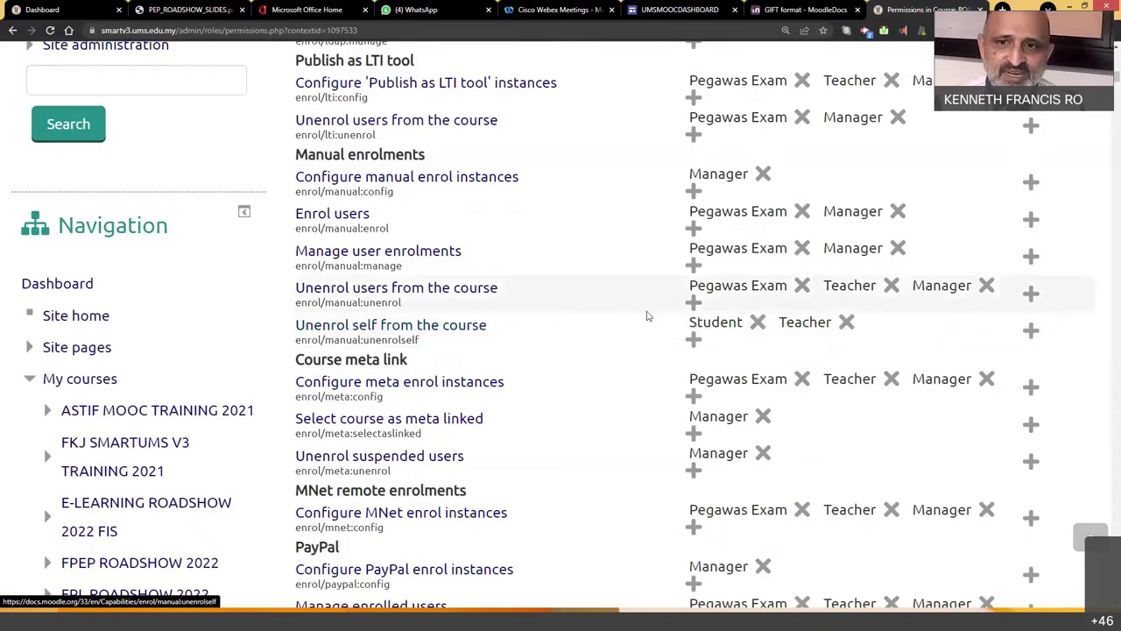
- Remove Student from the 'Unenrol self from the course' permission, leaving only Teacher
left_click(758, 323)
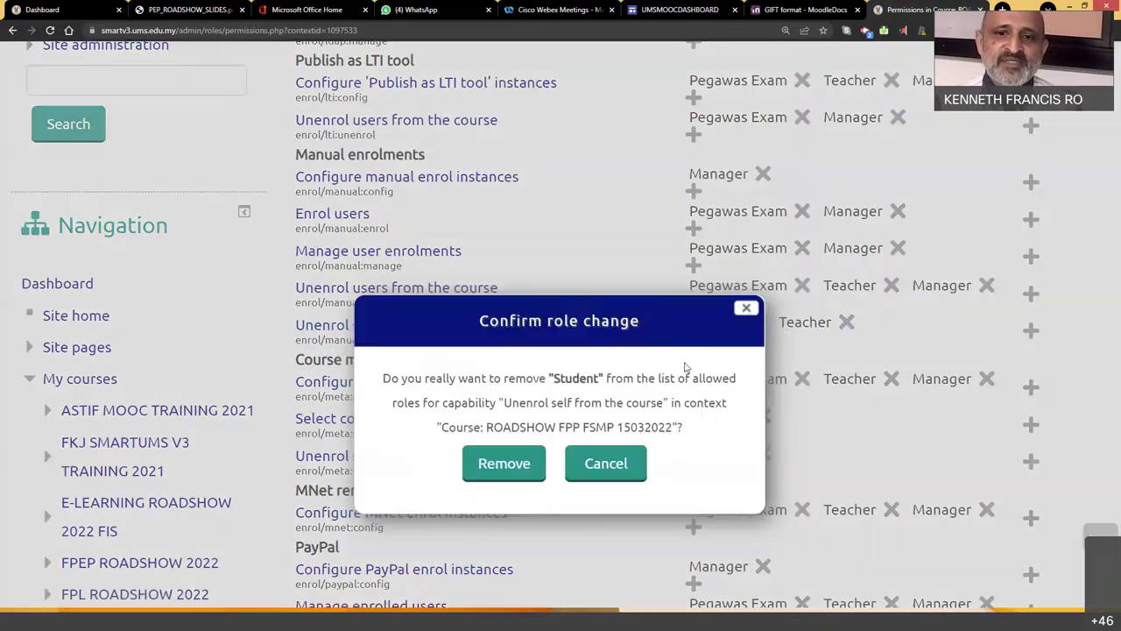
left_click(508, 466)
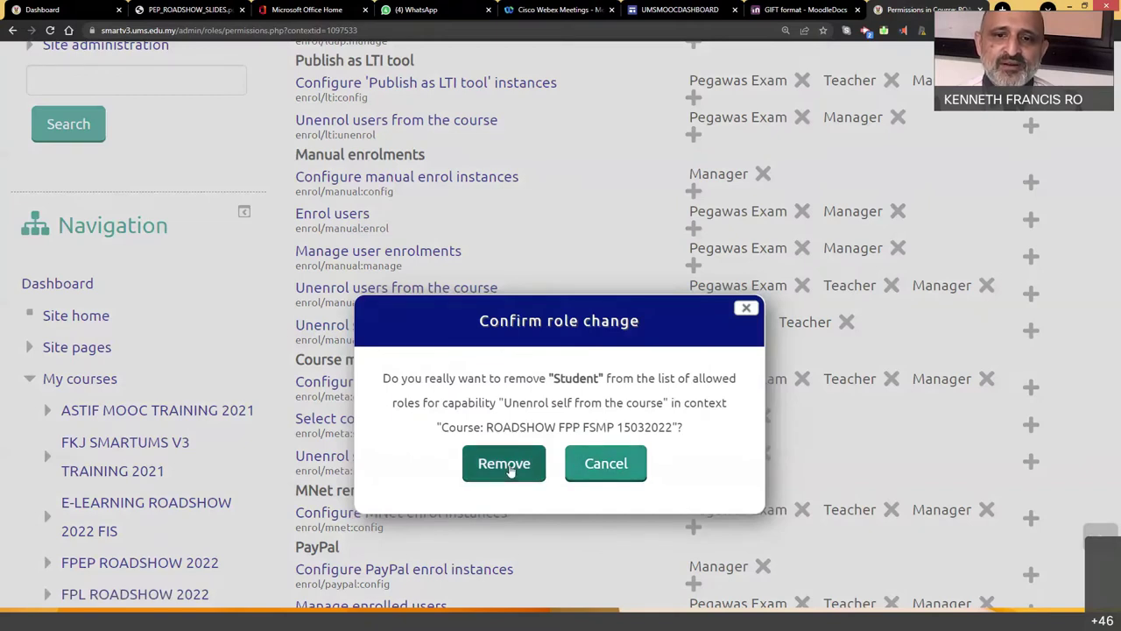
left_click(505, 464)
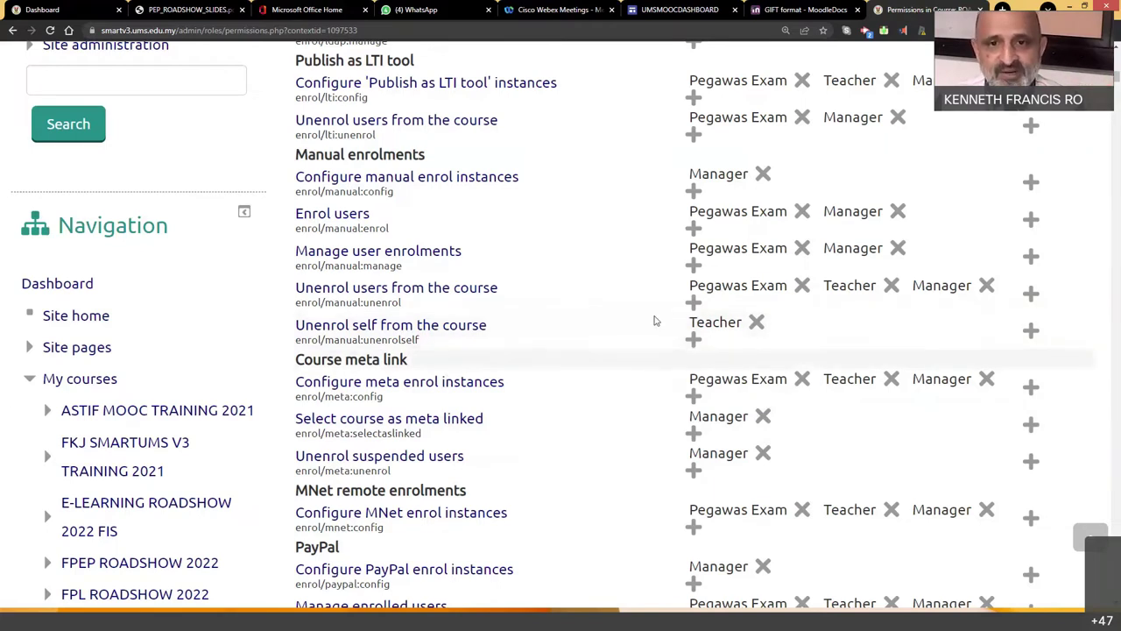
left_click(694, 341)
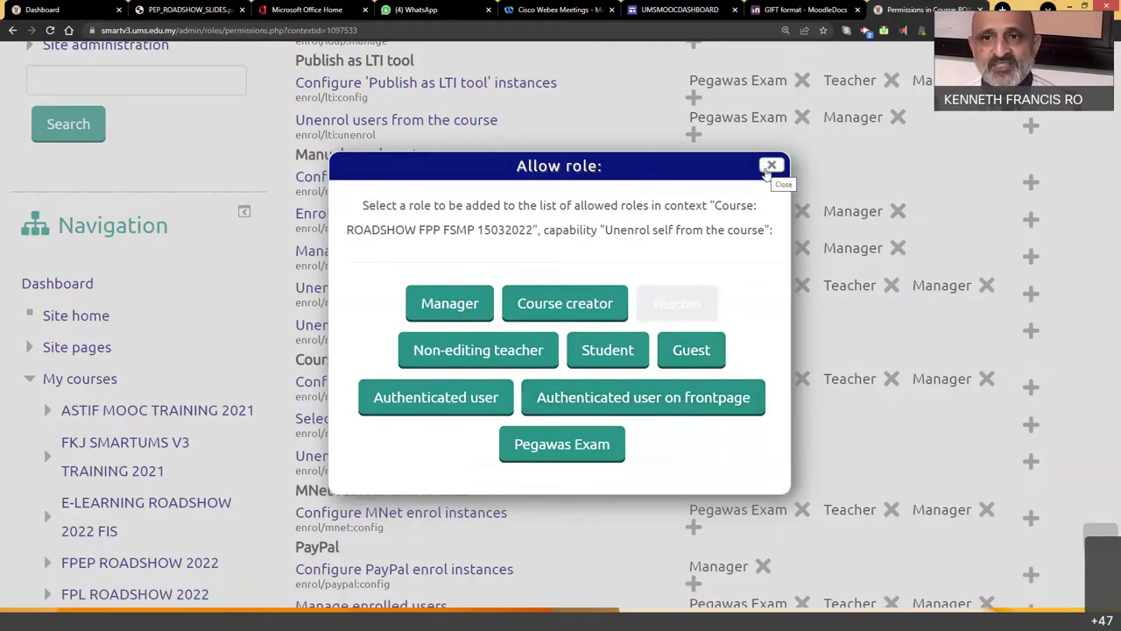
- Dismiss the Allow role dialog without adding a role and review the permissions list
left_click(770, 166)
scroll(574, 377, "down", 15)
scroll(564, 385, "down", 20)
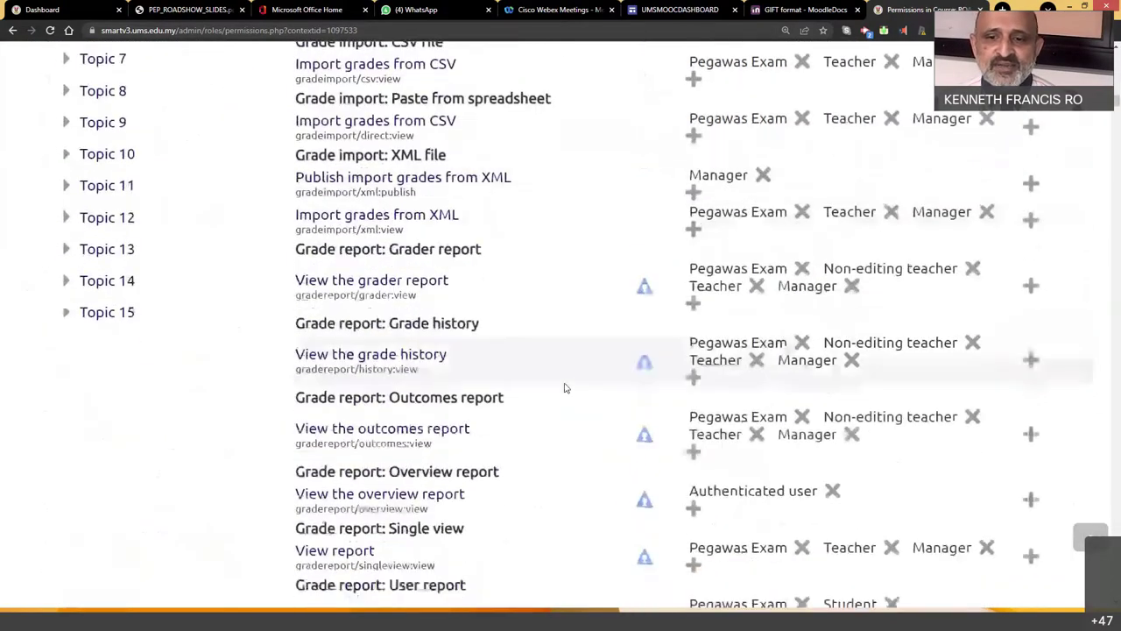
scroll(564, 389, "down", 15)
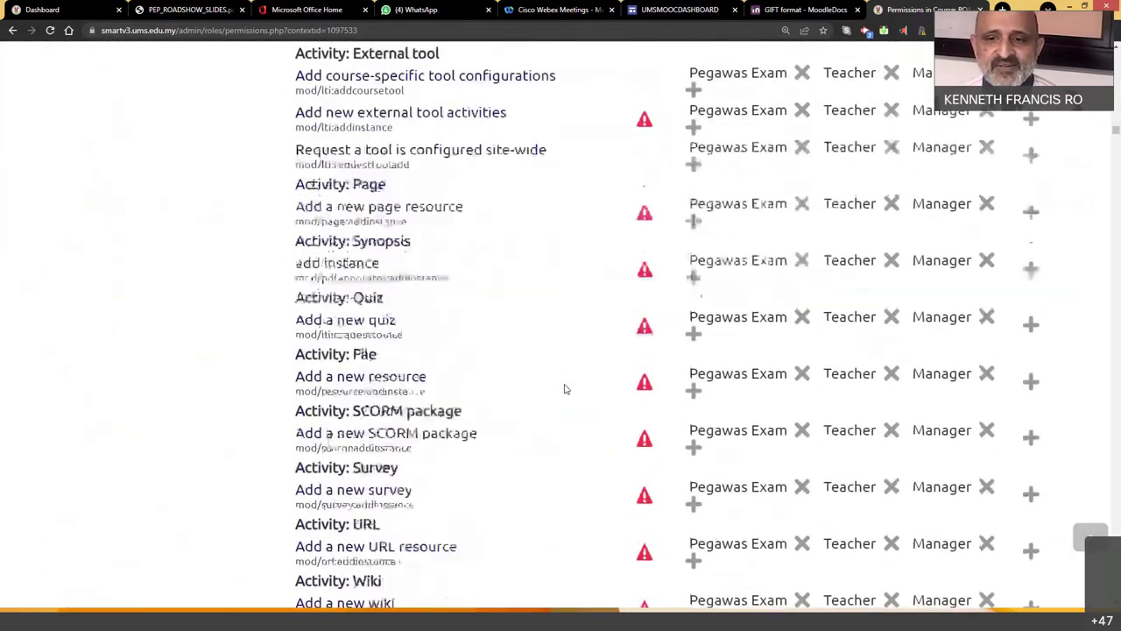
scroll(564, 389, "down", 15)
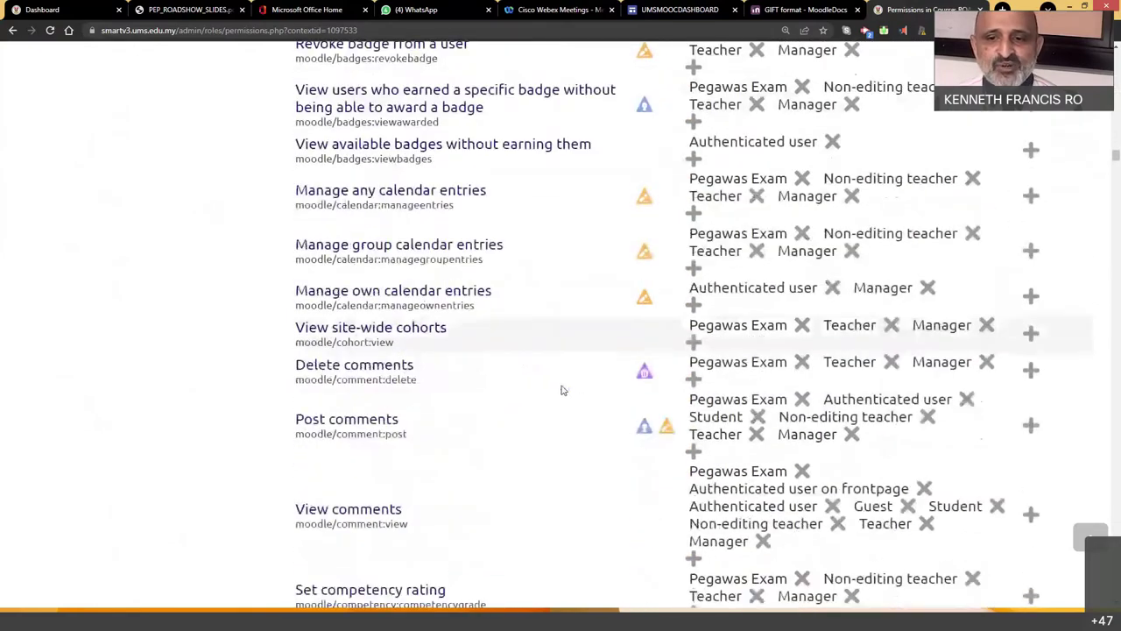
scroll(553, 394, "down", 15)
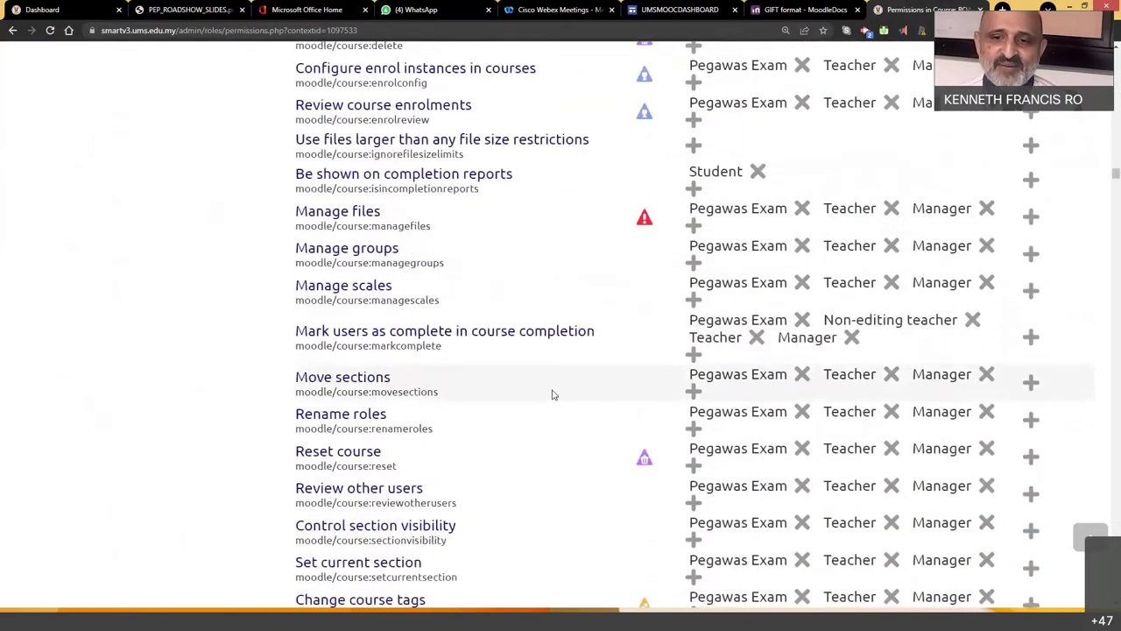
scroll(520, 365, "up", 15)
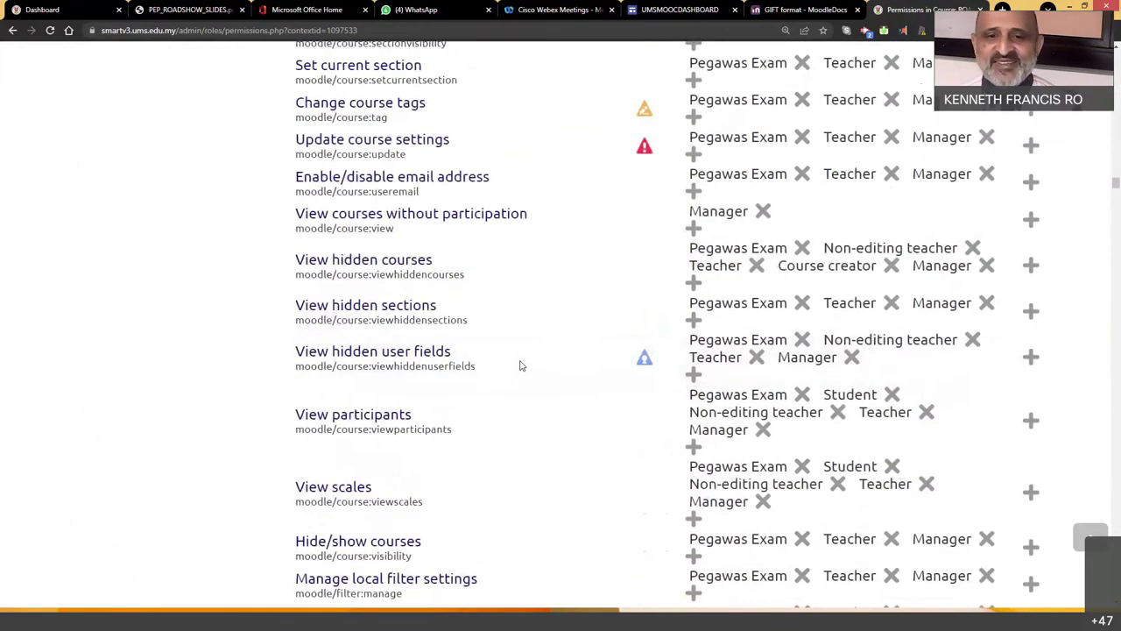
scroll(508, 359, "up", 15)
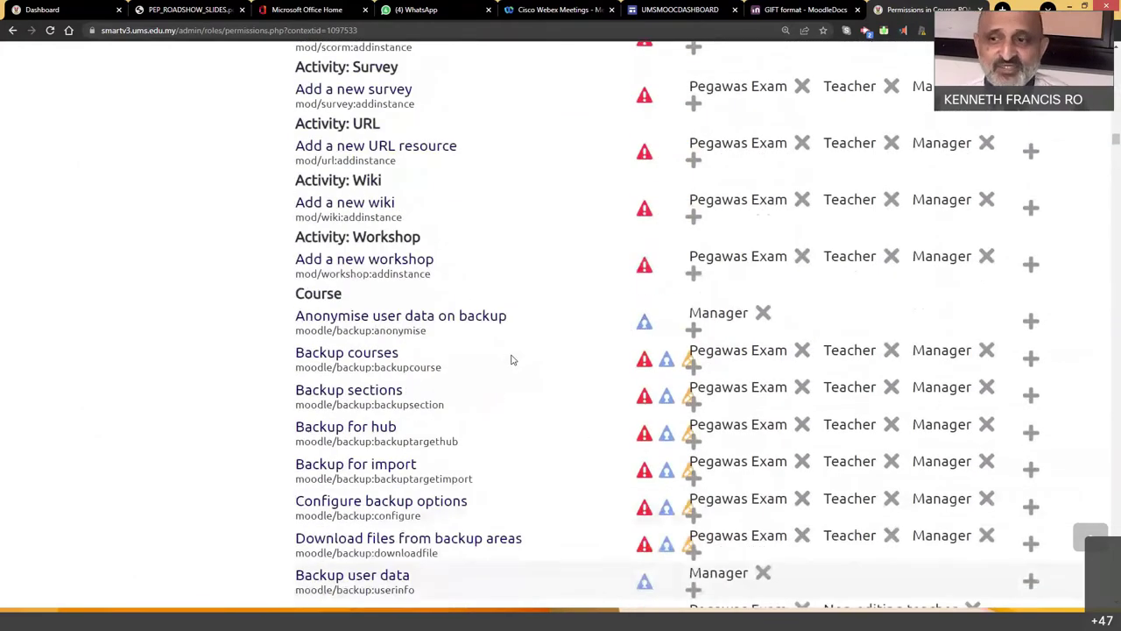
scroll(503, 360, "up", 15)
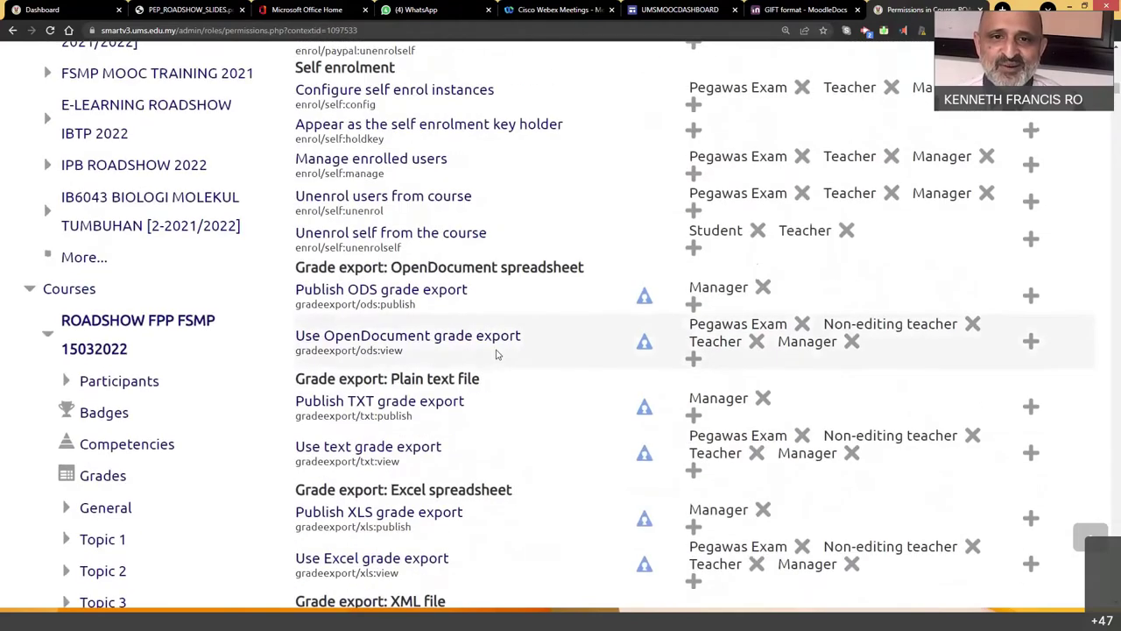
scroll(497, 354, "up", 15)
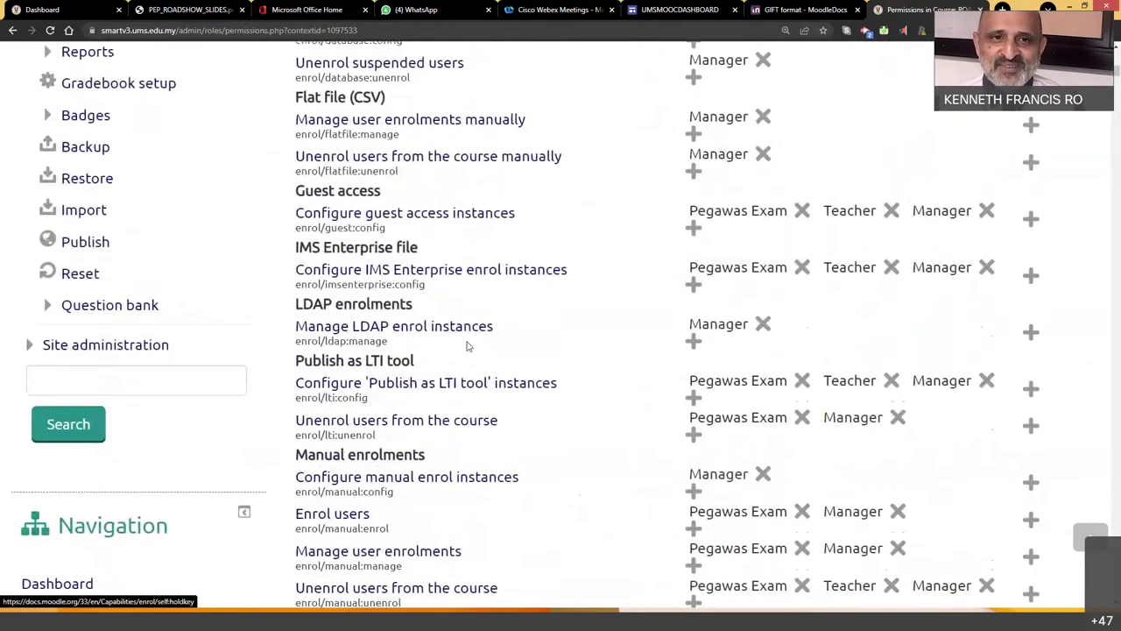
scroll(50, 223, "up", 5)
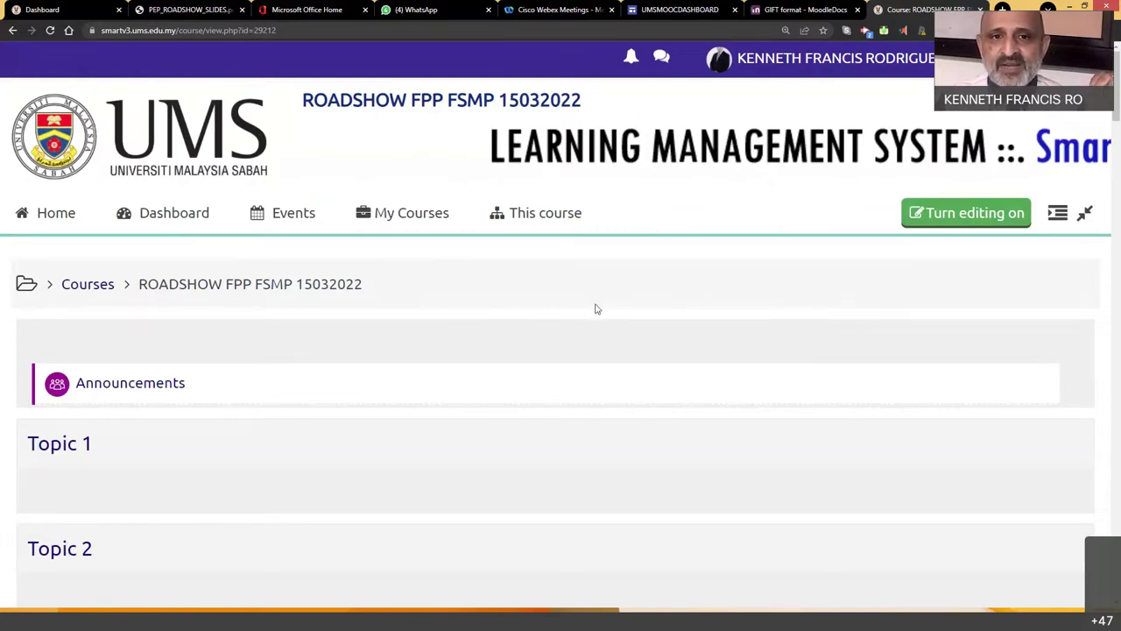
- Open People to see the 10 participants and expand Users under Course administration
left_click(533, 219)
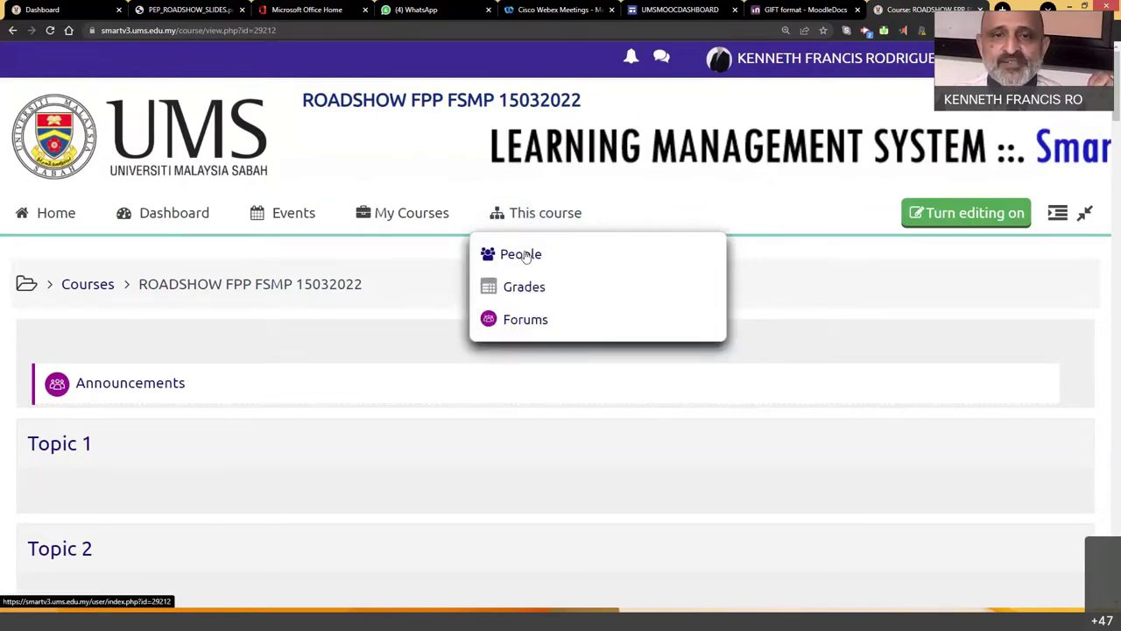
left_click(525, 254)
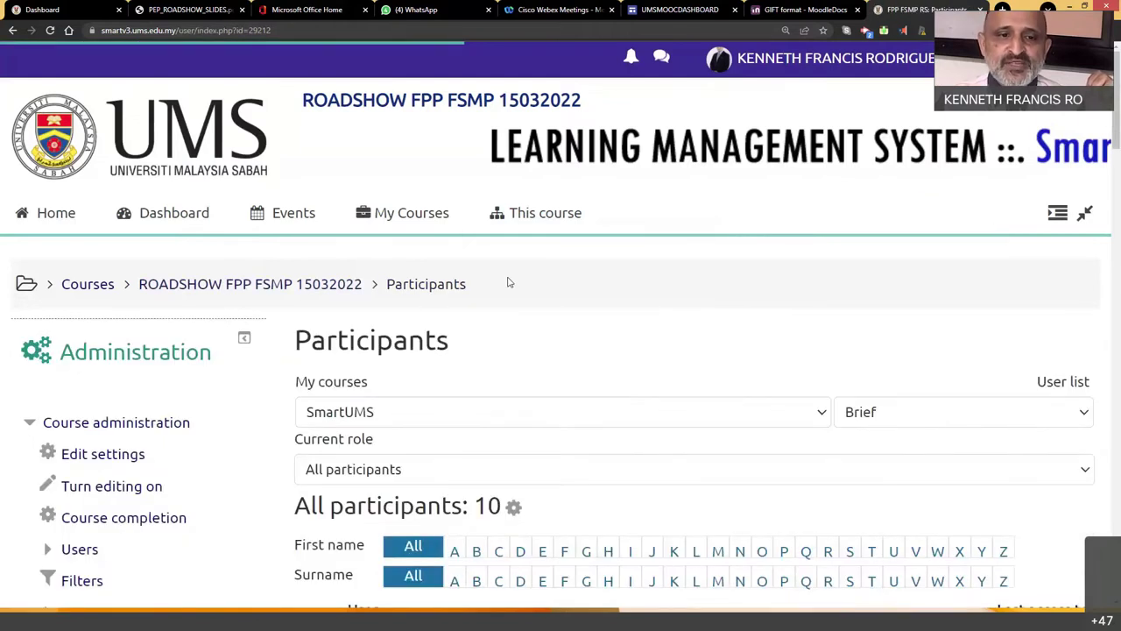
scroll(506, 284, "down", 2)
scroll(506, 284, "down", 2)
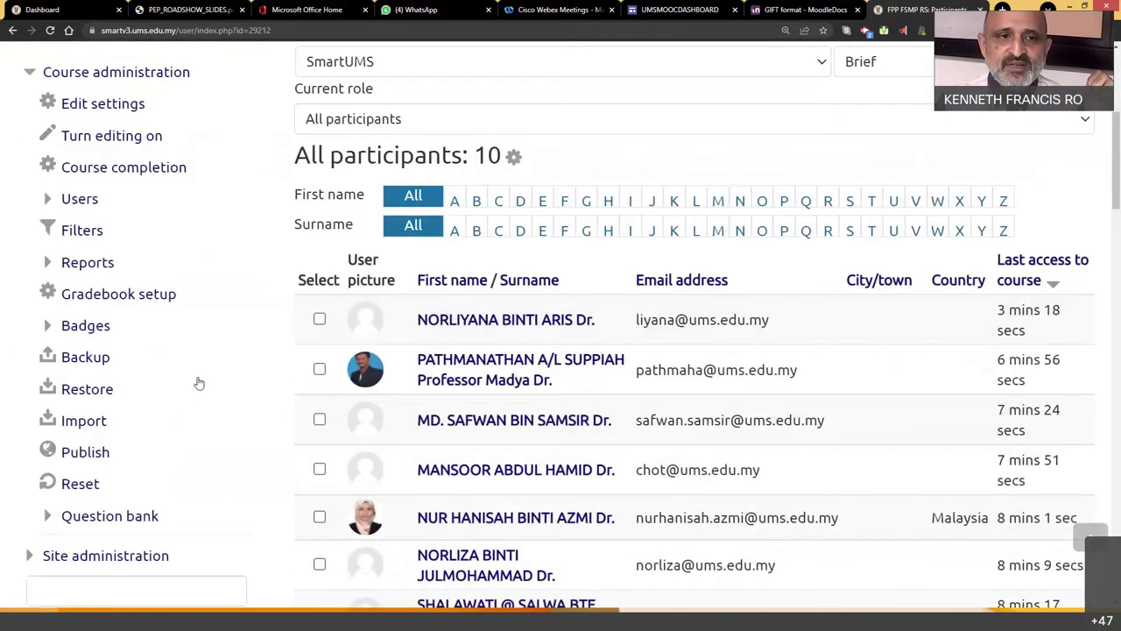
scroll(117, 290, "up", 1)
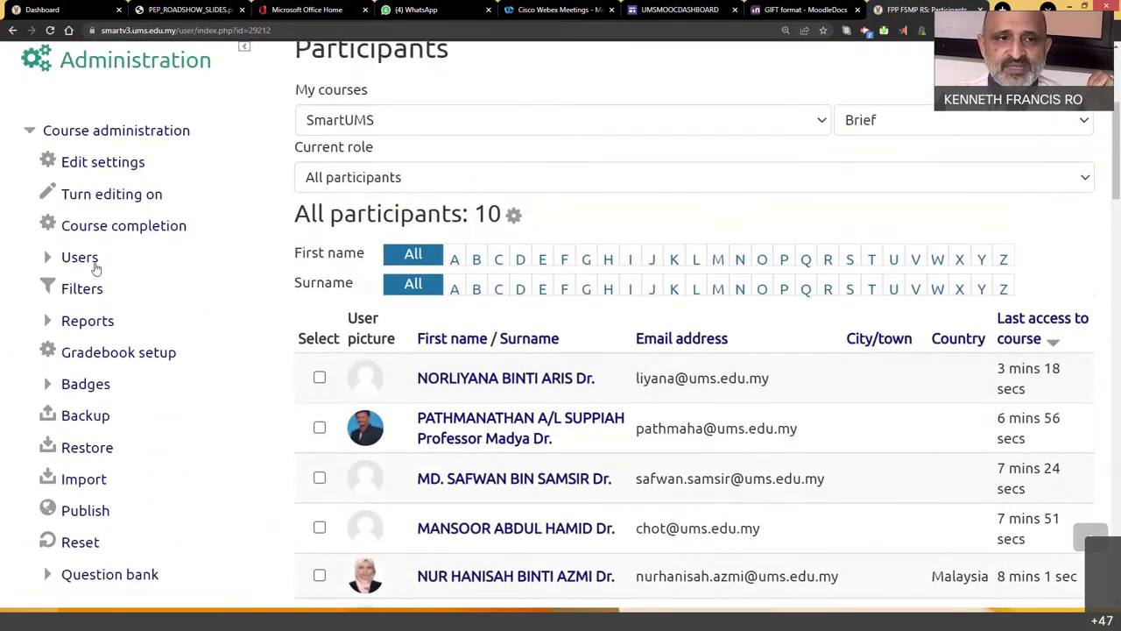
left_click(96, 263)
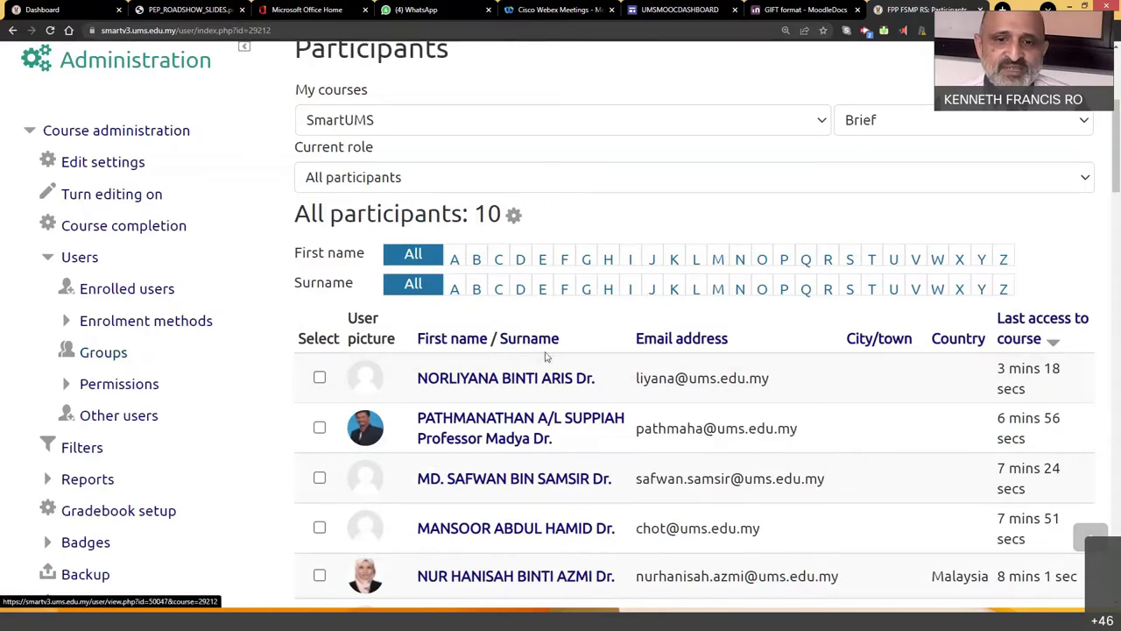
scroll(545, 356, "down", 4)
scroll(544, 353, "up", 2)
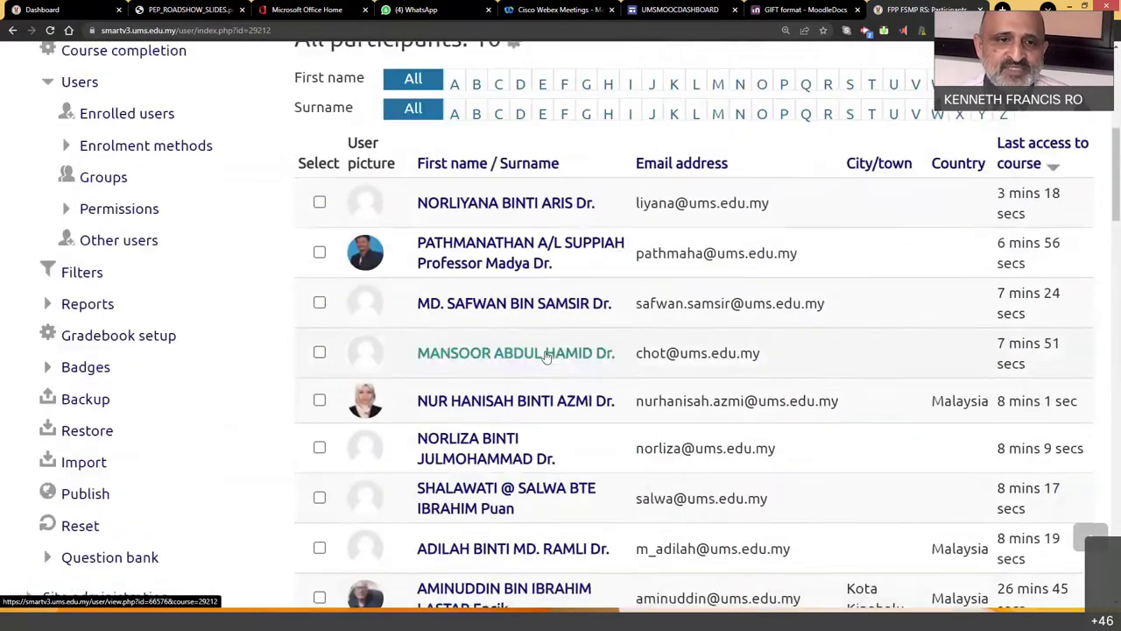
scroll(544, 356, "up", 3)
- Open the Groups page for FPP FSMP RS and scroll down to the Create group button
left_click(112, 411)
scroll(601, 396, "down", 2)
scroll(603, 394, "down", 1)
scroll(603, 389, "up", 2)
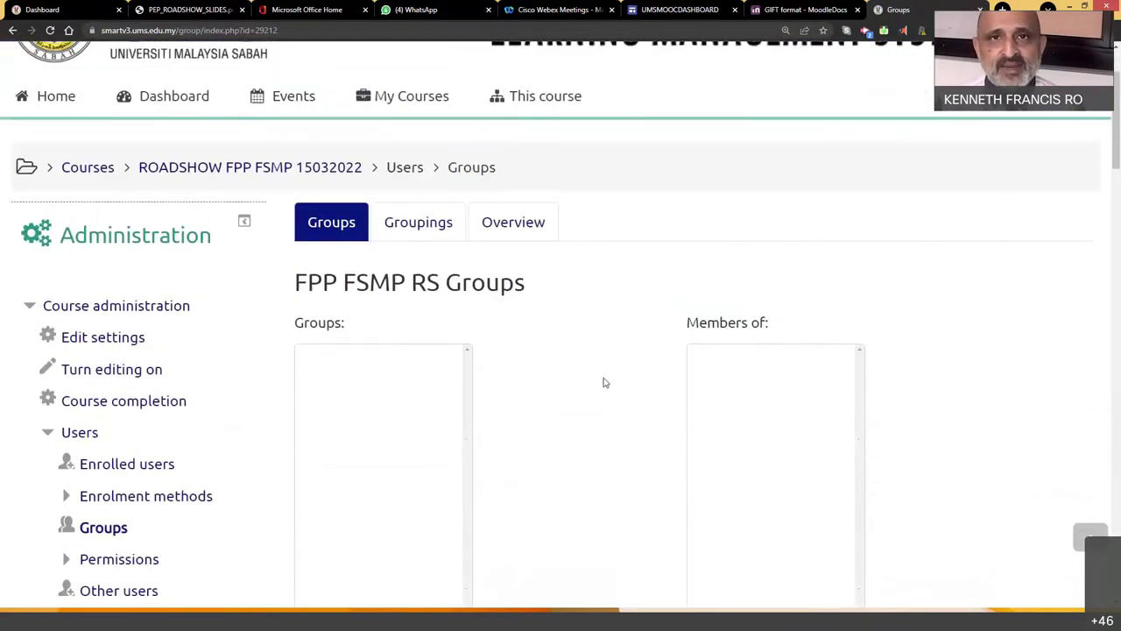
scroll(605, 381, "down", 1)
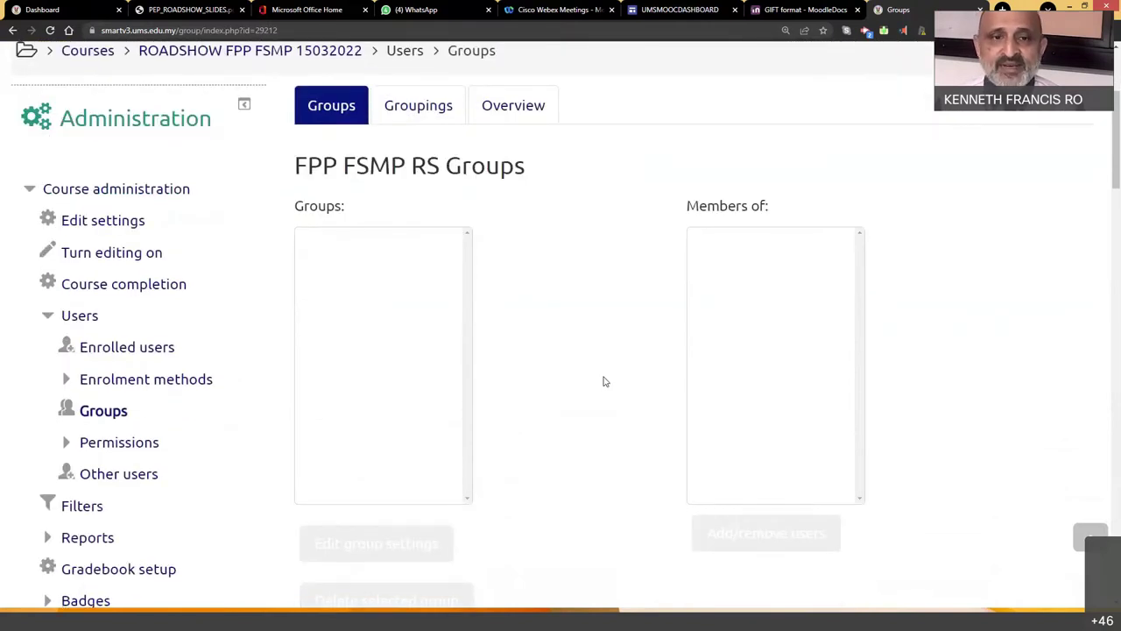
scroll(603, 381, "down", 2)
scroll(603, 380, "down", 1)
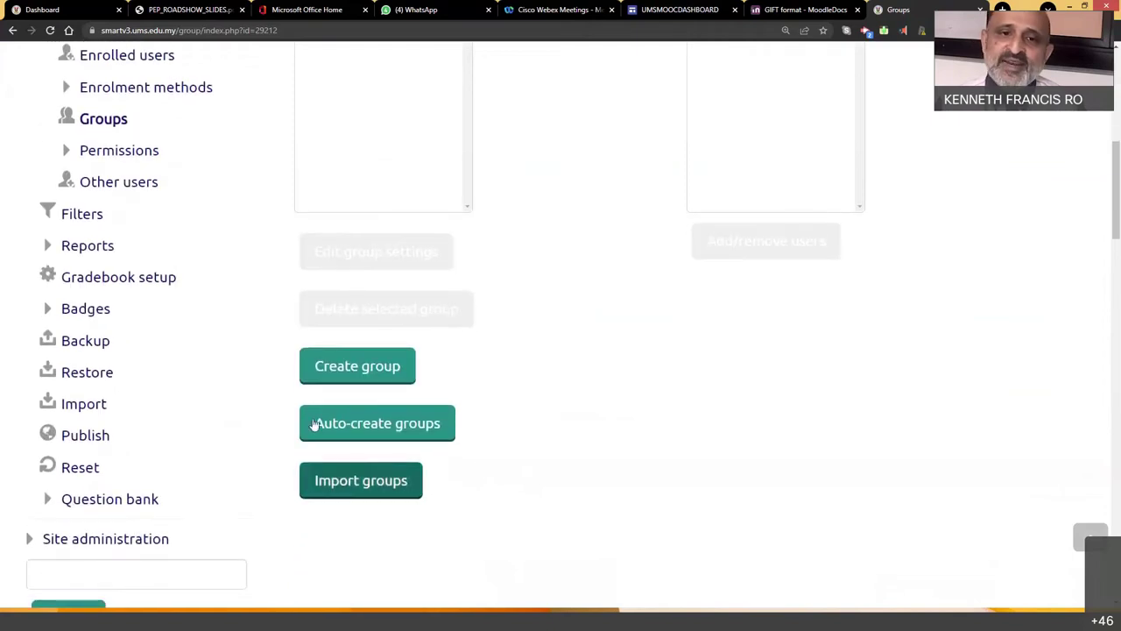
- Start a new group named GROUP1
left_click(354, 373)
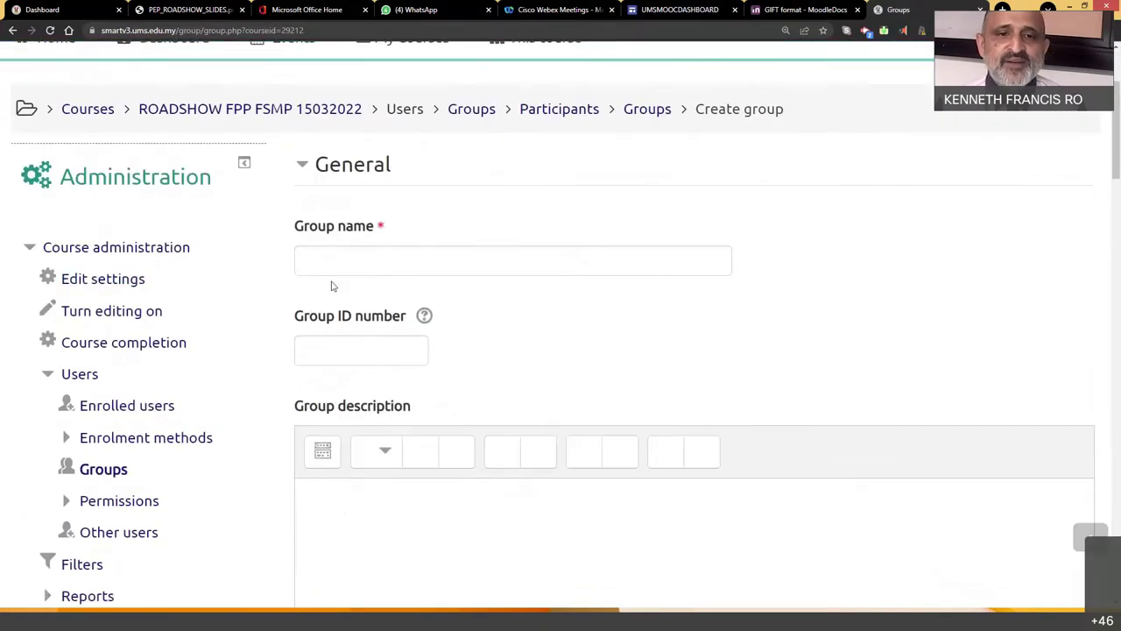
left_click(320, 260)
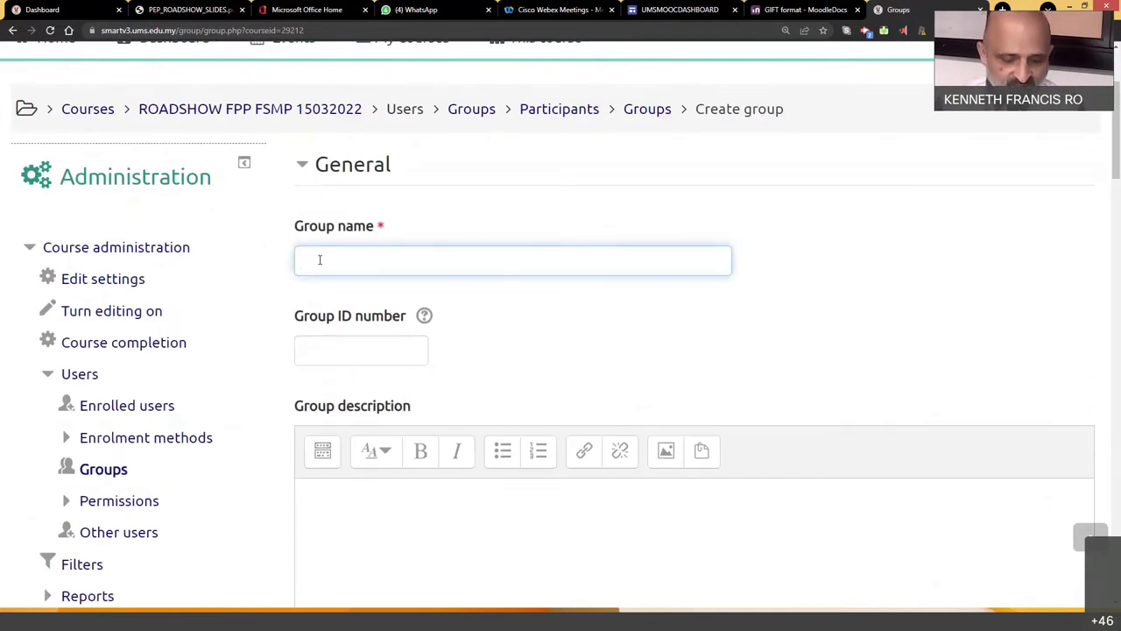
type("F")
key("BackSpace")
type("GROUP")
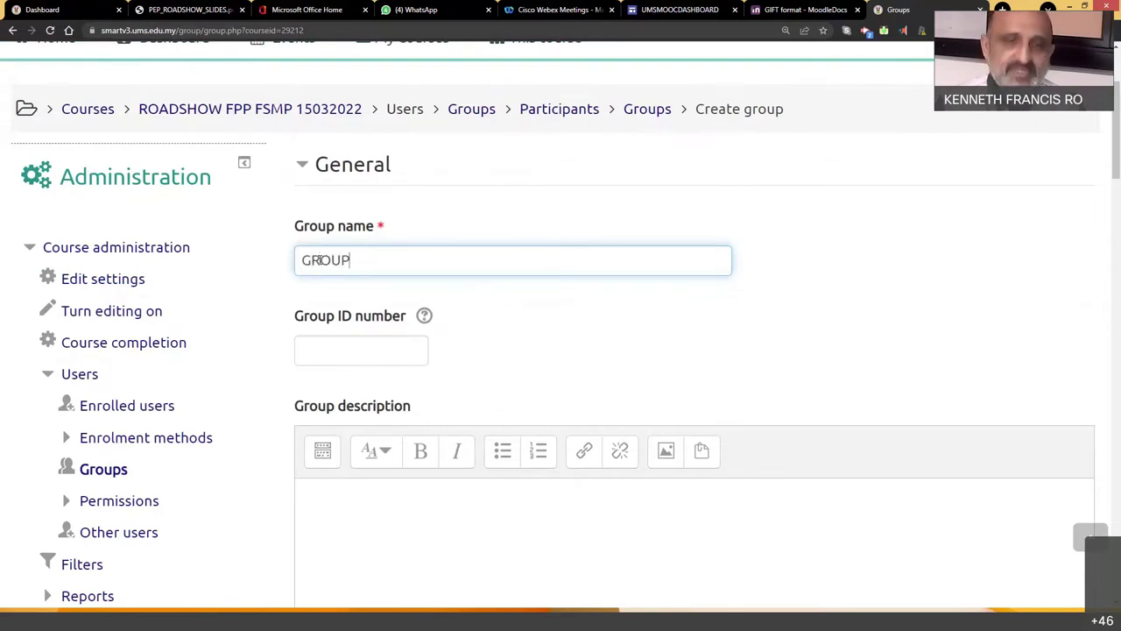
type("1")
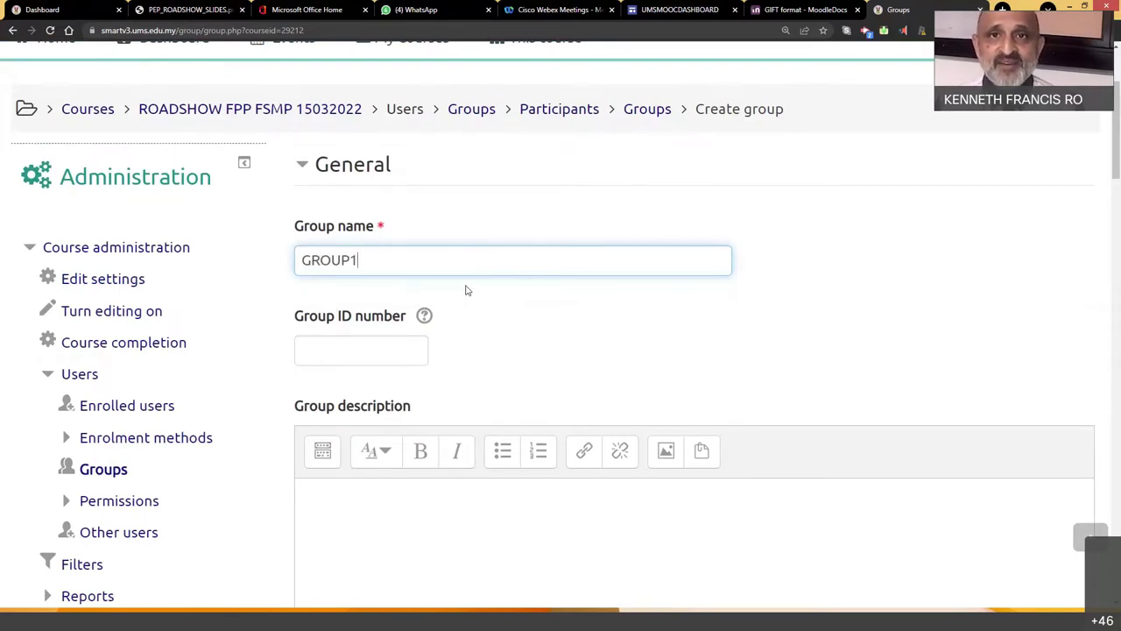
left_click(351, 353)
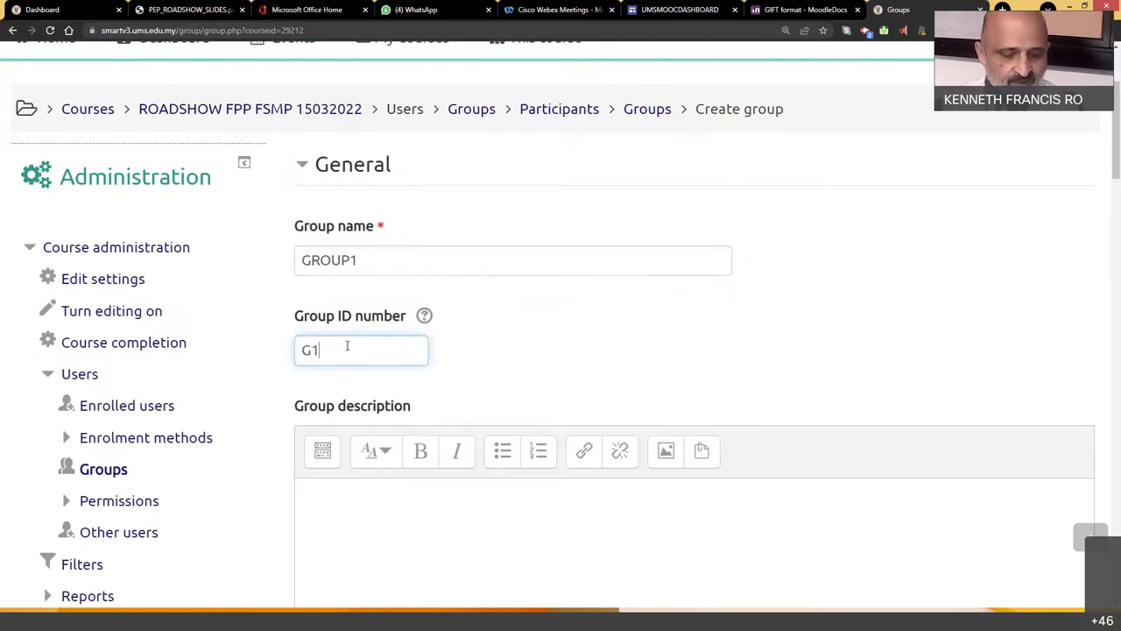
scroll(341, 348, "down", 2)
left_click(465, 352)
scroll(464, 353, "down", 3)
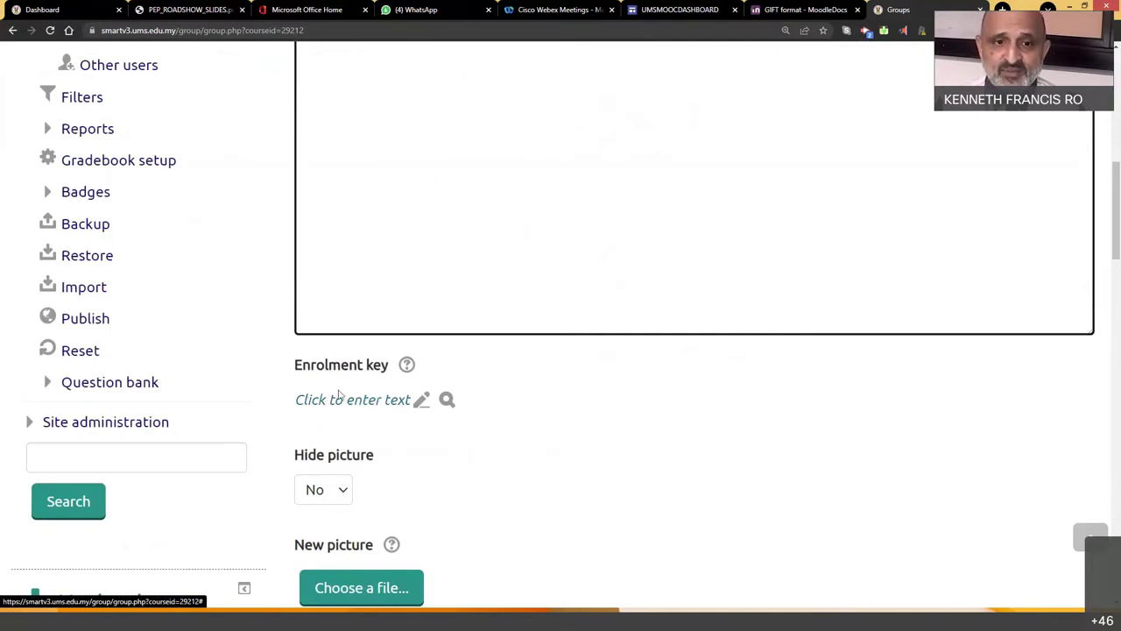
- Enter an enrolment key for GROUP1 and save the group
left_click(372, 399)
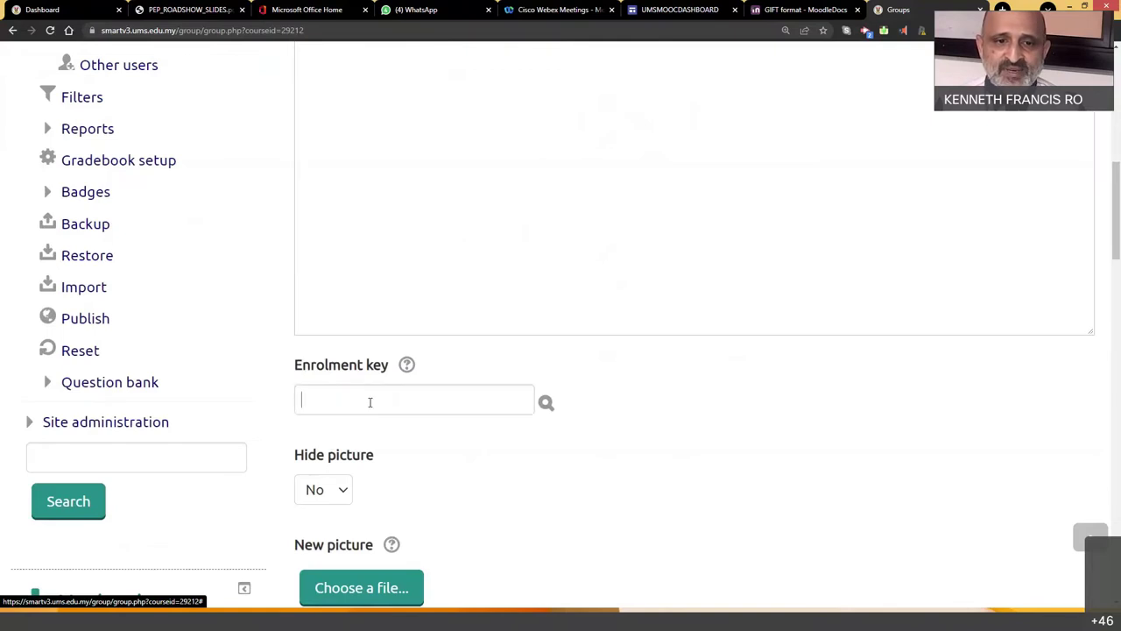
type("****")
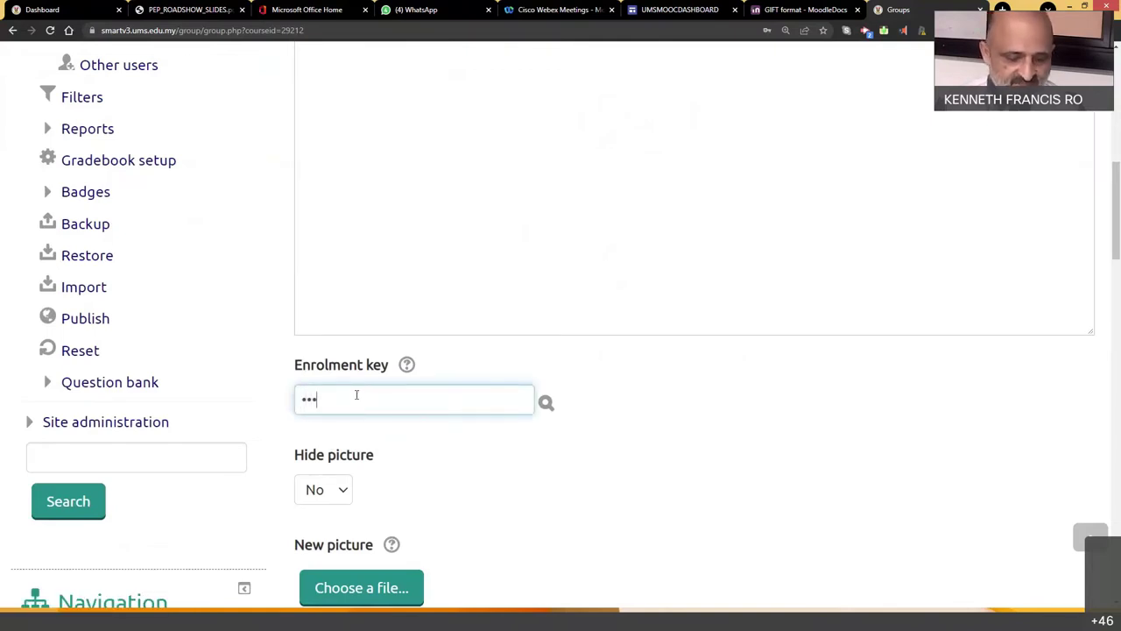
left_click(357, 395)
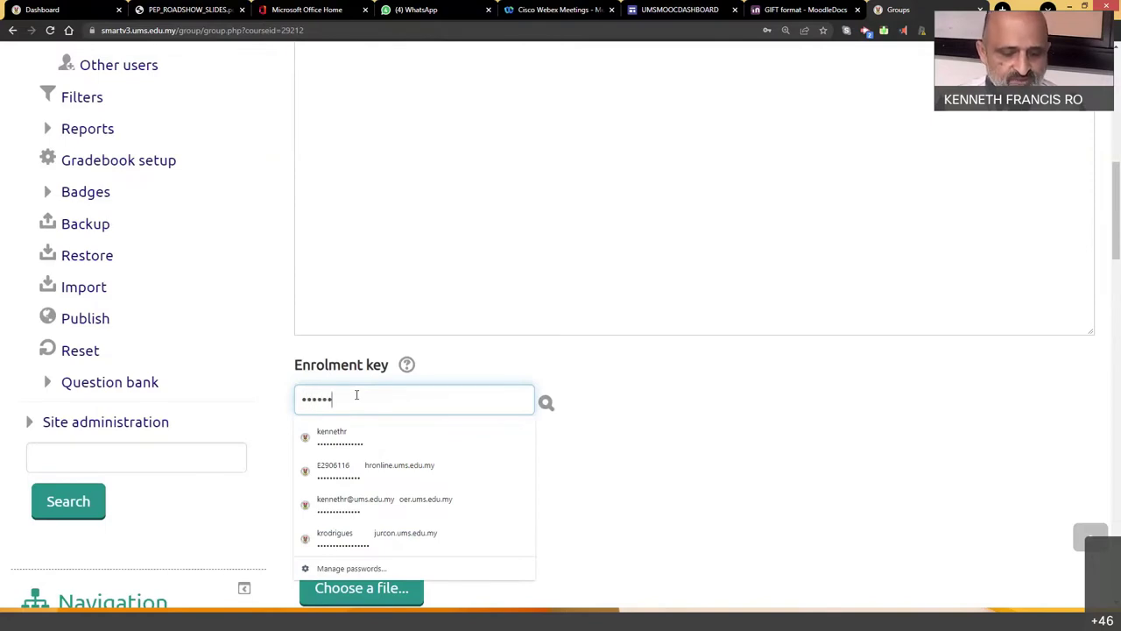
left_click(666, 402)
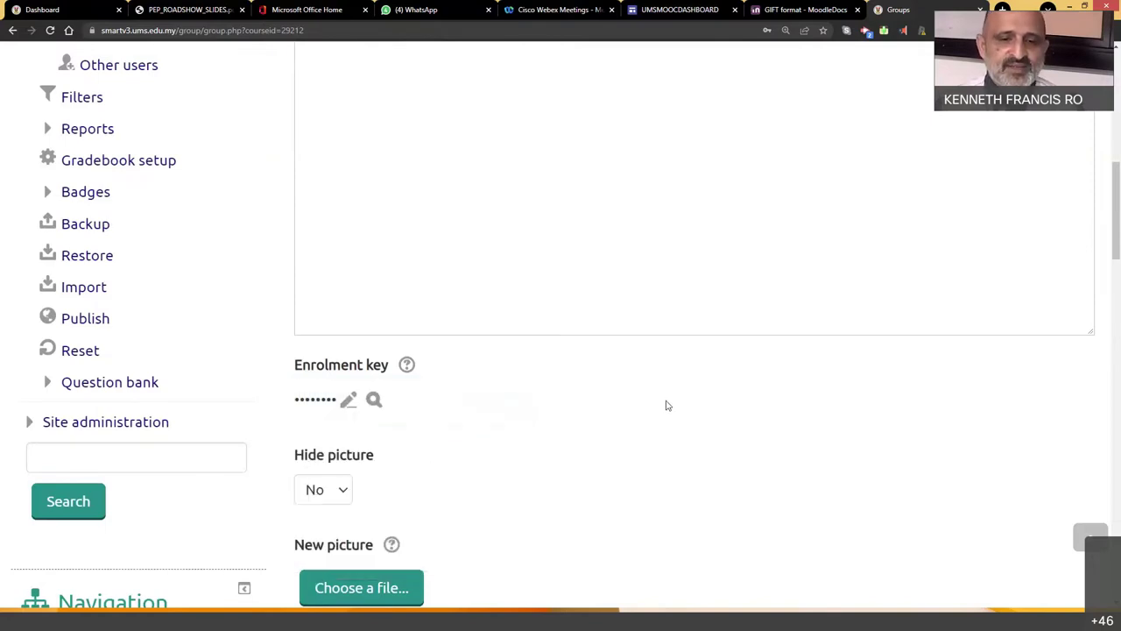
scroll(613, 401, "down", 2)
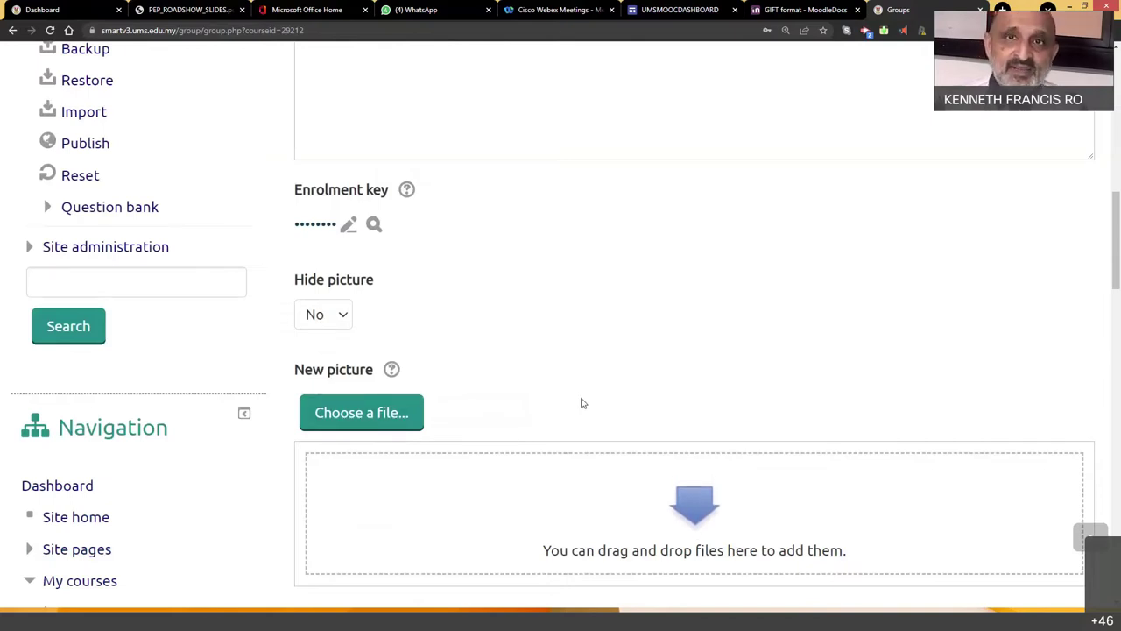
scroll(577, 400, "down", 1)
scroll(574, 398, "down", 4)
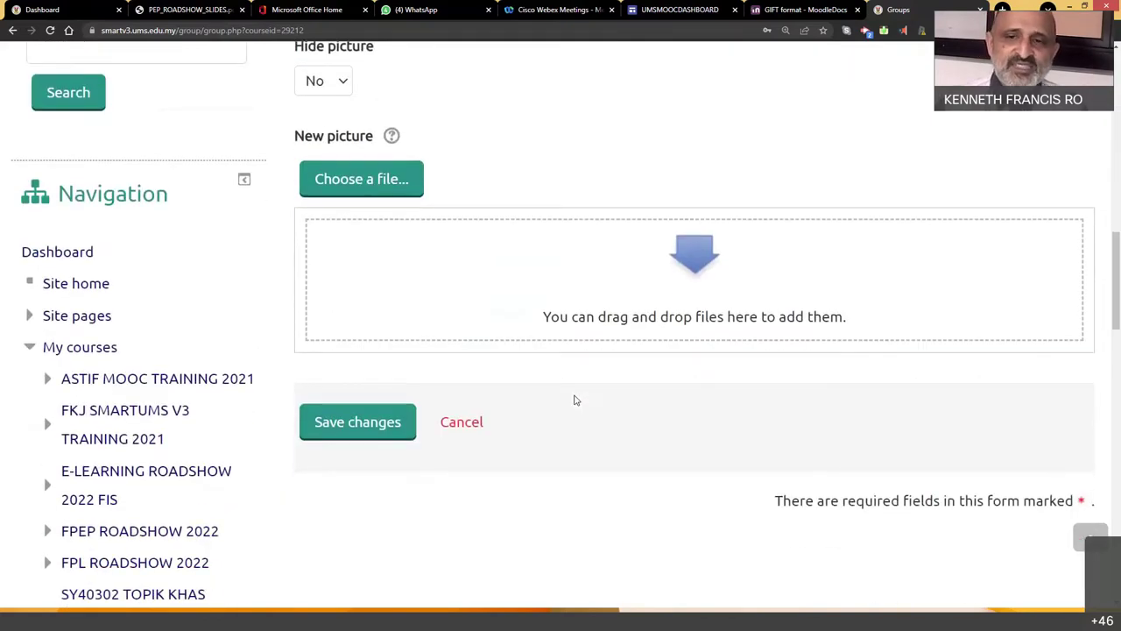
left_click(358, 308)
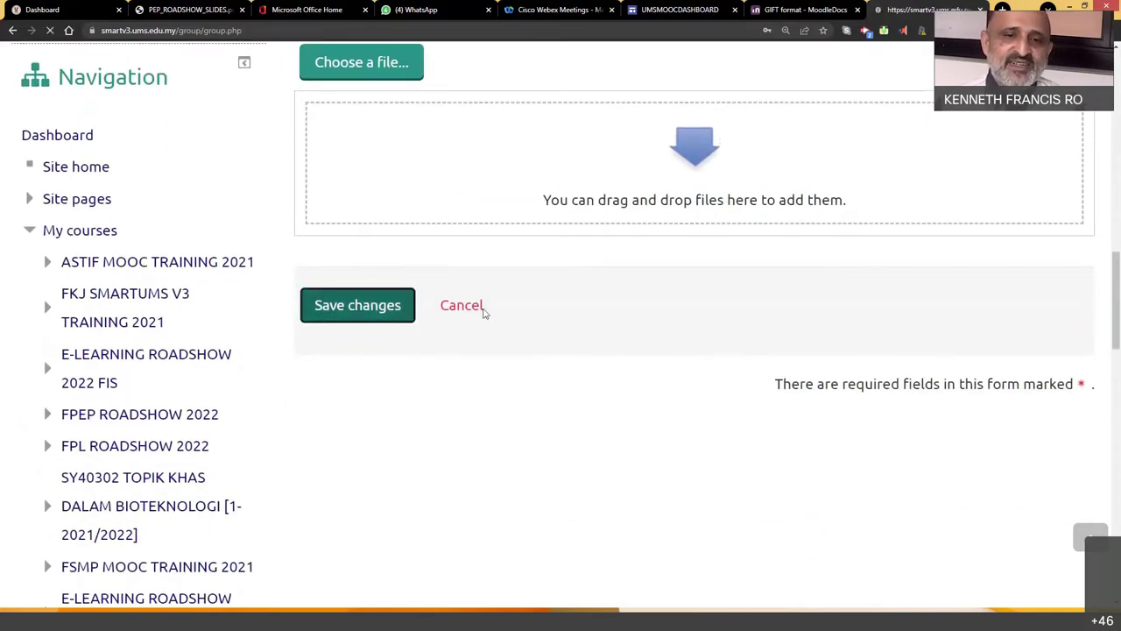
scroll(529, 373, "down", 6)
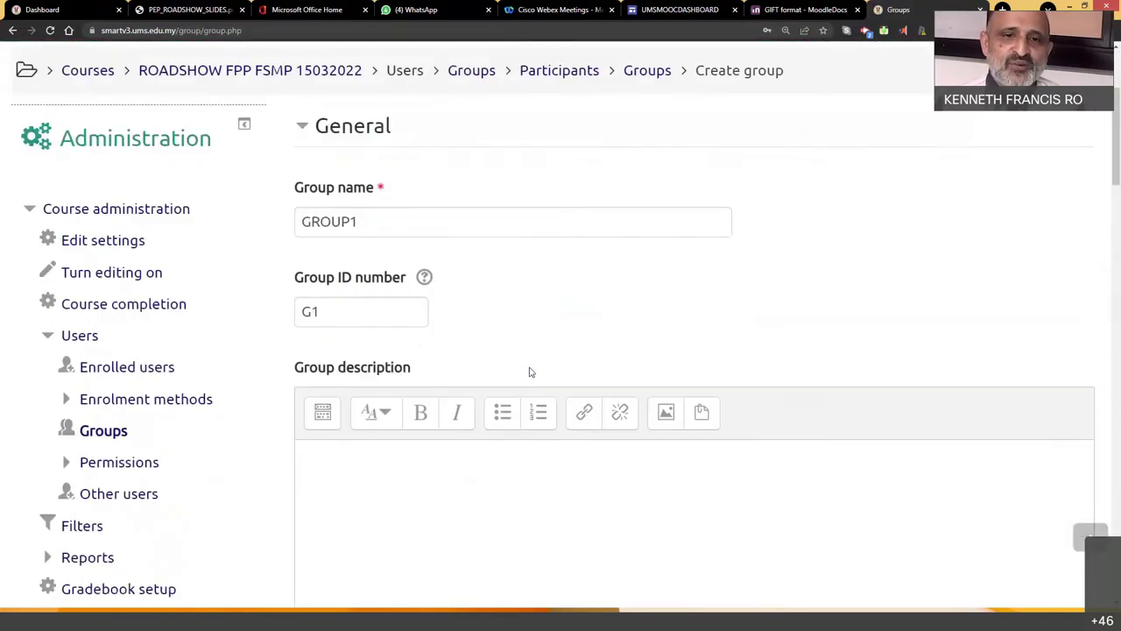
scroll(529, 370, "up", 1)
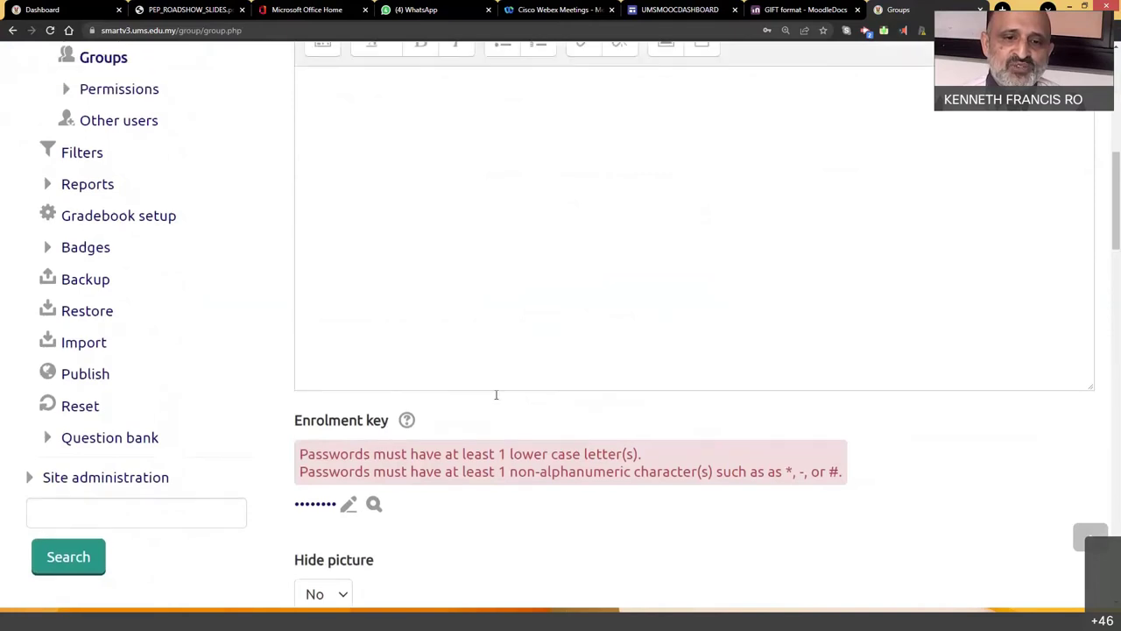
- Replace the rejected enrolment key with a compliant one, reveal it, and save changes
left_click(348, 508)
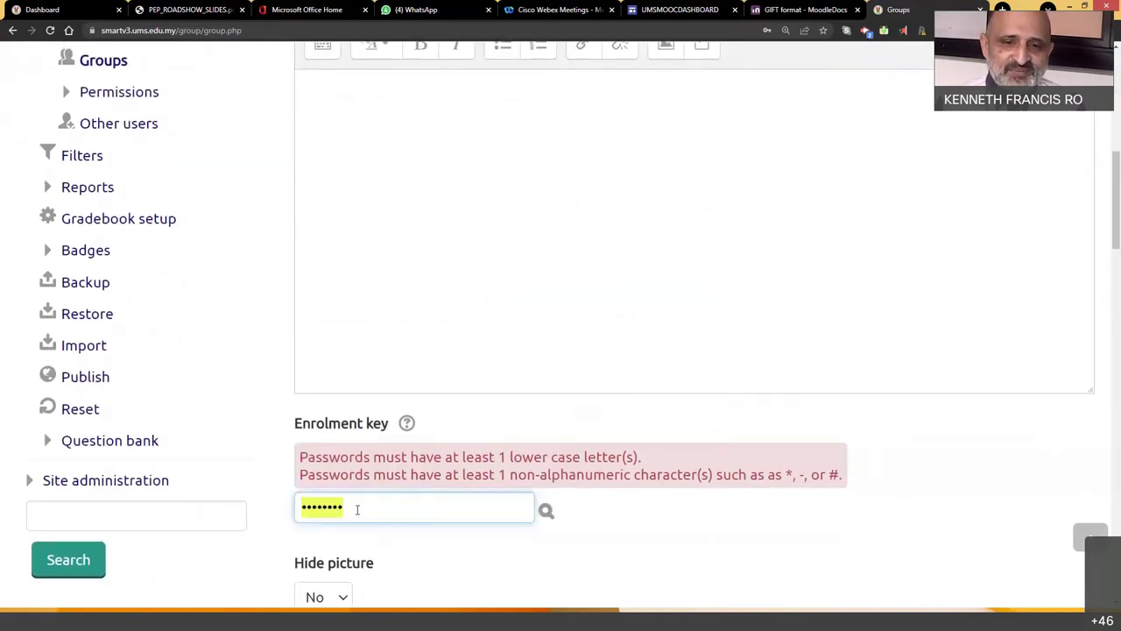
left_click(342, 508)
key("ctrl+a")
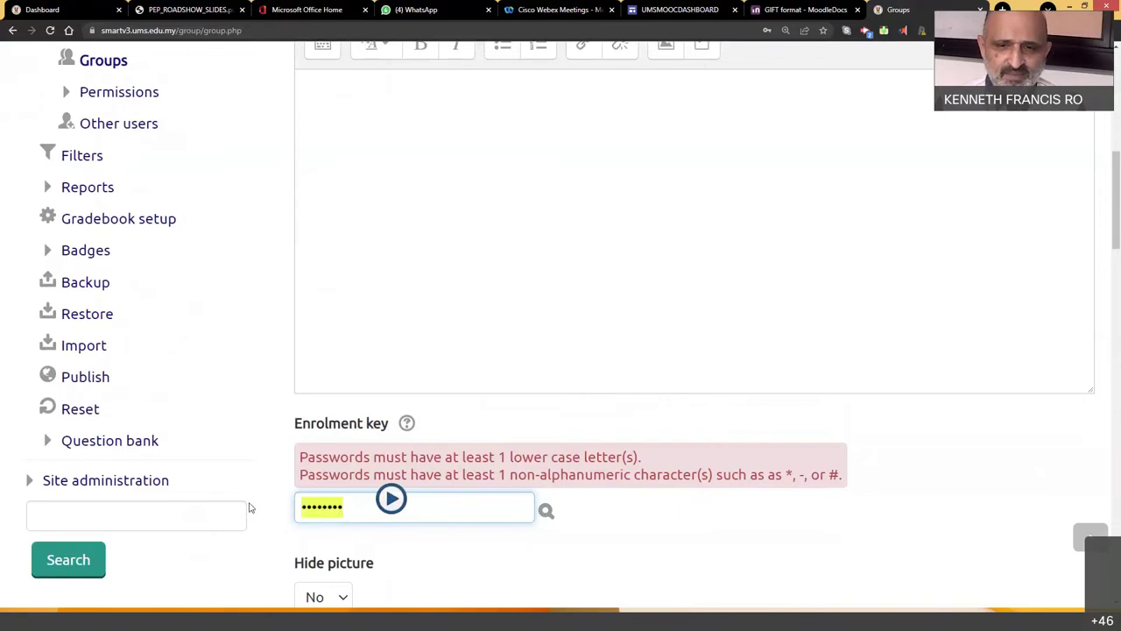
type("***")
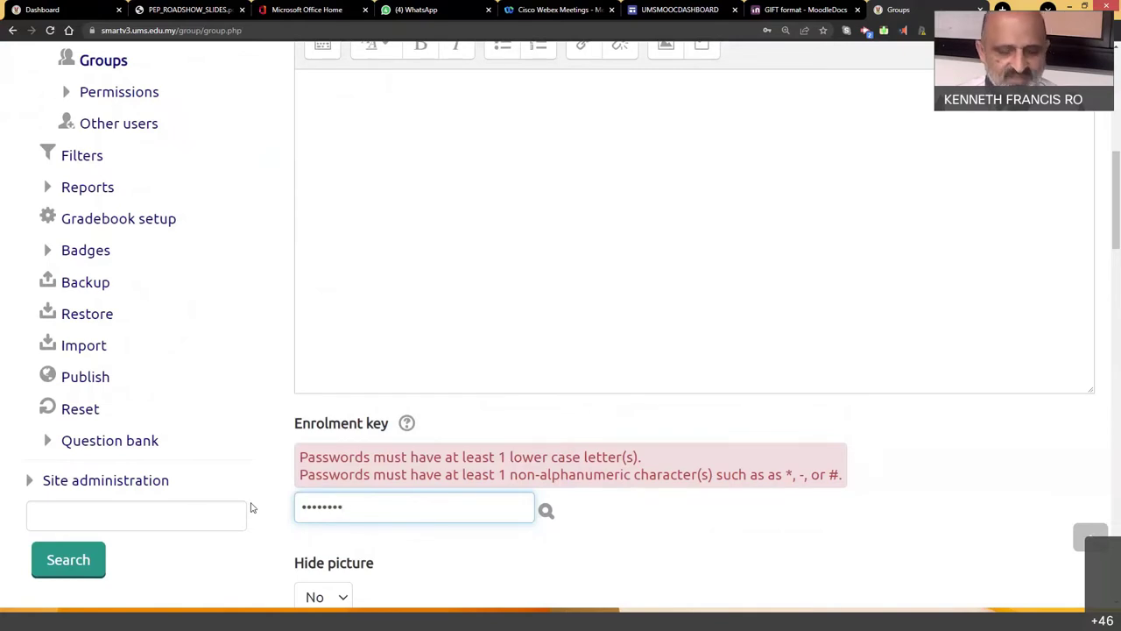
left_click(545, 509)
scroll(571, 517, "down", 1)
scroll(573, 517, "down", 5)
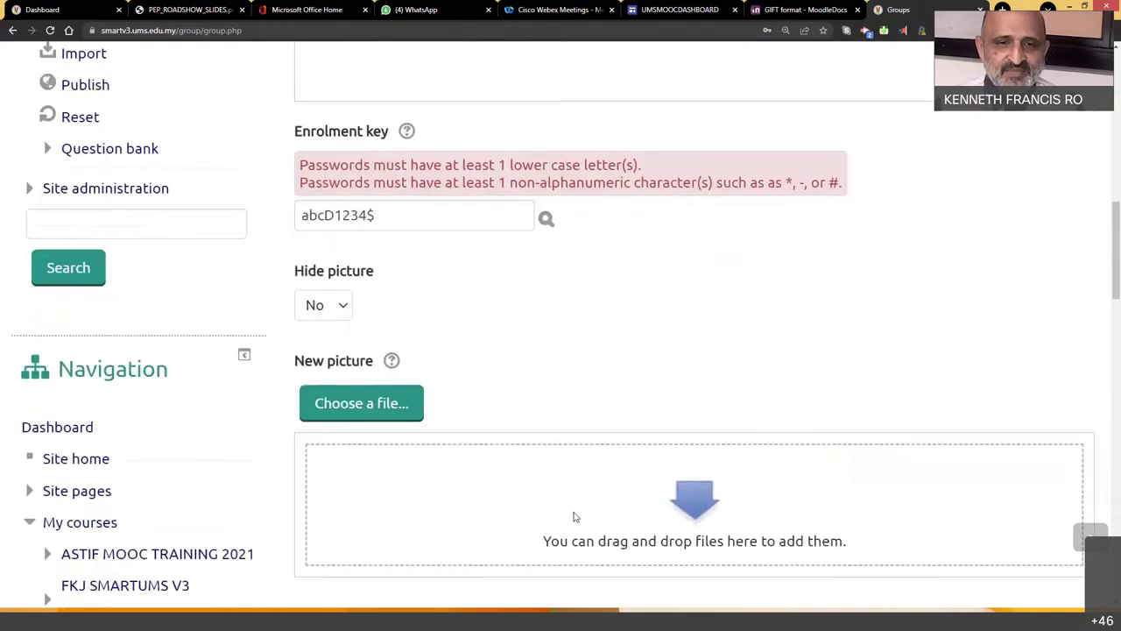
left_click(385, 420)
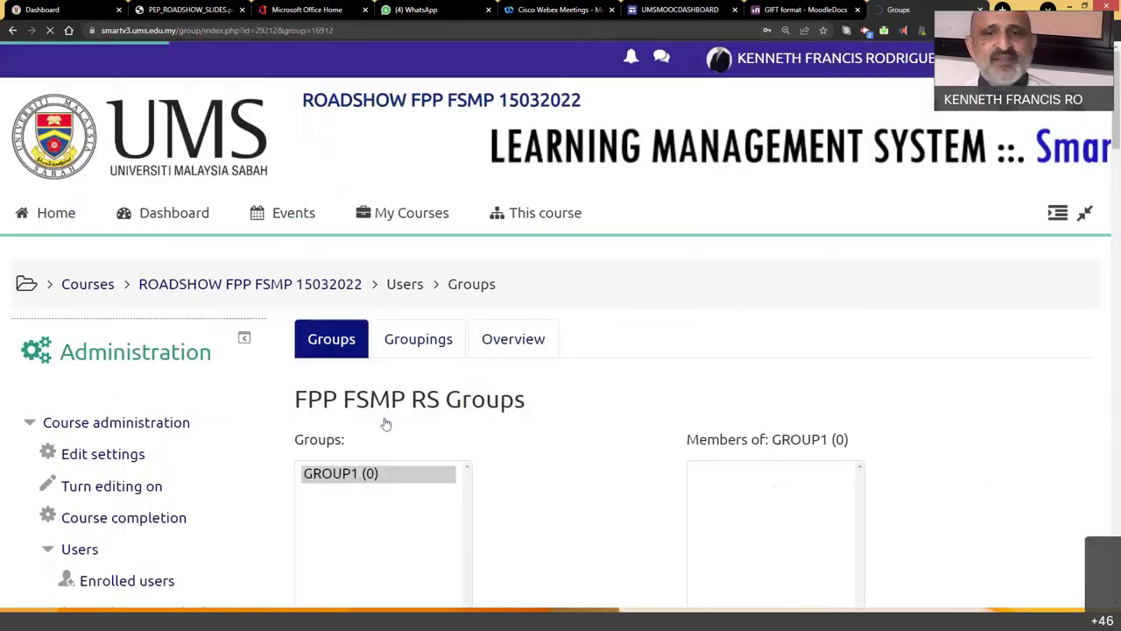
- Open GROUP1's member management and add the first student from Potential members
scroll(553, 415, "down", 2)
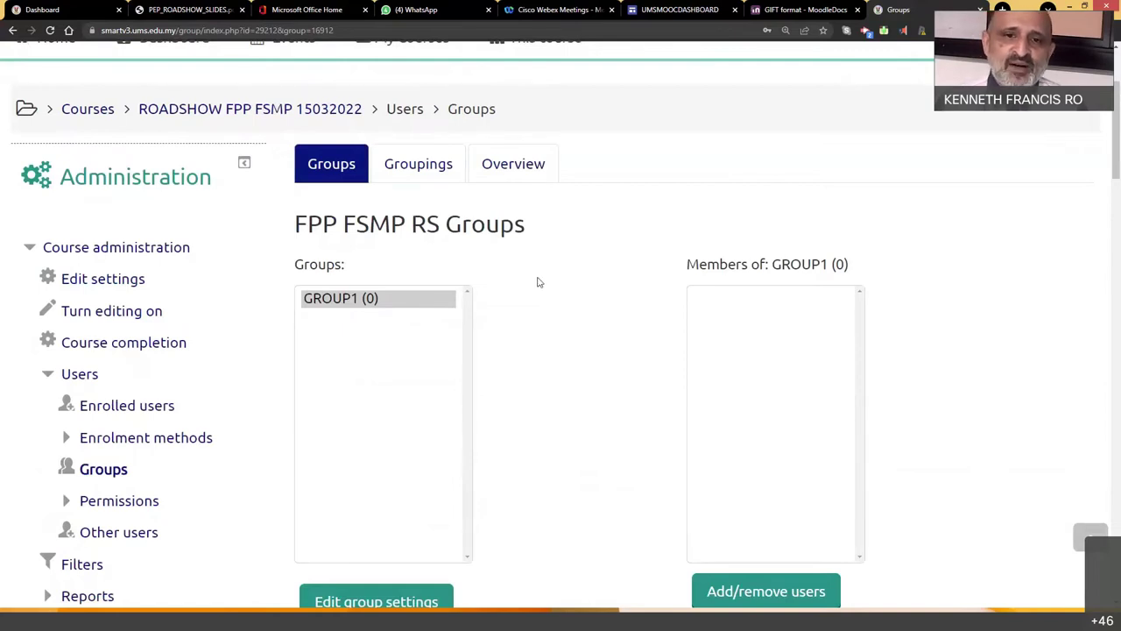
scroll(538, 282, "down", 2)
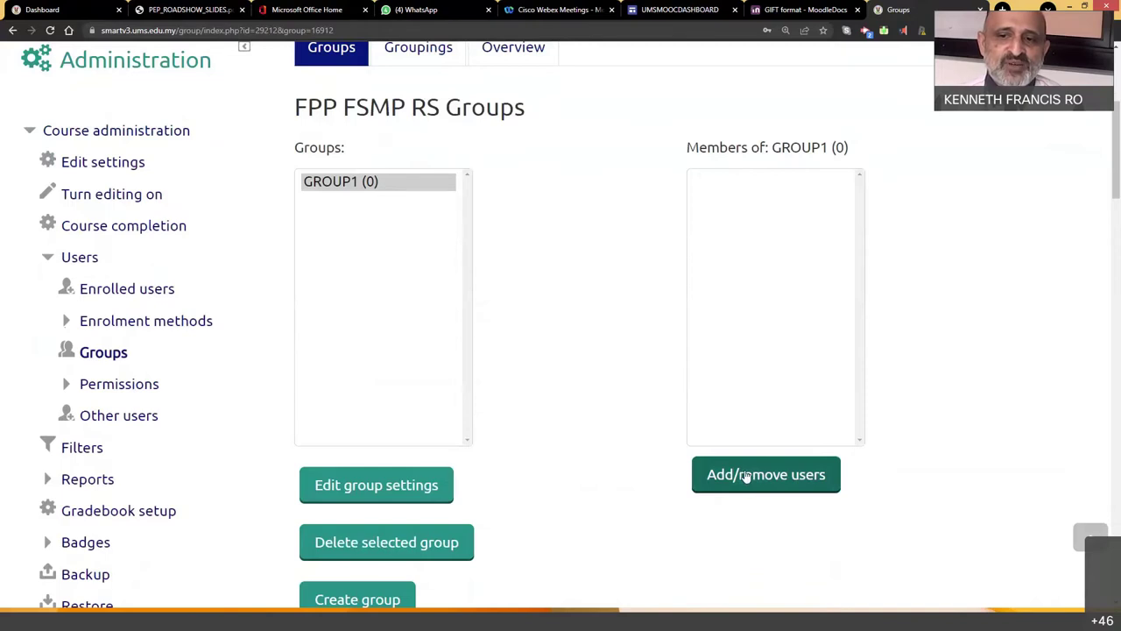
left_click(745, 475)
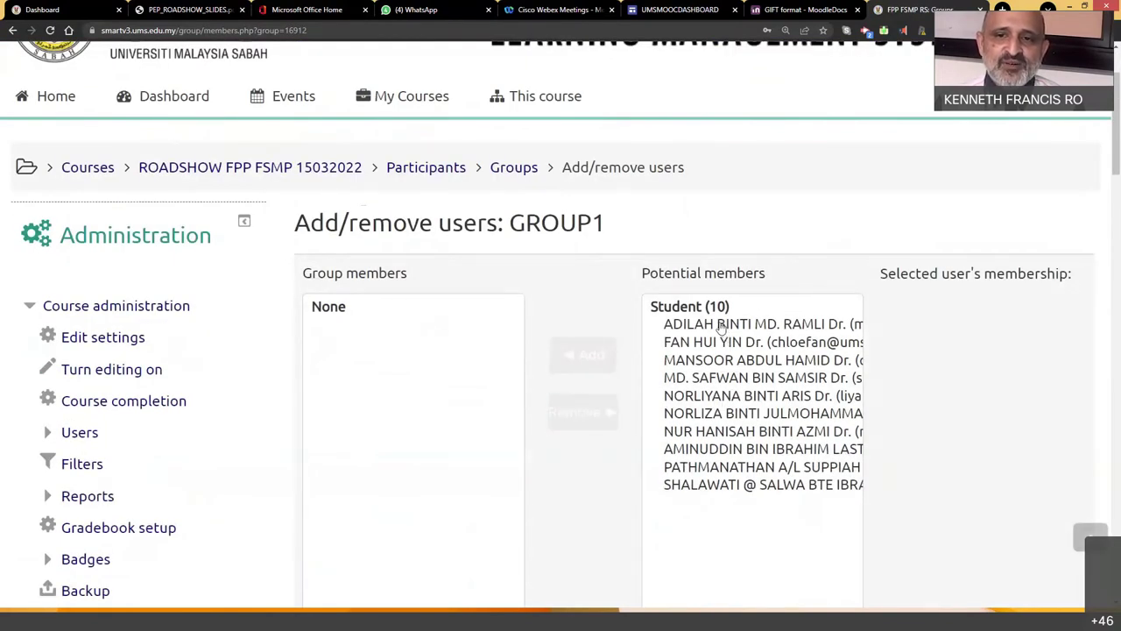
left_click(717, 329)
left_click(706, 307)
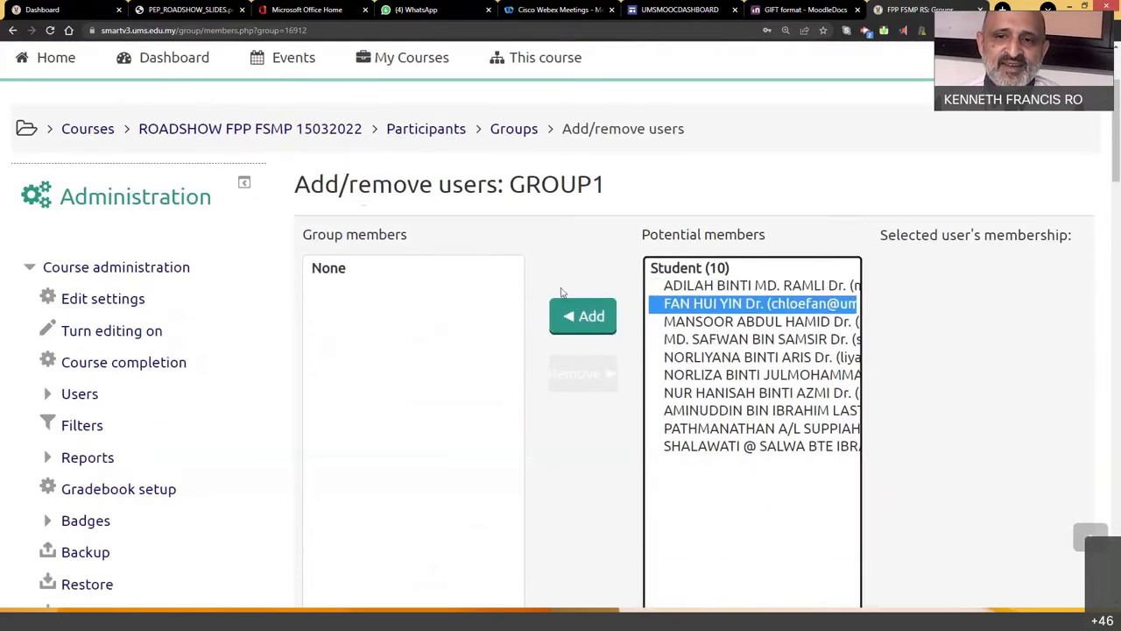
left_click(573, 314)
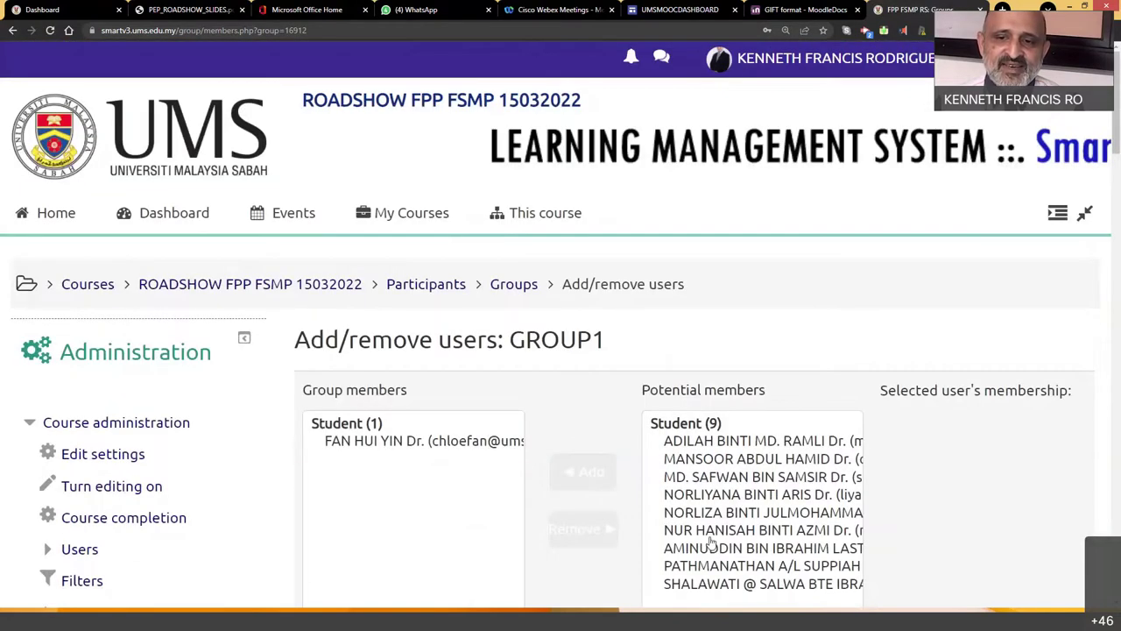
- Add two more students to GROUP1 and go back to the groups overview
left_click(696, 547)
left_click(583, 317)
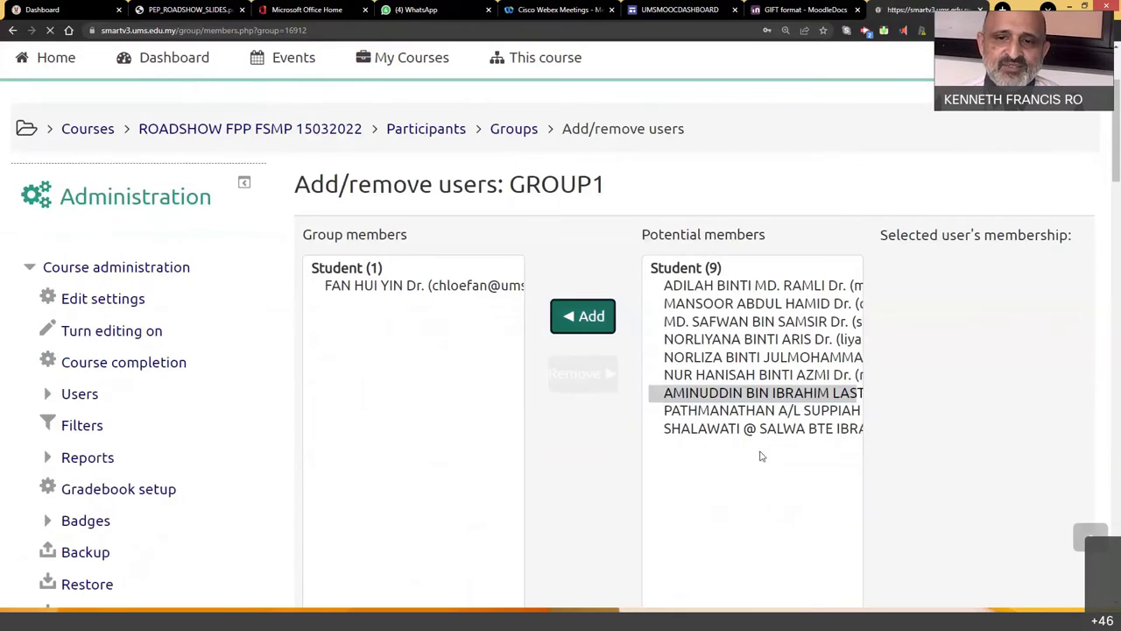
left_click(708, 567)
scroll(671, 488, "down", 2)
left_click(591, 315)
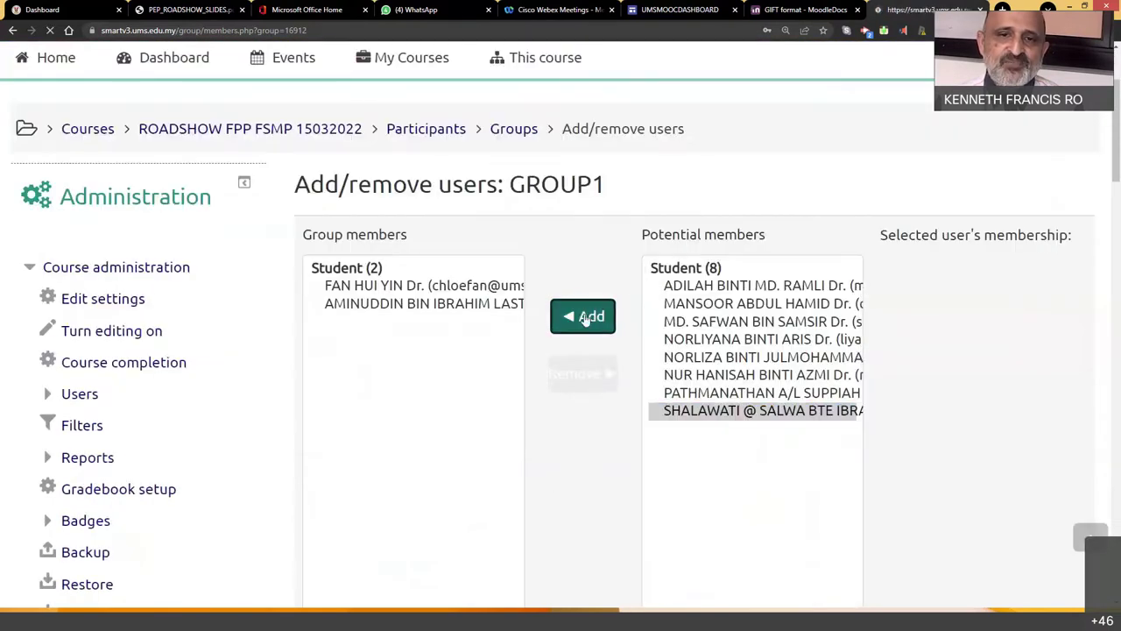
scroll(580, 393, "down", 7)
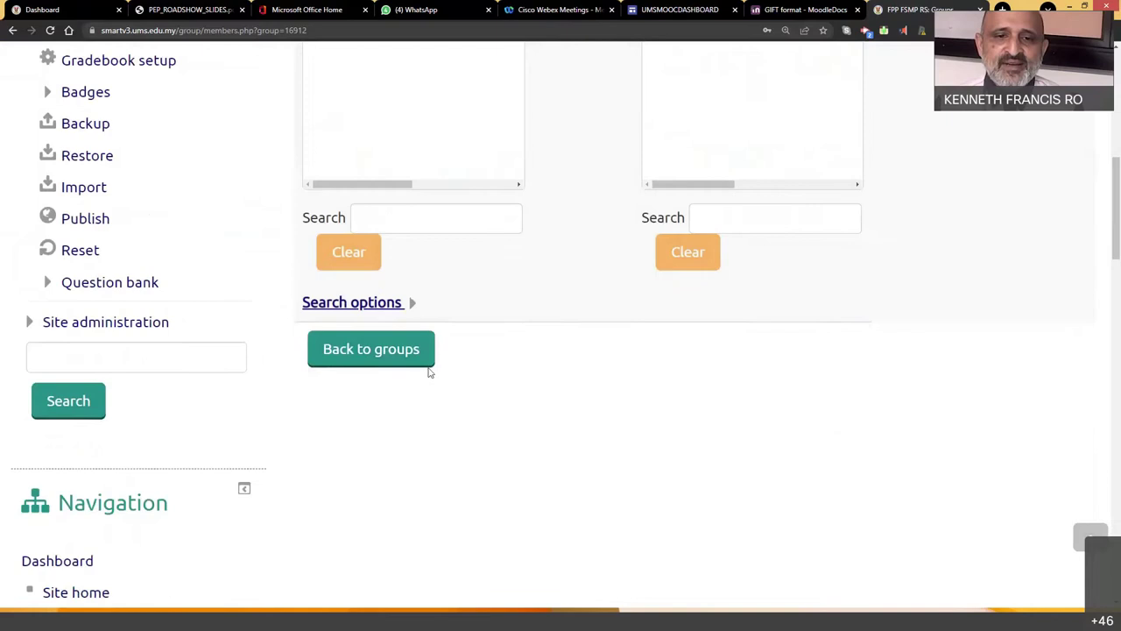
left_click(423, 362)
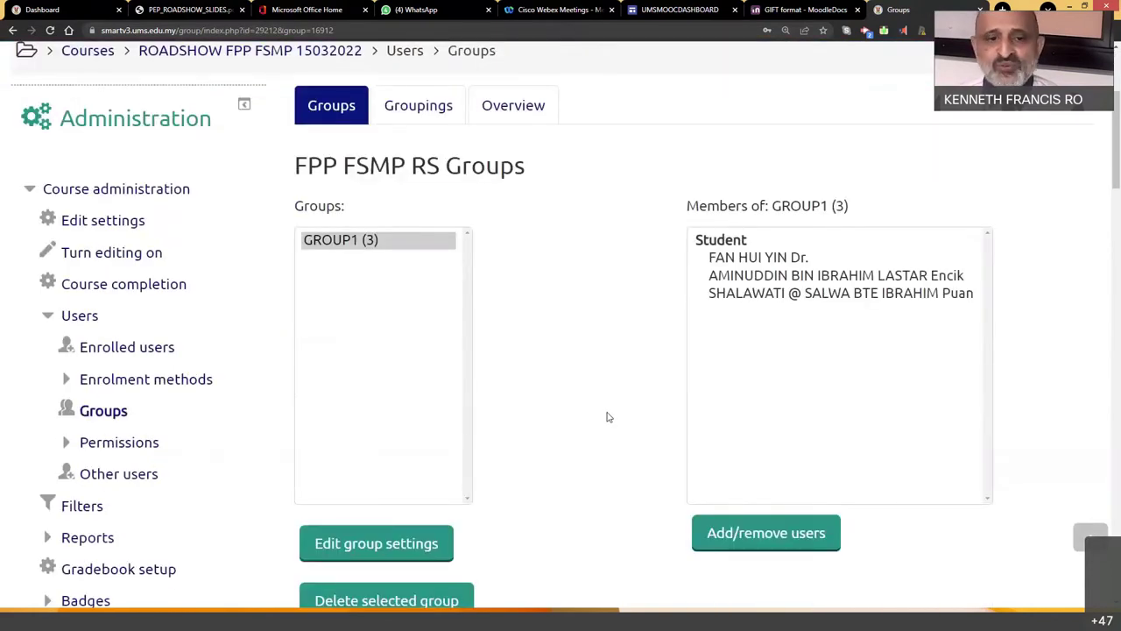
scroll(608, 417, "down", 3)
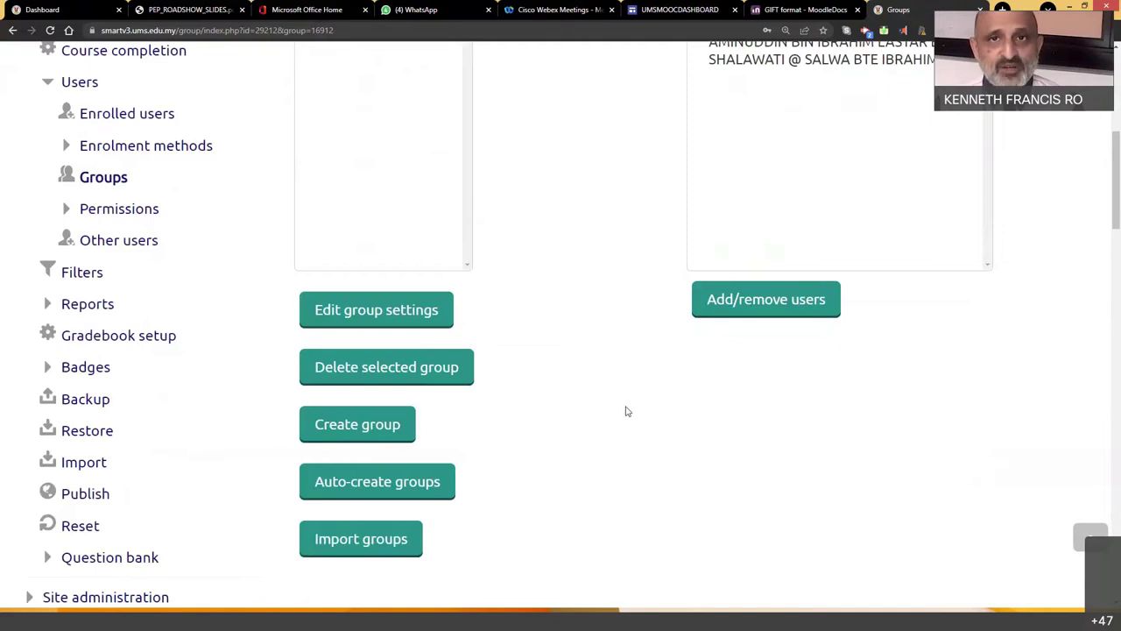
- Set the auto-create groups naming scheme to Group @1
left_click(399, 481)
scroll(426, 473, "down", 1)
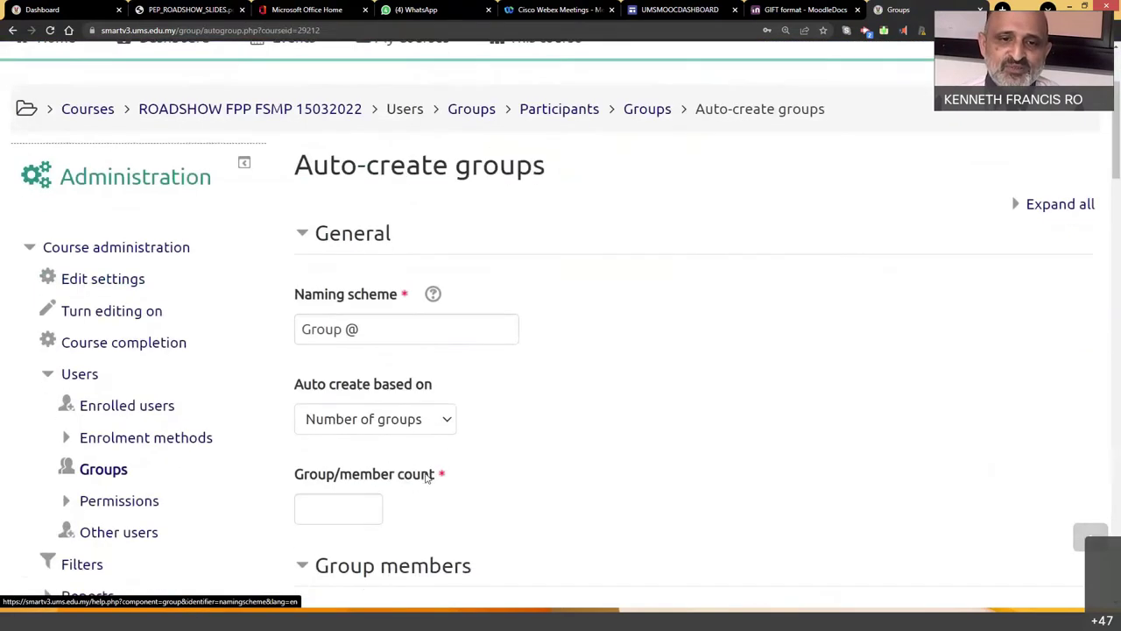
left_click(383, 329)
type("1")
scroll(398, 385, "down", 2)
- Create 2 groups based on number of groups and submit
left_click(408, 254)
left_click(337, 332)
left_click(337, 333)
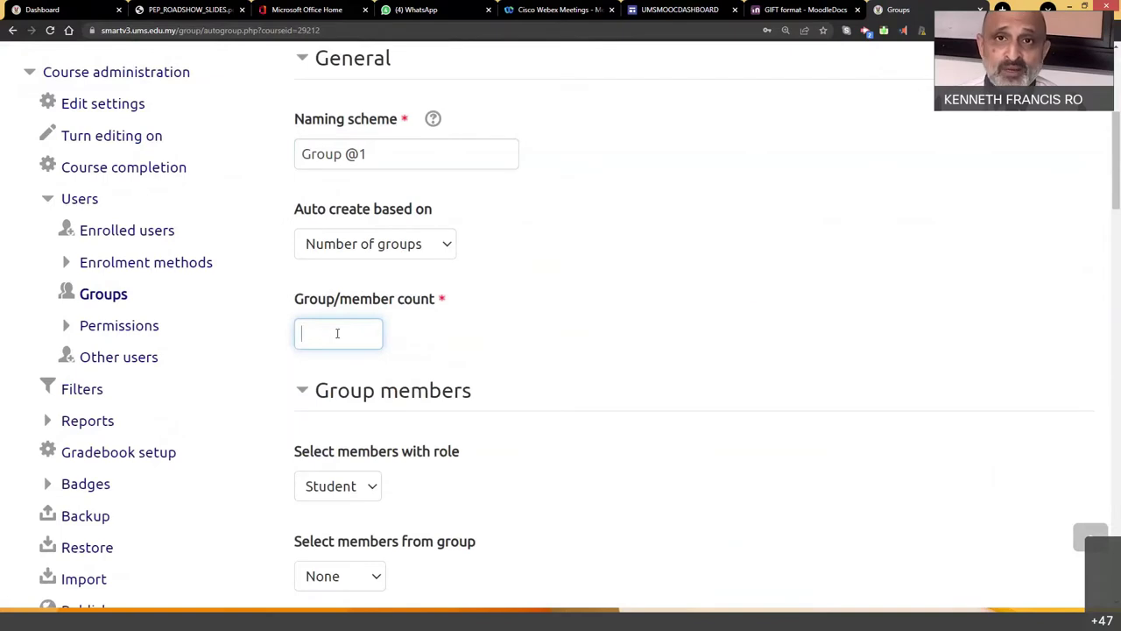
type("2")
scroll(394, 394, "down", 3)
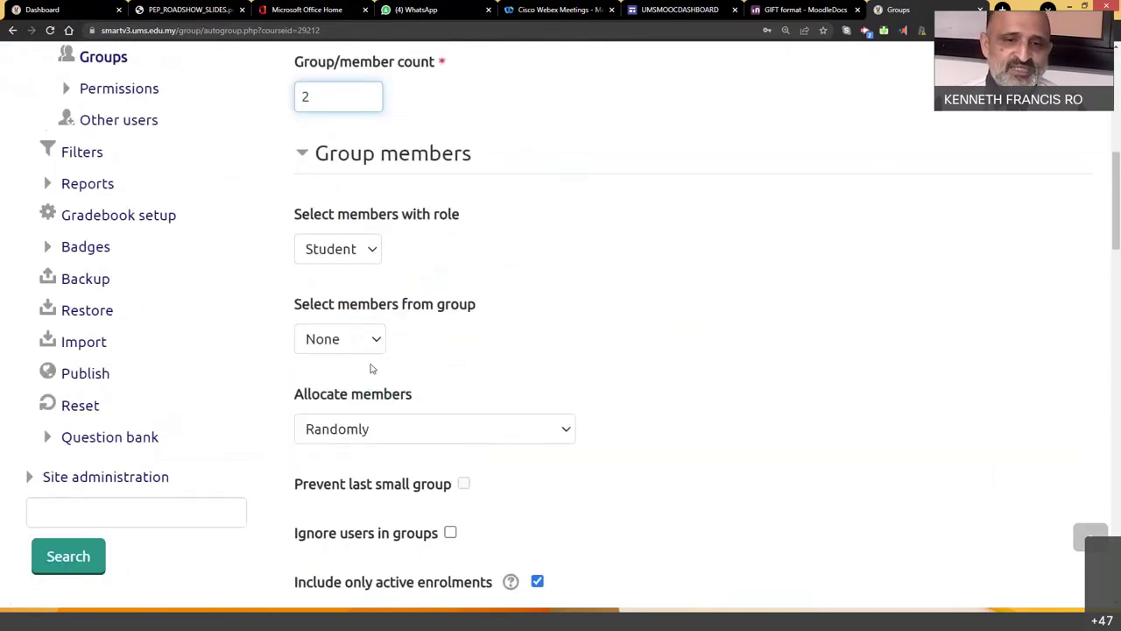
scroll(371, 368, "down", 4)
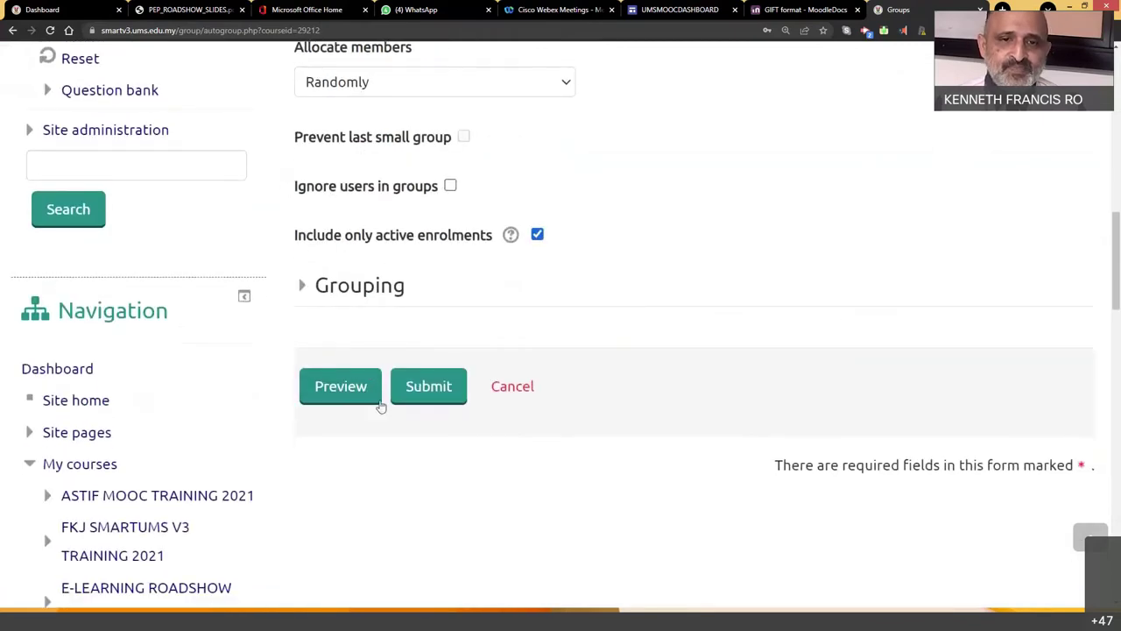
left_click(437, 386)
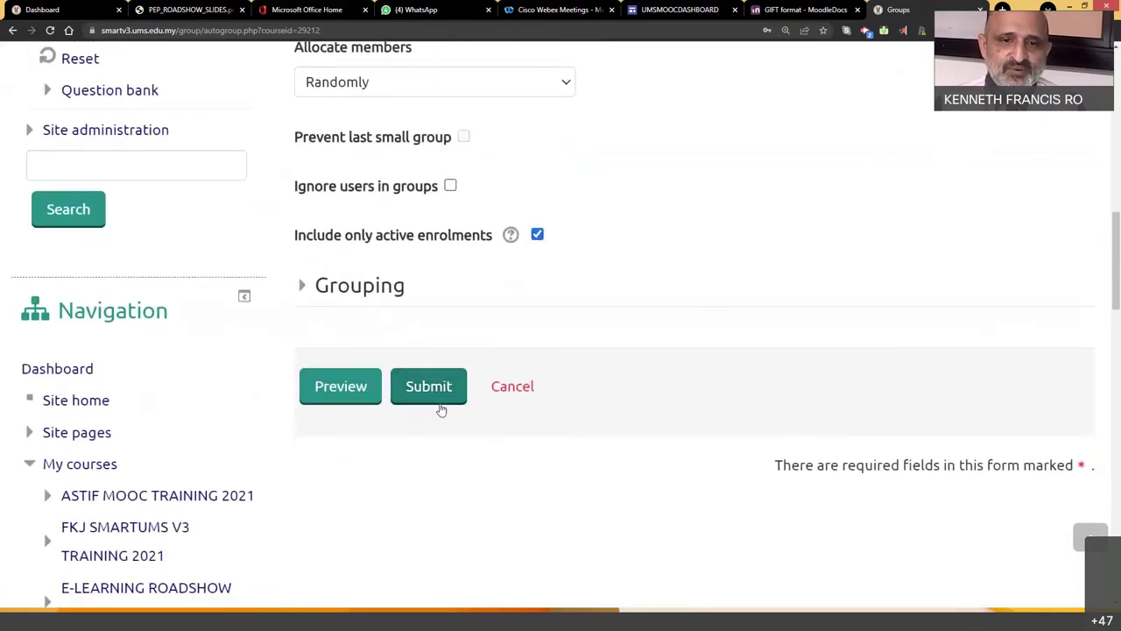
left_click(430, 385)
scroll(477, 447, "down", 2)
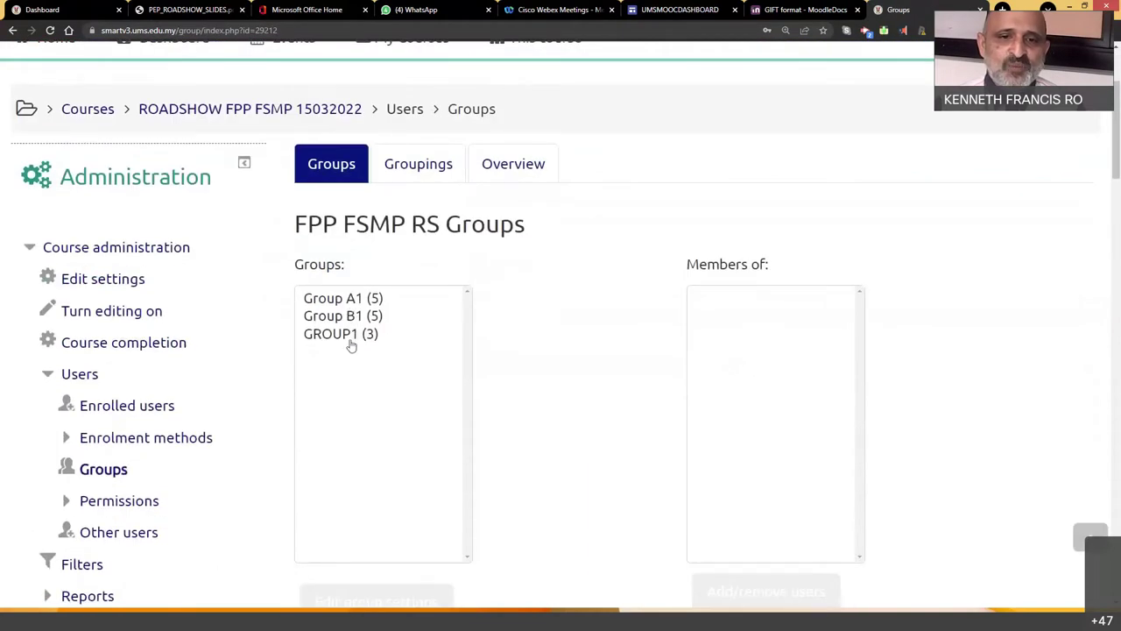
- Check Group A1 and Group B1 members, then return to the ROADSHOW FPP FSMP 15032022 course page
left_click(331, 300)
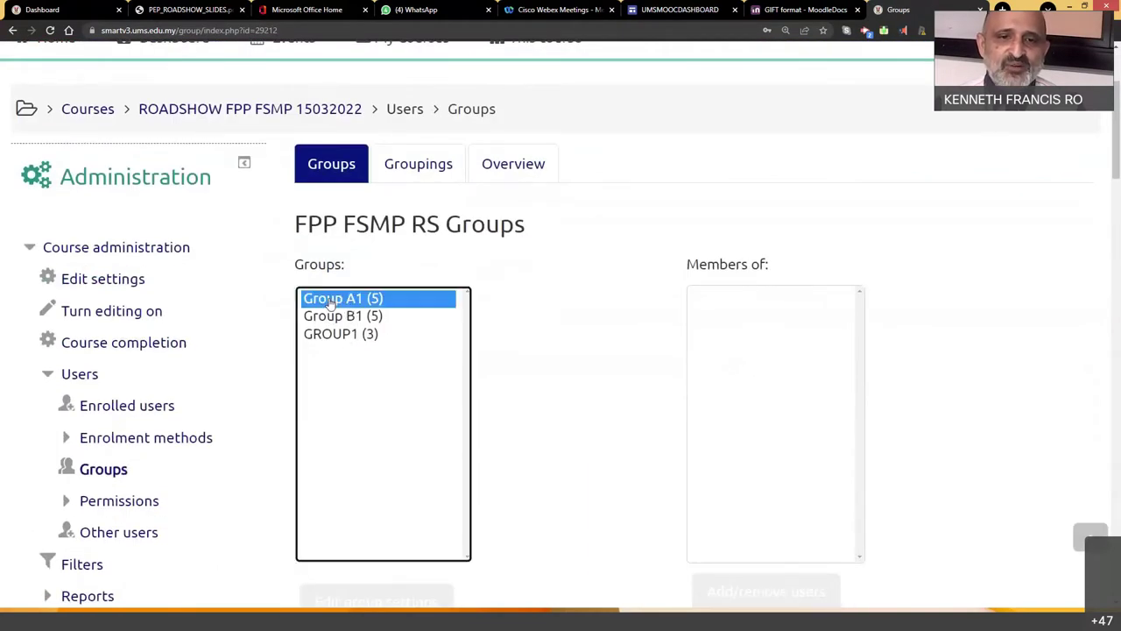
left_click(332, 319)
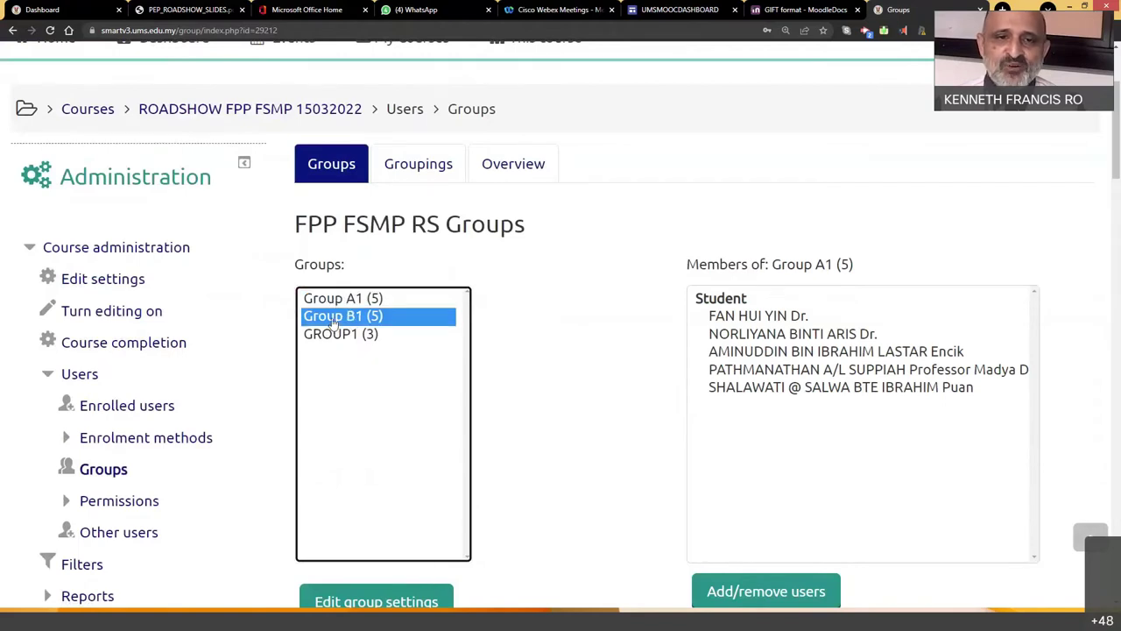
left_click(340, 302)
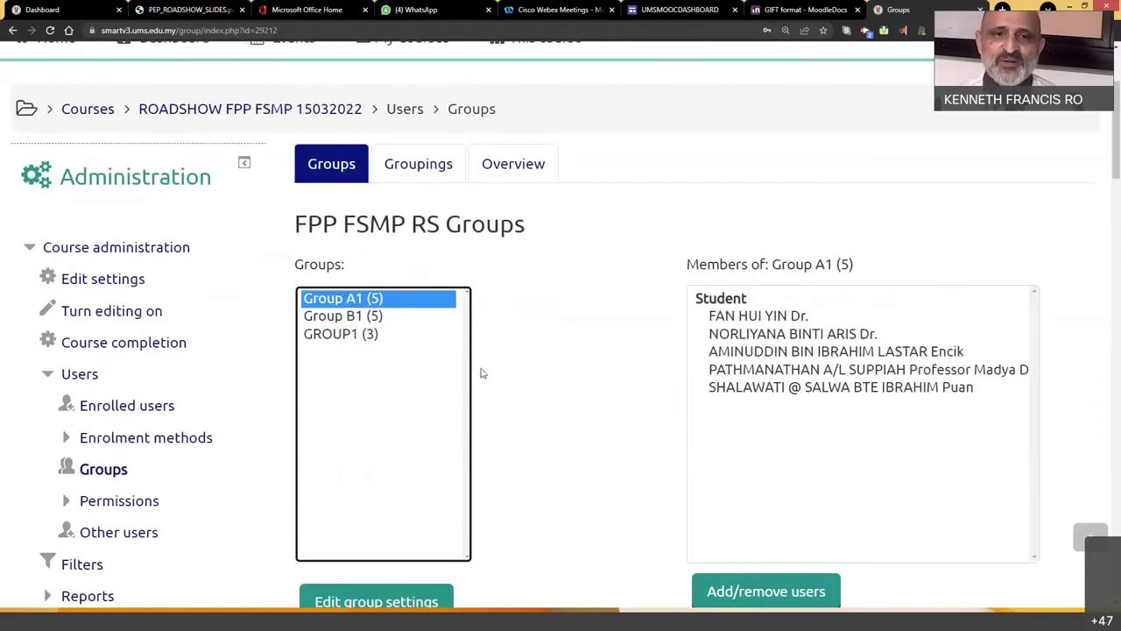
scroll(480, 371, "down", 2)
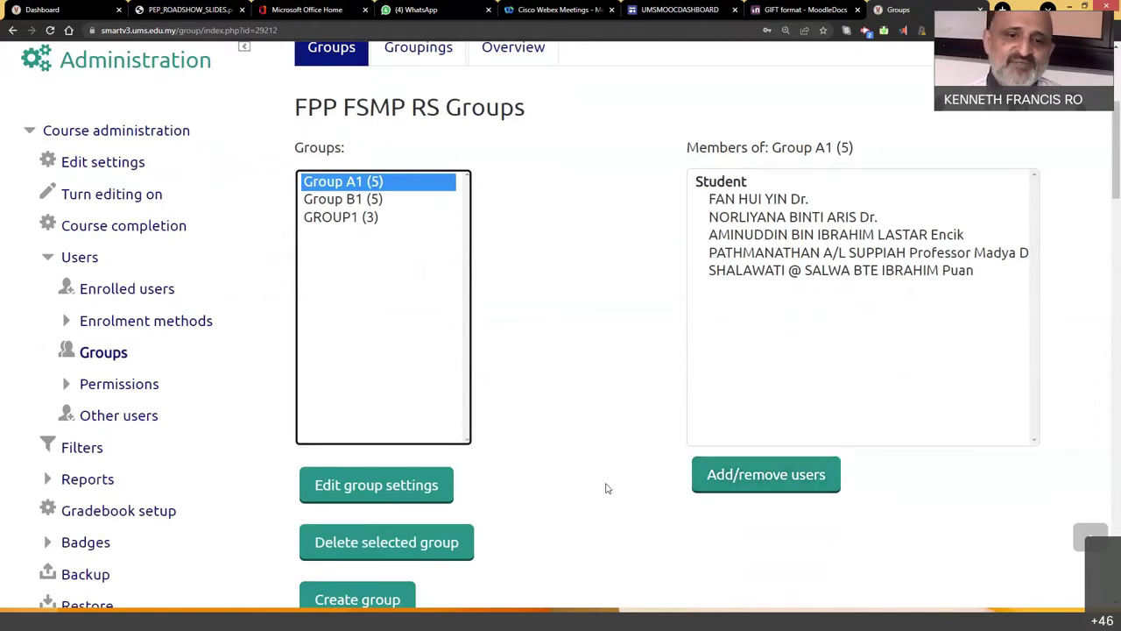
scroll(605, 487, "down", 5)
scroll(605, 488, "up", 8)
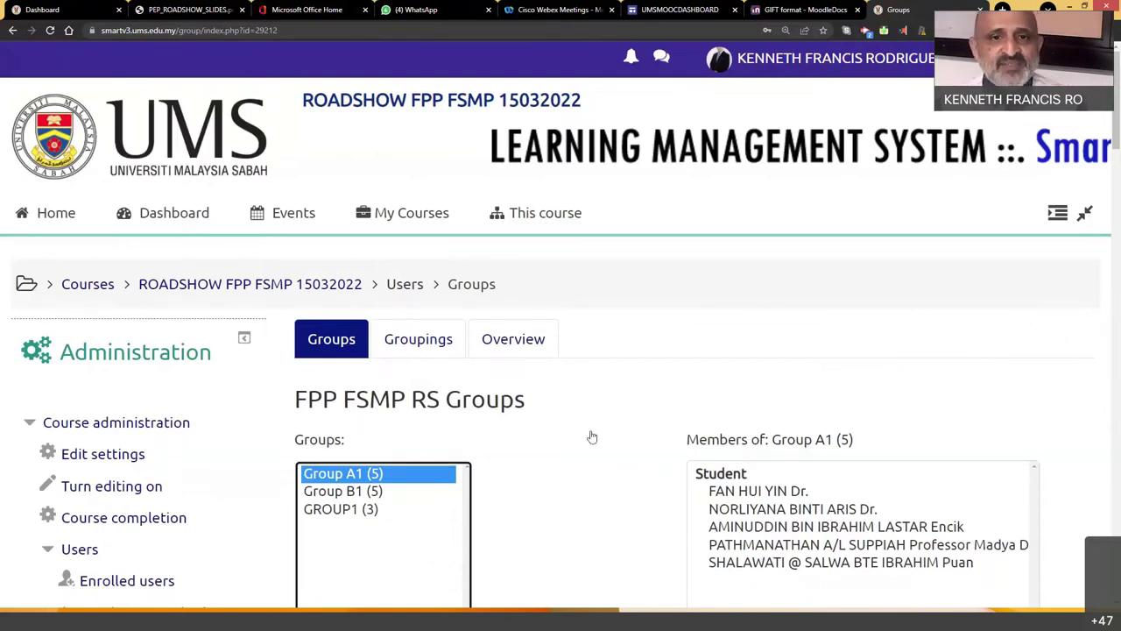
left_click(280, 286)
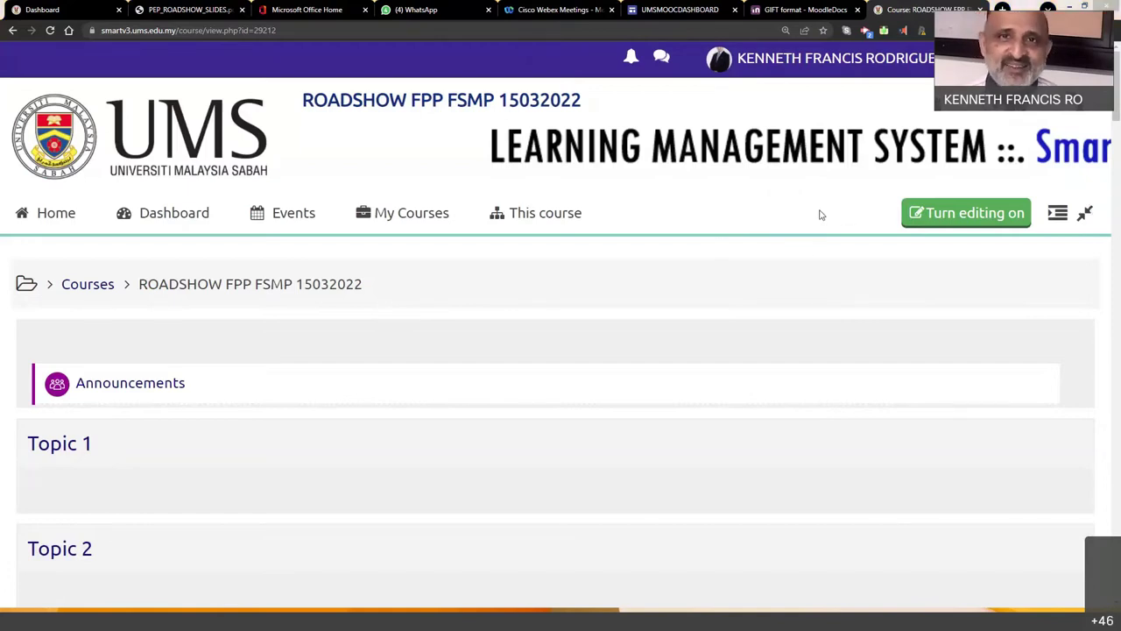
- Turn editing on and add a Group self-selection activity from the activity chooser
left_click(926, 219)
scroll(720, 273, "down", 2)
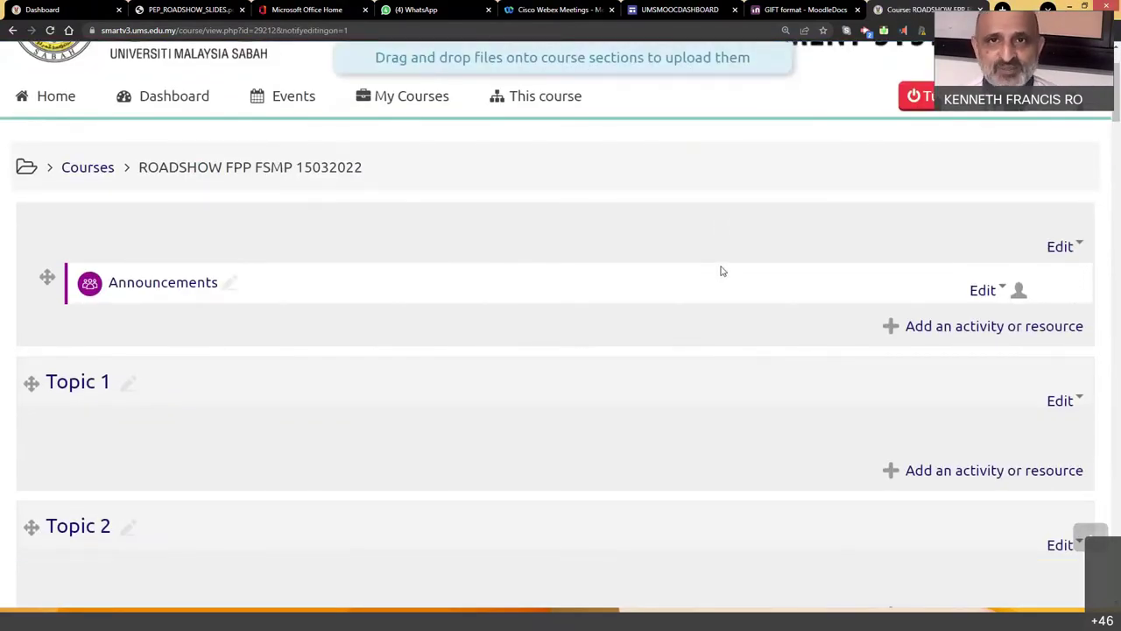
left_click(939, 330)
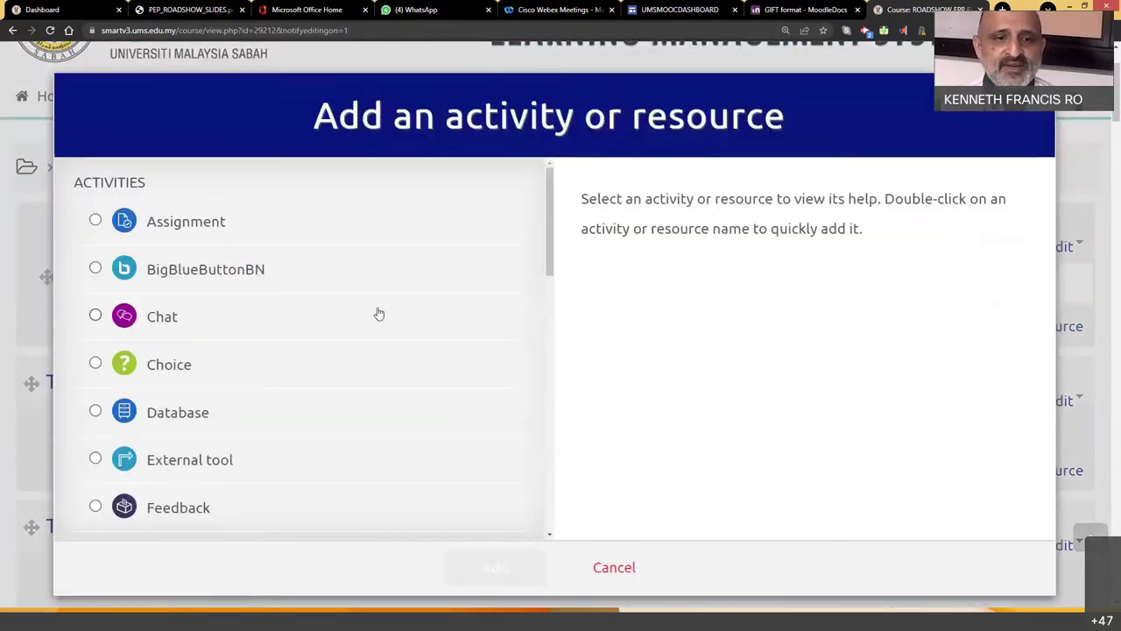
scroll(378, 313, "down", 4)
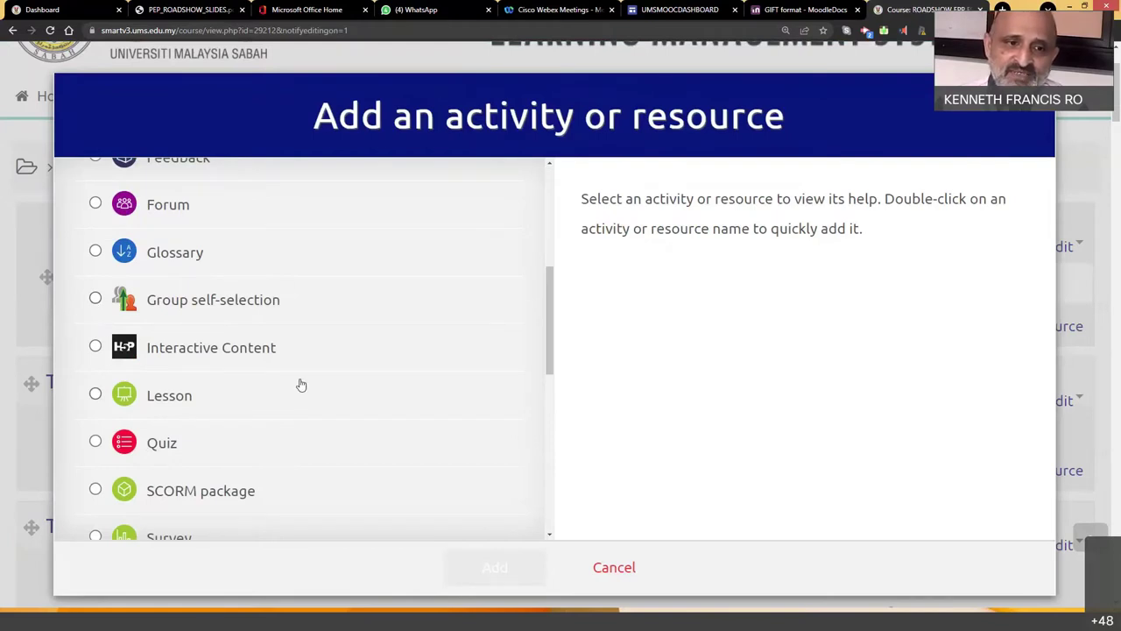
scroll(300, 385, "down", 3)
scroll(299, 385, "up", 4)
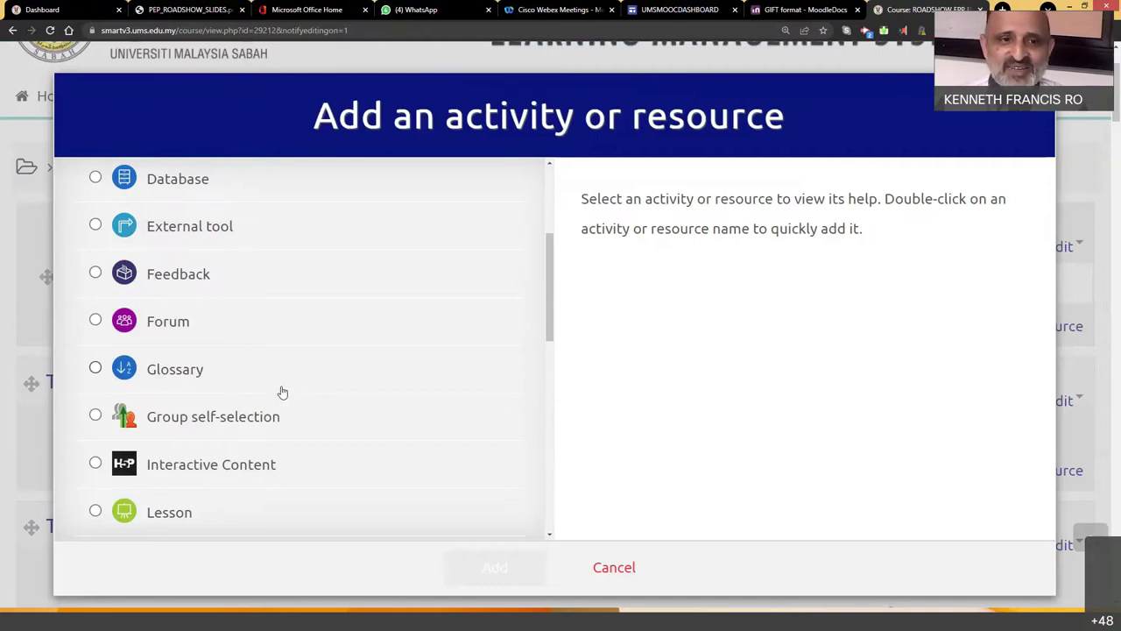
scroll(281, 394, "down", 1)
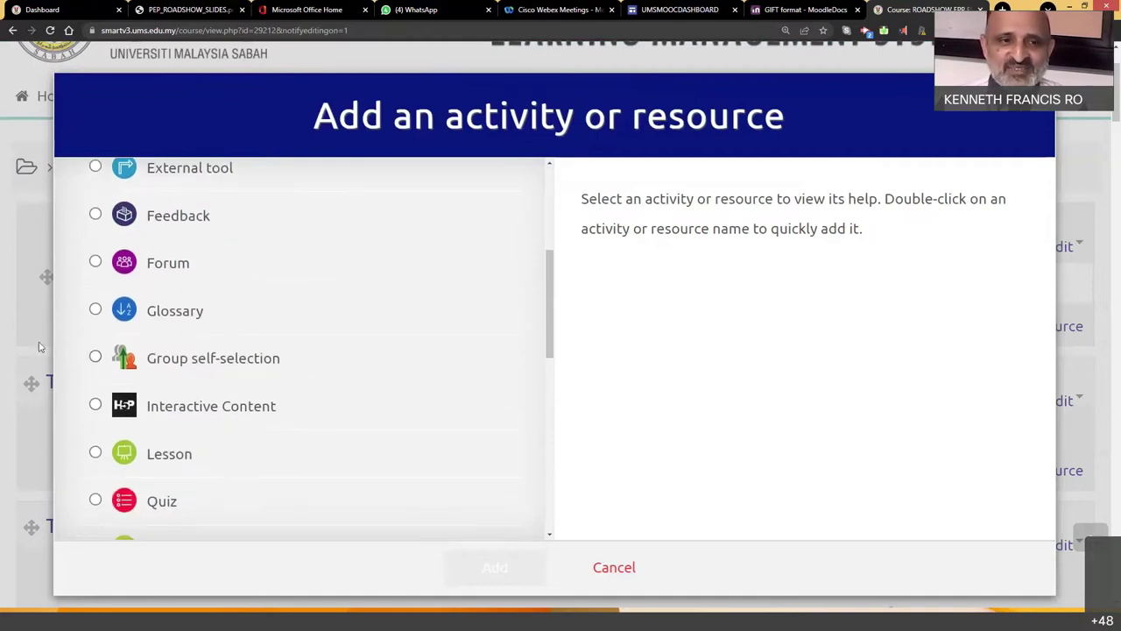
left_click(95, 359)
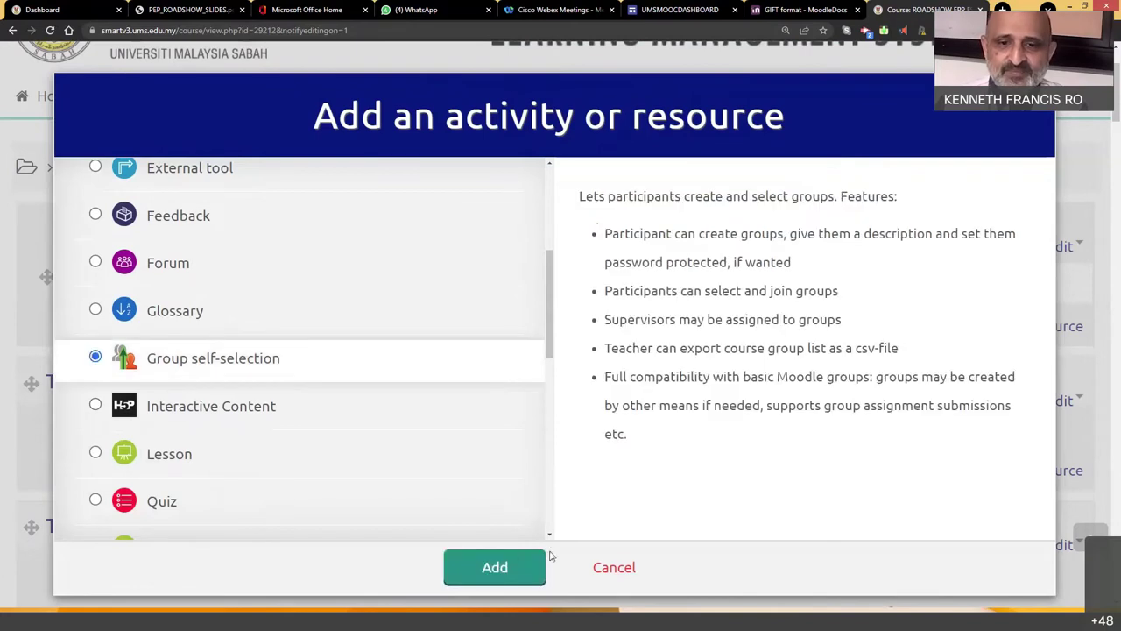
left_click(501, 568)
- Name the activity GROUP select with description RULES, displayed on the course page
scroll(456, 425, "down", 1)
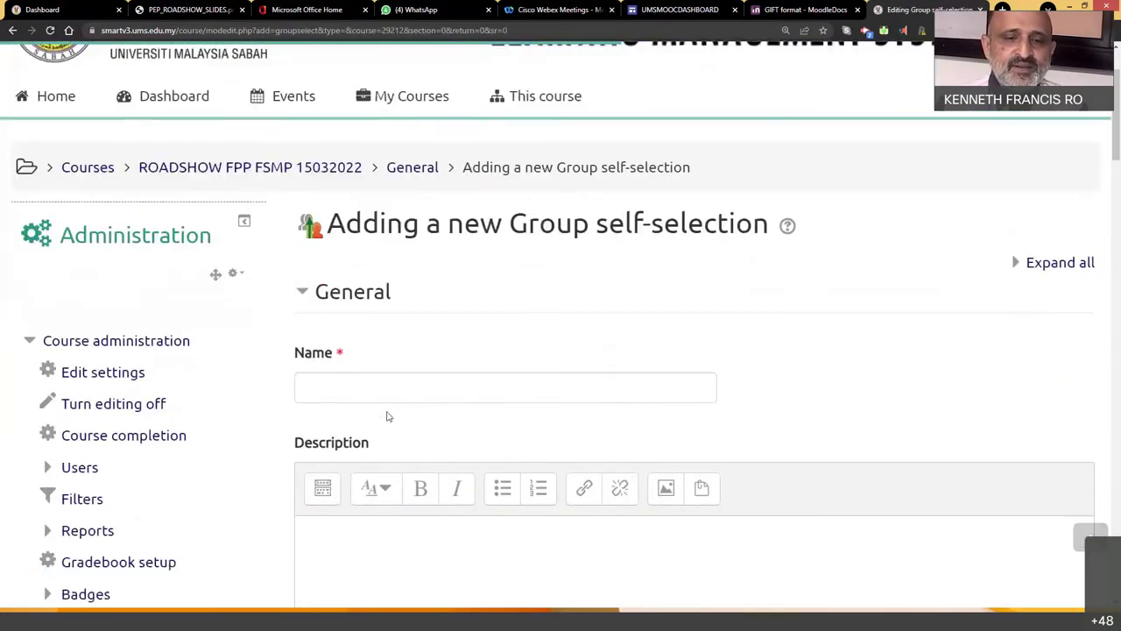
left_click(387, 391)
type("GROUP ")
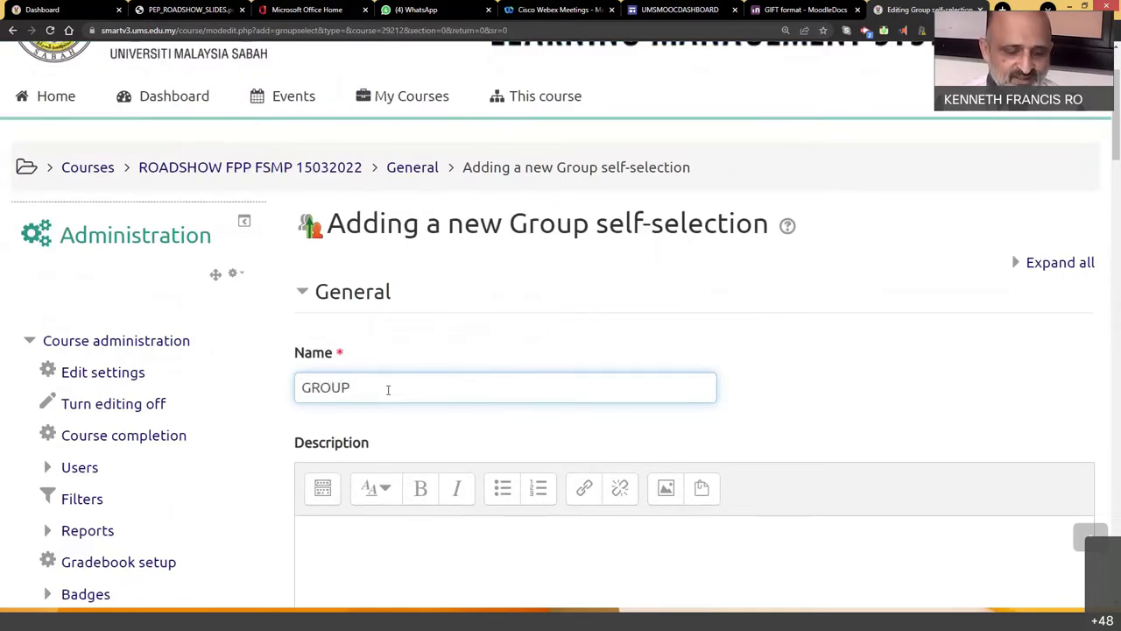
type("select")
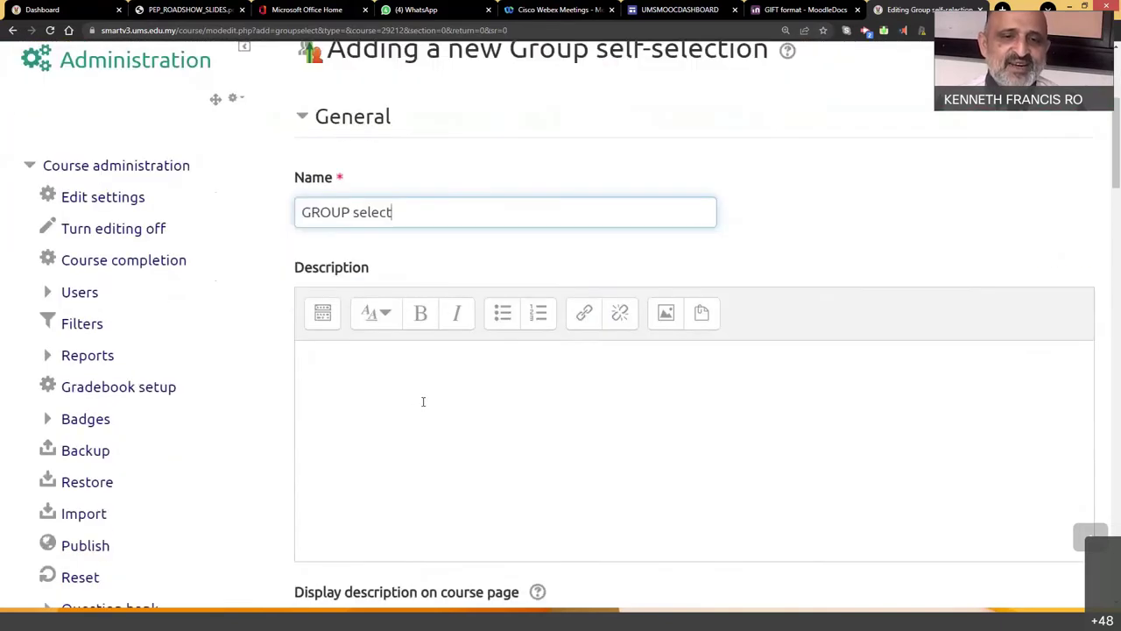
left_click(424, 401)
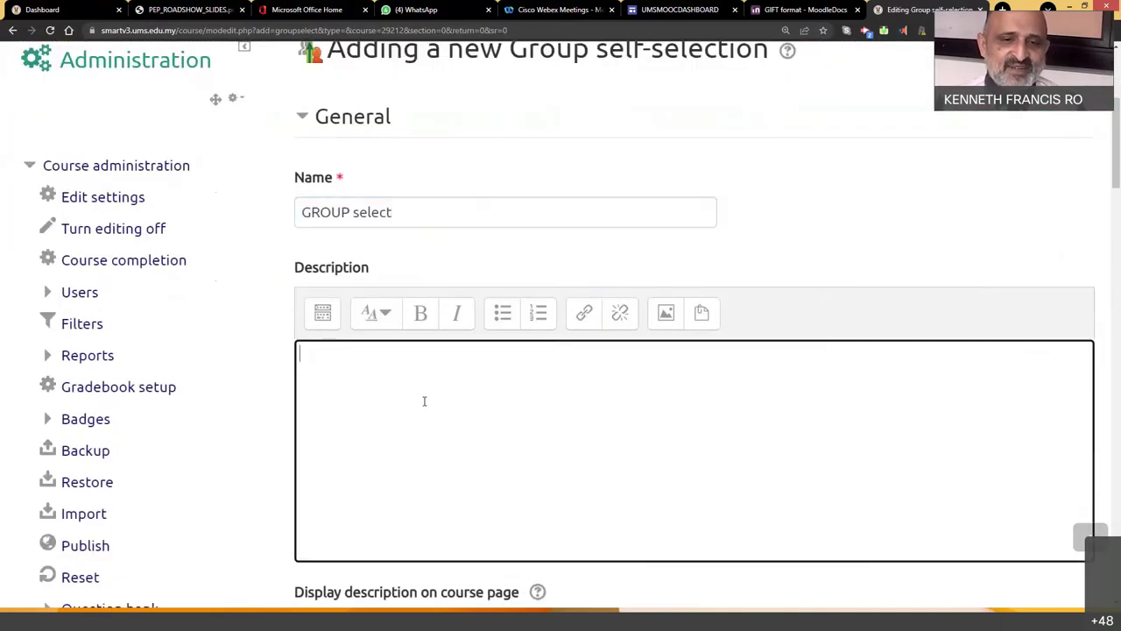
type("RULES")
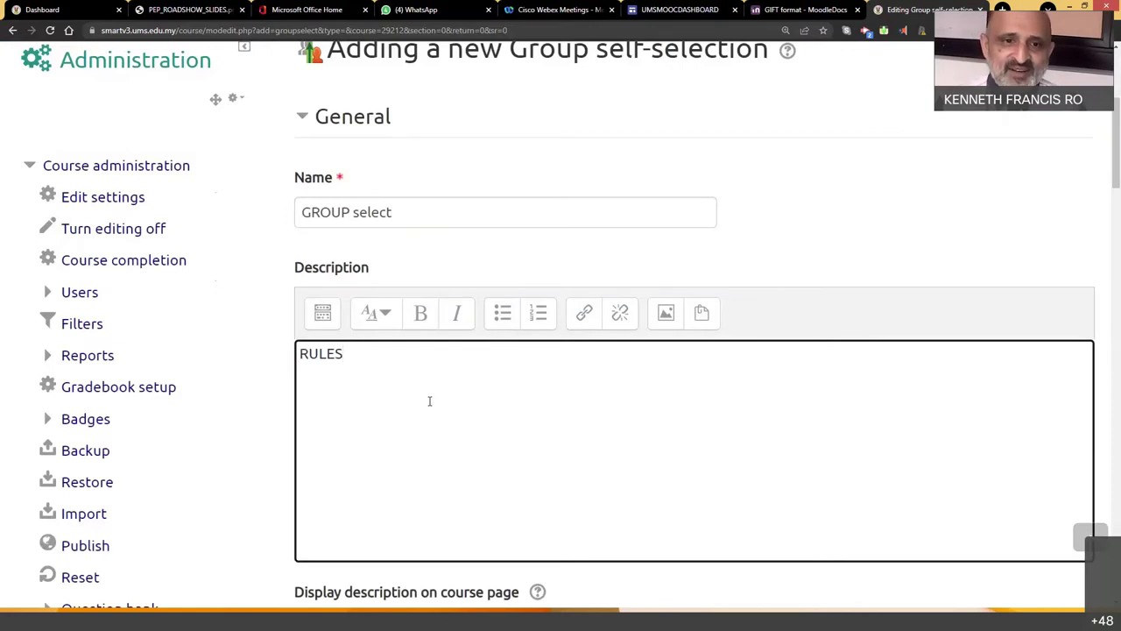
scroll(429, 401, "down", 2)
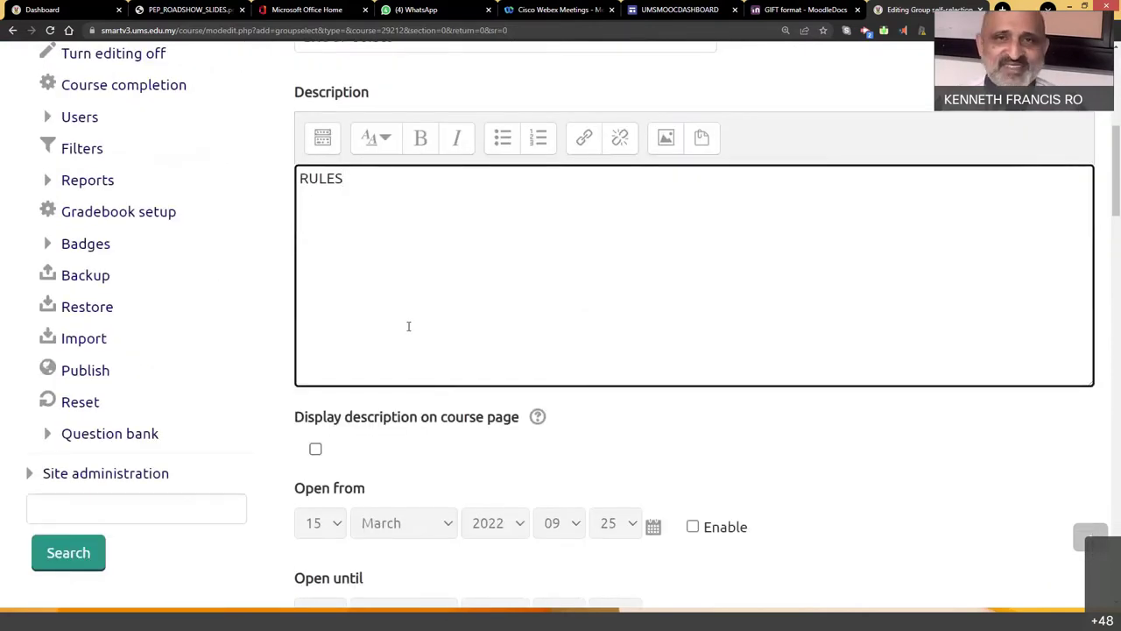
scroll(408, 328, "down", 1)
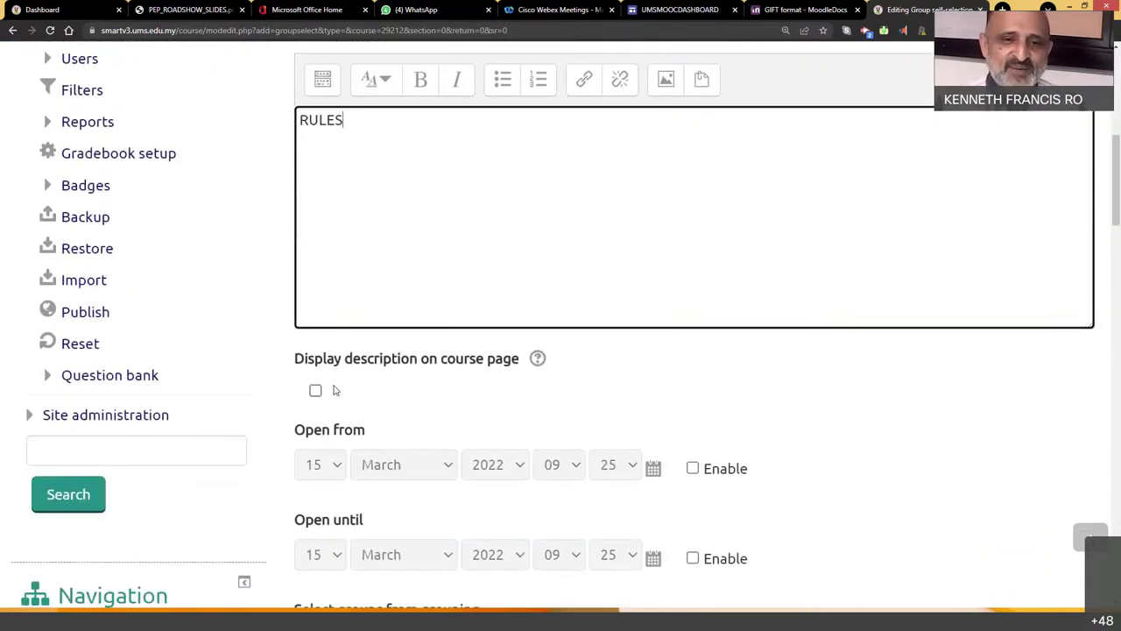
left_click(314, 391)
scroll(451, 405, "down", 3)
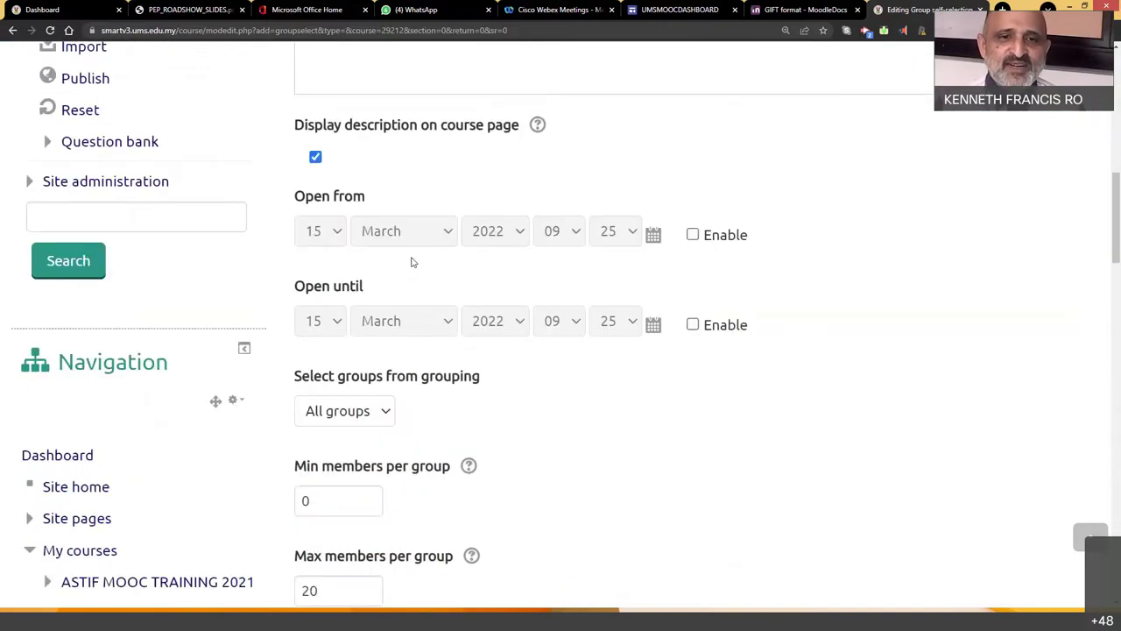
- Enable the Open from and Open until dates, with the closing day set to 18
left_click(693, 235)
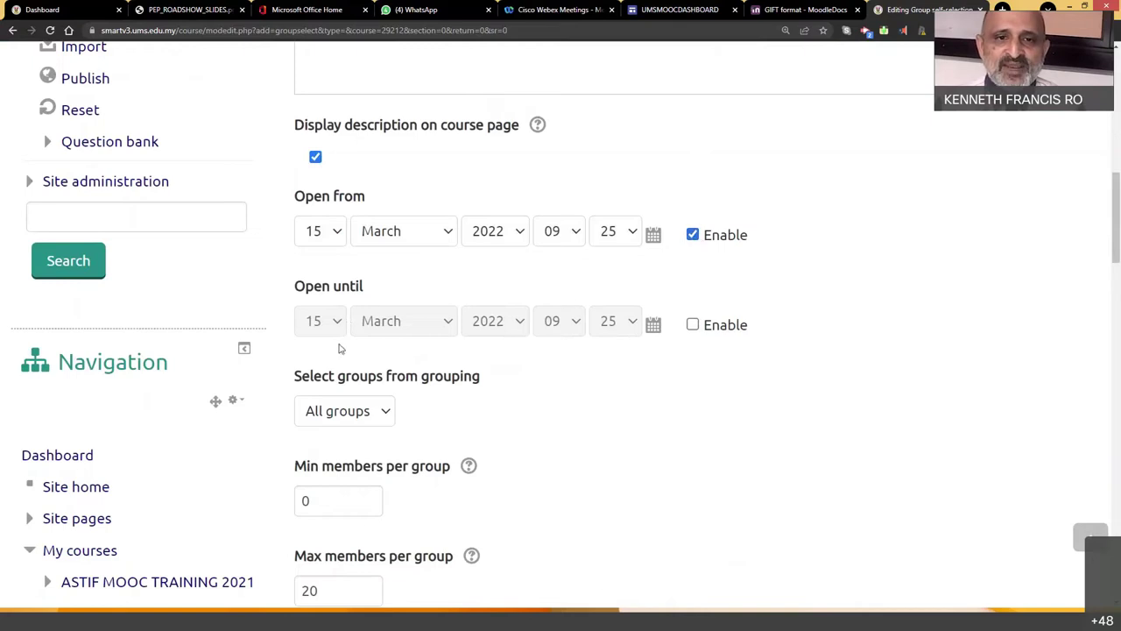
left_click(693, 325)
left_click(330, 326)
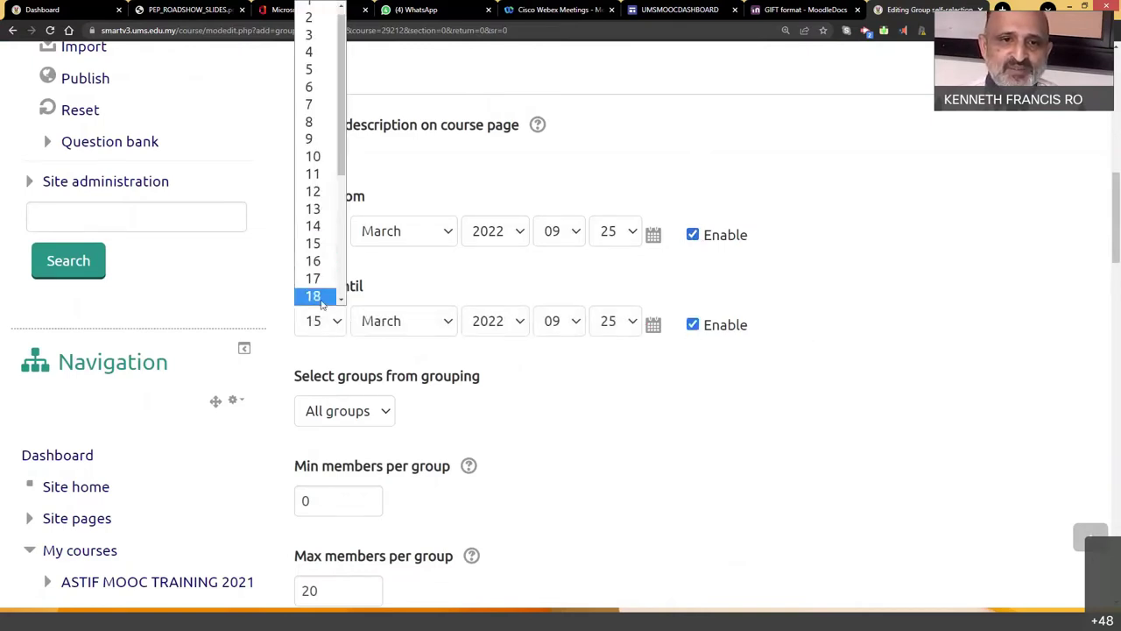
left_click(317, 299)
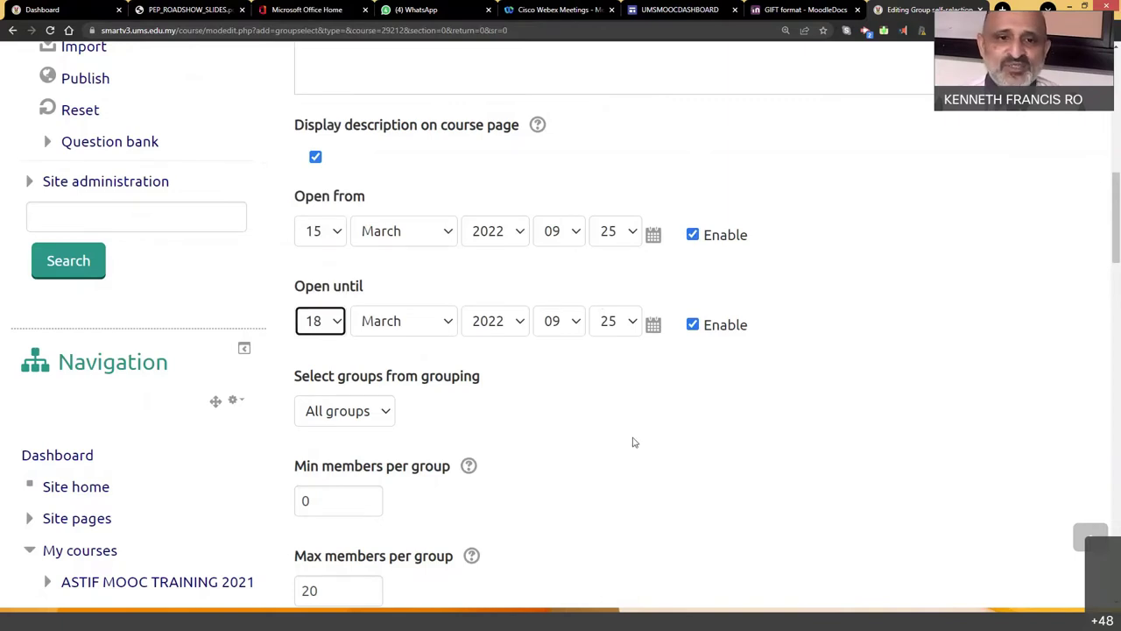
scroll(634, 440, "down", 2)
left_click(348, 302)
- Set minimum members per group to 3, leaving supervisor assignment off
left_click(318, 371)
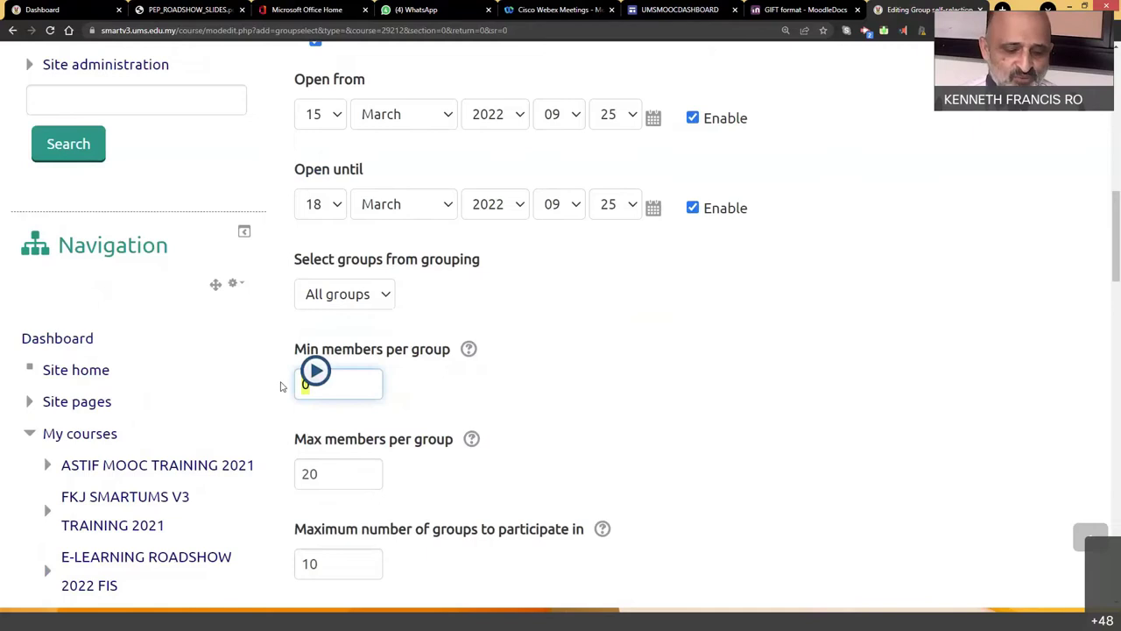
type("3")
scroll(525, 438, "down", 2)
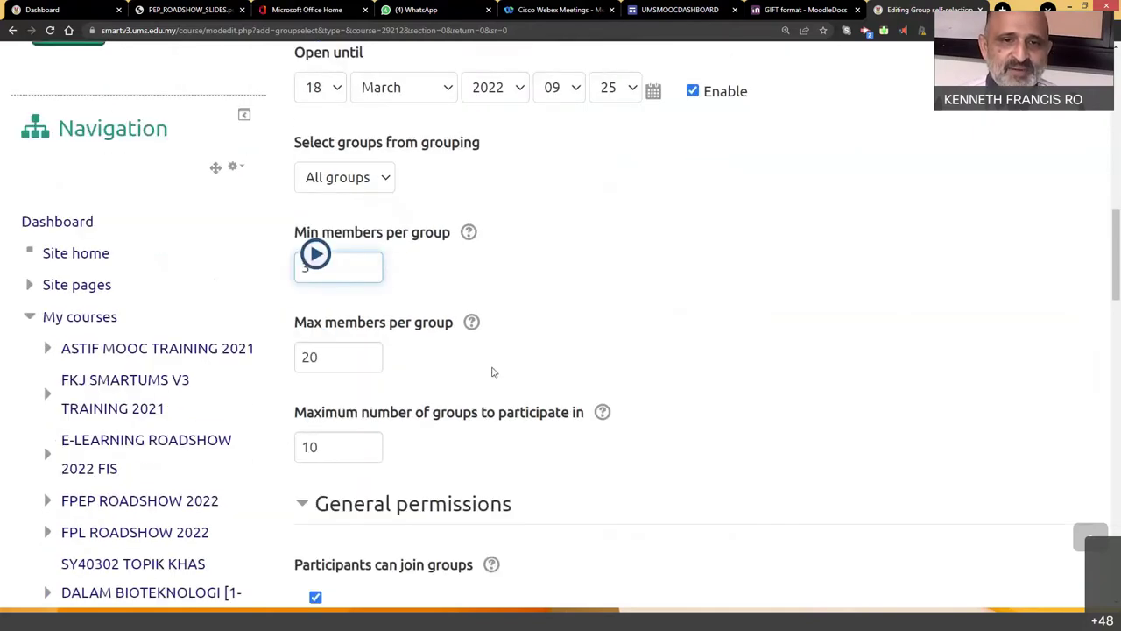
scroll(476, 385, "down", 2)
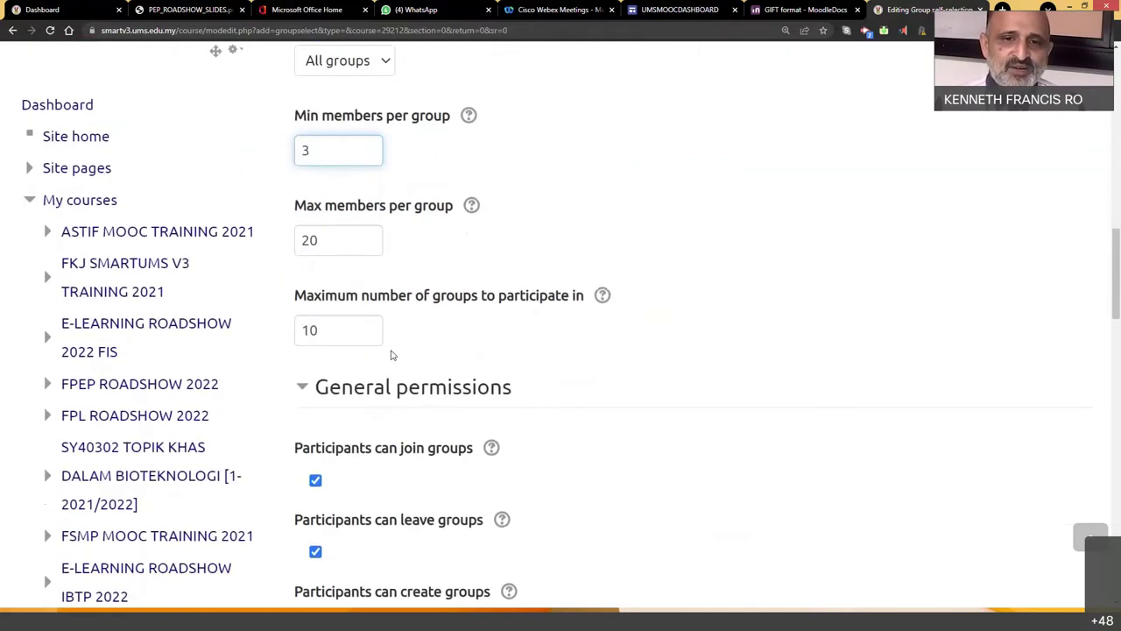
scroll(433, 350, "down", 2)
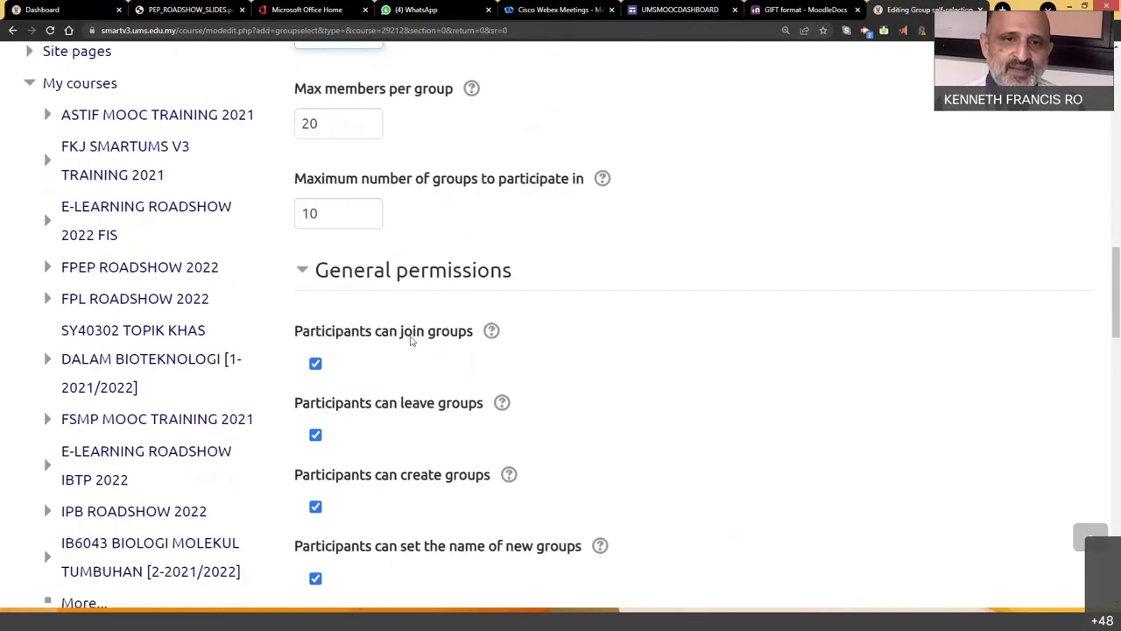
scroll(359, 298, "down", 7)
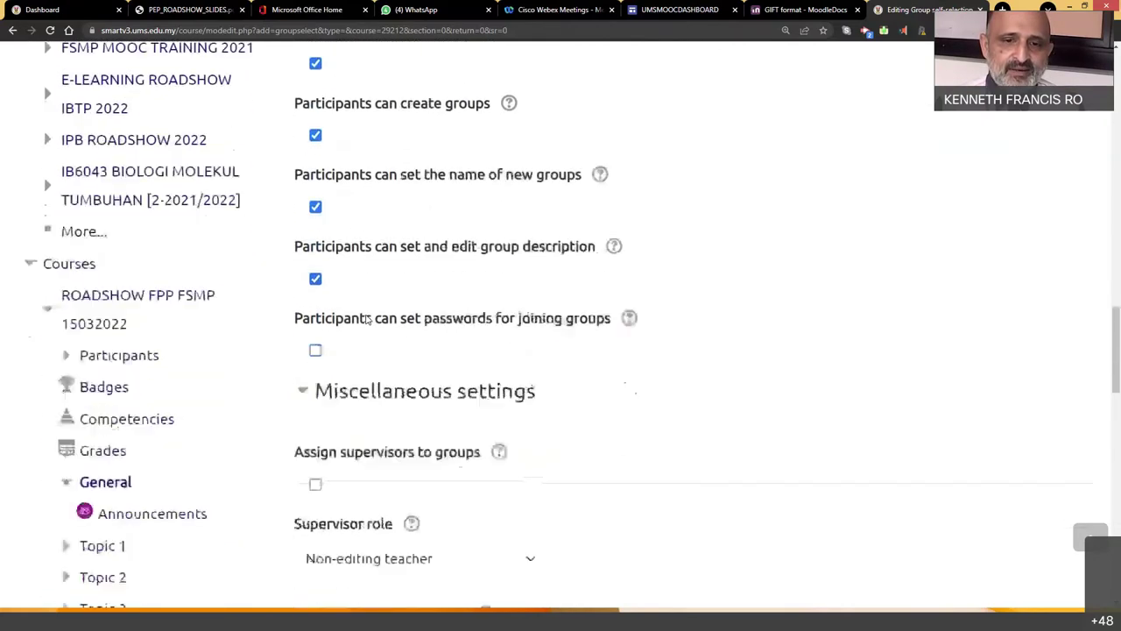
scroll(365, 321, "down", 5)
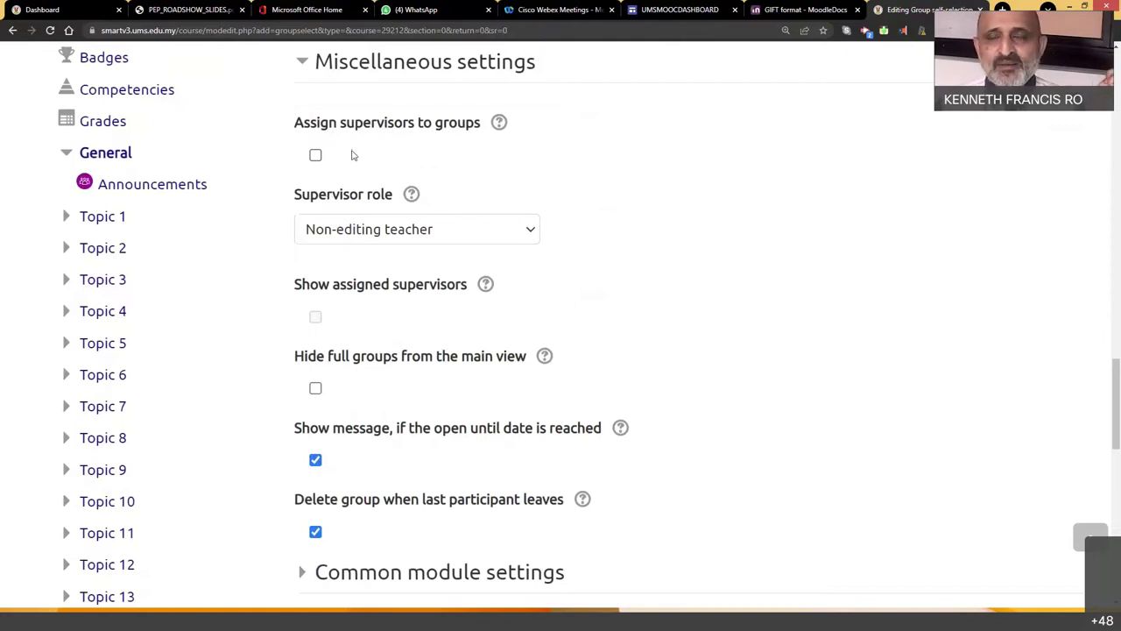
left_click(315, 156)
left_click(315, 157)
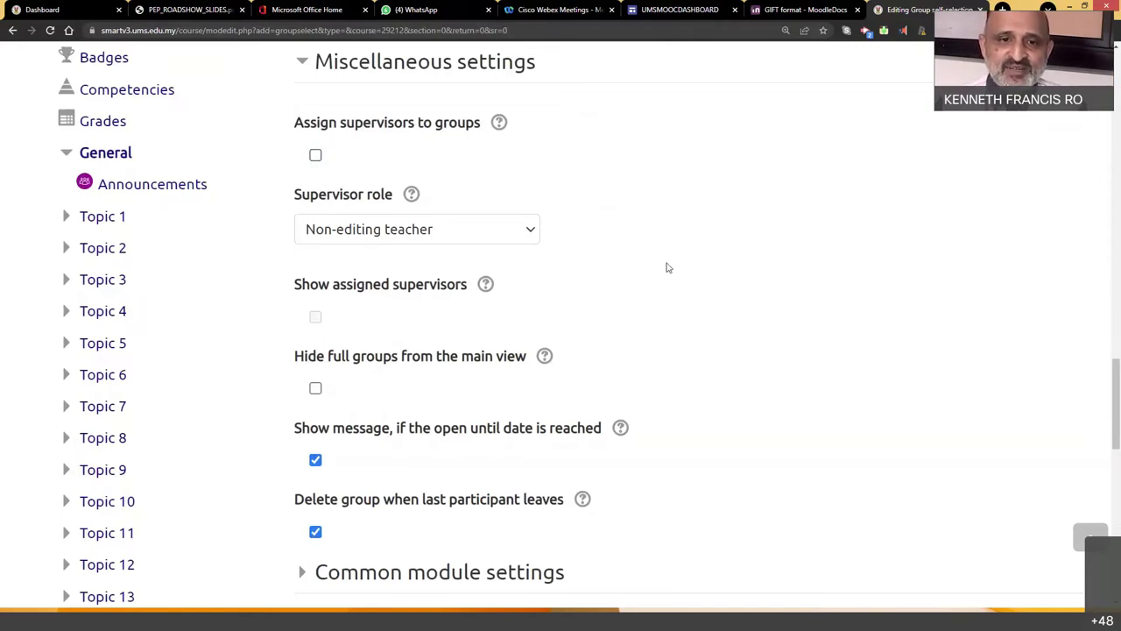
scroll(665, 267, "down", 5)
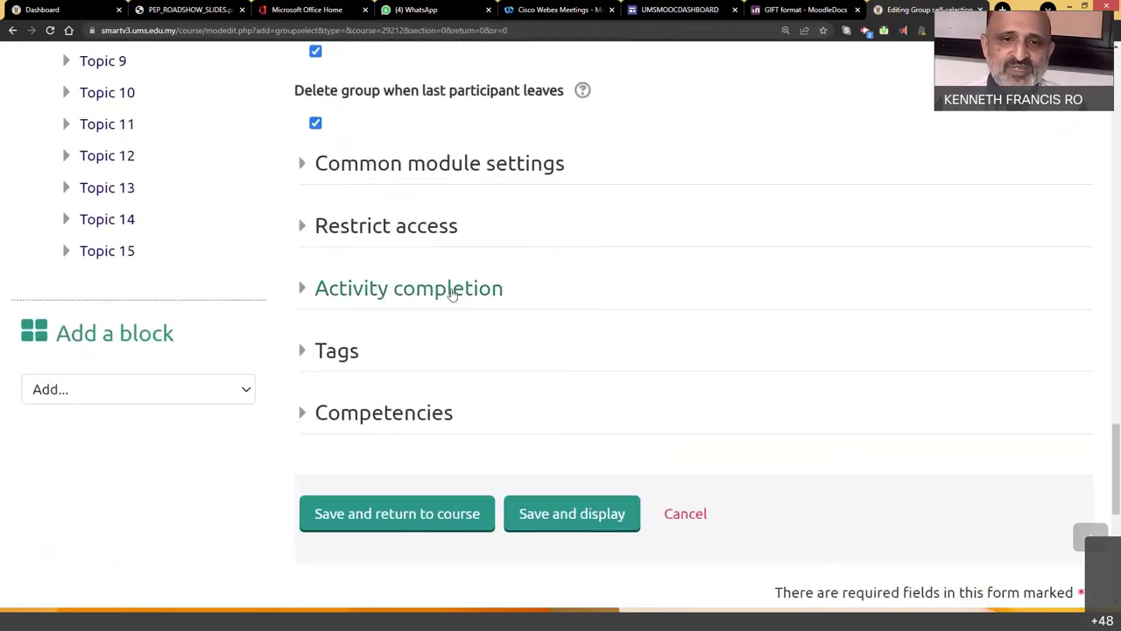
- Set completion tracking so students can manually mark the activity complete
left_click(452, 294)
left_click(483, 388)
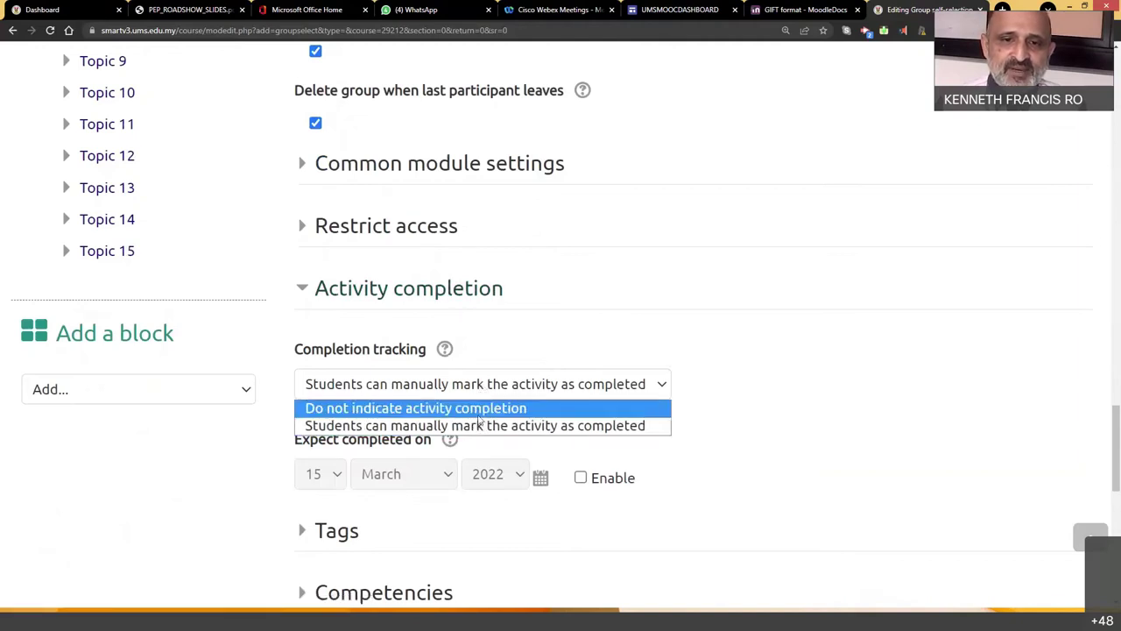
left_click(504, 408)
left_click(531, 390)
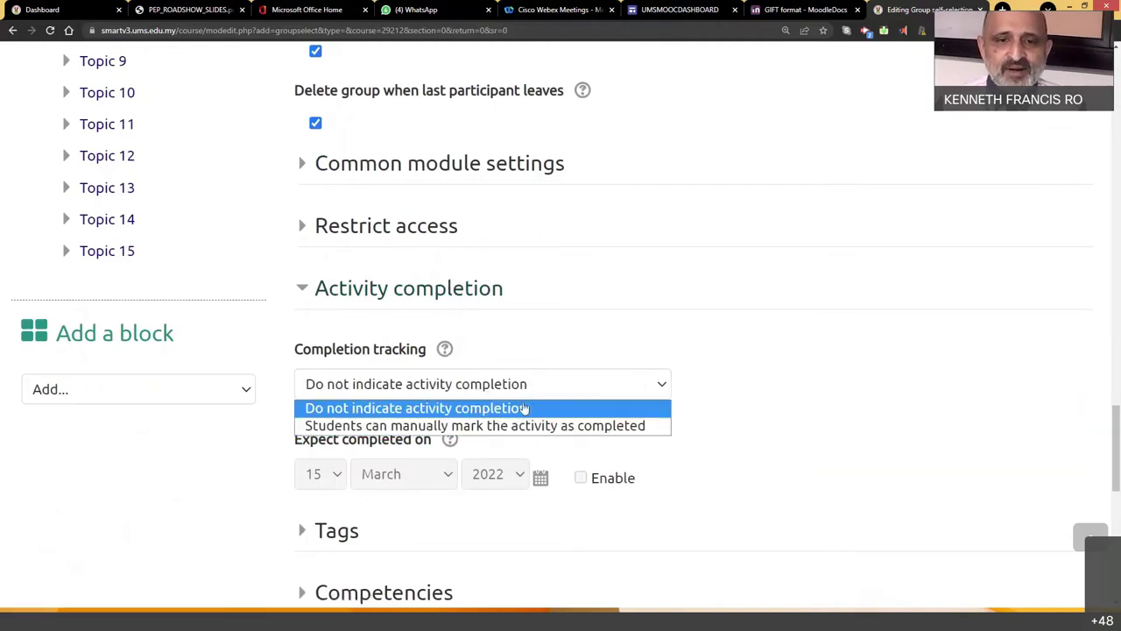
left_click(543, 426)
left_click(785, 407)
- Enable an expected completion date of 17 March 2022
scroll(785, 407, "down", 1)
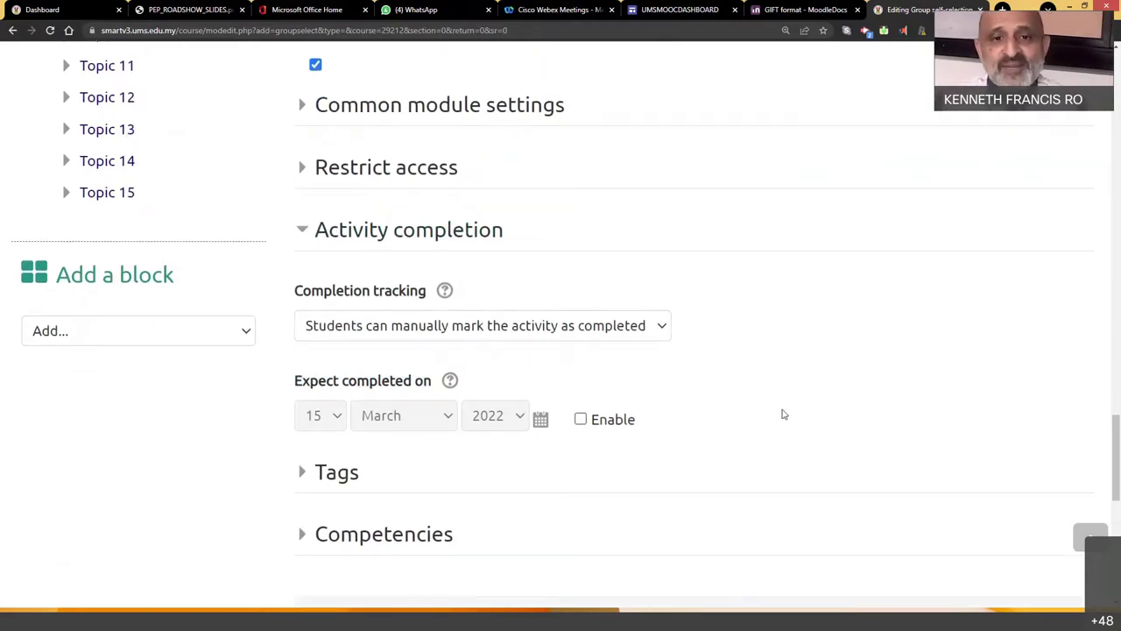
left_click(578, 420)
left_click(326, 415)
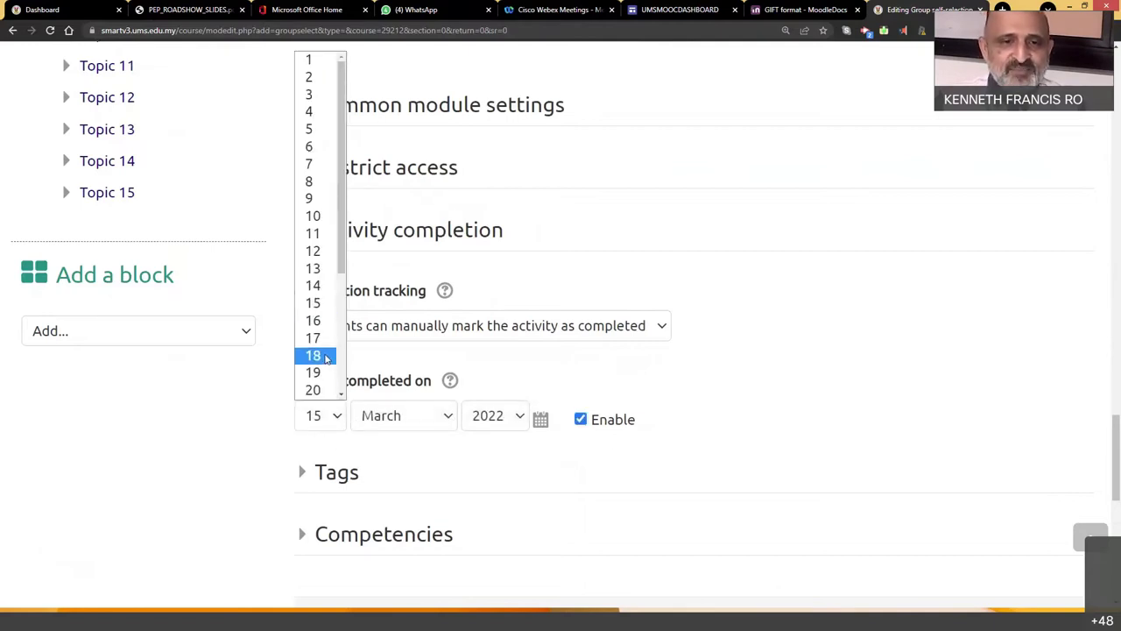
left_click(315, 338)
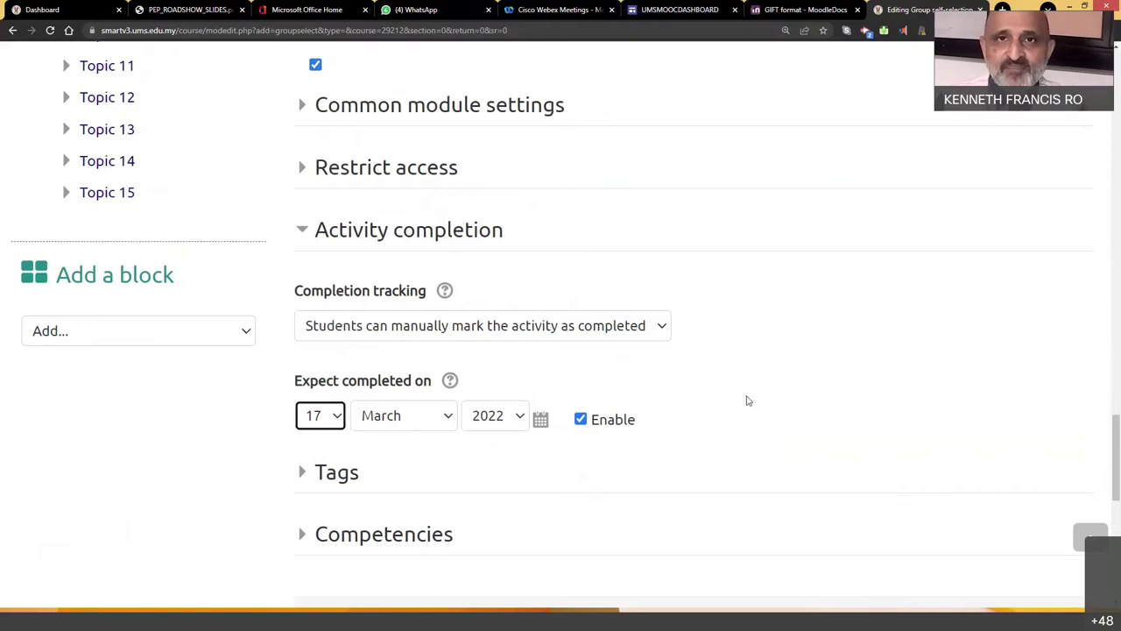
scroll(613, 400, "down", 2)
- Tag the activity groupselect1, then save and display it
left_click(342, 296)
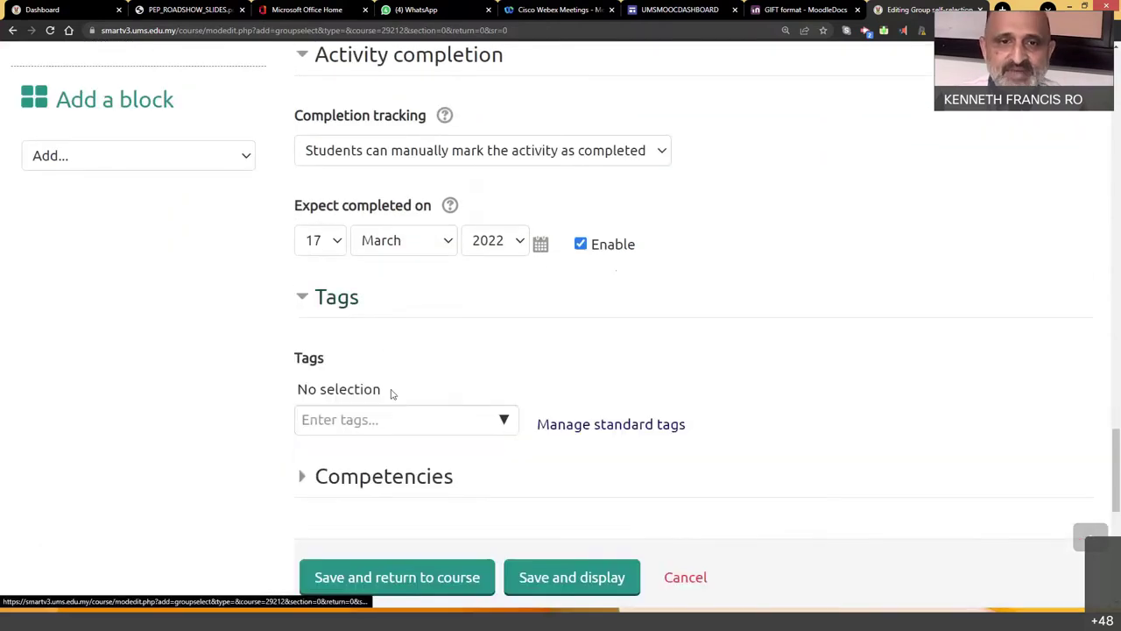
left_click(374, 419)
type("gr")
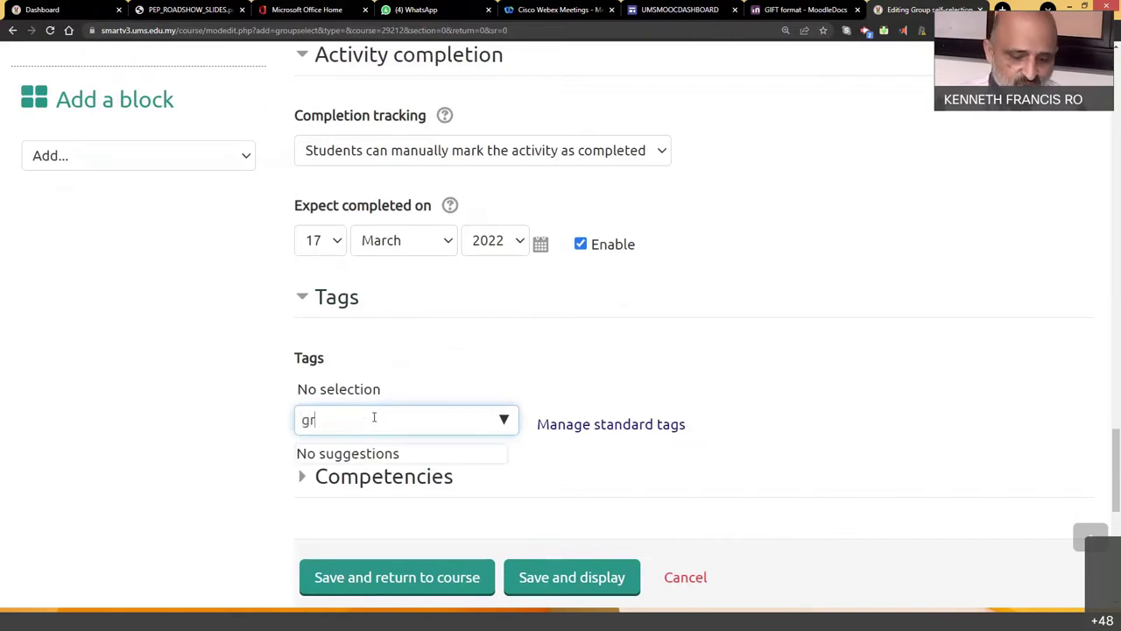
type("oupselect")
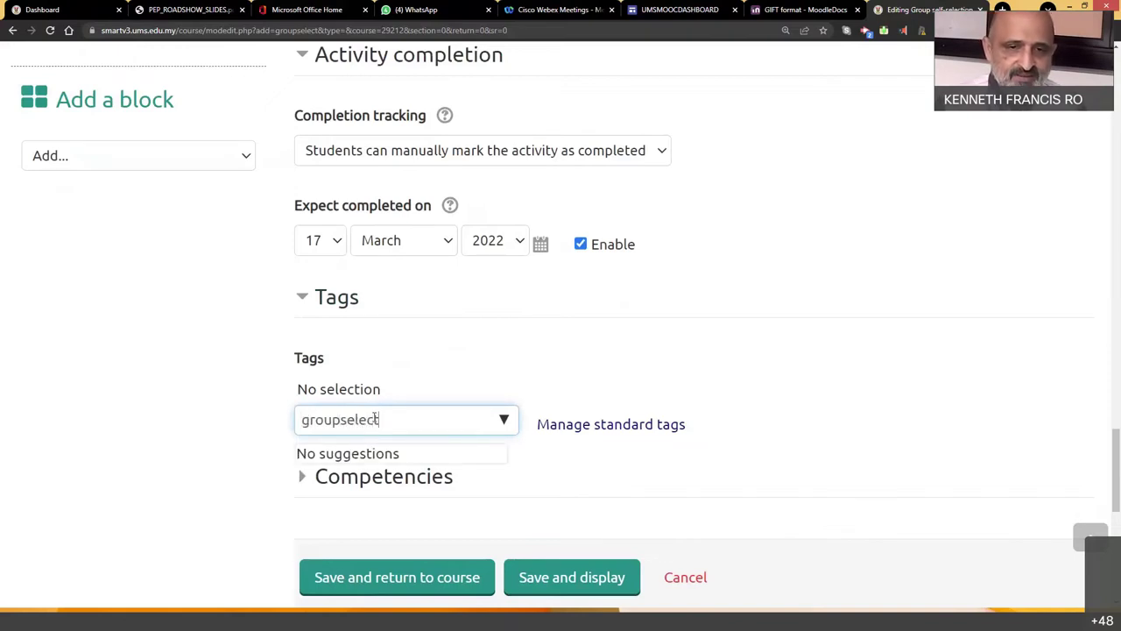
type("1")
scroll(543, 489, "down", 2)
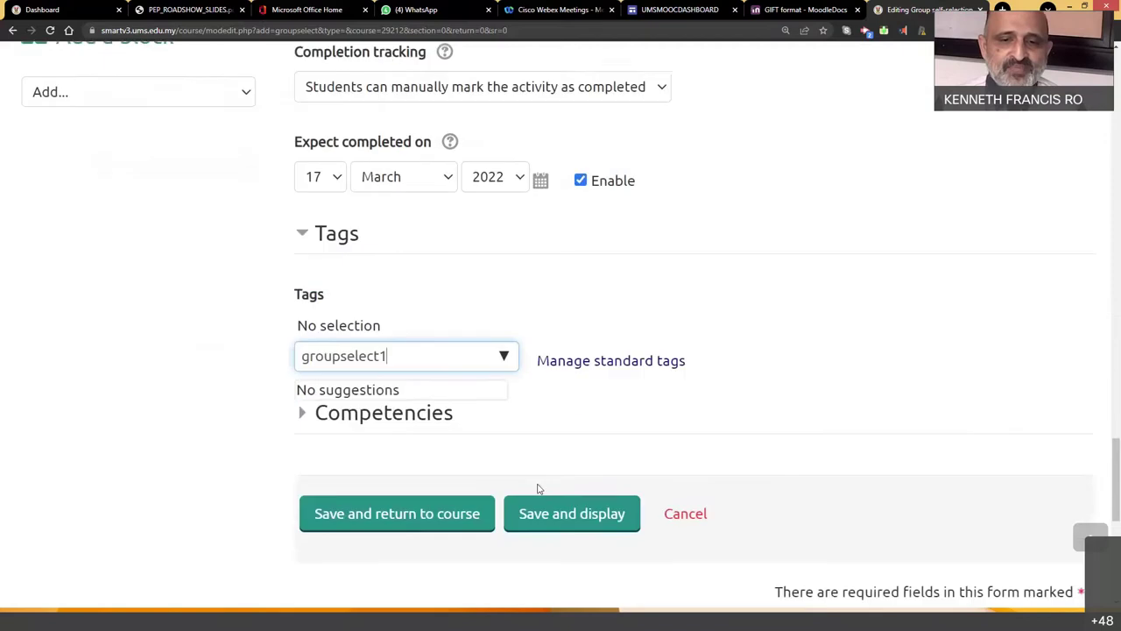
left_click(574, 418)
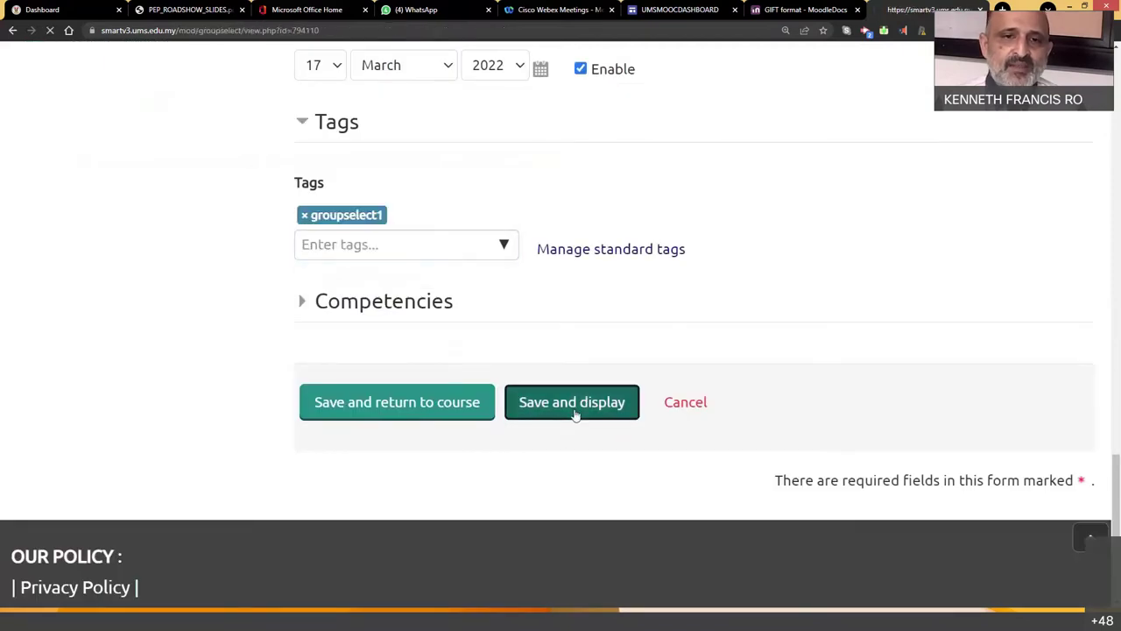
- Review the GROUP select page, then return to the ROADSHOW FPP FSMP 15032022 course page
scroll(571, 420, "down", 2)
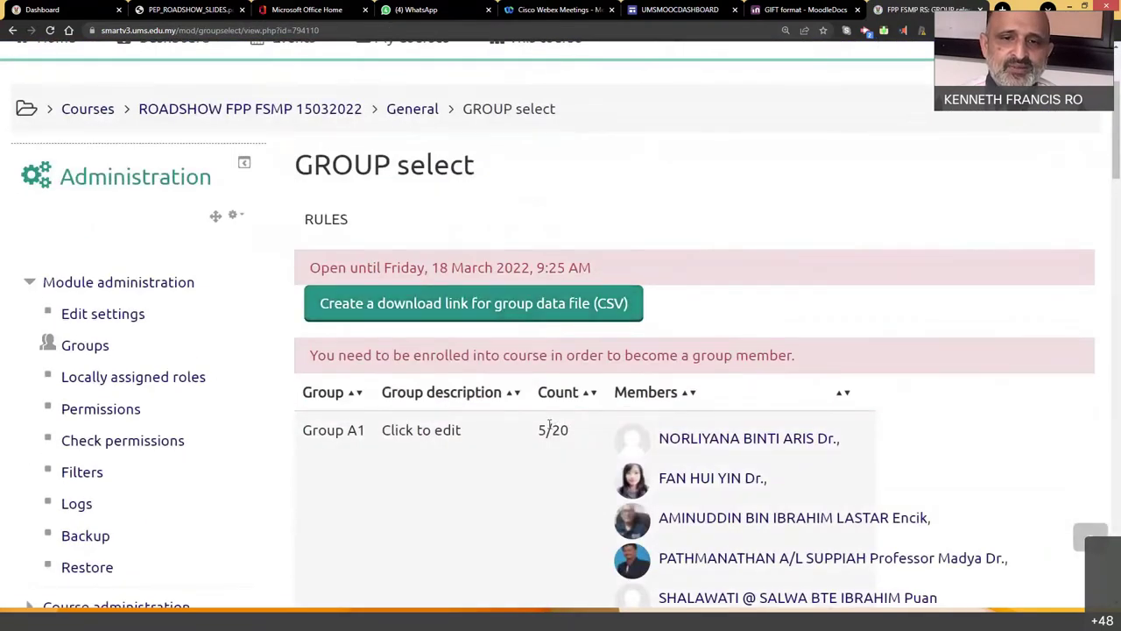
scroll(549, 424, "down", 1)
scroll(550, 424, "down", 2)
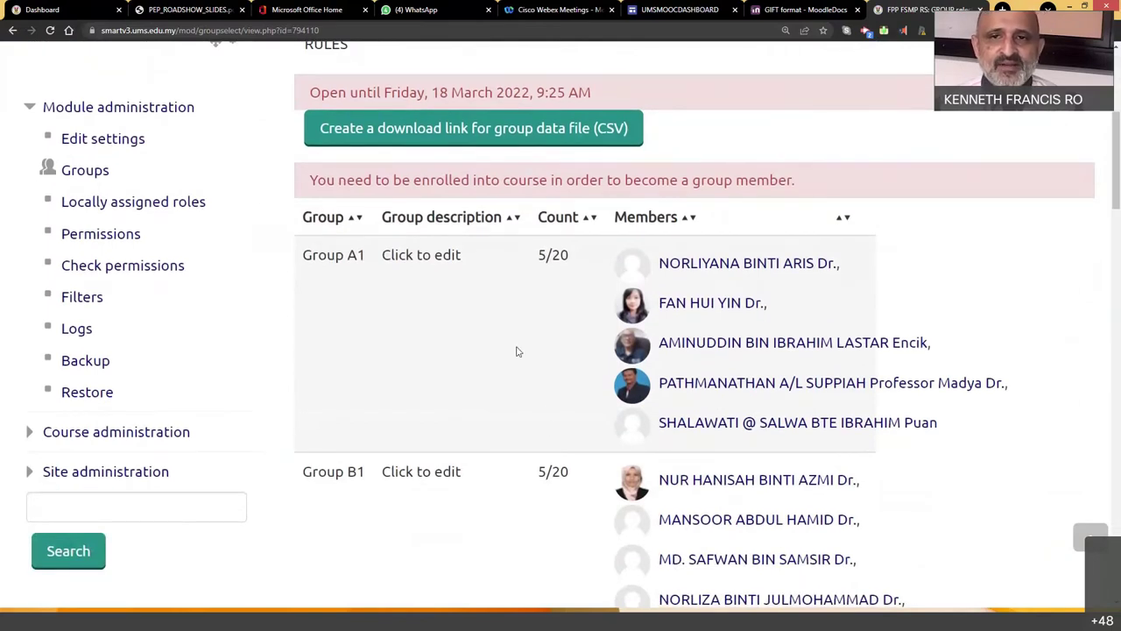
scroll(508, 359, "down", 1)
scroll(498, 362, "down", 3)
scroll(499, 364, "up", 3)
scroll(491, 361, "up", 4)
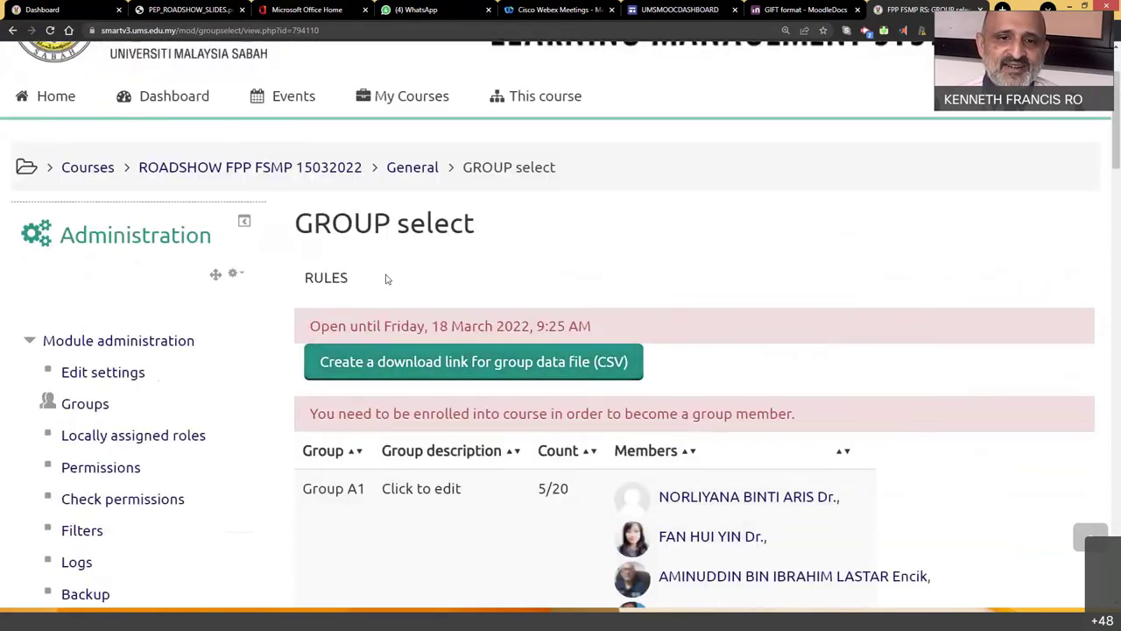
left_click(228, 174)
scroll(568, 356, "down", 1)
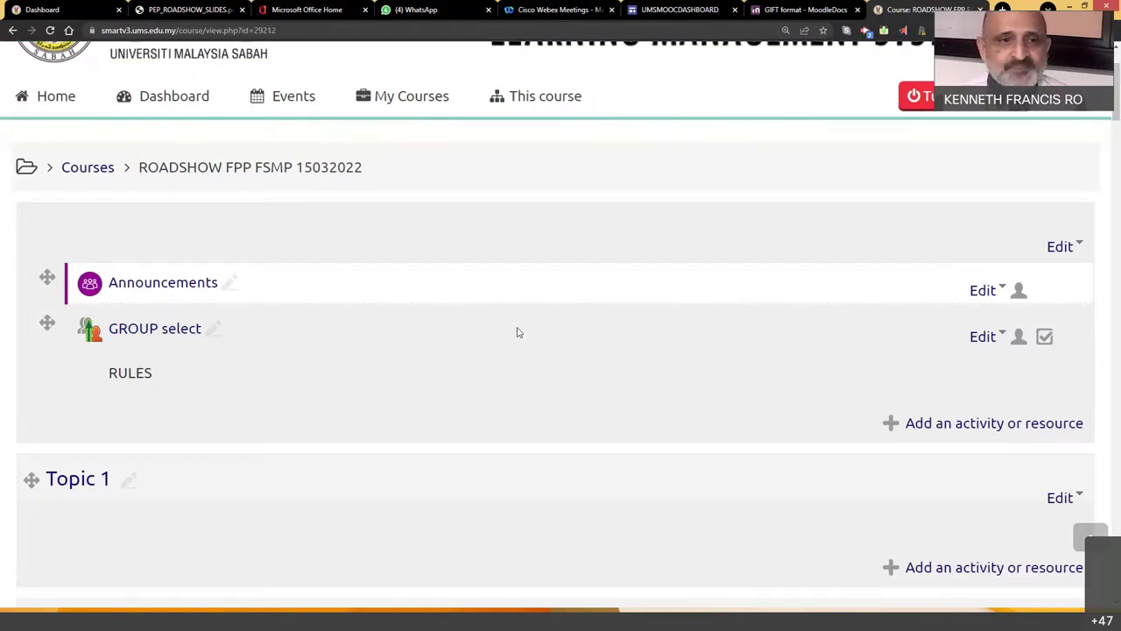
scroll(510, 333, "down", 1)
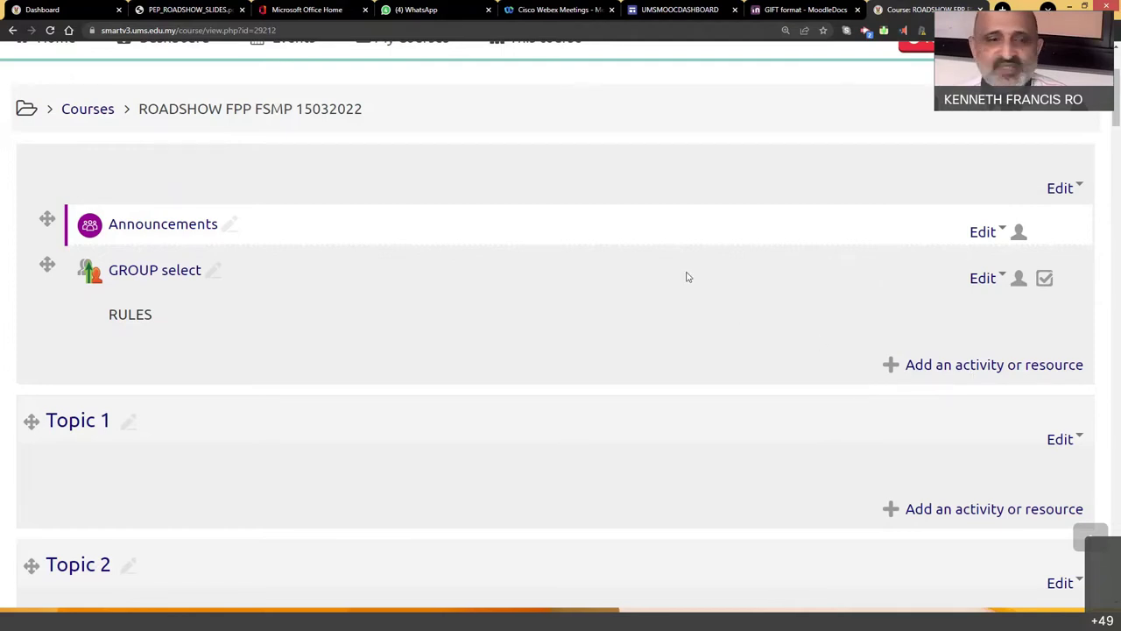
- Add a Chat activity to the General section from the activity chooser
left_click(931, 365)
scroll(275, 334, "down", 1)
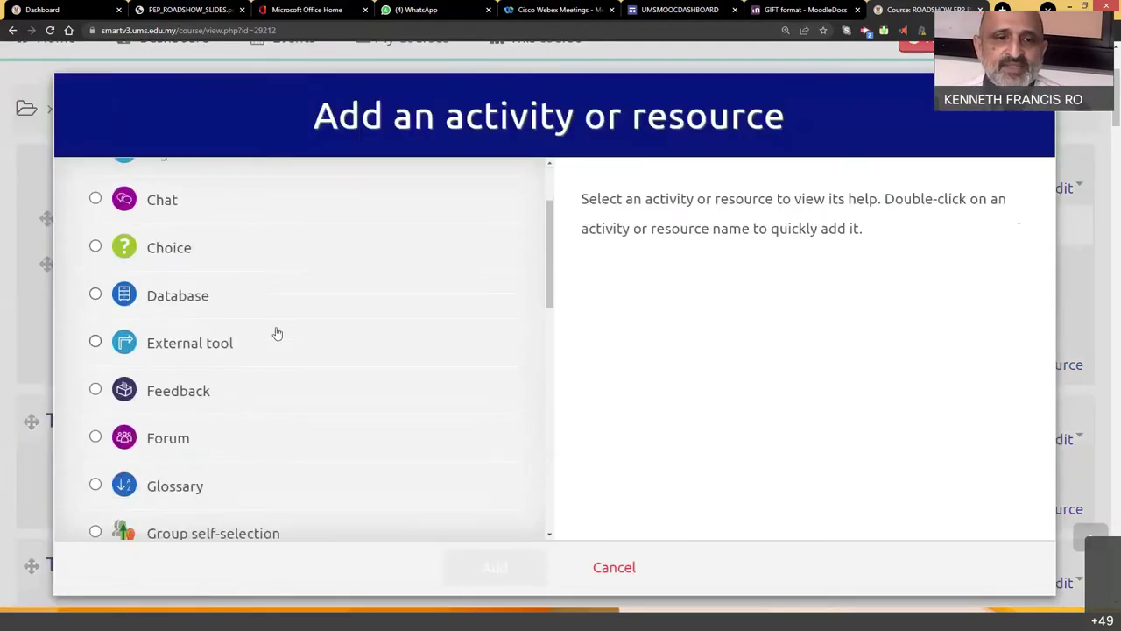
left_click(94, 201)
left_click(501, 568)
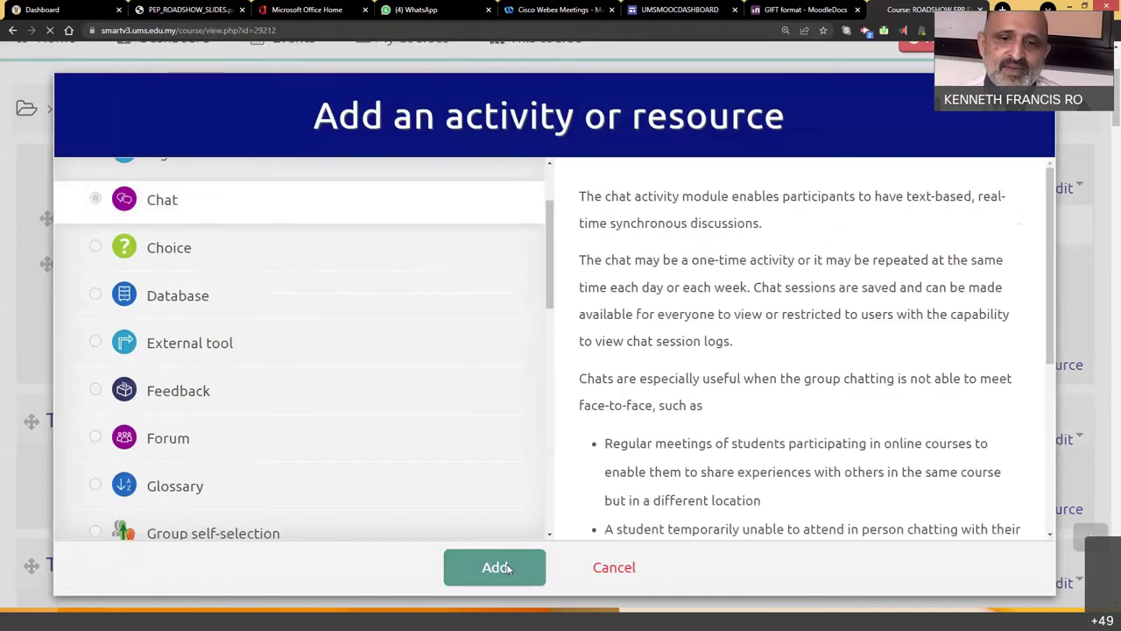
scroll(565, 403, "down", 3)
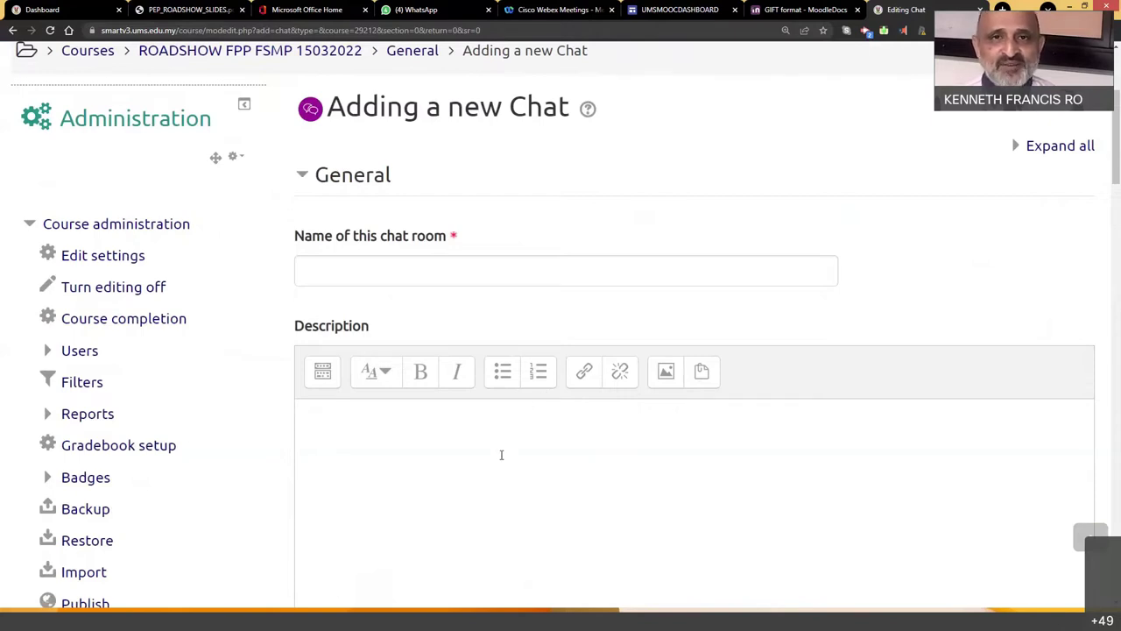
- Name the chat room LECTURE 1 CHAT with description 'Description', displayed on the course page
left_click(348, 264)
type("L")
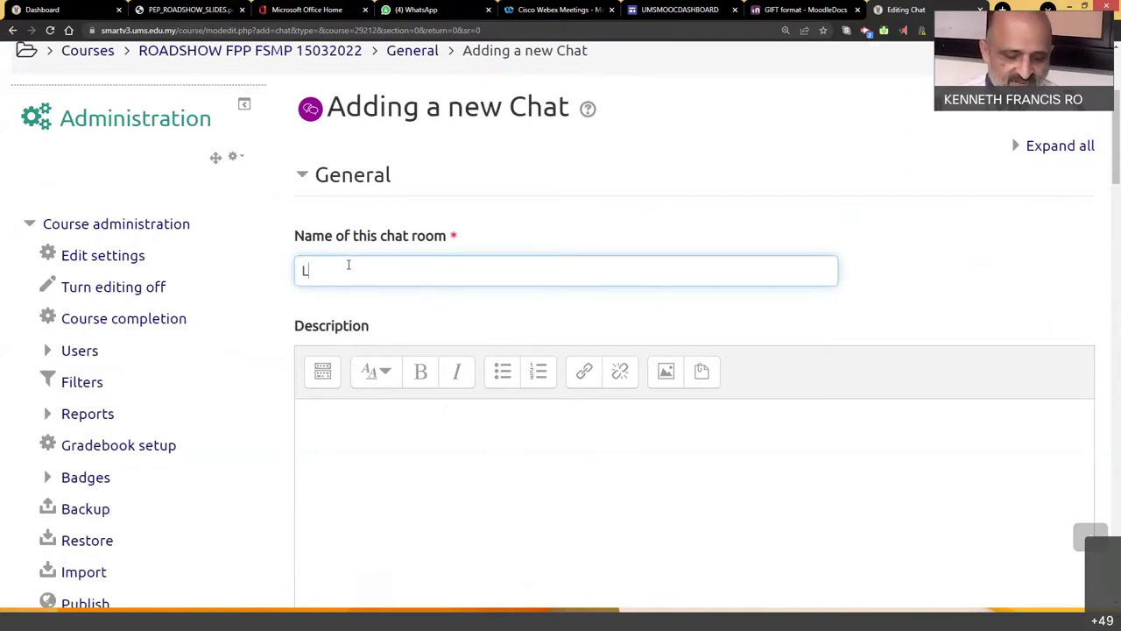
type("ECTURE 1 CHAT")
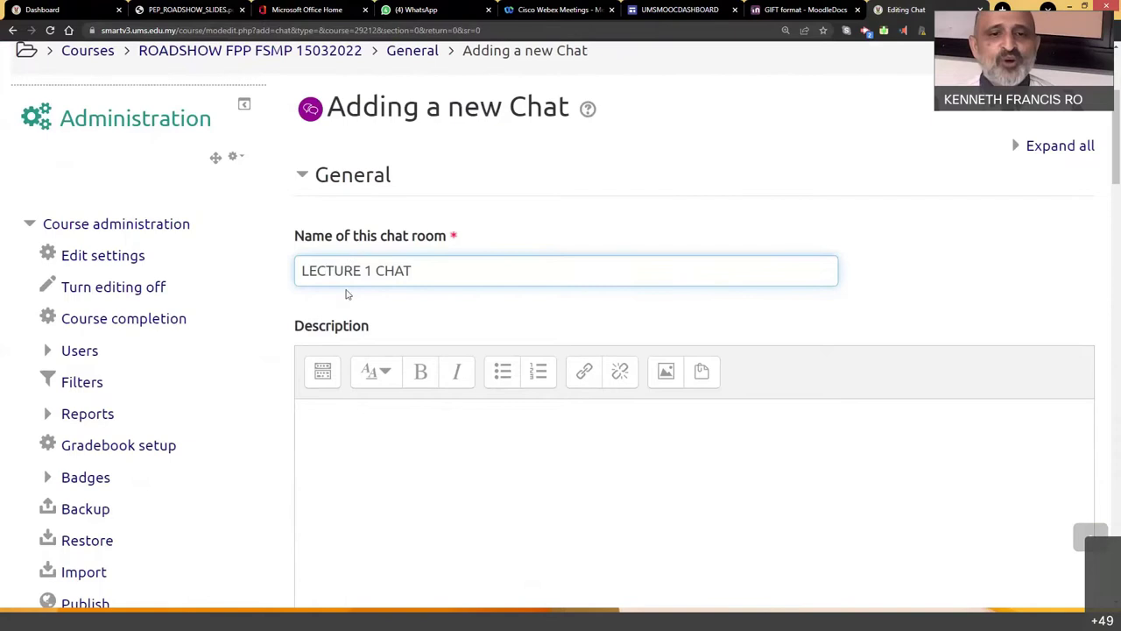
scroll(345, 293, "down", 1)
left_click(386, 358)
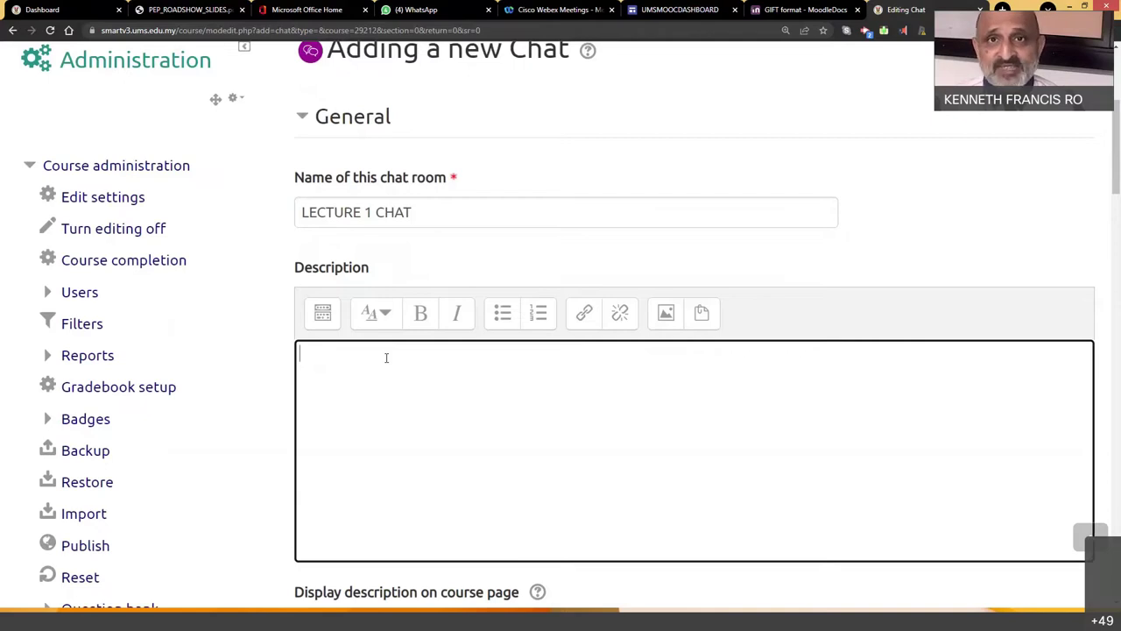
type("D")
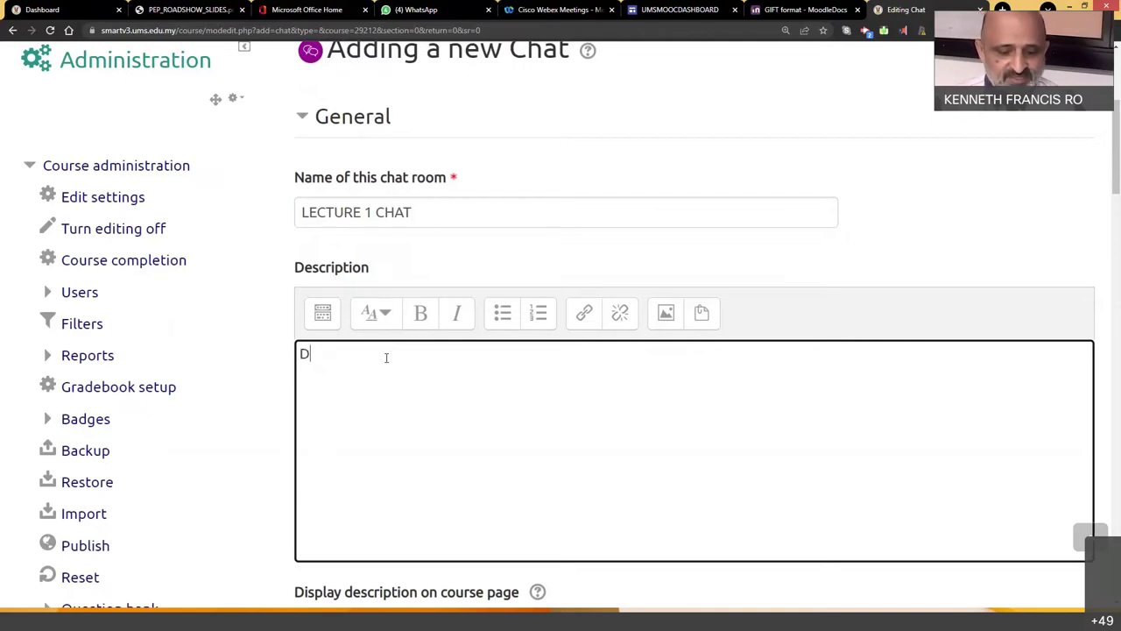
type("escription")
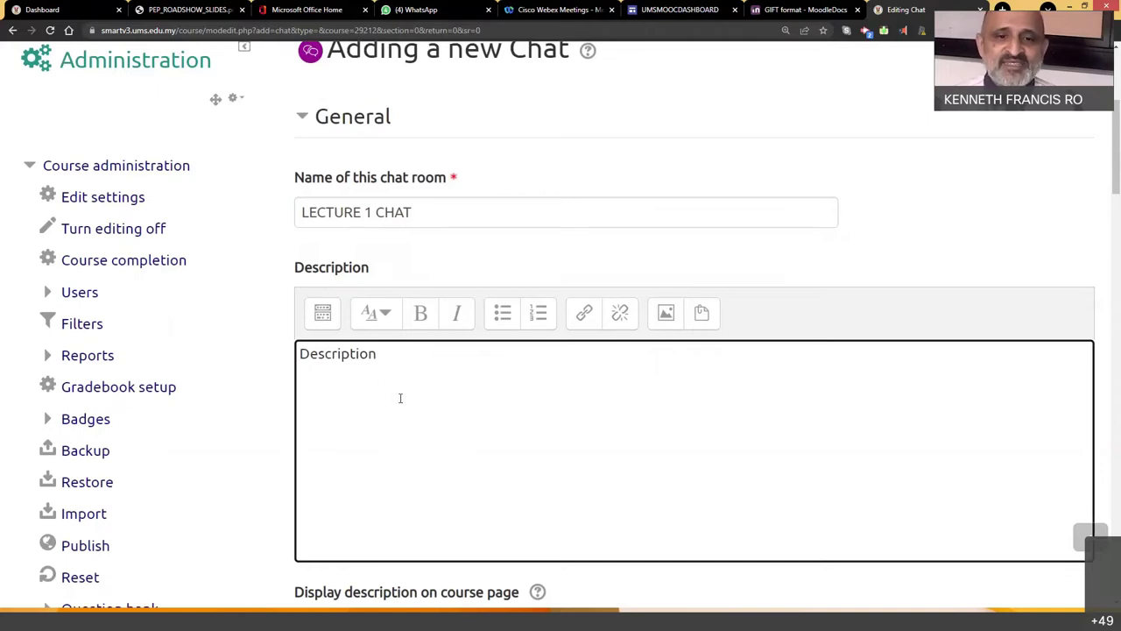
scroll(401, 398, "down", 1)
scroll(401, 398, "down", 1)
left_click(316, 391)
scroll(399, 390, "down", 2)
left_click(399, 255)
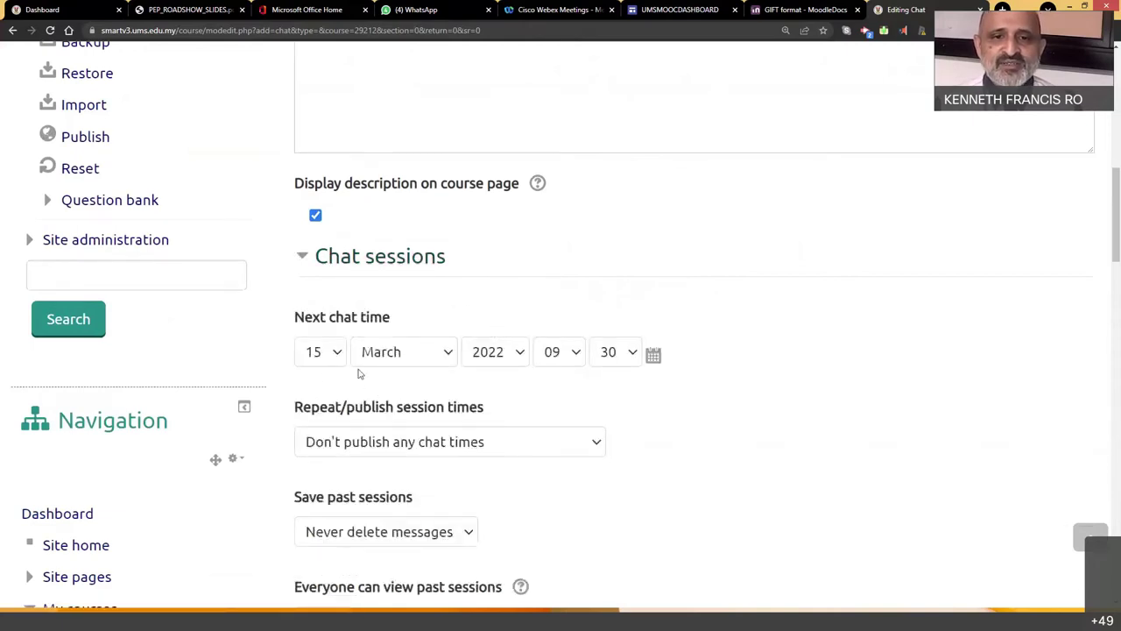
scroll(359, 371, "down", 1)
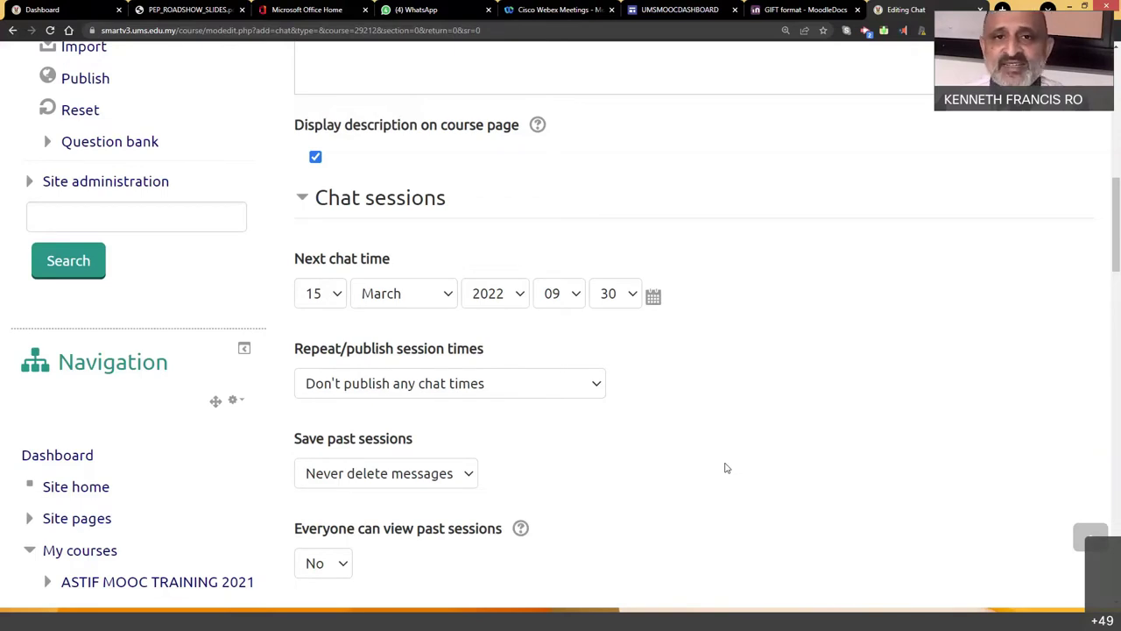
scroll(726, 468, "up", 3)
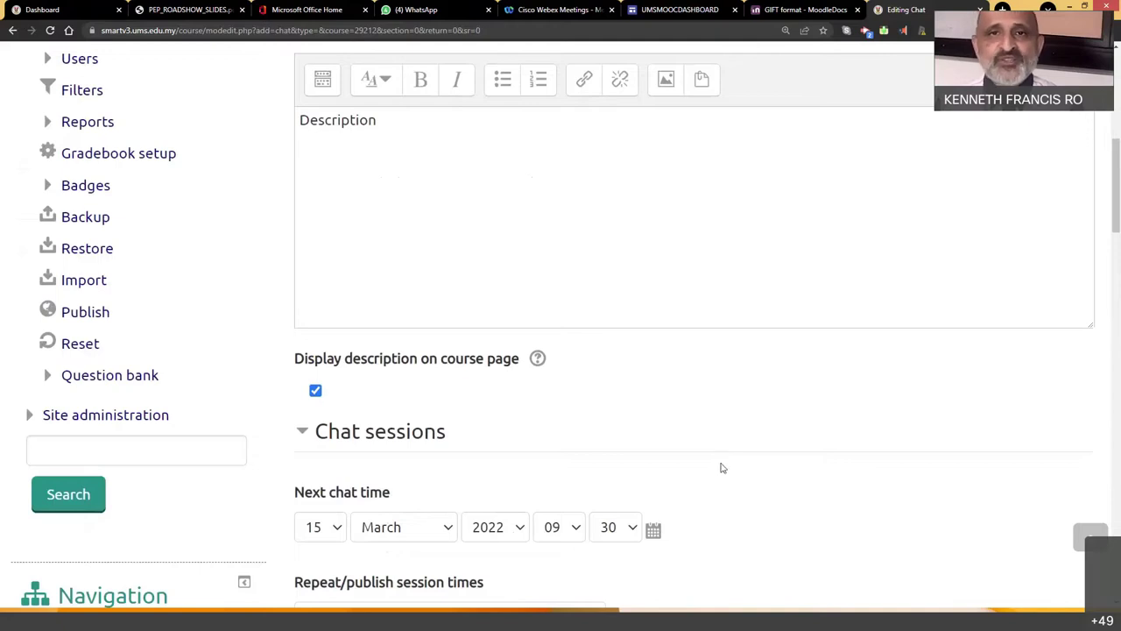
scroll(722, 468, "down", 3)
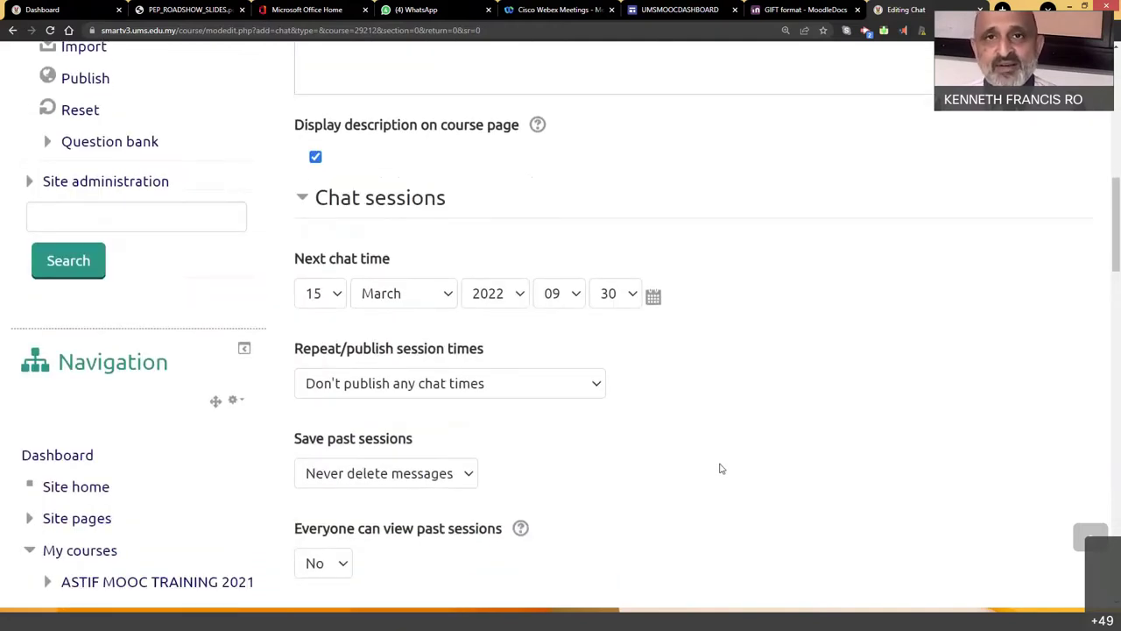
scroll(721, 469, "down", 1)
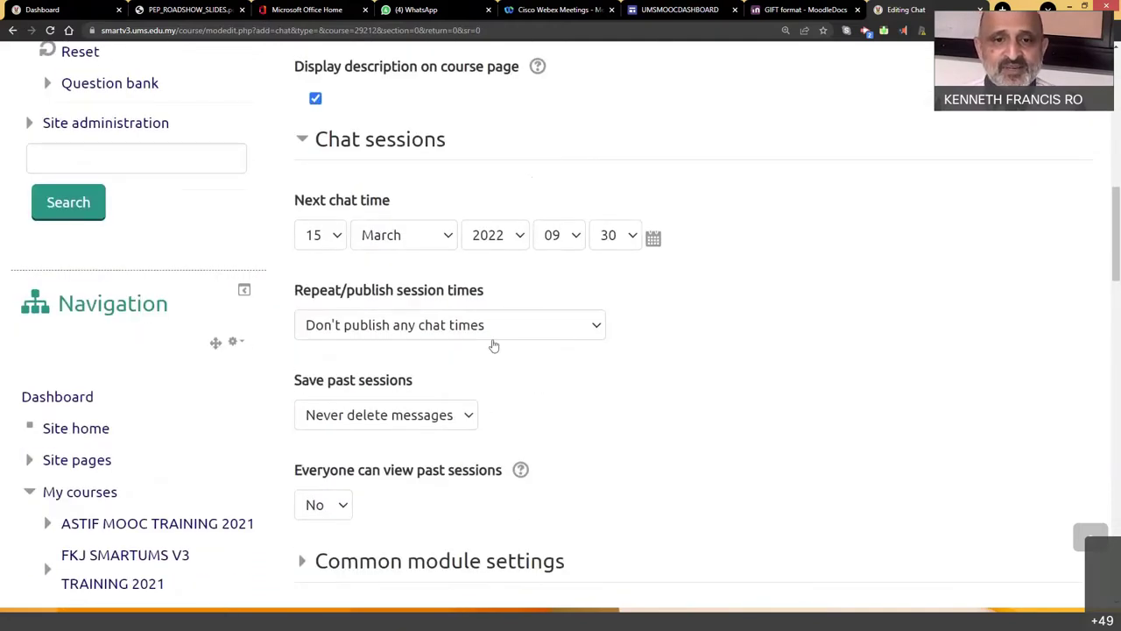
scroll(531, 385, "down", 3)
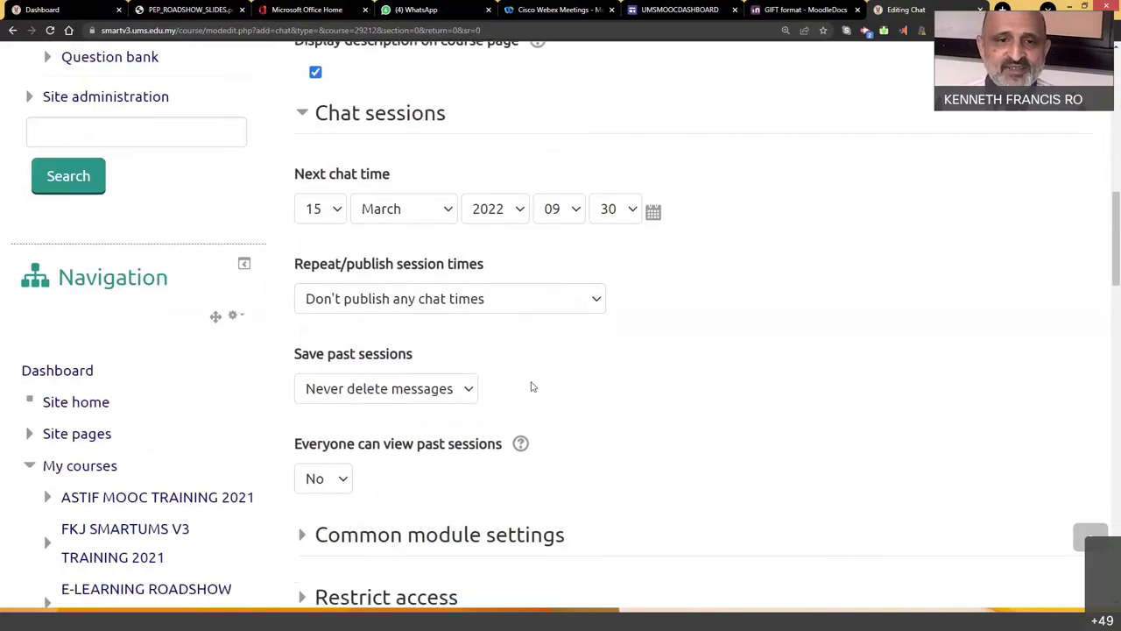
left_click(390, 239)
left_click(389, 239)
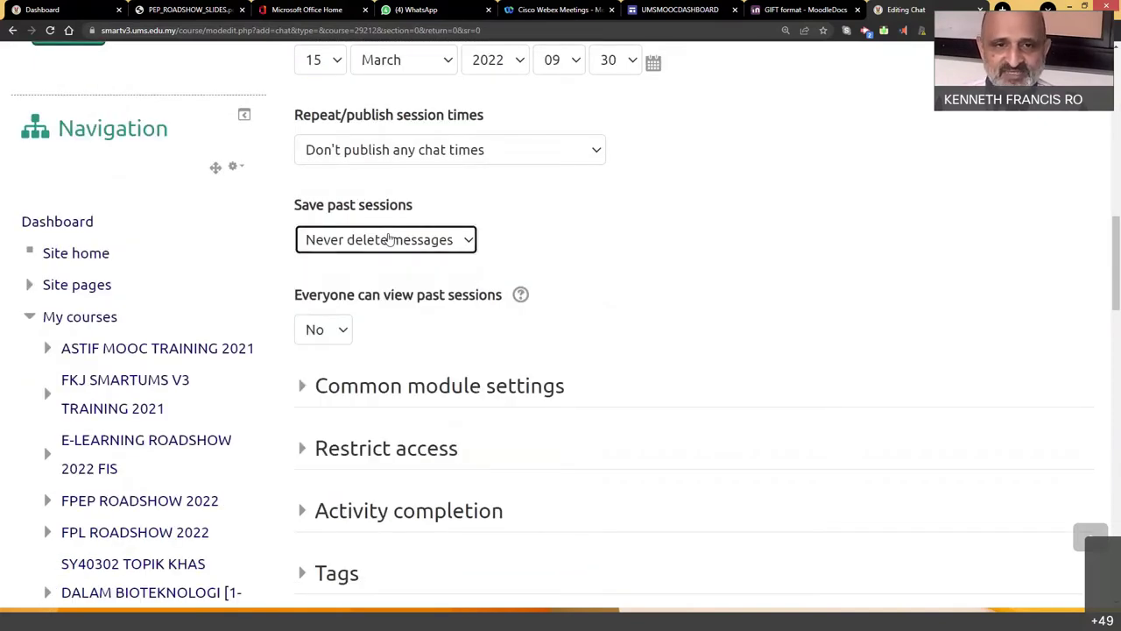
scroll(680, 335, "down", 2)
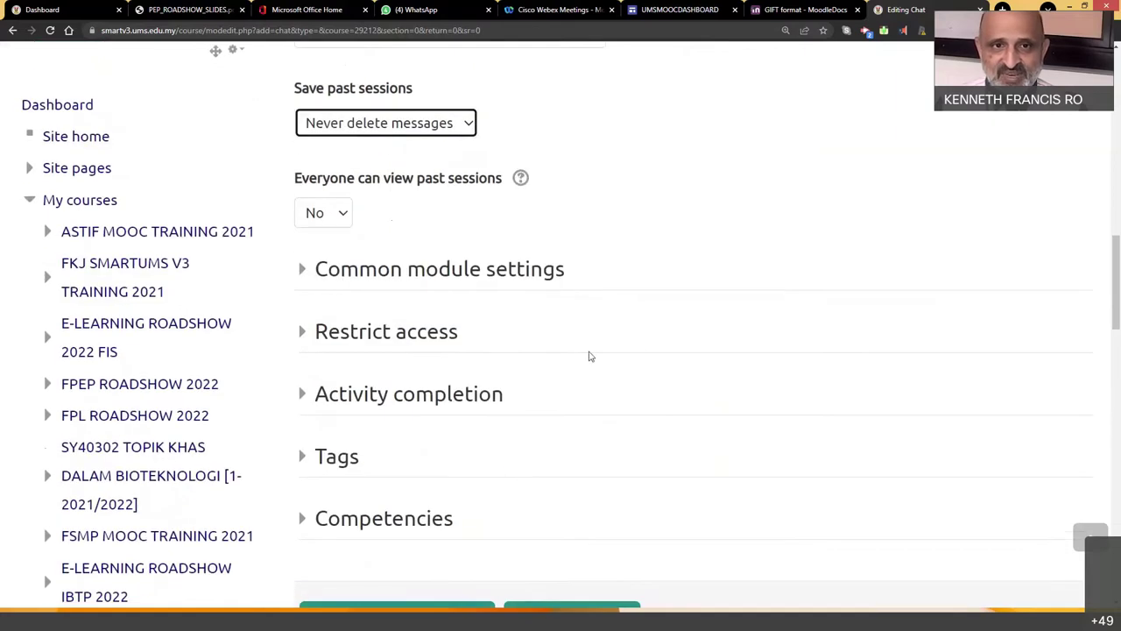
- Set the chat's completion tracking to 'Show activity as complete when conditions are met'
left_click(378, 401)
scroll(438, 368, "down", 3)
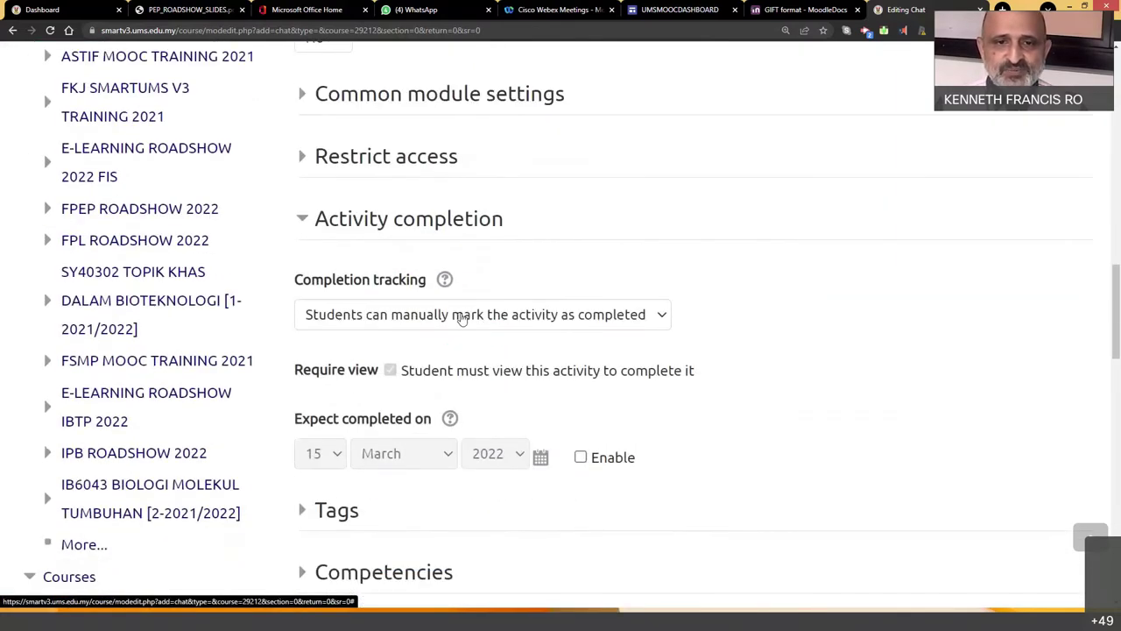
left_click(461, 317)
left_click(456, 374)
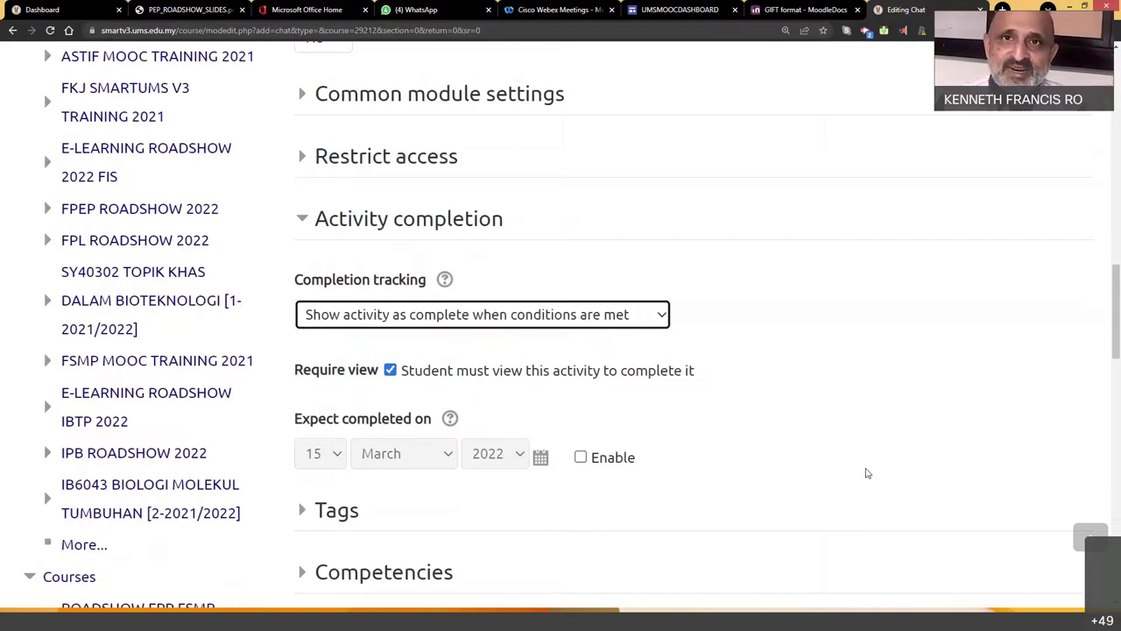
- Tag the chat with chatlecture1, then save and display it
scroll(864, 470, "down", 2)
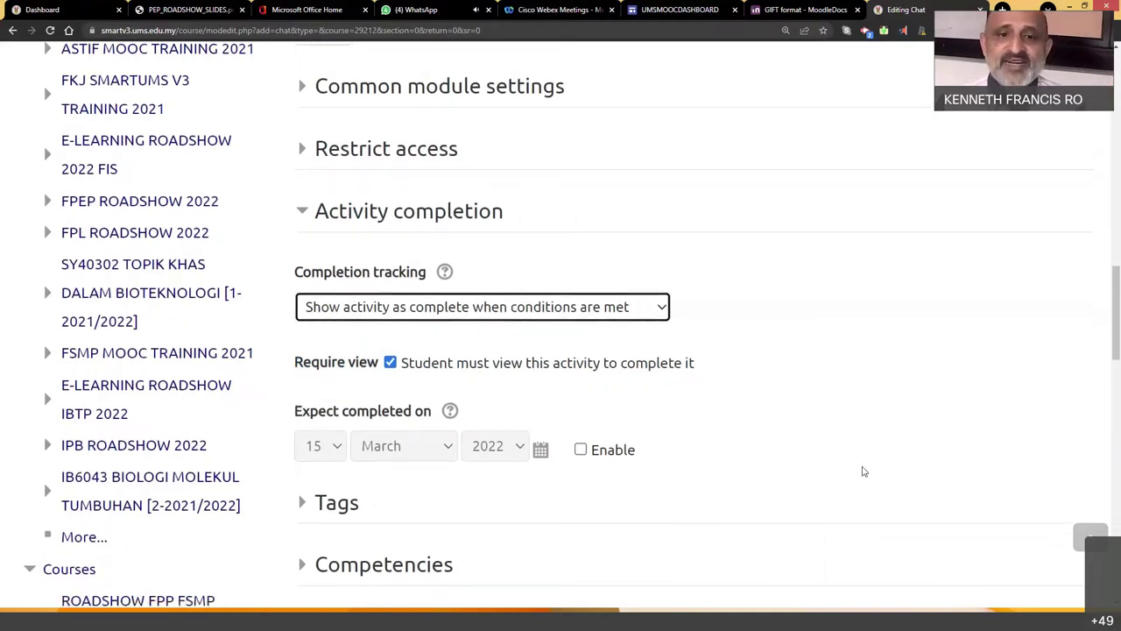
left_click(337, 336)
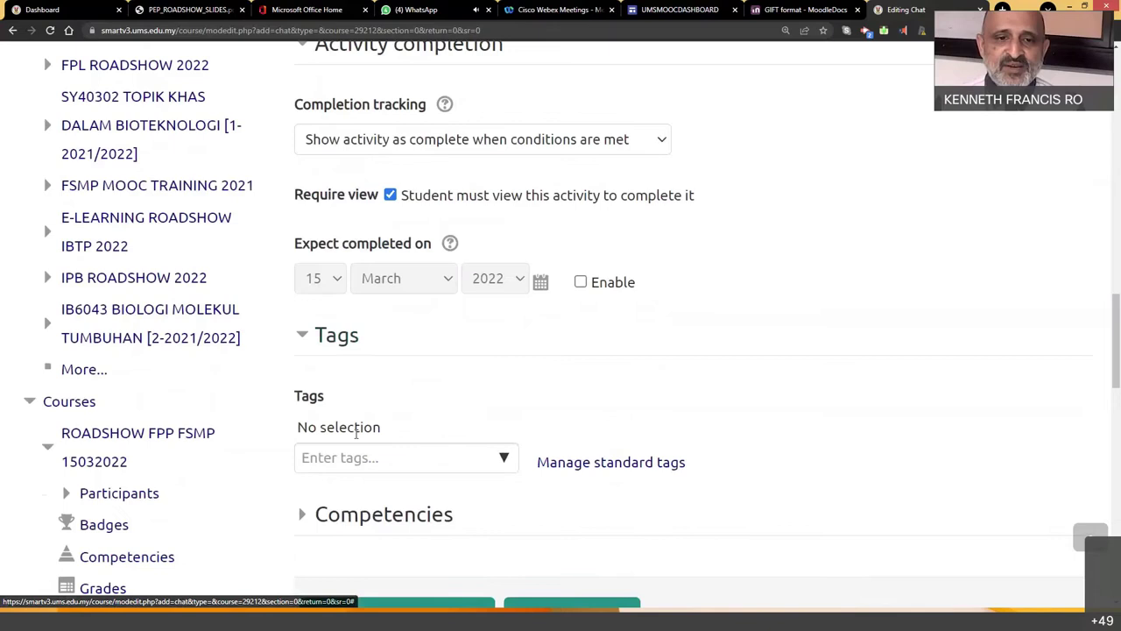
left_click(312, 448)
type("chat")
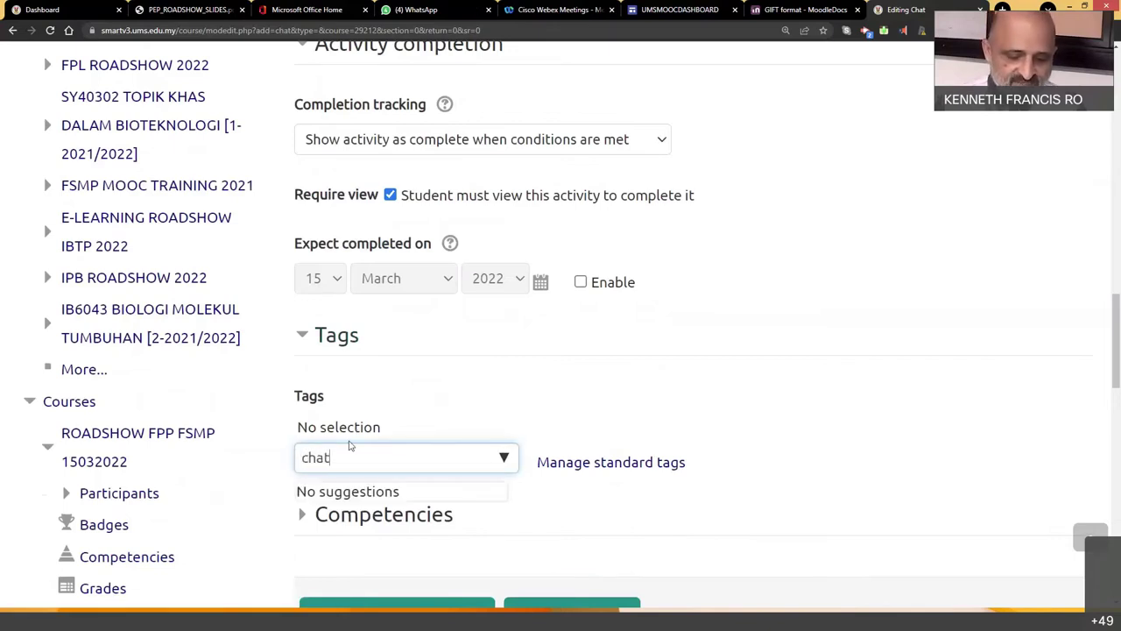
type("lecture")
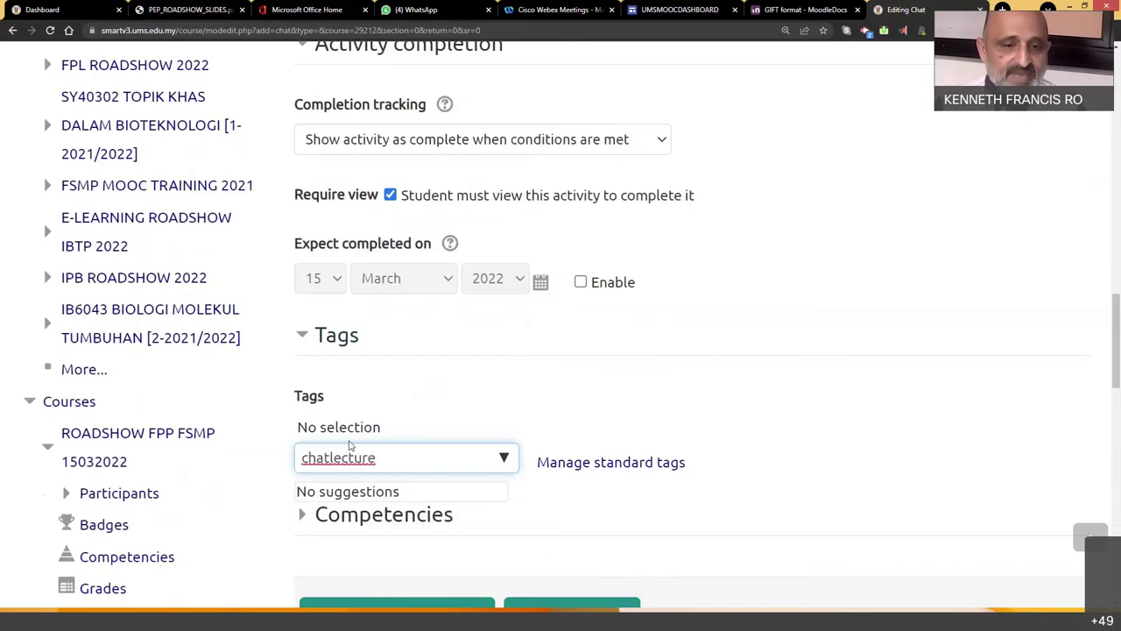
type("1")
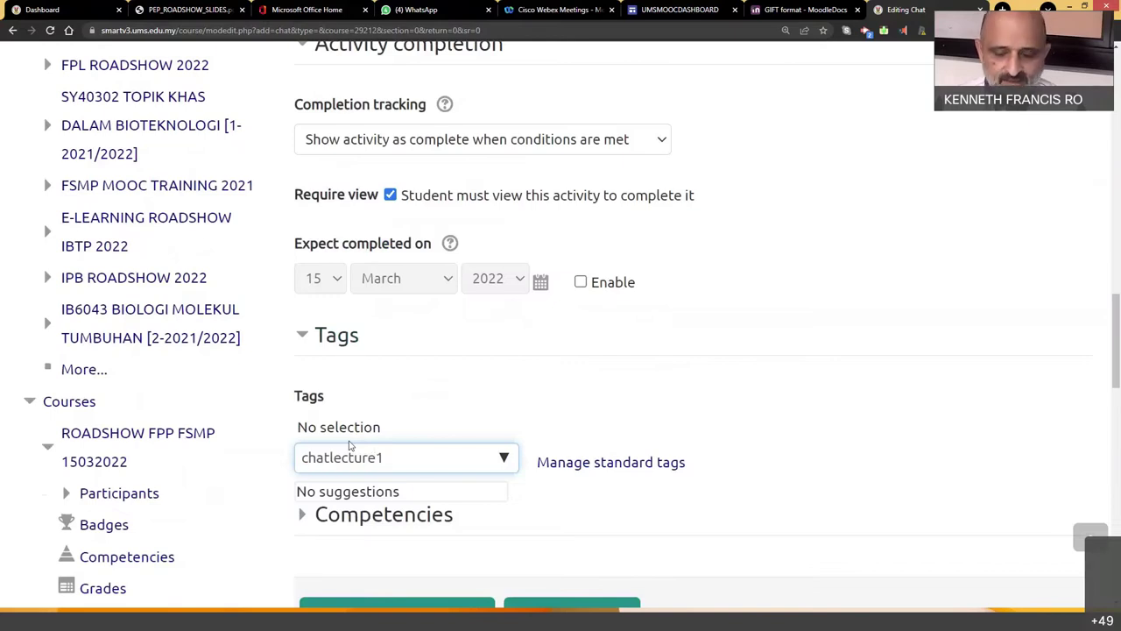
key("Return")
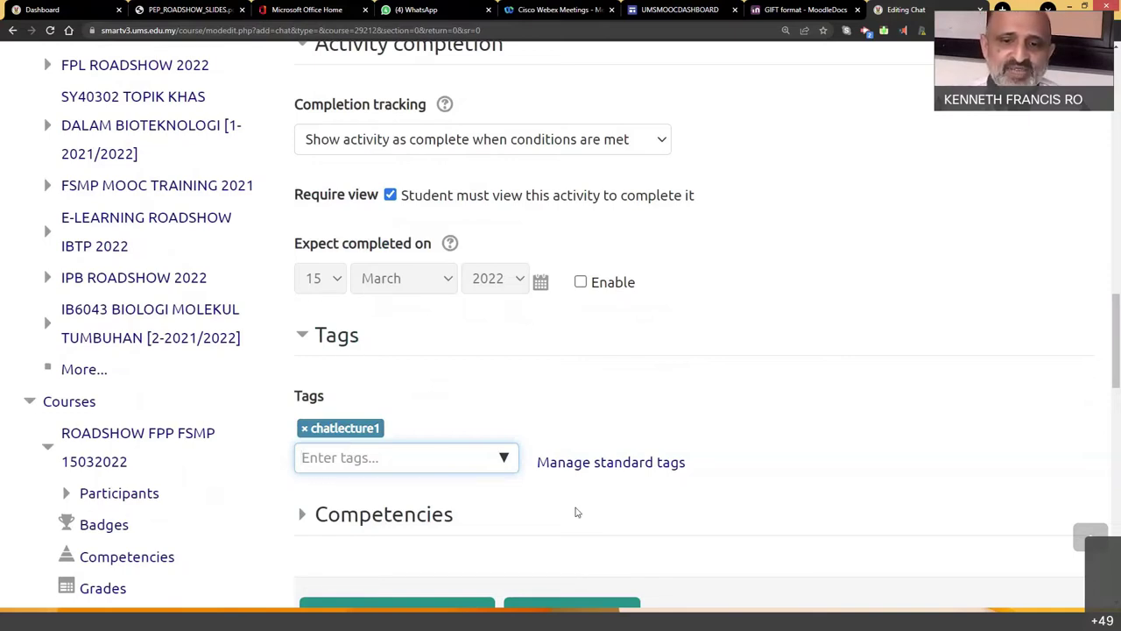
scroll(575, 513, "down", 2)
left_click(571, 444)
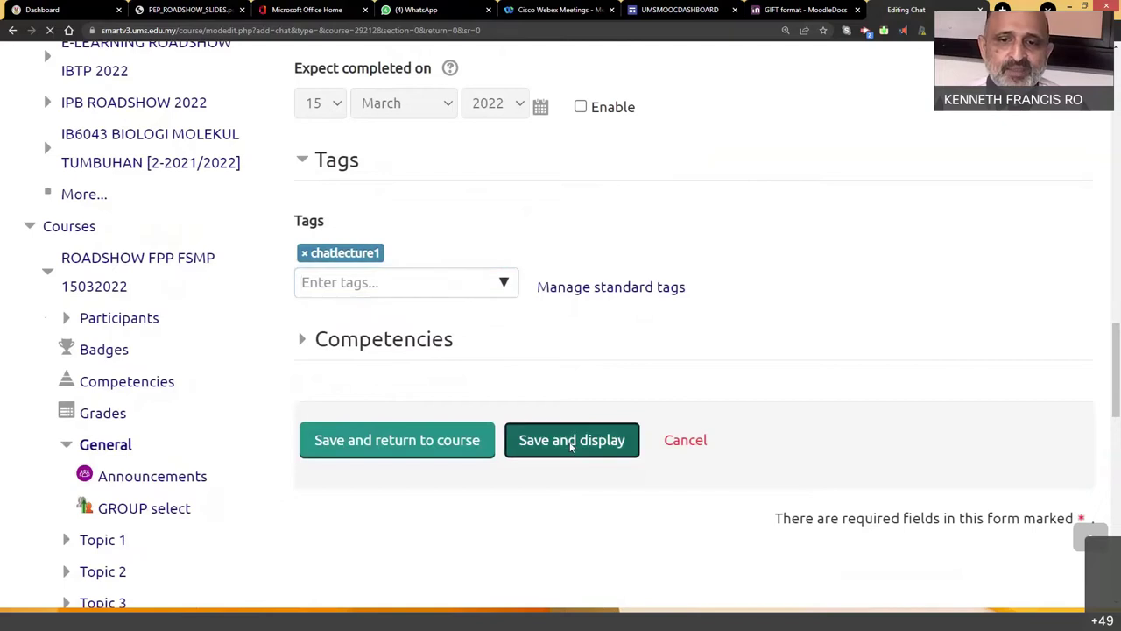
scroll(368, 383, "down", 2)
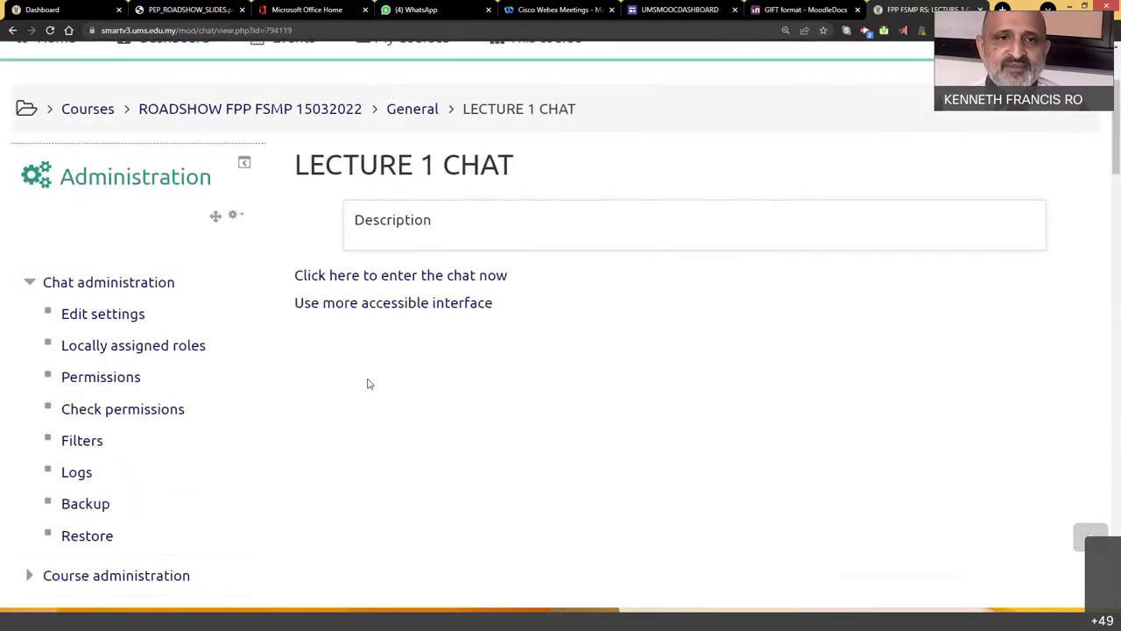
- Go back to the ROADSHOW FPP FSMP 15032022 course page and look over the new LECTURE 1 CHAT entry
left_click(280, 113)
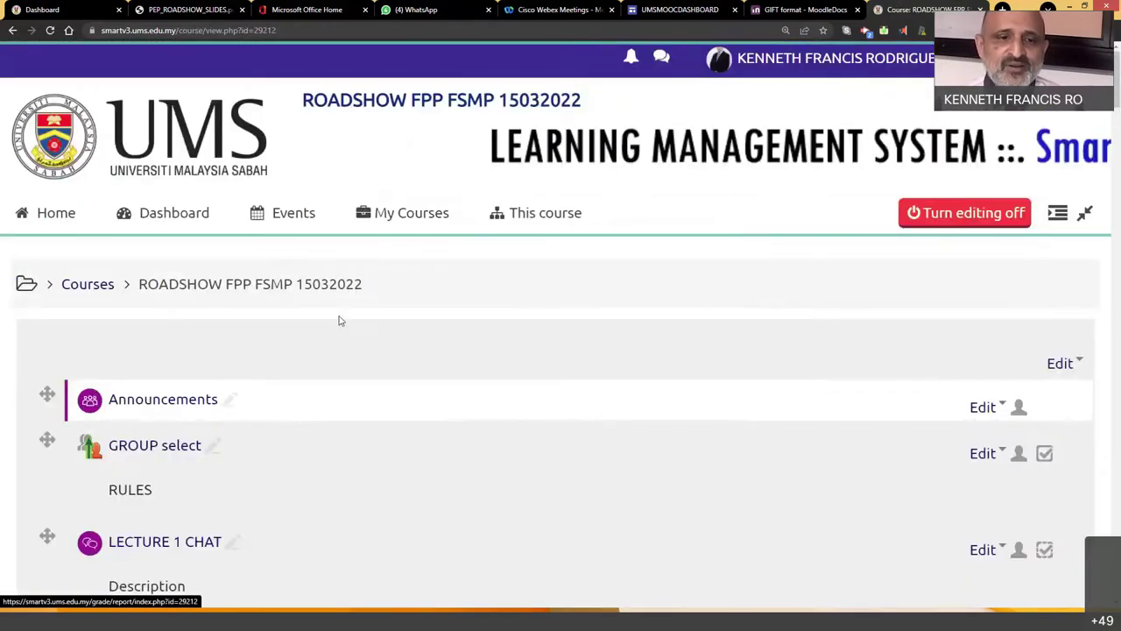
scroll(340, 320, "down", 2)
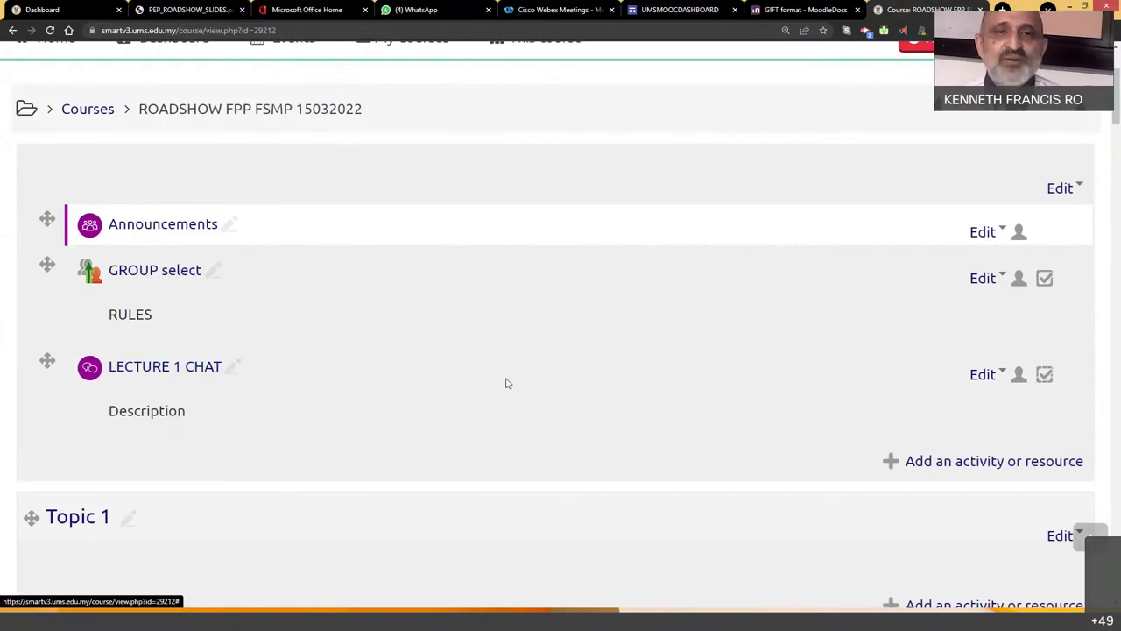
scroll(511, 375, "up", 2)
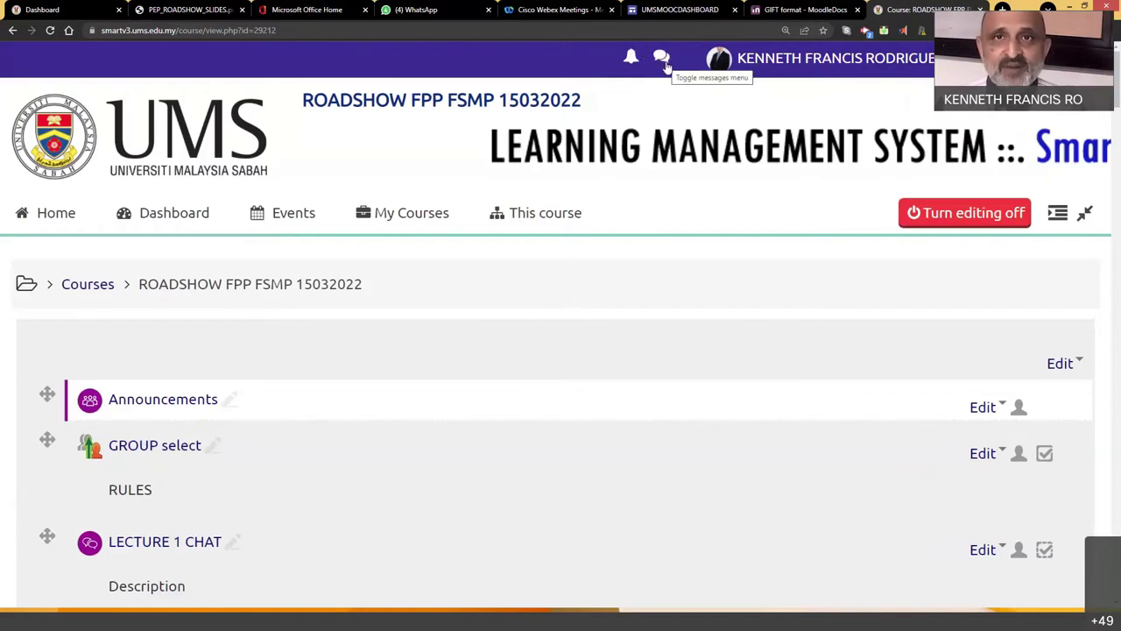
scroll(280, 438, "down", 1)
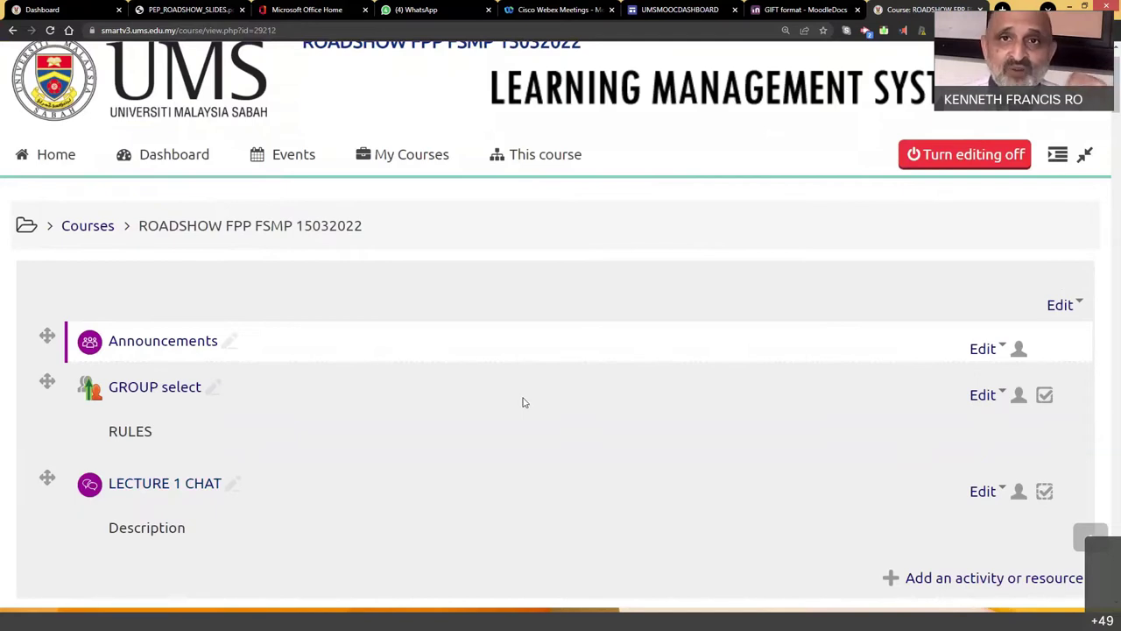
scroll(578, 113, "up", 1)
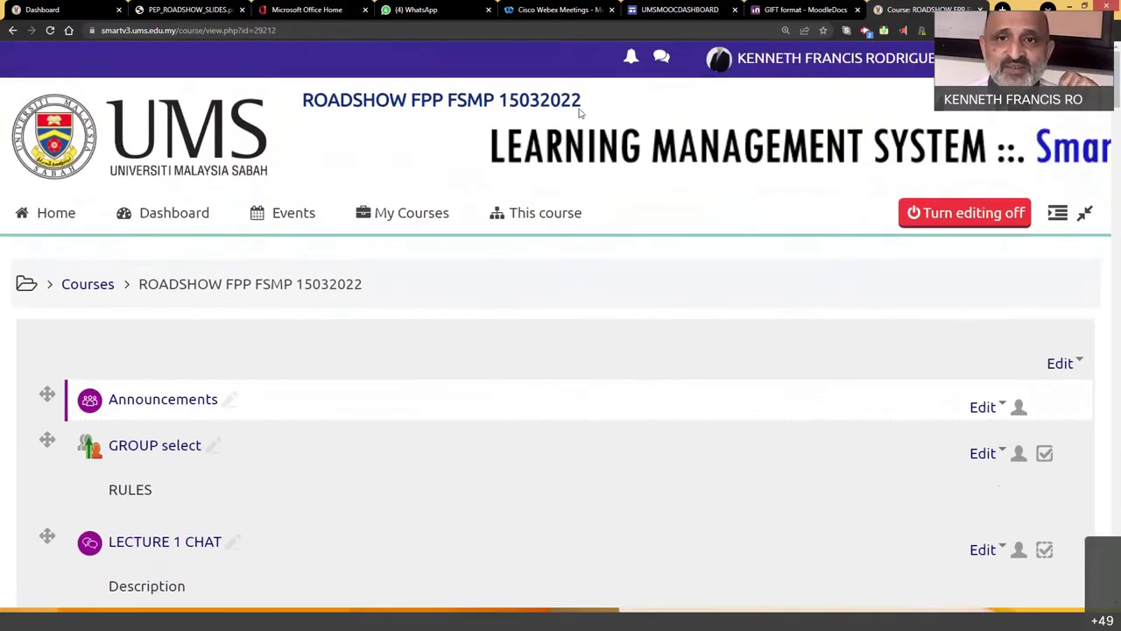
left_click(661, 58)
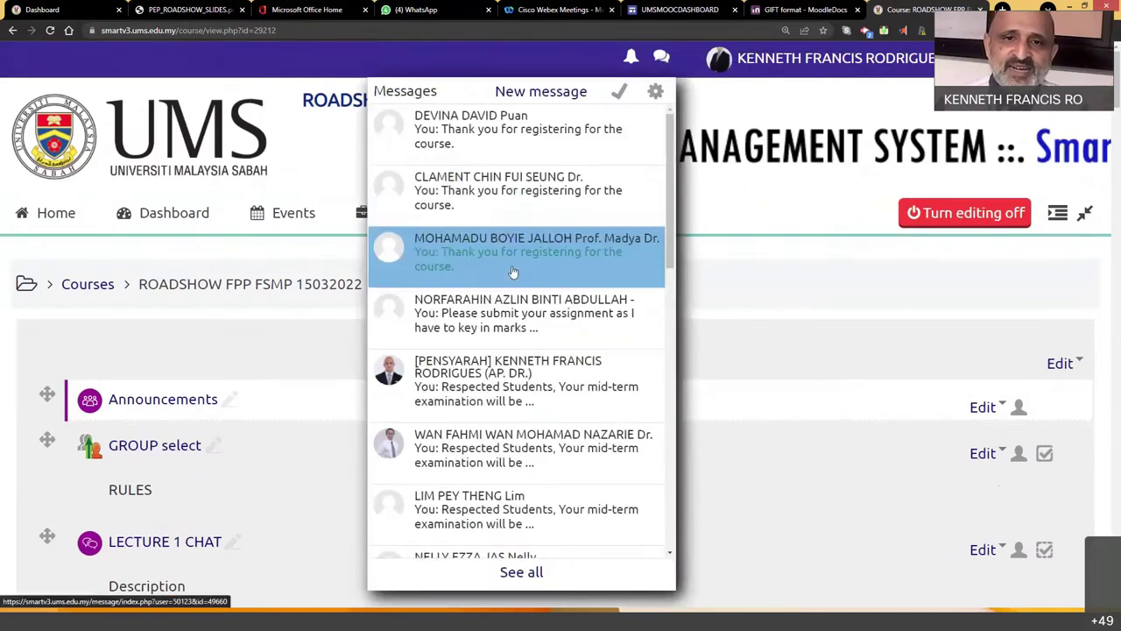
scroll(514, 276, "down", 3)
scroll(514, 276, "down", 5)
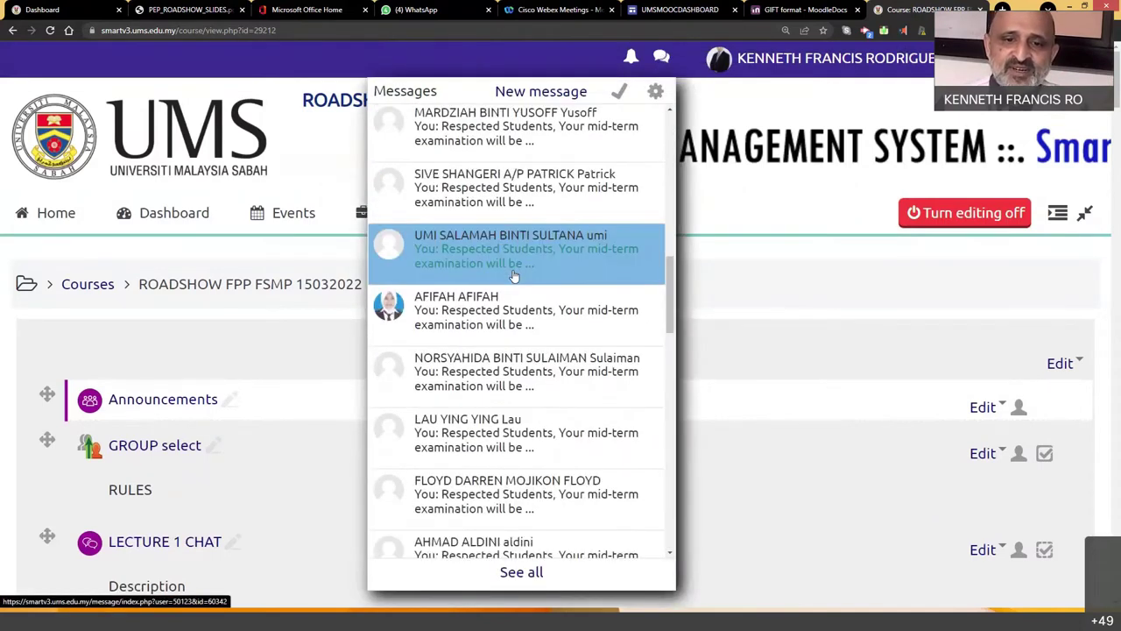
scroll(514, 276, "down", 5)
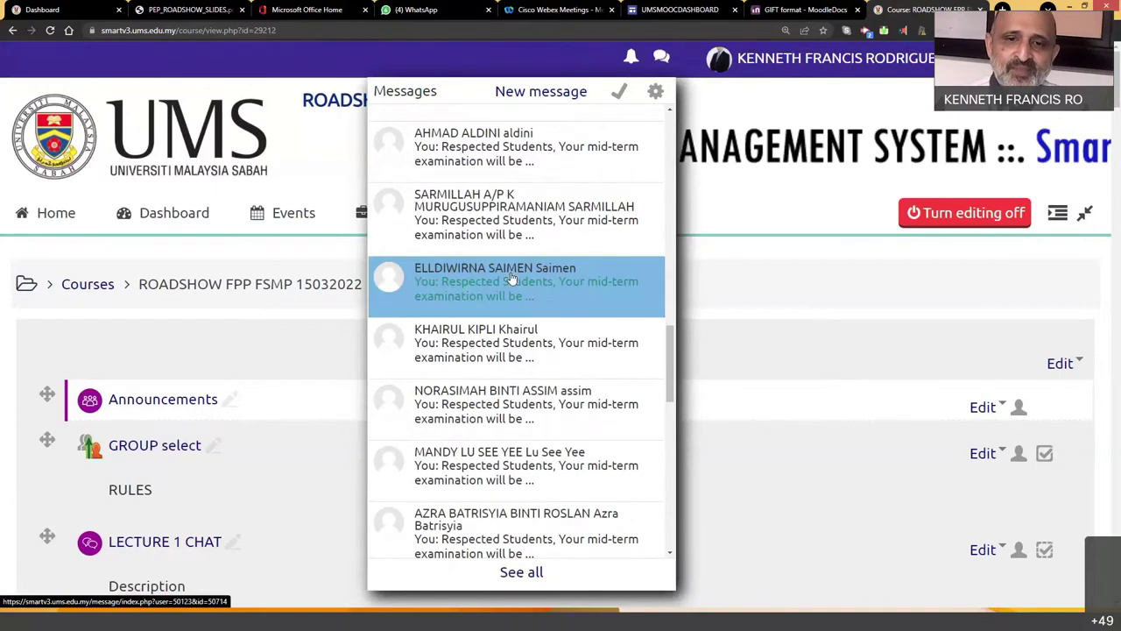
scroll(512, 278, "up", 10)
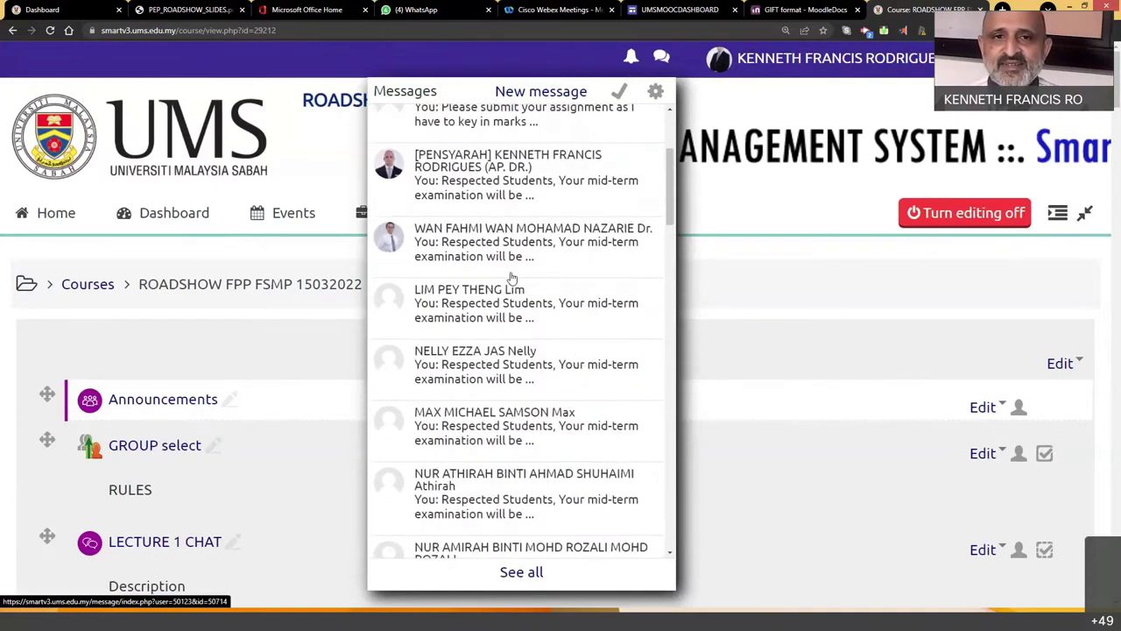
scroll(513, 278, "up", 3)
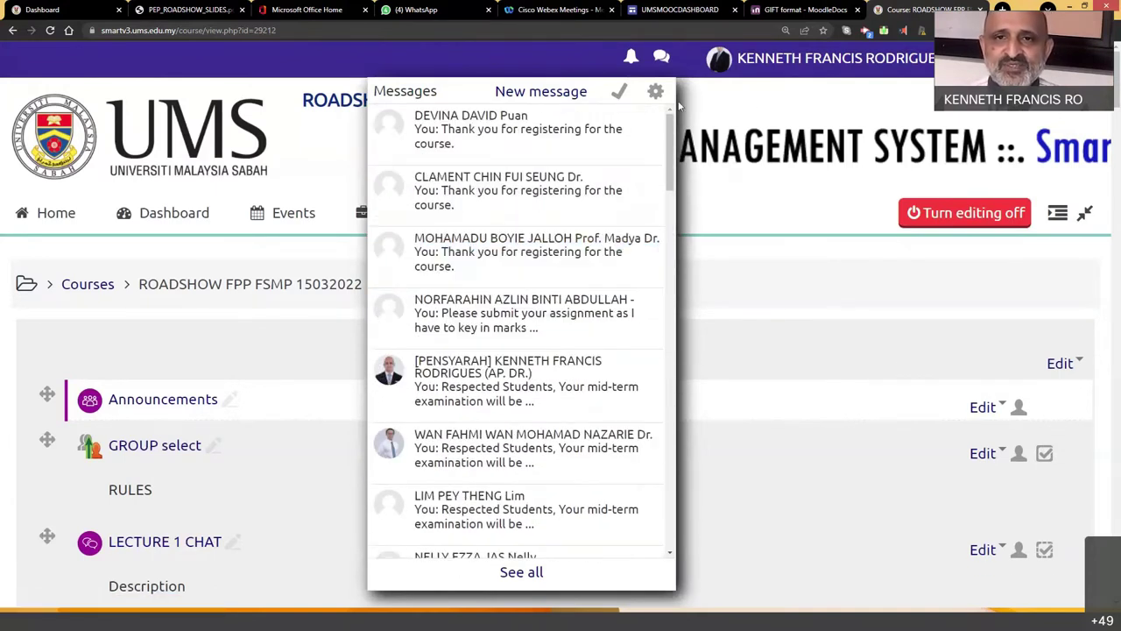
left_click(744, 108)
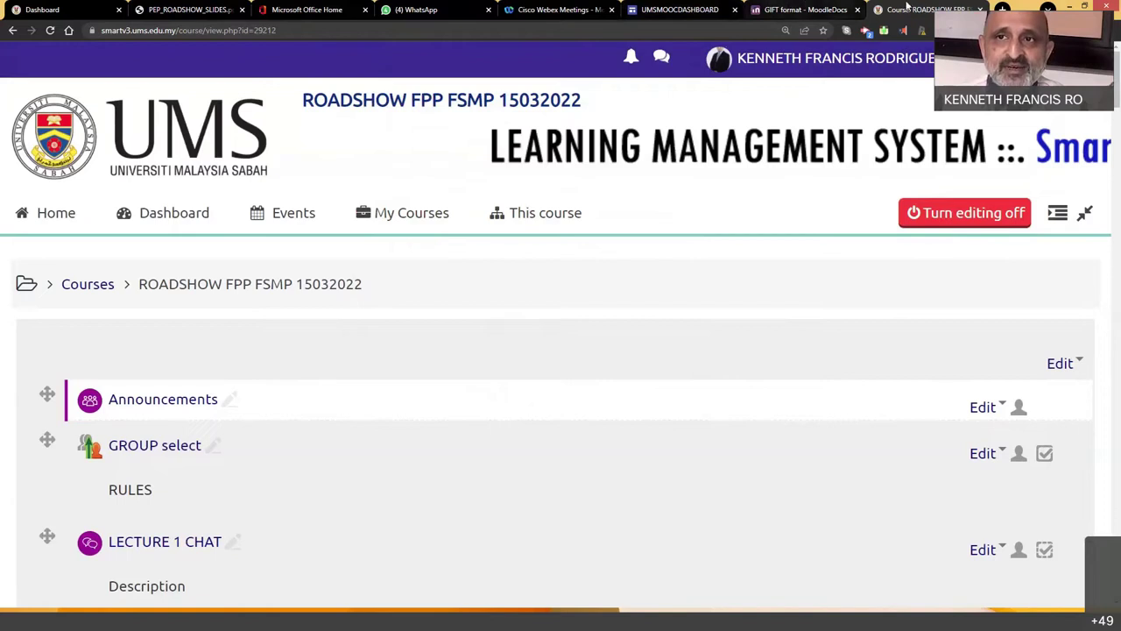
- In the roadshow slides tab, search 'moodle mo' and open the Moodle App page
left_click(192, 12)
left_click(199, 30)
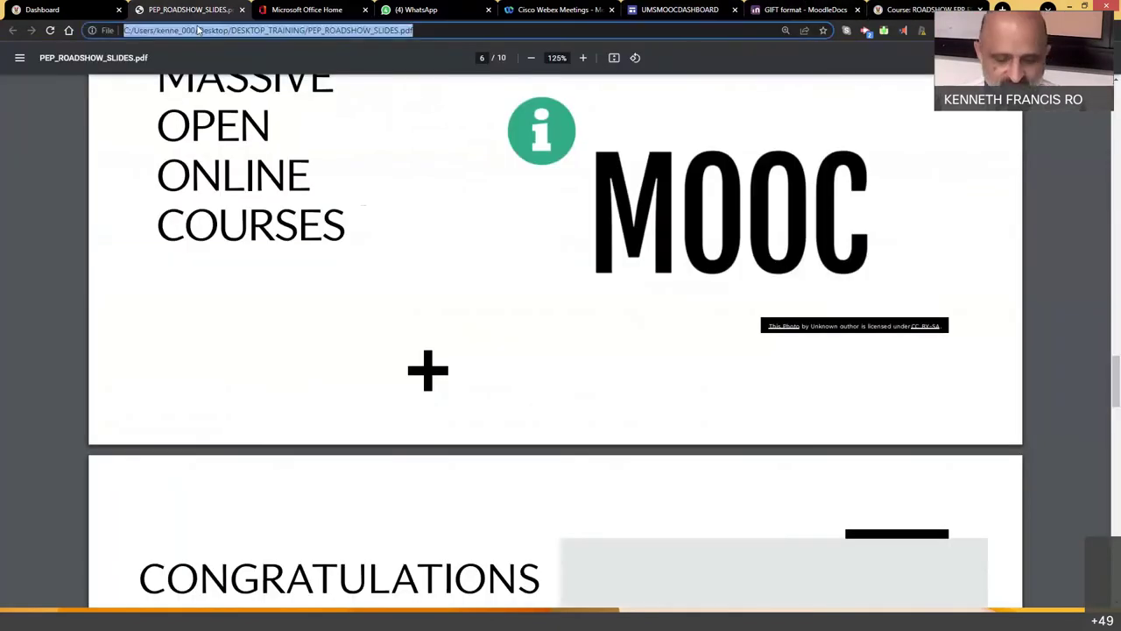
type("moodle ")
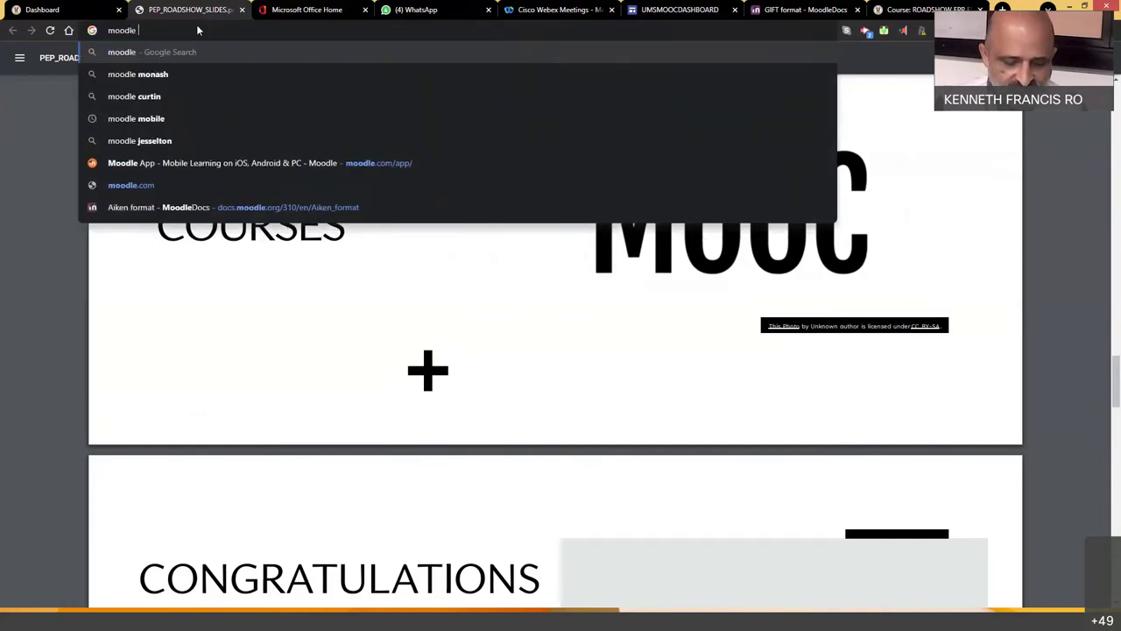
type("mo")
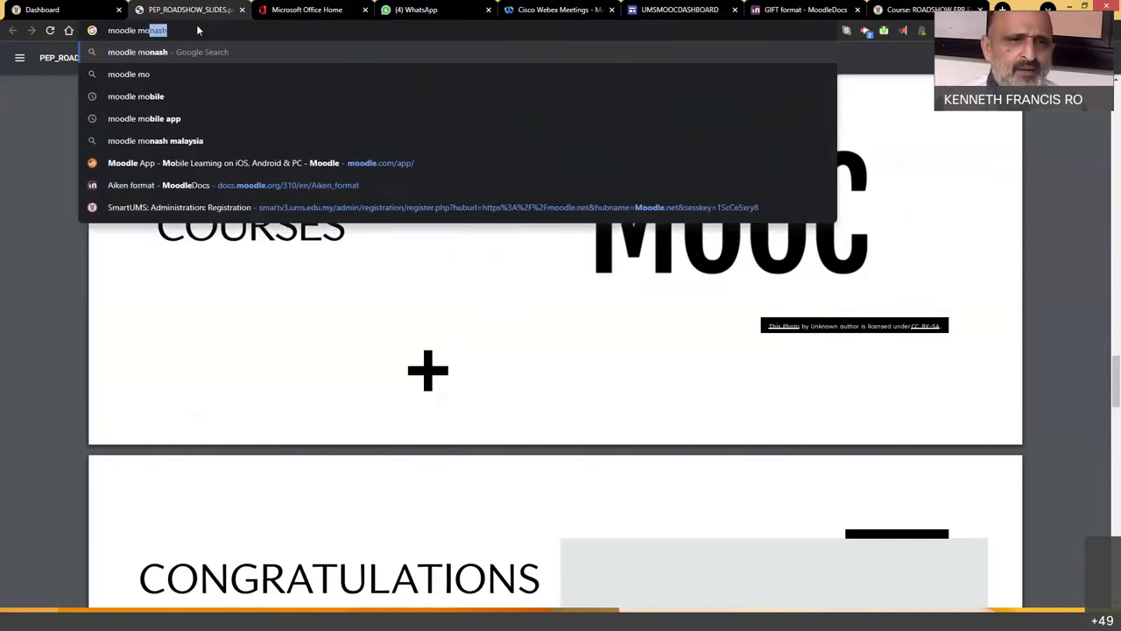
left_click(278, 165)
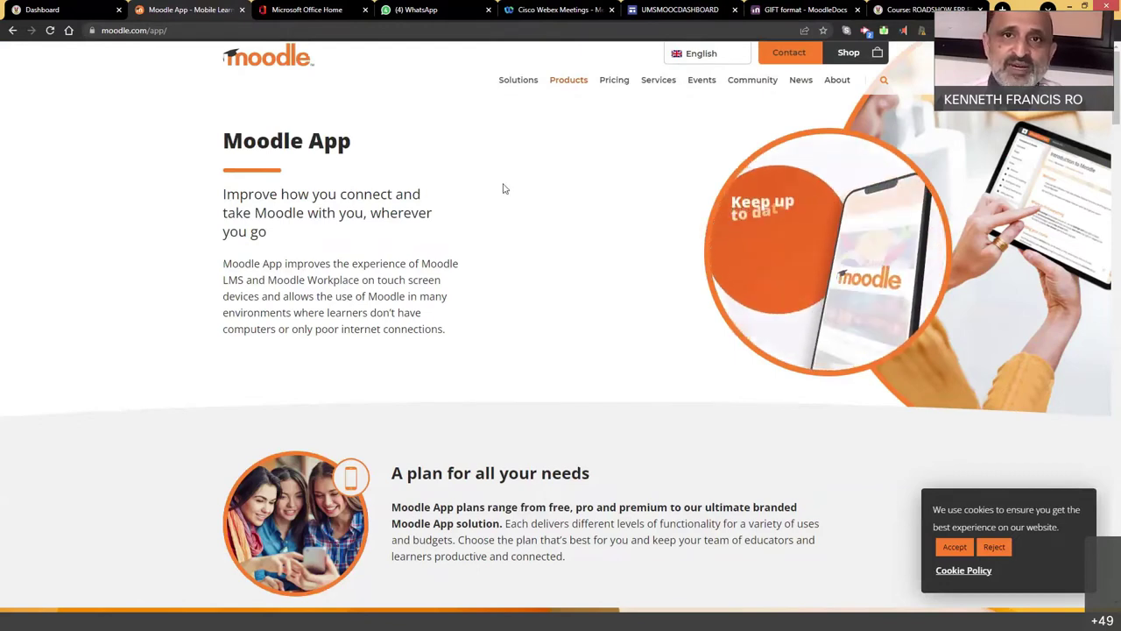
- Browse the Moodle App page's Free, Pro, Premium and Branded plans, then switch to the WhatsApp tab
scroll(500, 189, "down", 5)
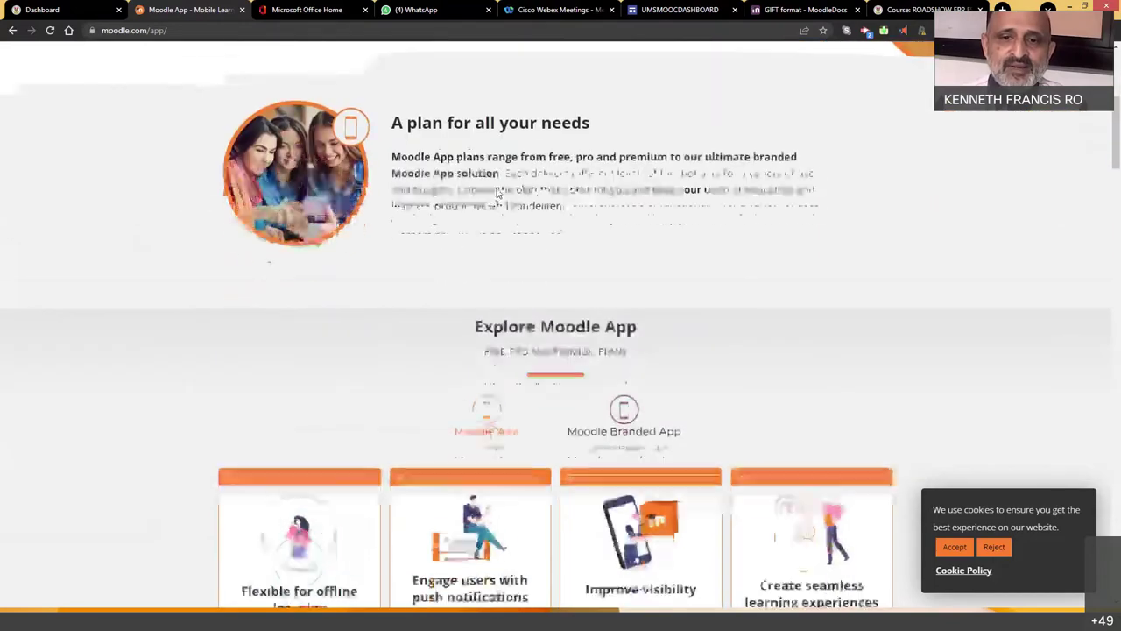
scroll(496, 195, "down", 5)
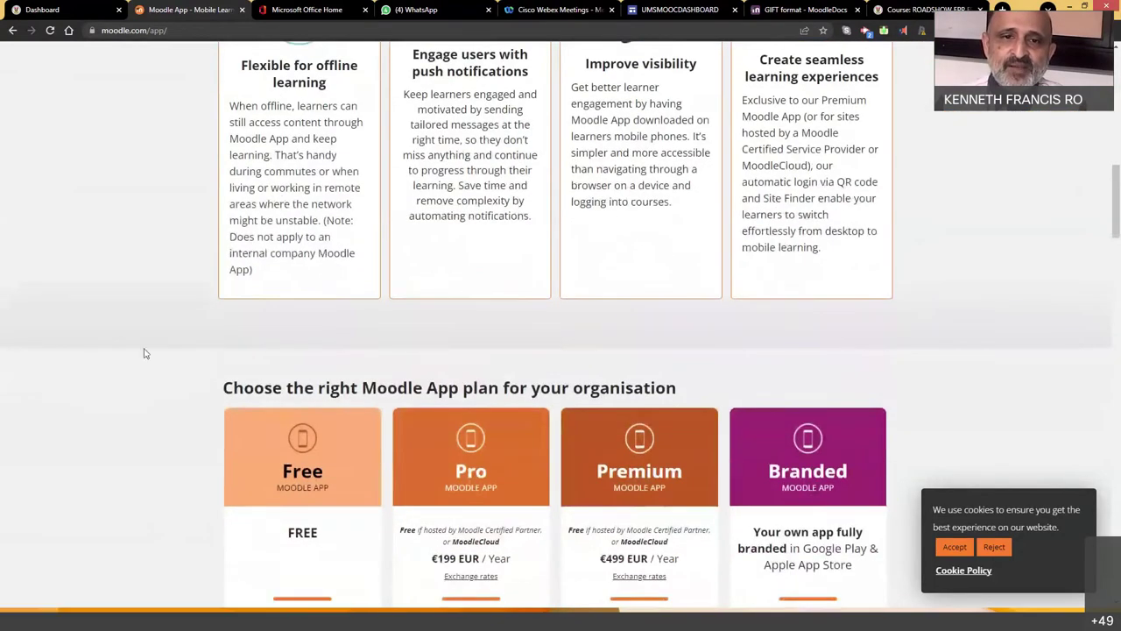
scroll(112, 362, "down", 1)
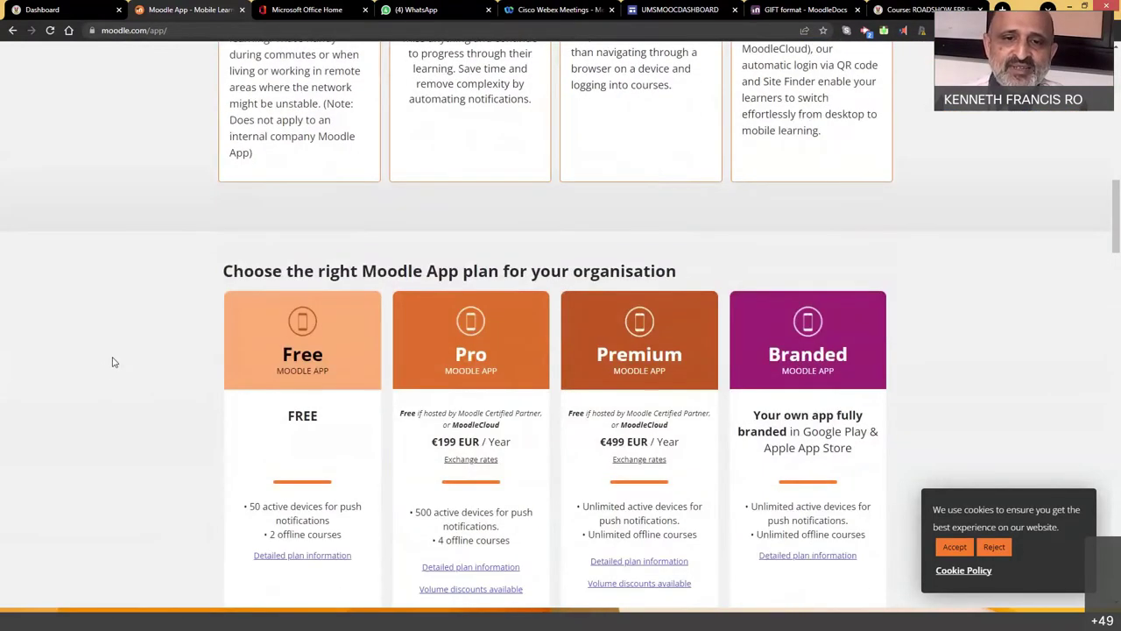
scroll(112, 362, "up", 5)
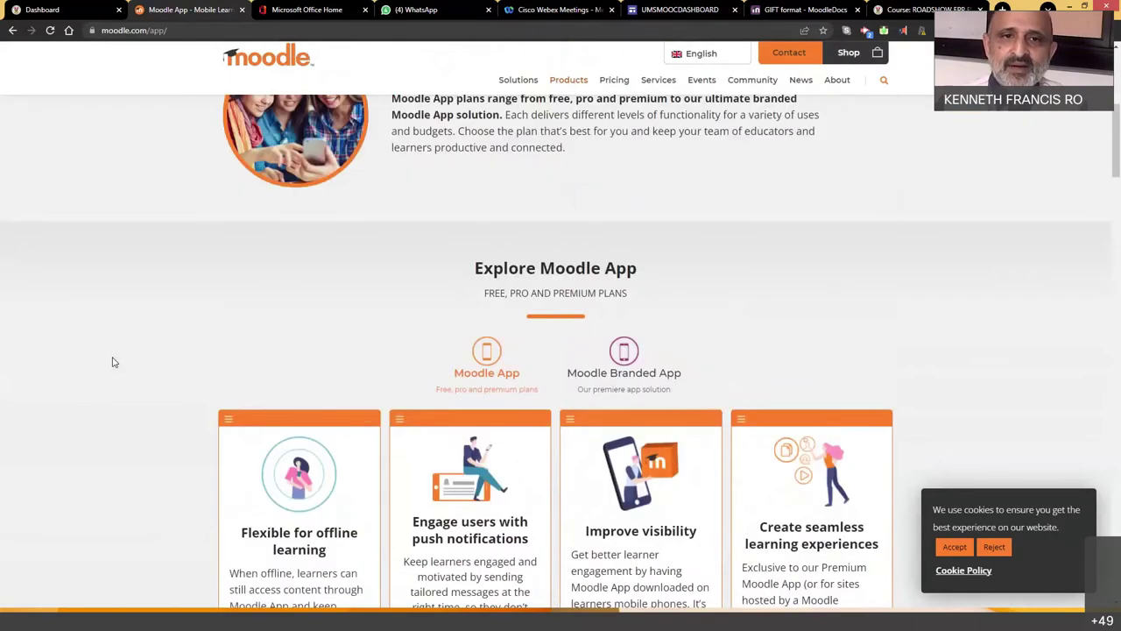
scroll(112, 362, "up", 2)
scroll(113, 361, "down", 7)
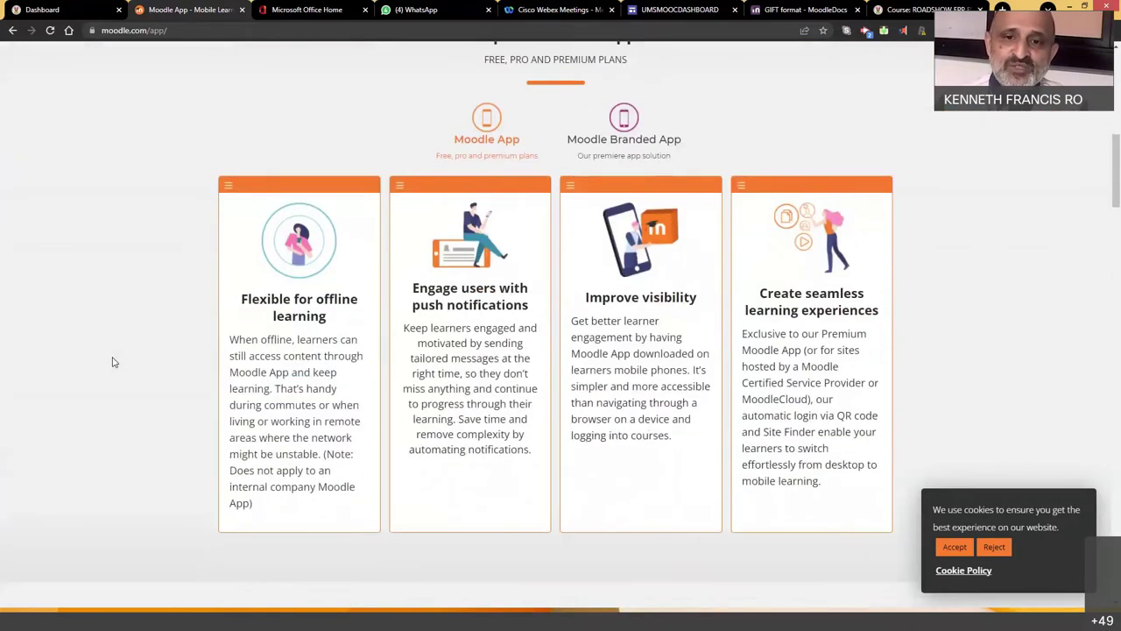
scroll(112, 361, "down", 2)
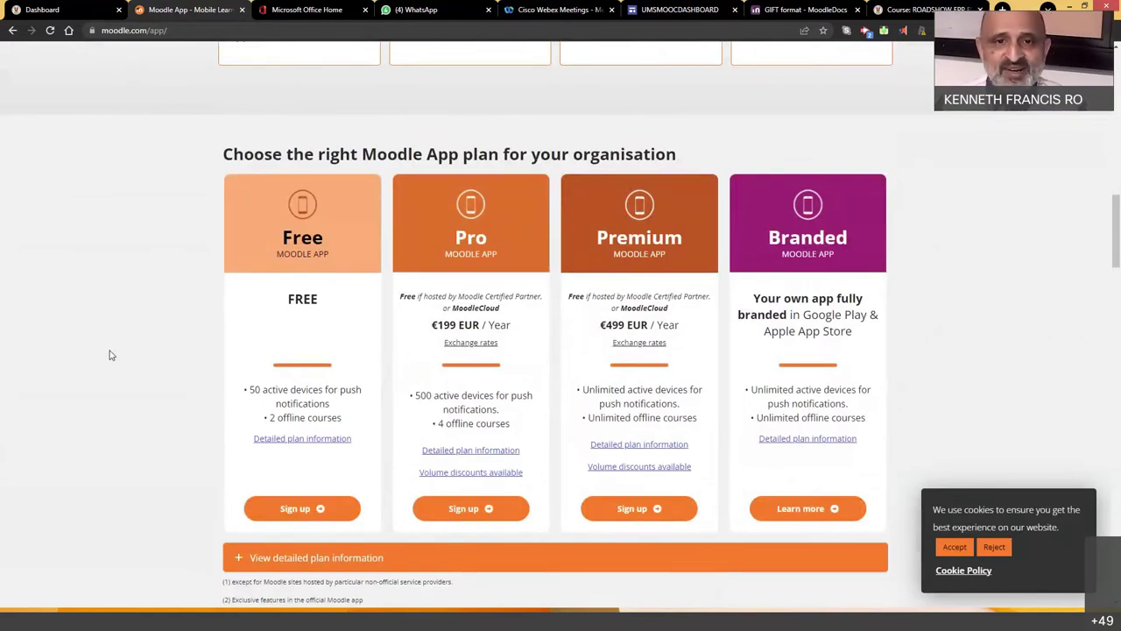
scroll(111, 355, "down", 1)
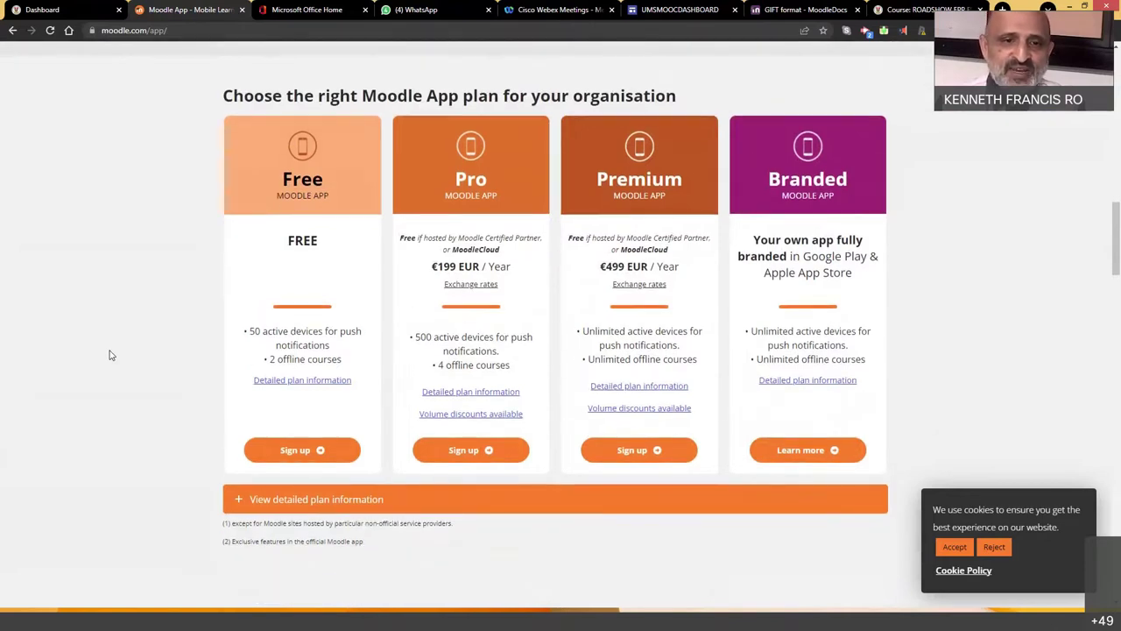
scroll(110, 354, "up", 2)
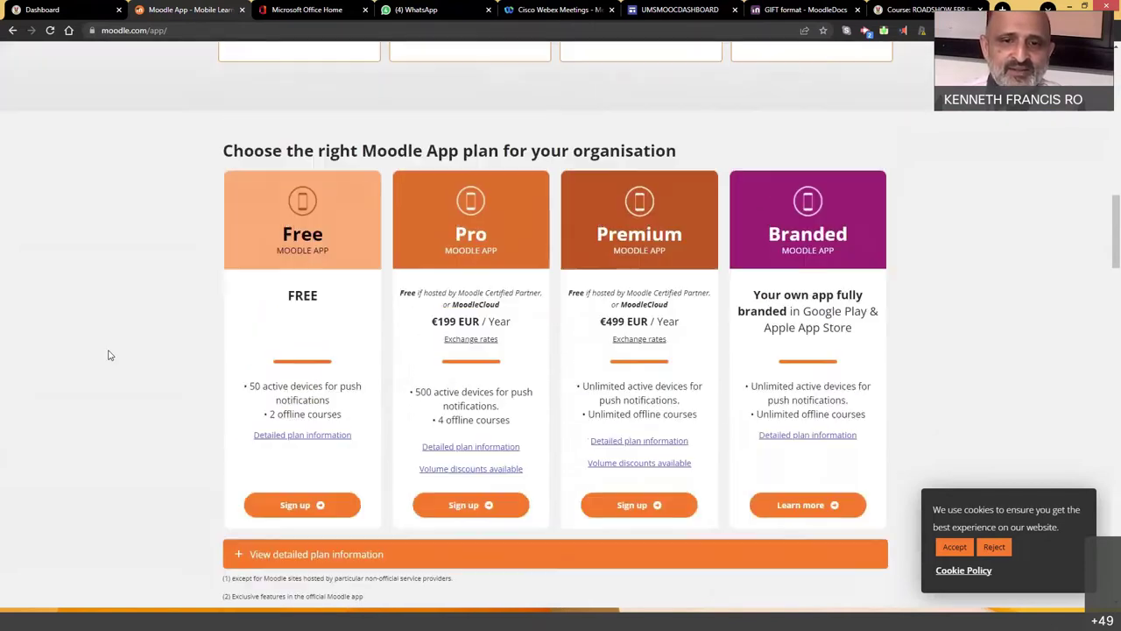
scroll(111, 355, "down", 3)
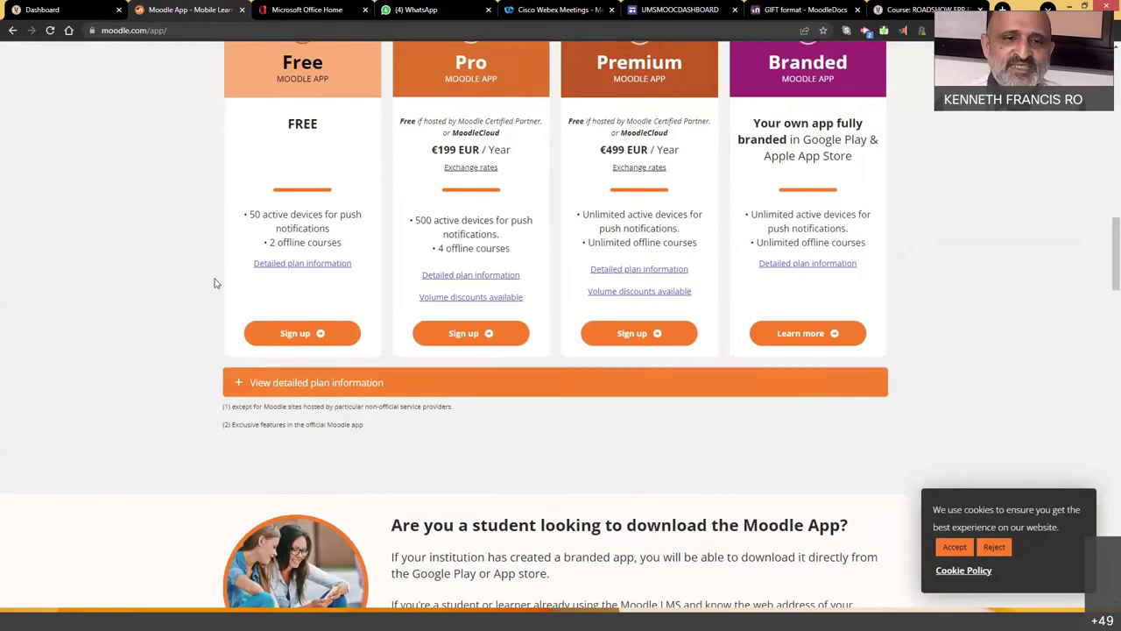
scroll(184, 320, "up", 1)
scroll(184, 320, "up", 10)
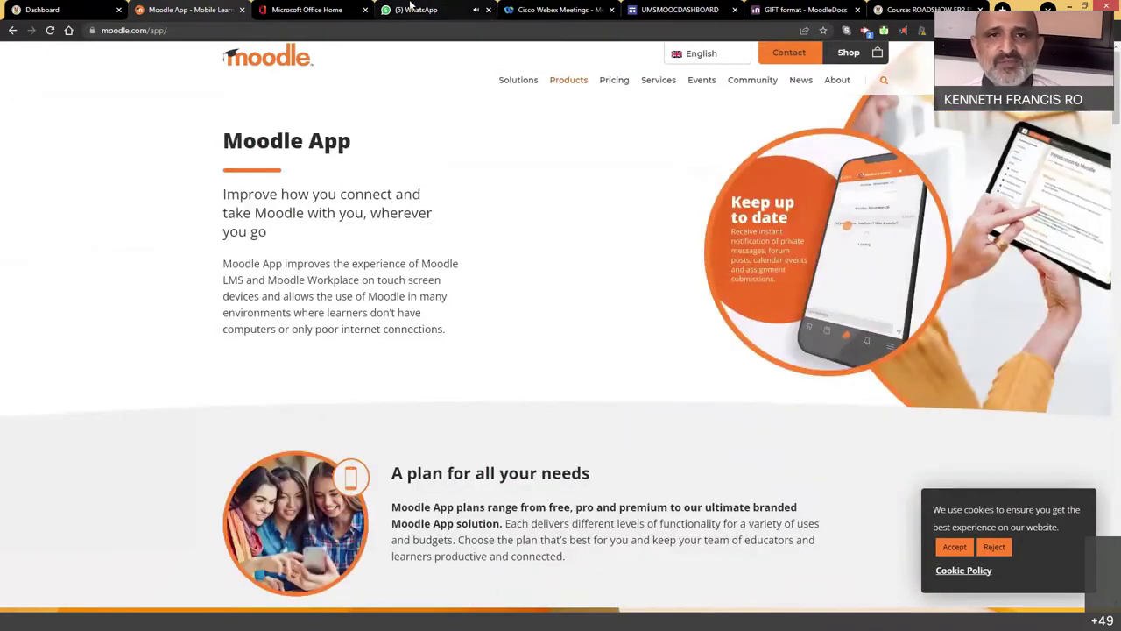
left_click(412, 10)
- Back on the course page, rename the Topic 1 section to TOPIC 1
left_click(789, 9)
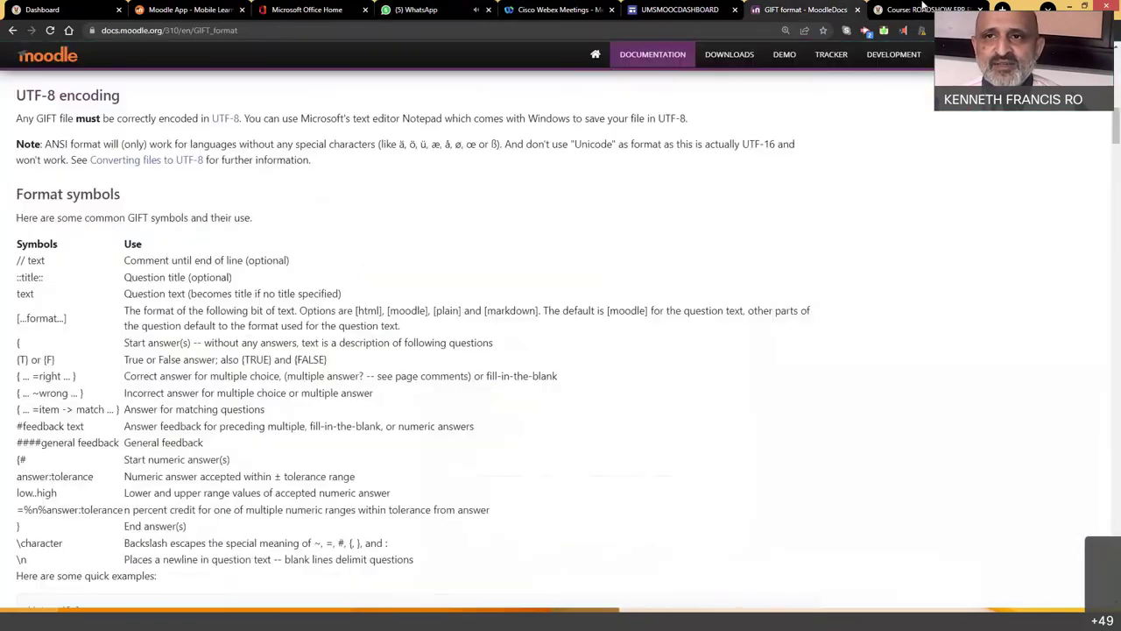
key("ctrl+Tab")
scroll(408, 345, "down", 5)
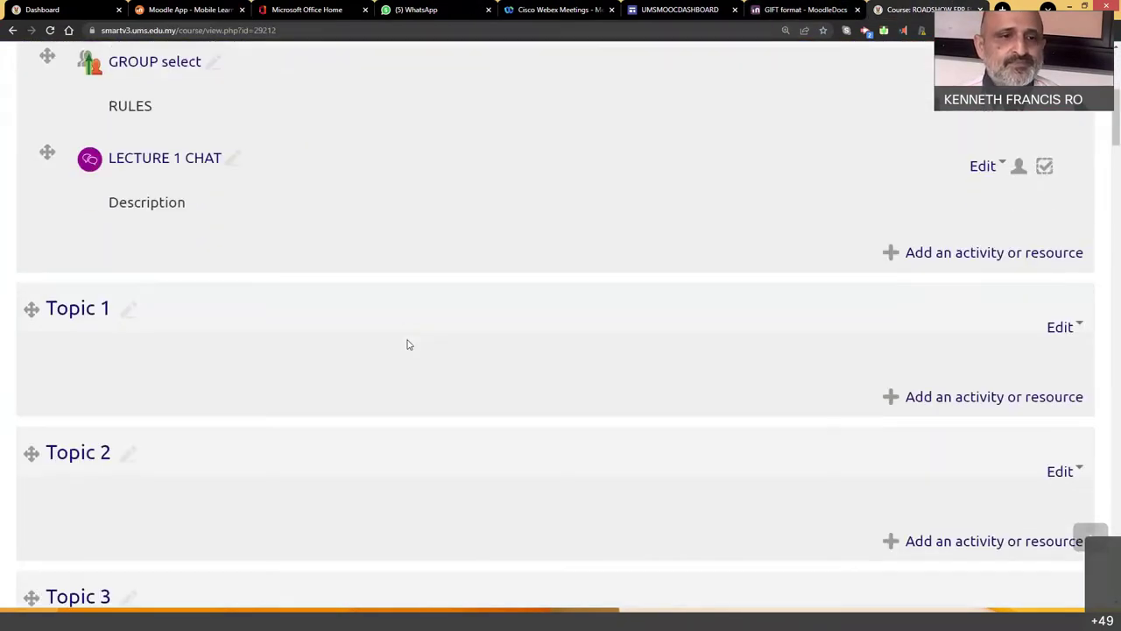
scroll(407, 344, "up", 1)
scroll(407, 345, "up", 1)
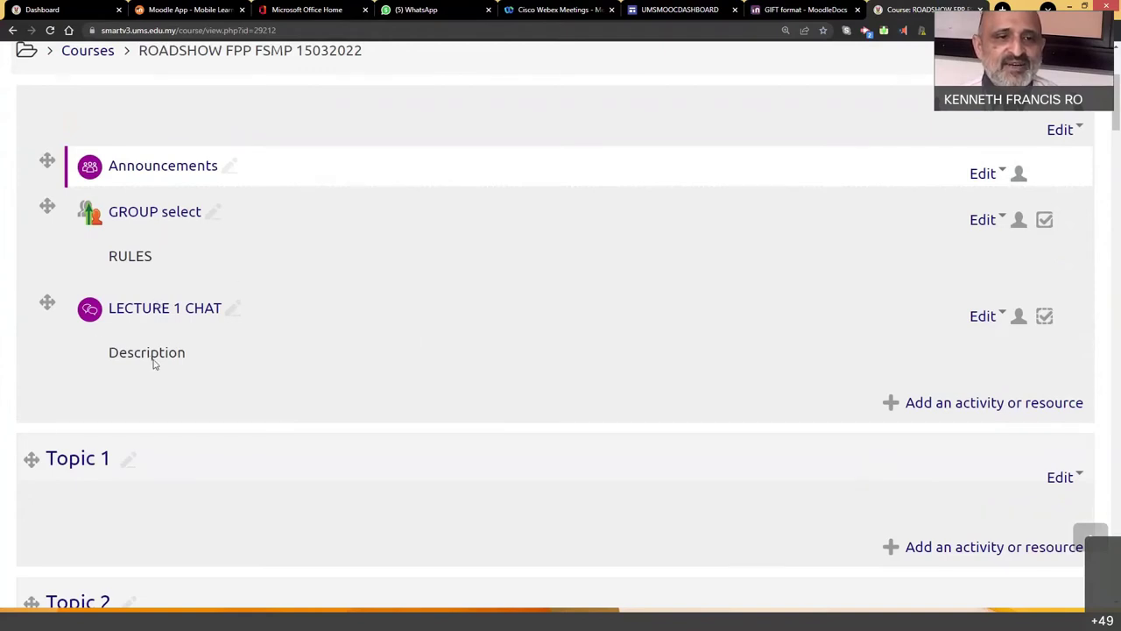
scroll(155, 363, "down", 3)
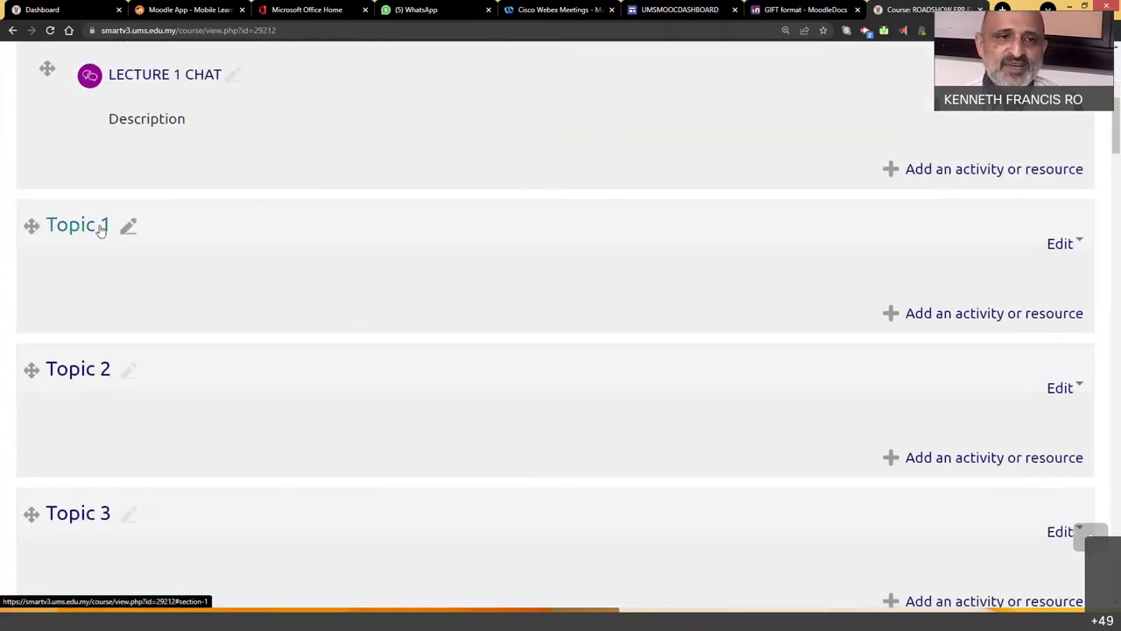
left_click(127, 226)
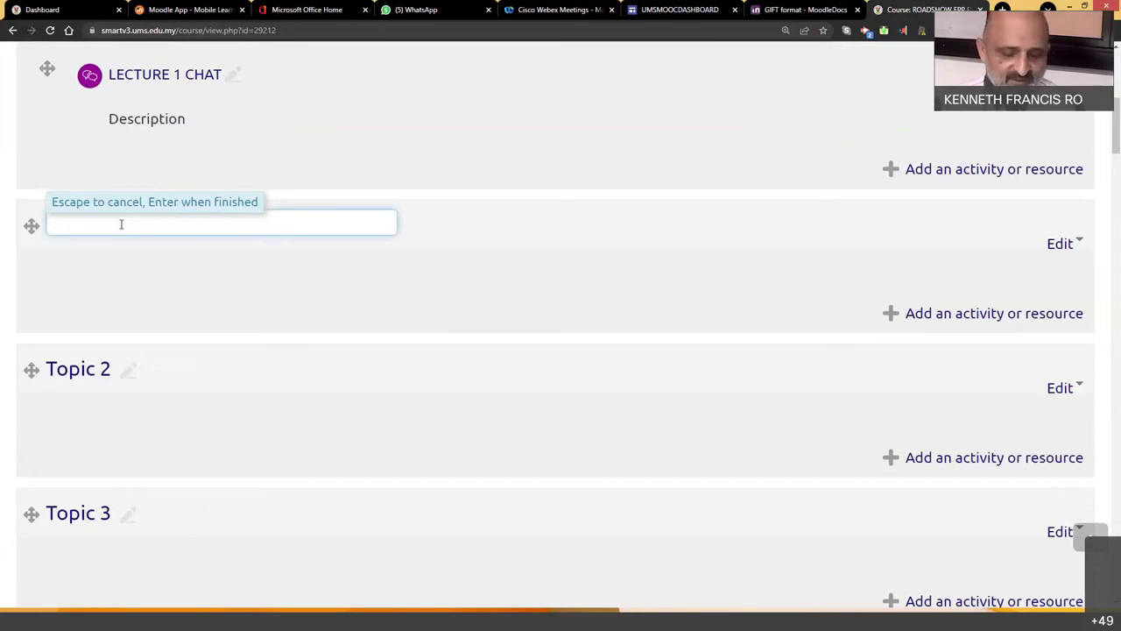
type("TOPIC 1")
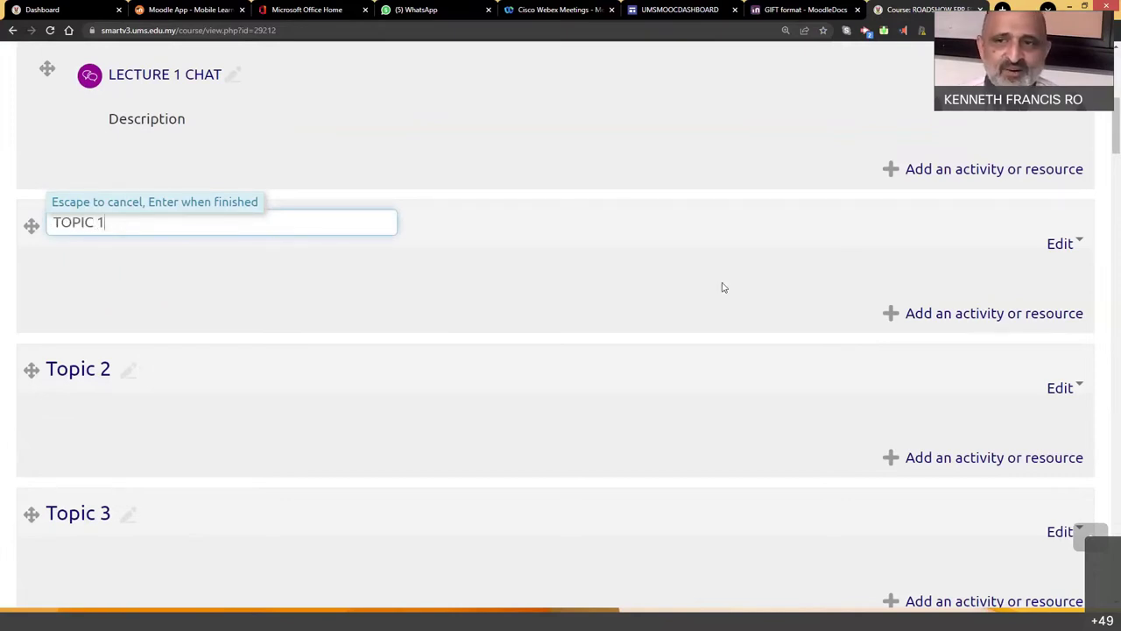
key("Return")
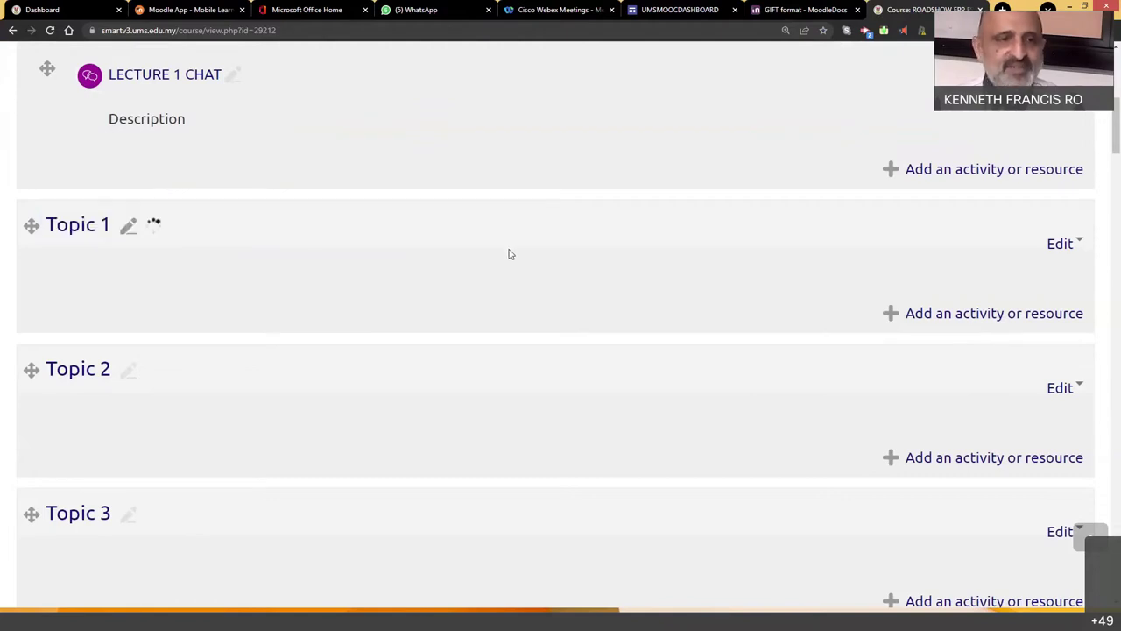
scroll(417, 268, "up", 3)
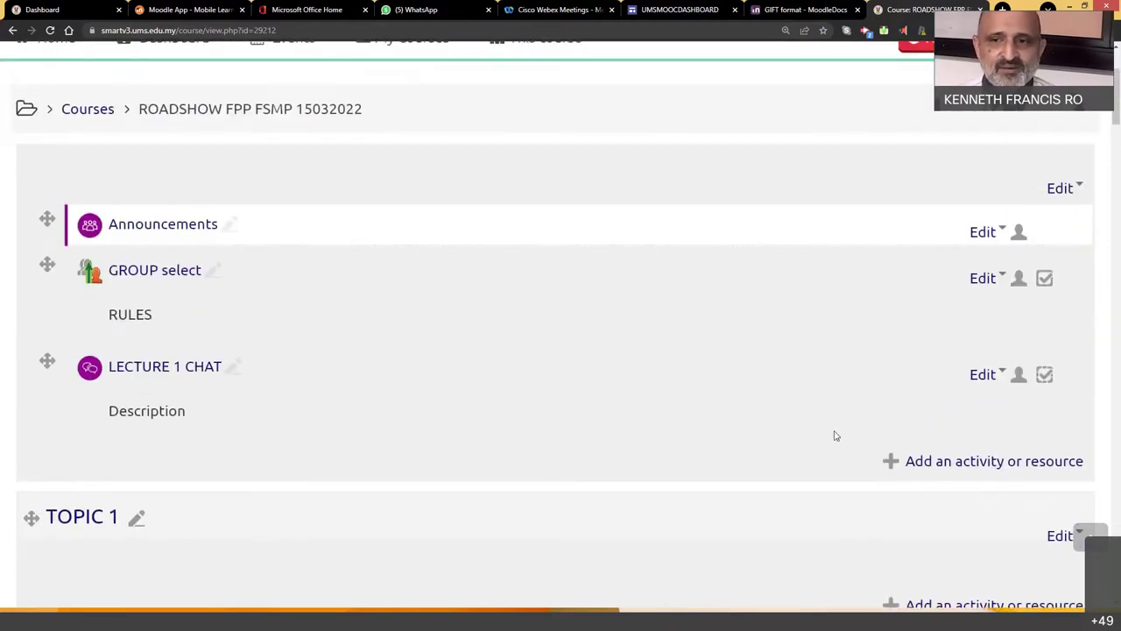
- Add a new Synopsis PDF annotation activity to the General section
left_click(928, 461)
scroll(160, 324, "down", 2)
scroll(160, 325, "down", 5)
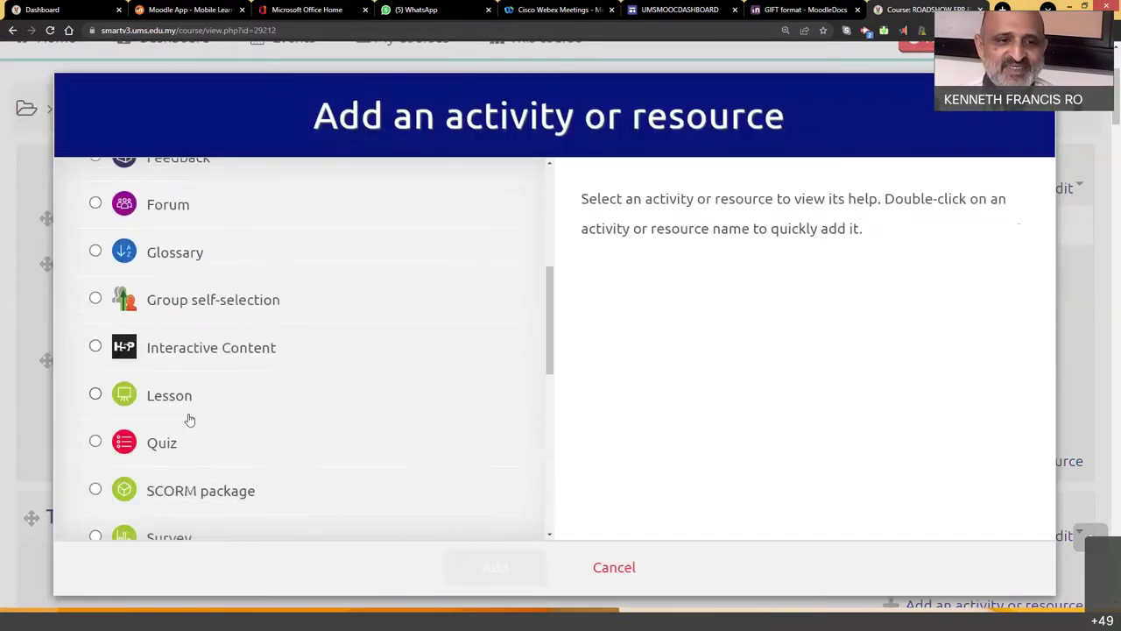
scroll(173, 459, "down", 3)
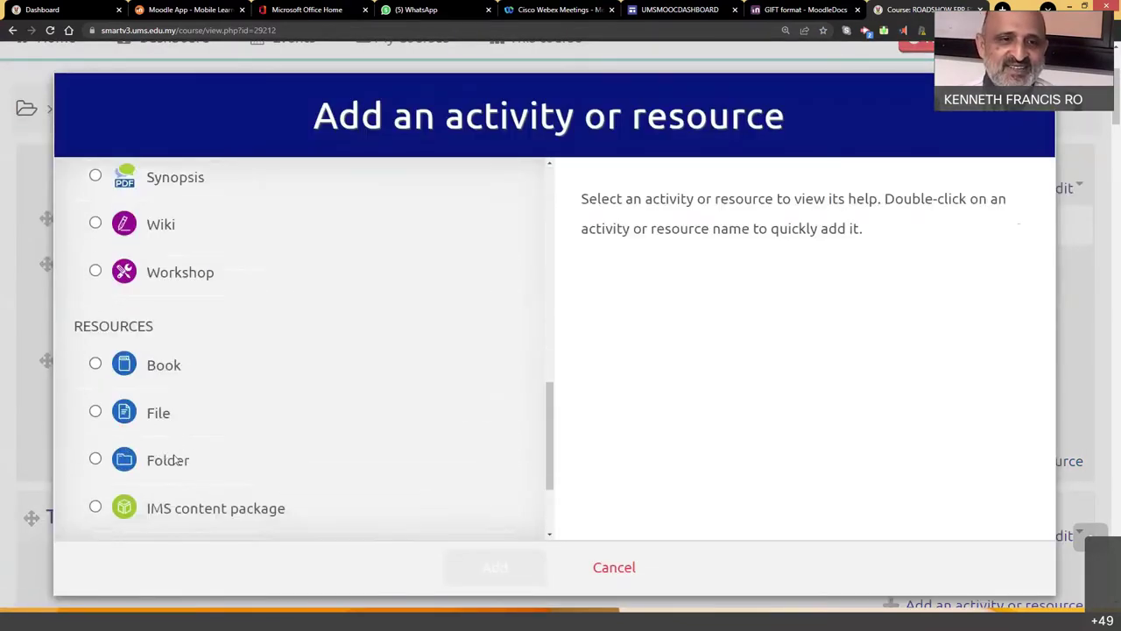
scroll(174, 459, "up", 5)
left_click(141, 421)
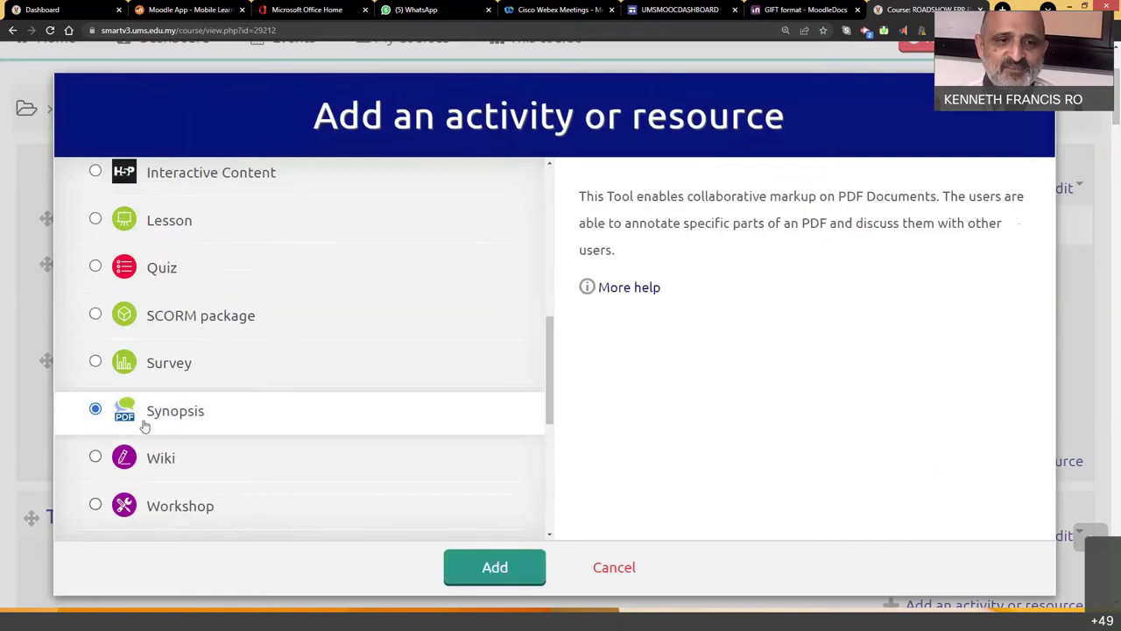
left_click(486, 561)
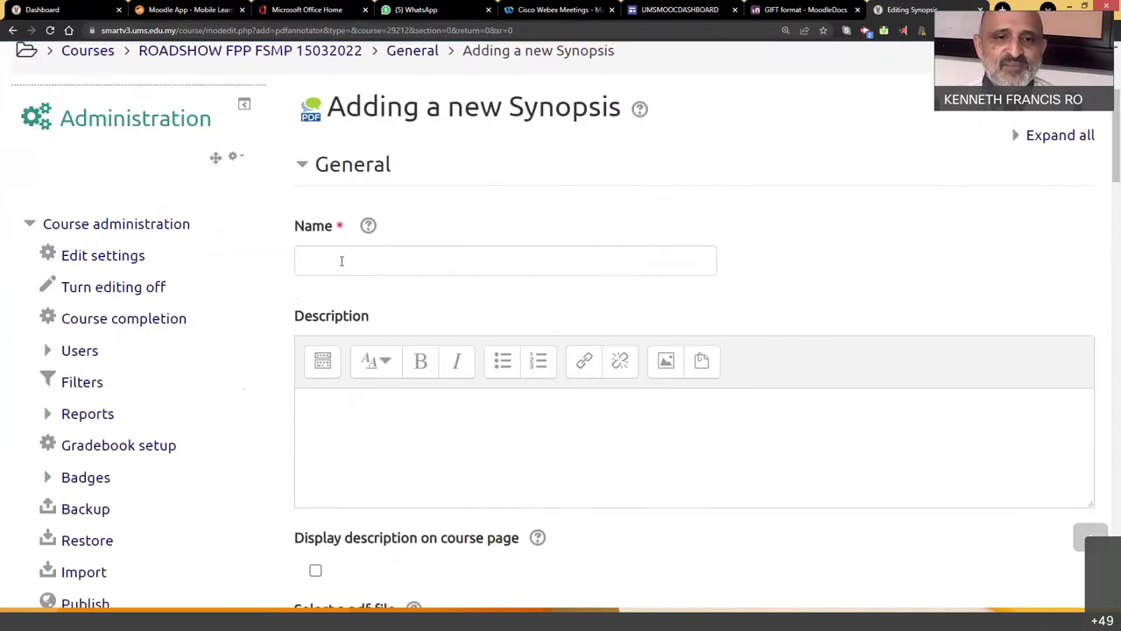
- Name it COURSE SYNOPSIS with description 'Intro CLO' displayed on the course page
type("COURSE S")
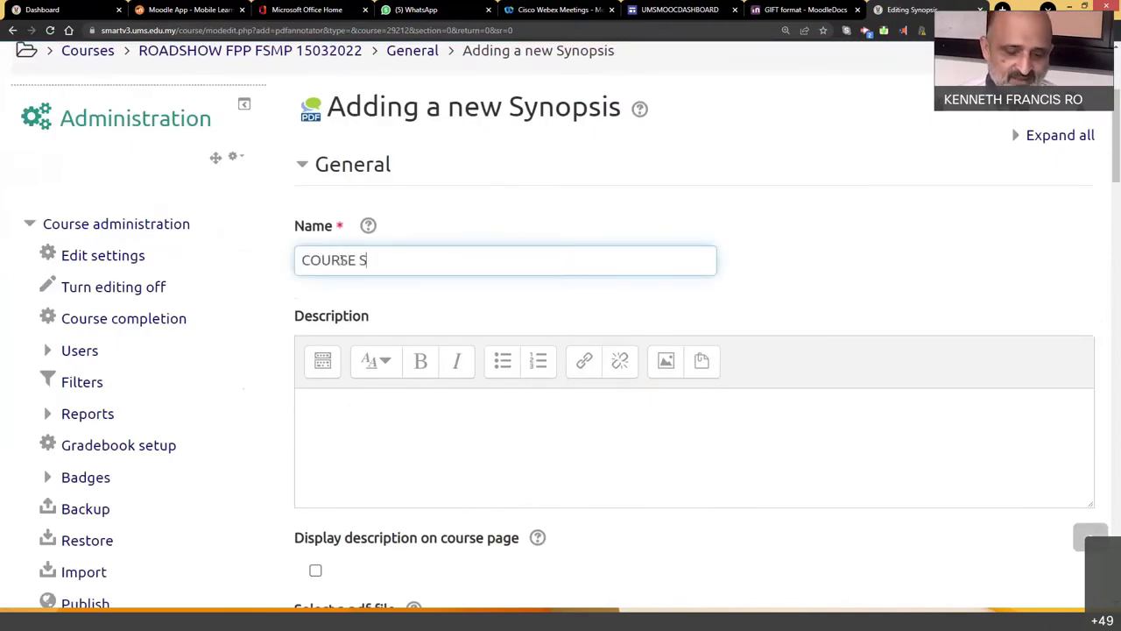
type("YNO")
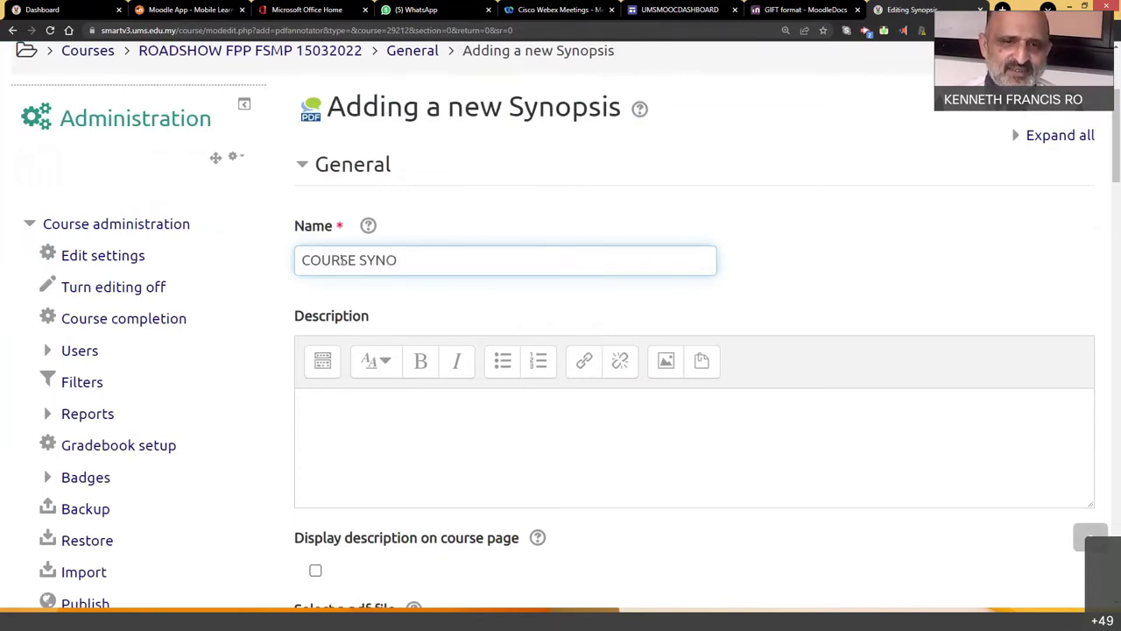
type("PISSIS")
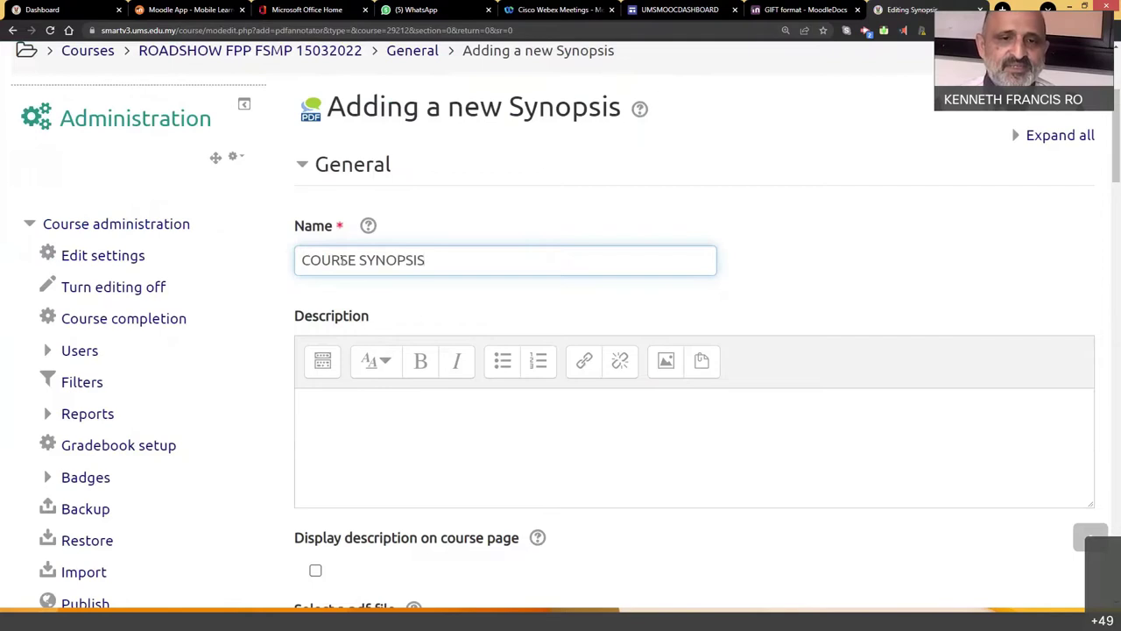
scroll(429, 440, "down", 2)
left_click(315, 395)
left_click(341, 256)
type("Int")
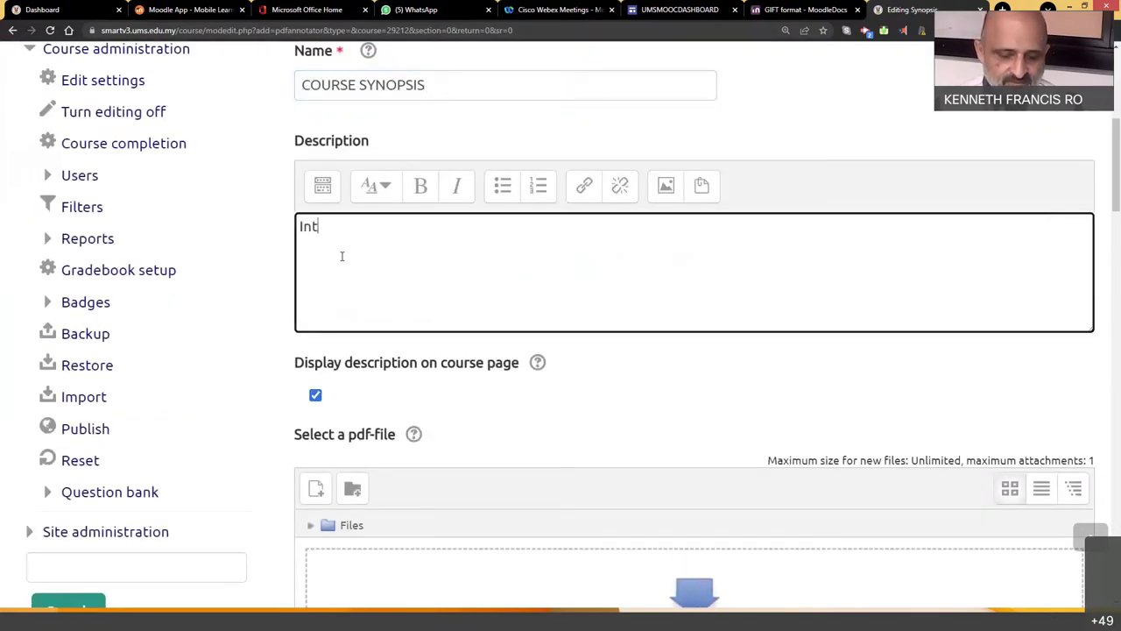
type("ro ")
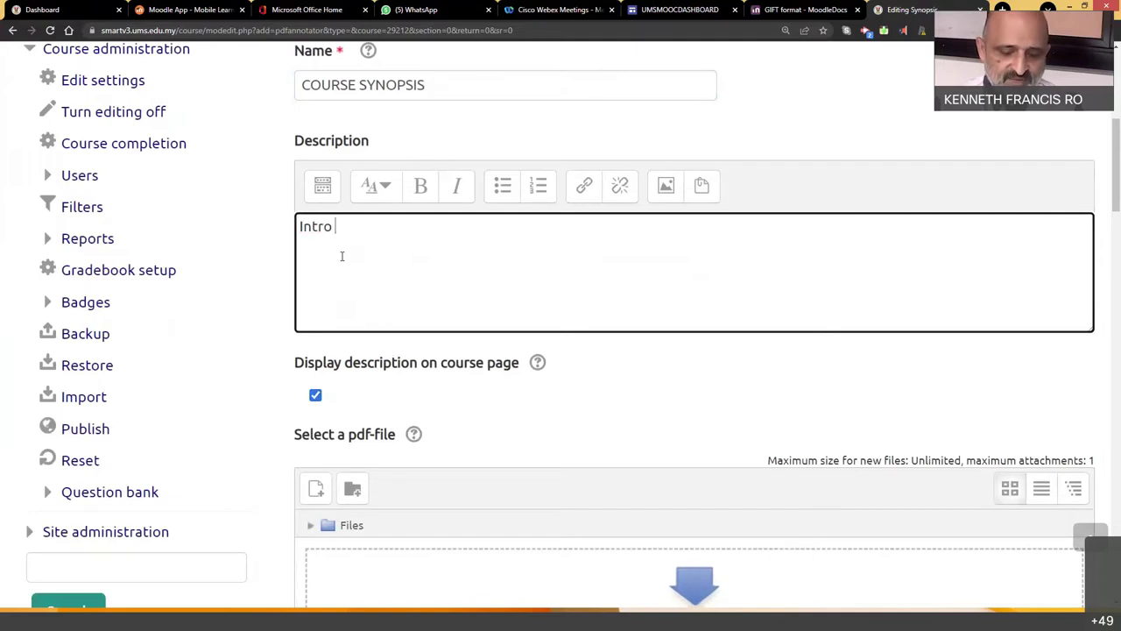
type("CLO")
scroll(343, 263, "down", 5)
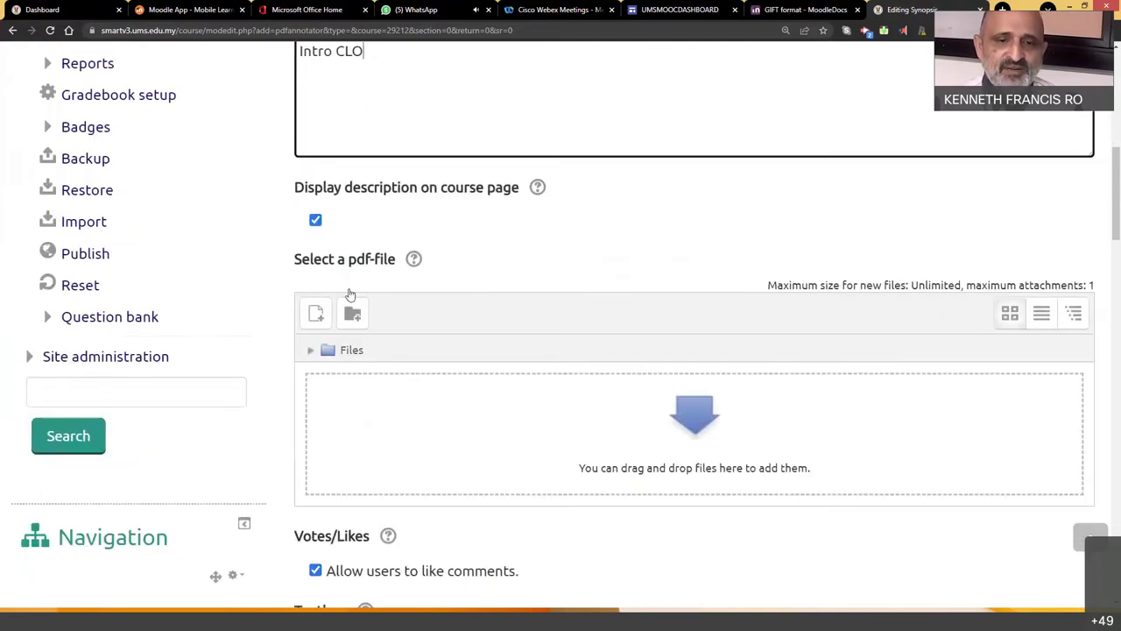
- Upload the course PDF through the file picker, saving it as COURSE SYNOPSIS
left_click(317, 80)
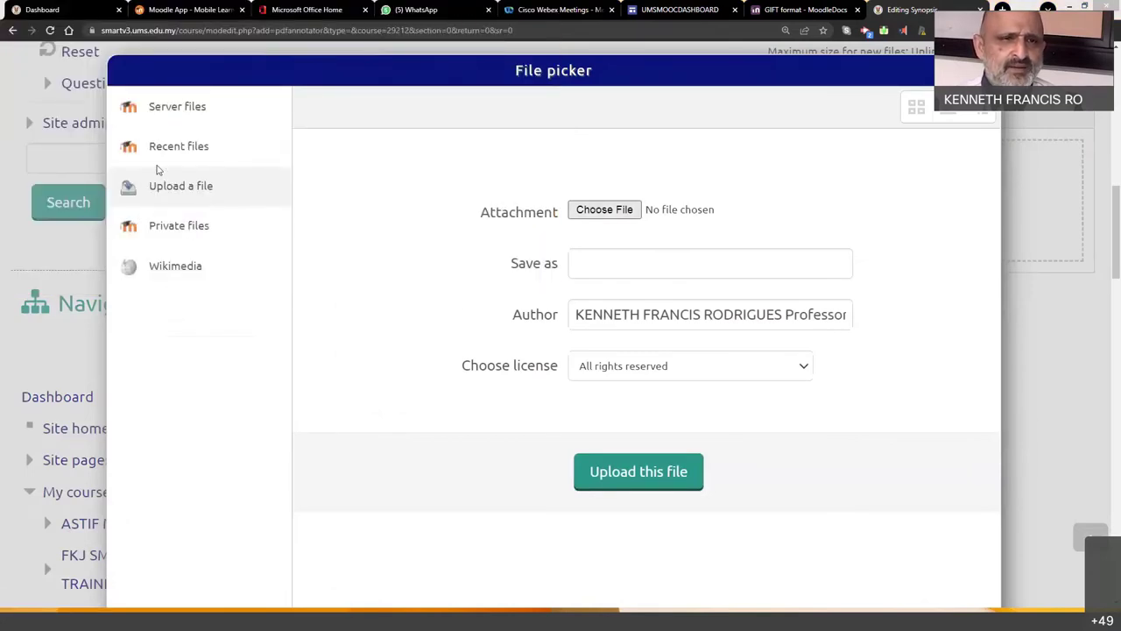
left_click(606, 262)
type("COURS")
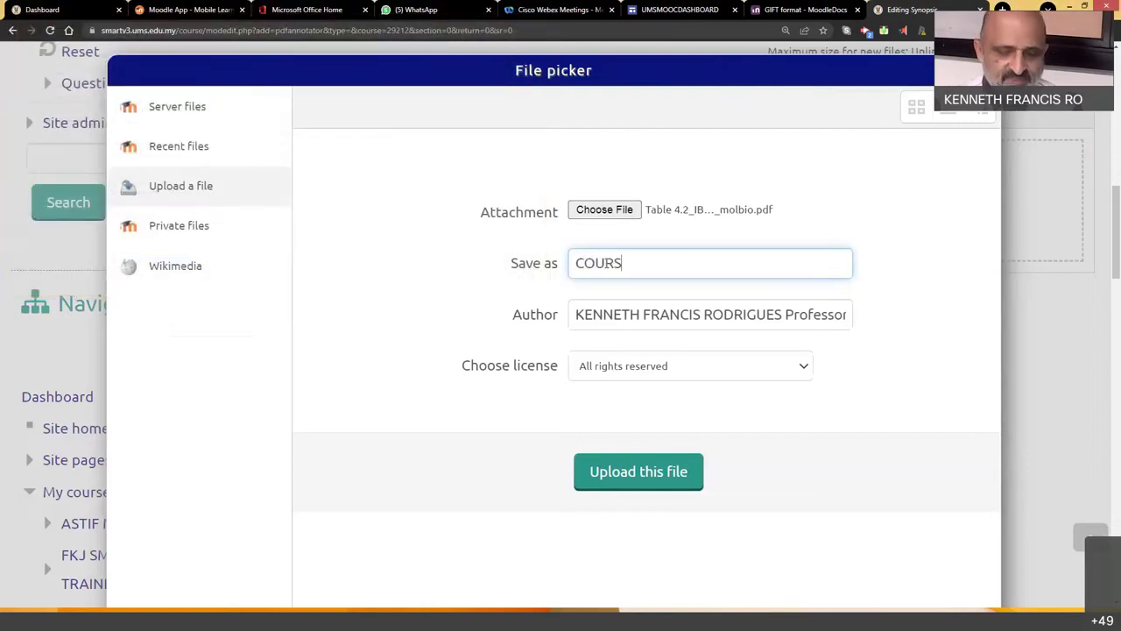
type("E SYNOPSIS")
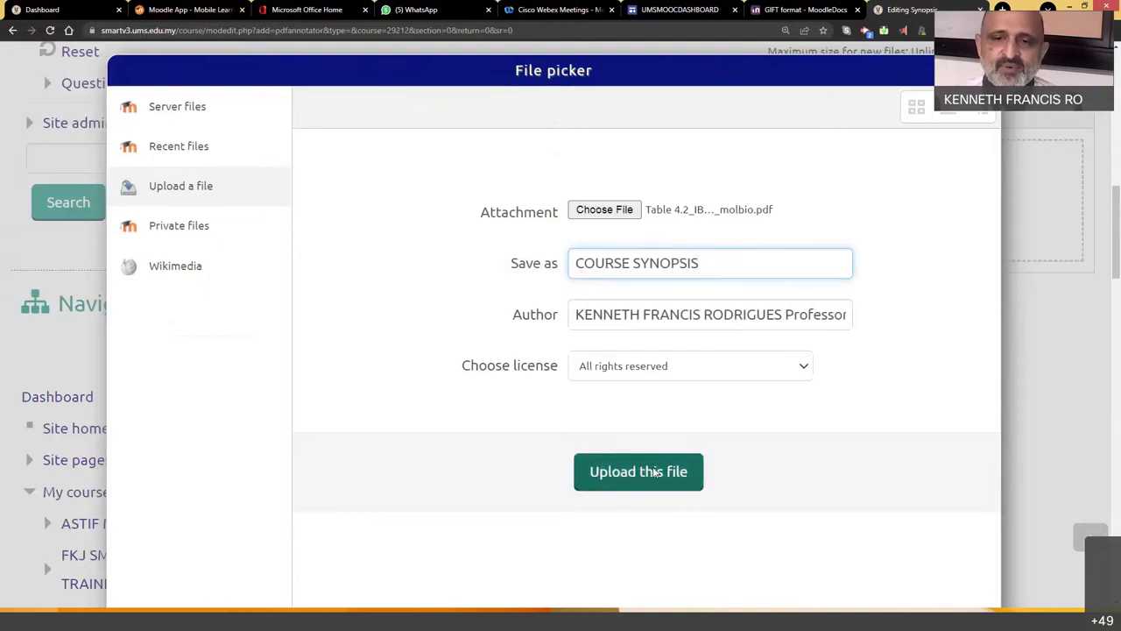
left_click(653, 473)
scroll(652, 471, "down", 5)
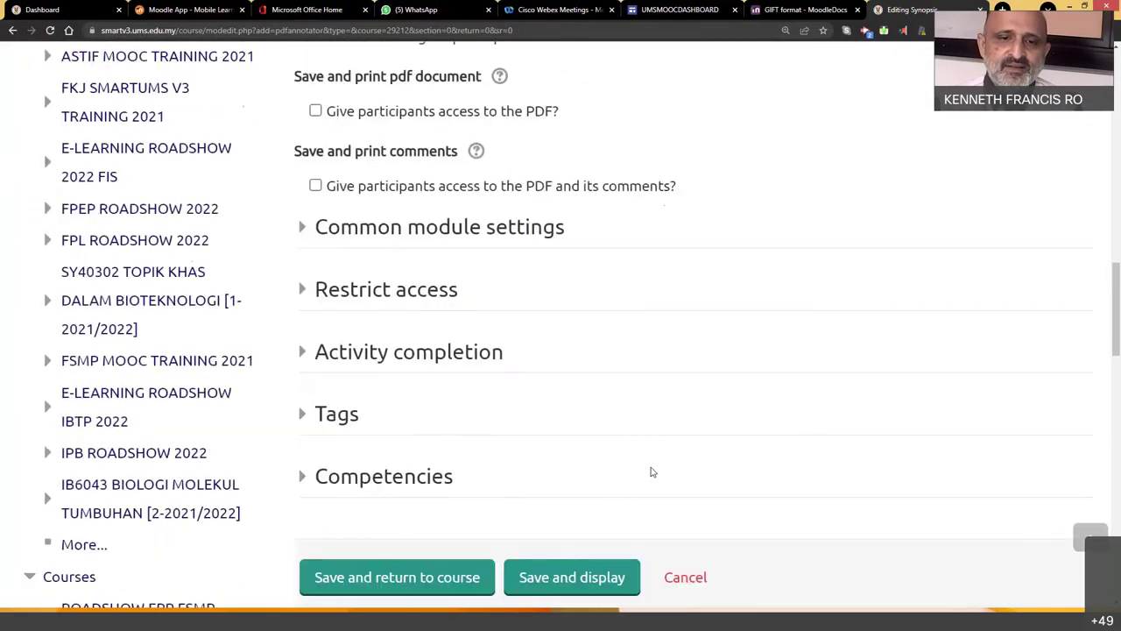
- Set completion tracking to 'Show activity as complete when conditions are met', requiring a view
left_click(394, 350)
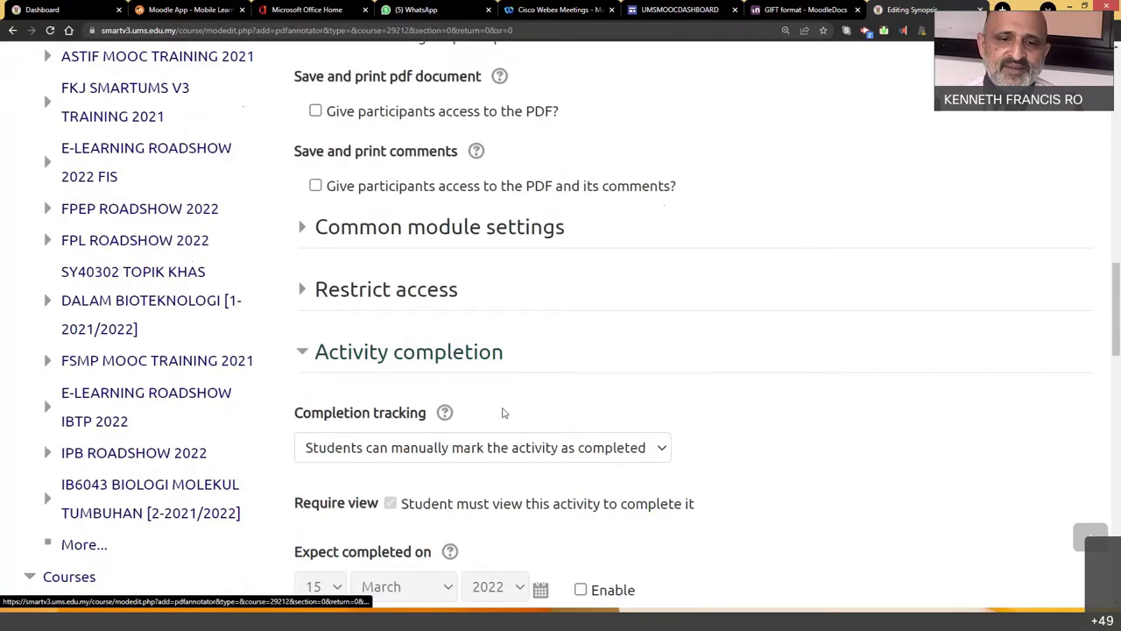
scroll(490, 377, "down", 1)
left_click(476, 332)
left_click(462, 389)
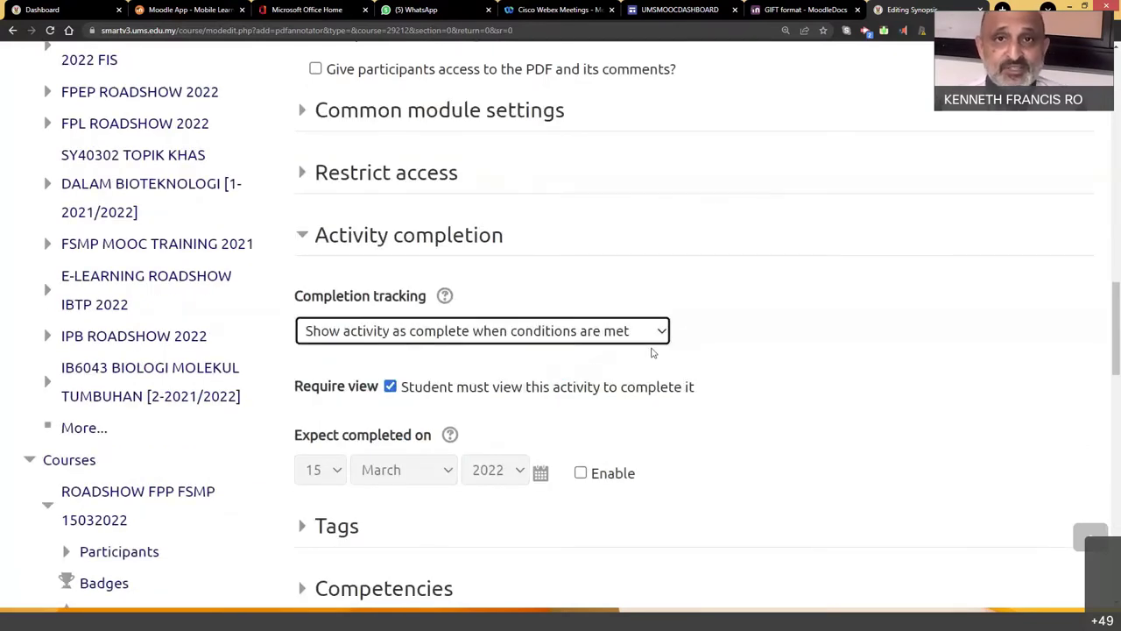
scroll(856, 312, "up", 1)
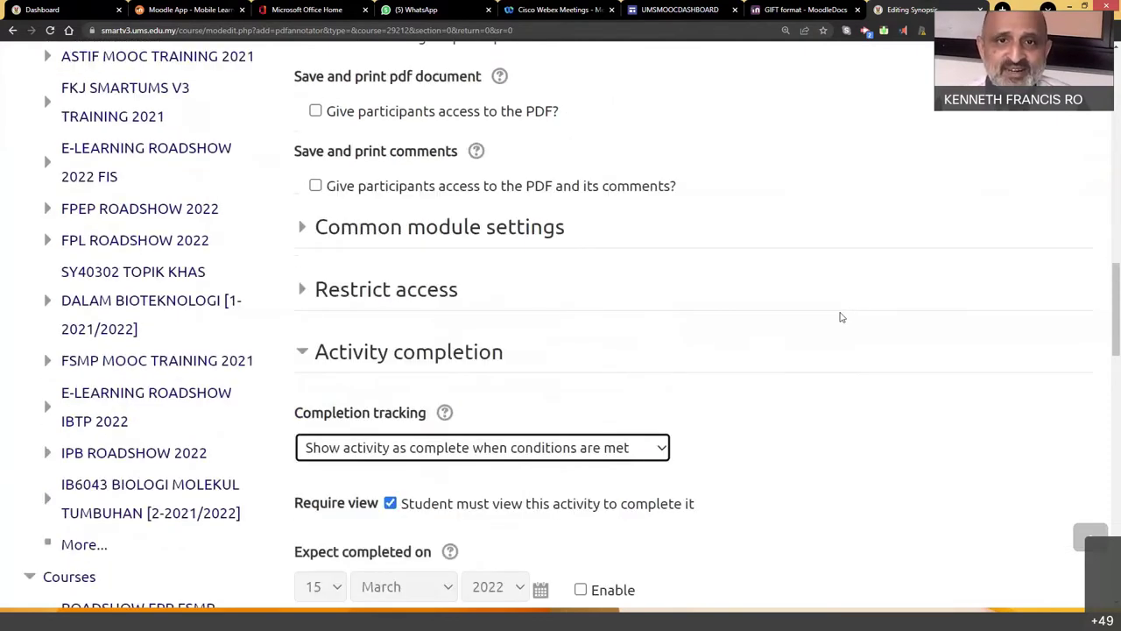
scroll(839, 318, "up", 5)
scroll(833, 318, "down", 1)
scroll(830, 318, "up", 3)
scroll(827, 316, "down", 3)
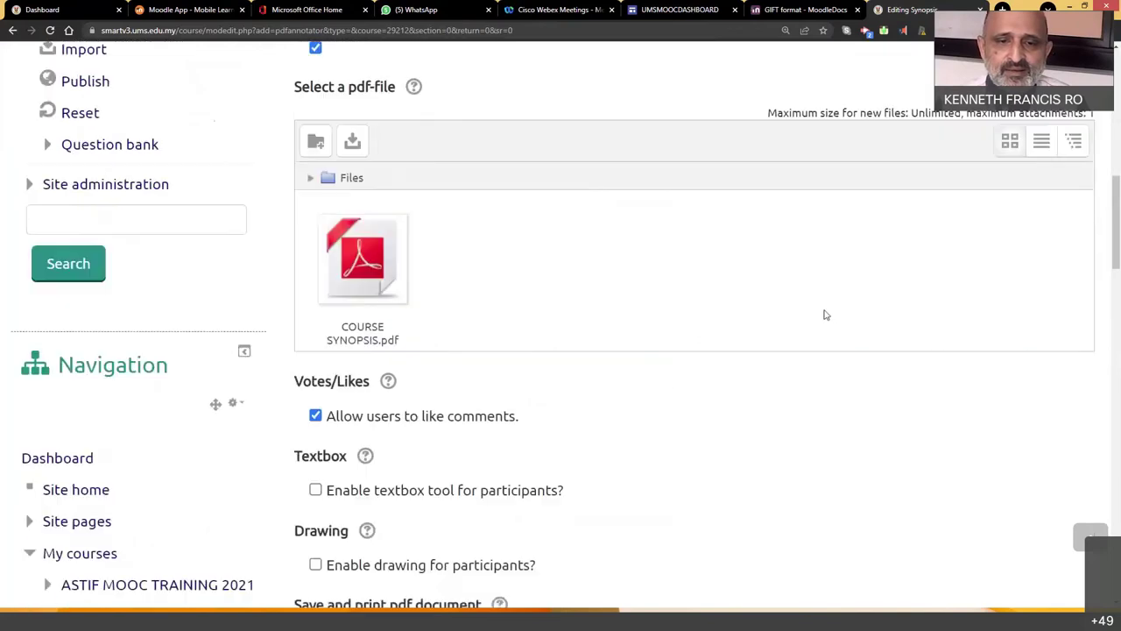
scroll(824, 314, "down", 4)
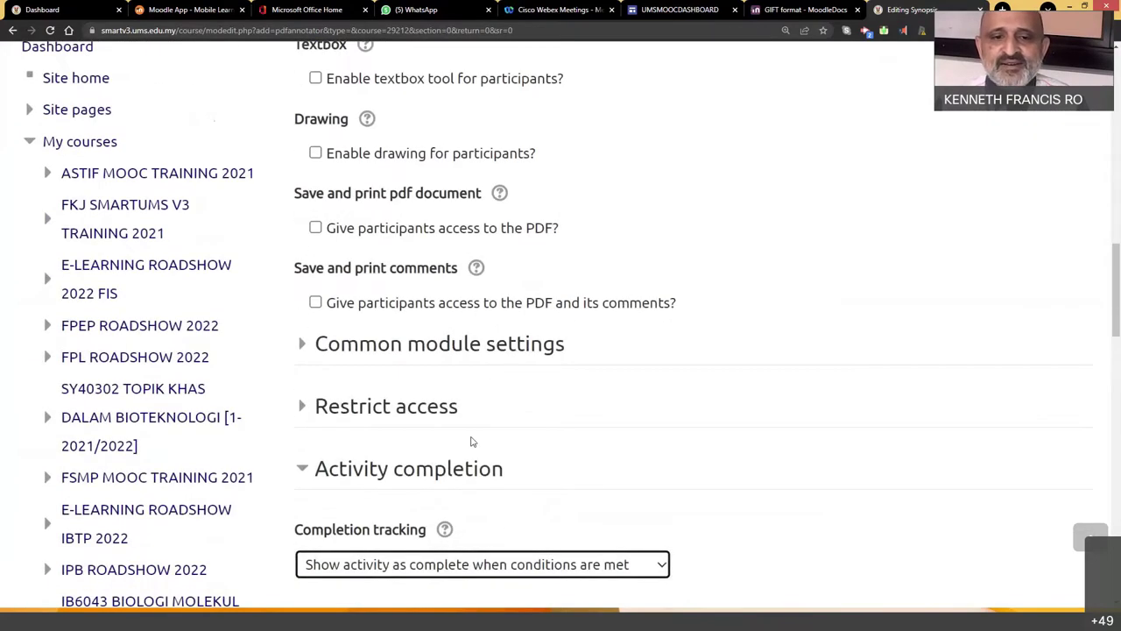
scroll(464, 438, "down", 4)
scroll(429, 407, "down", 2)
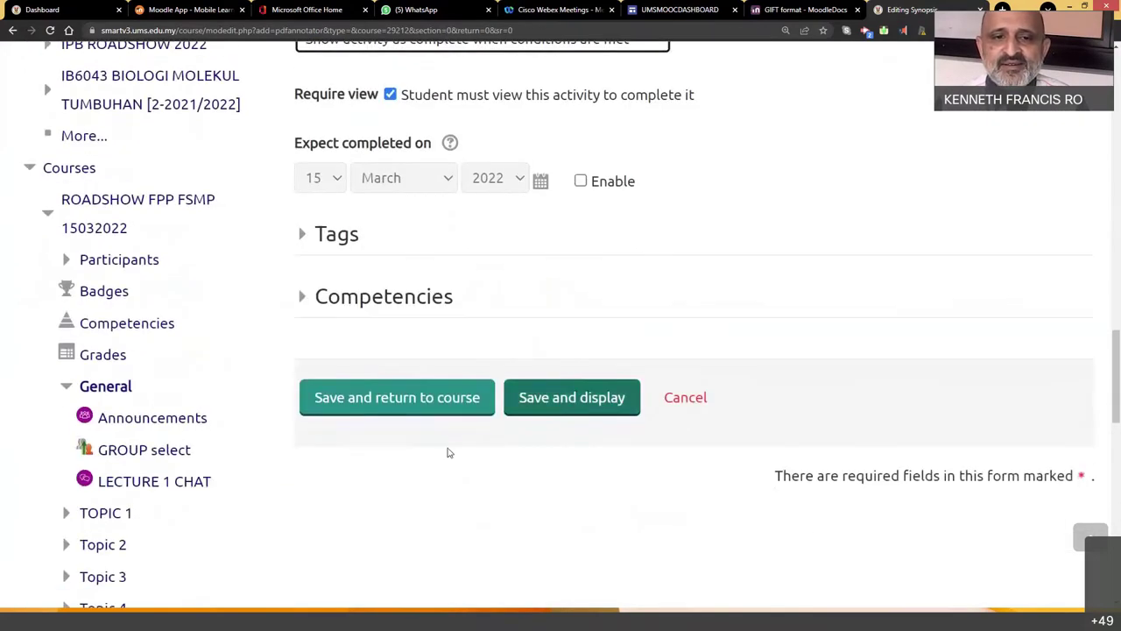
- Start a coursesynopis tag, delete the mistyped entry, and save and display the synopsis
left_click(329, 249)
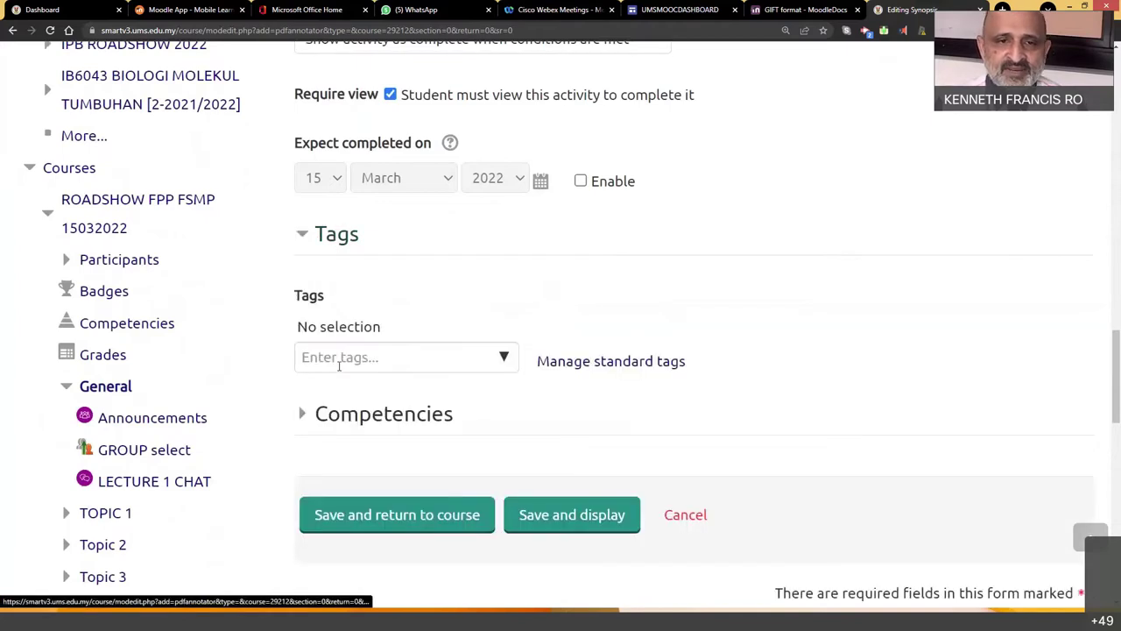
left_click(340, 362)
type("course")
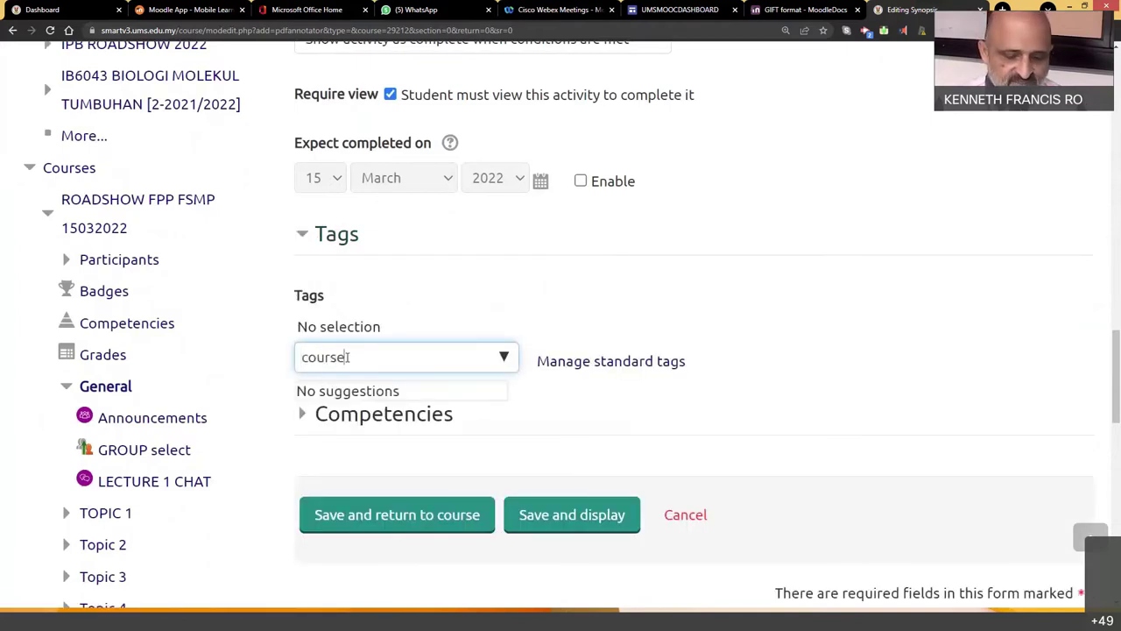
type("synopiss")
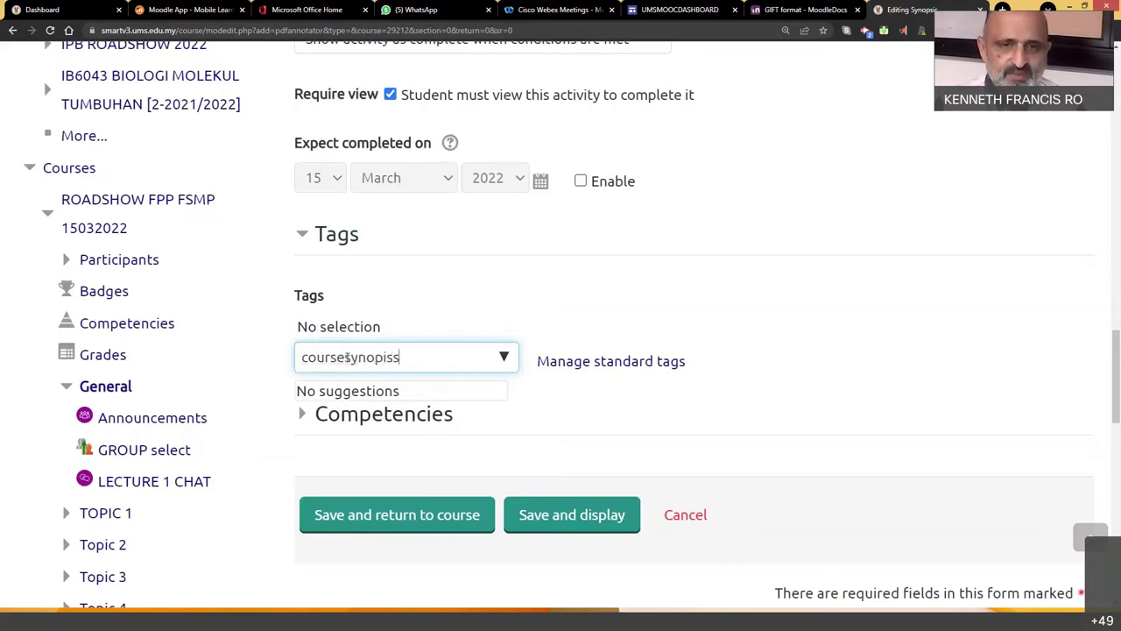
key("BackSpace")
key("BackSpace")
key("BackSpace")
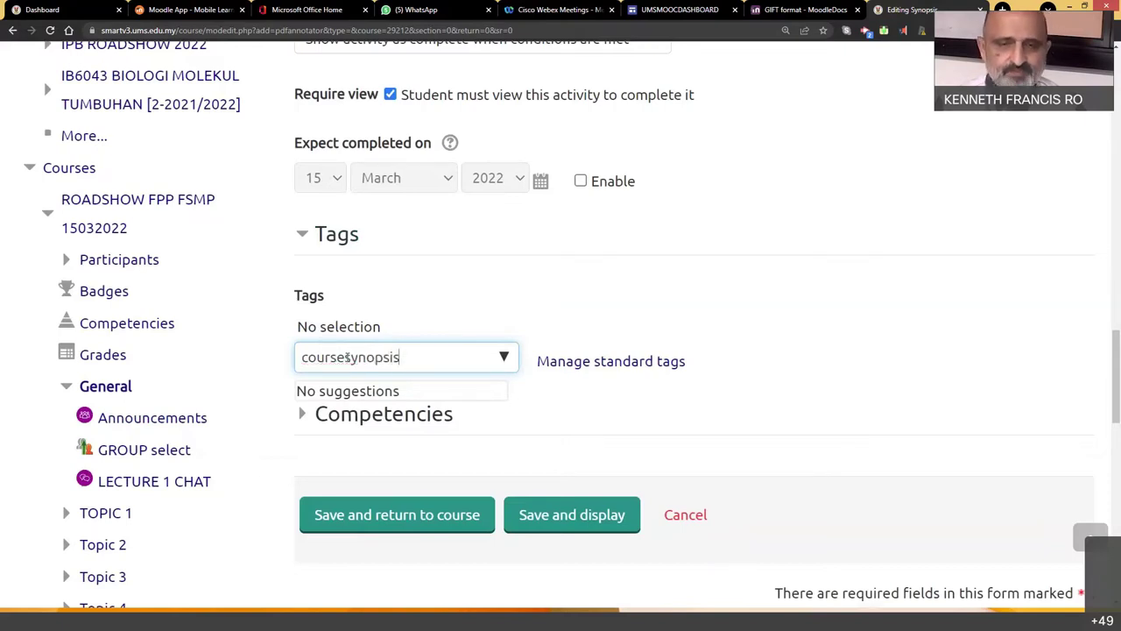
left_click(554, 517)
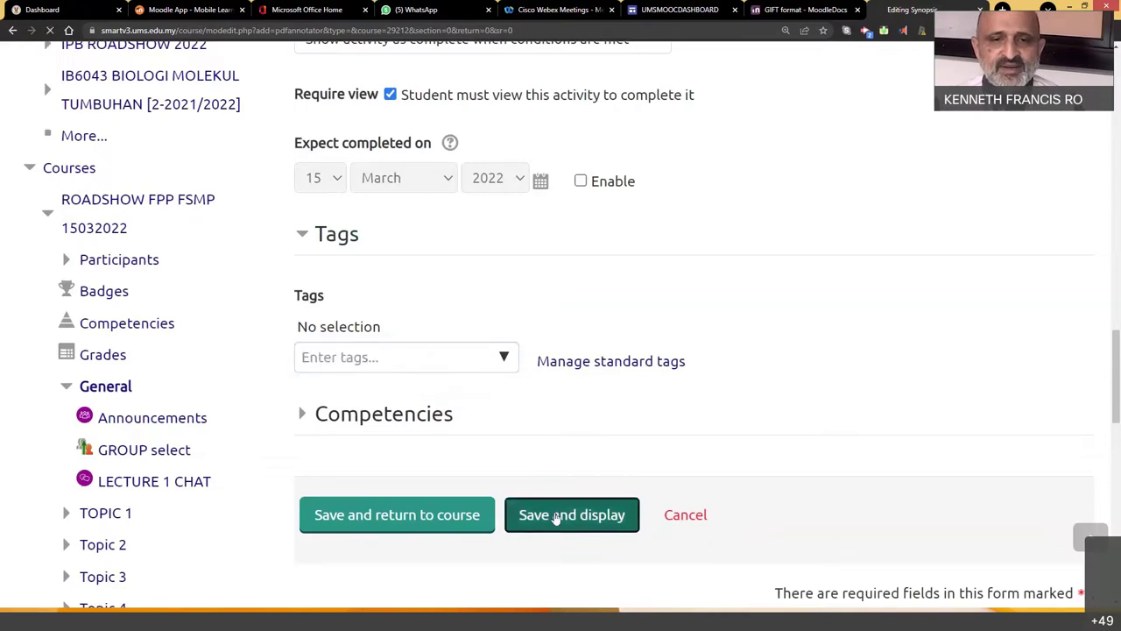
- Leave the Course Synopsis annotator for the ROADSHOW FPP FSMP 15032022 course page, scrolled to TOPIC 1
scroll(526, 497, "down", 10)
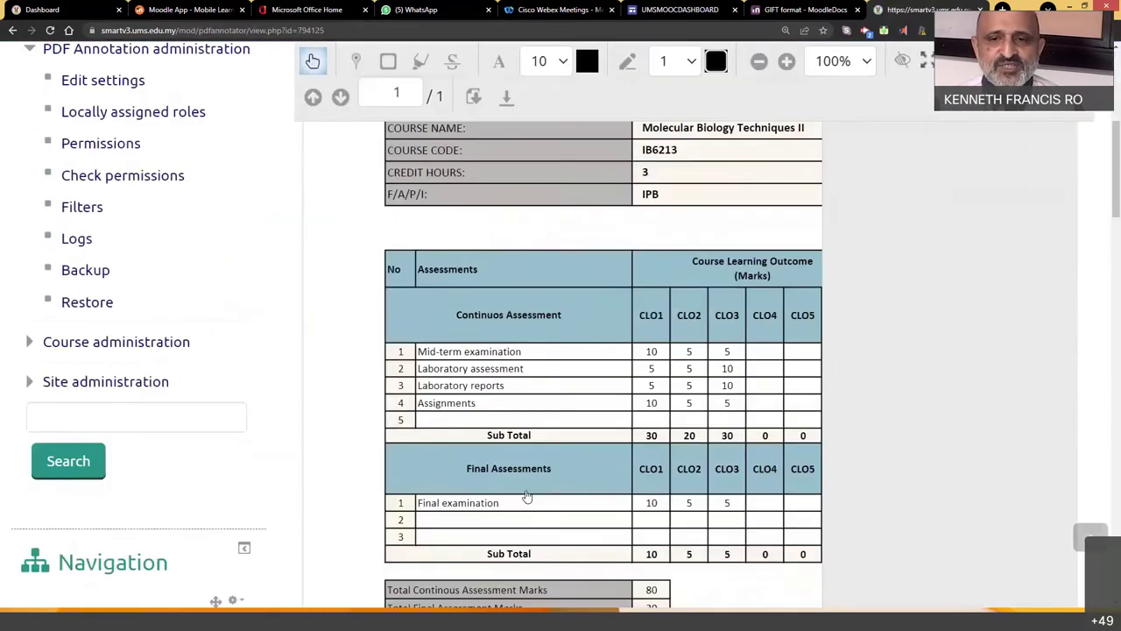
scroll(526, 497, "up", 5)
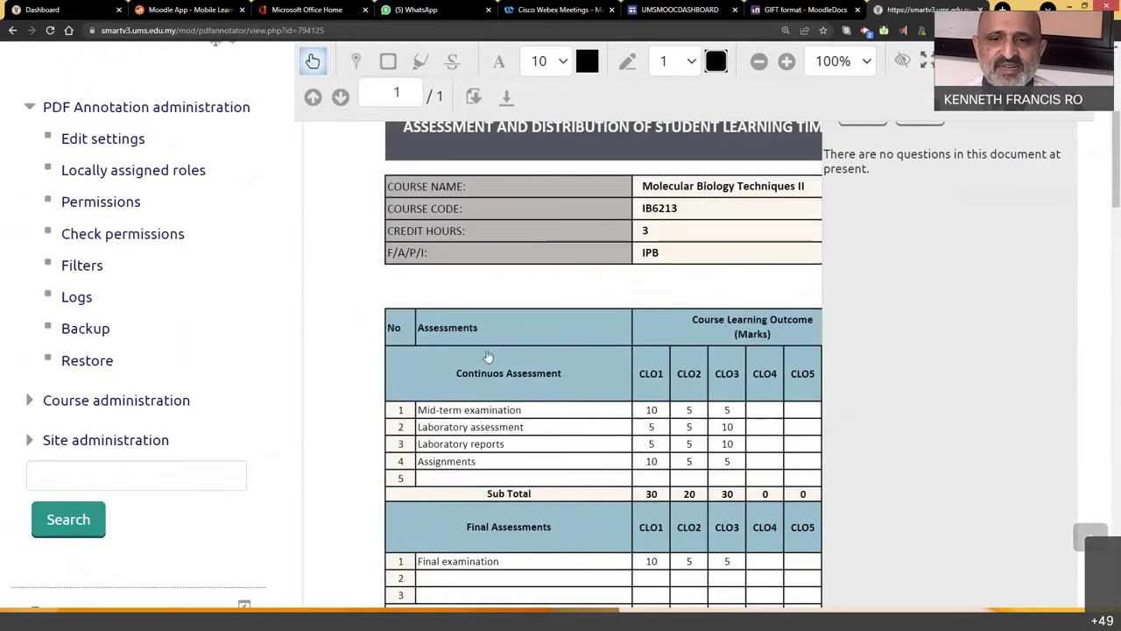
scroll(491, 342, "up", 5)
scroll(492, 342, "up", 2)
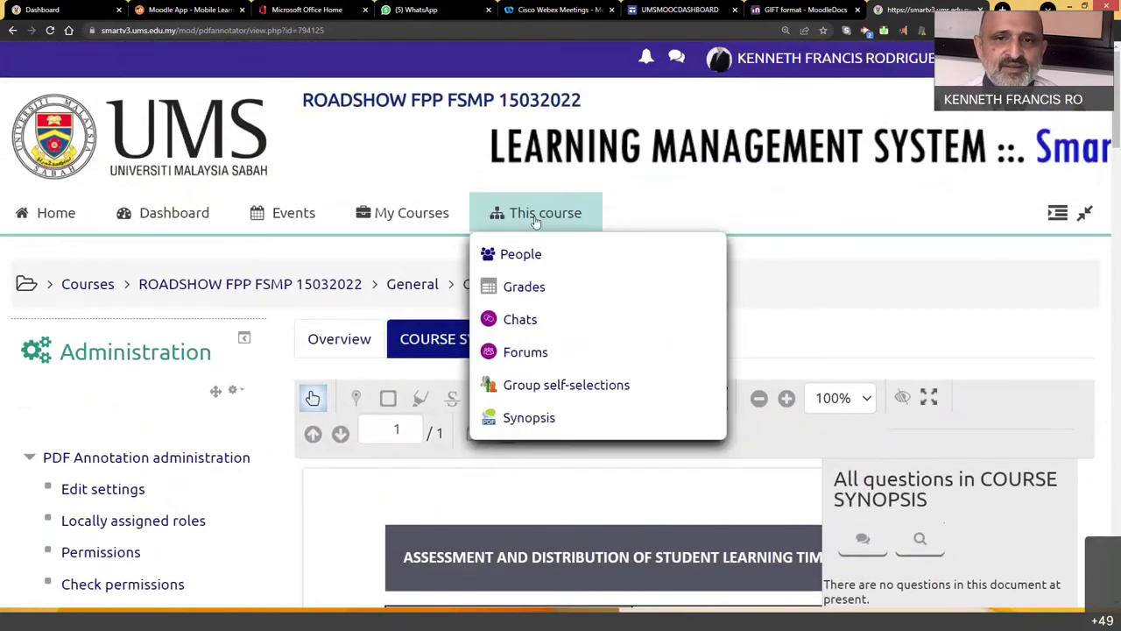
mouse_move(462, 437)
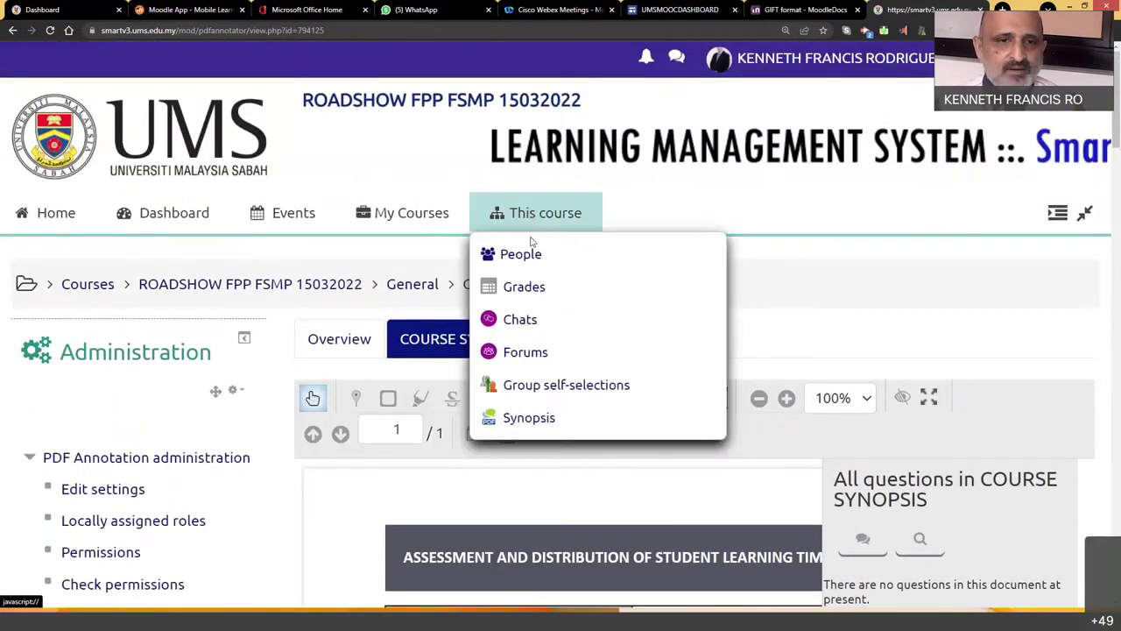
left_click(298, 287)
scroll(747, 363, "down", 5)
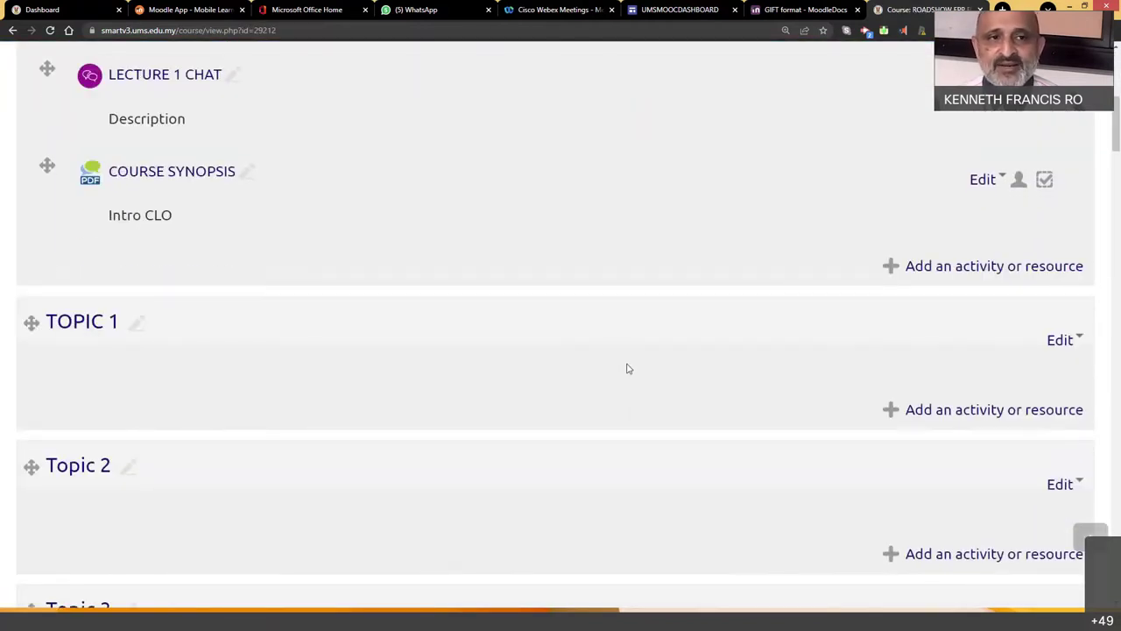
- Create a new File resource under TOPIC 1 and enter LECTURE 1 as its name
left_click(956, 411)
scroll(372, 326, "down", 10)
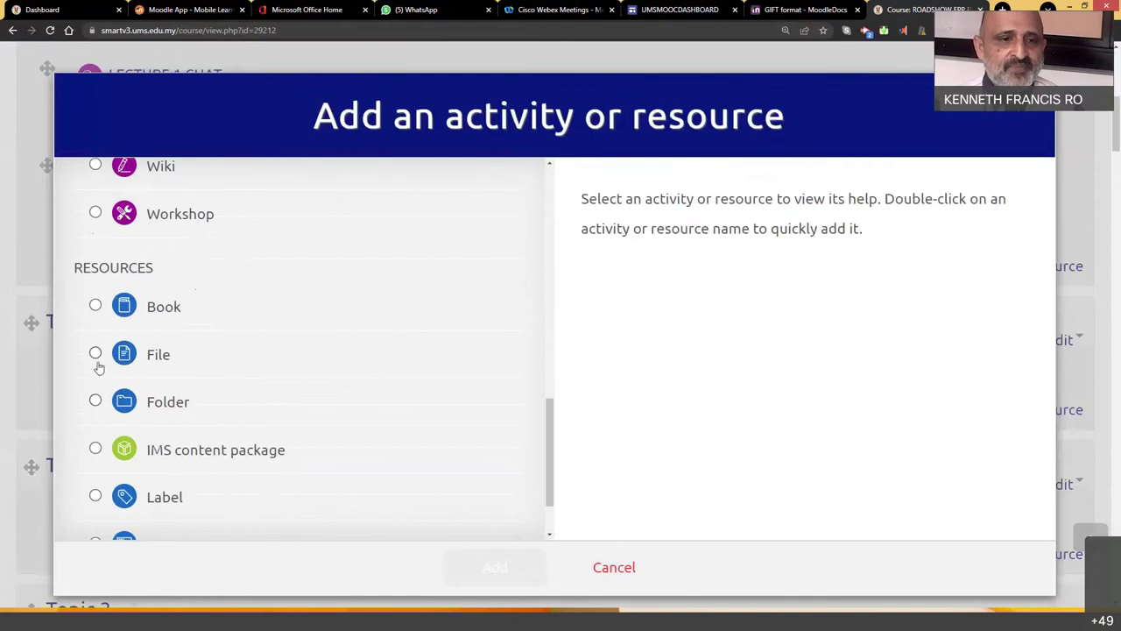
left_click(94, 353)
left_click(493, 568)
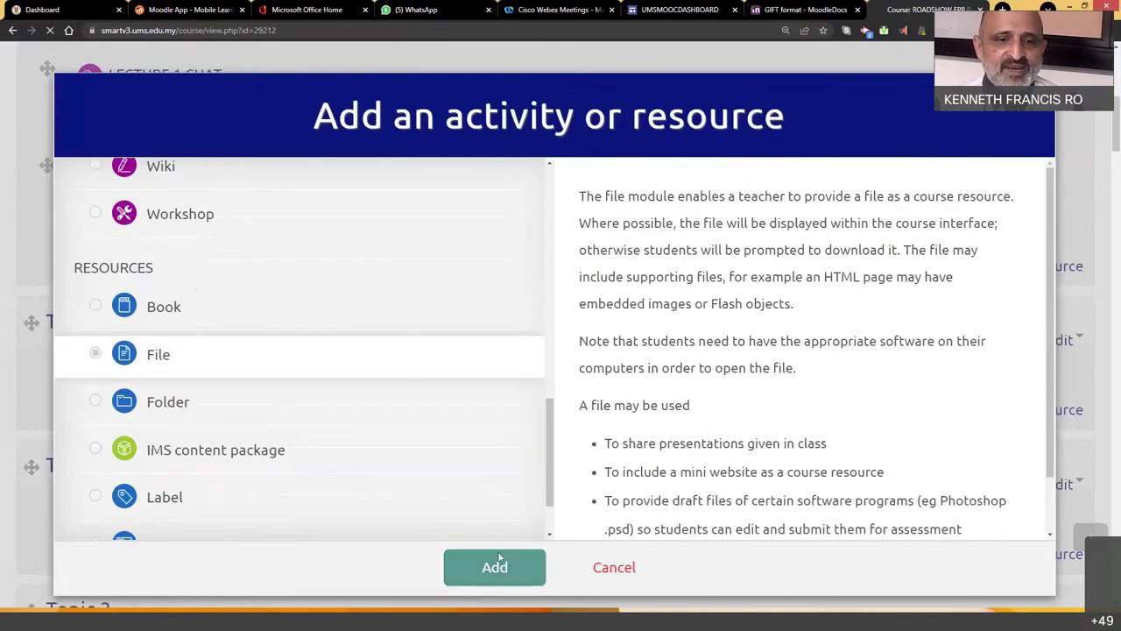
left_click(372, 495)
scroll(440, 390, "down", 3)
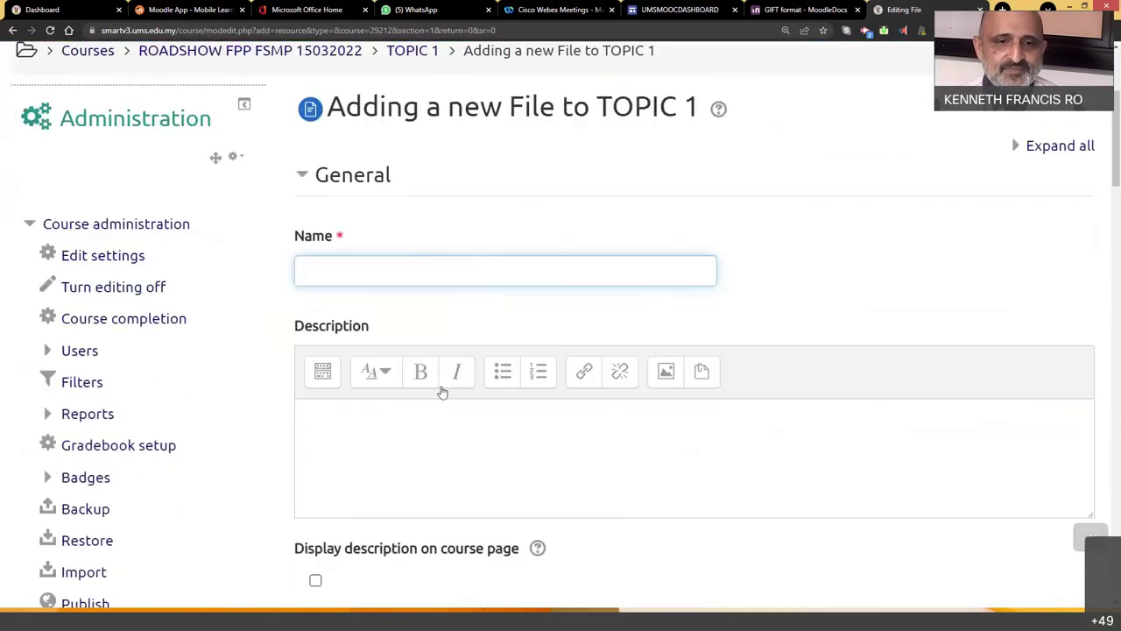
type("FIL")
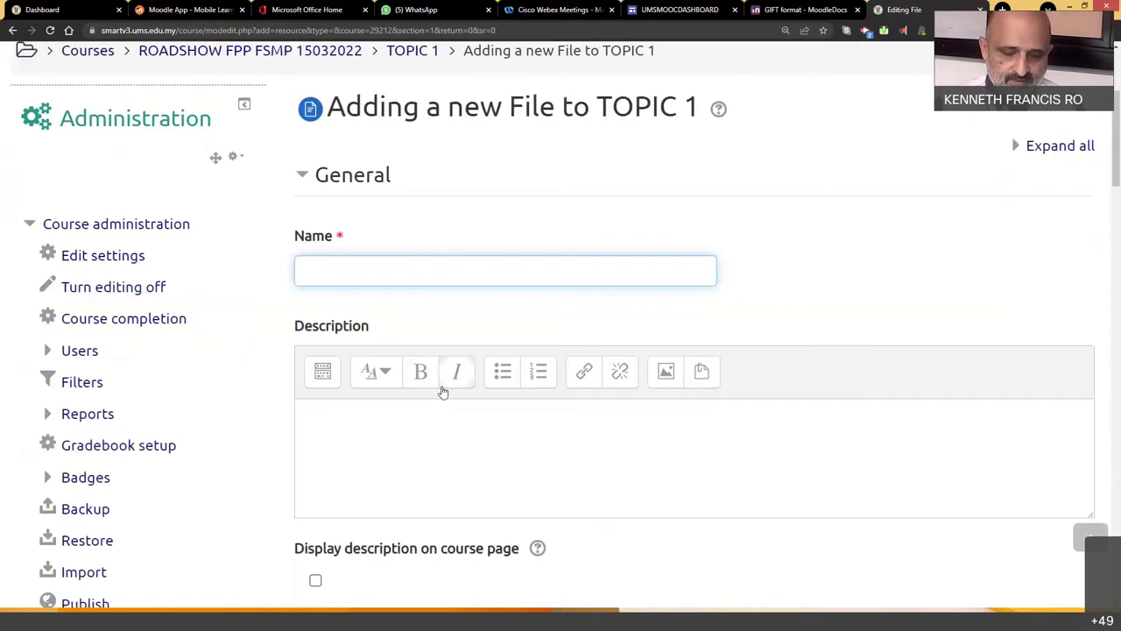
type("LECTUR")
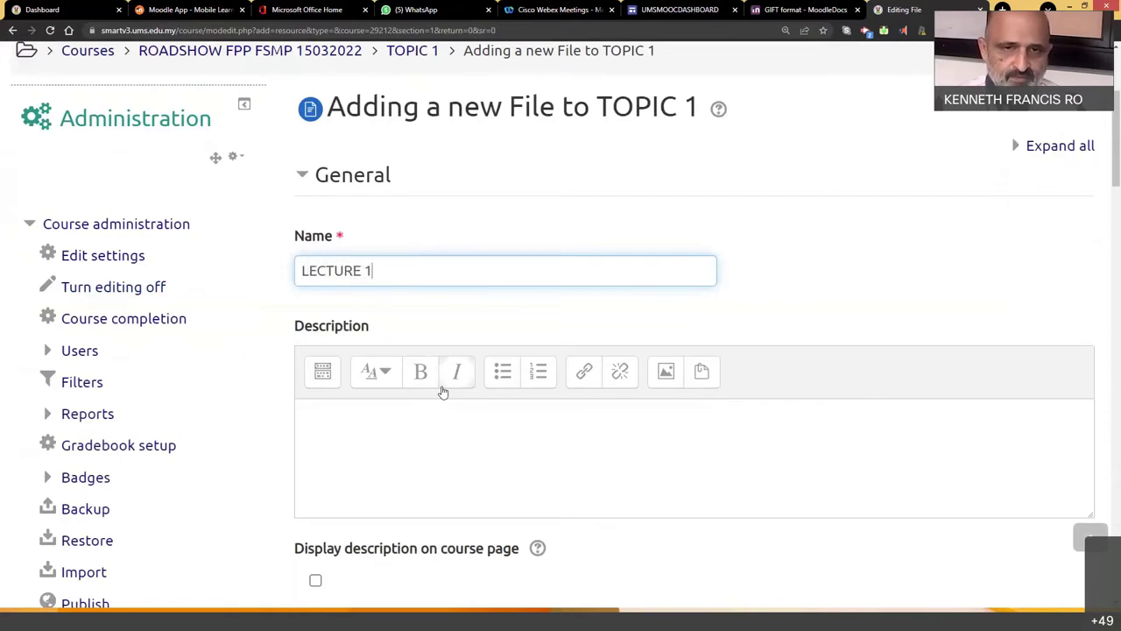
type("E 1")
scroll(426, 406, "down", 2)
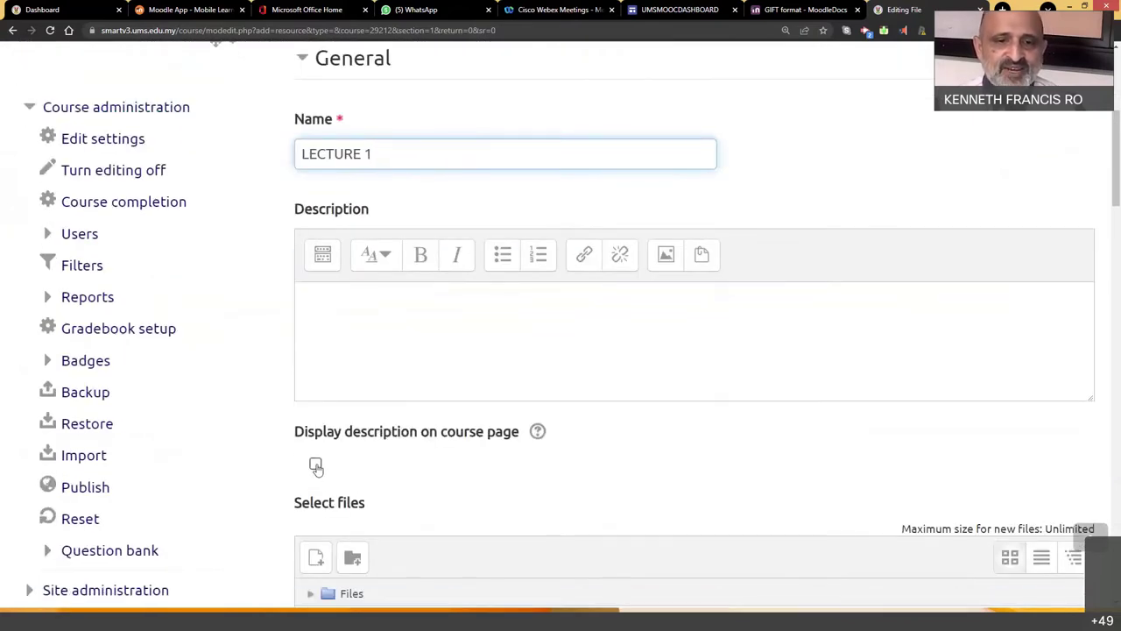
- Show the LECTURE 1 description on the course page and set Appearance Display to Embed
left_click(316, 462)
scroll(399, 452, "down", 1)
scroll(400, 452, "down", 3)
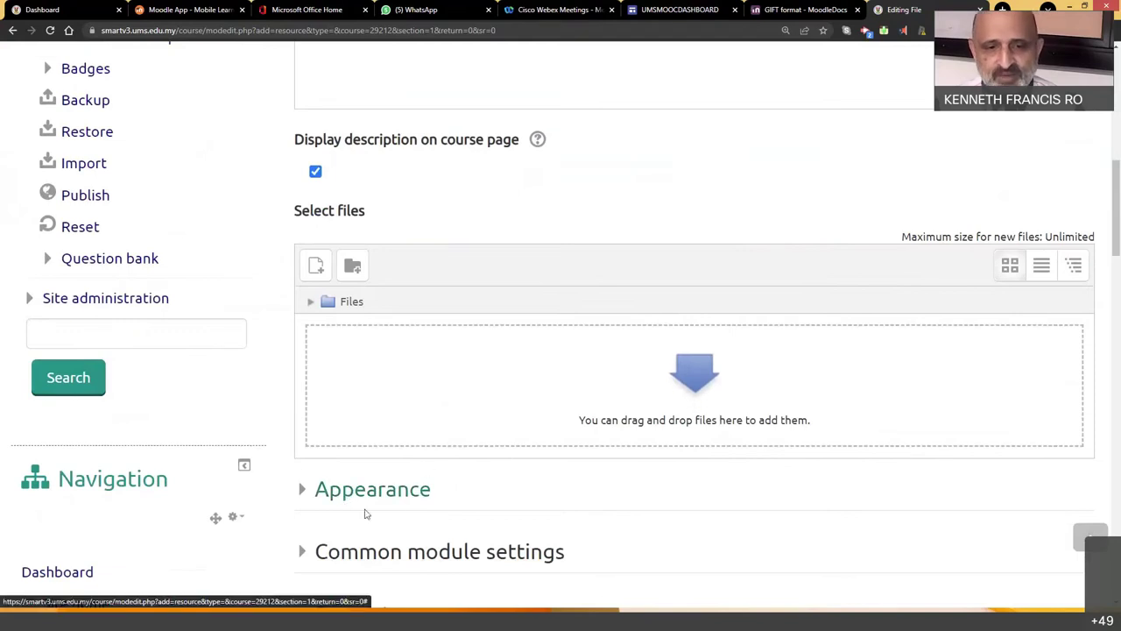
scroll(421, 505, "down", 2)
left_click(363, 316)
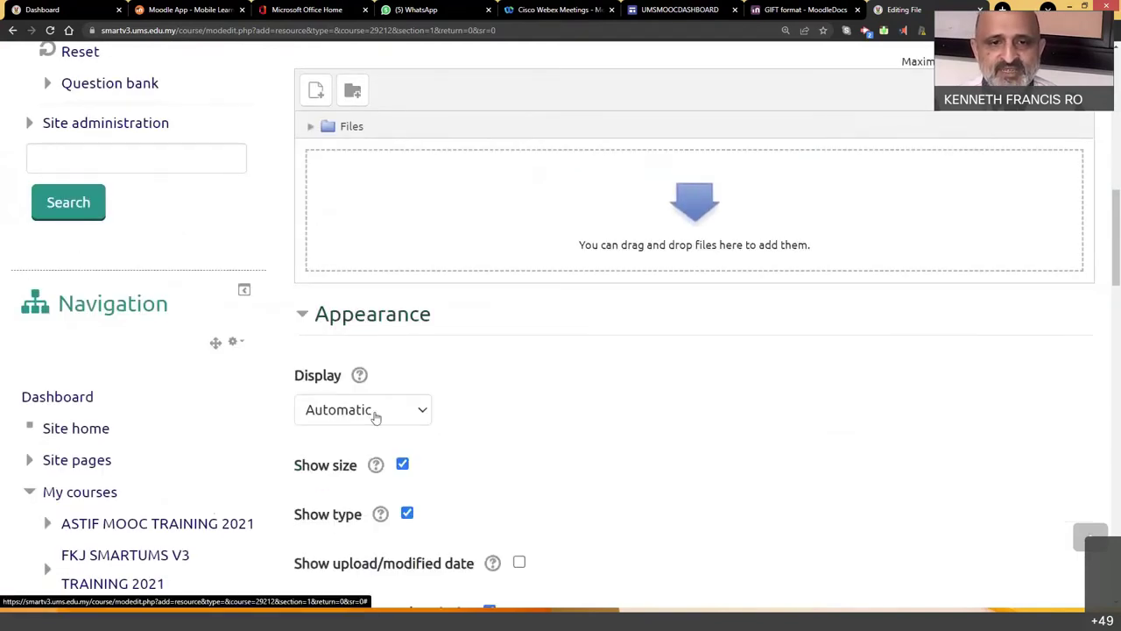
left_click(375, 412)
left_click(350, 451)
- Set completion tracking to 'Show activity as complete when conditions are met', requiring students to view the file
scroll(455, 444, "down", 4)
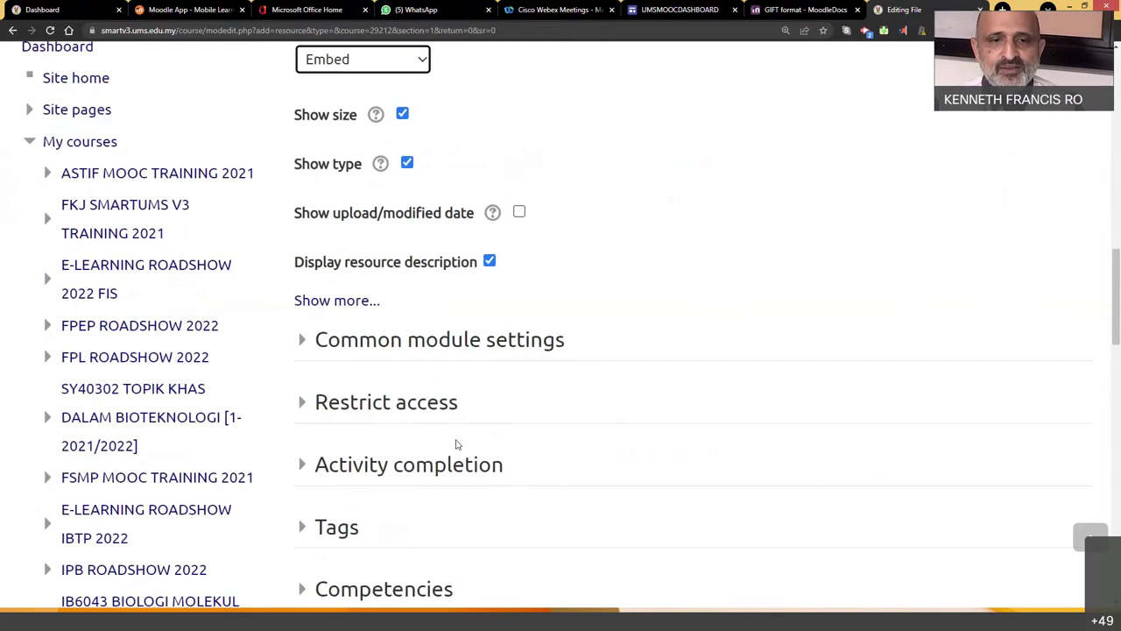
scroll(454, 445, "down", 2)
left_click(450, 289)
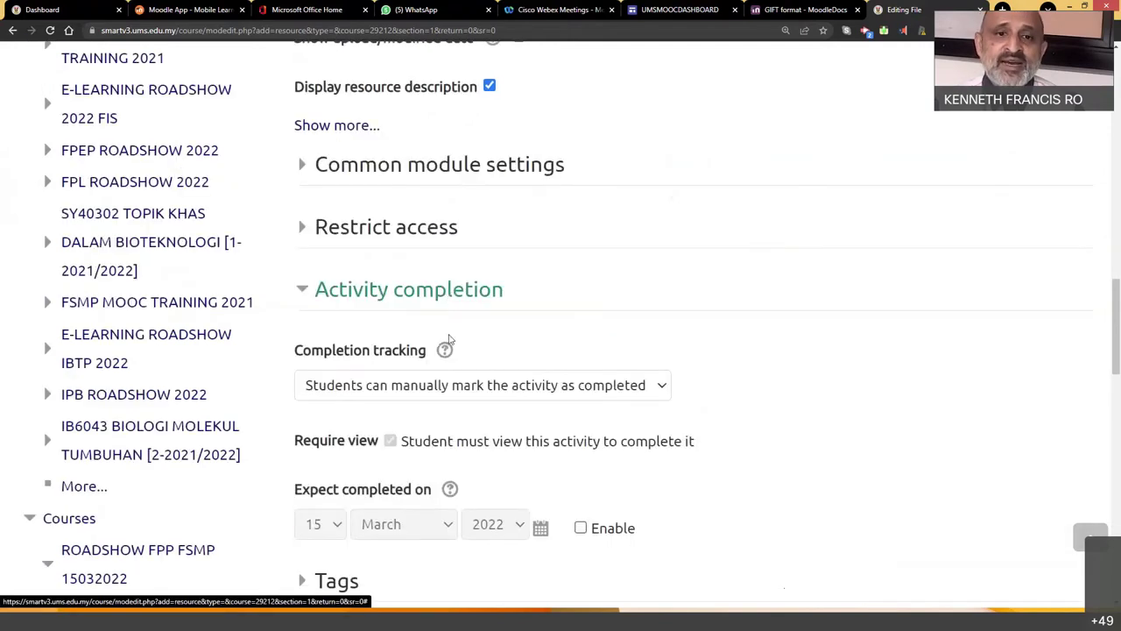
left_click(457, 383)
left_click(448, 443)
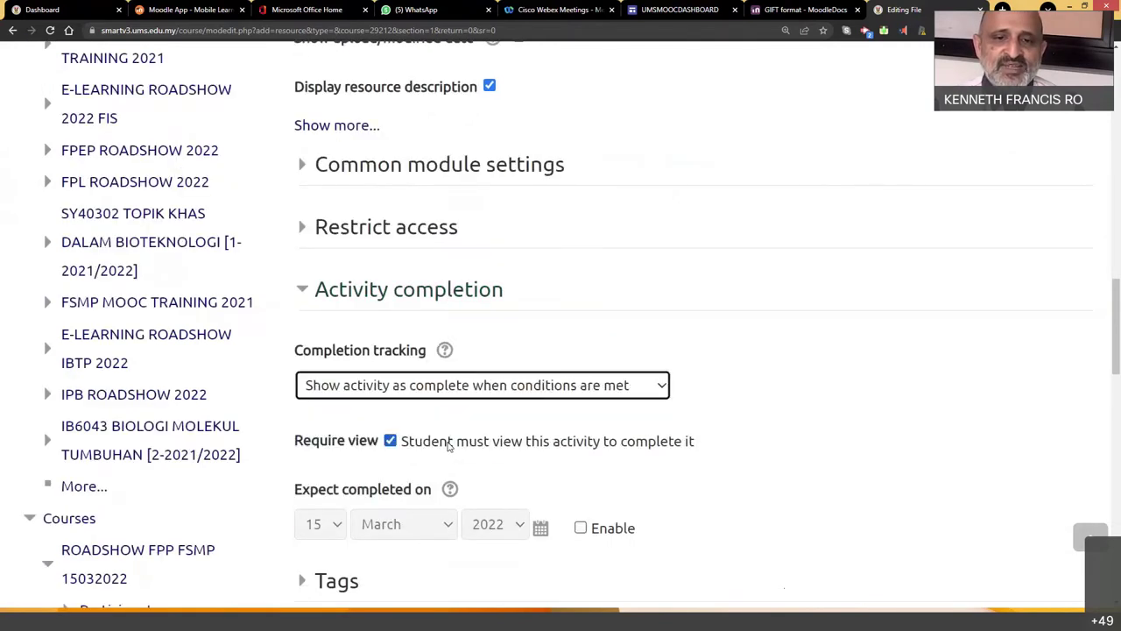
scroll(448, 447, "up", 3)
scroll(447, 449, "down", 4)
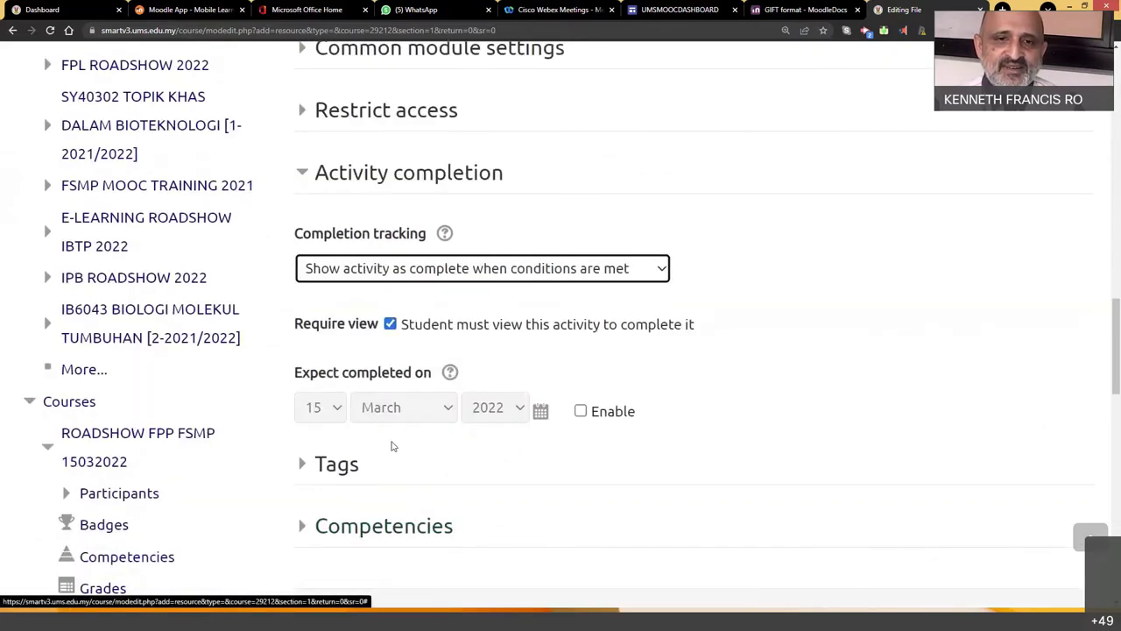
scroll(391, 446, "up", 10)
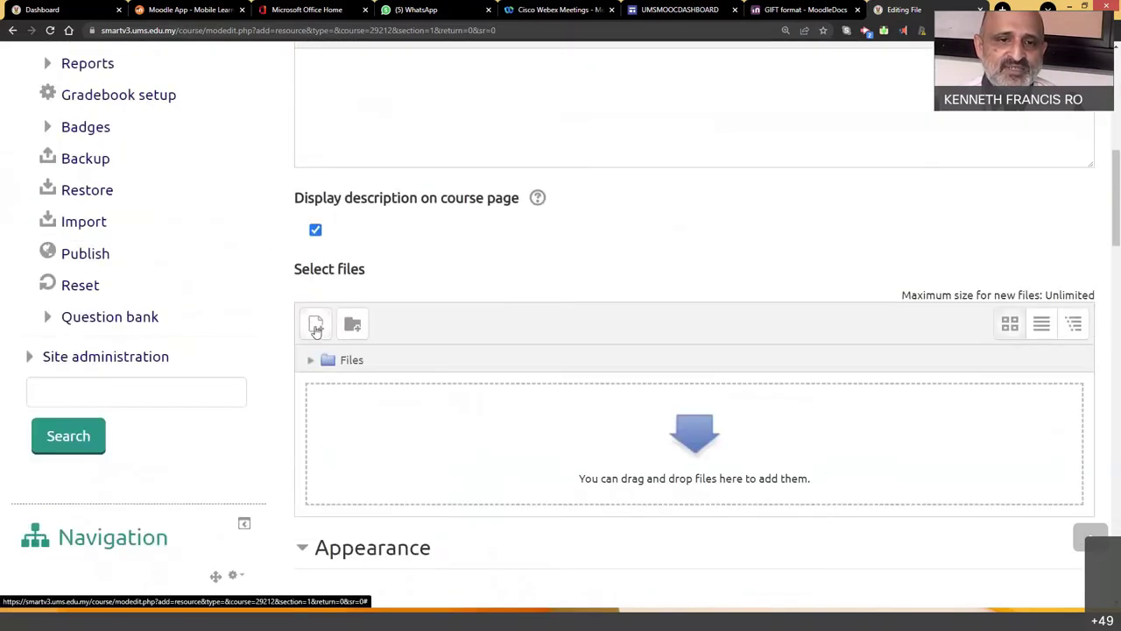
- Upload the slides PDF to LECTURE 1, saved as SLIDES.pdf
left_click(316, 326)
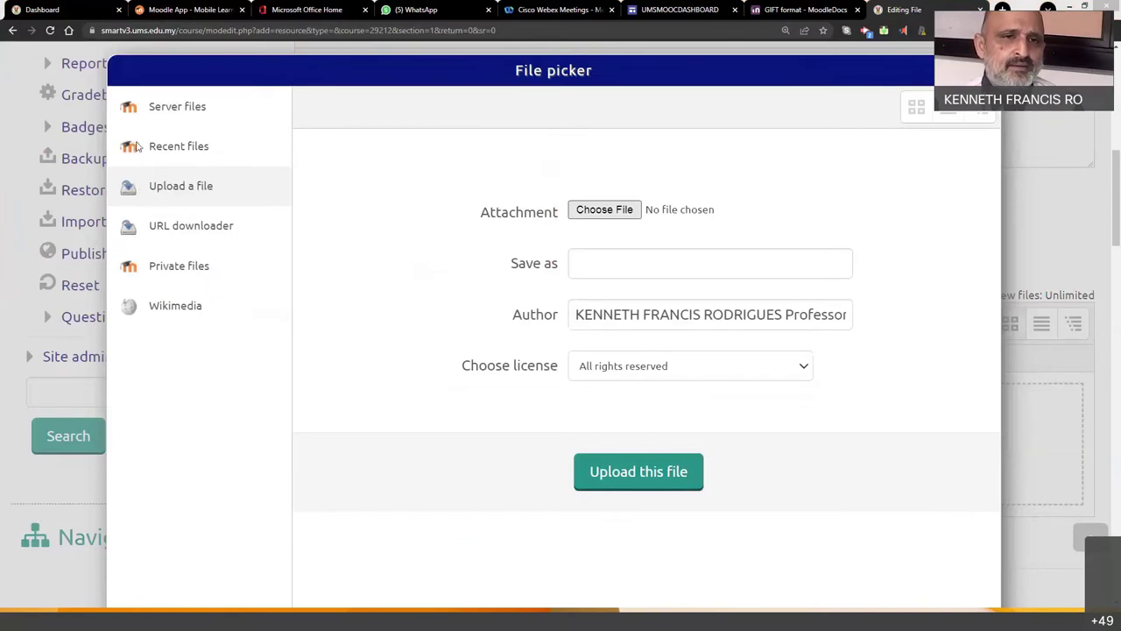
left_click(611, 265)
type("SLIDE")
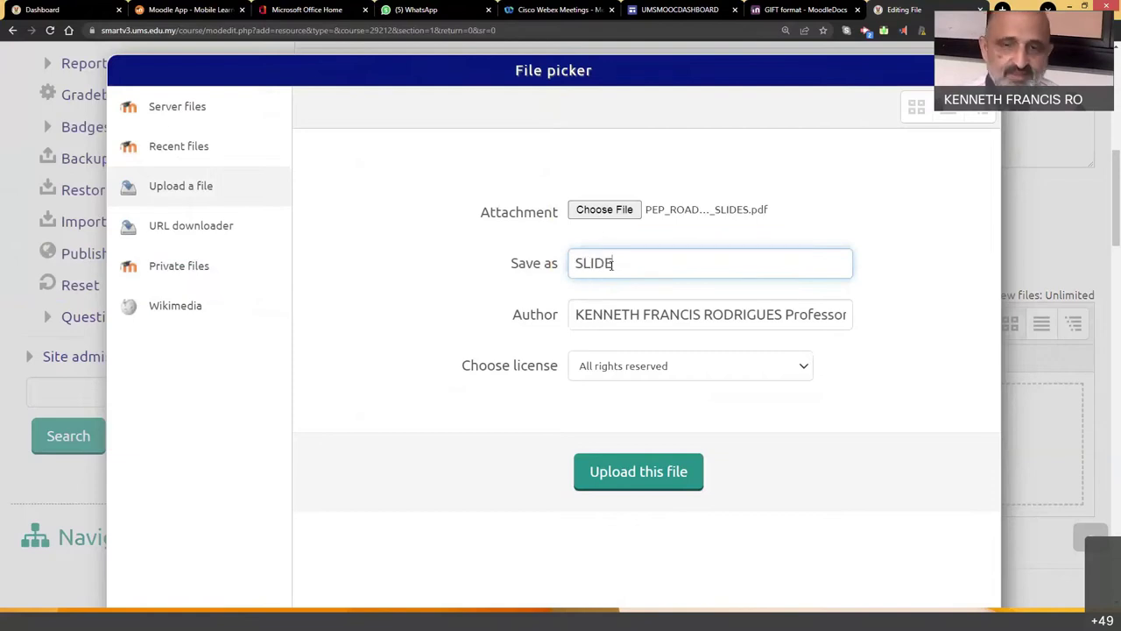
left_click(621, 469)
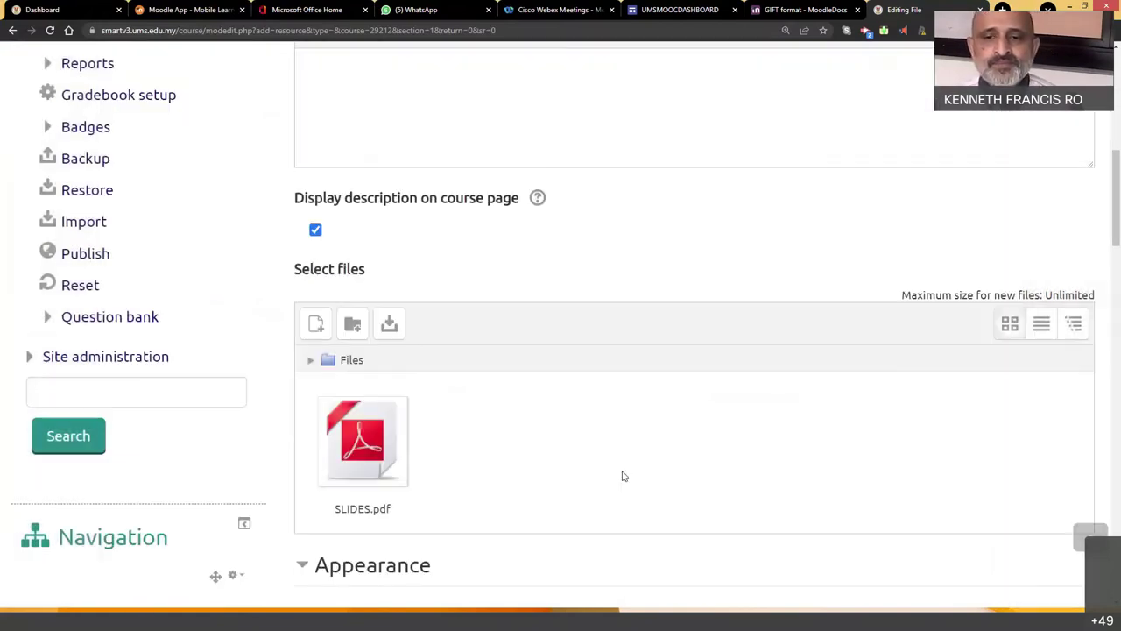
- Save the LECTURE 1 resource and display its page with the embedded PDF
scroll(623, 472, "down", 1)
scroll(623, 472, "down", 12)
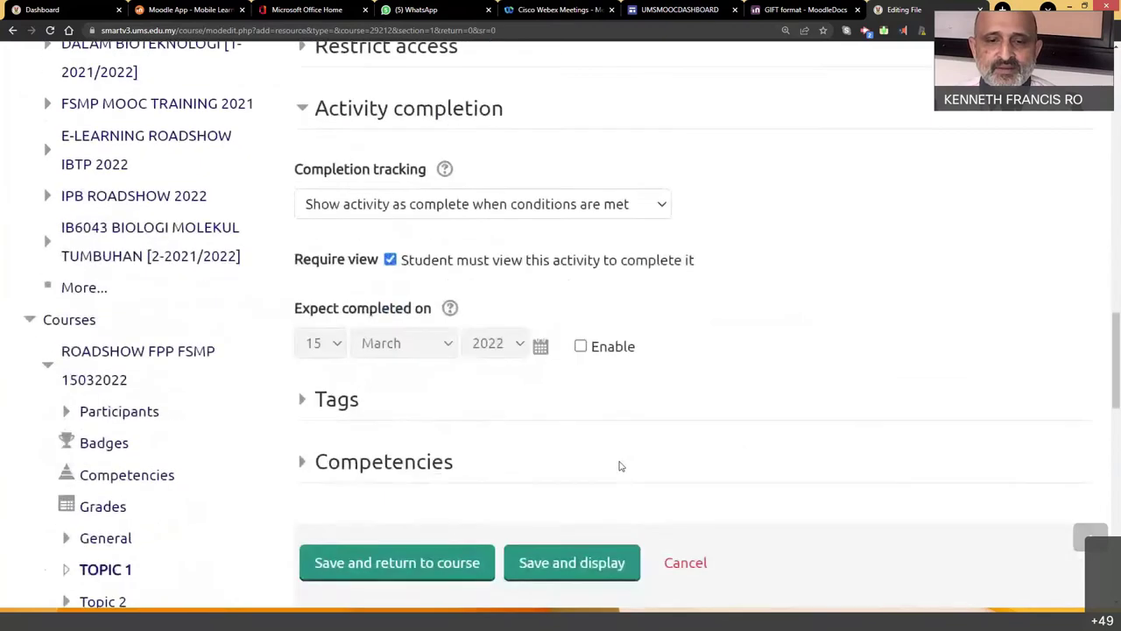
left_click(578, 359)
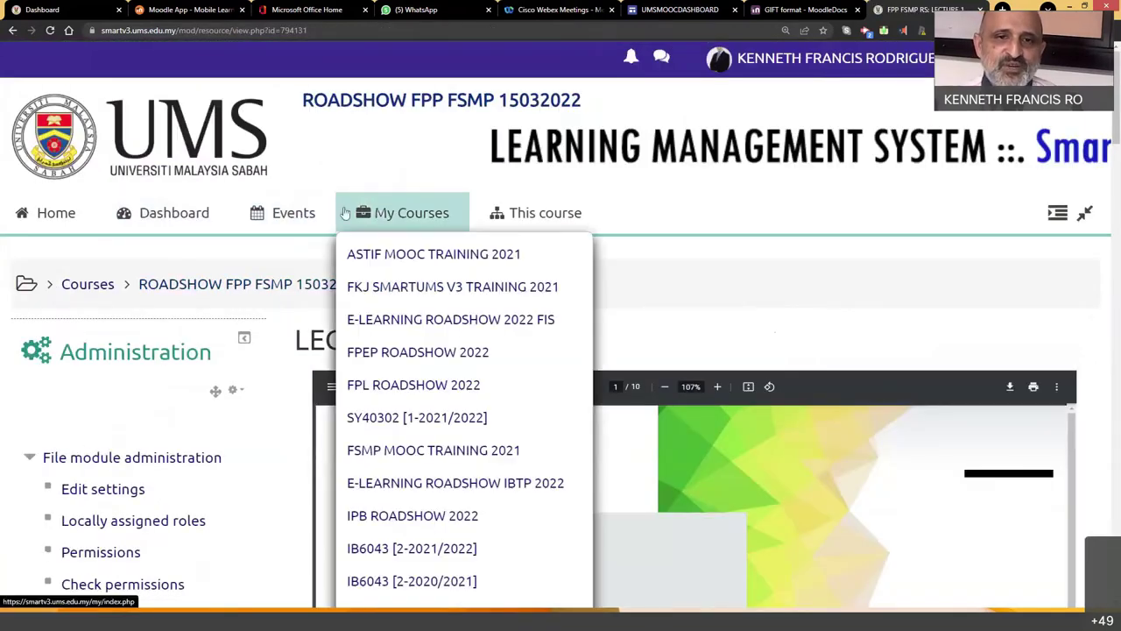
- Go back to the course page and check LECTURE 1 in TOPIC 1
left_click(243, 287)
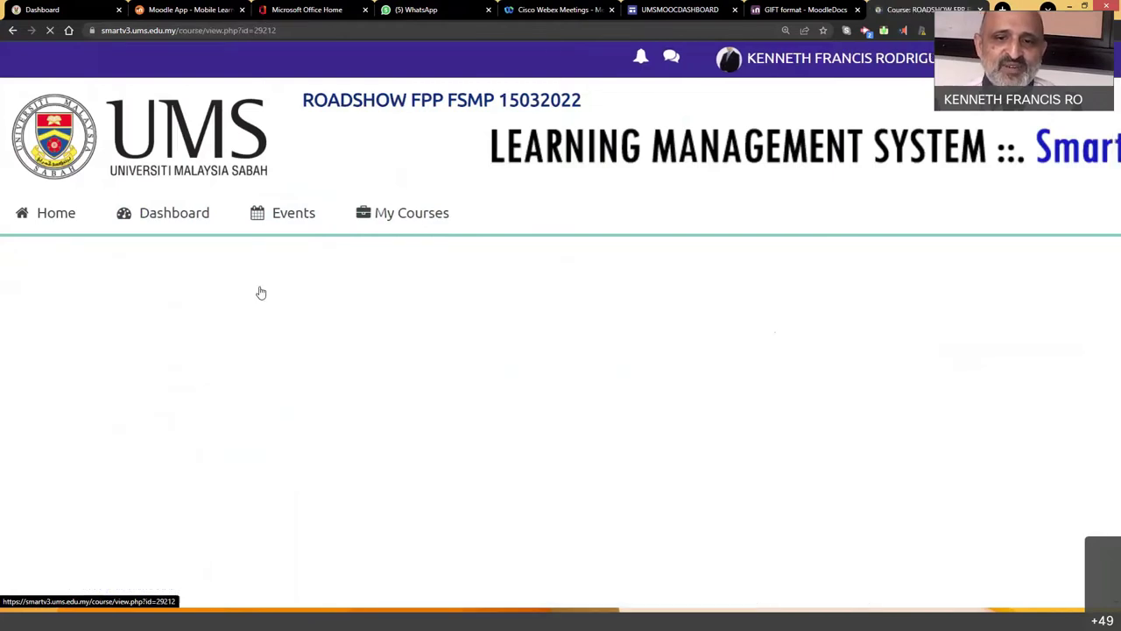
scroll(492, 357, "down", 1)
scroll(492, 357, "down", 4)
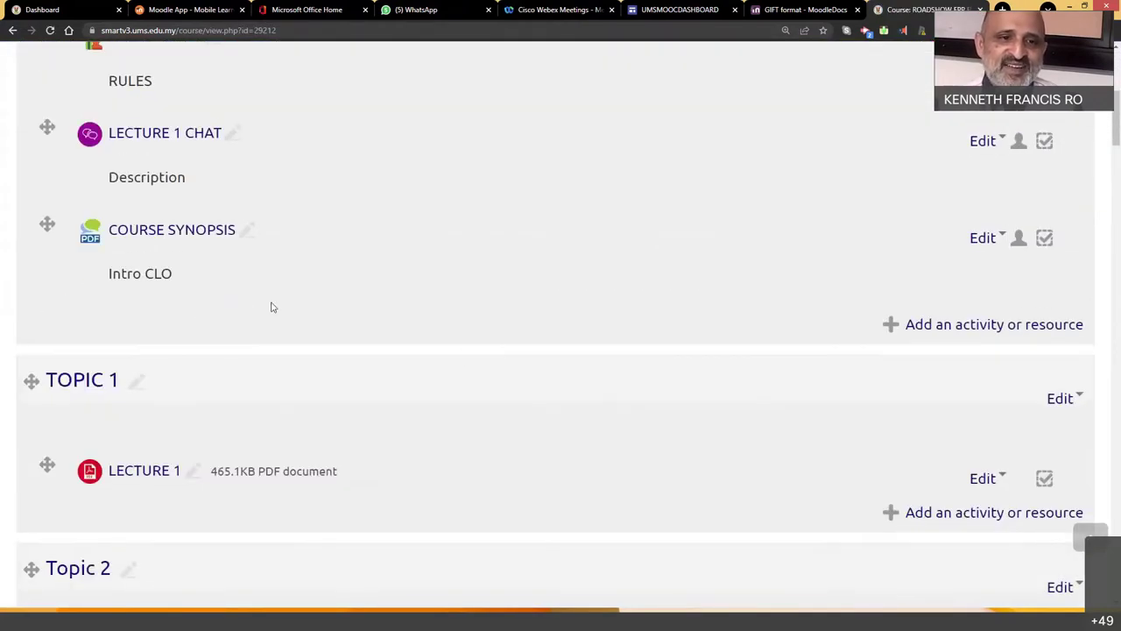
scroll(262, 314, "up", 1)
scroll(464, 324, "down", 2)
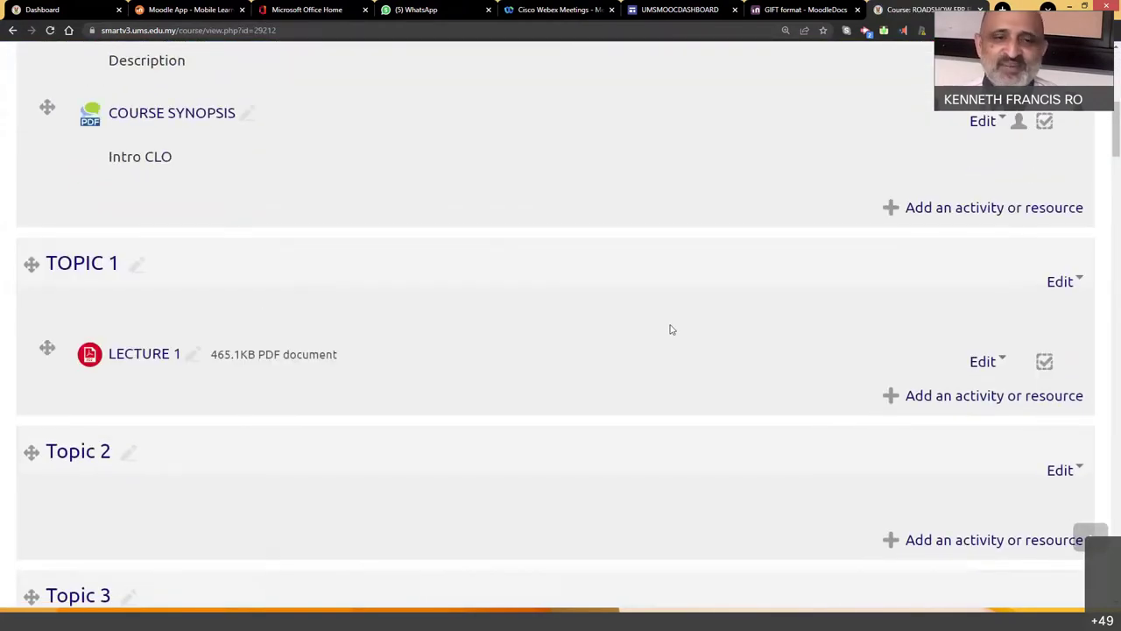
- Browse the Resources list for TOPIC 1, then select the address bar in the Moodle App tab
left_click(952, 406)
scroll(220, 333, "down", 5)
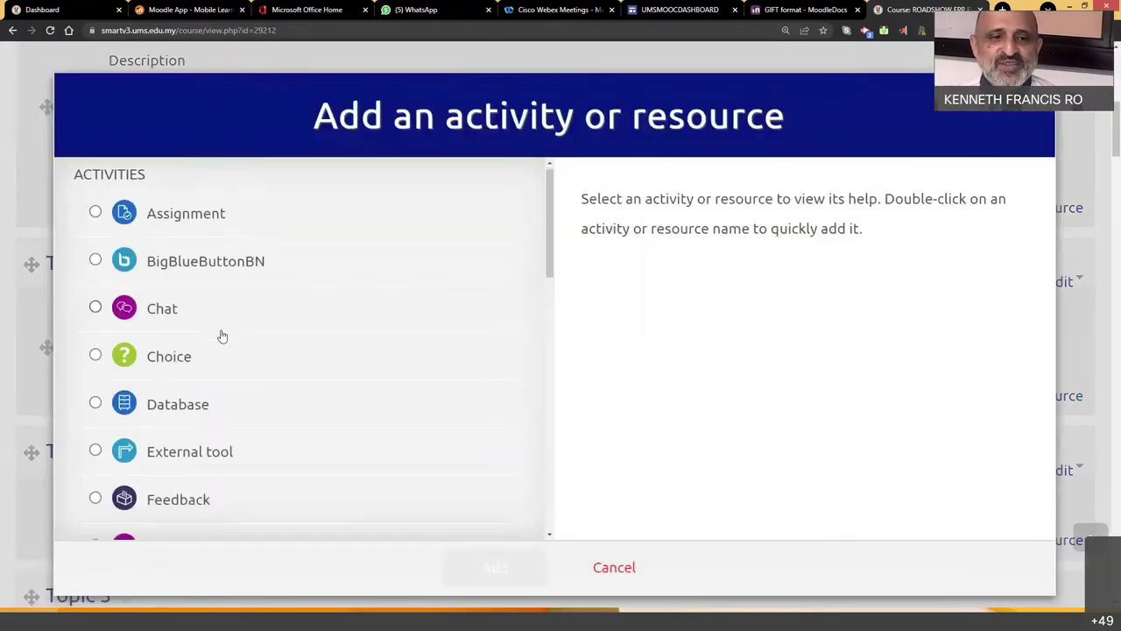
scroll(219, 335, "down", 5)
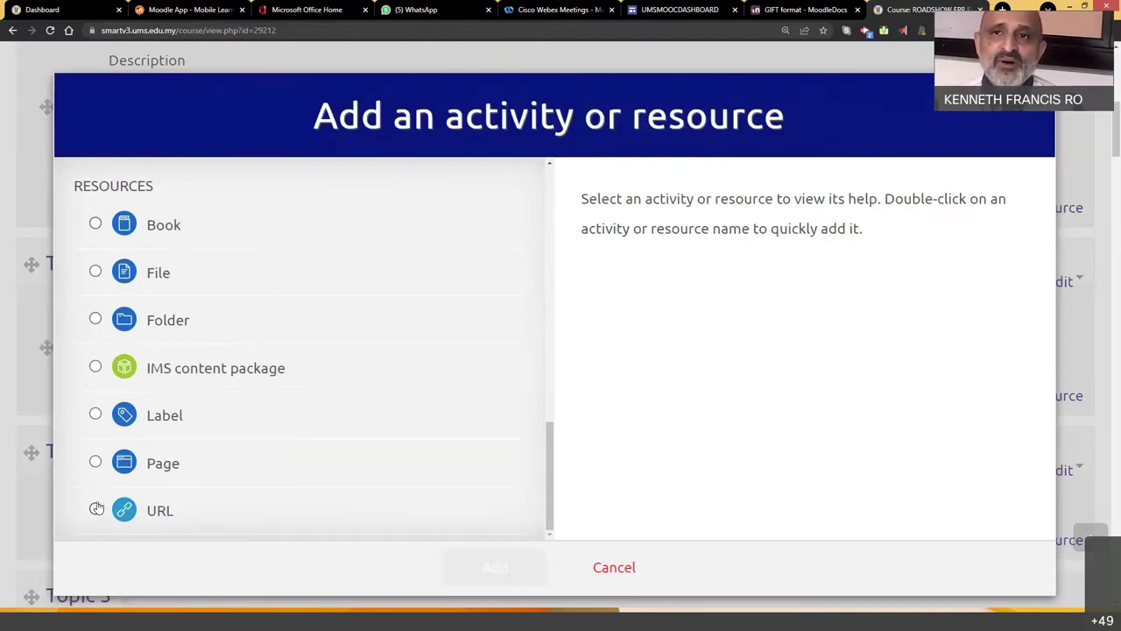
left_click(184, 9)
left_click(168, 31)
- Search Google for 'ums oer', open the OER@UMS home page and sign in with the saved credentials
type("ums oer")
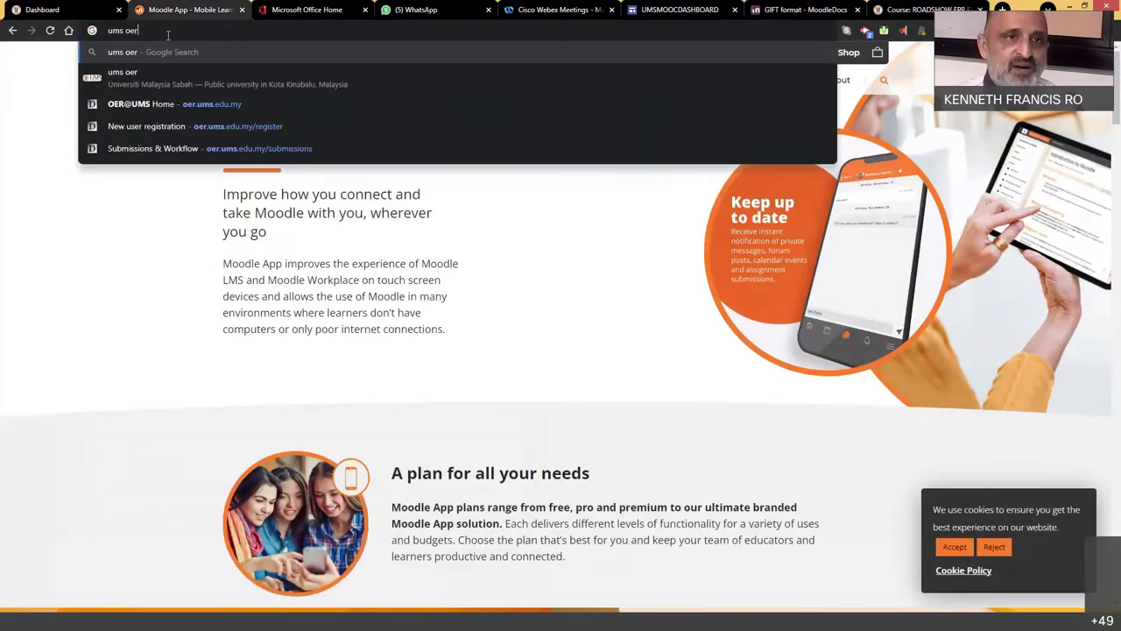
key("Return")
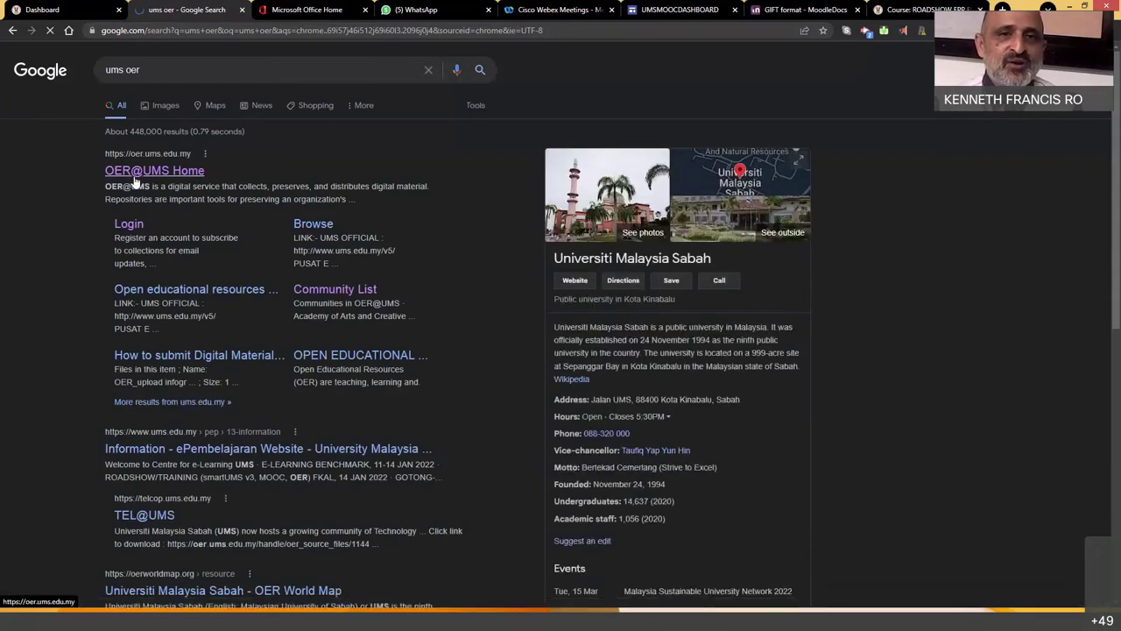
left_click(144, 171)
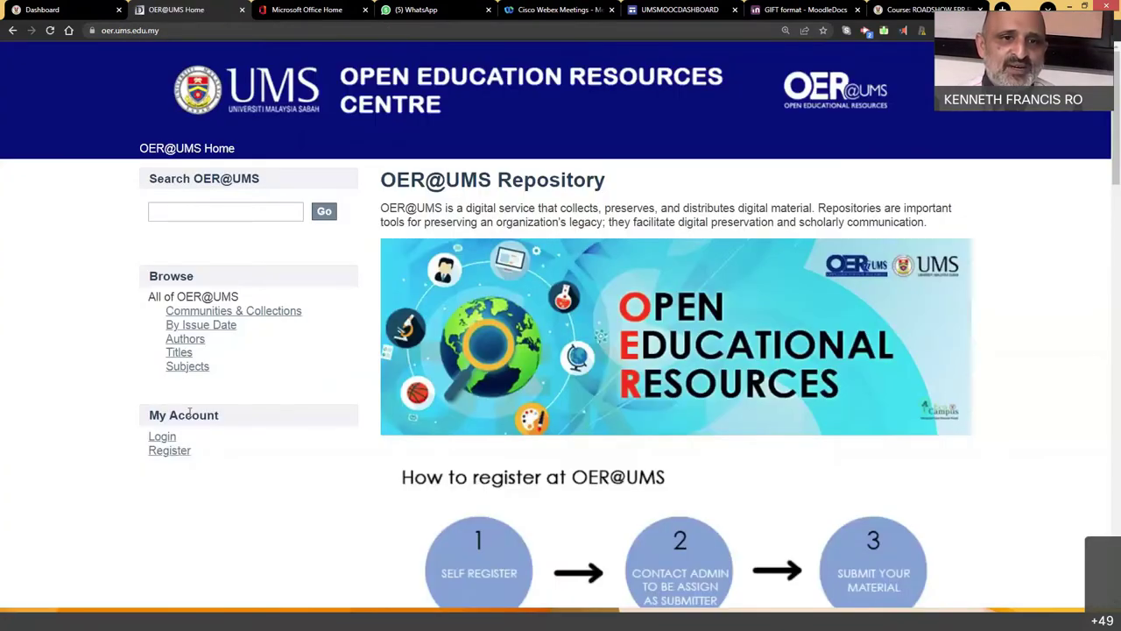
left_click(162, 436)
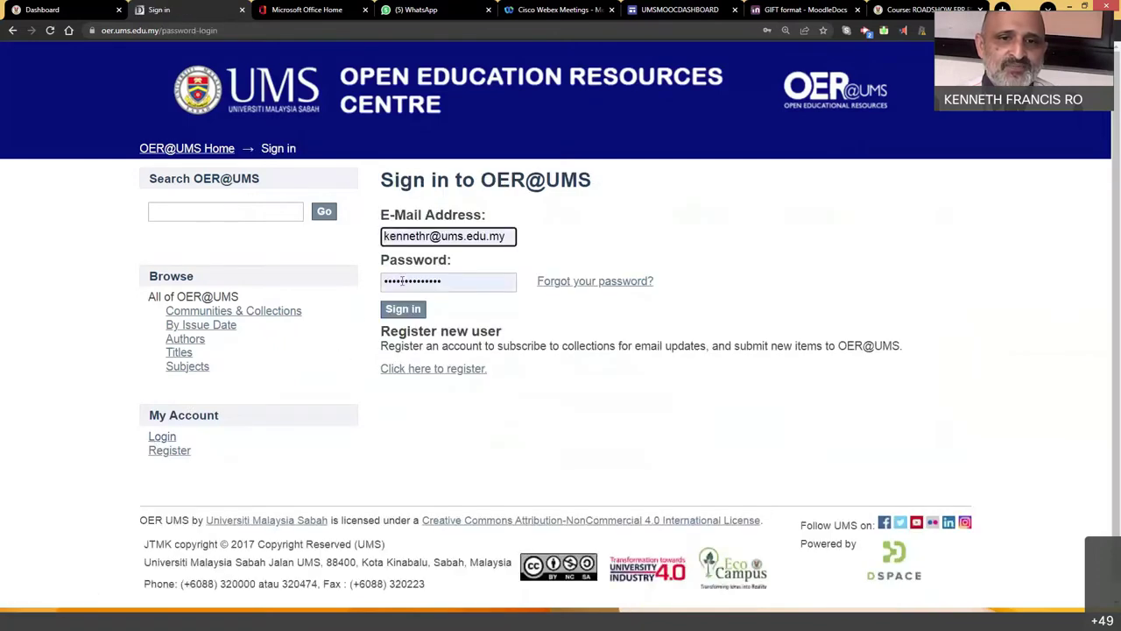
left_click(405, 316)
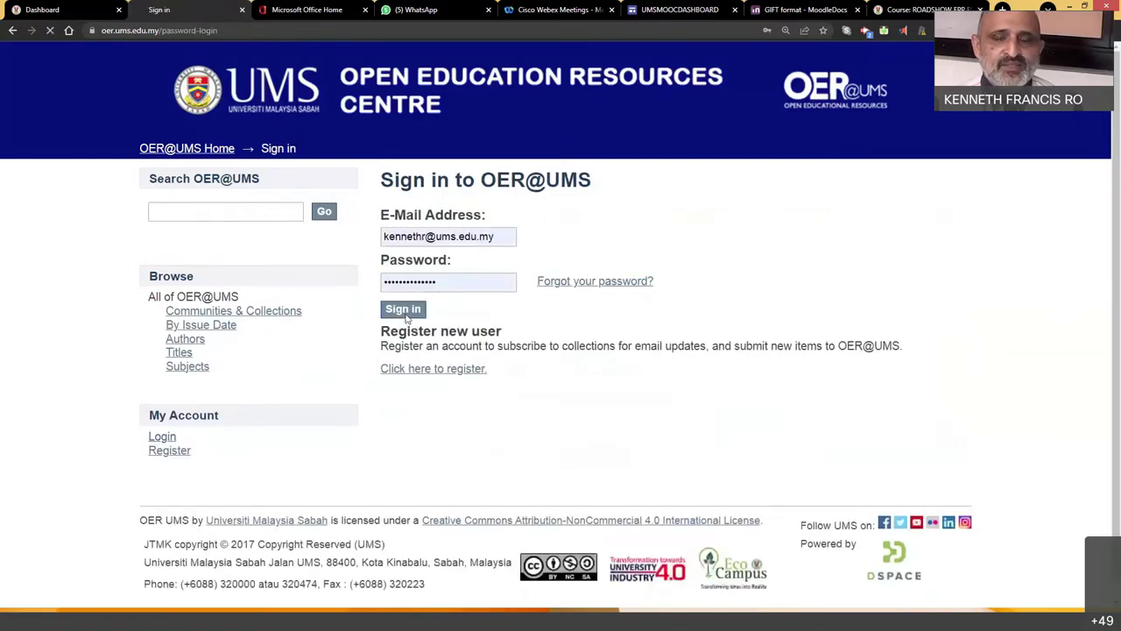
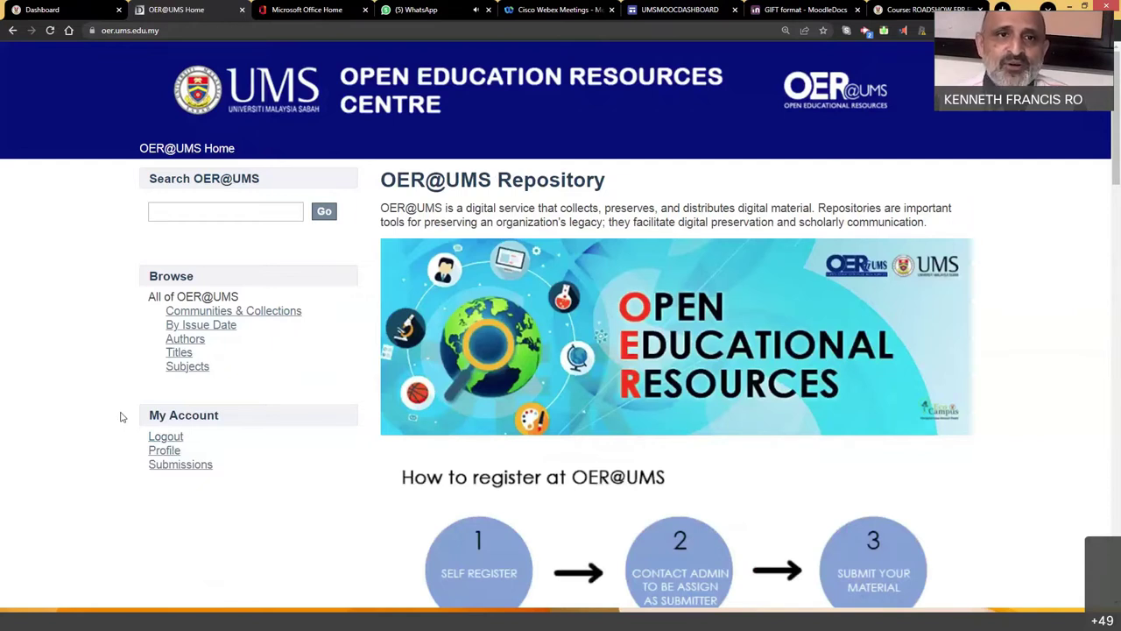
- Browse the Faculty of Food Science and Nutrition community and its E-Articles collection
scroll(195, 426, "down", 9)
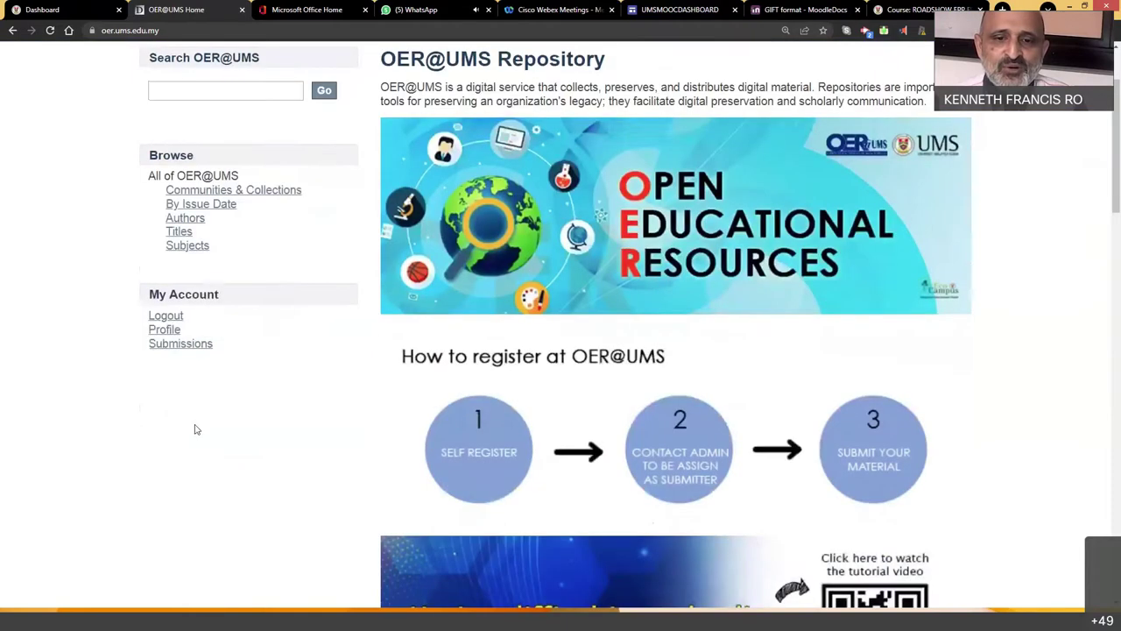
scroll(192, 422, "down", 4)
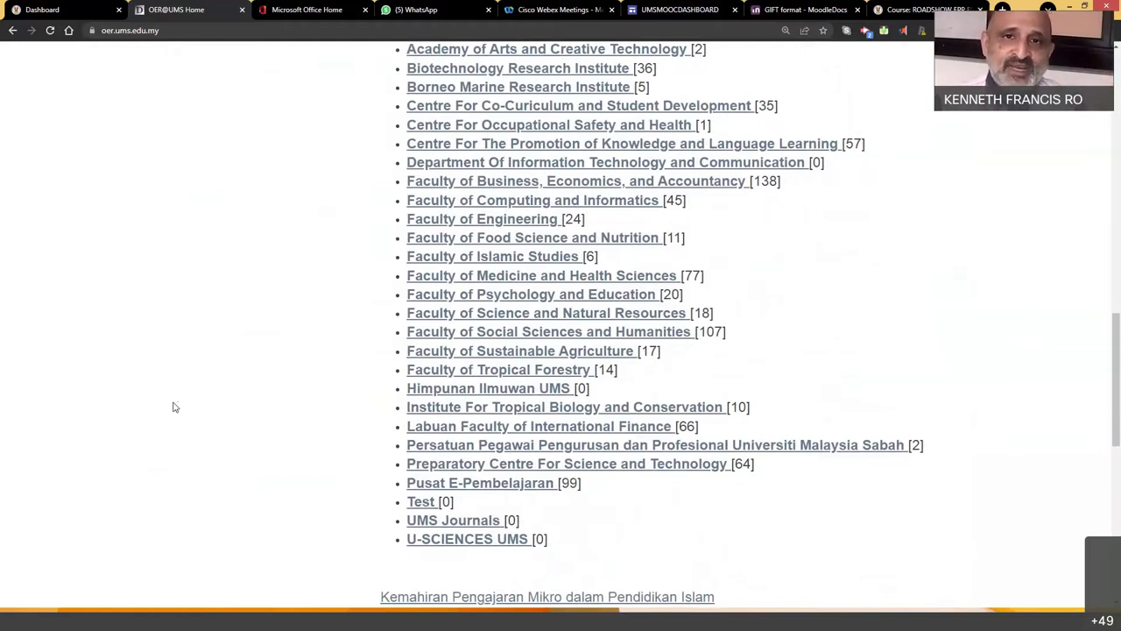
scroll(171, 406, "up", 1)
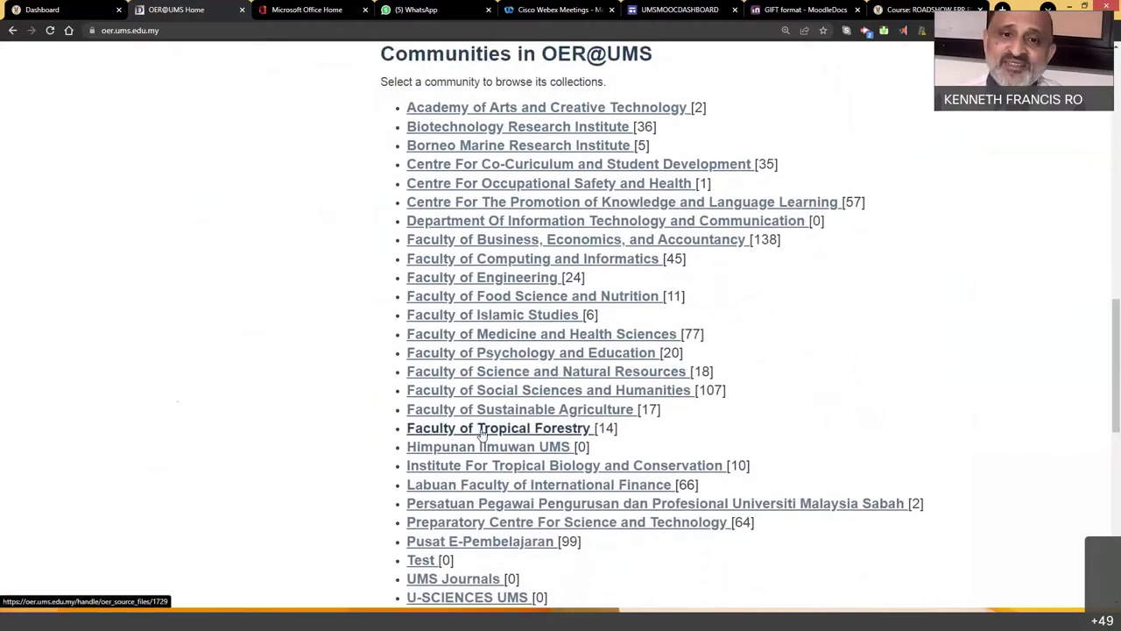
left_click(482, 301)
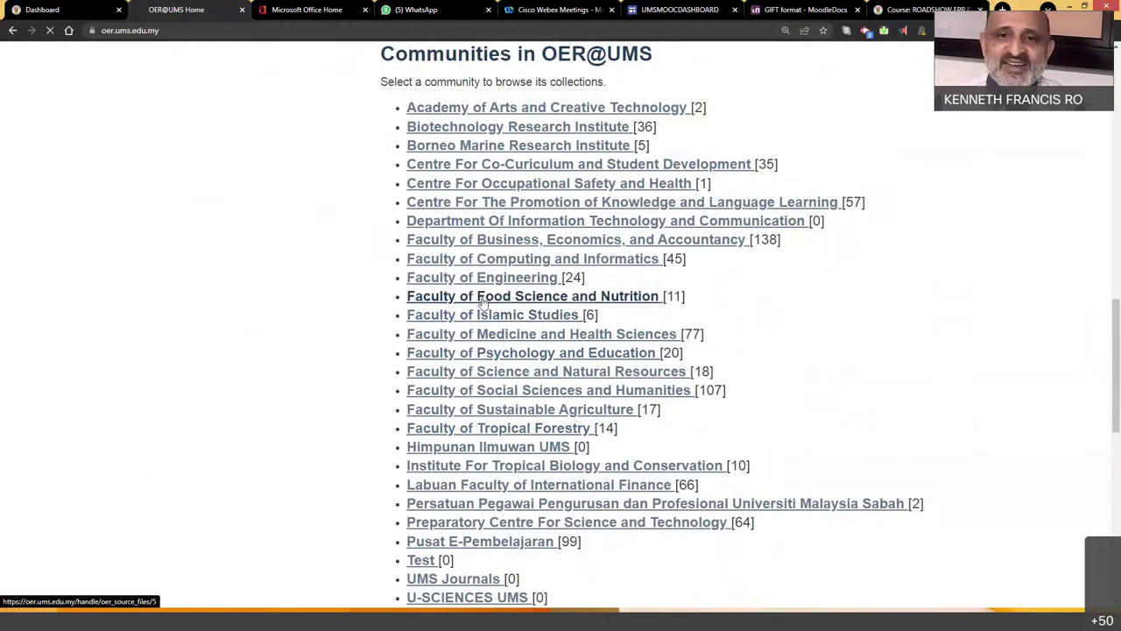
scroll(388, 487, "down", 2)
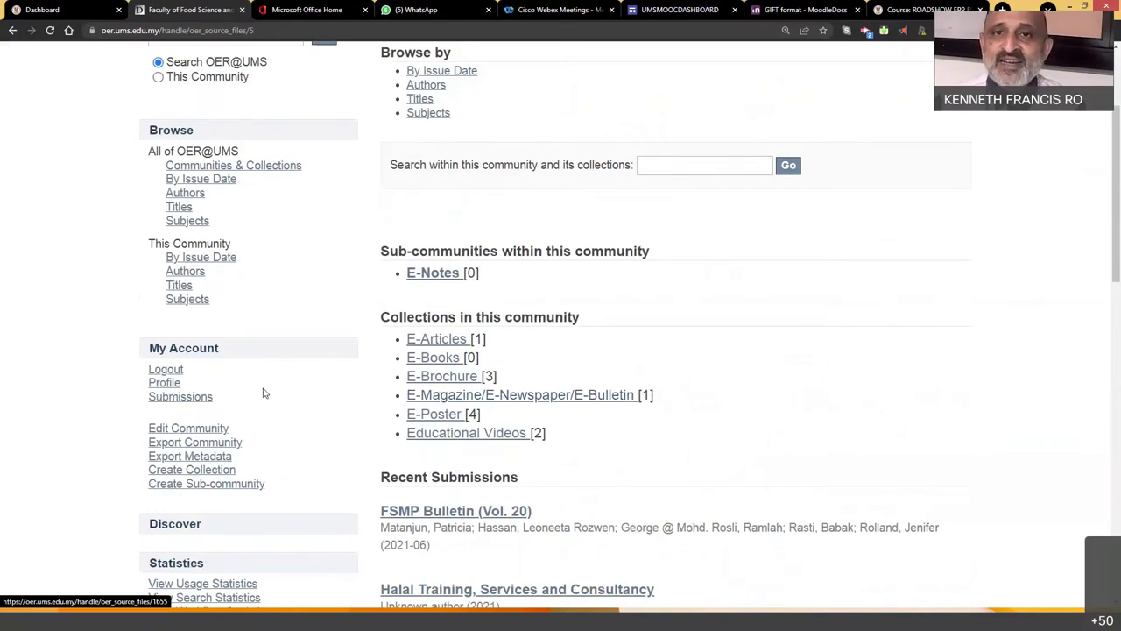
scroll(261, 393, "up", 2)
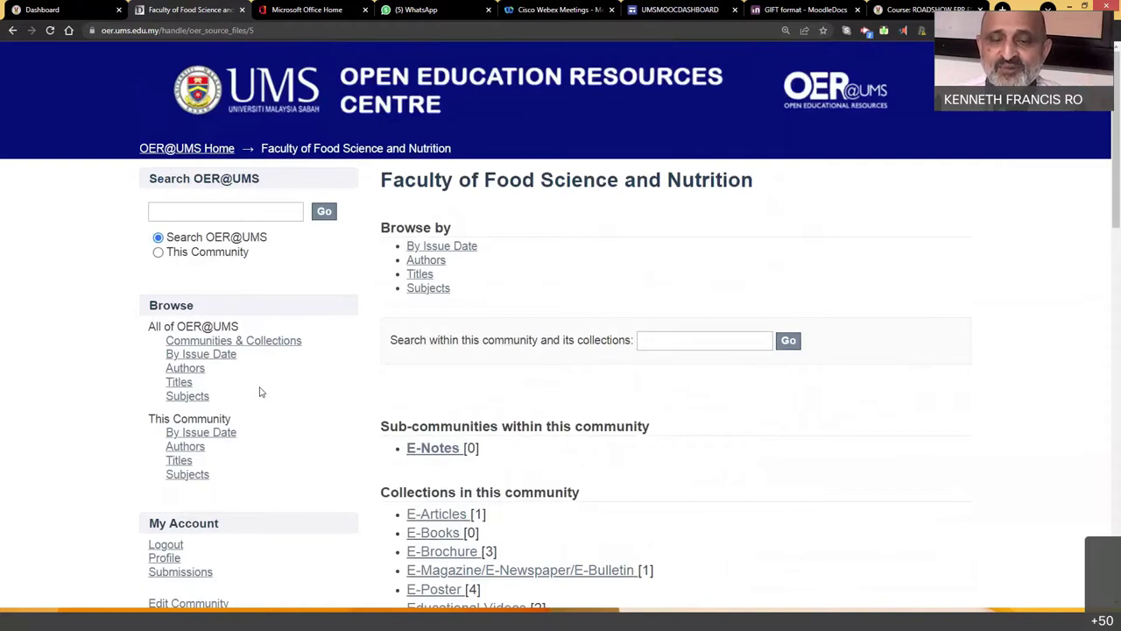
scroll(663, 500, "down", 2)
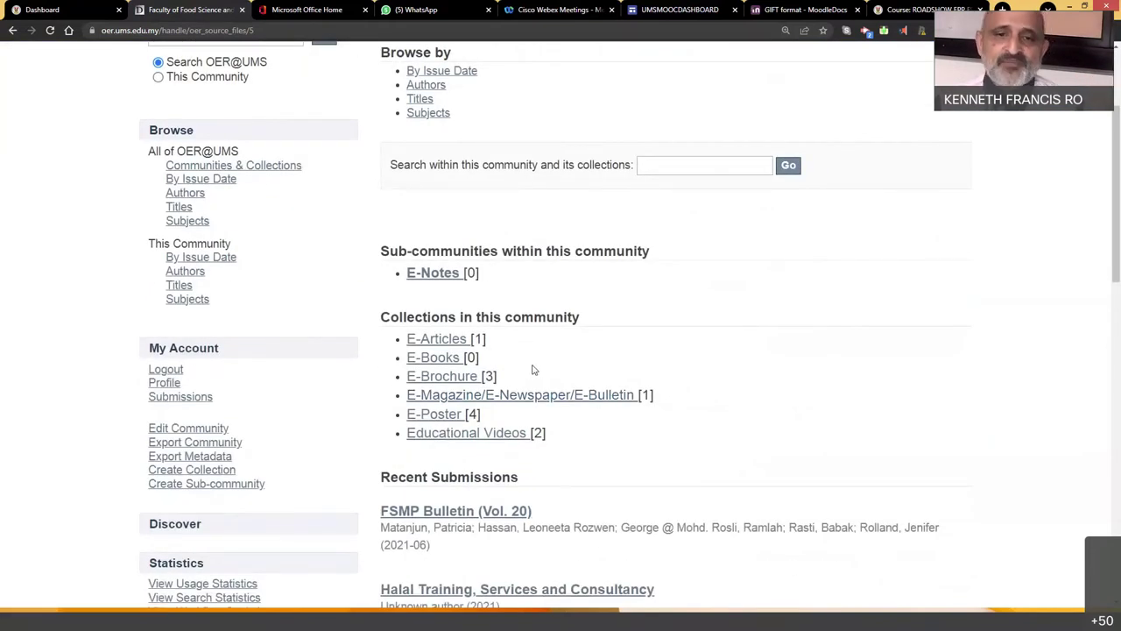
left_click(454, 340)
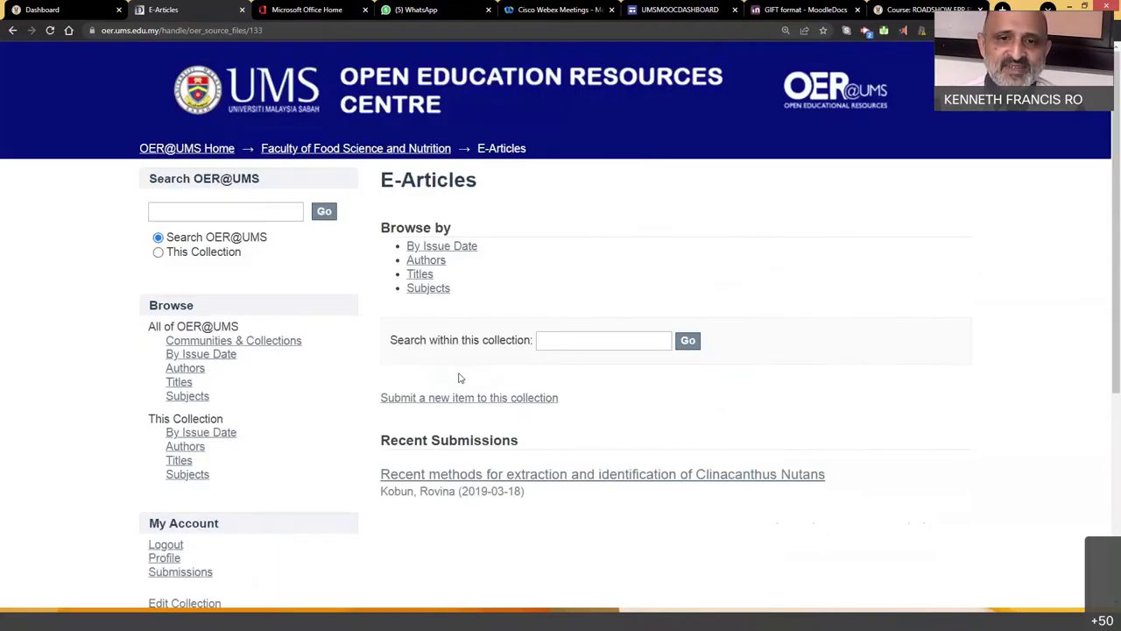
- Return to the repository home page and open the Pusat E-Pembelajaran community
key("alt+Left")
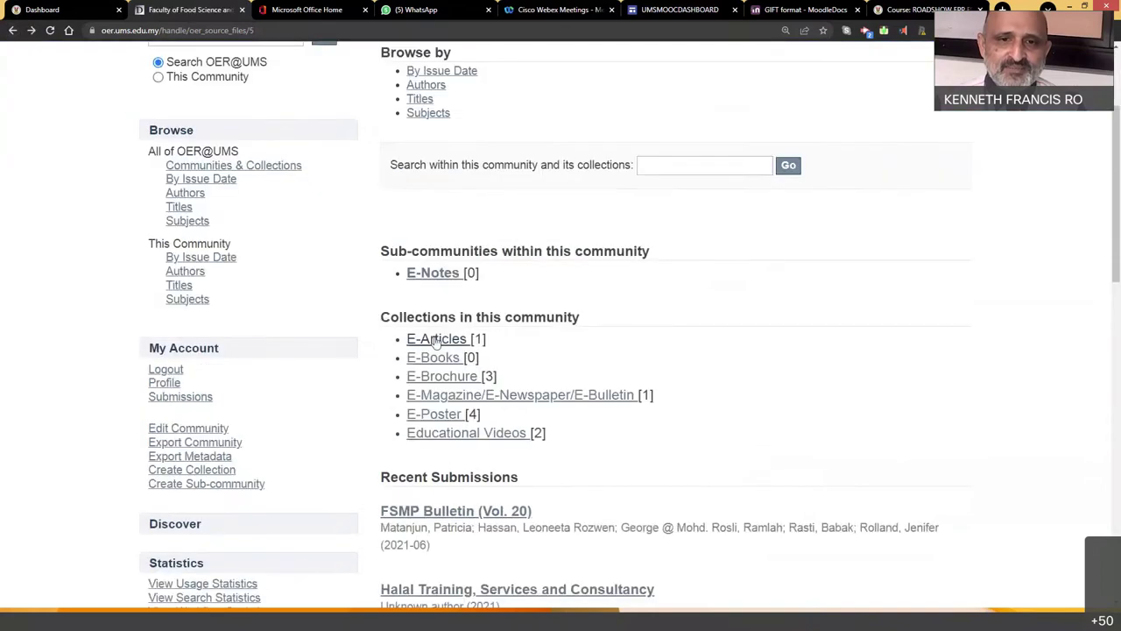
scroll(311, 357, "up", 3)
left_click(13, 30)
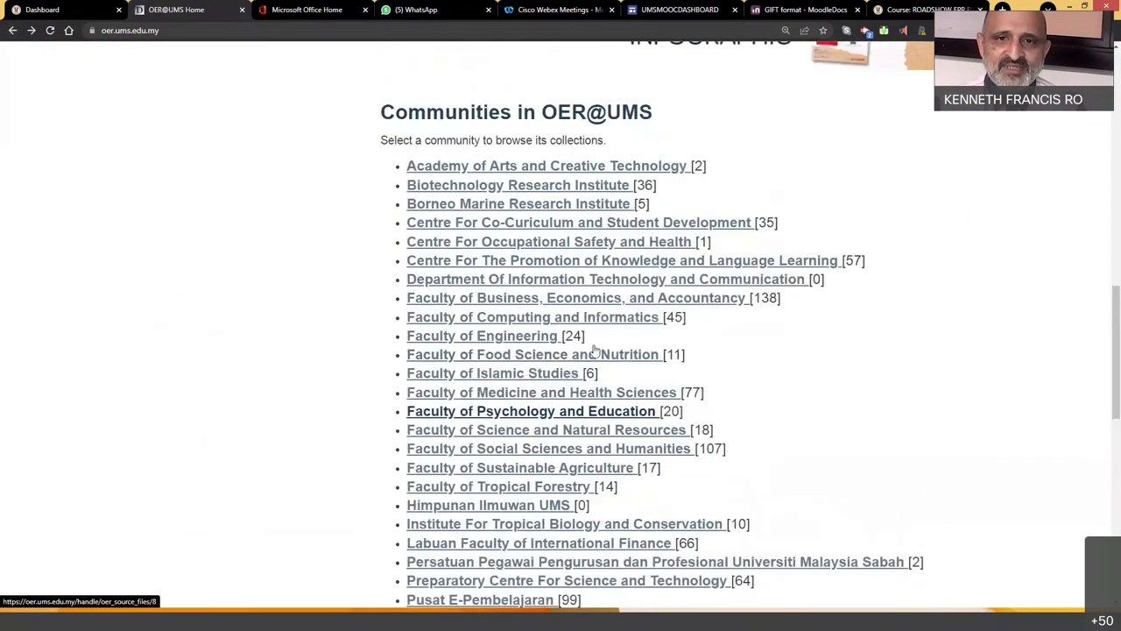
scroll(523, 422, "down", 1)
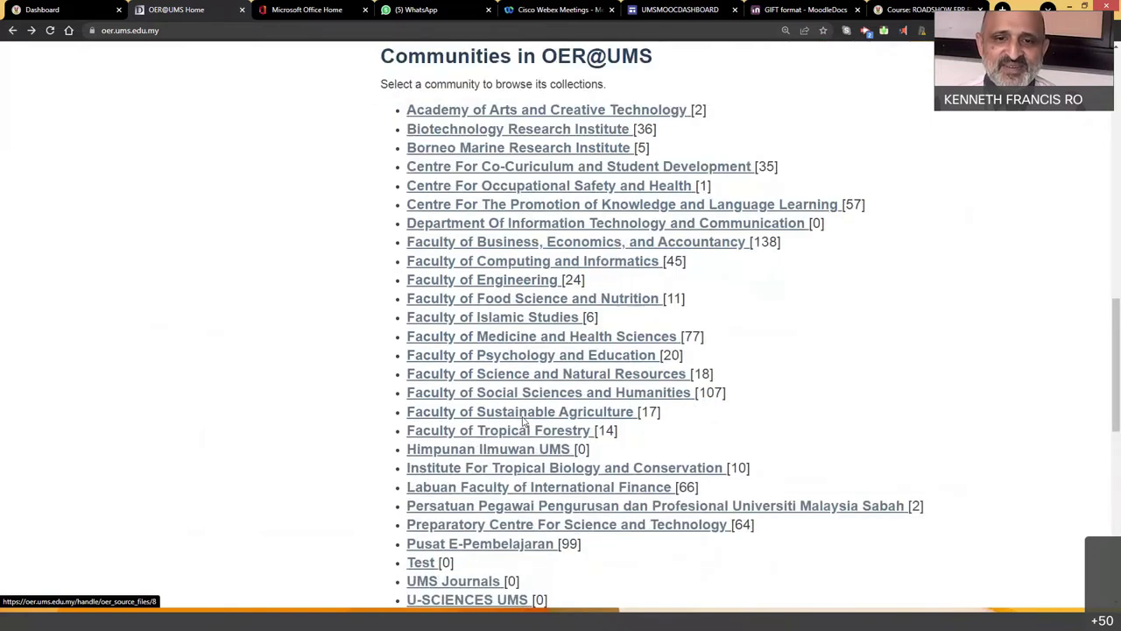
scroll(524, 422, "down", 1)
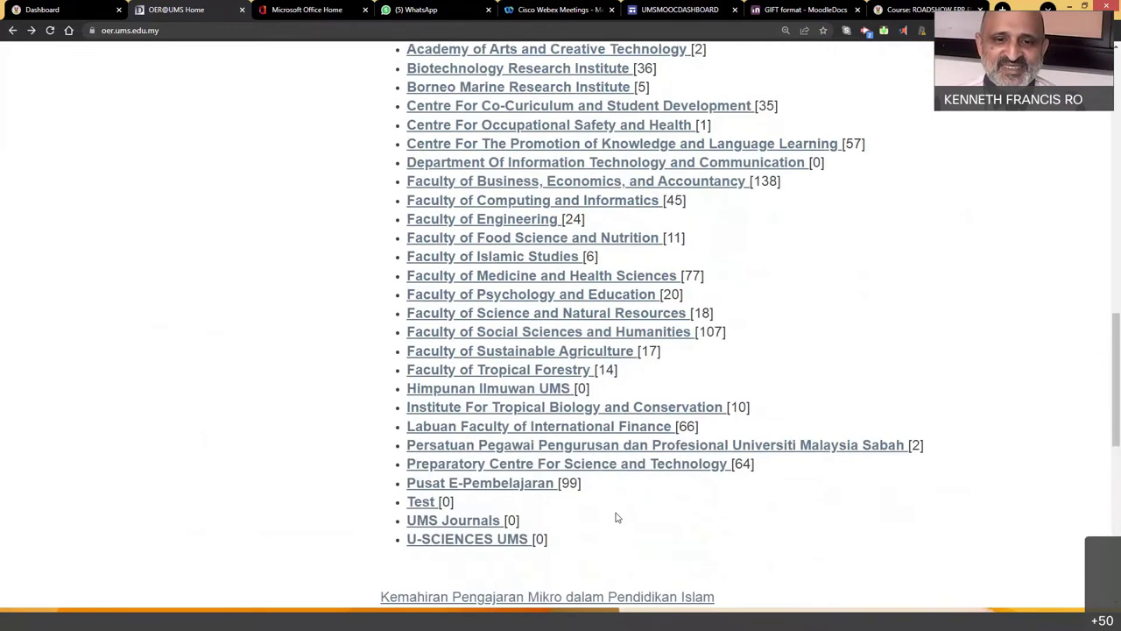
left_click(527, 486)
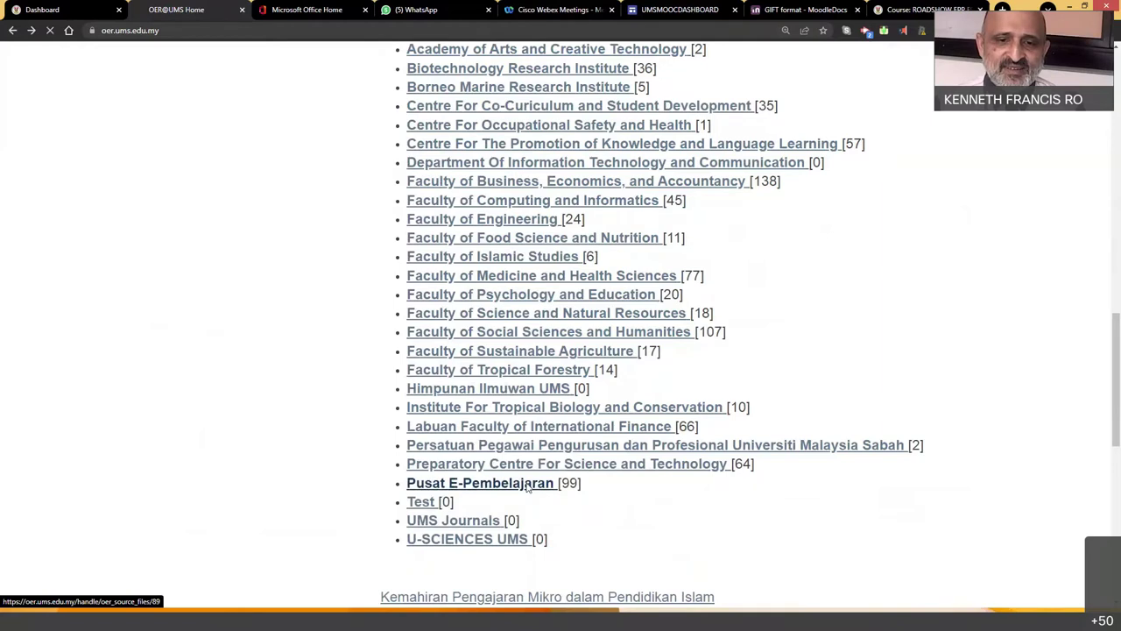
- Open the OER Lecture item in E-Notes, copy its handle URI, and return to the Dashboard
scroll(535, 473, "down", 3)
left_click(438, 313)
scroll(641, 315, "down", 3)
scroll(642, 315, "down", 2)
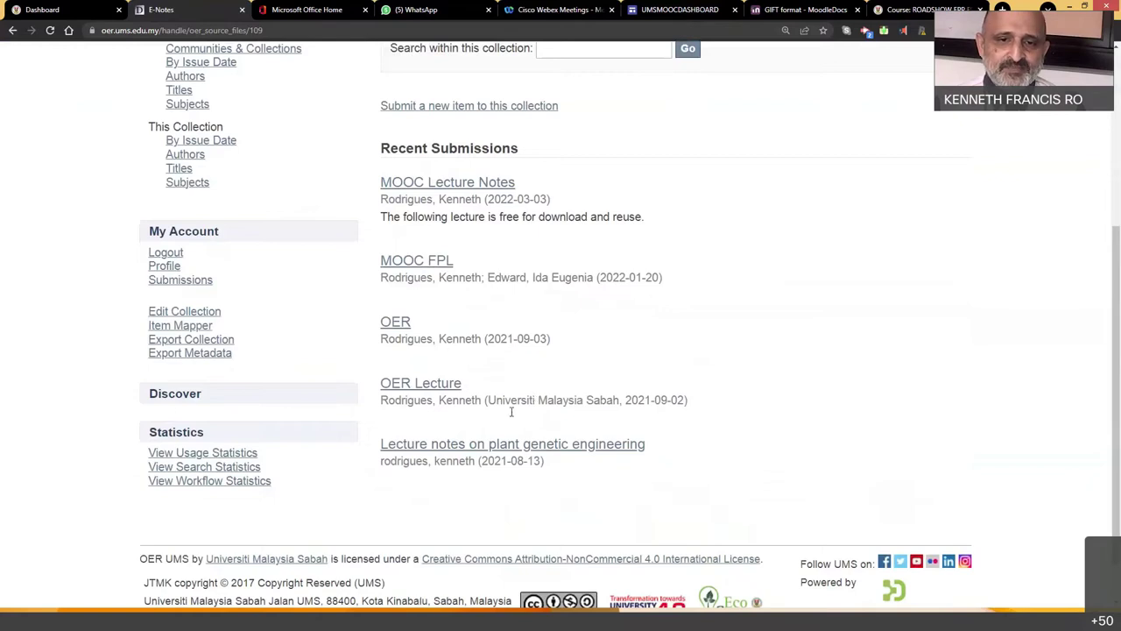
left_click(425, 386)
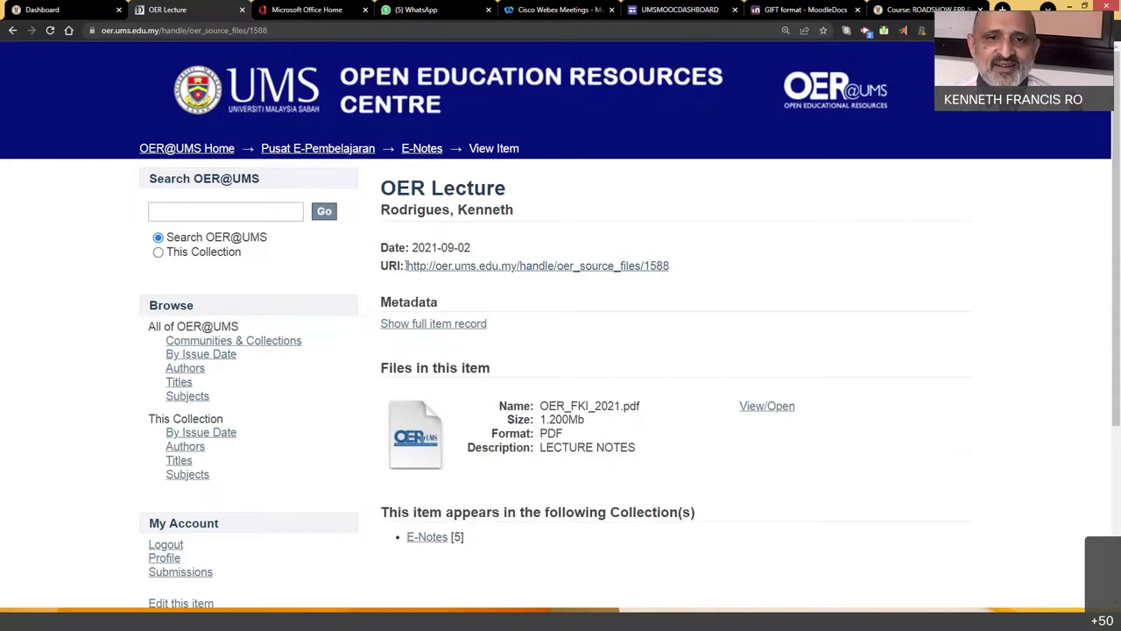
left_click_drag(405, 265, 681, 271)
key("ctrl+c")
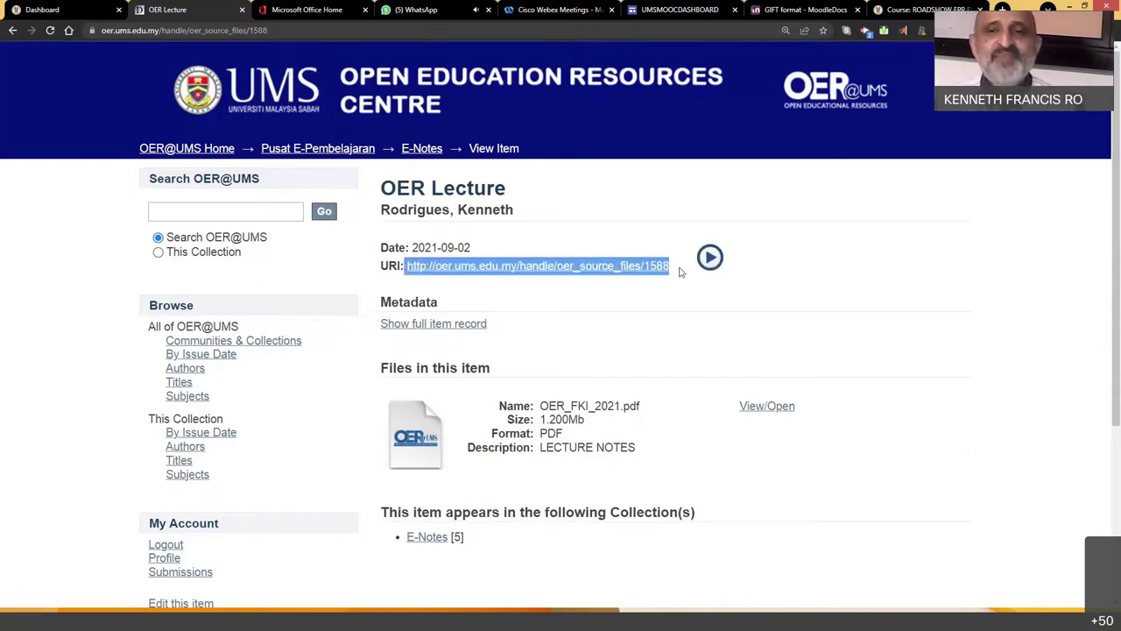
left_click(62, 7)
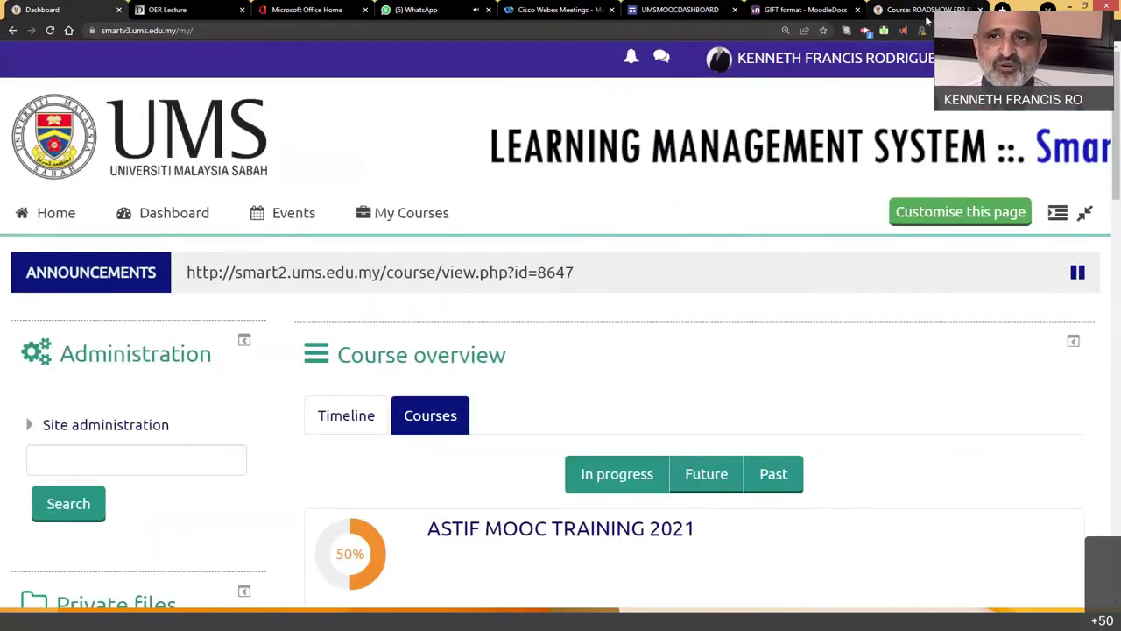
- Start a new URL resource in the ROADSHOW course's Topic 1
left_click(926, 12)
scroll(228, 307, "down", 2)
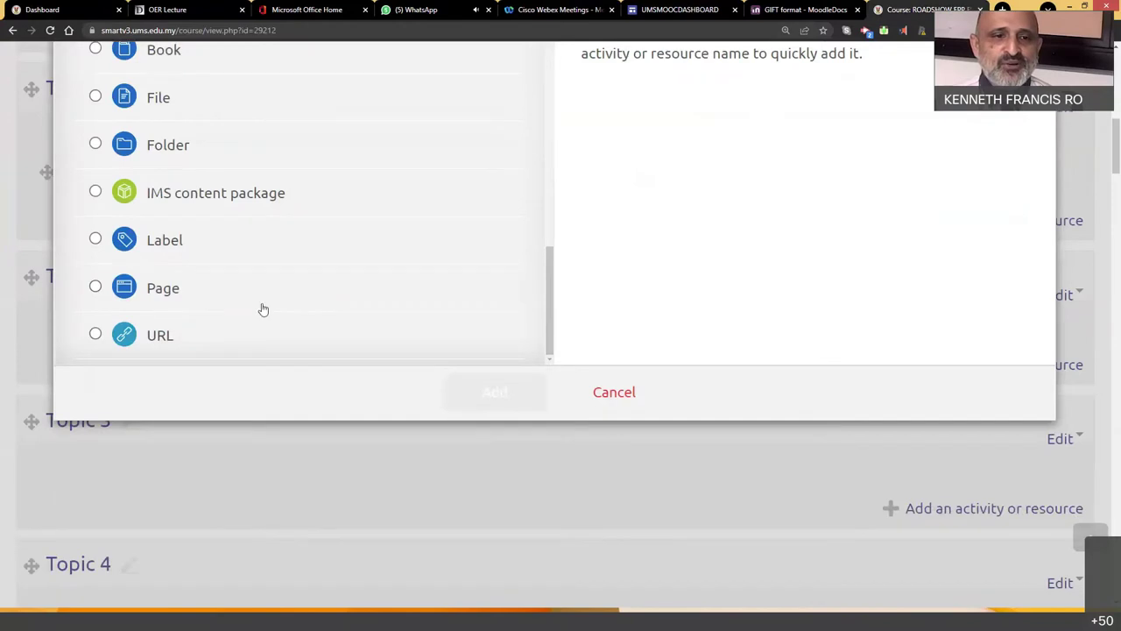
left_click(96, 333)
left_click(490, 396)
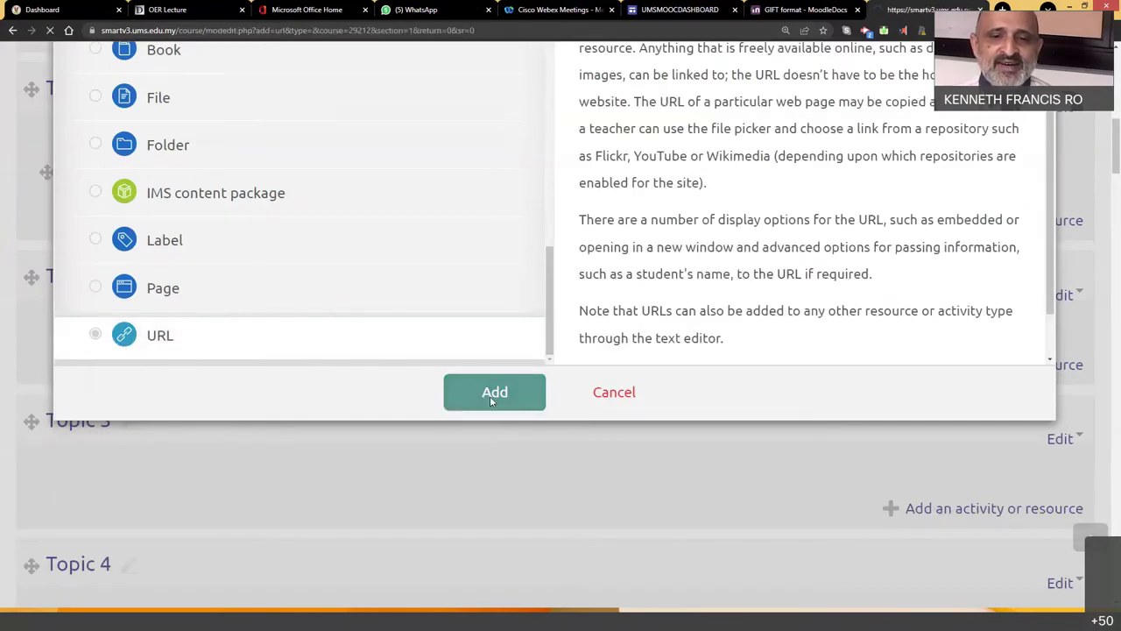
- Name it LECTURE 1, paste the OER Lecture handle link, and describe it as LECTURE 1
scroll(403, 400, "down", 1)
left_click(323, 382)
type("LECTURE 1")
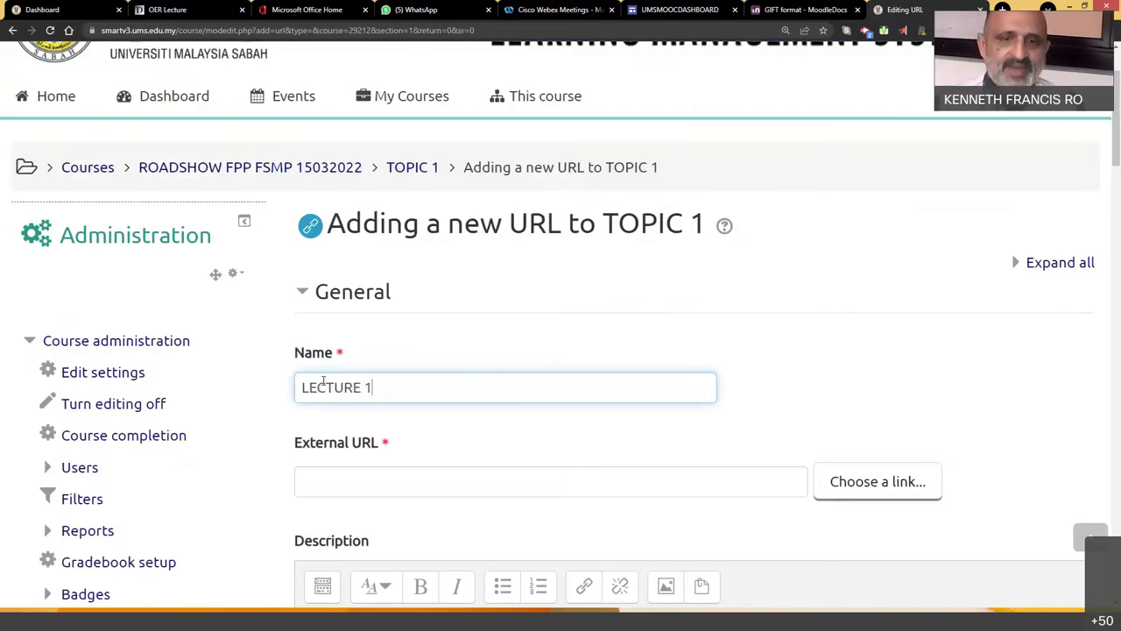
scroll(333, 395, "down", 2)
left_click(345, 306)
key("ctrl+v")
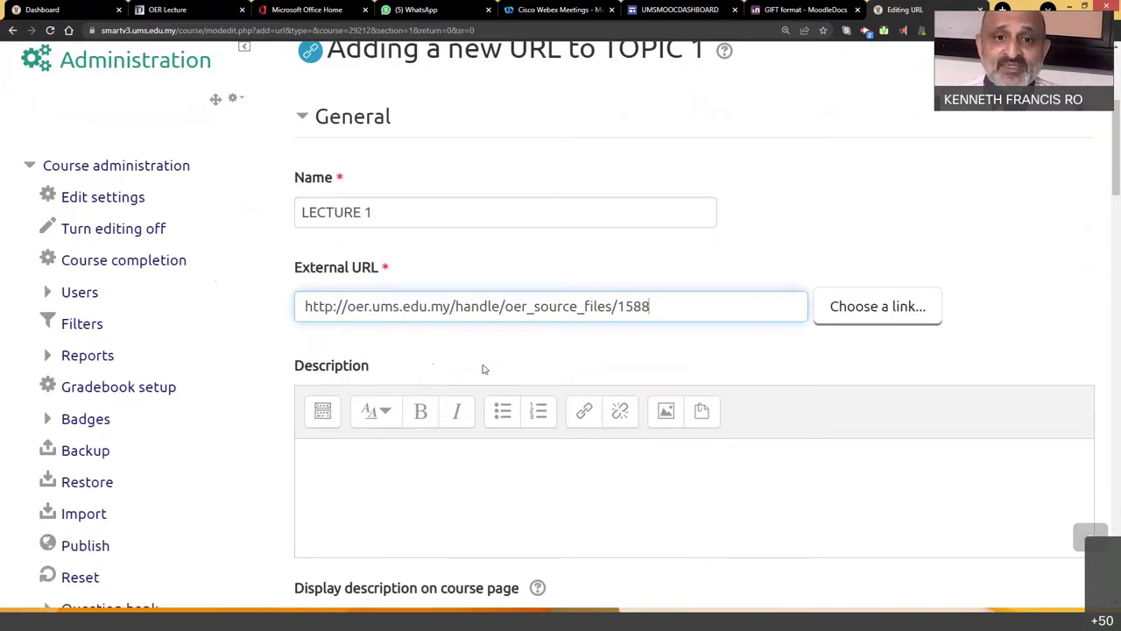
left_click_drag(456, 306, 496, 303)
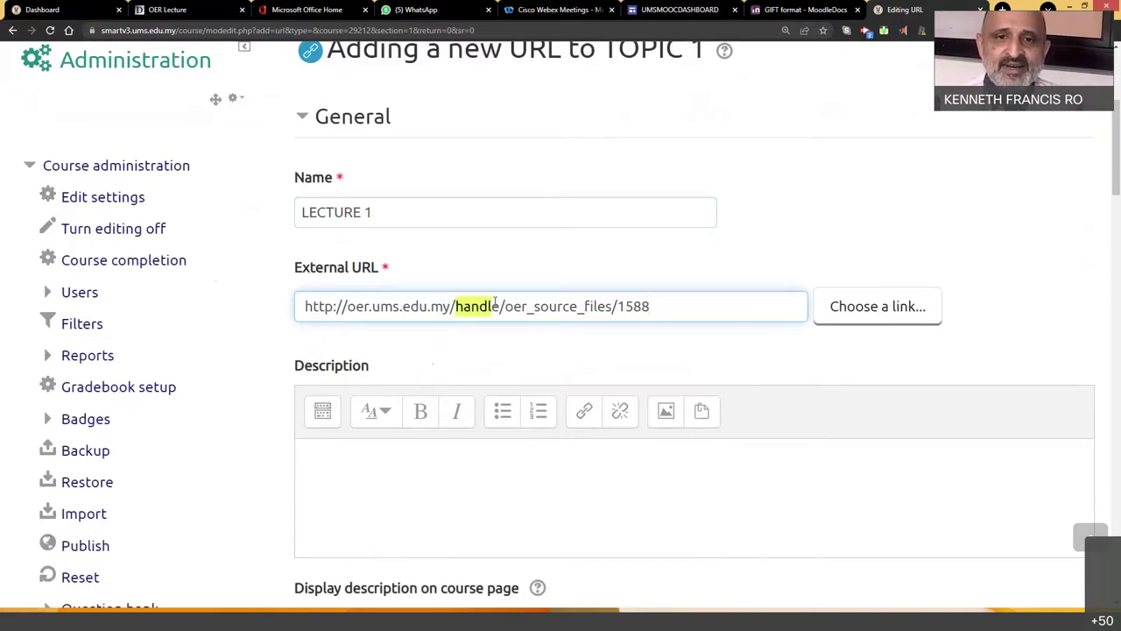
left_click(354, 473)
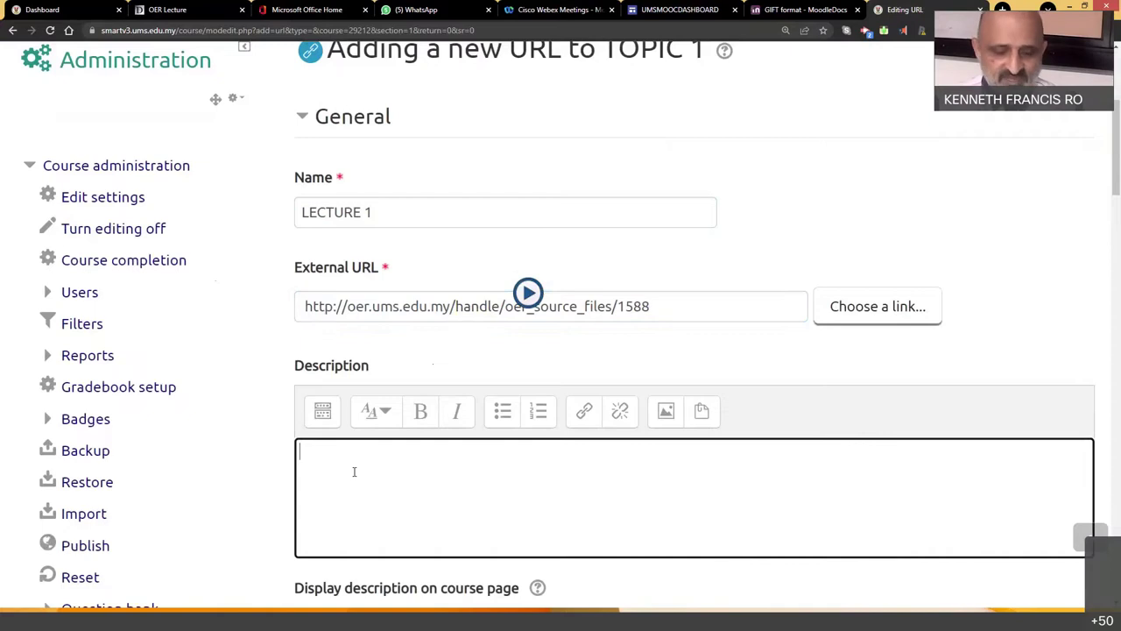
type("LECTURE 1")
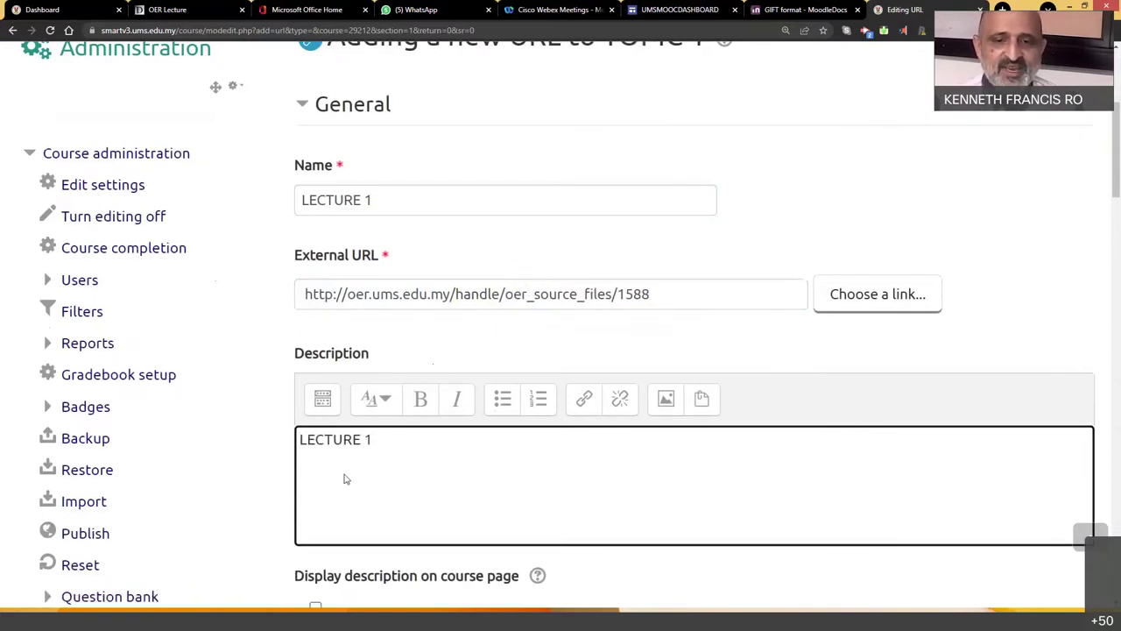
- Show the description on the course page and set the link display to Embed
scroll(346, 476, "down", 3)
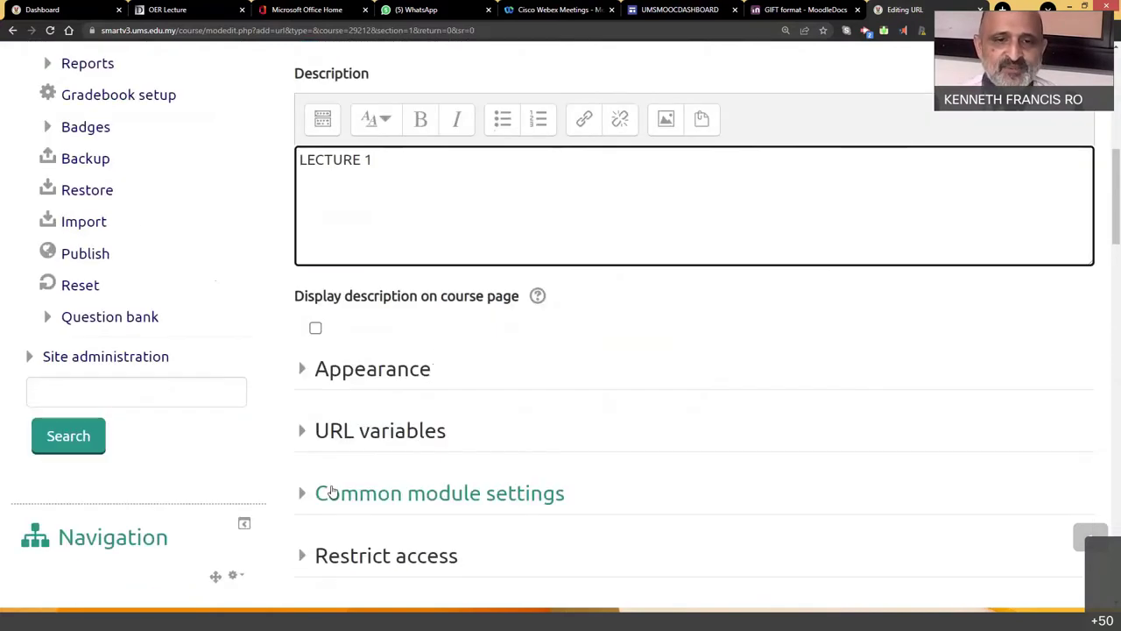
left_click(315, 330)
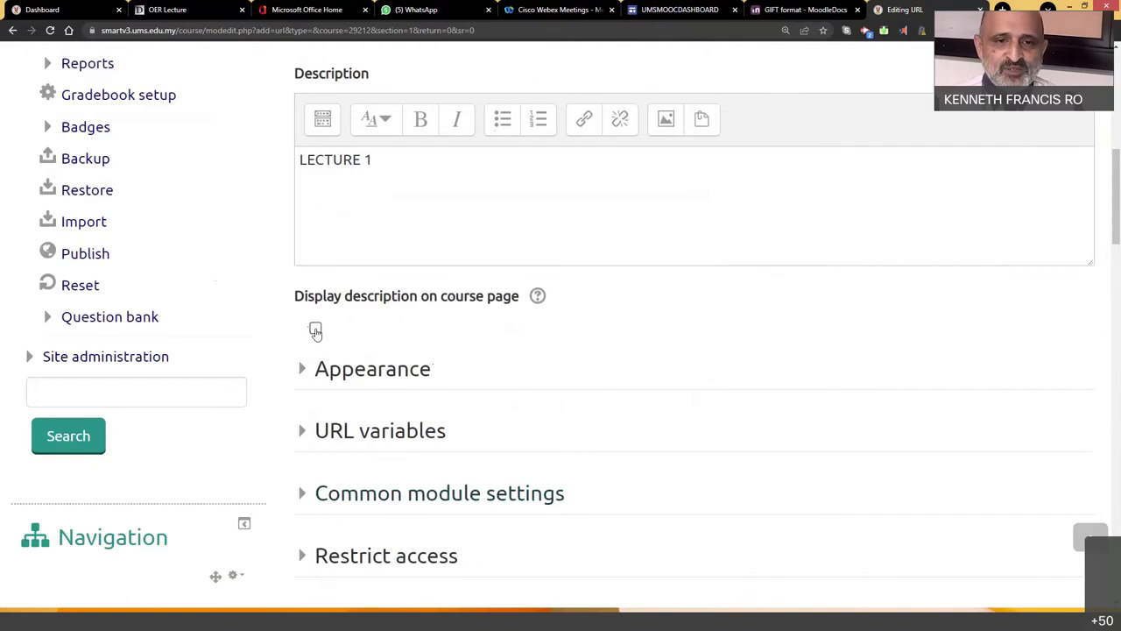
left_click(303, 372)
scroll(334, 217, "down", 3)
left_click(340, 239)
left_click(333, 271)
- Set completion to 'Show activity as complete when conditions are met' and save the URL resource
scroll(473, 332, "down", 3)
scroll(471, 335, "down", 3)
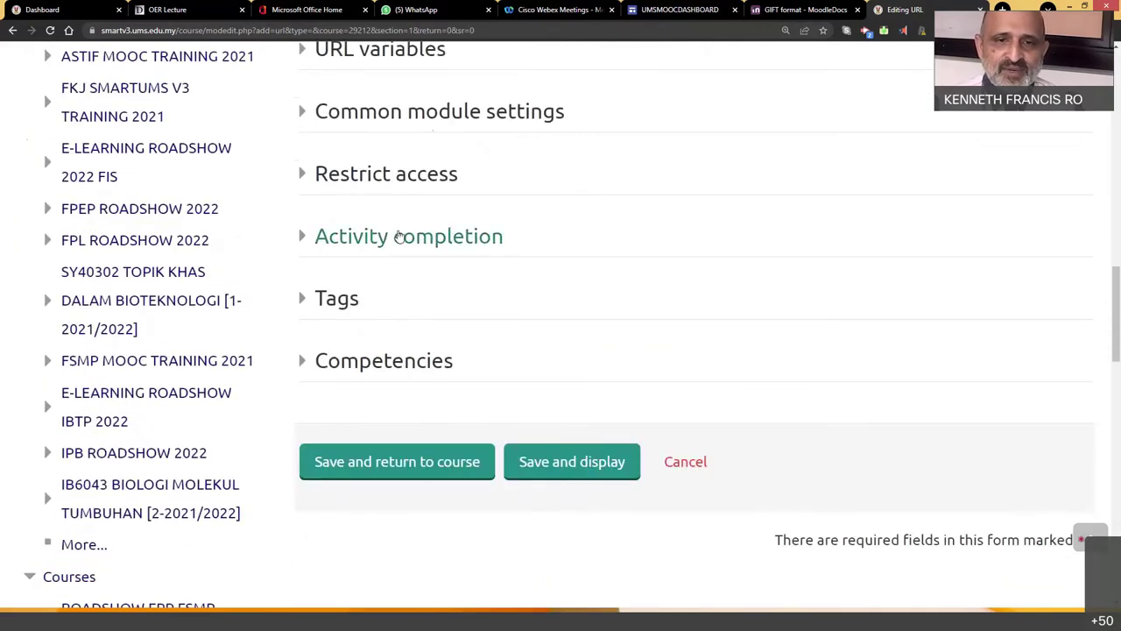
left_click(400, 236)
left_click(431, 333)
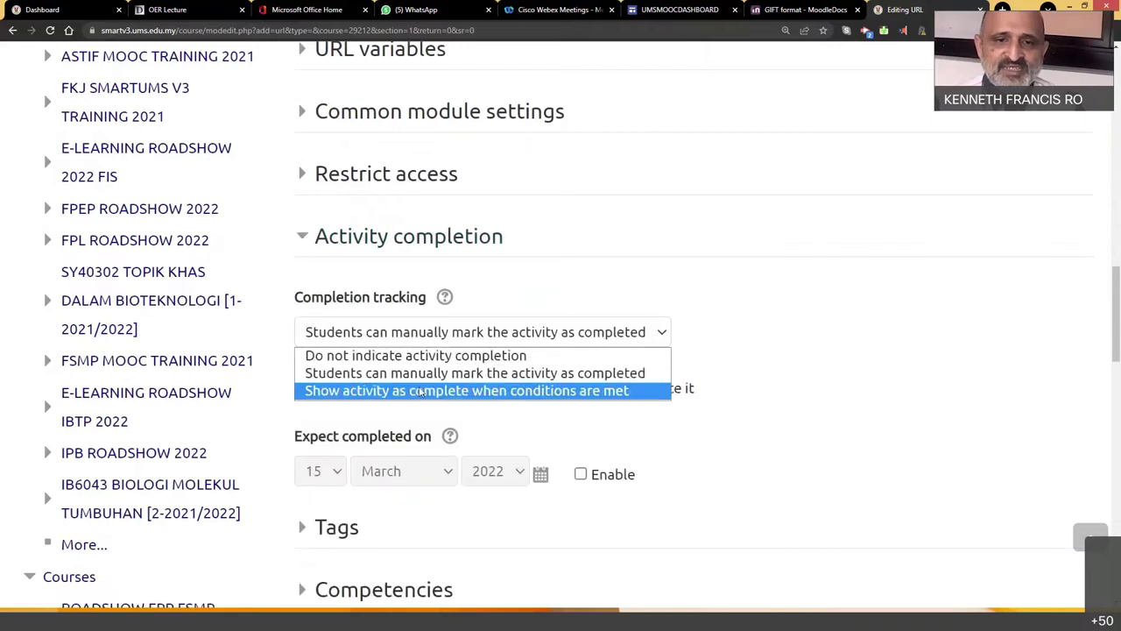
left_click(424, 388)
scroll(418, 394, "down", 3)
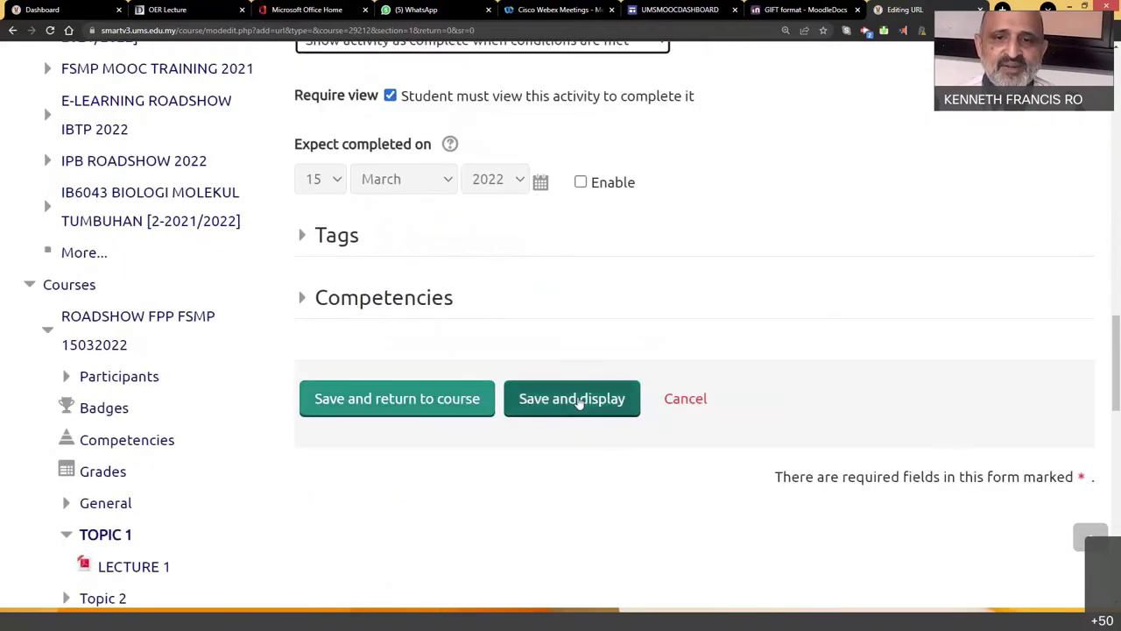
left_click(578, 399)
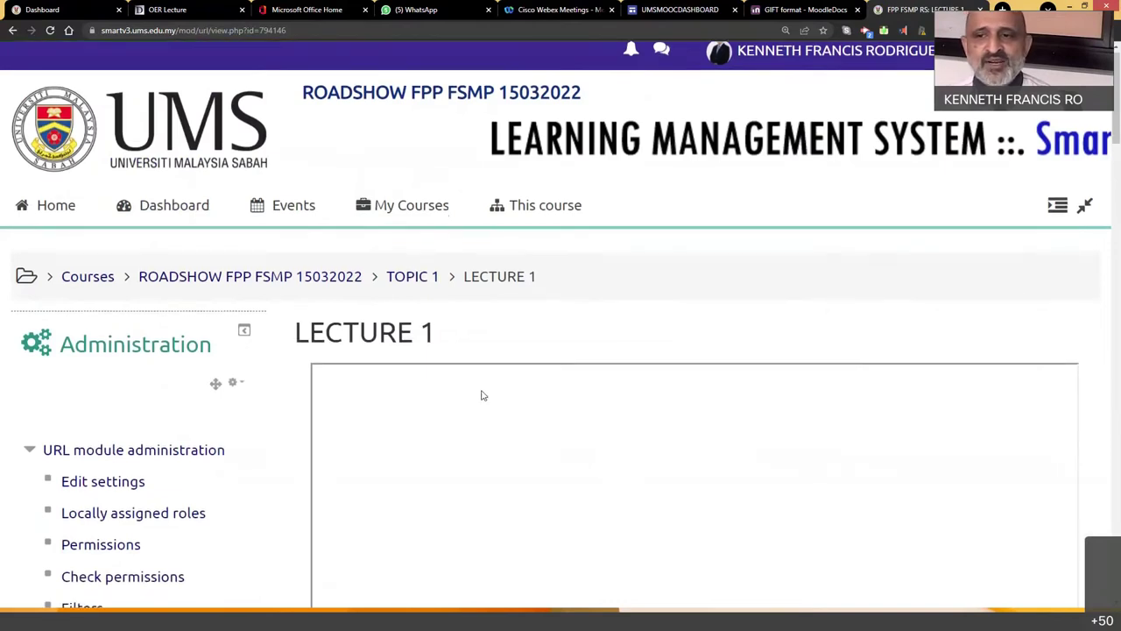
- Return to the ROADSHOW FPP FSMP 15032022 course page and scroll down to TOPIC 1
scroll(481, 395, "down", 2)
left_click(296, 117)
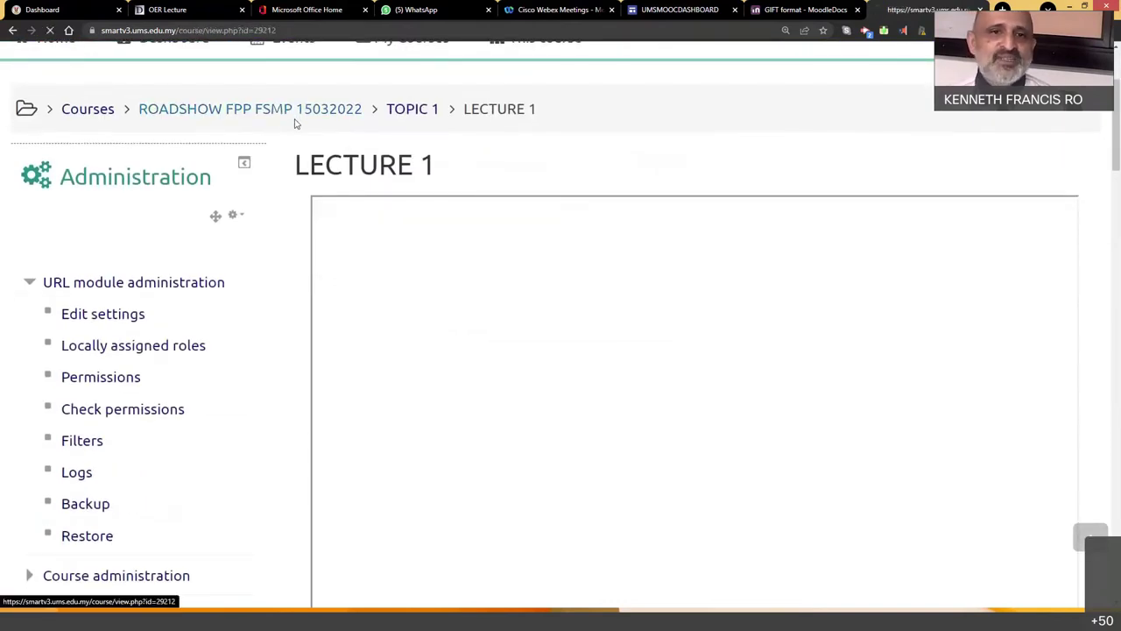
scroll(443, 377, "down", 5)
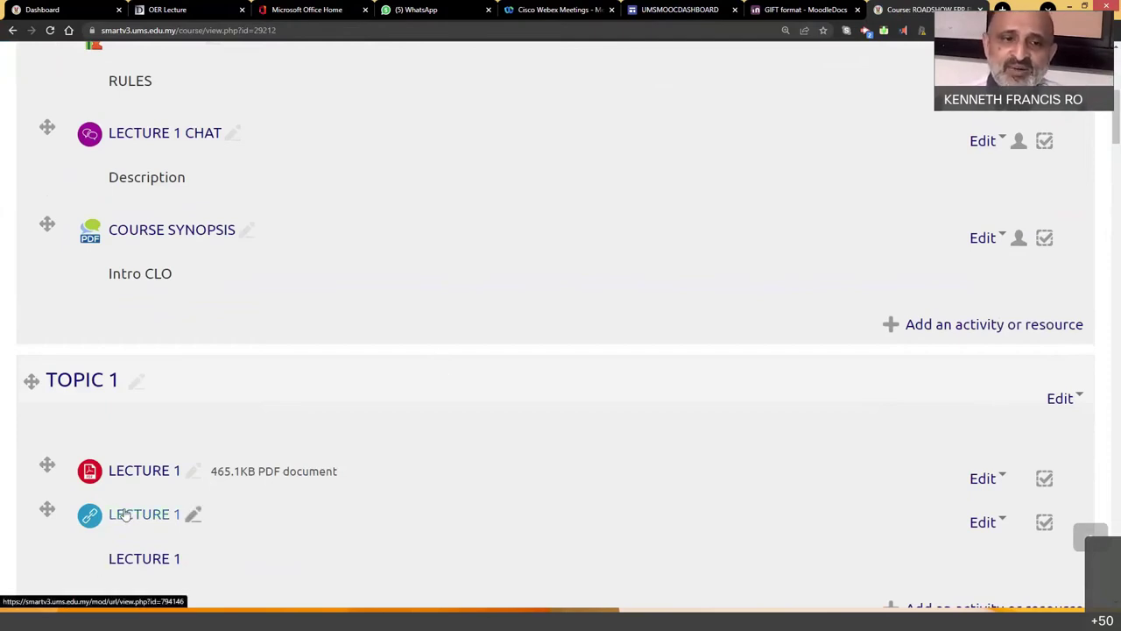
scroll(311, 417, "down", 1)
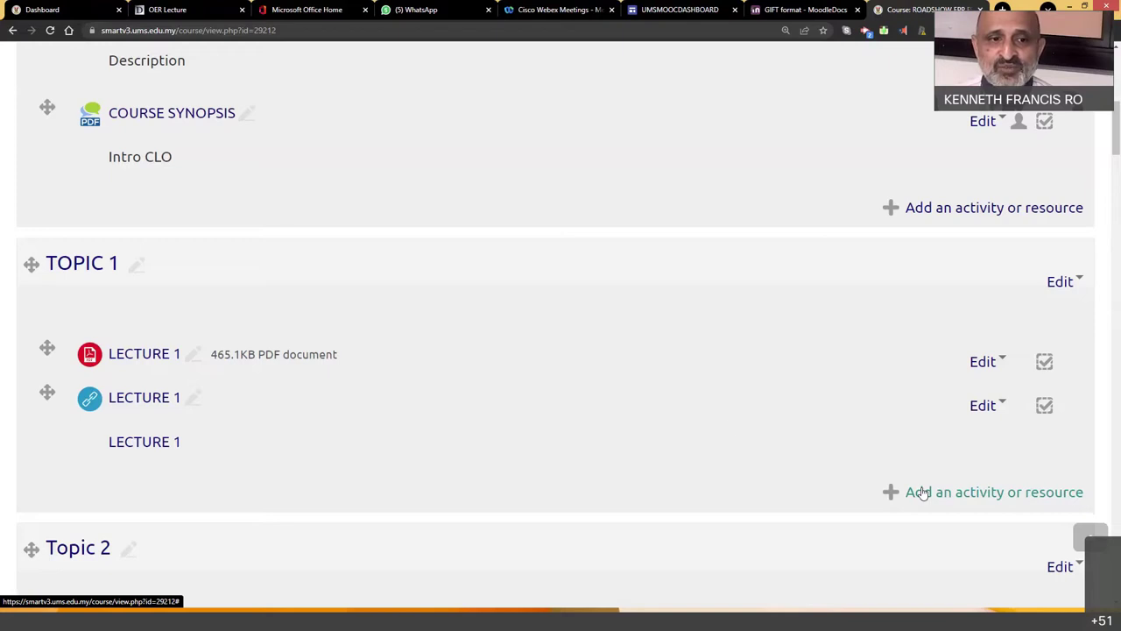
scroll(753, 452, "down", 2)
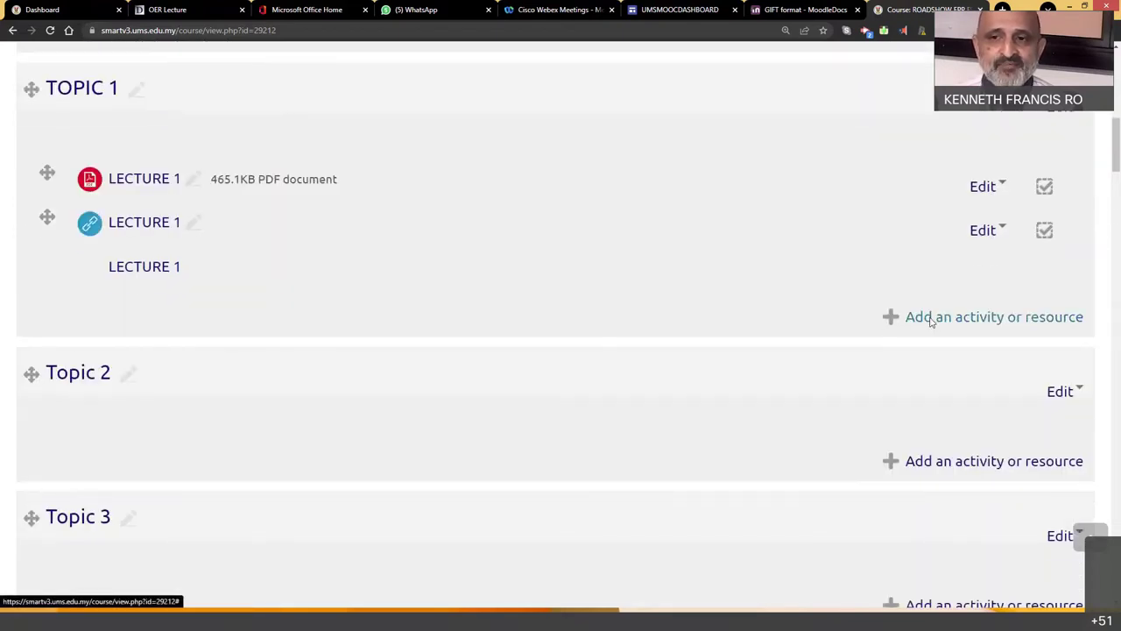
left_click(931, 322)
- Look over the URL and Page types, then choose External tool and add it
scroll(368, 330, "down", 6)
scroll(367, 331, "down", 4)
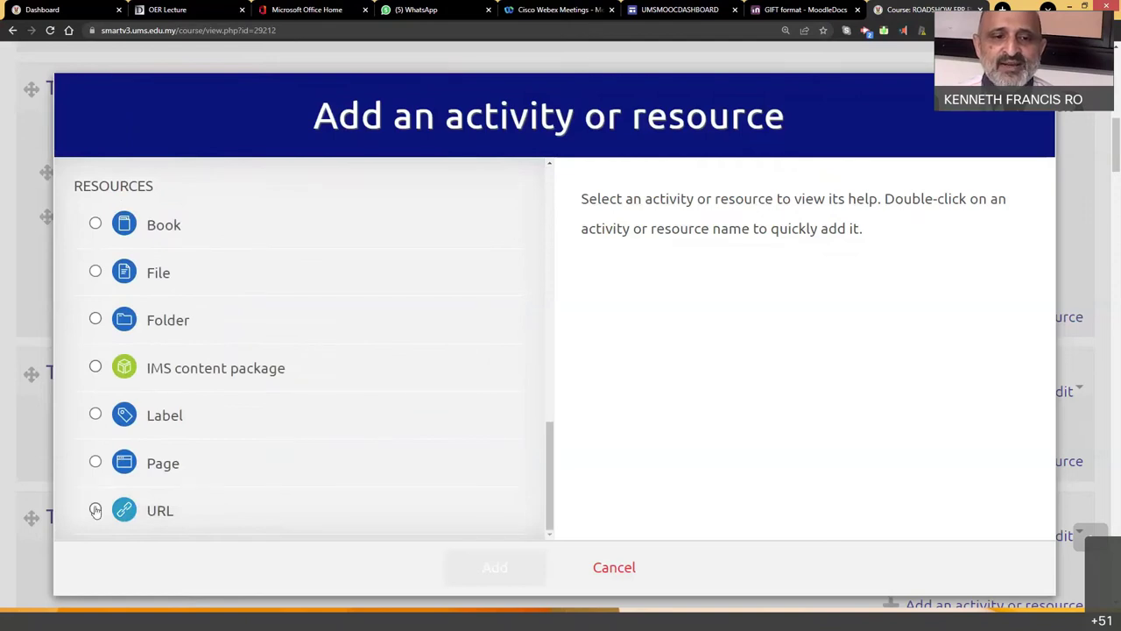
left_click(96, 510)
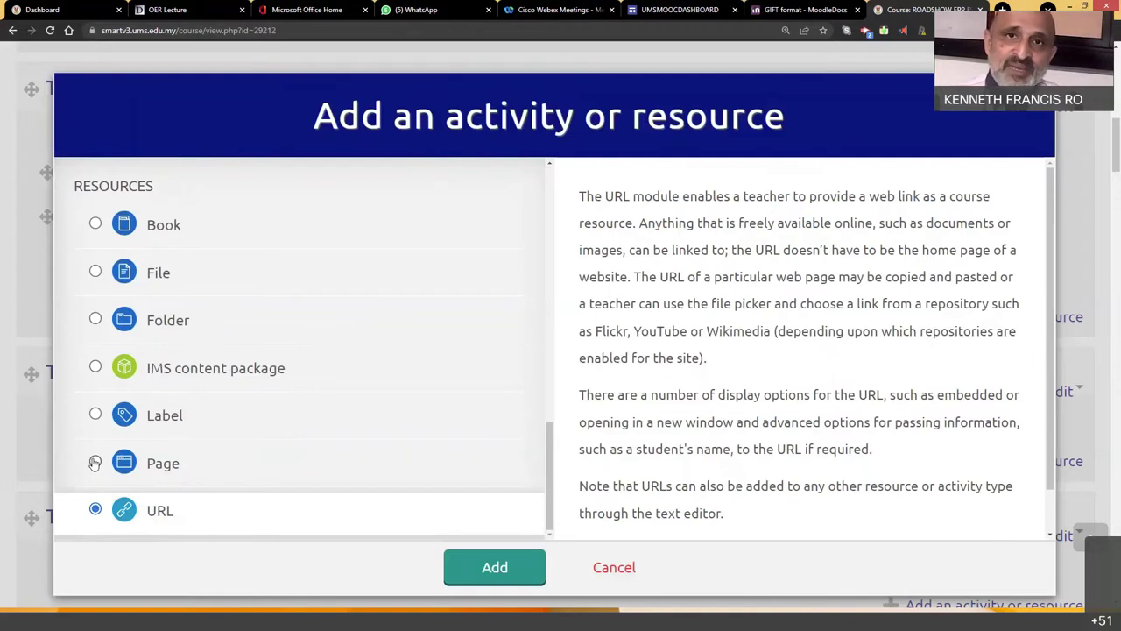
left_click(95, 464)
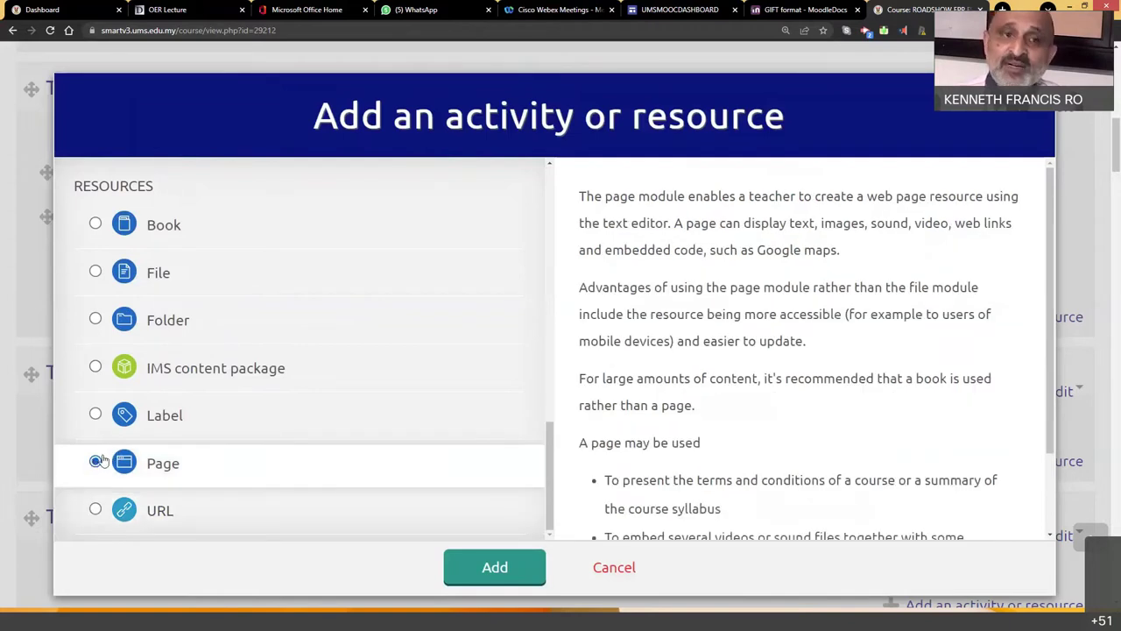
scroll(102, 461, "up", 2)
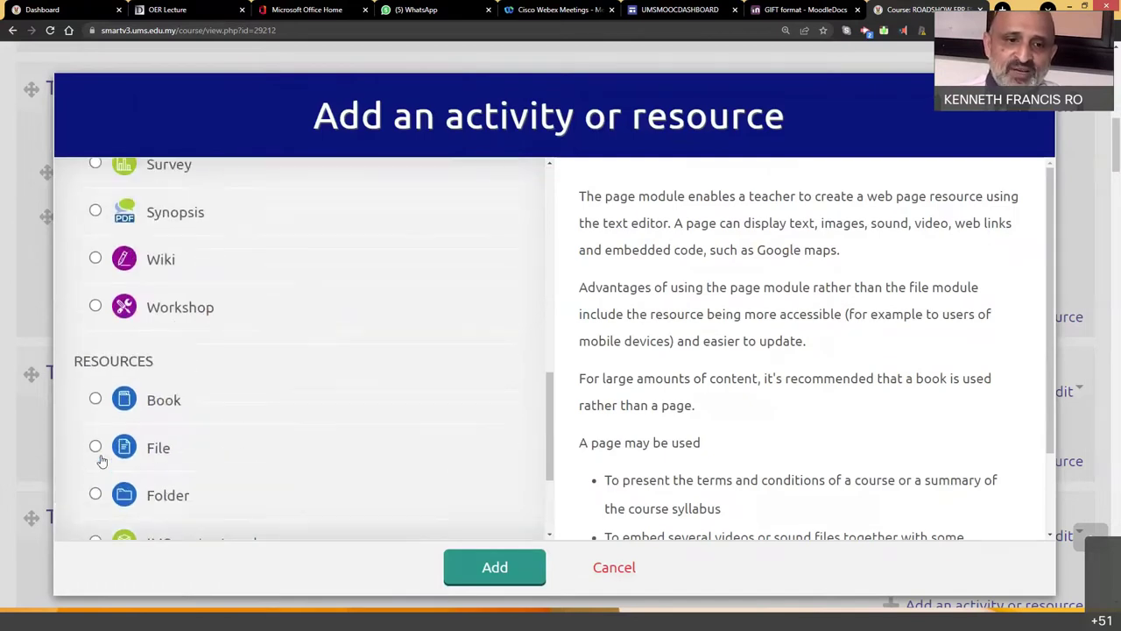
scroll(102, 462, "up", 1)
scroll(123, 454, "down", 2)
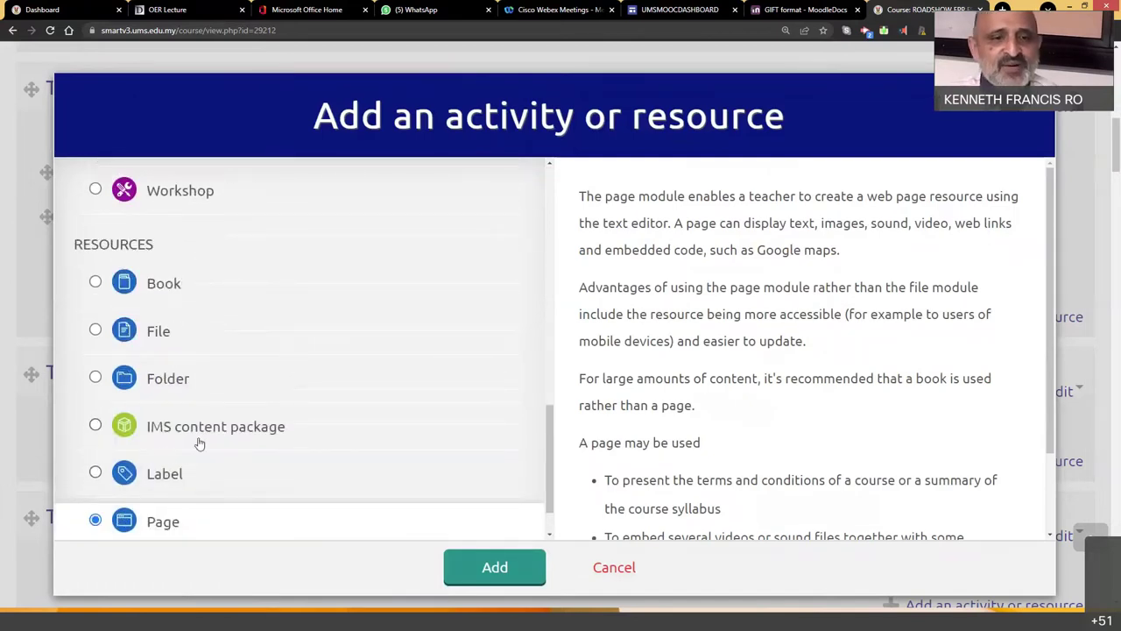
scroll(166, 442, "up", 1)
scroll(217, 446, "up", 3)
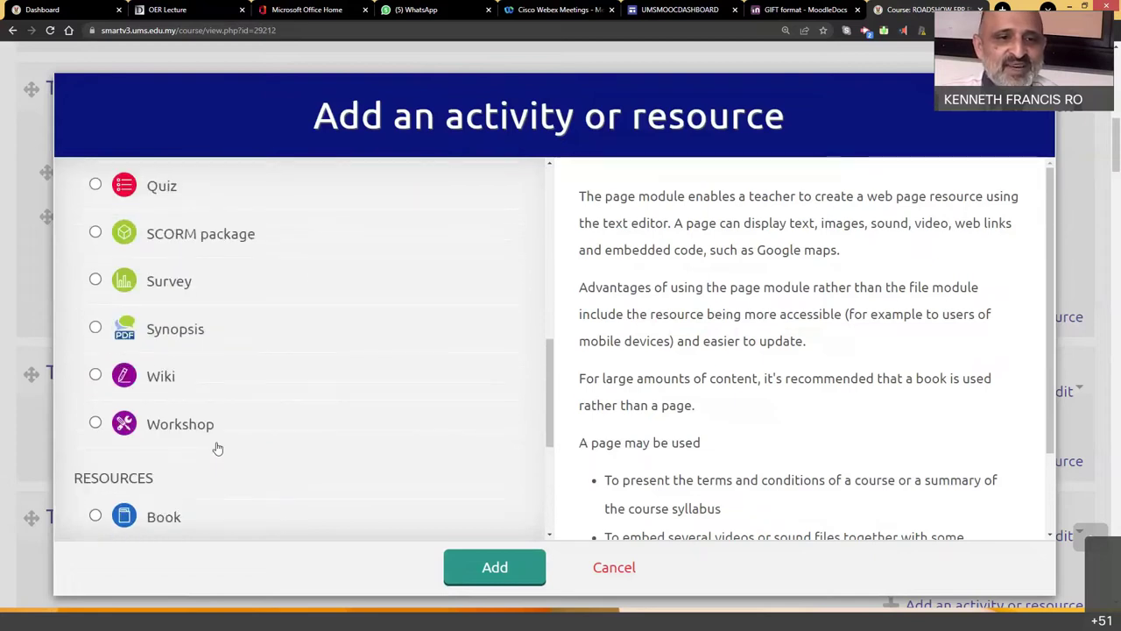
scroll(217, 447, "up", 1)
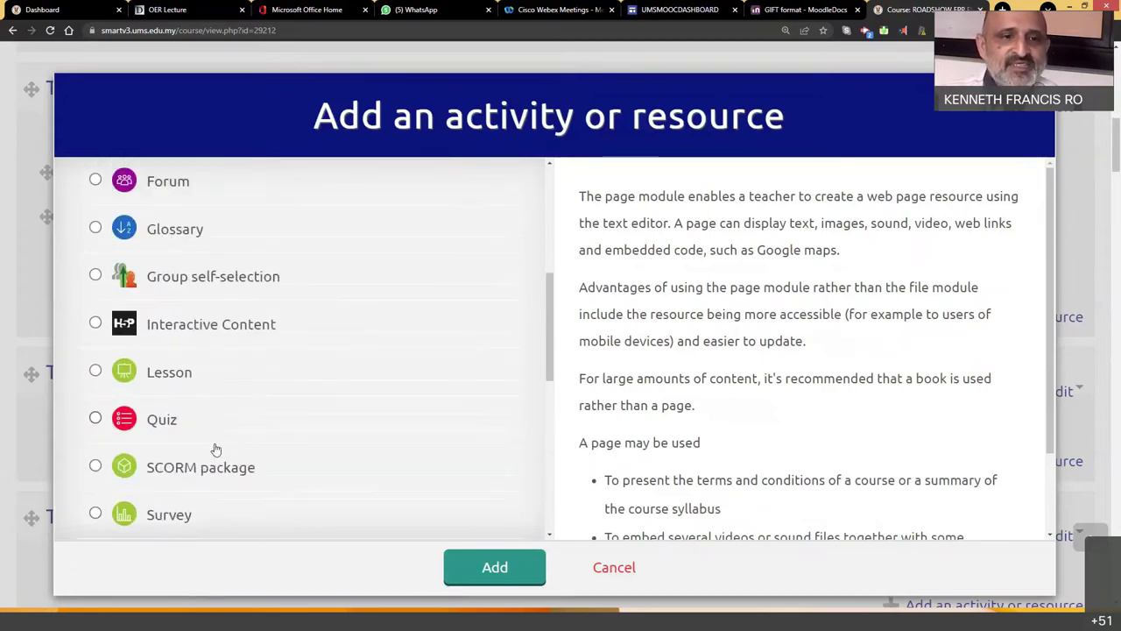
scroll(216, 449, "up", 3)
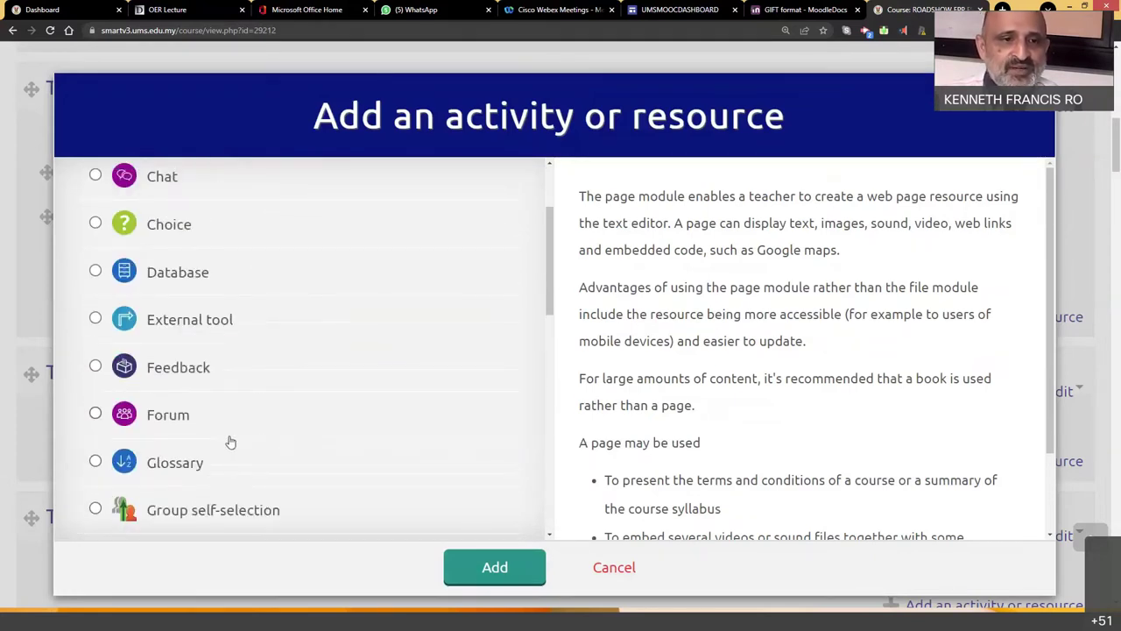
left_click(94, 319)
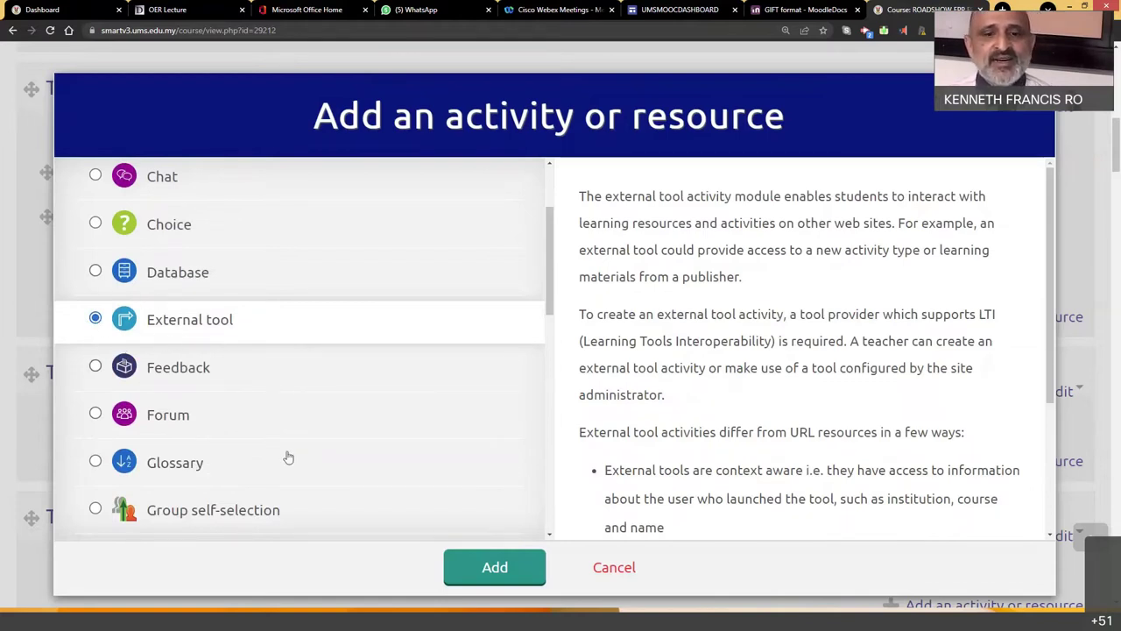
left_click(480, 565)
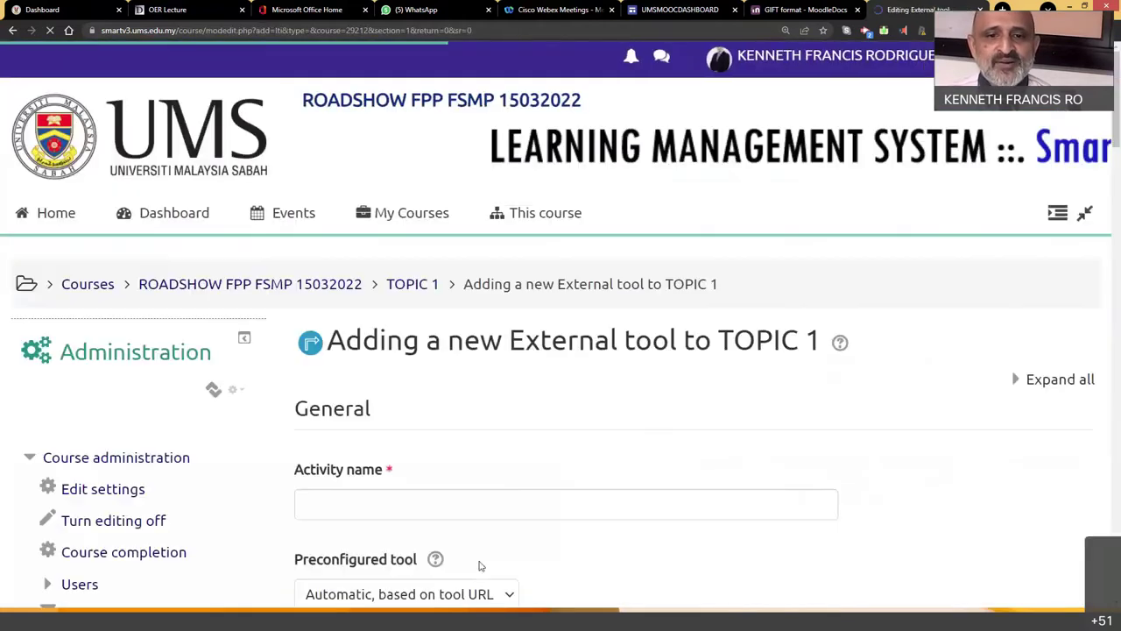
- Name the External tool activity ATTENDANCE
scroll(514, 481, "down", 3)
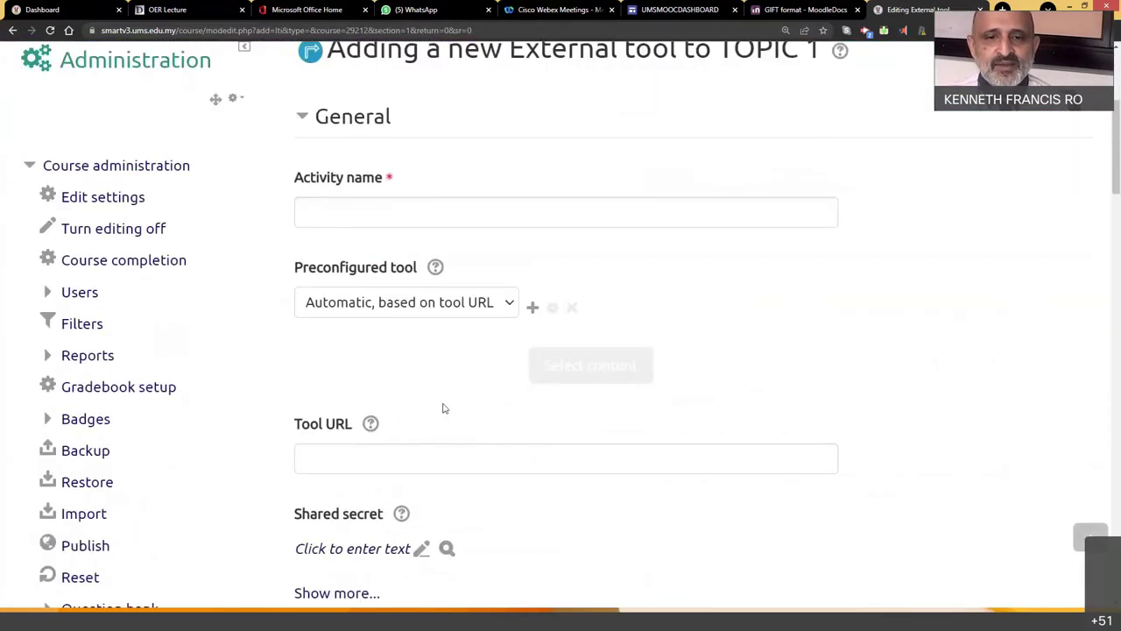
left_click(337, 208)
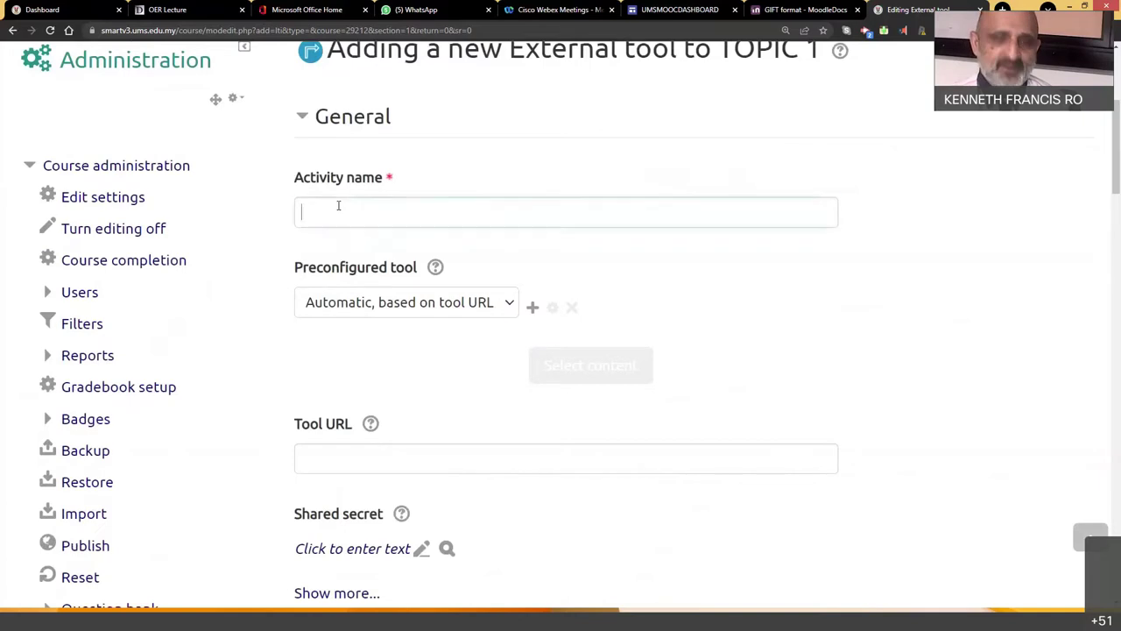
type("ATTENDQN")
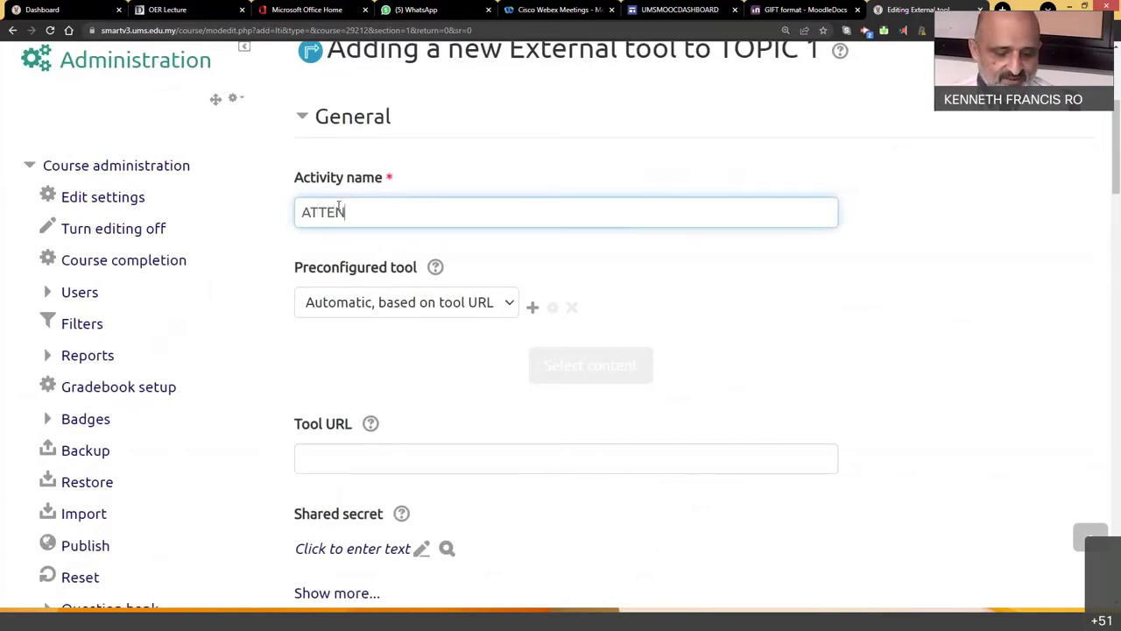
key("BackSpace")
key("BackSpace")
type("ANC")
- Set completion tracking to 'Show activity as complete when conditions are met'
left_click(349, 468)
scroll(342, 438, "down", 2)
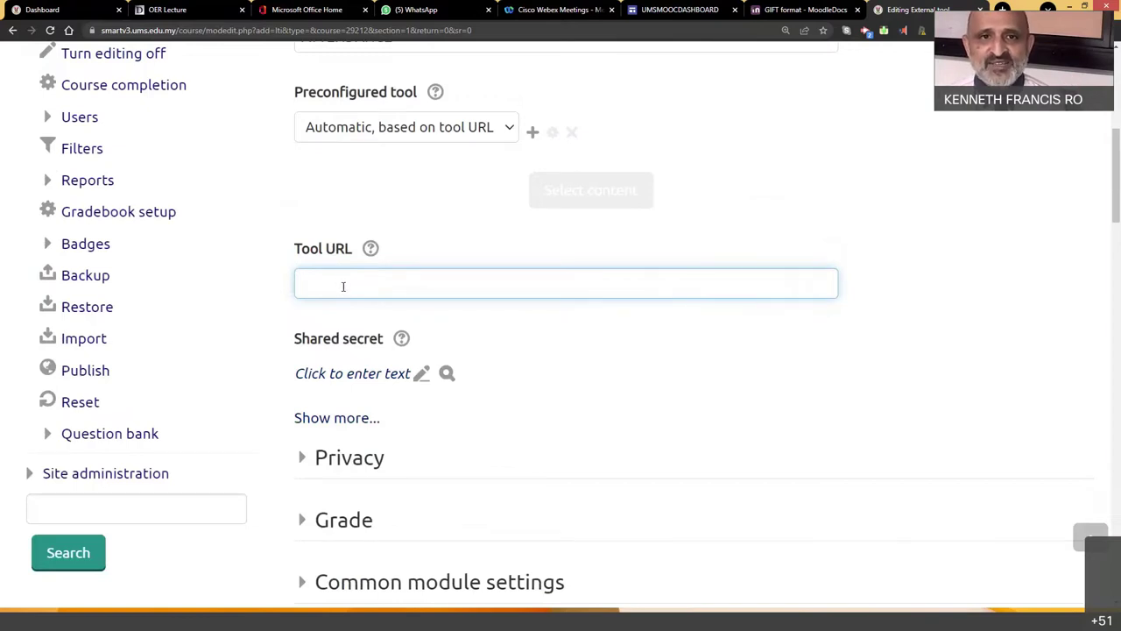
scroll(441, 405, "down", 2)
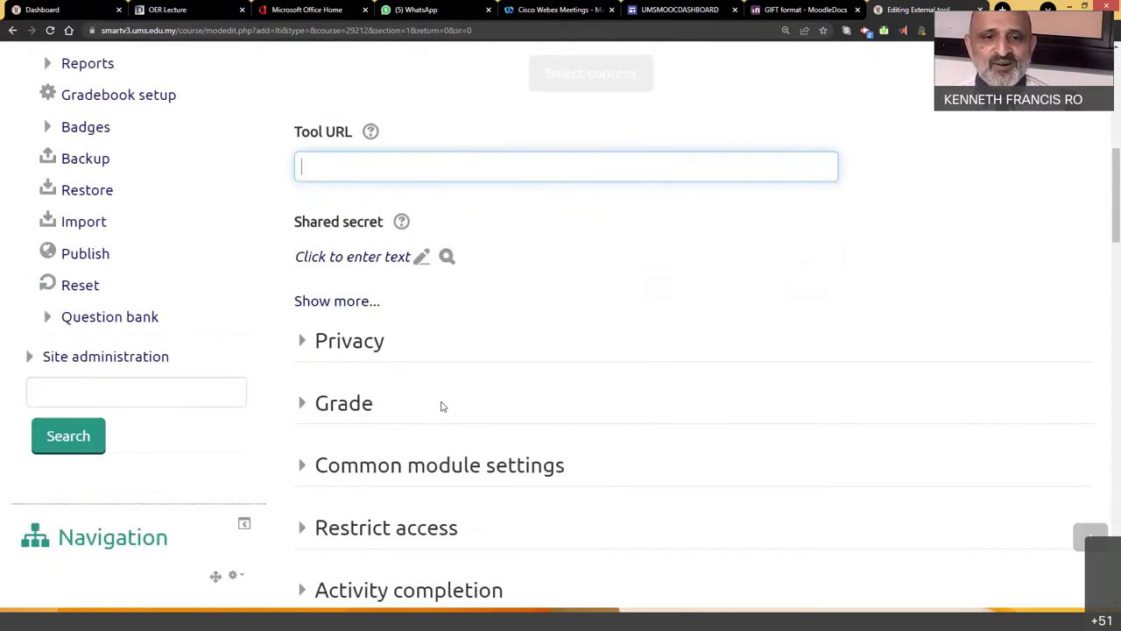
scroll(373, 438, "down", 3)
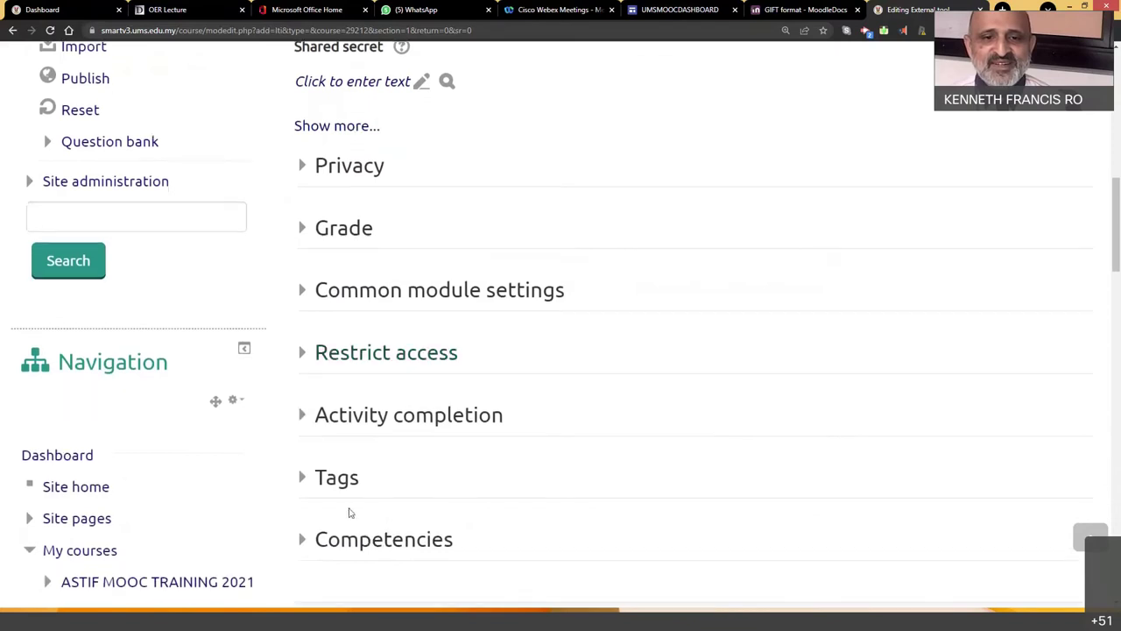
scroll(363, 491, "up", 1)
left_click(390, 473)
scroll(412, 442, "down", 3)
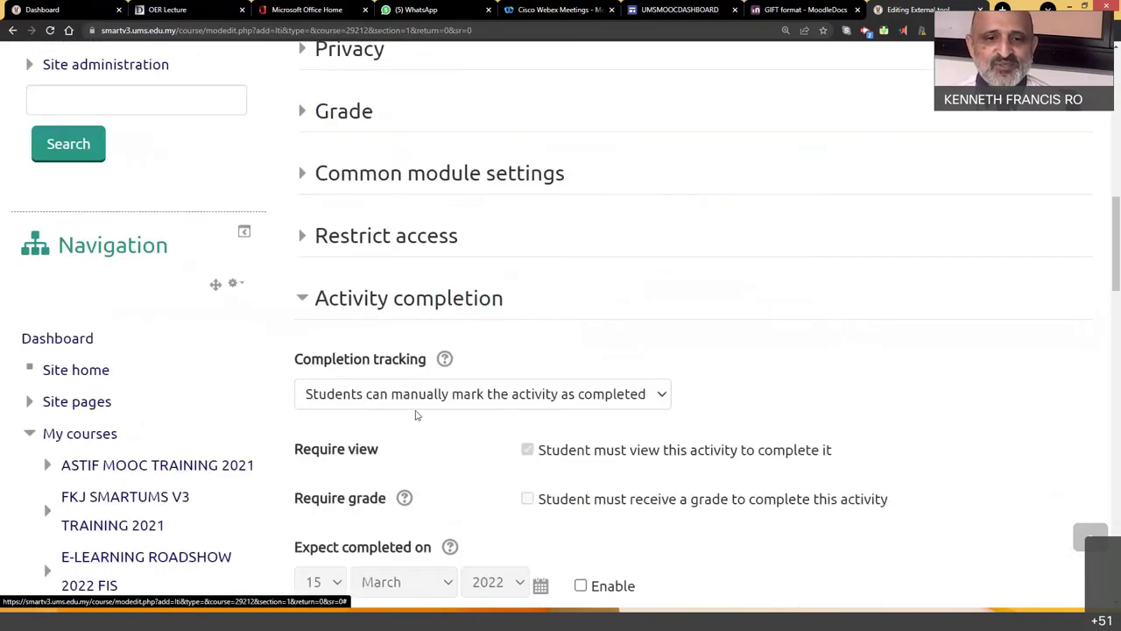
left_click(418, 402)
left_click(403, 453)
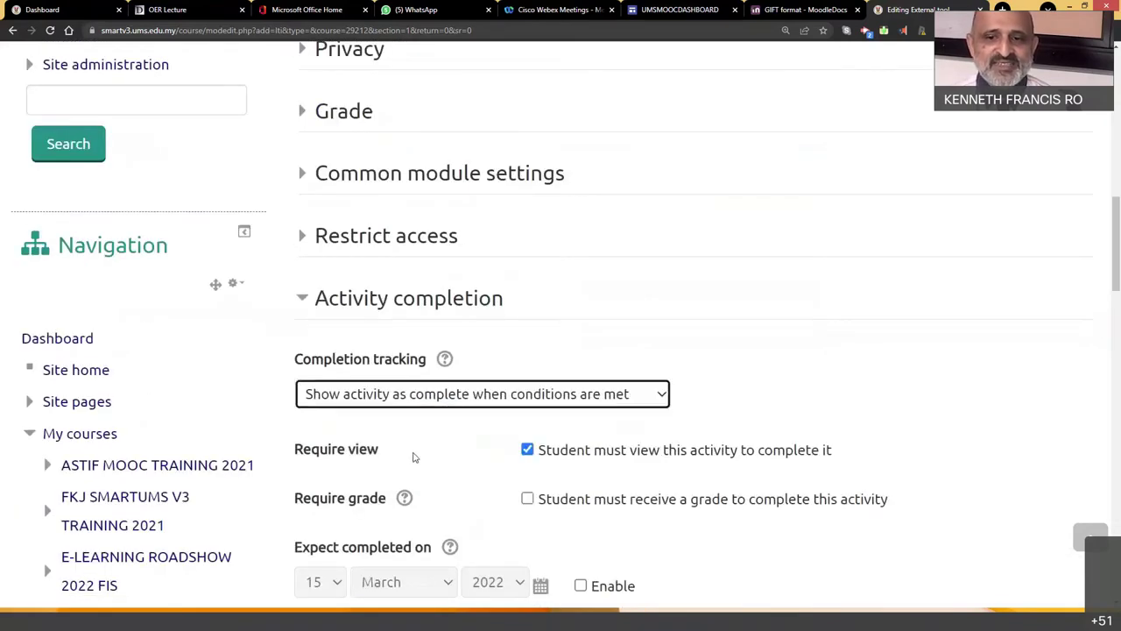
scroll(413, 457, "up", 8)
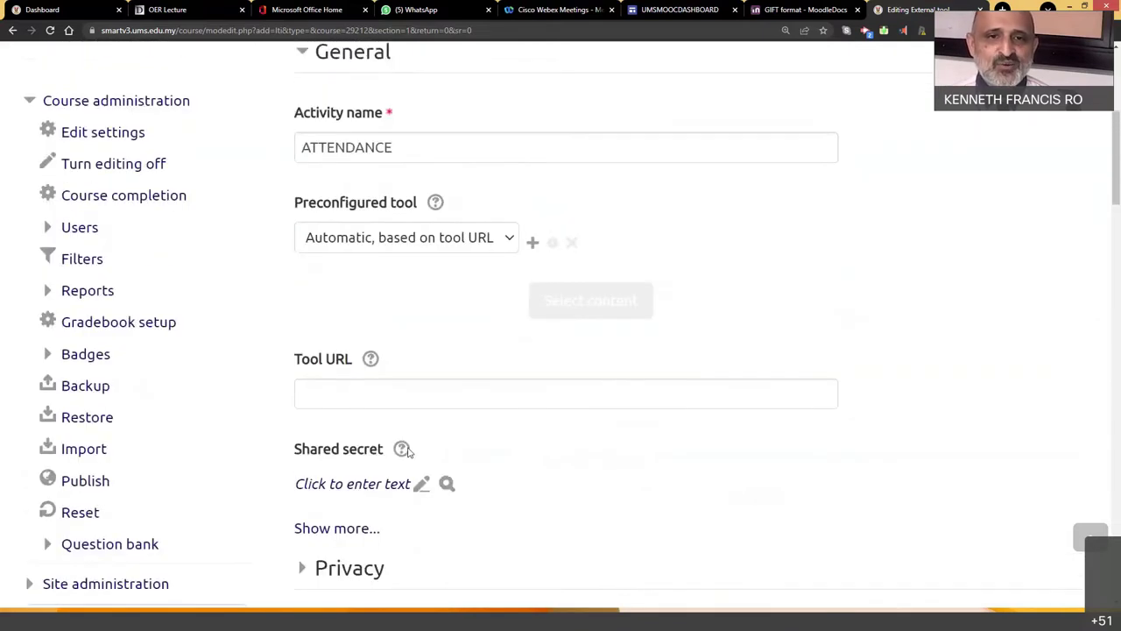
scroll(406, 448, "up", 2)
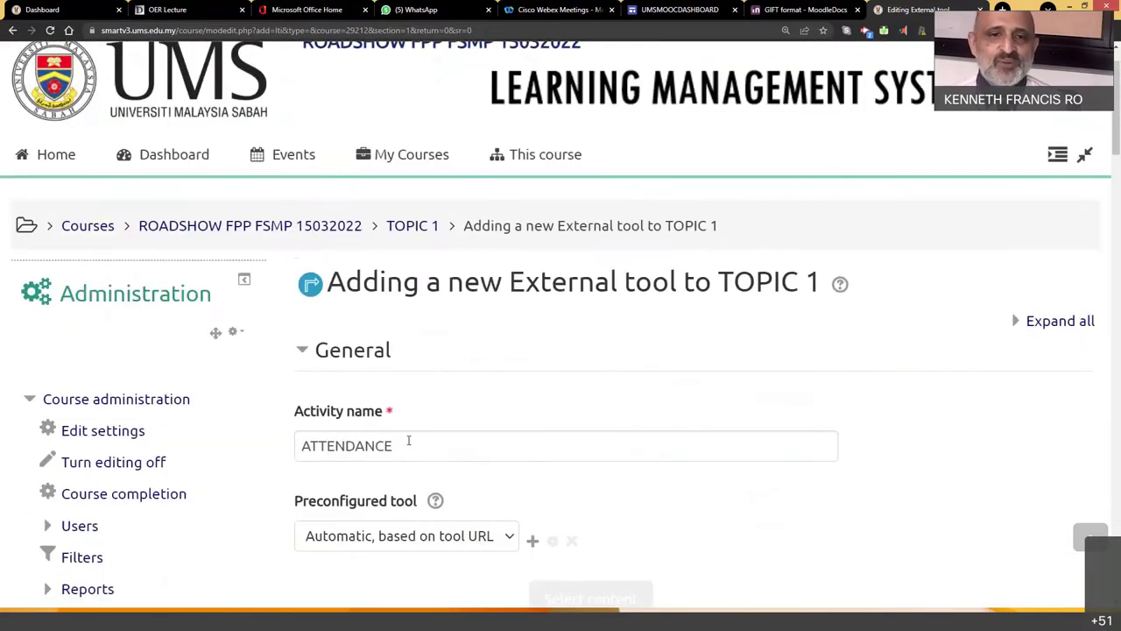
scroll(408, 444, "down", 1)
scroll(408, 445, "down", 3)
left_click(348, 396)
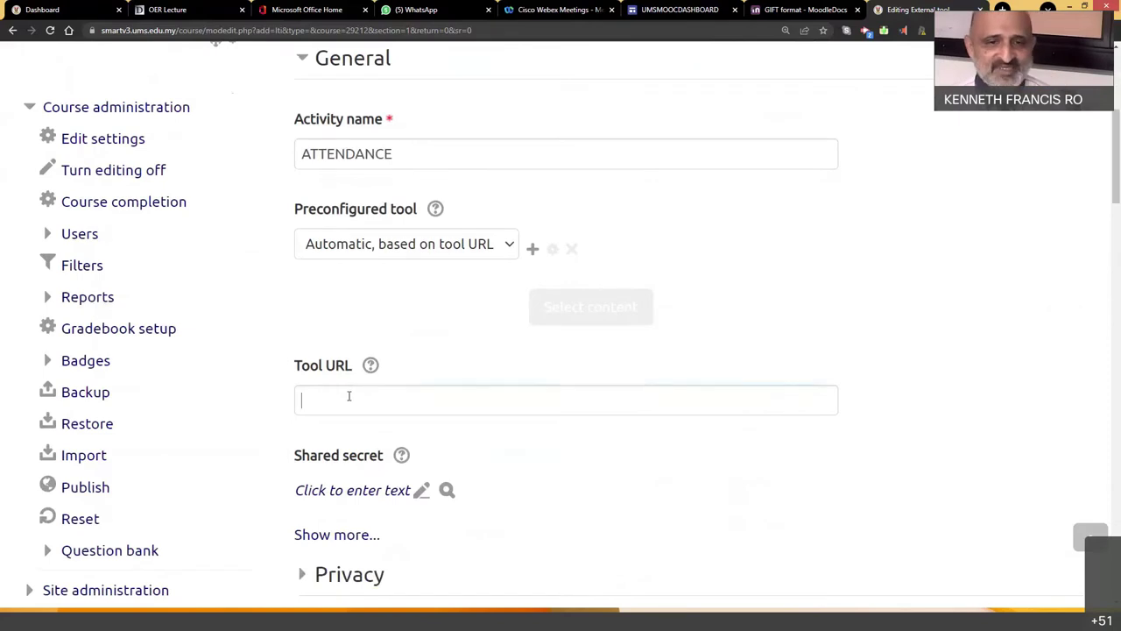
type("http://oer.ums.edu.my/handle/oer_source_files/1588")
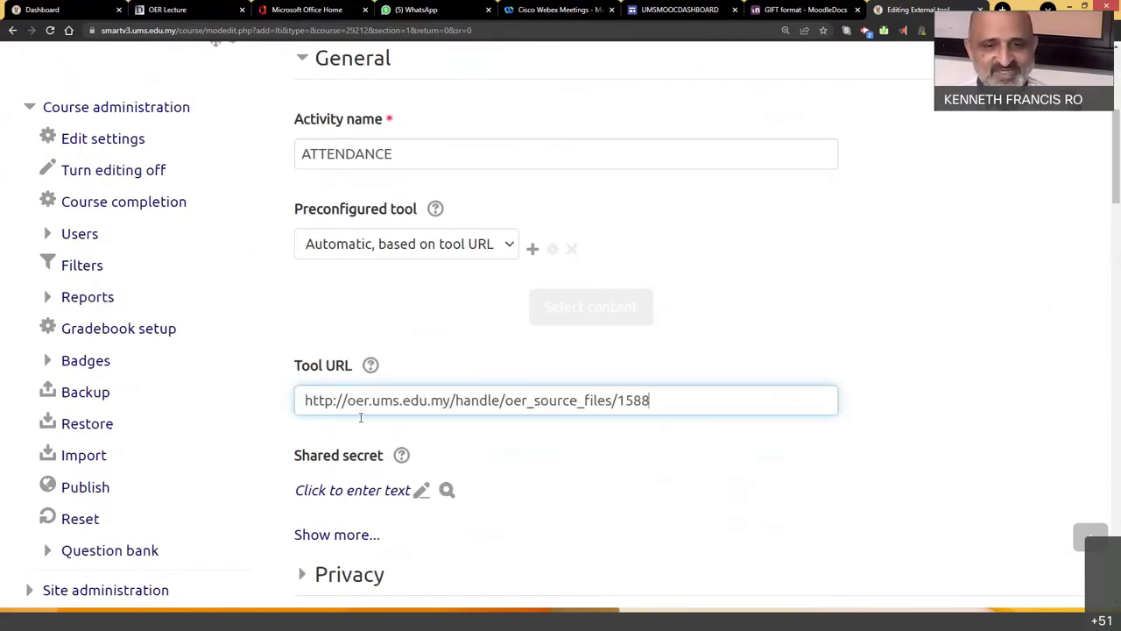
scroll(403, 464, "down", 5)
scroll(403, 464, "down", 5)
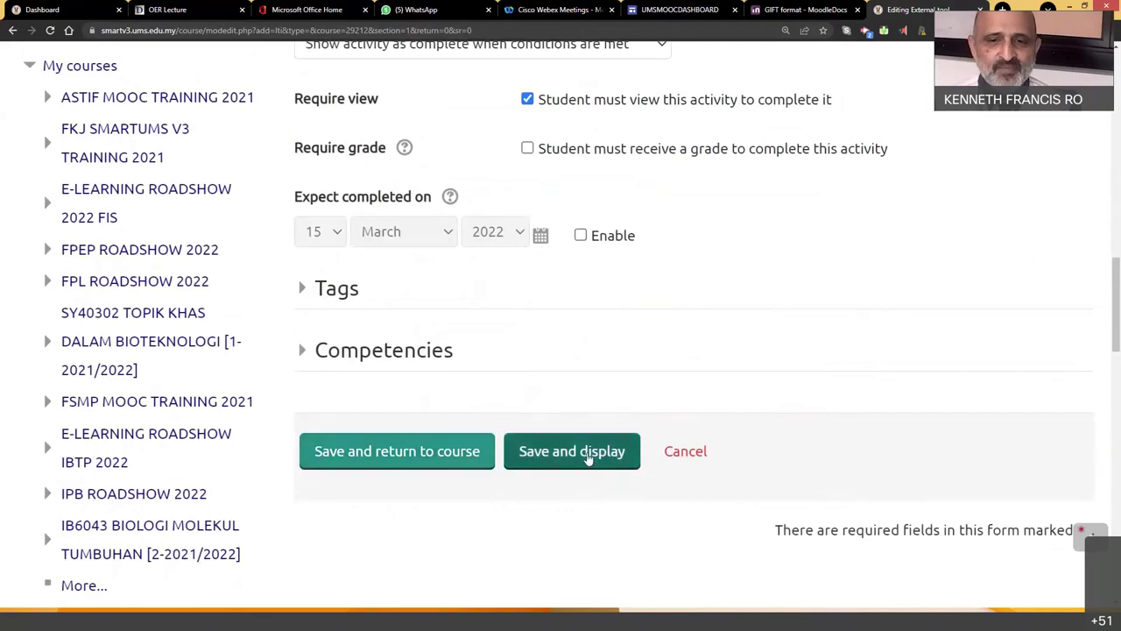
left_click(588, 459)
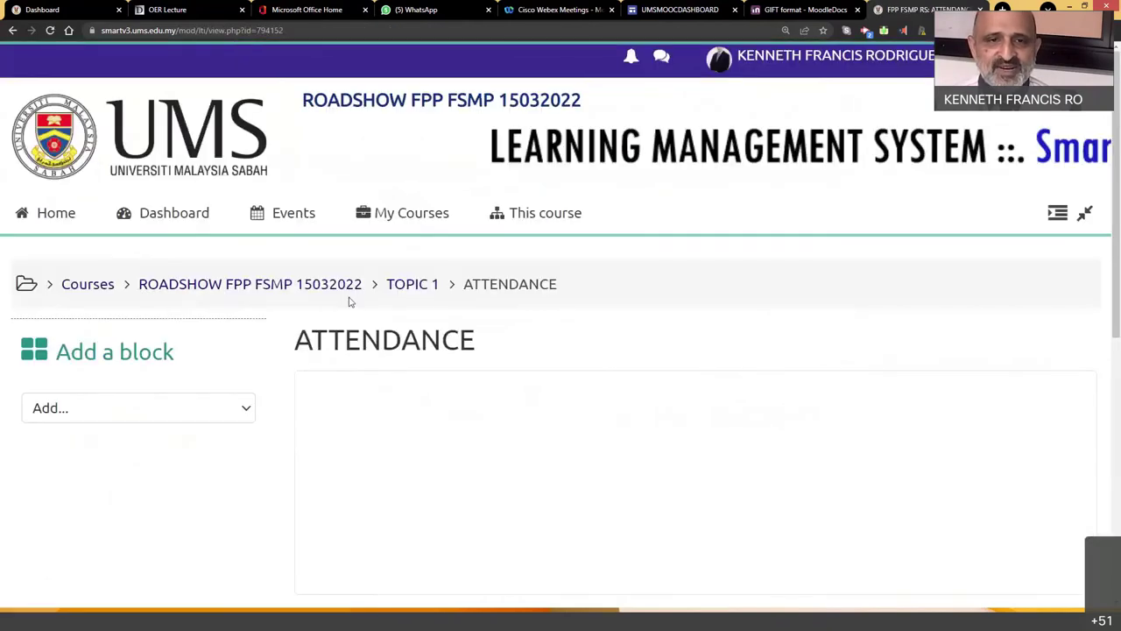
- Go back to the ROADSHOW course page and scroll to TOPIC 1 to see ATTENDANCE
left_click(289, 290)
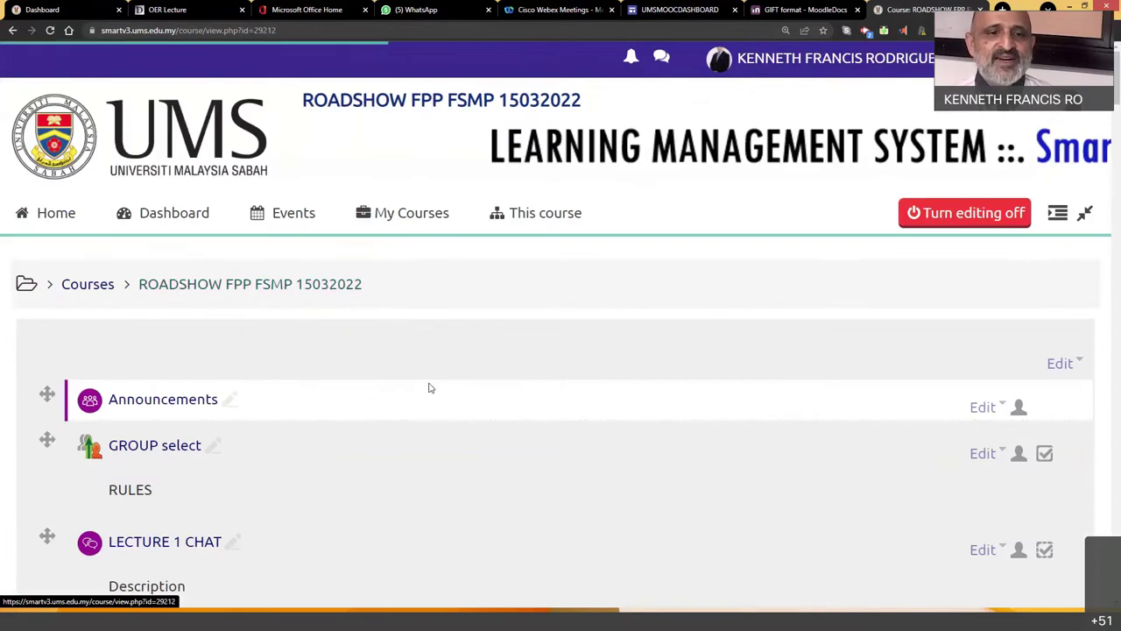
scroll(366, 385, "down", 5)
scroll(365, 385, "down", 1)
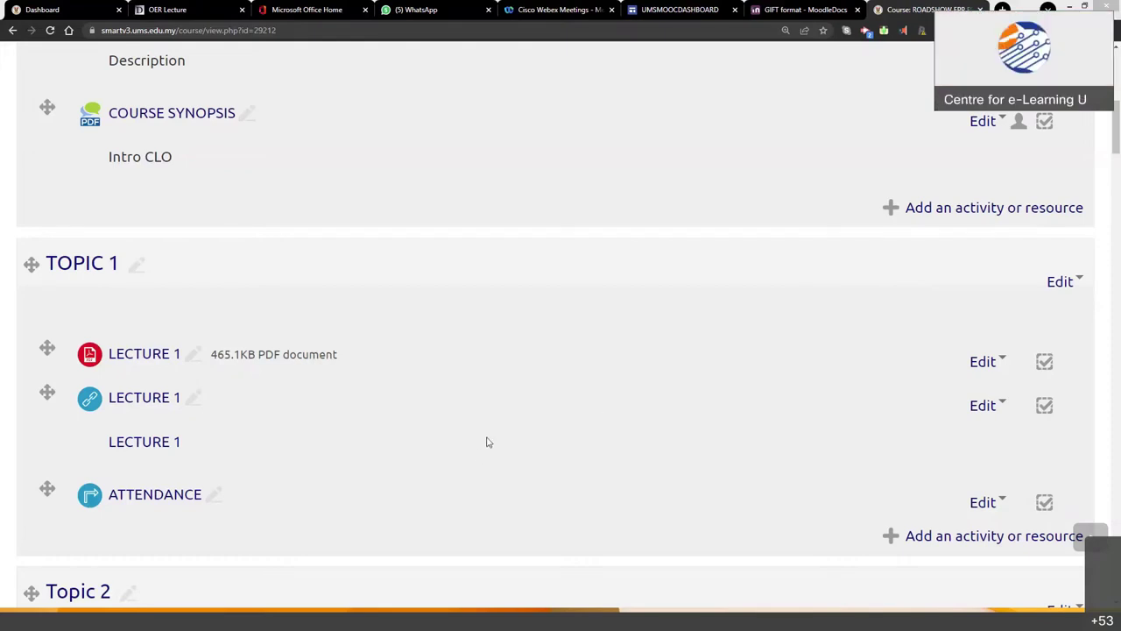
scroll(488, 442, "down", 2)
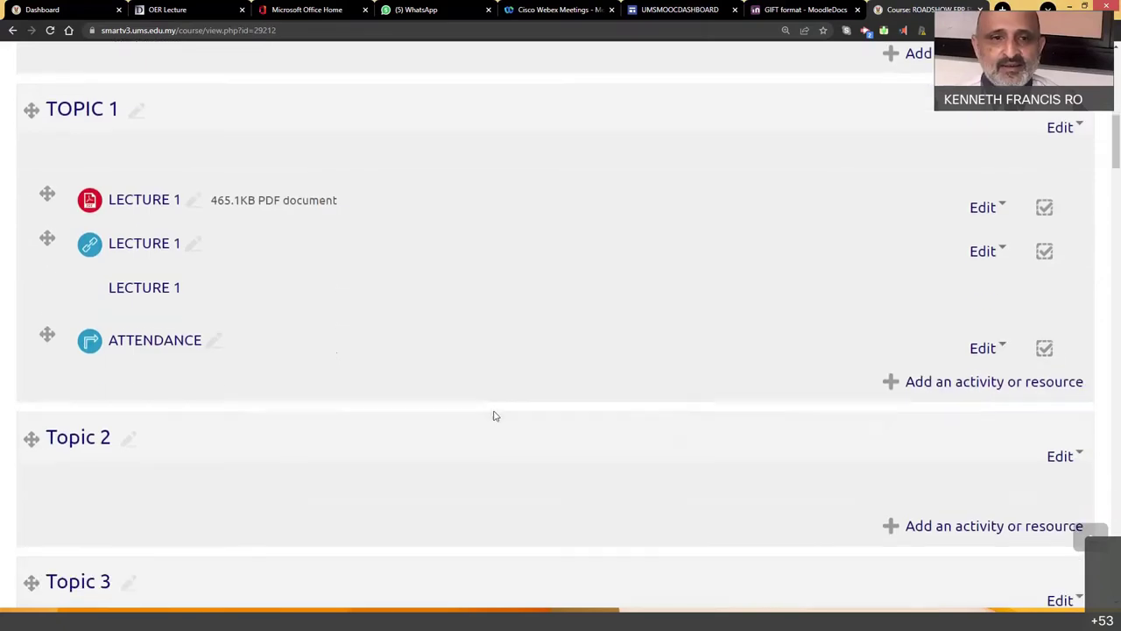
scroll(494, 413, "down", 2)
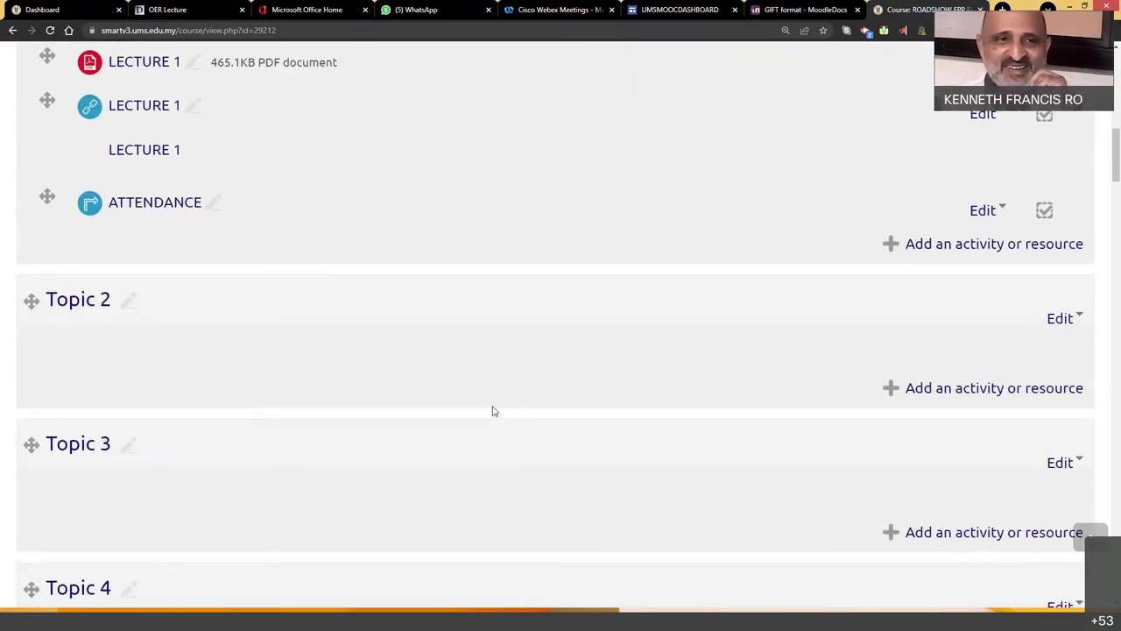
scroll(493, 411, "up", 1)
scroll(493, 411, "up", 1)
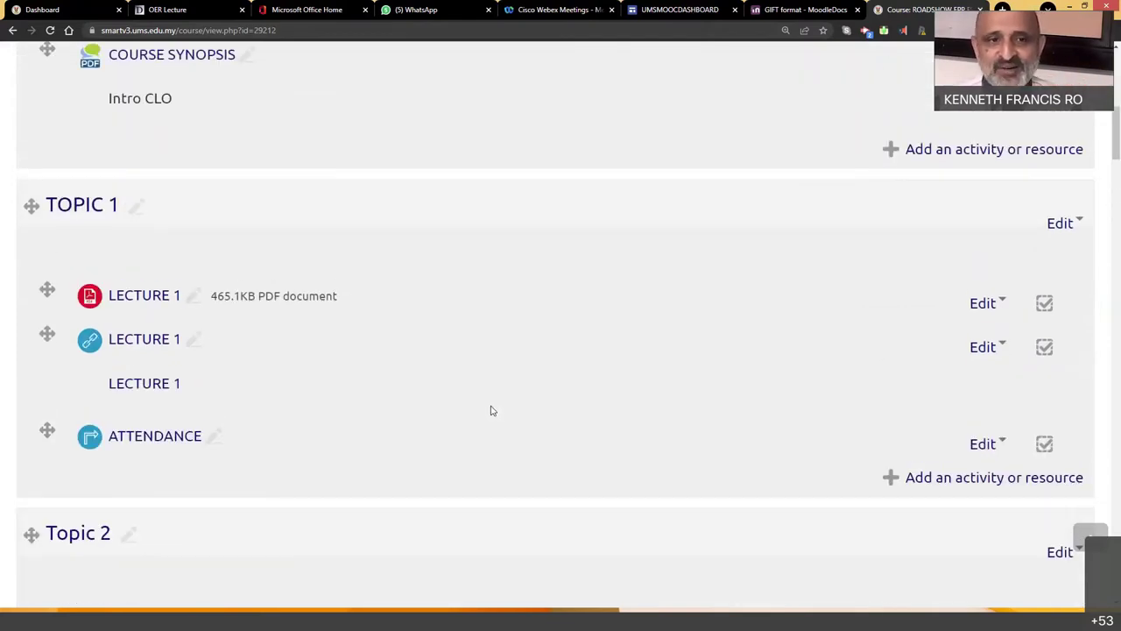
scroll(492, 409, "down", 1)
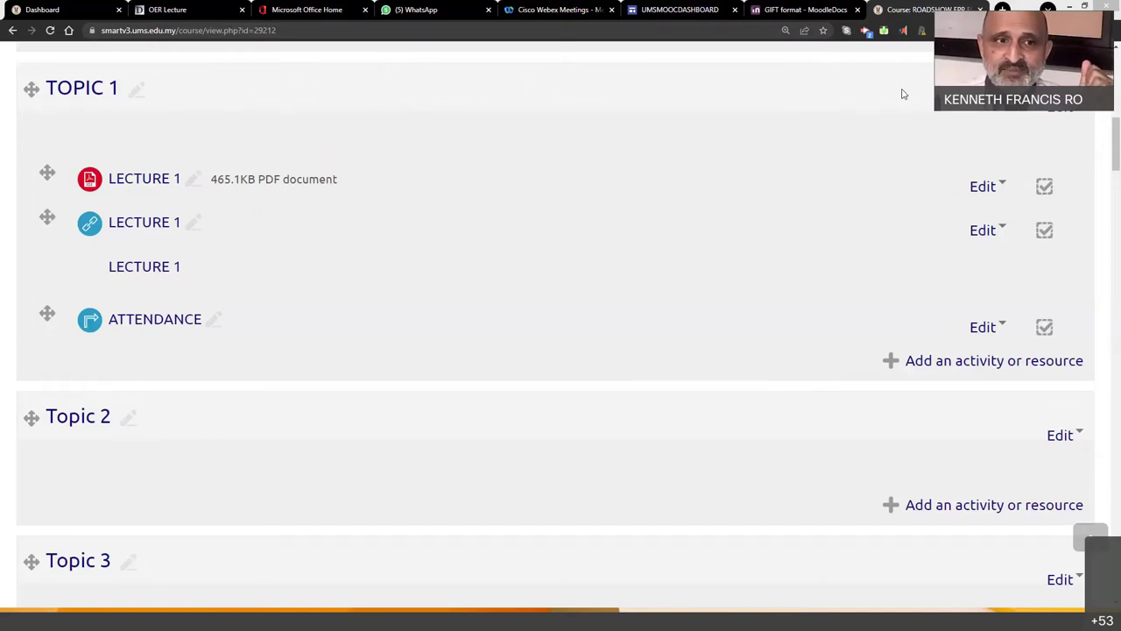
- Add a new File resource to TOPIC 1 named AIKEN
left_click(939, 366)
scroll(202, 267, "down", 5)
scroll(165, 372, "down", 7)
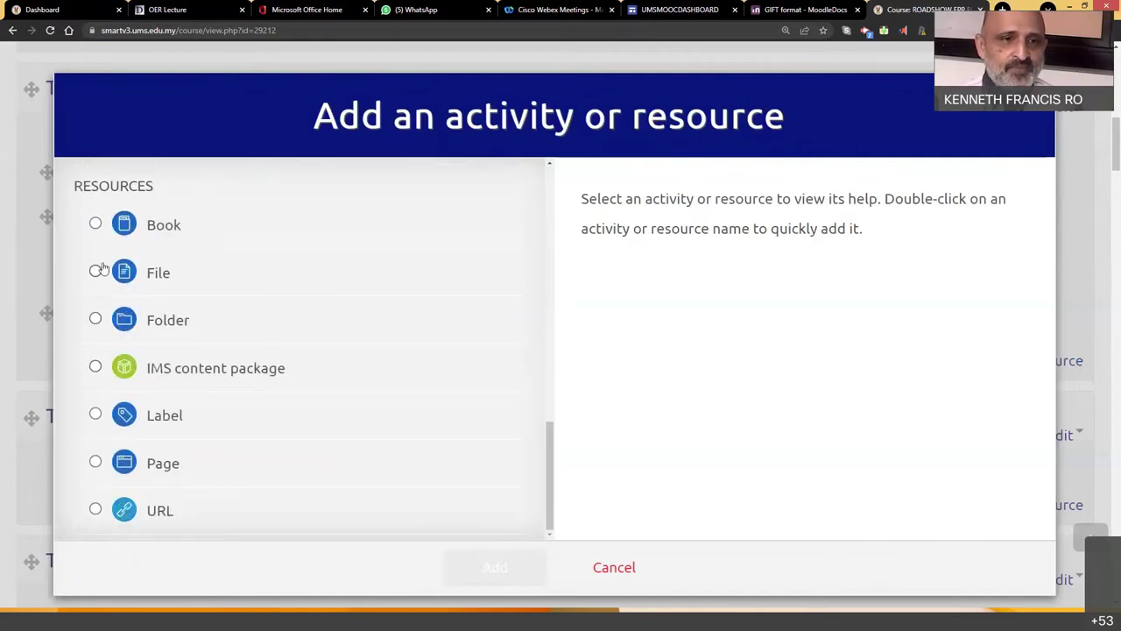
left_click(96, 270)
left_click(491, 565)
left_click(338, 503)
type("AIKEN")
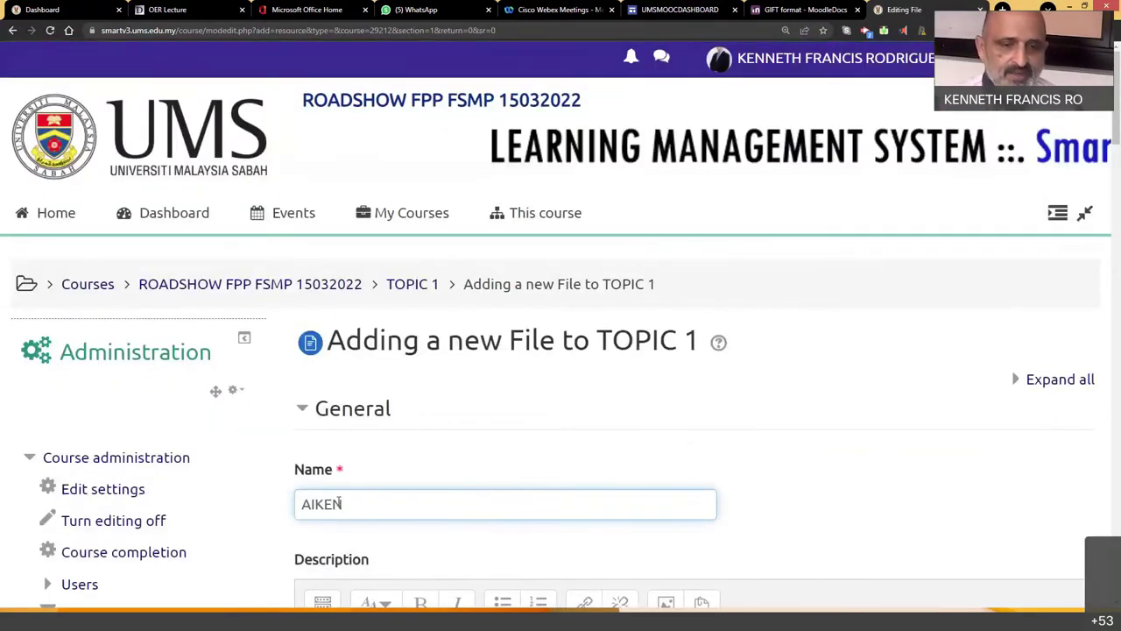
- Give it the description AIKEN FILE NOTEPAD, shown on the course page
scroll(338, 508, "down", 4)
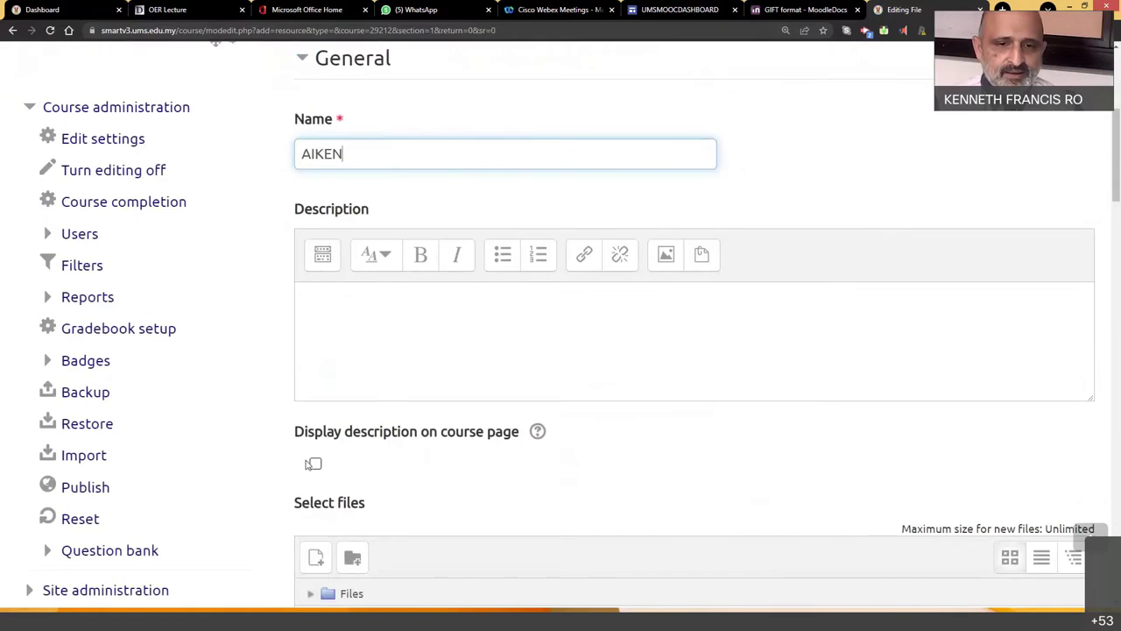
left_click(313, 464)
left_click(352, 309)
type("AIKEN GI")
key("BackSpace")
key("BackSpace")
type("FI")
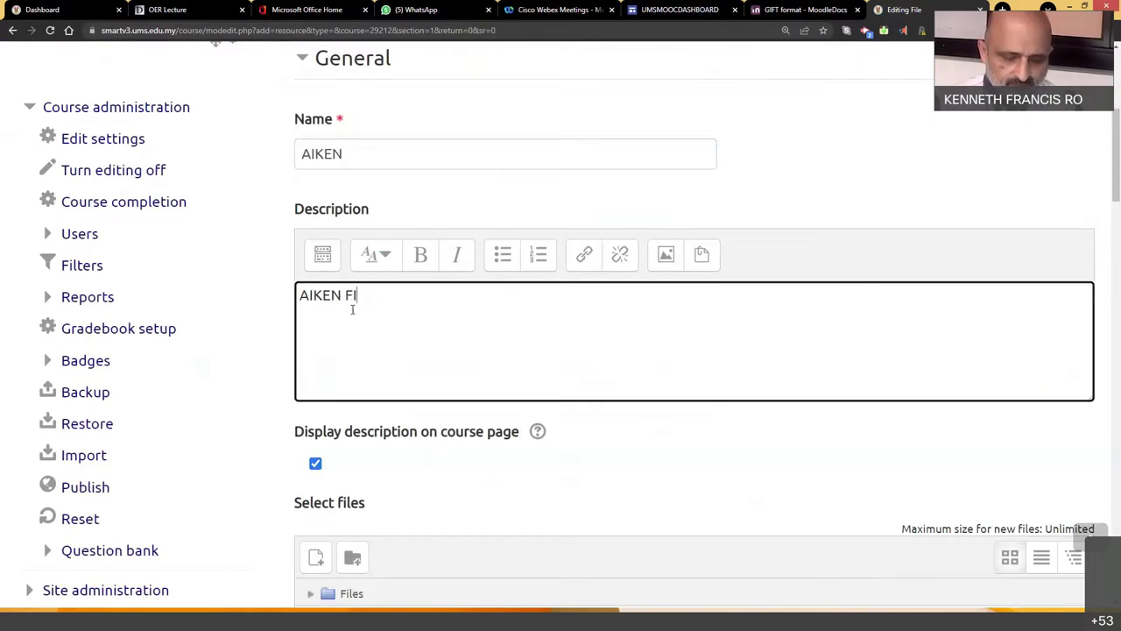
type("LE NOTE")
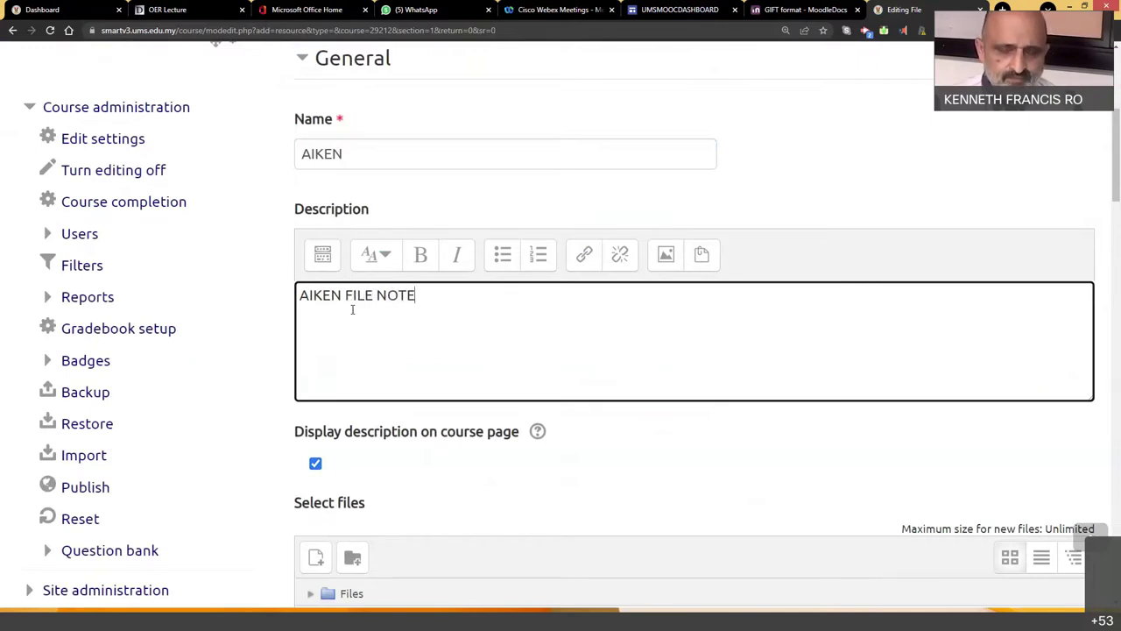
type("PAD")
- Upload aikenquiz.txt as the file, saved under the name AIKEN, and save the resource
scroll(386, 351, "down", 5)
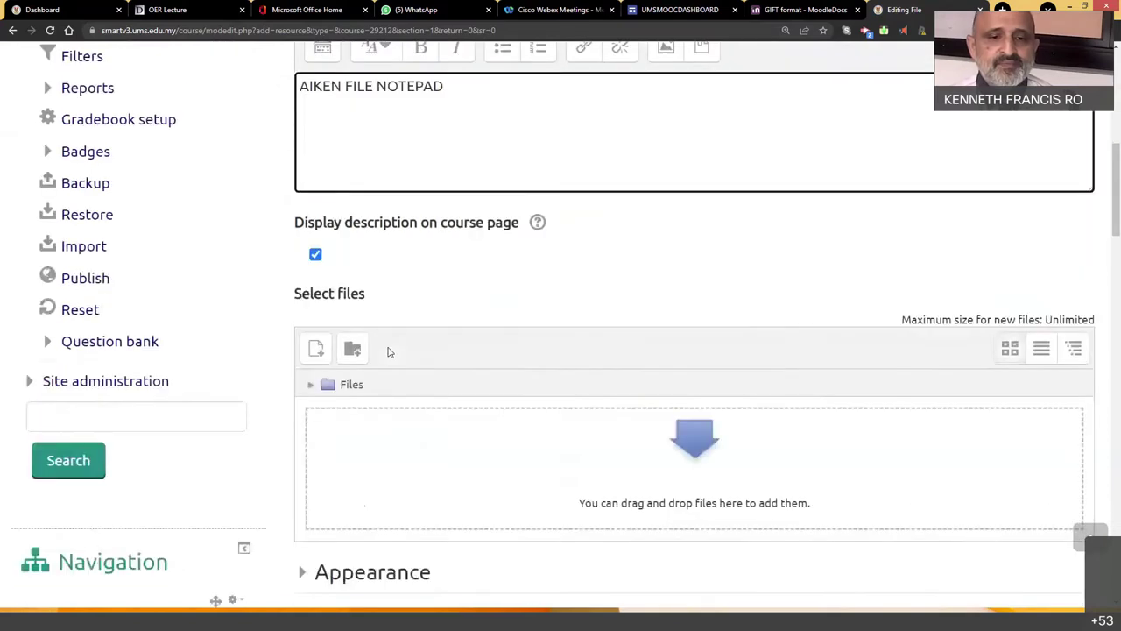
left_click(694, 207)
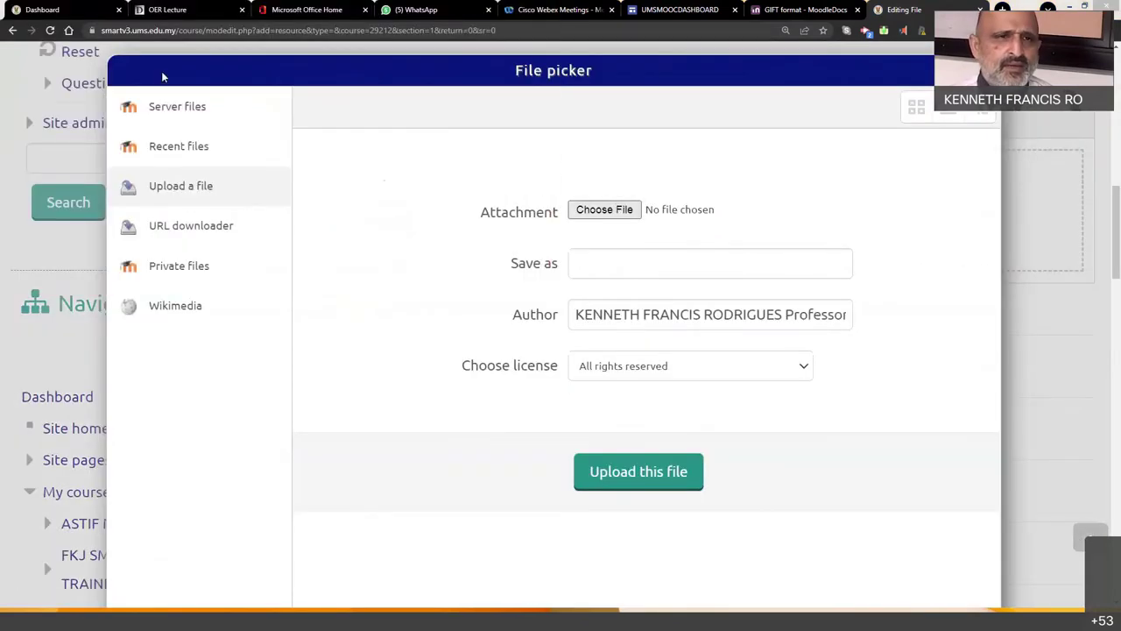
left_click(468, 285)
left_click(636, 274)
type("AIKEN")
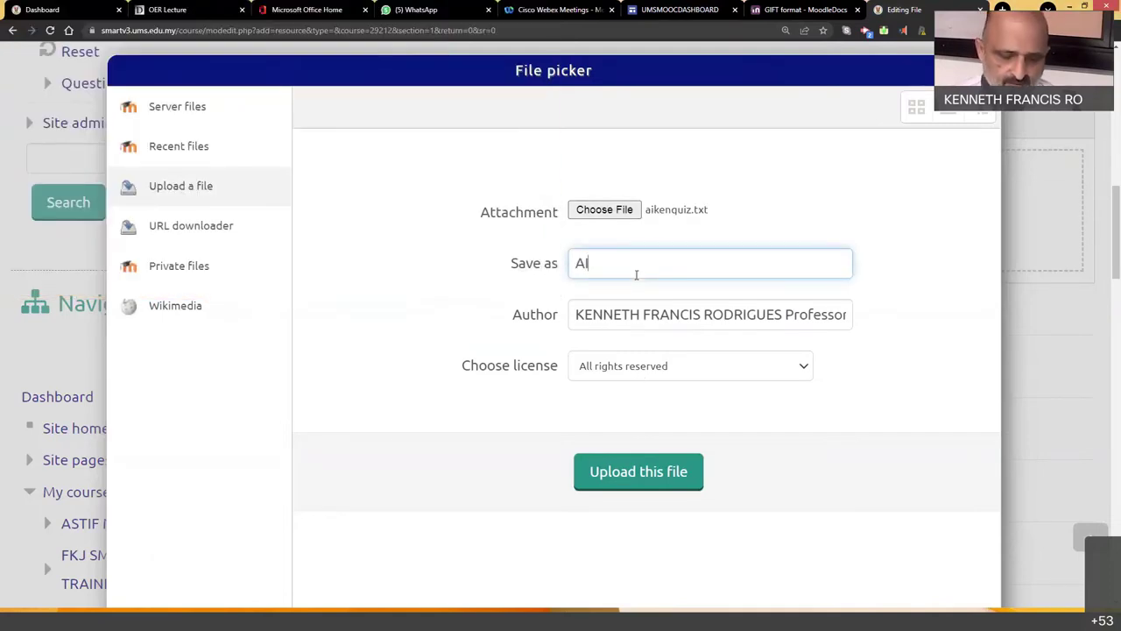
left_click(646, 482)
scroll(555, 424, "down", 2)
scroll(555, 424, "down", 3)
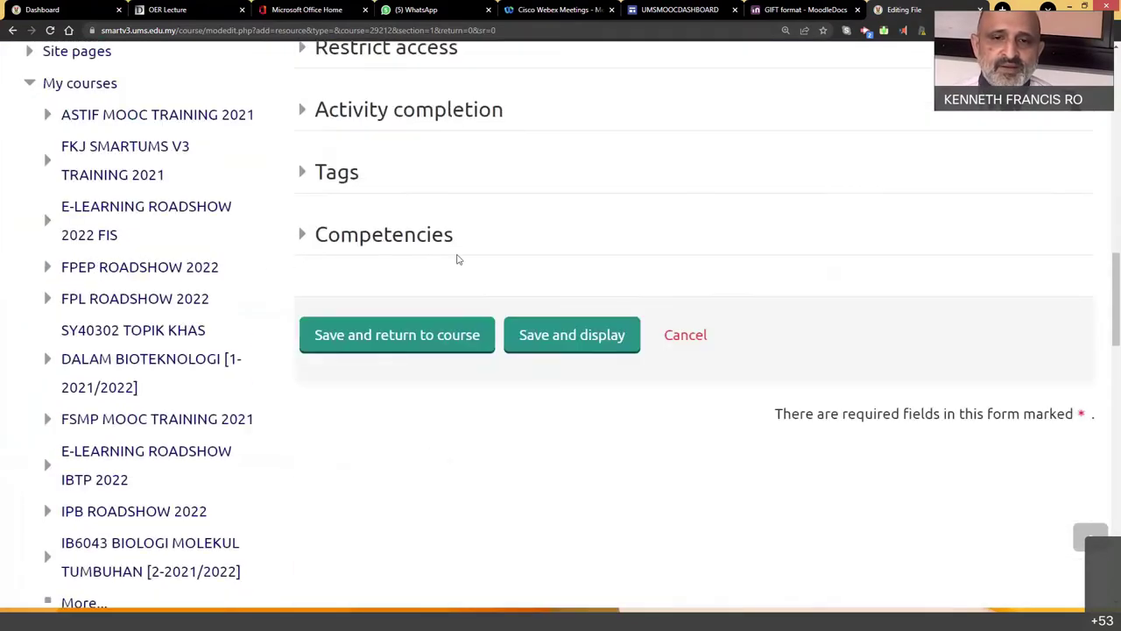
left_click(557, 332)
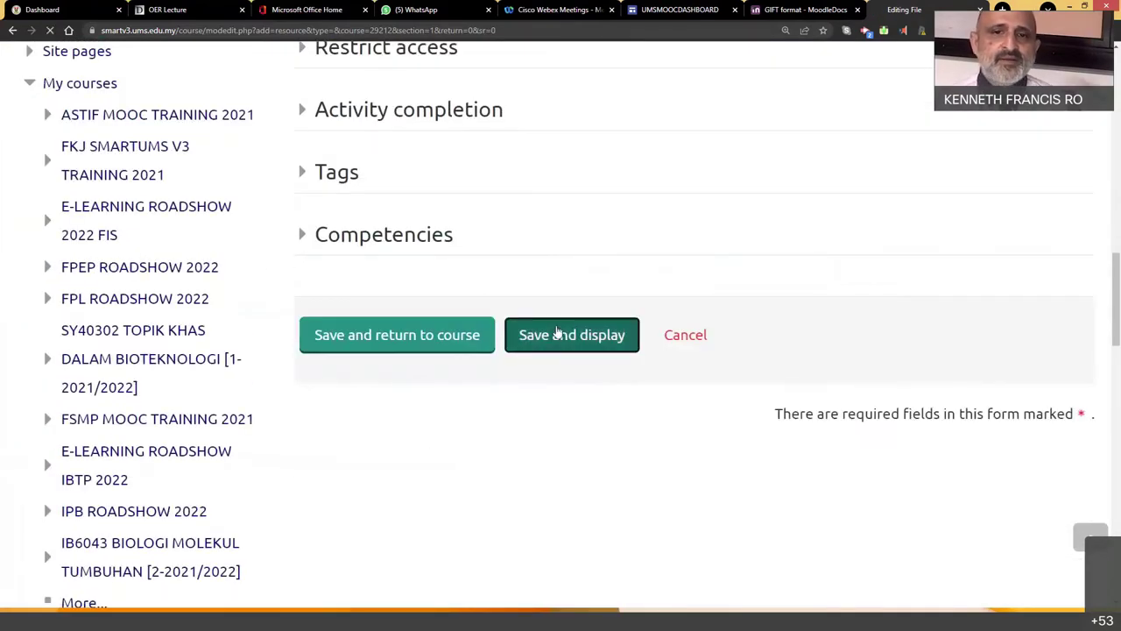
- Return to the ROADSHOW FPP FSMP 15032022 course page and check TOPIC 1
left_click(243, 289)
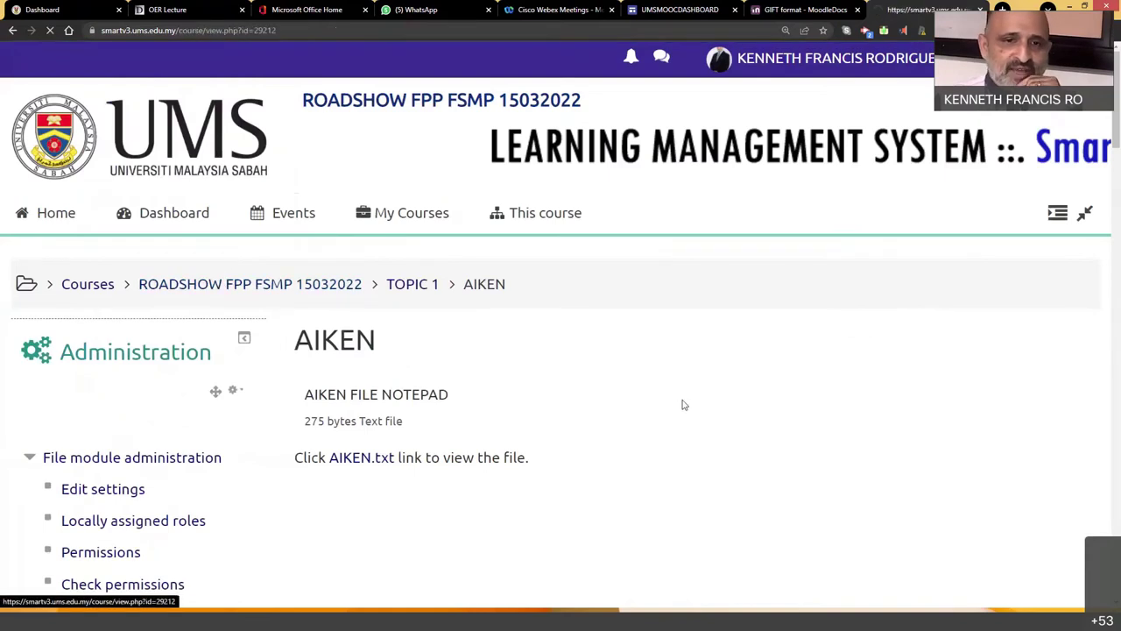
scroll(628, 393, "down", 5)
scroll(628, 393, "down", 3)
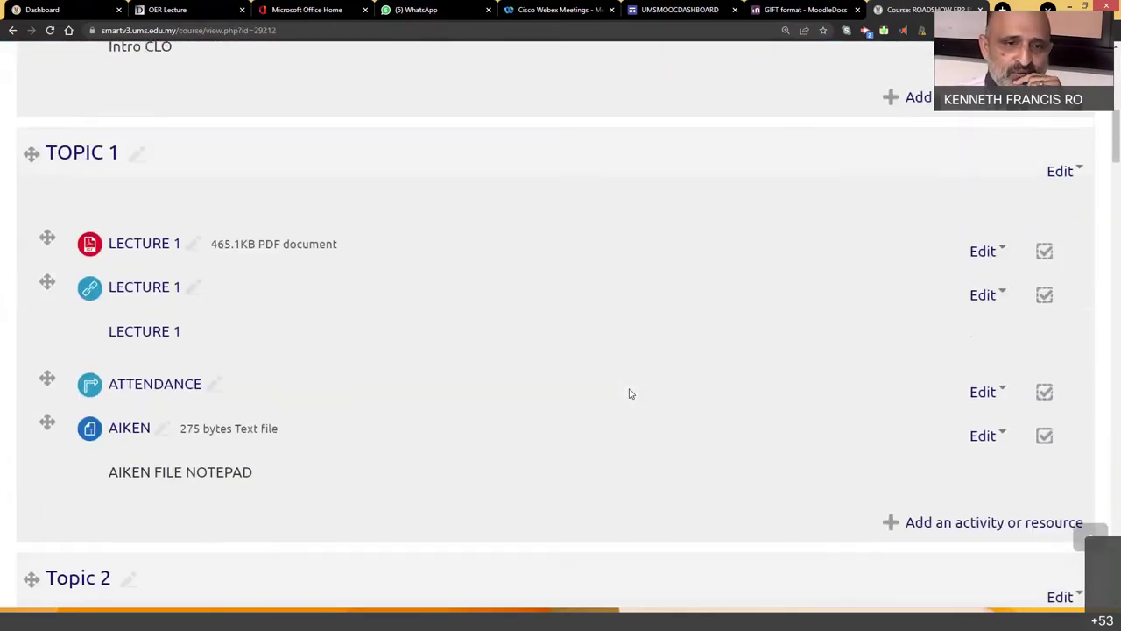
scroll(328, 325, "down", 1)
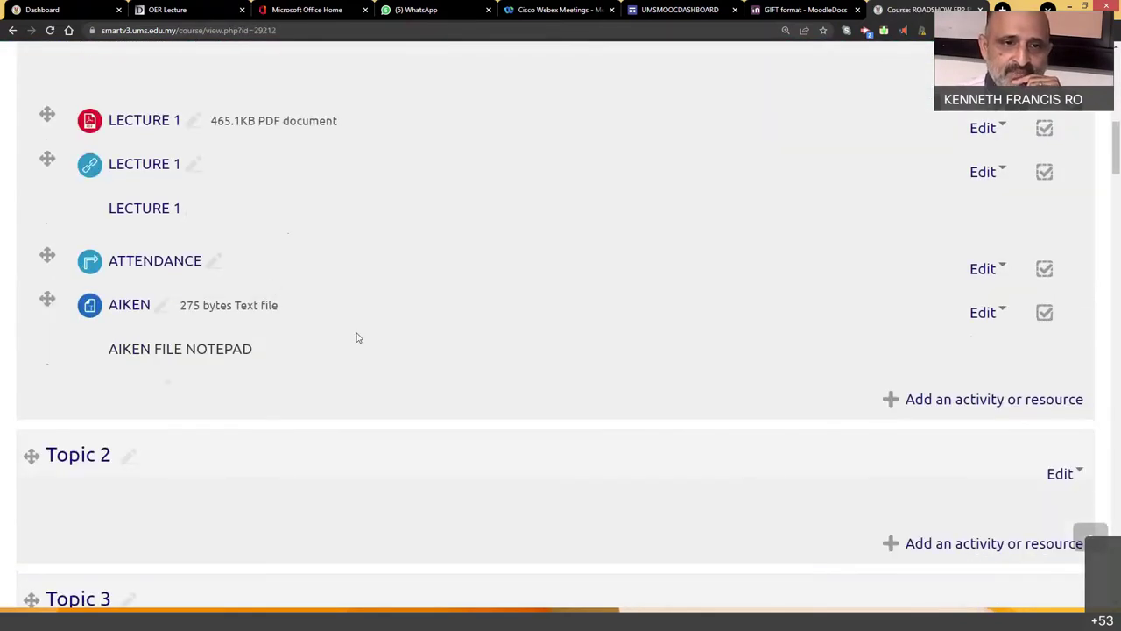
scroll(356, 337, "up", 1)
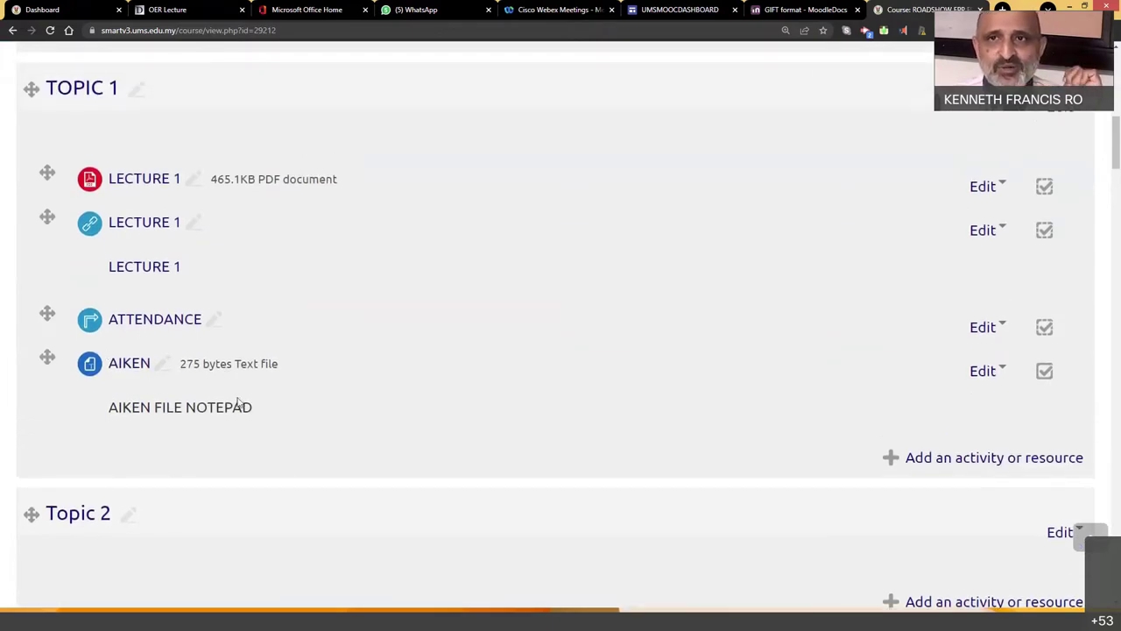
- Return to MoodleDocs' Aiken format page, zoom in twice, and highlight the first example question
left_click(788, 8)
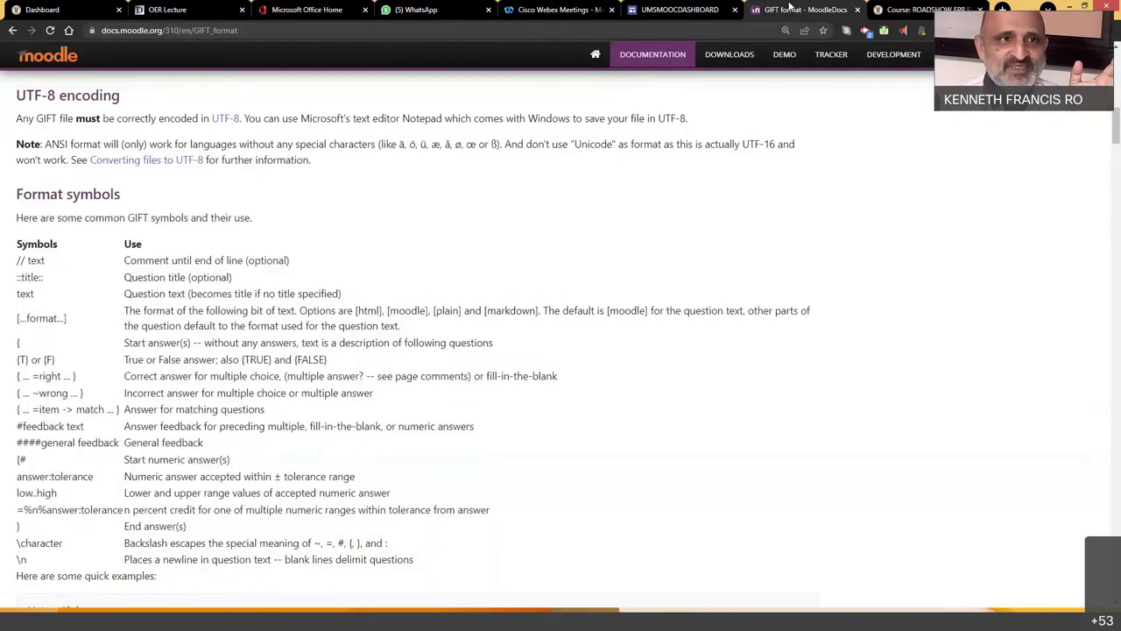
left_click(13, 31)
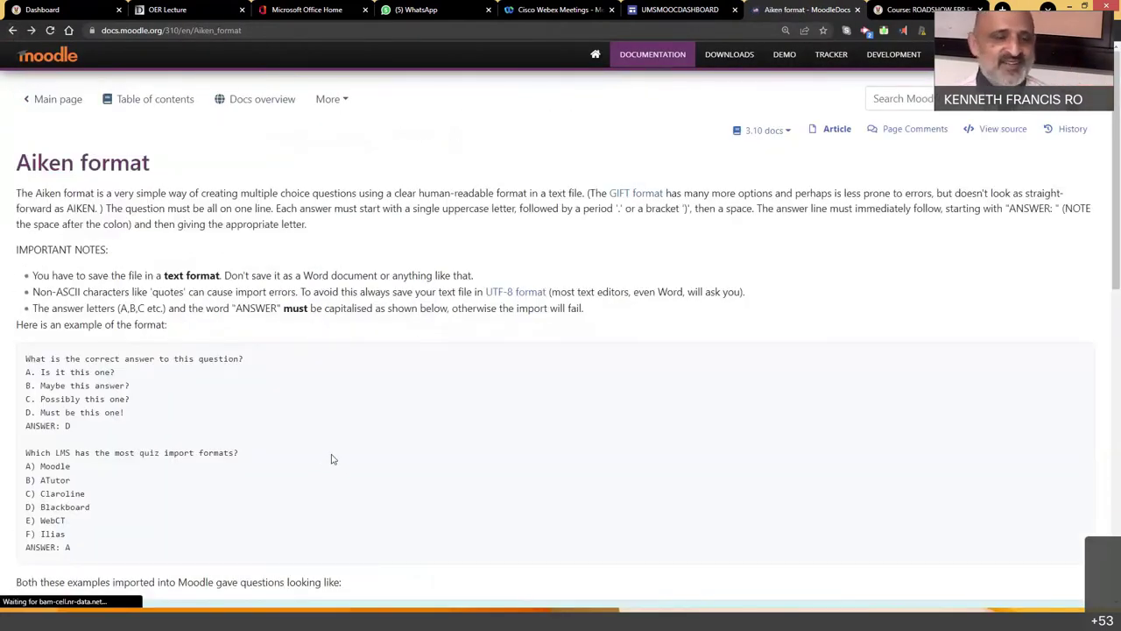
scroll(373, 439, "up", 15)
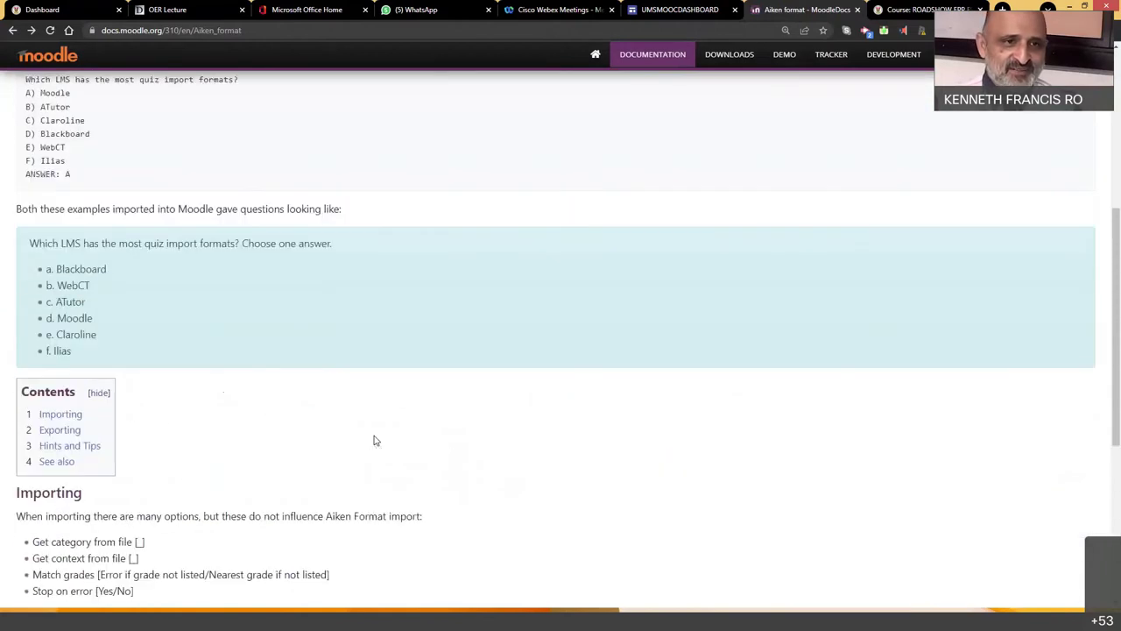
key("ctrl+plus")
key("ctrl+plus")
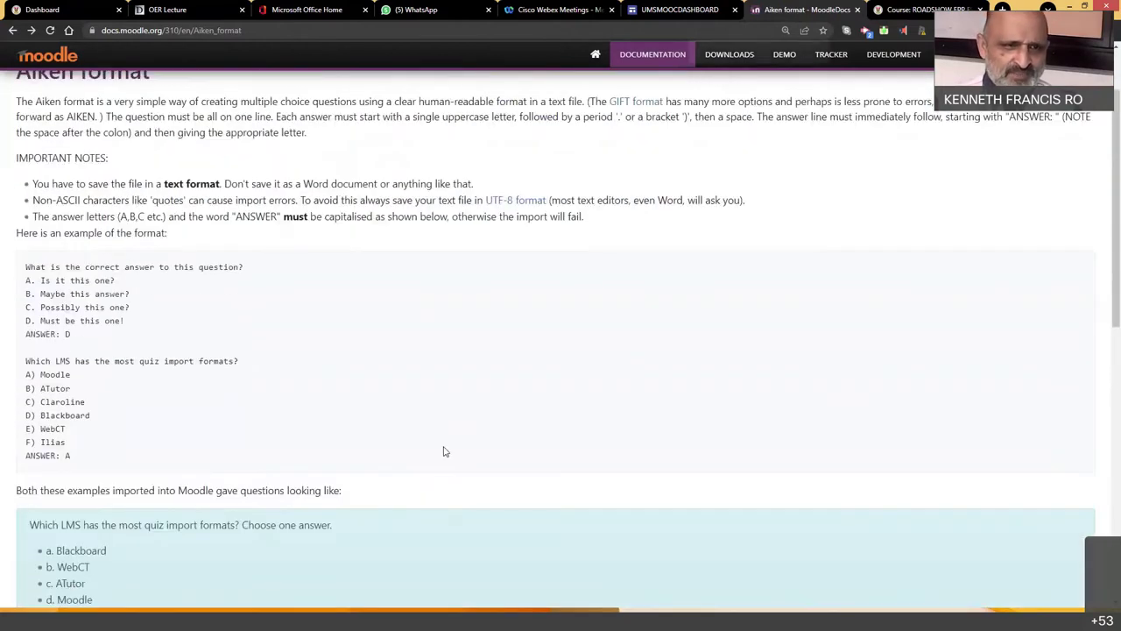
key("ctrl+plus")
key("ctrl+plus")
key("ctrl+plus")
scroll(455, 447, "down", 5)
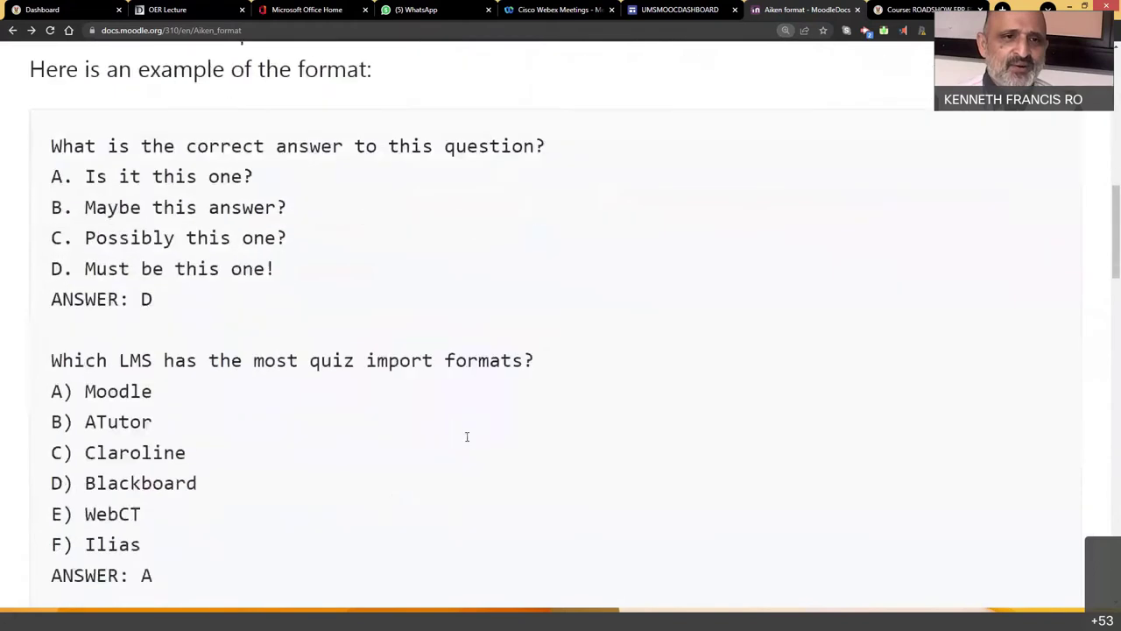
scroll(467, 440, "up", 1)
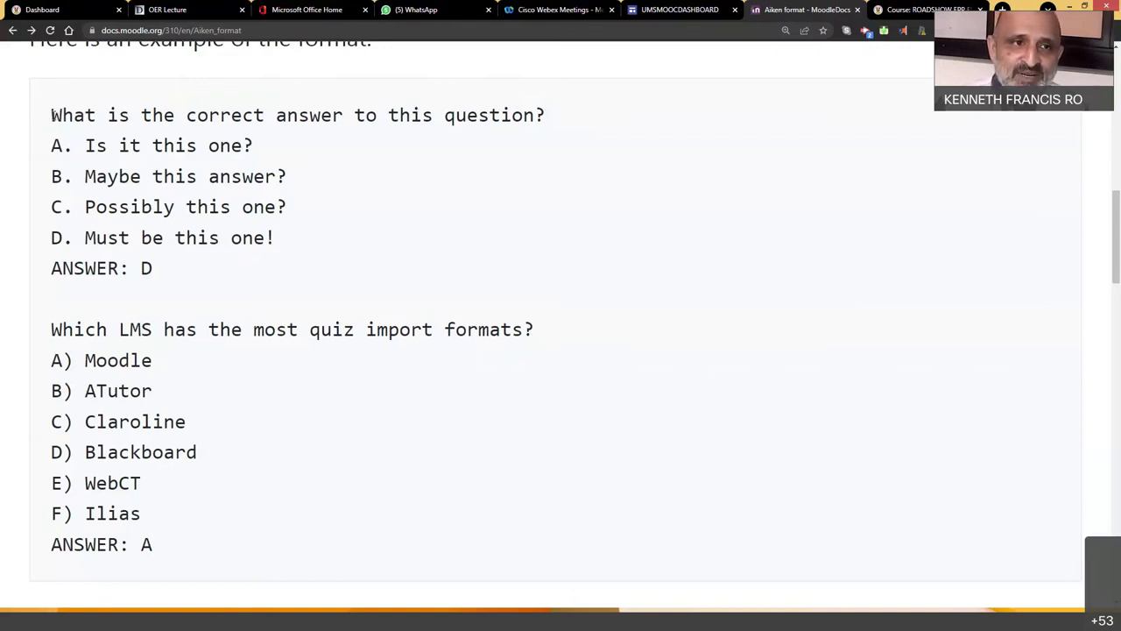
left_click_drag(51, 114, 553, 119)
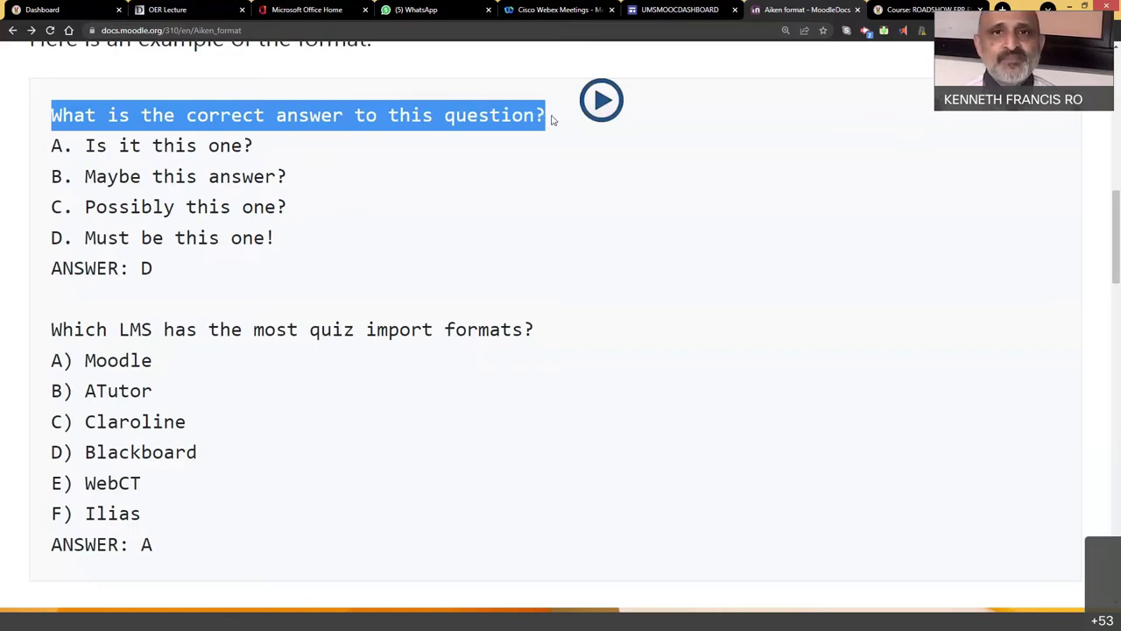
- Highlight the option letters and periods in the Aiken example question to study the format
left_click(508, 193)
left_click_drag(51, 145, 66, 206)
left_click(67, 176)
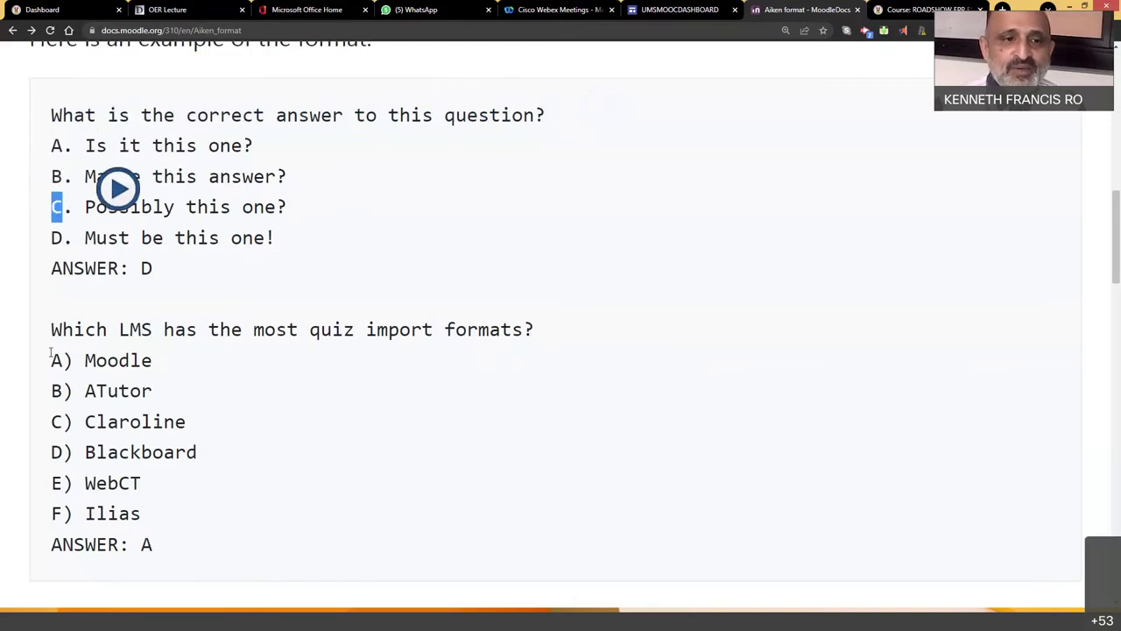
left_click_drag(74, 239, 67, 240)
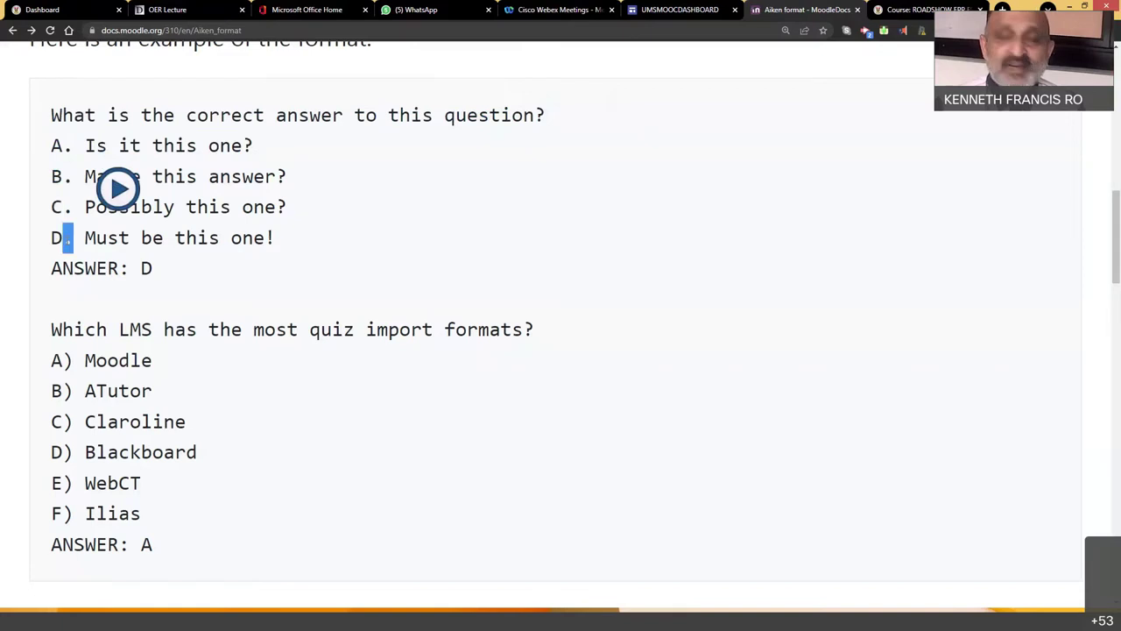
left_click(210, 240)
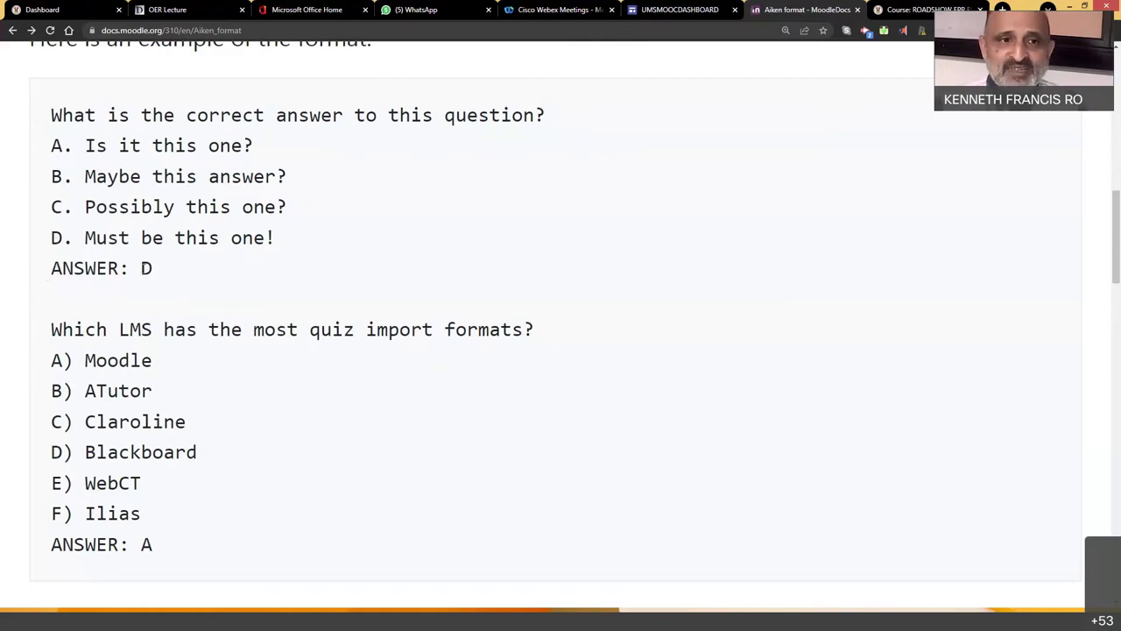
- Read through the rest of the Aiken page and follow the GIFT format link
scroll(192, 350, "down", 1)
scroll(75, 187, "up", 1)
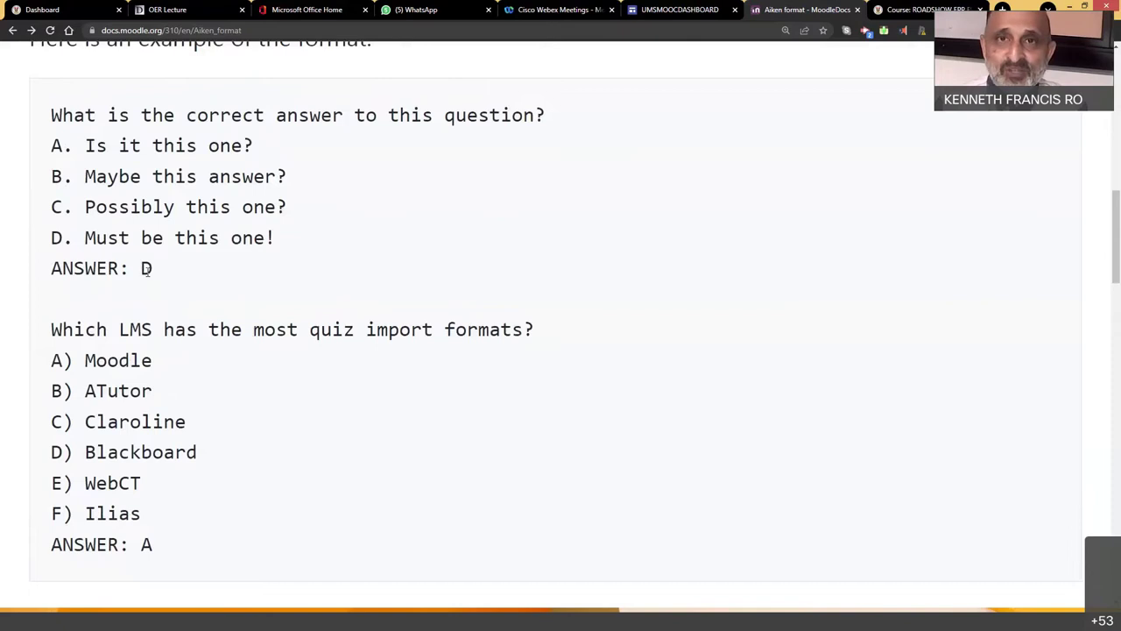
scroll(137, 271, "down", 1)
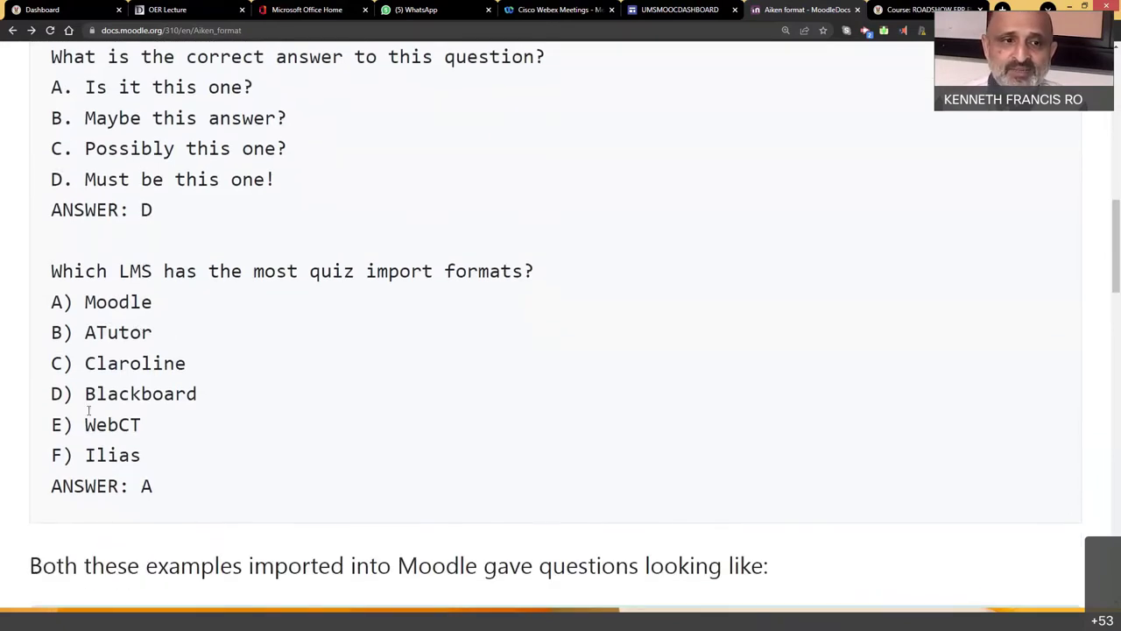
scroll(76, 295, "up", 2)
scroll(55, 468, "down", 3)
scroll(68, 488, "up", 2)
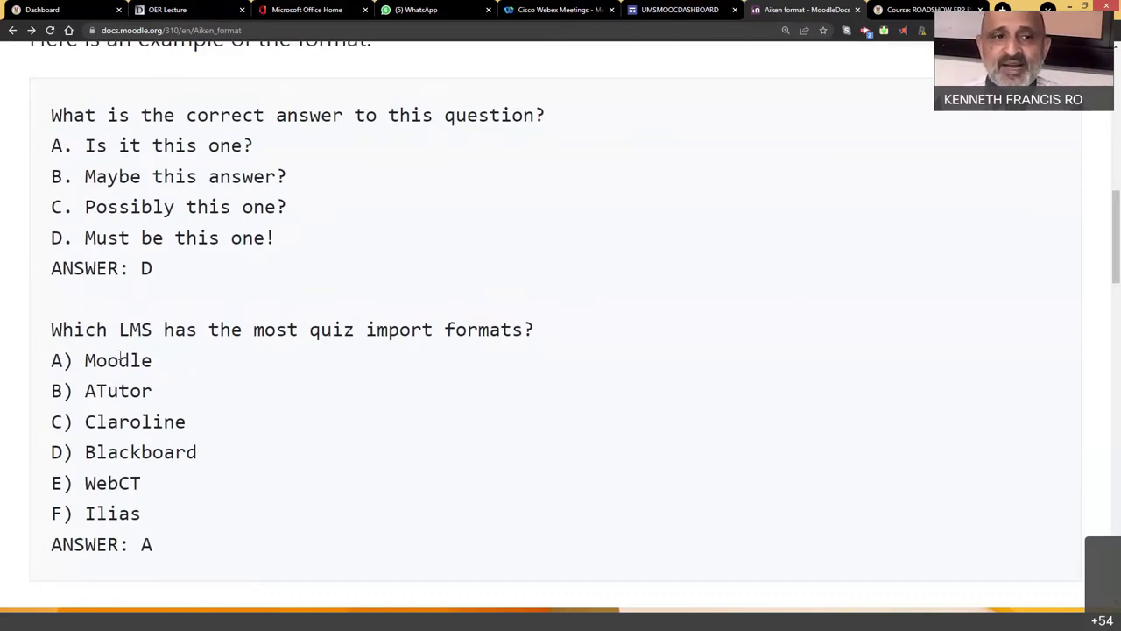
scroll(249, 359, "down", 1)
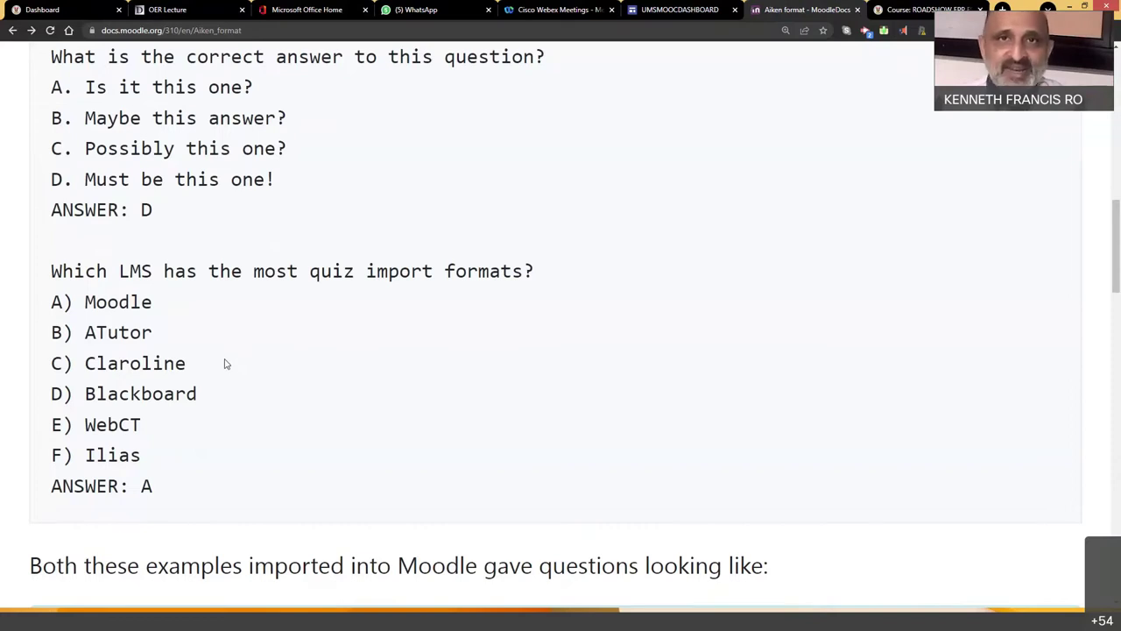
scroll(224, 363, "up", 4)
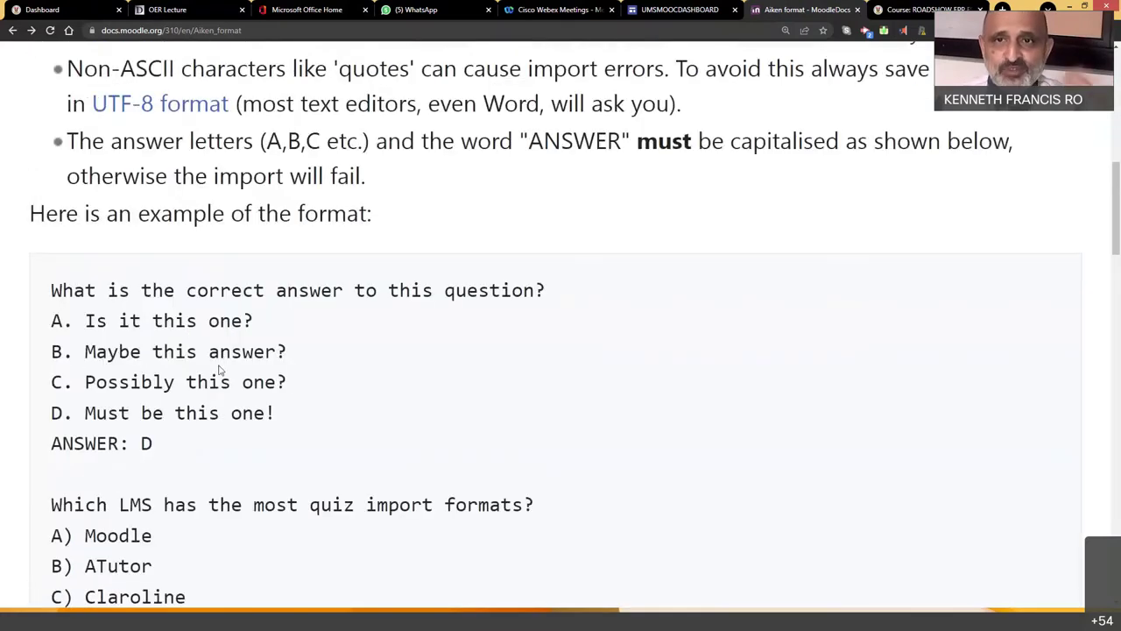
scroll(219, 356, "up", 1)
scroll(219, 359, "down", 5)
scroll(219, 365, "down", 1)
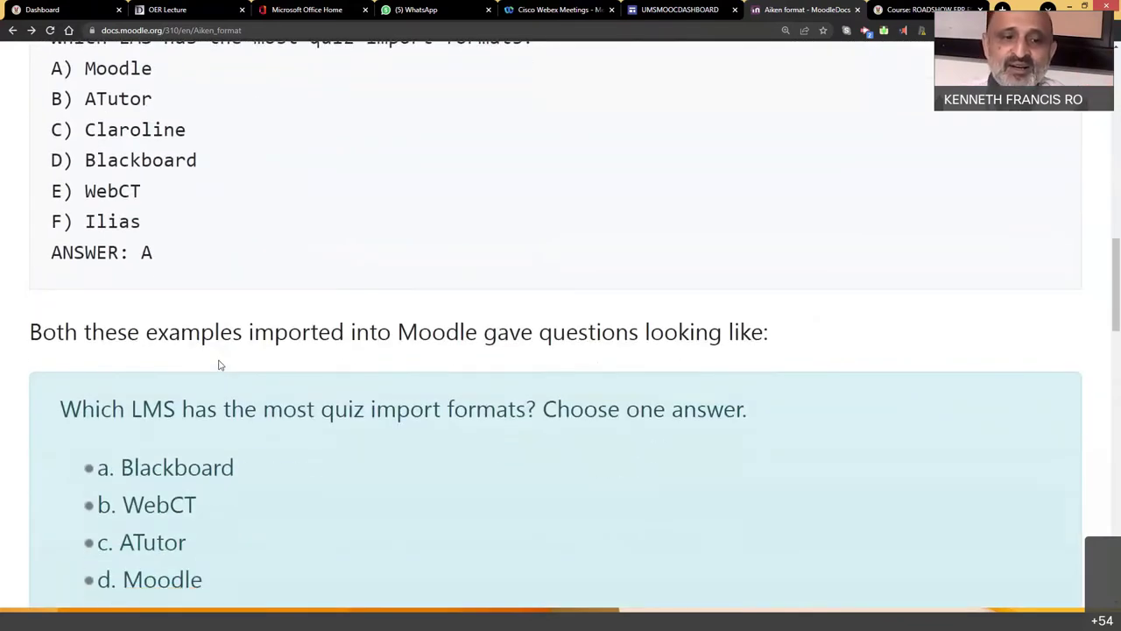
scroll(223, 367, "up", 3)
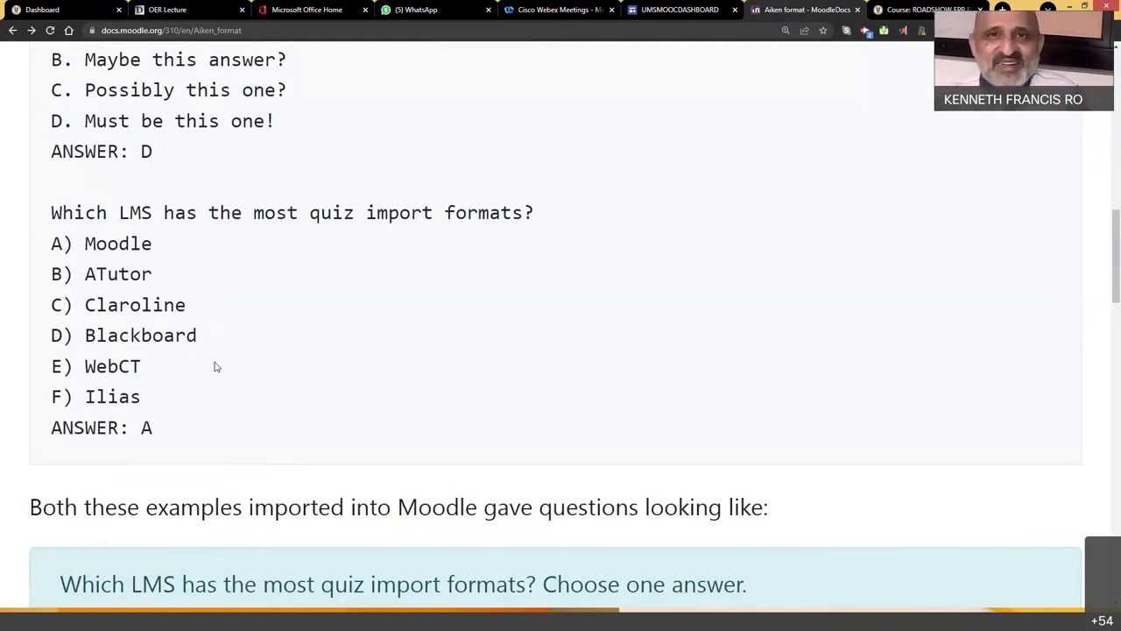
scroll(210, 385, "down", 5)
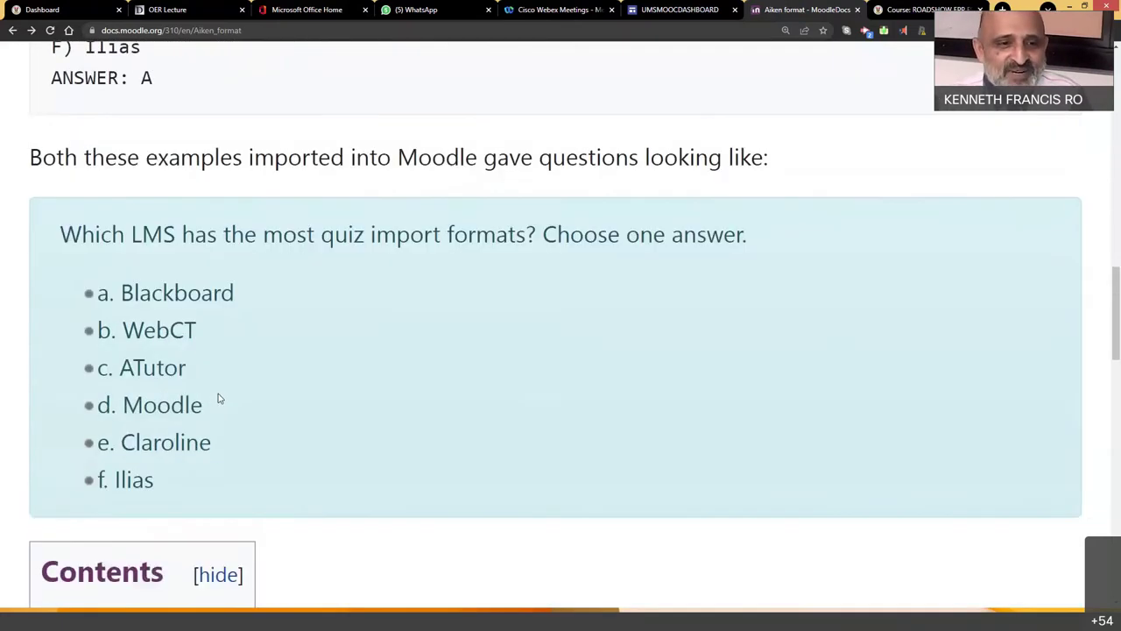
scroll(219, 398, "down", 4)
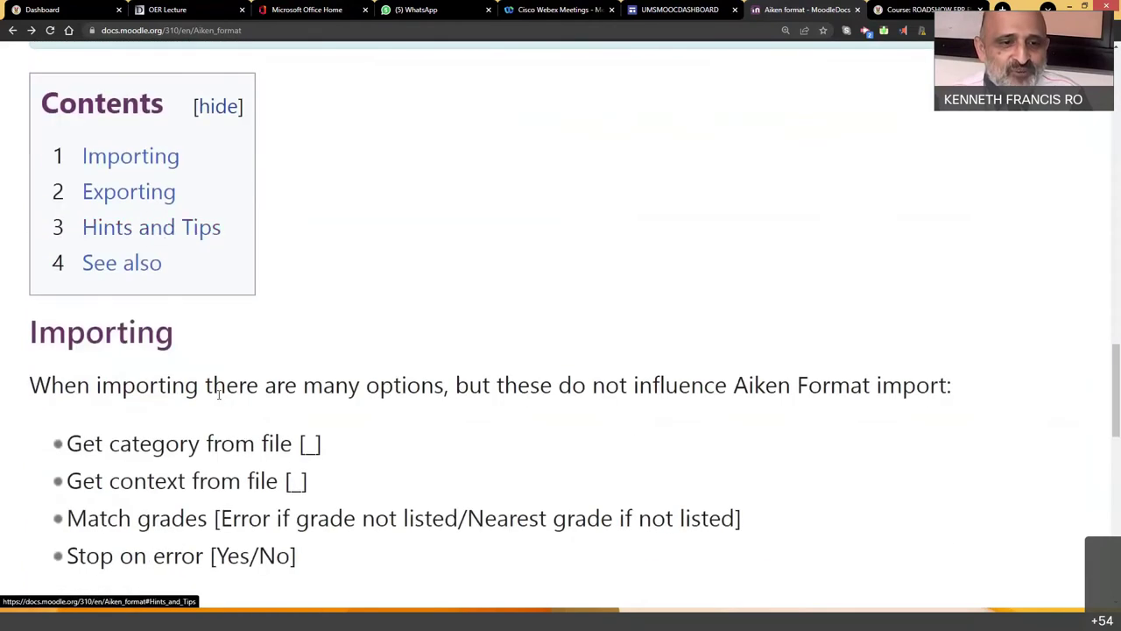
scroll(219, 395, "down", 2)
scroll(318, 428, "down", 5)
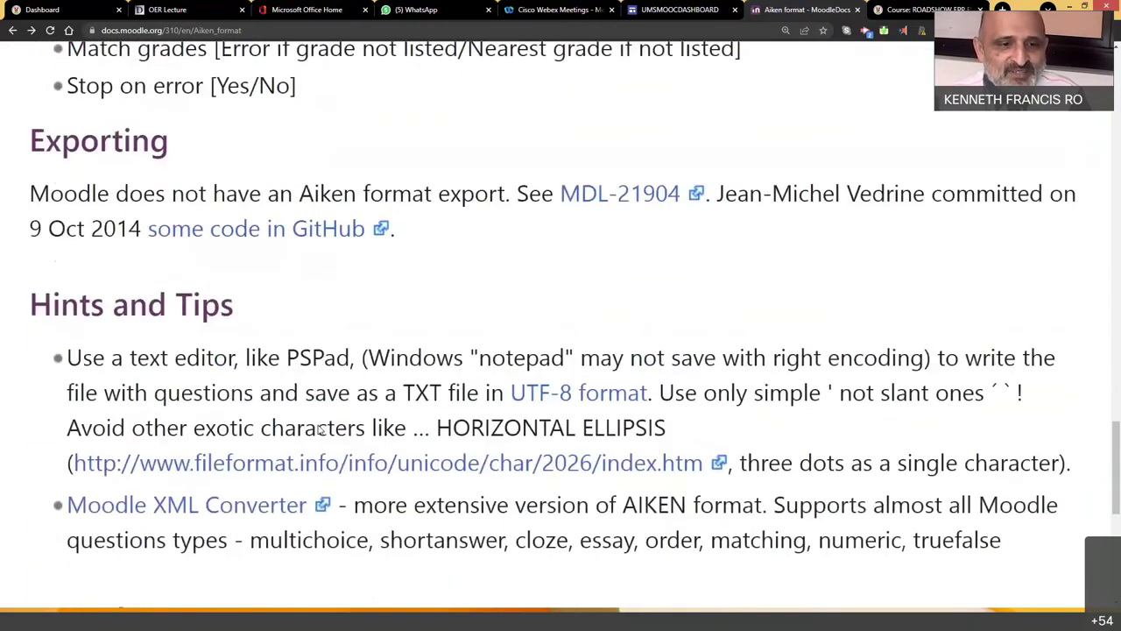
scroll(318, 430, "down", 1)
left_click(104, 429)
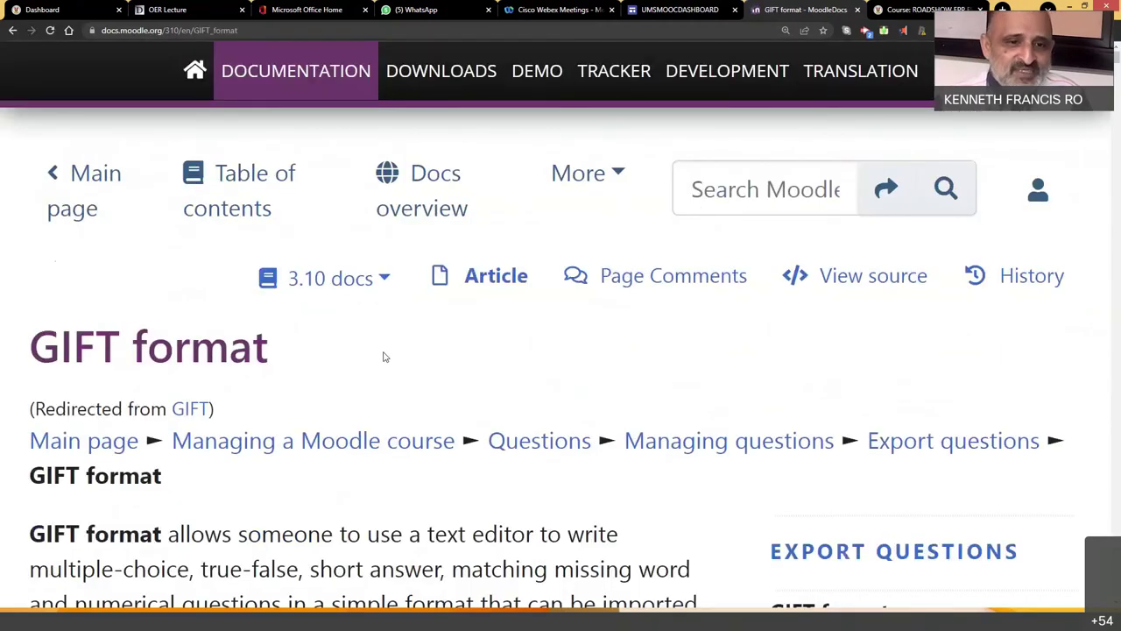
scroll(383, 356, "down", 11)
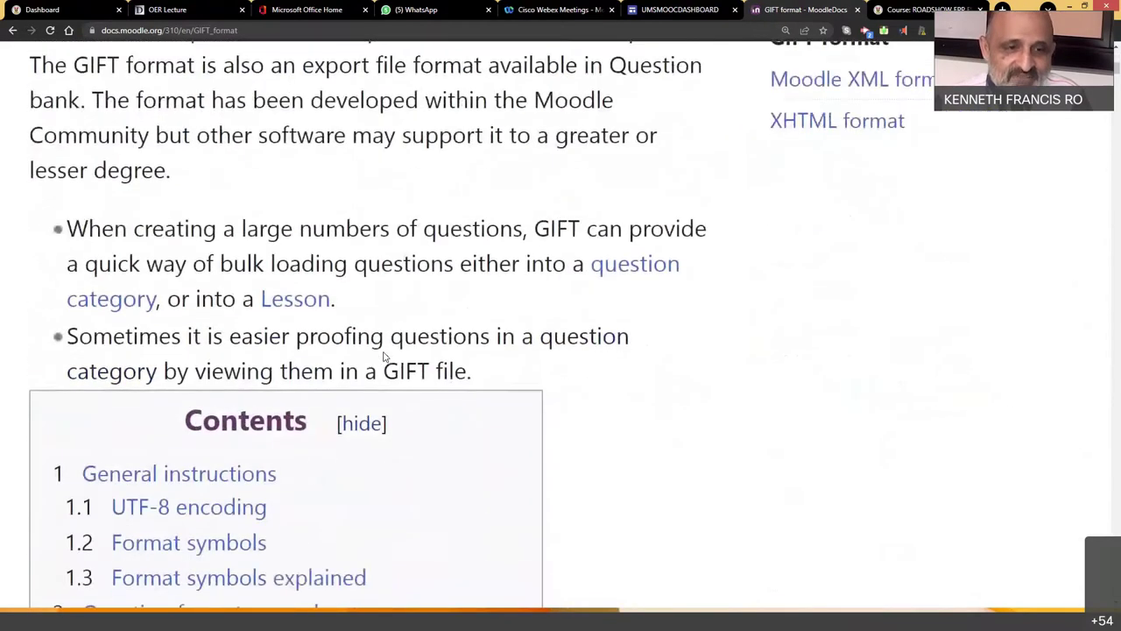
scroll(383, 356, "down", 12)
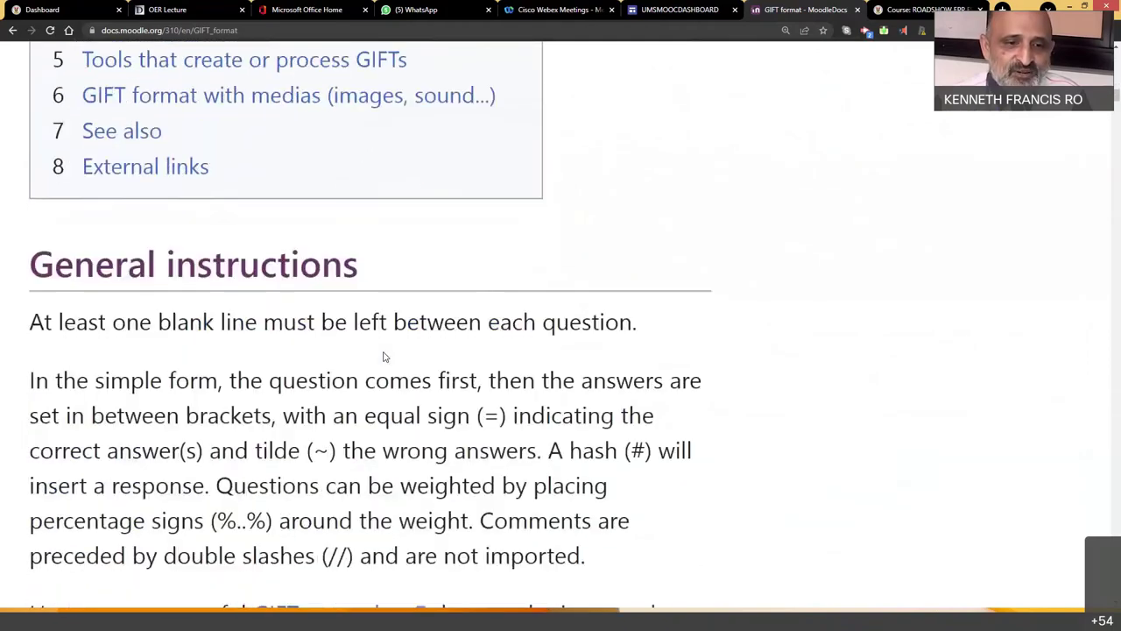
scroll(383, 356, "down", 12)
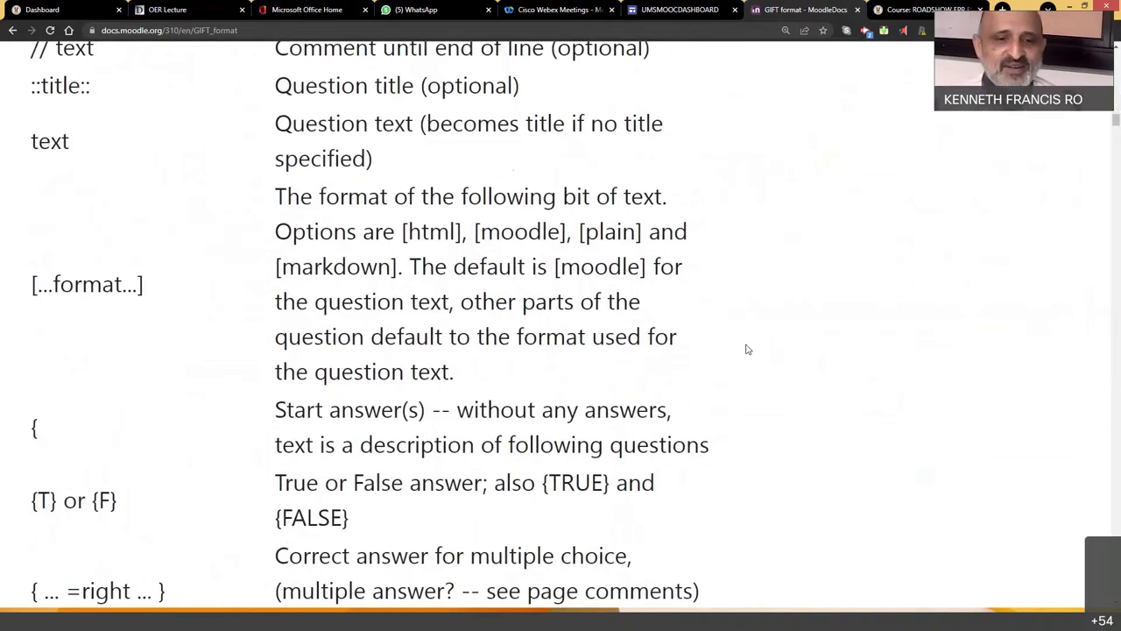
scroll(744, 351, "down", 3, "ctrl")
scroll(578, 388, "up", 1)
scroll(576, 383, "up", 1, "ctrl")
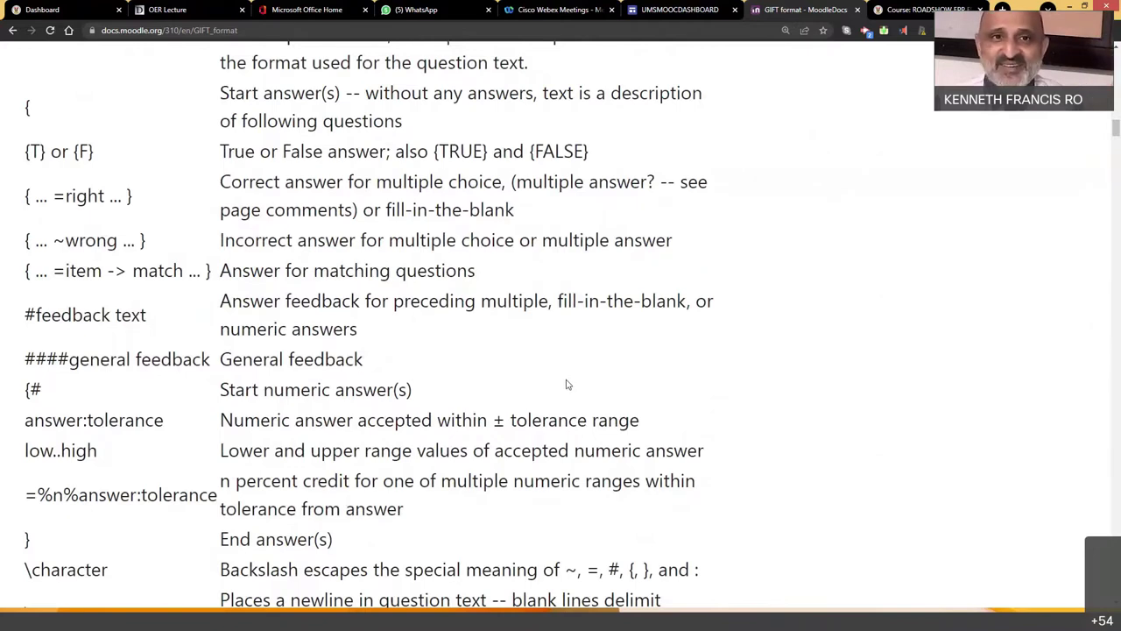
scroll(566, 383, "up", 1)
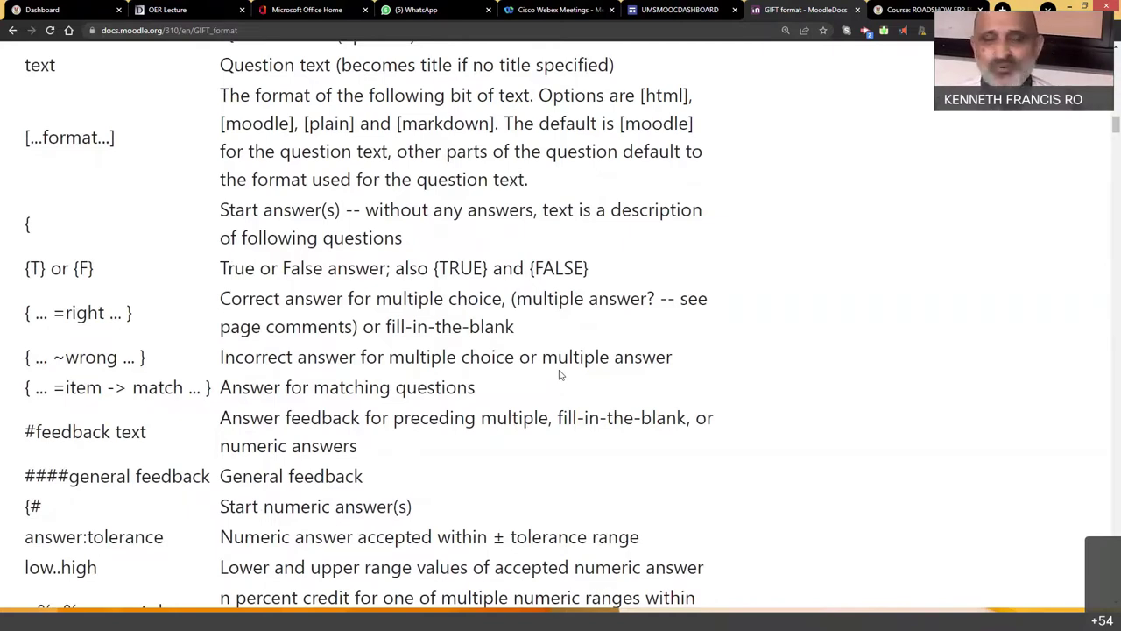
key("ctrl+plus")
key("ctrl+minus")
scroll(511, 385, "down", 2)
scroll(511, 382, "down", 1)
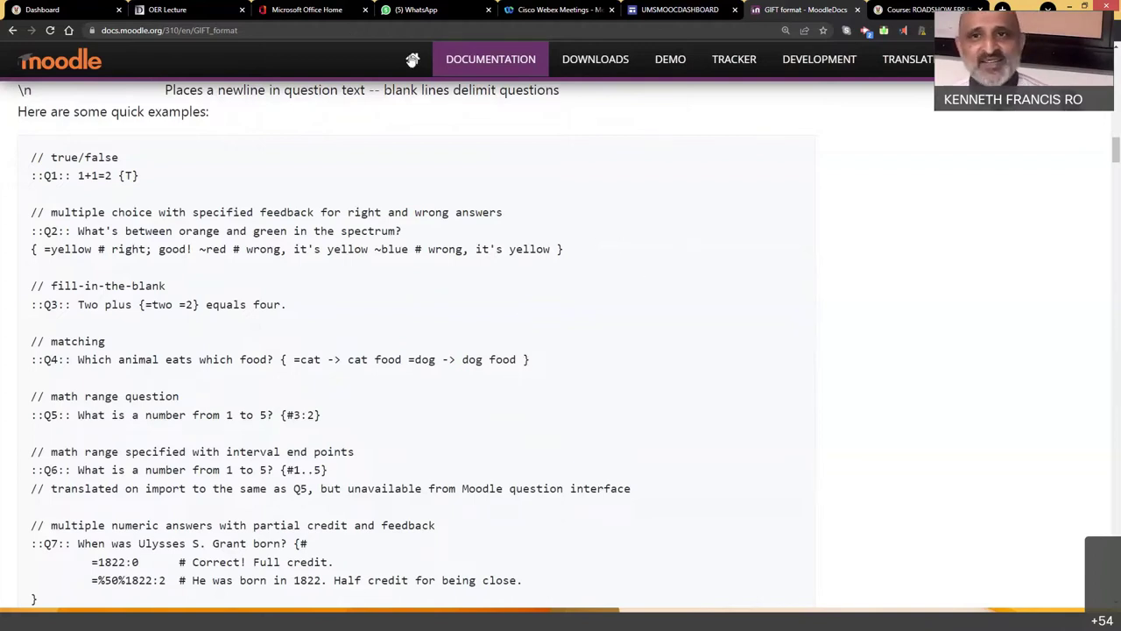
- On the course page, add a Quiz activity to Topic 2
left_click(926, 7)
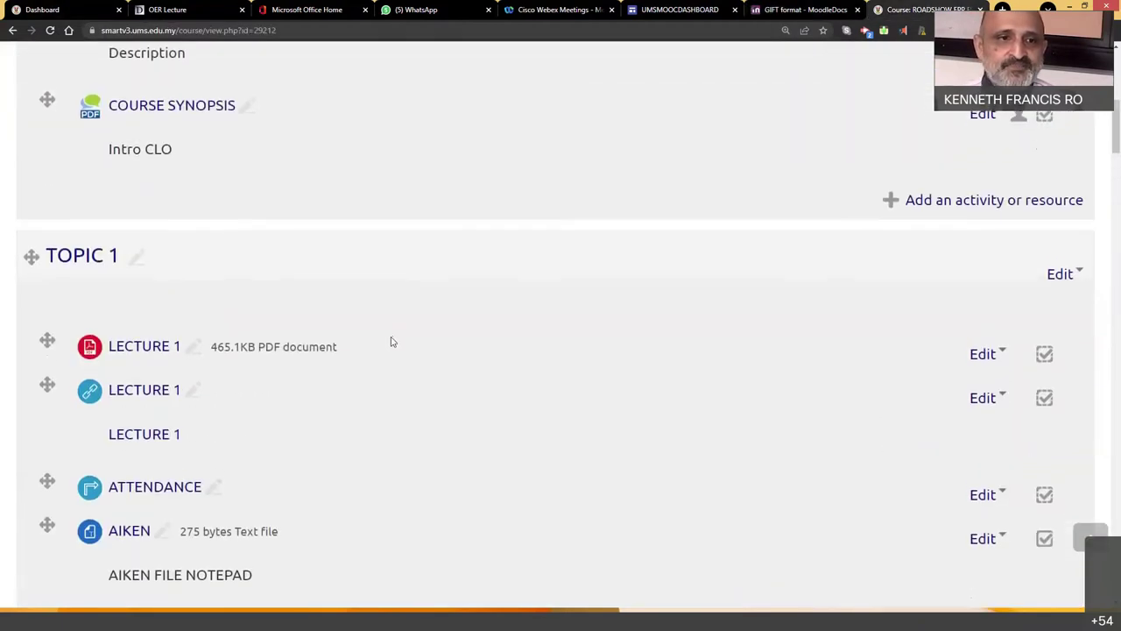
scroll(391, 340, "down", 5)
scroll(343, 333, "up", 2)
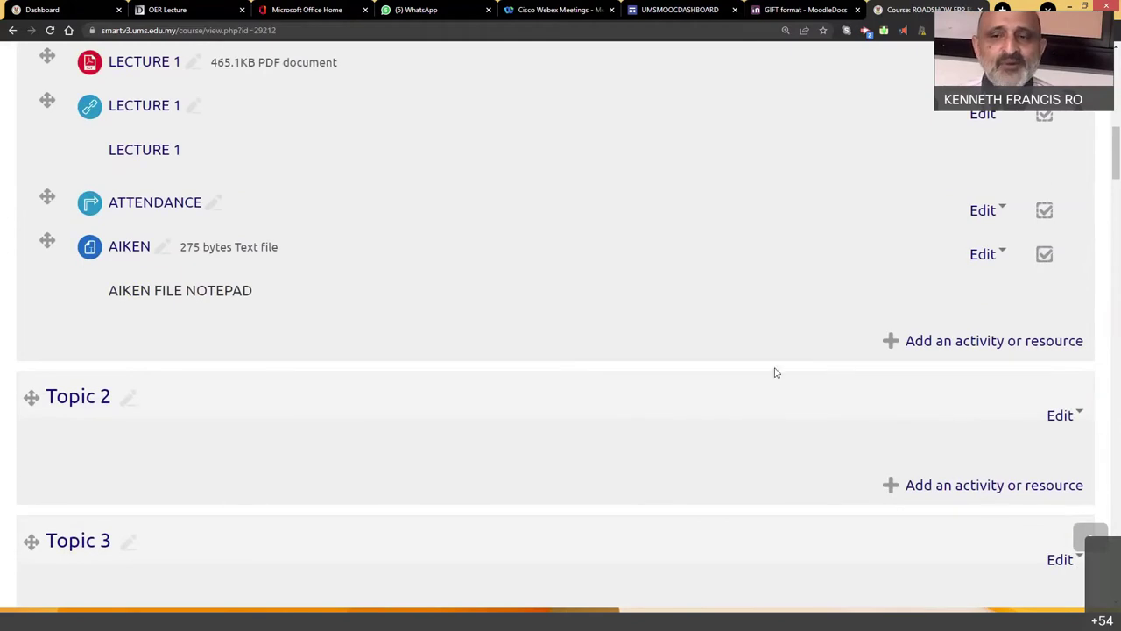
left_click(952, 487)
scroll(119, 392, "down", 3)
scroll(119, 392, "down", 3)
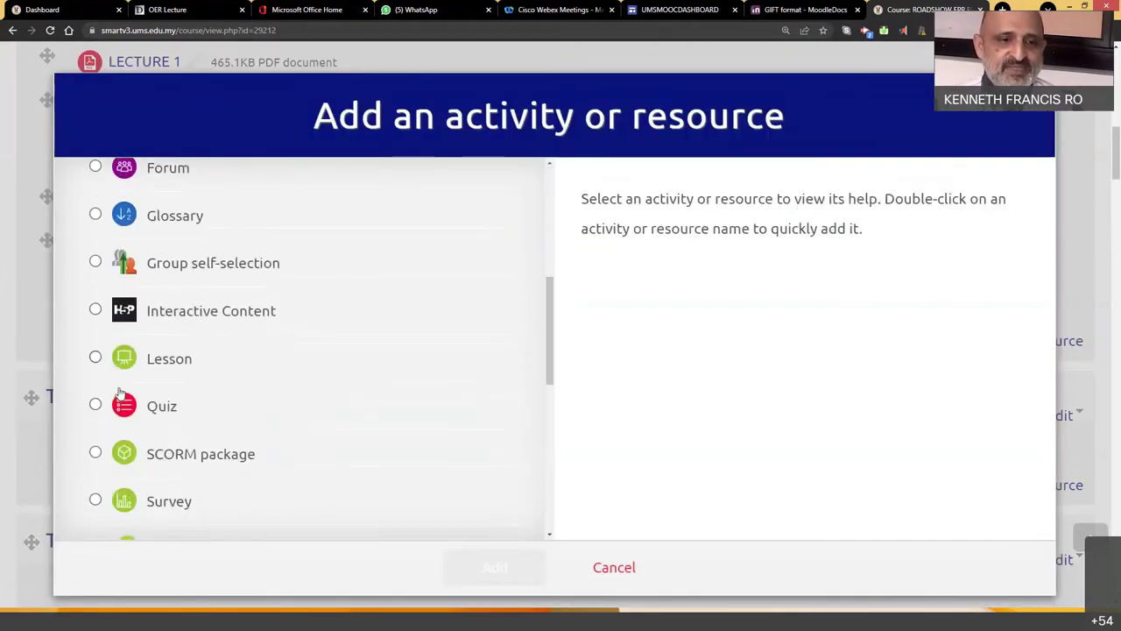
left_click(95, 265)
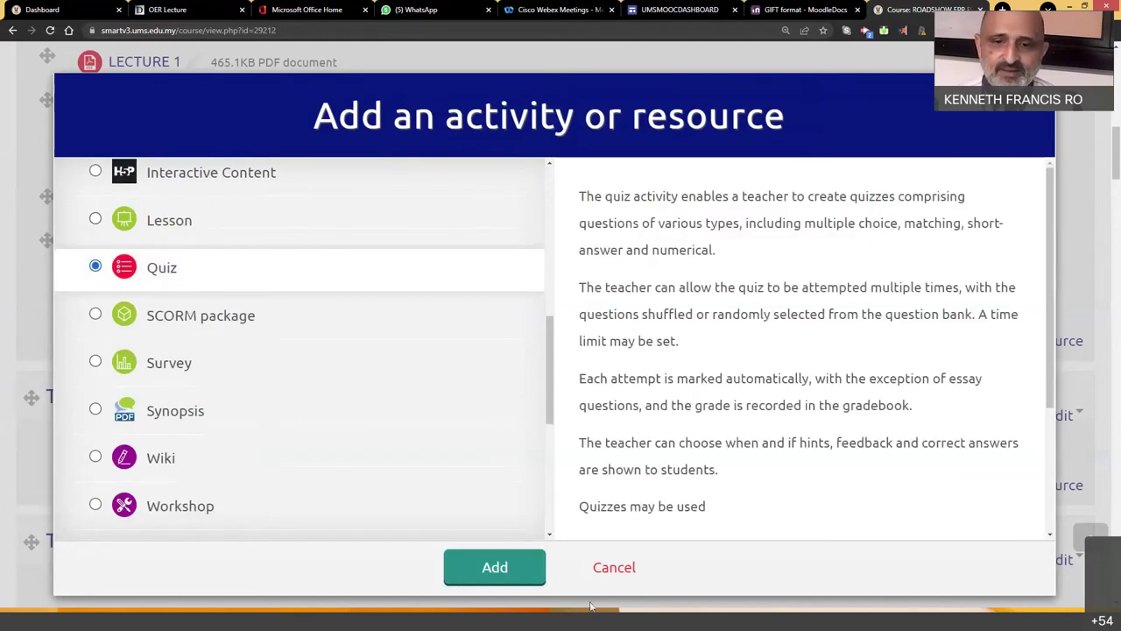
left_click(494, 567)
- Name the quiz 'QUIZ', give it description 'RULES', and display the description on the course page
scroll(439, 484, "down", 1)
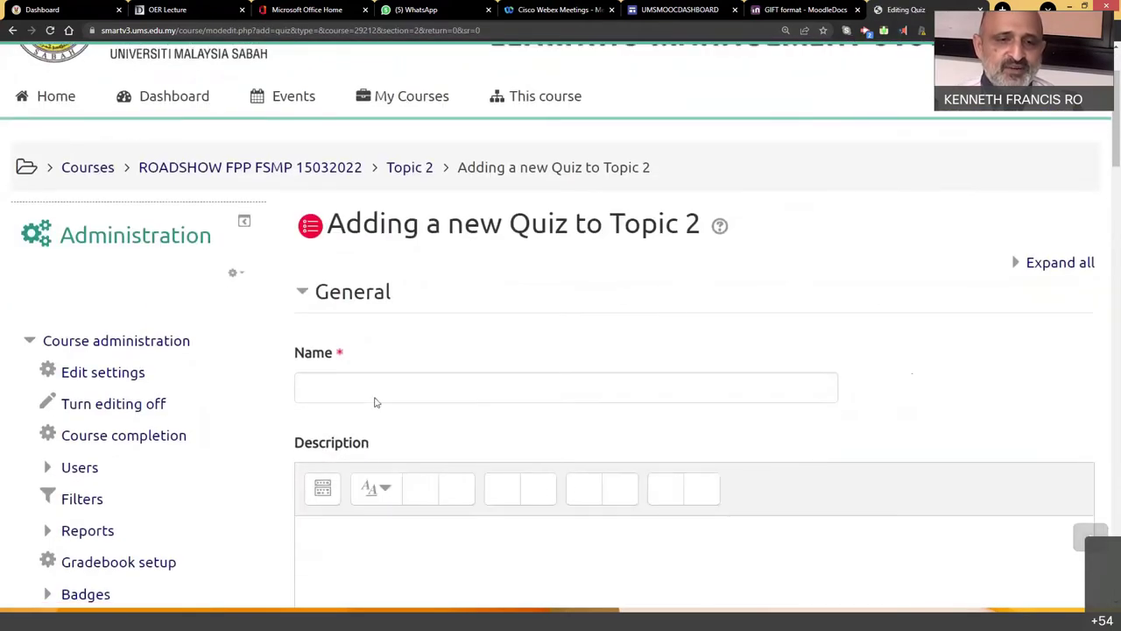
left_click(371, 384)
type("QUIZ")
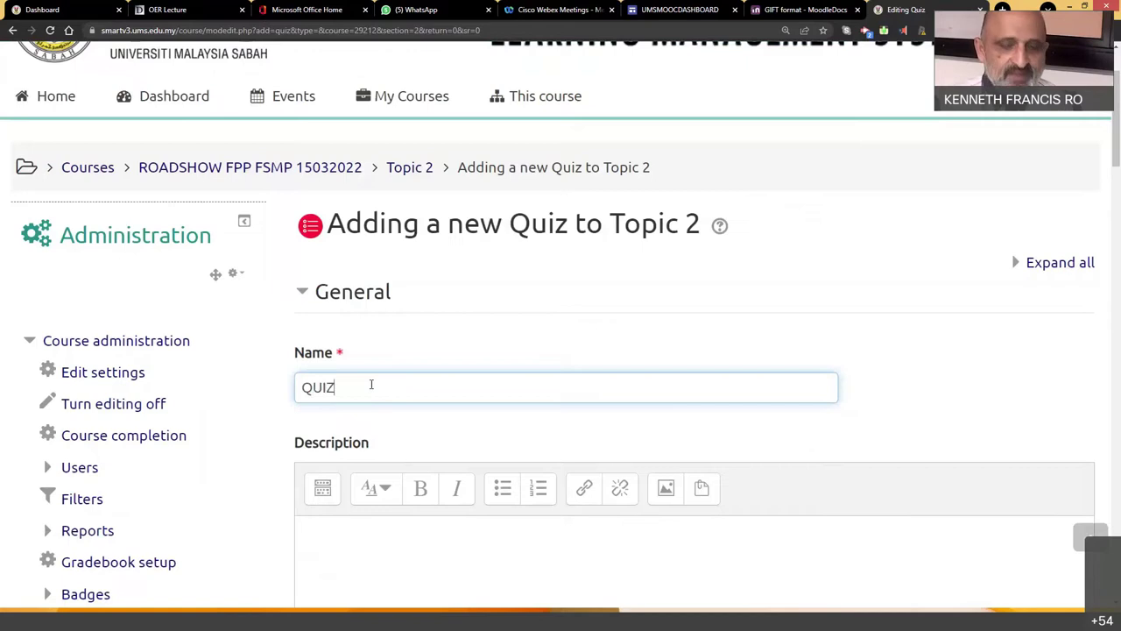
scroll(388, 465, "down", 2)
left_click(366, 379)
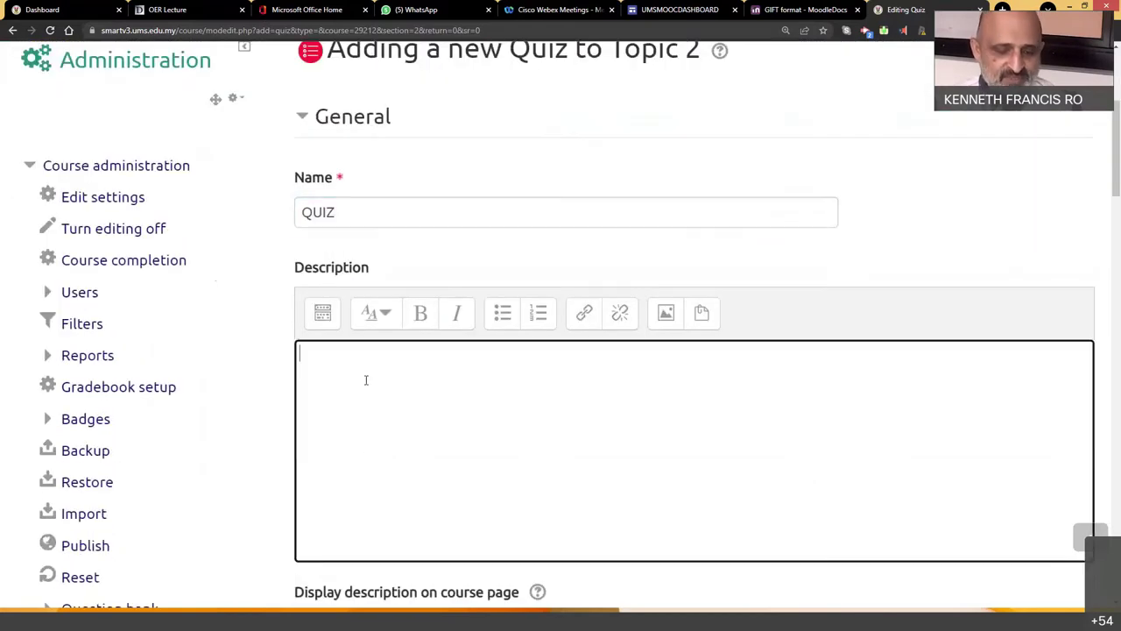
type("RULES")
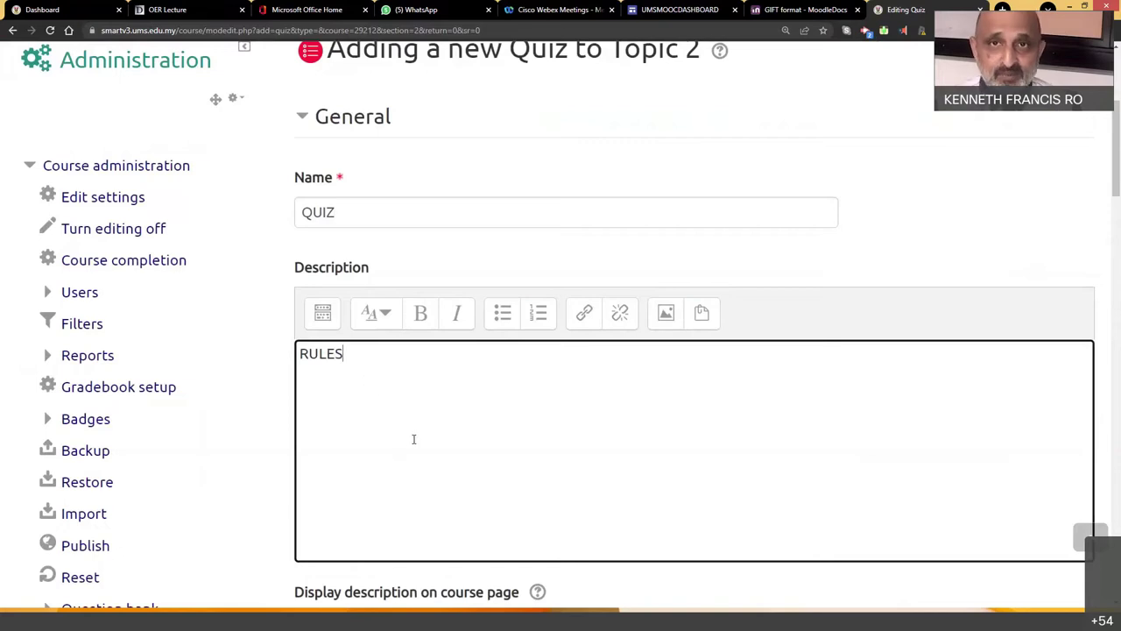
scroll(418, 430, "down", 3)
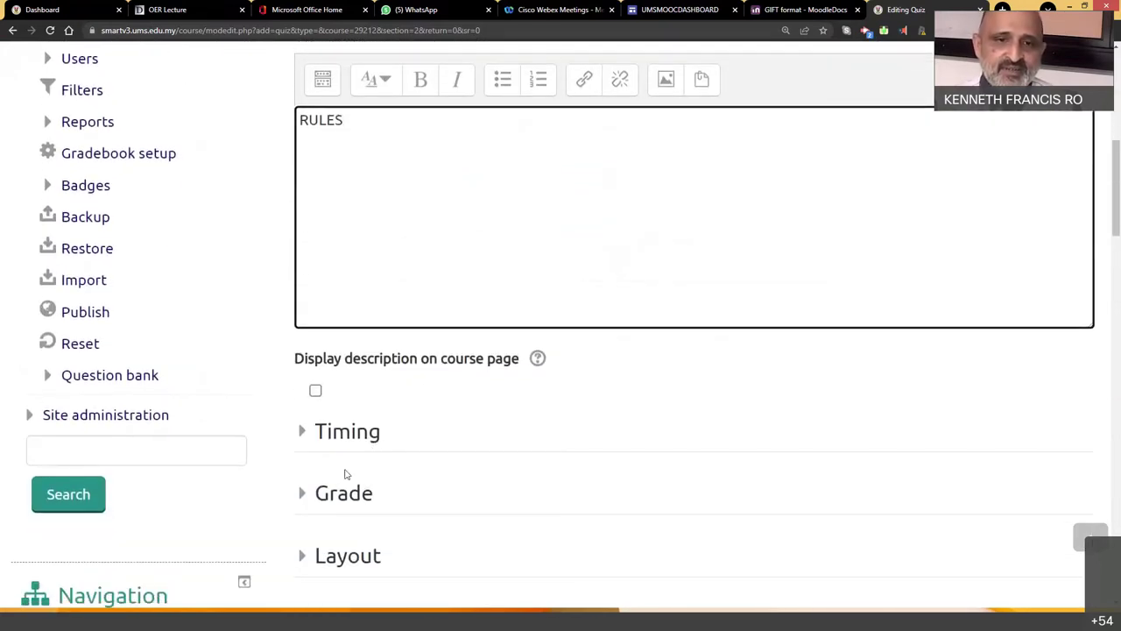
left_click(316, 391)
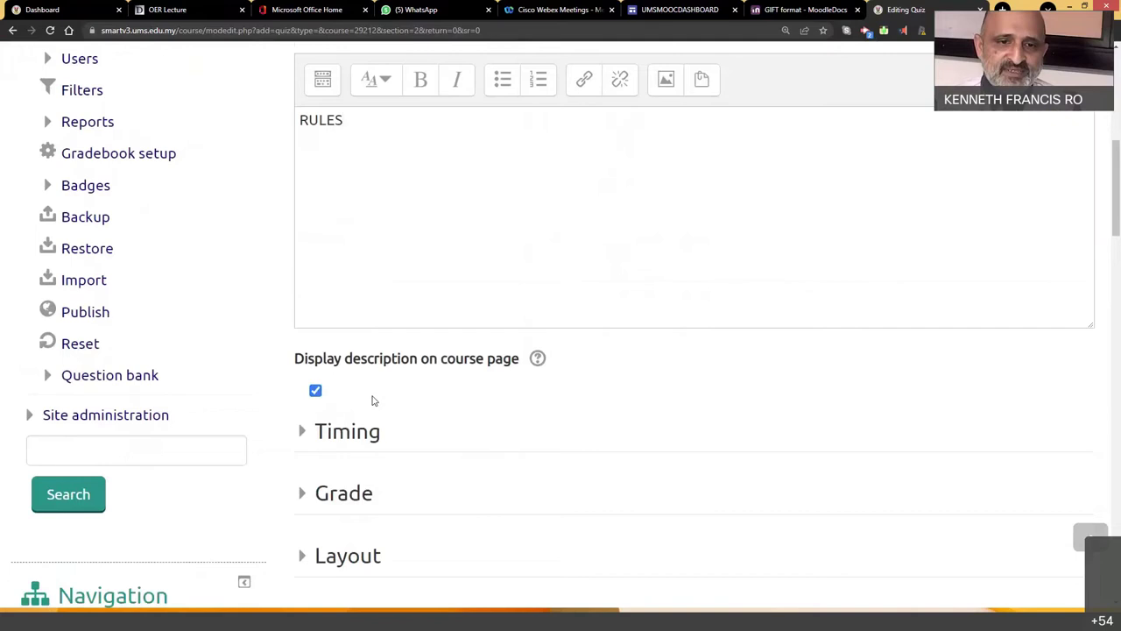
scroll(600, 190, "down", 2)
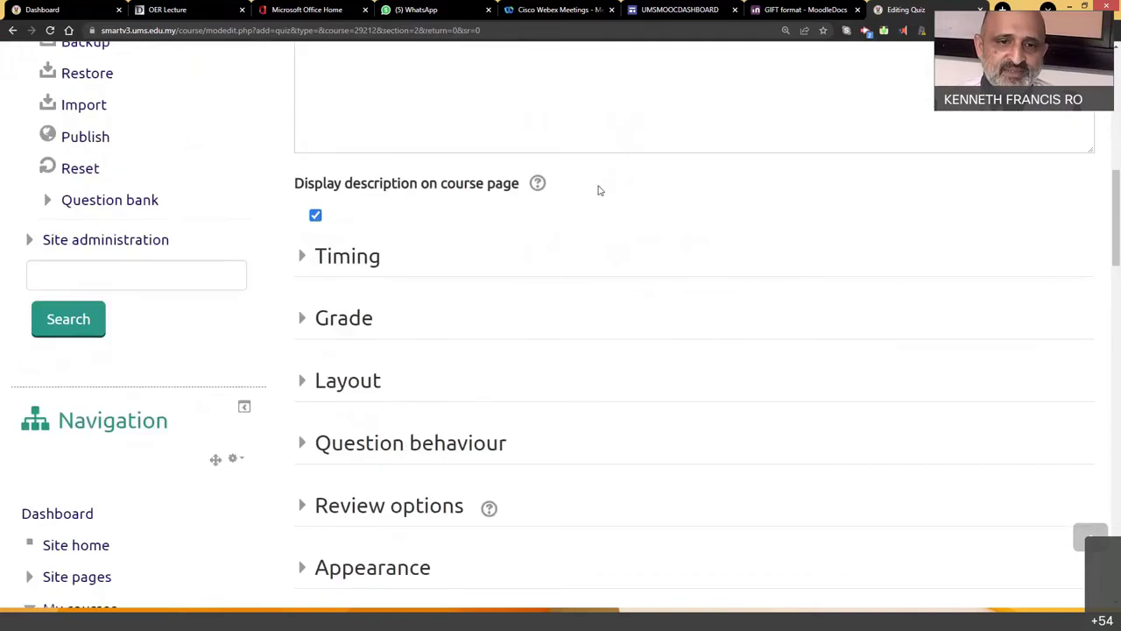
left_click(376, 259)
- Enable a 30-minute time limit with automatic submission when time expires
scroll(859, 421, "down", 1)
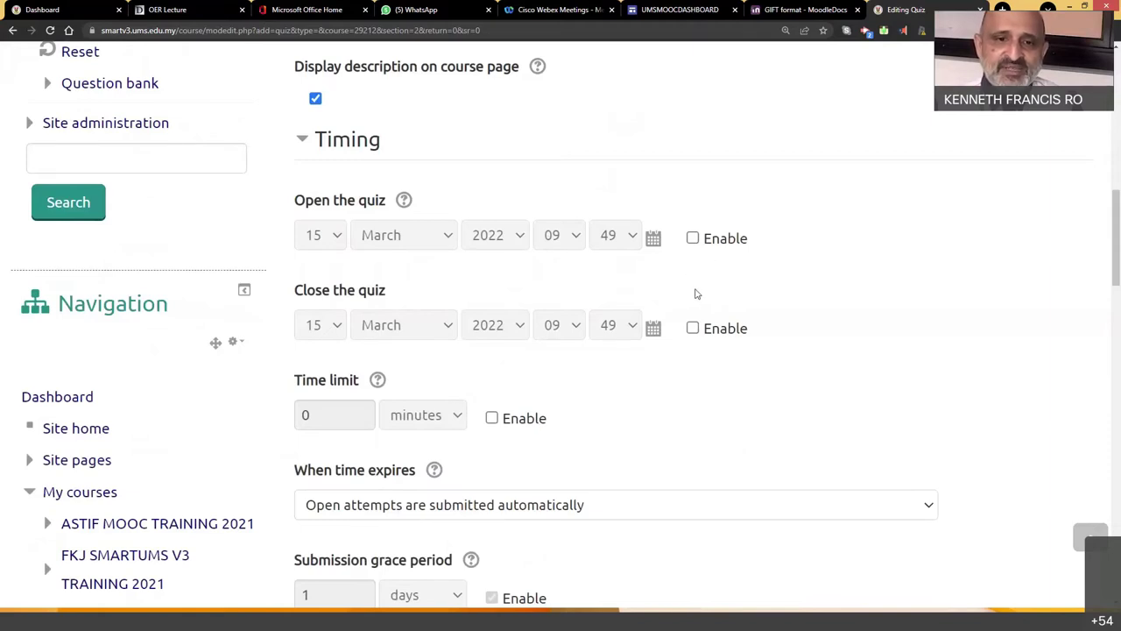
left_click(491, 418)
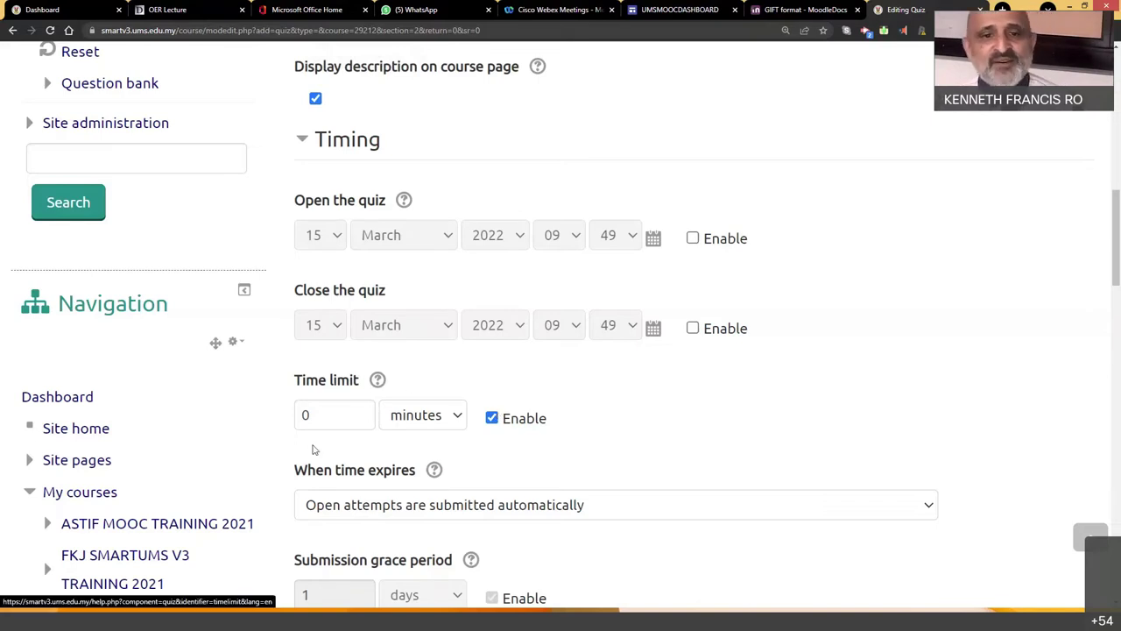
left_click_drag(324, 416, 303, 414)
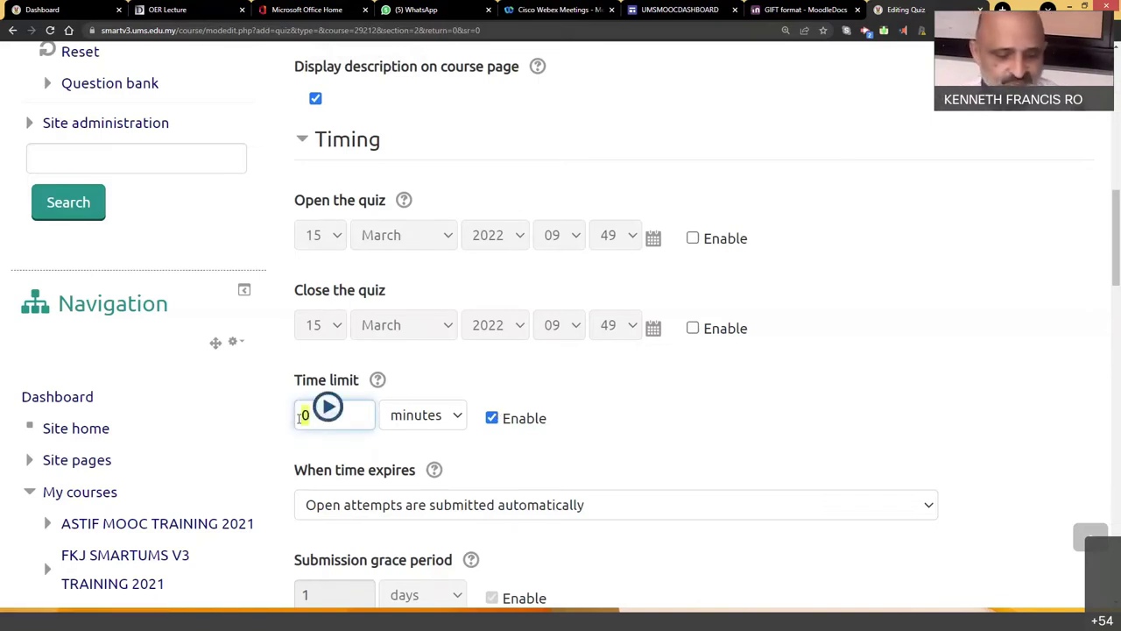
type("30")
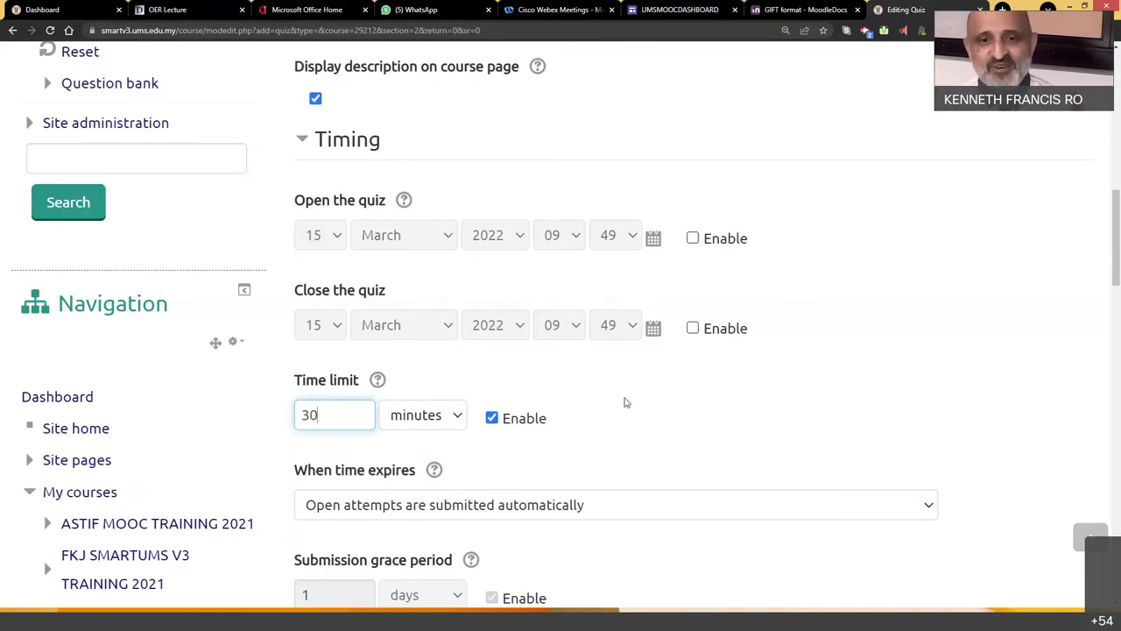
scroll(624, 401, "down", 1)
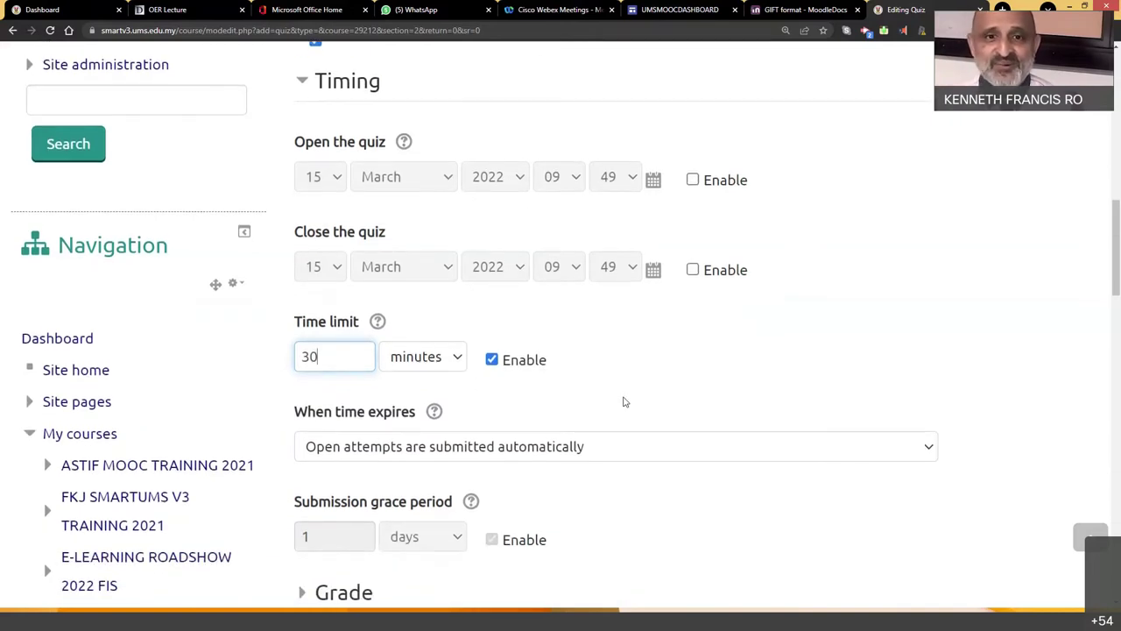
left_click(582, 450)
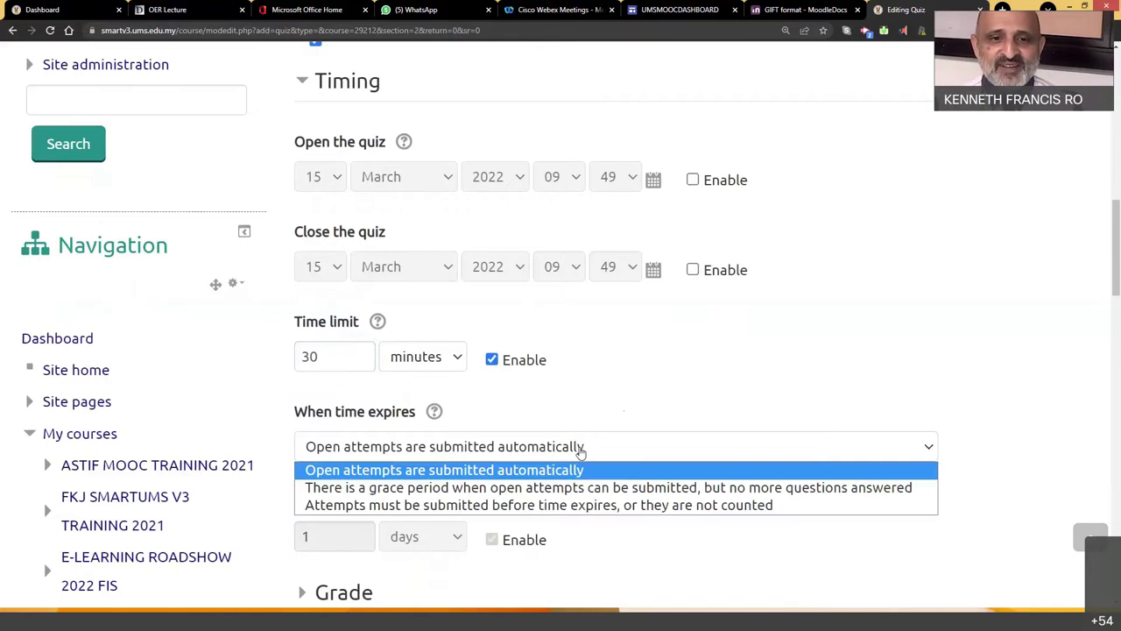
left_click(581, 451)
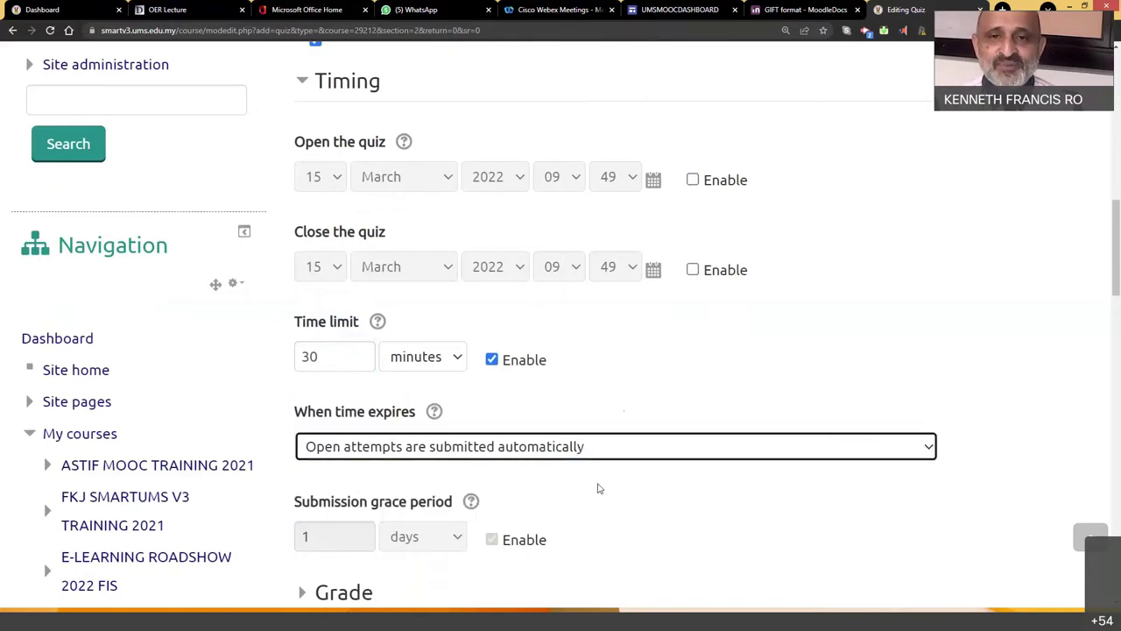
- In the Grade section, keep the grade category as Uncategorised
scroll(596, 486, "down", 3)
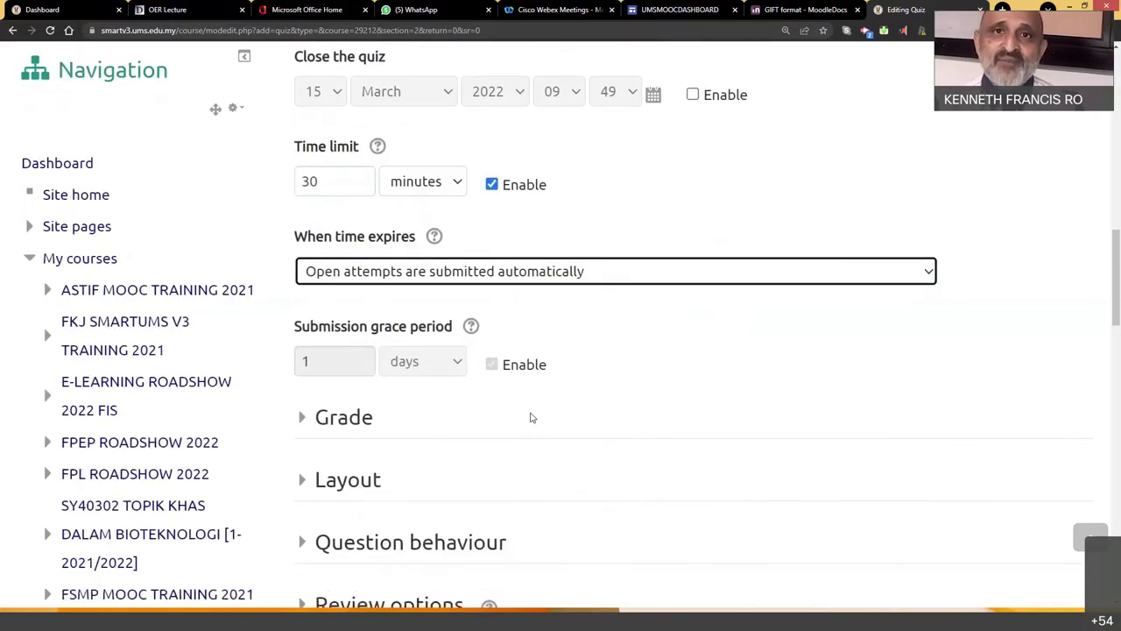
left_click(344, 418)
scroll(391, 437, "down", 2)
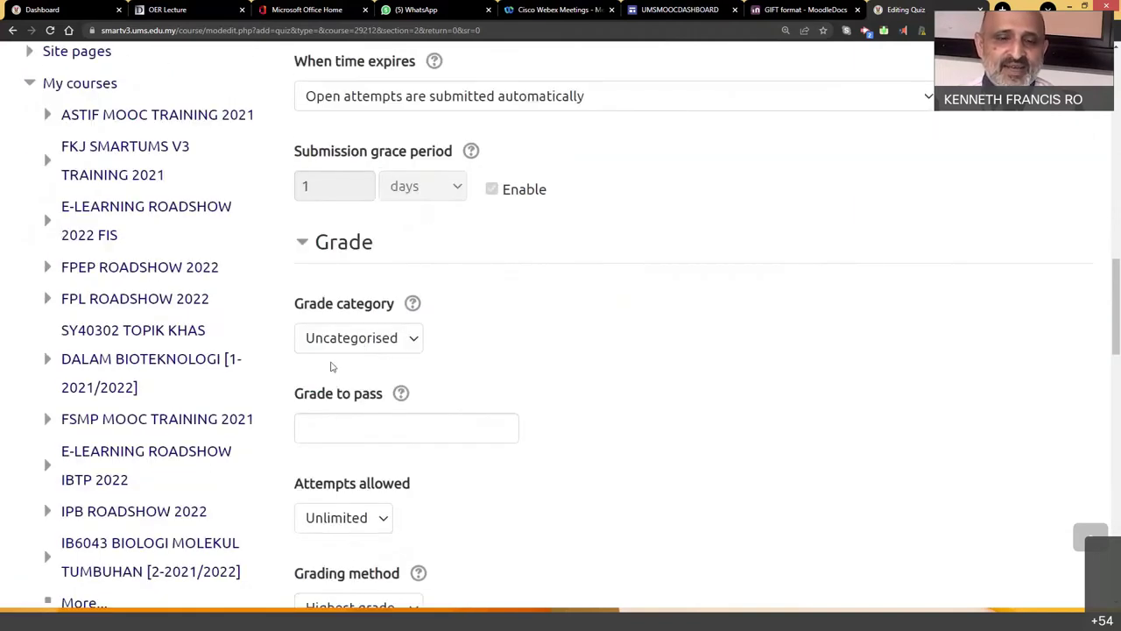
left_click(368, 340)
left_click(359, 362)
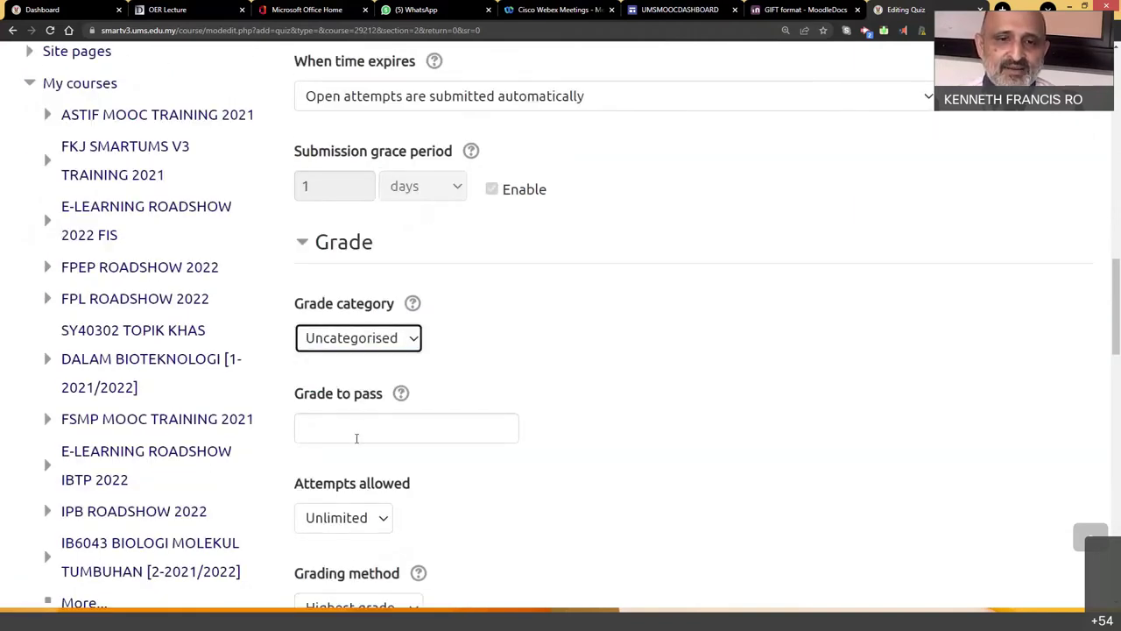
left_click(357, 438)
scroll(363, 438, "down", 1)
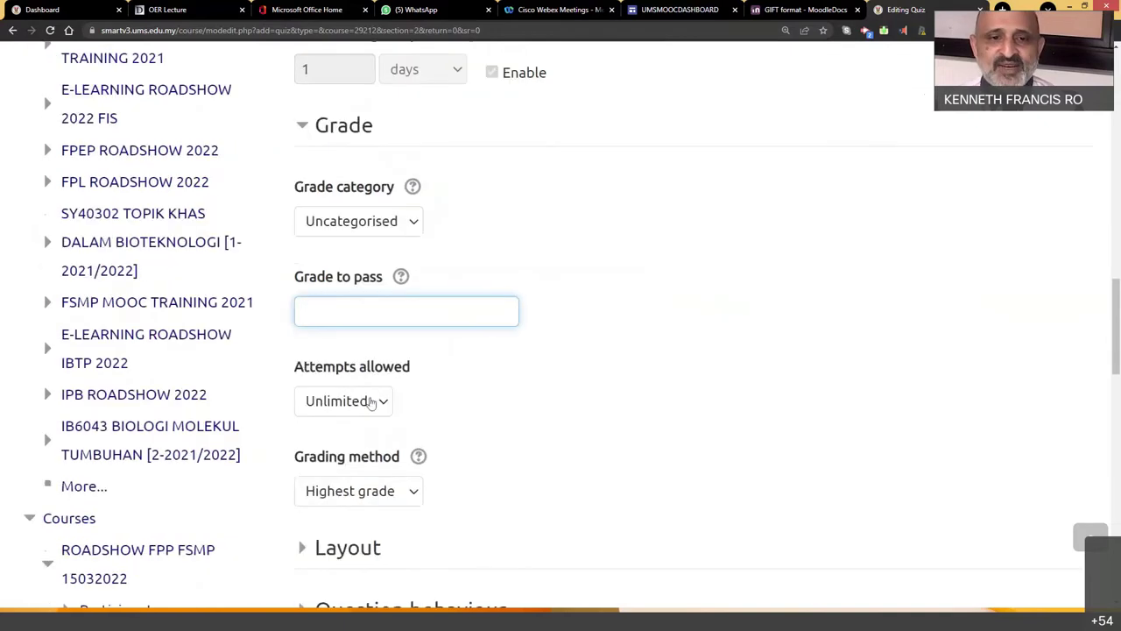
- Set Attempts allowed to 1
left_click(352, 400)
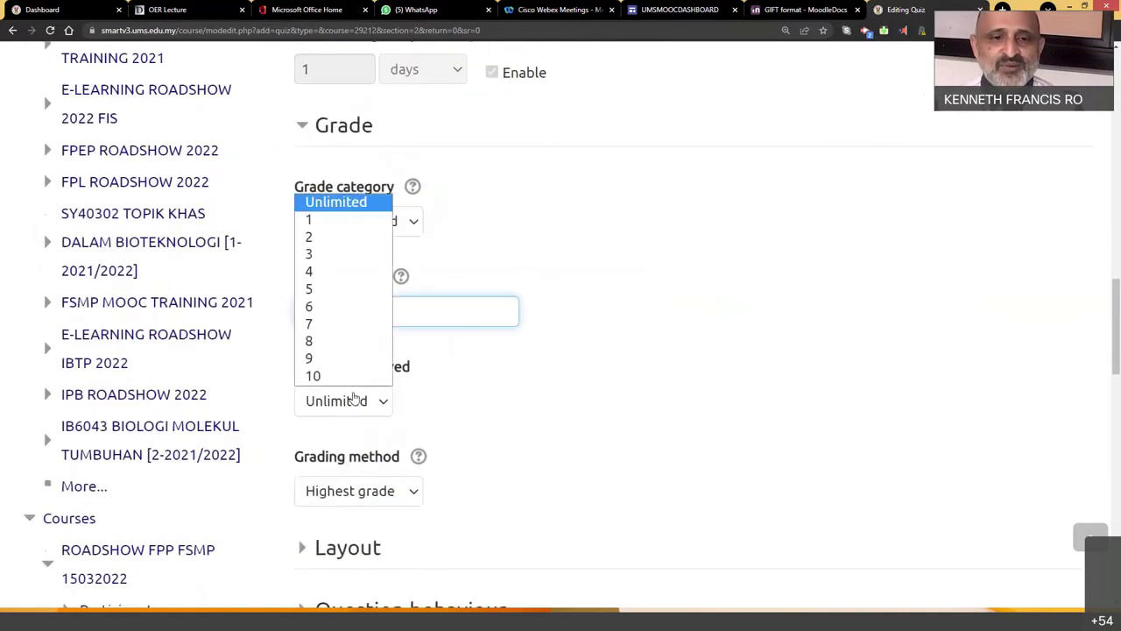
left_click(342, 219)
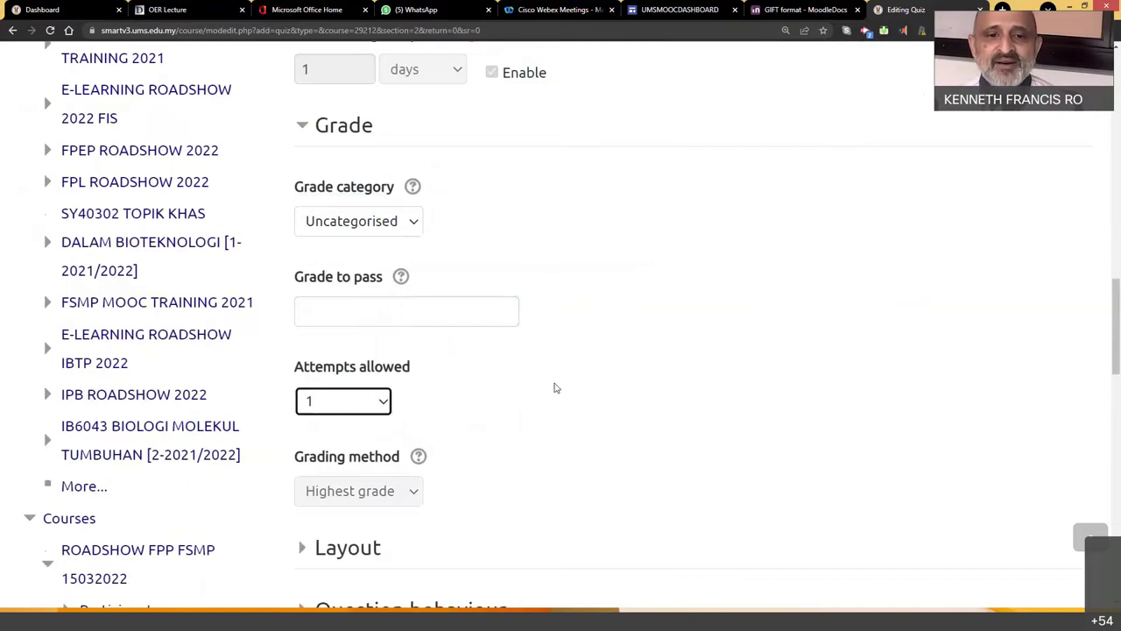
scroll(543, 392, "down", 1)
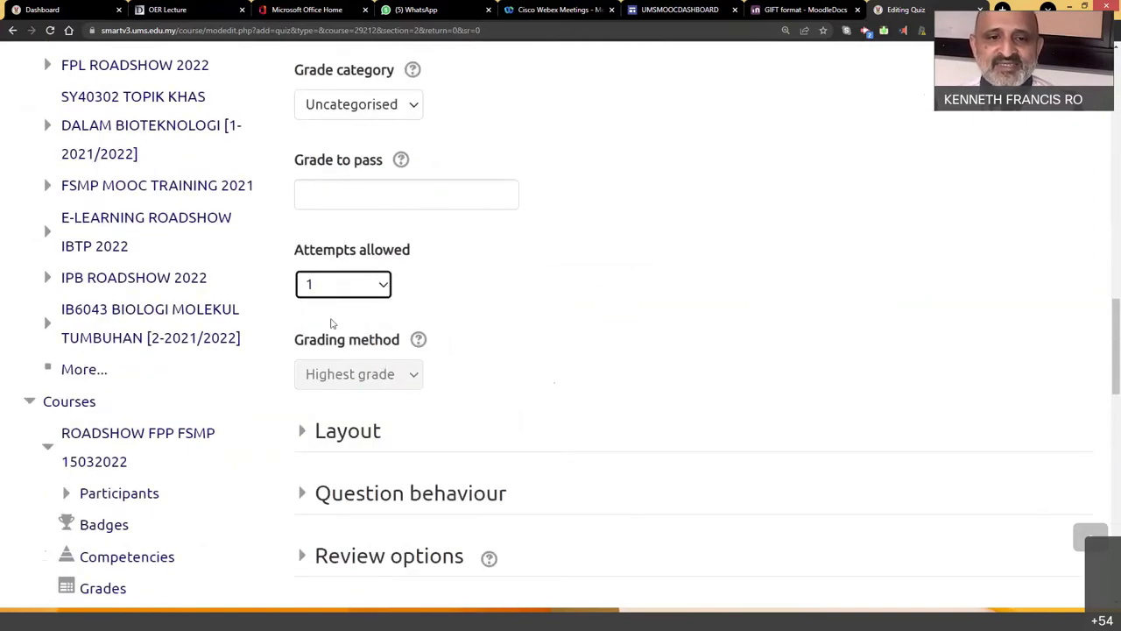
left_click(353, 286)
left_click(344, 360)
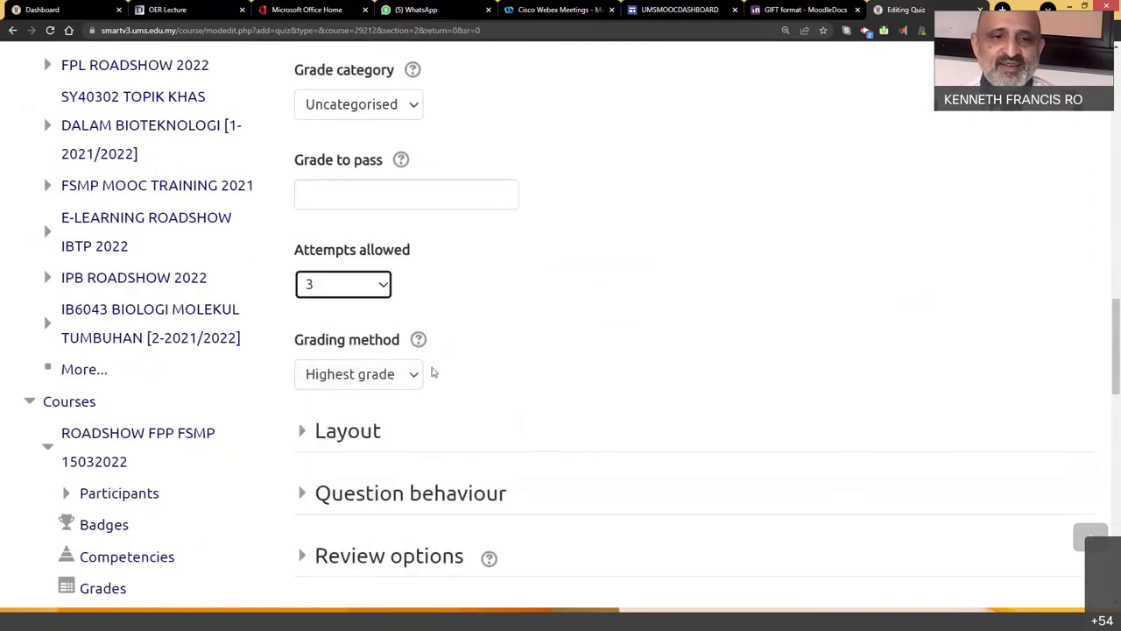
left_click(347, 290)
left_click(358, 324)
scroll(543, 398, "down", 1)
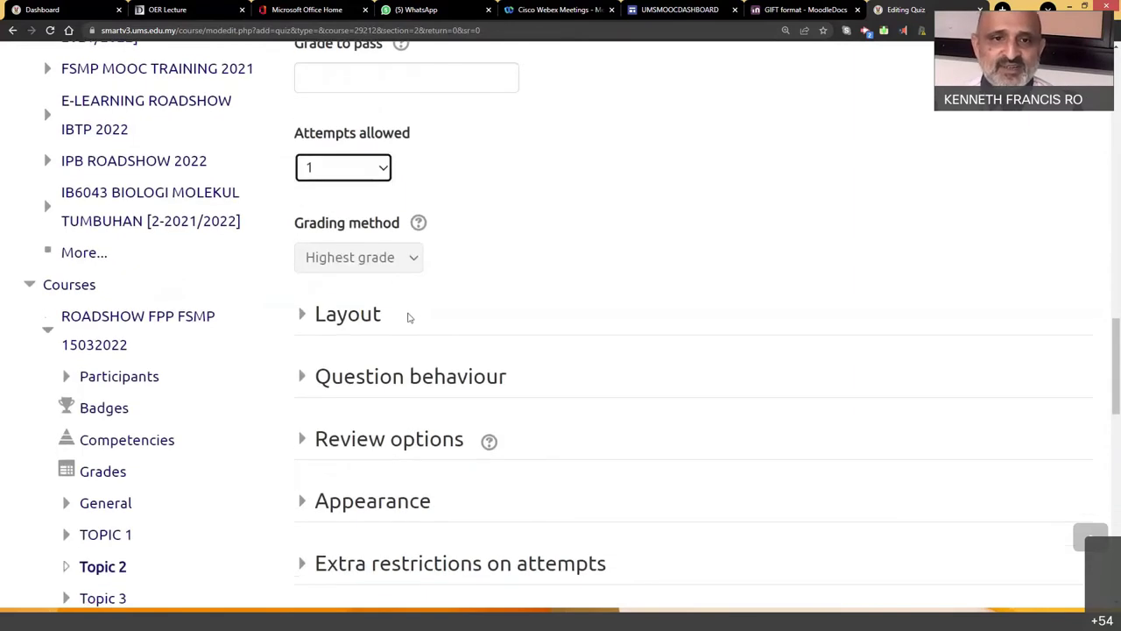
scroll(423, 312, "down", 1)
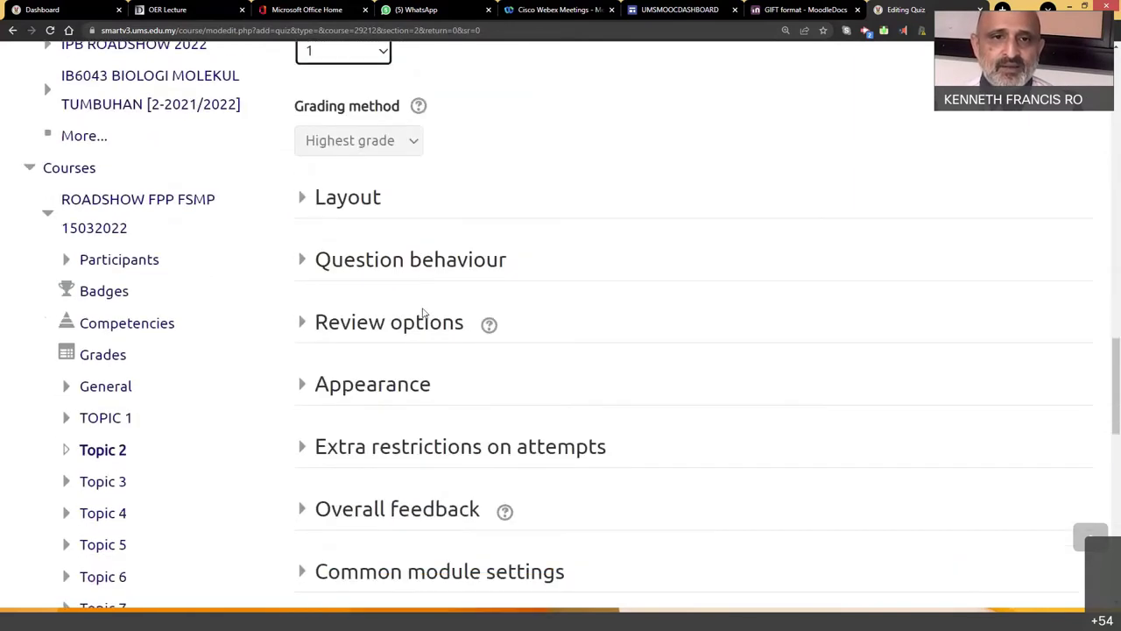
- In Layout, set the New page option to 'Every 10 questions'
left_click(334, 202)
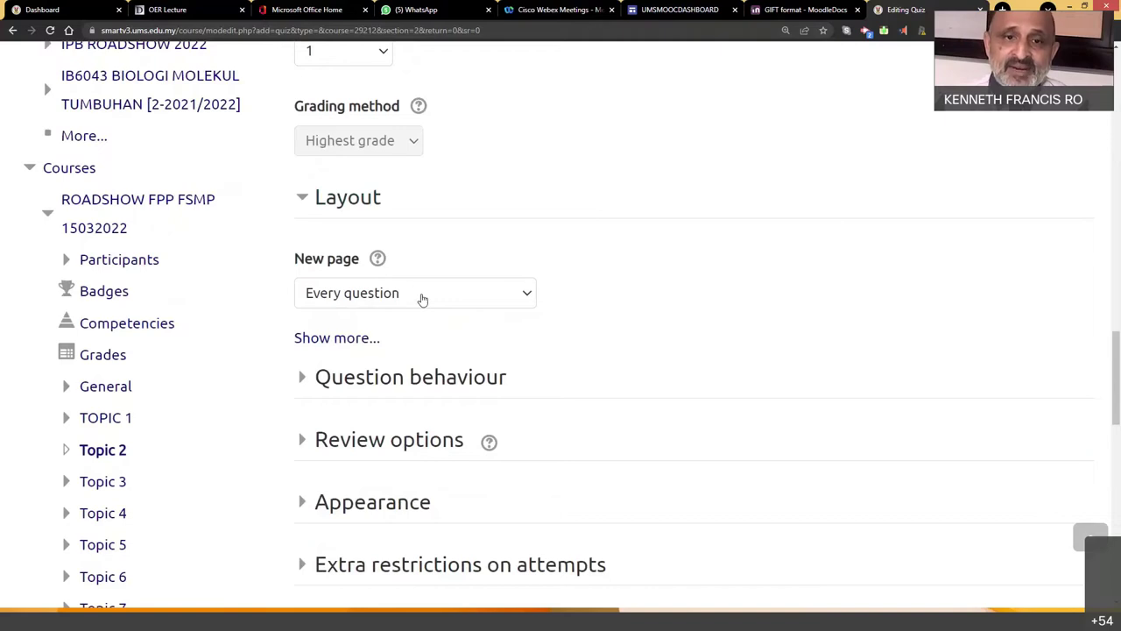
left_click(421, 298)
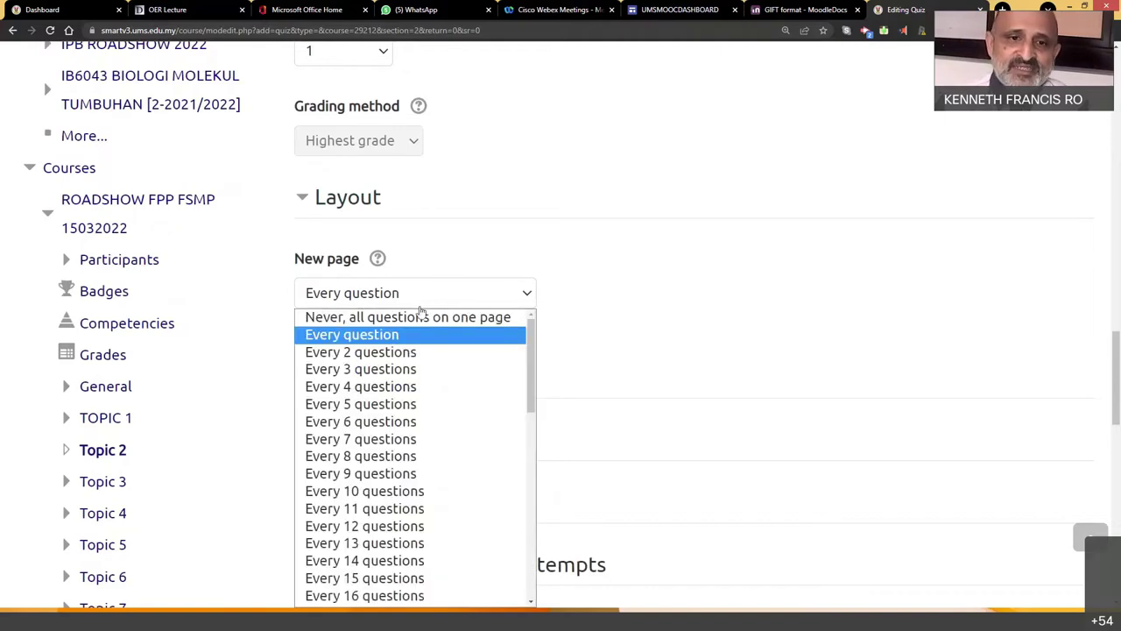
left_click(387, 491)
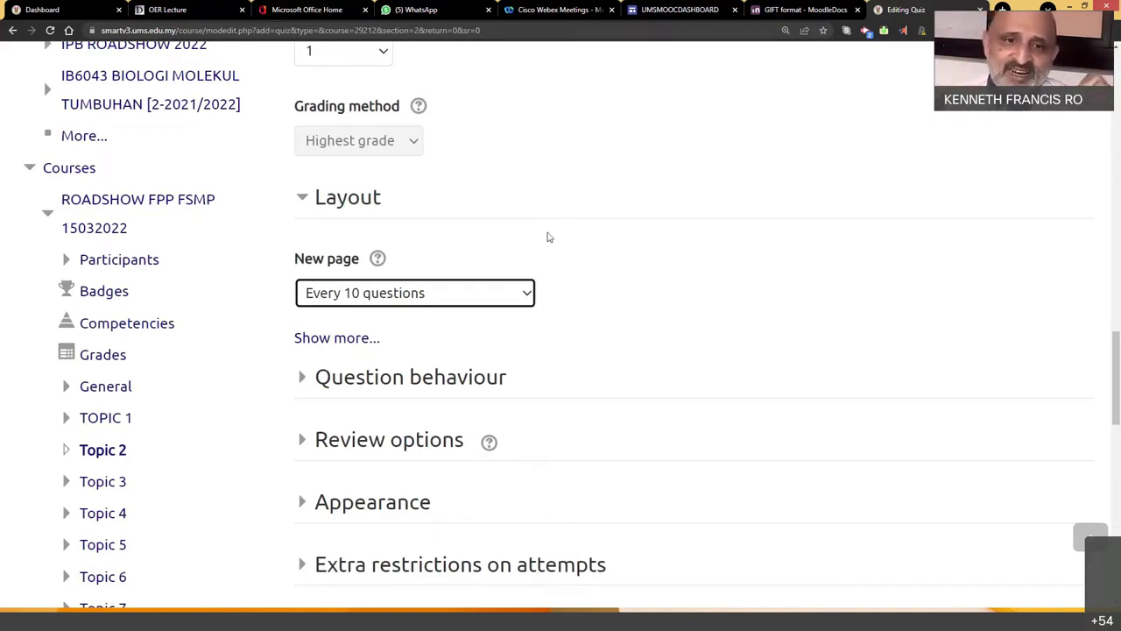
left_click(430, 298)
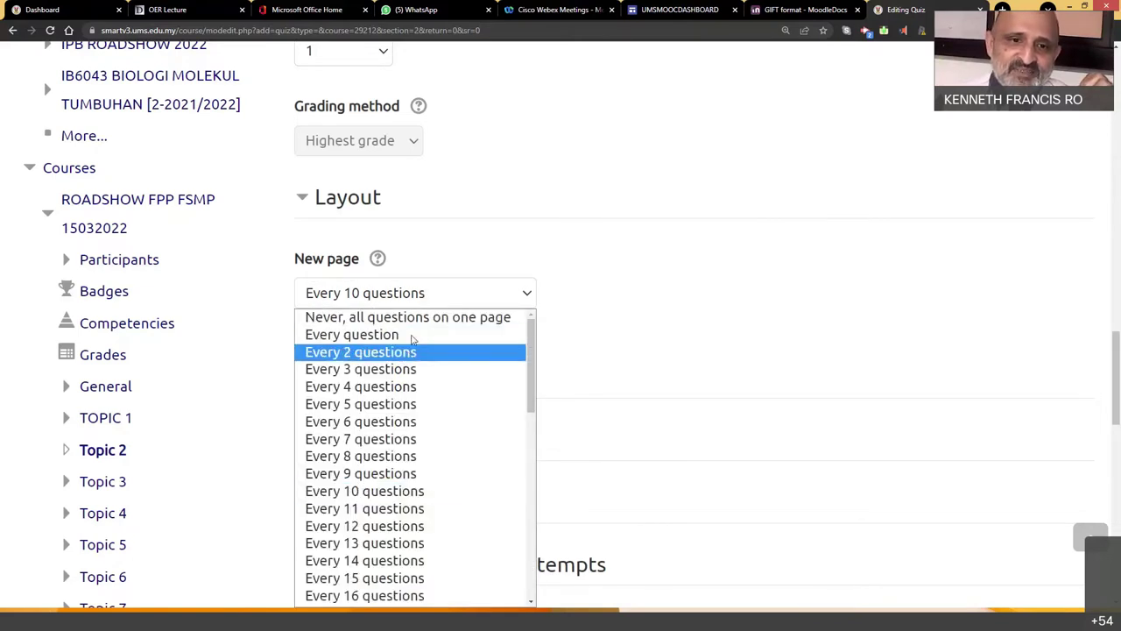
left_click(410, 334)
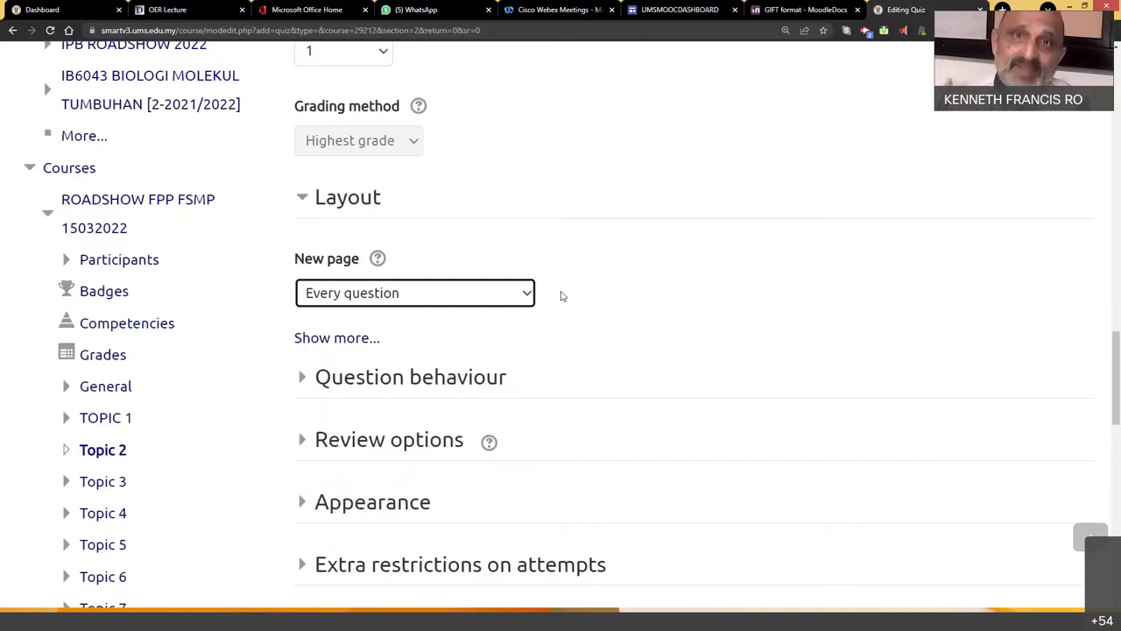
left_click(477, 294)
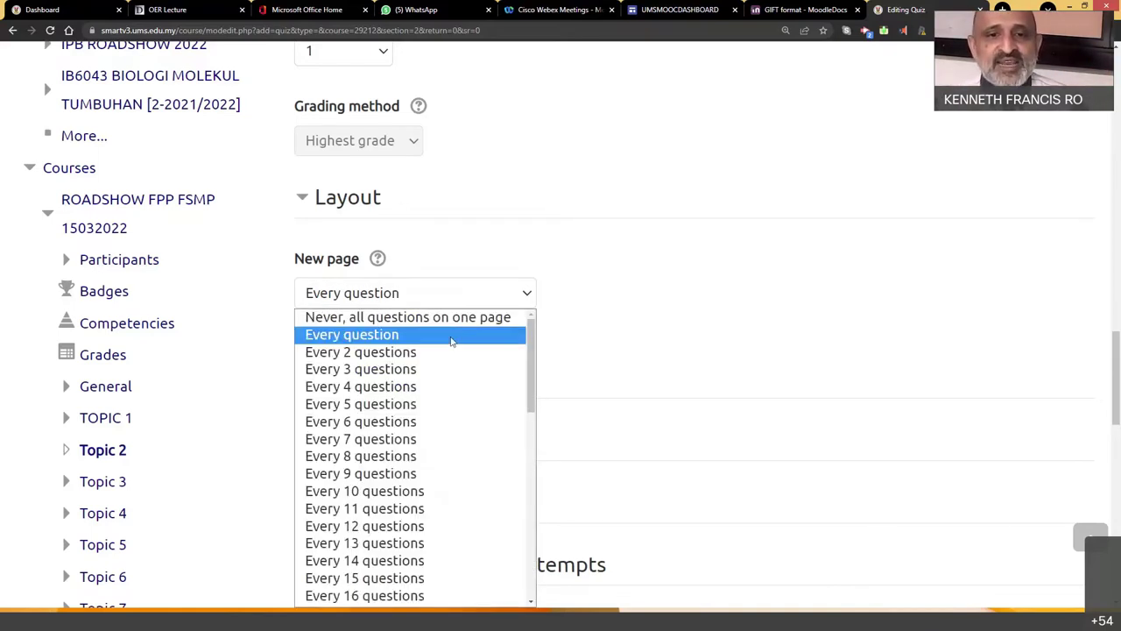
left_click(406, 493)
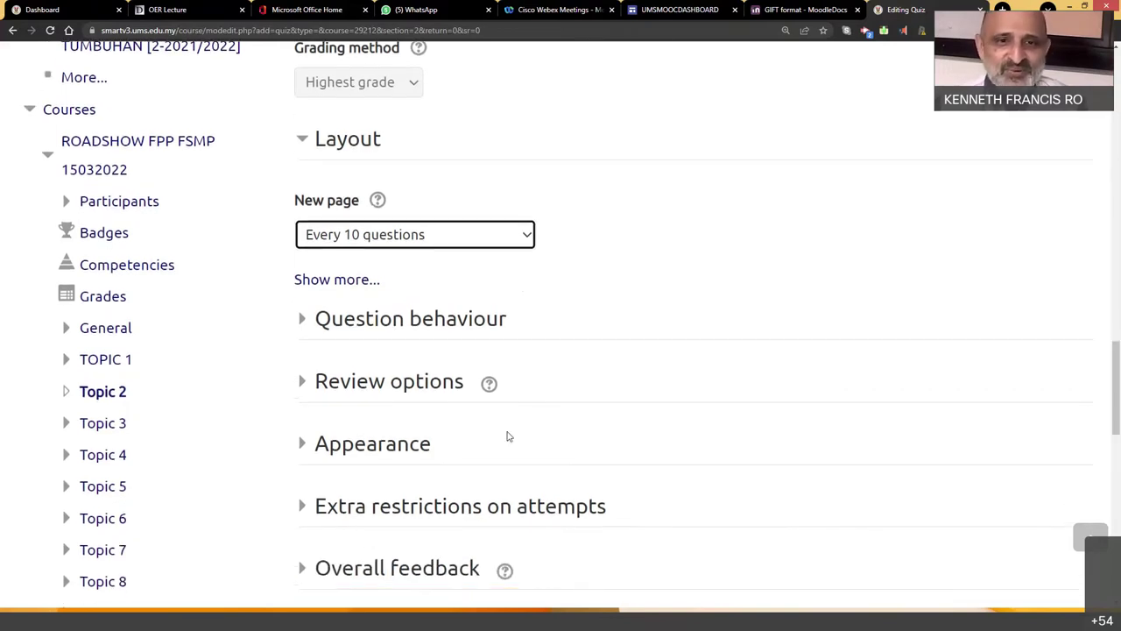
left_click(423, 331)
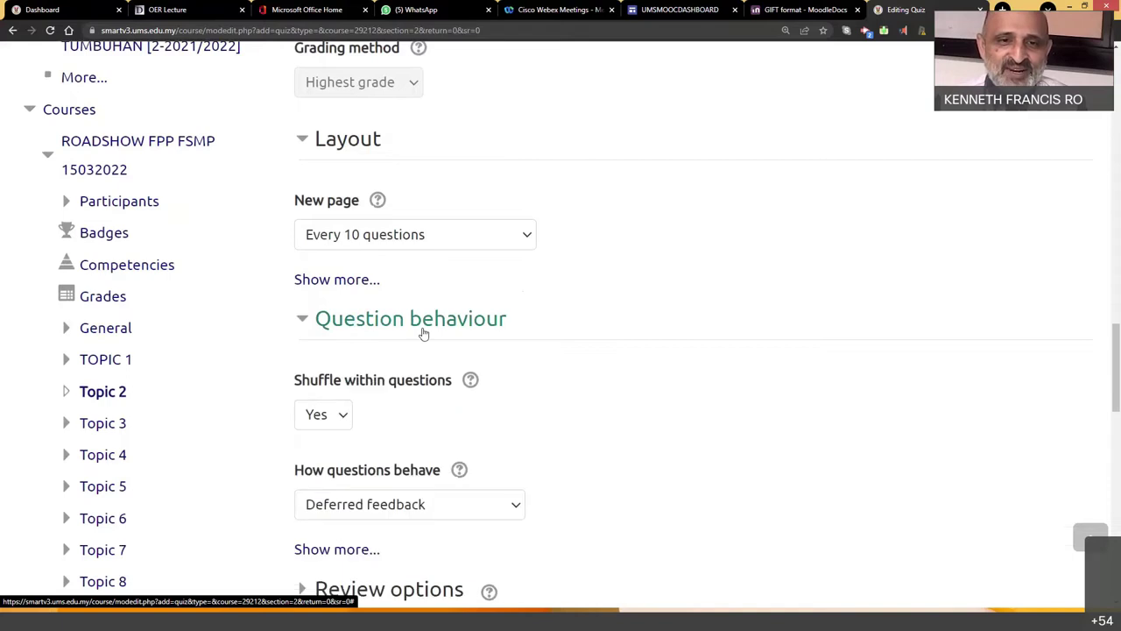
- Keep Shuffle within questions at Yes and question behaviour at Deferred feedback
scroll(423, 333, "down", 2)
left_click(323, 297)
left_click(311, 338)
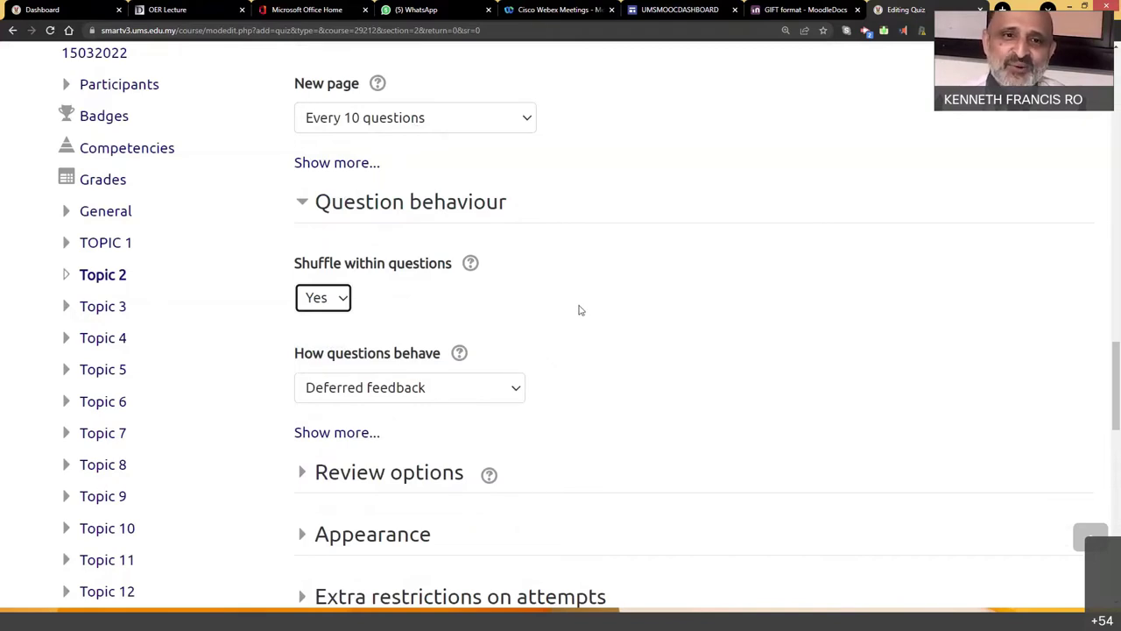
scroll(482, 292, "down", 2)
left_click(419, 218)
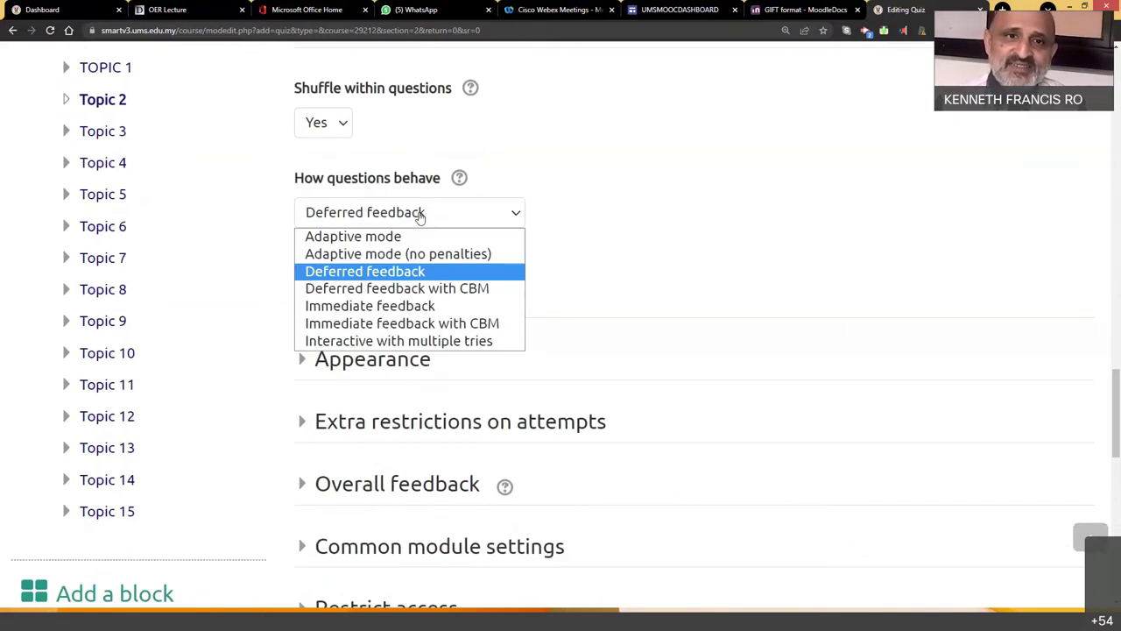
left_click(422, 215)
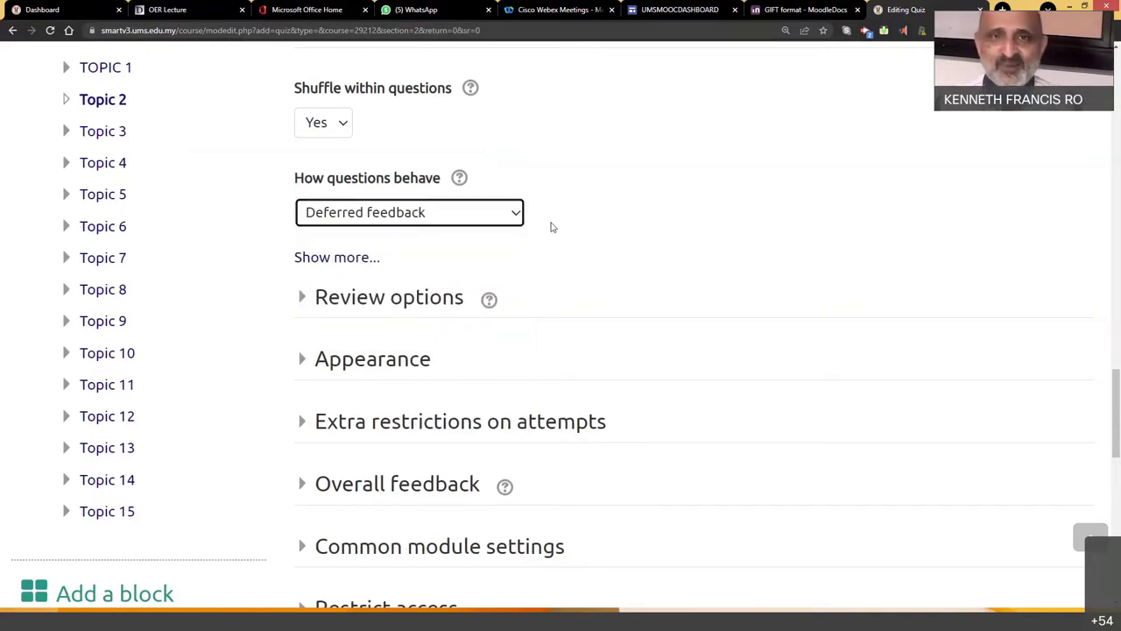
- Expand the Review options and Appearance sections of the quiz settings
left_click(395, 305)
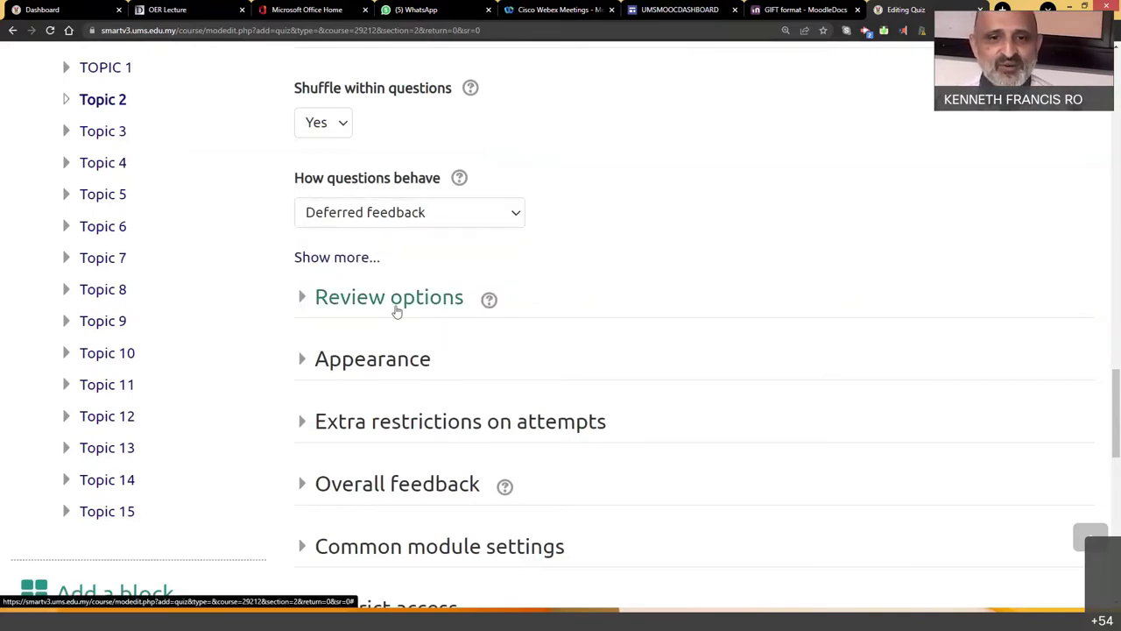
scroll(405, 312, "down", 3)
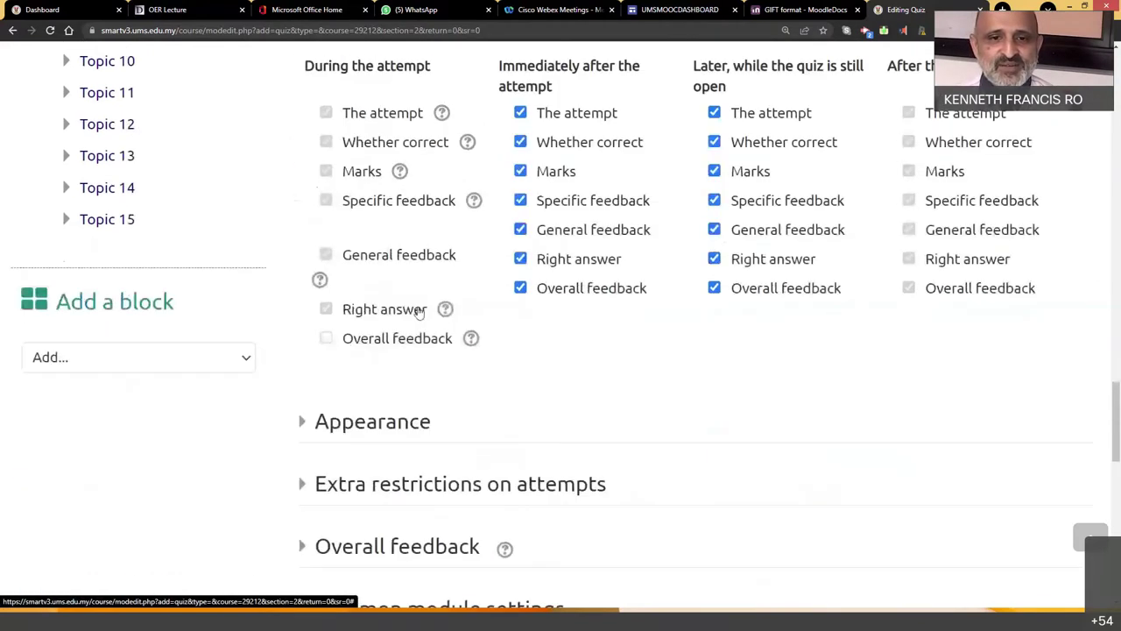
left_click(395, 423)
scroll(505, 333, "down", 3)
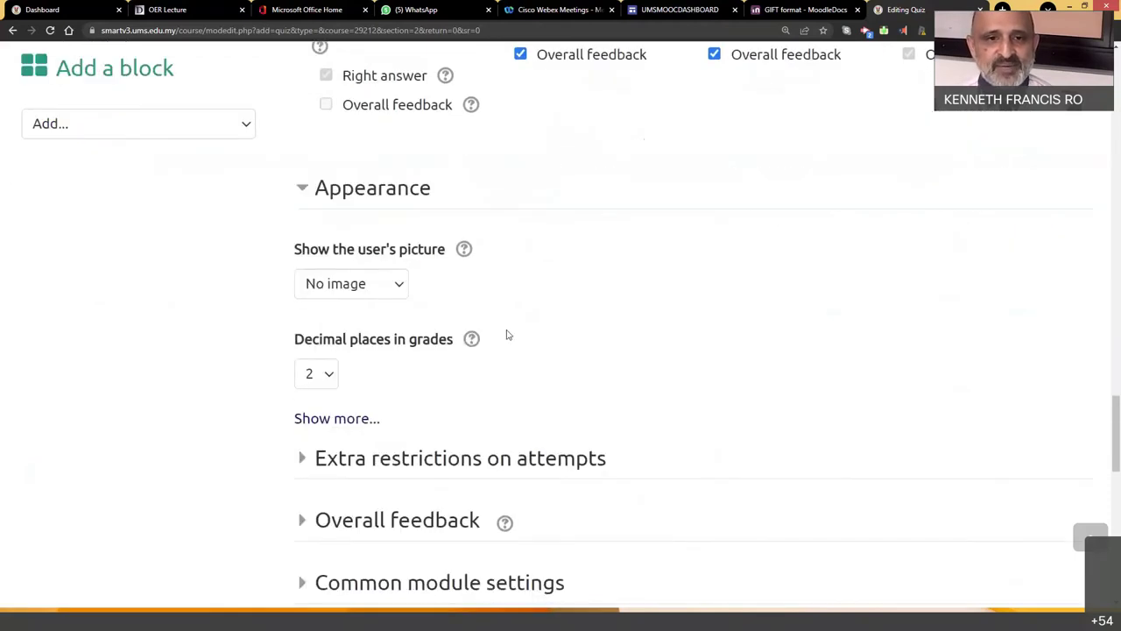
scroll(501, 300, "down", 1)
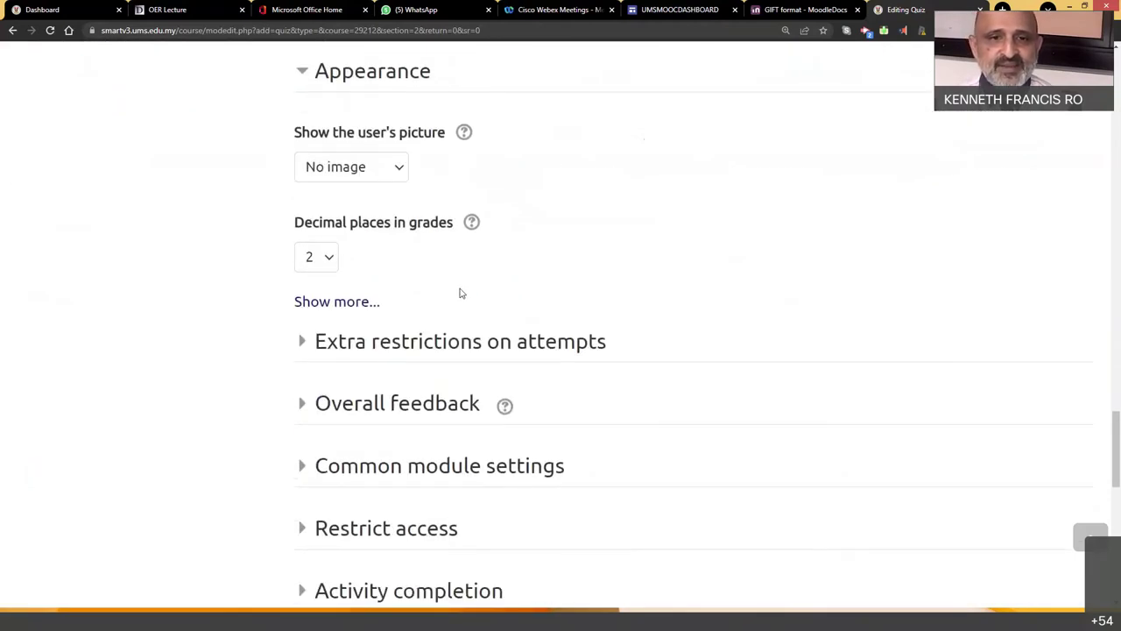
scroll(458, 290, "down", 2)
- Under Extra restrictions on attempts, enter a quiz password and reveal it to check it
left_click(447, 230)
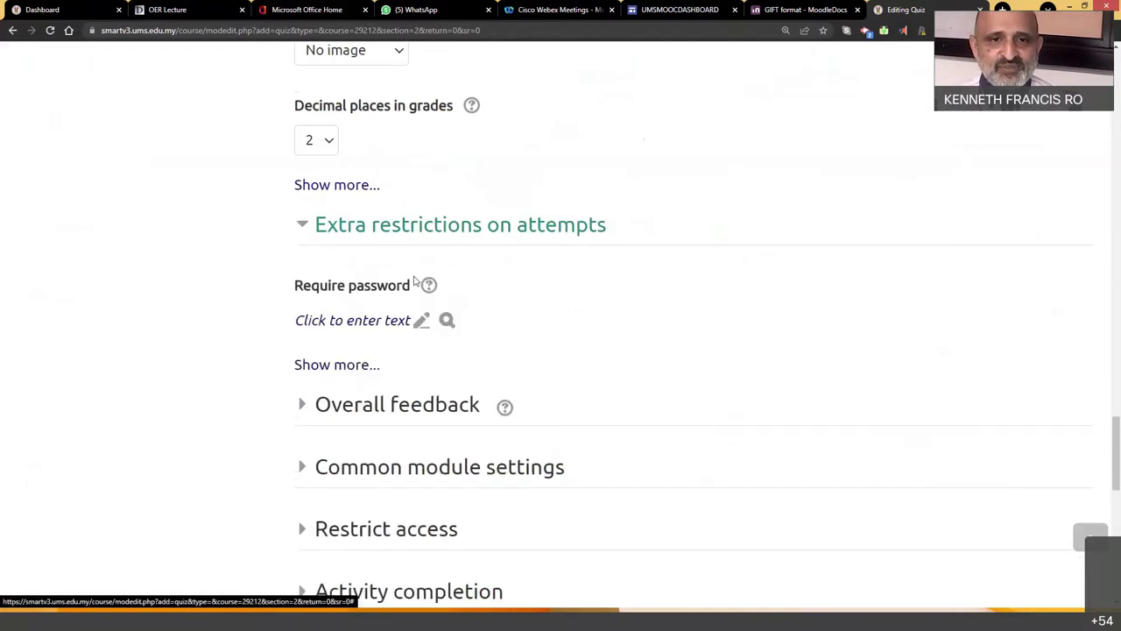
left_click(364, 322)
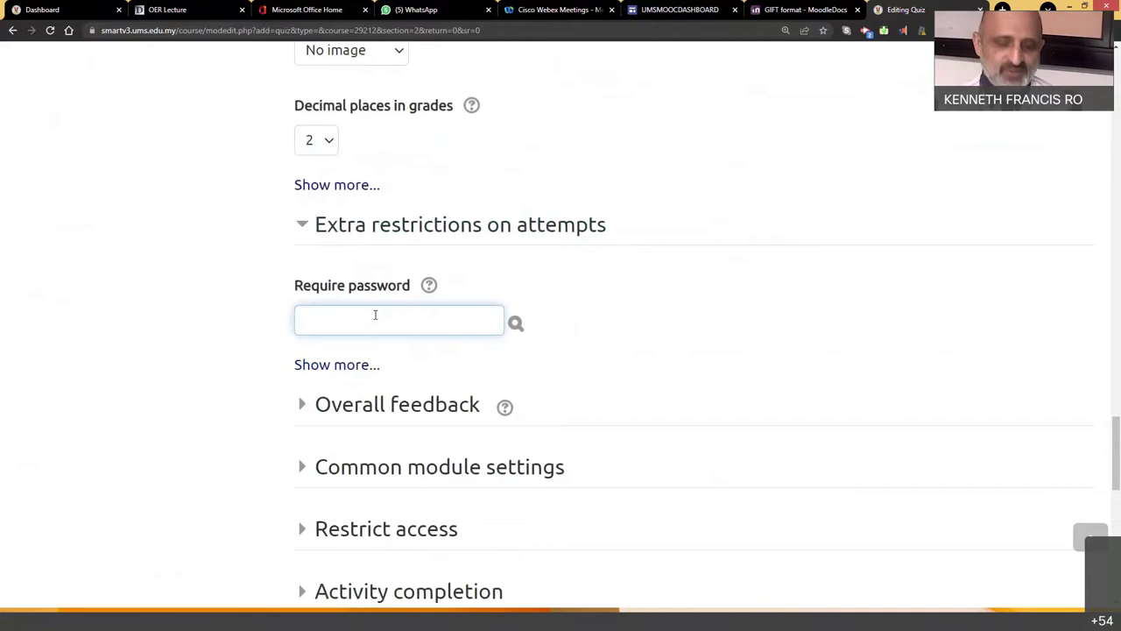
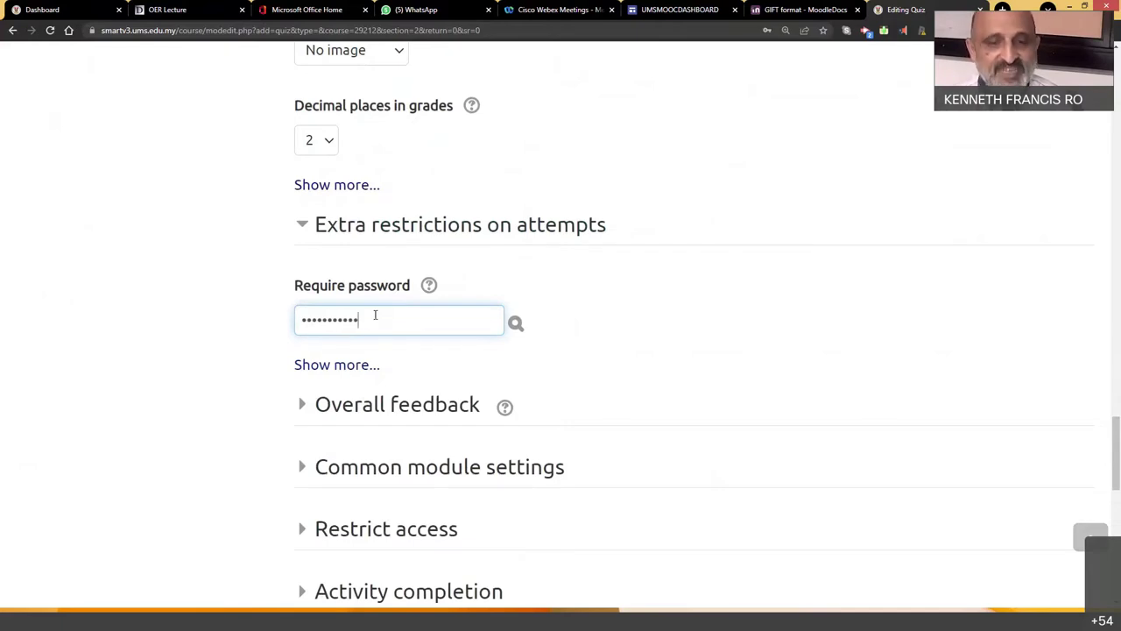
left_click(514, 324)
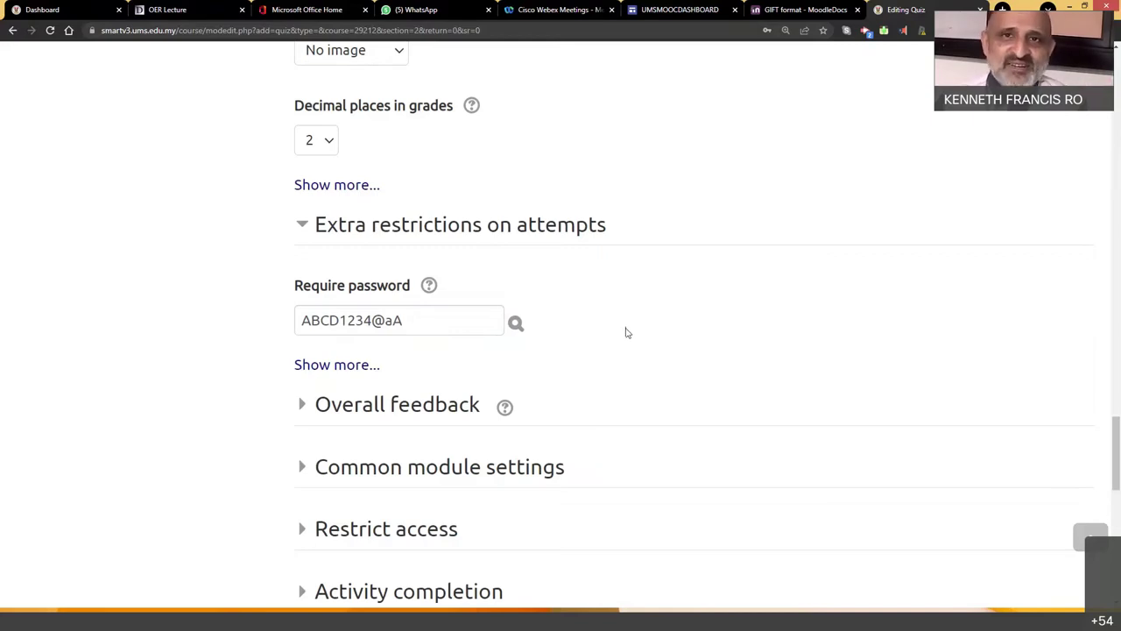
scroll(627, 332, "down", 1)
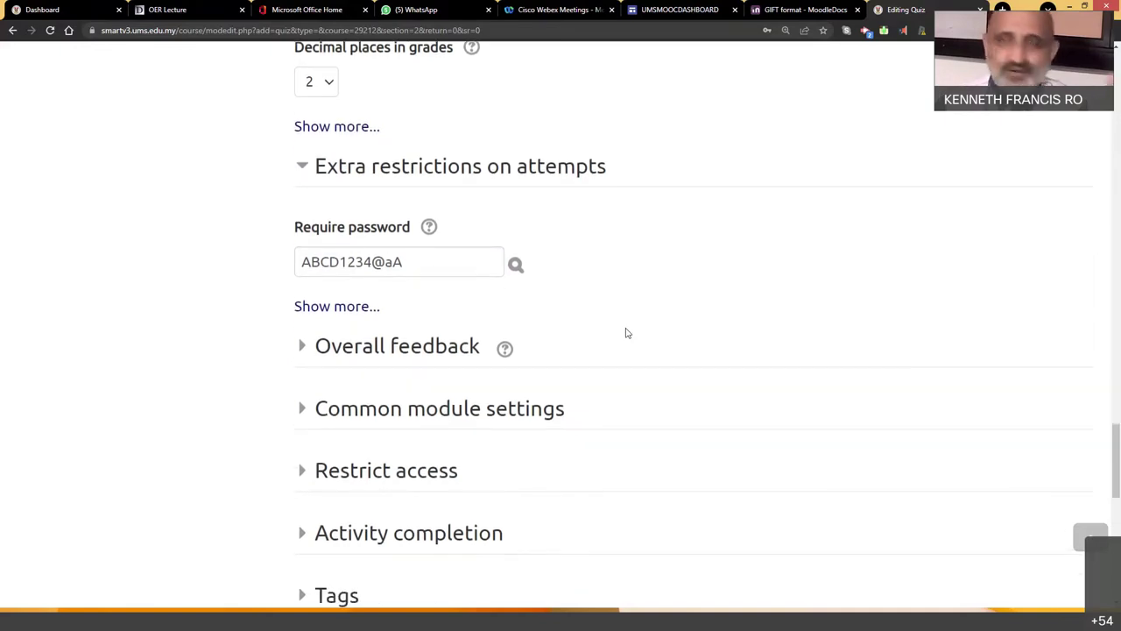
scroll(625, 333, "down", 2)
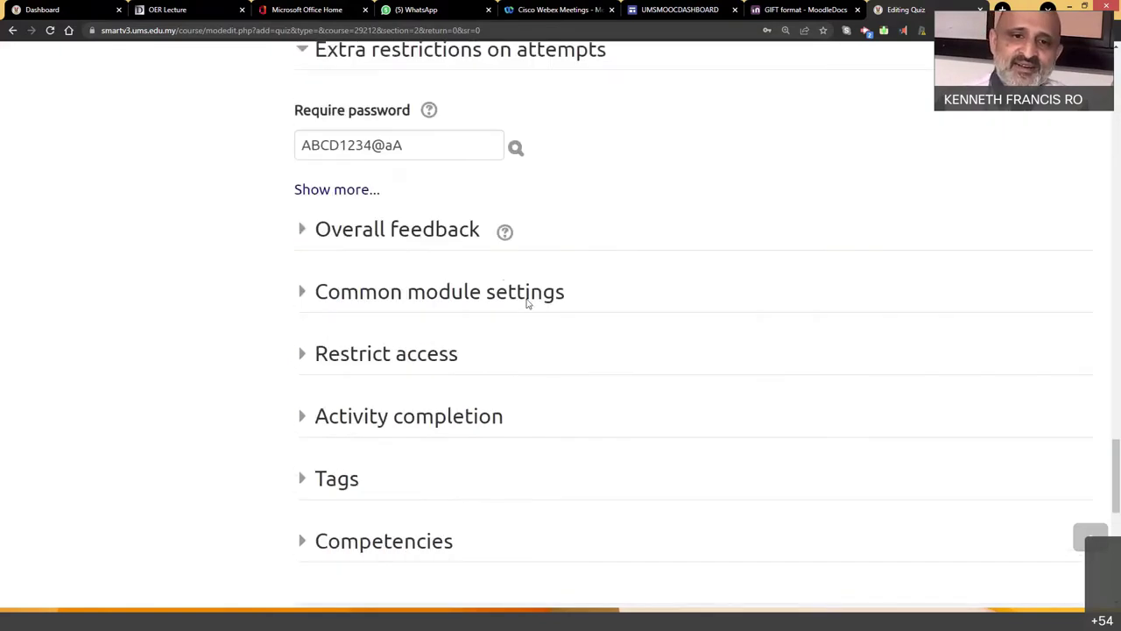
- Set Completion tracking to 'Show activity as complete when conditions are met', keeping Require view
left_click(453, 415)
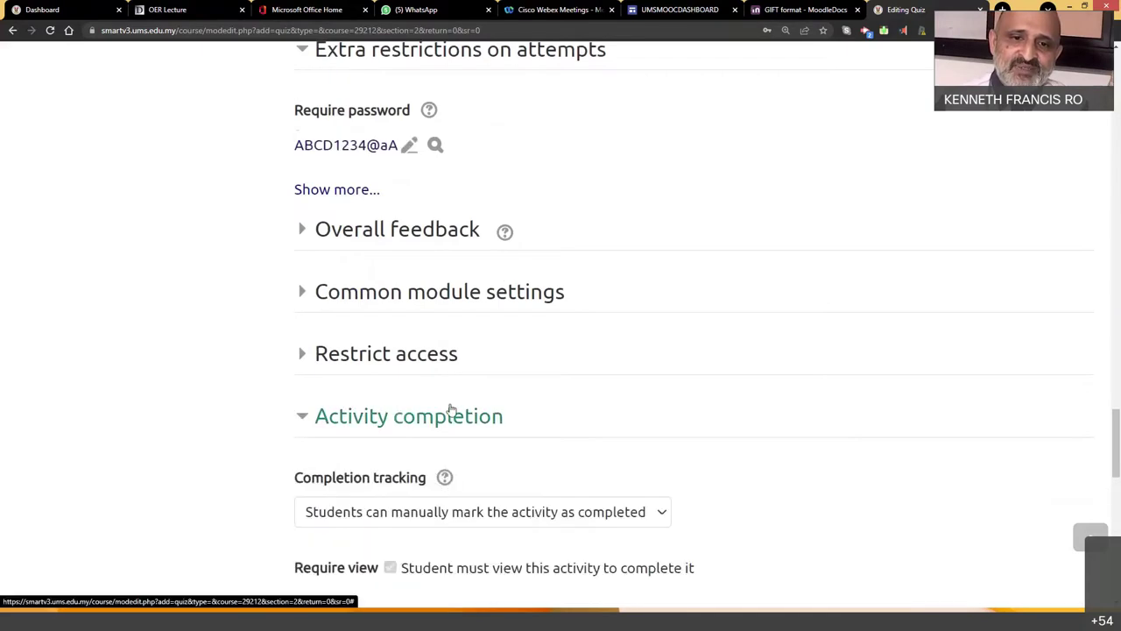
scroll(453, 412, "down", 2)
left_click(455, 396)
left_click(438, 454)
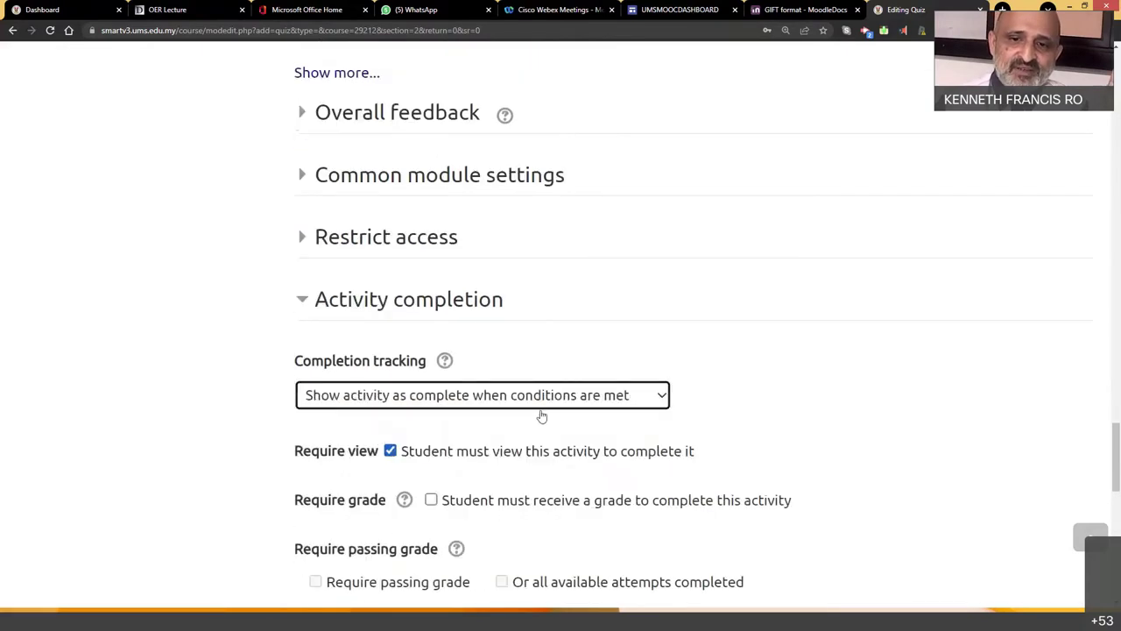
scroll(542, 417, "down", 3)
scroll(542, 417, "down", 2)
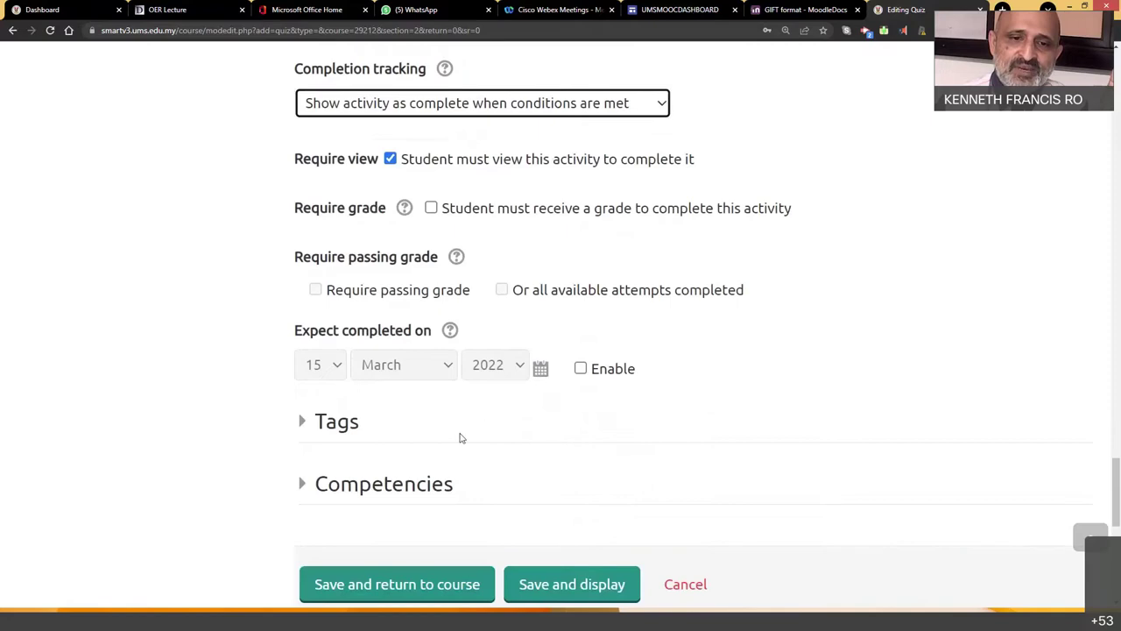
scroll(423, 413, "down", 1)
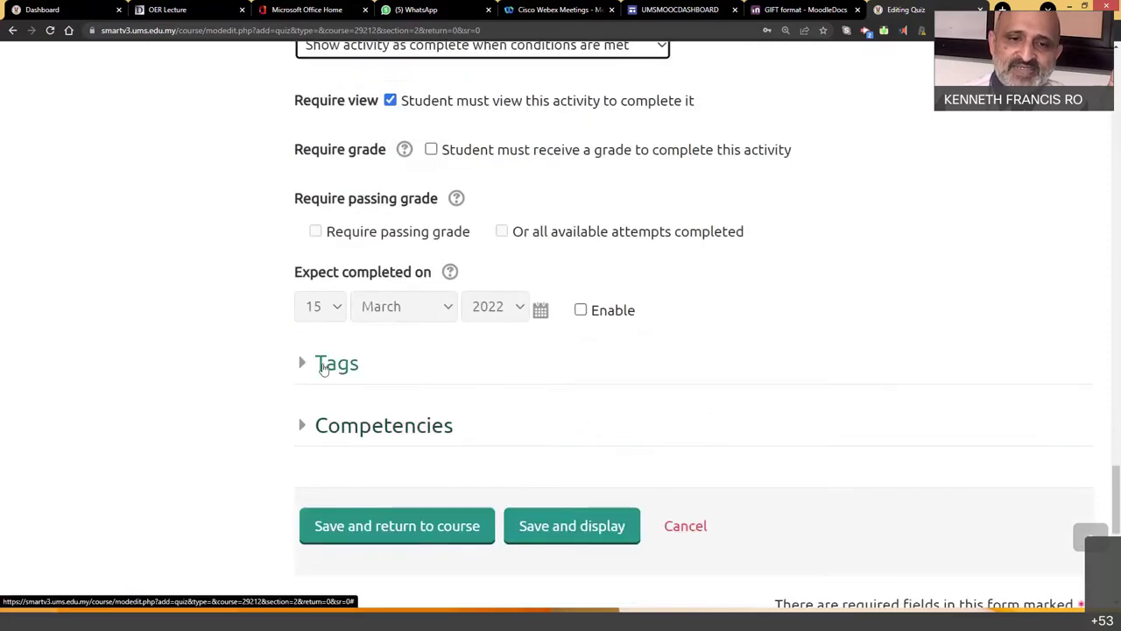
- Save the quiz with 'Save and display' and view the new QUIZ page
left_click(550, 530)
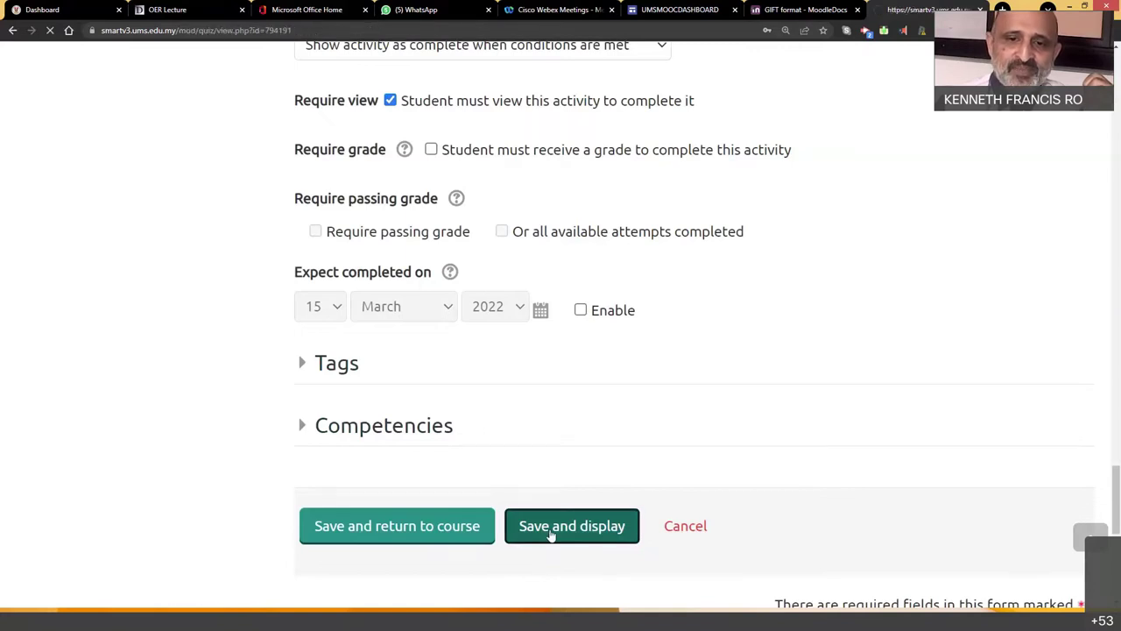
scroll(557, 486, "down", 2)
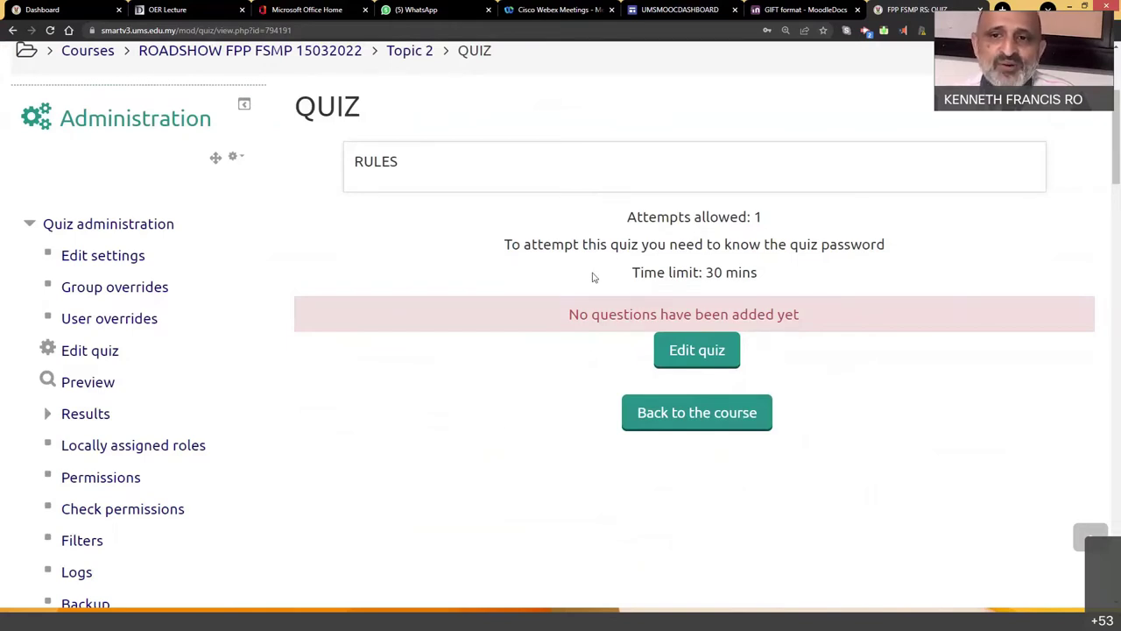
- In Edit quiz, change the maximum grade from 10.00 to 20 and save it
left_click(681, 359)
scroll(512, 363, "down", 3)
scroll(516, 370, "up", 3)
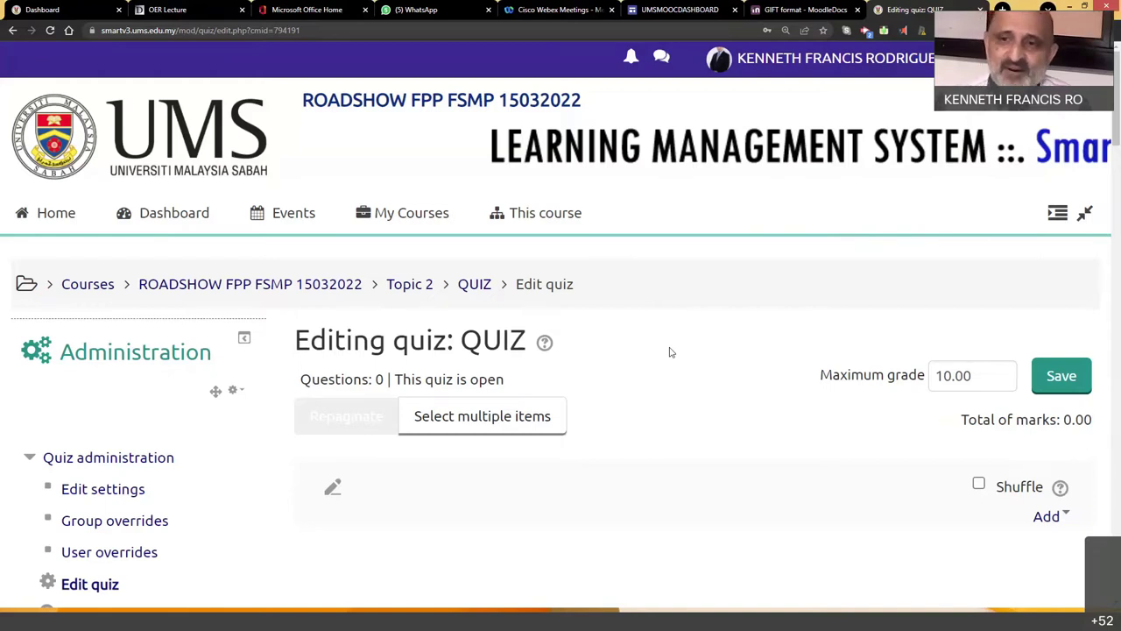
left_click_drag(982, 377, 934, 376)
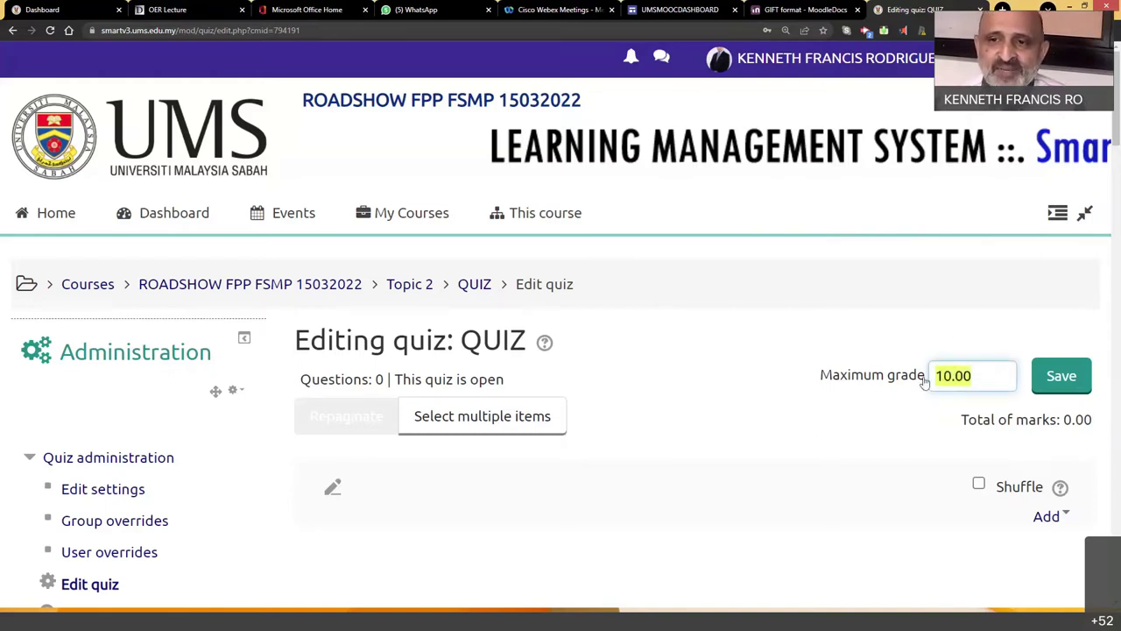
left_click(711, 385)
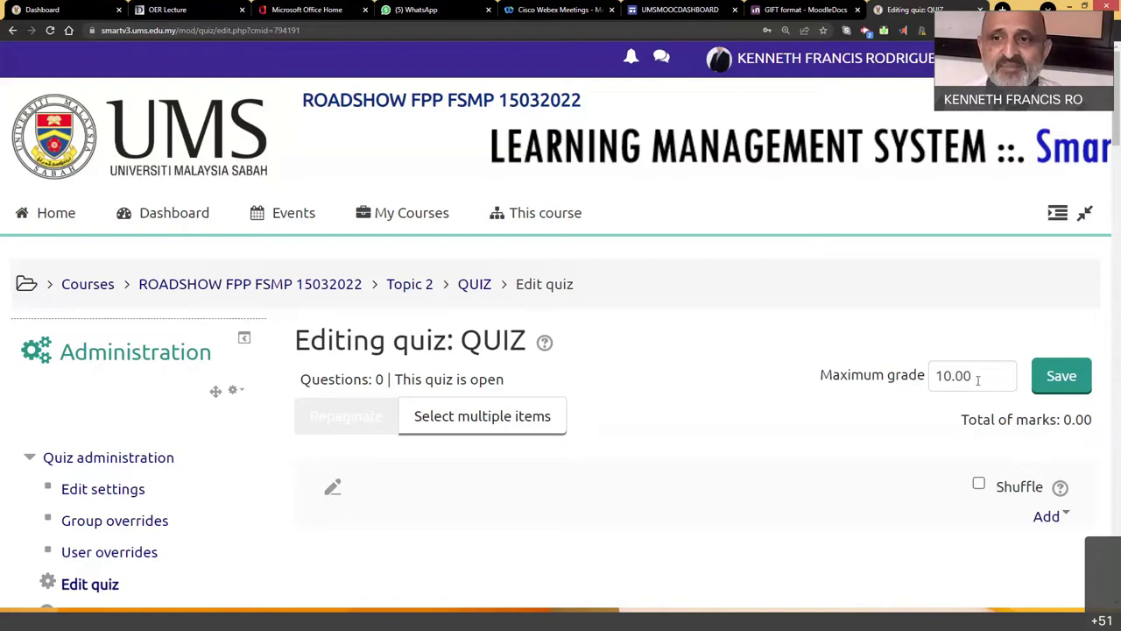
left_click_drag(979, 380, 900, 381)
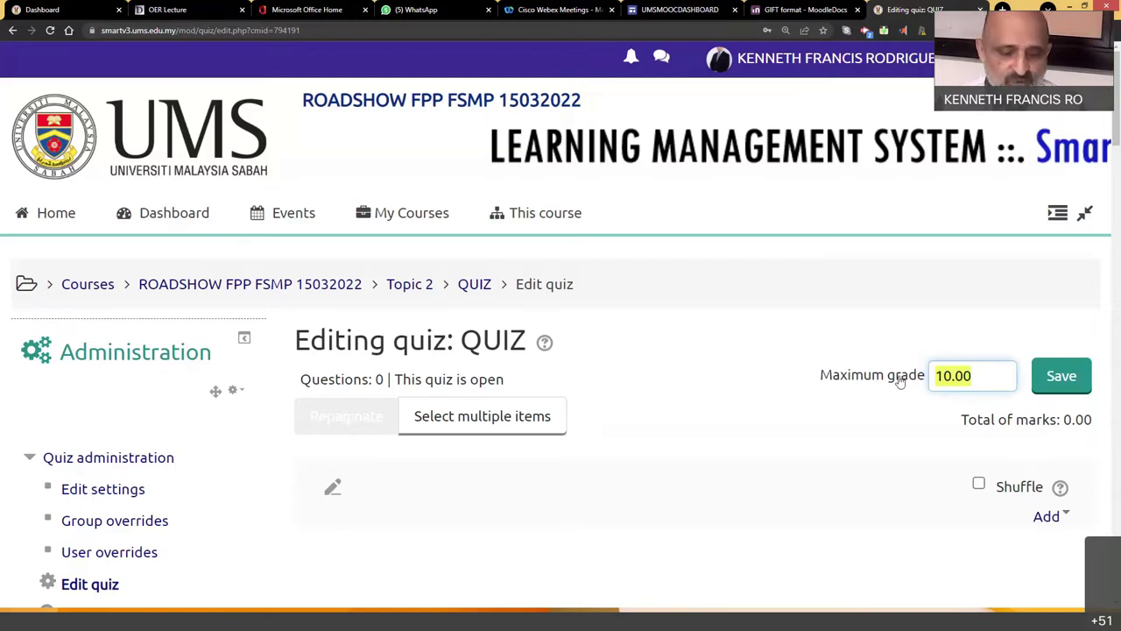
type("20")
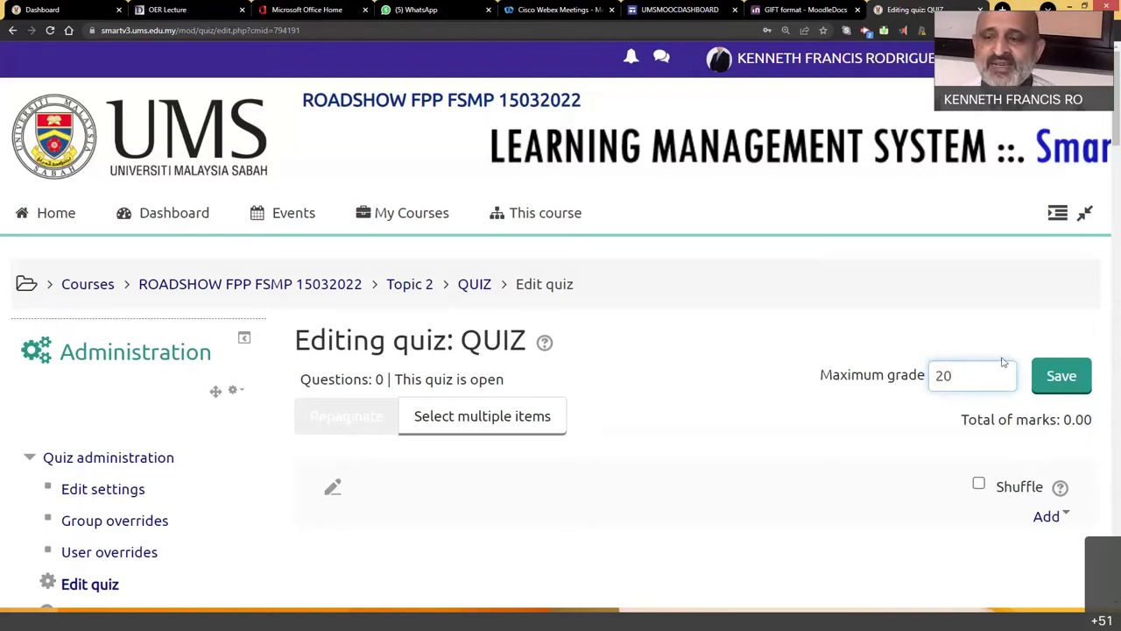
left_click(736, 395)
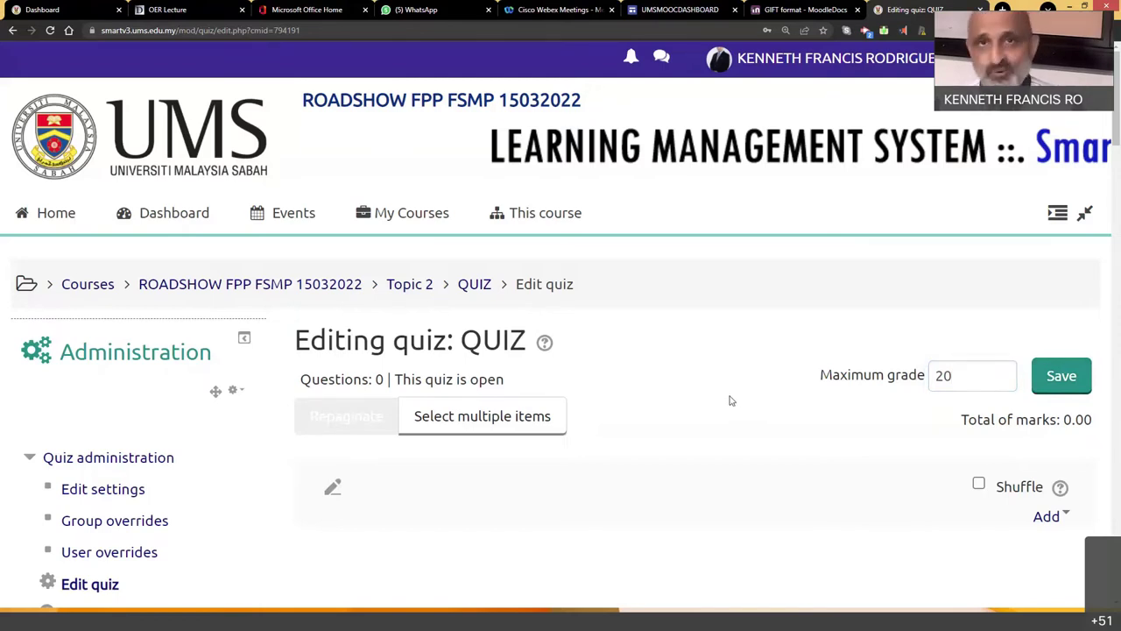
scroll(732, 400, "down", 1)
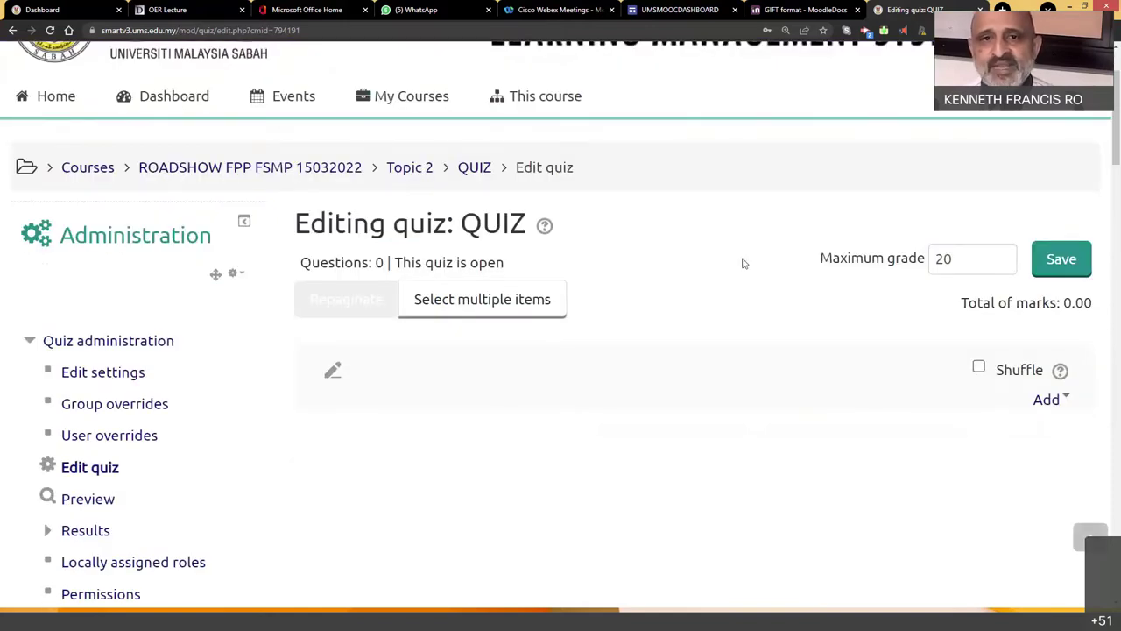
scroll(749, 281, "down", 1)
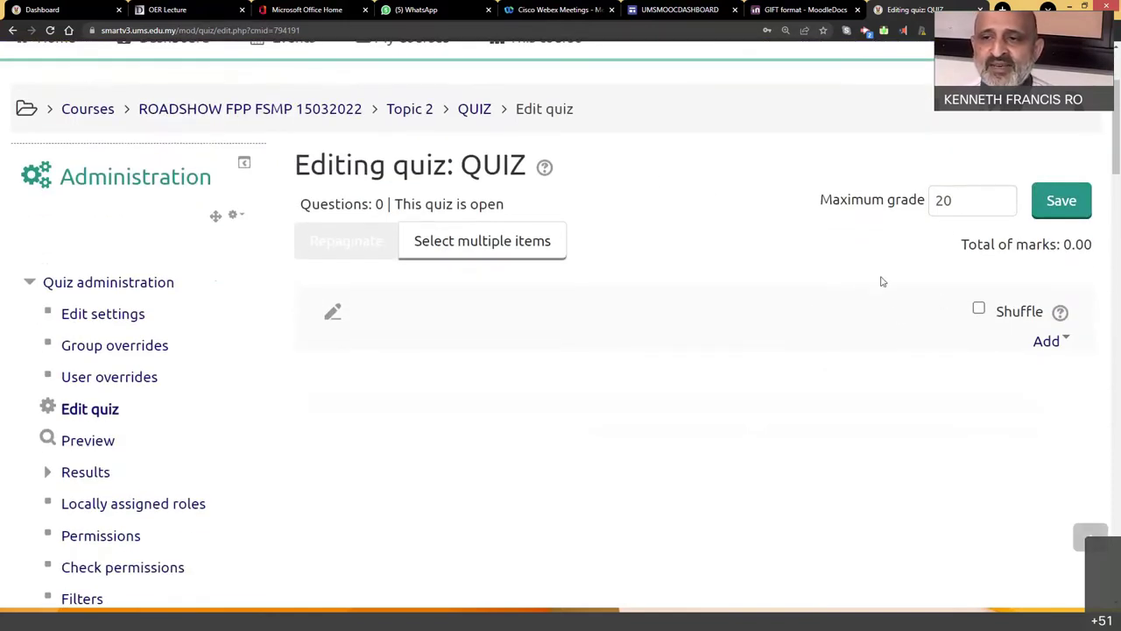
- Choose to add a new question and browse the available question types
left_click(1047, 345)
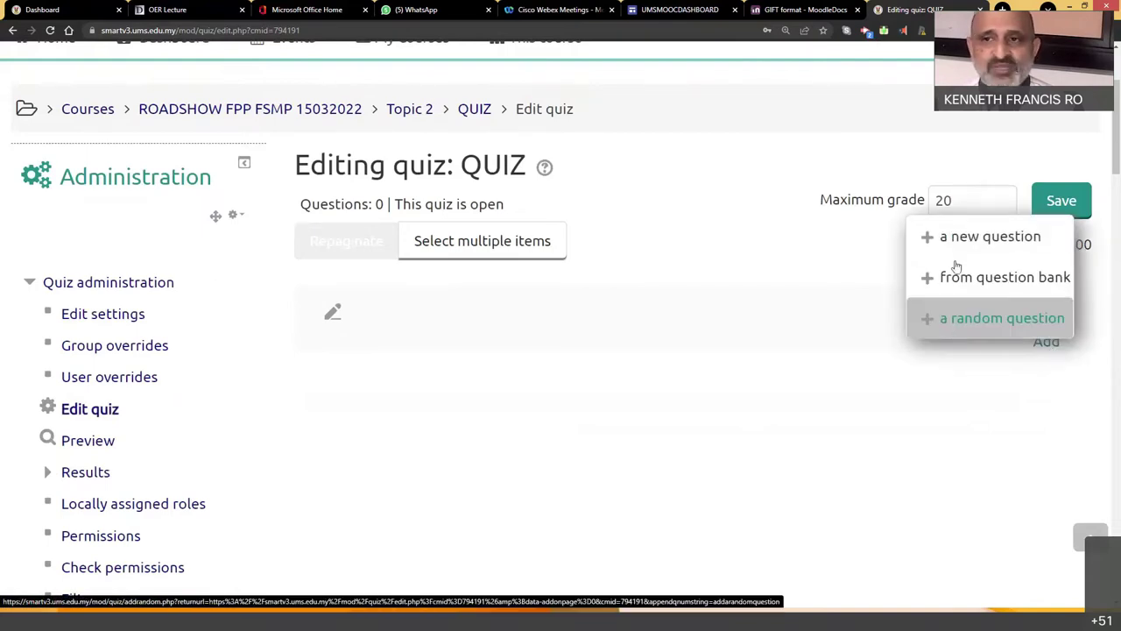
left_click(957, 238)
scroll(232, 262, "down", 5)
scroll(194, 424, "up", 5)
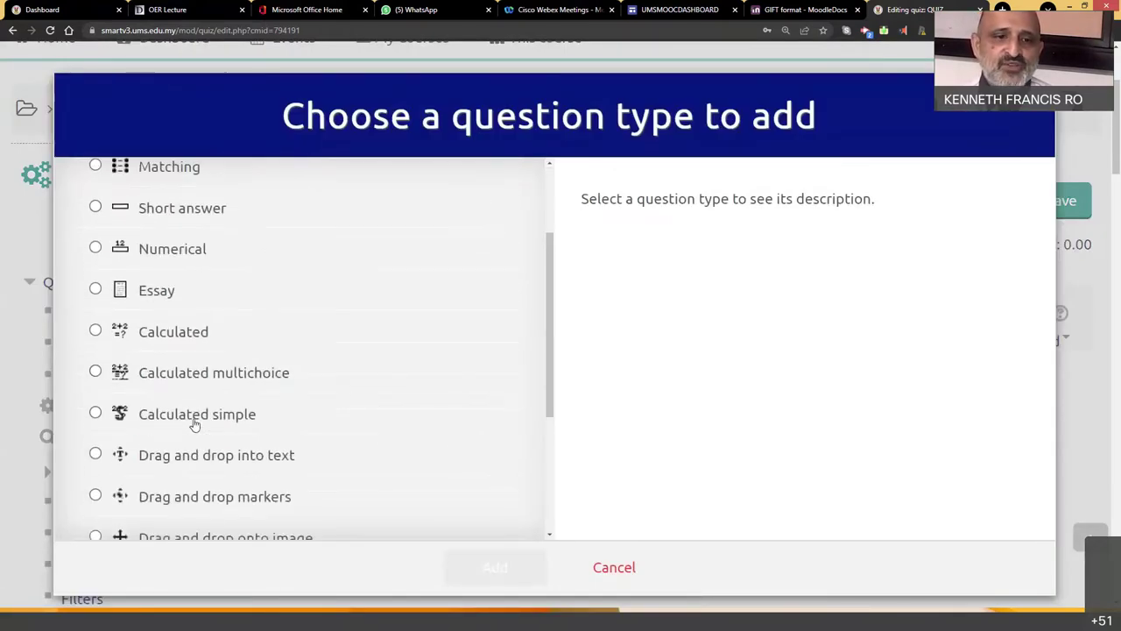
scroll(195, 424, "up", 2)
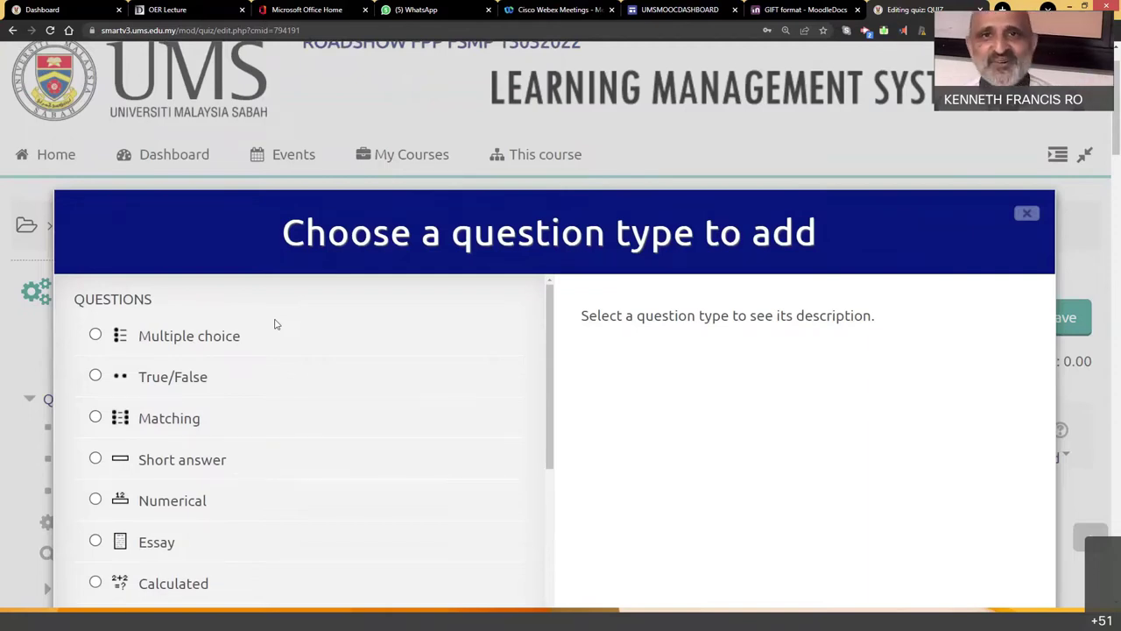
scroll(274, 324, "down", 1)
scroll(274, 324, "down", 1)
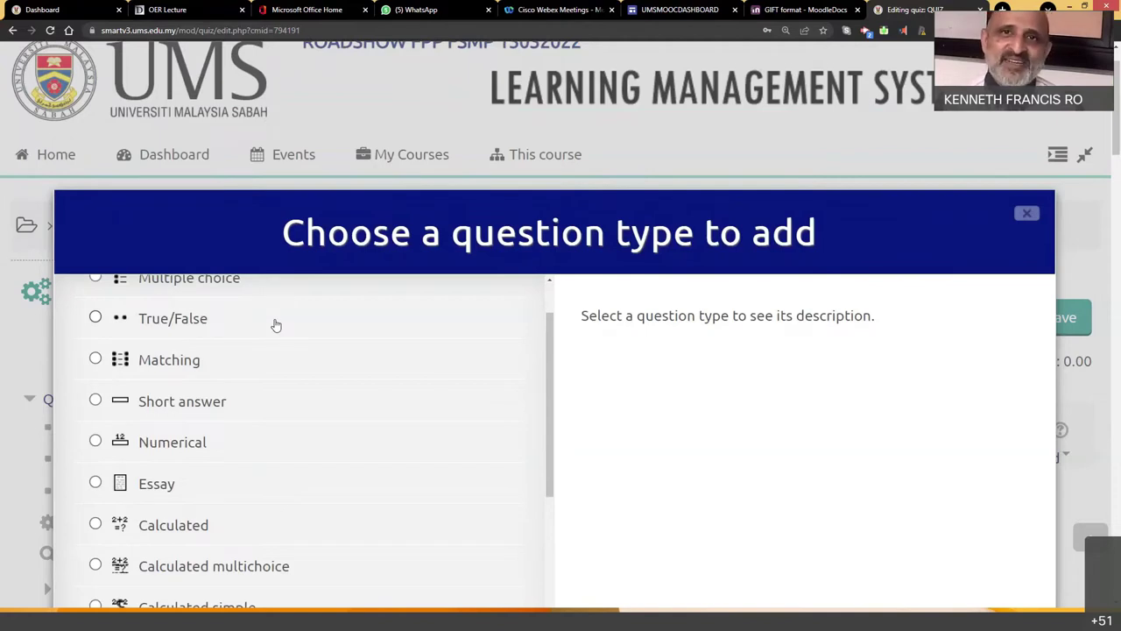
scroll(302, 359, "down", 3)
scroll(346, 370, "down", 3)
scroll(528, 431, "down", 5)
scroll(455, 390, "up", 6)
scroll(251, 323, "up", 2)
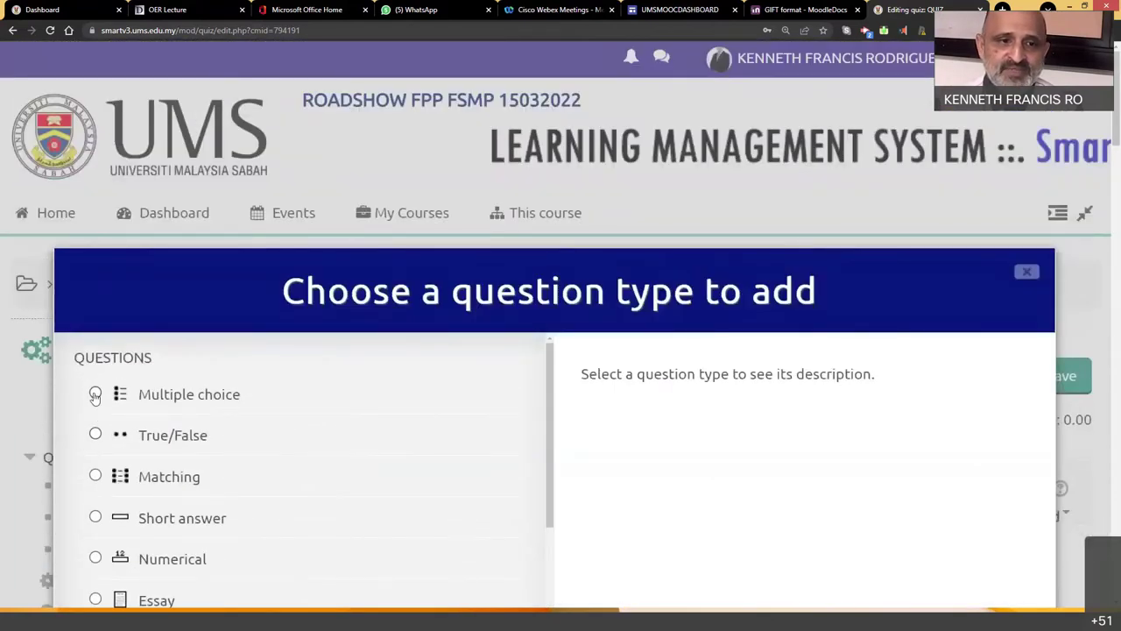
- Select Multiple choice as the question type and confirm adding it
left_click(95, 393)
scroll(455, 443, "down", 3)
scroll(666, 455, "down", 5)
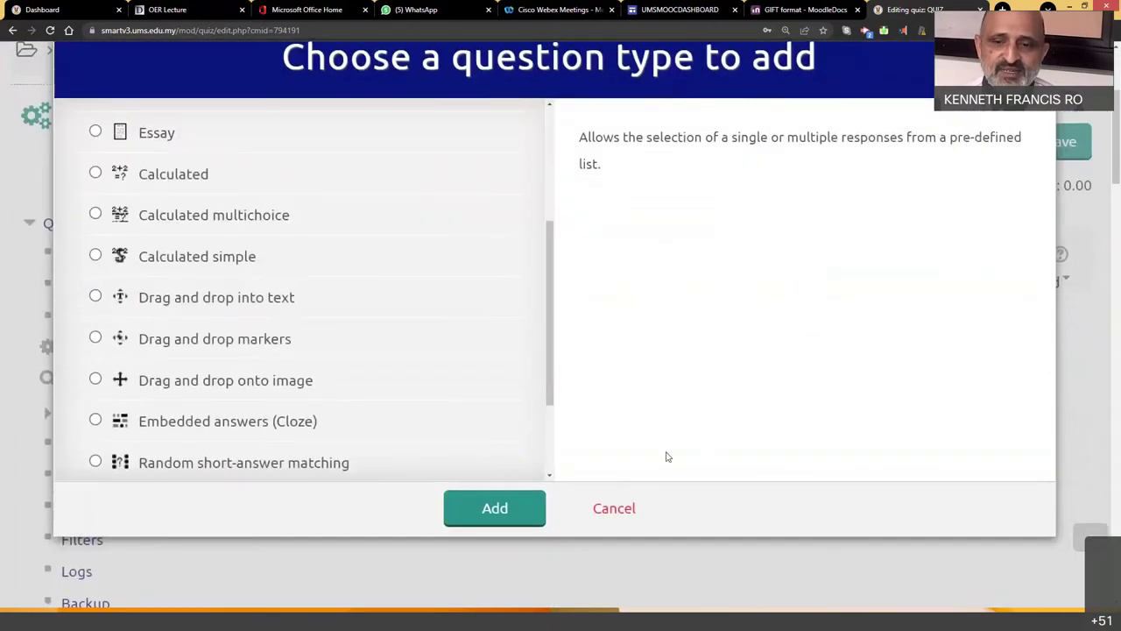
left_click(495, 334)
scroll(681, 420, "down", 2)
scroll(681, 419, "down", 2)
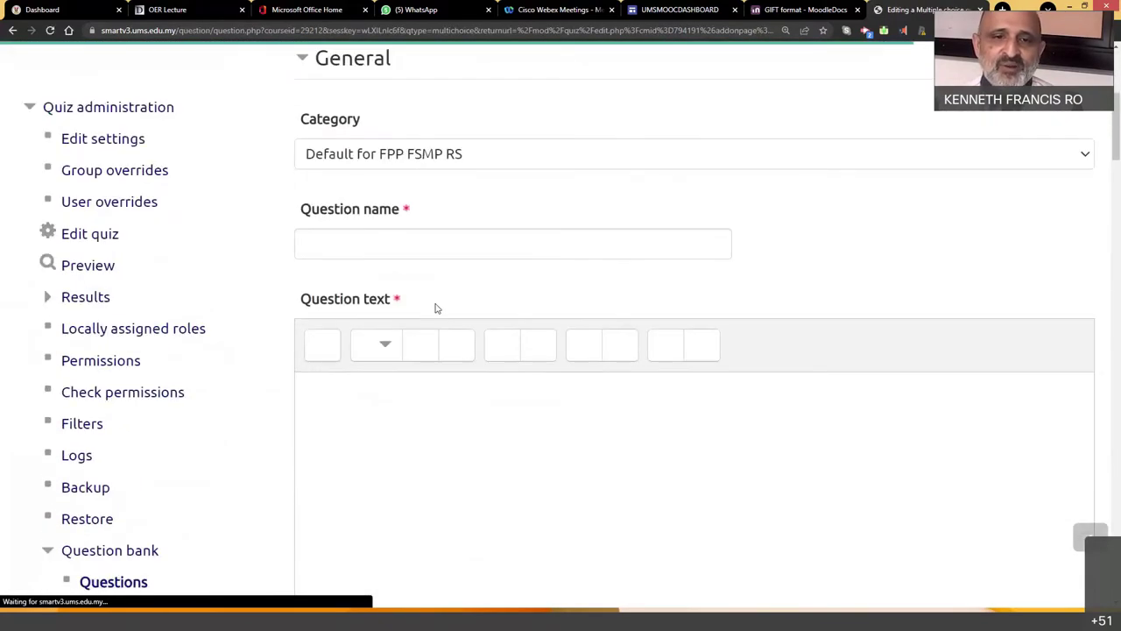
- Name the question 'quiz1 question1', correcting the mistyped character
left_click(363, 242)
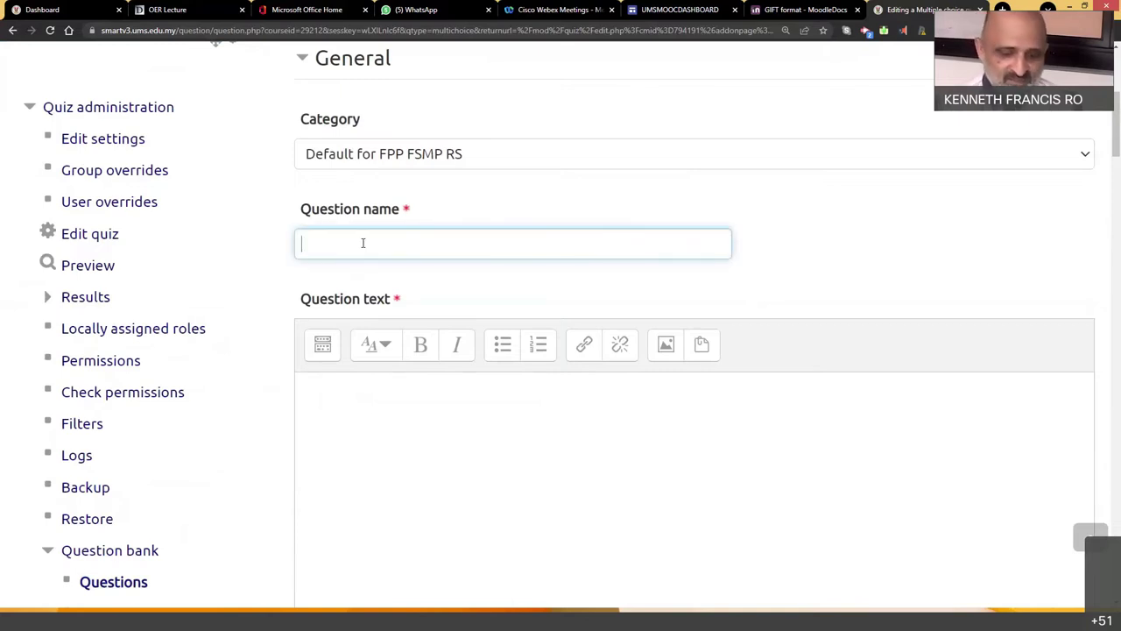
type("quiz")
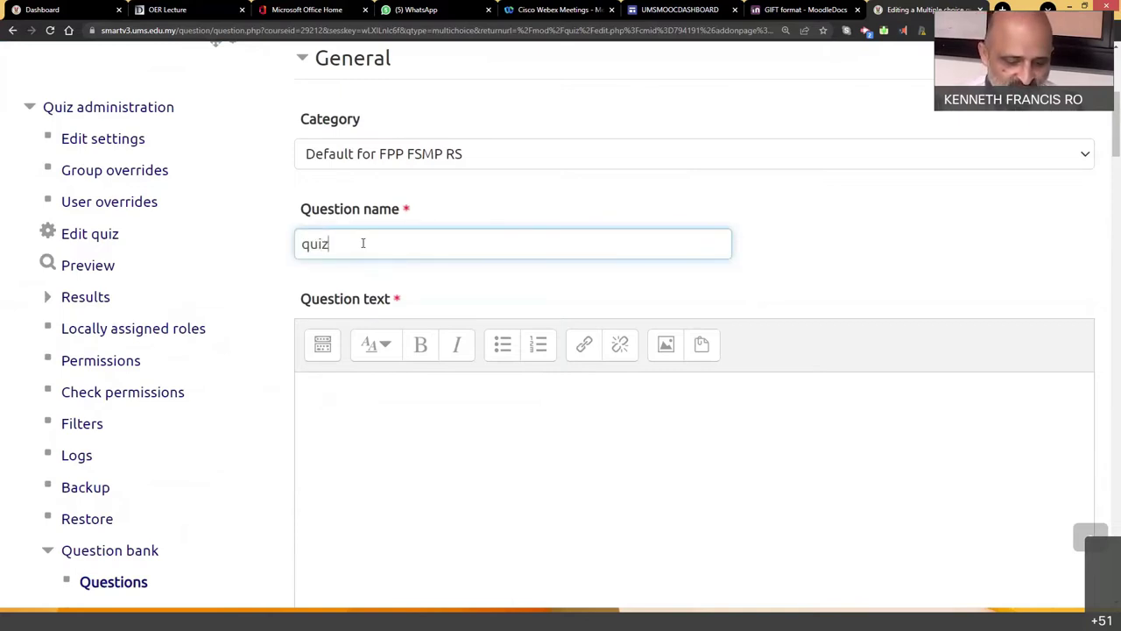
type("! ques")
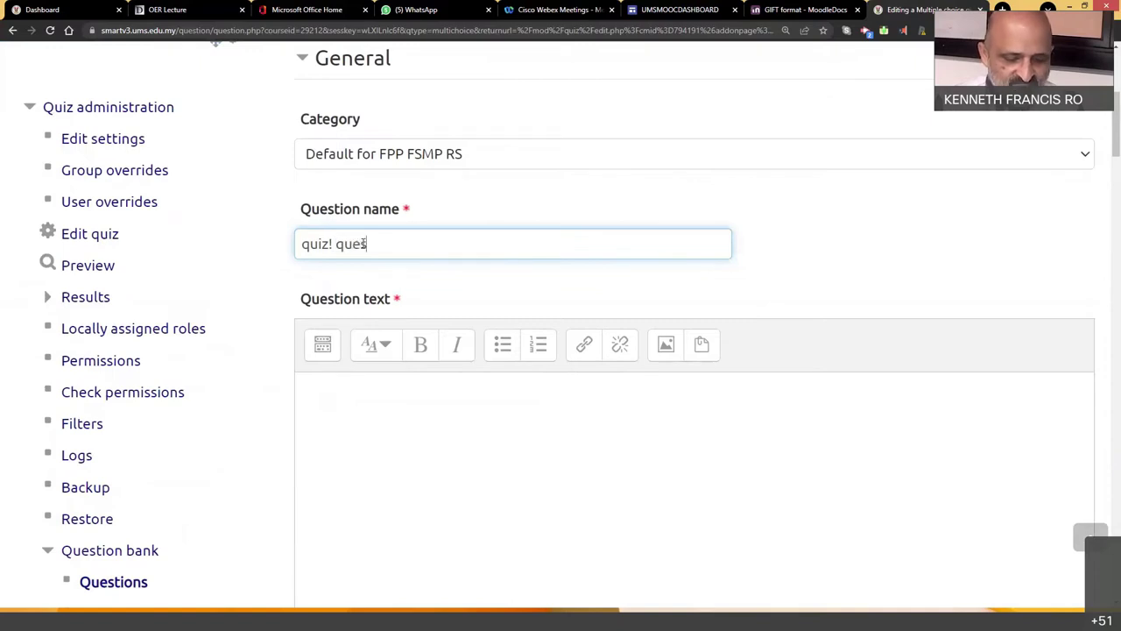
type("tion")
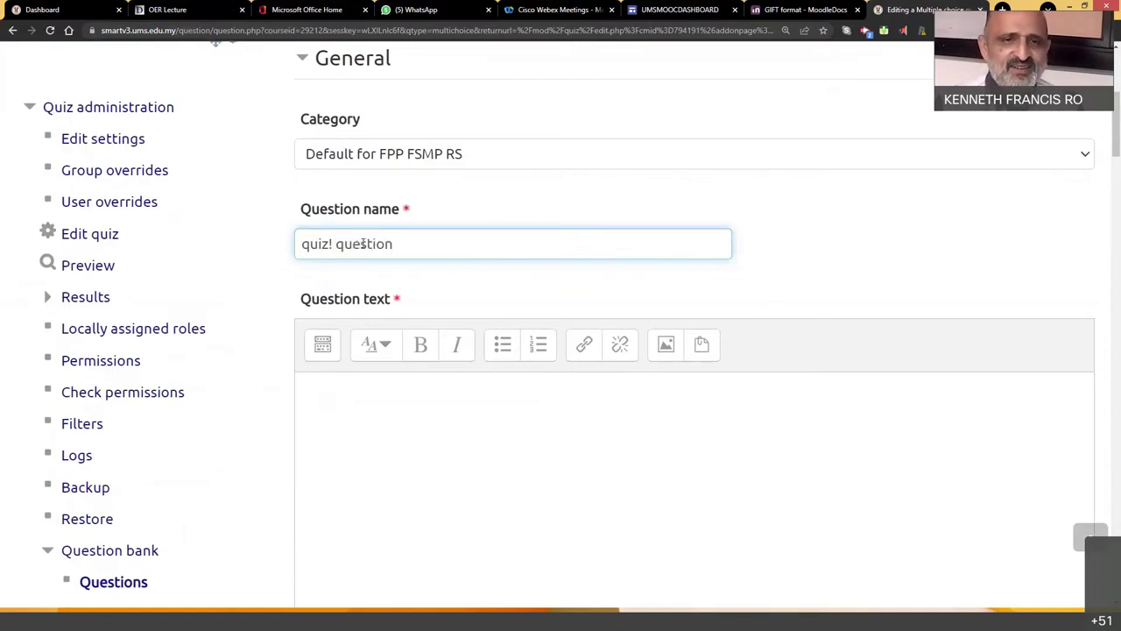
left_click(332, 246)
key("BackSpace")
type("1")
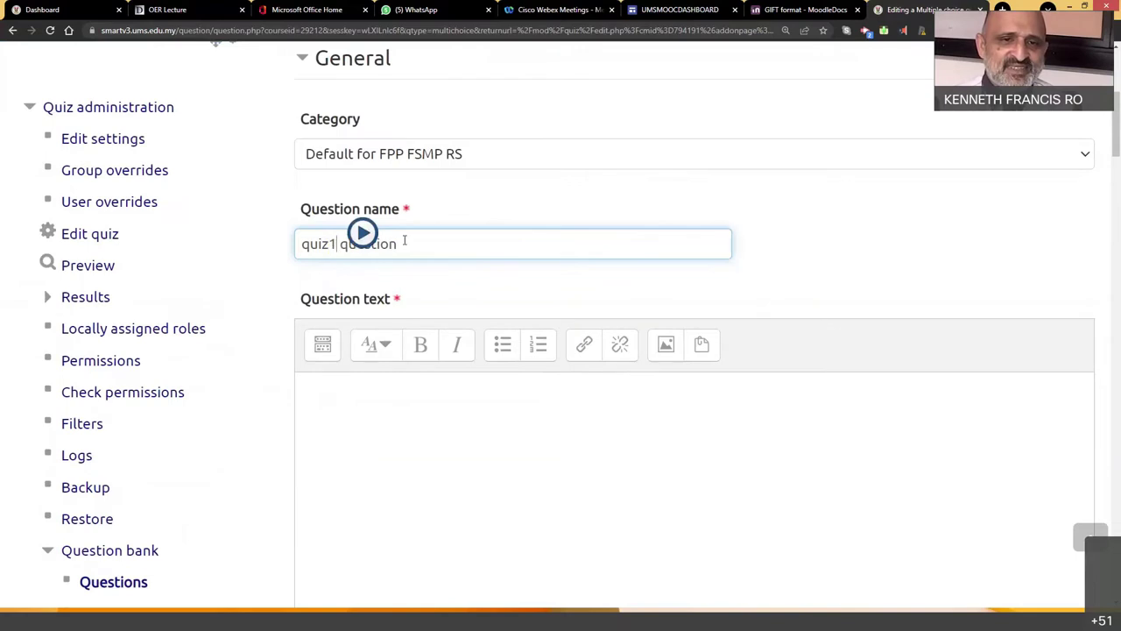
type("1")
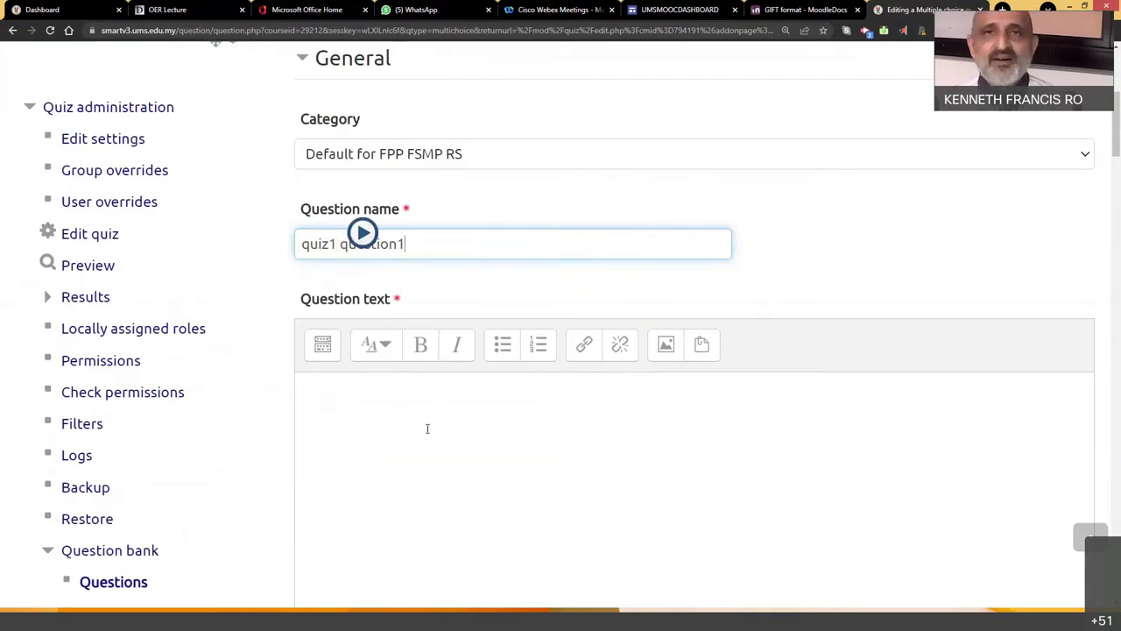
- Enter the question text 'The color of grass is green.', fixing typos
scroll(427, 428, "down", 1)
left_click(377, 289)
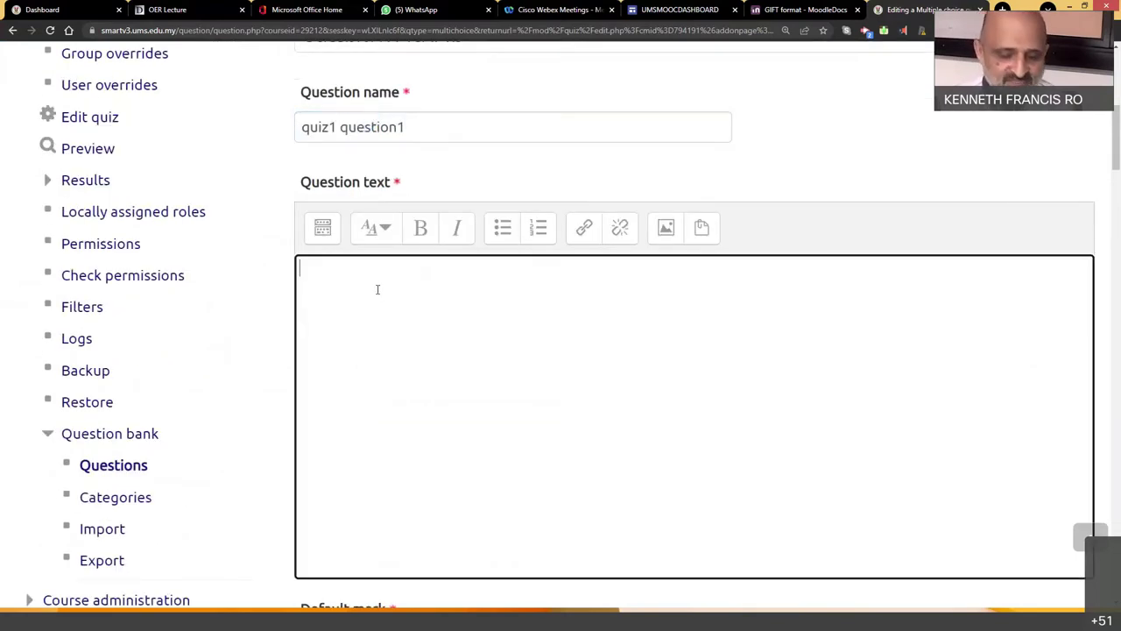
type("wHAT IS")
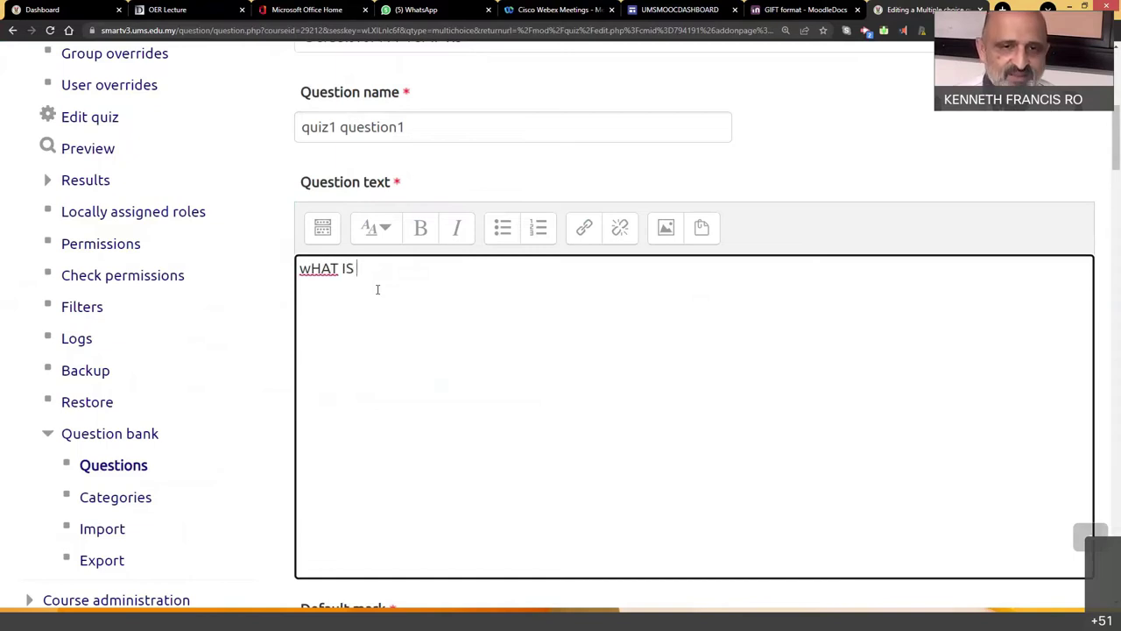
key("BackSpace")
key("BackSpace")
key("BackSpace")
key("BackSpace")
key("BackSpace")
key("BackSpace")
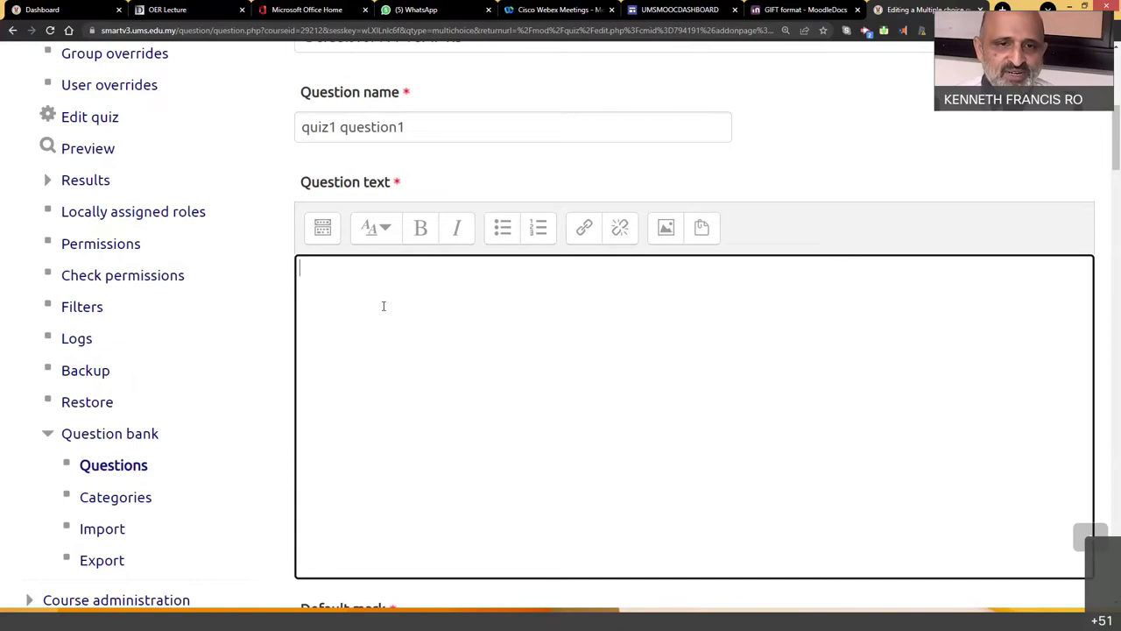
scroll(385, 304, "down", 1)
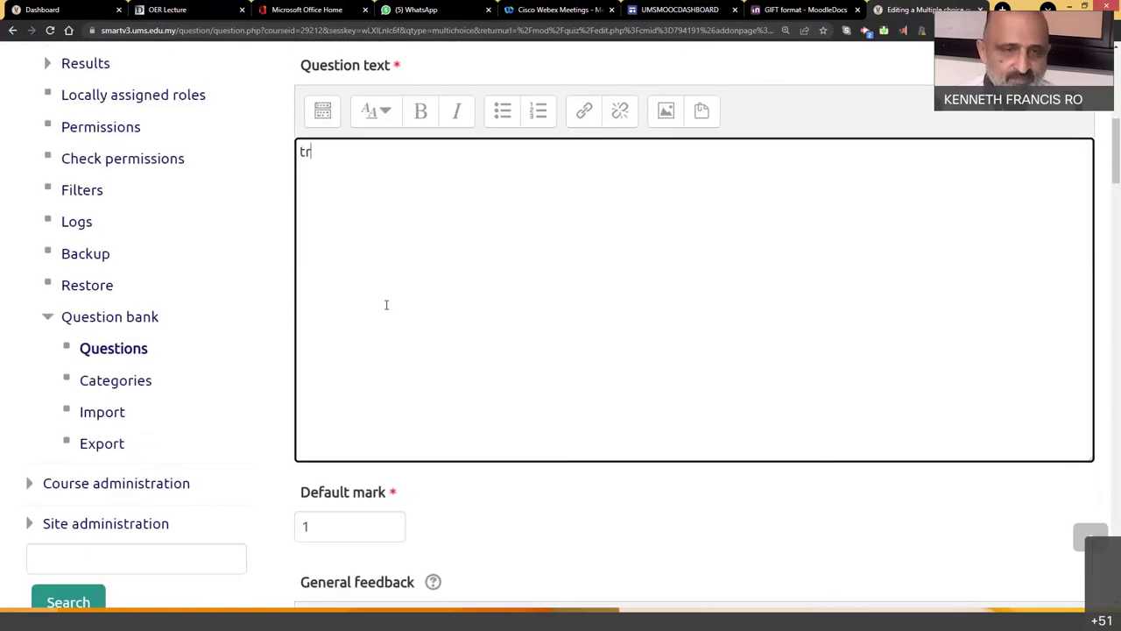
type("The co")
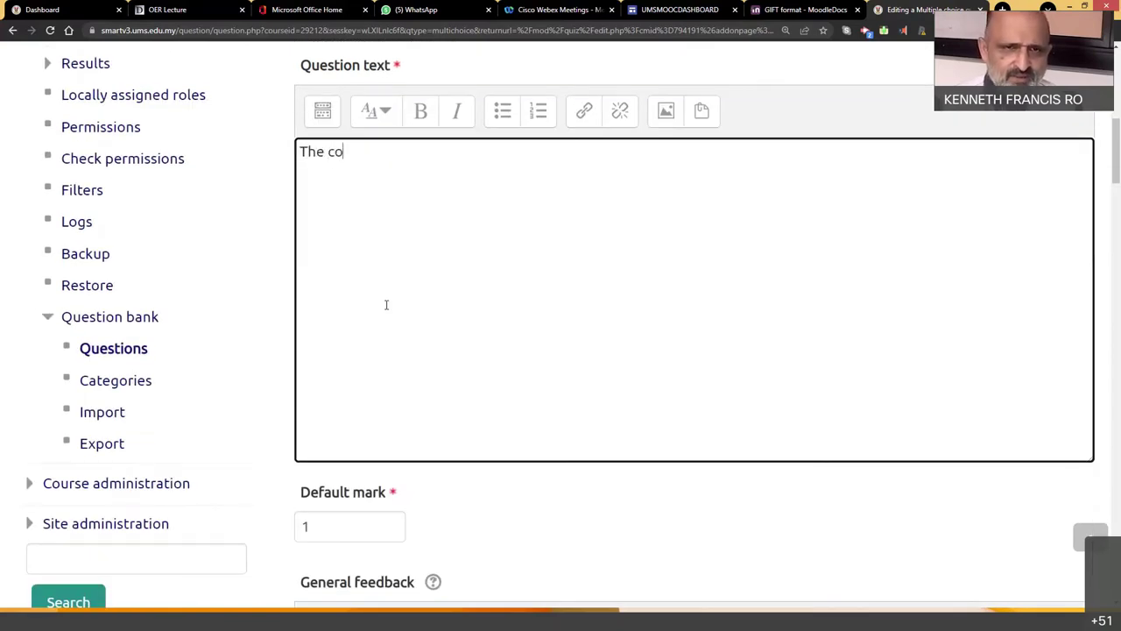
type("oor of grass is ge")
key("BackSpace")
type("reen.")
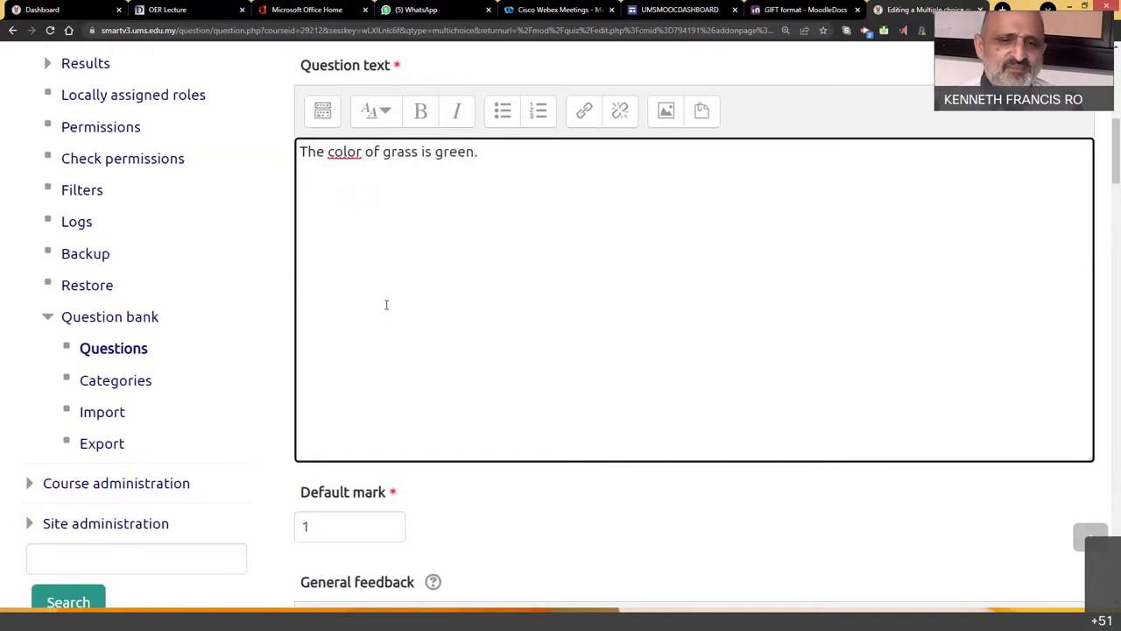
scroll(386, 304, "down", 4)
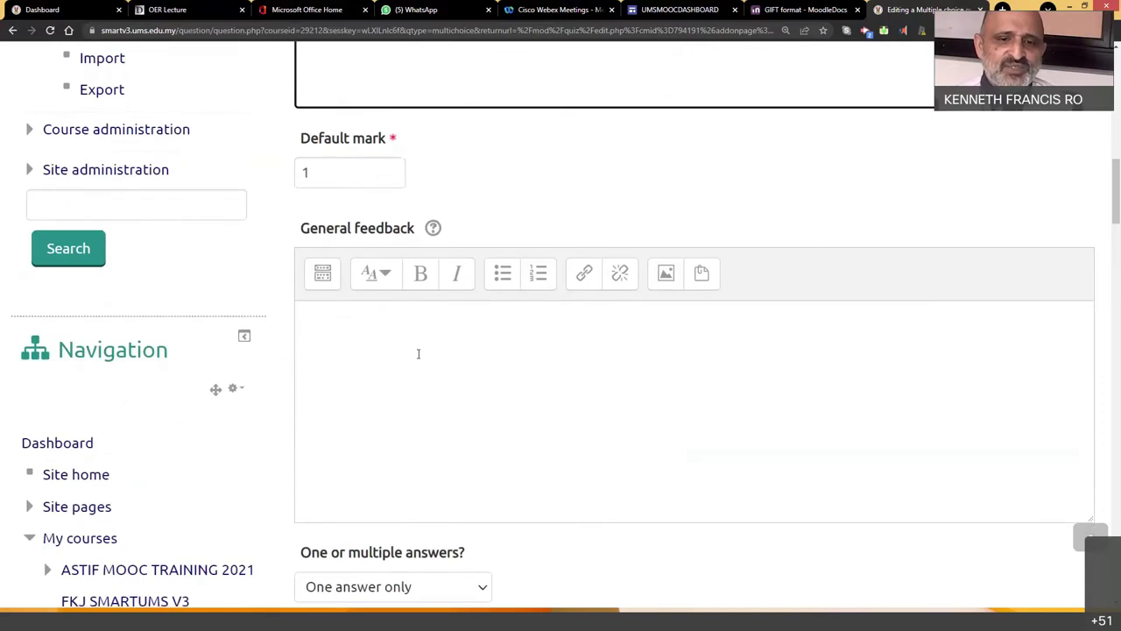
- Review the correct-answers option and Choice 1 grade list, leaving the grade at None
scroll(418, 353, "down", 2)
left_click(421, 420)
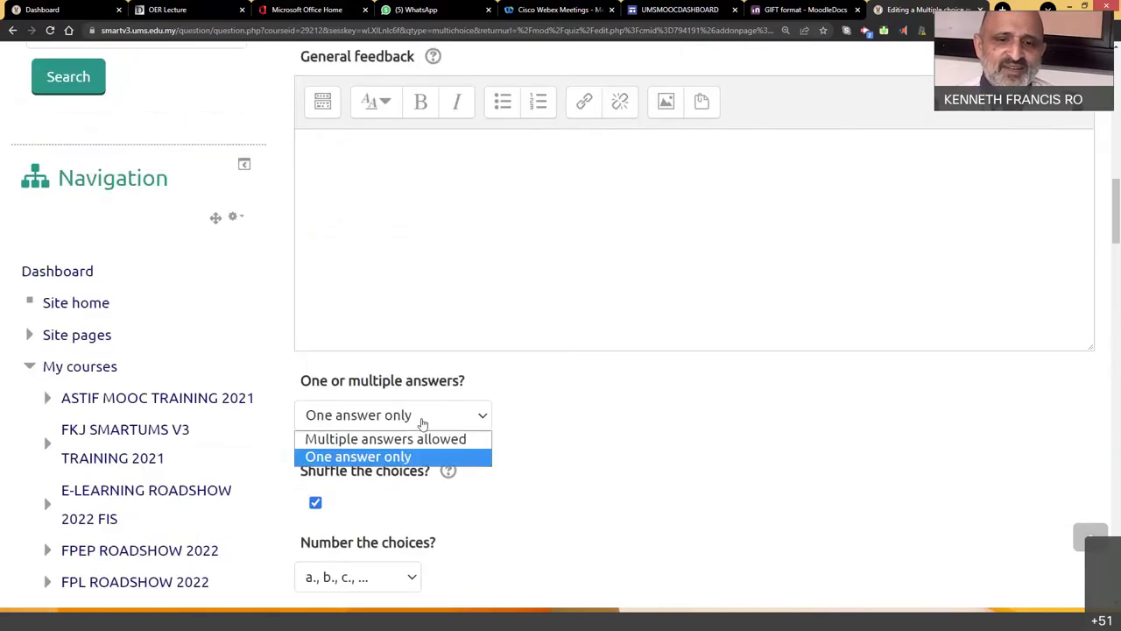
scroll(533, 412, "down", 5)
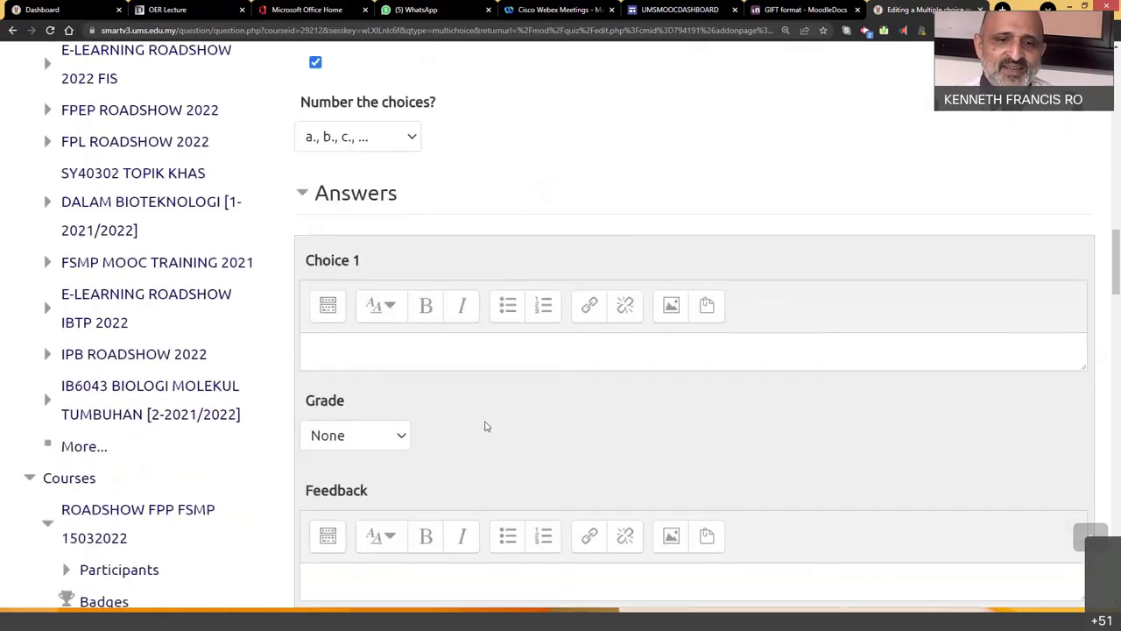
scroll(487, 426, "down", 1)
left_click(357, 408)
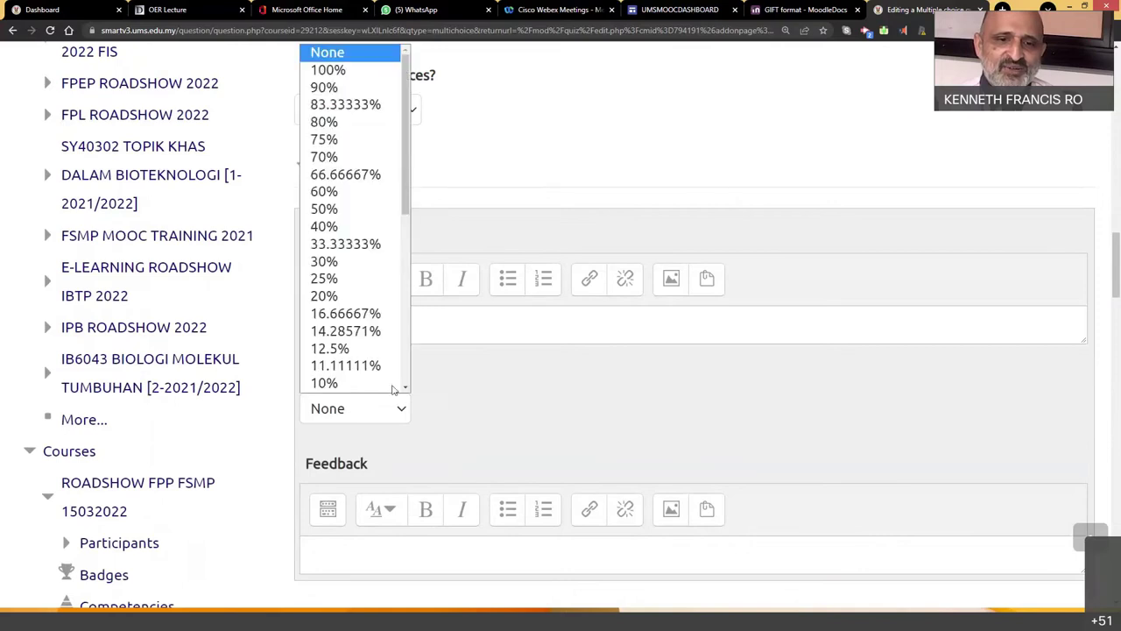
left_click(396, 408)
scroll(398, 305, "down", 1)
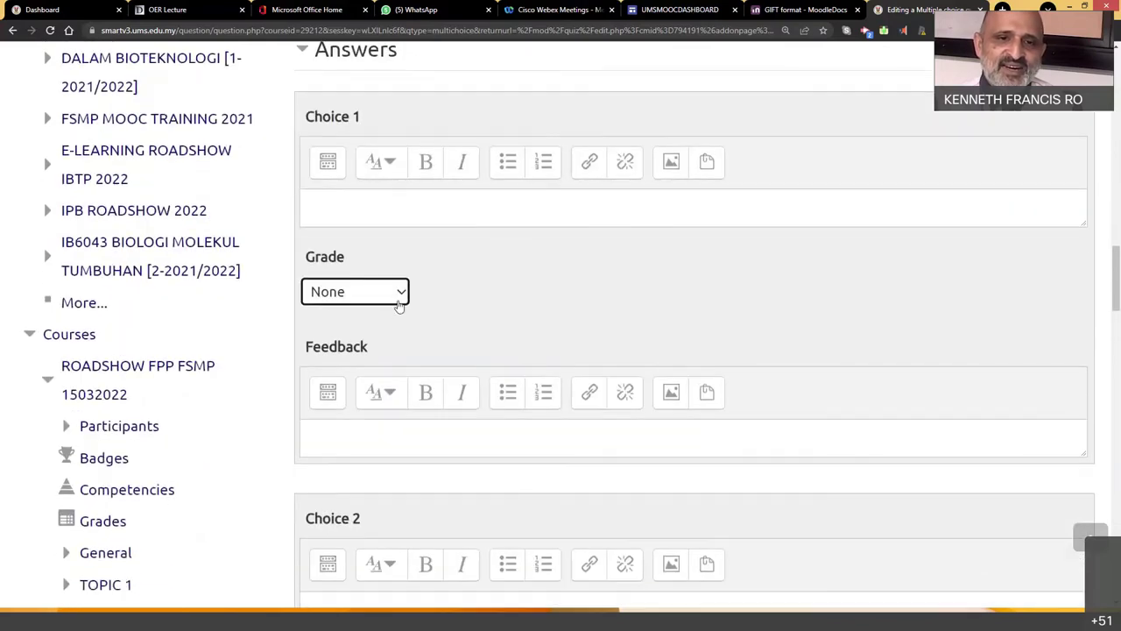
scroll(394, 310, "down", 7)
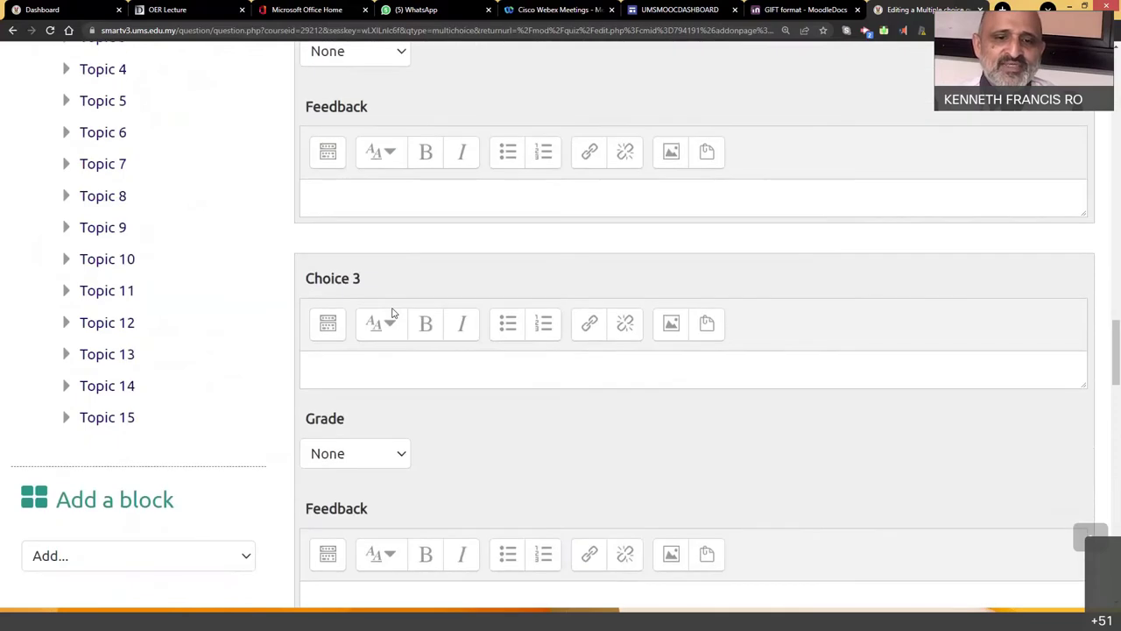
scroll(392, 312, "up", 8)
scroll(390, 315, "down", 2)
scroll(388, 315, "up", 2)
- Enter choices 'Yes' and 'No', giving Yes 100% and leaving No at None
left_click(344, 268)
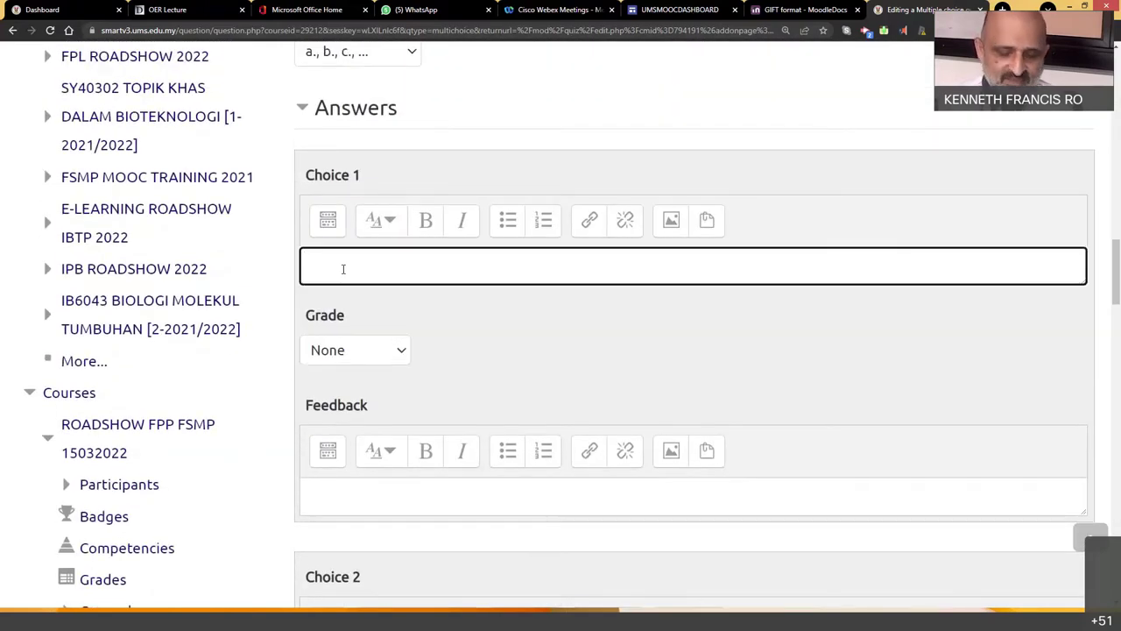
type("YEs")
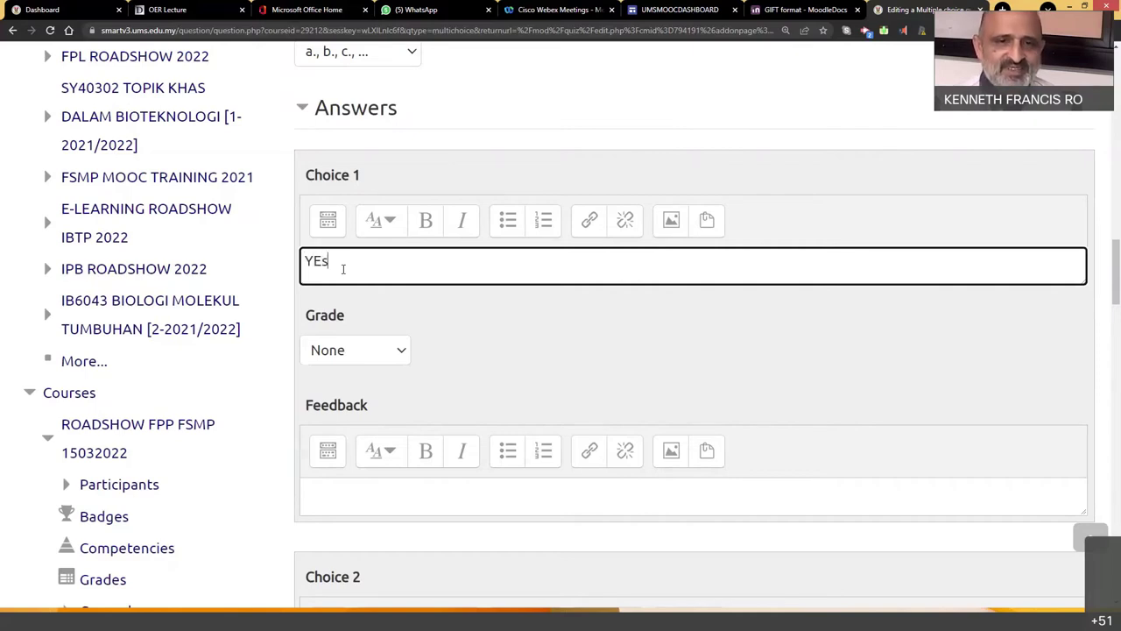
type("s")
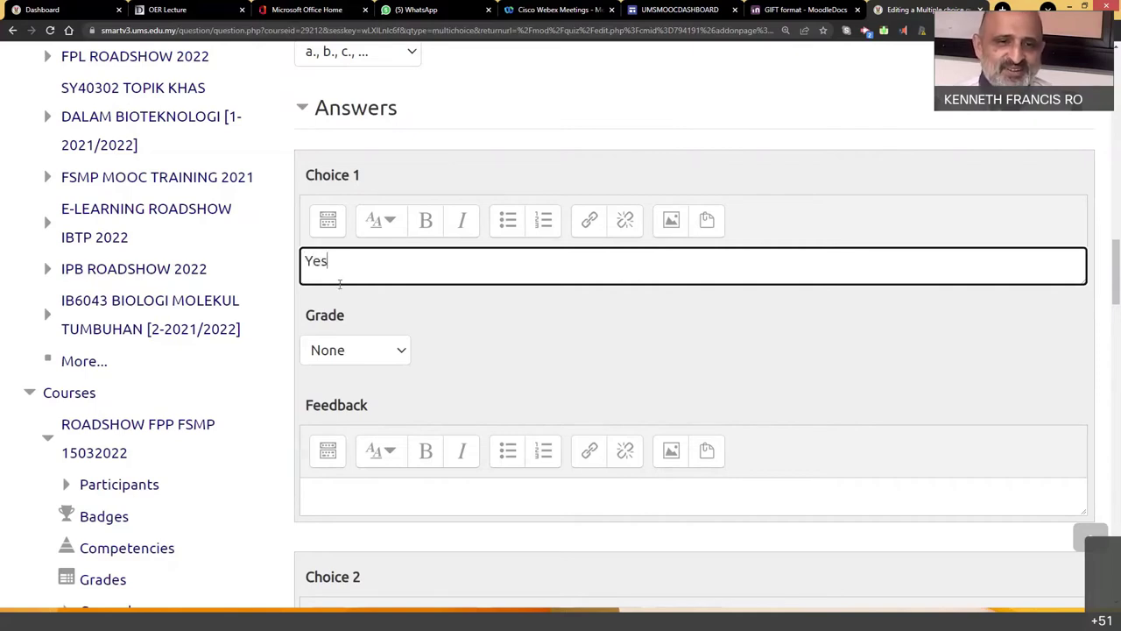
left_click(320, 498)
scroll(333, 494, "down", 1)
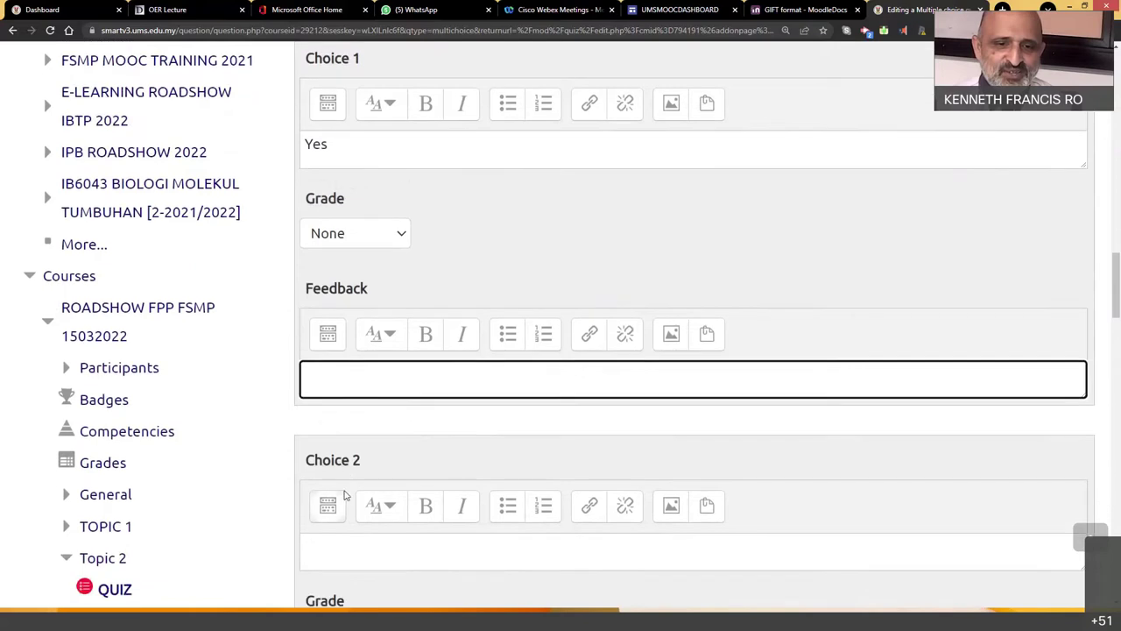
left_click(329, 546)
type("No")
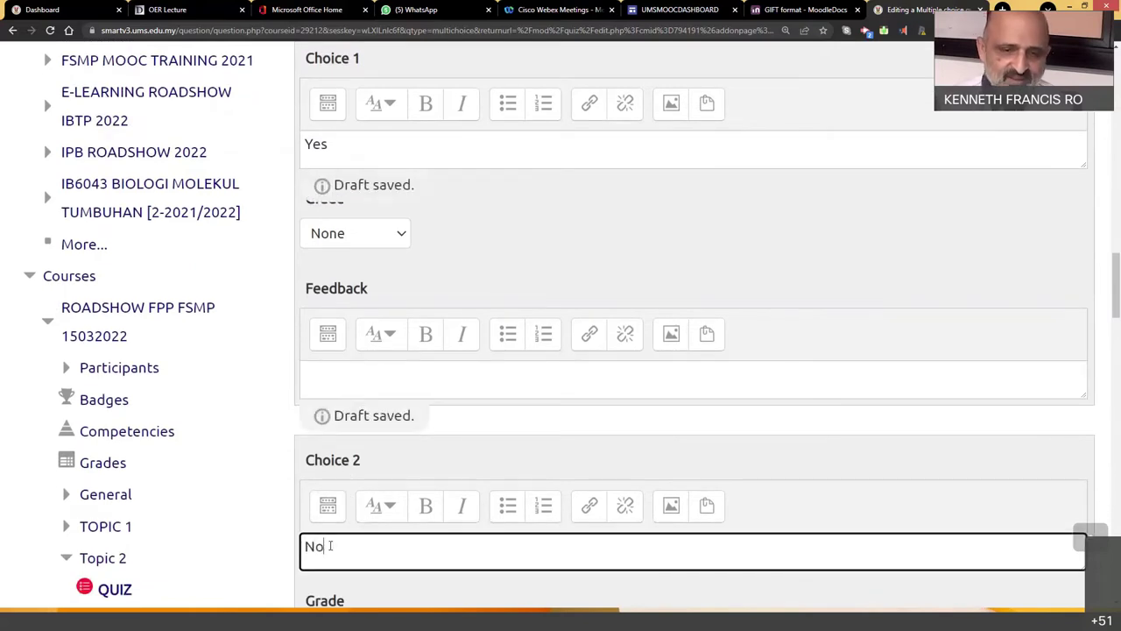
left_click(347, 246)
left_click(340, 273)
scroll(340, 274, "down", 3)
left_click(343, 356)
left_click(343, 356)
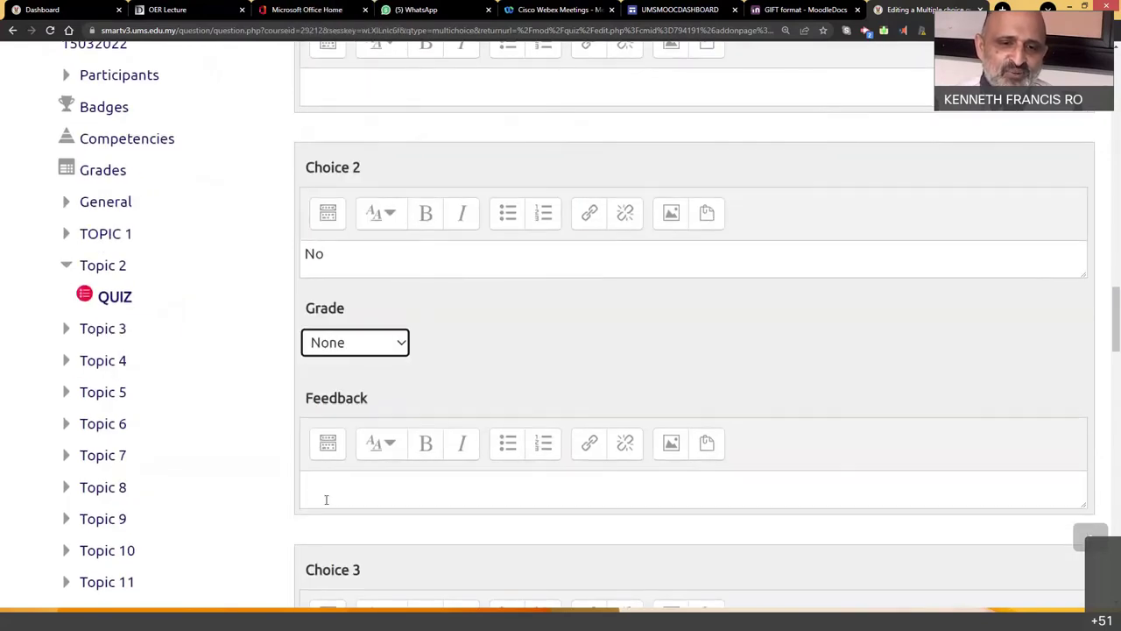
- Add third choice 'It depends' graded None and save the question
scroll(326, 496, "down", 2)
left_click(347, 433)
type("It depends")
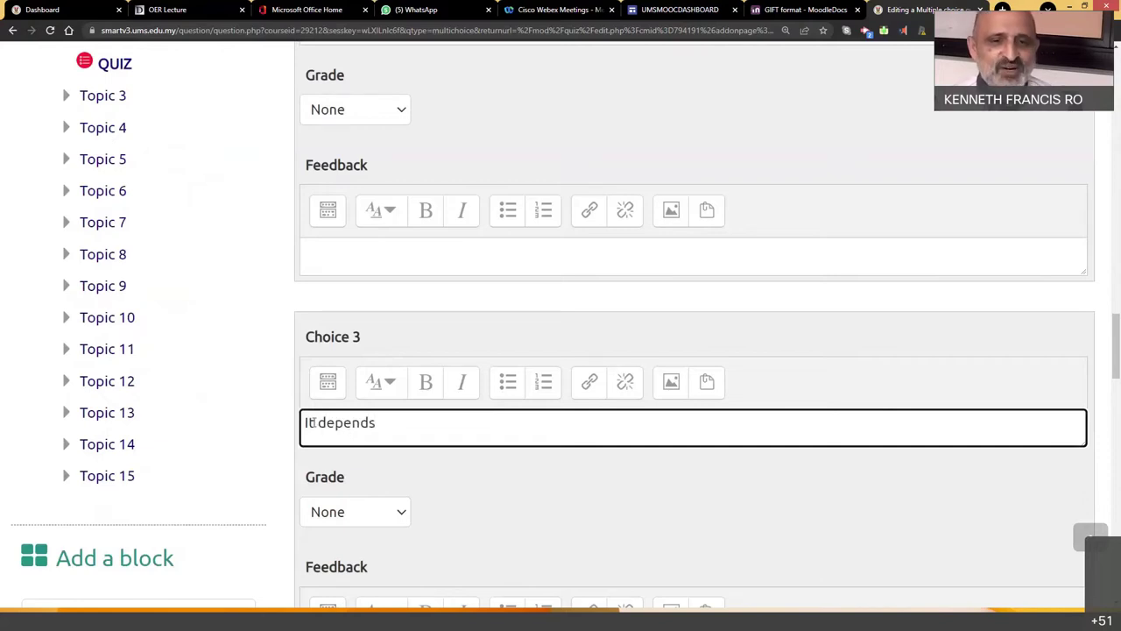
left_click(366, 513)
left_click(366, 513)
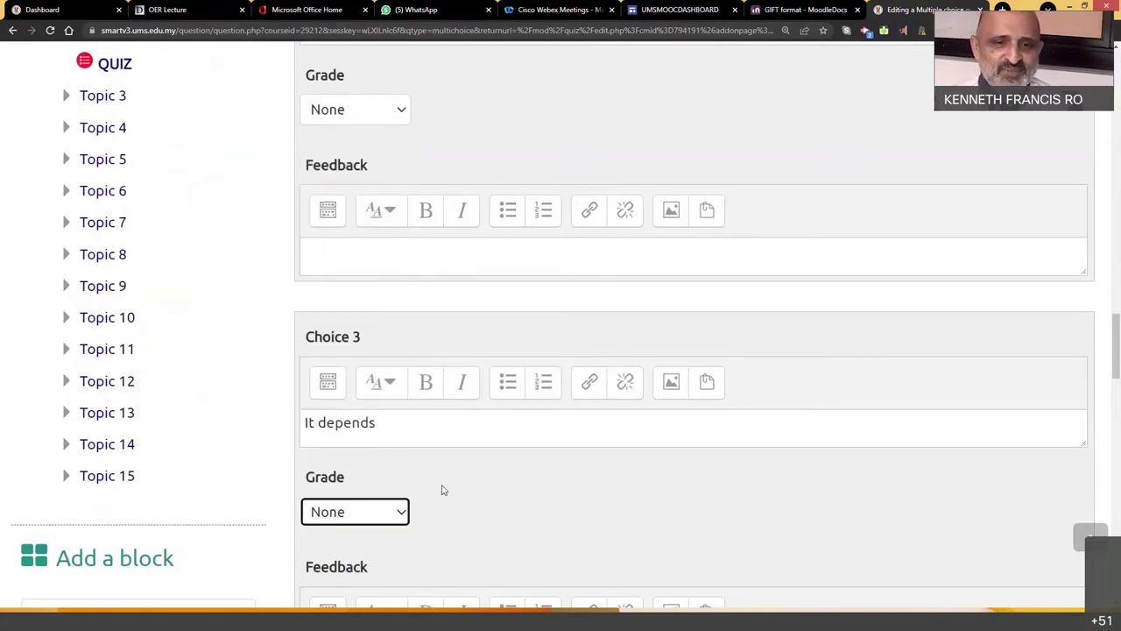
scroll(441, 490, "down", 10)
scroll(435, 493, "down", 3)
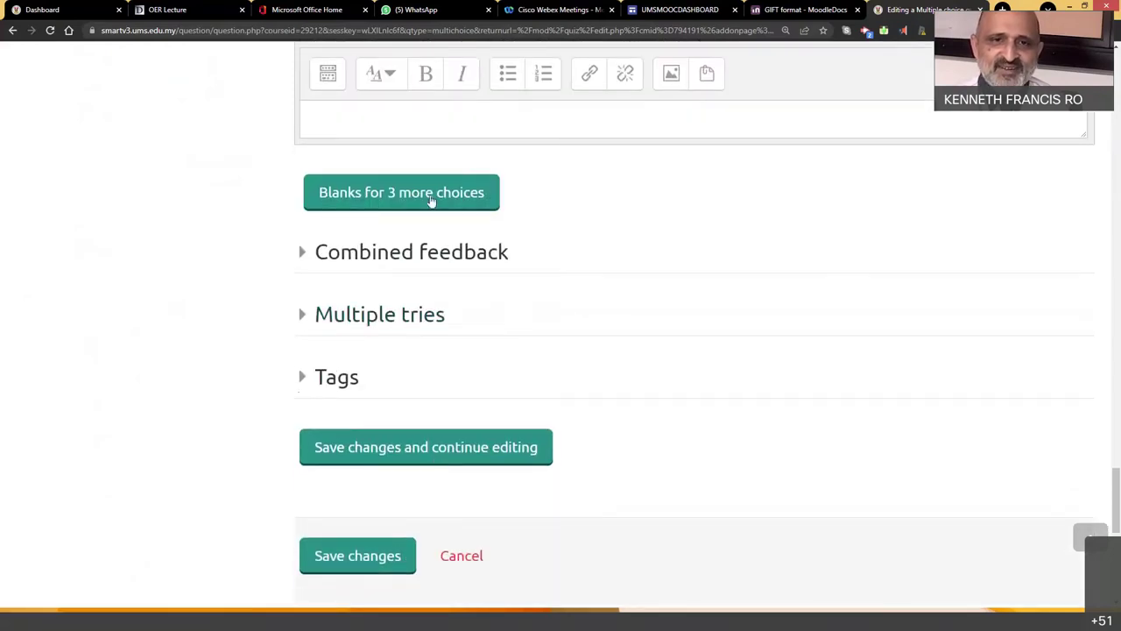
left_click(357, 567)
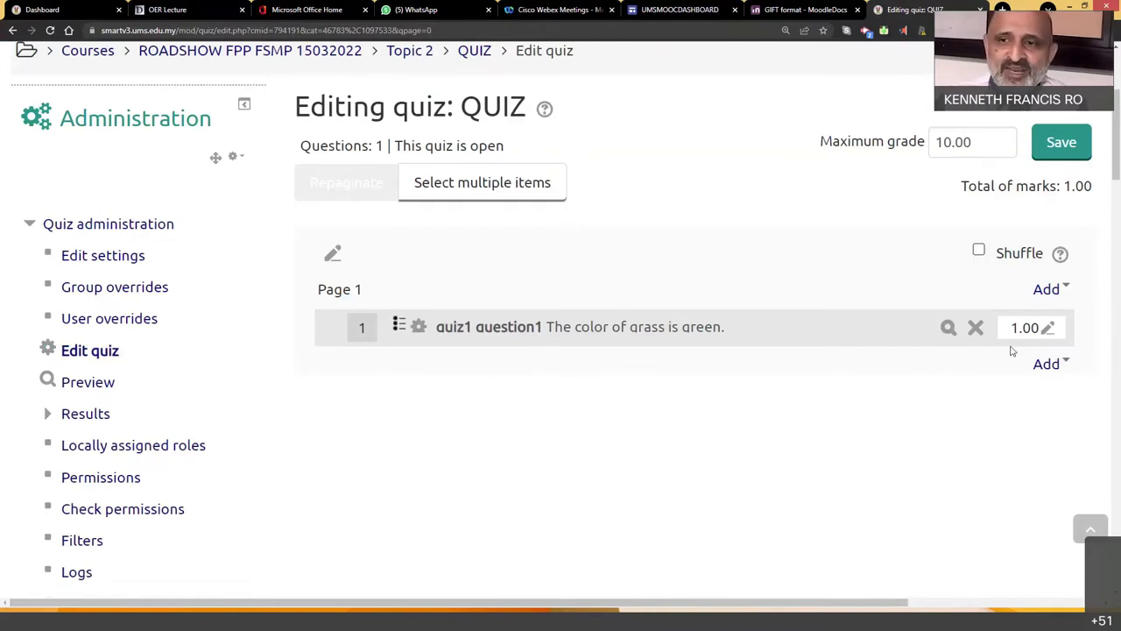
- Open the Add dropdown on the Editing quiz page
left_click(1051, 290)
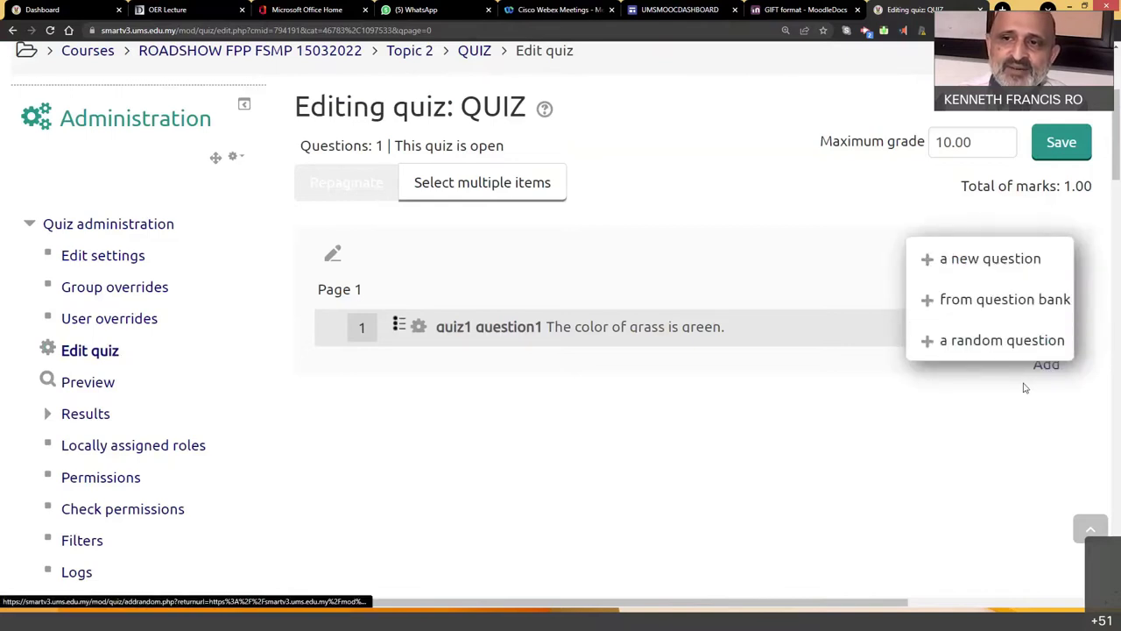
- Close the from-question-bank picker without adding questions and go to the course Question bank
left_click(982, 302)
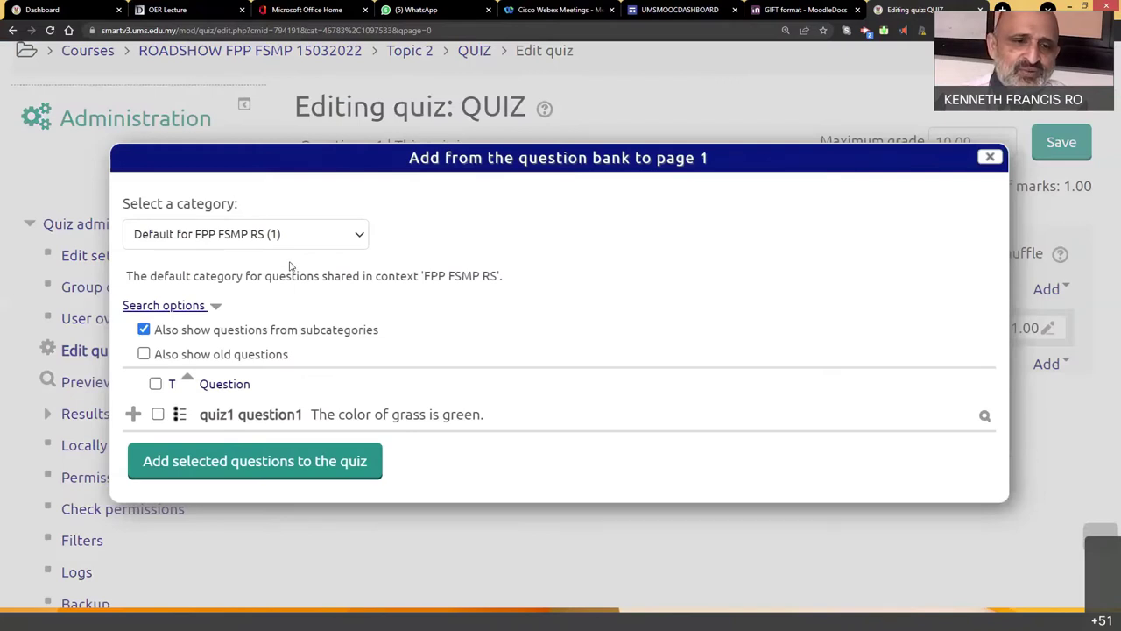
left_click(310, 462)
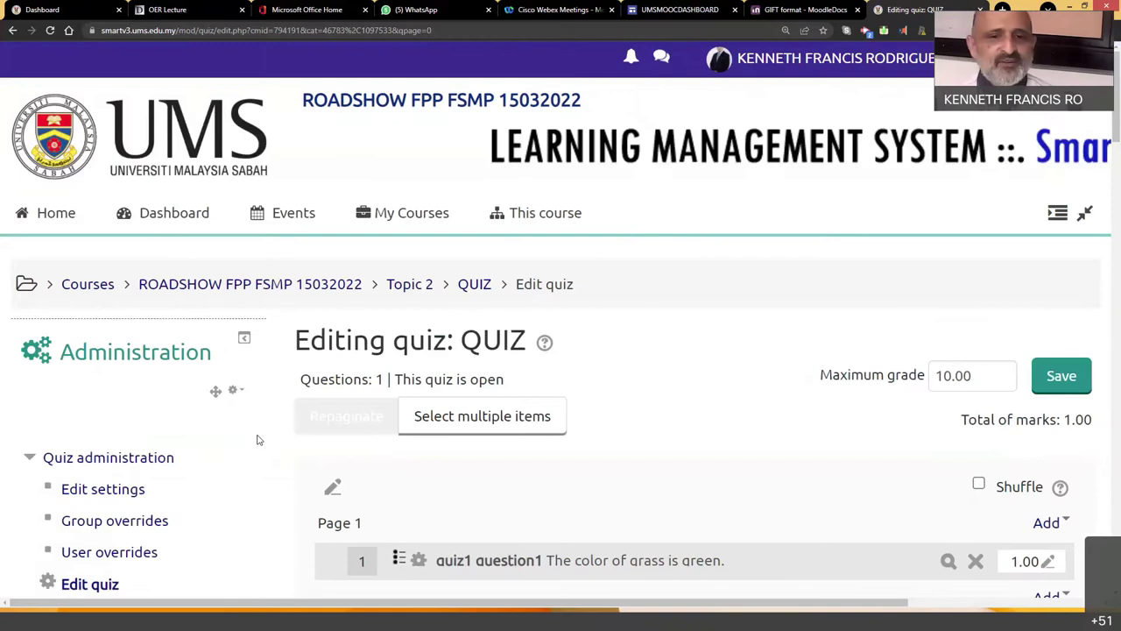
scroll(239, 438, "down", 2)
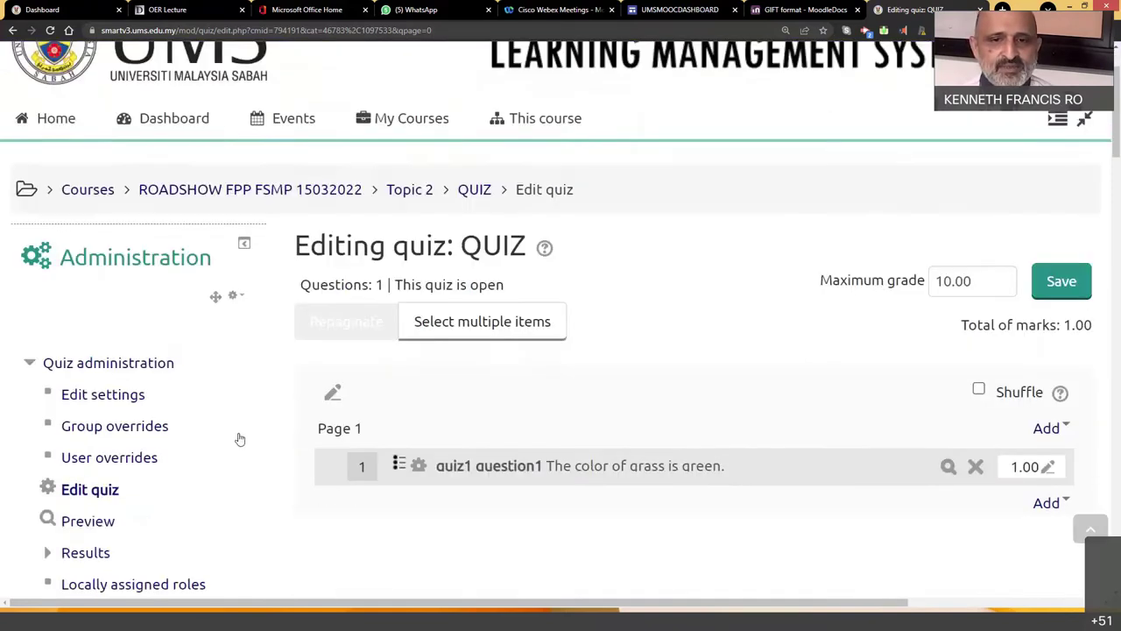
scroll(239, 438, "down", 4)
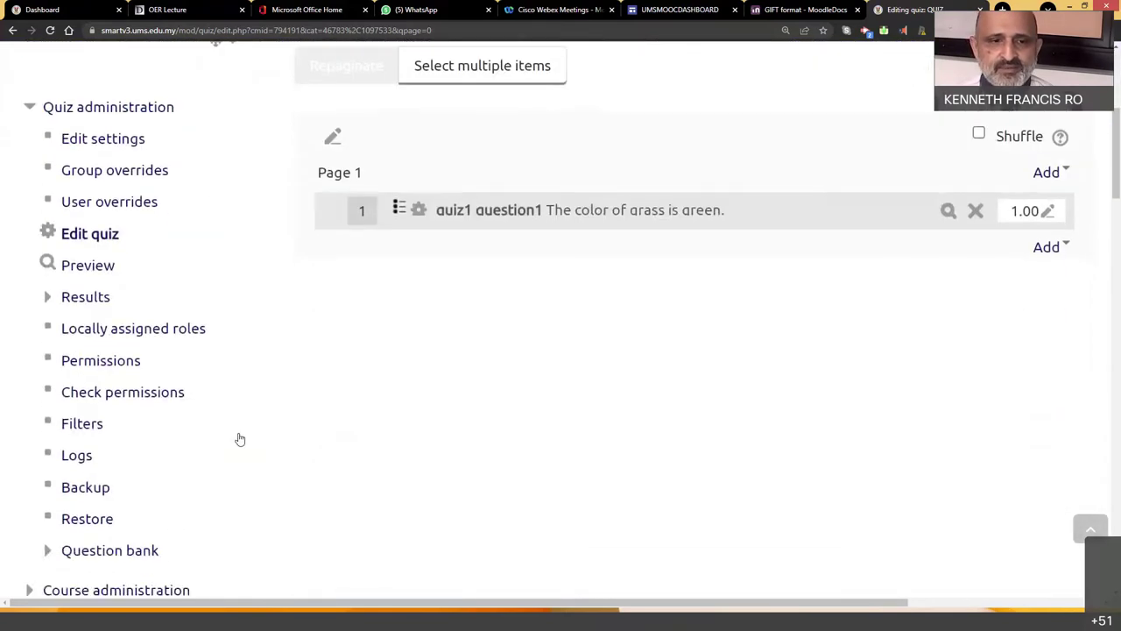
scroll(237, 438, "down", 1)
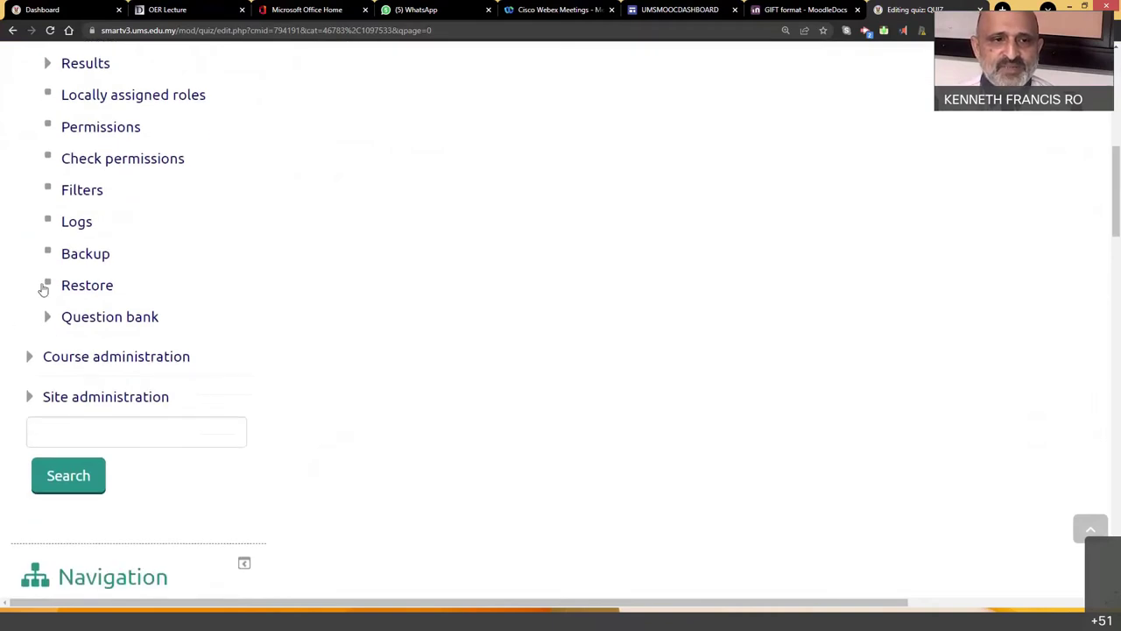
left_click(103, 318)
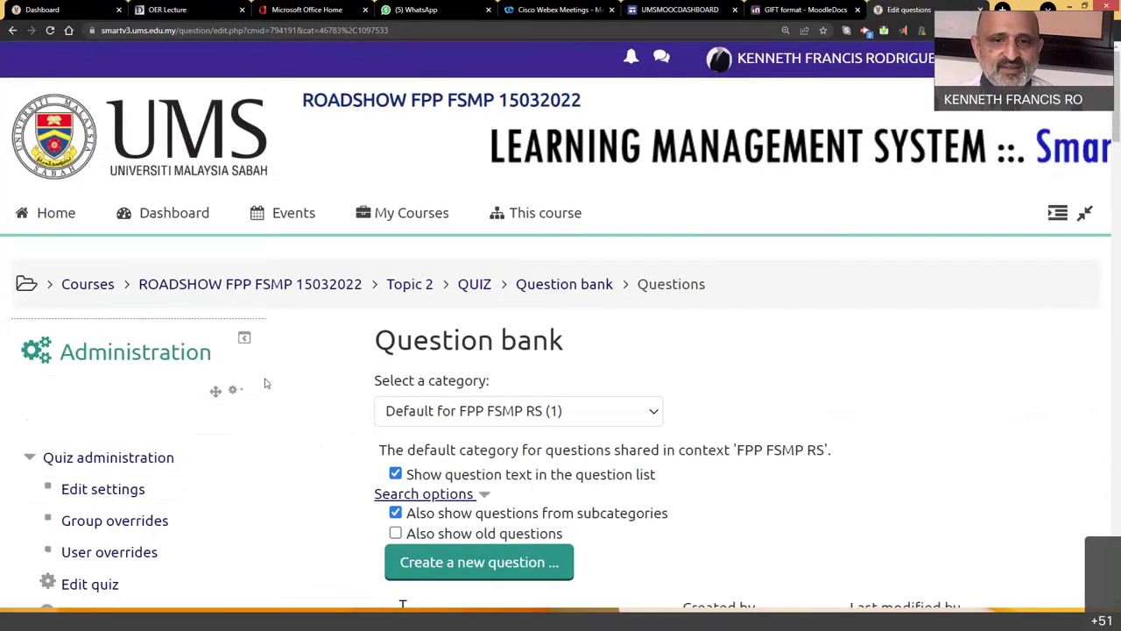
- Go back to the ROADSHOW FPP FSMP 15032022 course and open its question bank Questions list
scroll(267, 376, "down", 4)
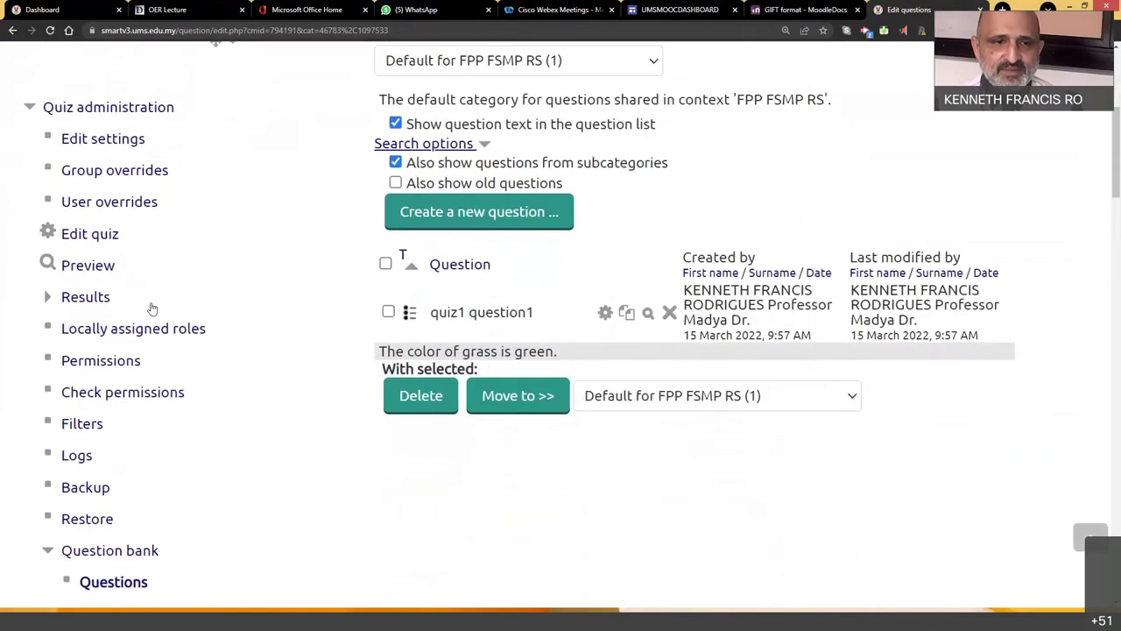
scroll(137, 493, "up", 2)
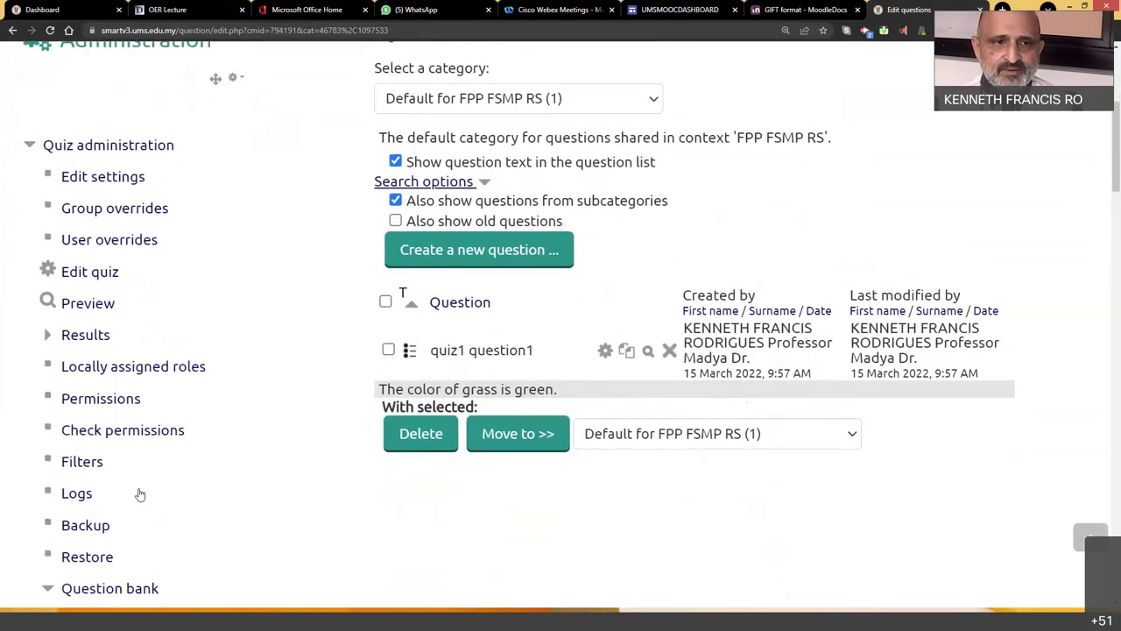
scroll(149, 123, "up", 1)
left_click(235, 109)
scroll(395, 376, "down", 10)
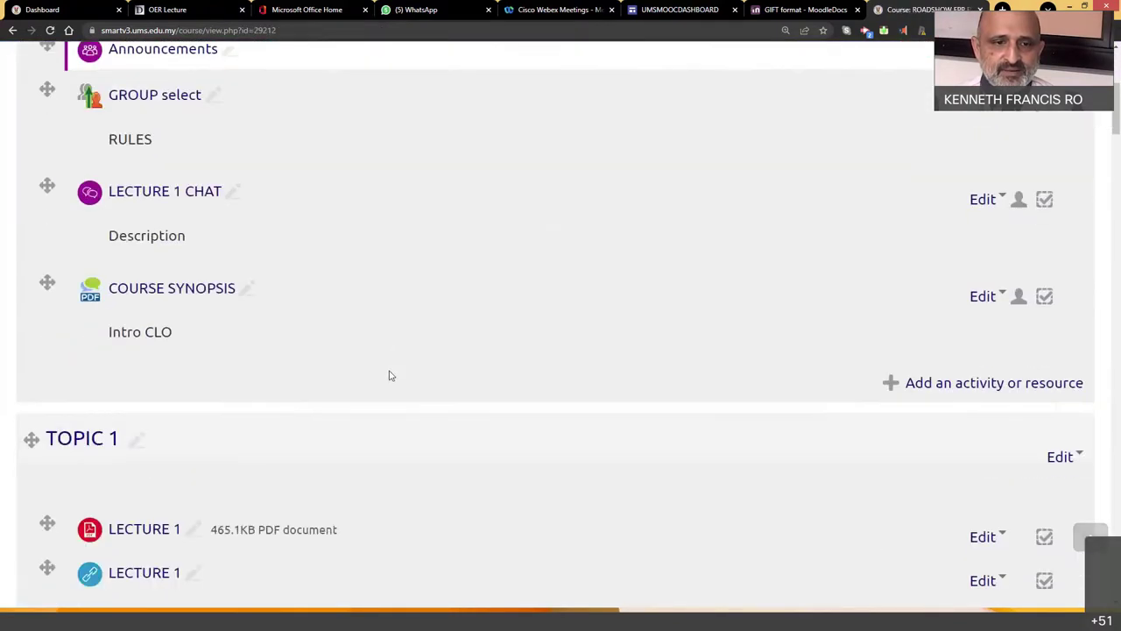
scroll(376, 374, "down", 15)
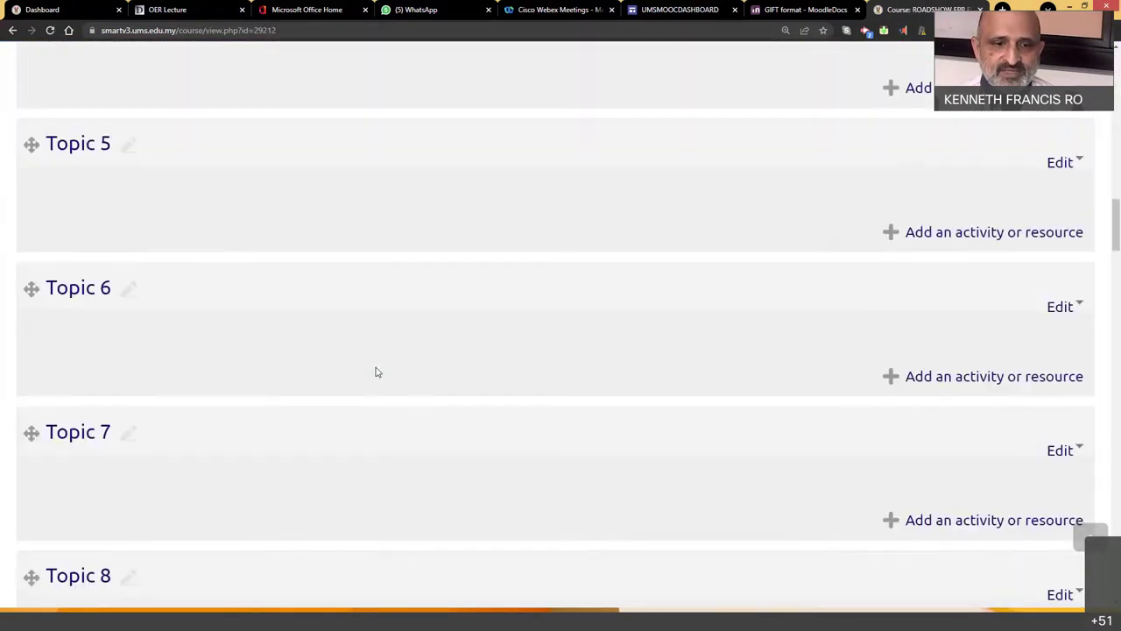
scroll(375, 372, "down", 8)
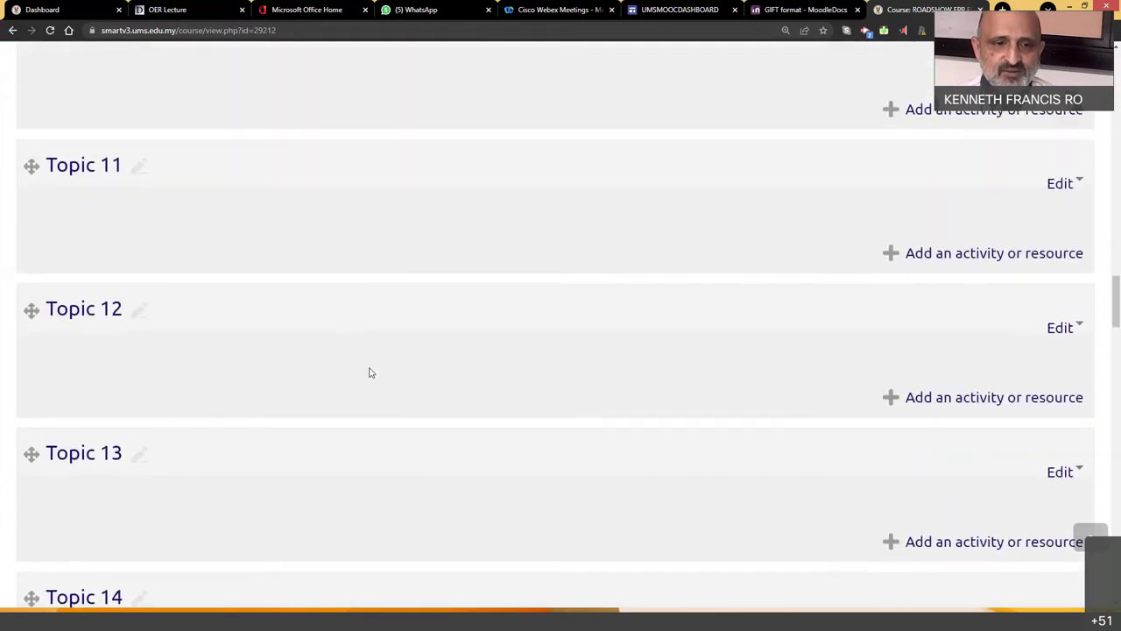
scroll(367, 371, "down", 5)
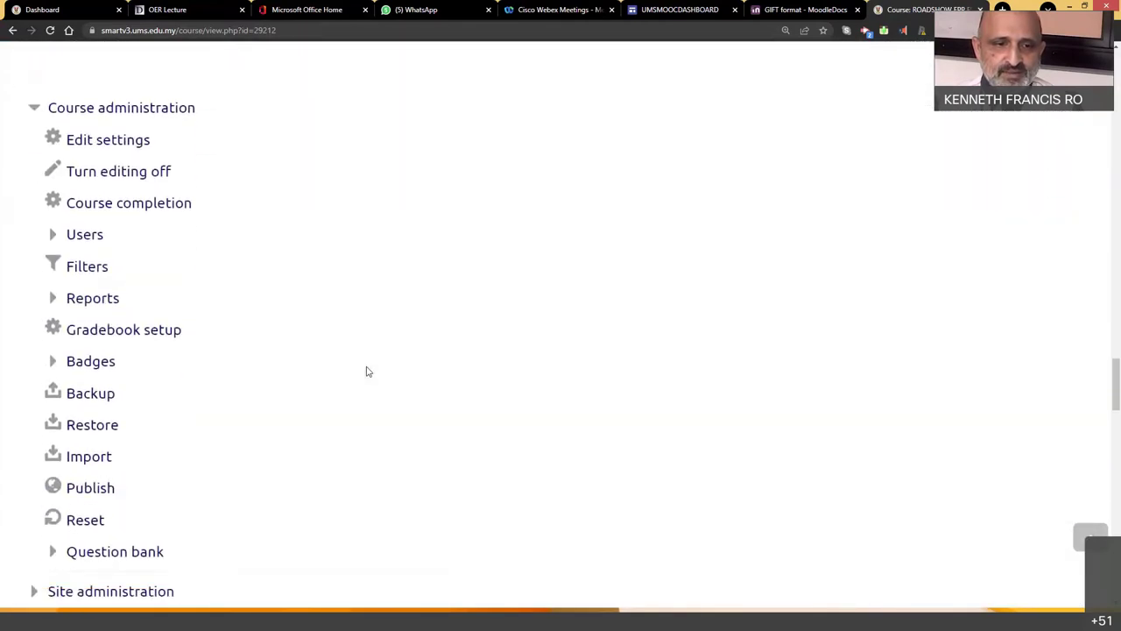
left_click(114, 375)
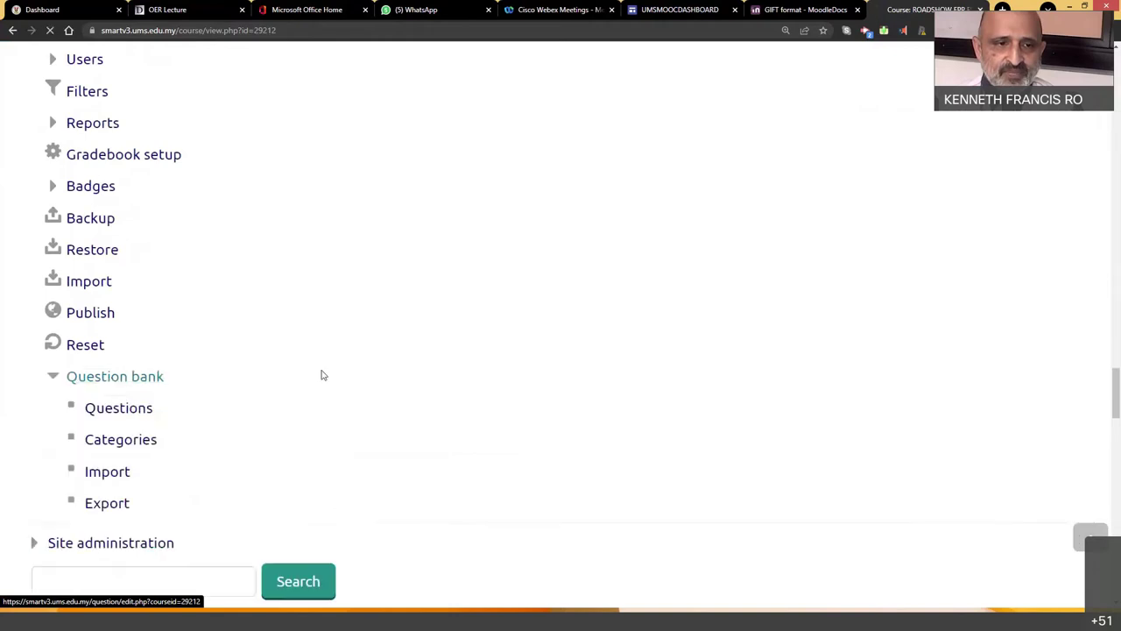
scroll(282, 392, "down", 2)
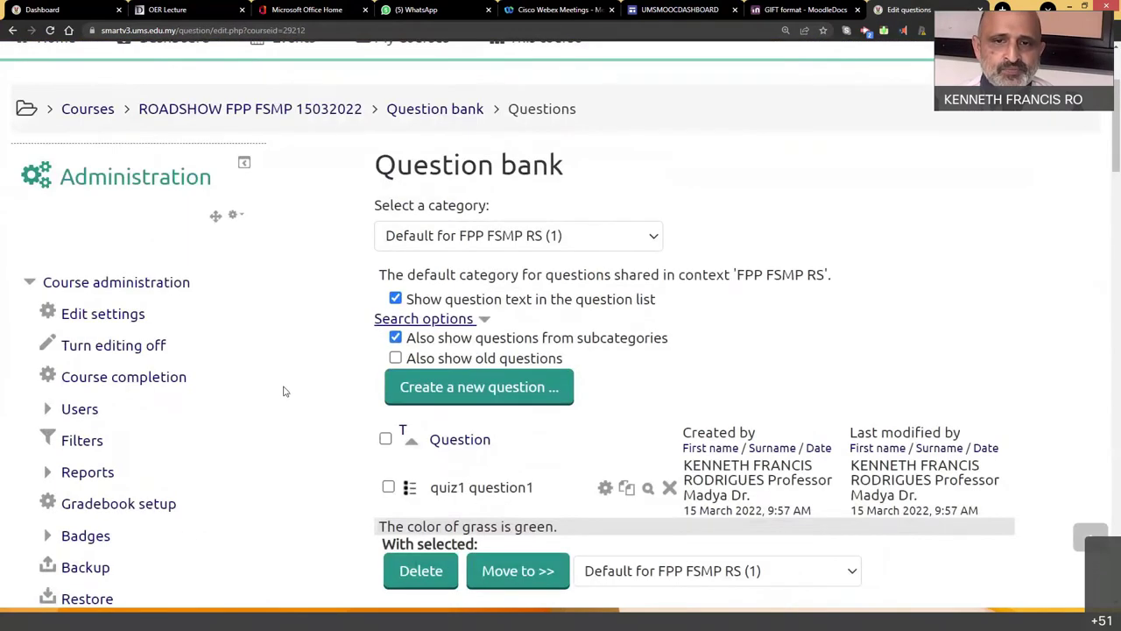
scroll(283, 393, "down", 1)
scroll(275, 345, "down", 2)
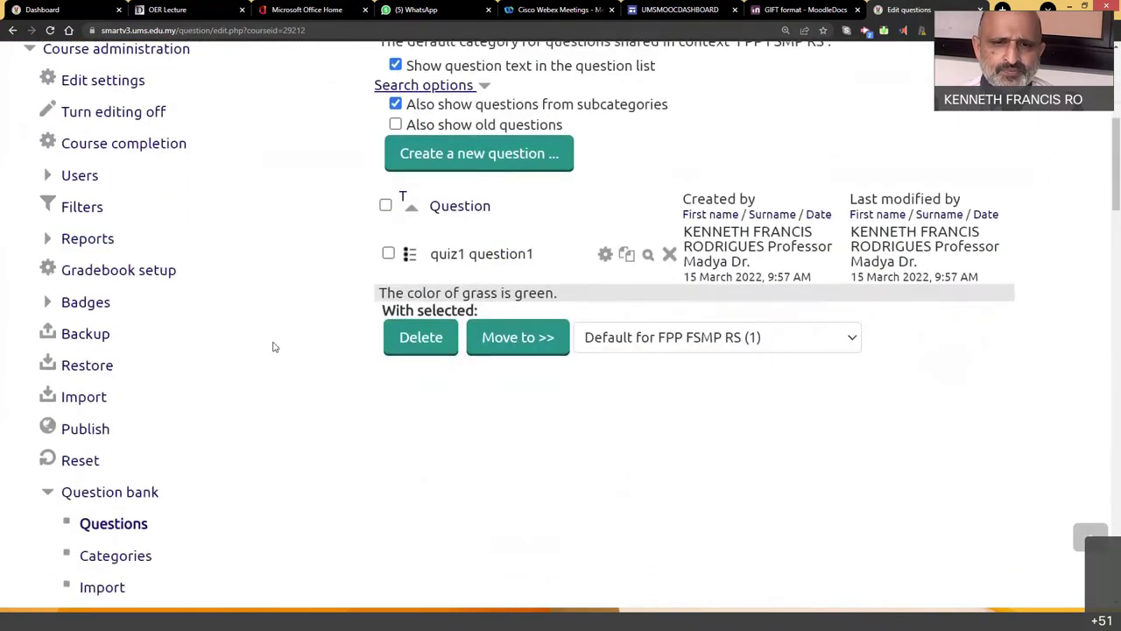
left_click(479, 155)
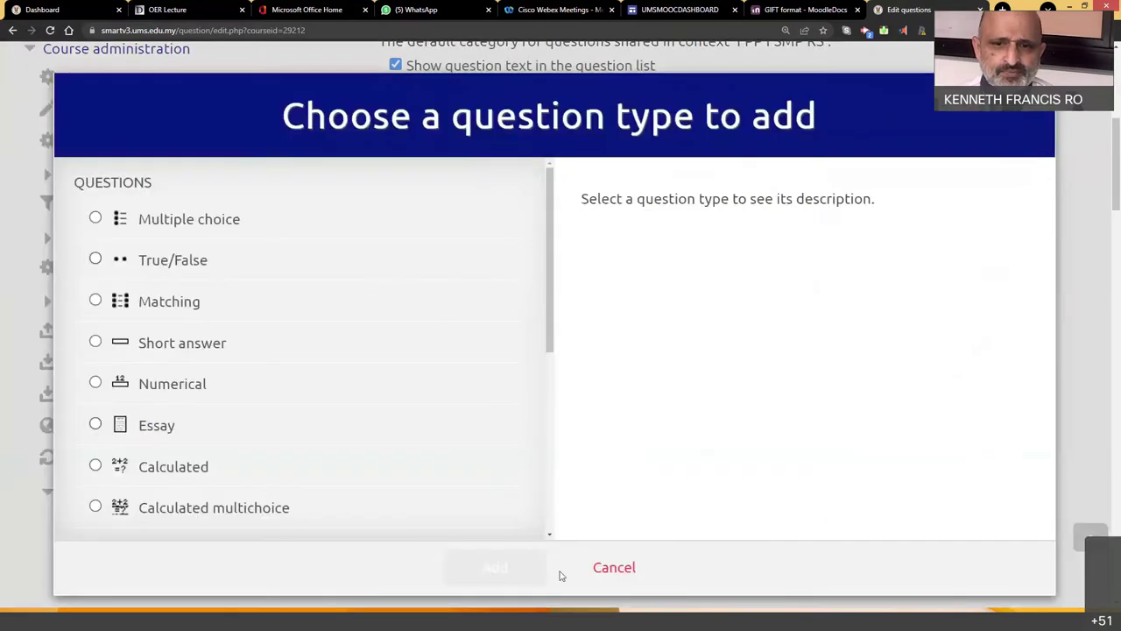
left_click(611, 565)
scroll(668, 464, "up", 3)
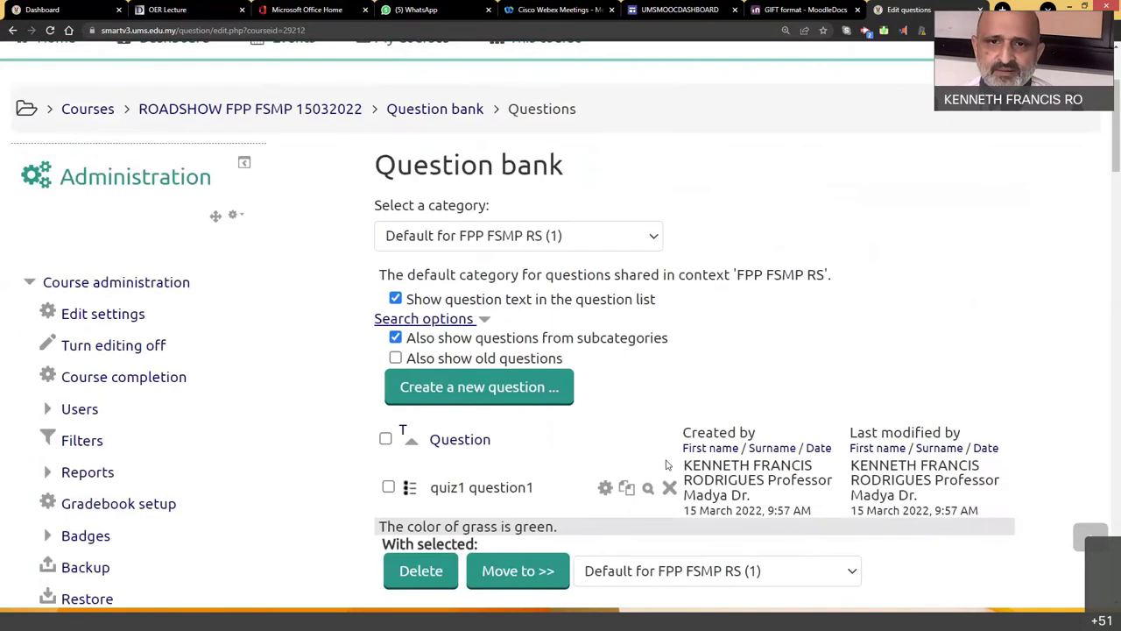
scroll(666, 465, "up", 1)
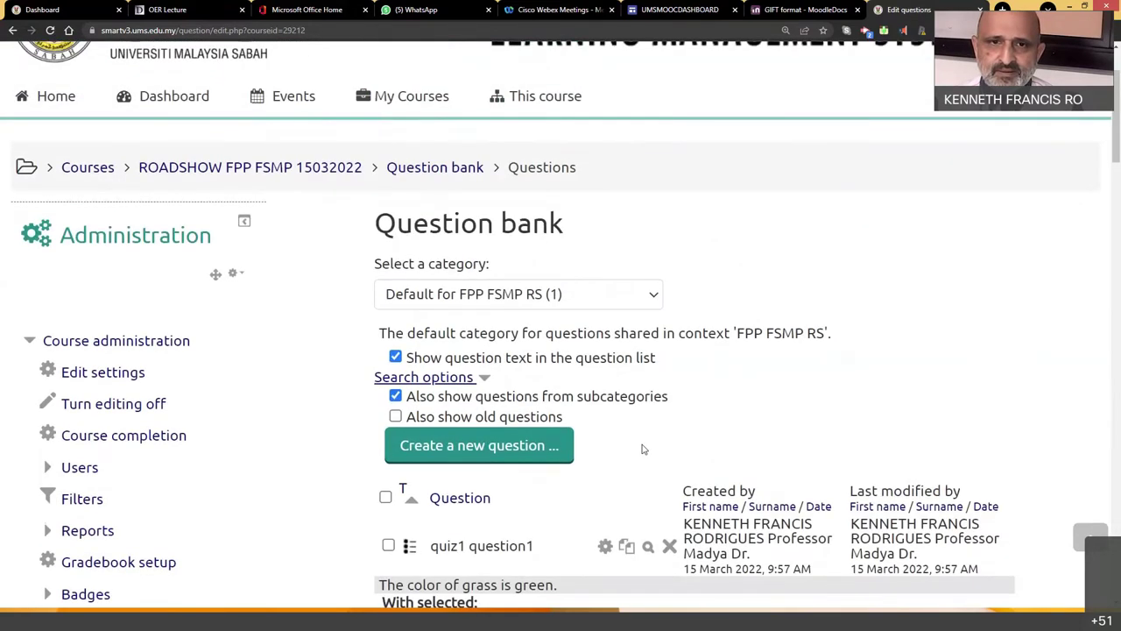
scroll(642, 449, "down", 2)
scroll(642, 449, "down", 1)
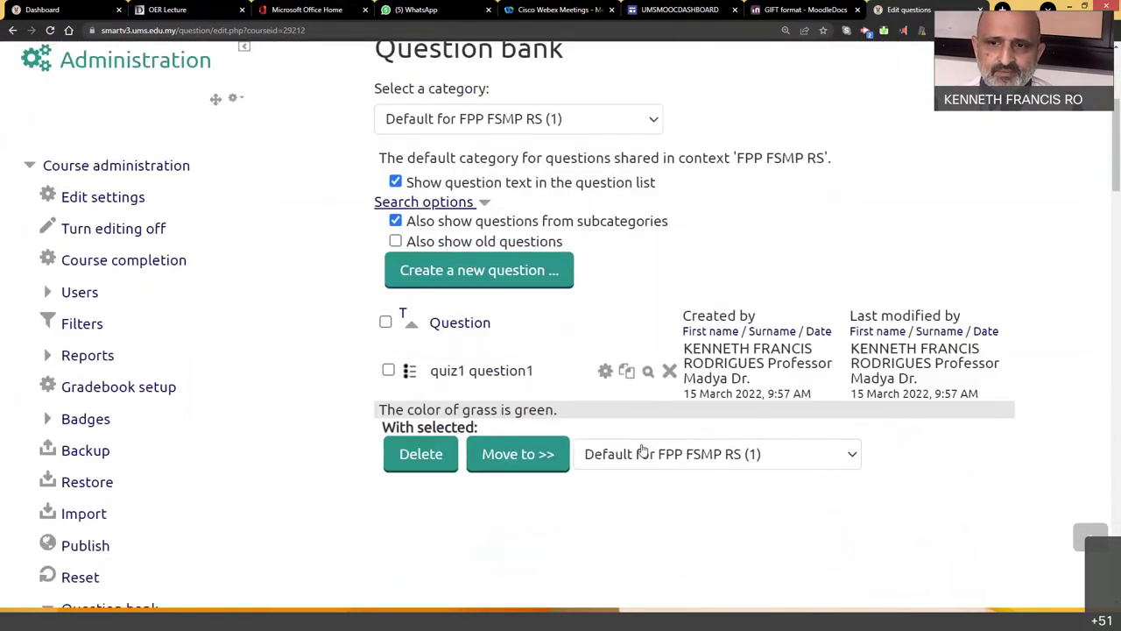
scroll(561, 509, "down", 1)
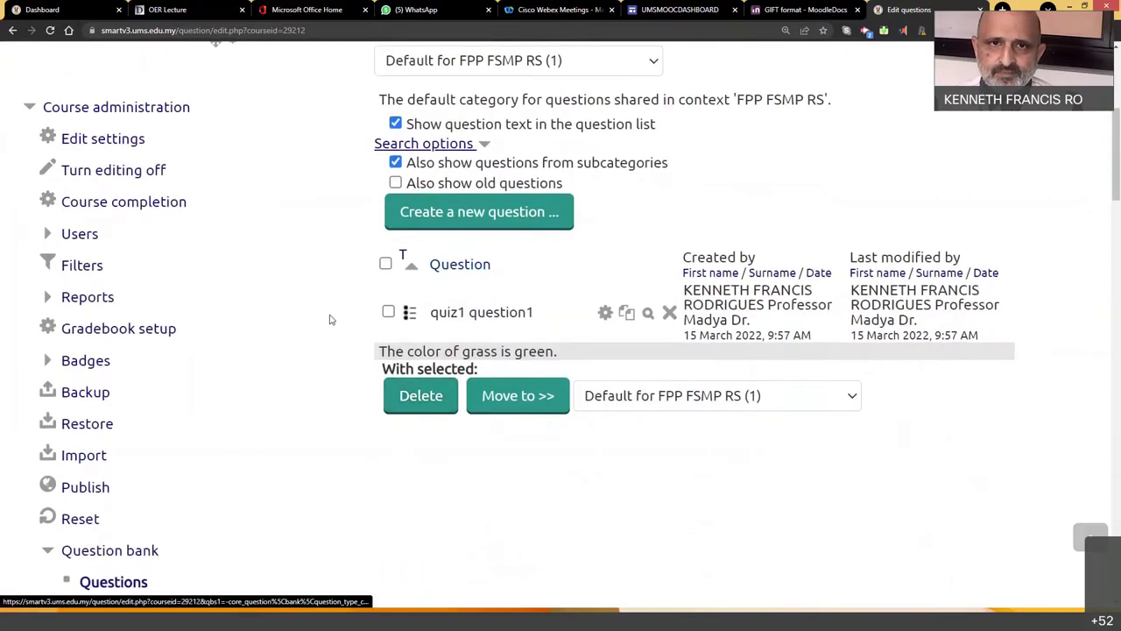
scroll(329, 321, "up", 1)
scroll(329, 322, "up", 3)
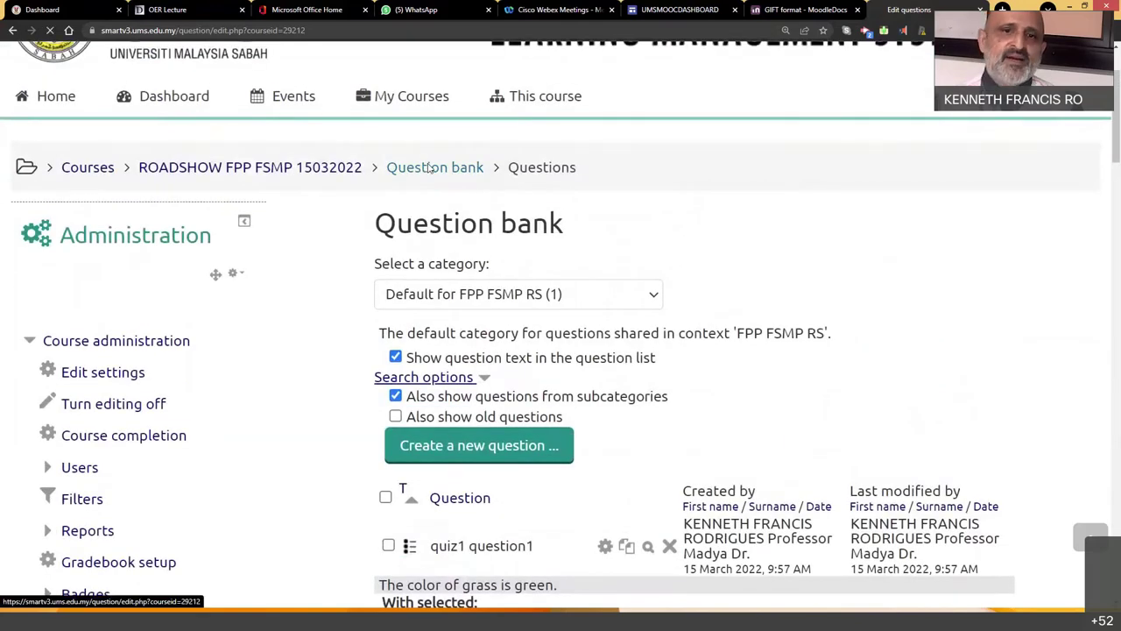
scroll(298, 331, "up", 2)
scroll(298, 332, "down", 6)
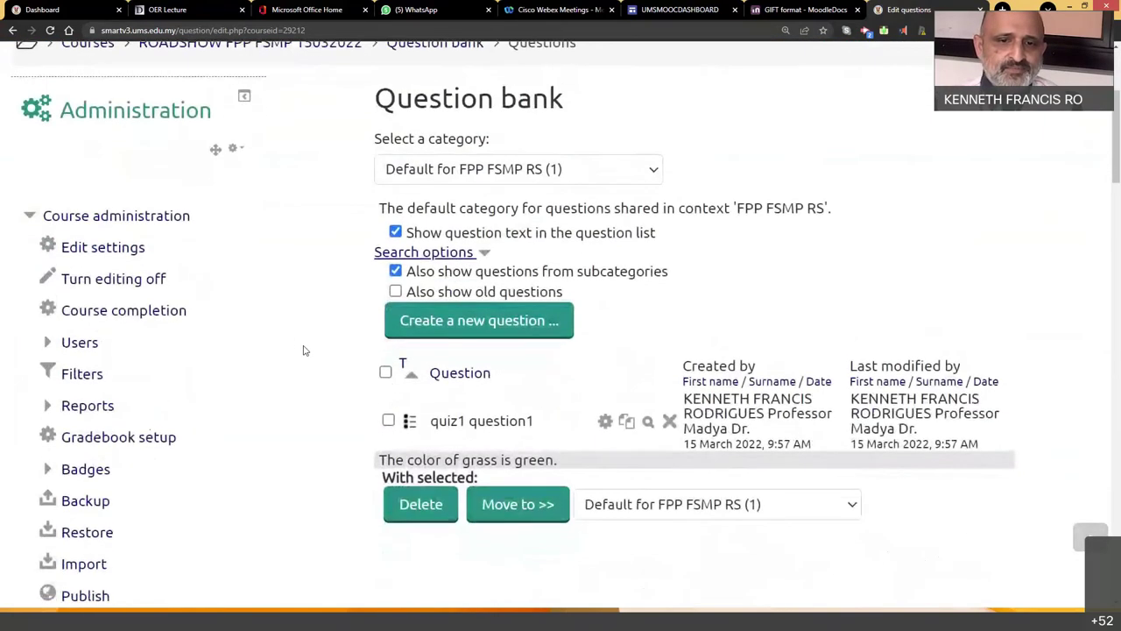
scroll(304, 350, "down", 4)
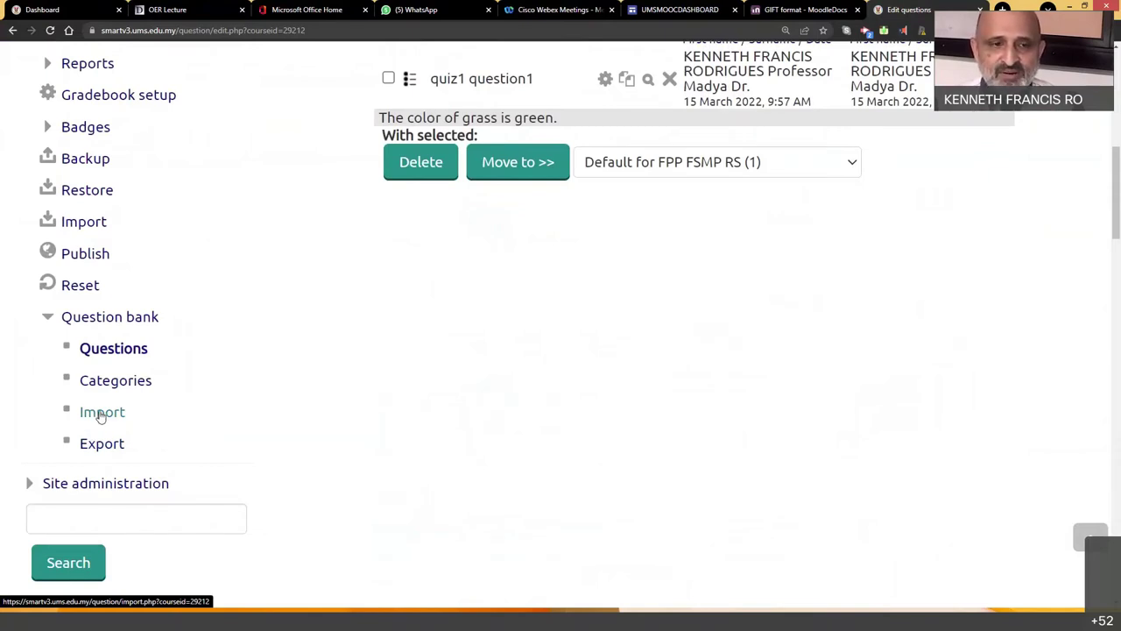
- Open the question Import page and select the Aiken file format
left_click(101, 416)
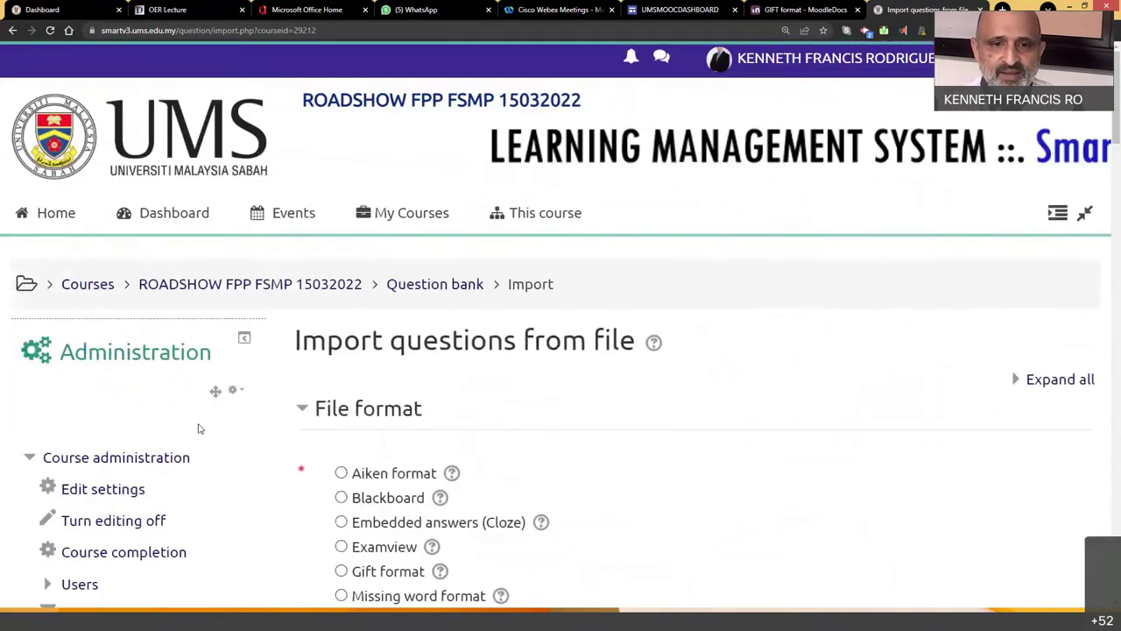
scroll(202, 427, "down", 1)
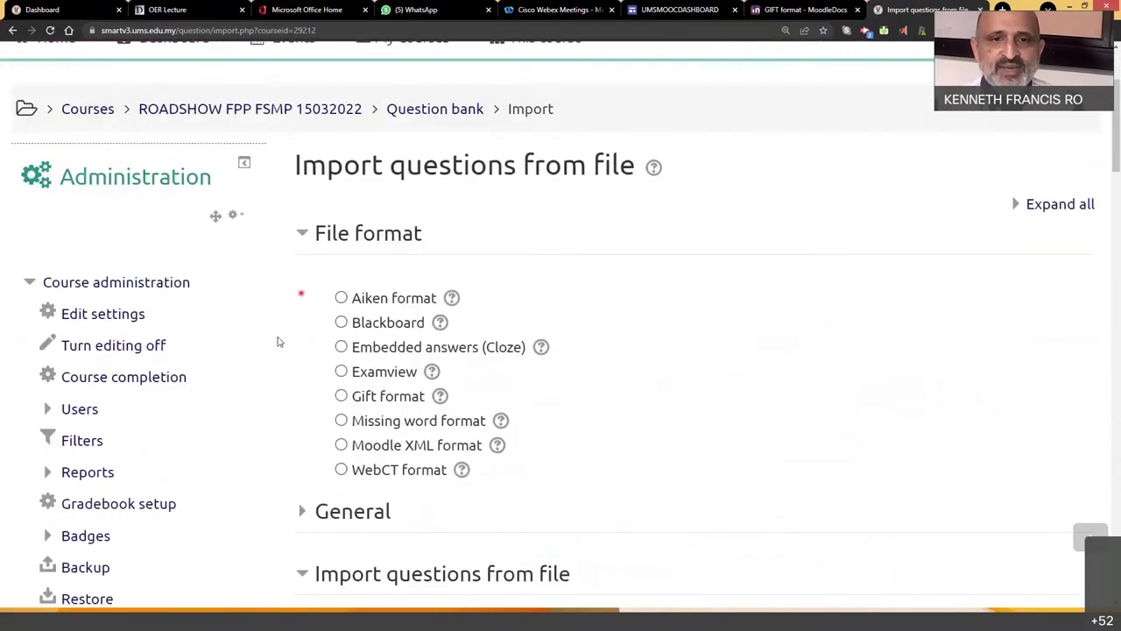
left_click(341, 298)
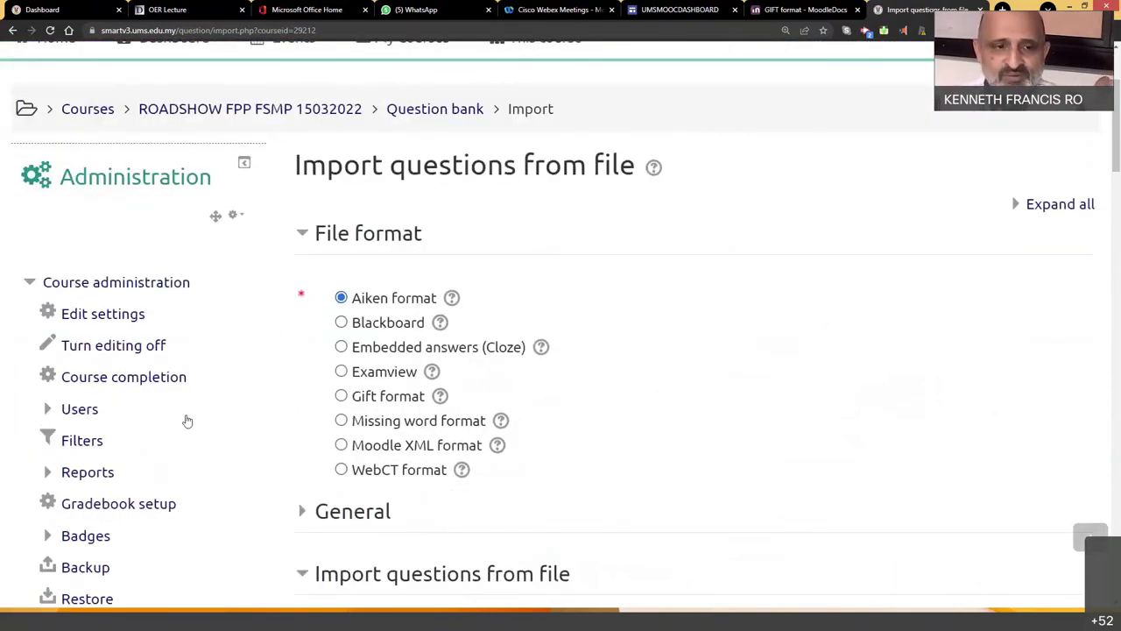
scroll(185, 420, "down", 3)
scroll(185, 506, "down", 2)
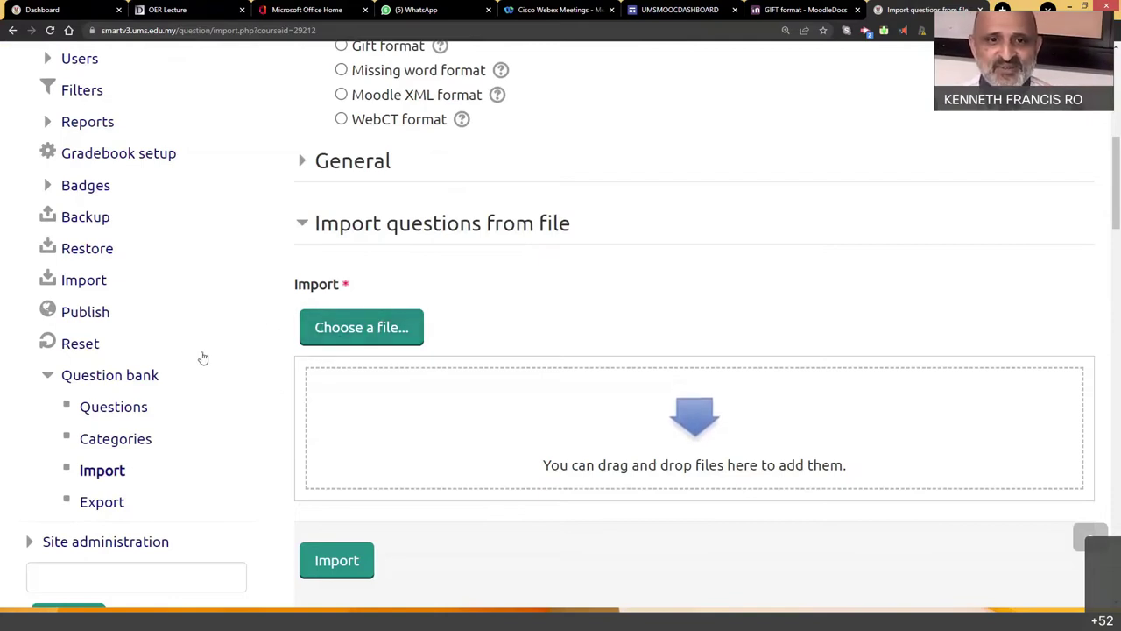
scroll(222, 381, "down", 1)
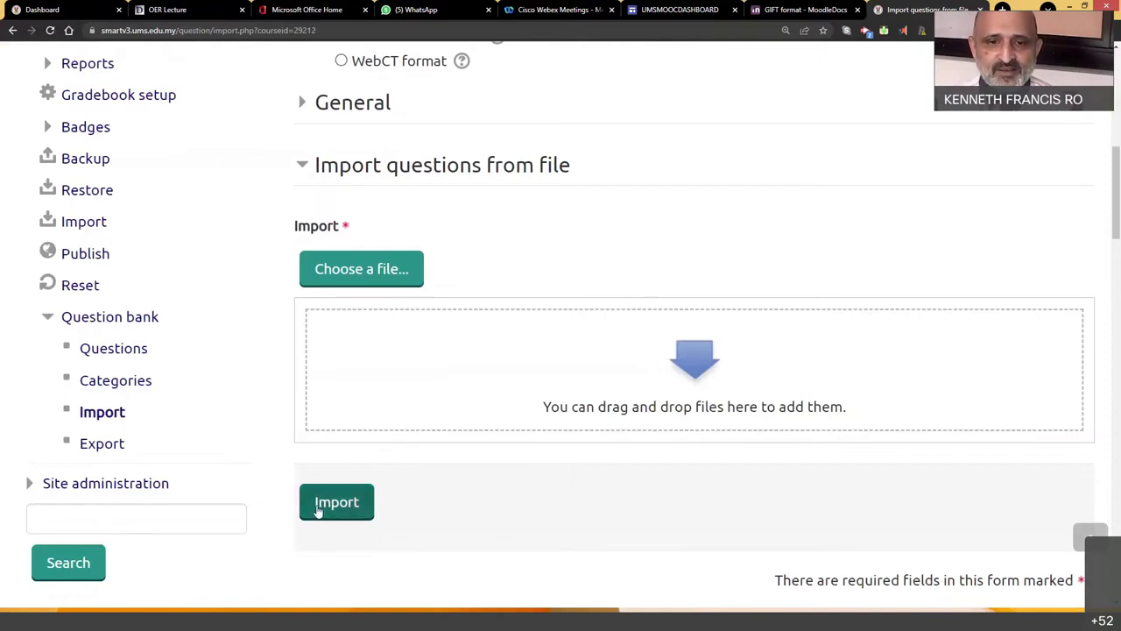
left_click(319, 511)
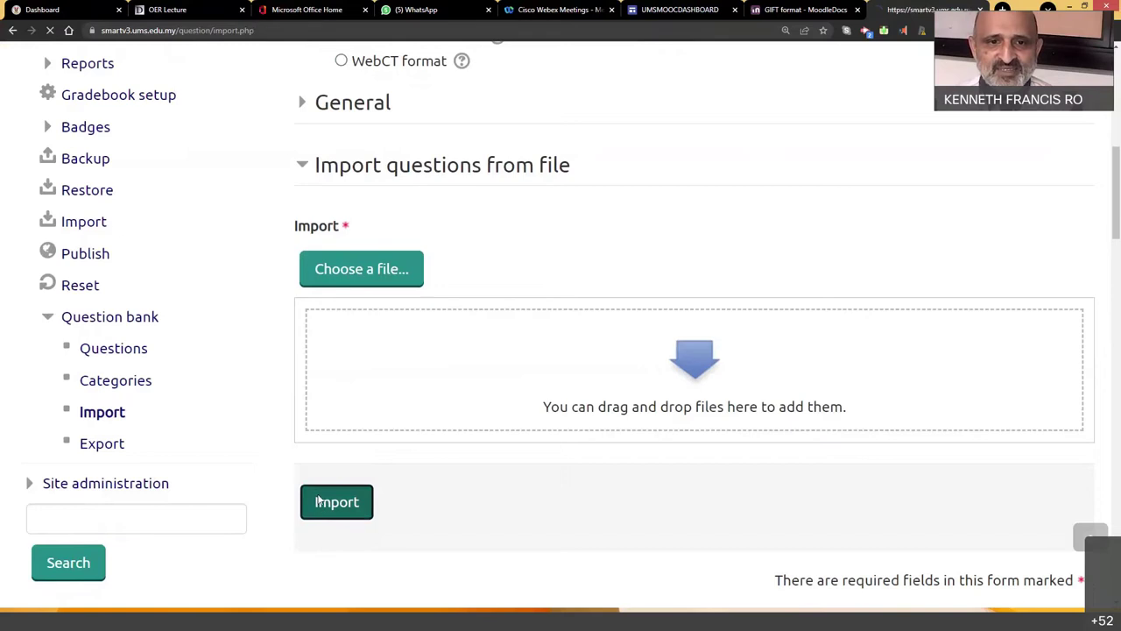
- Upload aikenquiz.txt saved as 'AIKEN' and run the import
scroll(377, 429, "down", 5)
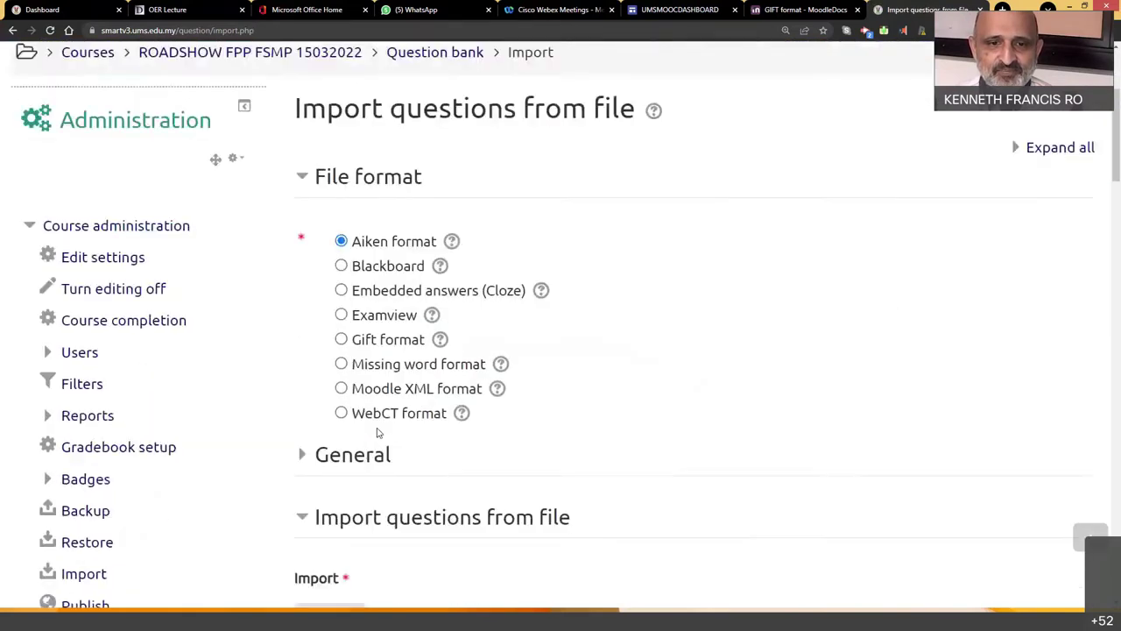
left_click(361, 418)
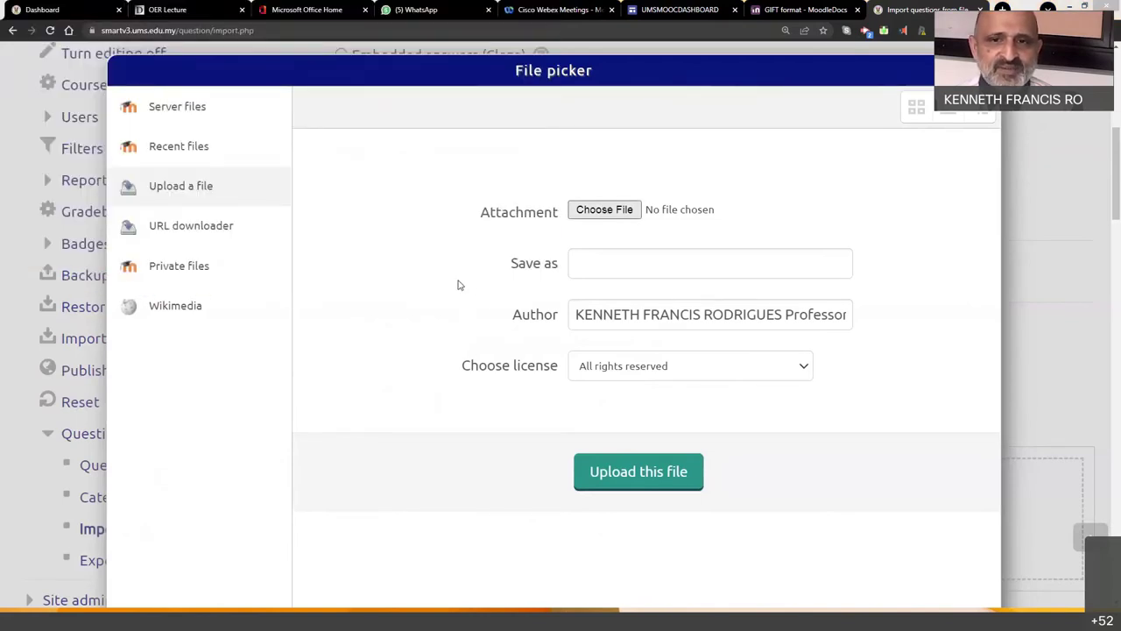
key("Return")
left_click(592, 258)
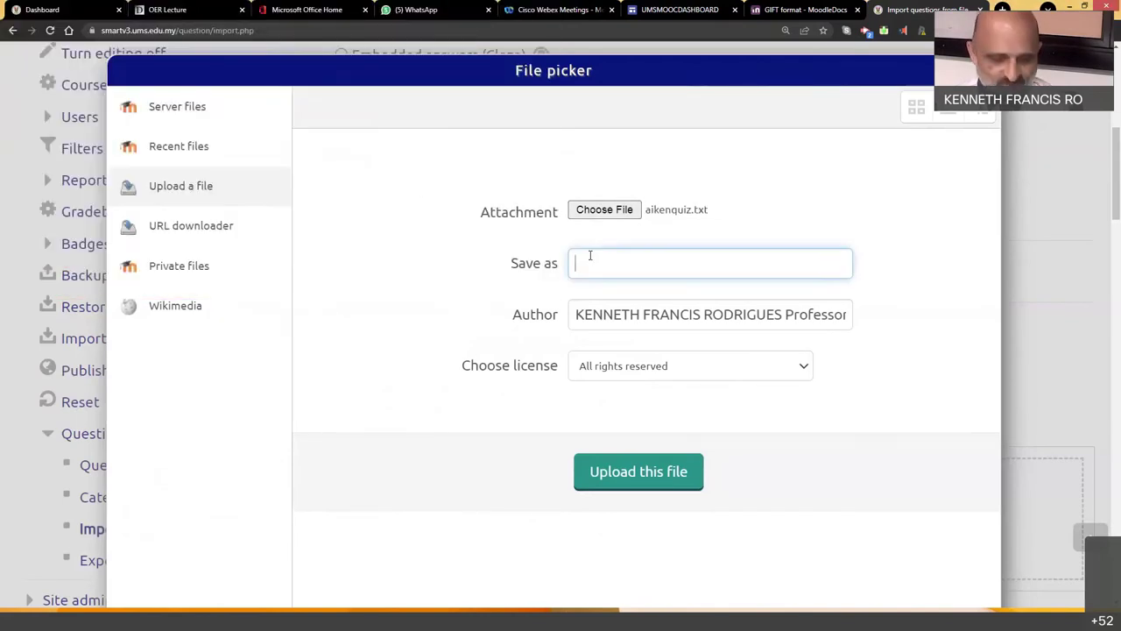
type("AIKEN1")
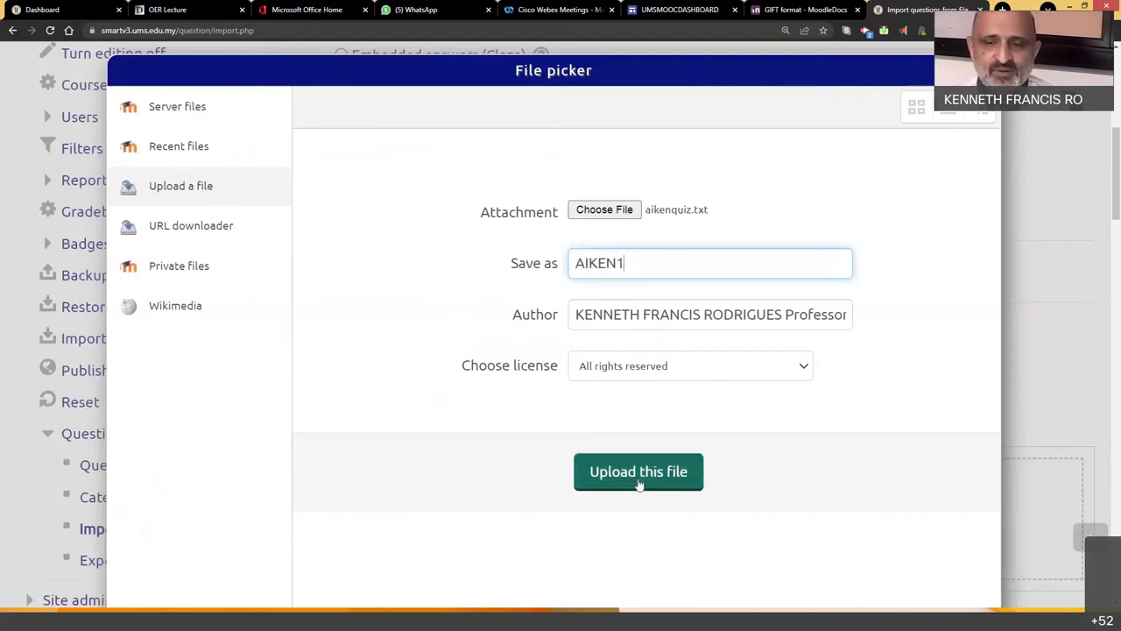
left_click(640, 480)
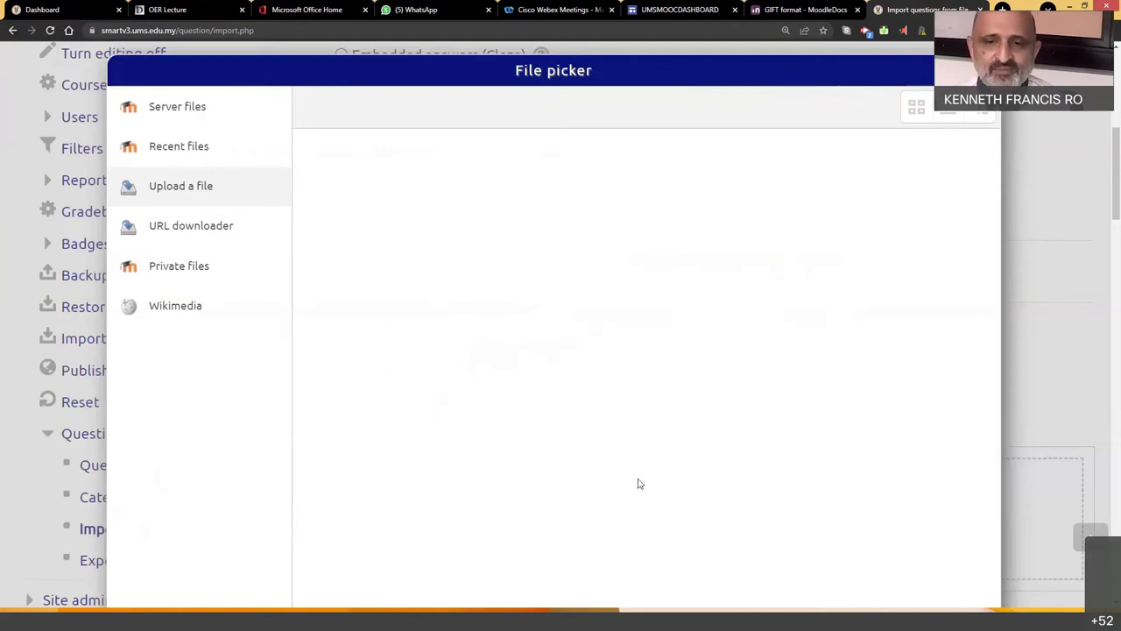
scroll(638, 484, "down", 2)
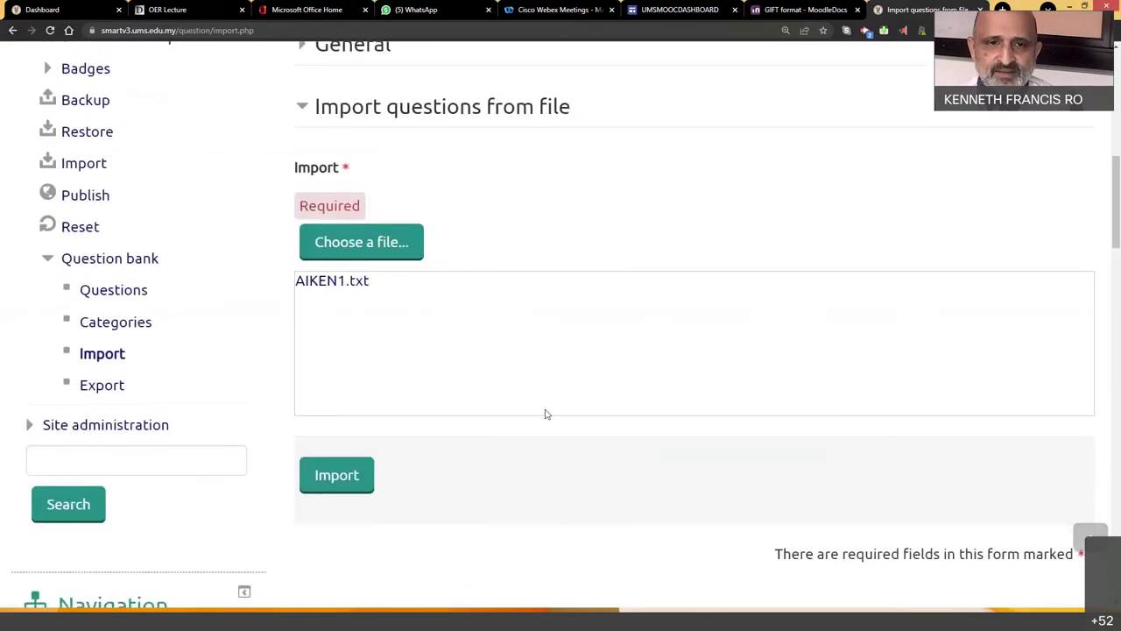
left_click(311, 473)
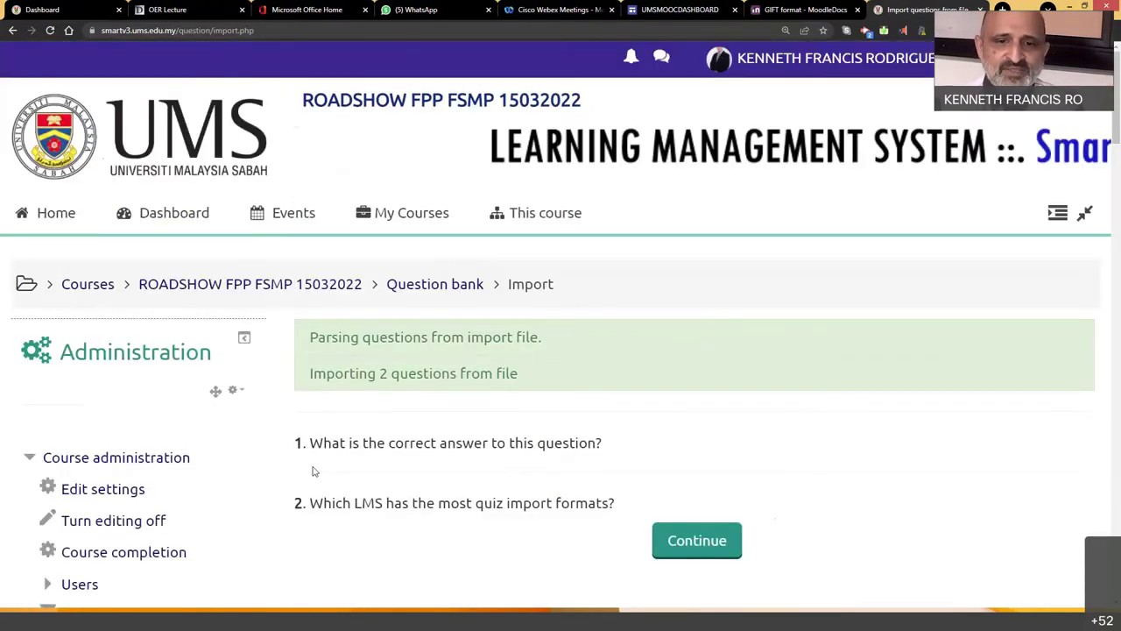
- Continue past the two parsed Aiken questions to the three-question bank list
scroll(333, 460, "down", 2)
left_click(723, 371)
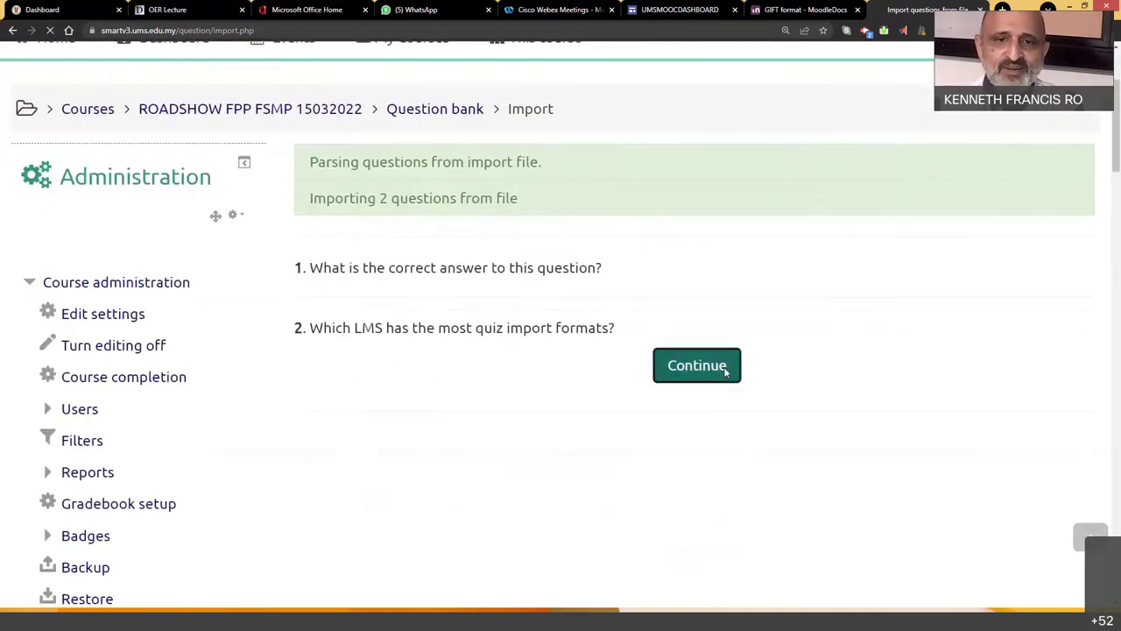
scroll(724, 372, "down", 4)
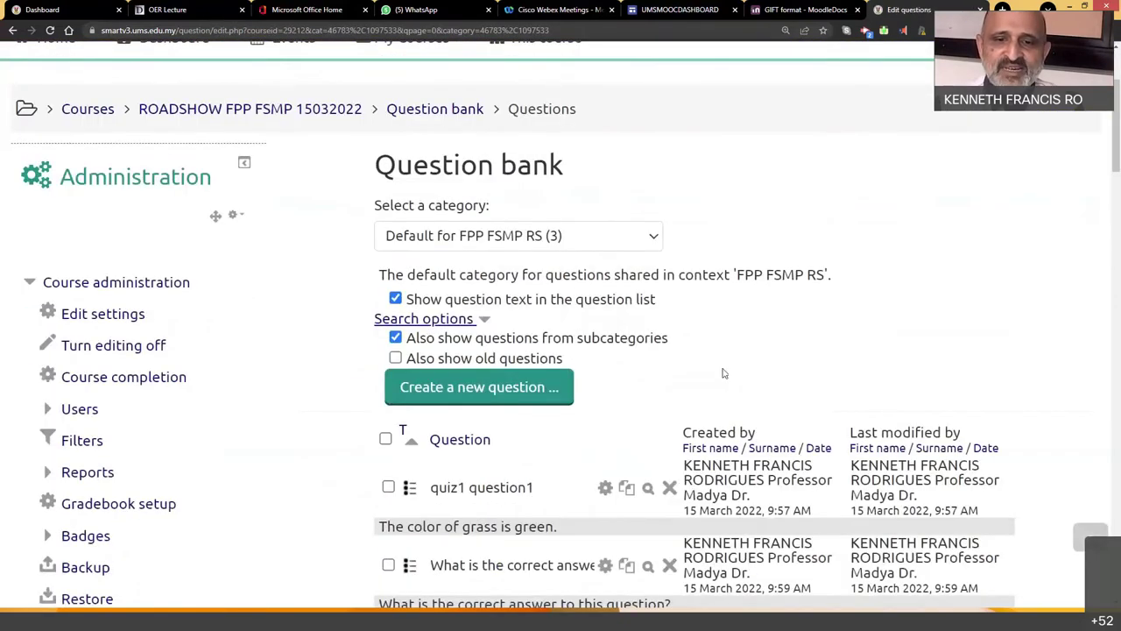
scroll(706, 467, "down", 1)
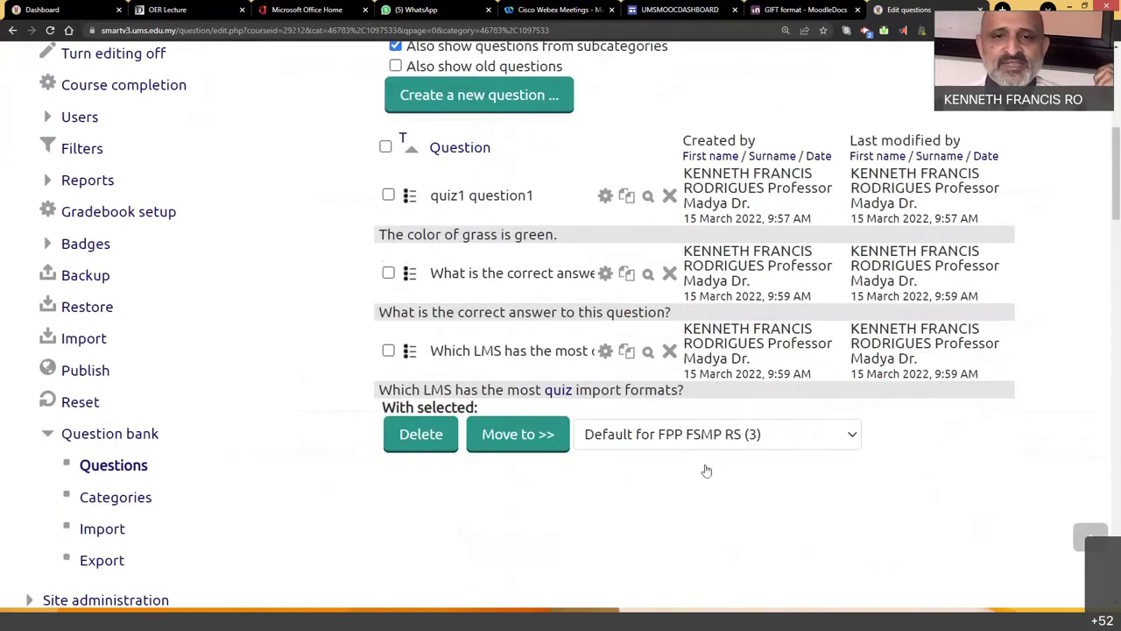
scroll(665, 451, "up", 1)
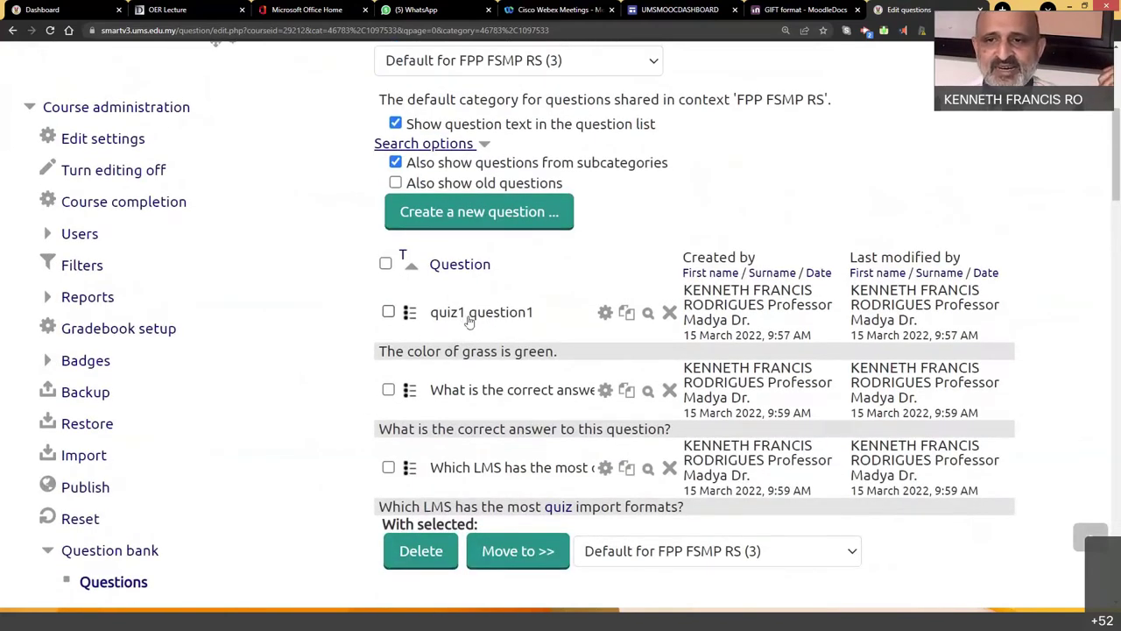
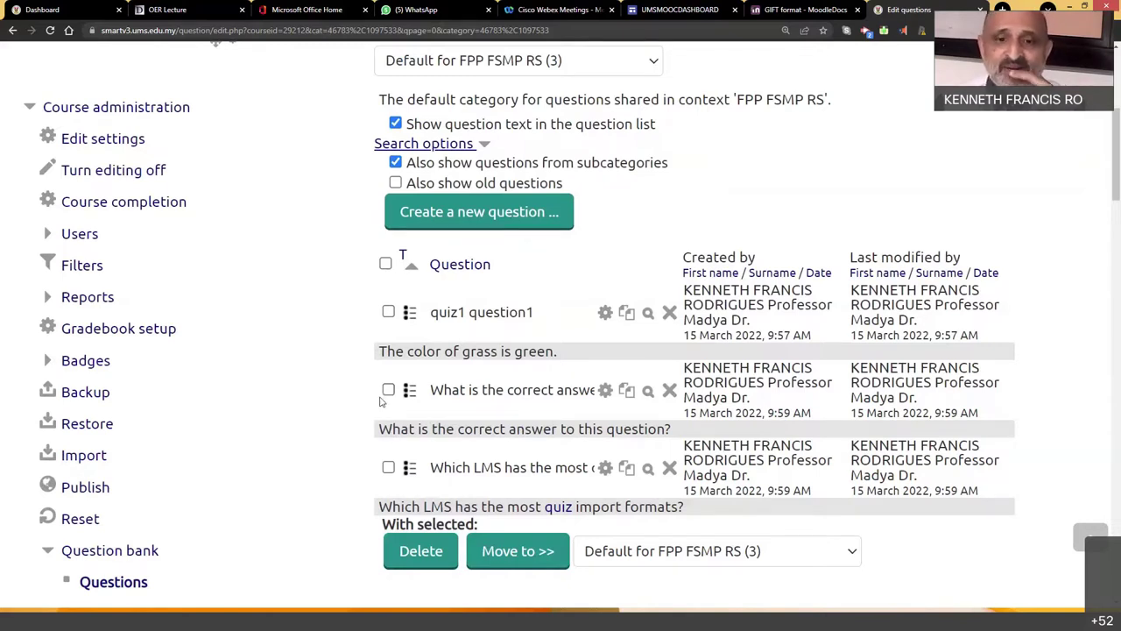
- Return from the question bank to the course page and open the QUIZ activity in Topic 2
scroll(577, 519, "down", 2)
scroll(530, 447, "up", 2)
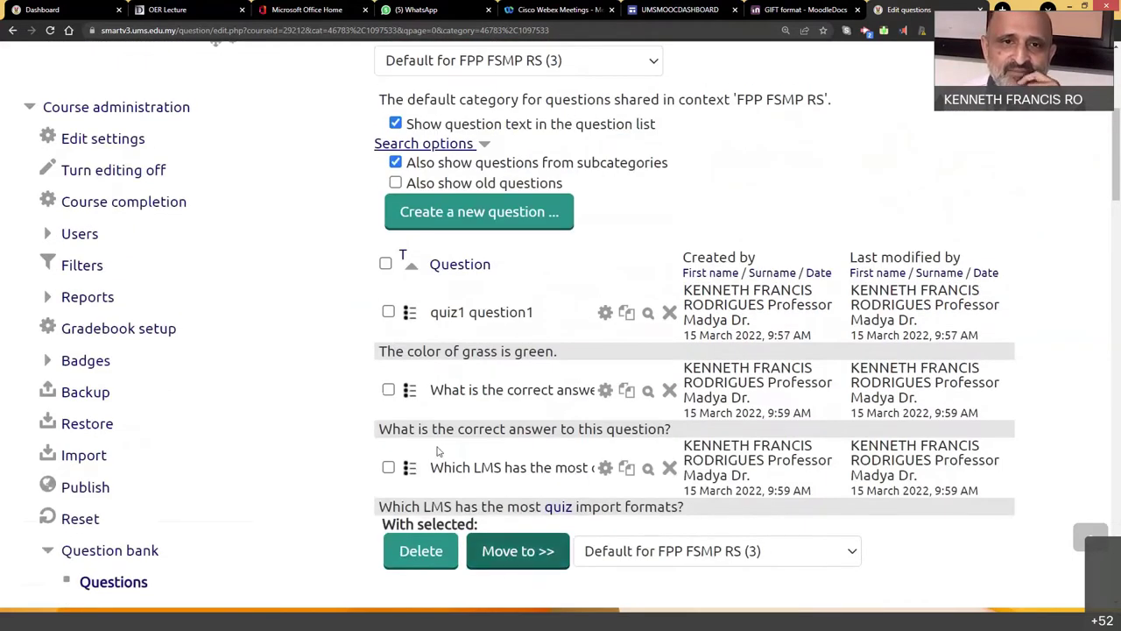
scroll(438, 451, "up", 2)
scroll(424, 443, "down", 3)
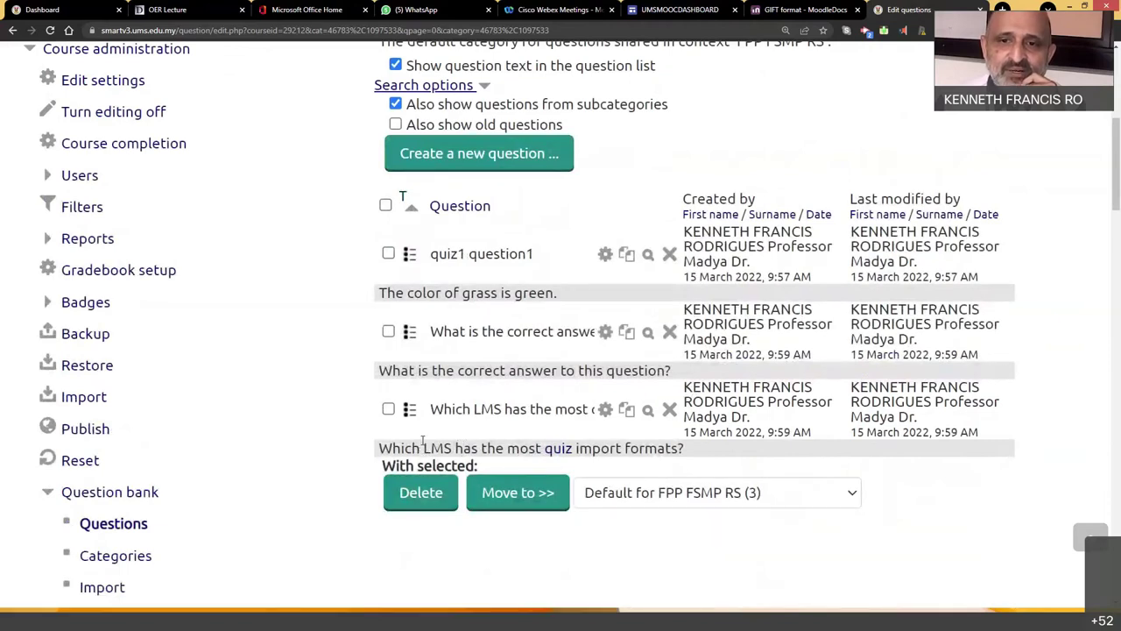
scroll(423, 442, "down", 3)
scroll(417, 440, "down", 2)
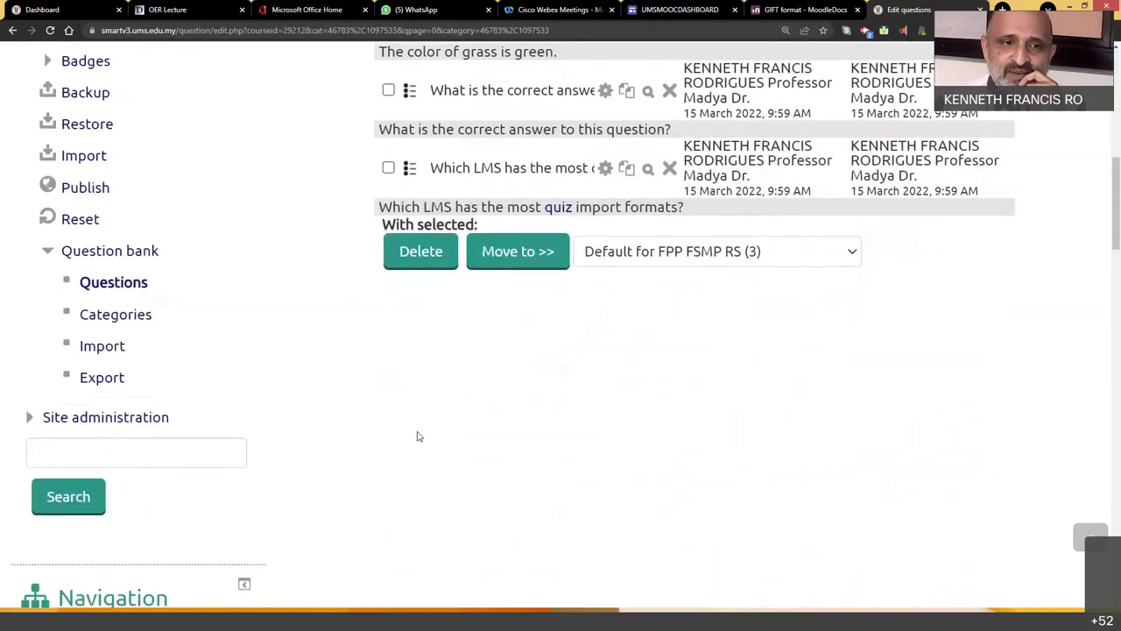
scroll(418, 435, "up", 3)
scroll(418, 435, "up", 6)
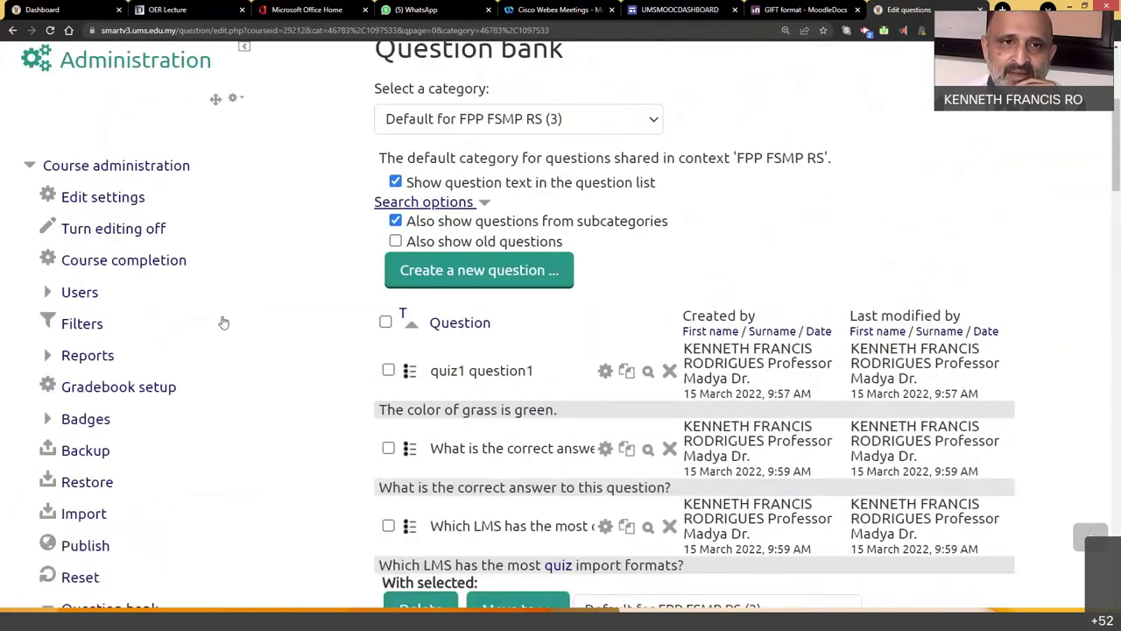
left_click(275, 224)
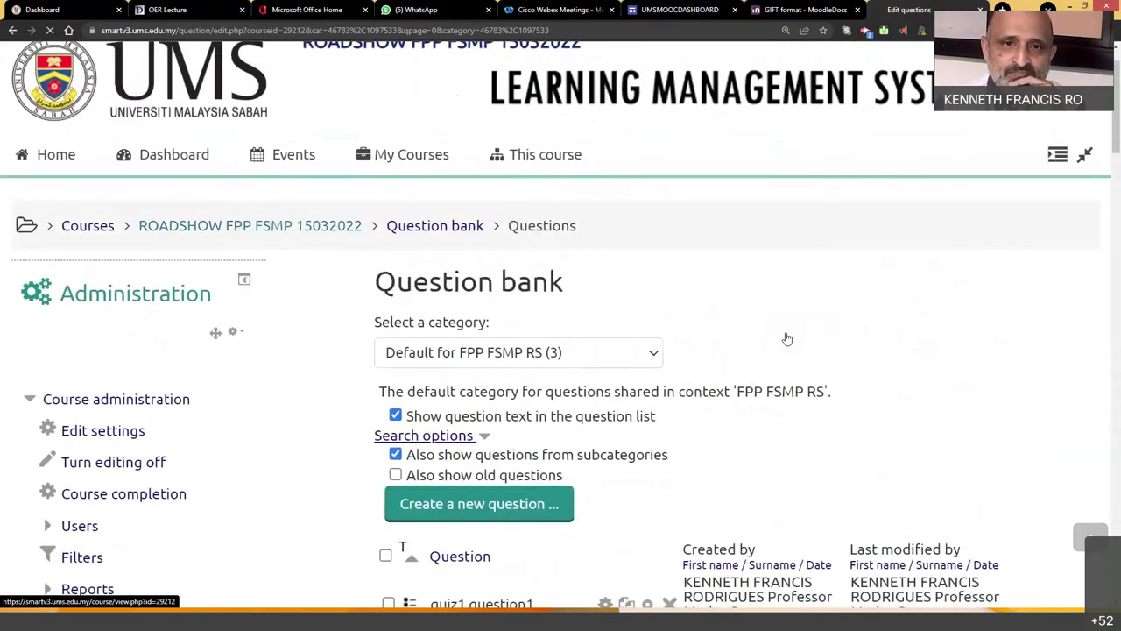
scroll(783, 337, "down", 10)
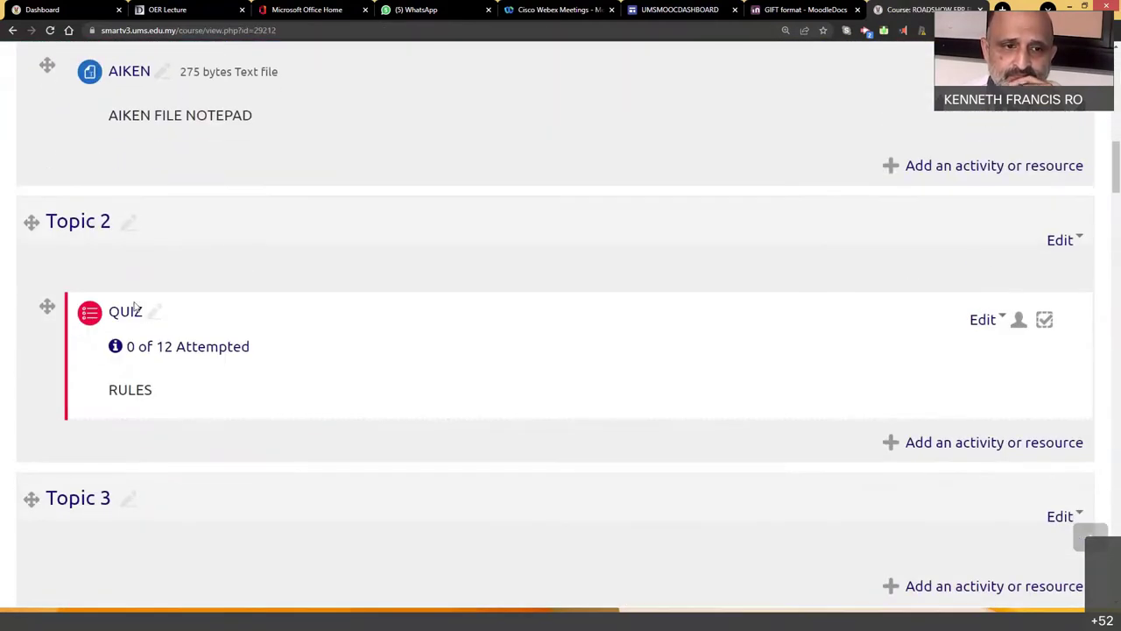
left_click(132, 311)
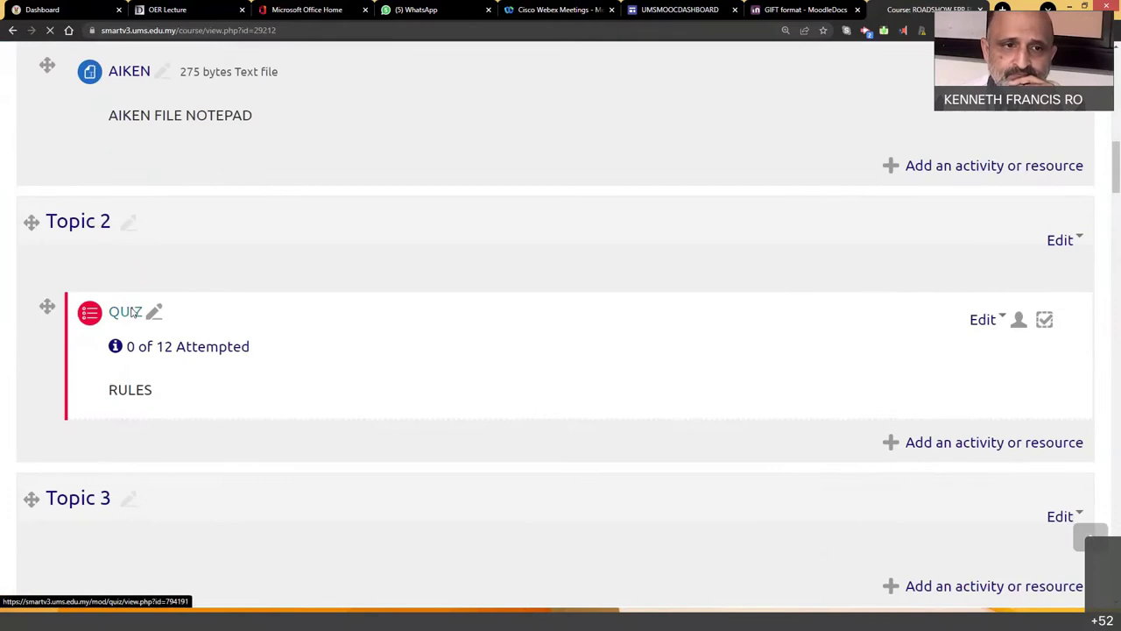
- Go back to the course page and show the Edit menu for QUIZ in Topic 2
scroll(412, 385, "down", 2)
scroll(413, 386, "up", 1)
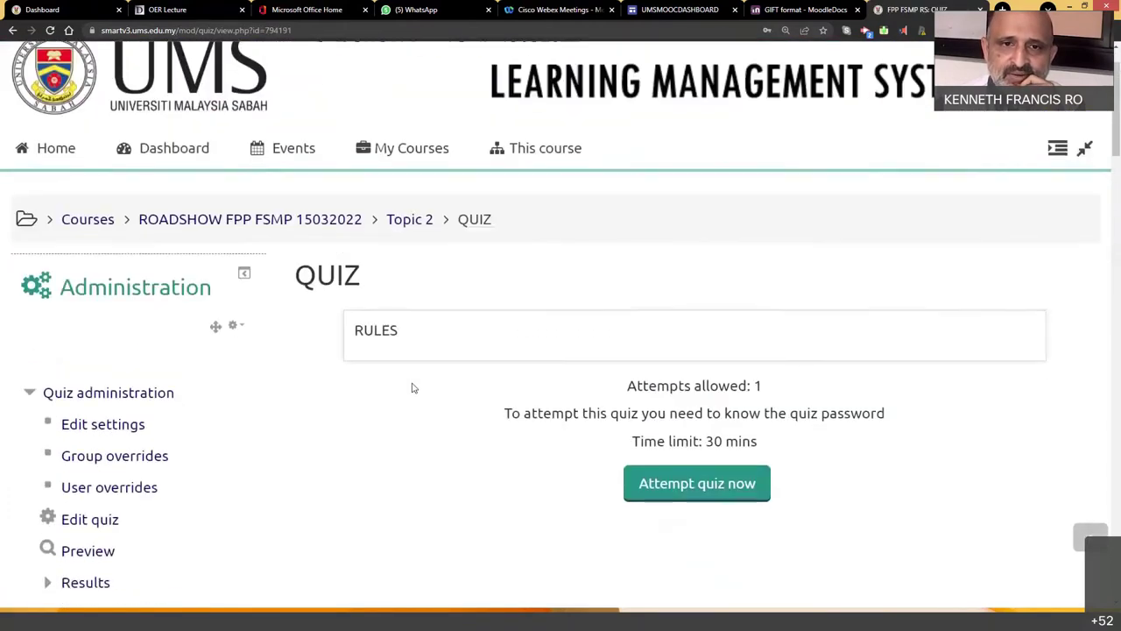
left_click(283, 229)
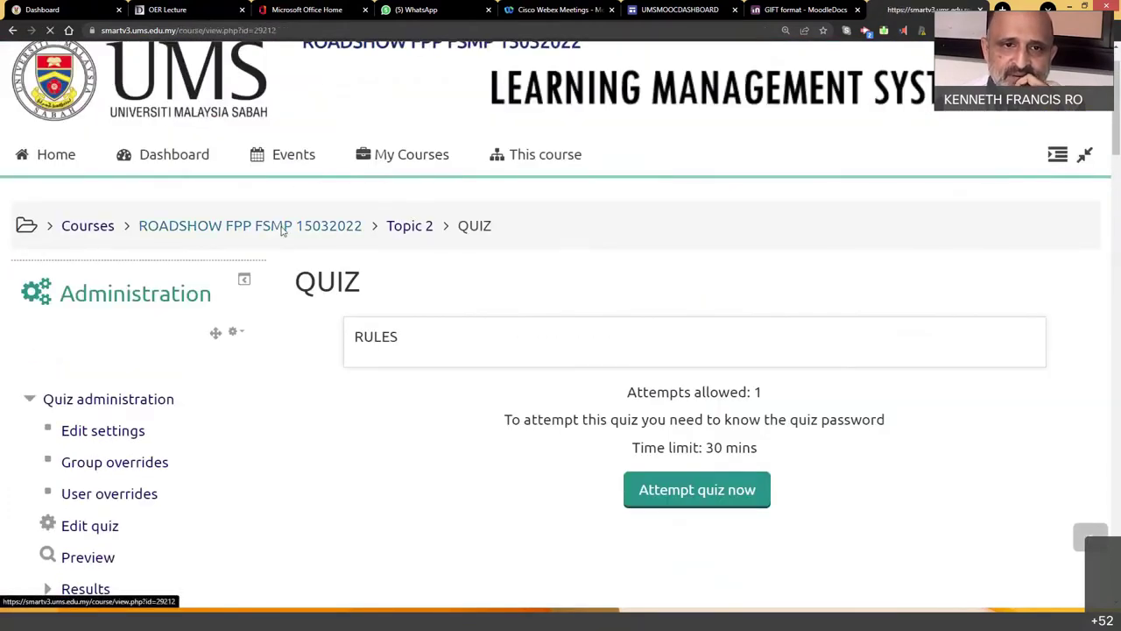
scroll(407, 335, "down", 10)
scroll(401, 331, "down", 2)
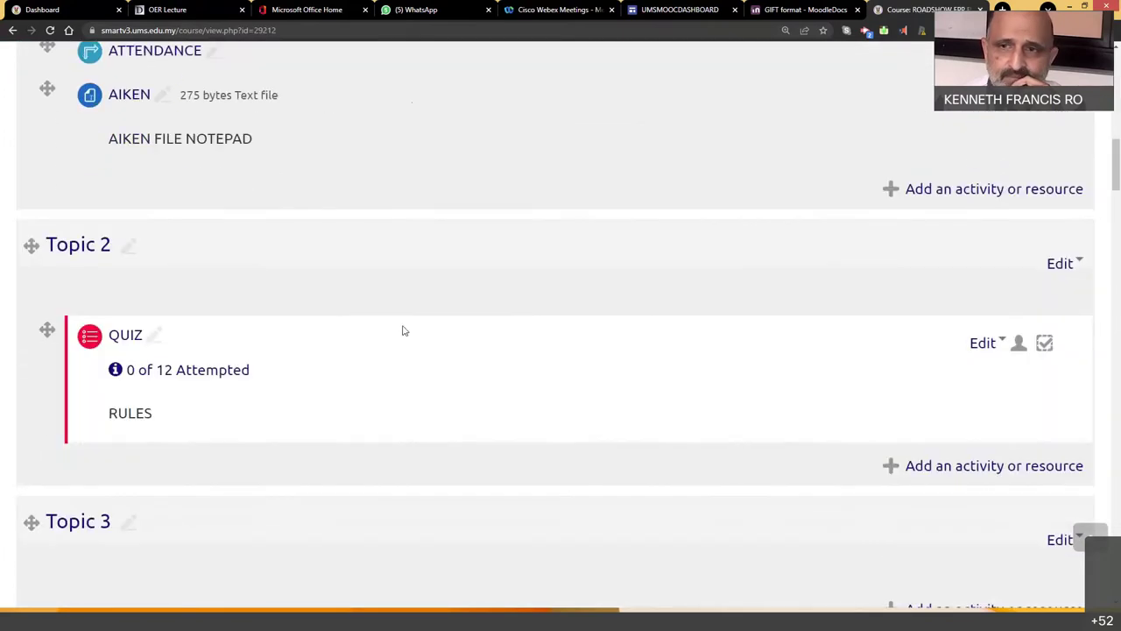
left_click(993, 321)
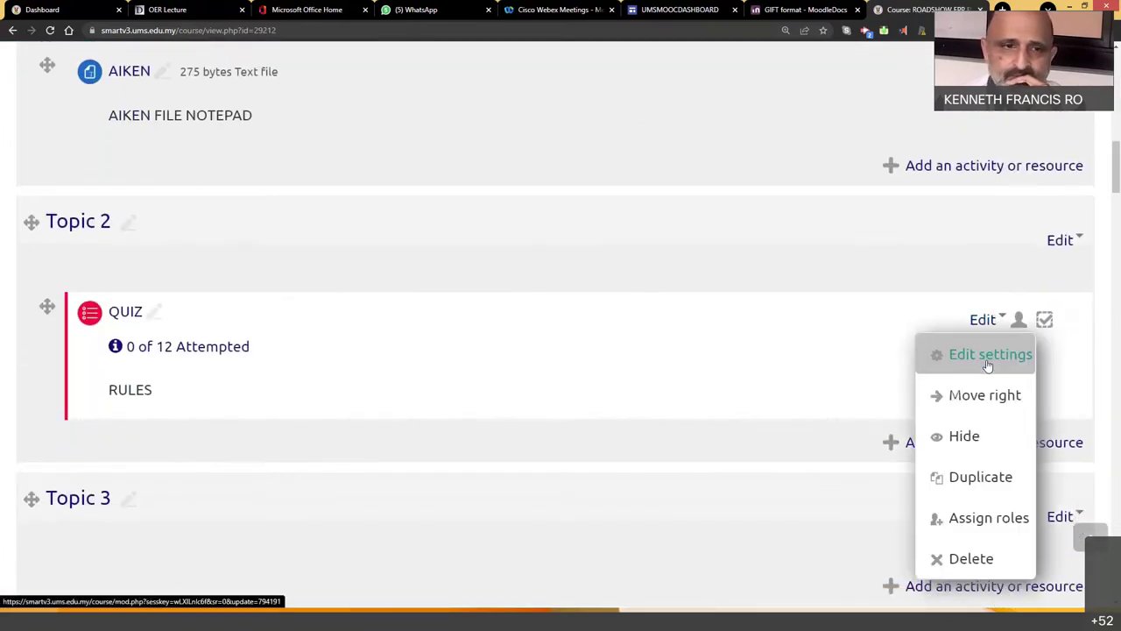
- Open QUIZ's settings, expand Question behaviour, then save and display the quiz
left_click(987, 353)
scroll(703, 357, "down", 7)
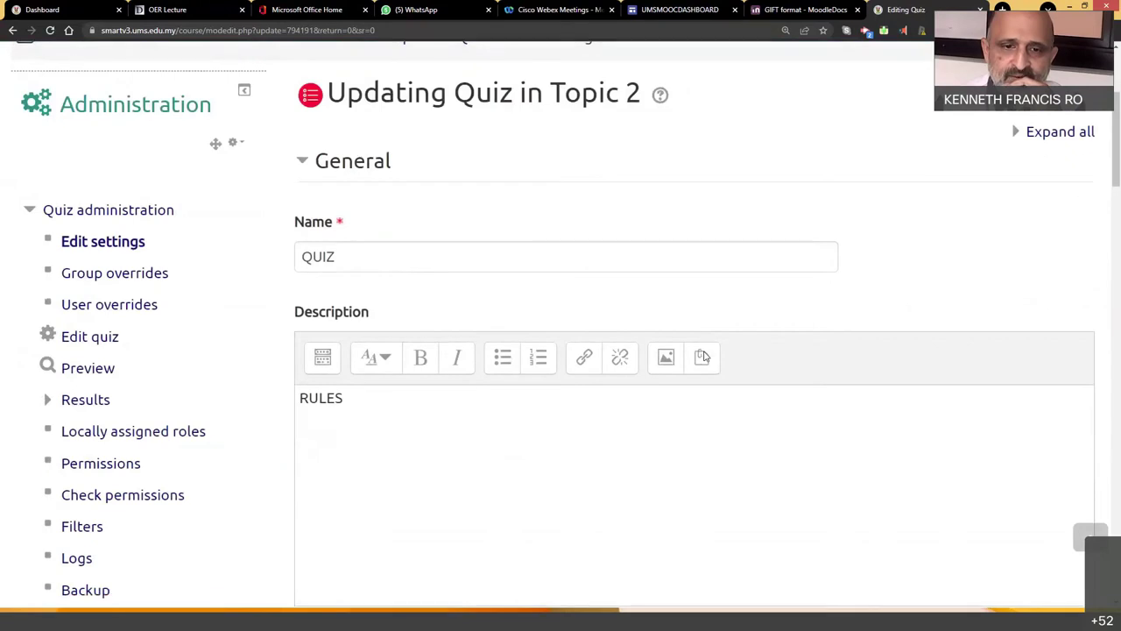
scroll(652, 375, "down", 5)
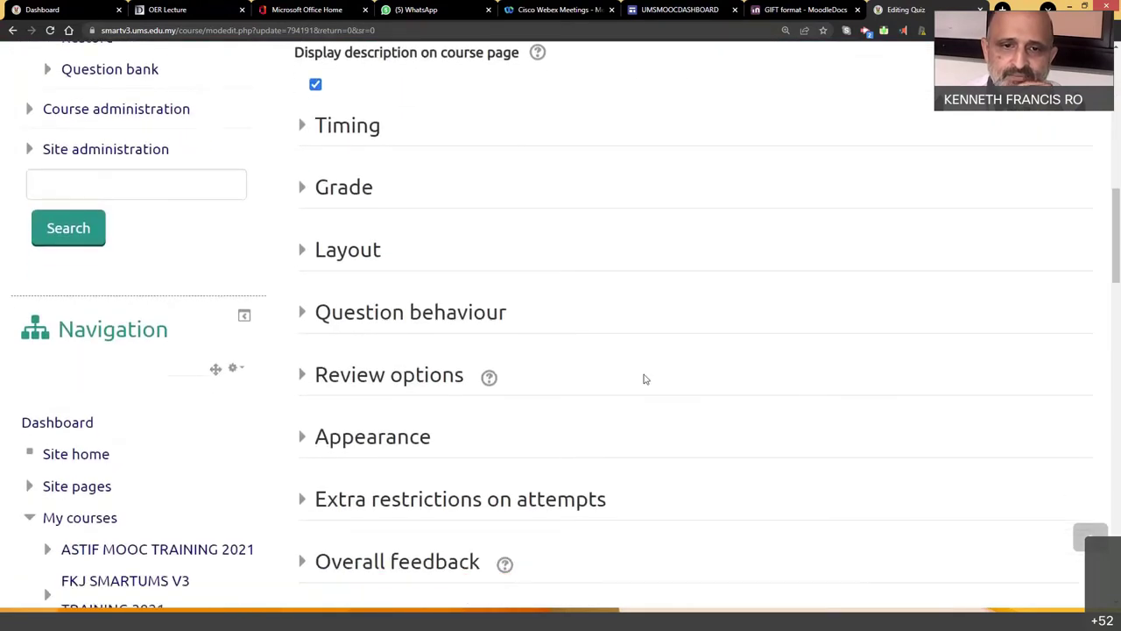
scroll(648, 373, "down", 2)
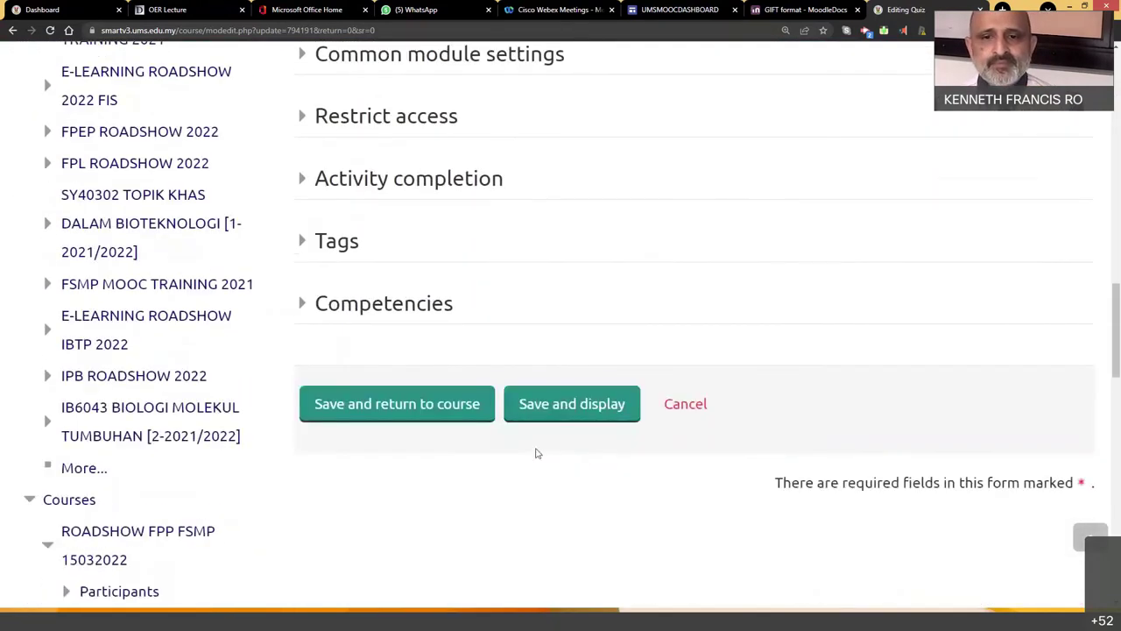
scroll(509, 386, "up", 5)
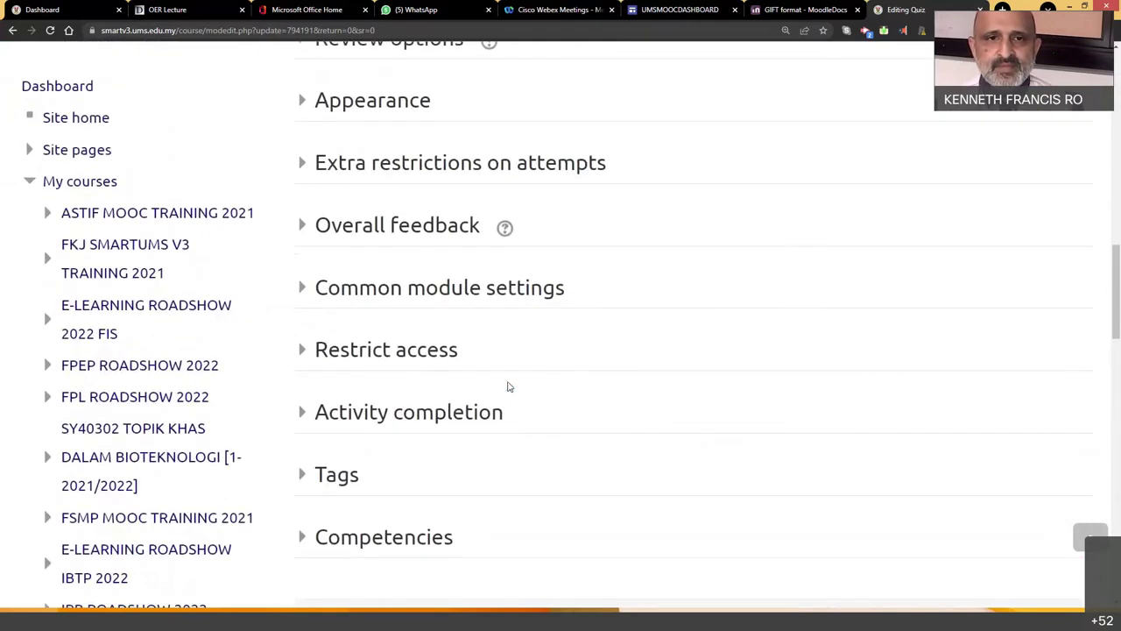
scroll(508, 387, "up", 1)
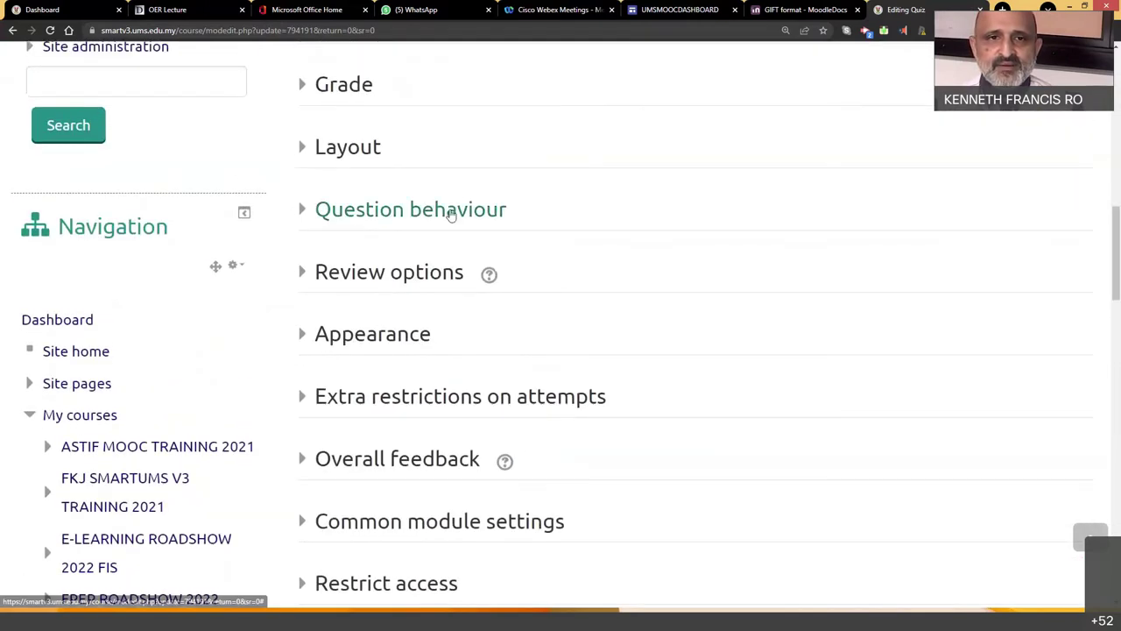
left_click(447, 211)
scroll(450, 258, "up", 2)
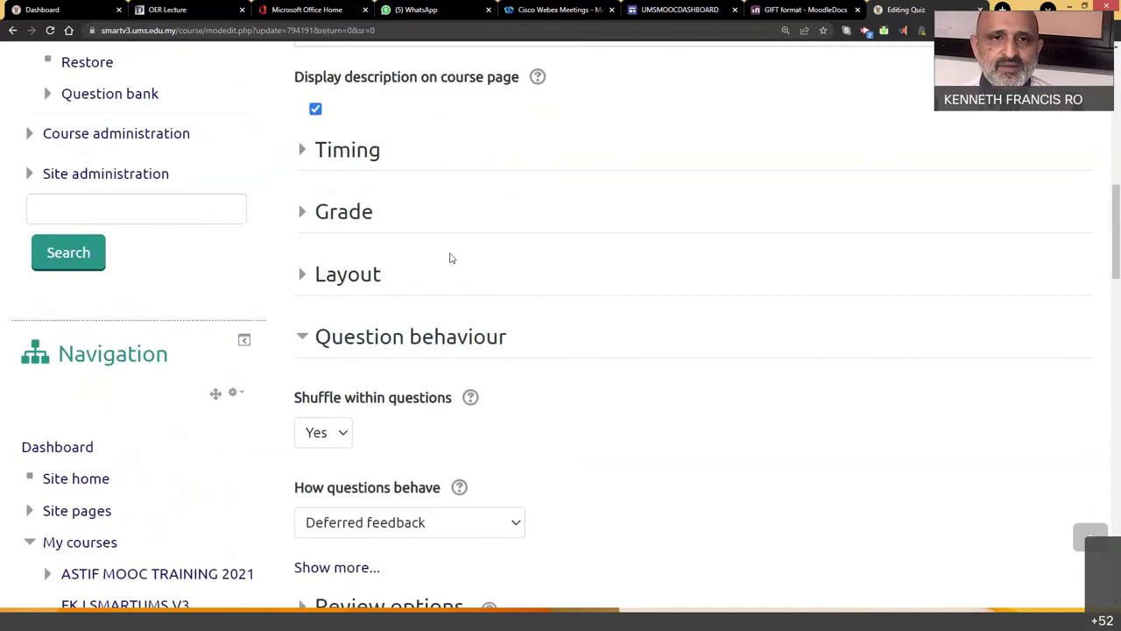
scroll(415, 292, "up", 2)
scroll(415, 293, "down", 5)
scroll(415, 300, "down", 3)
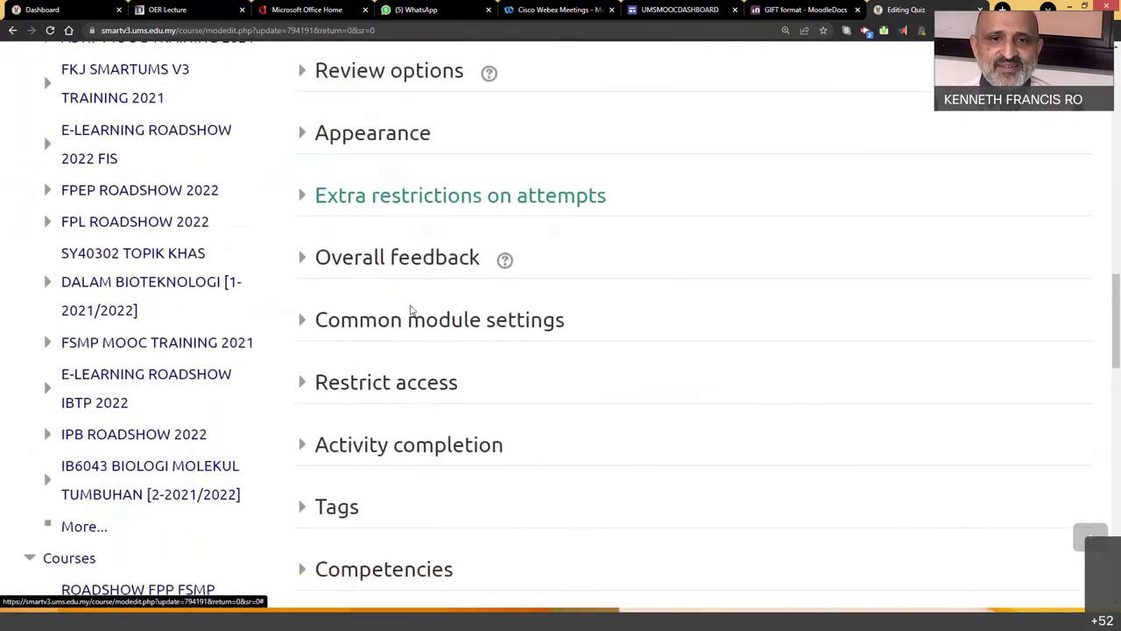
scroll(411, 304, "down", 2)
scroll(411, 304, "down", 1)
left_click(552, 380)
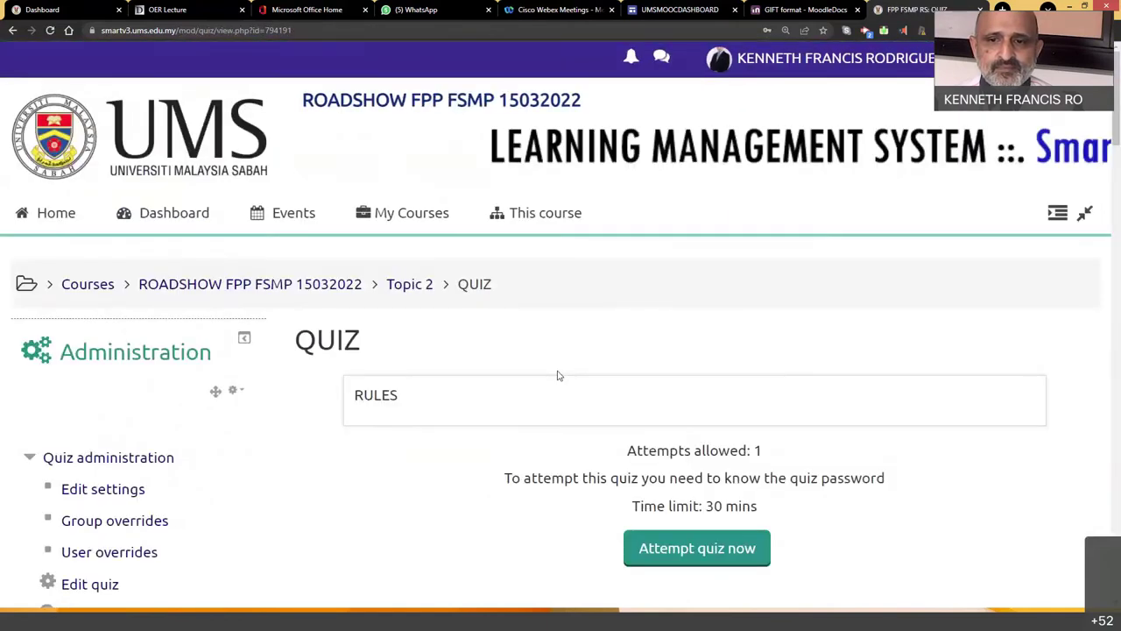
- Start a quiz attempt, then cancel the password-protected Start attempt dialog
scroll(557, 375, "down", 1)
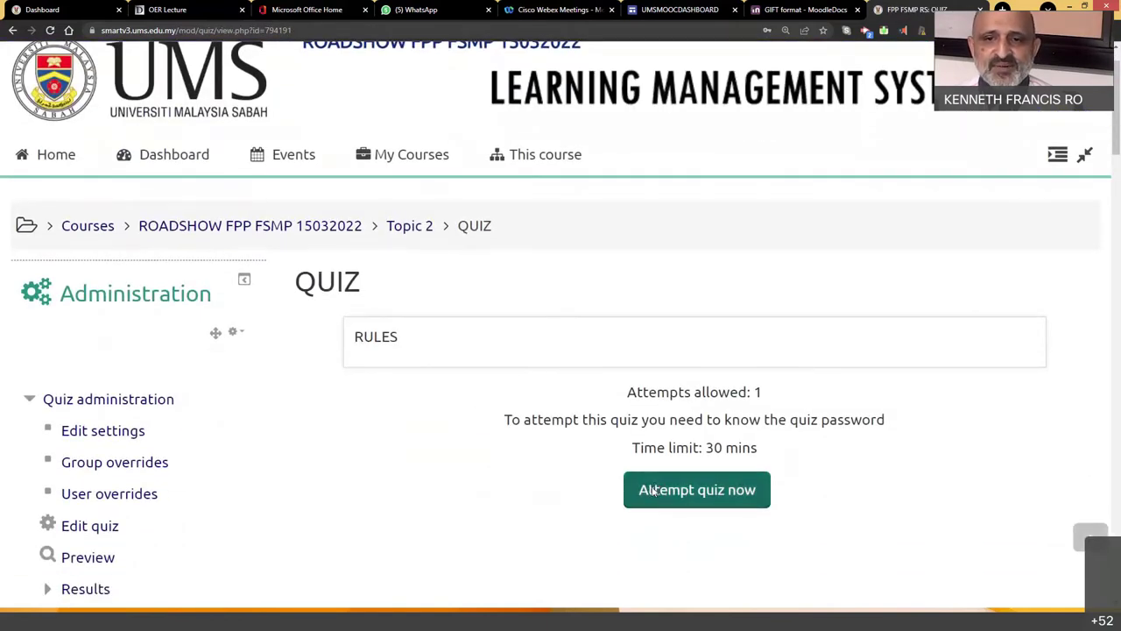
left_click(652, 492)
left_click(555, 290)
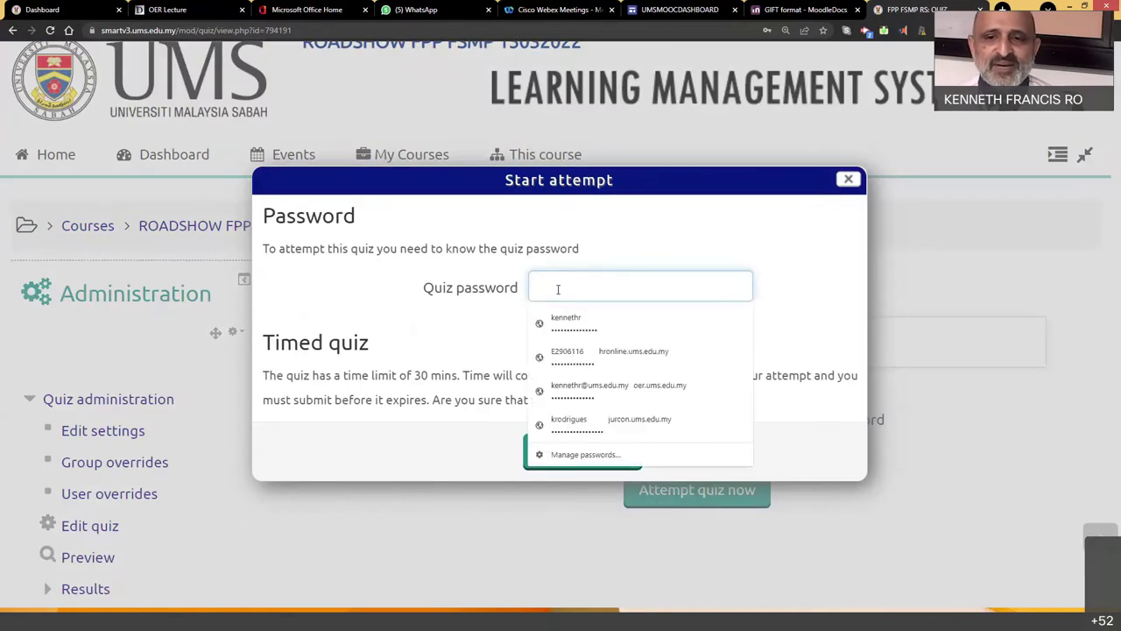
left_click(646, 400)
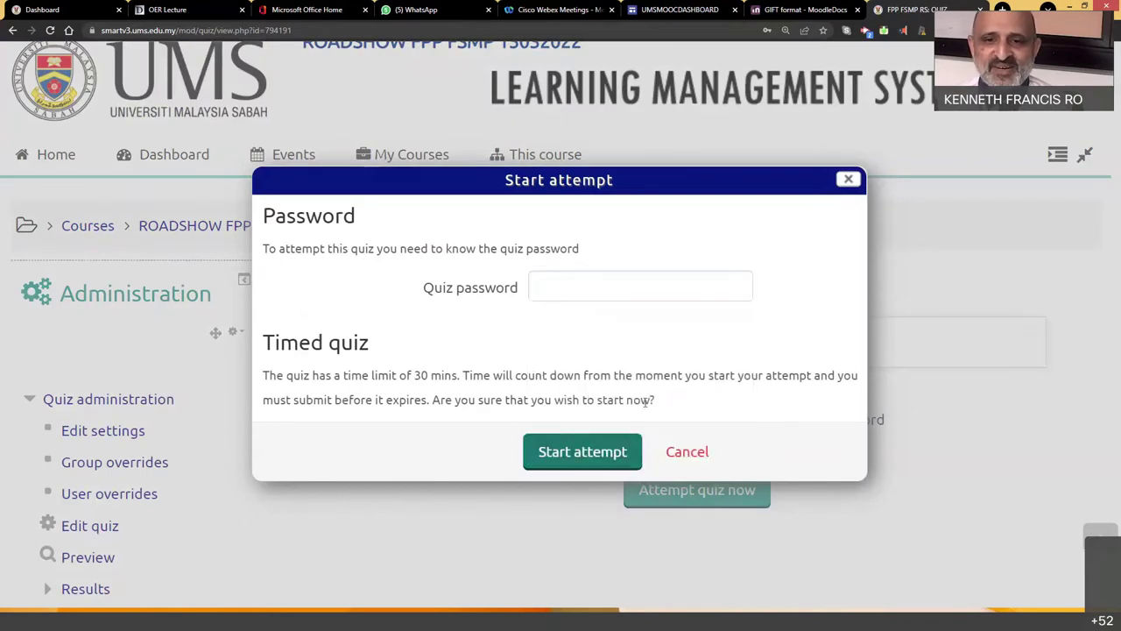
left_click(849, 181)
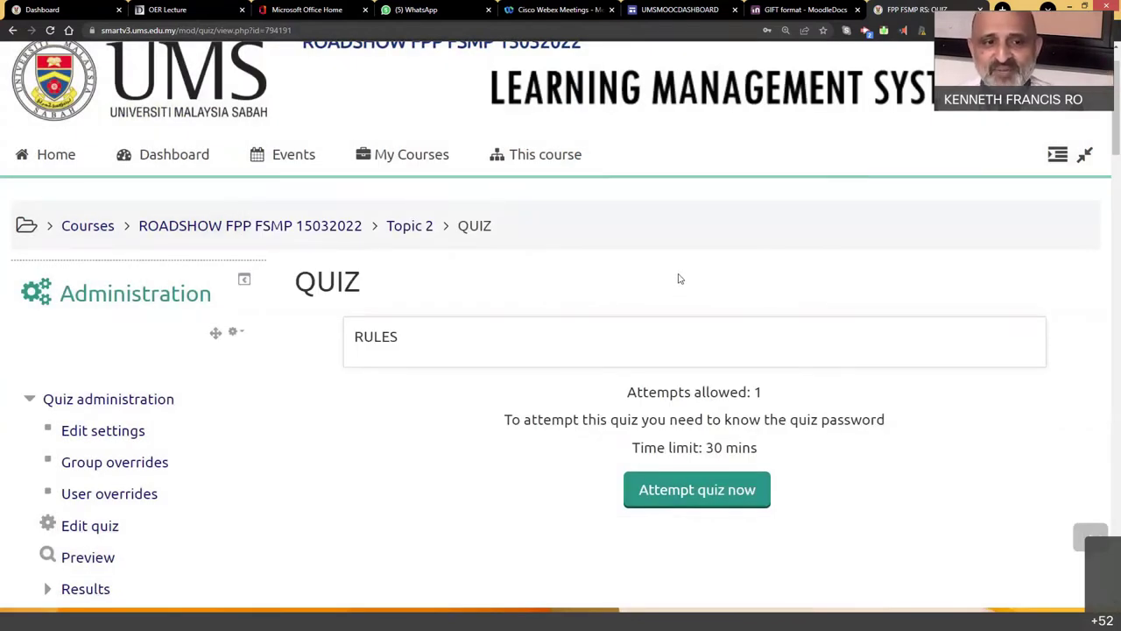
scroll(298, 392, "down", 2)
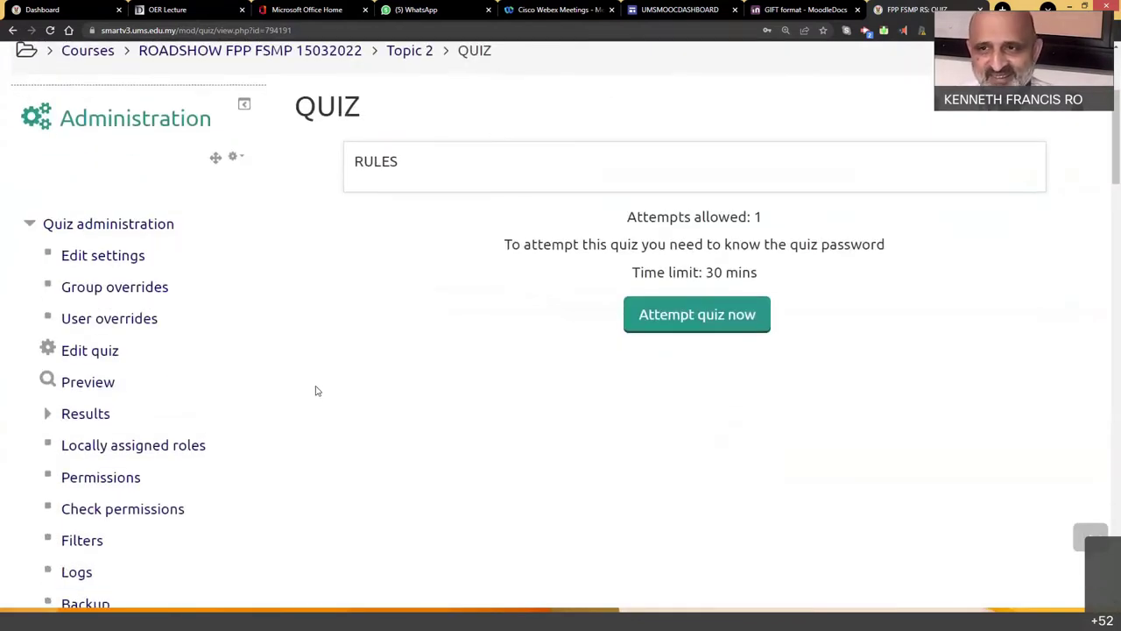
scroll(319, 387, "up", 2)
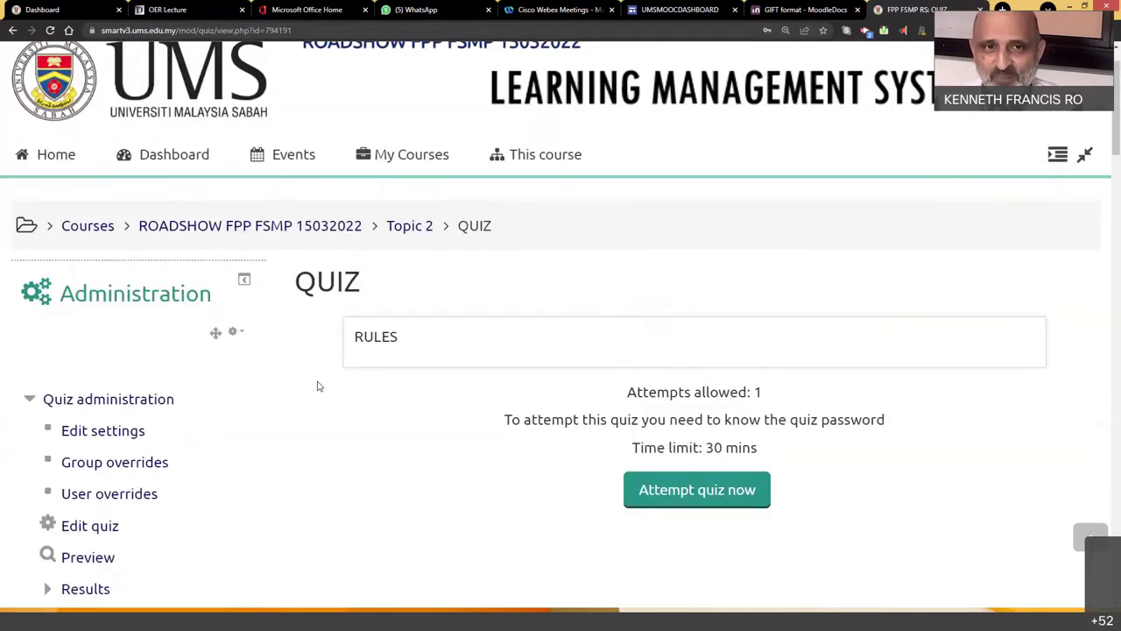
- Return to the course page and add a new Quiz activity to Topic 2
left_click(295, 229)
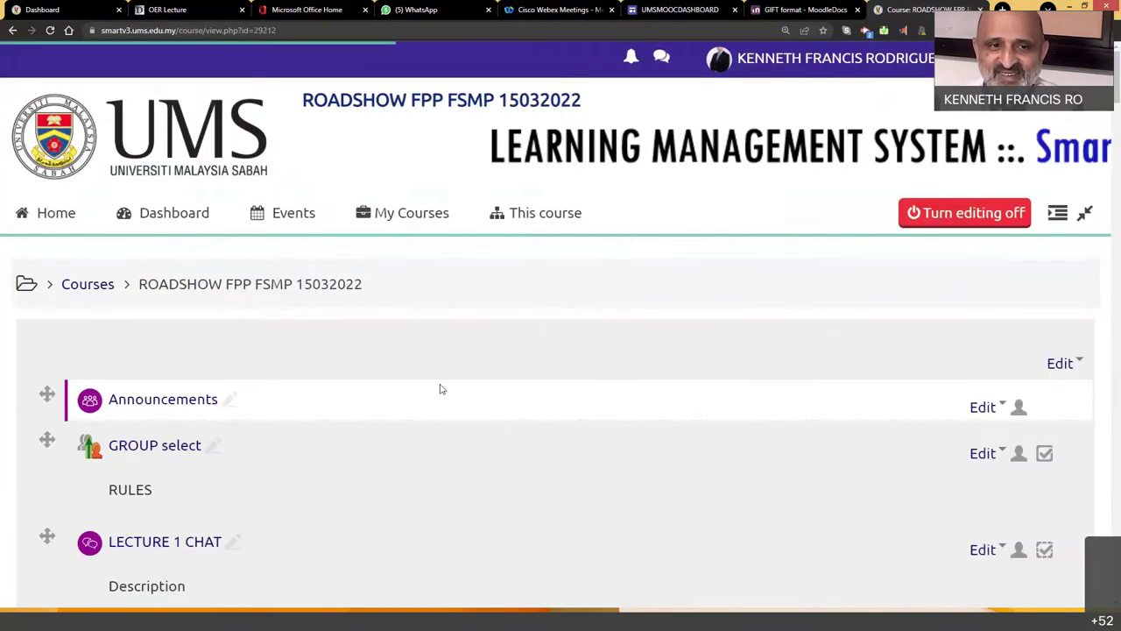
scroll(440, 388, "down", 3)
scroll(440, 388, "down", 7)
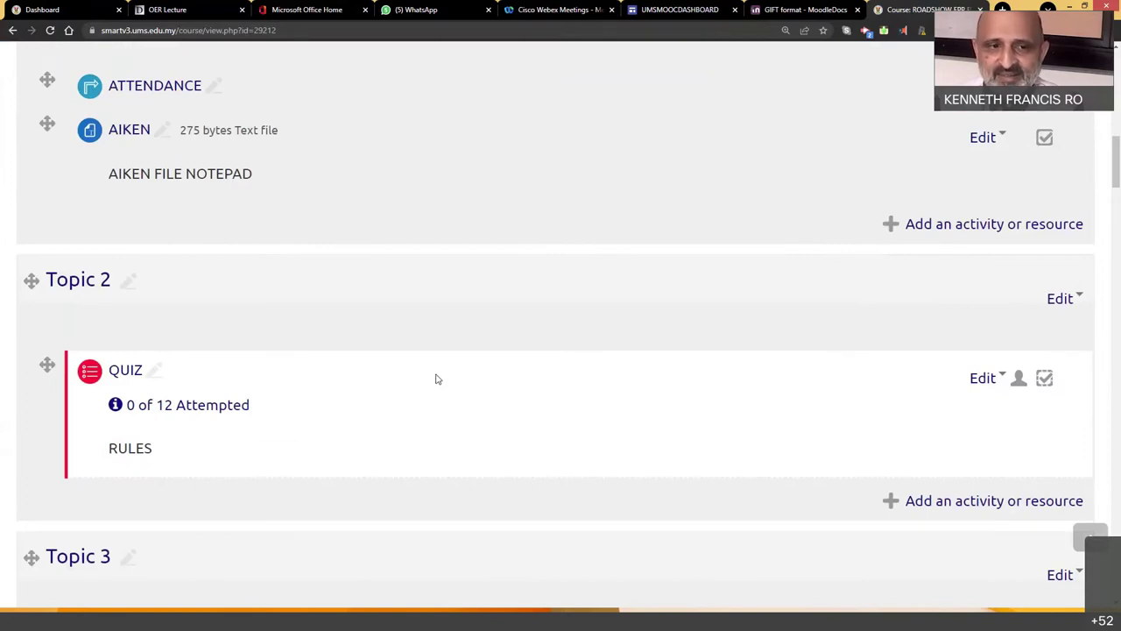
scroll(437, 376, "down", 2)
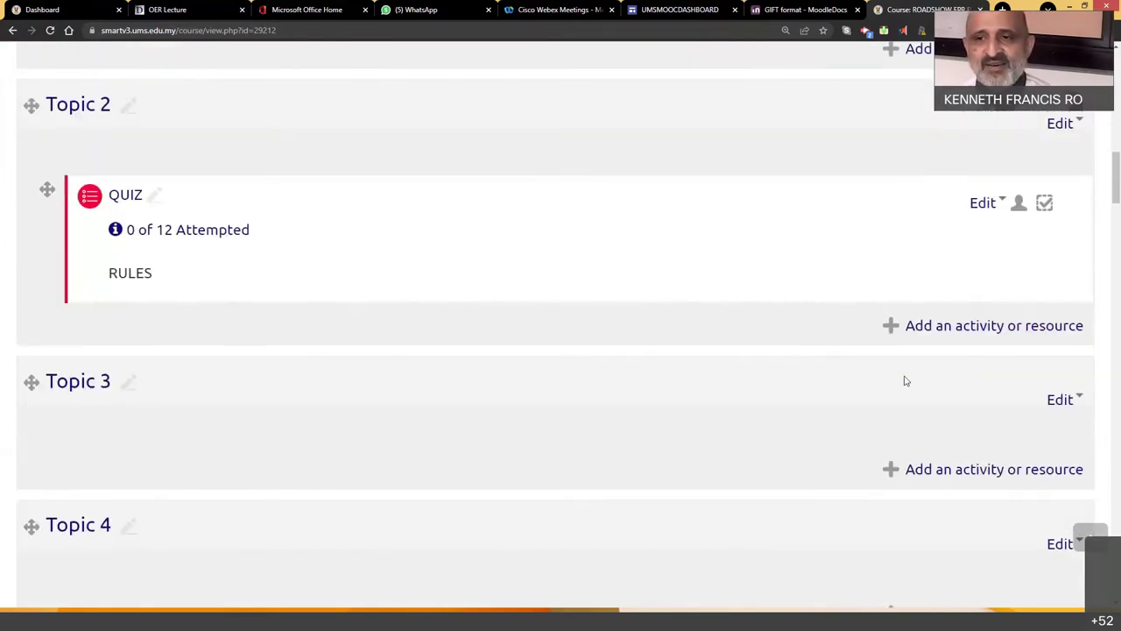
left_click(913, 326)
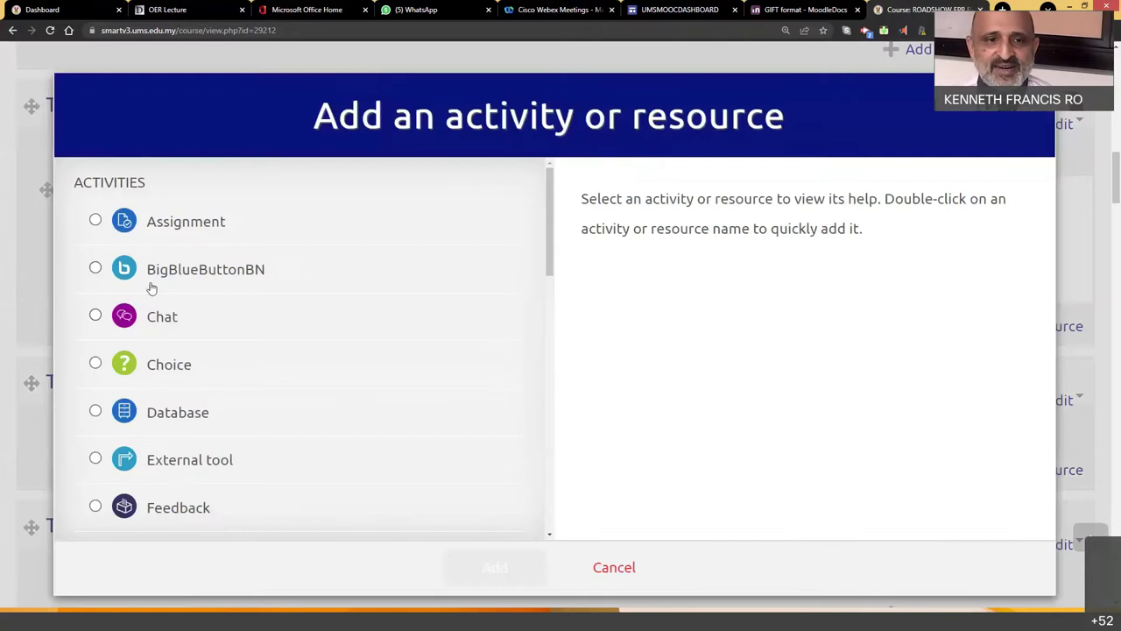
scroll(150, 288, "down", 3)
scroll(128, 364, "down", 8)
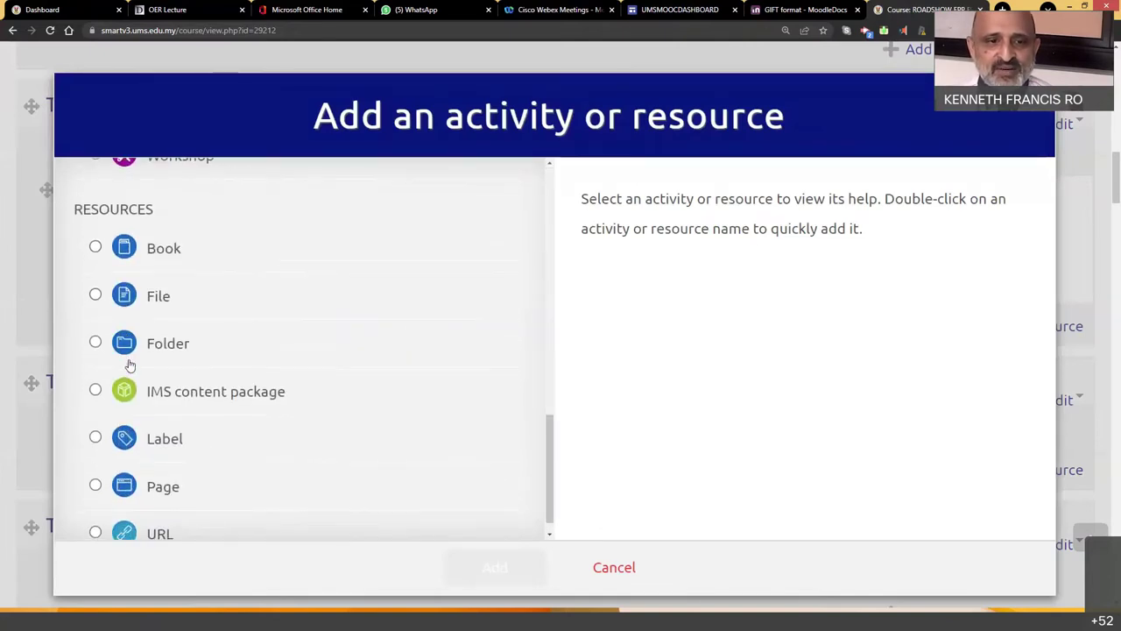
scroll(127, 364, "up", 2)
scroll(128, 364, "up", 5)
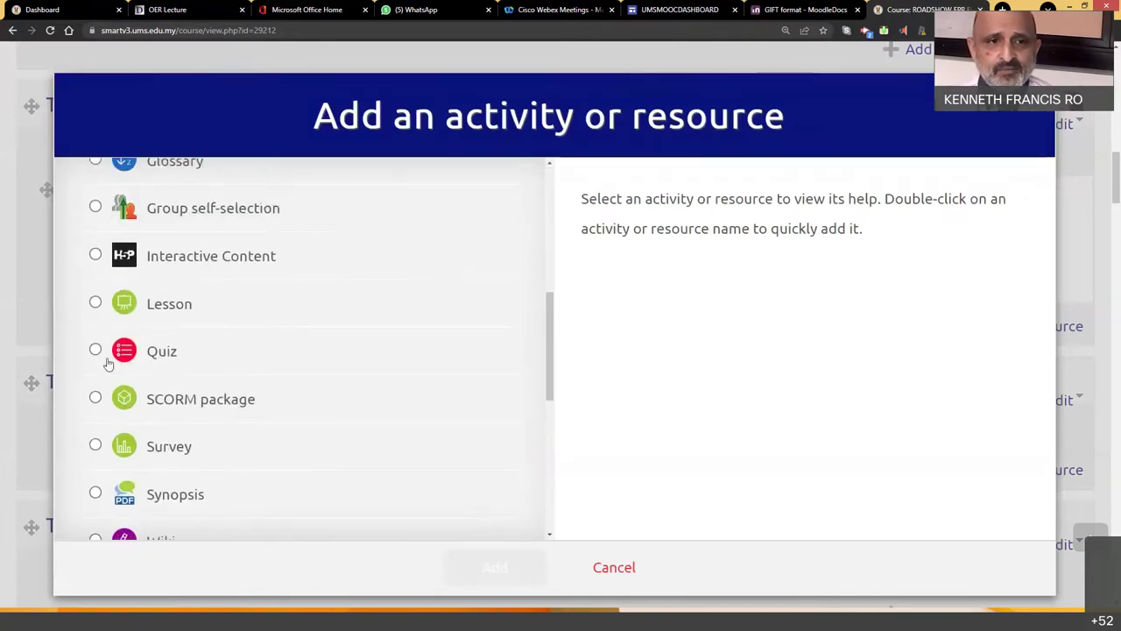
left_click(96, 360)
left_click(495, 567)
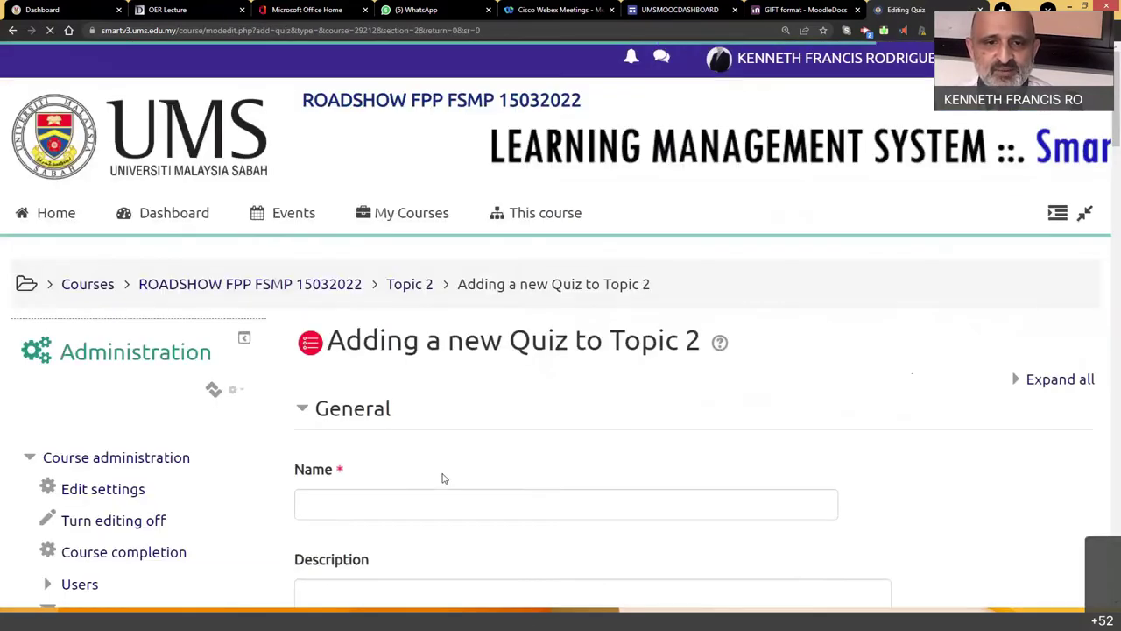
- Name the quiz 'quiz 2' with a description shown on the course page, then save and open it
scroll(442, 479, "down", 2)
left_click(381, 328)
type("quiz 2")
scroll(390, 337, "down", 3)
left_click(405, 283)
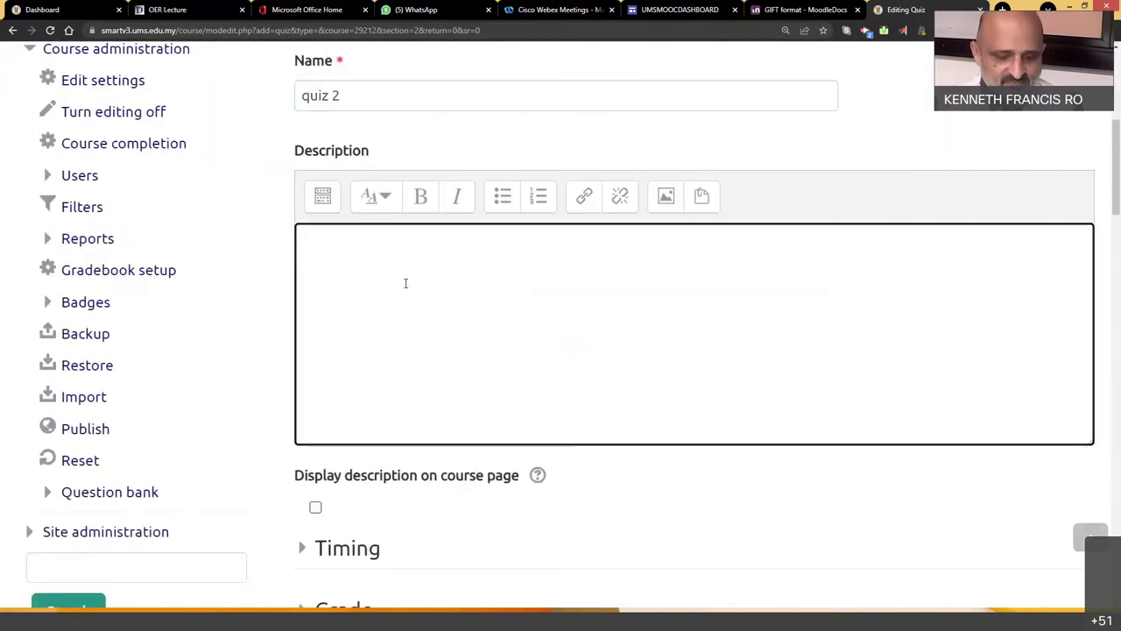
scroll(294, 265, "down", 3)
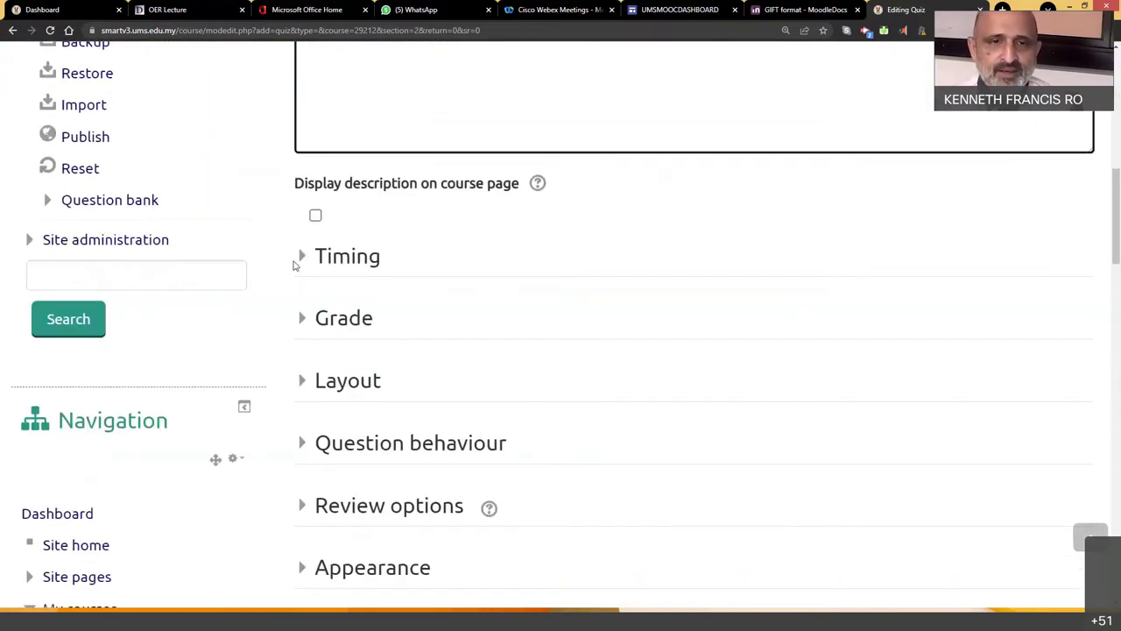
left_click(314, 216)
scroll(441, 340, "down", 7)
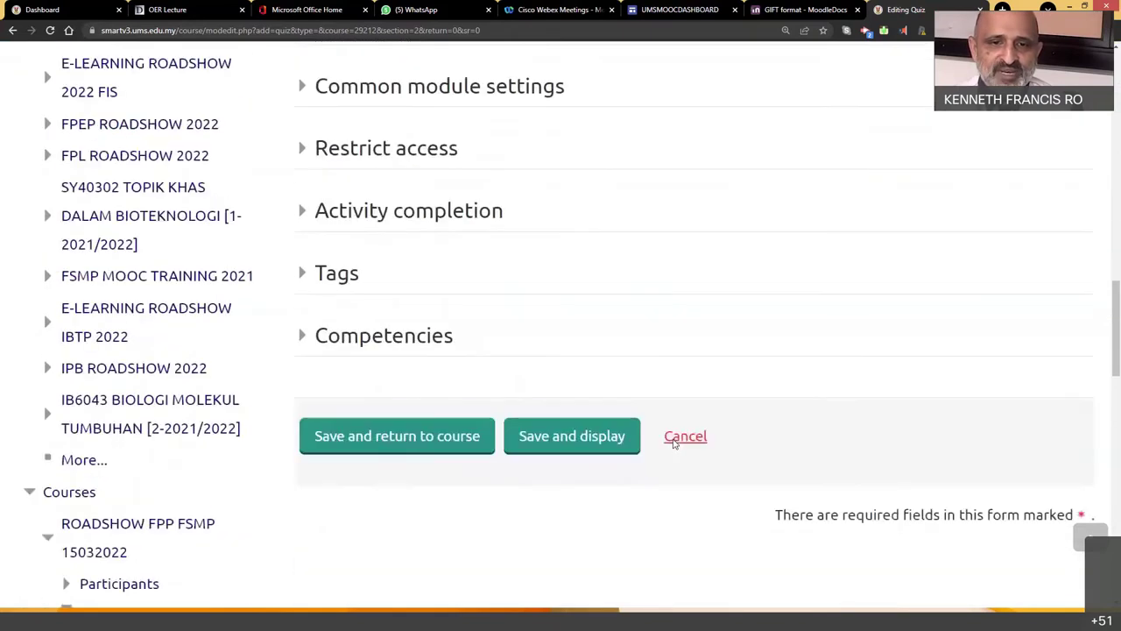
scroll(673, 442, "down", 1)
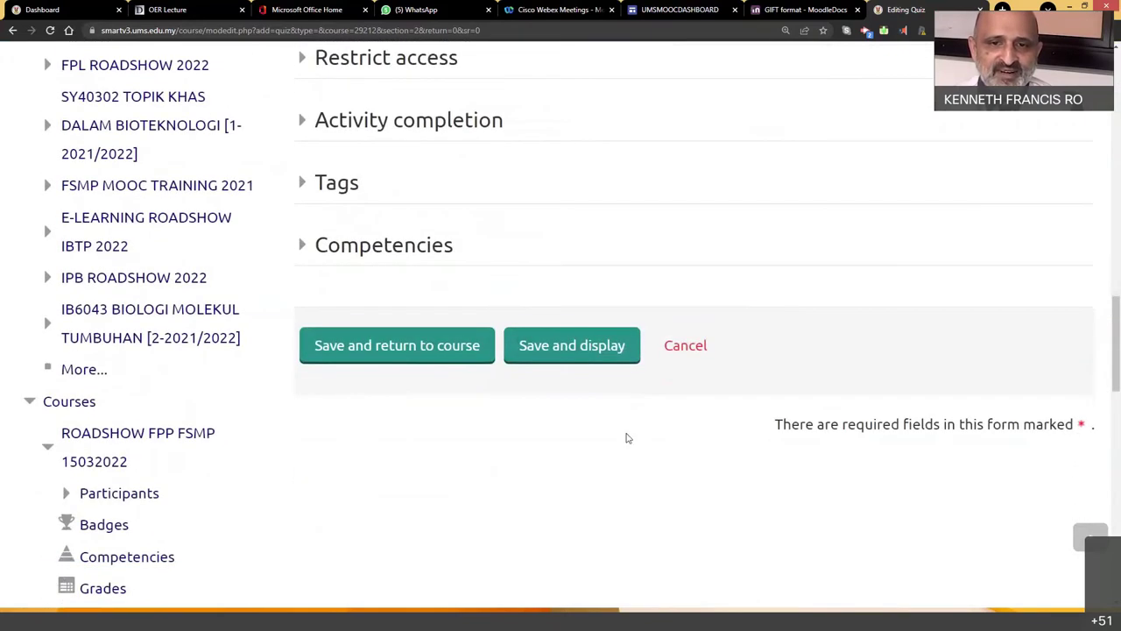
left_click(578, 361)
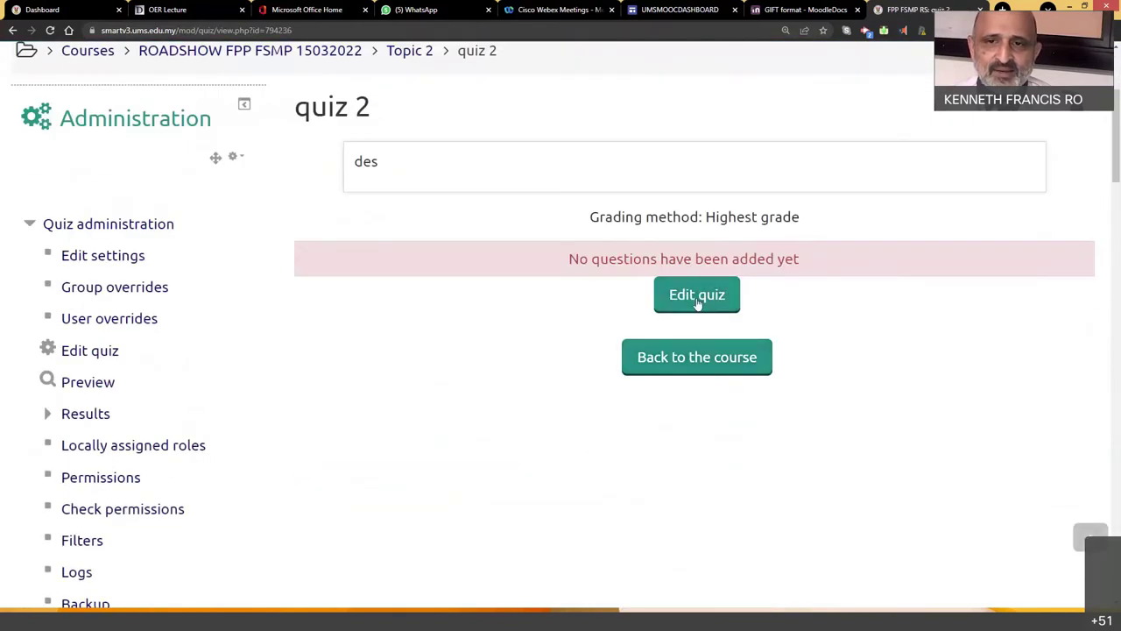
left_click(697, 295)
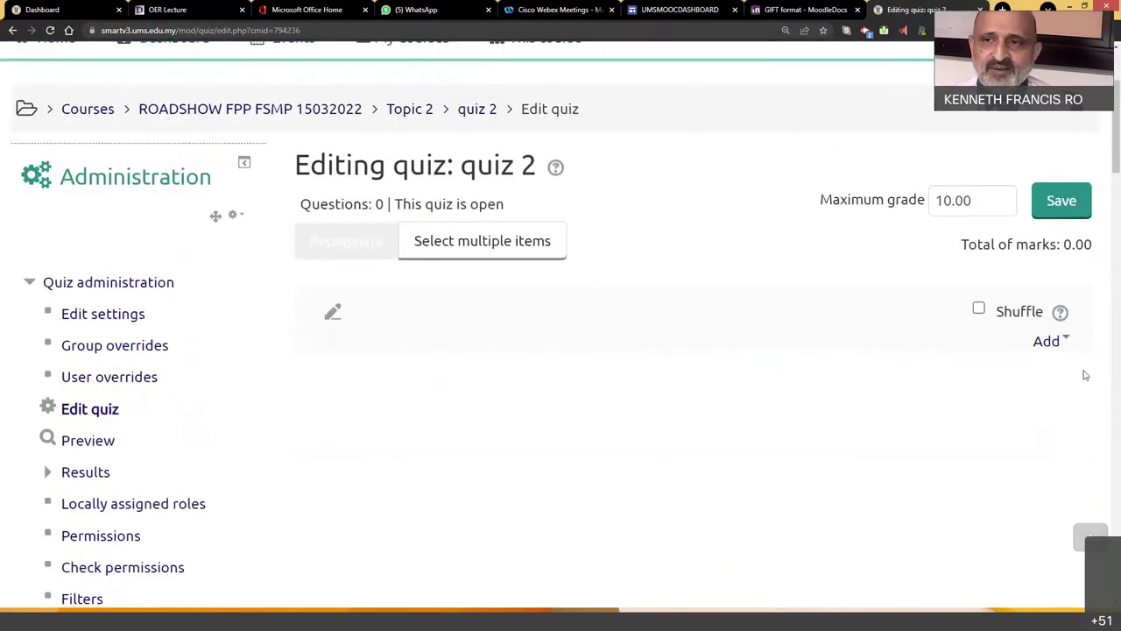
- Select all three question-bank questions and add them to quiz 2 for 3.00 total marks
left_click(1053, 345)
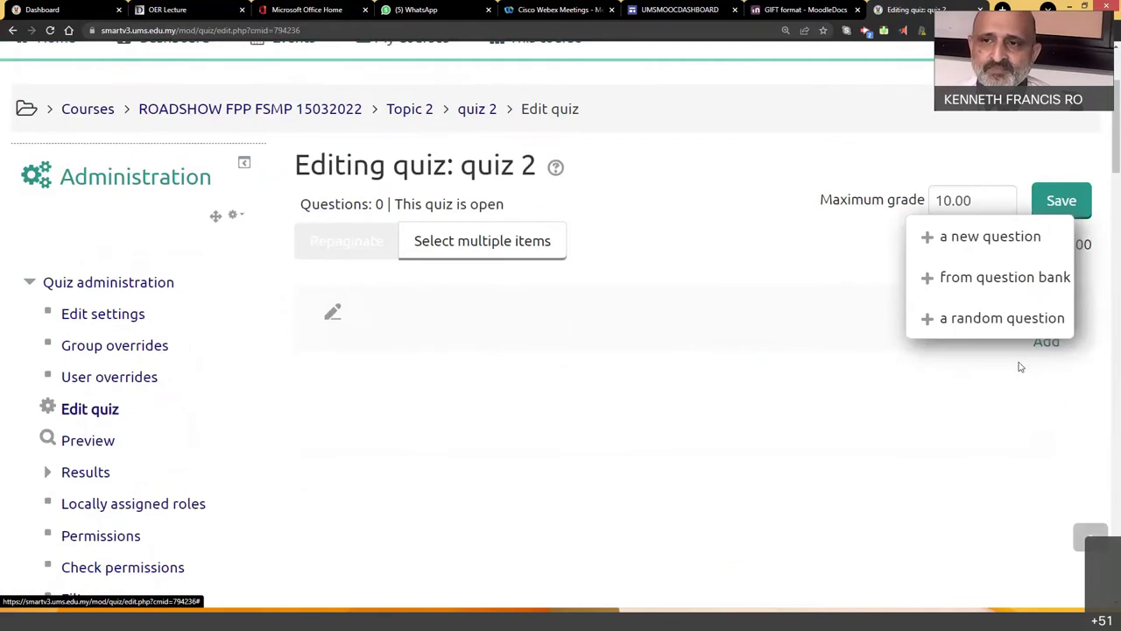
scroll(928, 385, "up", 2)
left_click(1007, 395)
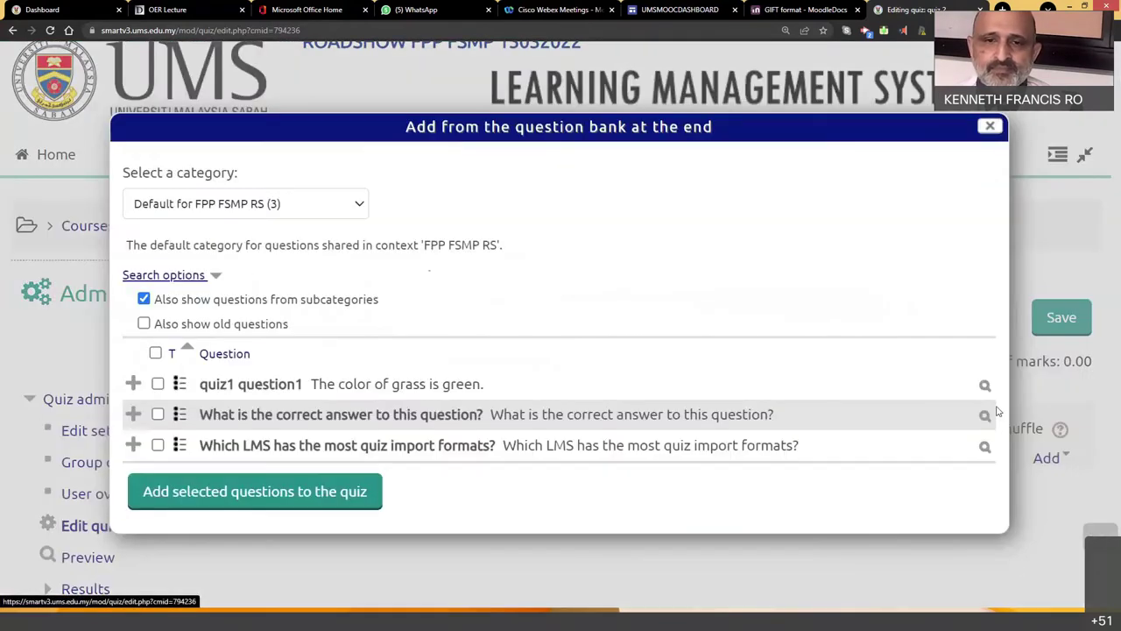
left_click(155, 353)
left_click(214, 494)
- Review quiz 2's three-question list and go back to the course page
scroll(613, 455, "down", 6)
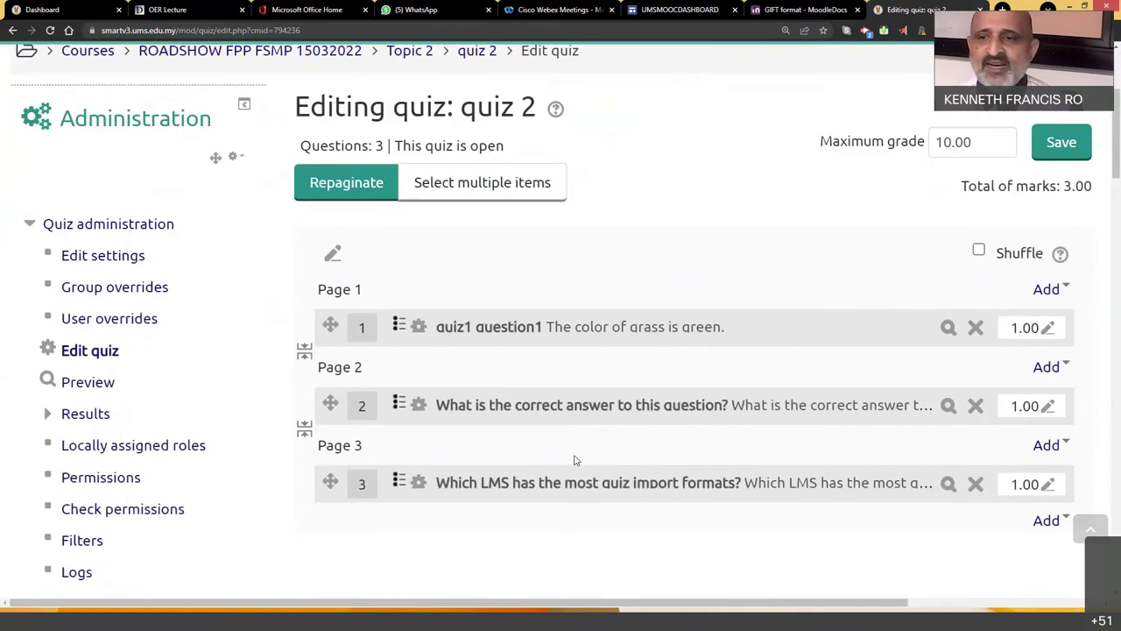
scroll(574, 461, "up", 10)
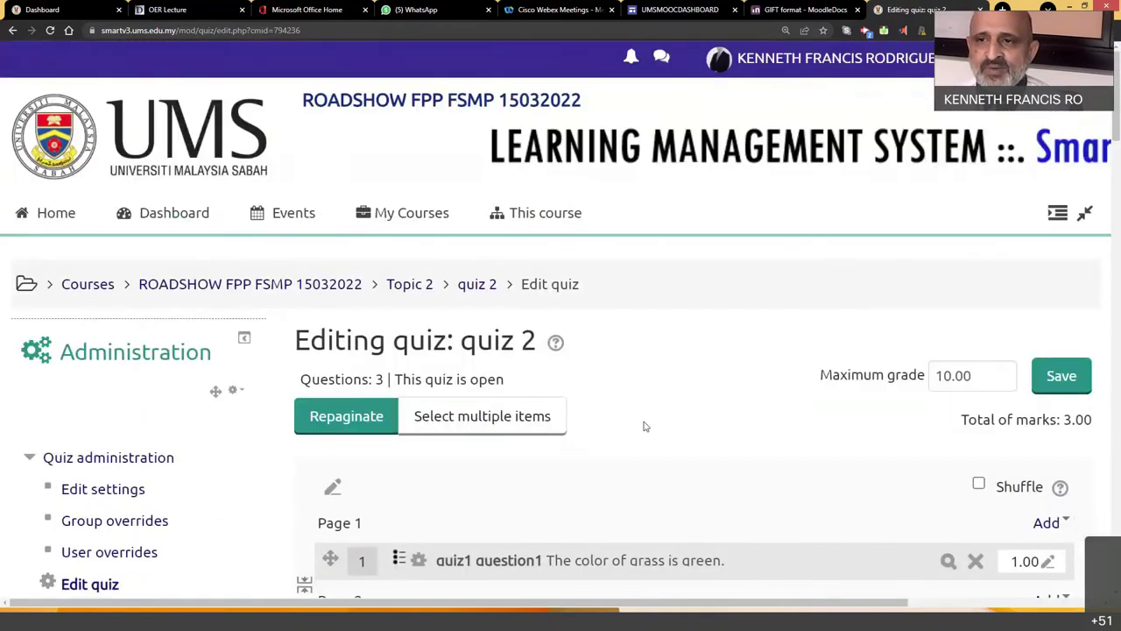
scroll(1055, 317, "down", 1)
scroll(875, 297, "up", 1)
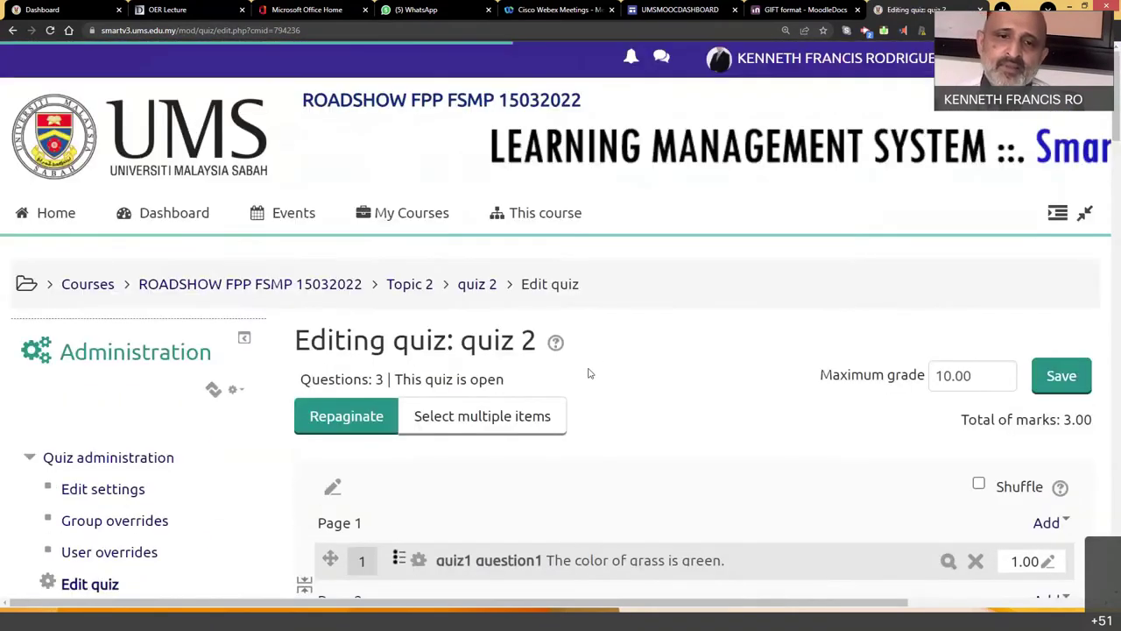
scroll(595, 372, "down", 4)
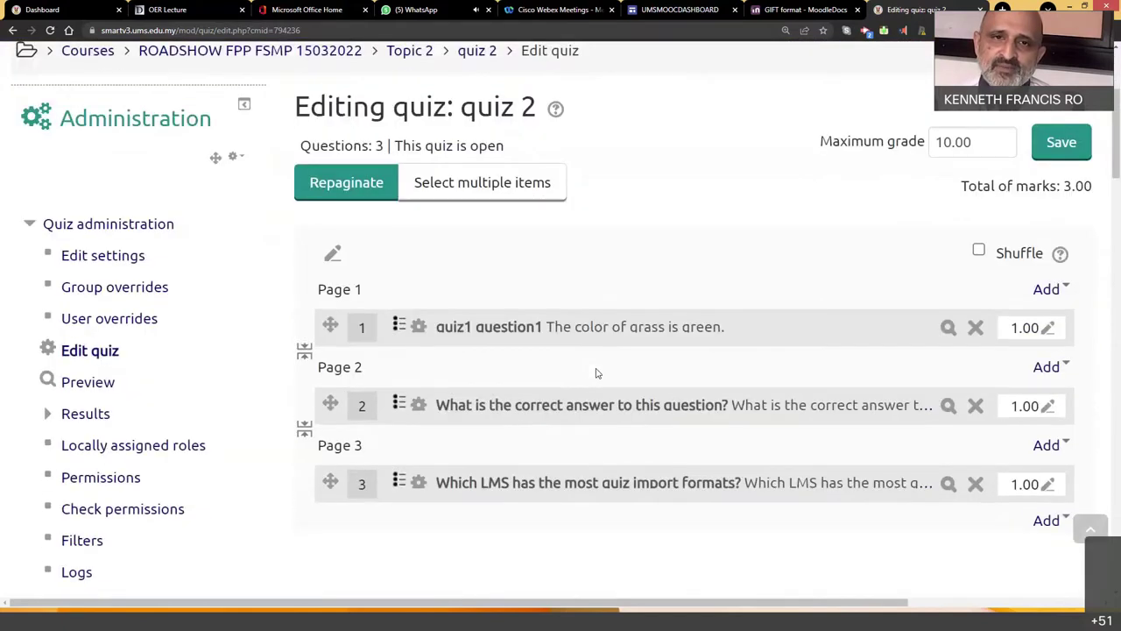
scroll(779, 316, "up", 4)
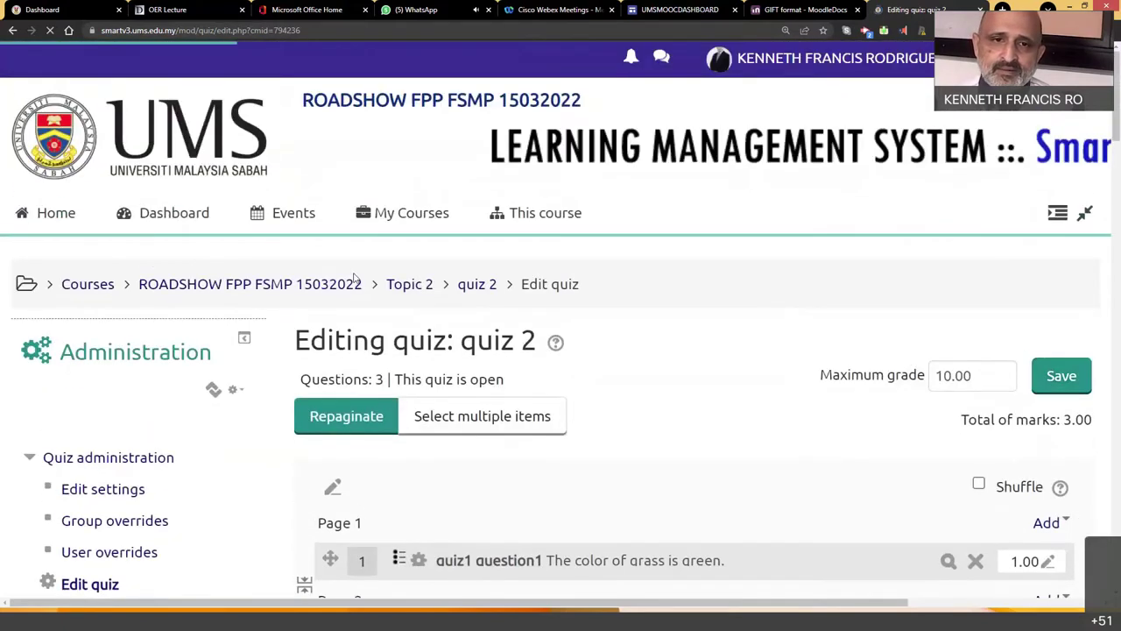
left_click(260, 285)
- Scroll through the course topics to find quiz 2 listed under Topic 2 beside QUIZ
scroll(670, 474, "down", 6)
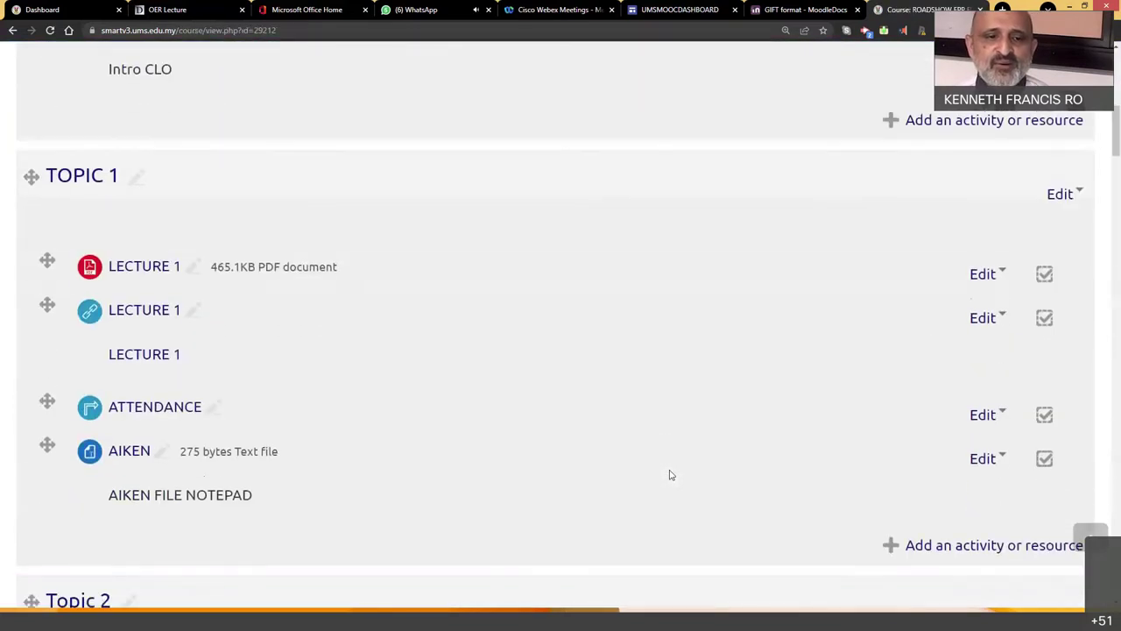
scroll(317, 531, "down", 3)
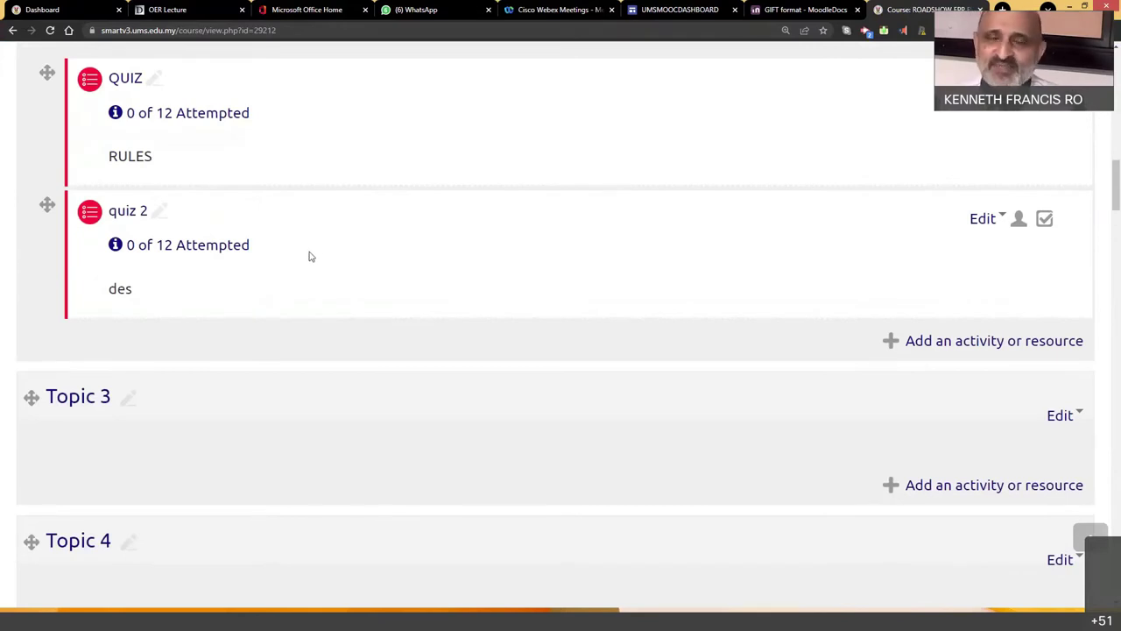
scroll(304, 273, "up", 1)
scroll(304, 273, "down", 1)
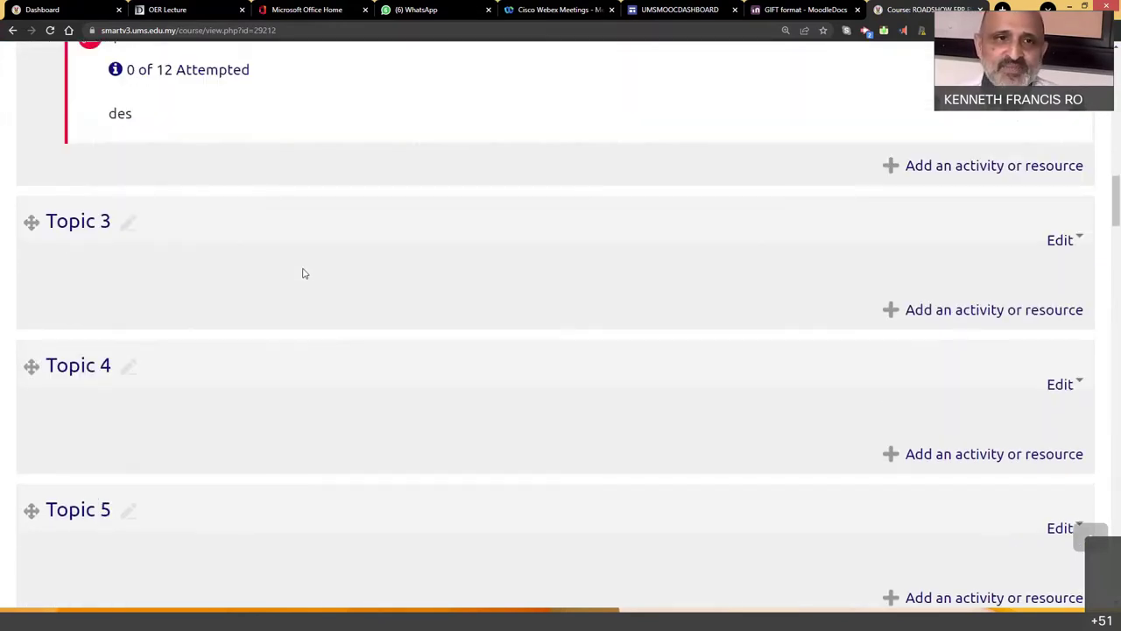
scroll(304, 274, "up", 5)
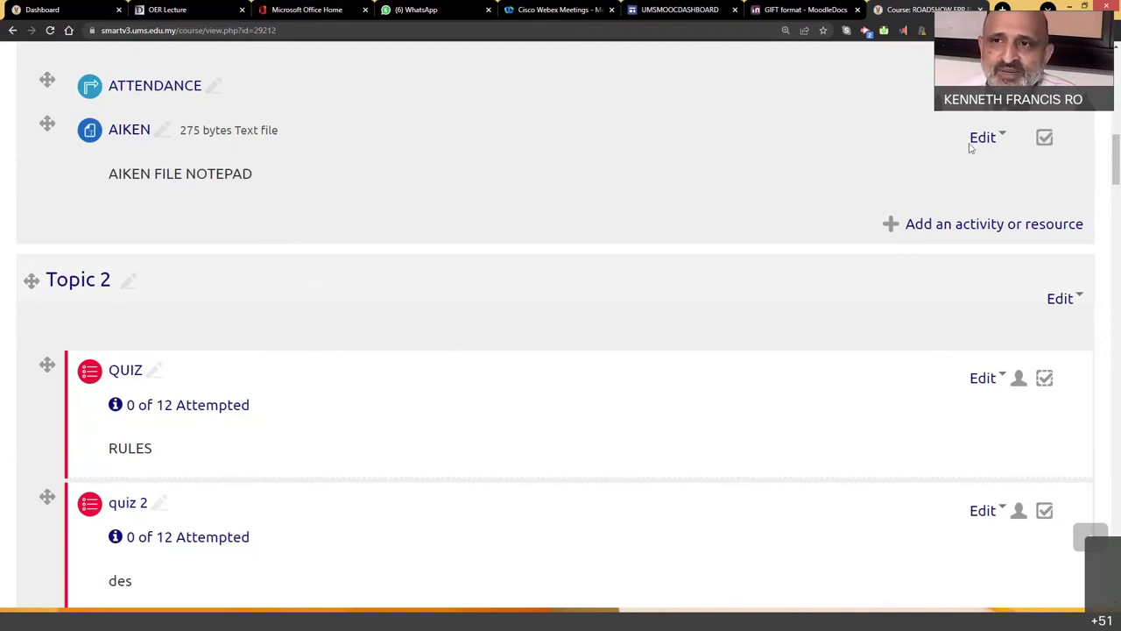
scroll(683, 380, "down", 5)
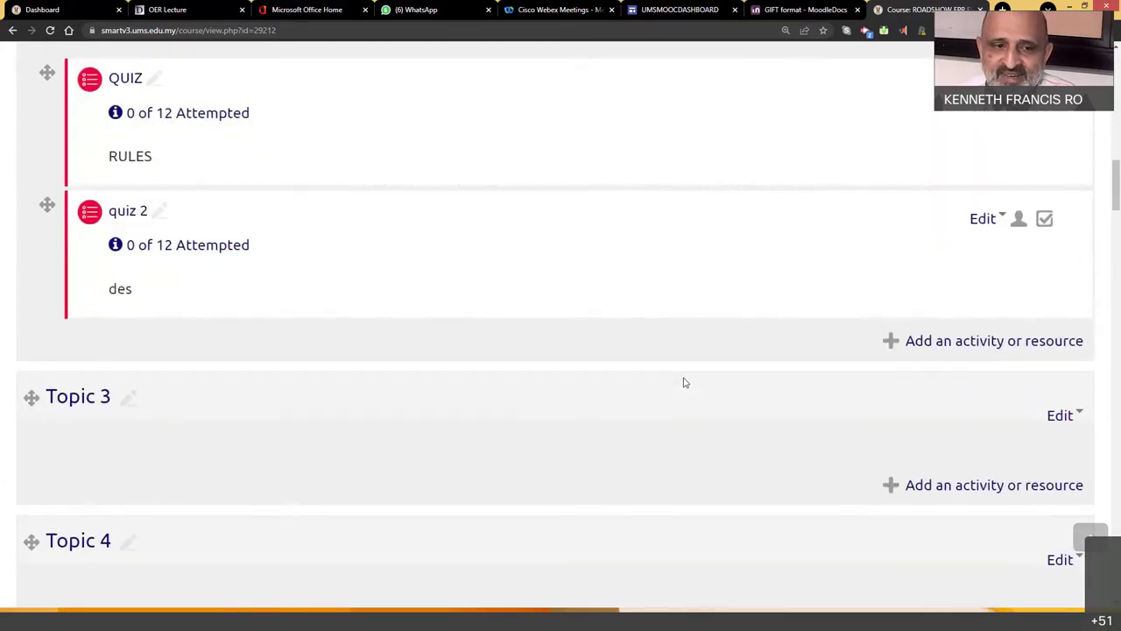
scroll(685, 383, "down", 15)
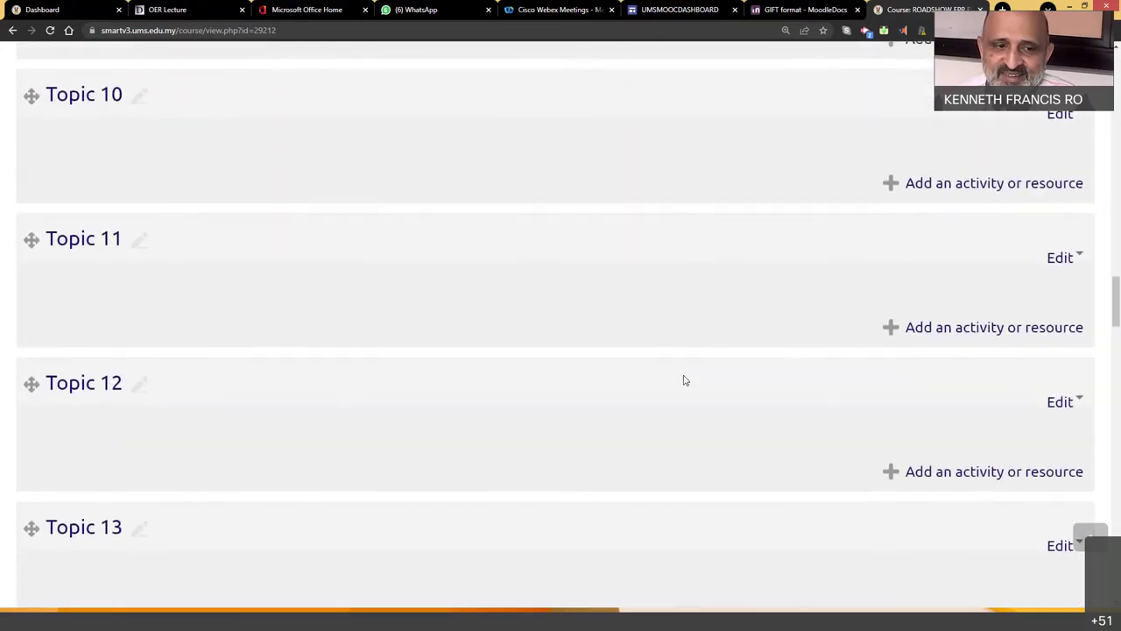
scroll(683, 378, "down", 5)
scroll(628, 371, "up", 11)
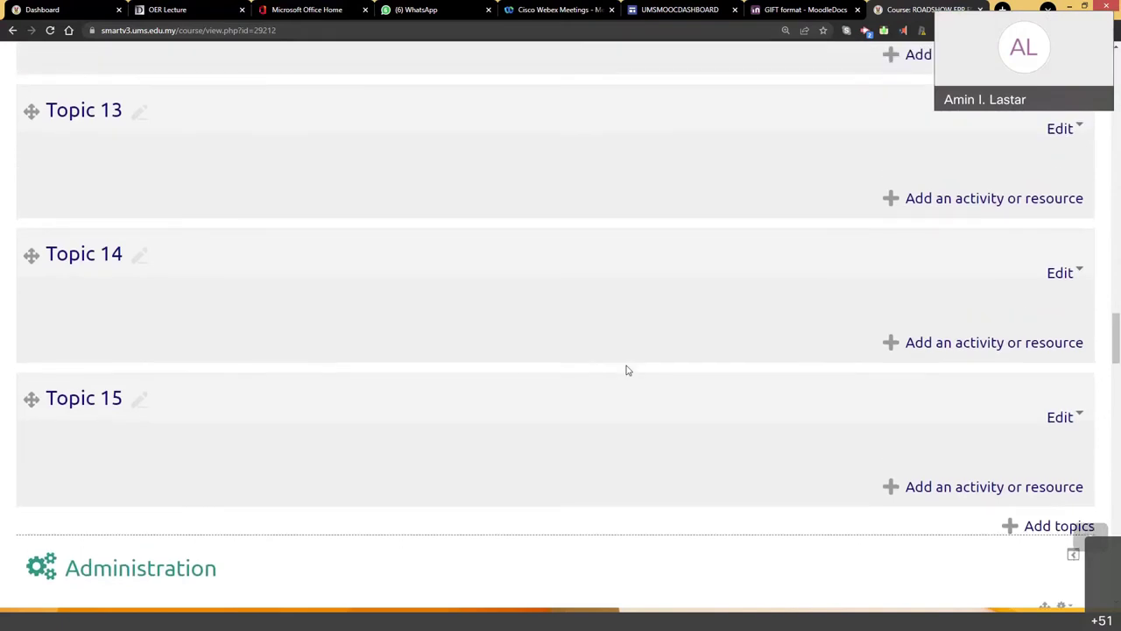
scroll(626, 371, "up", 15)
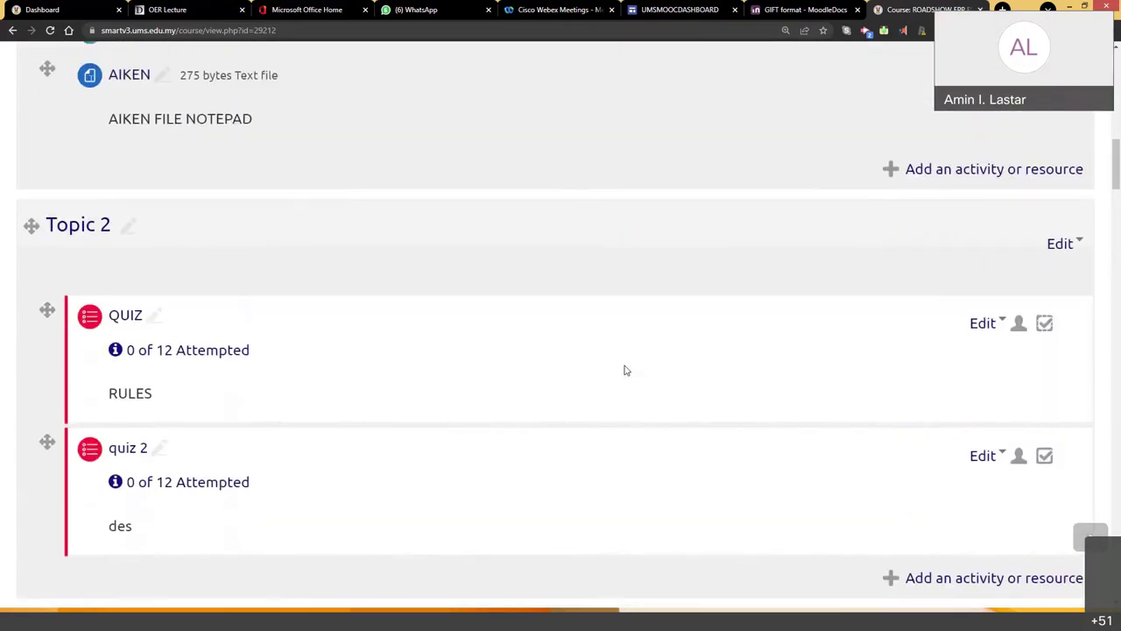
scroll(625, 370, "up", 8)
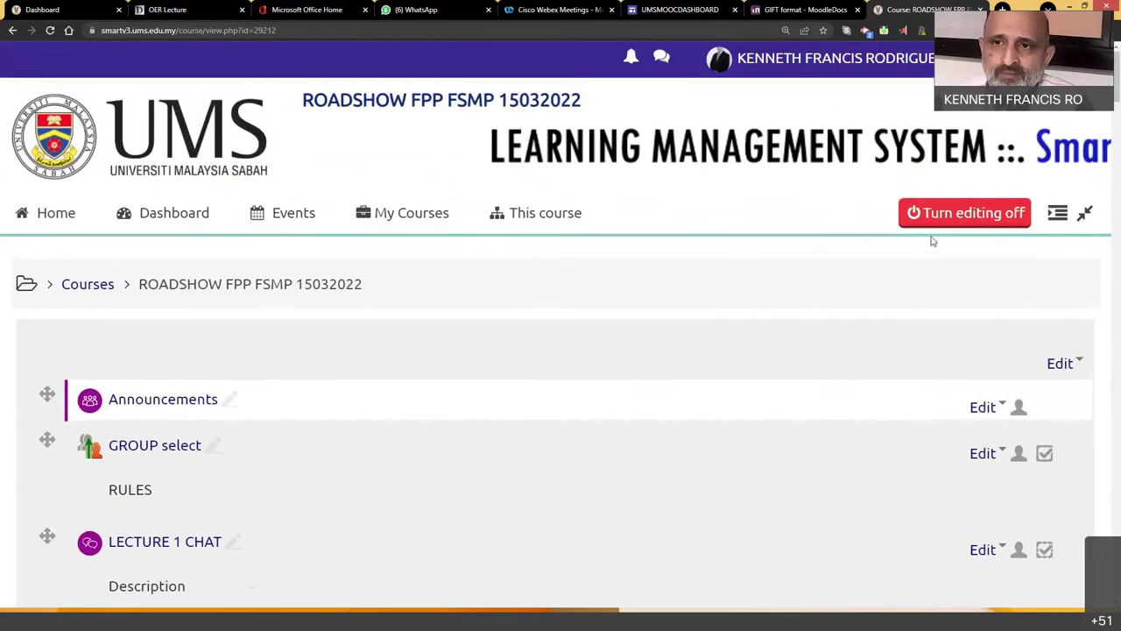
- Turn editing off and scroll down to view Topic 1's LECTURE 1, ATTENDANCE and AIKEN file
left_click(946, 226)
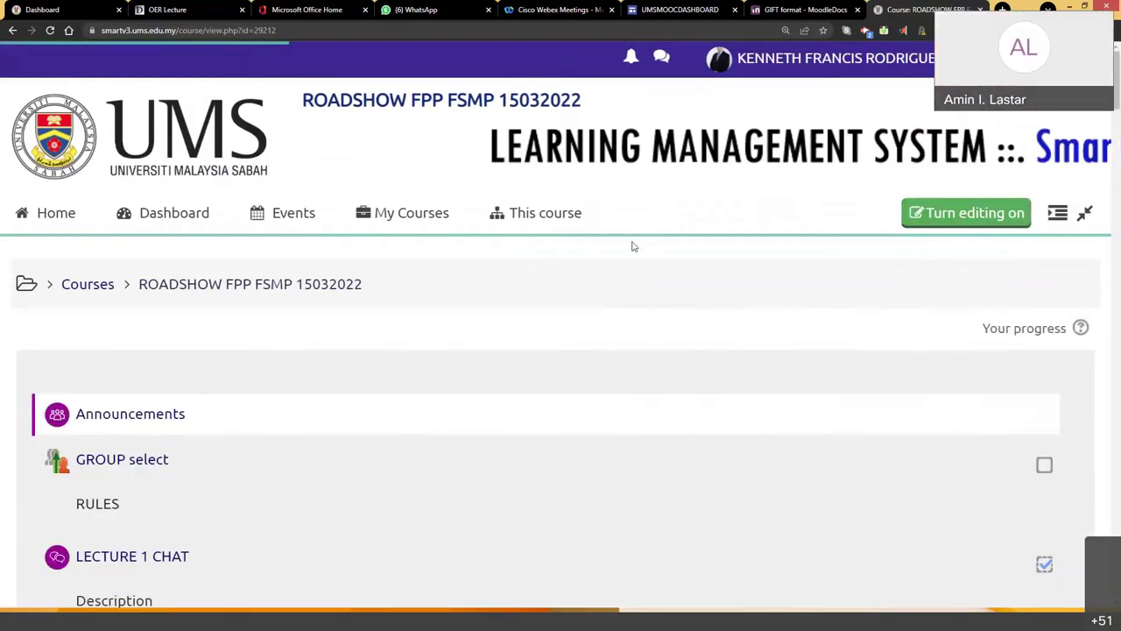
scroll(573, 307, "down", 6)
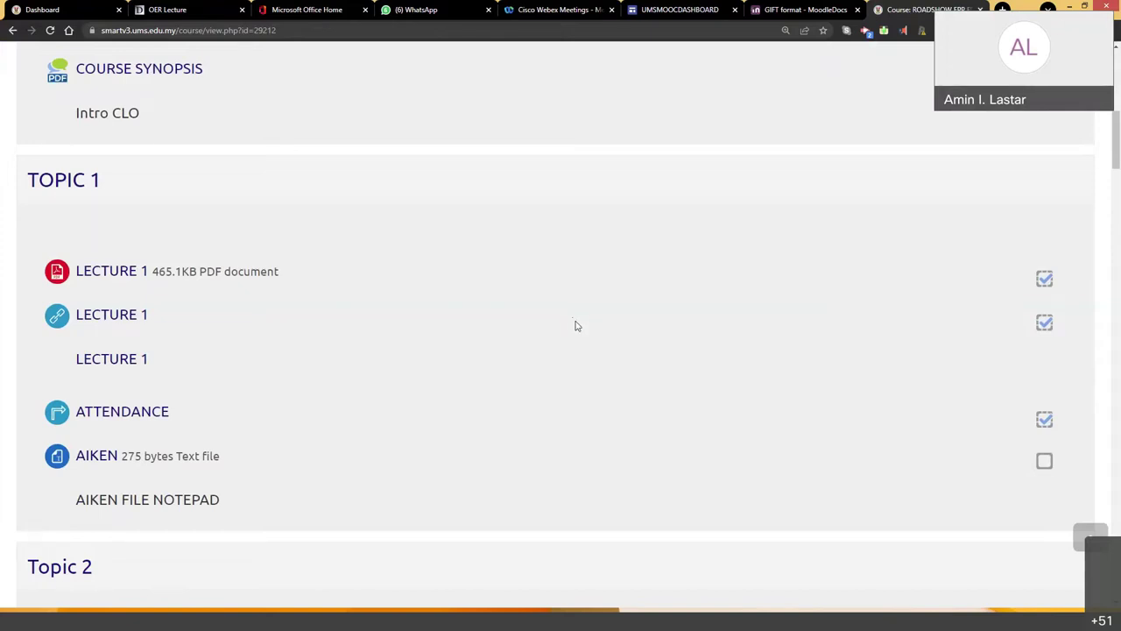
- Go from the GIFT format MoodleDocs page back to the Aiken format page's example questions
left_click(811, 11)
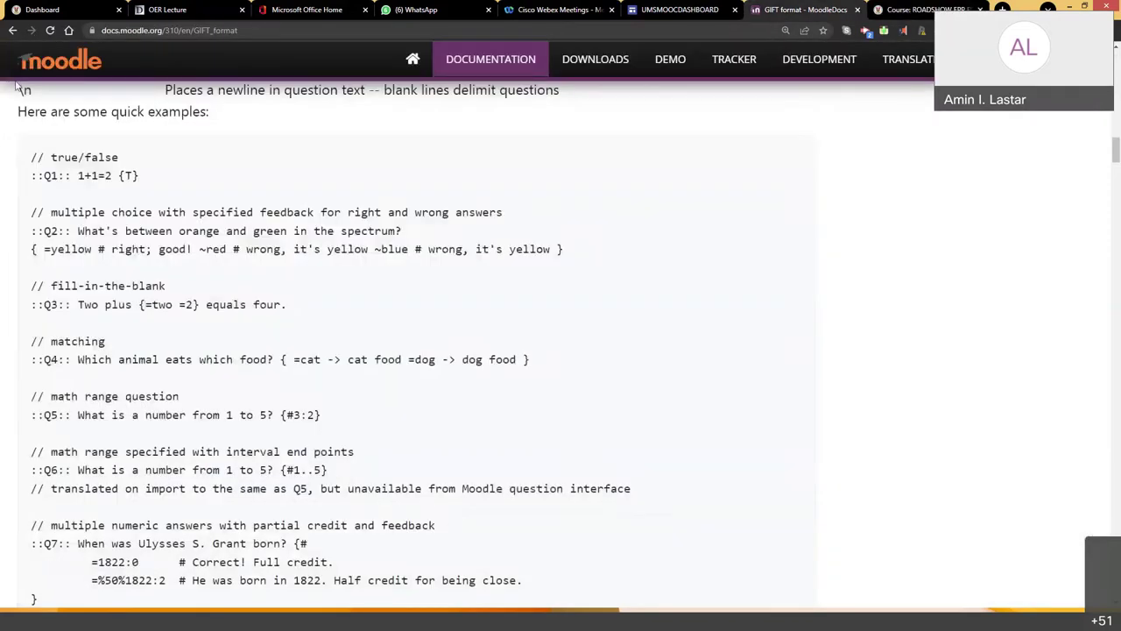
left_click(13, 31)
scroll(455, 438, "up", 10)
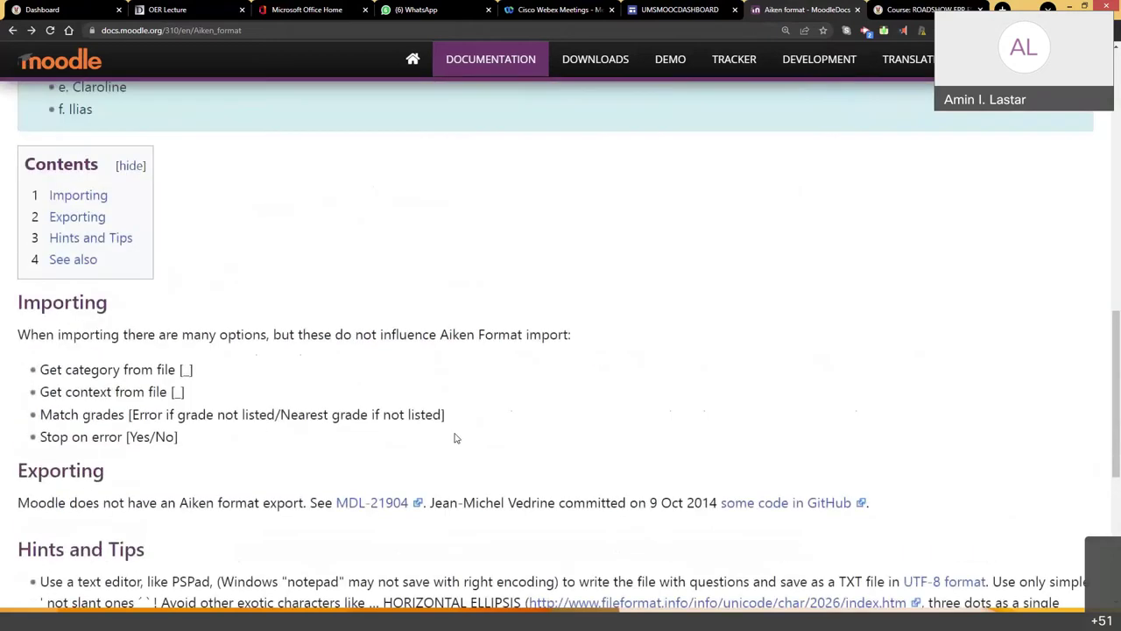
scroll(453, 438, "up", 5)
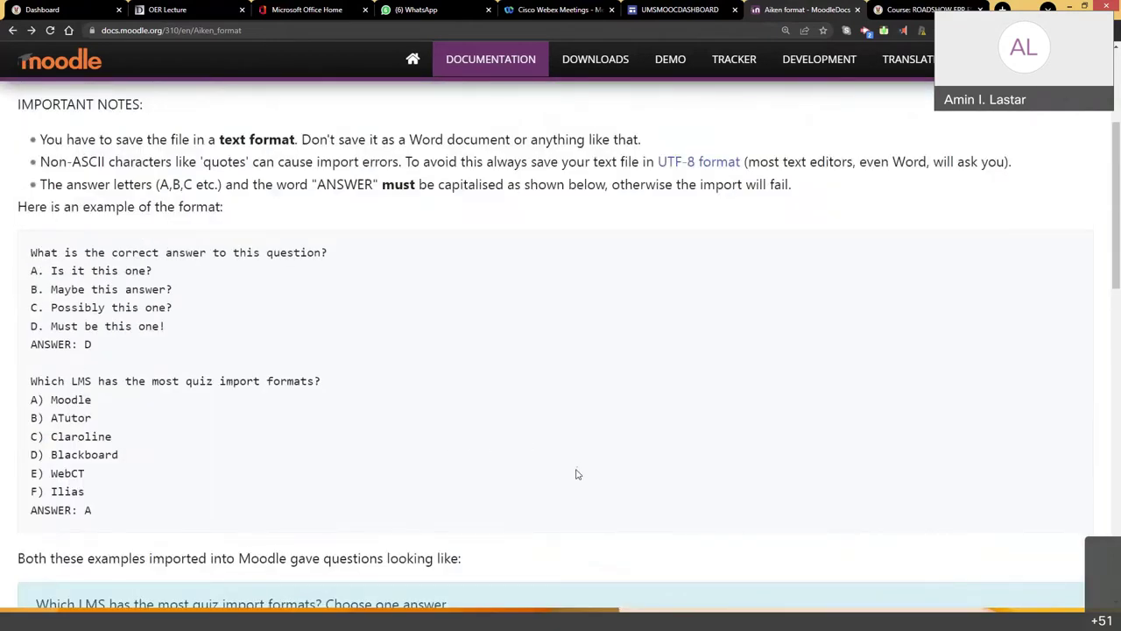
scroll(575, 474, "up", 4, "ctrl")
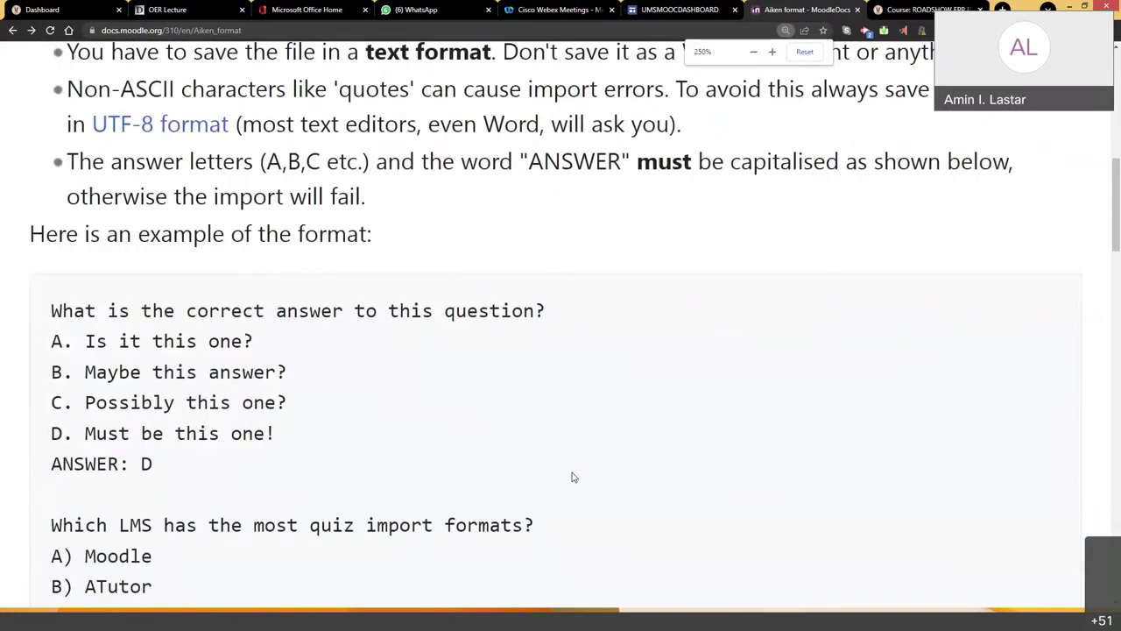
scroll(573, 476, "down", 2)
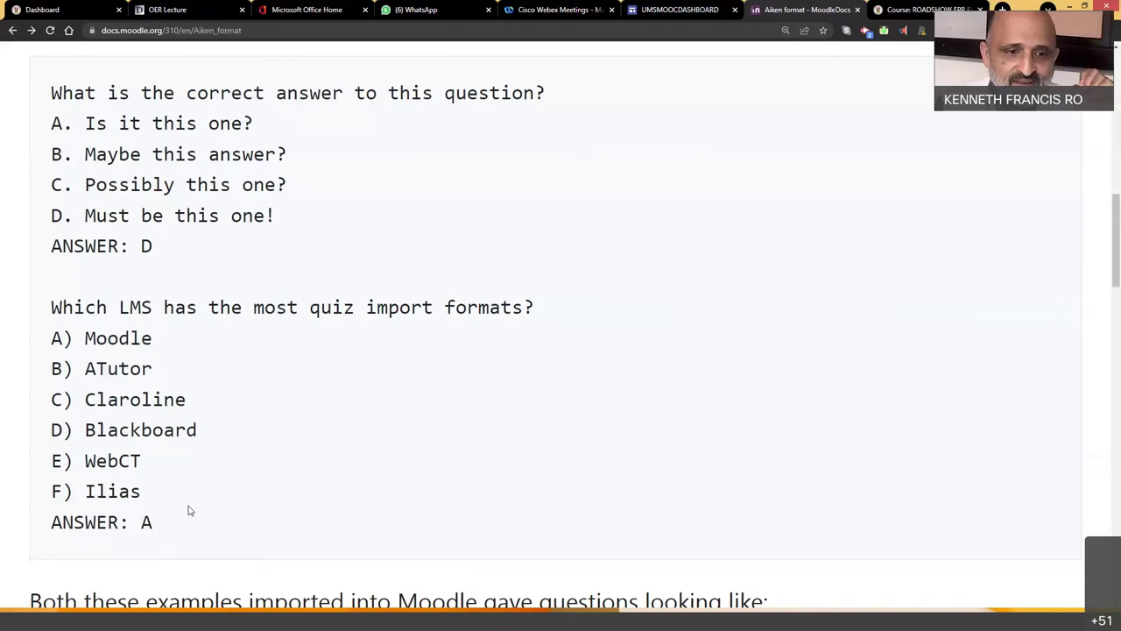
scroll(189, 510, "up", 2)
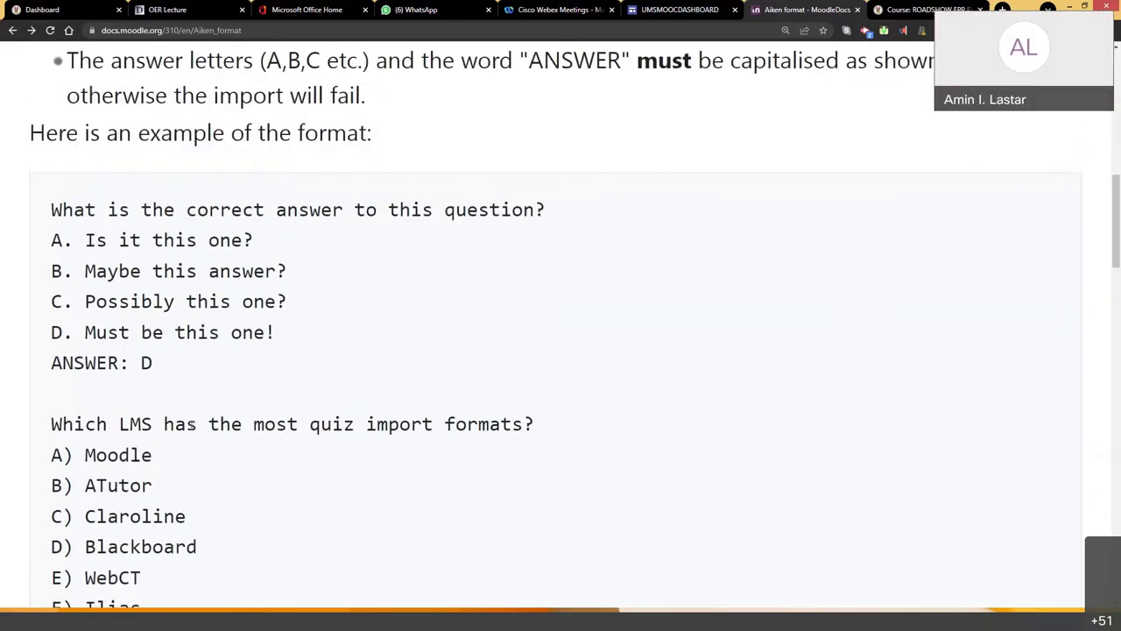
scroll(191, 423, "down", 2)
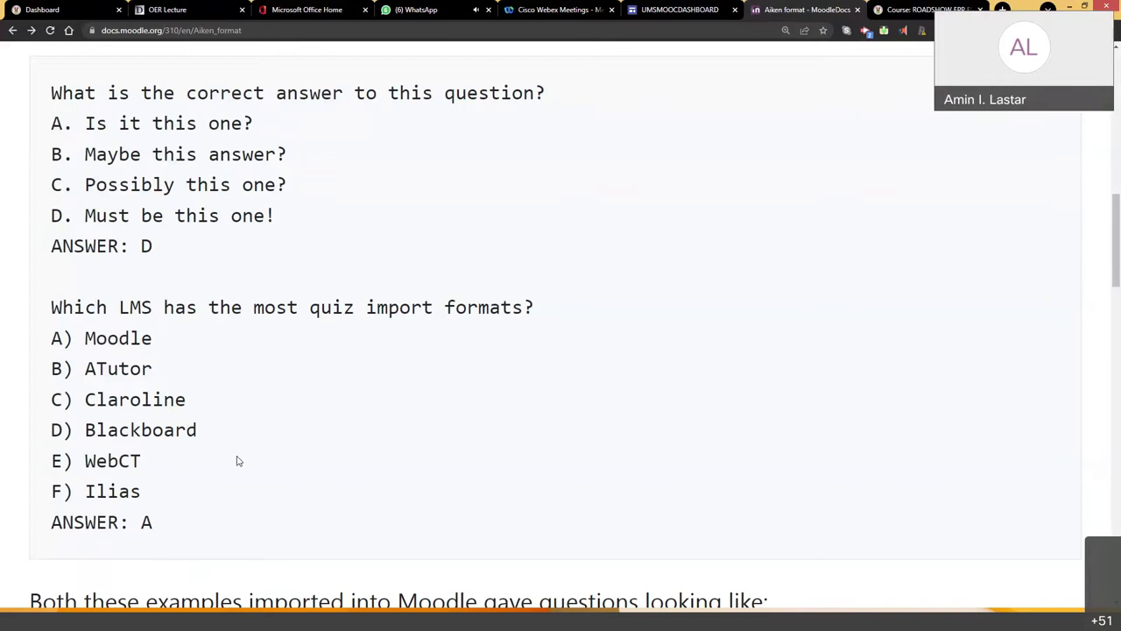
scroll(237, 461, "up", 1)
scroll(237, 461, "down", 1)
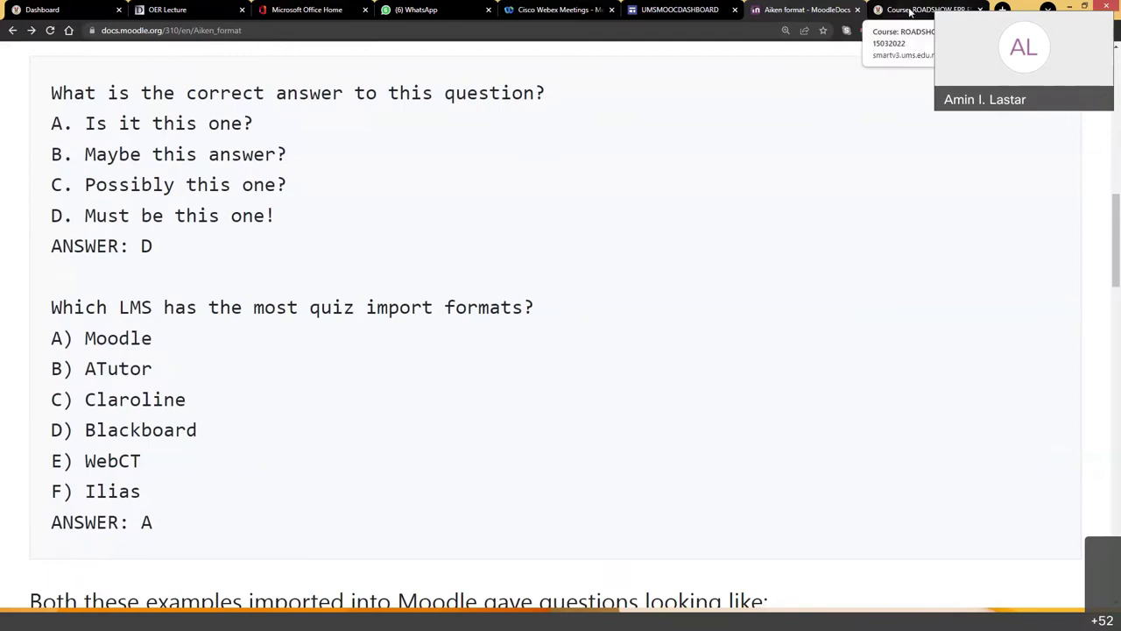
- Return to the course tab and turn editing on
left_click(911, 11)
scroll(604, 251, "down", 3)
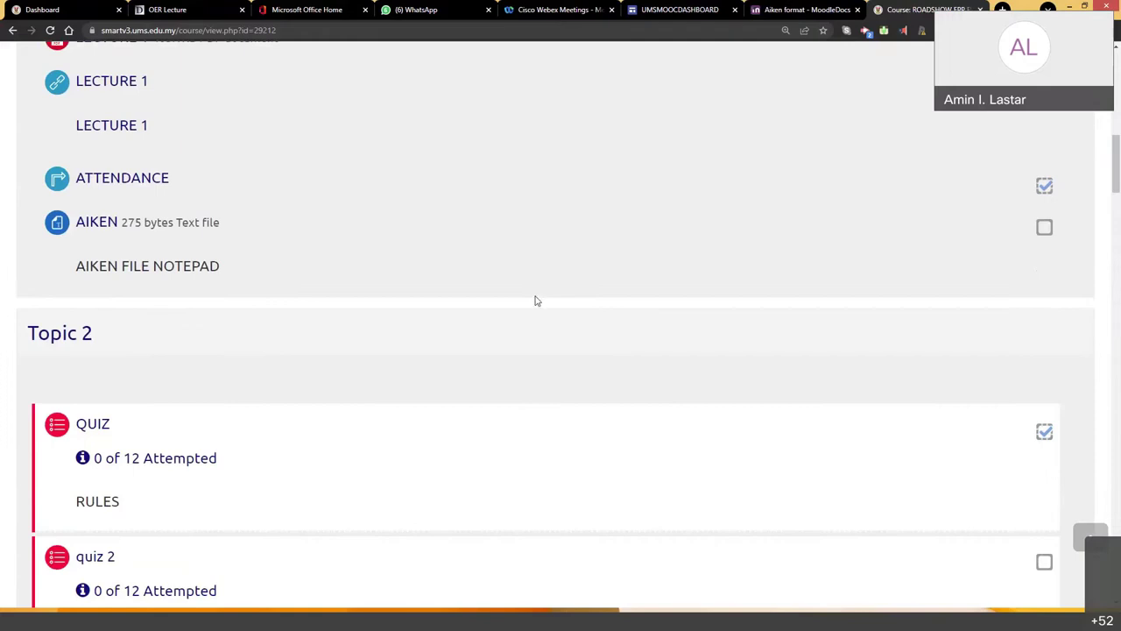
scroll(536, 300, "down", 2)
scroll(536, 301, "down", 2)
scroll(896, 416, "up", 7)
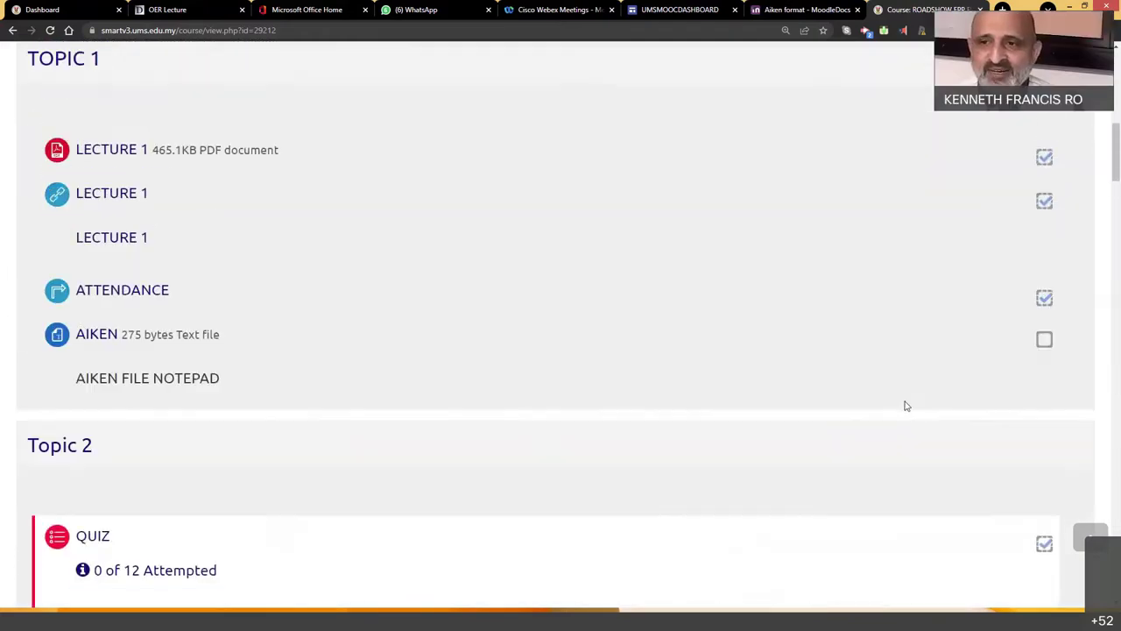
scroll(896, 402, "up", 5)
left_click(906, 226)
- Add a new Quiz activity to Topic 2 and name it QUIZ3
scroll(640, 259, "down", 12)
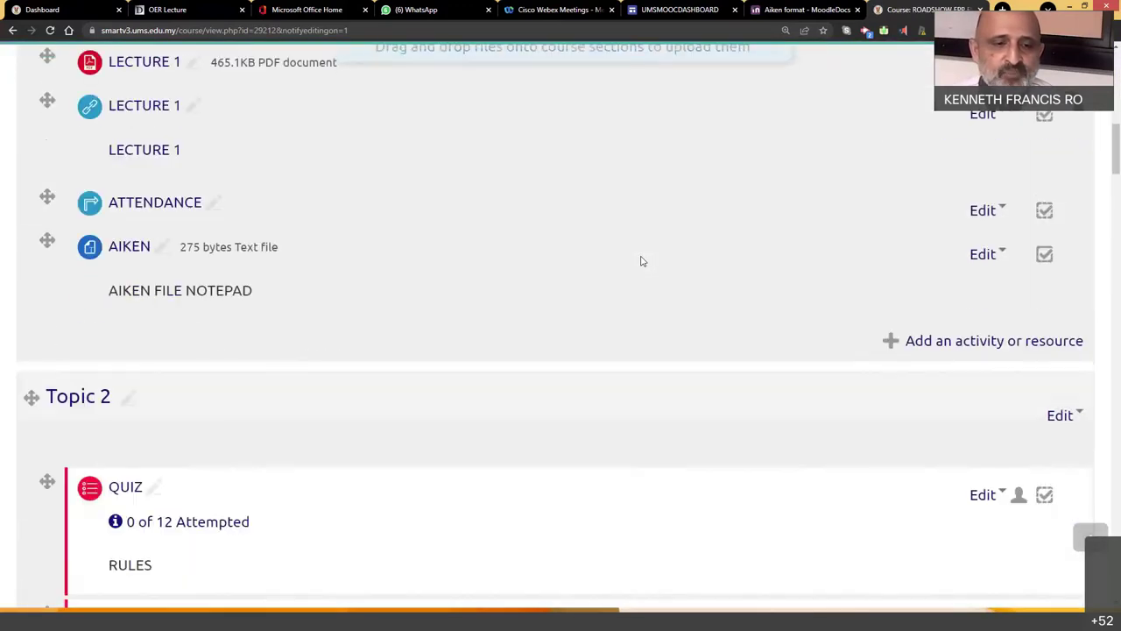
scroll(639, 262, "down", 3)
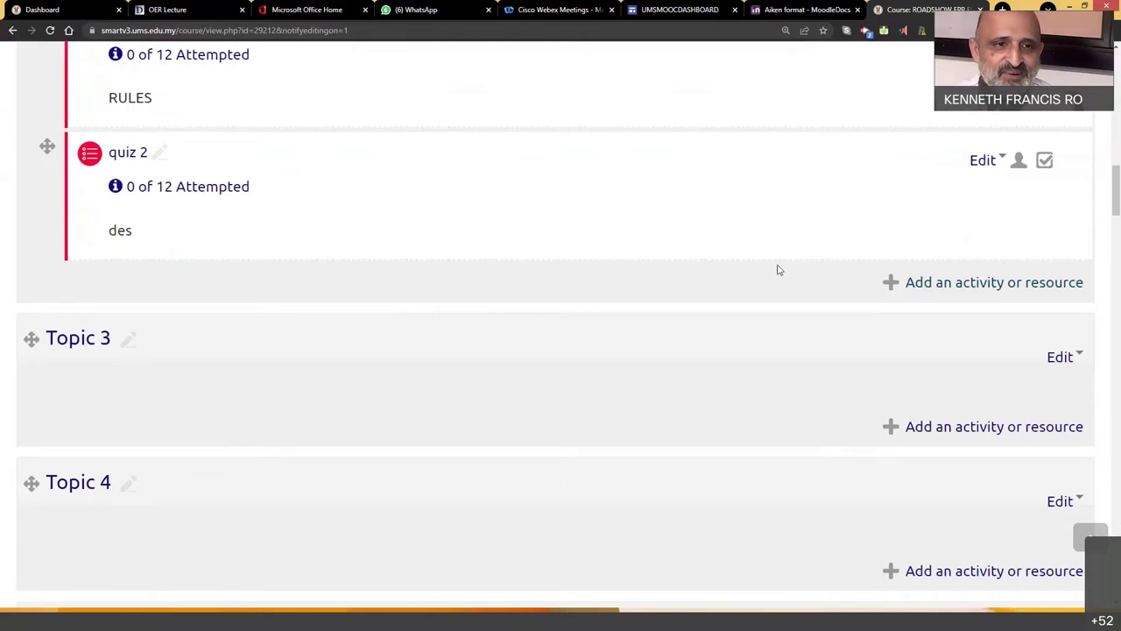
left_click(924, 283)
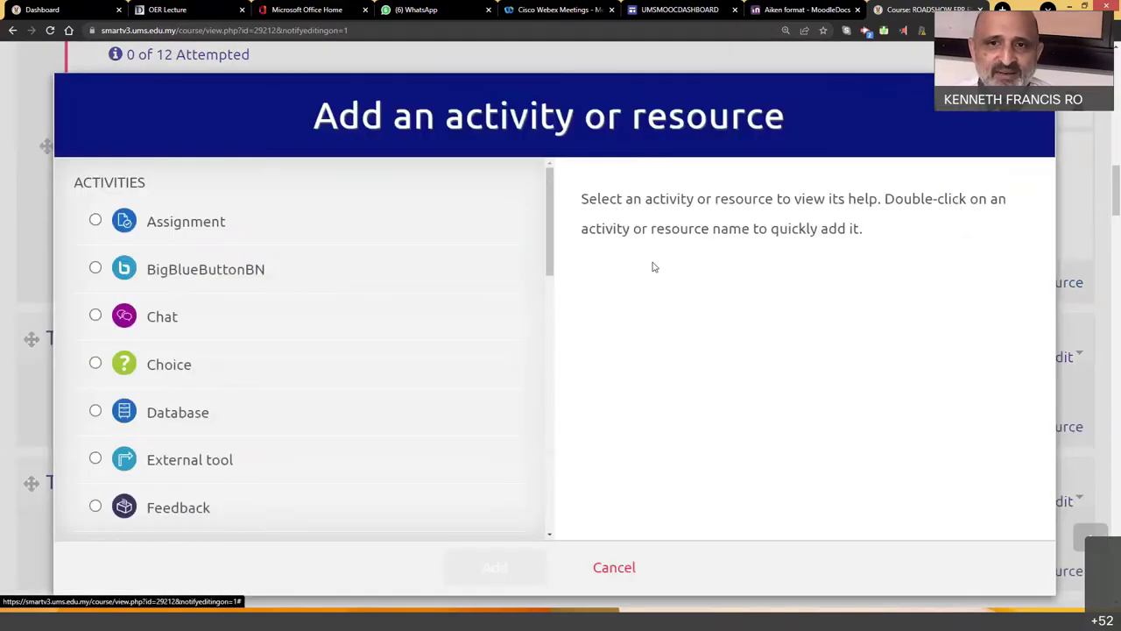
scroll(270, 276, "down", 6)
scroll(140, 423, "down", 3)
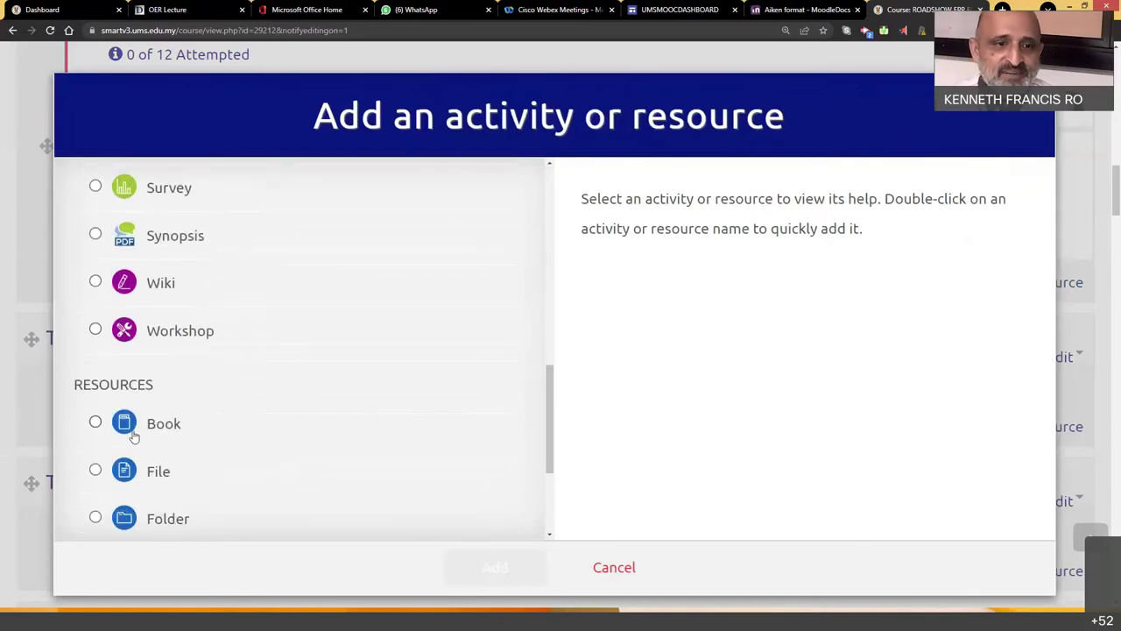
scroll(132, 385, "up", 2)
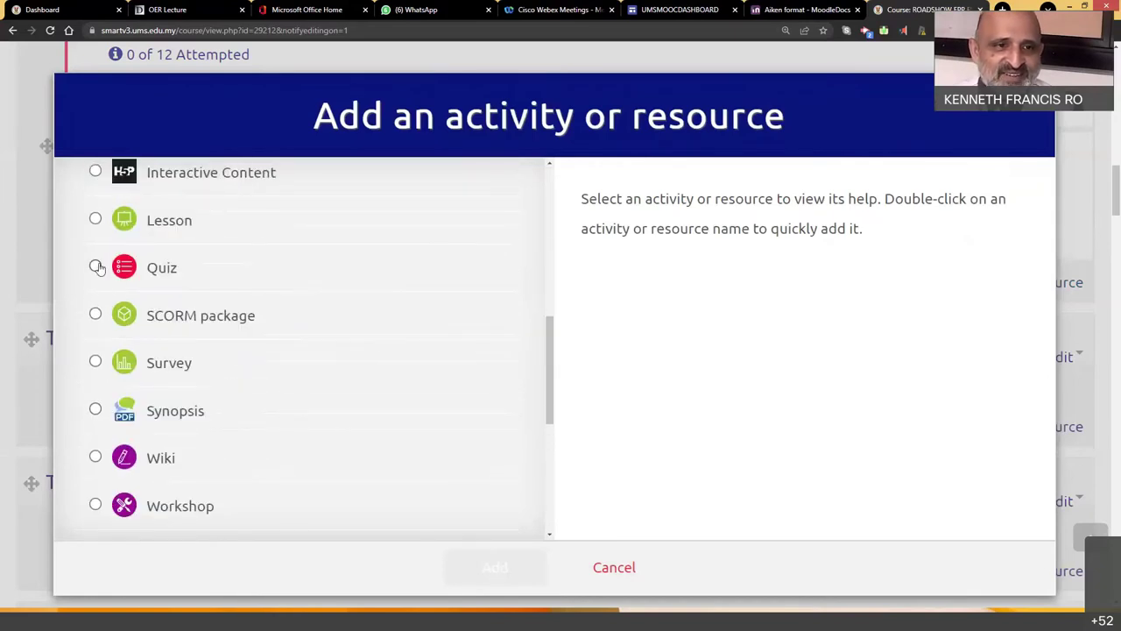
left_click(95, 266)
left_click(500, 573)
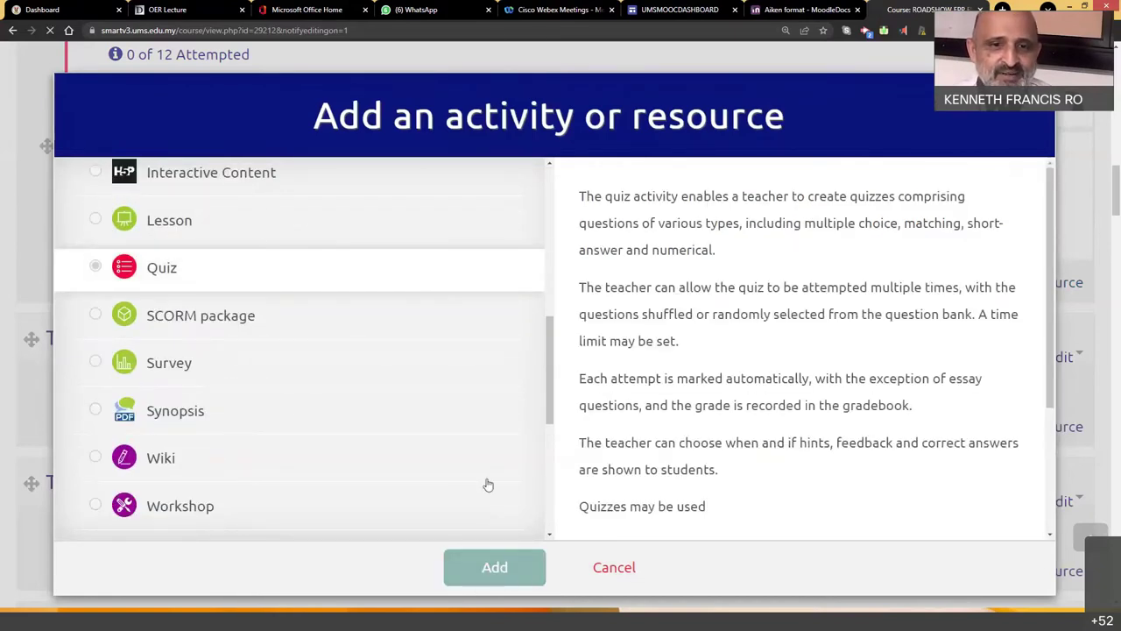
left_click(330, 479)
type("QUIZ3")
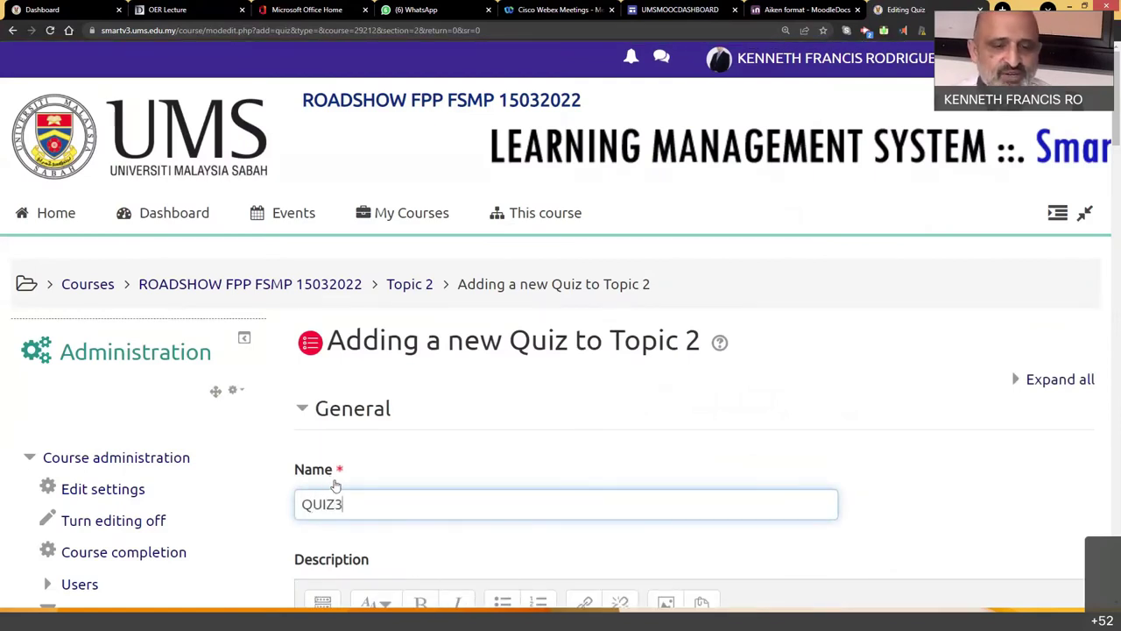
- Give QUIZ3 the description 'des' and save it
scroll(336, 484, "down", 5)
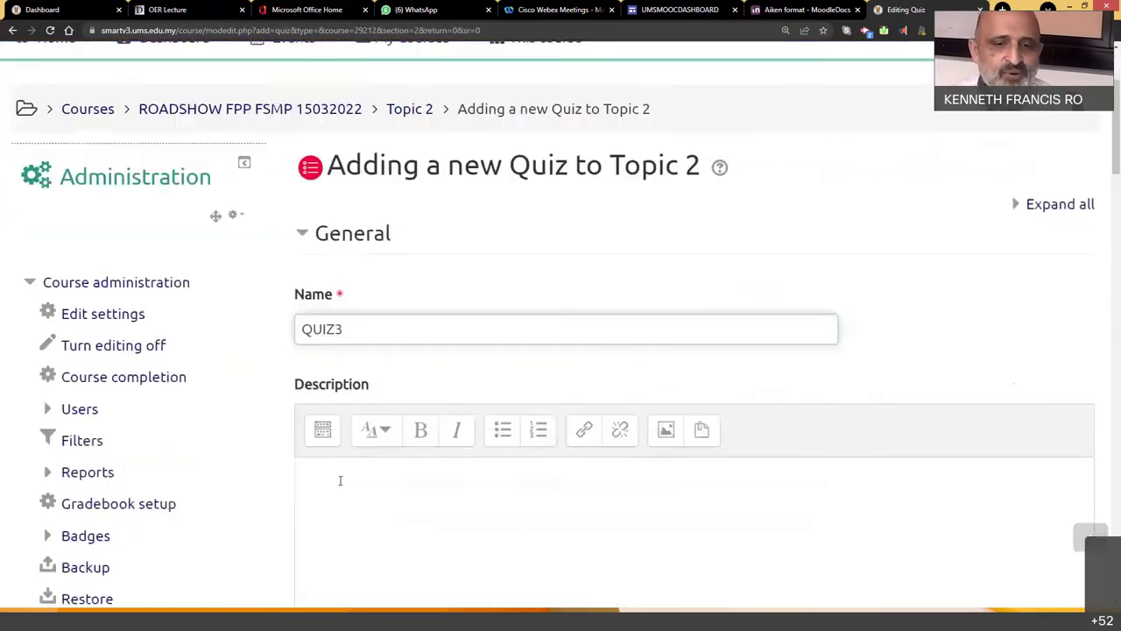
left_click(469, 272)
type("des")
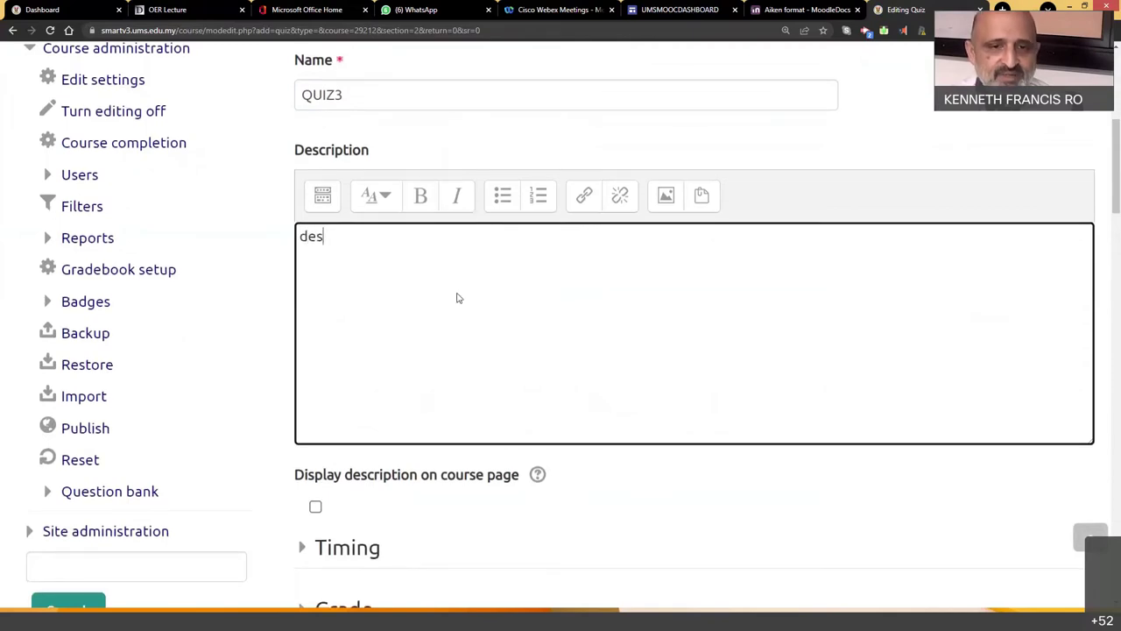
scroll(456, 302, "down", 7)
scroll(449, 309, "down", 5)
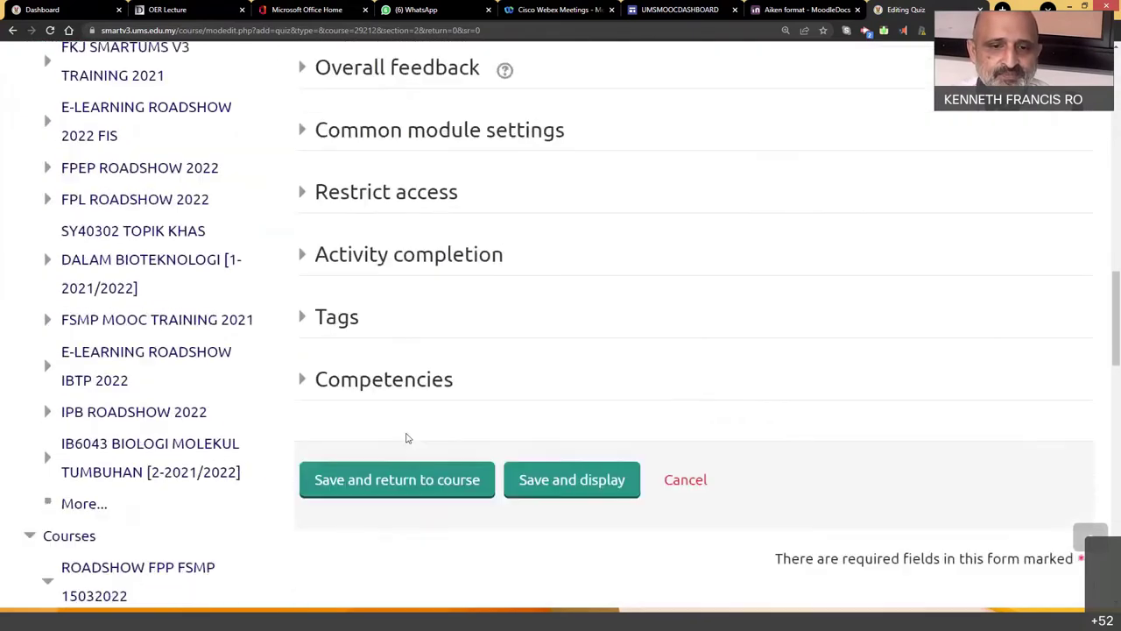
left_click(591, 407)
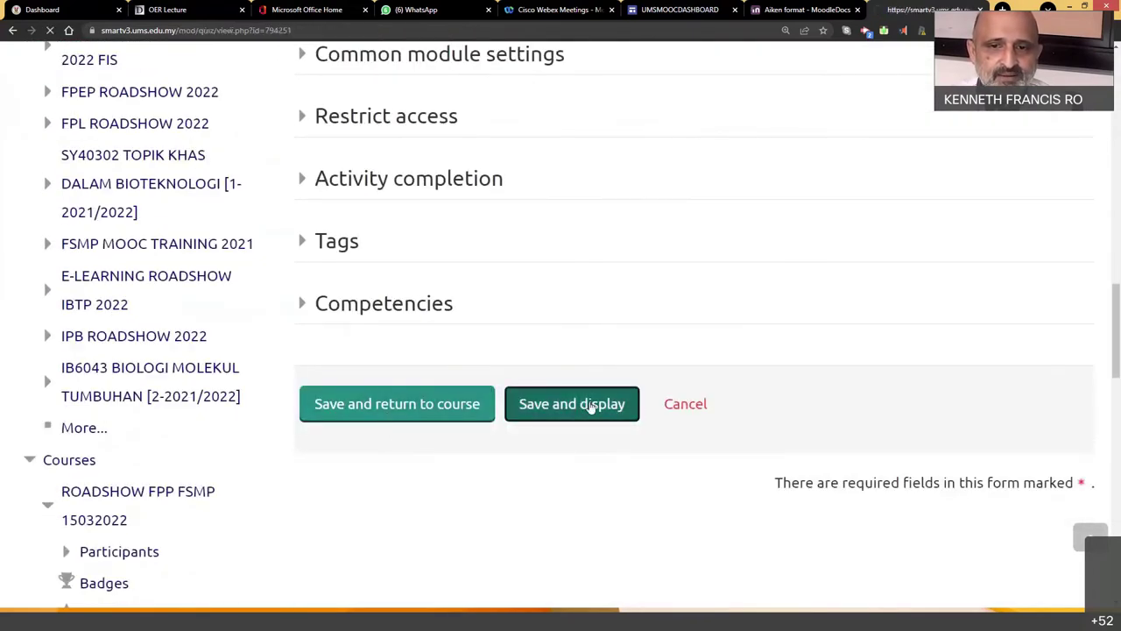
- Open QUIZ3's question editing page and choose to add questions from the question bank
scroll(639, 398, "down", 2)
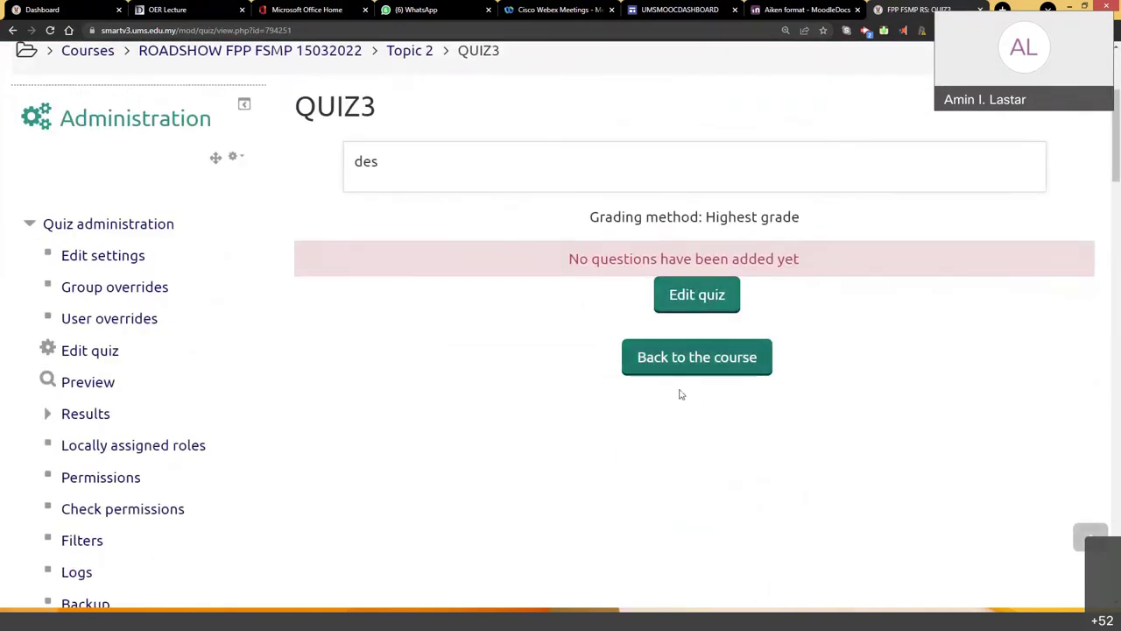
left_click(689, 311)
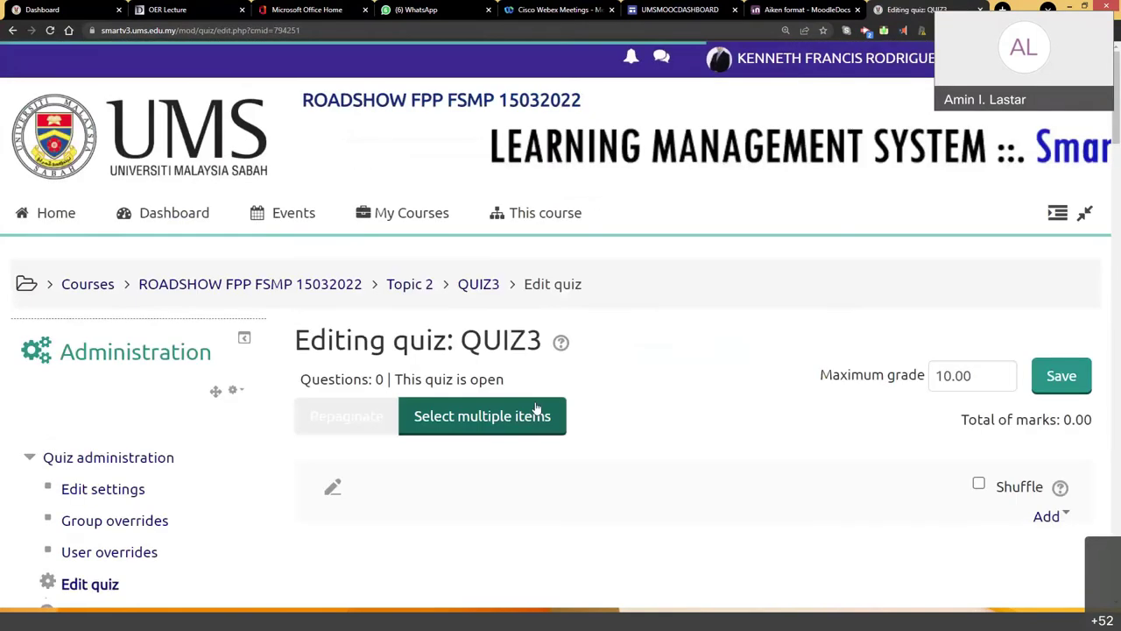
scroll(438, 261, "down", 2)
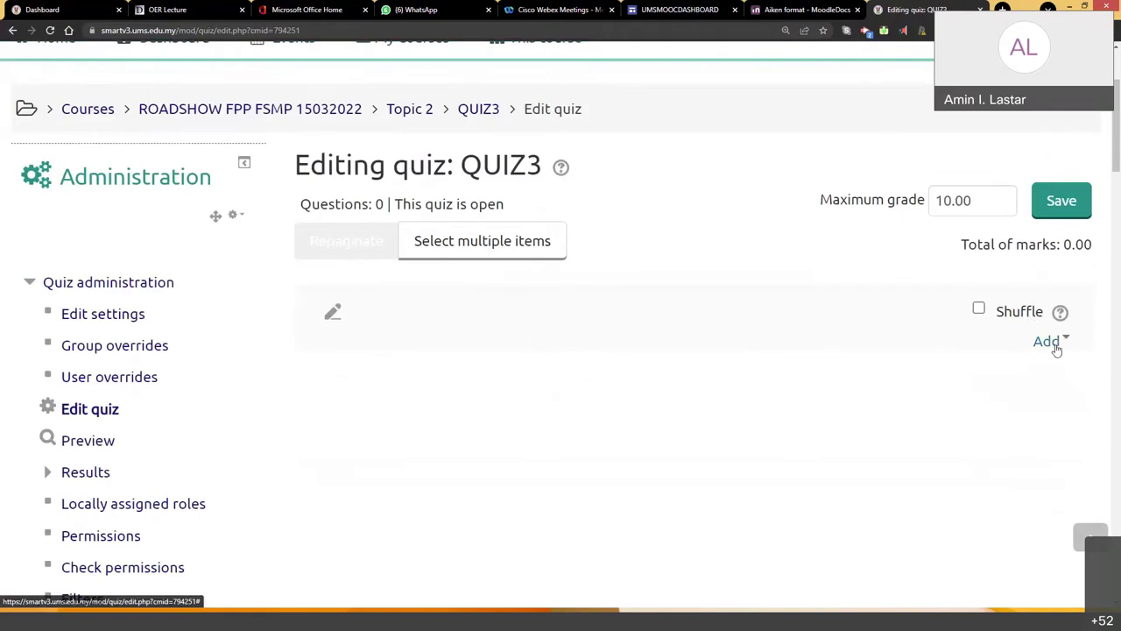
left_click(1051, 345)
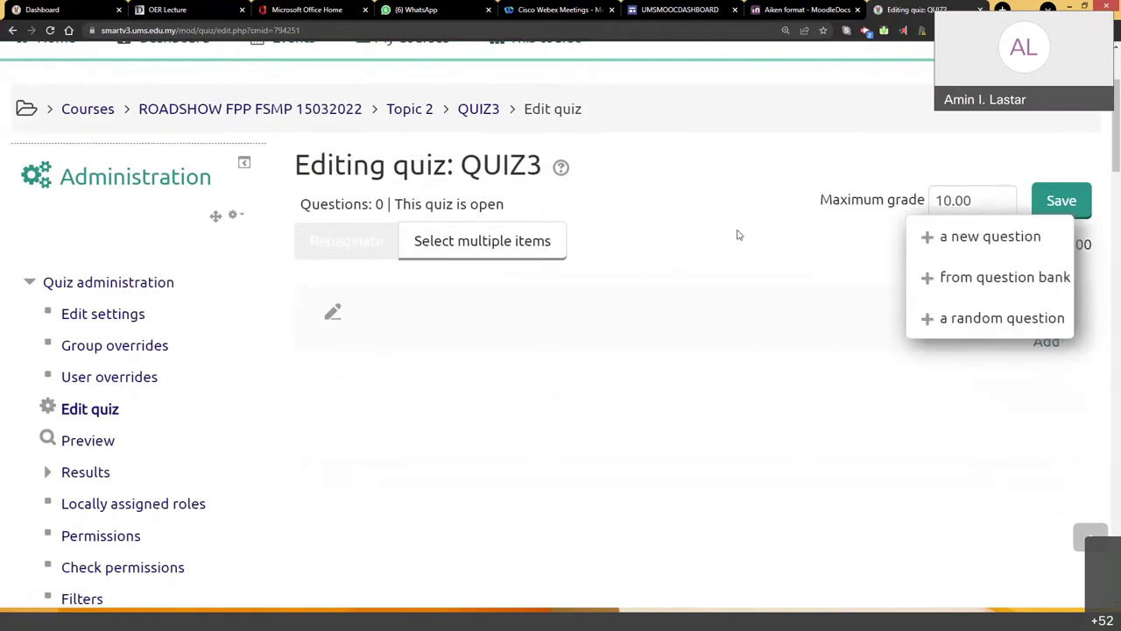
left_click(961, 279)
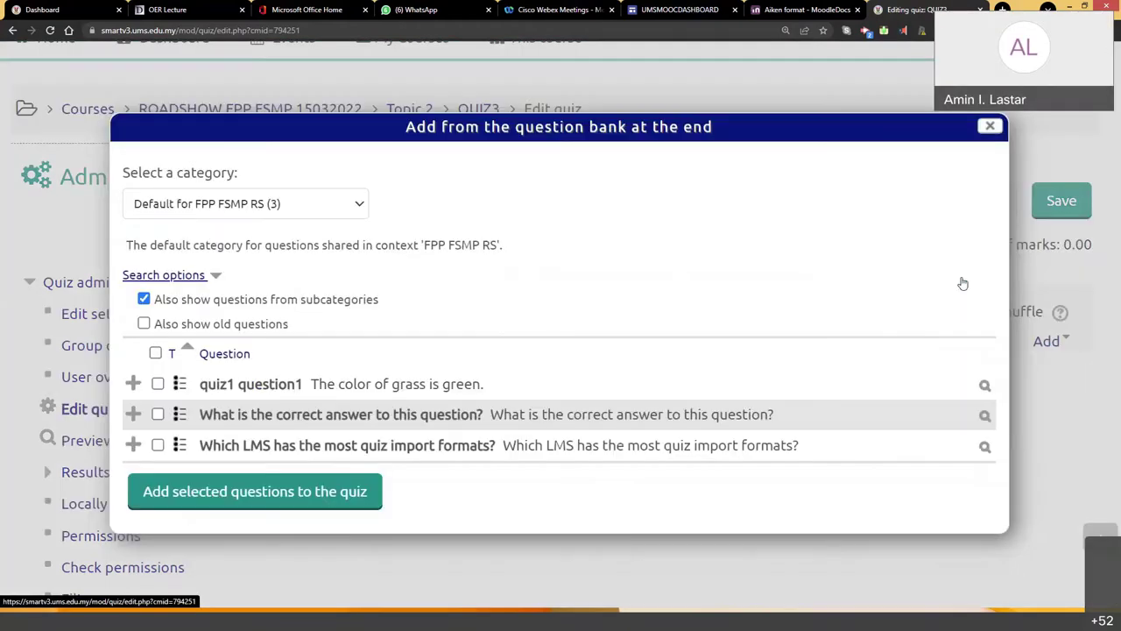
- Add the 'correct answer' and 'LMS quiz import formats' questions to QUIZ3, totalling 2.00 marks
left_click(158, 413)
left_click(157, 445)
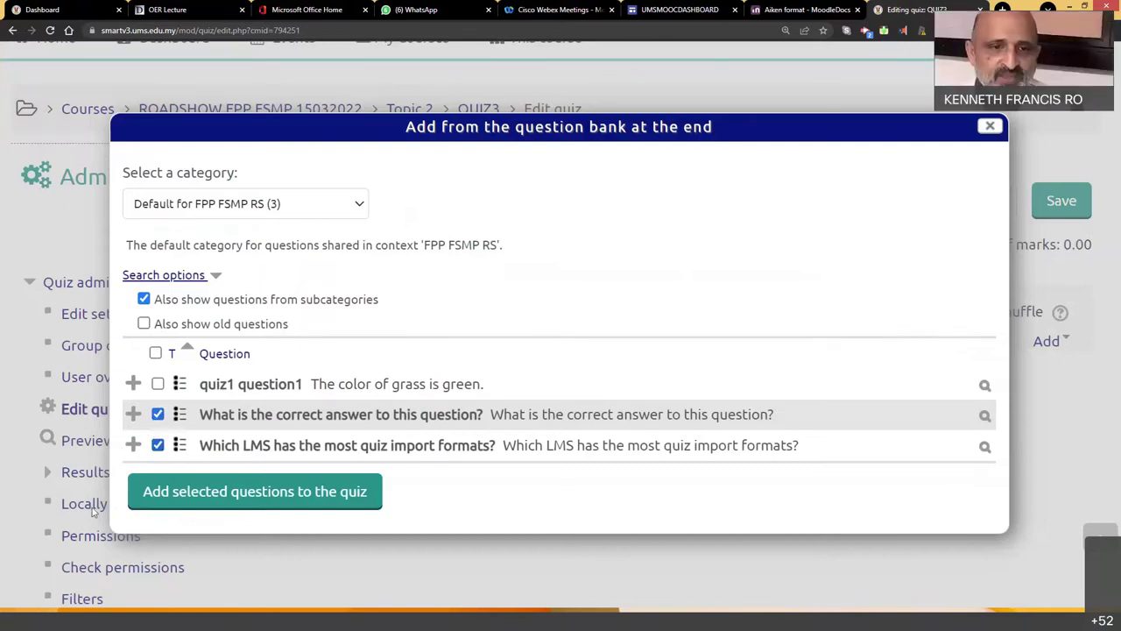
left_click(211, 492)
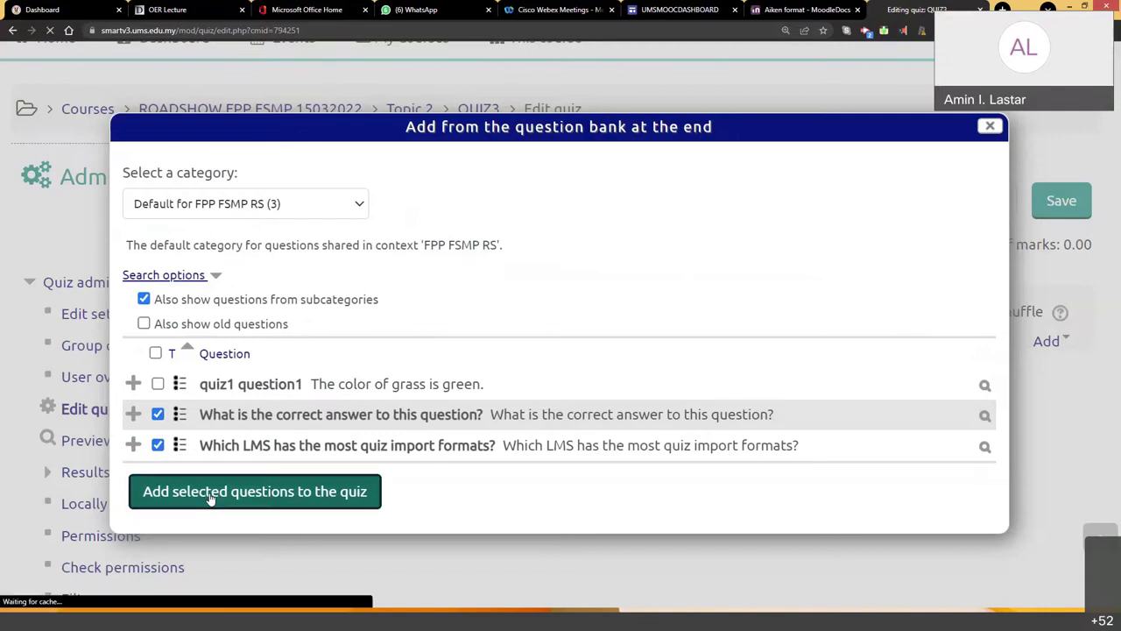
scroll(432, 480, "down", 7)
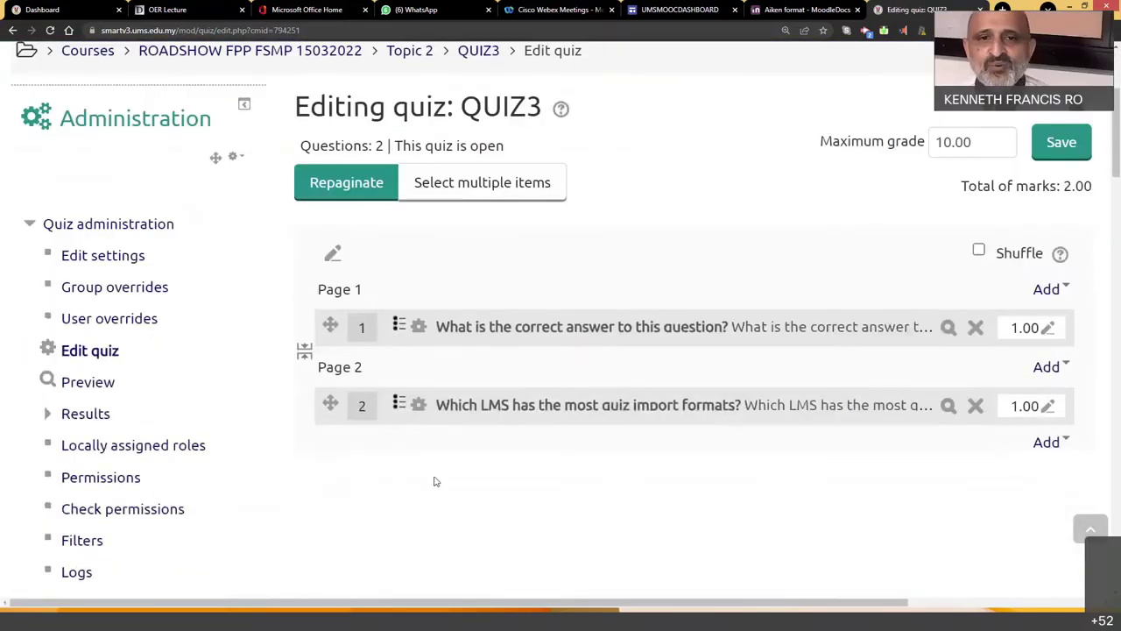
- Tick Shuffle on QUIZ3's Editing quiz page so its 2 questions appear in random order
scroll(431, 482, "up", 5)
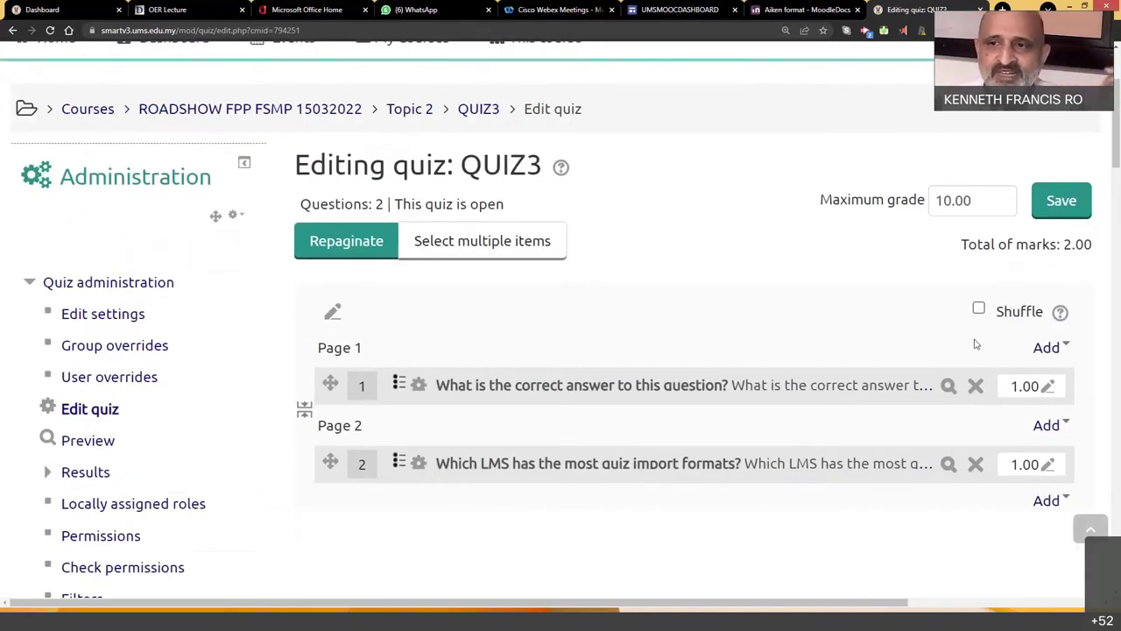
left_click(981, 312)
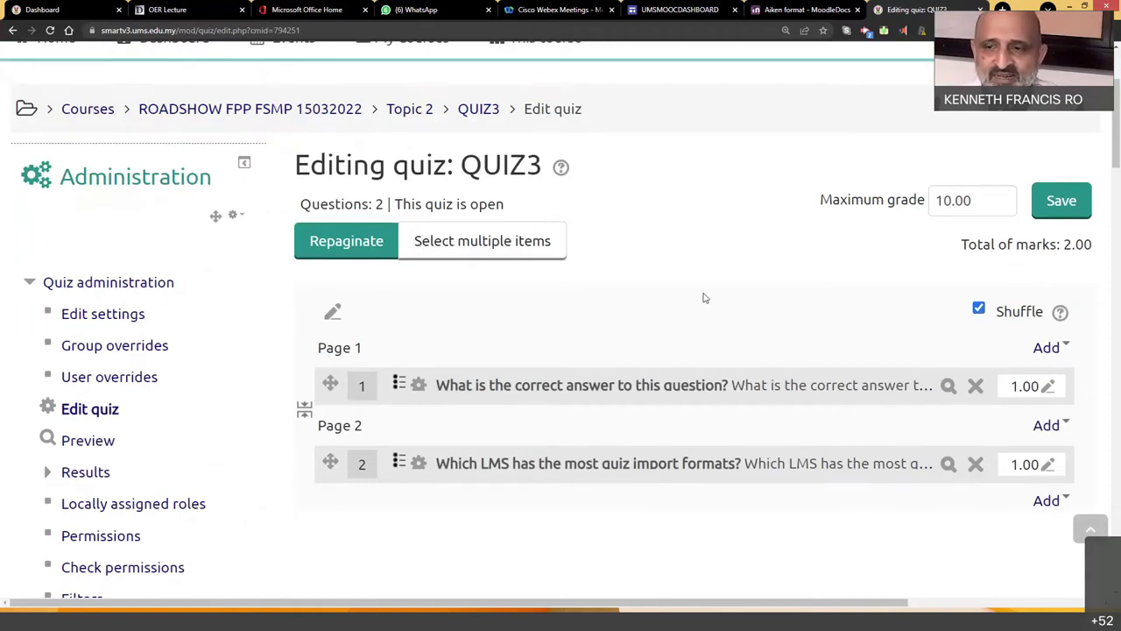
scroll(702, 297, "up", 4)
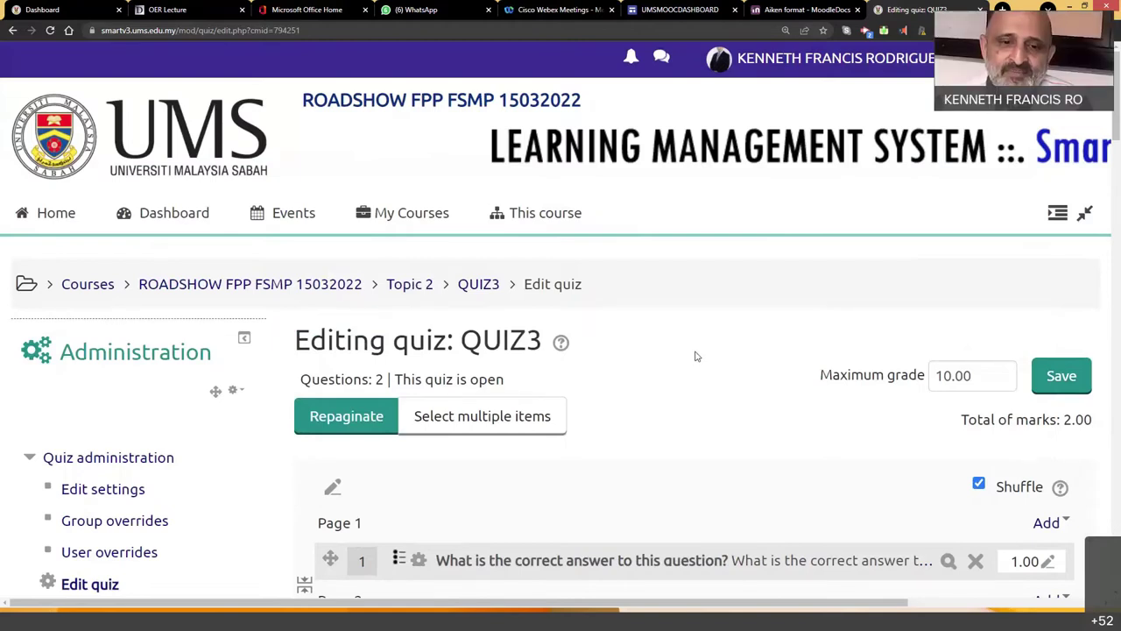
scroll(696, 355, "down", 4)
scroll(654, 415, "up", 4)
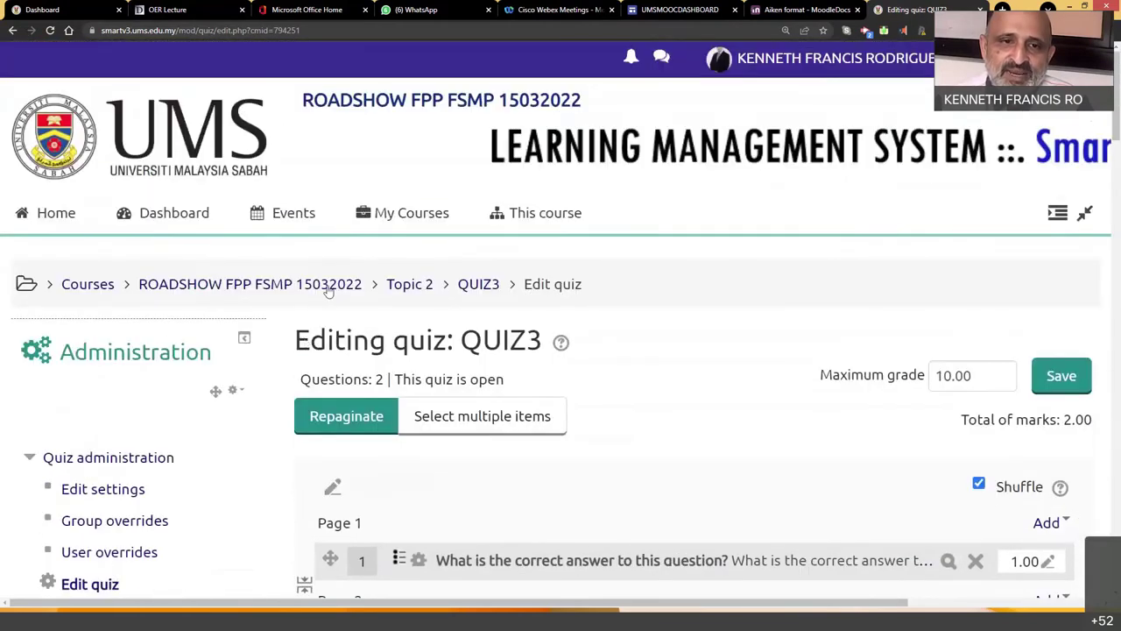
scroll(696, 351, "down", 1)
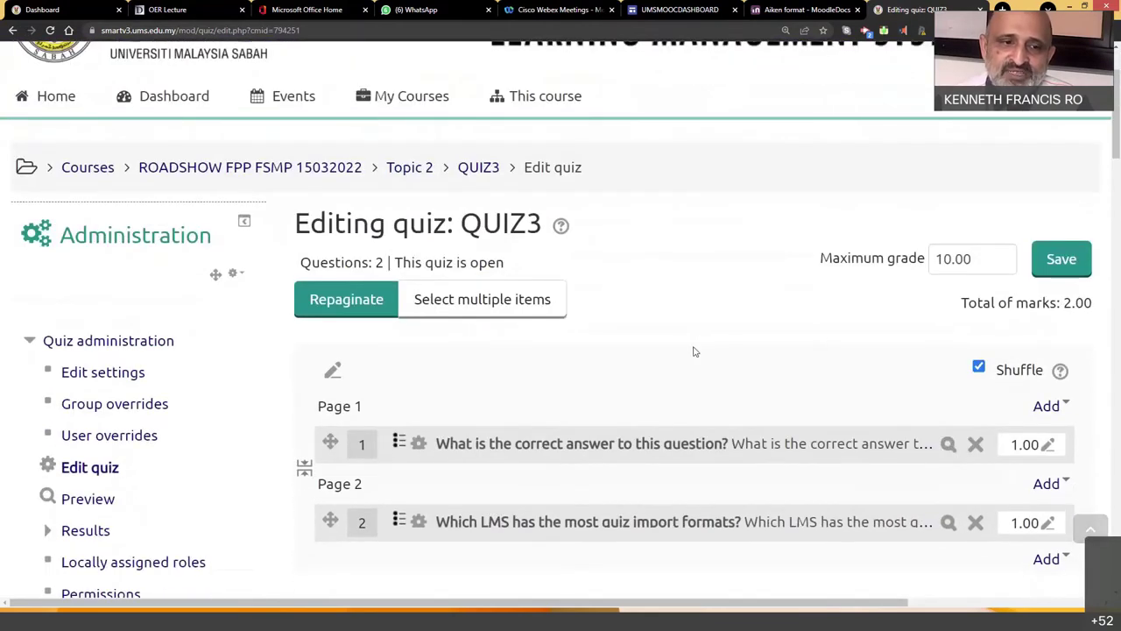
scroll(601, 446, "down", 4)
scroll(601, 446, "up", 5)
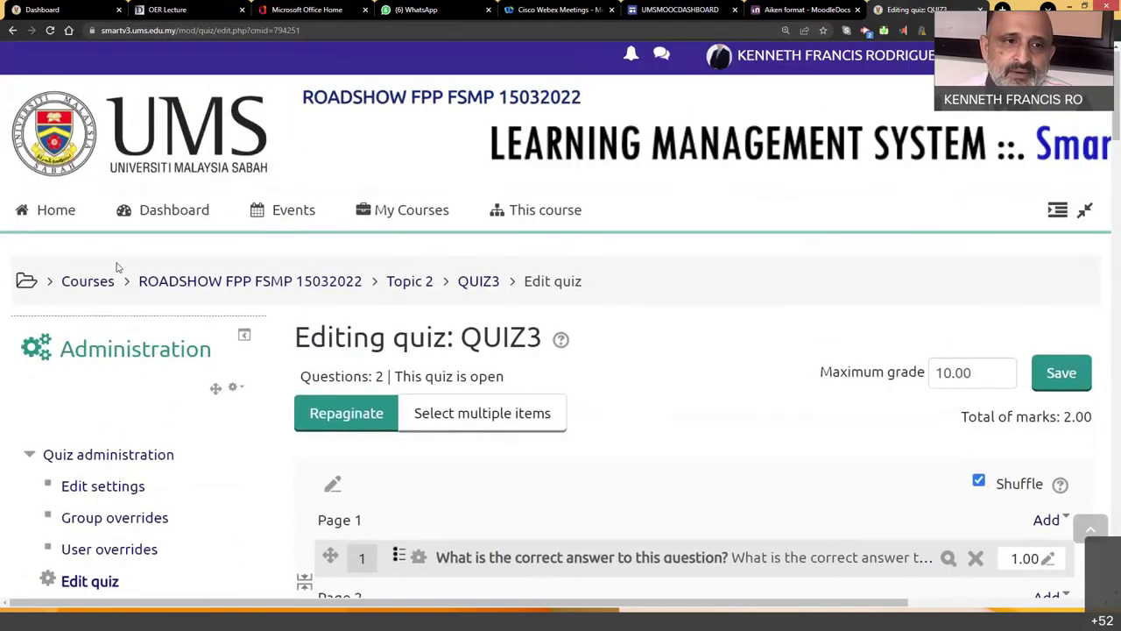
- Return to the ROADSHOW FPP FSMP 15032022 course page and review QUIZ, quiz 2 and QUIZ3 in Topic 2
left_click(187, 285)
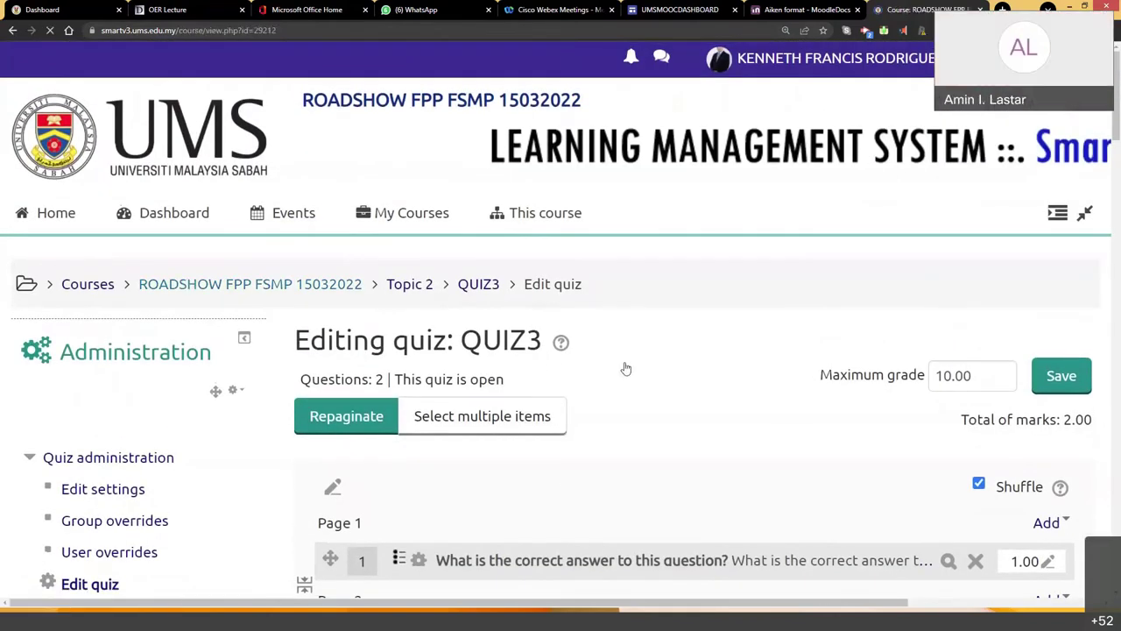
scroll(601, 358, "down", 5)
scroll(601, 357, "down", 10)
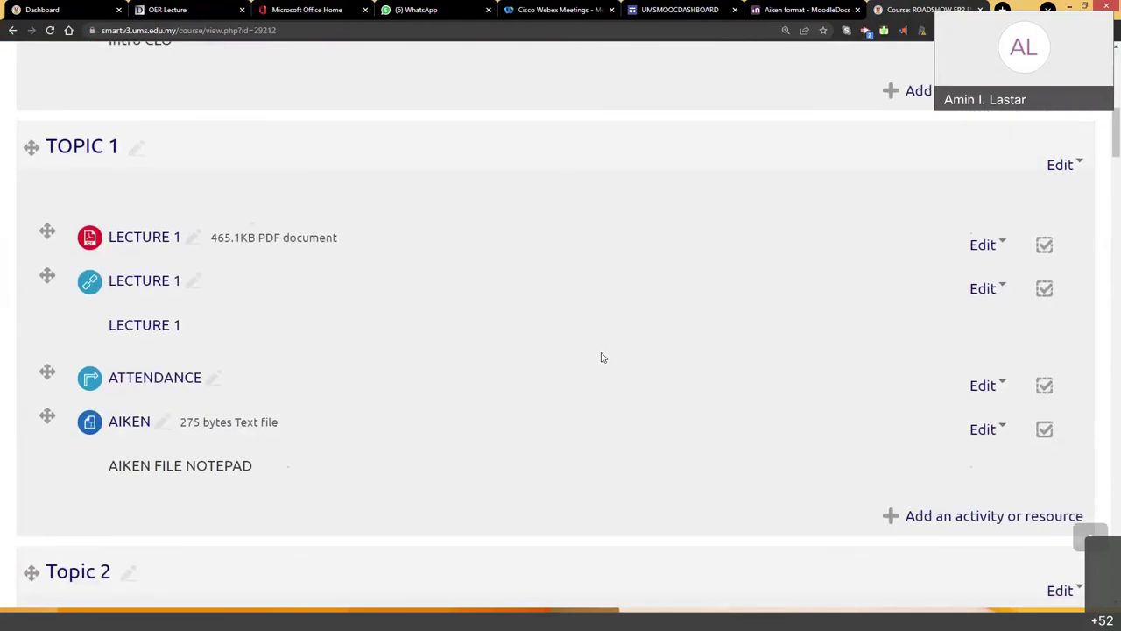
scroll(601, 354, "down", 1)
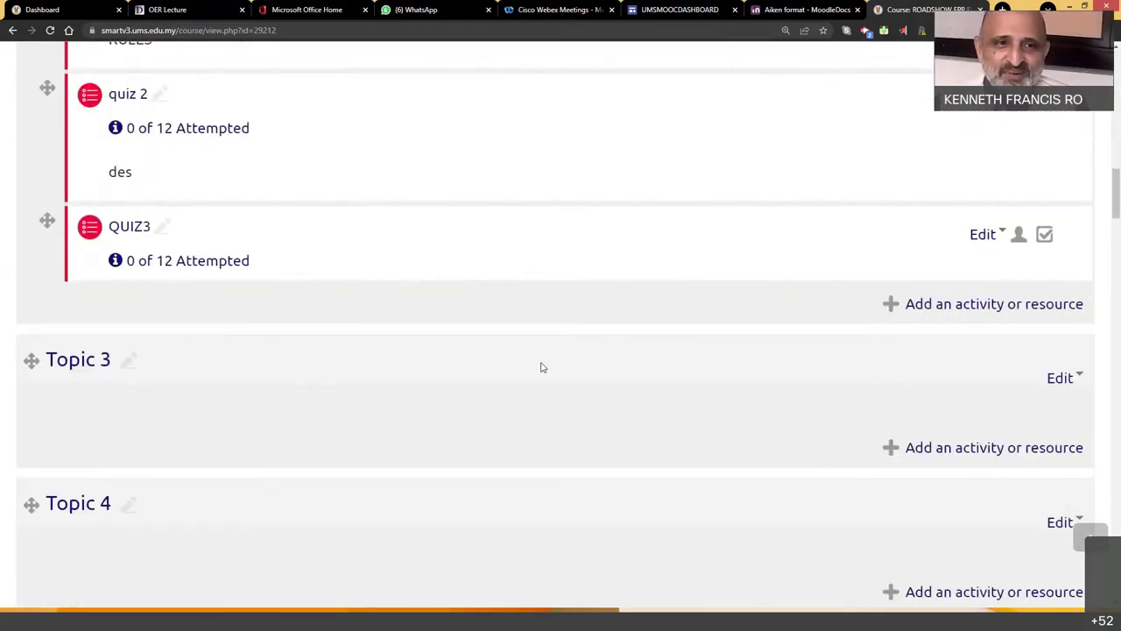
scroll(542, 368, "up", 2)
scroll(541, 367, "up", 1)
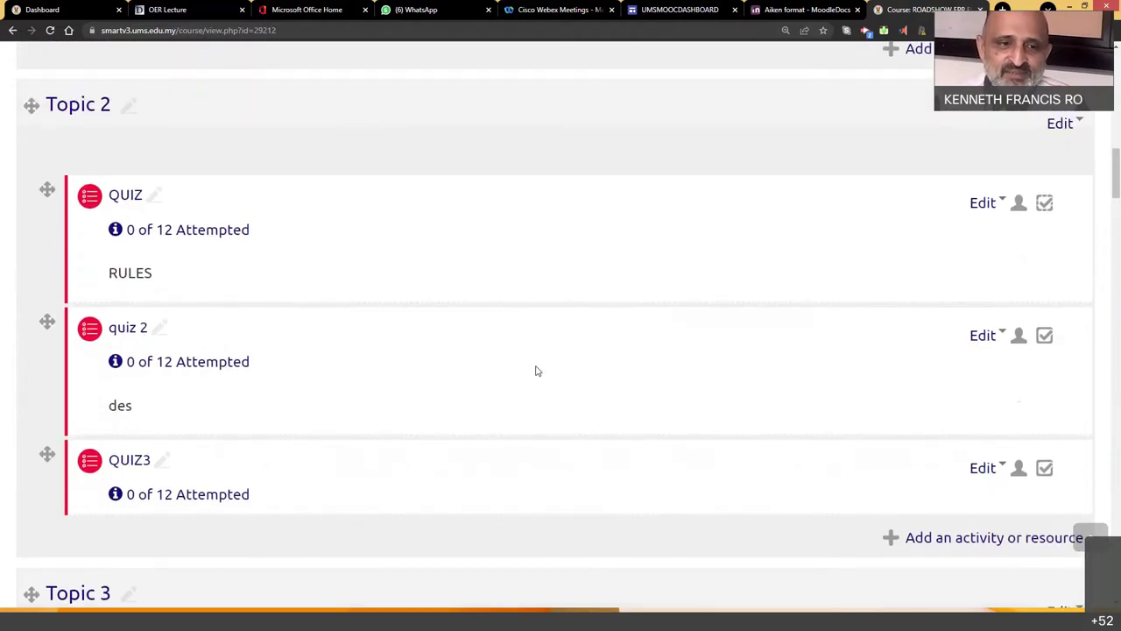
scroll(537, 370, "down", 2)
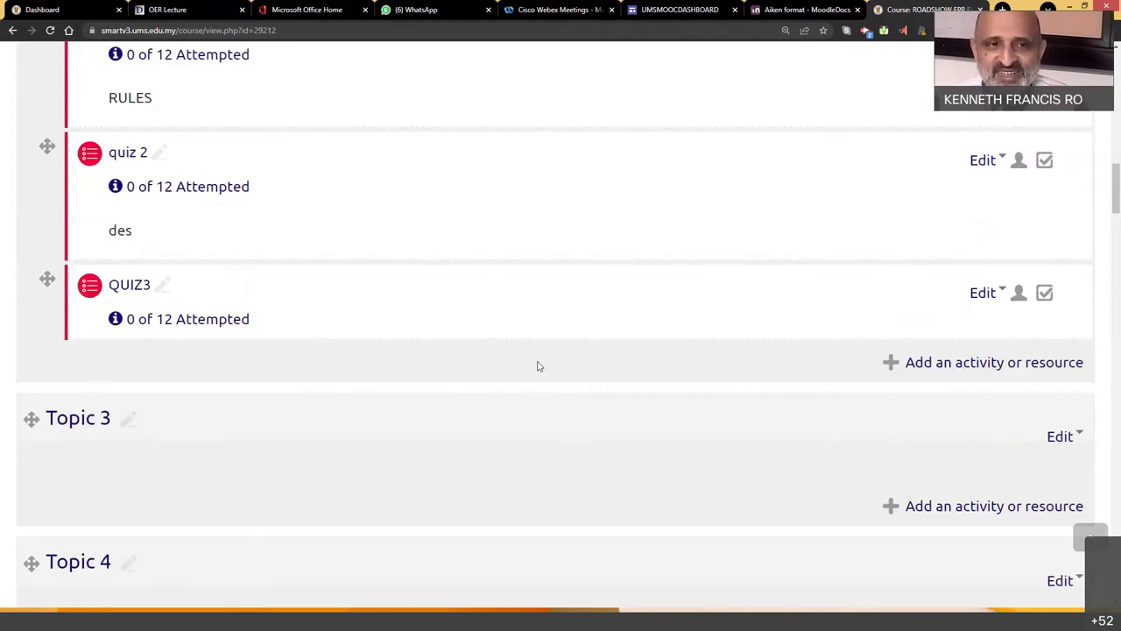
scroll(823, 340, "up", 2)
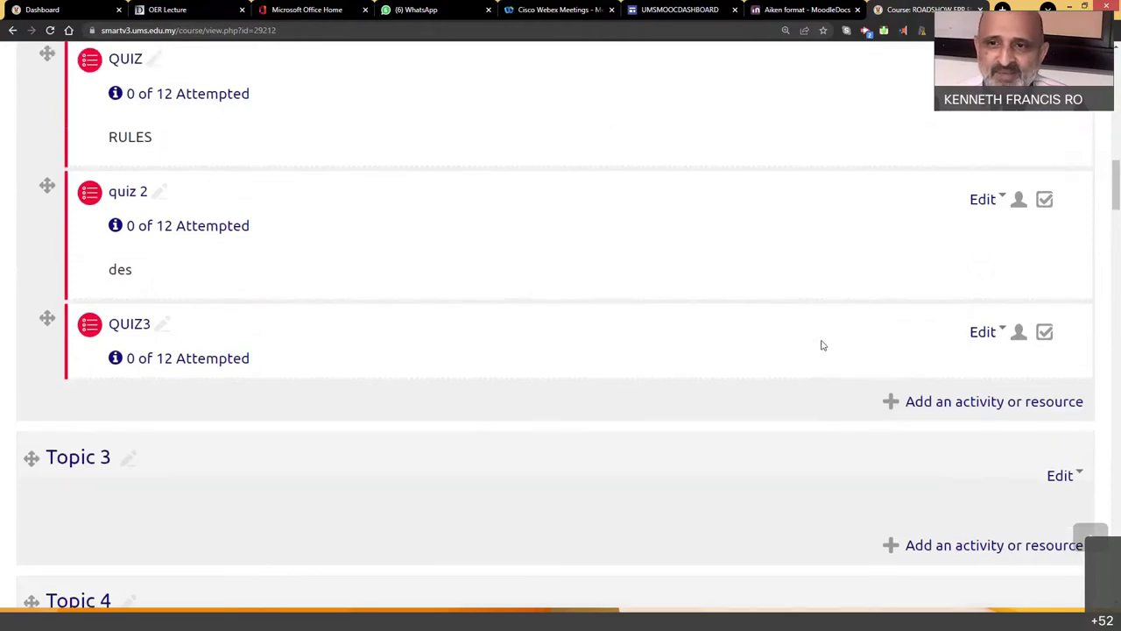
scroll(821, 345, "down", 1)
scroll(684, 401, "down", 2)
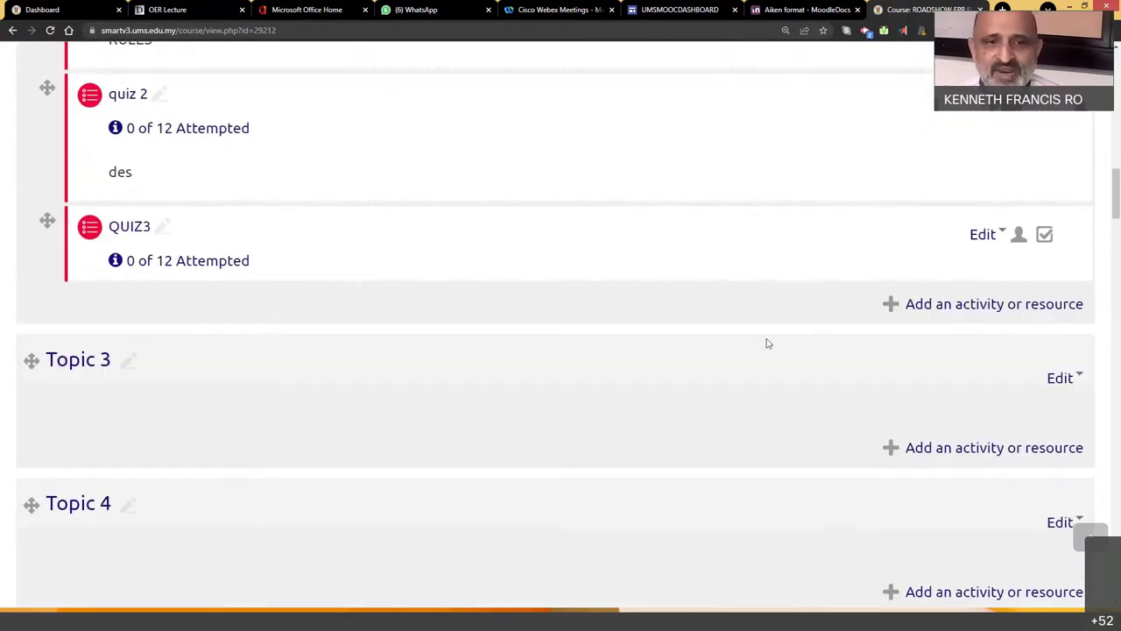
- Pick Assignment in Topic 2's activity chooser and add it
left_click(963, 306)
scroll(191, 333, "down", 7)
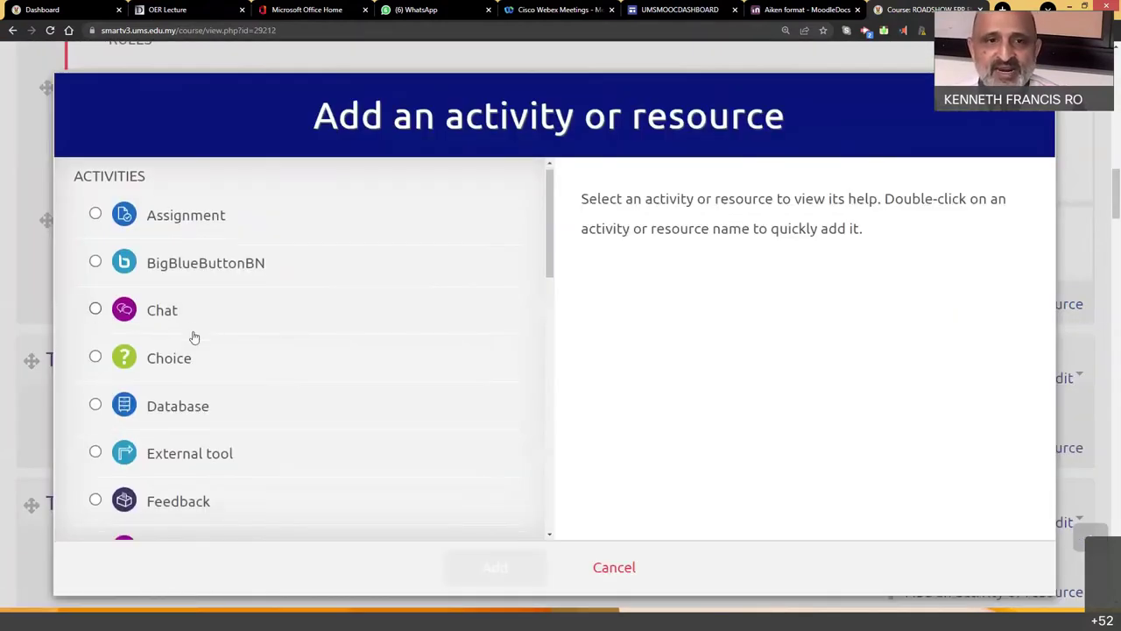
scroll(194, 340, "down", 4)
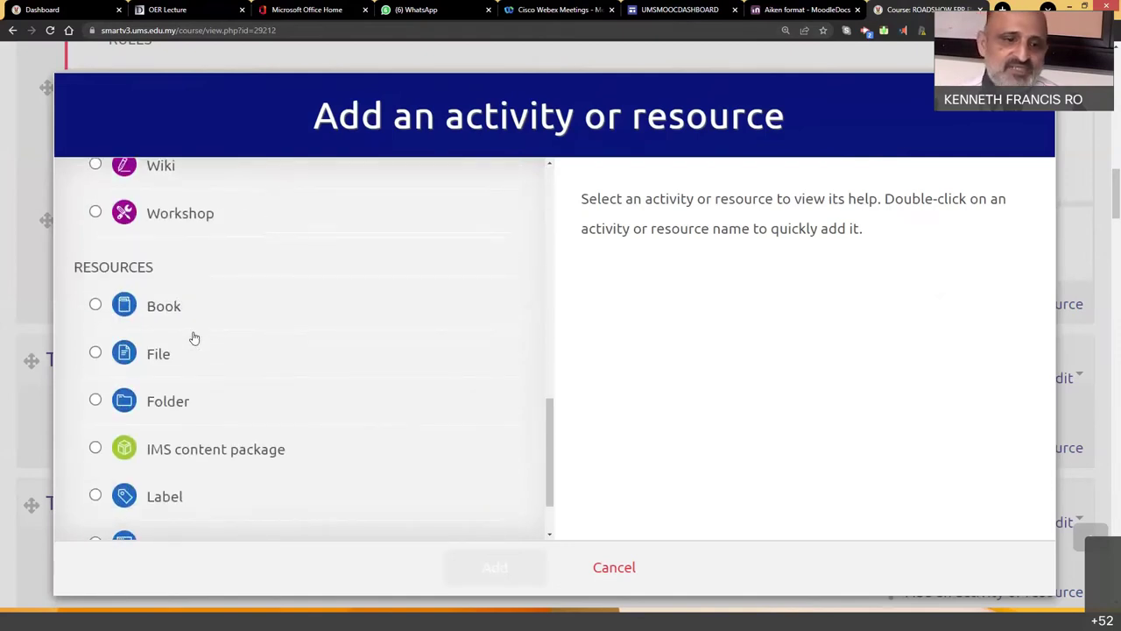
scroll(95, 390, "up", 5)
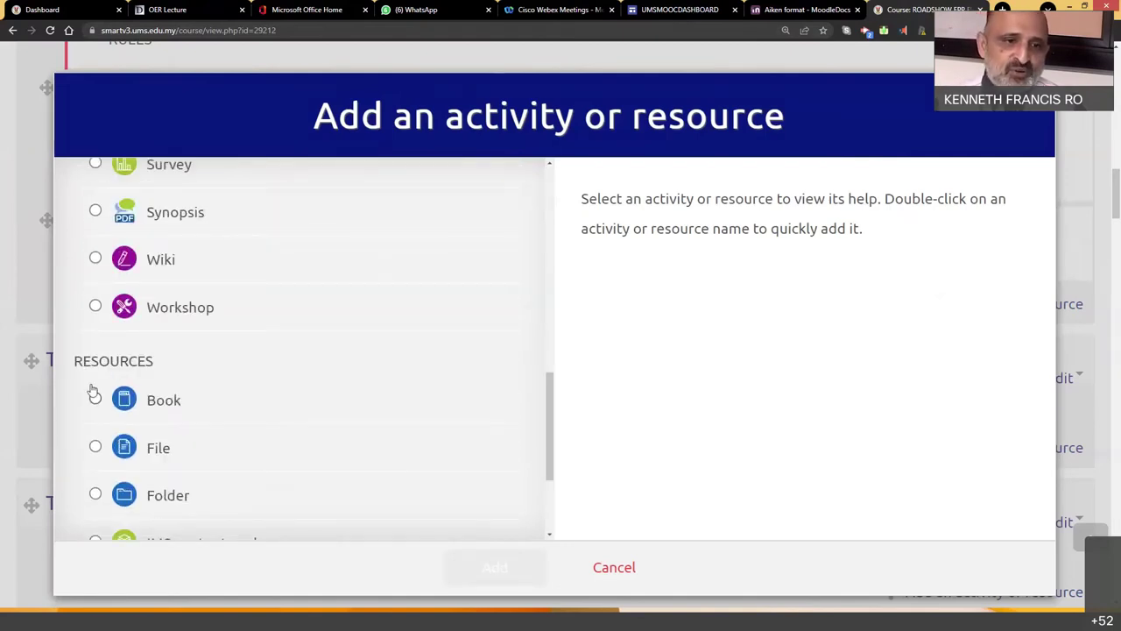
scroll(96, 381, "up", 5)
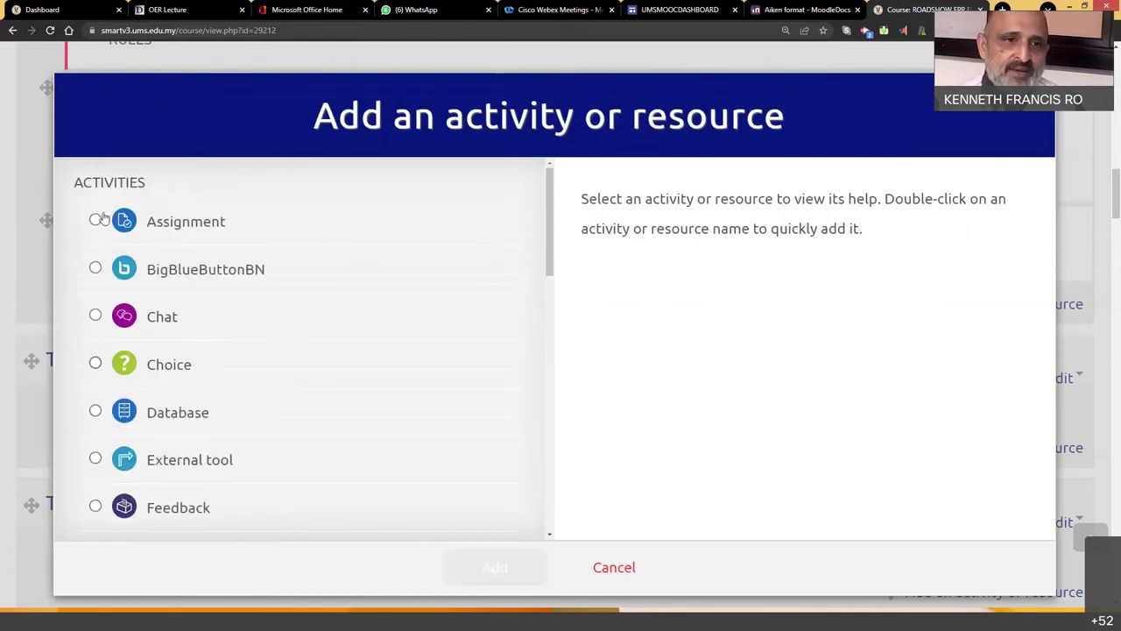
left_click(95, 220)
left_click(487, 580)
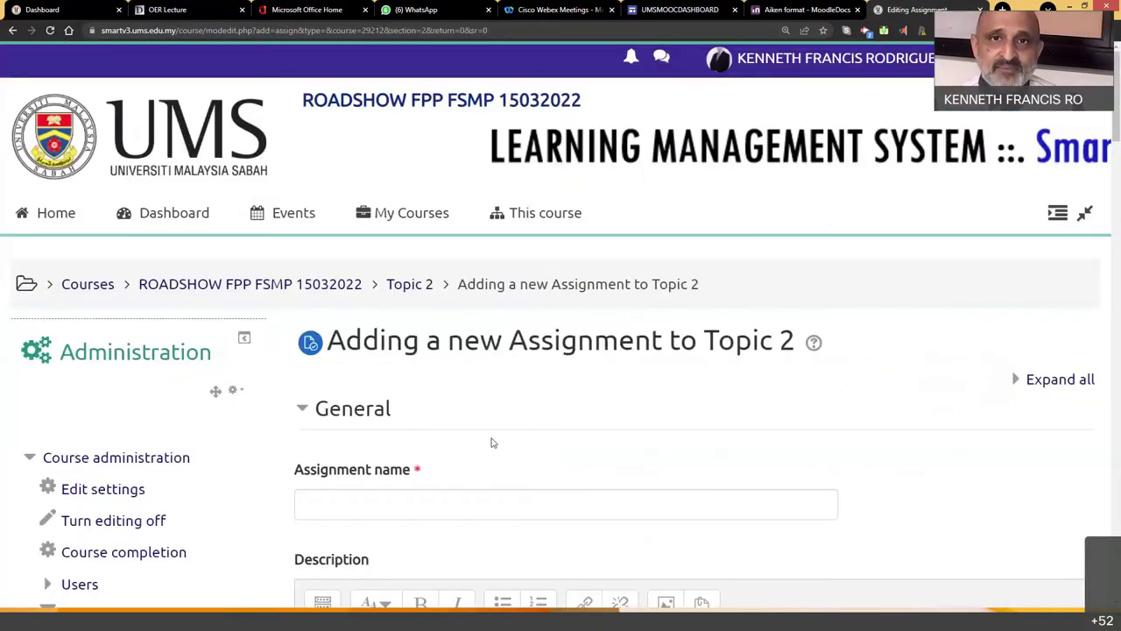
- Name the assignment ASSIGNMENT and enter a short description
scroll(492, 442, "down", 1)
left_click(376, 383)
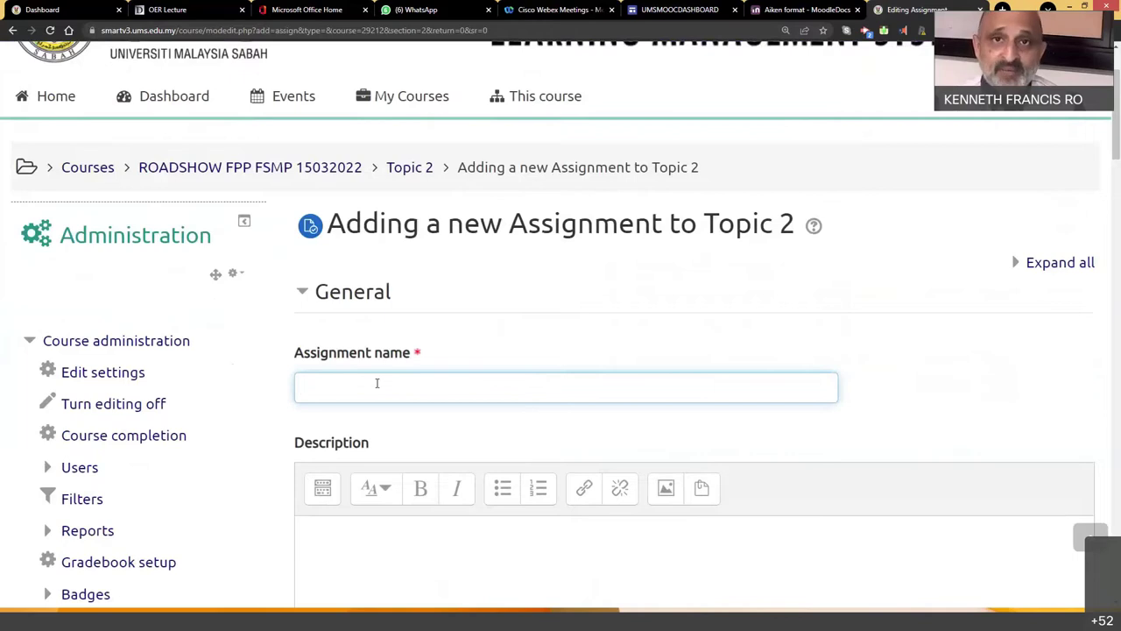
type("ASSIGNMENT")
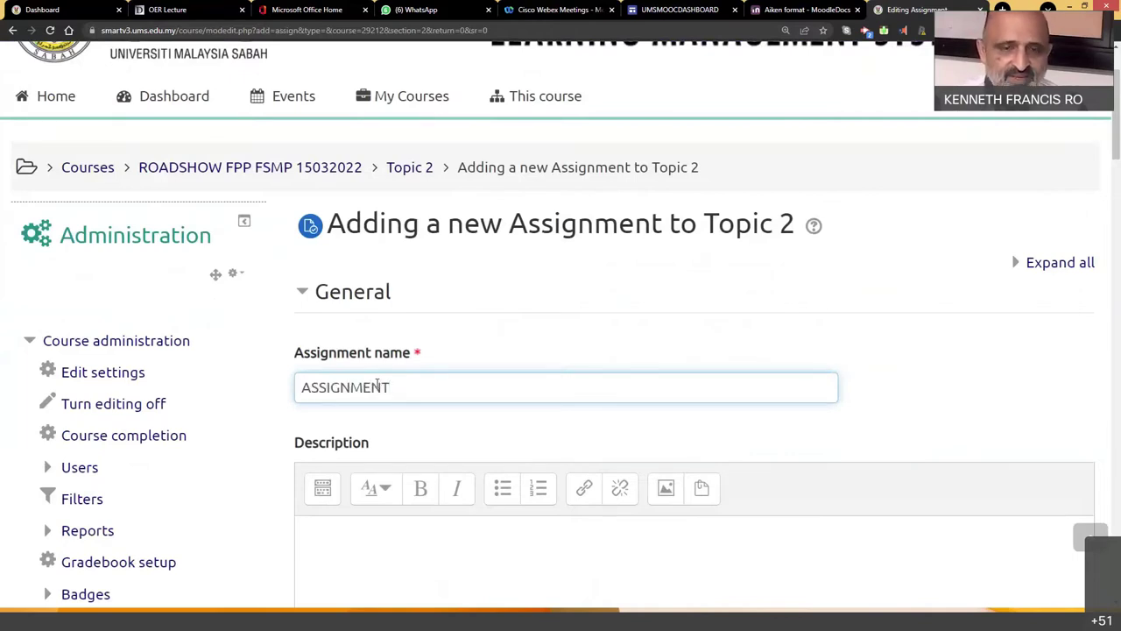
scroll(382, 416, "down", 2)
left_click(429, 300)
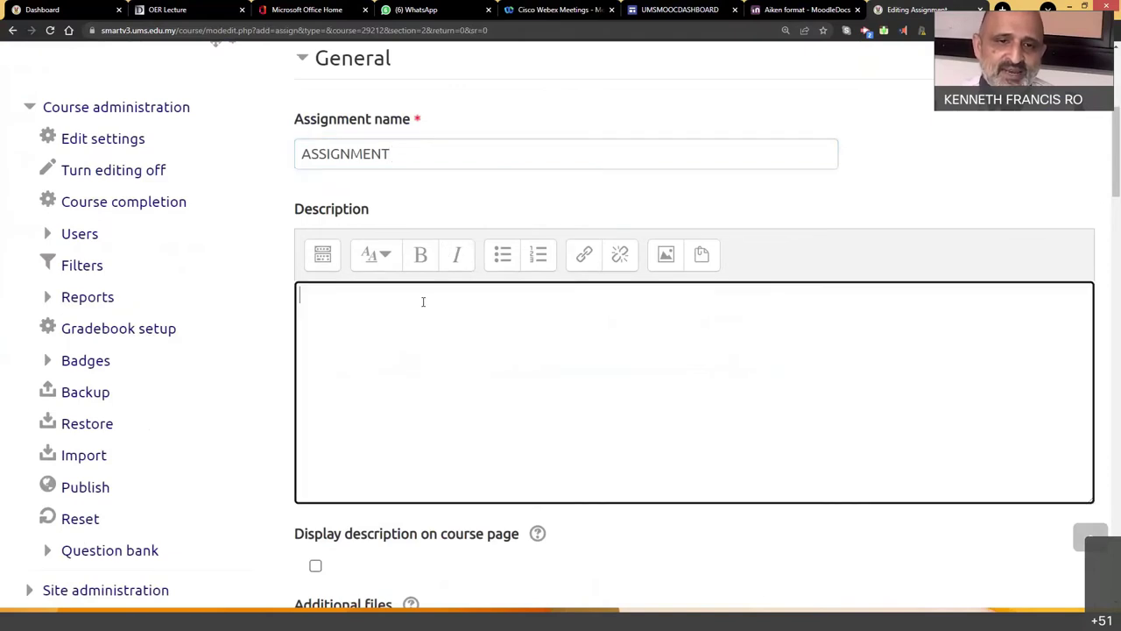
type("ASSI")
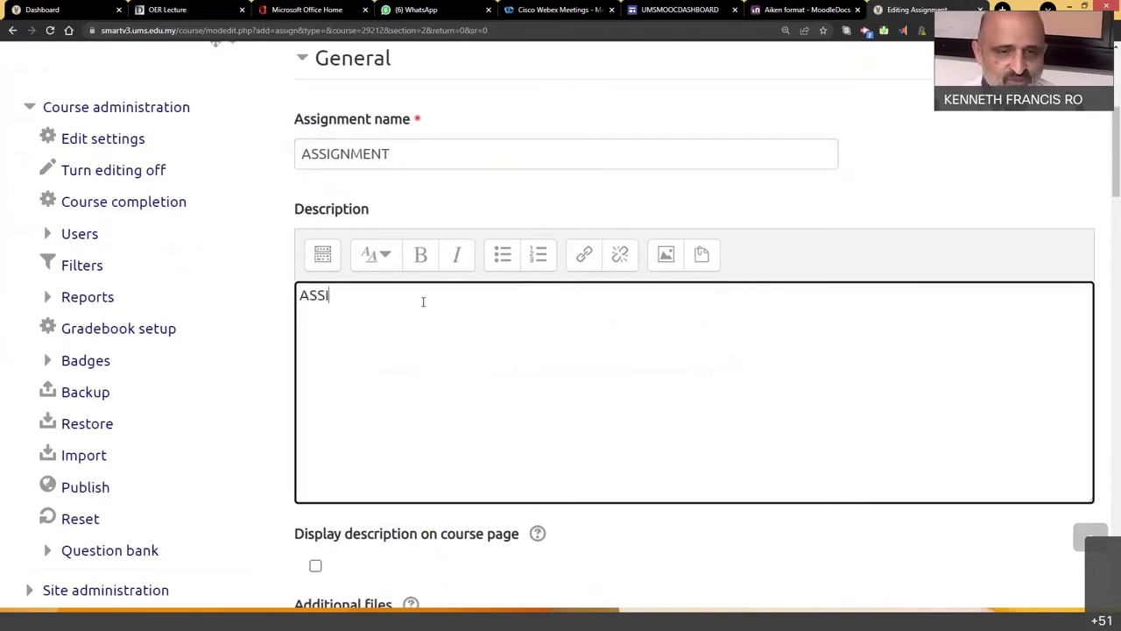
type("GN")
- Enable 'Display description on course page' and look through the availability and submission settings
scroll(420, 358, "down", 2)
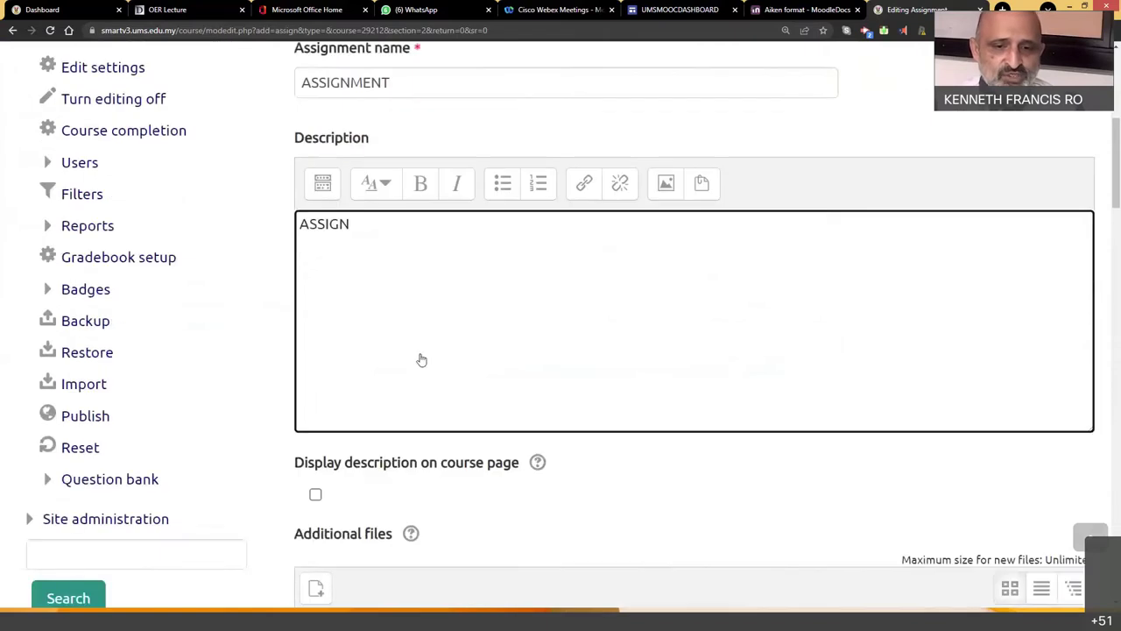
left_click(316, 392)
scroll(400, 376, "down", 2)
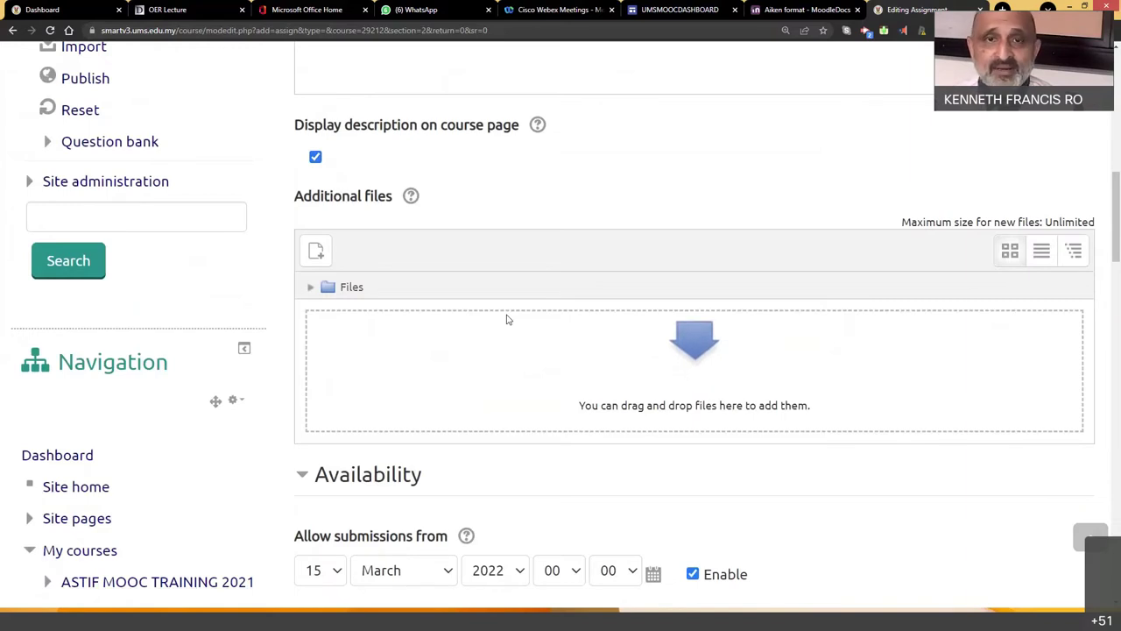
scroll(515, 391, "down", 2)
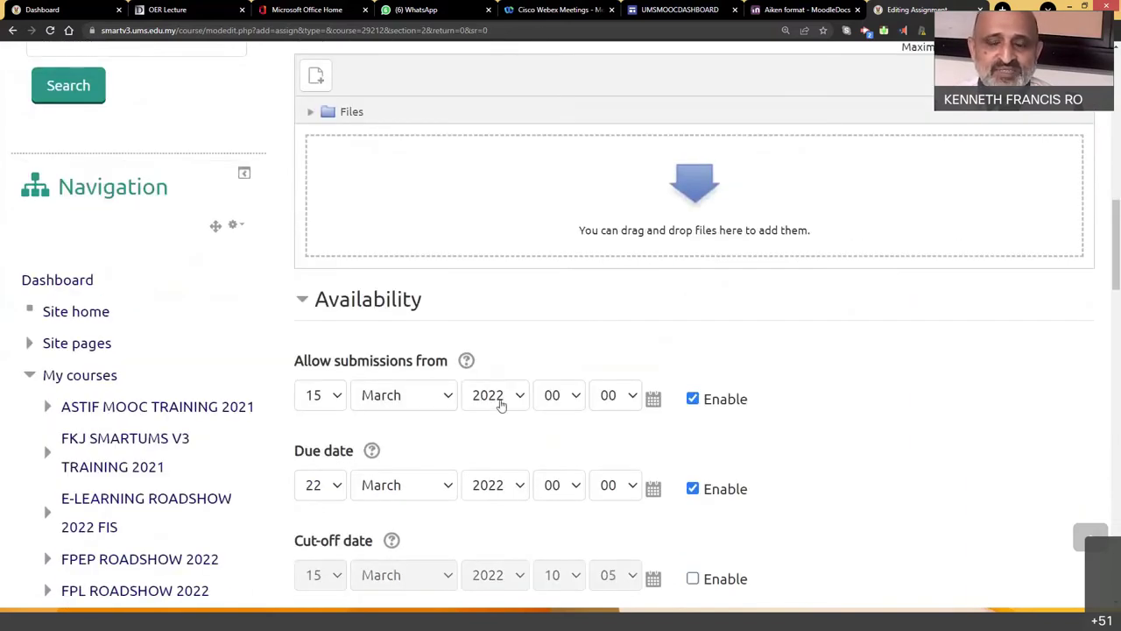
scroll(465, 338, "down", 1)
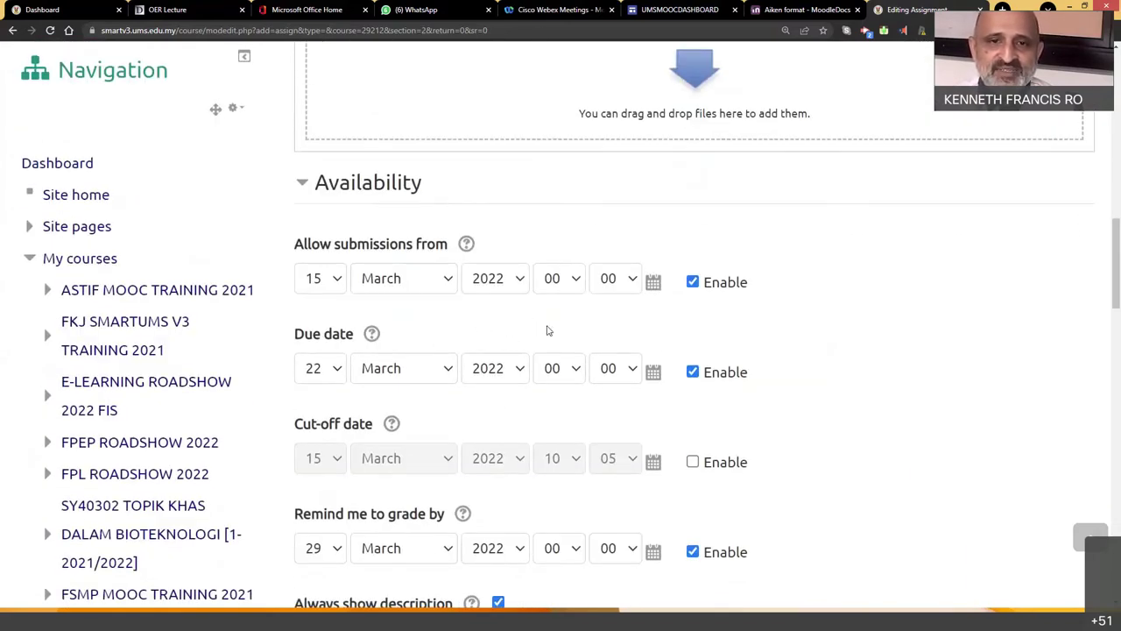
scroll(543, 333, "down", 7)
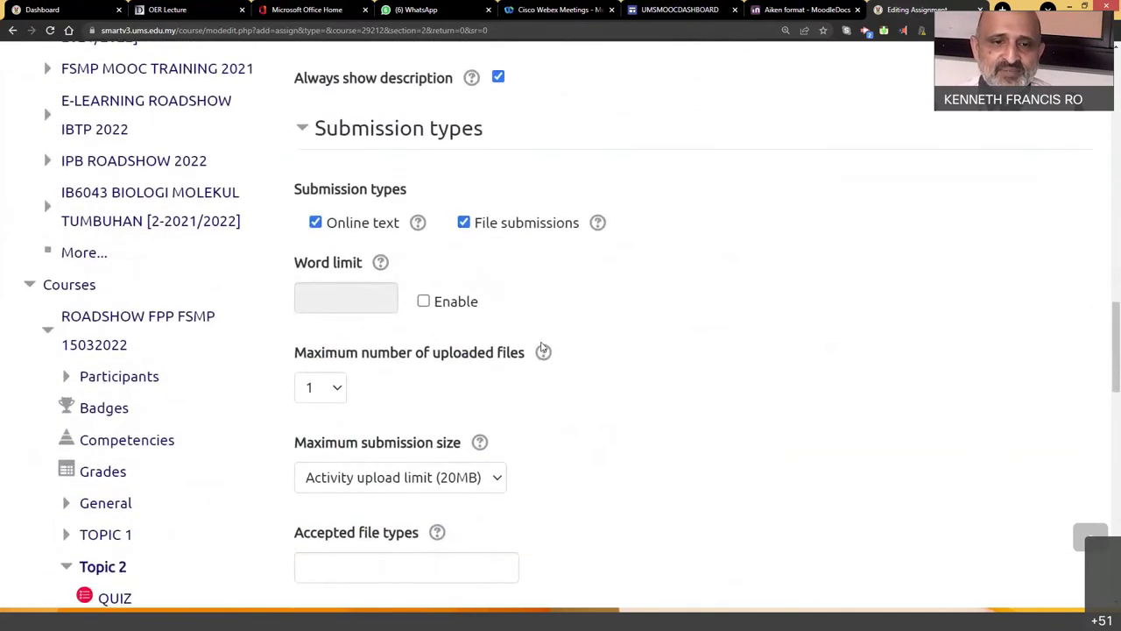
scroll(543, 346, "down", 3)
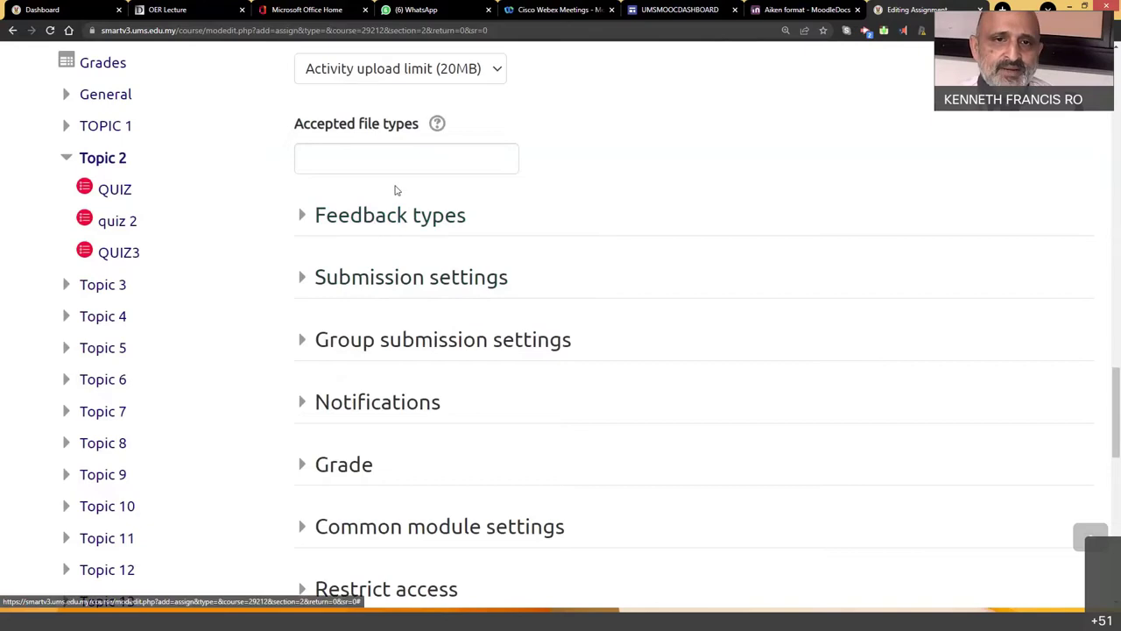
- Expand Group submission settings and switch 'Students submit in groups' between No and Yes, ending on Yes
left_click(419, 349)
scroll(420, 352, "down", 2)
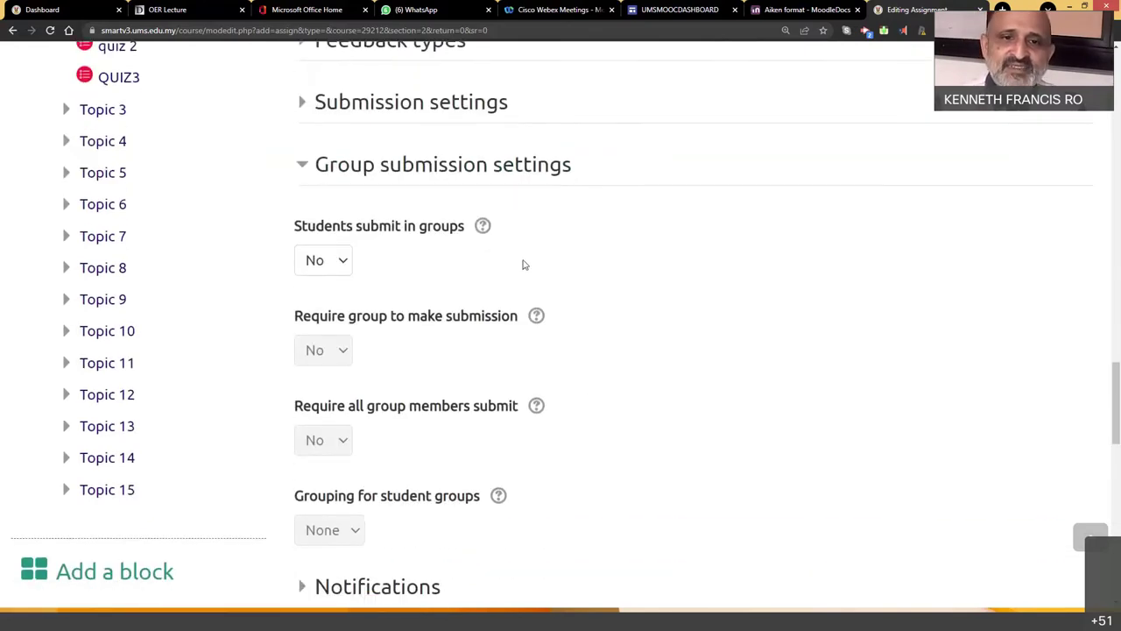
left_click(337, 263)
left_click(323, 302)
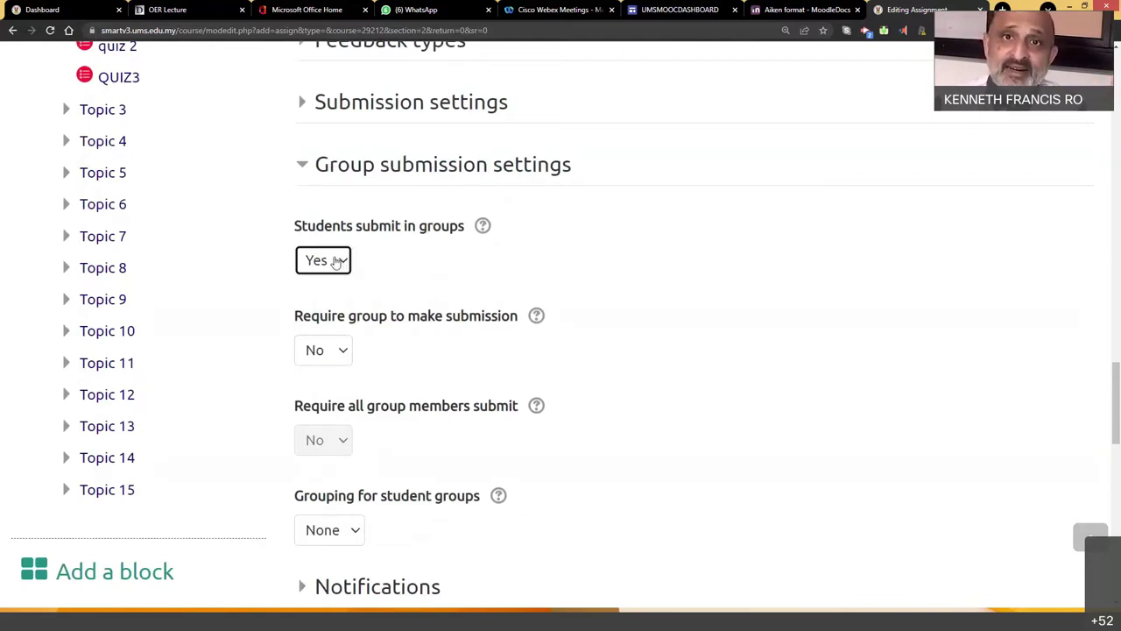
left_click(339, 261)
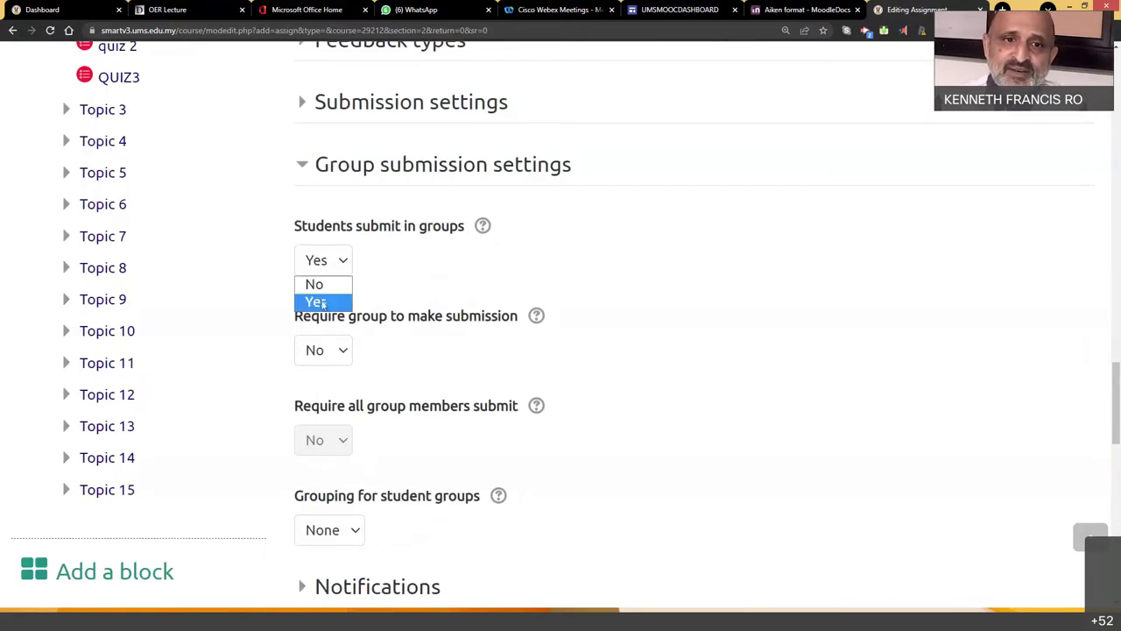
left_click(320, 283)
left_click(342, 260)
left_click(338, 297)
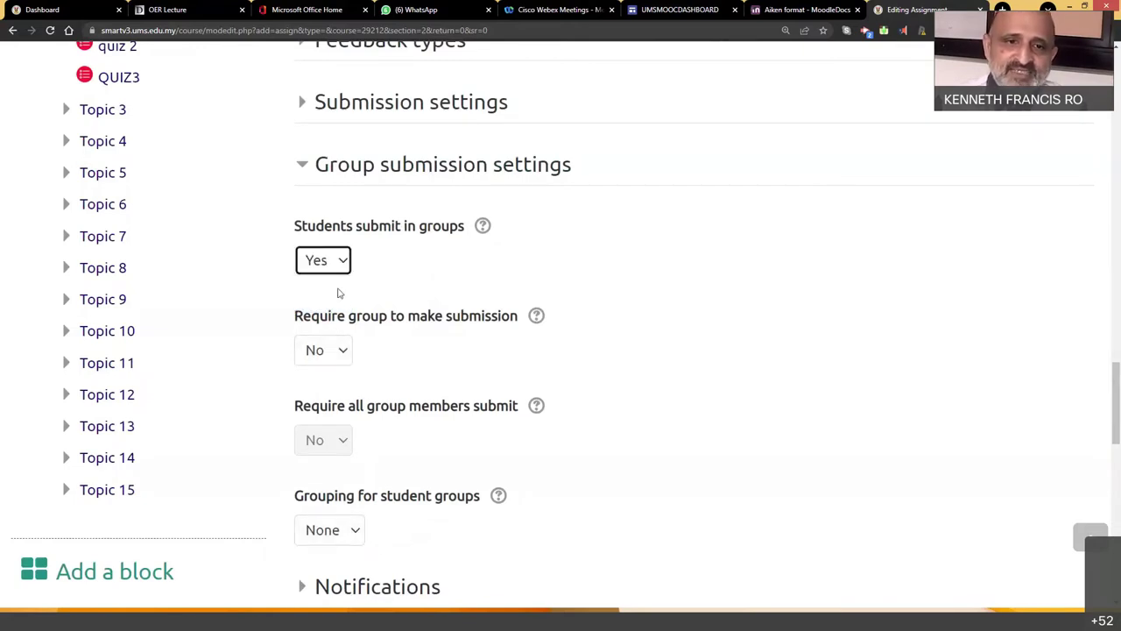
- Set 'Require group to make submission' to Yes, then return 'Students submit in groups' to No
left_click(320, 351)
left_click(322, 347)
left_click(322, 349)
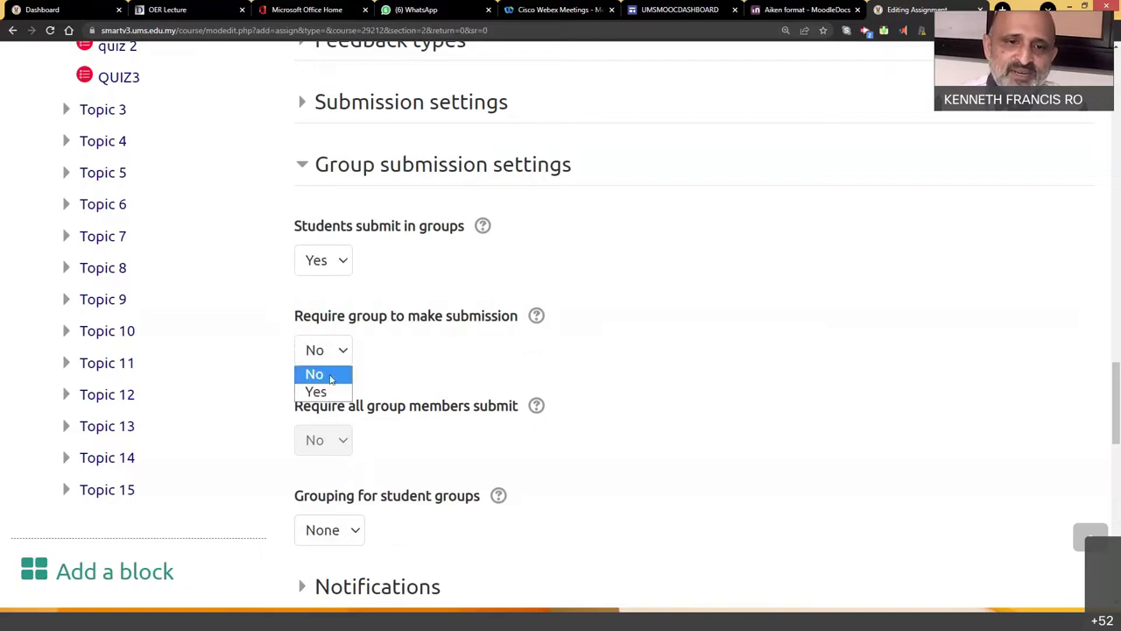
left_click(331, 390)
left_click(328, 264)
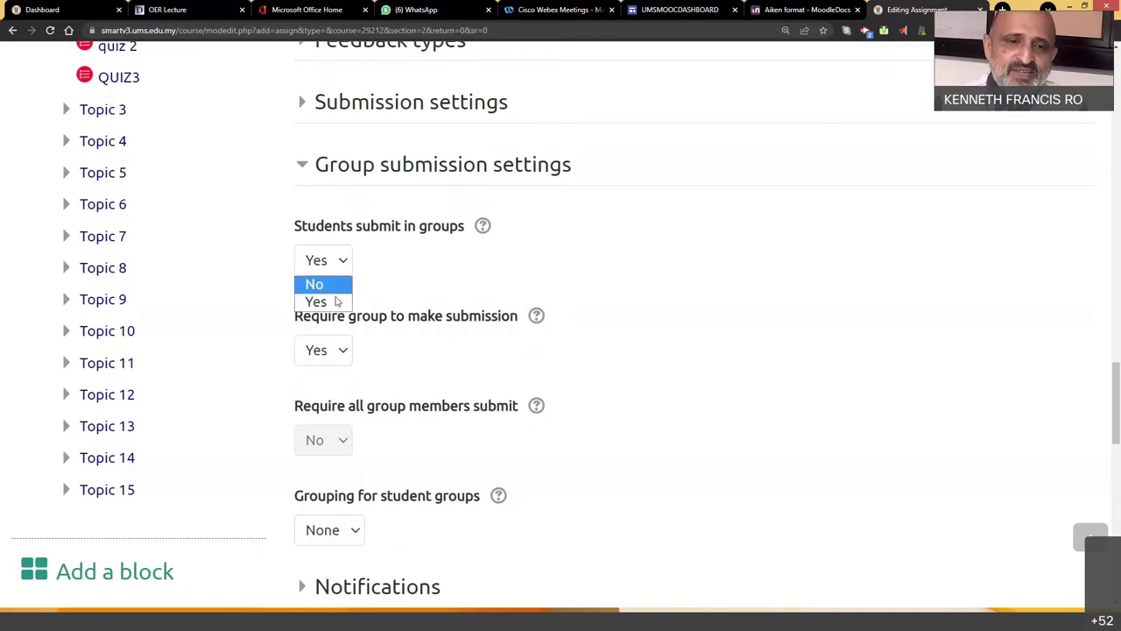
left_click(337, 286)
scroll(450, 337, "down", 5)
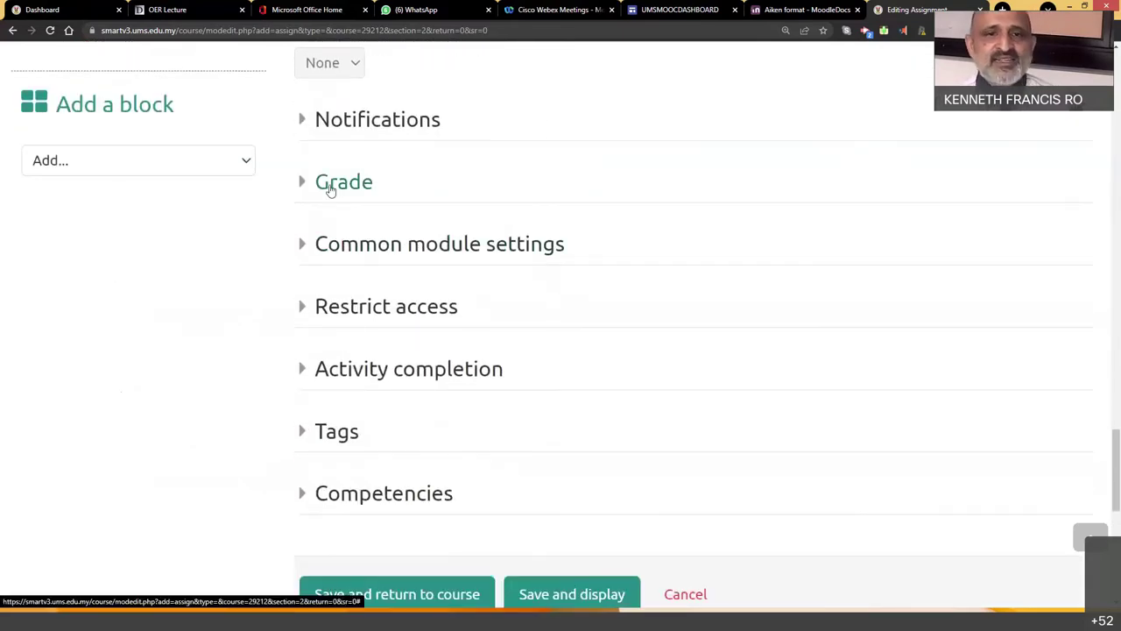
- Change the assignment's maximum grade from 100 to 20
left_click(330, 190)
scroll(355, 180, "down", 1)
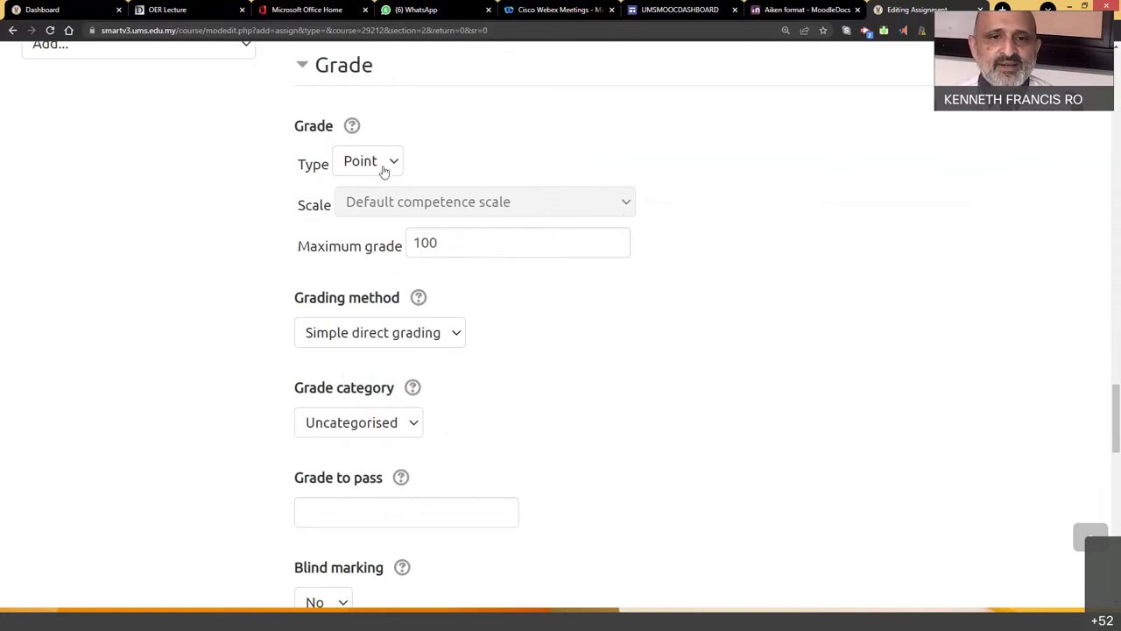
left_click(381, 165)
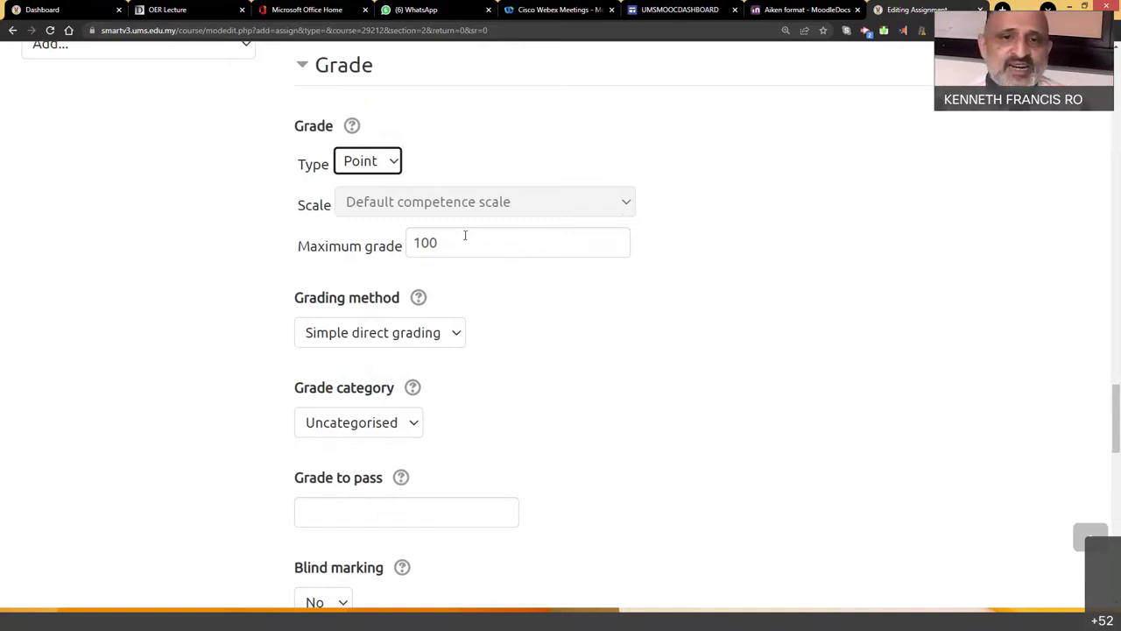
double_click(433, 246)
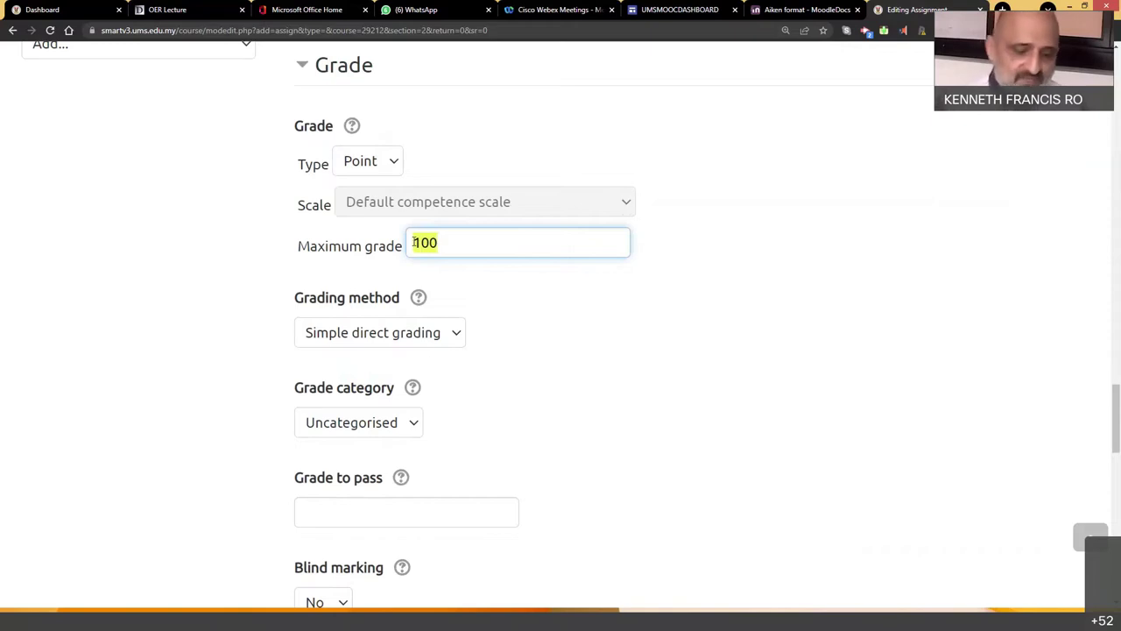
type("20")
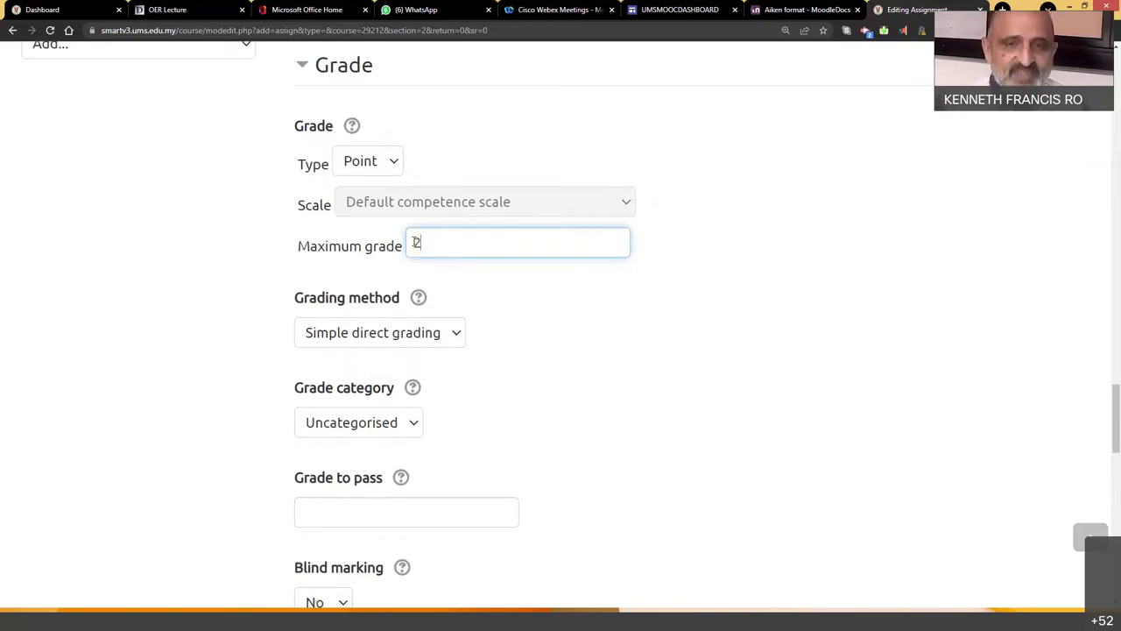
scroll(451, 288, "down", 8)
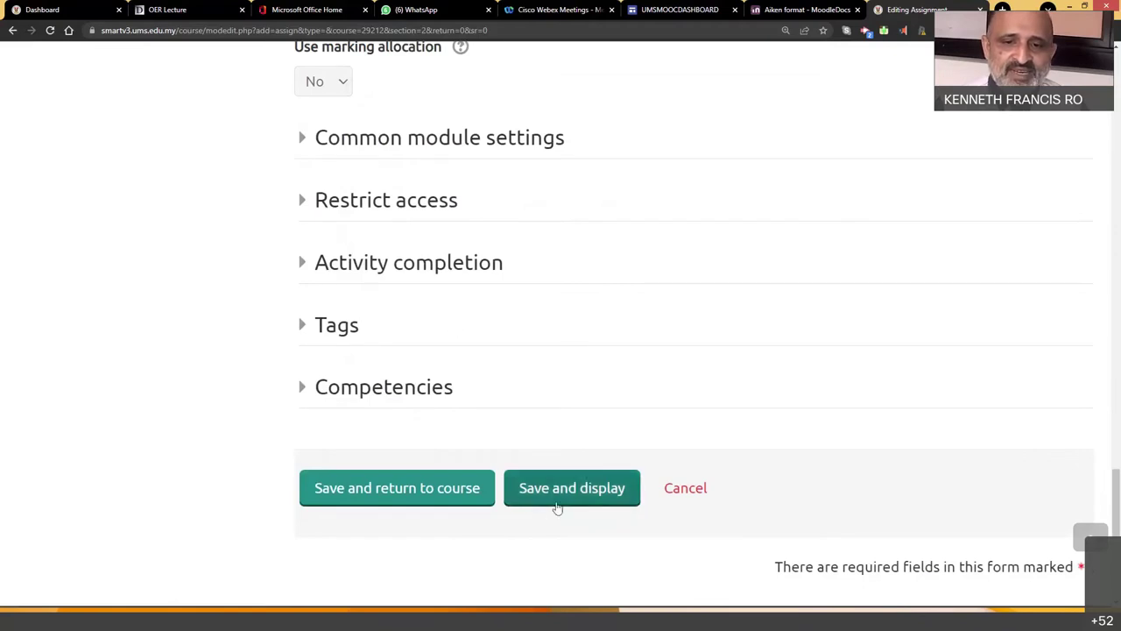
left_click(556, 501)
- Set completion tracking to 'Show activity as complete when conditions are met' and save and display
left_click(342, 265)
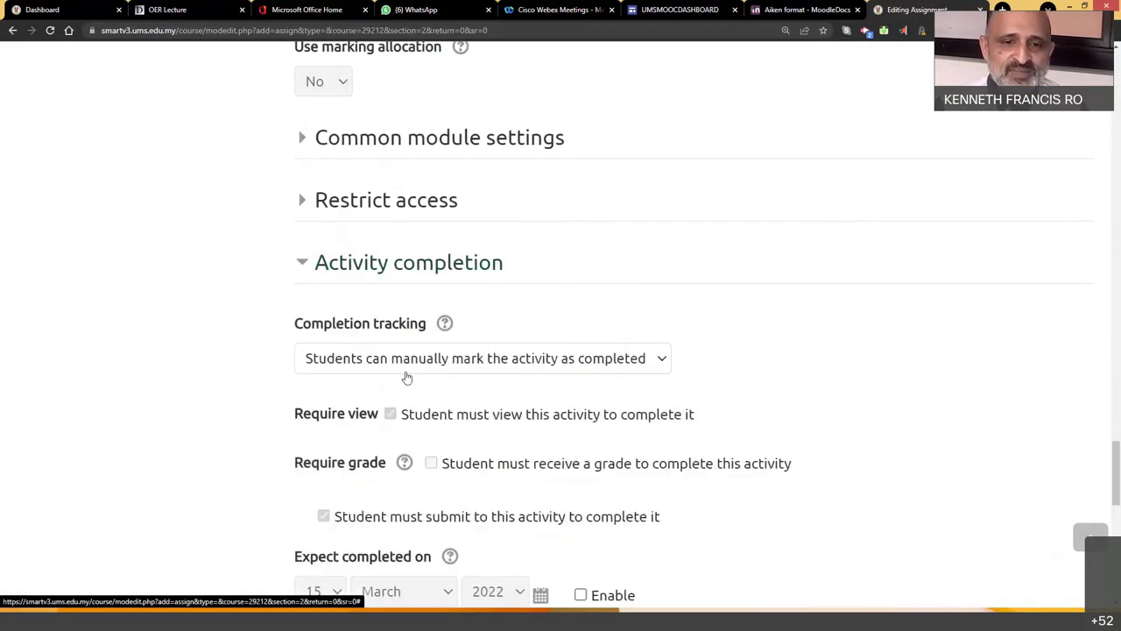
scroll(405, 375, "down", 3)
scroll(407, 368, "up", 2)
left_click(411, 246)
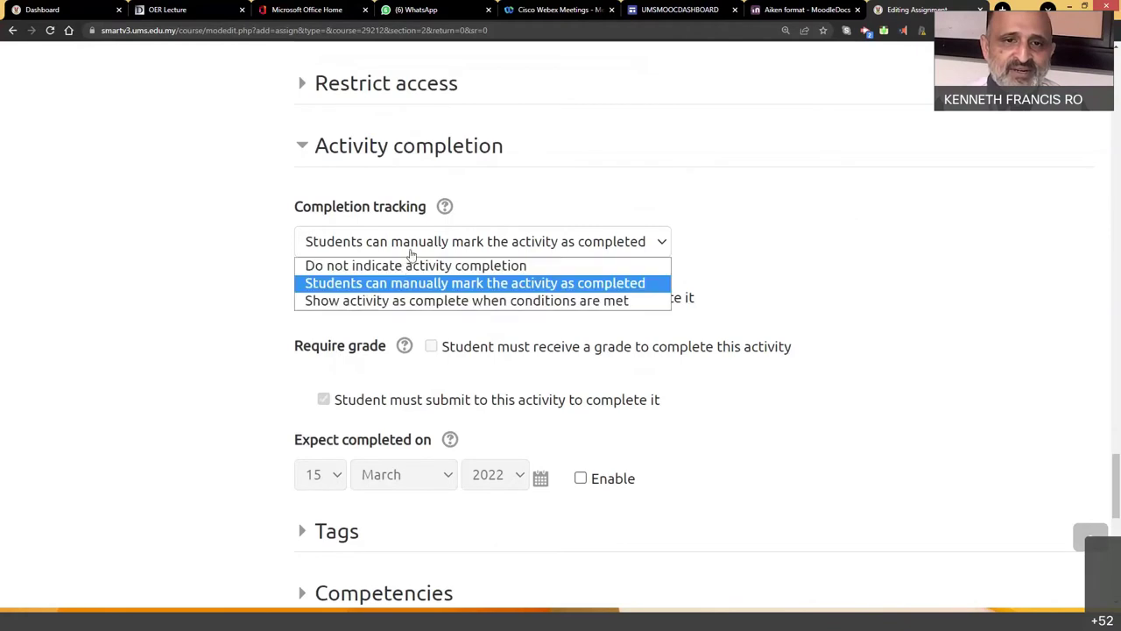
left_click(391, 299)
scroll(608, 288, "down", 5)
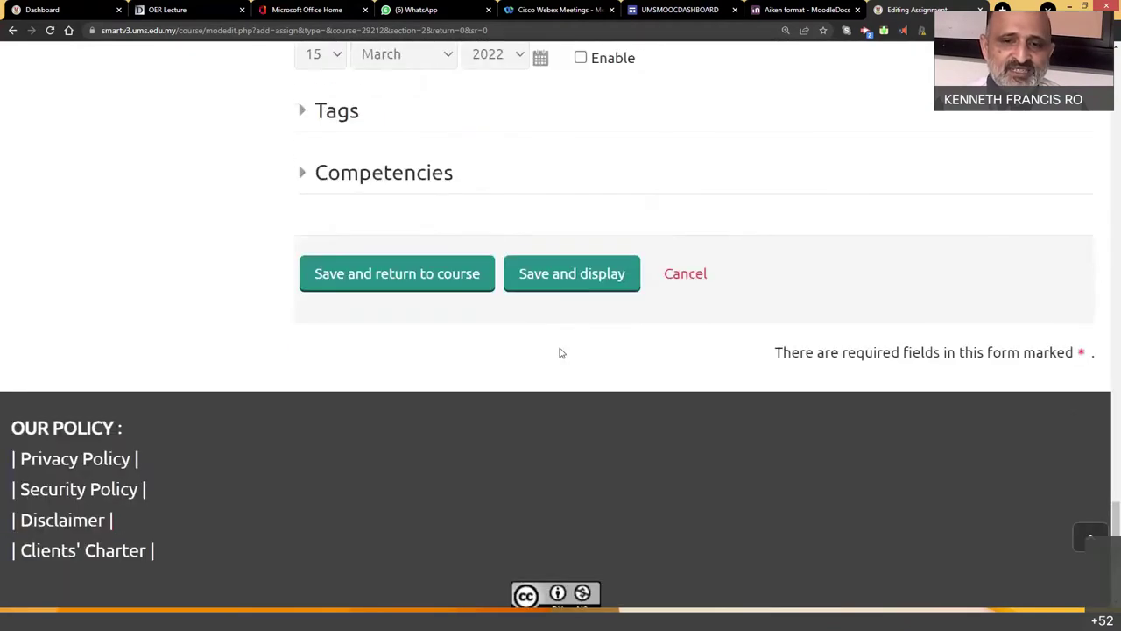
left_click(578, 226)
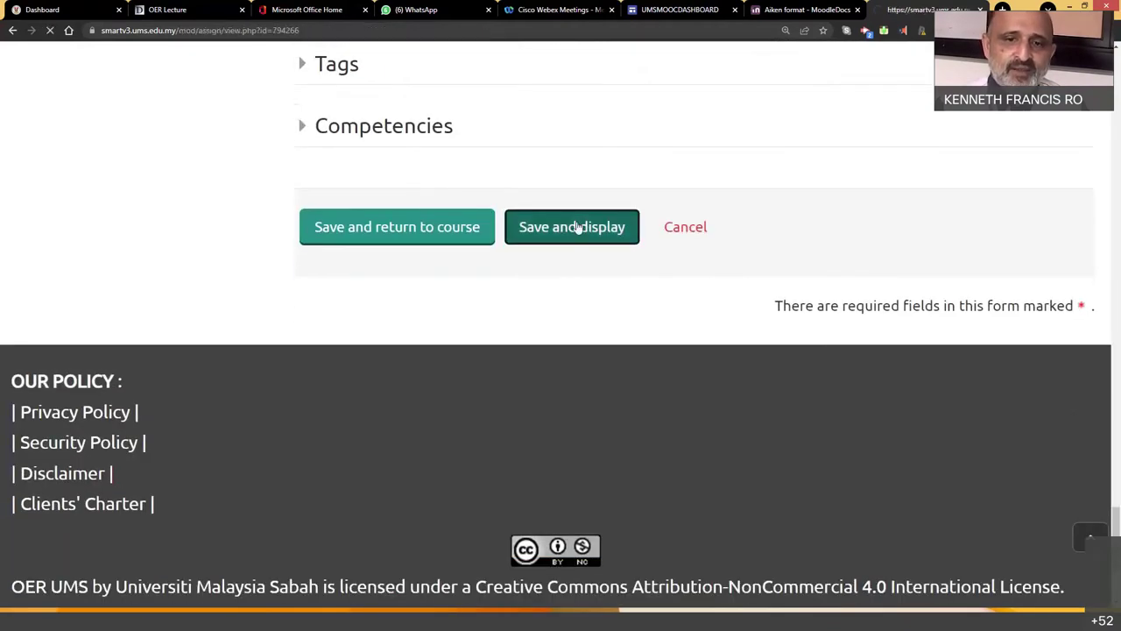
- Get back to the ROADSHOW FPP FSMP 15032022 course page and scroll down to Course administration
scroll(551, 254, "up", 1)
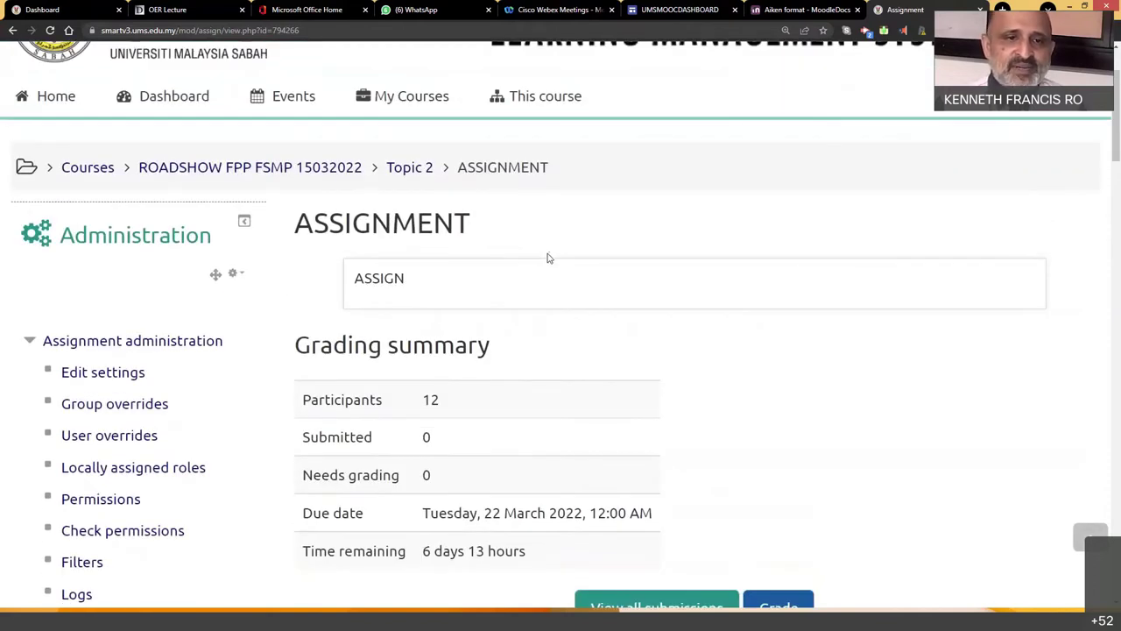
scroll(548, 258, "up", 1)
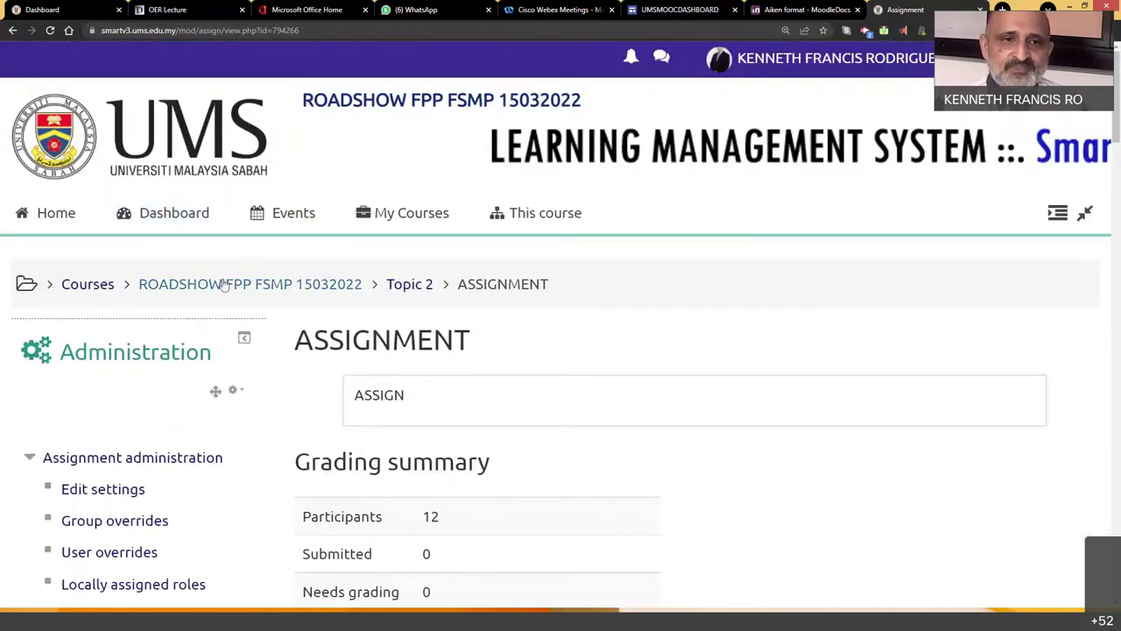
left_click(53, 220)
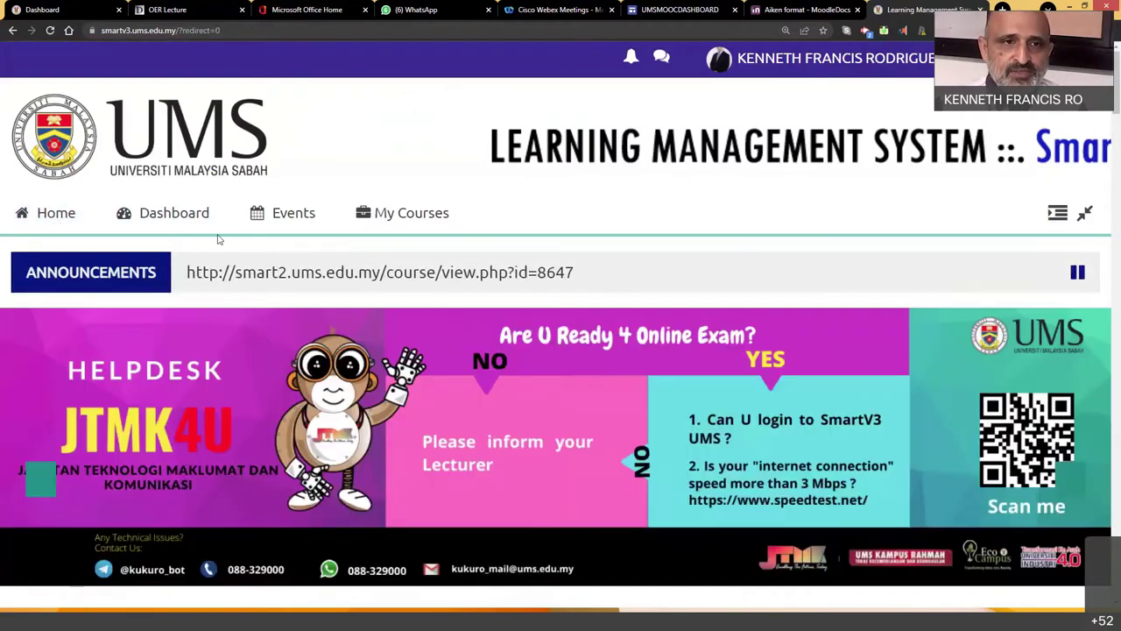
scroll(80, 202, "down", 3)
scroll(79, 202, "up", 2)
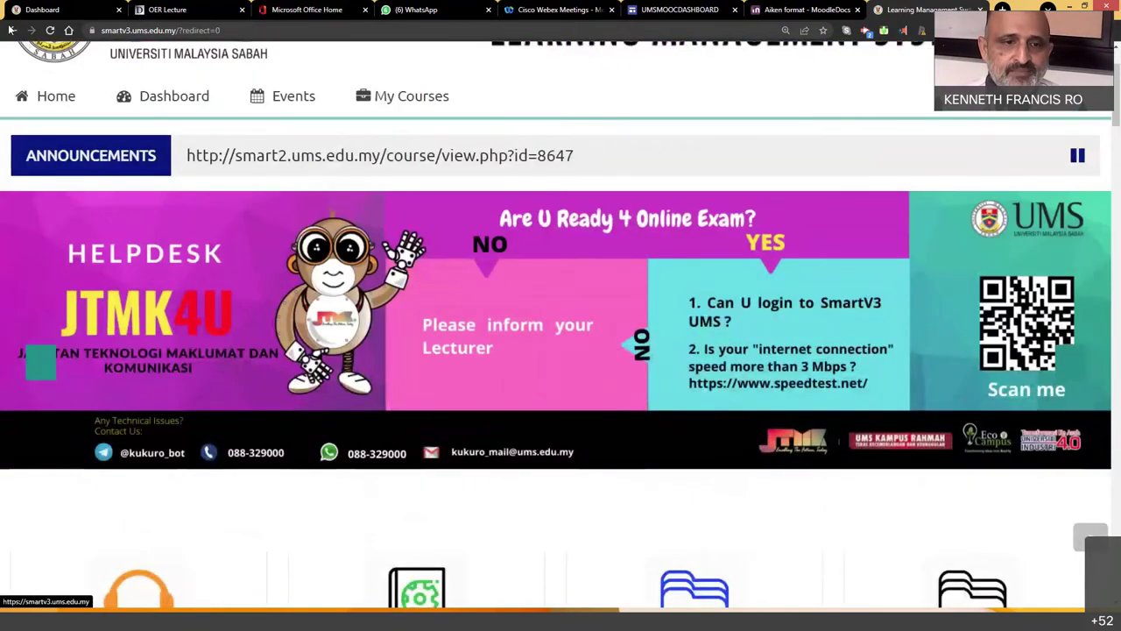
key("alt+Left")
left_click(245, 283)
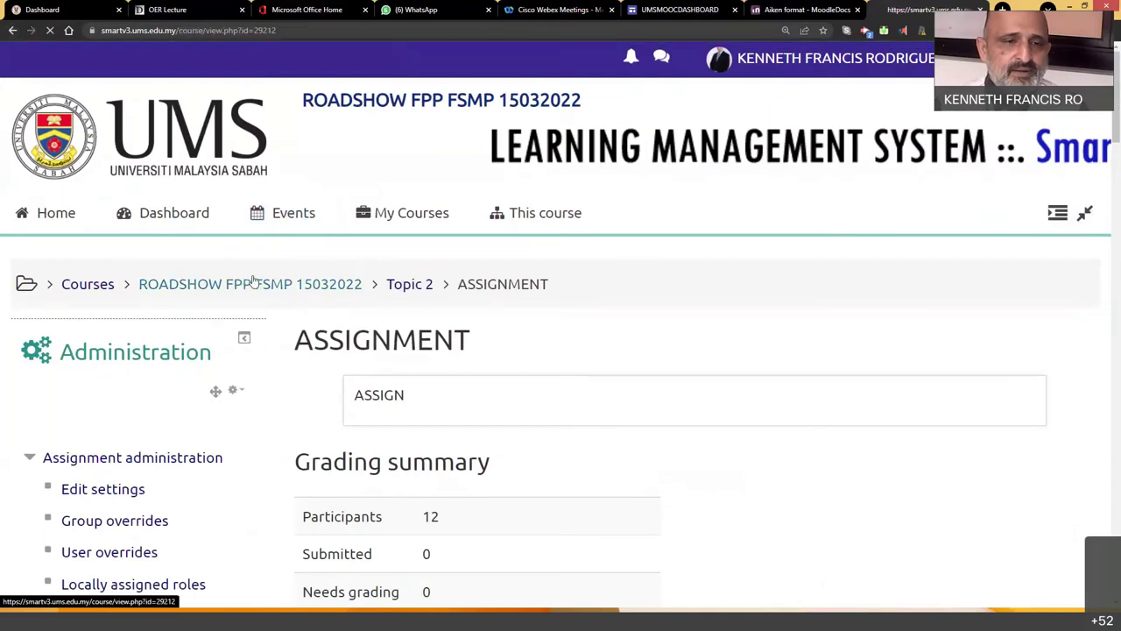
scroll(254, 281, "down", 3)
scroll(254, 281, "down", 10)
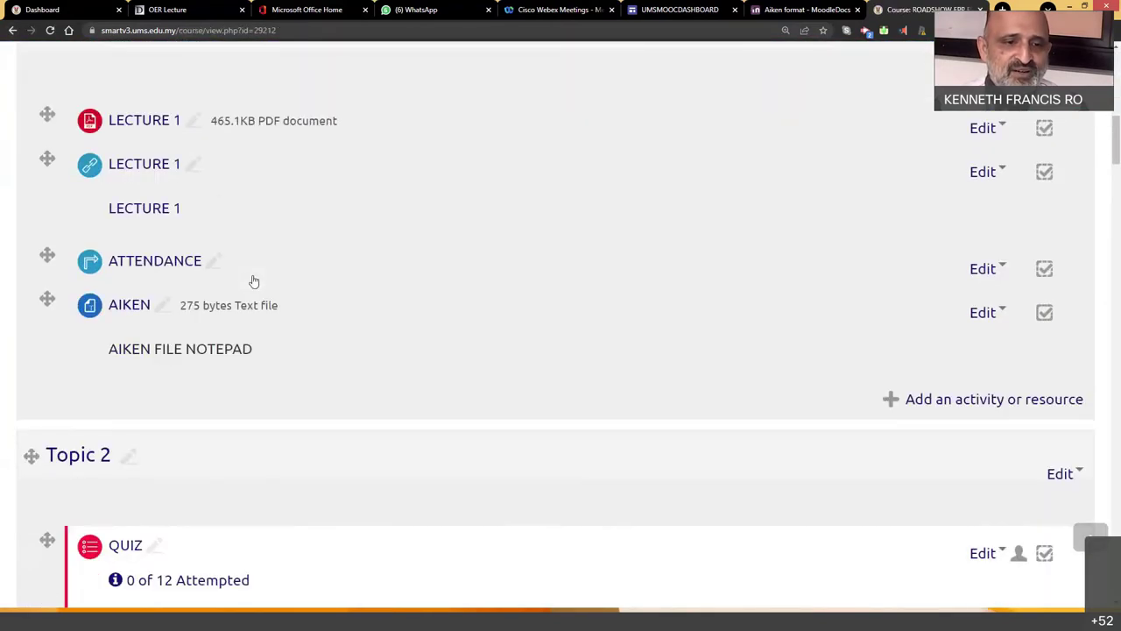
scroll(252, 279, "down", 15)
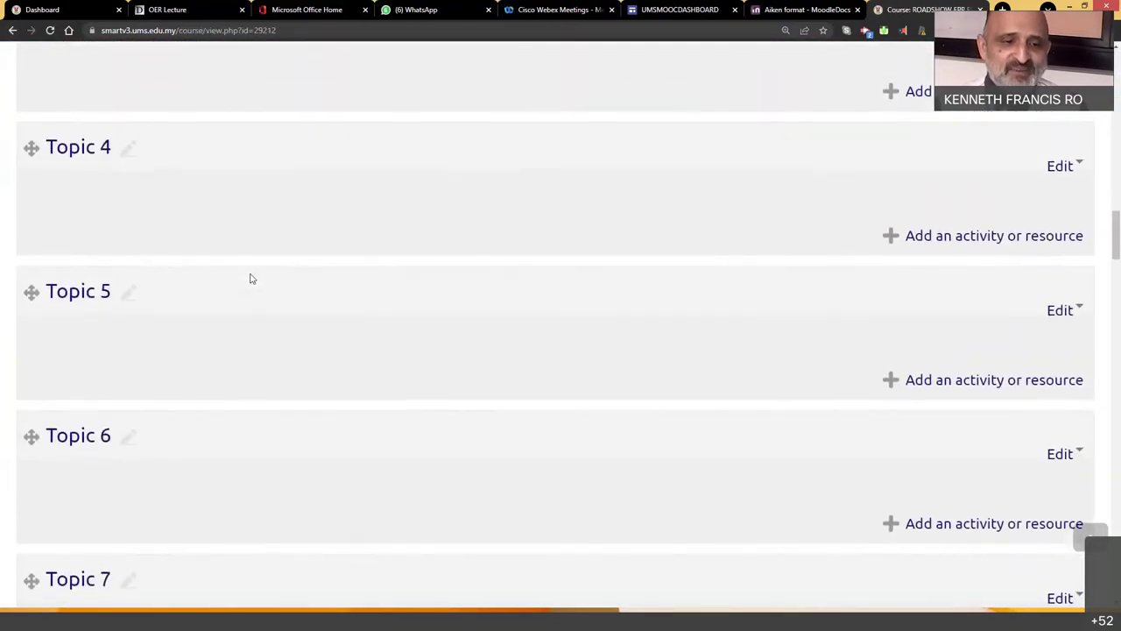
scroll(251, 276, "down", 10)
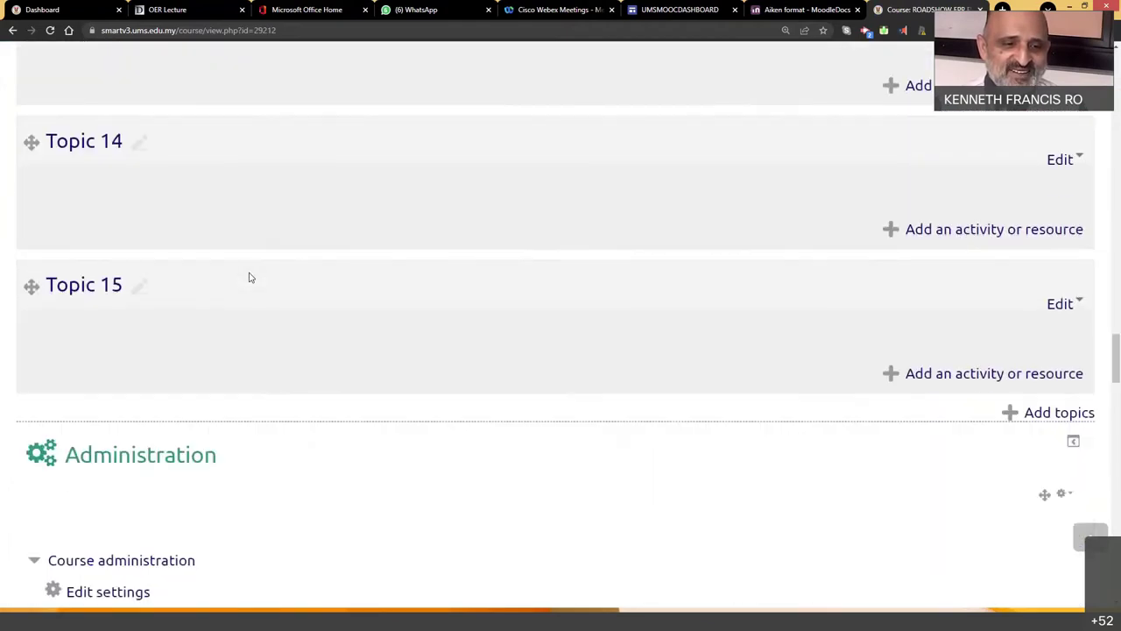
scroll(252, 277, "down", 2)
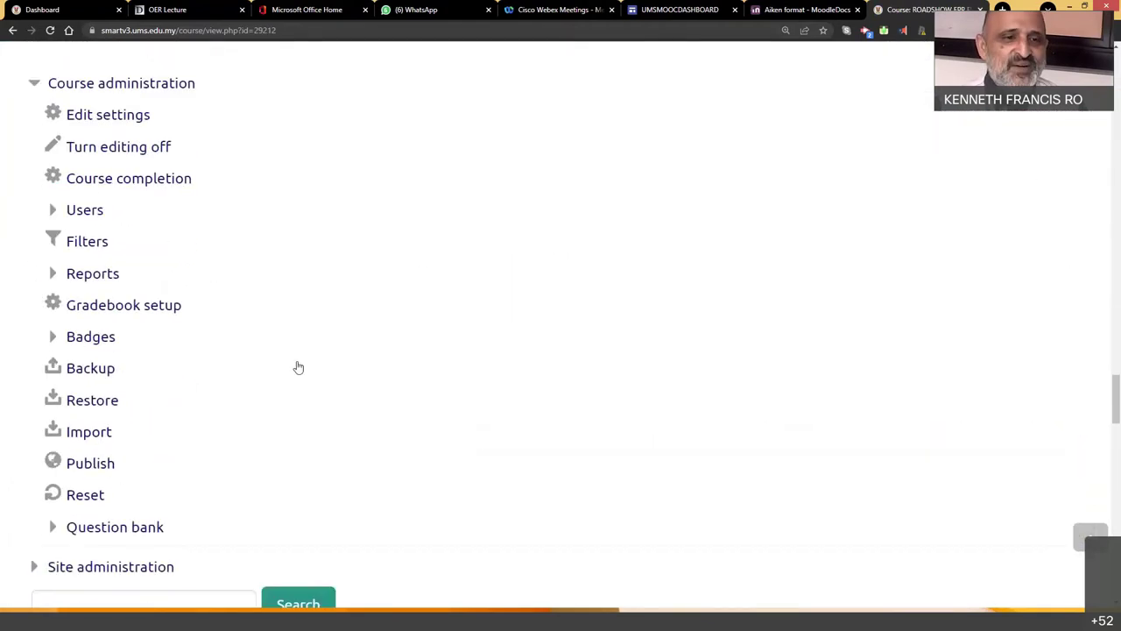
- Open Gradebook setup, review the five grade items, and show the ATTENDANCE row's Edit actions
left_click(139, 309)
scroll(224, 336, "down", 2)
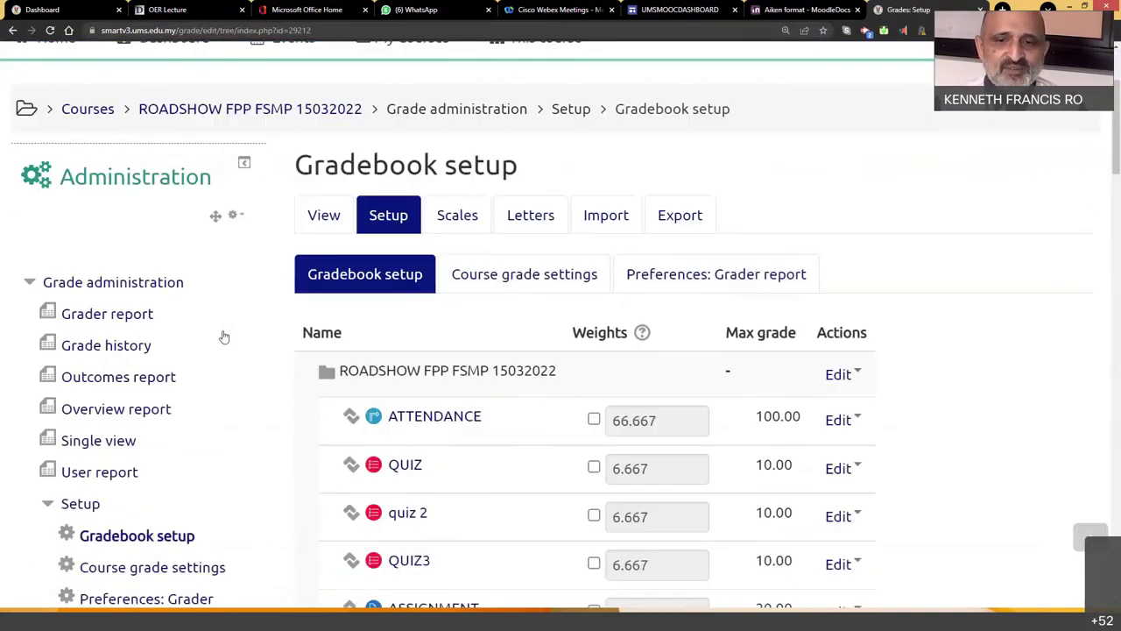
scroll(224, 336, "down", 1)
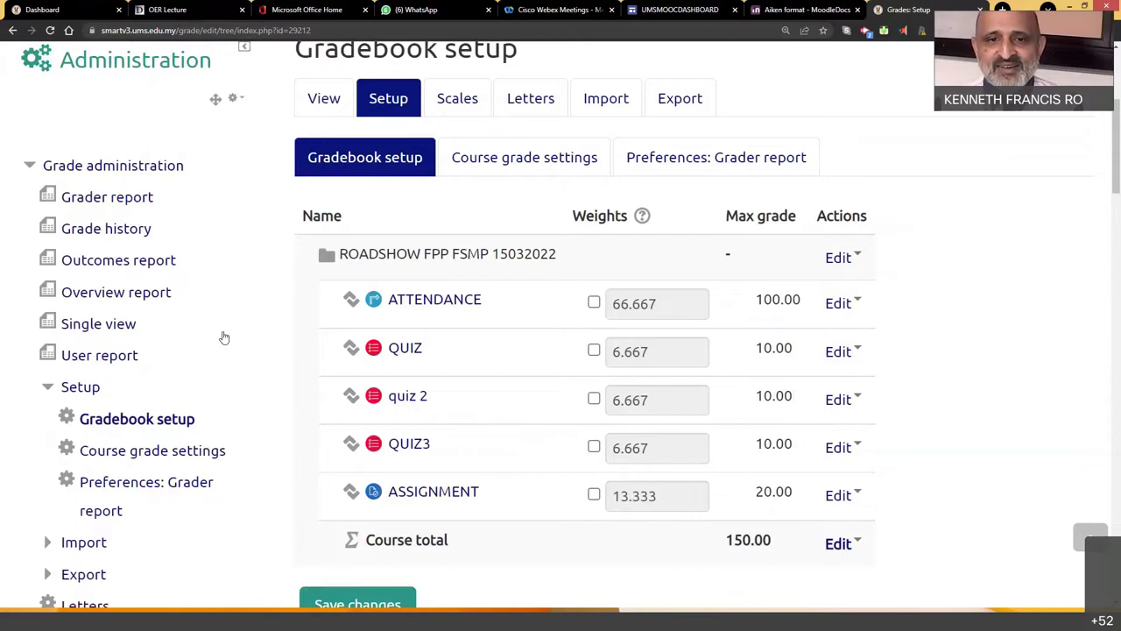
scroll(224, 336, "down", 1)
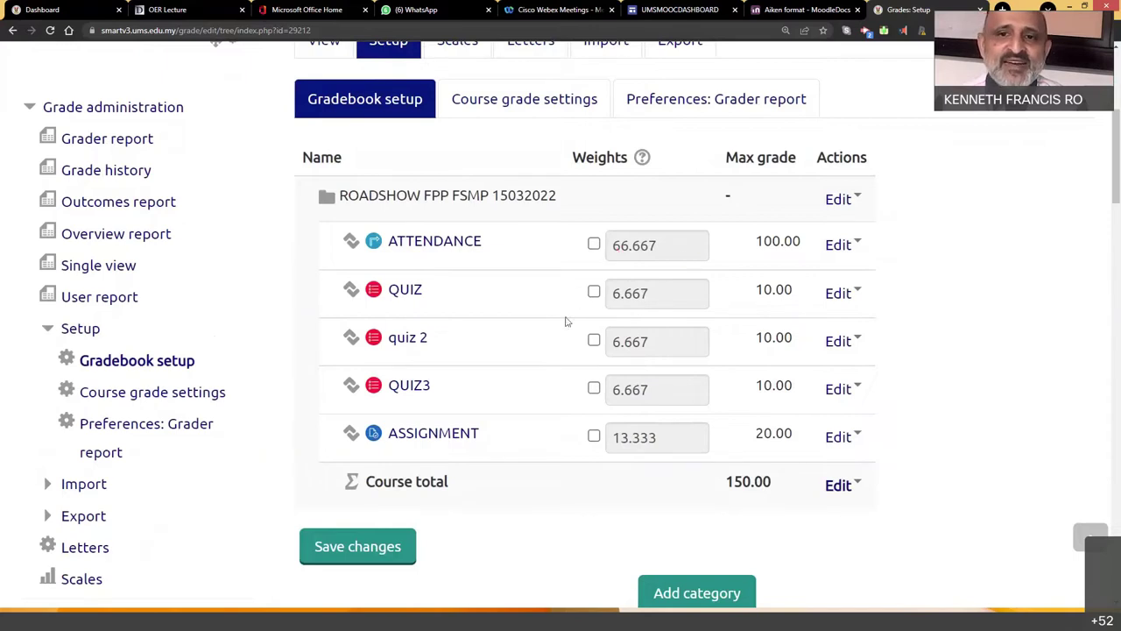
scroll(455, 292, "up", 1)
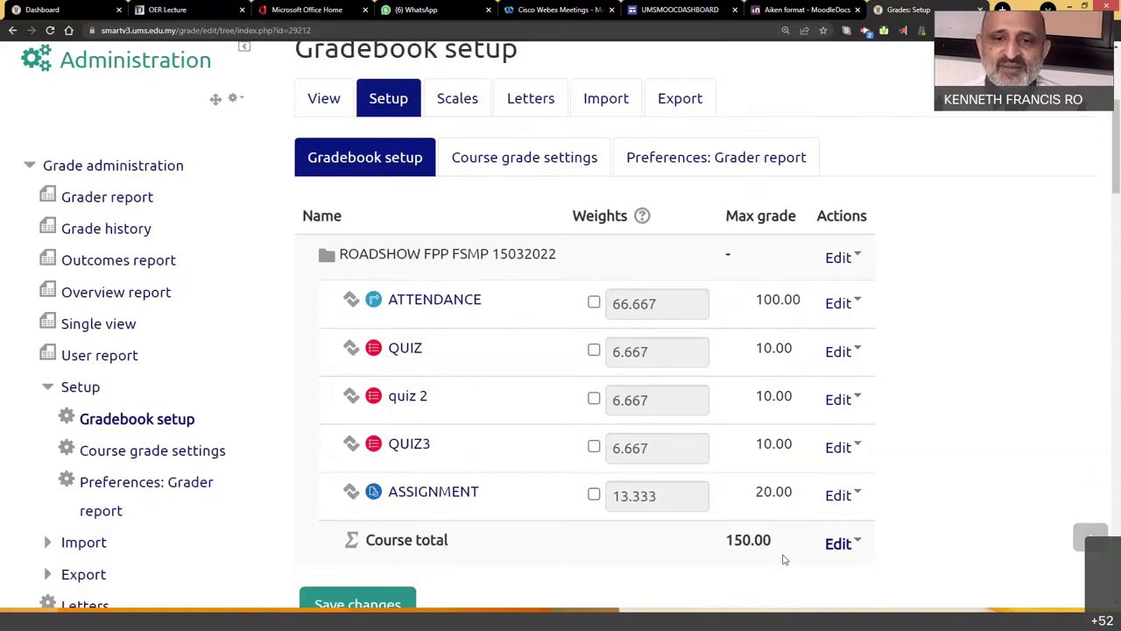
left_click(839, 303)
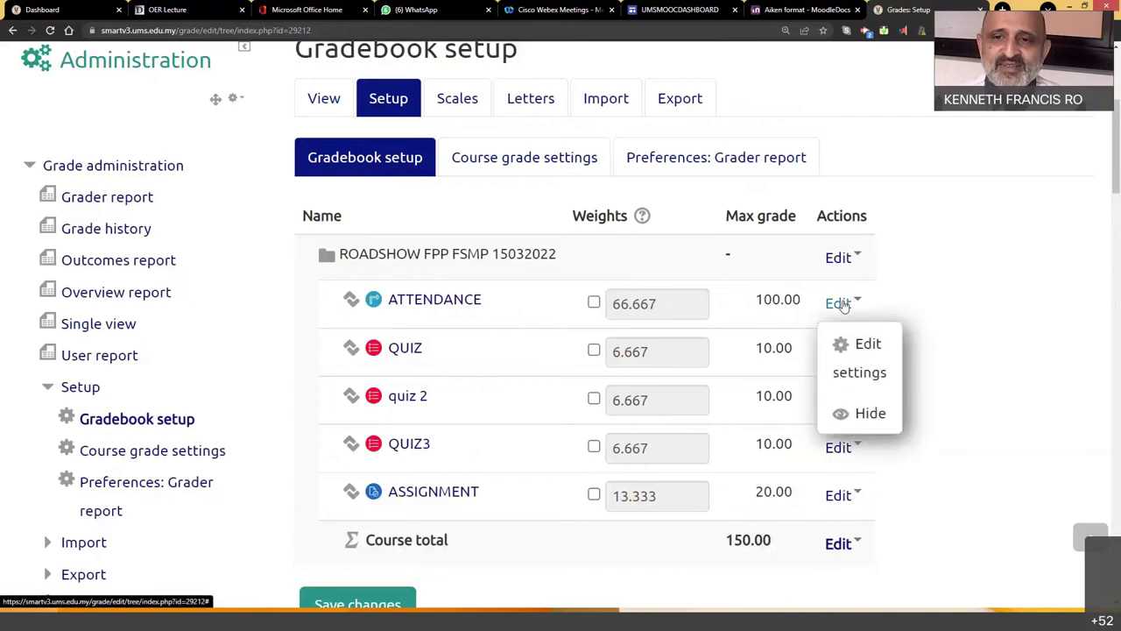
left_click(853, 349)
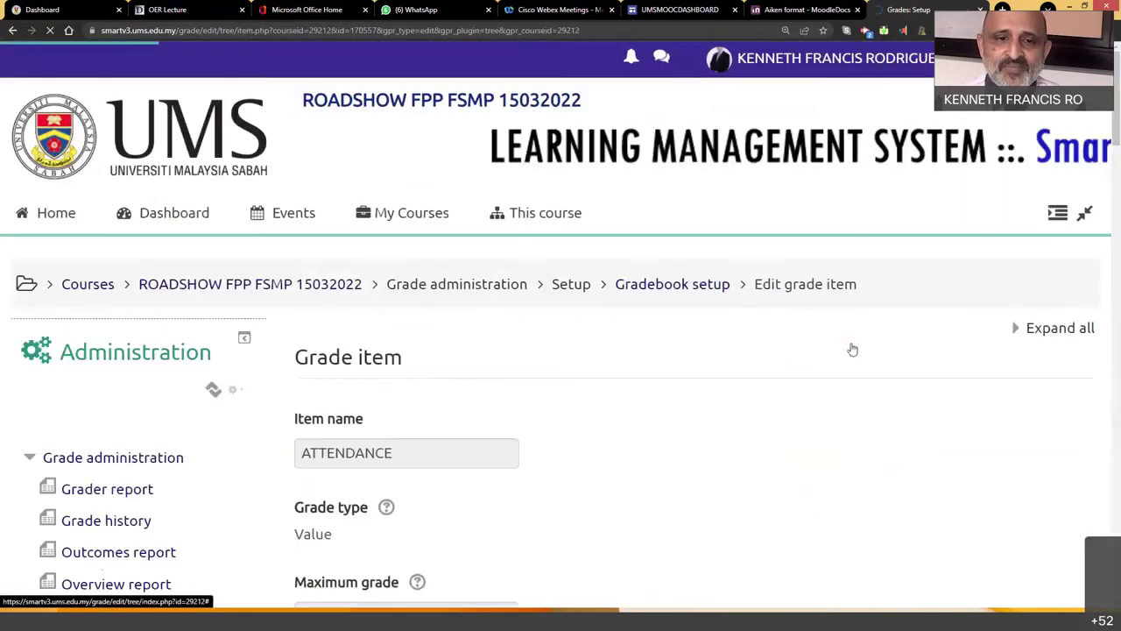
scroll(686, 416, "down", 3)
scroll(340, 321, "down", 1)
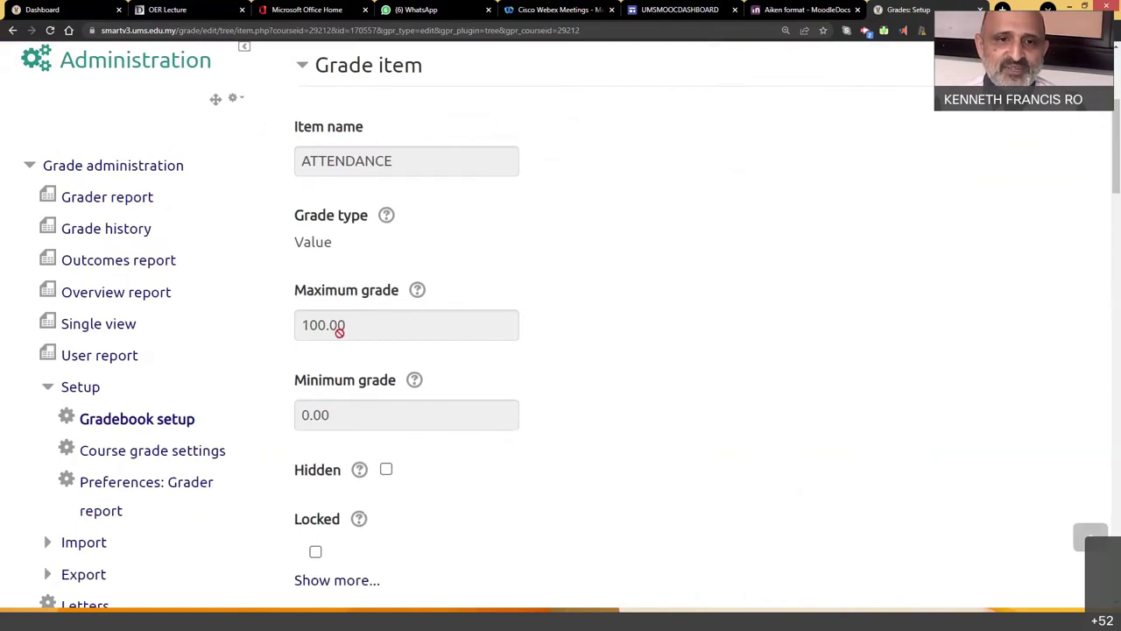
scroll(336, 341, "down", 4)
scroll(340, 346, "up", 2)
scroll(340, 346, "down", 5)
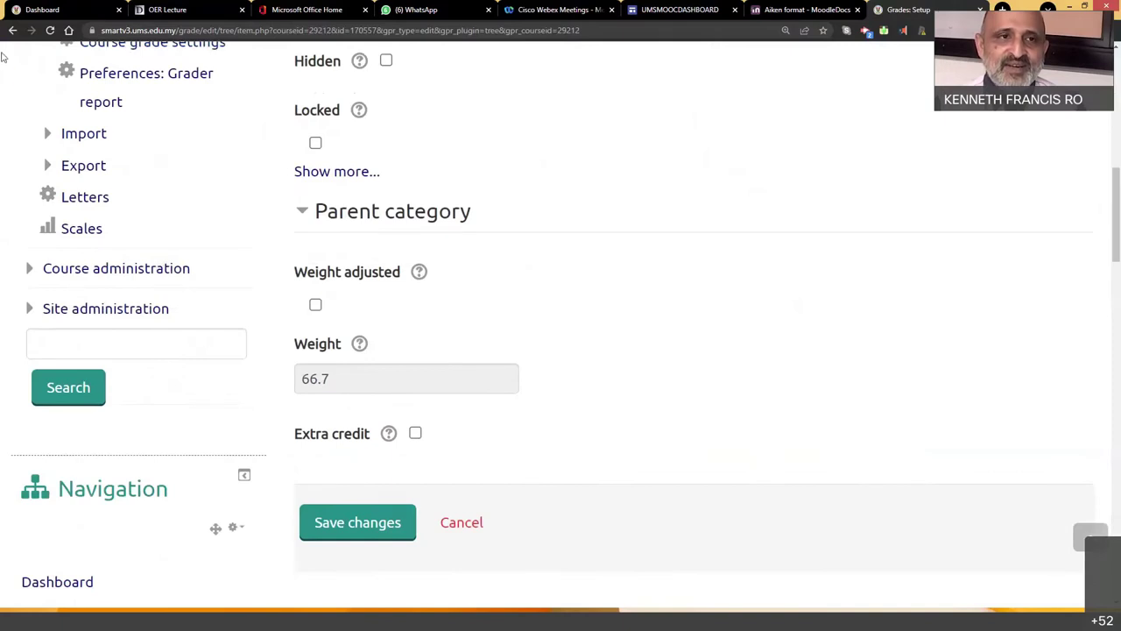
left_click(10, 30)
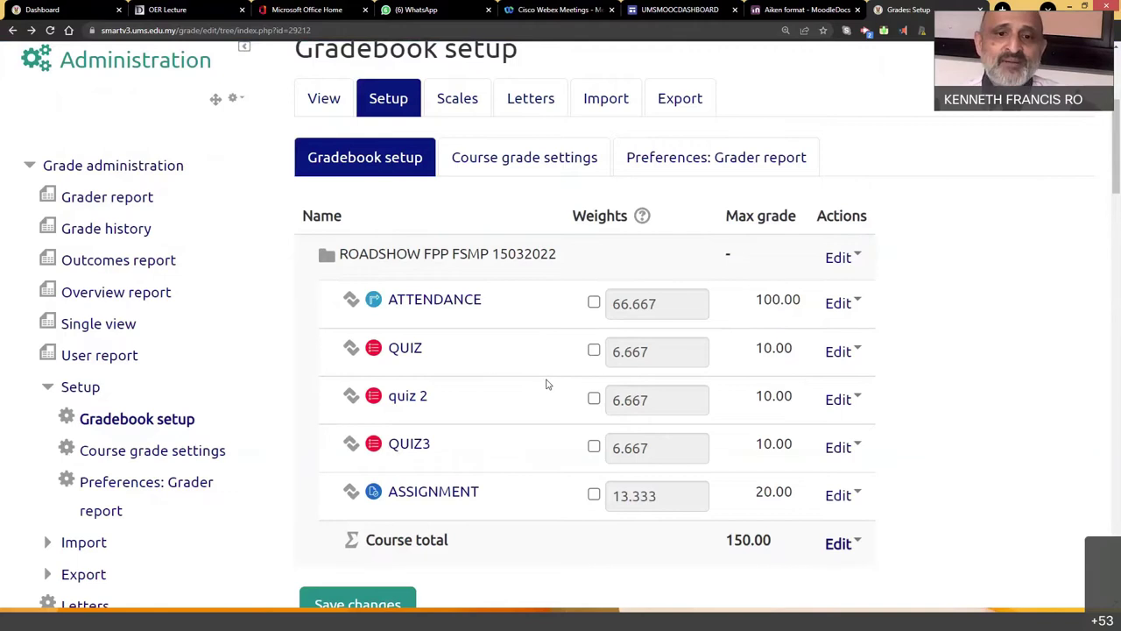
scroll(546, 384, "down", 1)
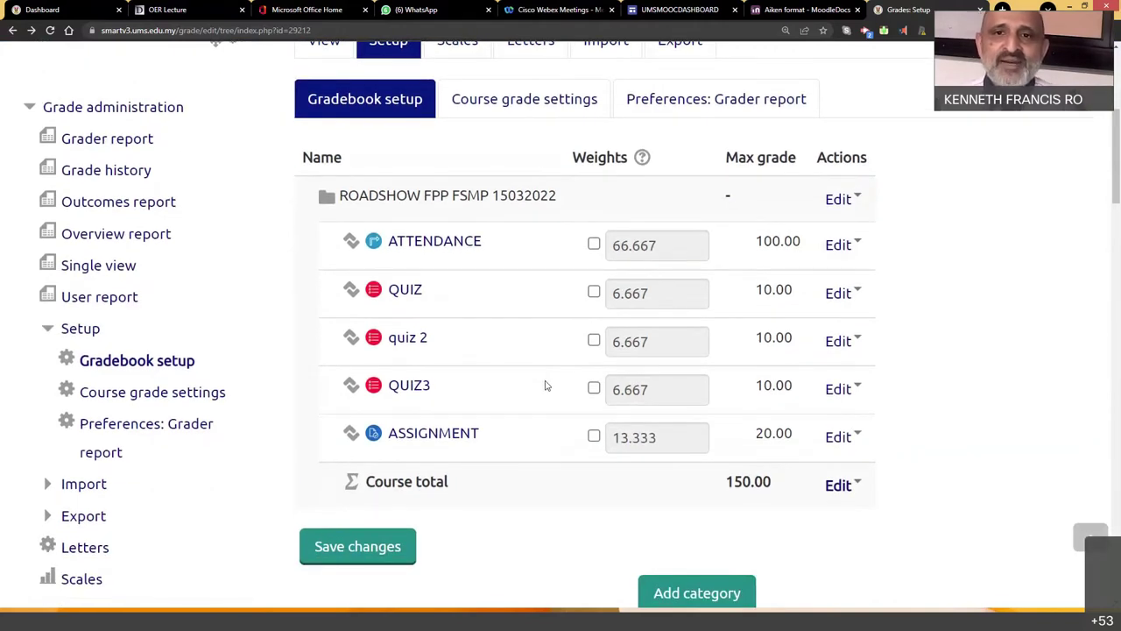
scroll(545, 383, "up", 2)
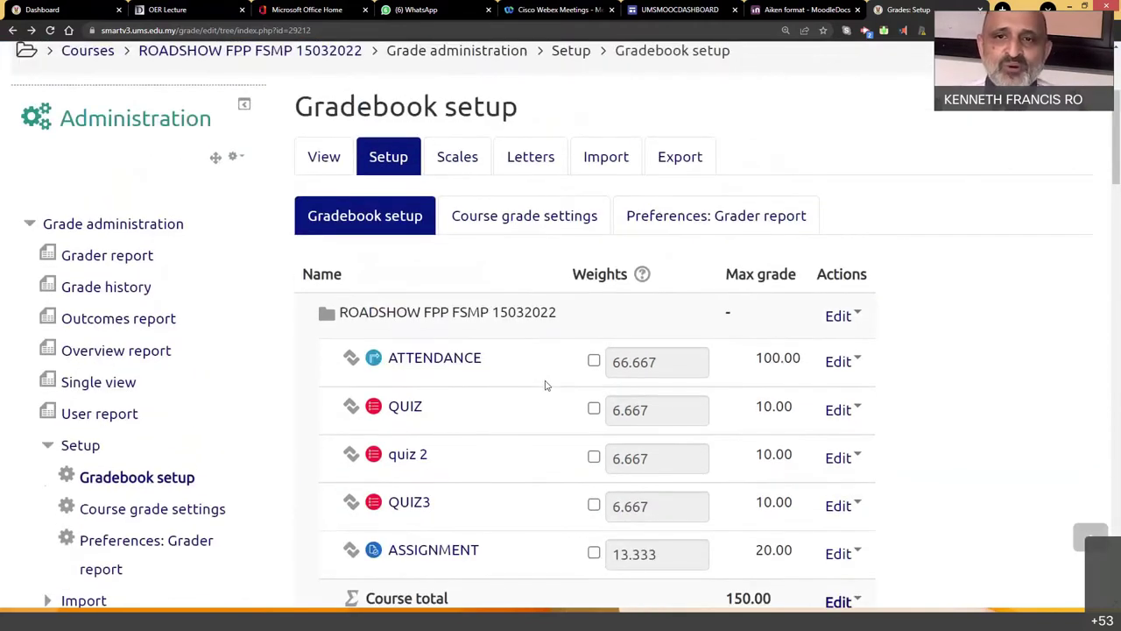
- Open the Export to OpenDocument spreadsheet page and scroll to the grade items list
left_click(697, 171)
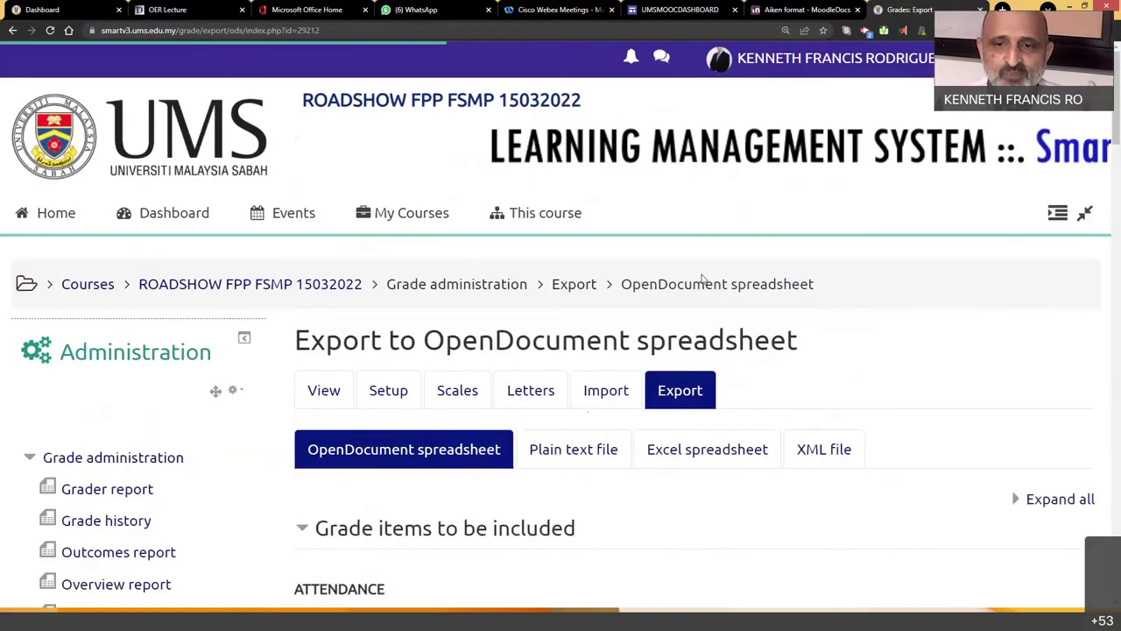
scroll(771, 350, "down", 3)
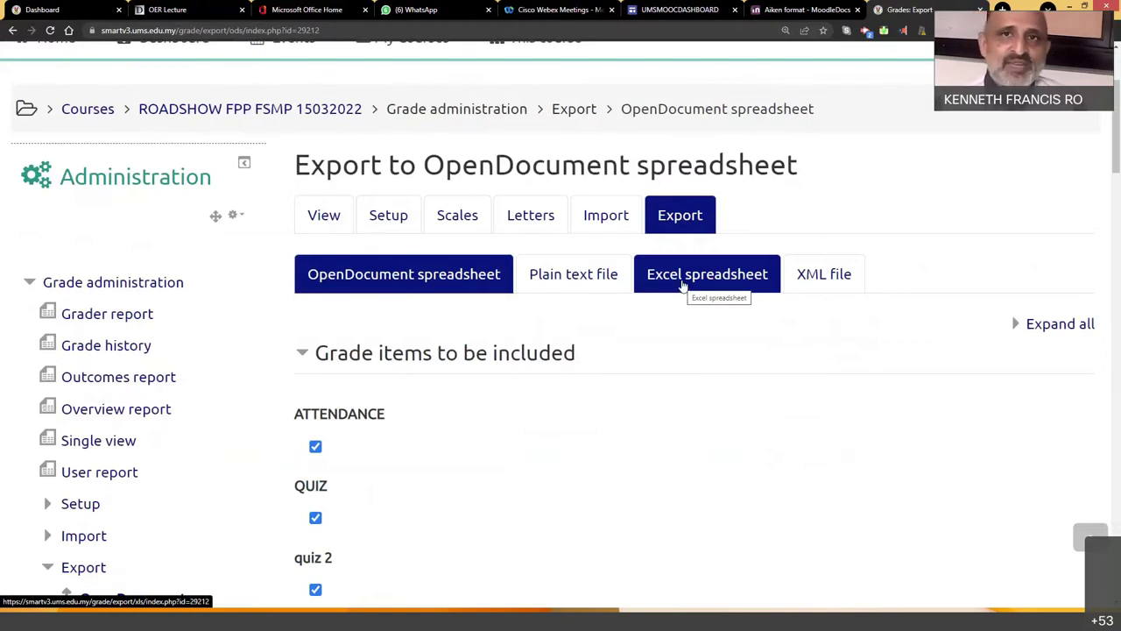
scroll(655, 355, "down", 1)
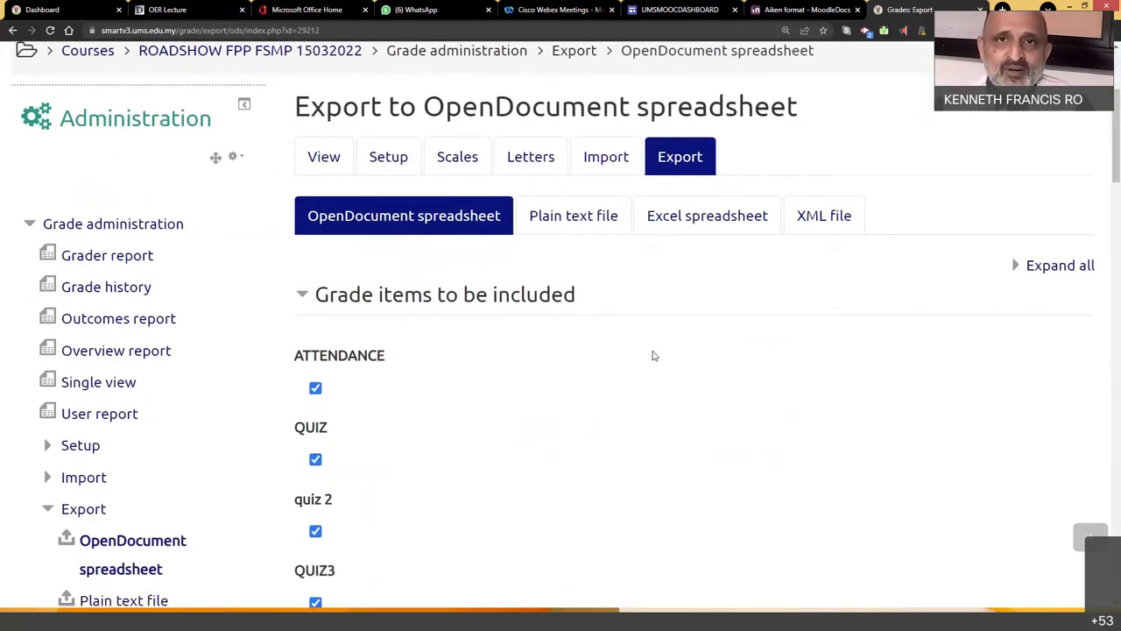
scroll(653, 356, "down", 1)
scroll(653, 356, "up", 2)
scroll(653, 355, "down", 3)
- Exclude ATTENDANCE and QUIZ from the export, leaving quiz 2, QUIZ3, ASSIGNMENT and Course total
left_click(315, 271)
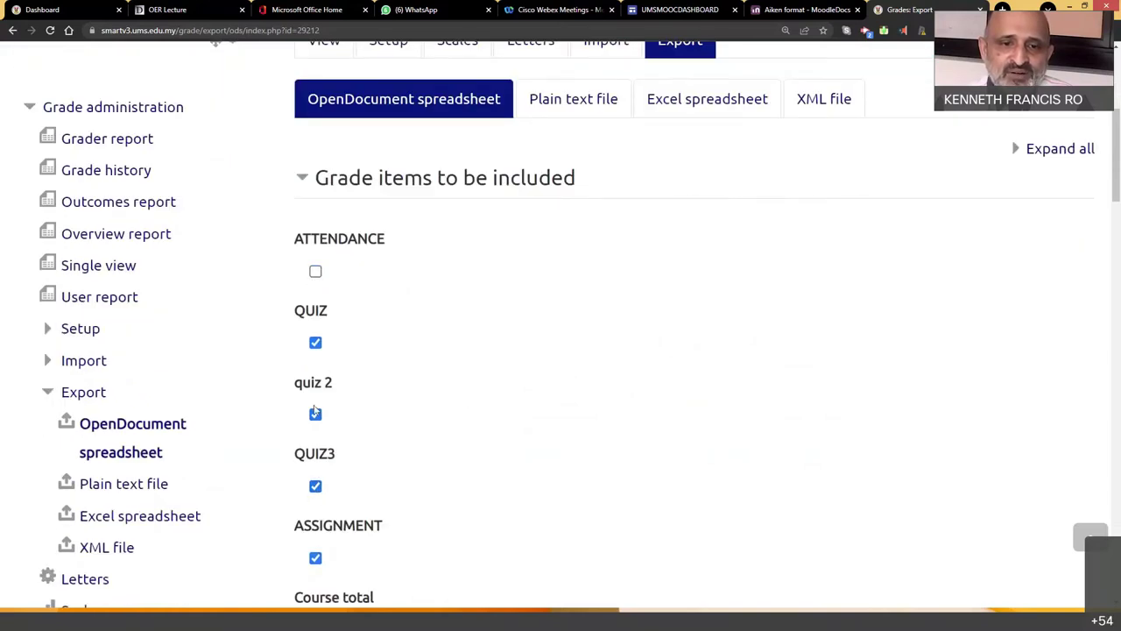
left_click(316, 343)
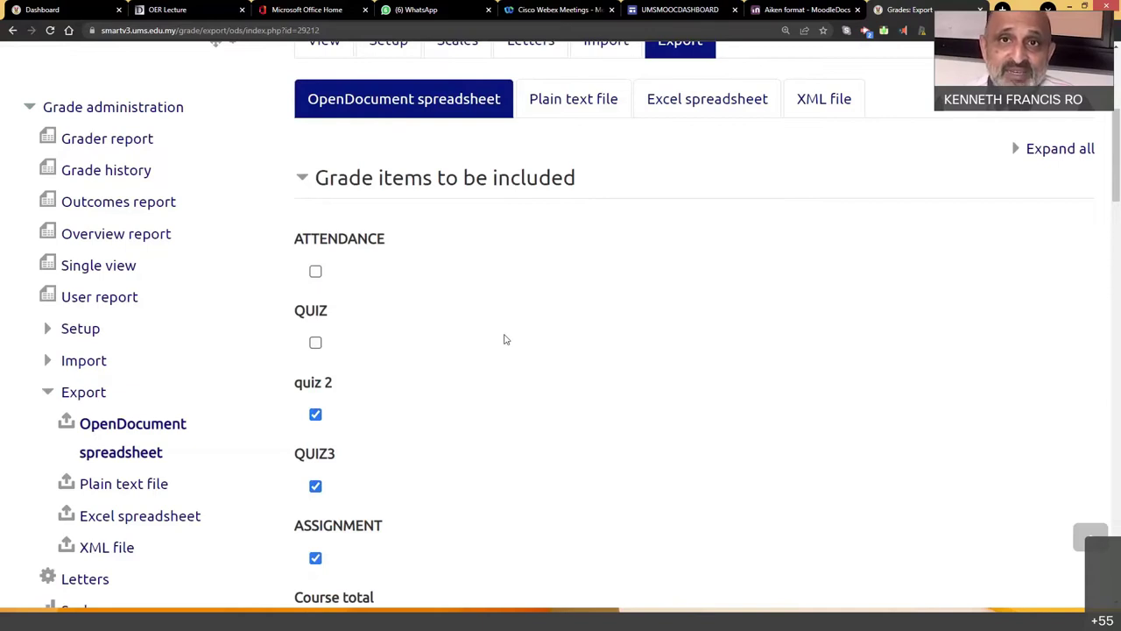
scroll(503, 336, "down", 1)
scroll(503, 336, "up", 2)
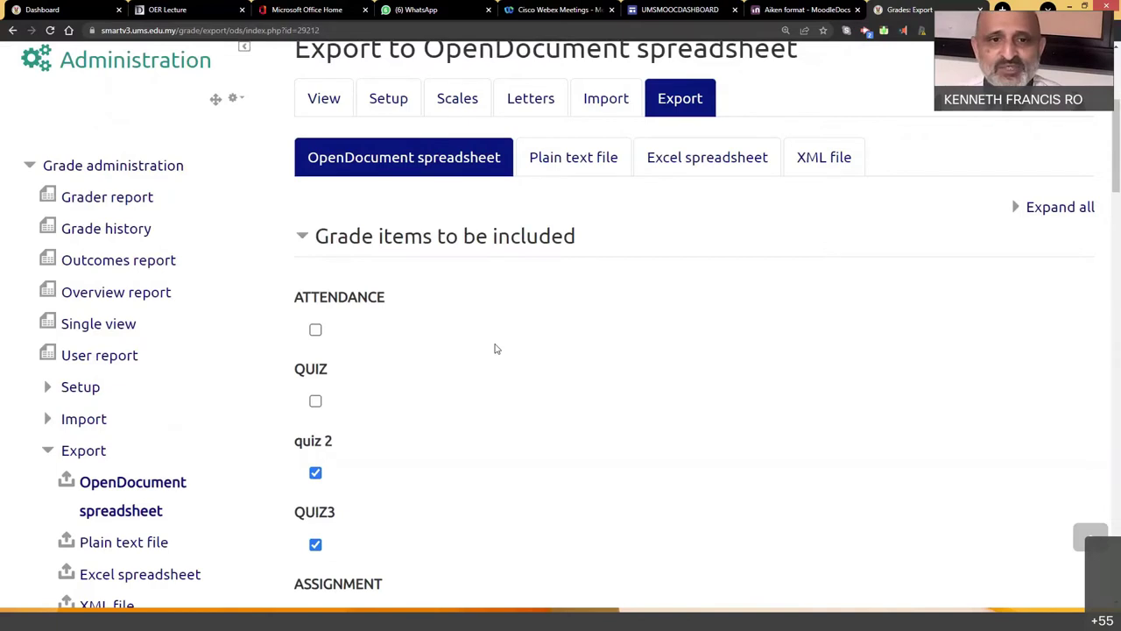
scroll(495, 349, "down", 2)
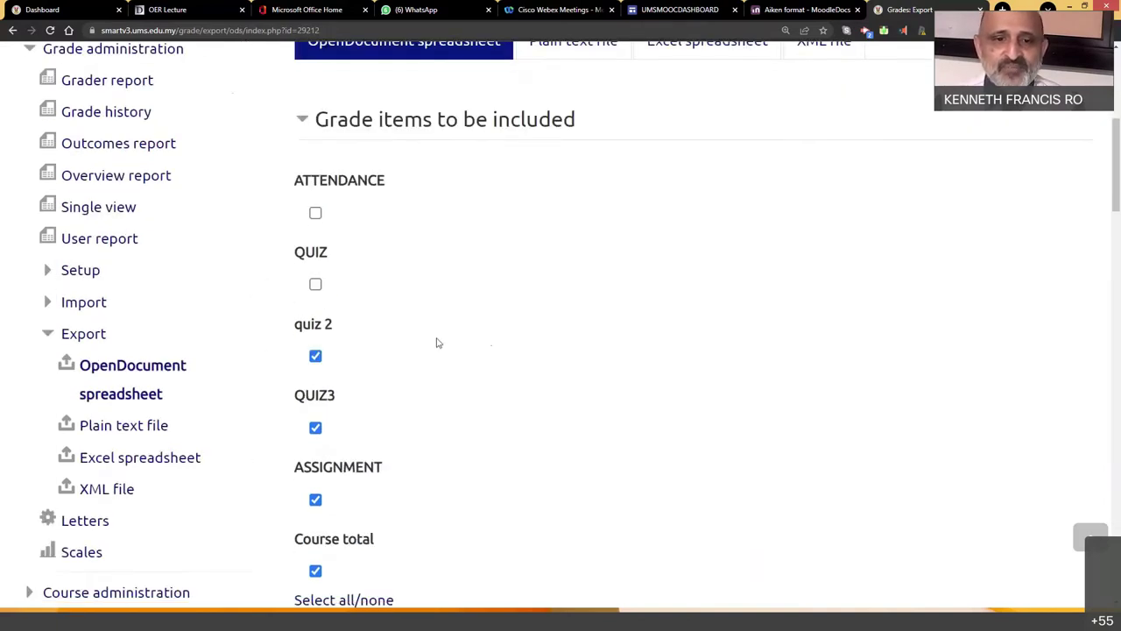
scroll(437, 343, "down", 3)
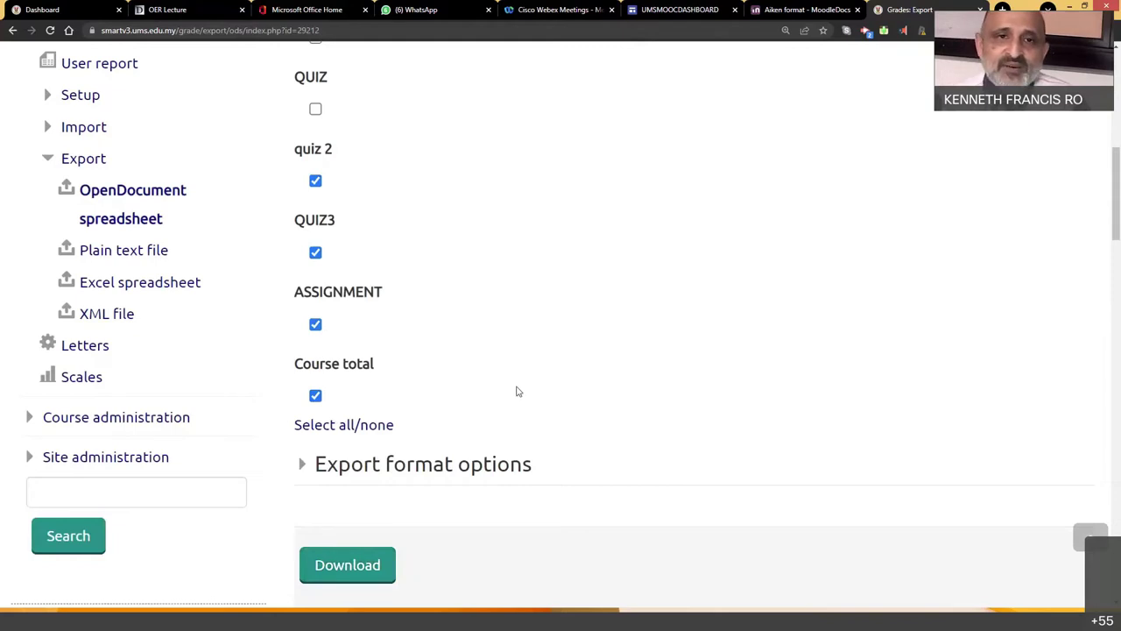
scroll(517, 392, "up", 1)
scroll(517, 392, "up", 3)
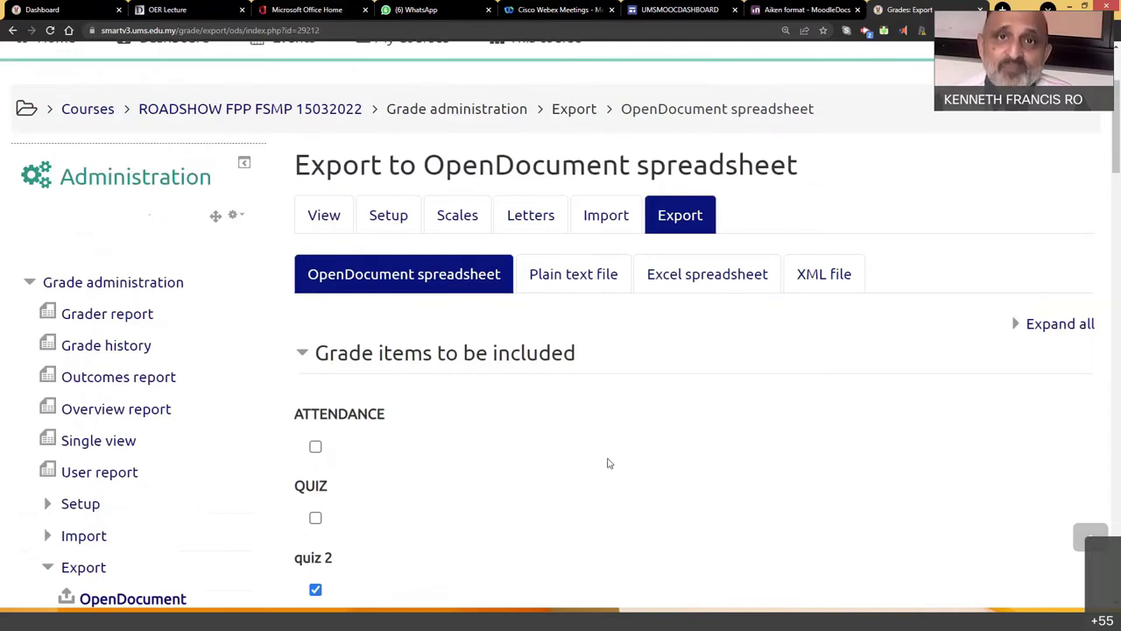
scroll(610, 457, "up", 1)
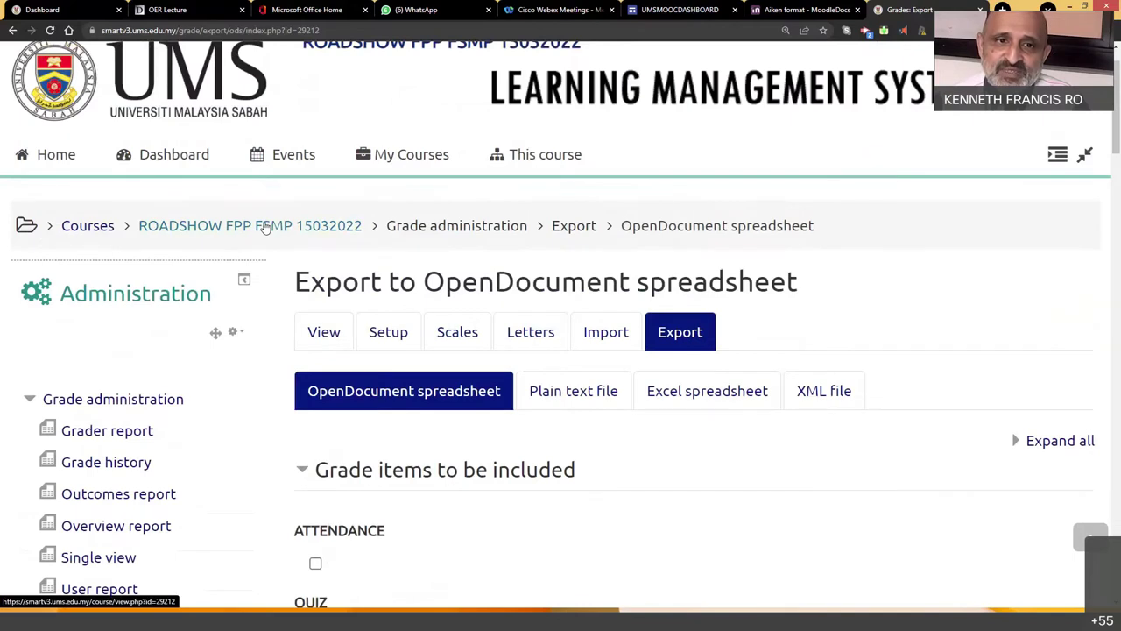
- Leave the export page for the course and open its Grades report
left_click(266, 227)
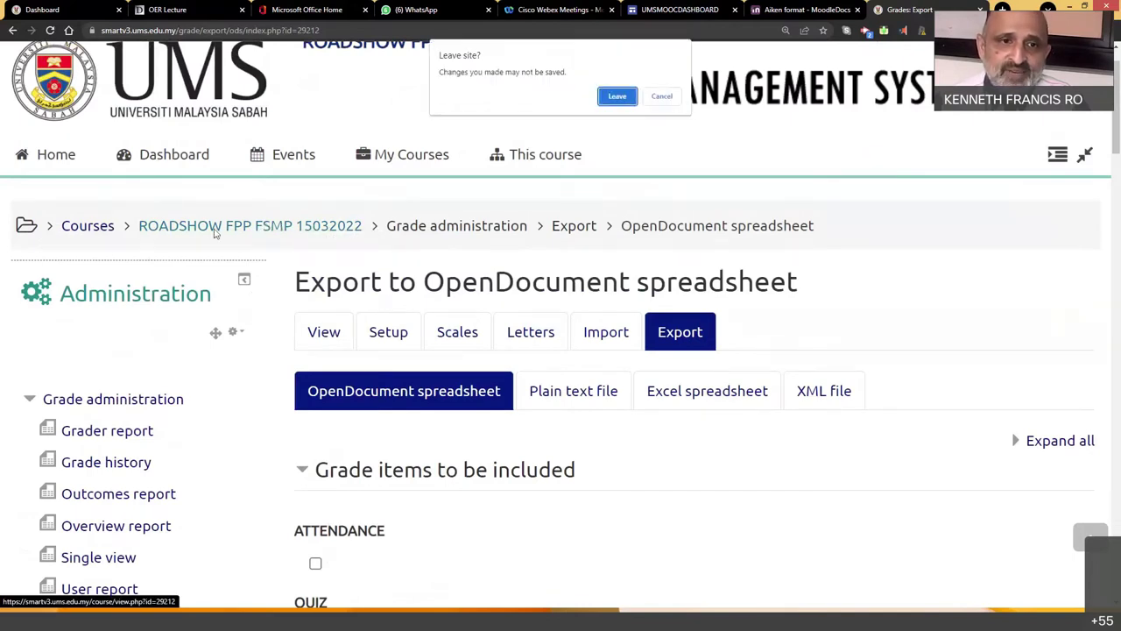
left_click(620, 96)
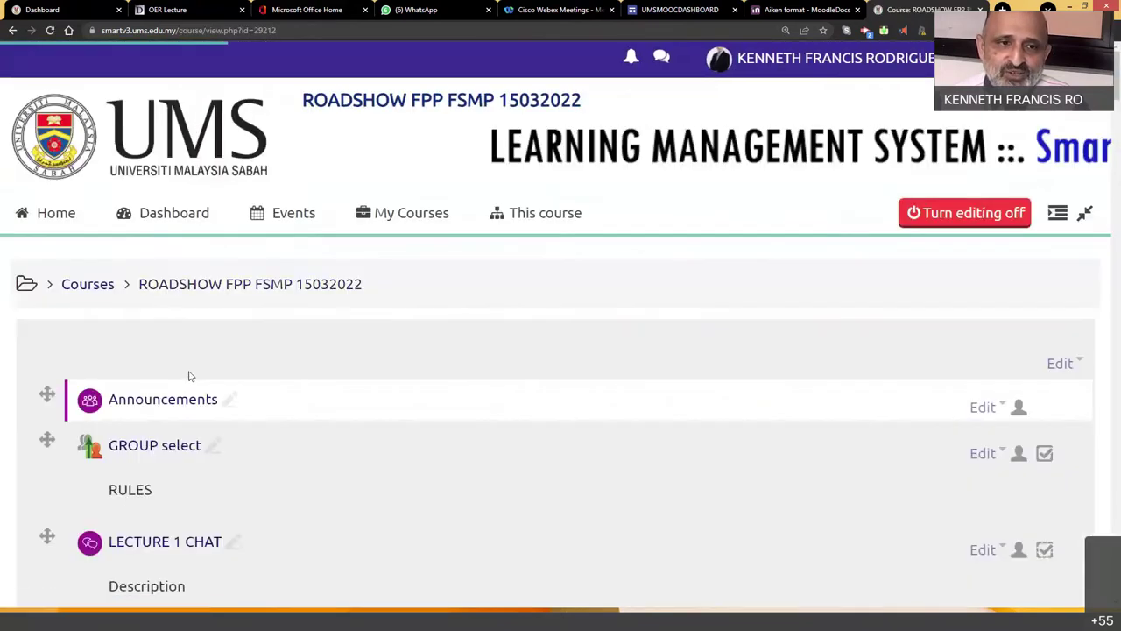
scroll(320, 356, "down", 2)
scroll(438, 228, "up", 2)
left_click(538, 213)
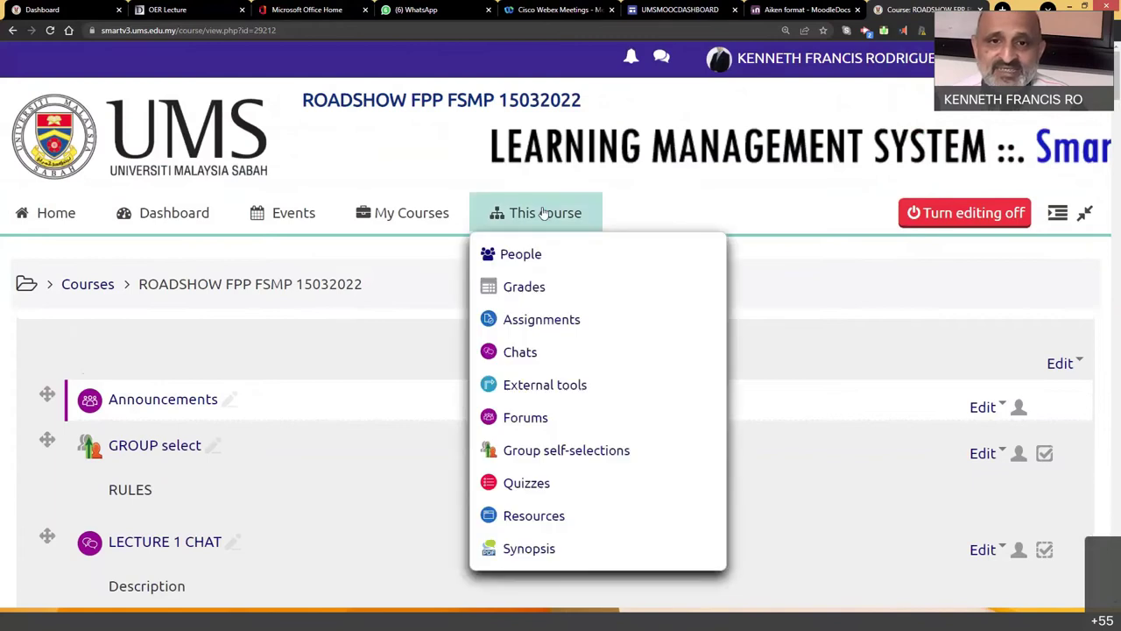
left_click(525, 286)
scroll(524, 323, "down", 4)
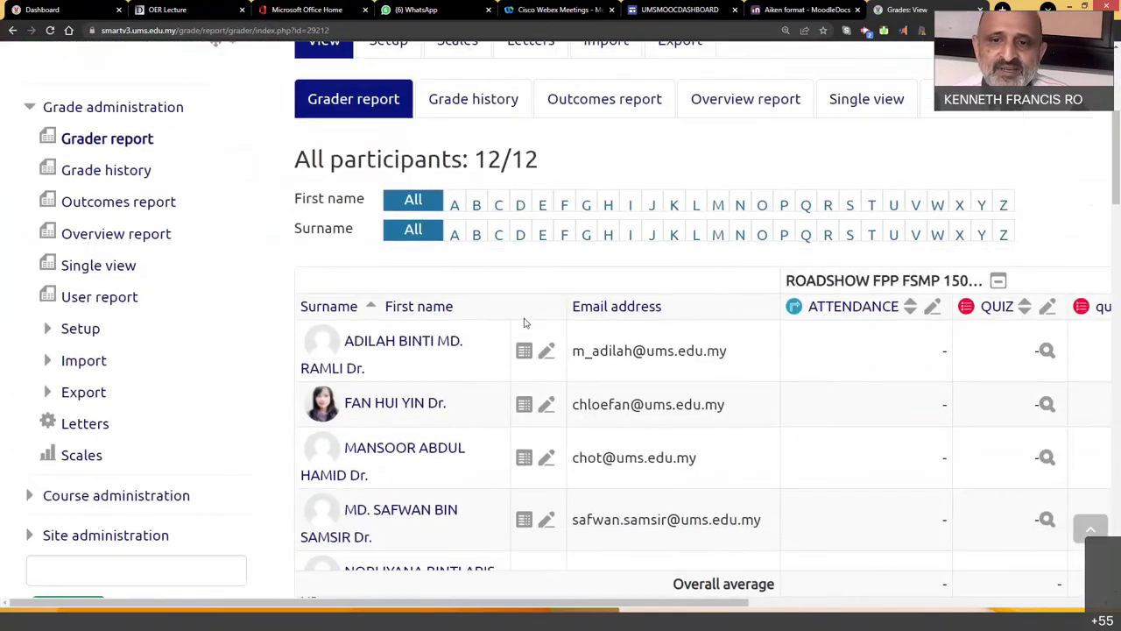
scroll(524, 324, "down", 2)
scroll(508, 346, "up", 3)
scroll(512, 344, "down", 2)
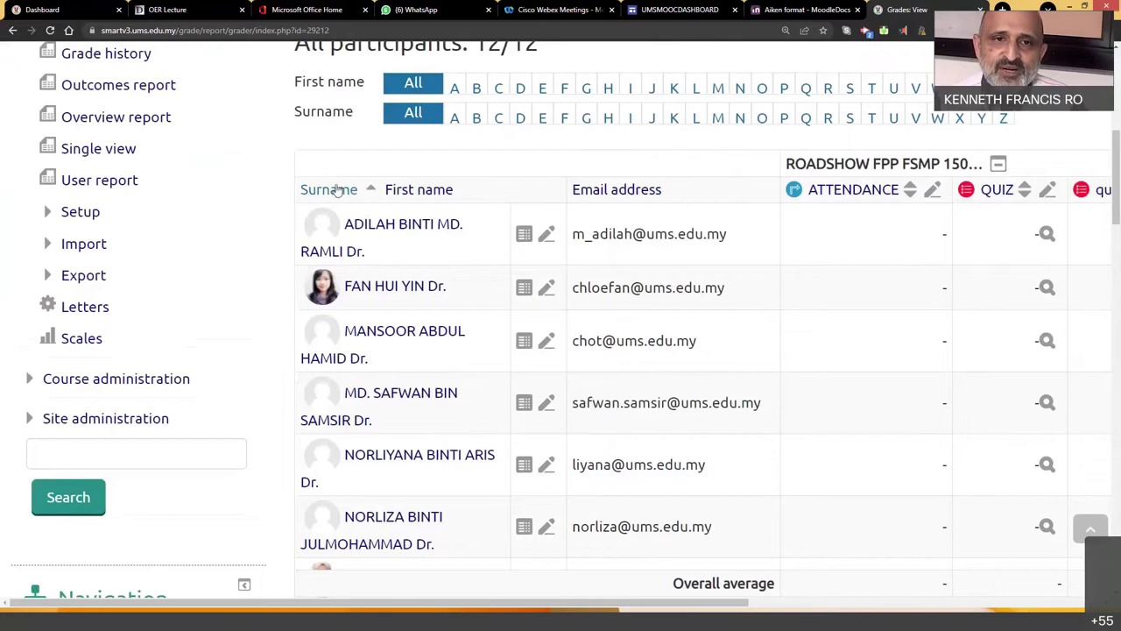
- Sort the 12 participants by surname, then by first name
left_click(336, 193)
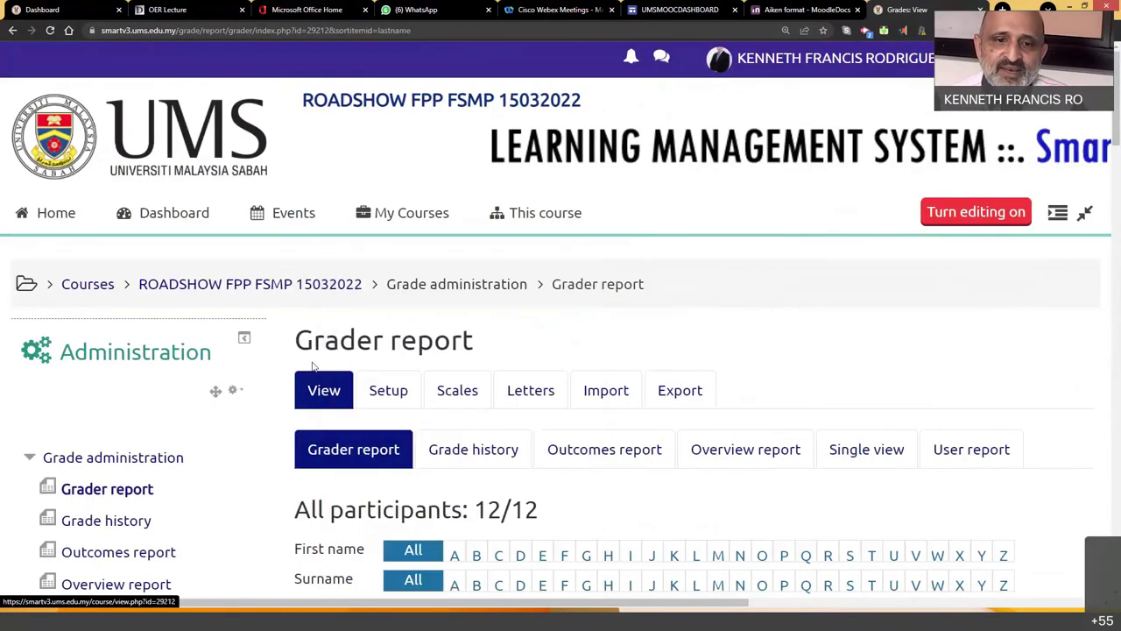
scroll(453, 390, "down", 2)
scroll(447, 390, "down", 3)
left_click(410, 250)
scroll(565, 312, "down", 3)
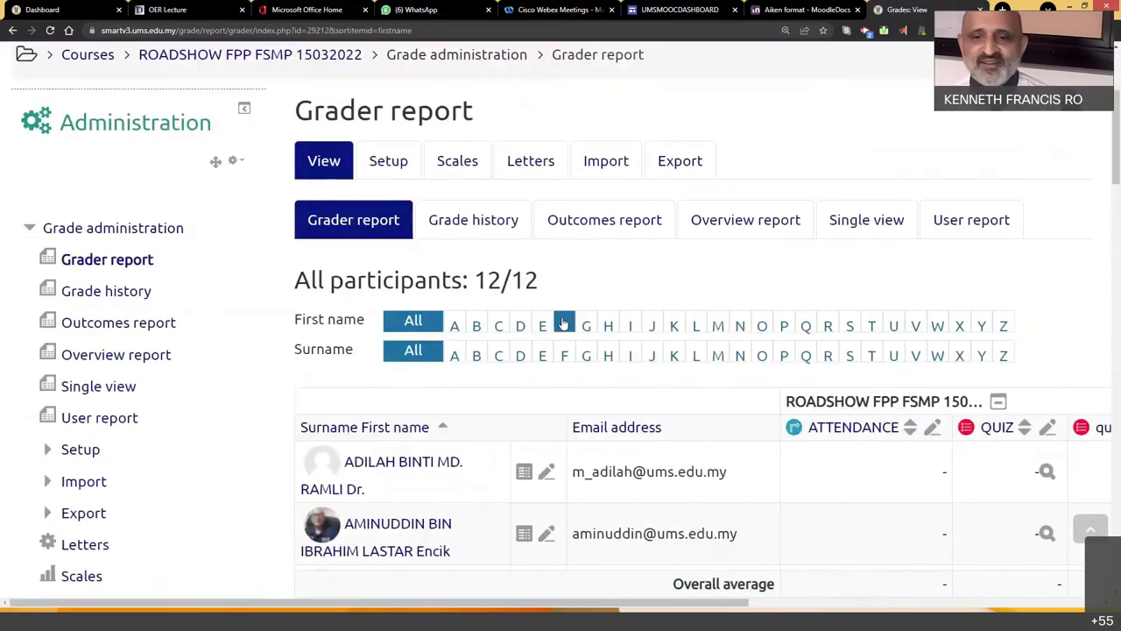
scroll(534, 525, "down", 4)
- Scroll sideways across the grader report to review all grade columns
left_click_drag(530, 602, 819, 601)
scroll(731, 462, "up", 5)
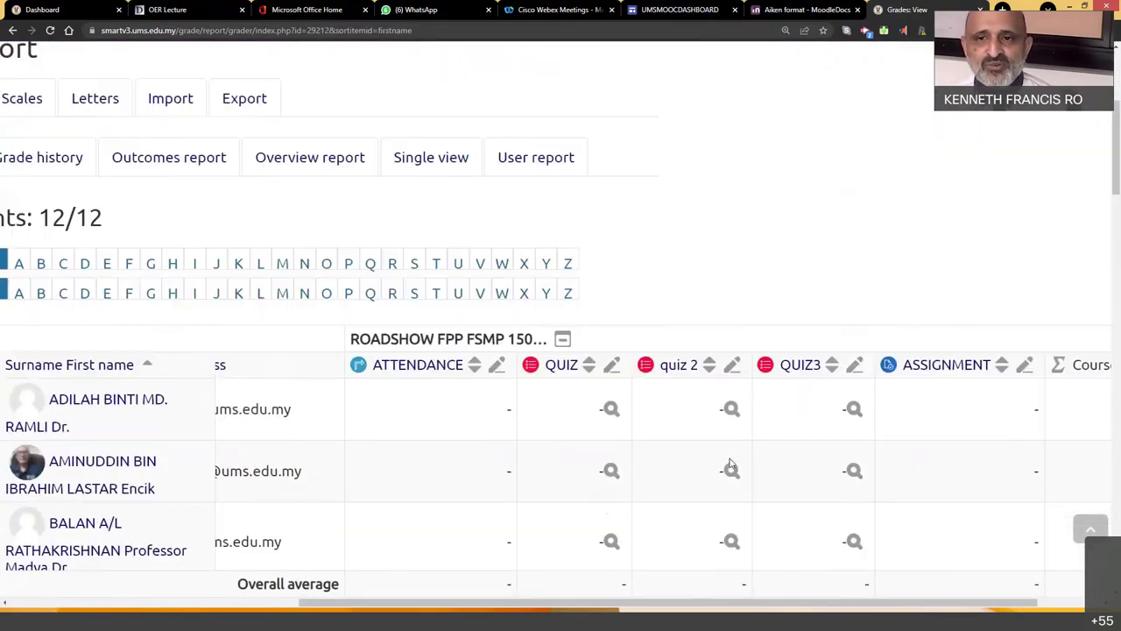
scroll(731, 462, "down", 1)
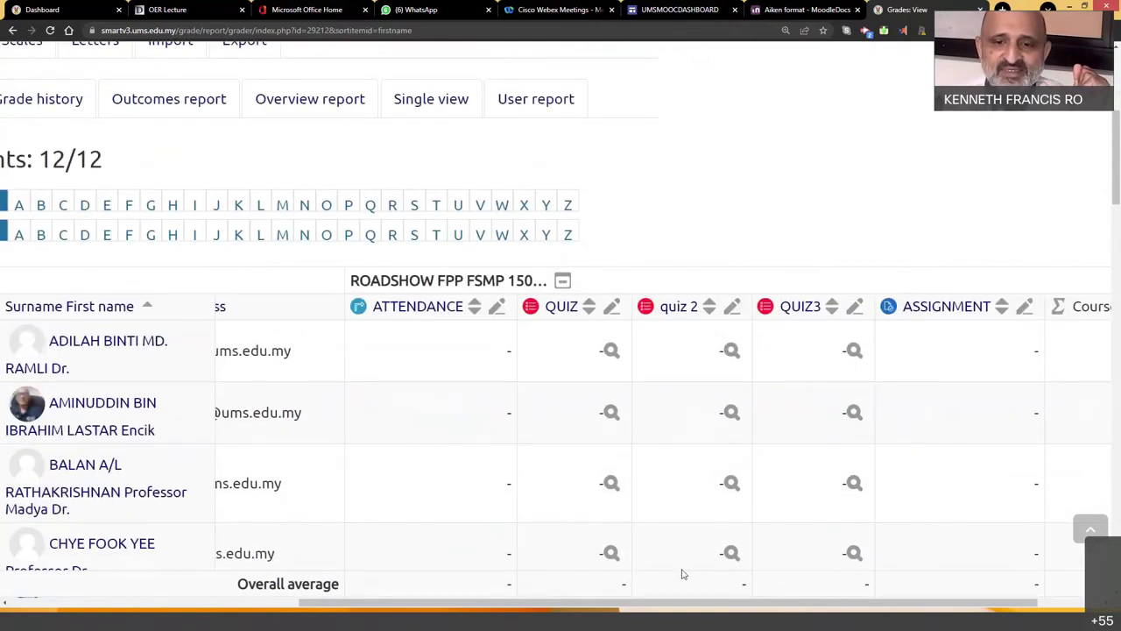
left_click_drag(665, 603, 489, 574)
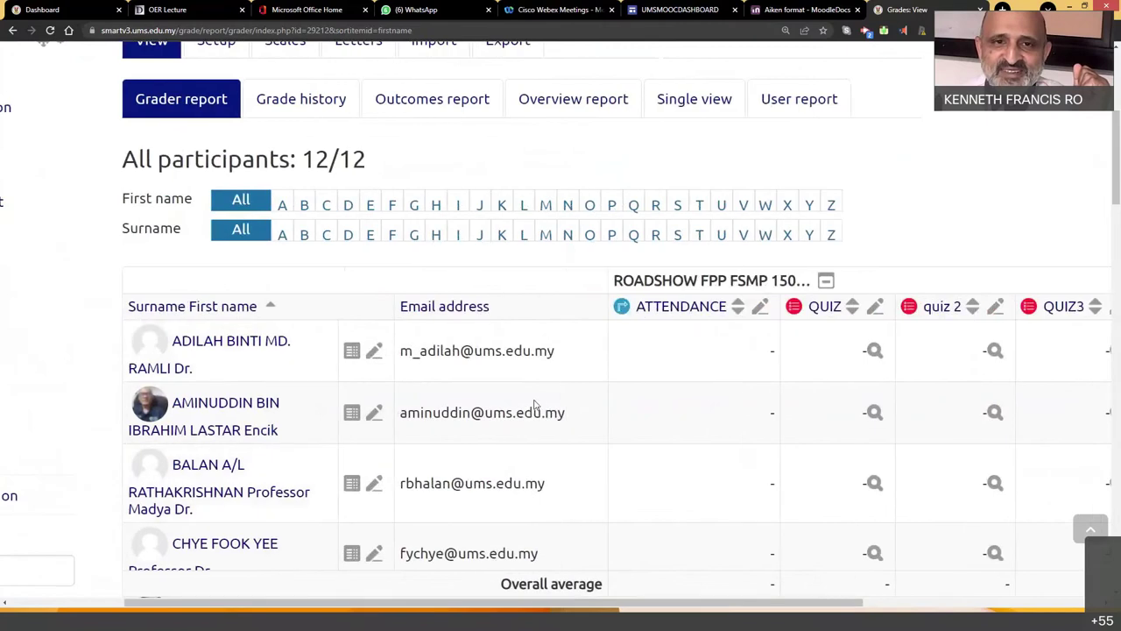
scroll(534, 405, "down", 3)
scroll(534, 404, "down", 2)
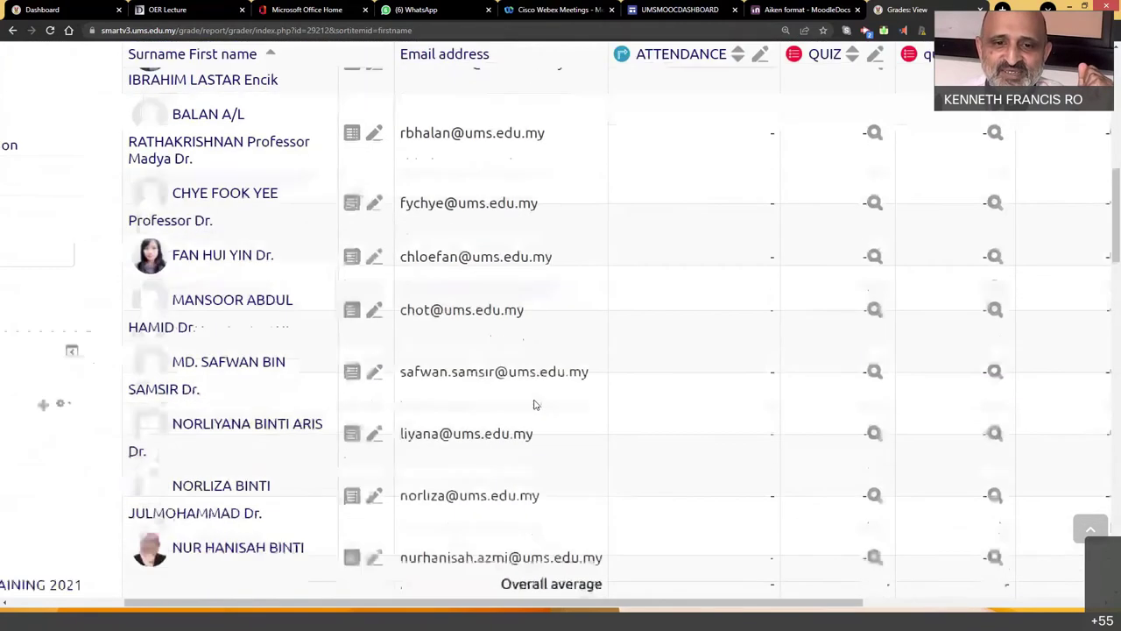
scroll(534, 405, "down", 4)
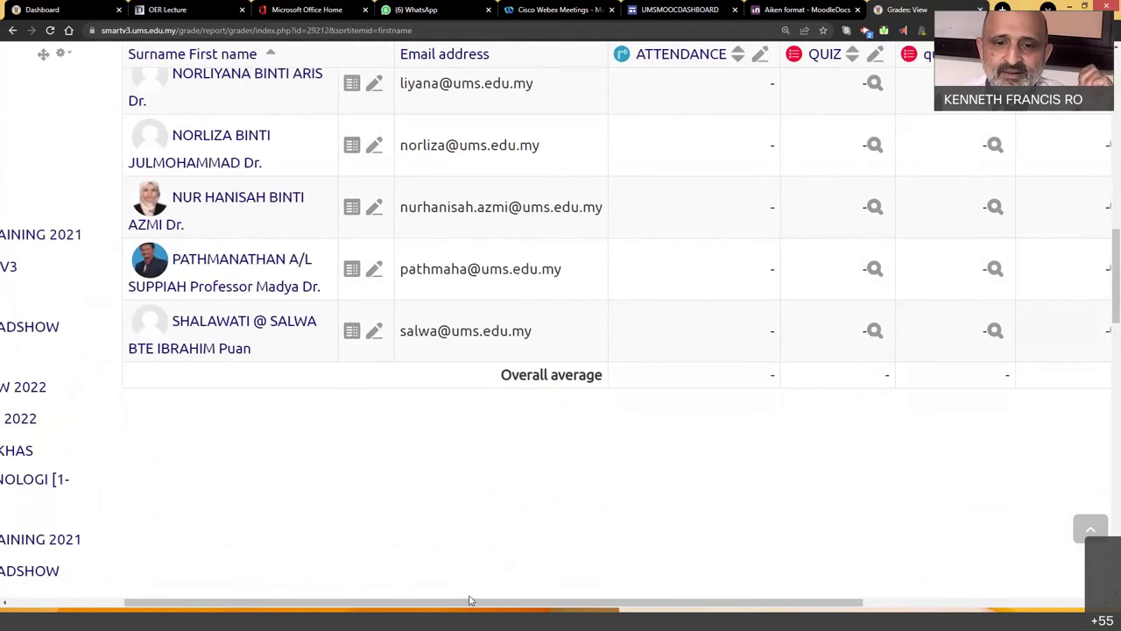
left_click_drag(469, 600, 784, 600)
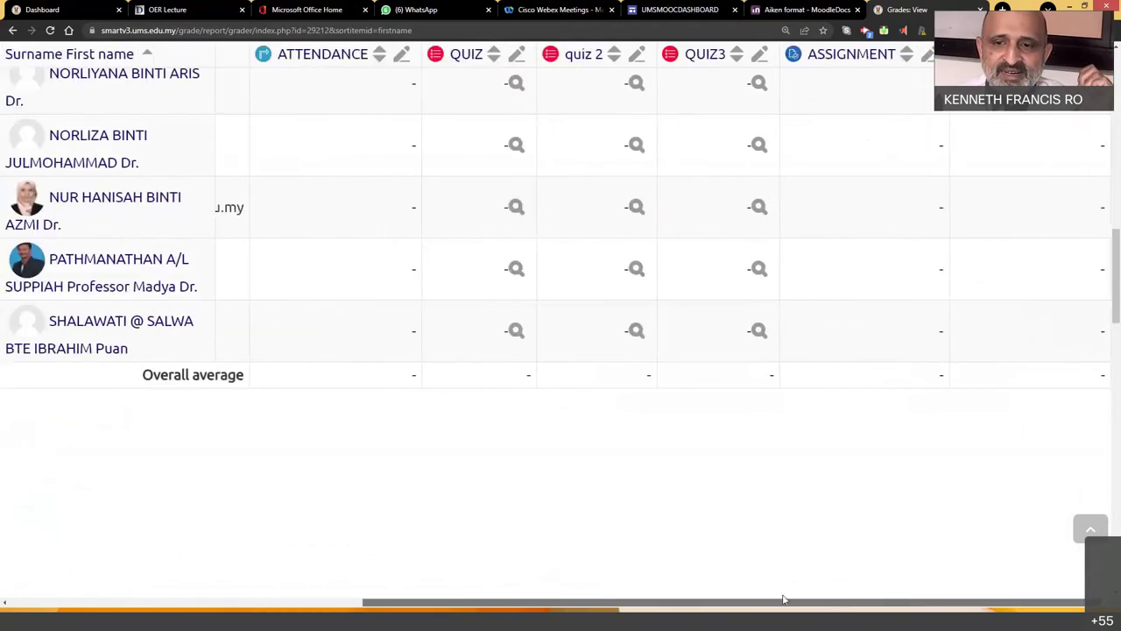
scroll(744, 514, "up", 8)
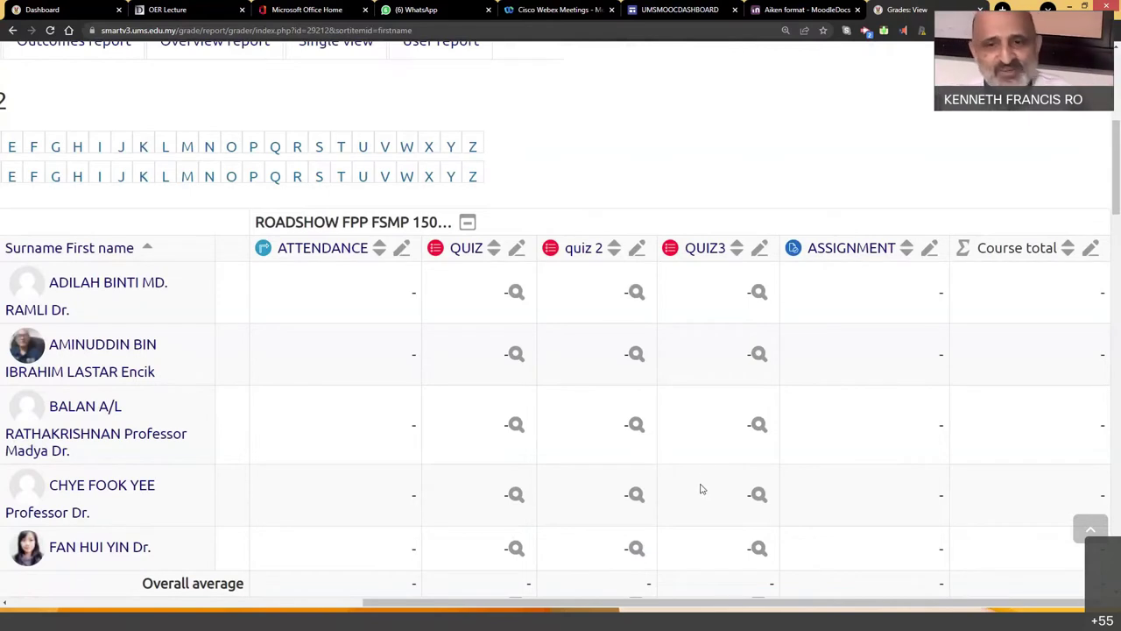
scroll(706, 473, "down", 3)
scroll(704, 472, "up", 2)
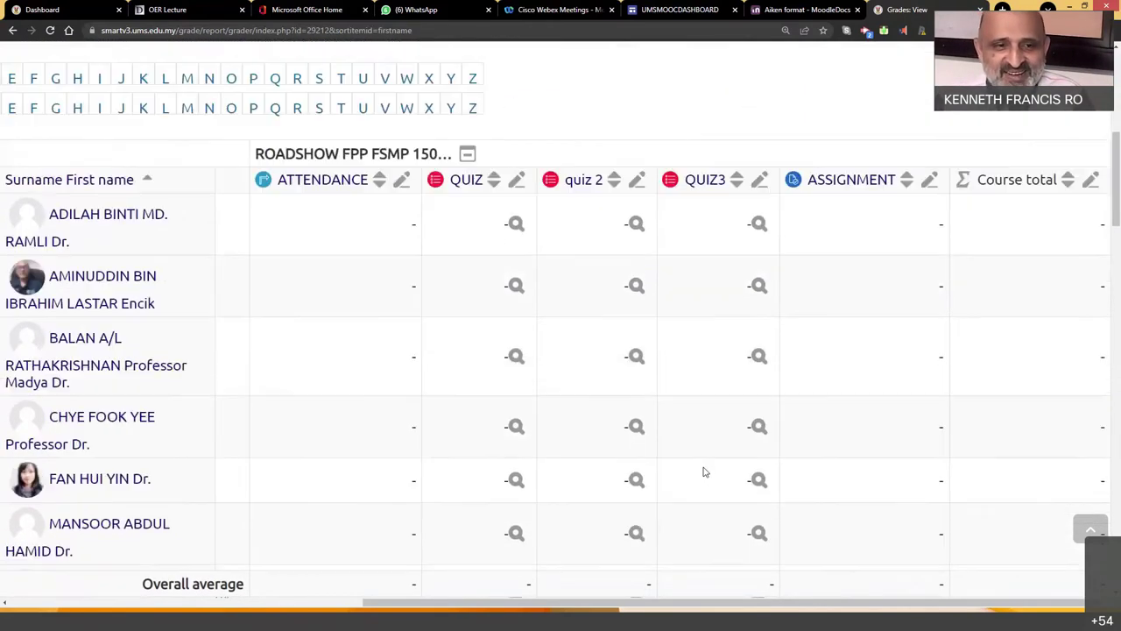
scroll(703, 472, "up", 3)
left_click_drag(412, 613, 9, 587)
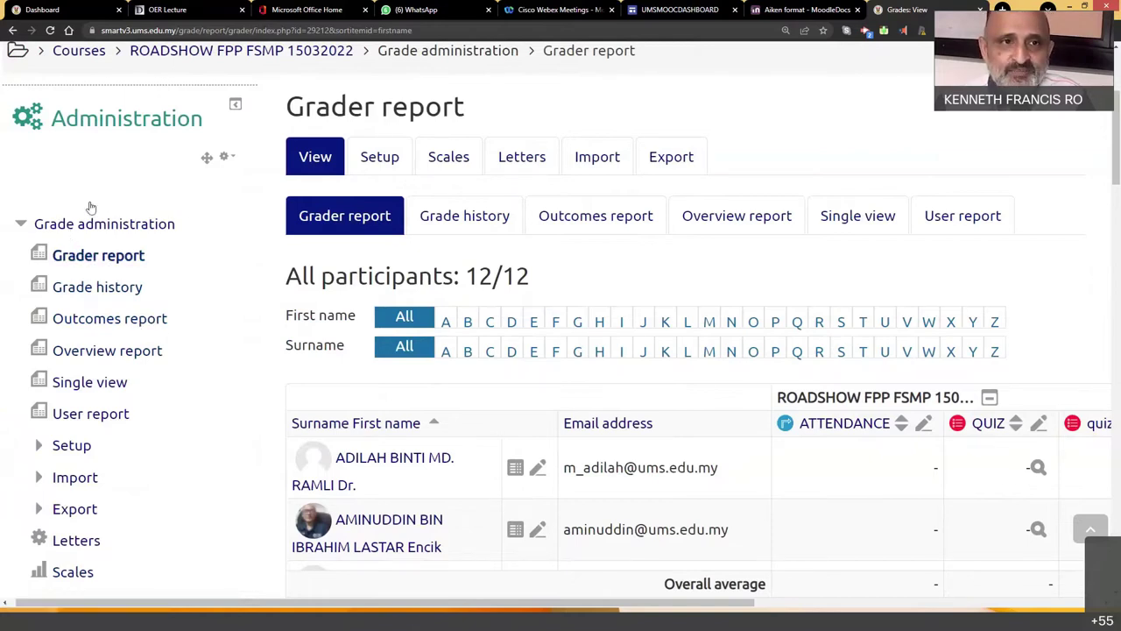
scroll(175, 219, "up", 2)
- Return to the ROADSHOW FPP FSMP 15032022 course page and bring Topic 2's assignment into view
left_click(236, 225)
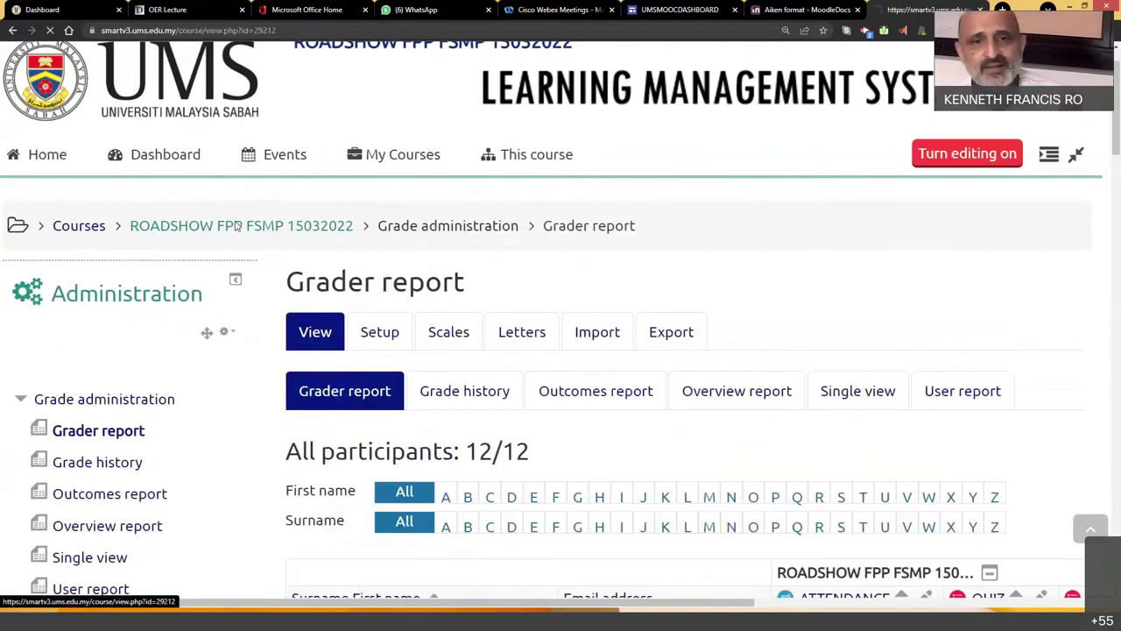
scroll(198, 288, "down", 5)
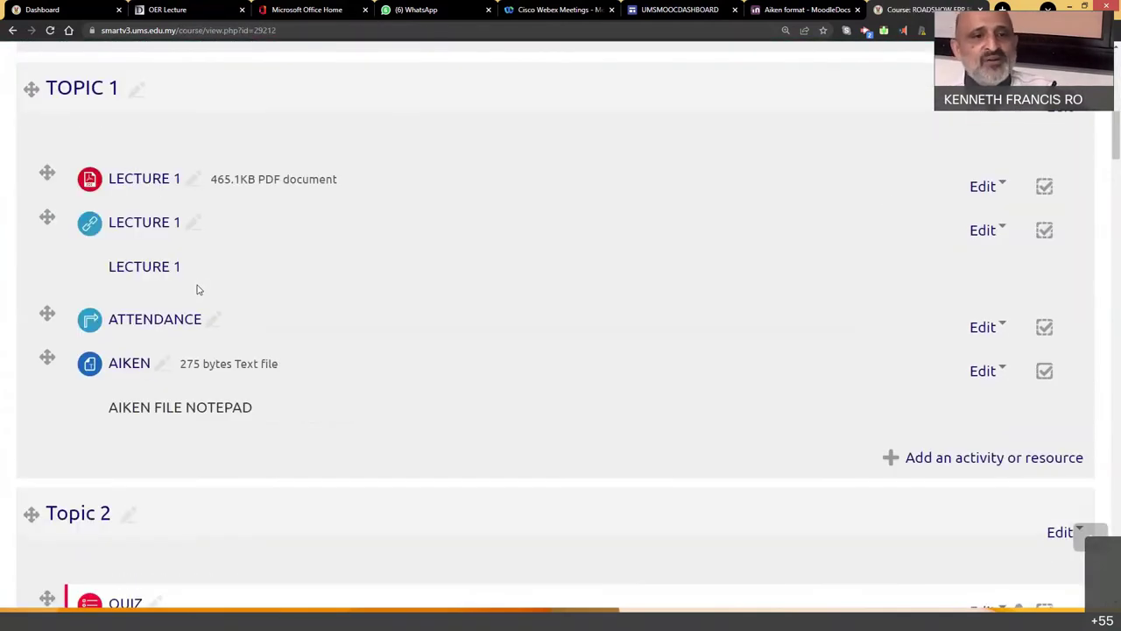
scroll(198, 289, "down", 1)
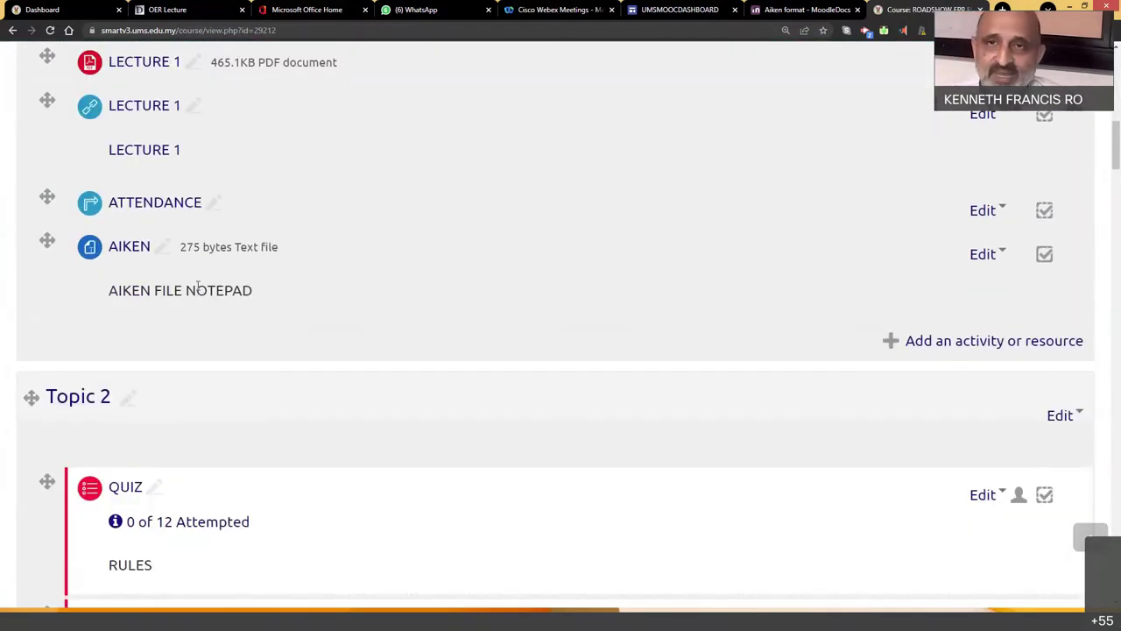
scroll(479, 248, "up", 2)
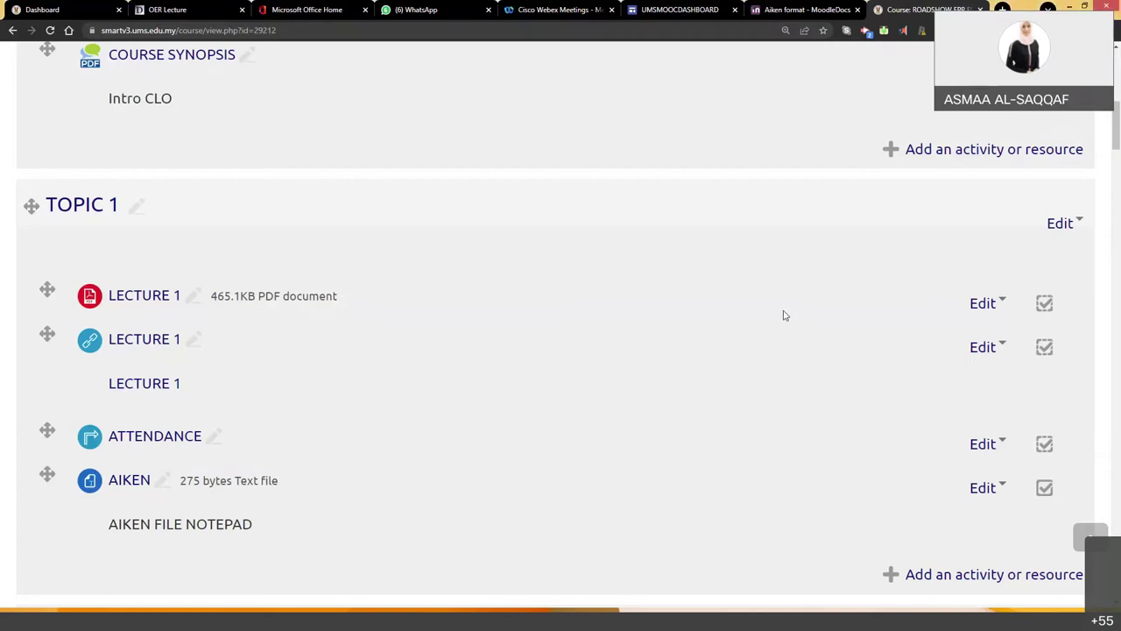
scroll(785, 316, "down", 5)
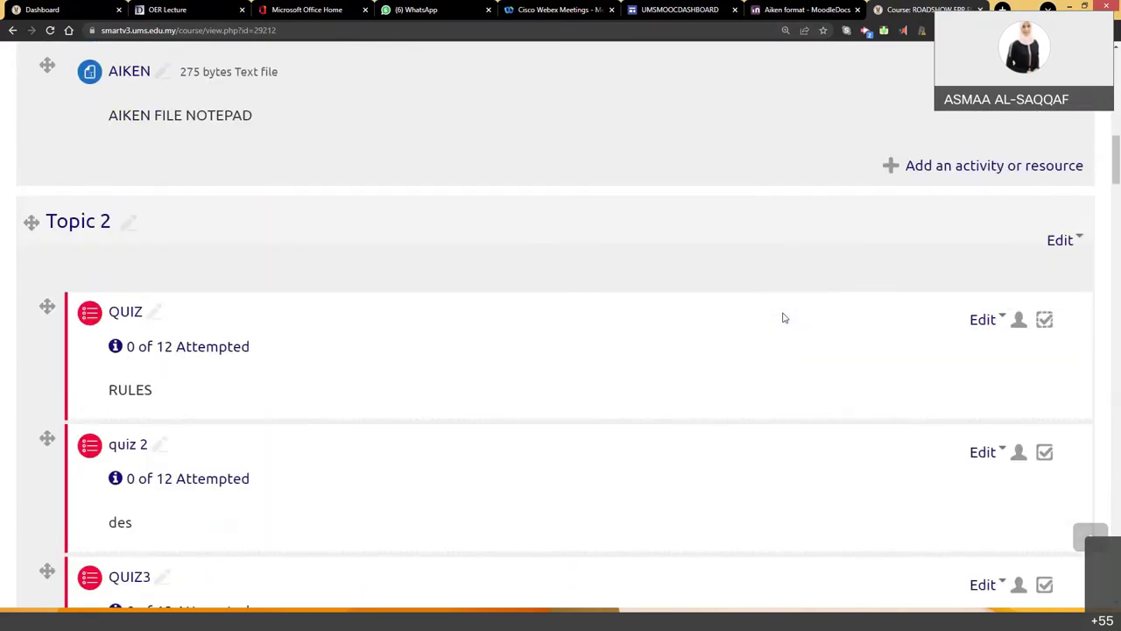
scroll(785, 318, "up", 4)
scroll(885, 340, "down", 2)
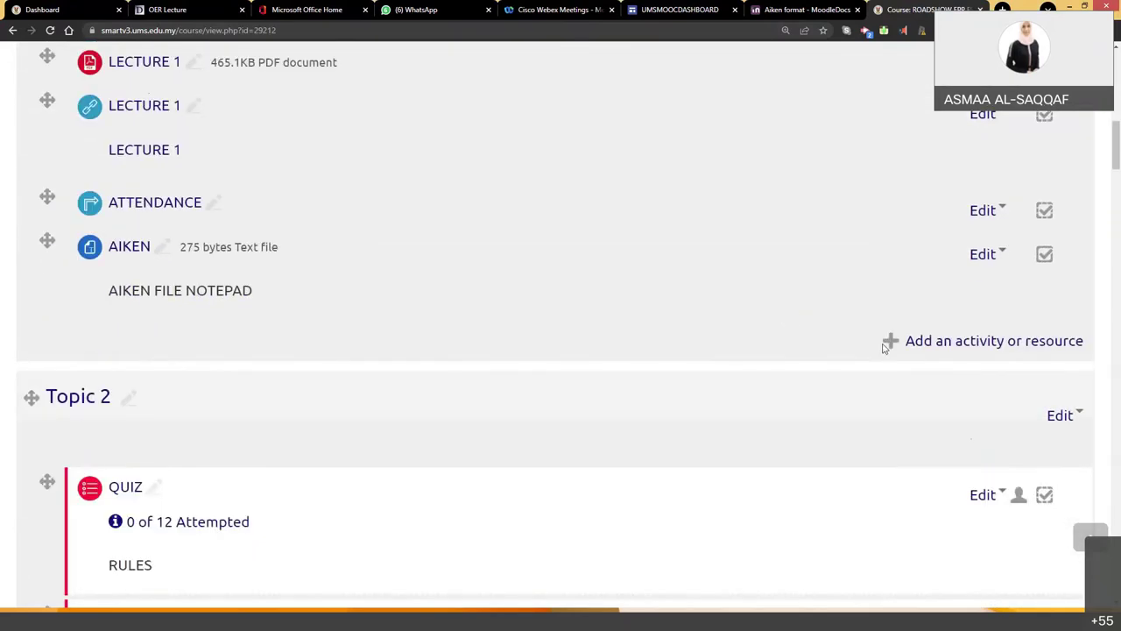
scroll(894, 362, "down", 8)
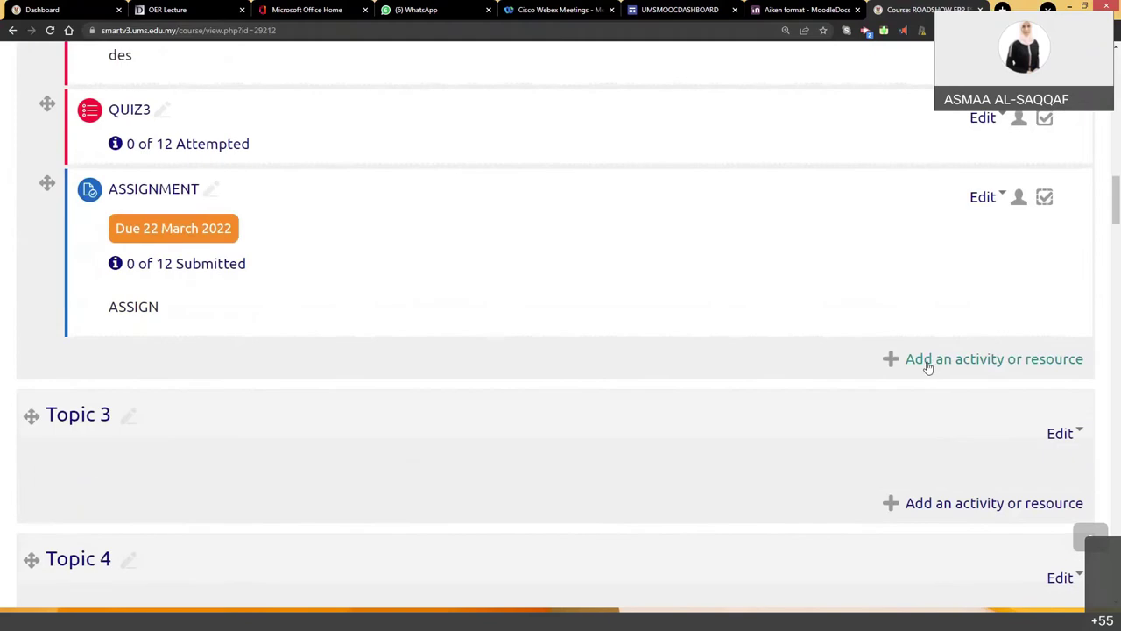
left_click(930, 362)
scroll(200, 280, "down", 3)
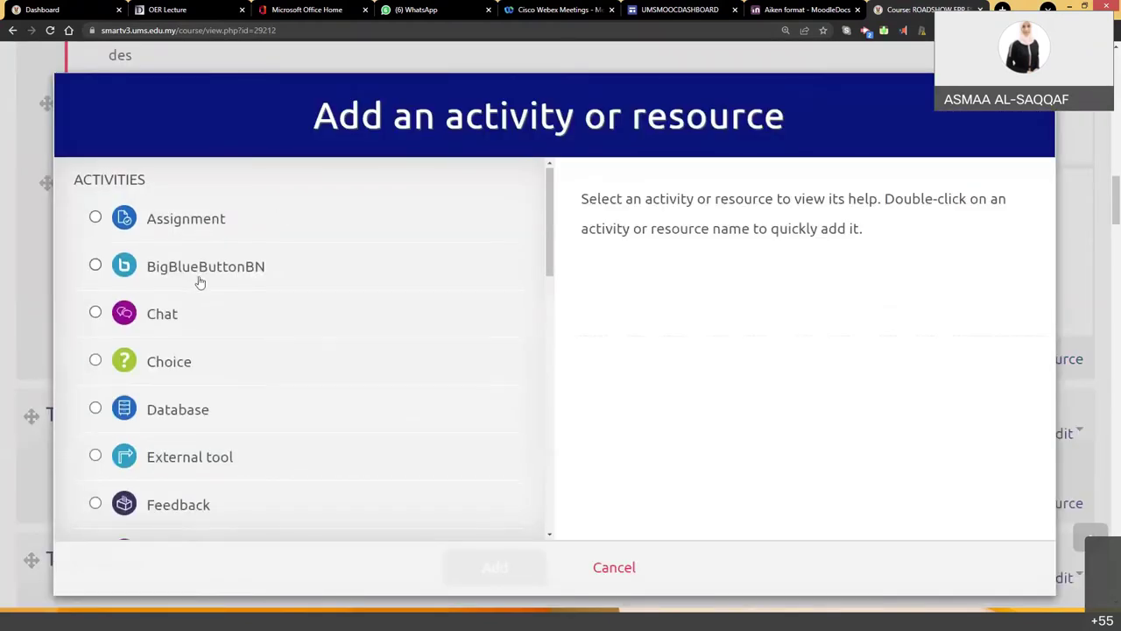
scroll(201, 283, "down", 3)
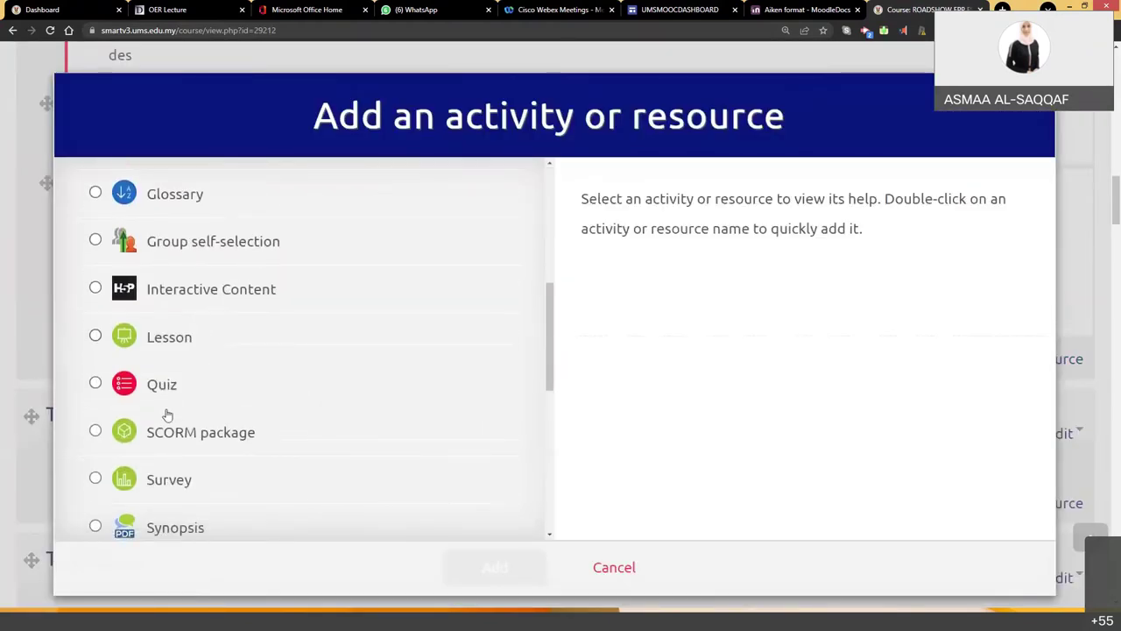
left_click(96, 383)
left_click(495, 567)
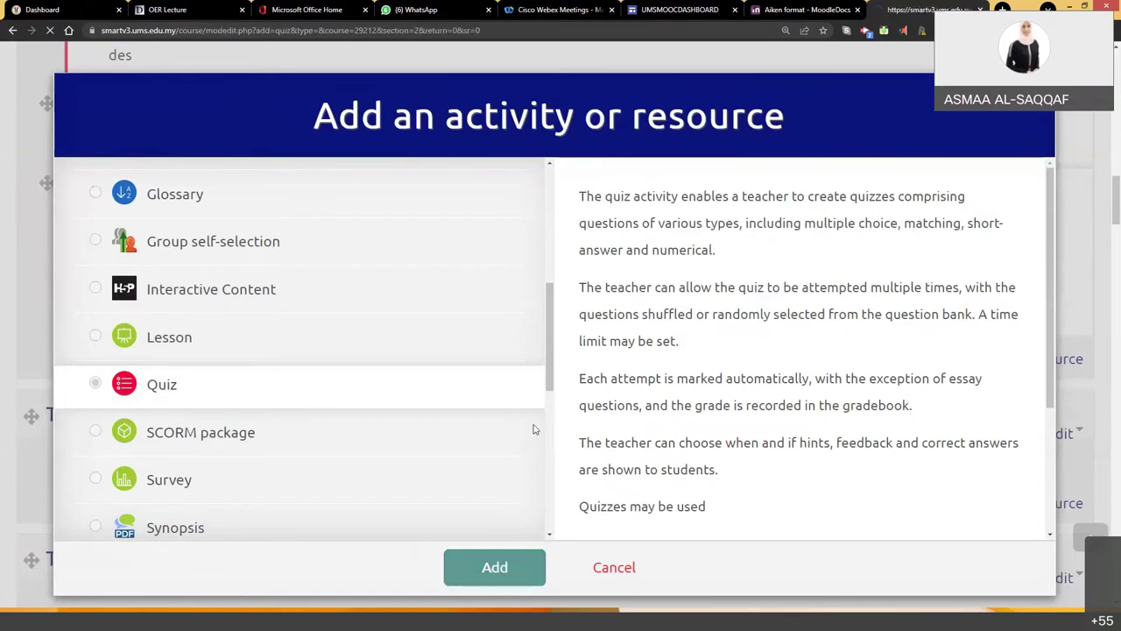
scroll(538, 418, "down", 1)
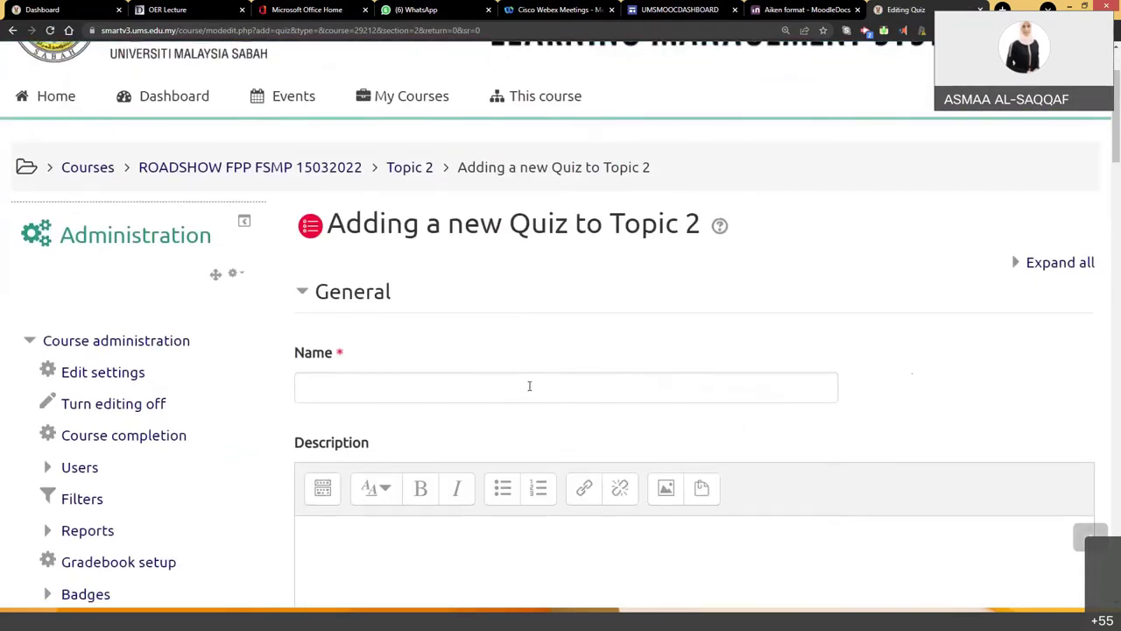
scroll(529, 385, "down", 1)
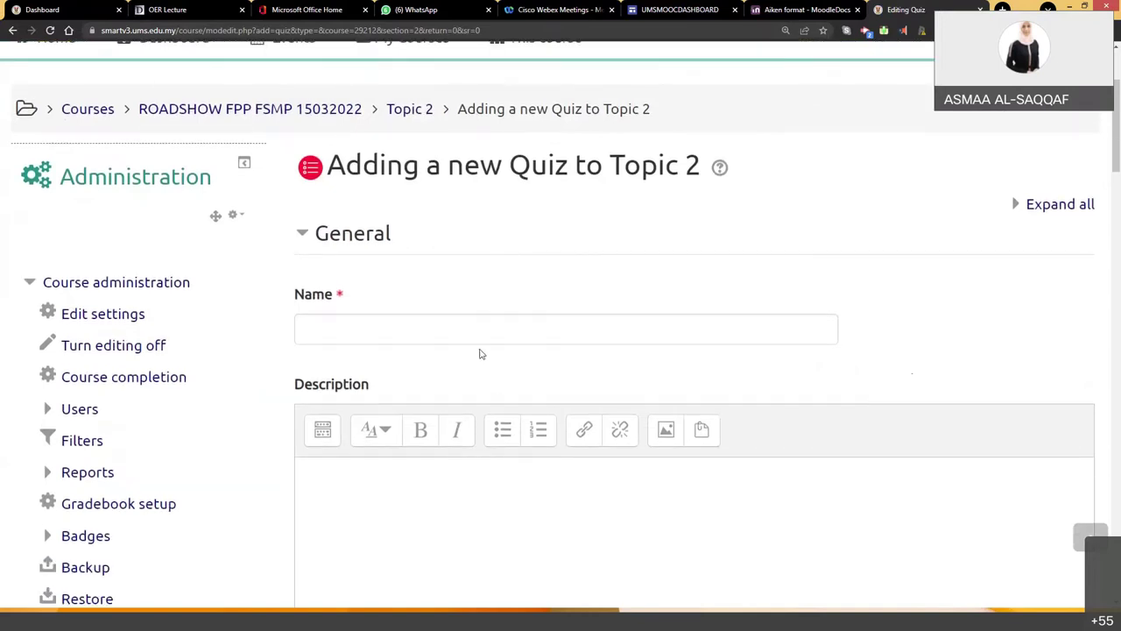
left_click(464, 320)
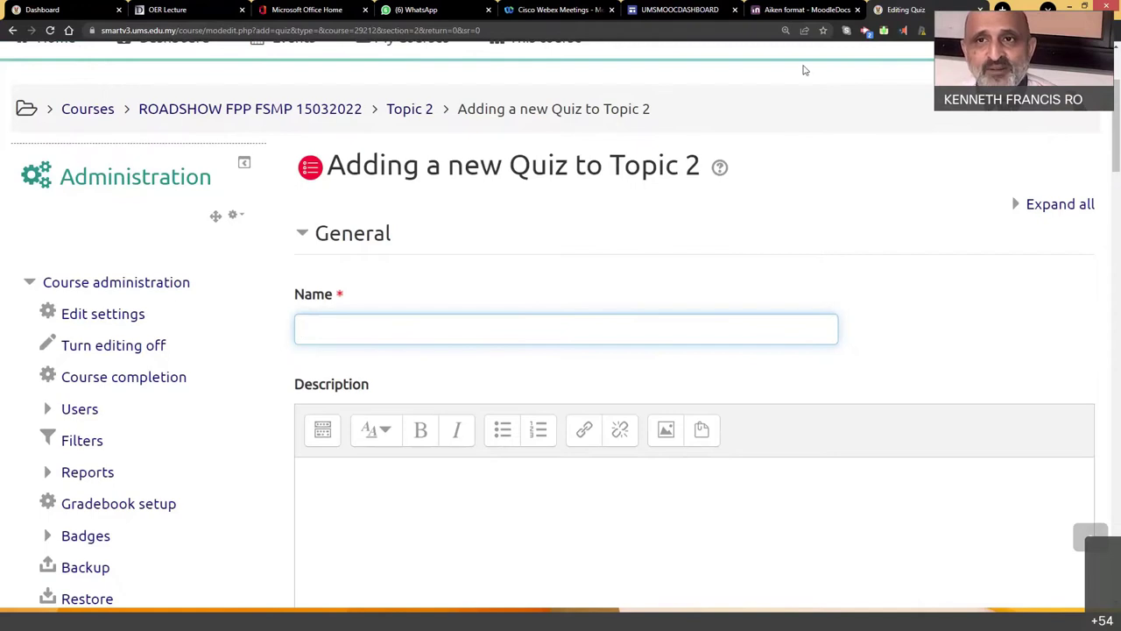
- Go from the Aiken format documentation to the GIFT format page
left_click(802, 10)
scroll(598, 309, "down", 12)
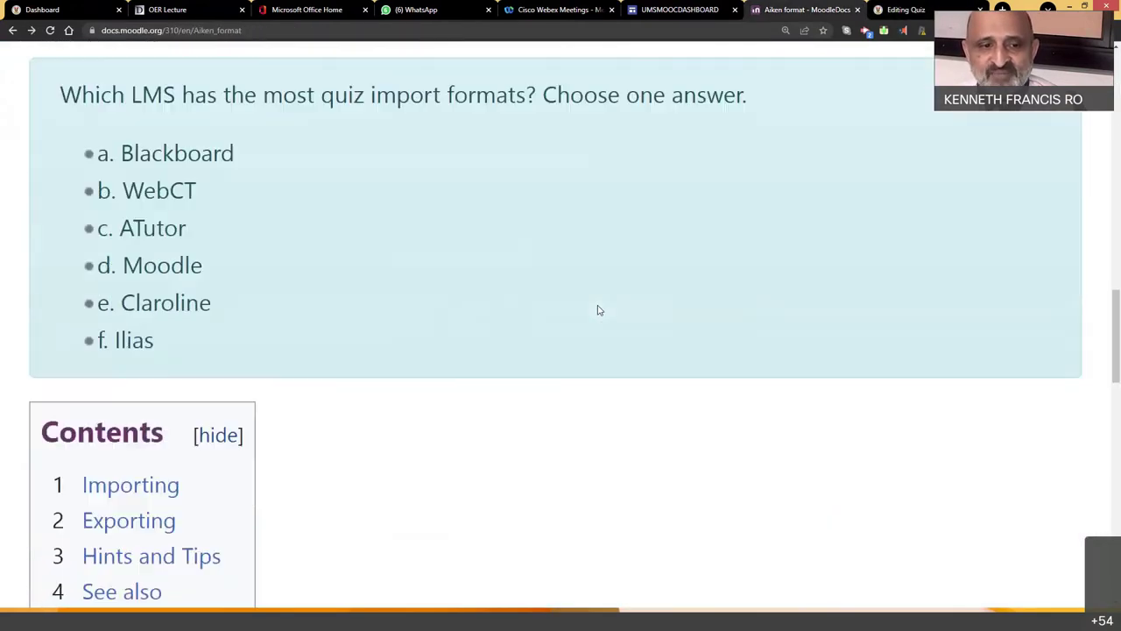
scroll(596, 312, "down", 10)
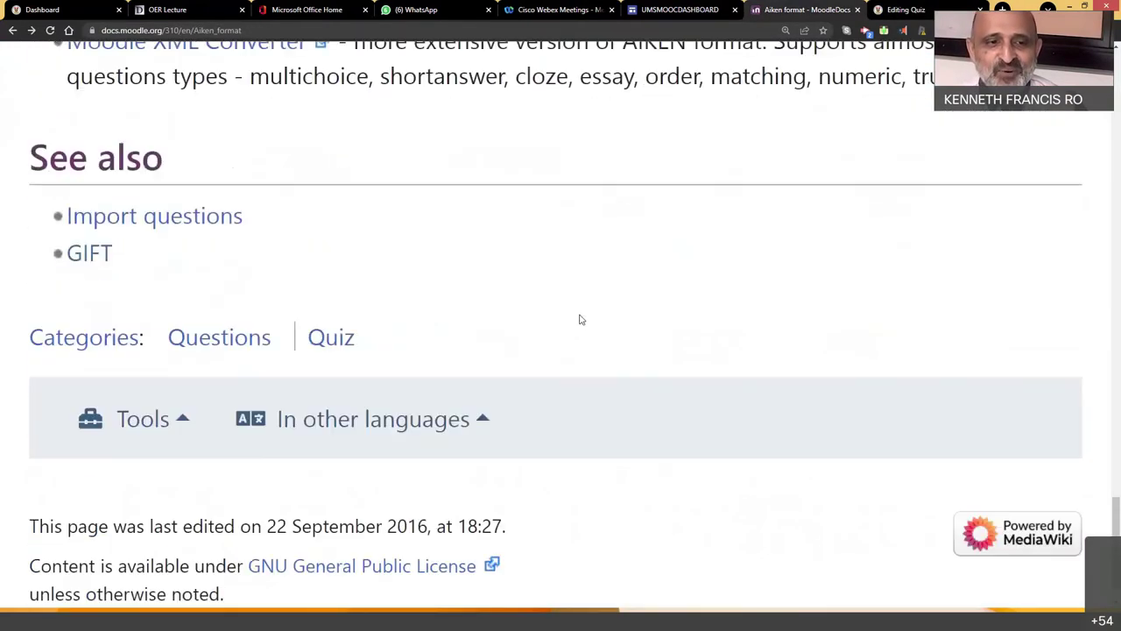
left_click(91, 232)
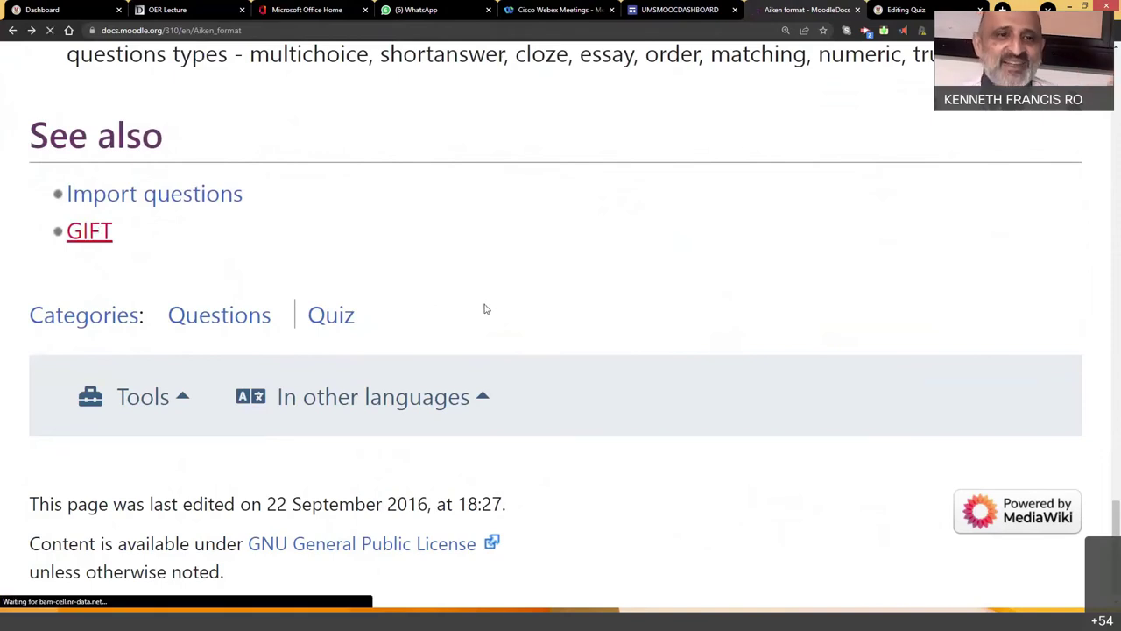
- Read the GIFT Short answer examples, then go back to the new quiz form
scroll(486, 302, "down", 7)
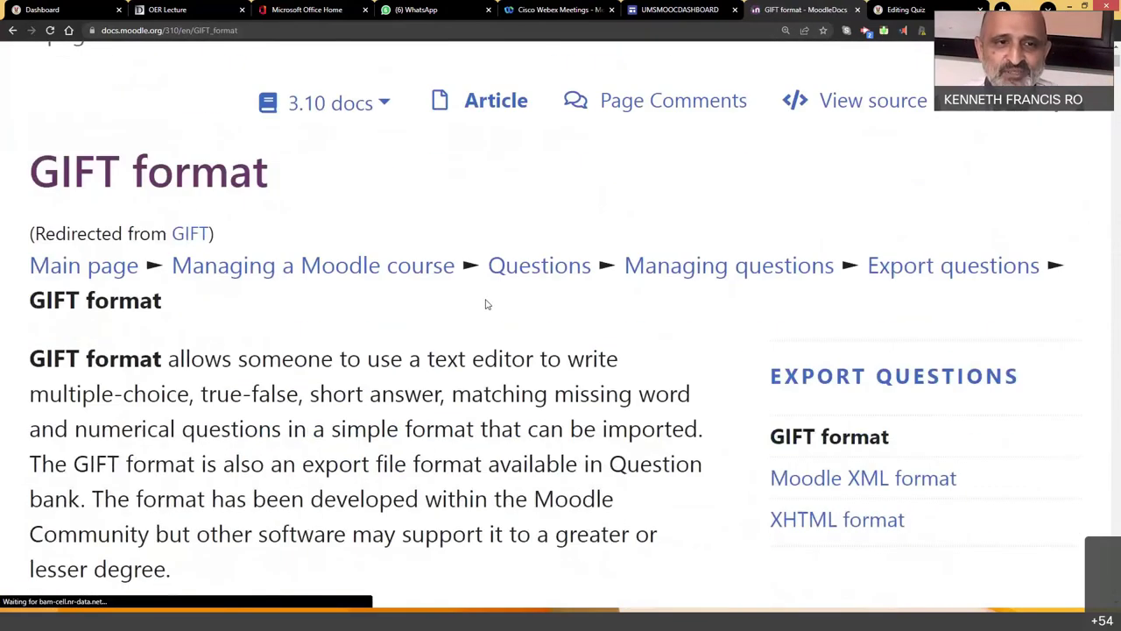
scroll(610, 313, "down", 5)
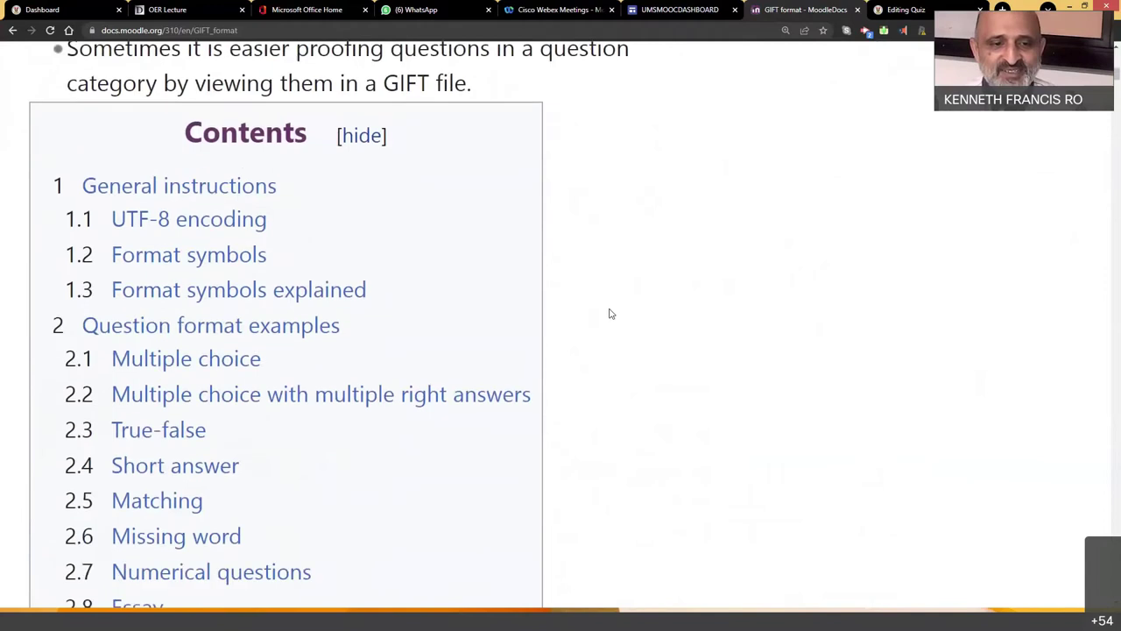
scroll(610, 312, "down", 2)
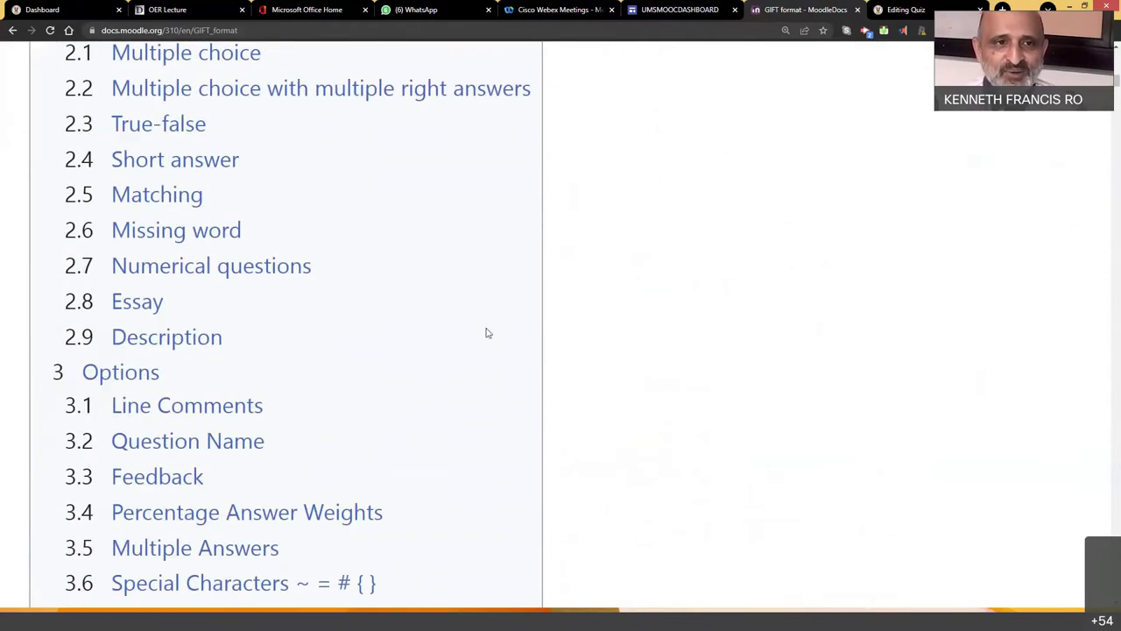
left_click(210, 168)
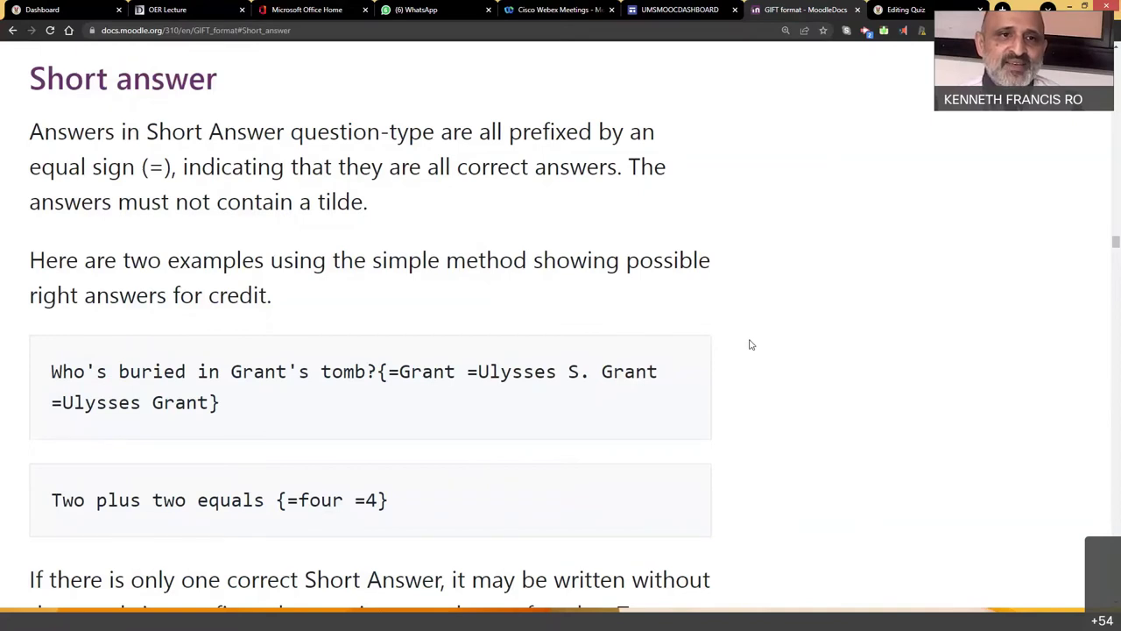
scroll(750, 345, "down", 1)
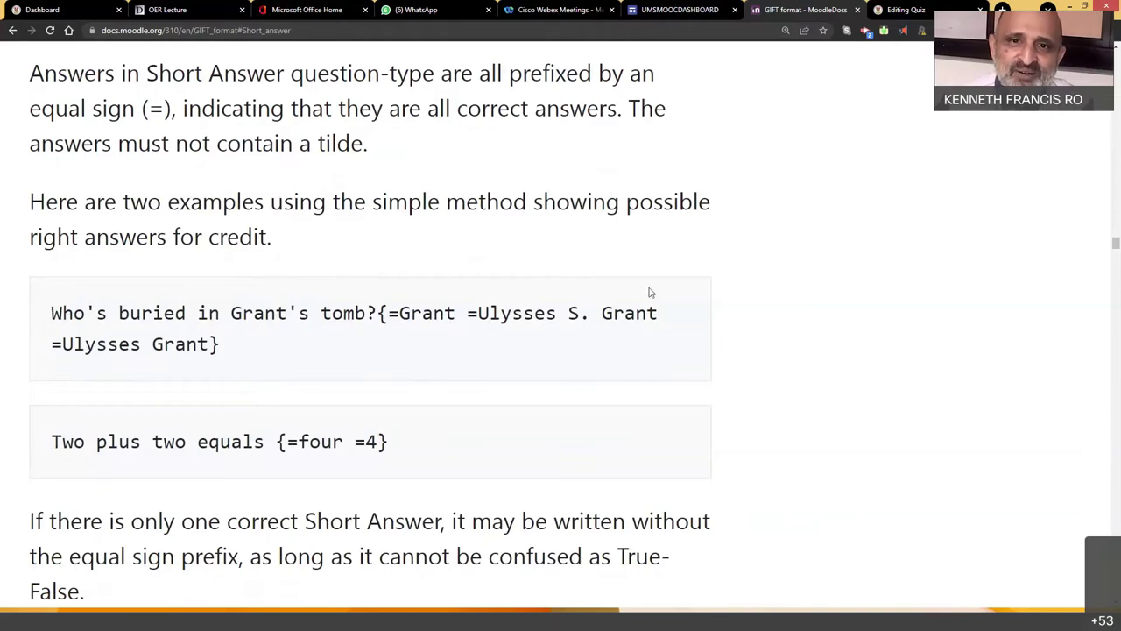
scroll(744, 268, "up", 1)
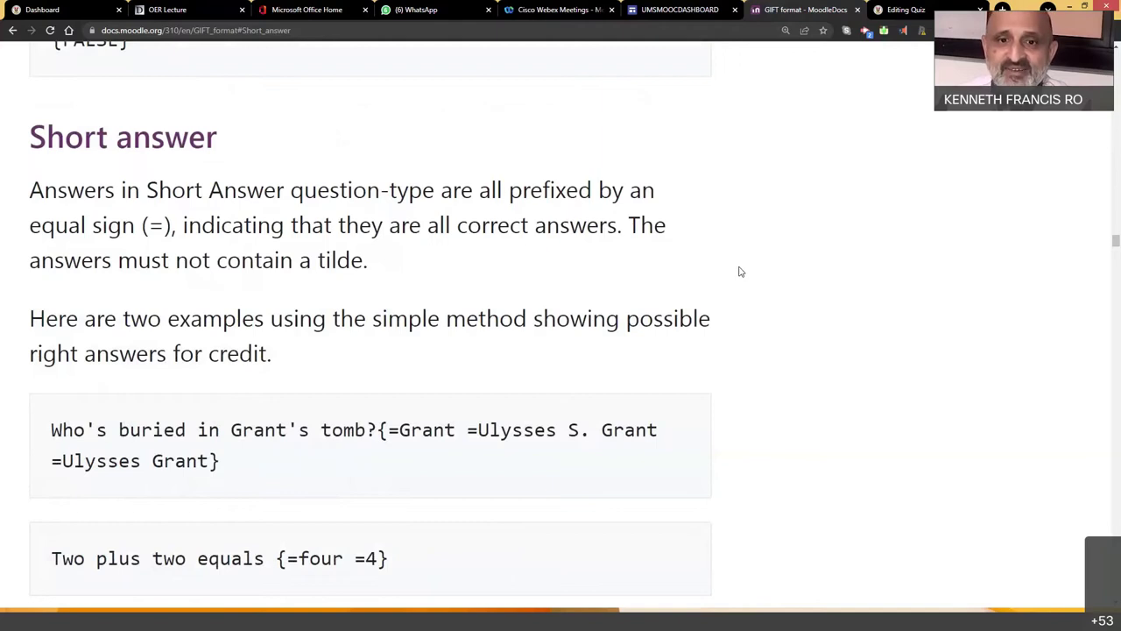
scroll(738, 272, "down", 1)
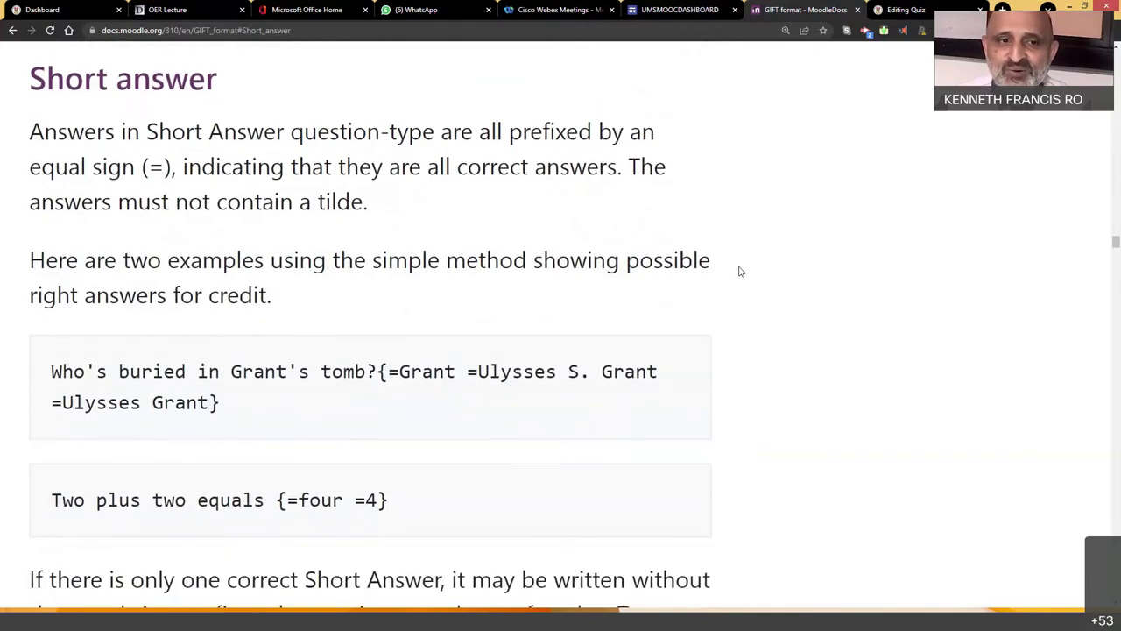
scroll(738, 271, "up", 6)
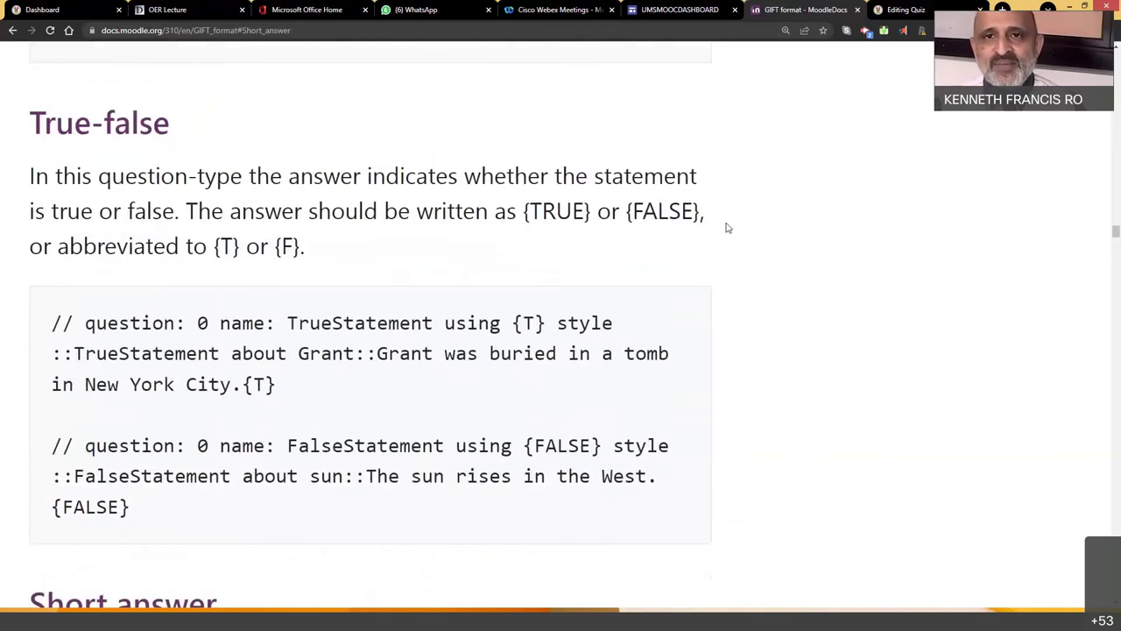
scroll(726, 229, "up", 10)
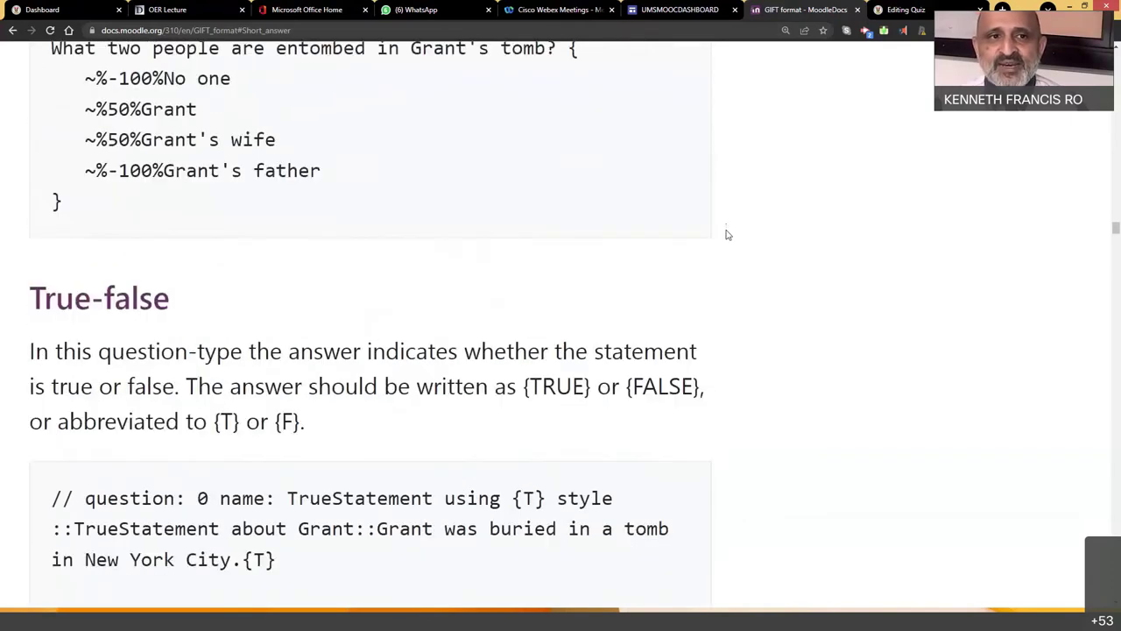
scroll(726, 234, "up", 7)
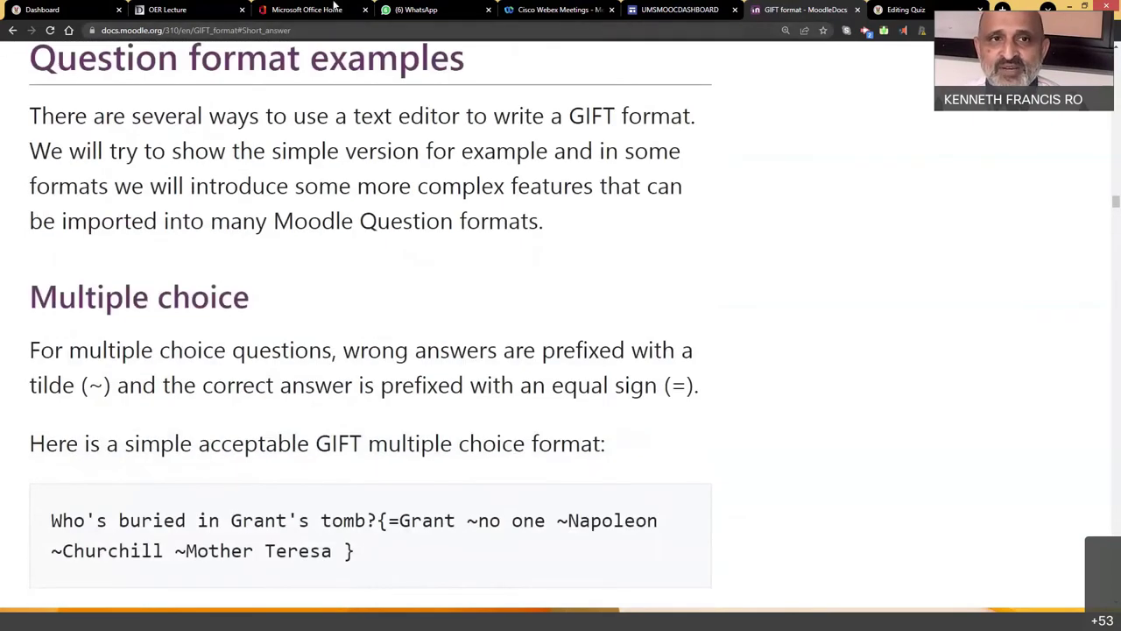
left_click(902, 9)
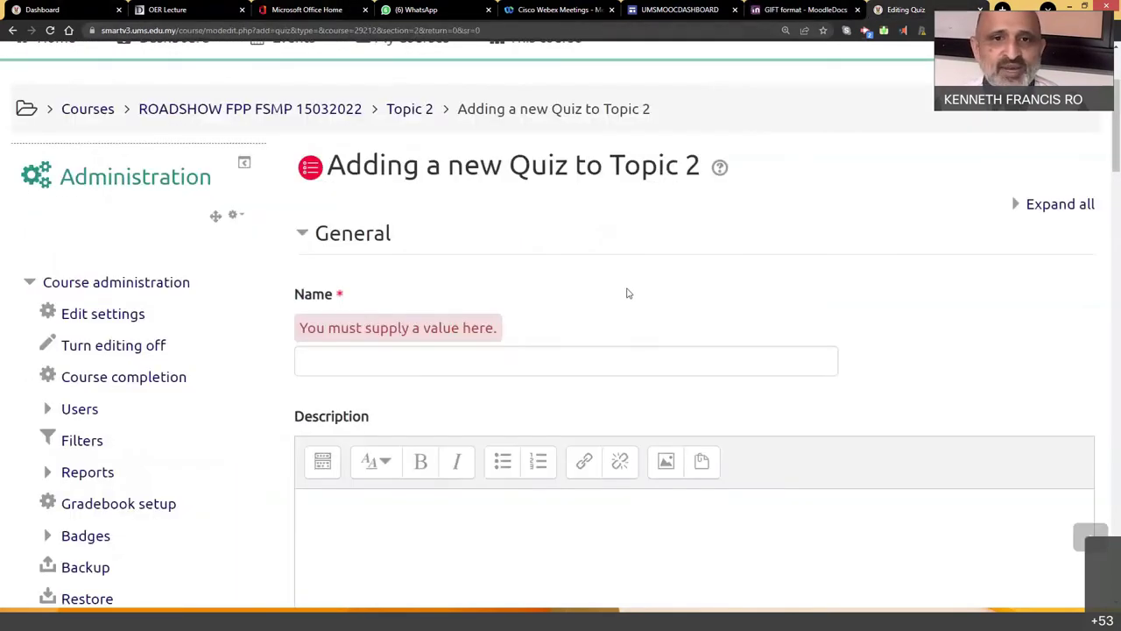
- Name the new Topic 2 quiz 'quiz' with the description 'des'
scroll(621, 290, "down", 1)
left_click(346, 234)
type("quiz")
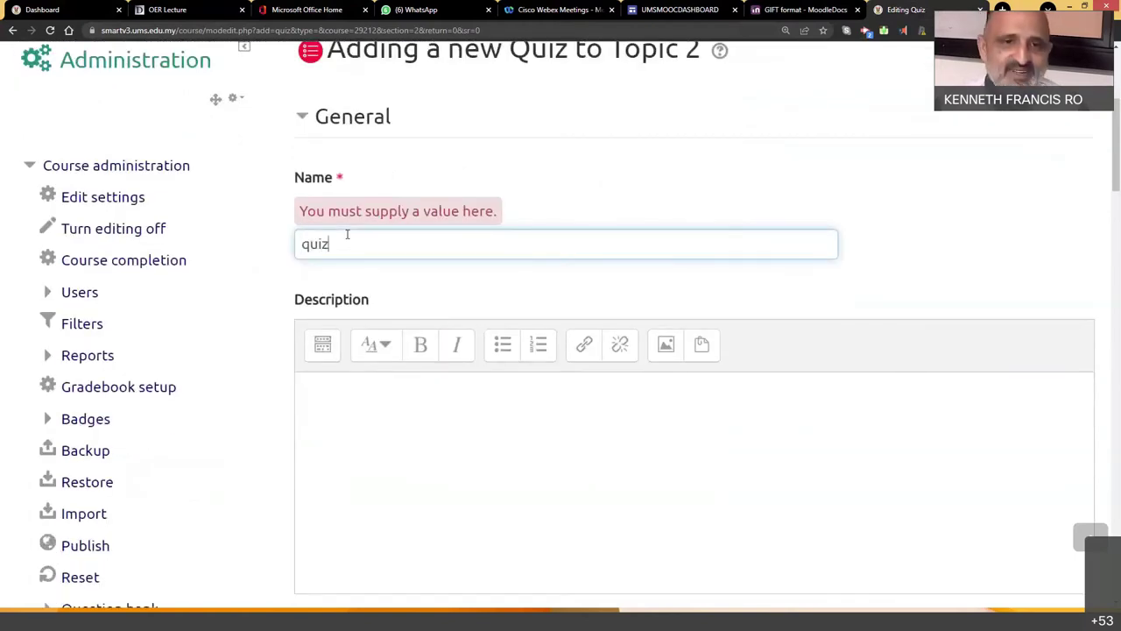
scroll(391, 312, "down", 1)
scroll(390, 312, "down", 2)
left_click(428, 313)
scroll(428, 312, "down", 3)
scroll(407, 243, "up", 4)
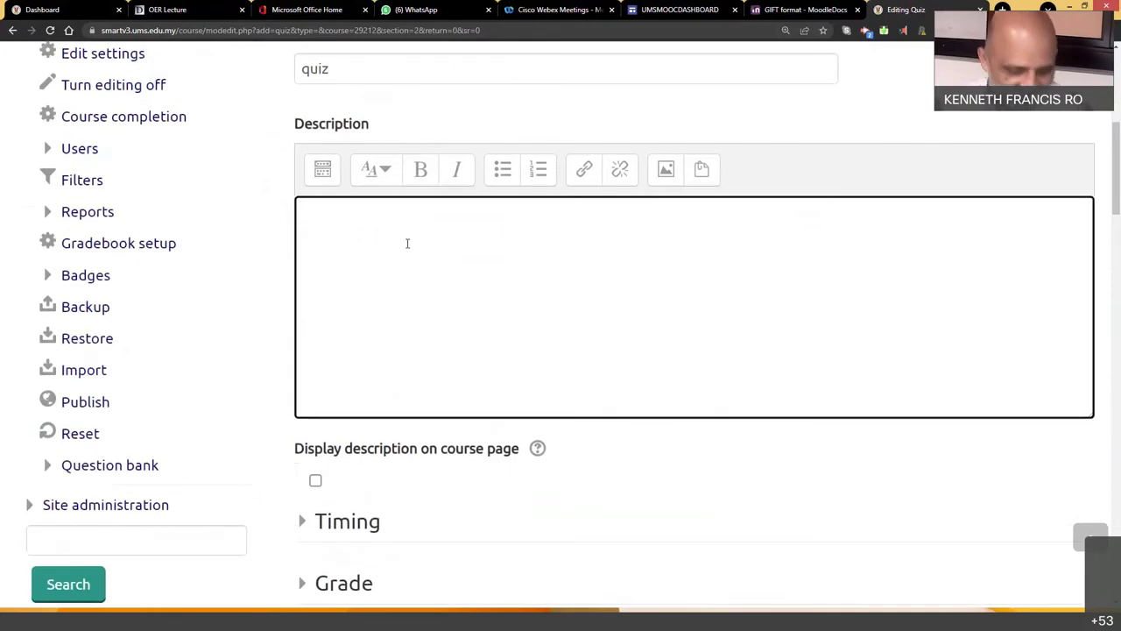
type("des")
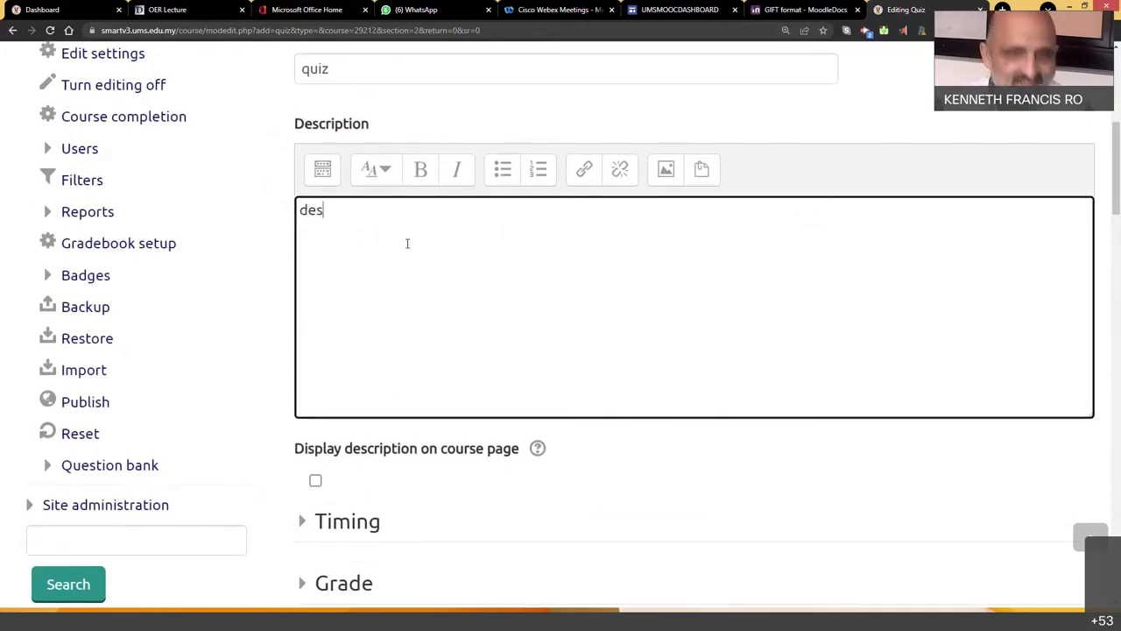
- Save the quiz and open its question editing page
scroll(430, 261, "down", 3)
scroll(440, 275, "down", 7)
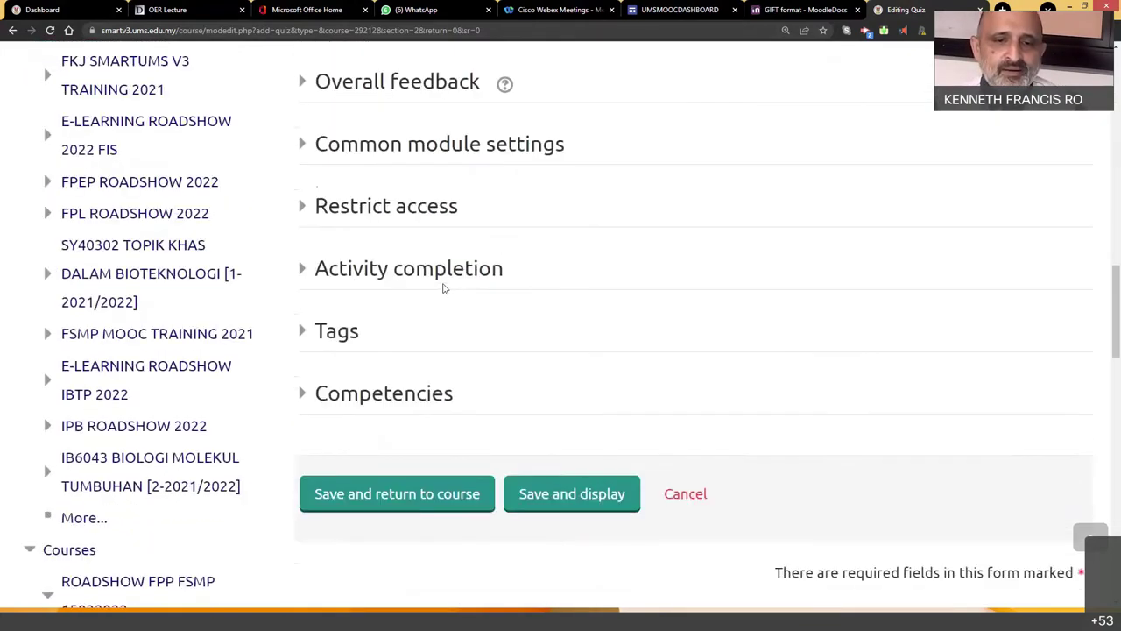
left_click(578, 383)
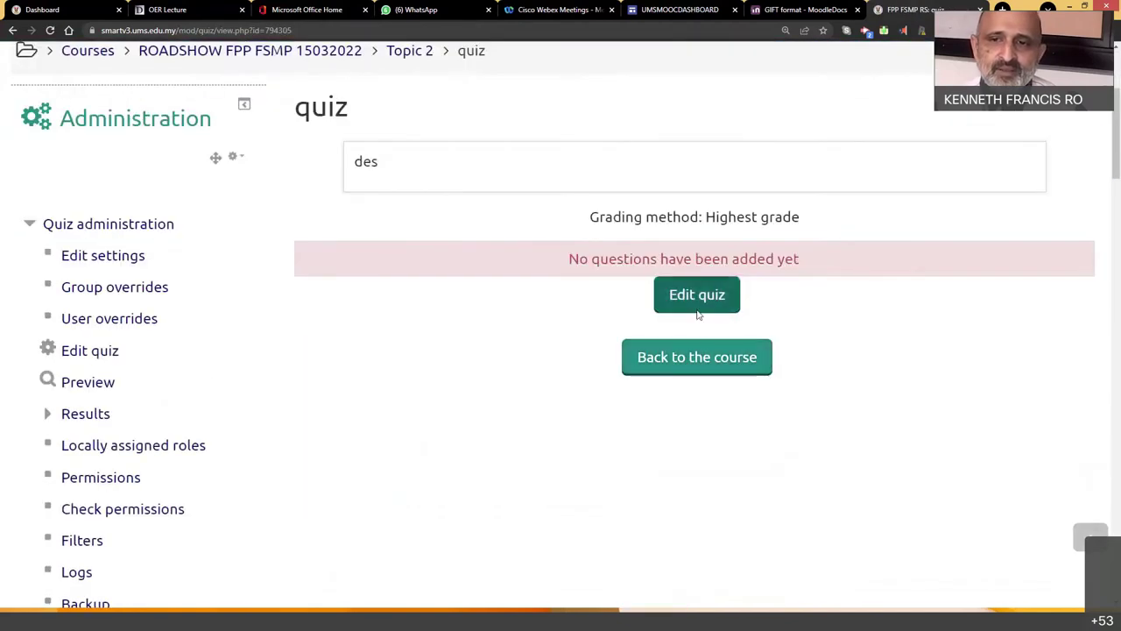
left_click(698, 312)
scroll(712, 365, "down", 1)
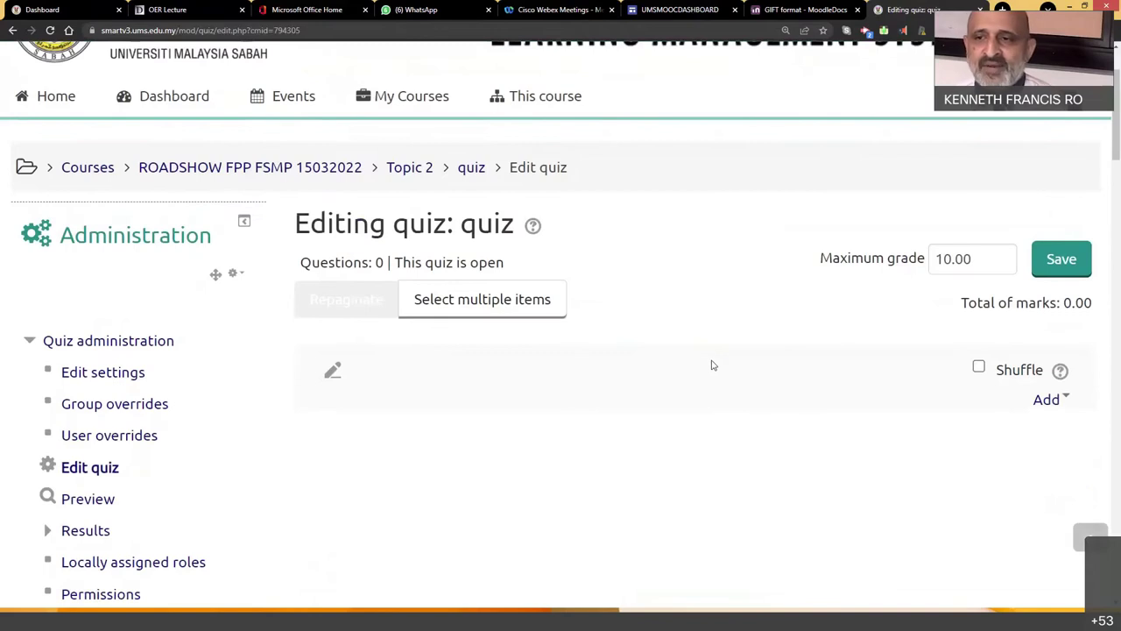
- Add a new Short answer question to the quiz and select its Question name field
left_click(1063, 403)
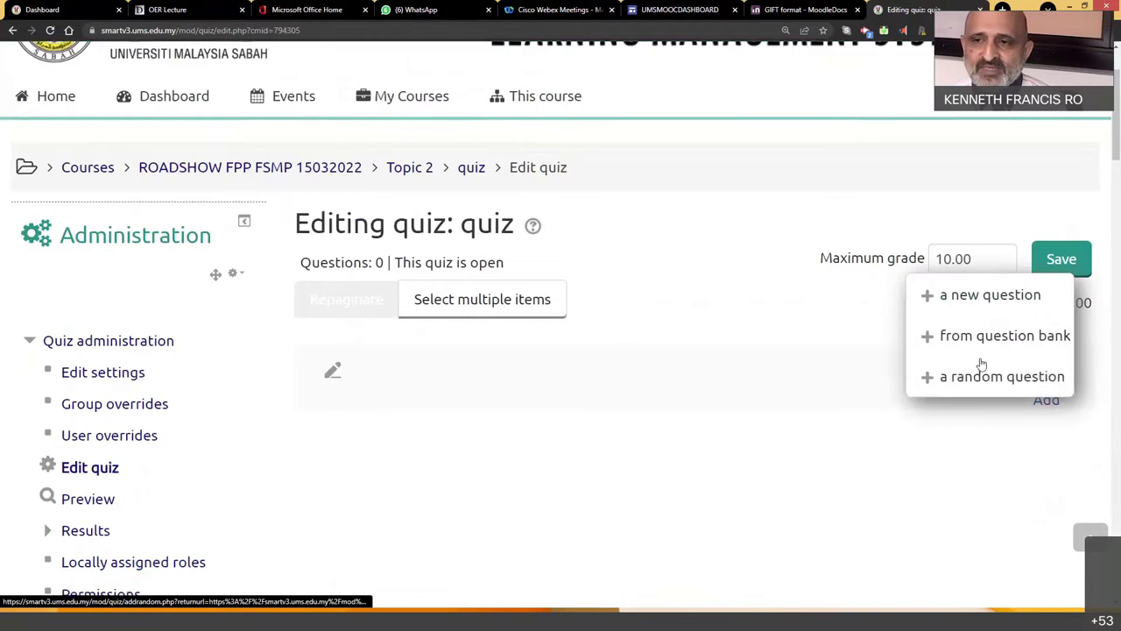
left_click(950, 295)
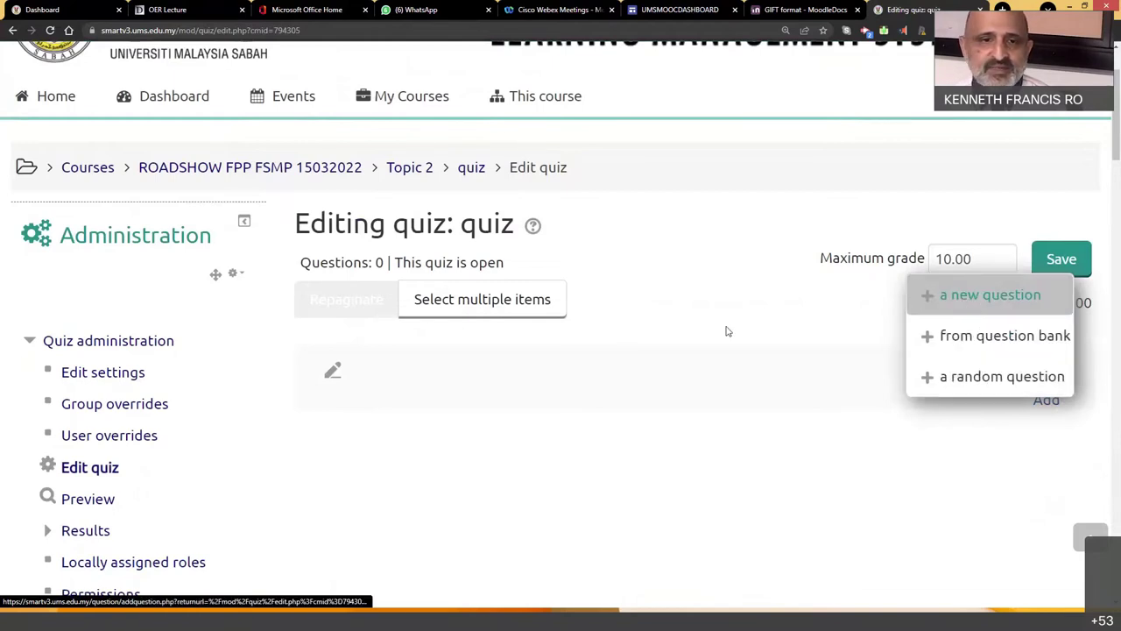
scroll(323, 409, "down", 5)
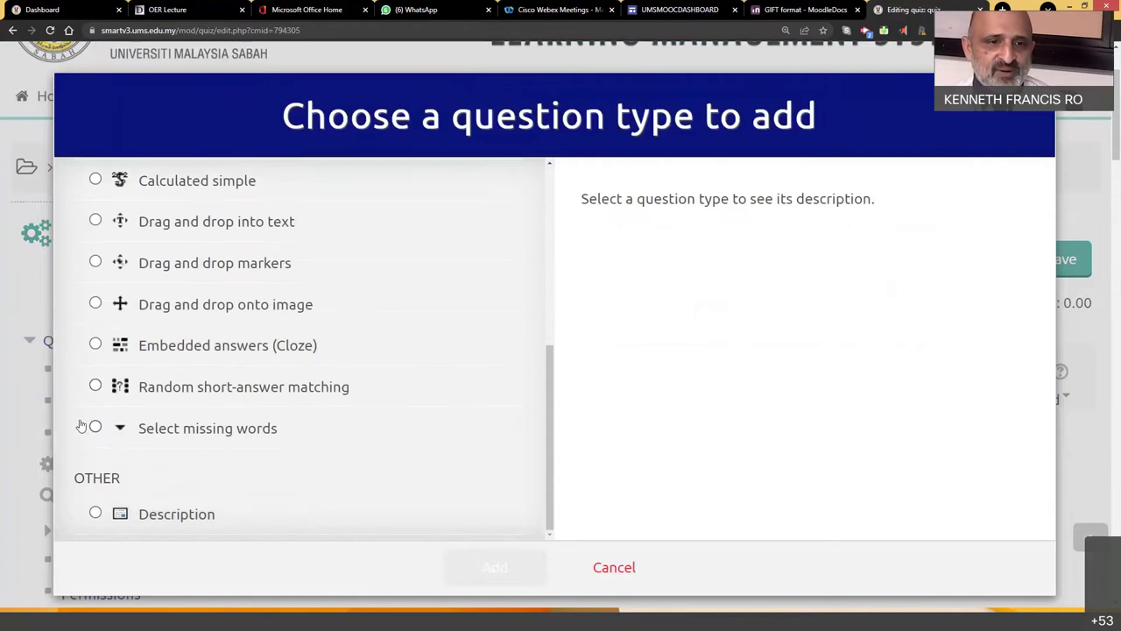
scroll(88, 399, "up", 3)
scroll(92, 352, "up", 2)
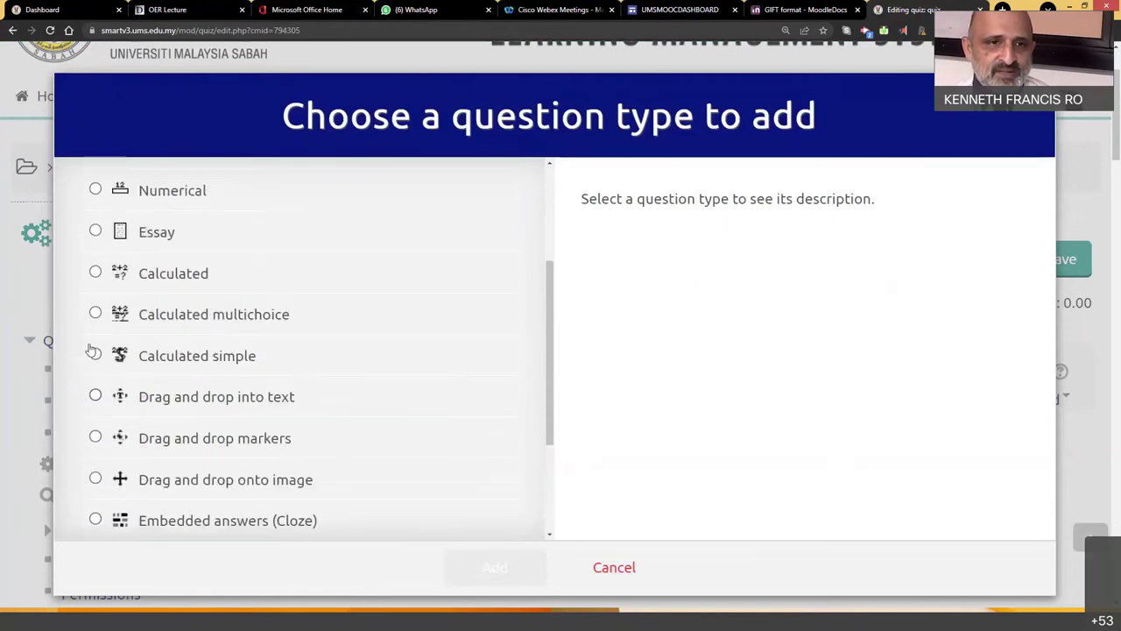
scroll(94, 351, "up", 3)
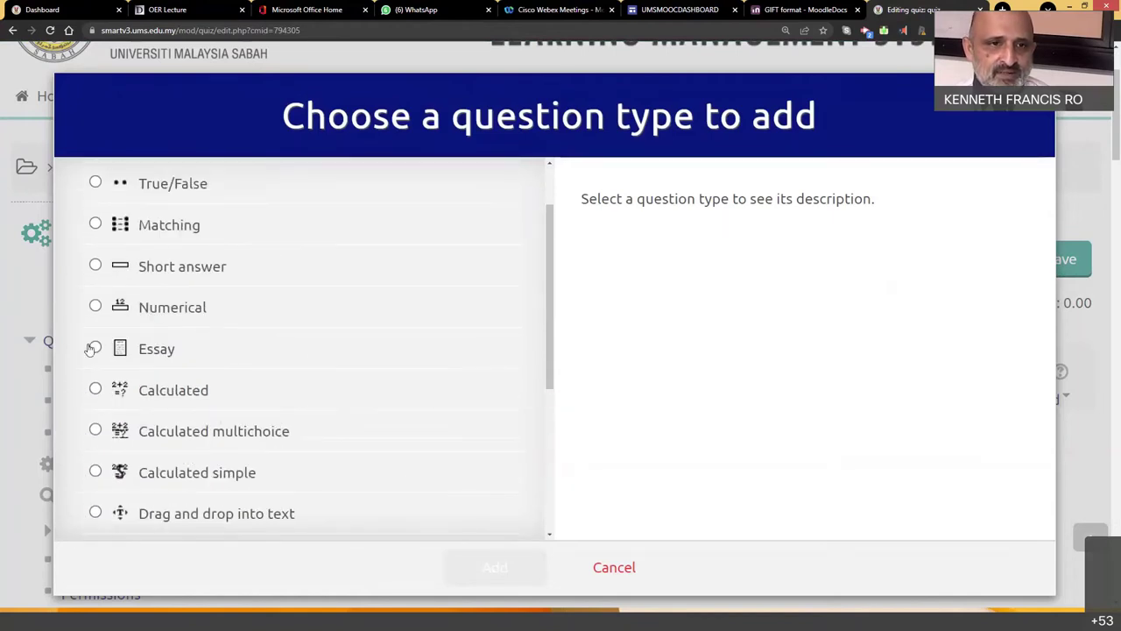
left_click(95, 267)
left_click(490, 568)
scroll(513, 501, "down", 2)
left_click(403, 353)
- Name the question 'What is the capital city of Sabah?' and copy it into the Question text
type("What")
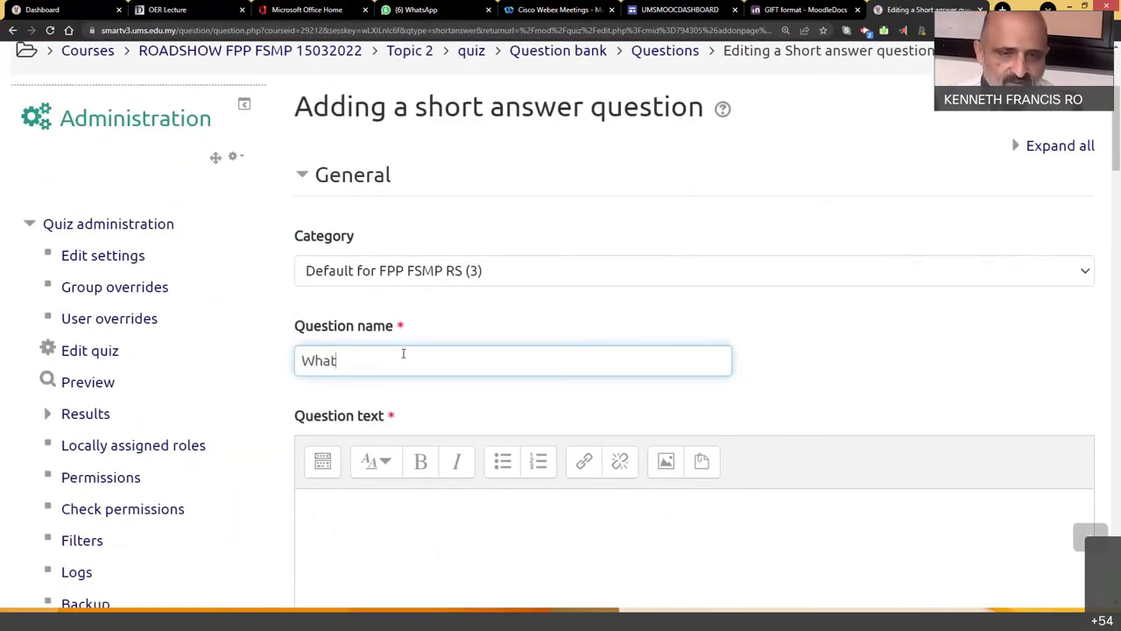
type(" is the capital ci")
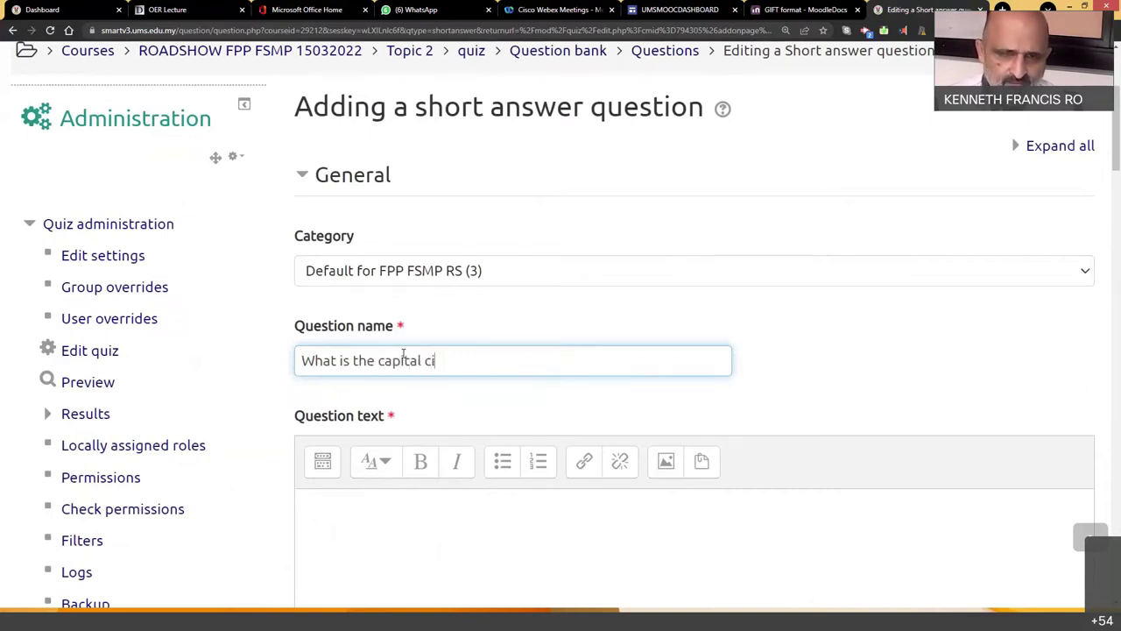
type("ty of")
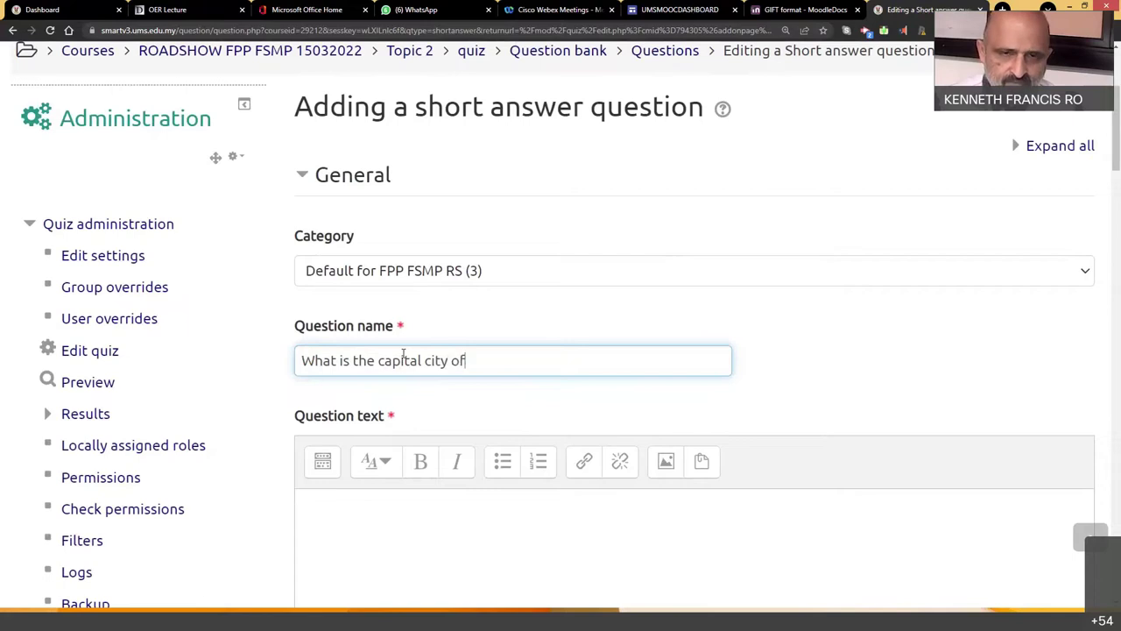
type(" Sabah")
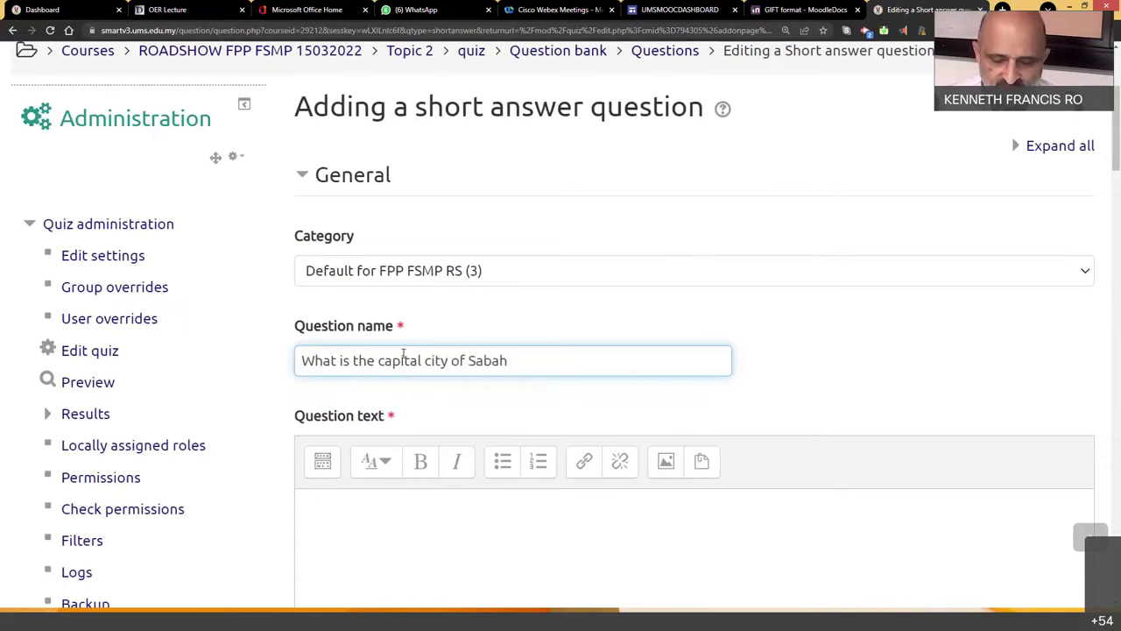
type("?")
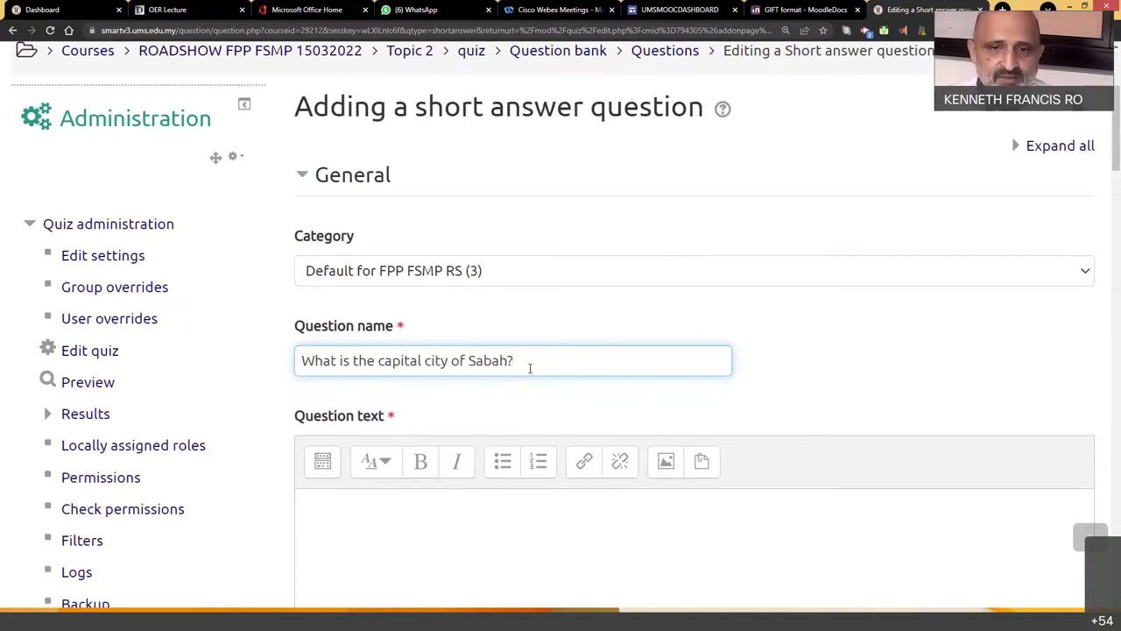
left_click_drag(530, 368, 210, 342)
key("ctrl+c")
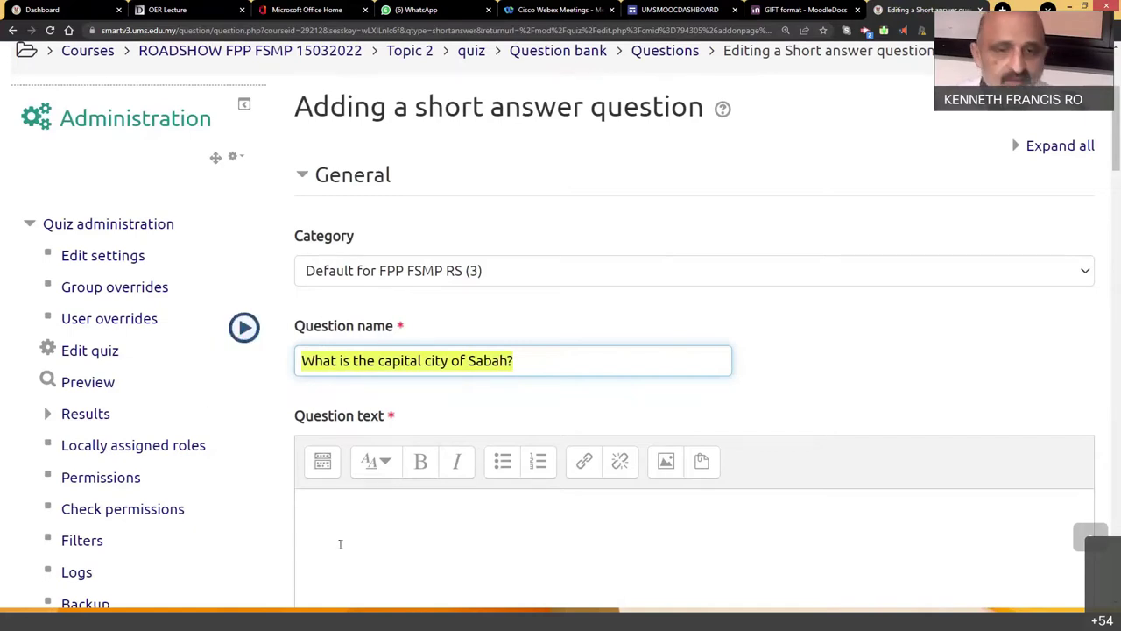
left_click(349, 530)
key("ctrl+v")
- Set Case sensitivity to 'No, case is unimportant'
scroll(348, 532, "down", 5)
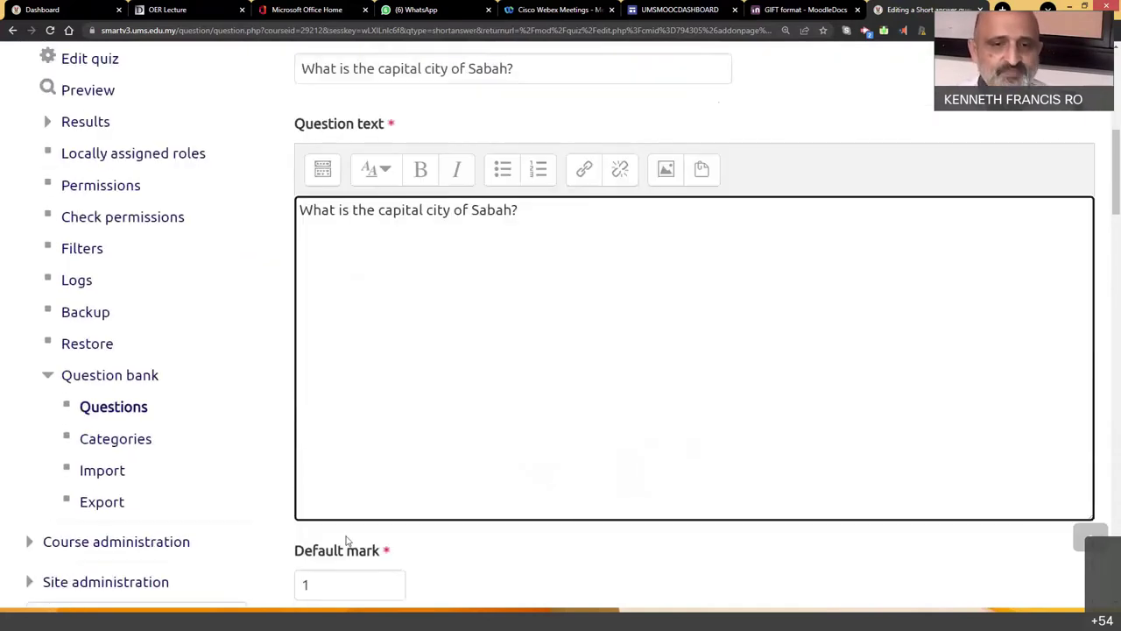
scroll(413, 457, "down", 5)
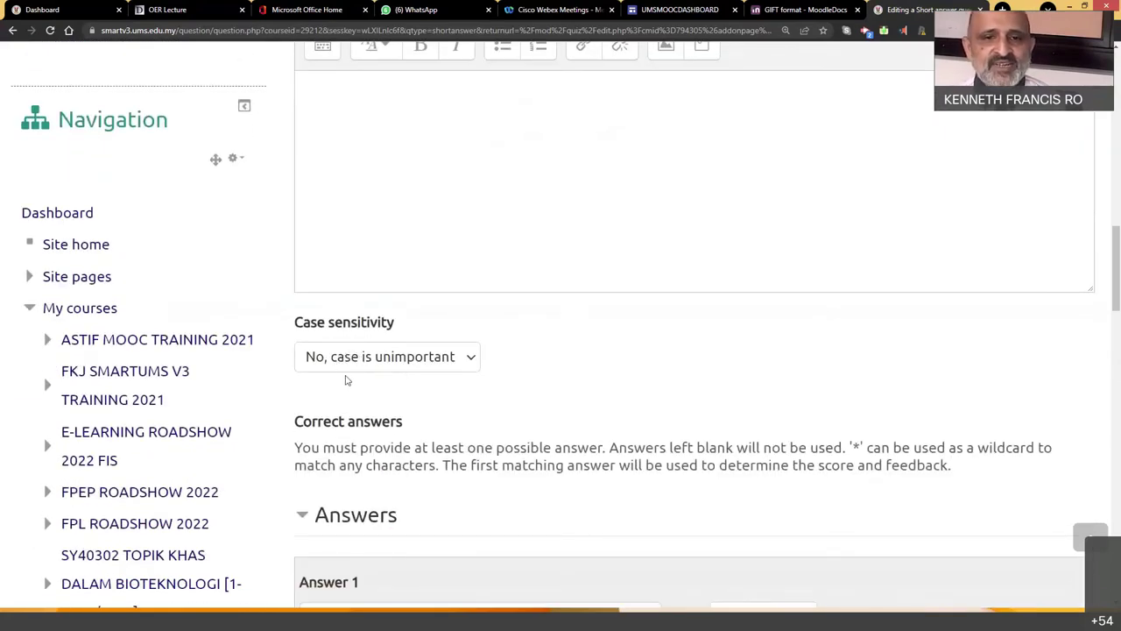
left_click(357, 366)
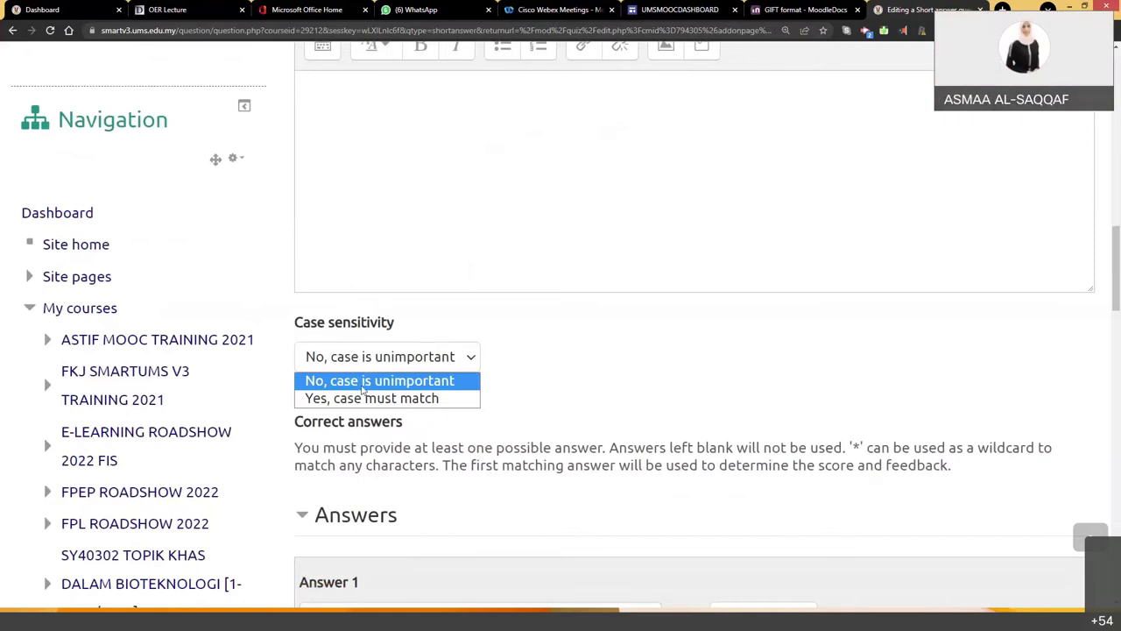
left_click(362, 386)
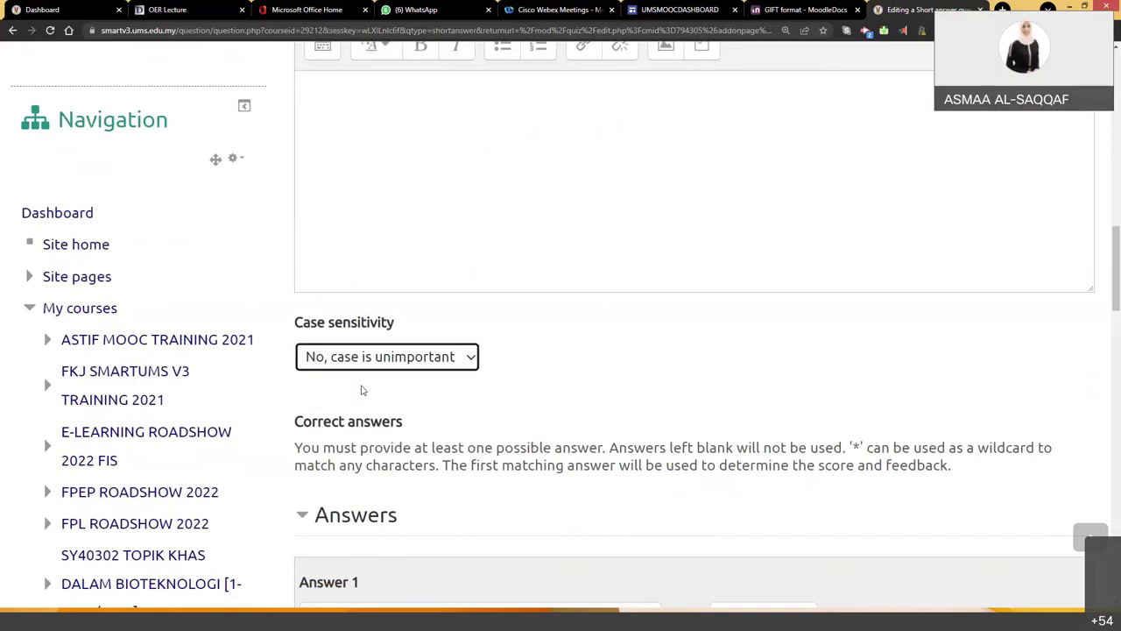
scroll(362, 390, "down", 2)
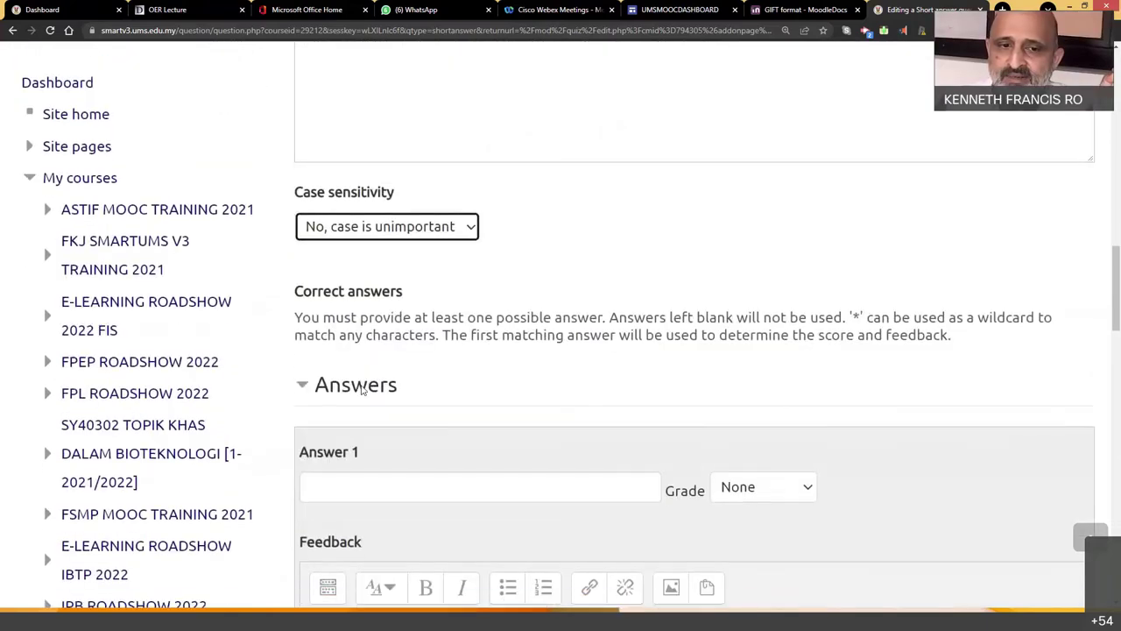
scroll(362, 390, "down", 4)
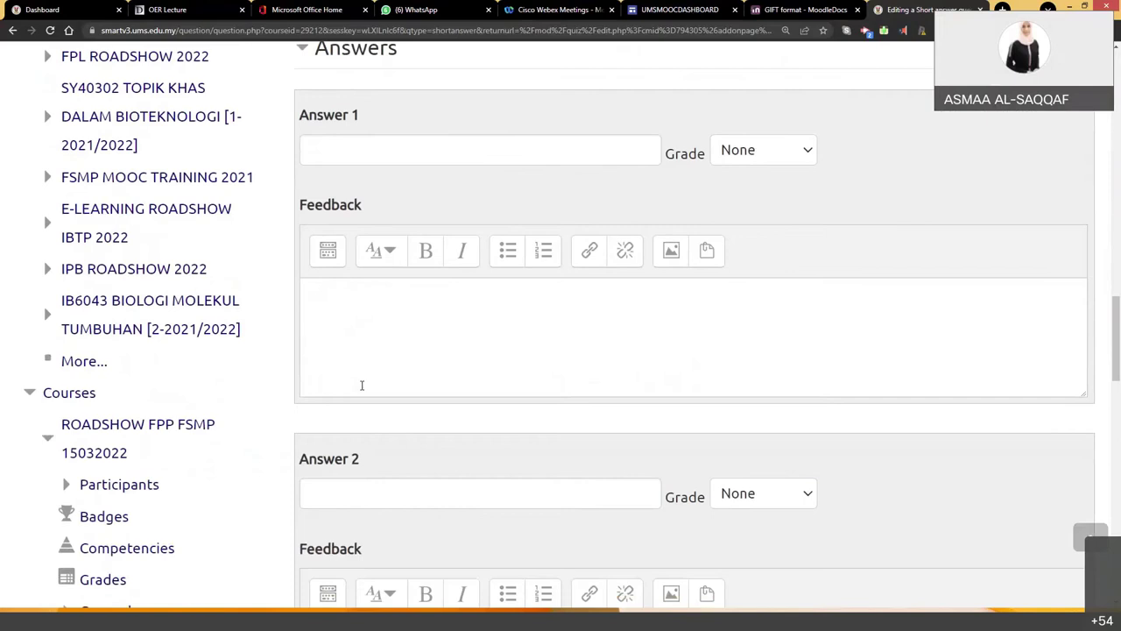
scroll(351, 388, "up", 1)
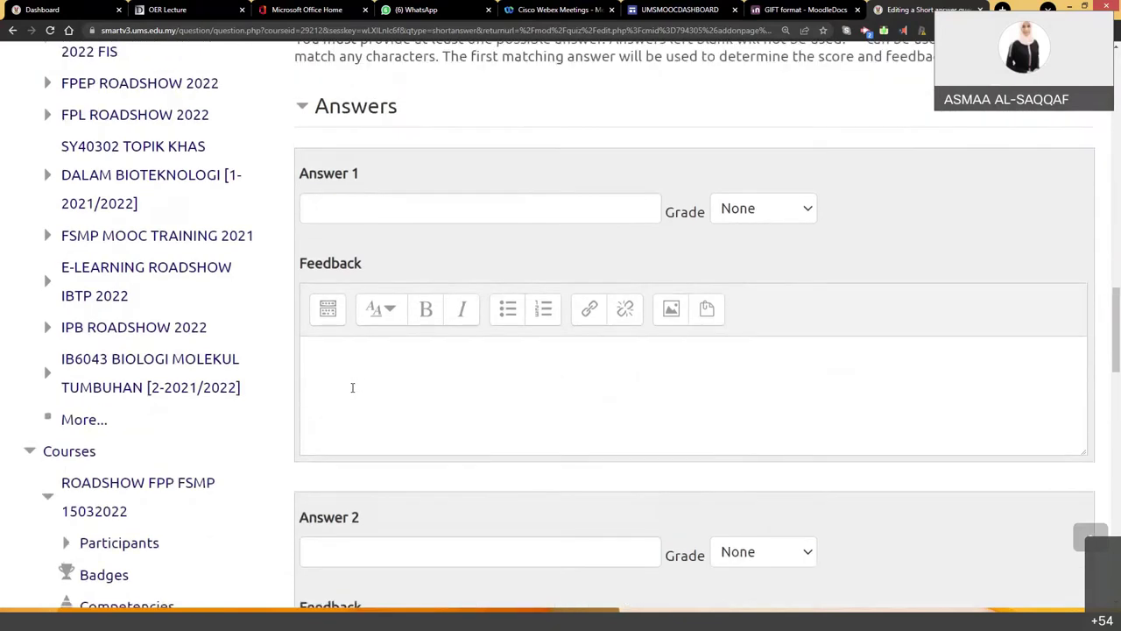
scroll(350, 380, "down", 2)
- Enter 'Kota kinabalu' as Answer 1 with a 100% grade
scroll(351, 380, "up", 2)
left_click(354, 217)
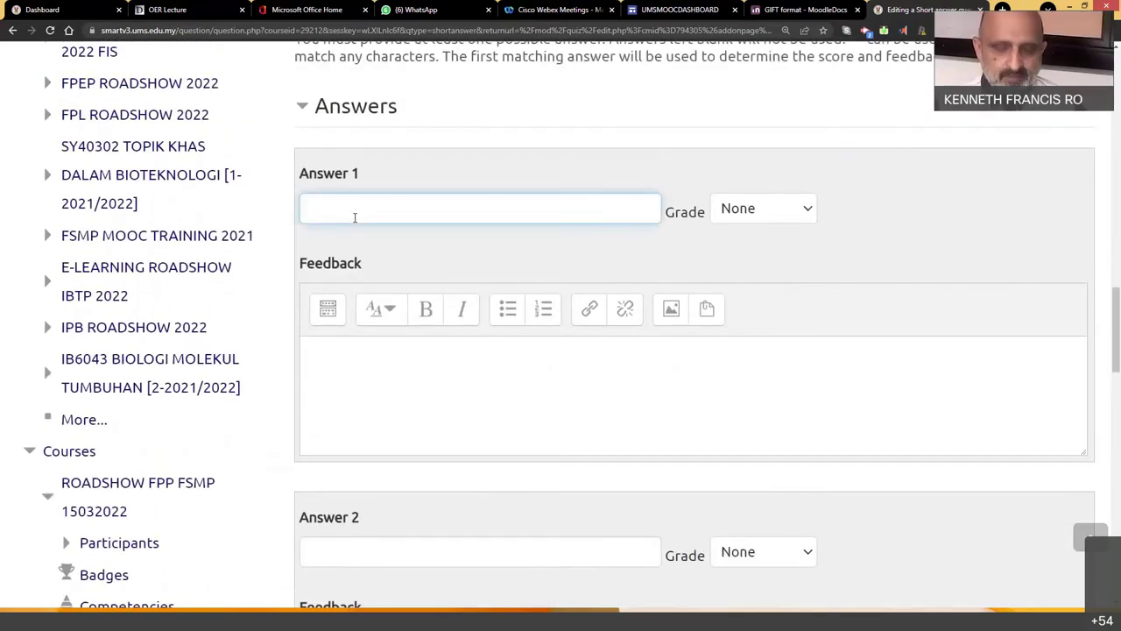
type("KOTA")
key("BackSpace")
key("BackSpace")
key("BackSpace")
key("BackSpace")
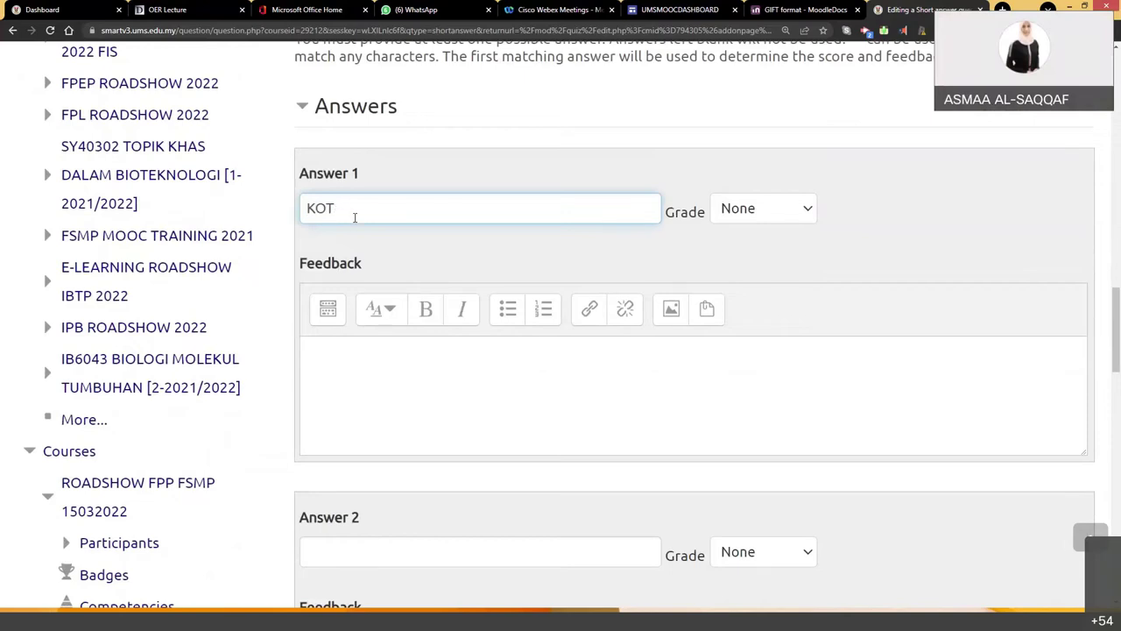
type("ota kinabalu")
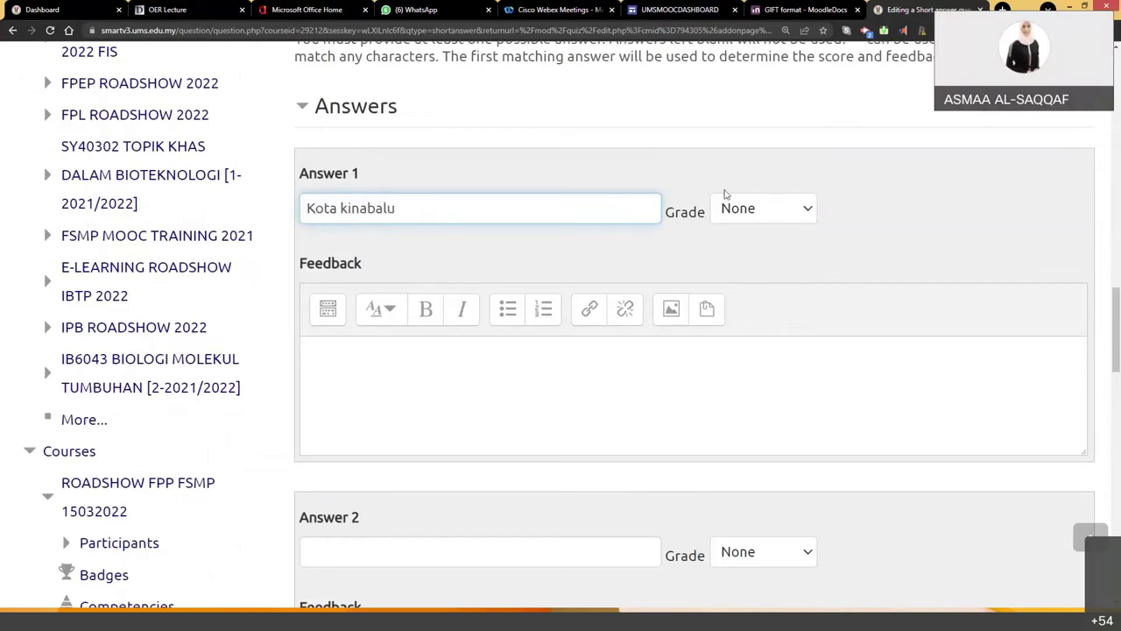
left_click(750, 216)
left_click(749, 250)
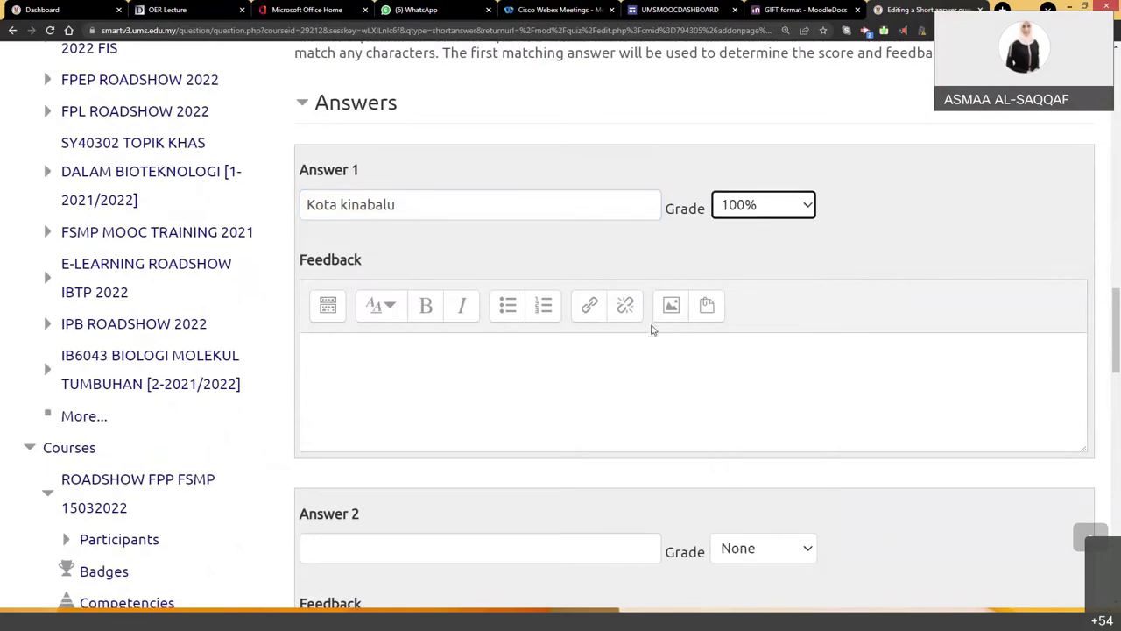
scroll(371, 394, "down", 2)
- Enter 'kota kinabalu' as Answer 2 with a 100% grade
left_click(371, 386)
type("kota kinabalu")
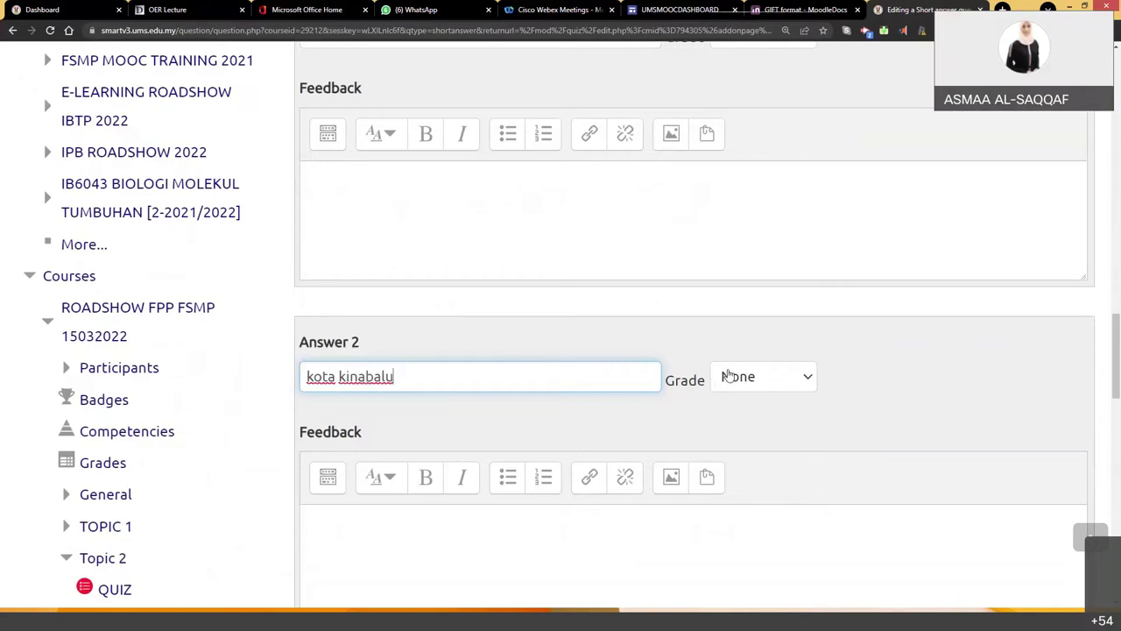
left_click(727, 376)
left_click(788, 37)
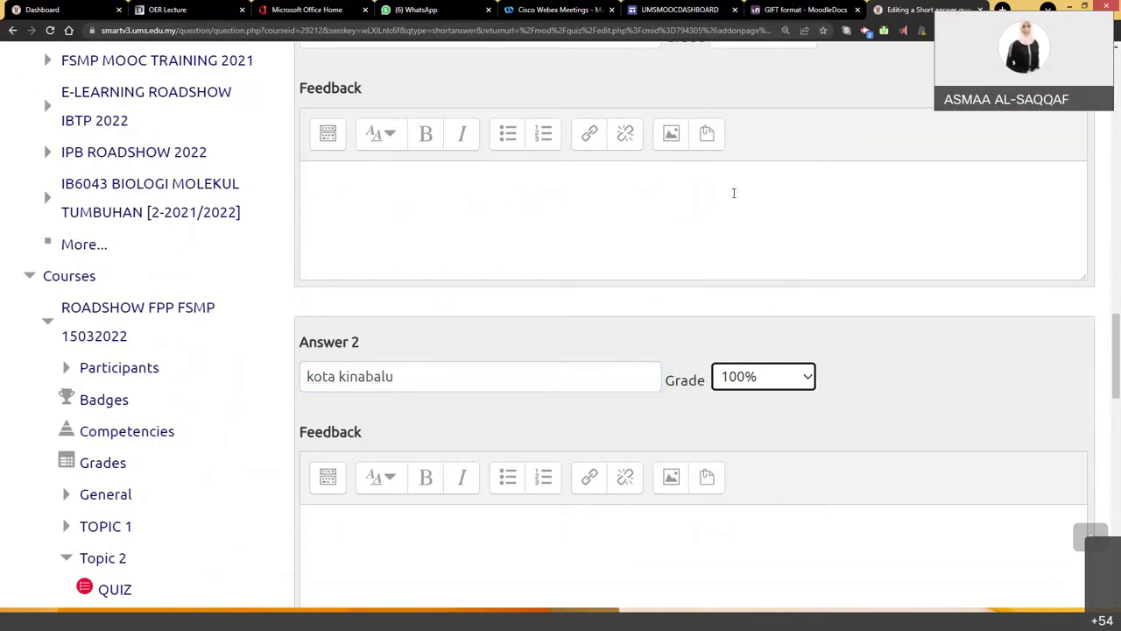
scroll(673, 333, "up", 2)
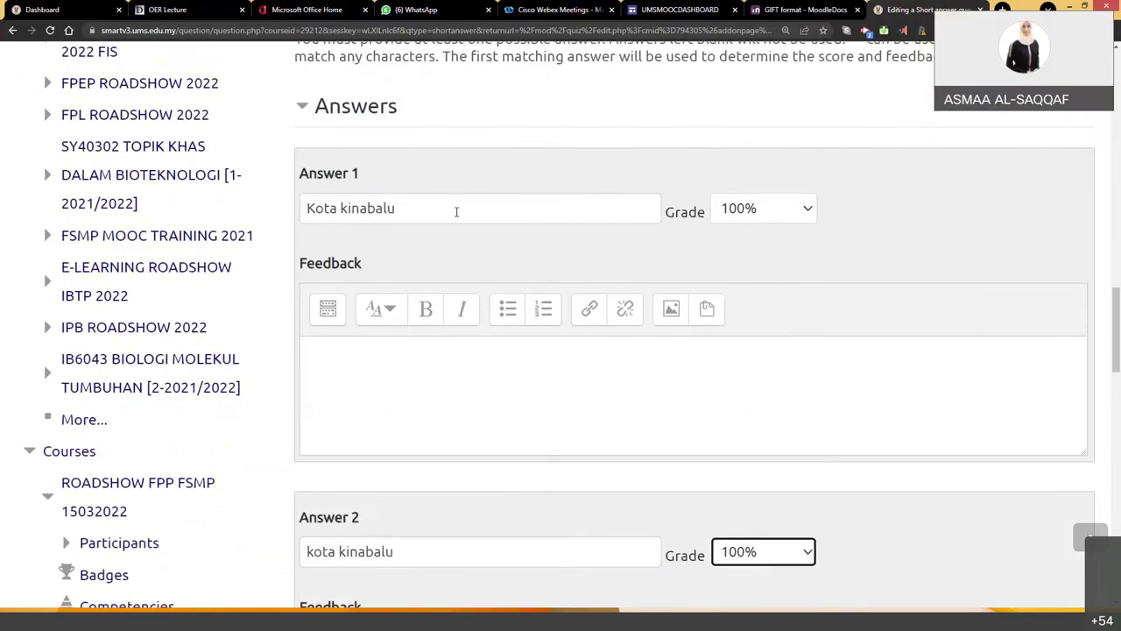
scroll(597, 401, "down", 5)
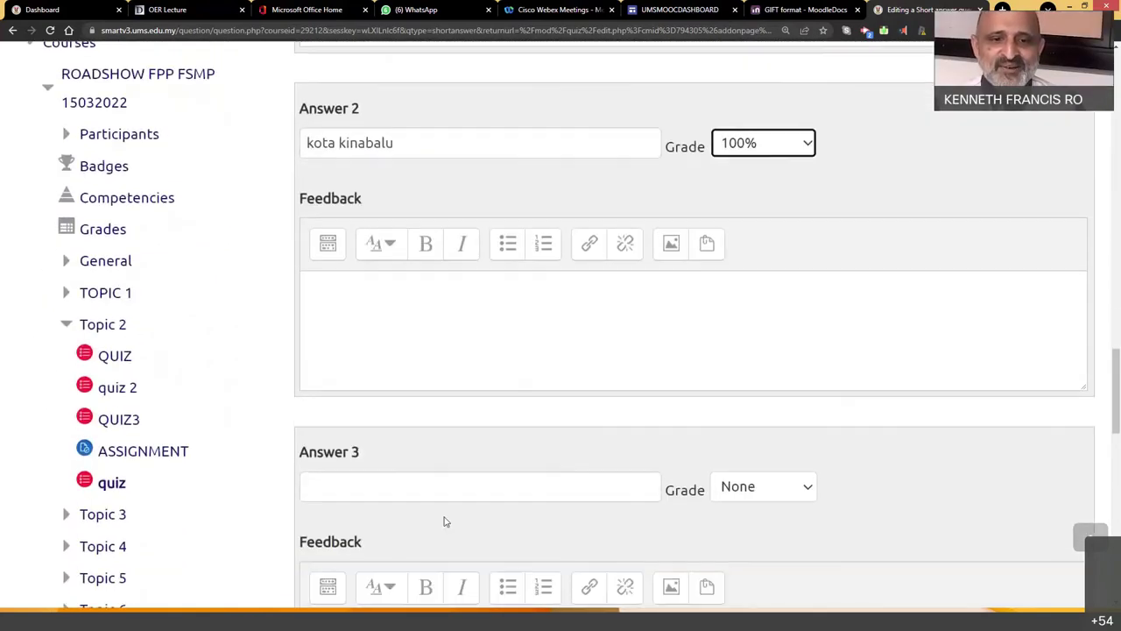
- Enter 'Kota Kinabalu' as Answer 3, correcting the misspelt ending
left_click(384, 491)
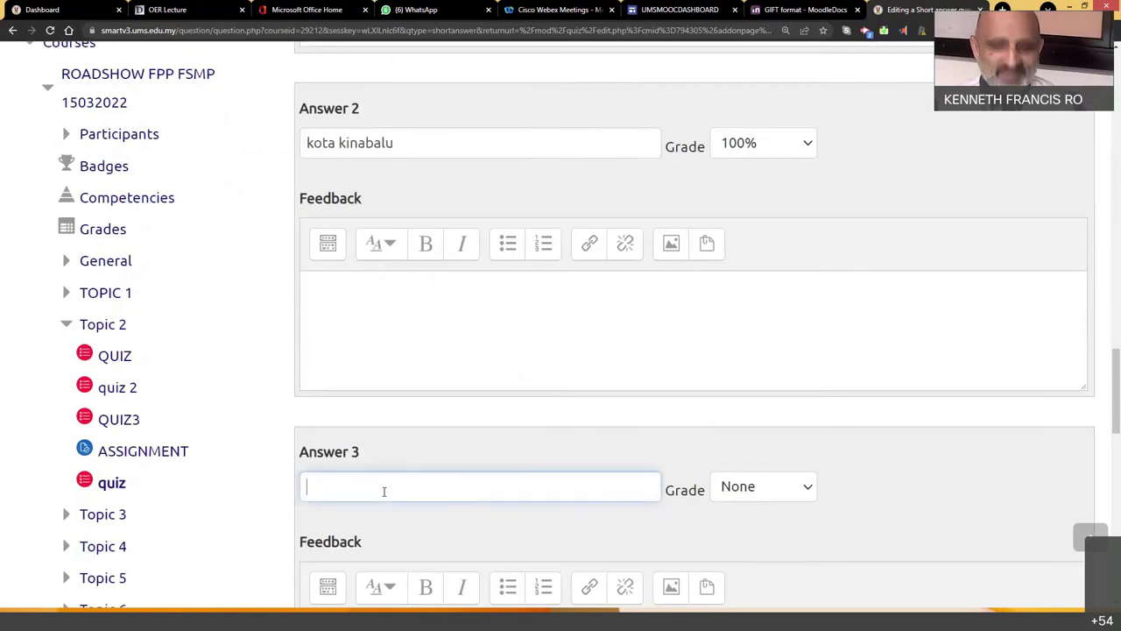
type("Kota")
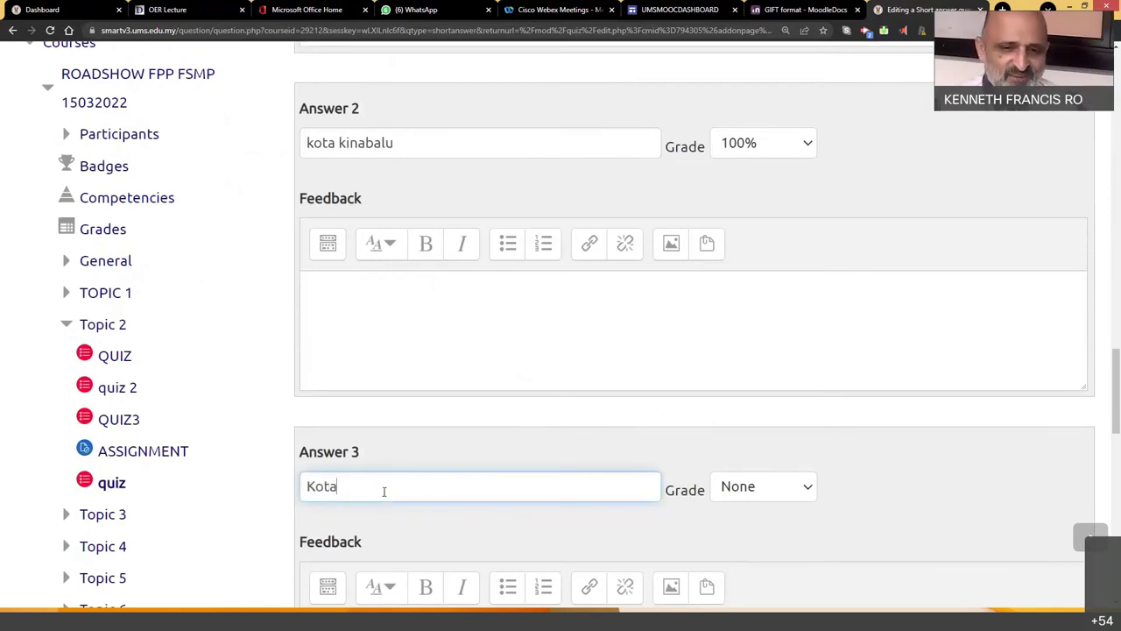
type(" KINABL")
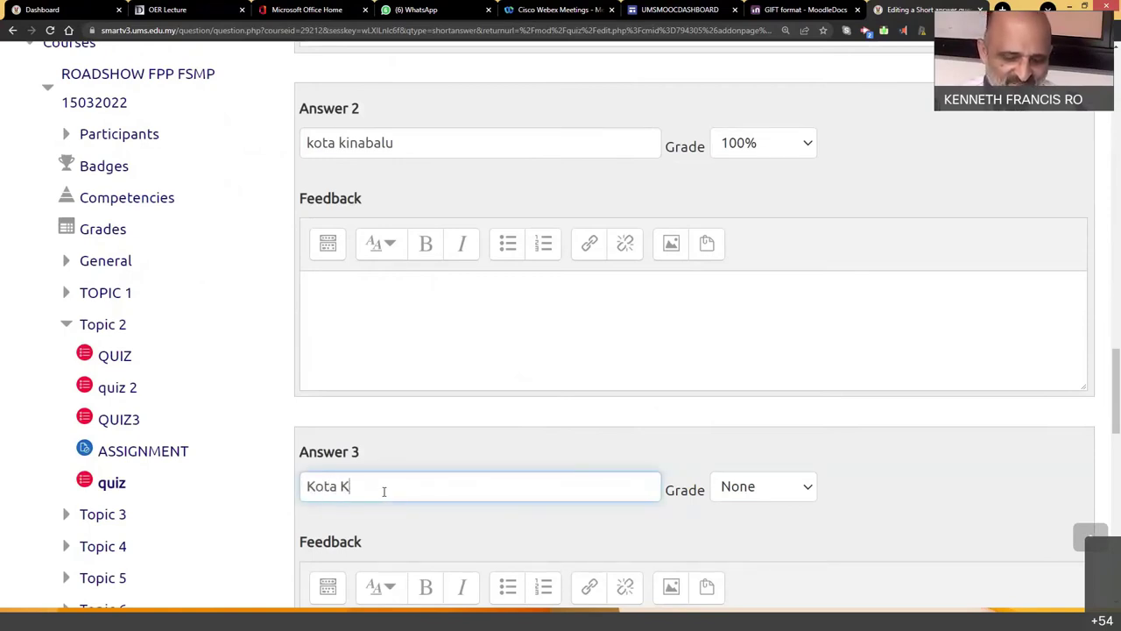
key("BackSpace")
key("BackSpace")
key("BackSpace")
key("BackSpace")
key("BackSpace")
type("inablu")
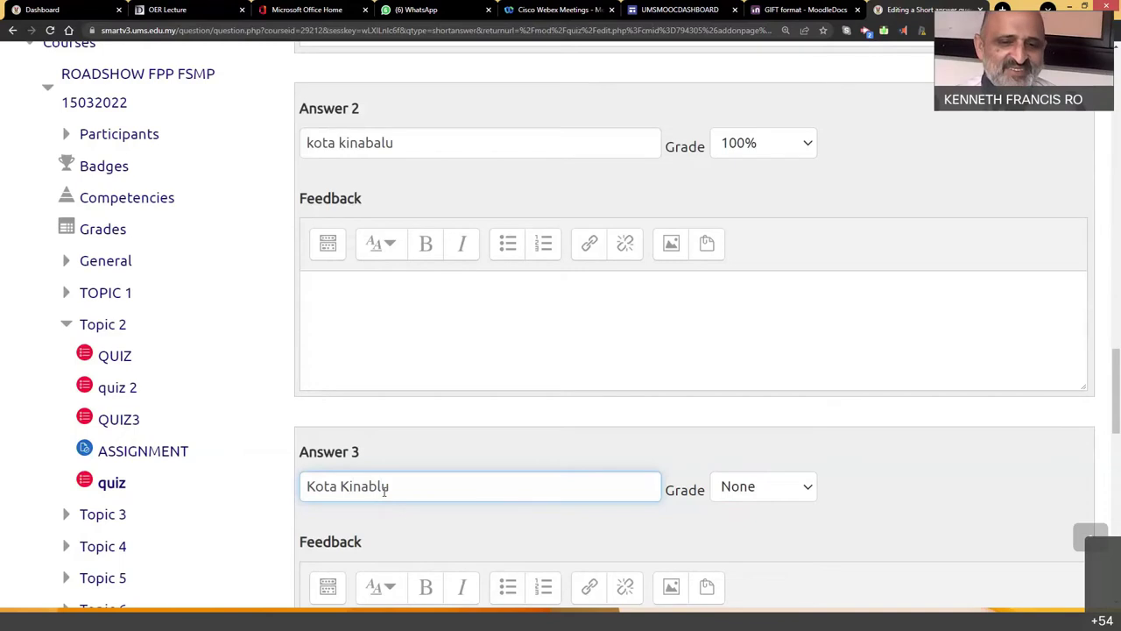
left_click(371, 486)
type("a")
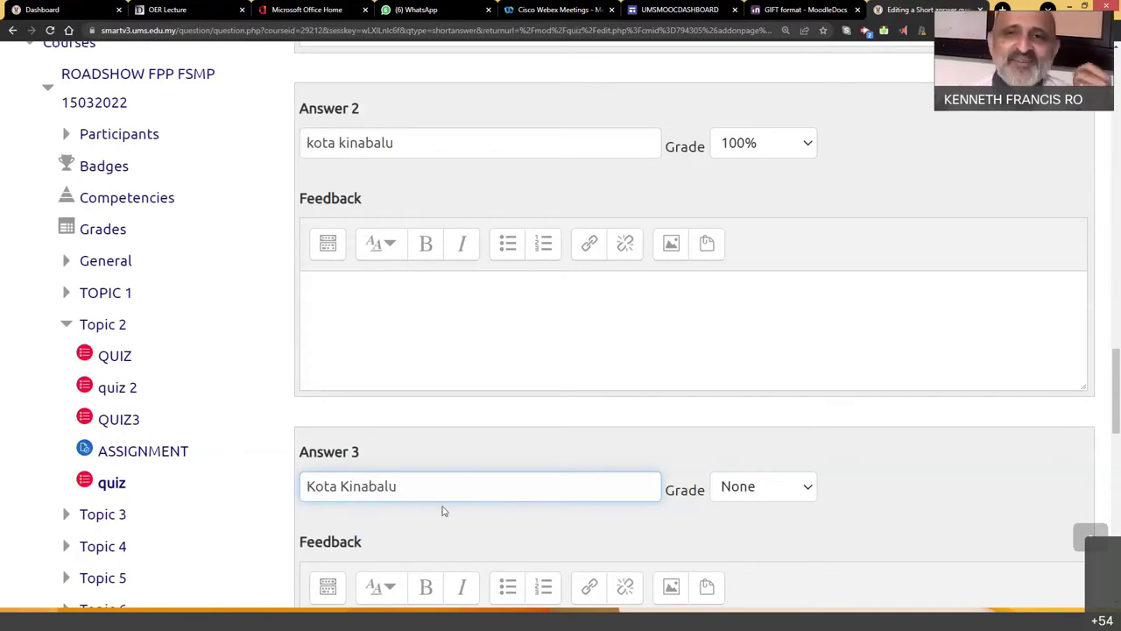
- Save the 'What is the capital city of Sabah?' question with its three answers
scroll(442, 514, "down", 1)
scroll(441, 513, "down", 2)
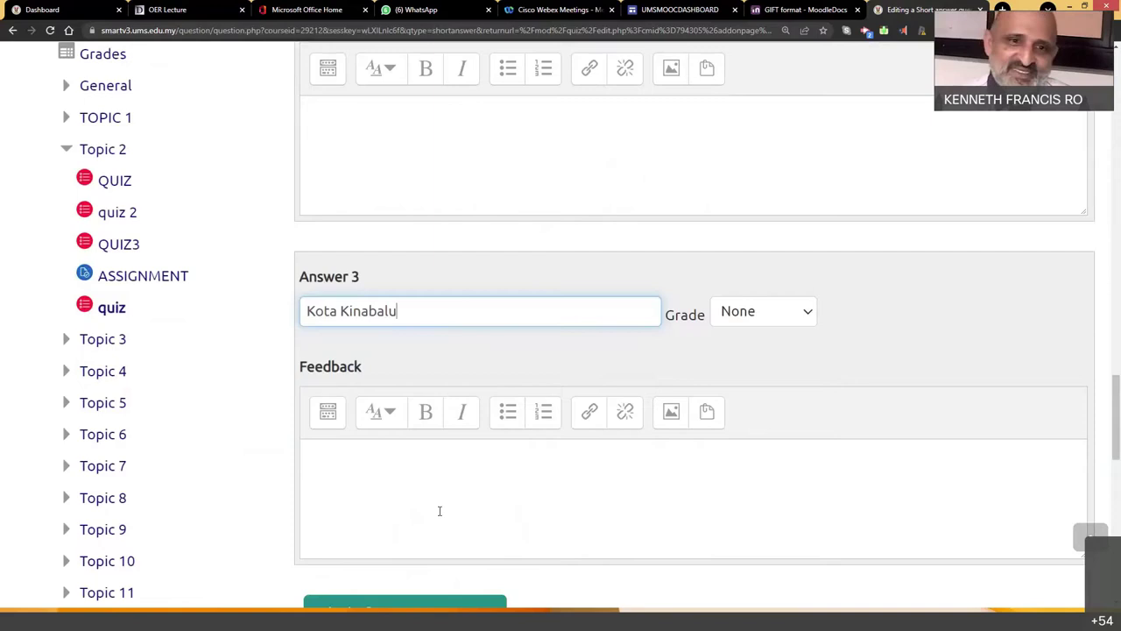
scroll(439, 513, "up", 8)
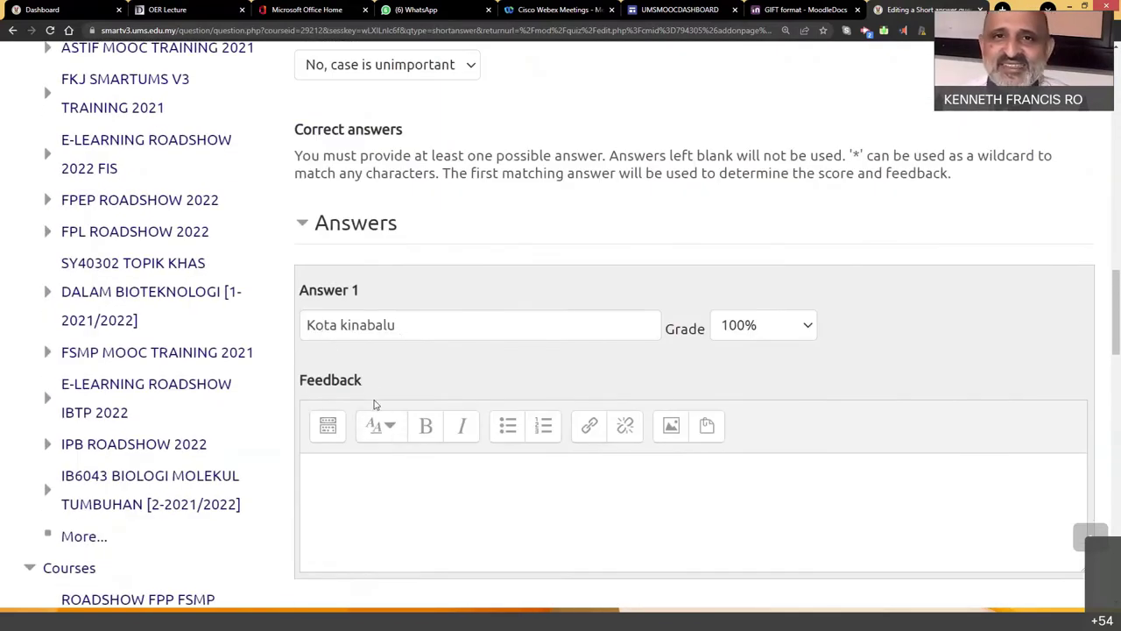
scroll(375, 405, "down", 1)
scroll(375, 404, "down", 8)
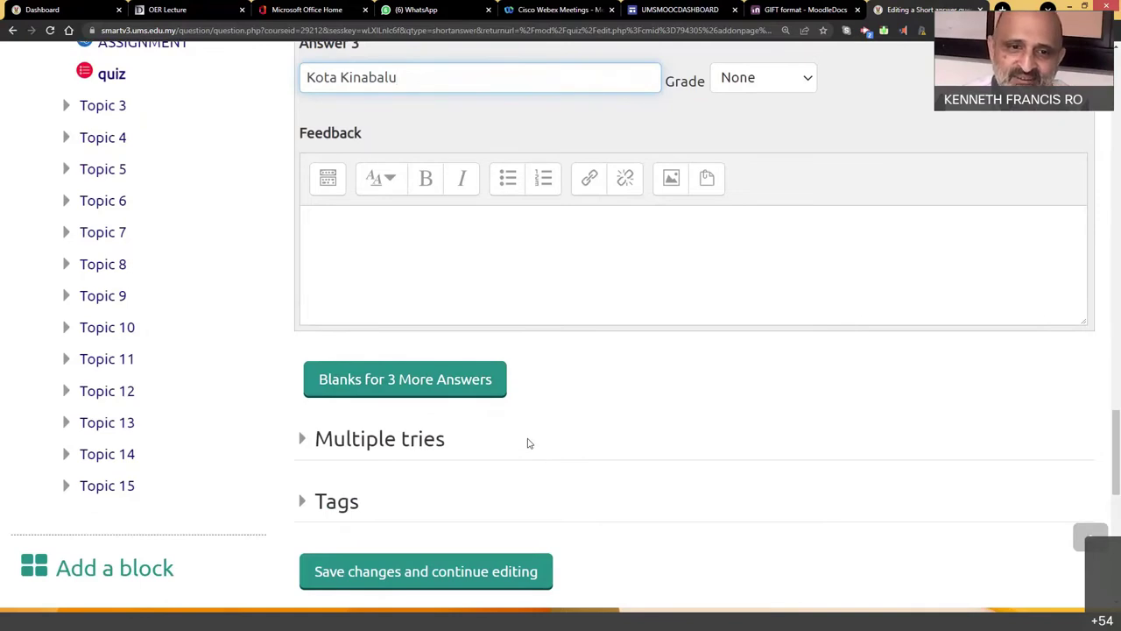
scroll(538, 464, "down", 2)
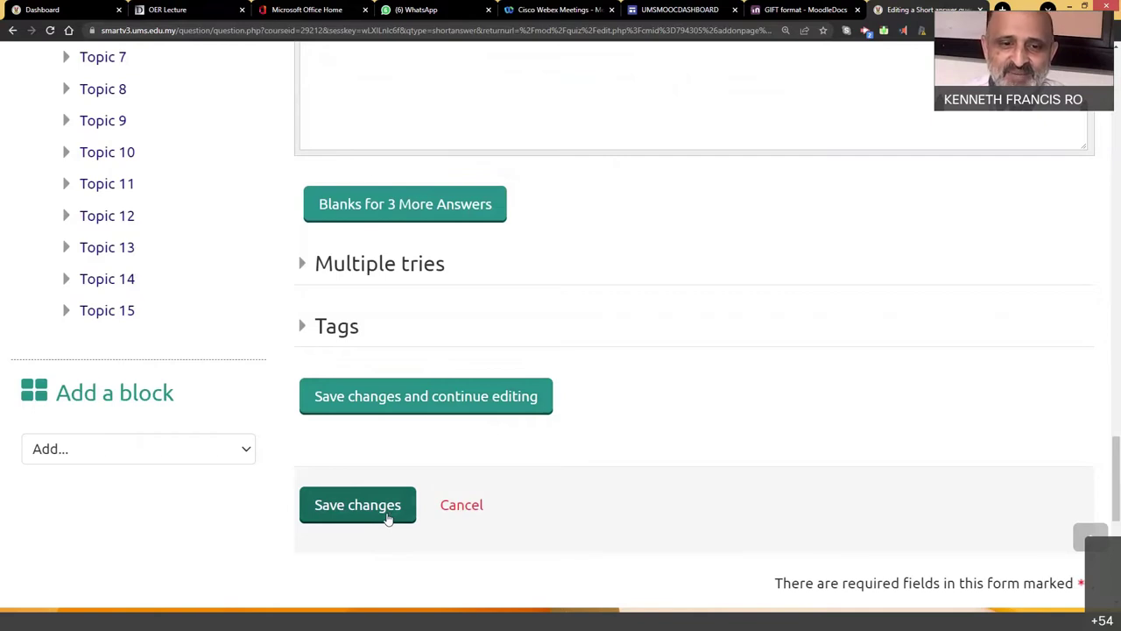
left_click(388, 517)
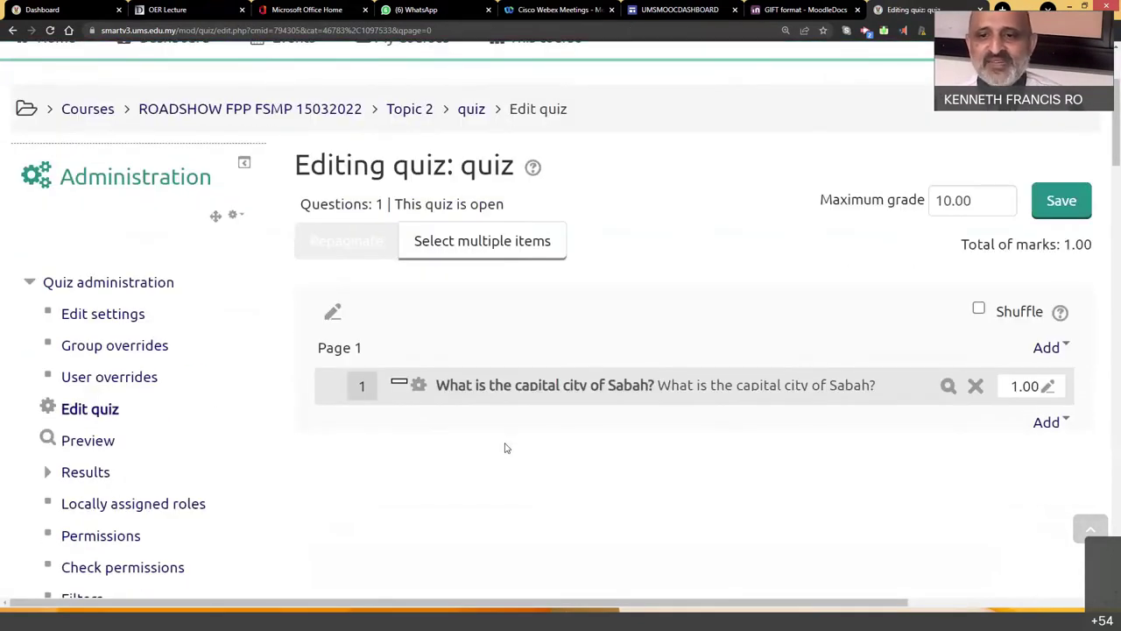
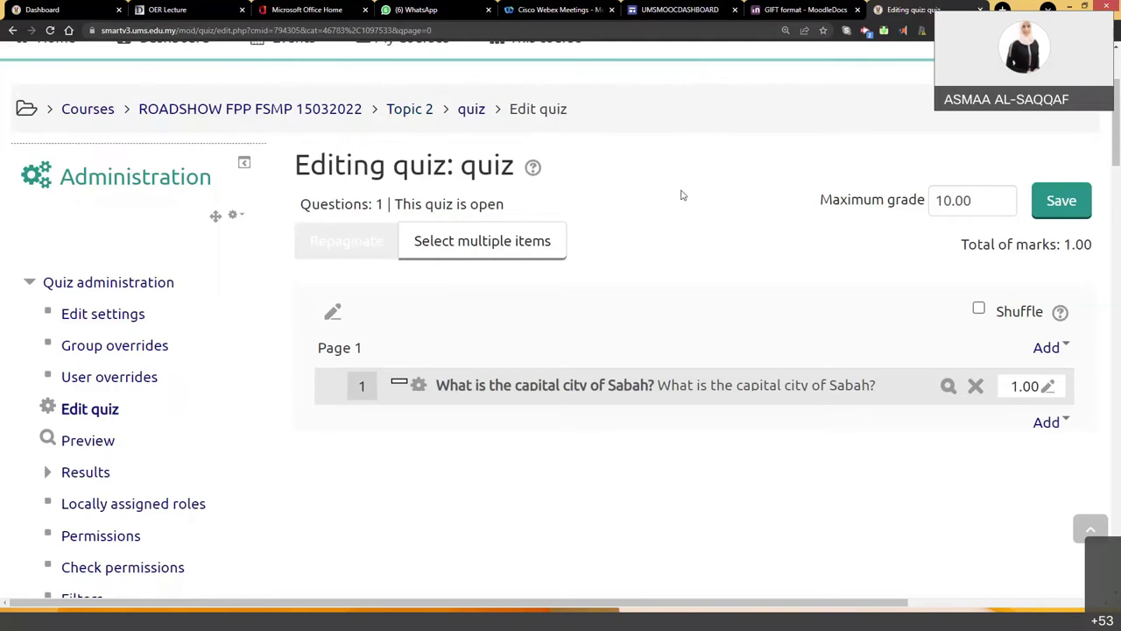
- Scroll through the Editing quiz page and return to its top
scroll(683, 194, "down", 3)
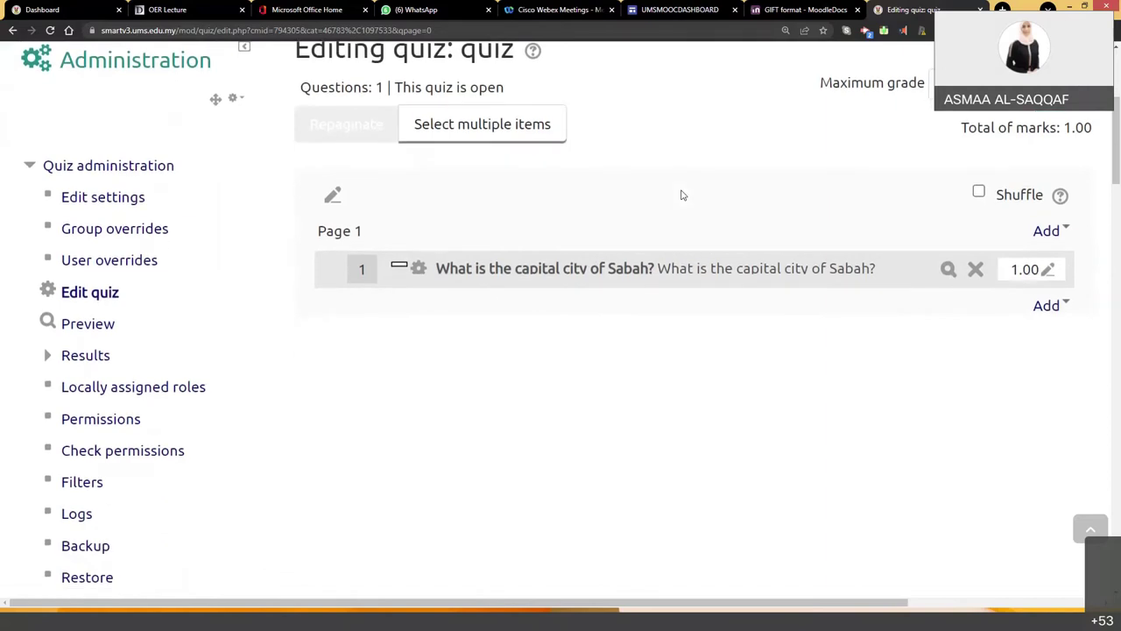
scroll(682, 195, "down", 1)
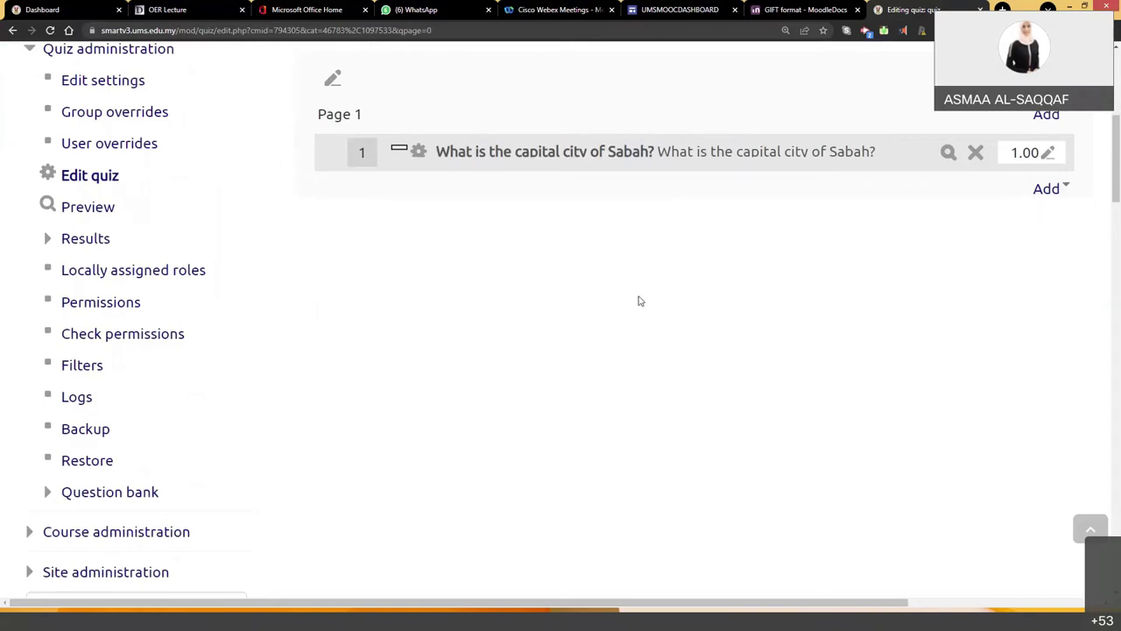
scroll(643, 335, "up", 2)
scroll(158, 372, "down", 3)
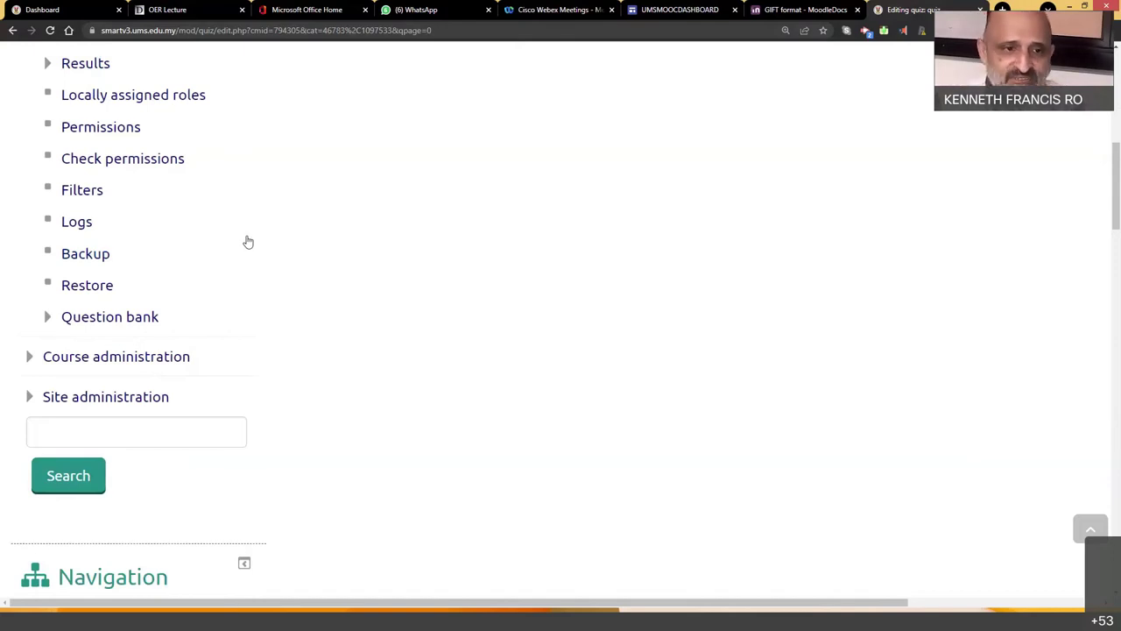
scroll(243, 243, "up", 3)
scroll(242, 244, "up", 3)
- Leave the quiz editor for the ROADSHOW FPP FSMP 15032022 course page
left_click(383, 215)
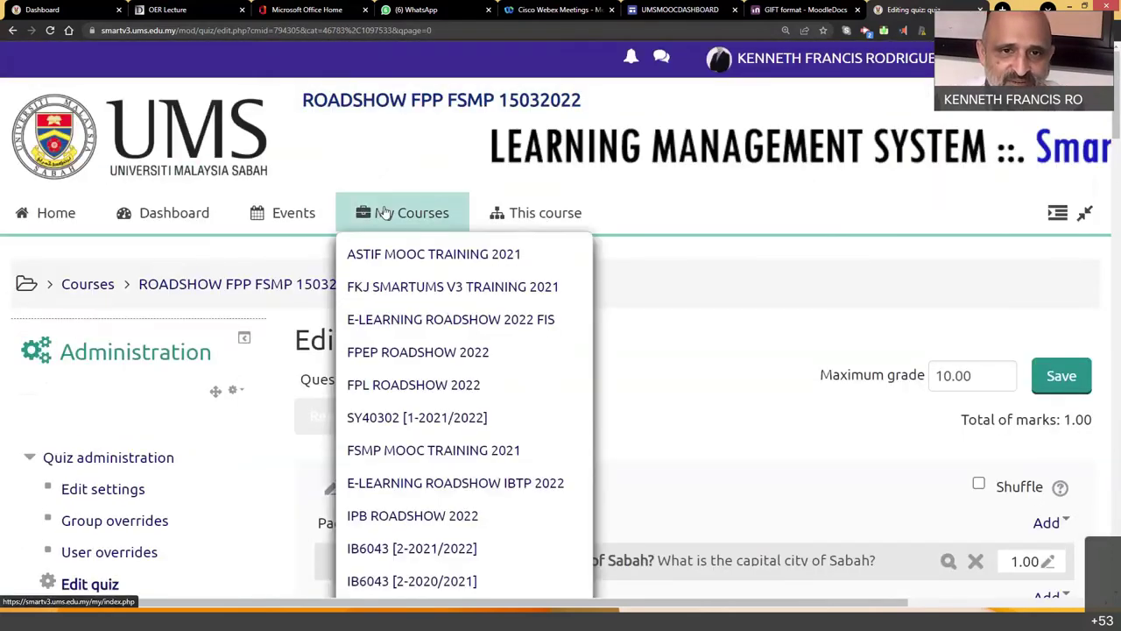
left_click(508, 216)
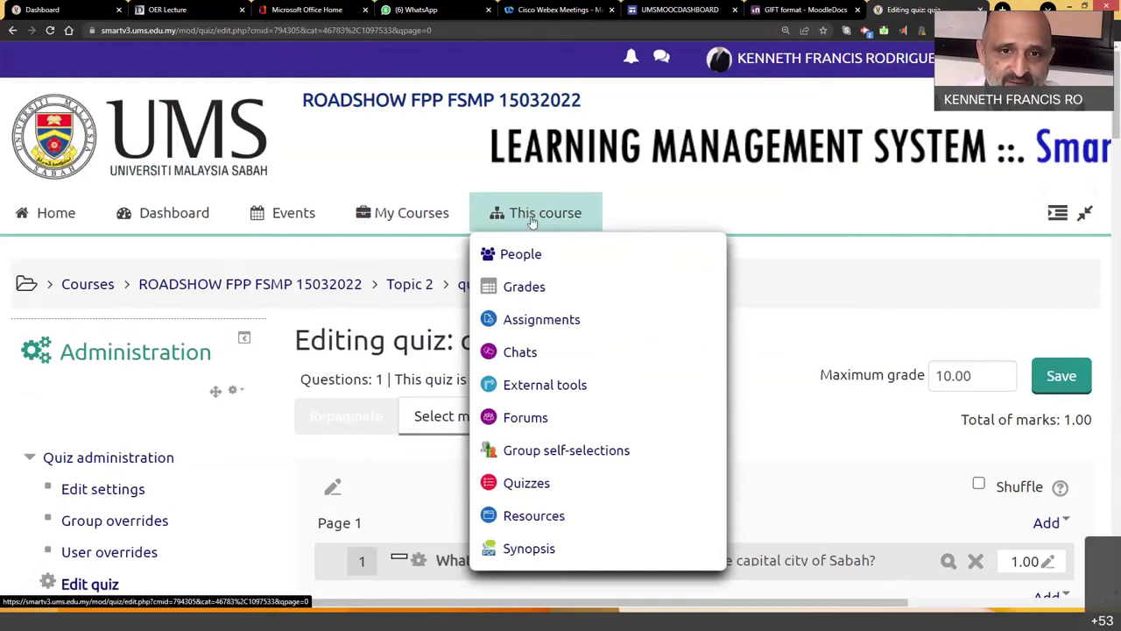
mouse_move(352, 226)
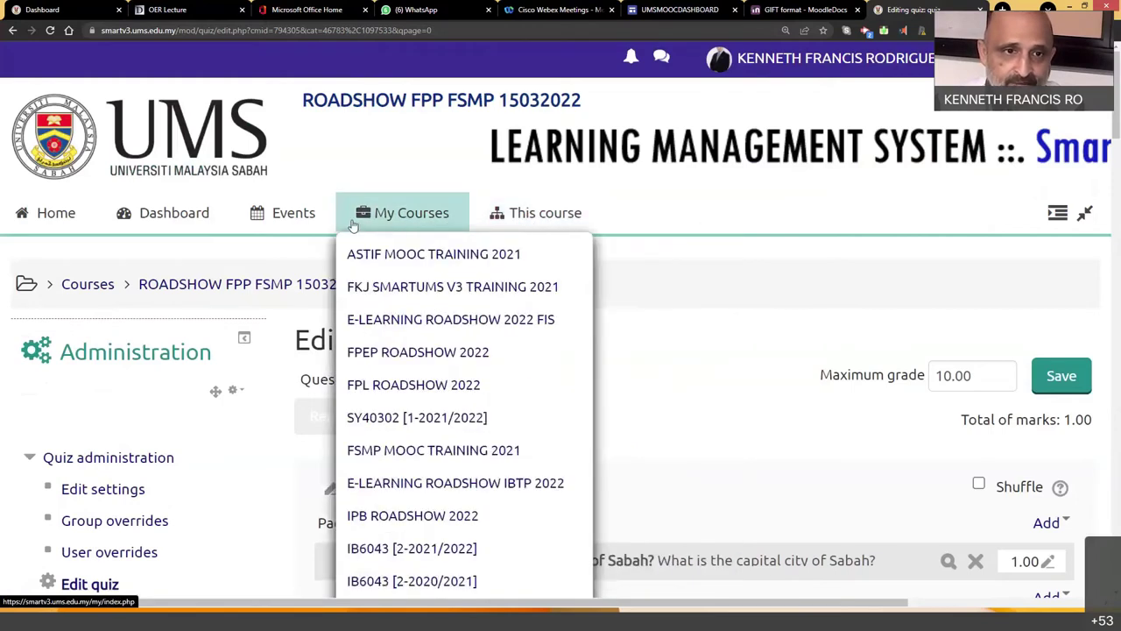
left_click(240, 286)
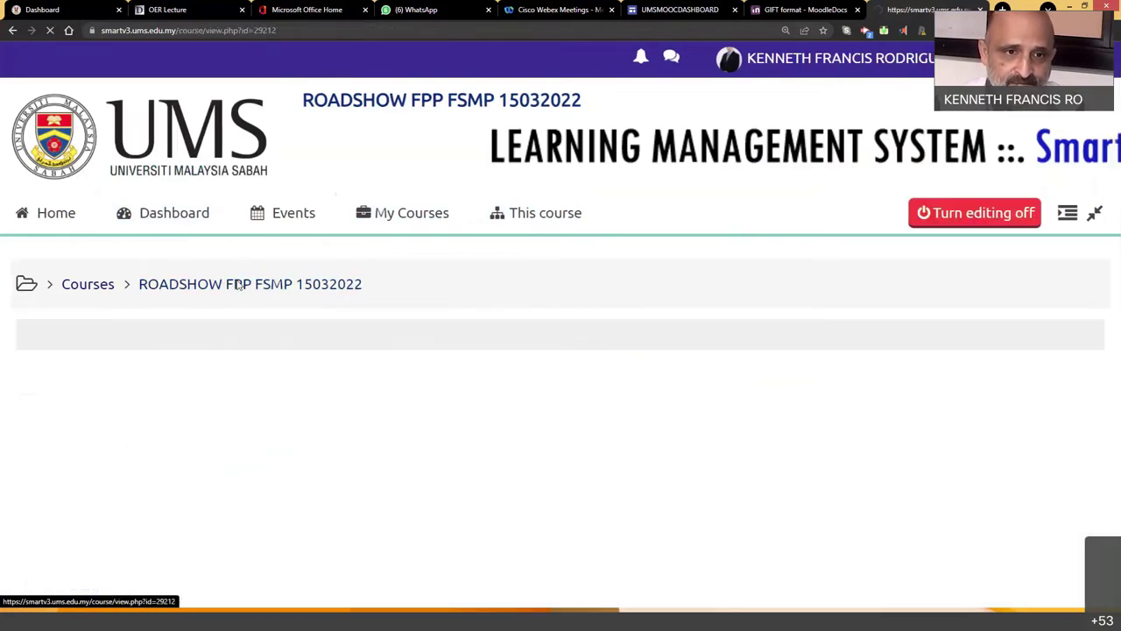
- Scroll down past Topic 2's quizzes to the Course administration block
scroll(237, 283, "down", 15)
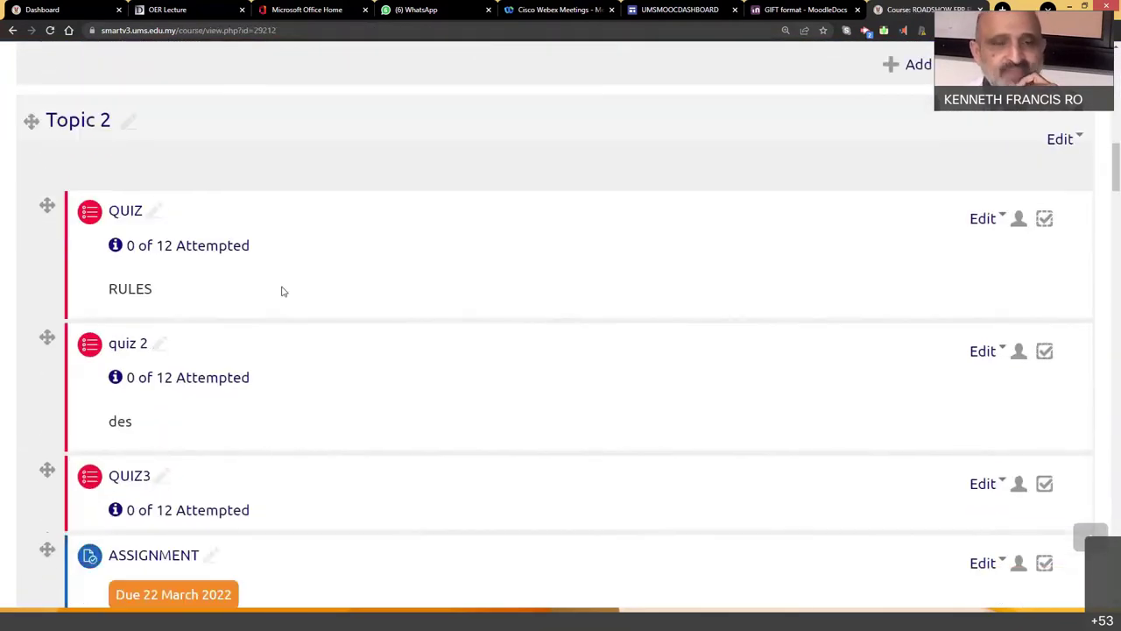
scroll(282, 291, "down", 4)
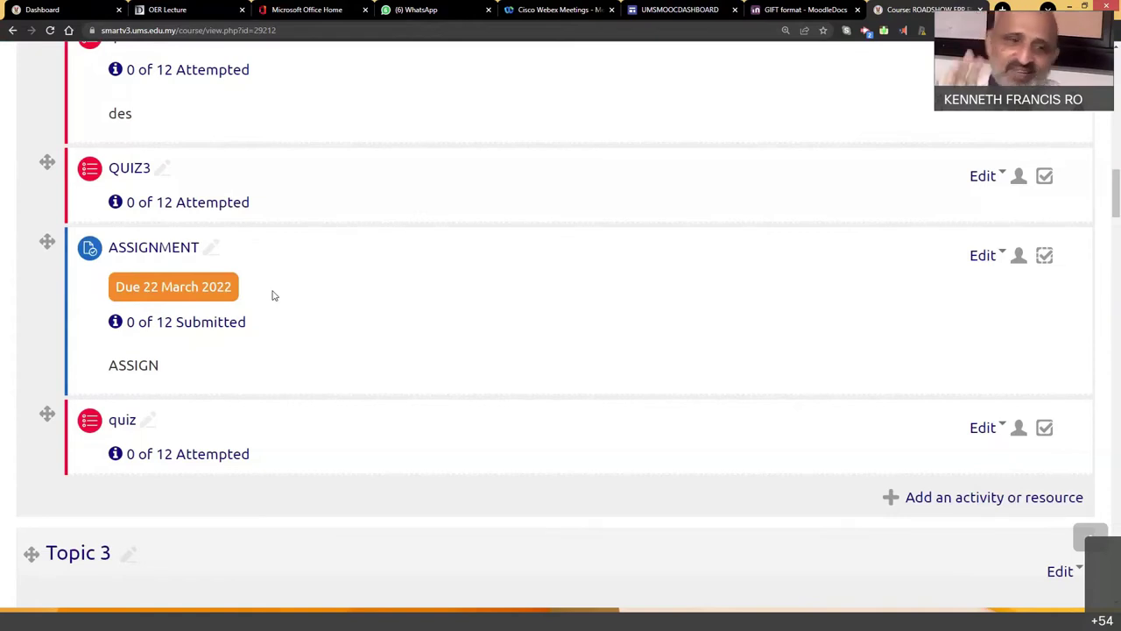
scroll(260, 366, "down", 8)
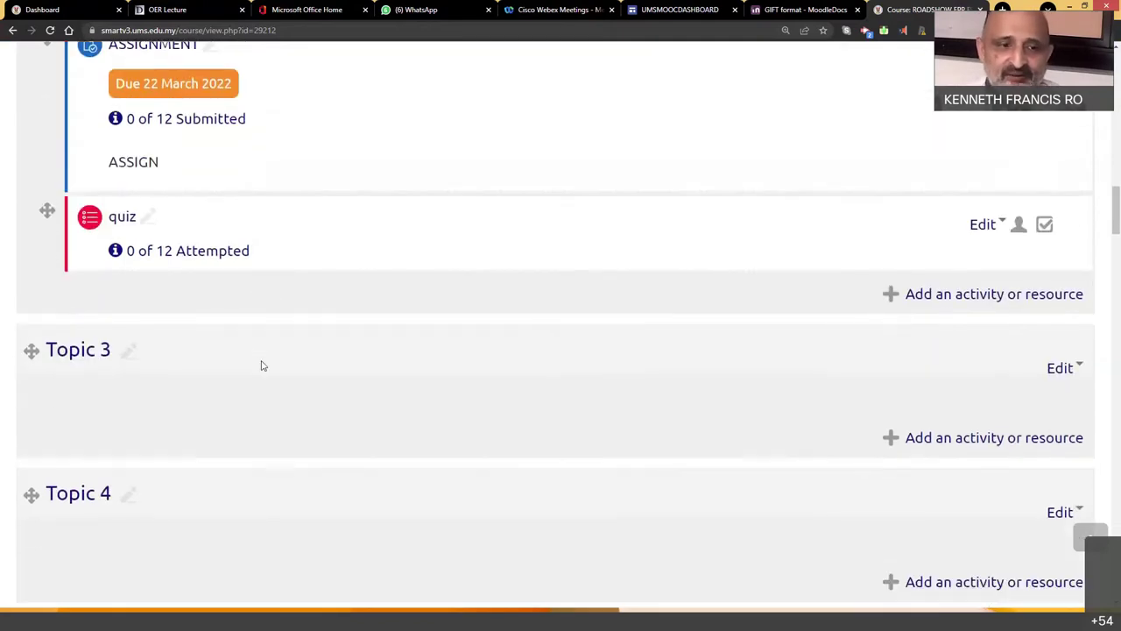
scroll(261, 367, "down", 10)
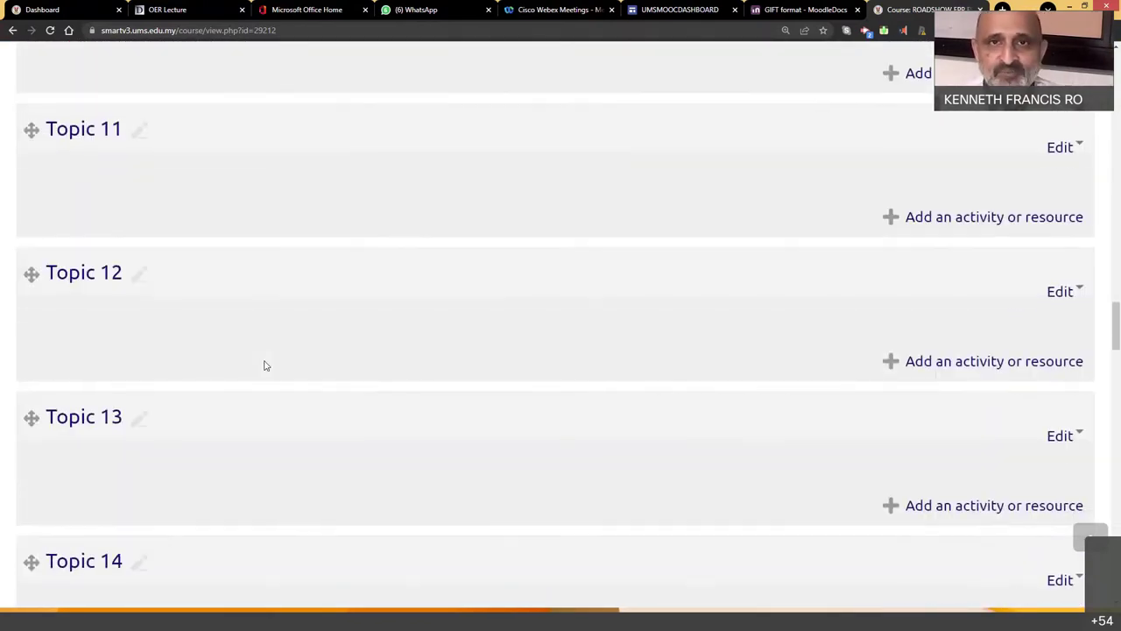
scroll(265, 366, "down", 1)
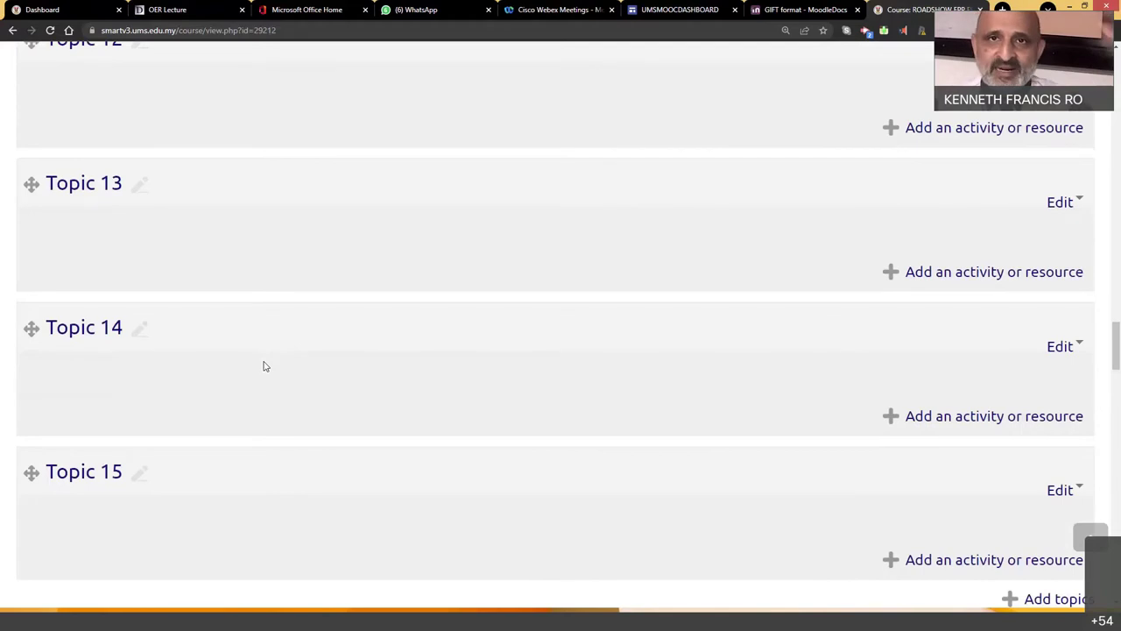
scroll(265, 366, "down", 7)
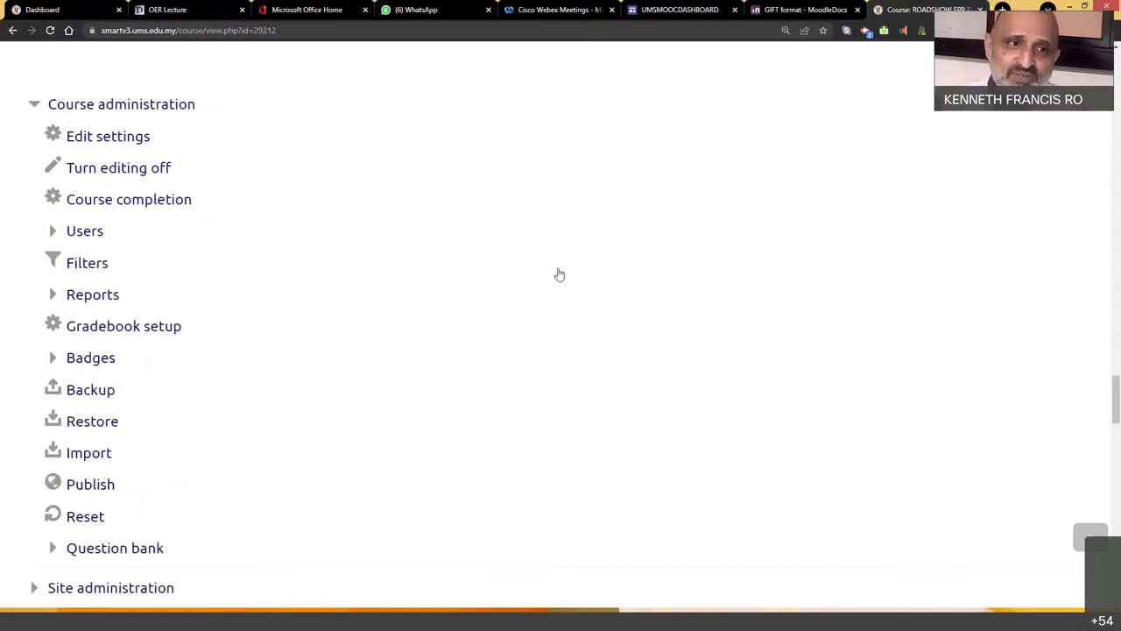
- Open the course Backup page and look over its initial settings checkboxes
left_click(103, 394)
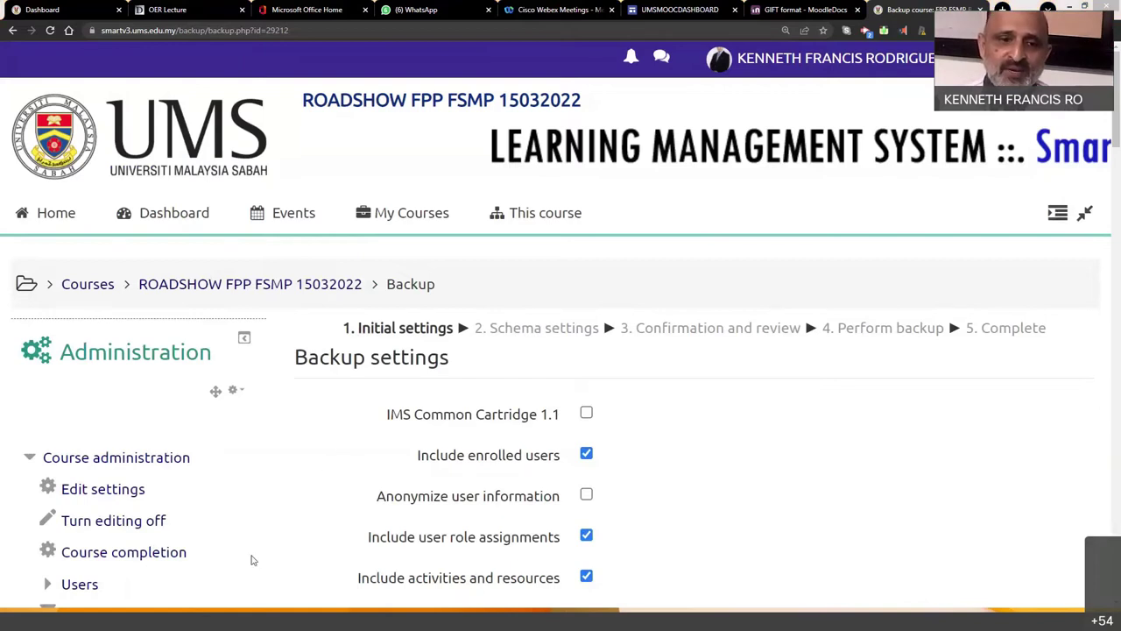
key("super")
key("super")
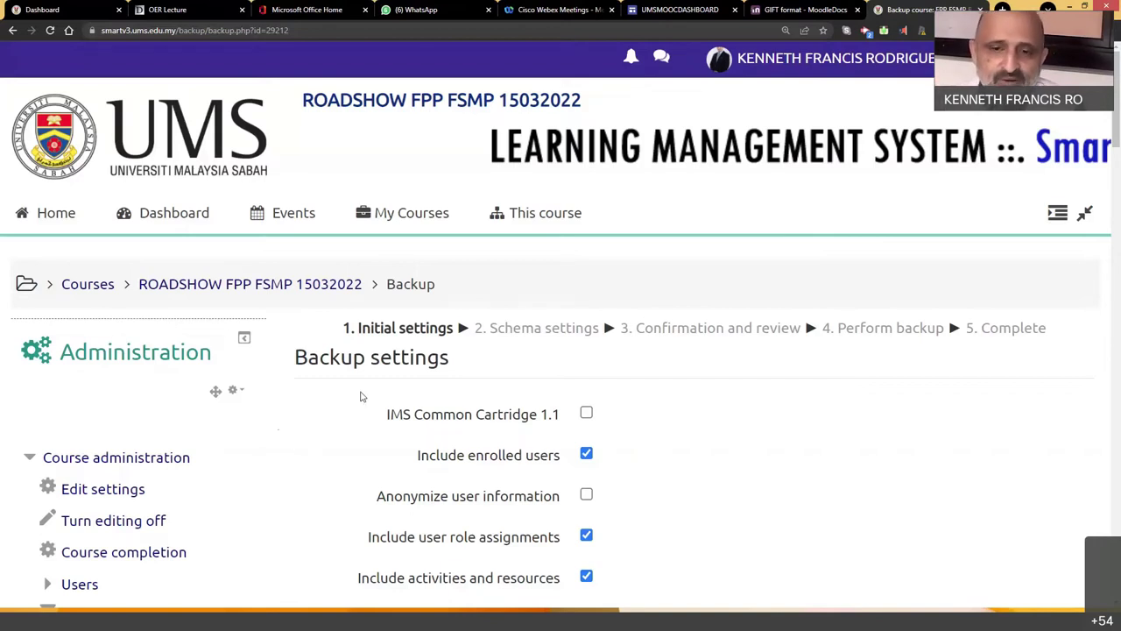
scroll(349, 422, "down", 3)
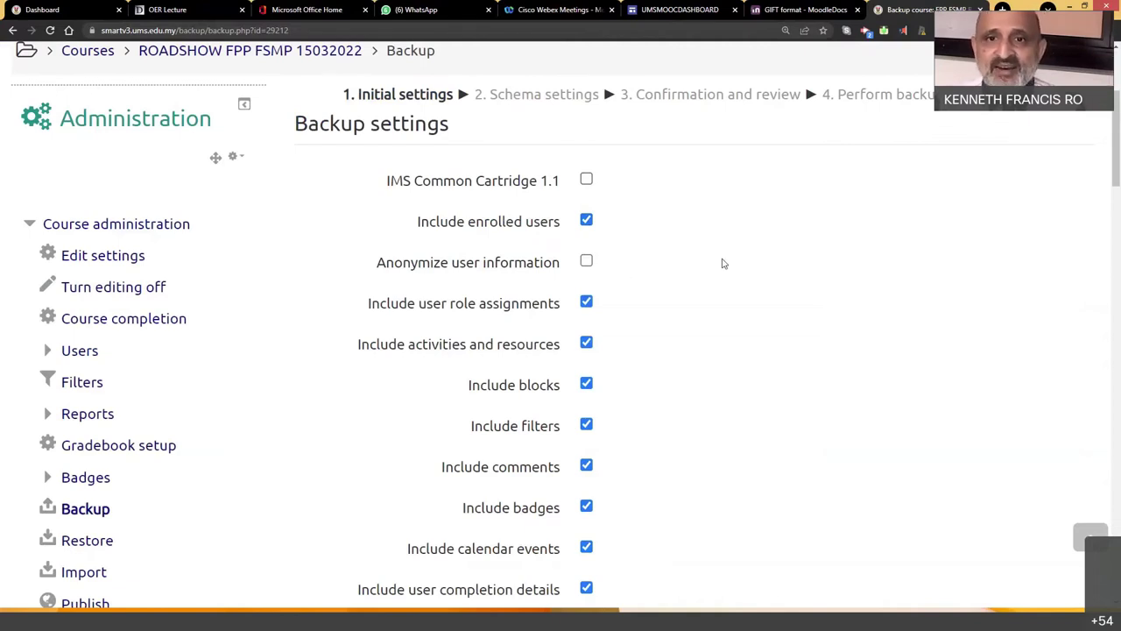
scroll(722, 265, "down", 2)
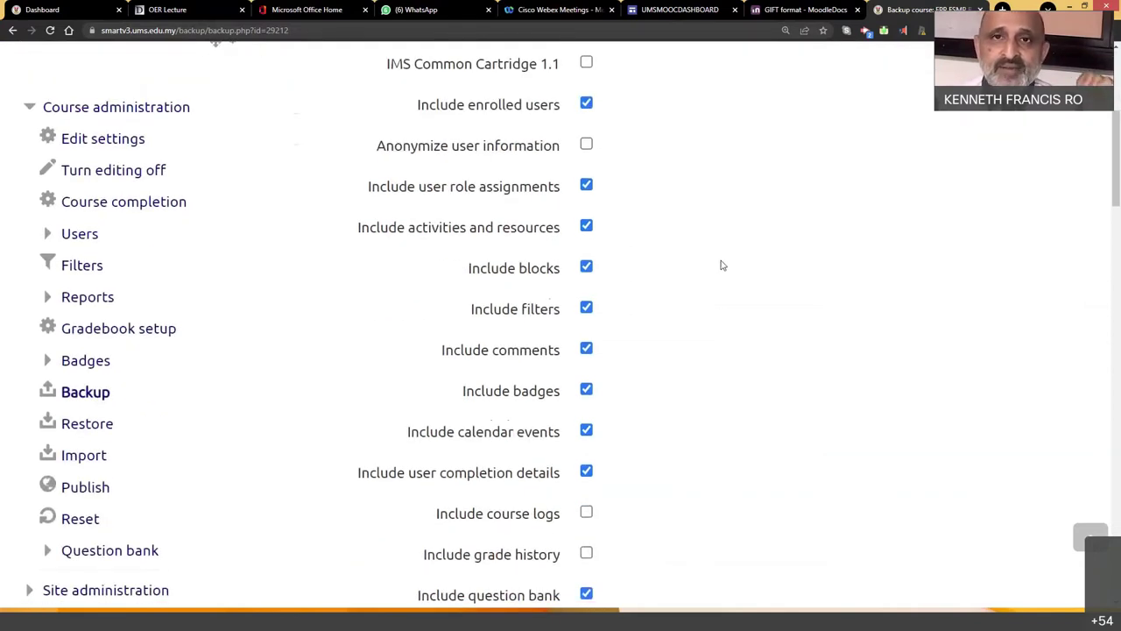
scroll(722, 265, "down", 1)
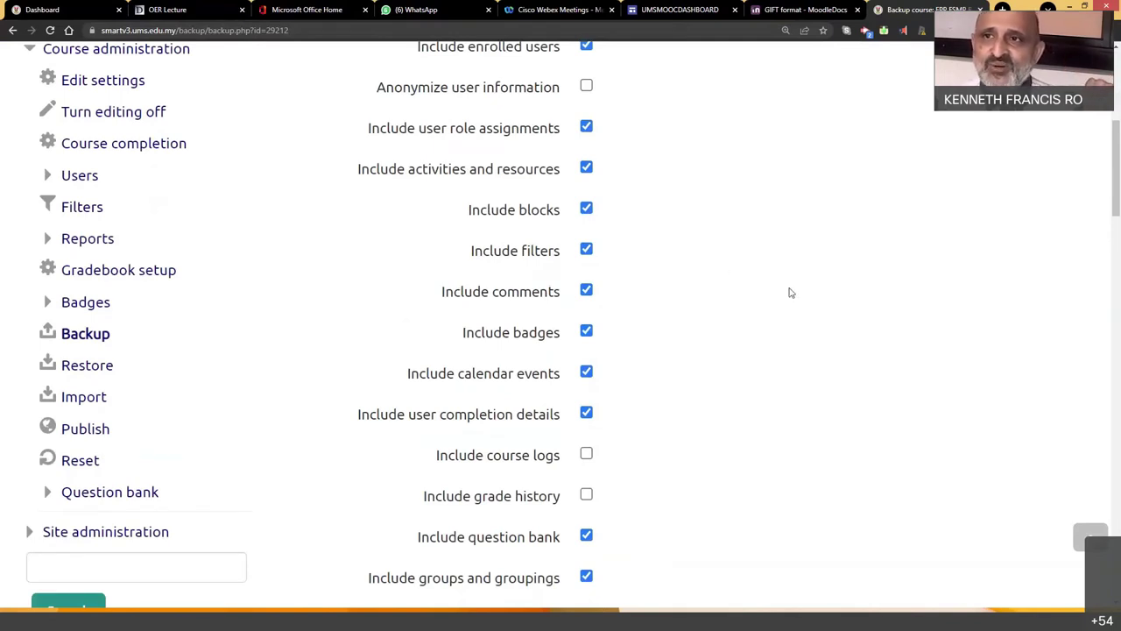
scroll(788, 290, "down", 1)
scroll(788, 289, "up", 4)
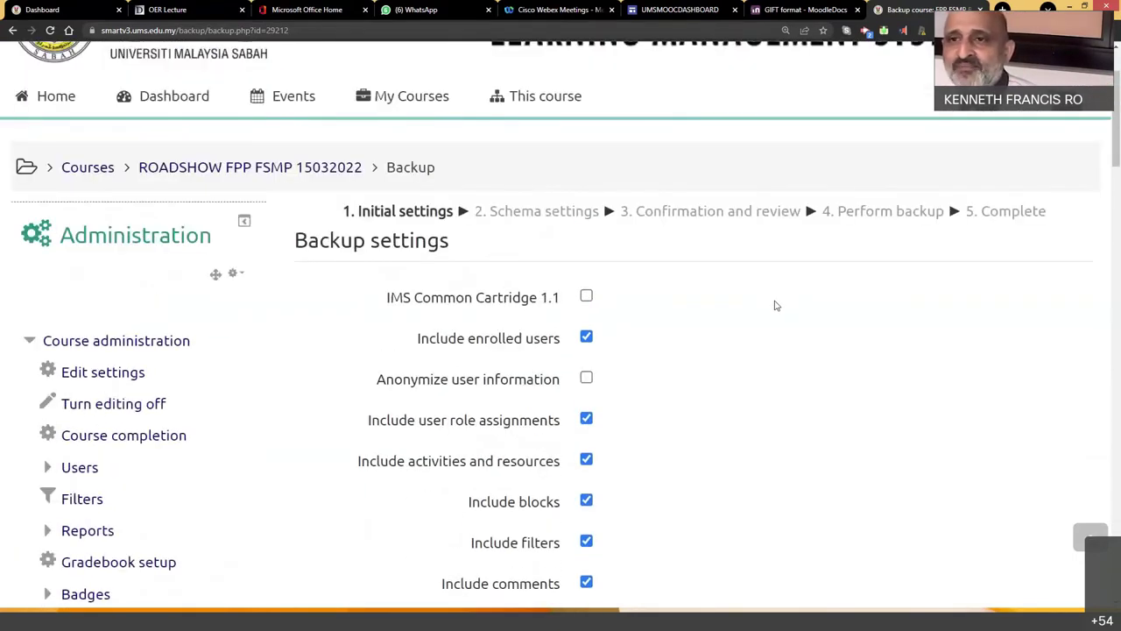
scroll(774, 305, "up", 1)
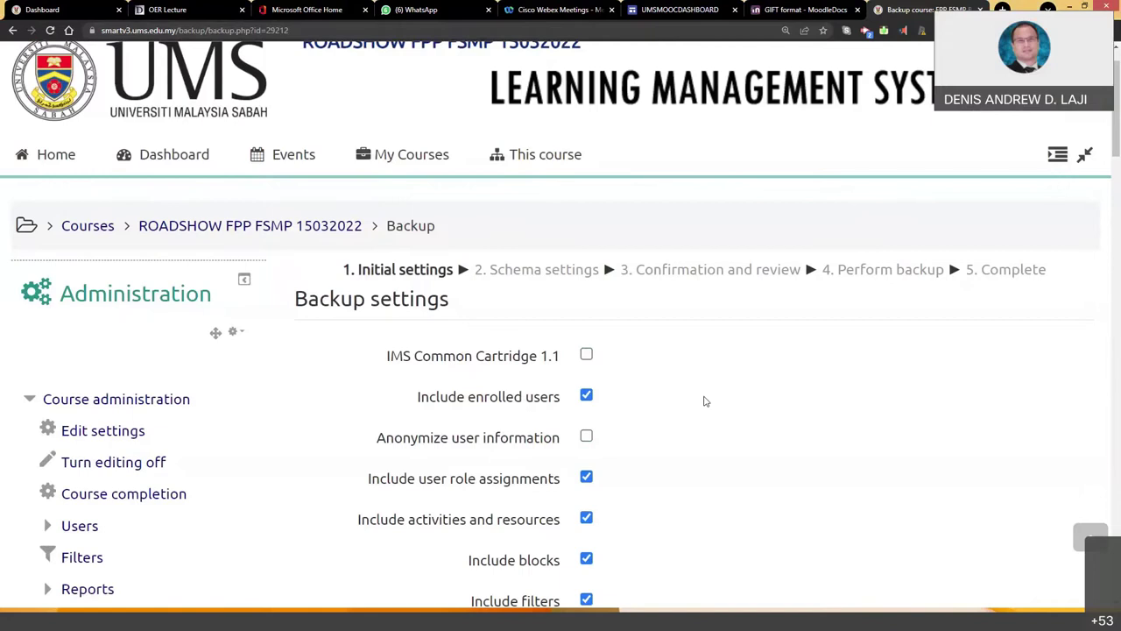
- Review initial settings: activities and question bank included, course logs and grade history excluded
scroll(705, 401, "down", 3)
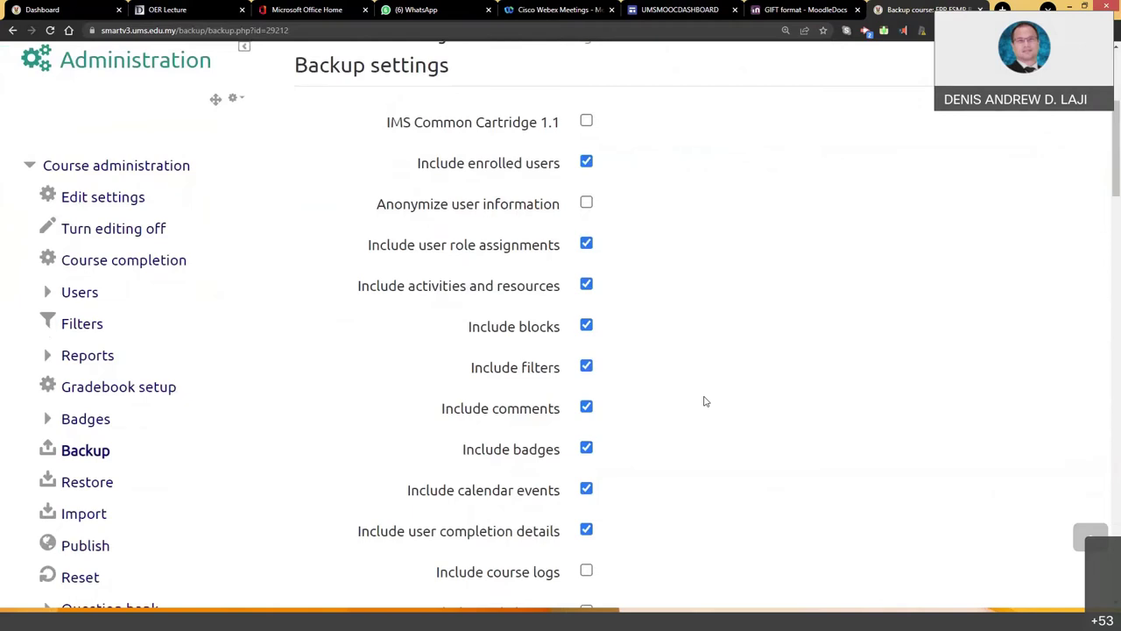
scroll(705, 401, "down", 1)
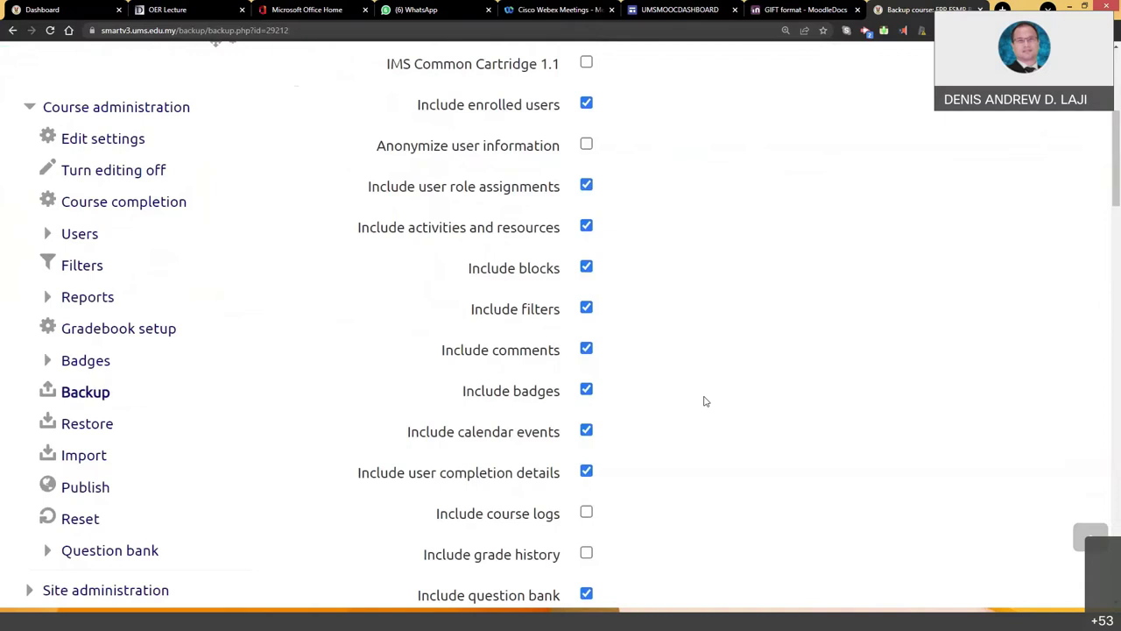
scroll(705, 401, "down", 4)
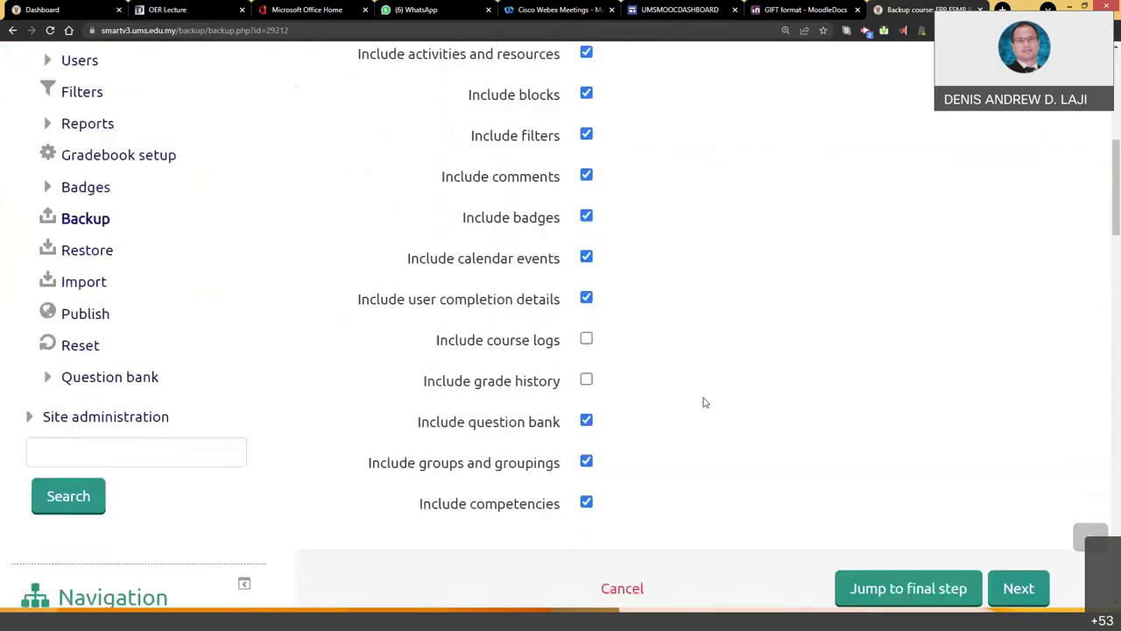
scroll(705, 402, "up", 2)
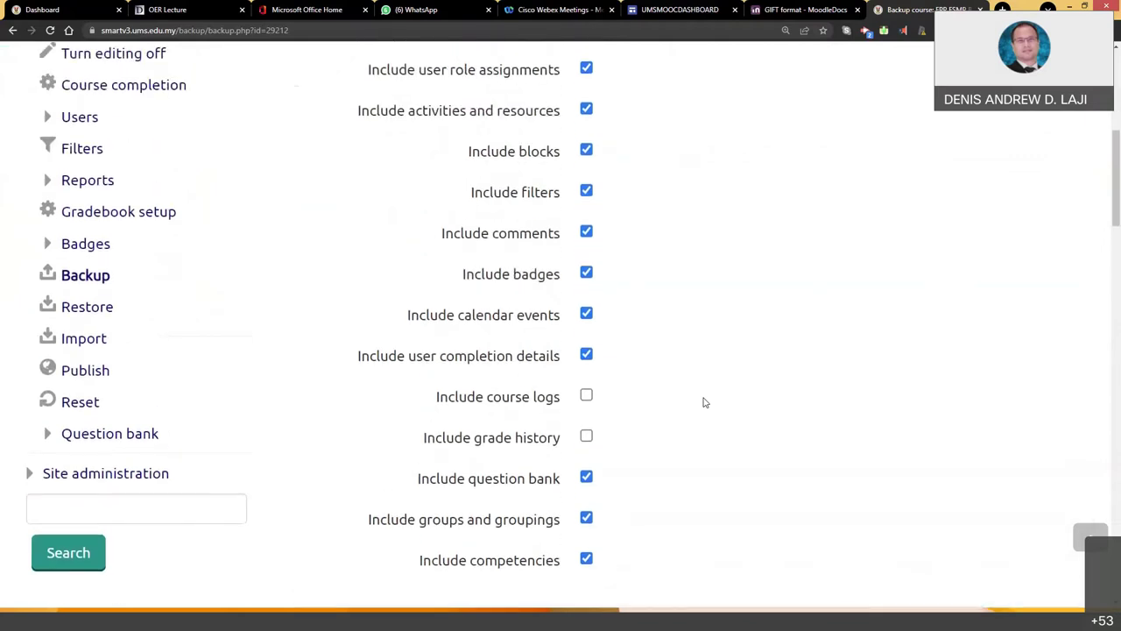
scroll(705, 402, "up", 6)
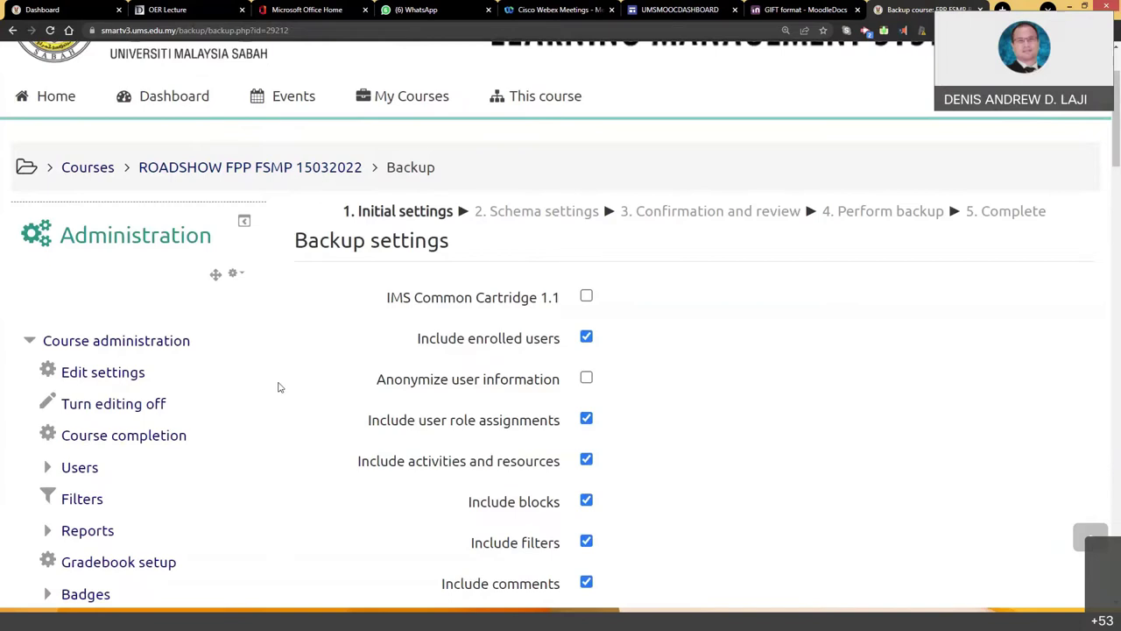
scroll(276, 386, "down", 1)
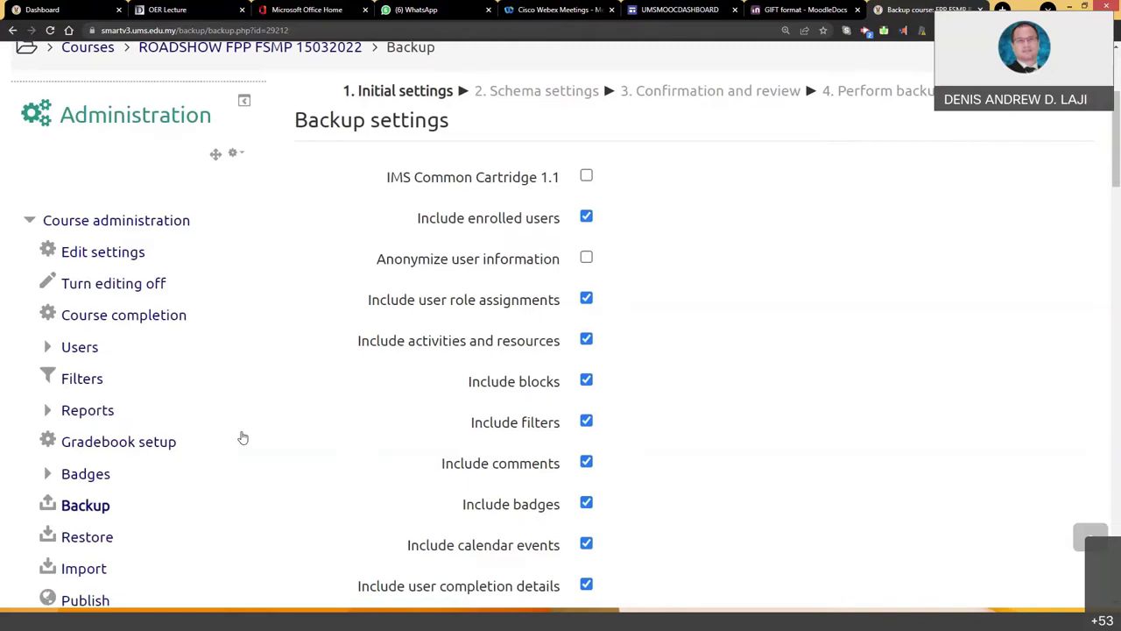
scroll(242, 438, "down", 1)
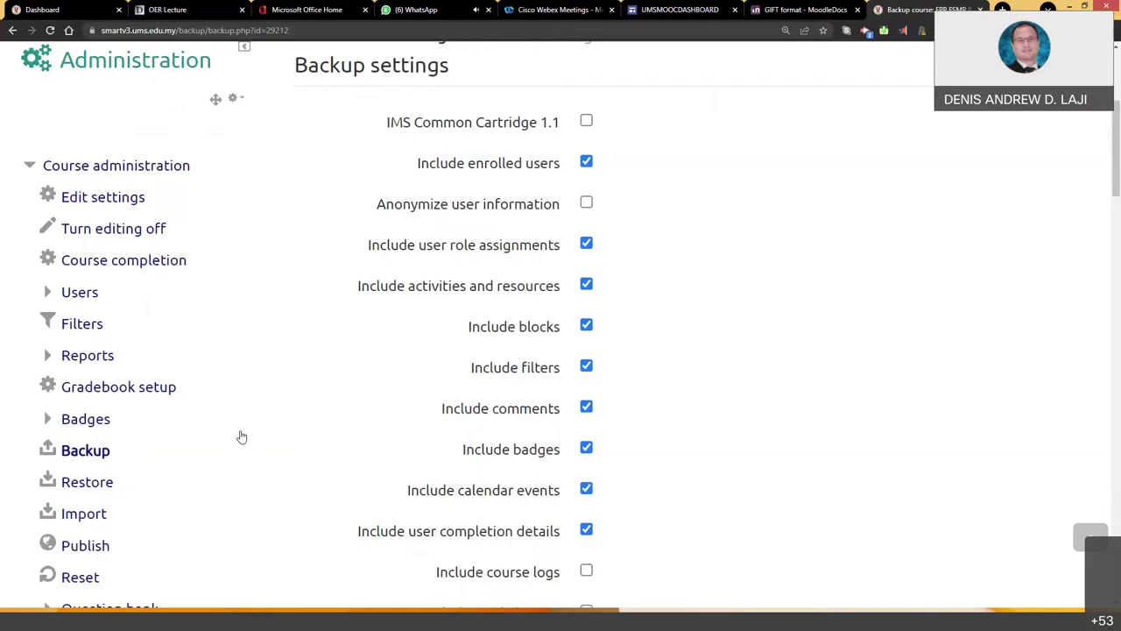
scroll(242, 436, "down", 1)
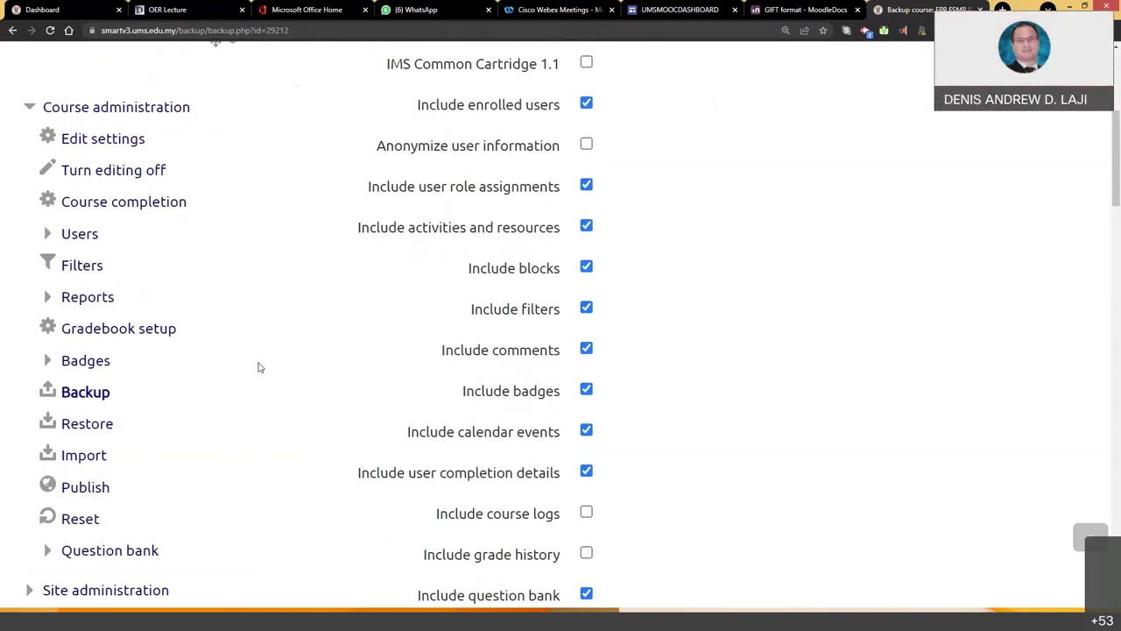
scroll(259, 367, "down", 1)
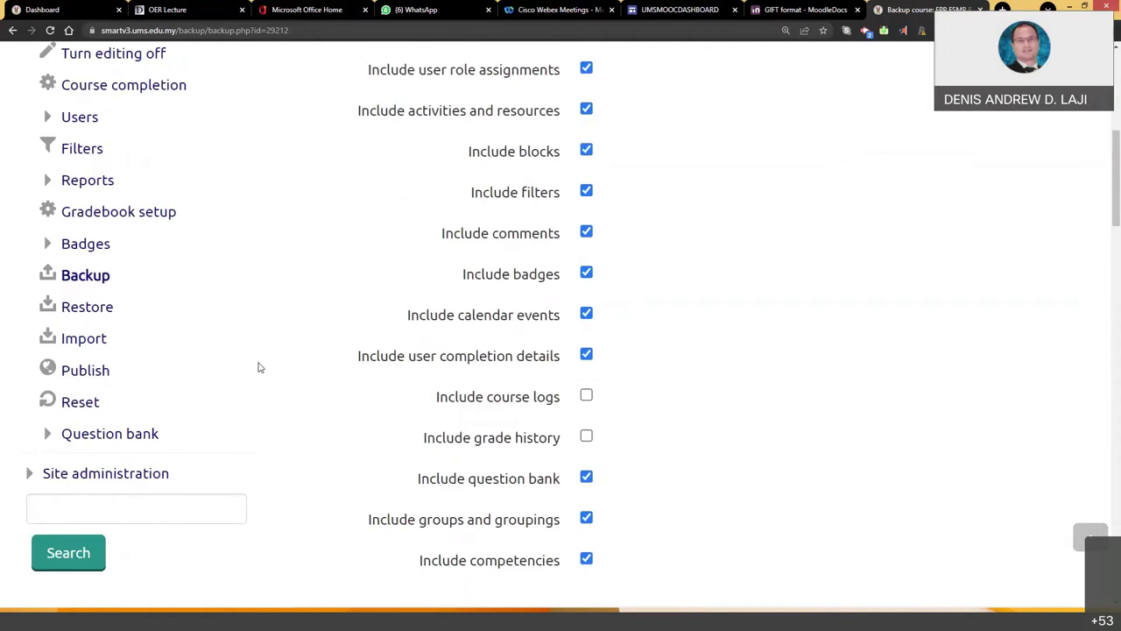
scroll(259, 367, "up", 1)
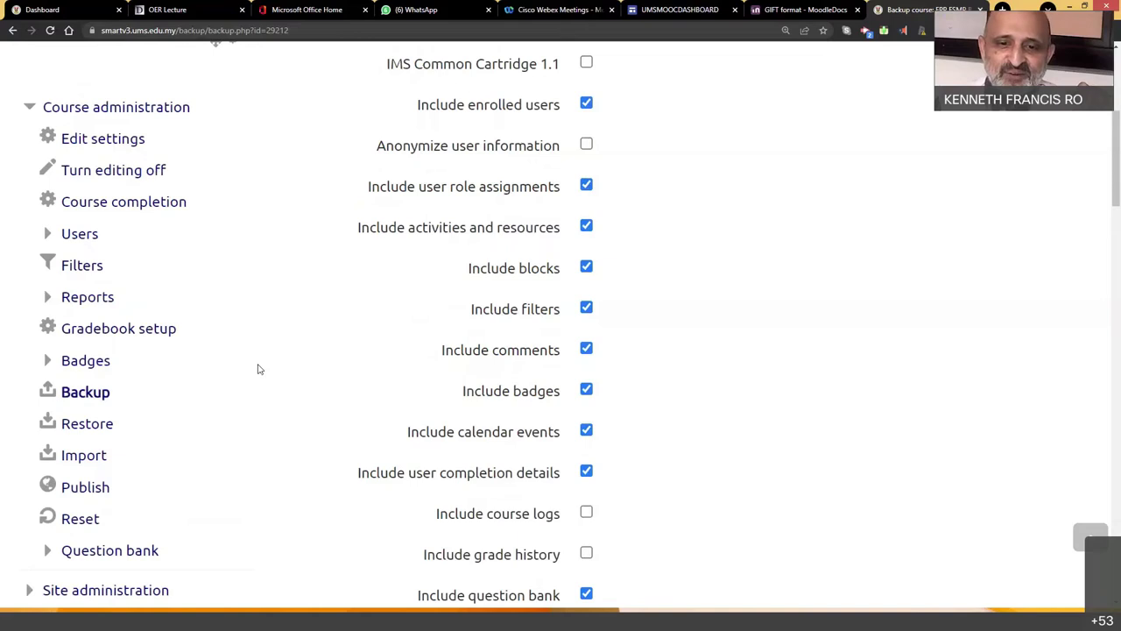
scroll(258, 368, "down", 1)
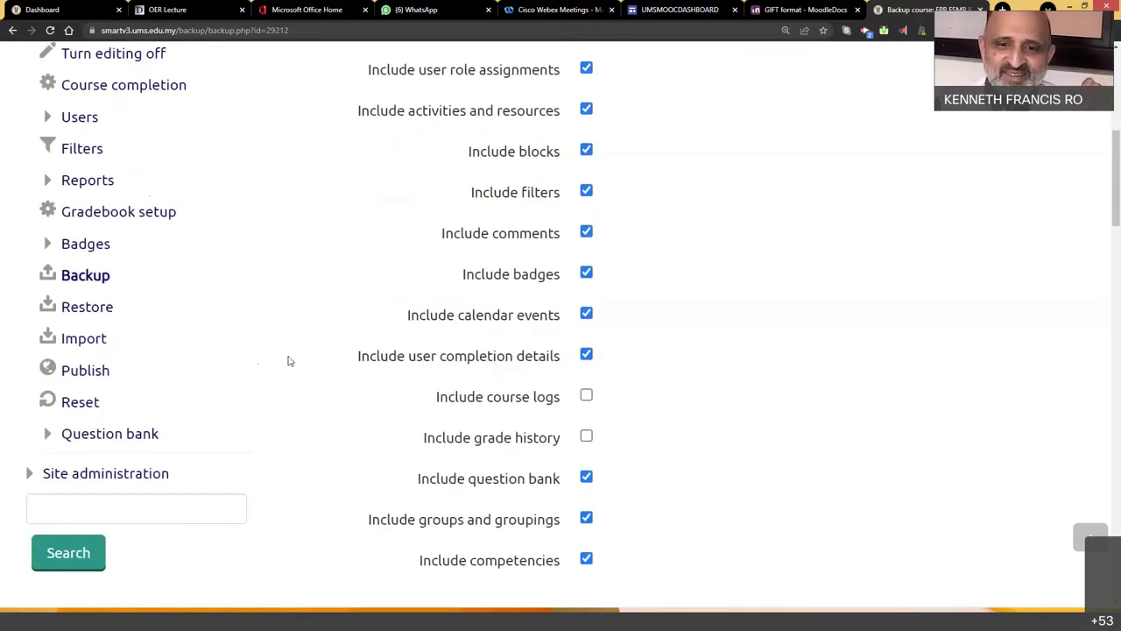
scroll(295, 395, "up", 1)
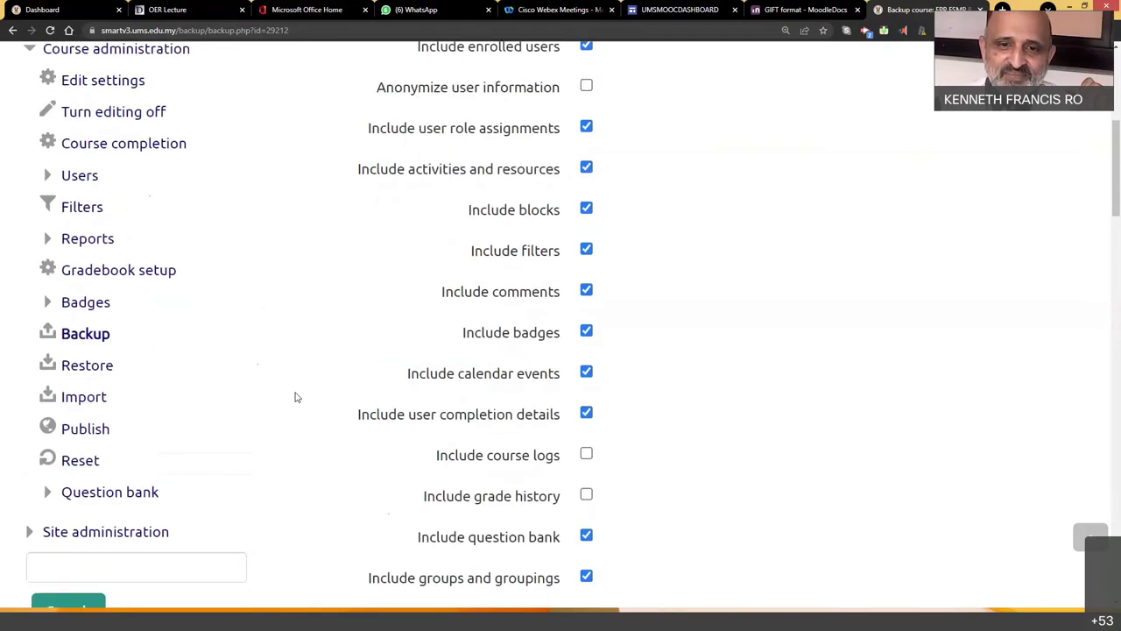
scroll(295, 397, "up", 2)
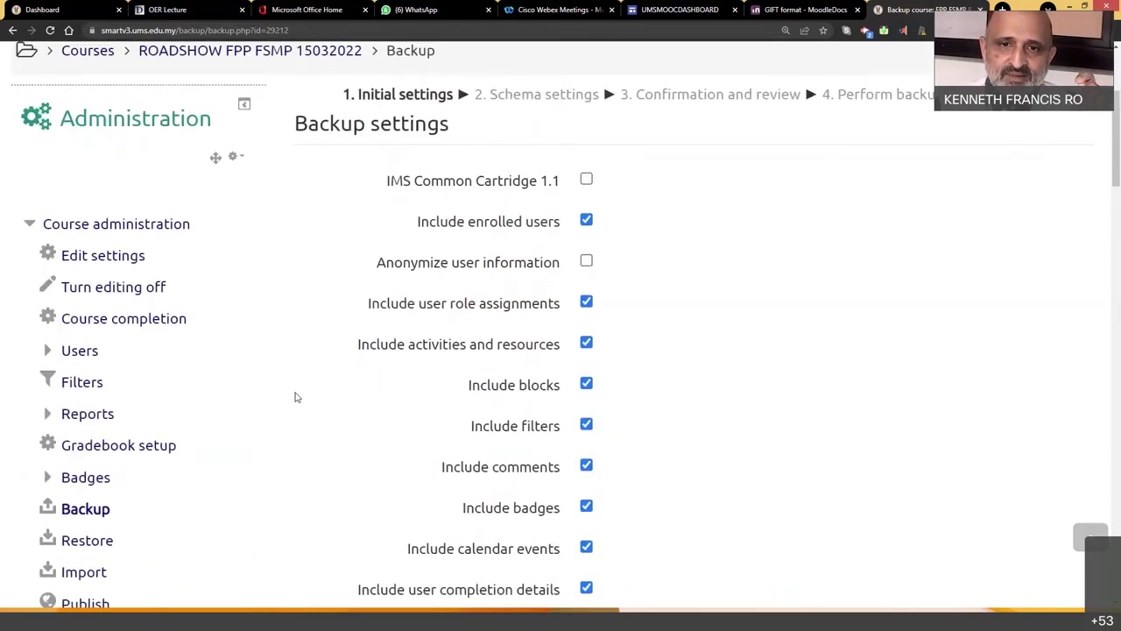
scroll(292, 389, "down", 4)
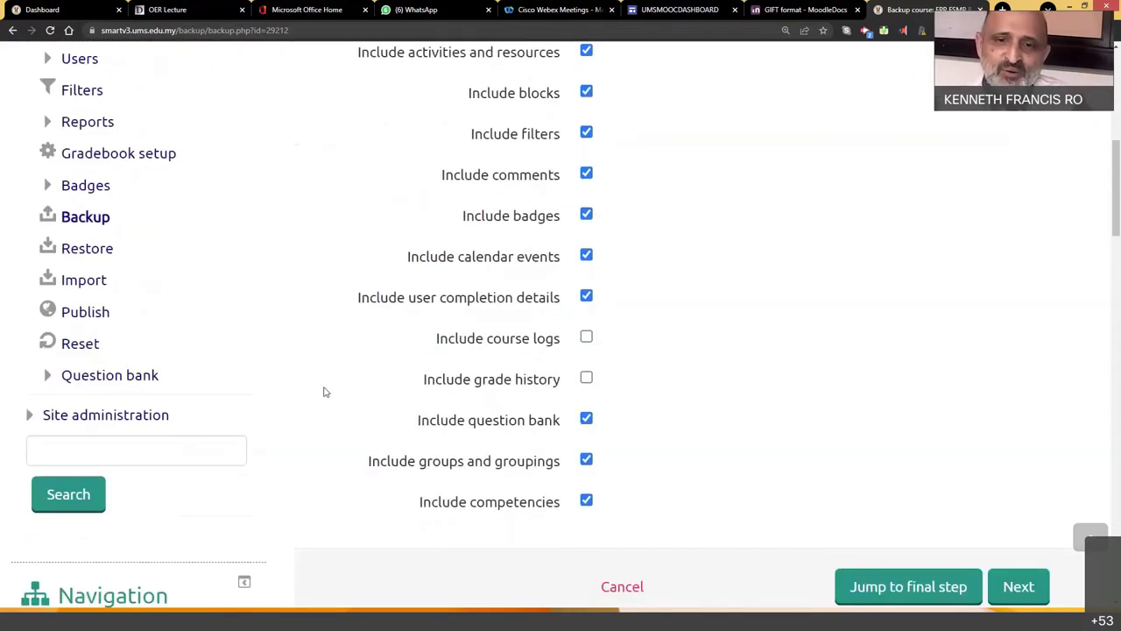
scroll(345, 411, "up", 1)
scroll(345, 412, "down", 3)
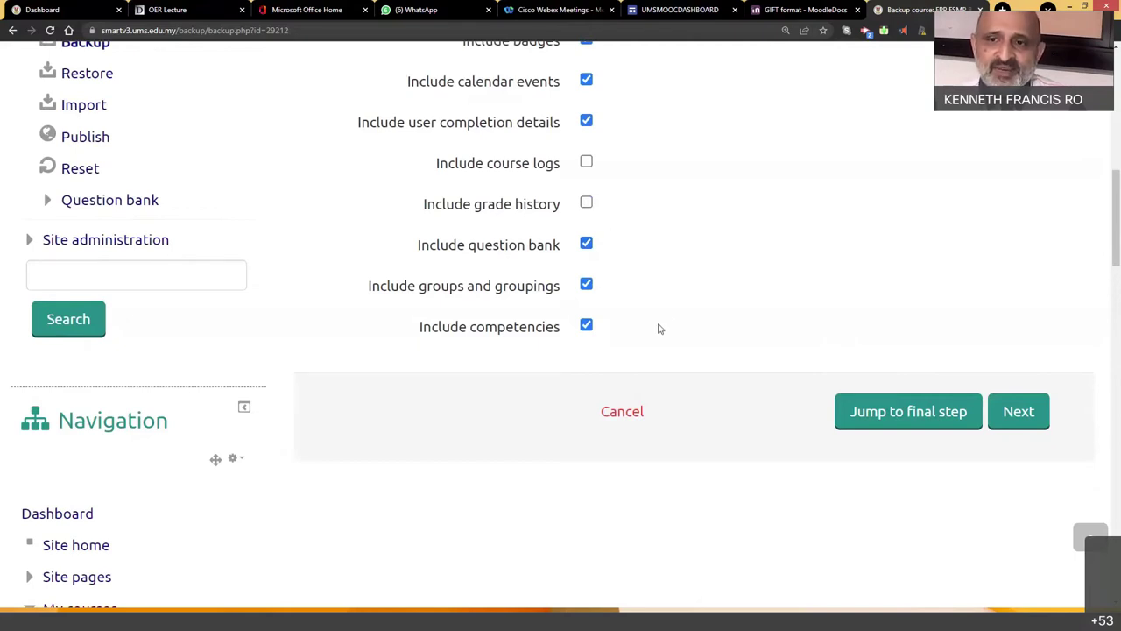
scroll(665, 342, "up", 2)
scroll(867, 456, "down", 3)
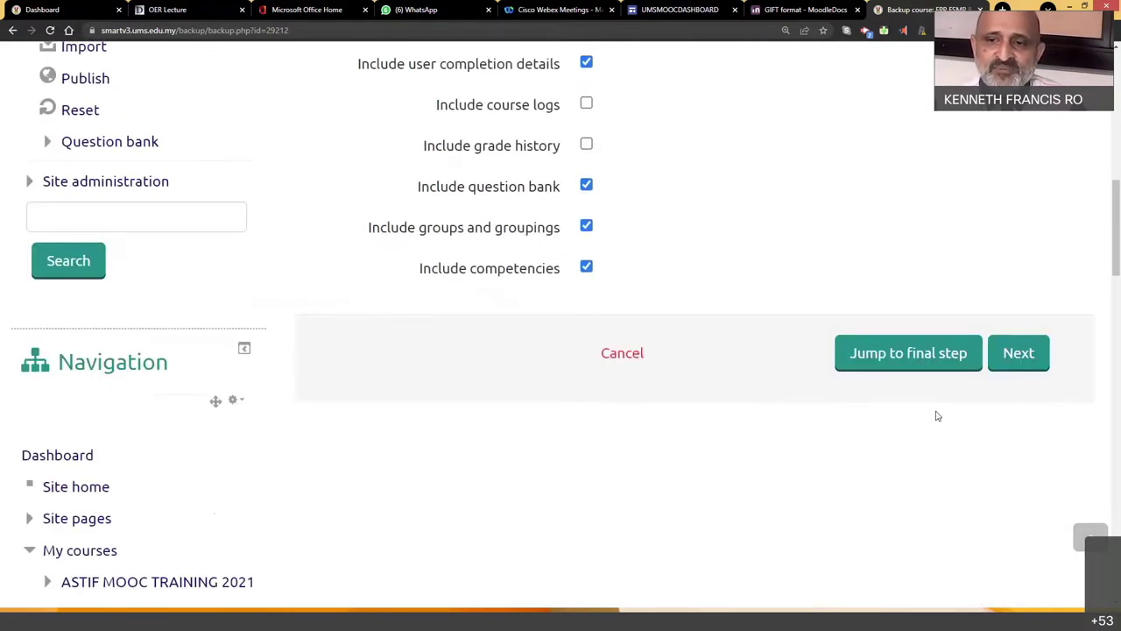
- Advance to Schema settings and check every section through Topic 15 stays ticked
left_click(1009, 353)
scroll(672, 424, "down", 3)
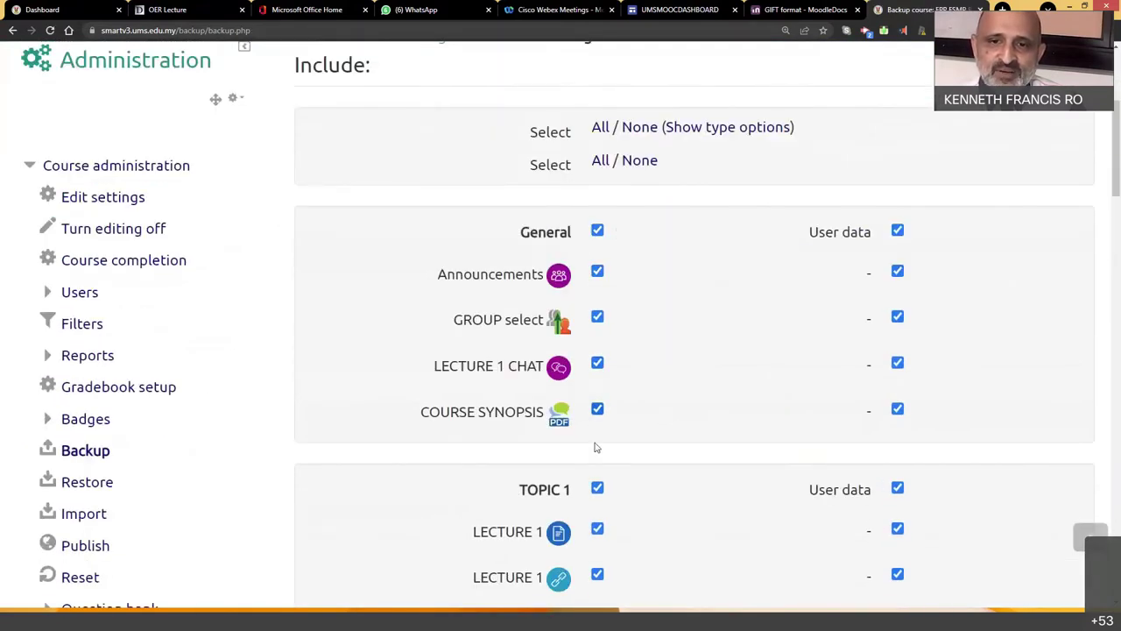
scroll(594, 447, "down", 6)
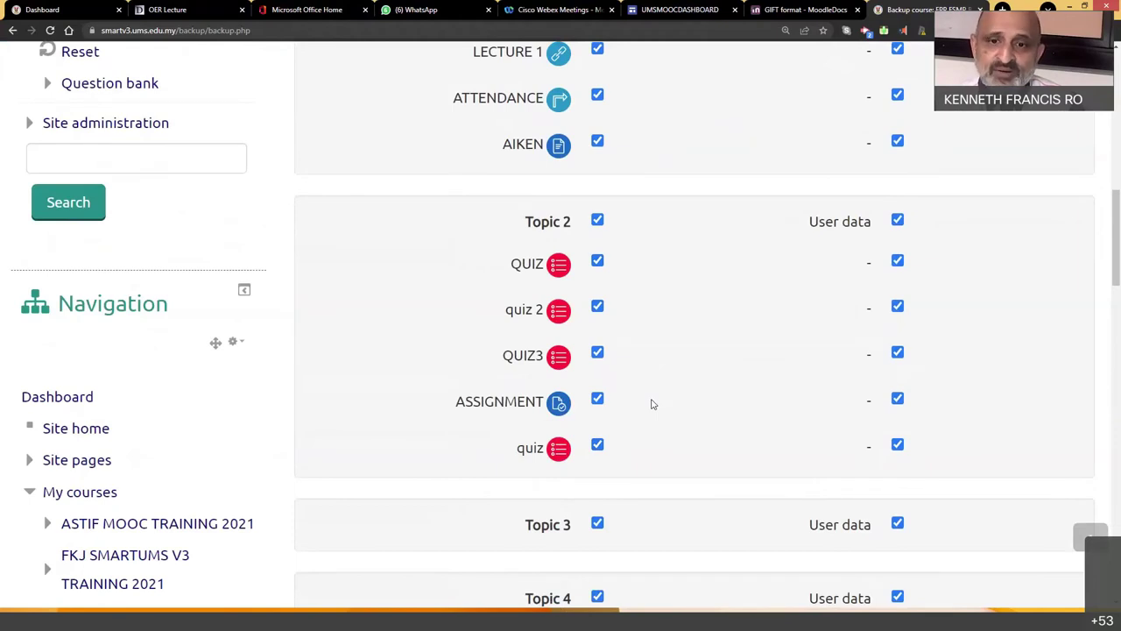
scroll(652, 404, "down", 12)
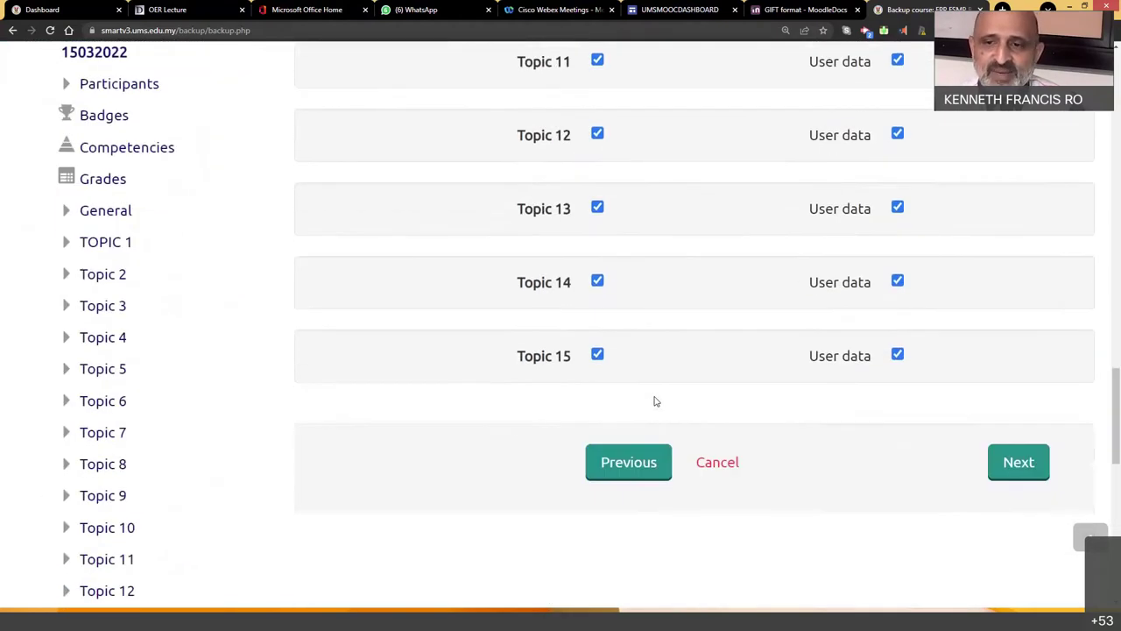
scroll(655, 402, "down", 2)
- Advance to Confirmation and review, checking the backup-moodle2-course-29212-fpp_fsmp_rs-20220315-1023.mbz filename
left_click(1009, 289)
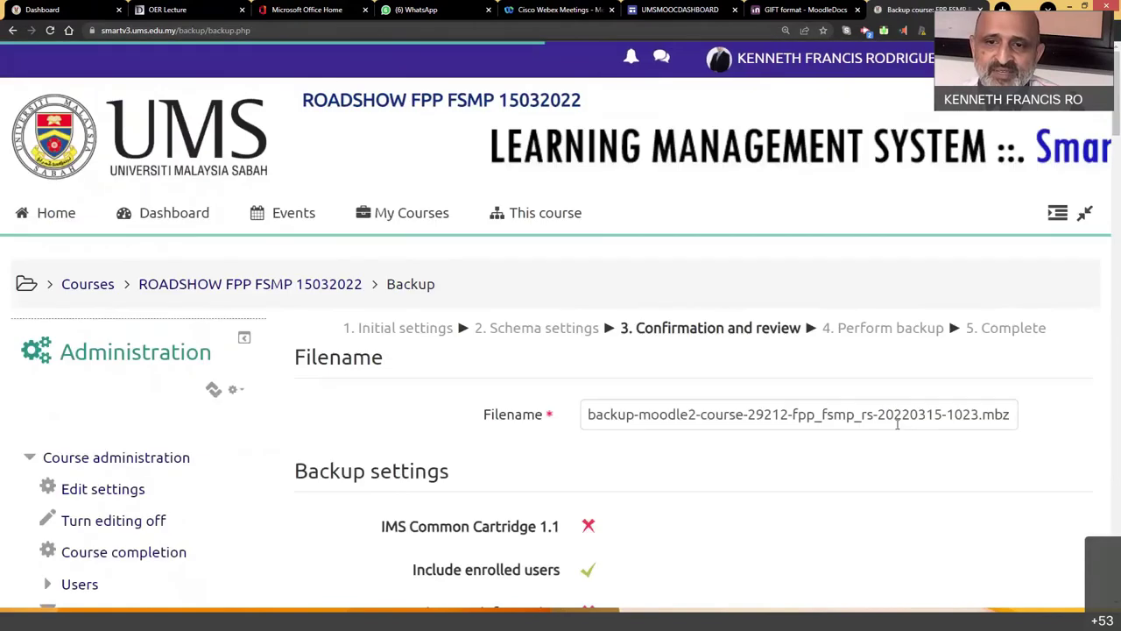
scroll(896, 424, "down", 3)
scroll(725, 395, "up", 2)
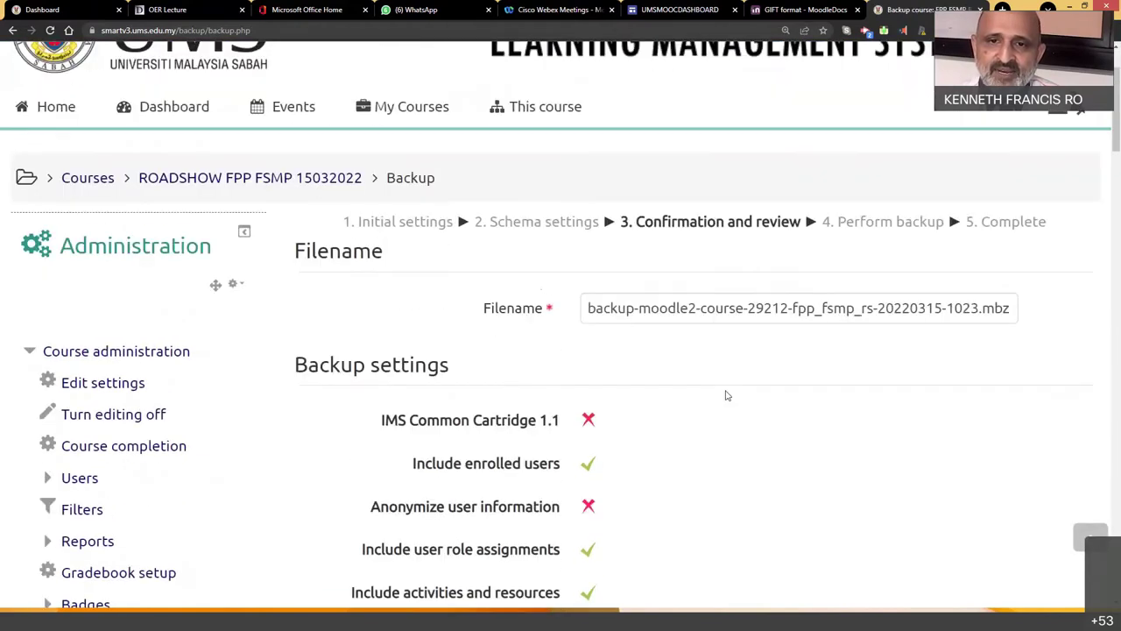
scroll(725, 395, "up", 1)
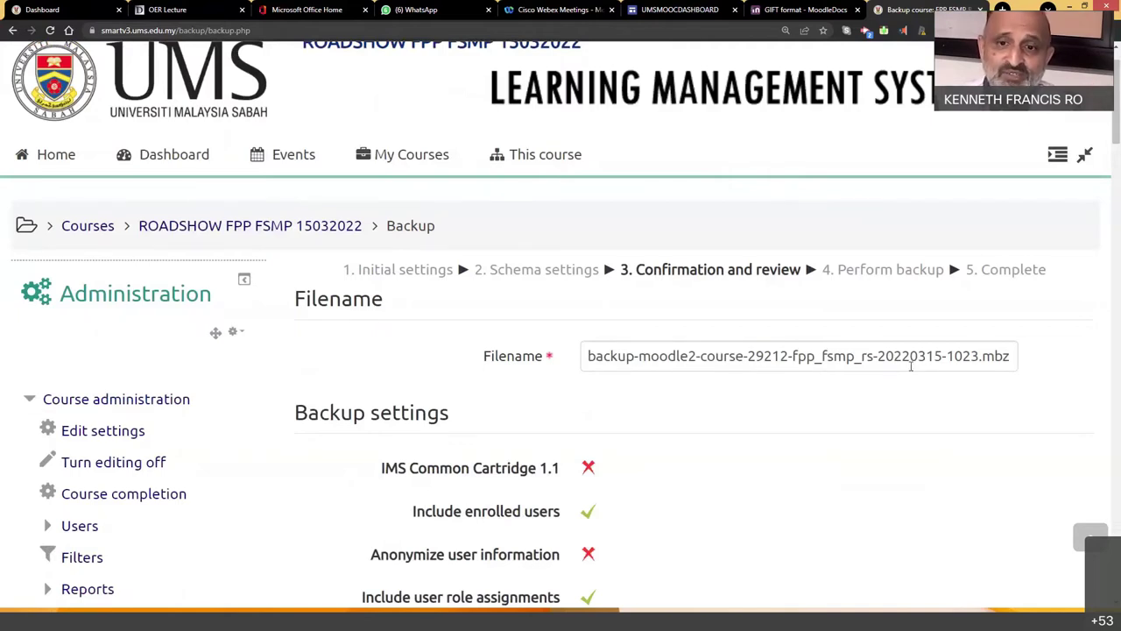
scroll(911, 367, "down", 7)
scroll(747, 327, "down", 12)
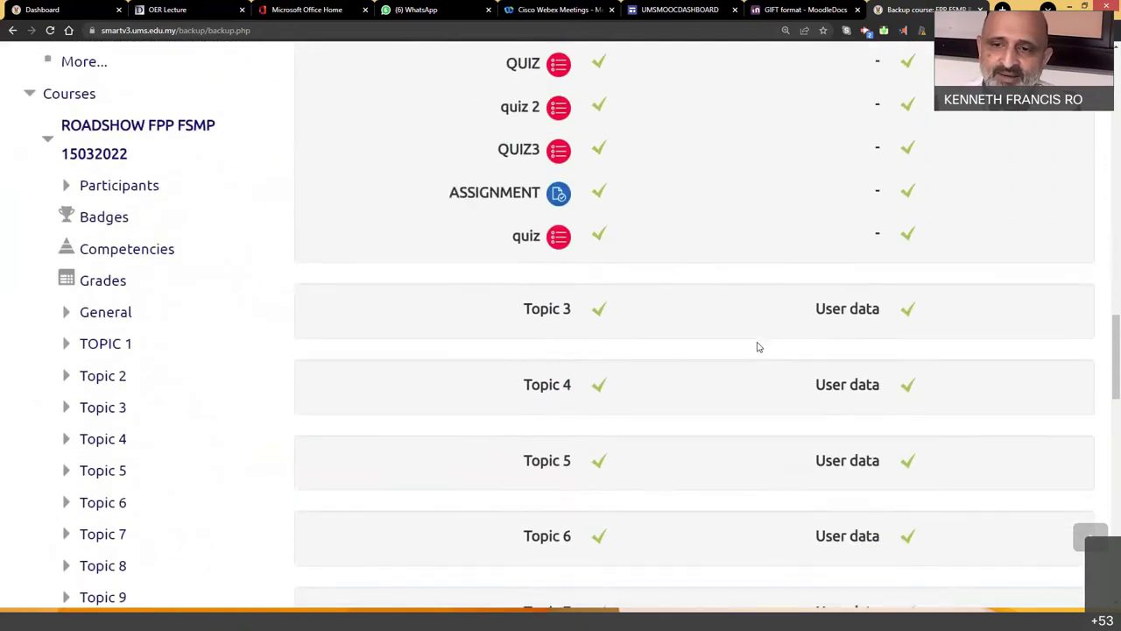
scroll(759, 347, "down", 10)
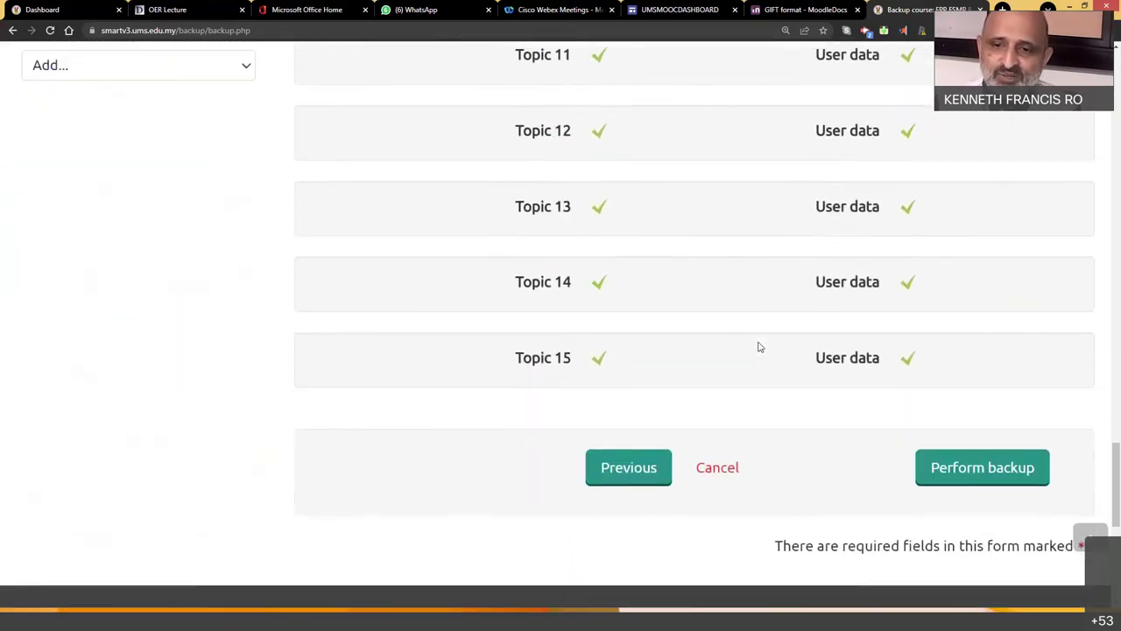
scroll(760, 347, "down", 1)
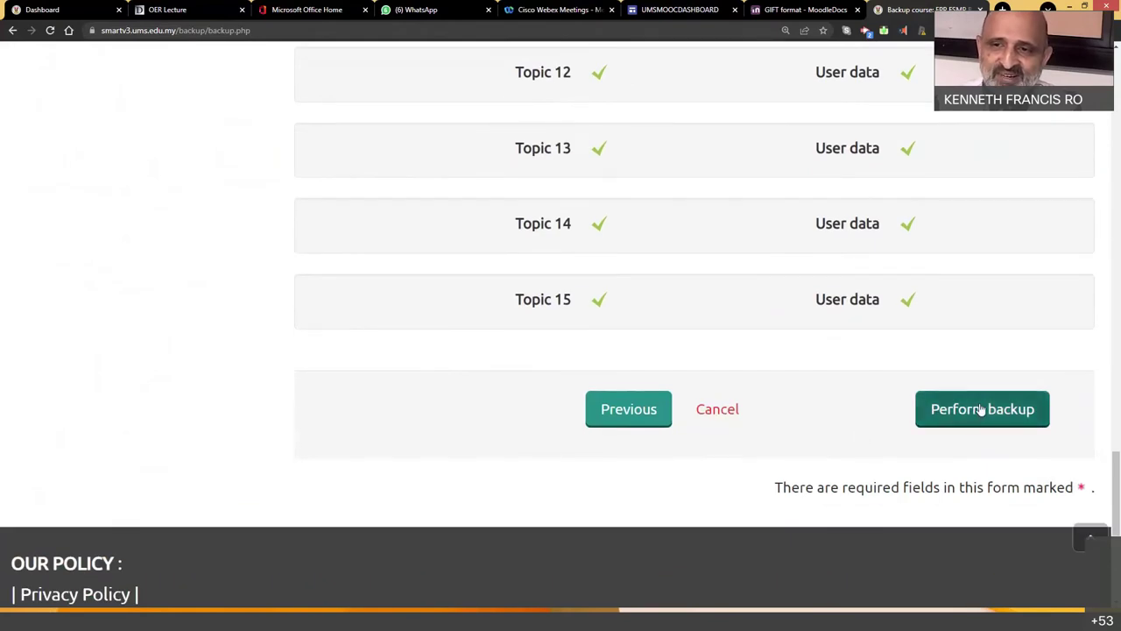
- Perform the backup and reach the Complete step confirming the file was created
left_click(981, 409)
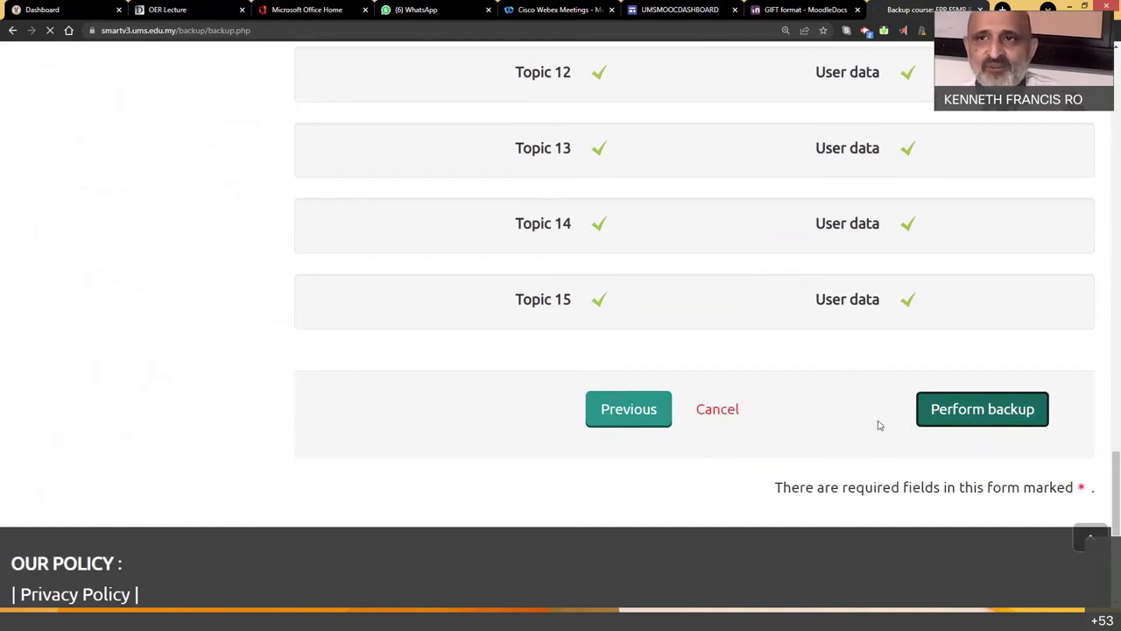
scroll(846, 420, "down", 1)
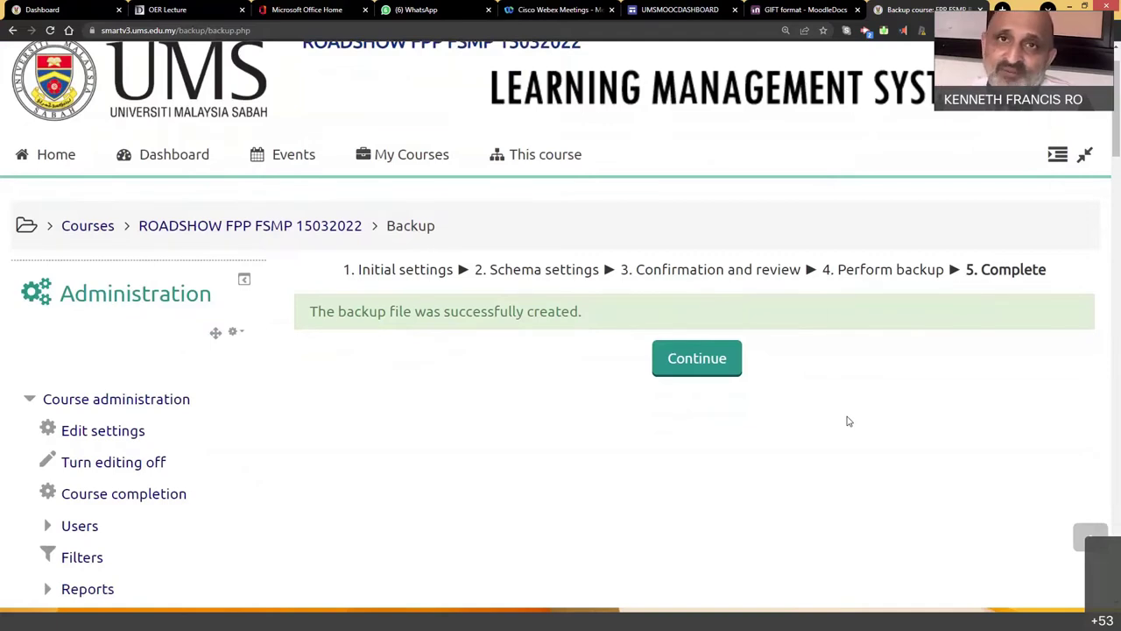
- Continue to the Restore page and find the 807.5KB 15 March 2022 backup file
left_click(697, 359)
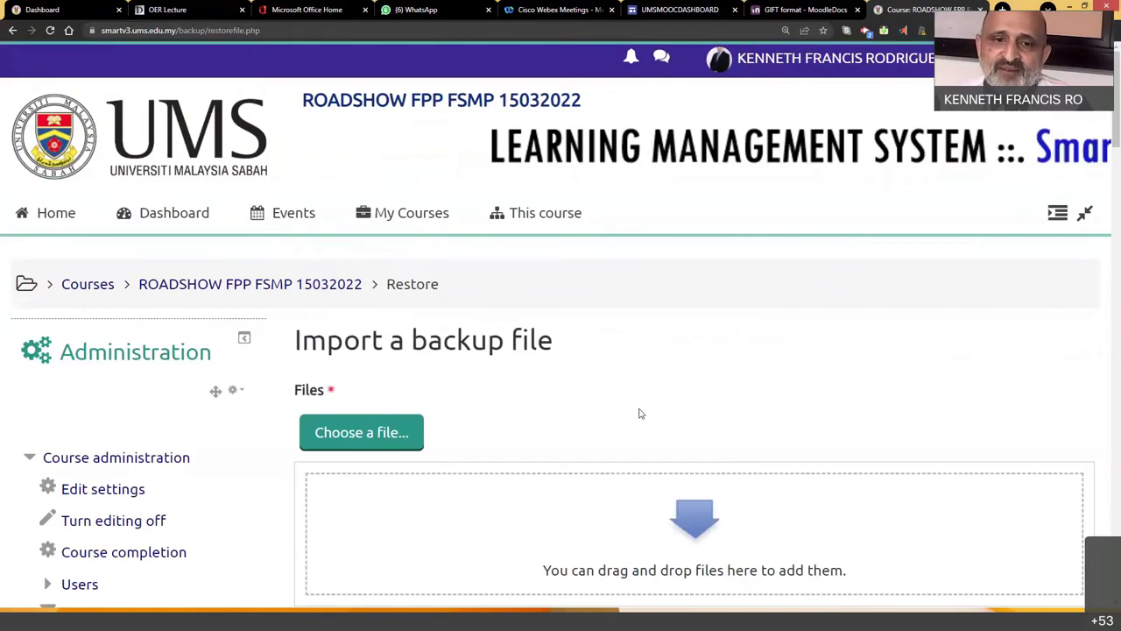
scroll(596, 438, "down", 1)
scroll(553, 468, "down", 4)
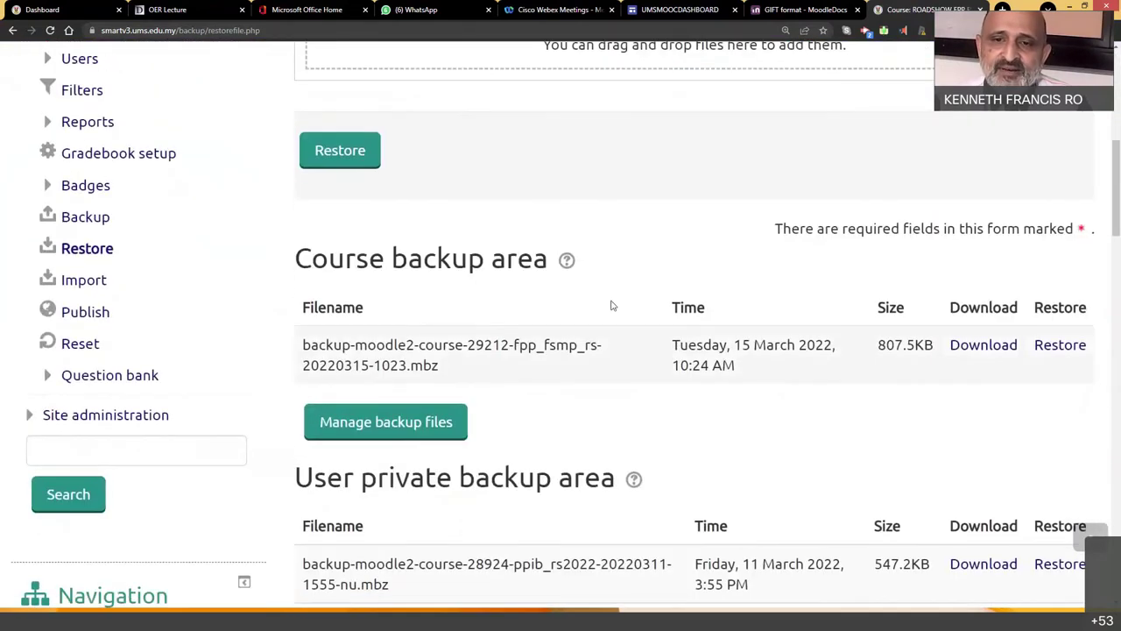
scroll(553, 393, "down", 4)
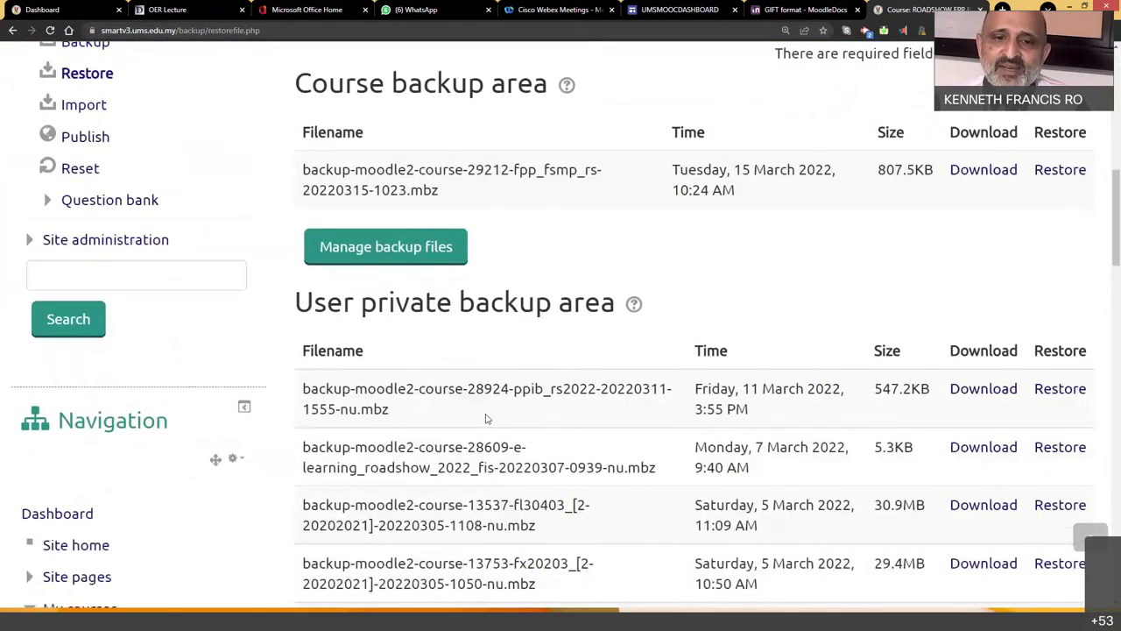
scroll(505, 445, "up", 4)
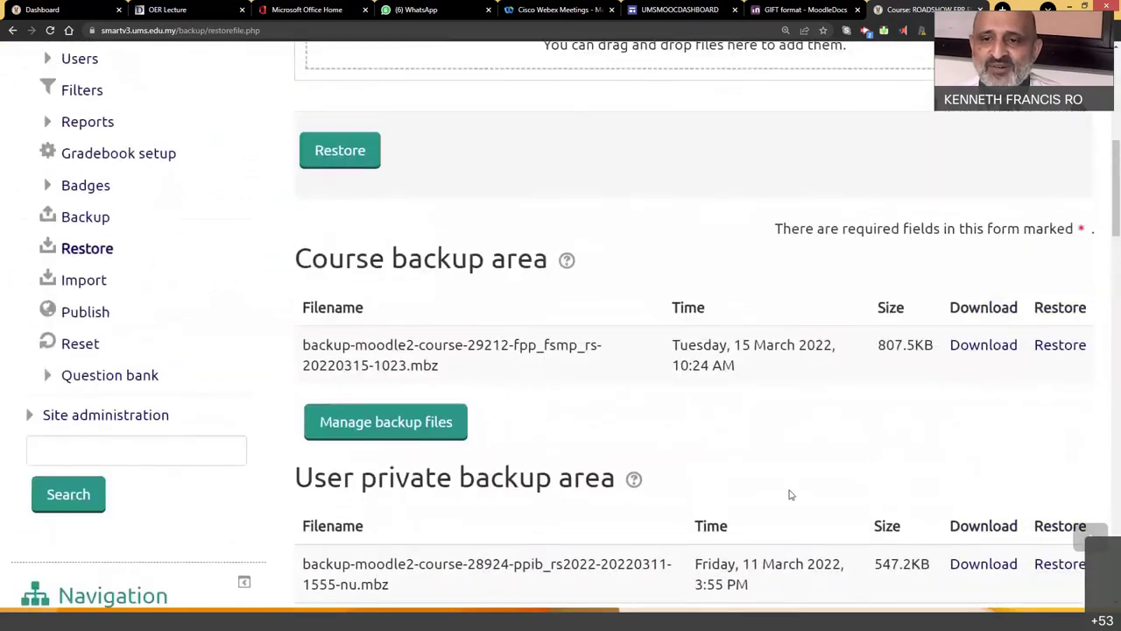
scroll(818, 465, "up", 1)
scroll(832, 552, "down", 2)
scroll(791, 545, "up", 3)
scroll(393, 506, "down", 3)
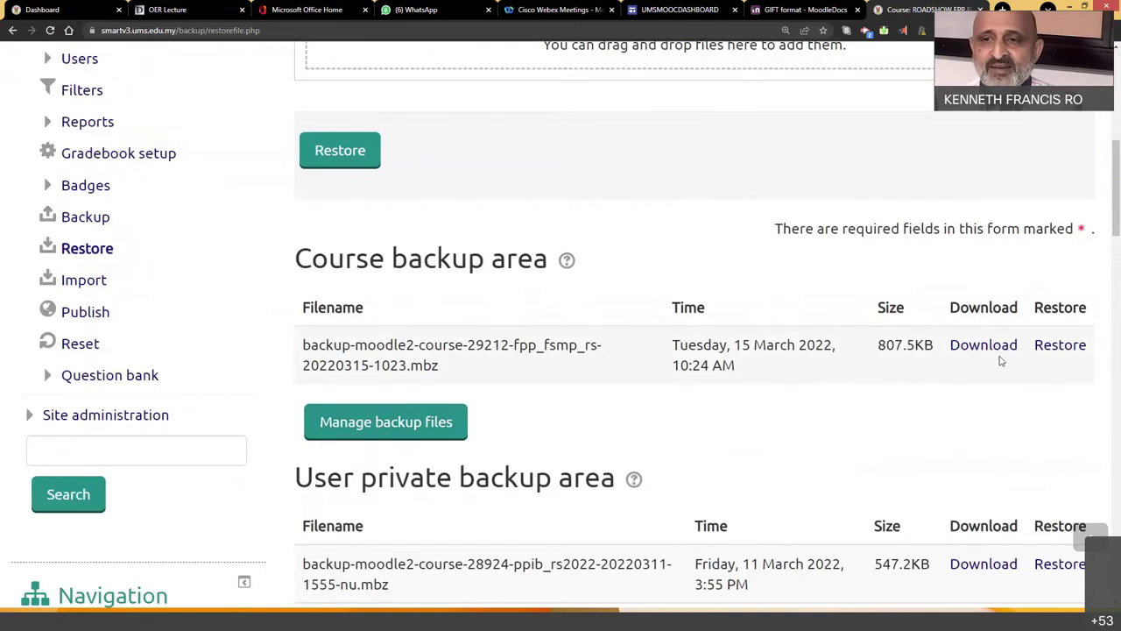
scroll(788, 412, "up", 1)
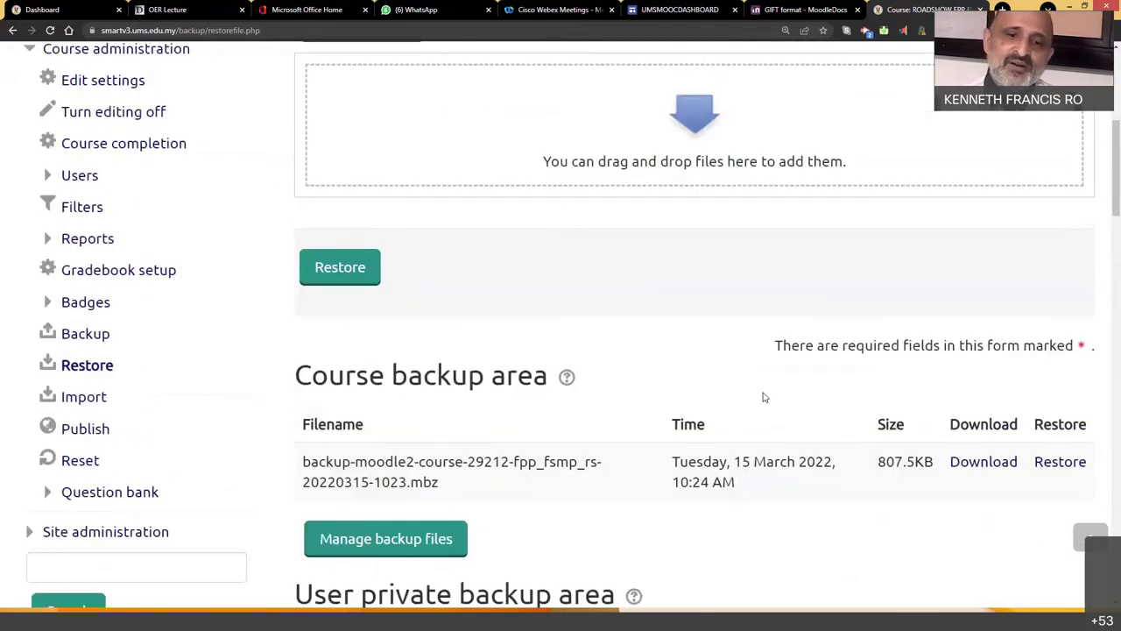
scroll(681, 488, "down", 3)
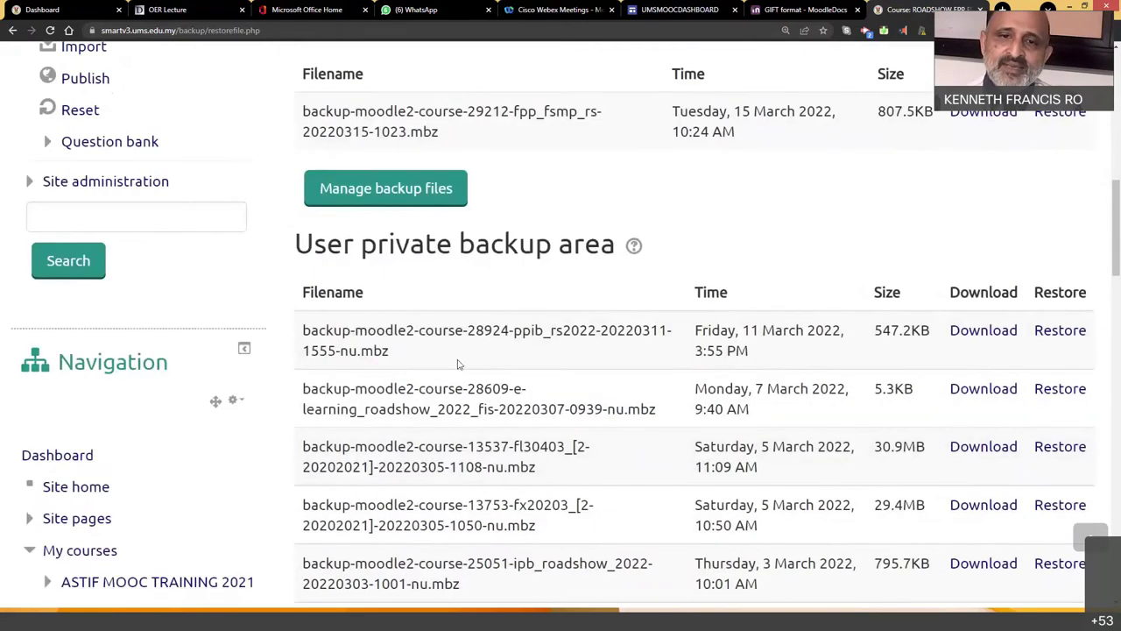
scroll(473, 301, "up", 3)
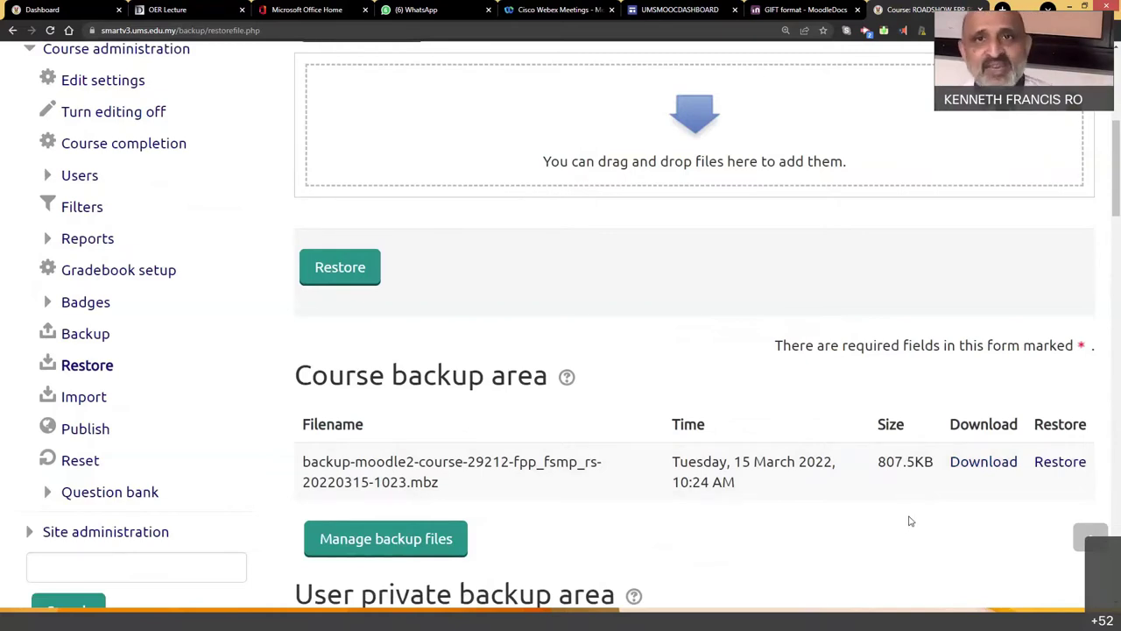
left_click(1051, 467)
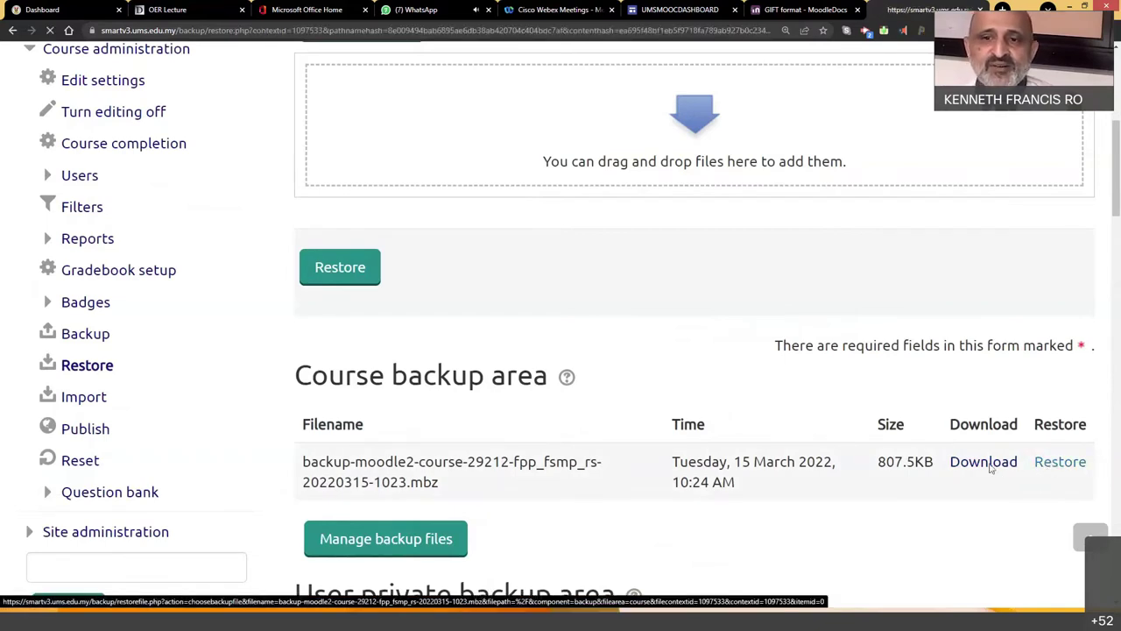
scroll(786, 398, "down", 1)
scroll(785, 398, "down", 2)
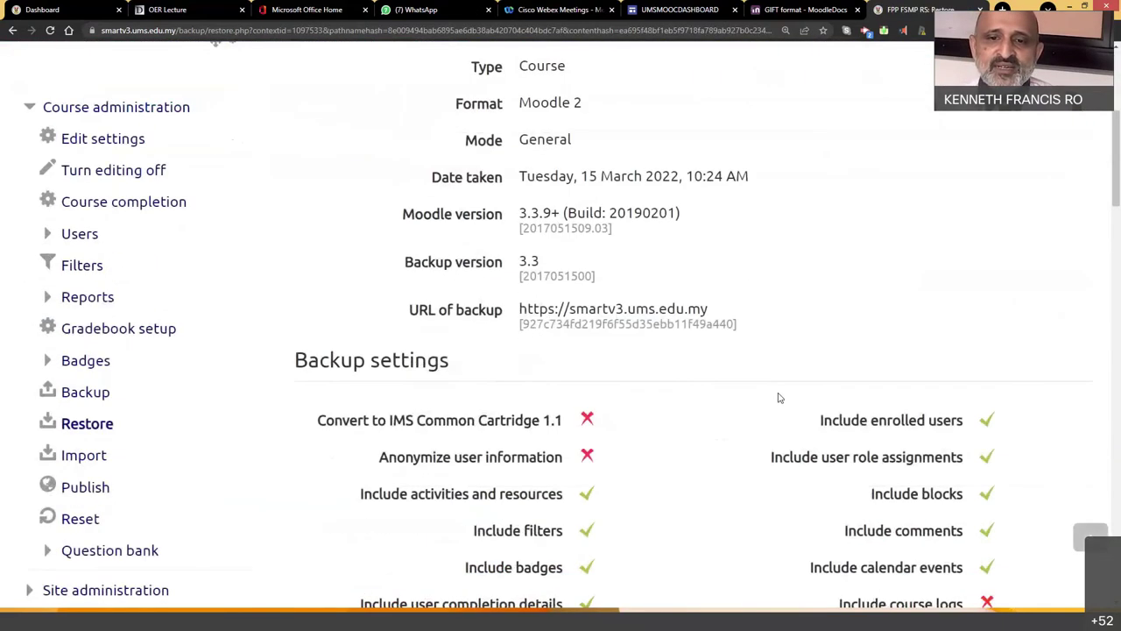
scroll(776, 397, "down", 7)
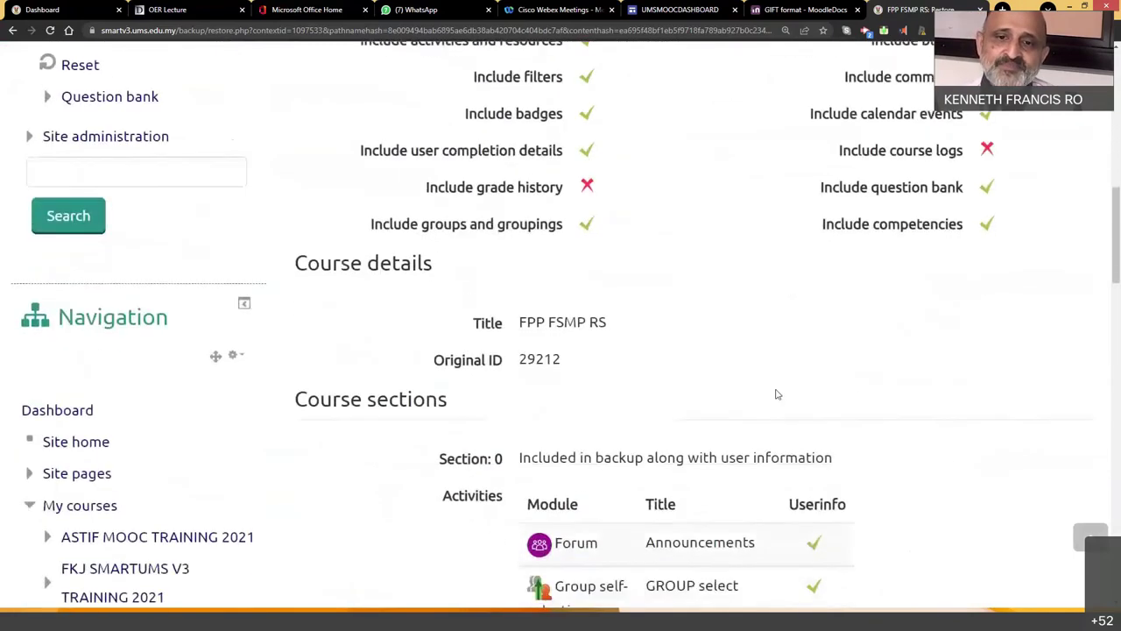
scroll(903, 397, "down", 5)
scroll(903, 399, "up", 6)
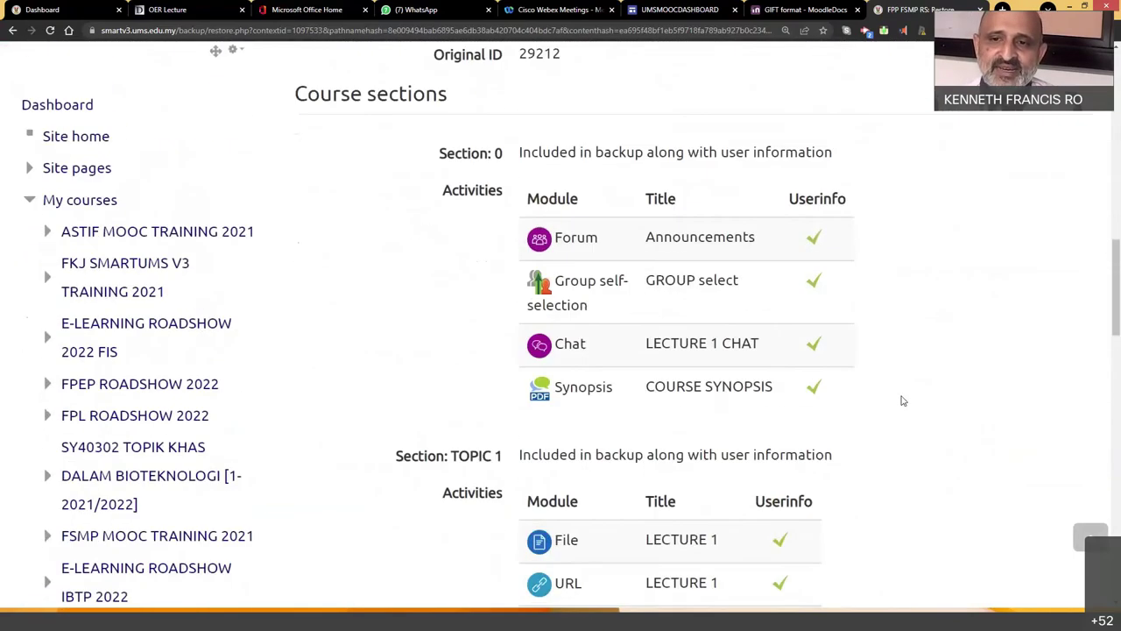
scroll(903, 401, "up", 4)
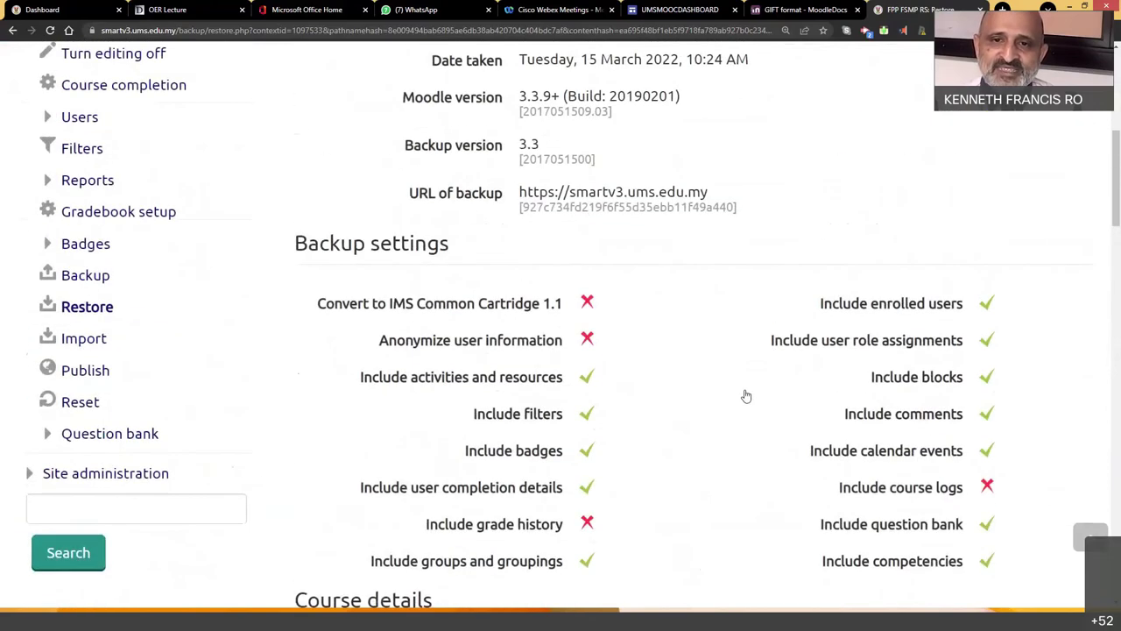
scroll(746, 396, "up", 1)
scroll(741, 395, "up", 1)
scroll(741, 395, "down", 5)
scroll(666, 398, "down", 3)
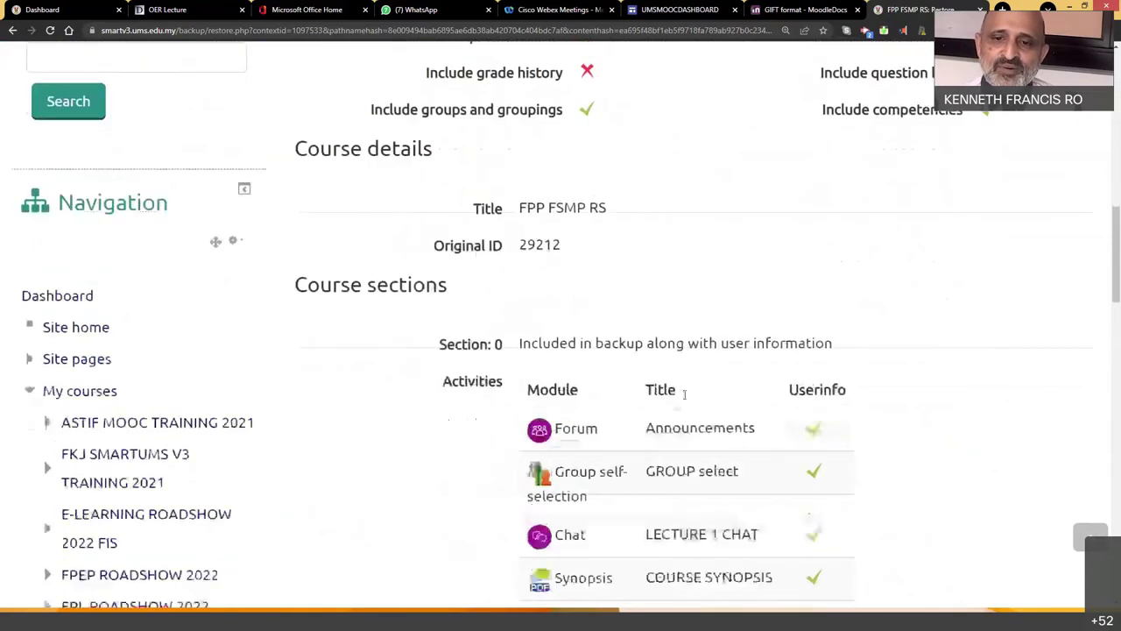
scroll(793, 377, "down", 2)
scroll(797, 399, "down", 10)
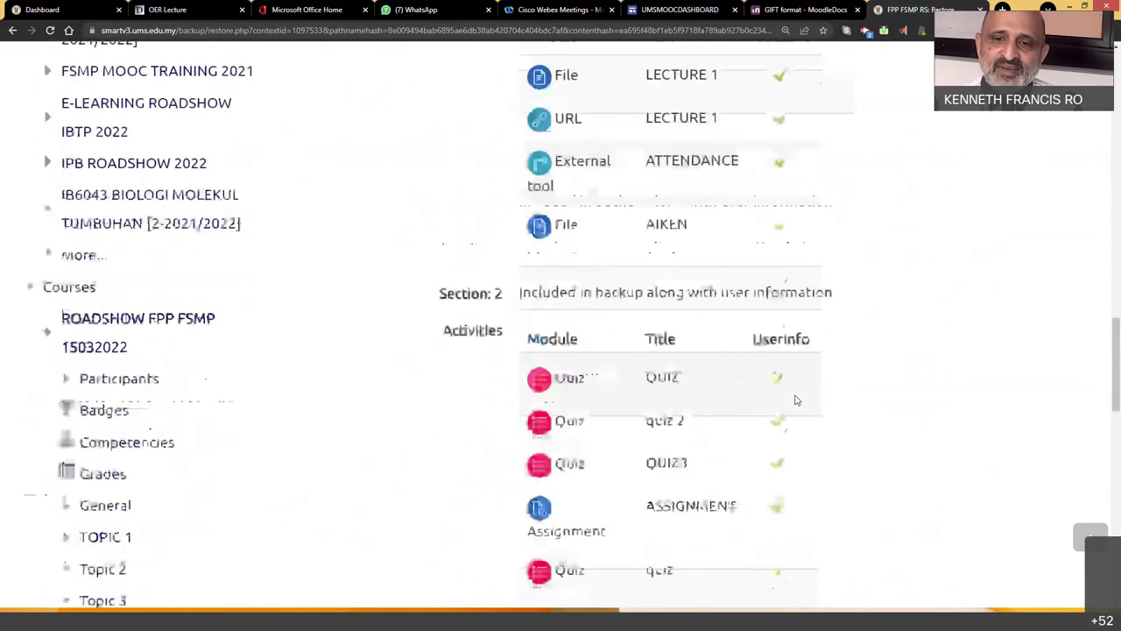
scroll(797, 403, "up", 2)
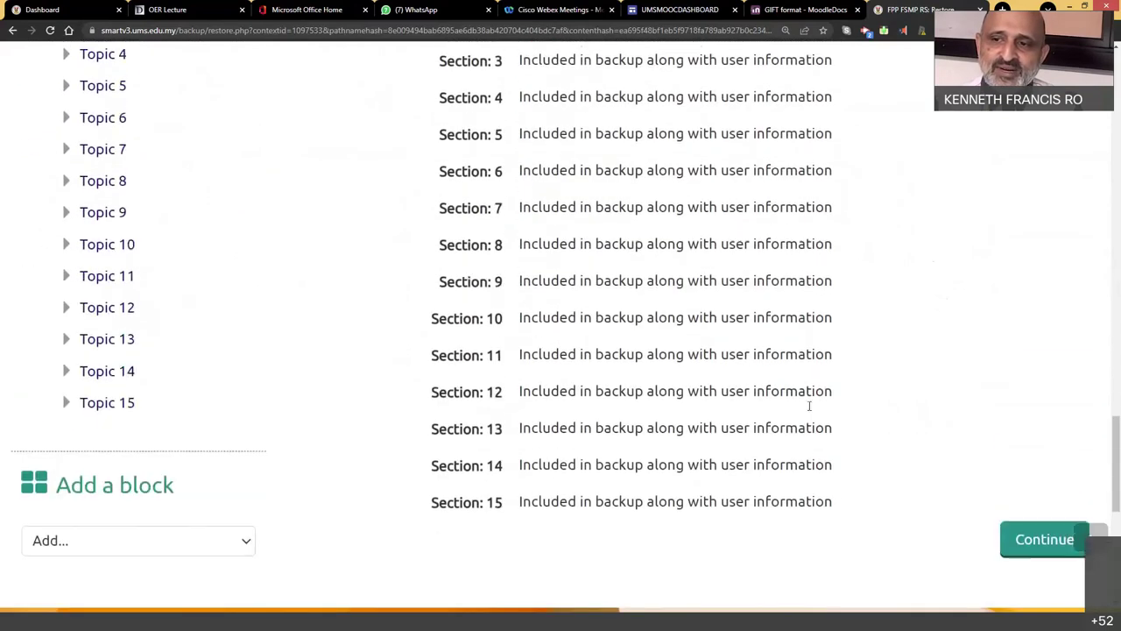
scroll(903, 465, "down", 3)
- Move past the restore confirmation and scroll to the restore destination options
left_click(1039, 366)
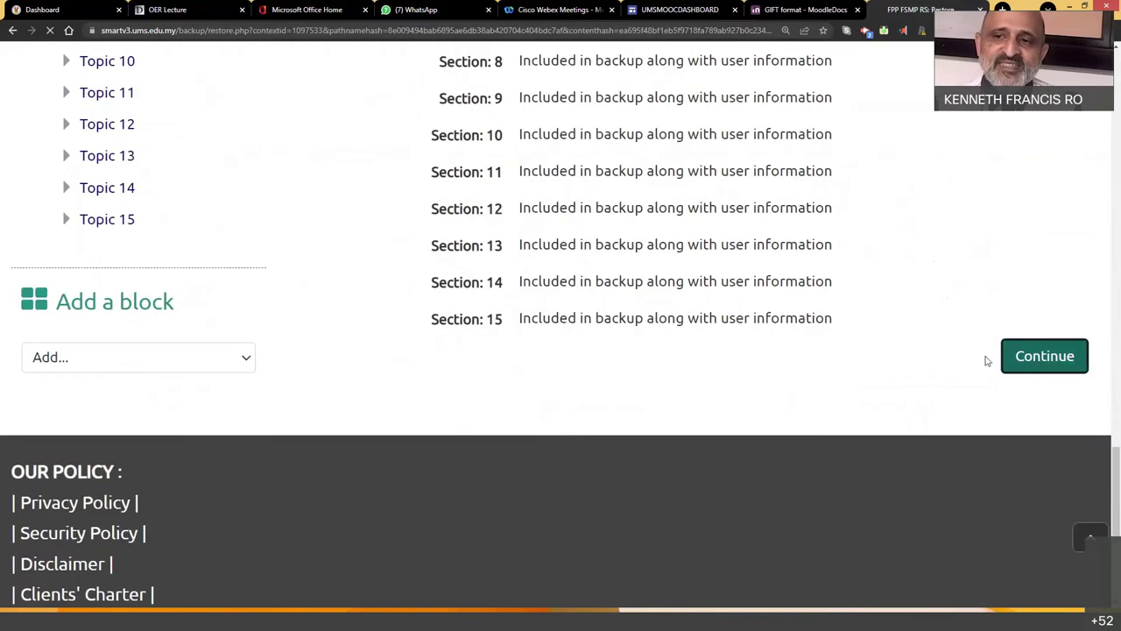
scroll(592, 359, "down", 2)
scroll(592, 359, "down", 4)
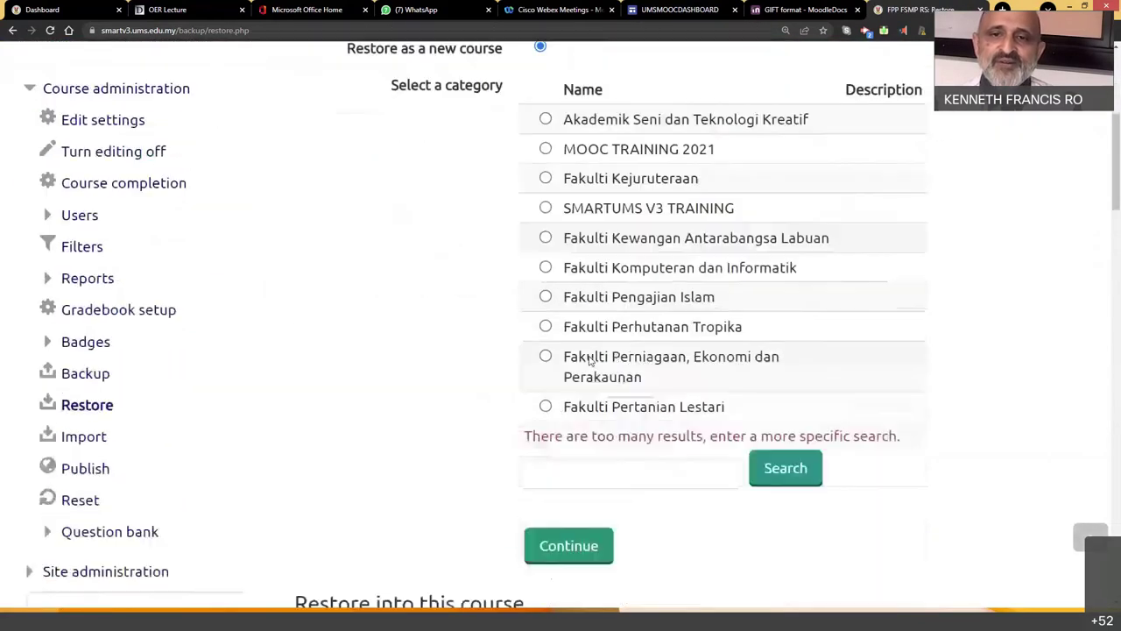
scroll(508, 310, "up", 3)
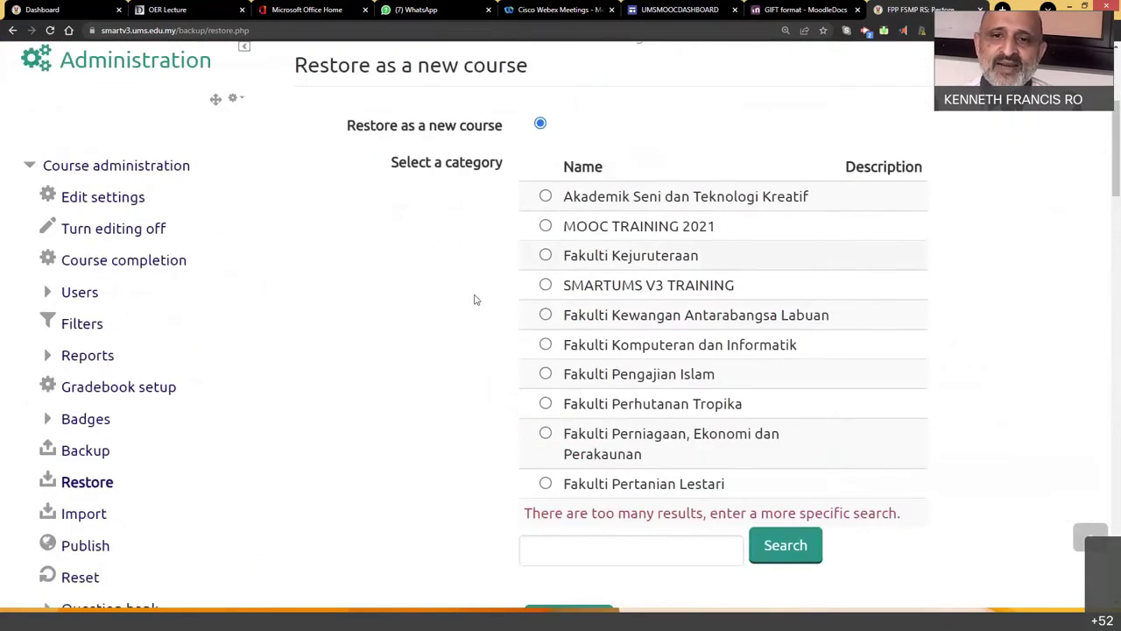
scroll(478, 416, "down", 1)
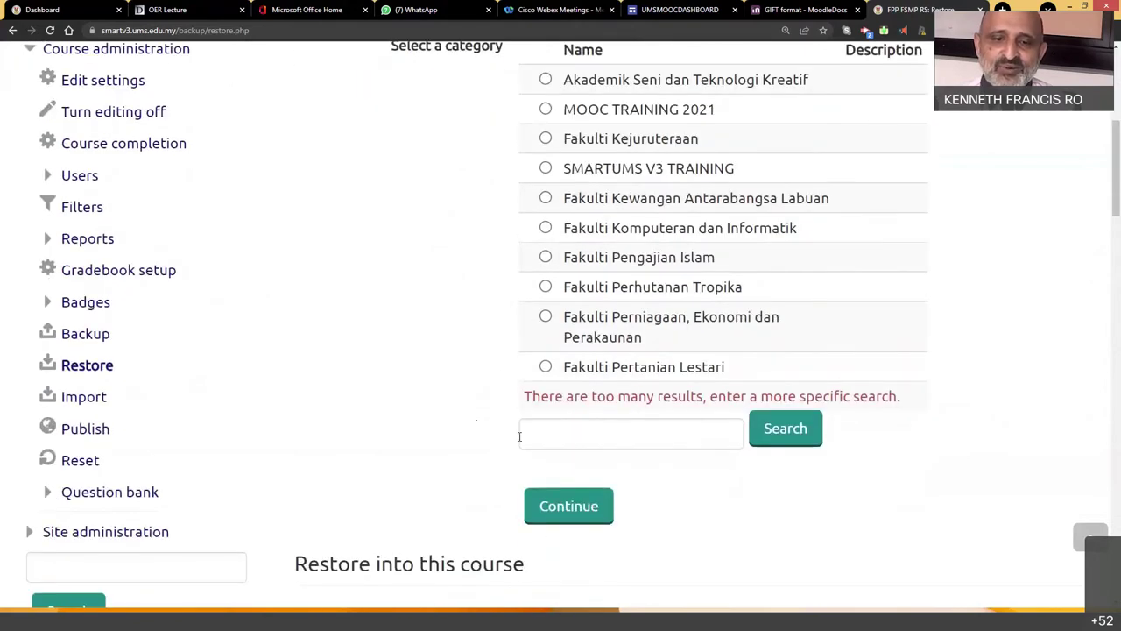
scroll(519, 436, "down", 3)
scroll(569, 452, "down", 1)
scroll(508, 362, "up", 5)
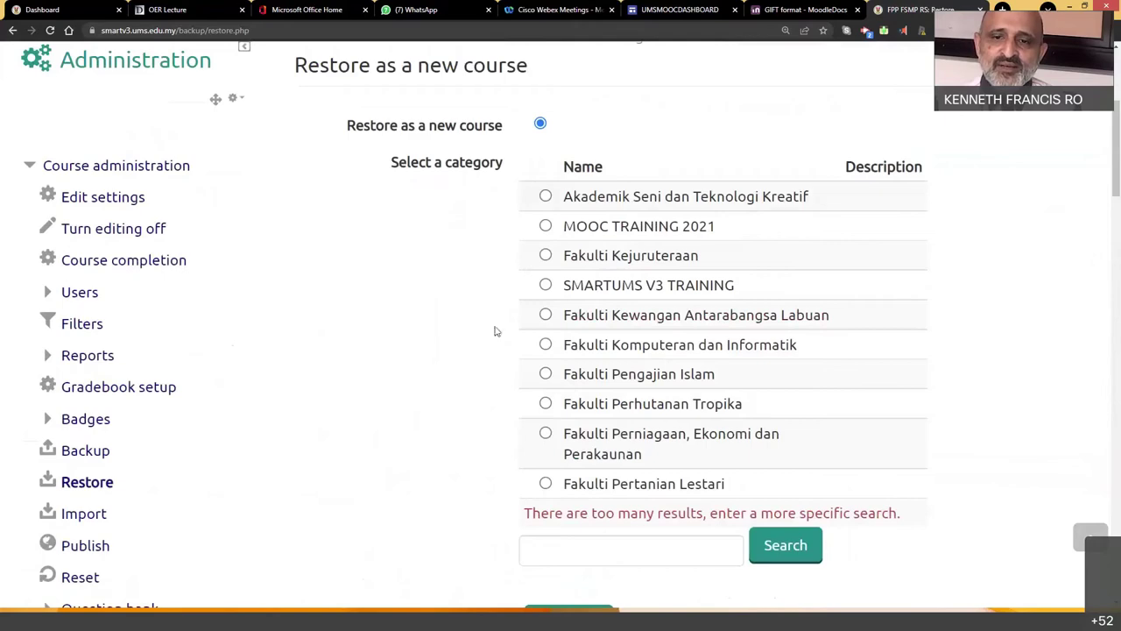
scroll(553, 545, "down", 8)
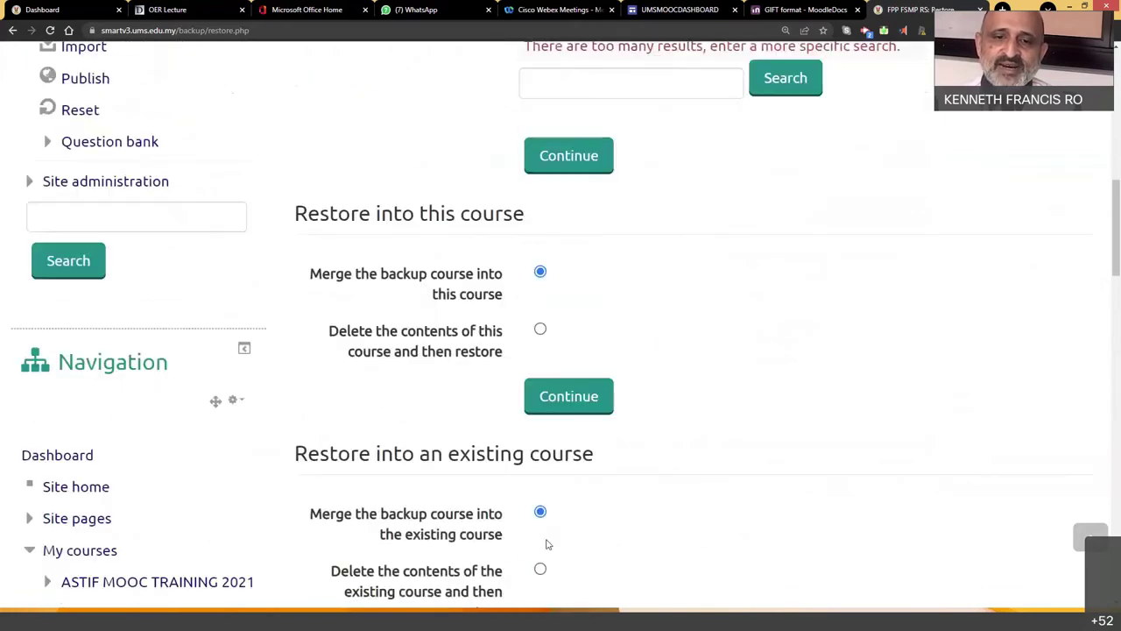
scroll(473, 496, "down", 5)
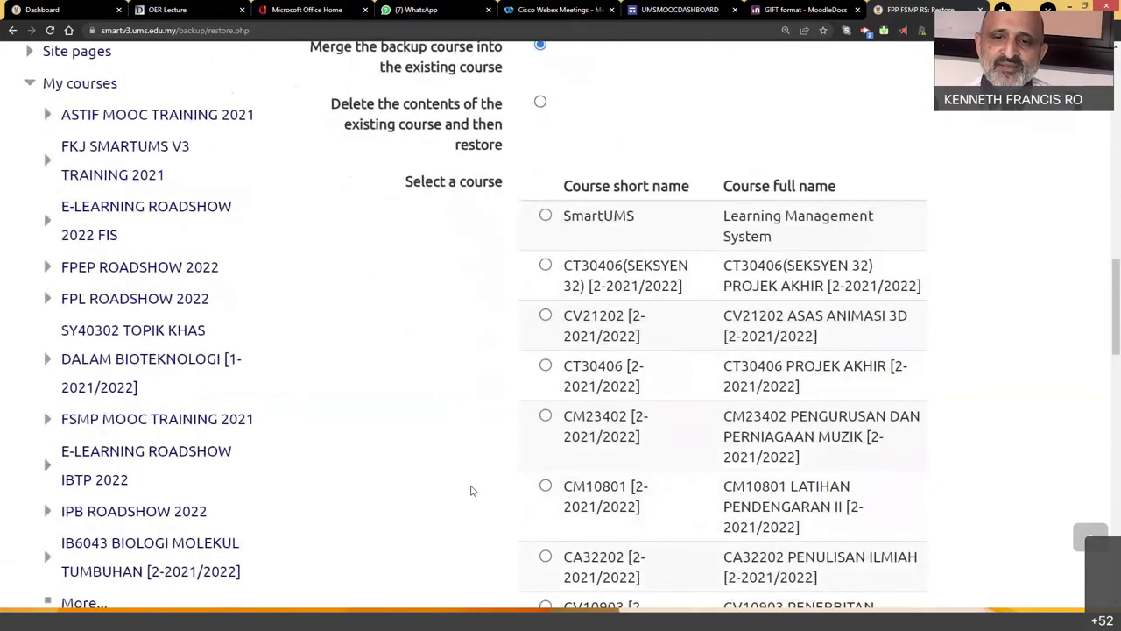
scroll(488, 464, "up", 3)
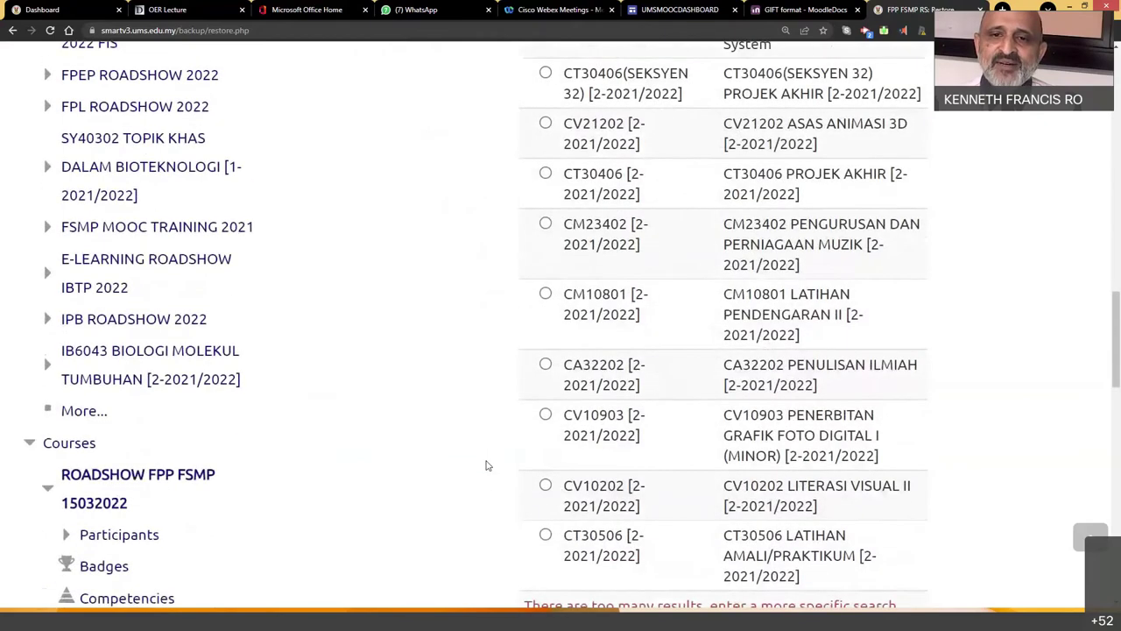
scroll(487, 465, "down", 6)
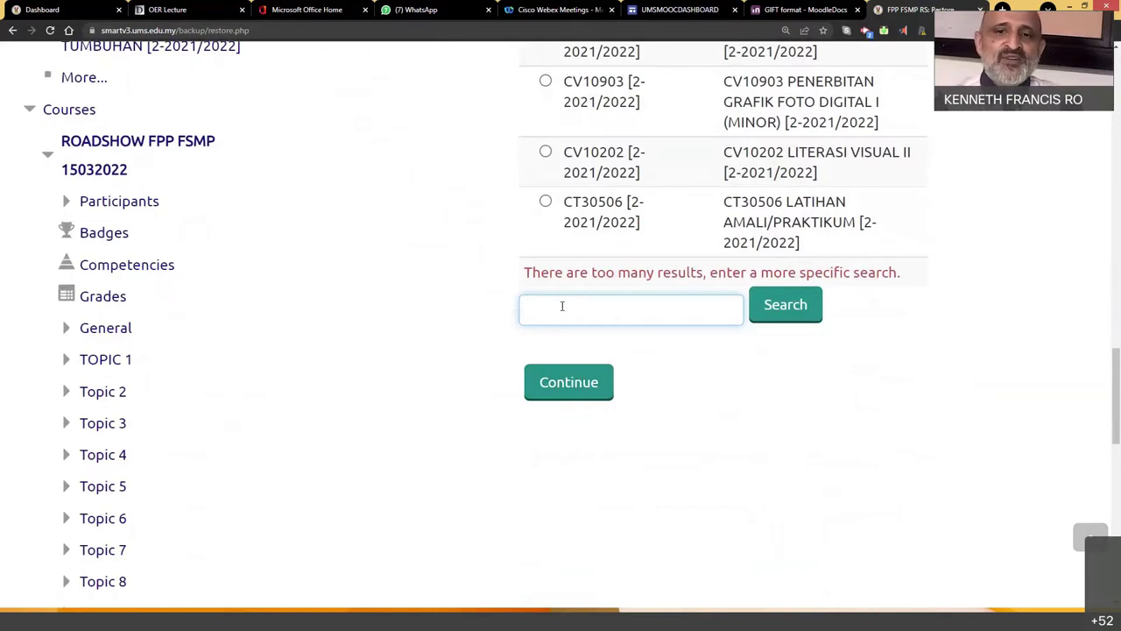
- Search the existing courses for 'backup restore'
type("ba")
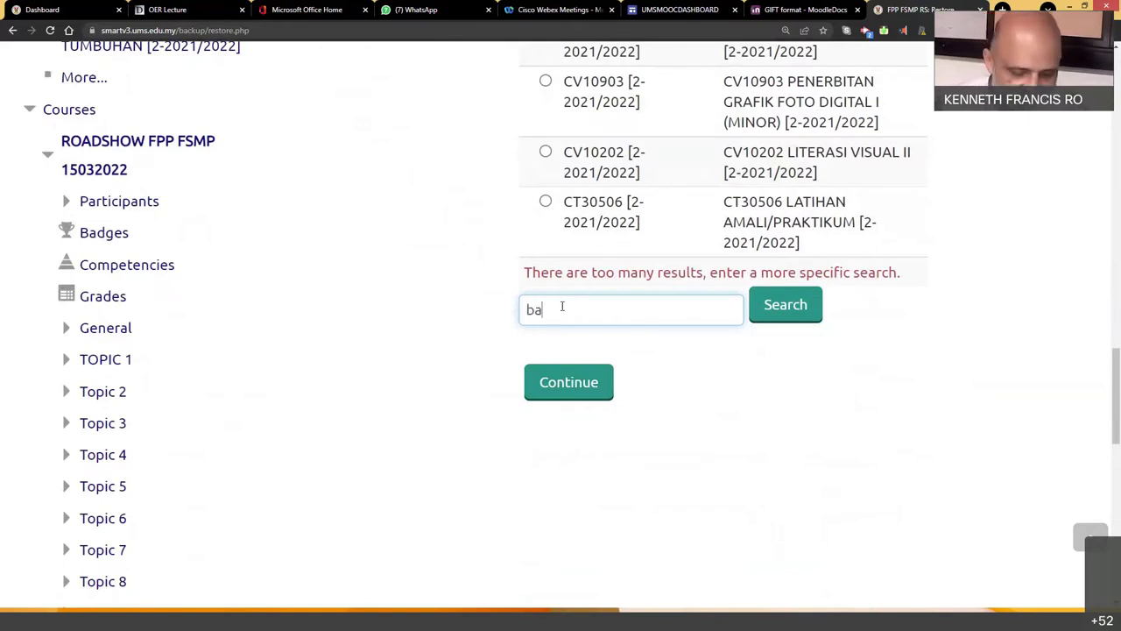
type("ckup")
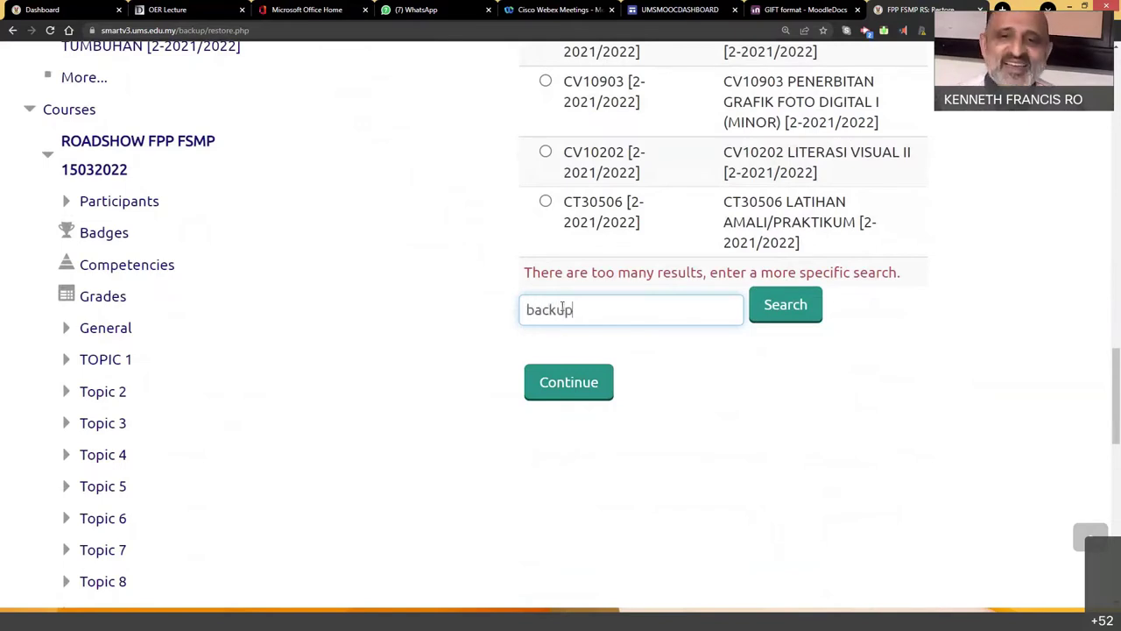
type(" rest")
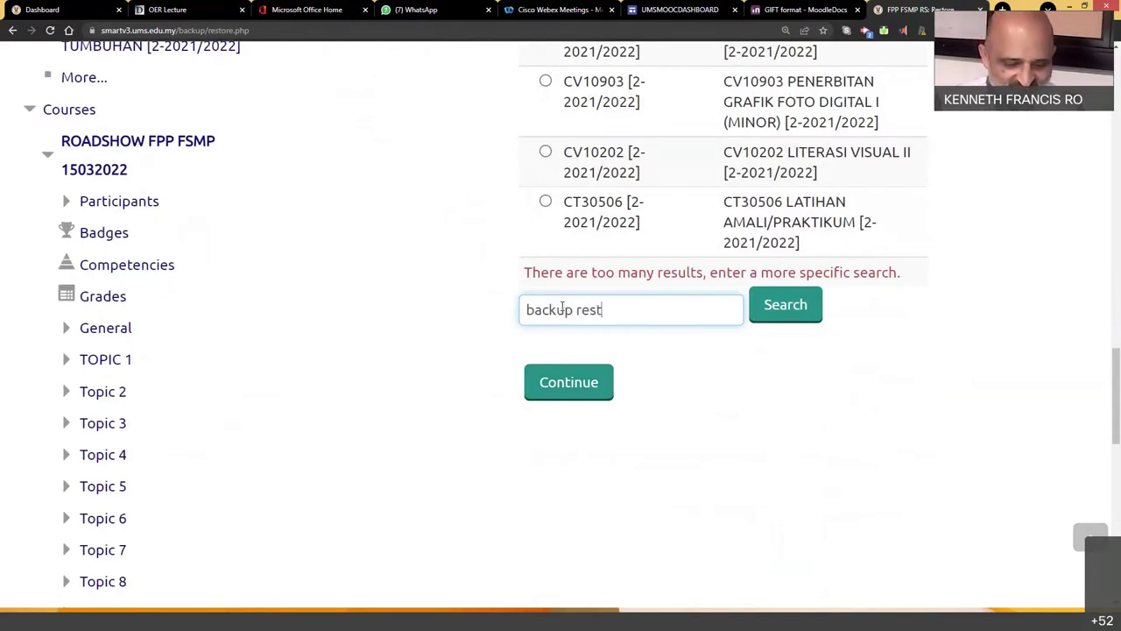
type("ore")
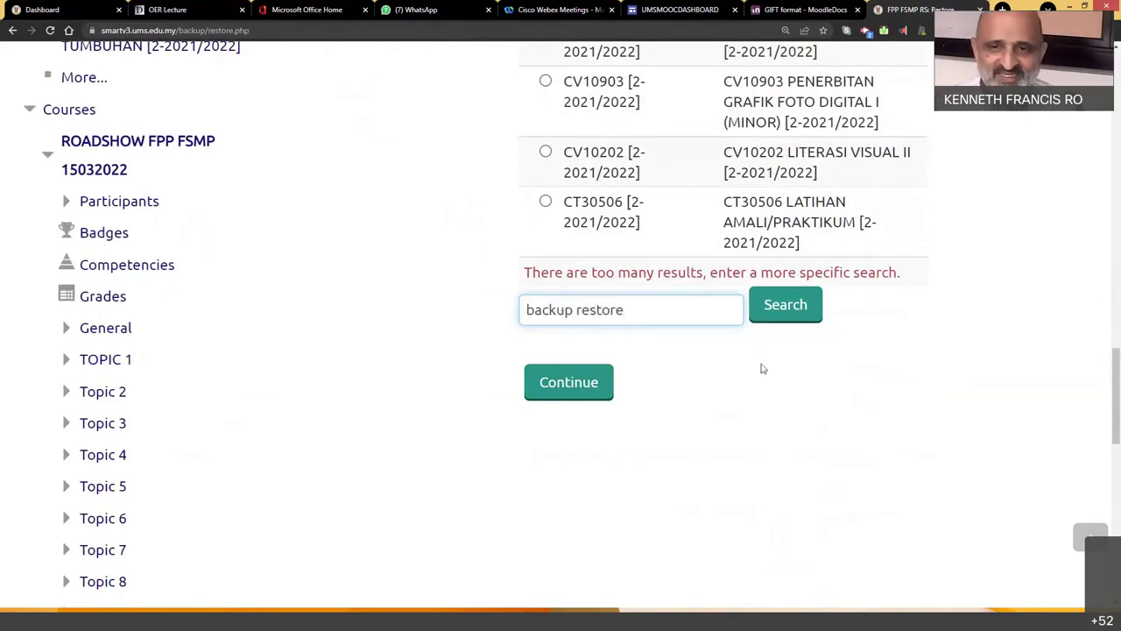
left_click(786, 306)
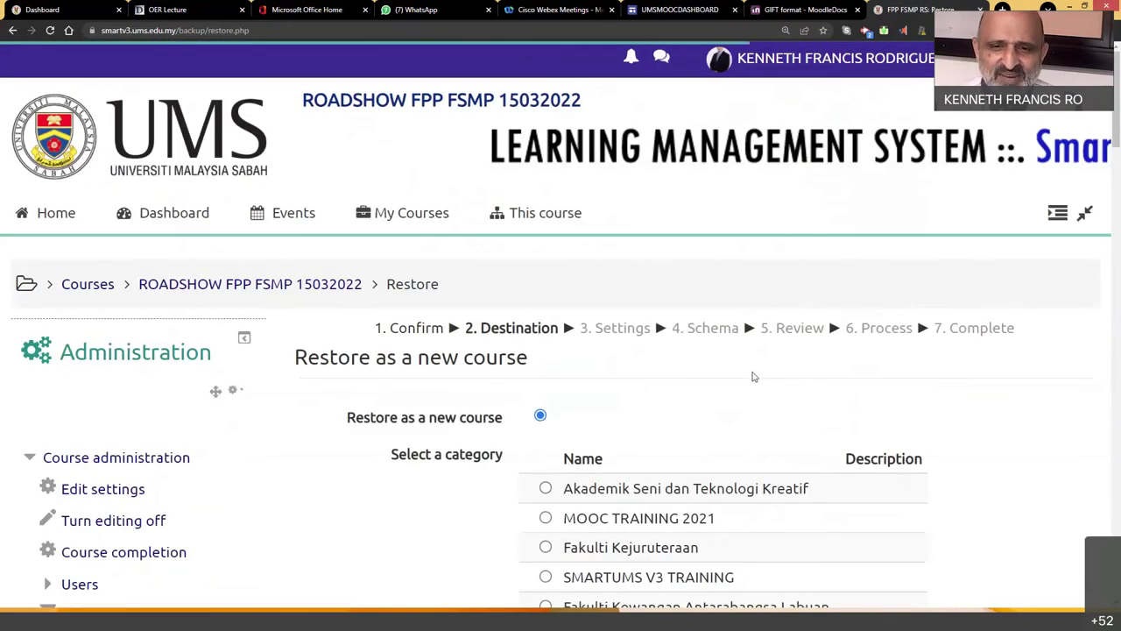
scroll(752, 378, "down", 7)
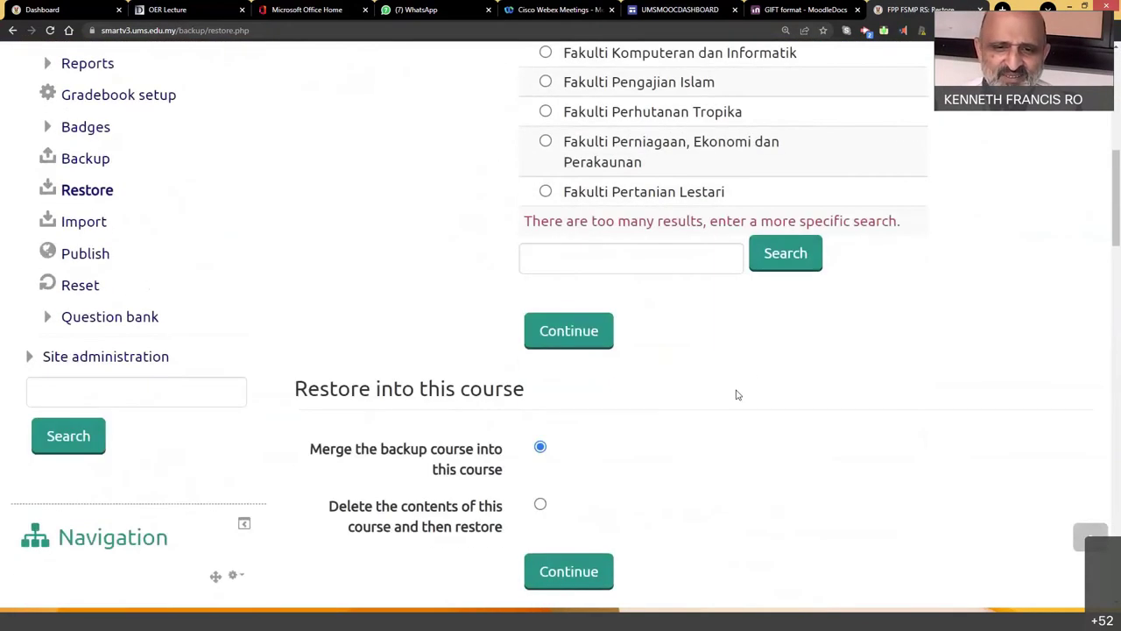
scroll(736, 395, "down", 3)
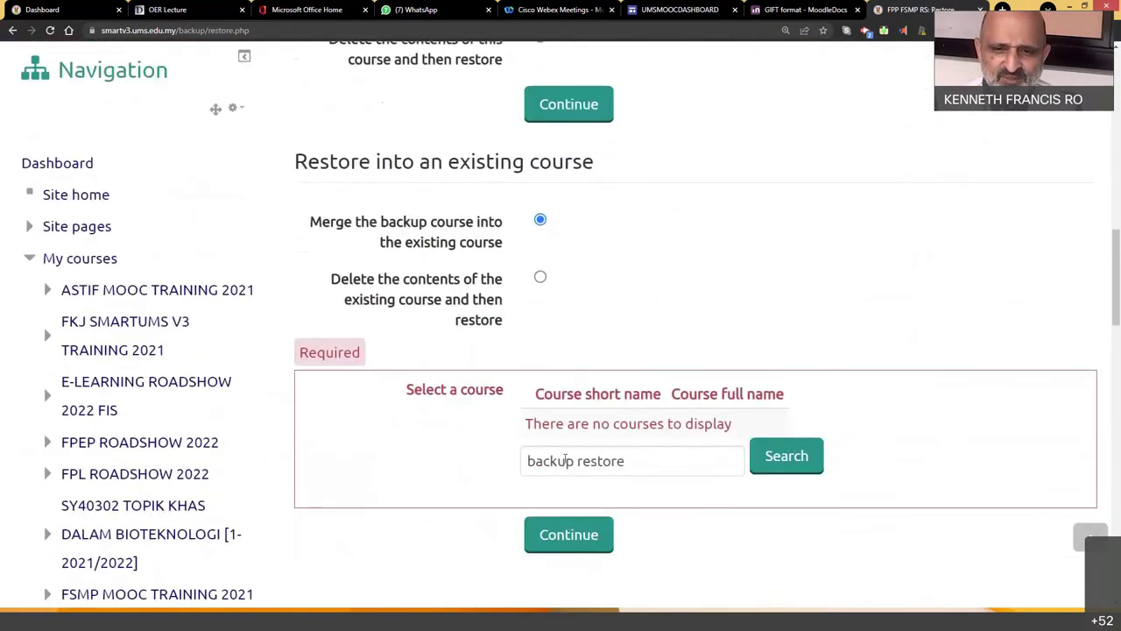
left_click_drag(628, 462, 490, 465)
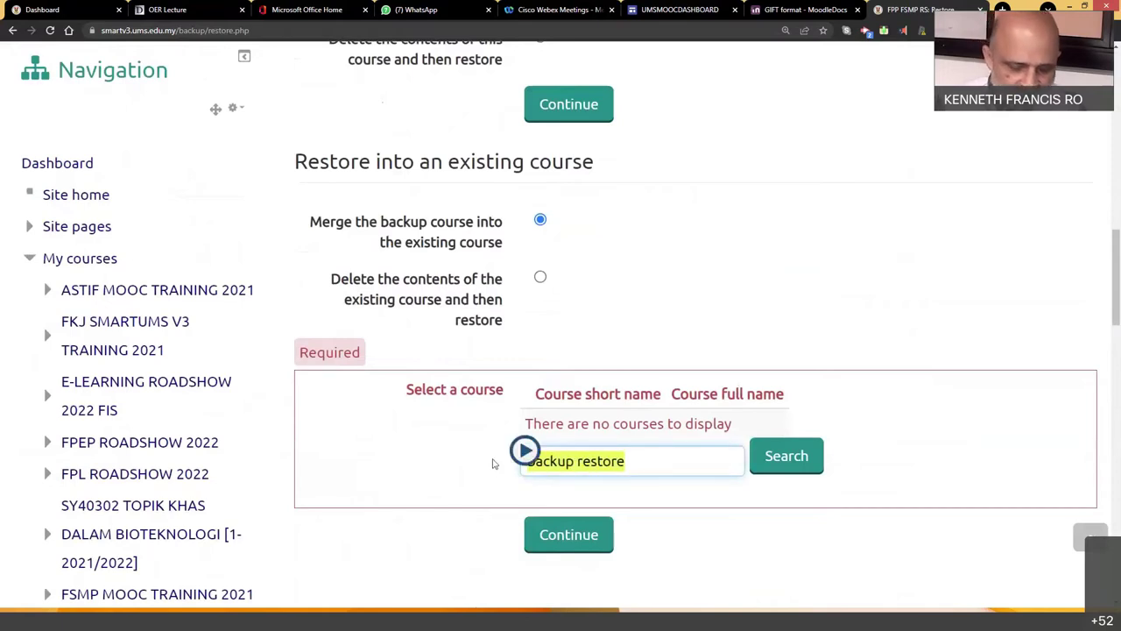
type("backup ")
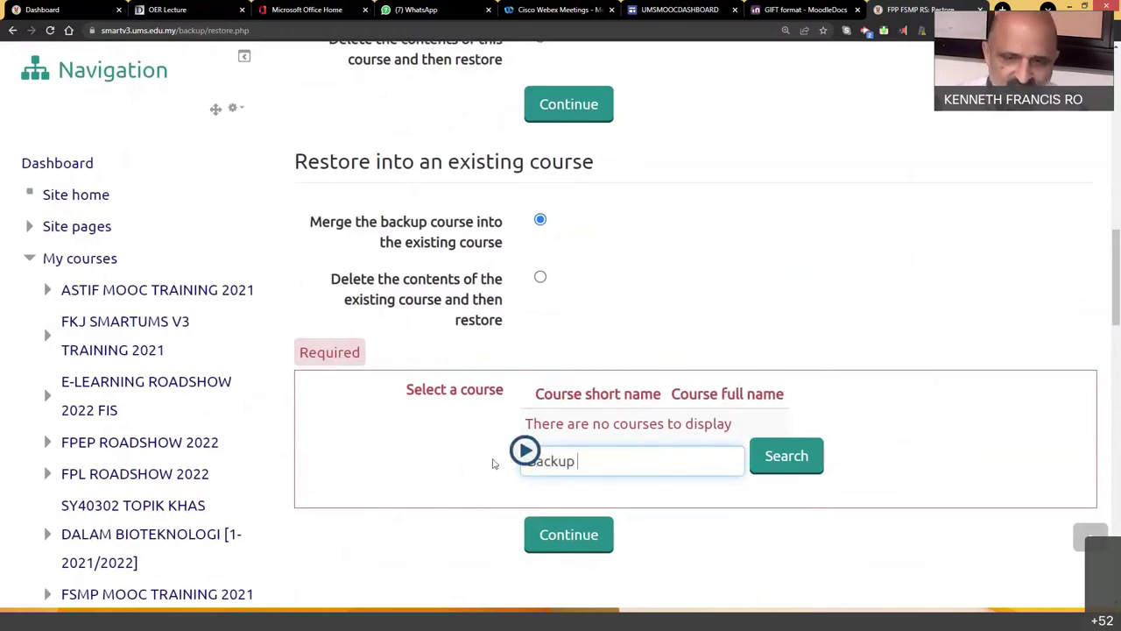
type("restor")
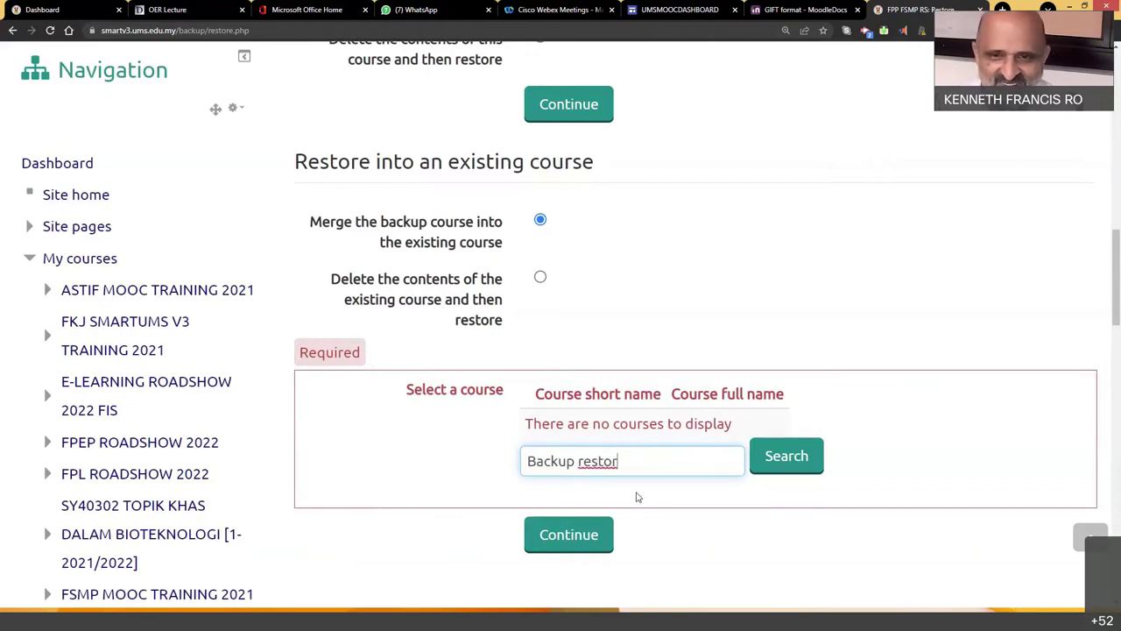
type("e")
left_click(776, 463)
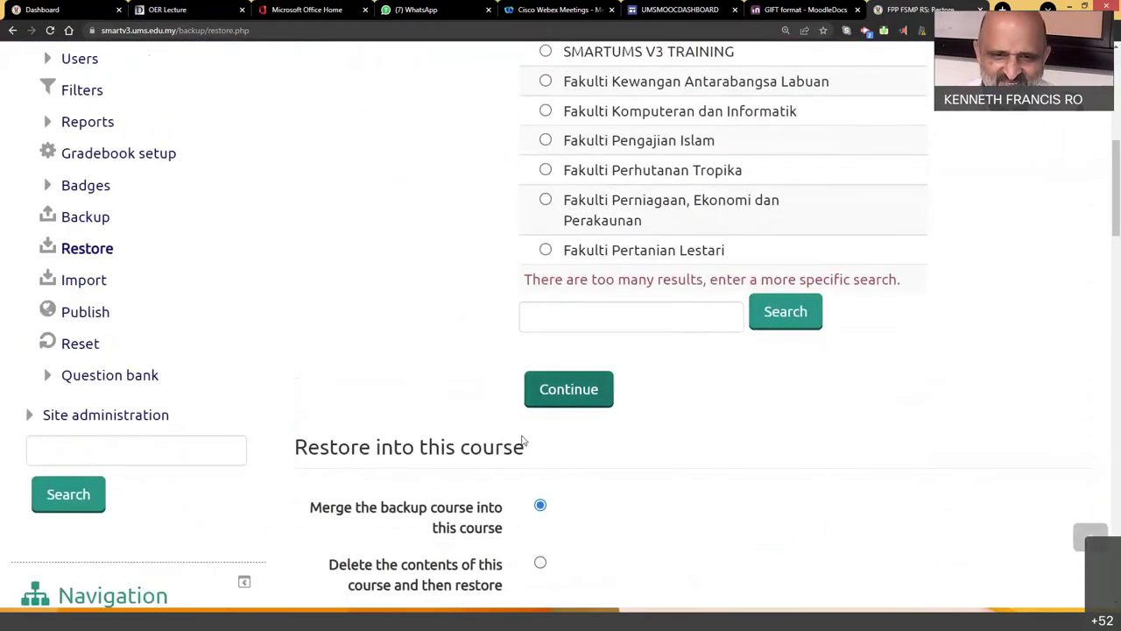
scroll(524, 443, "down", 5)
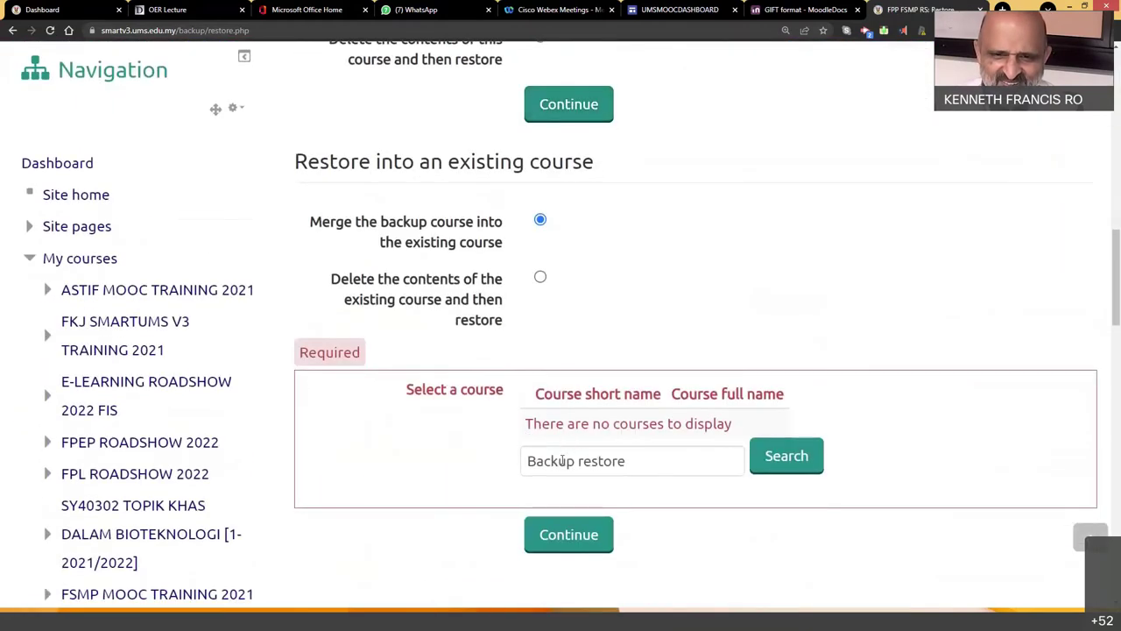
- Narrow the search to 'Backup', select BACKUP COURSE and continue to settings
left_click_drag(628, 461, 578, 462)
key("BackSpace")
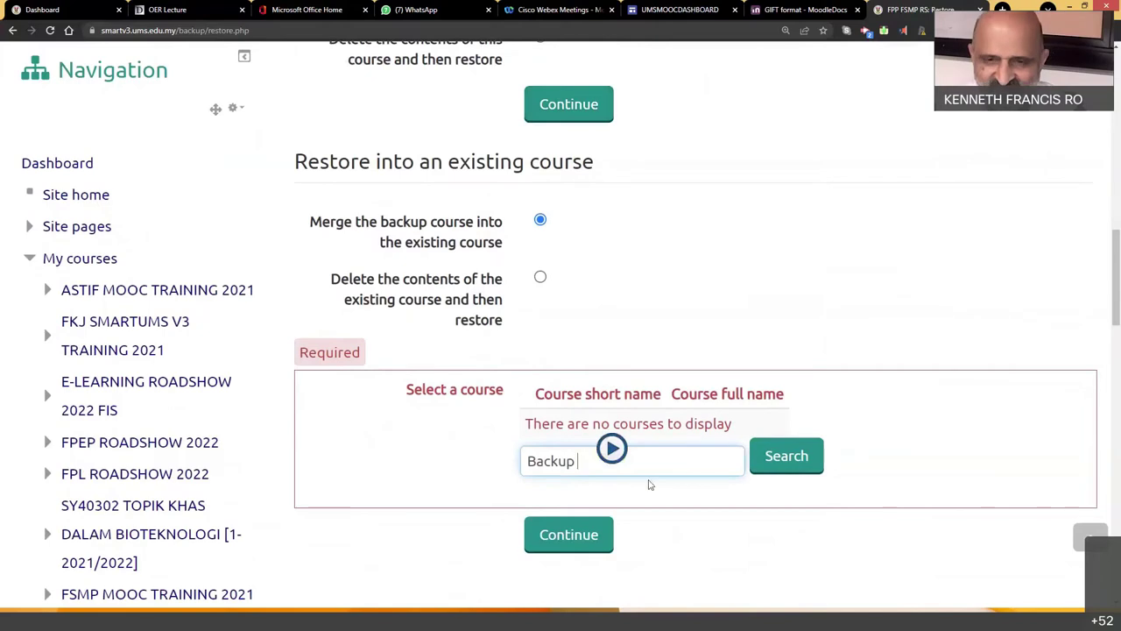
left_click(801, 458)
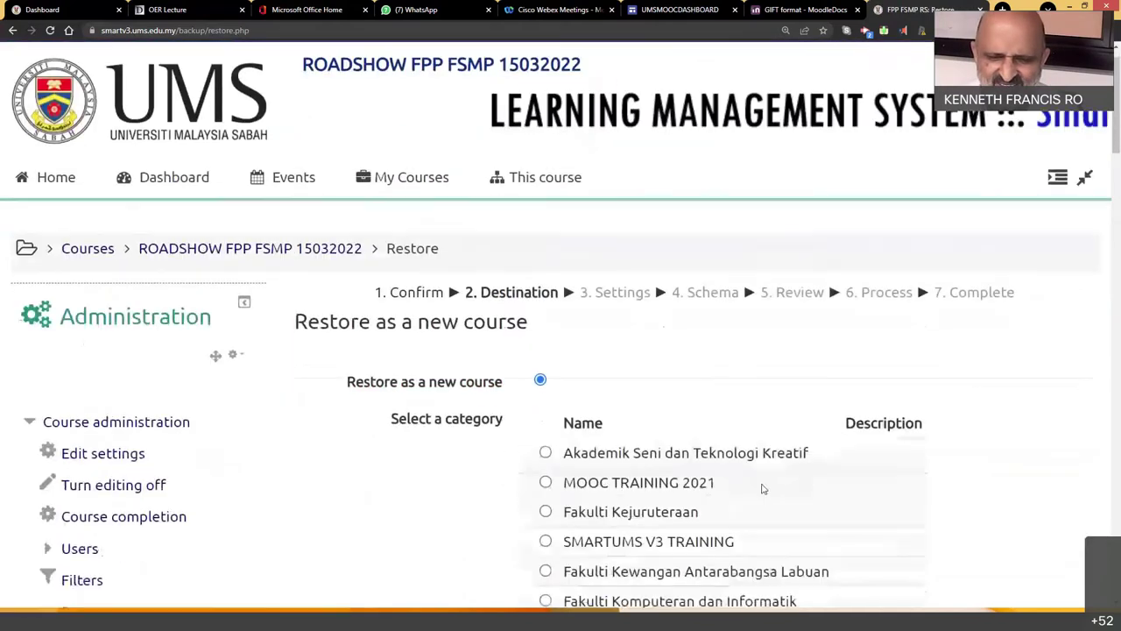
scroll(761, 489, "down", 5)
scroll(760, 490, "down", 5)
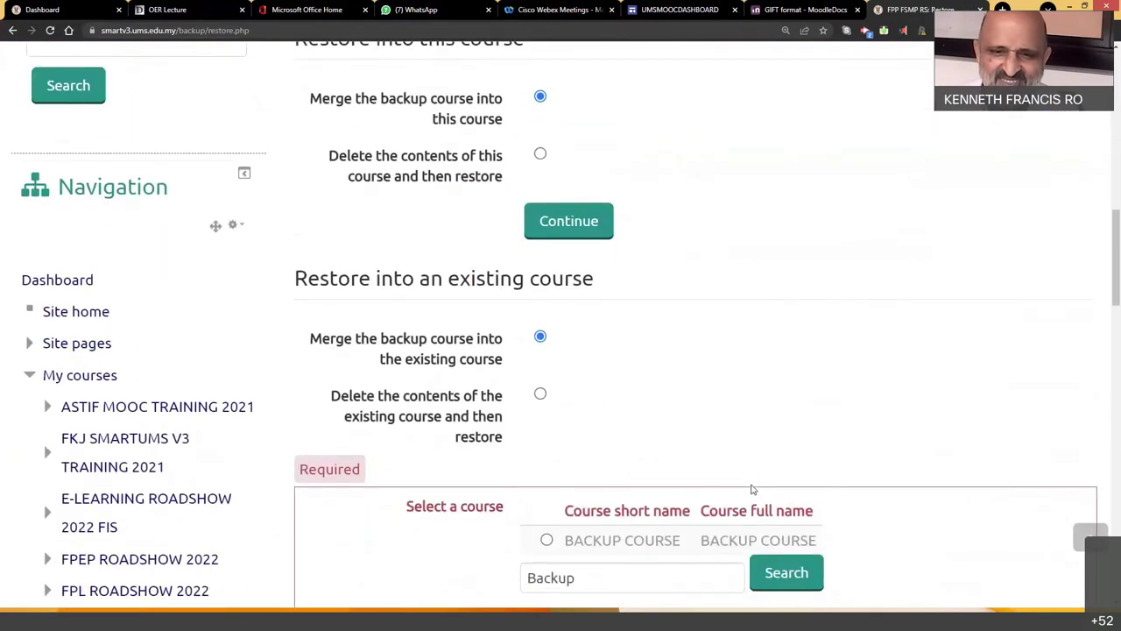
scroll(751, 489, "down", 1)
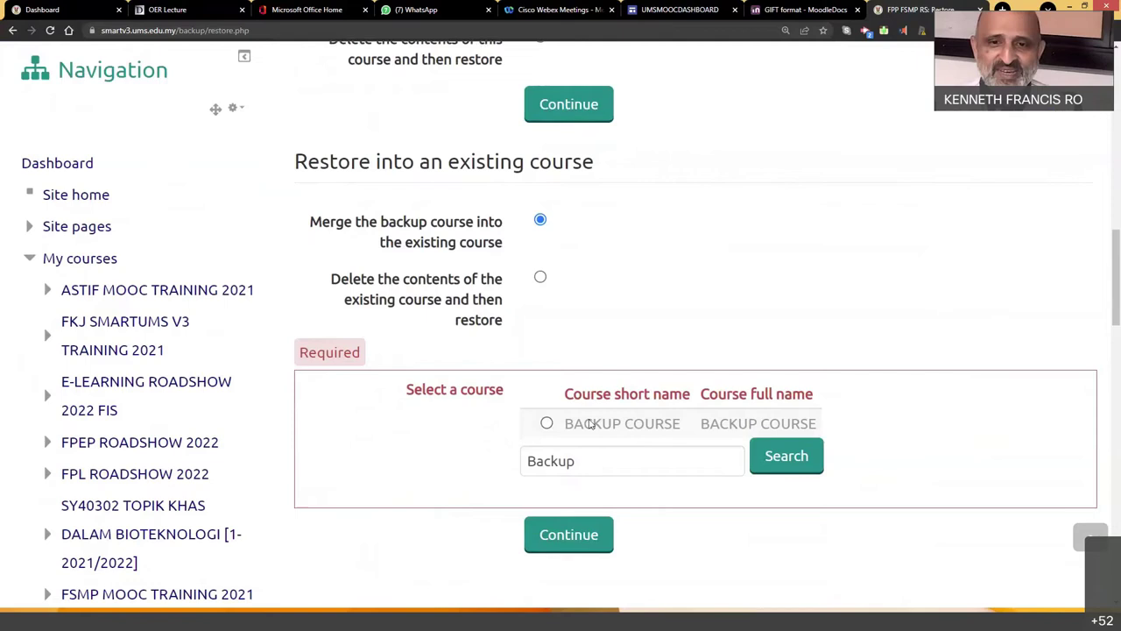
left_click(548, 424)
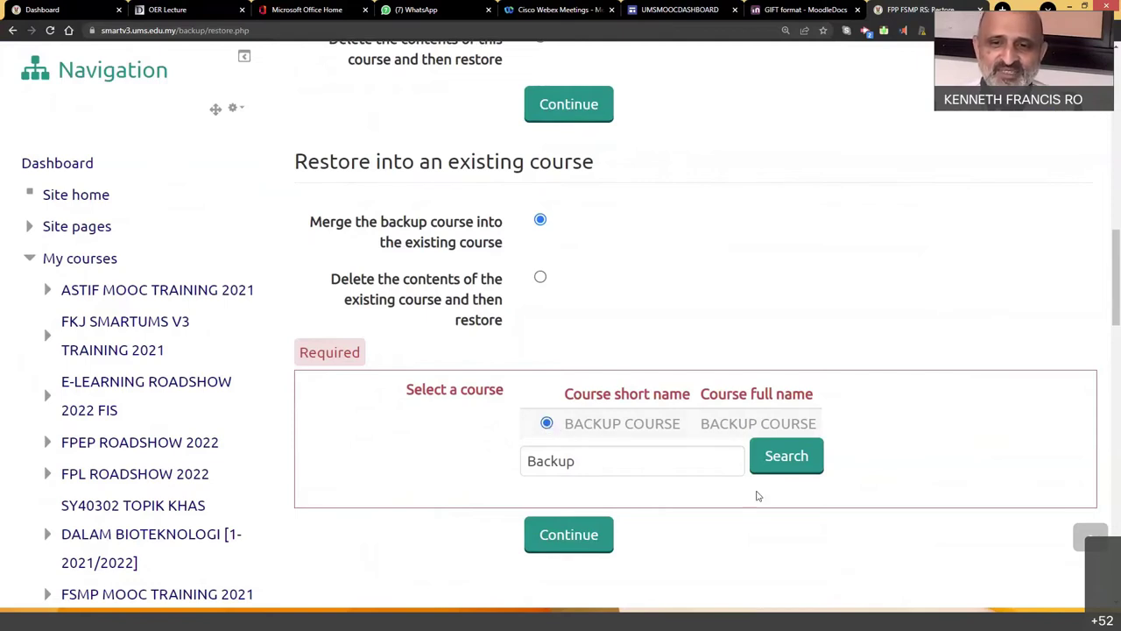
left_click(571, 536)
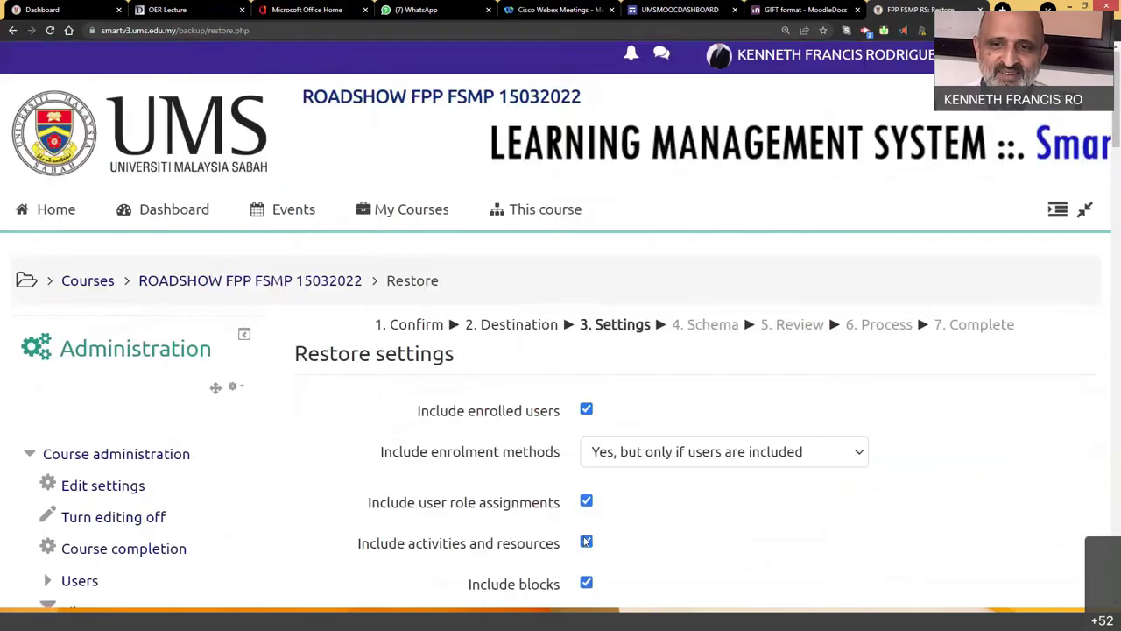
- Untick Include enrolled users, keep the enrolment method unchanged, and advance to Schema
scroll(675, 387, "down", 1)
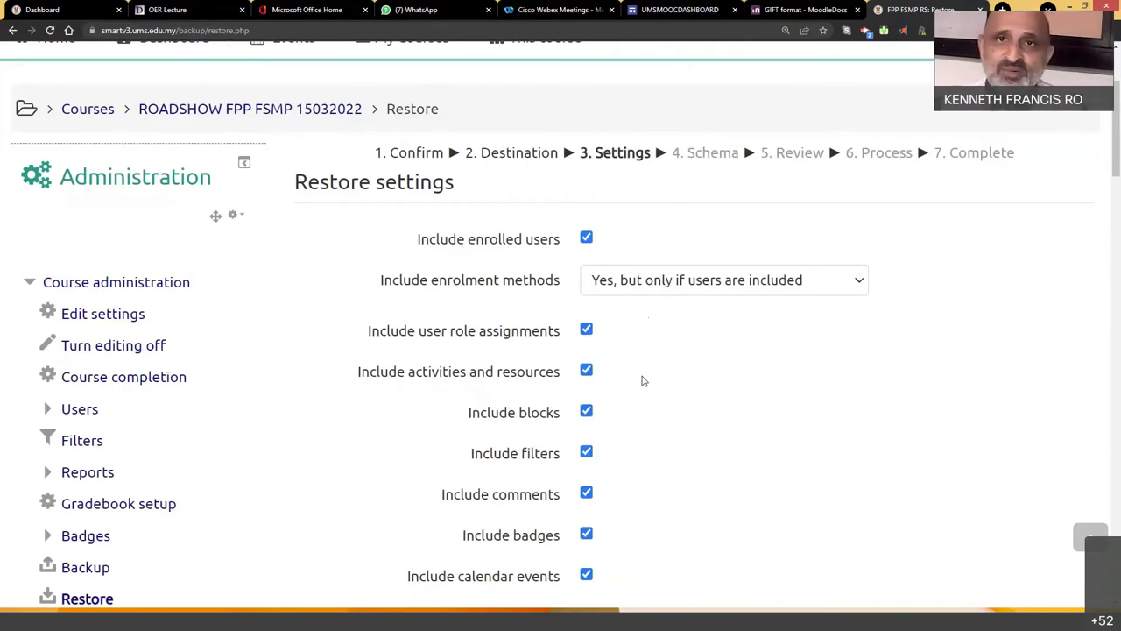
left_click(586, 239)
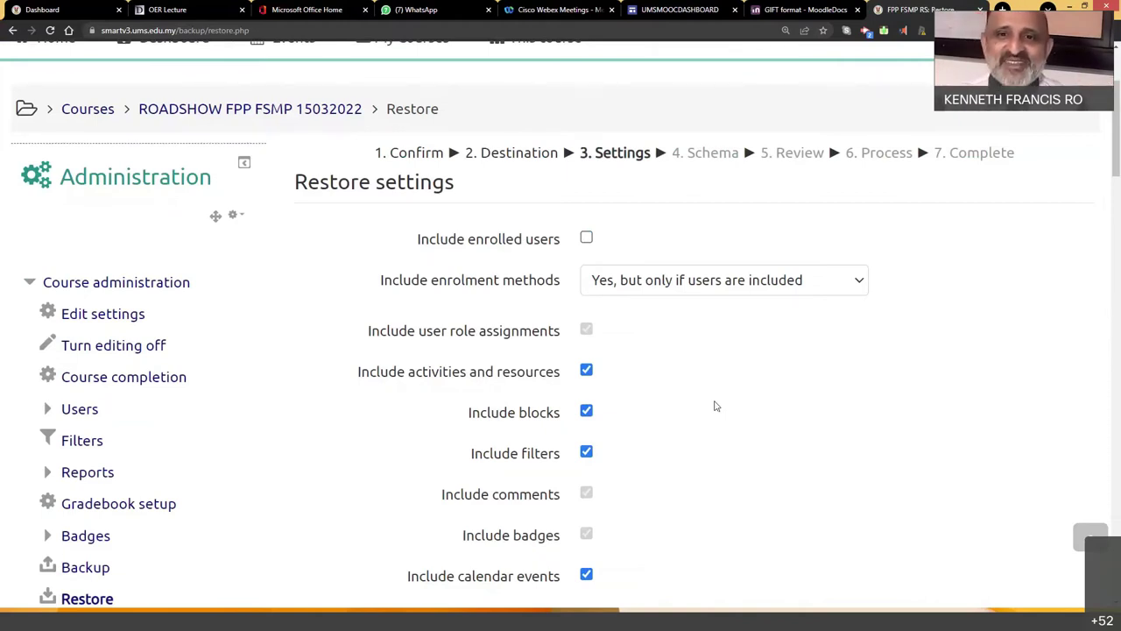
left_click(728, 288)
left_click(727, 282)
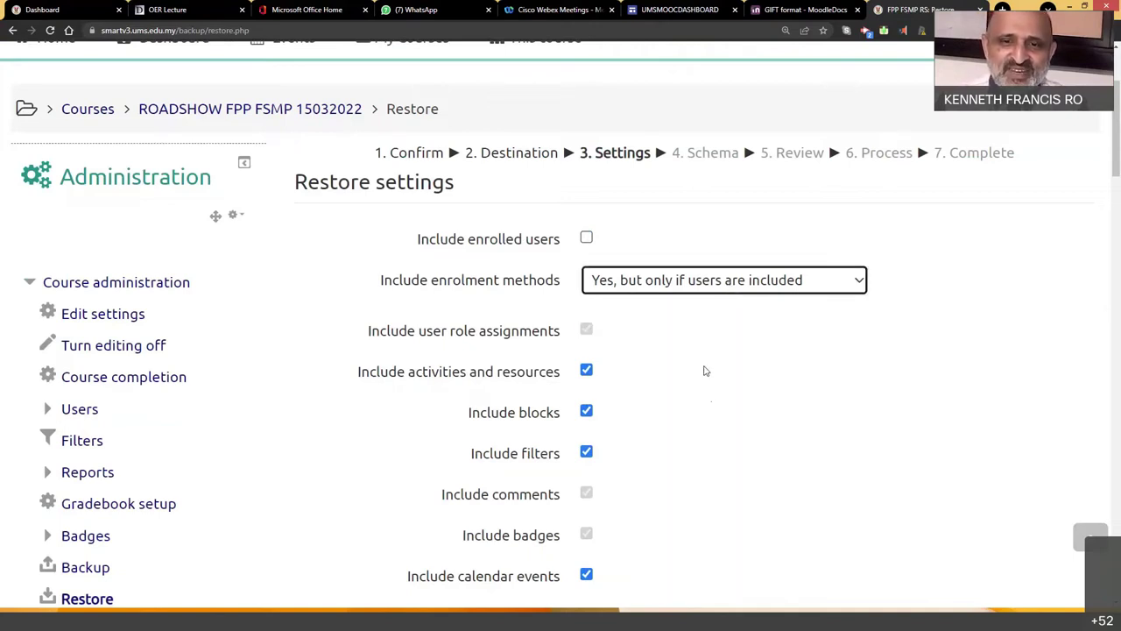
scroll(706, 370, "down", 2)
scroll(706, 371, "down", 3)
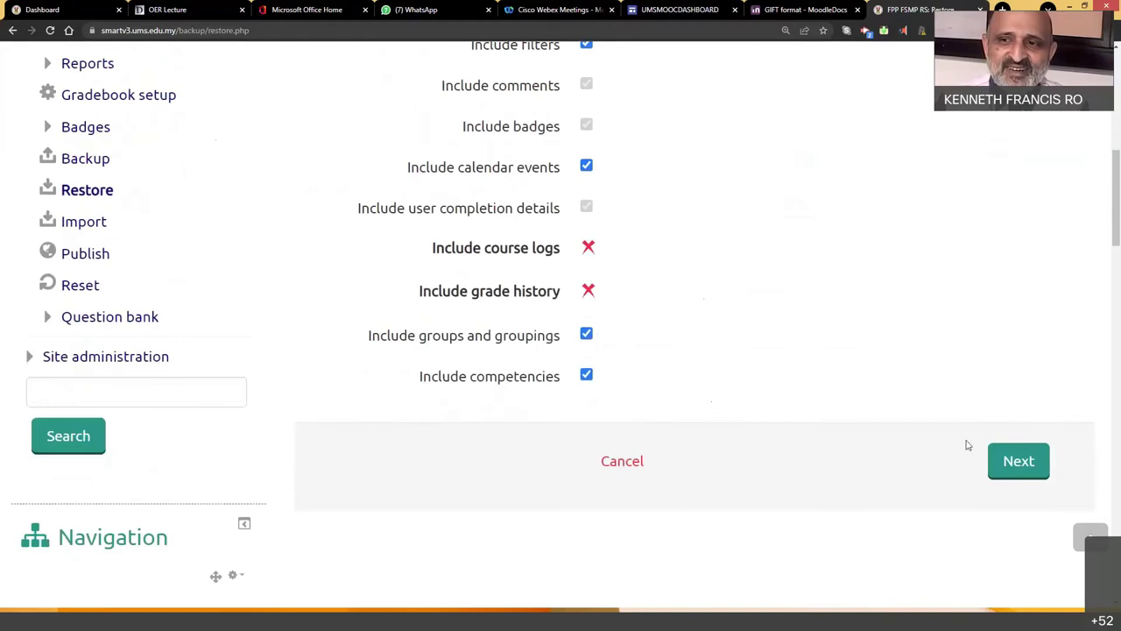
left_click(1012, 460)
- Move past the restore schema and review, then perform the restore into the course
scroll(929, 440, "down", 3)
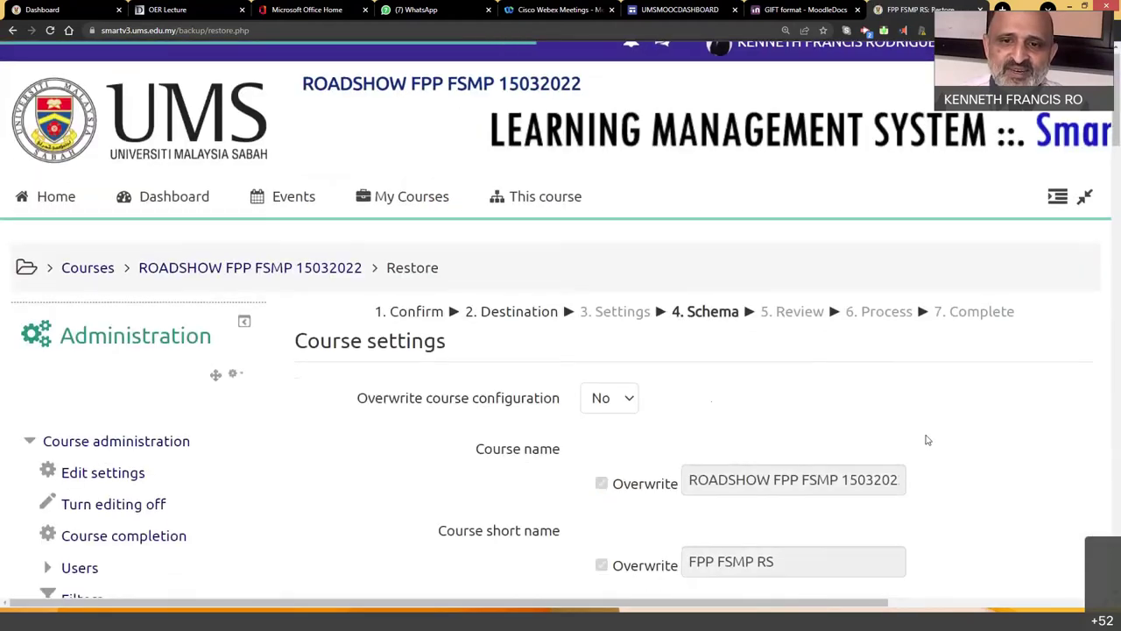
scroll(927, 440, "down", 12)
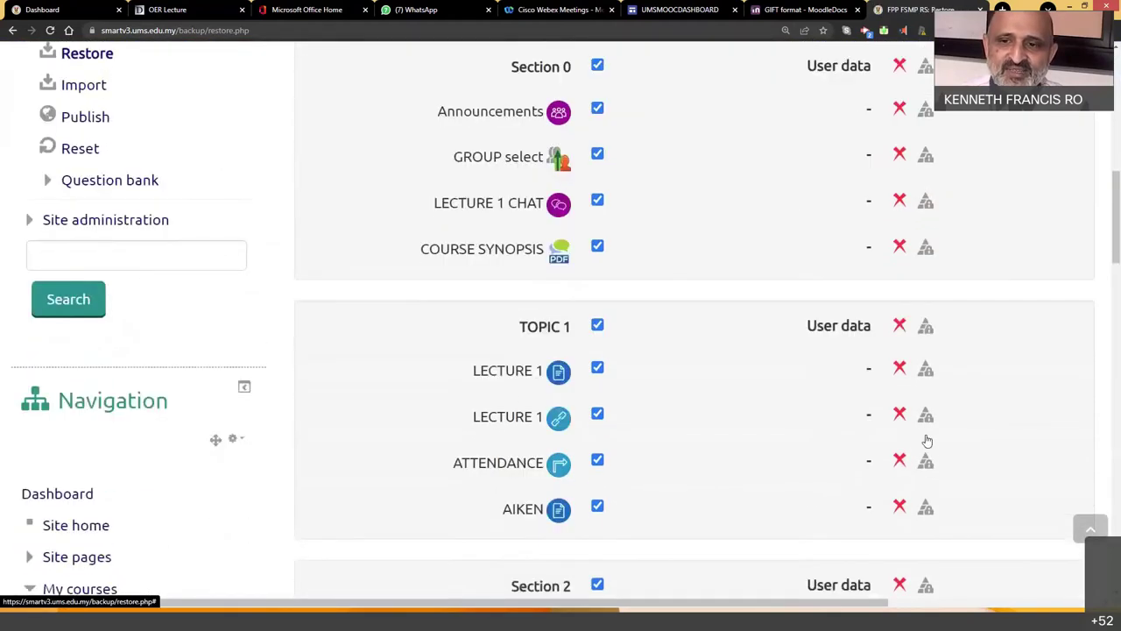
scroll(924, 438, "down", 12)
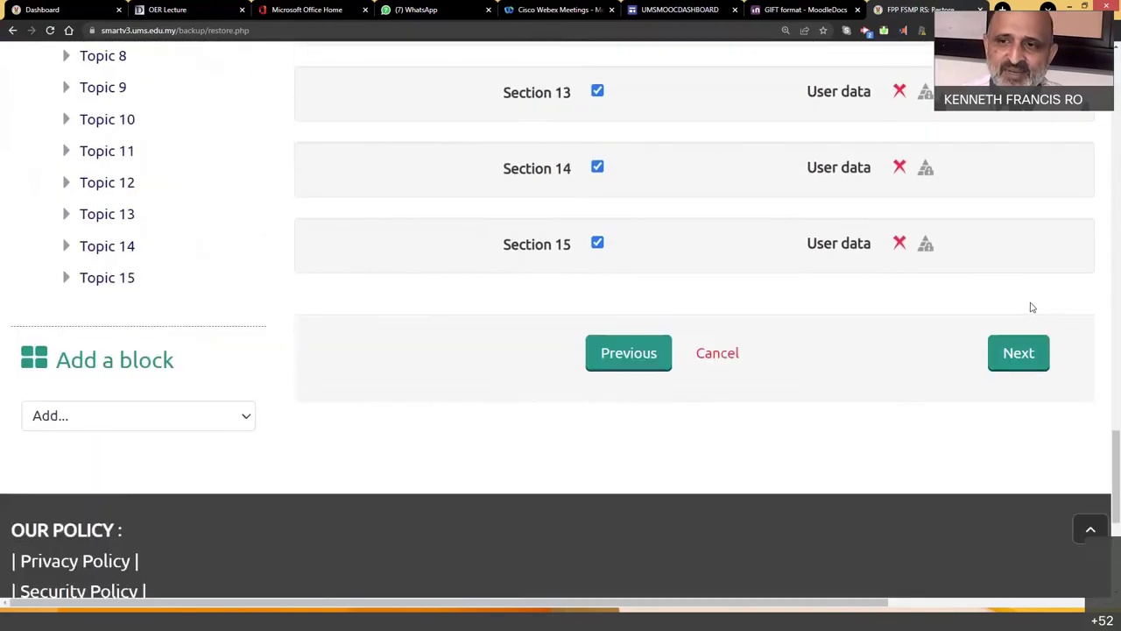
left_click(1022, 355)
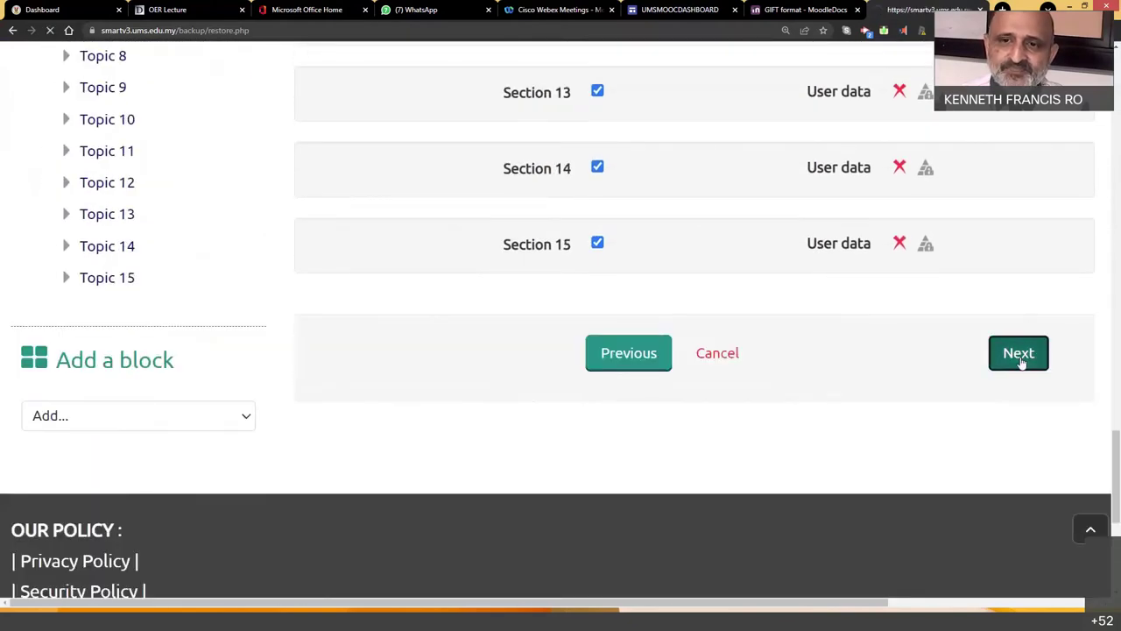
scroll(898, 431, "down", 12)
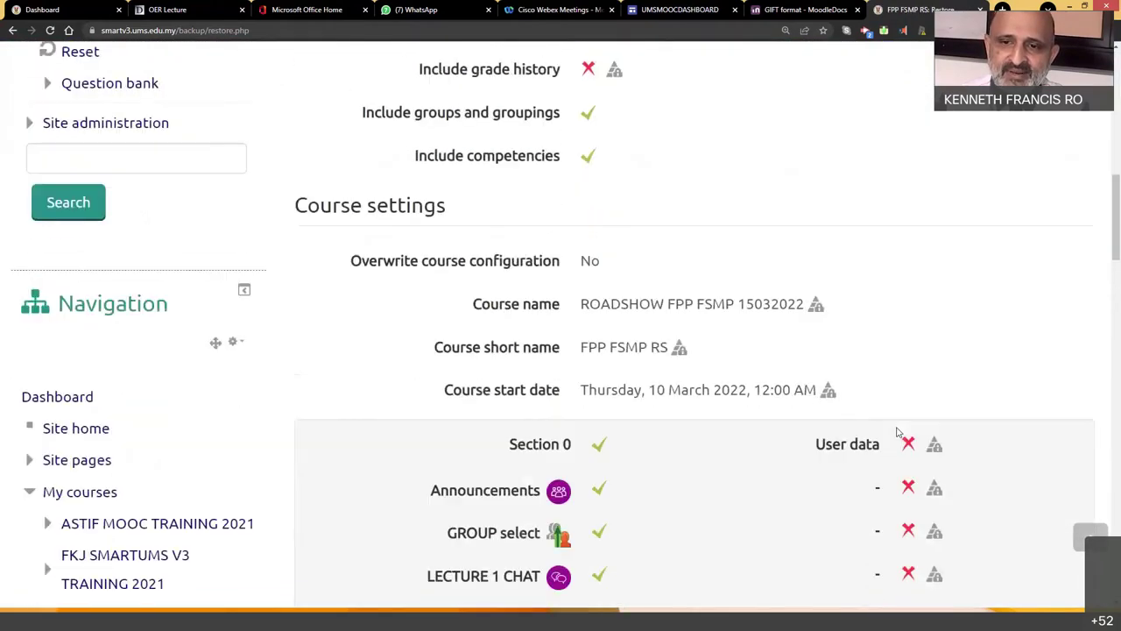
scroll(895, 431, "down", 15)
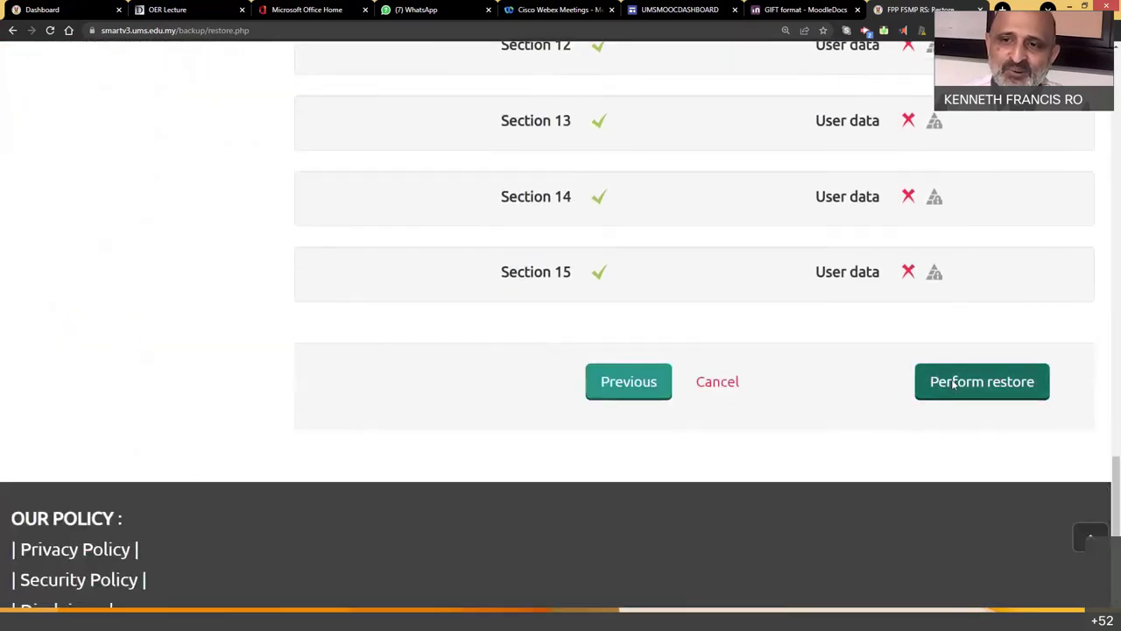
left_click(953, 382)
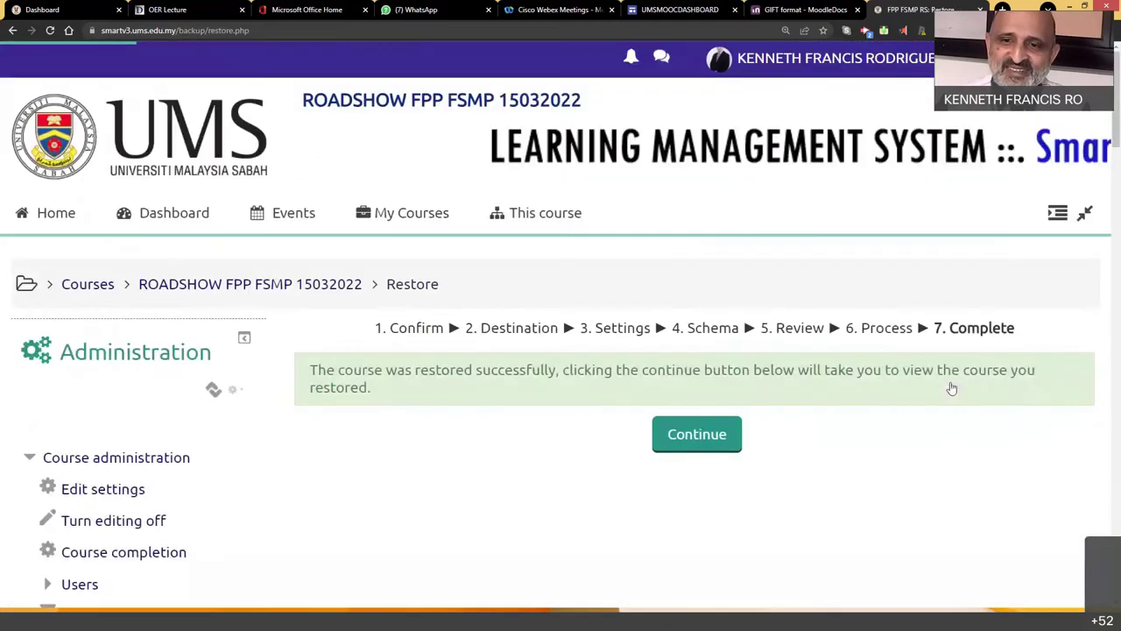
left_click(705, 438)
scroll(705, 439, "down", 2)
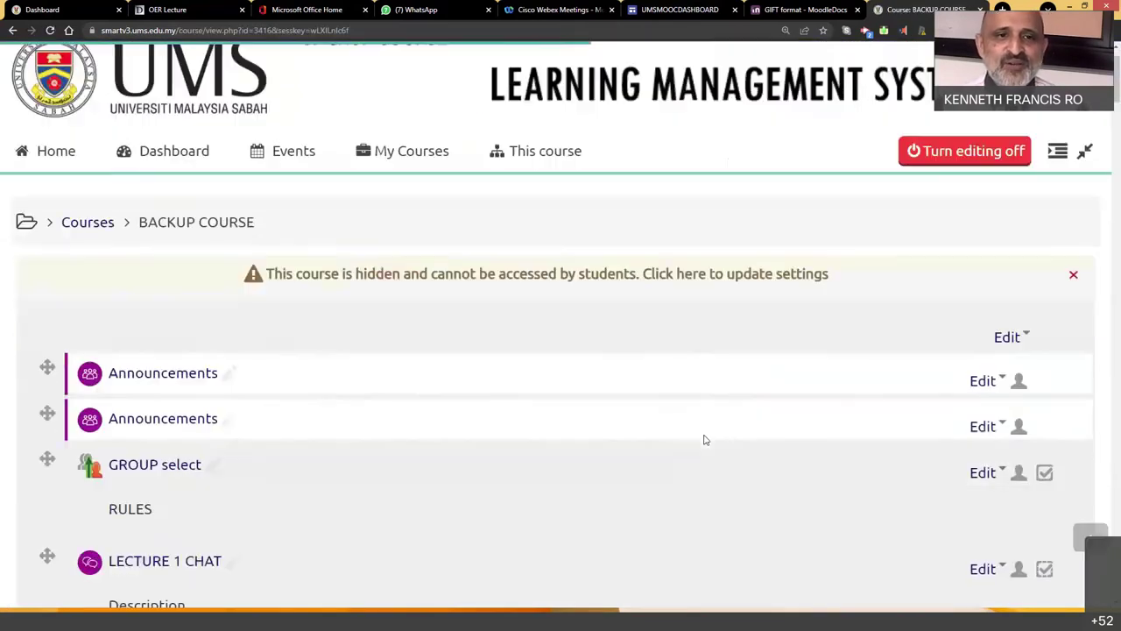
scroll(705, 440, "down", 2)
scroll(704, 438, "up", 3)
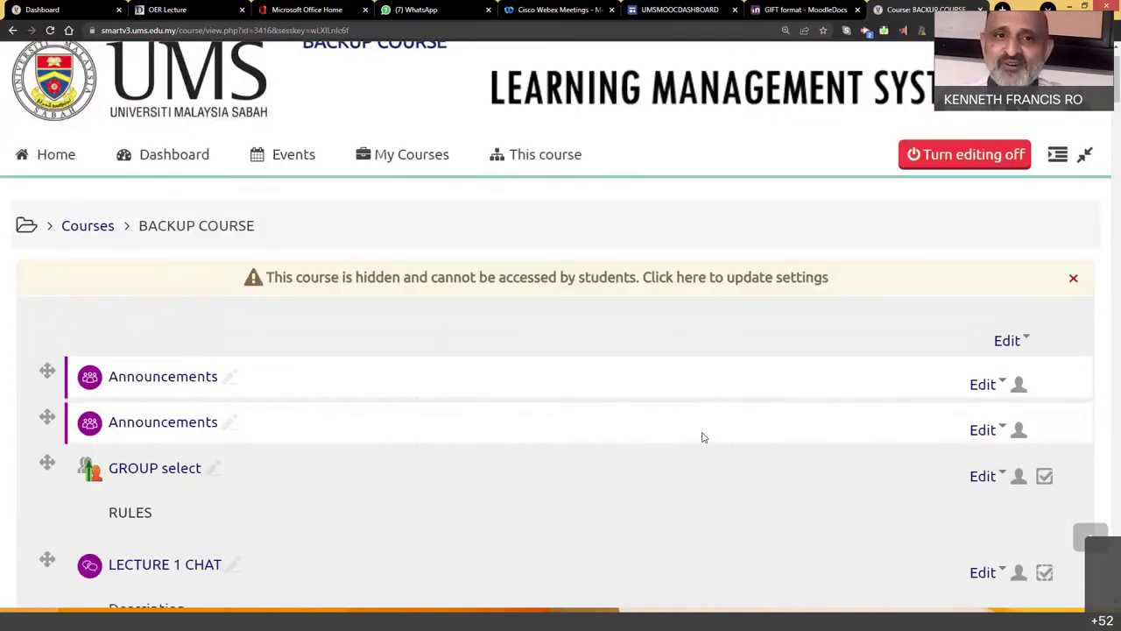
scroll(702, 437, "down", 2)
scroll(702, 438, "down", 7)
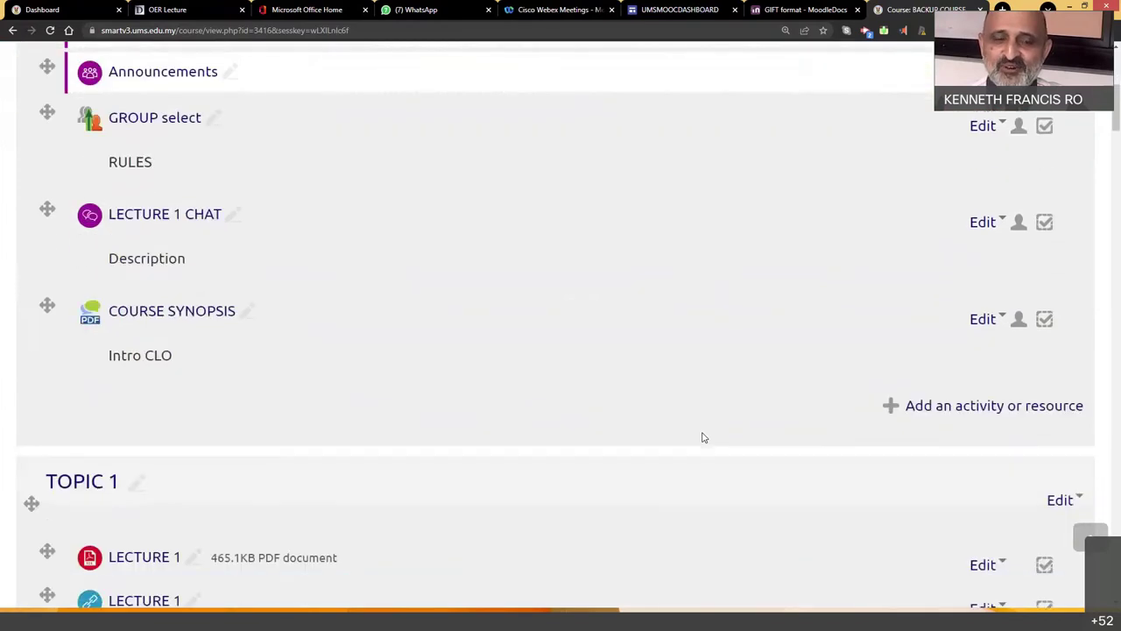
scroll(701, 440, "down", 9)
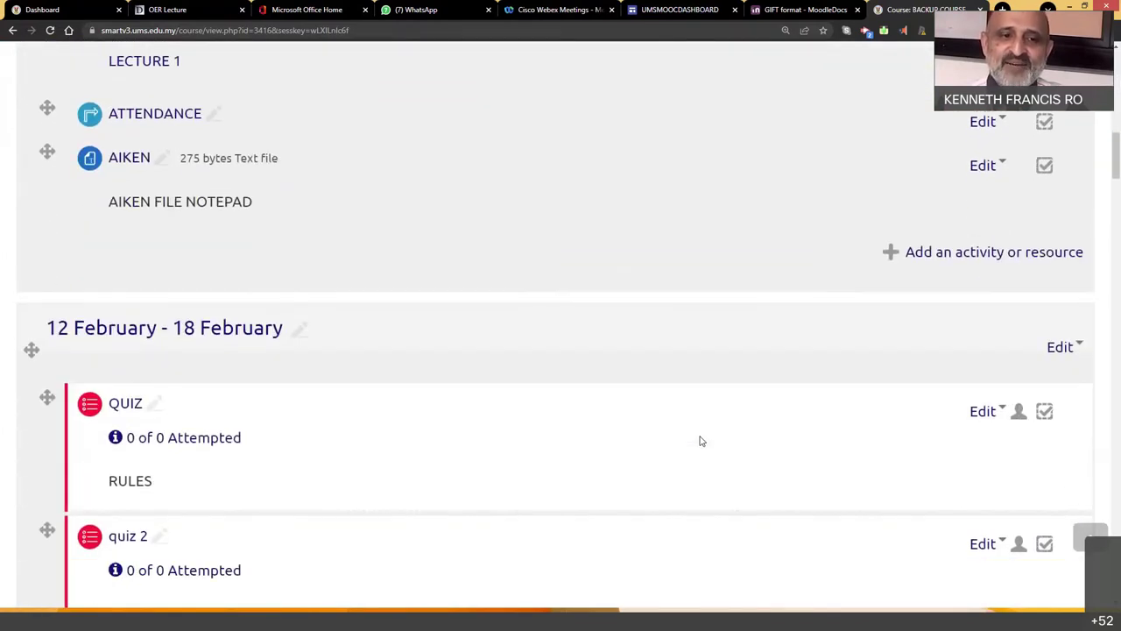
scroll(699, 441, "down", 4)
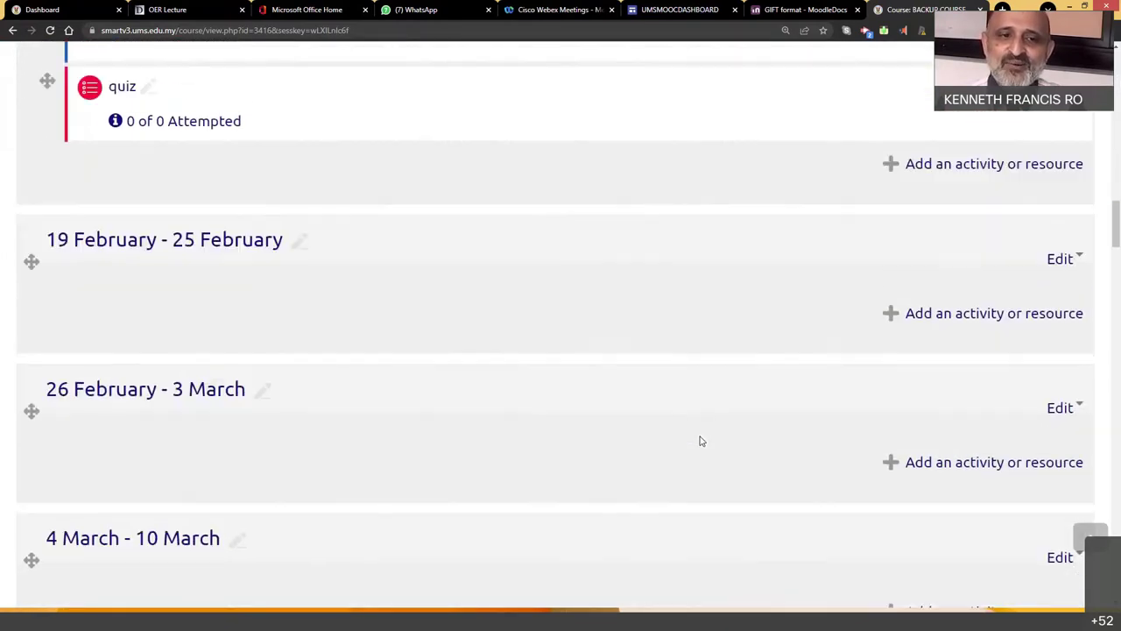
scroll(696, 435, "up", 3)
scroll(696, 435, "up", 17)
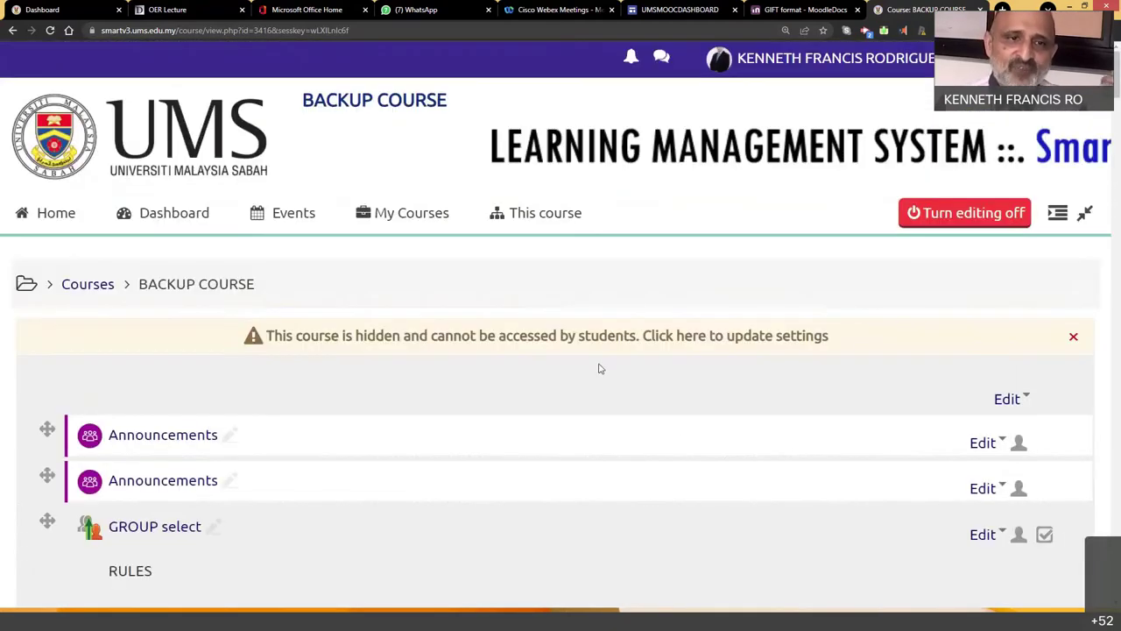
left_click(13, 32)
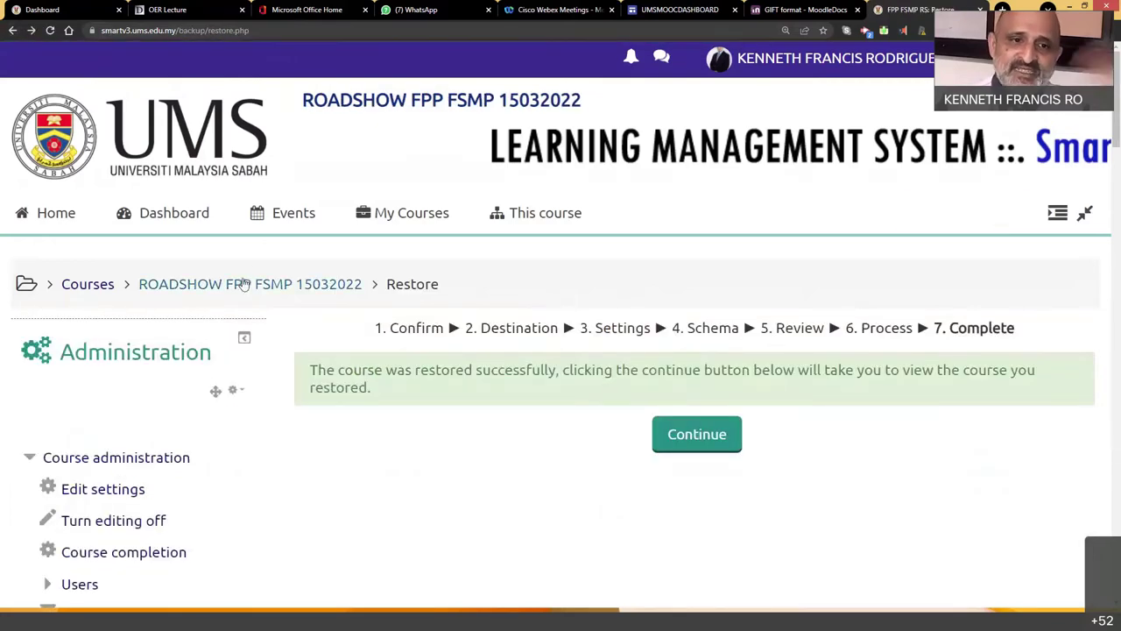
- Return to the ROADSHOW FPP FSMP 15032022 course page from the breadcrumb and look it over
left_click(243, 283)
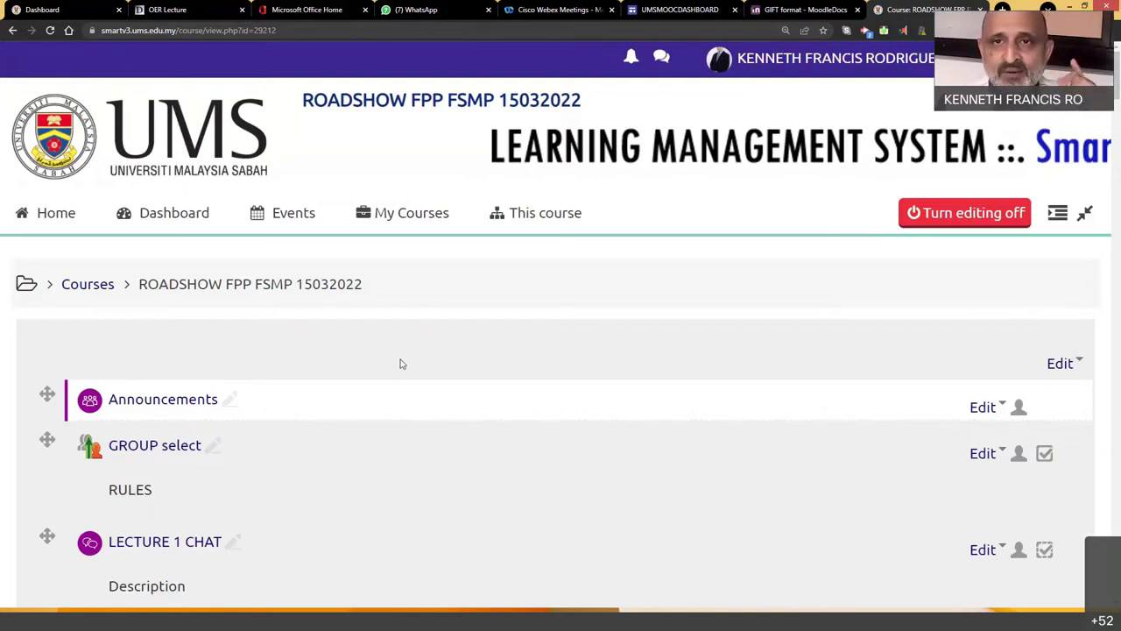
scroll(399, 364, "down", 1)
scroll(398, 364, "up", 1)
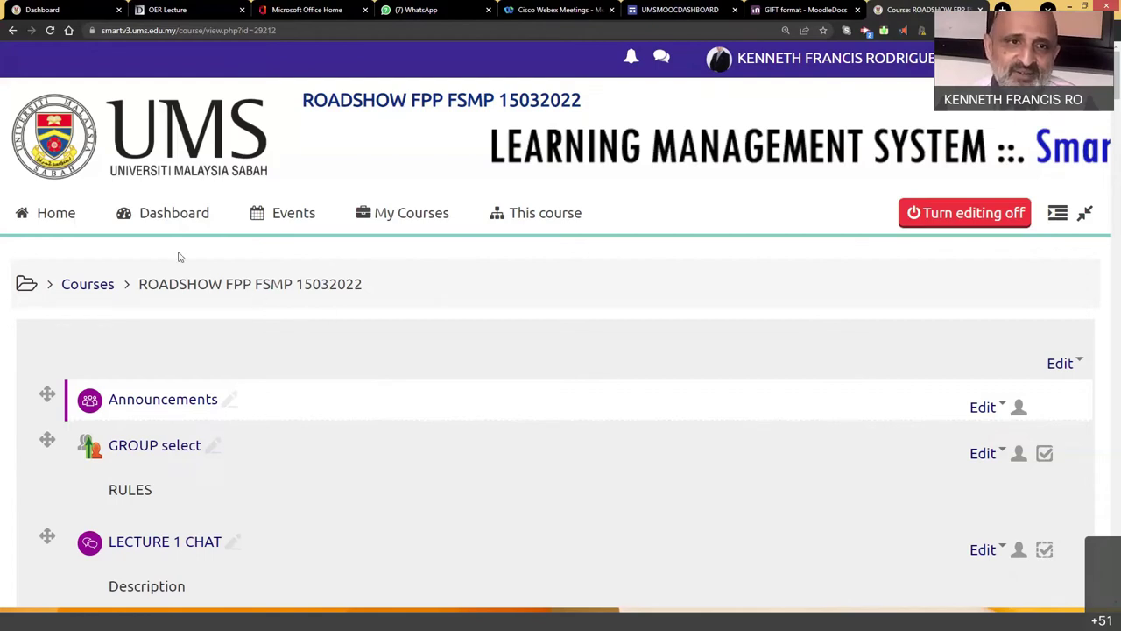
- Find Import under Course administration and open the import page for ROADSHOW FPP FSMP 15032022
scroll(114, 367, "down", 10)
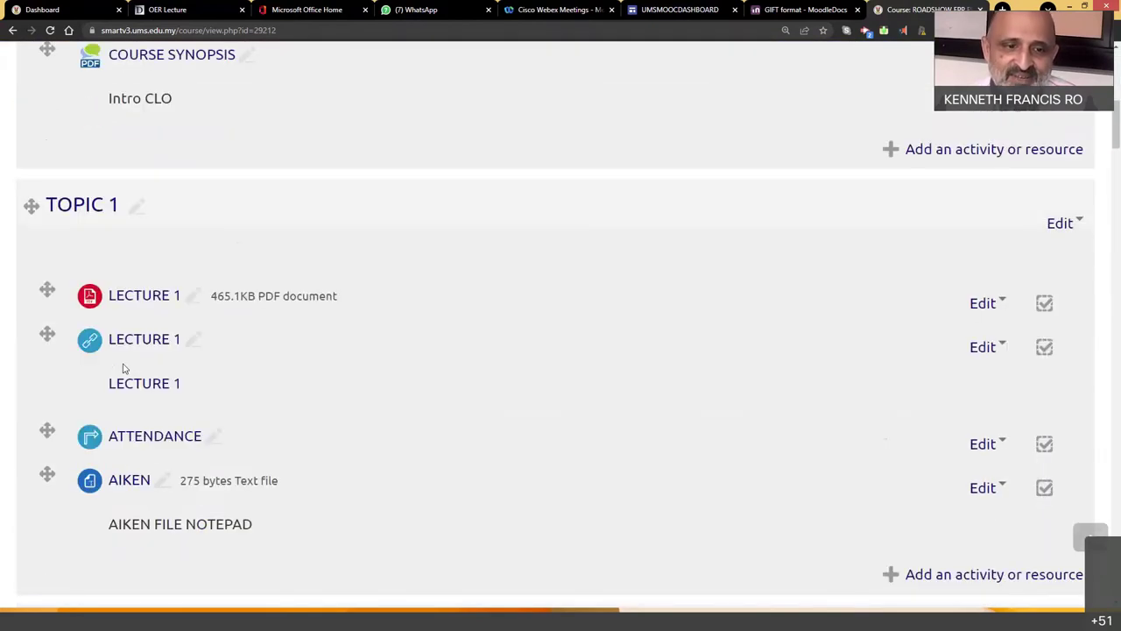
scroll(126, 373, "down", 15)
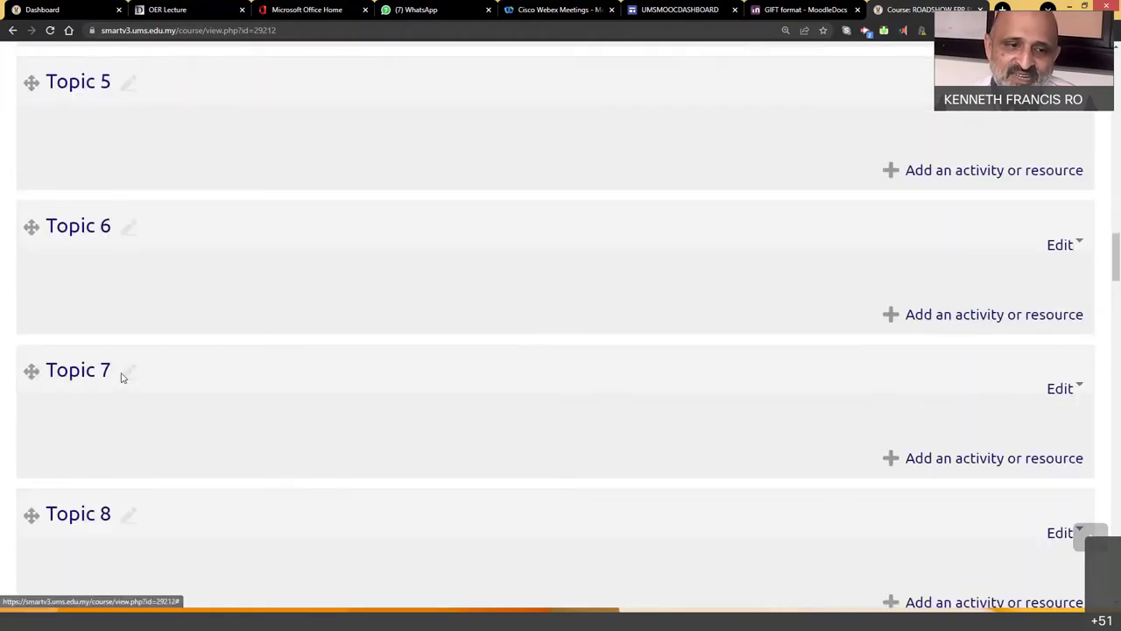
scroll(129, 379, "down", 13)
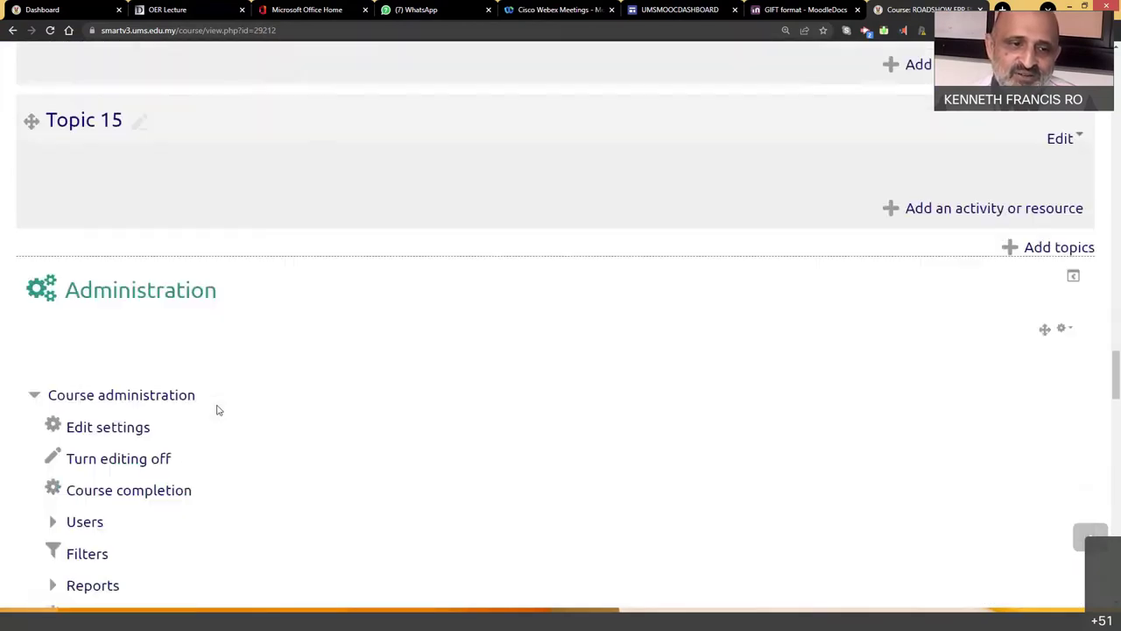
scroll(288, 435, "down", 4)
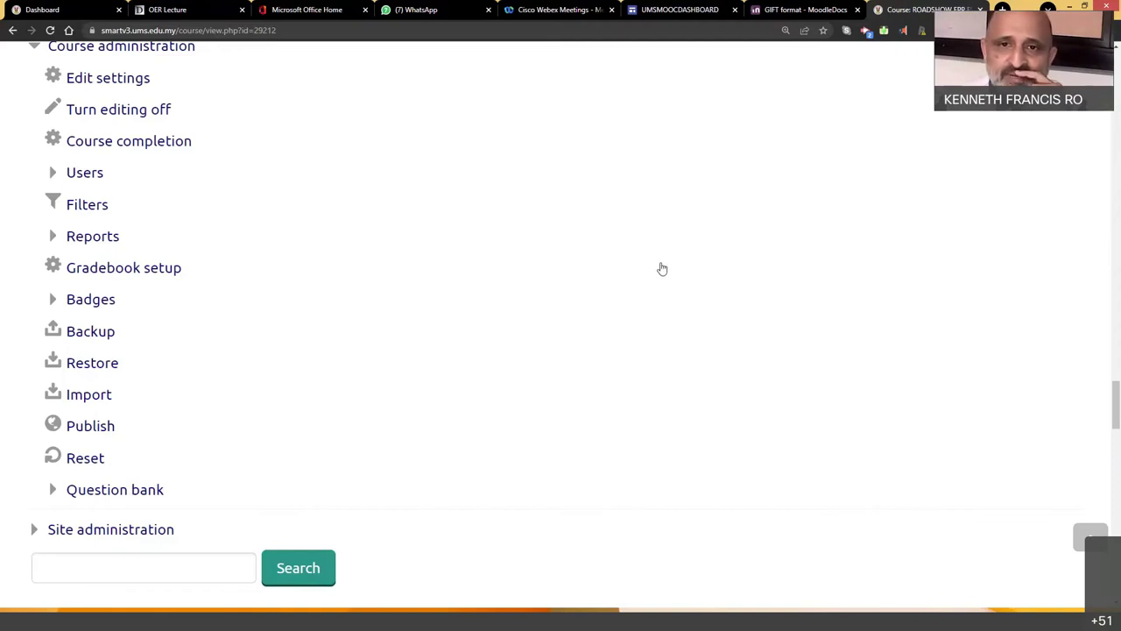
scroll(648, 291, "up", 2)
scroll(648, 291, "up", 5)
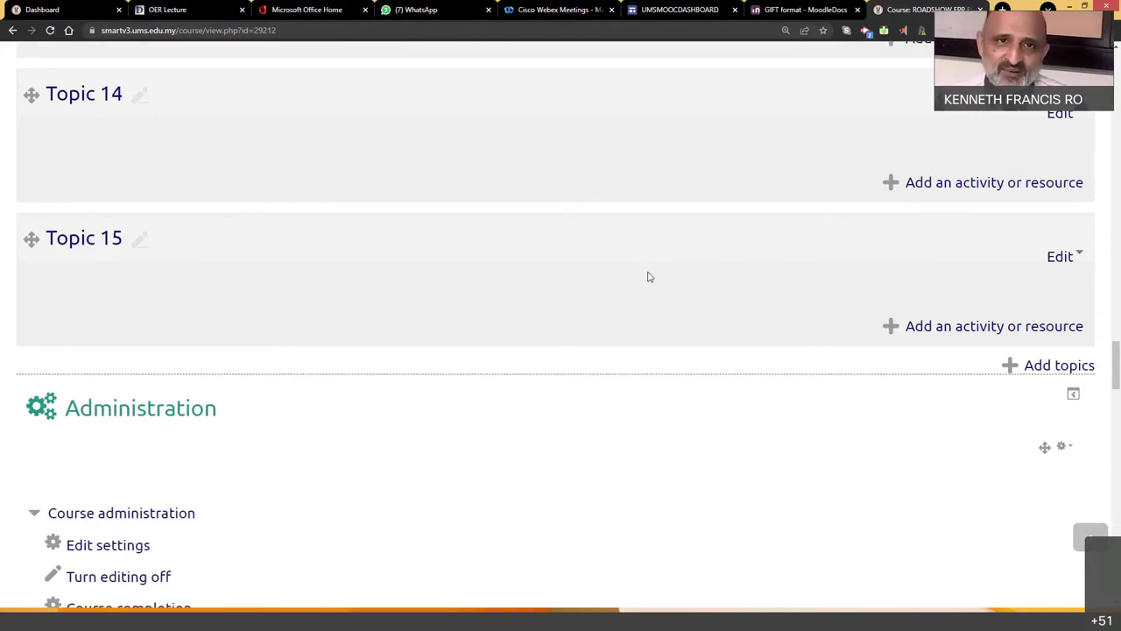
scroll(591, 287, "down", 5)
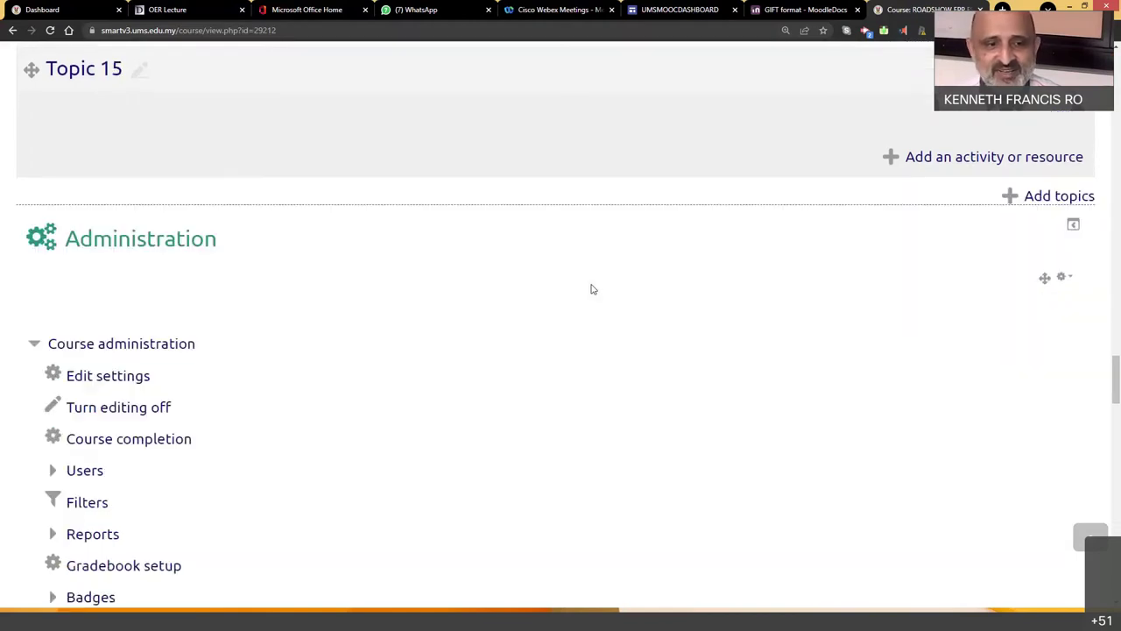
scroll(594, 286, "down", 2)
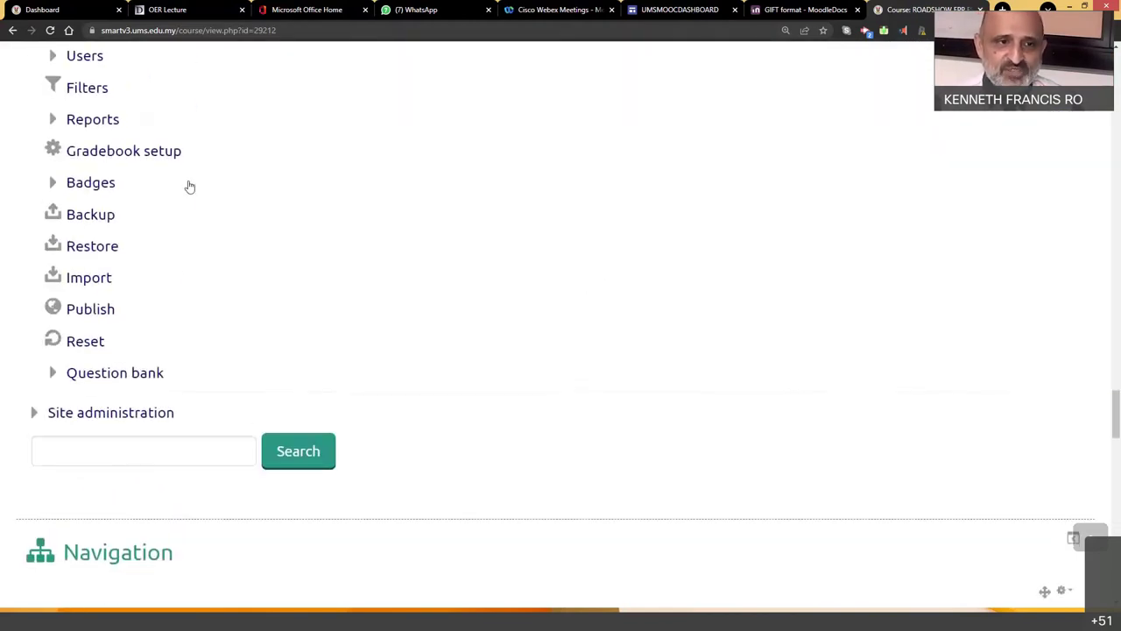
left_click(89, 280)
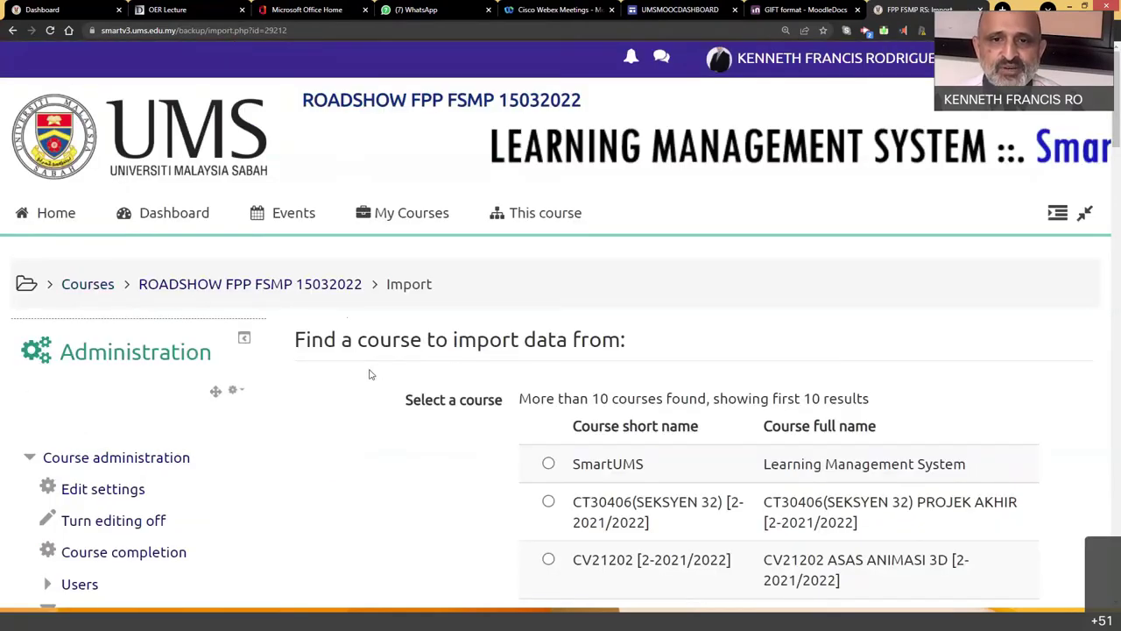
- Look through the list of importable courses, then go back to the course page without importing
scroll(369, 374, "down", 7)
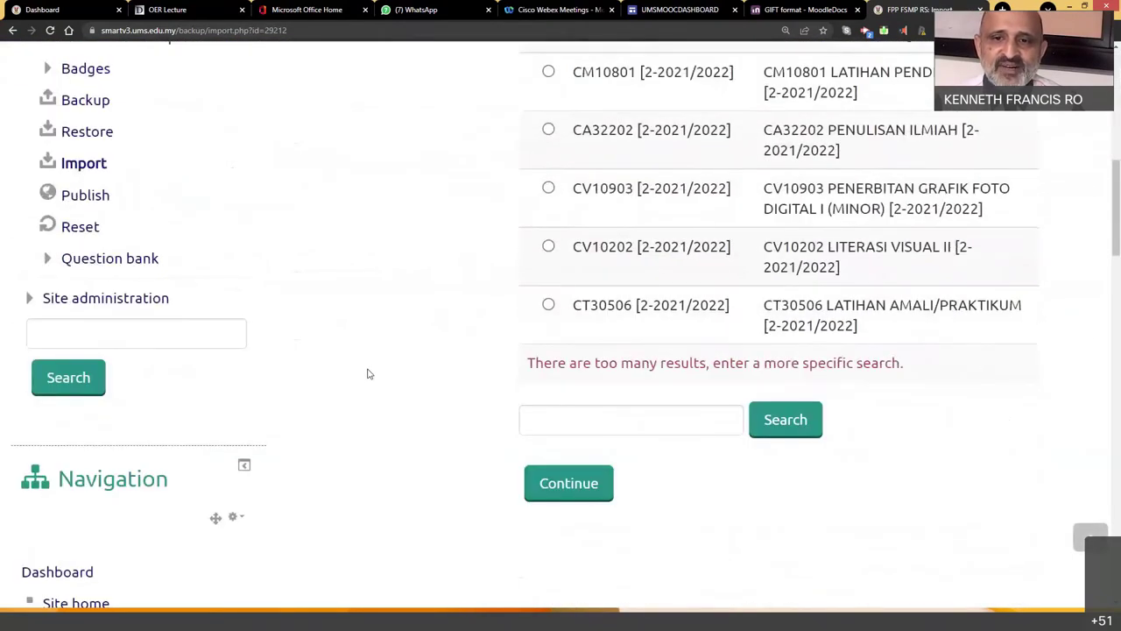
scroll(369, 374, "up", 7)
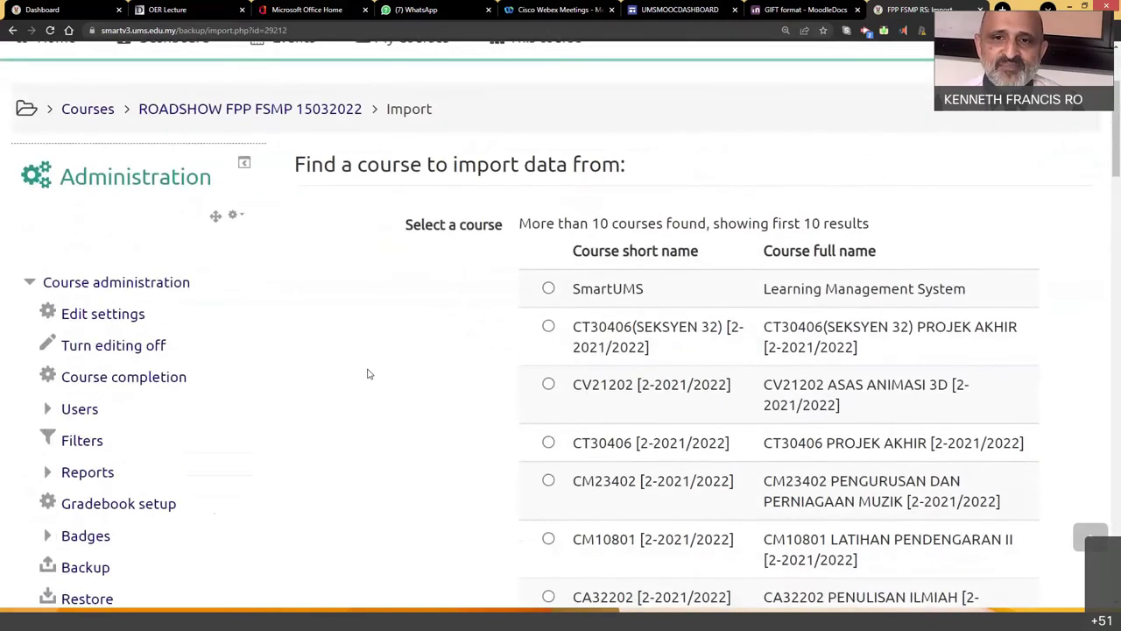
scroll(205, 205, "up", 2)
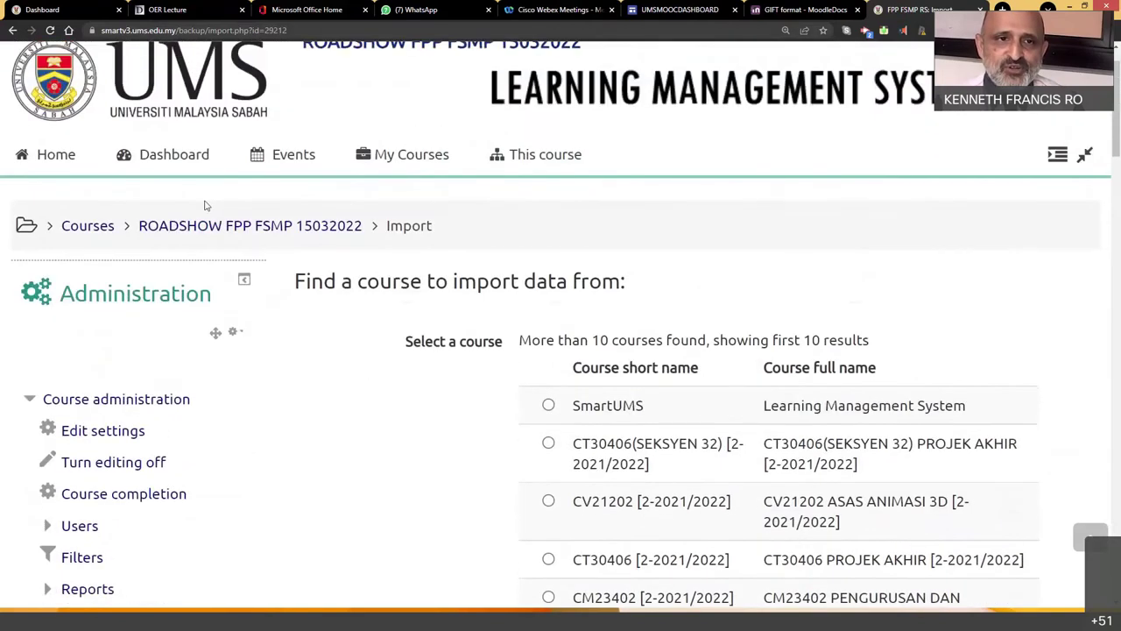
scroll(444, 418, "down", 2)
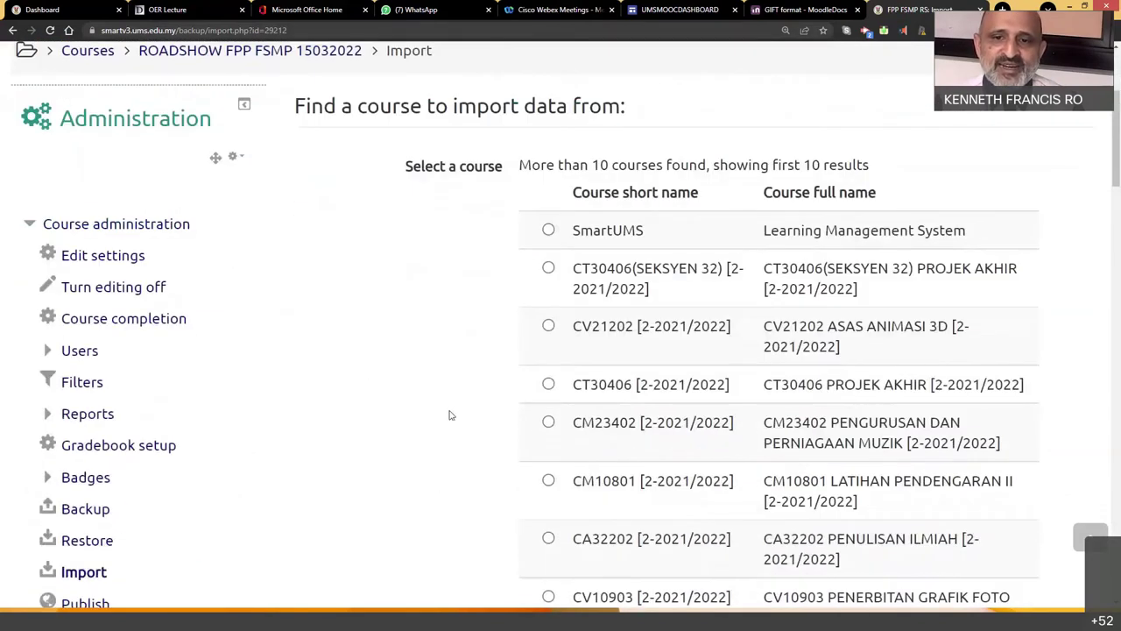
scroll(503, 412, "down", 2)
scroll(508, 501, "down", 2)
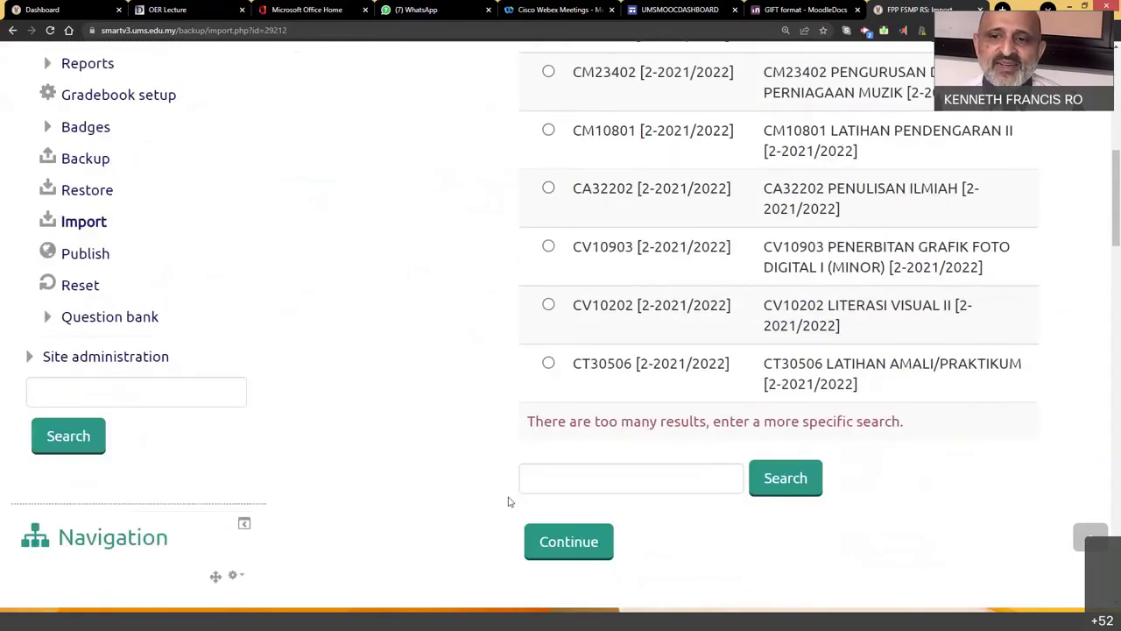
scroll(465, 452, "up", 5)
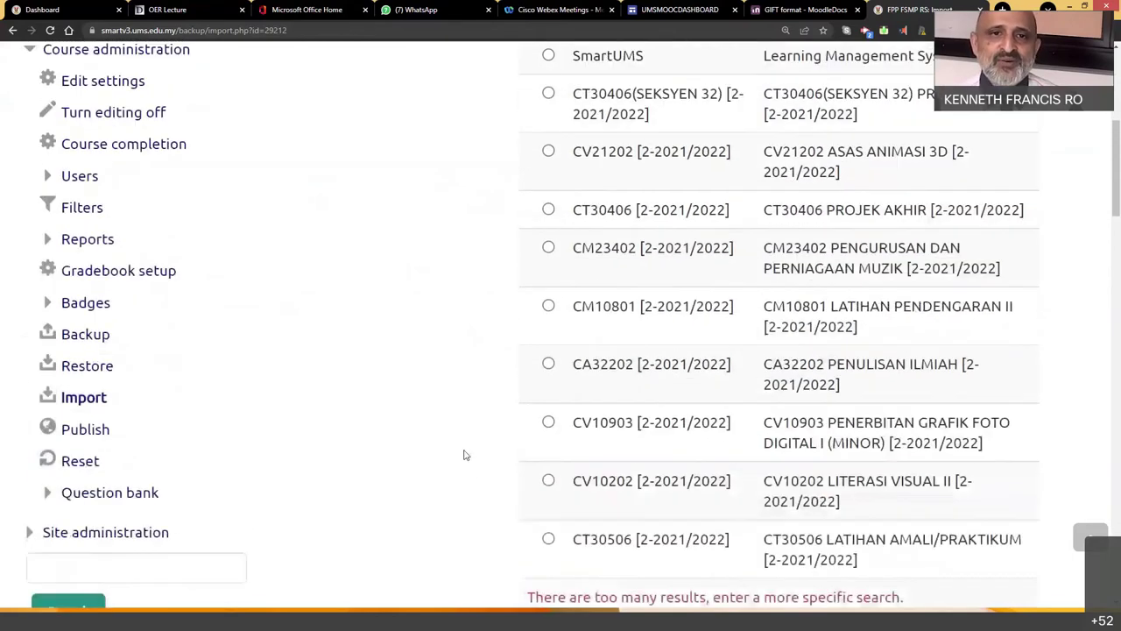
scroll(453, 450, "up", 2)
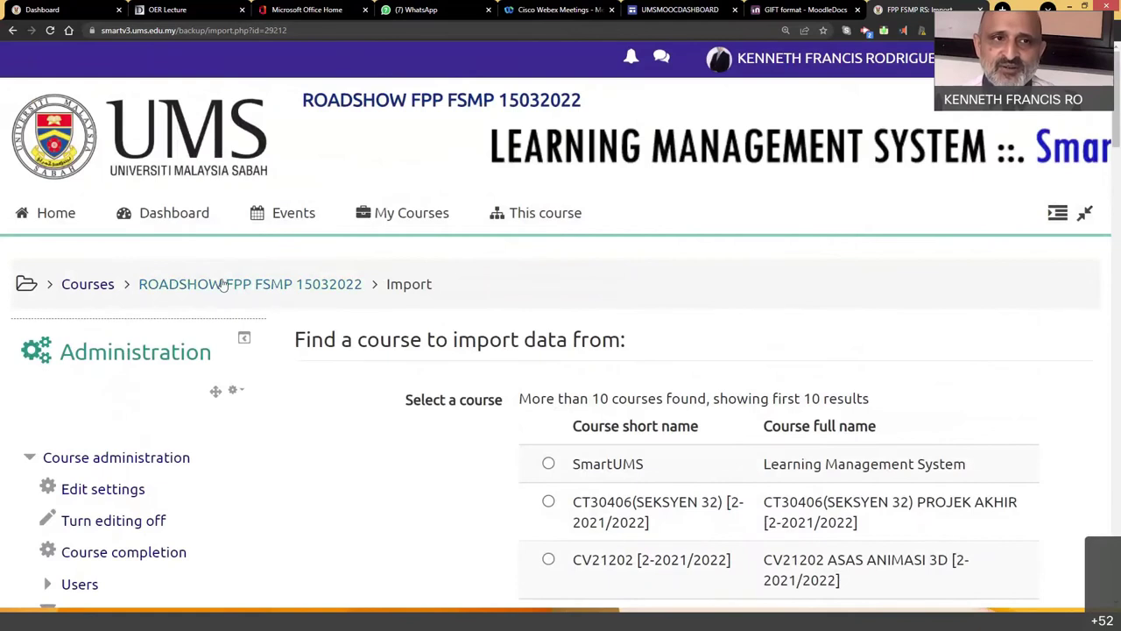
left_click(12, 30)
scroll(357, 338, "down", 3)
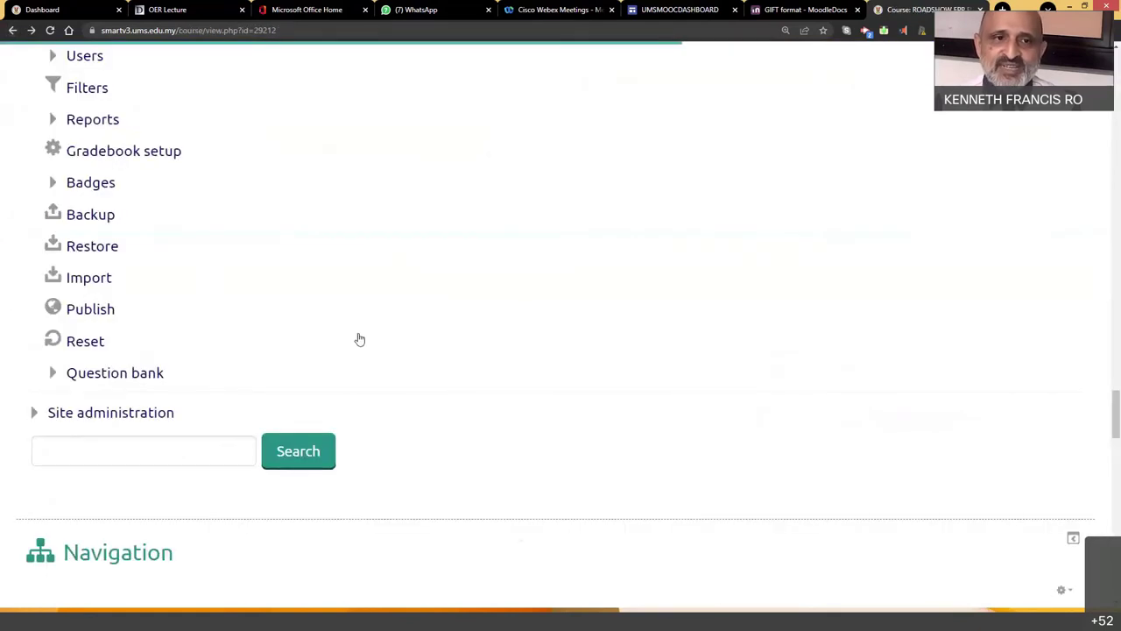
scroll(345, 322, "up", 8)
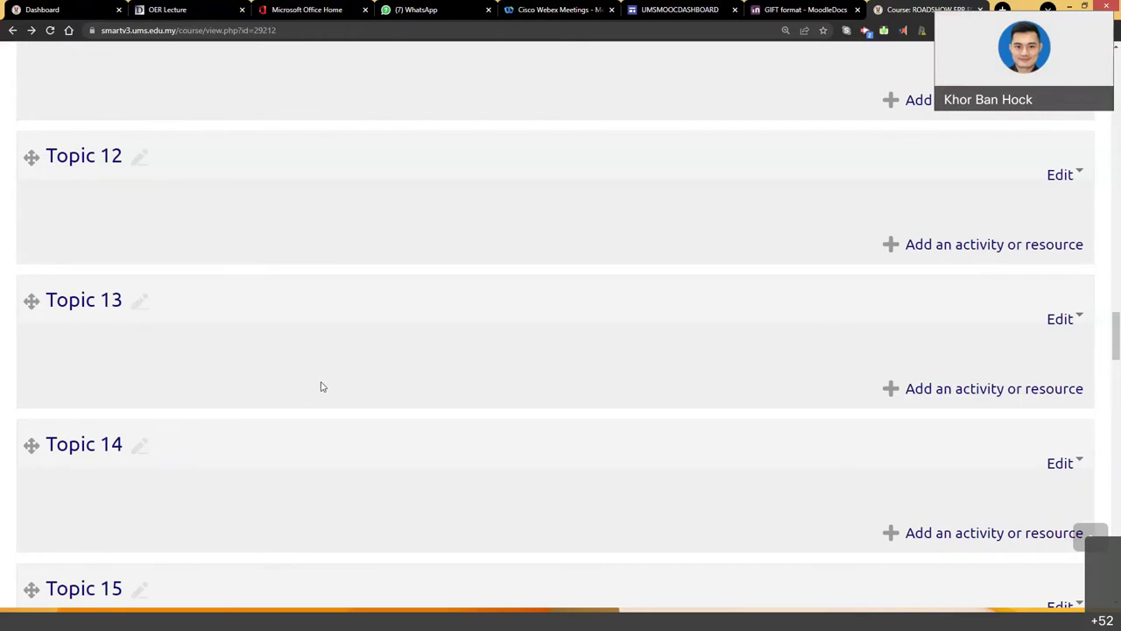
scroll(322, 387, "up", 3)
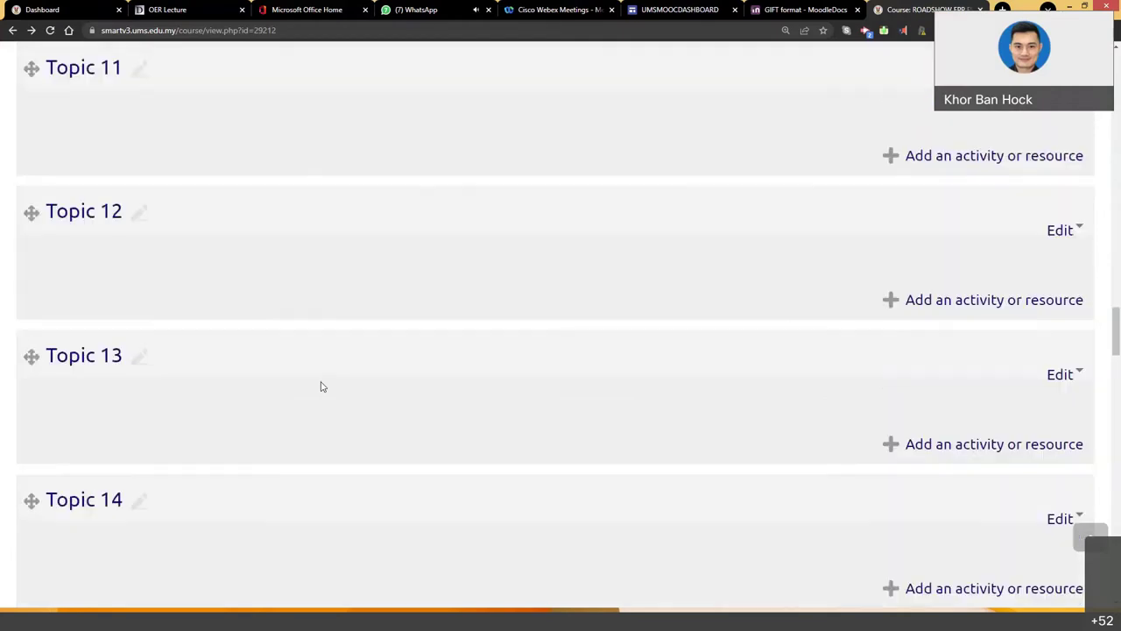
scroll(321, 386, "up", 3)
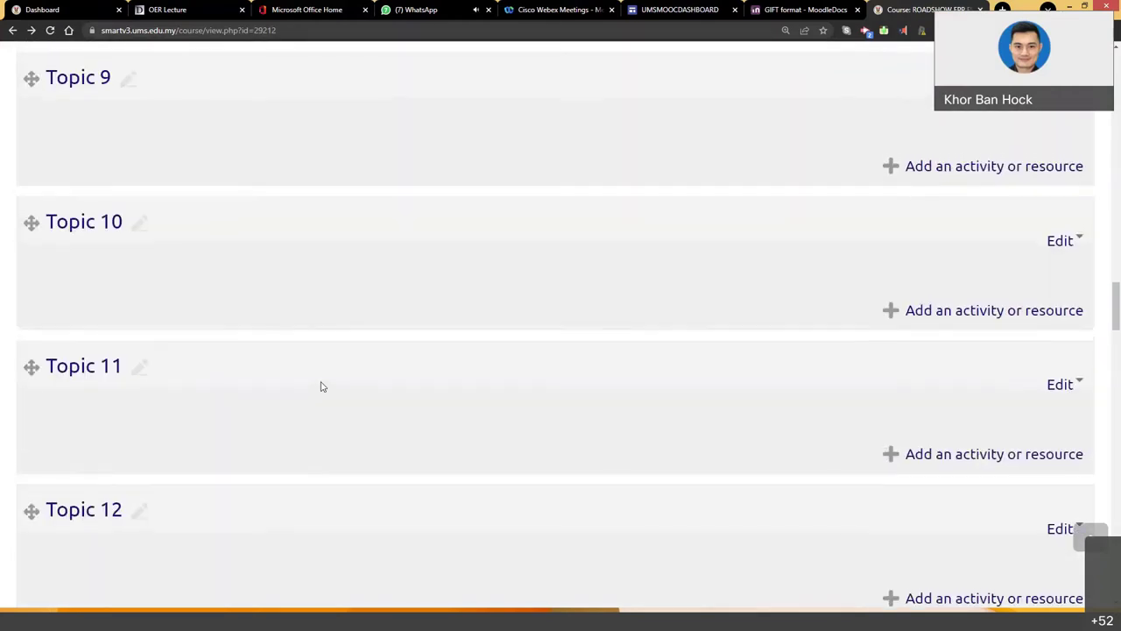
scroll(322, 386, "up", 2)
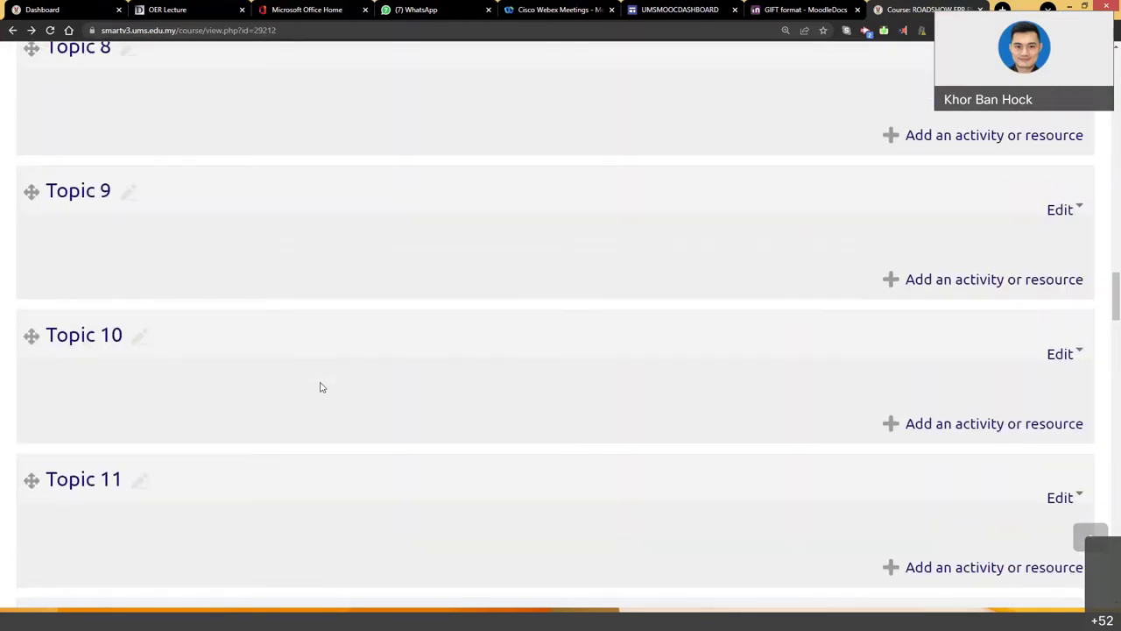
scroll(322, 386, "up", 2)
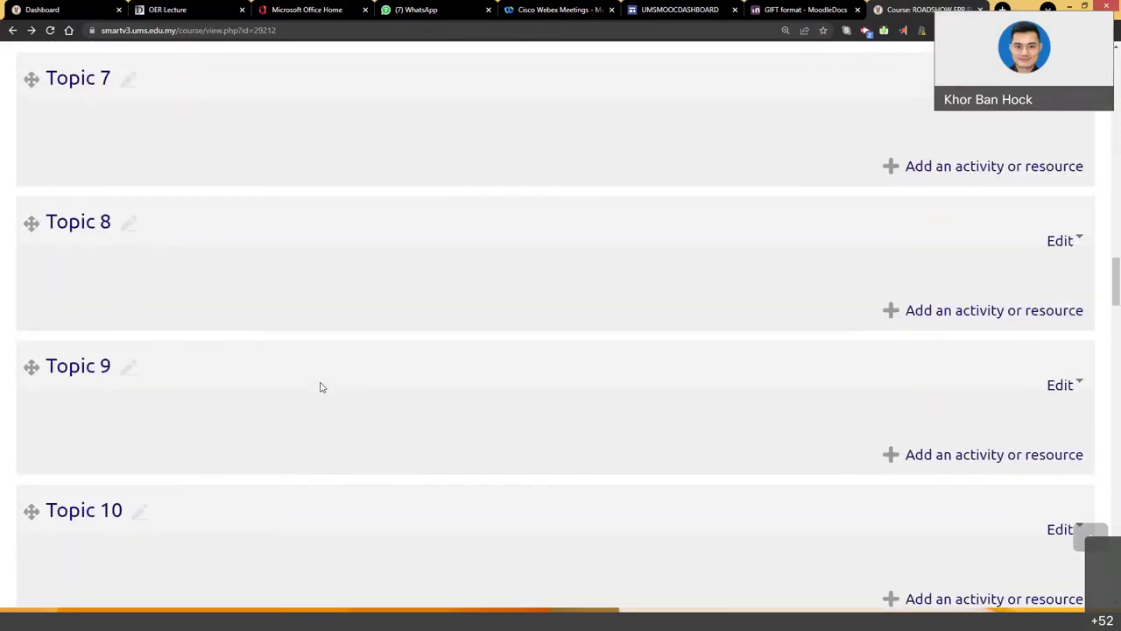
scroll(322, 386, "up", 3)
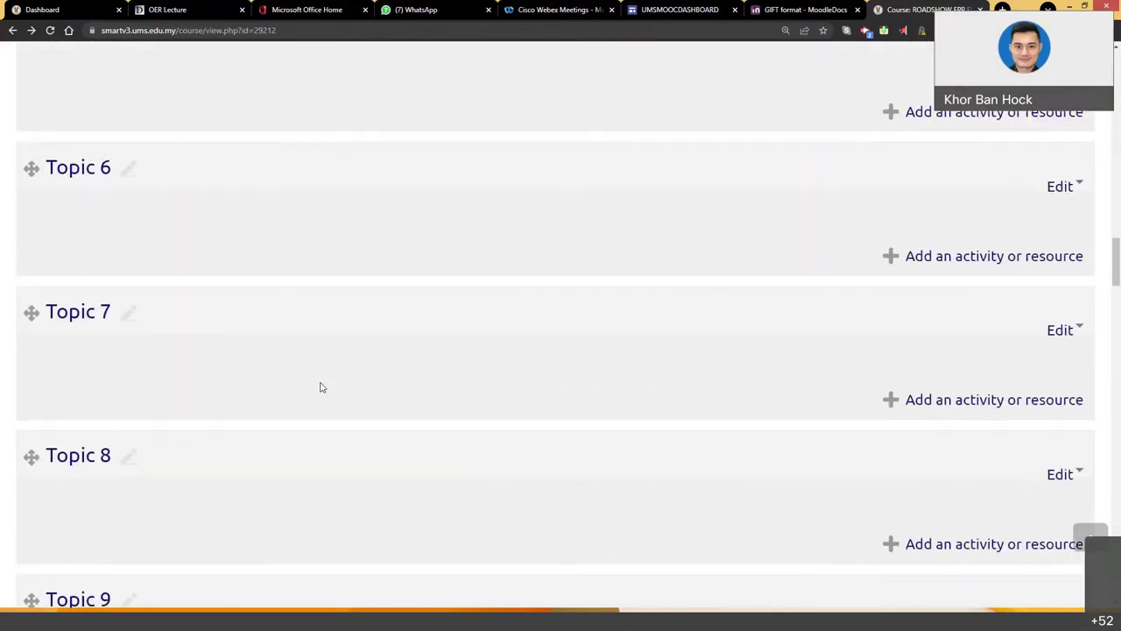
scroll(322, 387, "up", 1)
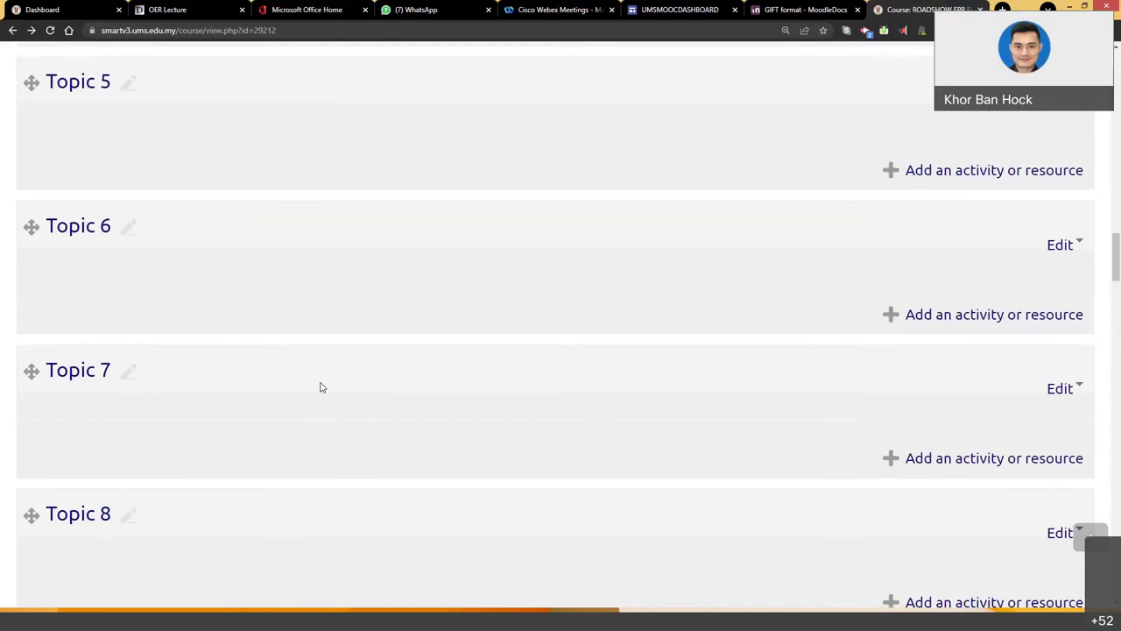
scroll(322, 387, "up", 4)
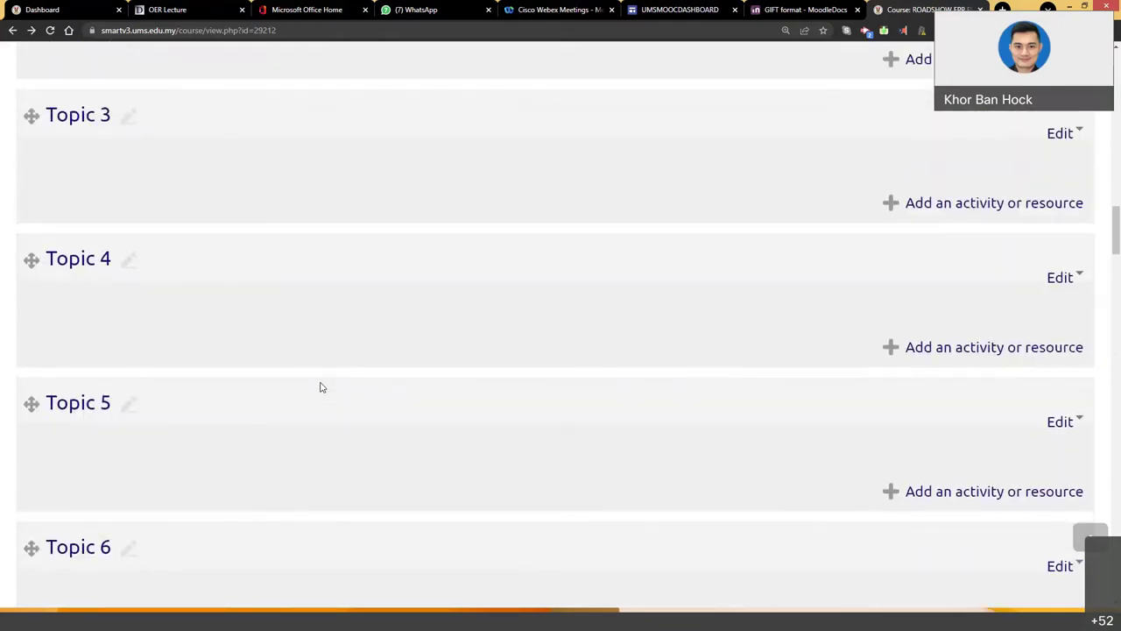
scroll(322, 387, "up", 3)
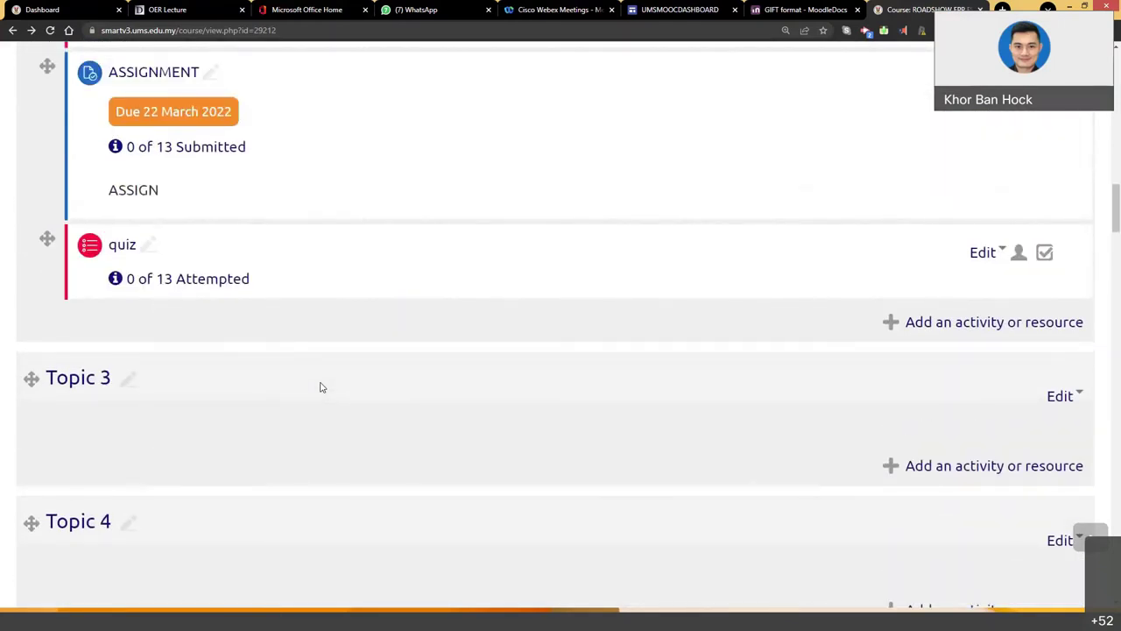
scroll(321, 387, "down", 7)
scroll(321, 388, "down", 4)
scroll(320, 388, "down", 2)
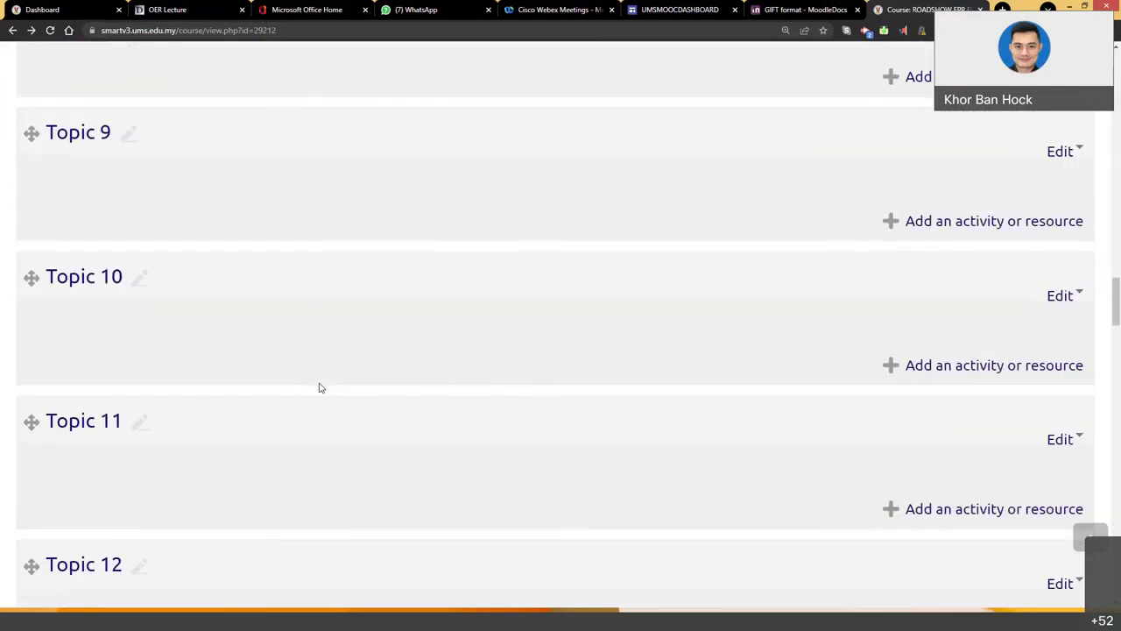
scroll(321, 388, "down", 1)
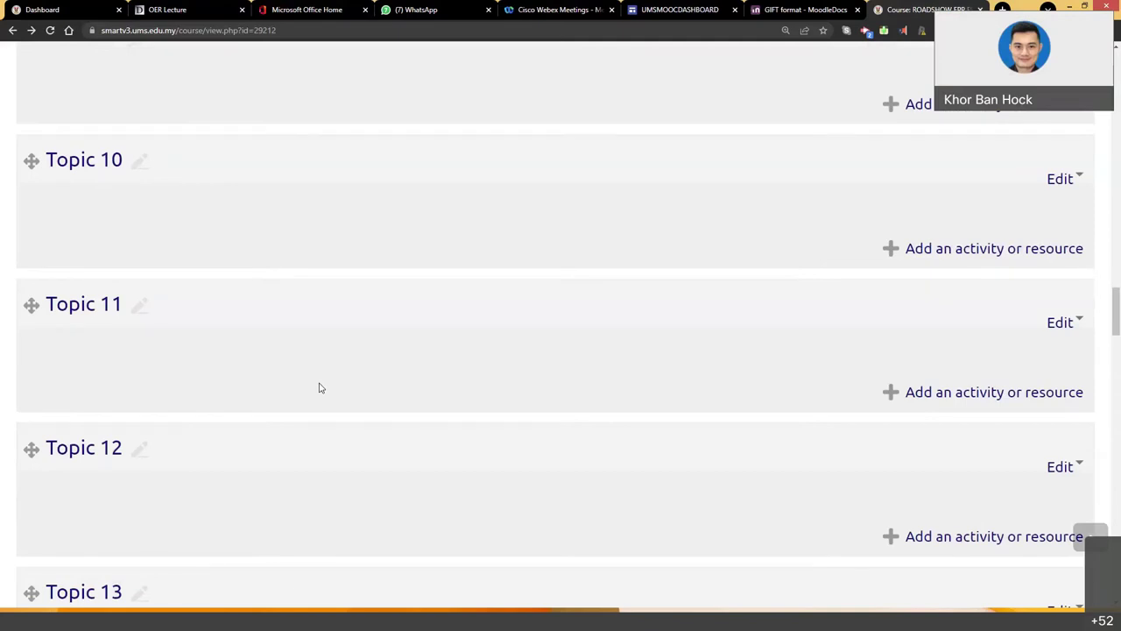
scroll(320, 388, "down", 1)
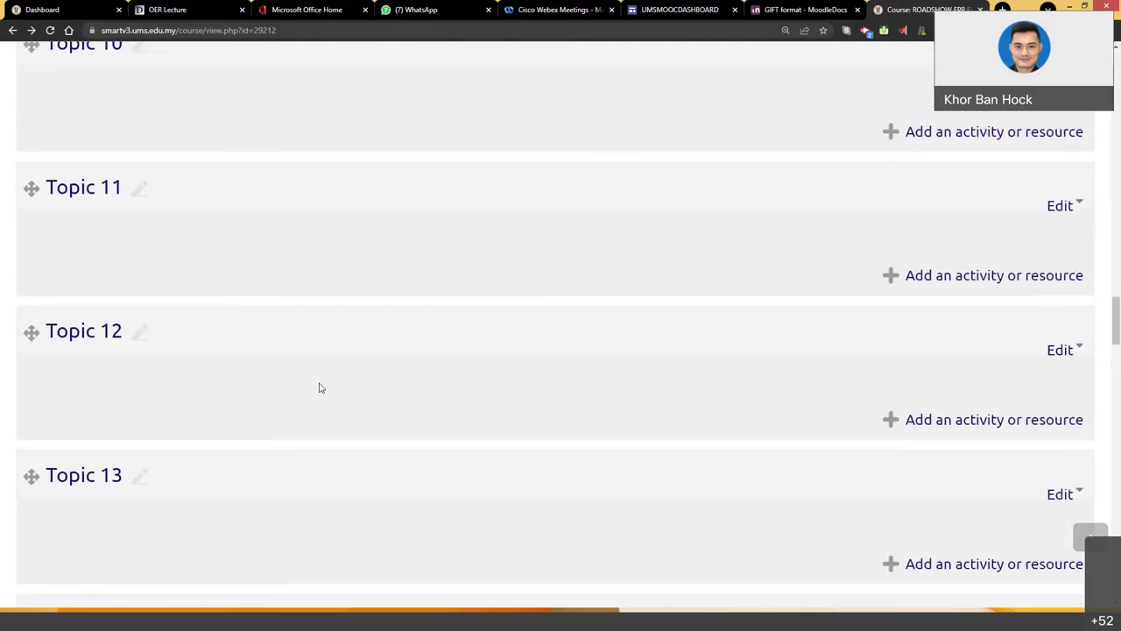
scroll(319, 388, "down", 1)
scroll(303, 409, "up", 5)
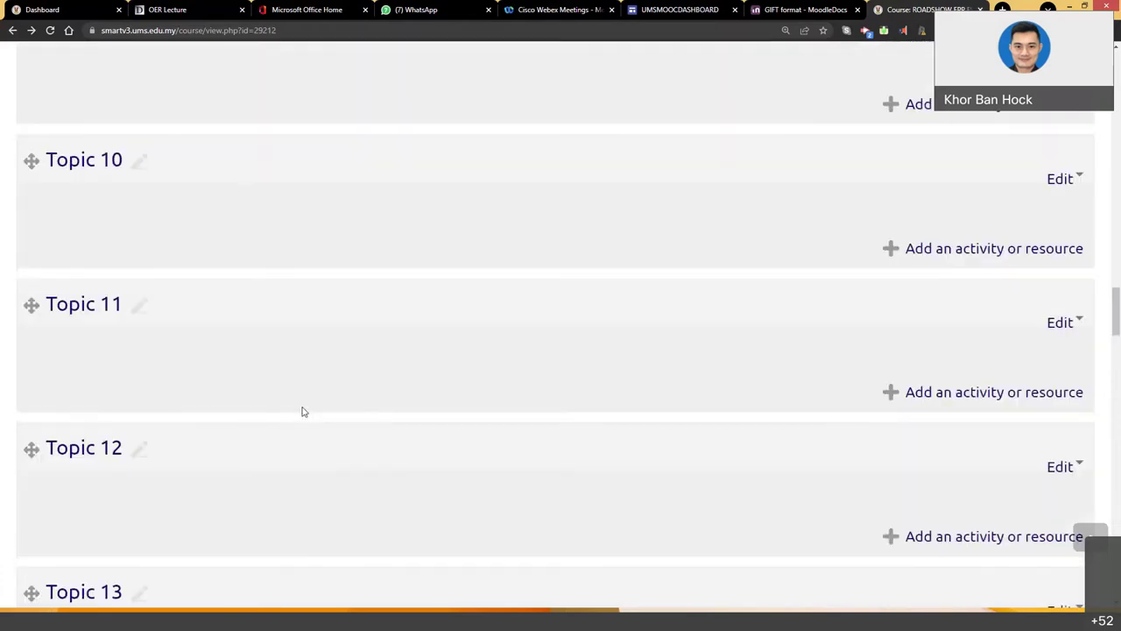
scroll(303, 412, "up", 9)
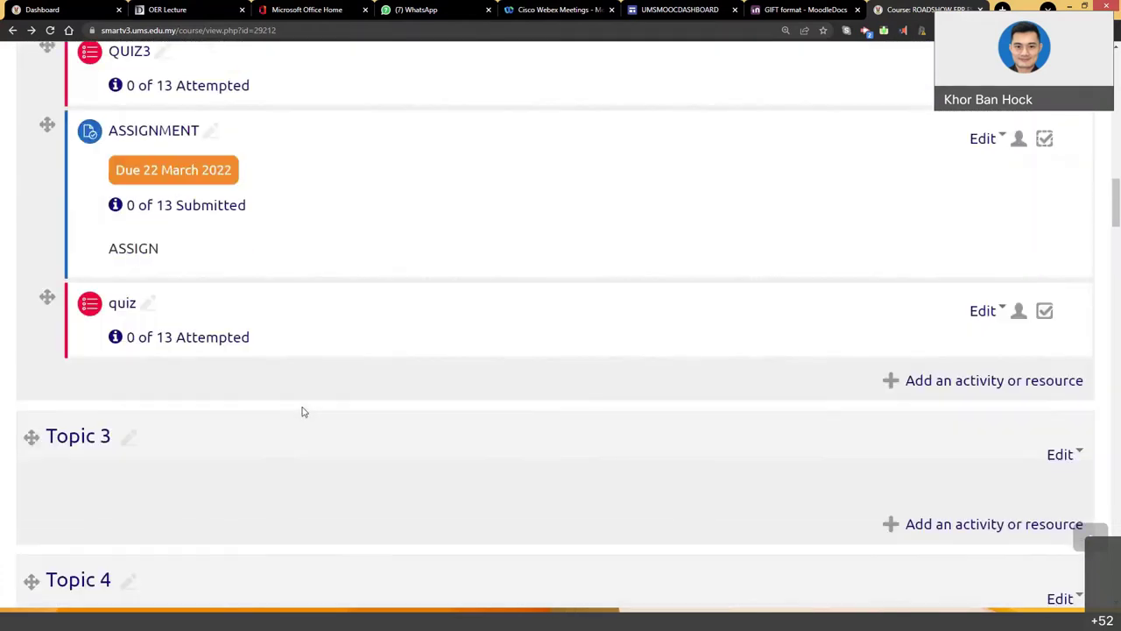
scroll(303, 412, "up", 1)
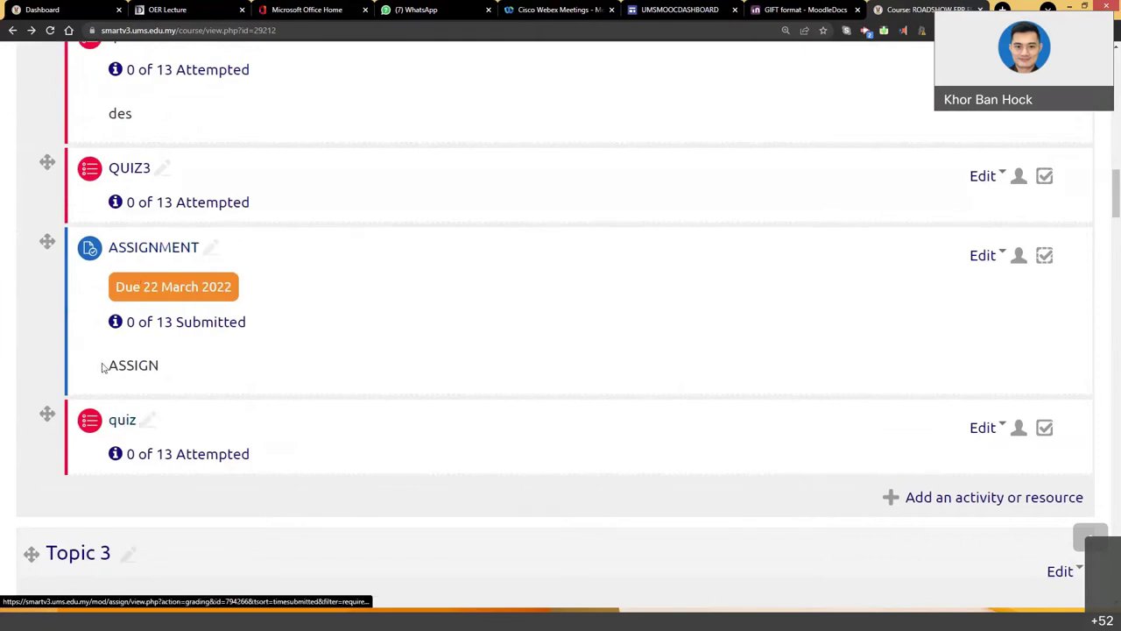
scroll(102, 367, "up", 3)
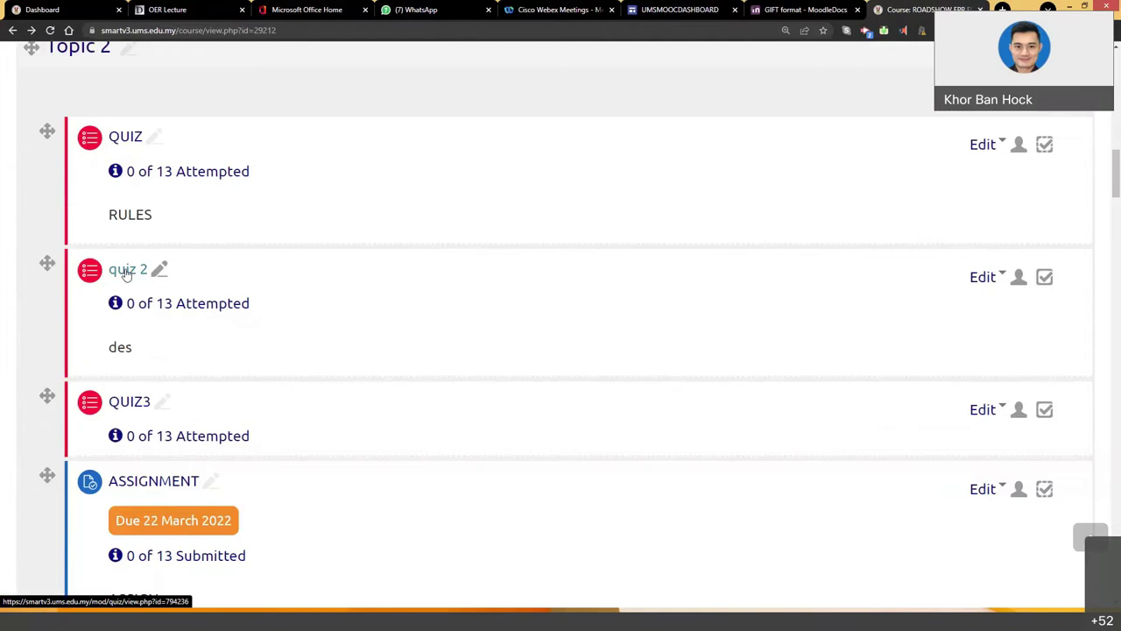
- Visit the quiz 2 page and its course-wide links, then return to the course page
left_click(127, 273)
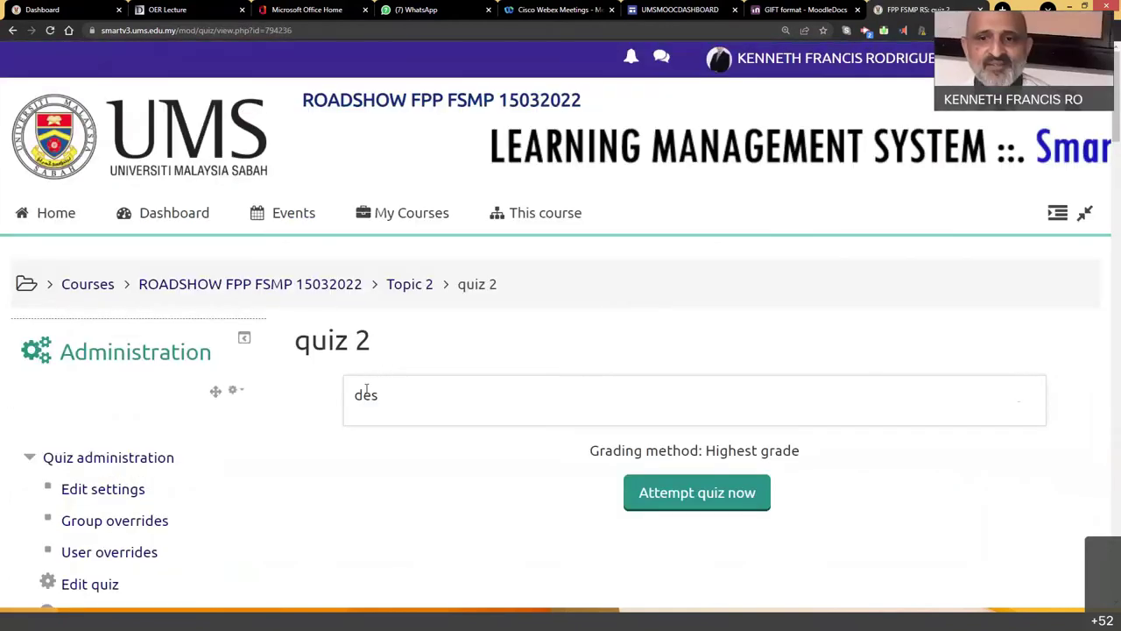
left_click(529, 217)
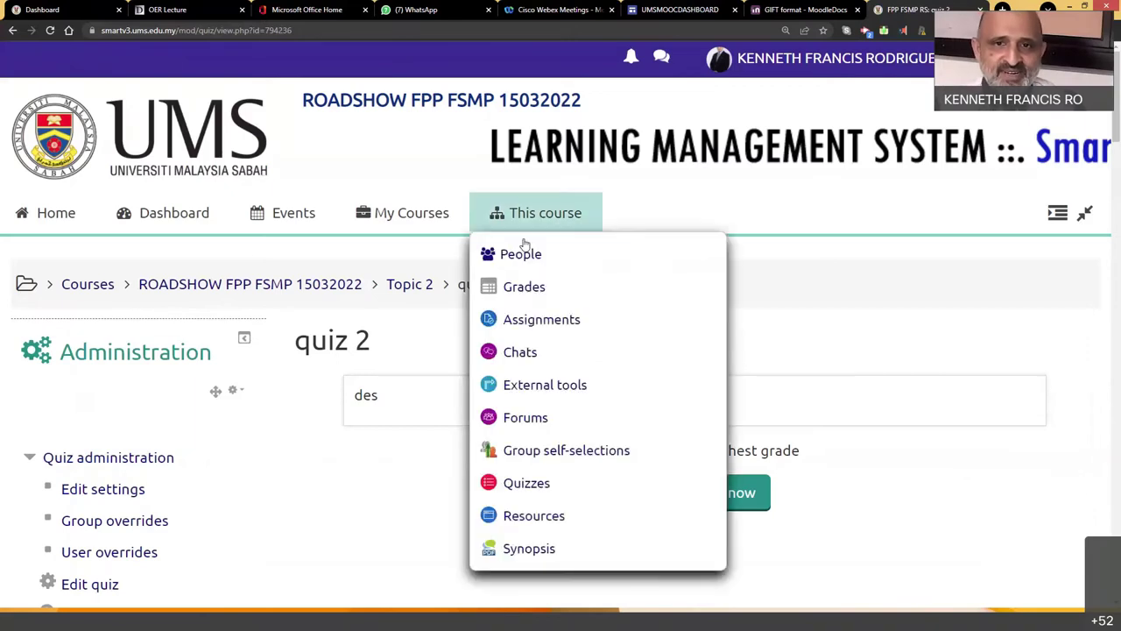
mouse_move(550, 232)
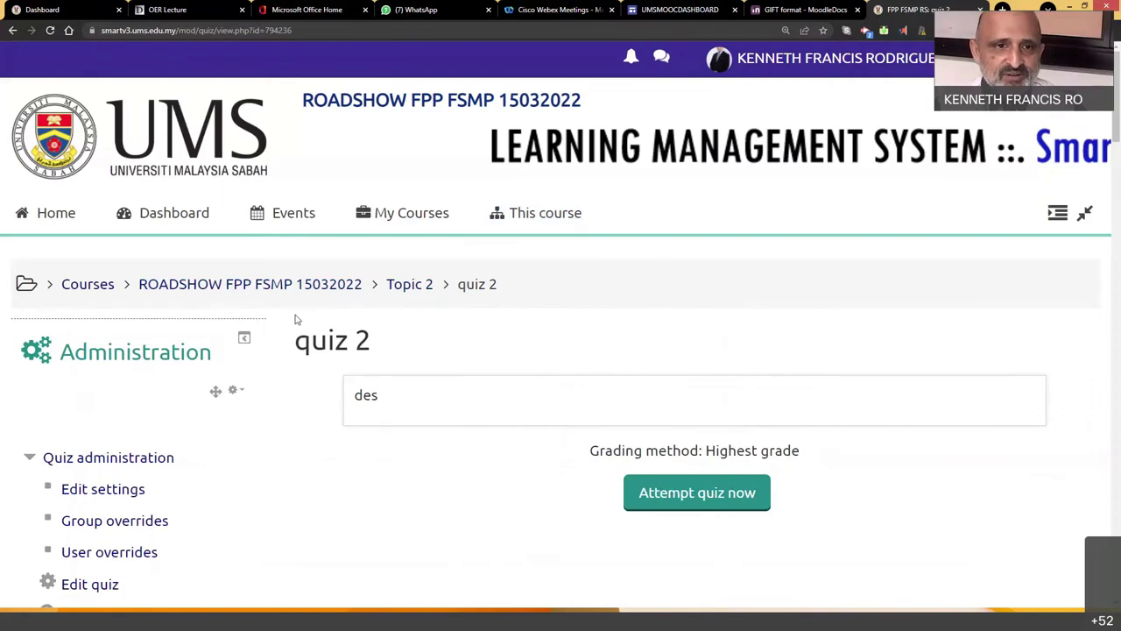
left_click(271, 282)
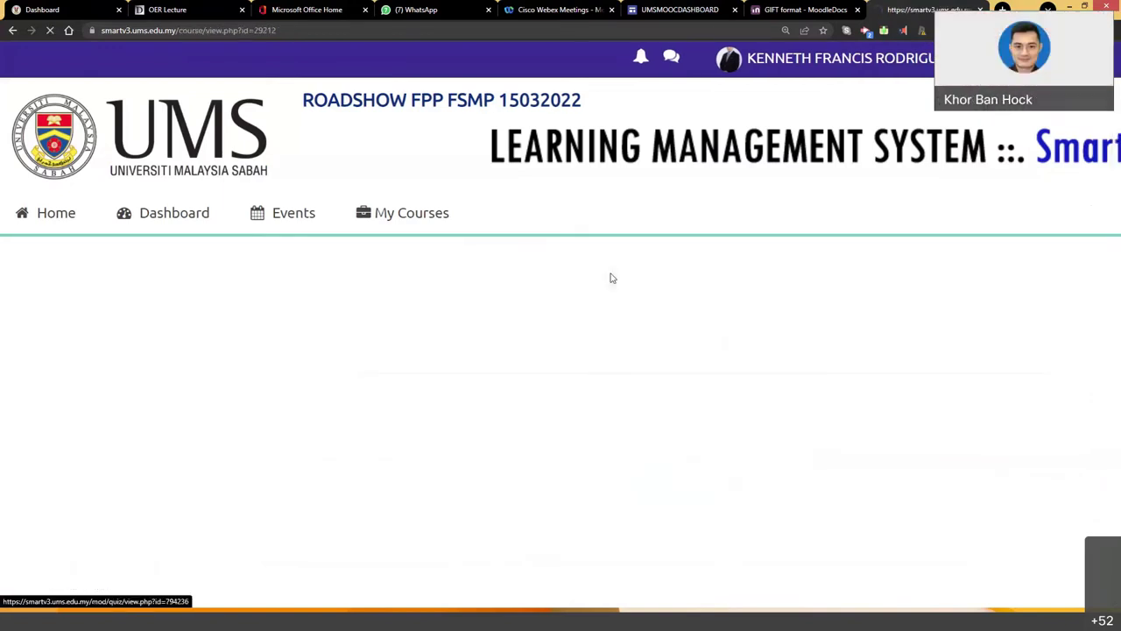
- Pick Quiz from Topic 2's activity chooser and add it
scroll(611, 278, "down", 12)
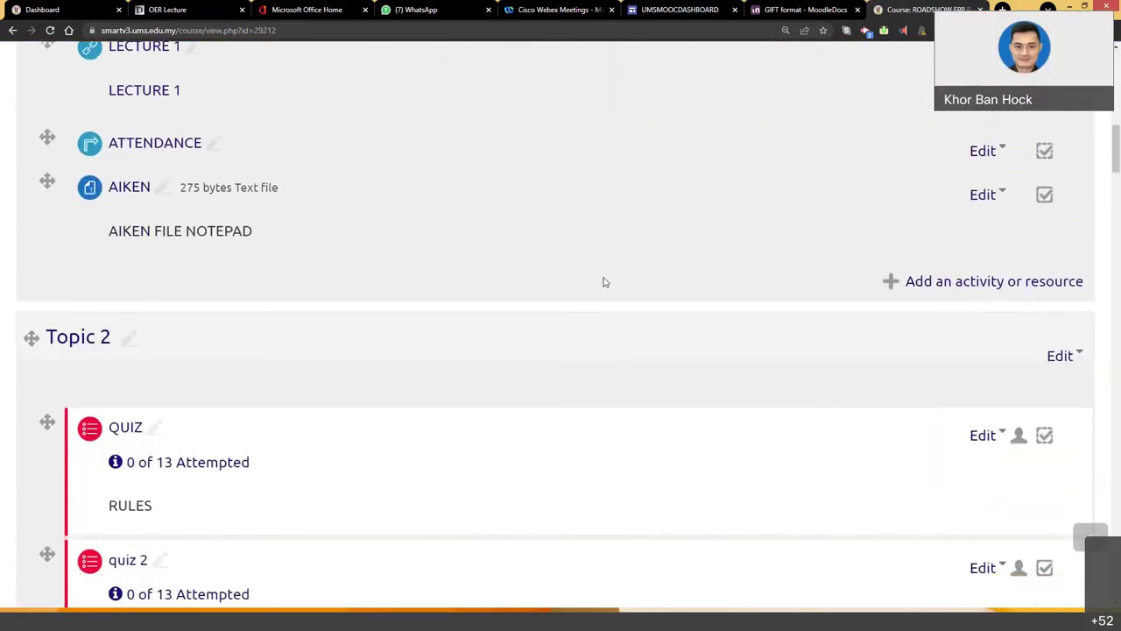
scroll(599, 281, "down", 5)
scroll(926, 293, "up", 2)
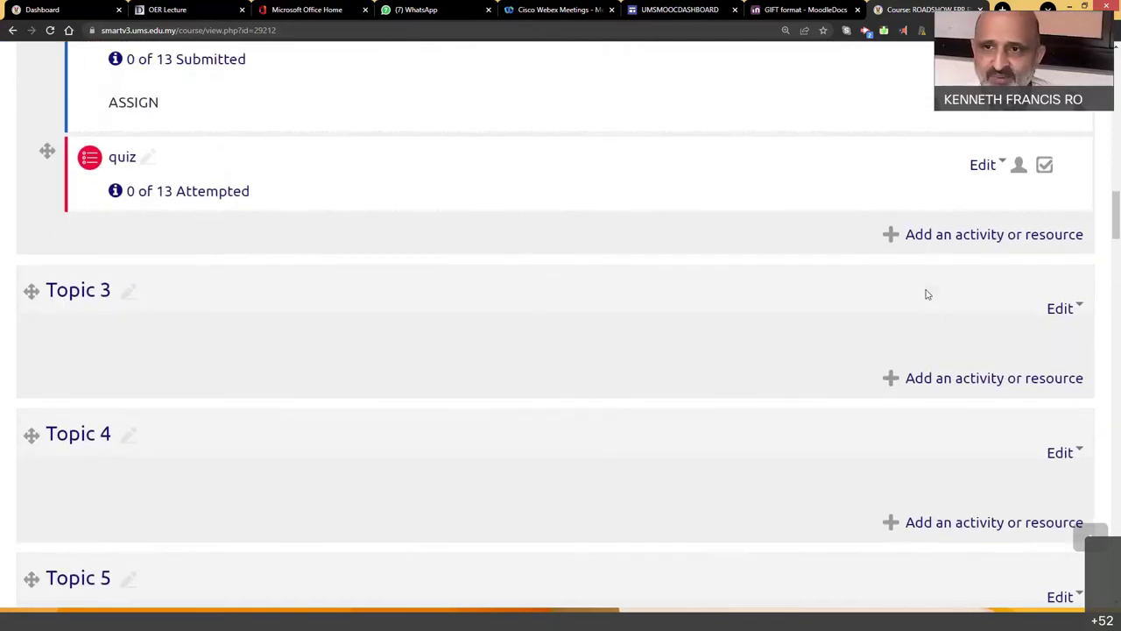
left_click(924, 384)
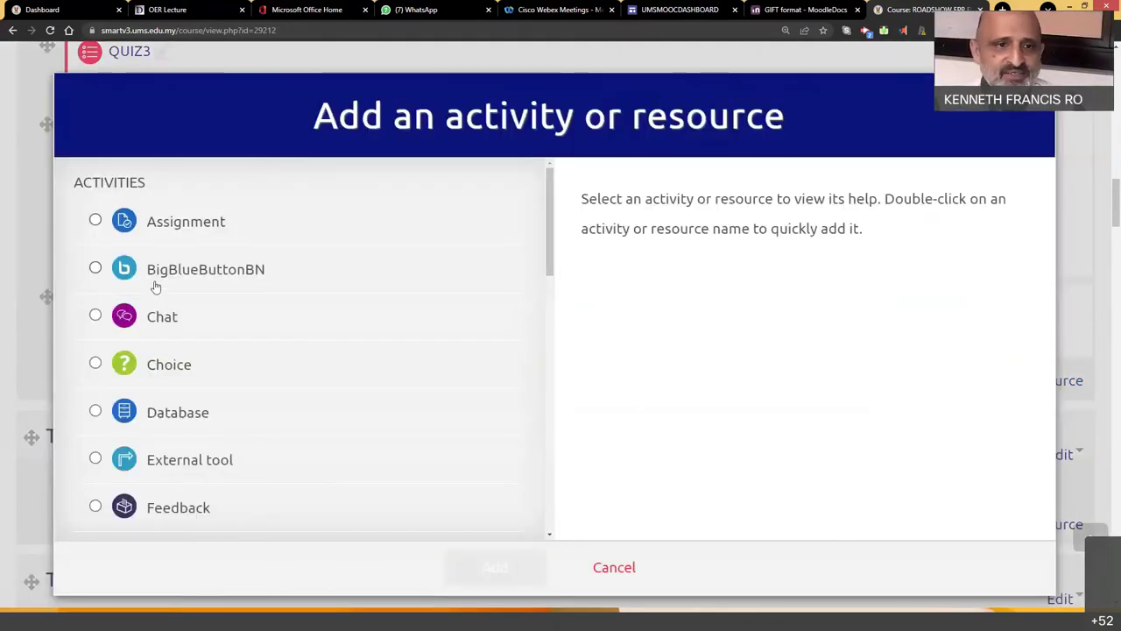
scroll(149, 342, "down", 2)
scroll(146, 348, "down", 3)
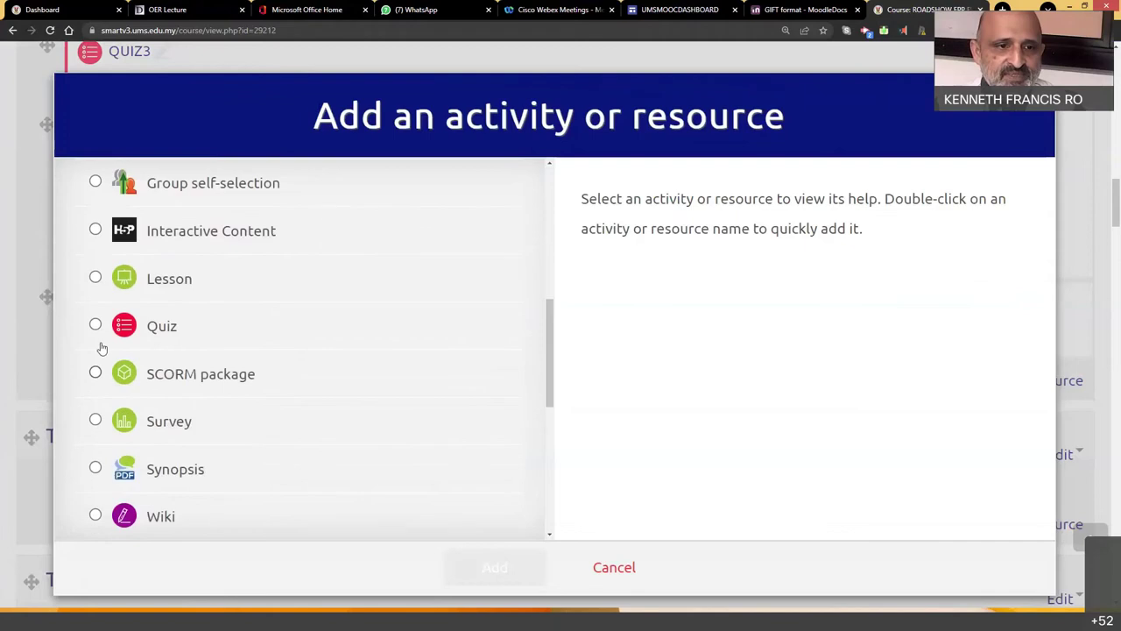
left_click(96, 326)
left_click(524, 565)
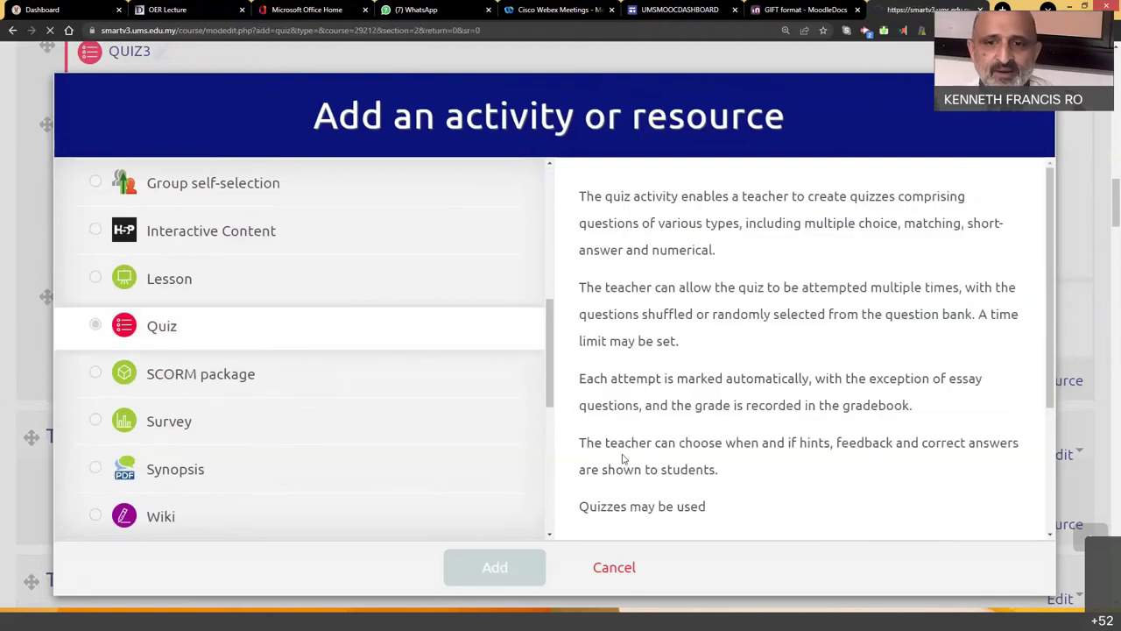
scroll(623, 453, "down", 2)
- Name the quiz 'QUIZ 4' with description 'des', displayed on the course page
left_click(342, 327)
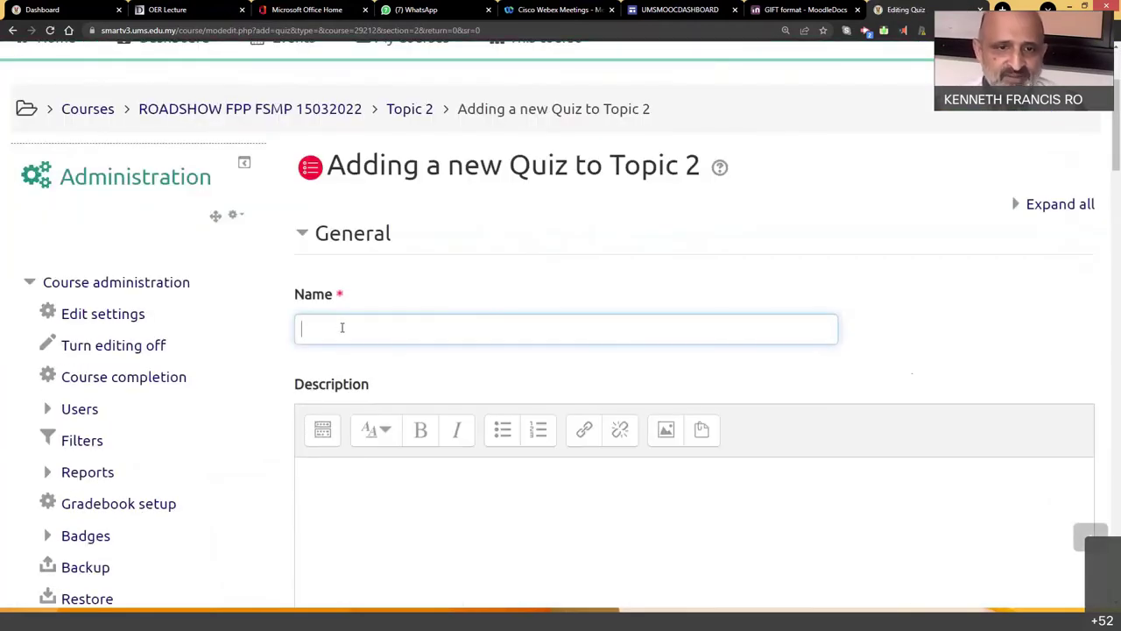
type("QUIZ 4")
scroll(350, 342, "down", 2)
left_click(361, 324)
type("des")
scroll(393, 370, "down", 3)
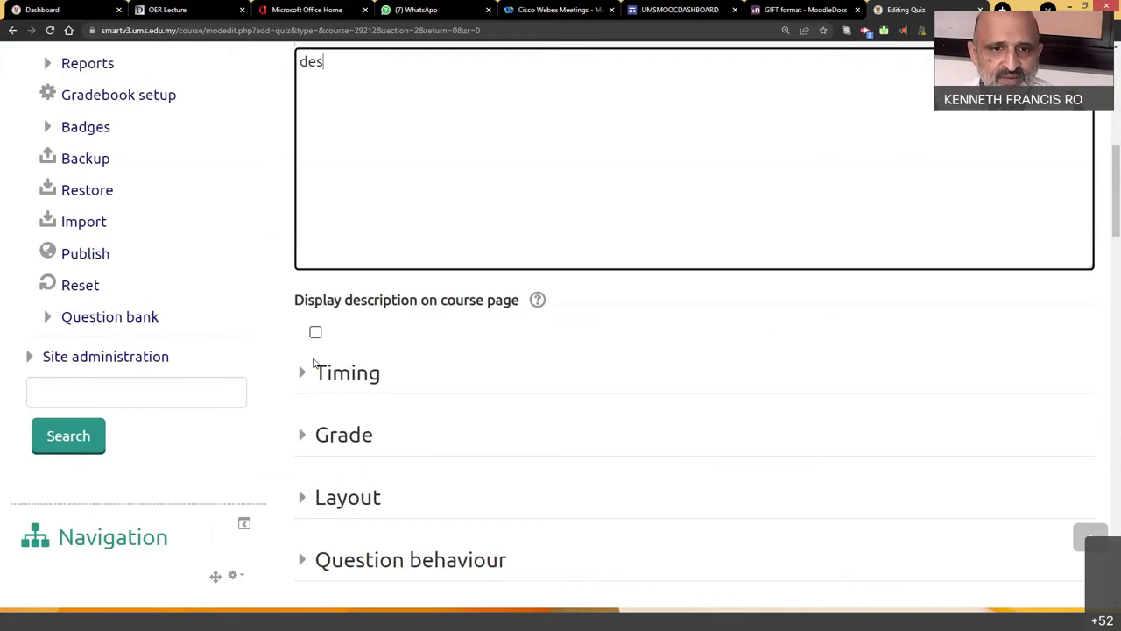
left_click(315, 331)
- Look over the Timing and Grade sections, then save and display QUIZ 4
left_click(346, 372)
scroll(402, 394, "down", 3)
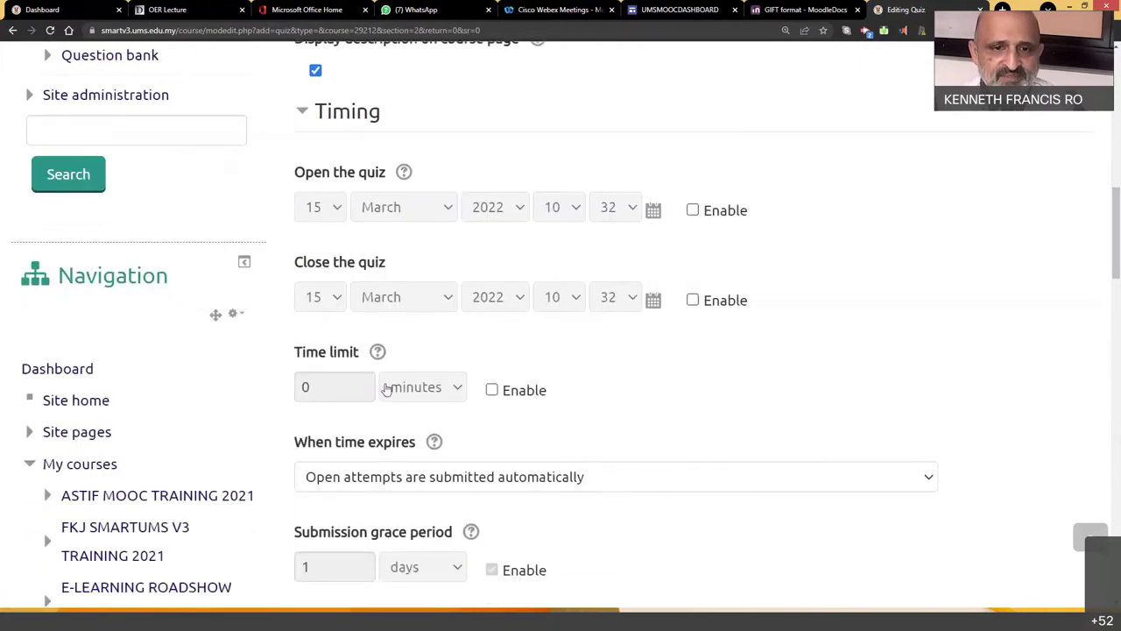
scroll(386, 390, "down", 4)
left_click(345, 313)
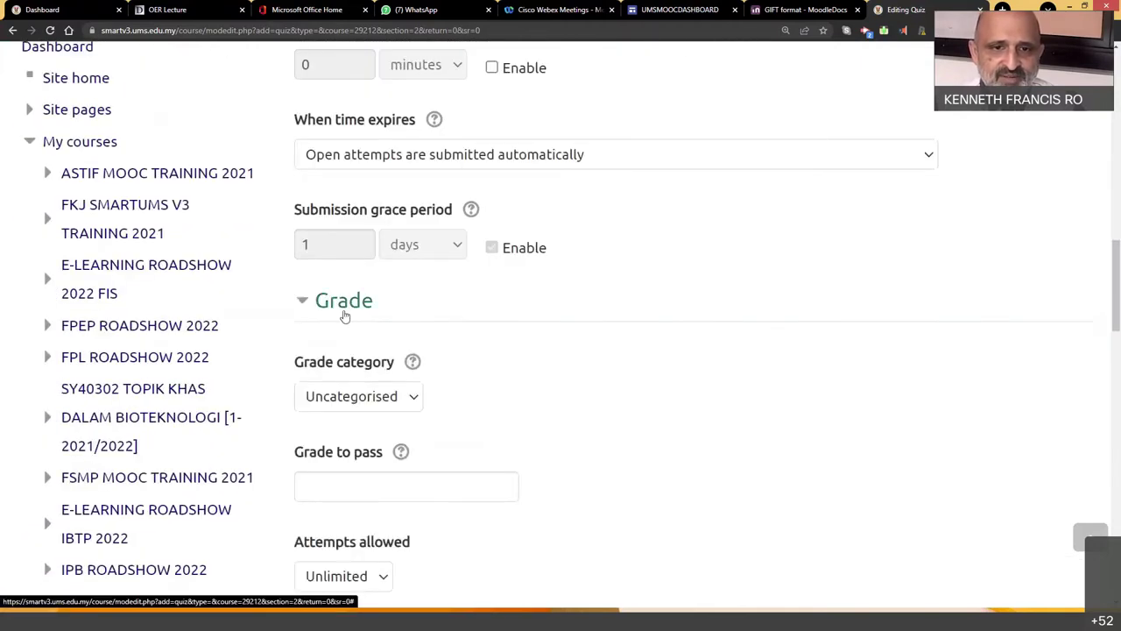
scroll(385, 420, "down", 3)
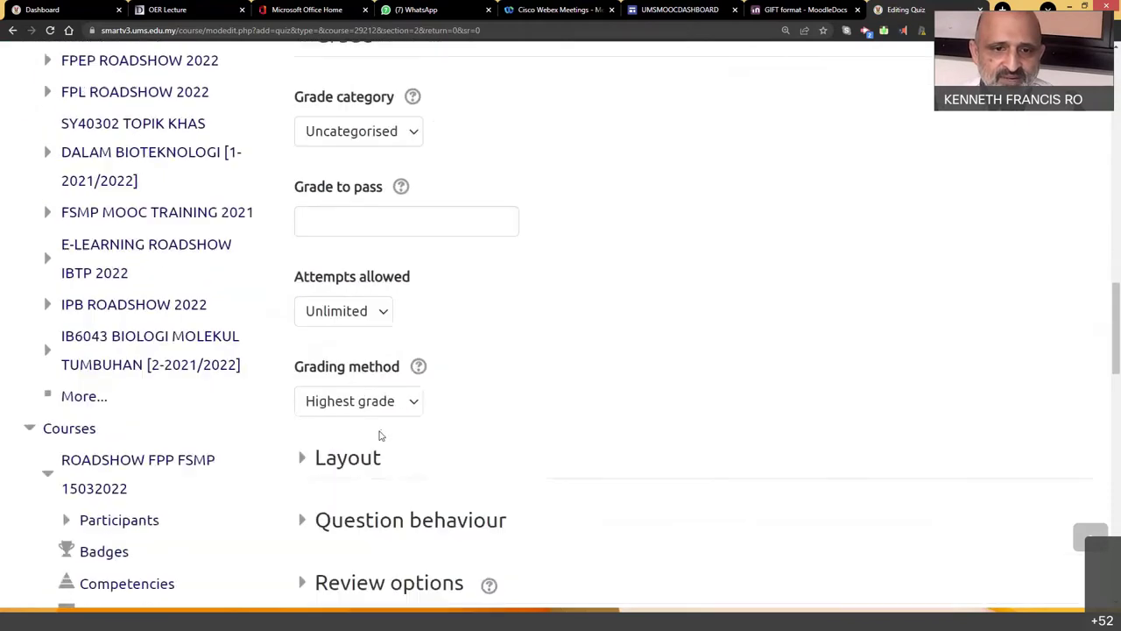
scroll(385, 435, "down", 3)
scroll(390, 435, "down", 5)
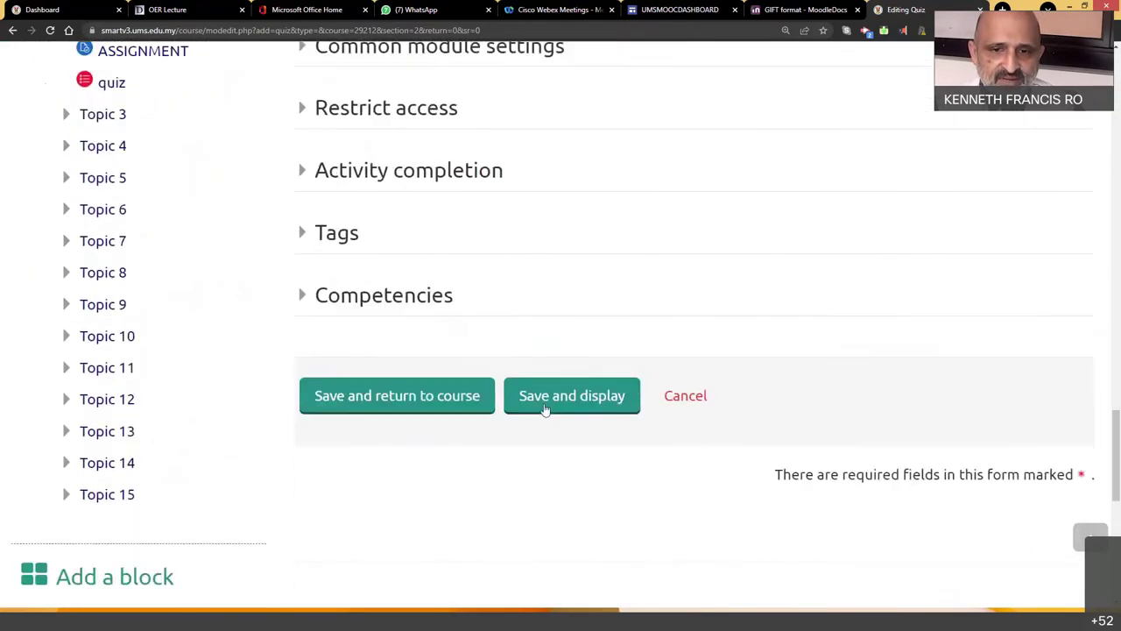
left_click(548, 402)
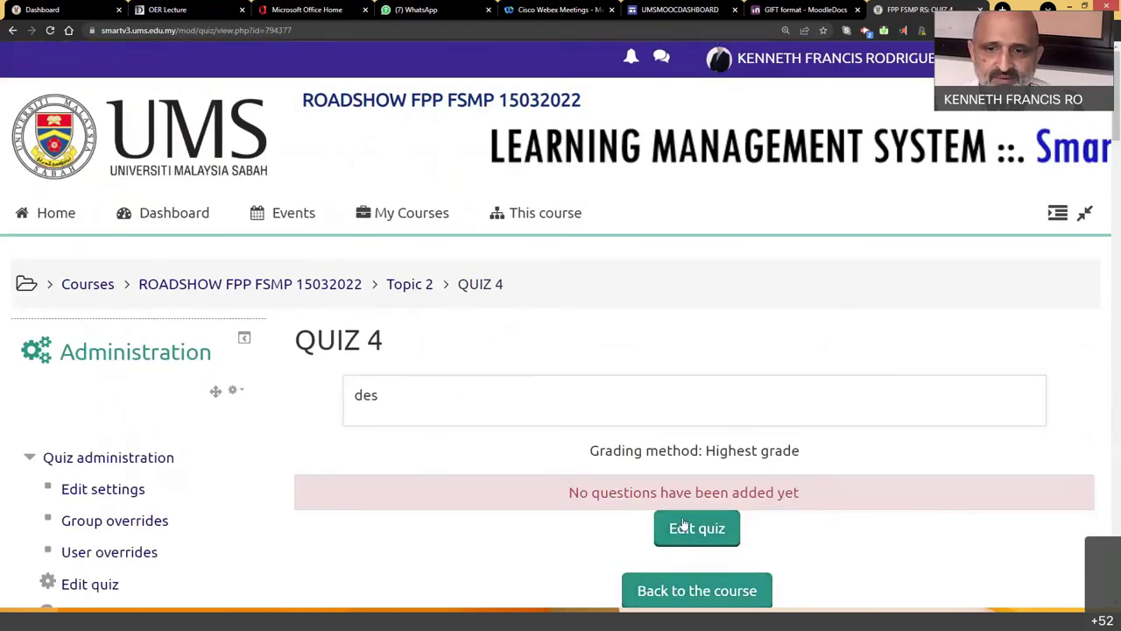
- Open QUIZ 4's editing page and inspect its 10.00 maximum grade and empty question list
left_click(684, 524)
left_click(979, 375)
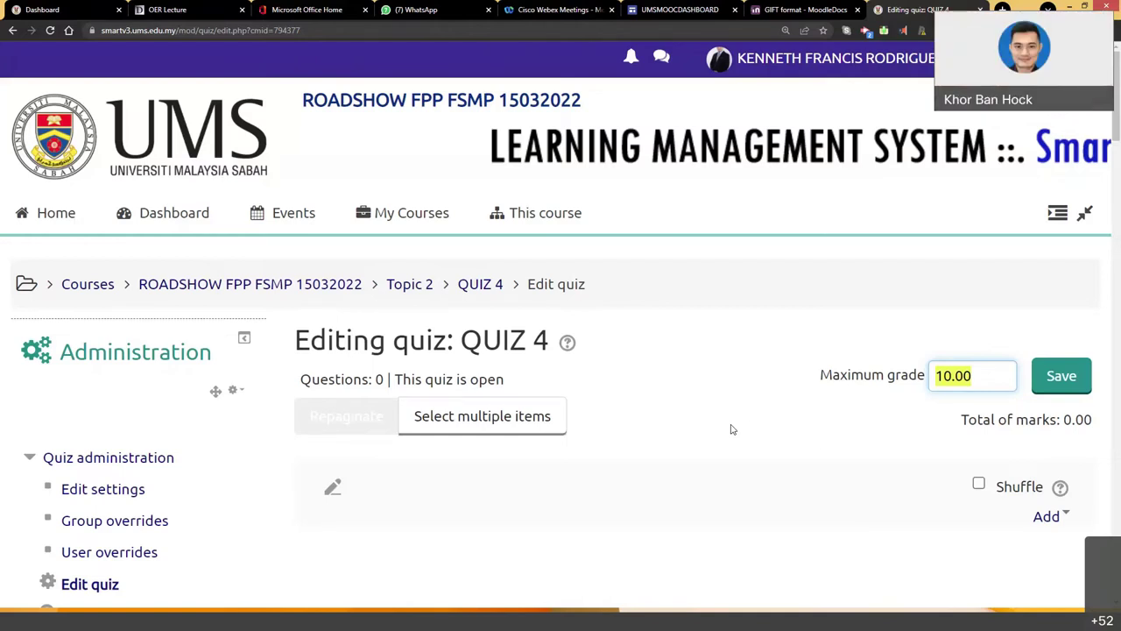
scroll(666, 399, "down", 2)
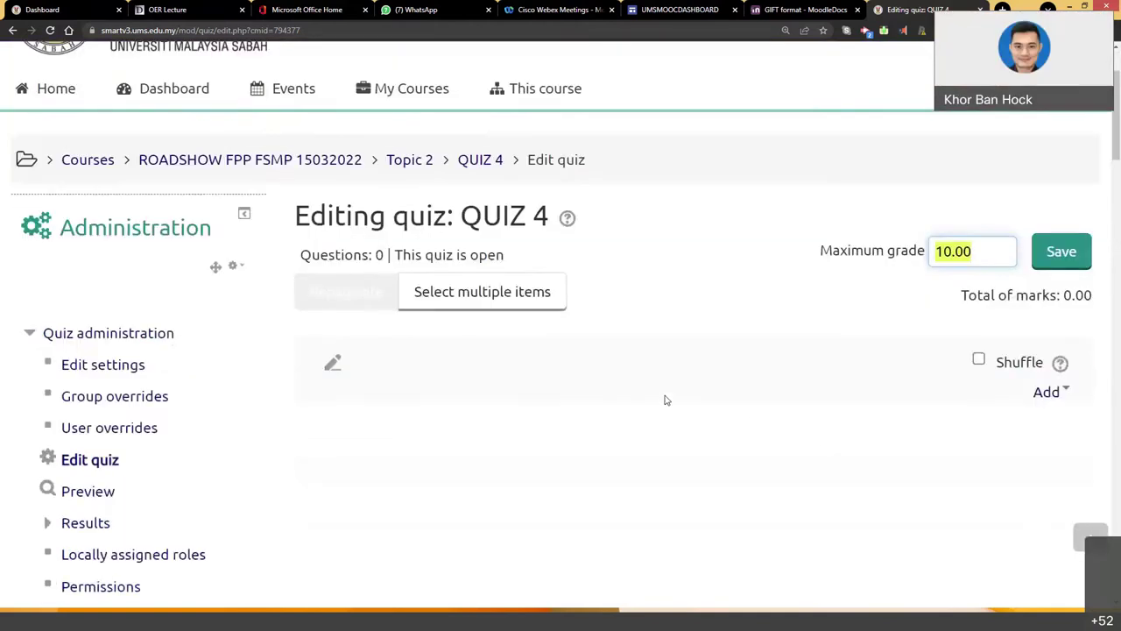
scroll(663, 400, "up", 1)
scroll(663, 363, "up", 1)
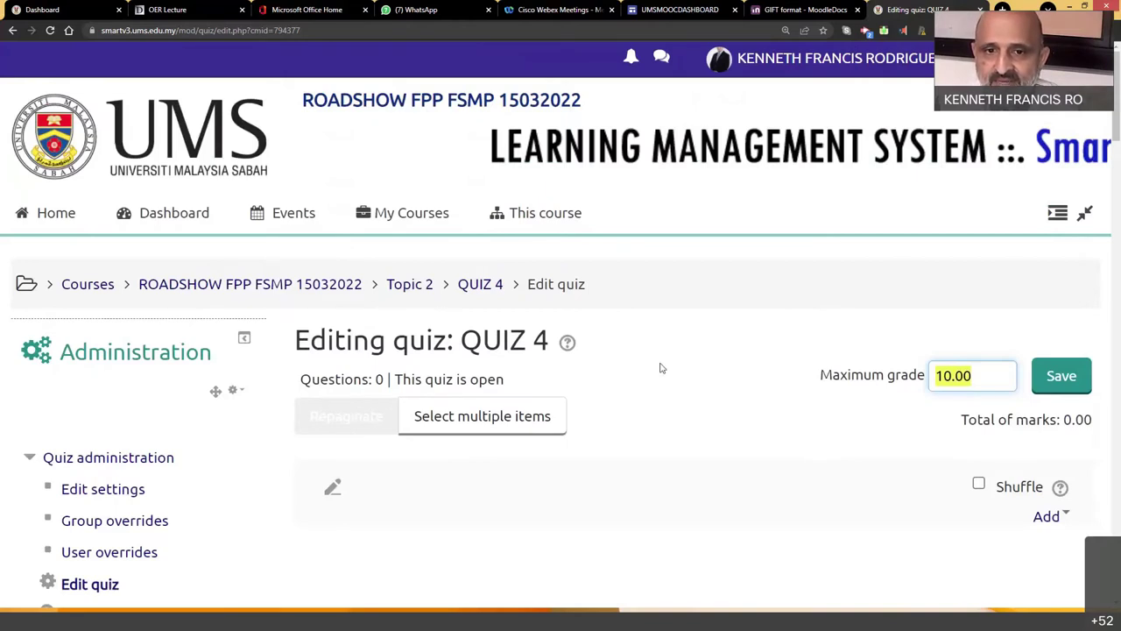
scroll(661, 368, "down", 1)
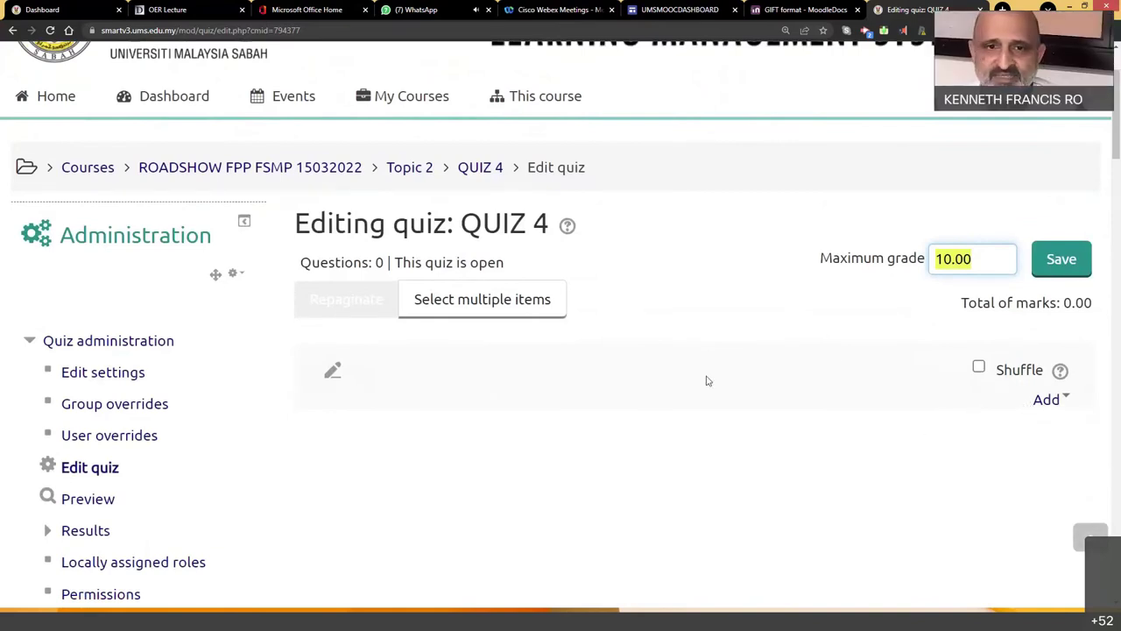
- Add a new Essay question to QUIZ 4 from the question type chooser
left_click(1054, 400)
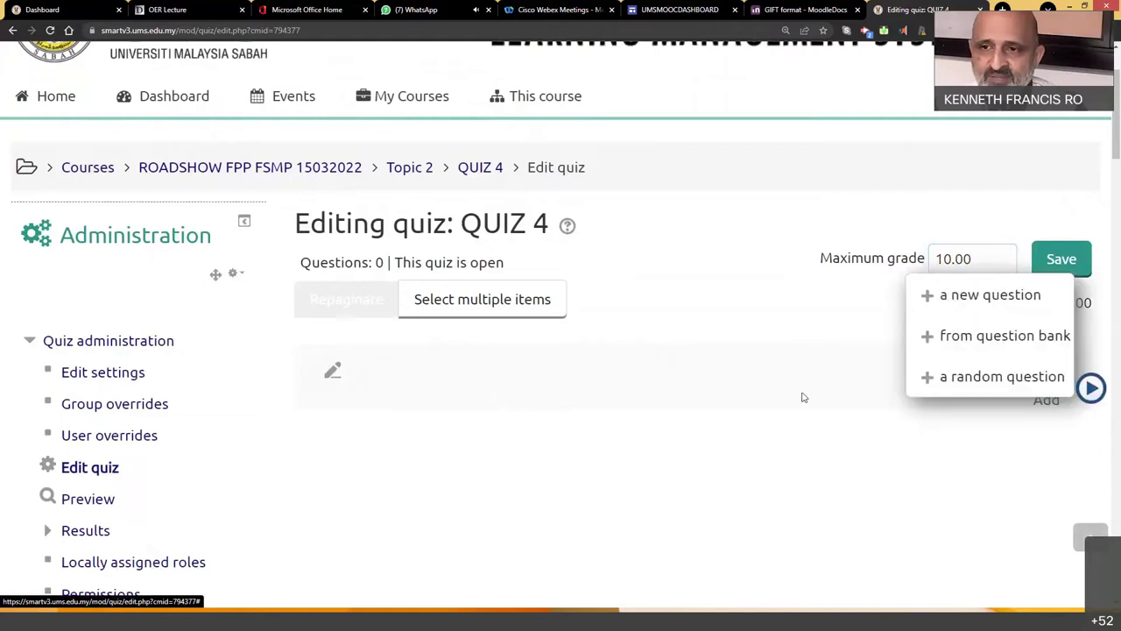
left_click(978, 302)
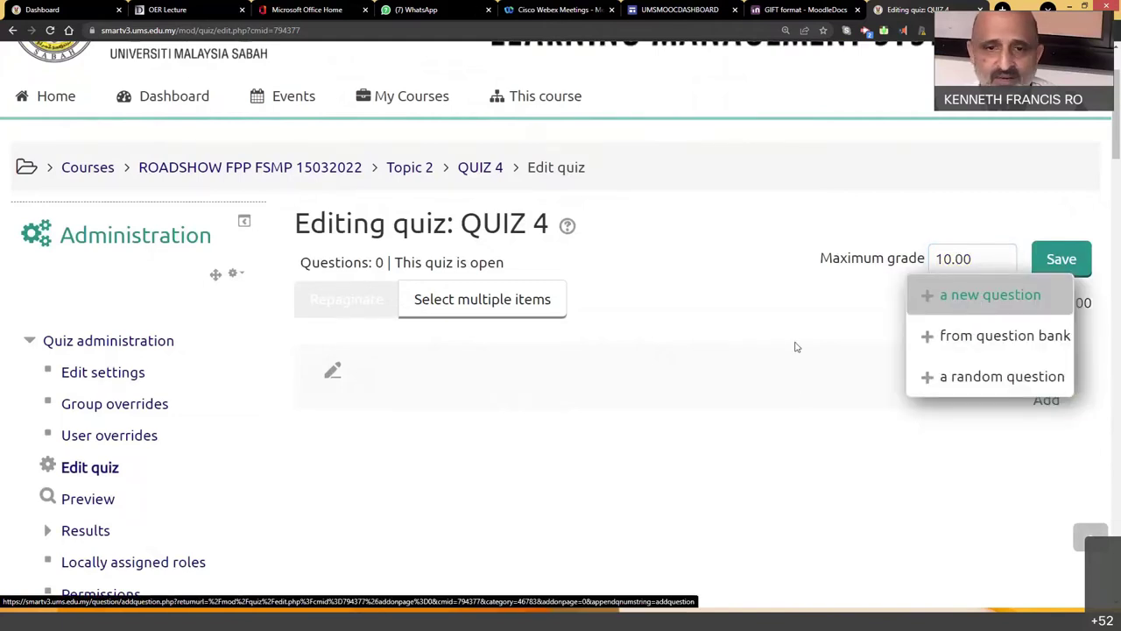
scroll(187, 300, "down", 4)
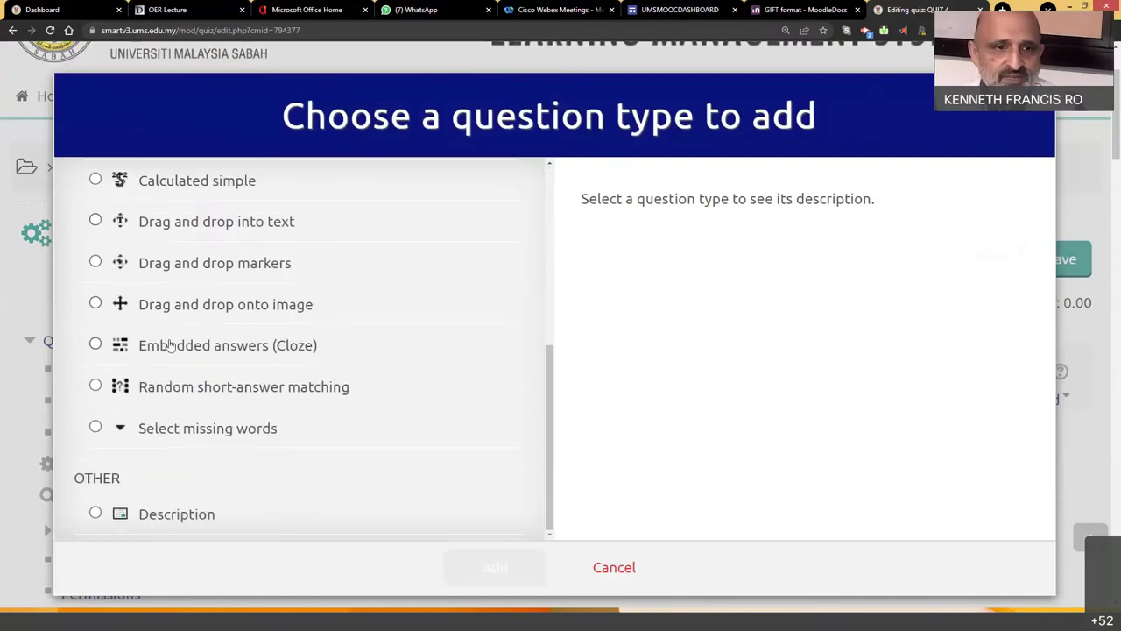
scroll(168, 346, "up", 3)
scroll(168, 346, "up", 1)
left_click(95, 348)
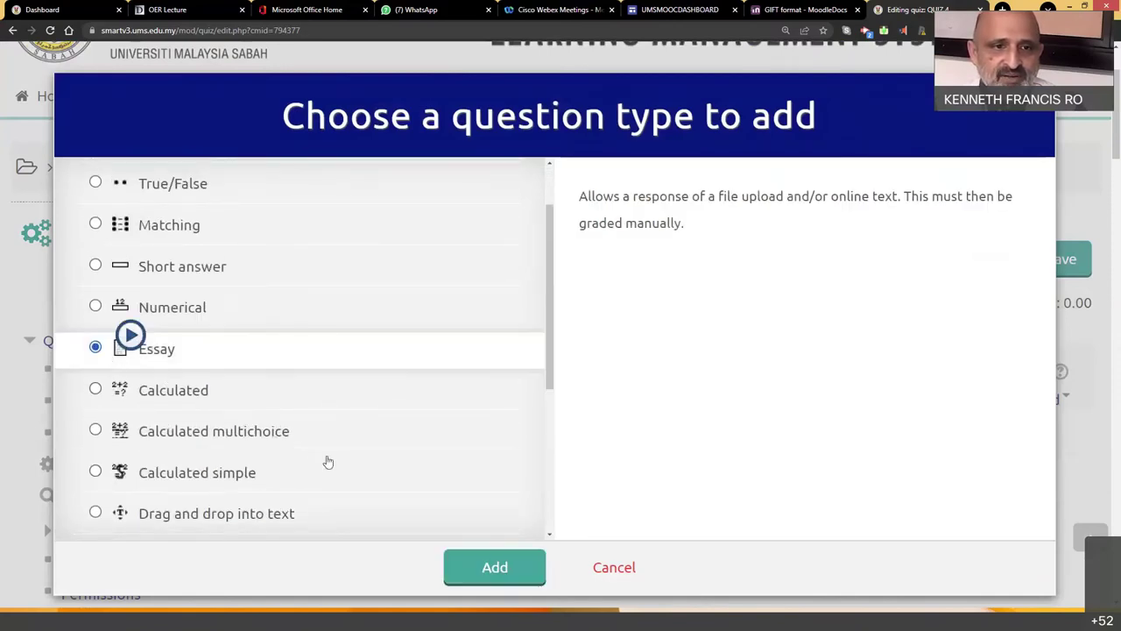
left_click(464, 578)
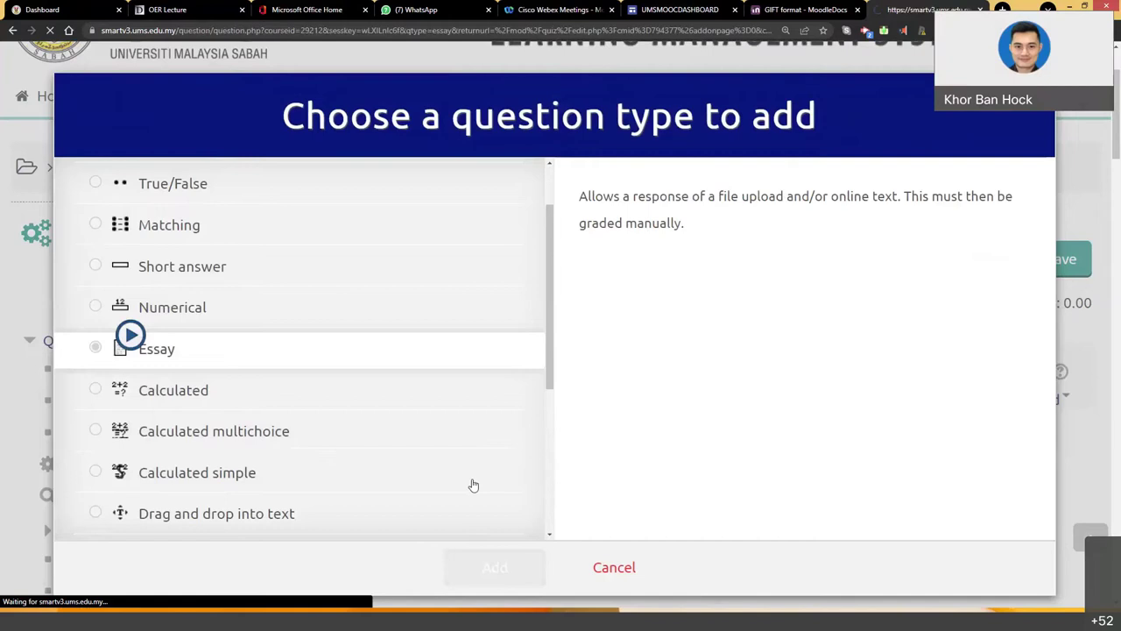
scroll(472, 484, "down", 4)
- Enter 'essay' as both the question name and the question text
left_click(380, 242)
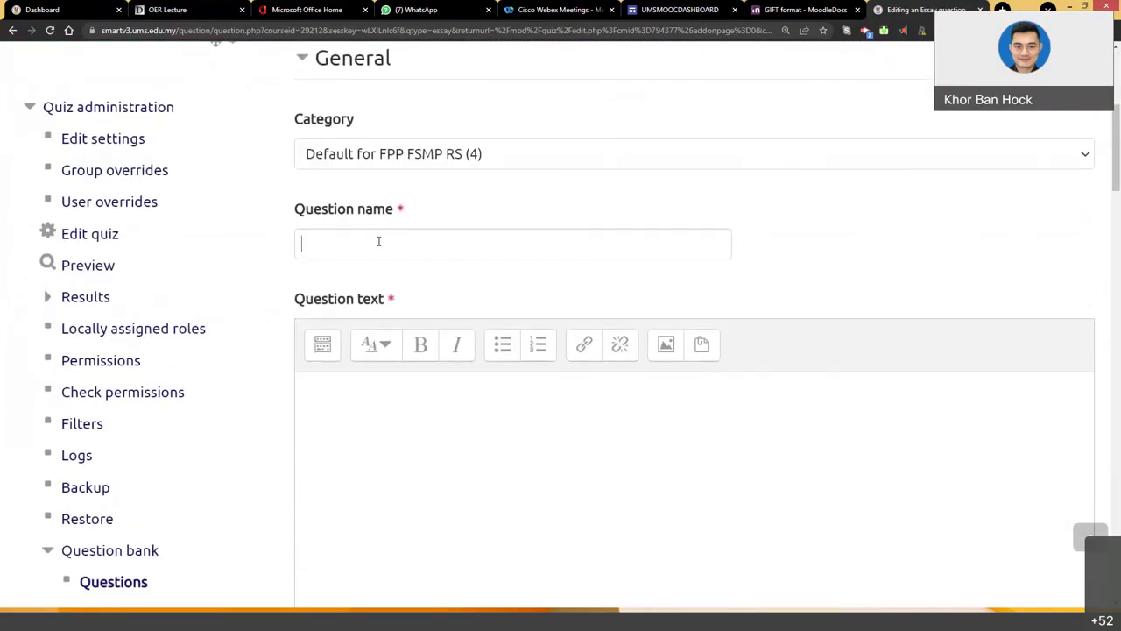
type("essay")
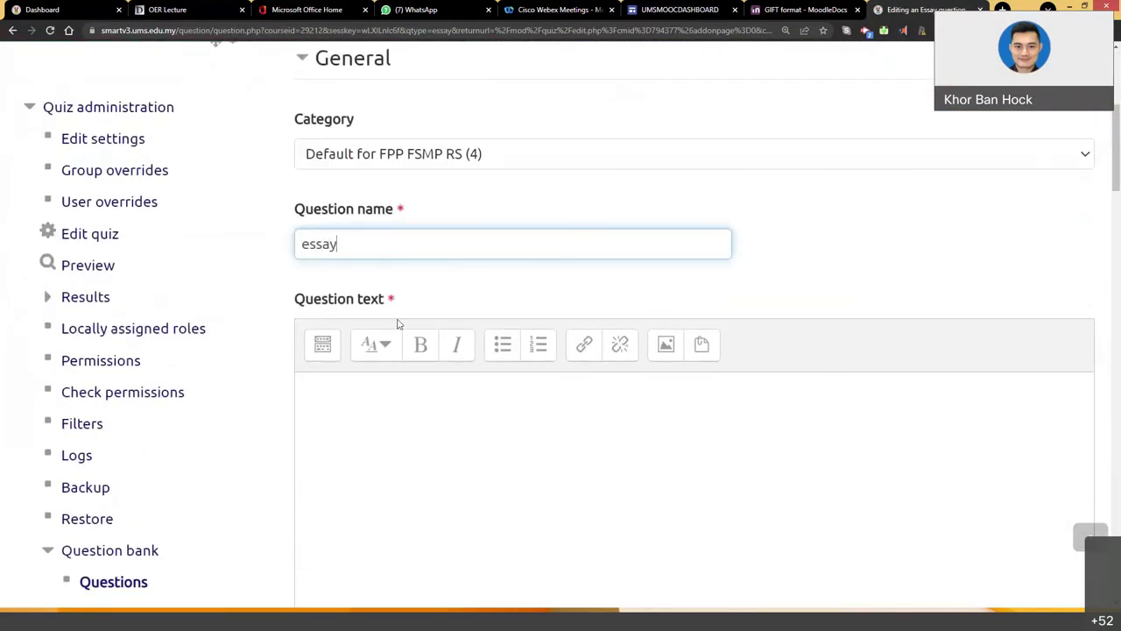
scroll(397, 325, "down", 1)
left_click(371, 305)
type("e")
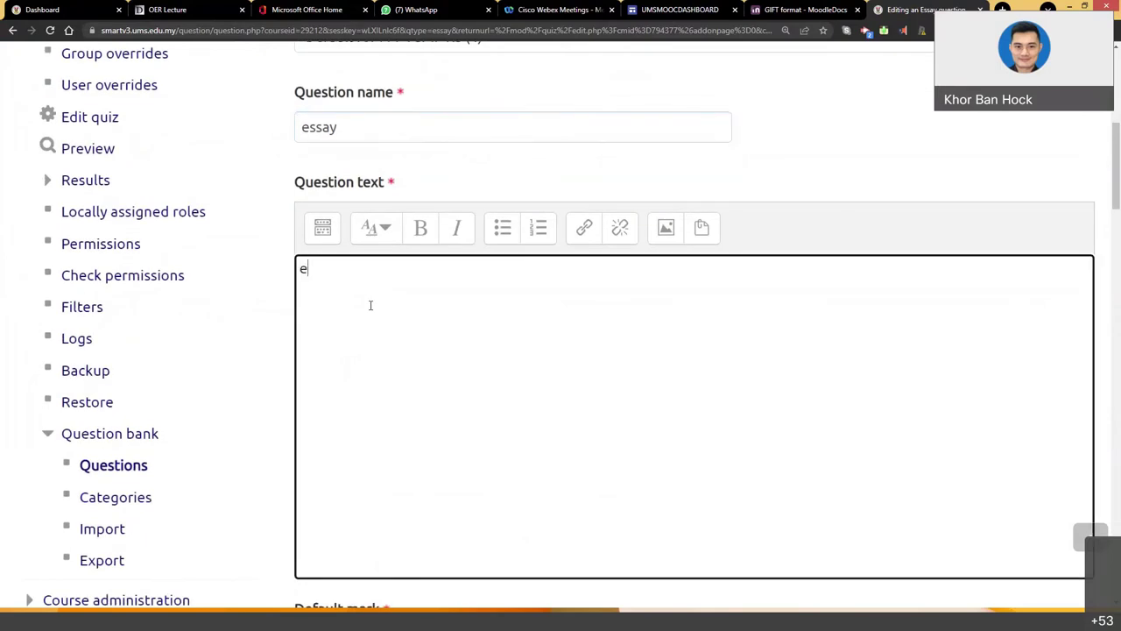
type("ssay")
- Check the general feedback and Response Options, then save the essay question
scroll(402, 342, "down", 2)
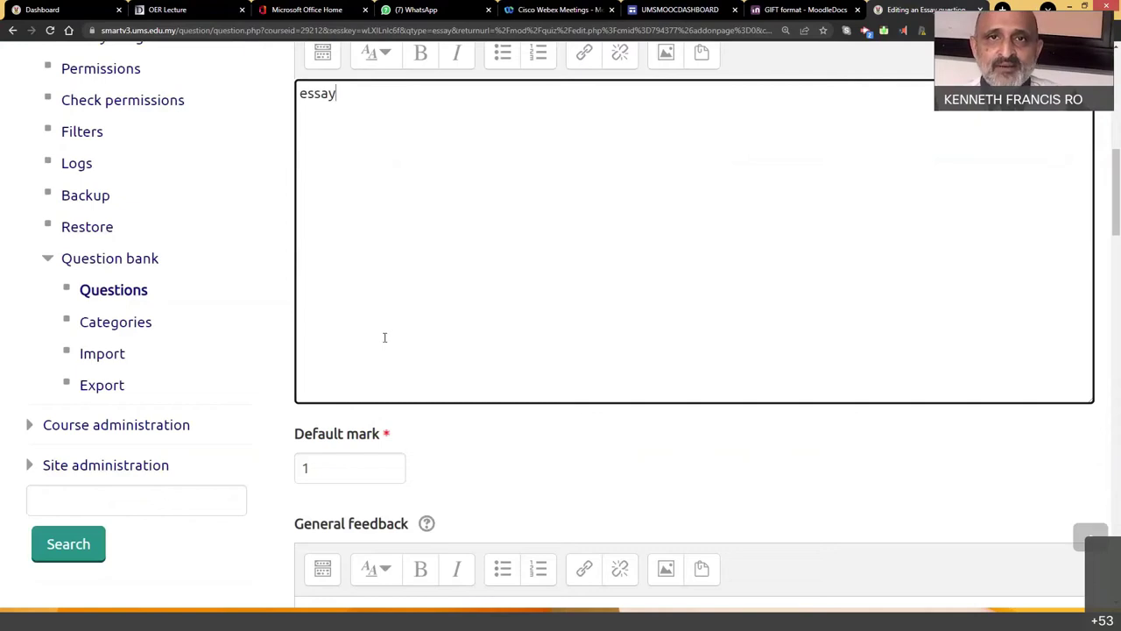
scroll(386, 336, "down", 2)
scroll(458, 371, "down", 3)
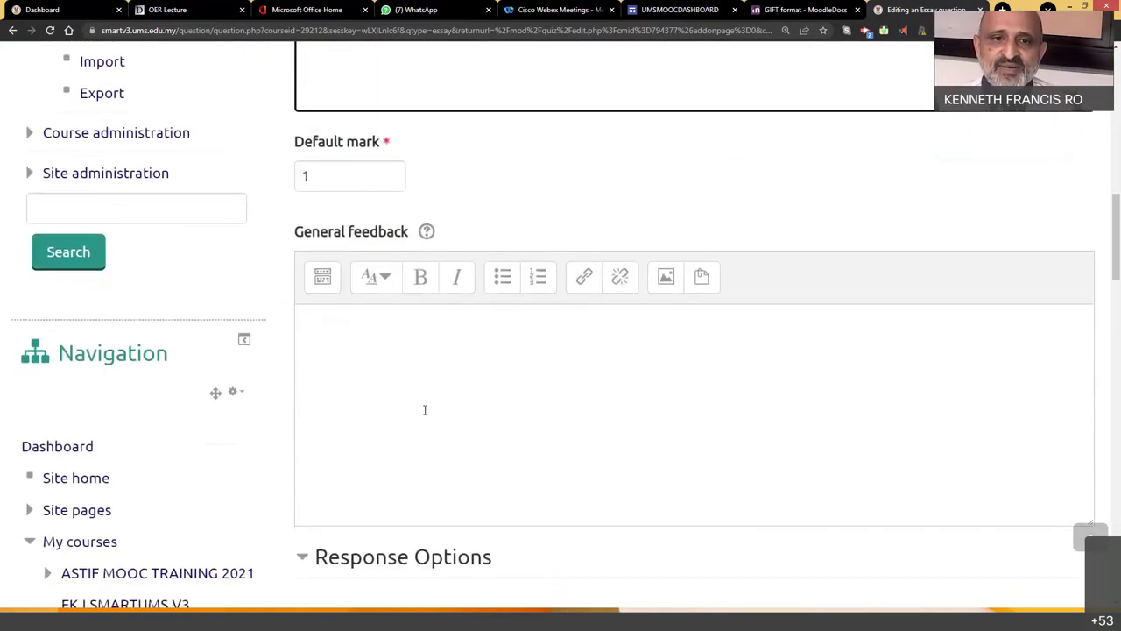
left_click(398, 356)
scroll(399, 377, "down", 3)
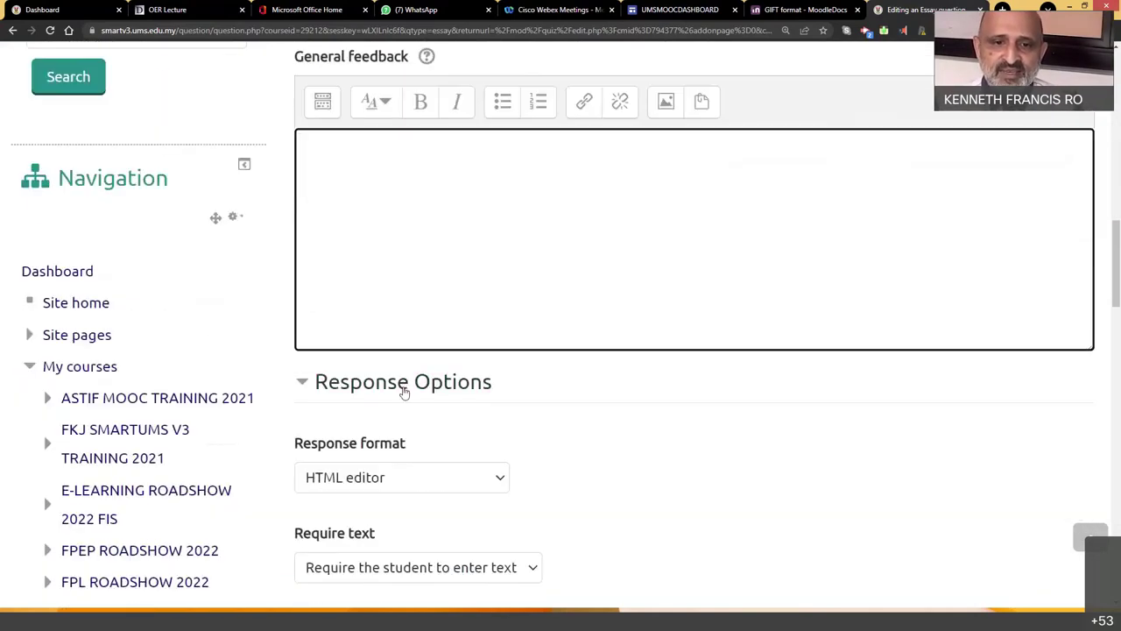
left_click(404, 385)
scroll(403, 383, "down", 3)
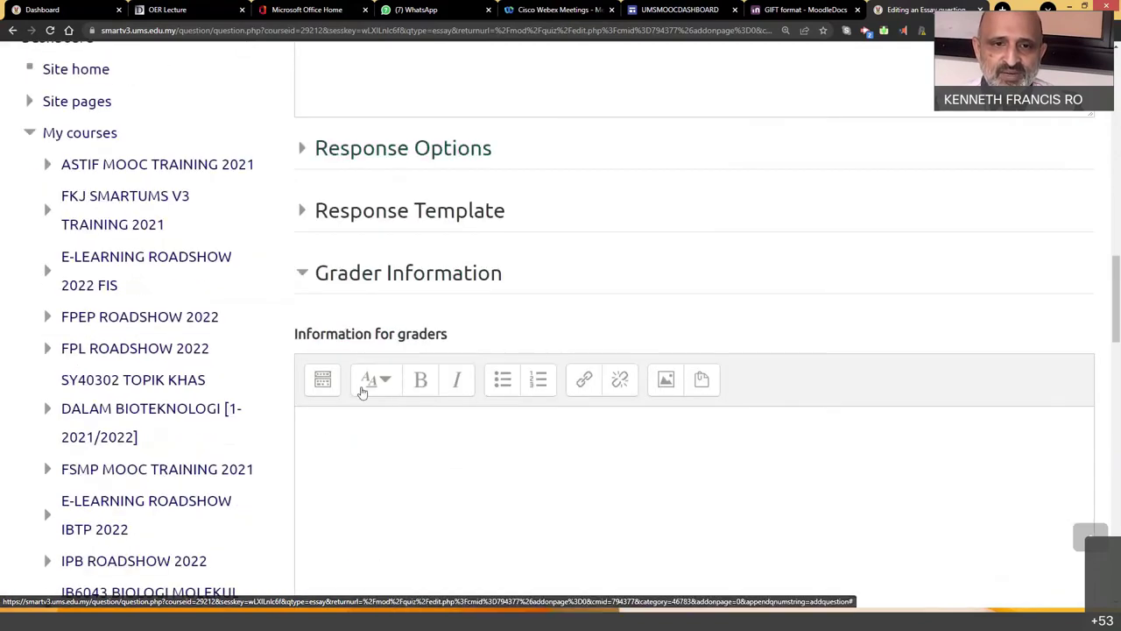
scroll(371, 406, "down", 6)
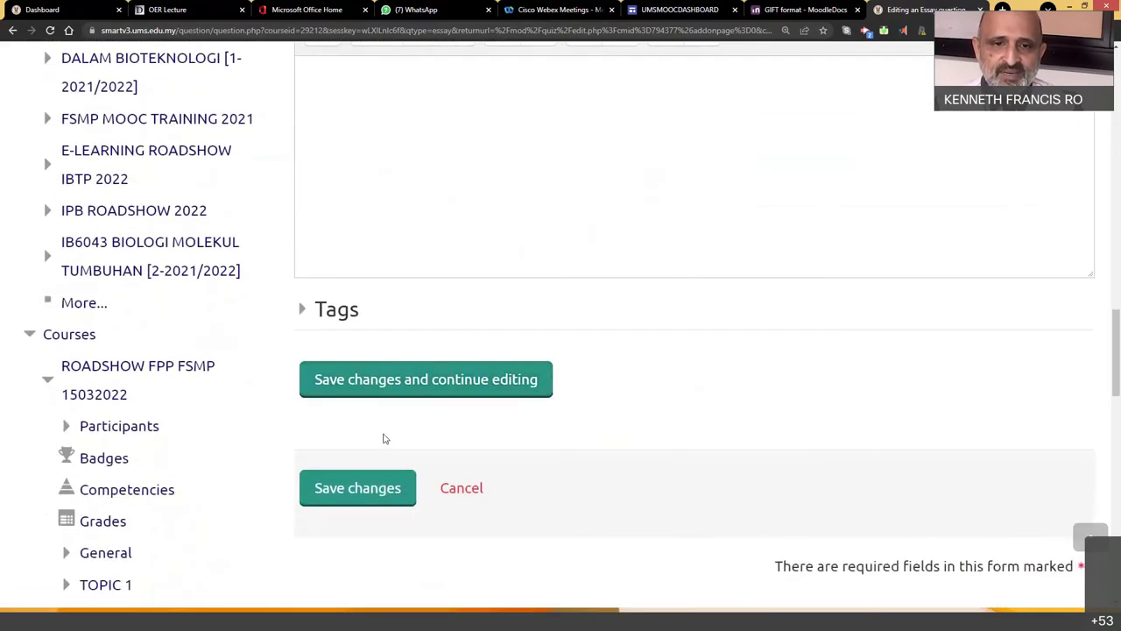
scroll(381, 434, "up", 7)
scroll(381, 433, "up", 1)
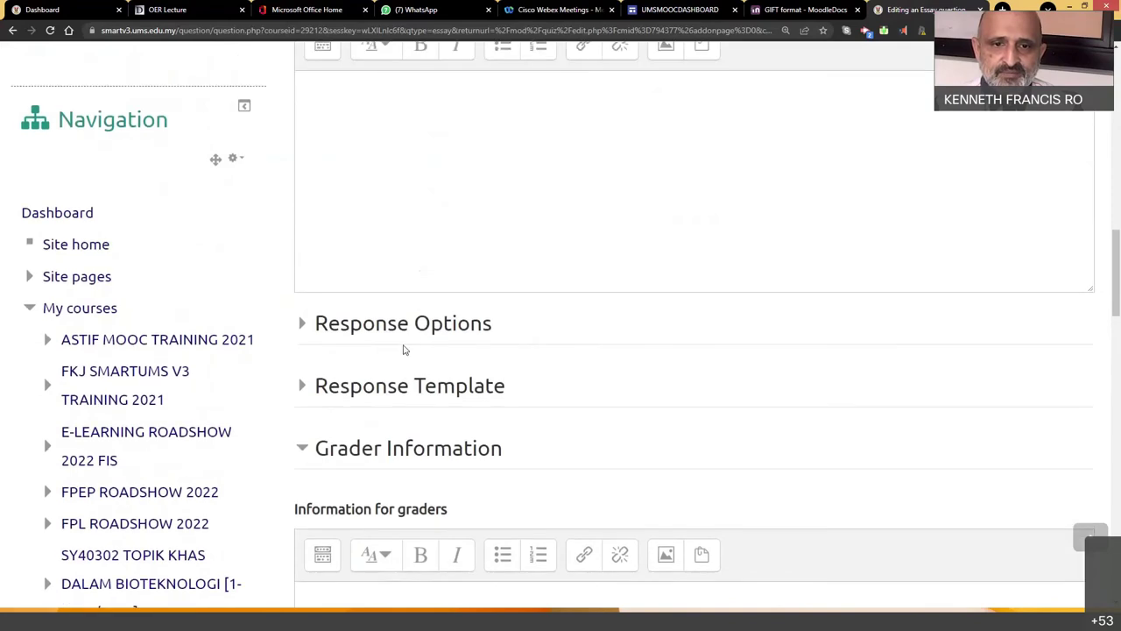
scroll(377, 393, "up", 2)
scroll(398, 447, "down", 3)
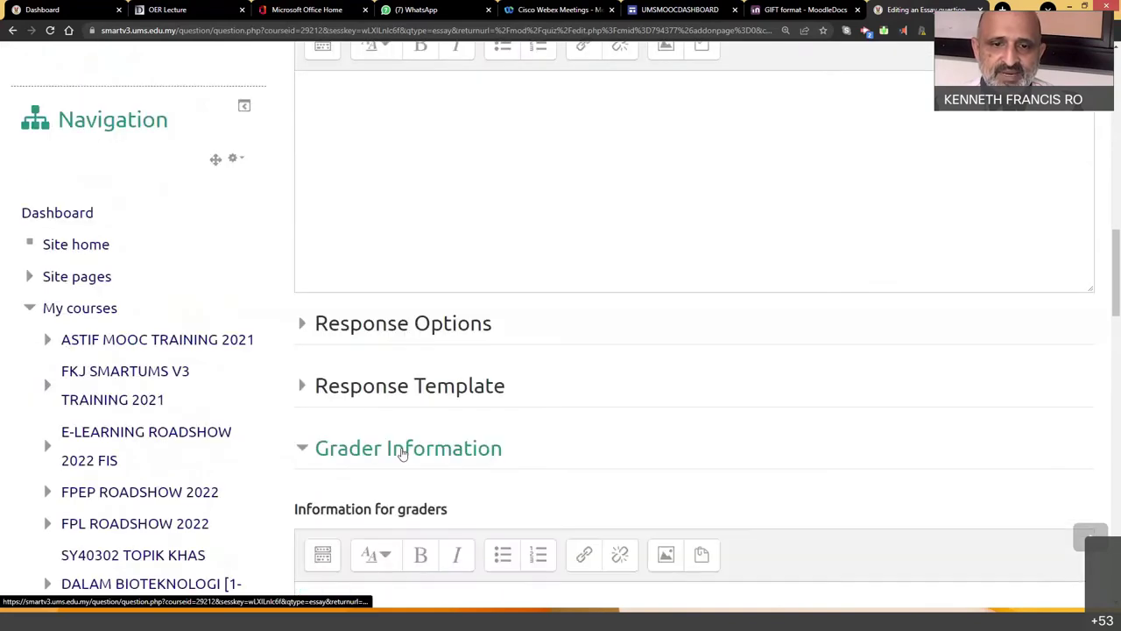
scroll(401, 456, "down", 3)
left_click(370, 289)
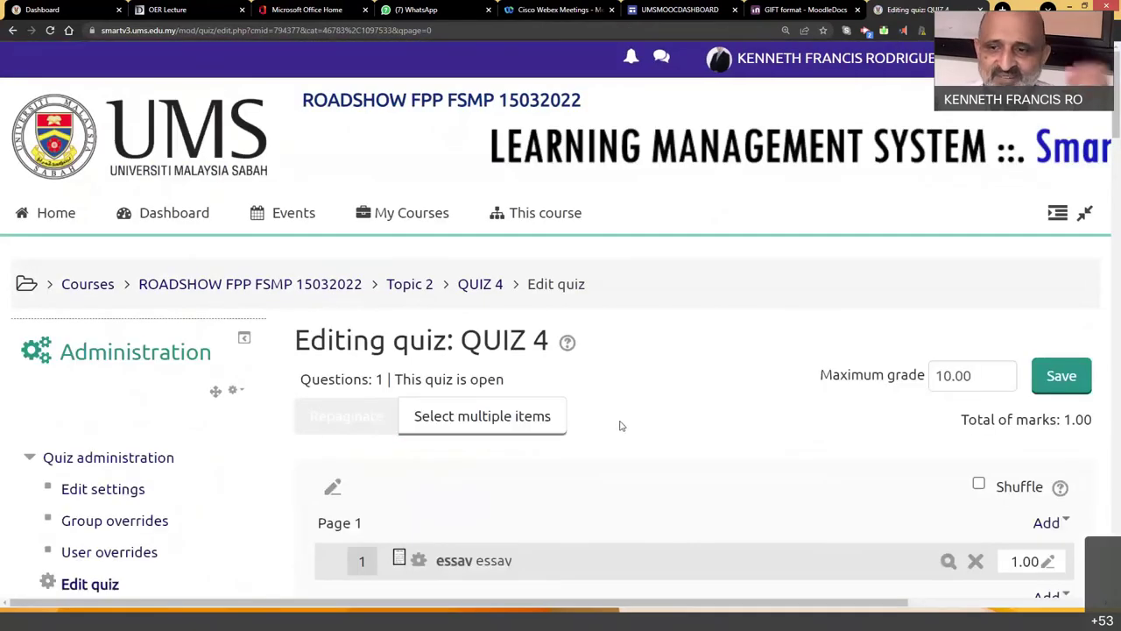
- Replace QUIZ 4's 10.00 maximum grade with 30
scroll(618, 426, "down", 1)
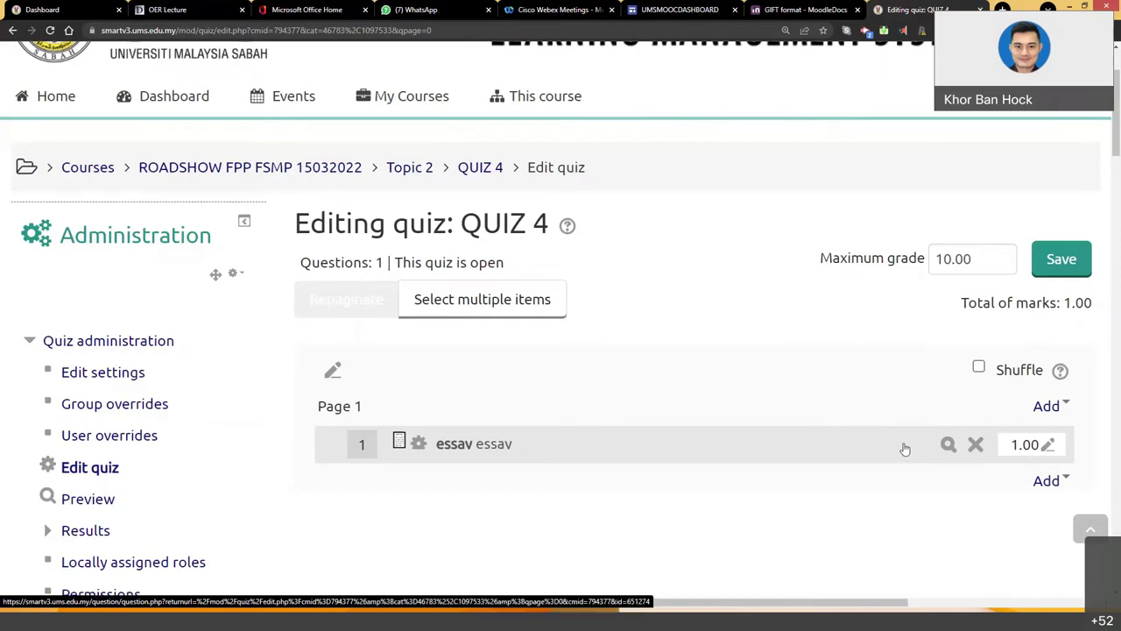
scroll(938, 320, "up", 1)
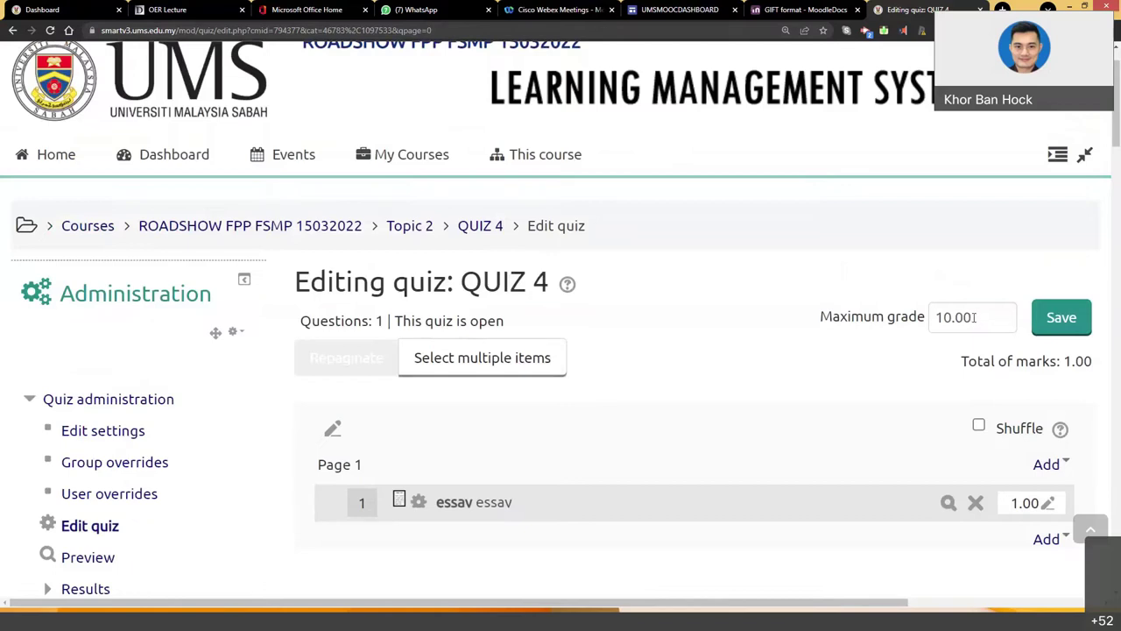
left_click_drag(976, 317, 909, 315)
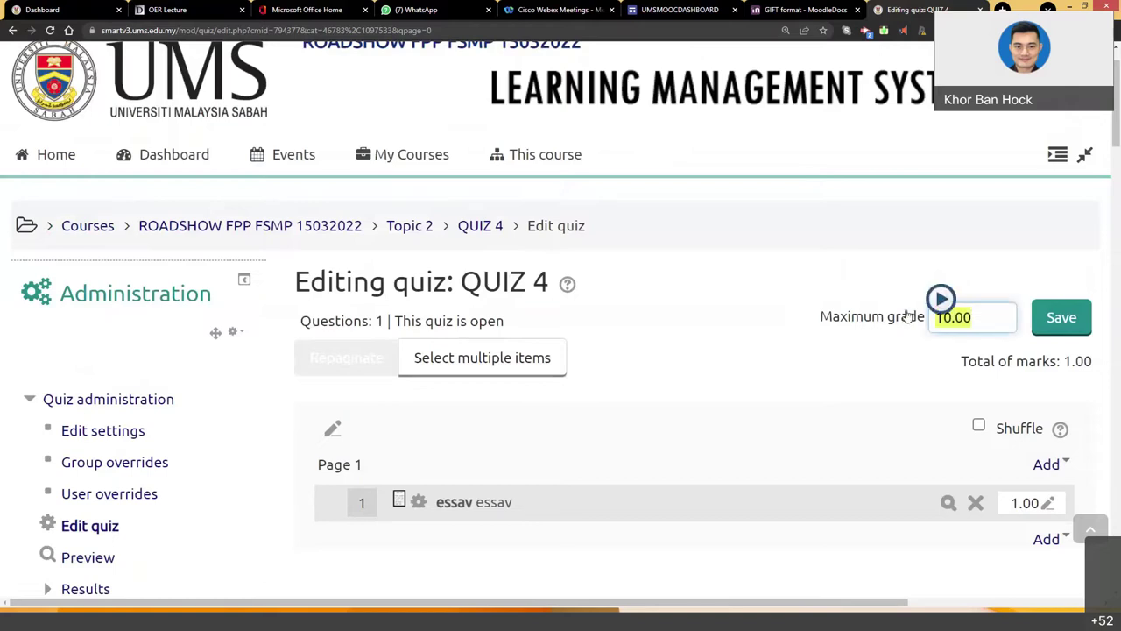
key("BackSpace")
type("3")
key("BackSpace")
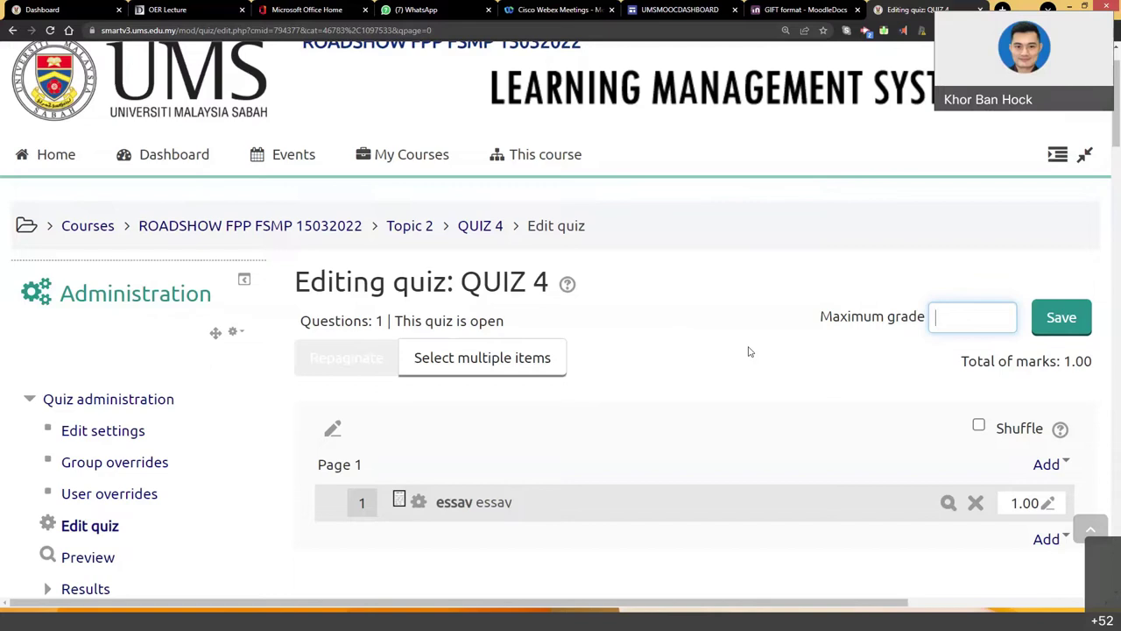
type("30")
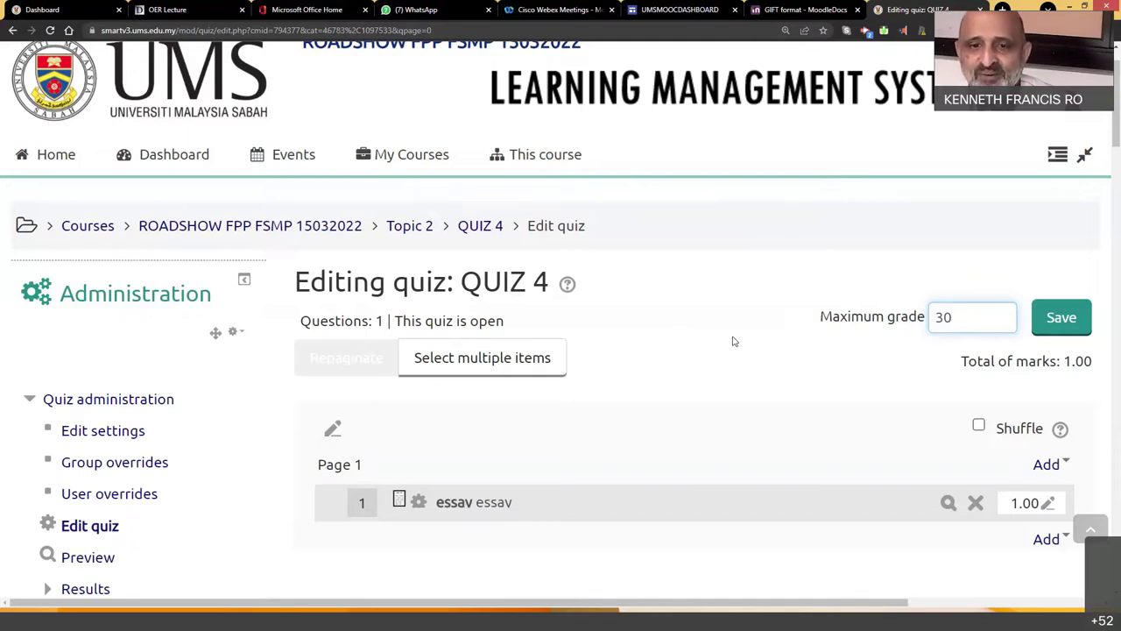
- Try a mark of 50 on the essay question, then cancel to keep 1.00
left_click(1047, 505)
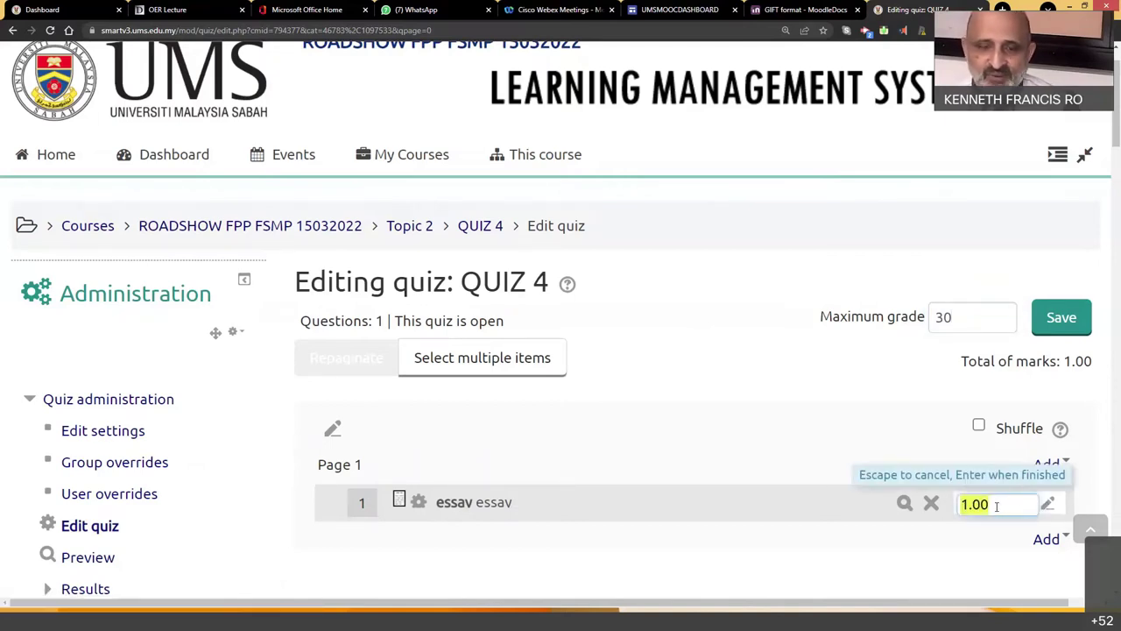
type("50")
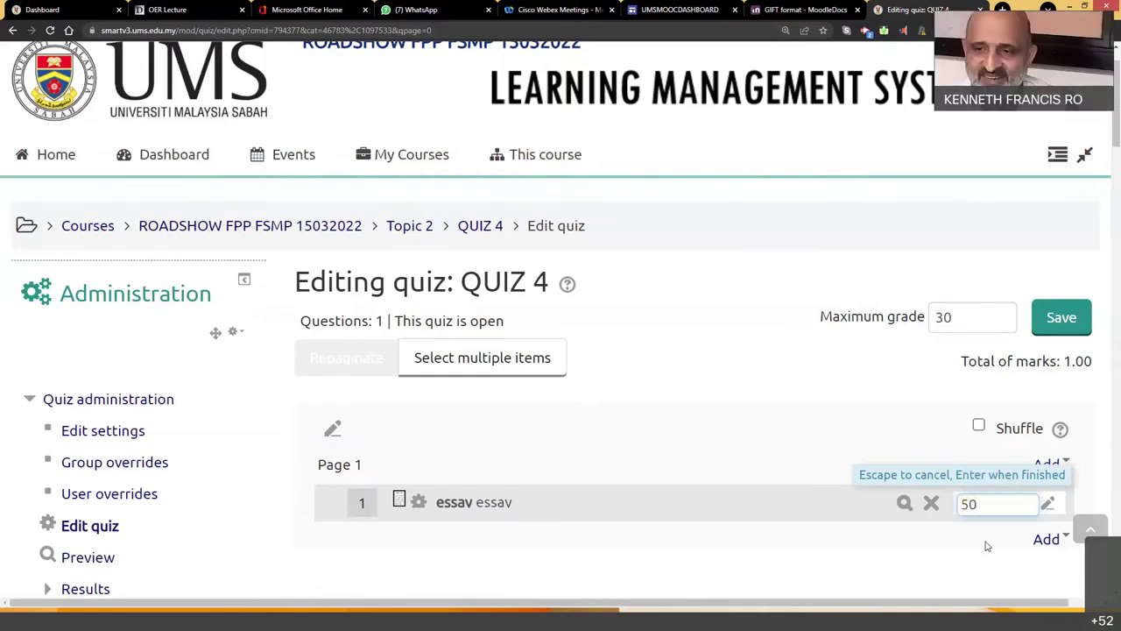
key("Escape")
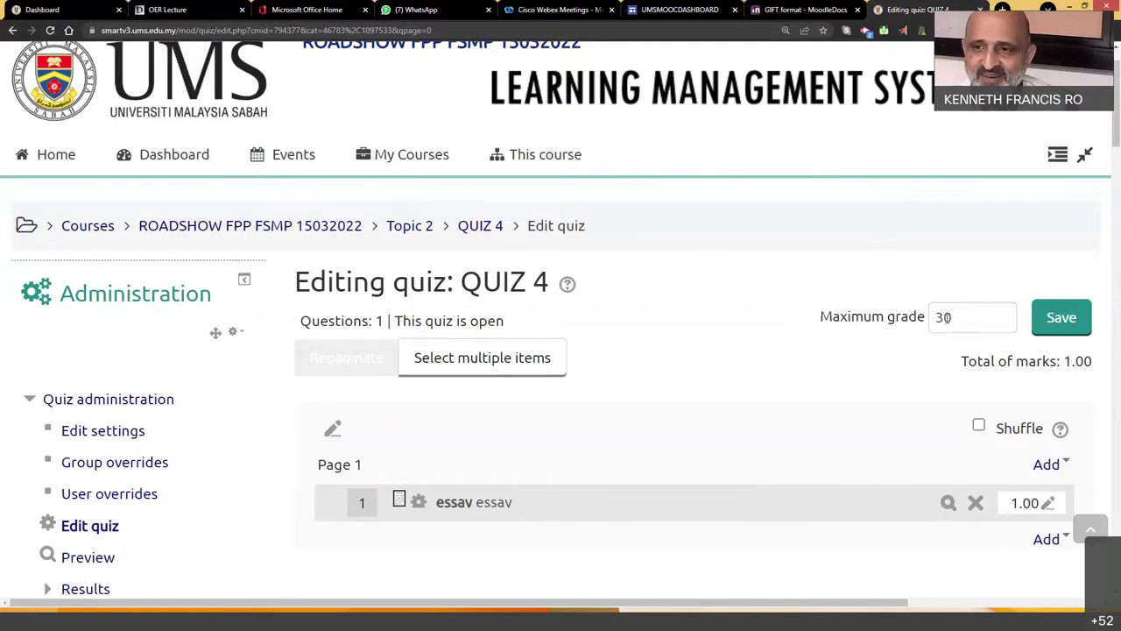
left_click(965, 319)
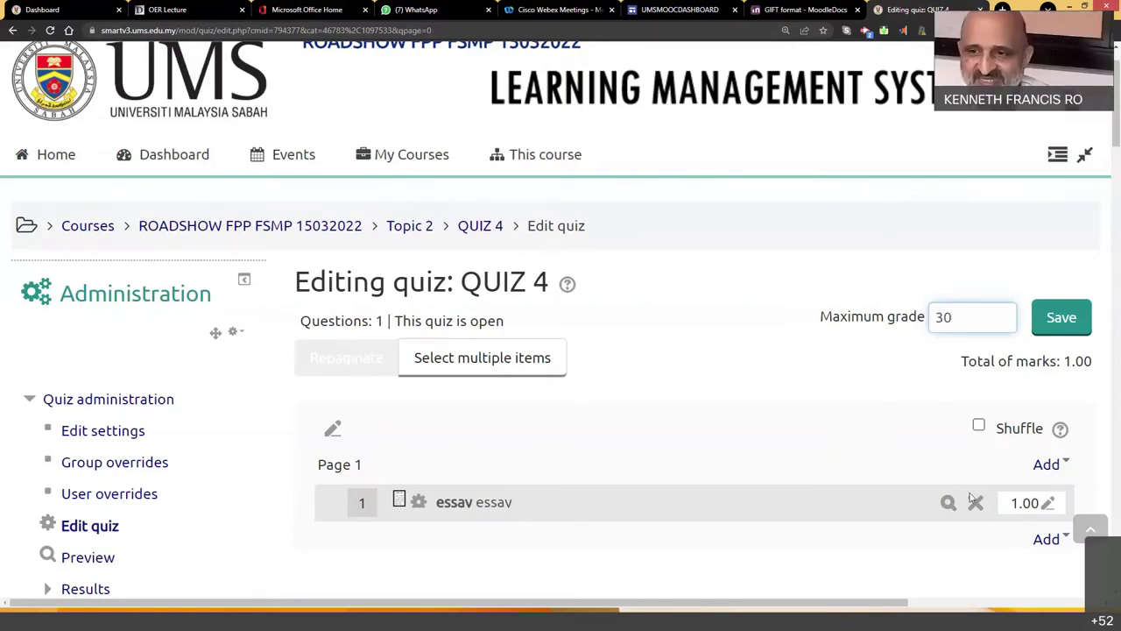
left_click(1027, 502)
left_click(1044, 502)
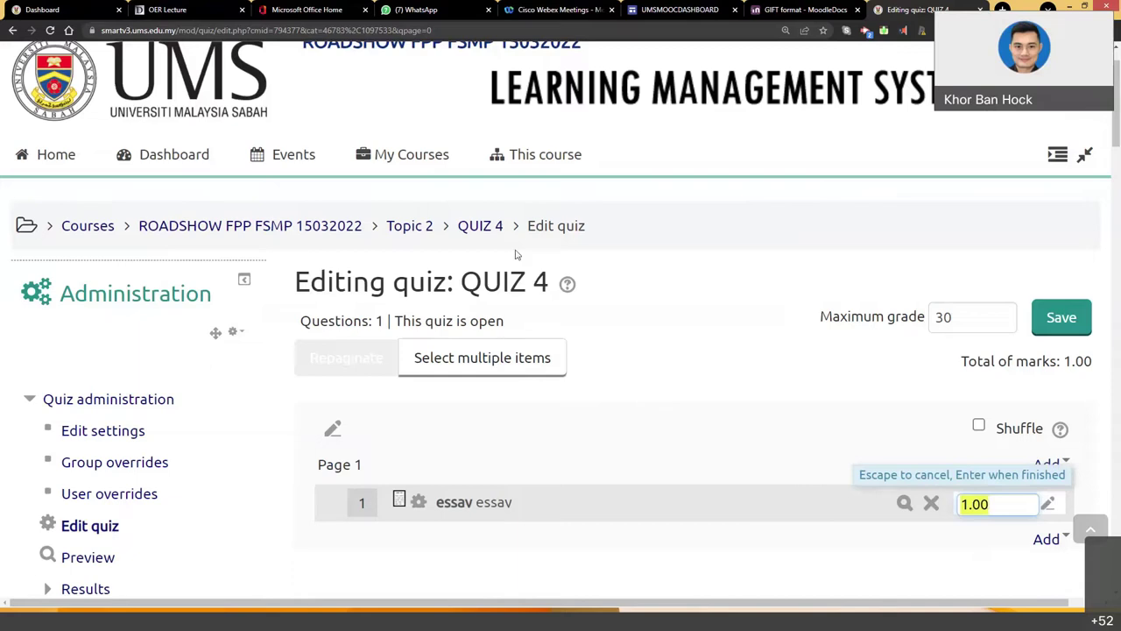
mouse_move(522, 167)
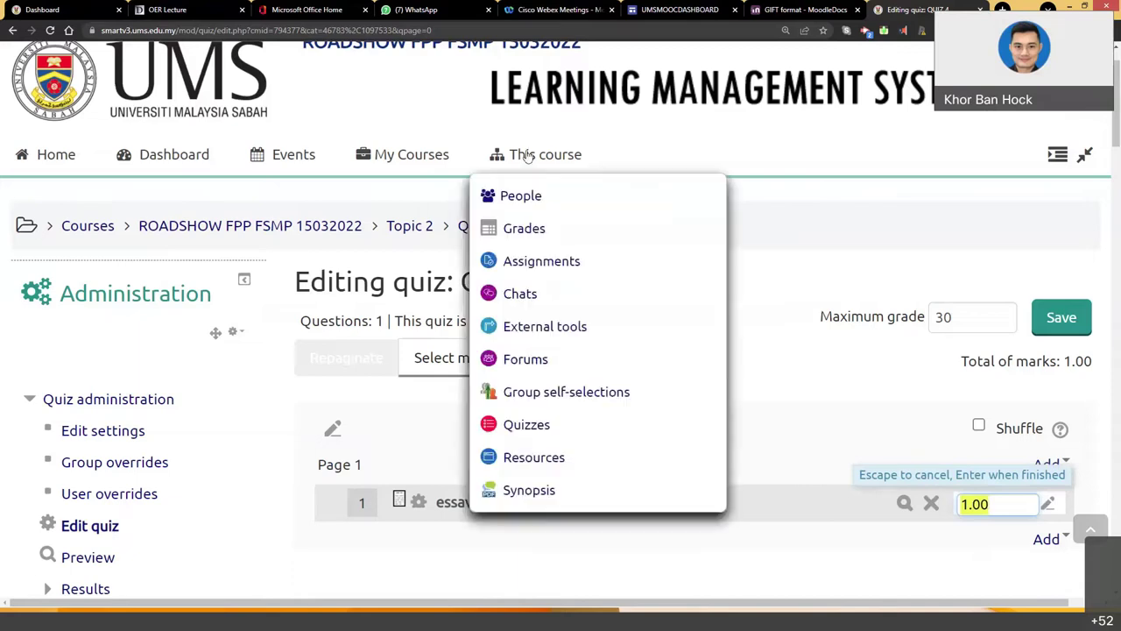
- From the ROADSHOW FPP FSMP 15032022 course page, add an Assignment activity to Topic 2
left_click(204, 230)
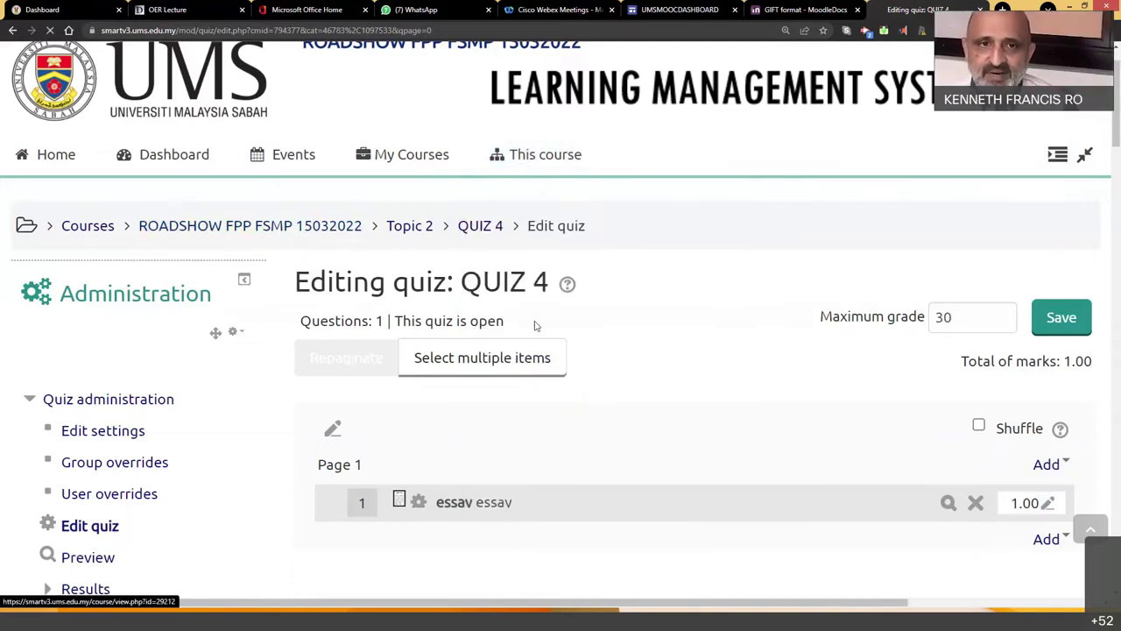
scroll(528, 320, "down", 8)
scroll(517, 319, "down", 15)
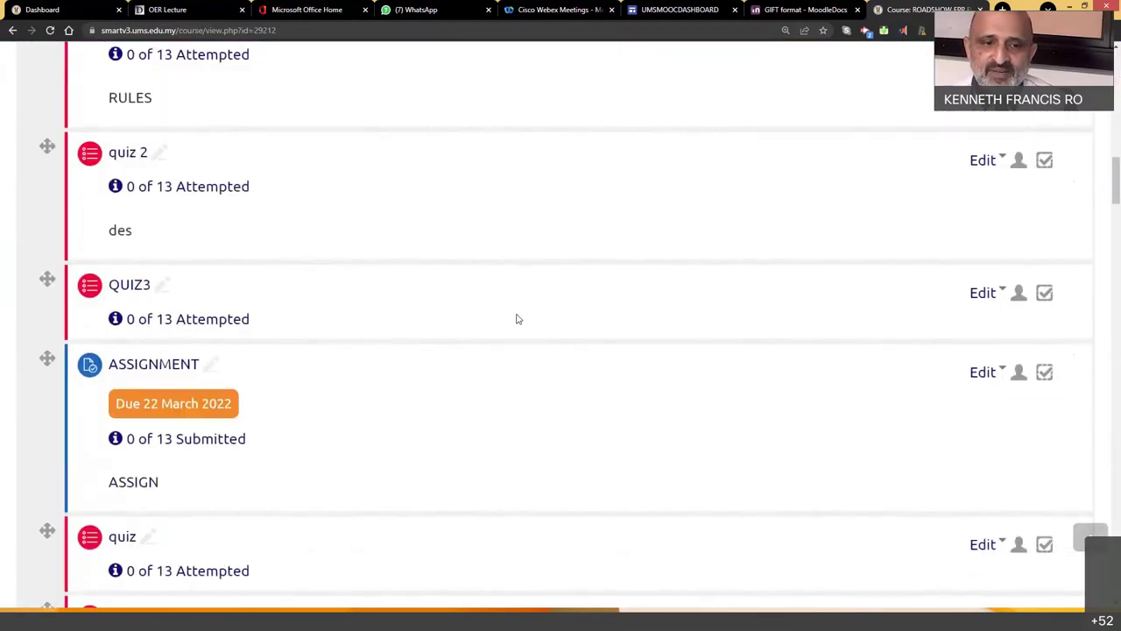
scroll(766, 407, "up", 2)
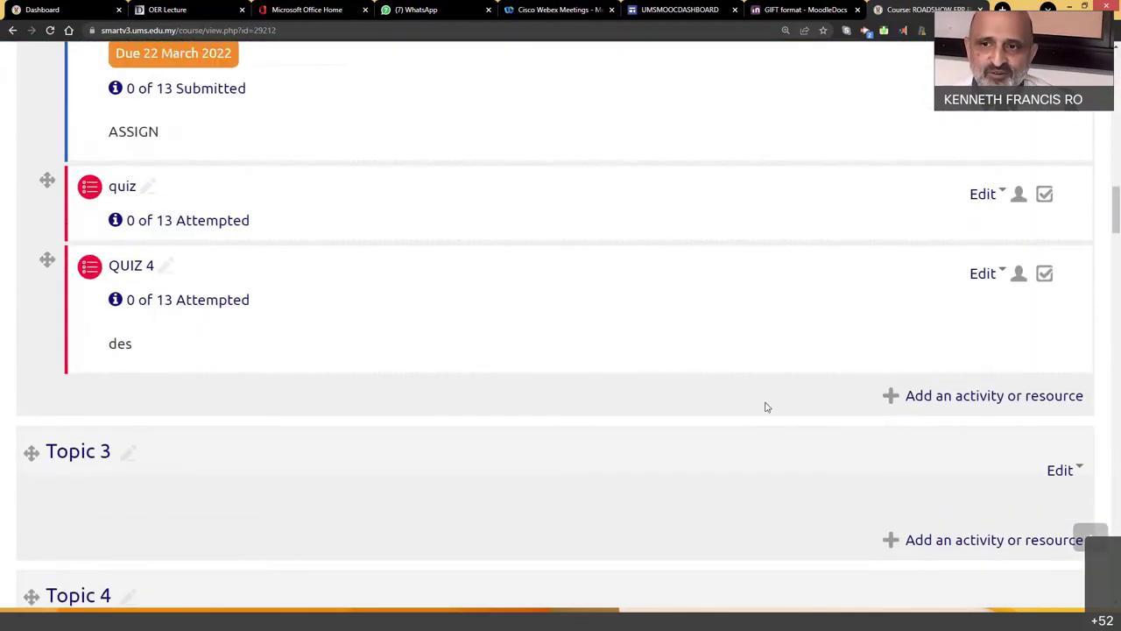
left_click(931, 393)
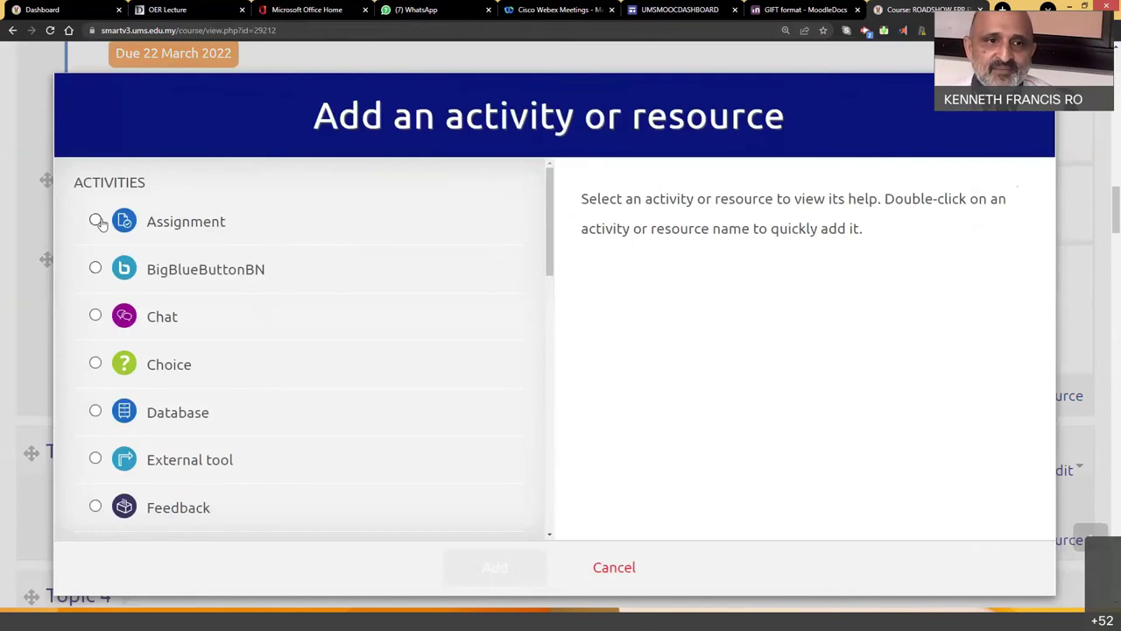
left_click(94, 220)
left_click(493, 567)
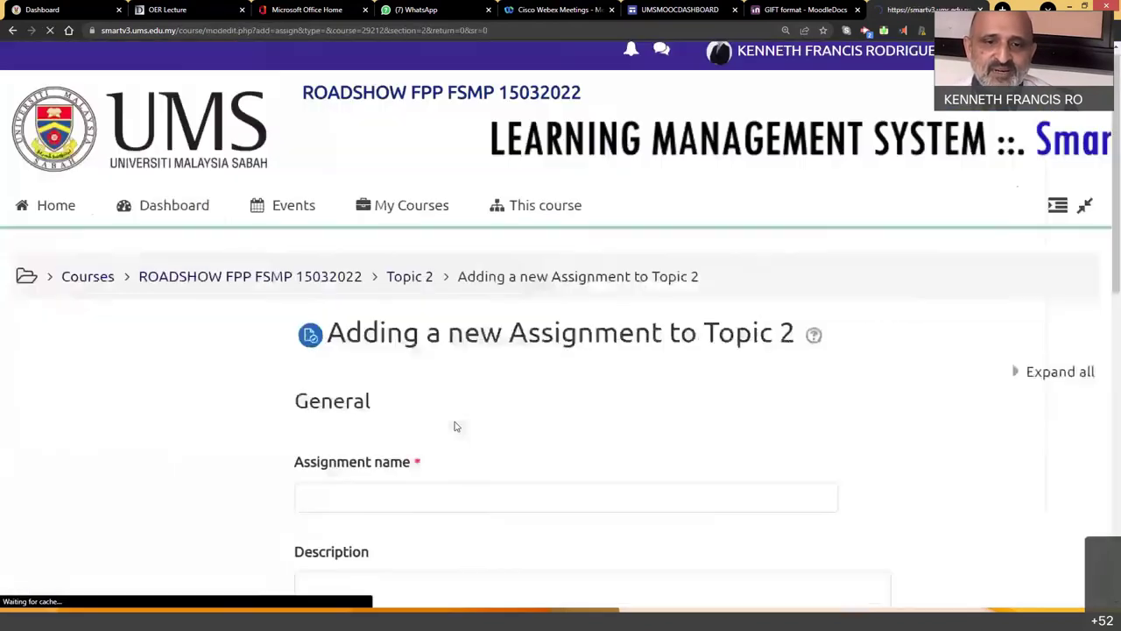
scroll(460, 426, "down", 10)
scroll(464, 430, "down", 10)
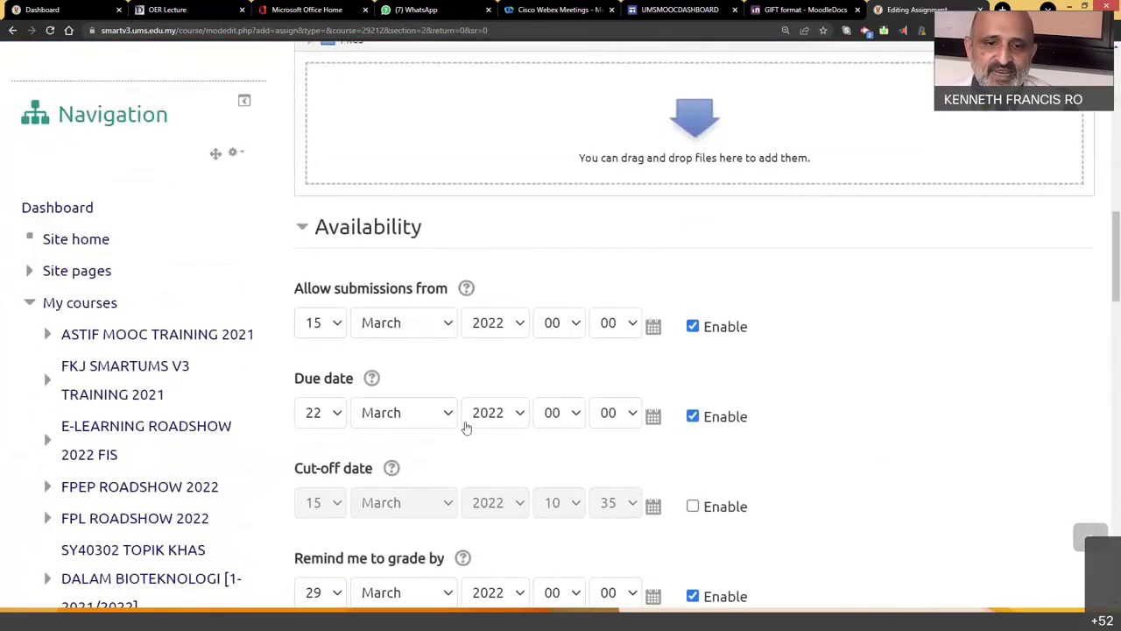
scroll(465, 427, "down", 4)
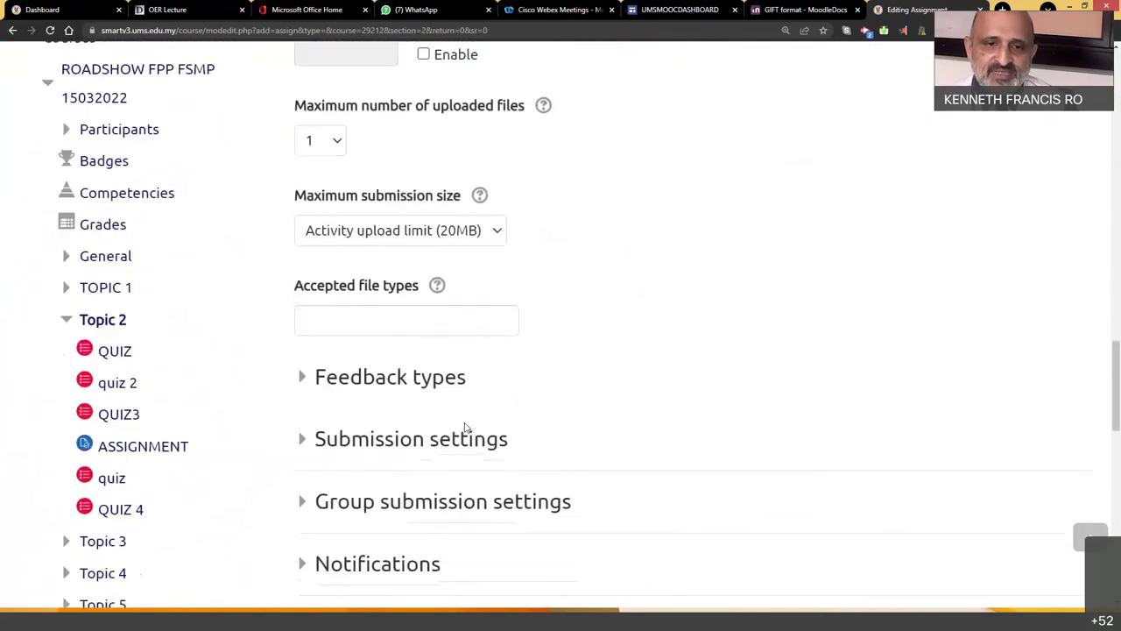
left_click(342, 347)
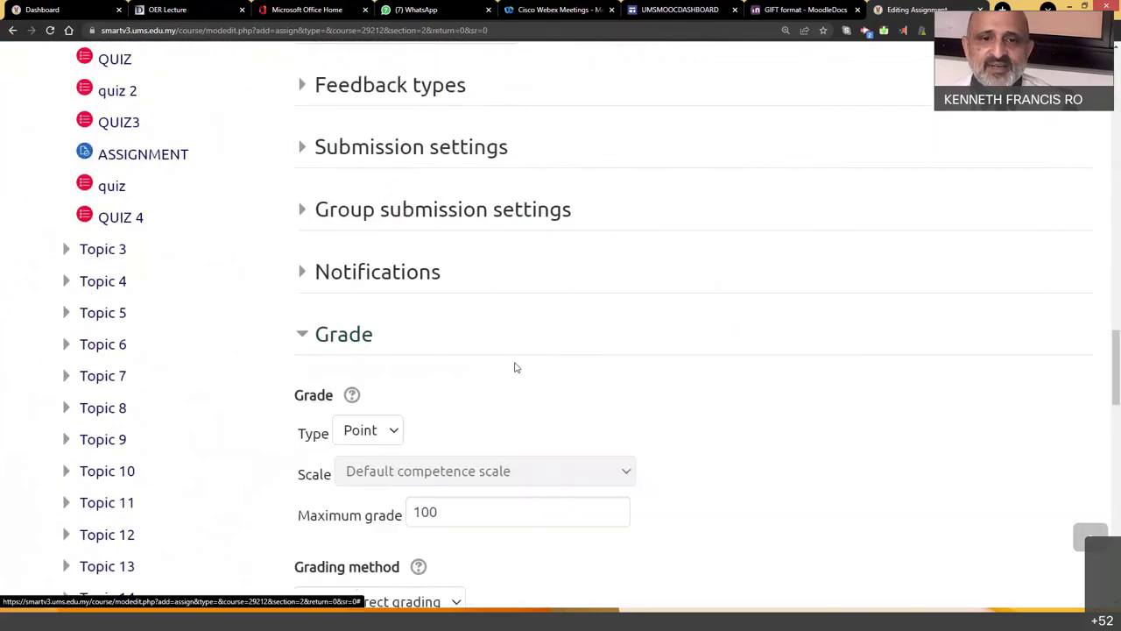
scroll(423, 403, "down", 2)
left_click_drag(441, 338, 346, 339)
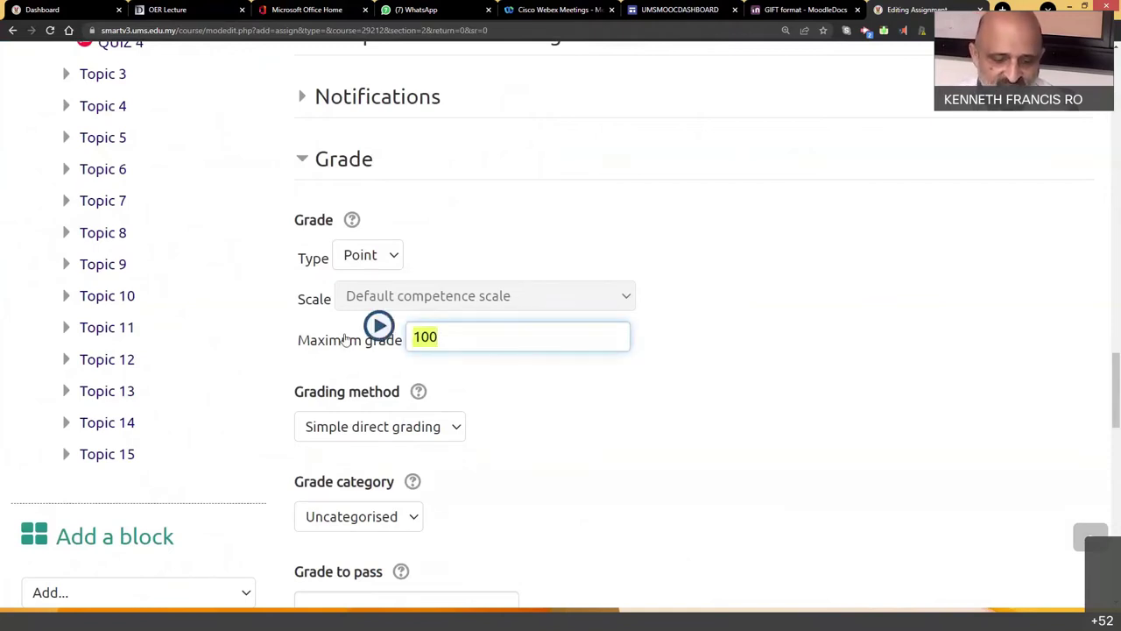
type("30")
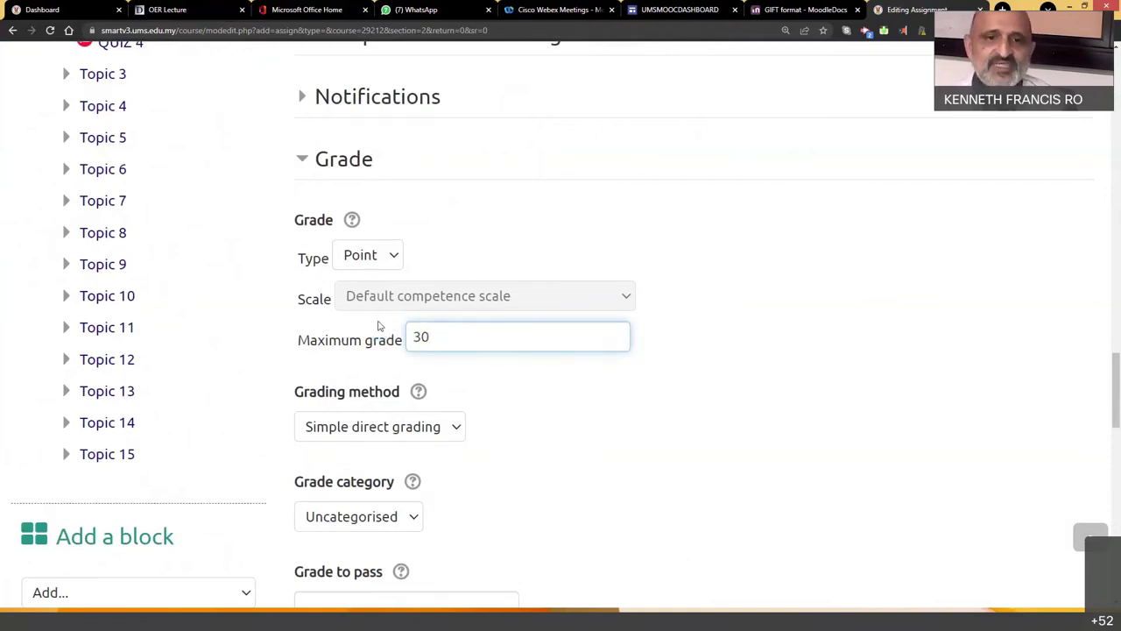
left_click(439, 276)
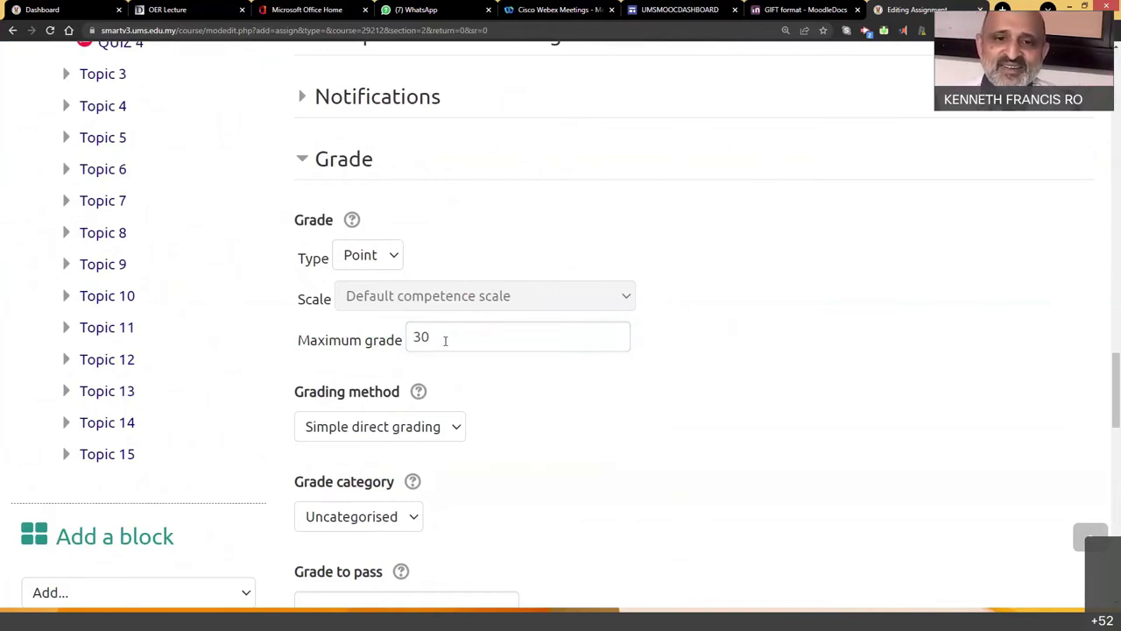
left_click(412, 429)
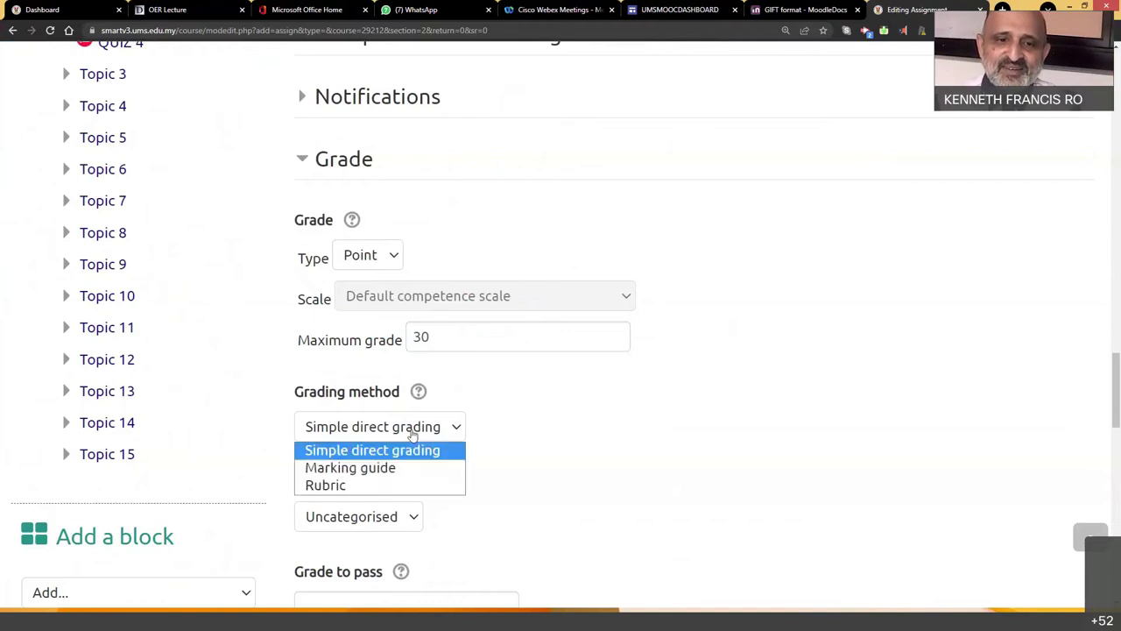
left_click(412, 435)
scroll(531, 382, "down", 2)
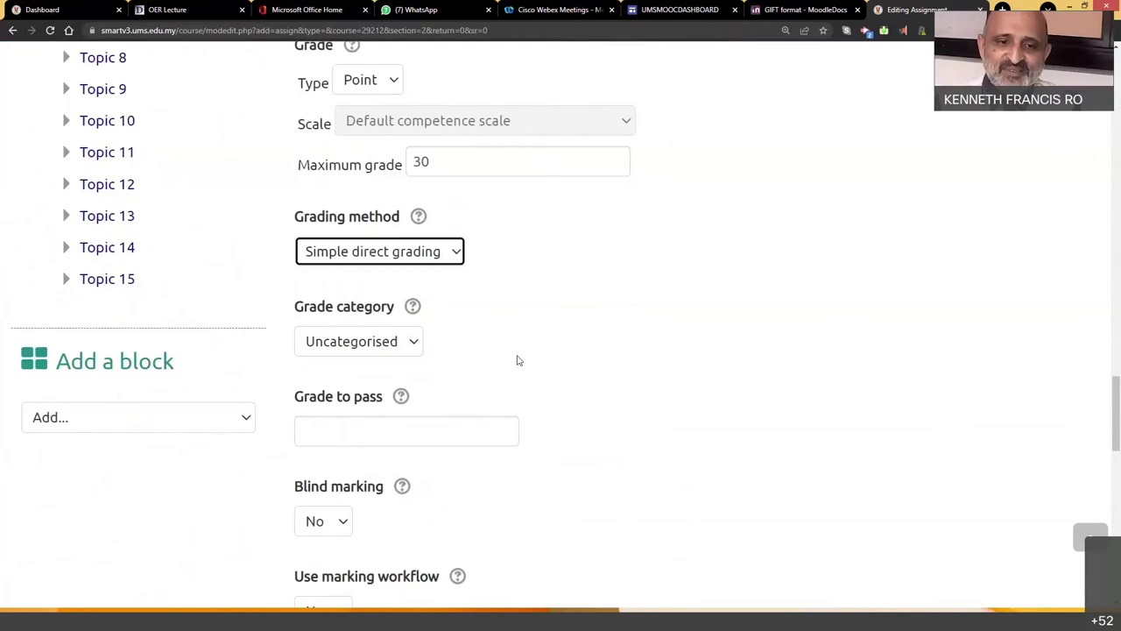
scroll(518, 360, "down", 2)
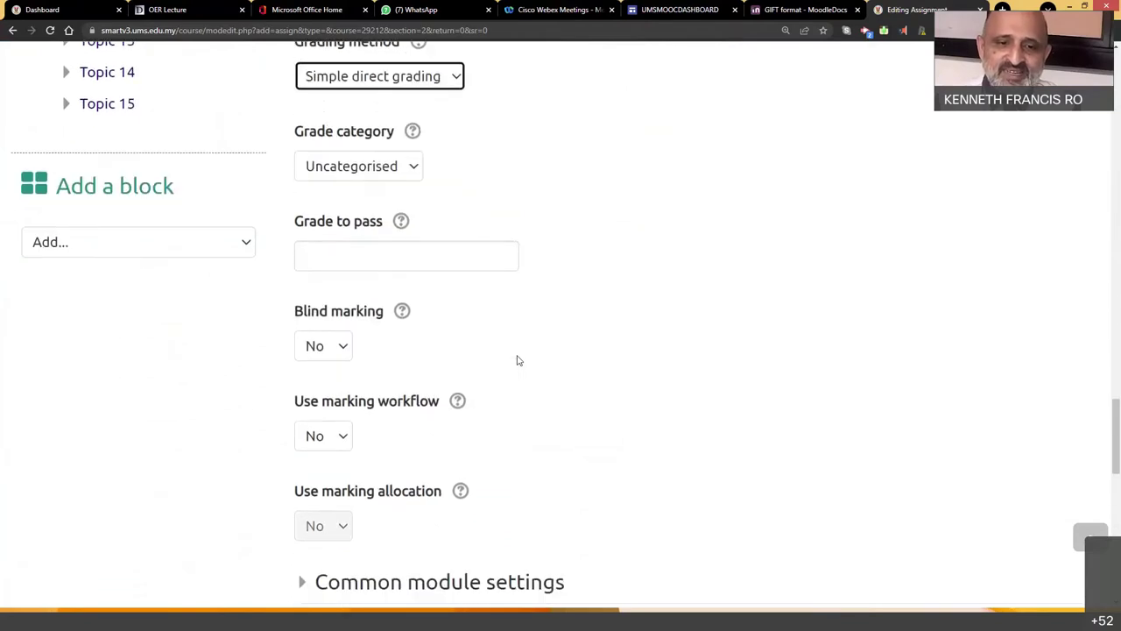
scroll(517, 360, "down", 3)
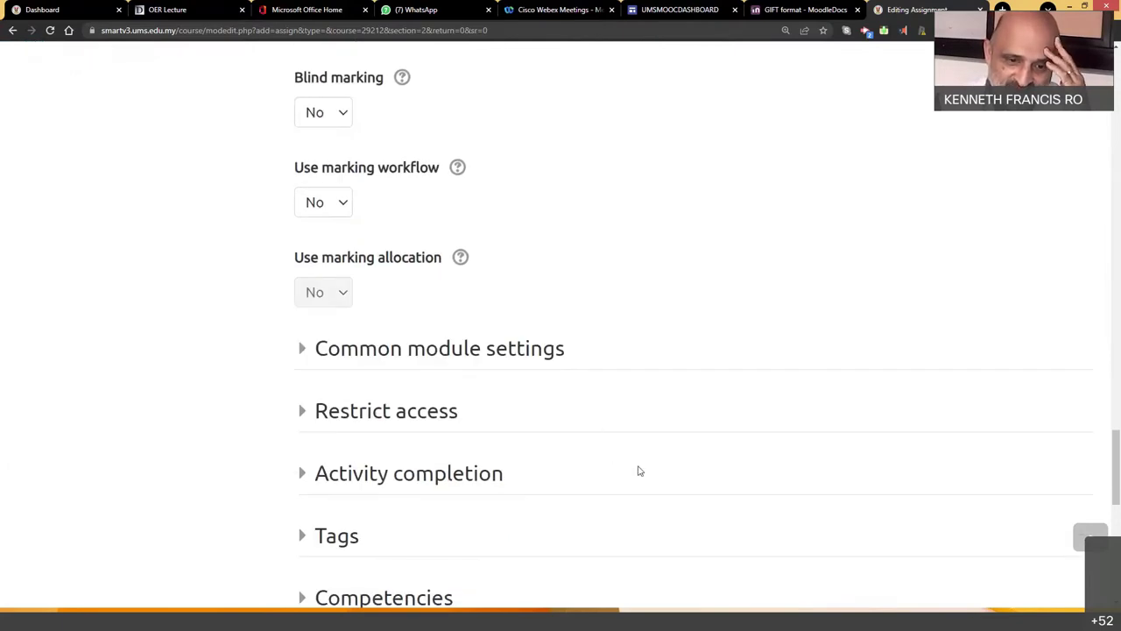
scroll(639, 471, "down", 3)
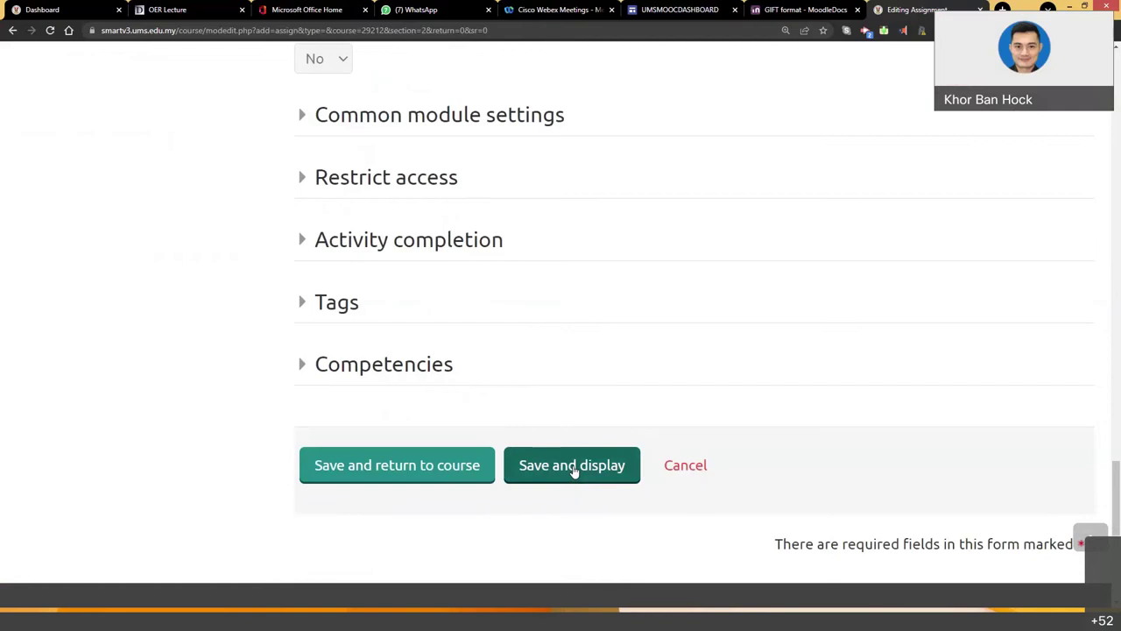
- Name the new assignment 'assign' and save it, showing its grading summary with 13 participants
left_click(574, 471)
left_click(382, 370)
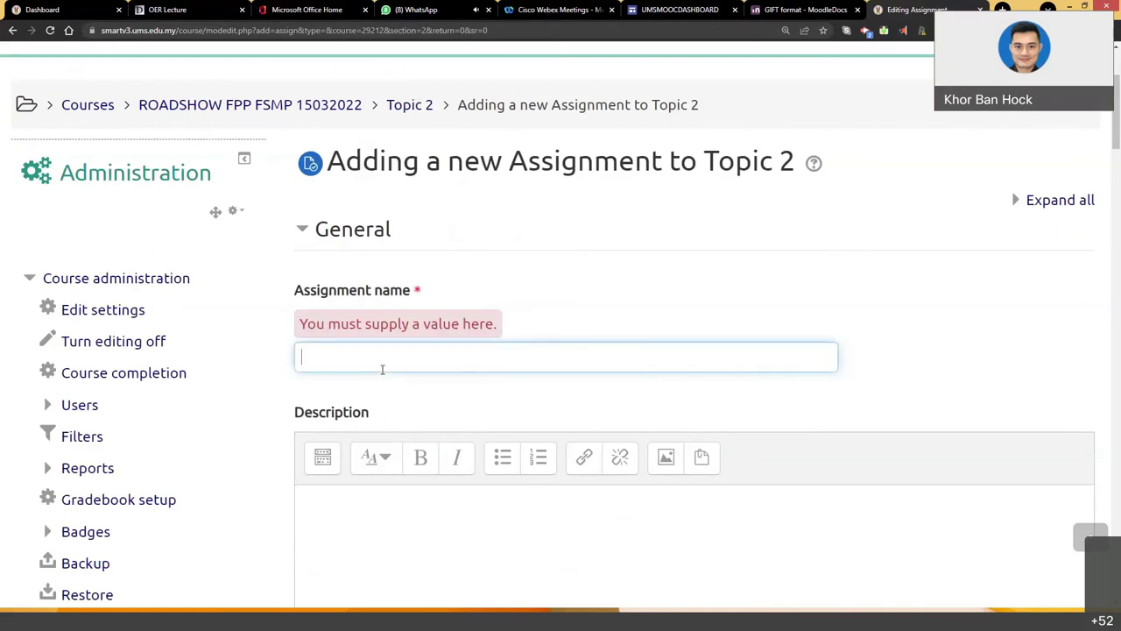
type("assign")
scroll(382, 381, "down", 8)
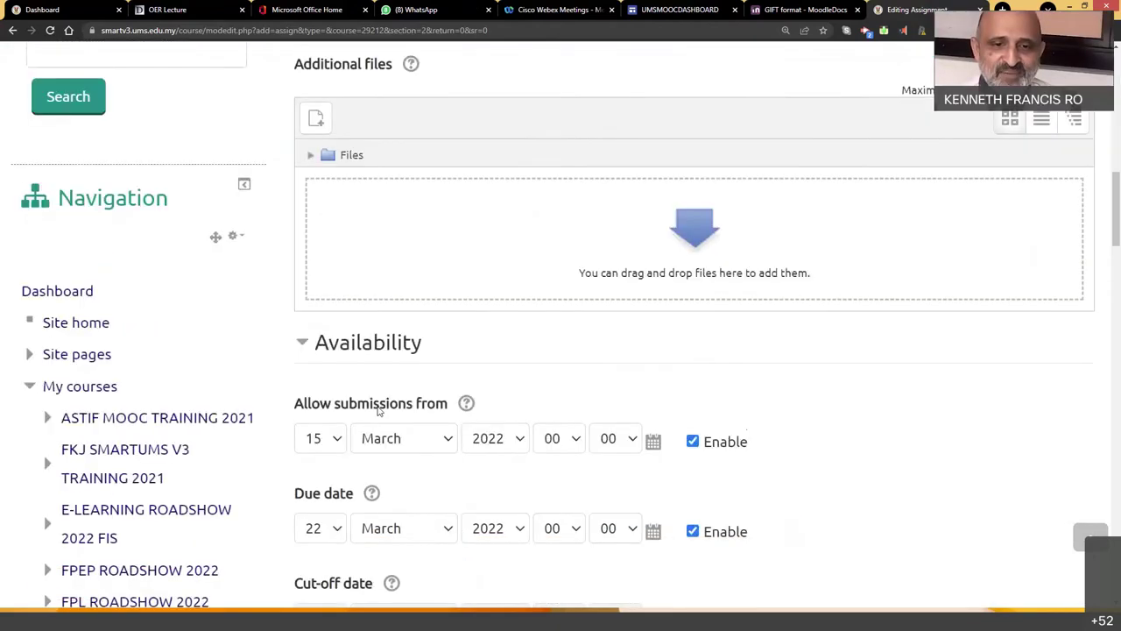
scroll(378, 409, "down", 8)
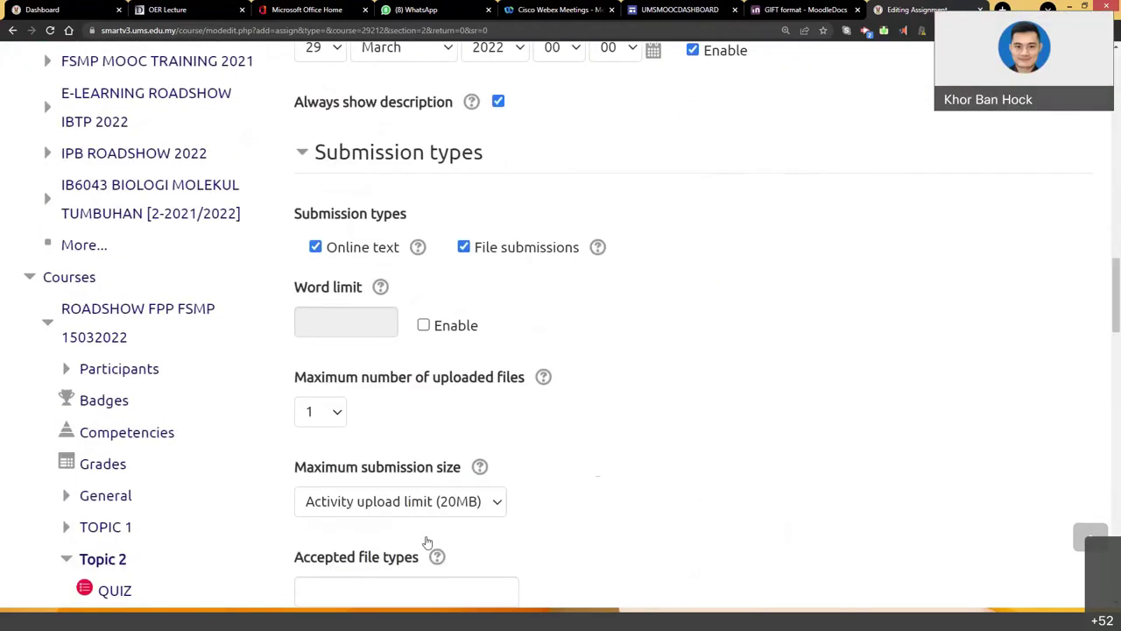
scroll(428, 541, "down", 15)
scroll(427, 537, "down", 5)
left_click(536, 439)
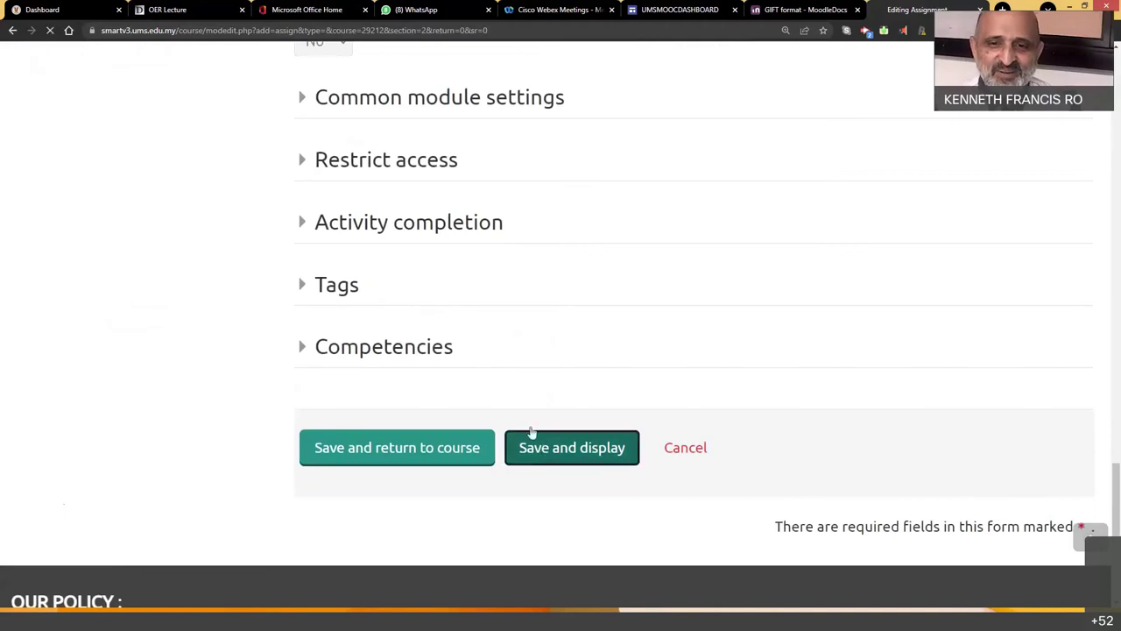
scroll(532, 376, "down", 2)
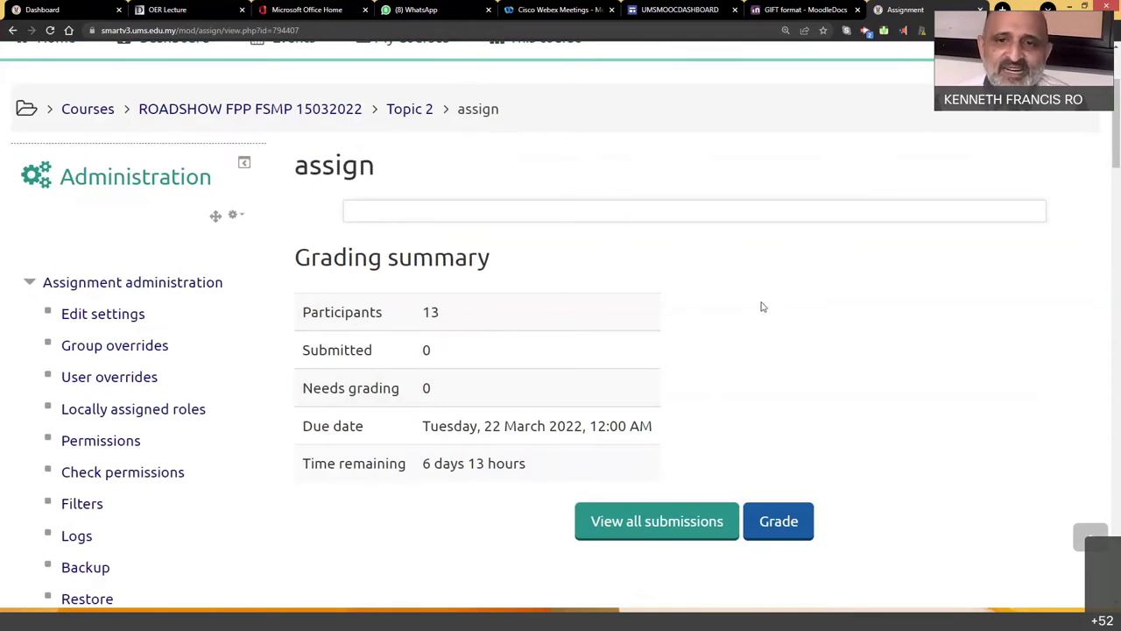
scroll(760, 307, "up", 2)
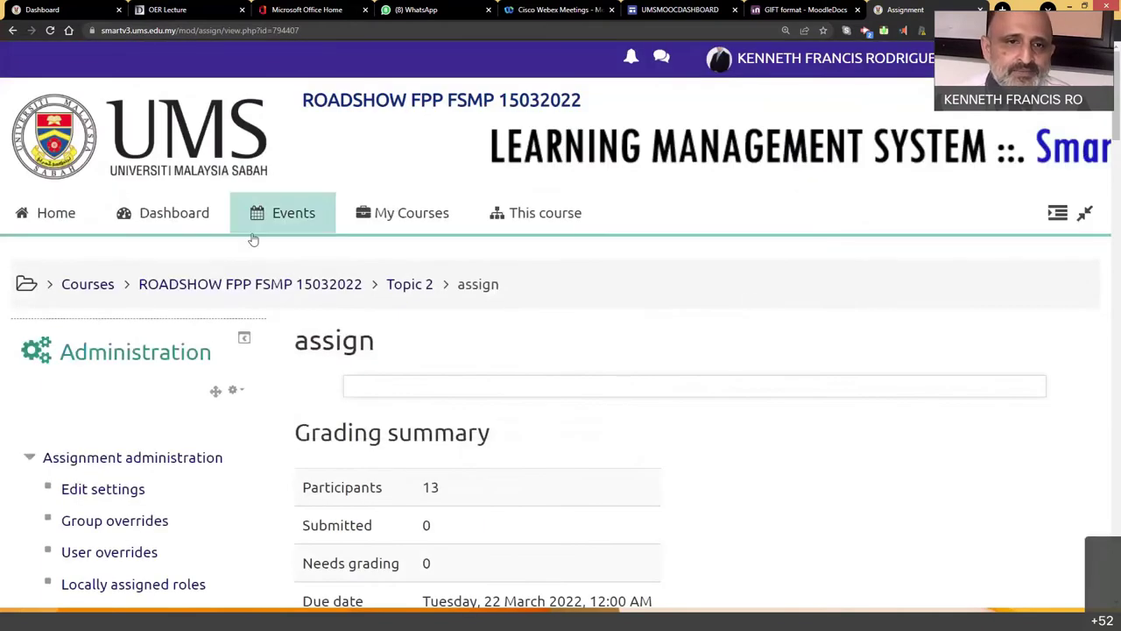
scroll(167, 335, "down", 5)
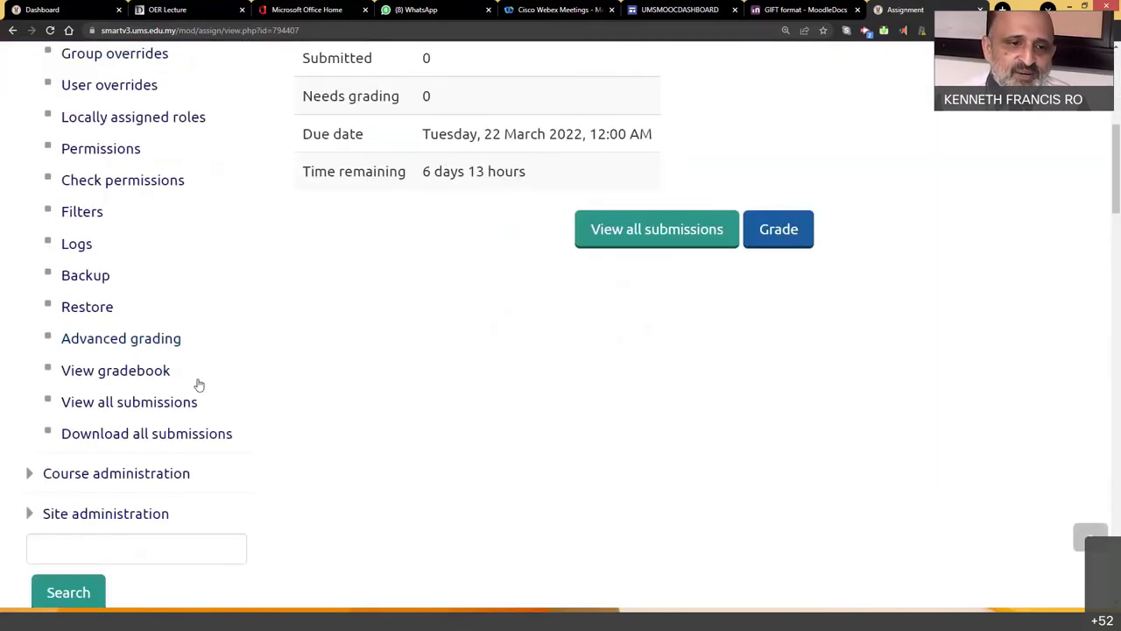
- Open the course Grader report listing all 13 participants
left_click(143, 375)
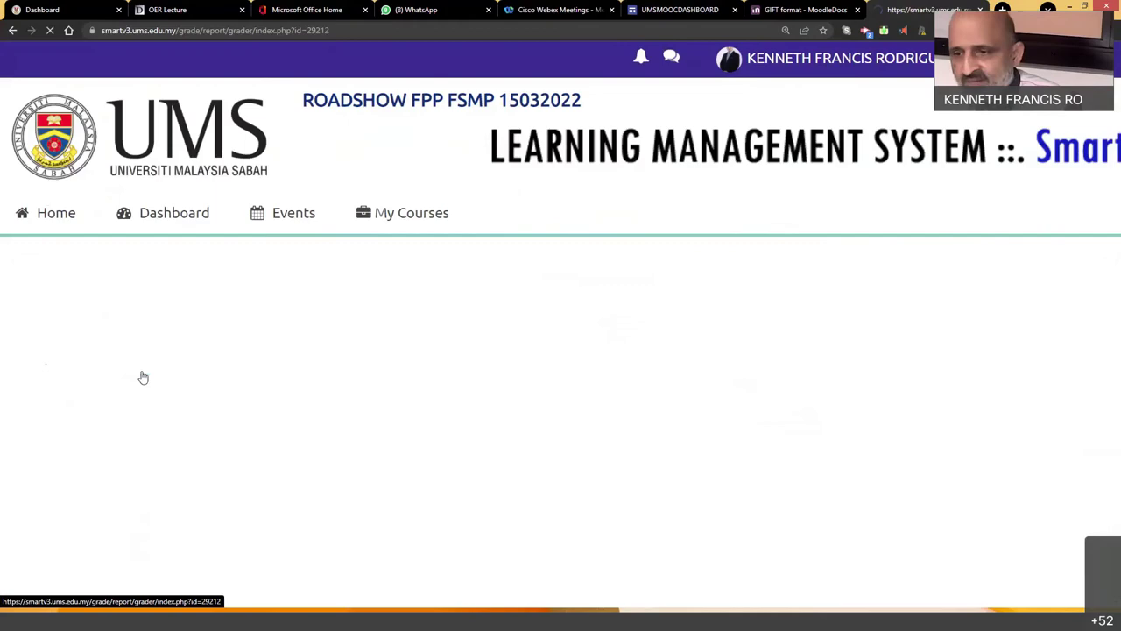
scroll(219, 351, "down", 2)
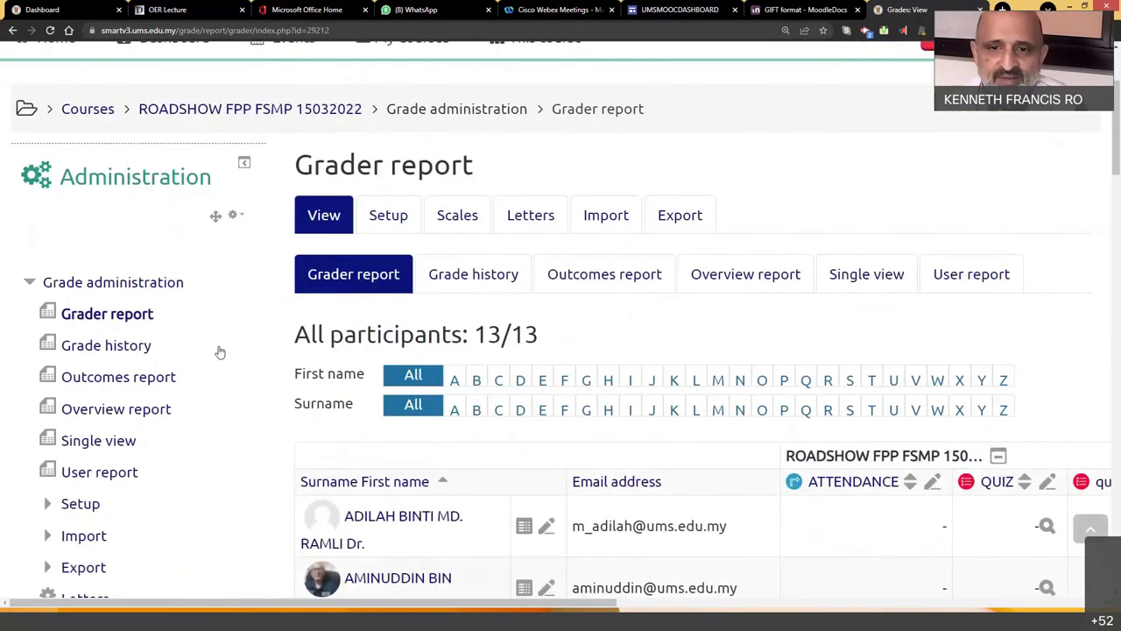
scroll(220, 350, "down", 1)
scroll(220, 351, "up", 1)
scroll(220, 351, "down", 2)
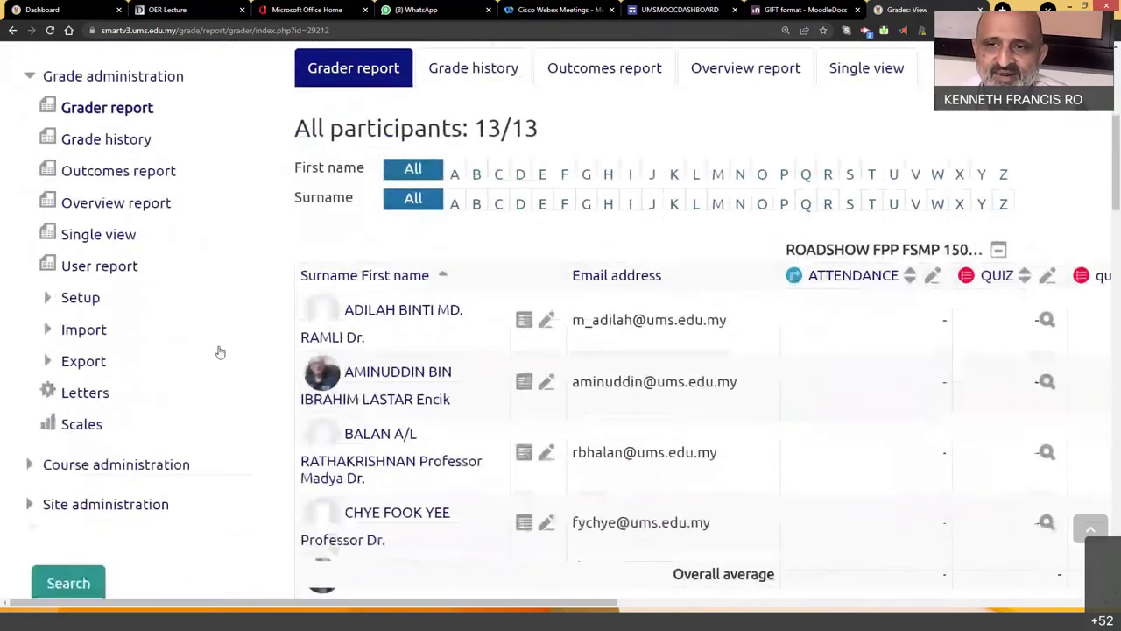
scroll(220, 350, "down", 4)
- Scroll across the grader table to review the ungraded columns, including QUIZ 4 and assign
left_click_drag(515, 605, 583, 604)
scroll(584, 518, "up", 5)
scroll(551, 385, "down", 2)
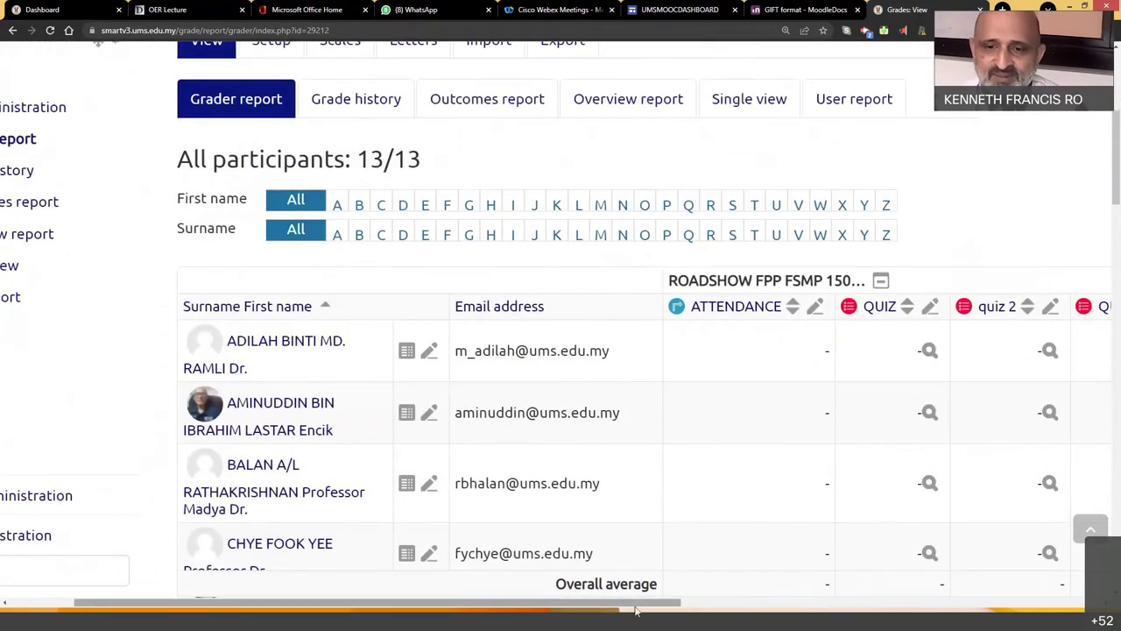
scroll(636, 604, "right", 8)
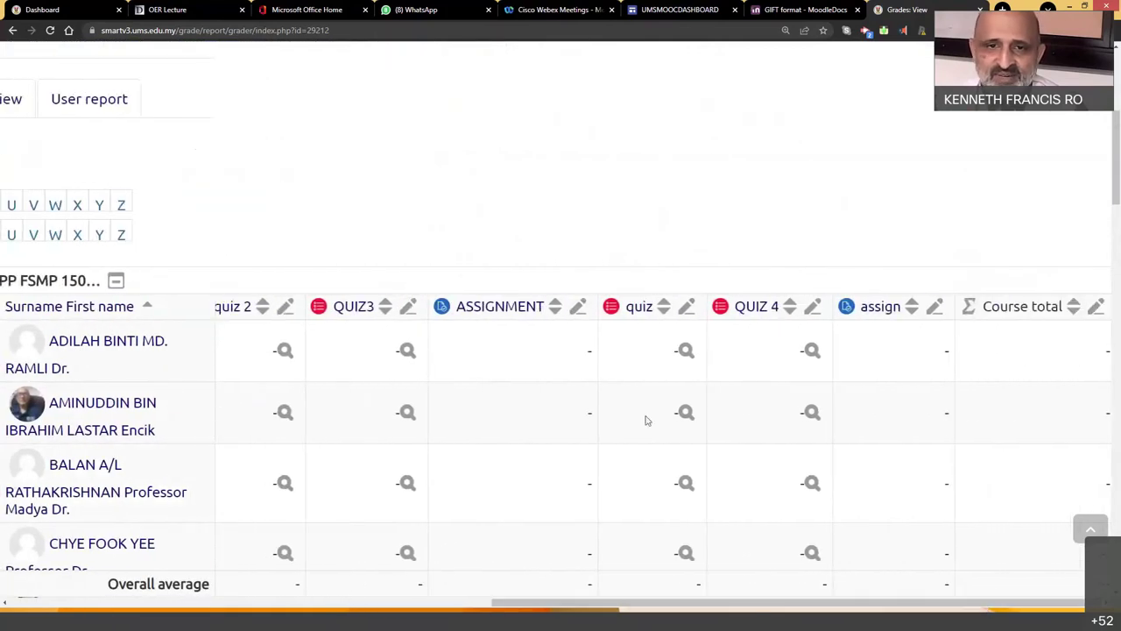
left_click_drag(568, 602, 170, 512)
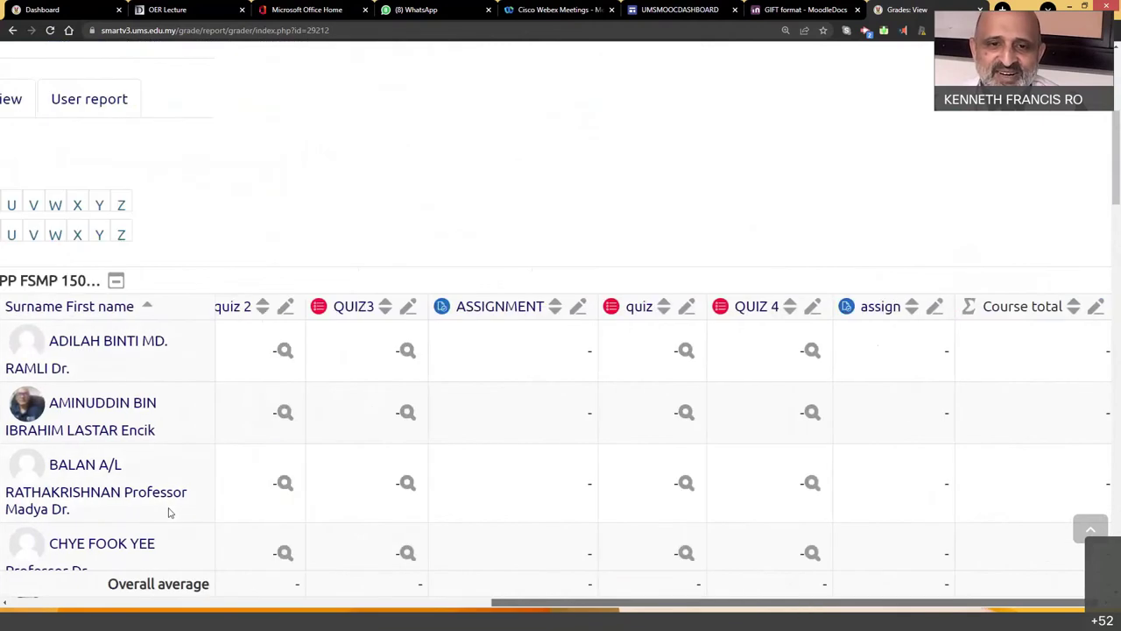
scroll(286, 543, "left", 8)
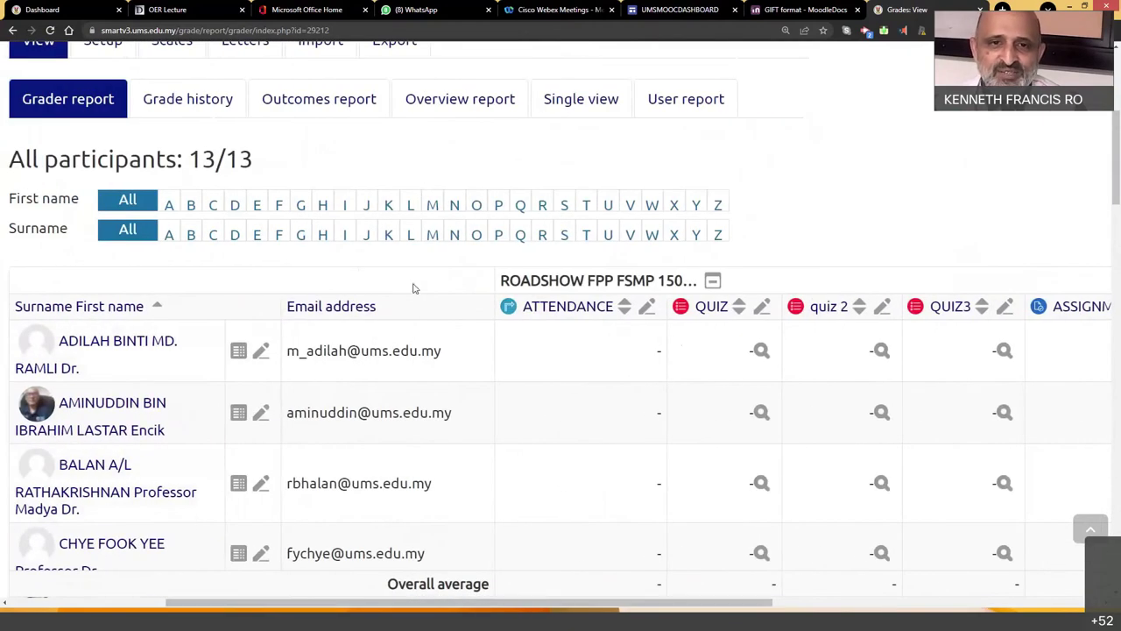
left_click_drag(429, 602, 303, 593)
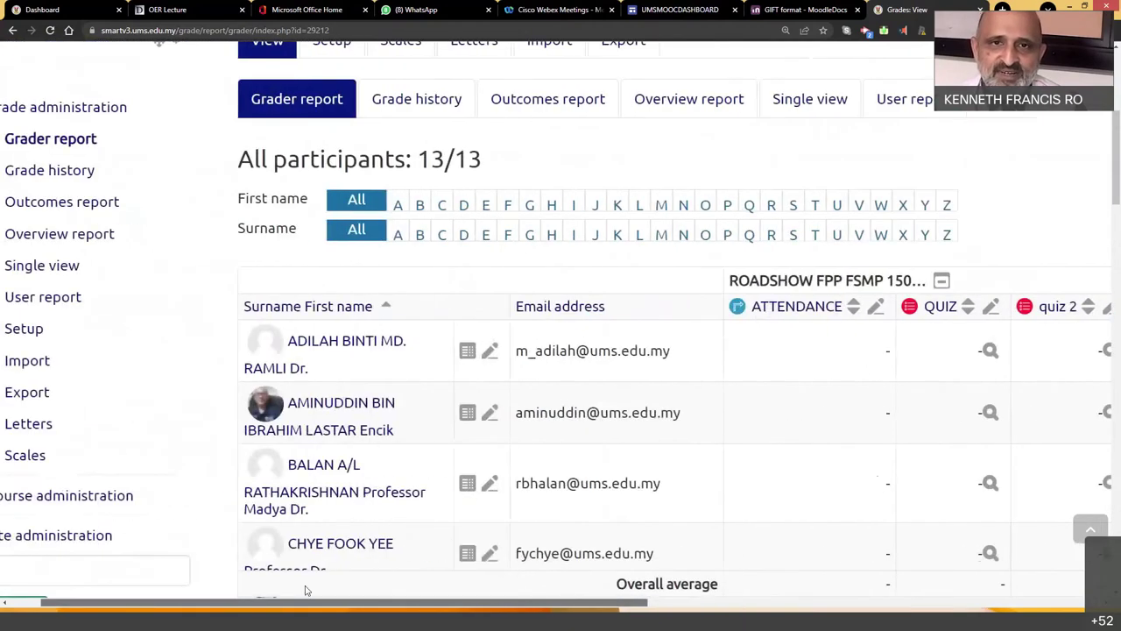
scroll(504, 140, "up", 3)
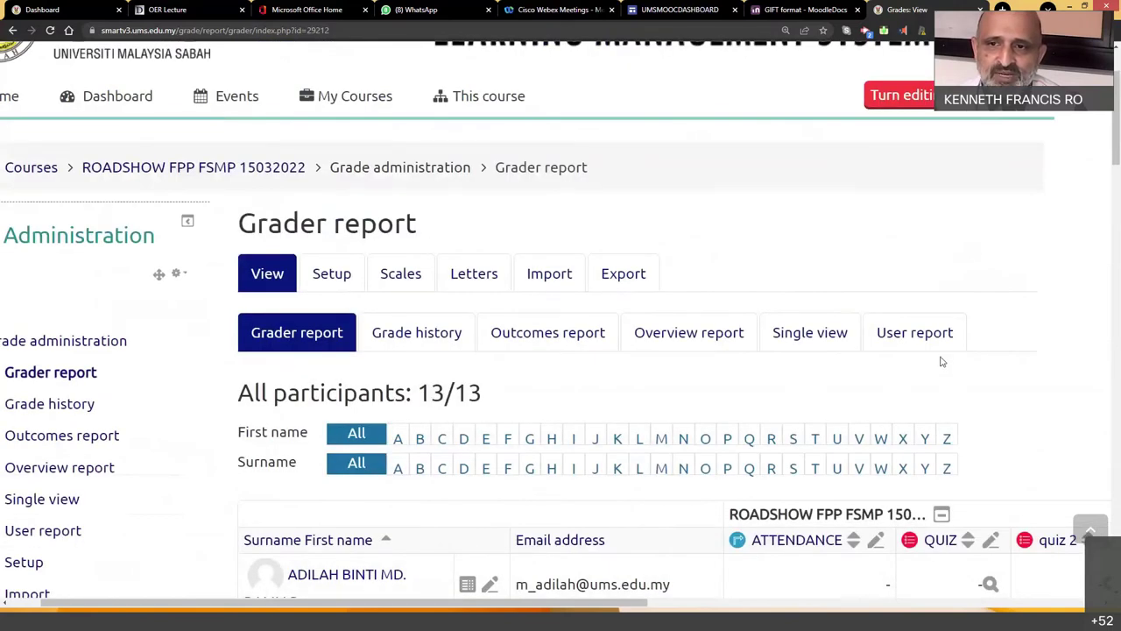
- Switch to the User report and review item ranges, such as assign 0–30 and course total 0–200
left_click(890, 333)
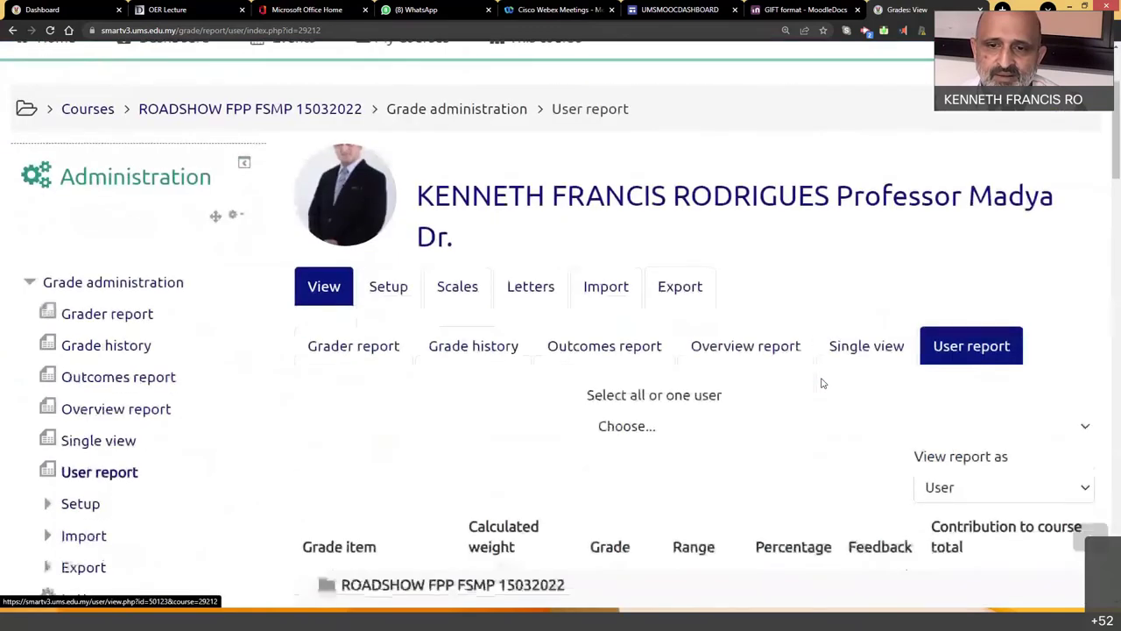
scroll(821, 380, "down", 1)
scroll(823, 383, "down", 1)
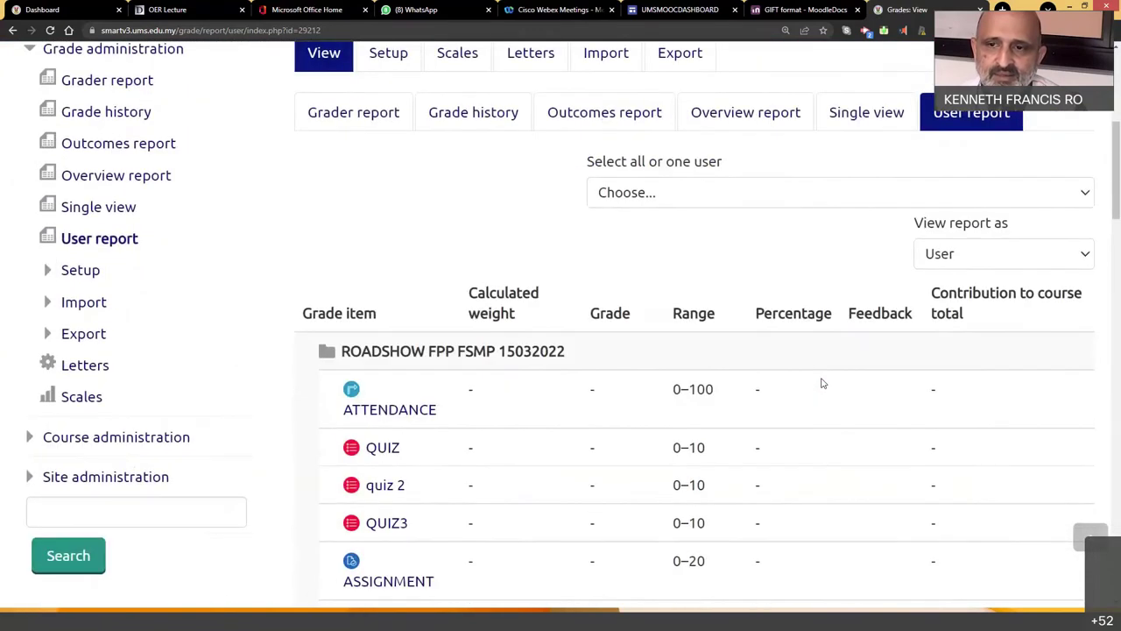
scroll(822, 381, "down", 3)
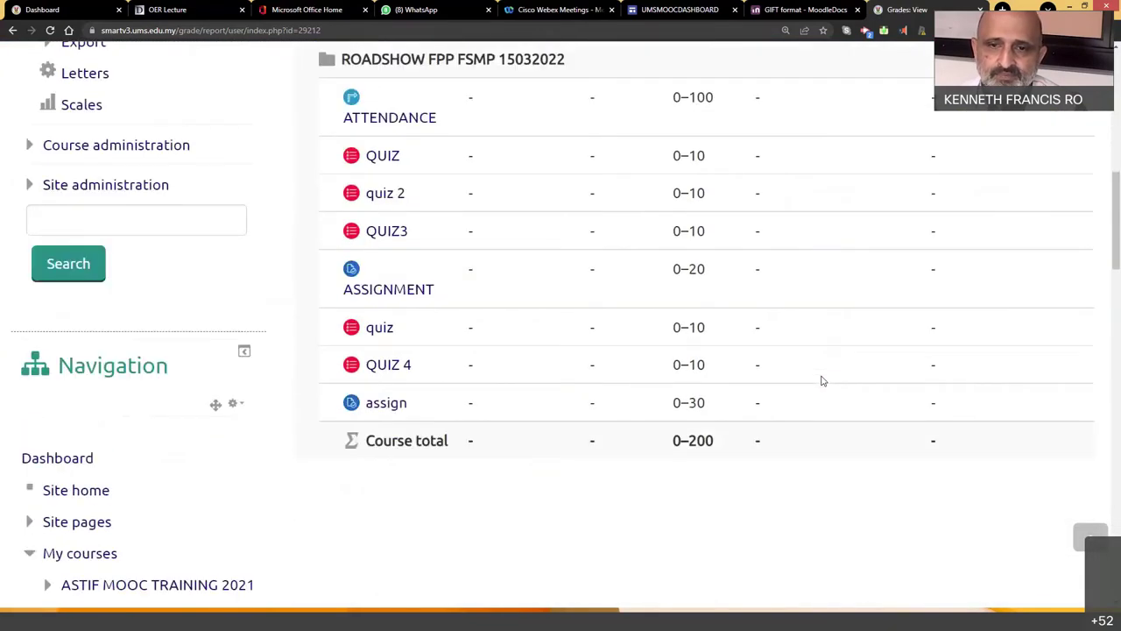
scroll(821, 381, "up", 1)
scroll(821, 381, "up", 3)
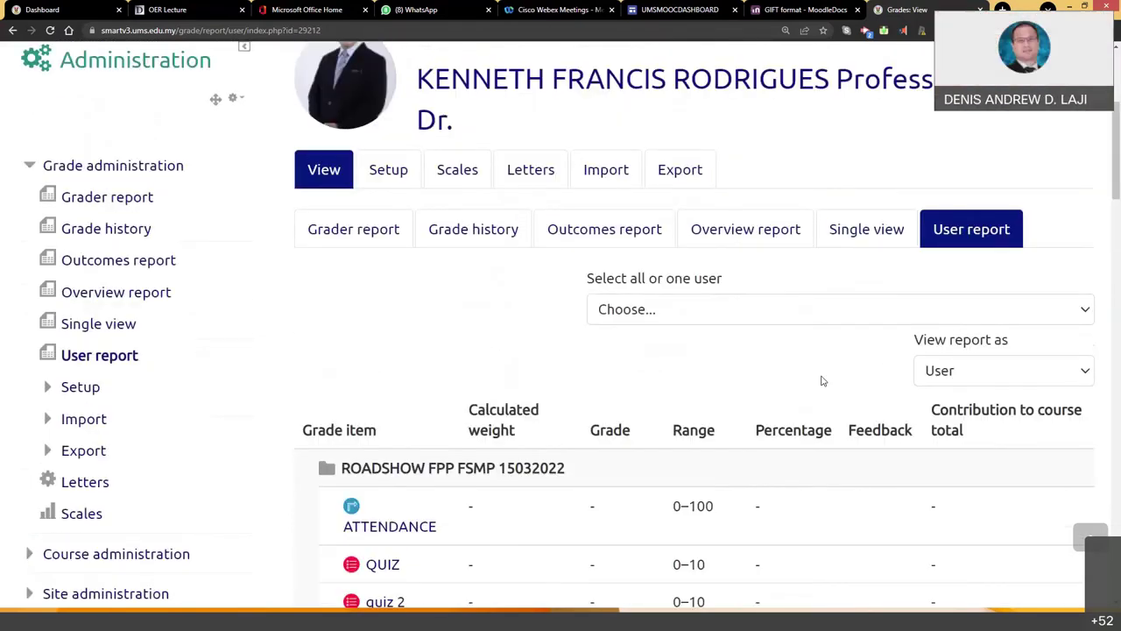
scroll(753, 290, "up", 1)
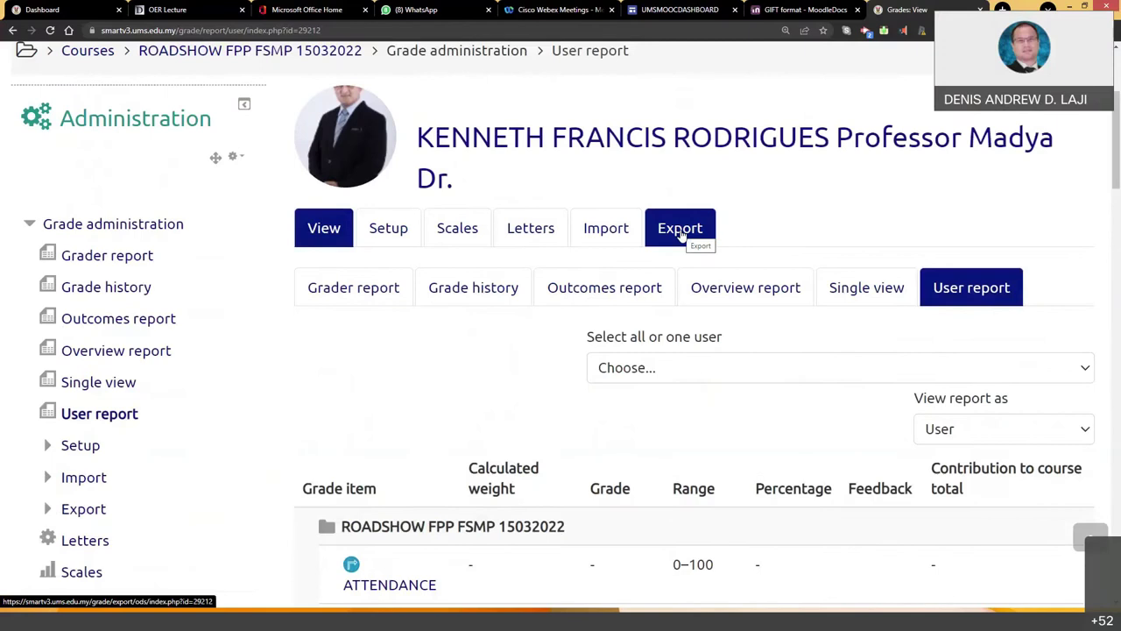
- Download the grades as an OpenDocument spreadsheet, excluding QUIZ and quiz 2
left_click(681, 232)
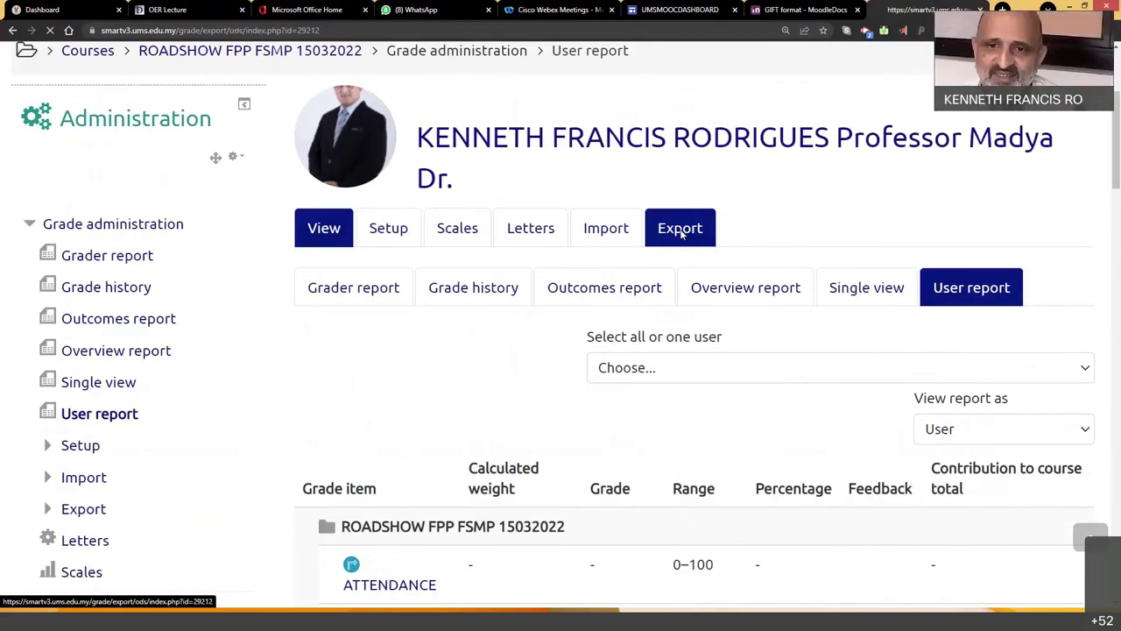
scroll(691, 408, "down", 5)
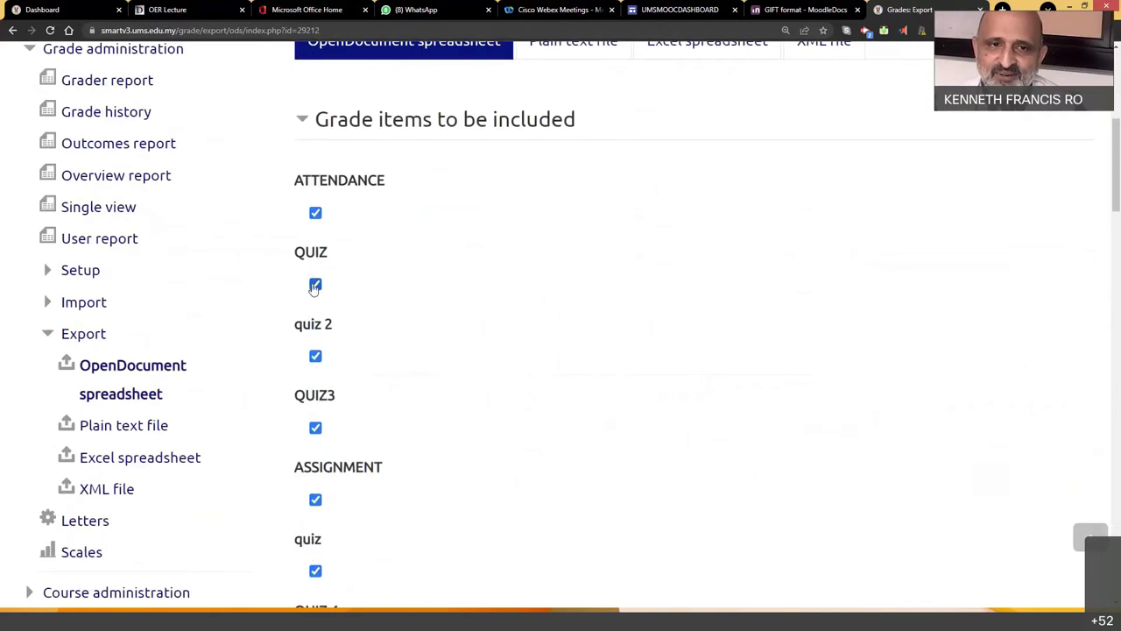
left_click(315, 283)
left_click(316, 357)
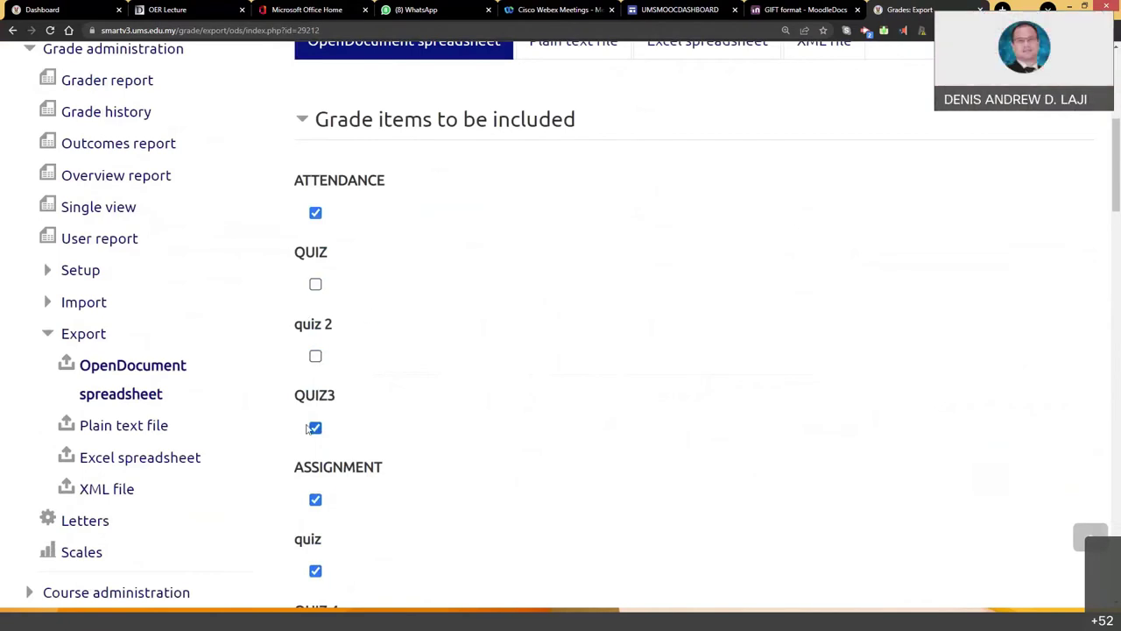
scroll(379, 391, "down", 4)
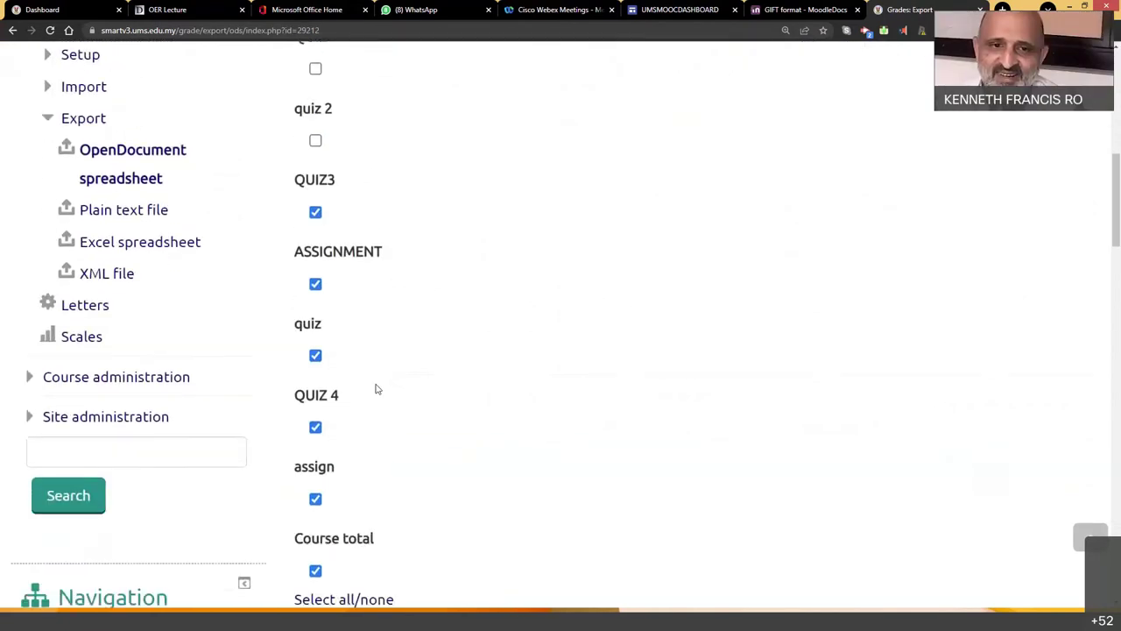
scroll(512, 482, "down", 2)
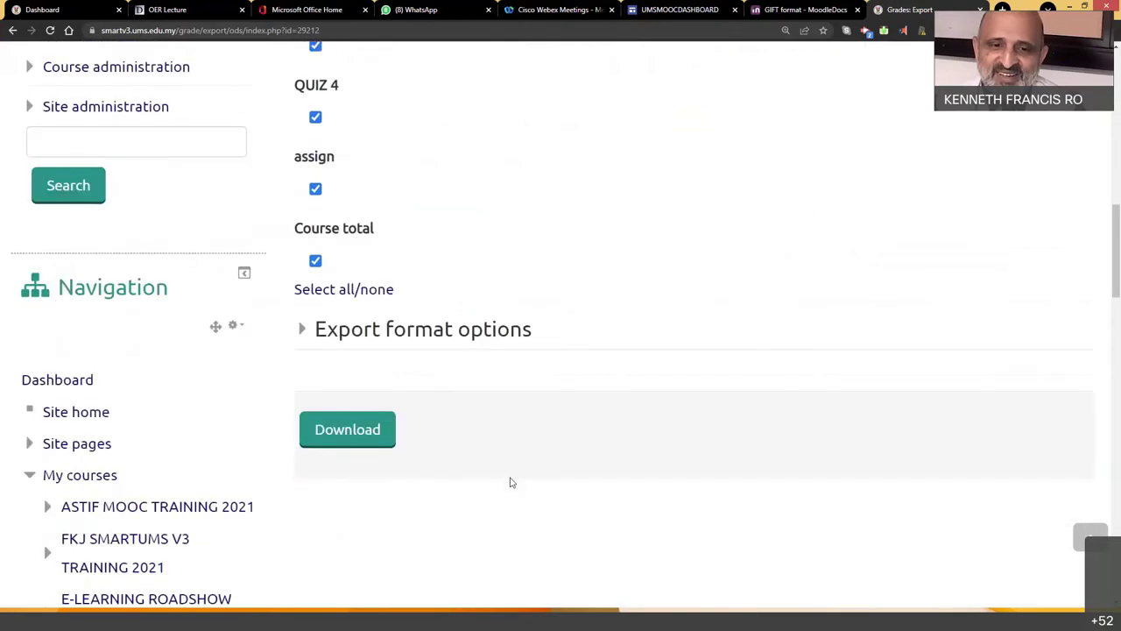
left_click(363, 431)
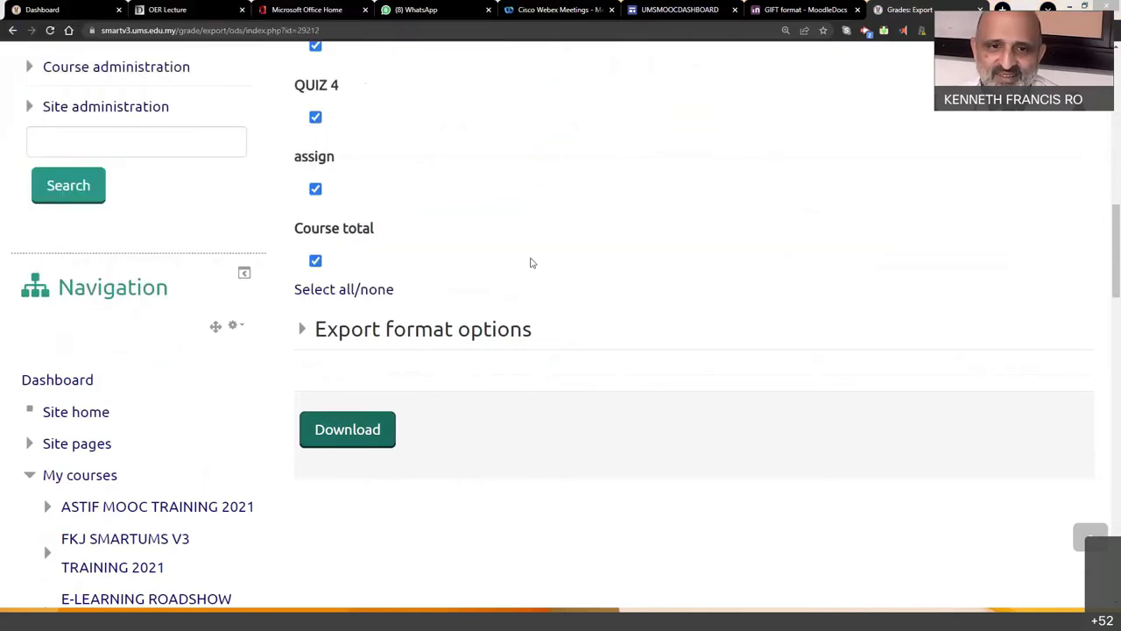
scroll(525, 289, "up", 9)
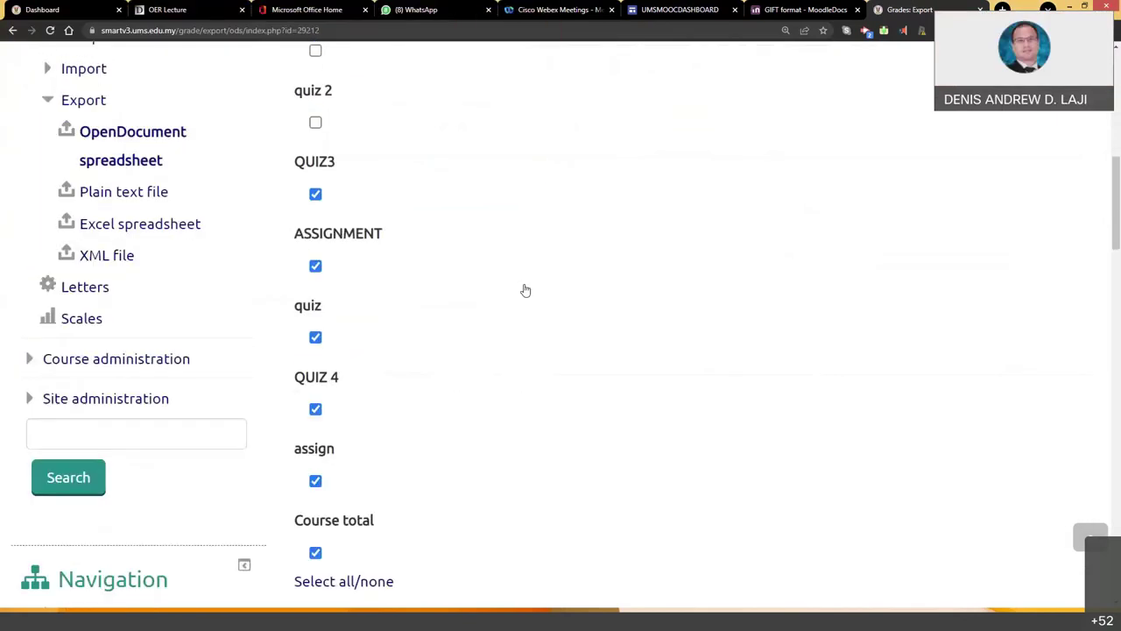
- Open This course > Grades to view the User report starting with ATTENDANCE, range 0–100
left_click(322, 217)
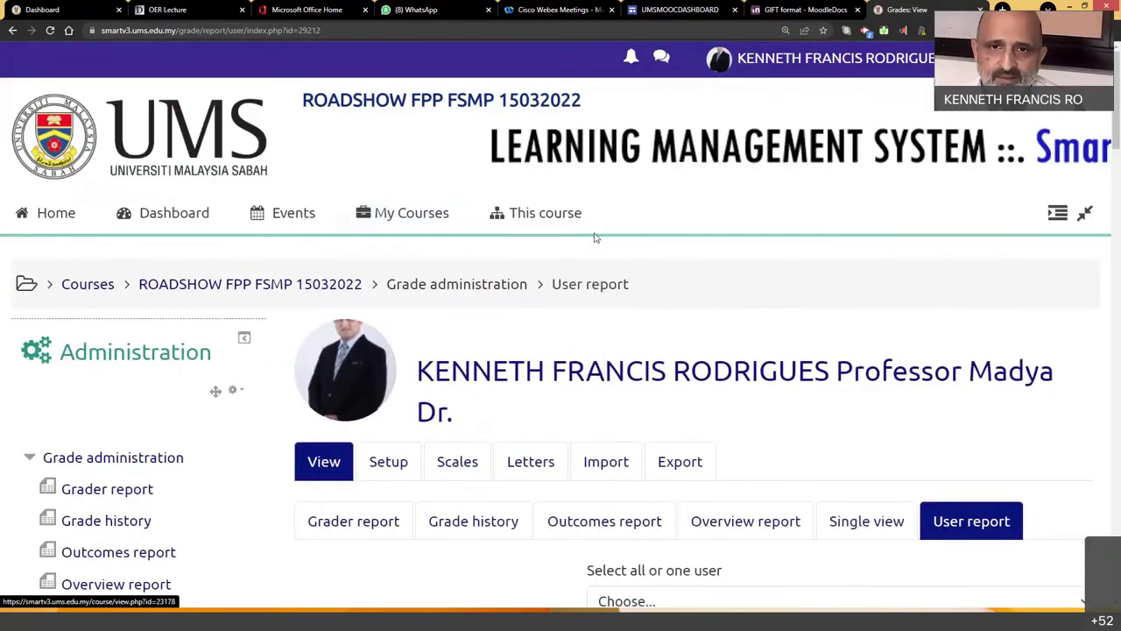
mouse_move(562, 225)
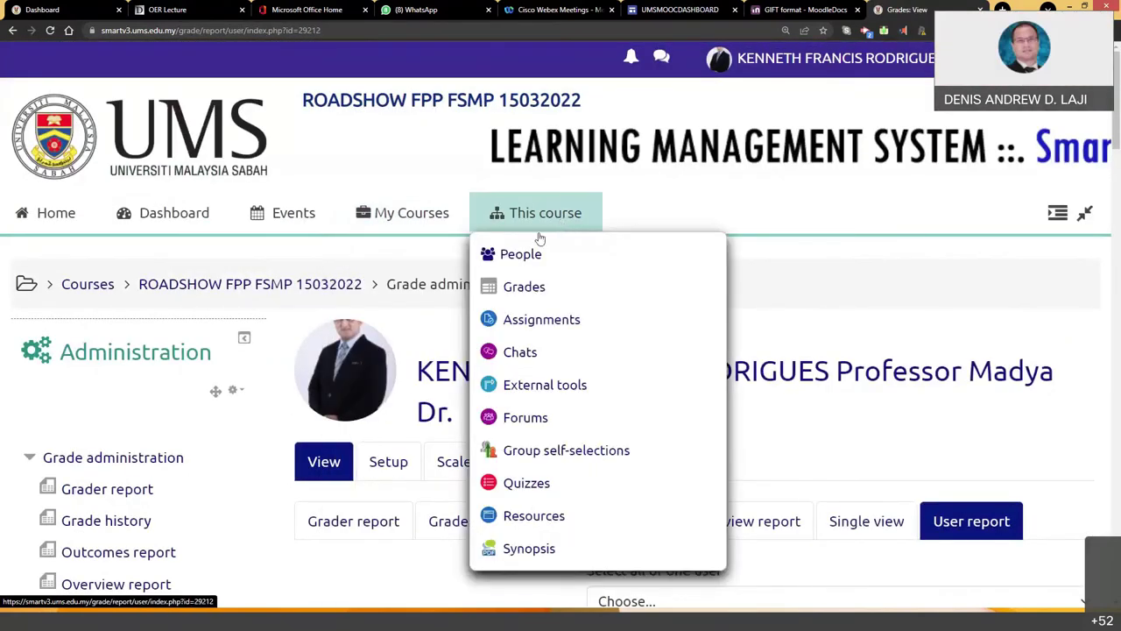
left_click(526, 289)
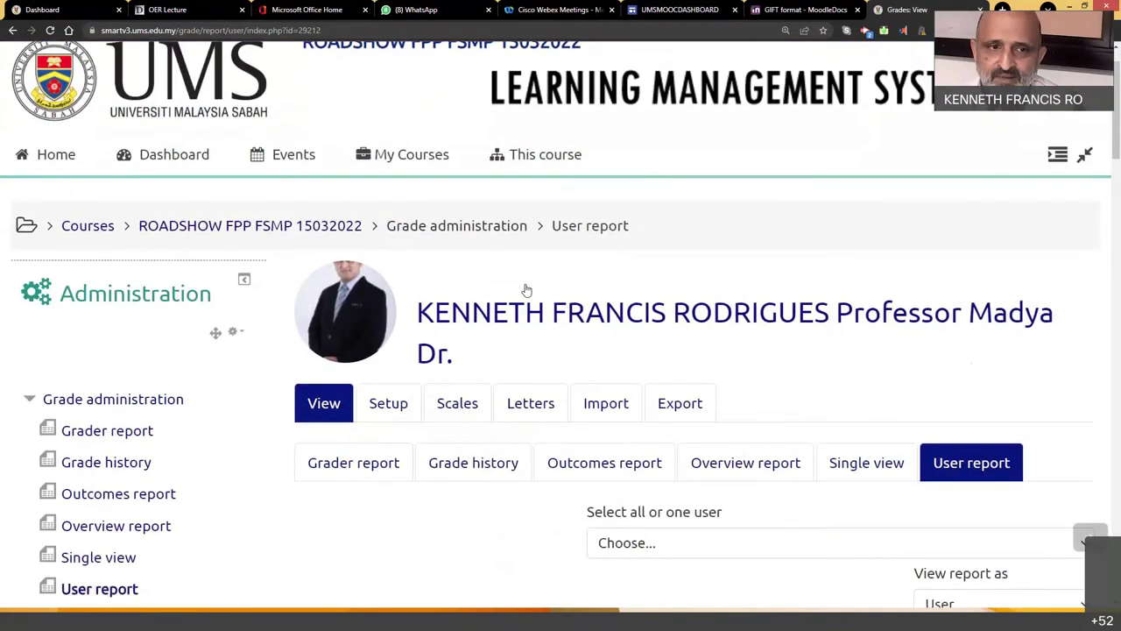
scroll(526, 287, "down", 2)
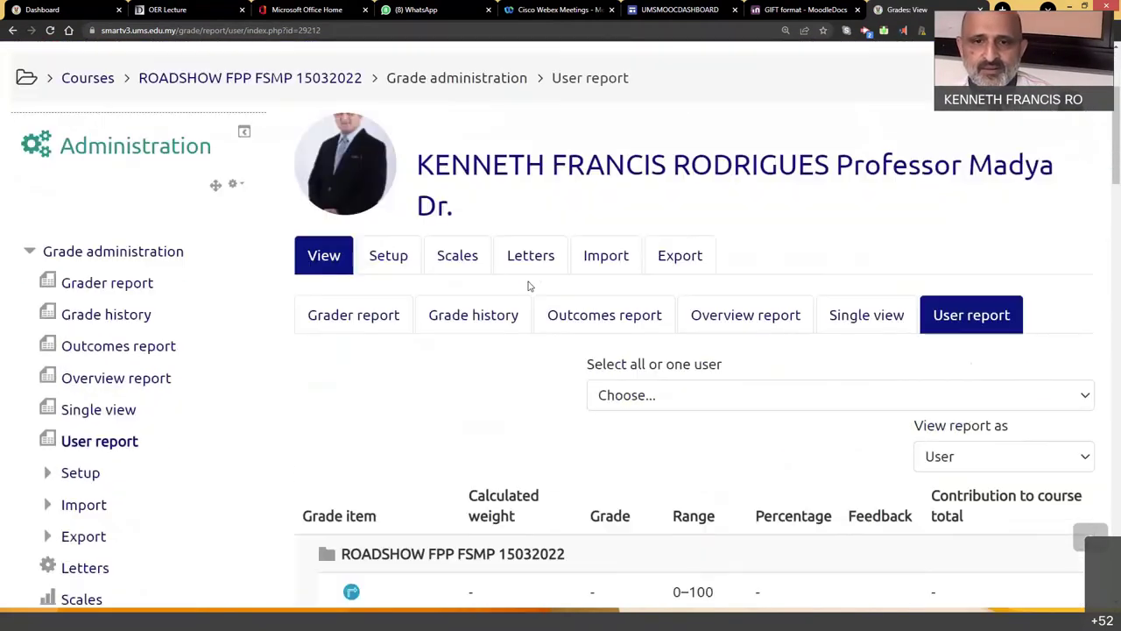
scroll(475, 343, "down", 1)
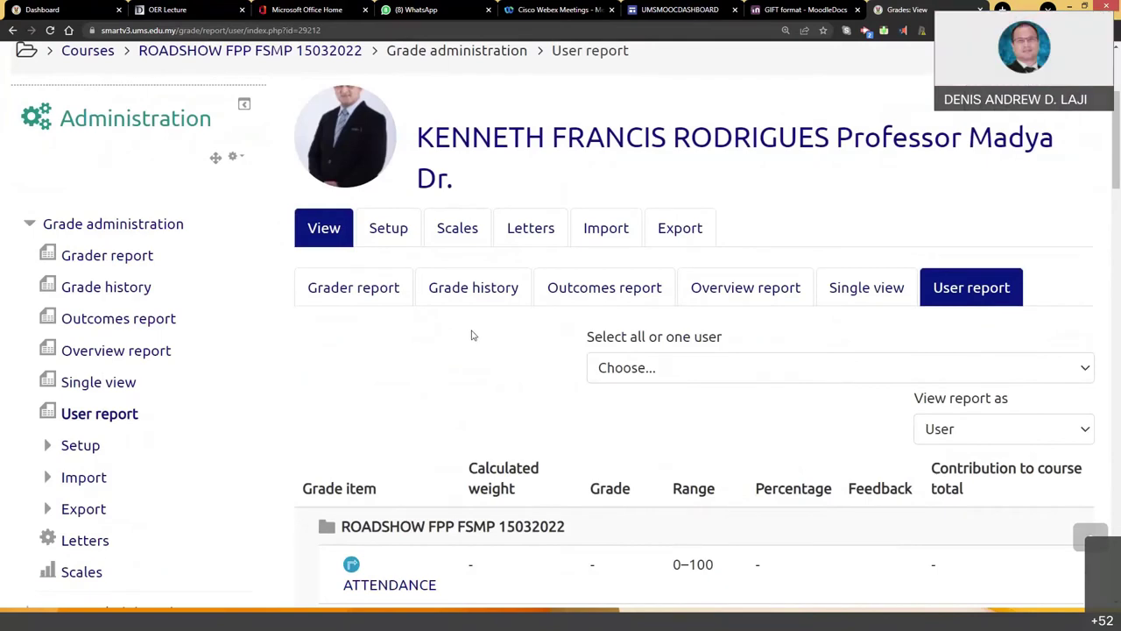
scroll(471, 336, "up", 2)
- Return to the ROADSHOW FPP FSMP 15032022 course page and locate Topic 2's quiz 2, 1 of 13 attempted
left_click(293, 227)
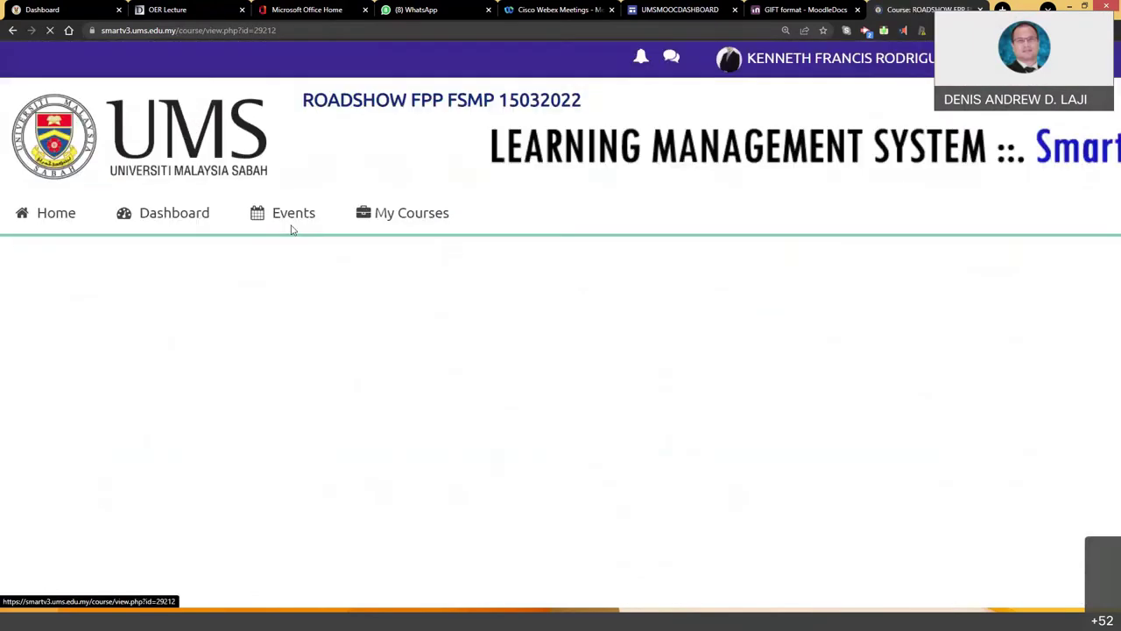
scroll(292, 230, "down", 5)
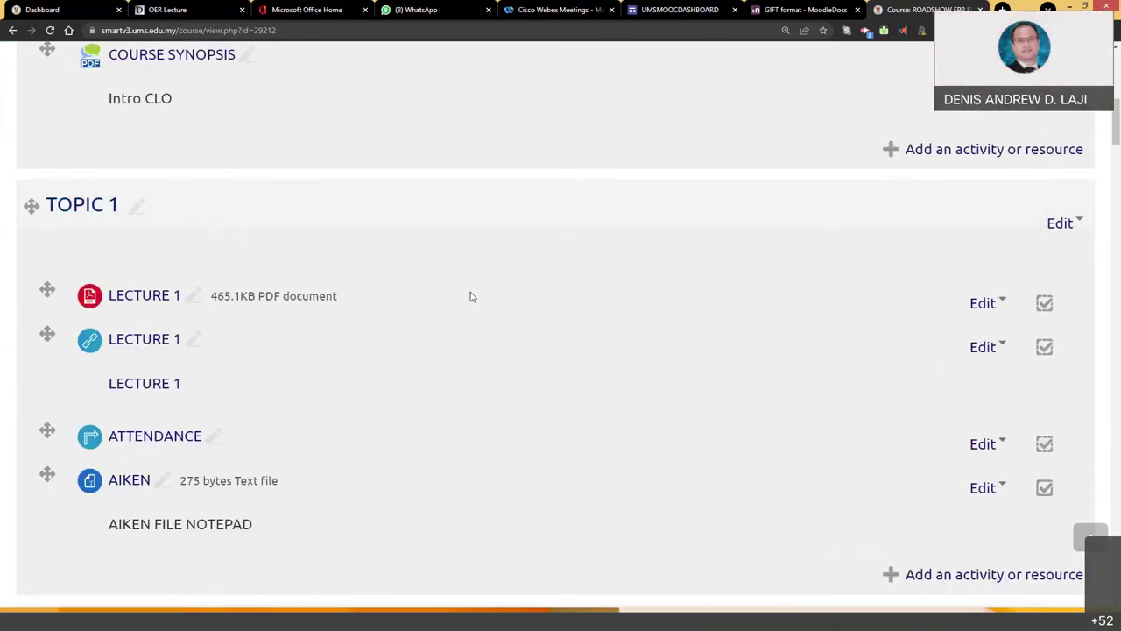
scroll(471, 297, "down", 5)
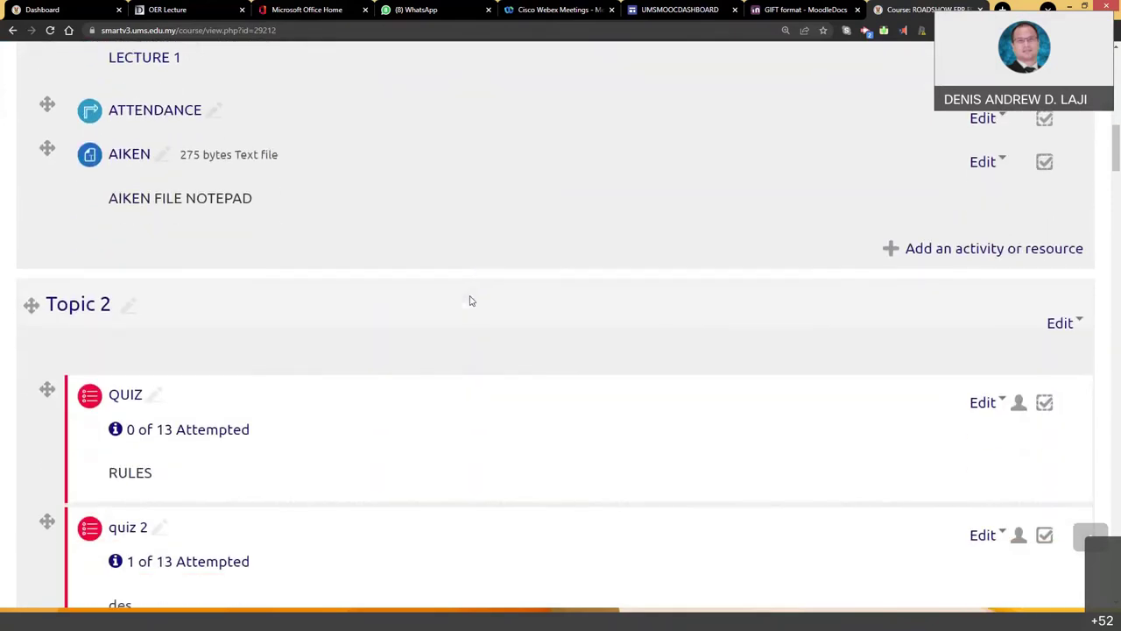
scroll(471, 300, "down", 3)
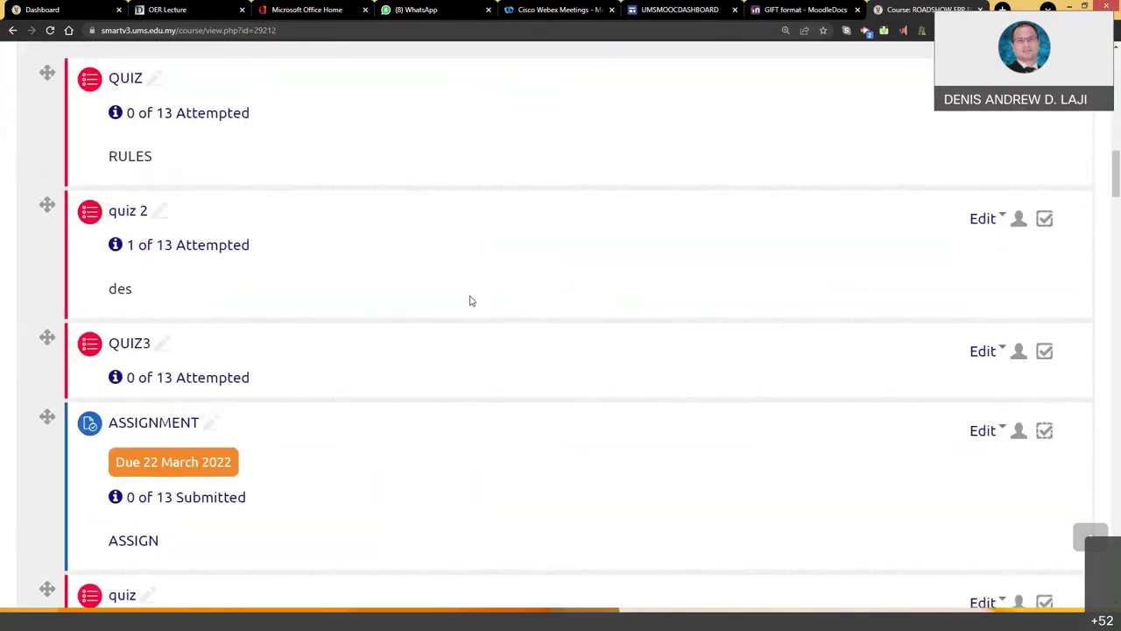
scroll(470, 300, "up", 1)
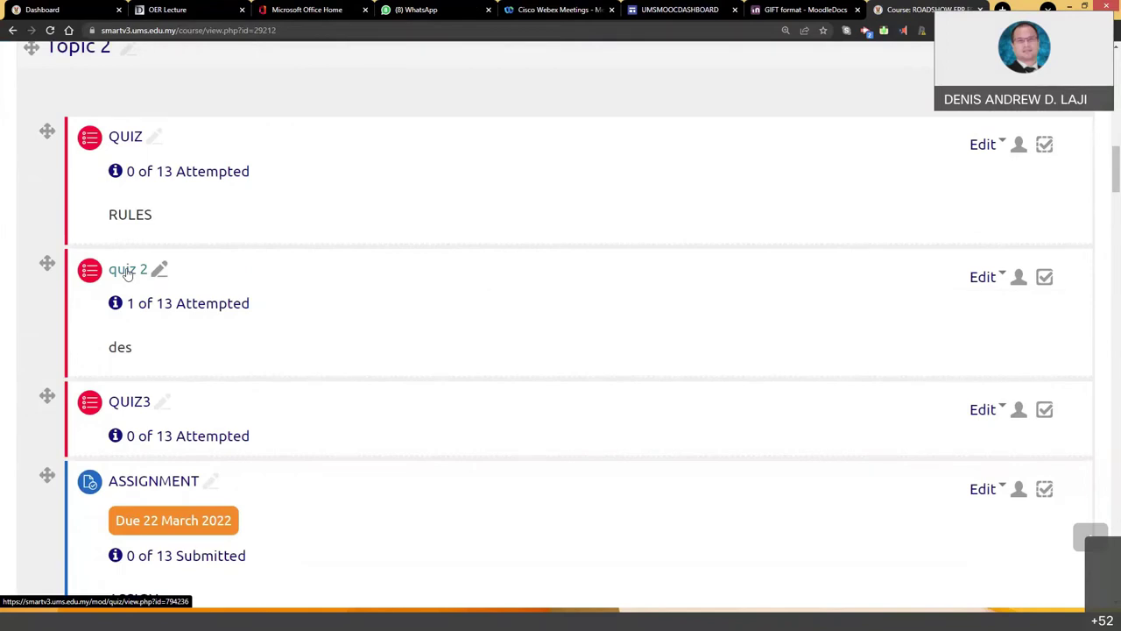
scroll(817, 372, "up", 5)
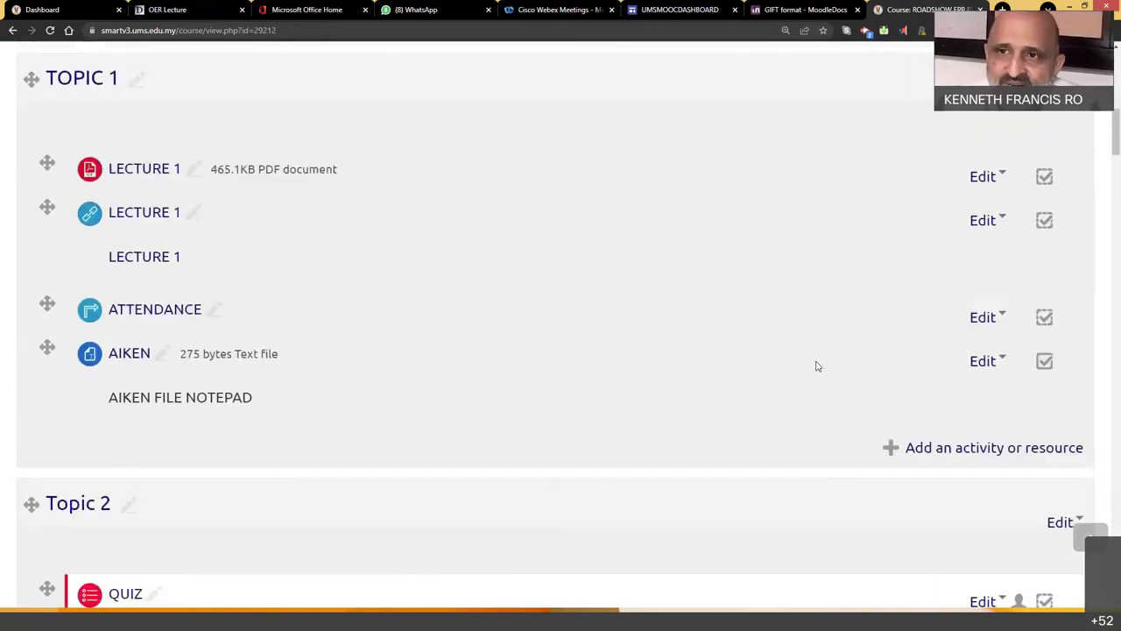
scroll(818, 366, "up", 8)
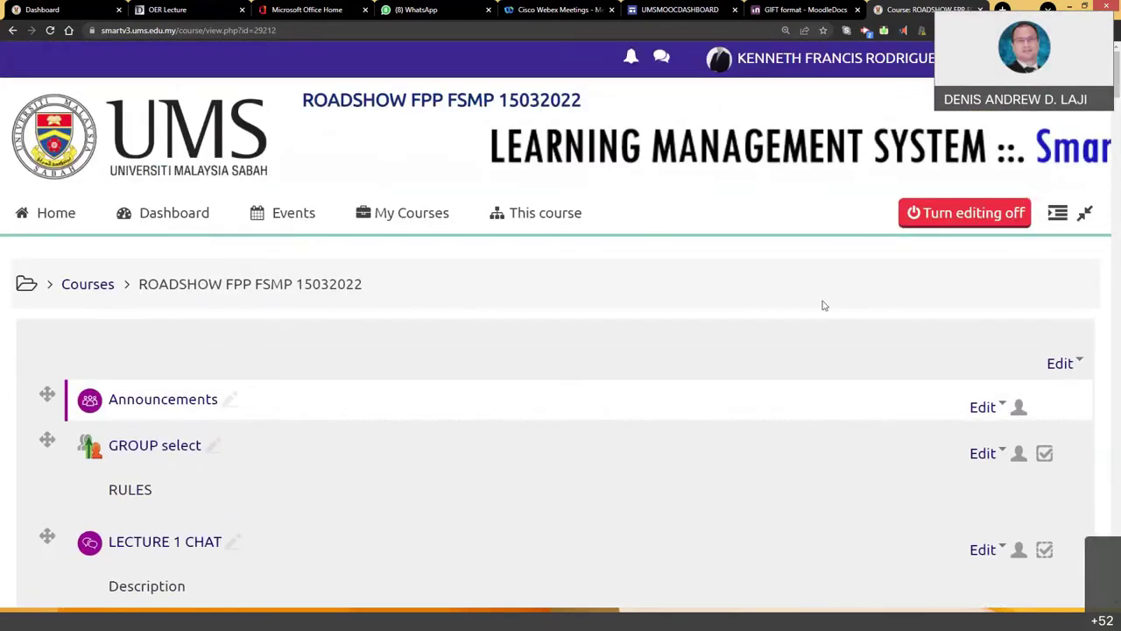
scroll(823, 305, "down", 12)
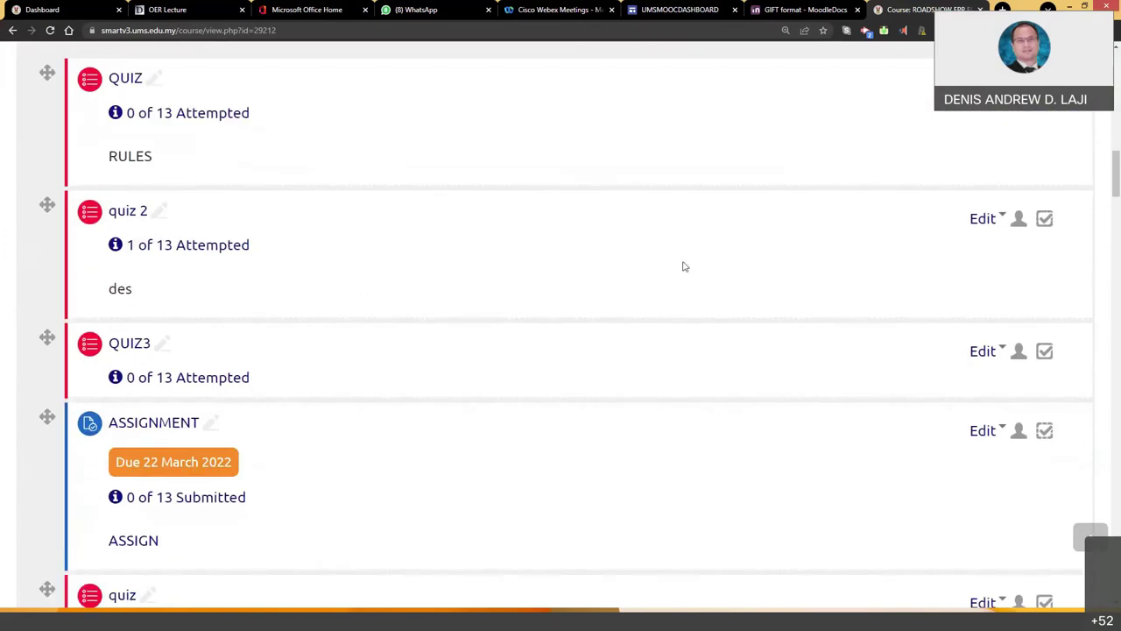
scroll(1011, 311, "up", 1)
- Delete quiz 2 through its Edit menu and confirm with Yes
left_click(1001, 279)
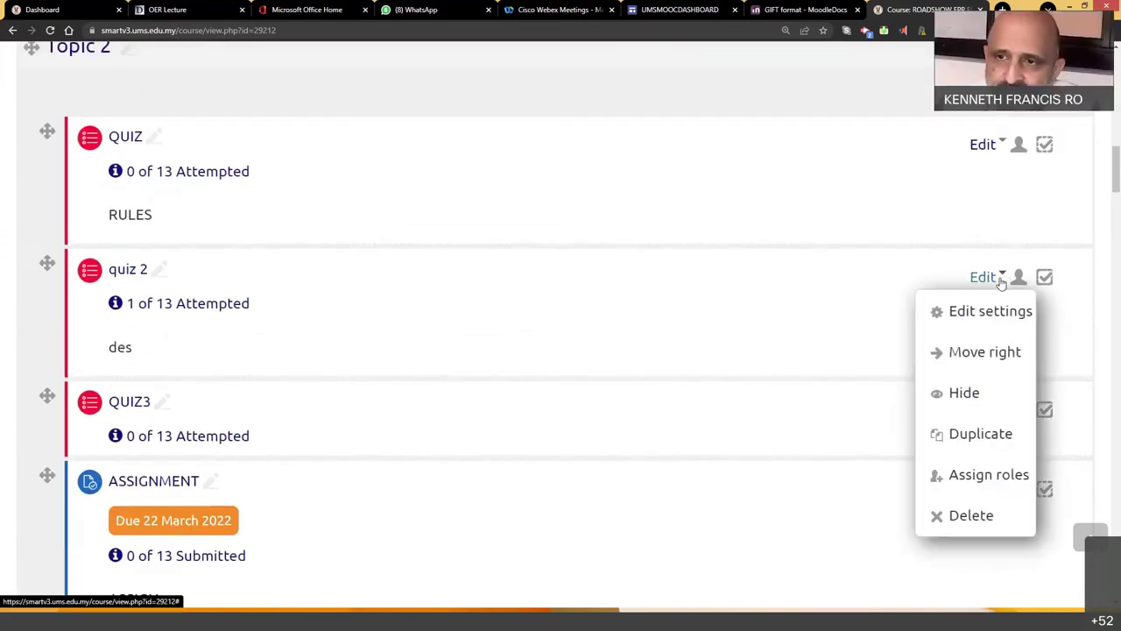
left_click(957, 518)
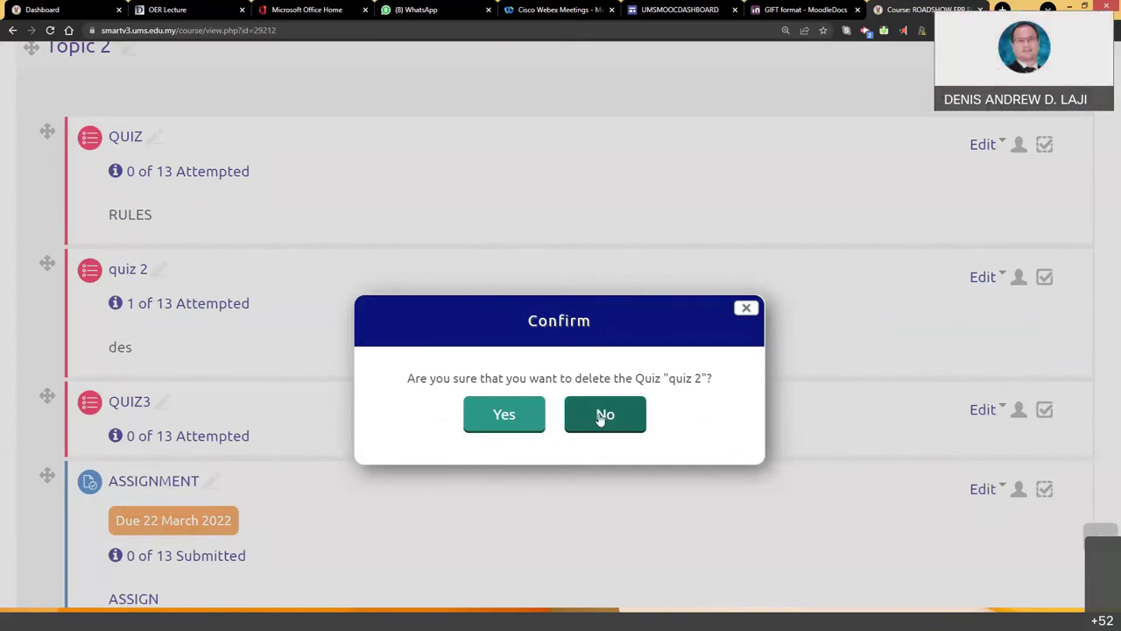
left_click(528, 412)
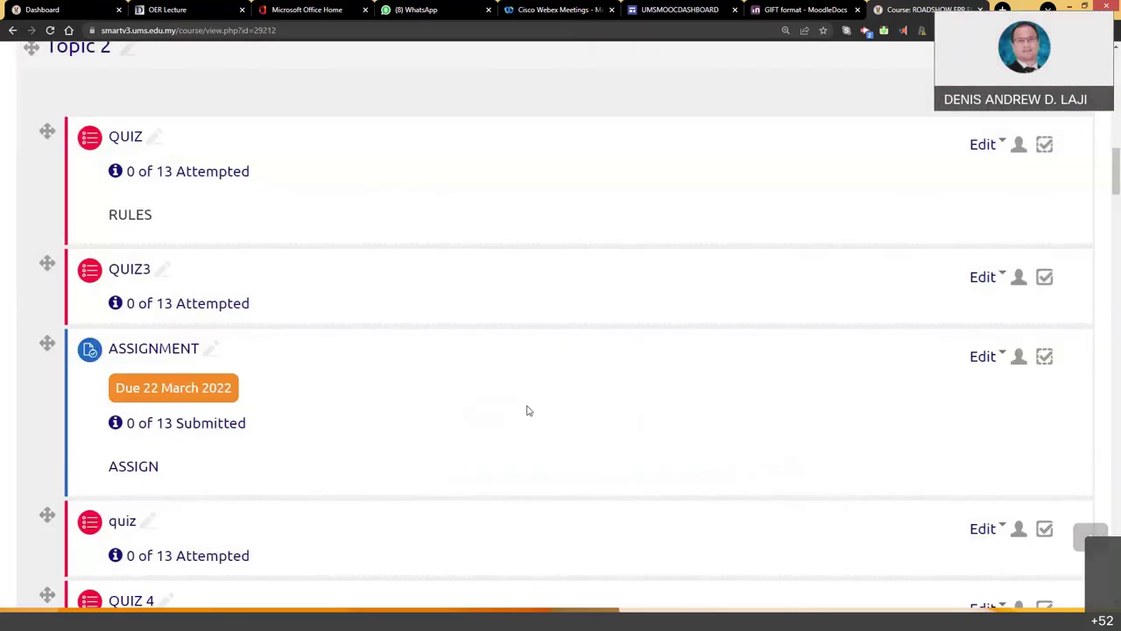
scroll(525, 409, "up", 15)
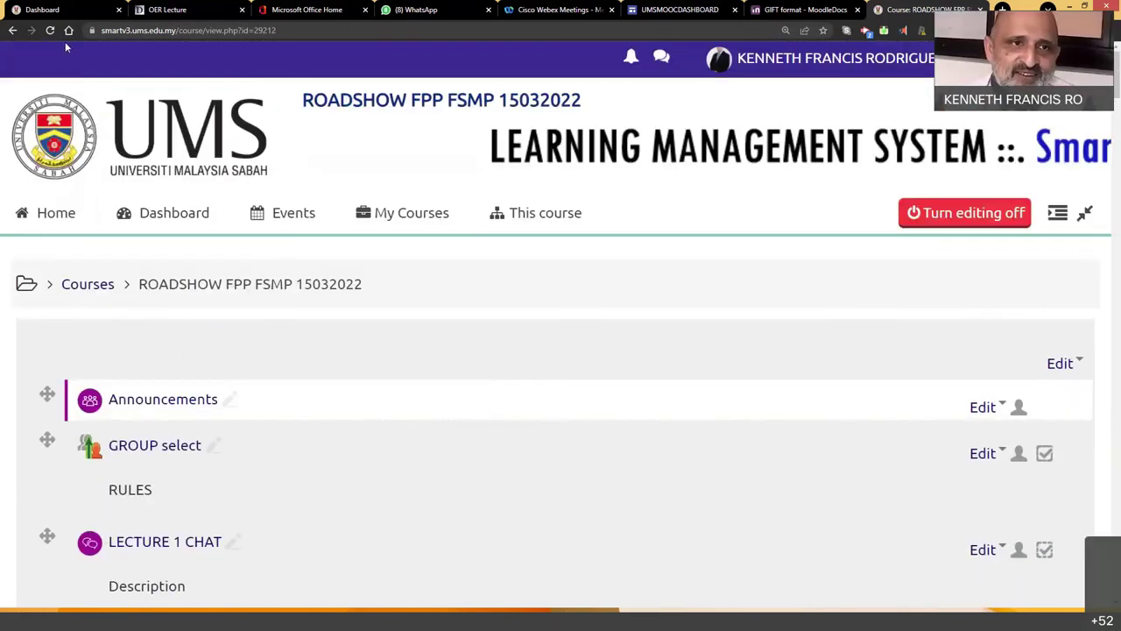
- Reload the course and open its Grades User report, confirming quiz 2 is gone
left_click(50, 29)
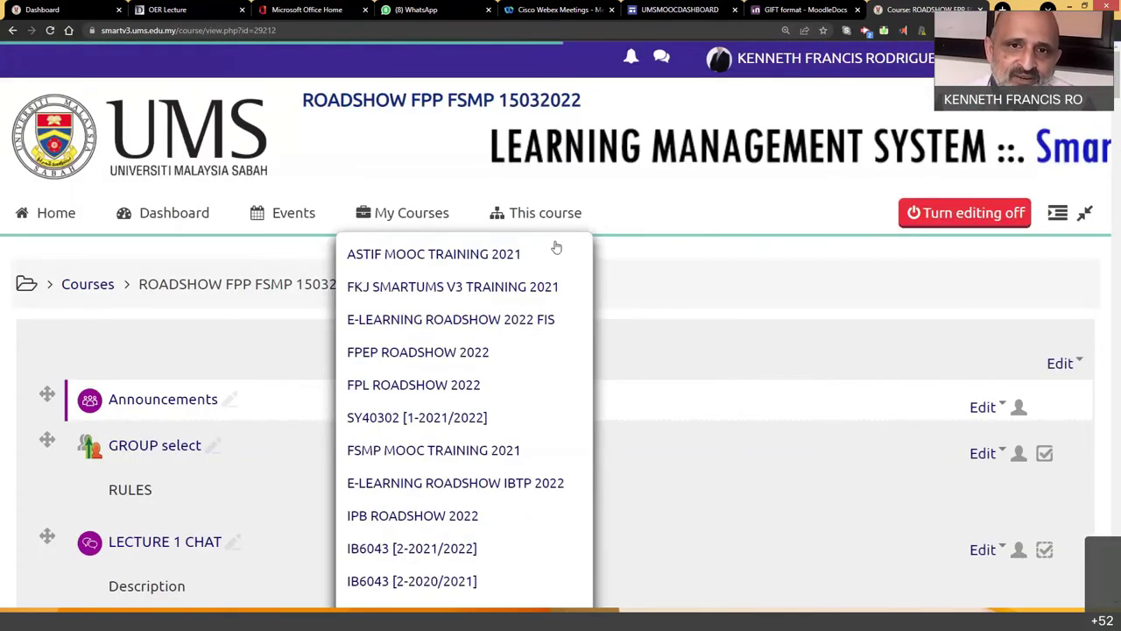
mouse_move(536, 217)
left_click(523, 288)
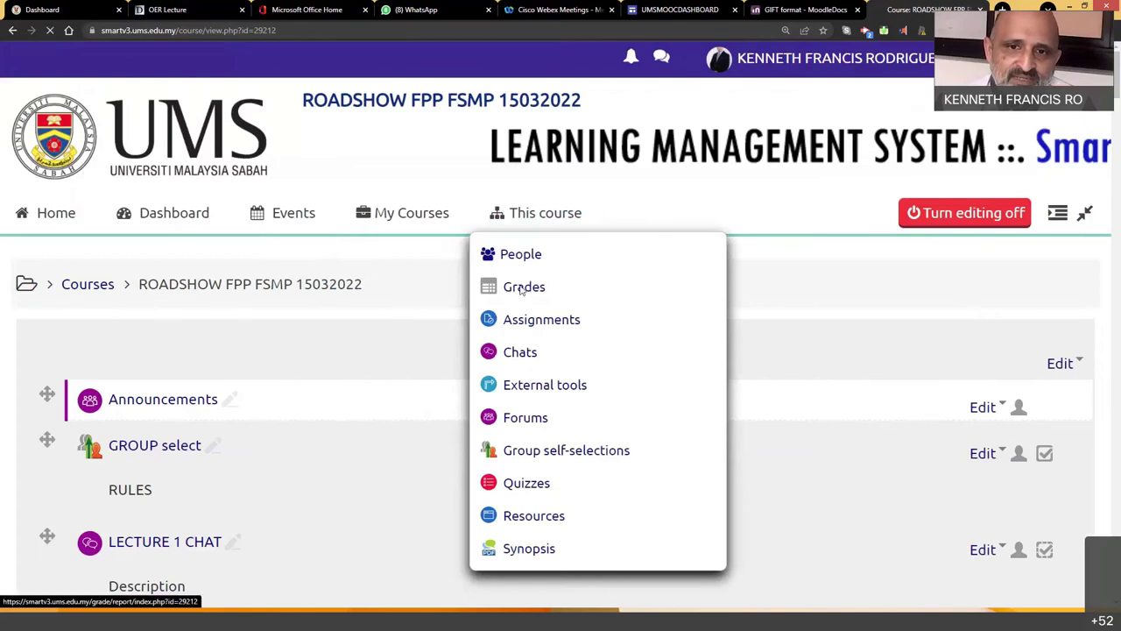
scroll(520, 289, "down", 5)
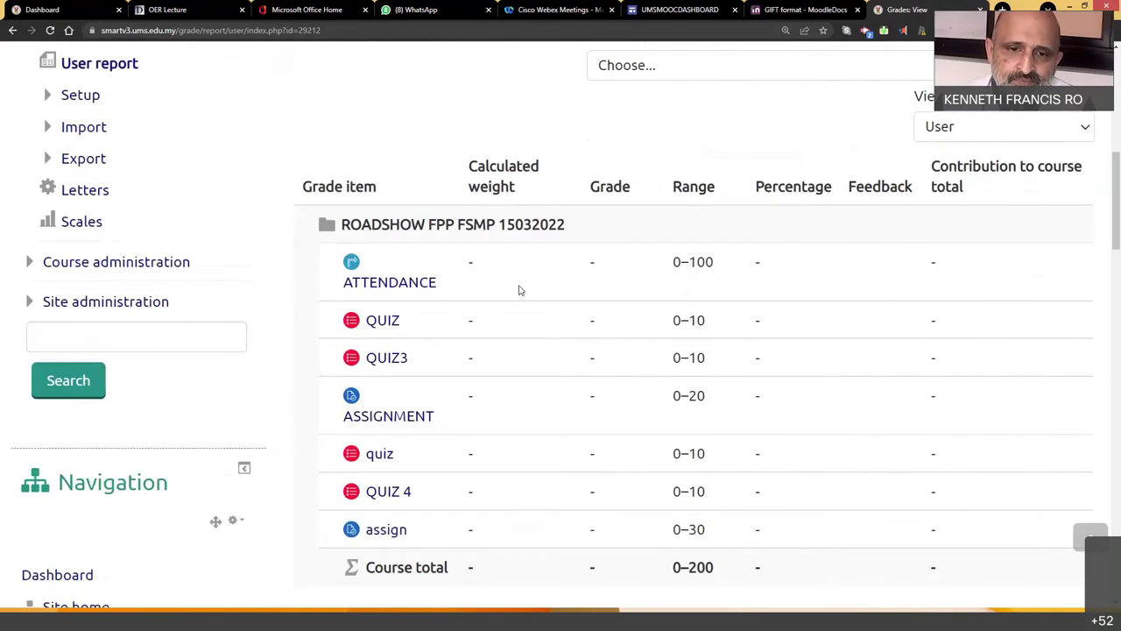
scroll(519, 290, "down", 1)
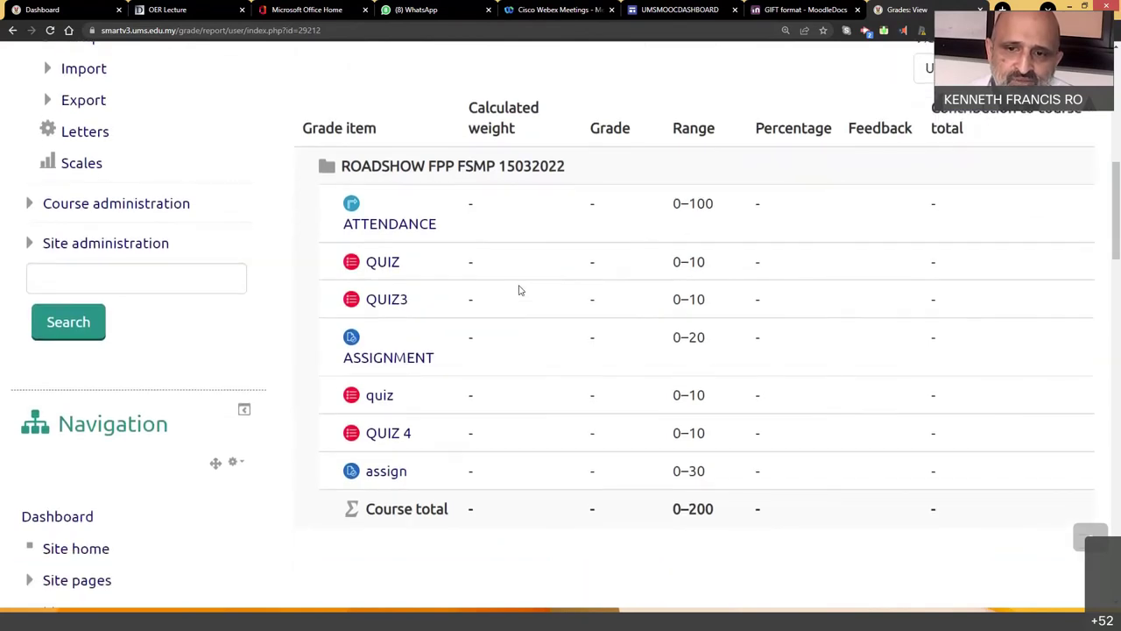
scroll(518, 290, "up", 3)
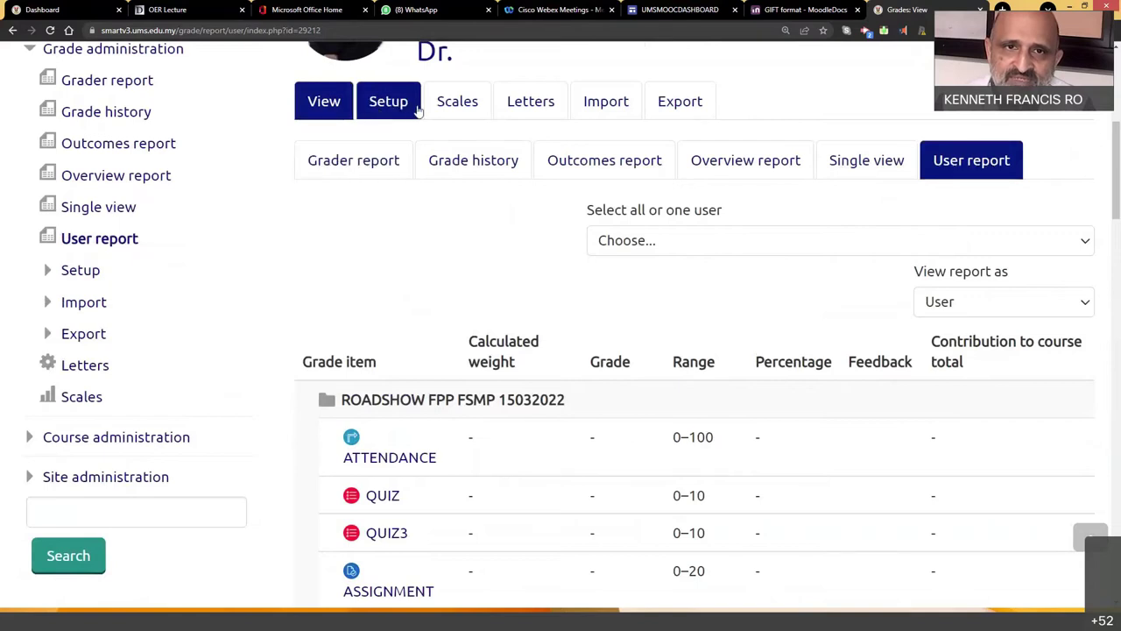
scroll(382, 212, "down", 4)
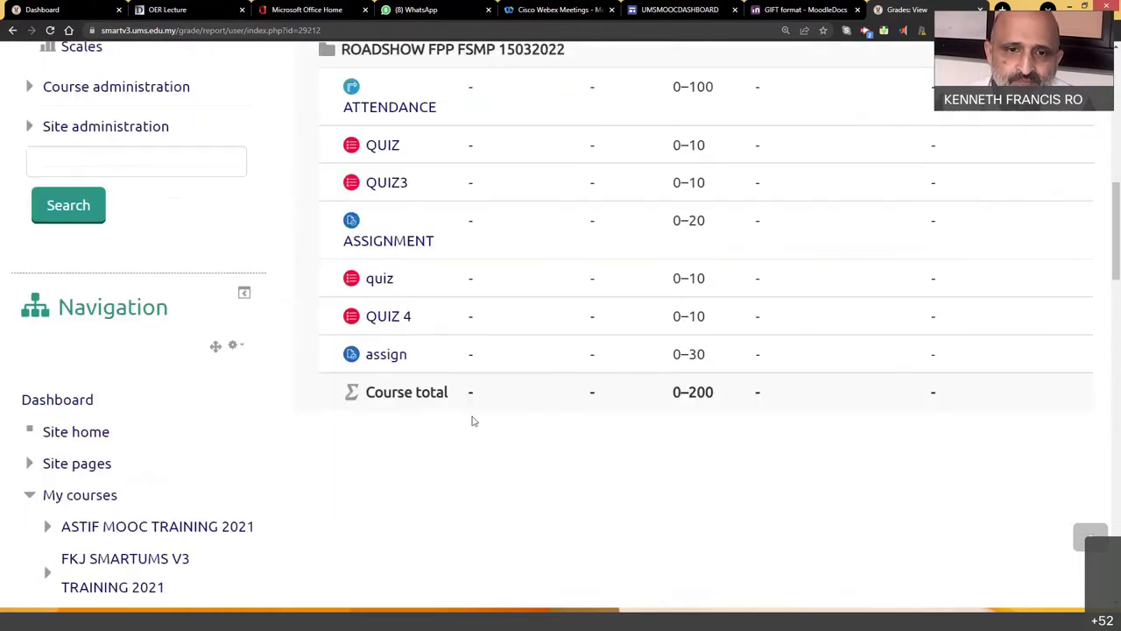
- Scroll back up to the deletion-in-progress warning, then return to the course page
scroll(448, 424, "up", 2)
scroll(448, 424, "down", 2)
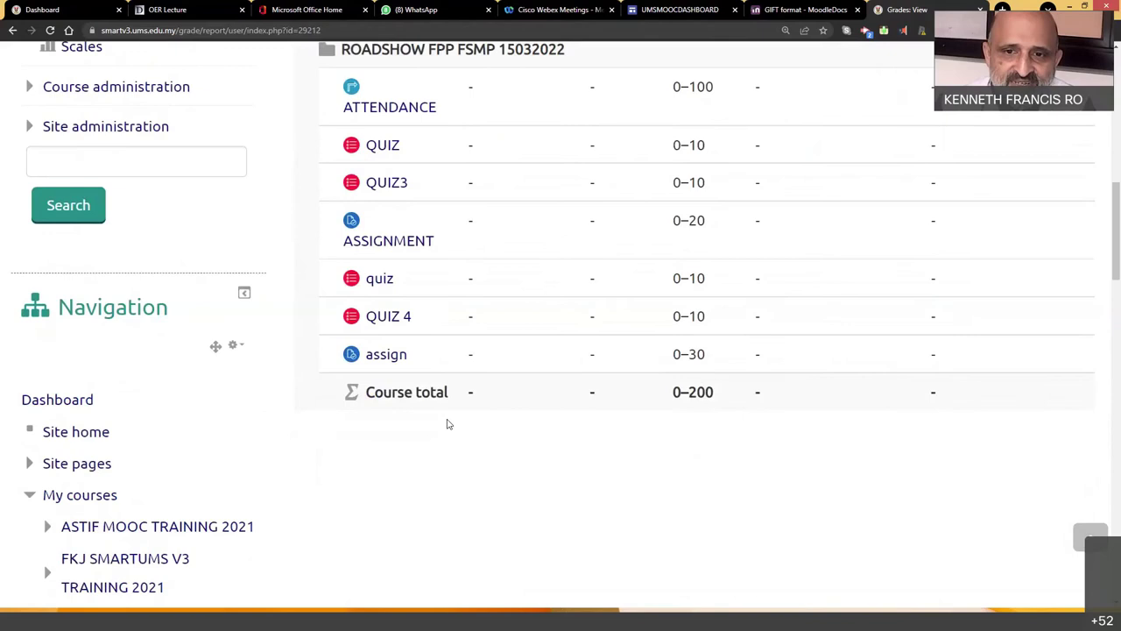
scroll(448, 424, "up", 2)
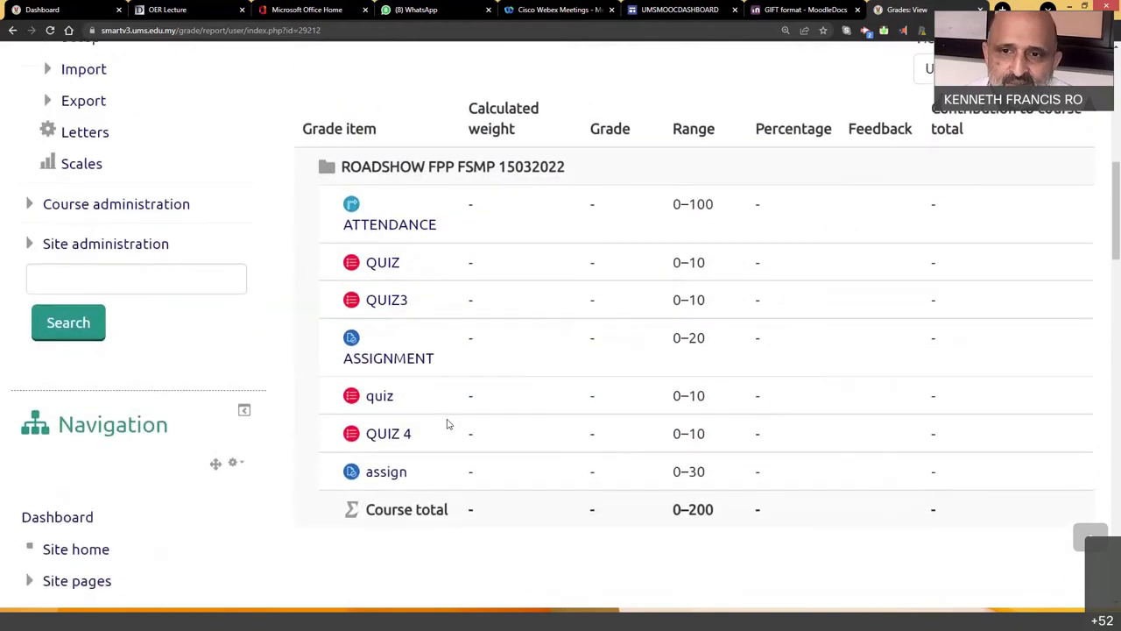
scroll(447, 424, "up", 1)
scroll(445, 423, "up", 3)
scroll(417, 342, "down", 1)
scroll(417, 342, "down", 3)
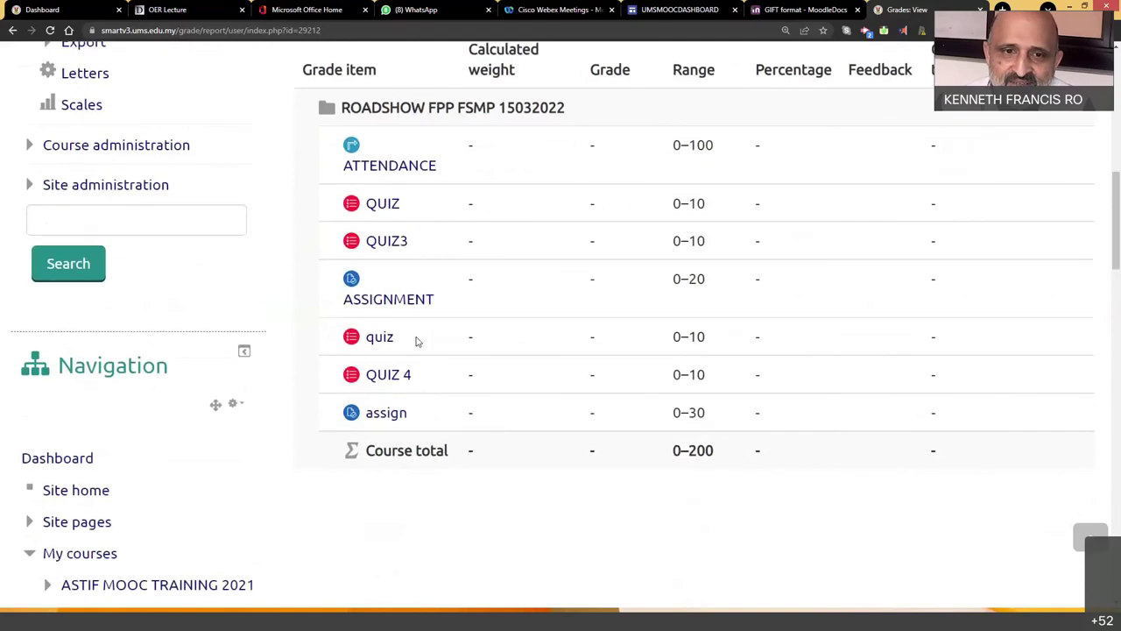
scroll(417, 341, "up", 5)
scroll(217, 124, "up", 2)
left_click(529, 154)
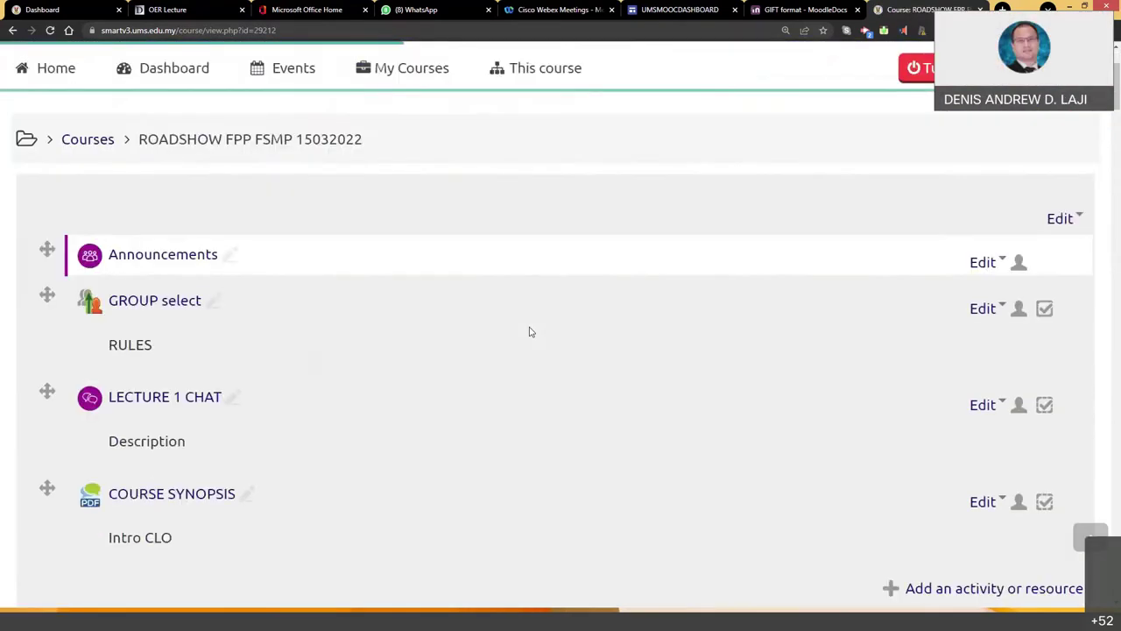
scroll(528, 329, "down", 10)
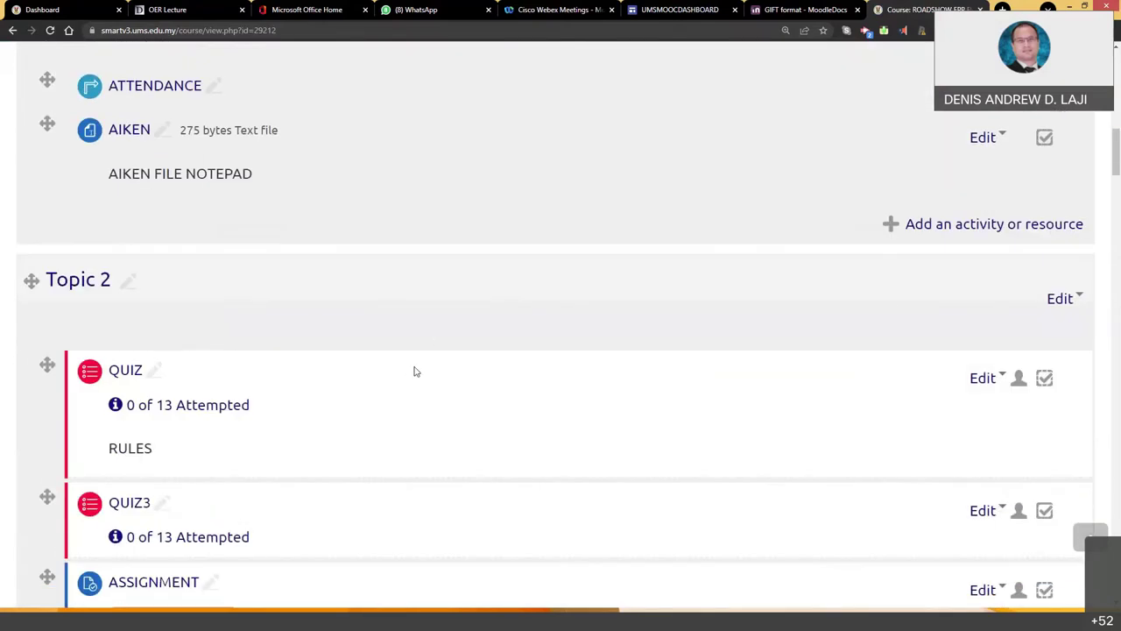
scroll(563, 417, "down", 2)
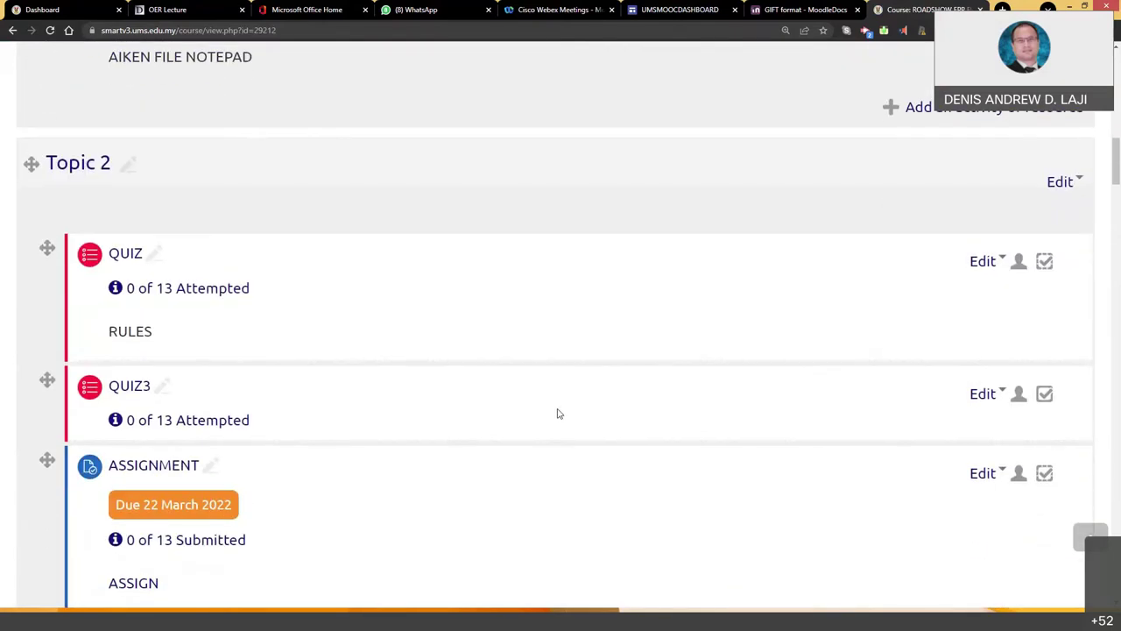
scroll(558, 414, "up", 3)
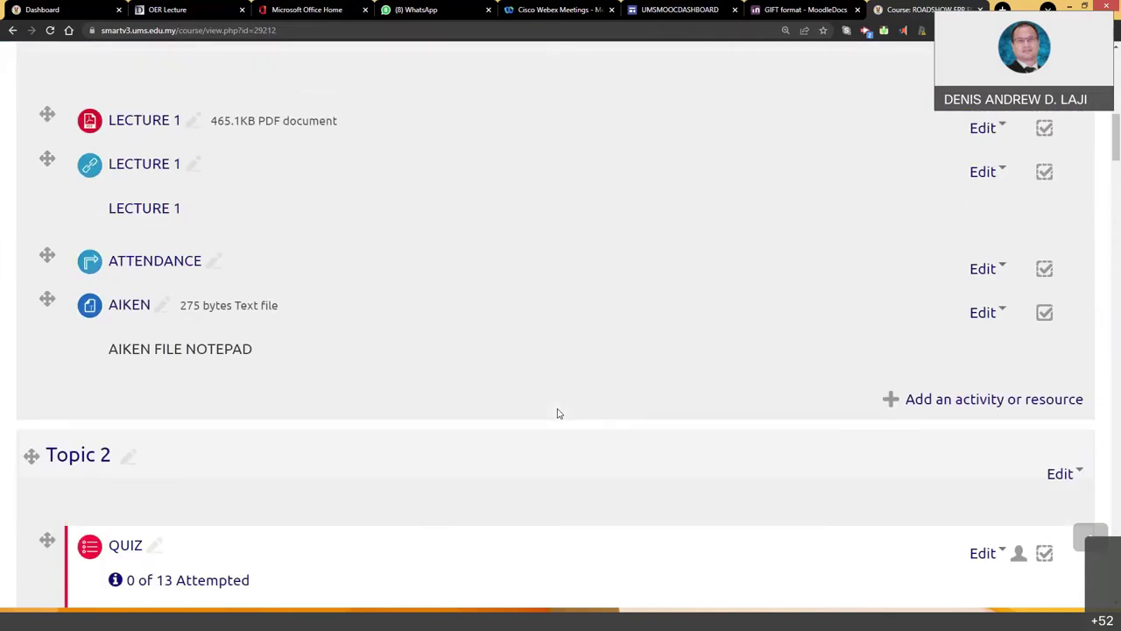
scroll(558, 413, "up", 1)
scroll(557, 412, "down", 6)
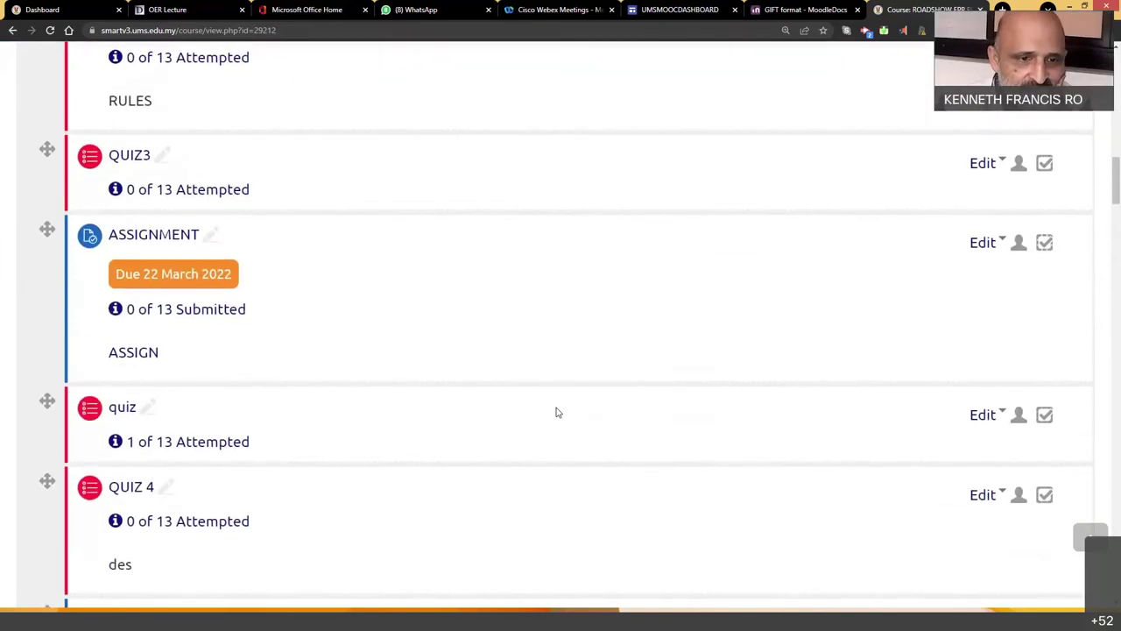
scroll(555, 412, "down", 1)
scroll(553, 411, "up", 3)
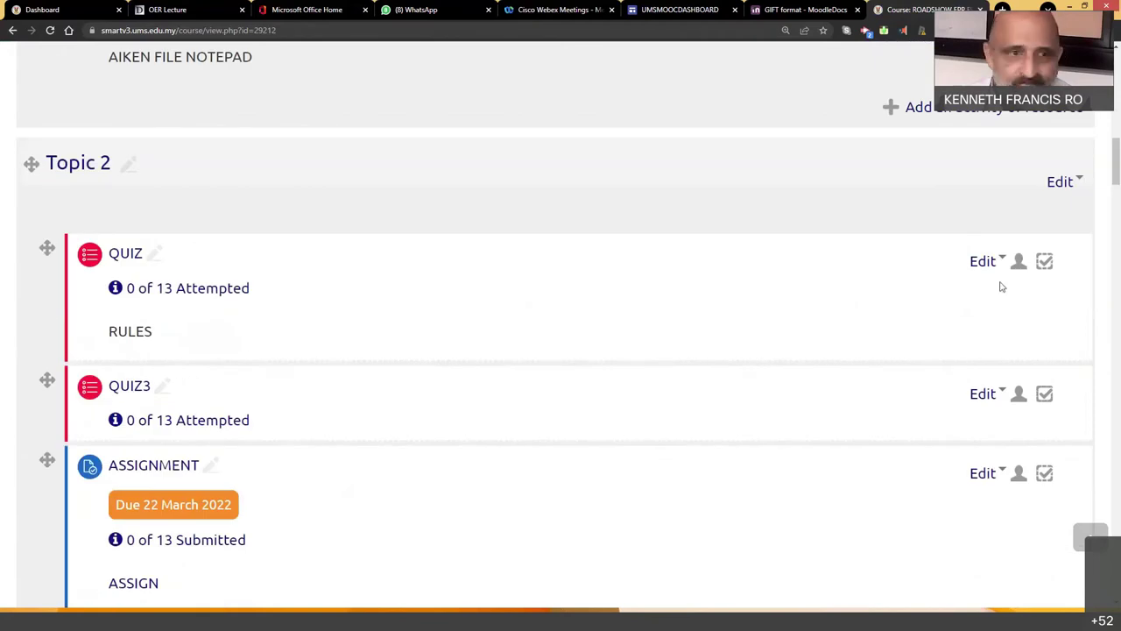
- Delete the QUIZ and quiz activities from Topic 2, confirming each deletion
left_click(995, 266)
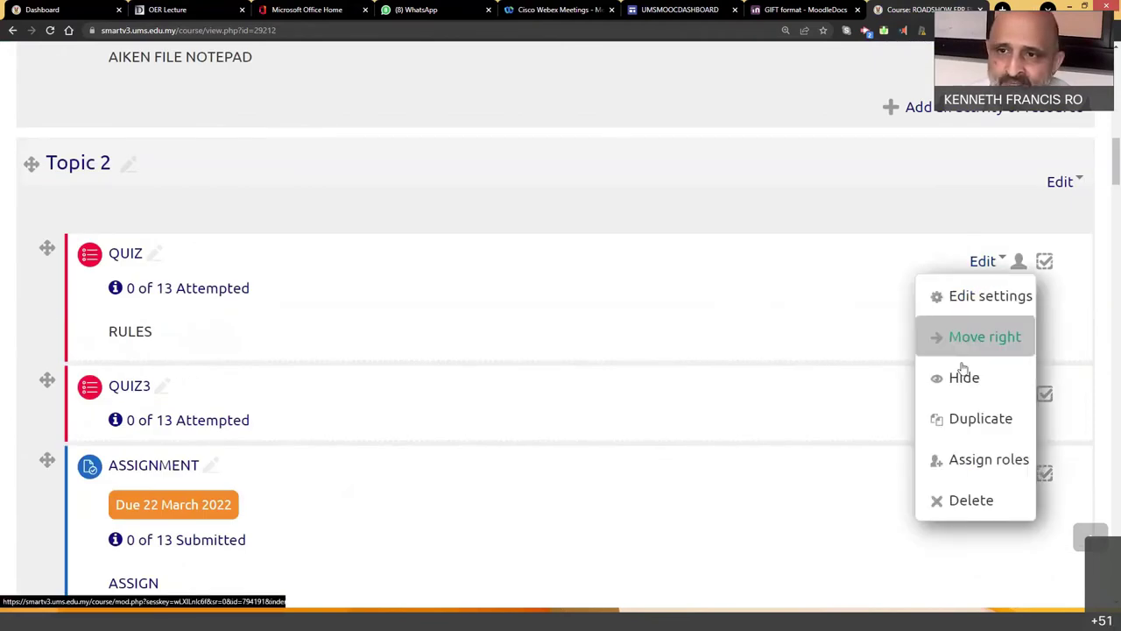
left_click(944, 500)
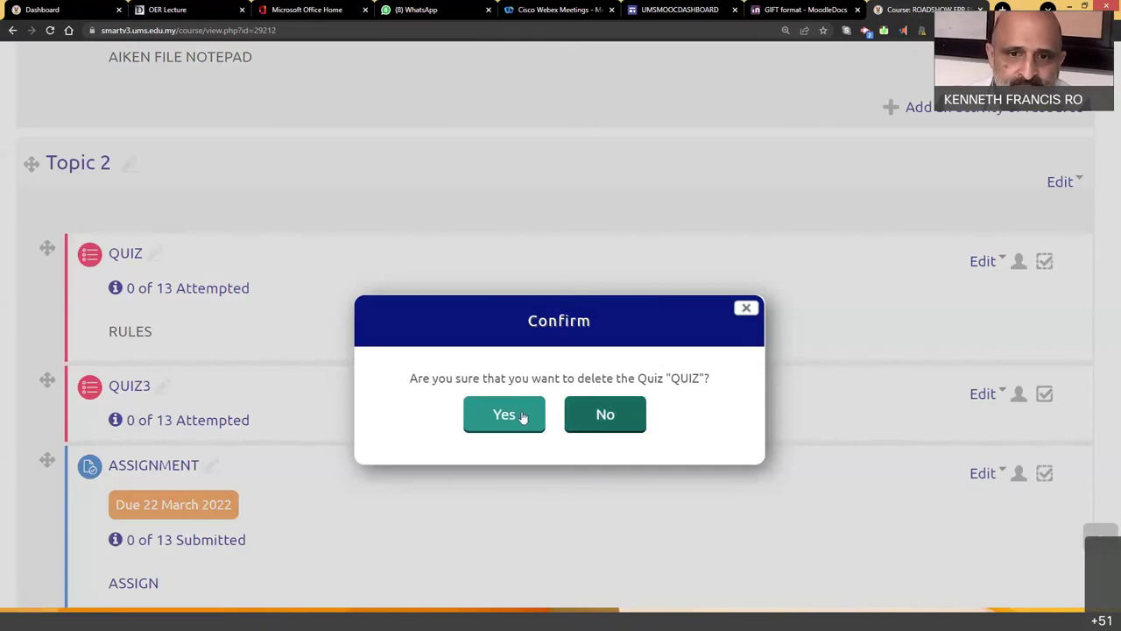
left_click(518, 417)
left_click(992, 344)
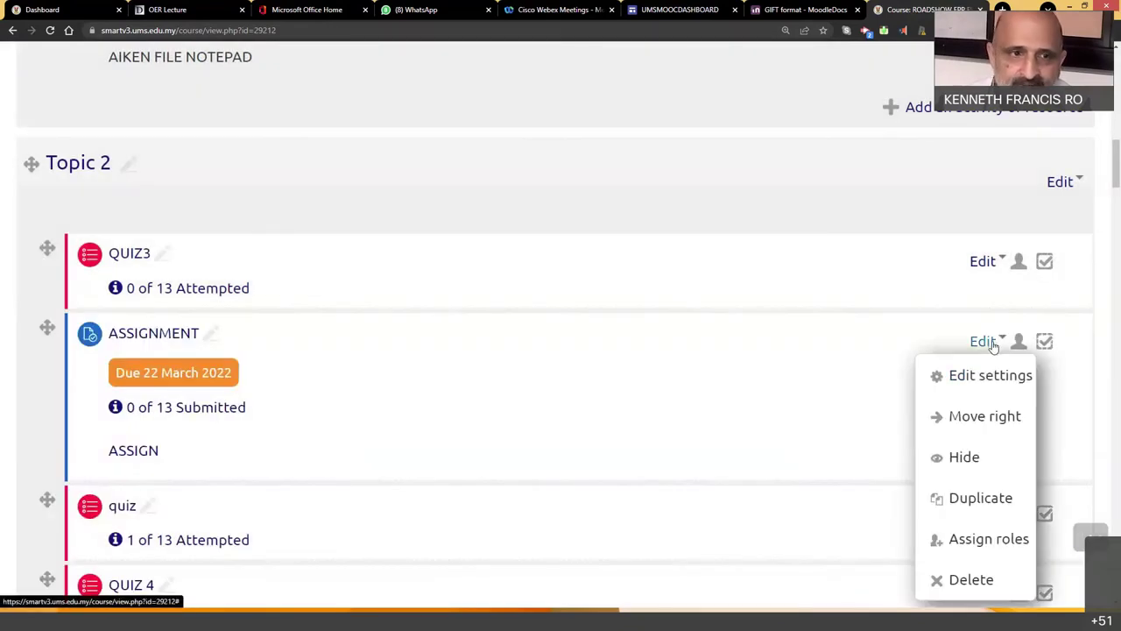
scroll(756, 410, "down", 1)
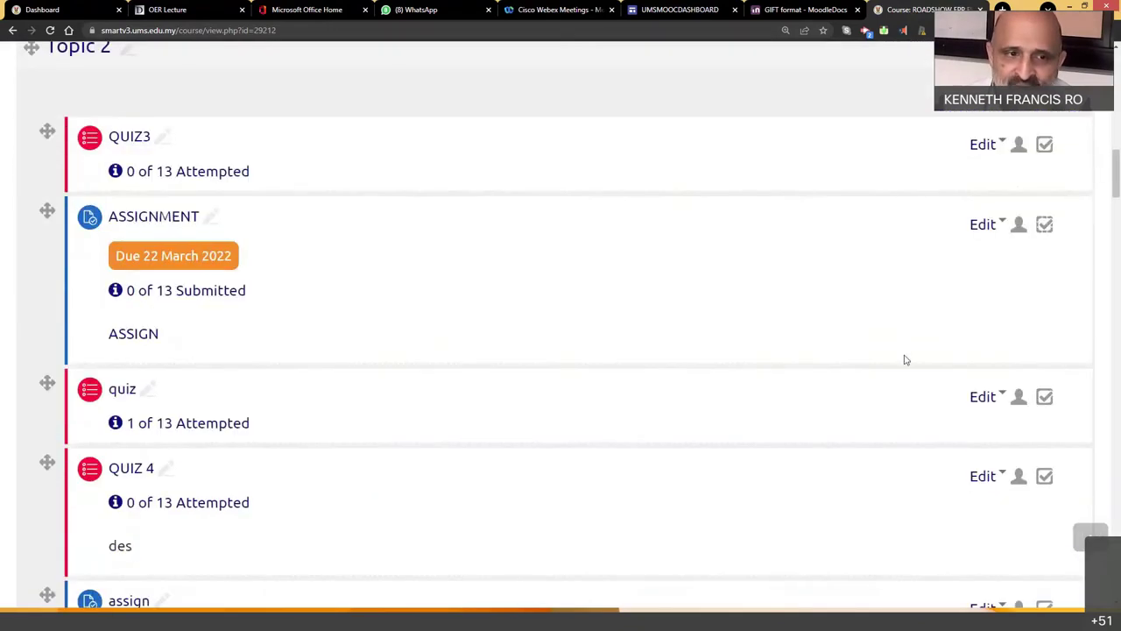
left_click(979, 397)
scroll(951, 556, "down", 2)
left_click(967, 461)
left_click(493, 422)
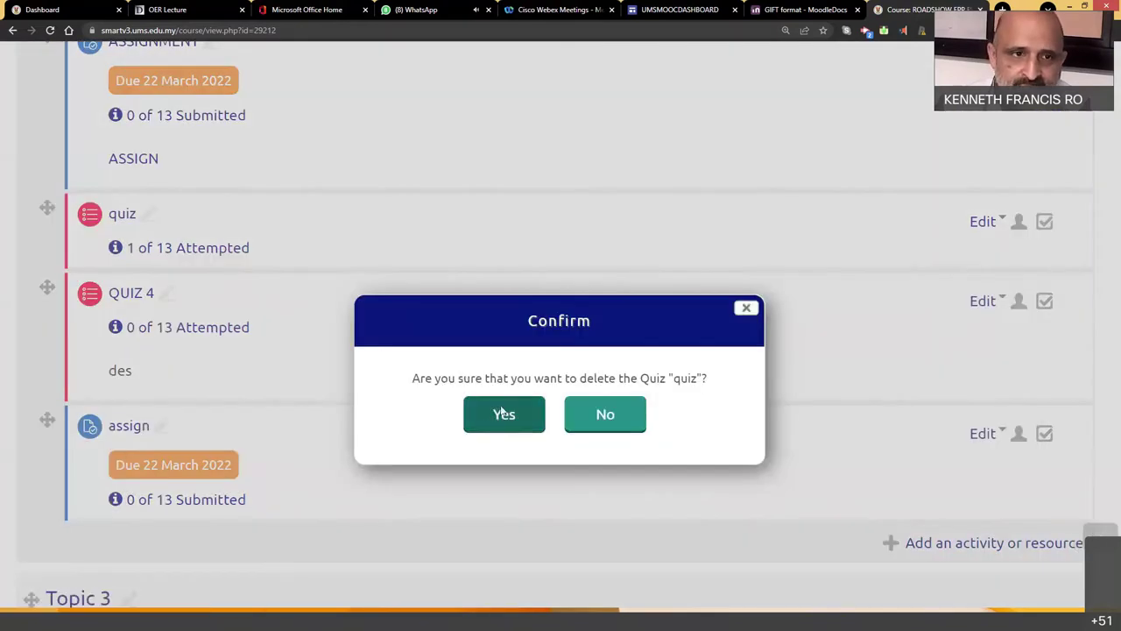
scroll(994, 298, "up", 1)
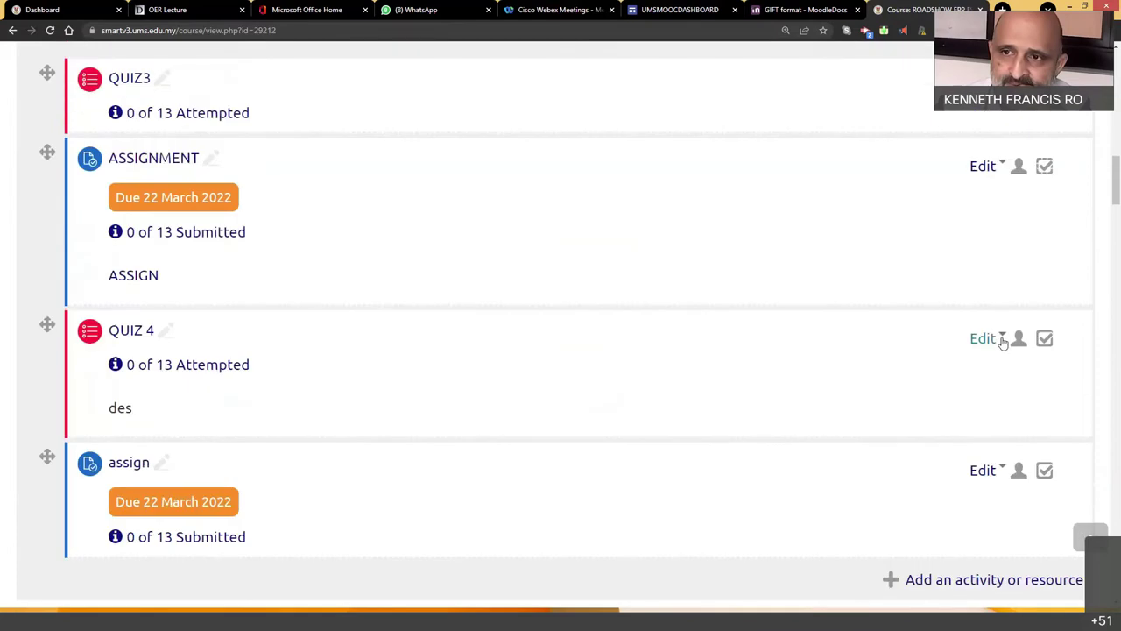
- Delete QUIZ 4 from Topic 2 and confirm, leaving QUIZ3, ASSIGNMENT and assign
left_click(1001, 341)
left_click(963, 580)
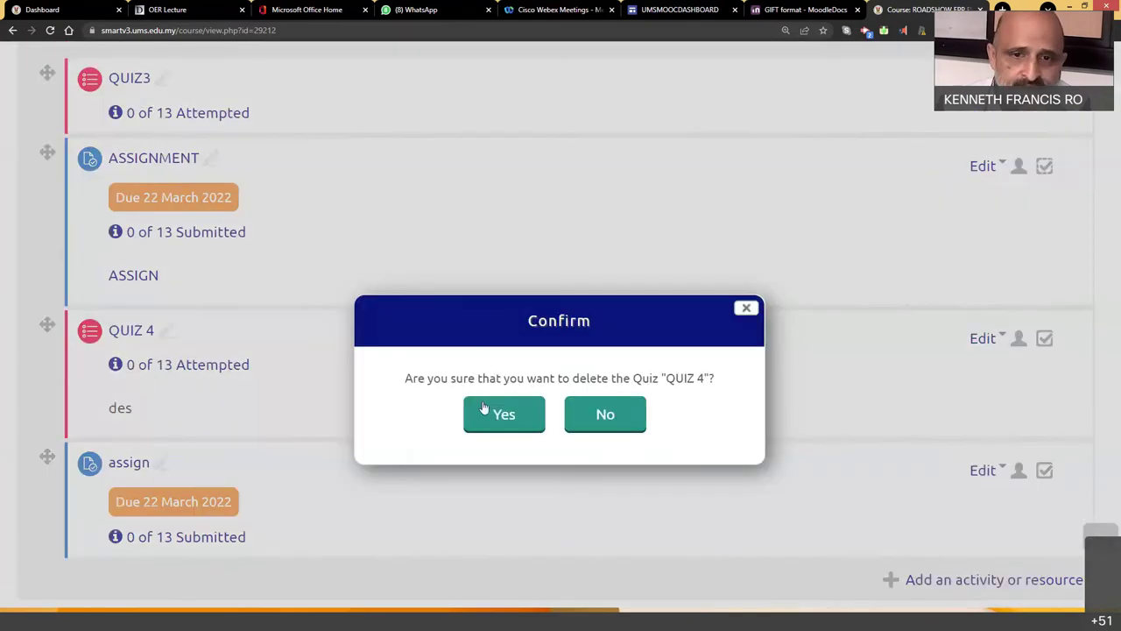
left_click(481, 404)
scroll(395, 370, "up", 2)
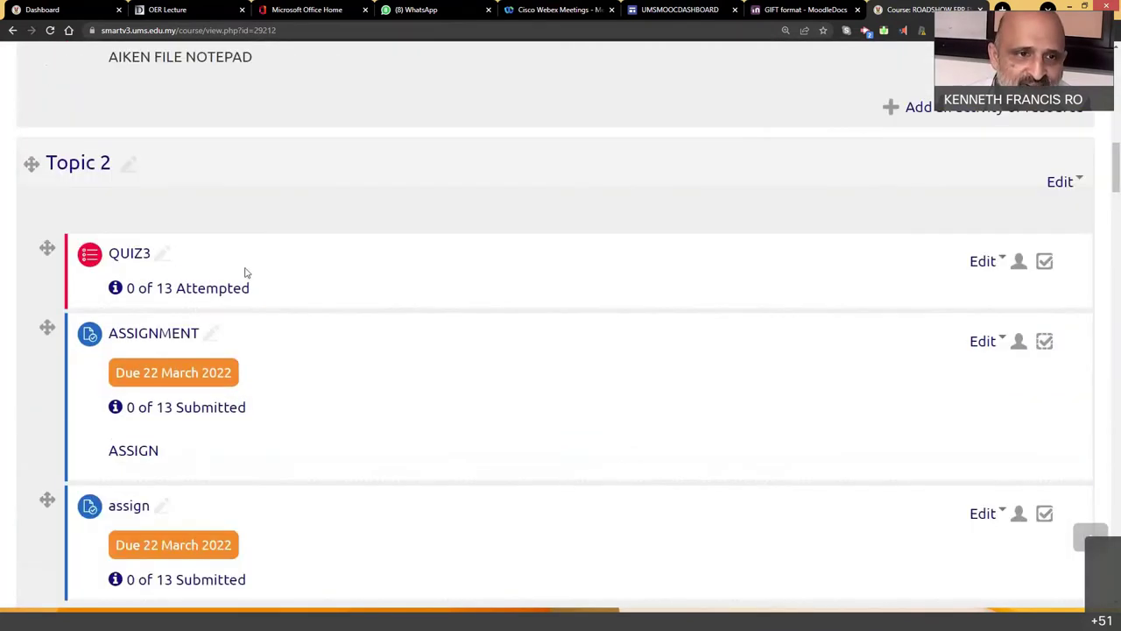
scroll(357, 287, "up", 4)
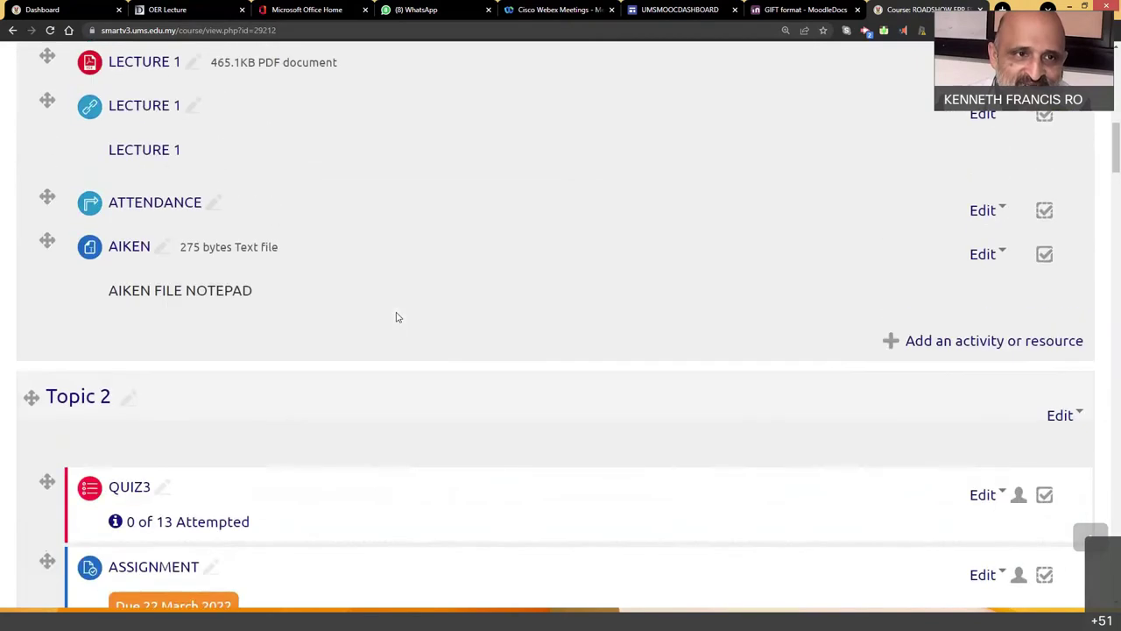
scroll(383, 294, "up", 9)
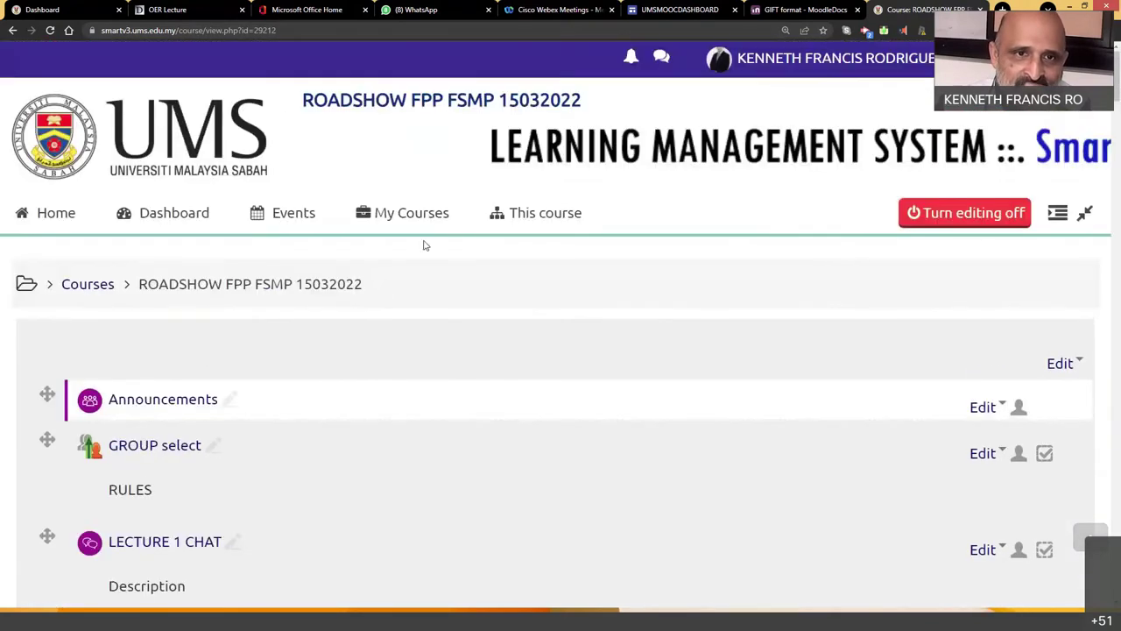
- Open This course > Grades and check that the User report lists only ATTENDANCE, QUIZ3, ASSIGNMENT and assign
left_click(496, 219)
left_click(530, 292)
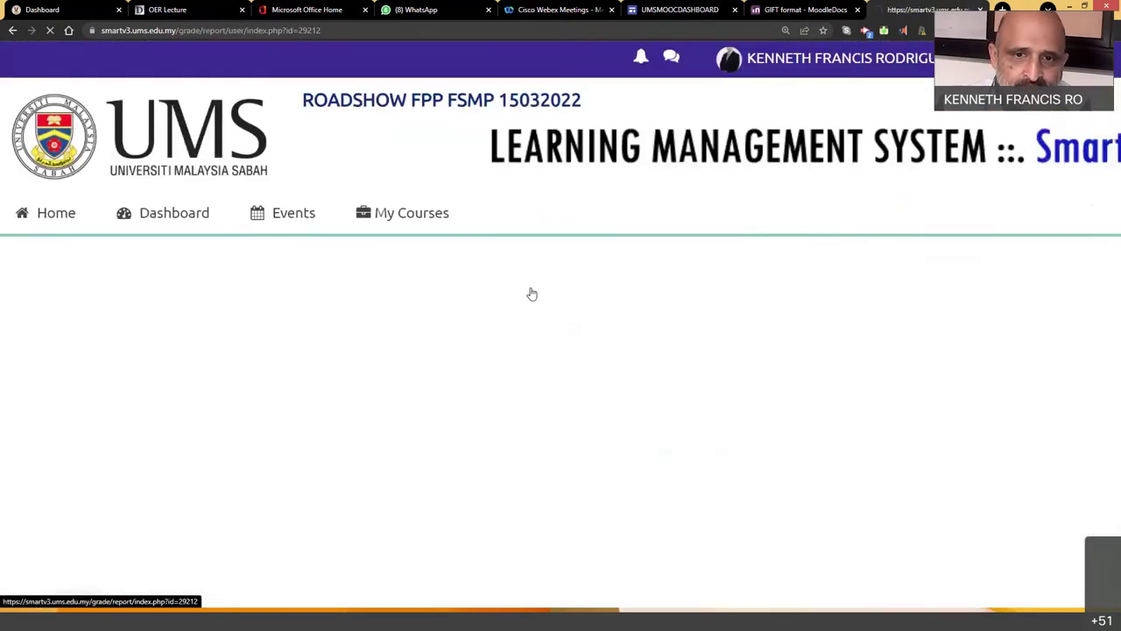
scroll(493, 353, "down", 4)
scroll(460, 348, "down", 5)
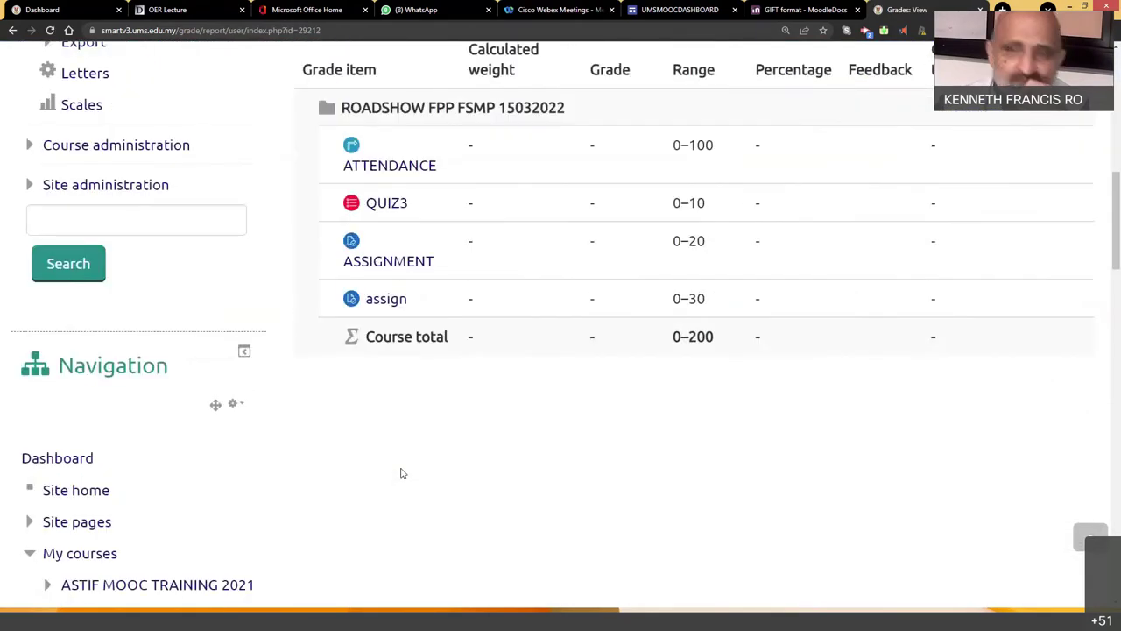
scroll(404, 459, "up", 2)
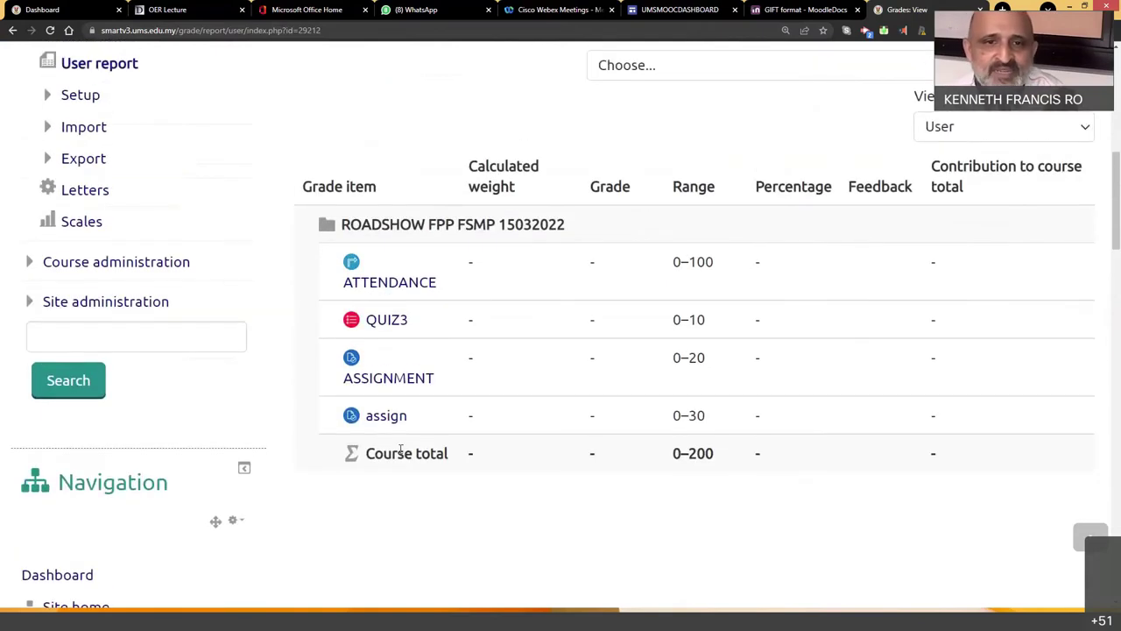
scroll(275, 275, "up", 1)
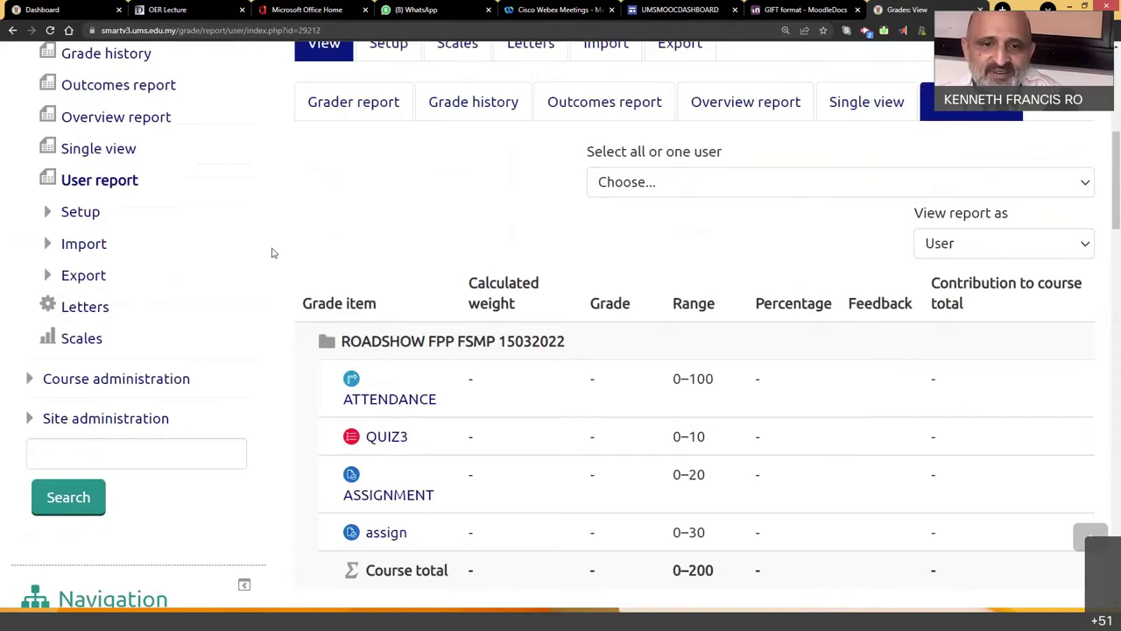
scroll(281, 280, "up", 1)
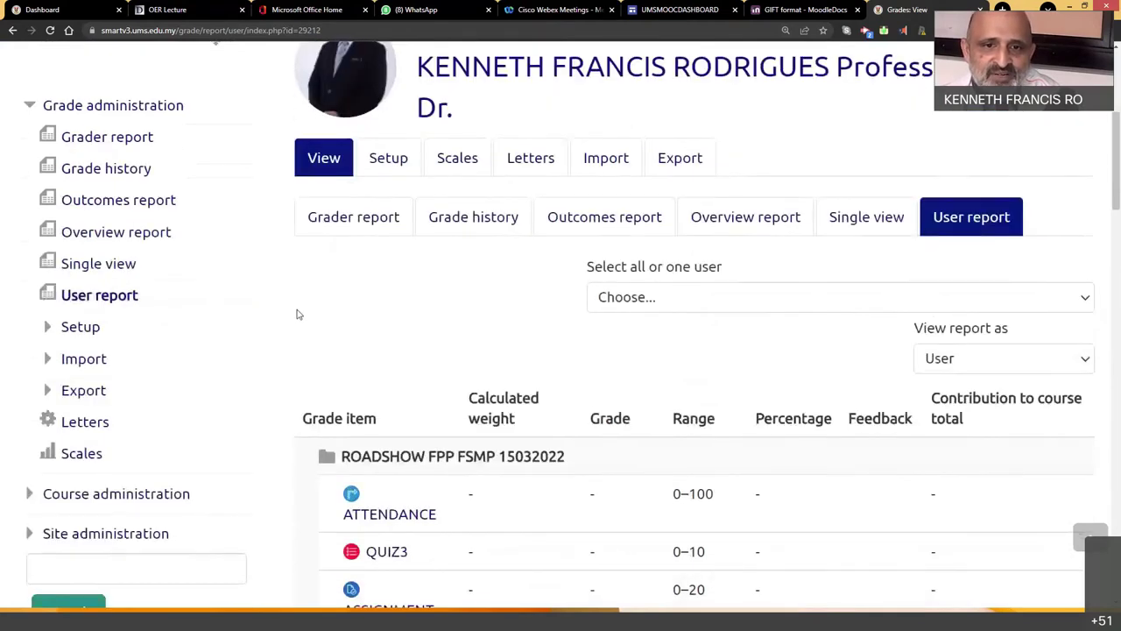
scroll(350, 319, "down", 2)
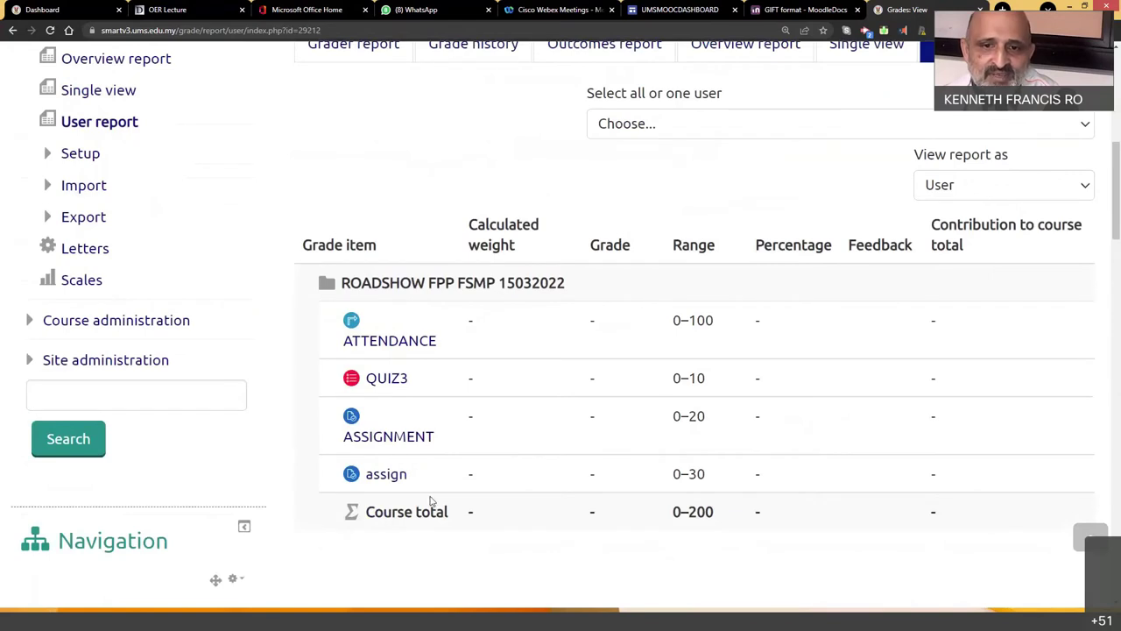
scroll(430, 501, "up", 2)
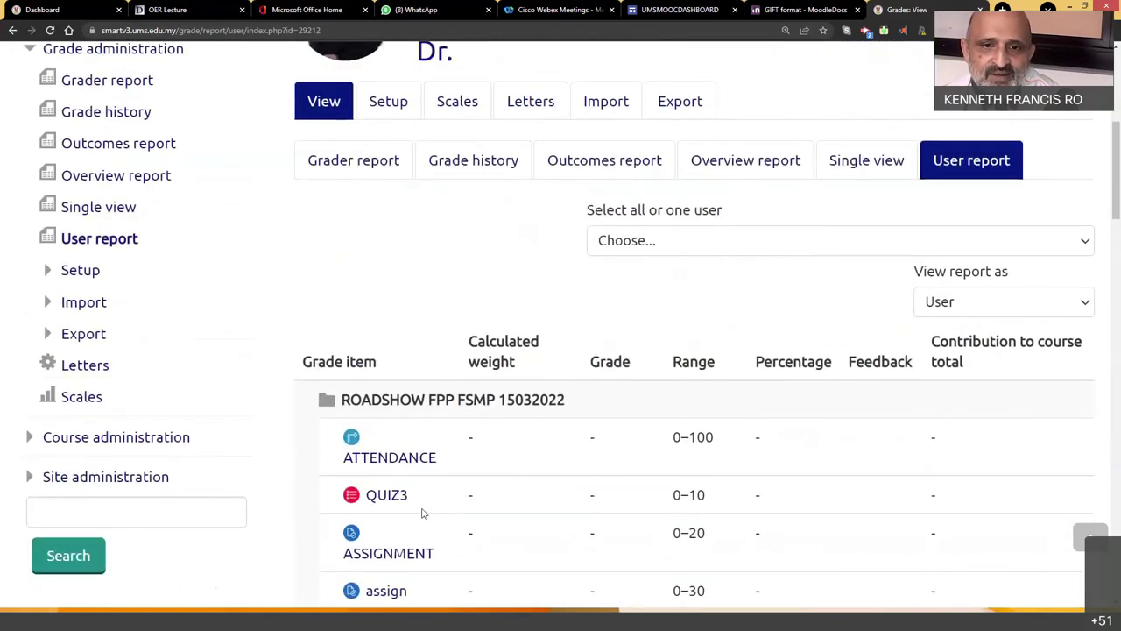
scroll(422, 513, "up", 4)
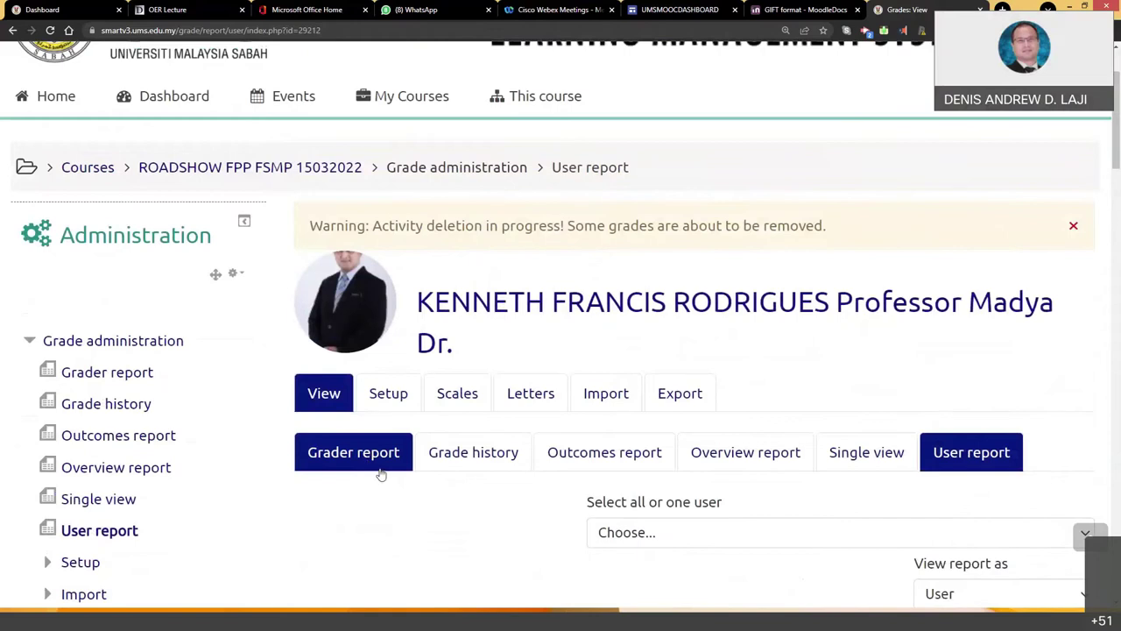
scroll(383, 473, "down", 2)
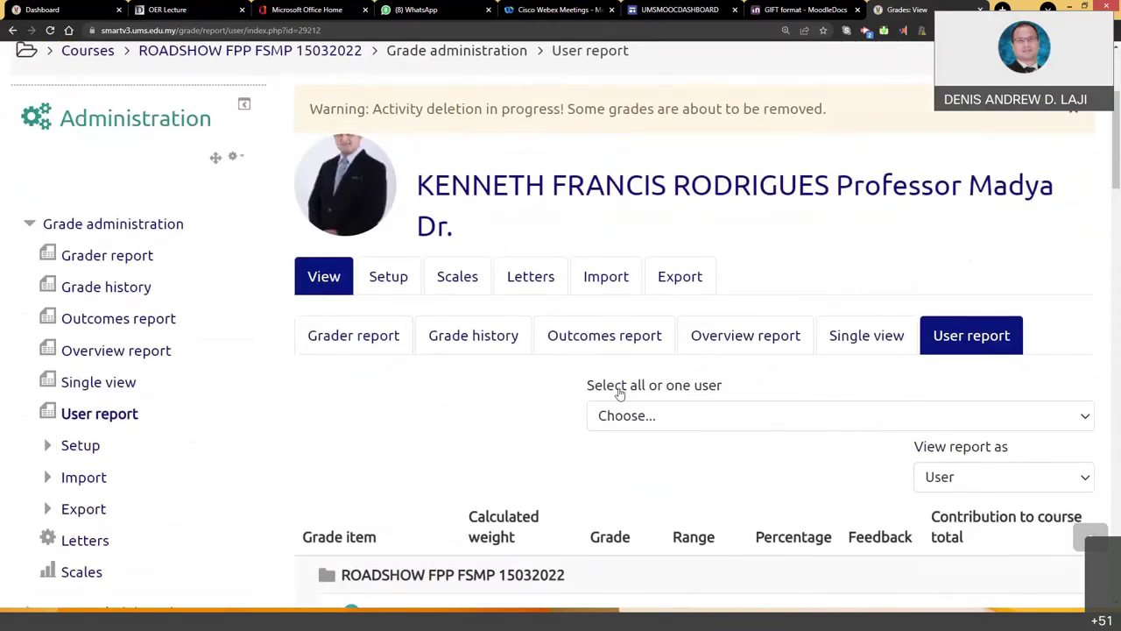
- Open Gradebook setup and review the weights (ATTENDANCE 50.0, QUIZ3 5.0, ASSIGNMENT 10.0, assign 15.0) and deleted quizzes
left_click(388, 279)
scroll(447, 438, "down", 4)
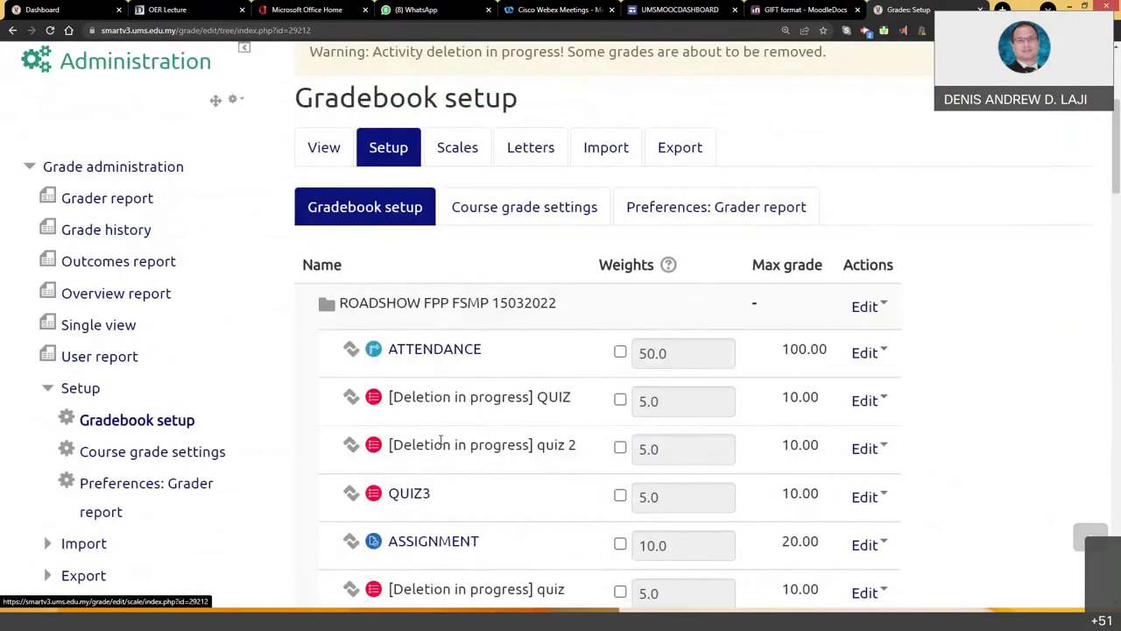
scroll(441, 442, "down", 2)
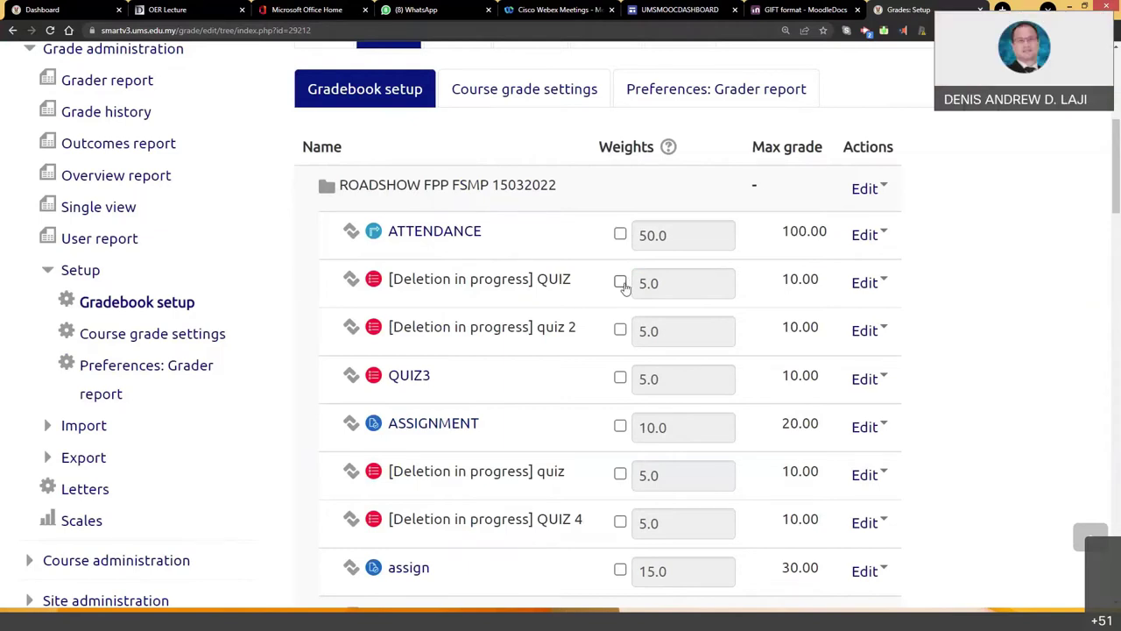
scroll(561, 358, "down", 3)
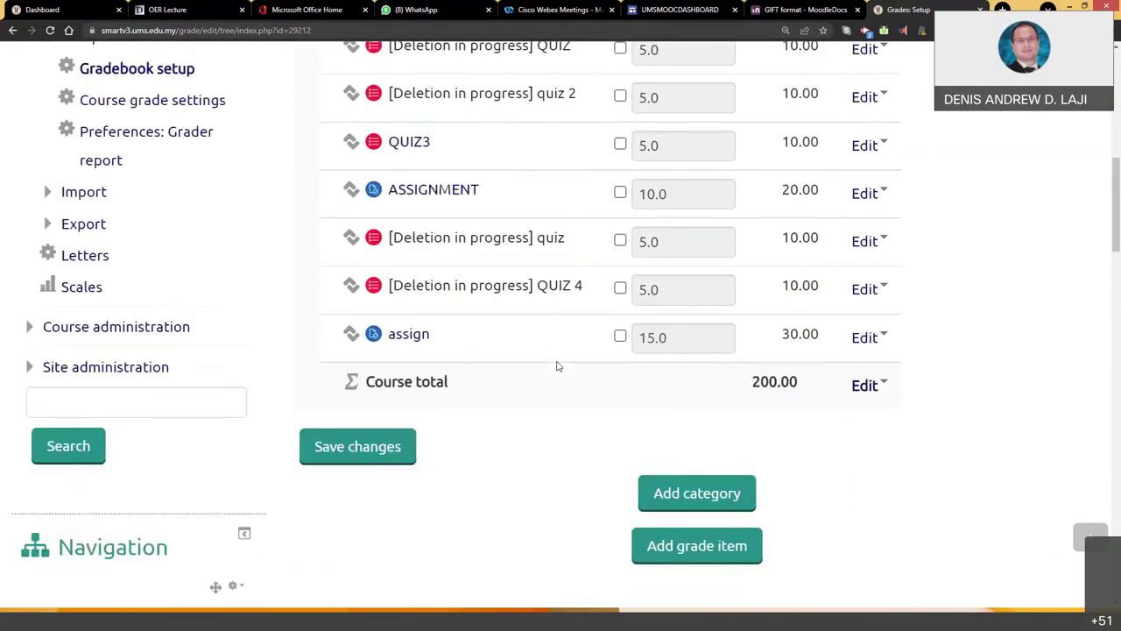
scroll(557, 366, "up", 3)
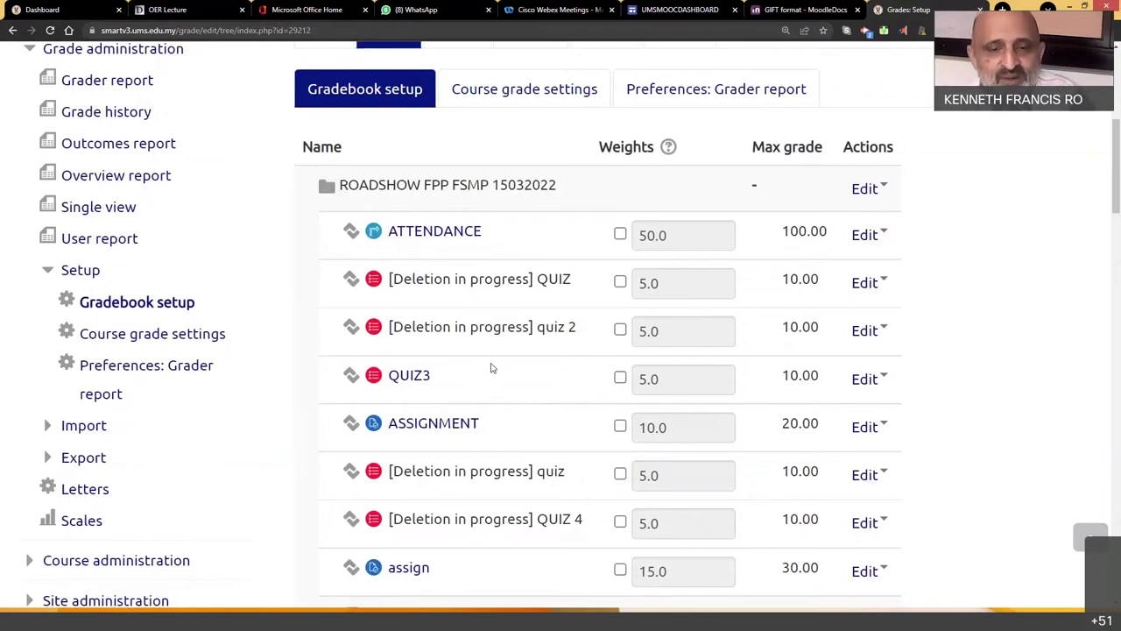
scroll(491, 368, "up", 4)
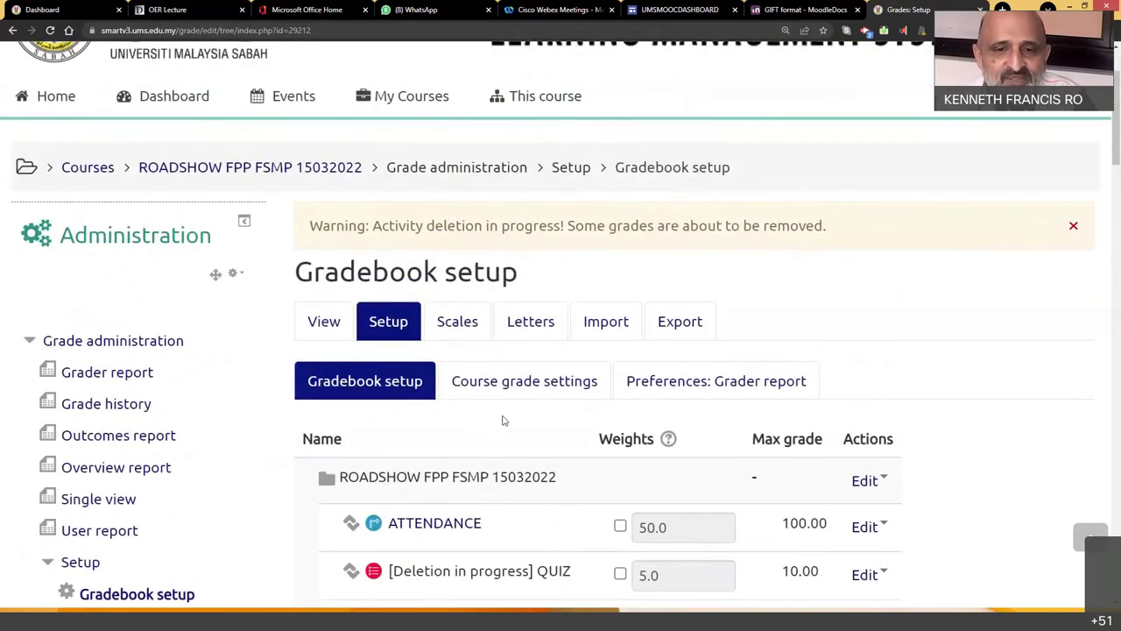
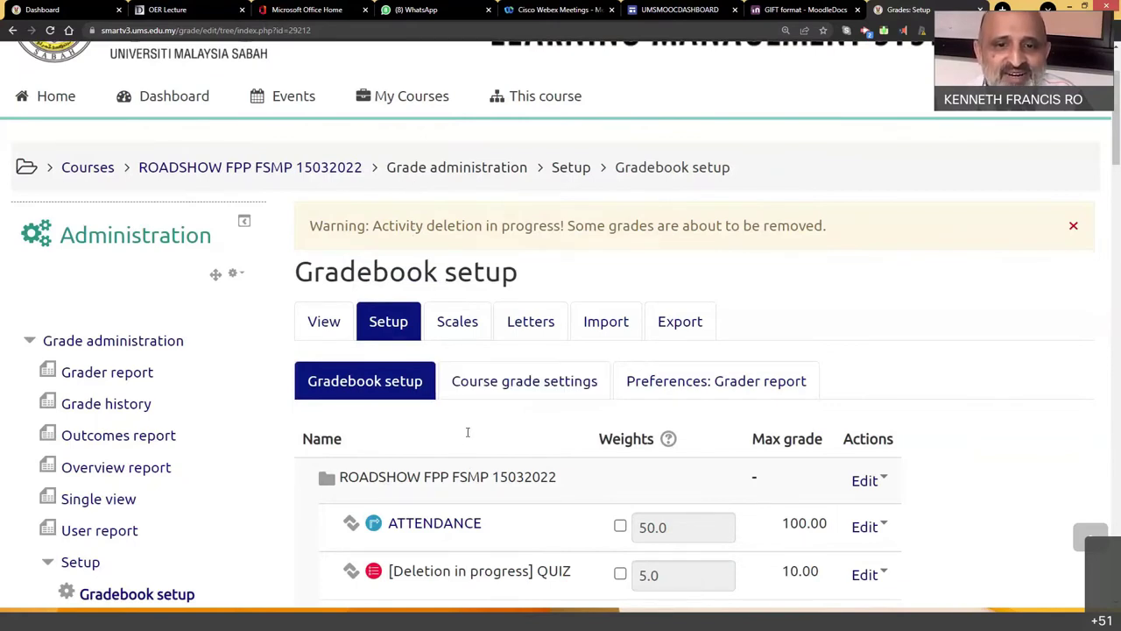
- Leave the gradebook setup and return to the ROADSHOW FPP FSMP 15032022 course page
scroll(558, 376, "down", 1)
scroll(584, 433, "down", 2)
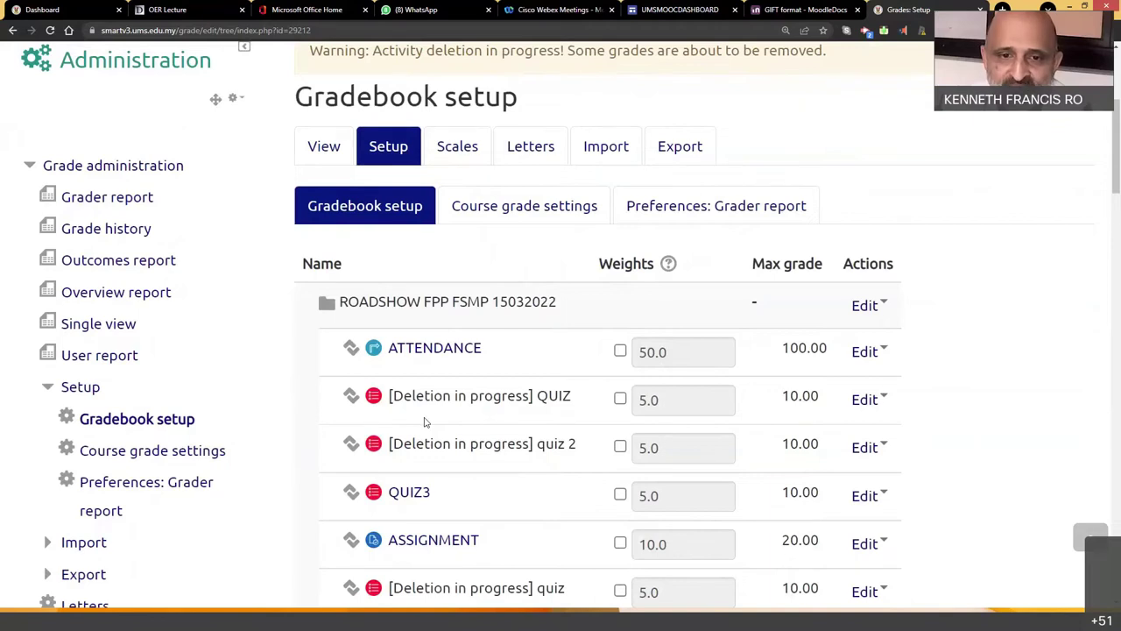
scroll(425, 422, "down", 2)
scroll(514, 388, "down", 4)
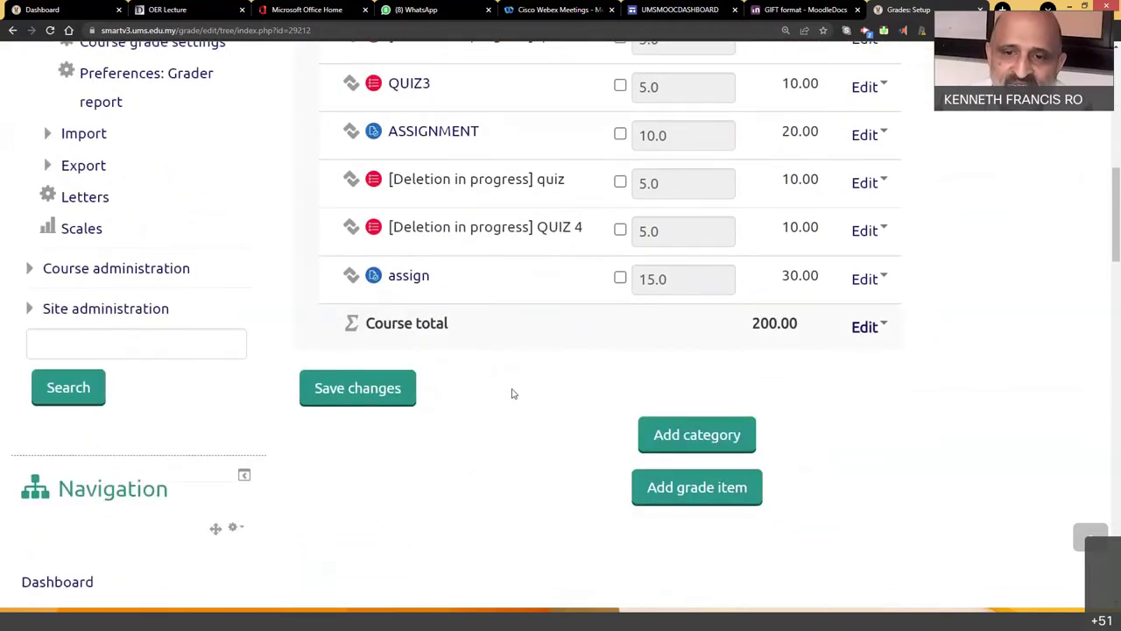
scroll(512, 395, "down", 1)
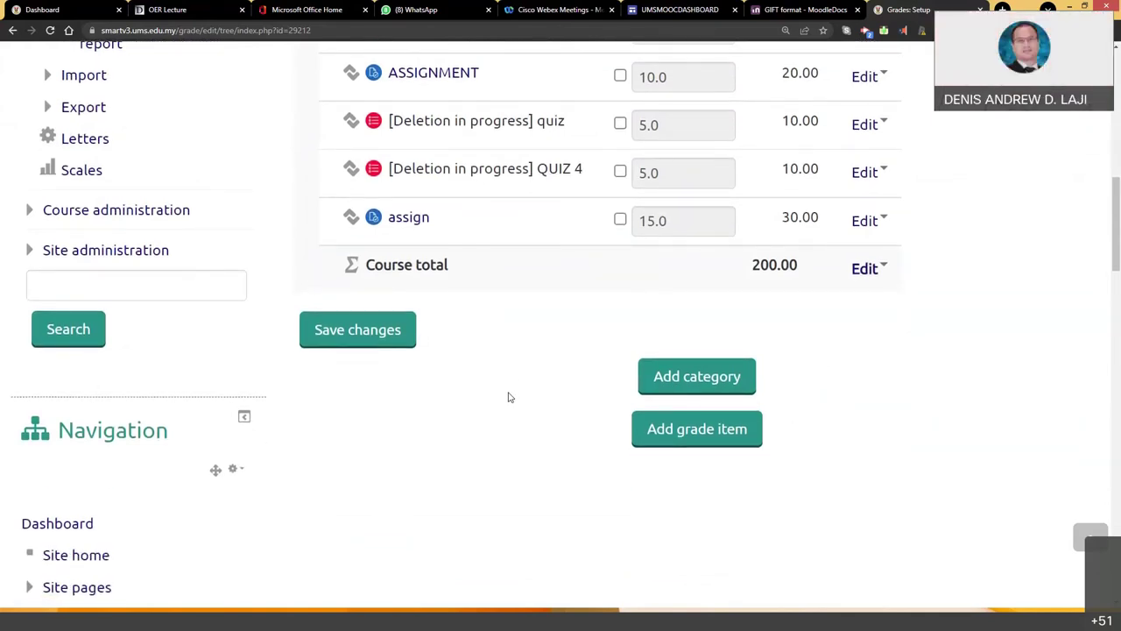
scroll(508, 397, "up", 3)
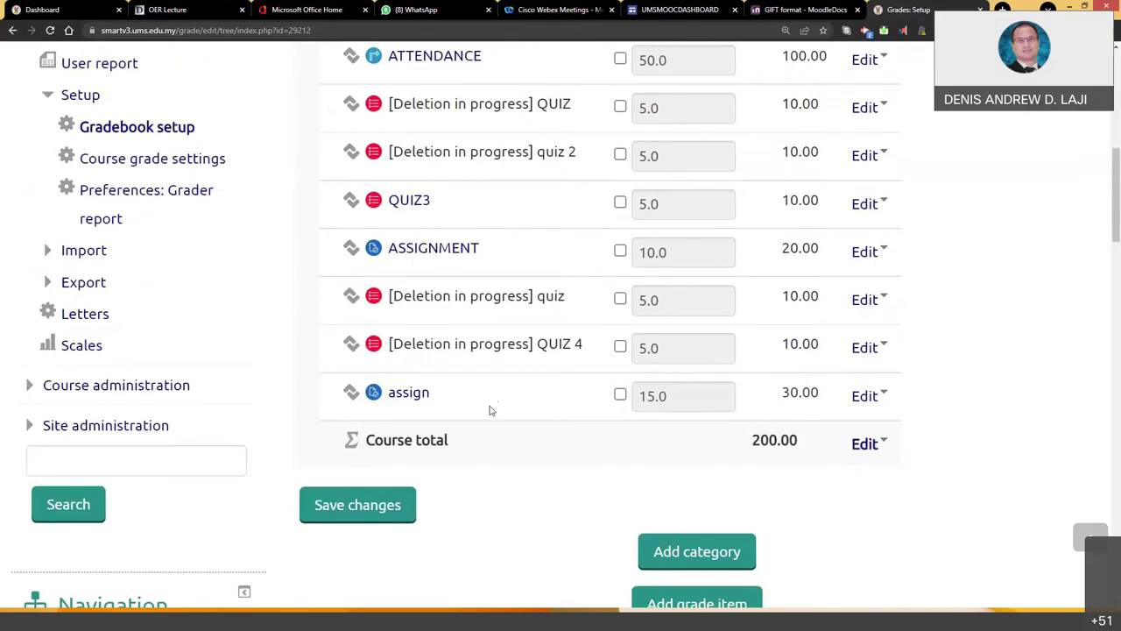
scroll(464, 419, "up", 1)
scroll(463, 418, "up", 8)
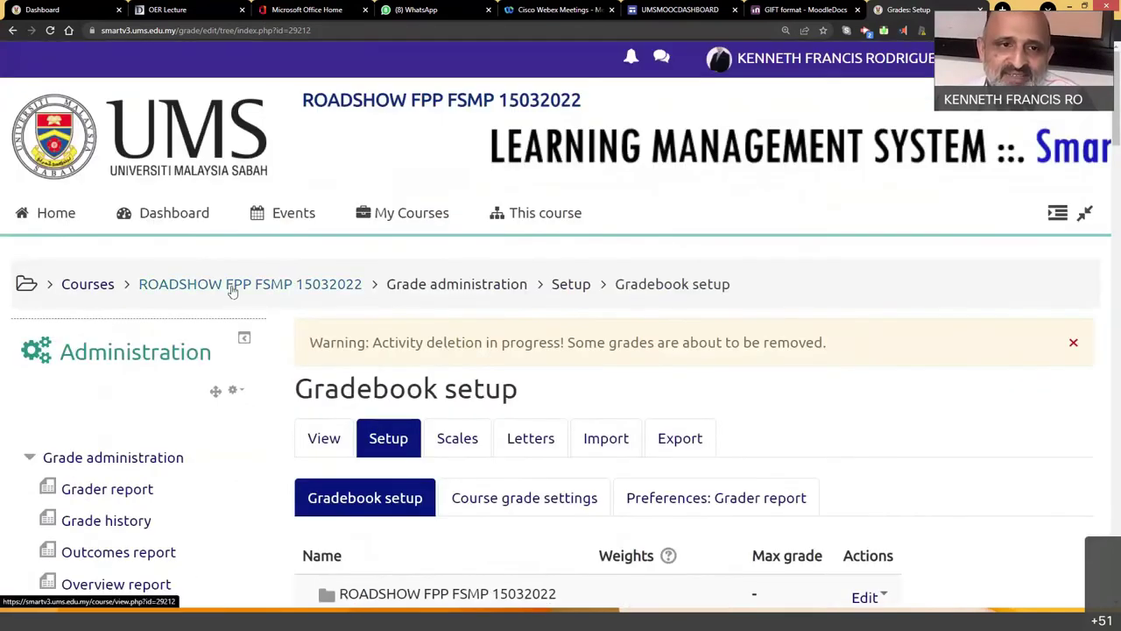
left_click(232, 290)
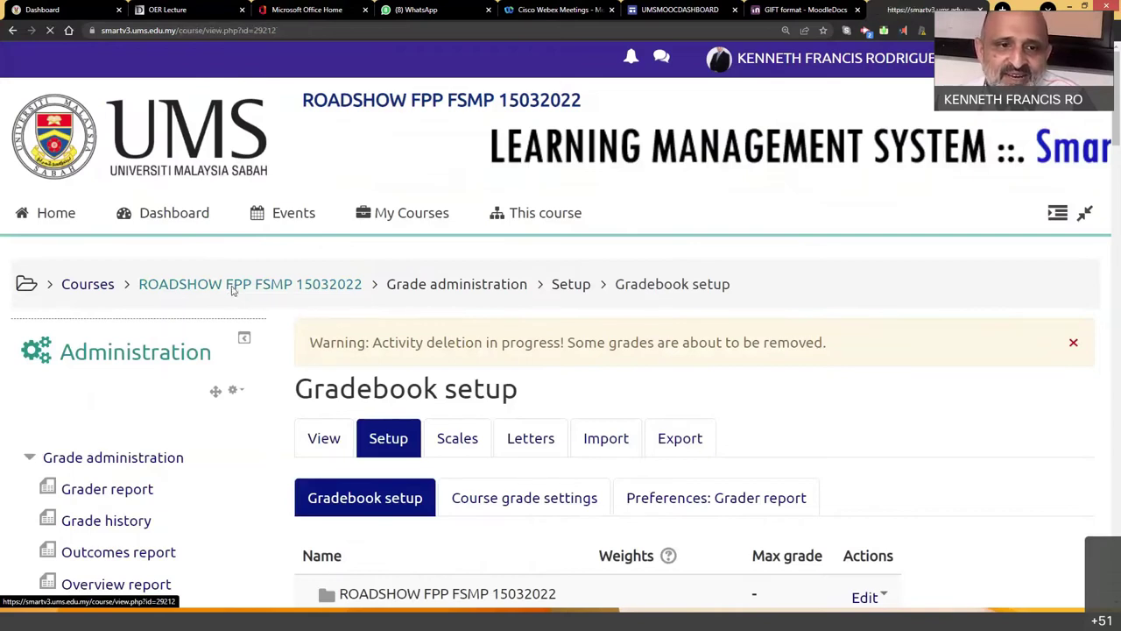
- Start a course backup from the Administration block
scroll(293, 313, "down", 8)
scroll(295, 308, "down", 20)
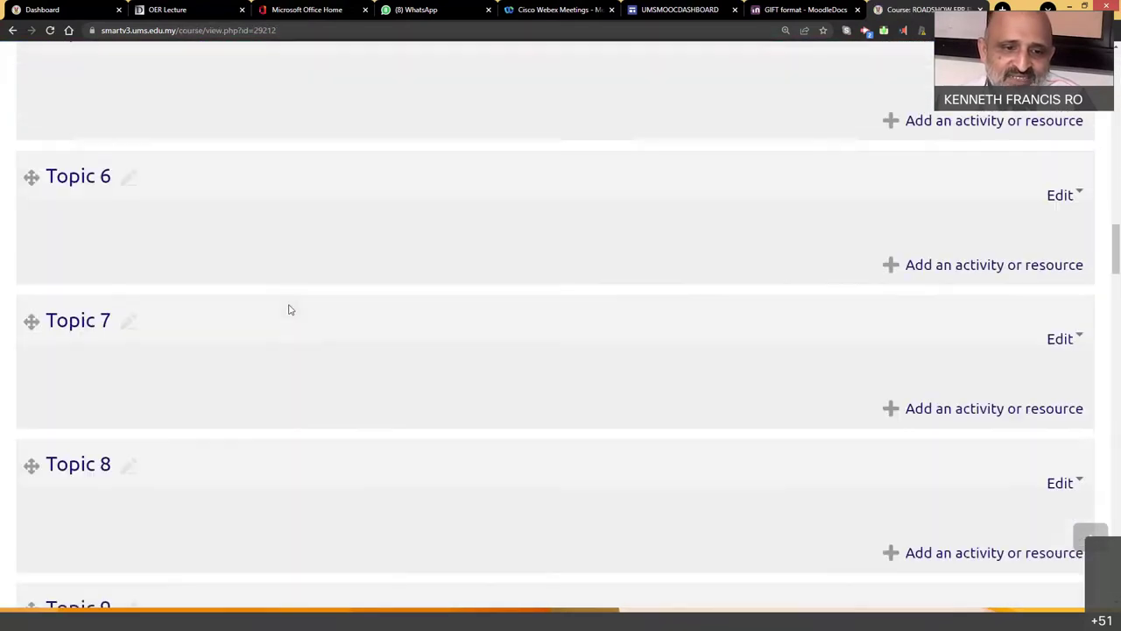
scroll(287, 303, "down", 15)
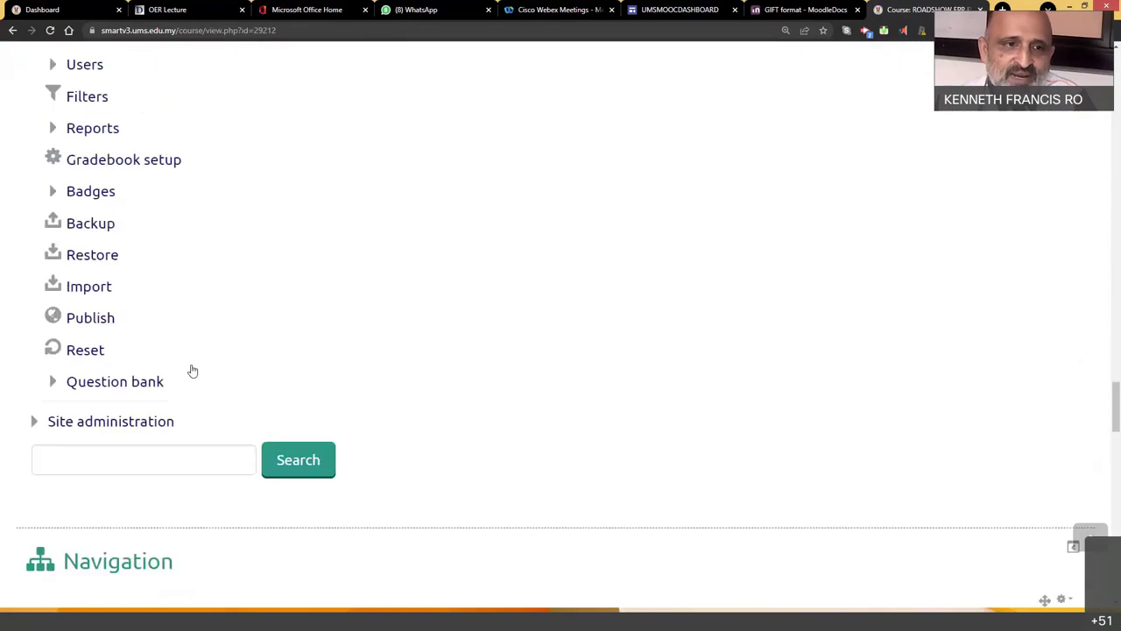
left_click(90, 223)
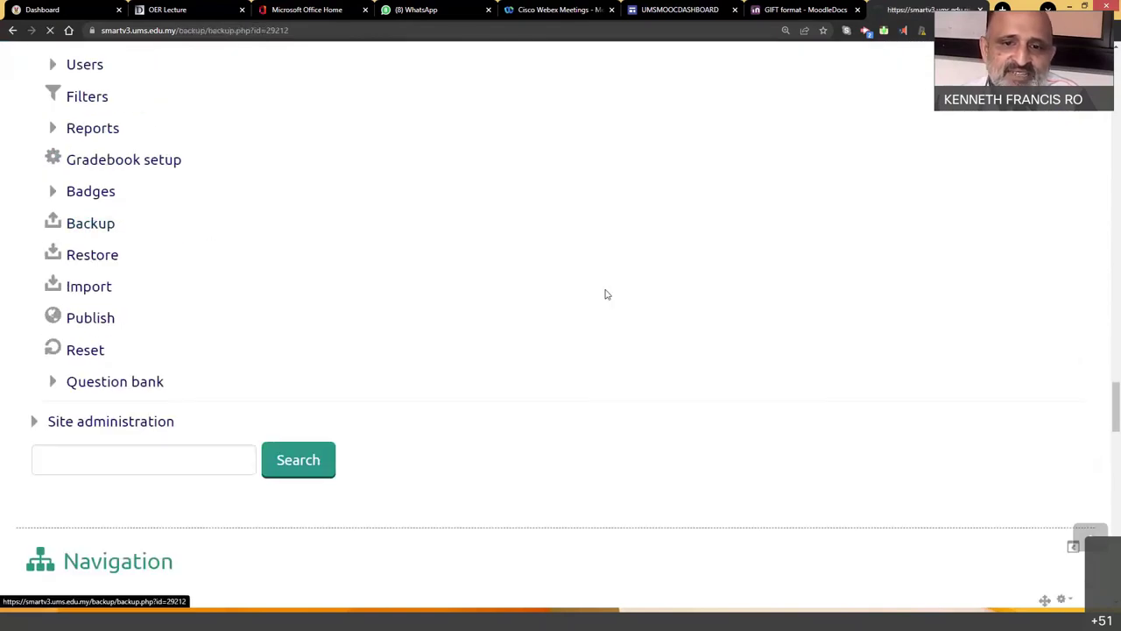
- Accept the initial and schema backup settings to reach Confirmation and review
scroll(604, 292, "down", 3)
scroll(603, 294, "down", 3)
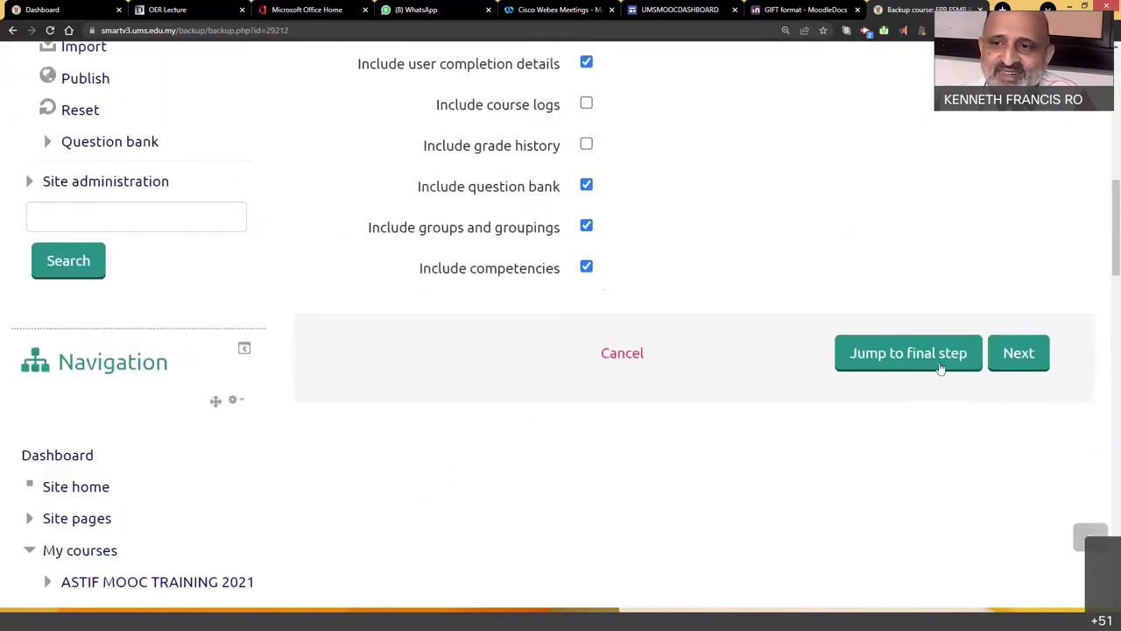
left_click(1018, 354)
scroll(757, 313, "down", 5)
scroll(759, 313, "down", 6)
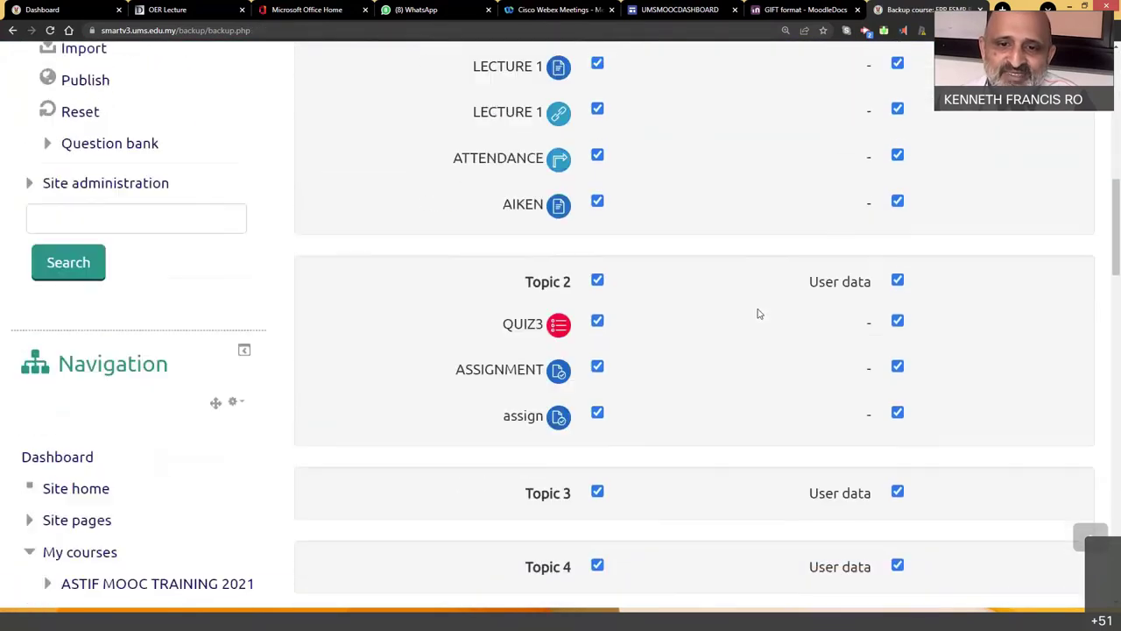
scroll(759, 313, "up", 8)
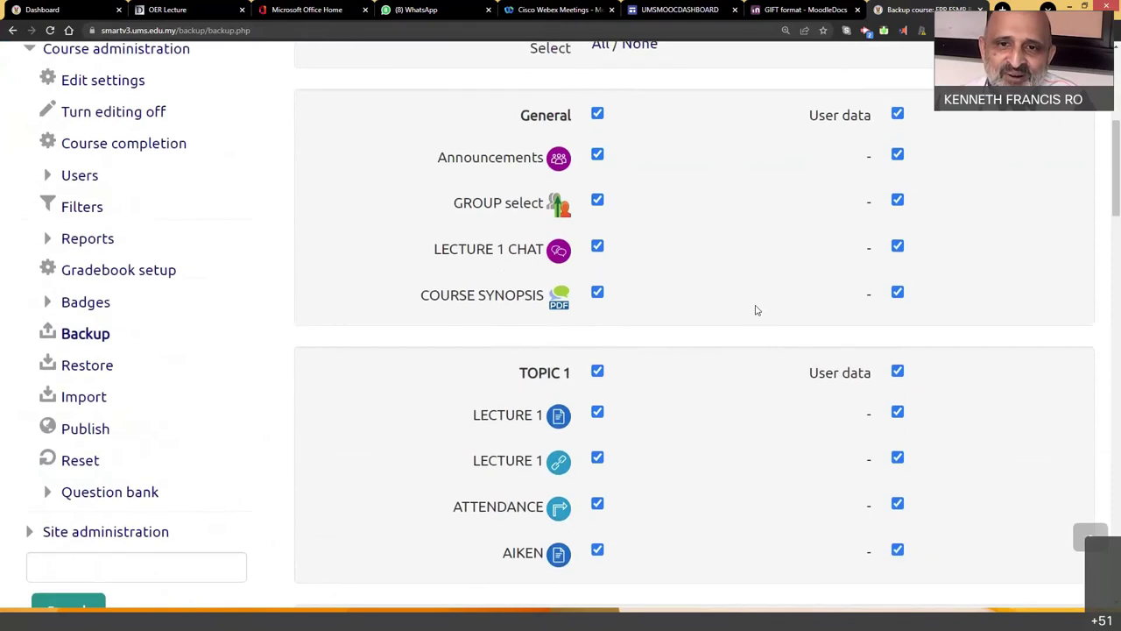
scroll(758, 308, "down", 20)
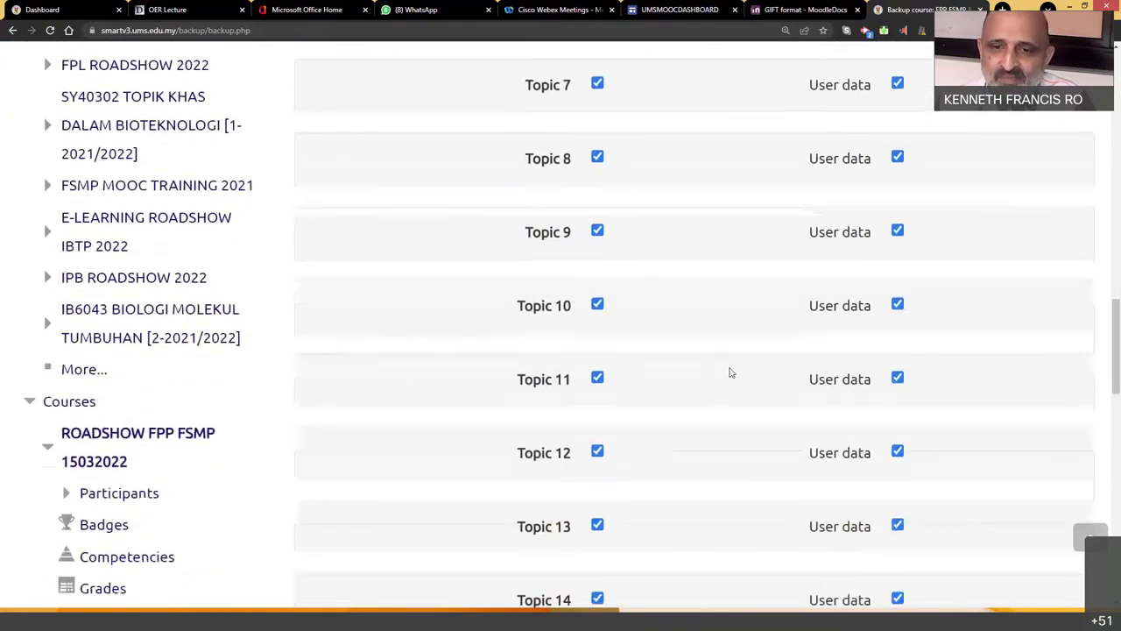
left_click(1016, 263)
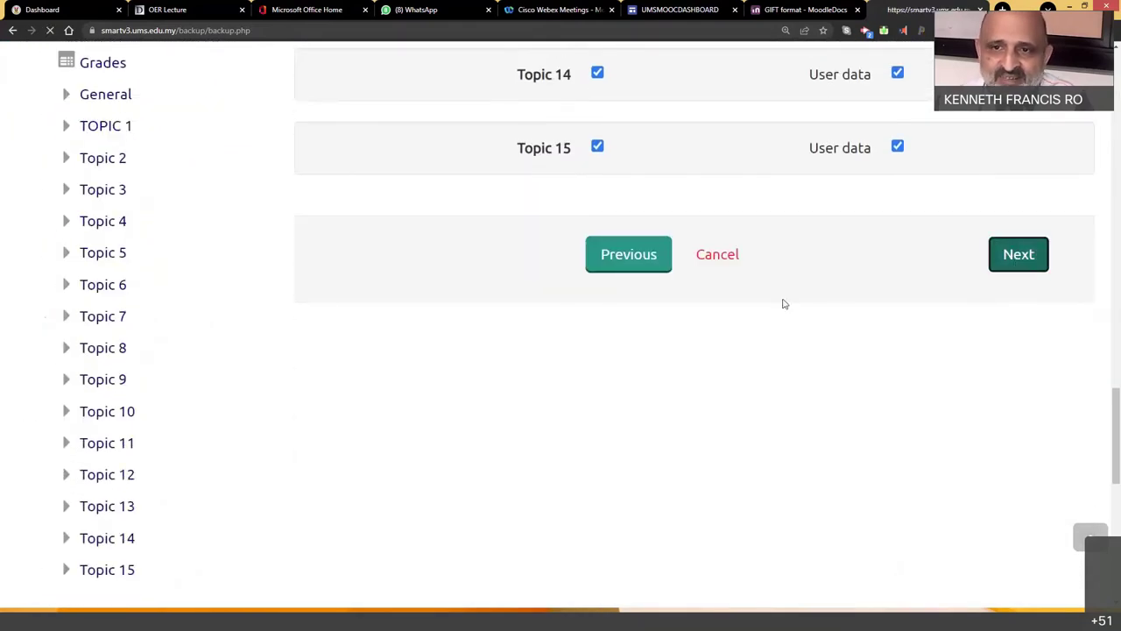
- Review the backup-moodle2-course-29212-fpp_fsmp_rs-20220315-1042.mbz confirmation, then return to the course page
scroll(727, 362, "down", 3)
scroll(727, 361, "down", 3)
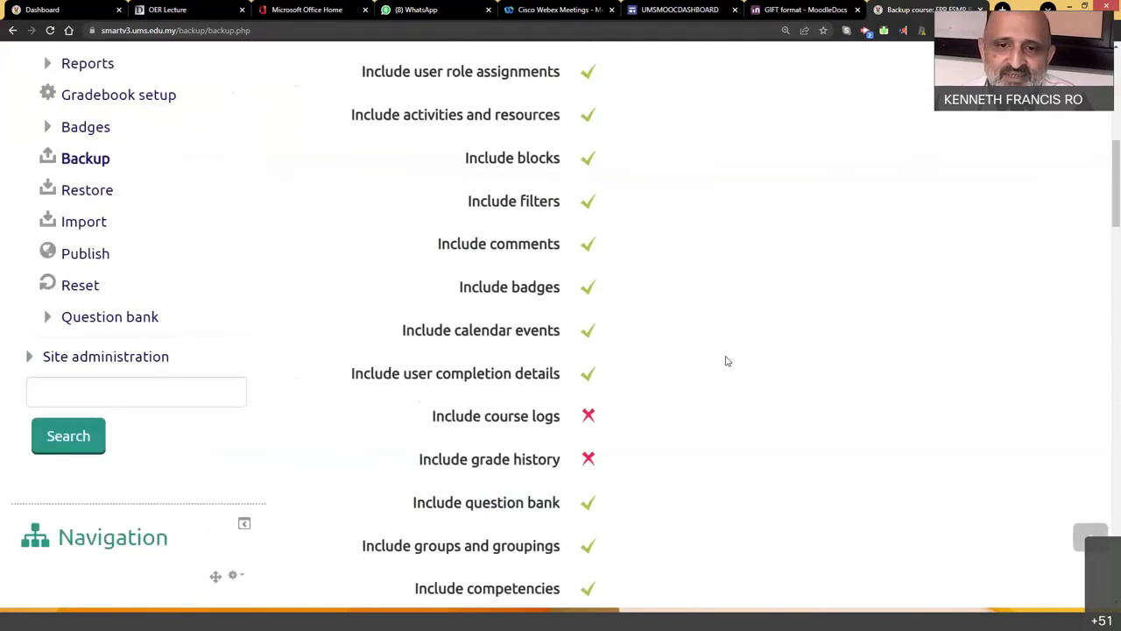
scroll(725, 360, "down", 7)
scroll(735, 329, "down", 8)
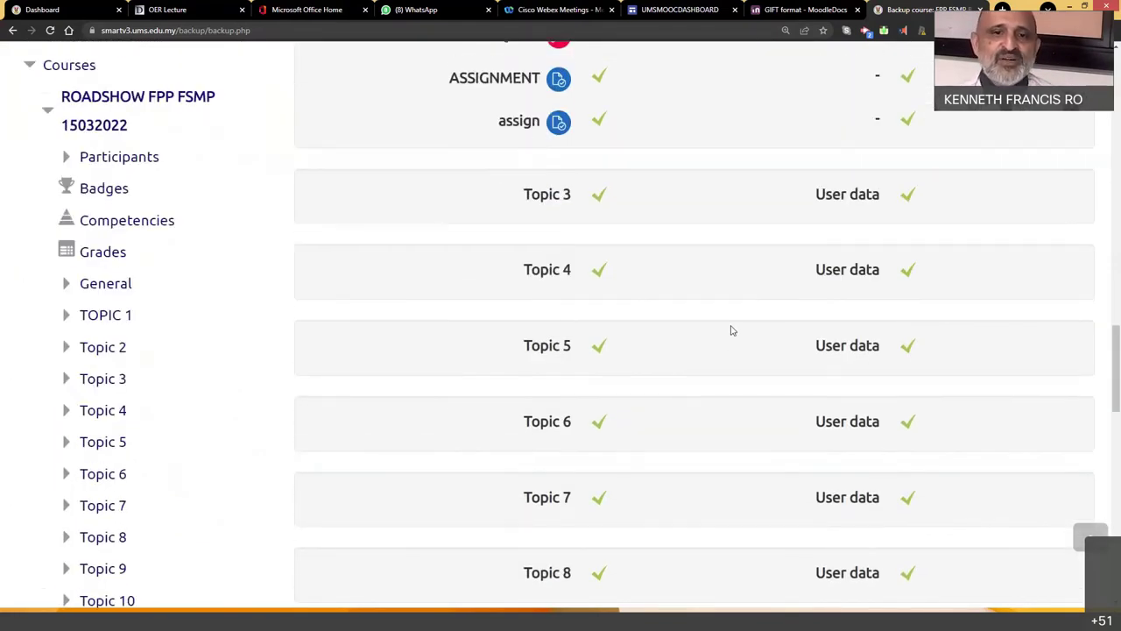
scroll(732, 330, "up", 7)
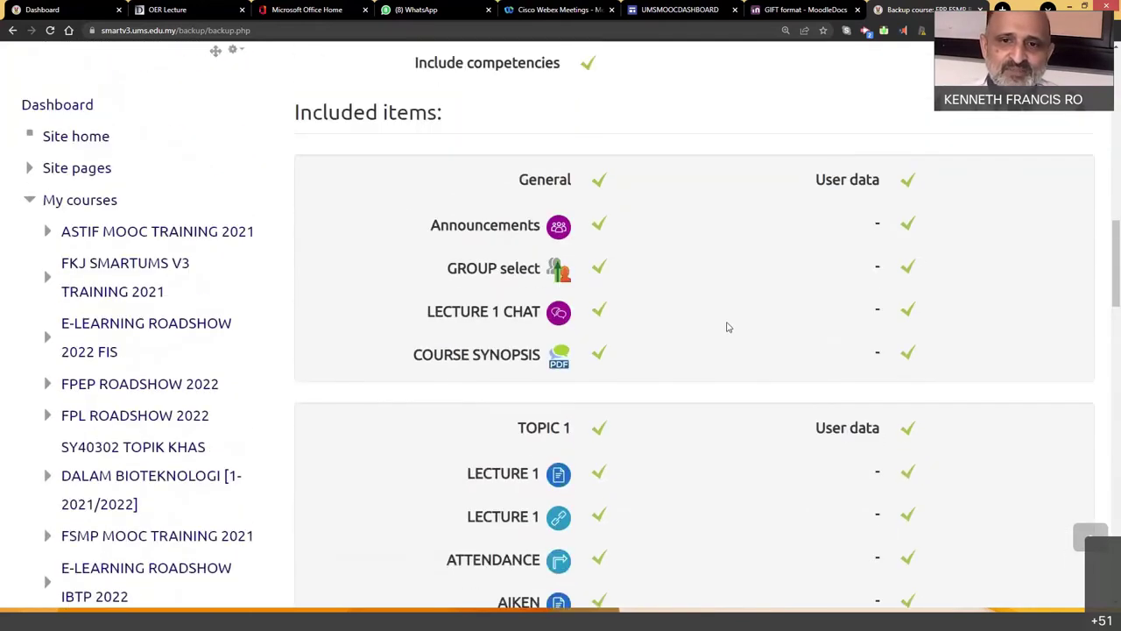
scroll(726, 327, "up", 2)
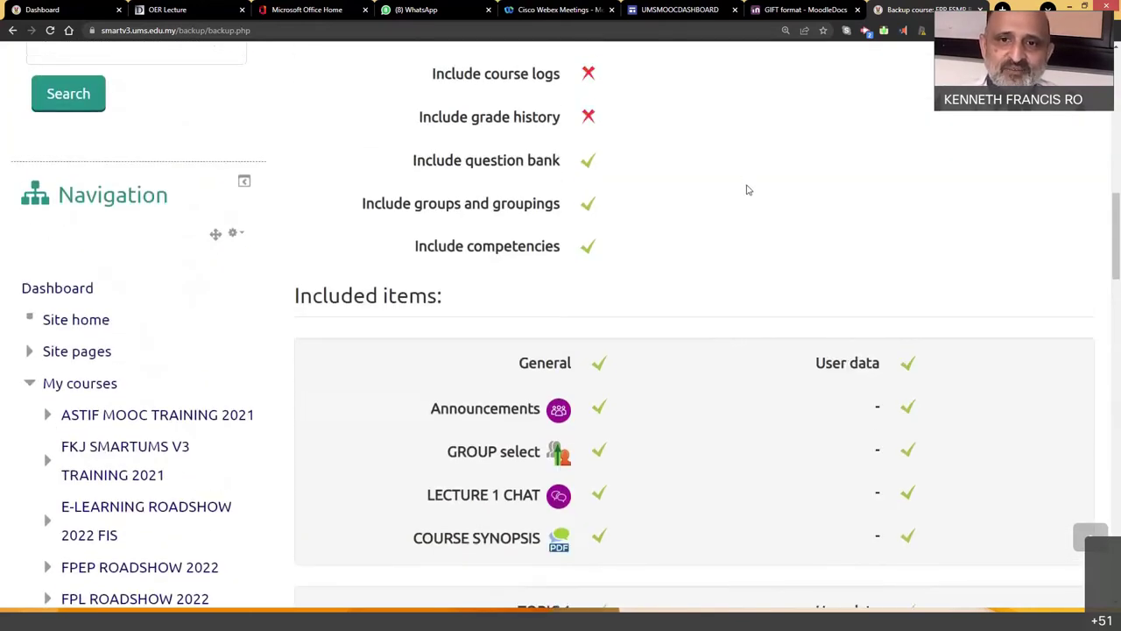
scroll(747, 181, "up", 8)
scroll(745, 202, "down", 15)
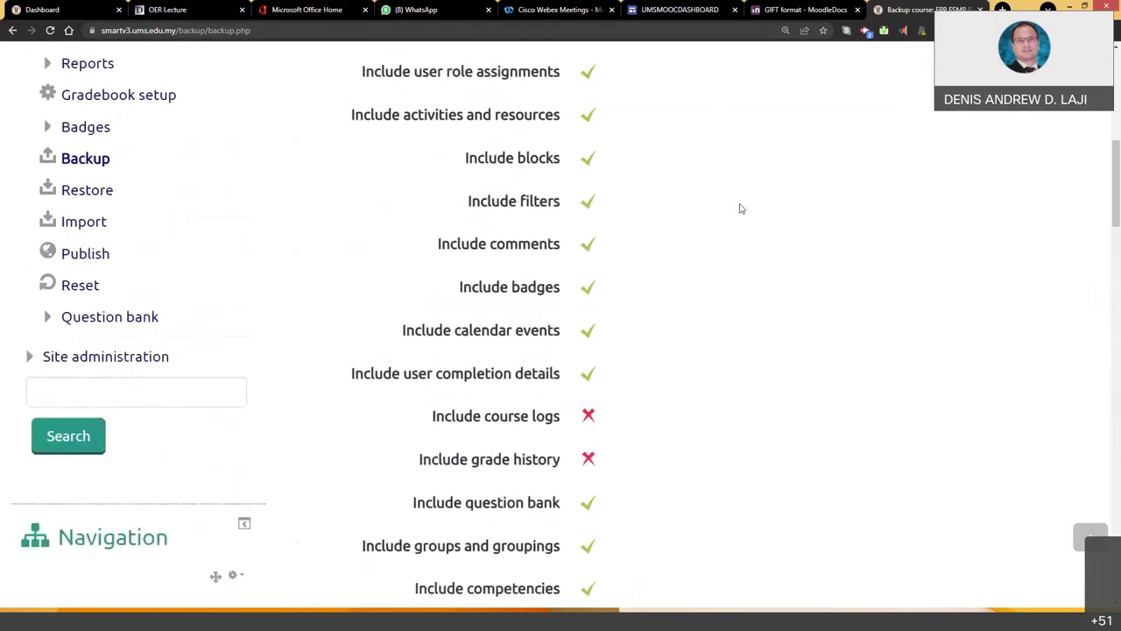
scroll(743, 217, "down", 8)
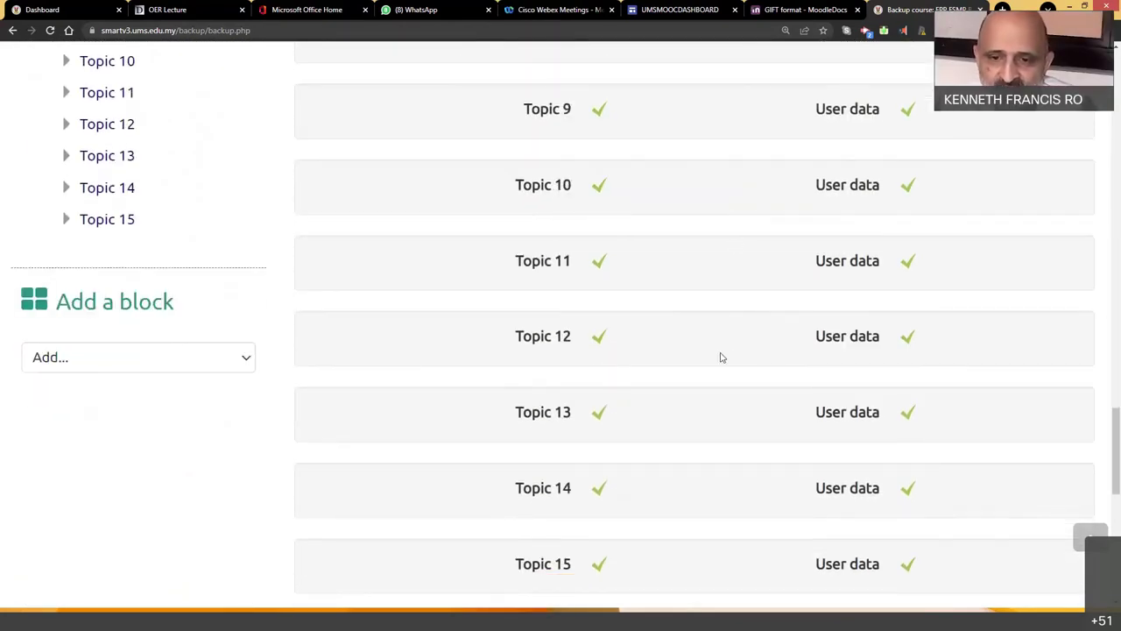
scroll(722, 357, "down", 3)
scroll(716, 351, "up", 3)
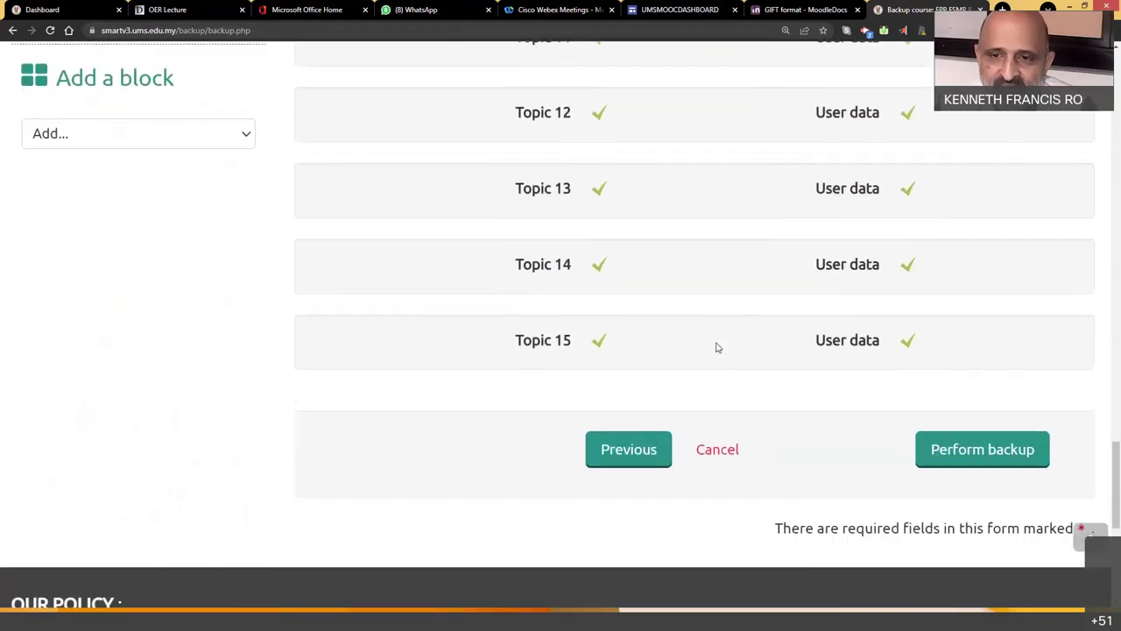
scroll(716, 348, "down", 4)
scroll(711, 348, "up", 20)
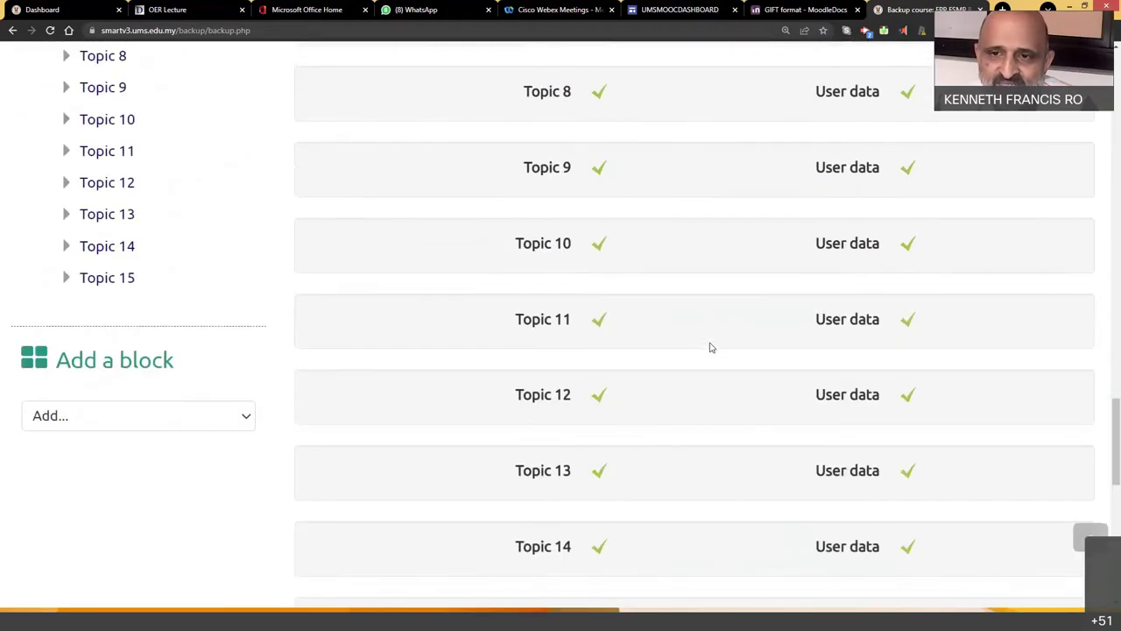
scroll(701, 347, "up", 12)
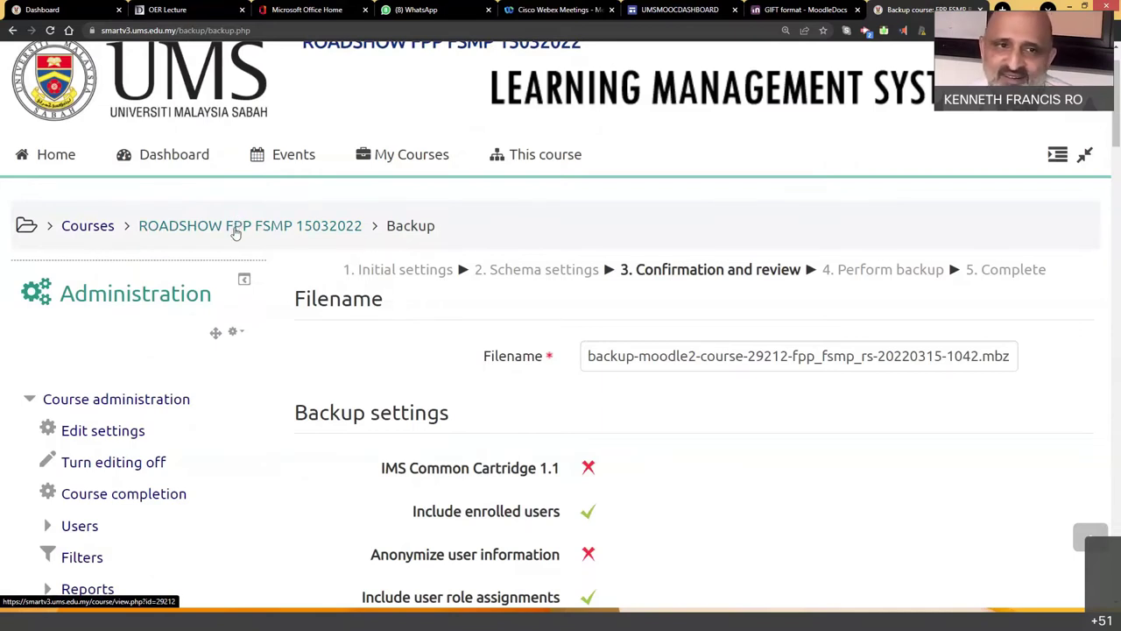
left_click(234, 227)
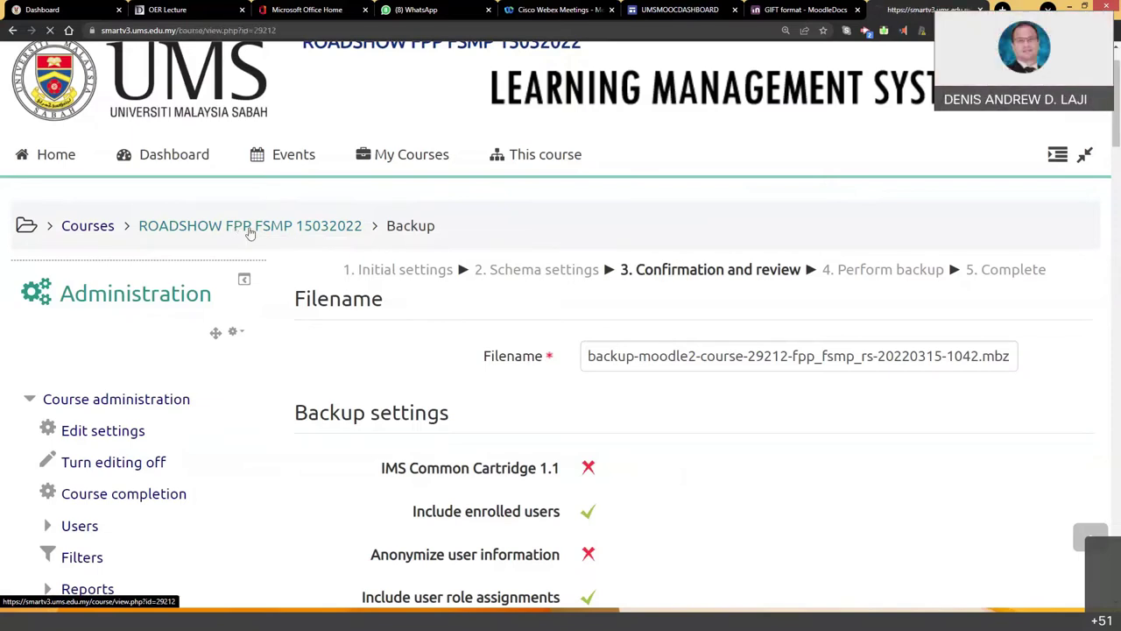
scroll(664, 289, "down", 3)
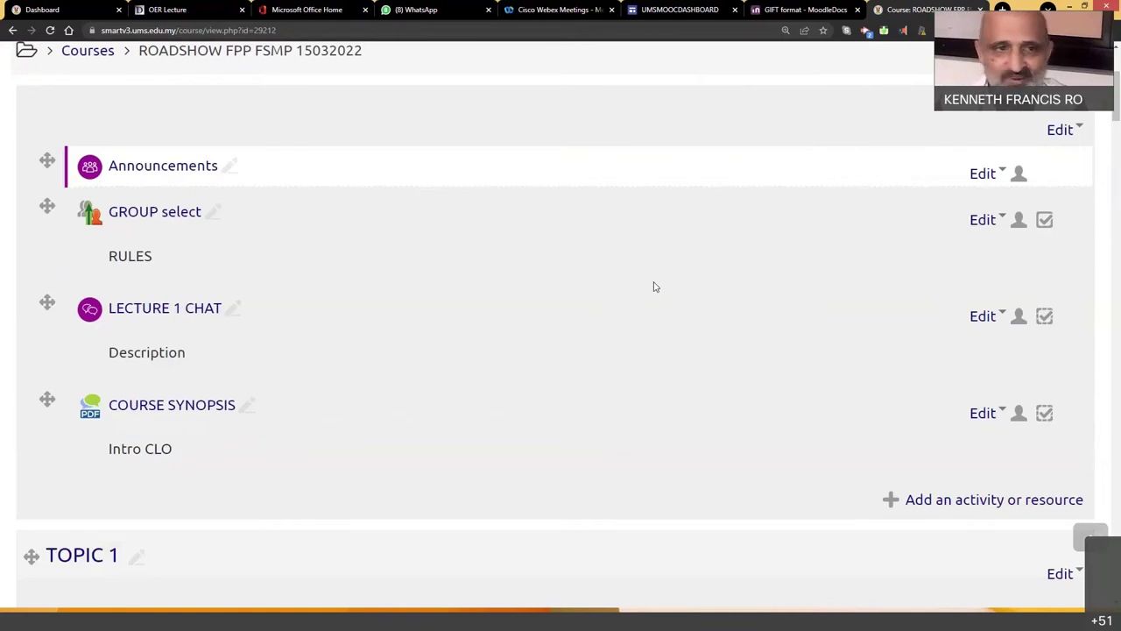
scroll(652, 286, "down", 8)
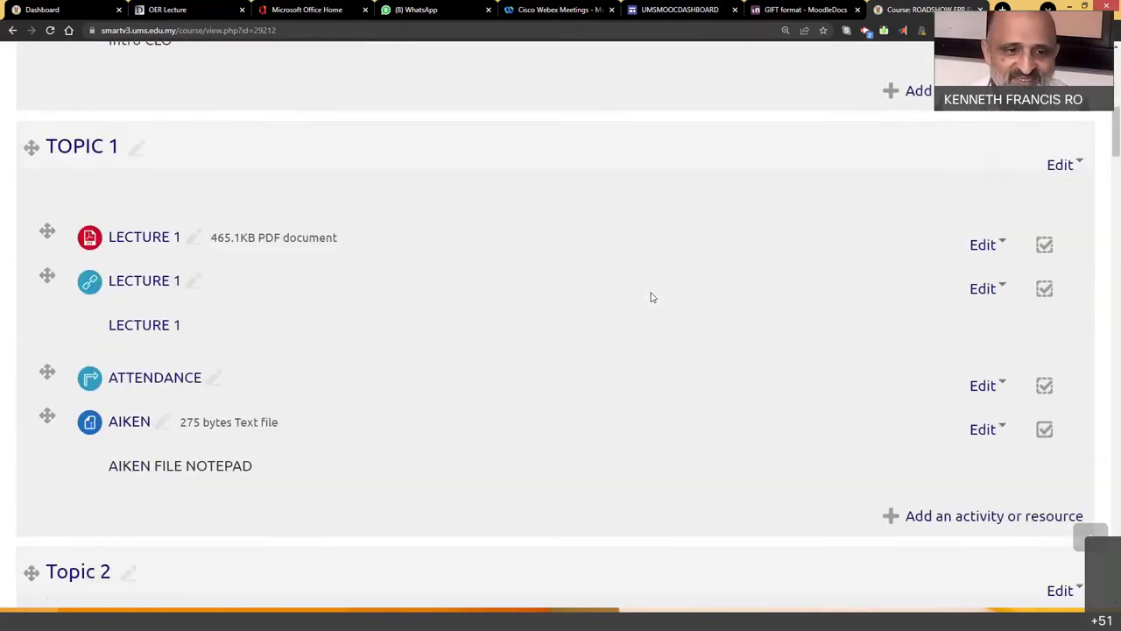
scroll(649, 297, "down", 12)
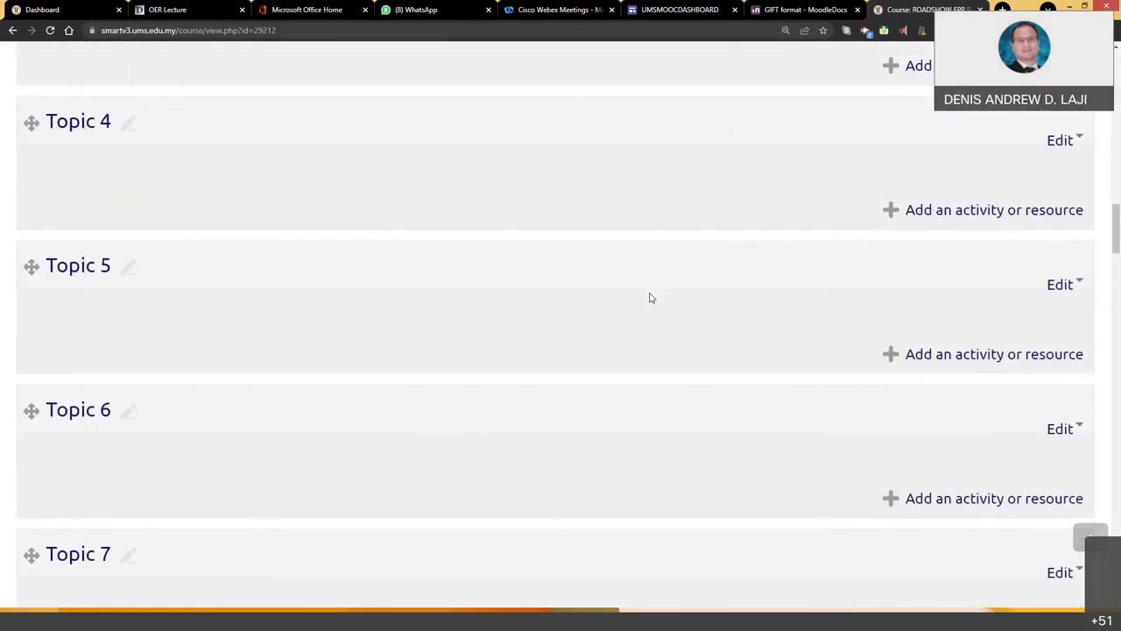
scroll(648, 302, "down", 12)
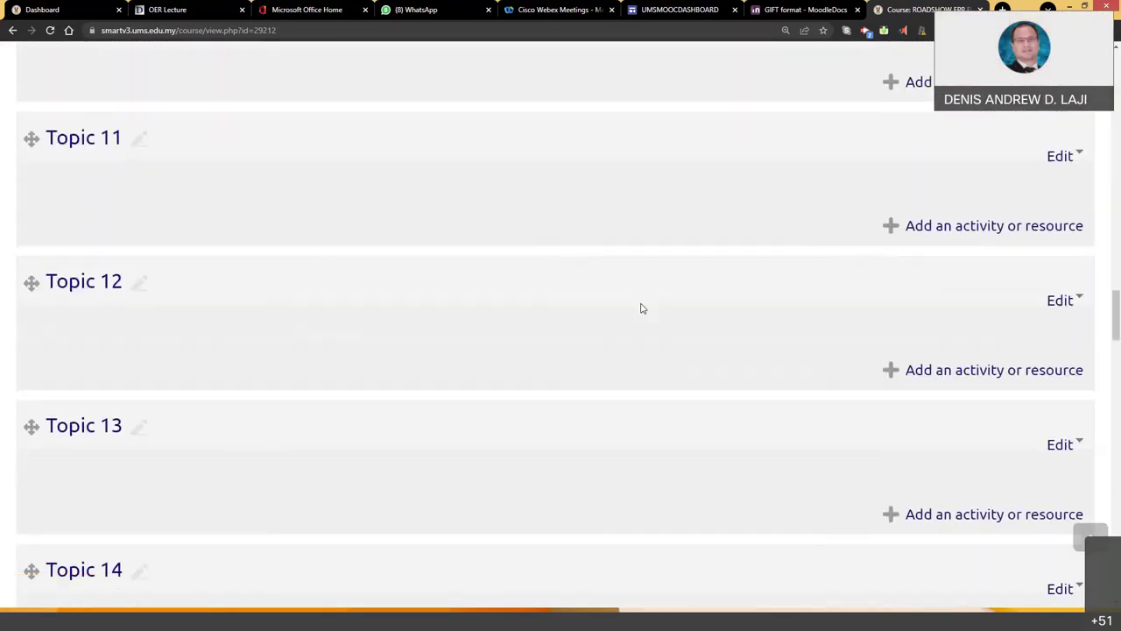
scroll(640, 309, "down", 6)
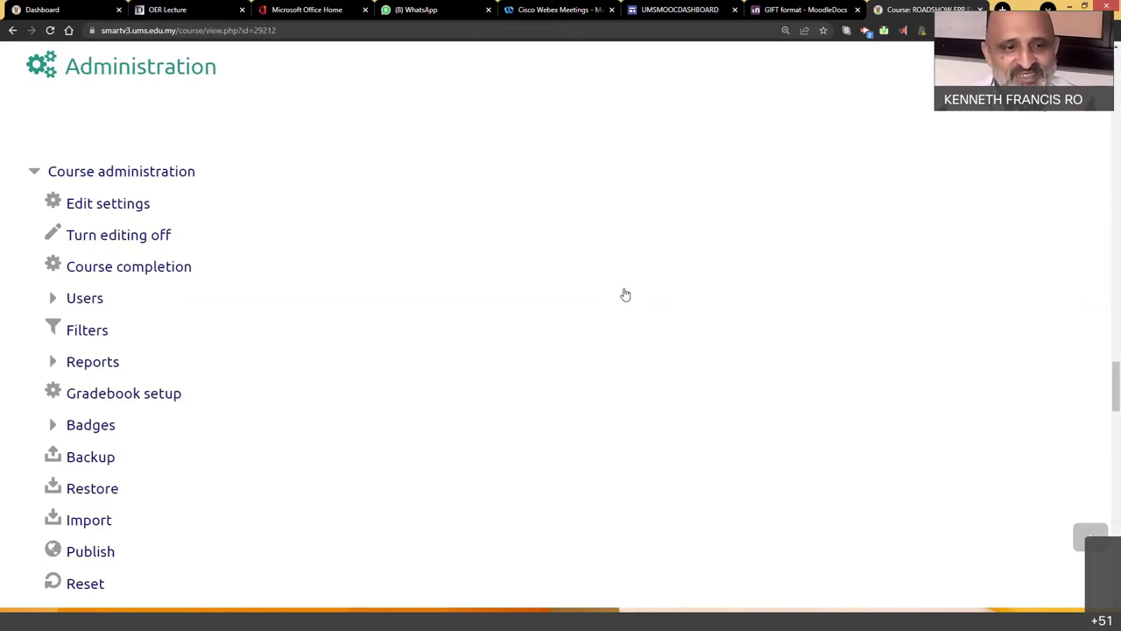
scroll(626, 295, "down", 3)
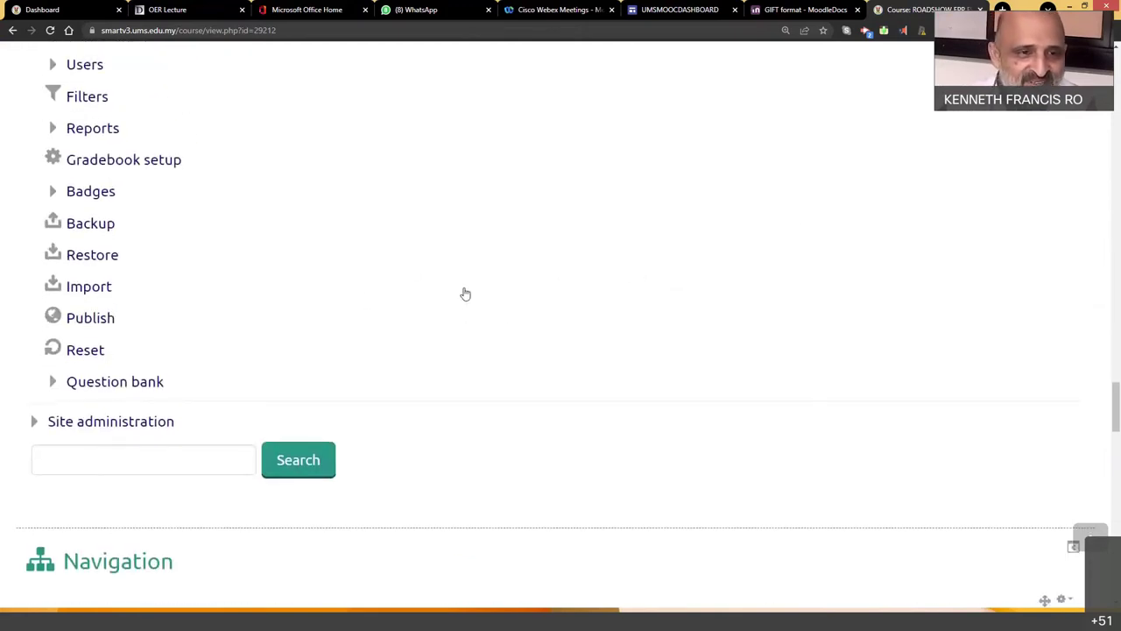
scroll(466, 294, "down", 5)
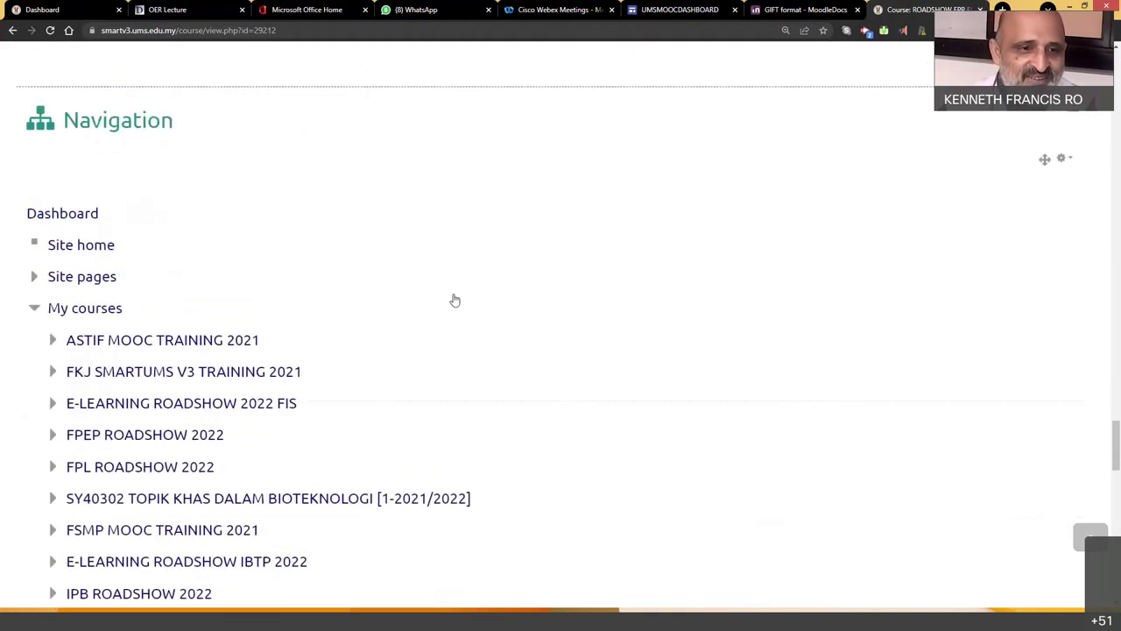
scroll(454, 300, "up", 9)
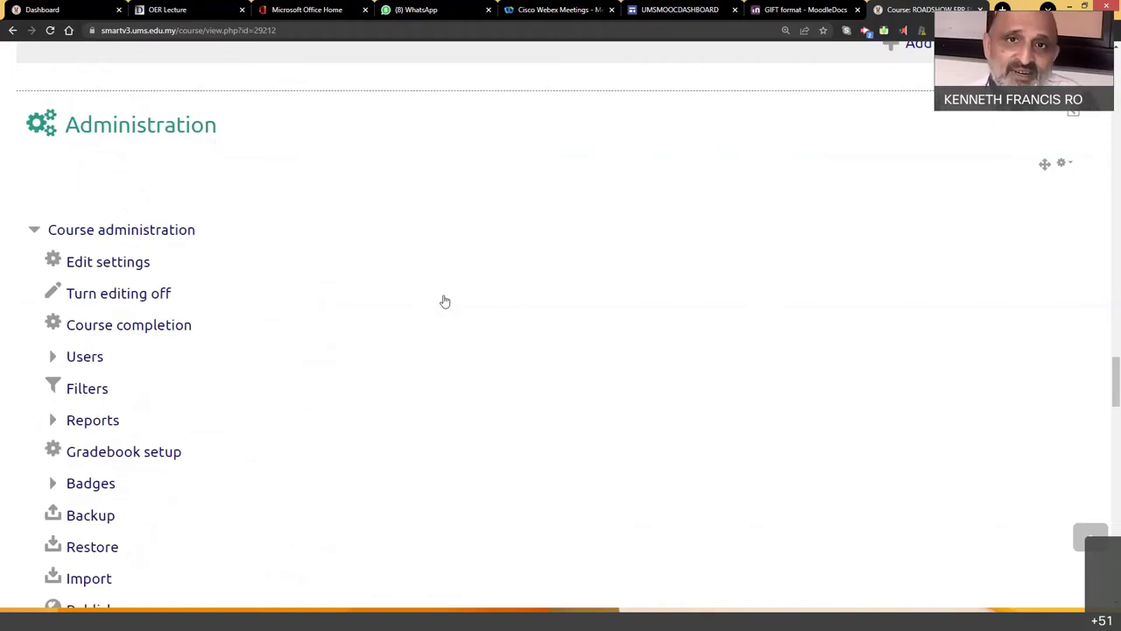
scroll(444, 298, "down", 1)
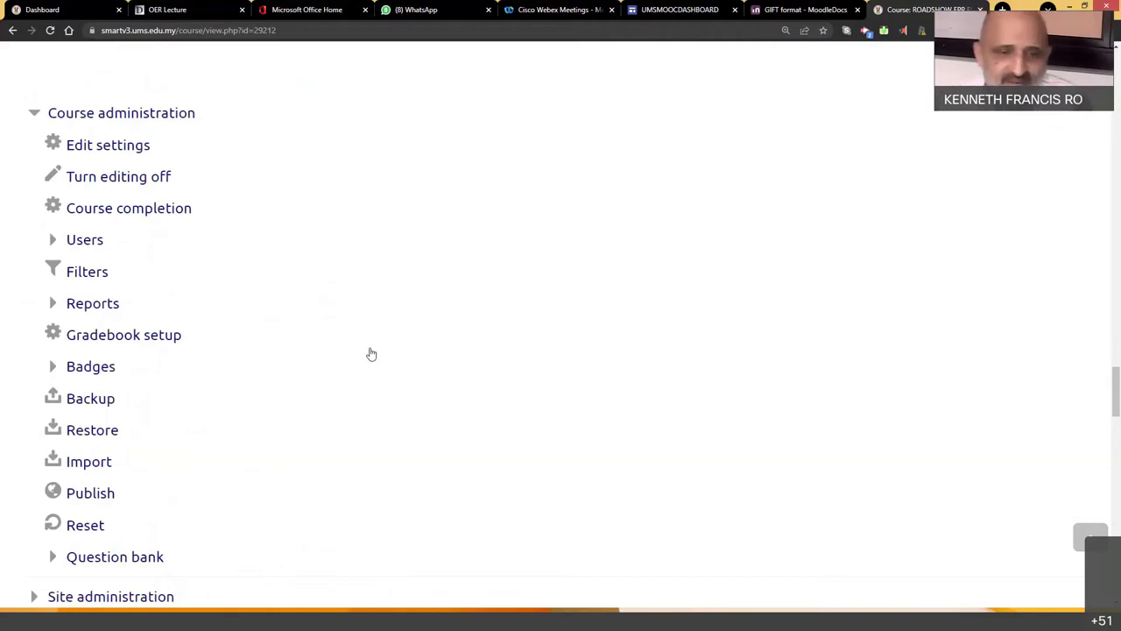
scroll(366, 349, "up", 3)
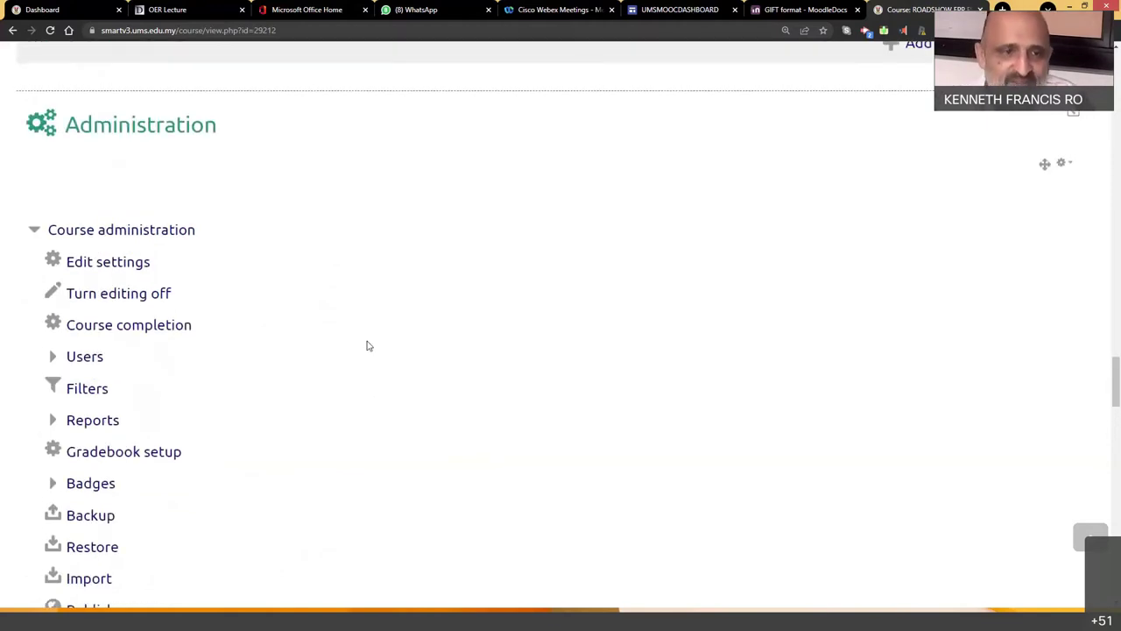
scroll(366, 340, "up", 2)
scroll(365, 339, "down", 5)
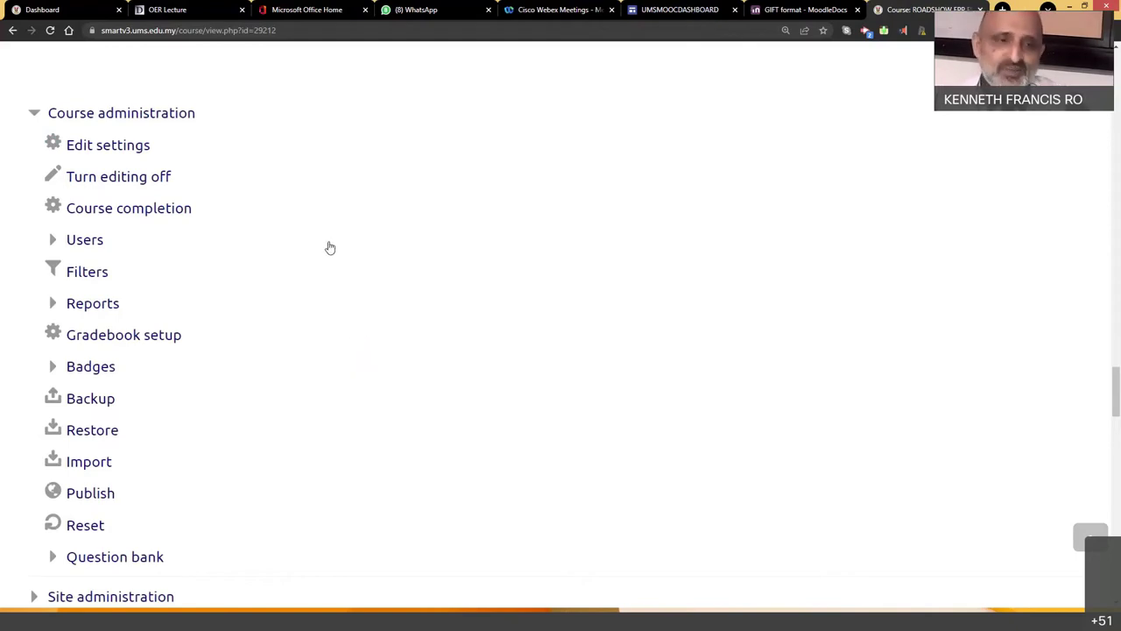
- Expand the course Reports list in Course administration and open Logs
left_click(103, 306)
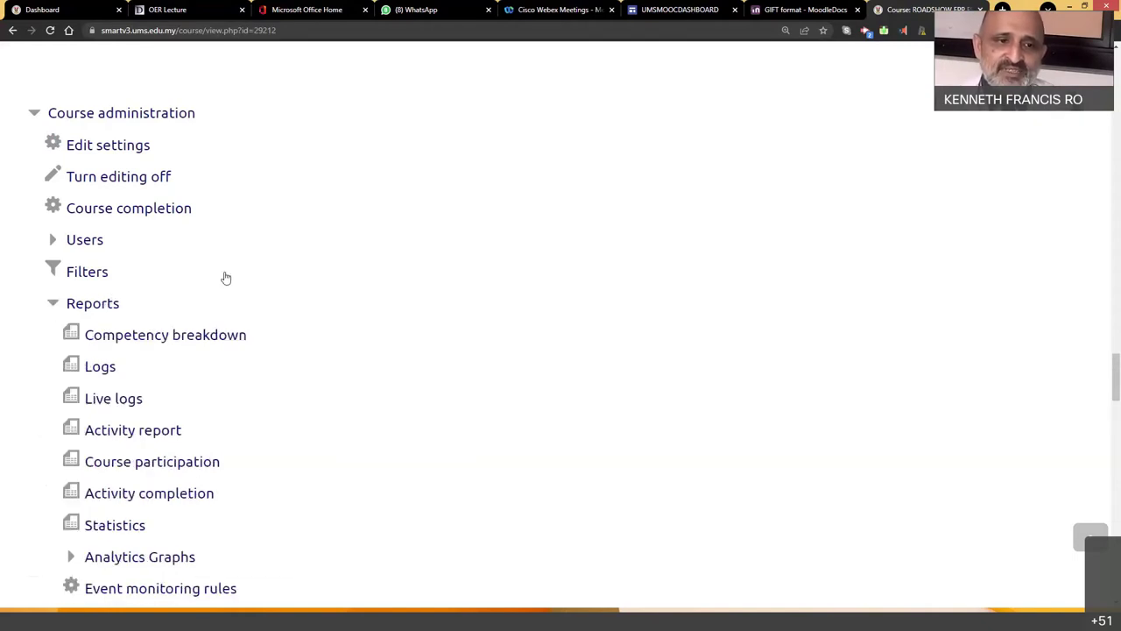
scroll(241, 273, "down", 3)
scroll(114, 281, "up", 2)
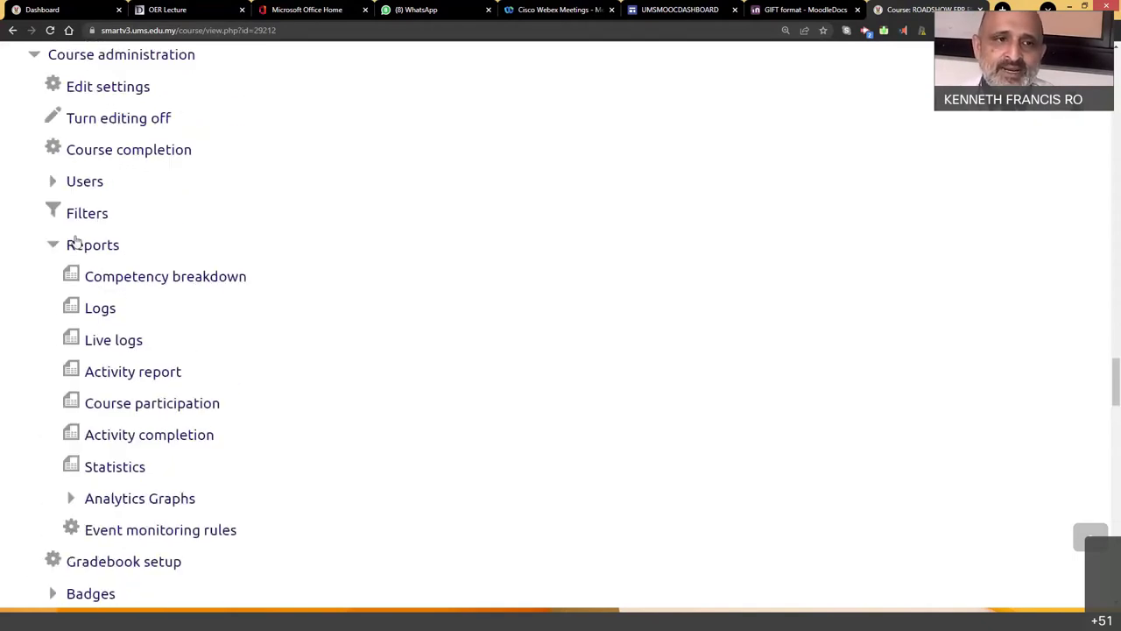
left_click(85, 249)
left_click(85, 248)
scroll(209, 251, "down", 2)
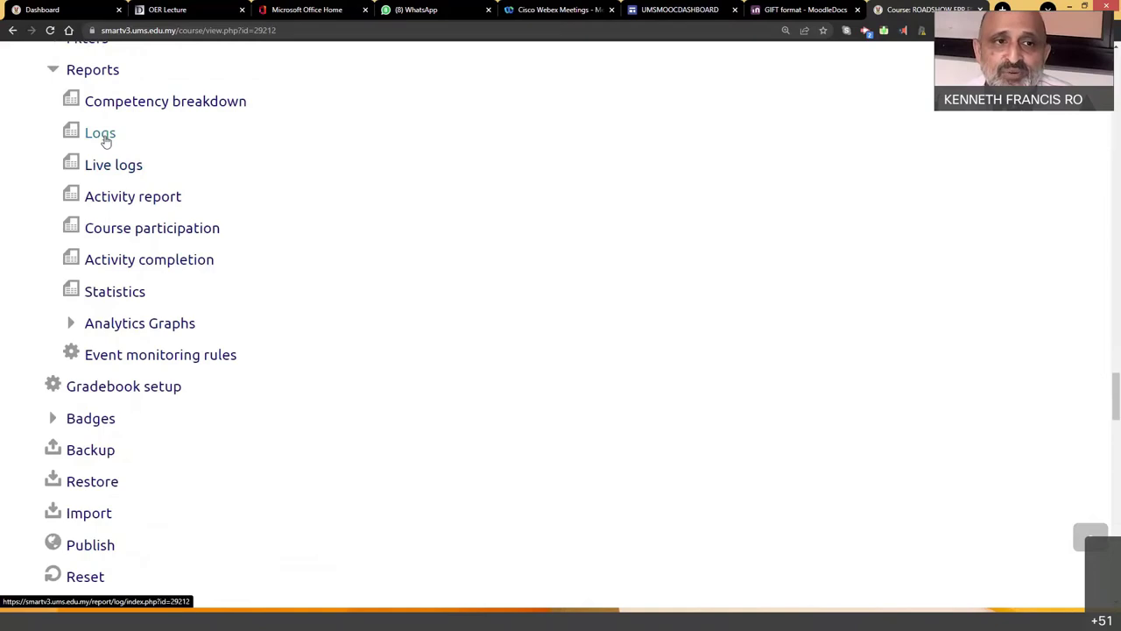
left_click(105, 134)
scroll(508, 369, "down", 2)
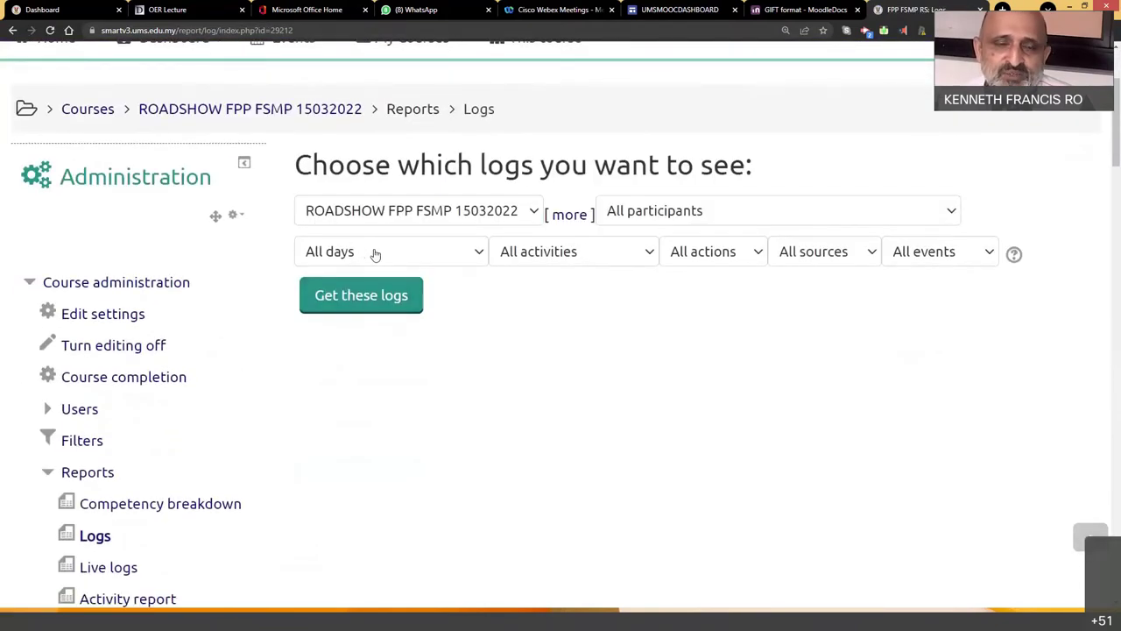
- Filter the course logs to Today, 15 March 2022, and load them
left_click(375, 253)
left_click(359, 291)
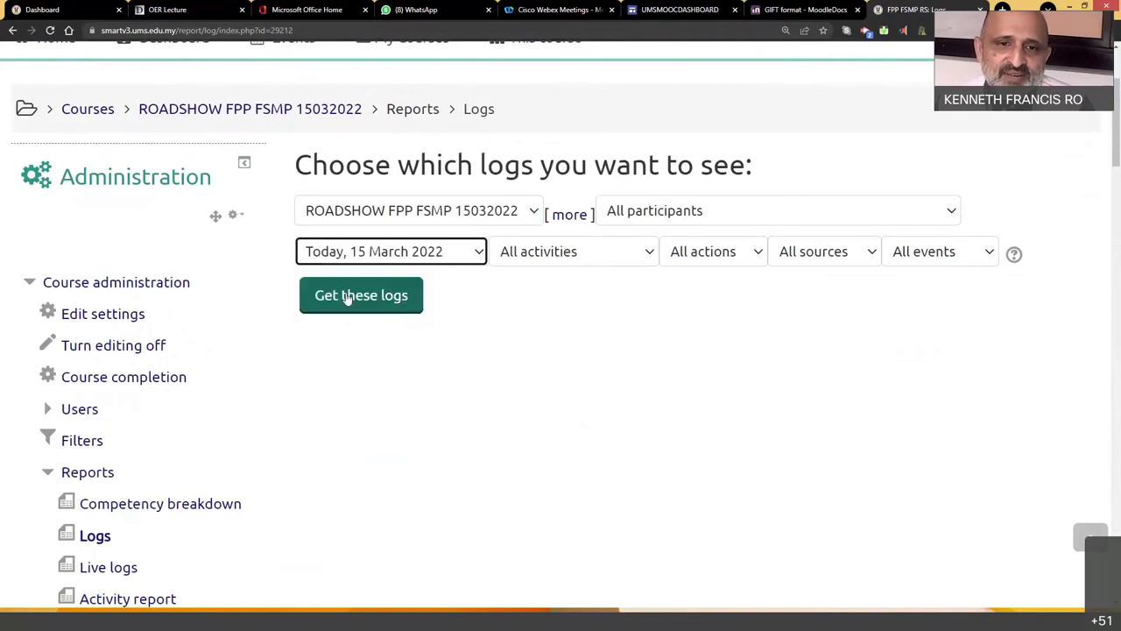
left_click(347, 298)
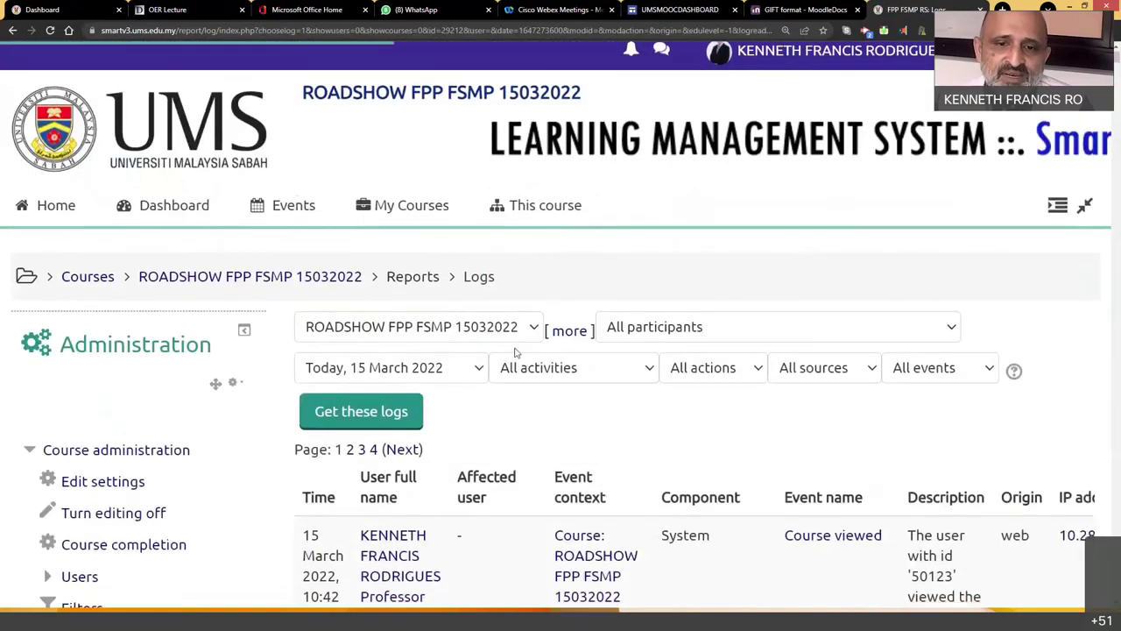
scroll(515, 353, "down", 3)
scroll(514, 353, "down", 3)
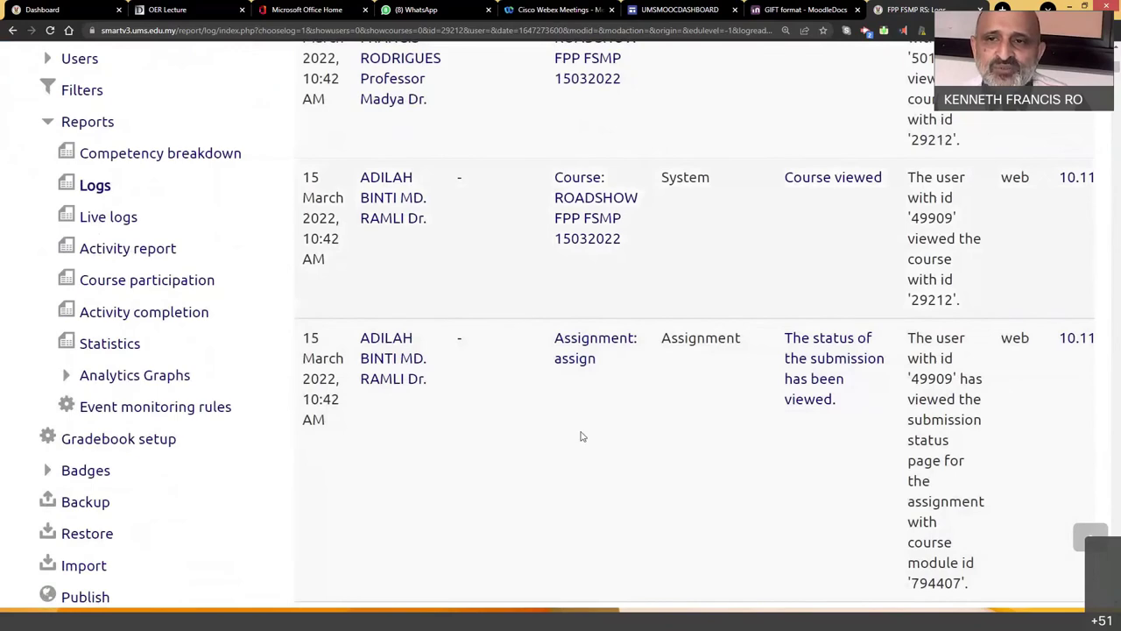
scroll(726, 505, "down", 2)
scroll(722, 506, "up", 6)
scroll(717, 507, "up", 2)
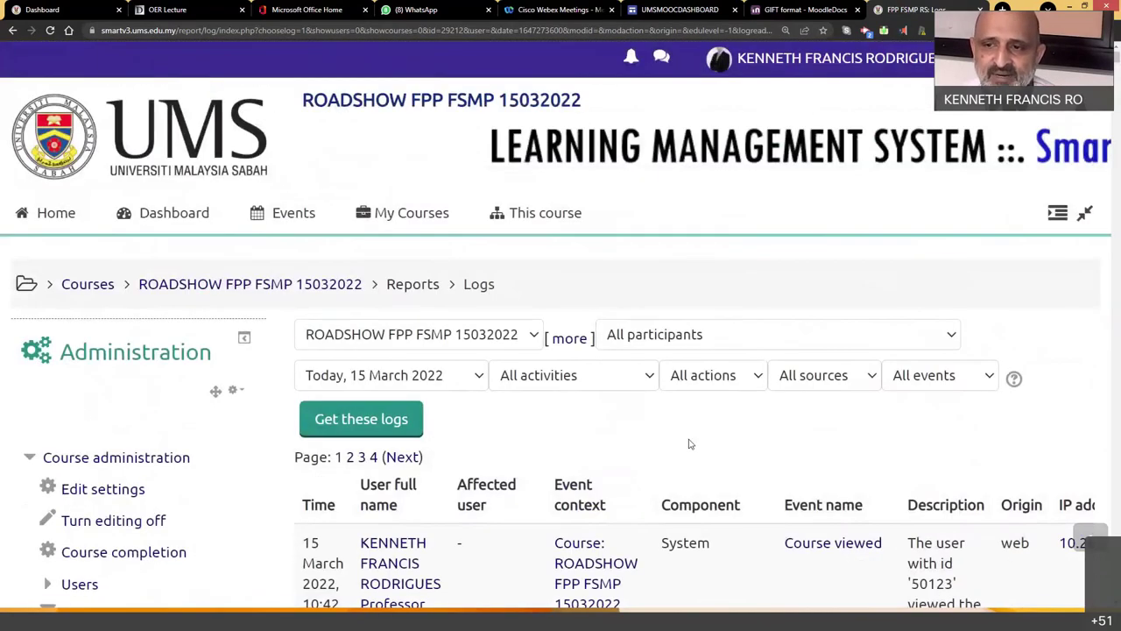
- Zoom out and review today's course view and assignment submission entries
key("ctrl+minus")
key("ctrl+minus")
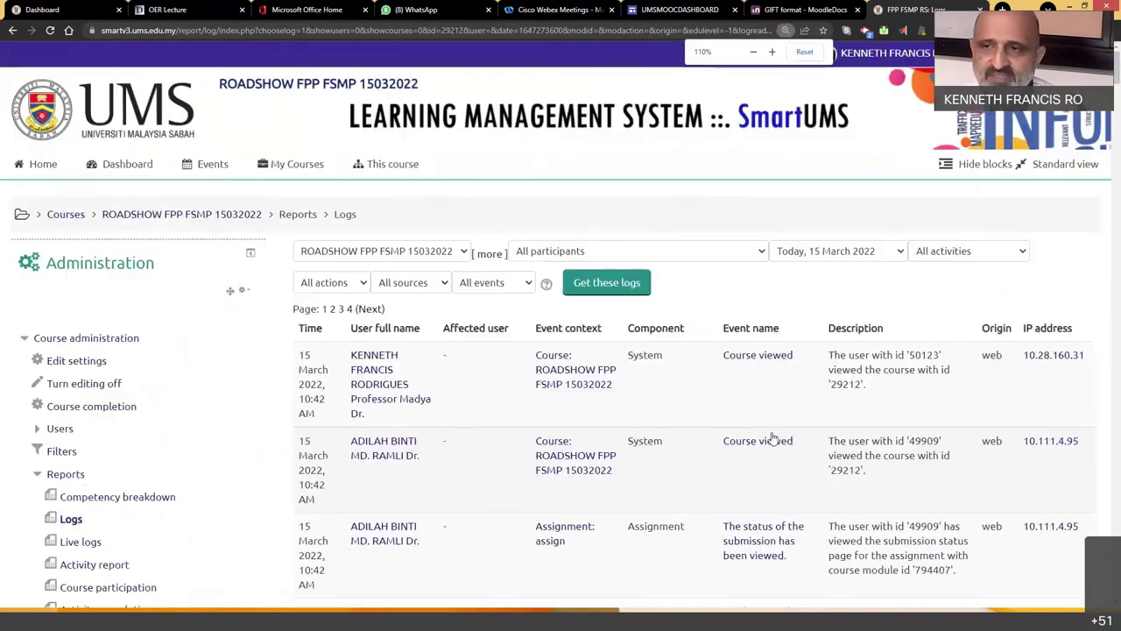
scroll(1038, 361, "down", 1)
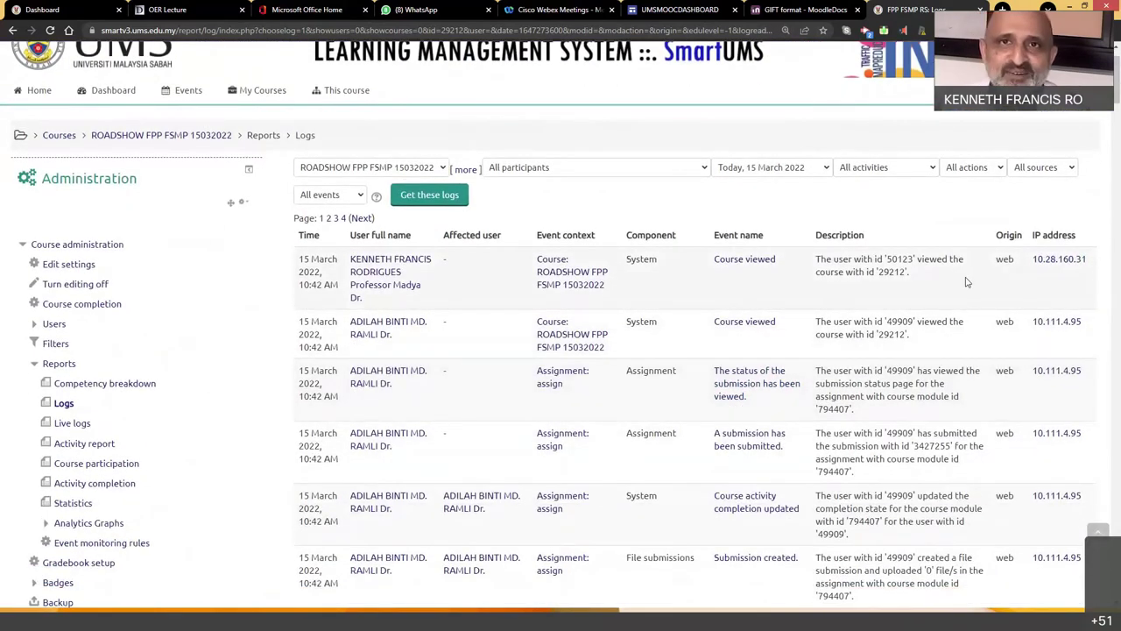
scroll(967, 282, "up", 1)
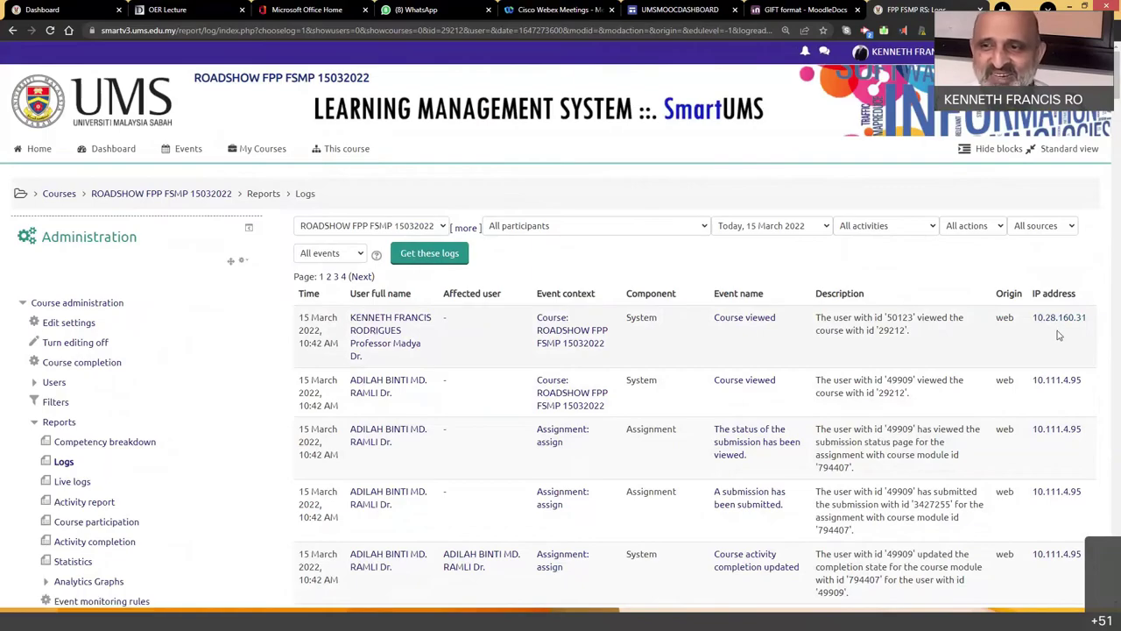
scroll(1057, 335, "down", 10)
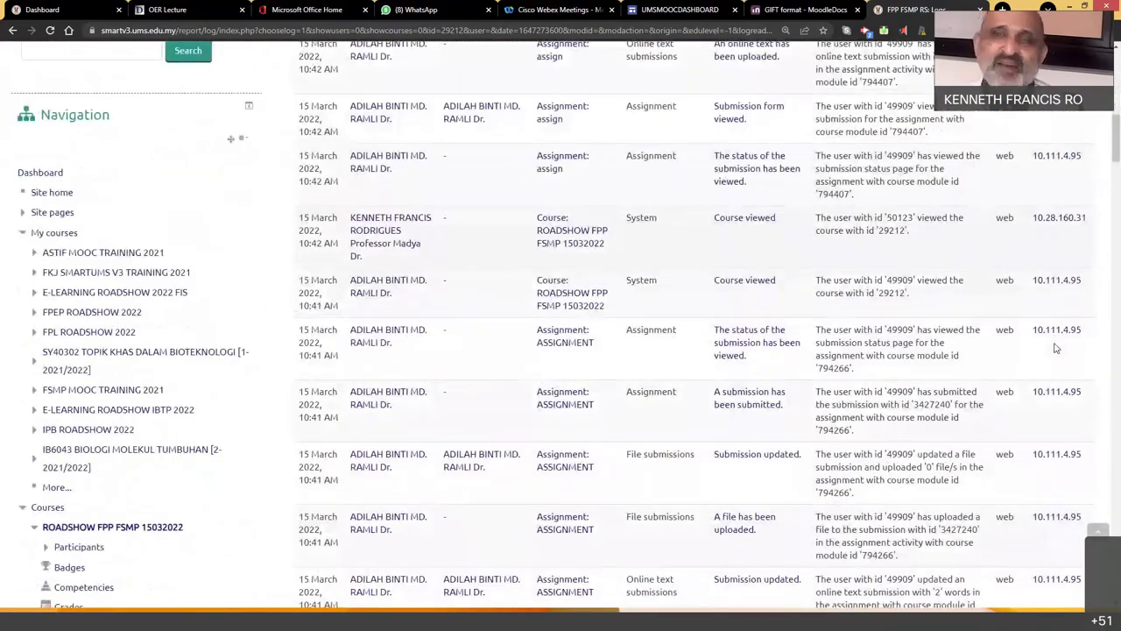
scroll(1051, 355, "down", 2)
scroll(1042, 359, "up", 7)
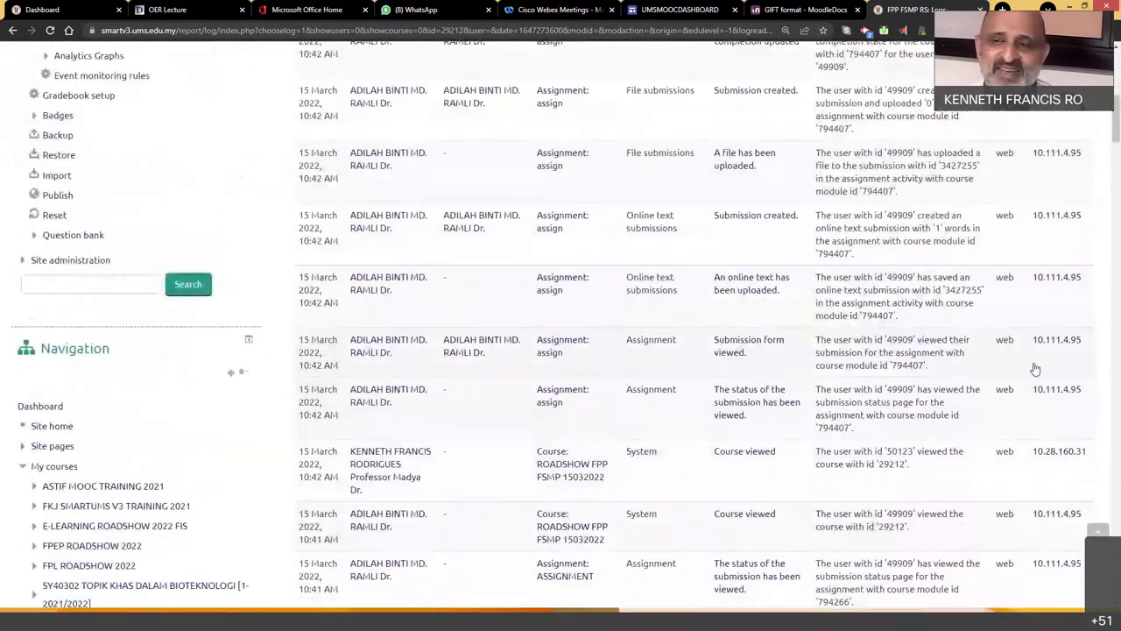
scroll(1034, 367, "up", 5)
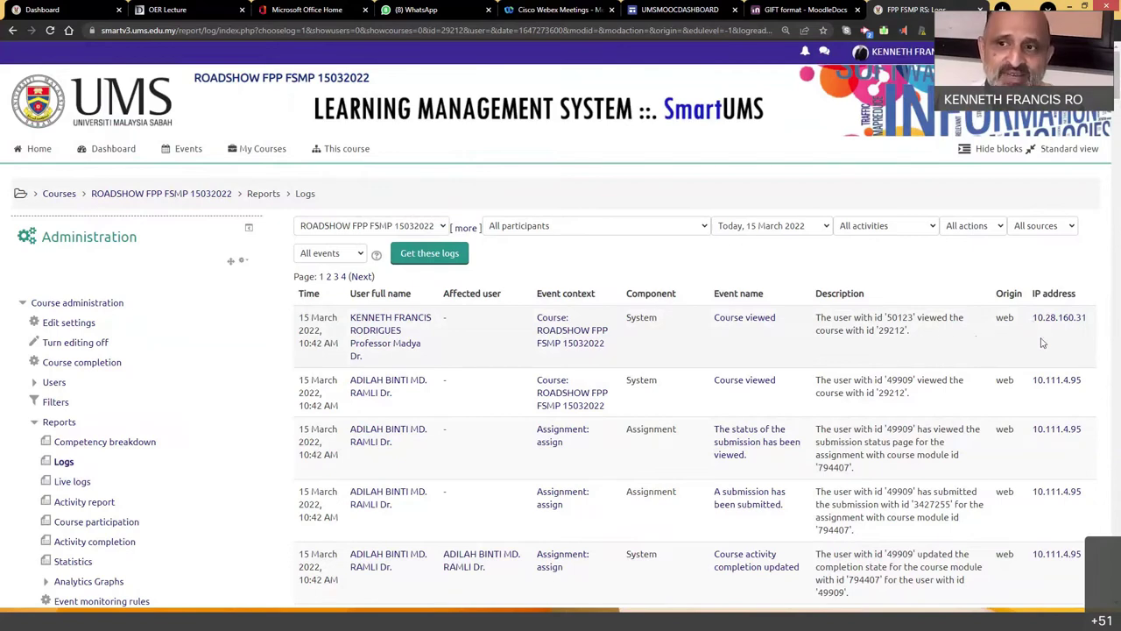
scroll(1023, 425, "down", 5)
scroll(1023, 424, "down", 3)
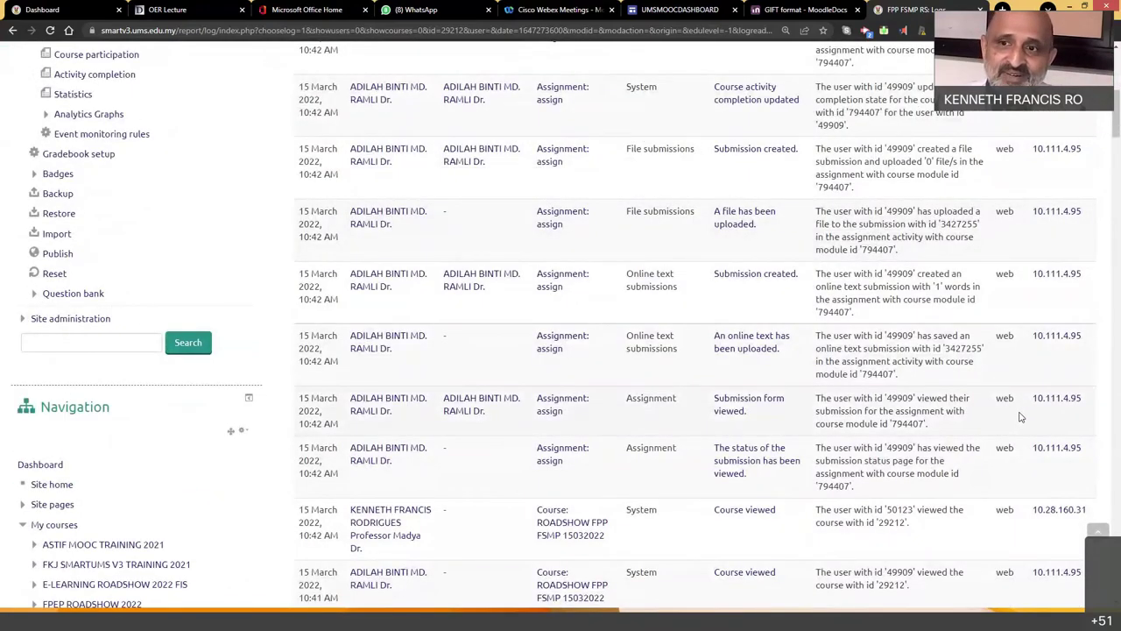
scroll(1020, 417, "up", 5)
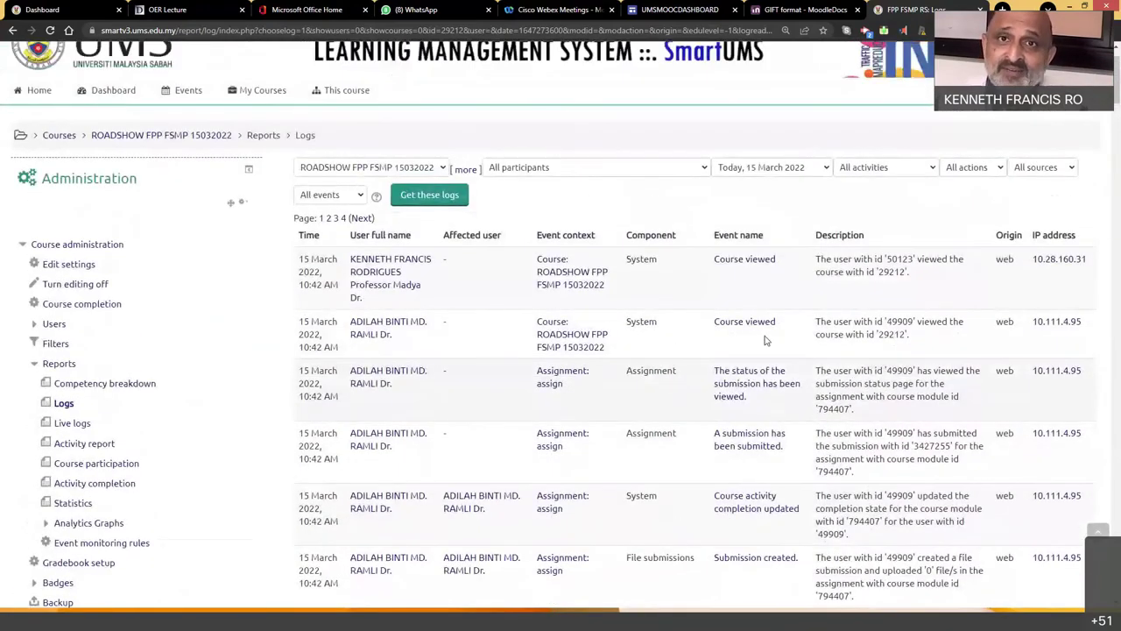
scroll(725, 318, "up", 1)
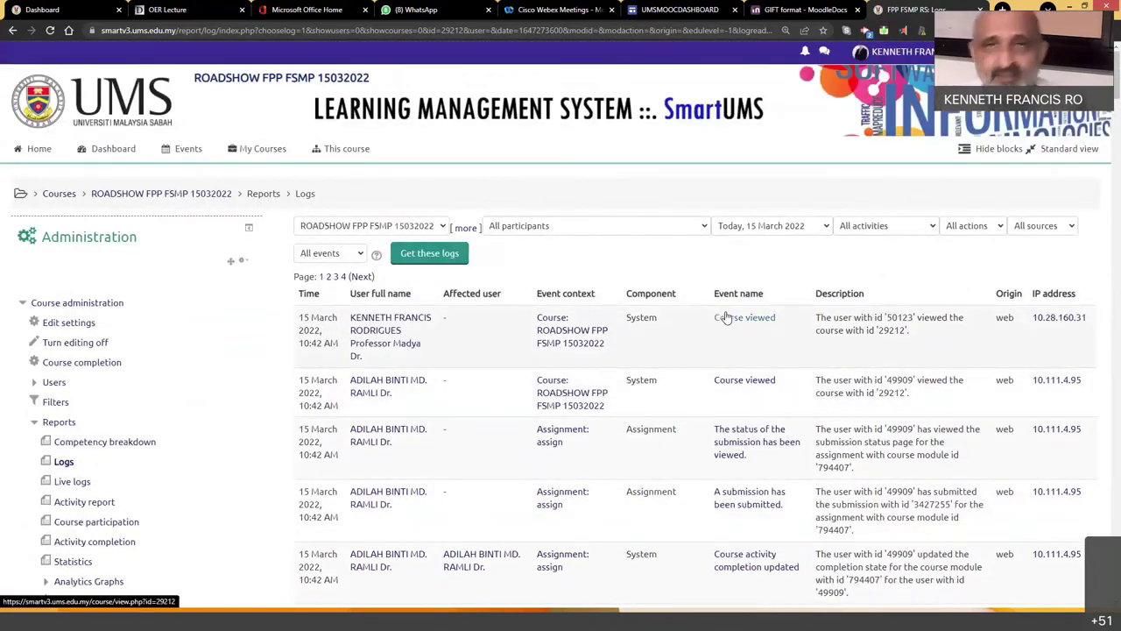
scroll(132, 320, "down", 5)
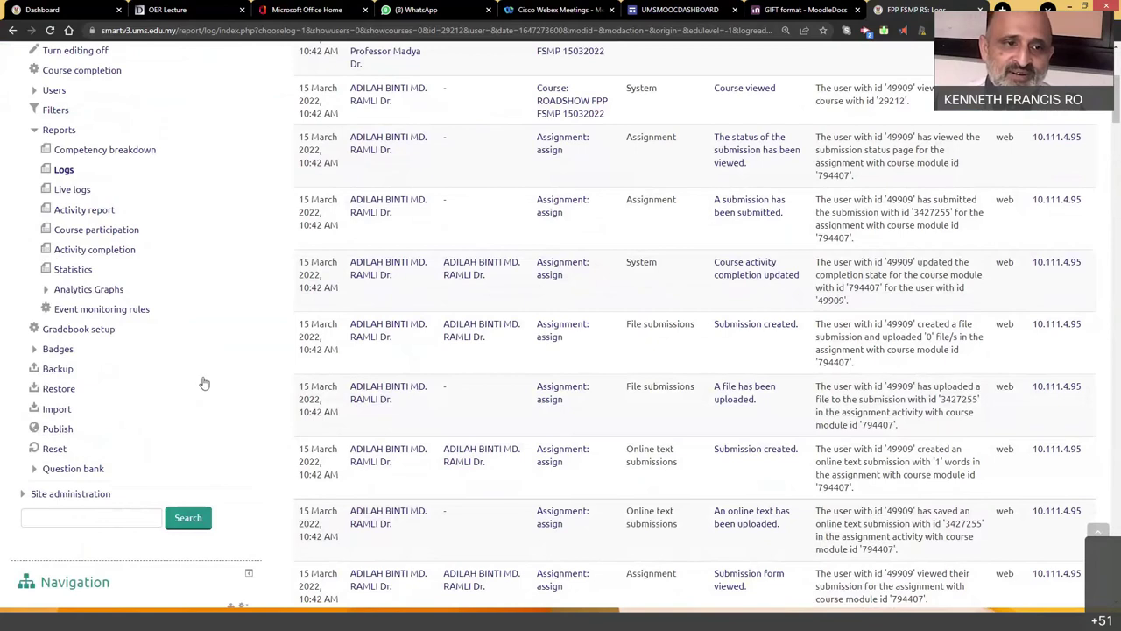
scroll(128, 377, "up", 2)
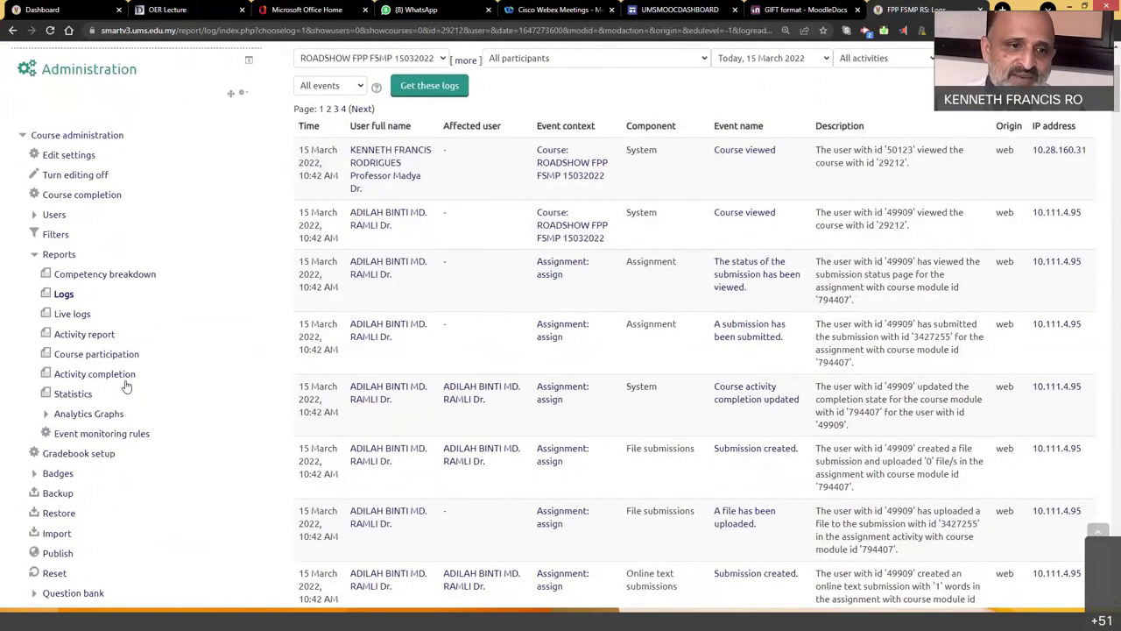
scroll(127, 385, "up", 2)
scroll(141, 376, "down", 2)
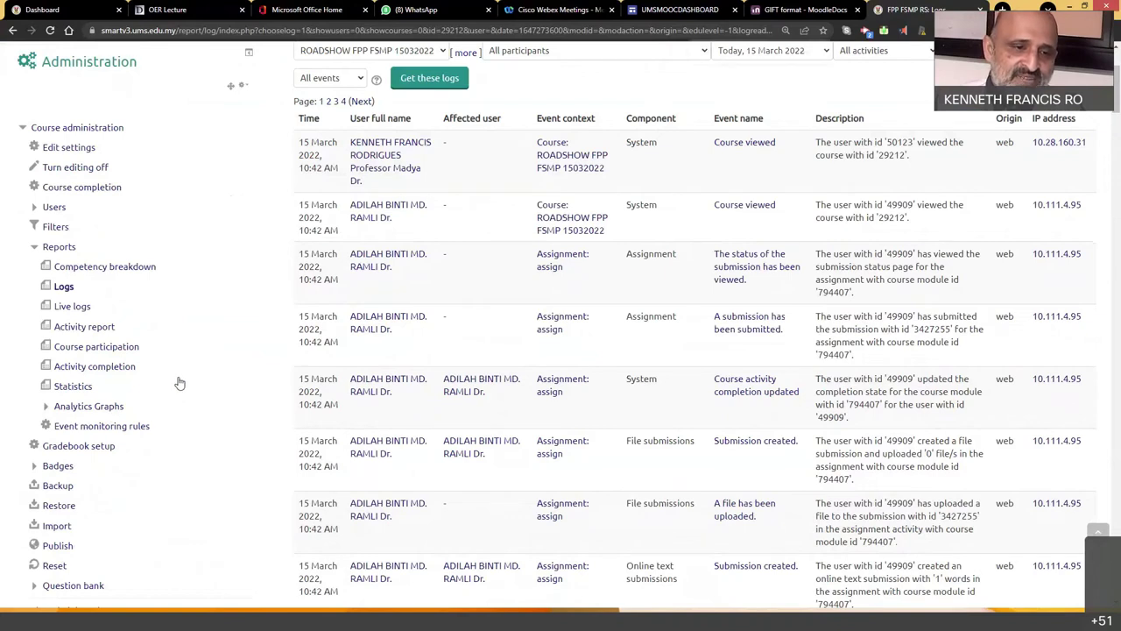
scroll(178, 383, "up", 4)
scroll(183, 386, "down", 4)
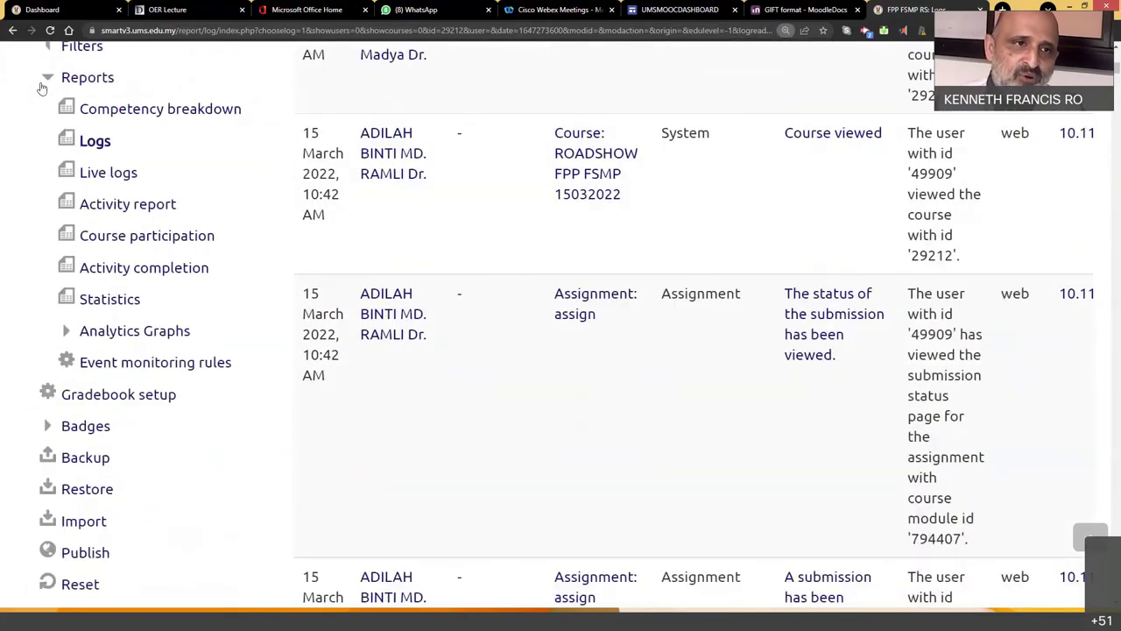
- Expand the Analytics Graphs reports and open the Content accesses graph form
left_click(44, 73)
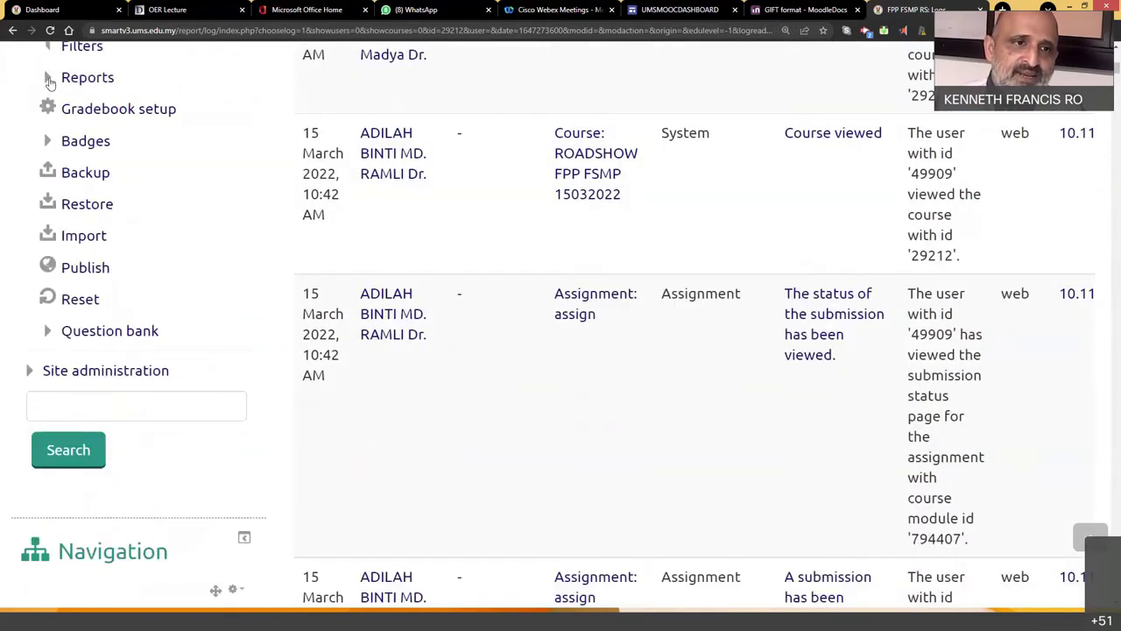
left_click(49, 78)
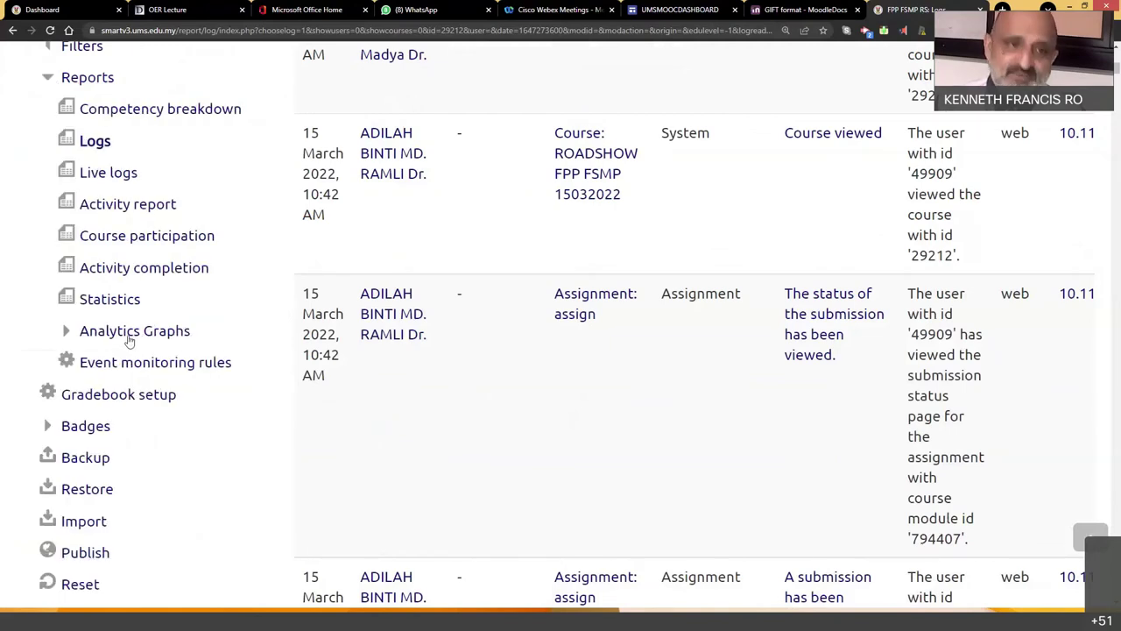
left_click(129, 340)
scroll(220, 285, "down", 2)
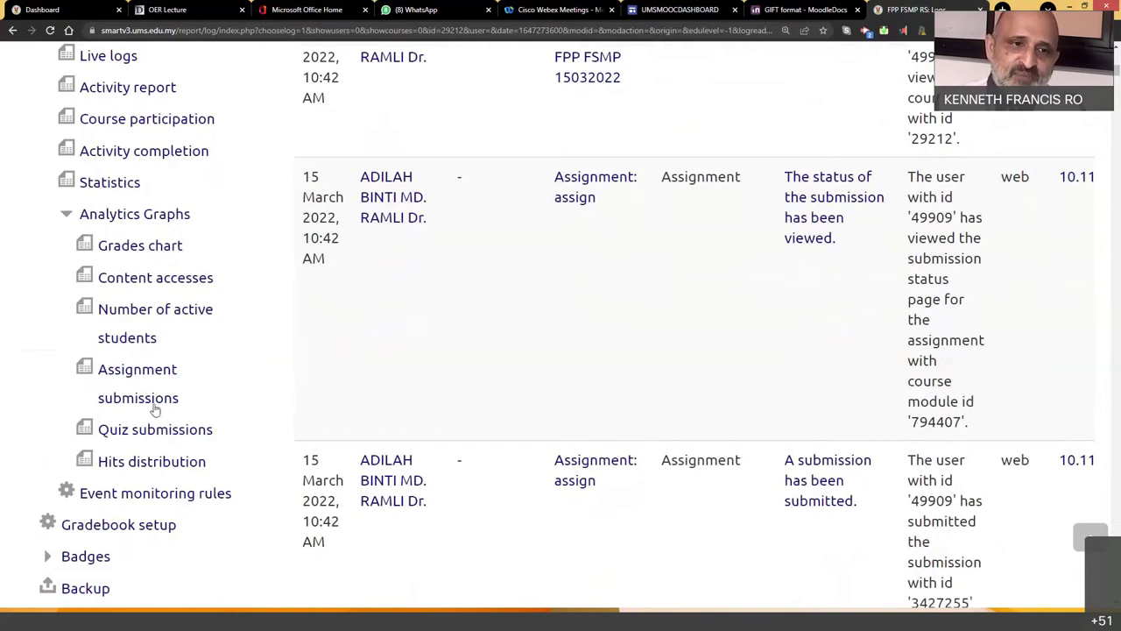
left_click(186, 280)
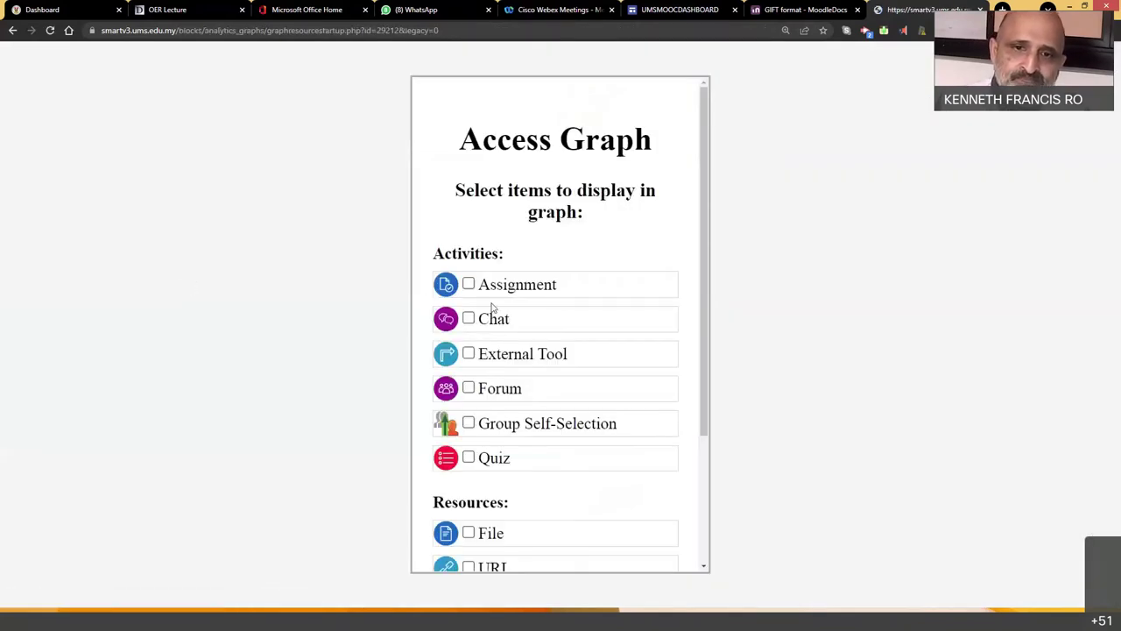
- Tick Assignment, Chat, External Tool, Forum, Group Self-Selection, Quiz, File and URL, then build the graph
scroll(490, 313, "down", 1)
left_click(468, 166)
left_click(469, 202)
left_click(469, 237)
left_click(469, 271)
left_click(469, 306)
left_click(468, 341)
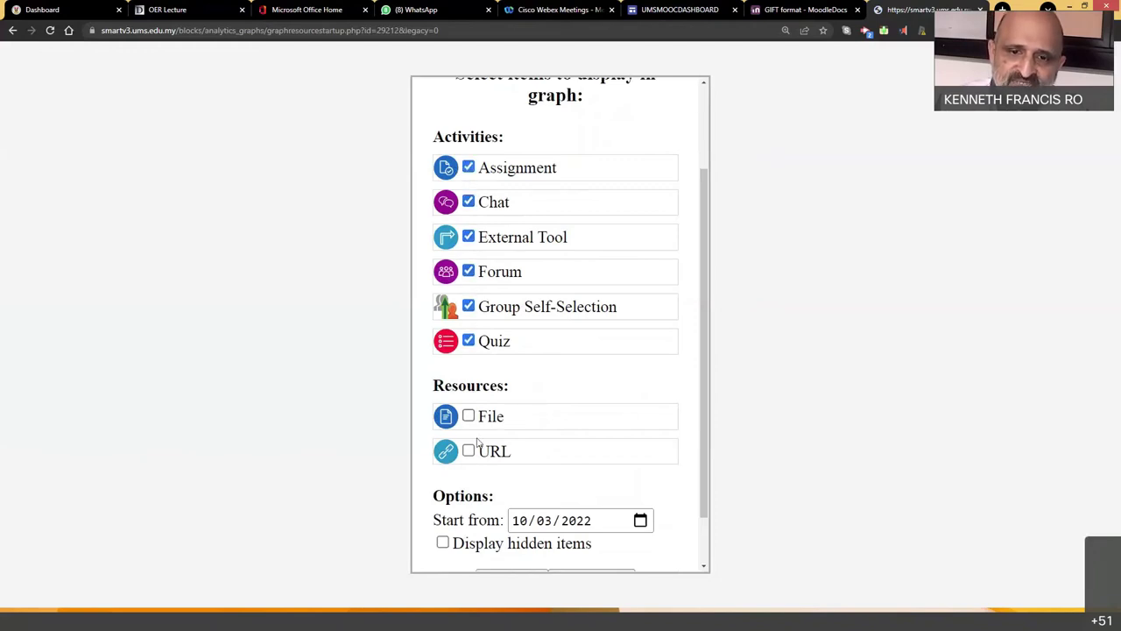
left_click(469, 450)
left_click(469, 416)
scroll(469, 415, "down", 2)
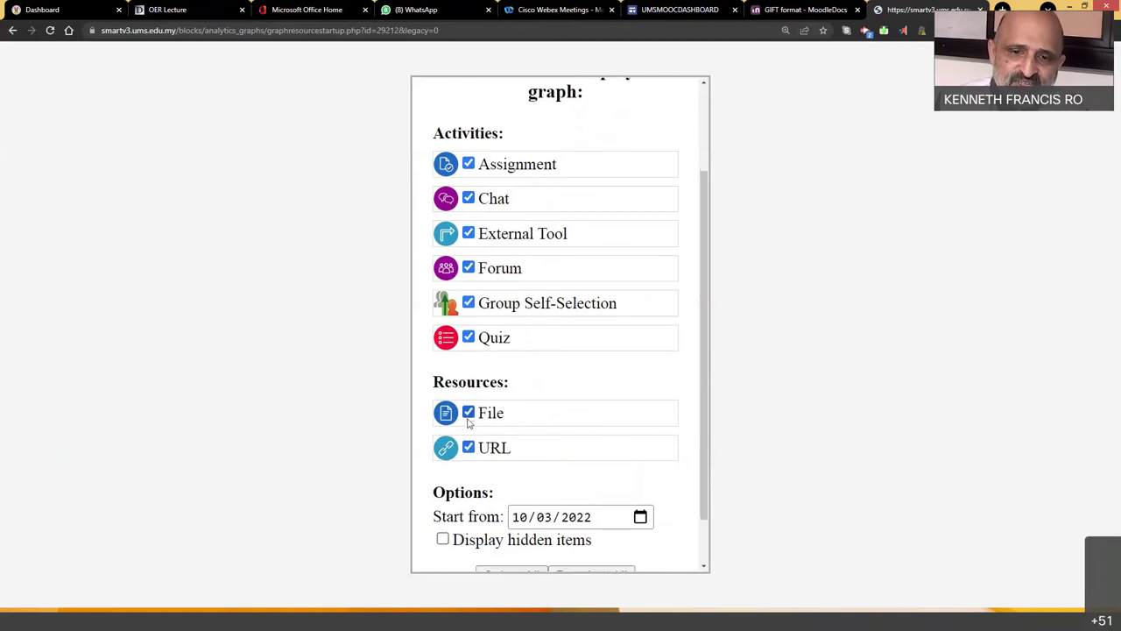
left_click(579, 539)
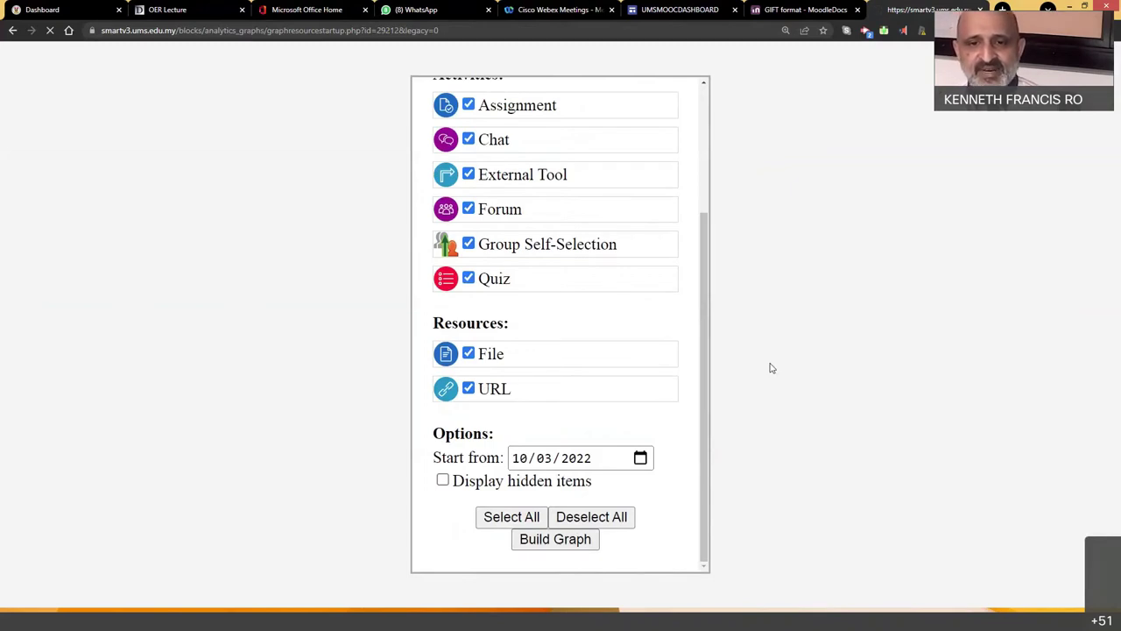
- Zoom the page out, rebuild the access graph, then go back to the Logs report
key("ctrl+minus")
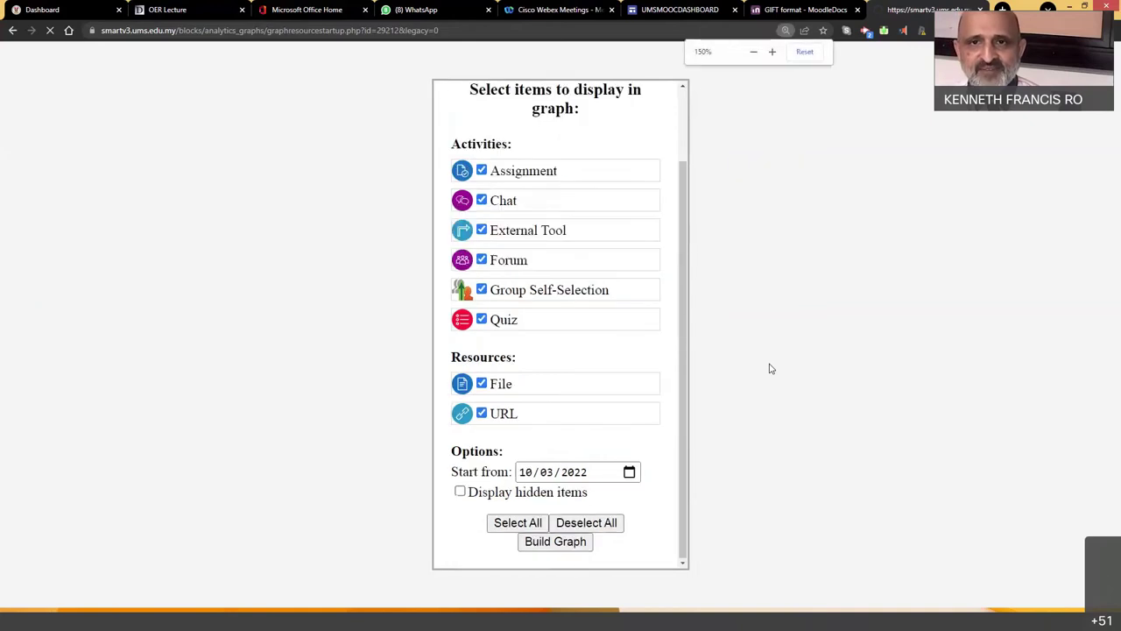
key("ctrl+minus")
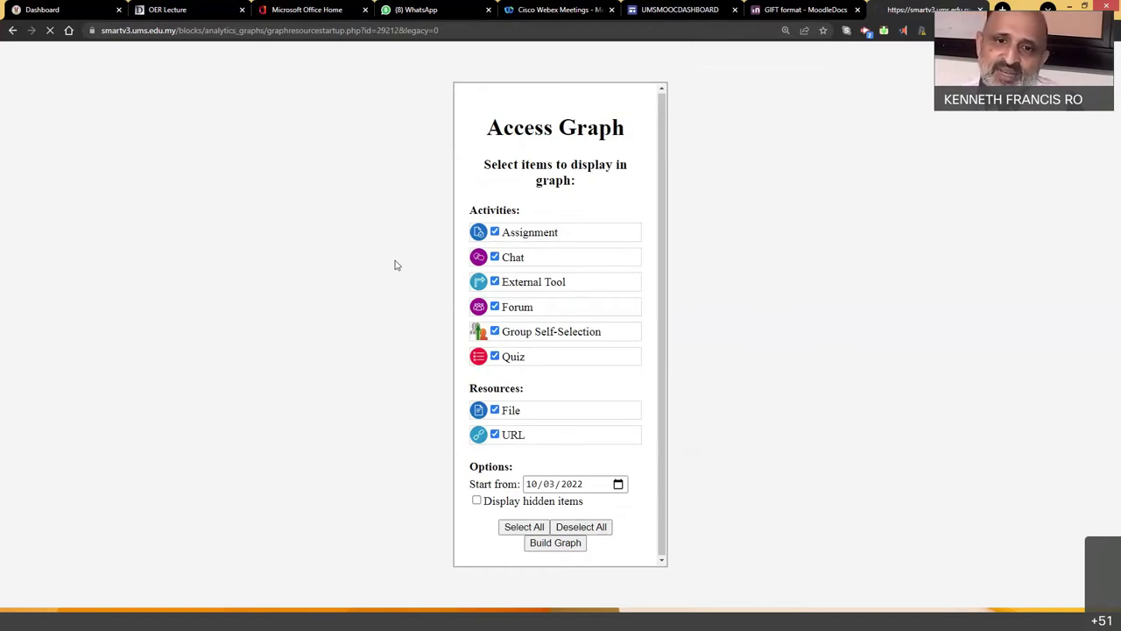
left_click(561, 546)
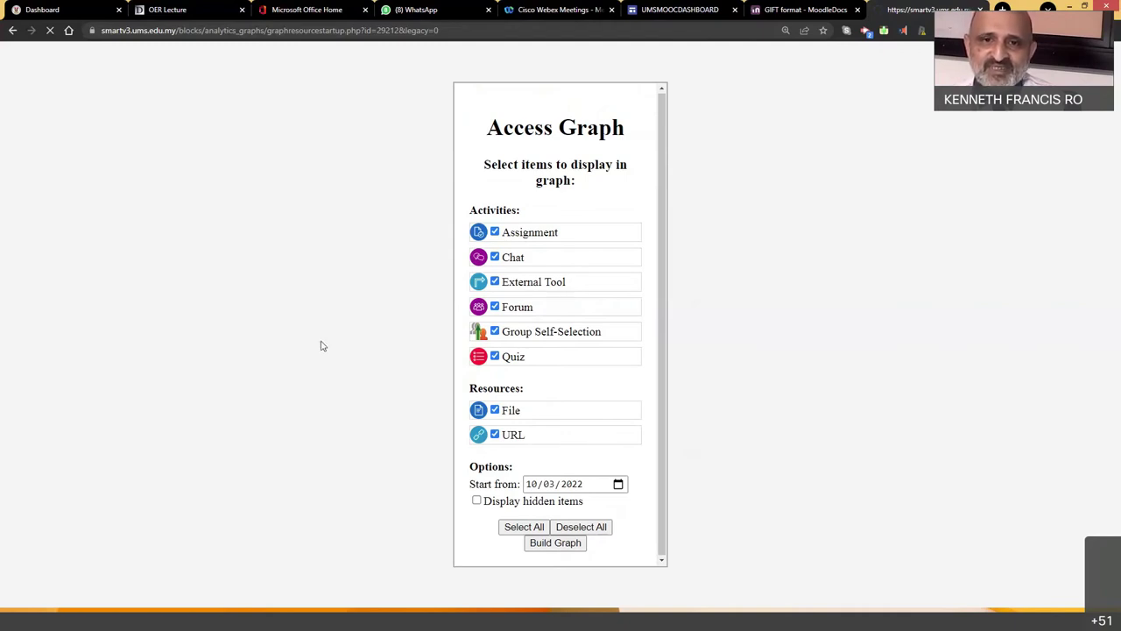
left_click(13, 31)
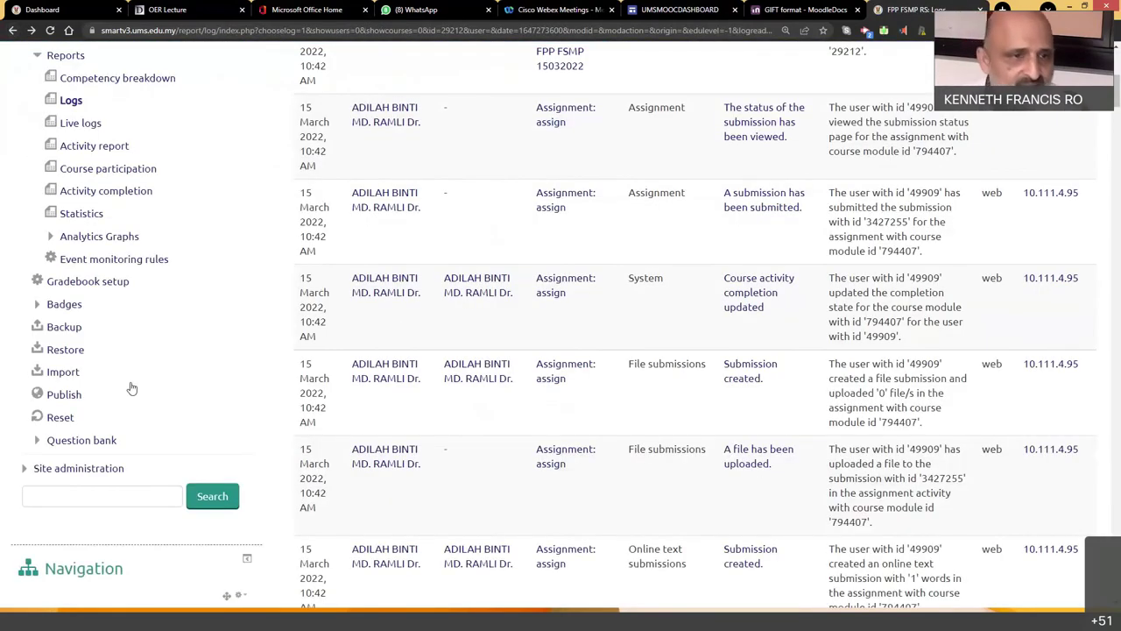
- Expand Analytics Graphs and try opening the Number of active students graph
scroll(90, 335, "up", 2)
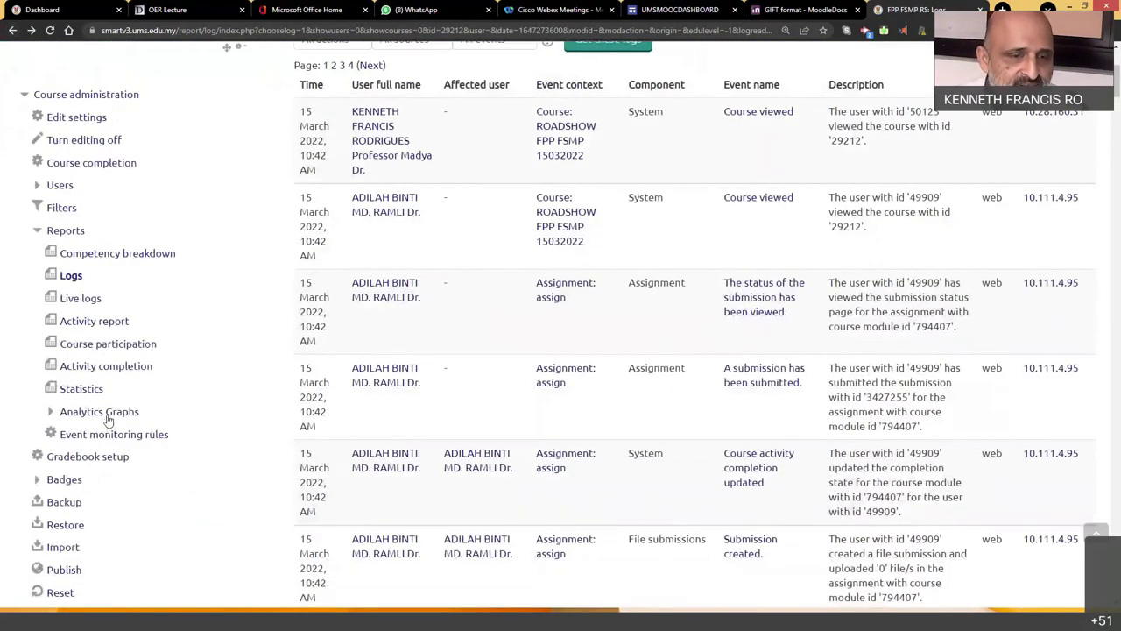
left_click(106, 413)
scroll(212, 358, "down", 1)
scroll(212, 358, "down", 3)
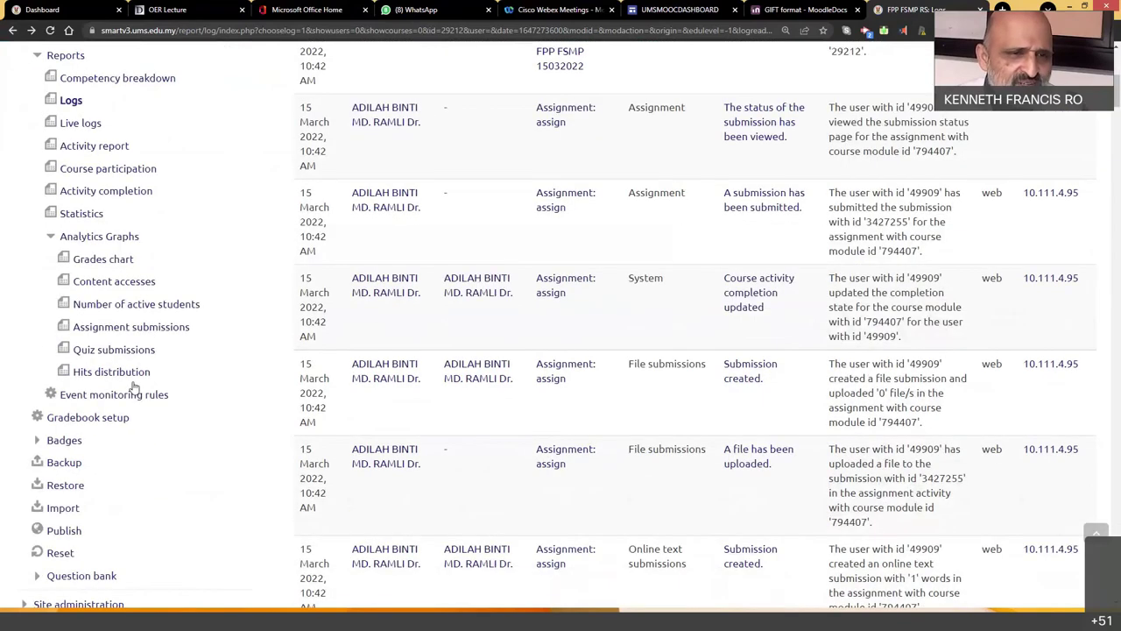
left_click(112, 306)
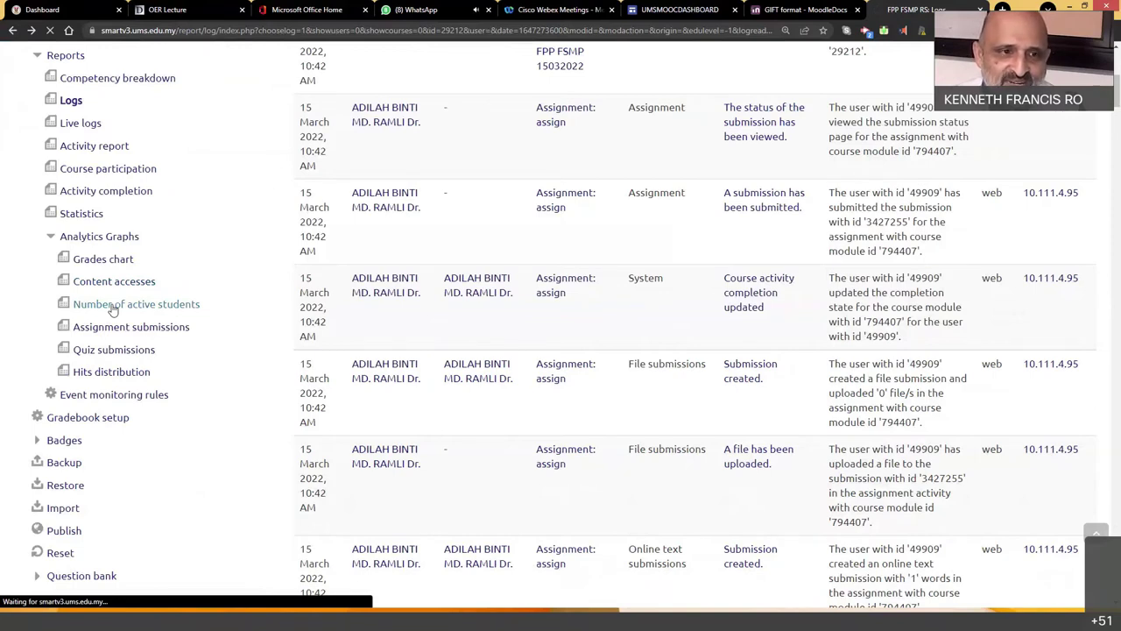
left_click(112, 307)
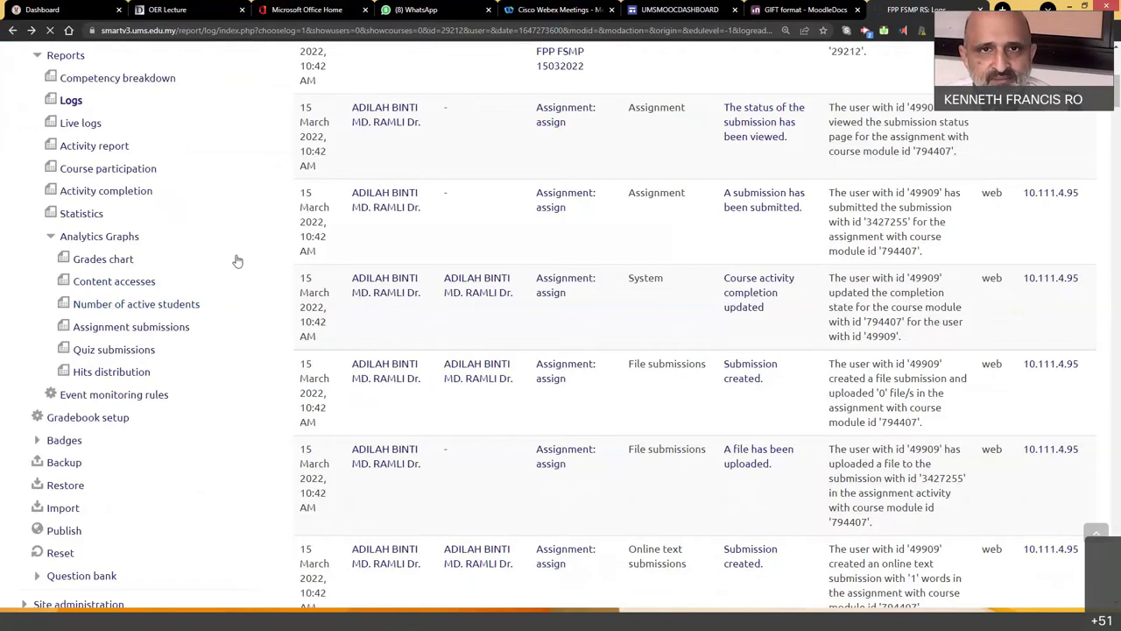
scroll(237, 261, "down", 2)
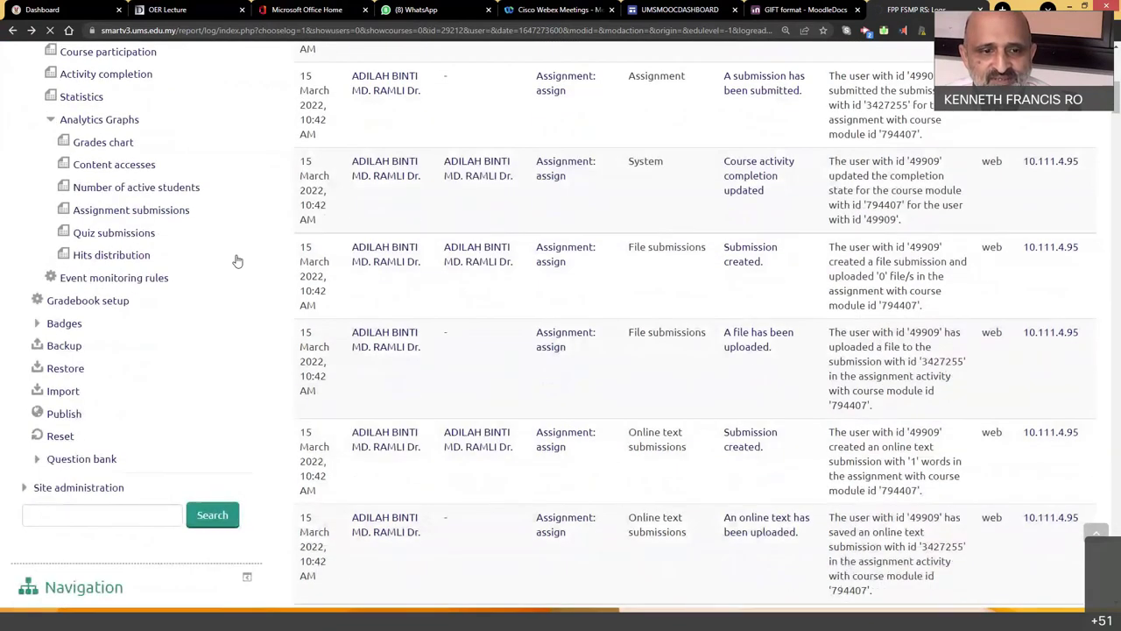
scroll(237, 261, "down", 4)
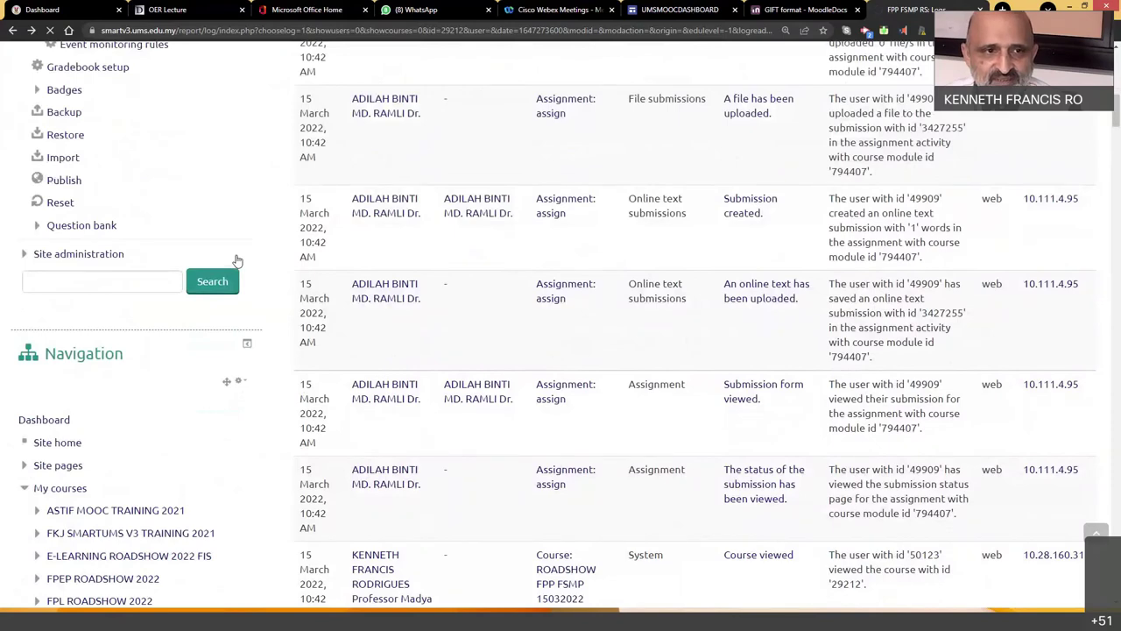
scroll(236, 261, "up", 11)
scroll(236, 261, "up", 2)
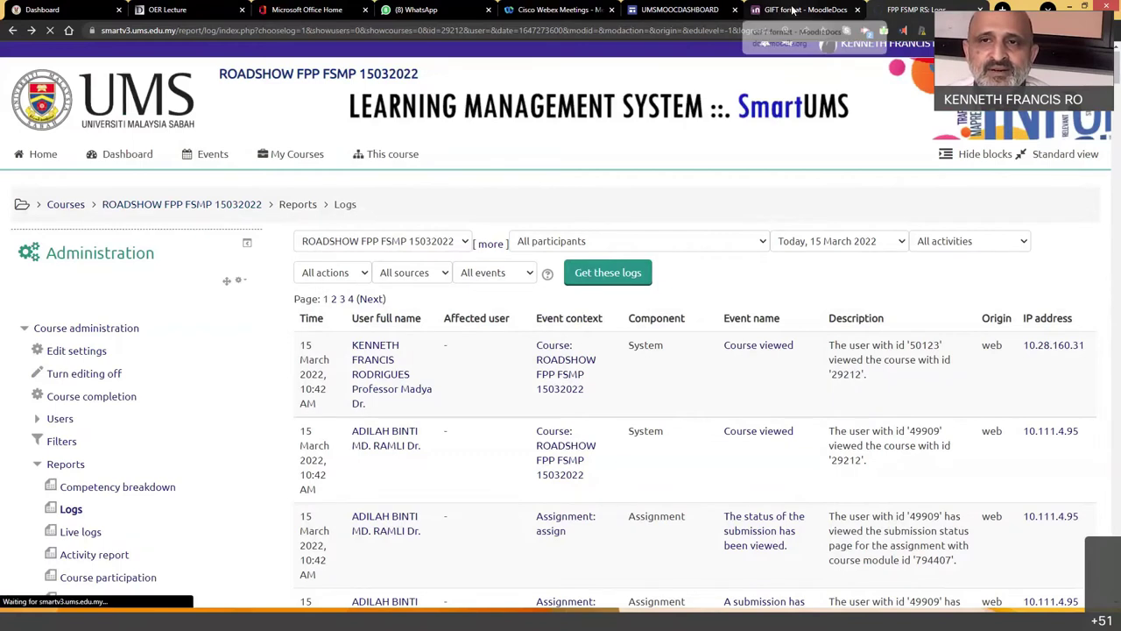
- Glance at the GIFT format documentation, then open the ROADSHOW FPP FSMP 15032022 course page
left_click(791, 9)
left_click(909, 11)
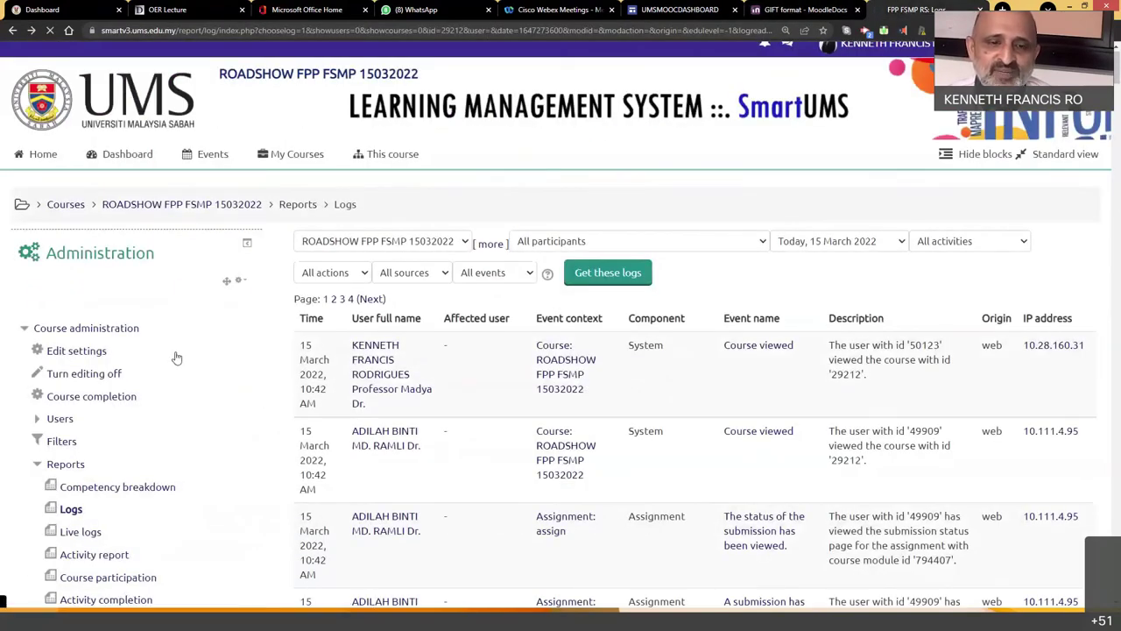
scroll(175, 358, "down", 2)
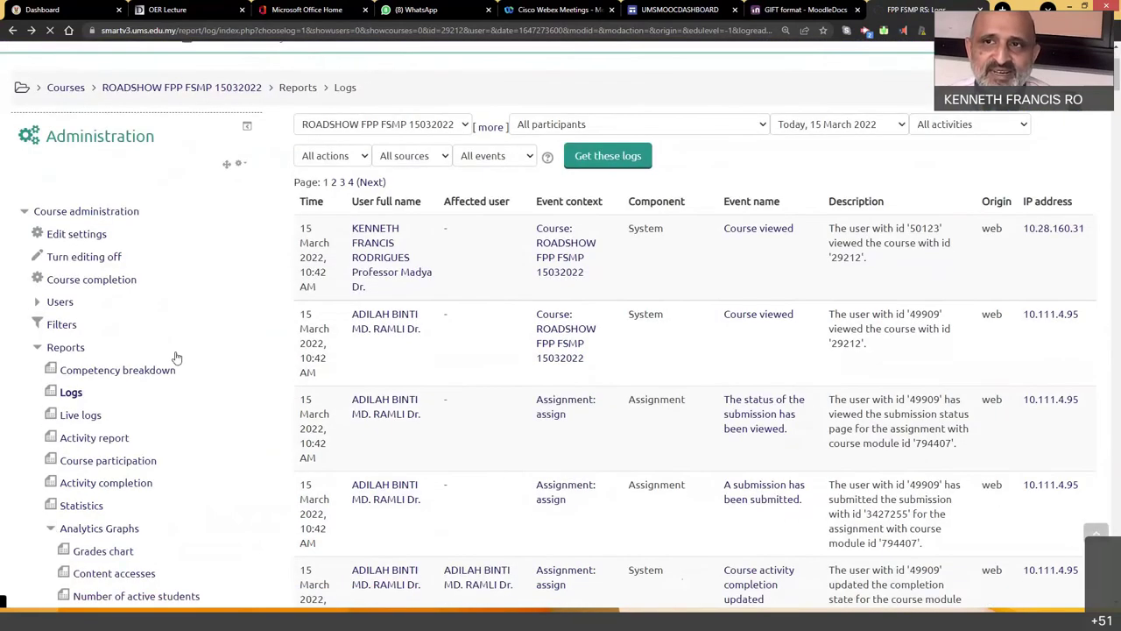
scroll(162, 302, "up", 2)
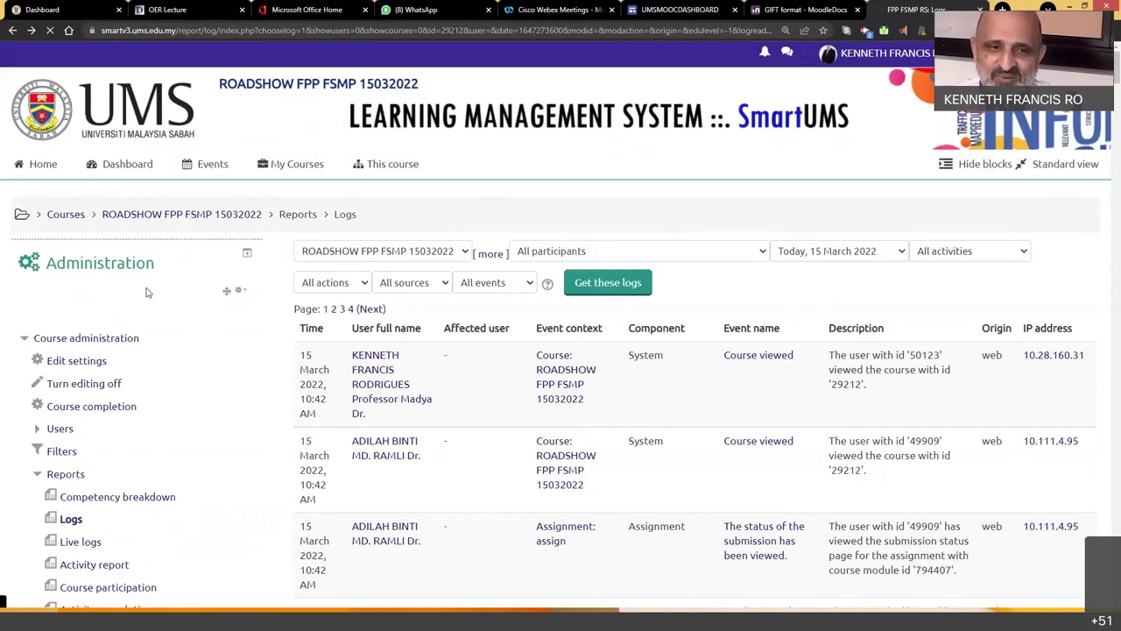
left_click(160, 219)
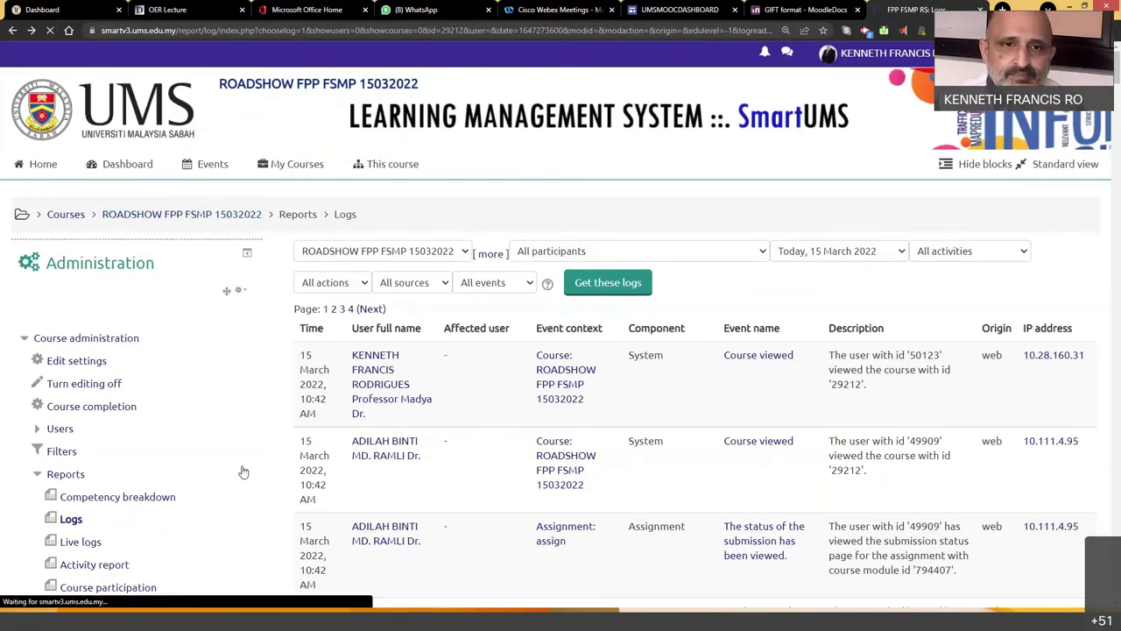
scroll(244, 472, "down", 3)
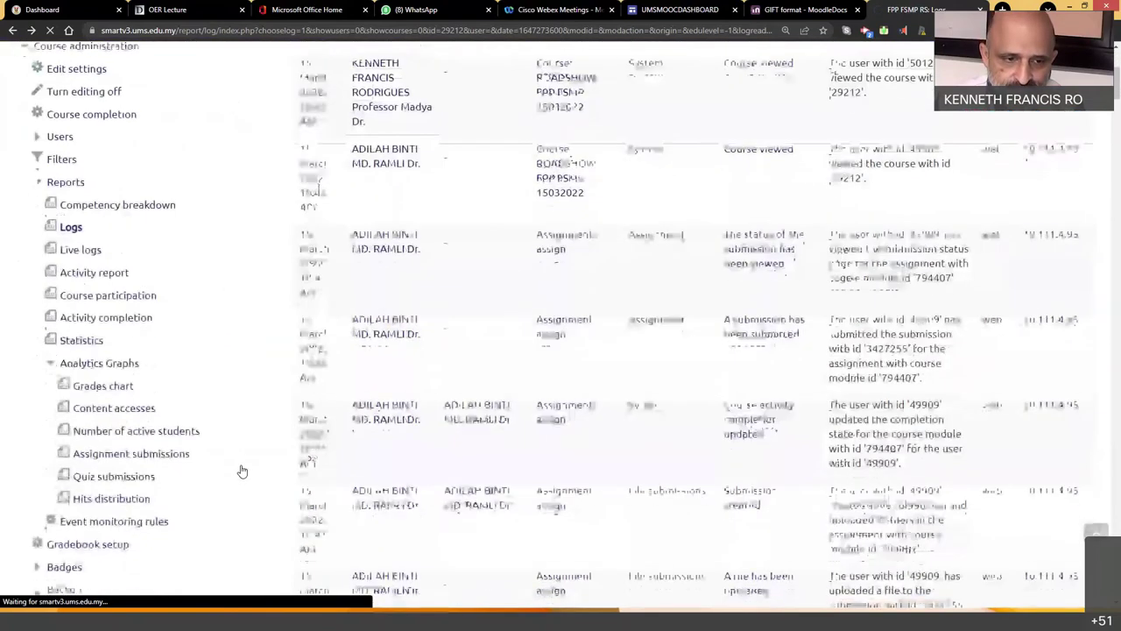
scroll(244, 470, "down", 1)
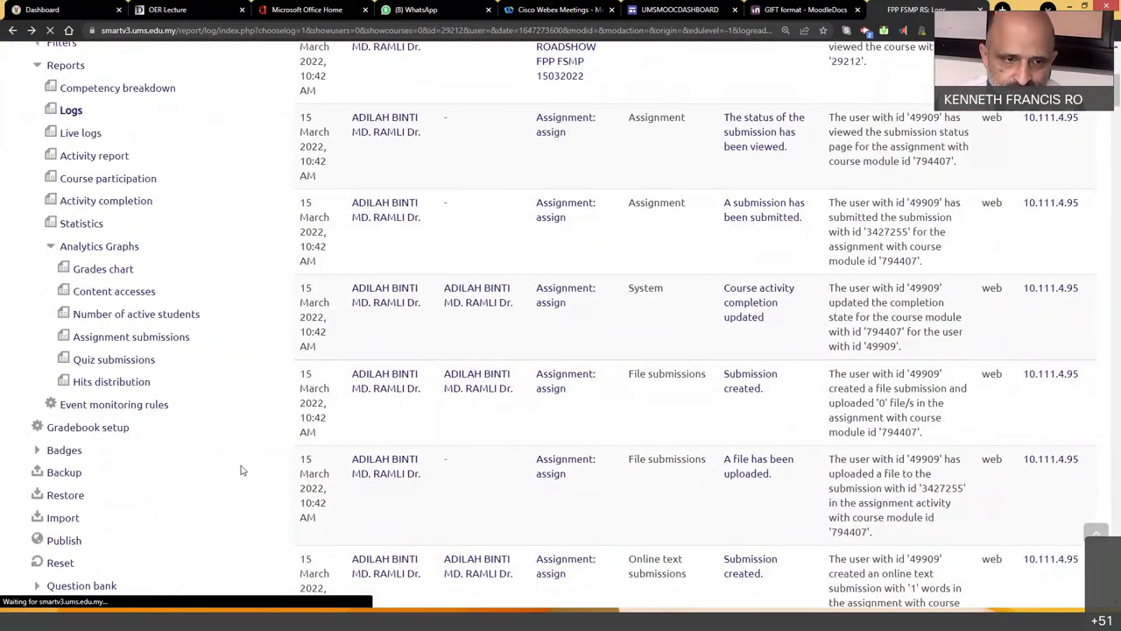
scroll(243, 470, "down", 1)
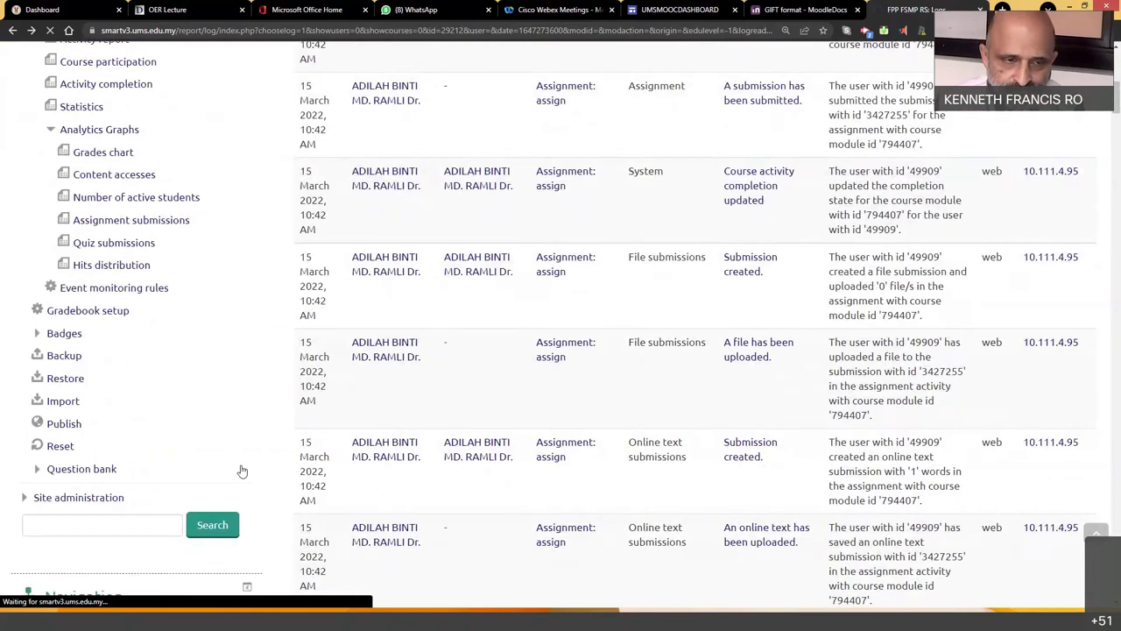
scroll(238, 400, "up", 6)
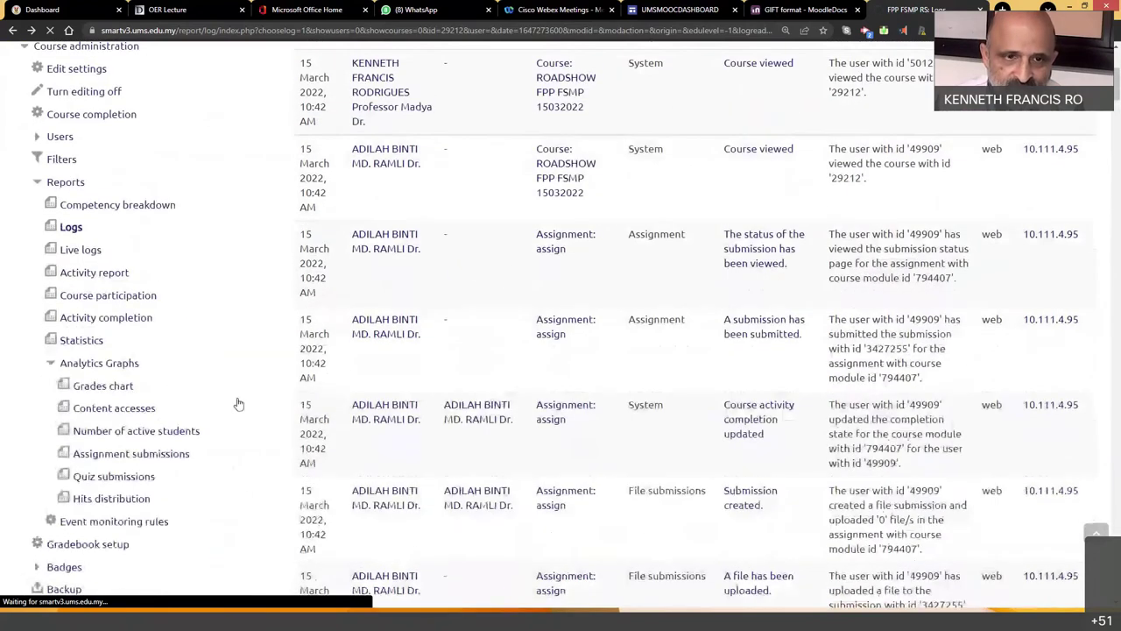
- Return to the course page and open Reports > Analytics Graphs > Number of active students
left_click(12, 30)
scroll(228, 297, "down", 15)
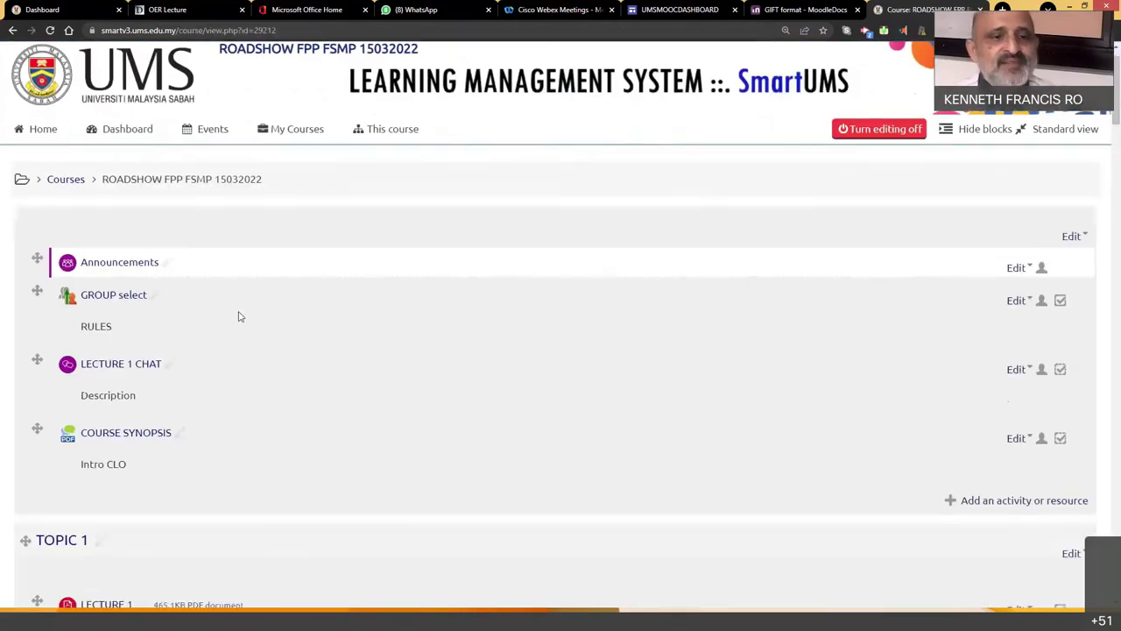
scroll(234, 311, "down", 10)
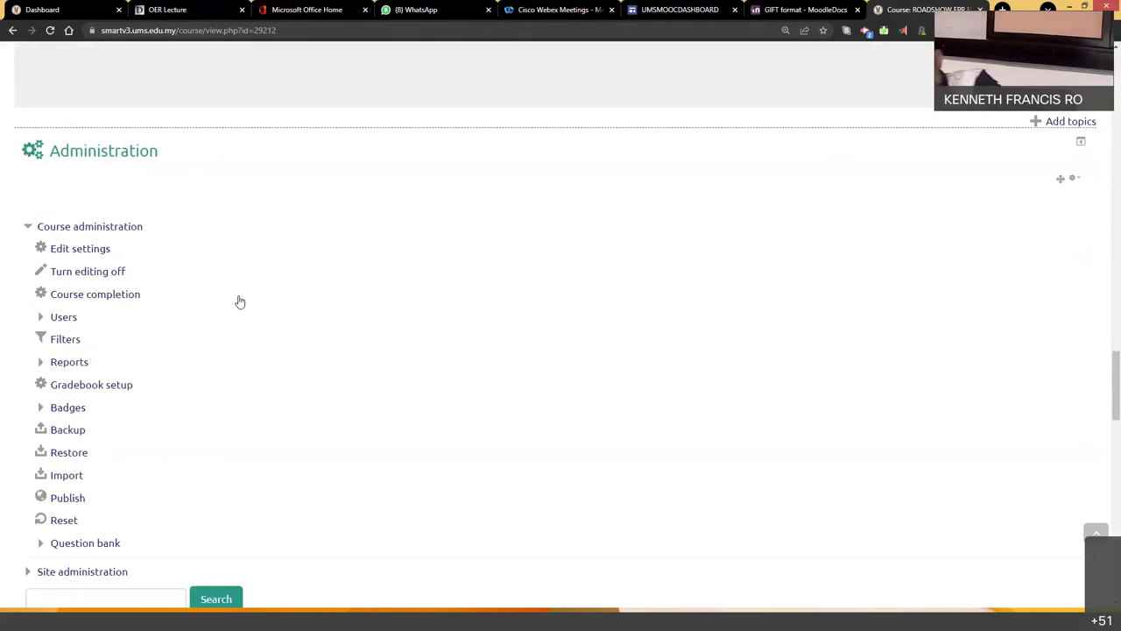
left_click(73, 366)
scroll(237, 341, "down", 3)
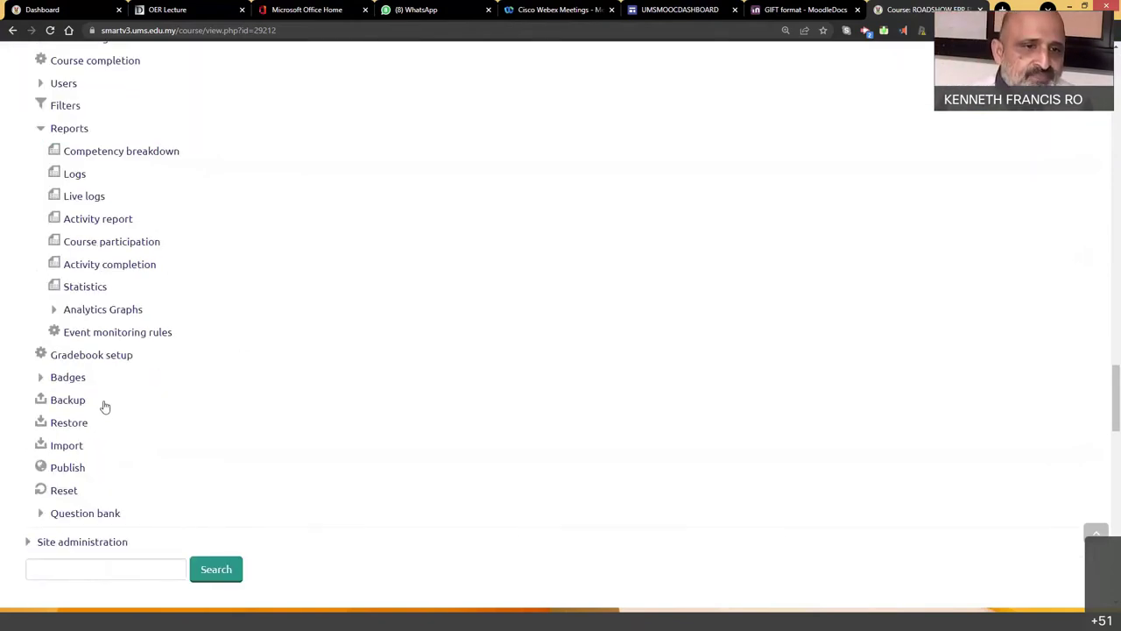
left_click(88, 311)
scroll(183, 352, "down", 2)
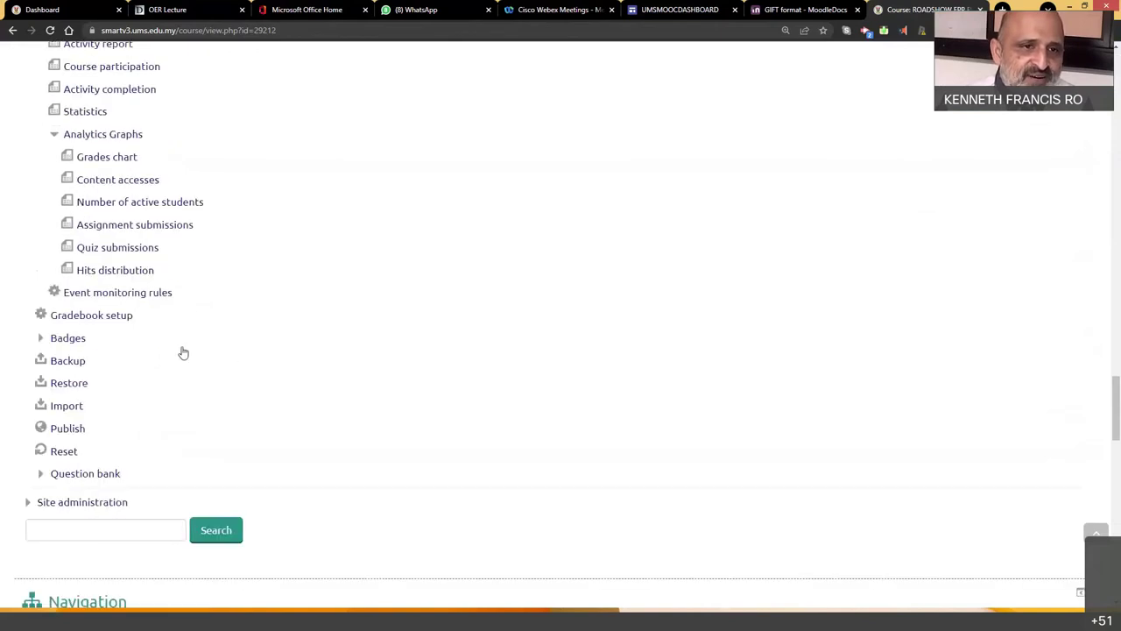
left_click(124, 199)
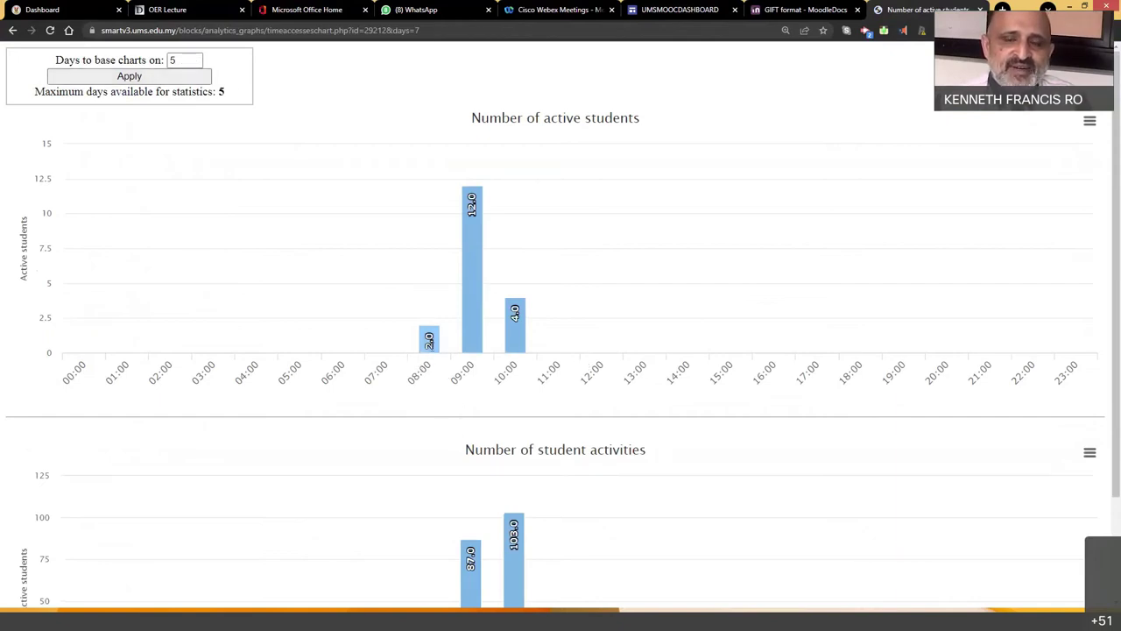
scroll(403, 372, "down", 2)
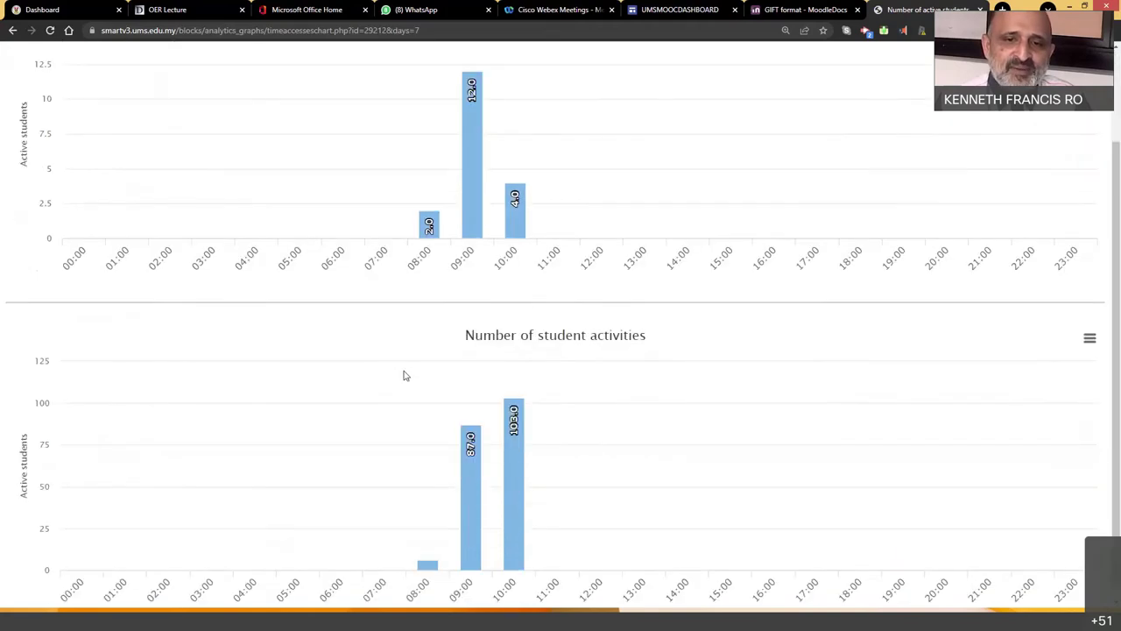
scroll(420, 384, "up", 2)
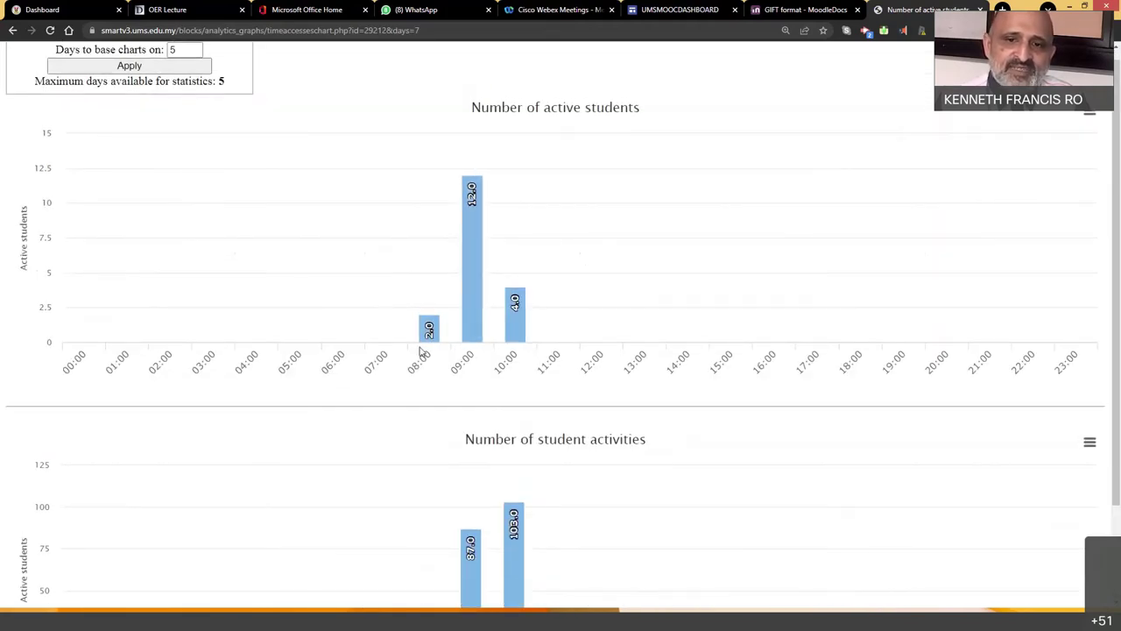
scroll(421, 351, "down", 1)
scroll(456, 240, "up", 1)
scroll(465, 388, "down", 1)
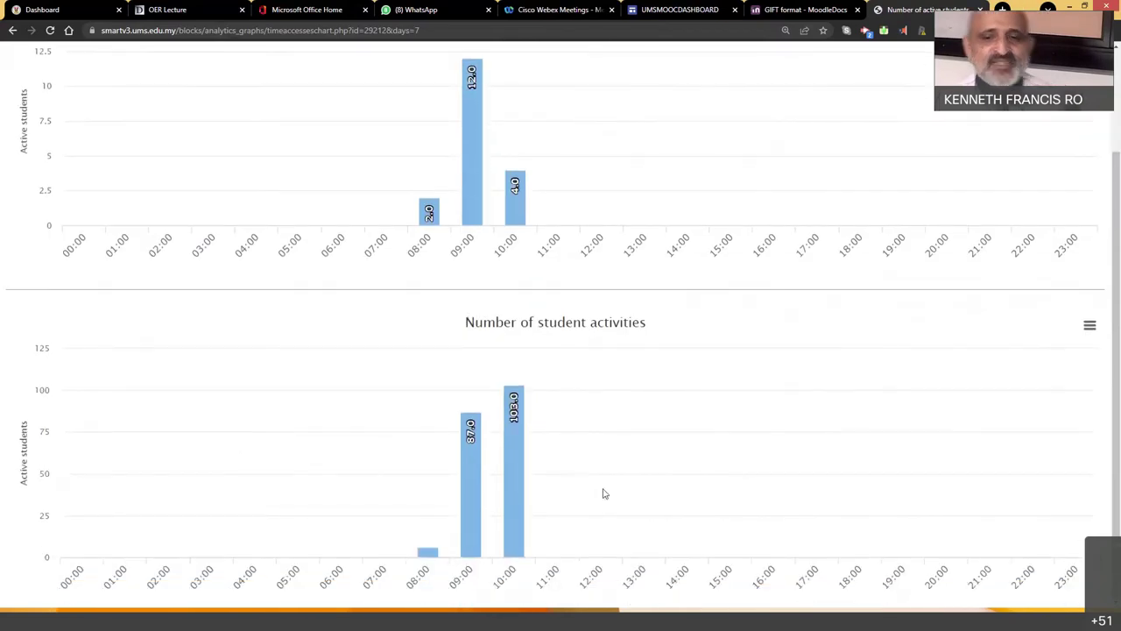
left_click(513, 465)
scroll(512, 467, "down", 10)
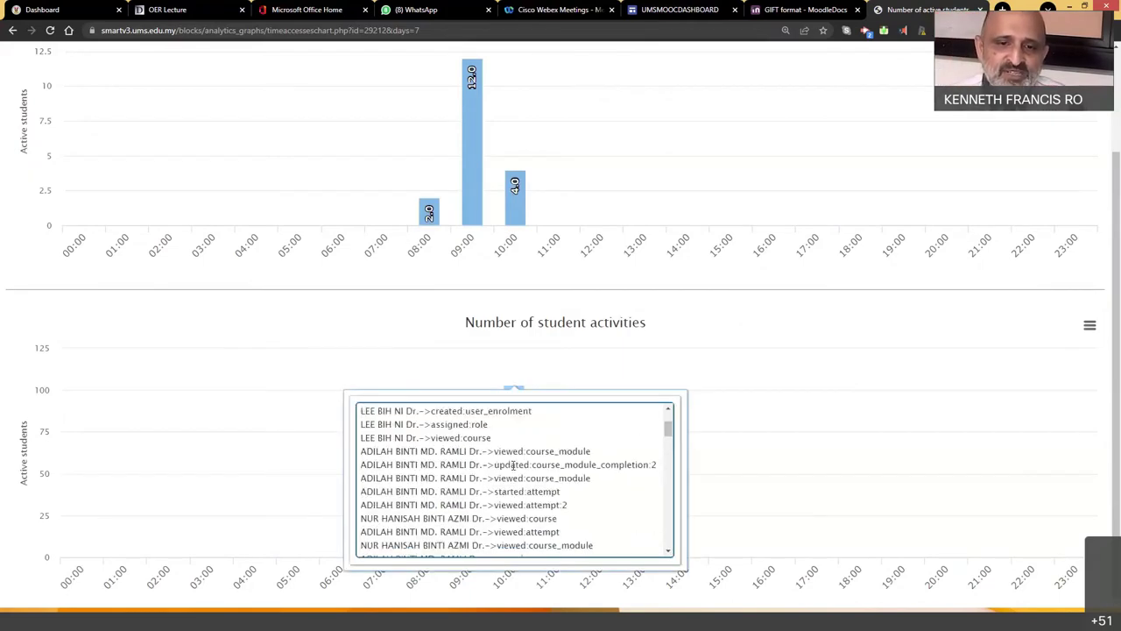
scroll(512, 465, "down", 10)
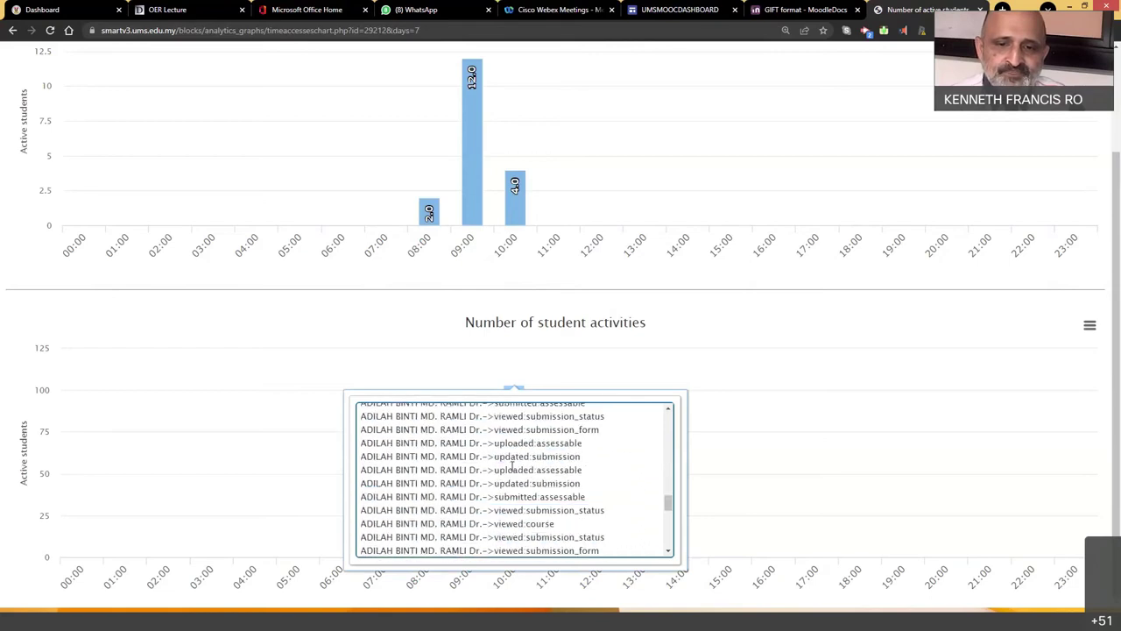
scroll(506, 470, "up", 5)
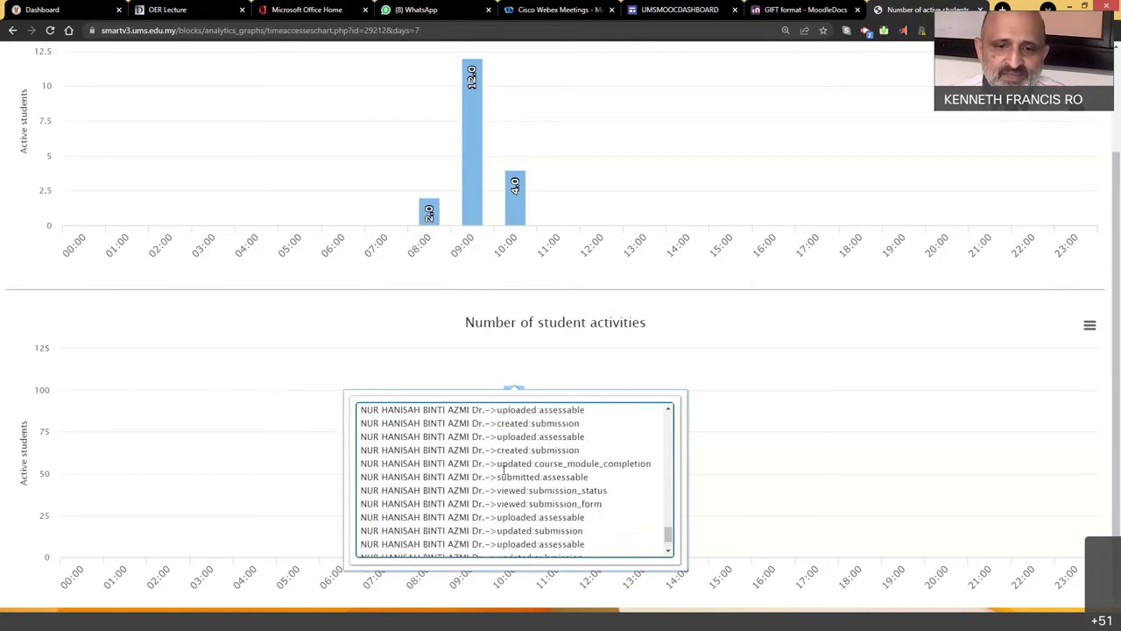
scroll(490, 475, "up", 5)
scroll(490, 475, "up", 5)
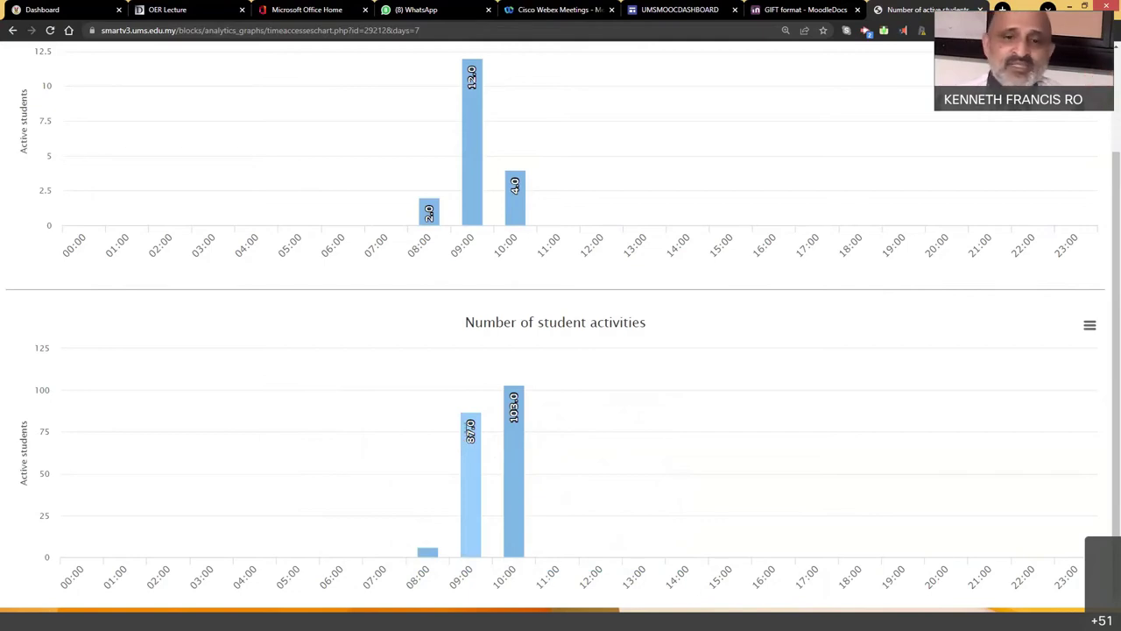
scroll(405, 357, "up", 3)
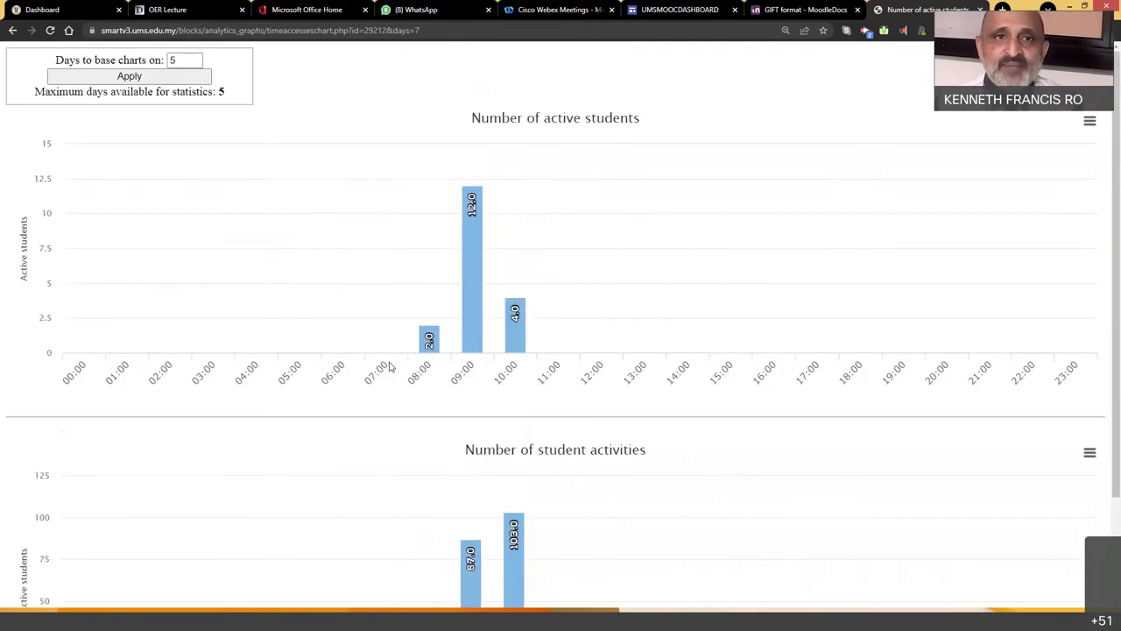
- Go back, open Reports > Activity completion, and expand Analytics Graphs in the sidebar
left_click(14, 30)
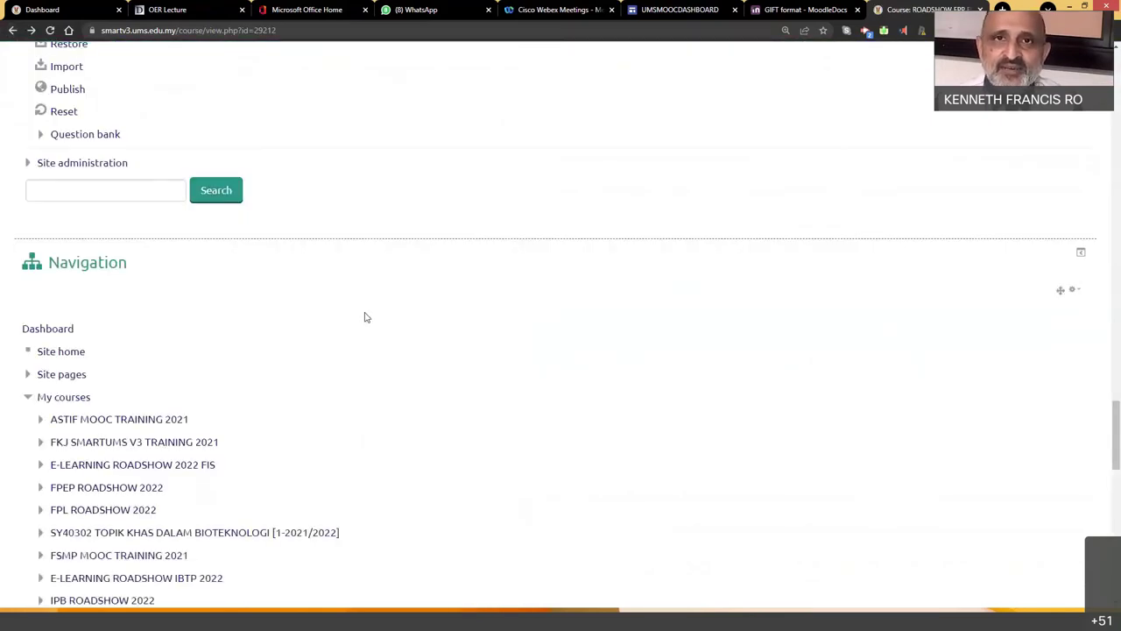
scroll(363, 315, "up", 5)
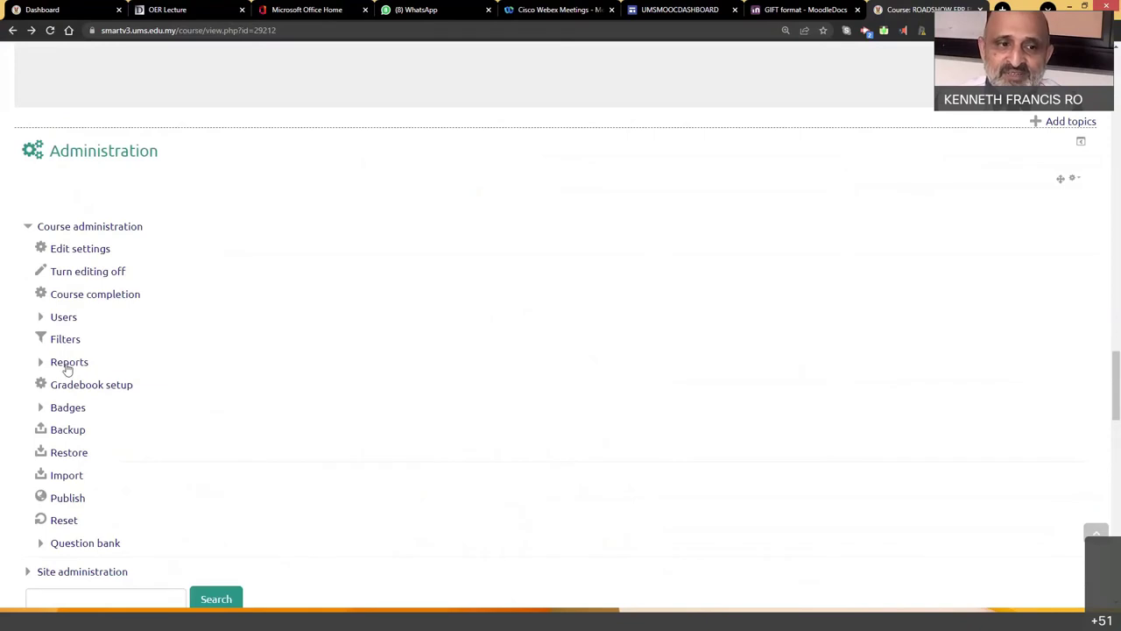
left_click(68, 367)
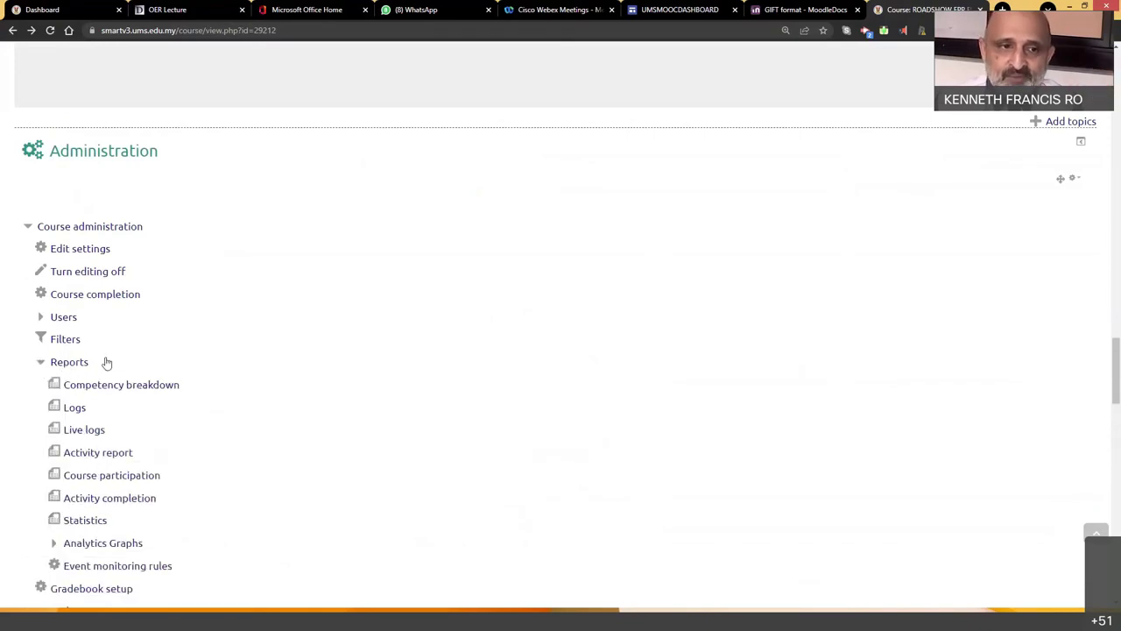
scroll(106, 361, "down", 2)
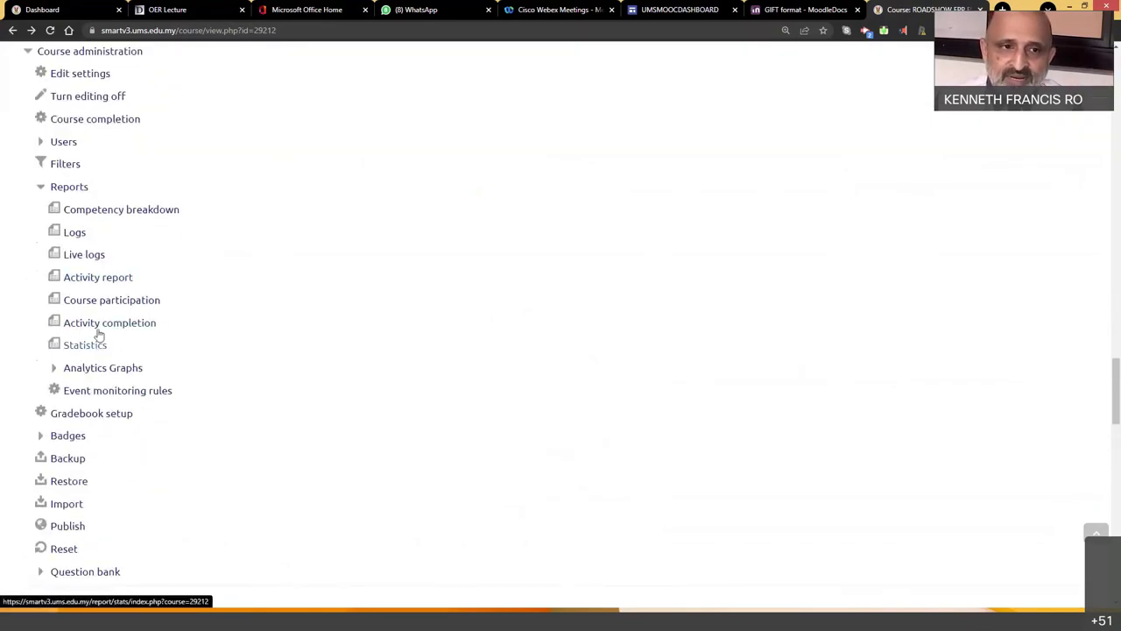
left_click(97, 325)
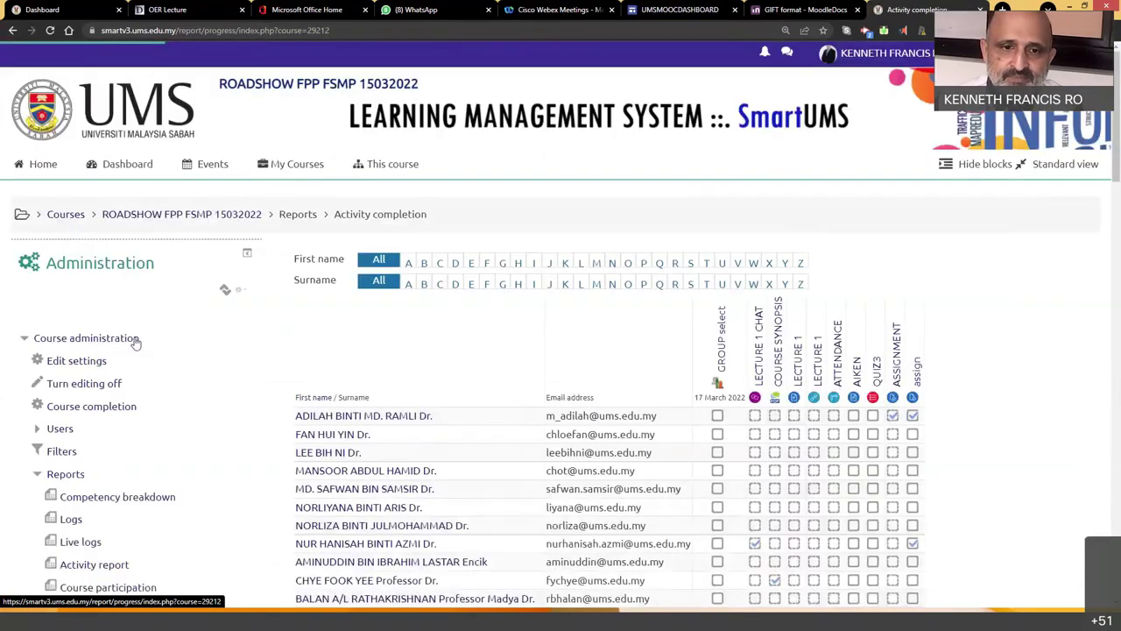
scroll(241, 360, "down", 2)
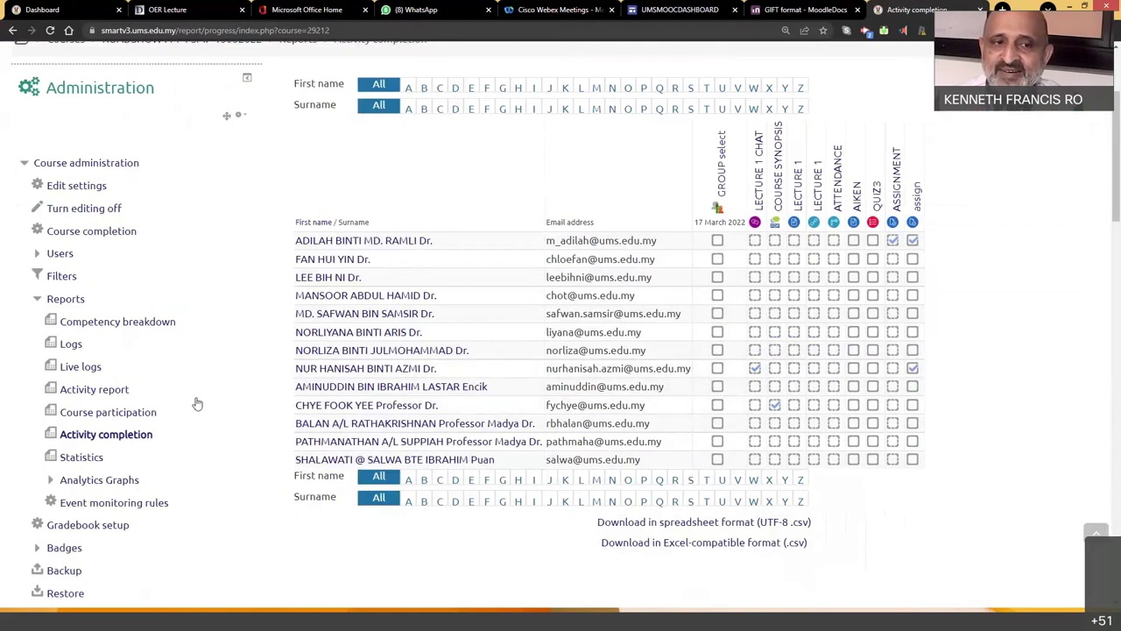
left_click(117, 480)
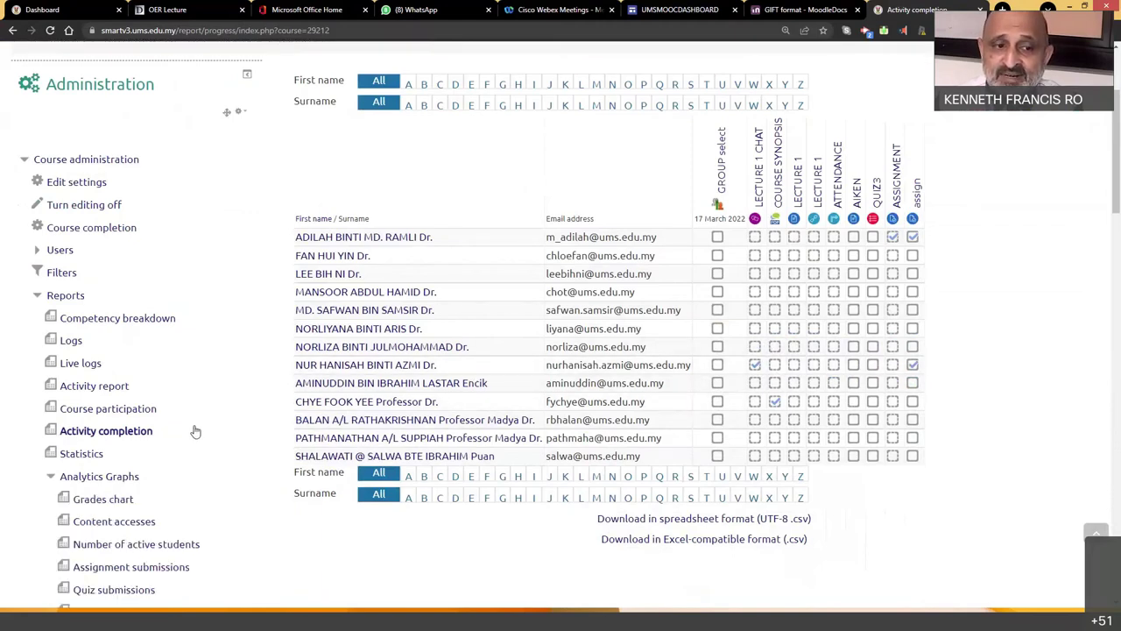
scroll(202, 403, "down", 2)
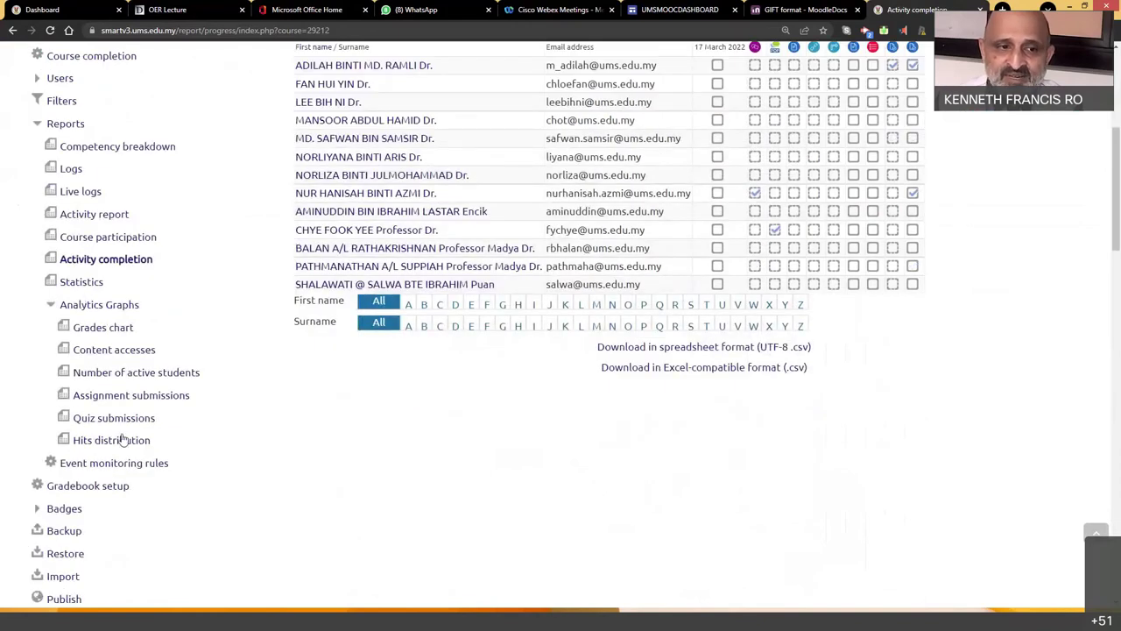
- Open Content accesses, tick all eight activity and resource types, and build the graph
left_click(113, 350)
left_click(495, 232)
left_click(495, 257)
left_click(495, 282)
left_click(495, 306)
left_click(494, 332)
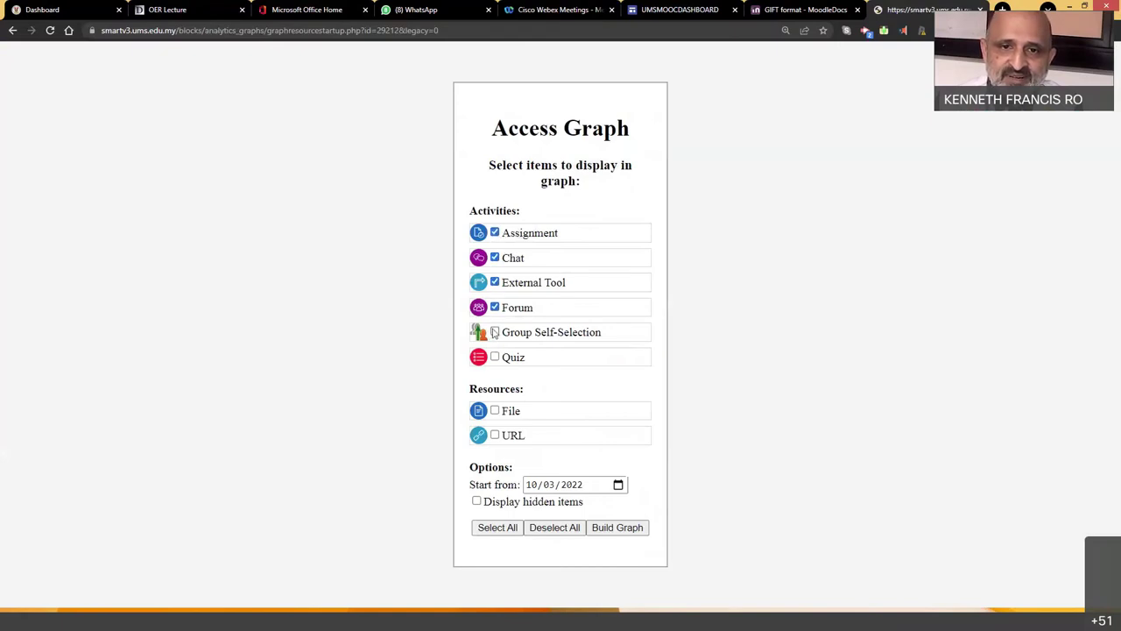
left_click(495, 357)
left_click(495, 409)
left_click(495, 435)
left_click(617, 528)
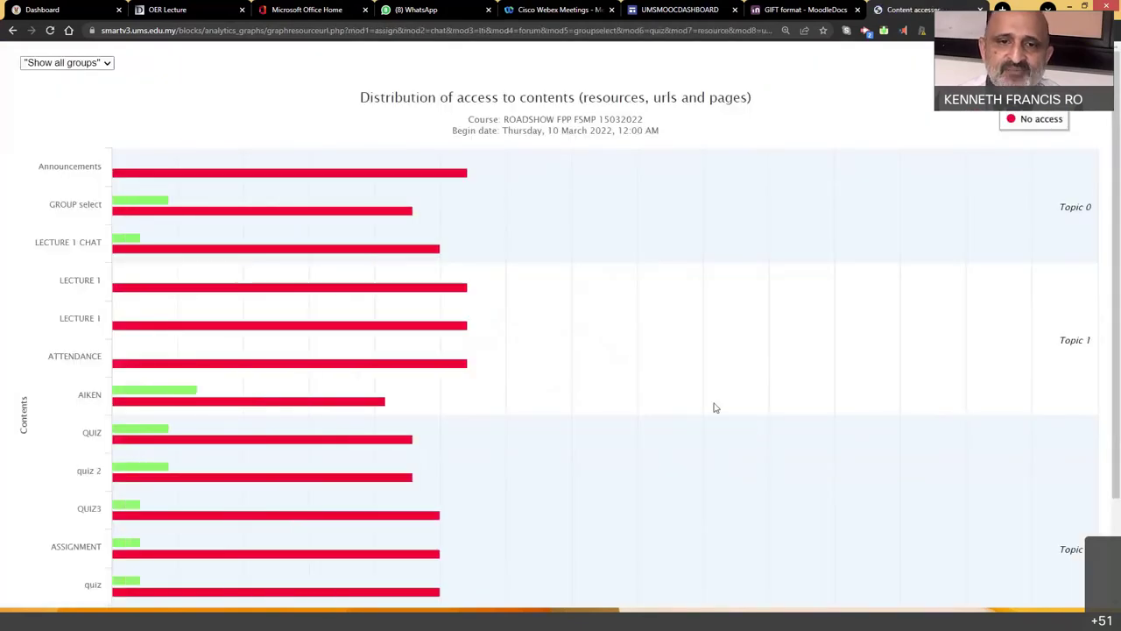
- Review the graph: Announcements 0 accessed, 13 not; AIKEN 3 accessed, 10 not
scroll(569, 350, "down", 1)
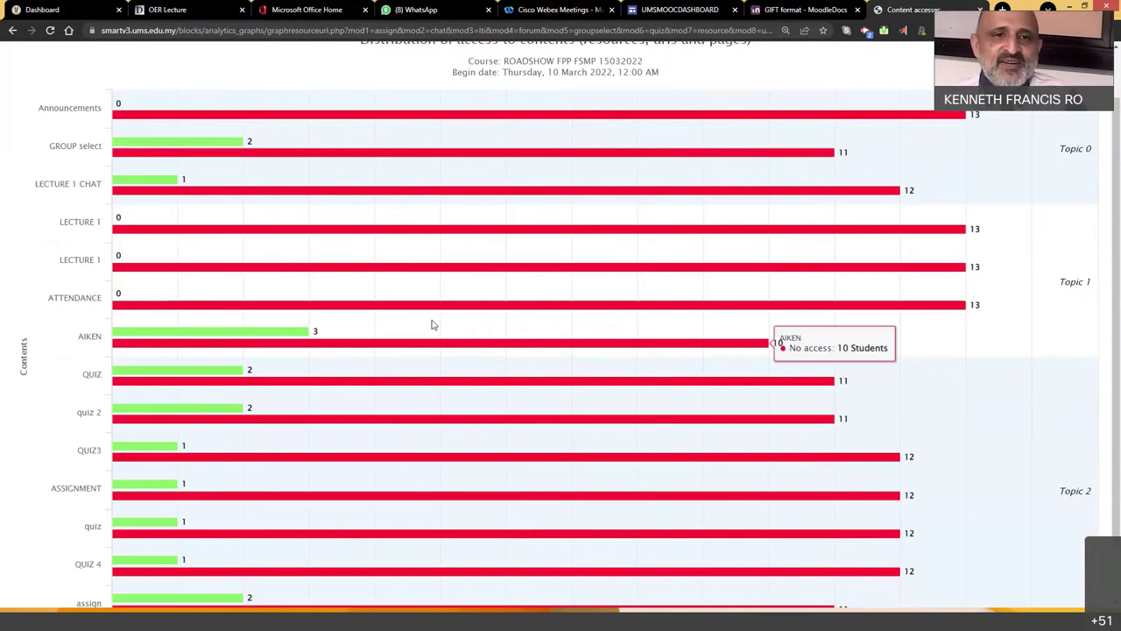
scroll(437, 289, "up", 1)
mouse_move(505, 181)
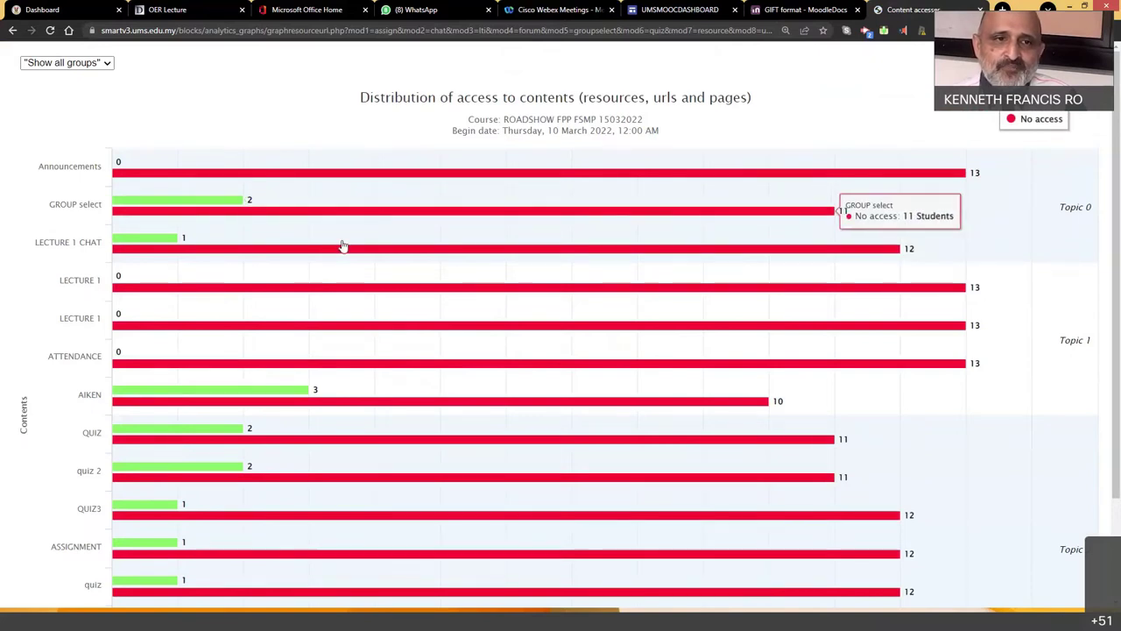
scroll(342, 249, "down", 3)
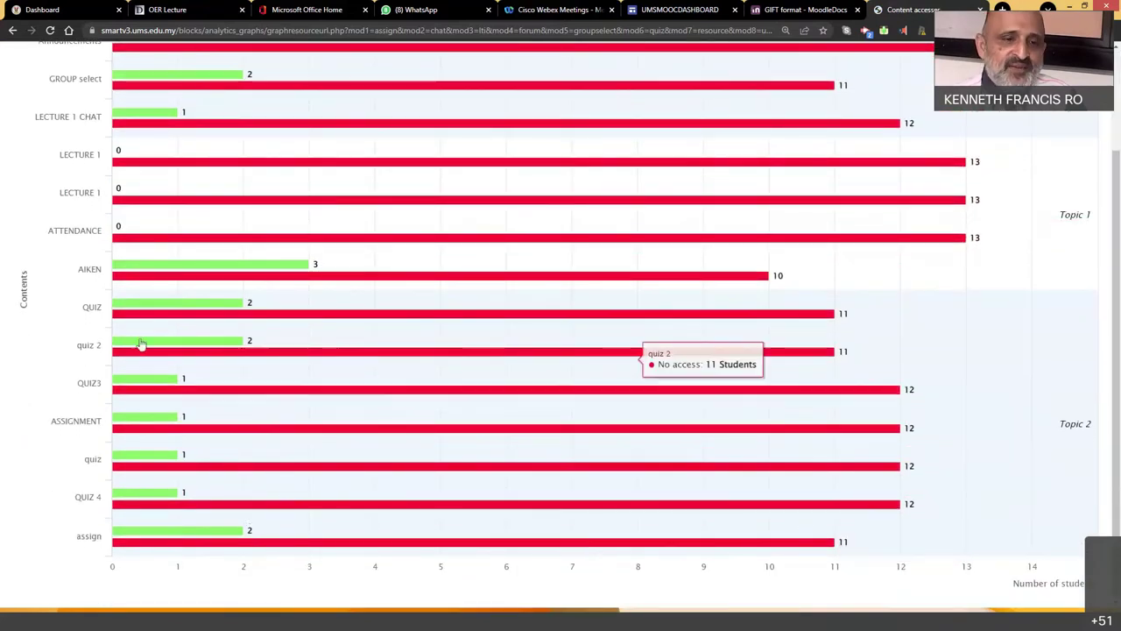
- Email a 'Please complete assignment' reminder to students who never accessed ASSIGNMENT, and confirm it was sent
left_click(201, 435)
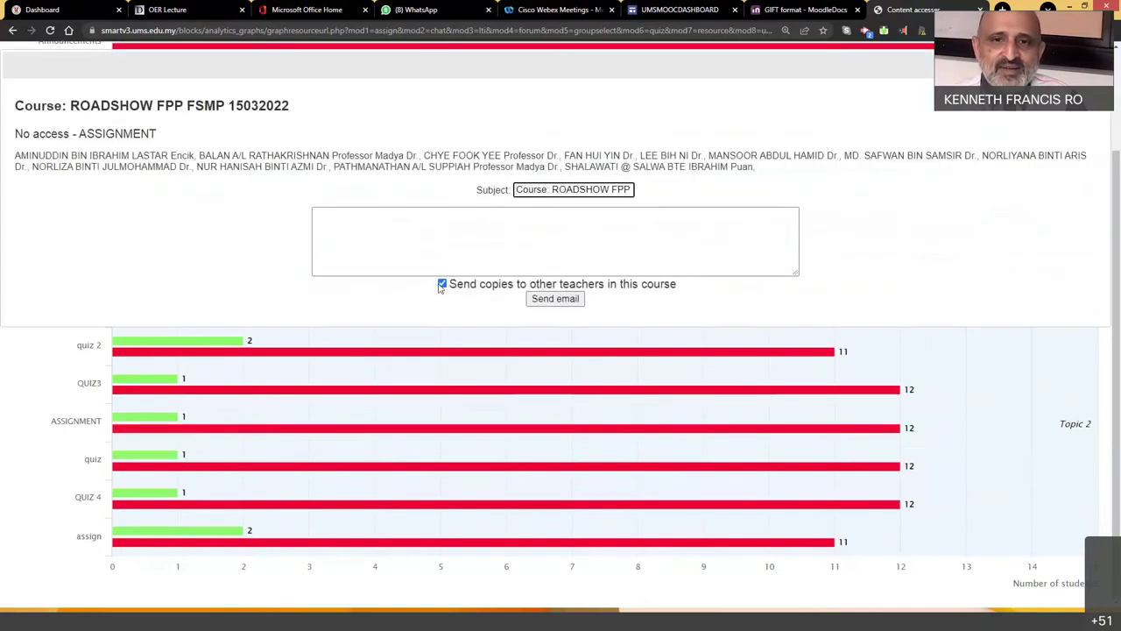
left_click(399, 230)
type("Plw")
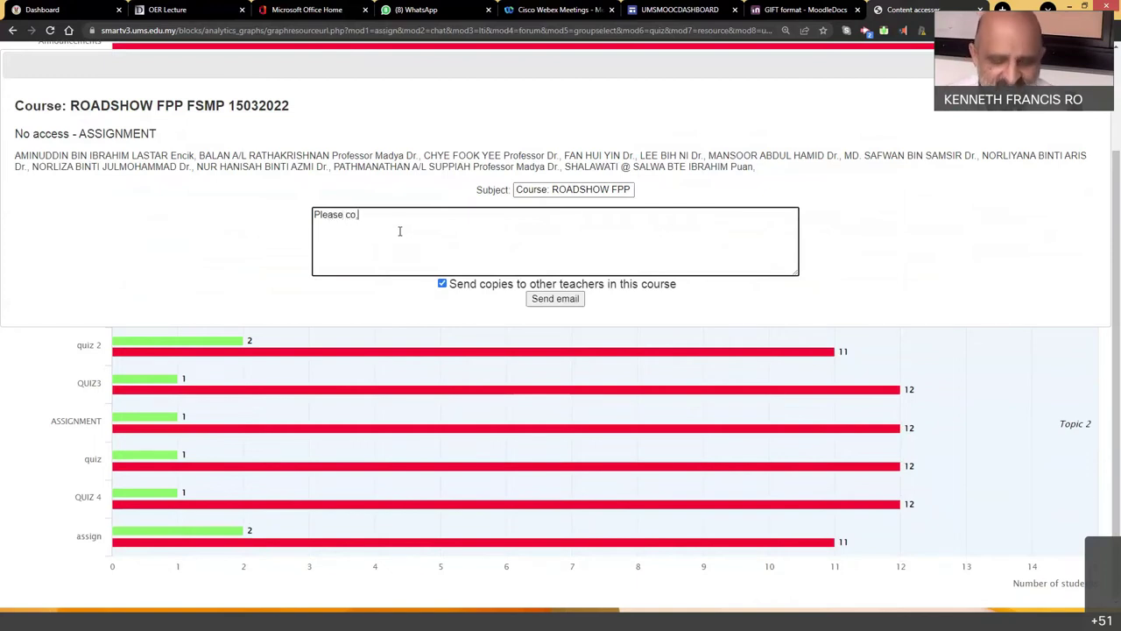
type("ease complete assignment")
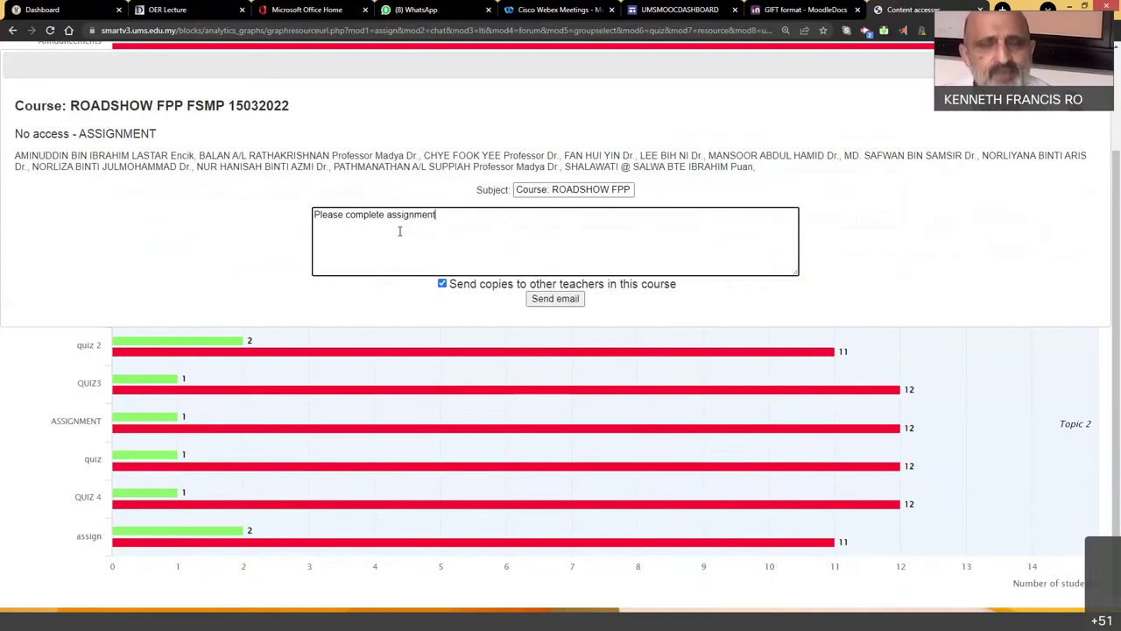
left_click(555, 302)
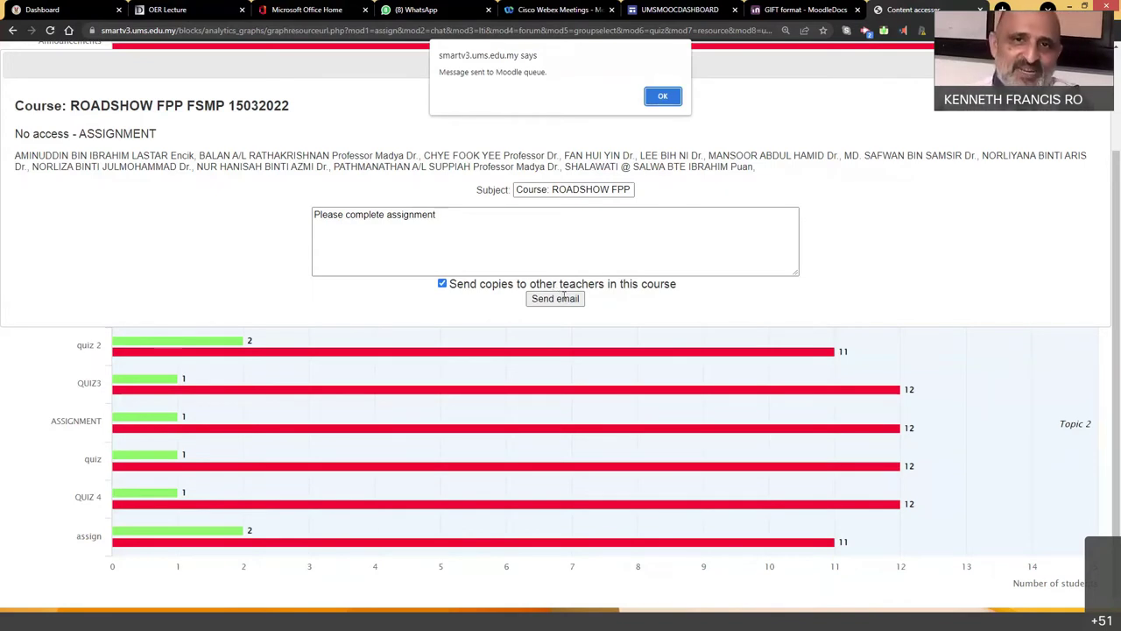
left_click(666, 97)
scroll(540, 303, "up", 3)
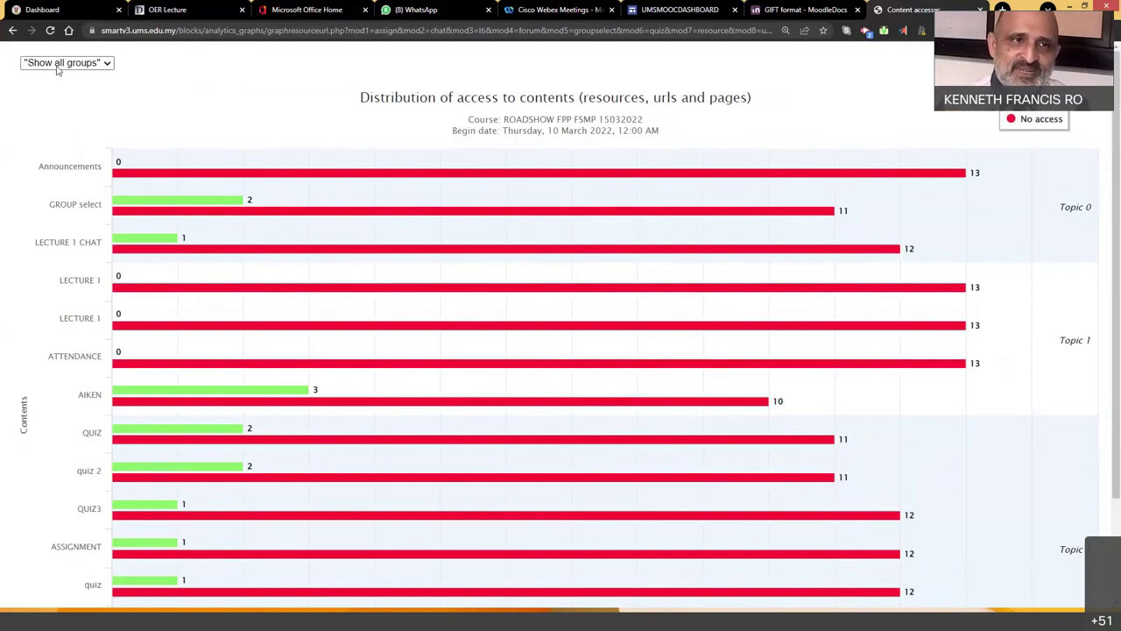
- Go back to the Activity completion report, then open the ROADSHOW FPP FSMP 15032022 course page from the breadcrumb
left_click(11, 31)
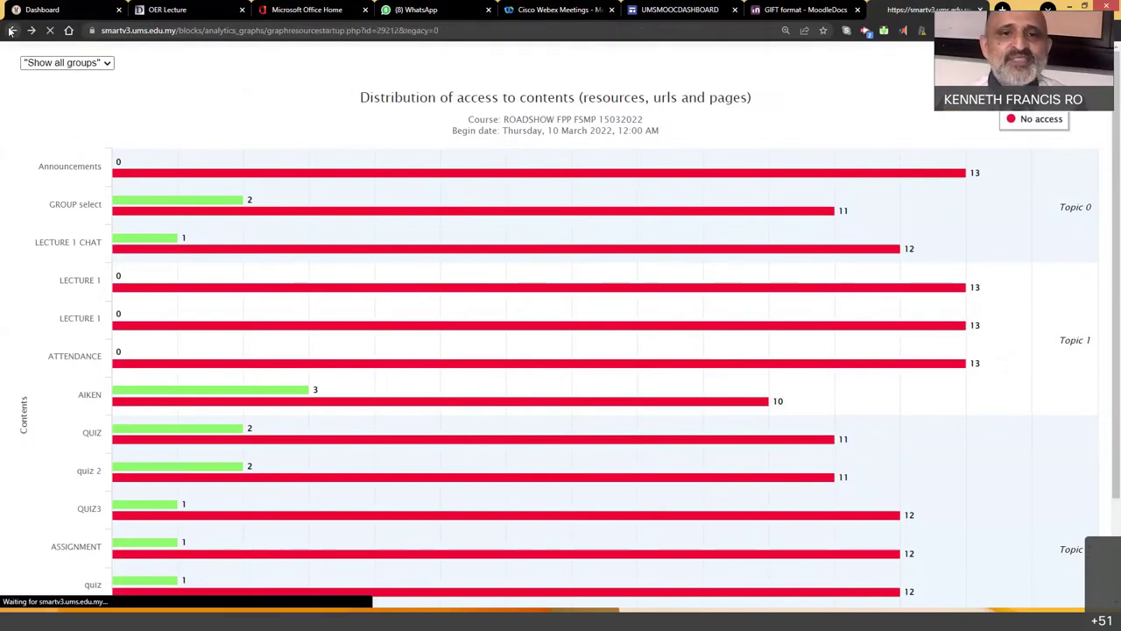
left_click(12, 31)
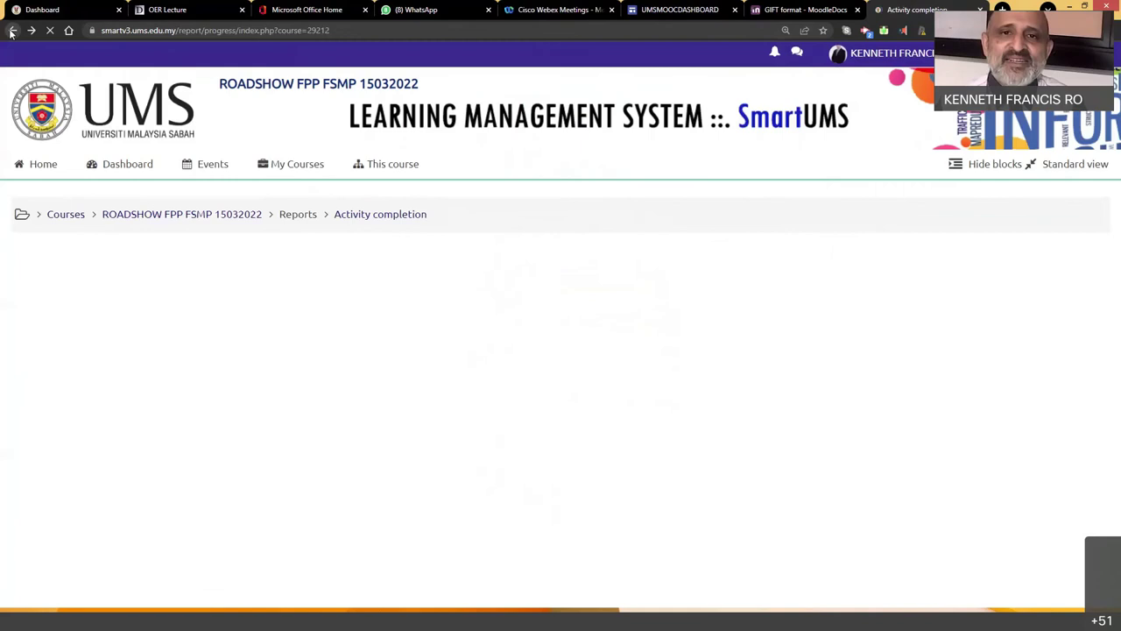
scroll(306, 350, "up", 3)
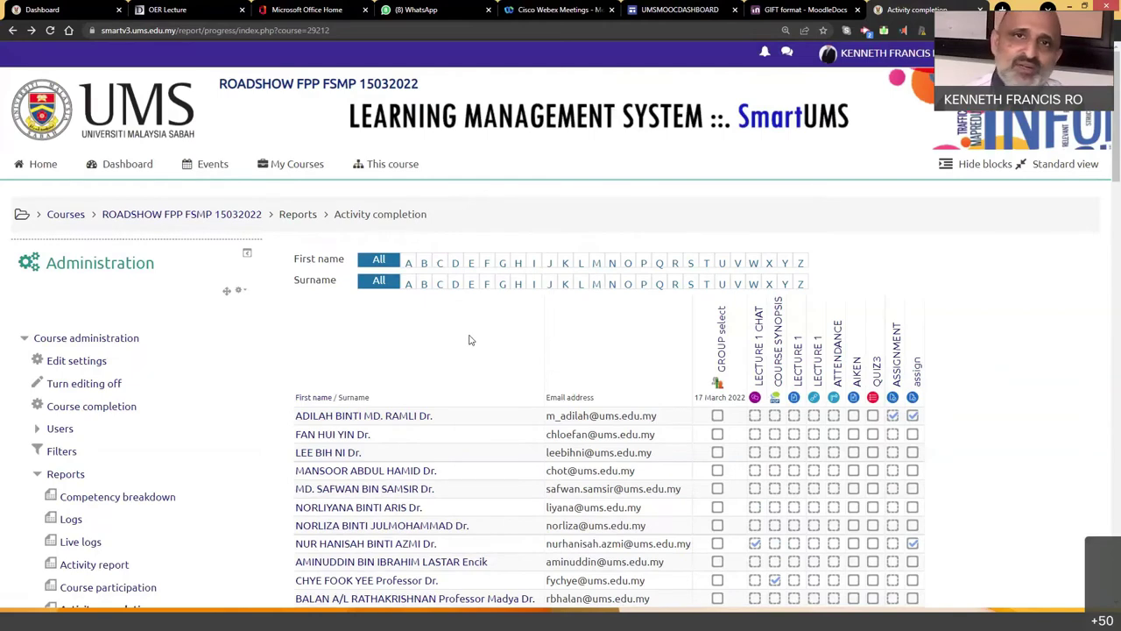
scroll(442, 374, "down", 1)
scroll(236, 292, "up", 1)
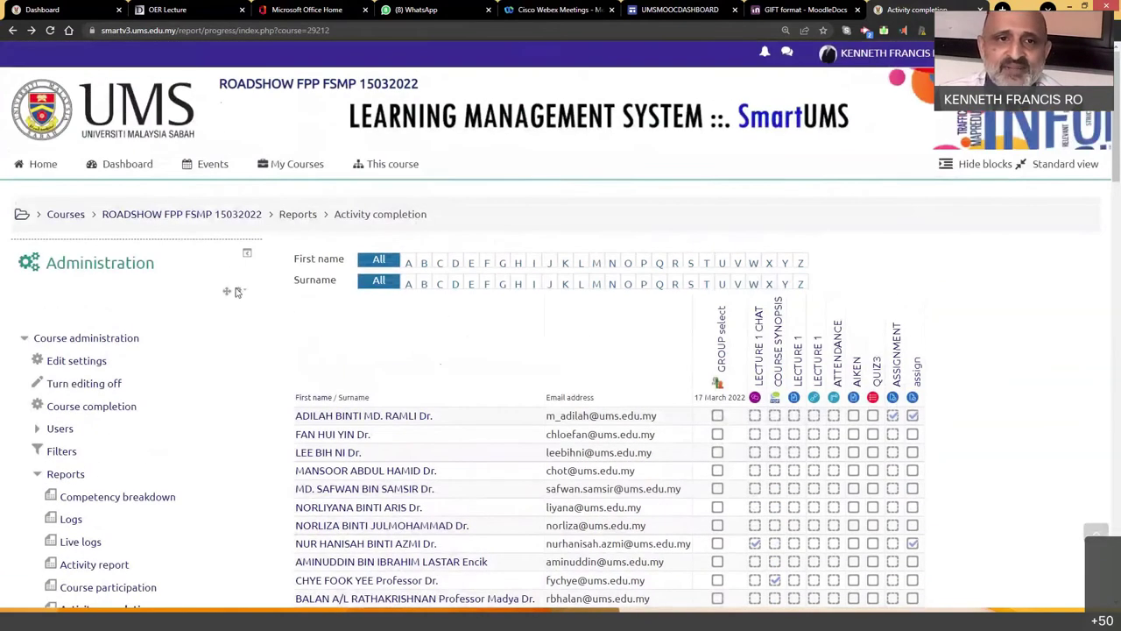
left_click(196, 219)
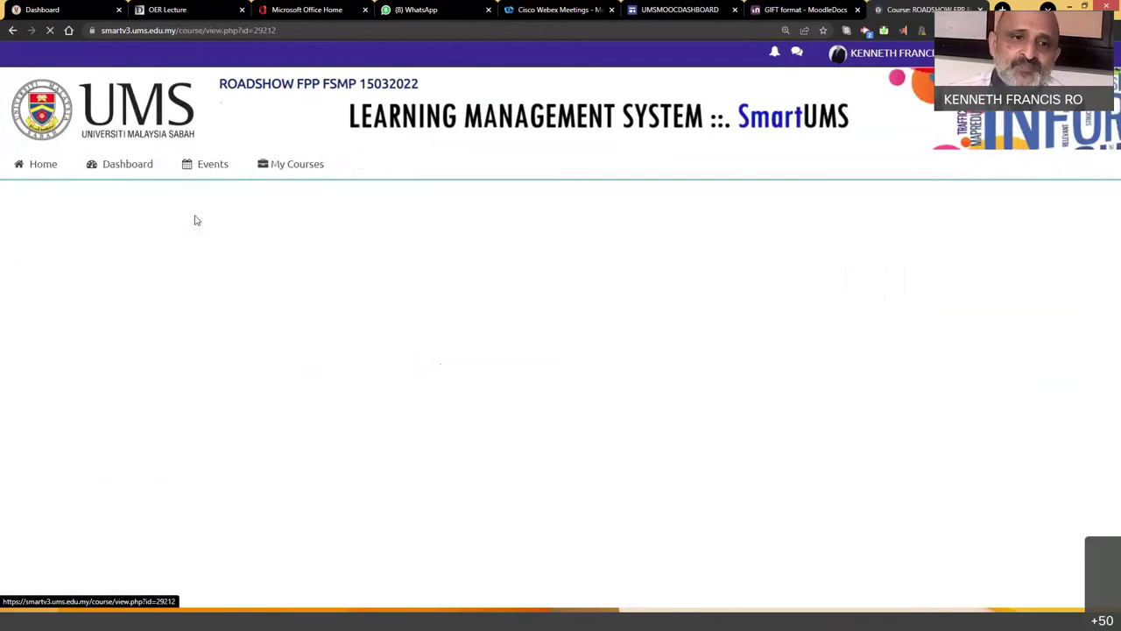
scroll(513, 442, "down", 6)
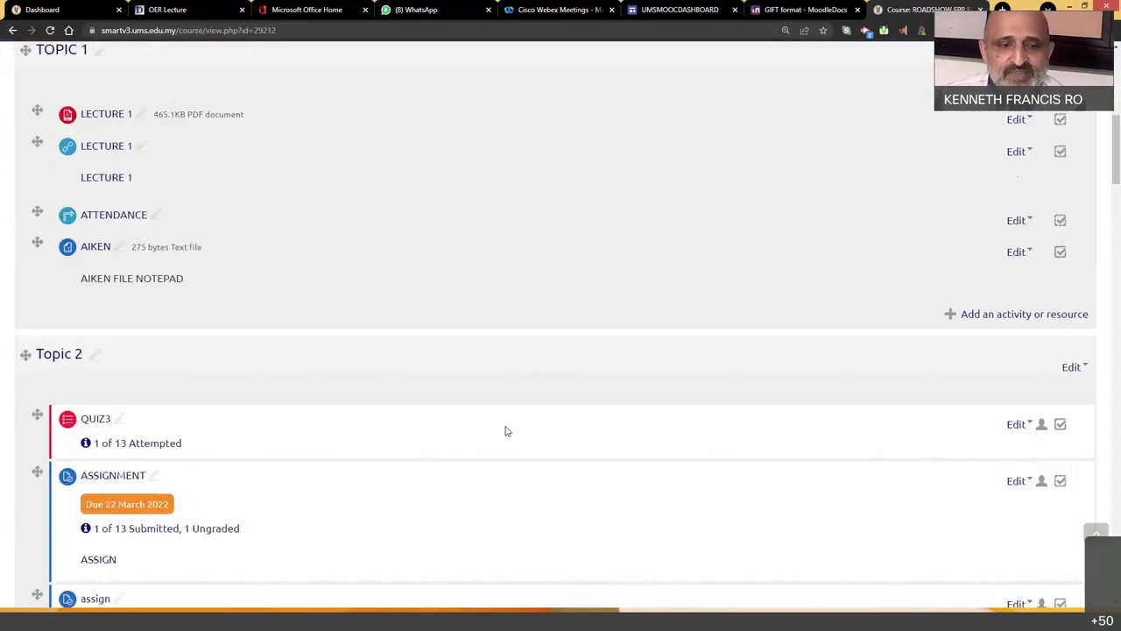
scroll(505, 428, "down", 4)
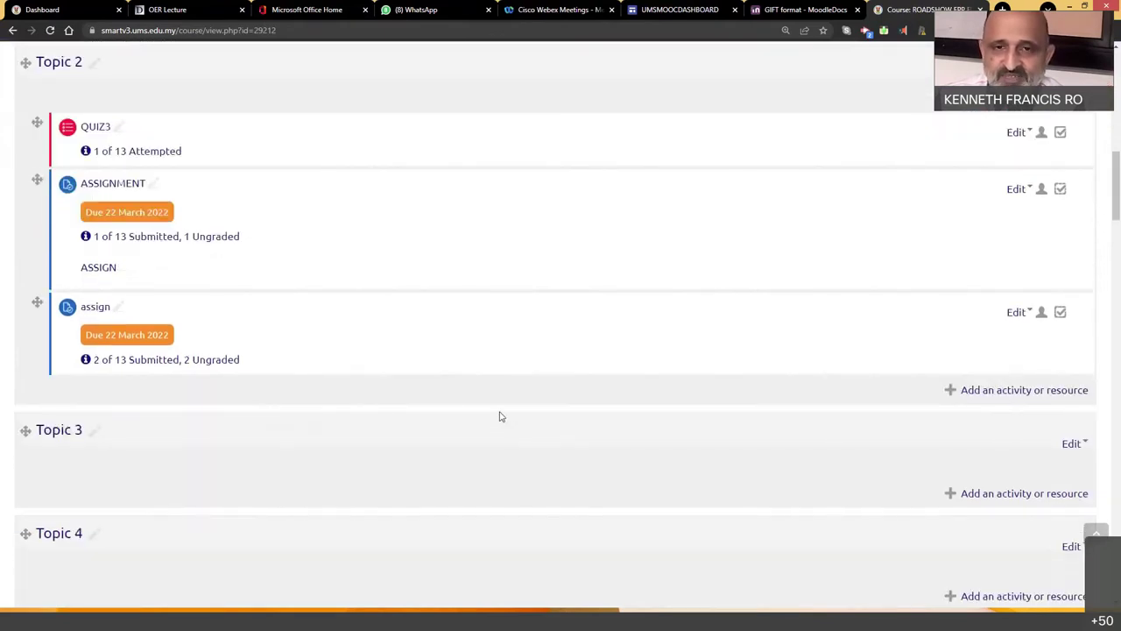
- Scroll through the course topics, then show and hide the This course shortcuts menu
scroll(499, 416, "up", 3)
scroll(499, 416, "up", 10)
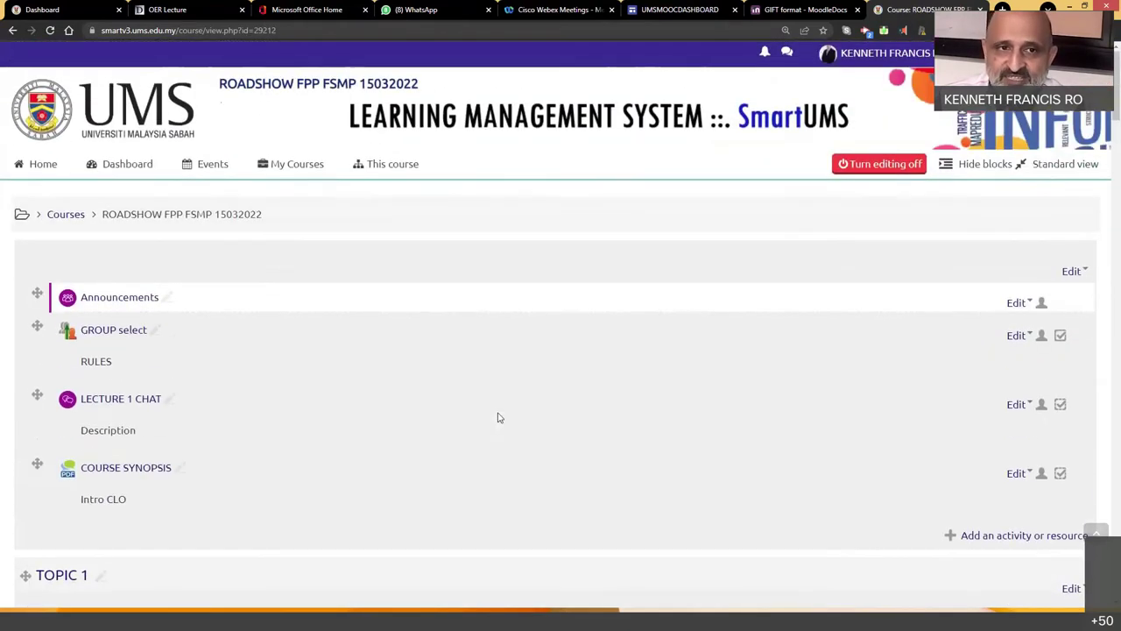
left_click(367, 175)
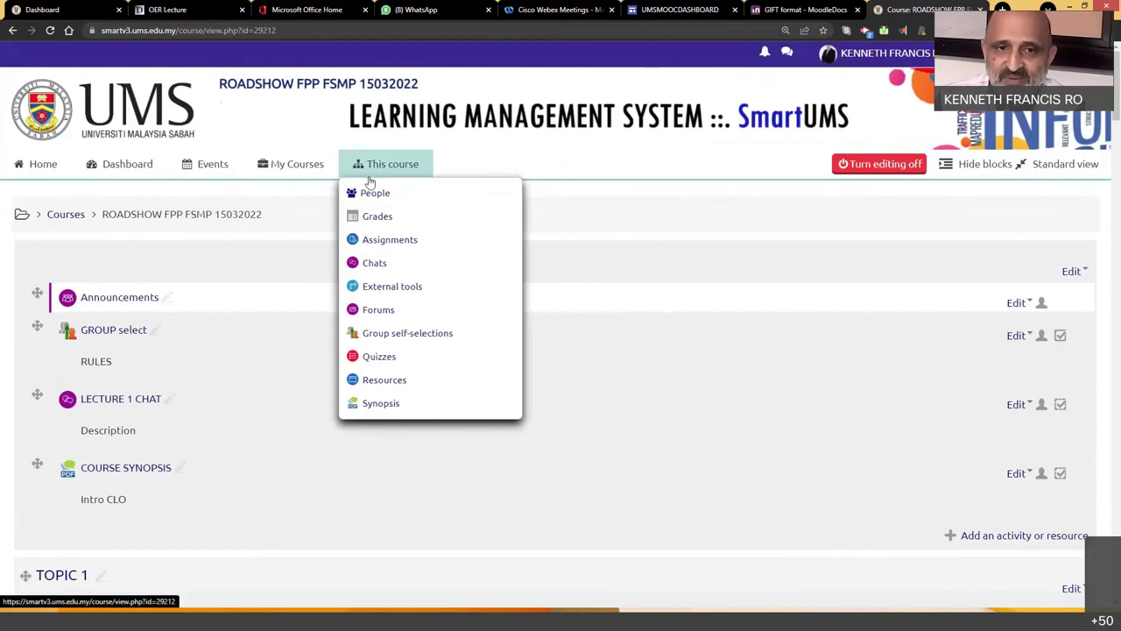
left_click(594, 250)
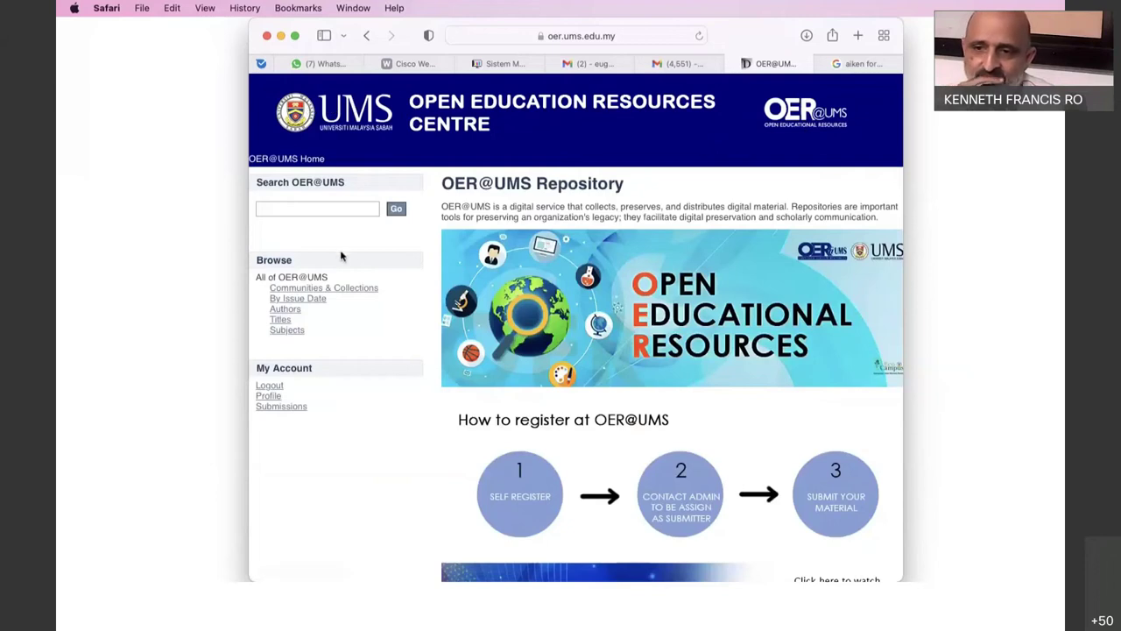
- Maximise the Safari window to full screen and look over the OER@UMS registration guide
mouse_move(296, 39)
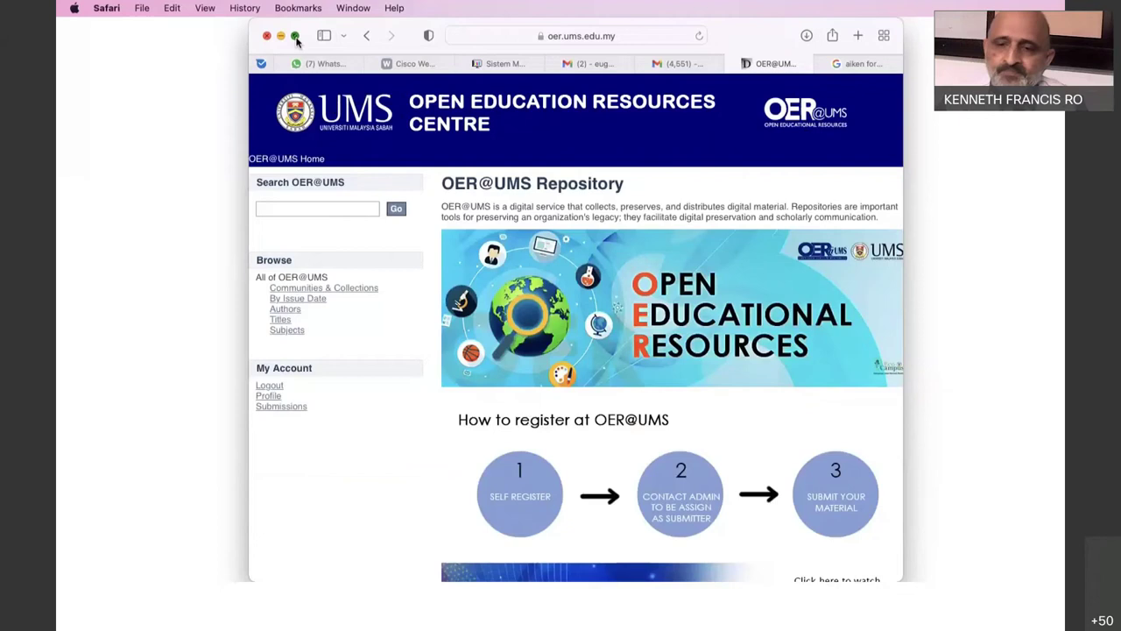
left_click(296, 38)
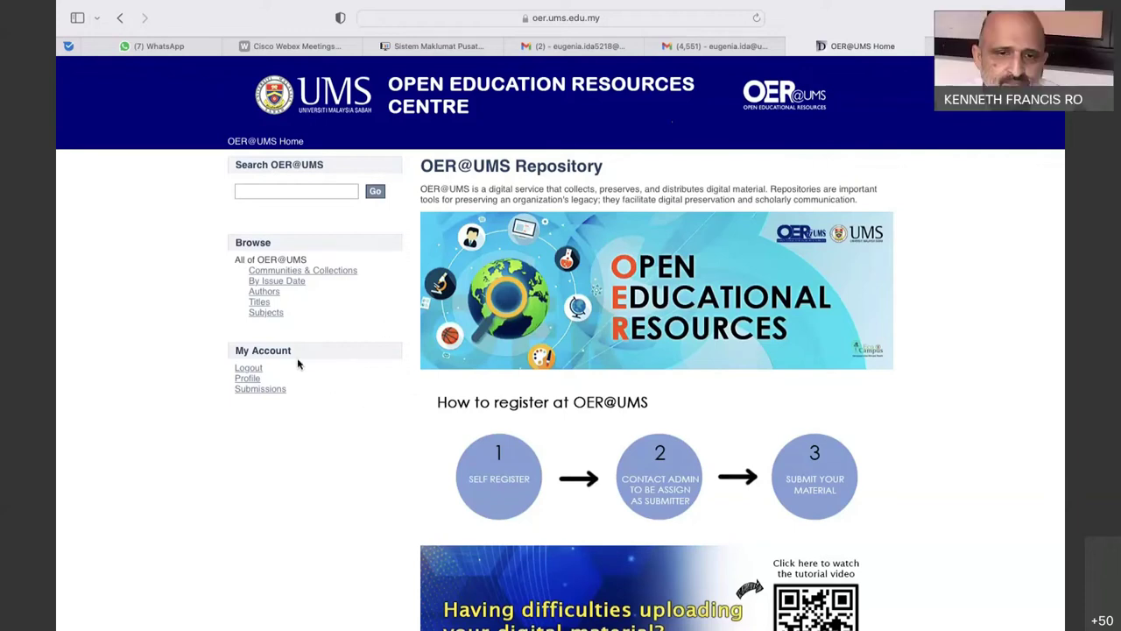
scroll(305, 397, "down", 2)
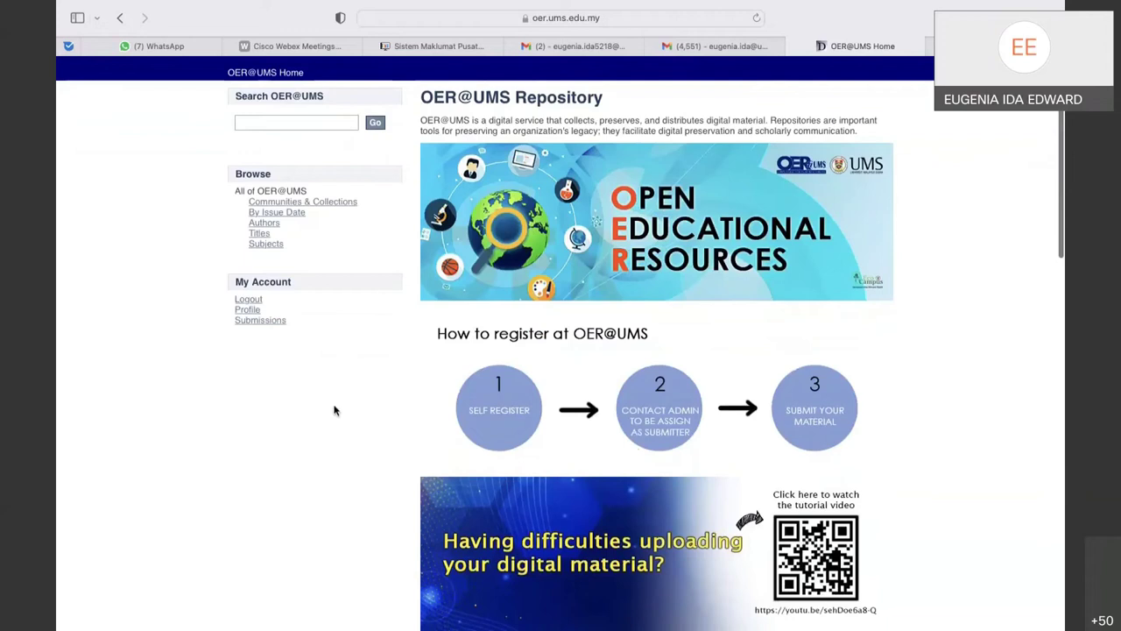
scroll(333, 409, "up", 2)
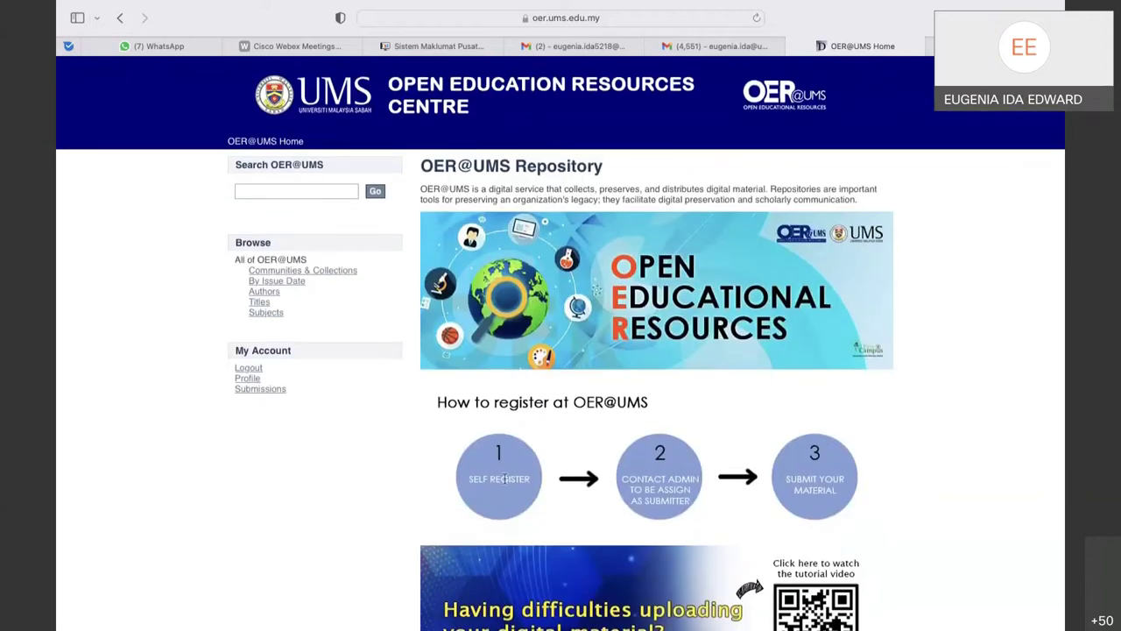
scroll(469, 502, "down", 1)
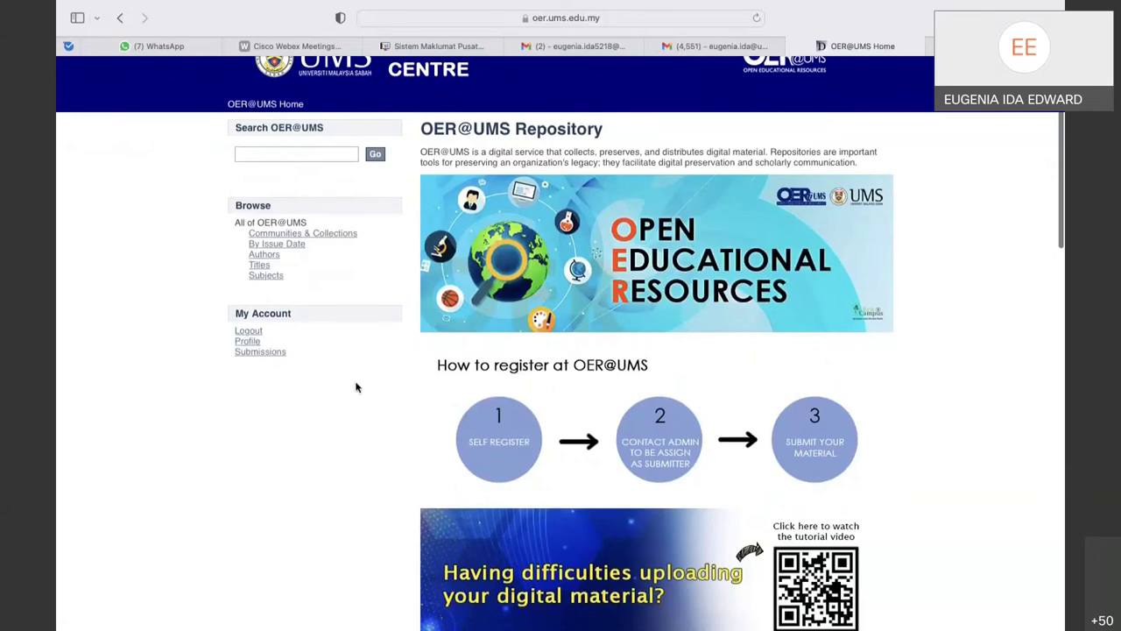
scroll(467, 410, "down", 2)
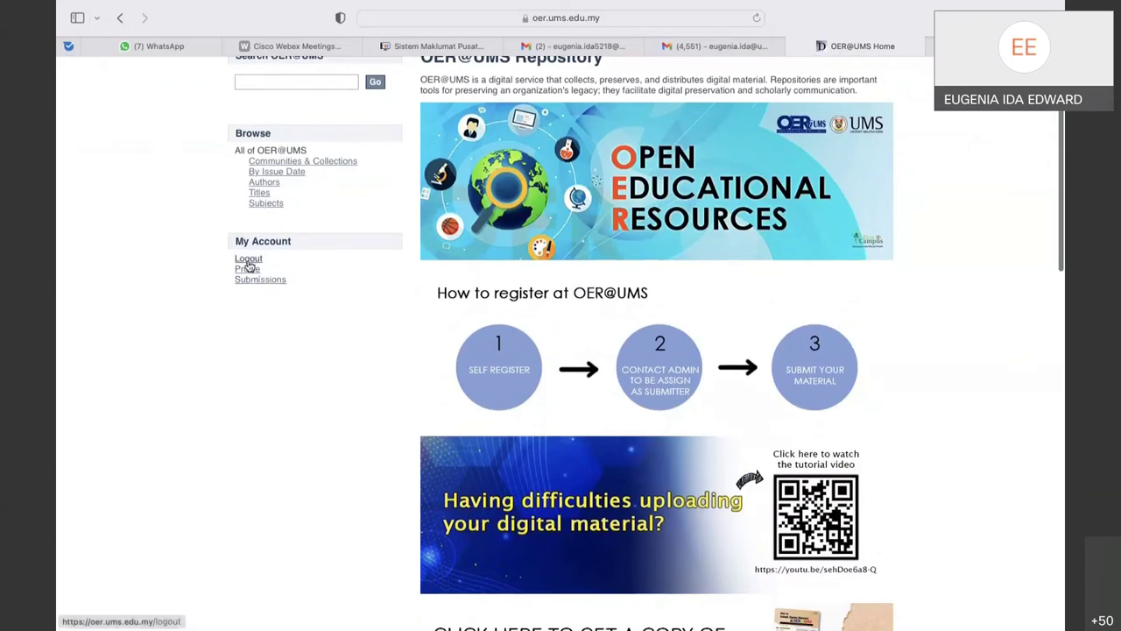
- Log out of OER@UMS and check the new user Register page
left_click(249, 260)
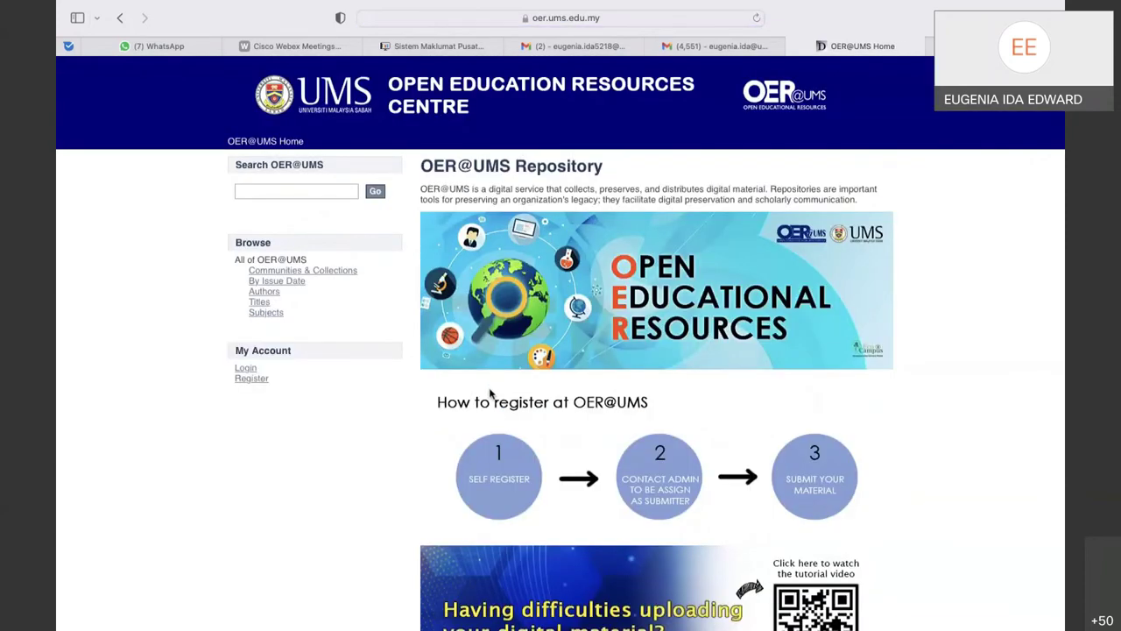
scroll(490, 394, "down", 3)
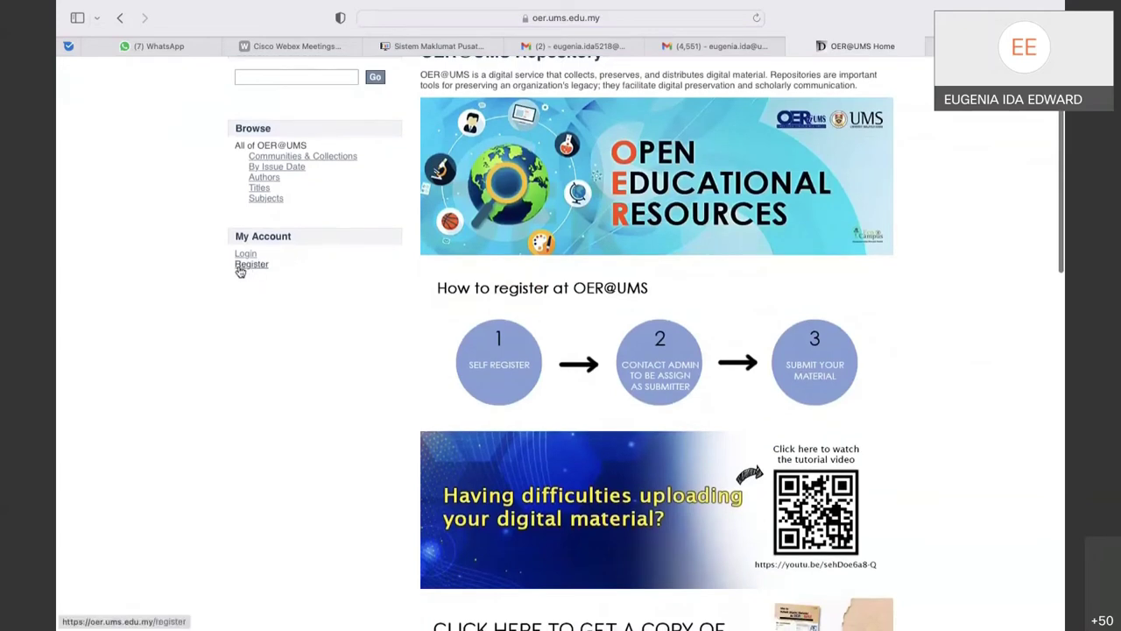
left_click(260, 267)
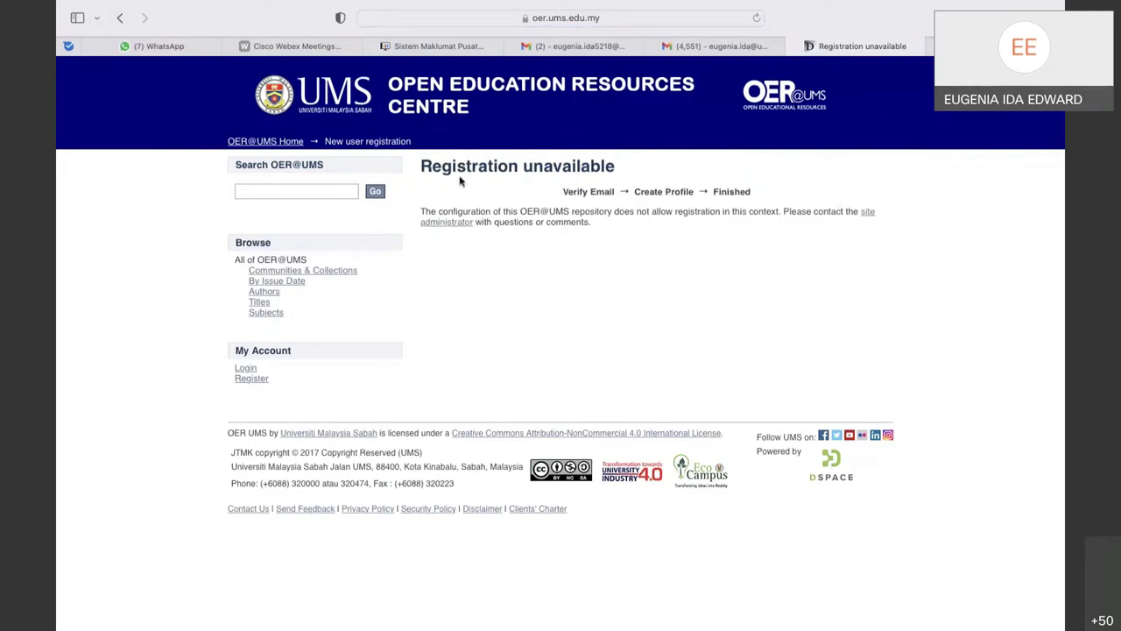
- Sign back in to the repository using the saved autofilled credentials
left_click(245, 368)
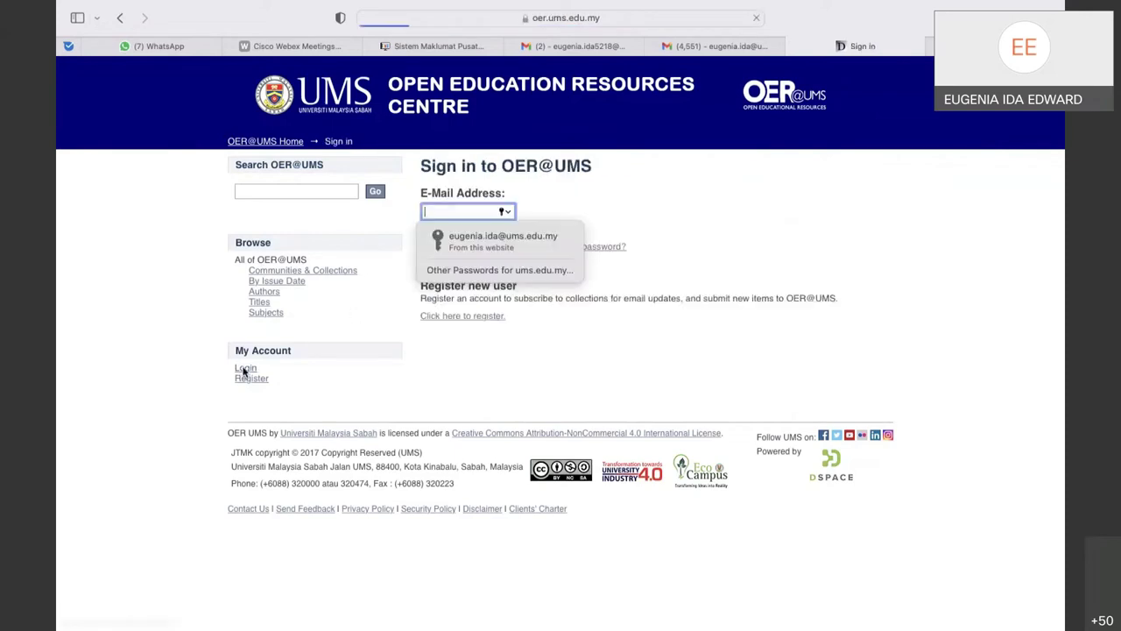
left_click(487, 248)
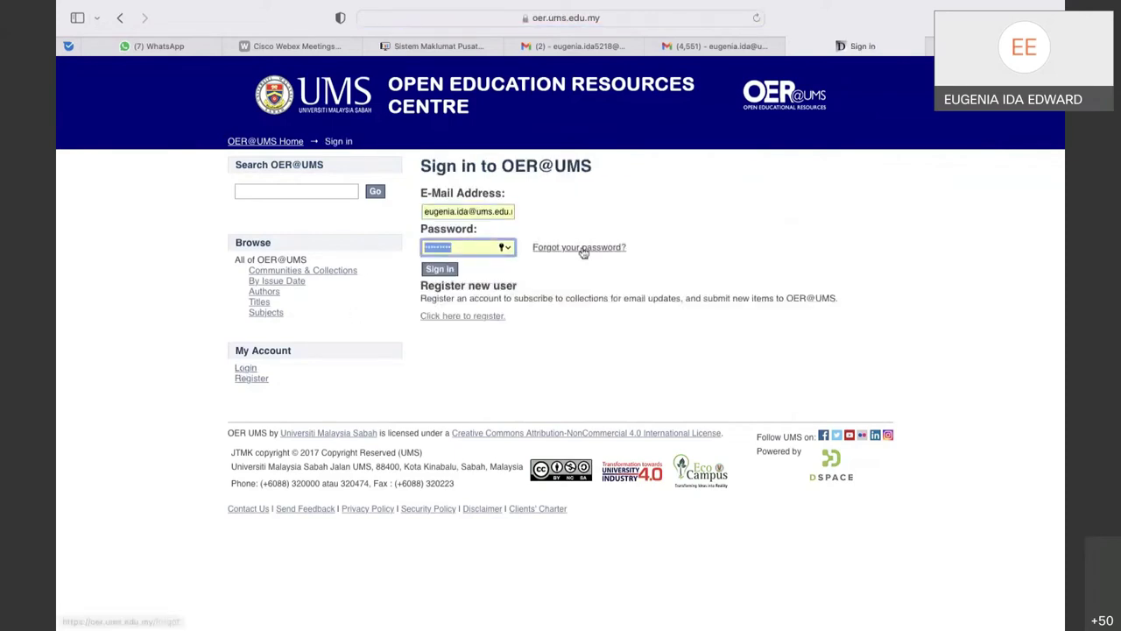
left_click(445, 273)
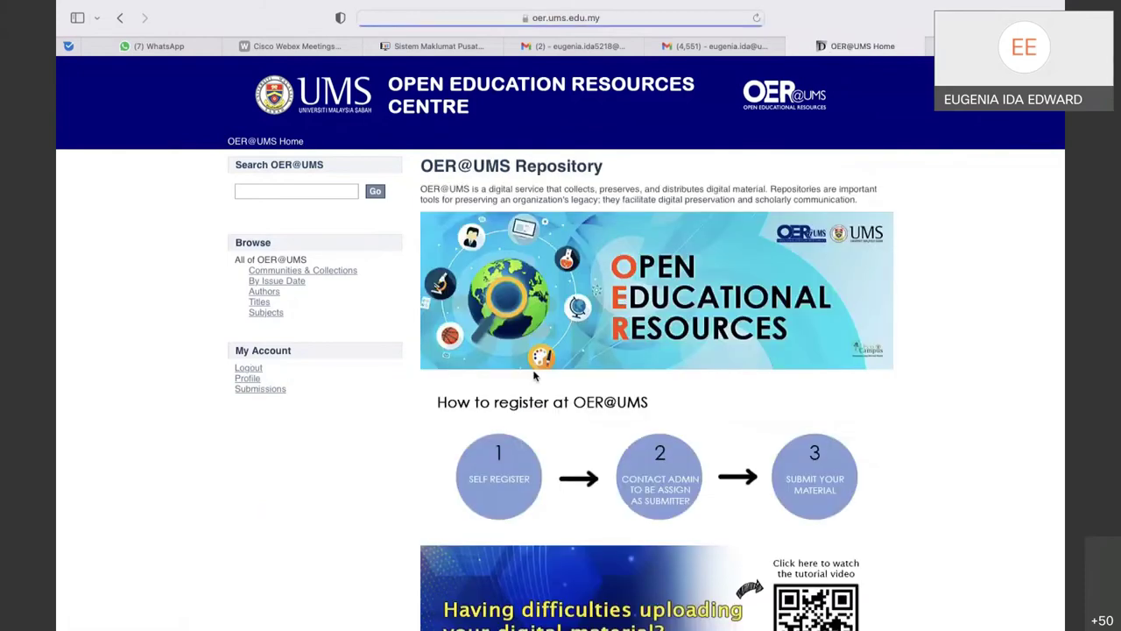
- Open Communities & Collections and browse each faculty's E-Articles, E-Books, E-Notes and Educational Videos collections
scroll(644, 432, "down", 3)
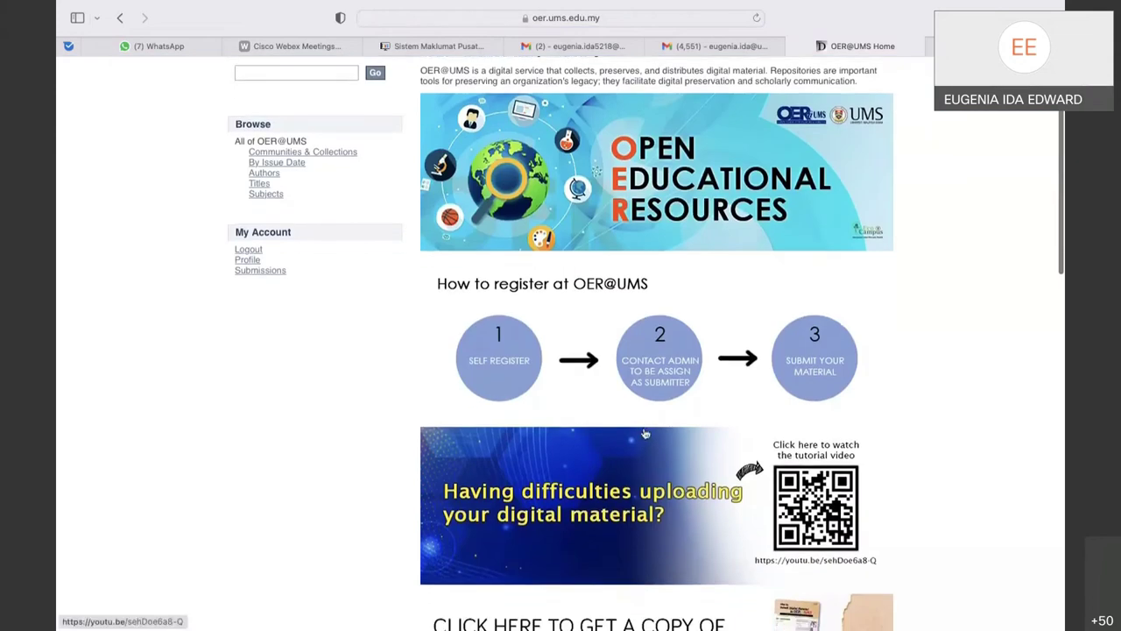
scroll(644, 432, "down", 3)
scroll(645, 432, "up", 6)
scroll(644, 433, "down", 1)
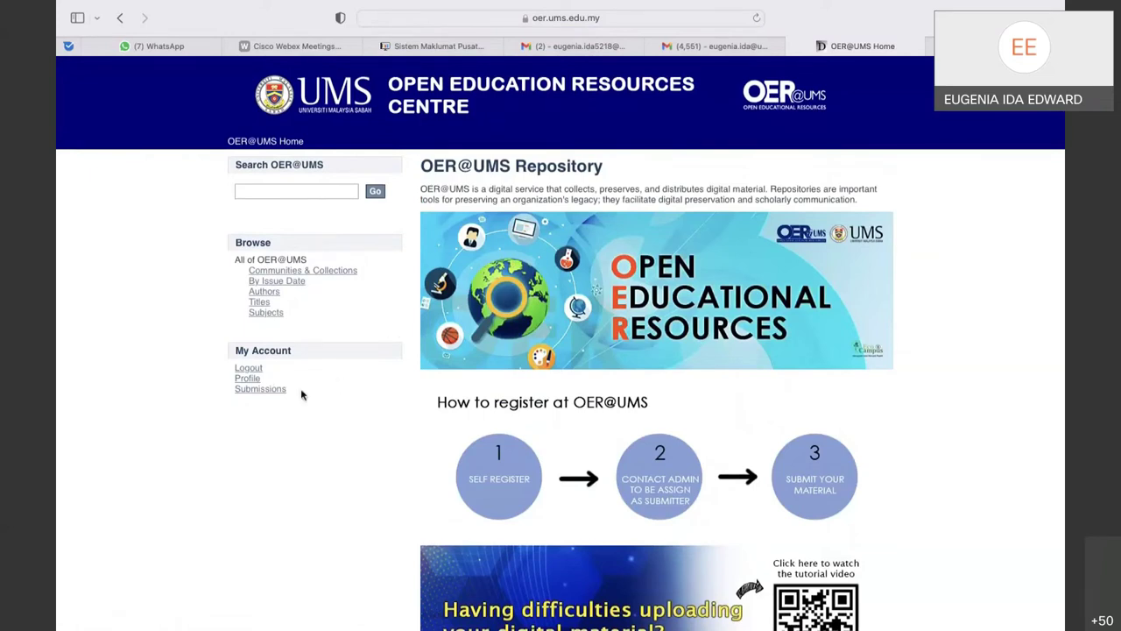
left_click(275, 272)
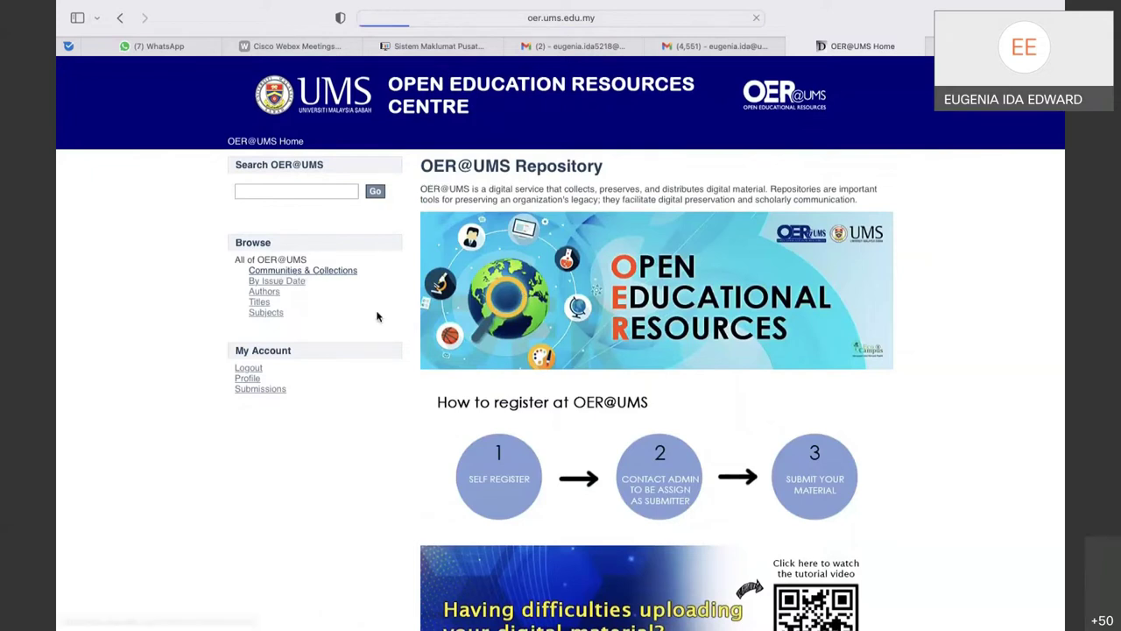
scroll(557, 369, "down", 2)
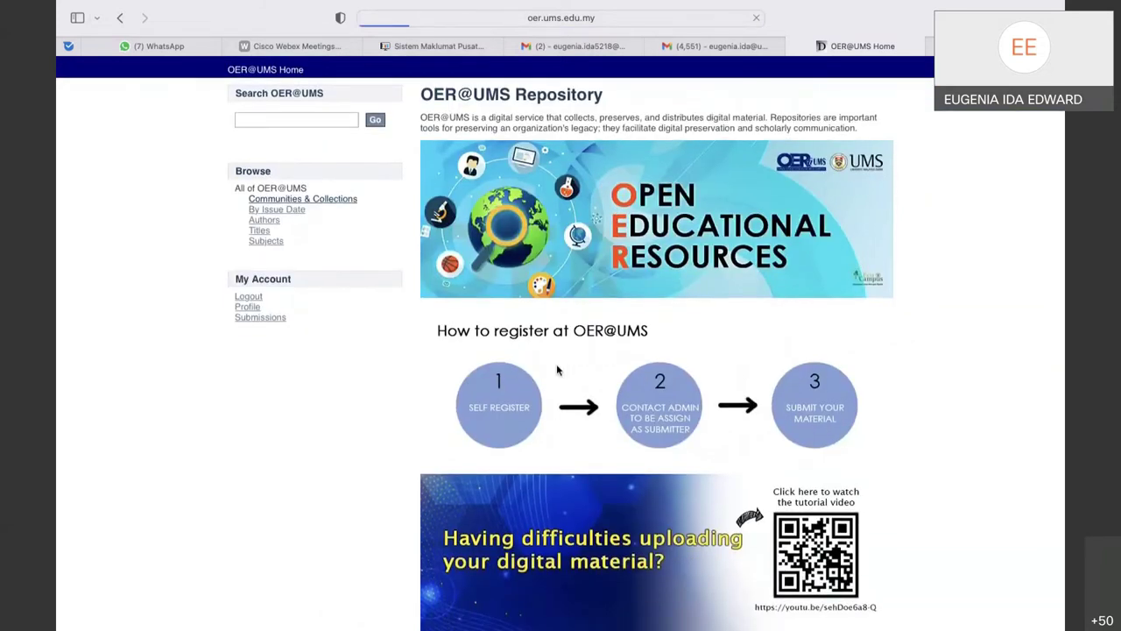
scroll(557, 370, "down", 1)
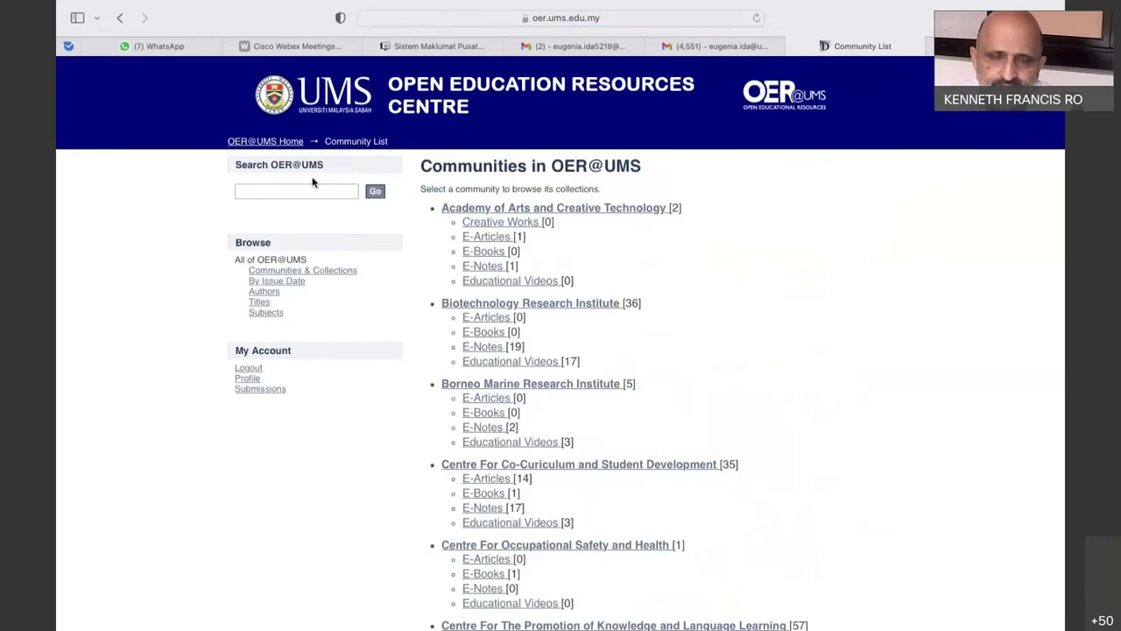
scroll(570, 298, "down", 1)
scroll(593, 295, "down", 1)
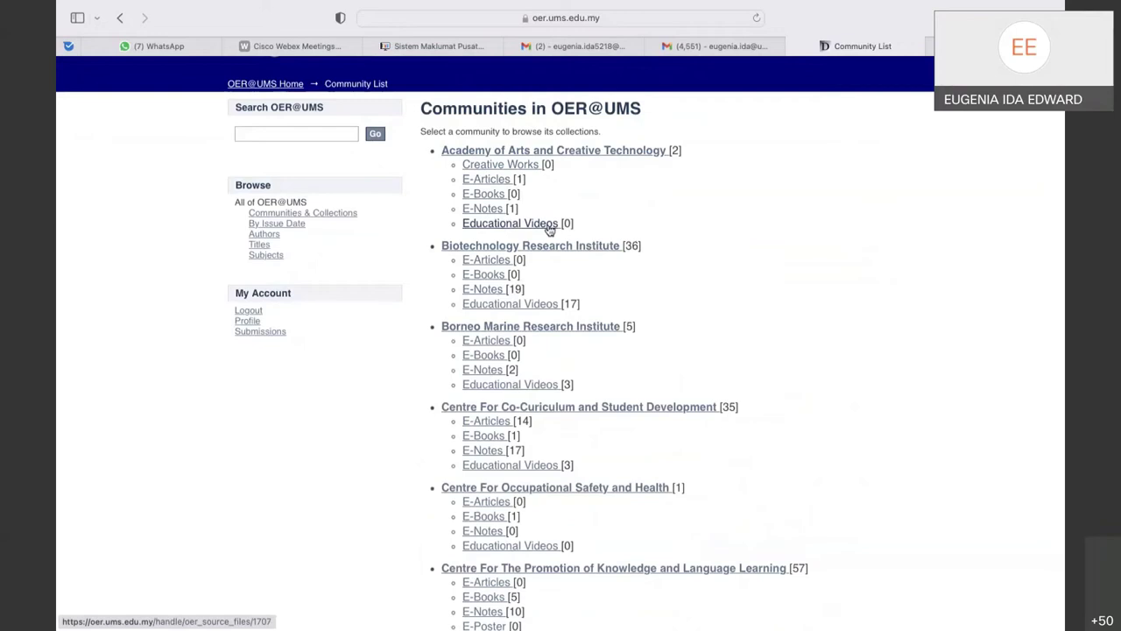
scroll(622, 280, "up", 2)
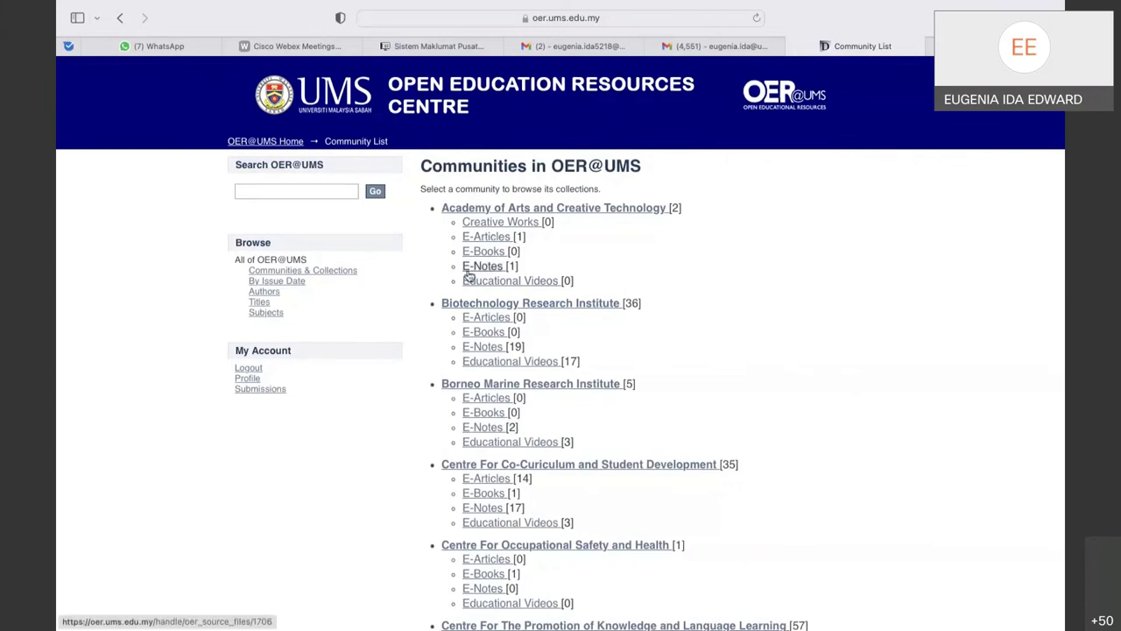
scroll(595, 344, "down", 1)
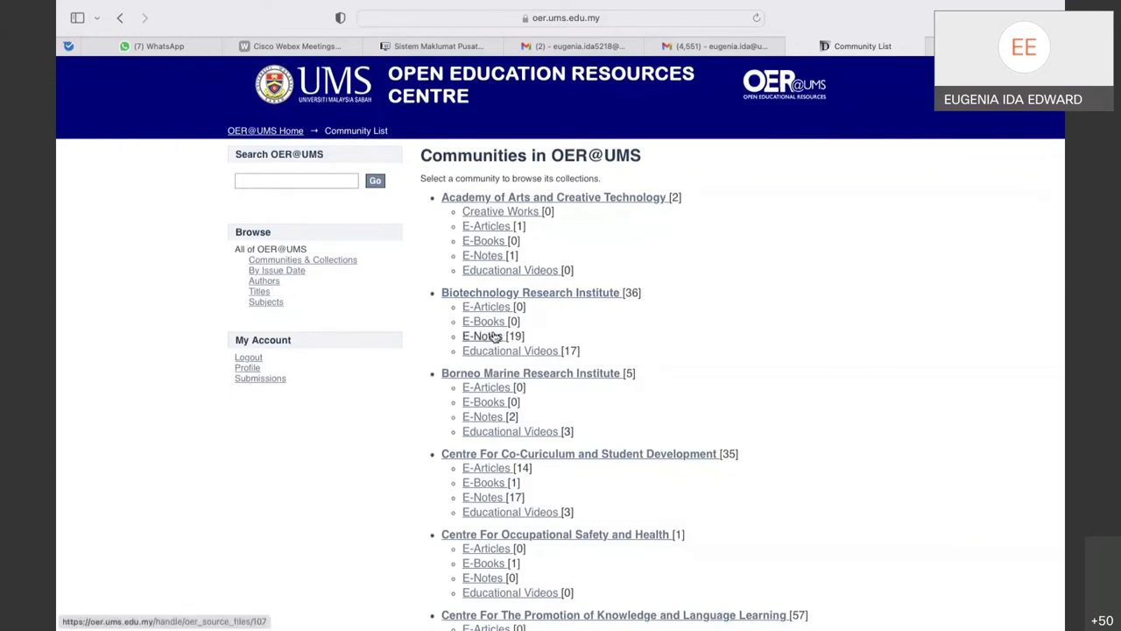
scroll(608, 341, "down", 3)
scroll(608, 341, "down", 3)
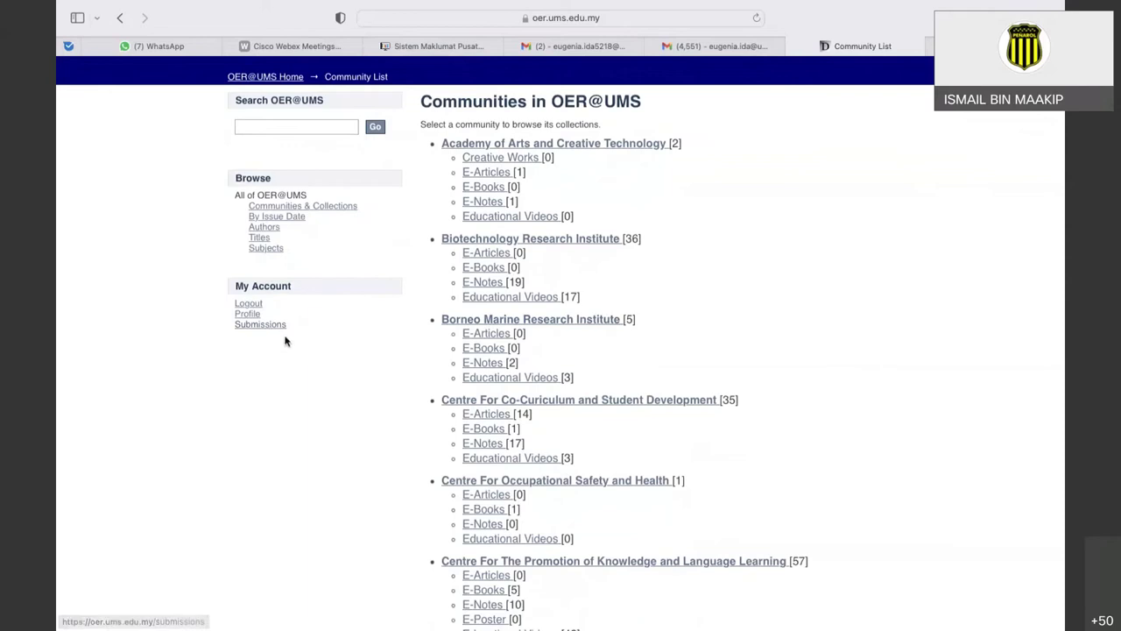
scroll(348, 374, "down", 3)
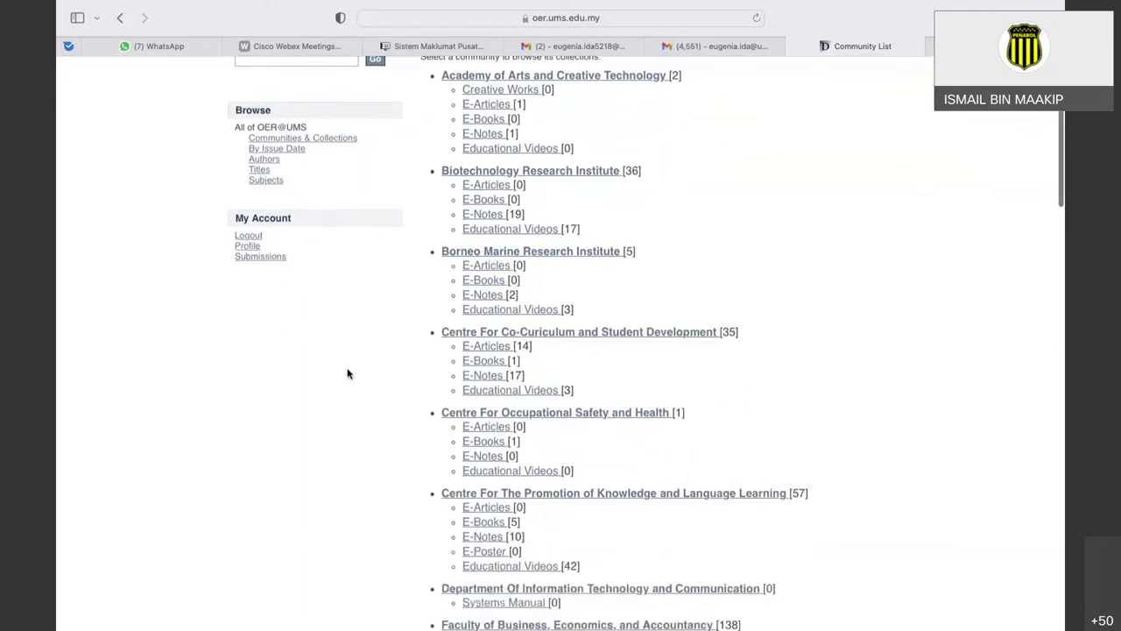
- Open My Account Submissions and start another item submission
left_click(255, 260)
scroll(596, 322, "down", 1)
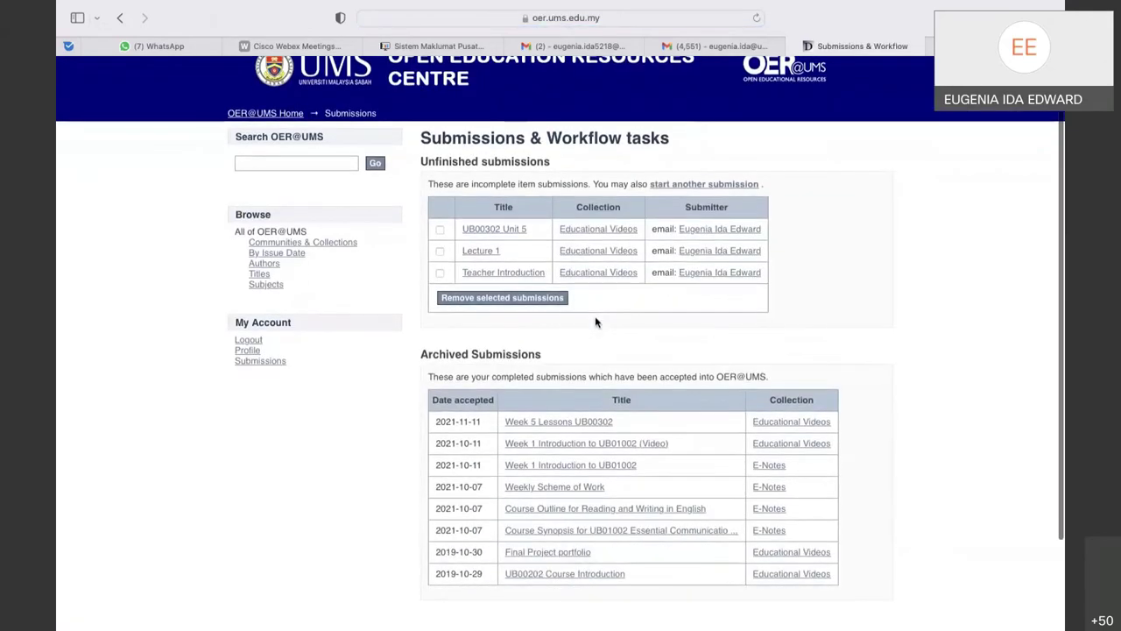
scroll(706, 336, "down", 2)
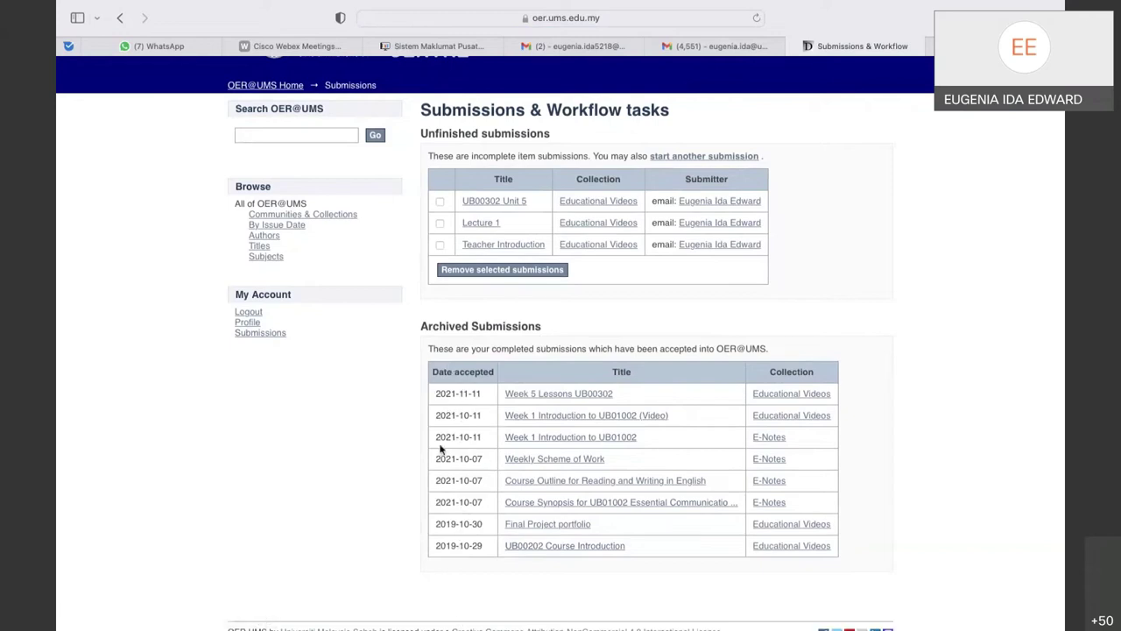
scroll(471, 316, "up", 2)
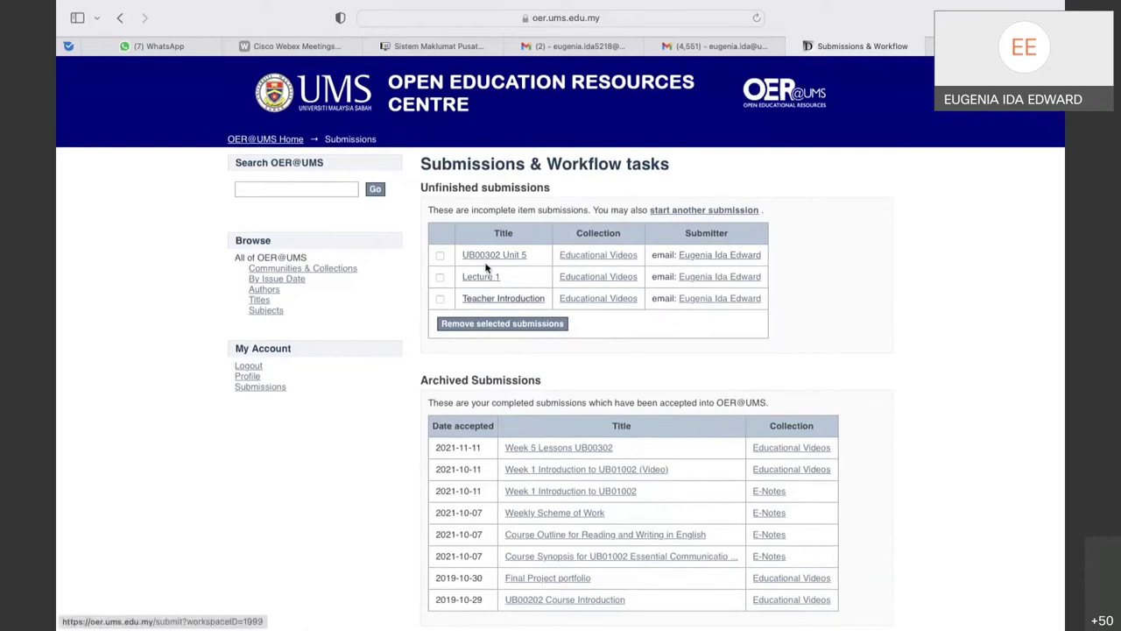
left_click(693, 211)
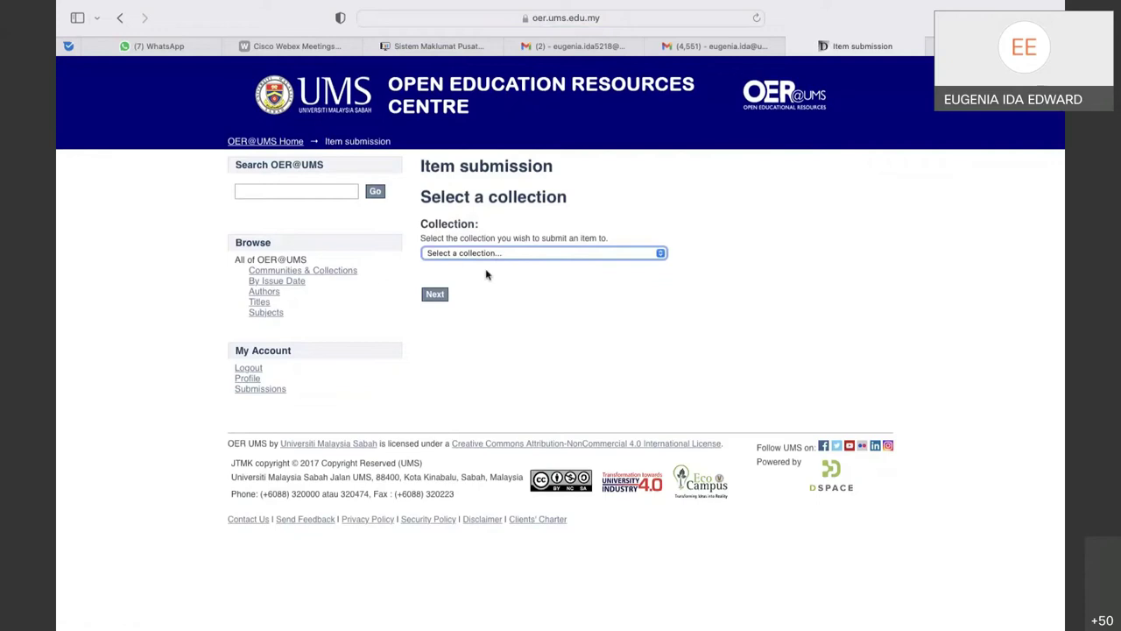
- Select the 'Centre For The Promotion of Knowledge and Language Learning > E-Notes' collection and continue
left_click(537, 254)
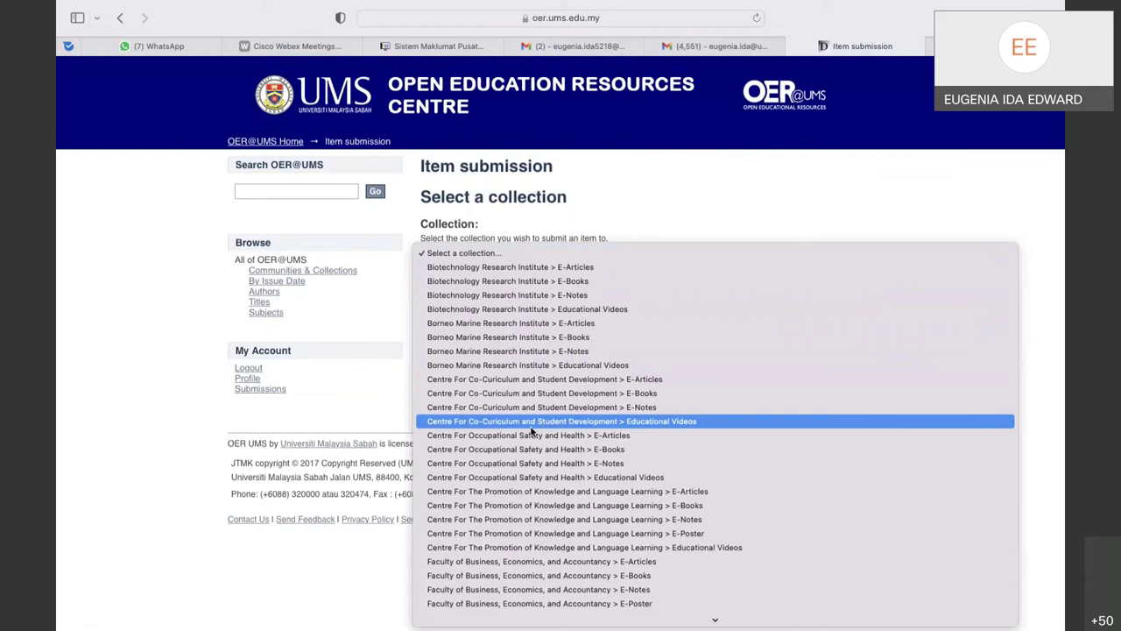
scroll(585, 342, "down", 3)
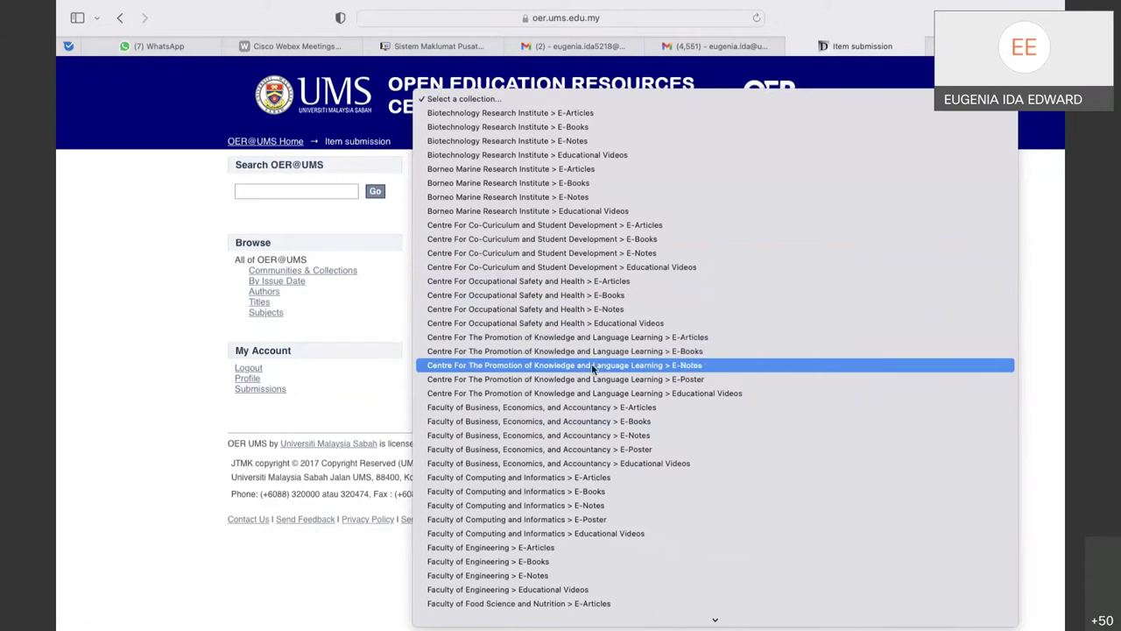
left_click(592, 365)
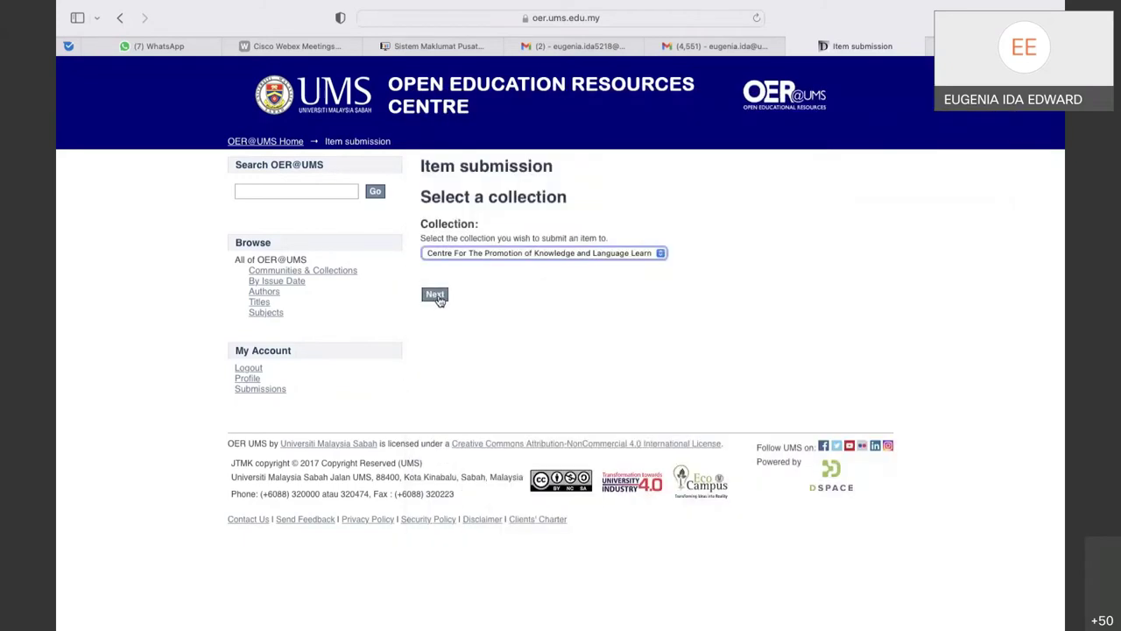
left_click(435, 295)
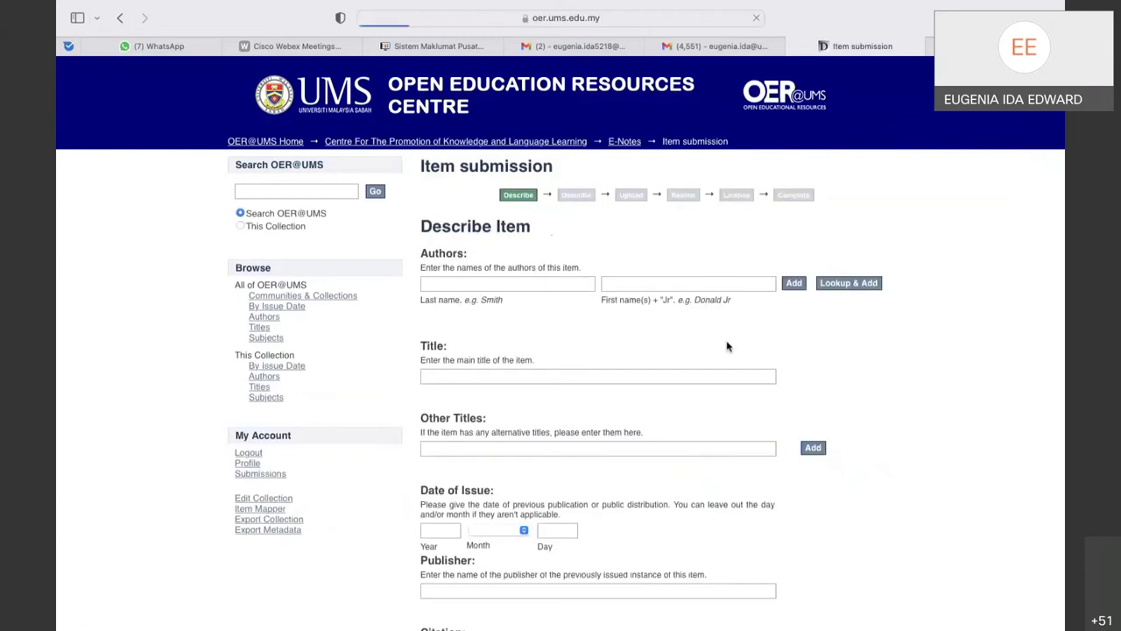
- Enter the author's last and first name and the title 'Lecture 1'
scroll(613, 332, "down", 1)
scroll(542, 325, "down", 1)
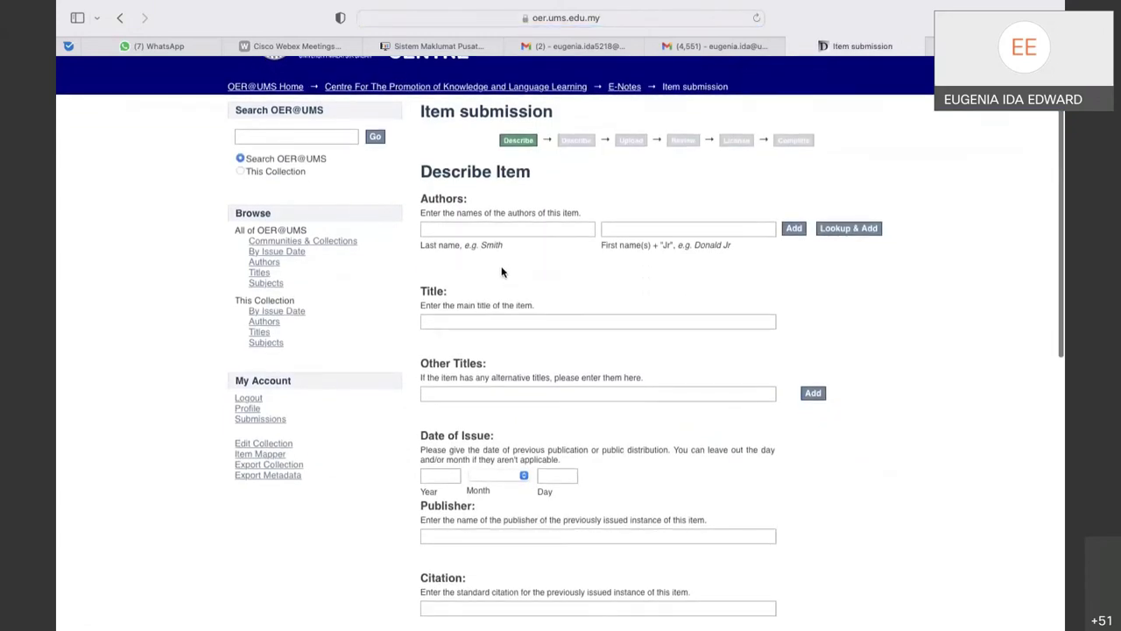
left_click(487, 231)
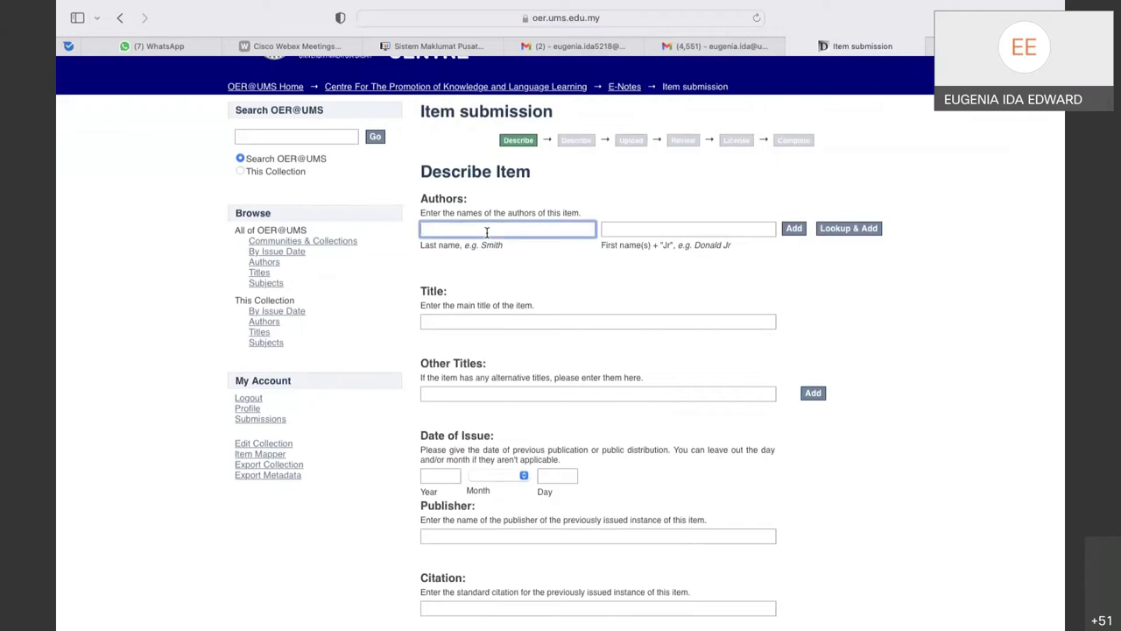
left_click(651, 226)
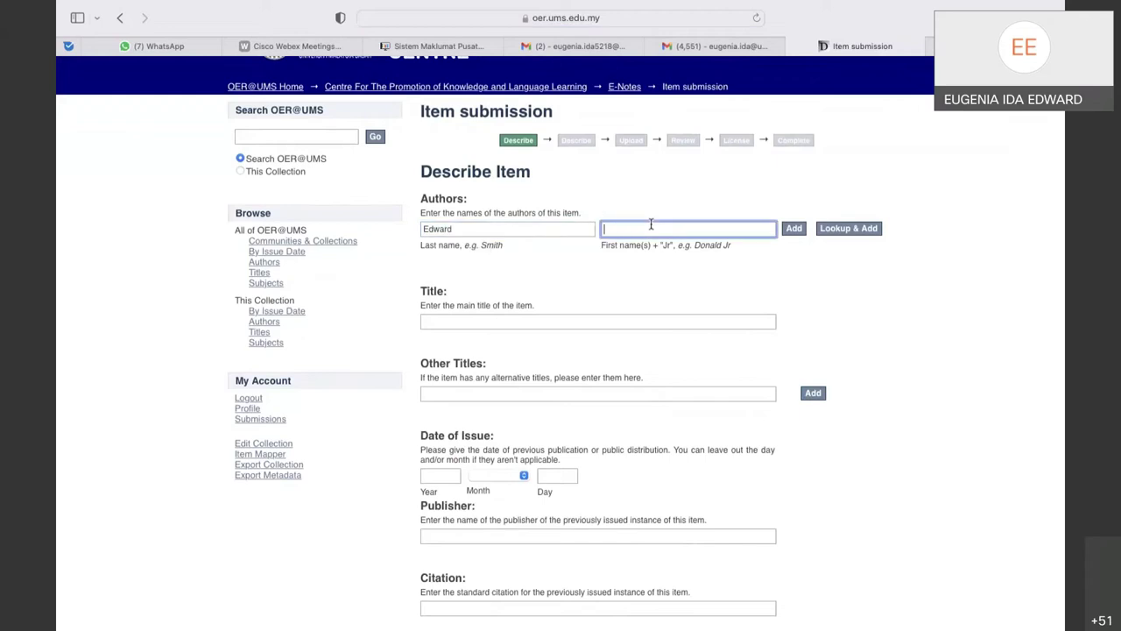
scroll(604, 292, "down", 1)
left_click(581, 272)
type("Lecture 1")
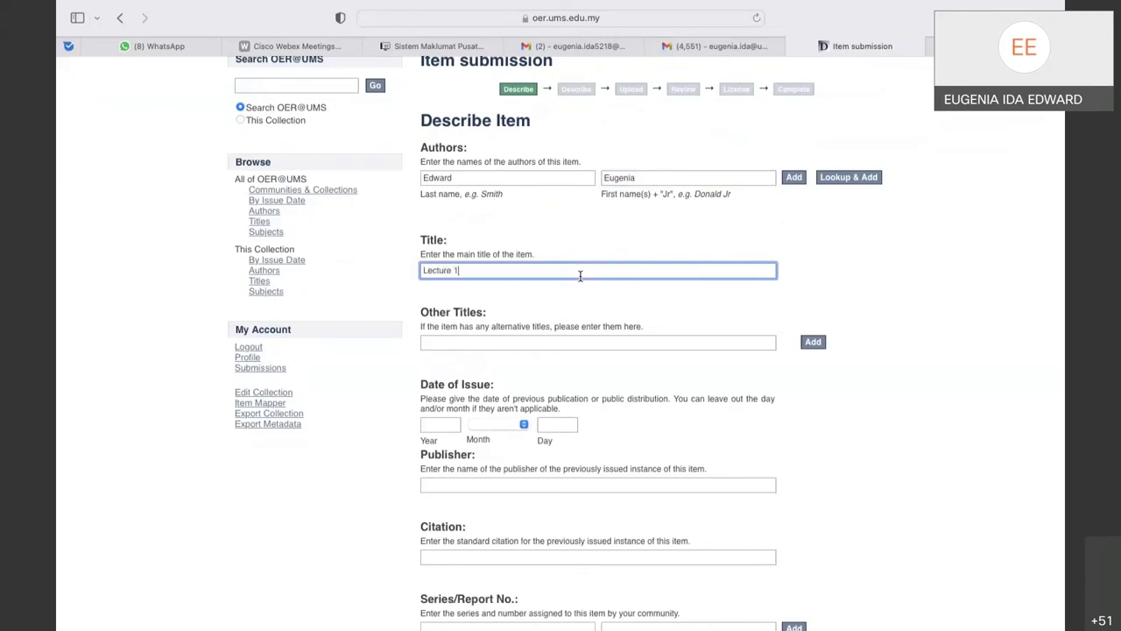
- Set the issue date to 15 March 2022
scroll(581, 275, "down", 2)
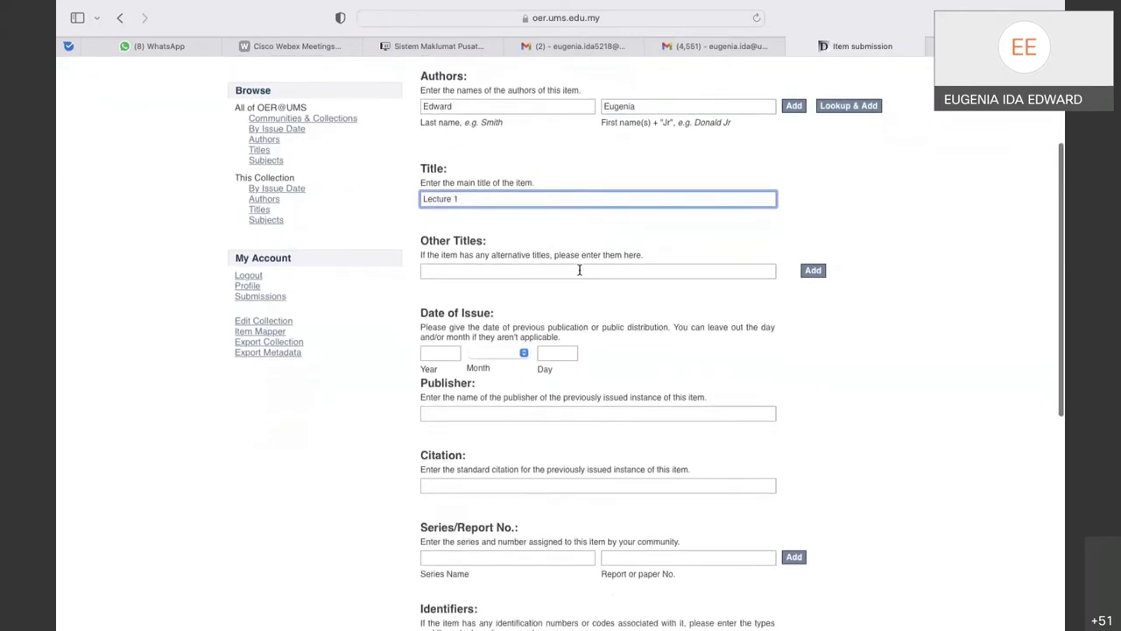
scroll(491, 351, "down", 1)
left_click(439, 318)
type("2022")
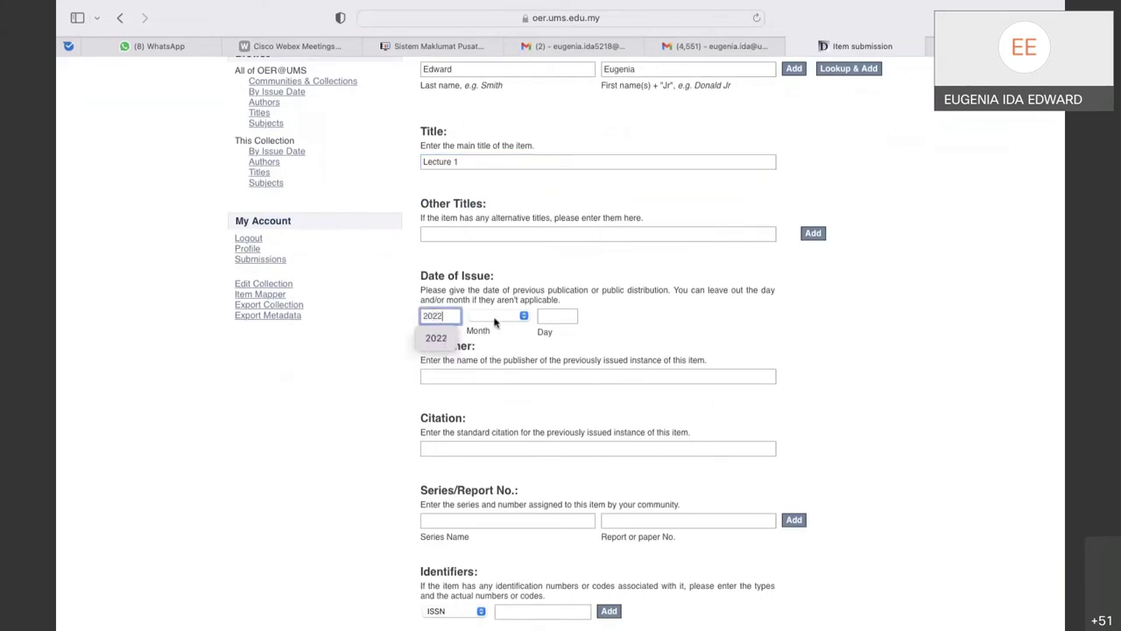
left_click(506, 321)
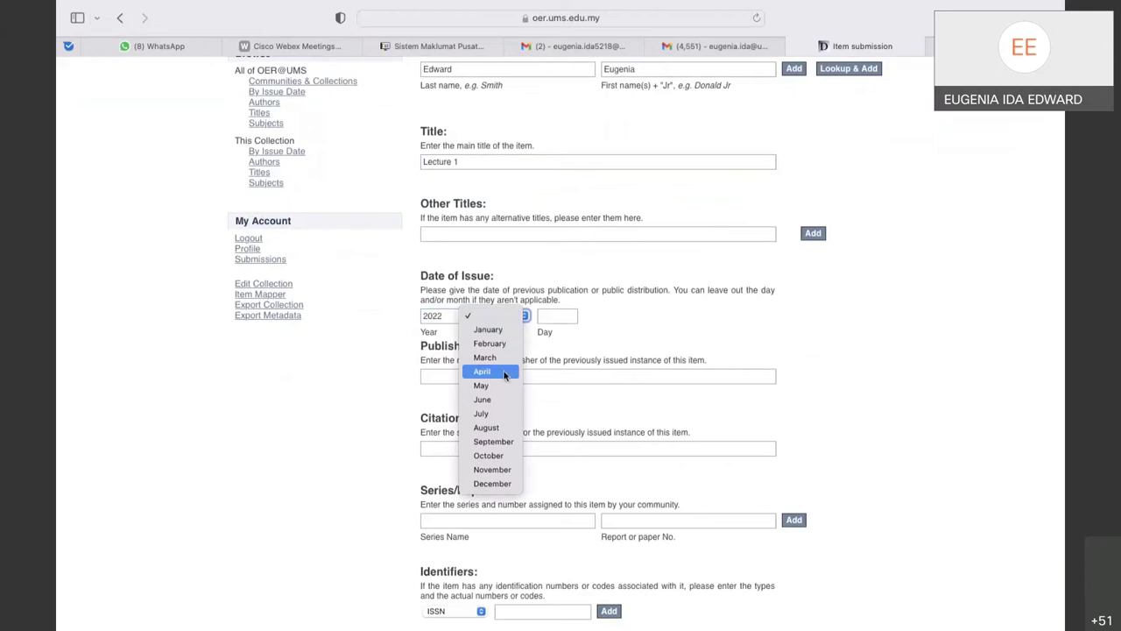
left_click(499, 364)
left_click(555, 314)
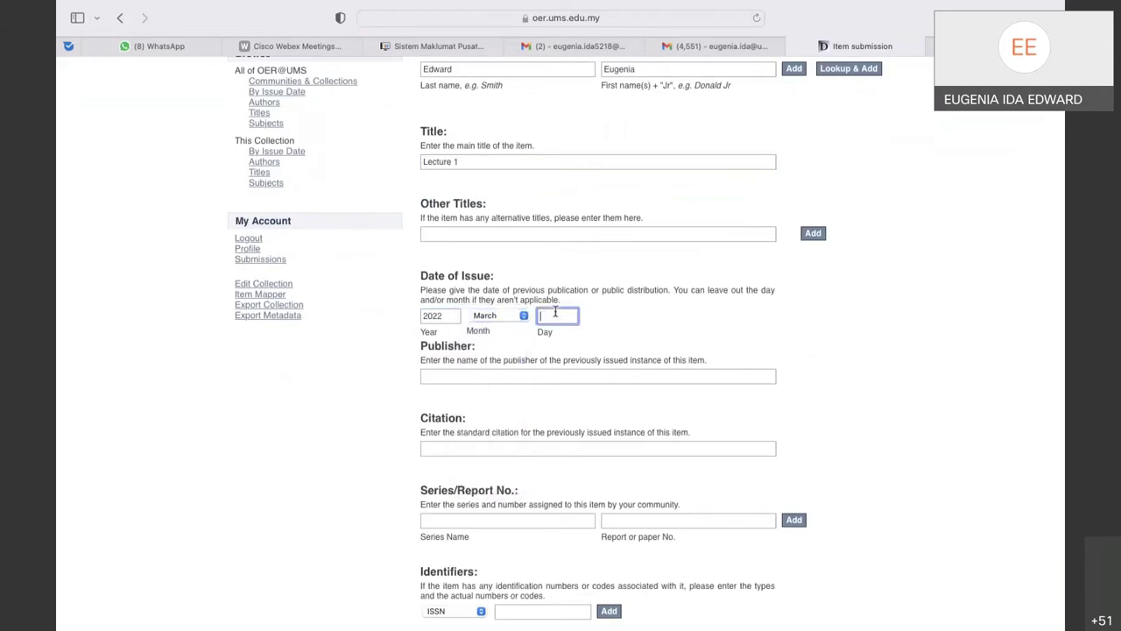
type("15")
- Set the type to Presentation and language to English, then go to the next page
scroll(621, 350, "down", 1)
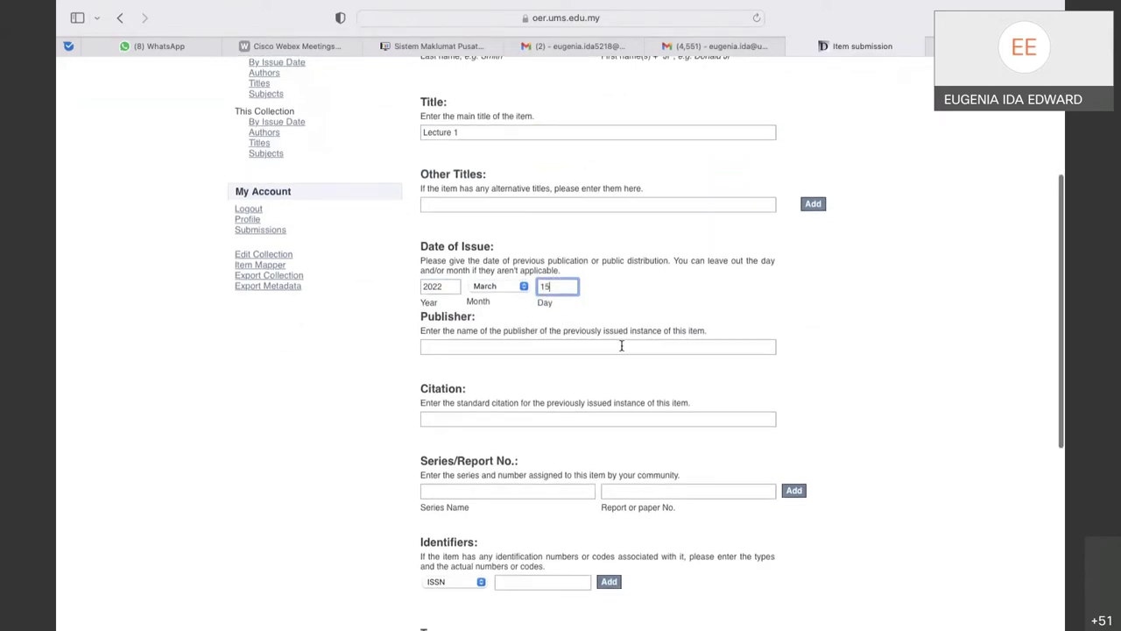
scroll(491, 372, "down", 3)
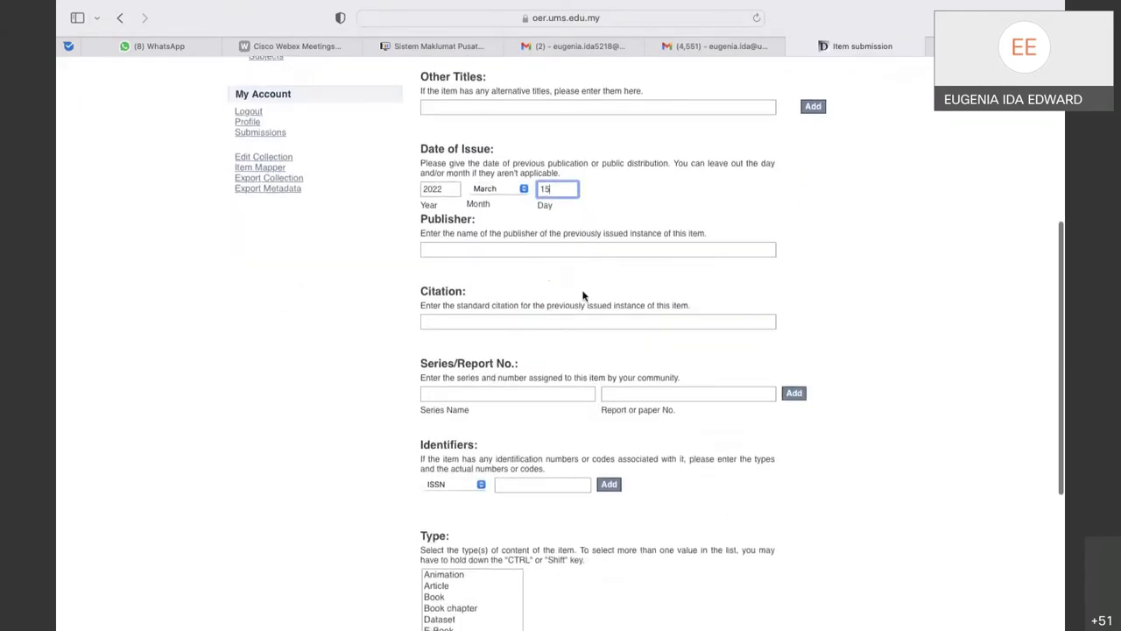
scroll(588, 311, "down", 3)
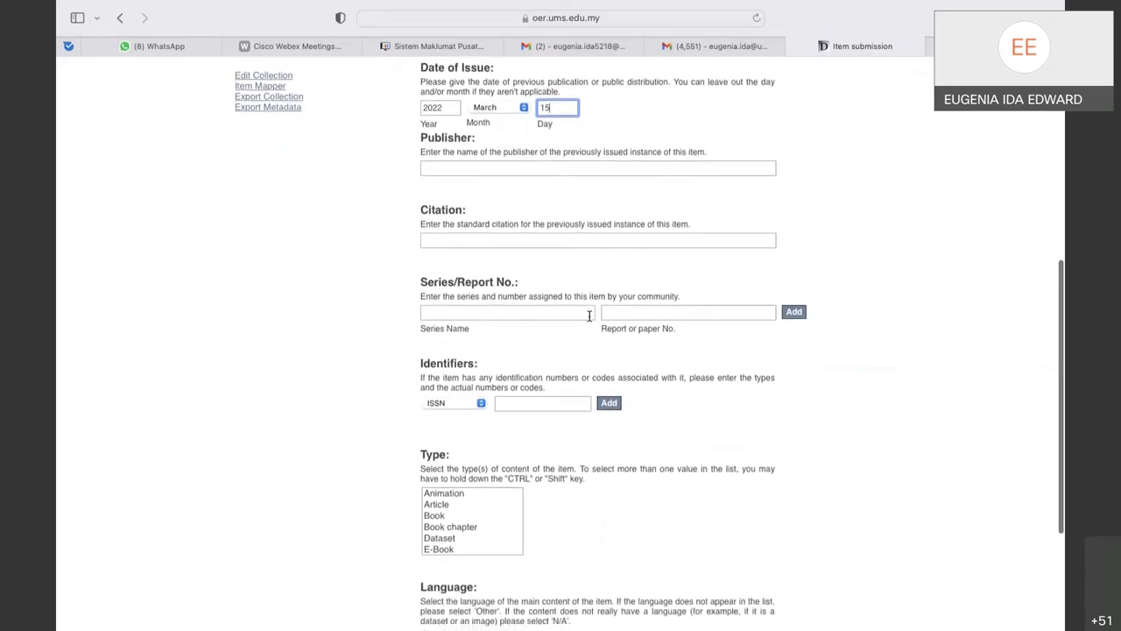
scroll(588, 316, "down", 3)
scroll(588, 315, "down", 2)
scroll(466, 365, "down", 1)
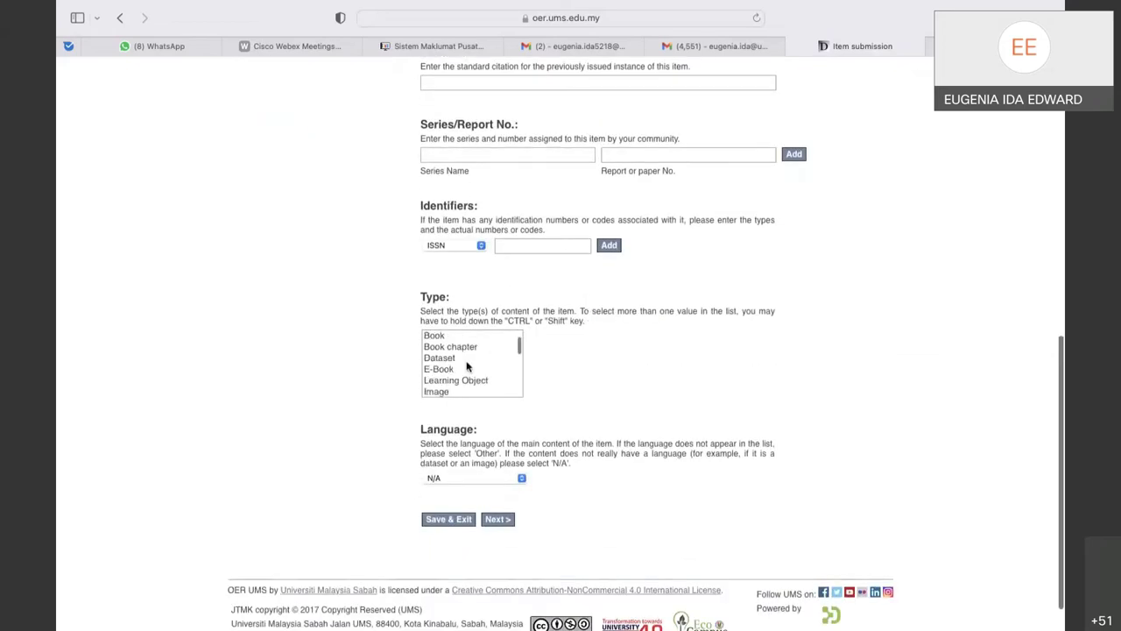
scroll(466, 365, "down", 1)
scroll(466, 381, "down", 1)
scroll(466, 392, "down", 2)
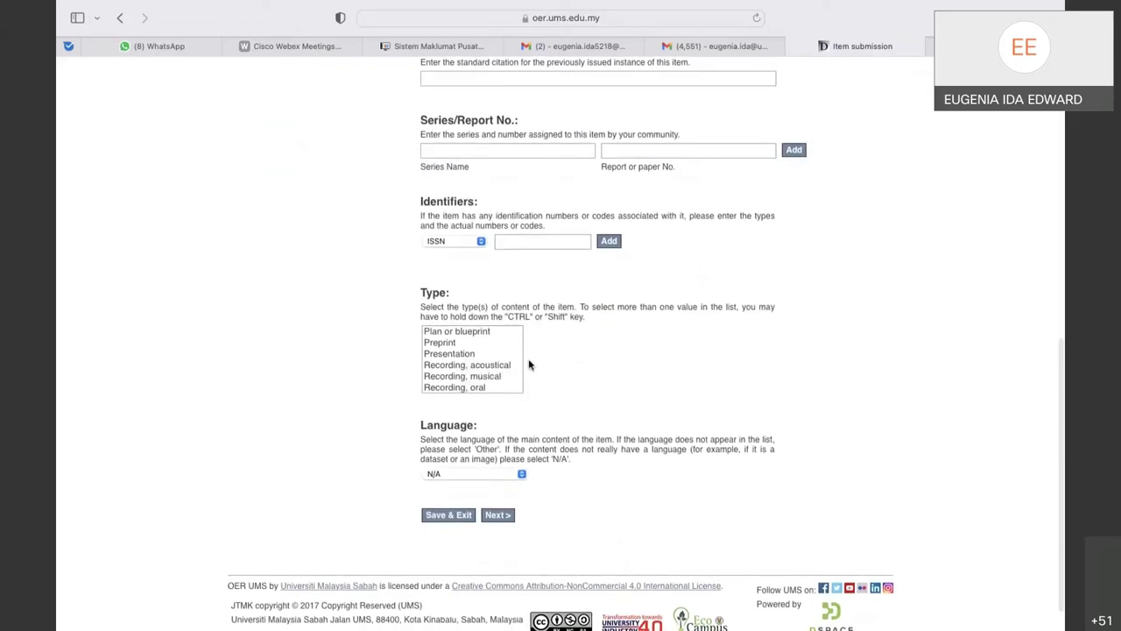
left_click(461, 353)
scroll(644, 409, "down", 1)
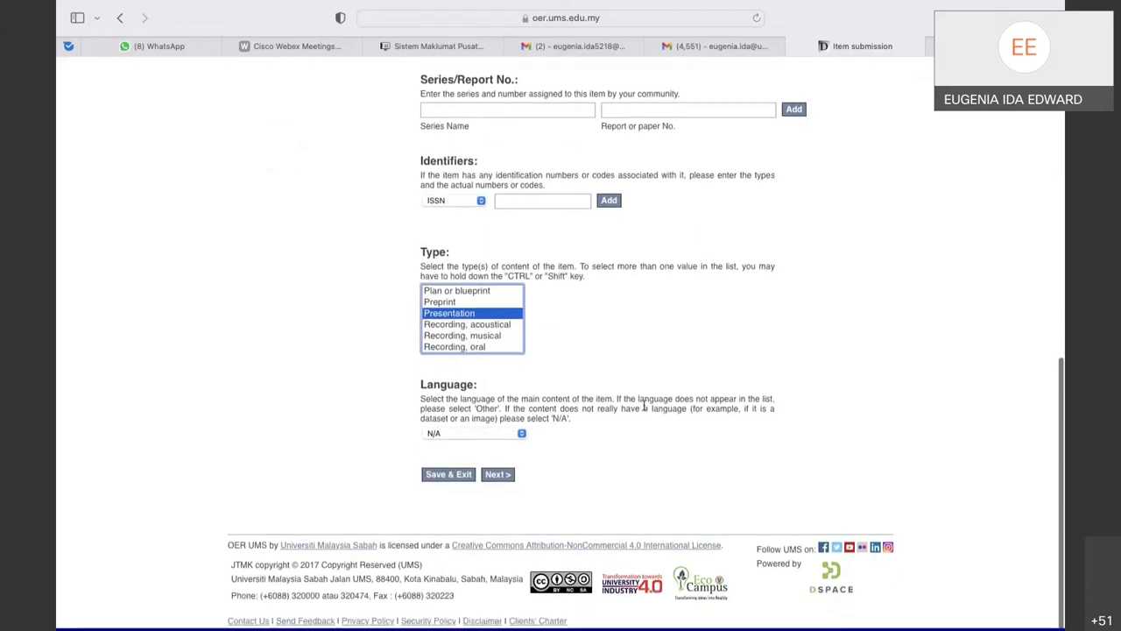
left_click(489, 437)
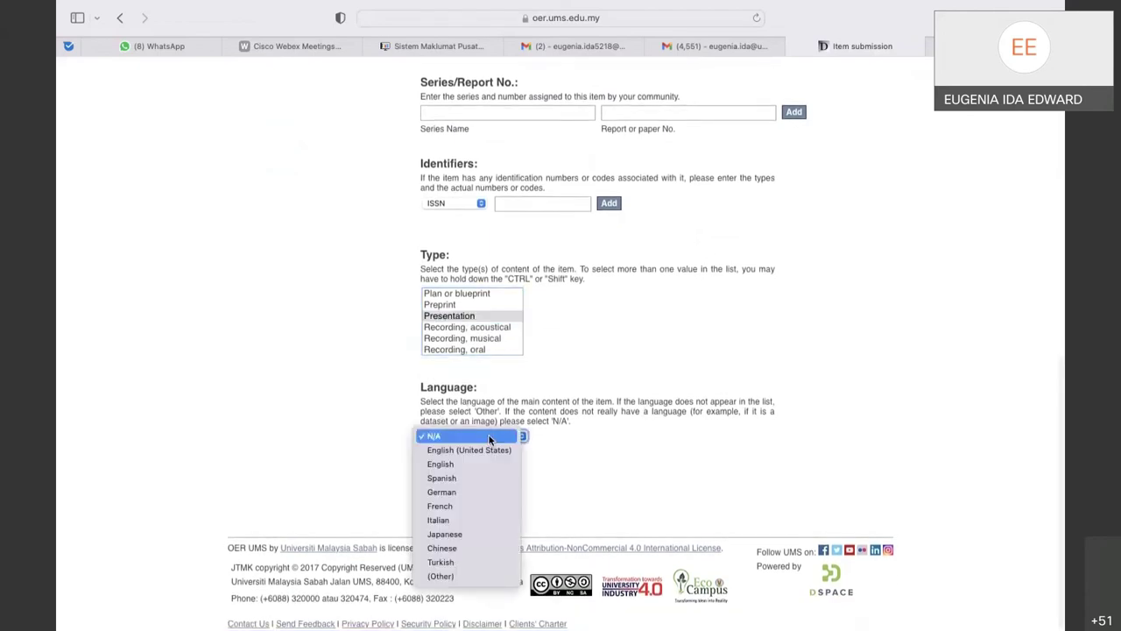
left_click(443, 464)
left_click(497, 477)
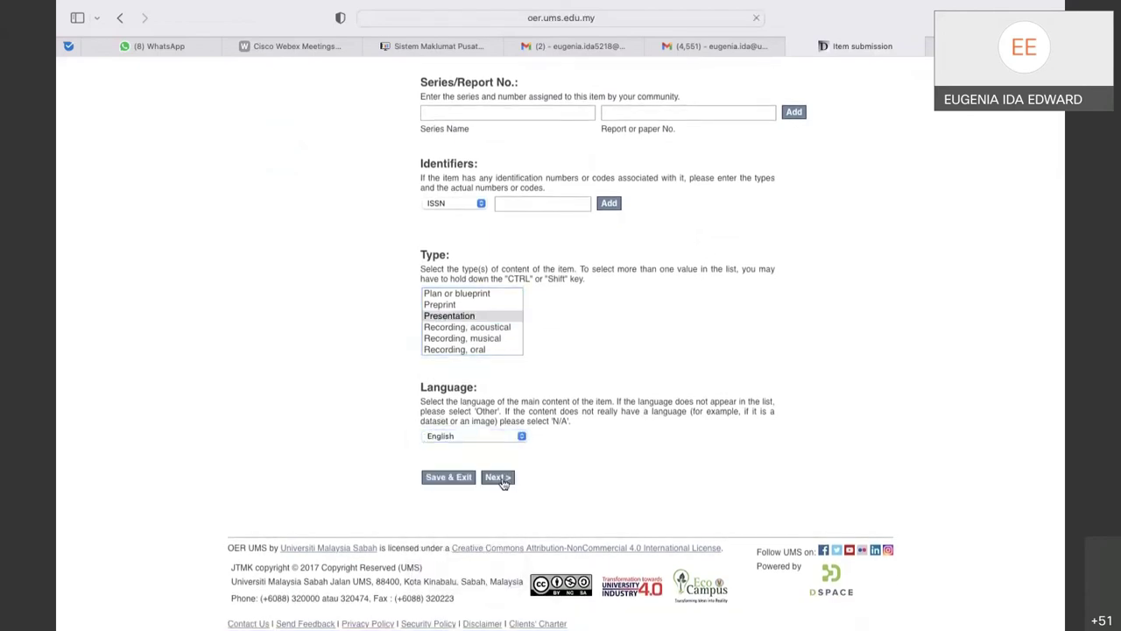
scroll(544, 381, "down", 1)
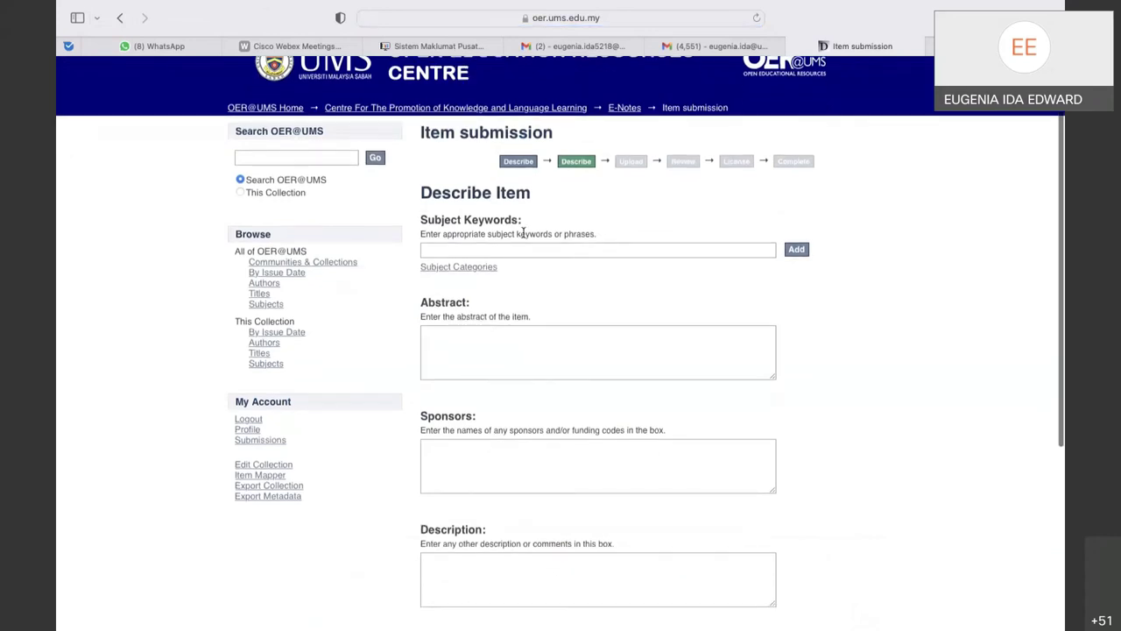
- Add the subject keywords 'english Unit, Course Synopsis' to the item
left_click(502, 252)
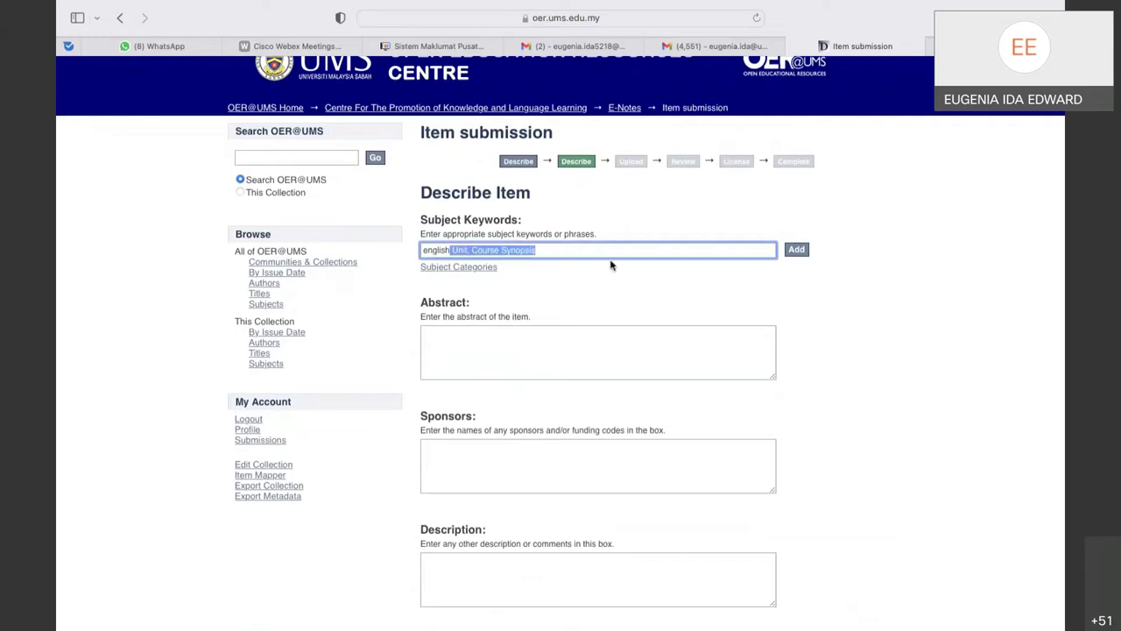
key("Right")
left_click(799, 252)
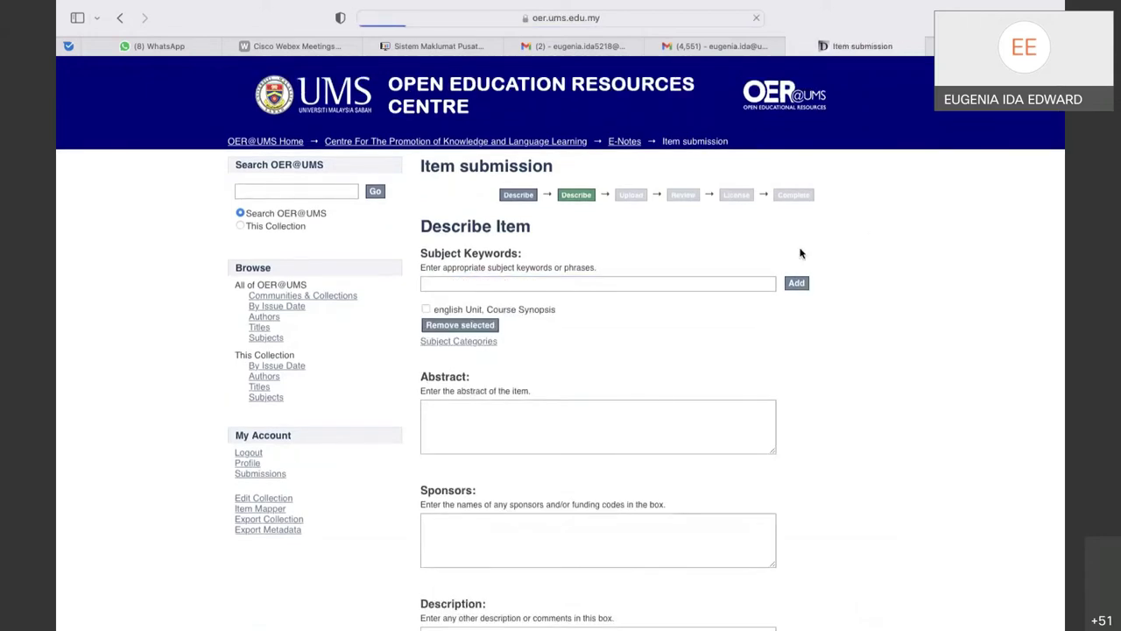
- Proceed from the second Describe page to the Upload File(s) step
scroll(663, 391, "down", 2)
scroll(662, 386, "down", 4)
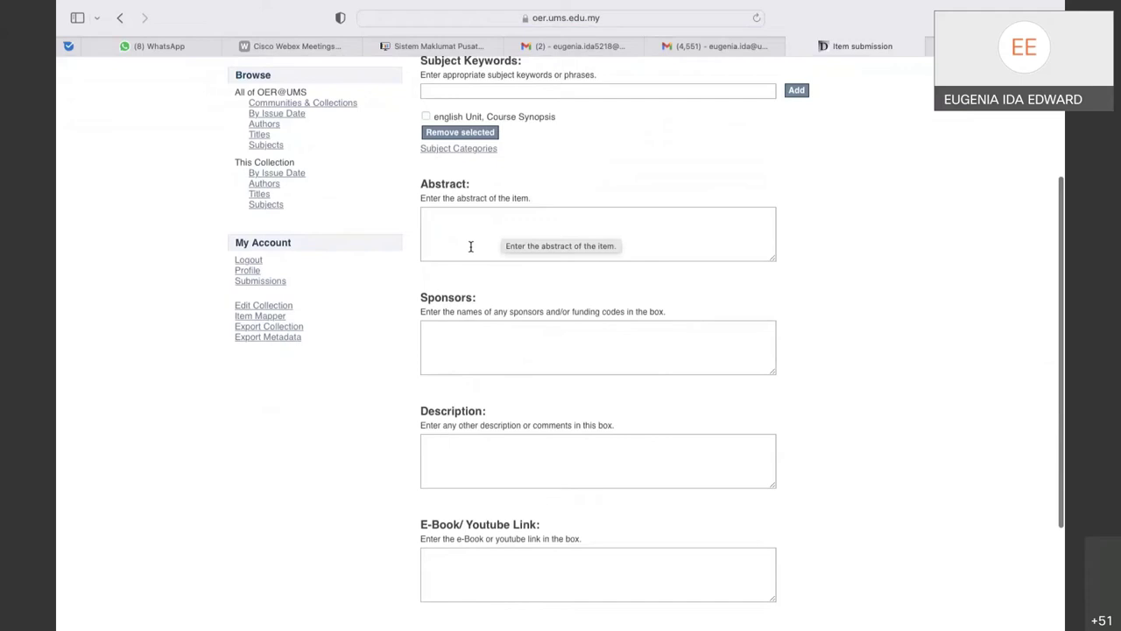
scroll(467, 235, "down", 1)
scroll(506, 342, "down", 3)
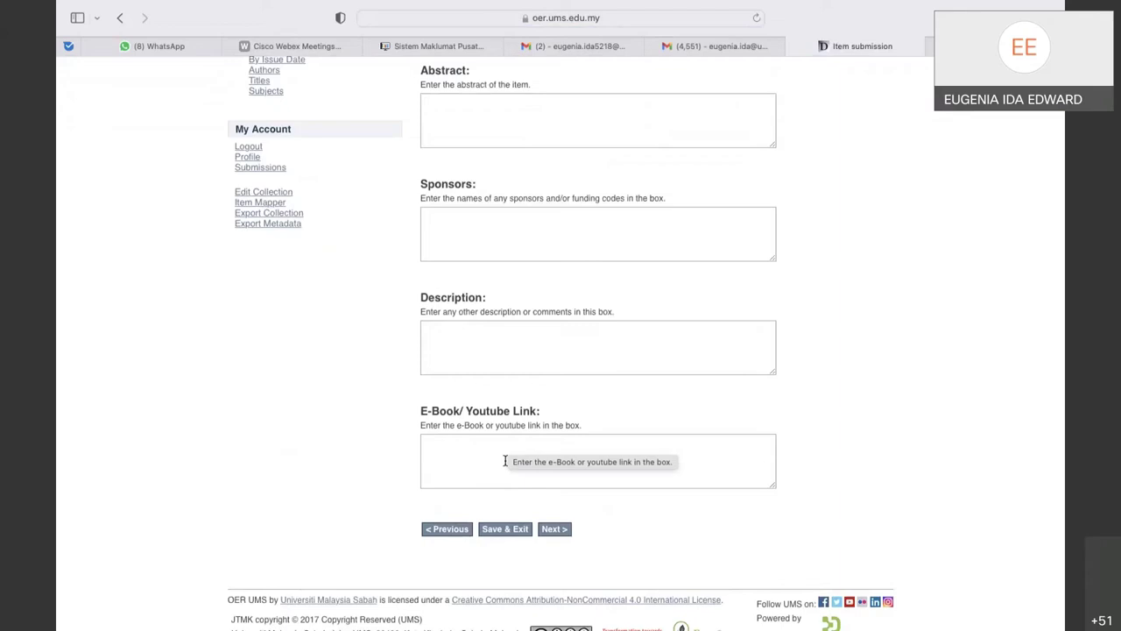
scroll(507, 400, "up", 1)
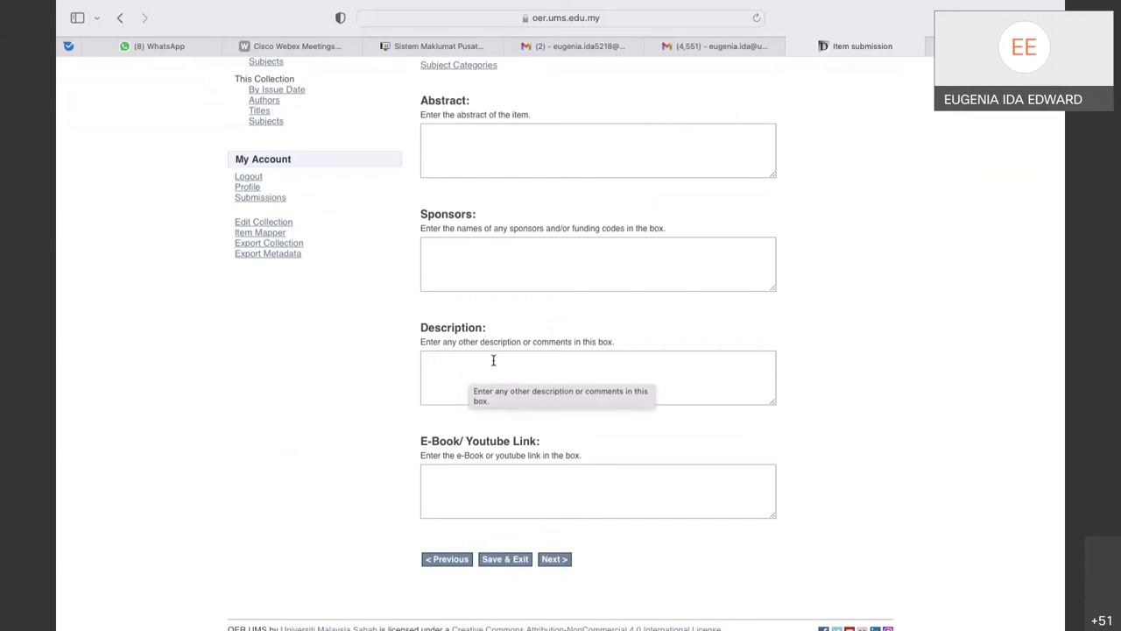
left_click(554, 561)
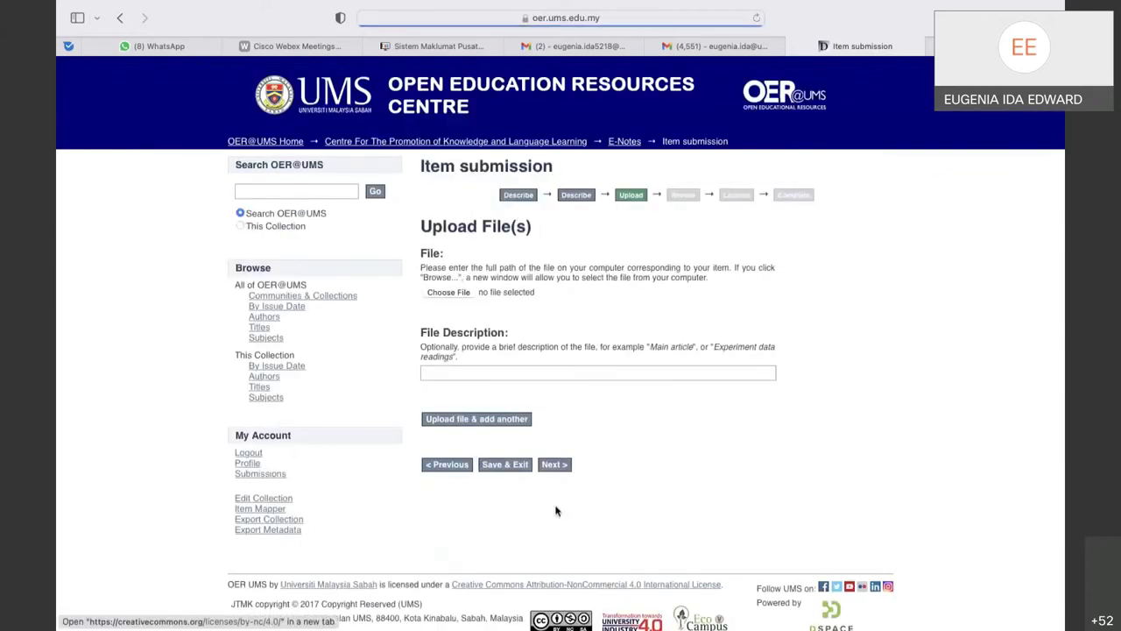
- Upload Storyboard (Group 2).docx.pdf as the Lecture 1 item's file
scroll(448, 275, "down", 1)
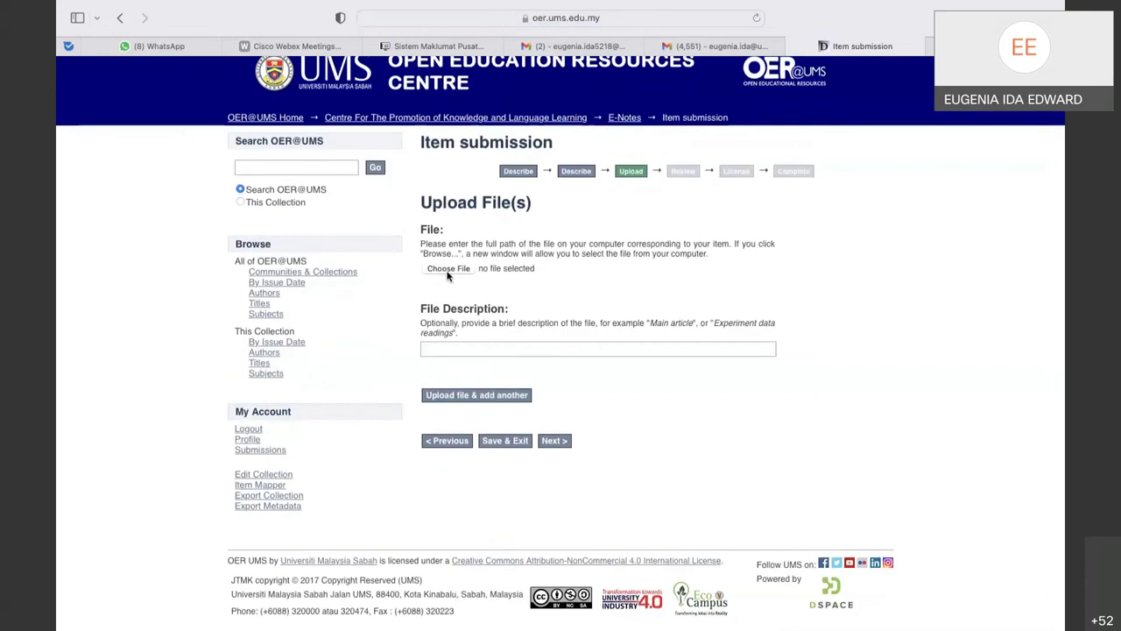
left_click(448, 269)
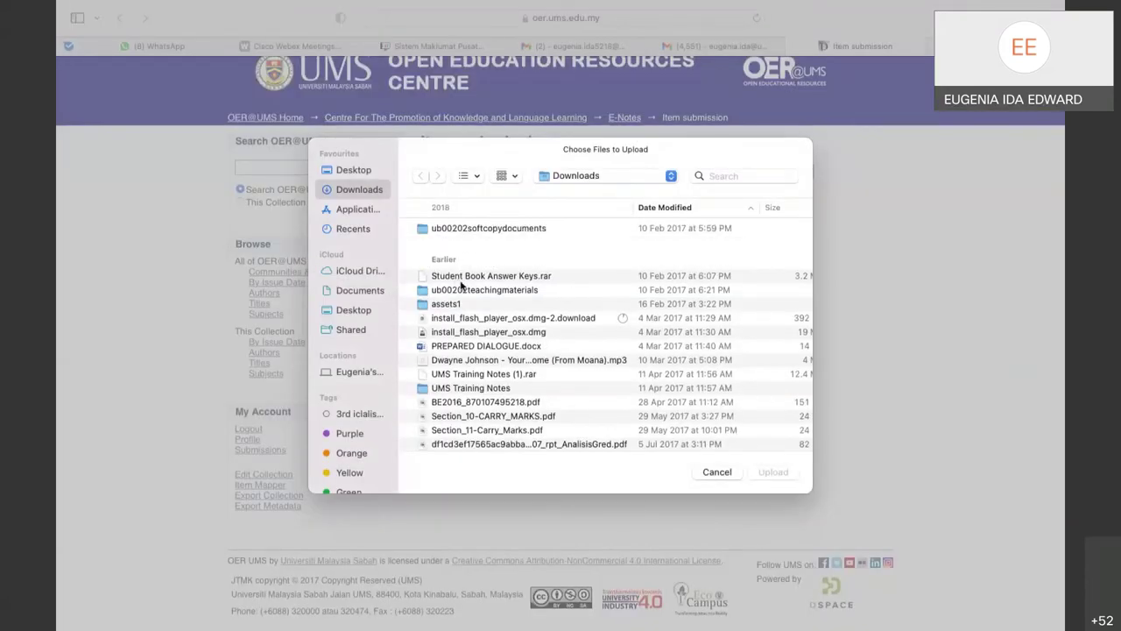
scroll(471, 332, "down", 1)
scroll(471, 333, "down", 2)
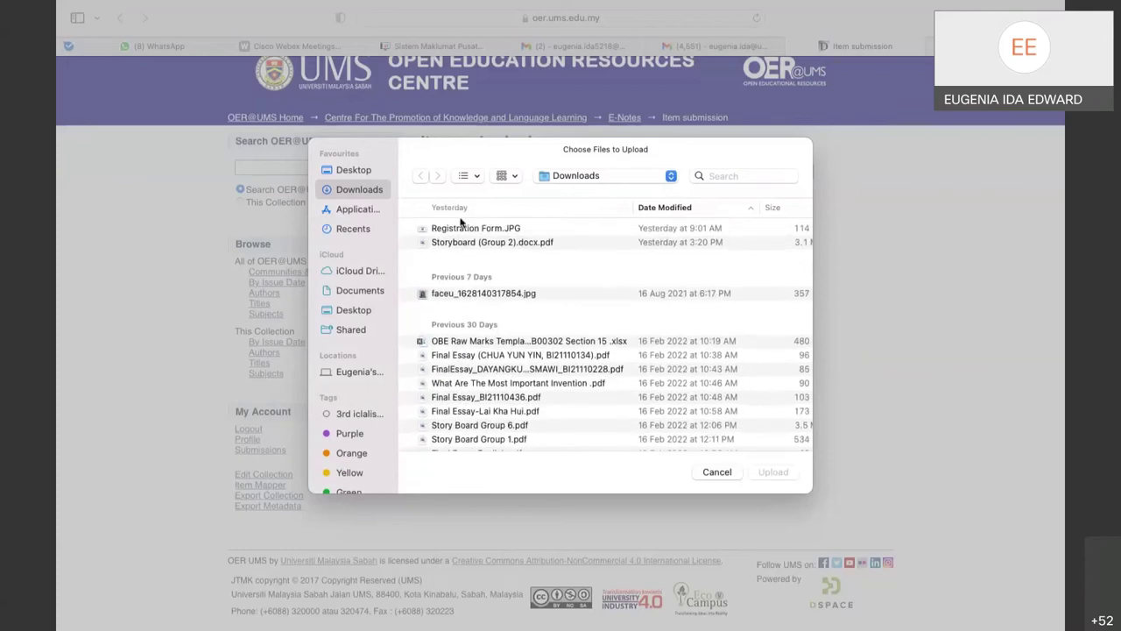
left_click(451, 244)
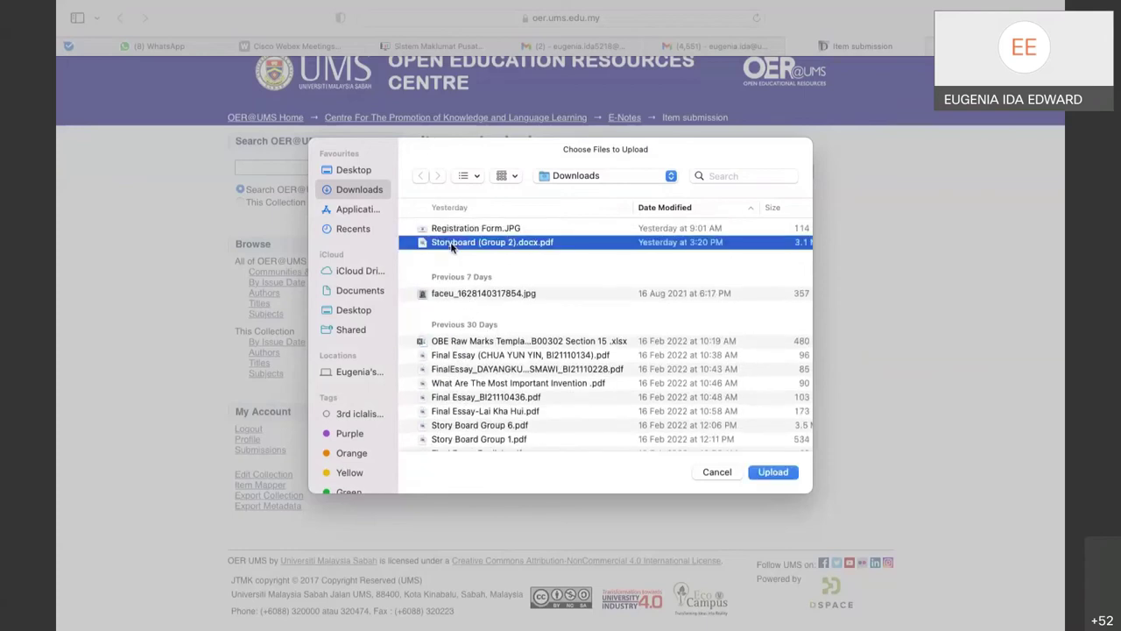
left_click(773, 473)
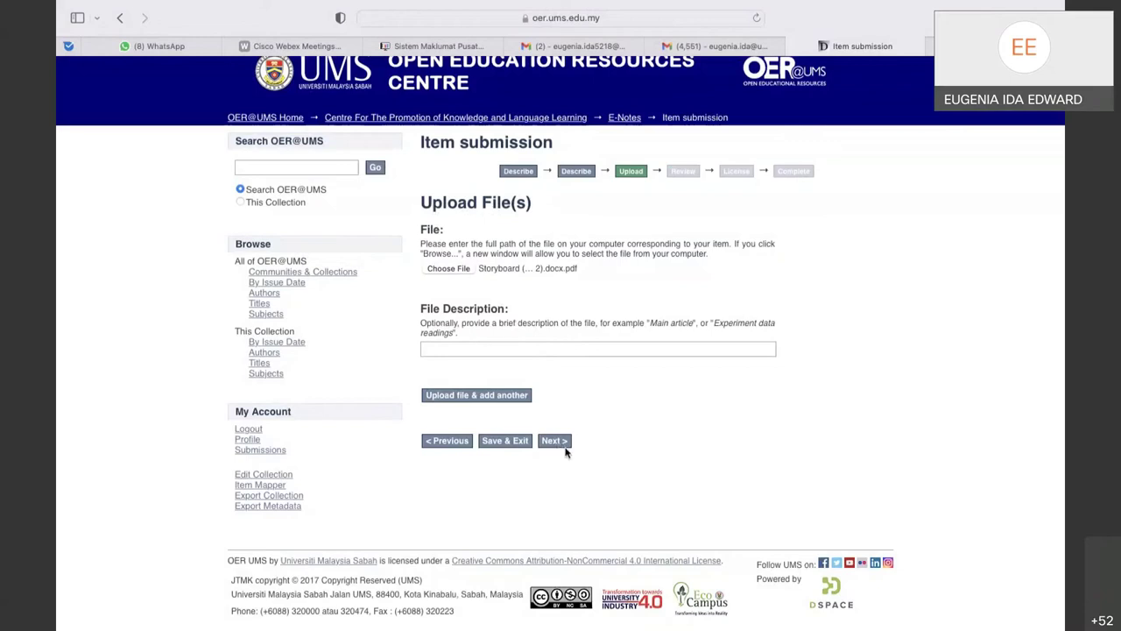
- Check the summary's 2022-03-15 issue date, Presentation type, English, keywords and attached PDF
left_click(557, 448)
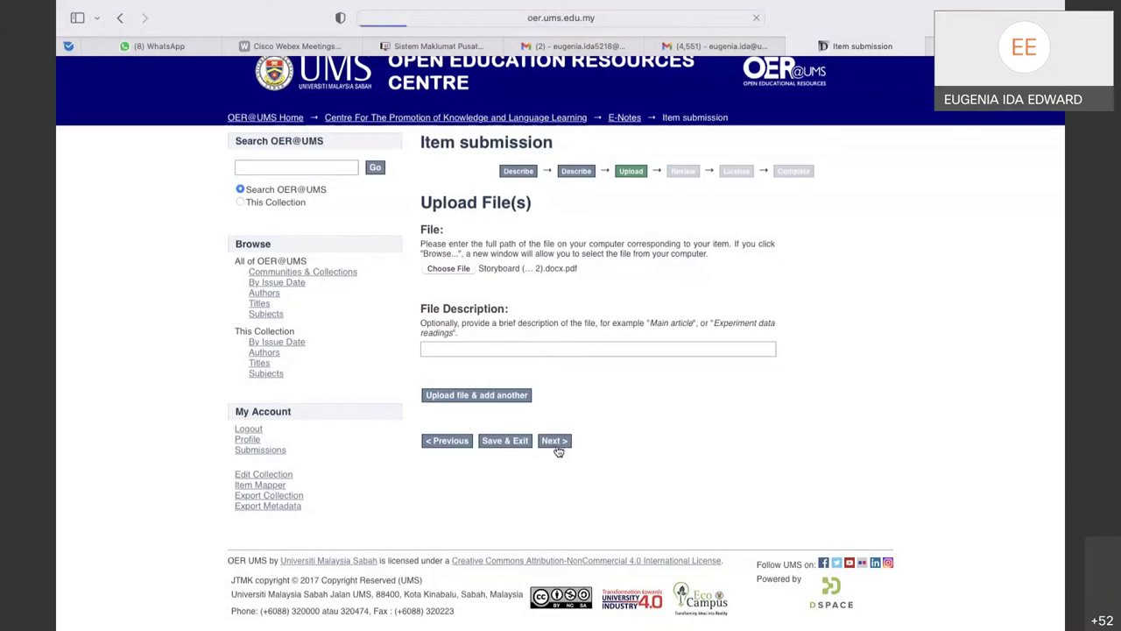
scroll(524, 356, "down", 1)
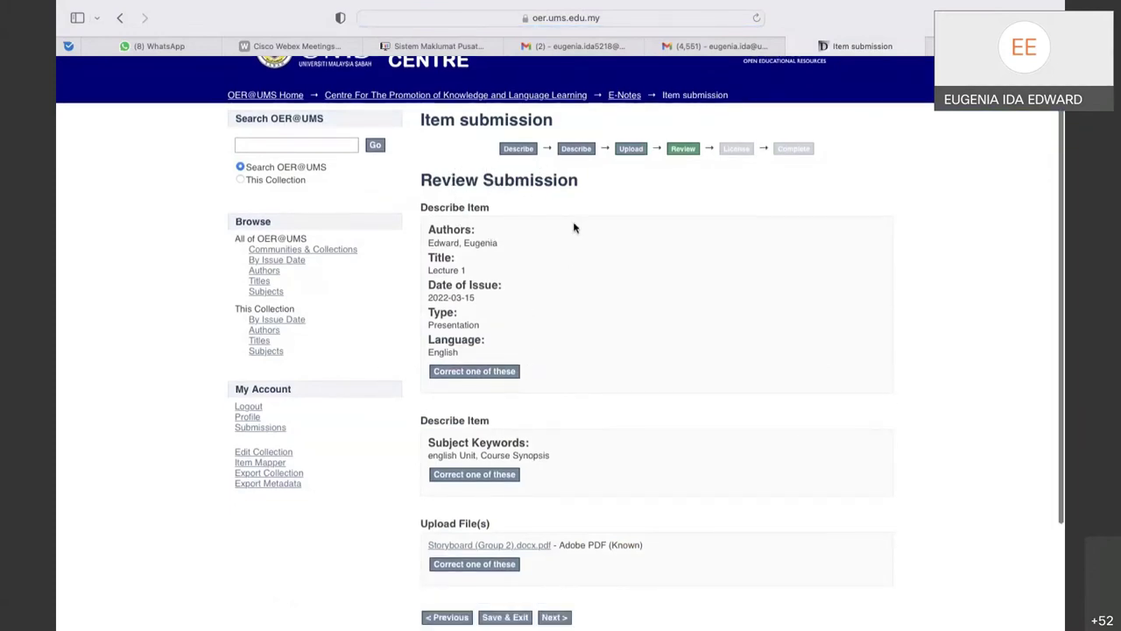
scroll(582, 292, "down", 1)
scroll(542, 325, "down", 1)
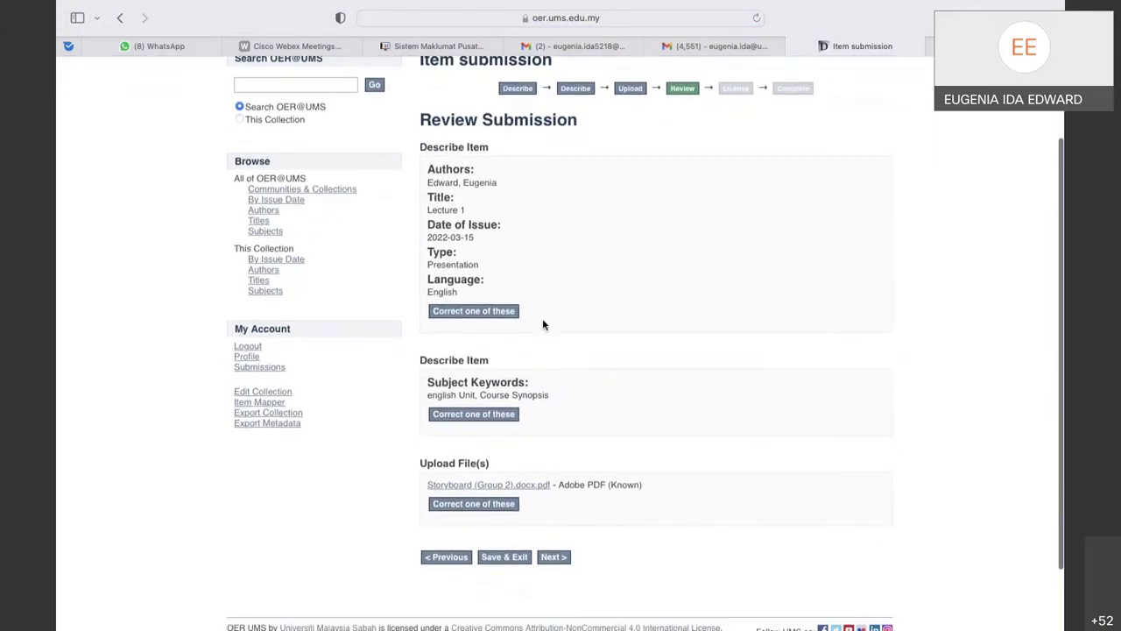
scroll(525, 324, "down", 2)
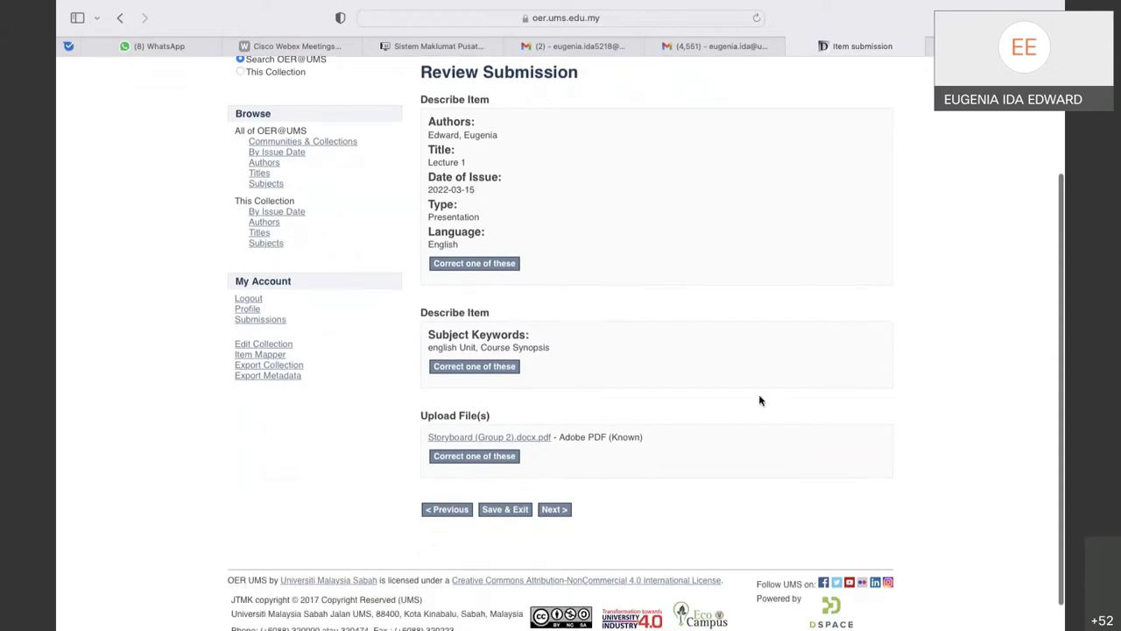
scroll(676, 340, "down", 1)
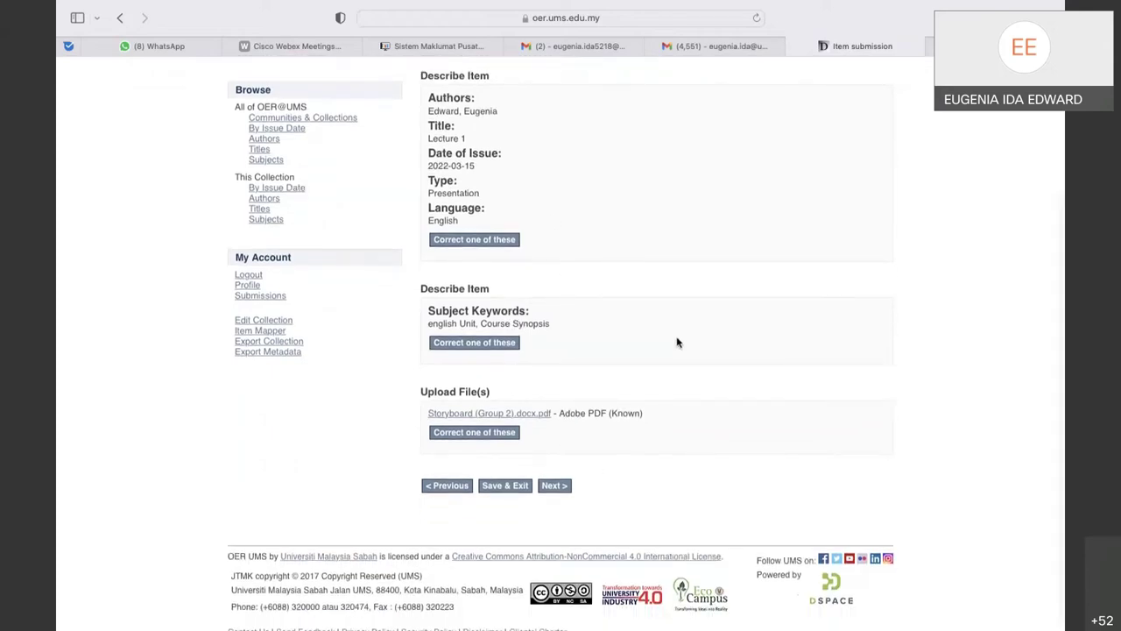
scroll(673, 332, "up", 1)
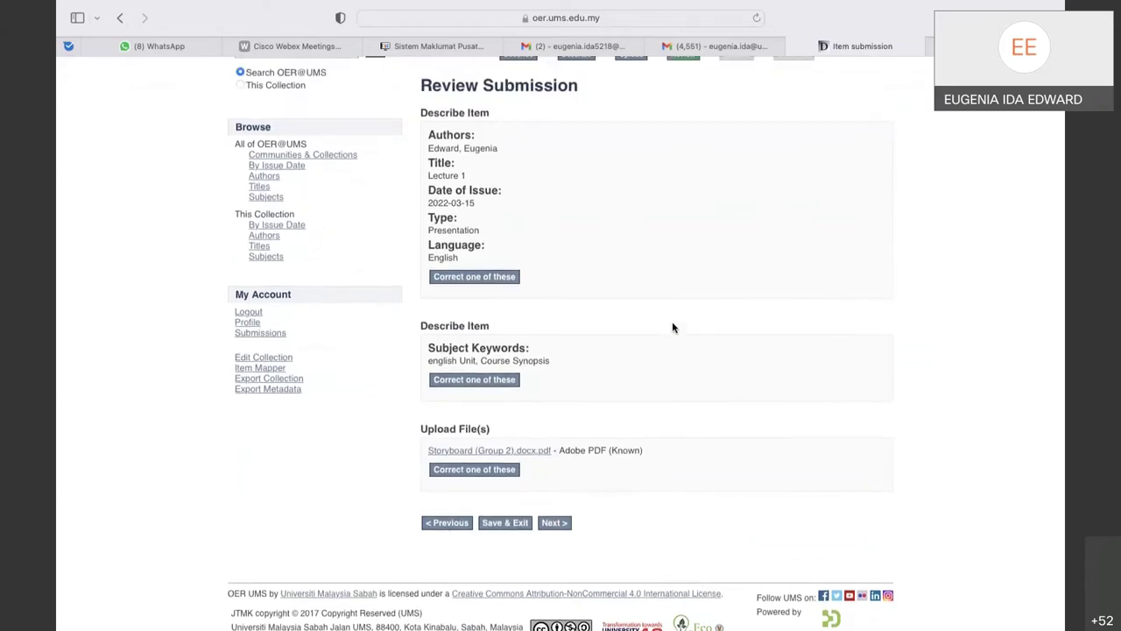
scroll(672, 327, "up", 1)
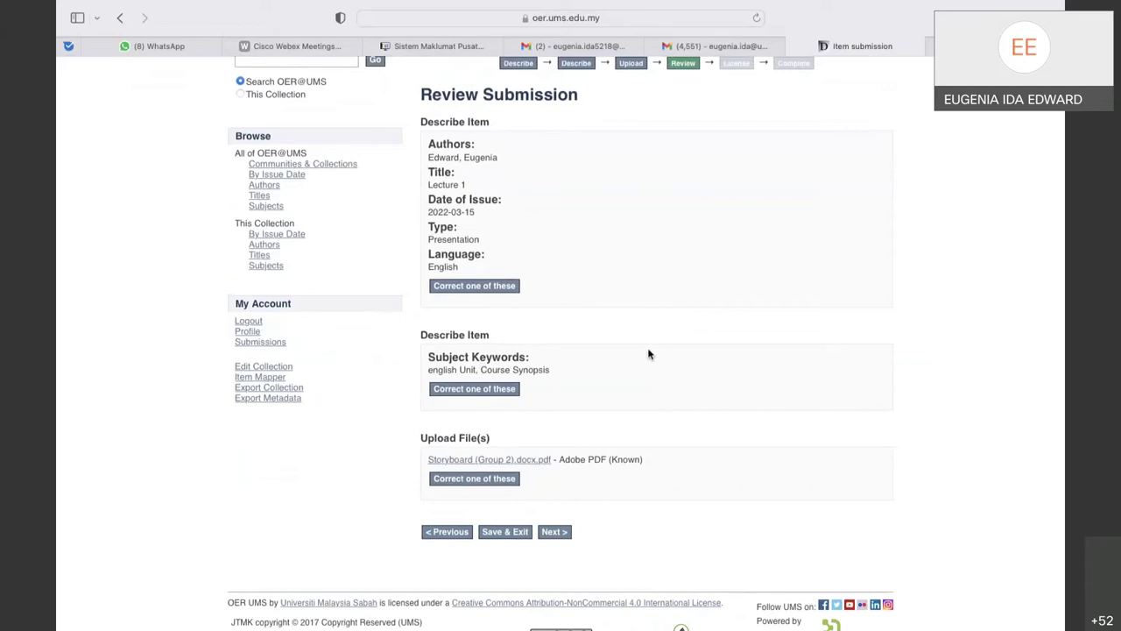
scroll(648, 354, "up", 1)
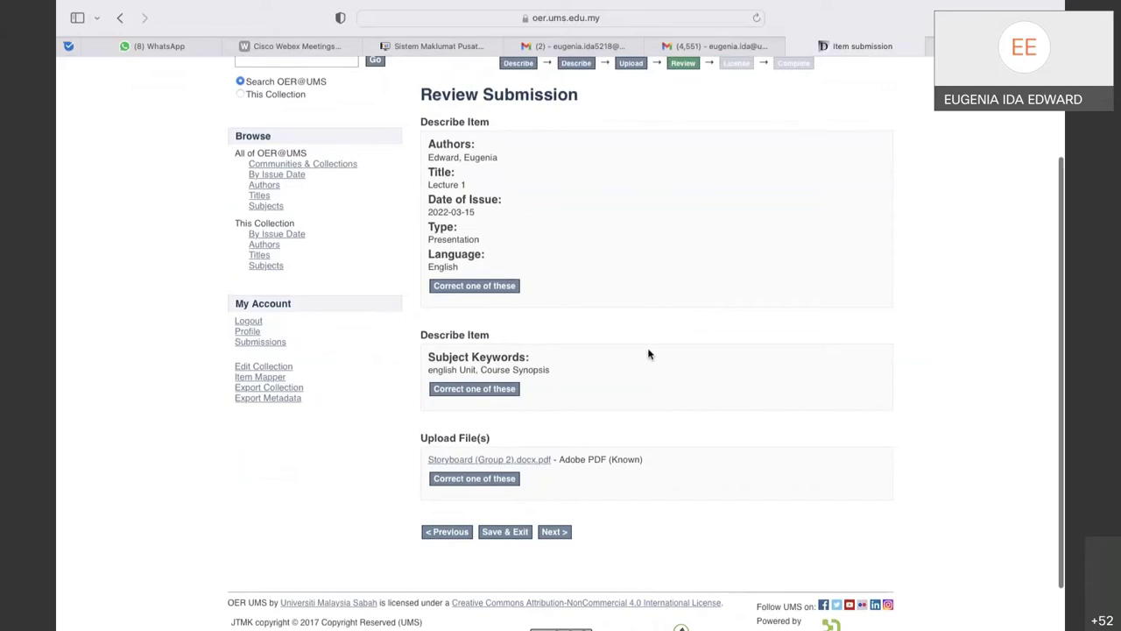
scroll(584, 392, "down", 1)
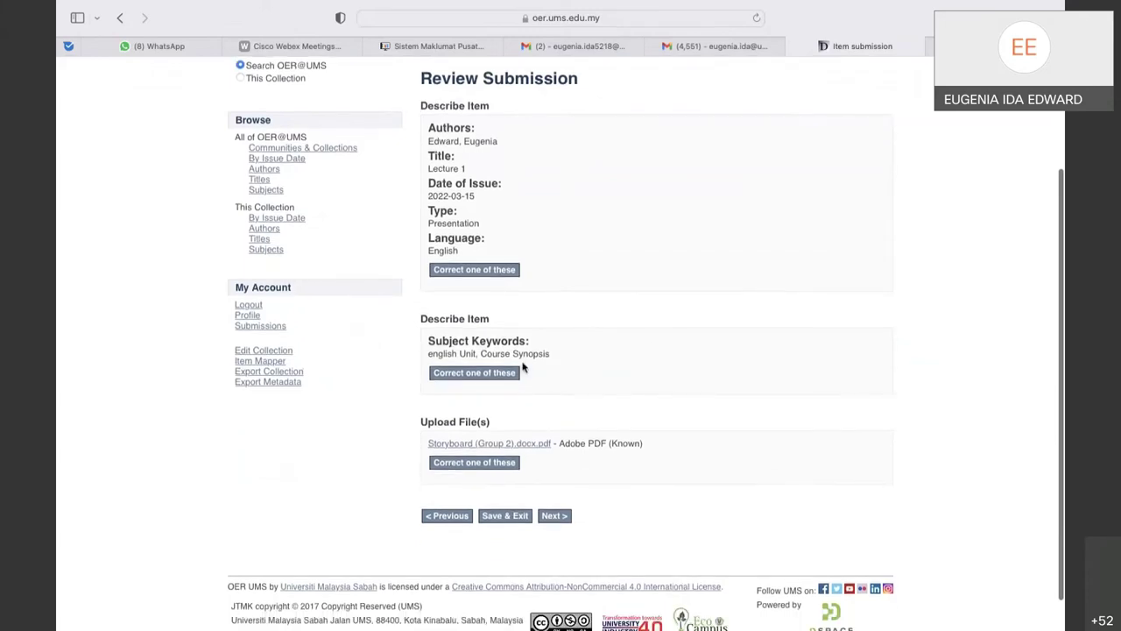
- Go from Review Submission to the Distribution License page and tick 'I Grant the License'
left_click(551, 515)
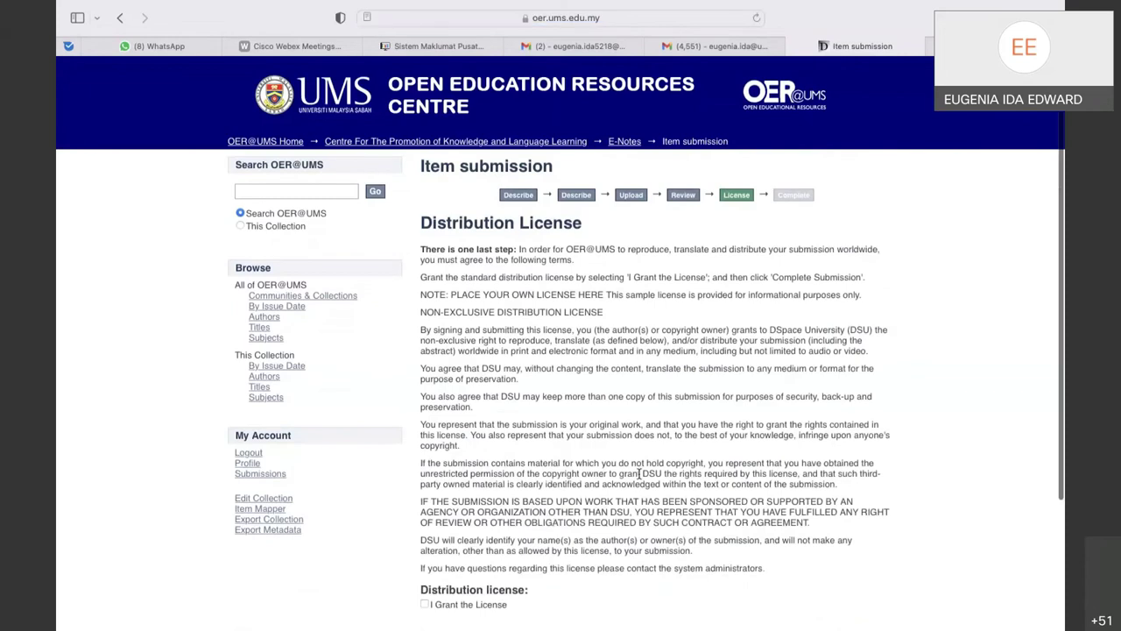
scroll(639, 473, "down", 3)
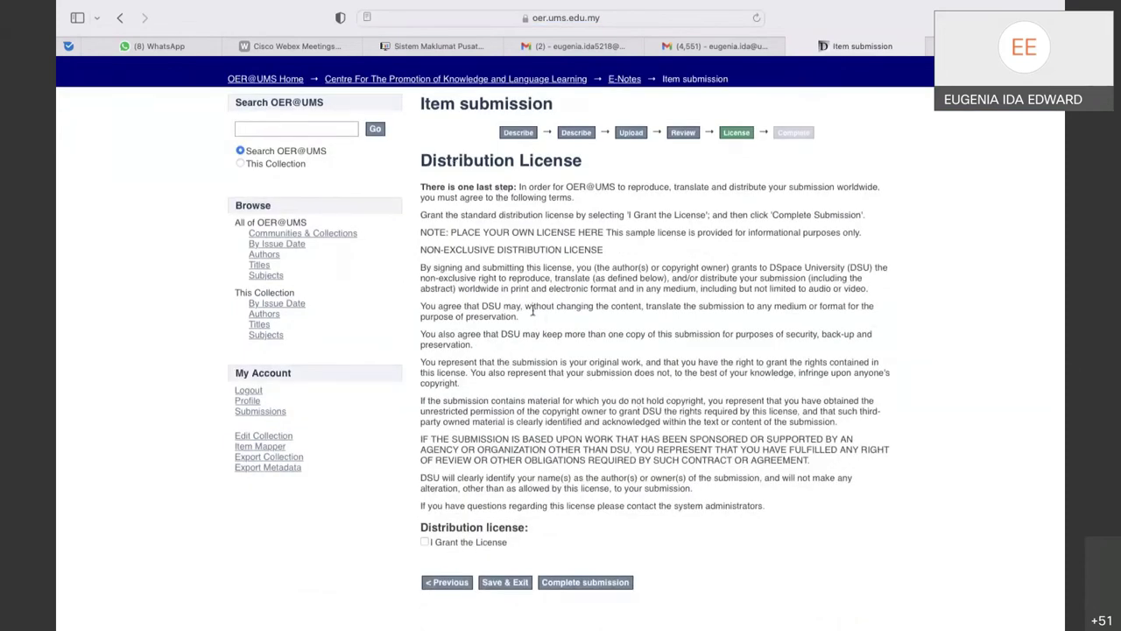
left_click(425, 542)
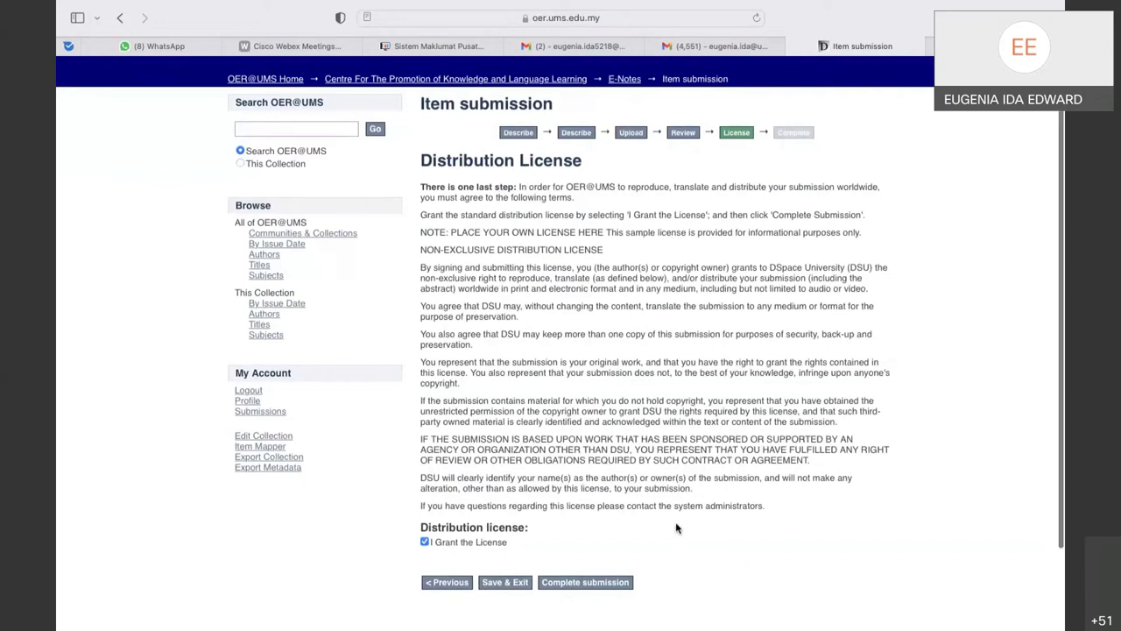
scroll(676, 525, "down", 2)
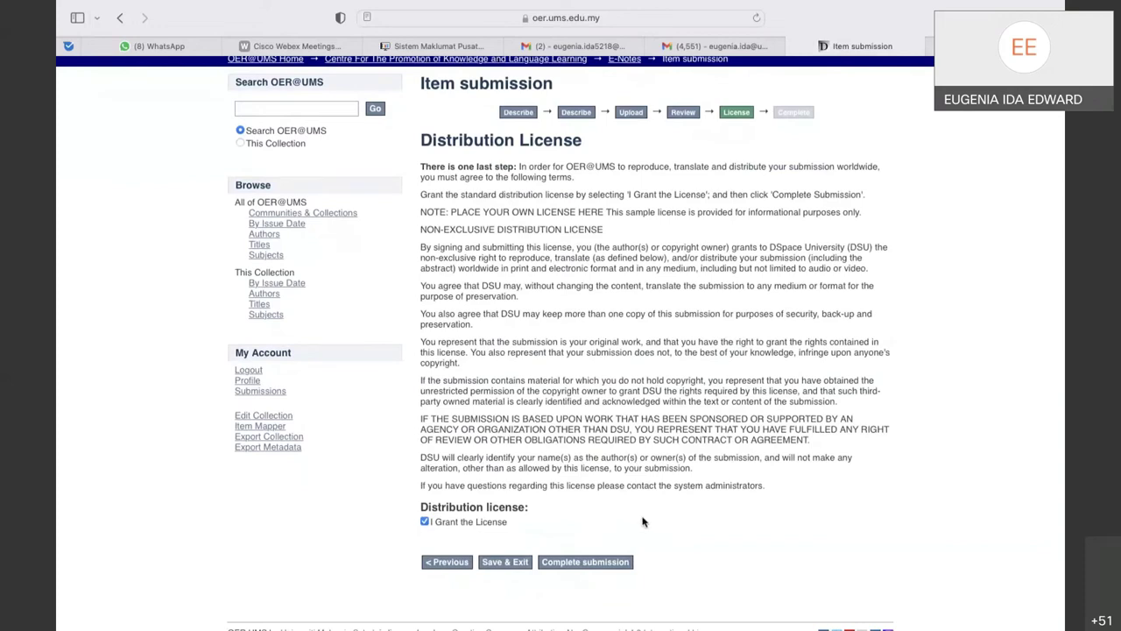
scroll(642, 522, "down", 1)
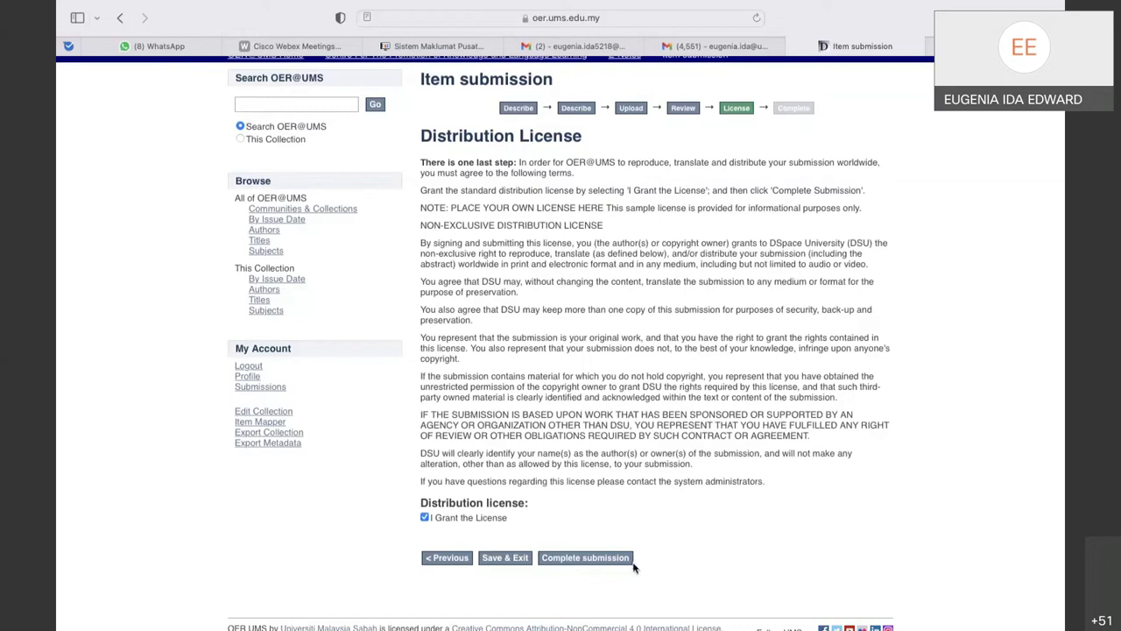
scroll(664, 513, "up", 1)
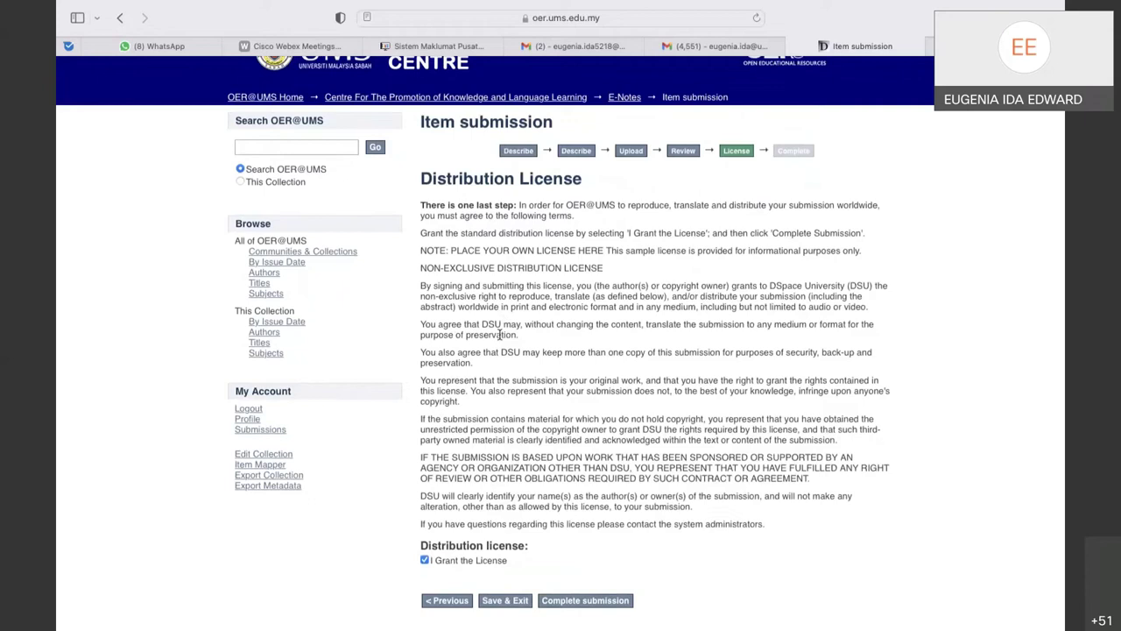
scroll(526, 380, "down", 1)
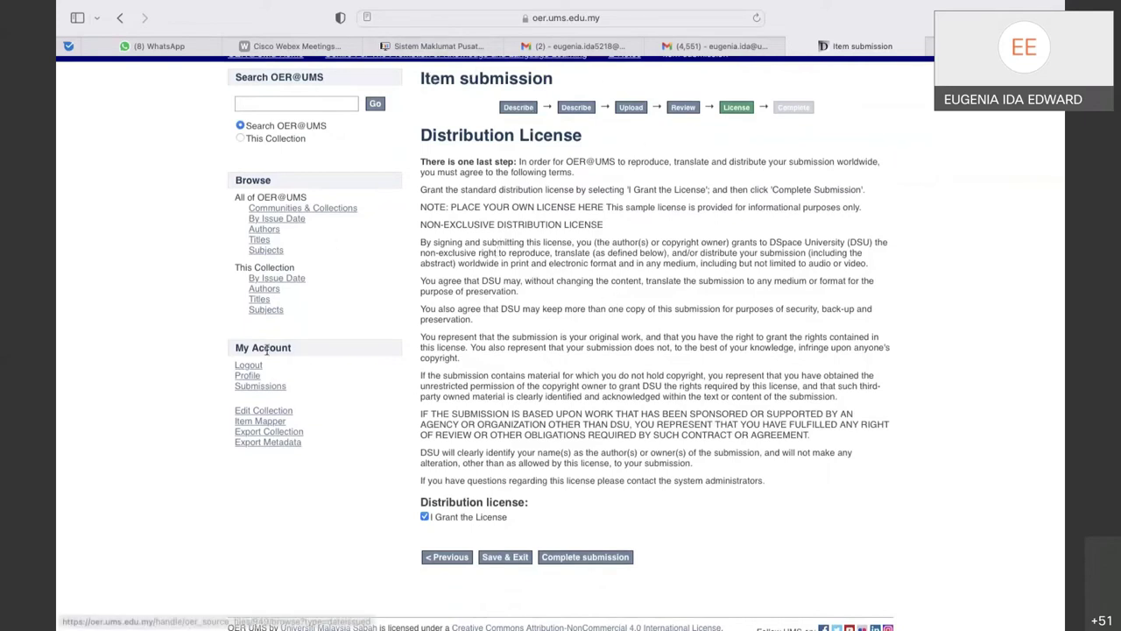
scroll(342, 339, "down", 1)
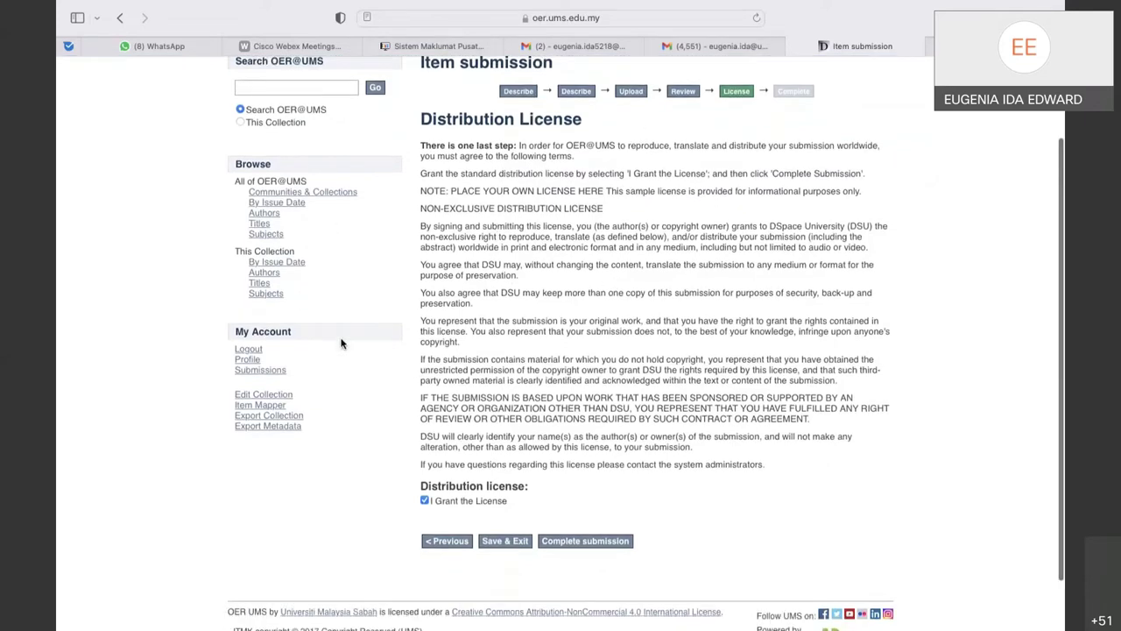
- Open the Lecture 1 (E-Notes) submission from Submissions and preview its 2.980Mb storyboard PDF
left_click(255, 371)
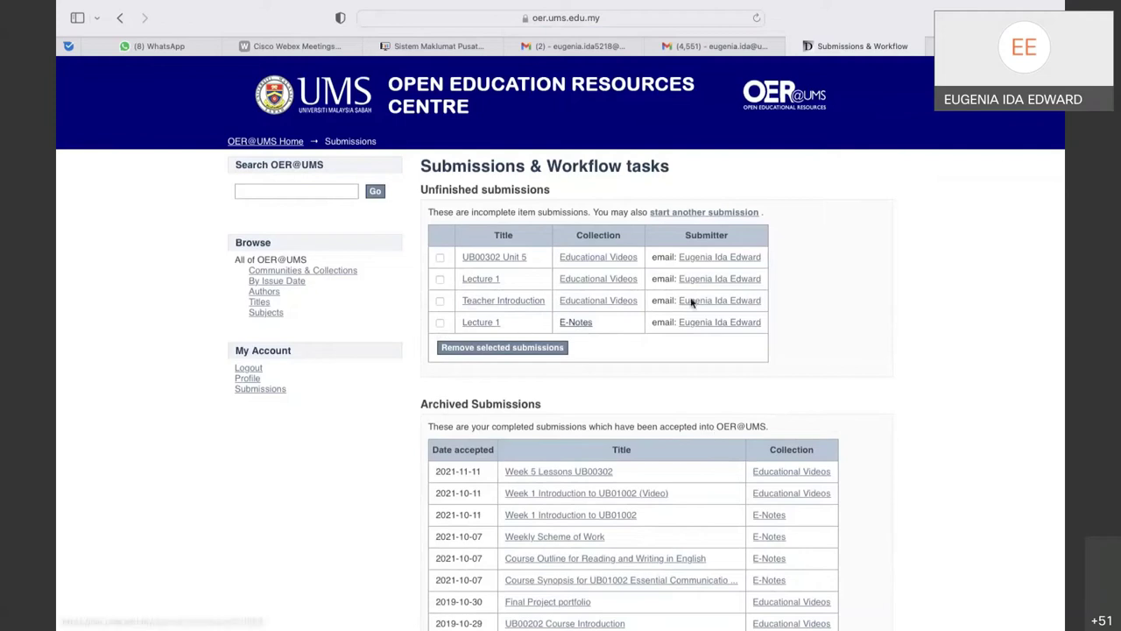
left_click(476, 328)
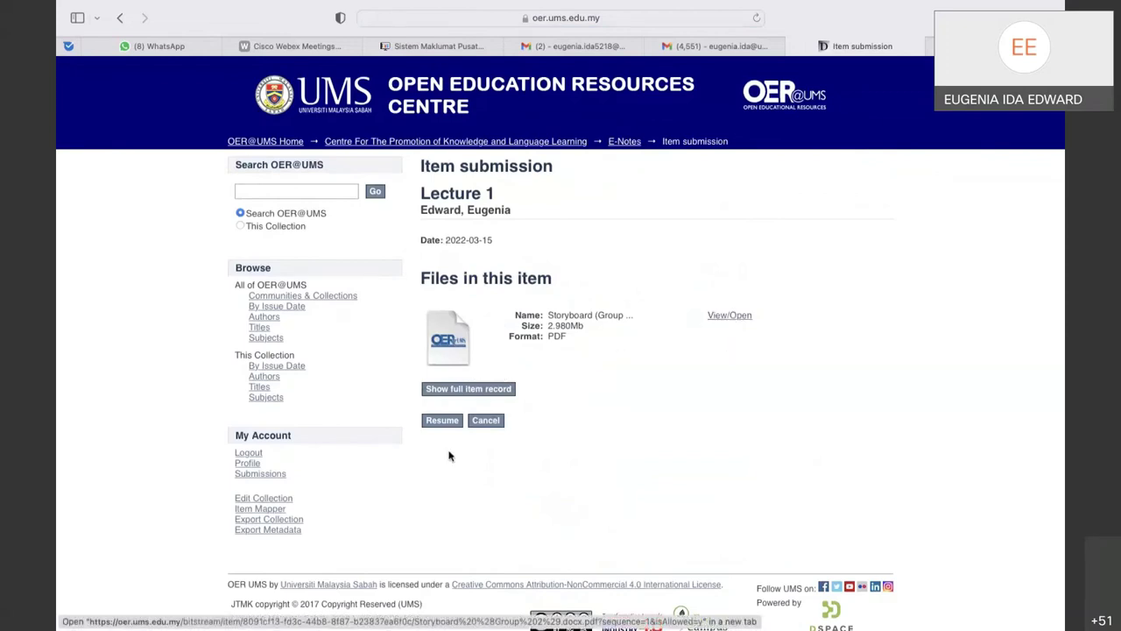
left_click(725, 316)
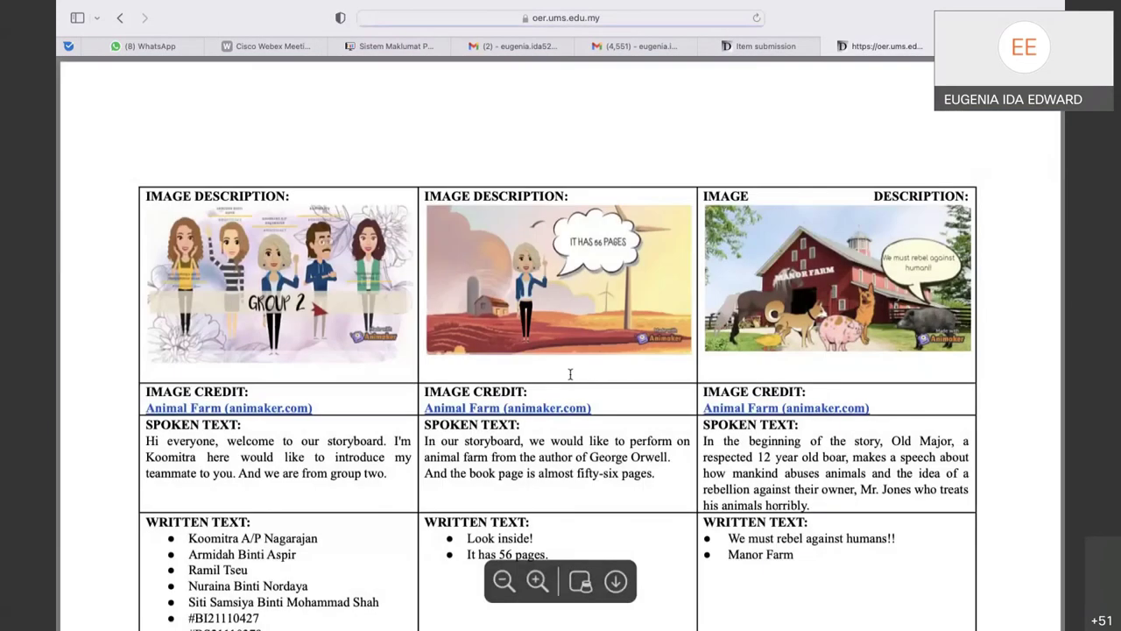
left_click(120, 18)
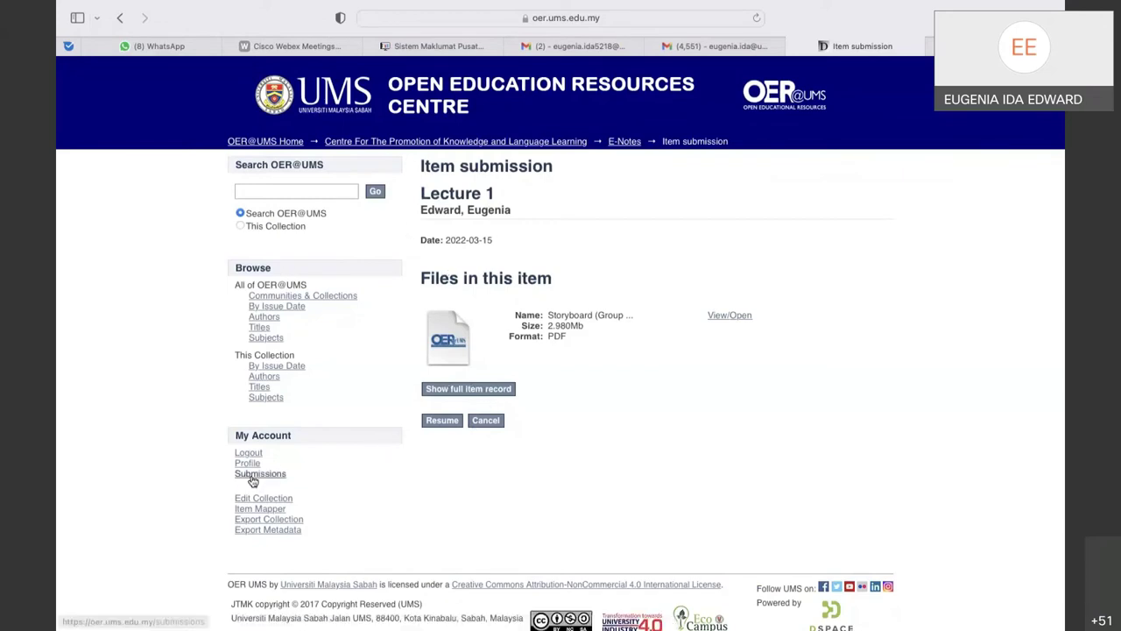
- Go back to Submissions & Workflow tasks, where Lecture 1 is among four unfinished submissions
left_click(253, 476)
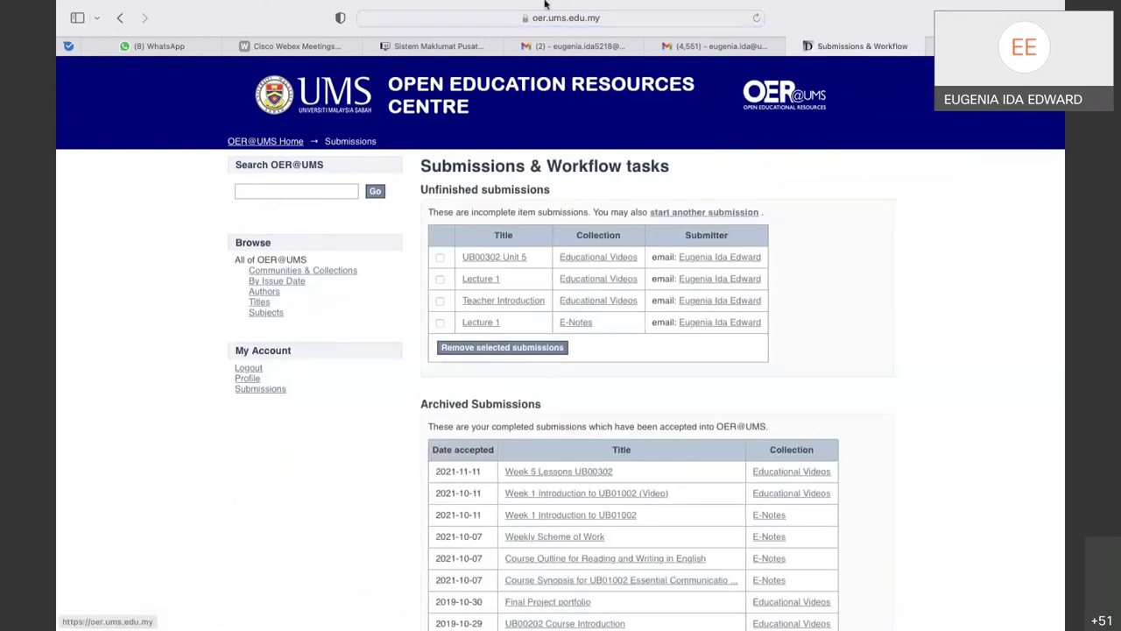
mouse_move(712, 15)
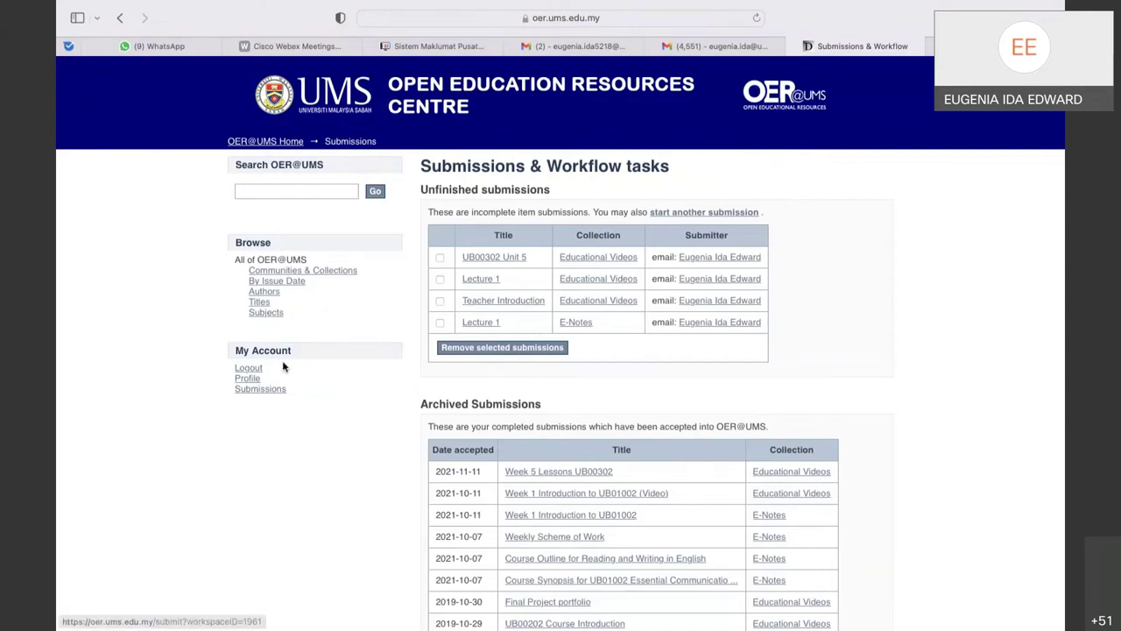
scroll(308, 436, "down", 1)
scroll(308, 436, "up", 1)
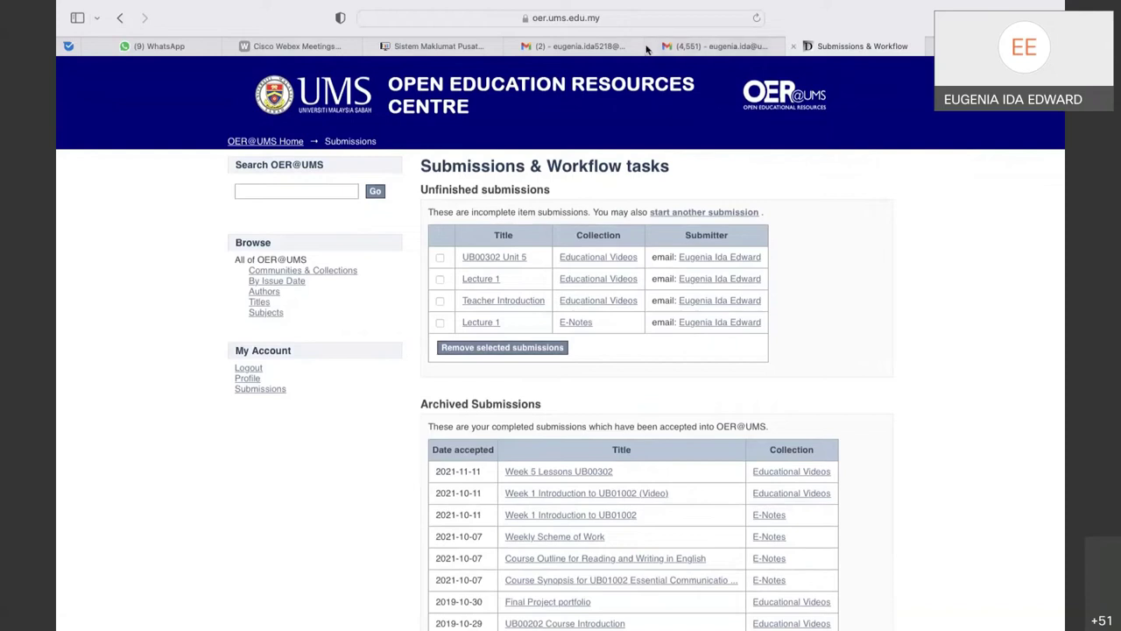
- In the SMPPPI tab, dismiss the session notice and choose PUBLICATION > Publication v2
left_click(433, 48)
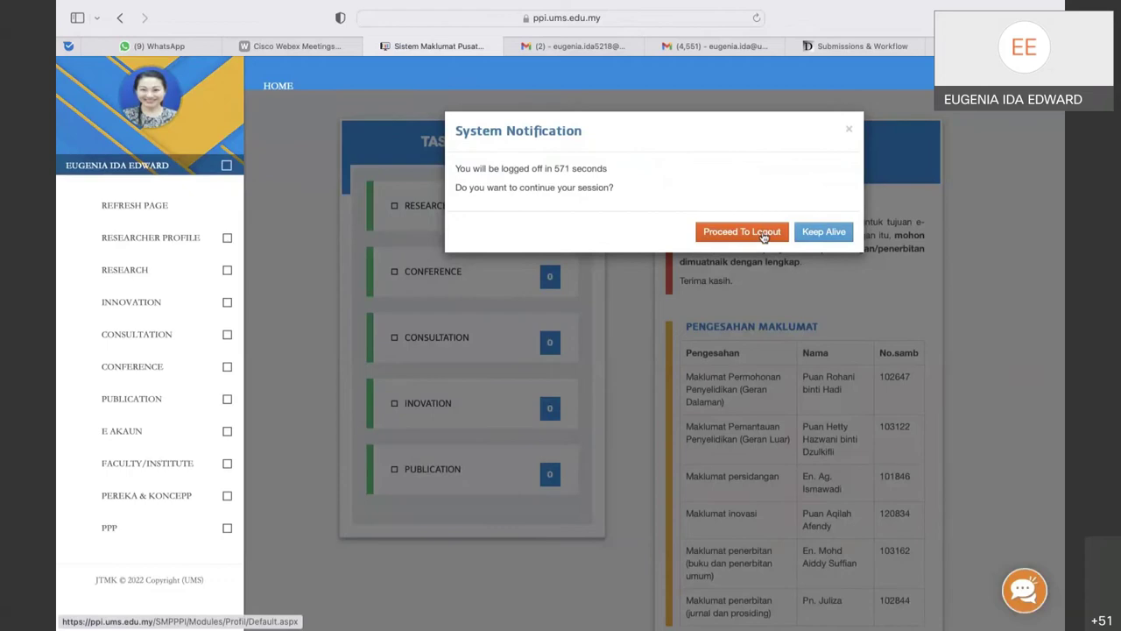
left_click(824, 233)
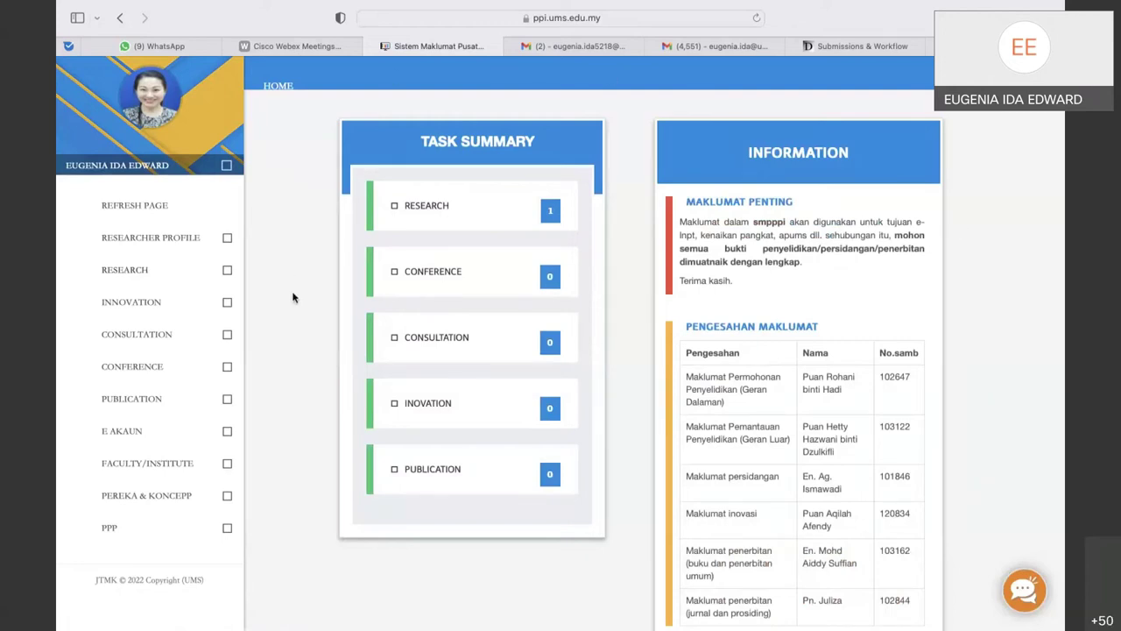
scroll(294, 298, "down", 1)
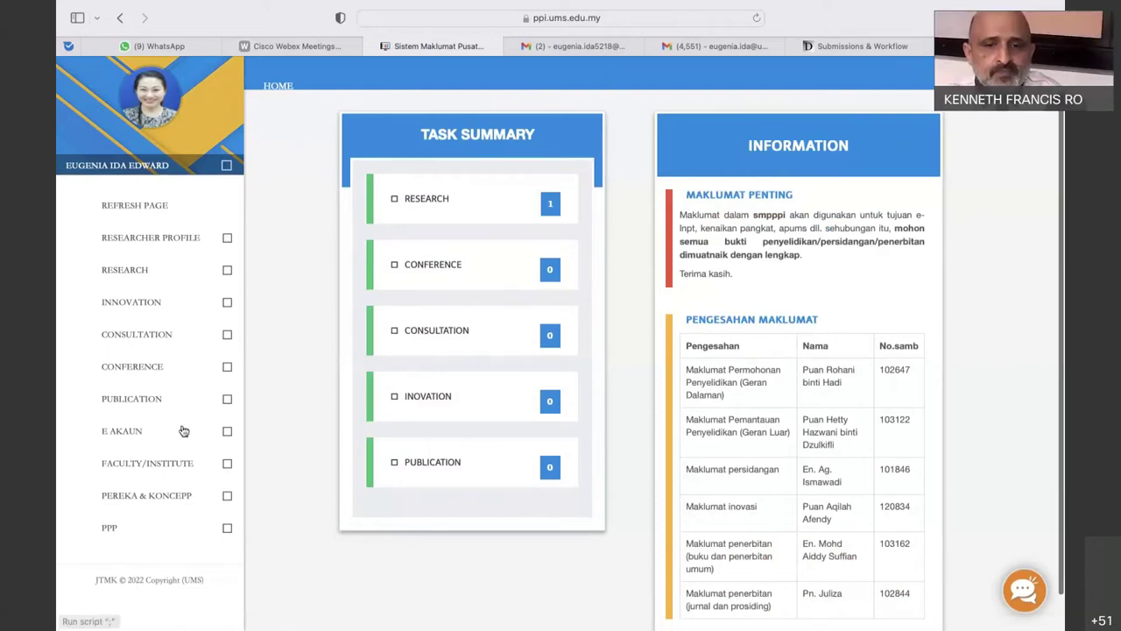
scroll(275, 457, "down", 1)
scroll(273, 281, "up", 2)
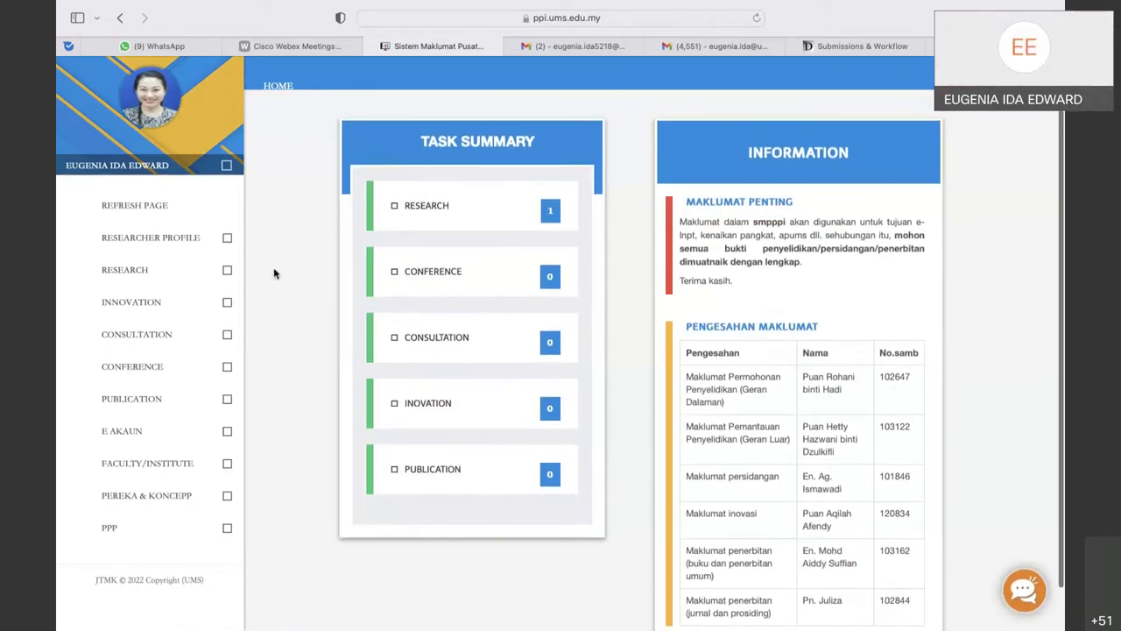
left_click(149, 404)
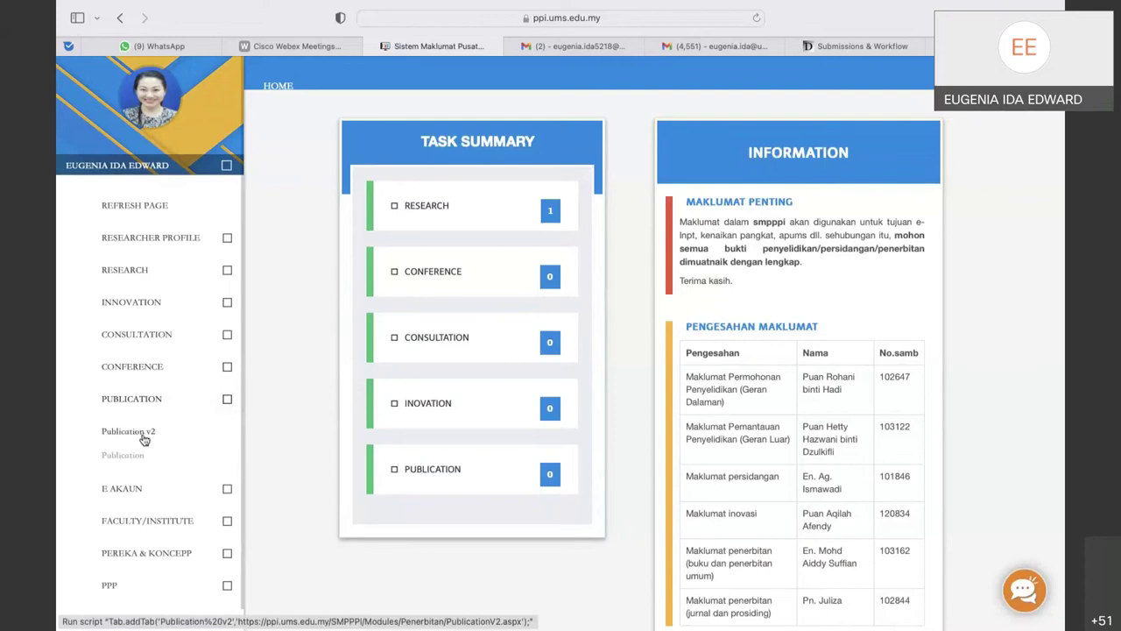
left_click(141, 433)
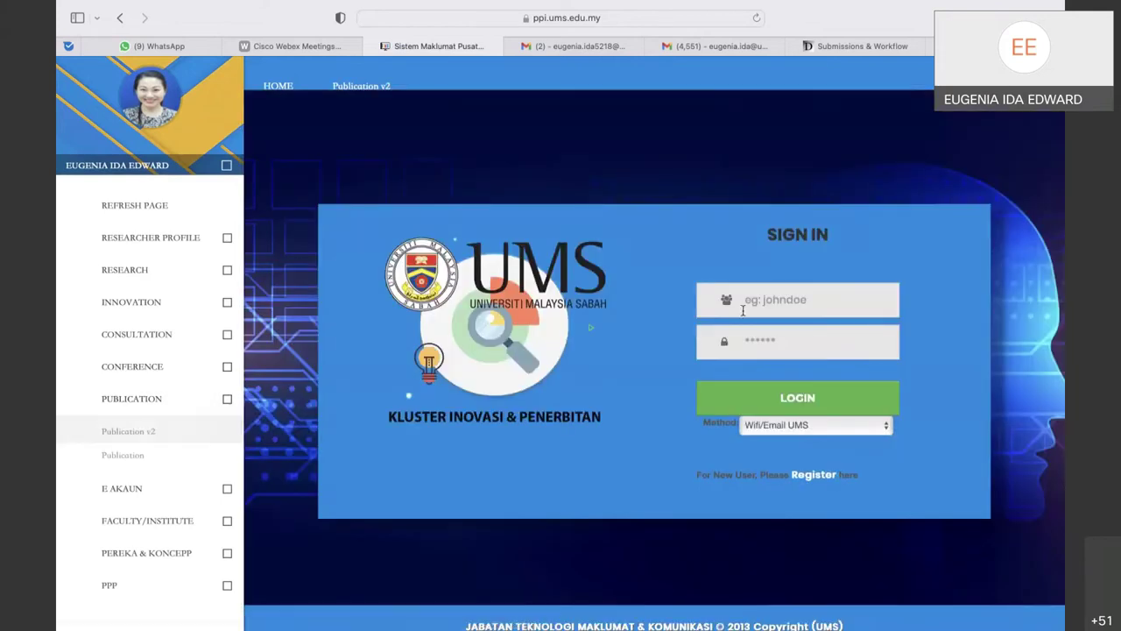
- Sign in with the saved credentials to reach the Task Summary dashboard
left_click(753, 303)
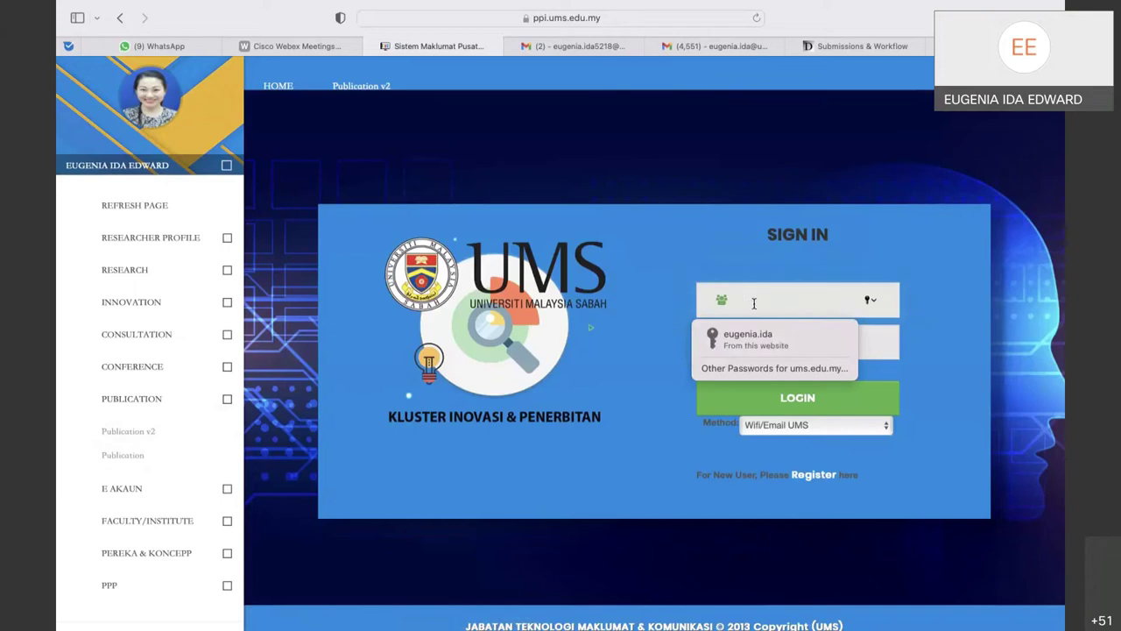
left_click(744, 338)
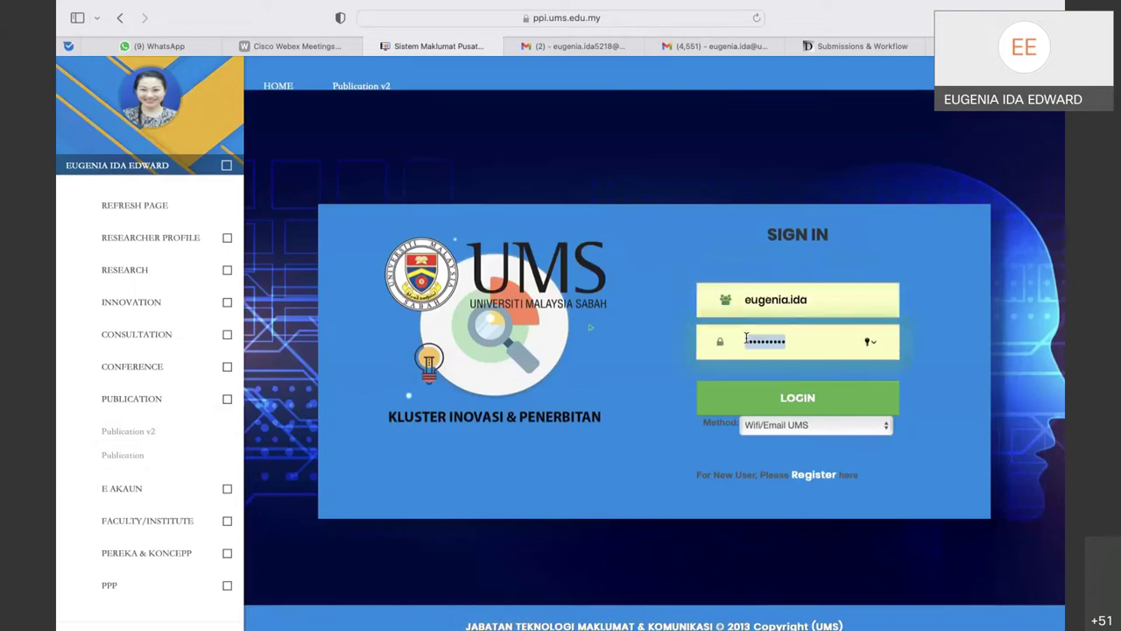
left_click(802, 402)
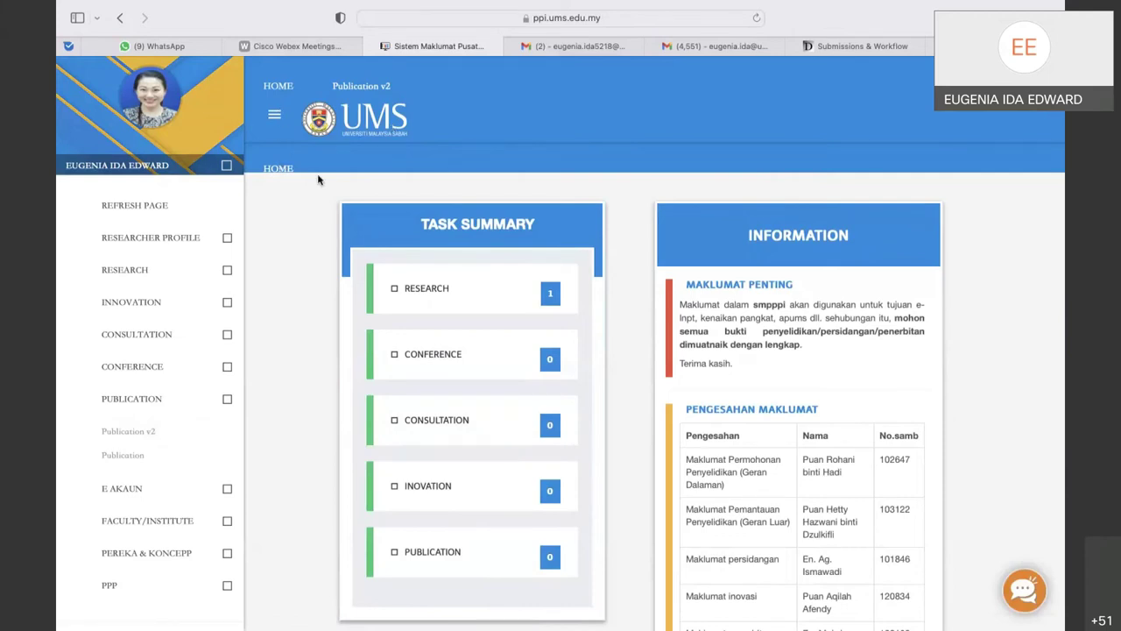
- Load the Publication v2 list through the sidebar menu's PUBLICATION section
scroll(331, 179, "down", 1)
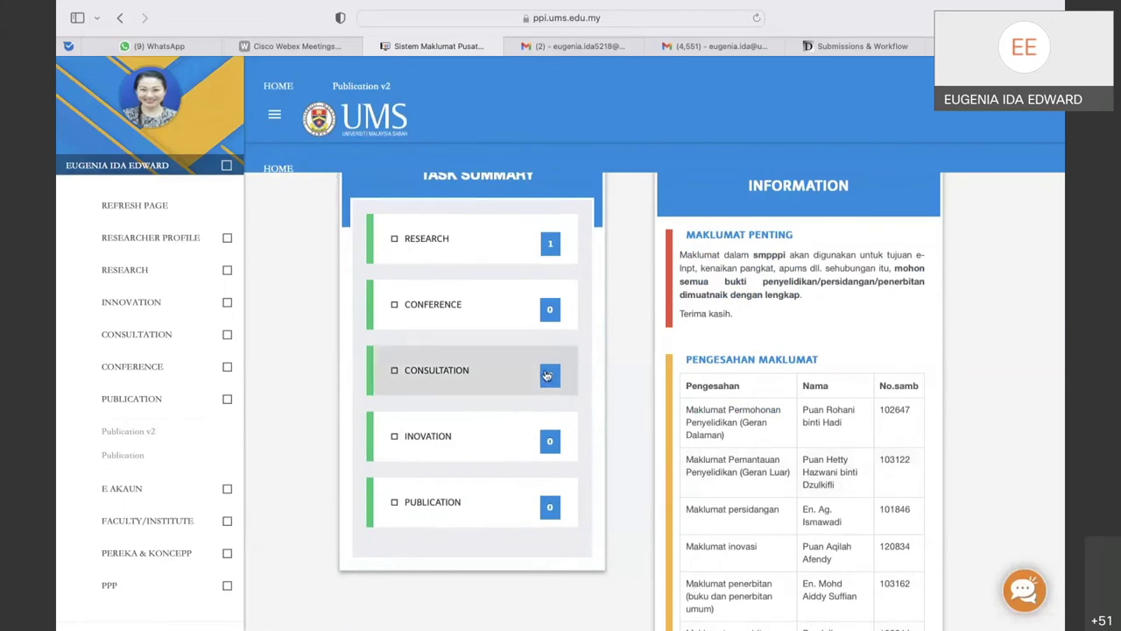
scroll(526, 368, "up", 1)
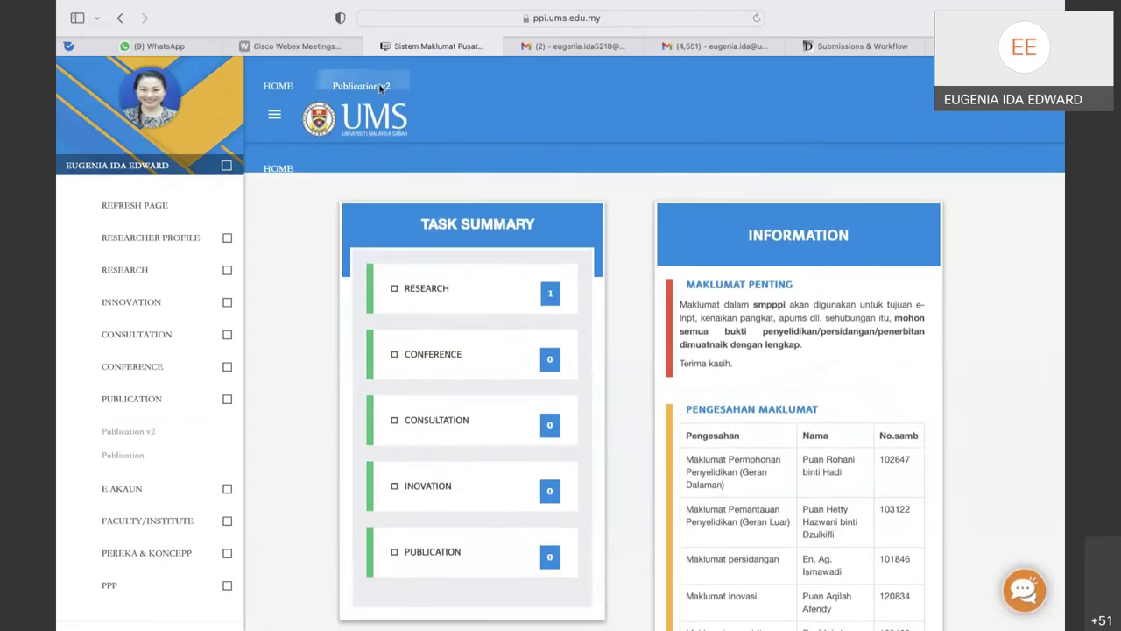
scroll(432, 398, "down", 2)
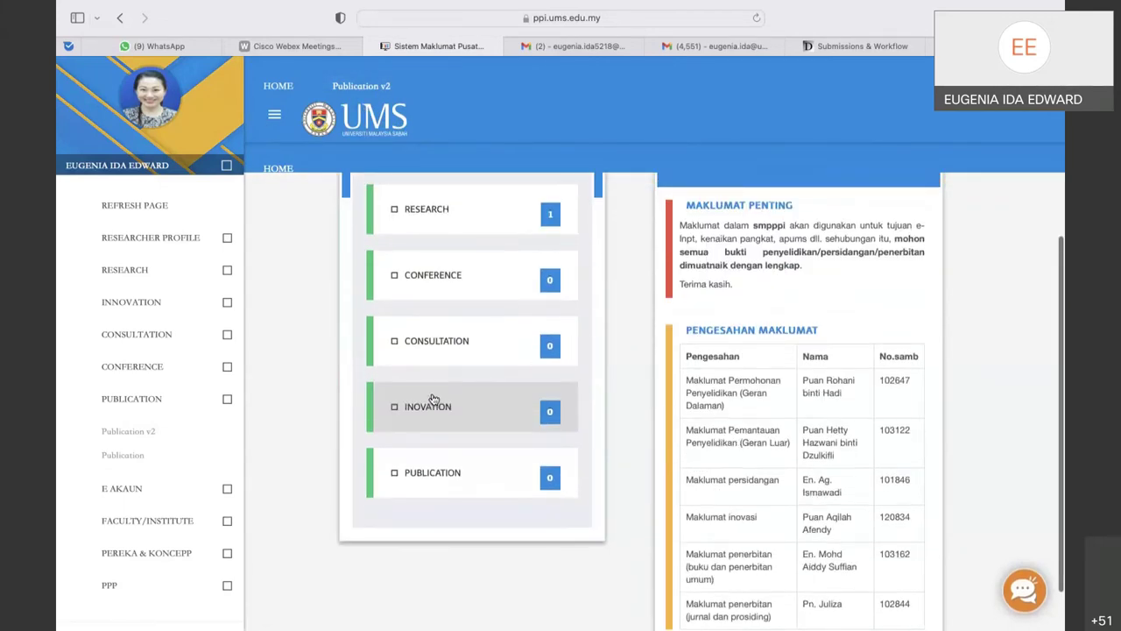
left_click(430, 488)
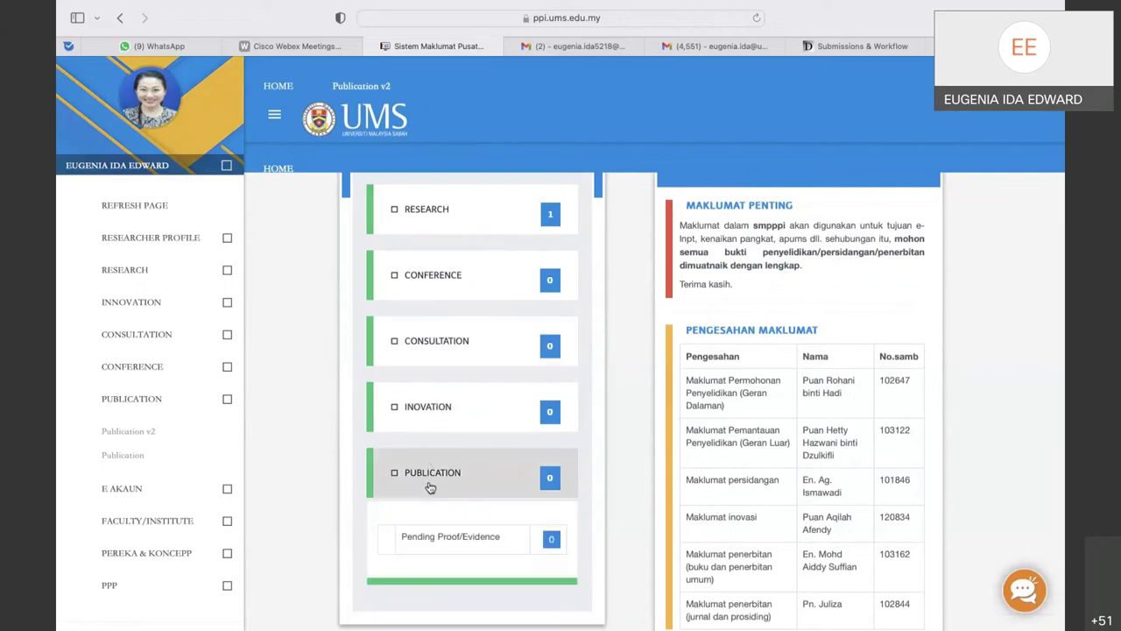
scroll(433, 508, "up", 1)
scroll(434, 526, "up", 1)
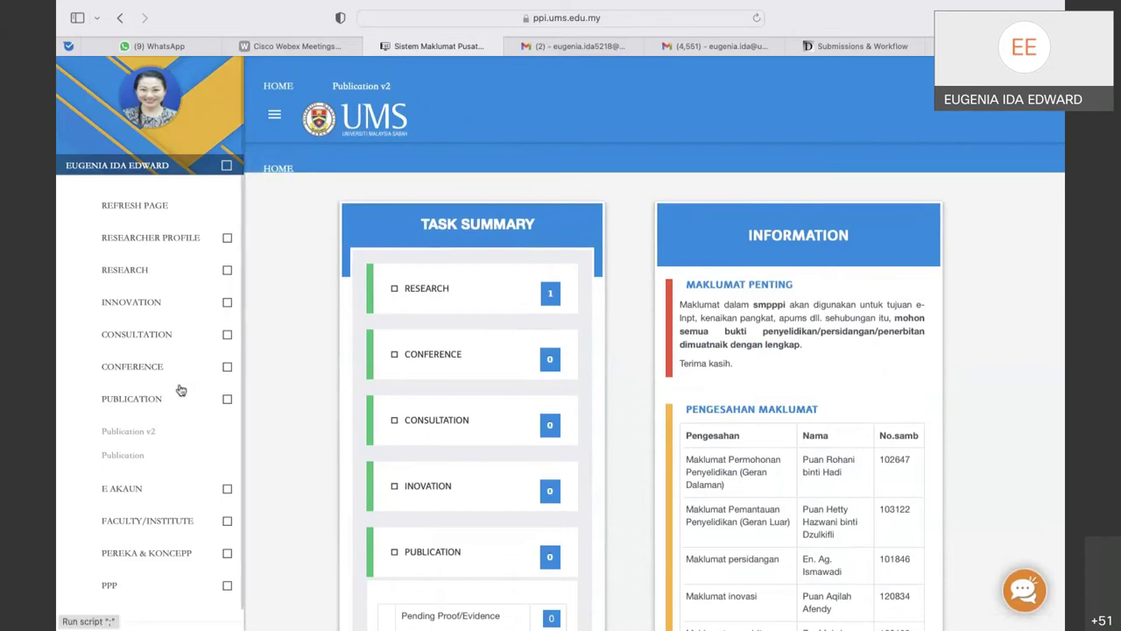
left_click(146, 432)
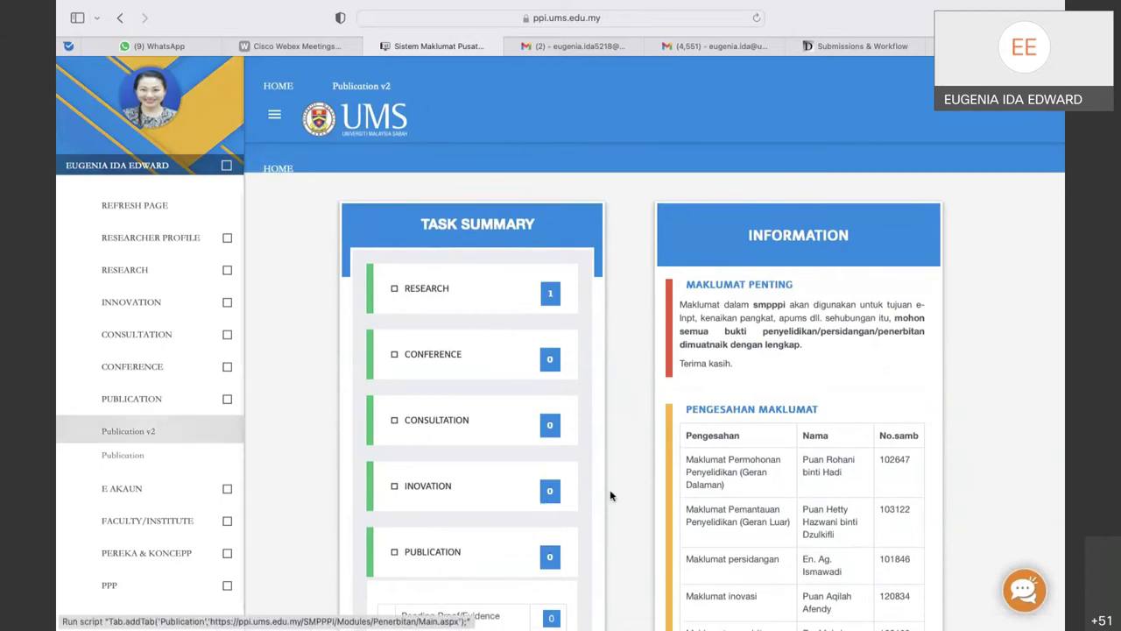
scroll(610, 495, "down", 1)
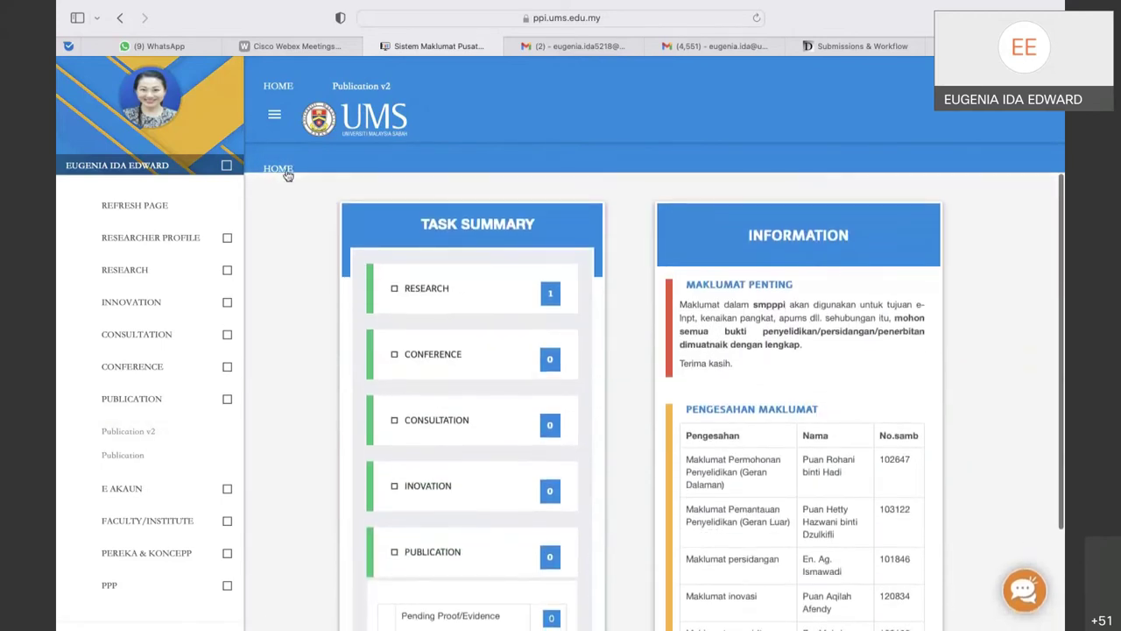
left_click(275, 117)
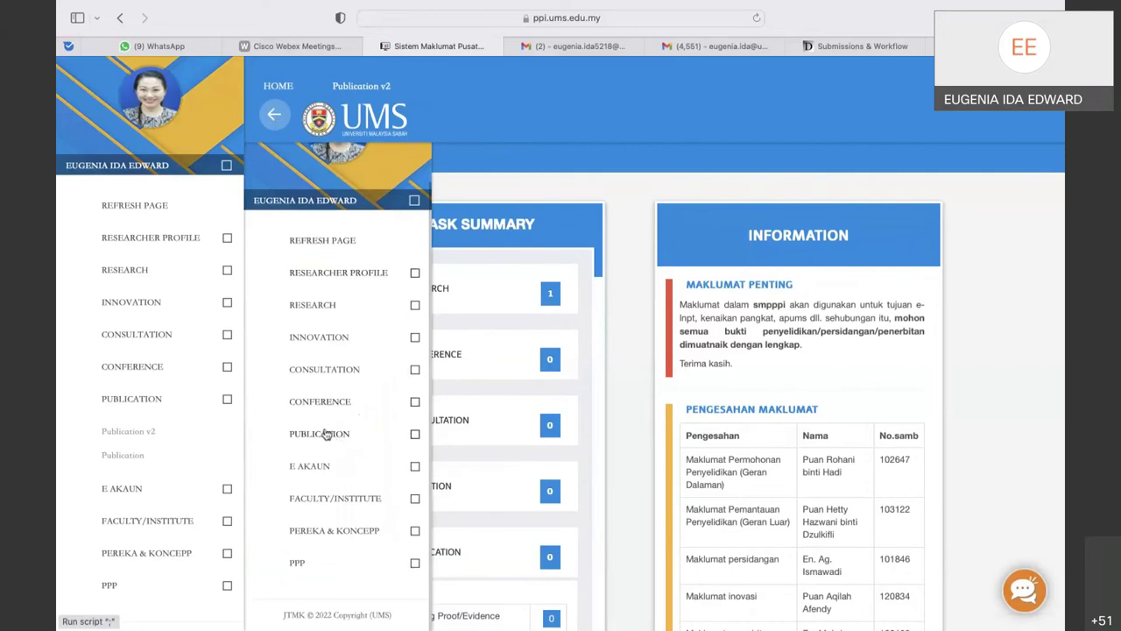
left_click(322, 434)
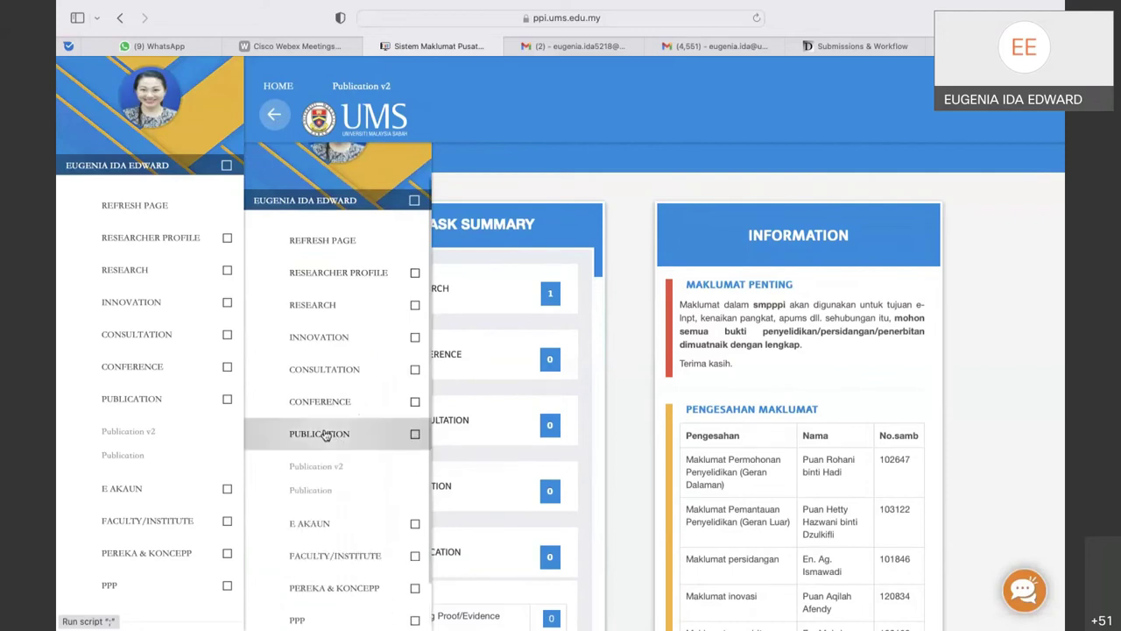
left_click(331, 466)
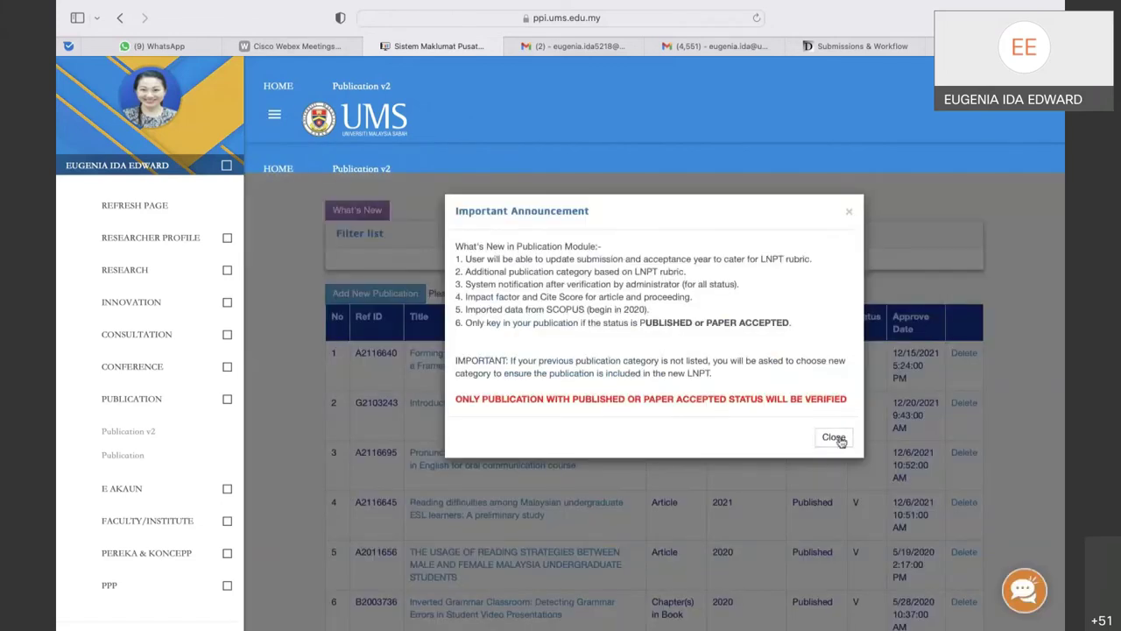
- Dismiss the announcement and start a new publication of type General
left_click(834, 438)
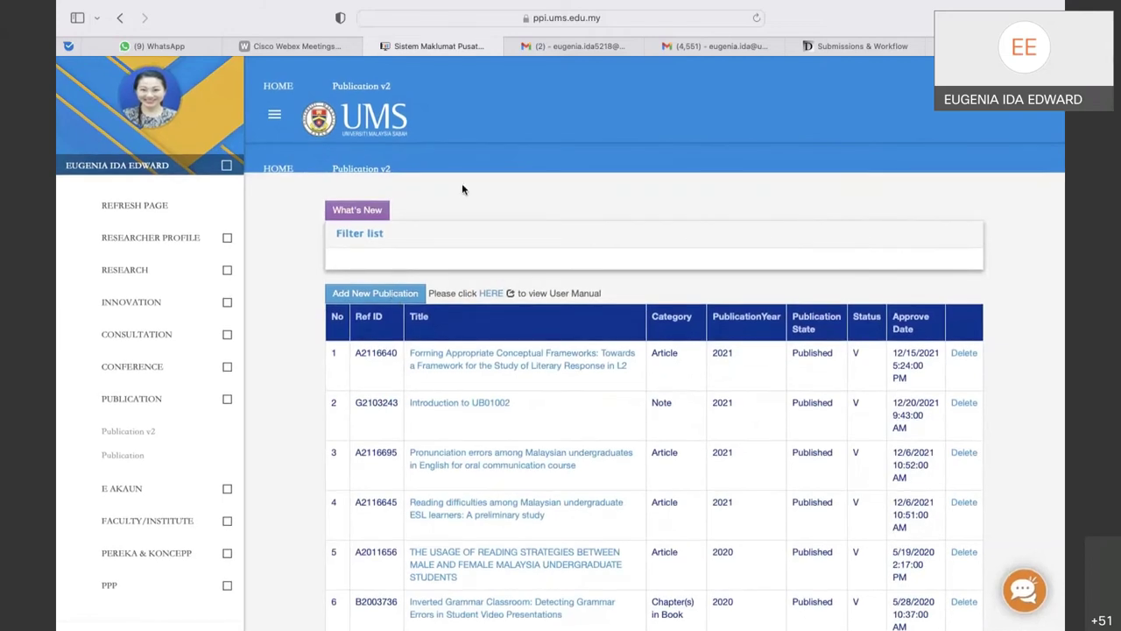
left_click(368, 296)
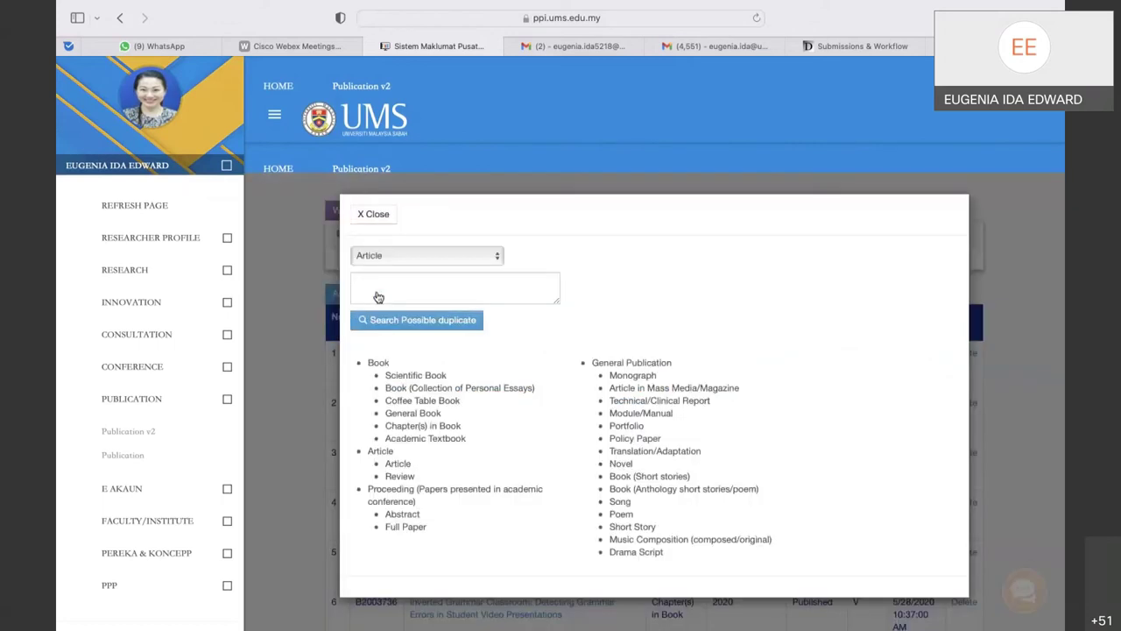
left_click(396, 258)
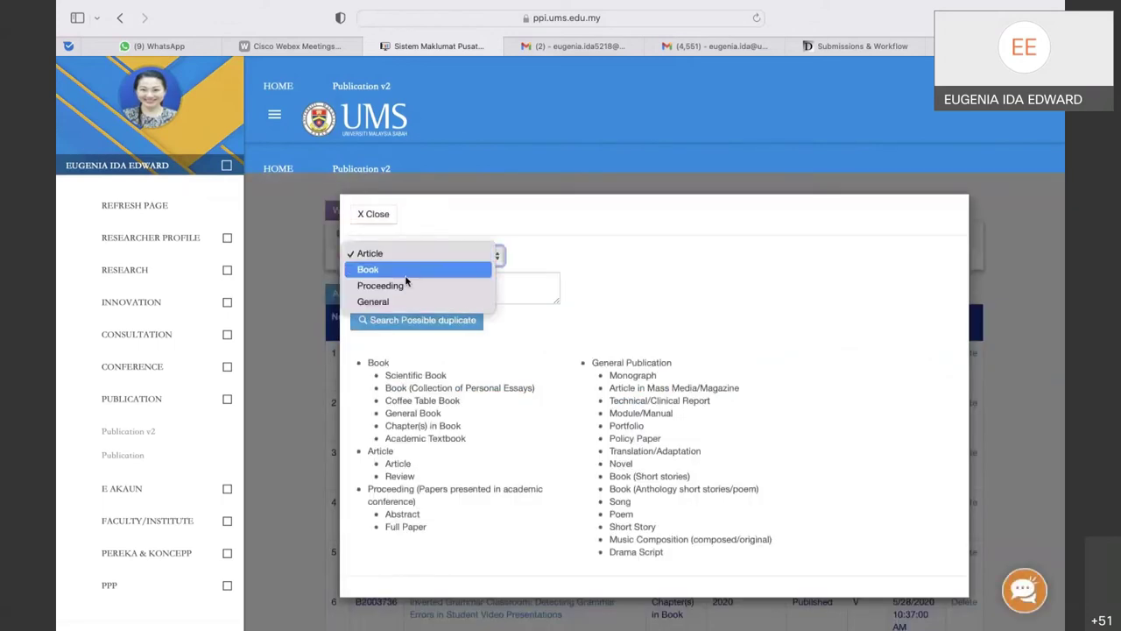
left_click(395, 299)
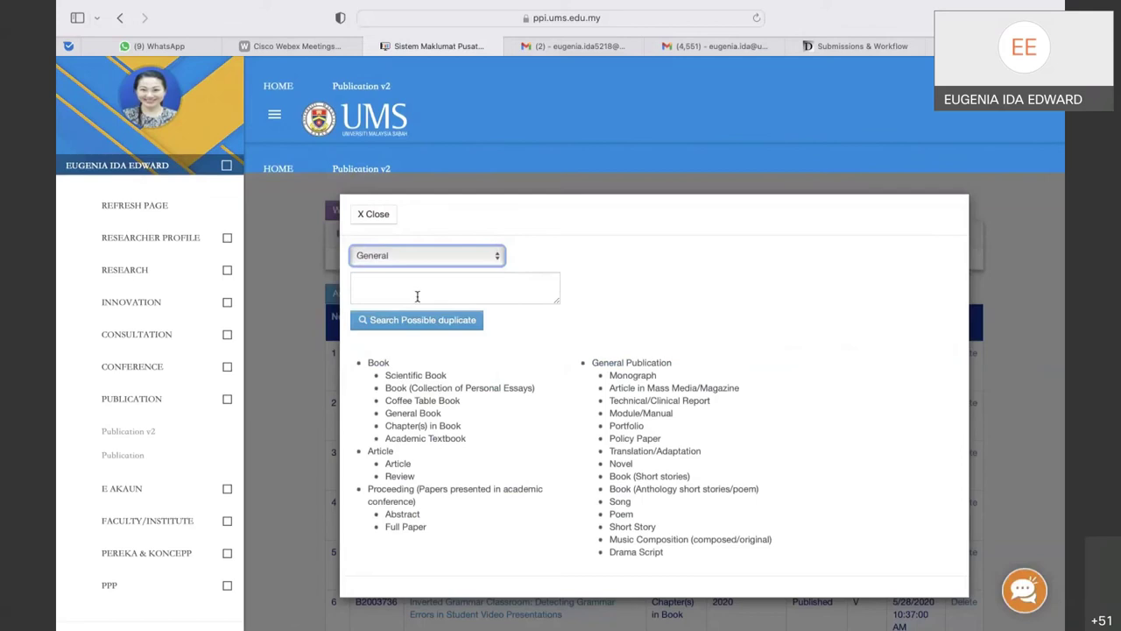
- Search 'Lecture 1' for possible duplicates, then proceed to the new publication form
left_click(411, 286)
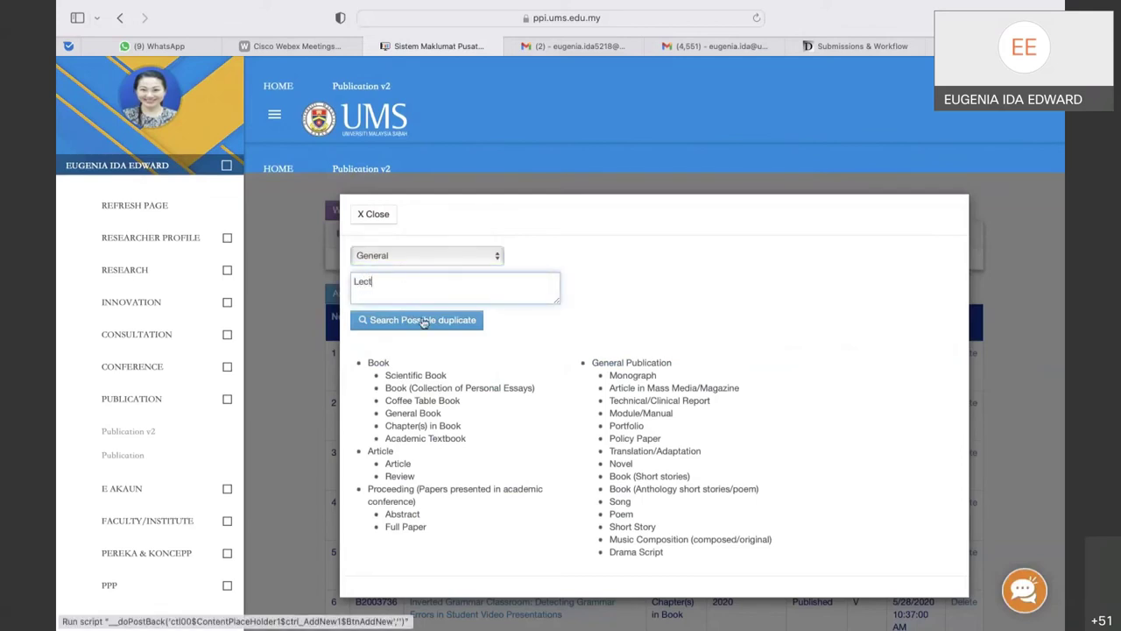
type("Lecture 1")
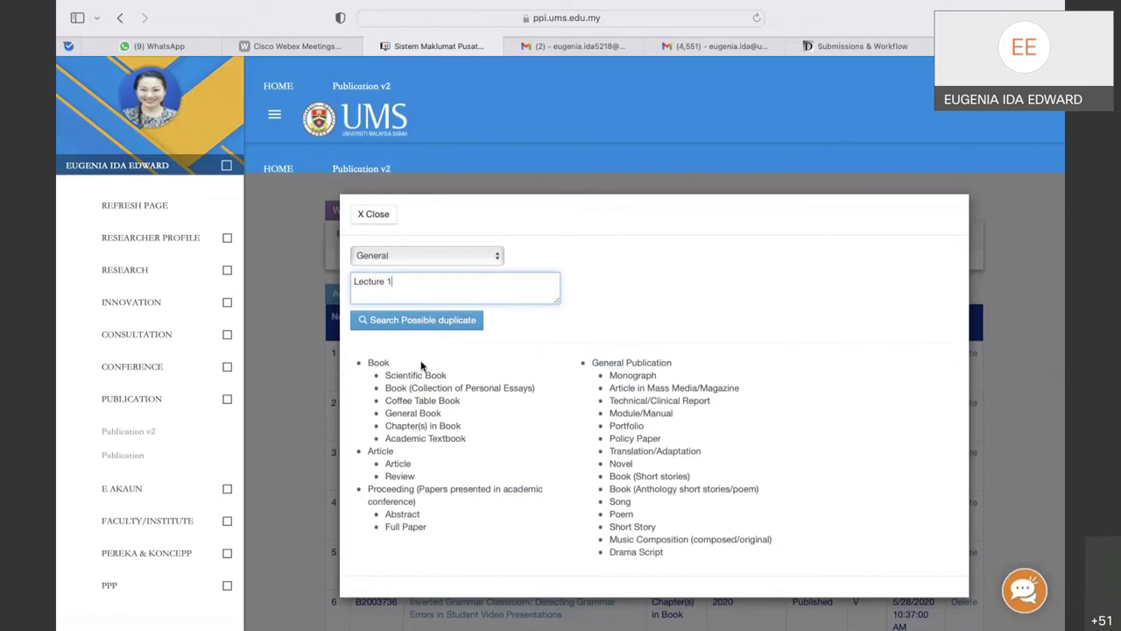
left_click(421, 321)
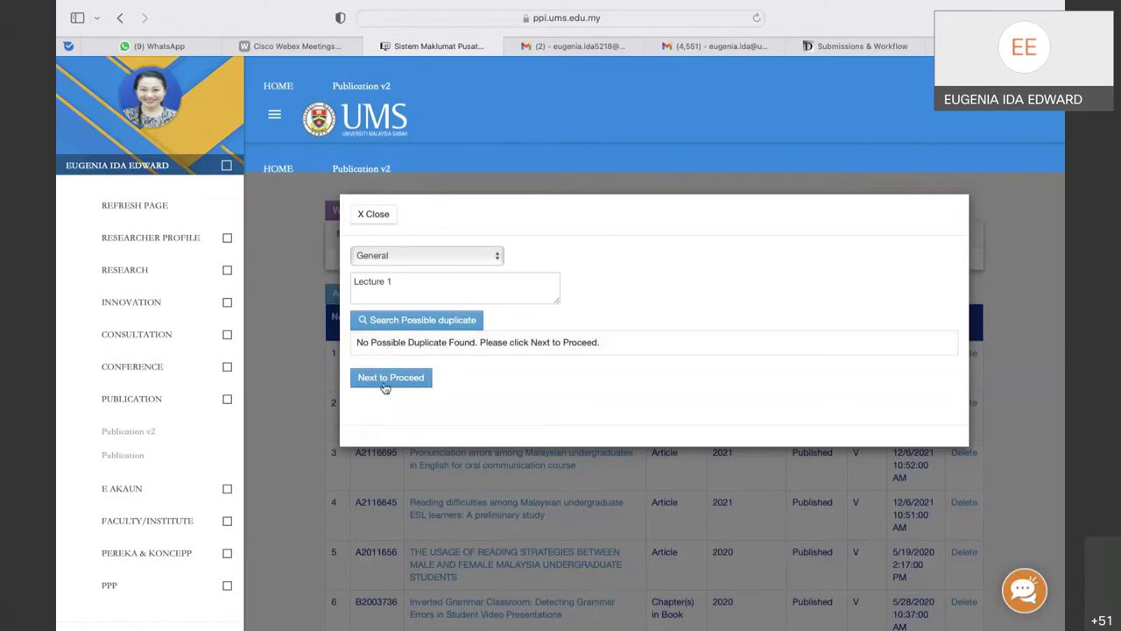
left_click(385, 379)
scroll(695, 374, "down", 2)
scroll(697, 376, "down", 1)
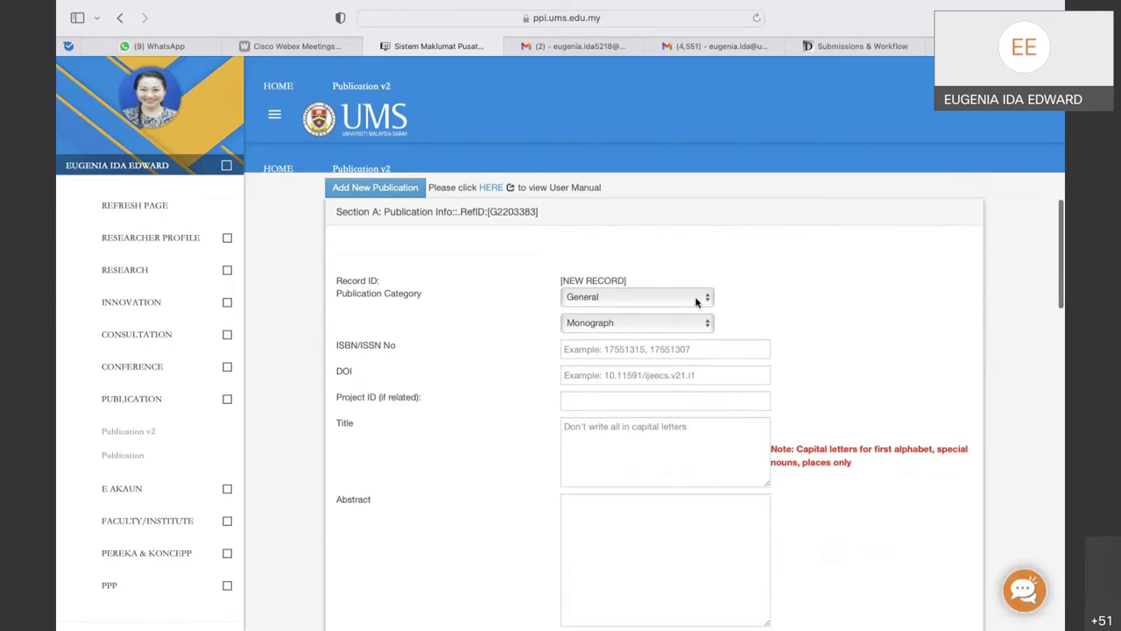
- Set the General publication category to Note
scroll(698, 320, "down", 1)
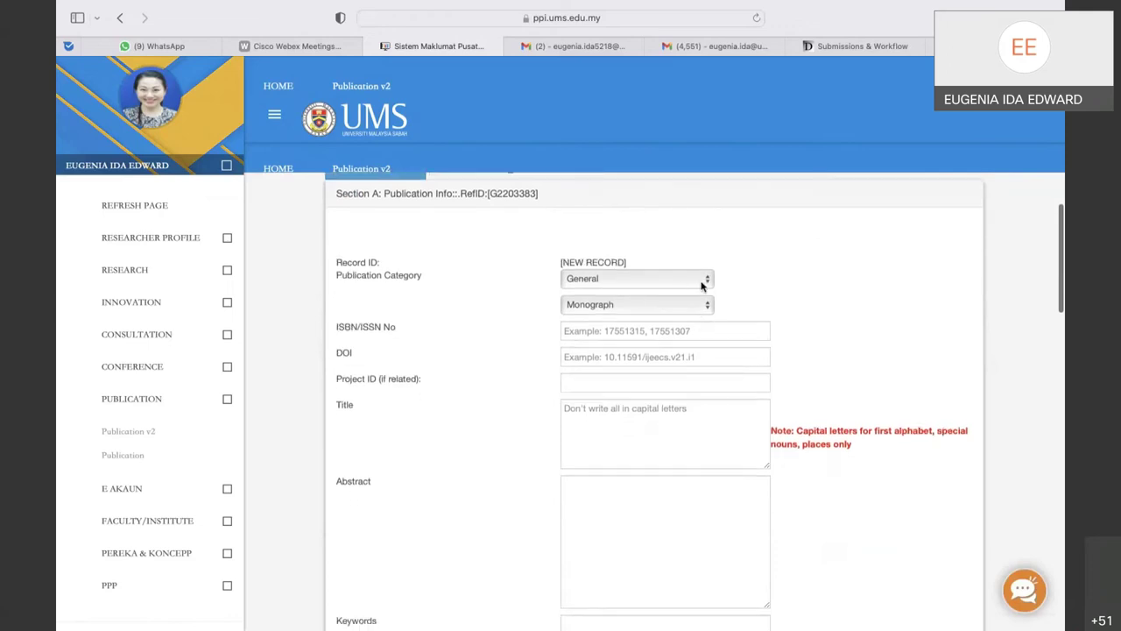
left_click(686, 307)
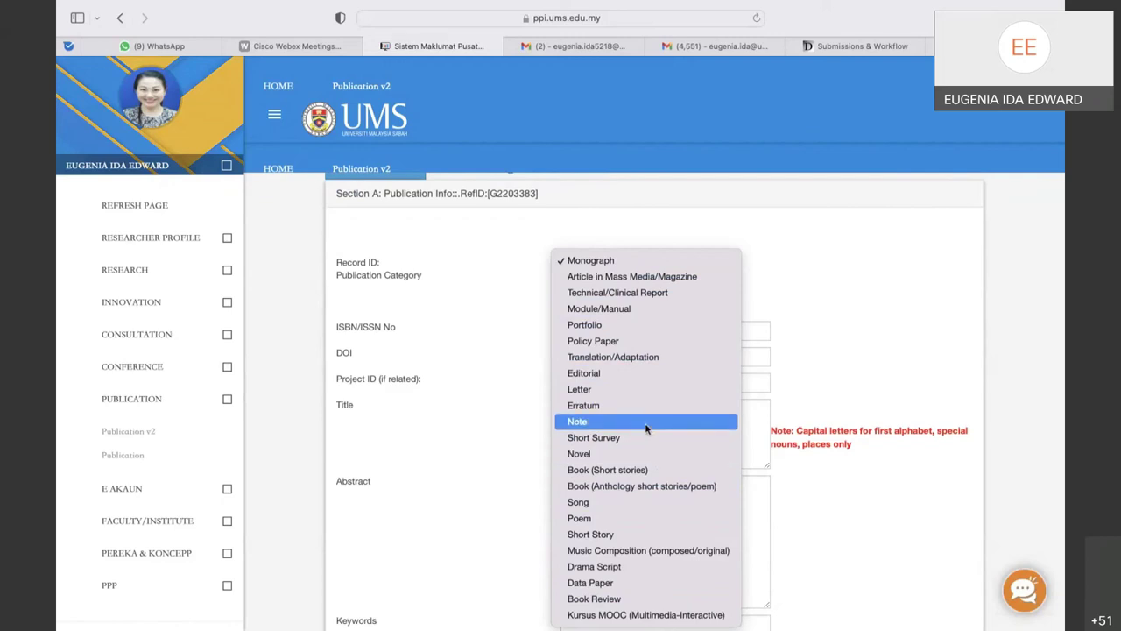
left_click(646, 427)
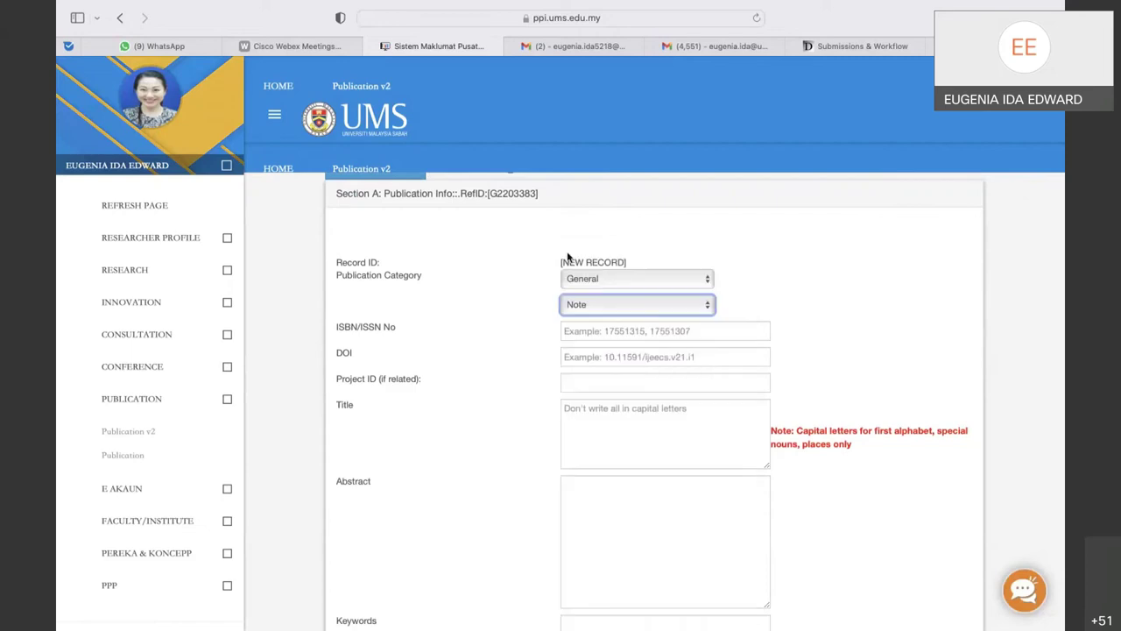
- Enter 'Lecture 1' as the publication title
scroll(627, 354, "down", 1)
scroll(627, 354, "down", 2)
left_click(605, 350)
type("Lecture 1")
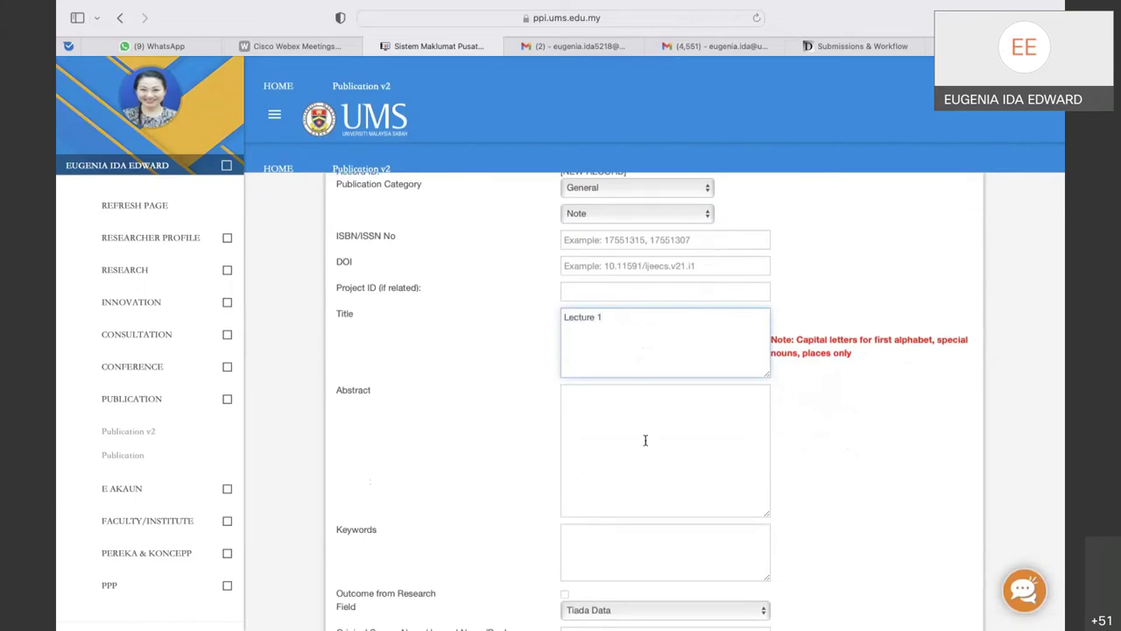
scroll(646, 440, "down", 2)
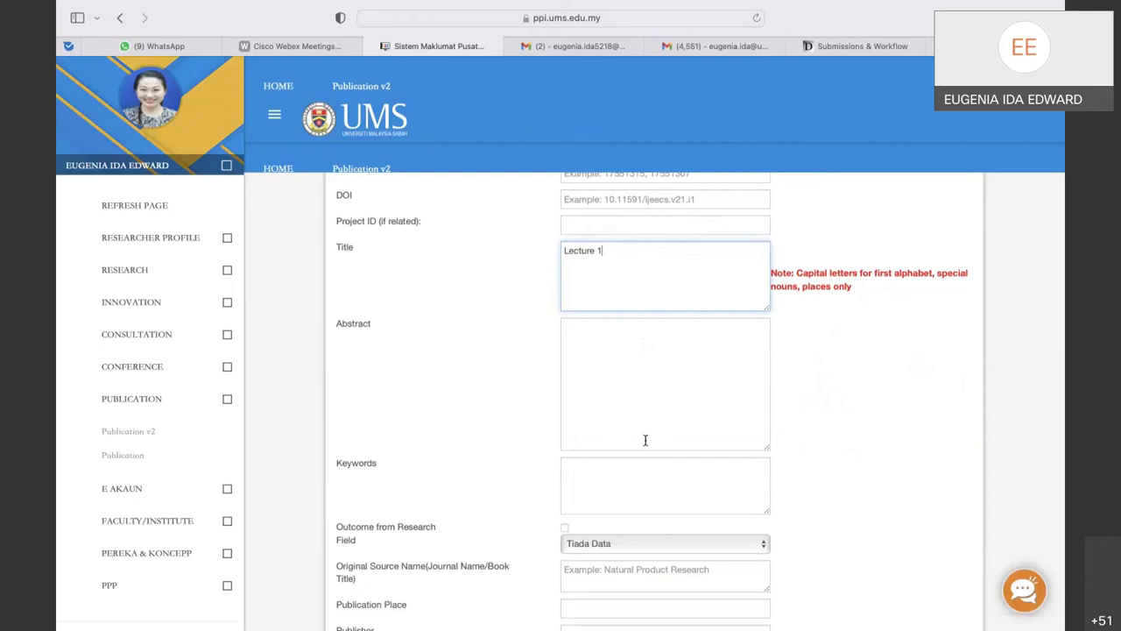
scroll(483, 355, "down", 1)
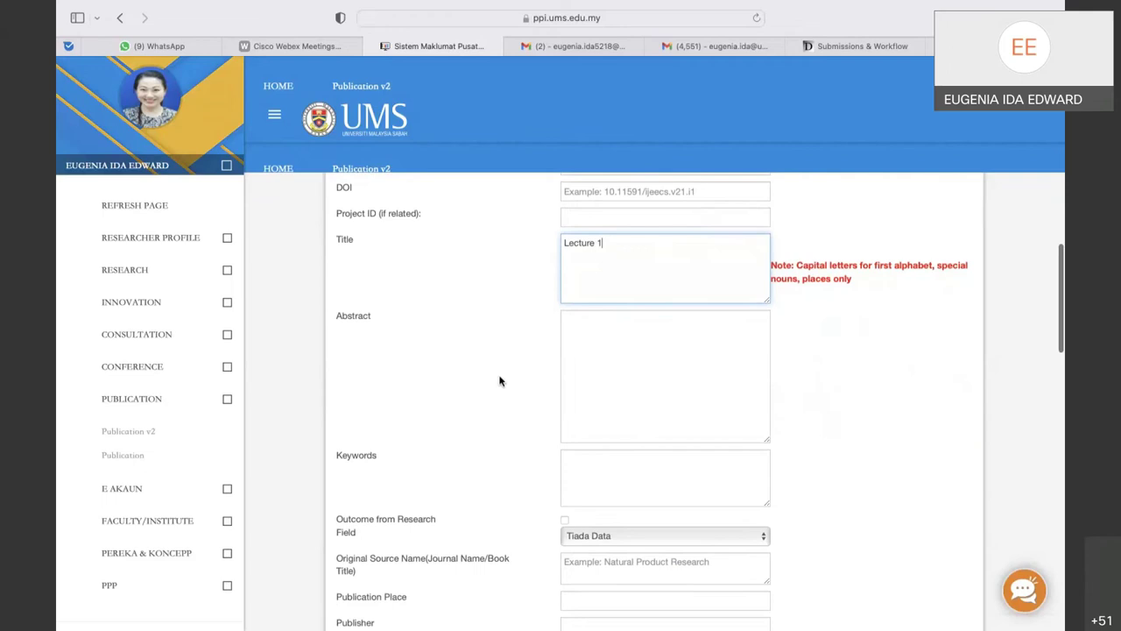
scroll(487, 403, "down", 1)
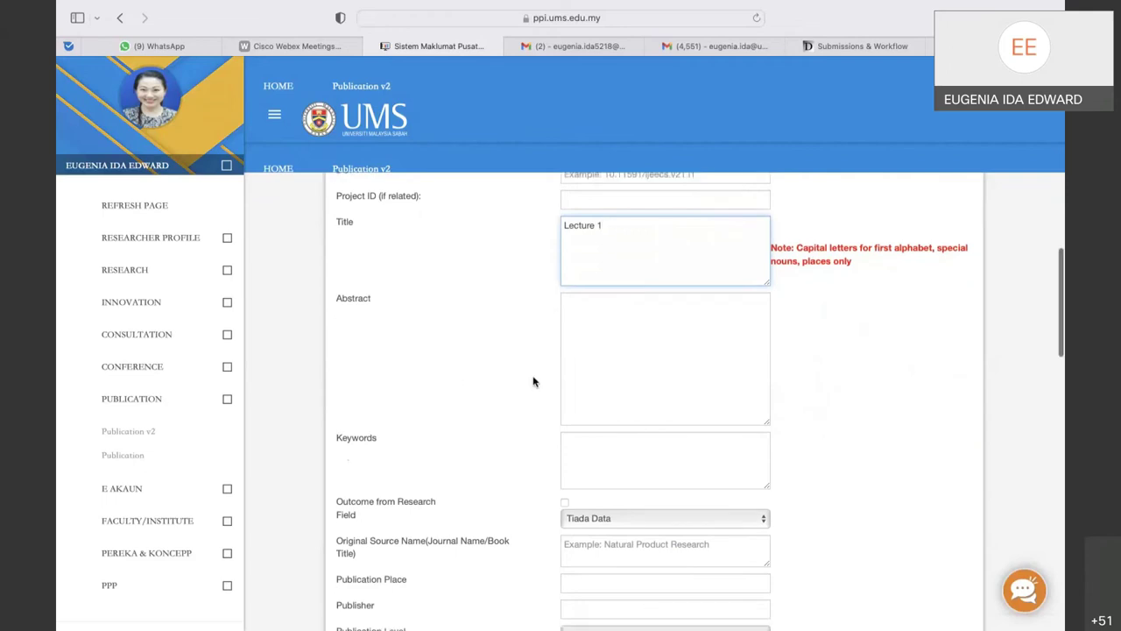
scroll(611, 348, "down", 5)
scroll(613, 330, "down", 4)
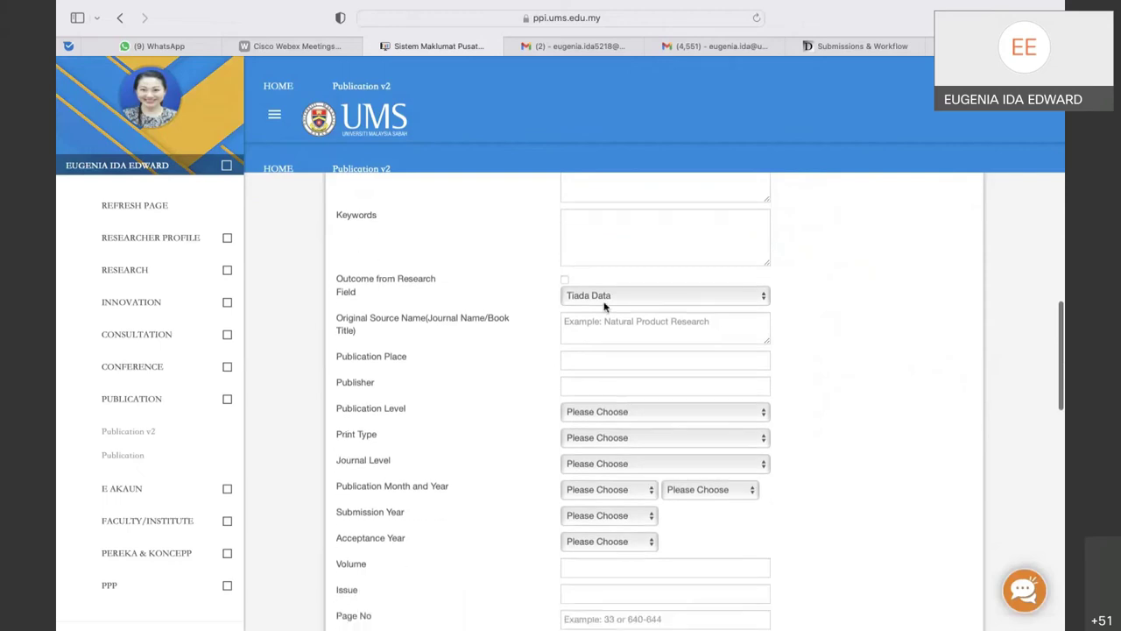
- Set the publication month/year to 3/2022 and the submission and acceptance years to 2022
scroll(604, 306, "down", 1)
scroll(534, 342, "down", 3)
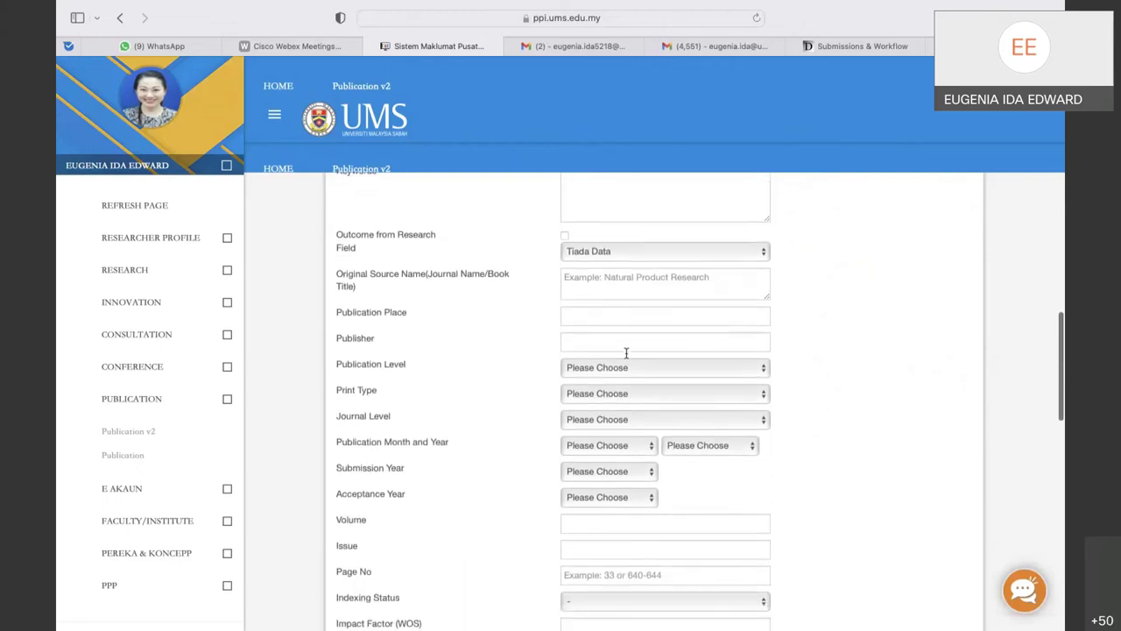
scroll(627, 357, "down", 2)
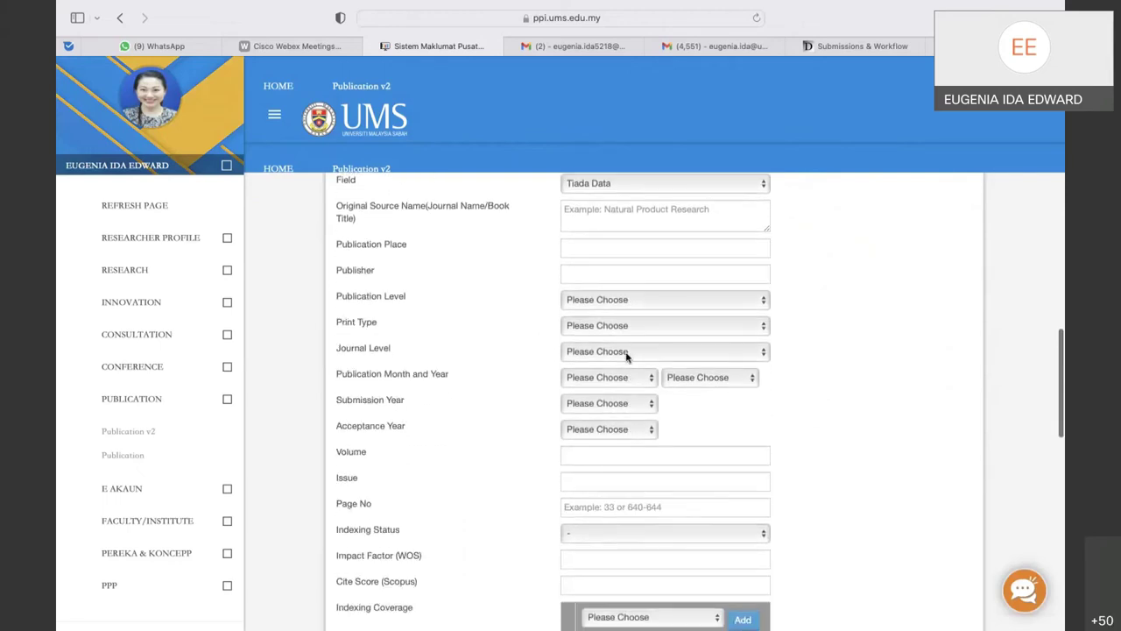
scroll(627, 357, "down", 1)
left_click(599, 357)
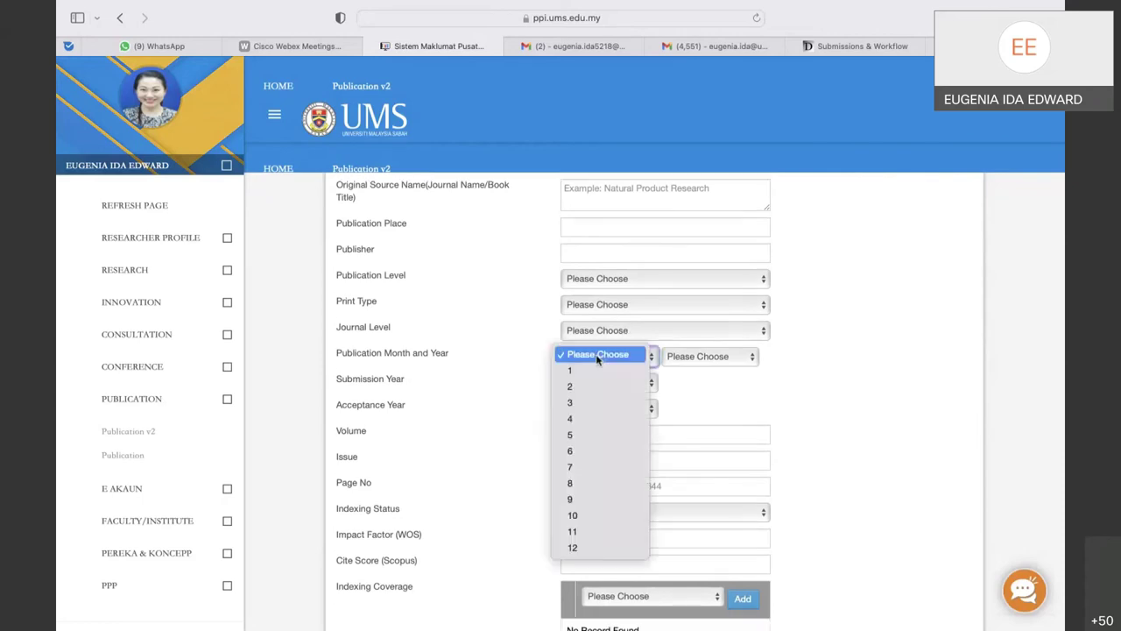
left_click(587, 403)
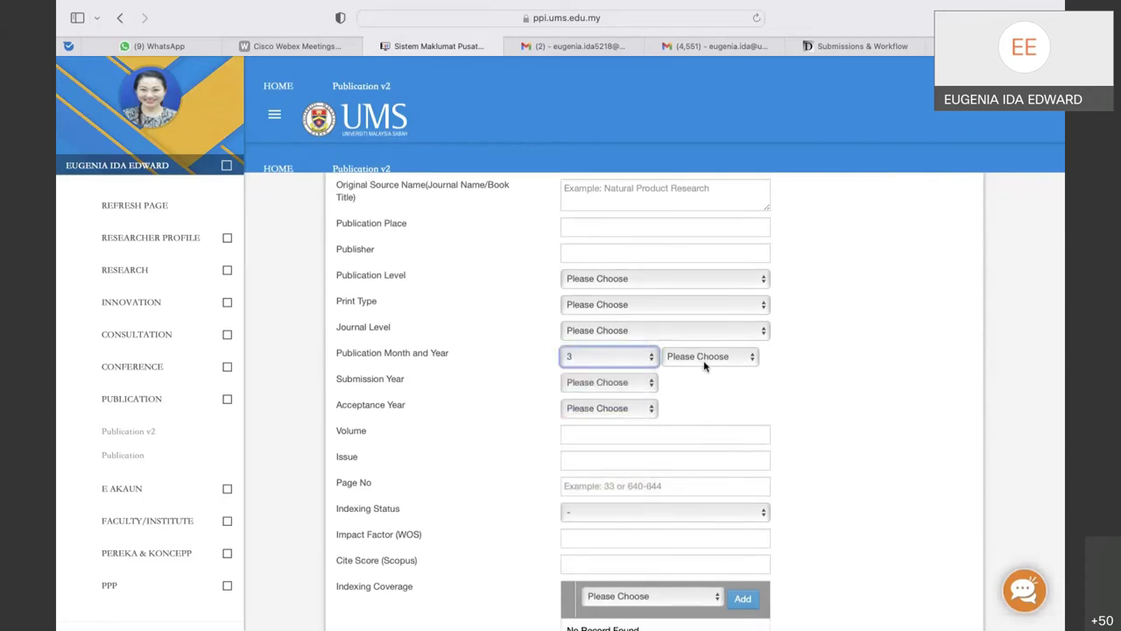
left_click(703, 361)
left_click(690, 402)
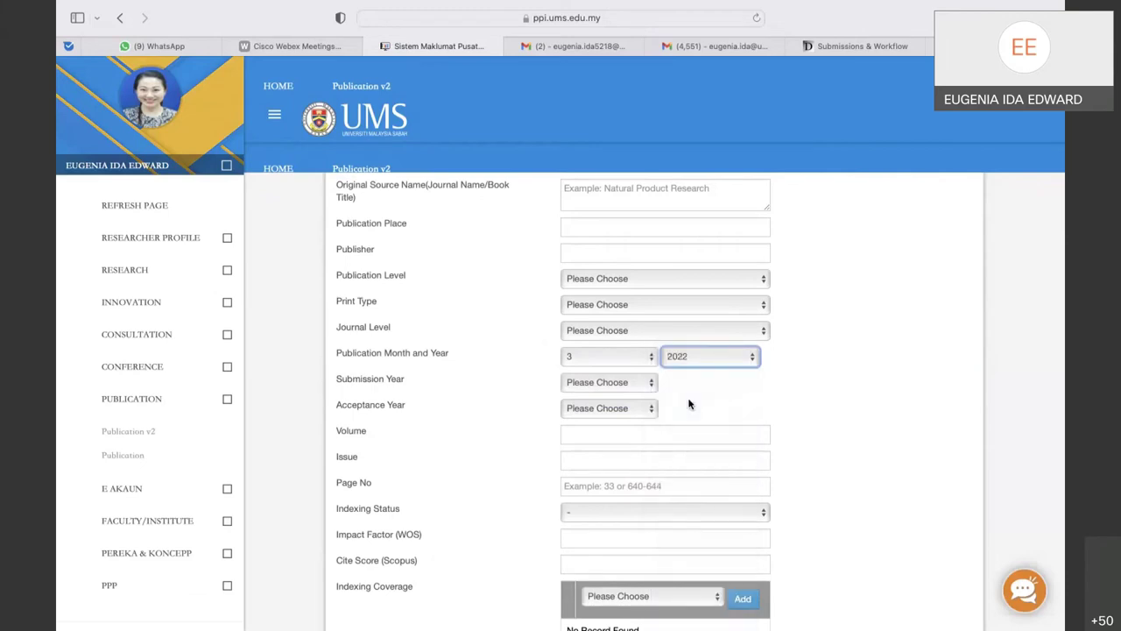
left_click(611, 389)
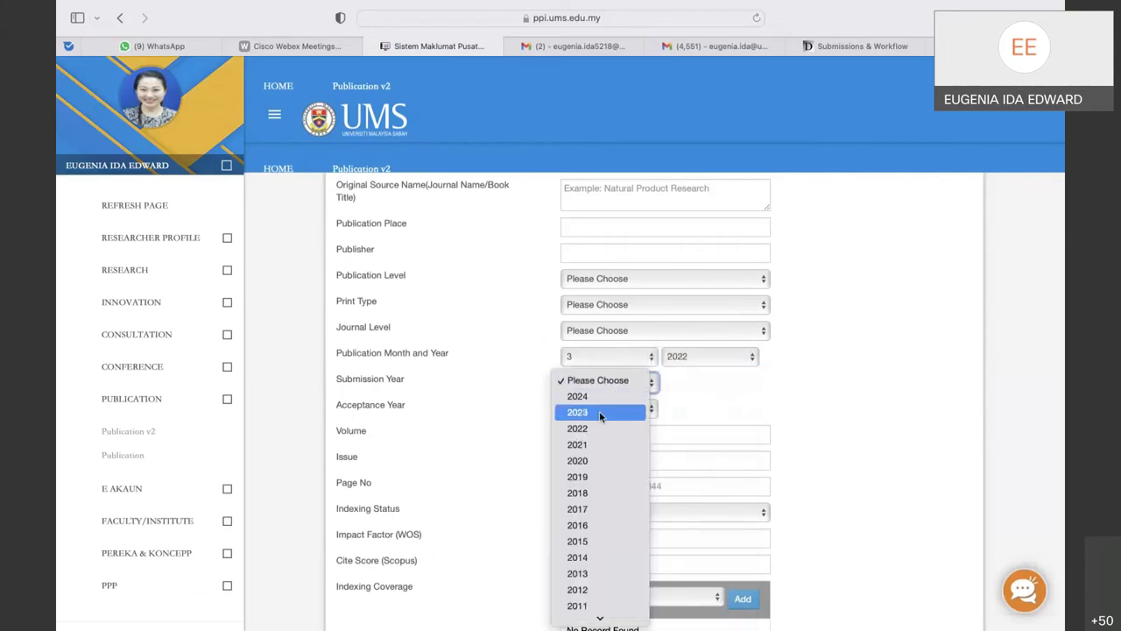
left_click(601, 428)
left_click(634, 410)
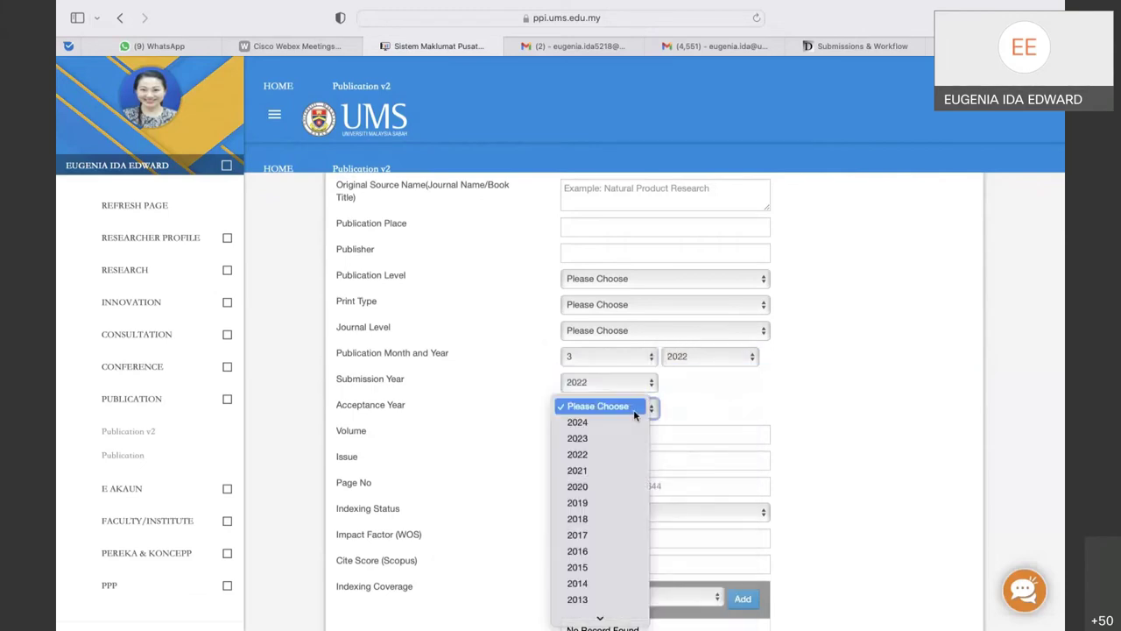
left_click(601, 454)
- Mark the current publication state as Published
scroll(755, 420, "down", 3)
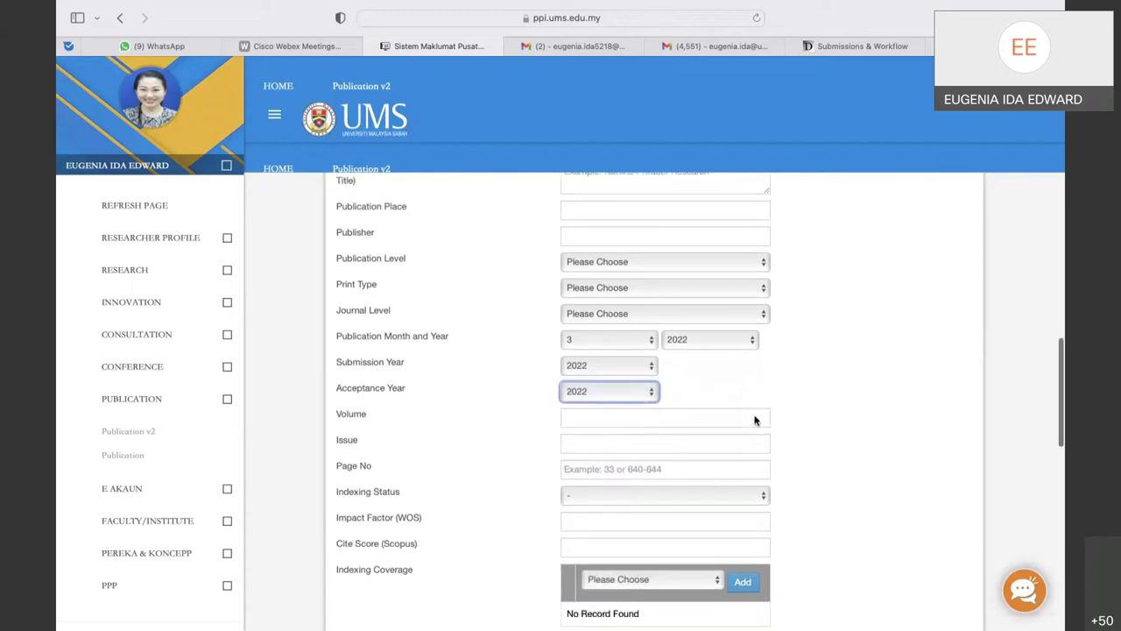
scroll(755, 420, "up", 9)
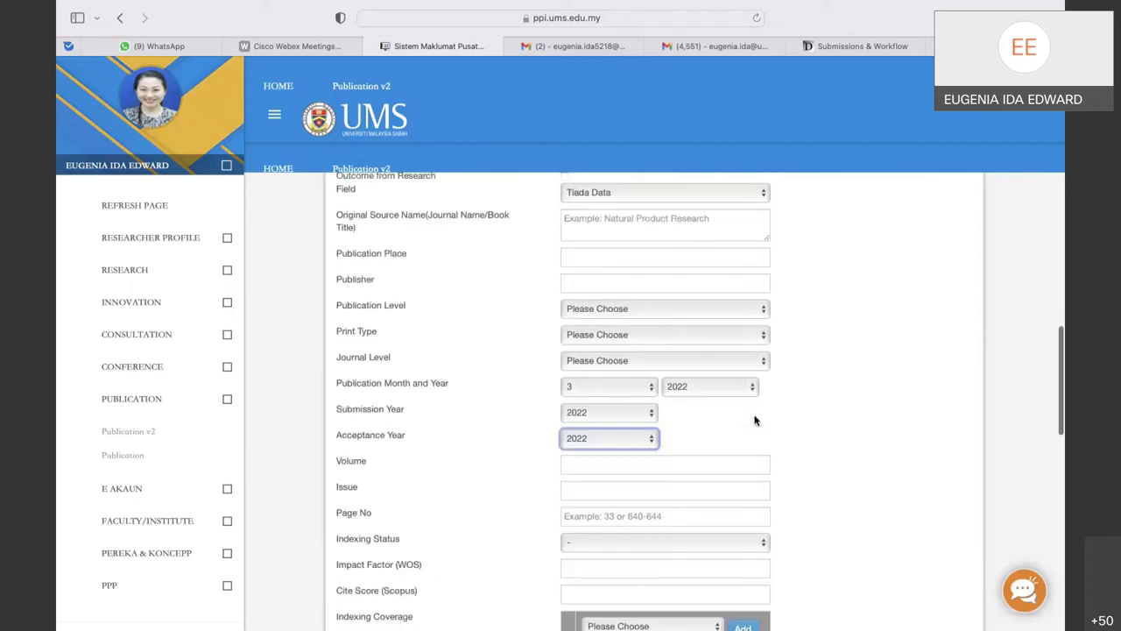
scroll(755, 420, "up", 5)
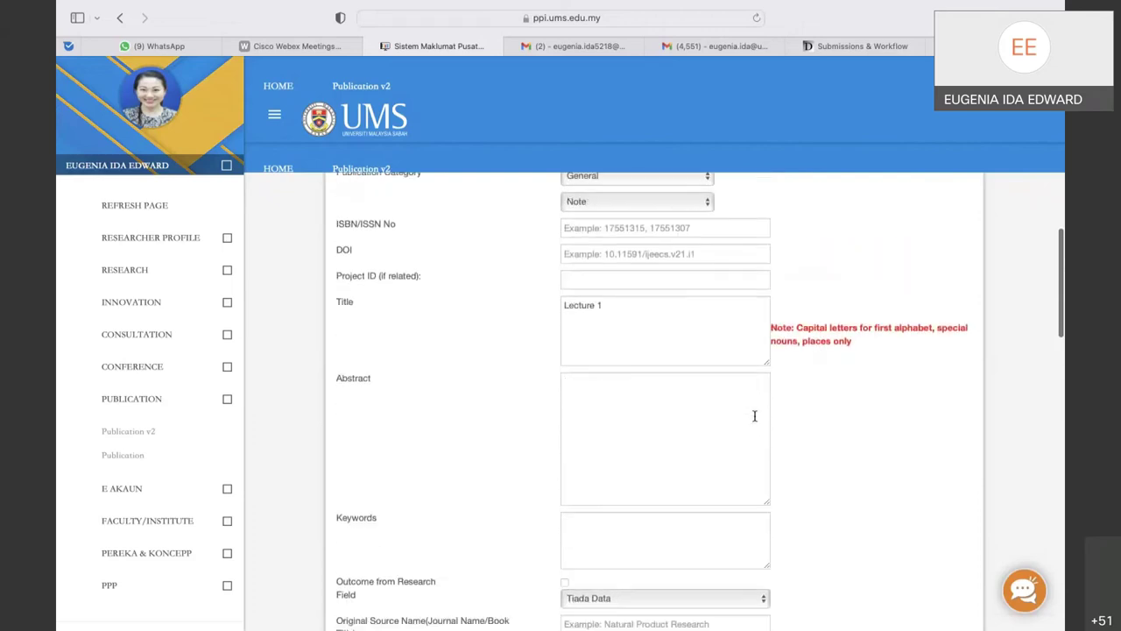
scroll(754, 416, "down", 10)
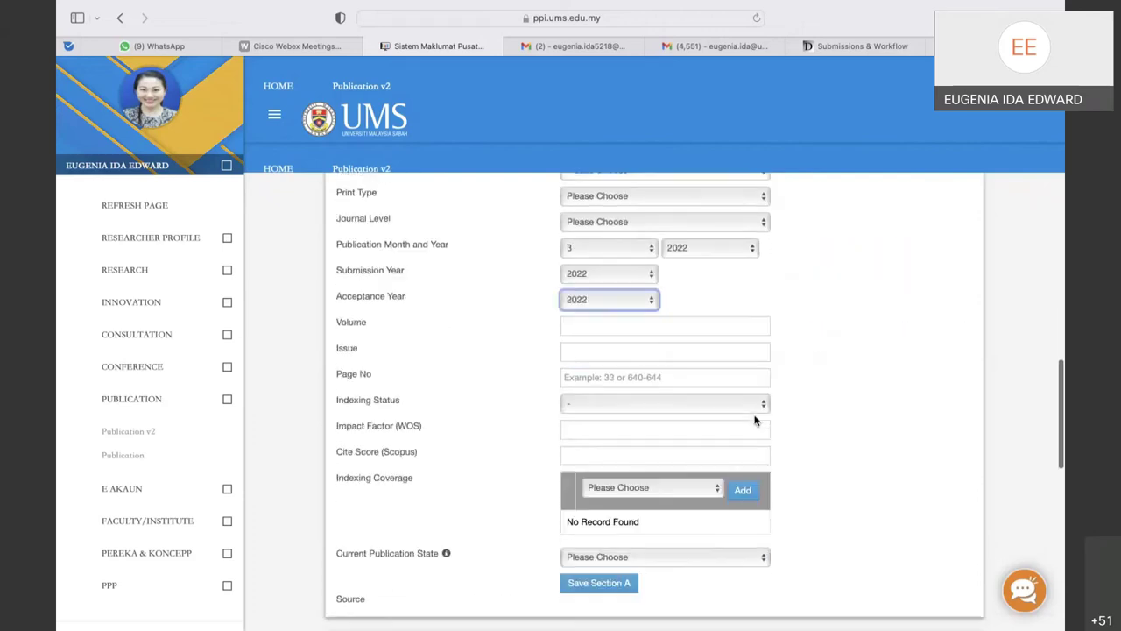
scroll(755, 420, "down", 2)
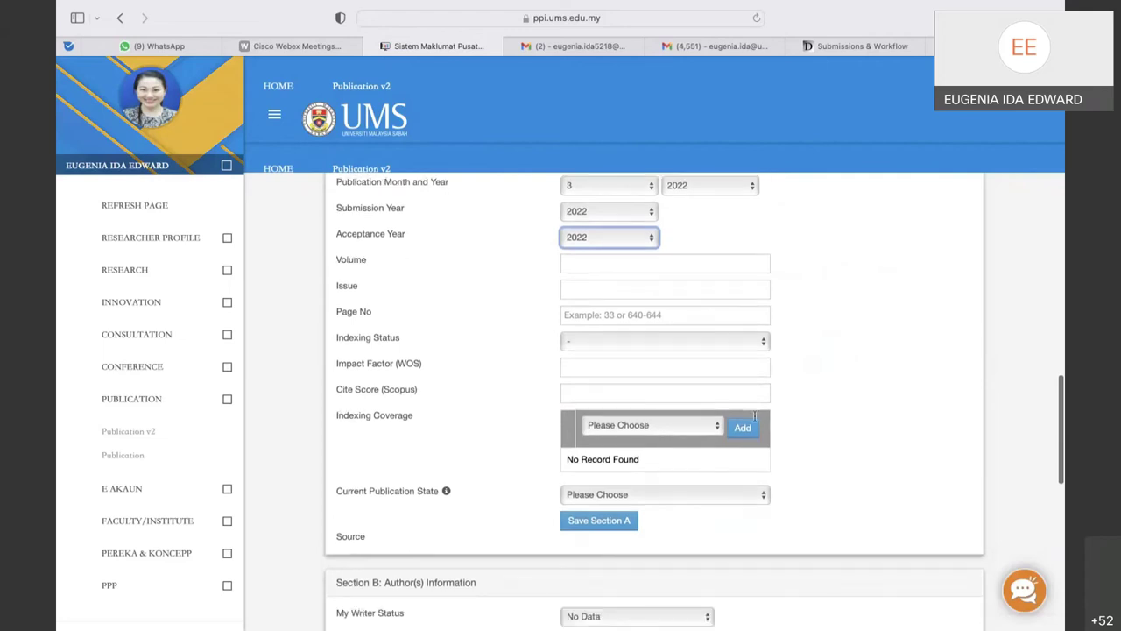
scroll(700, 394, "down", 5)
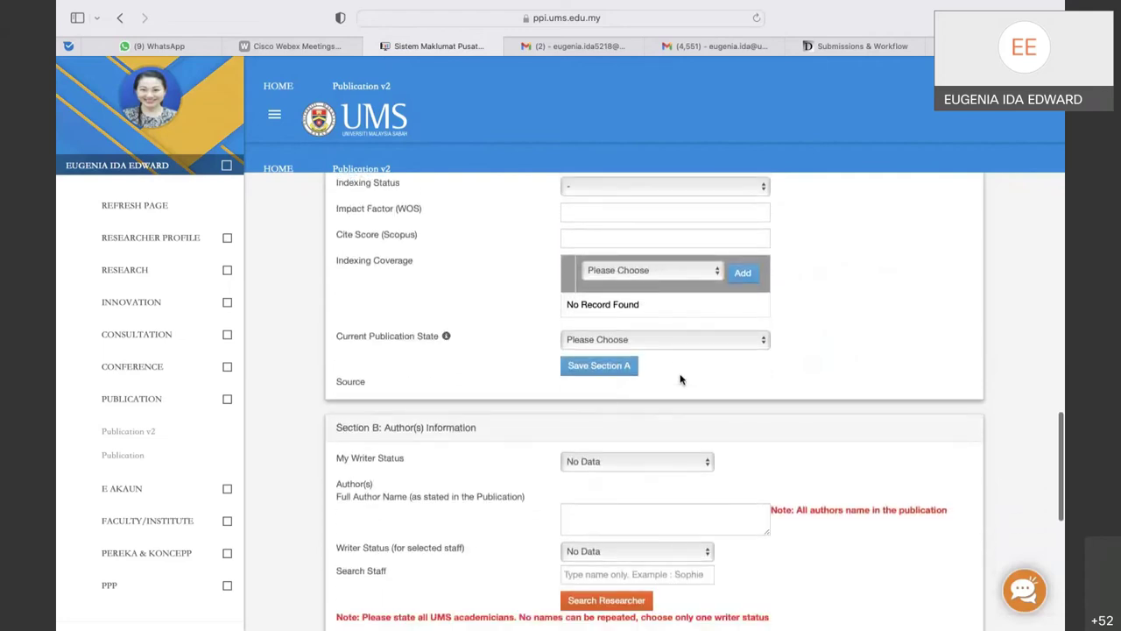
left_click(656, 341)
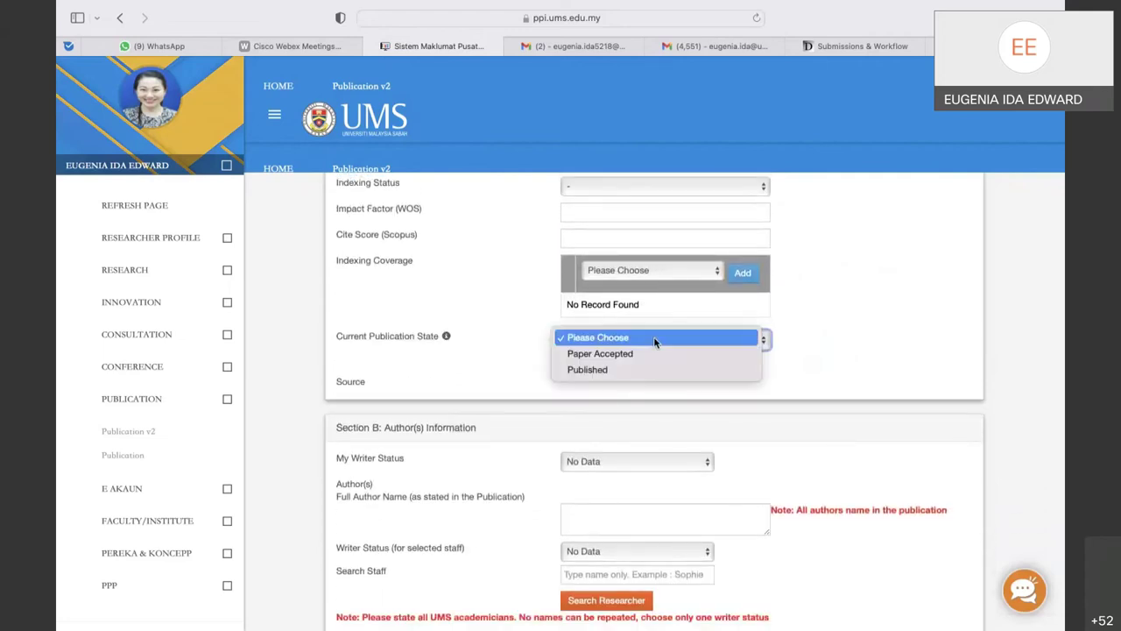
left_click(595, 371)
scroll(770, 391, "down", 5)
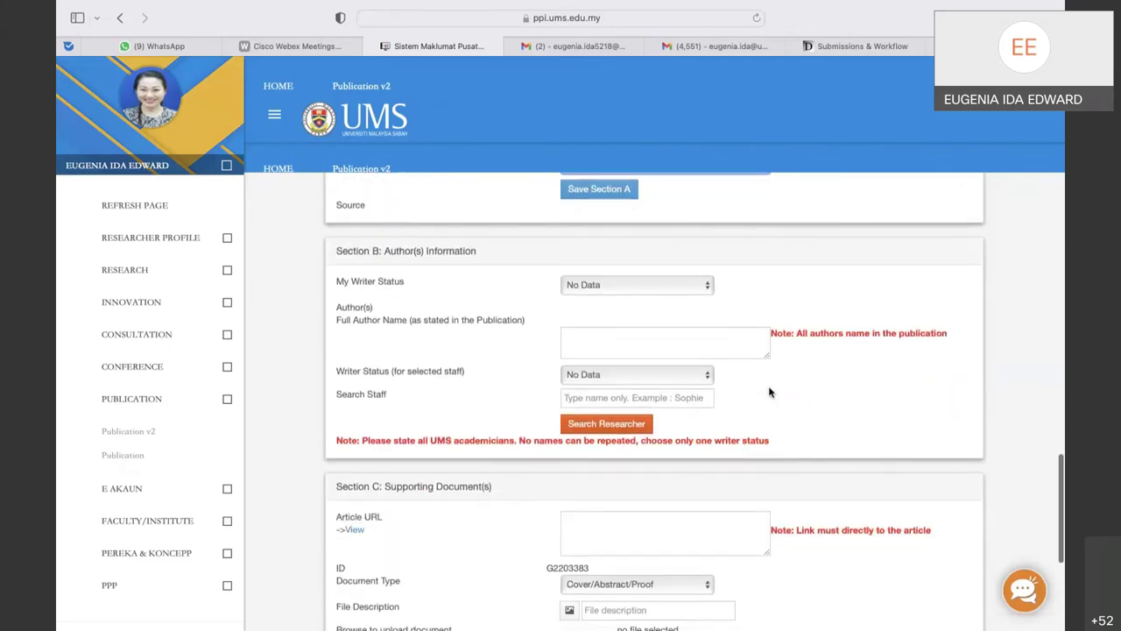
- Set My Writer Status to First Author and enter the author's full name
left_click(629, 276)
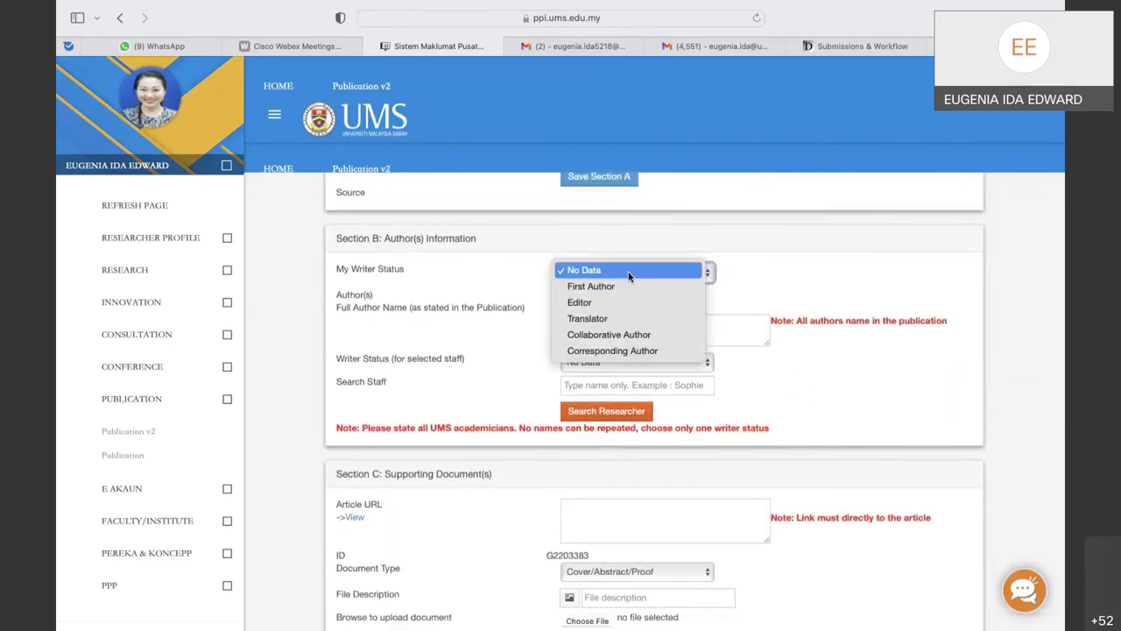
left_click(613, 287)
left_click(590, 324)
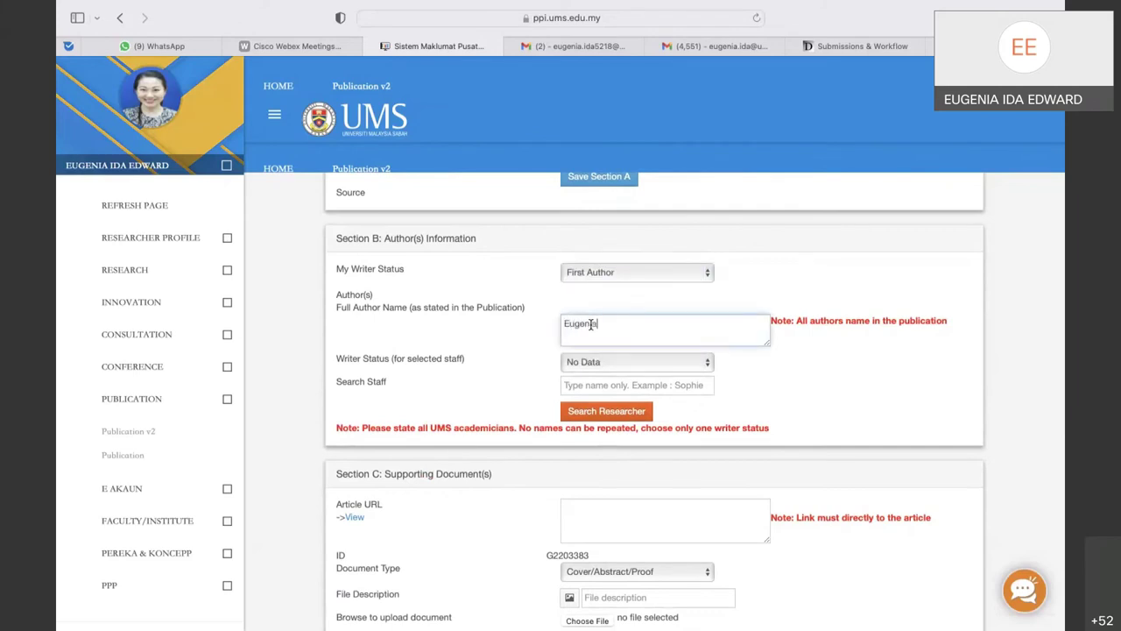
scroll(618, 343, "down", 3)
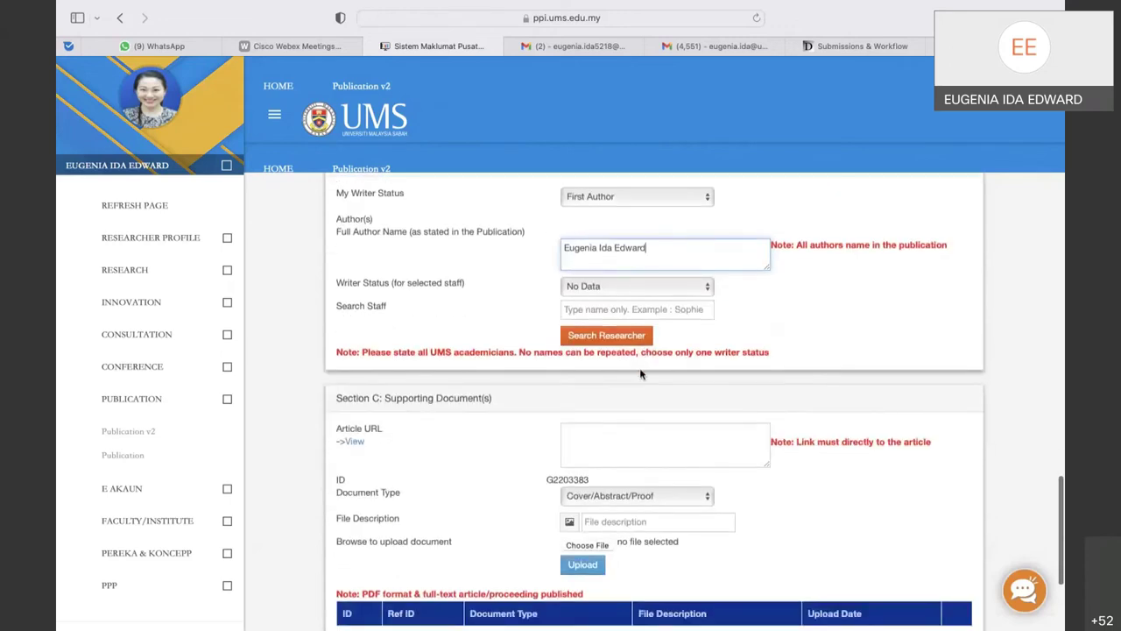
scroll(560, 431, "down", 2)
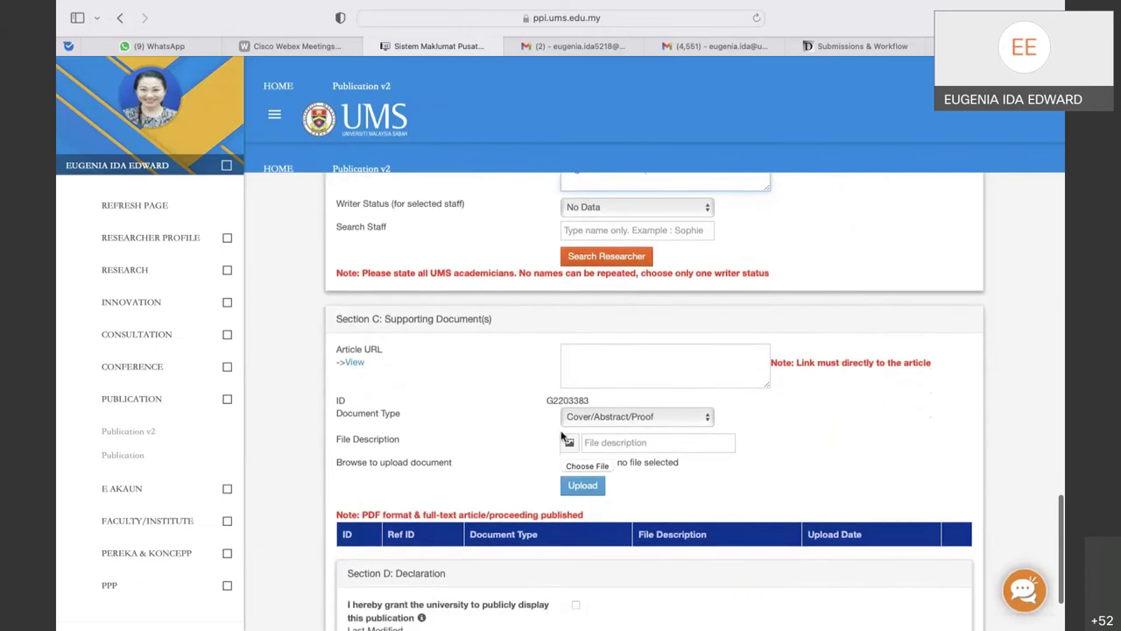
left_click(589, 368)
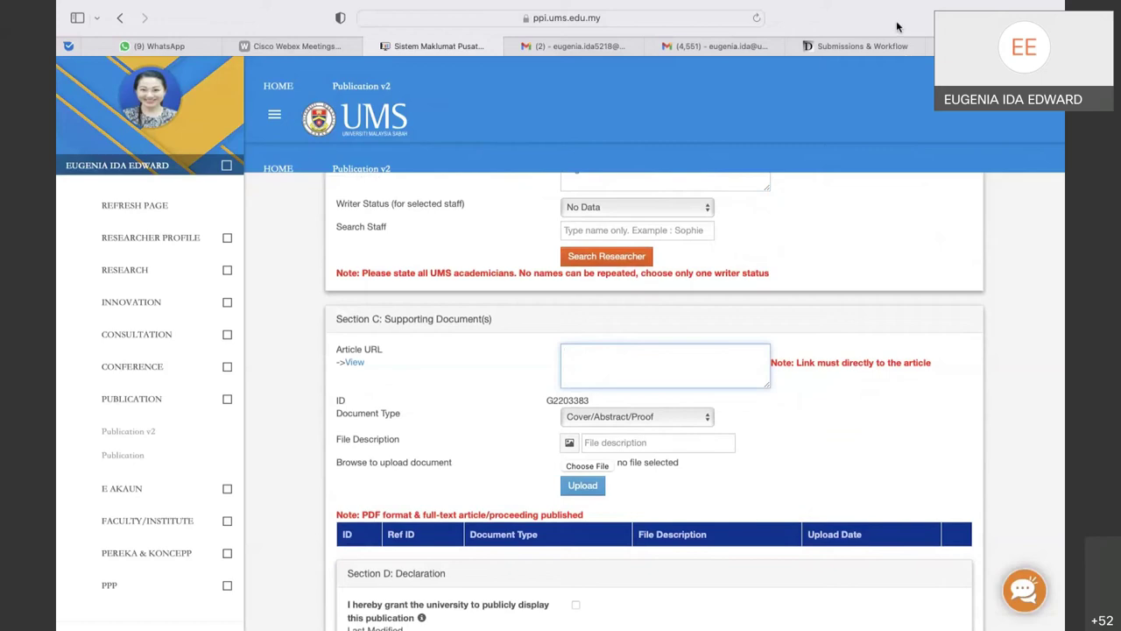
left_click(837, 45)
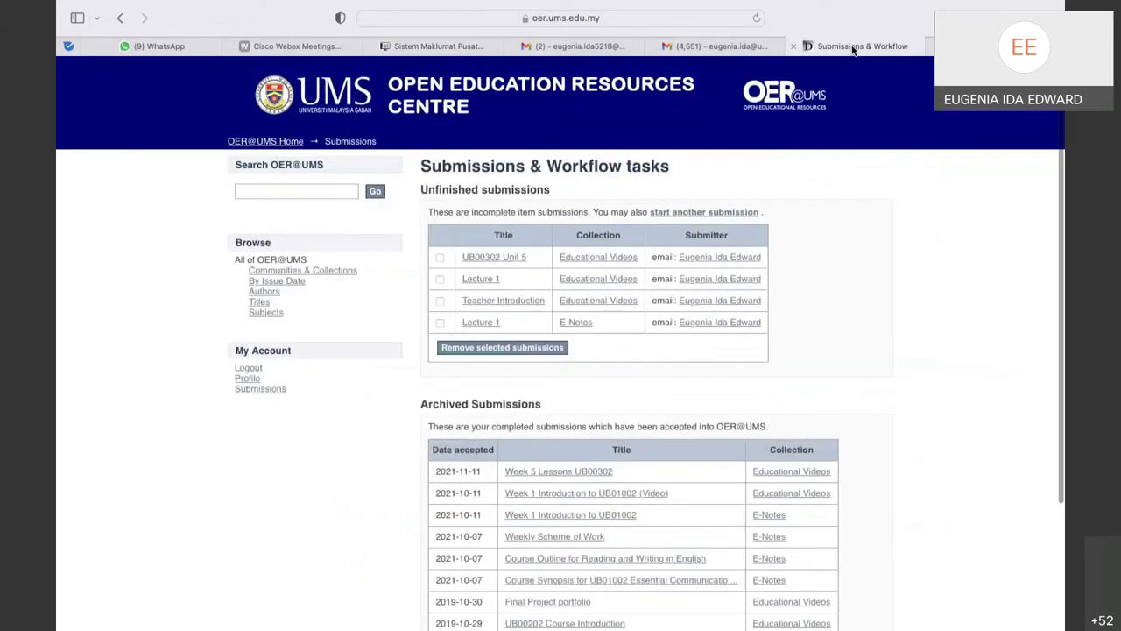
scroll(536, 555, "down", 1)
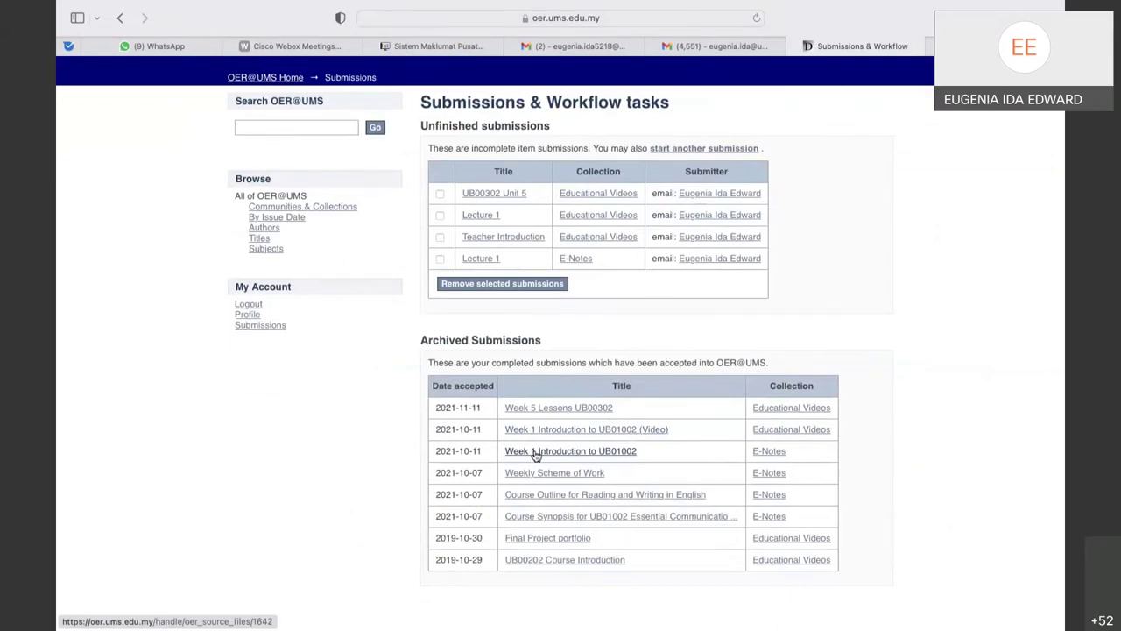
left_click(591, 457)
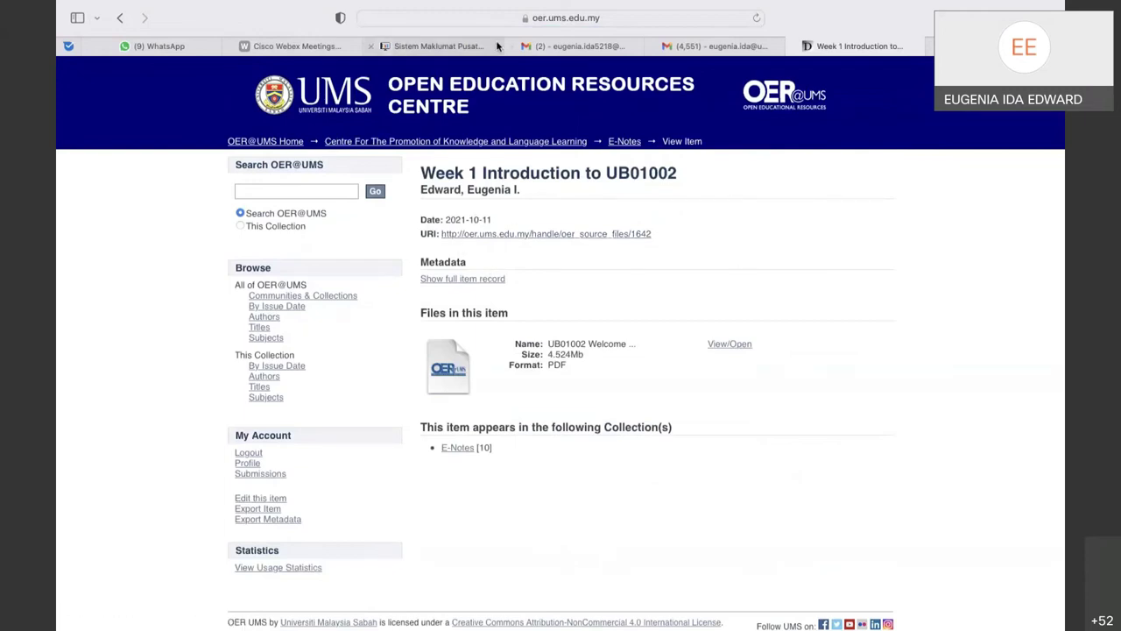
left_click(438, 46)
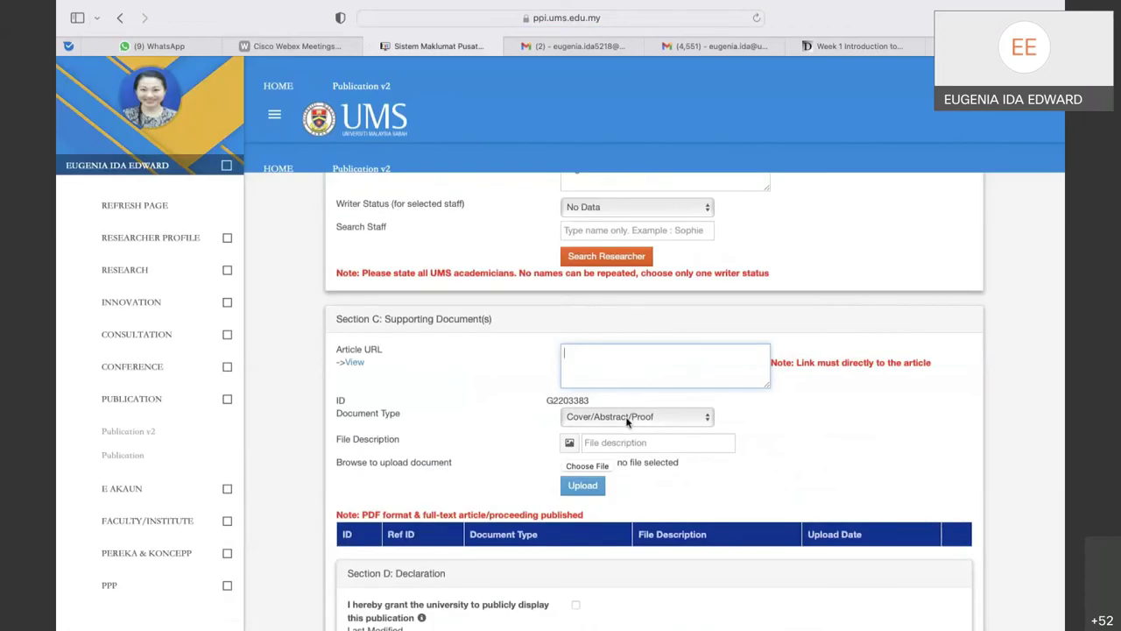
- Set the supporting Document Type to Proof of Submission
left_click(670, 422)
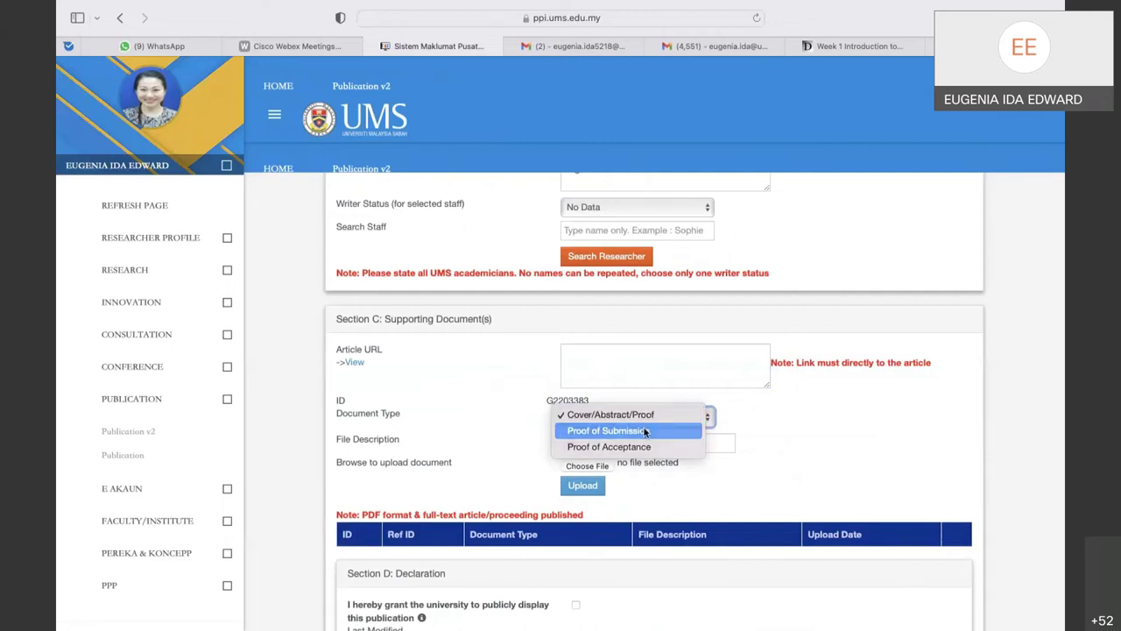
left_click(645, 430)
scroll(791, 440, "down", 2)
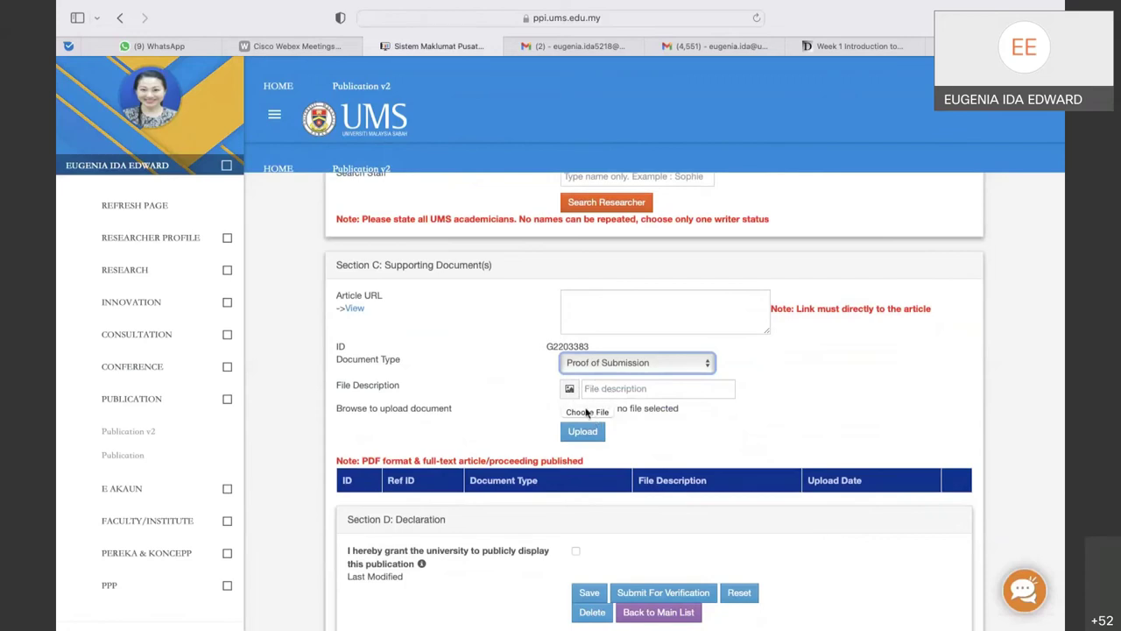
scroll(753, 434, "down", 2)
scroll(751, 434, "down", 1)
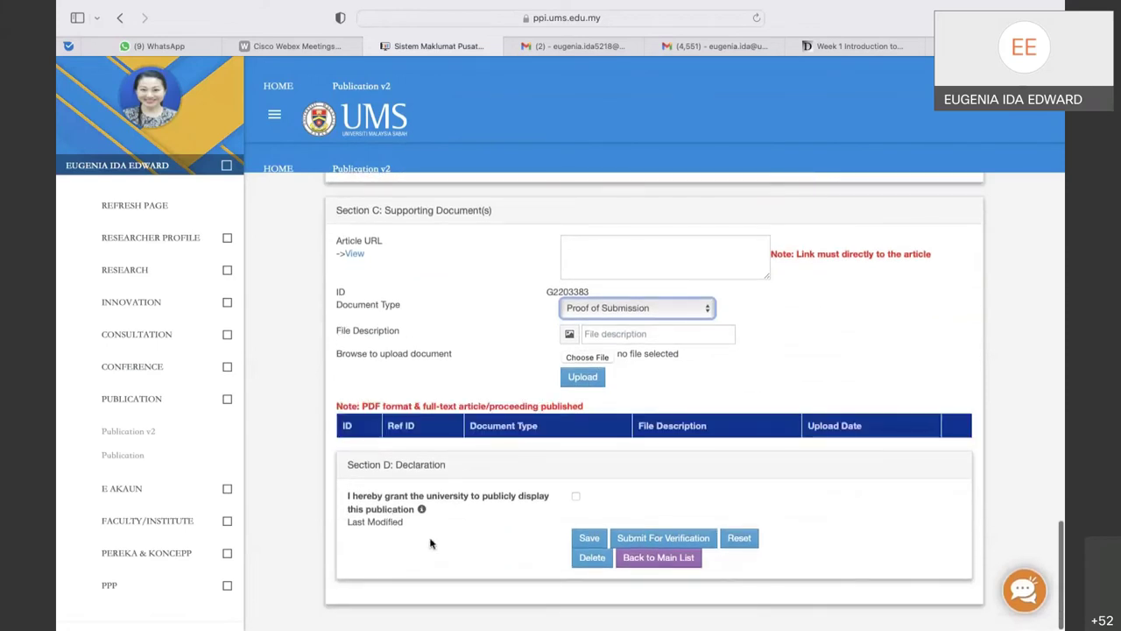
- Tick the Section D declaration allowing the university to display the publication publicly, then review the form
left_click(576, 497)
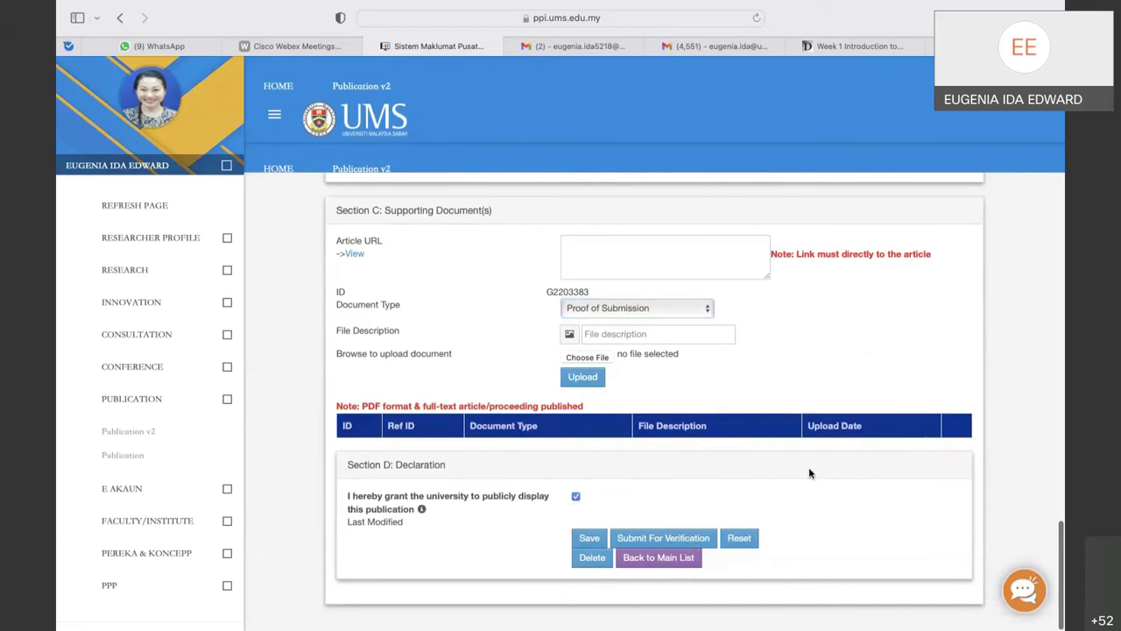
scroll(808, 471, "up", 2)
scroll(808, 471, "up", 6)
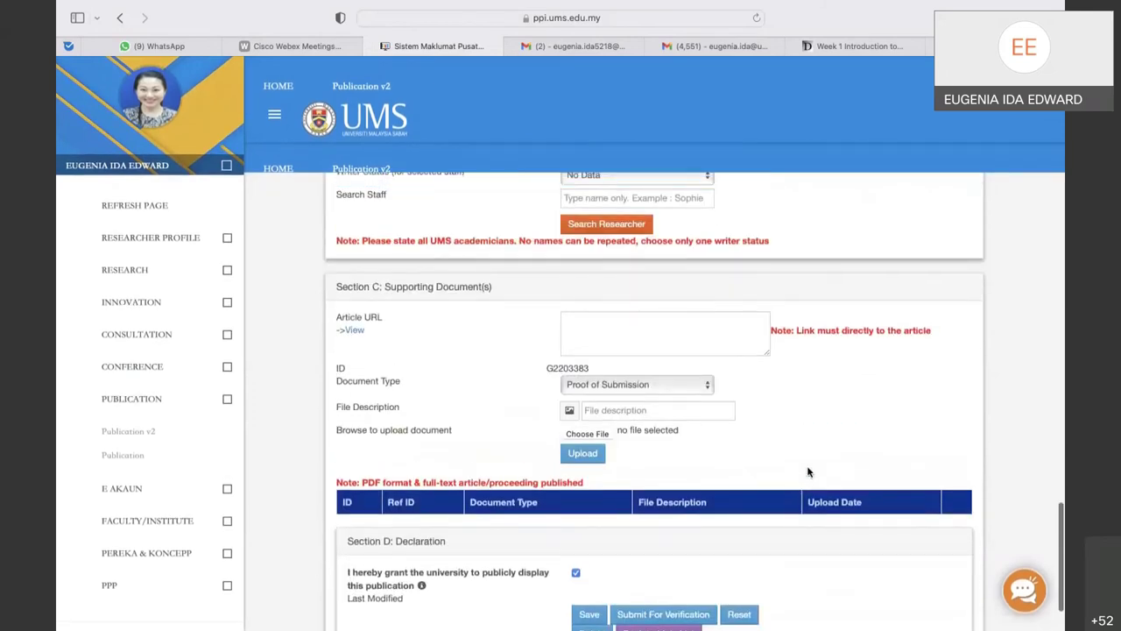
scroll(806, 471, "down", 7)
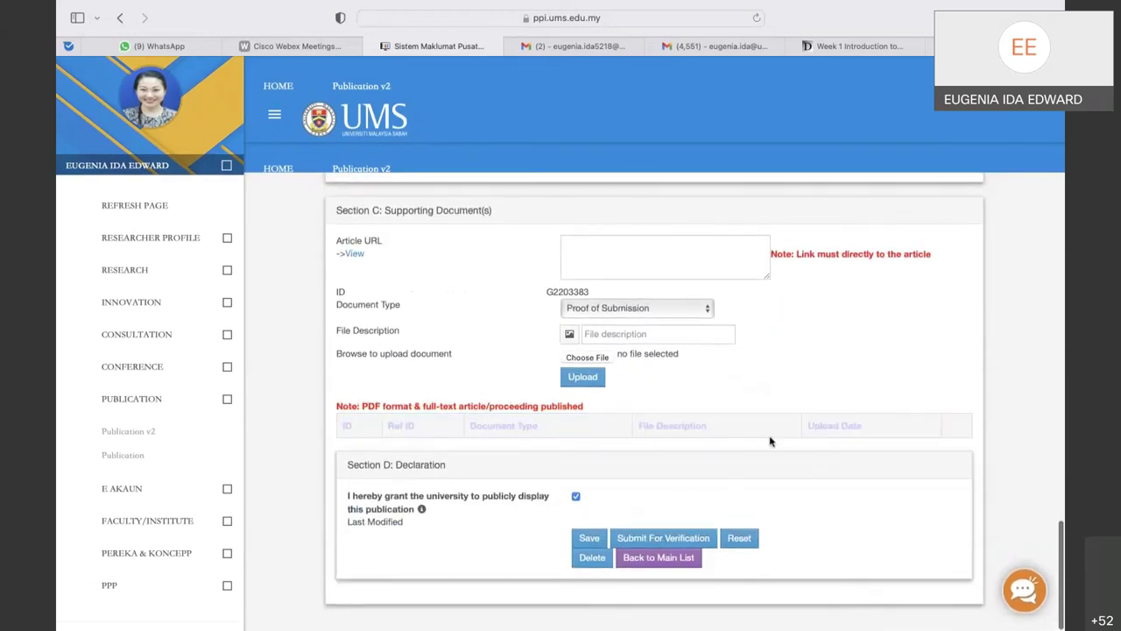
scroll(770, 441, "up", 3)
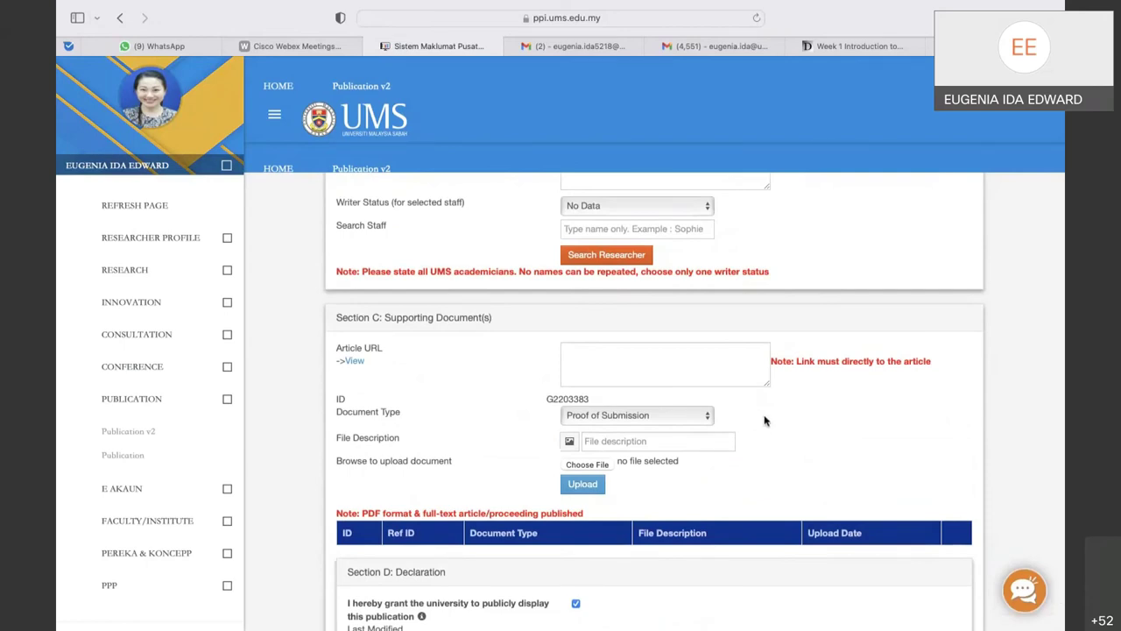
scroll(765, 418, "up", 15)
scroll(567, 304, "up", 10)
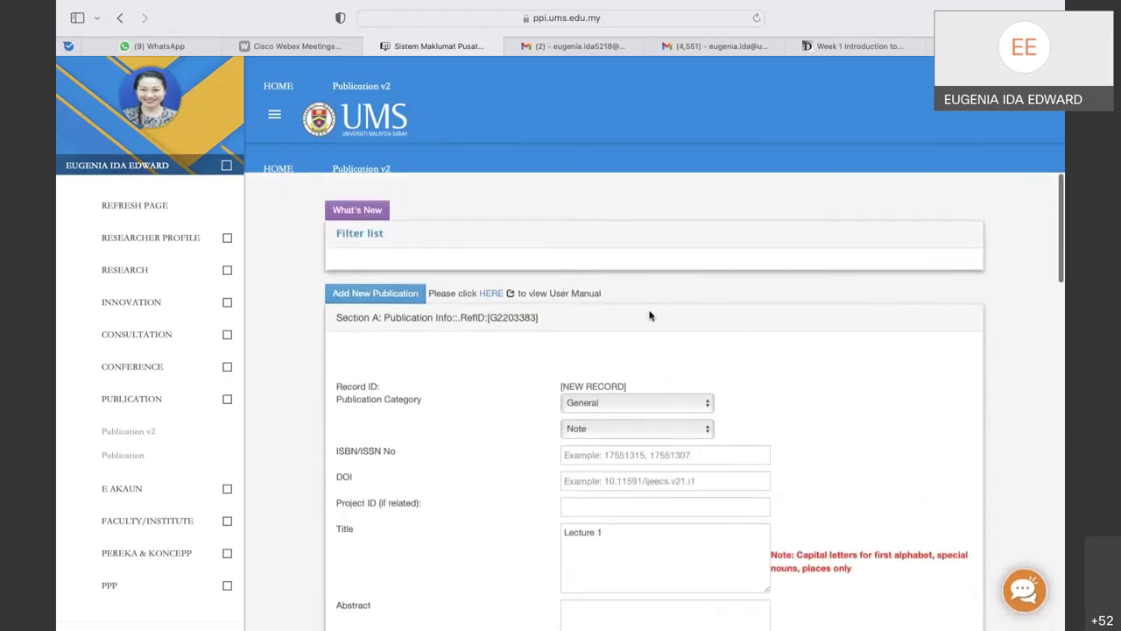
scroll(646, 336, "down", 2)
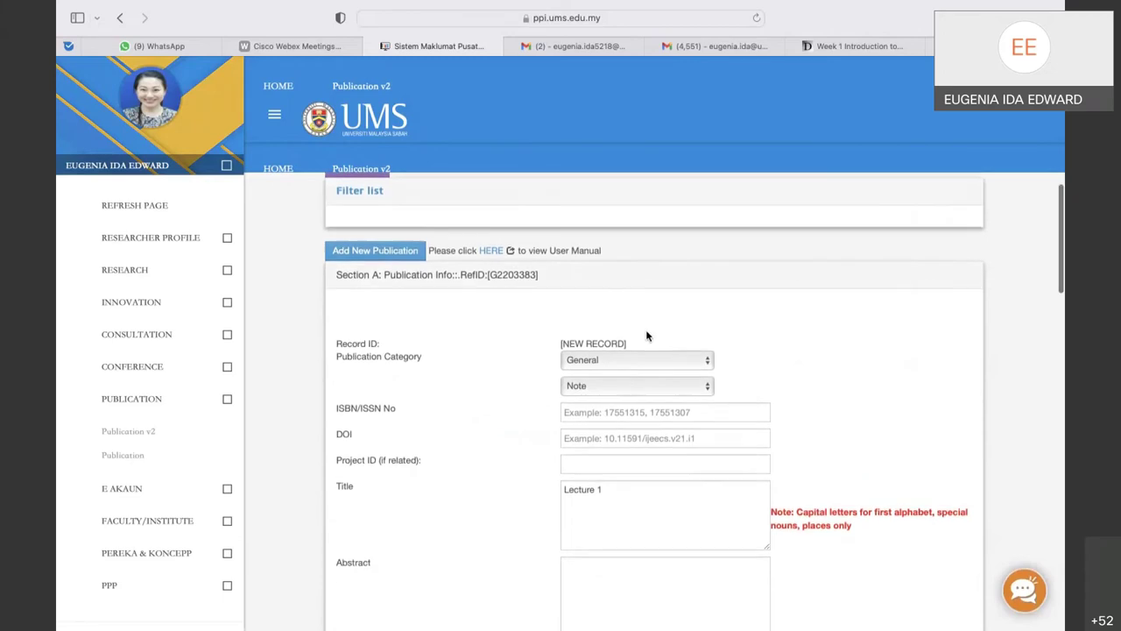
scroll(646, 337, "down", 1)
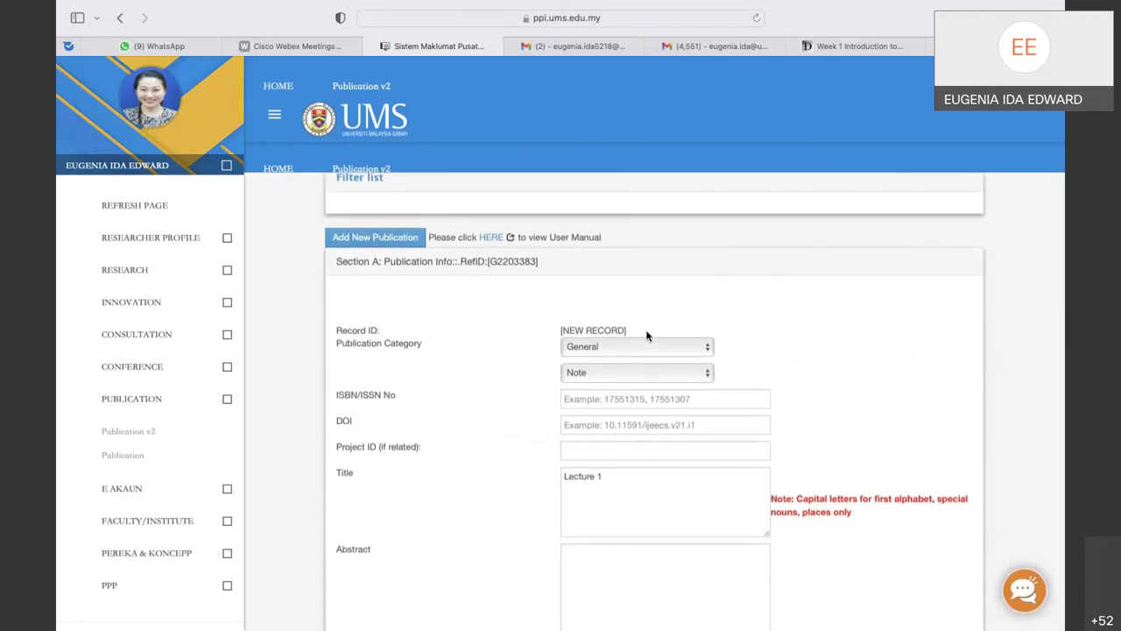
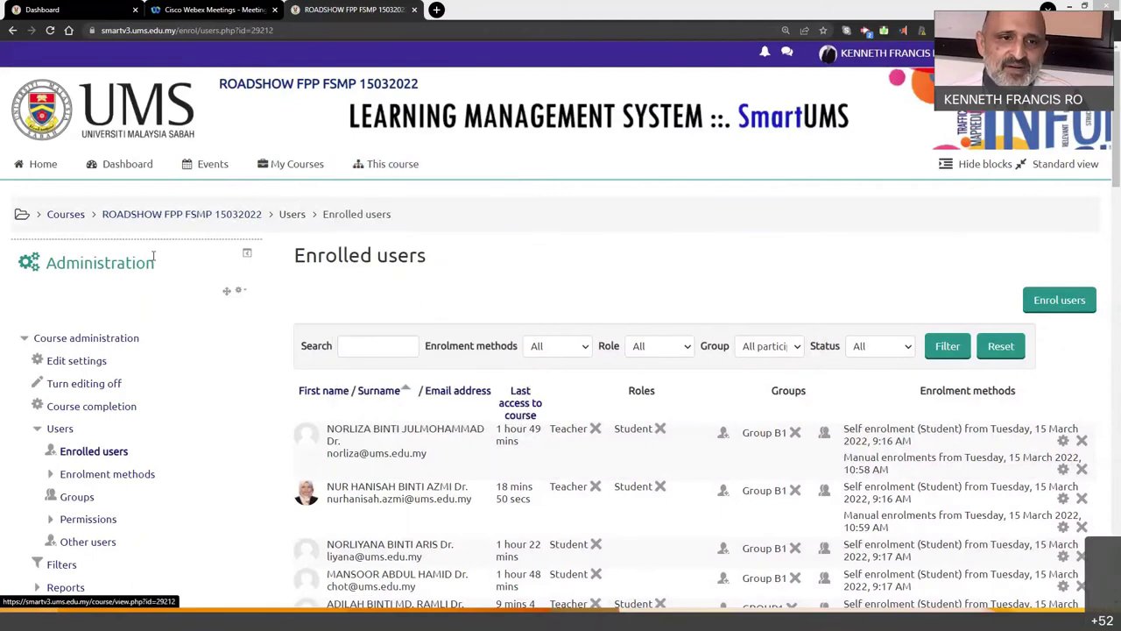
mouse_move(383, 165)
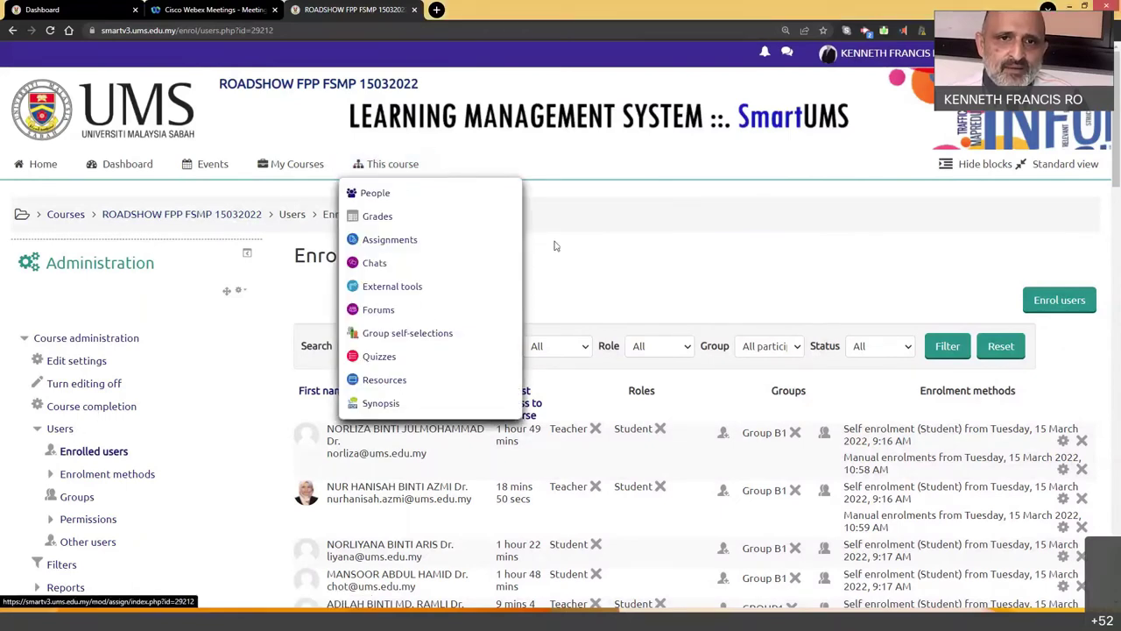
left_click(180, 215)
scroll(289, 243, "down", 2)
scroll(285, 243, "up", 2)
scroll(284, 246, "down", 9)
scroll(282, 253, "down", 15)
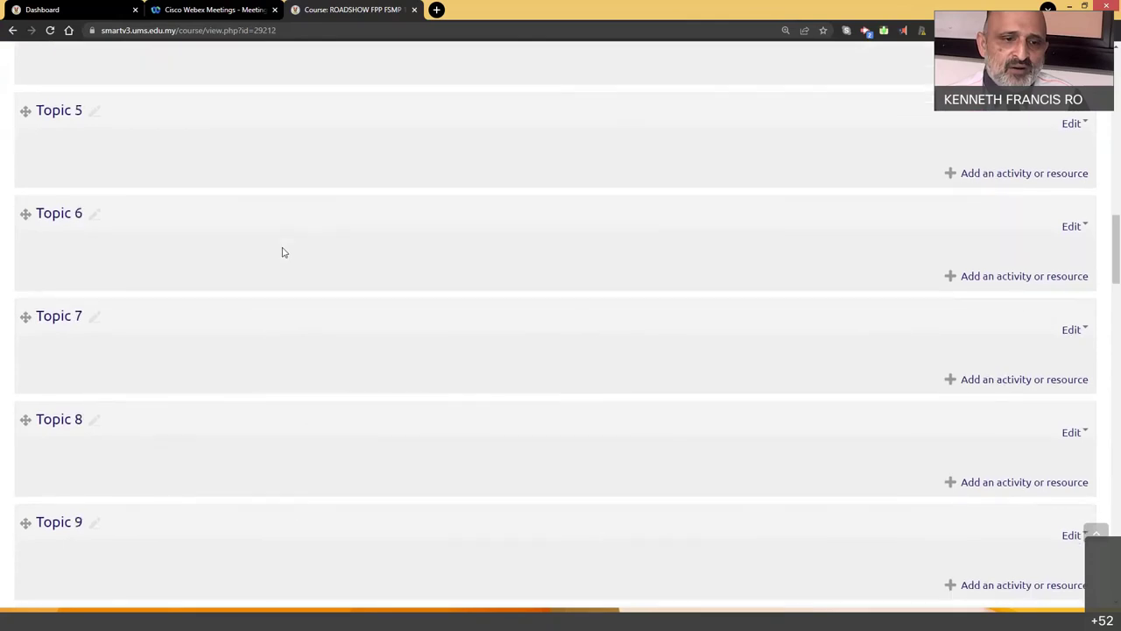
scroll(280, 254, "down", 3)
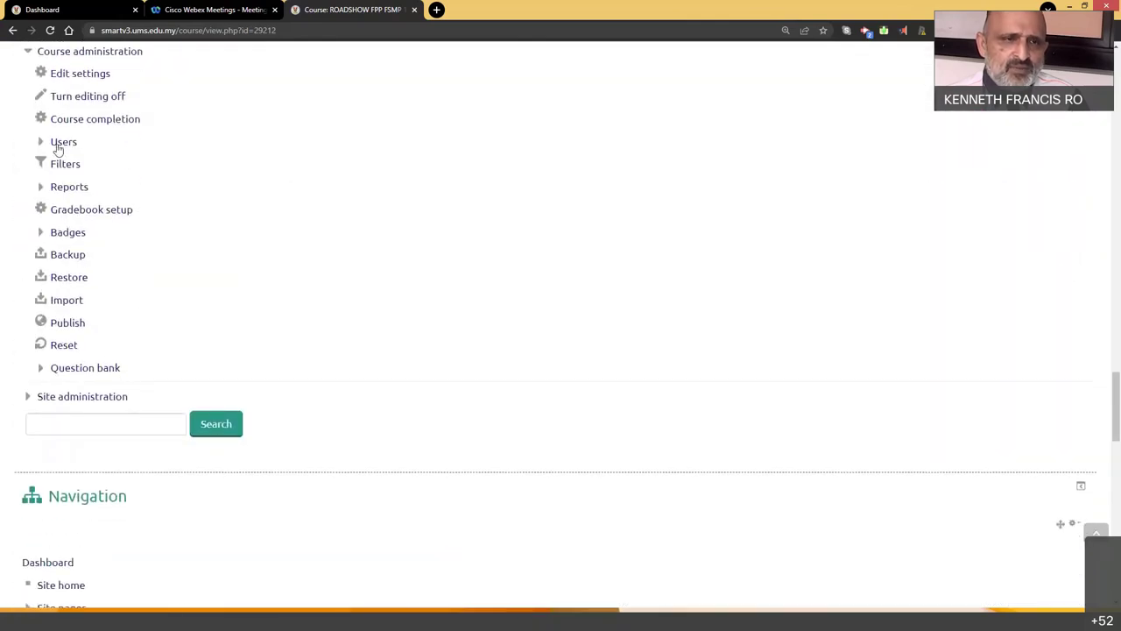
left_click(60, 143)
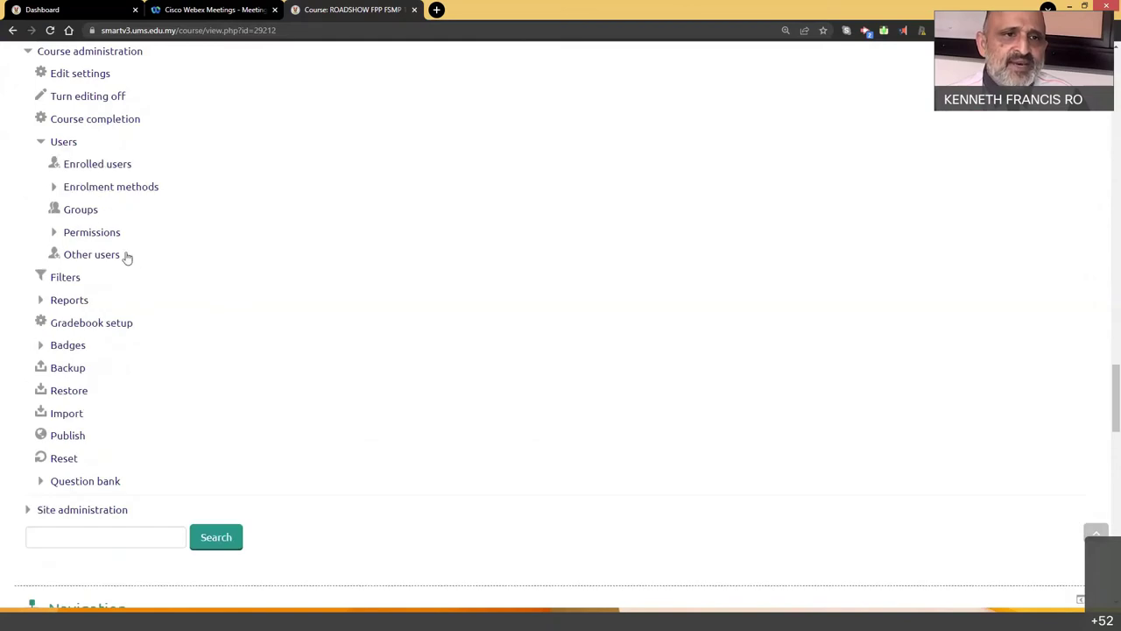
left_click(99, 165)
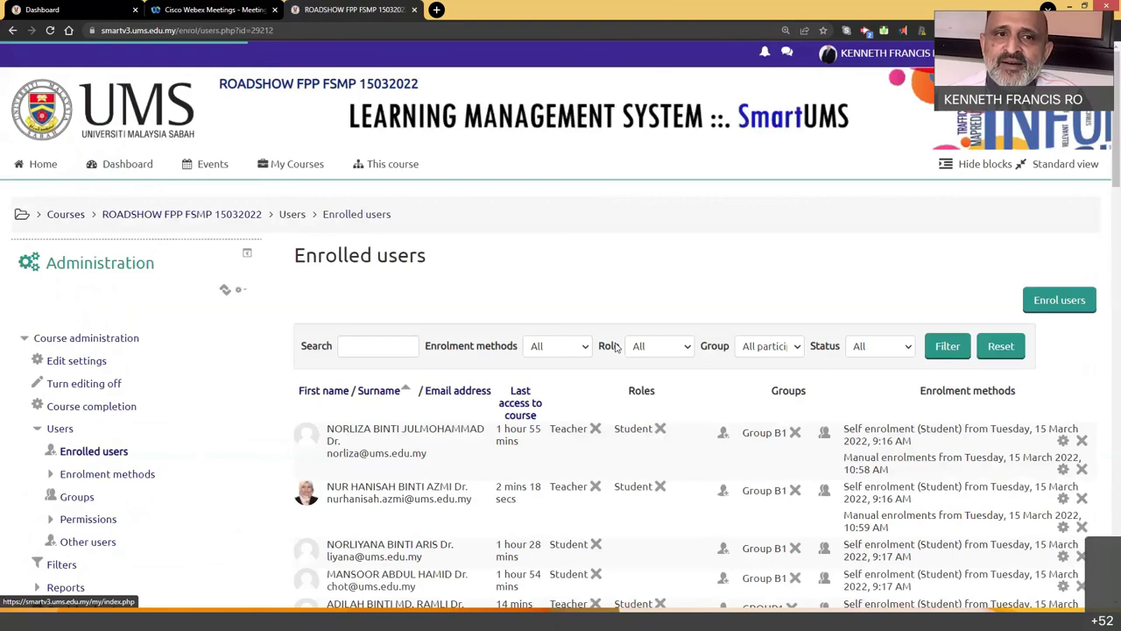
scroll(616, 348, "down", 8)
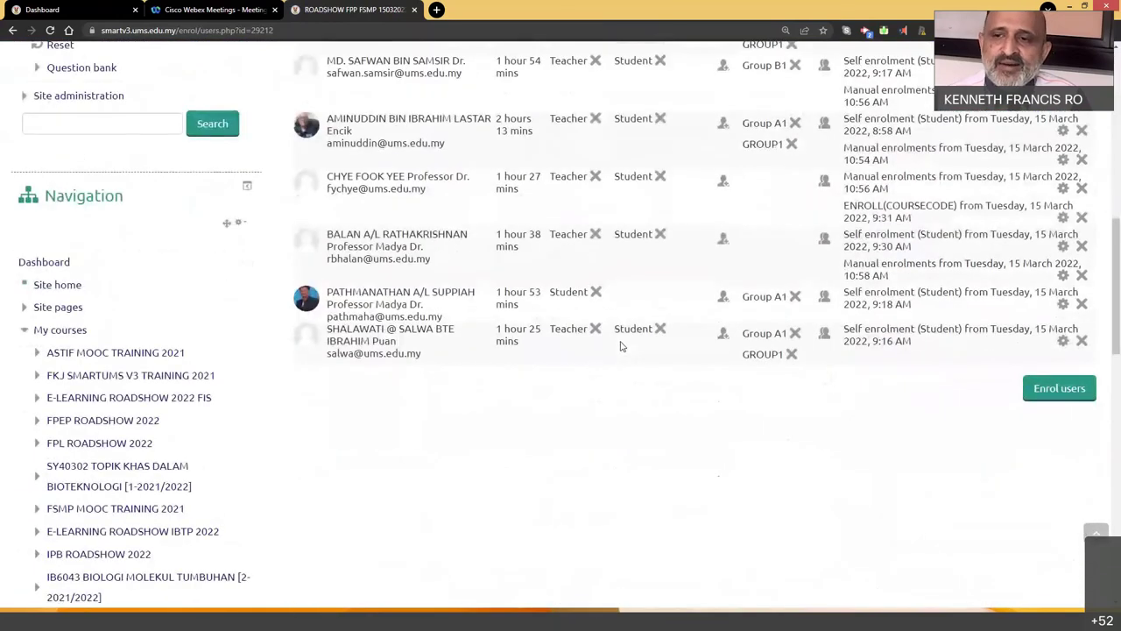
scroll(617, 344, "up", 1)
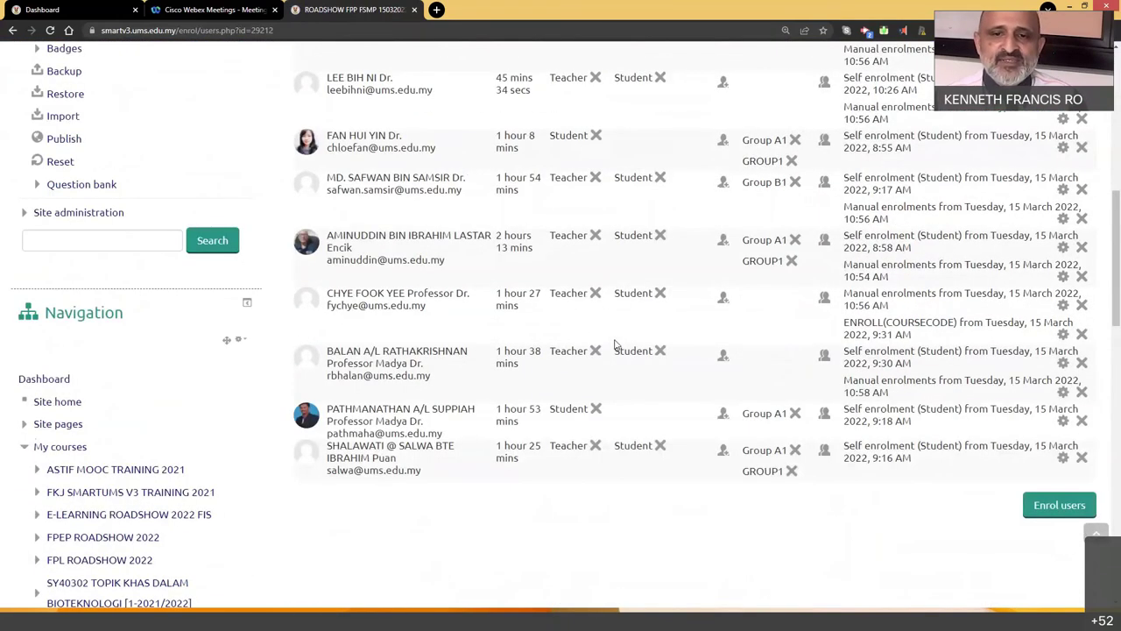
- Search for the staff member by name and enrol them in the course with the Teacher role
left_click(1057, 508)
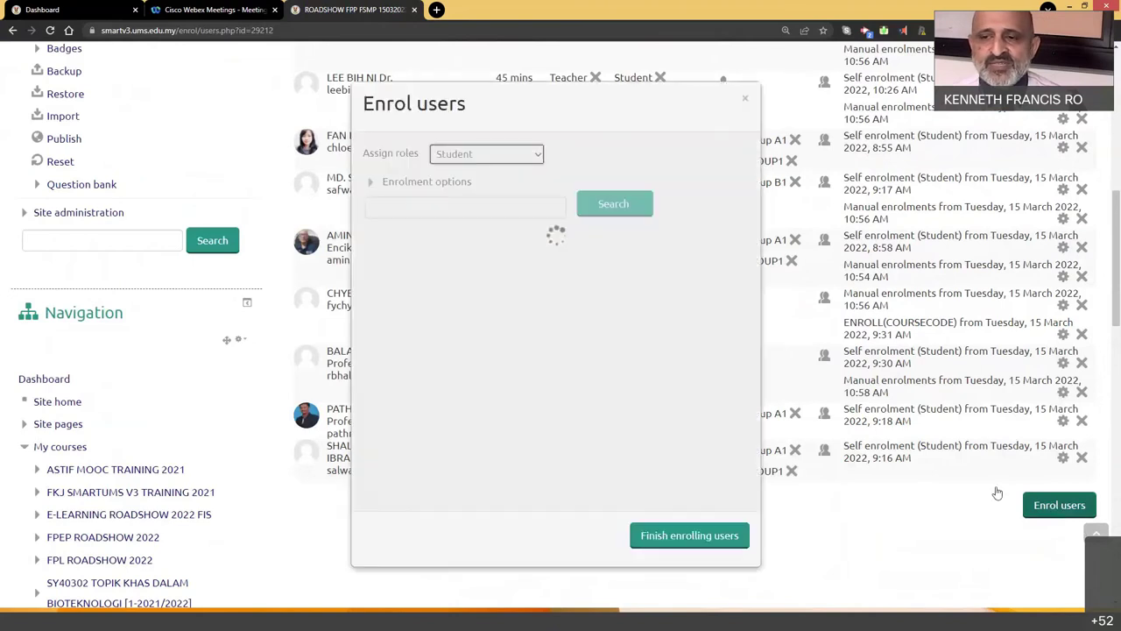
left_click(426, 203)
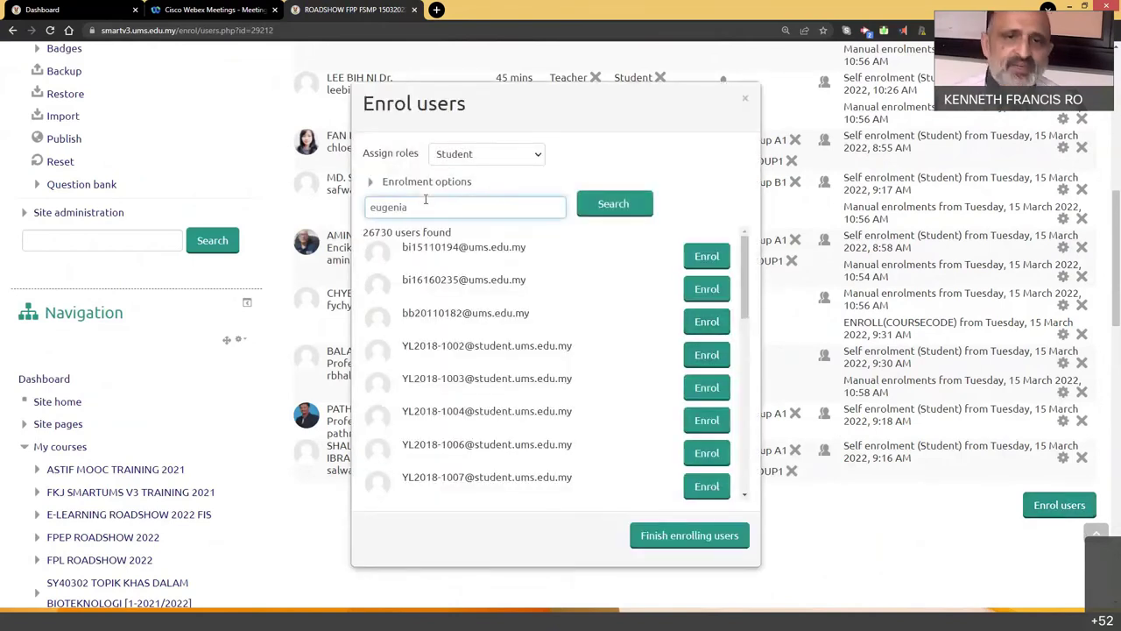
left_click(488, 160)
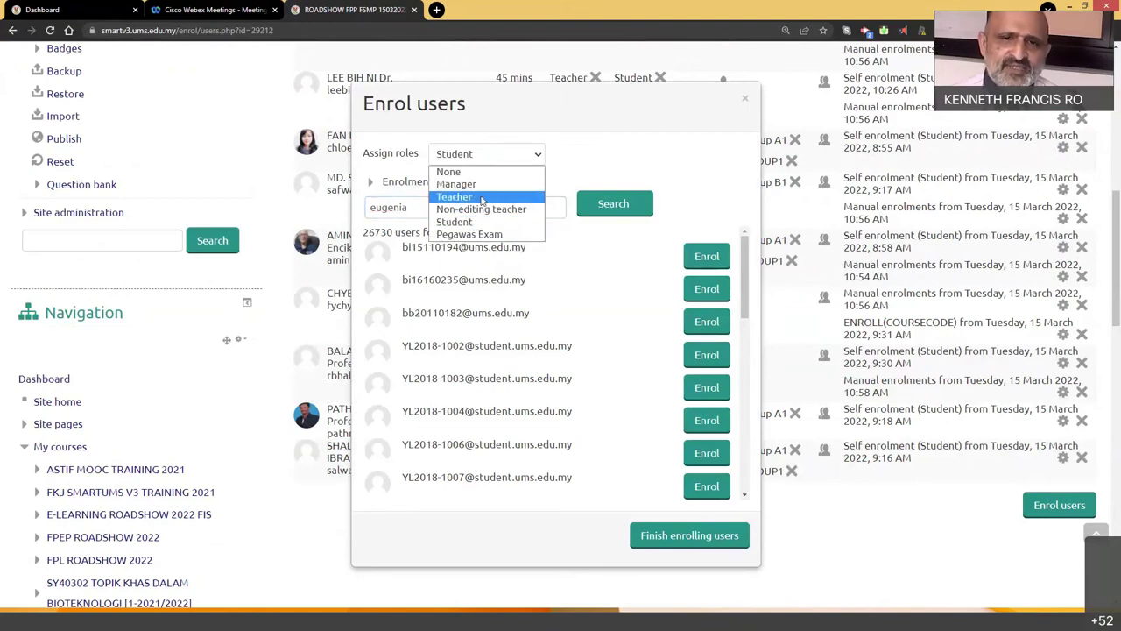
left_click(477, 196)
left_click(629, 205)
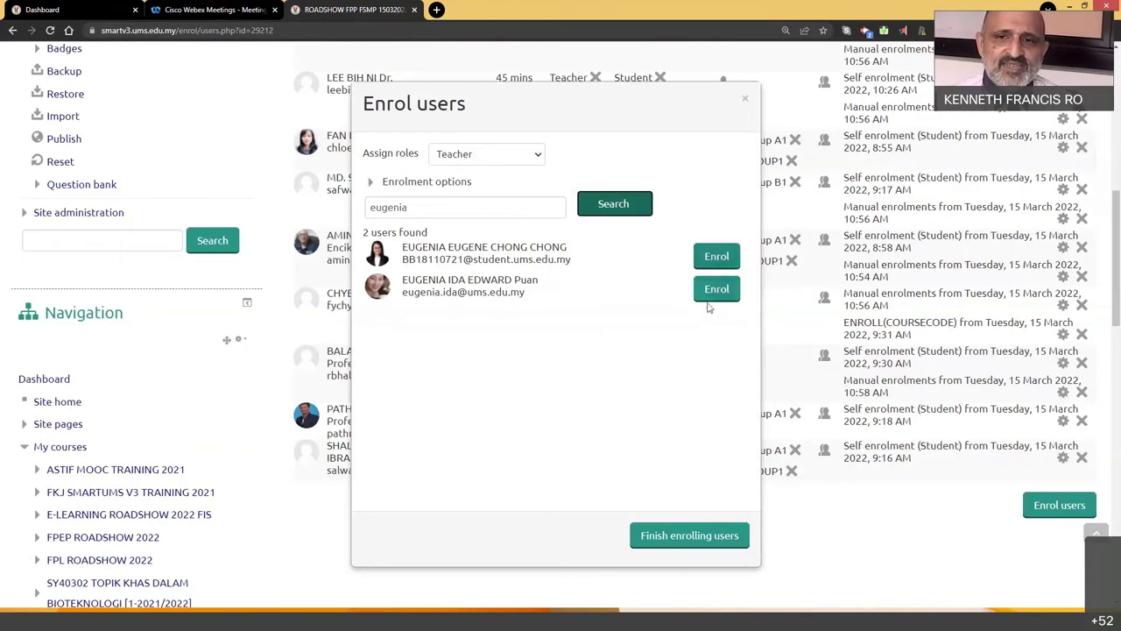
left_click(716, 292)
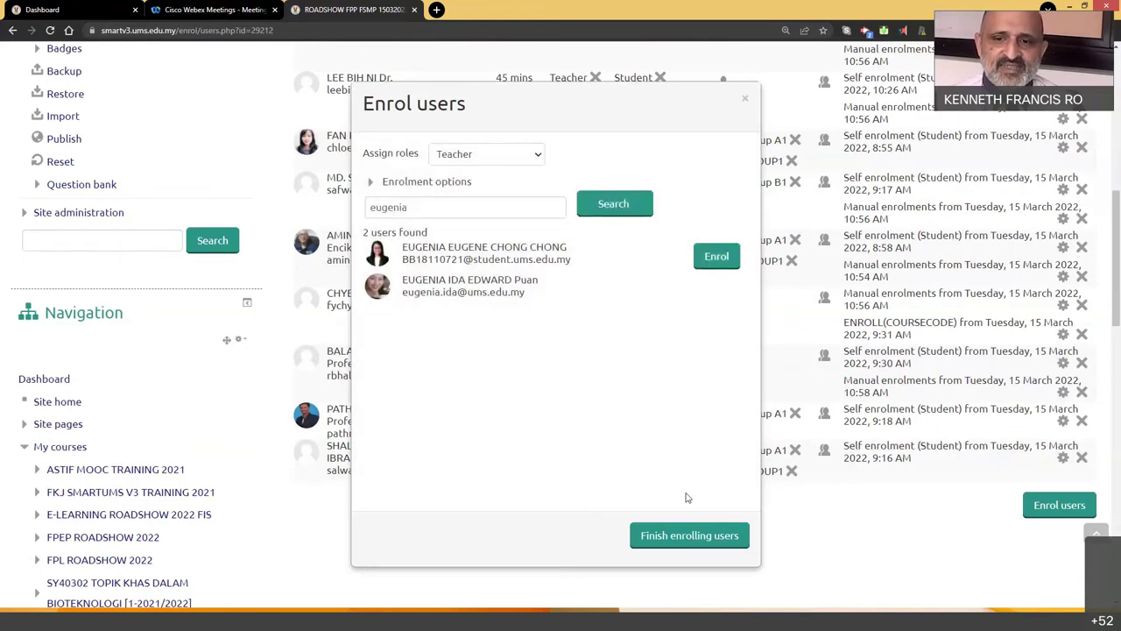
left_click(688, 535)
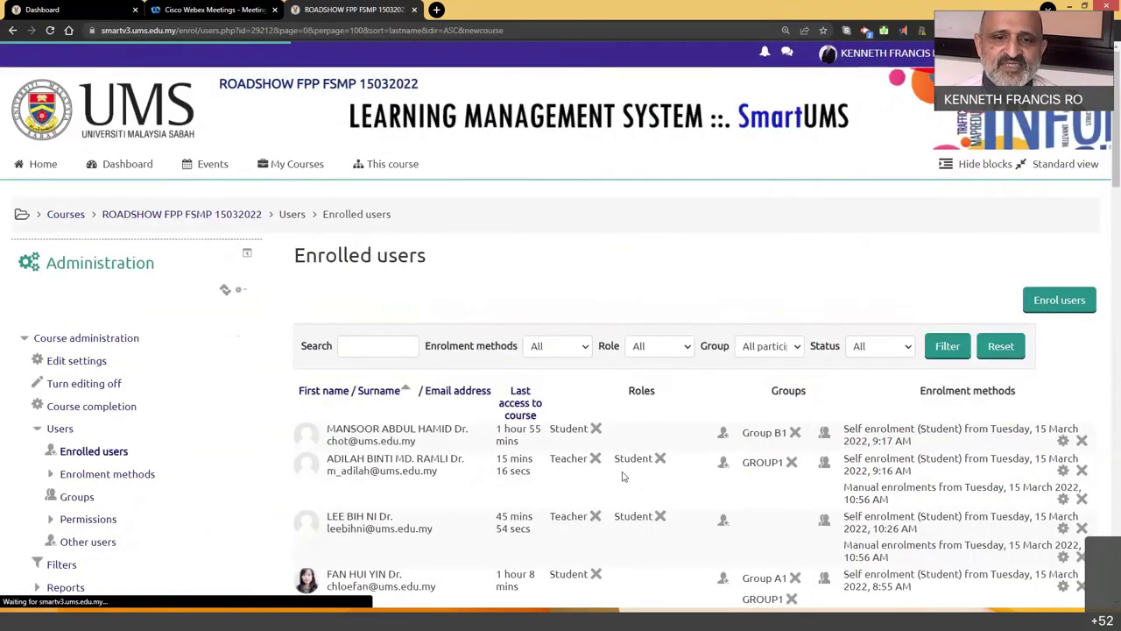
scroll(623, 473, "down", 4)
scroll(621, 471, "down", 2)
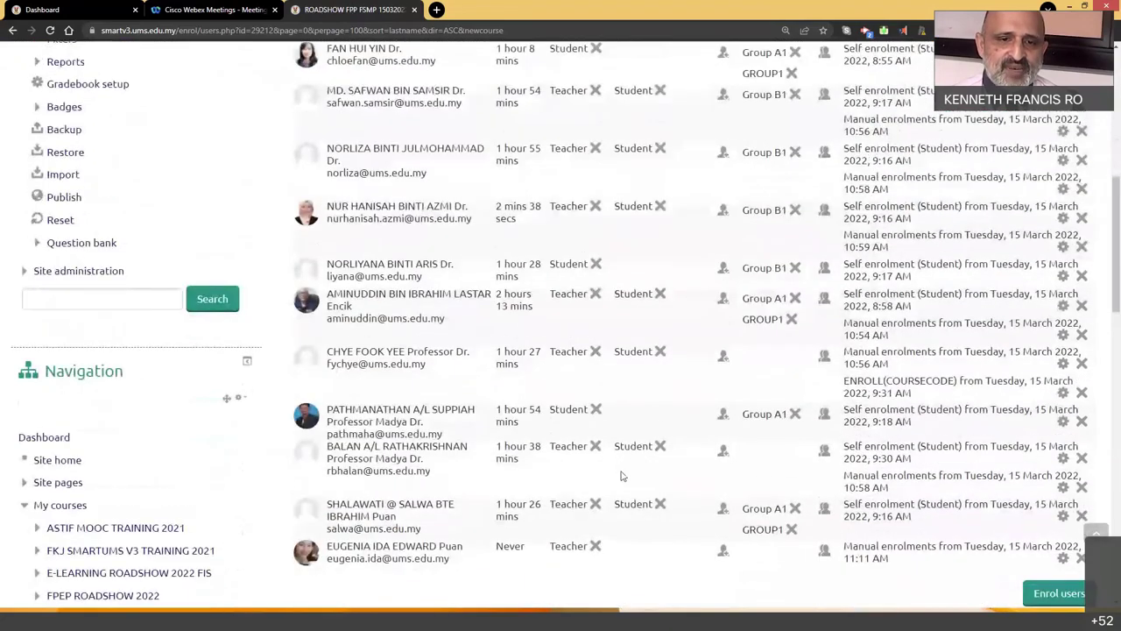
scroll(491, 562, "up", 4)
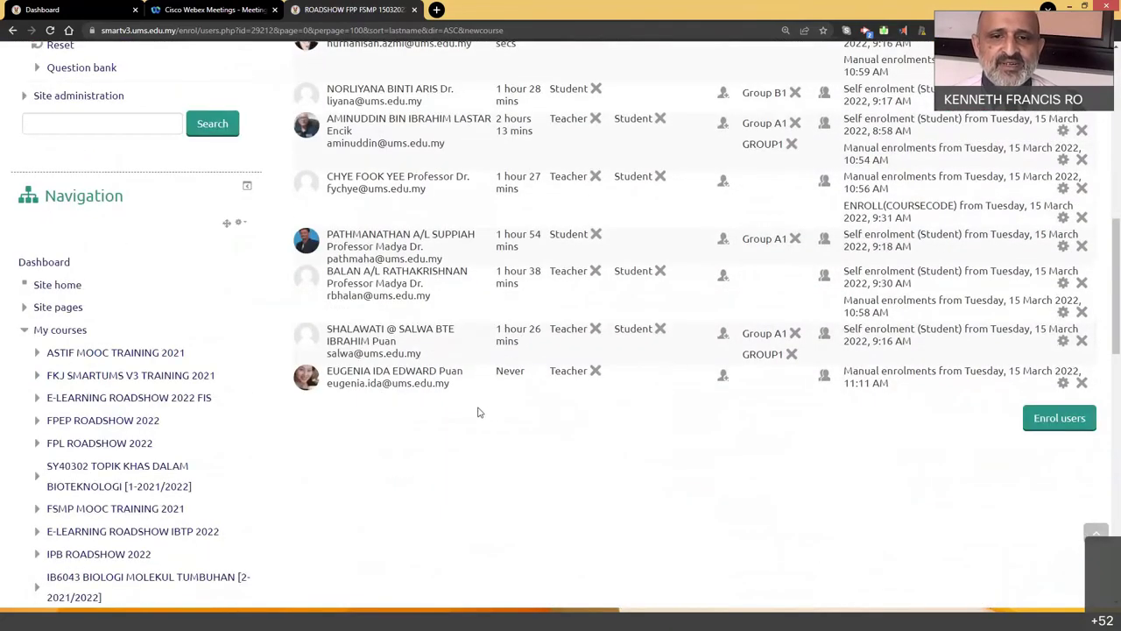
scroll(674, 175, "up", 1)
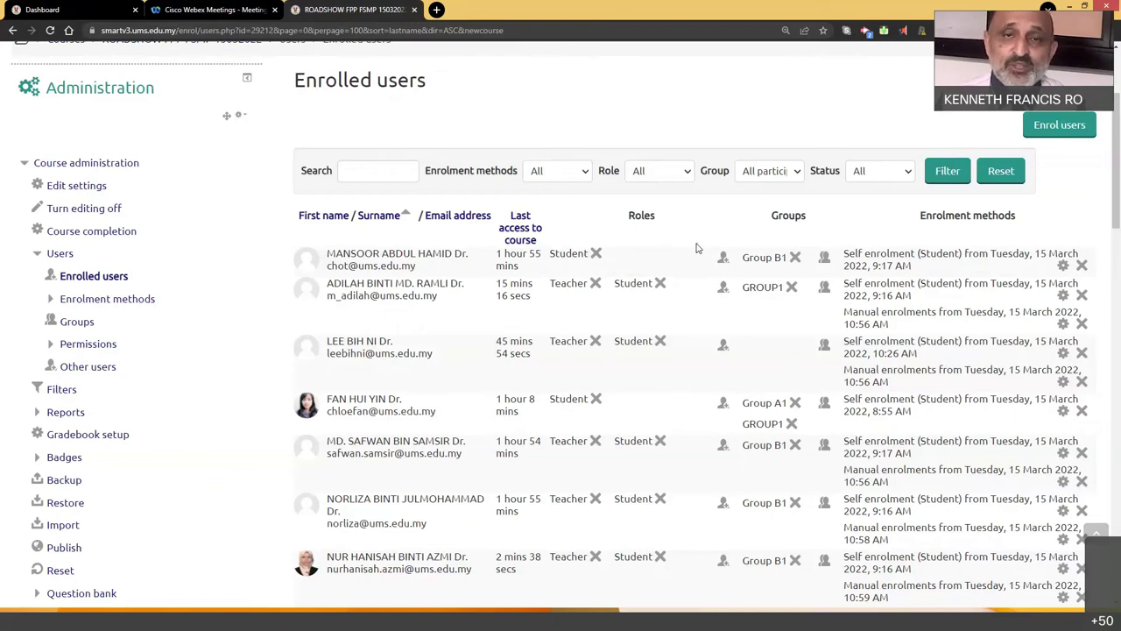
scroll(697, 247, "down", 3)
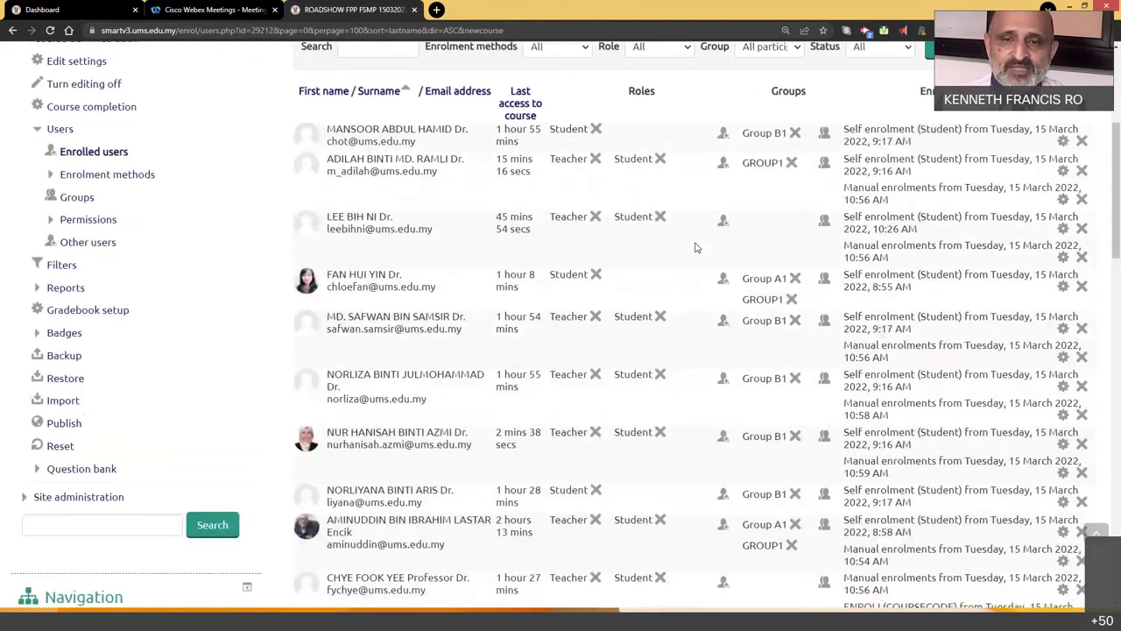
scroll(694, 247, "down", 2)
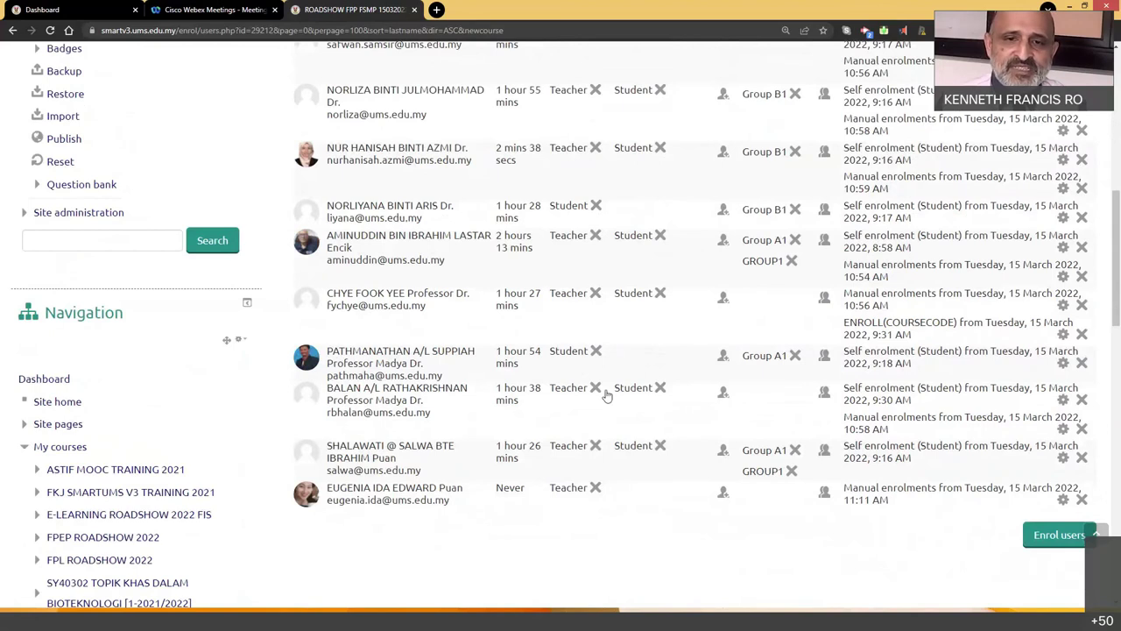
scroll(656, 383, "up", 1)
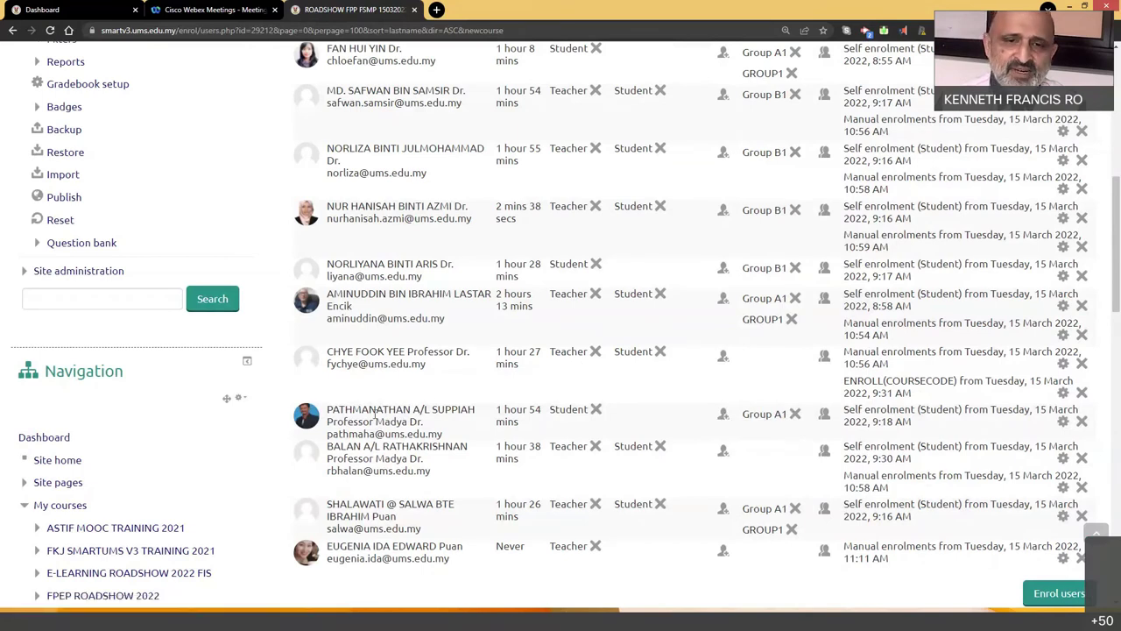
- Add the Teacher role to a Student participant, then bring up the Enrol users dialog
left_click(723, 418)
left_click(673, 501)
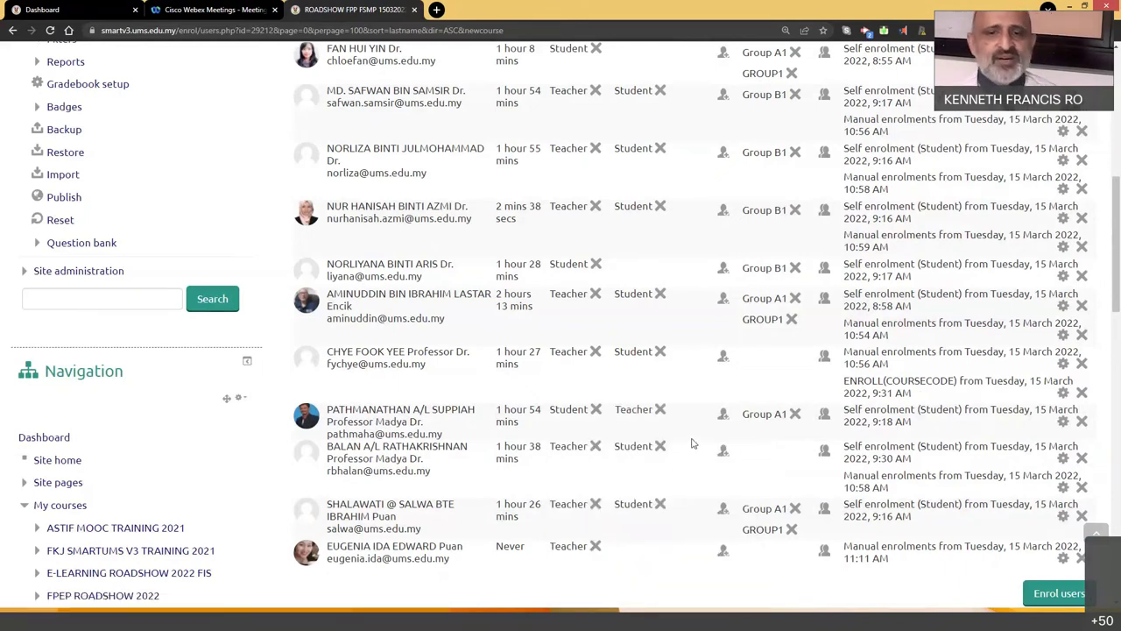
scroll(686, 446, "up", 2)
scroll(688, 411, "down", 3)
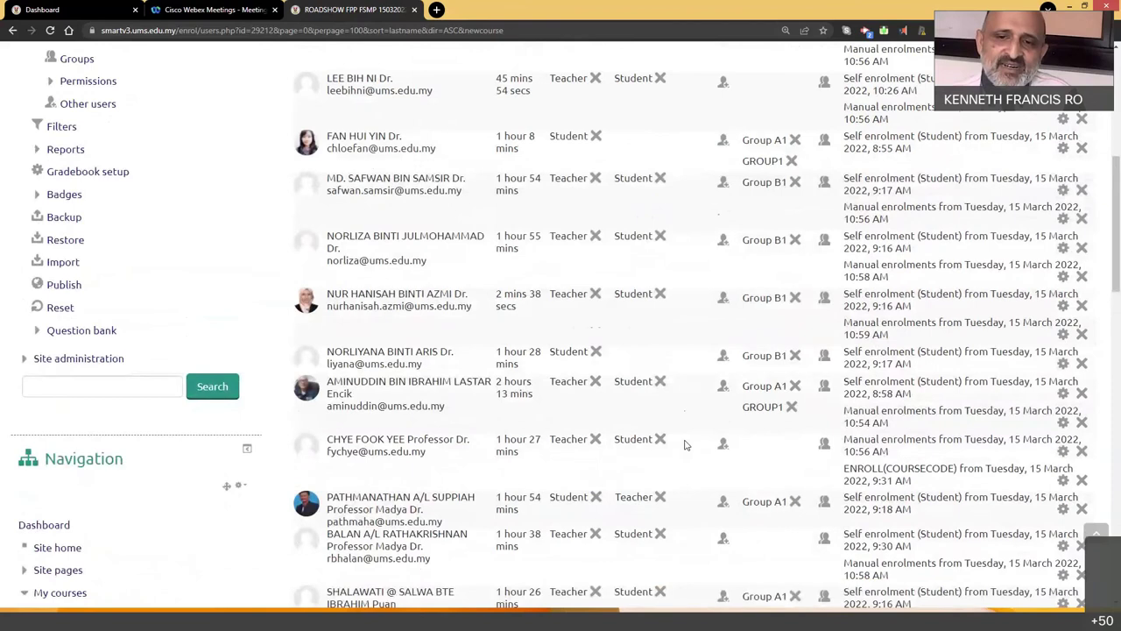
scroll(688, 384, "up", 1)
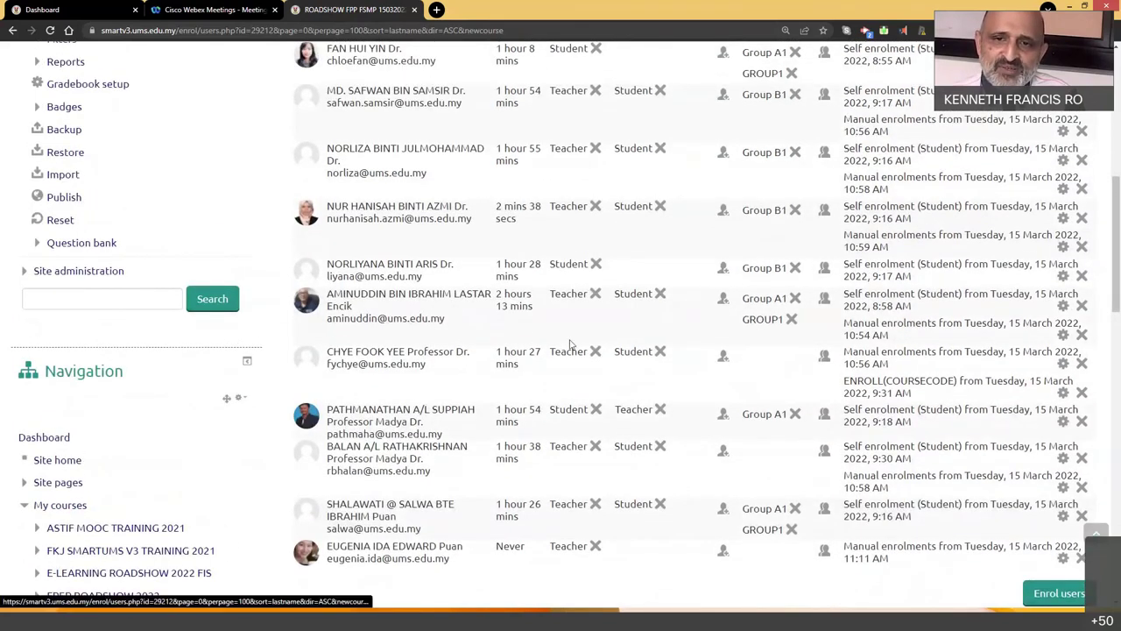
scroll(570, 343, "up", 2)
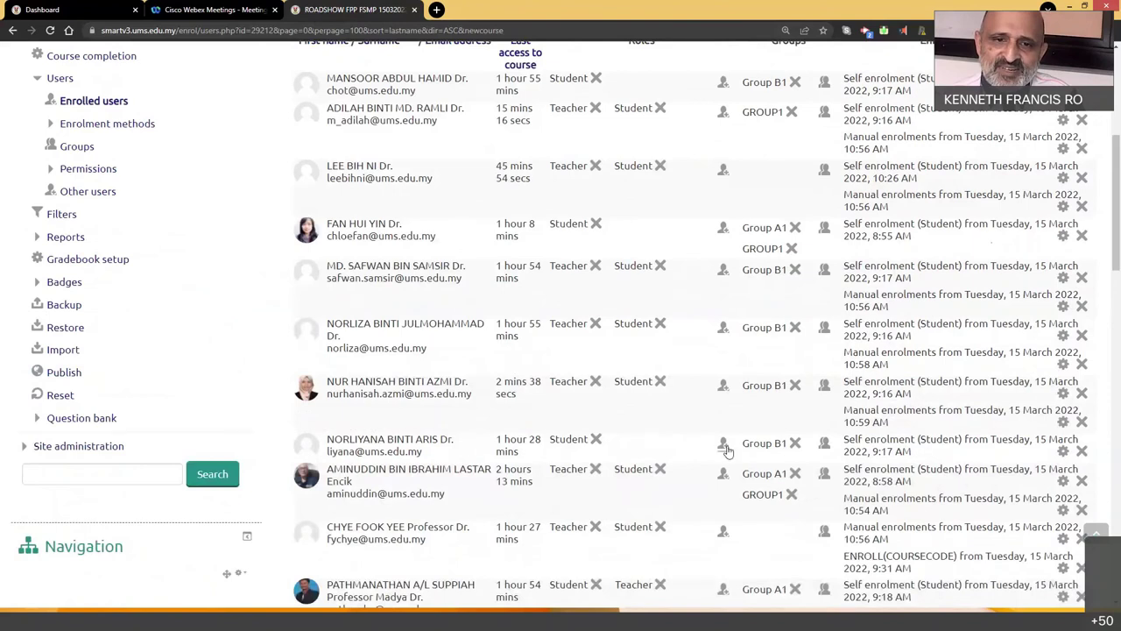
scroll(693, 497, "down", 4)
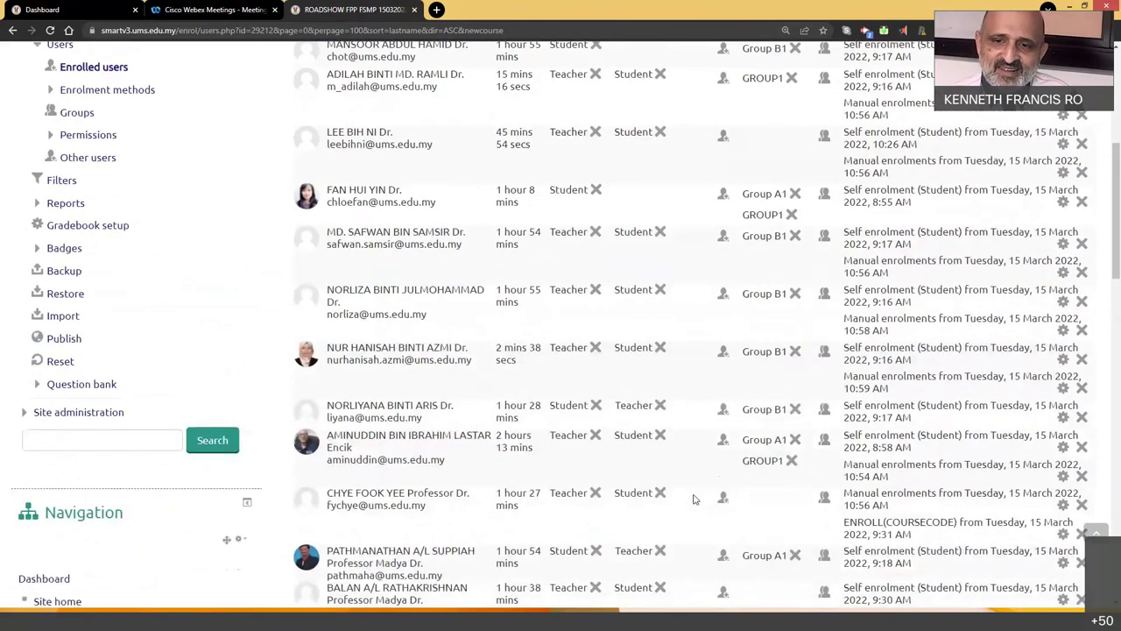
left_click(1046, 418)
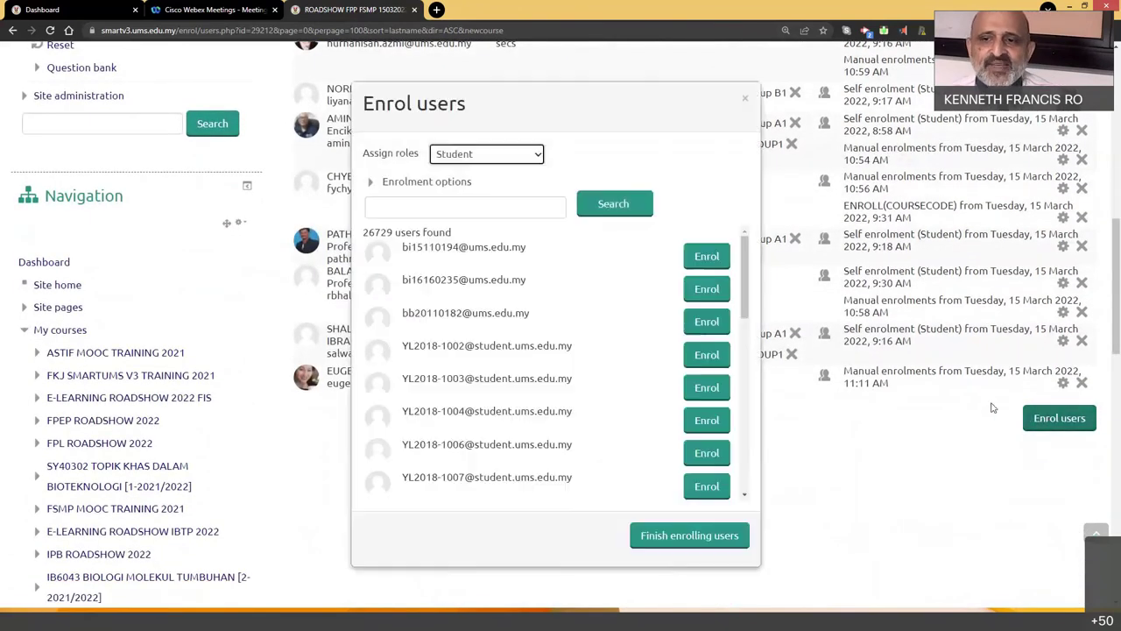
- Dismiss the Enrol users dialog without enrolling anyone and scroll up the participants list
left_click(745, 98)
scroll(683, 392, "up", 1)
scroll(683, 393, "up", 4)
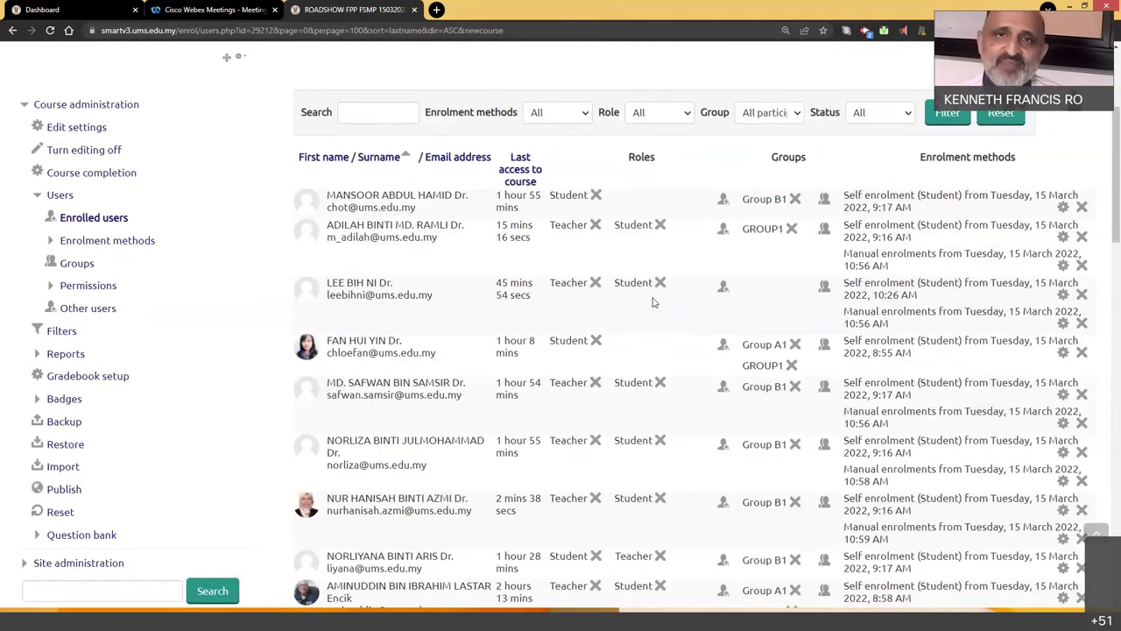
scroll(627, 283, "down", 8)
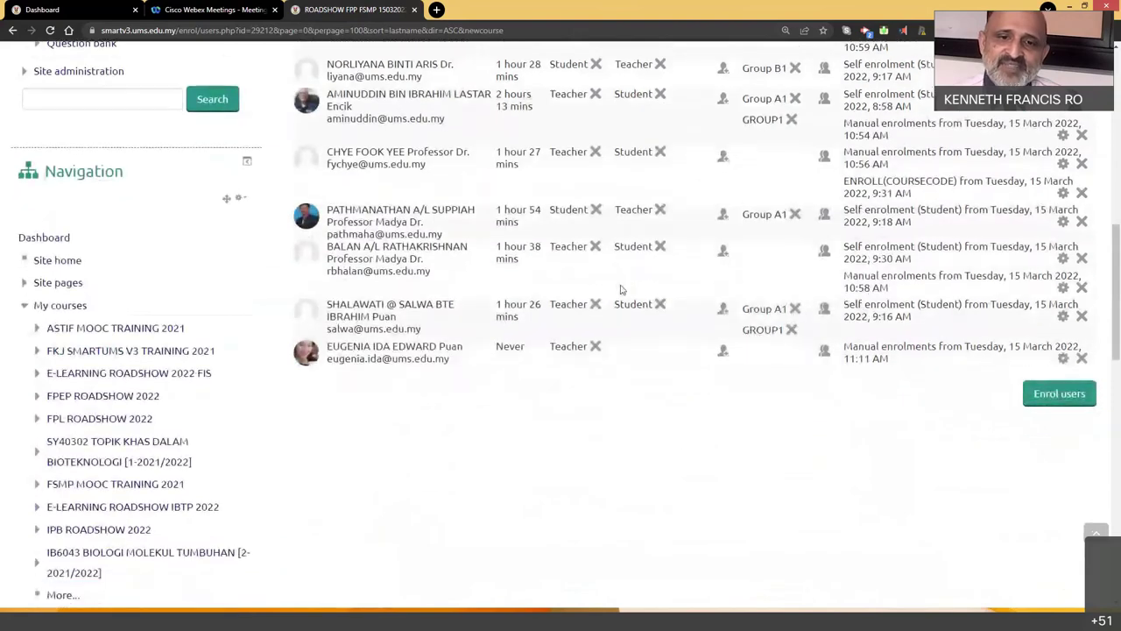
scroll(561, 377, "up", 10)
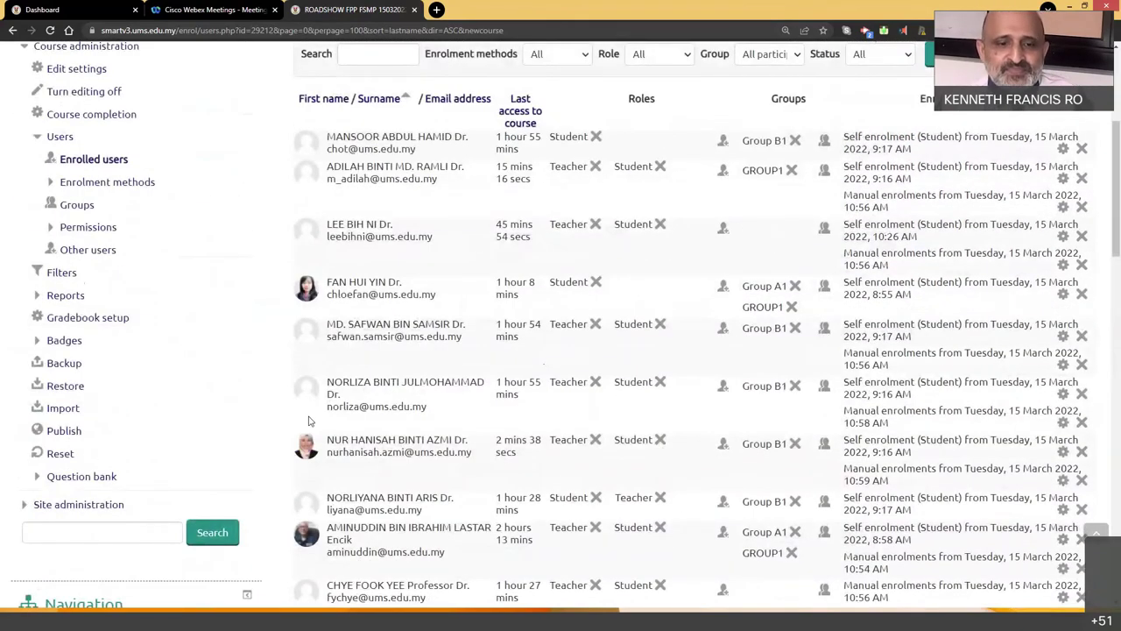
scroll(289, 386, "up", 3)
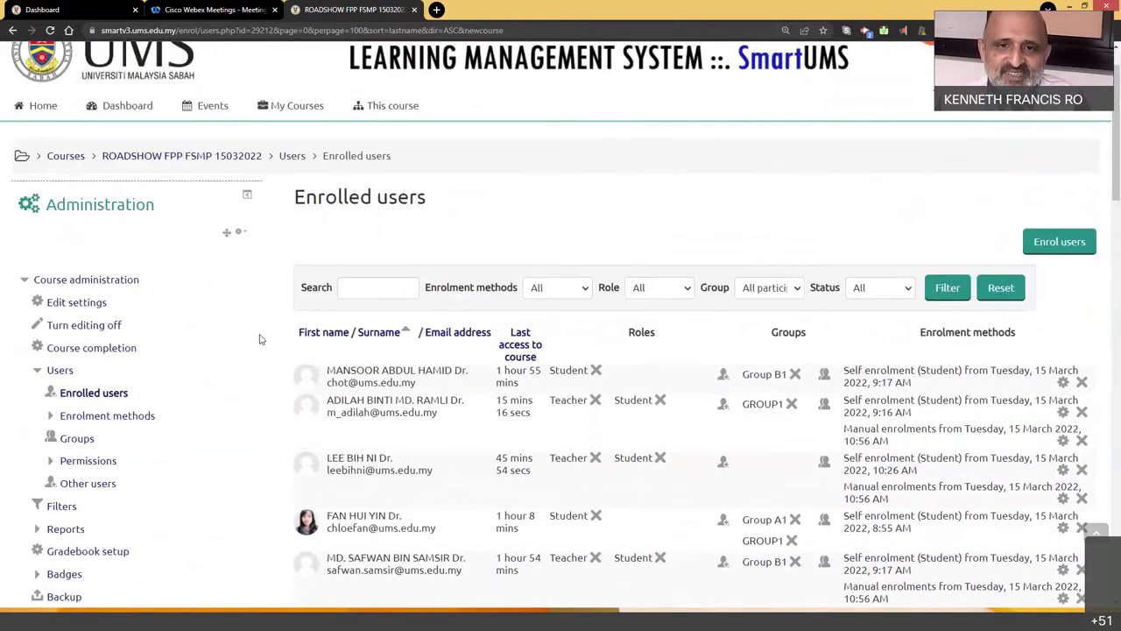
scroll(259, 339, "up", 1)
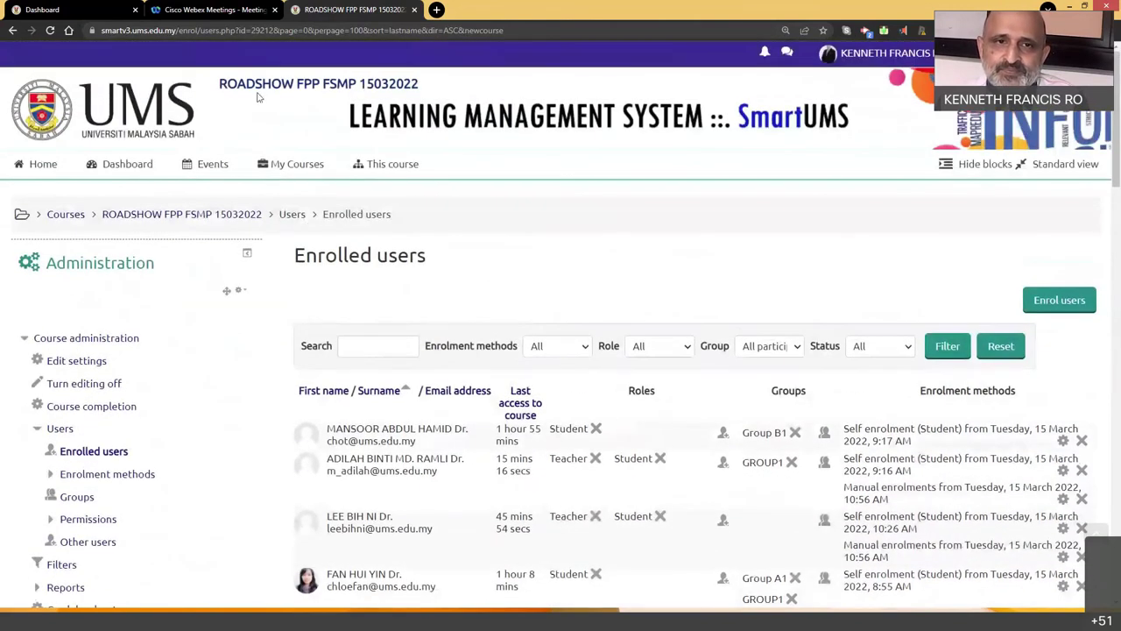
left_click(207, 211)
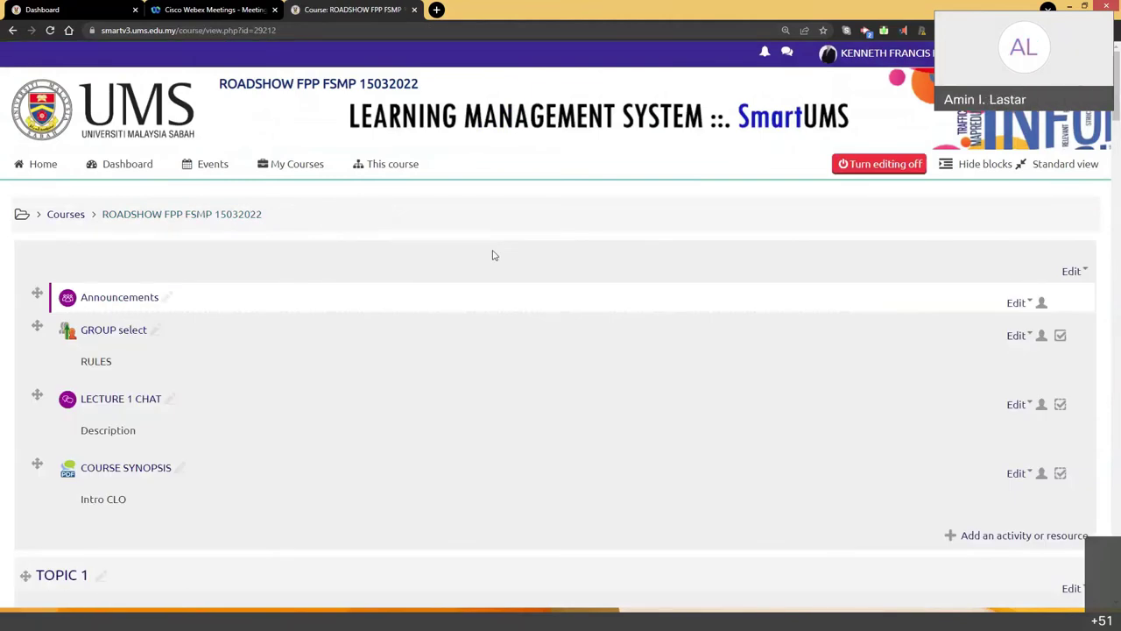
scroll(492, 255, "down", 6)
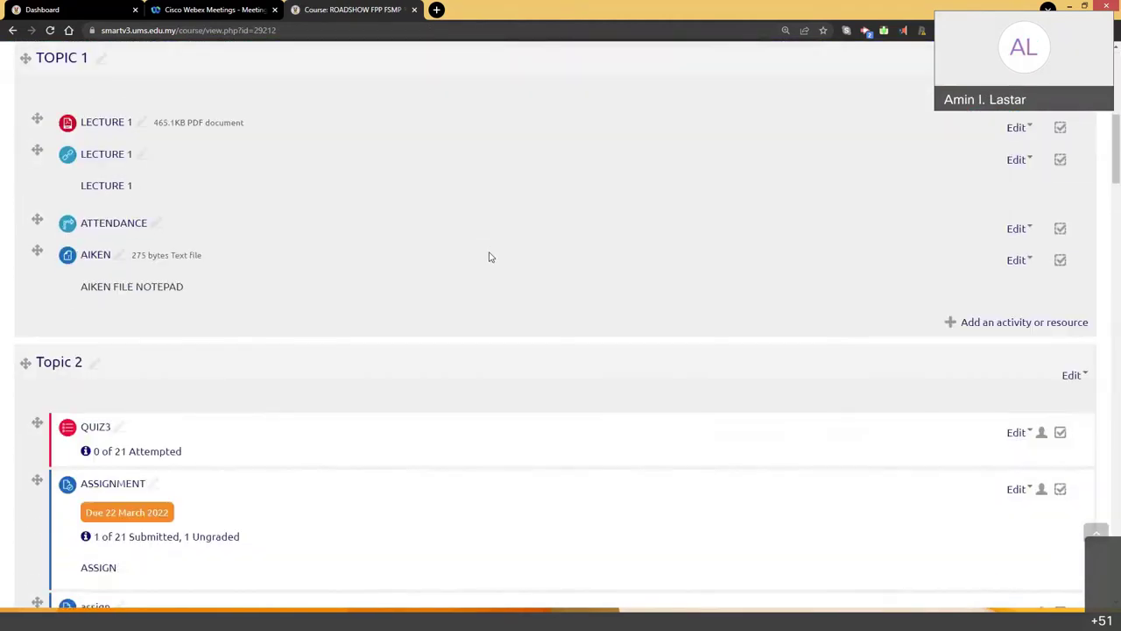
scroll(490, 254, "down", 3)
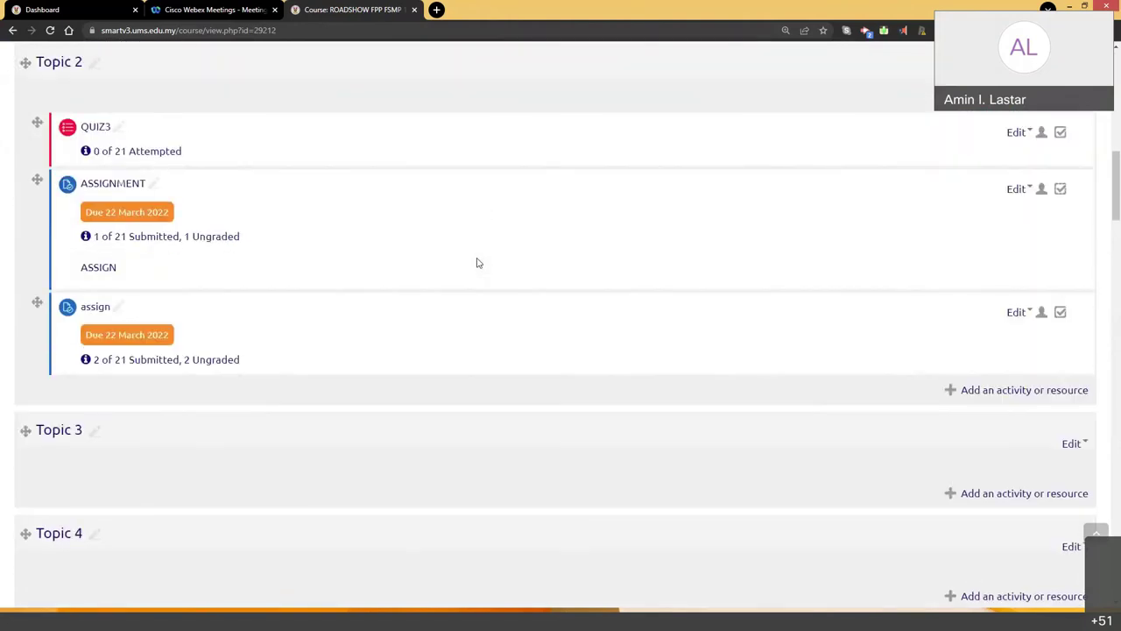
scroll(478, 262, "down", 2)
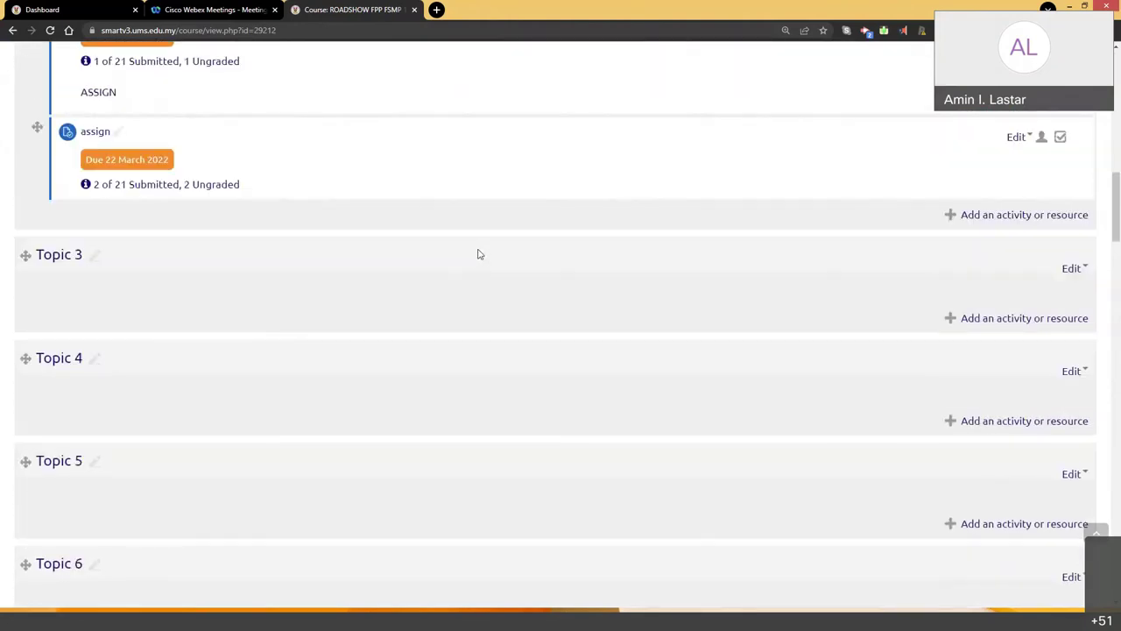
scroll(479, 254, "down", 11)
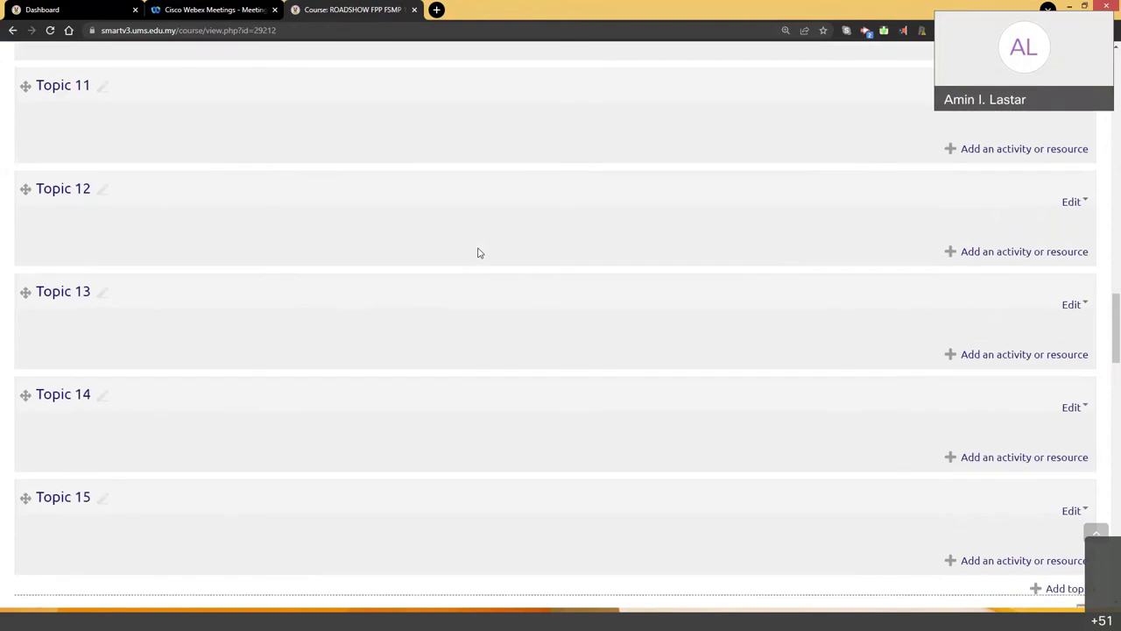
scroll(479, 253, "down", 7)
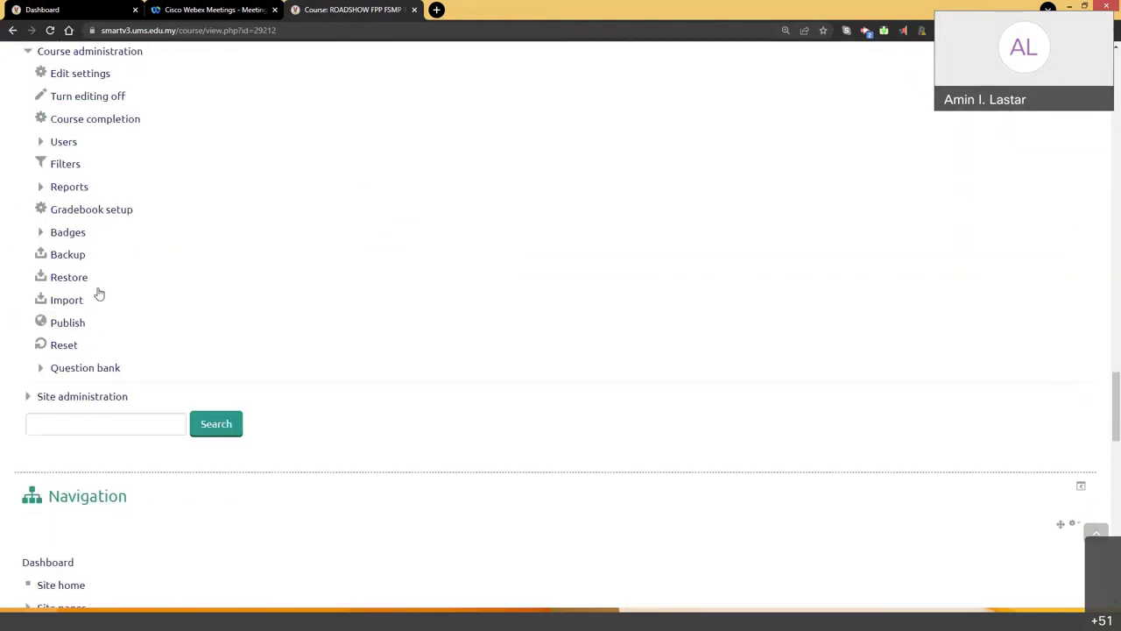
scroll(99, 295, "up", 2)
left_click(70, 316)
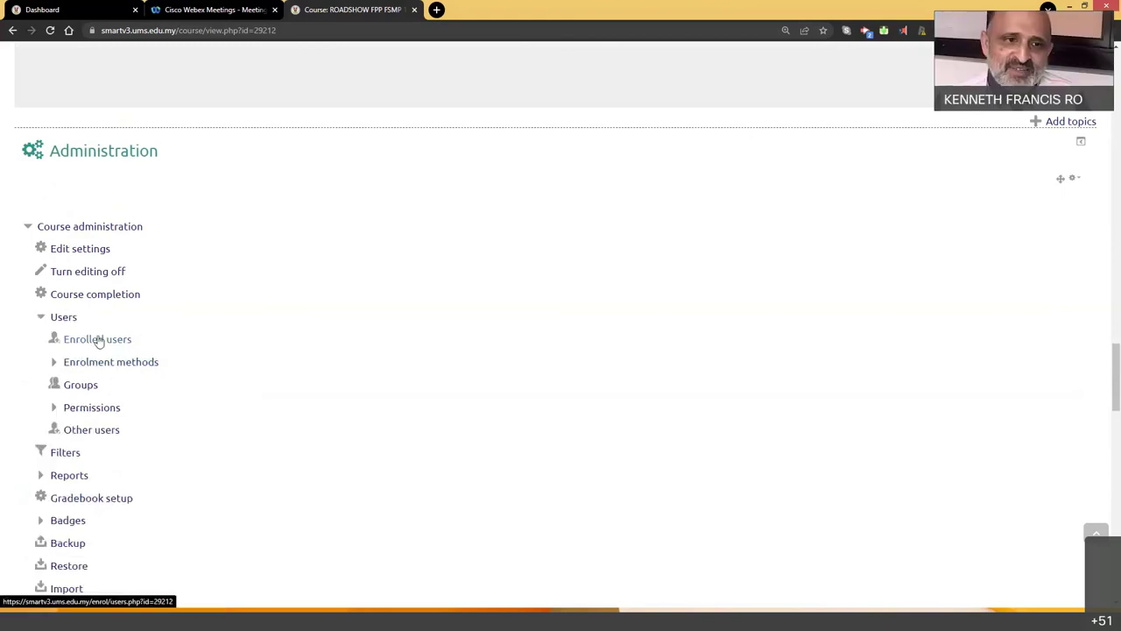
left_click(98, 342)
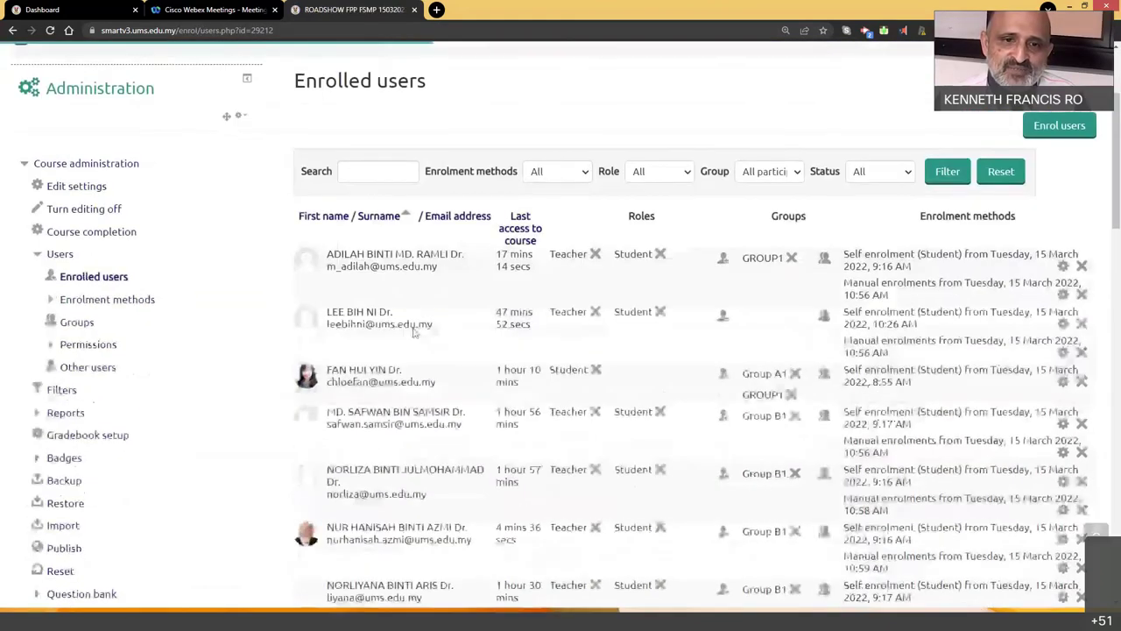
scroll(643, 340, "down", 7)
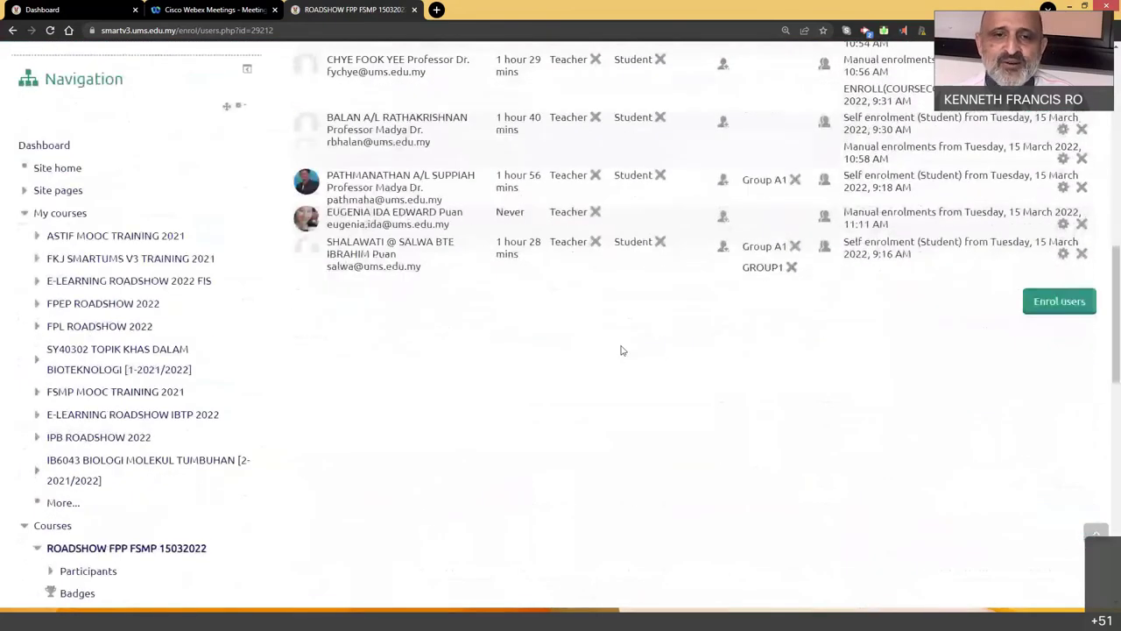
scroll(611, 355, "up", 1)
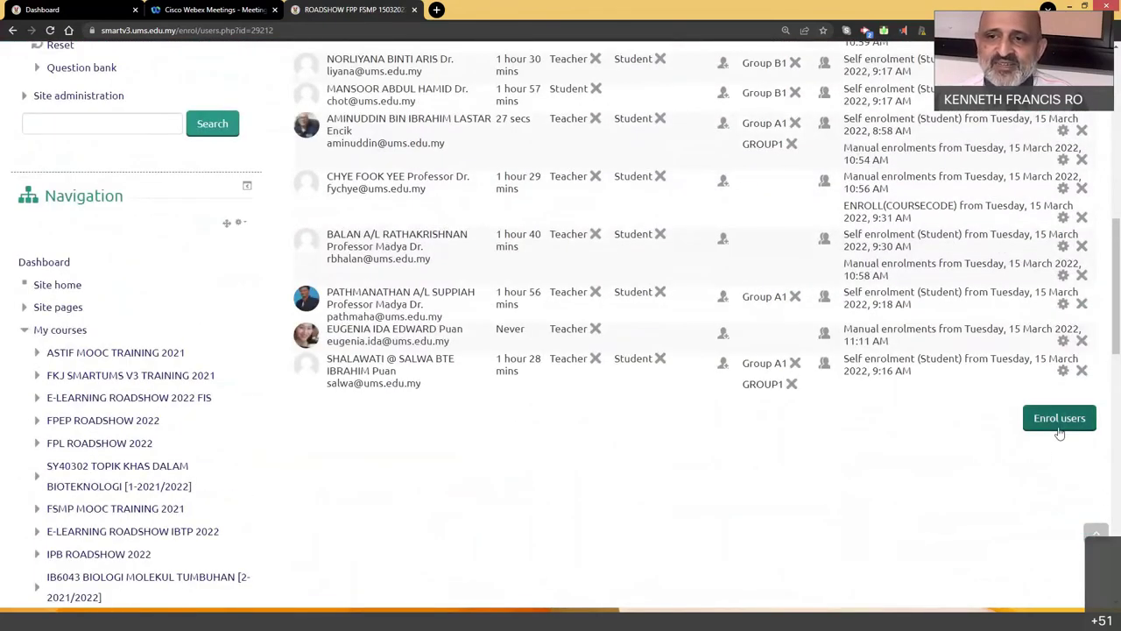
- In Enrol users, search for a staff member by name with Teacher as the role to assign
left_click(1027, 421)
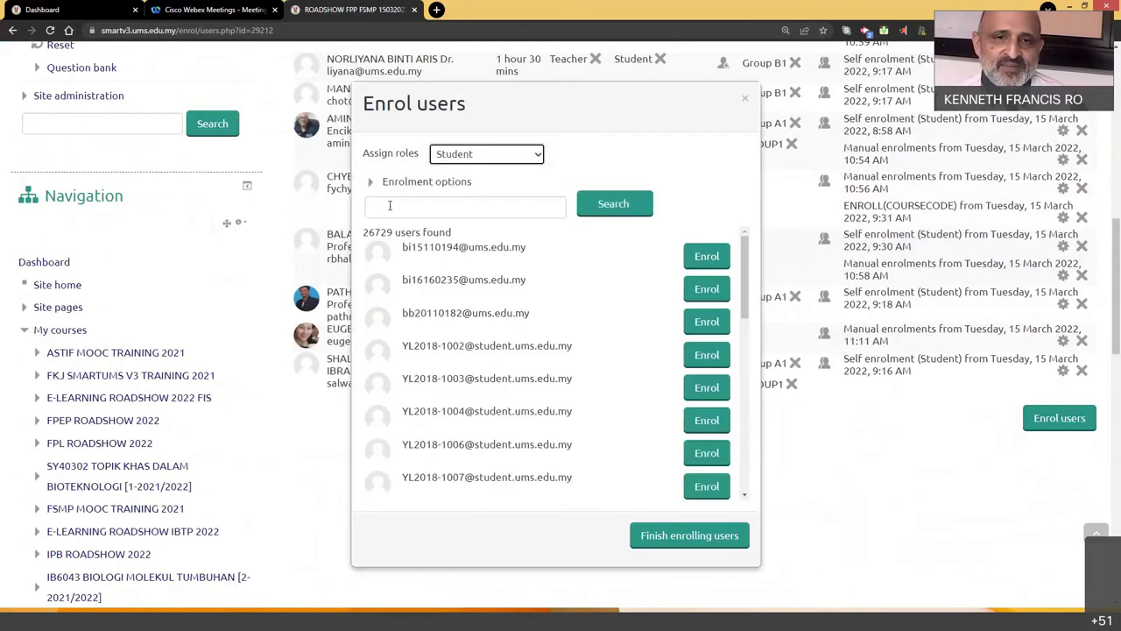
left_click(389, 205)
type("nora")
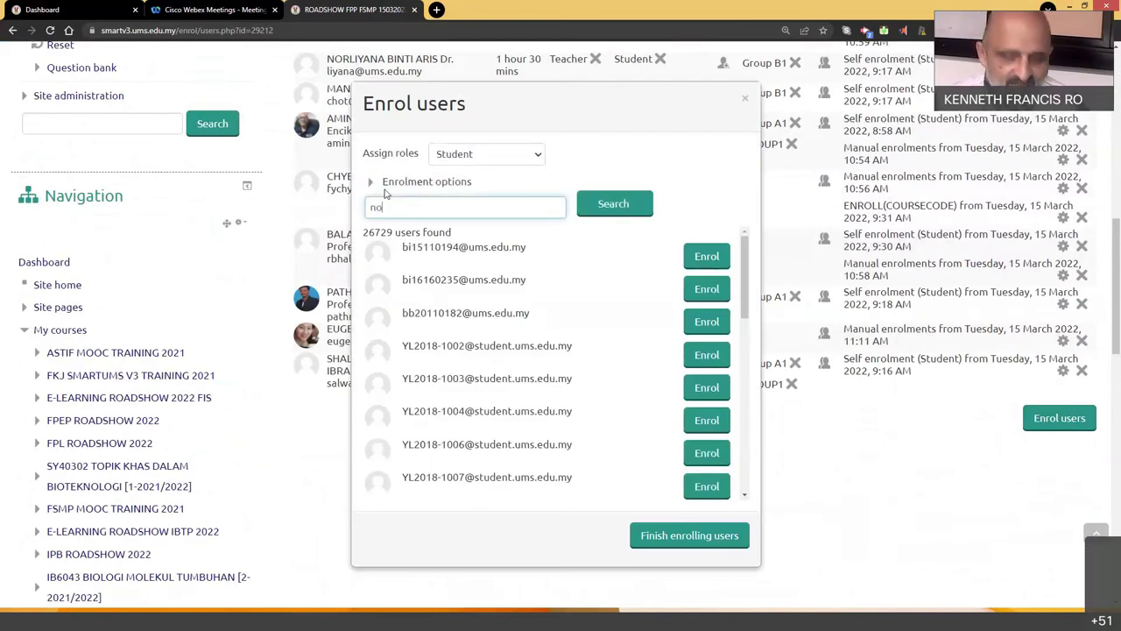
left_click(442, 154)
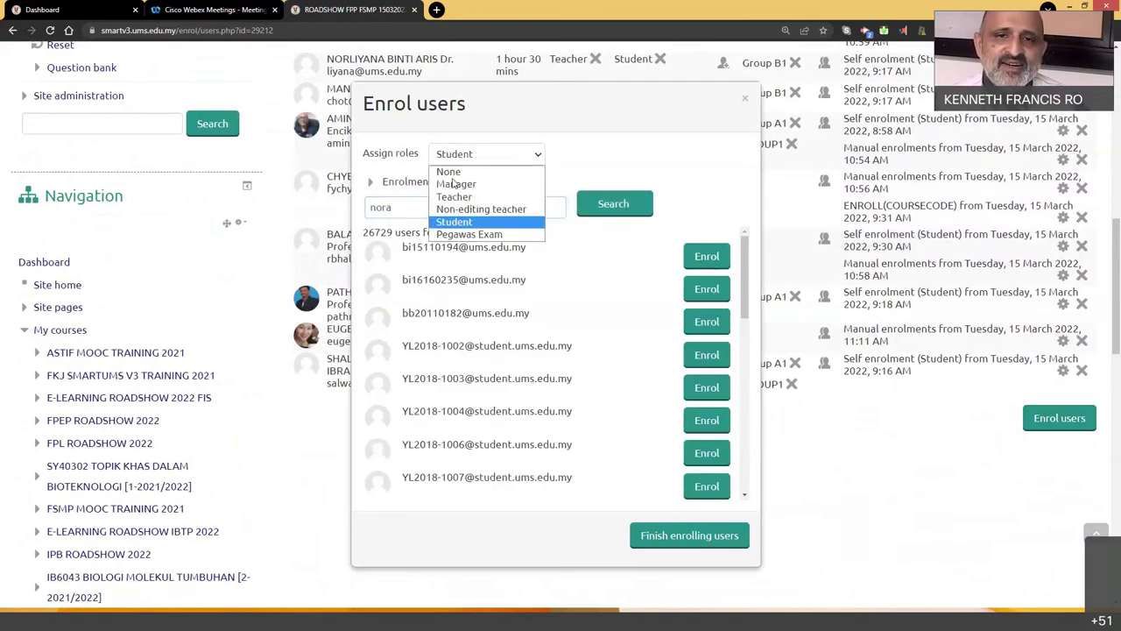
left_click(464, 197)
left_click(602, 210)
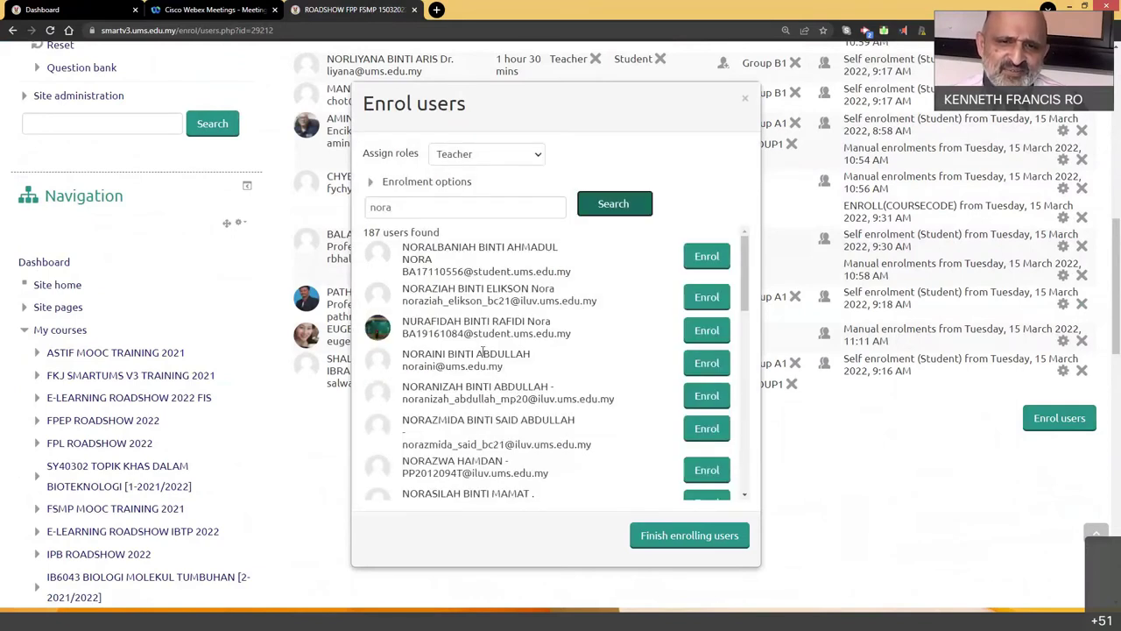
- Review the results, then replace the search with another name, which finds 0 users
scroll(483, 355, "down", 4)
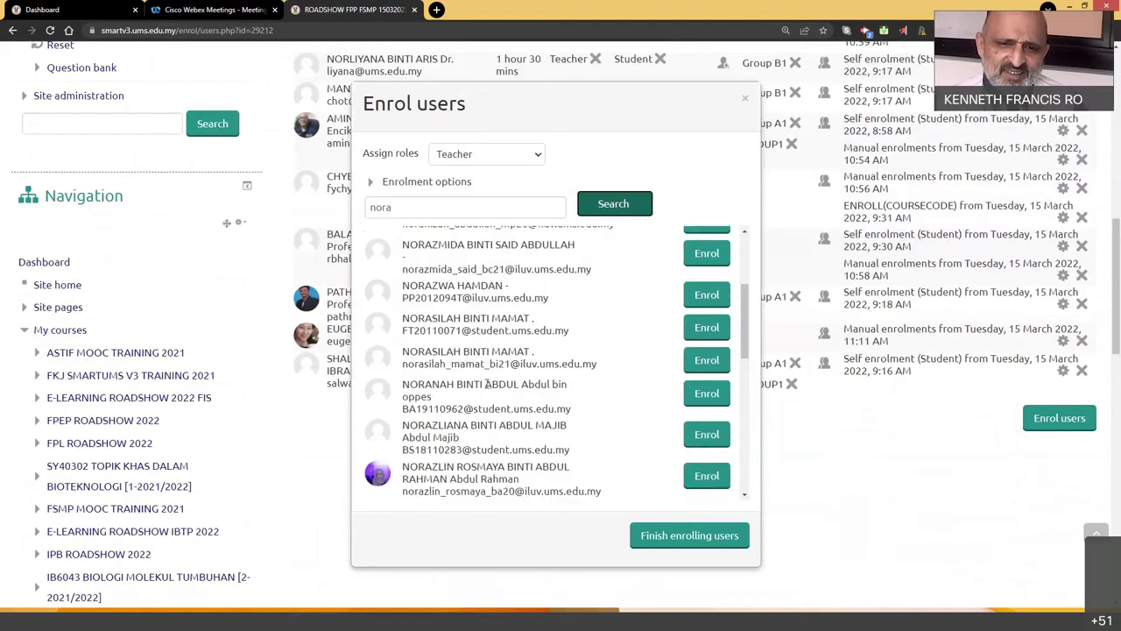
scroll(519, 443, "down", 4)
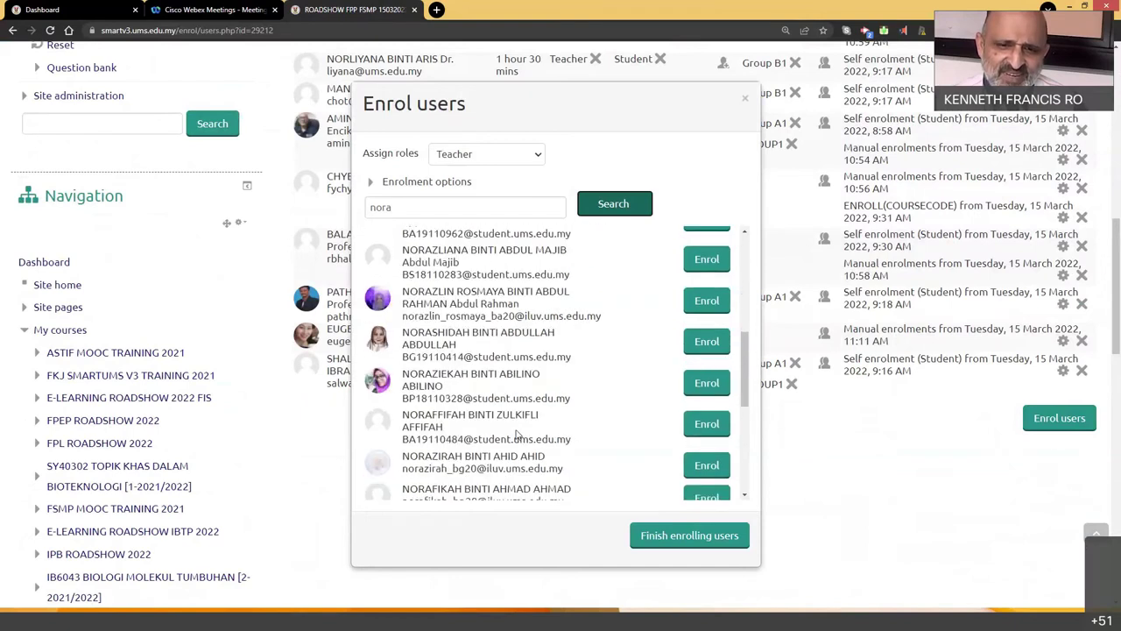
scroll(516, 433, "down", 3)
scroll(515, 424, "down", 3)
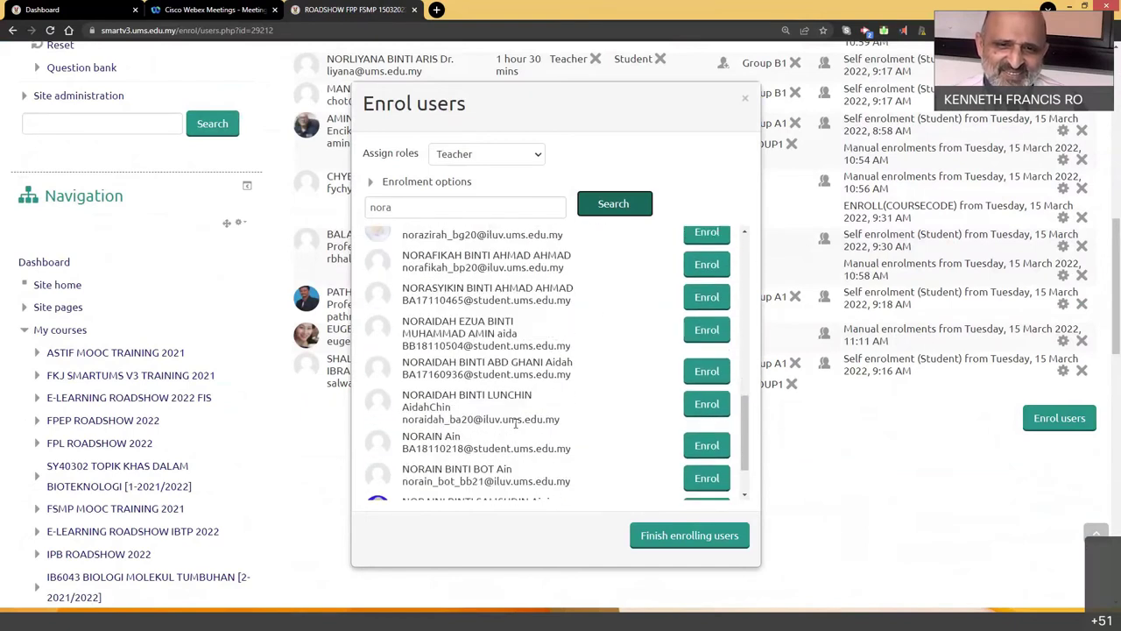
scroll(515, 423, "down", 2)
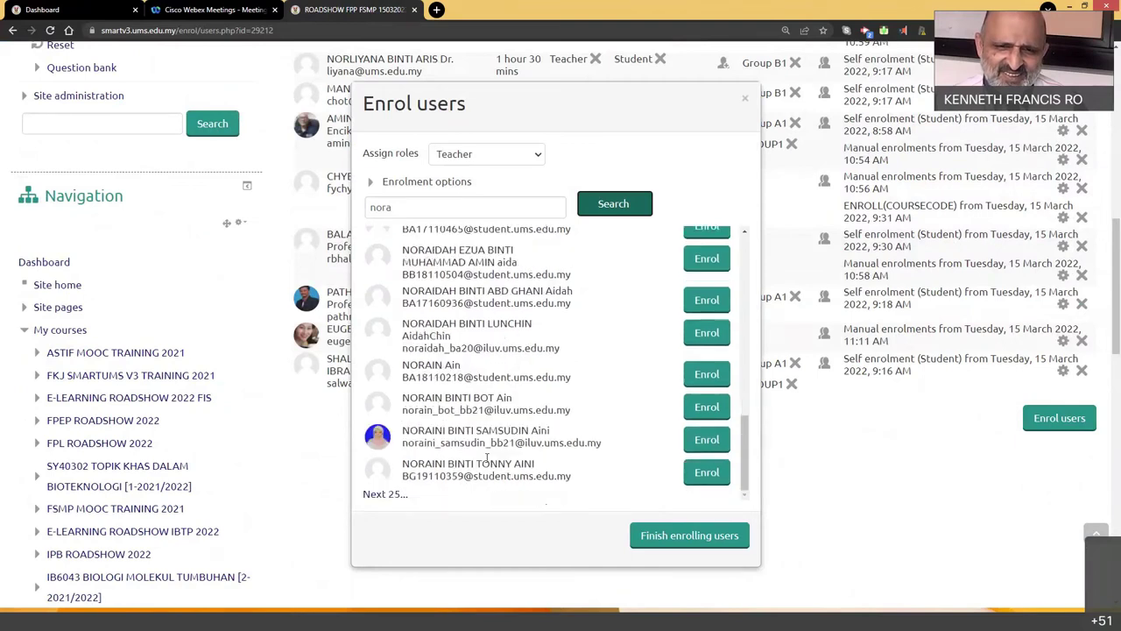
scroll(456, 448, "up", 4)
scroll(457, 429, "up", 3)
scroll(465, 396, "up", 3)
scroll(465, 376, "up", 3)
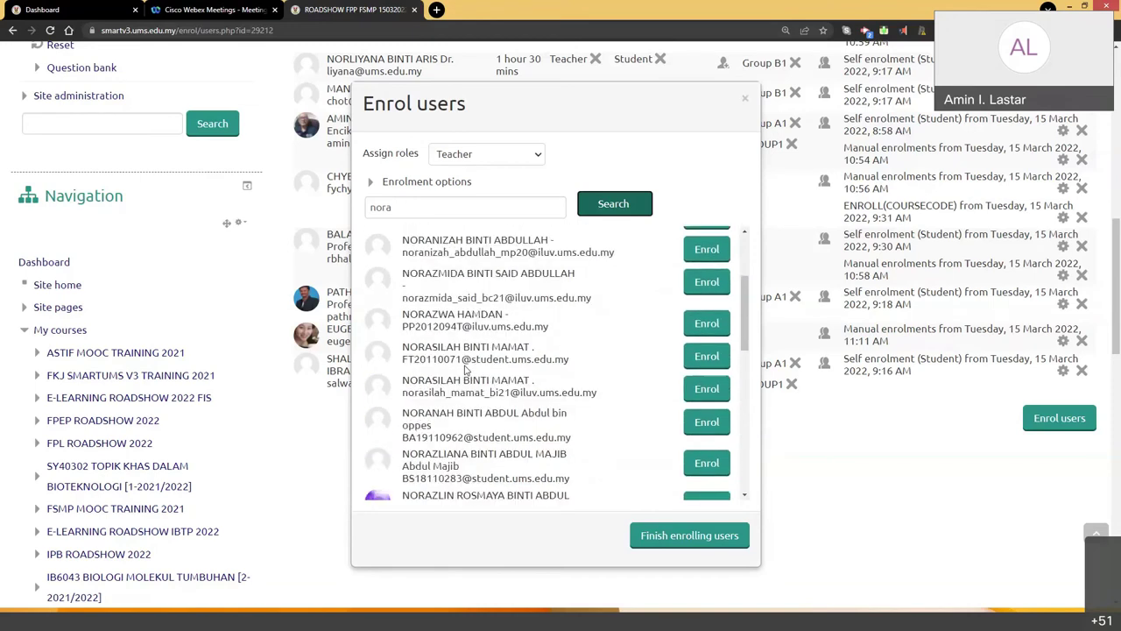
scroll(448, 392, "up", 3)
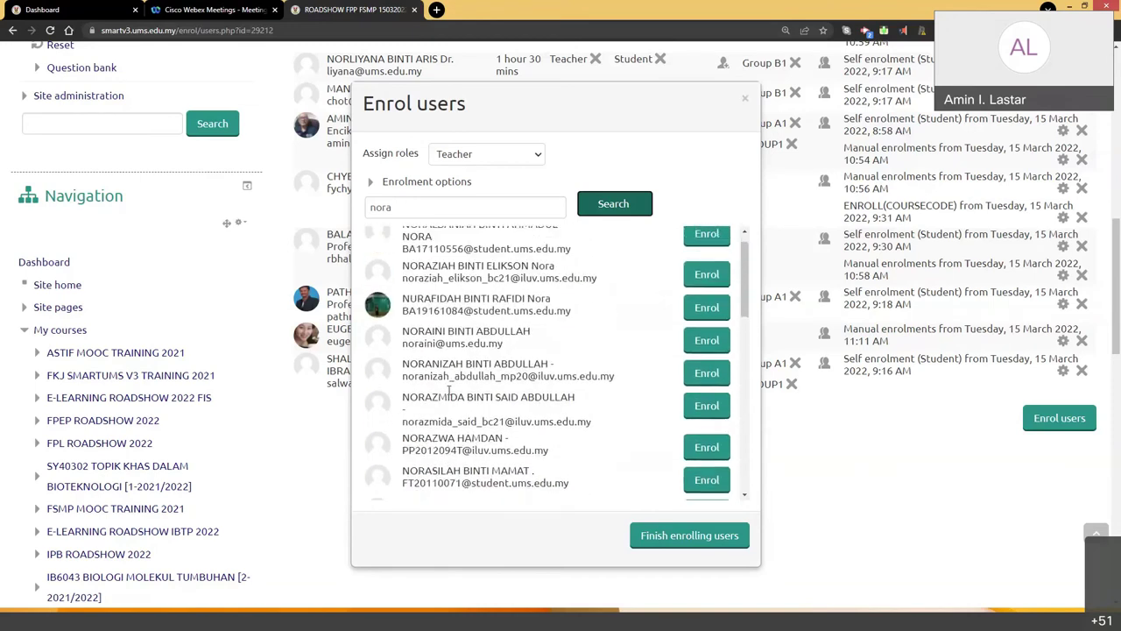
double_click(409, 212)
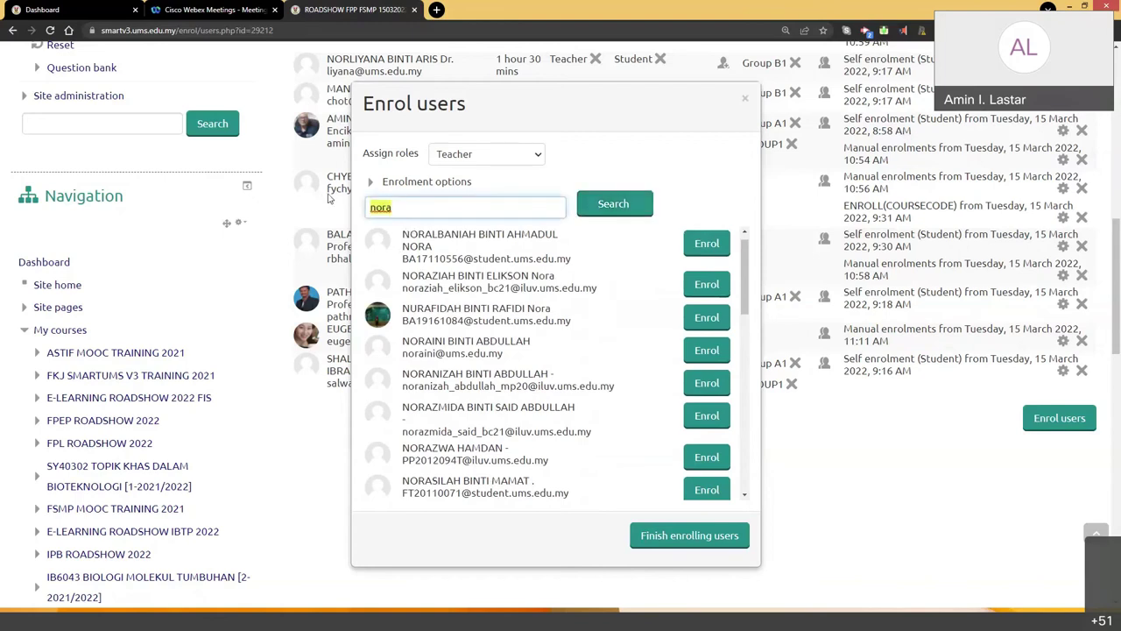
type("bertly")
left_click(604, 203)
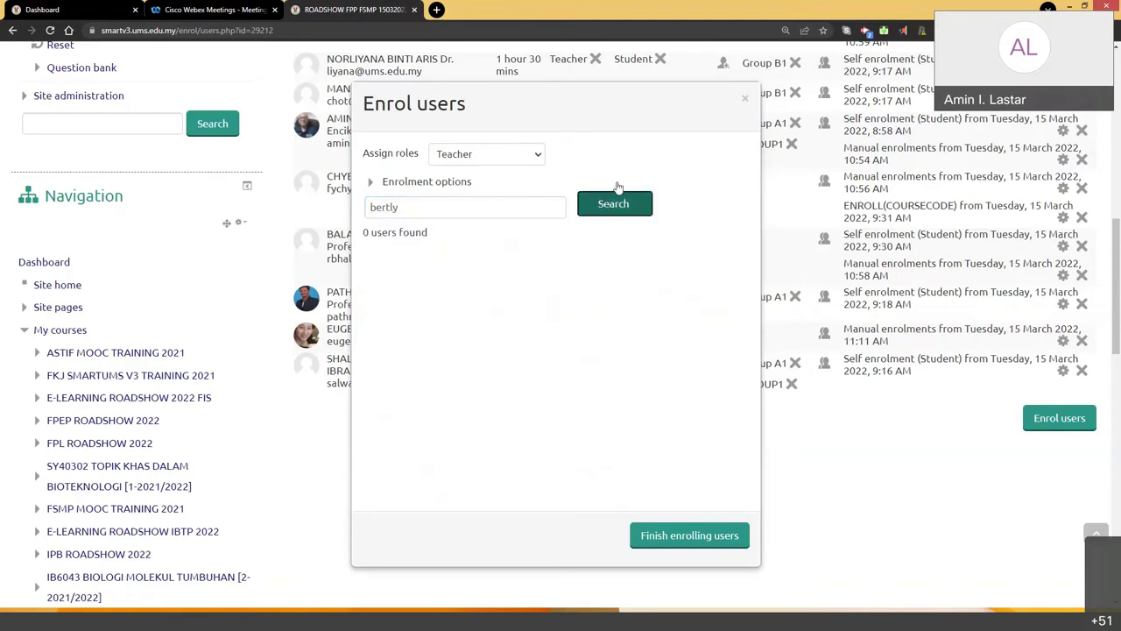
- Close the Enrol users window, reopen and close it, and view a teacher's roles without changes
left_click(744, 101)
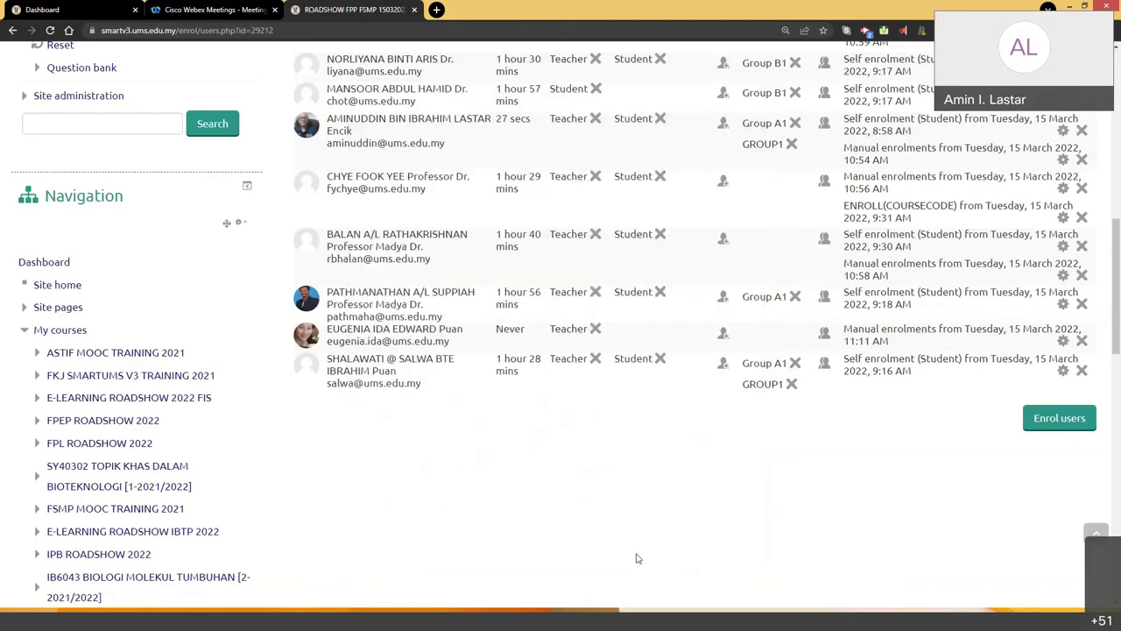
scroll(617, 488, "up", 1)
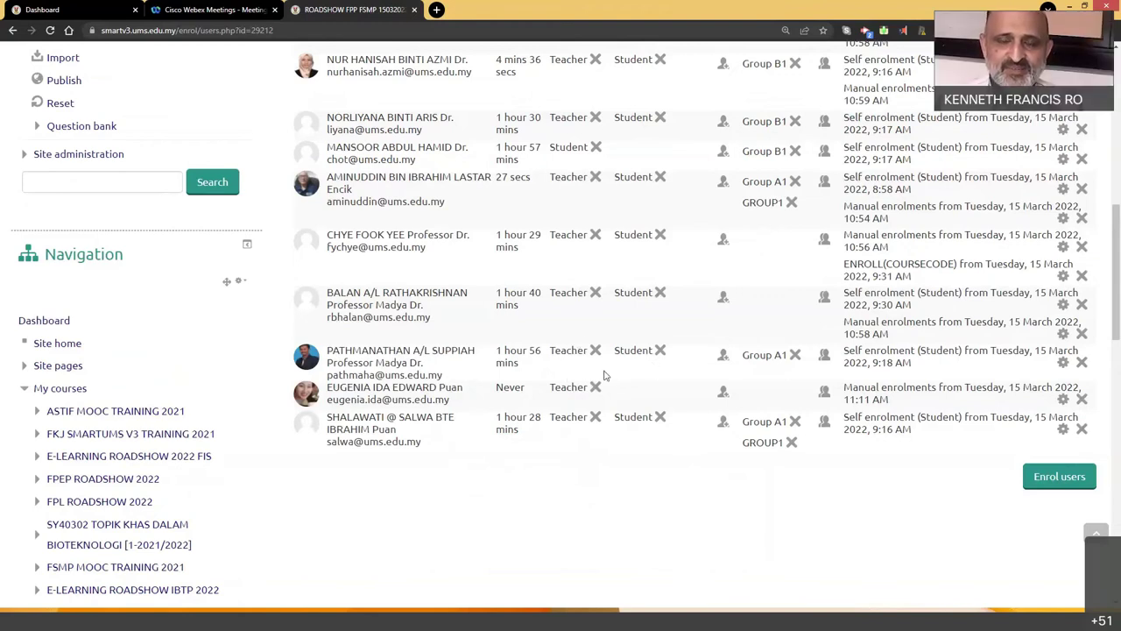
scroll(645, 440, "up", 1)
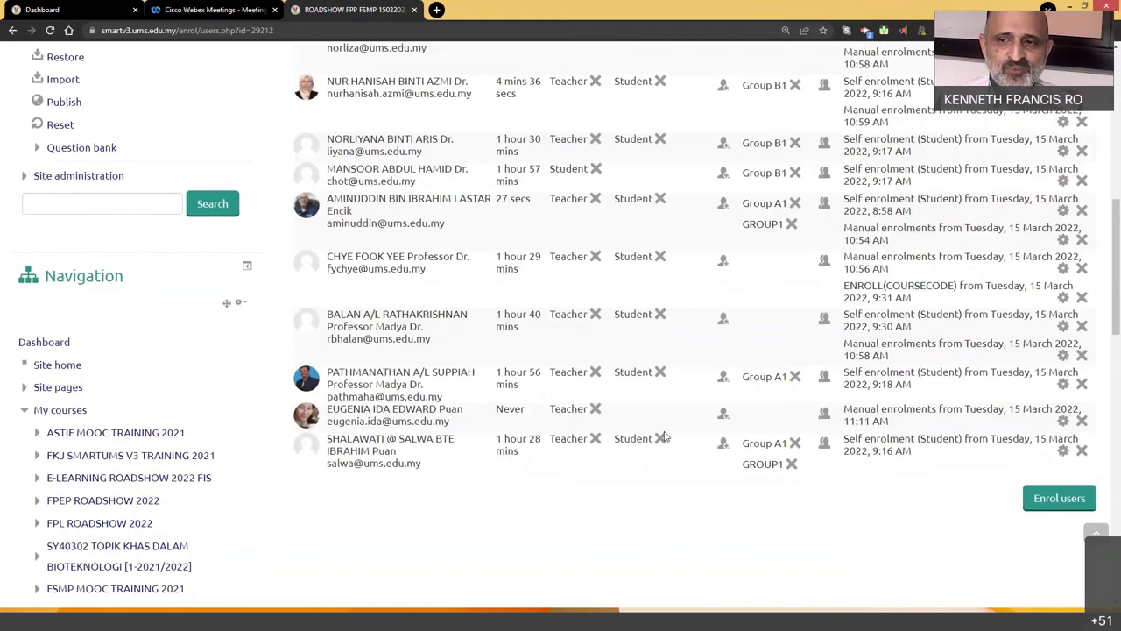
left_click(1051, 536)
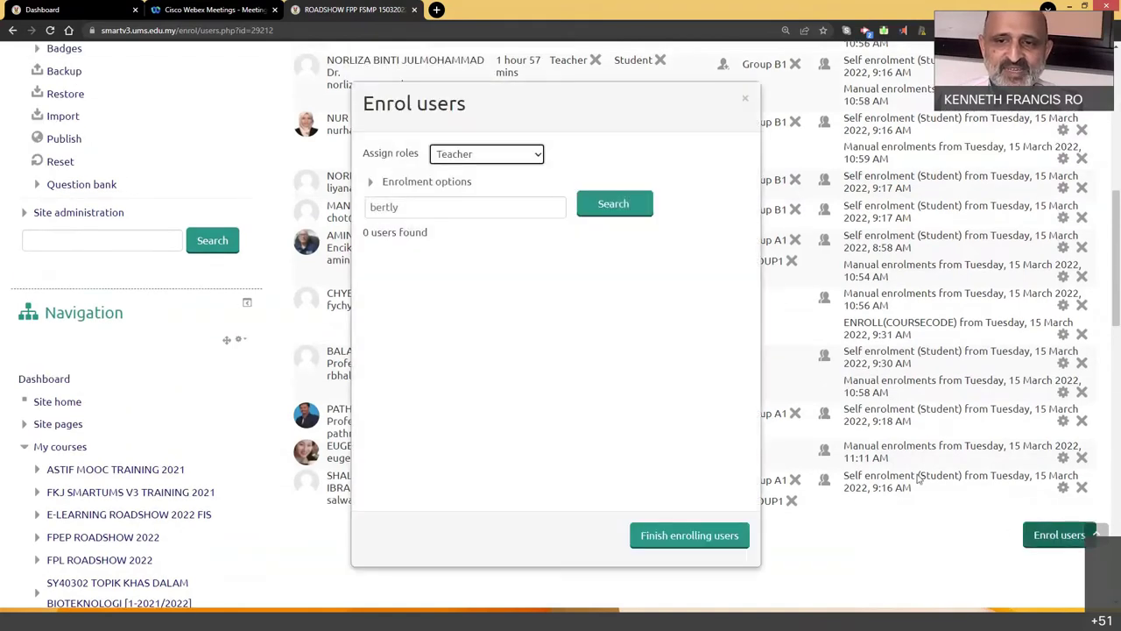
left_click(745, 98)
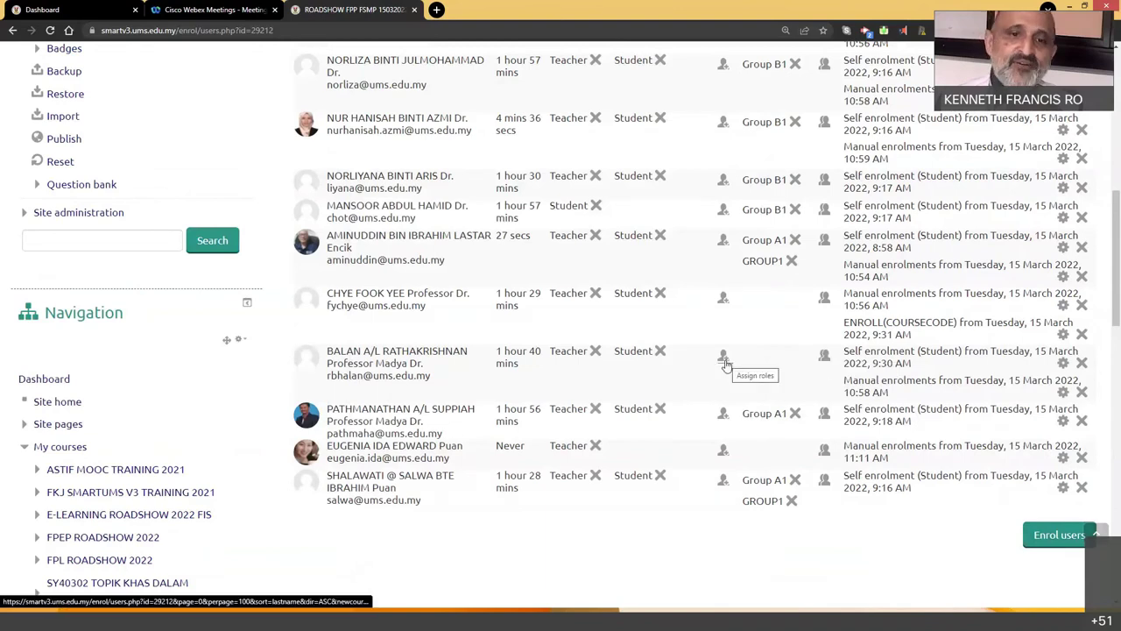
left_click(723, 359)
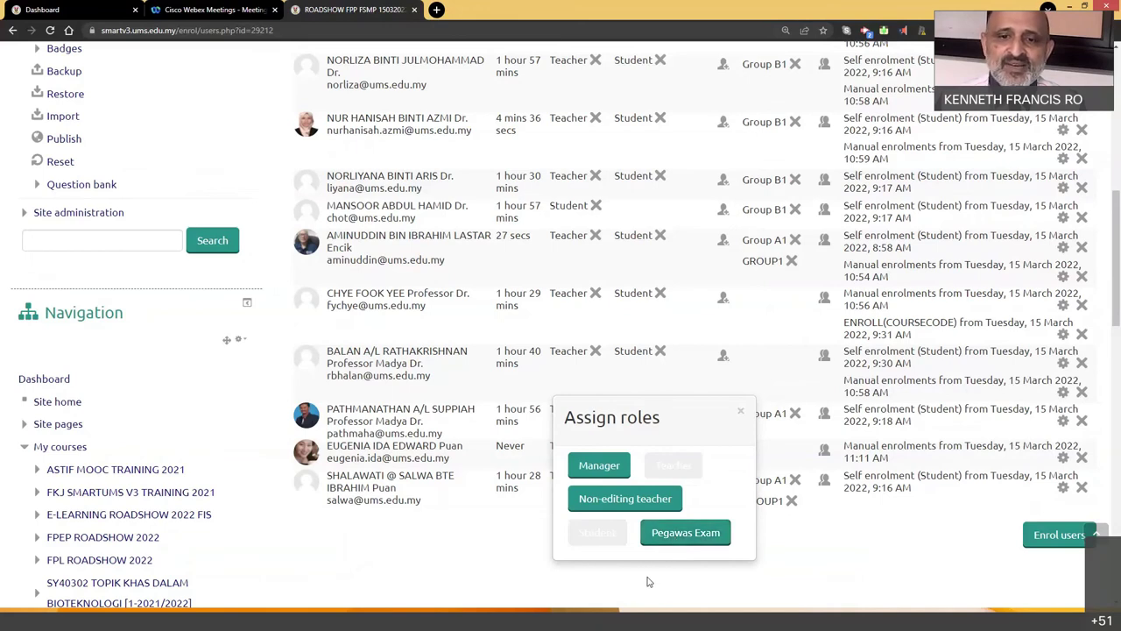
left_click(738, 409)
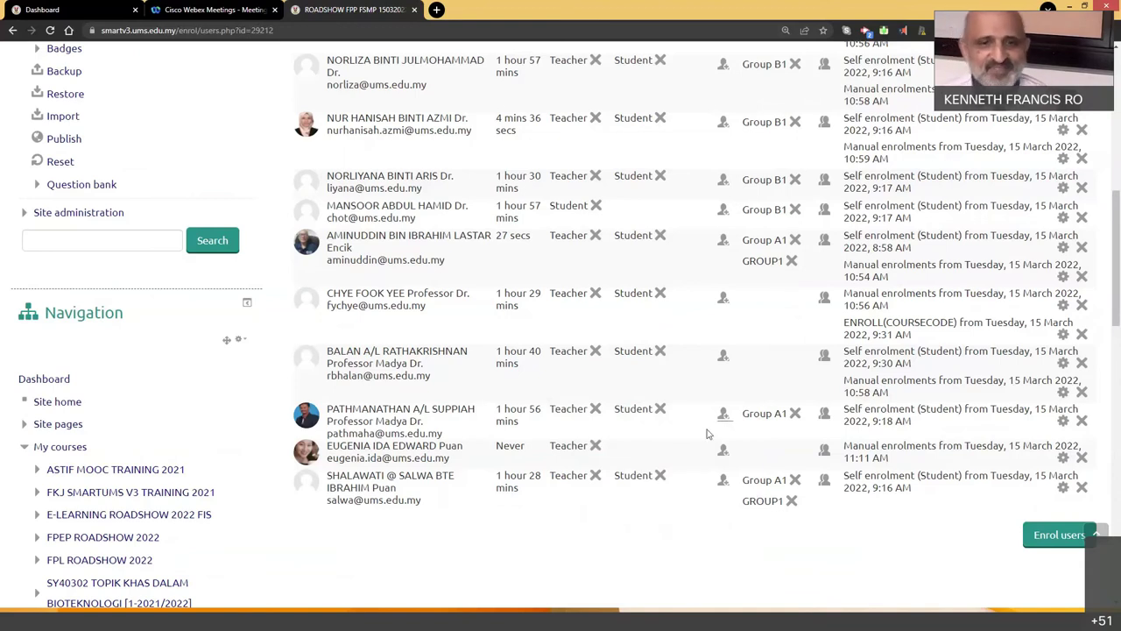
scroll(725, 389, "up", 5)
- Return to the ROADSHOW FPP FSMP 15032022 course page and browse through it
scroll(594, 488, "up", 2)
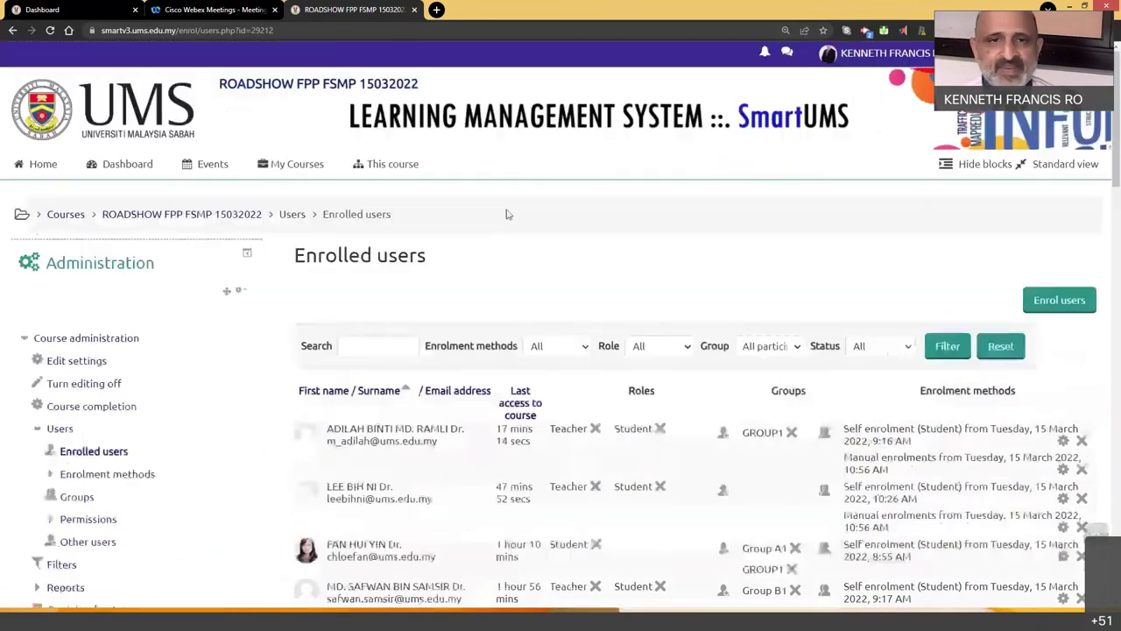
left_click(238, 214)
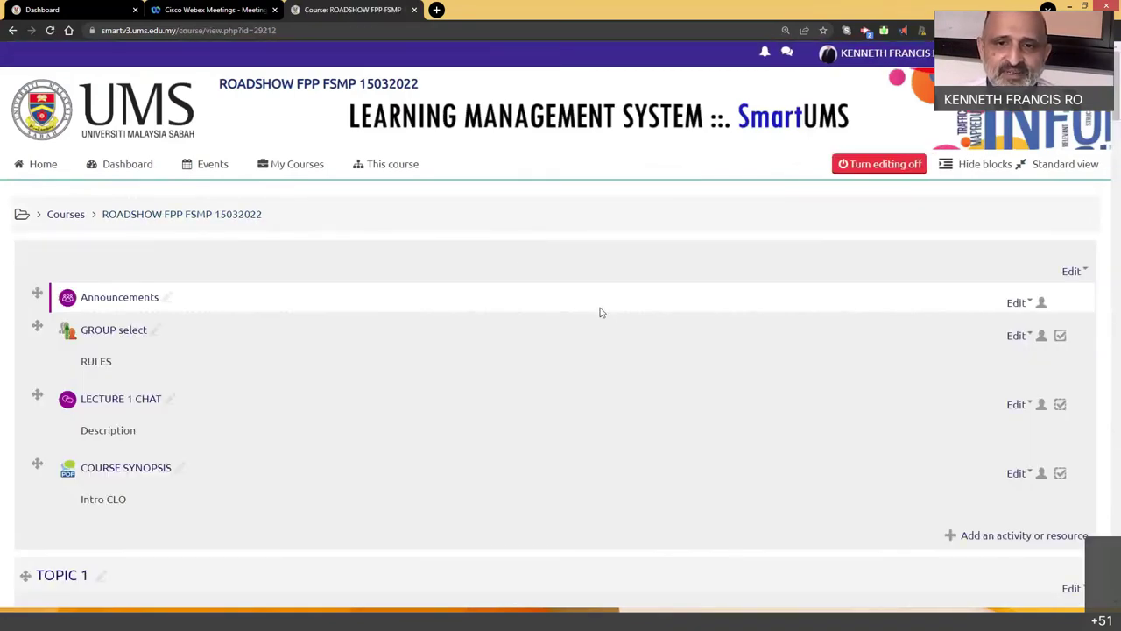
scroll(601, 312, "down", 7)
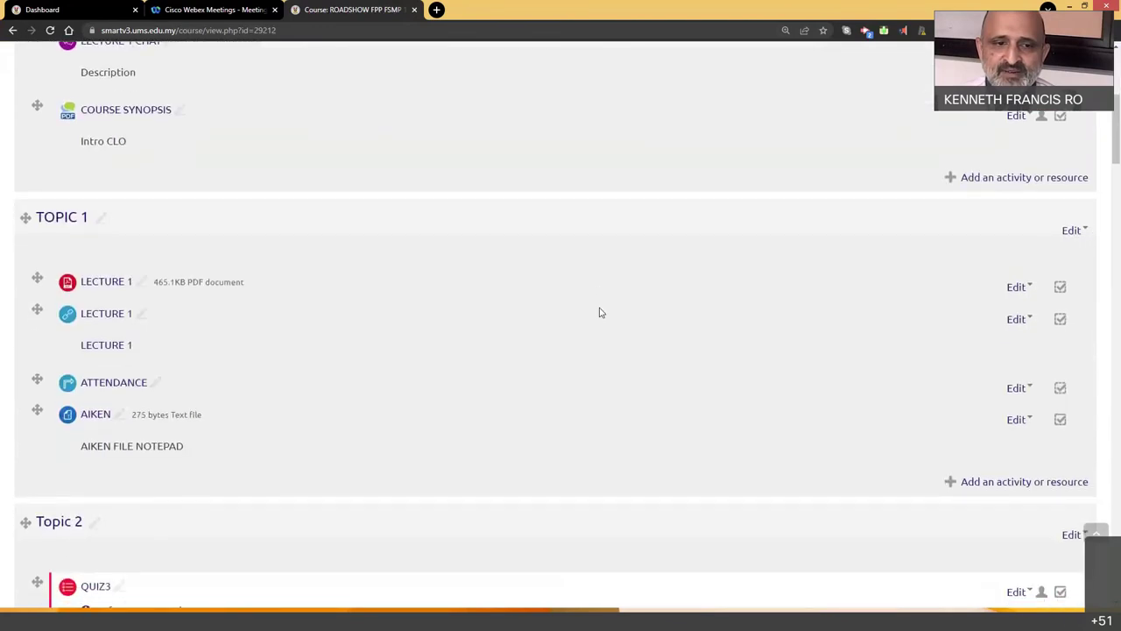
scroll(601, 311, "down", 6)
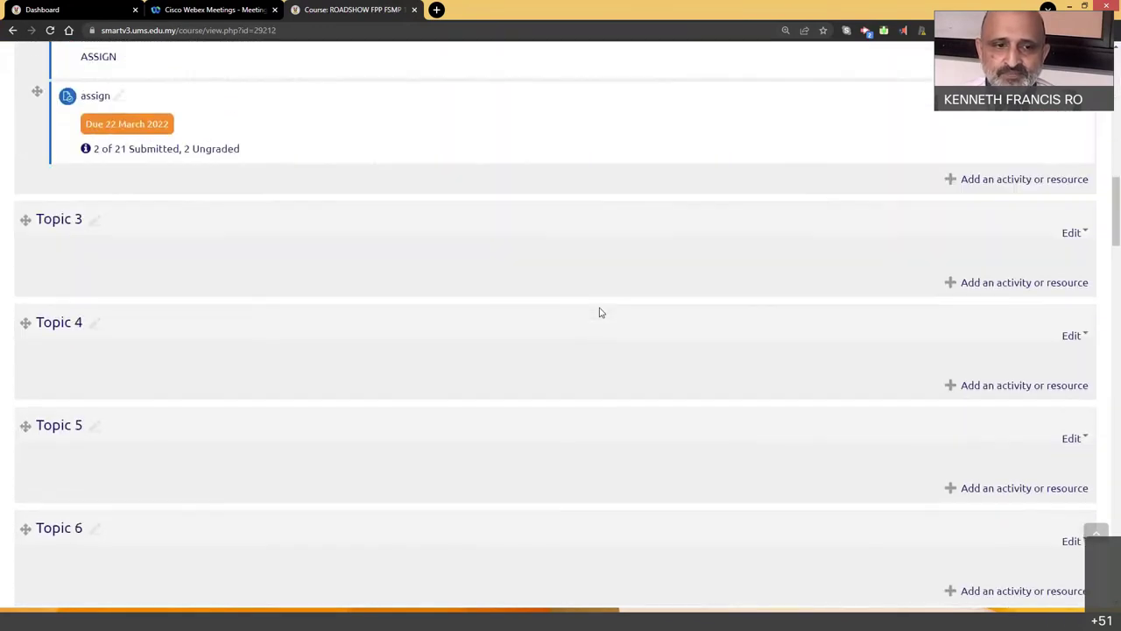
scroll(601, 311, "down", 2)
scroll(600, 311, "up", 8)
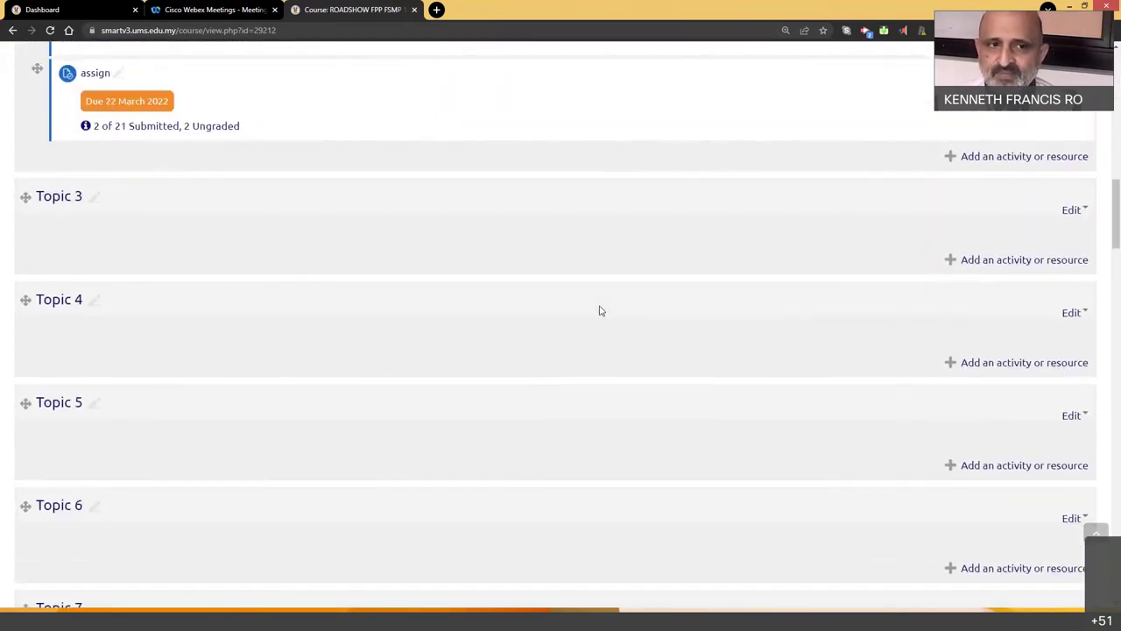
scroll(601, 311, "up", 3)
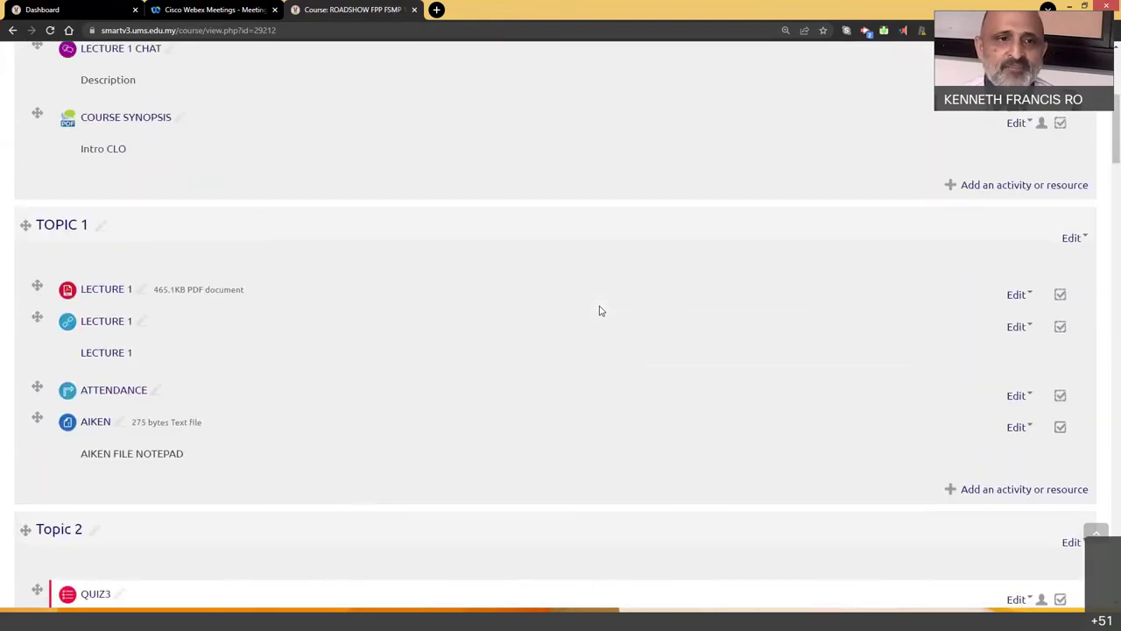
scroll(601, 311, "up", 2)
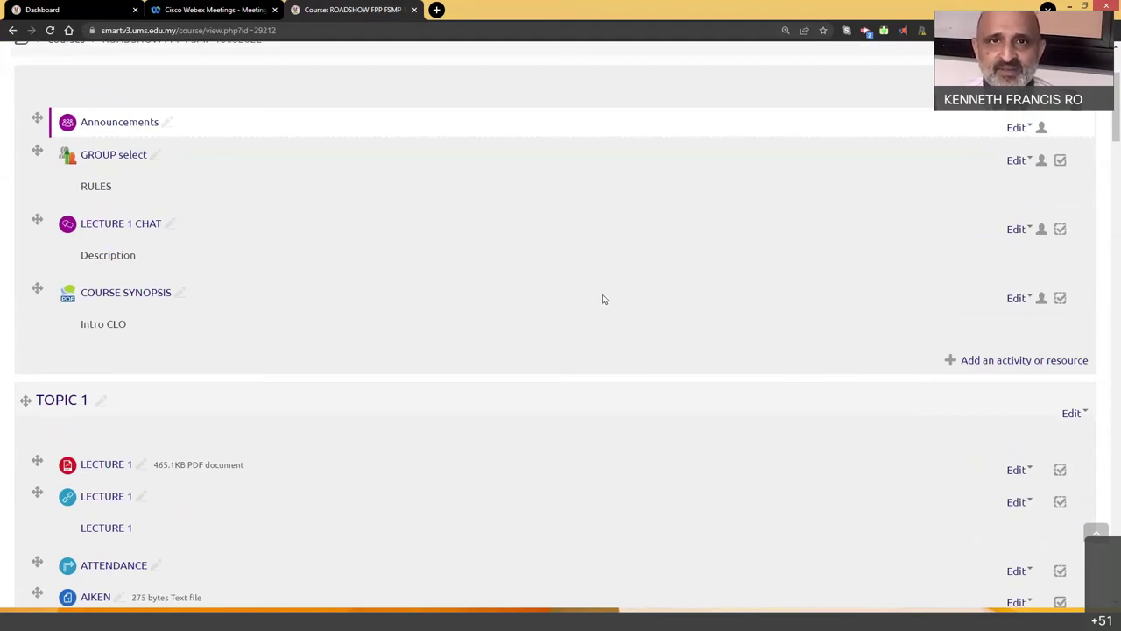
scroll(602, 299, "up", 2)
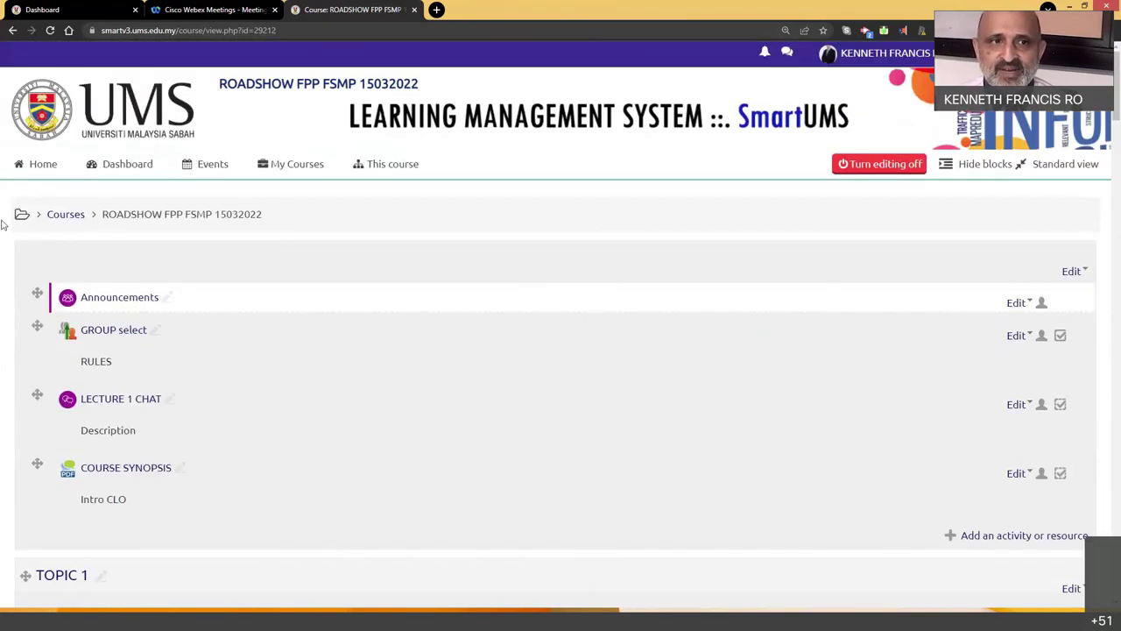
- Go to the site-wide Courses categories page and show the My courses list
left_click(55, 215)
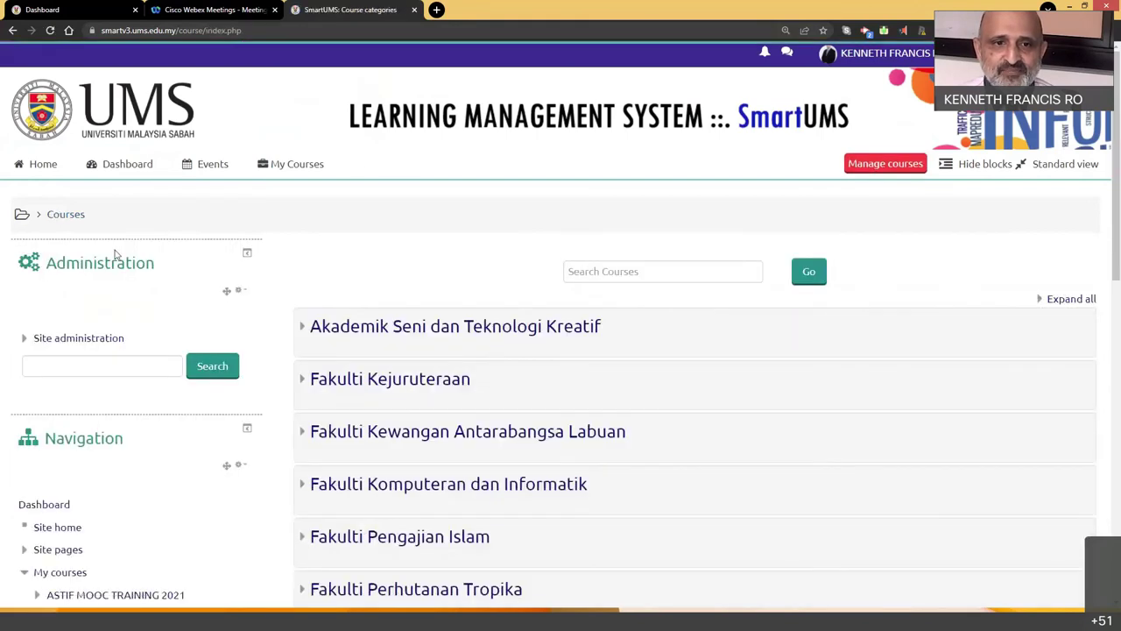
scroll(115, 252, "down", 1)
scroll(149, 228, "up", 1)
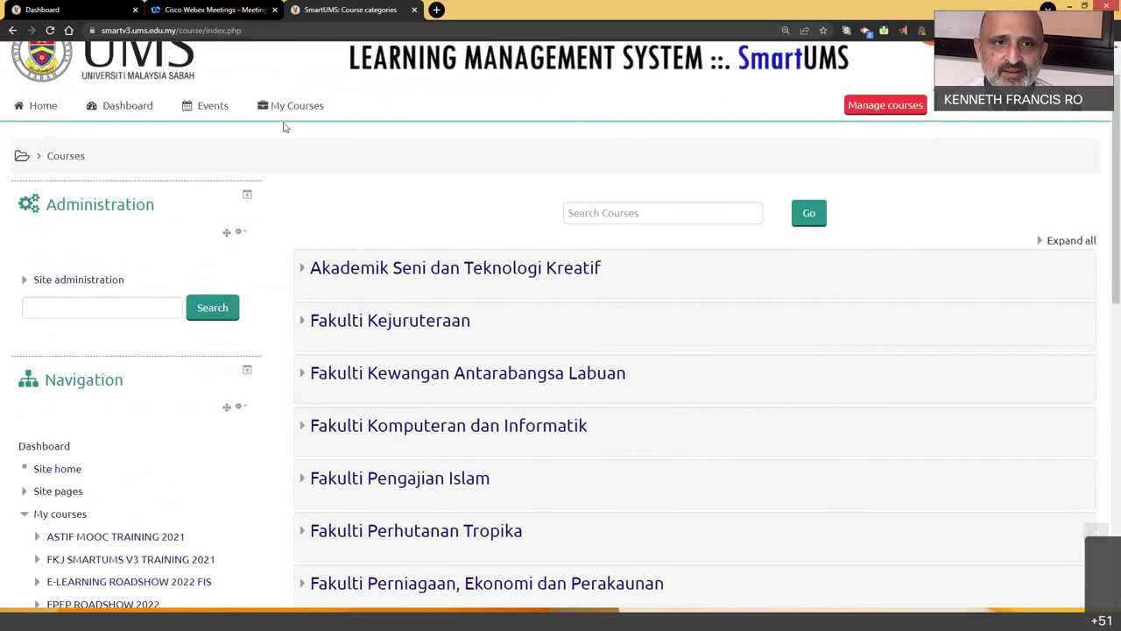
left_click(292, 106)
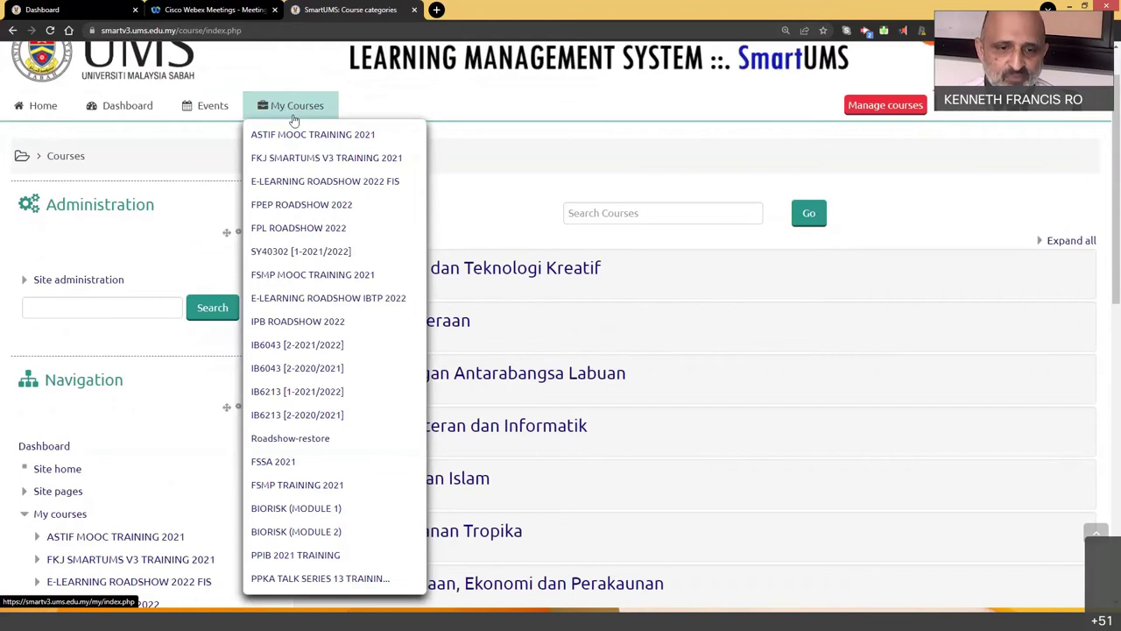
- Open the INTRODUCTION TO BIORISK MANAGEMENT (MODULE 1) course and browse down its sections
left_click(331, 508)
scroll(330, 475, "down", 1)
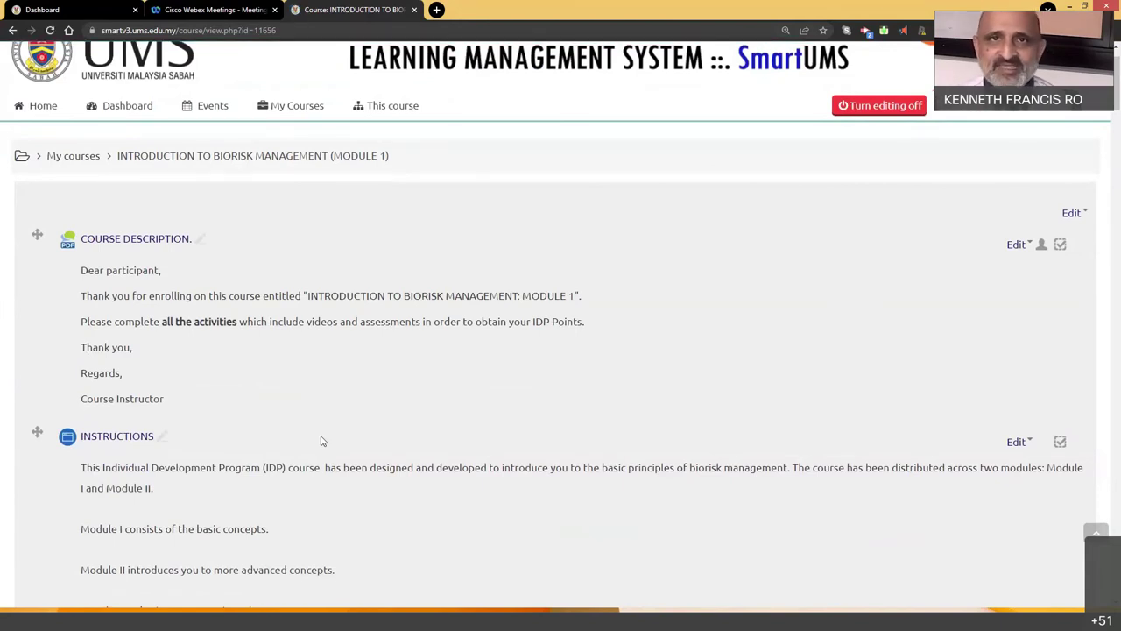
scroll(278, 371, "down", 2)
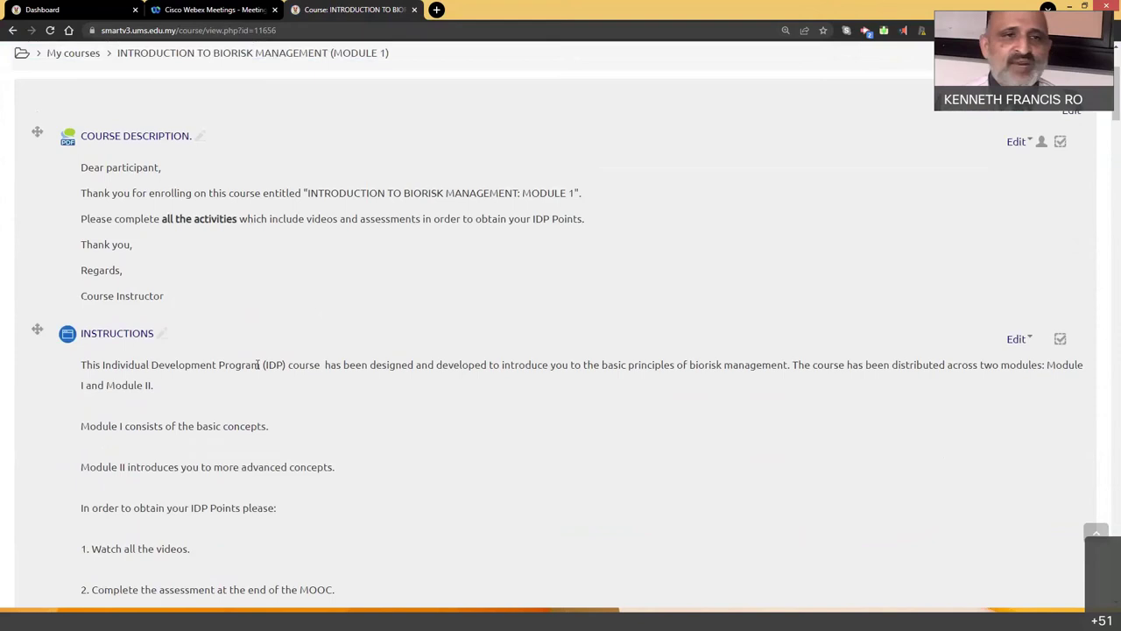
scroll(286, 263, "up", 3)
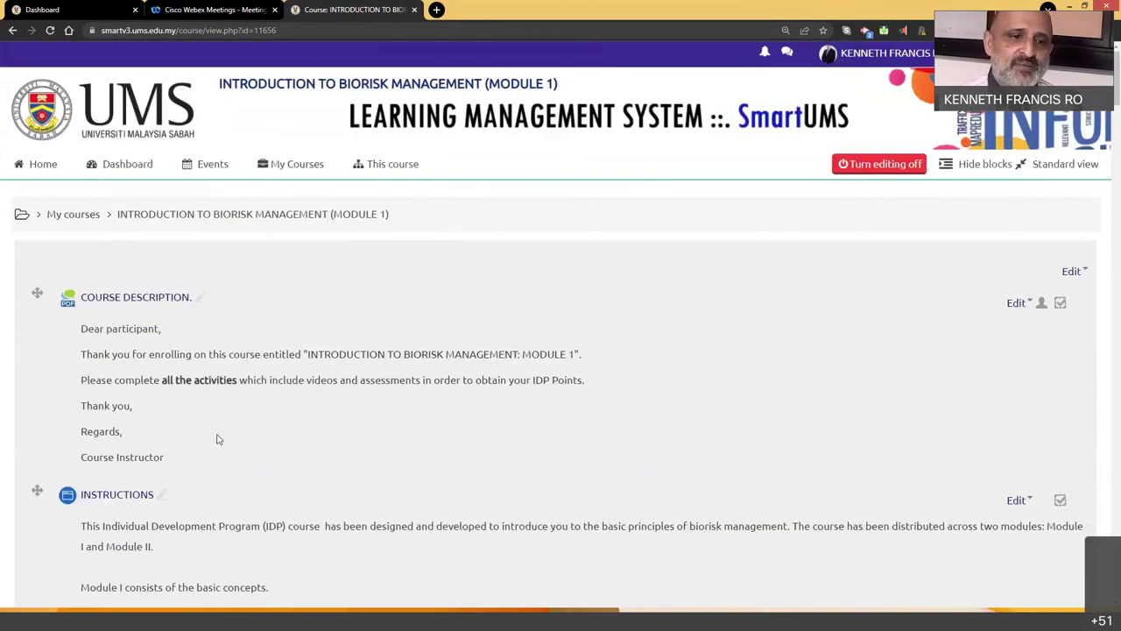
scroll(218, 436, "down", 3)
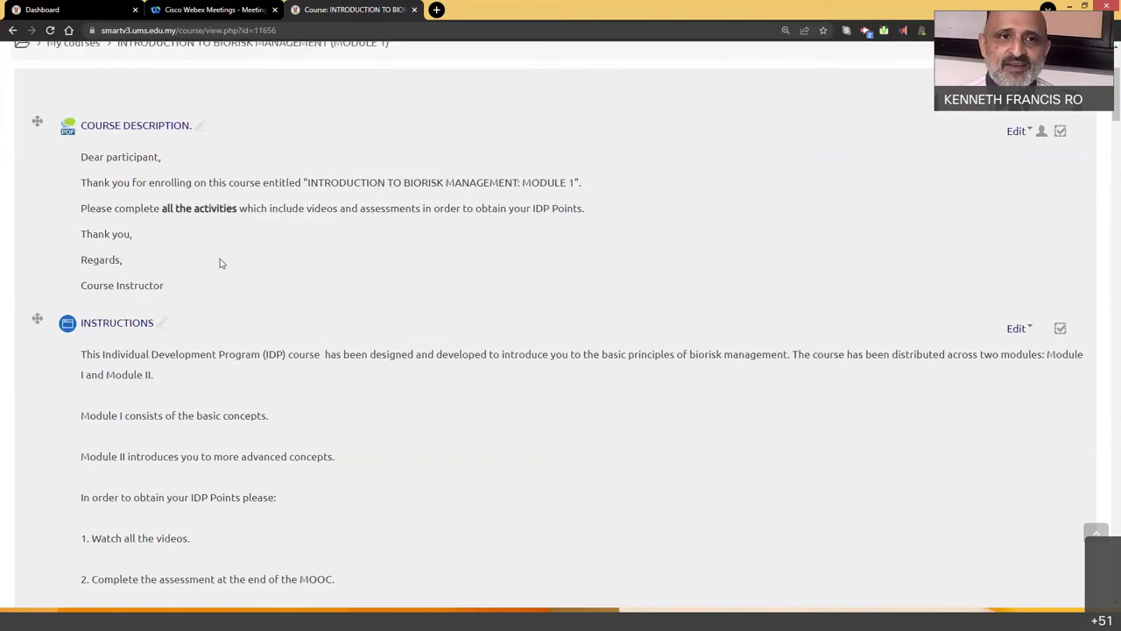
scroll(218, 260, "up", 3)
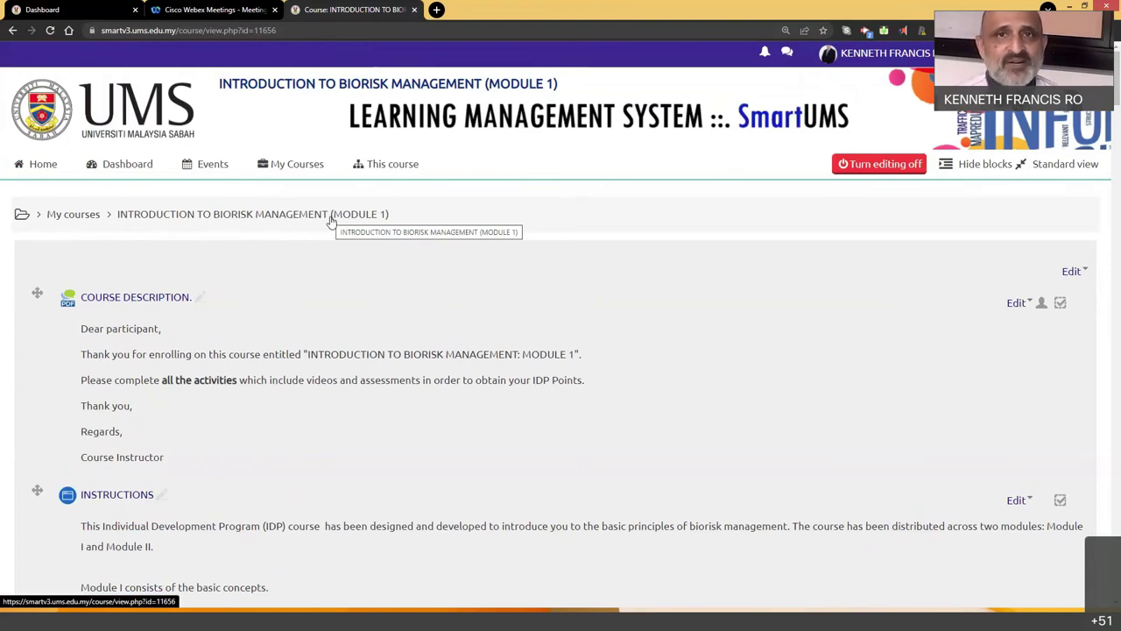
scroll(341, 225, "down", 4)
scroll(341, 225, "down", 1)
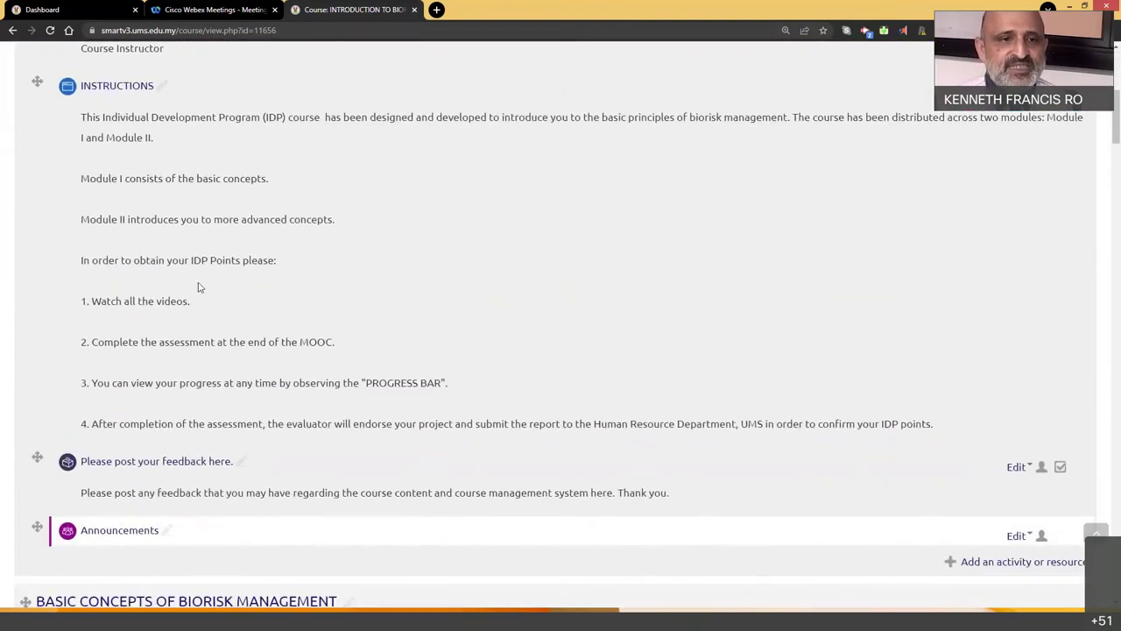
scroll(283, 293, "down", 5)
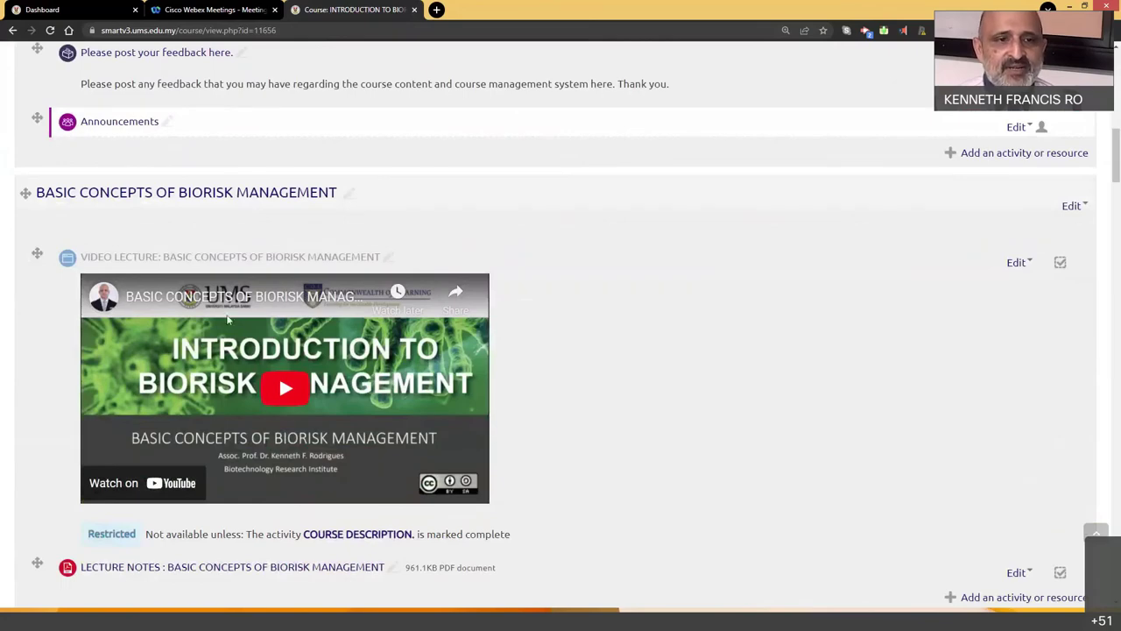
scroll(319, 355, "down", 6)
scroll(320, 353, "down", 17)
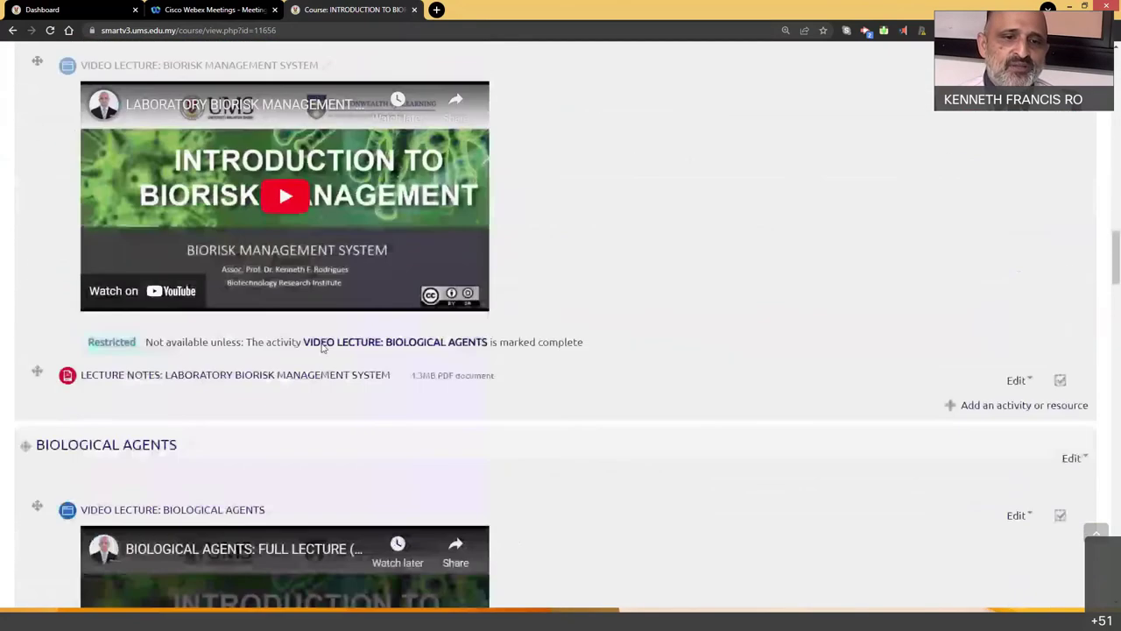
scroll(320, 345, "down", 3)
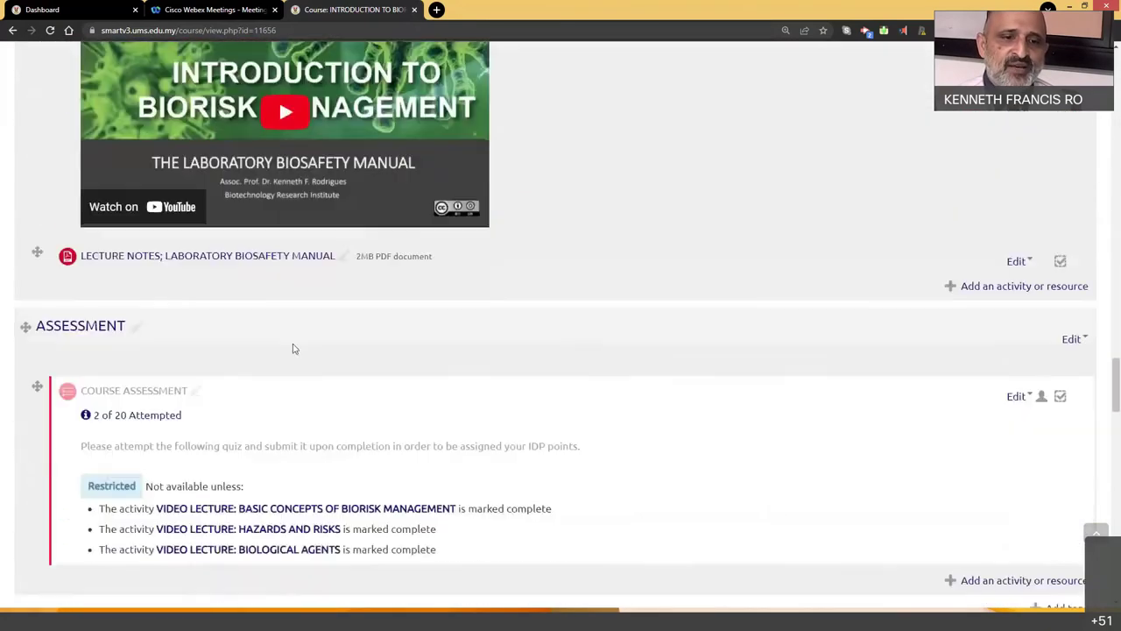
- Look over the rest of the course page, then return to the top and expand the This course menu
scroll(289, 346, "up", 6)
scroll(289, 347, "up", 12)
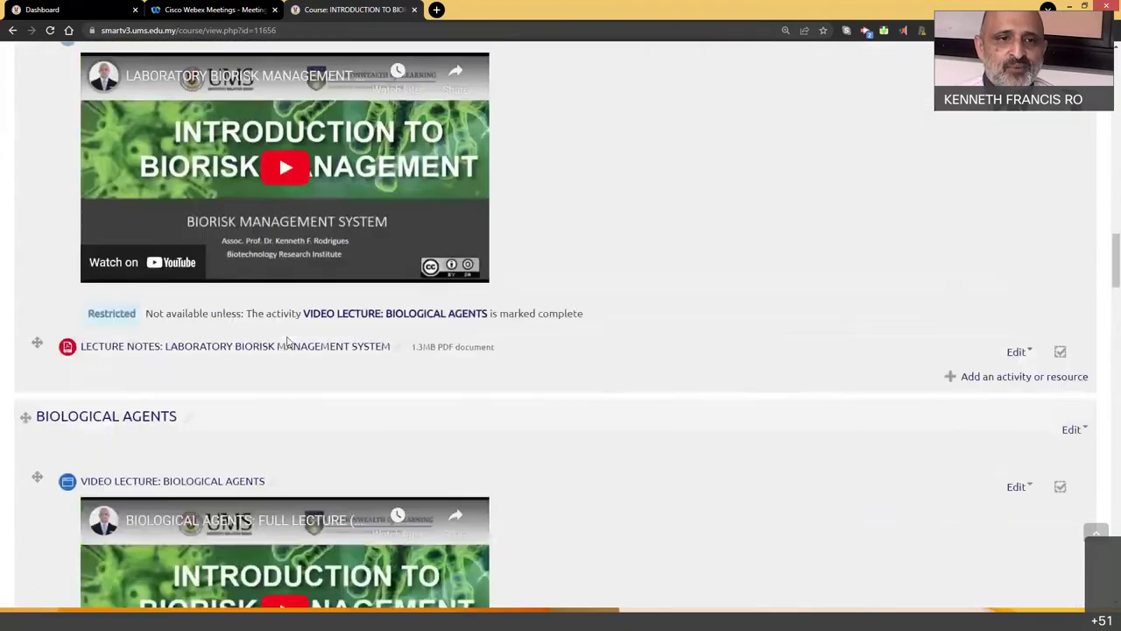
scroll(485, 277, "up", 6)
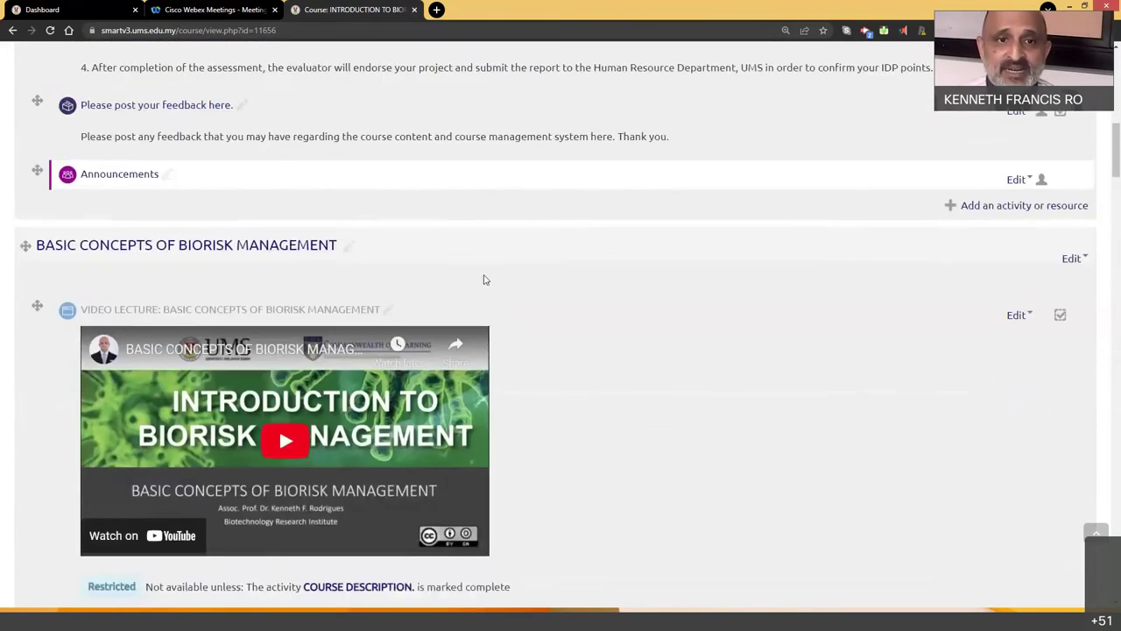
scroll(525, 270, "down", 4)
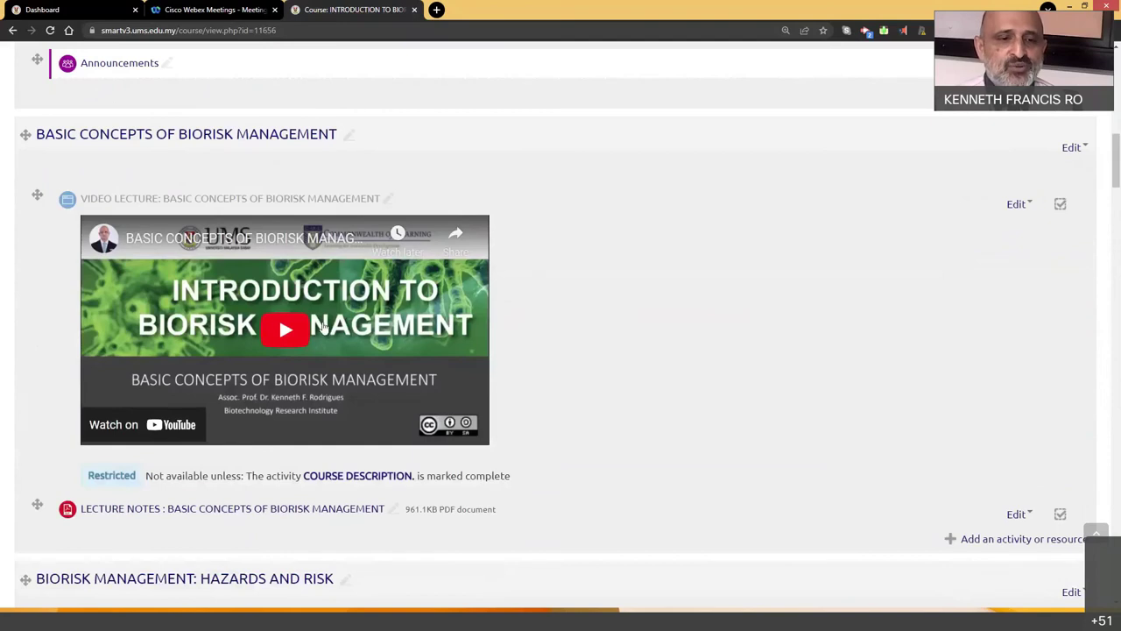
scroll(263, 526, "down", 3)
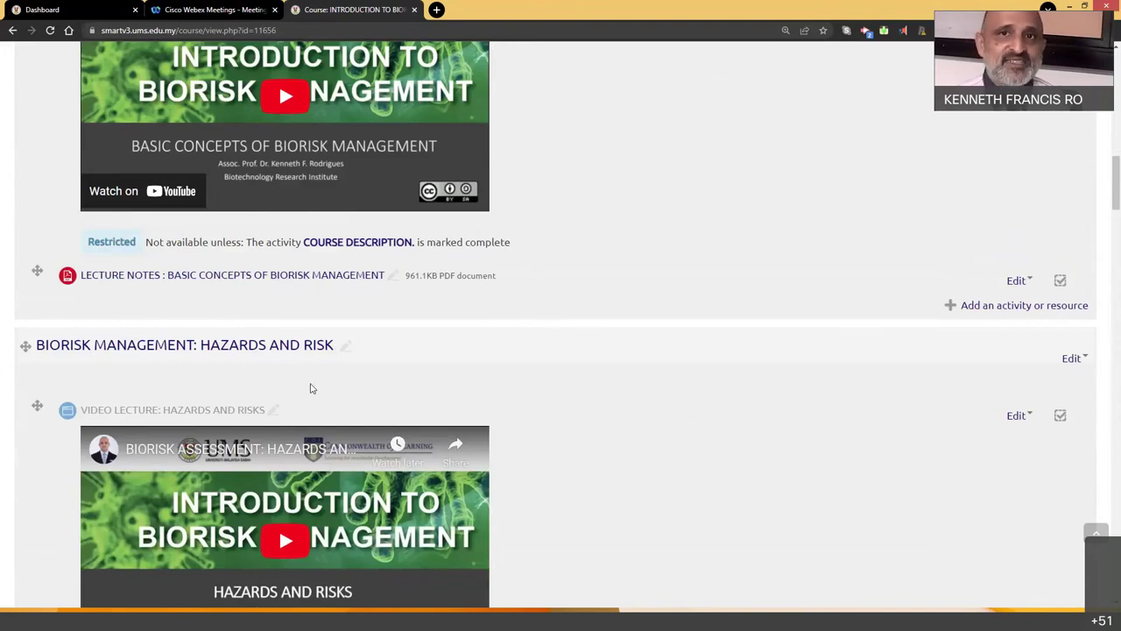
scroll(323, 358, "up", 3)
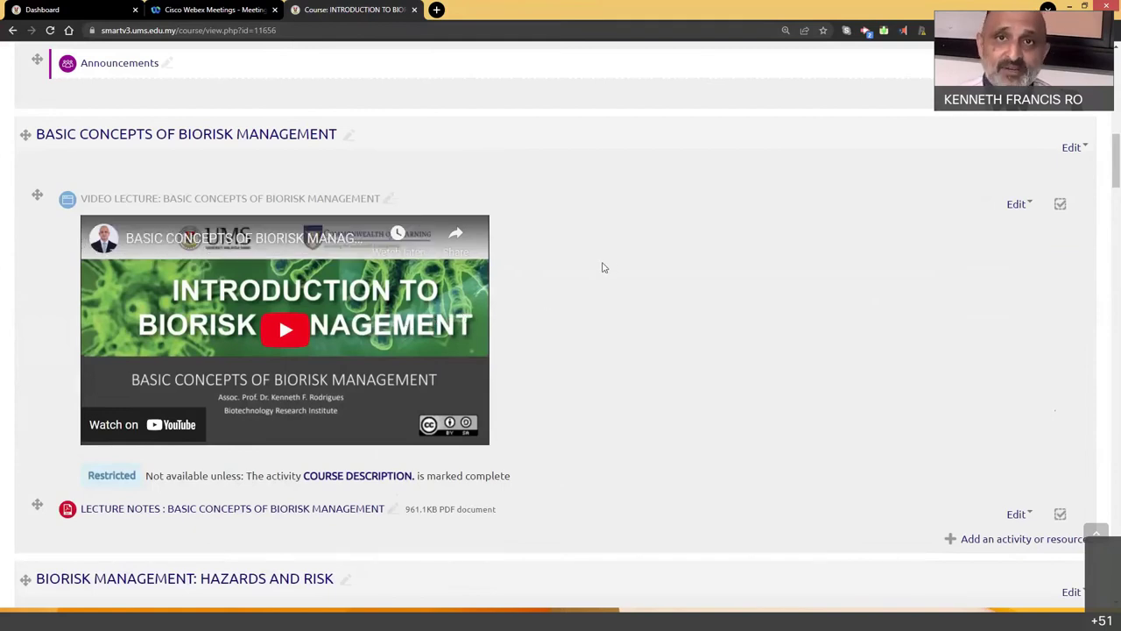
scroll(333, 289, "down", 9)
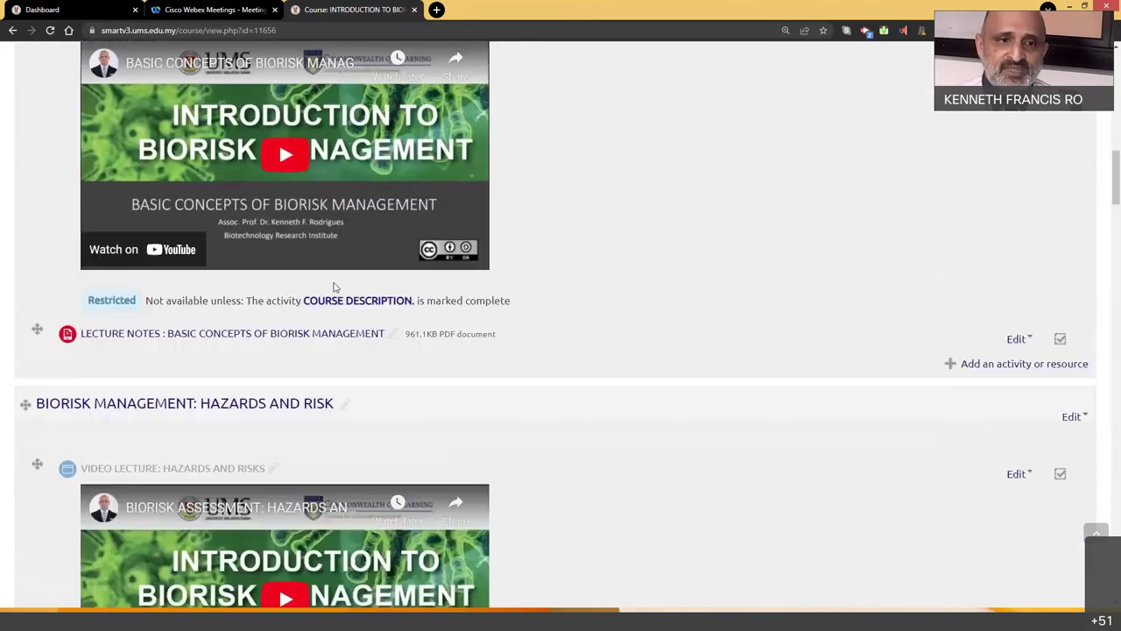
scroll(331, 300, "down", 11)
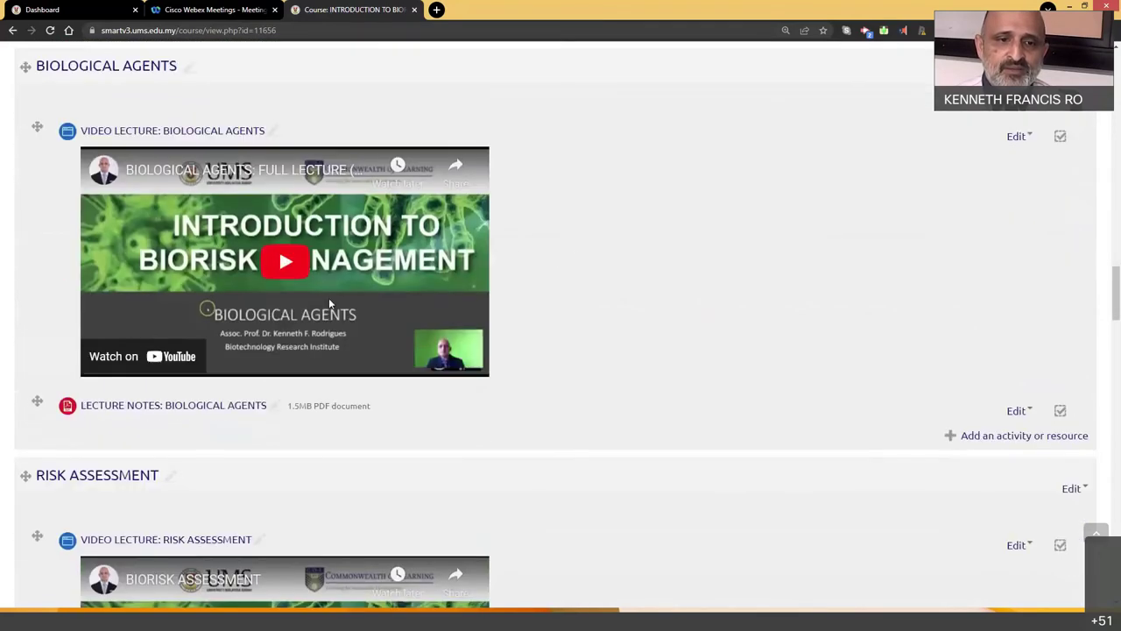
scroll(330, 302, "down", 4)
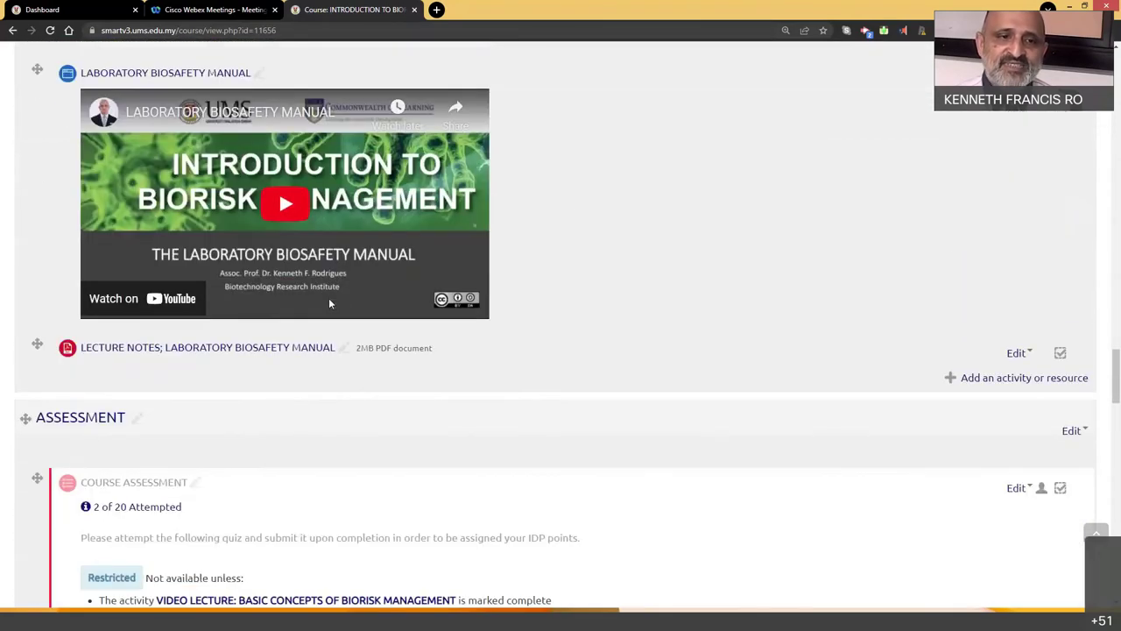
scroll(539, 332, "down", 3)
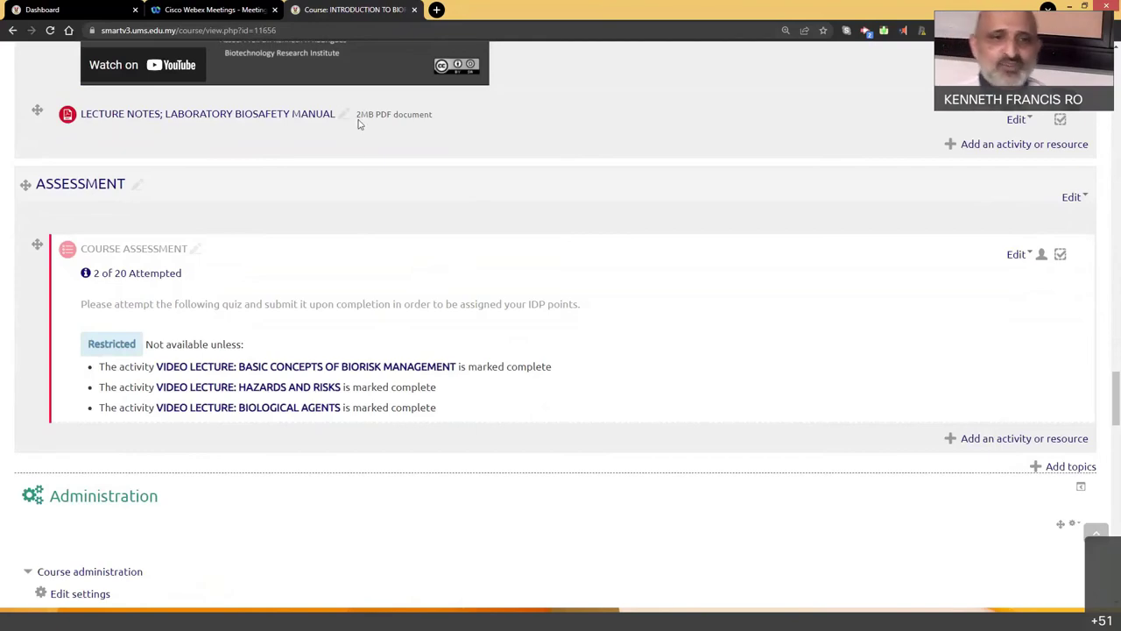
scroll(355, 120, "up", 20)
scroll(353, 119, "up", 20)
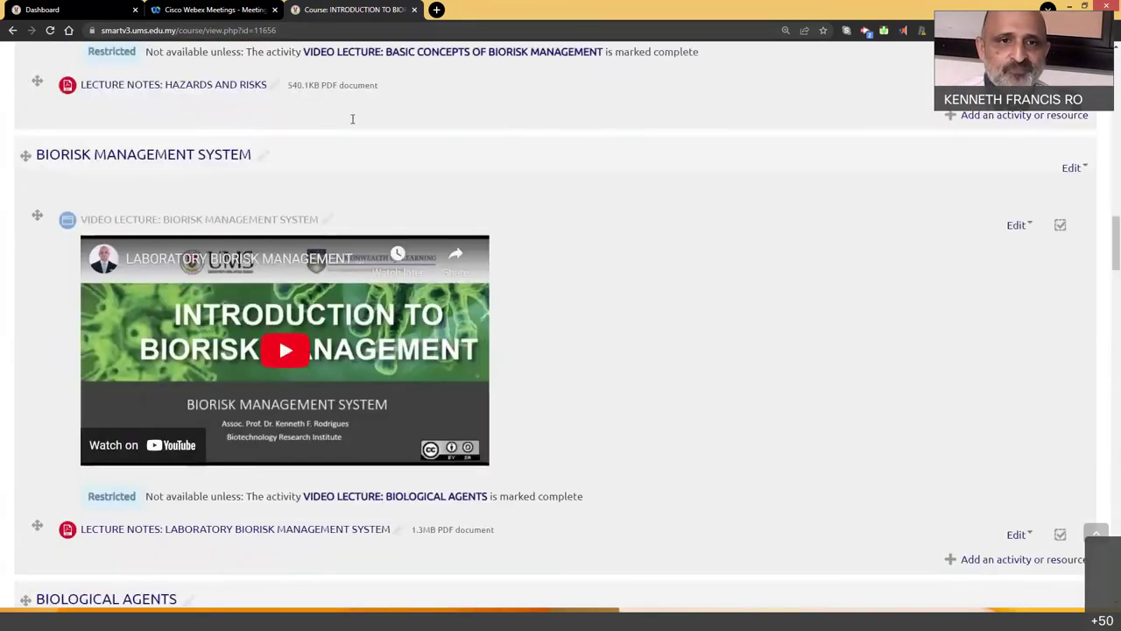
scroll(350, 123, "up", 3)
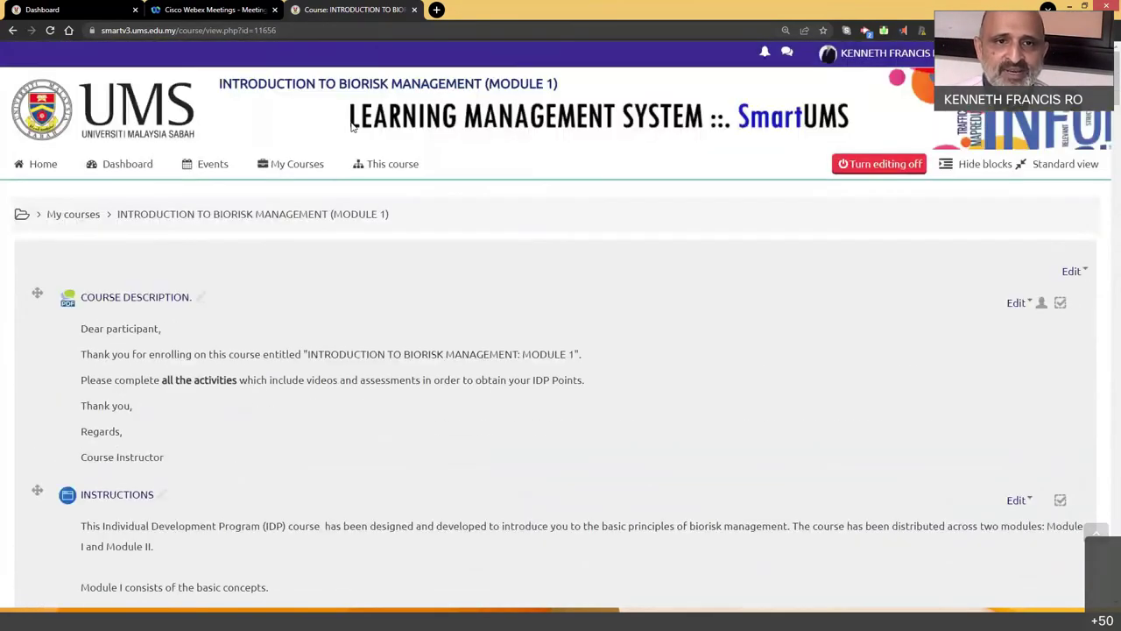
left_click(389, 164)
- View the course's Grader report from This course > Grades
left_click(378, 215)
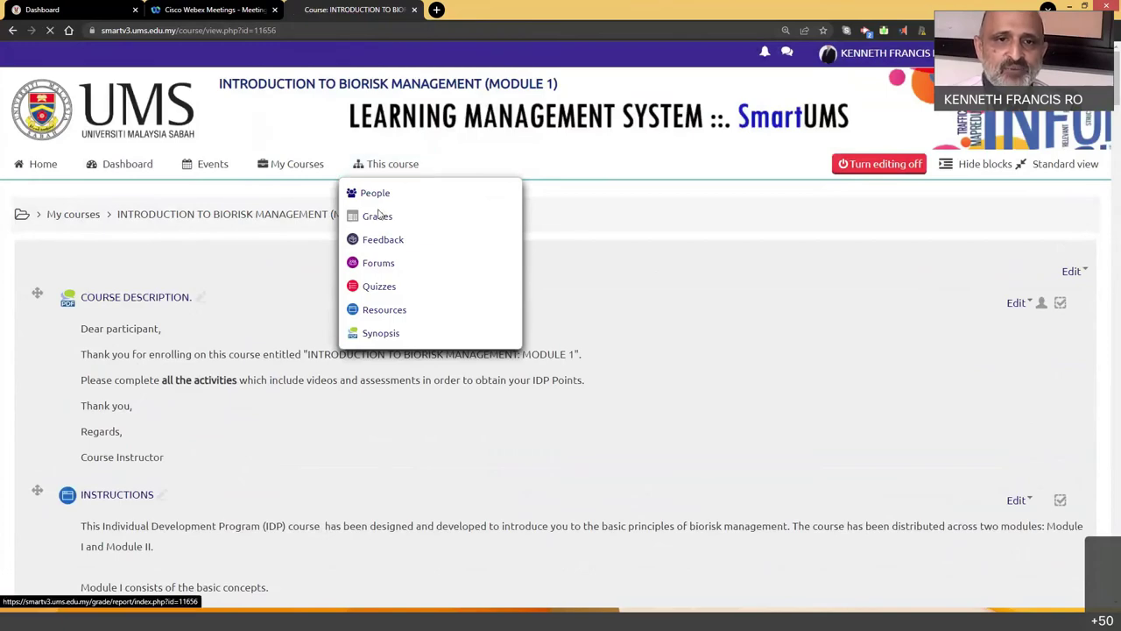
scroll(589, 282, "down", 3)
scroll(589, 283, "down", 10)
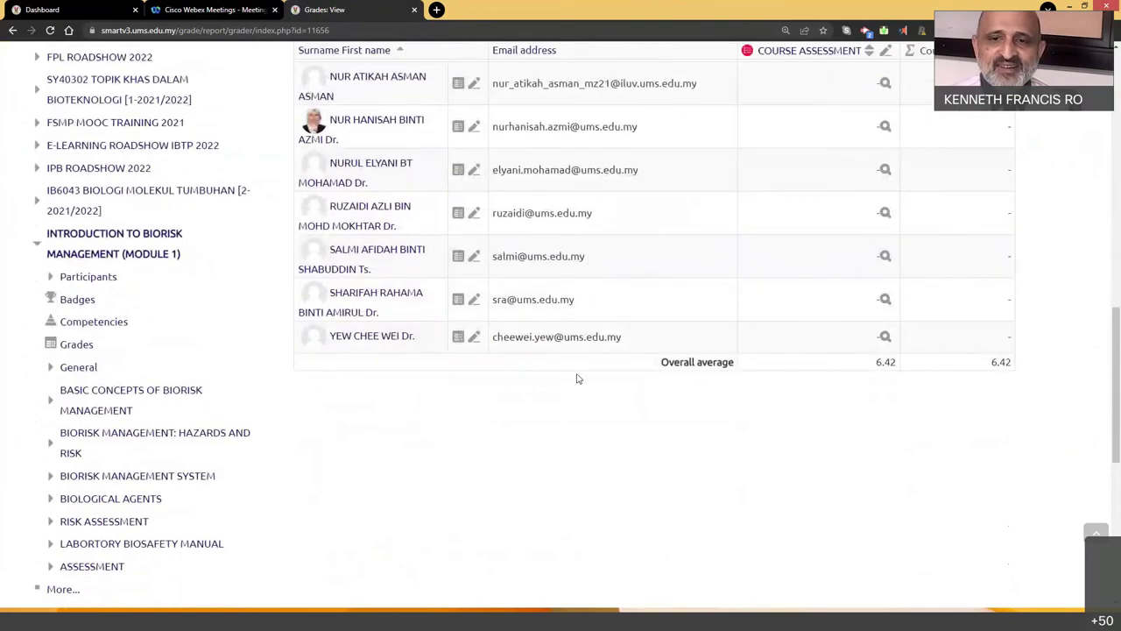
scroll(576, 379, "up", 10)
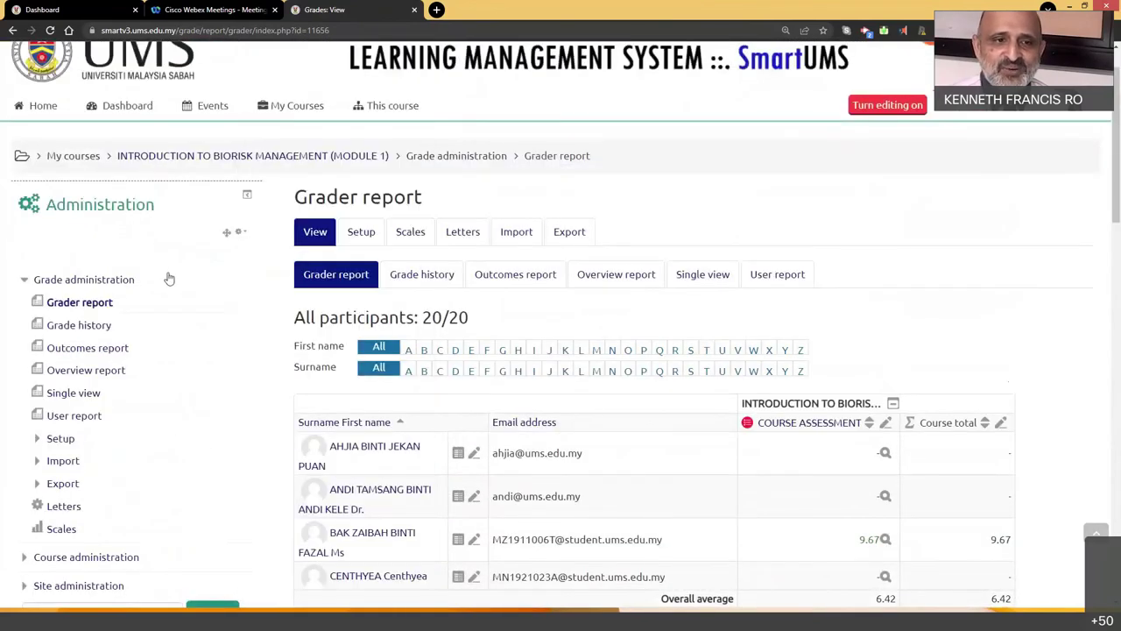
scroll(169, 278, "down", 2)
scroll(168, 230, "up", 3)
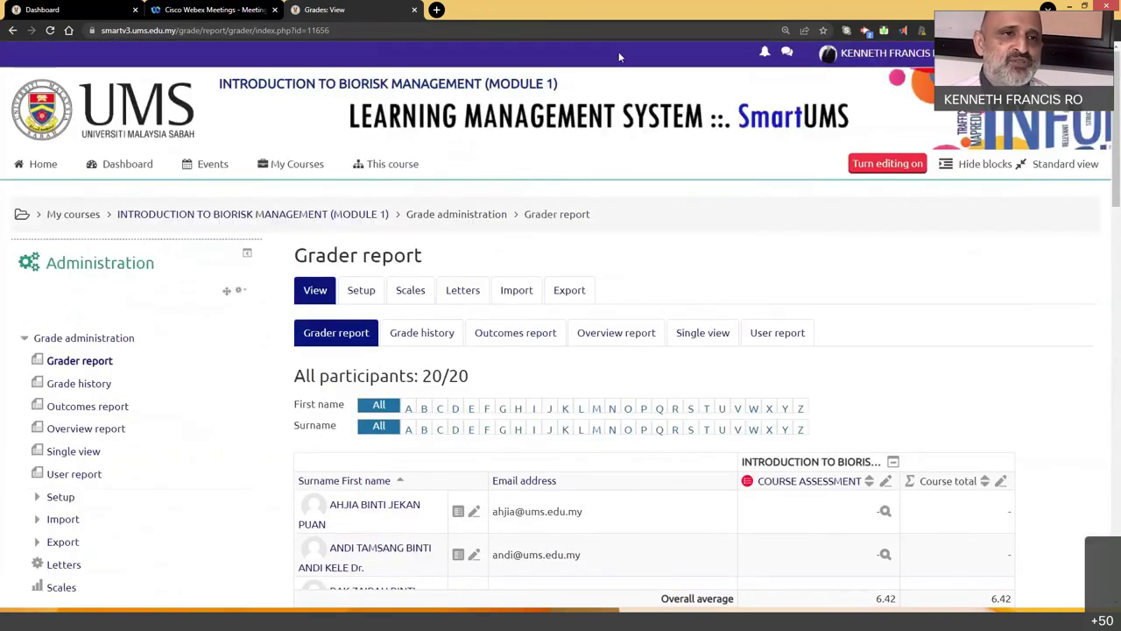
- Go back to the course page and open the COURSE ASSESSMENT quiz
left_click(13, 32)
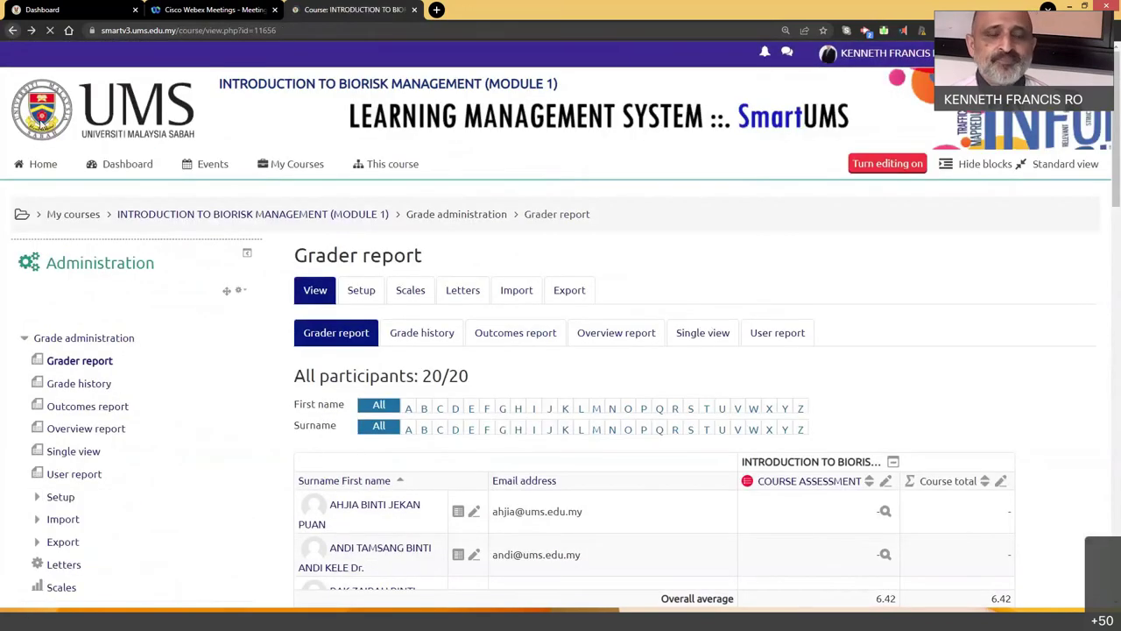
scroll(326, 307, "down", 15)
scroll(326, 314, "down", 15)
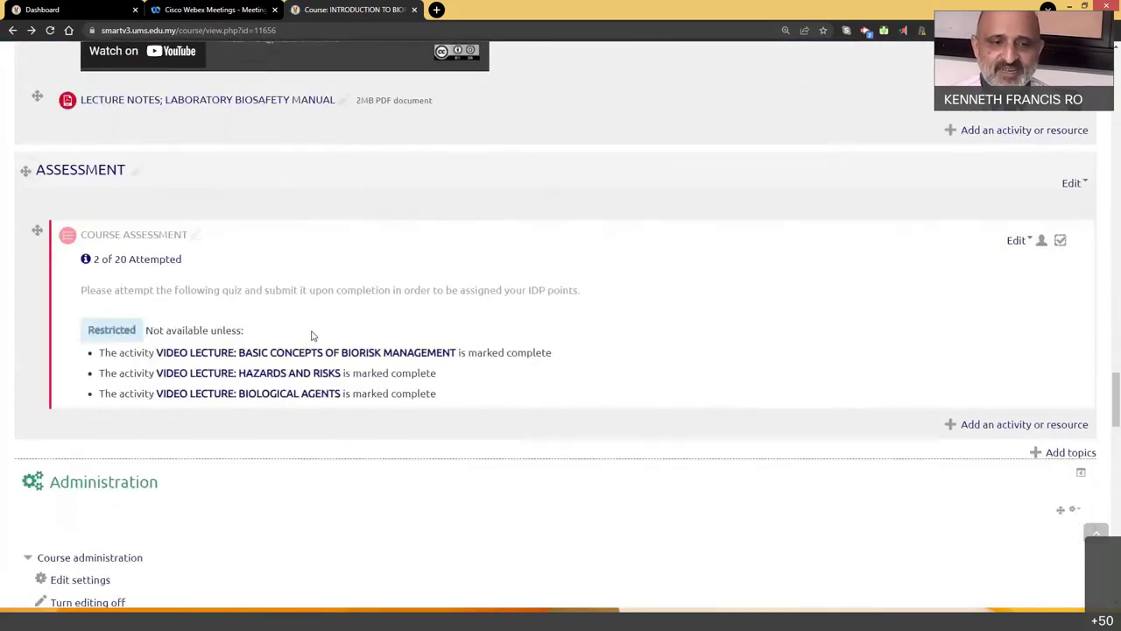
scroll(313, 336, "down", 2)
scroll(313, 333, "up", 1)
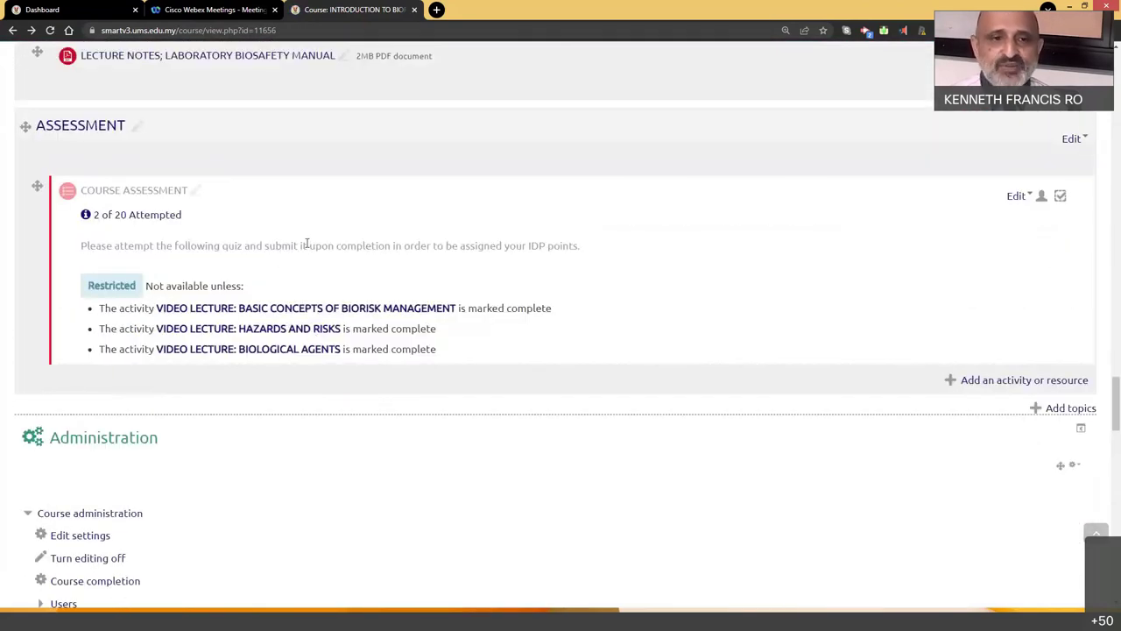
left_click(119, 218)
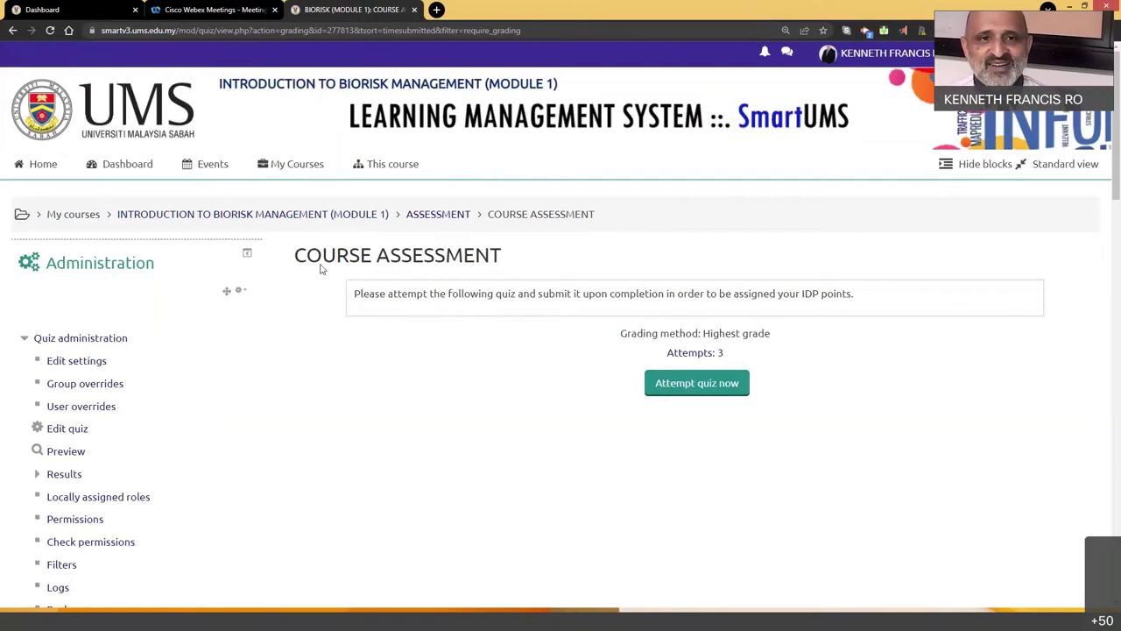
- Go back to the BIORISK course page via the breadcrumb, browse its sections, and glance at My courses
left_click(308, 217)
scroll(311, 362, "down", 20)
scroll(308, 362, "down", 8)
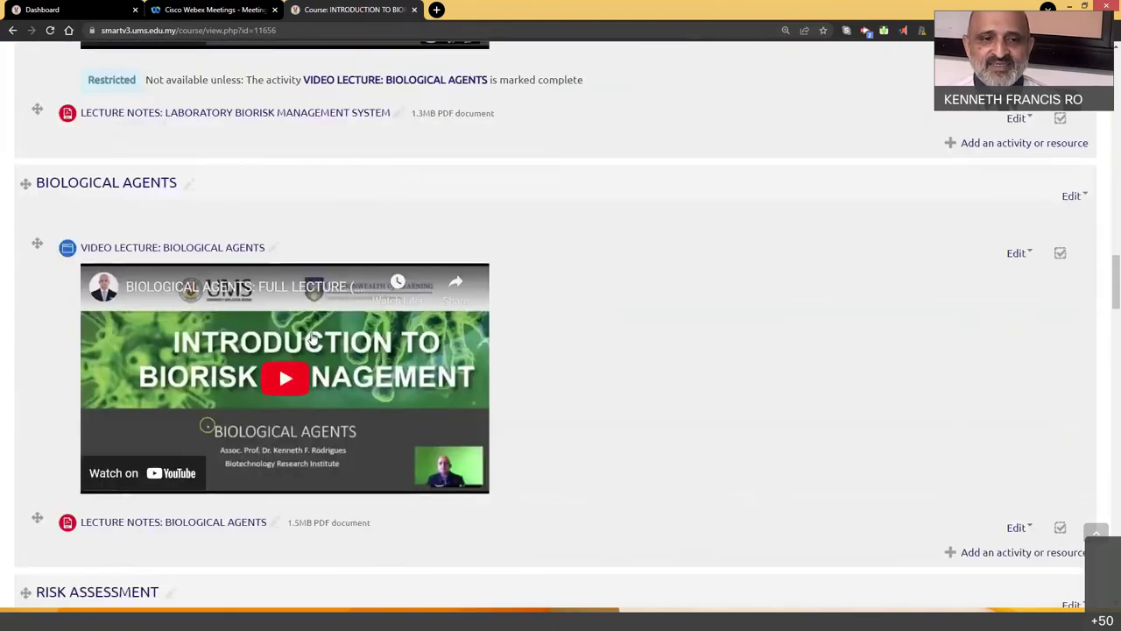
scroll(310, 342, "down", 6)
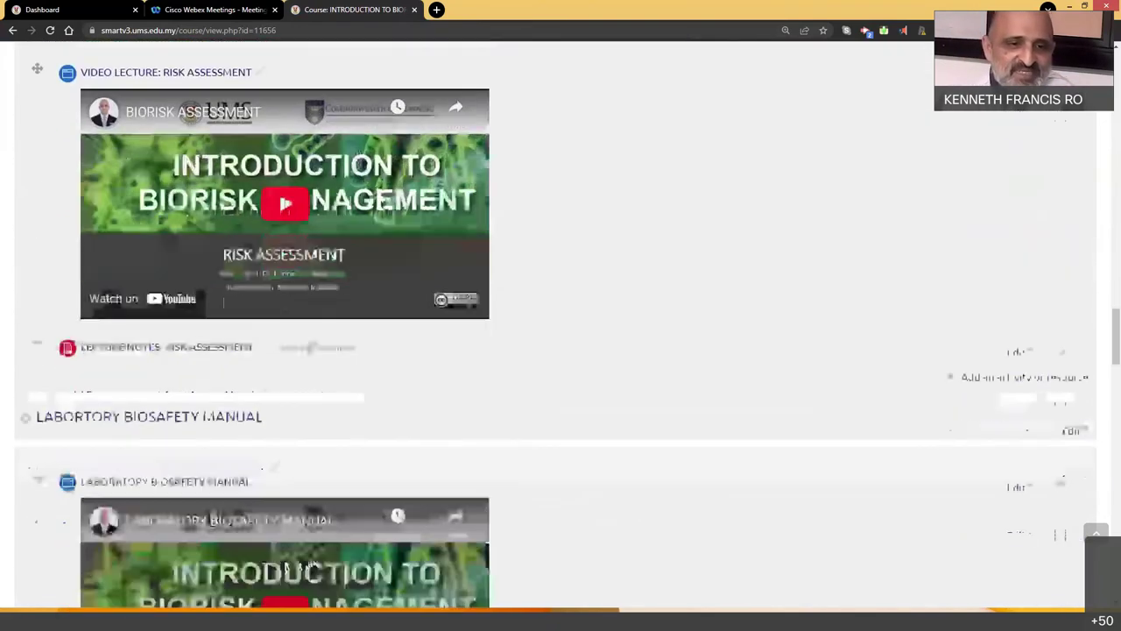
scroll(308, 348, "down", 4)
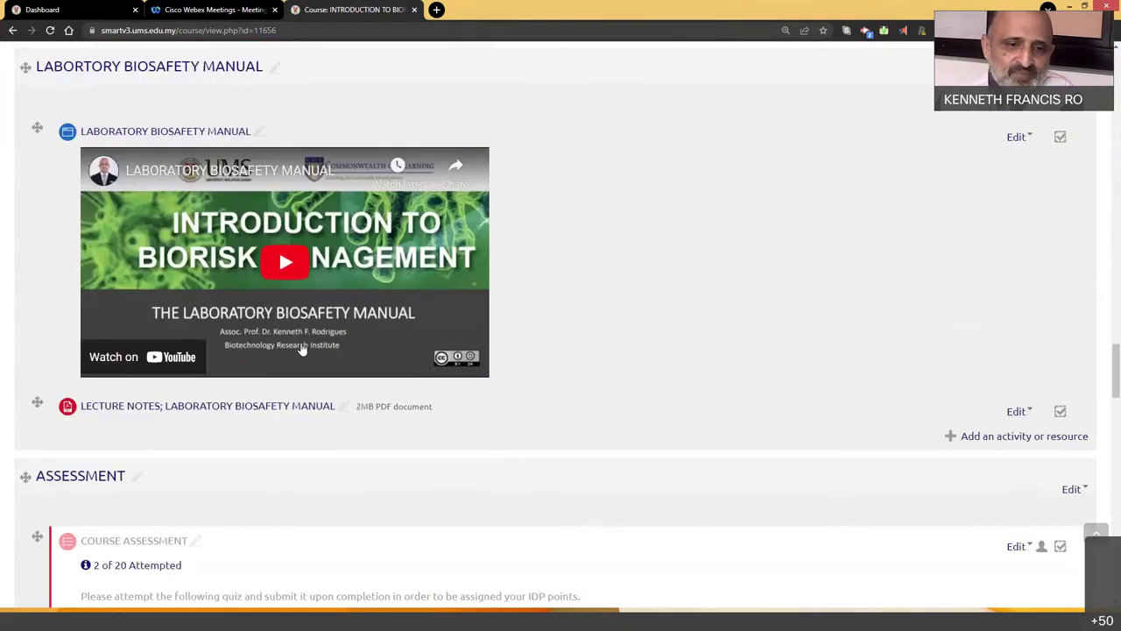
scroll(303, 349, "down", 3)
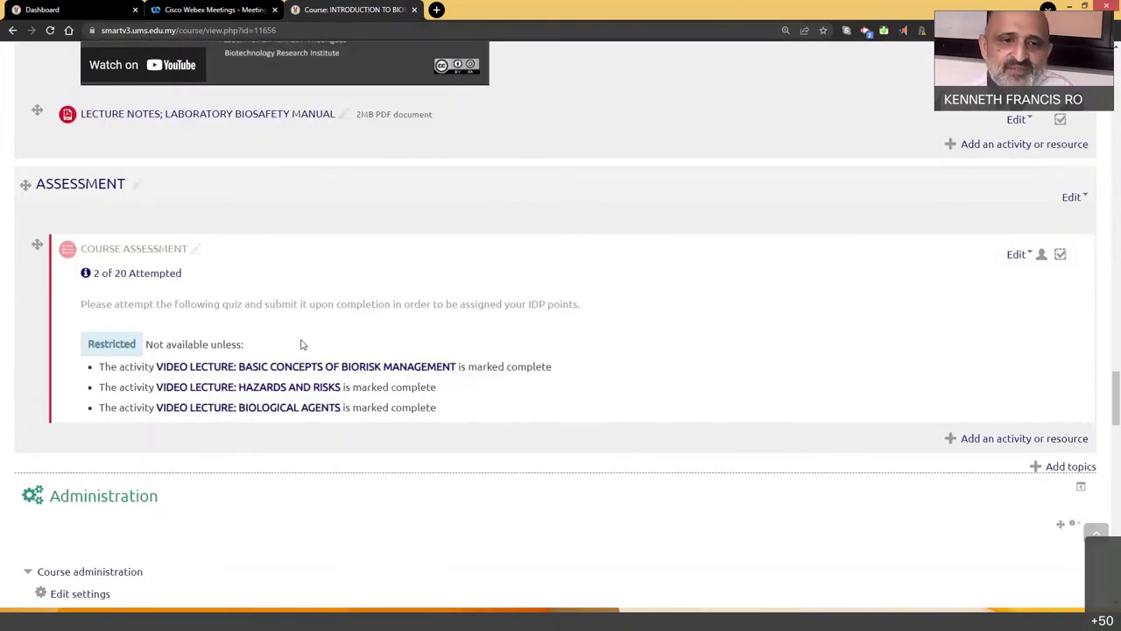
scroll(301, 344, "up", 20)
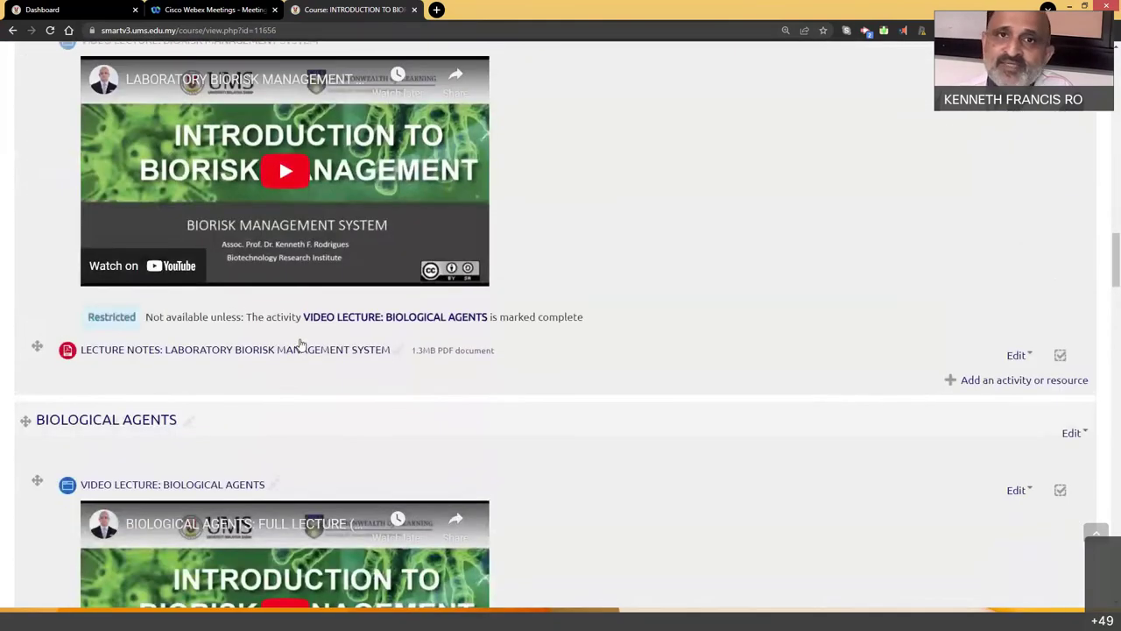
scroll(289, 341, "up", 15)
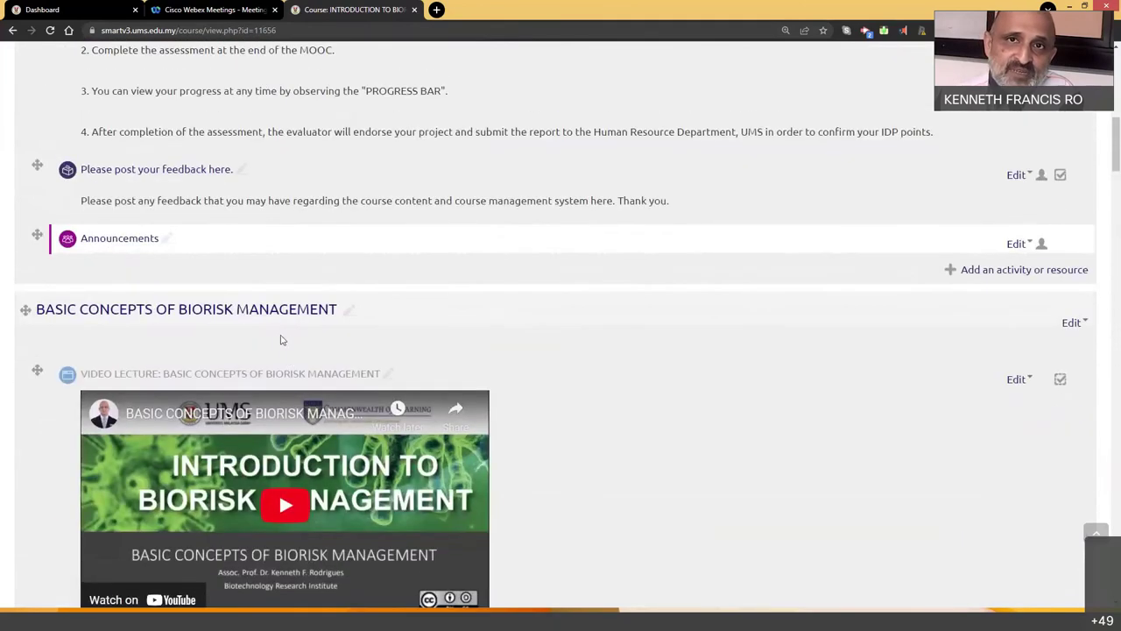
scroll(282, 339, "up", 3)
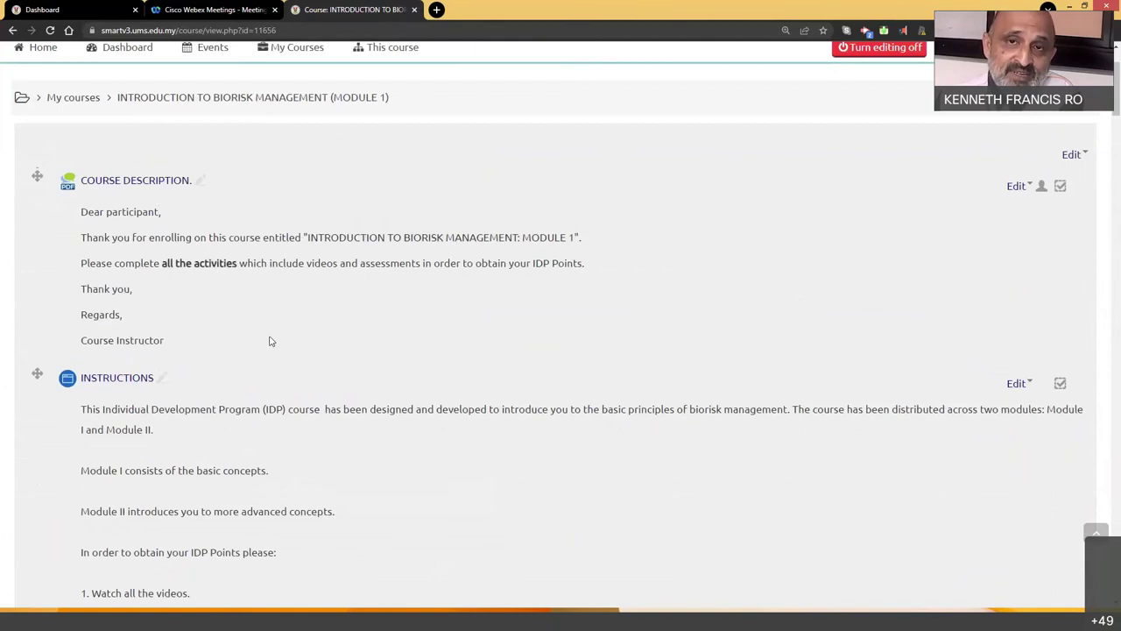
scroll(267, 342, "up", 3)
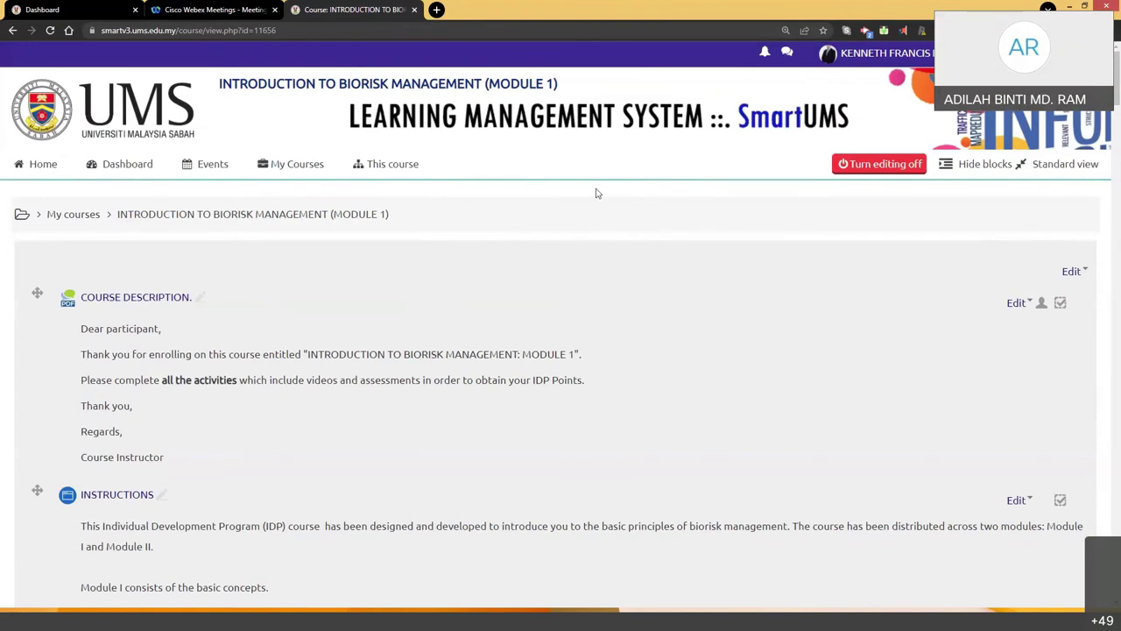
left_click(294, 166)
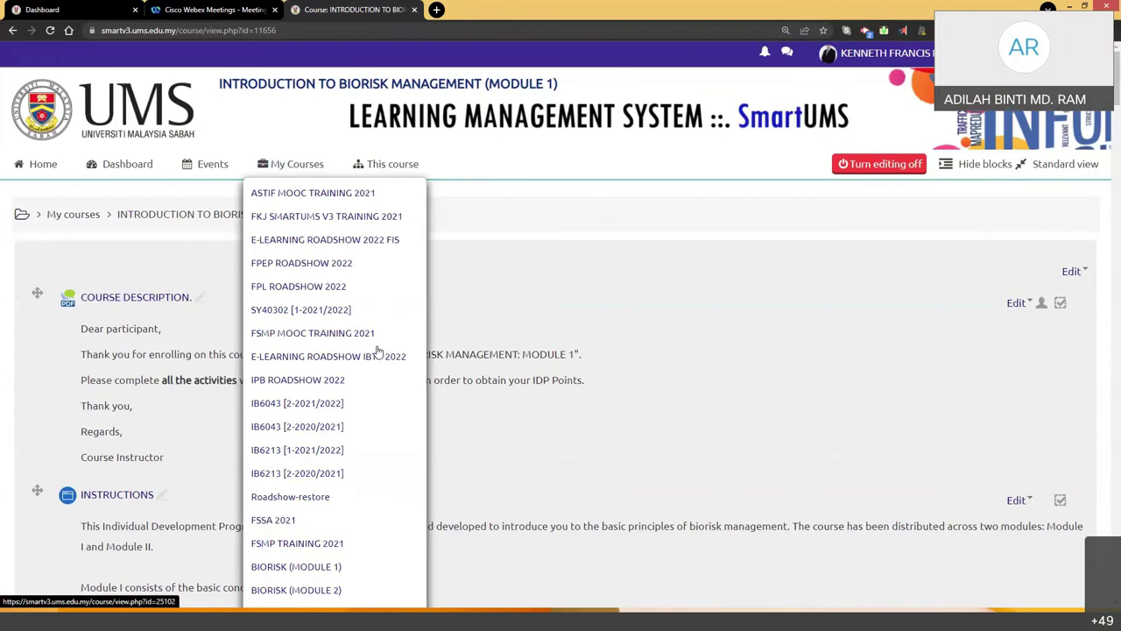
left_click(480, 296)
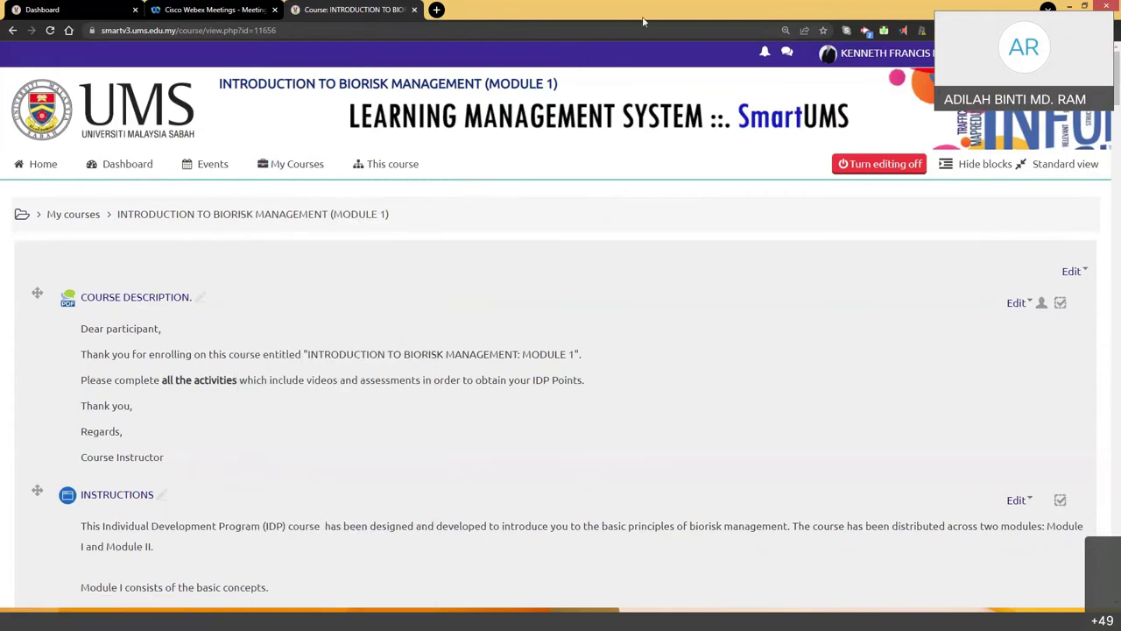
- Open oer.ums.edu.my in a new tab and sign in to the OER@UMS repository account
left_click(437, 11)
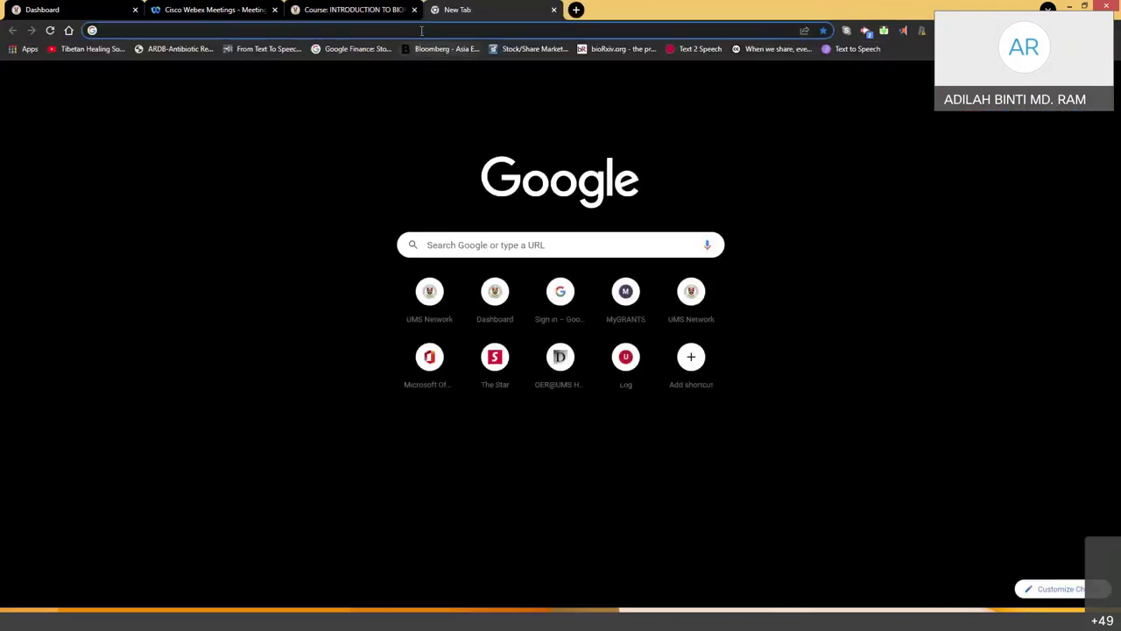
type("oer")
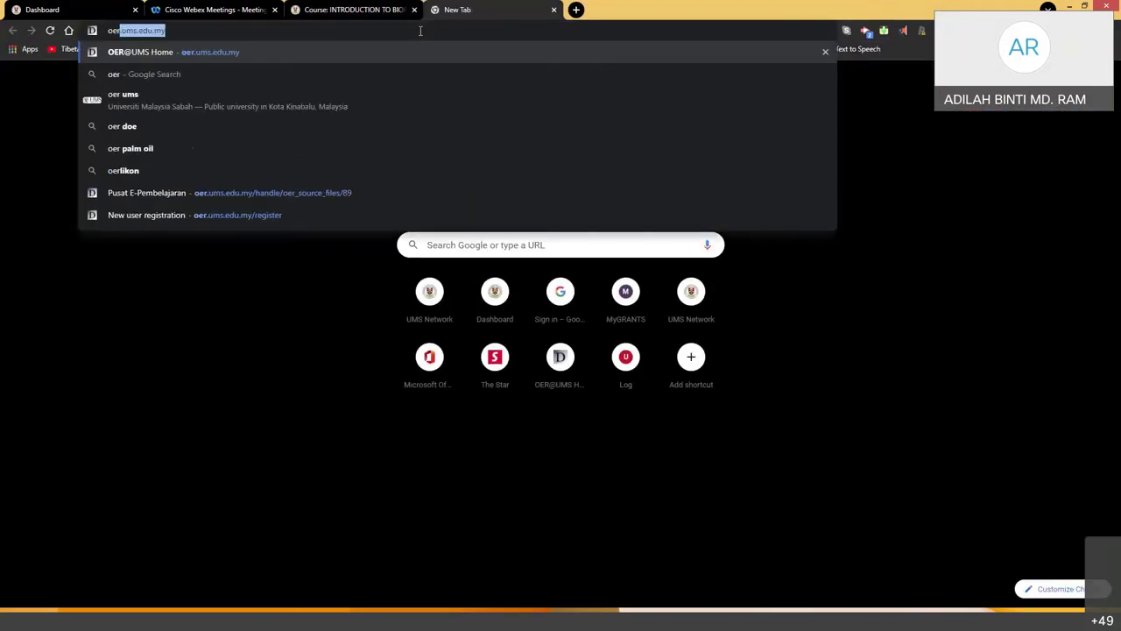
key("Return")
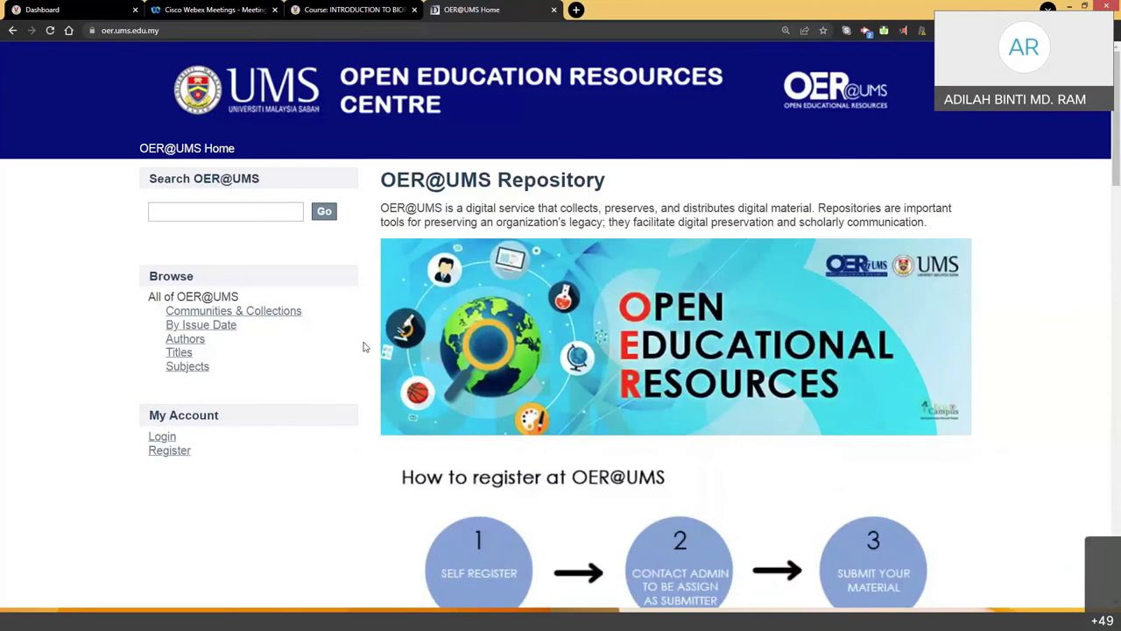
scroll(441, 227, "down", 2)
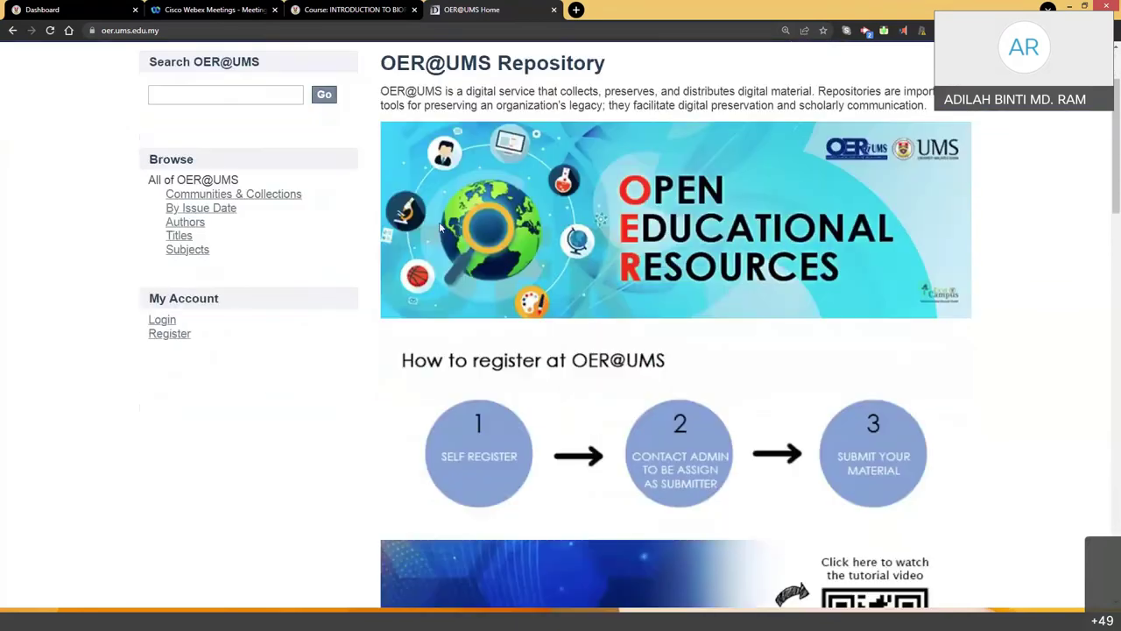
left_click(175, 321)
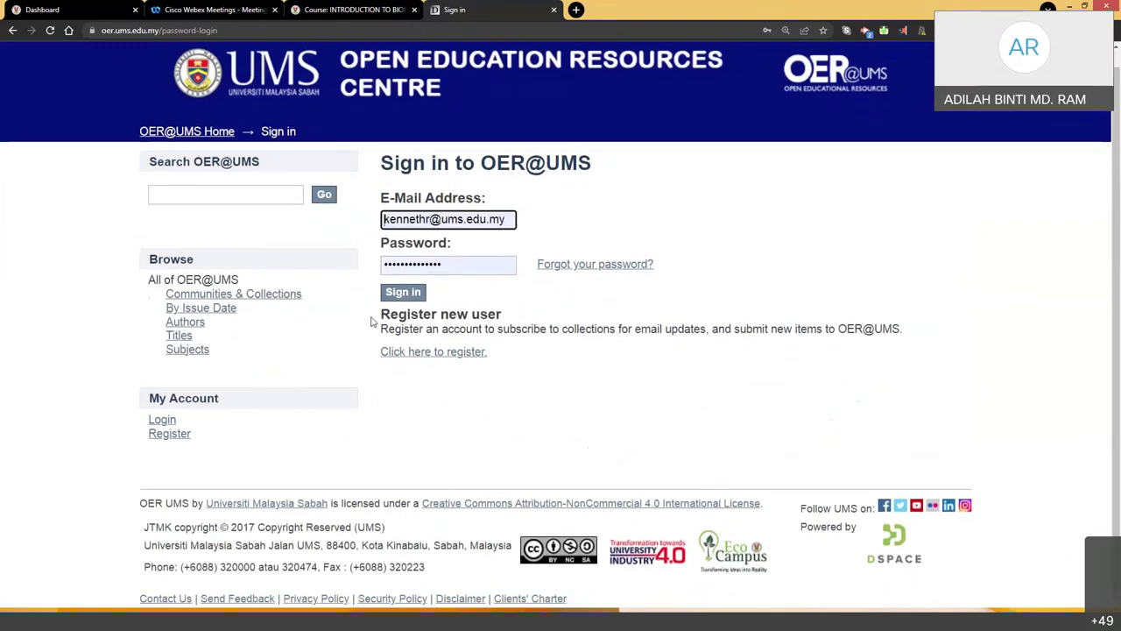
left_click(407, 298)
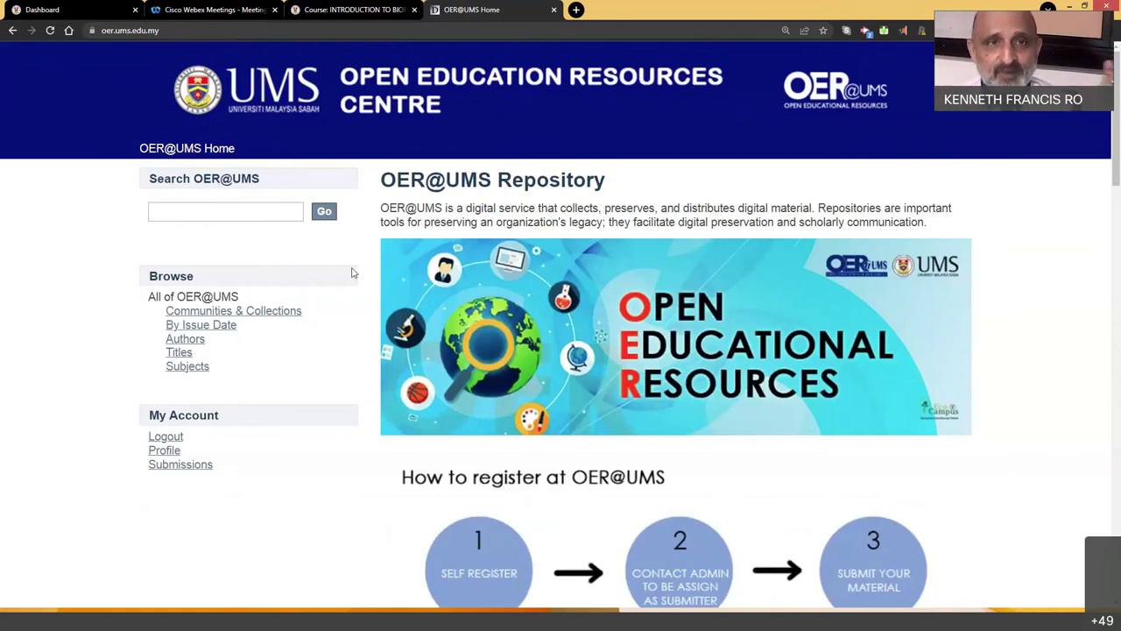
- Return to the OER@UMS repository and scroll through its Communities list
left_click(338, 10)
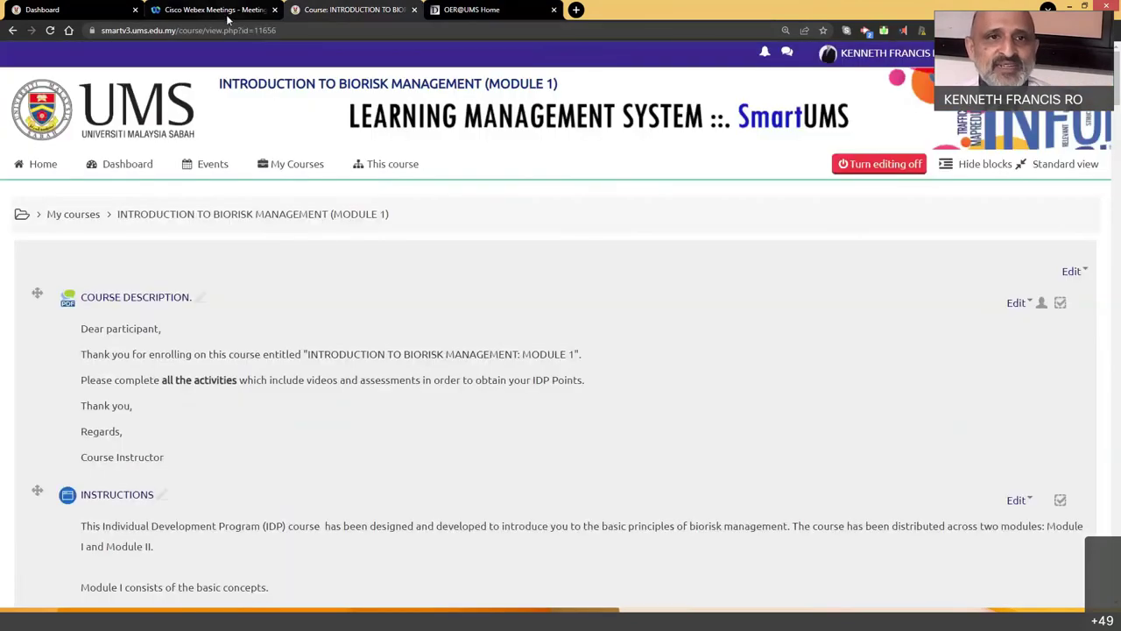
left_click(455, 8)
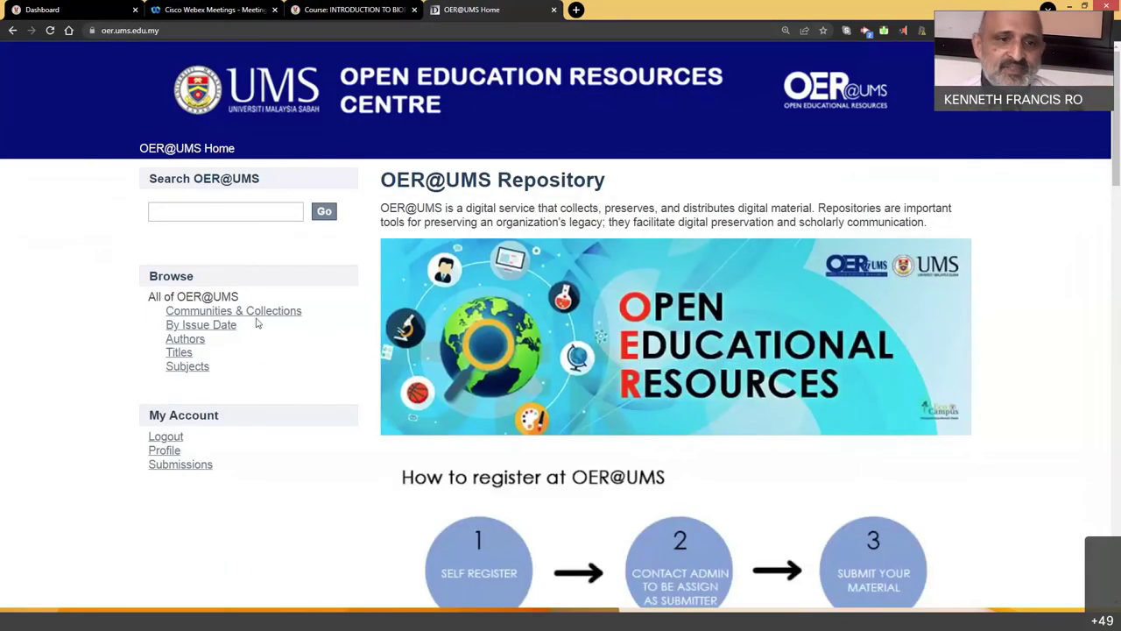
scroll(371, 269, "down", 2)
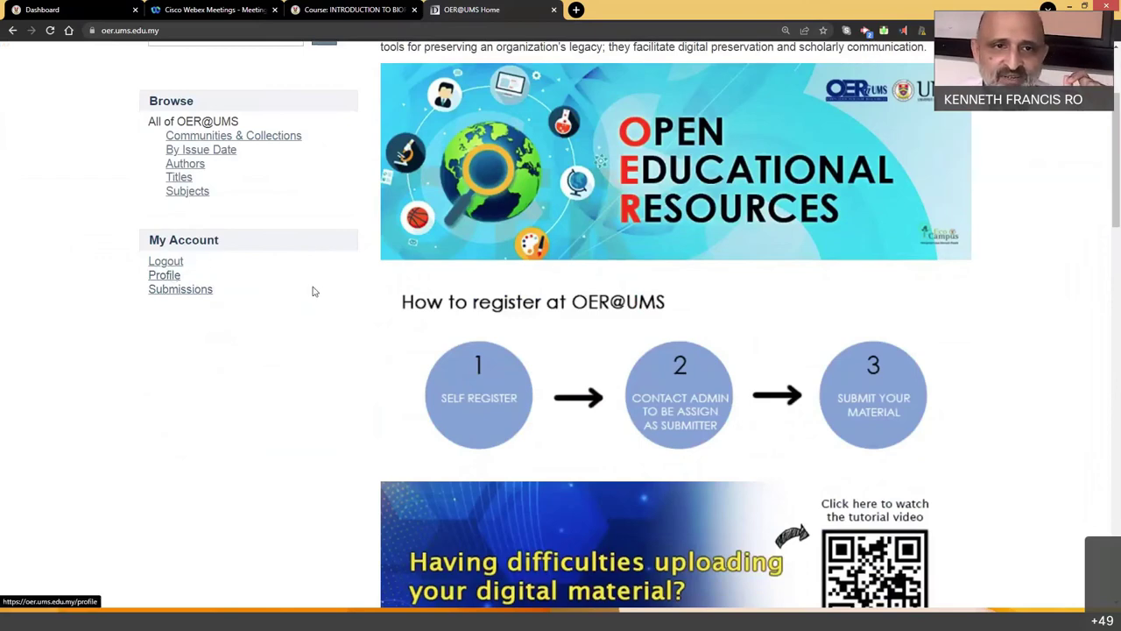
scroll(324, 280, "up", 3)
scroll(333, 275, "down", 9)
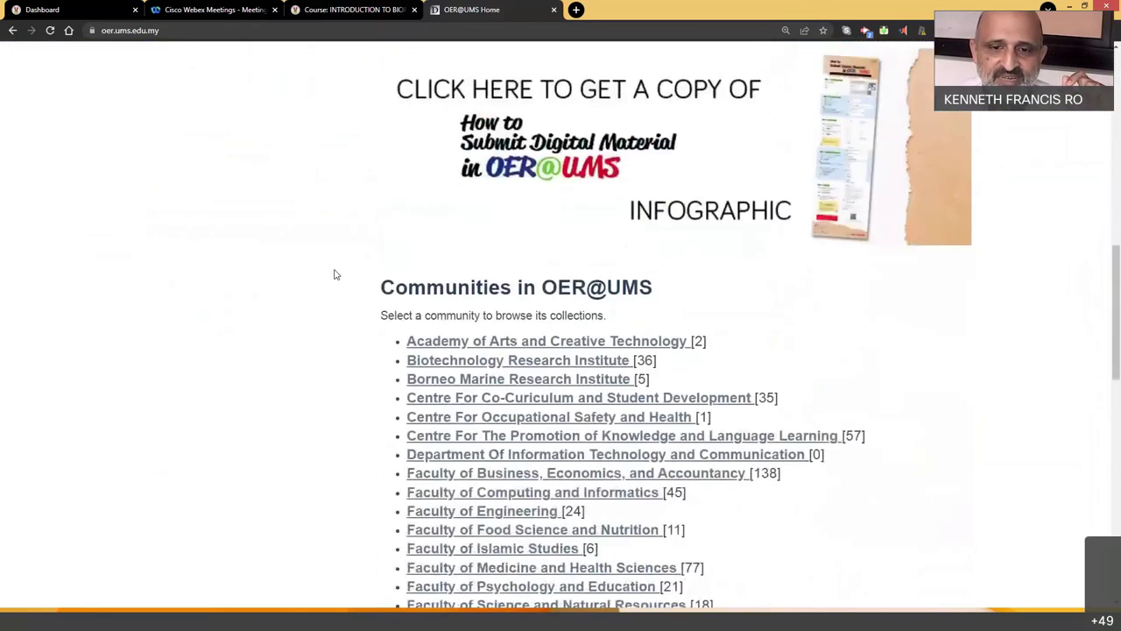
scroll(393, 295, "down", 3)
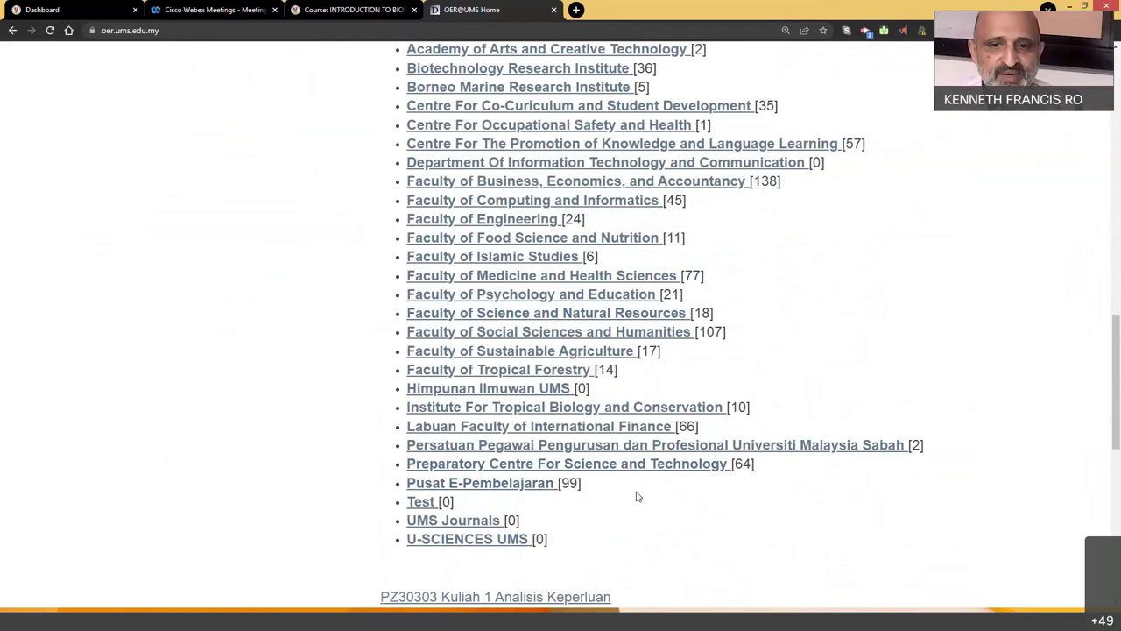
scroll(631, 501, "down", 1)
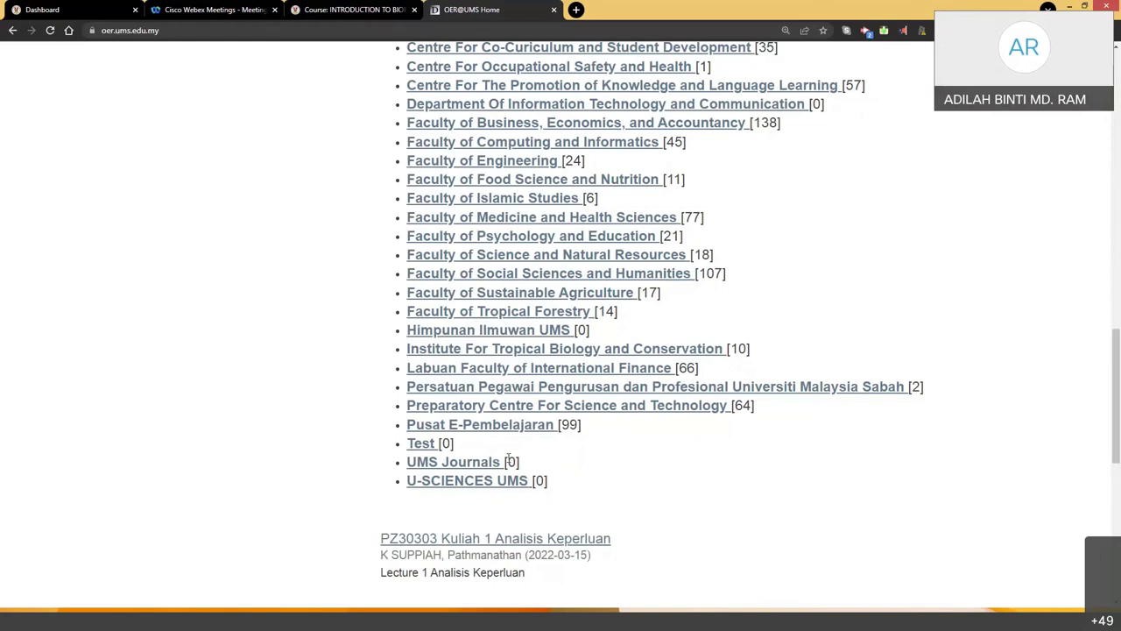
scroll(644, 419, "up", 4)
scroll(644, 414, "down", 2)
scroll(644, 412, "up", 5)
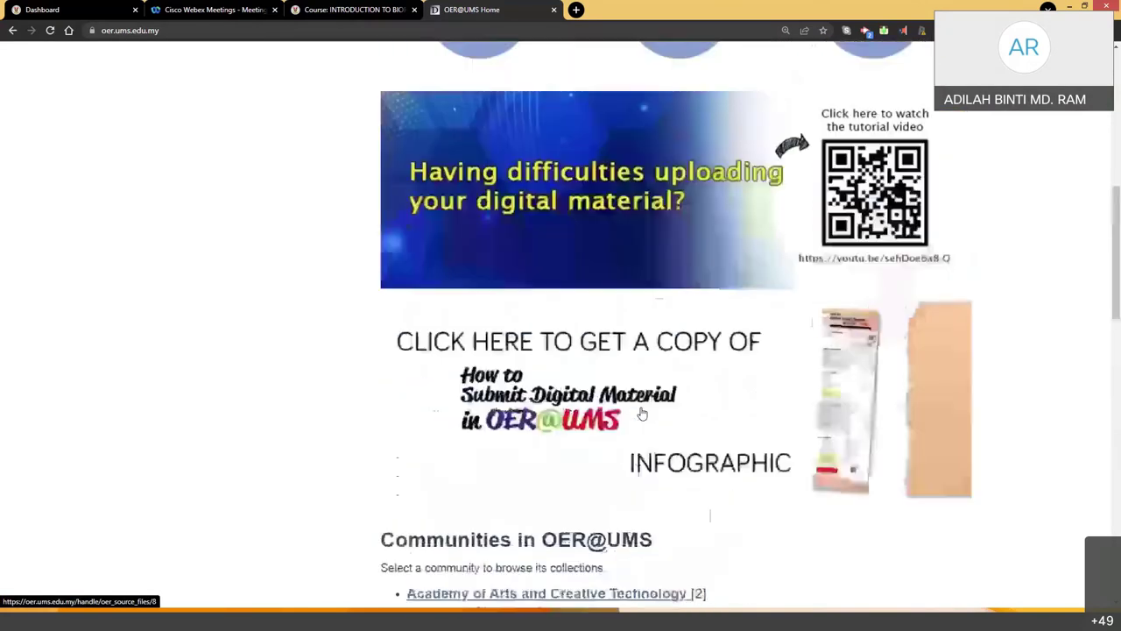
scroll(640, 415, "down", 3)
scroll(640, 415, "down", 2)
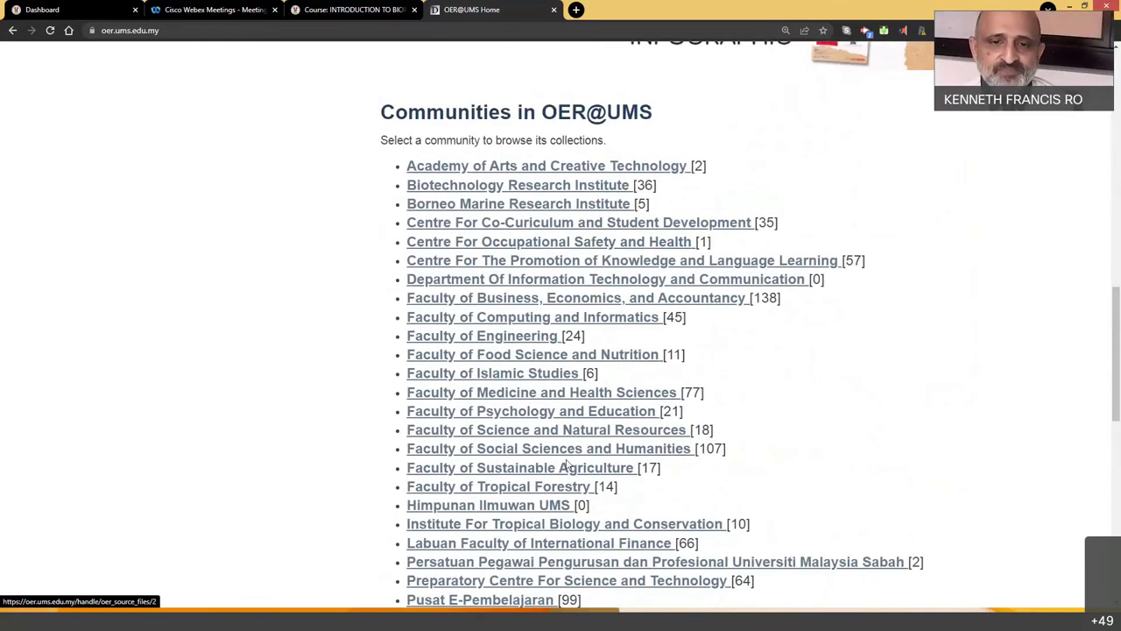
- Open the Biotechnology Research Institute community to view its collections, such as E-Notes and Educational Videos
scroll(602, 373, "up", 1)
scroll(603, 371, "down", 2)
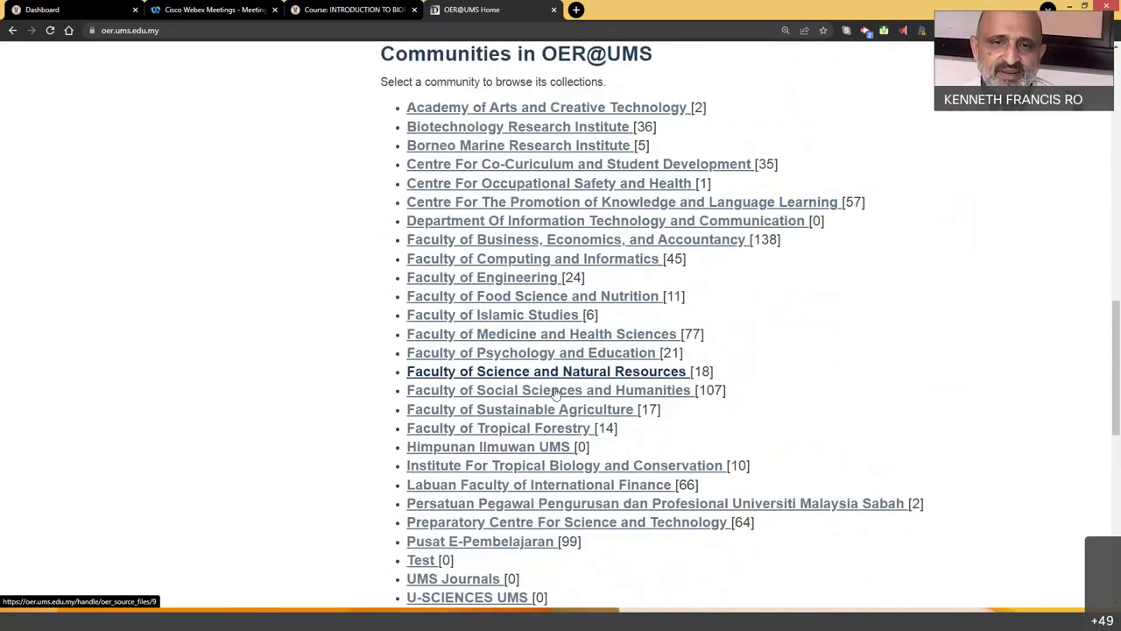
scroll(534, 436, "down", 2)
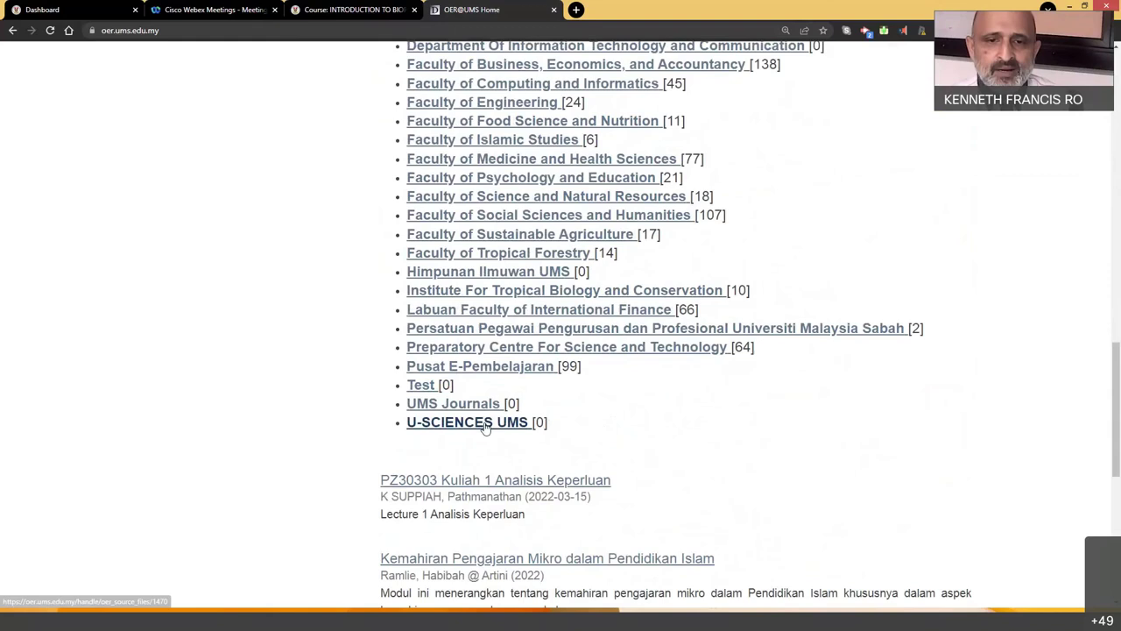
scroll(477, 457, "up", 1)
scroll(477, 457, "up", 1)
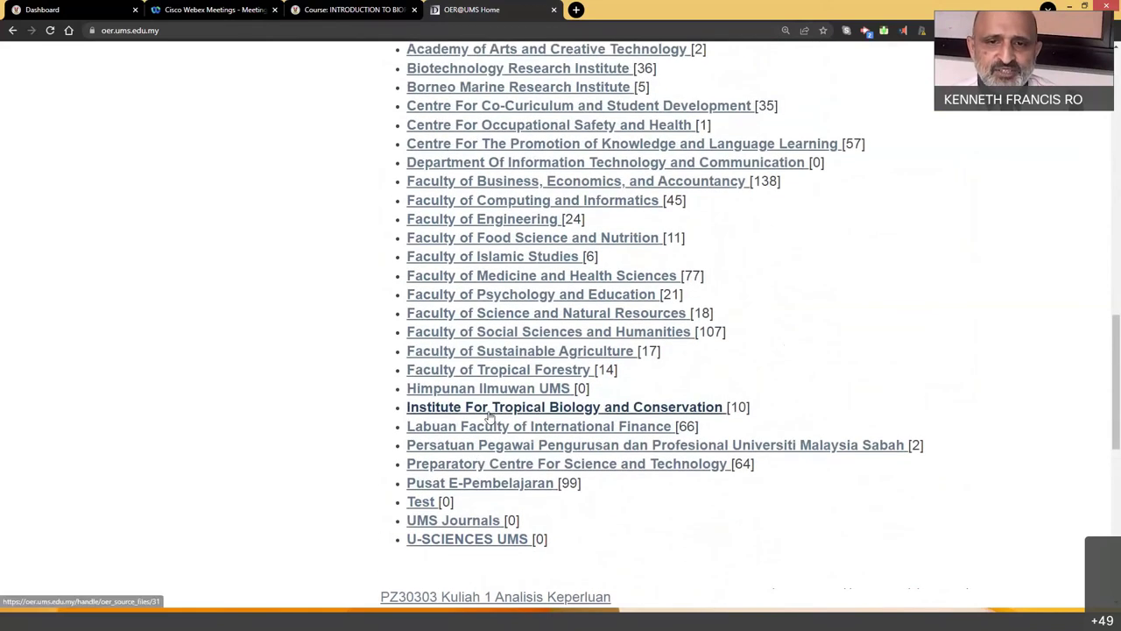
scroll(517, 375, "up", 1)
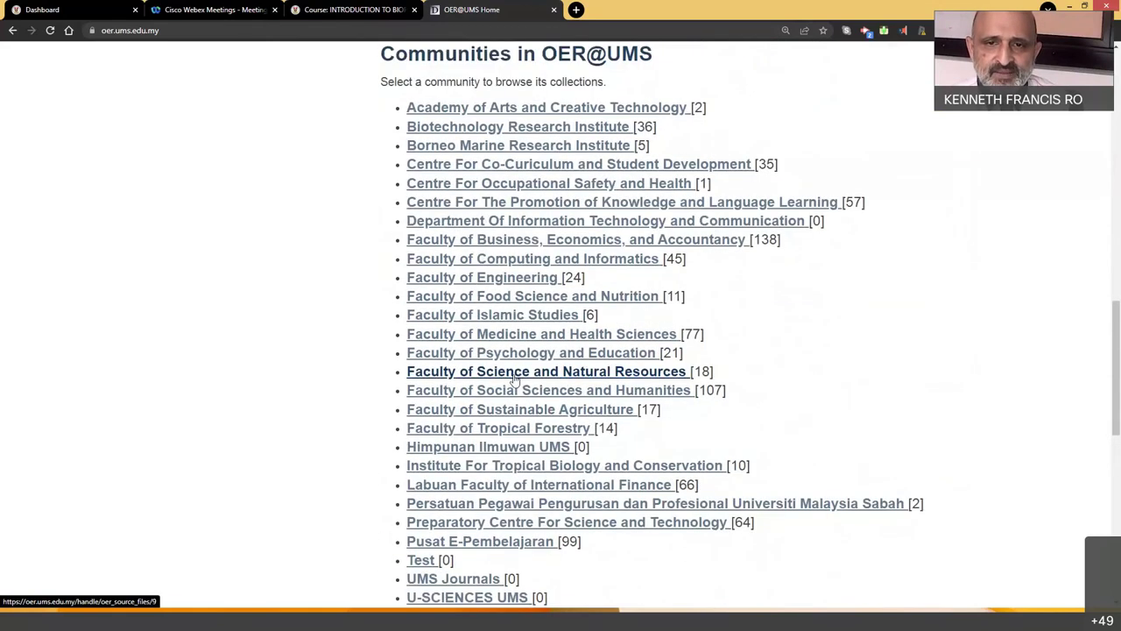
left_click(526, 130)
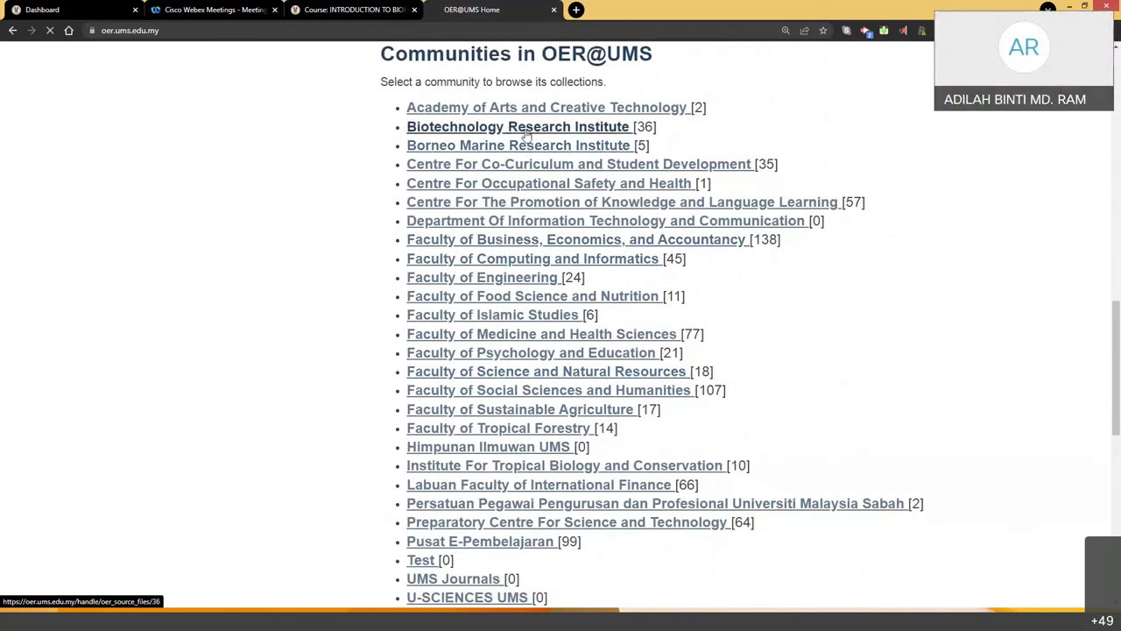
scroll(551, 468, "down", 4)
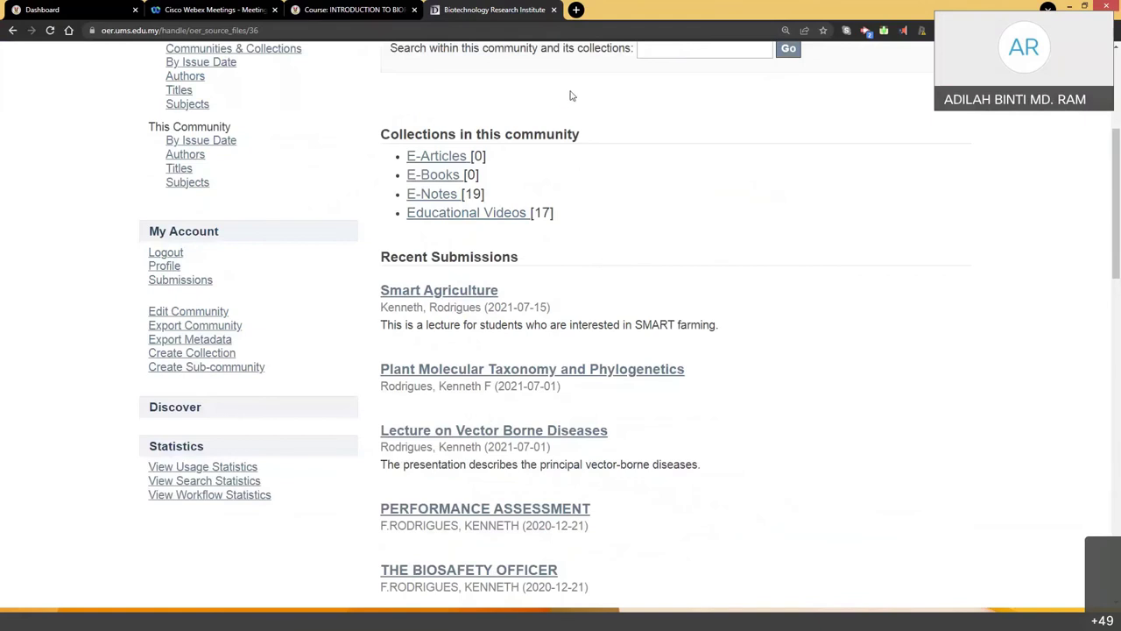
- In a new tab, search Google for 'microsoft stream' and open Microsoft's Stream product page
left_click(576, 11)
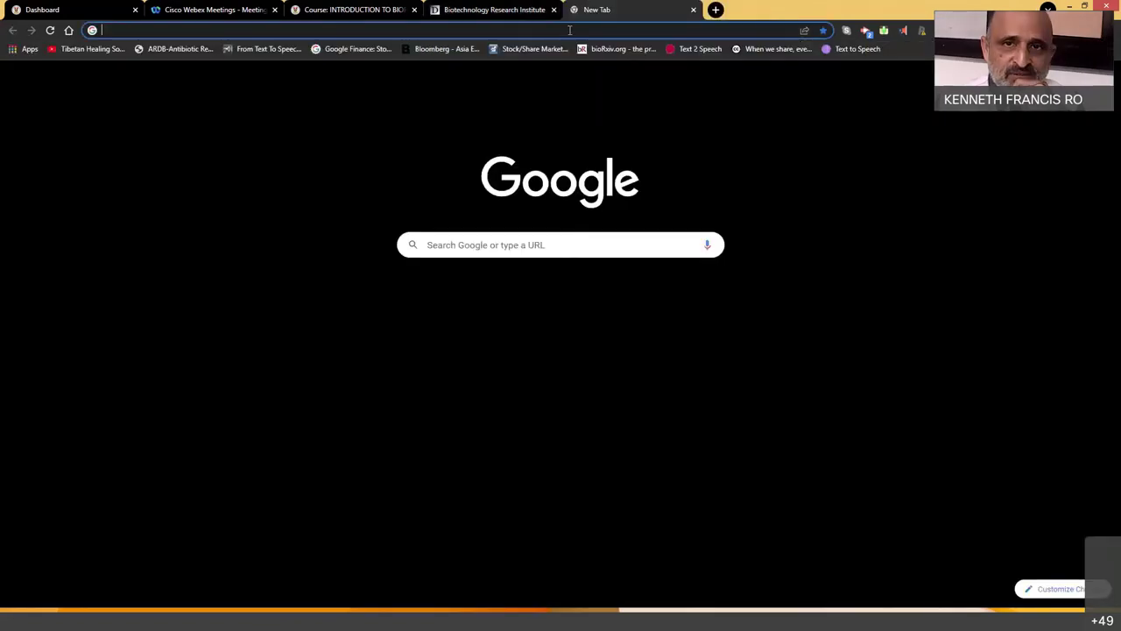
type("microsoft")
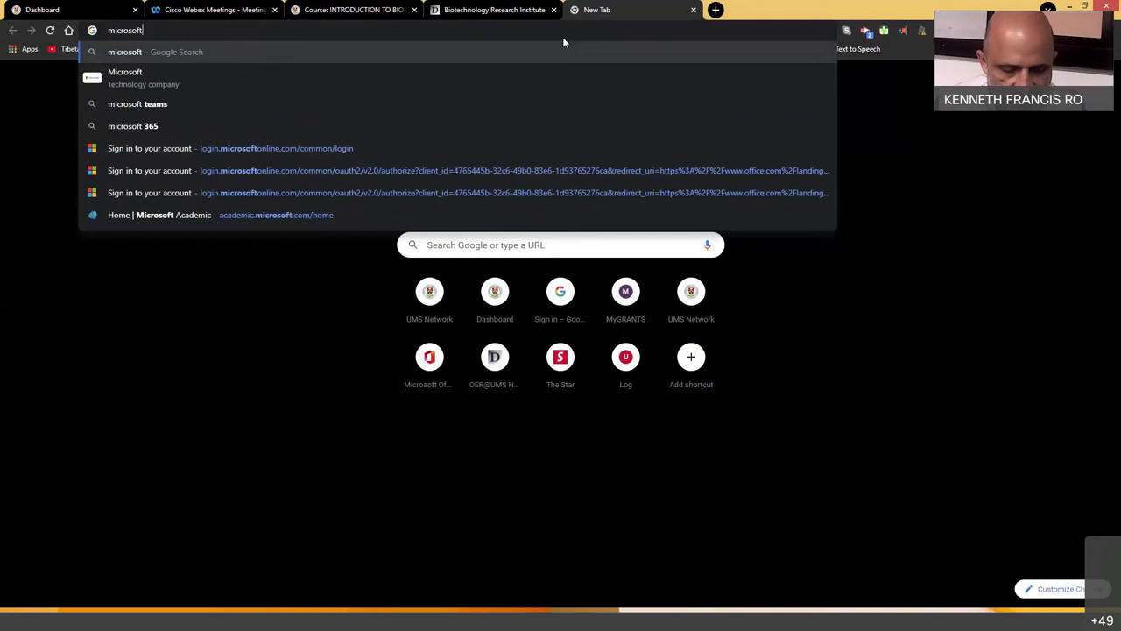
type(" sream")
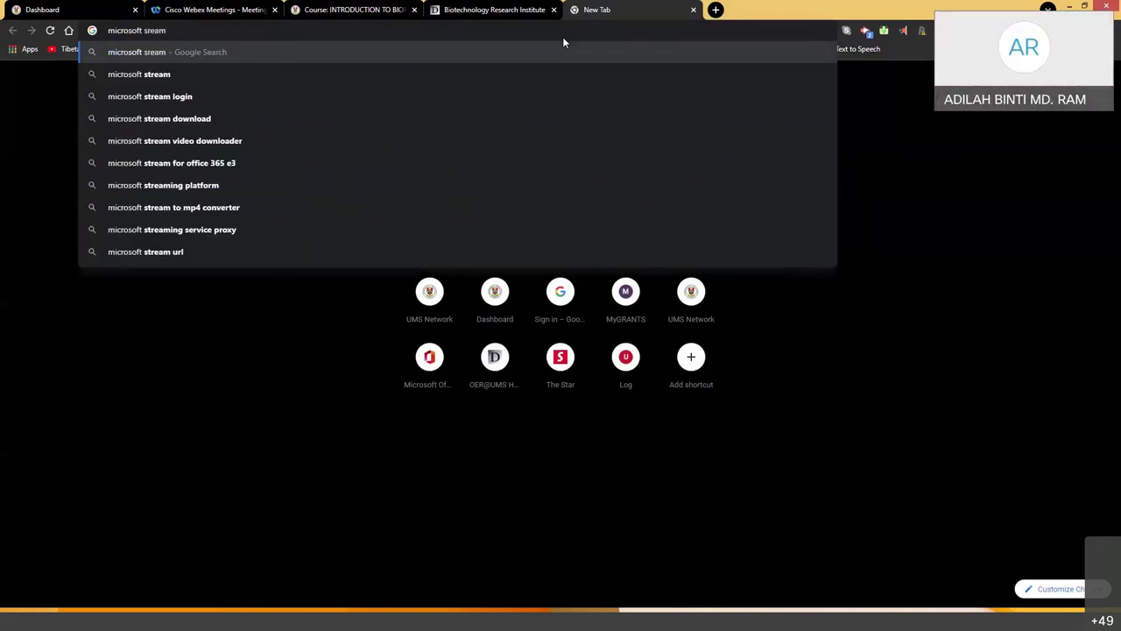
key("Return")
left_click(191, 213)
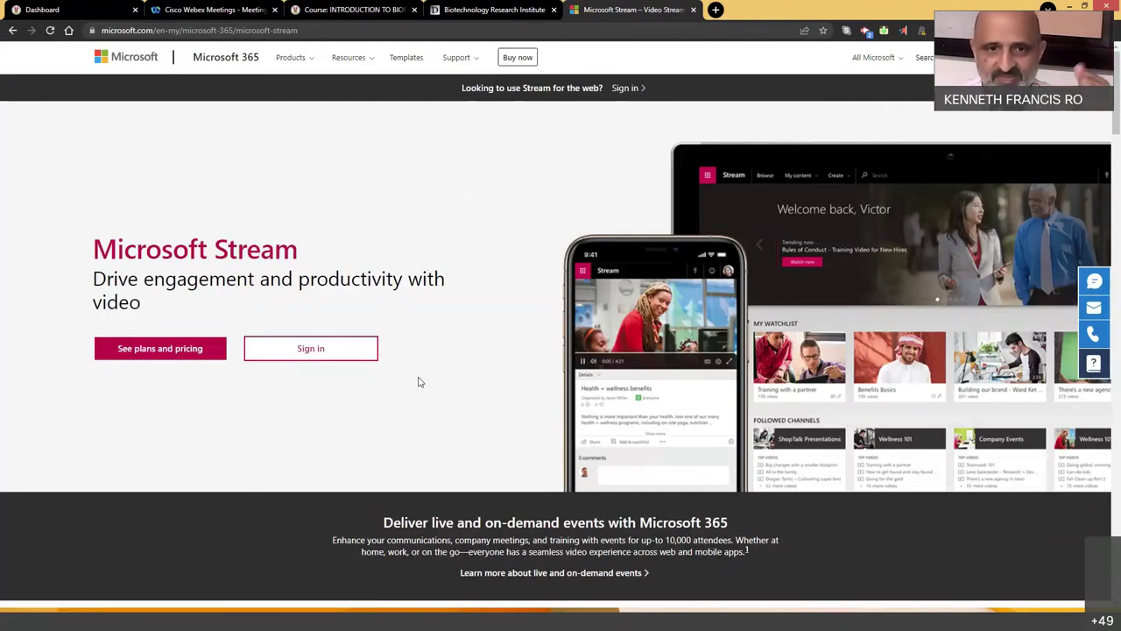
- Sign in to Microsoft Stream, check the Create menu and account, then return to the Webex meeting page
left_click(299, 351)
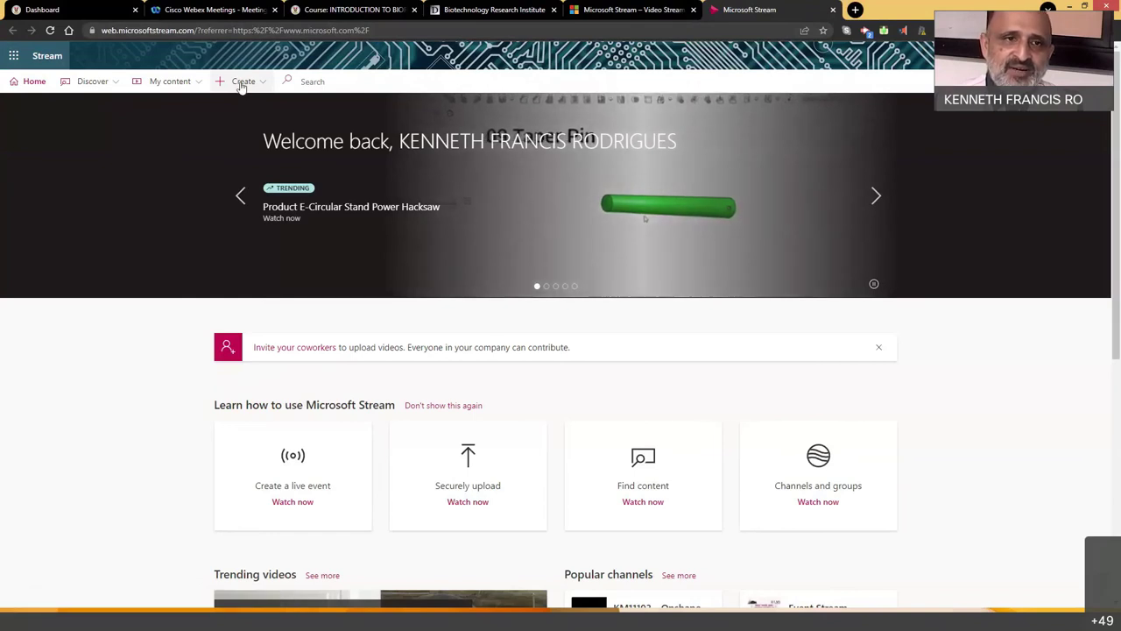
left_click(241, 83)
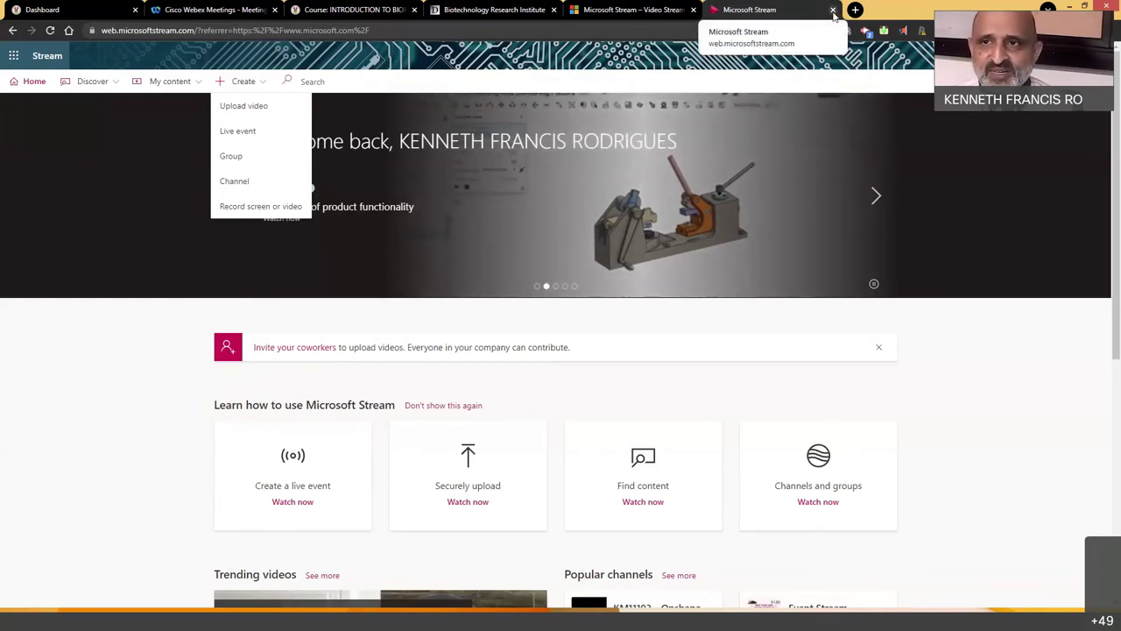
left_click(1091, 55)
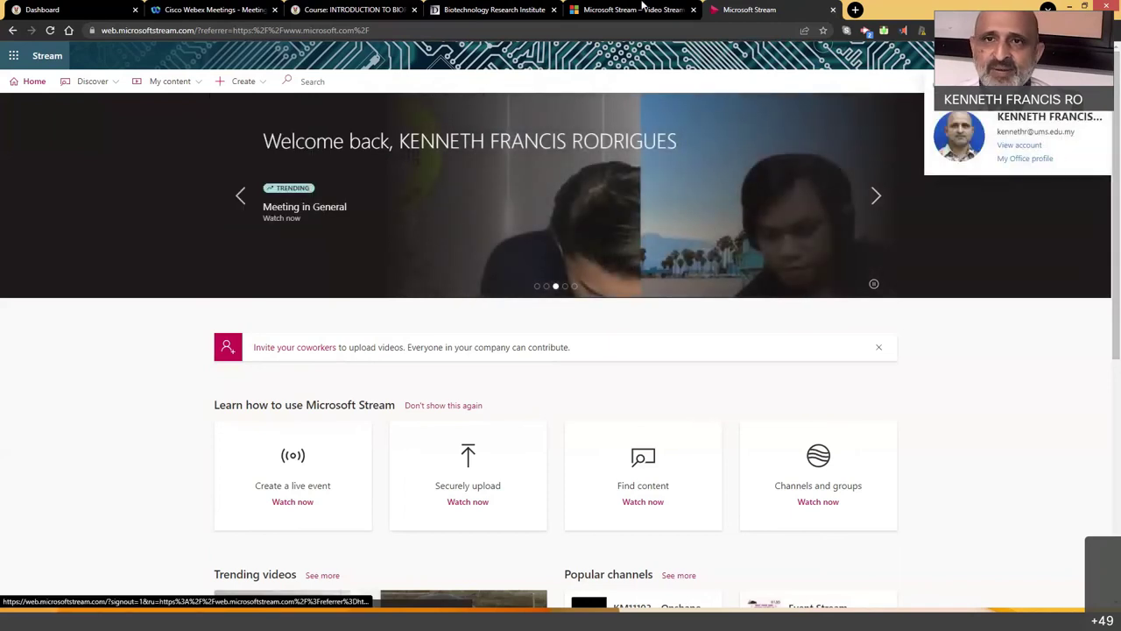
left_click(193, 9)
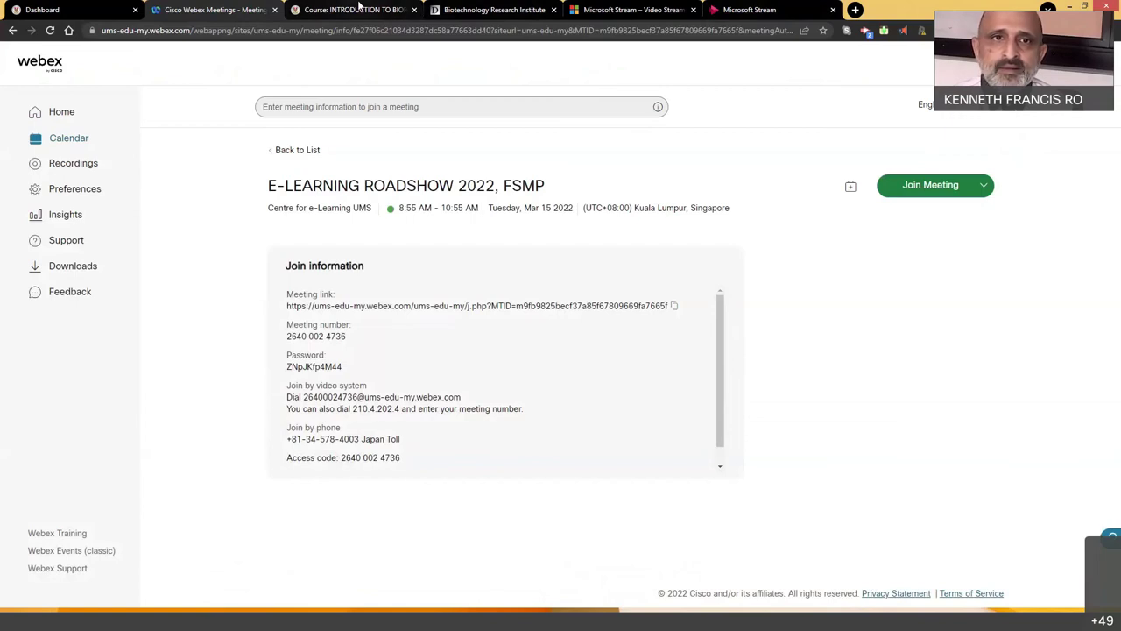
- Back on the Biotechnology Research Institute community page, open the E-Notes collection
left_click(405, 7)
left_click(452, 10)
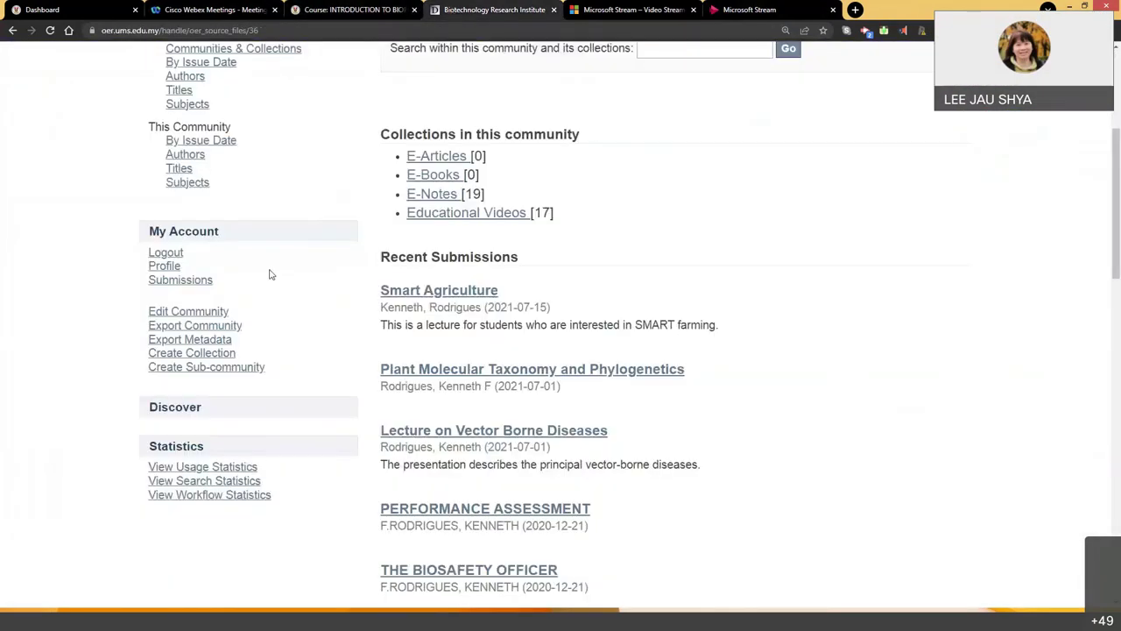
scroll(269, 274, "up", 2)
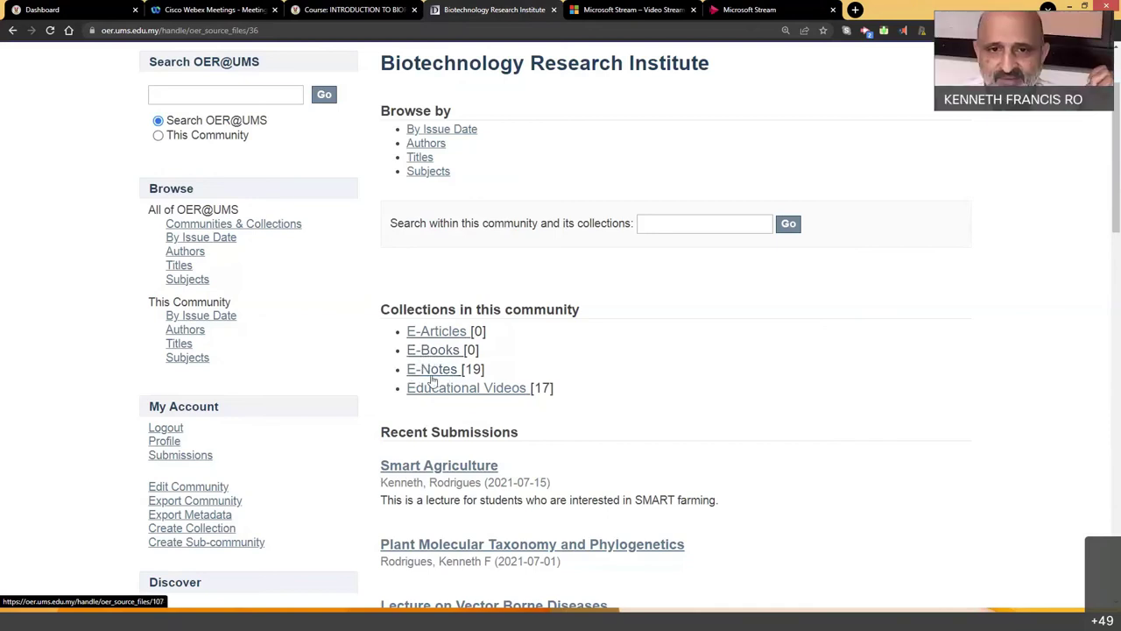
left_click(431, 379)
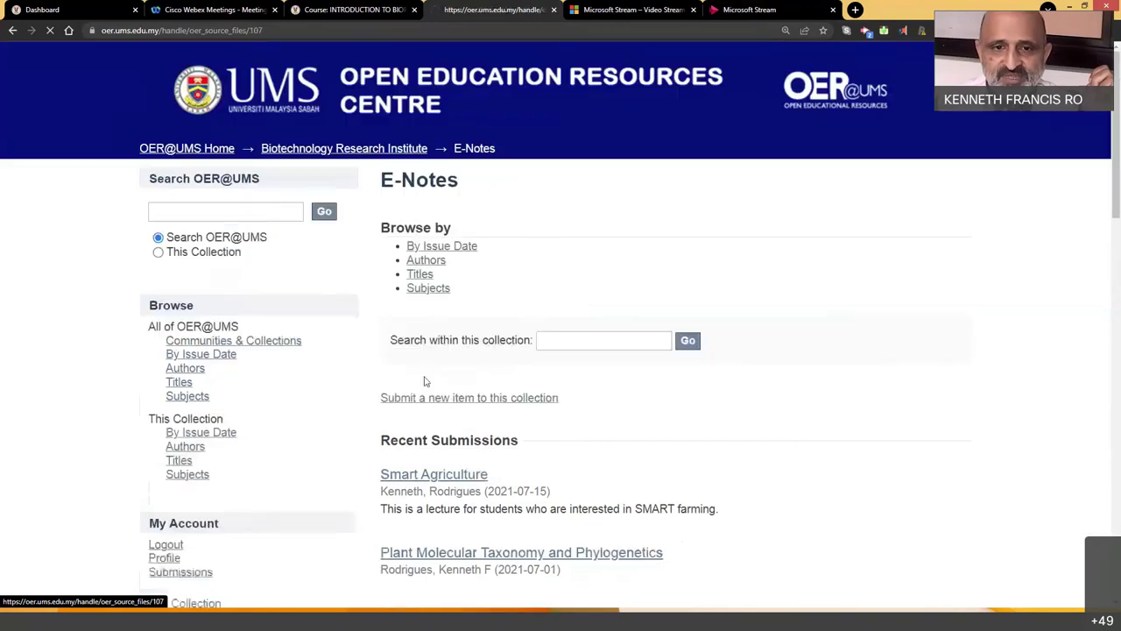
- Open the Lecture on Vector Borne Diseases item from Recent Submissions
scroll(425, 381, "down", 2)
scroll(408, 388, "down", 1)
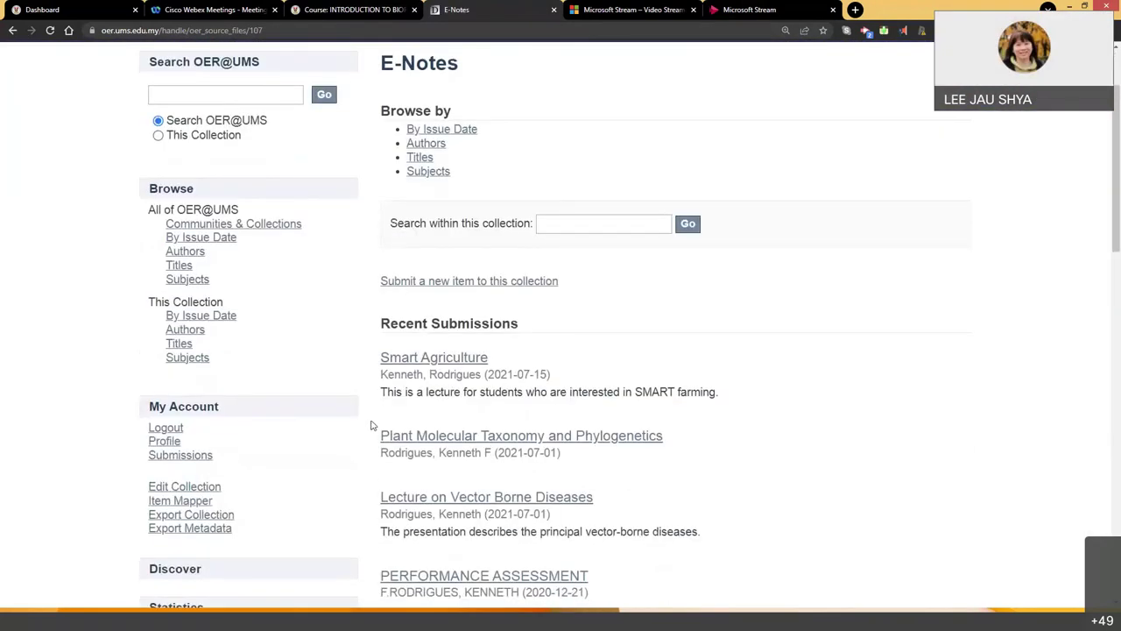
scroll(369, 422, "down", 1)
scroll(362, 458, "down", 2)
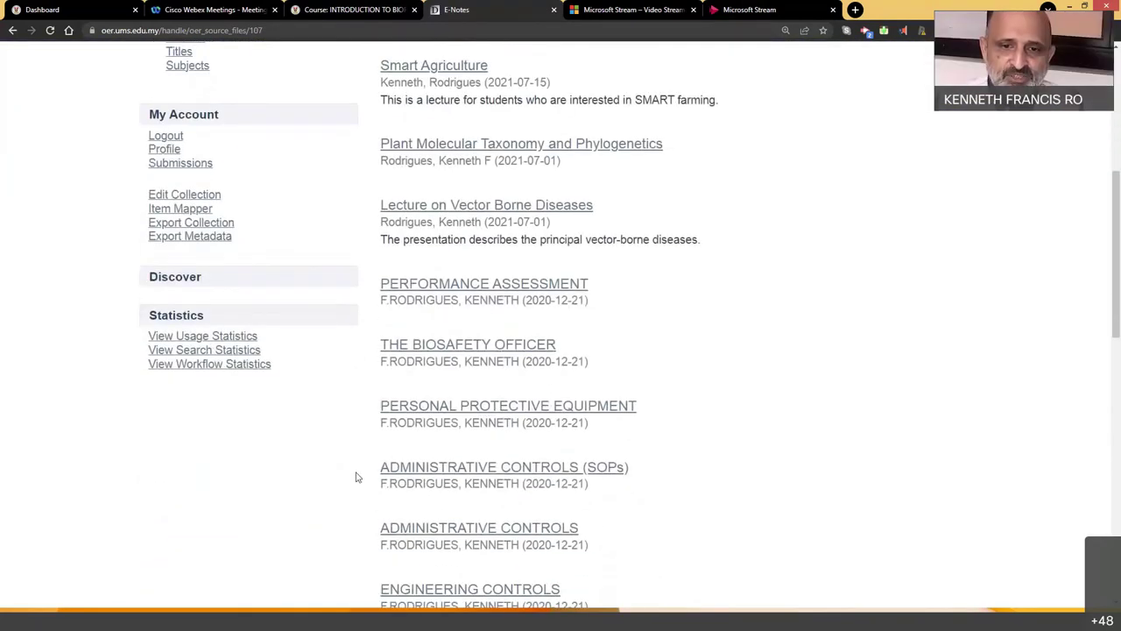
scroll(357, 477, "down", 2)
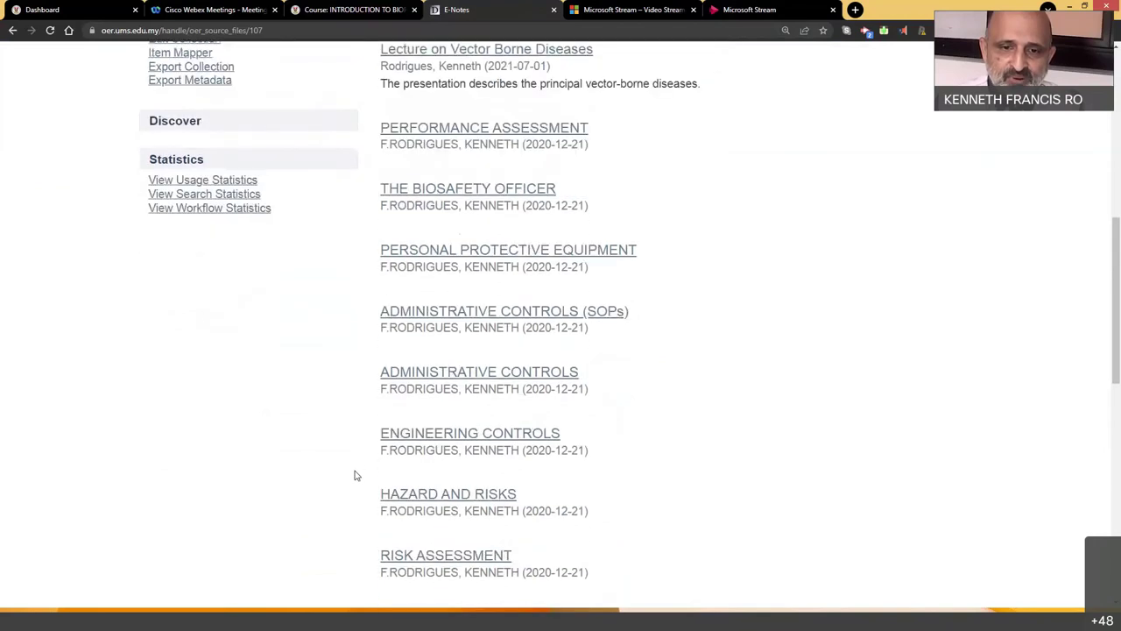
scroll(357, 467, "up", 3)
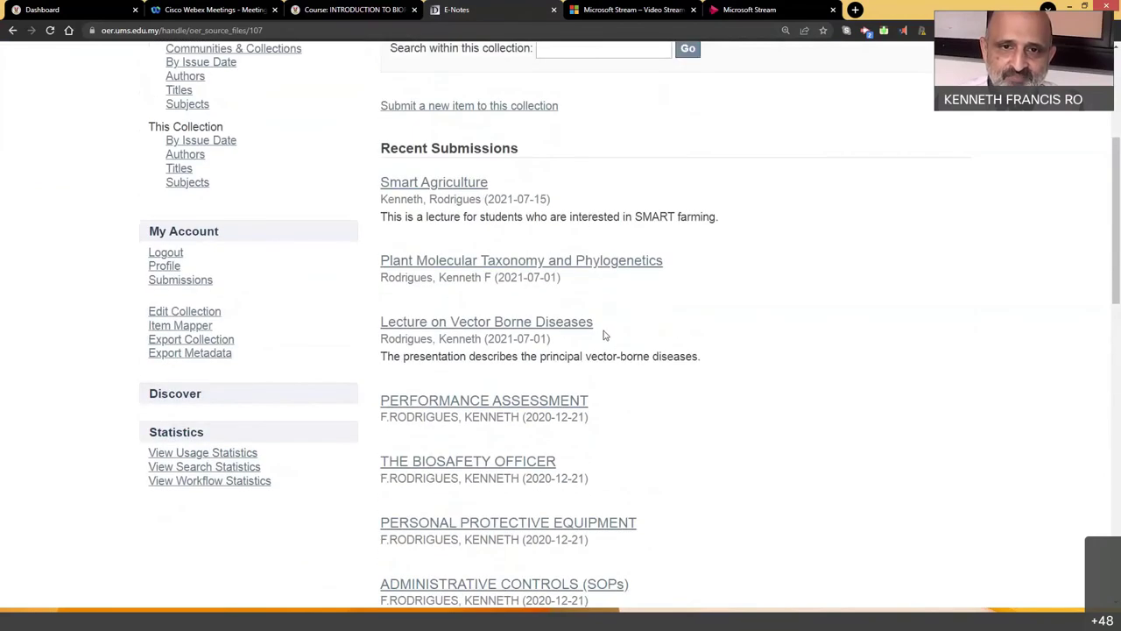
left_click(521, 326)
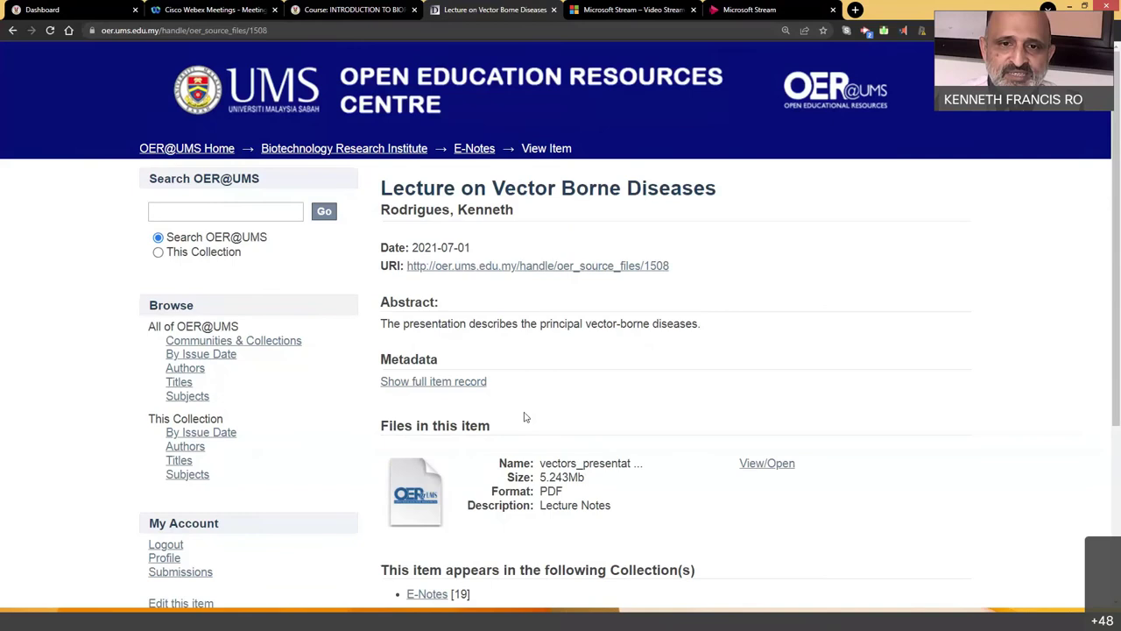
scroll(526, 407, "down", 2)
scroll(579, 377, "up", 2)
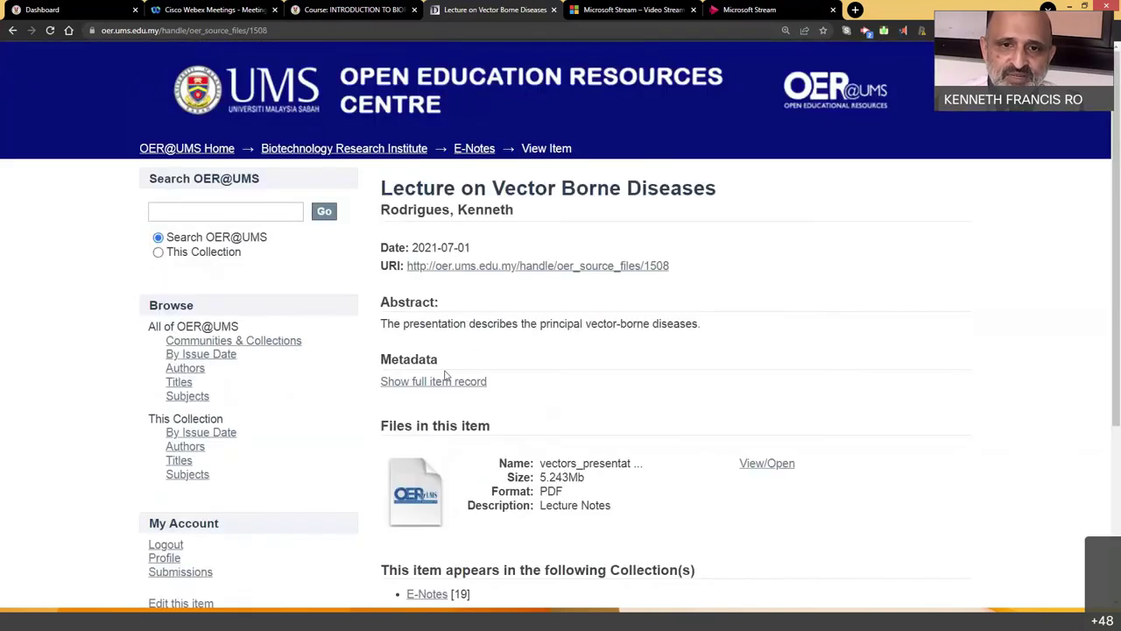
scroll(528, 443, "down", 2)
scroll(483, 443, "up", 2)
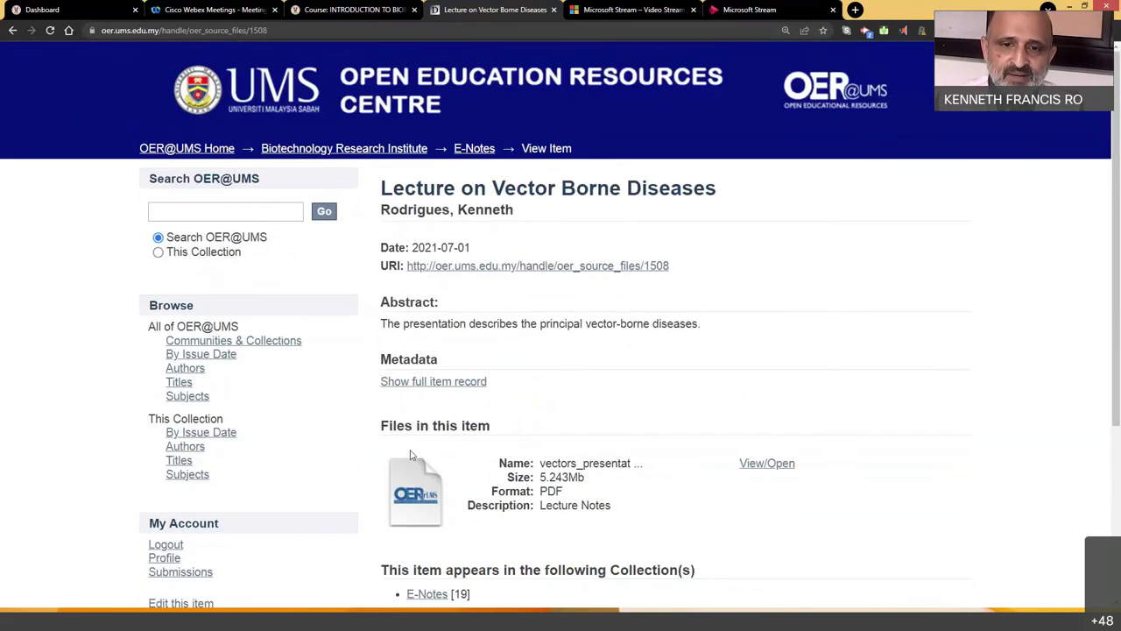
- Open vectors_presentation.pdf and view its title slide and page 2 lecture outline
left_click(771, 466)
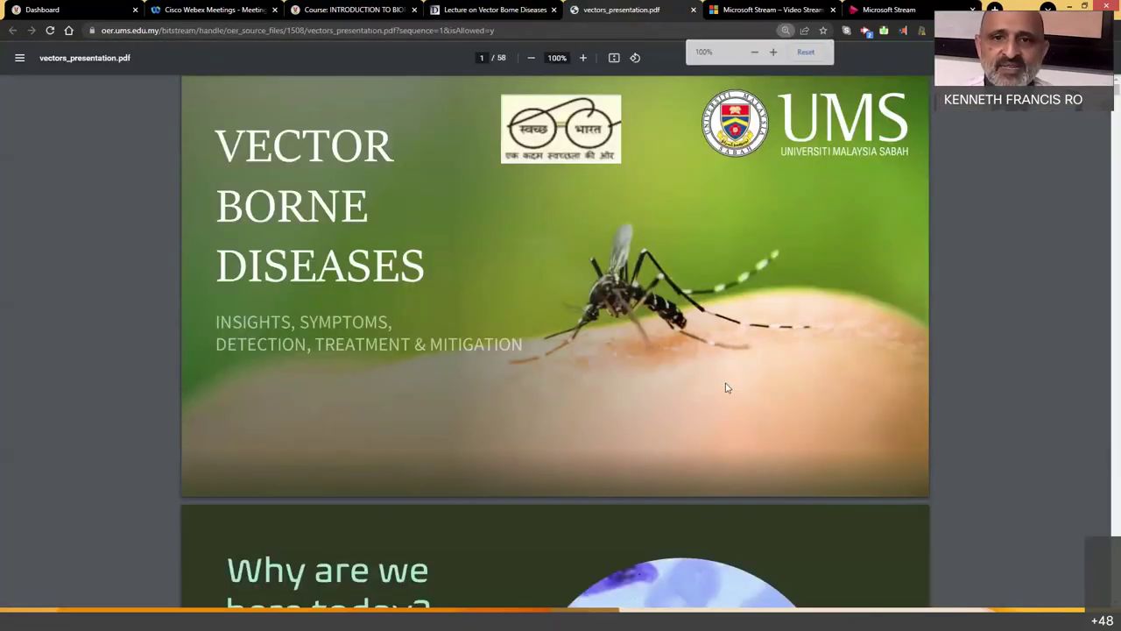
scroll(725, 387, "down", 8)
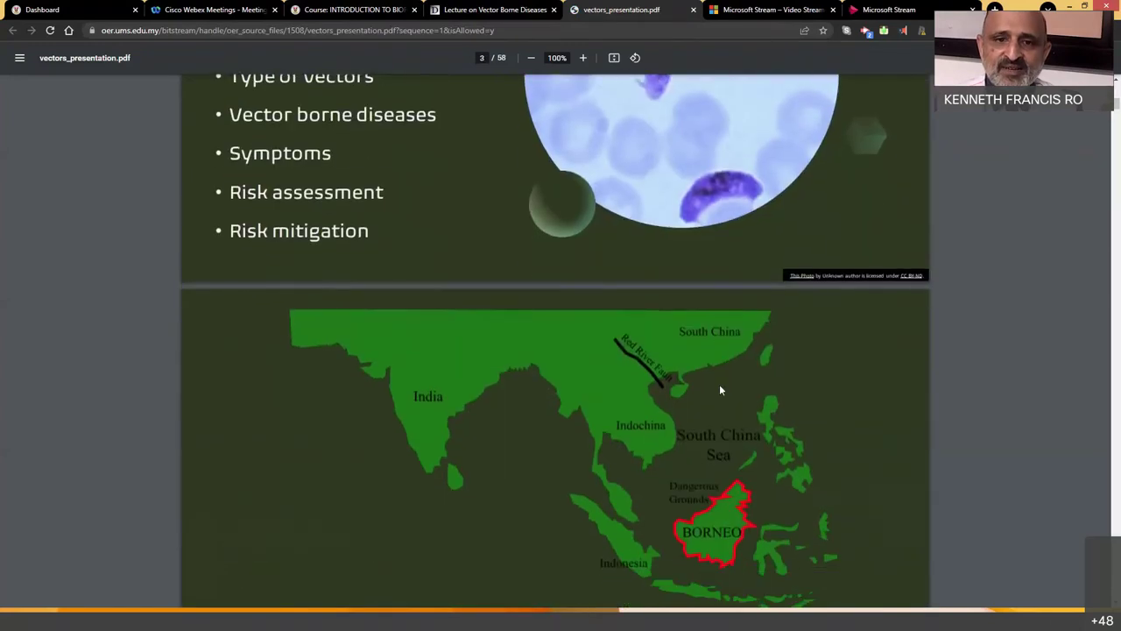
scroll(719, 386, "down", 5)
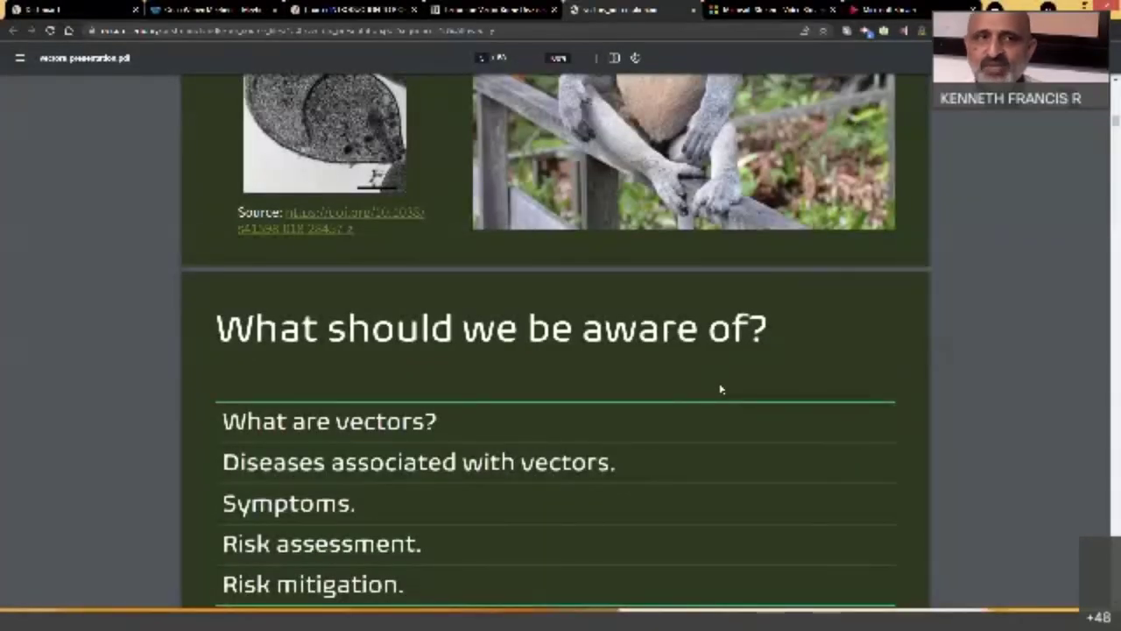
scroll(720, 388, "up", 4)
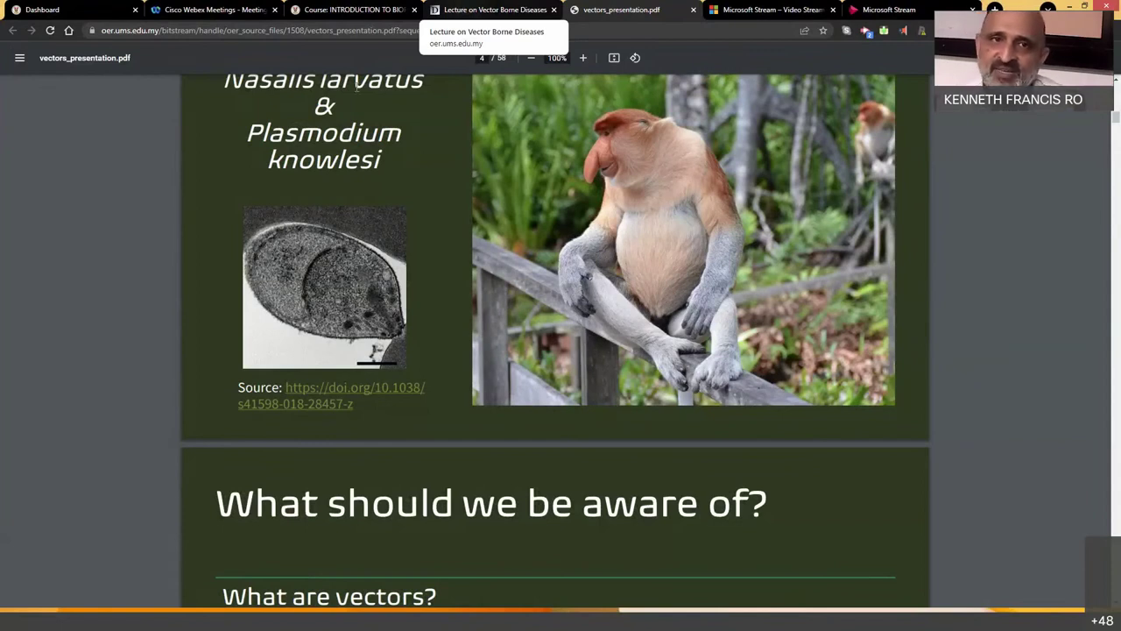
left_click(343, 11)
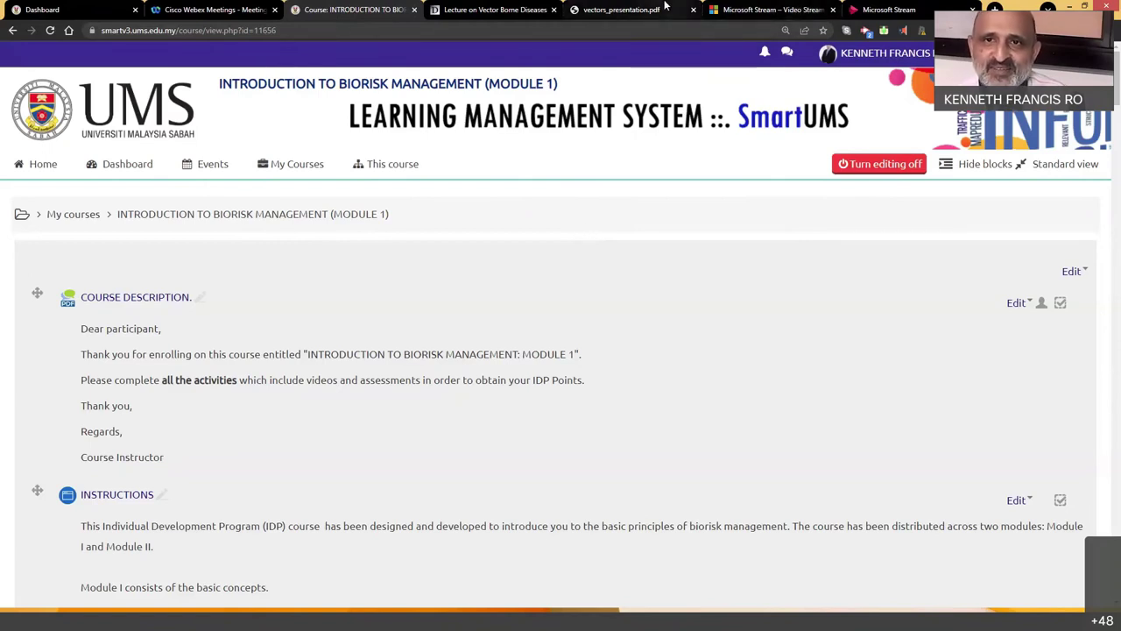
left_click(623, 10)
scroll(433, 332, "up", 10)
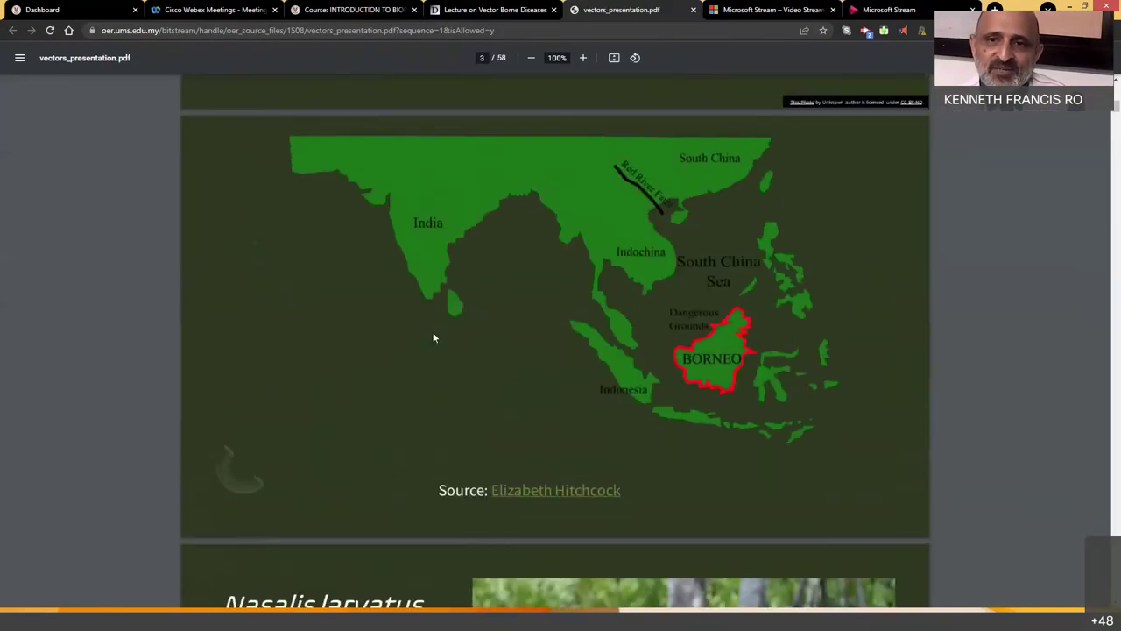
scroll(432, 332, "up", 4)
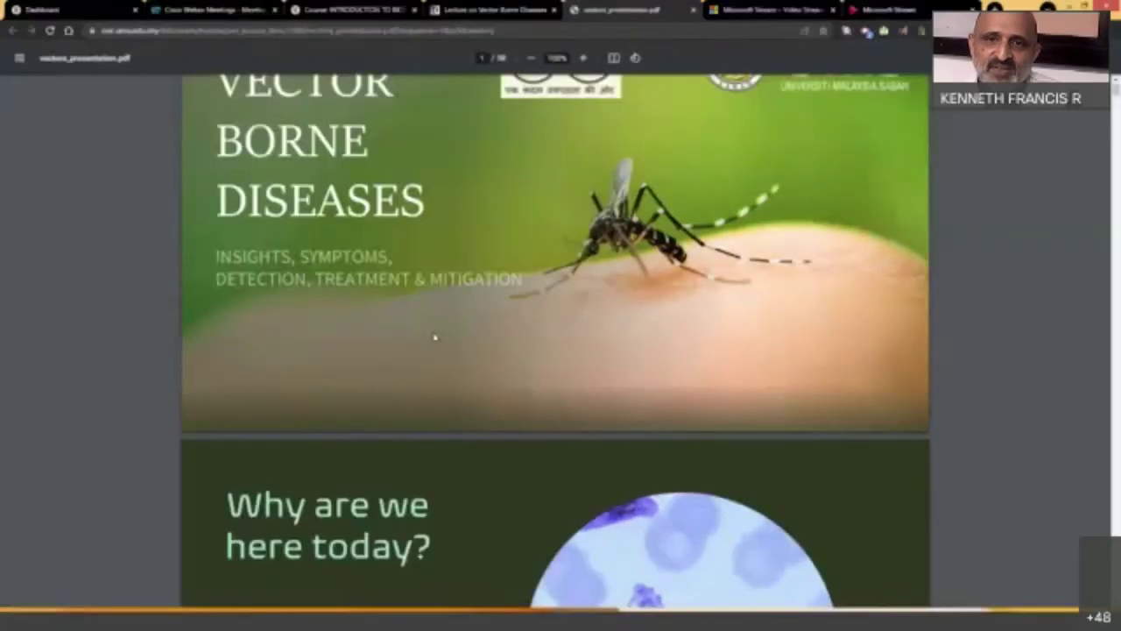
scroll(343, 151, "down", 6)
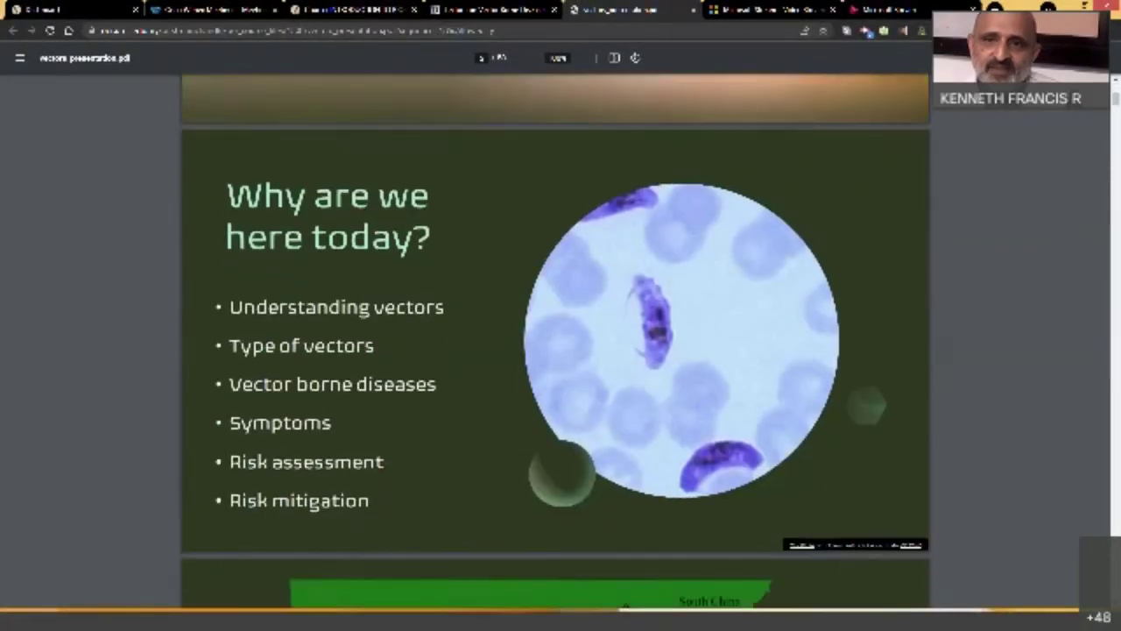
- Switch to the 'Course: INTRODUCTION TO BIO…' tab
left_click(333, 7)
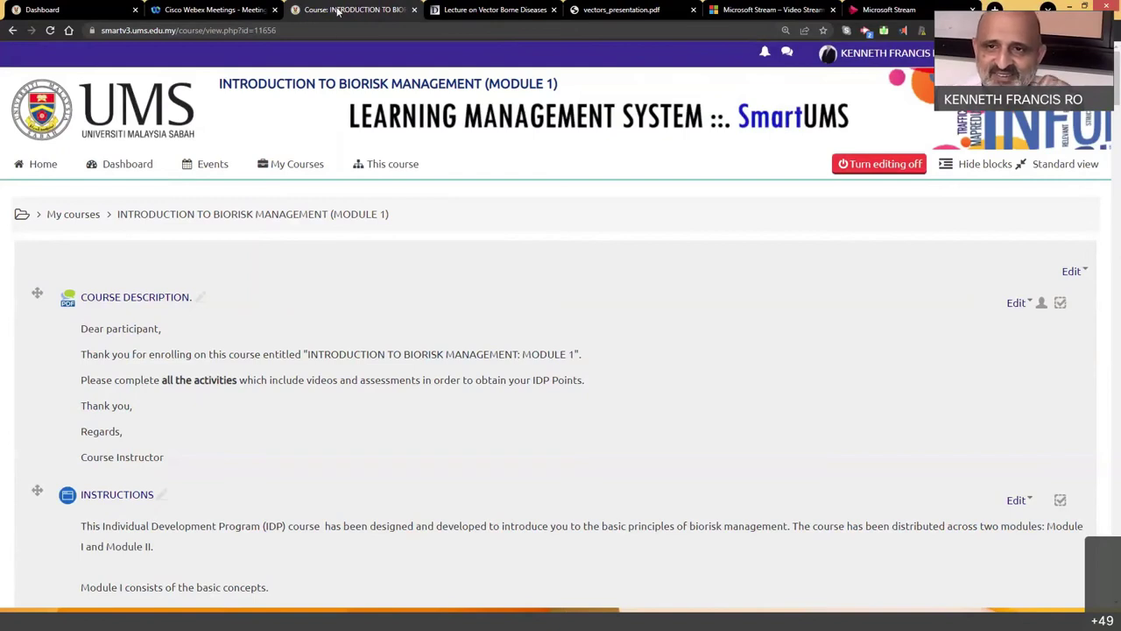
- Turn editing off on the INTRODUCTION TO BIORISK MANAGEMENT (MODULE 1) course page
left_click(883, 167)
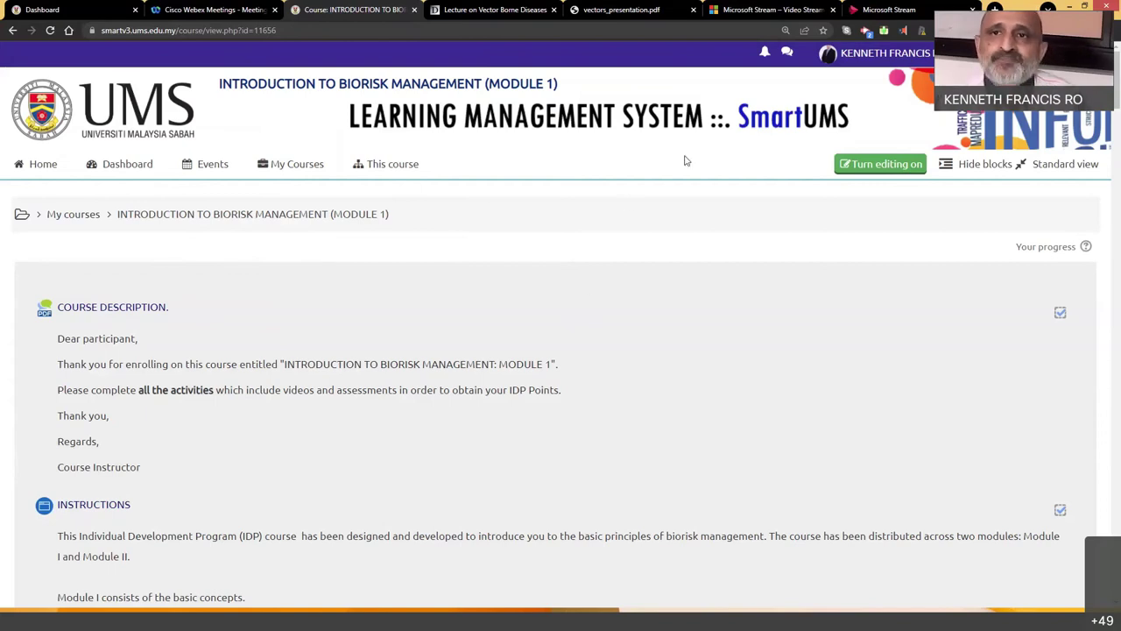
- Close both Microsoft Stream tabs and return to the biorisk course tab
left_click(788, 8)
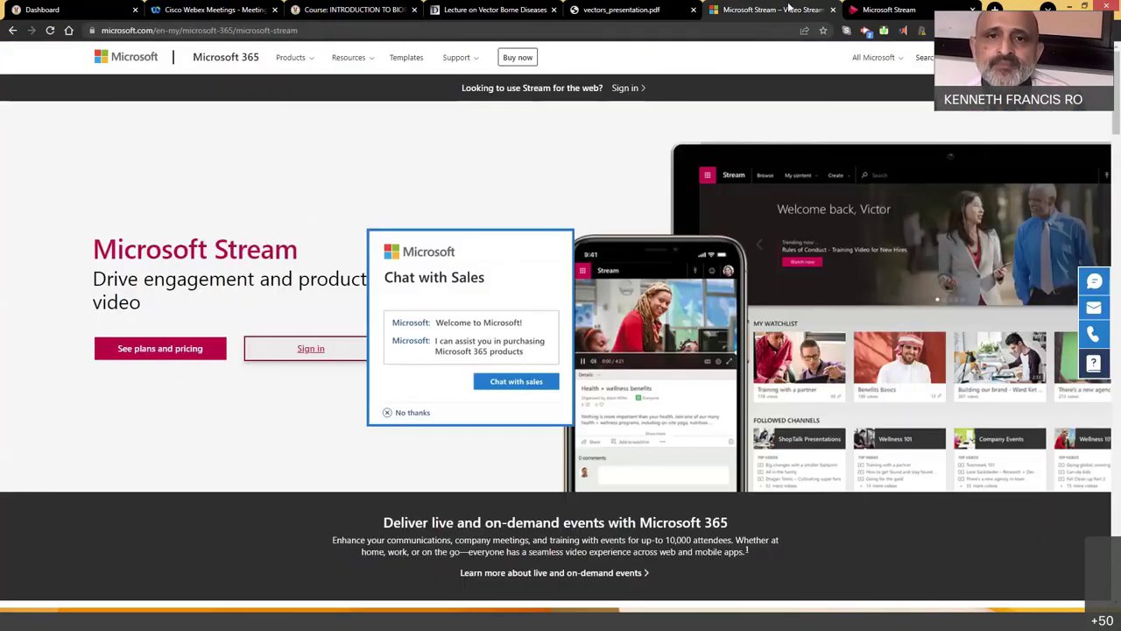
left_click(833, 11)
left_click(833, 11)
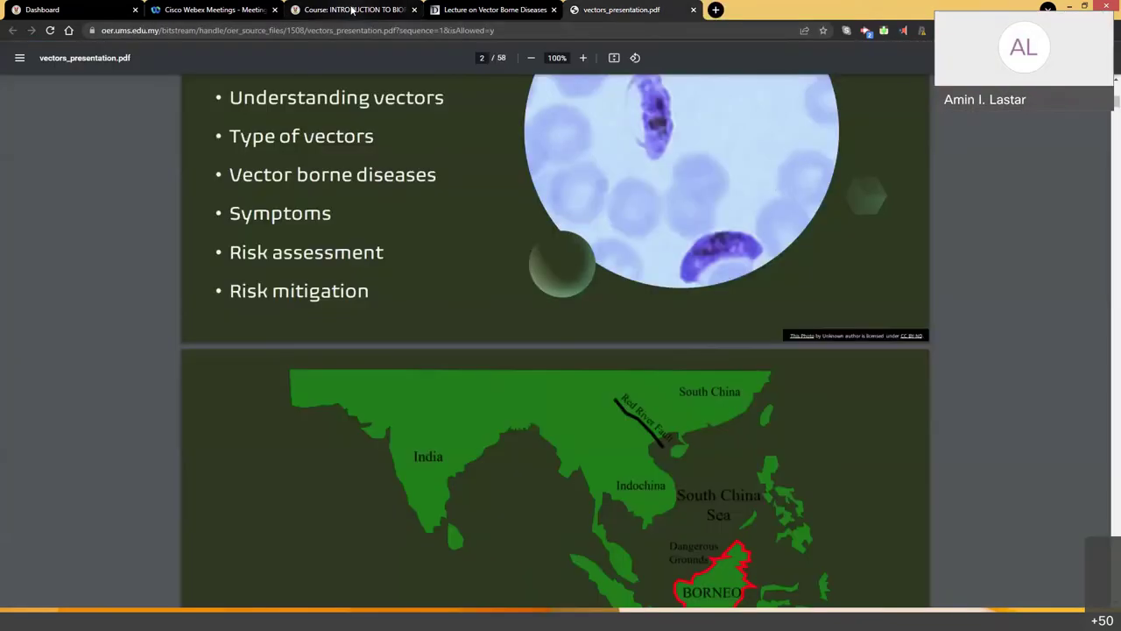
left_click(355, 8)
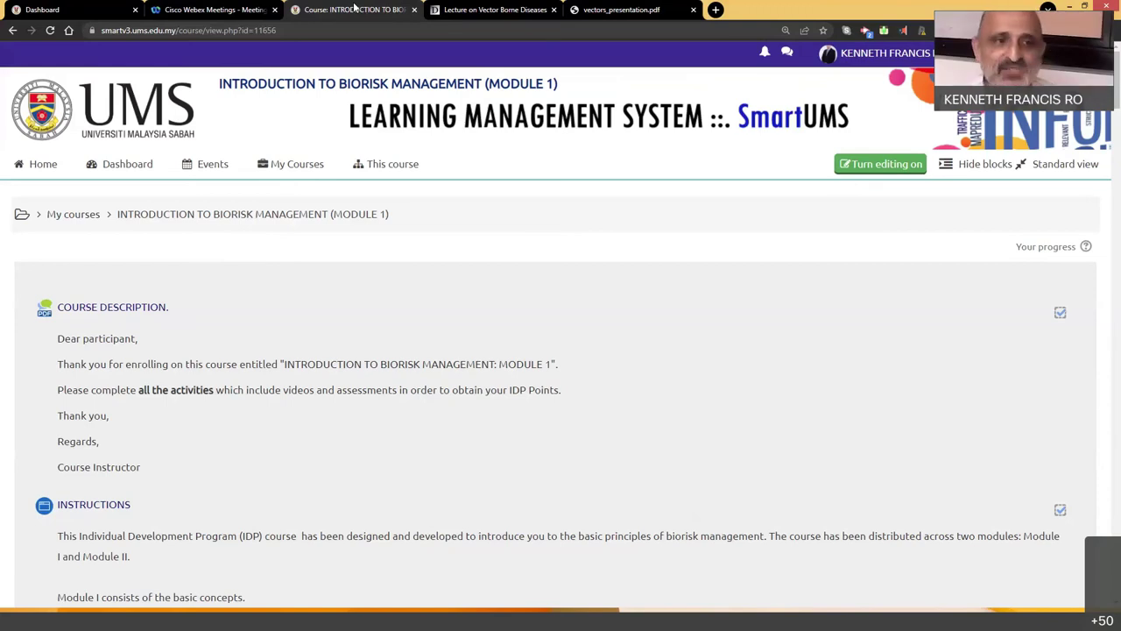
left_click(293, 167)
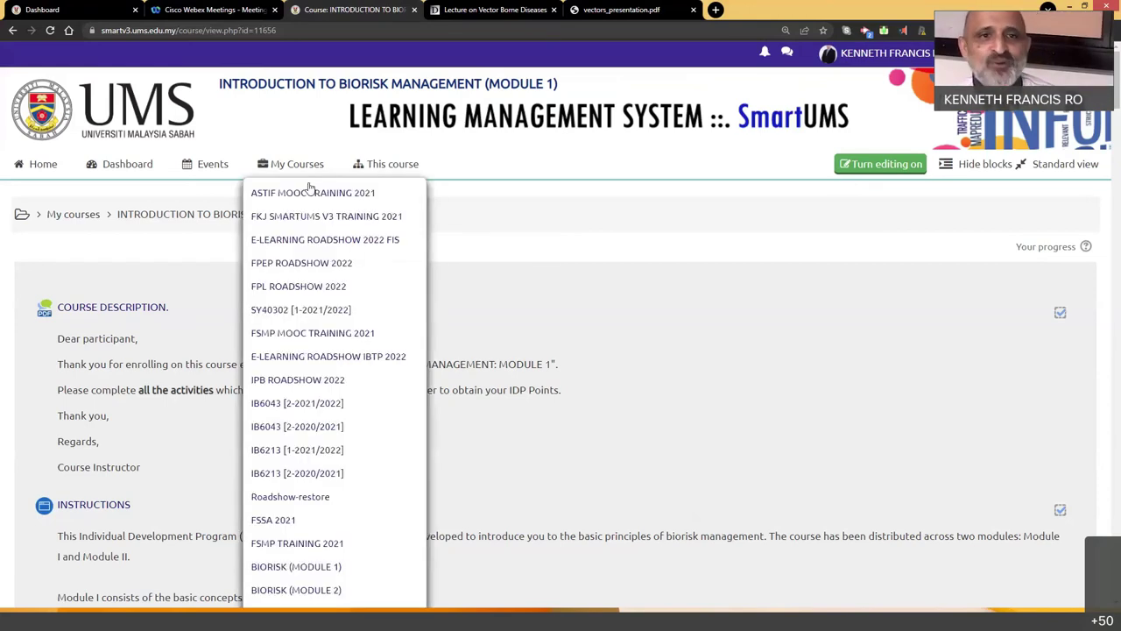
left_click(505, 319)
scroll(504, 320, "down", 20)
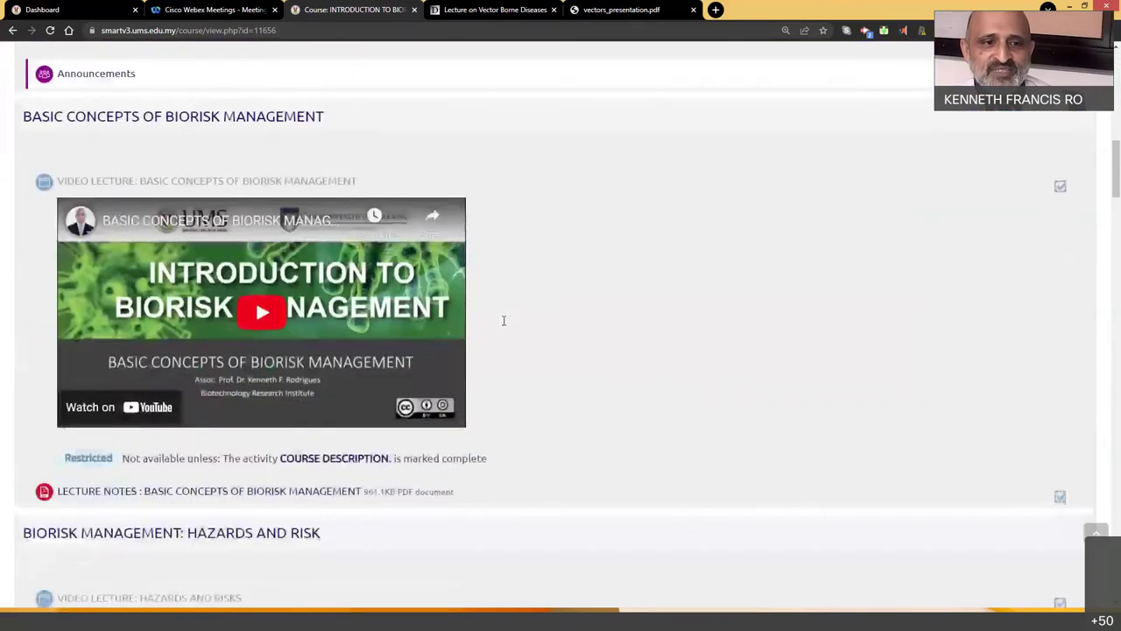
scroll(496, 332, "down", 8)
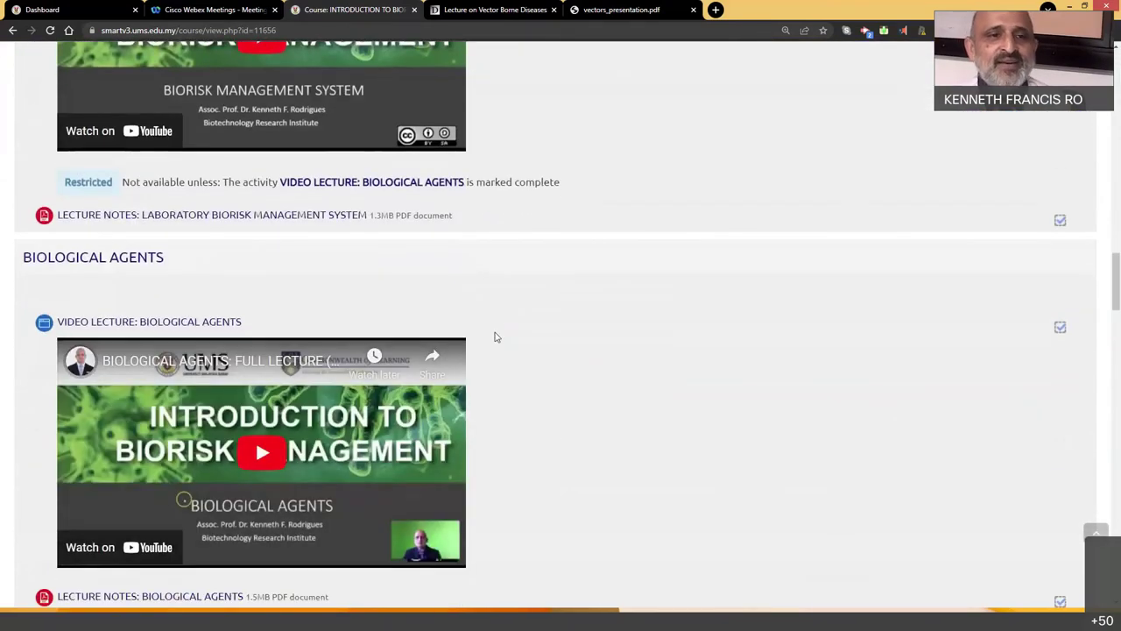
scroll(491, 340, "down", 6)
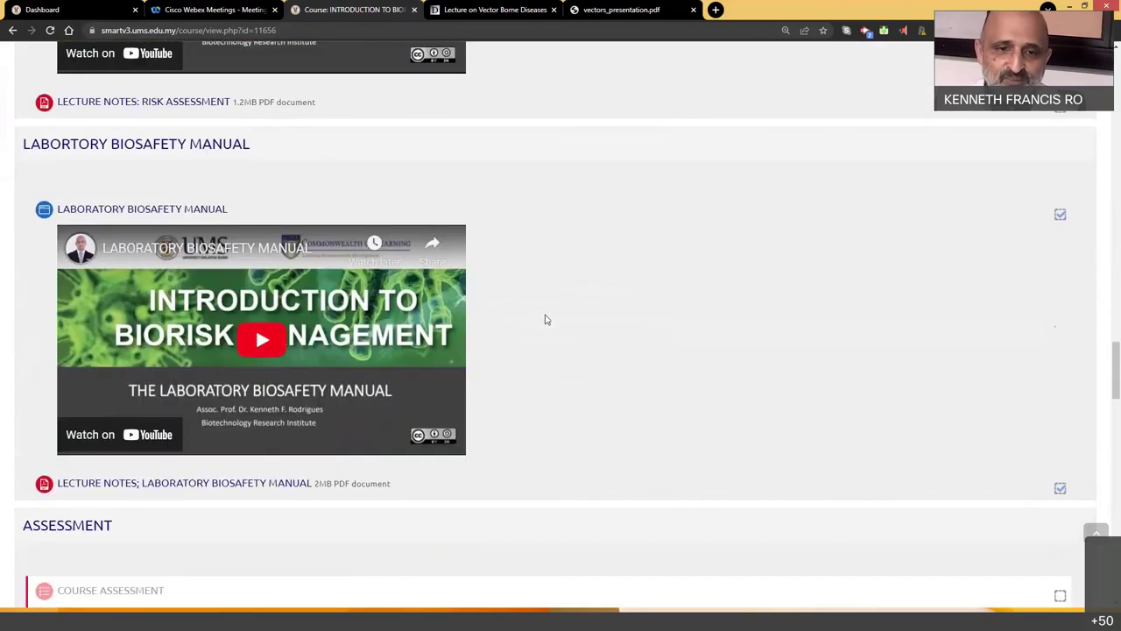
scroll(545, 319, "down", 2)
scroll(544, 319, "up", 10)
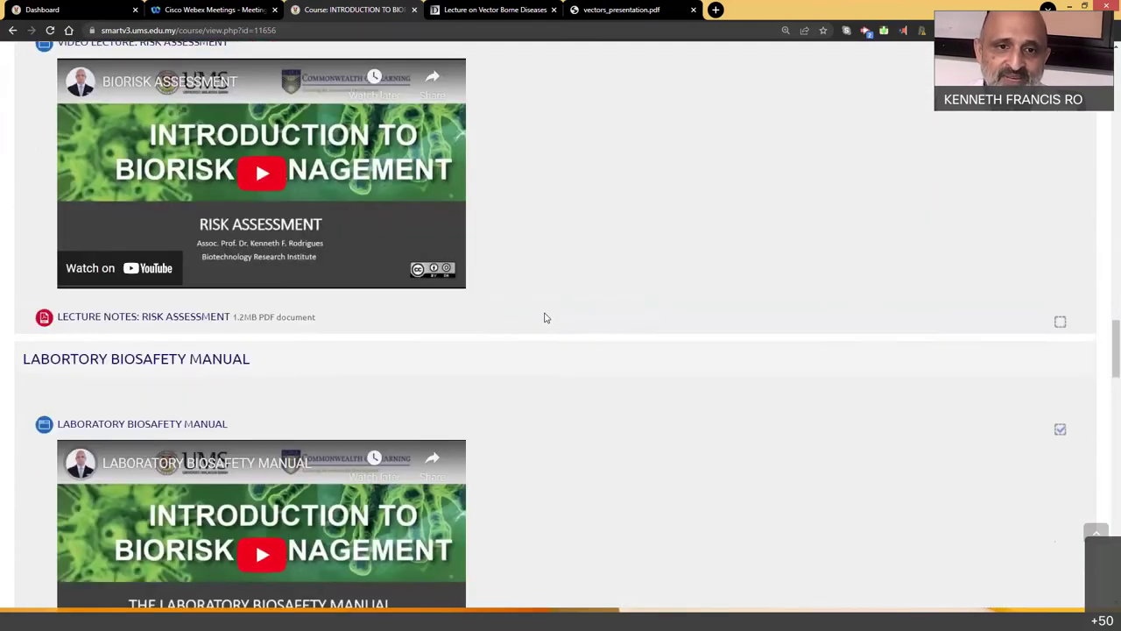
scroll(541, 320, "up", 5)
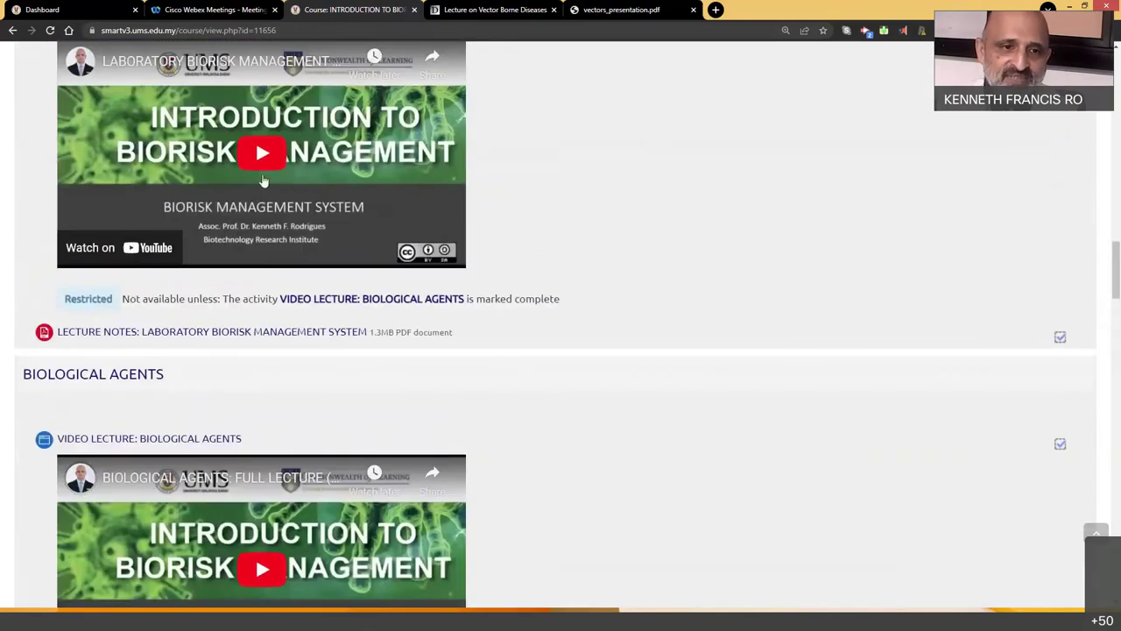
scroll(325, 437, "down", 15)
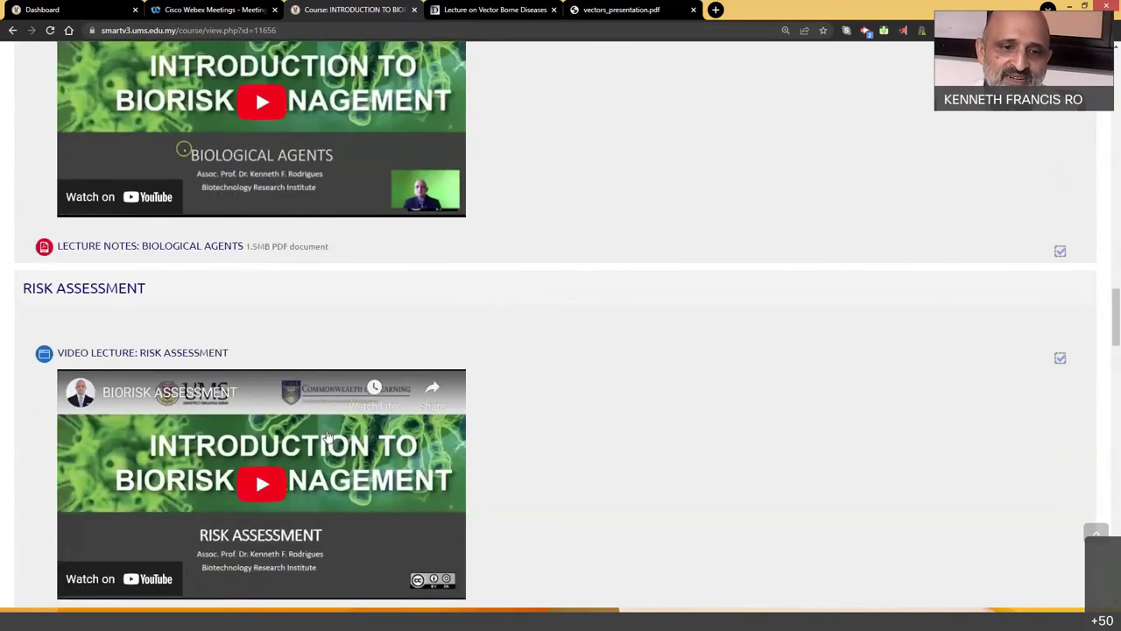
scroll(324, 438, "down", 3)
scroll(323, 438, "up", 3)
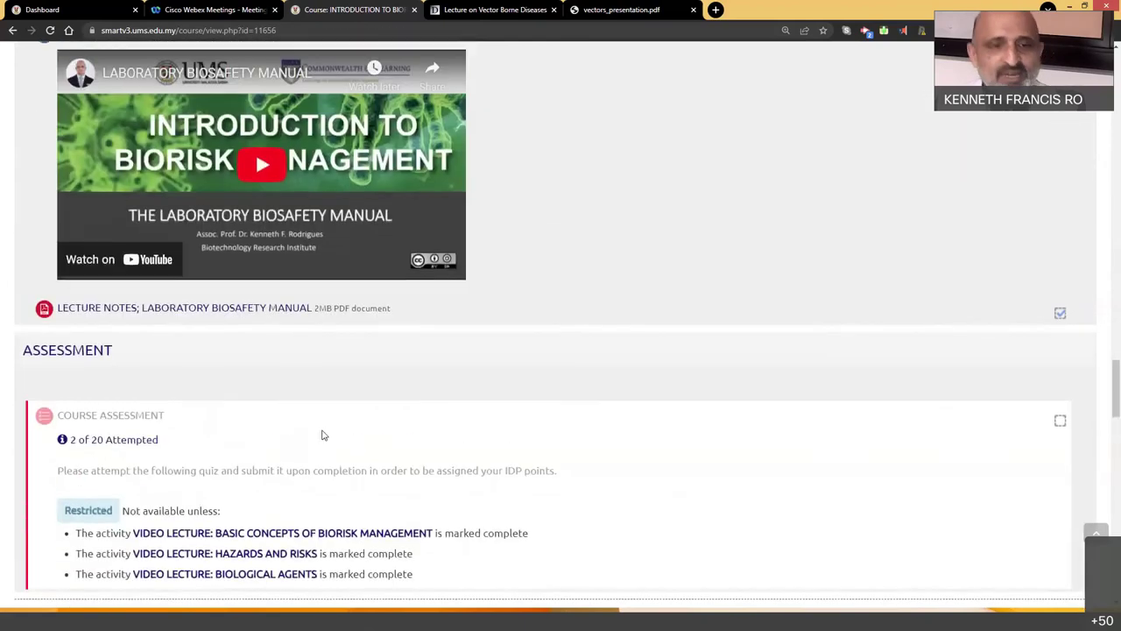
scroll(515, 412, "up", 4)
scroll(515, 412, "up", 17)
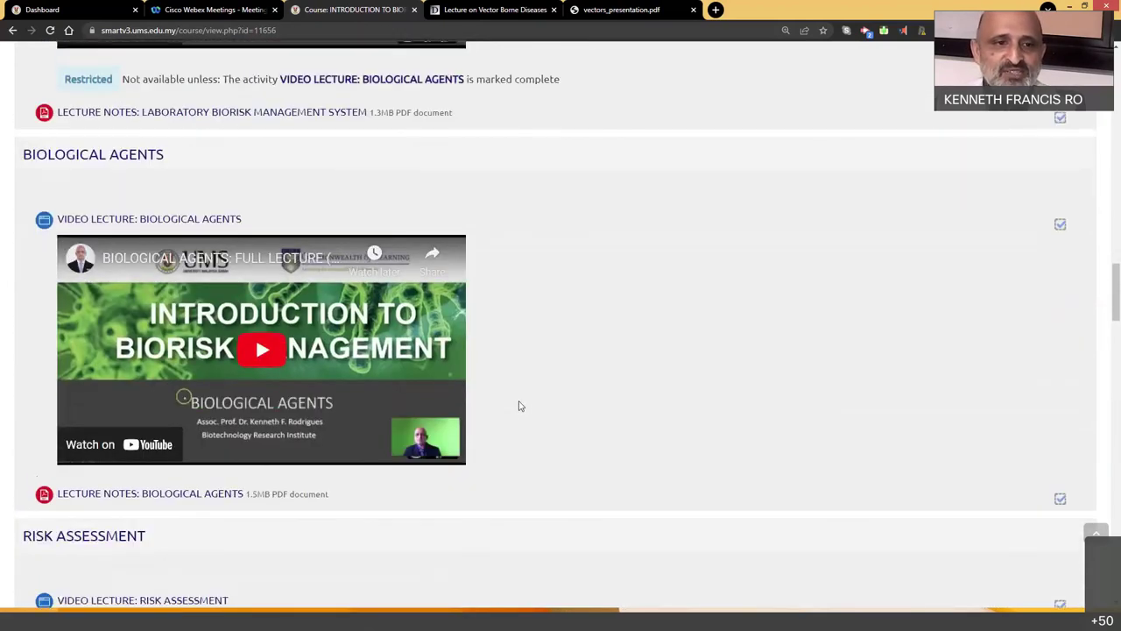
scroll(519, 399, "up", 3)
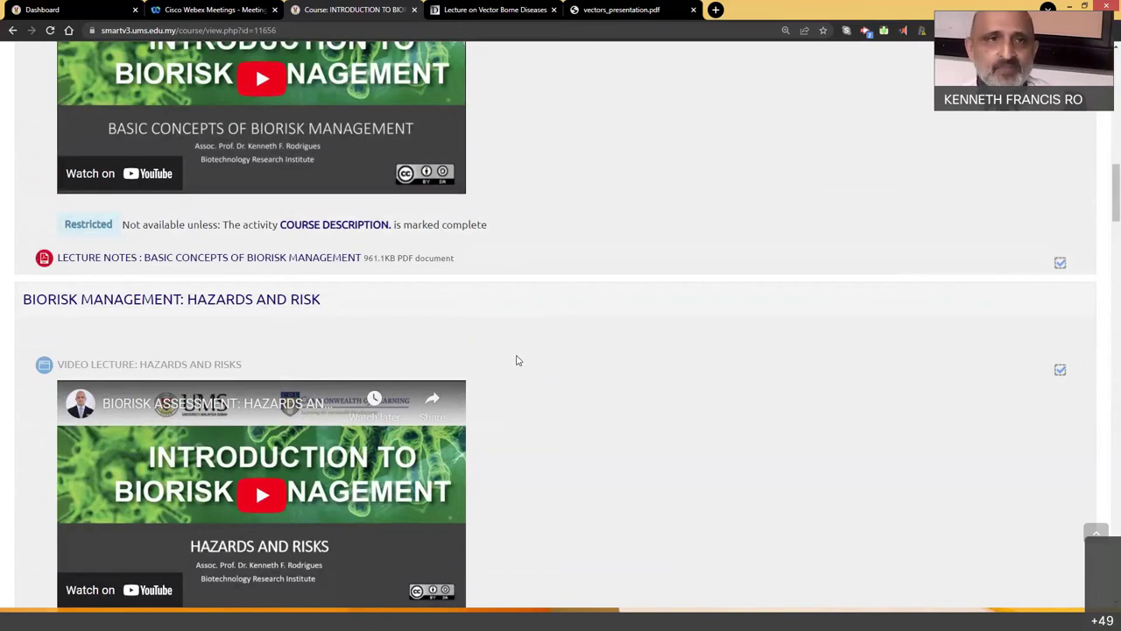
scroll(513, 363, "up", 12)
scroll(517, 360, "up", 3)
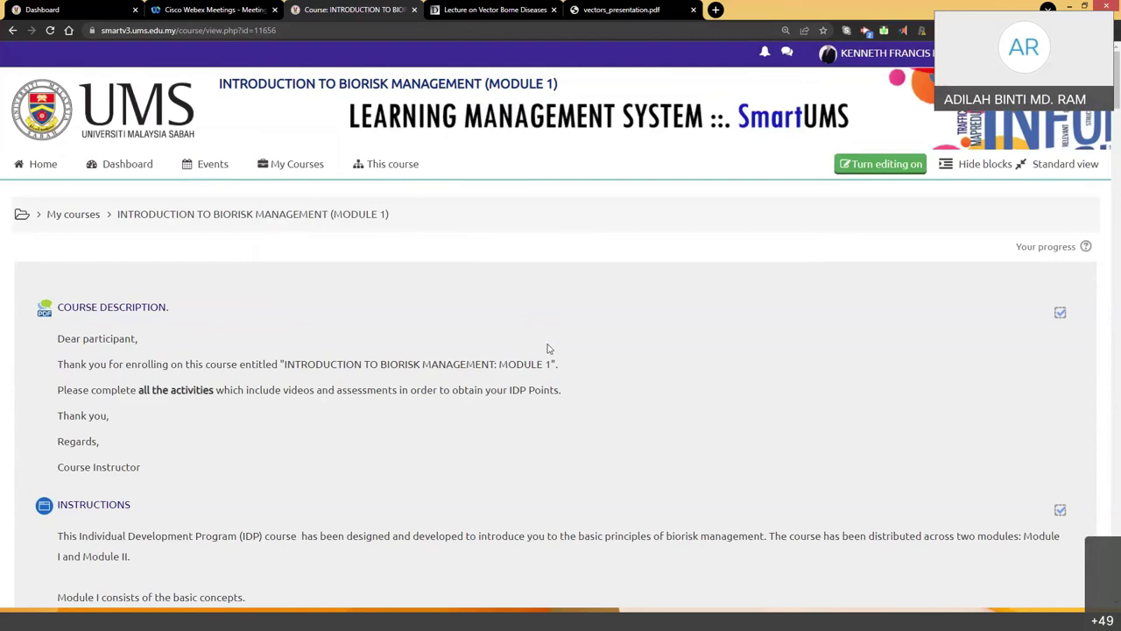
scroll(553, 374, "down", 5)
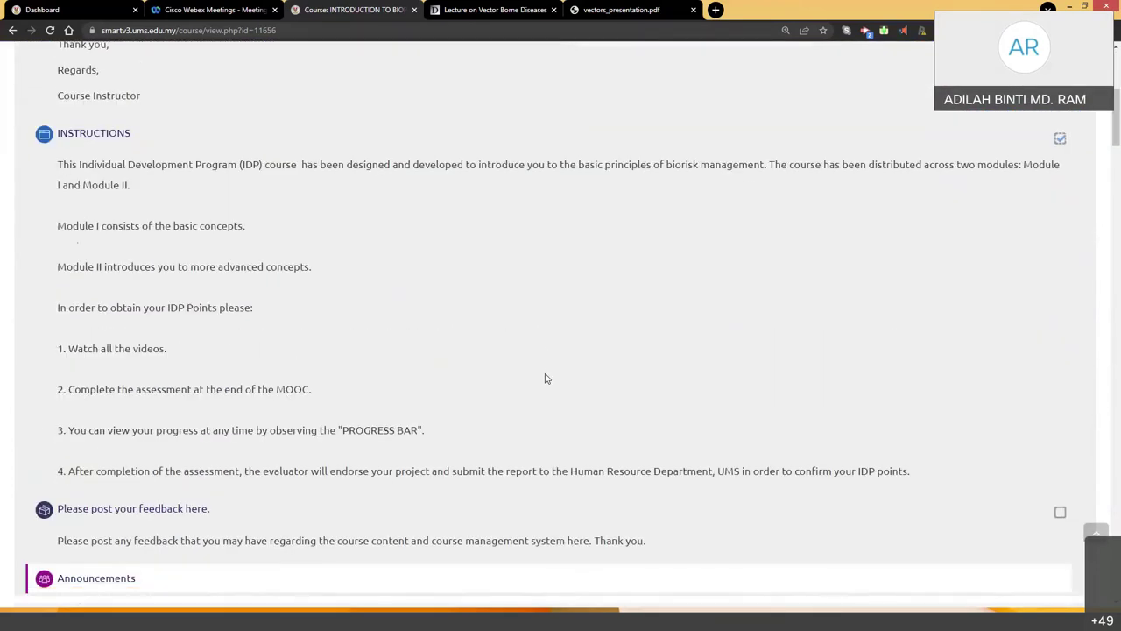
scroll(548, 372, "down", 9)
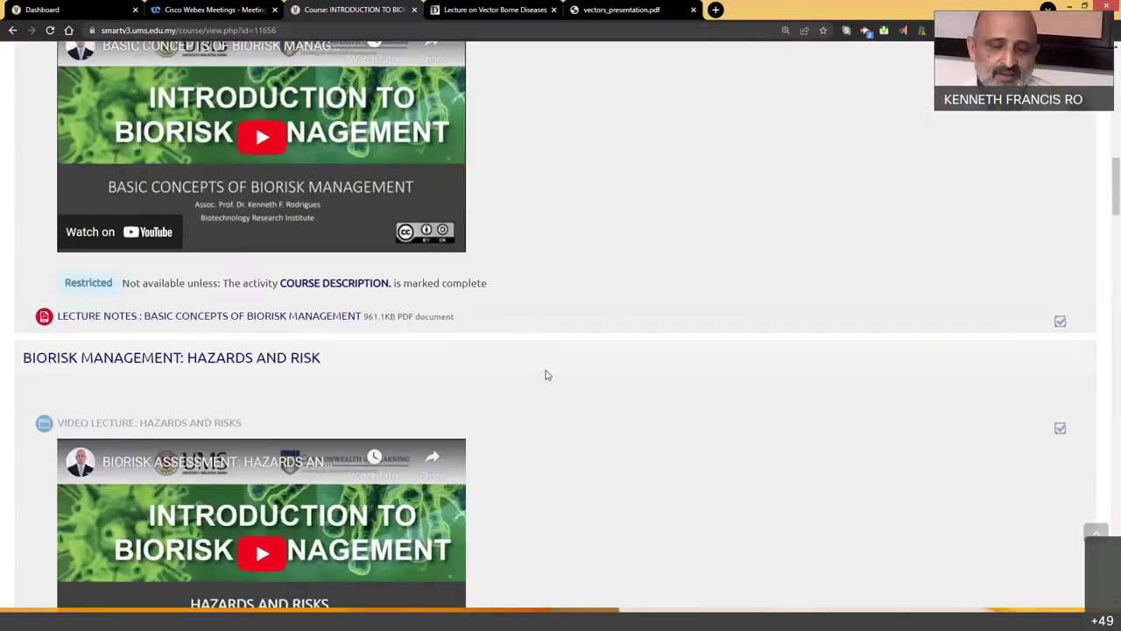
scroll(546, 375, "down", 3)
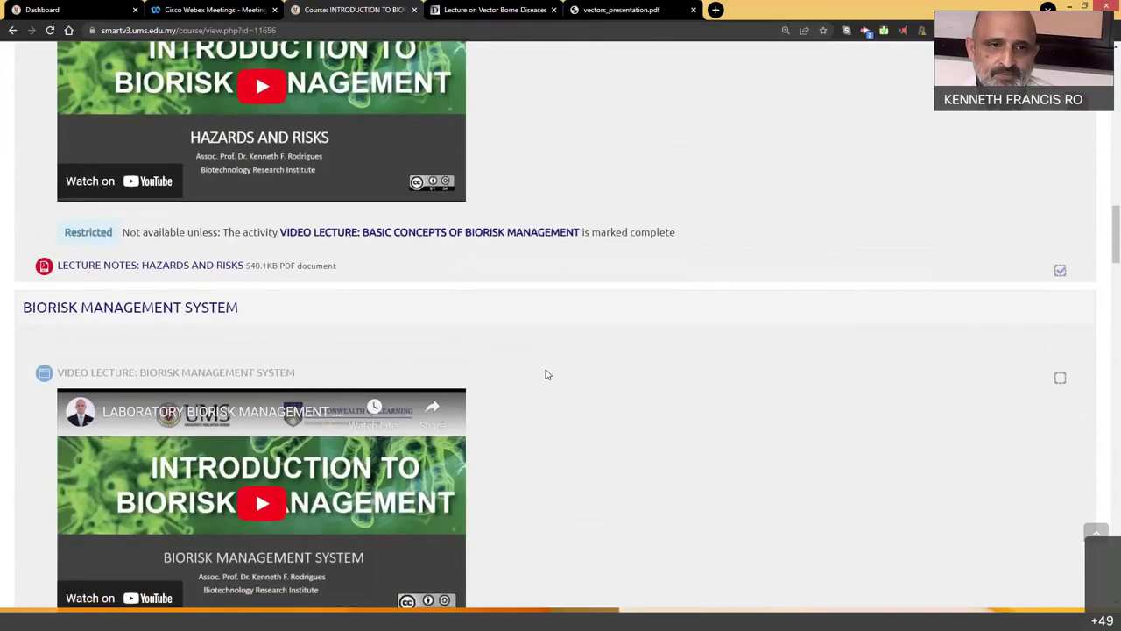
scroll(546, 375, "up", 9)
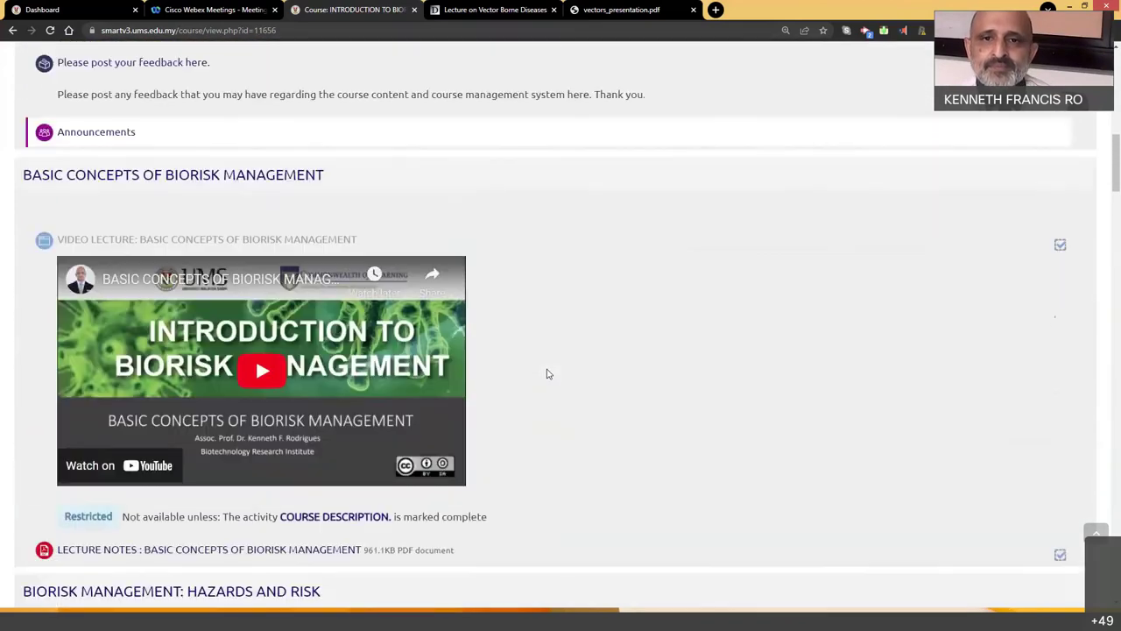
scroll(546, 374, "up", 7)
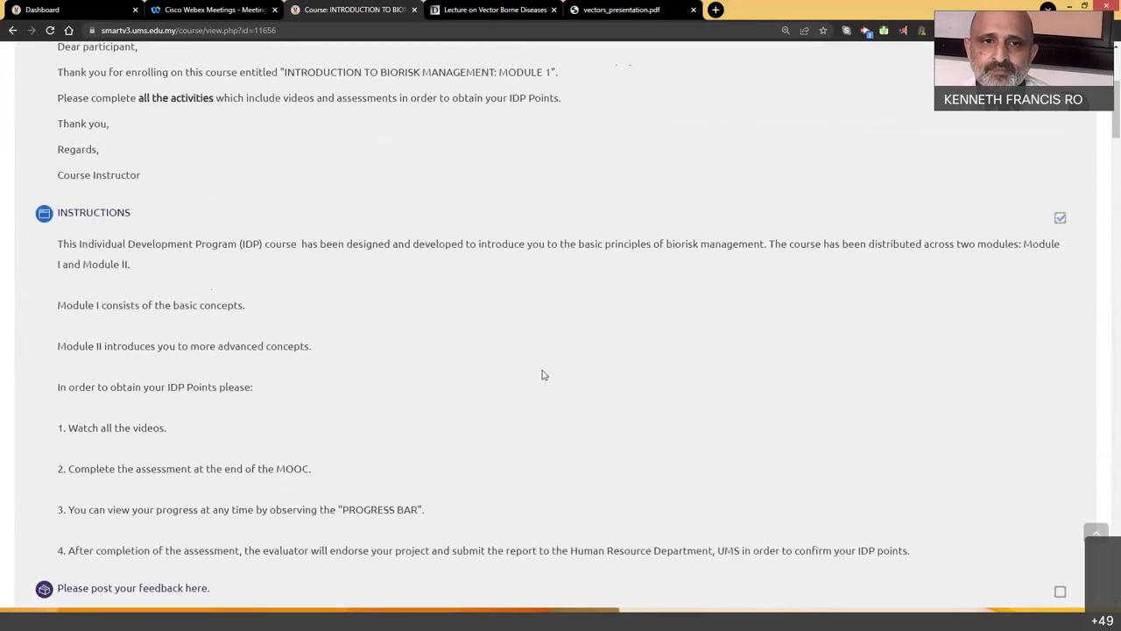
scroll(543, 373, "up", 3)
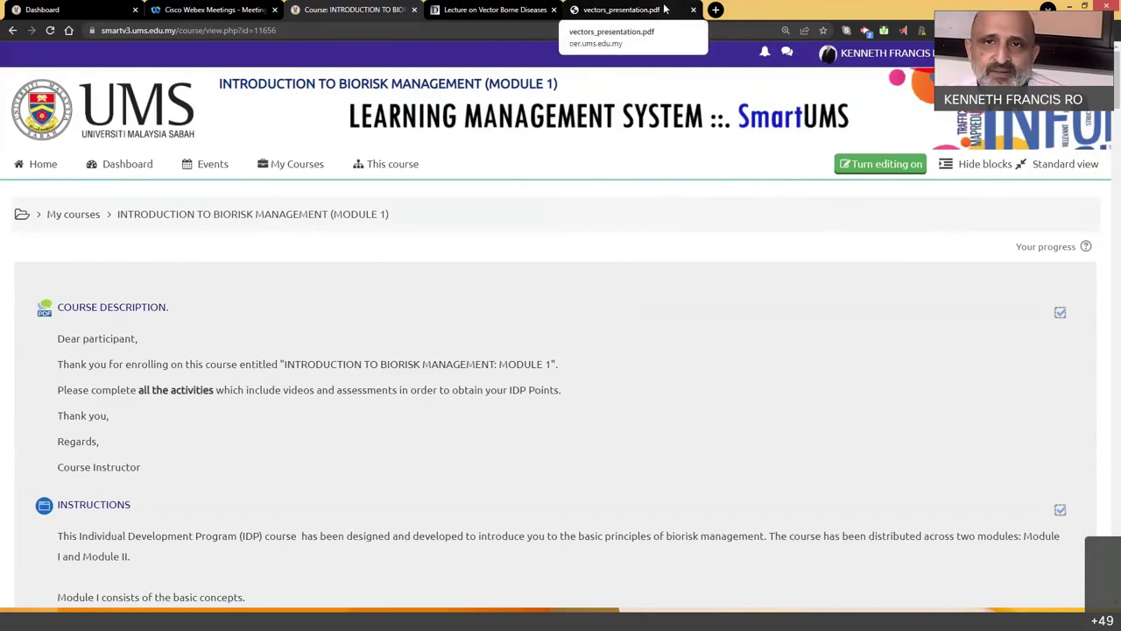
left_click(691, 11)
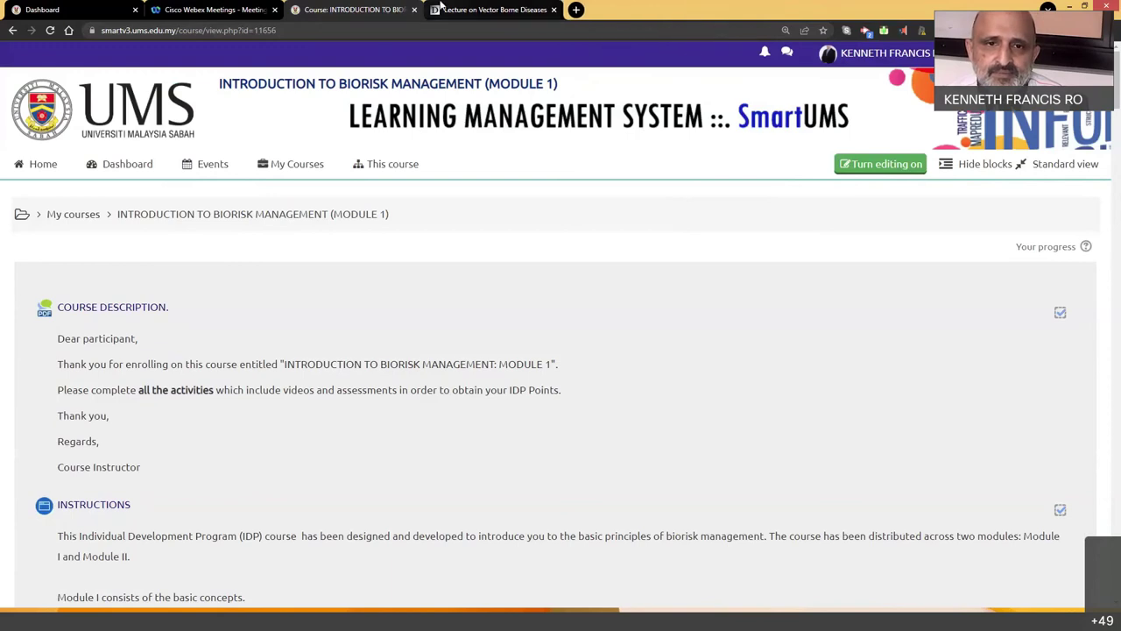
left_click(486, 9)
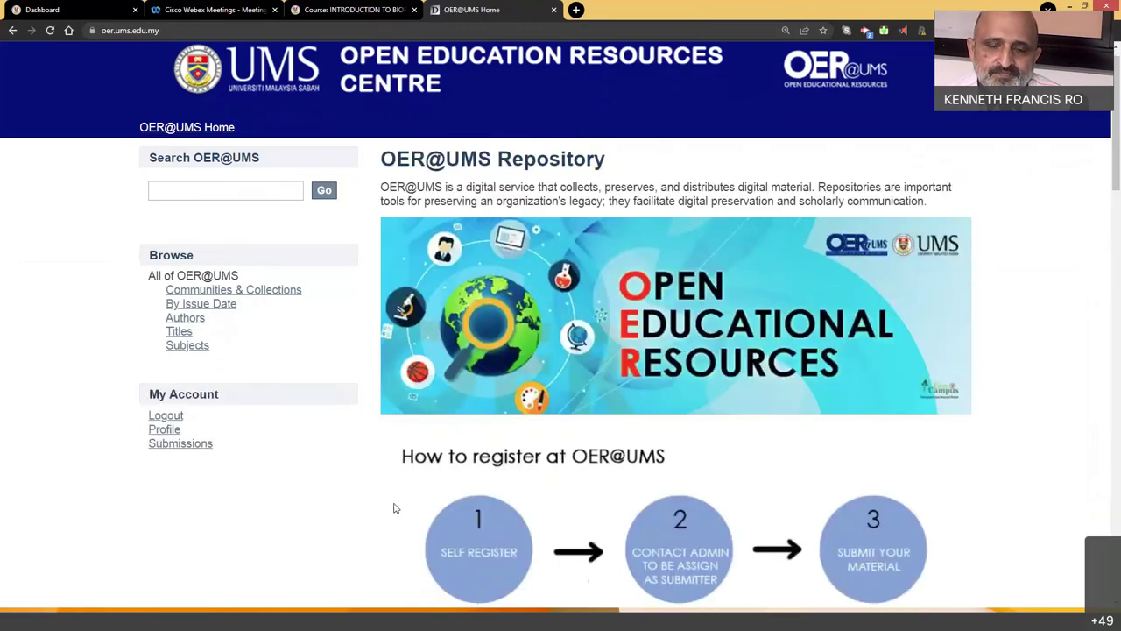
scroll(394, 508, "down", 10)
scroll(394, 507, "down", 3)
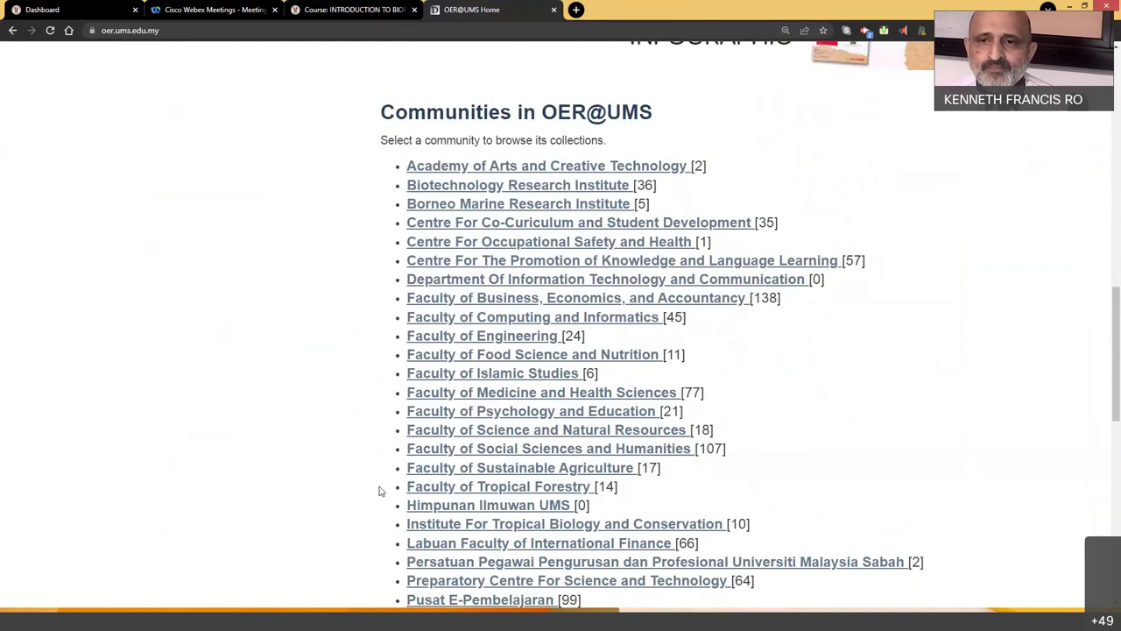
scroll(367, 477, "down", 1)
scroll(325, 439, "up", 1)
scroll(326, 439, "up", 7)
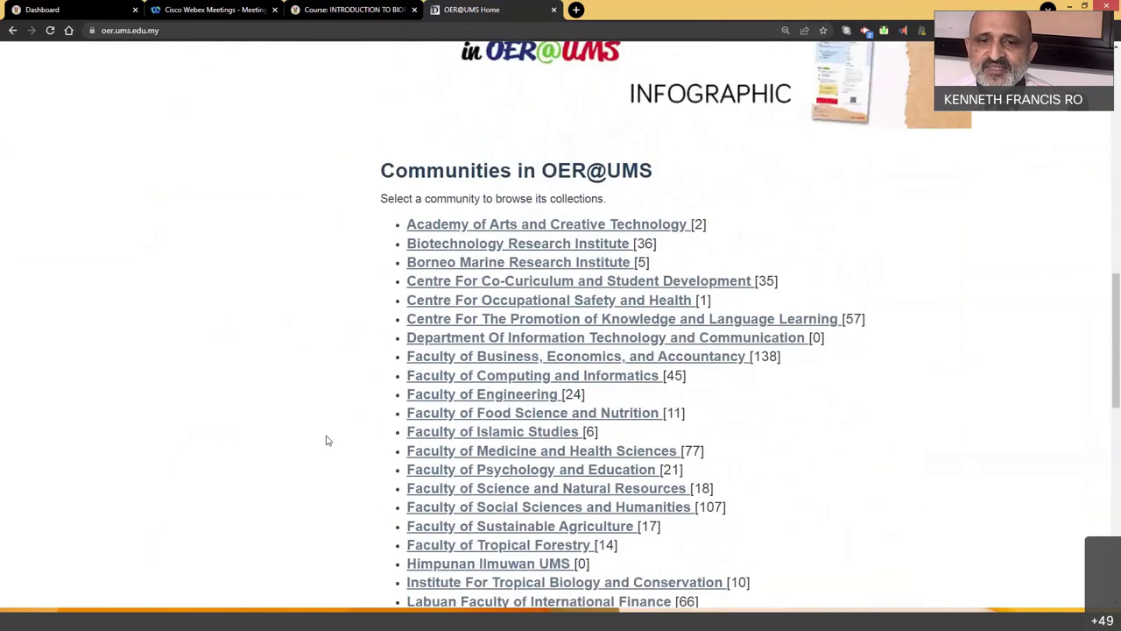
scroll(326, 439, "up", 3)
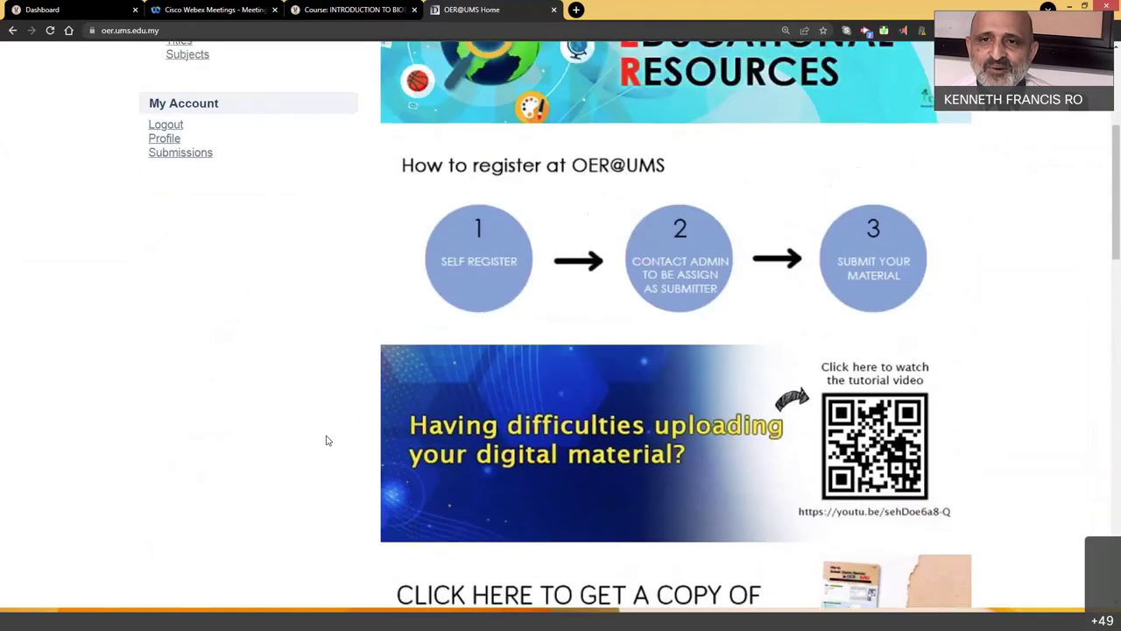
- Return to the INTRODUCTION TO BIORISK MANAGEMENT course tab, browse the My Courses menu, then close it
left_click(357, 9)
mouse_move(297, 163)
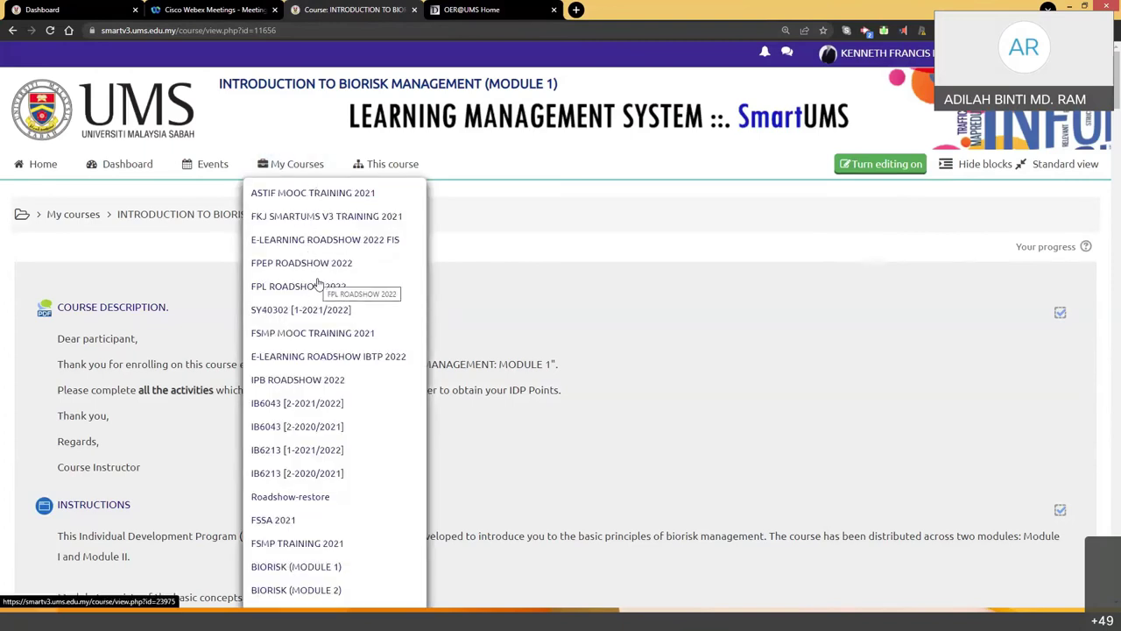
scroll(324, 307, "down", 1)
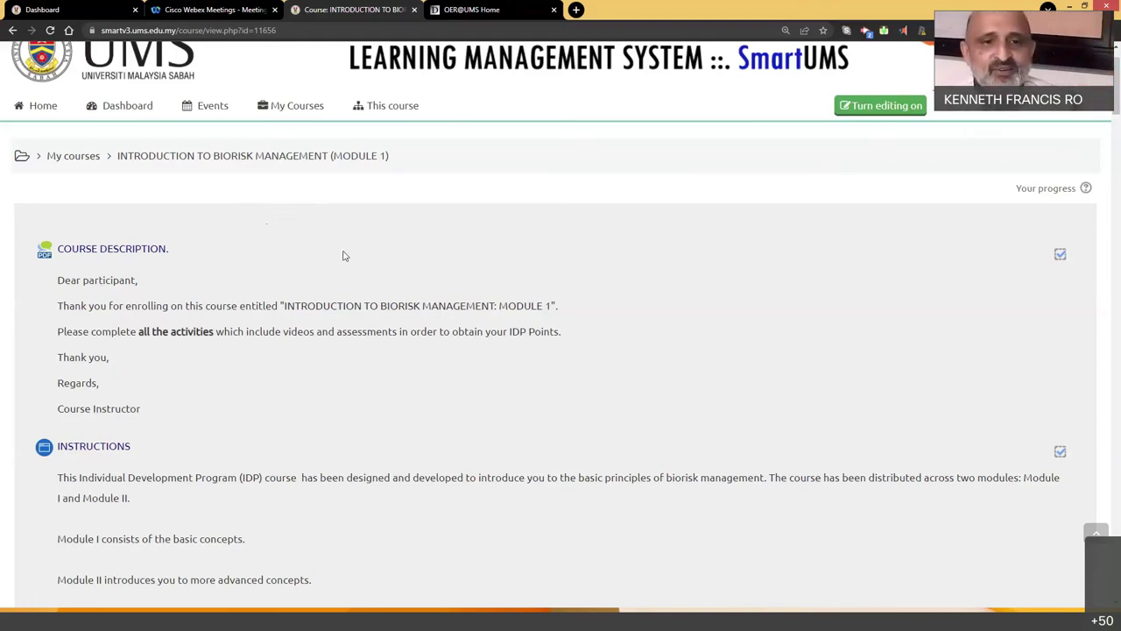
scroll(372, 248, "down", 2)
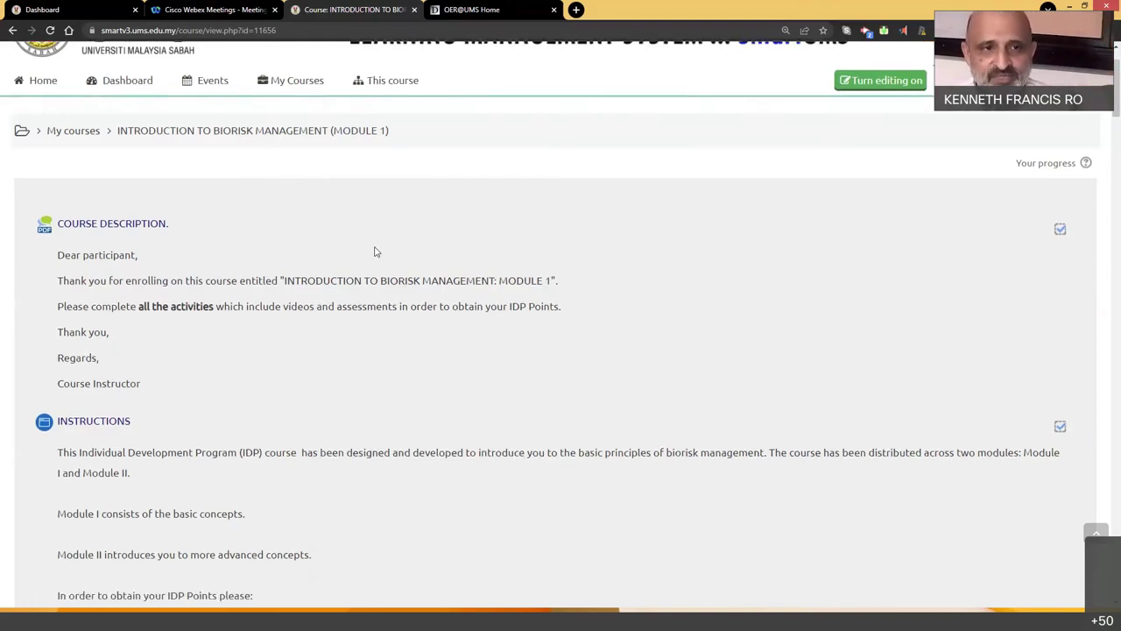
scroll(376, 251, "up", 3)
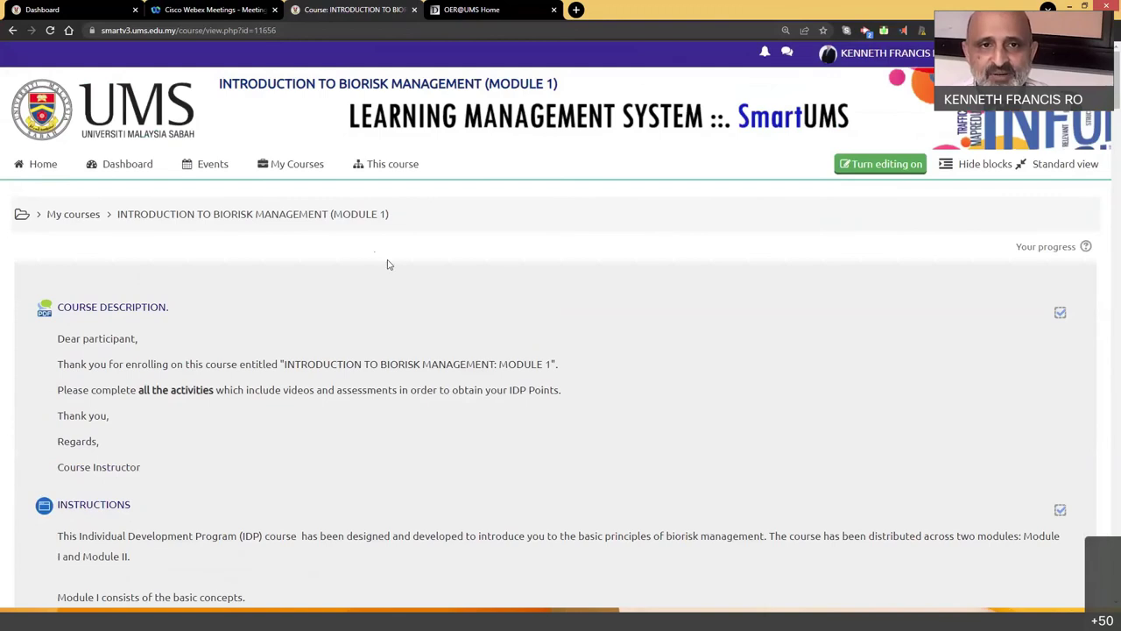
left_click(382, 165)
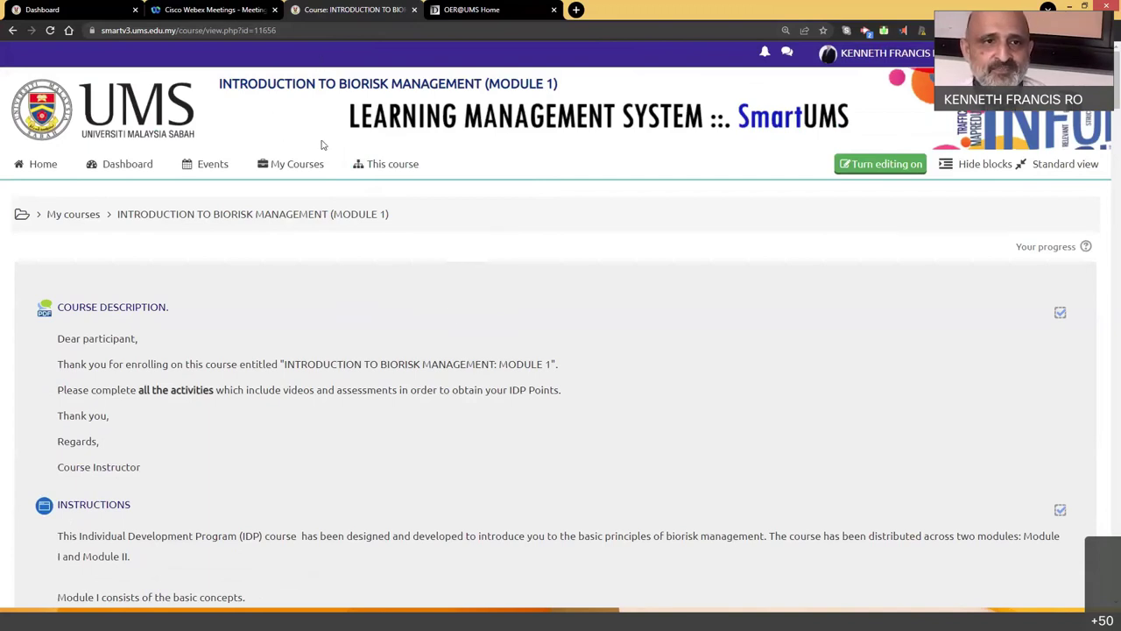
- Pick Roadshow-restore from the My Courses list to open that course
left_click(285, 162)
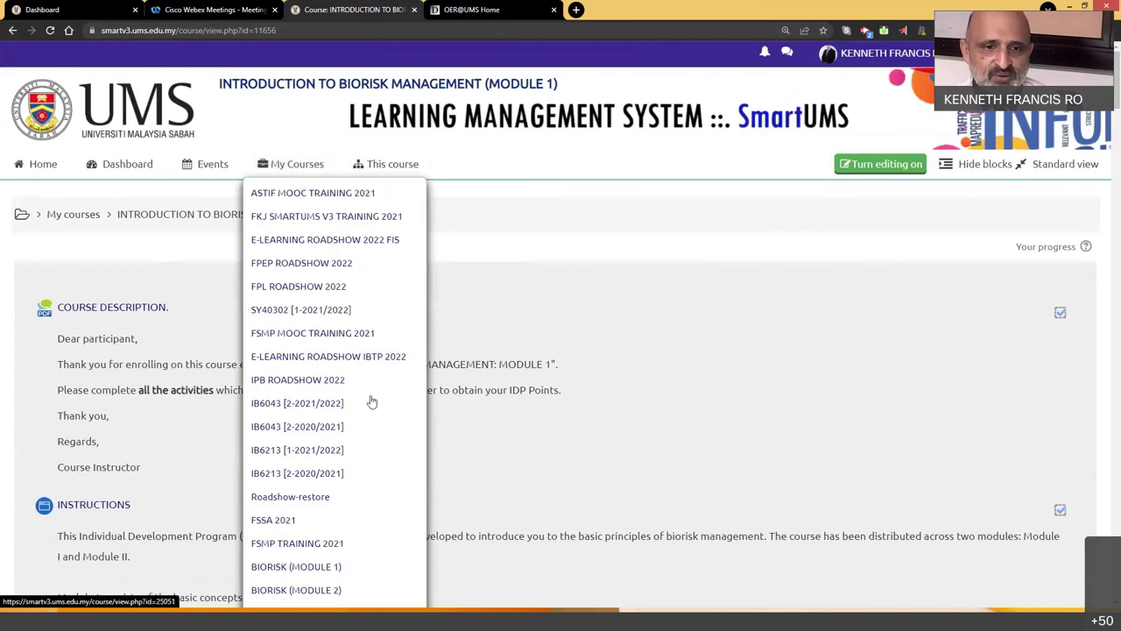
scroll(346, 423, "down", 2)
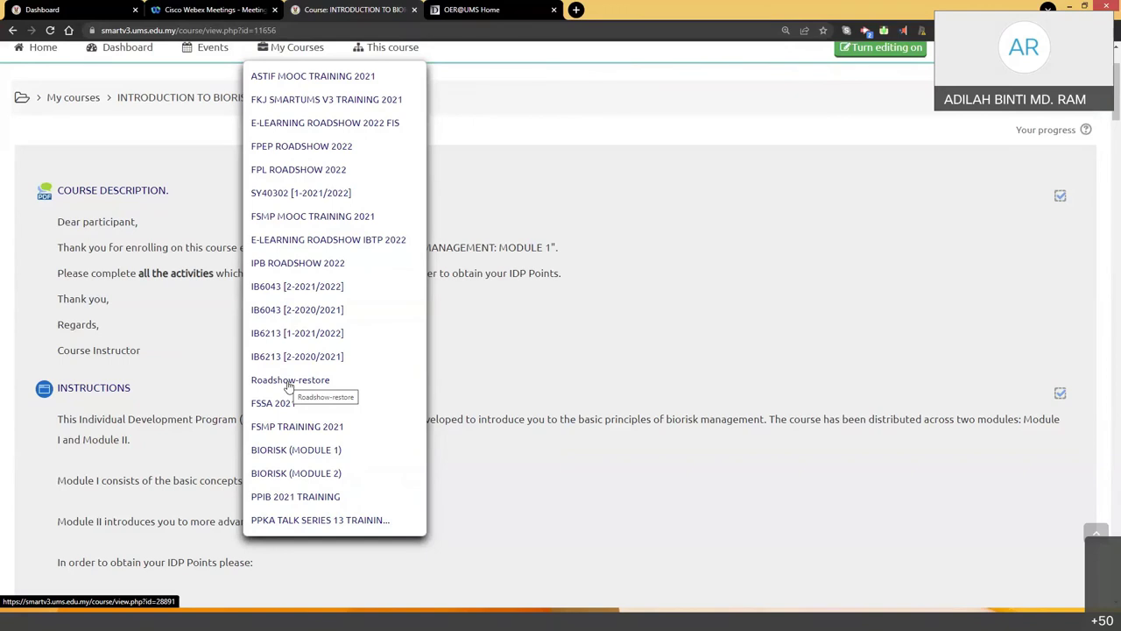
left_click(289, 381)
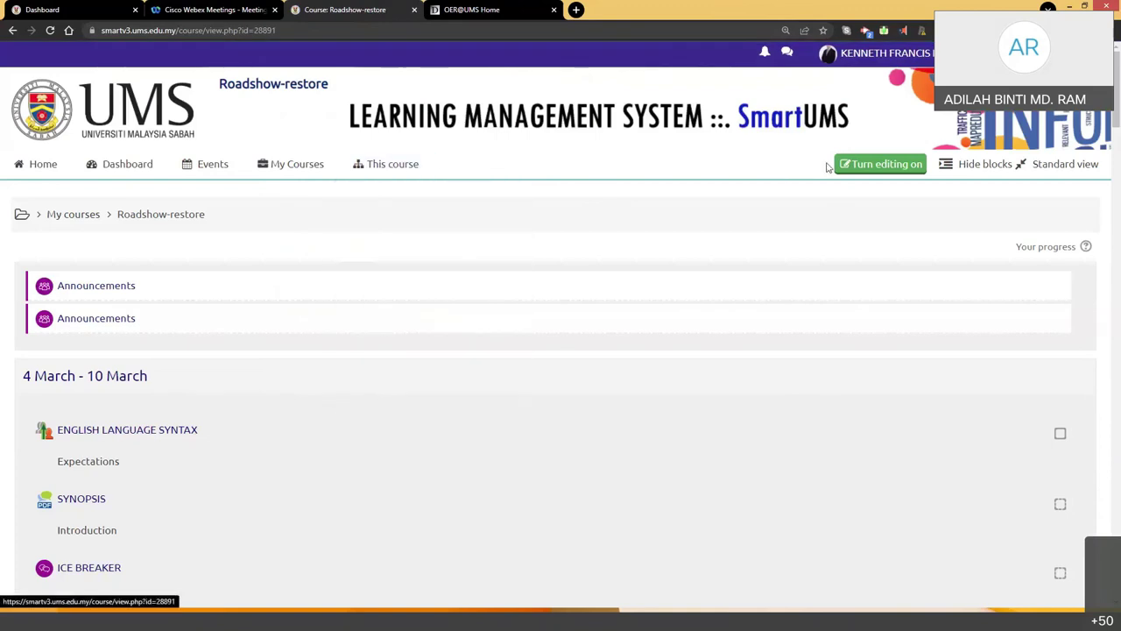
- Turn editing on and start adding a Chat activity to the course's top section
left_click(880, 164)
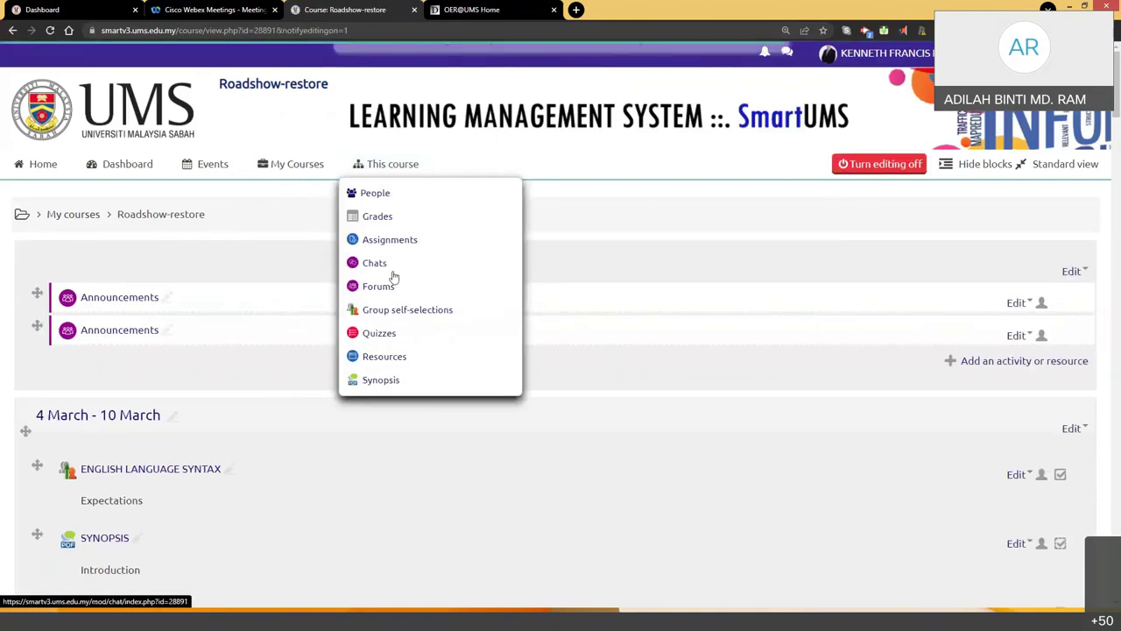
scroll(653, 368, "down", 3)
scroll(776, 420, "up", 3)
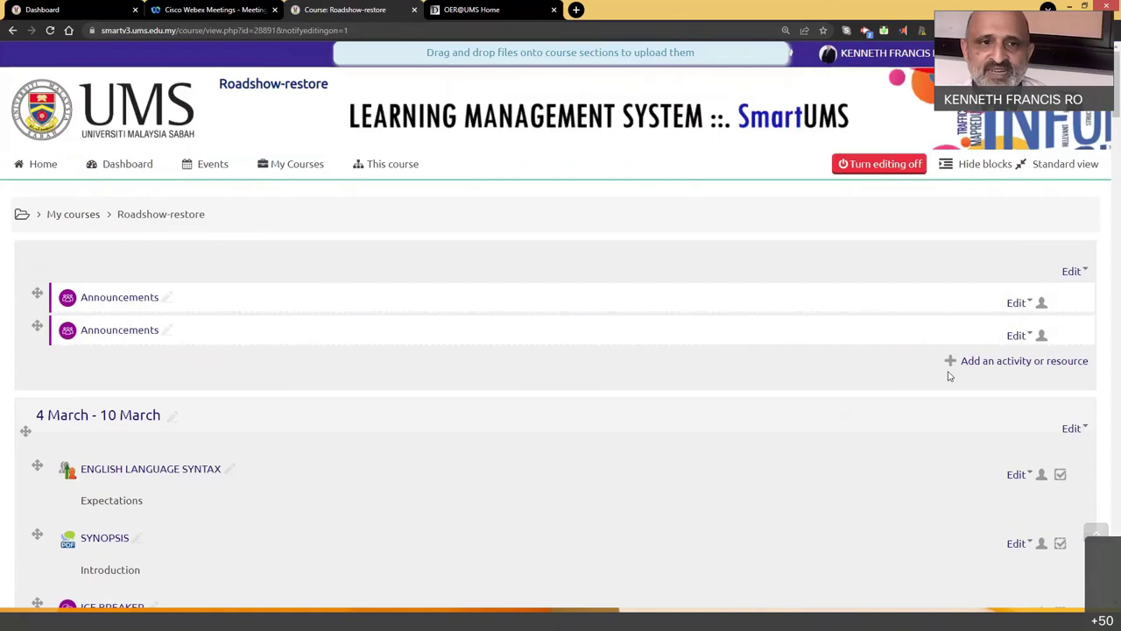
left_click(964, 362)
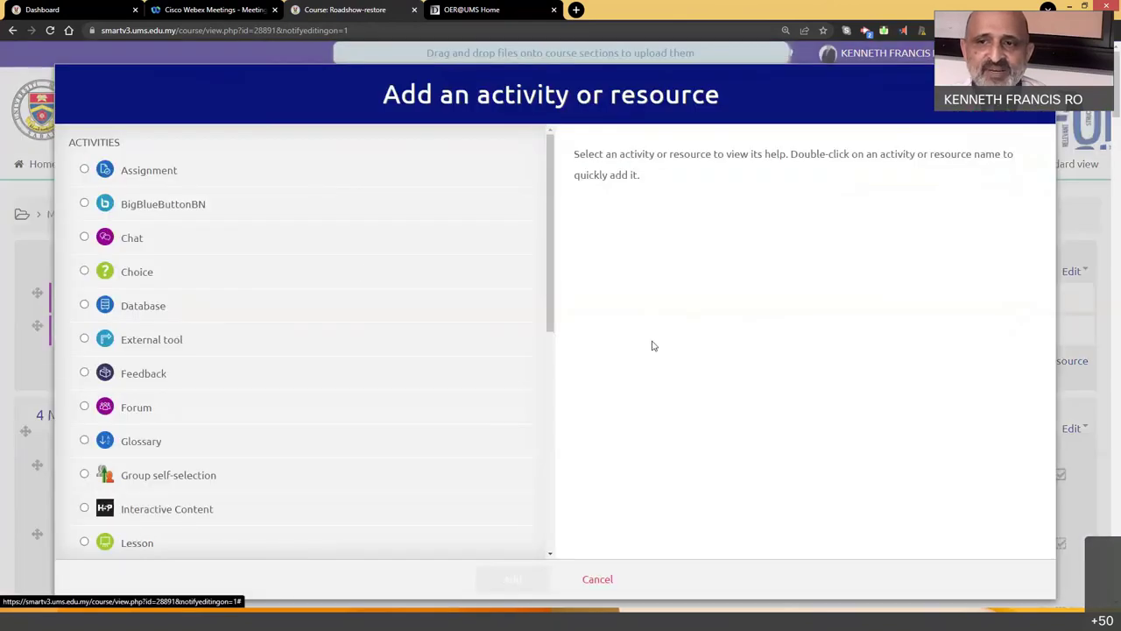
left_click(81, 236)
left_click(491, 577)
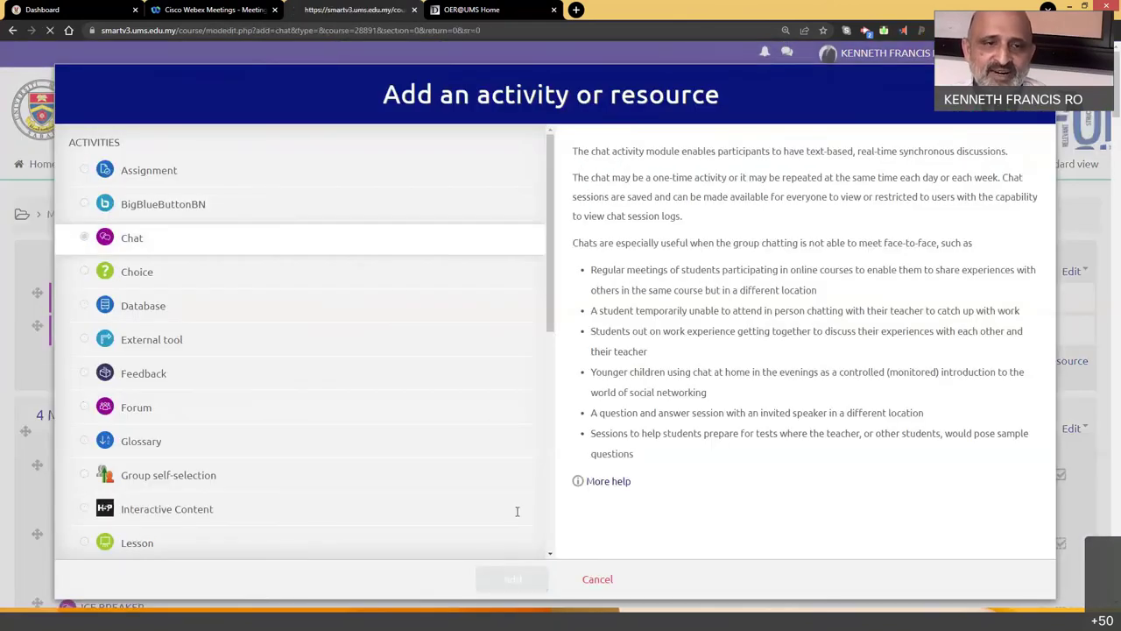
- Name the activity 'chat' with description 'chat', then save and display it
type("chat")
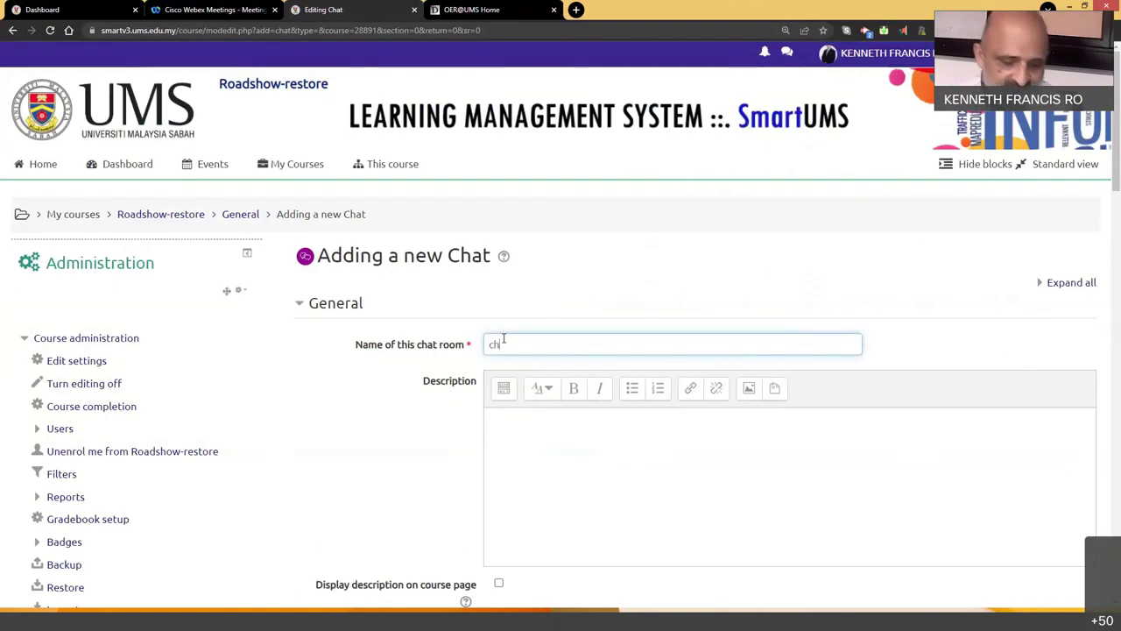
left_click(539, 445)
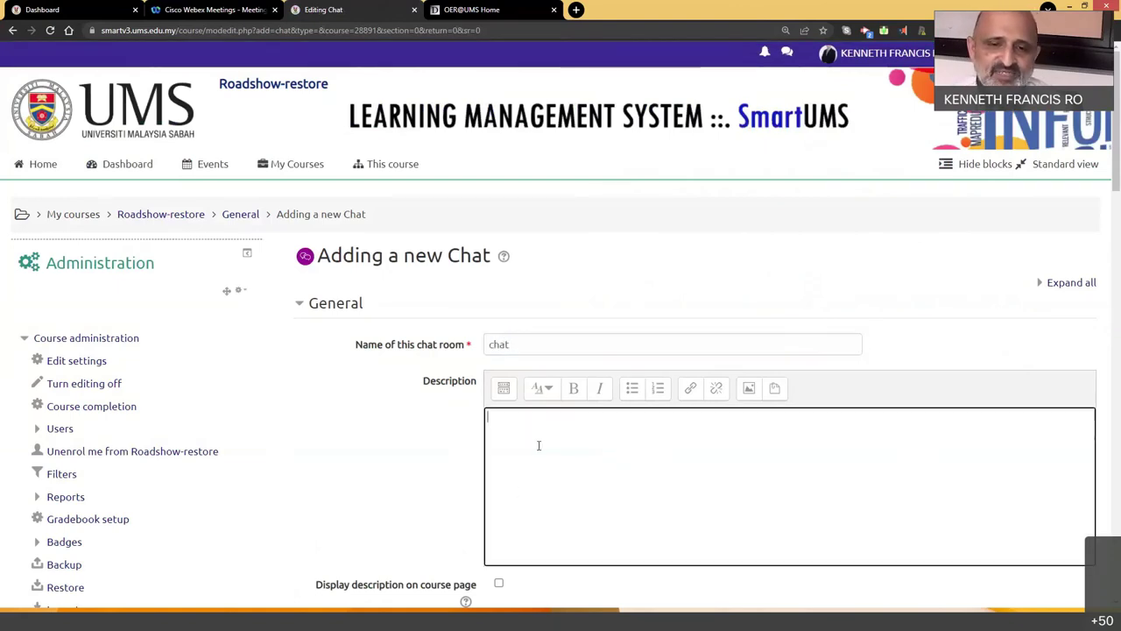
type("chat")
scroll(351, 339, "down", 8)
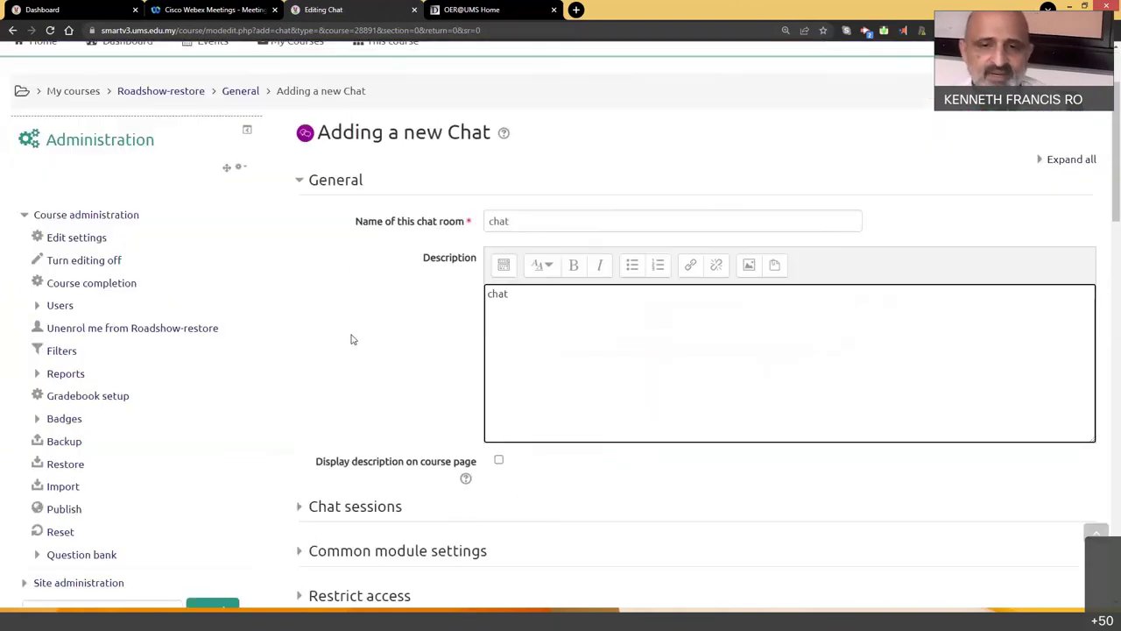
left_click(681, 291)
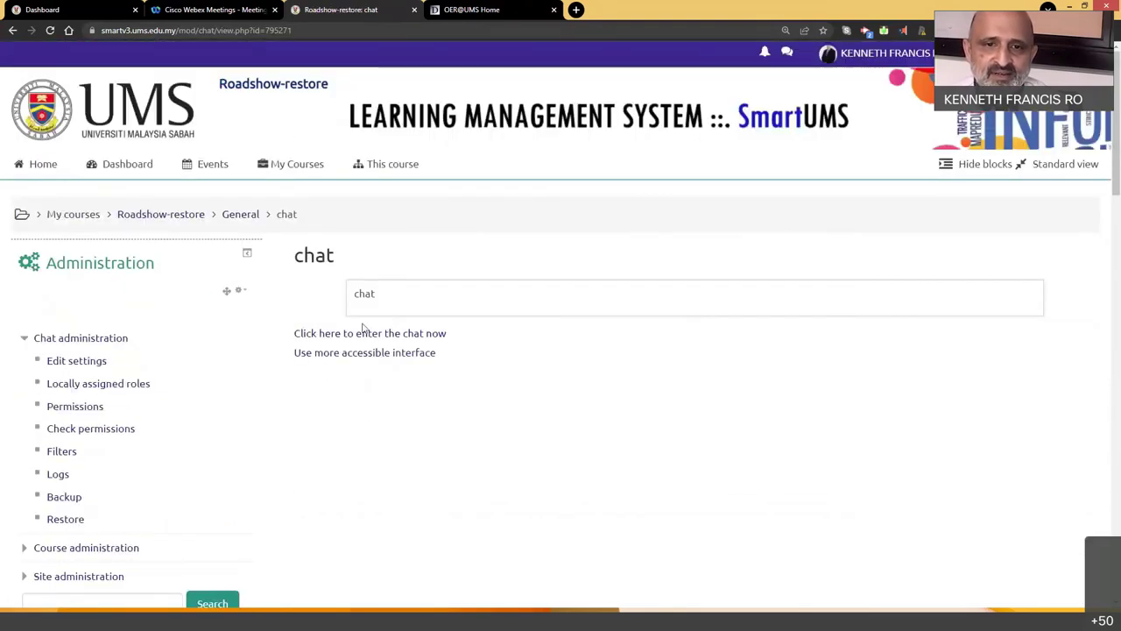
- Enter the chat room and send the message 'hello'
left_click(372, 335)
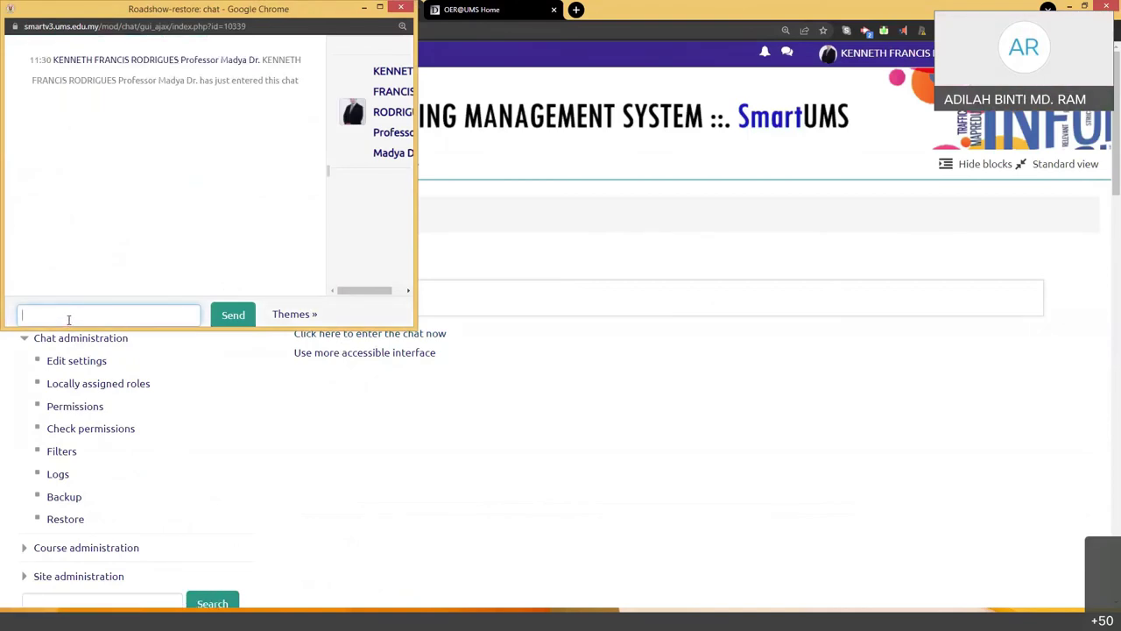
type("llo")
left_click(215, 306)
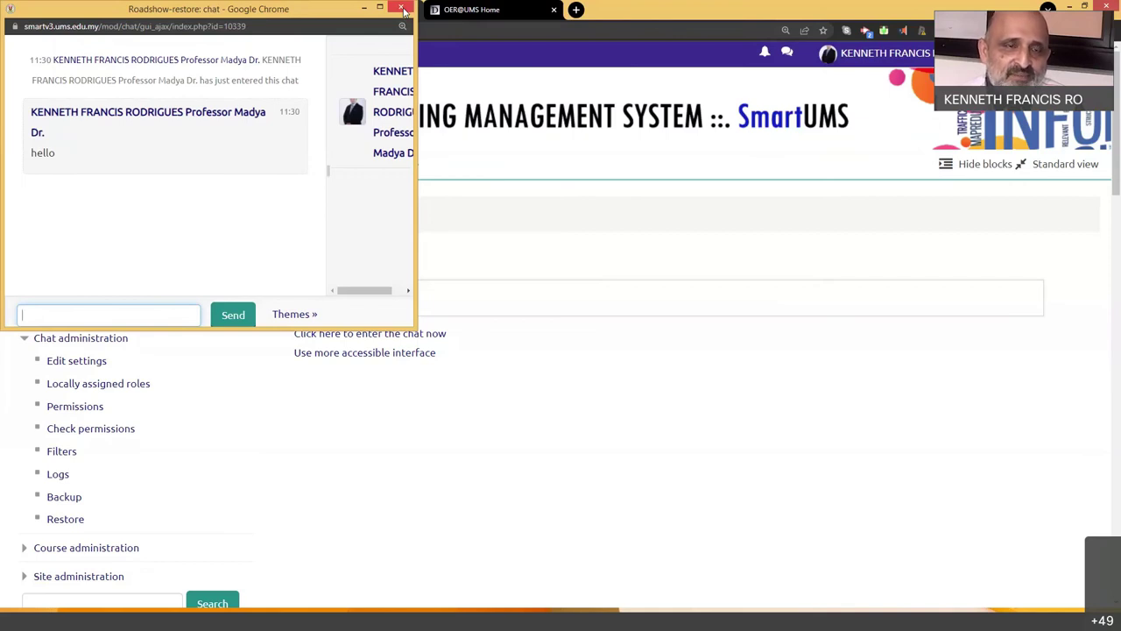
- Close the chat room window and look over the chat activity page
left_click(403, 11)
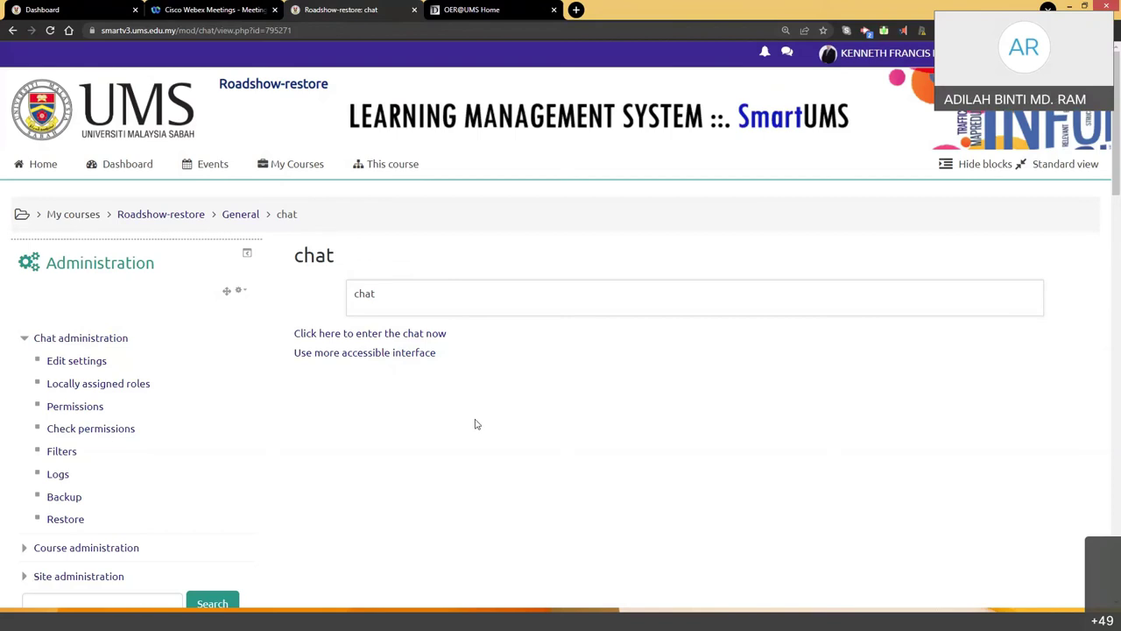
scroll(474, 424, "down", 1)
scroll(455, 456, "up", 1)
scroll(449, 462, "down", 1)
scroll(450, 462, "down", 1)
scroll(449, 462, "up", 2)
scroll(445, 461, "down", 2)
scroll(445, 464, "down", 3)
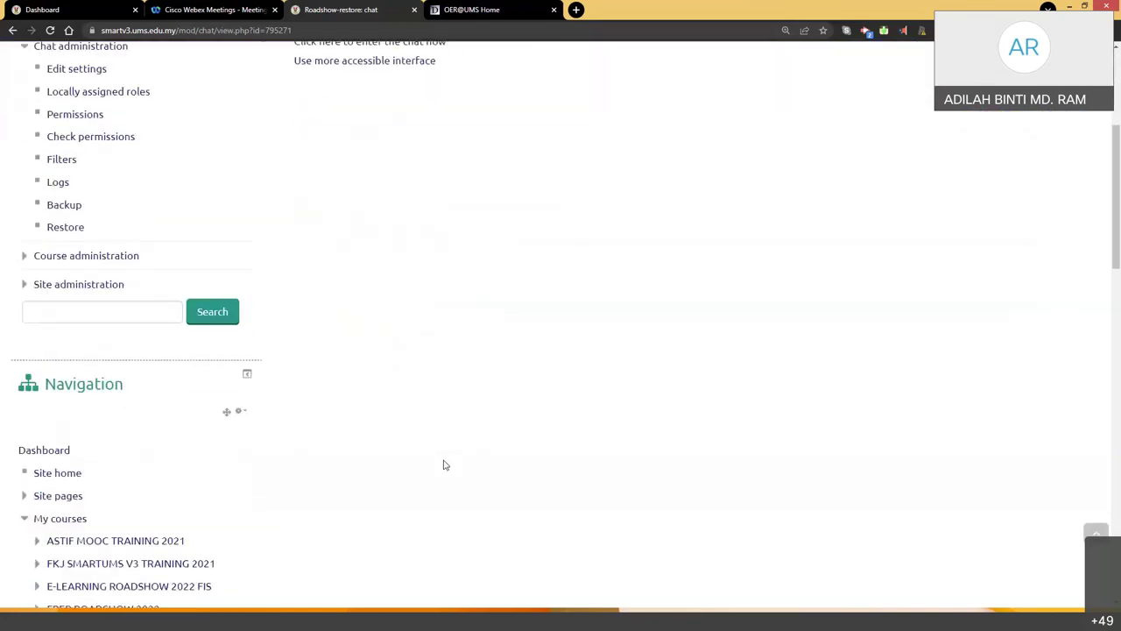
scroll(444, 465, "up", 4)
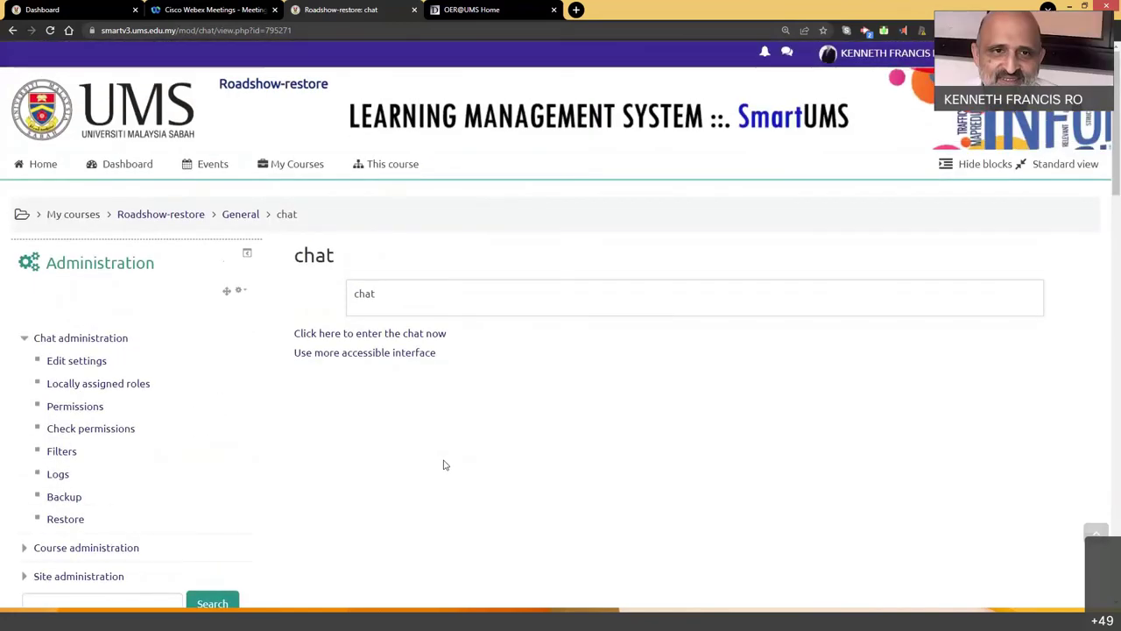
- Go back to the Roadshow-restore course page and turn editing off
left_click(172, 217)
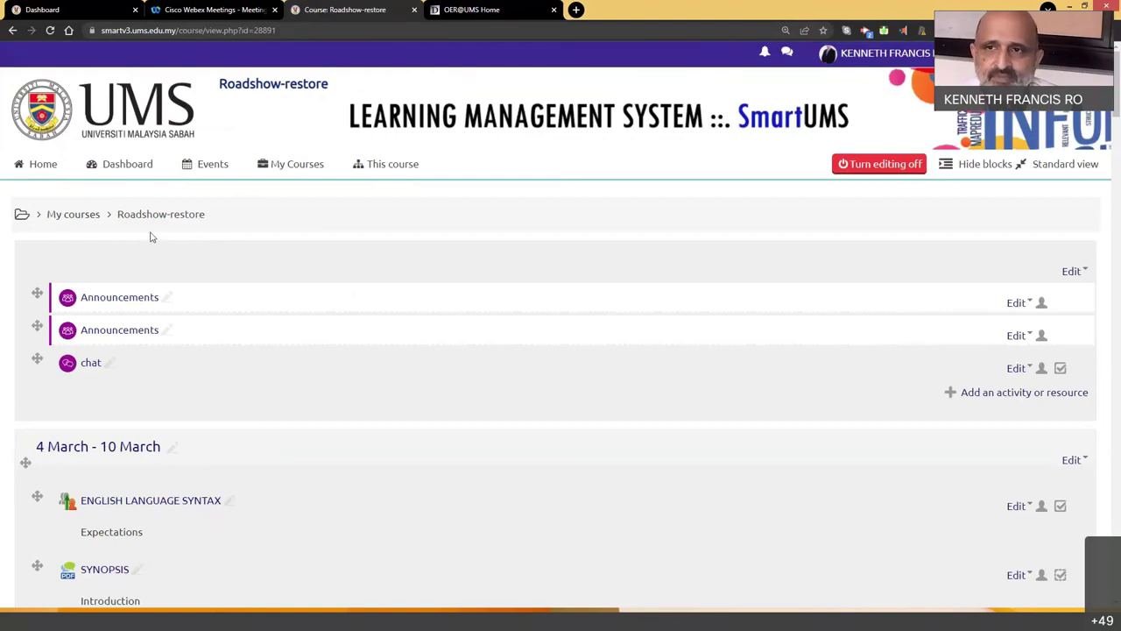
left_click(905, 168)
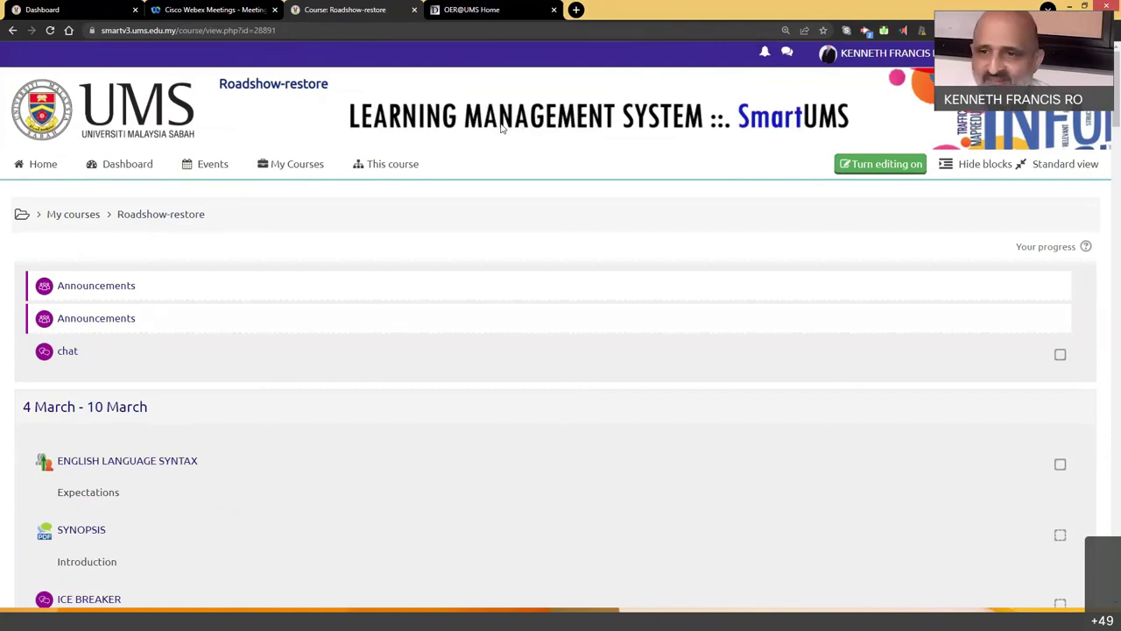
scroll(504, 137, "down", 3)
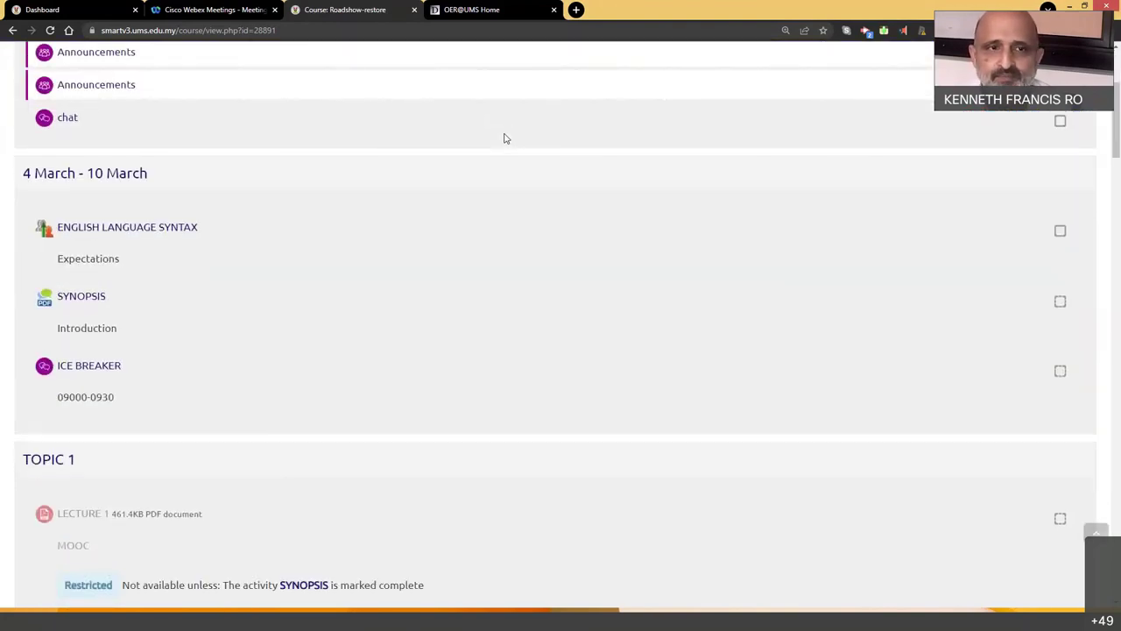
scroll(512, 149, "up", 3)
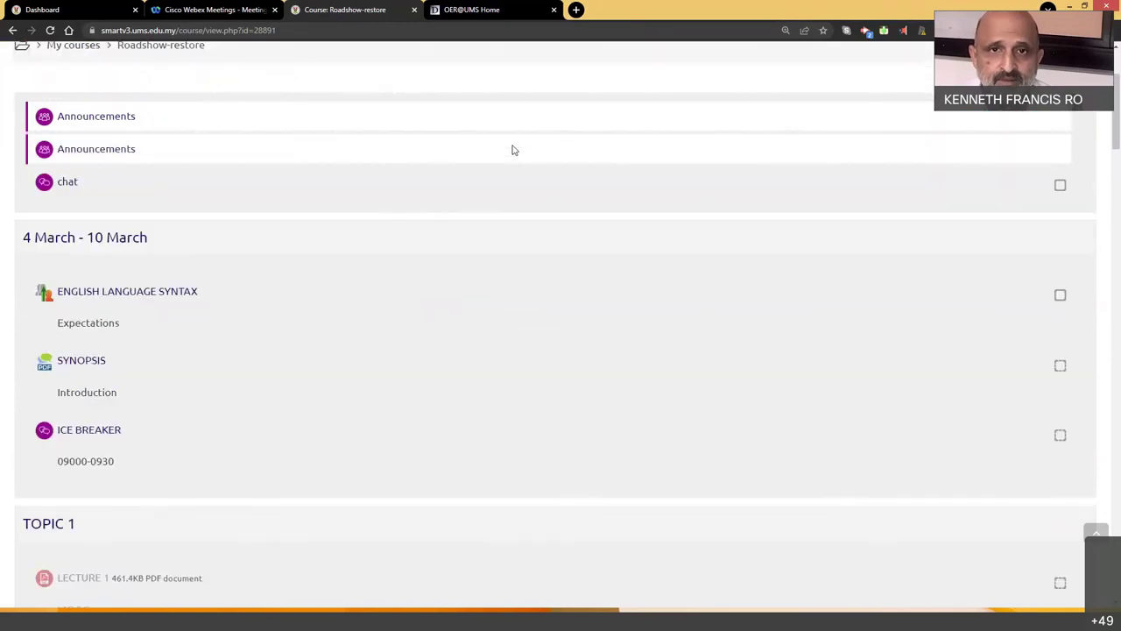
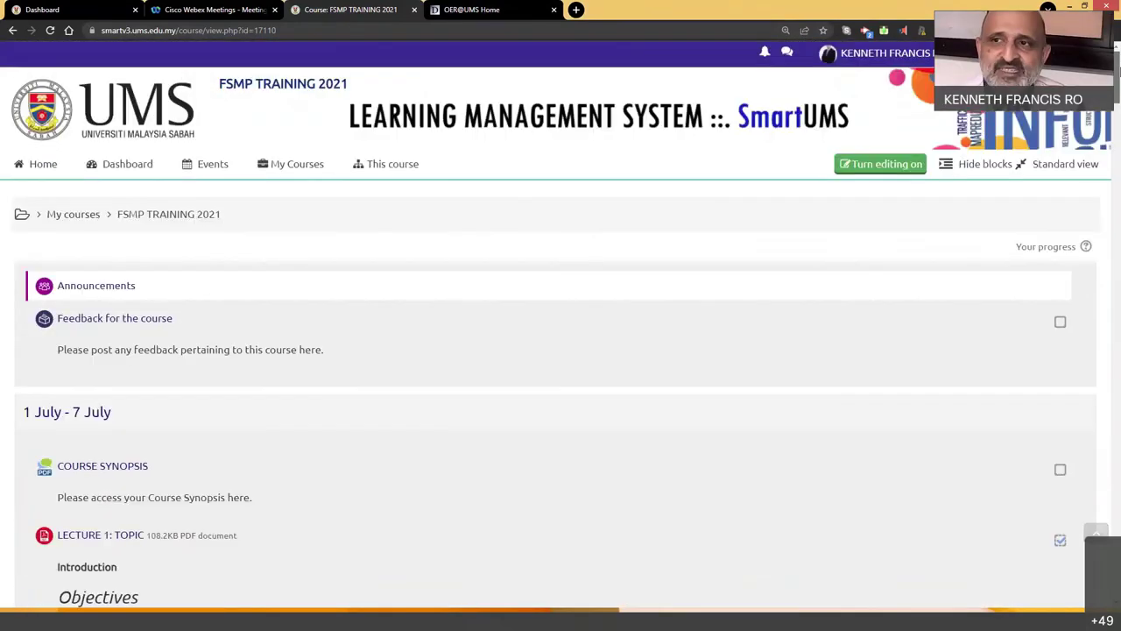
- Start a backup of FSMP TRAINING 2021, keeping the default initial settings
scroll(1097, 225, "down", 15)
scroll(1096, 224, "down", 15)
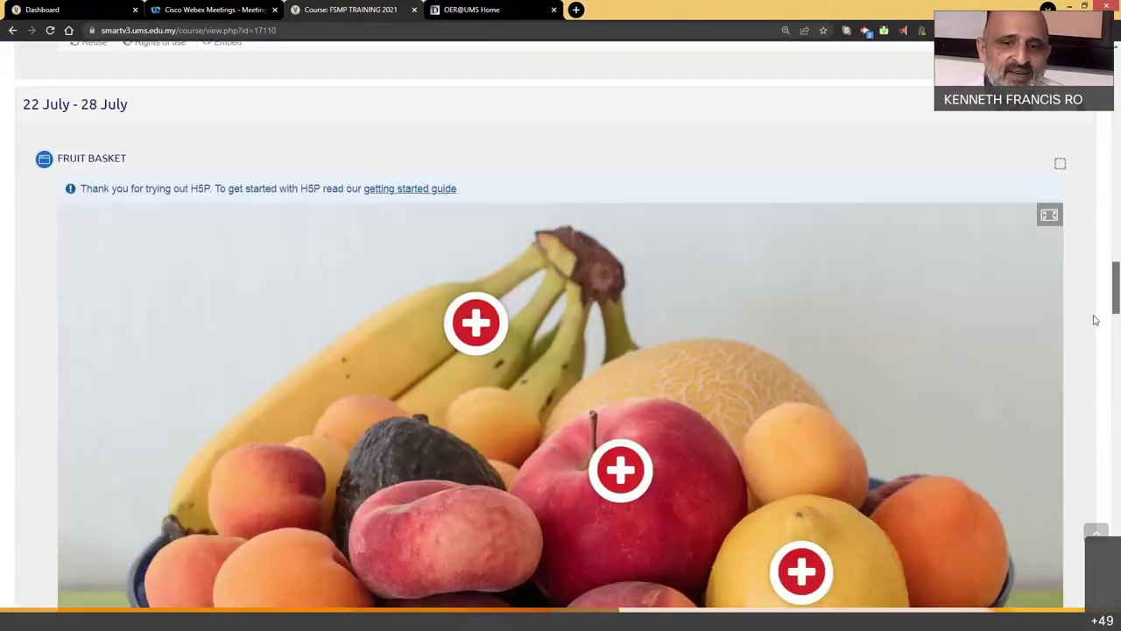
scroll(1084, 446, "down", 4)
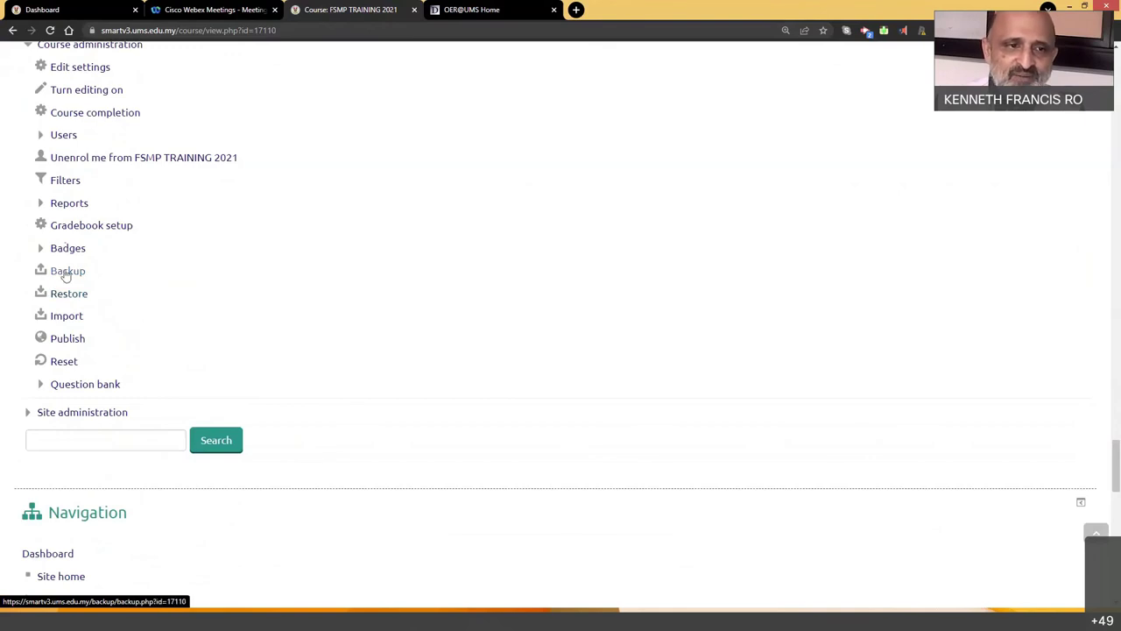
left_click(66, 274)
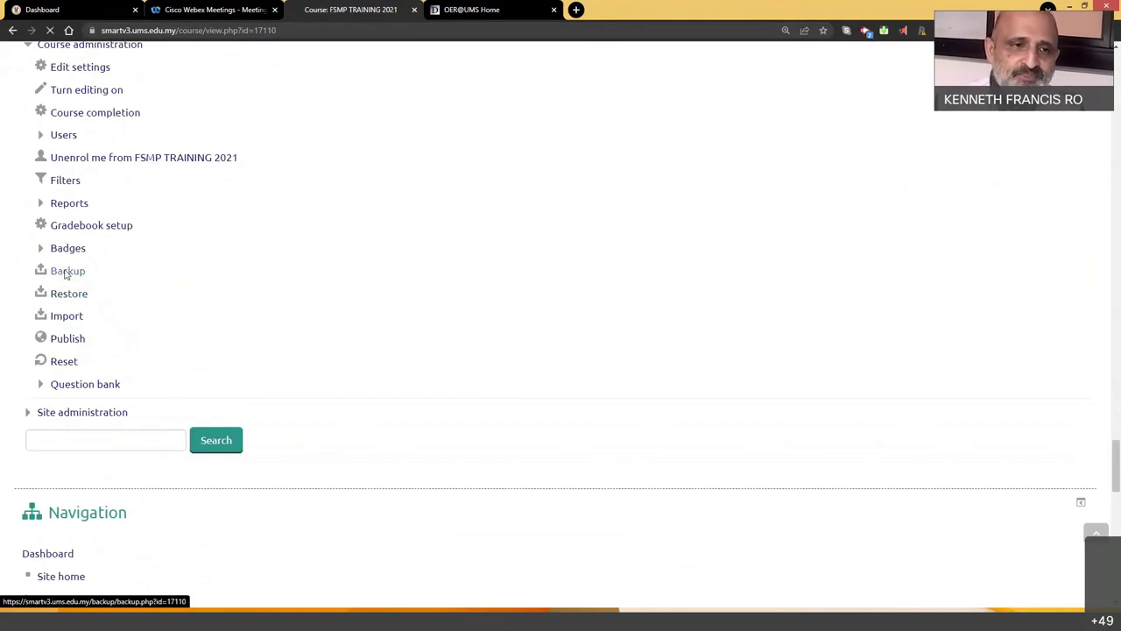
scroll(612, 315, "down", 2)
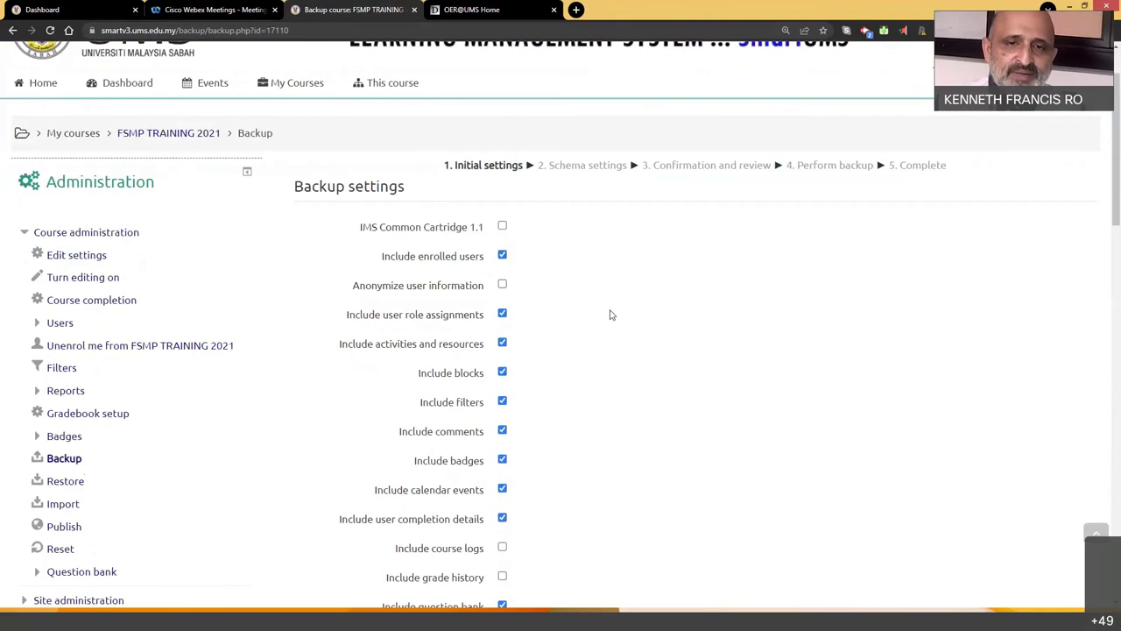
scroll(611, 315, "down", 2)
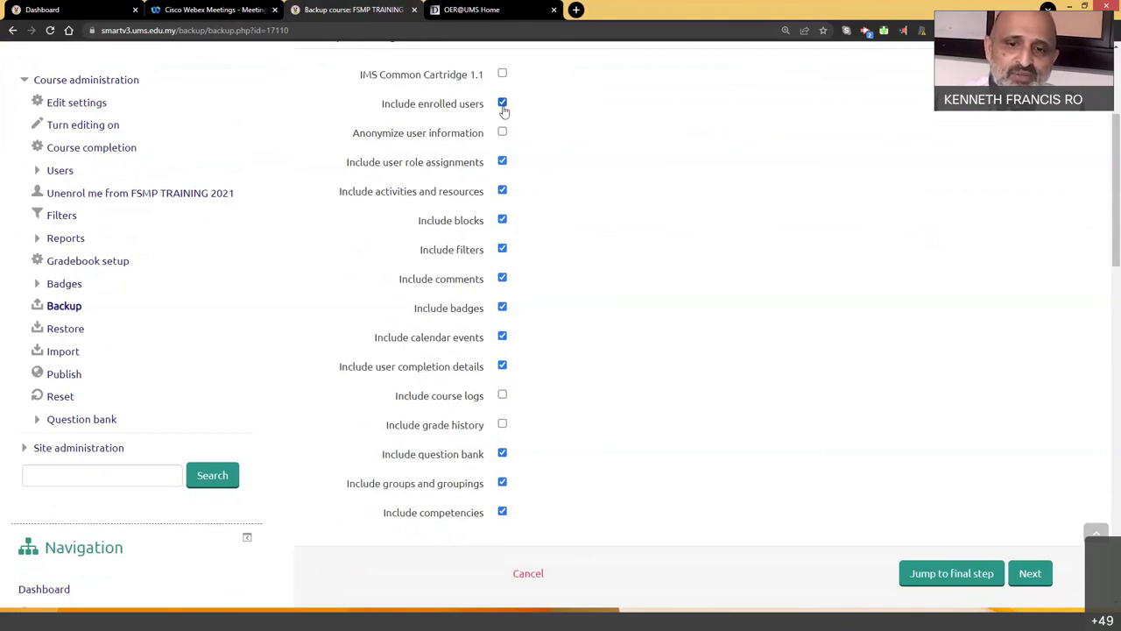
scroll(611, 222, "down", 3)
left_click(1030, 340)
- Keep every weekly section, activity and user data ticked in the backup schema
scroll(587, 299, "down", 3)
scroll(587, 299, "down", 2)
scroll(587, 299, "down", 8)
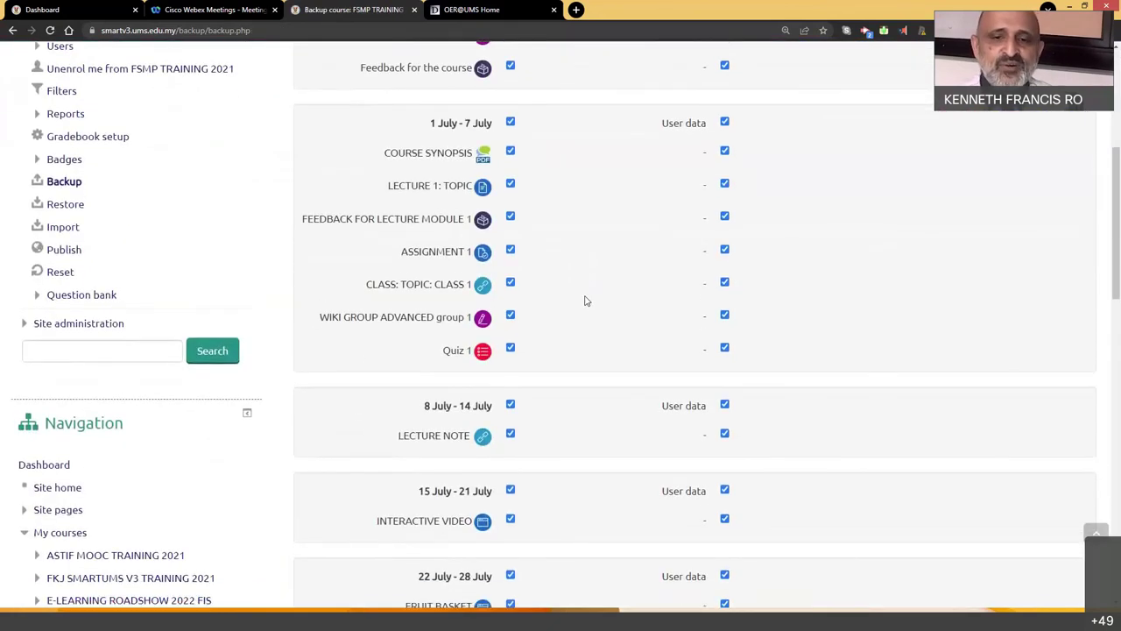
scroll(587, 301, "down", 6)
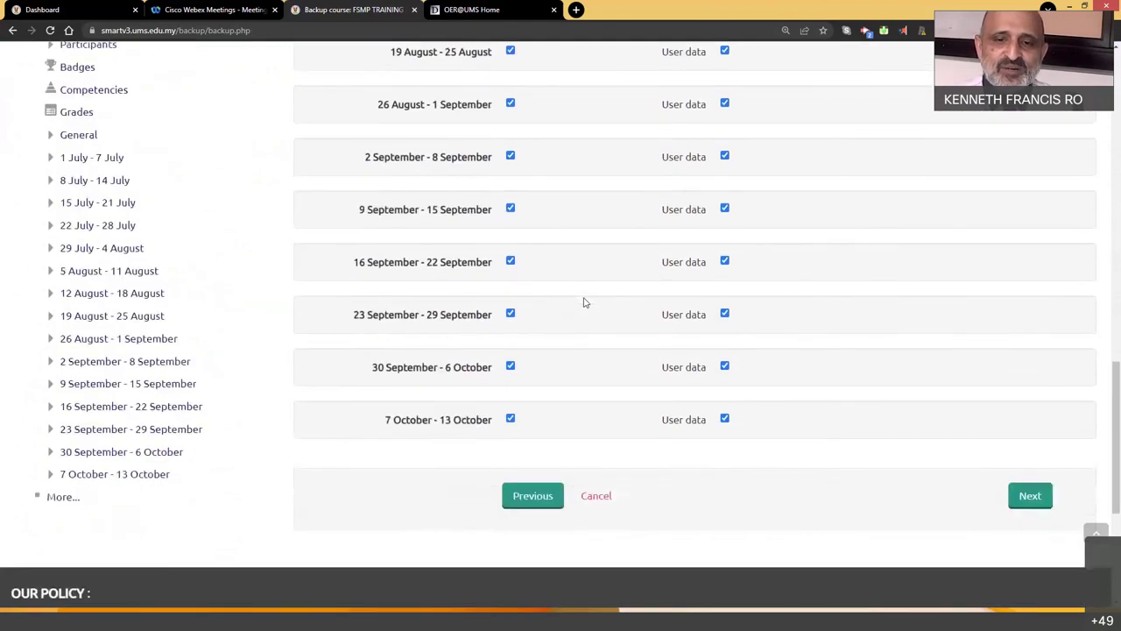
left_click(1044, 263)
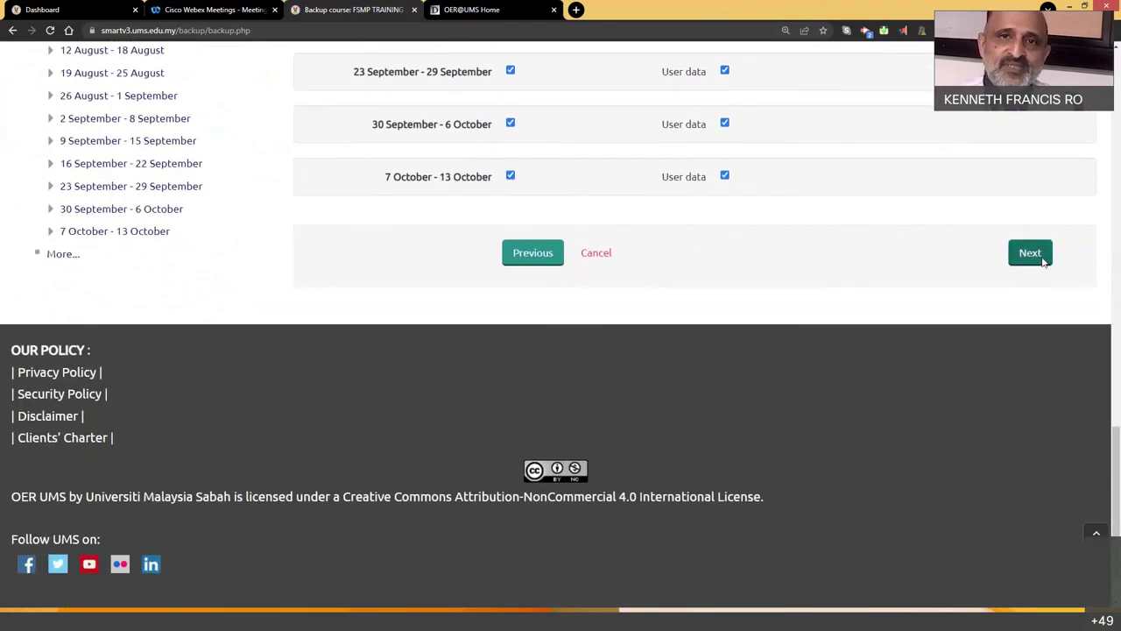
- Review the included items and perform the backup, producing a 2.1MB .mbz file
scroll(738, 390, "down", 3)
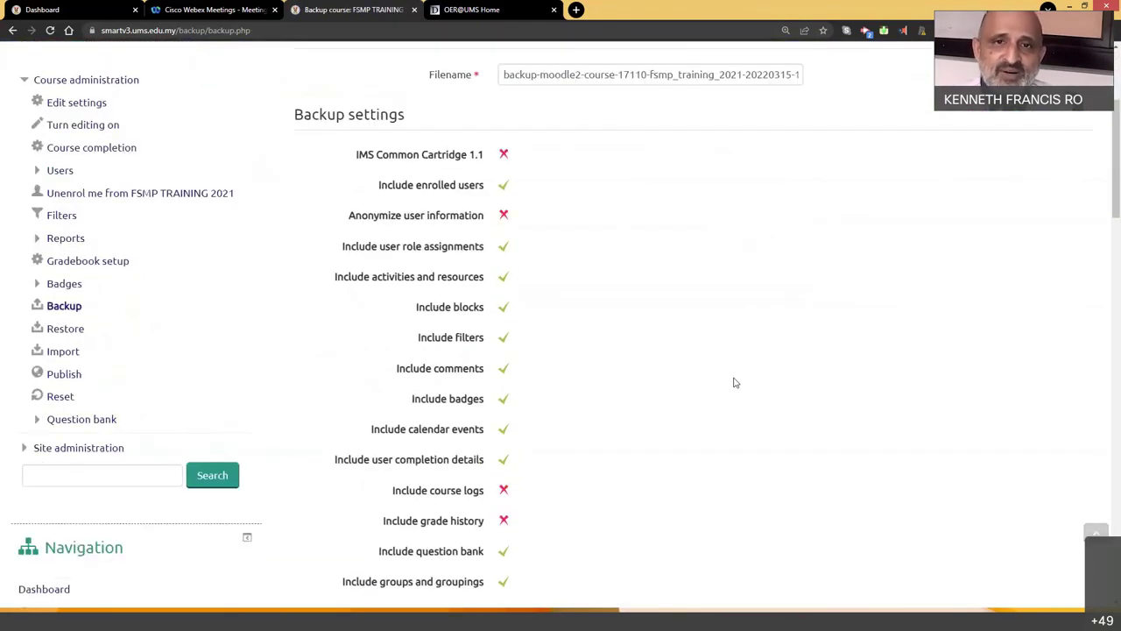
scroll(734, 380, "up", 2)
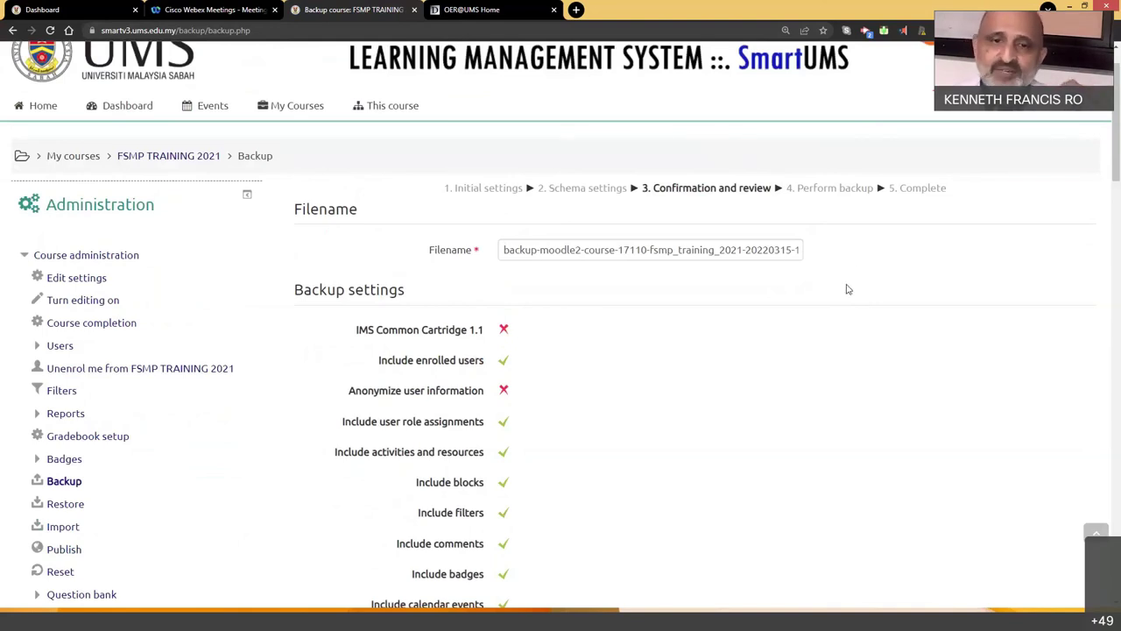
scroll(841, 289, "down", 5)
scroll(833, 290, "down", 3)
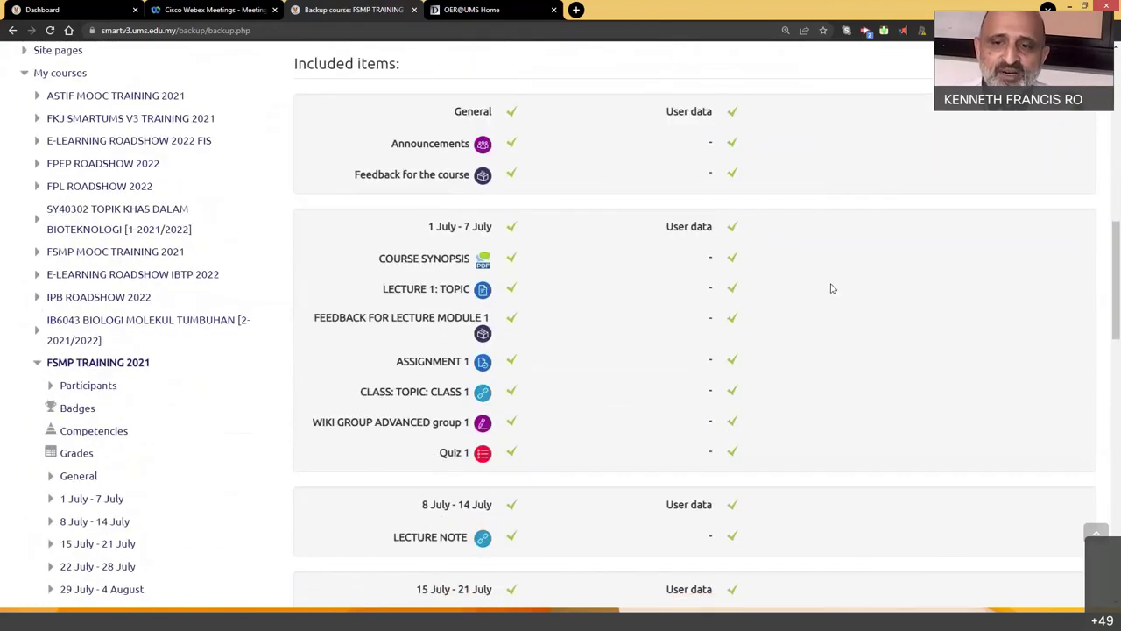
scroll(832, 289, "down", 12)
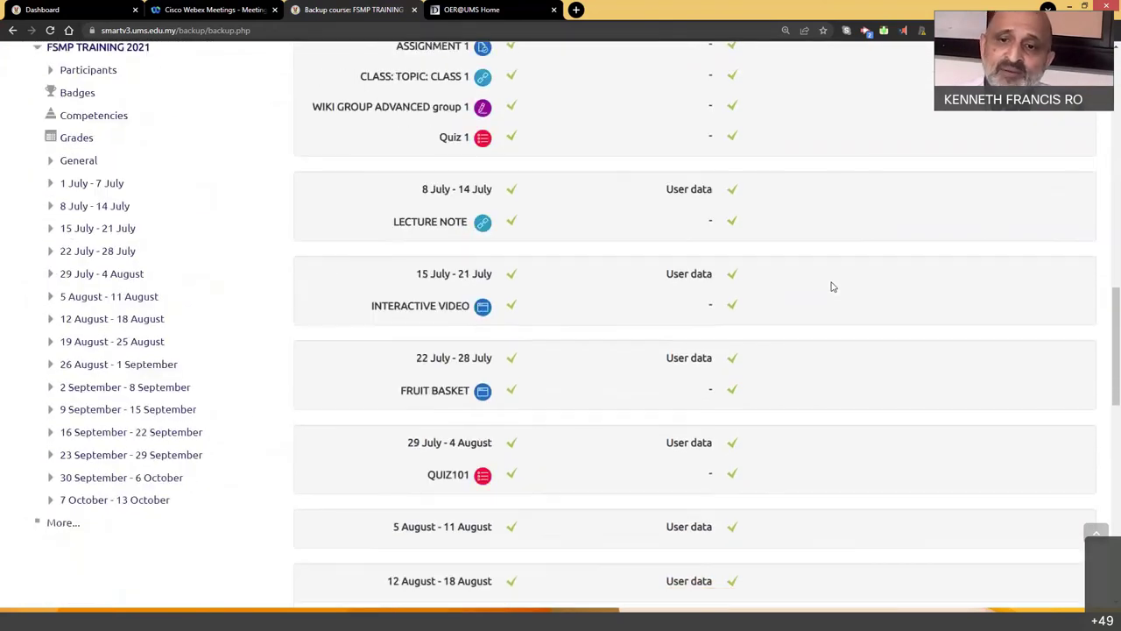
scroll(833, 288, "down", 3)
left_click(1005, 242)
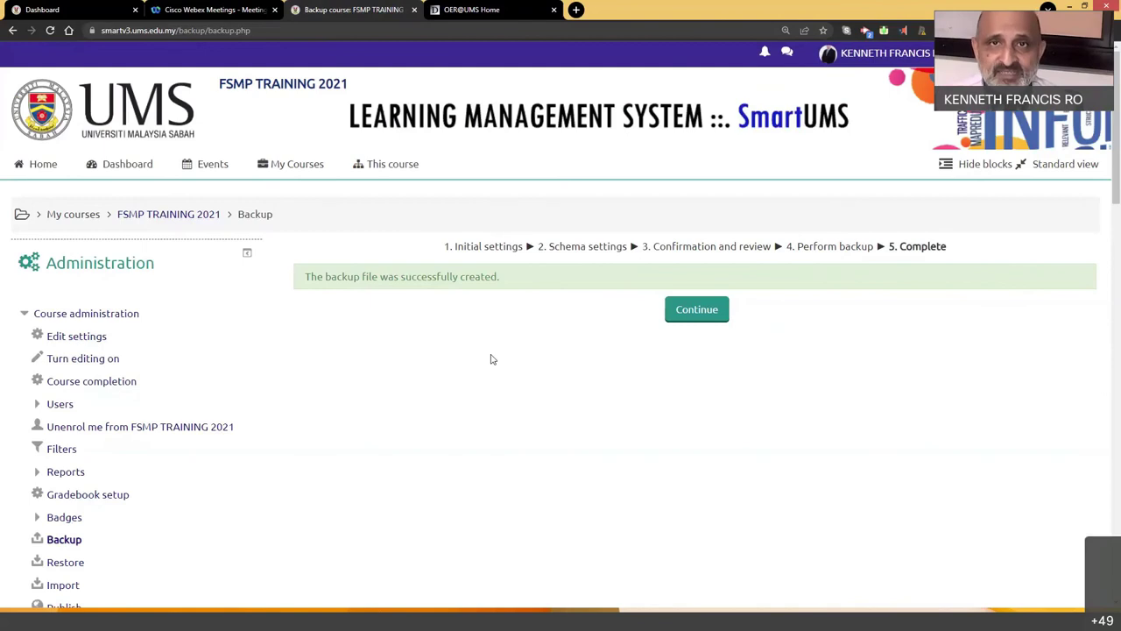
scroll(499, 355, "down", 1)
scroll(511, 353, "up", 1)
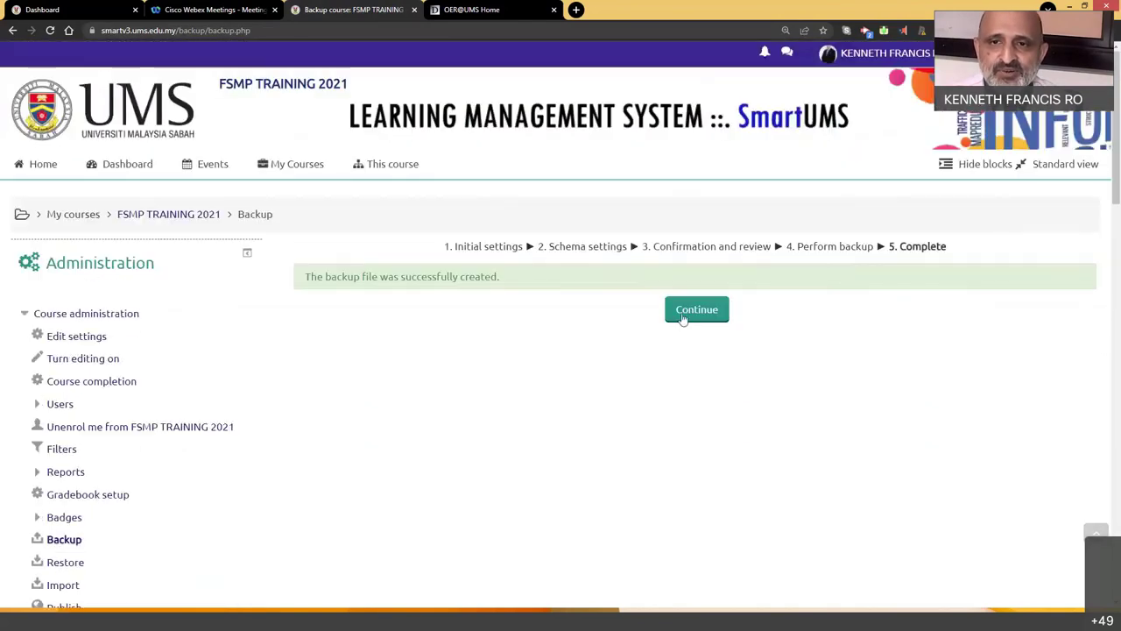
left_click(691, 317)
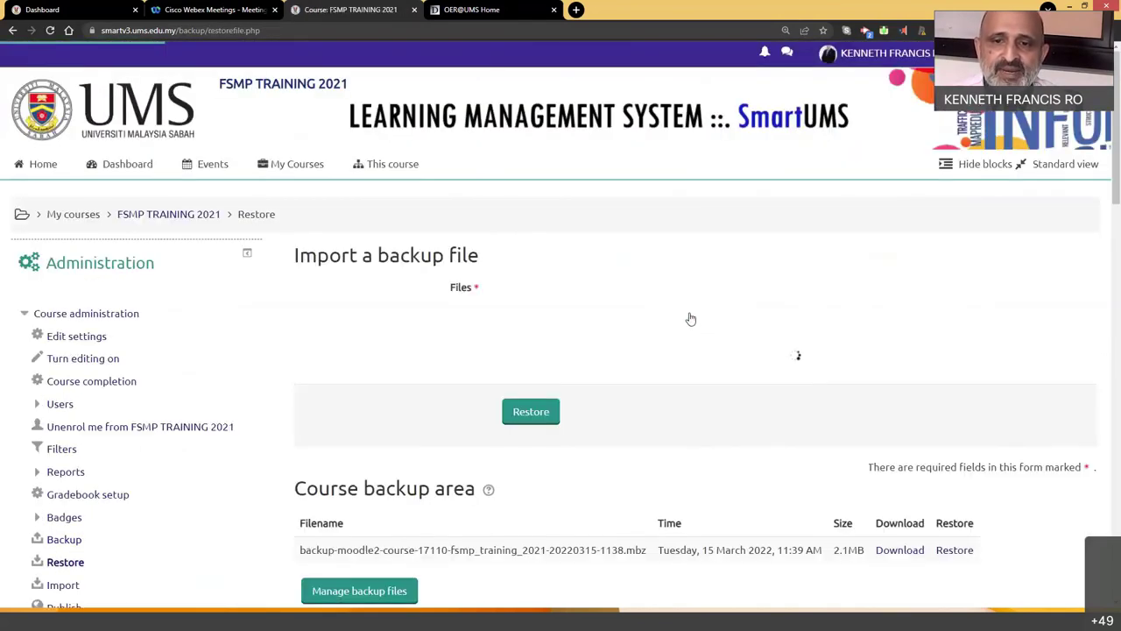
- Download the 2.1MB .mbz backup dated 15 March 2022 and save it locally
scroll(648, 356, "down", 3)
scroll(648, 357, "up", 2)
scroll(648, 357, "down", 3)
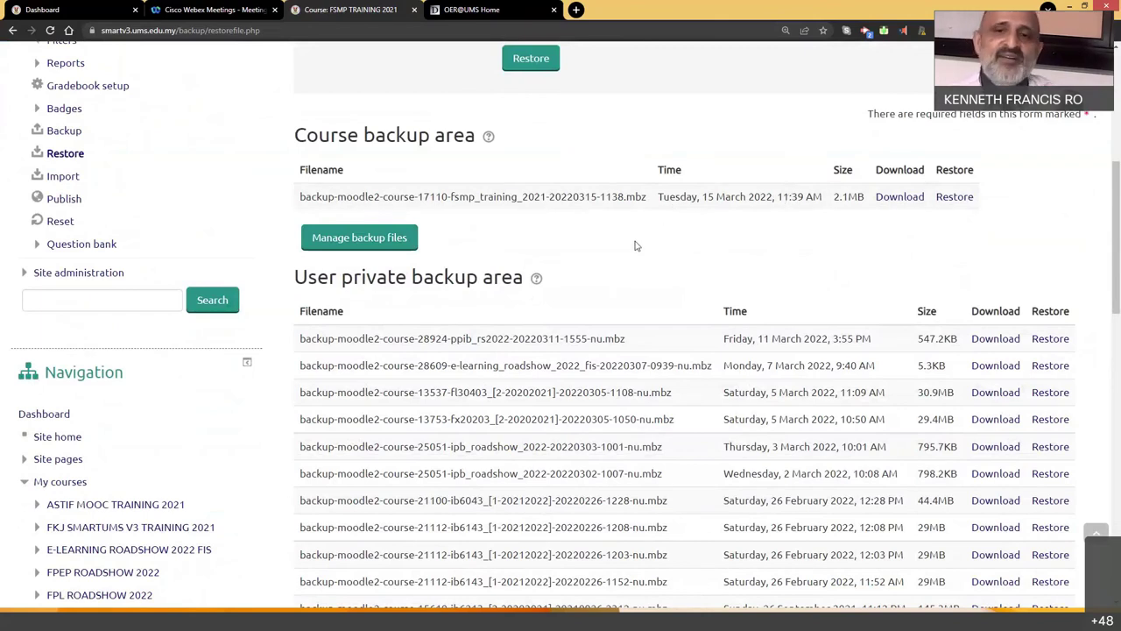
scroll(645, 254, "down", 2)
scroll(644, 289, "up", 1)
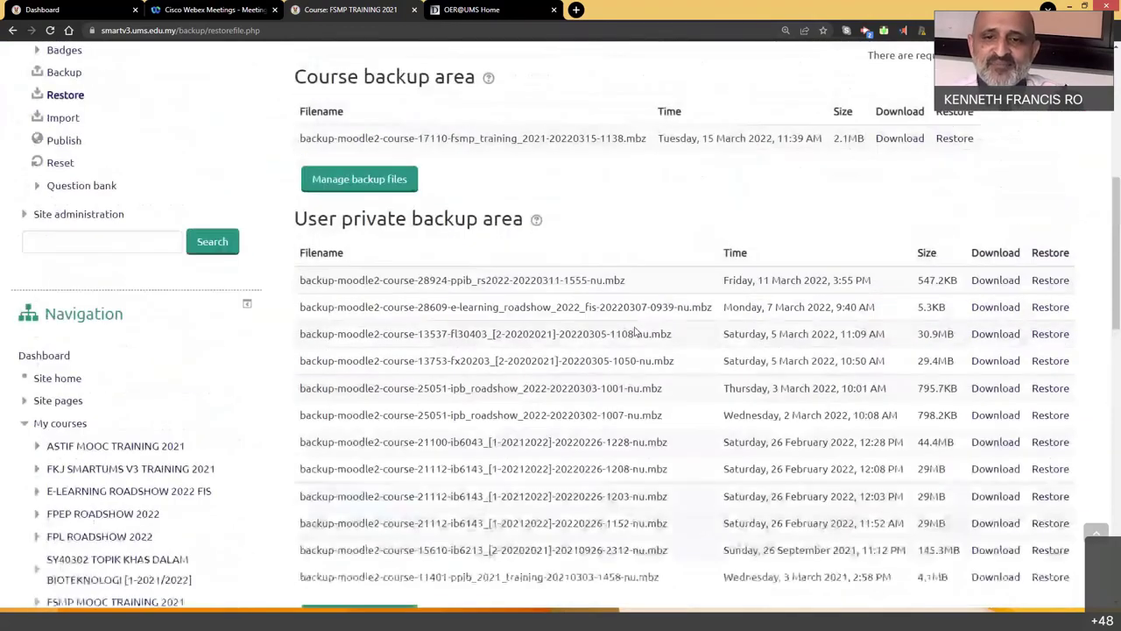
scroll(628, 333, "up", 3)
scroll(627, 337, "down", 1)
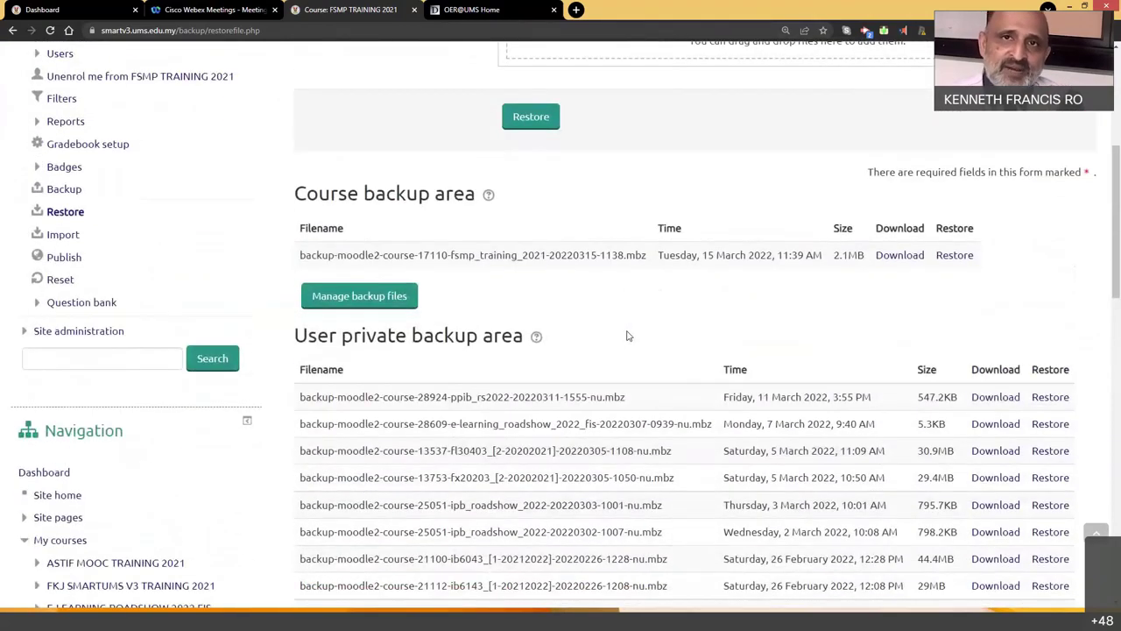
scroll(627, 336, "down", 1)
scroll(628, 333, "up", 3)
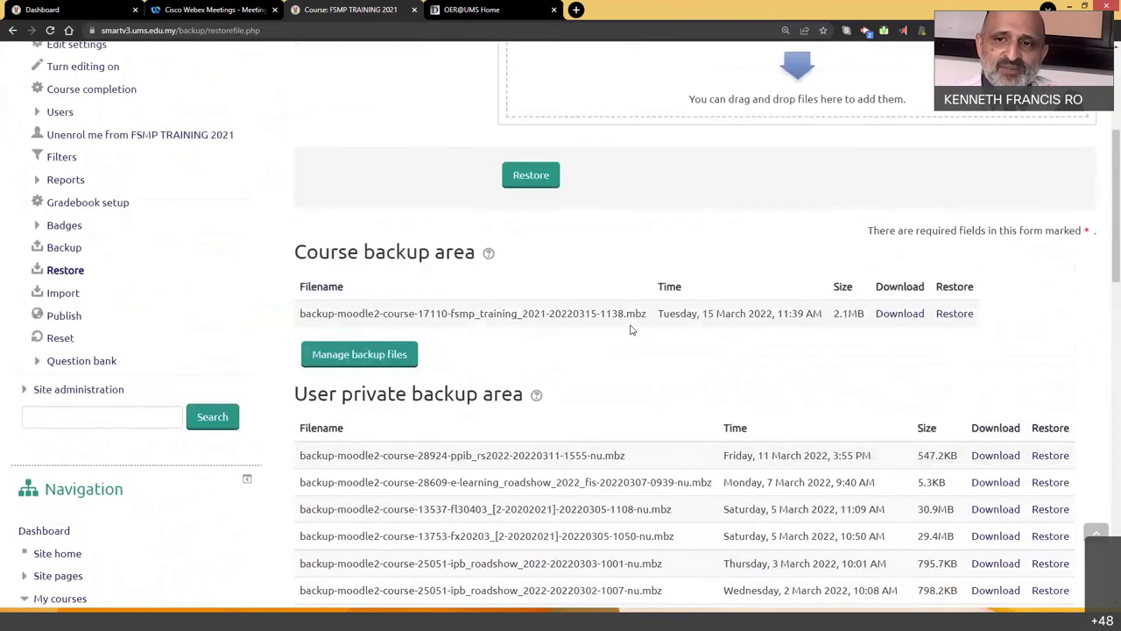
scroll(629, 329, "down", 1)
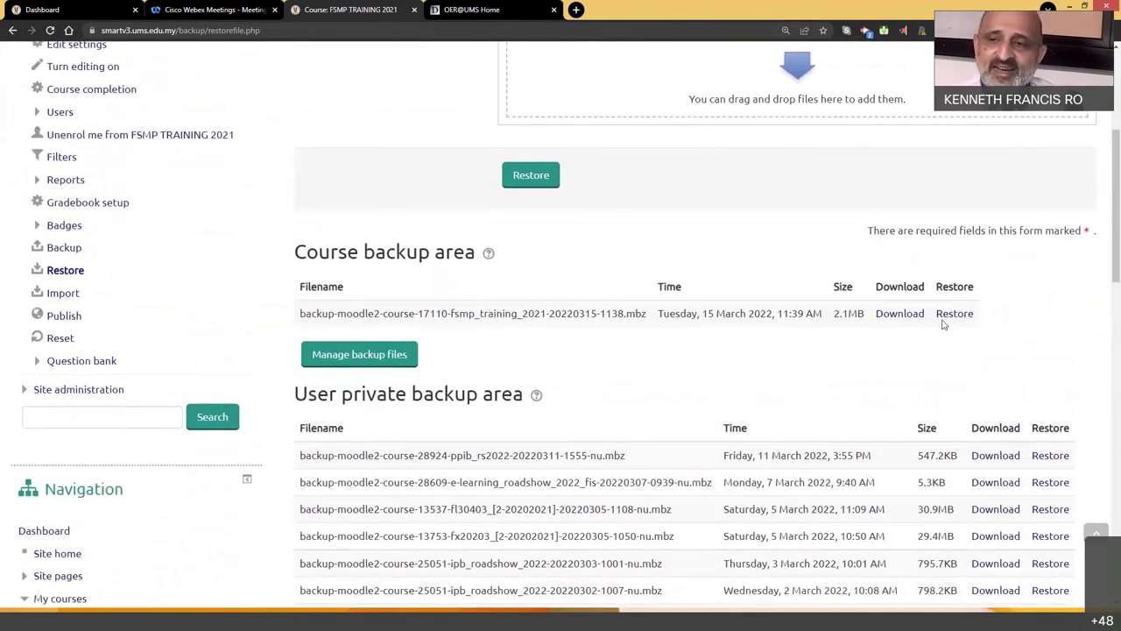
left_click(891, 315)
key("Return")
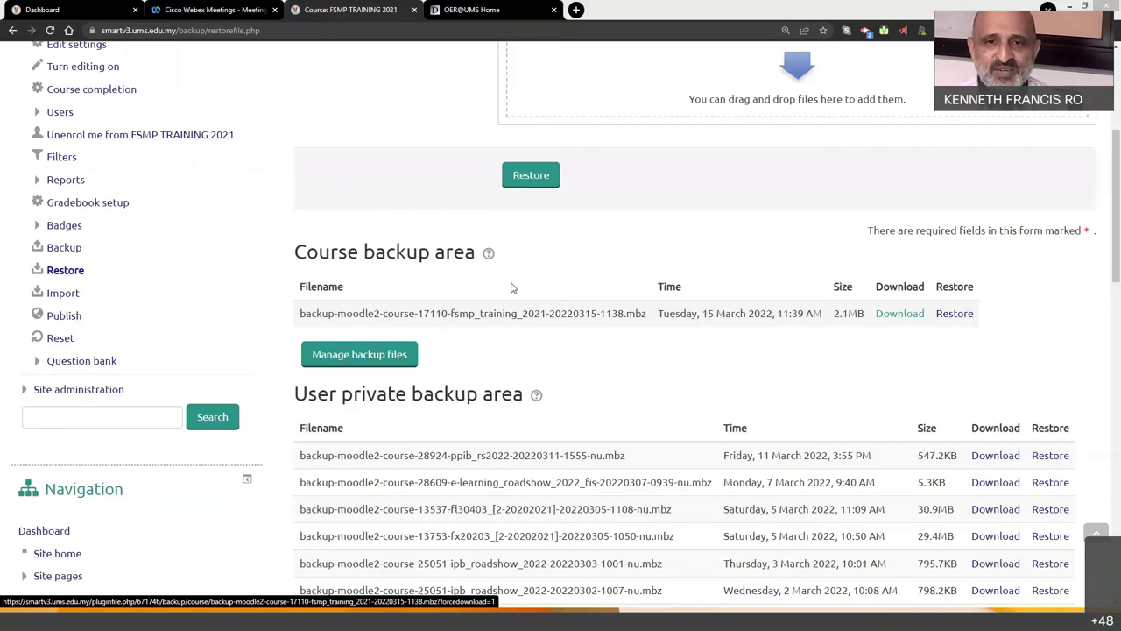
left_click(516, 284)
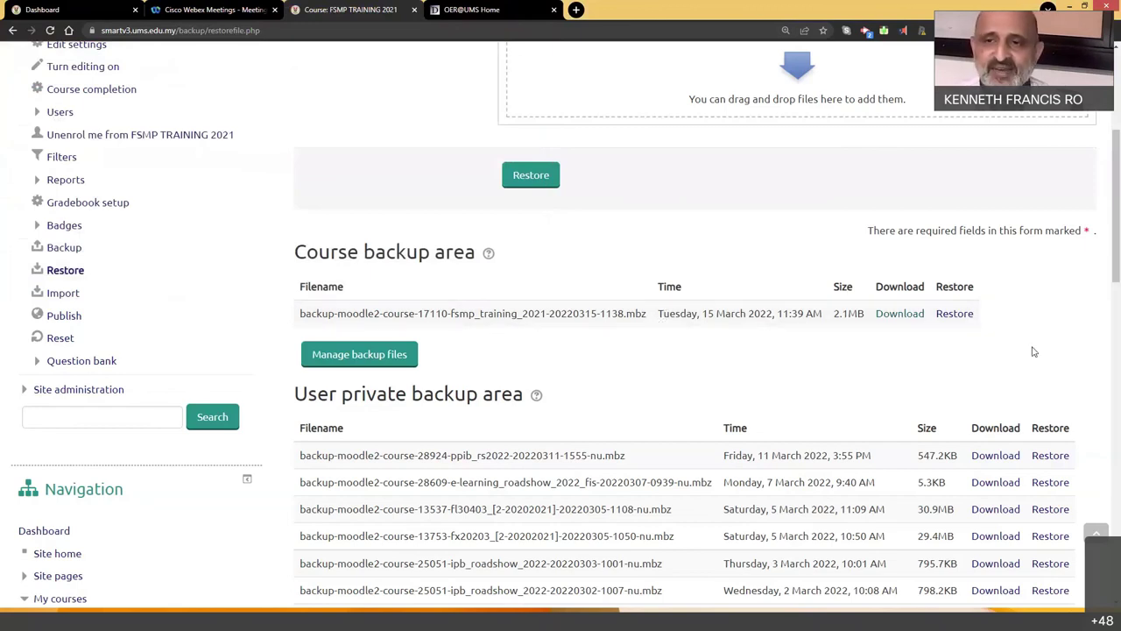
scroll(951, 345, "down", 1)
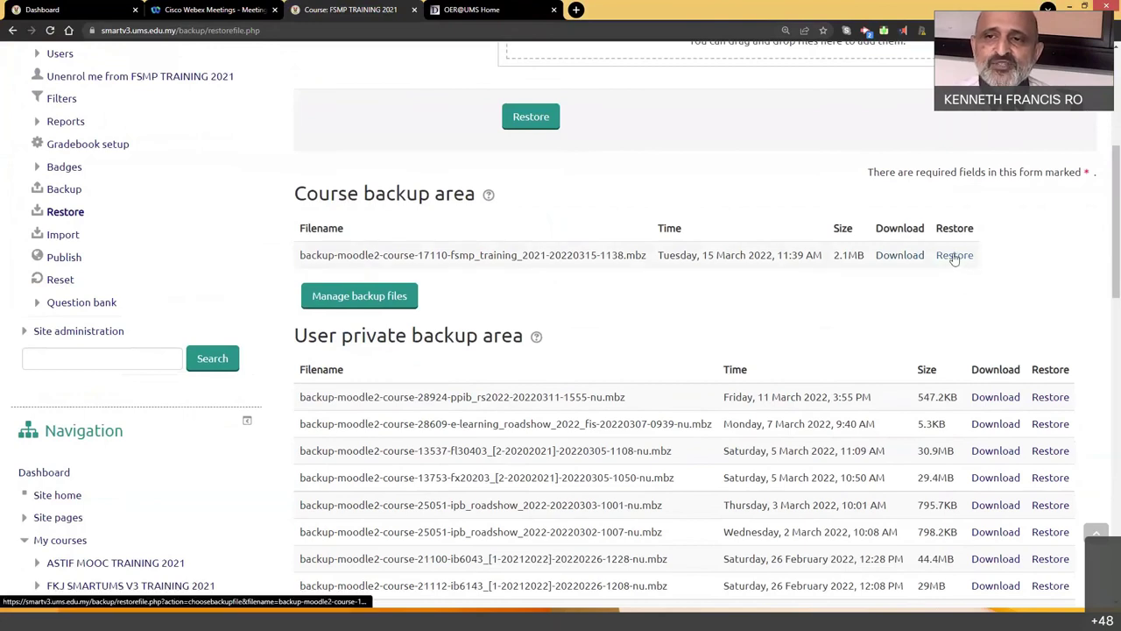
- Start restoring the new backup file and accept its backup details
left_click(955, 255)
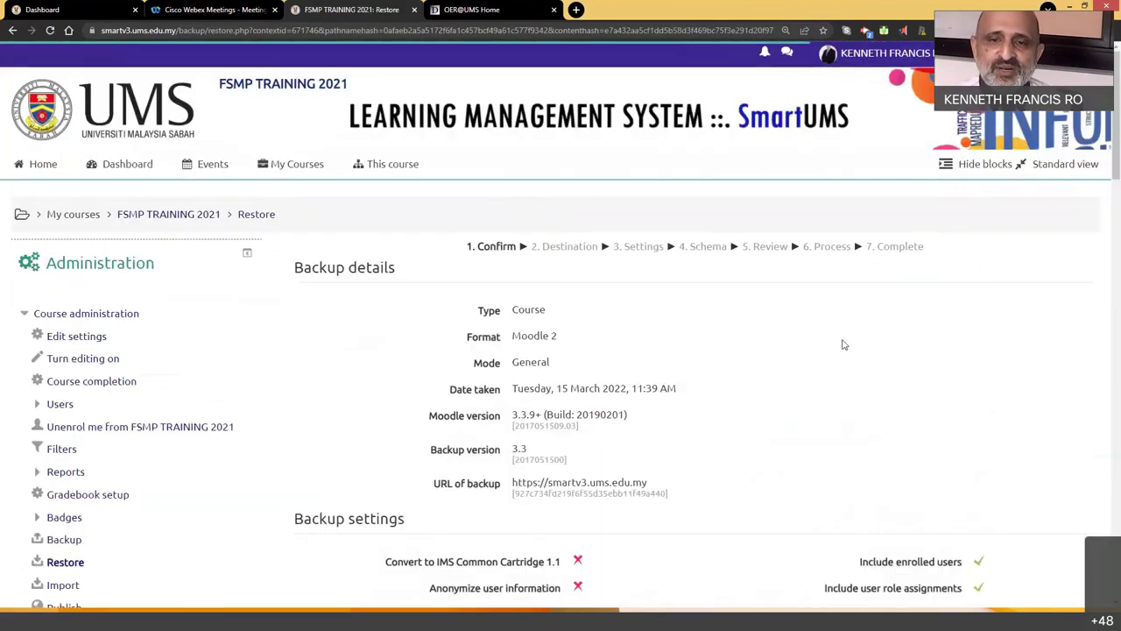
scroll(725, 355, "down", 8)
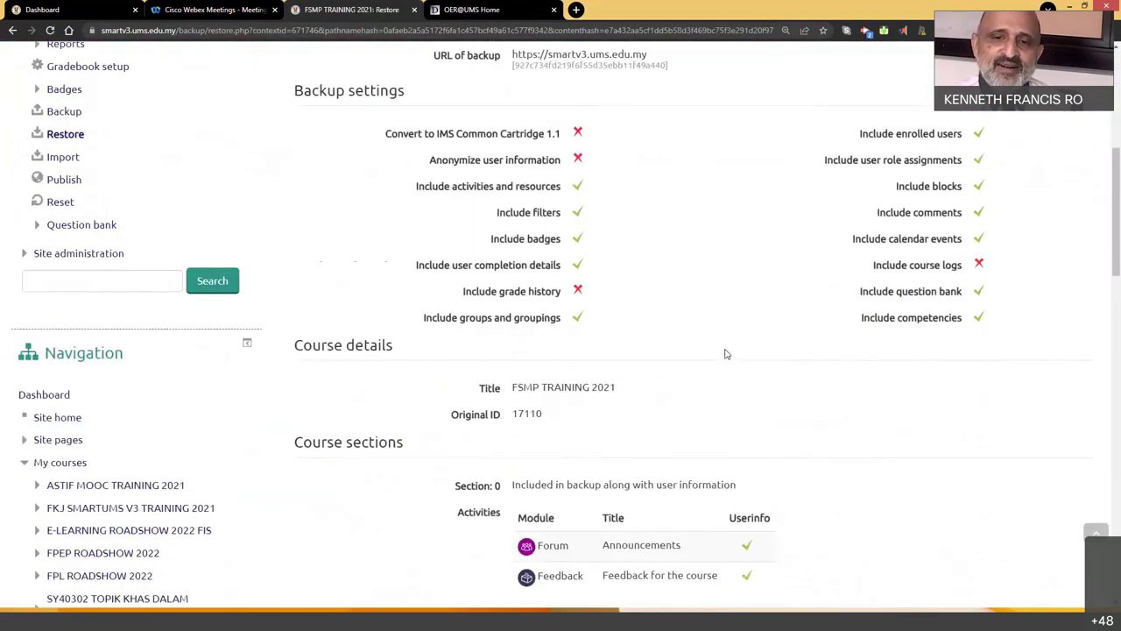
scroll(725, 350, "up", 5)
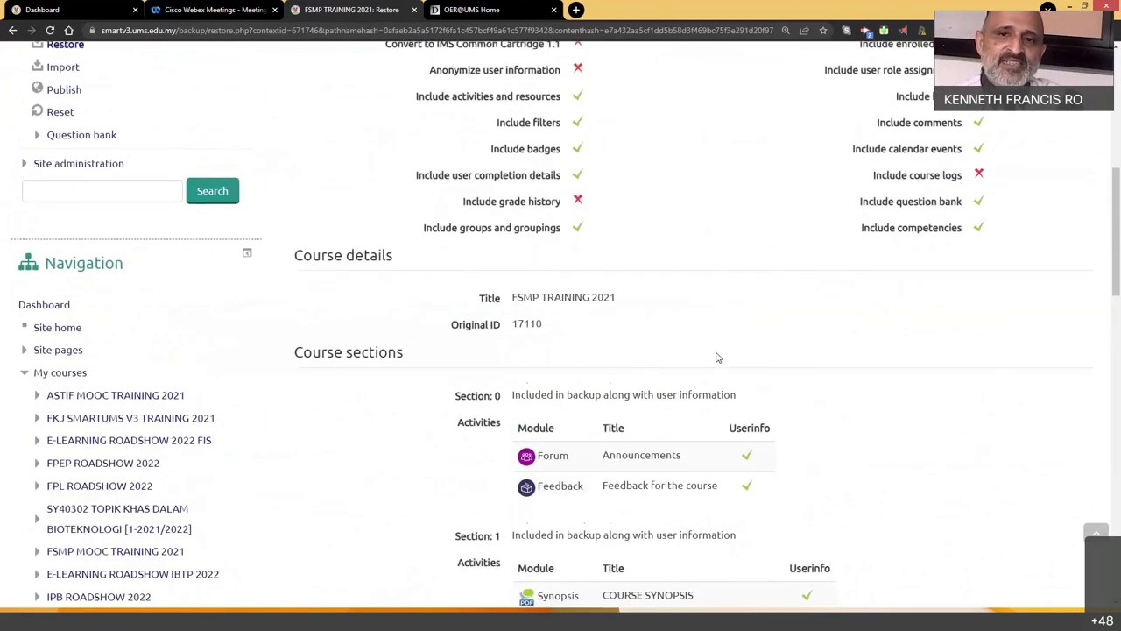
scroll(718, 351, "up", 1)
scroll(645, 255, "down", 2)
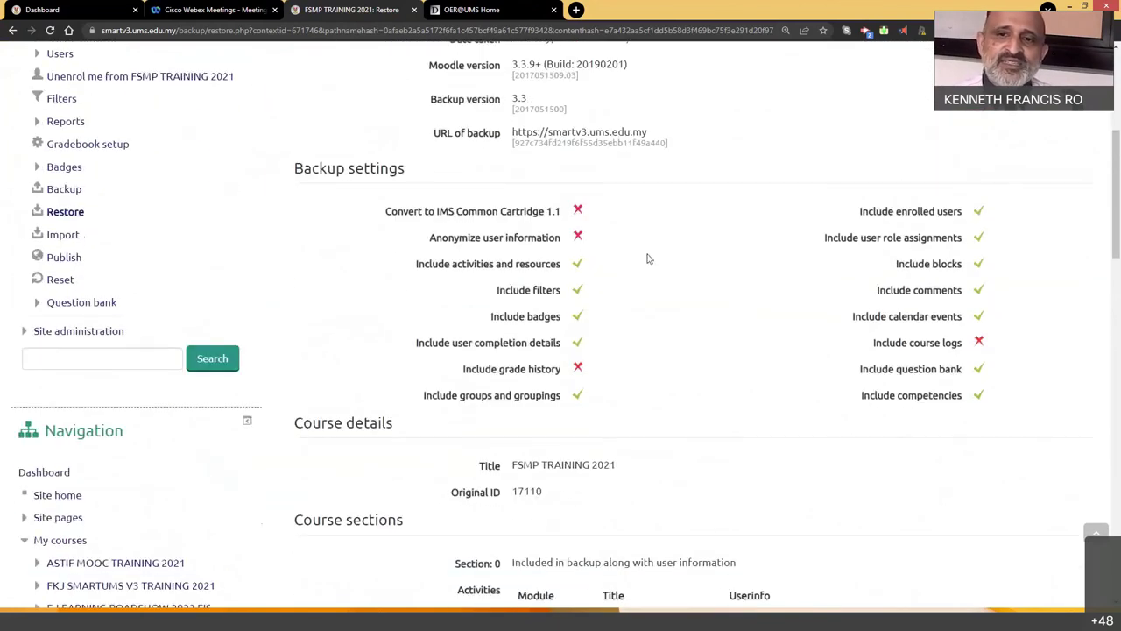
scroll(633, 283, "up", 1)
scroll(596, 326, "up", 3)
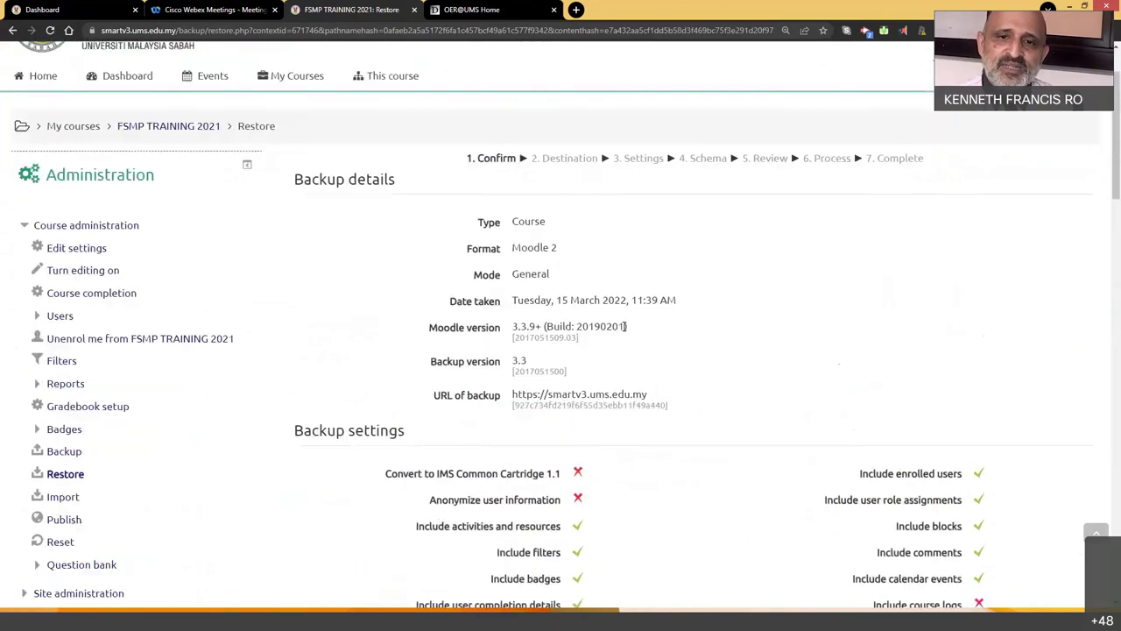
scroll(623, 325, "down", 4)
scroll(625, 322, "down", 5)
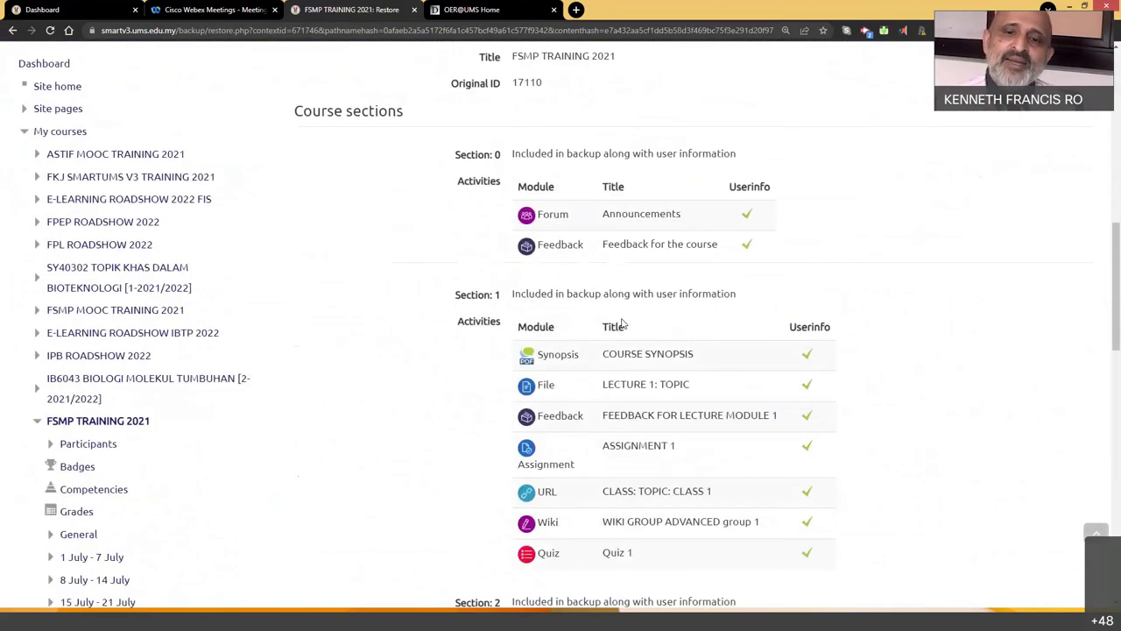
scroll(624, 319, "down", 12)
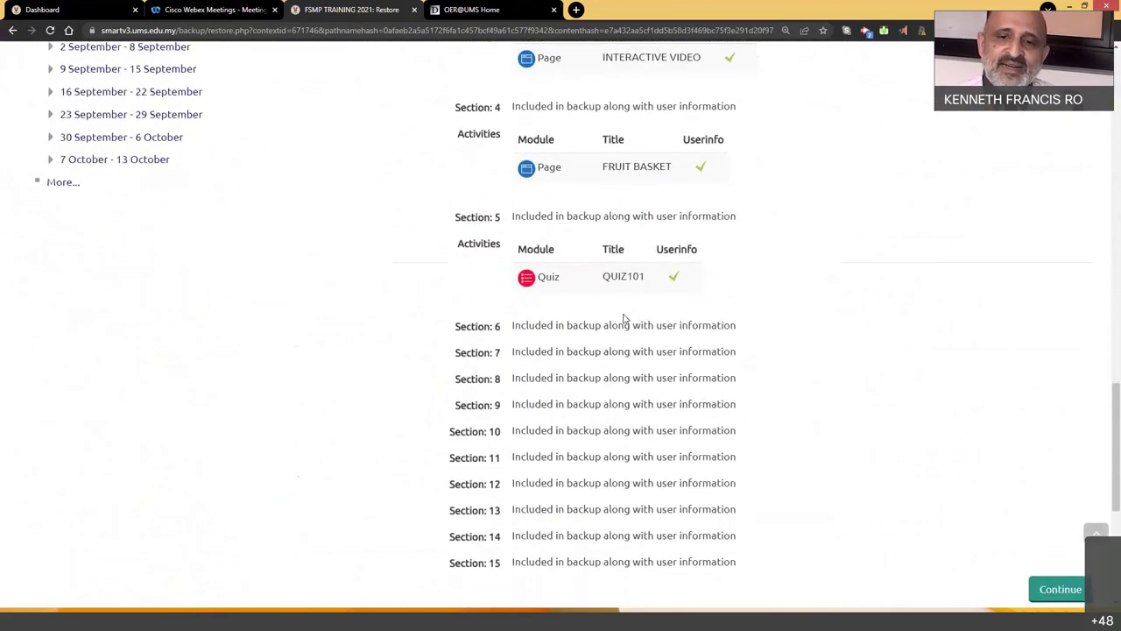
scroll(624, 319, "up", 15)
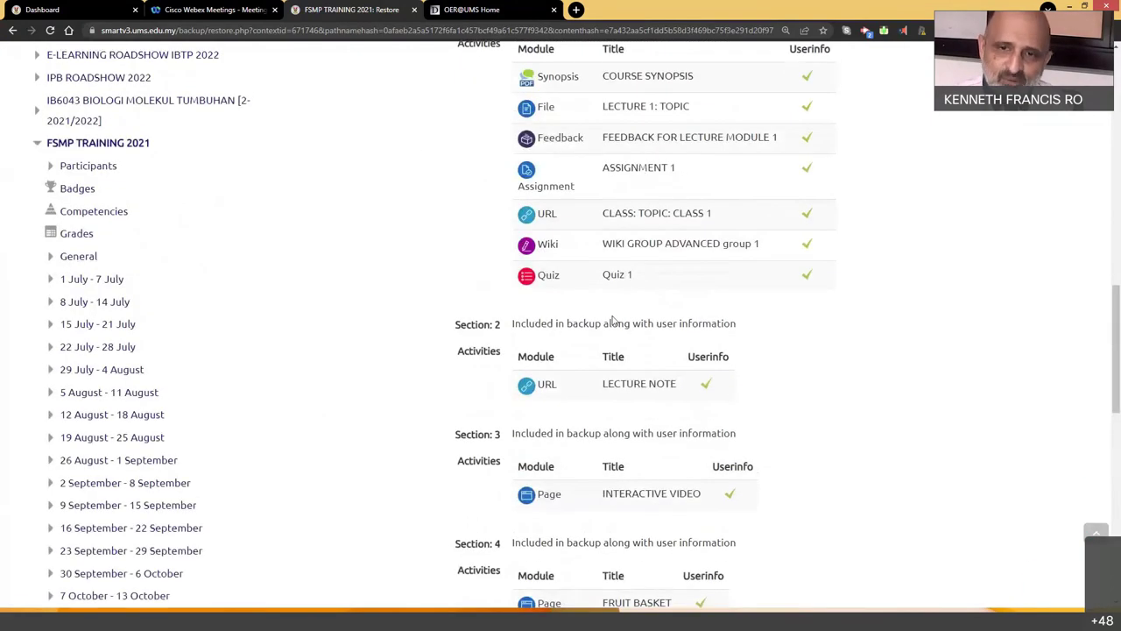
scroll(601, 322, "up", 5)
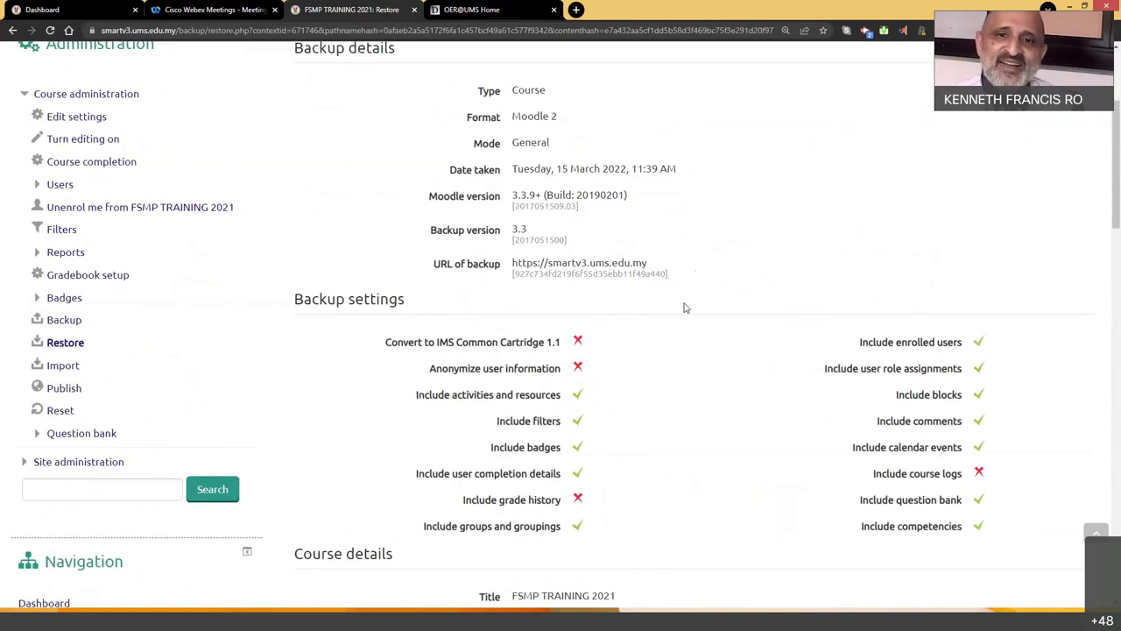
scroll(683, 293, "down", 12)
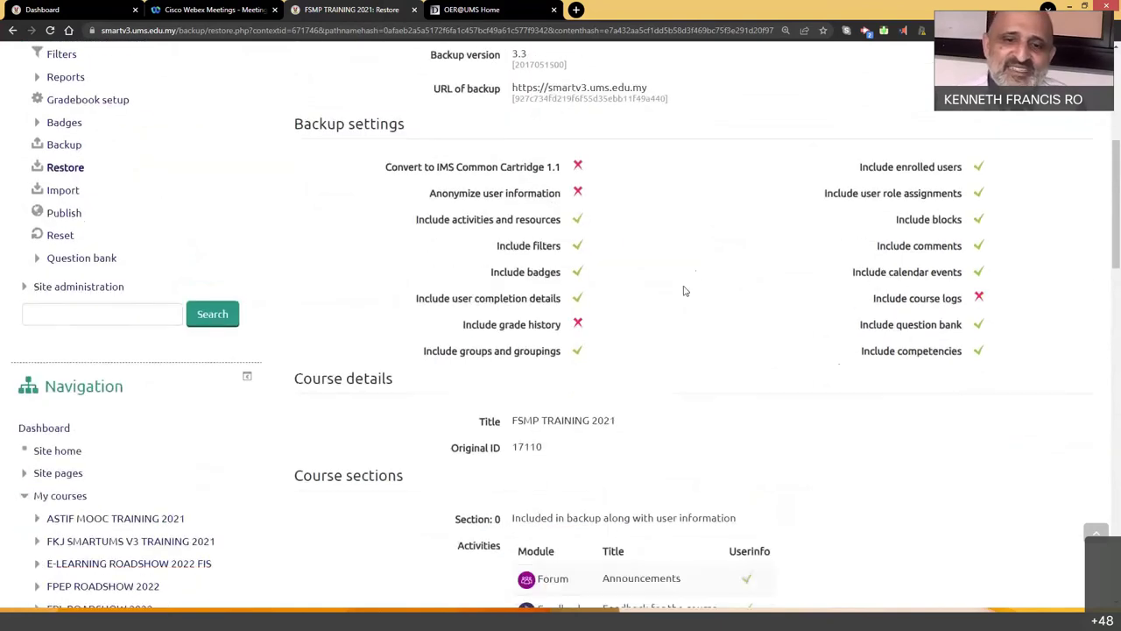
scroll(671, 287, "down", 5)
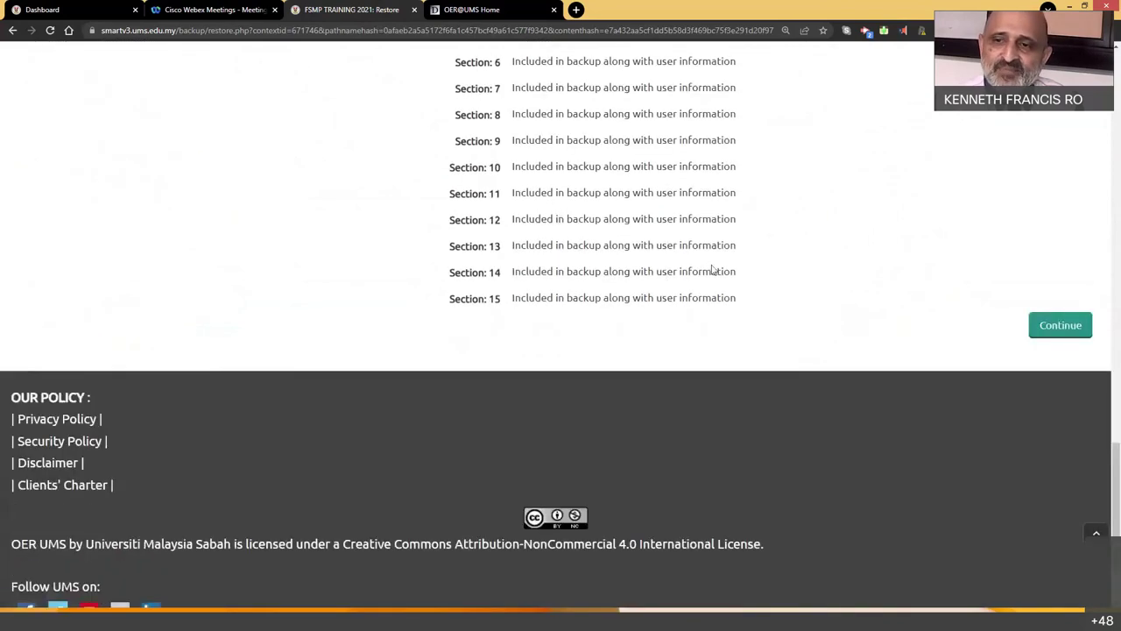
left_click(1061, 213)
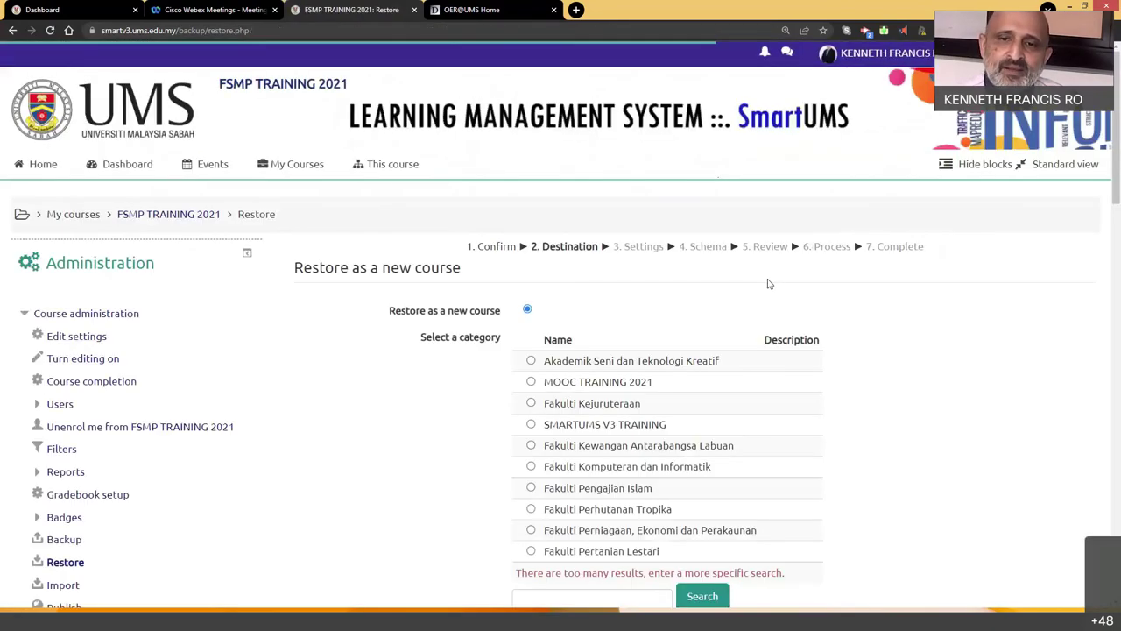
- Search 'backup' among existing courses and choose BACKUP COURSE as the merge target
scroll(665, 289, "down", 3)
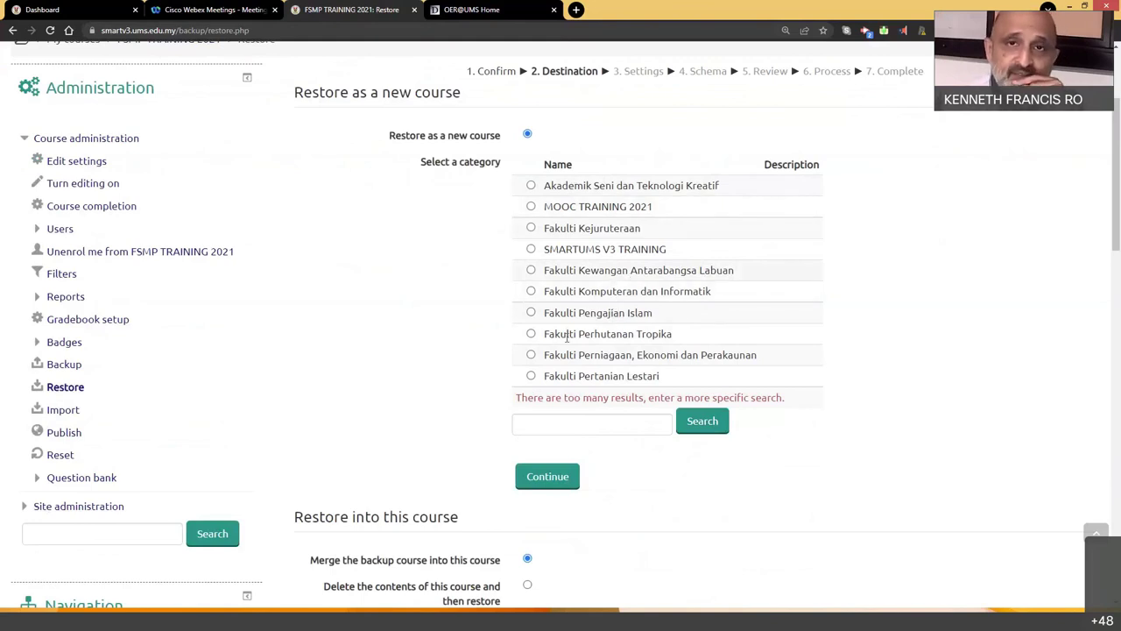
left_click(545, 427)
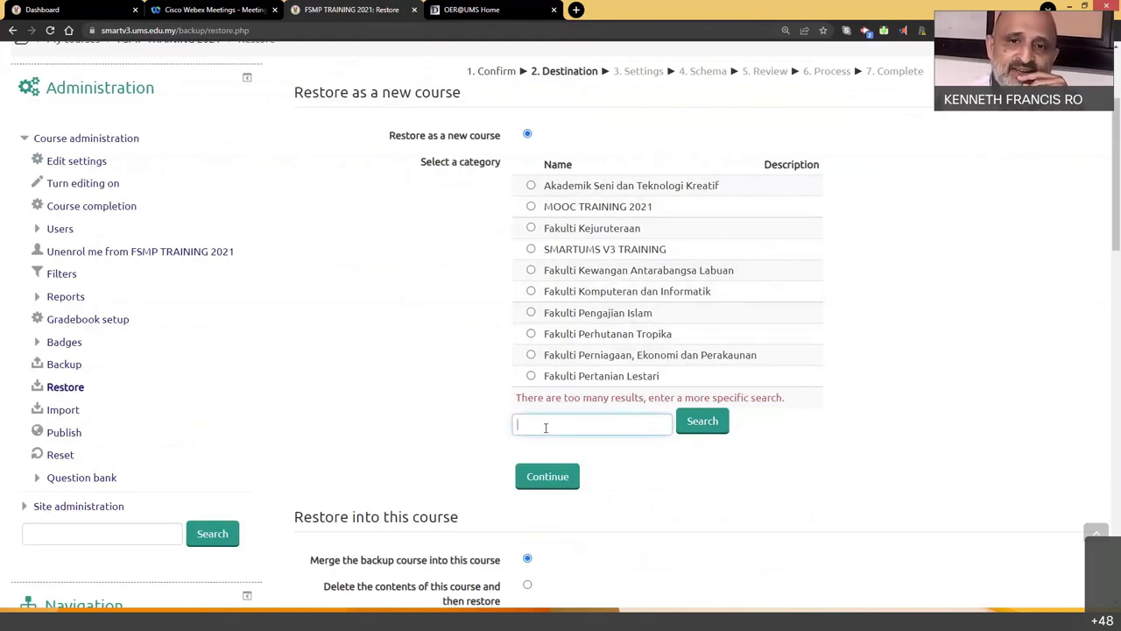
scroll(537, 426, "down", 4)
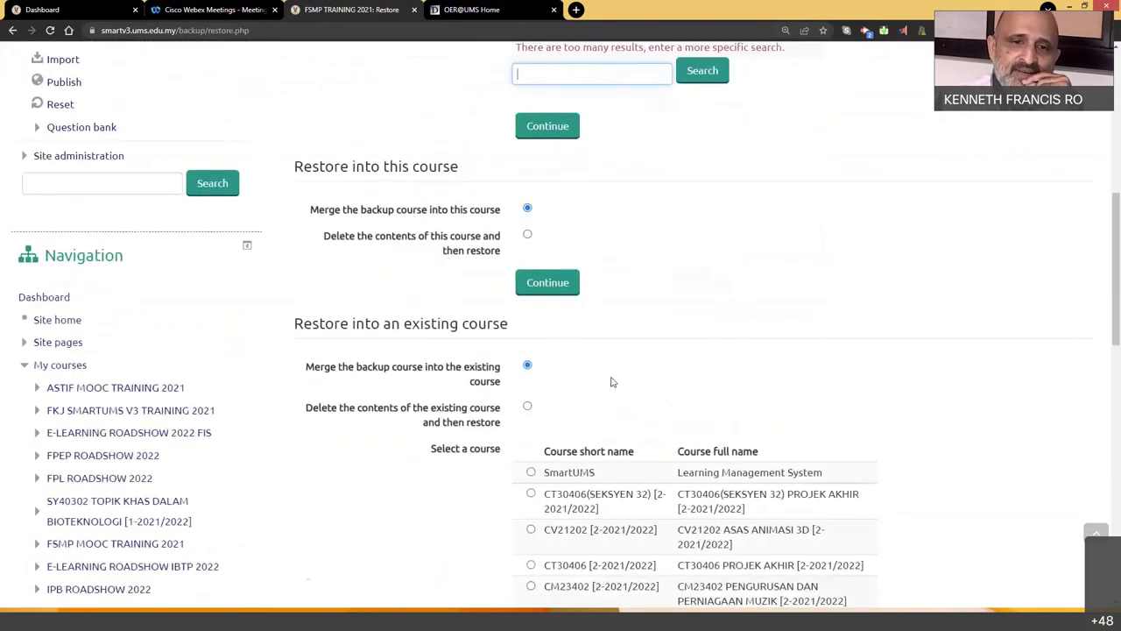
scroll(612, 381, "down", 5)
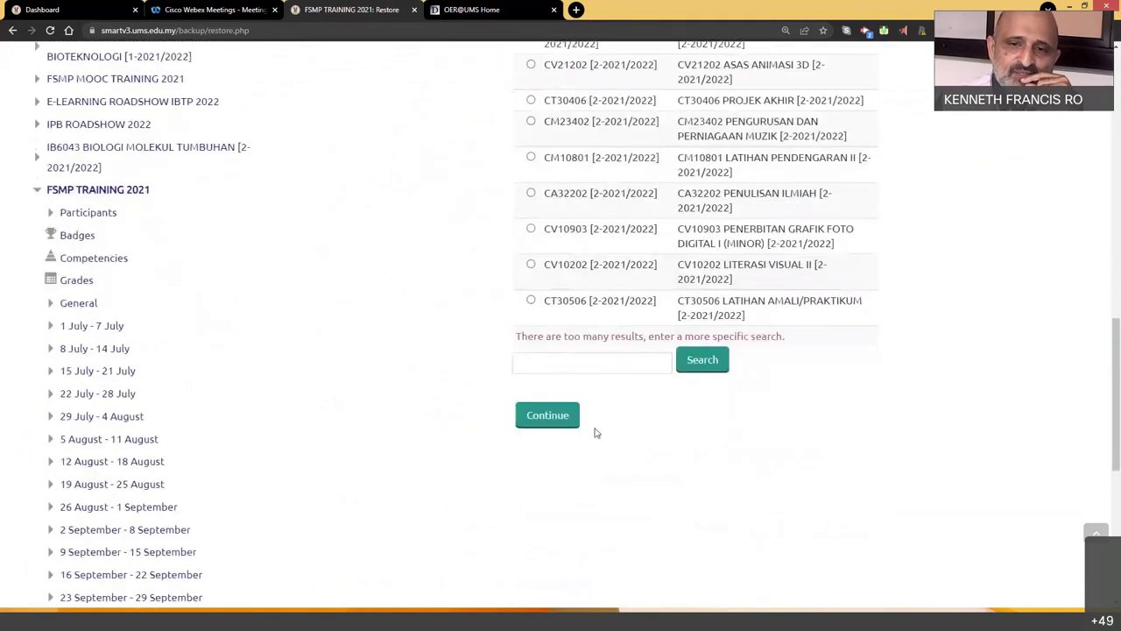
left_click(559, 356)
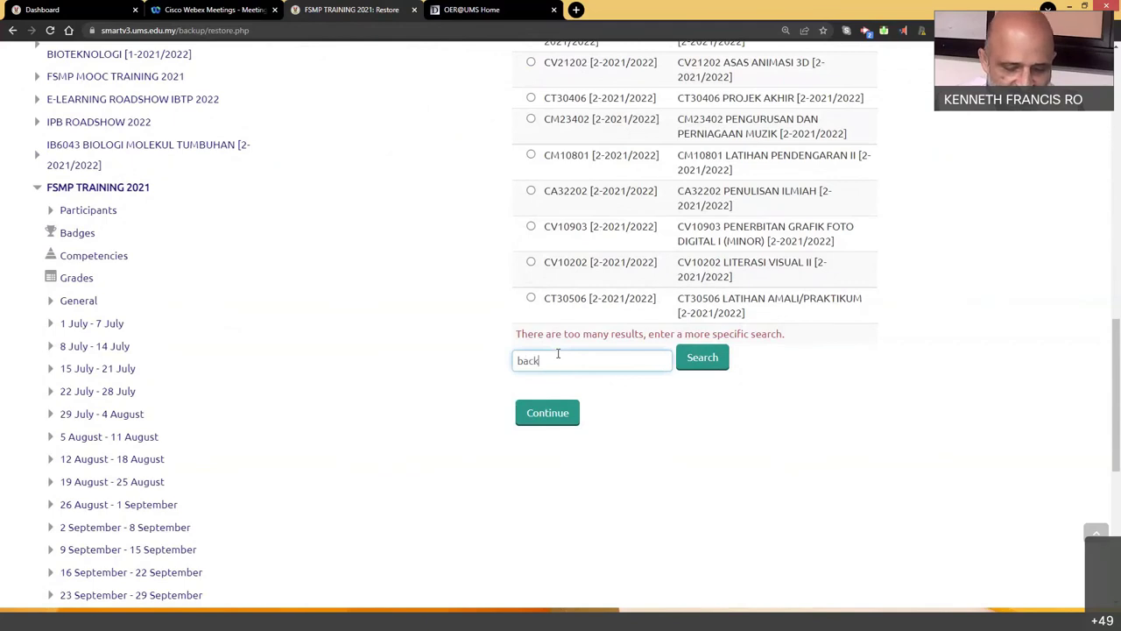
left_click(703, 358)
scroll(656, 420, "down", 6)
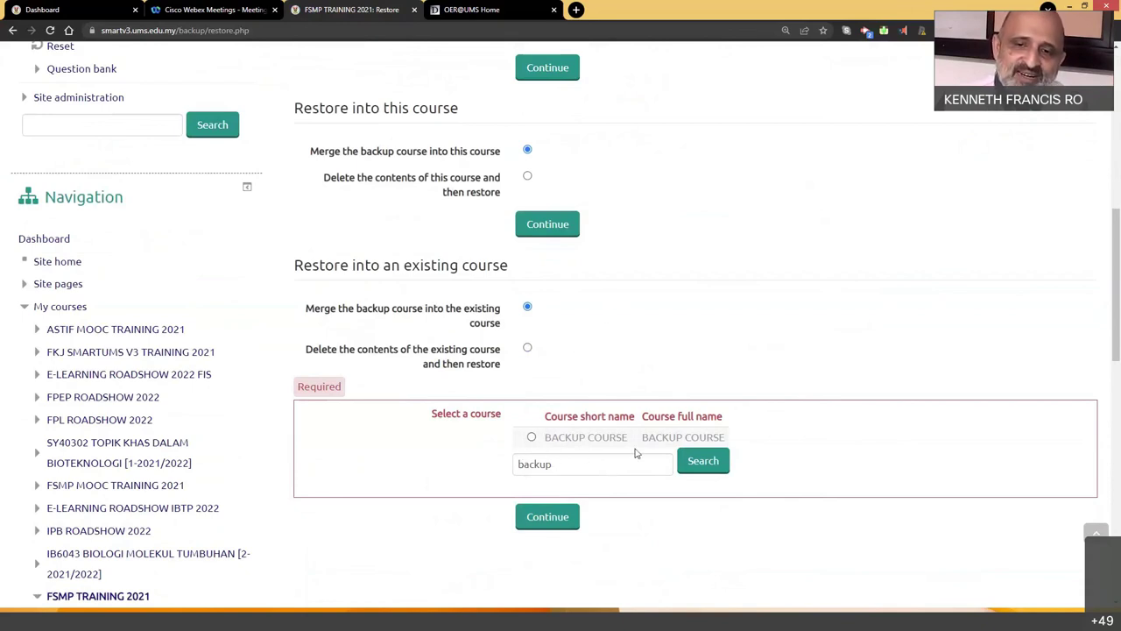
left_click(532, 438)
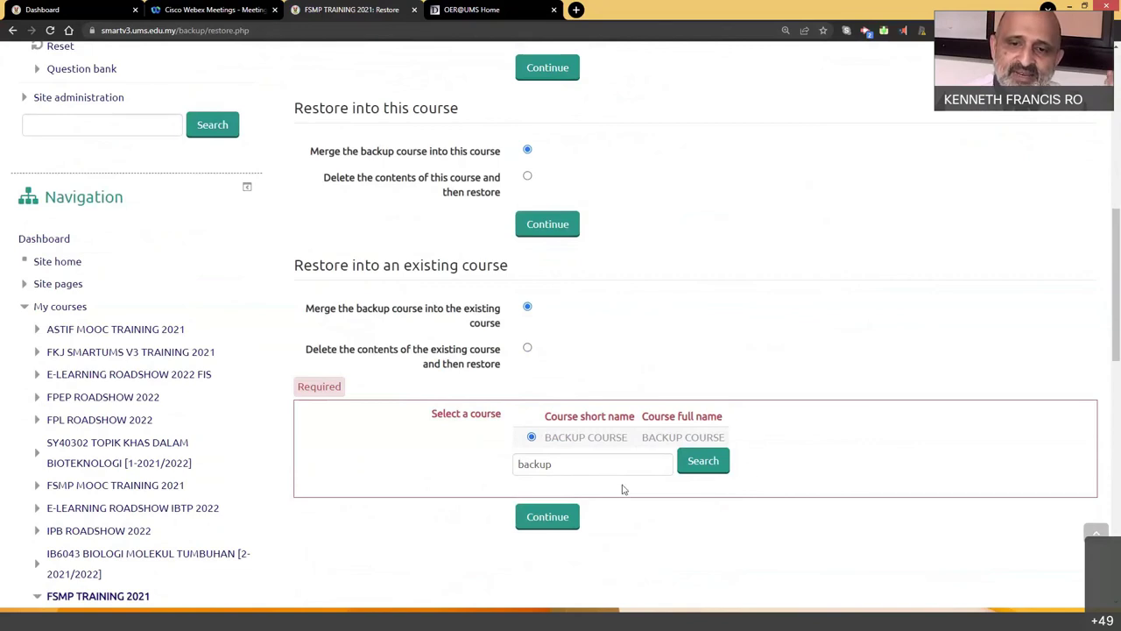
left_click(547, 516)
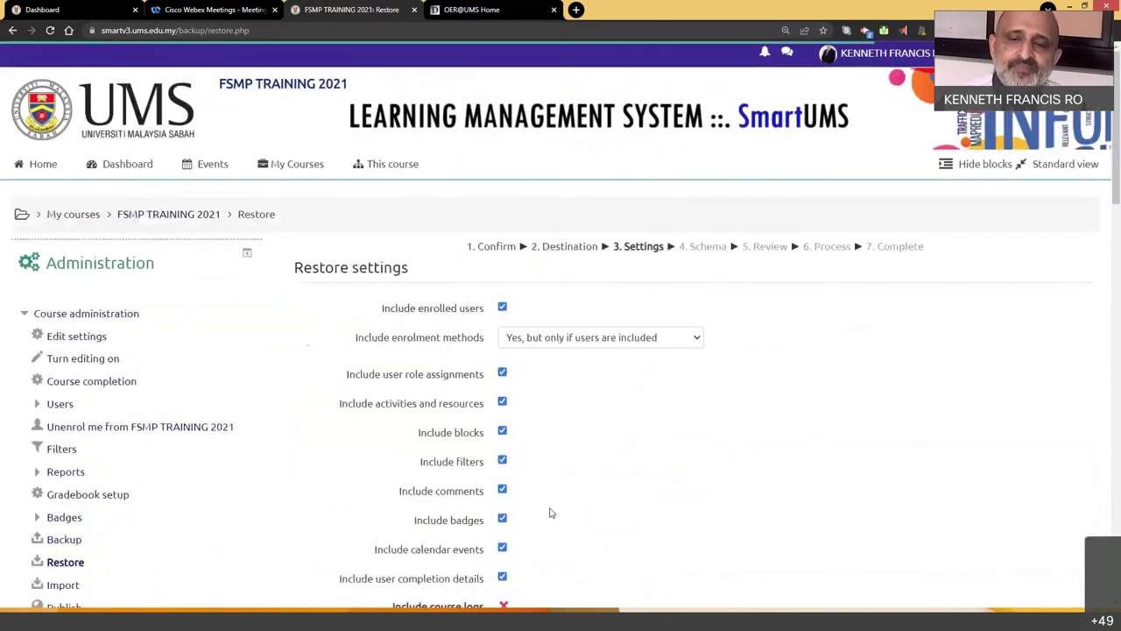
- Untick 'Include enrolled users' in the restore settings and proceed to the next step
scroll(550, 513, "down", 2)
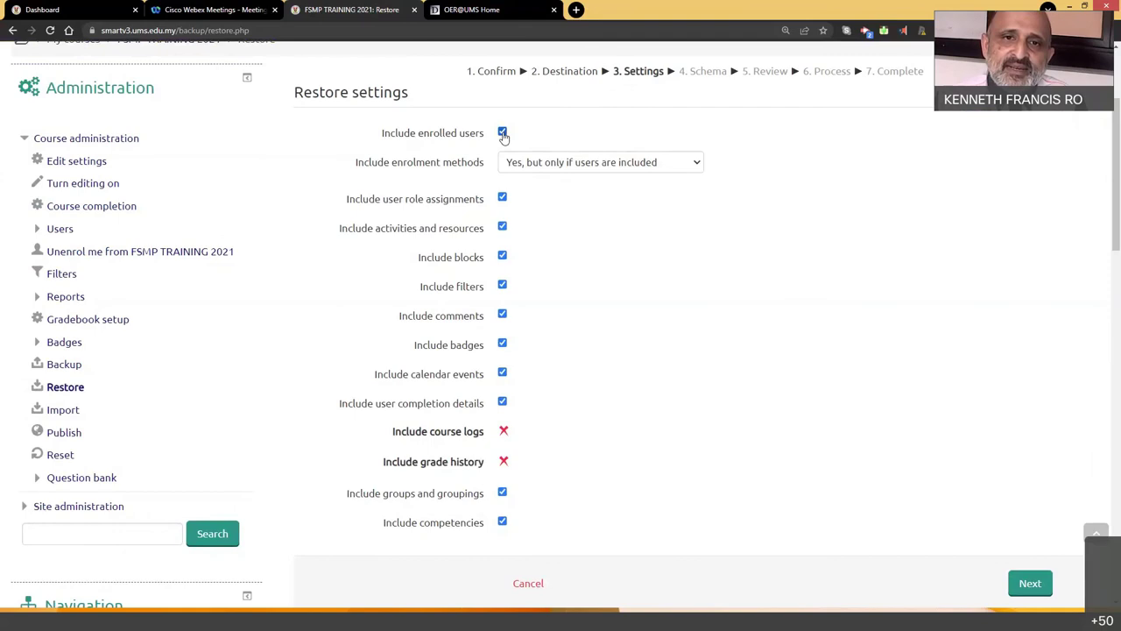
left_click(502, 133)
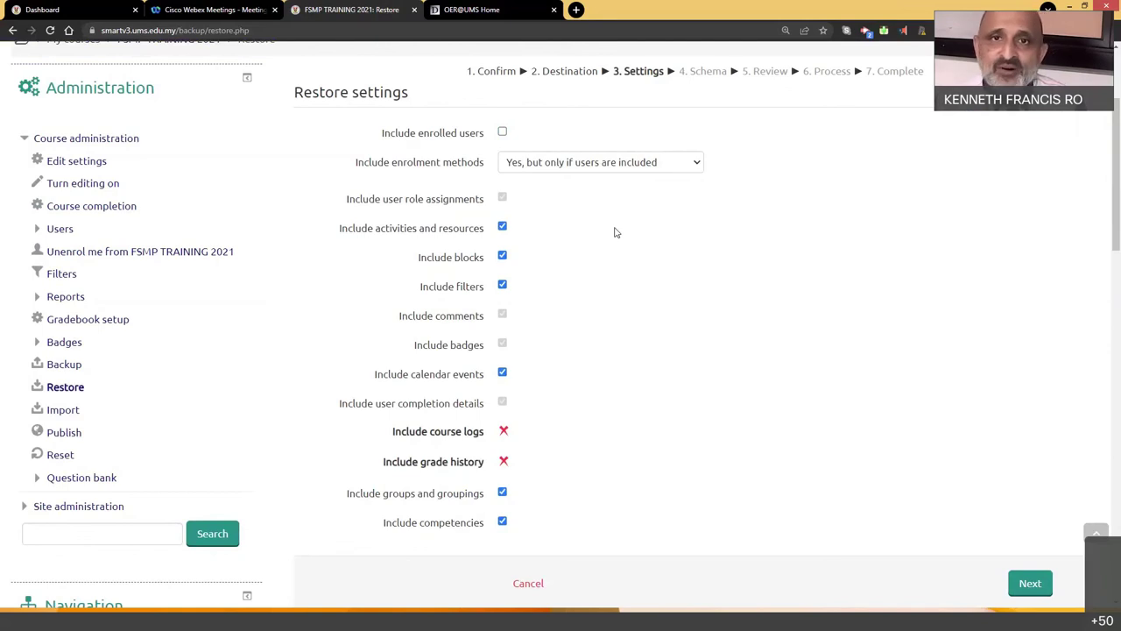
scroll(613, 256, "down", 2)
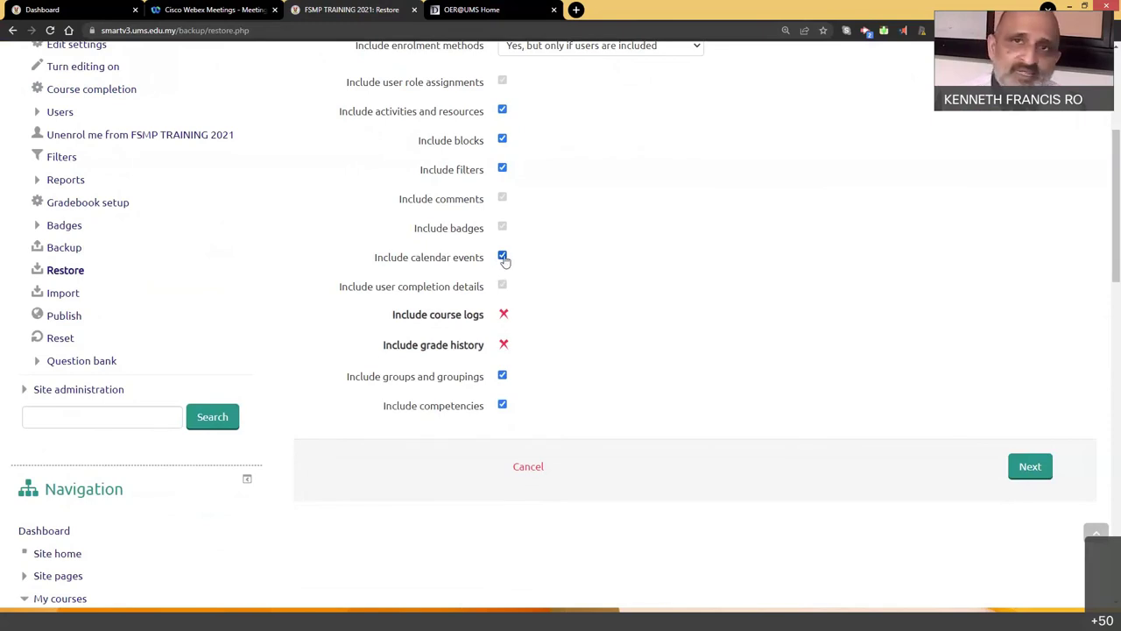
scroll(542, 253, "up", 1)
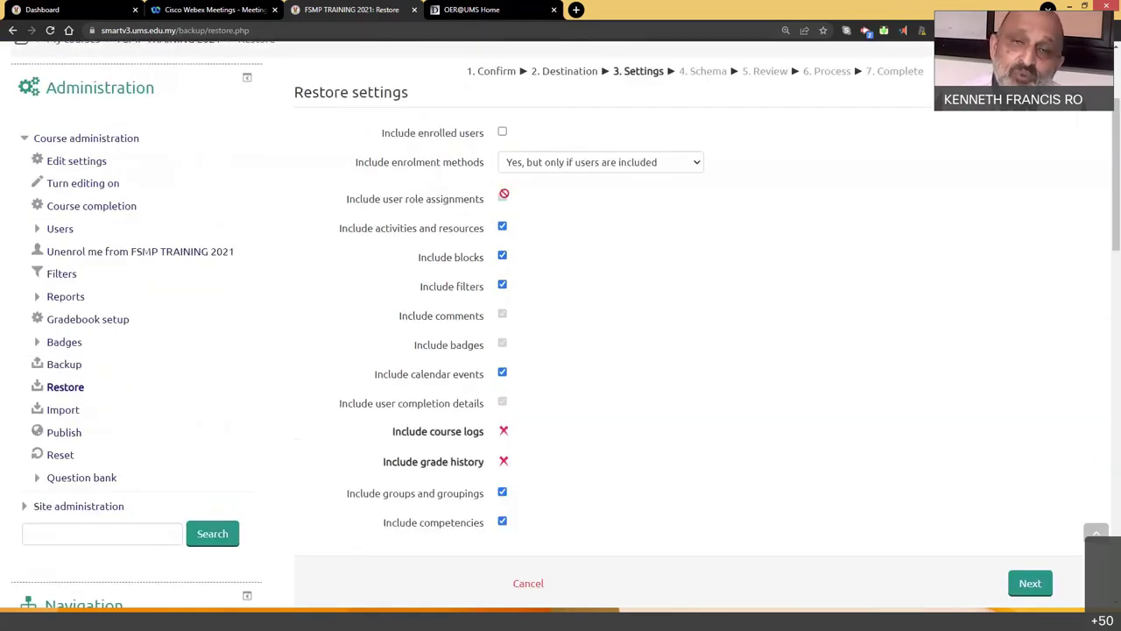
scroll(552, 250, "down", 2)
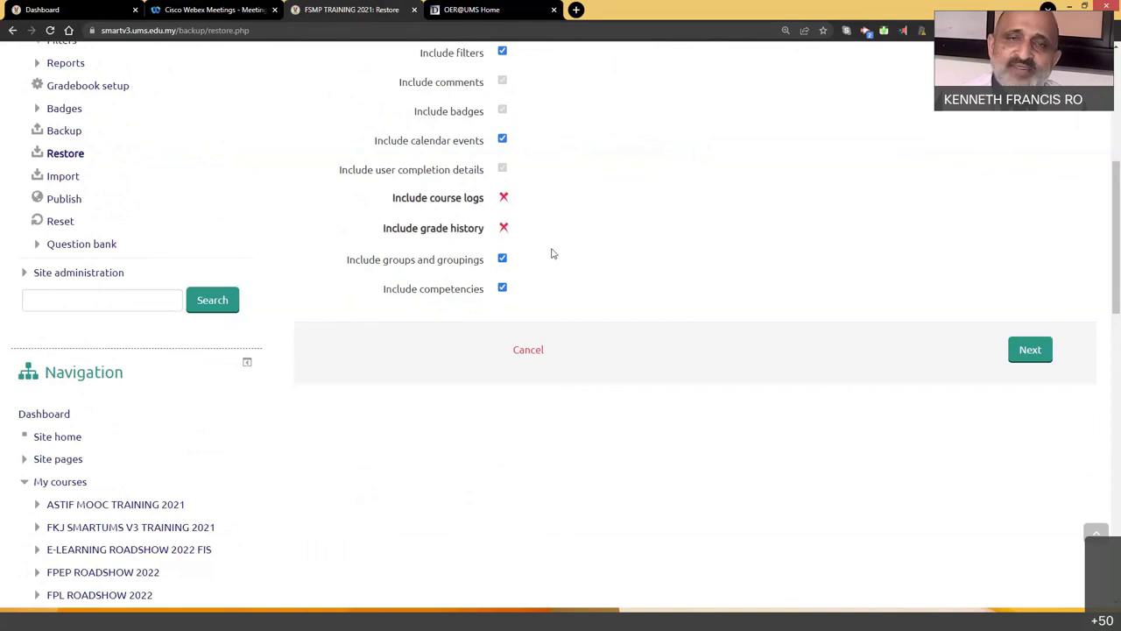
left_click(1032, 349)
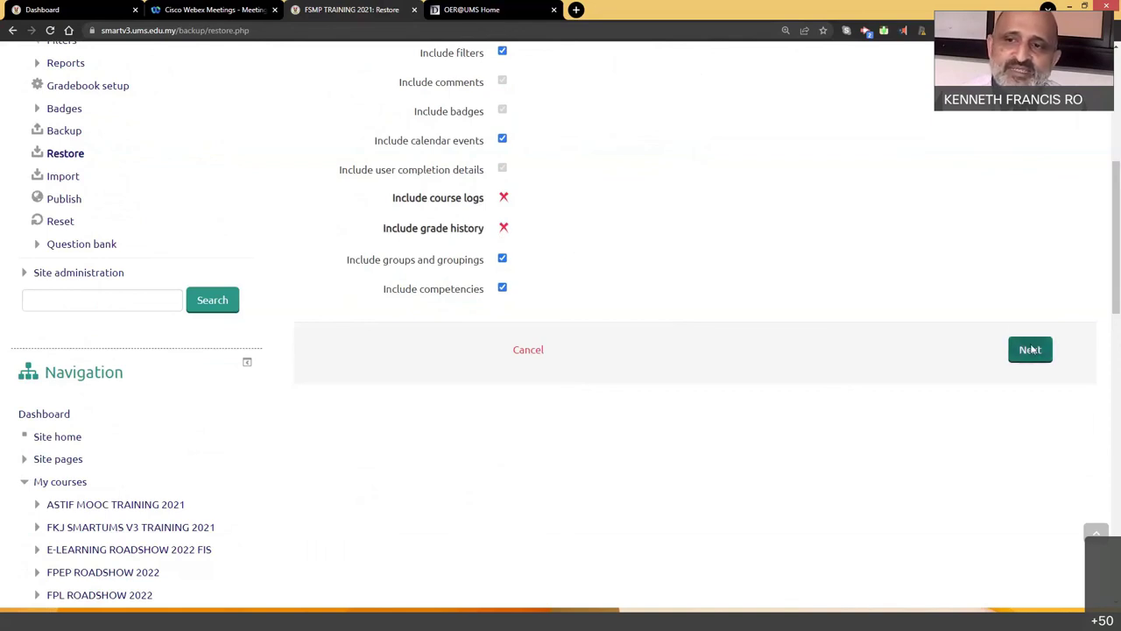
scroll(1023, 346, "down", 3)
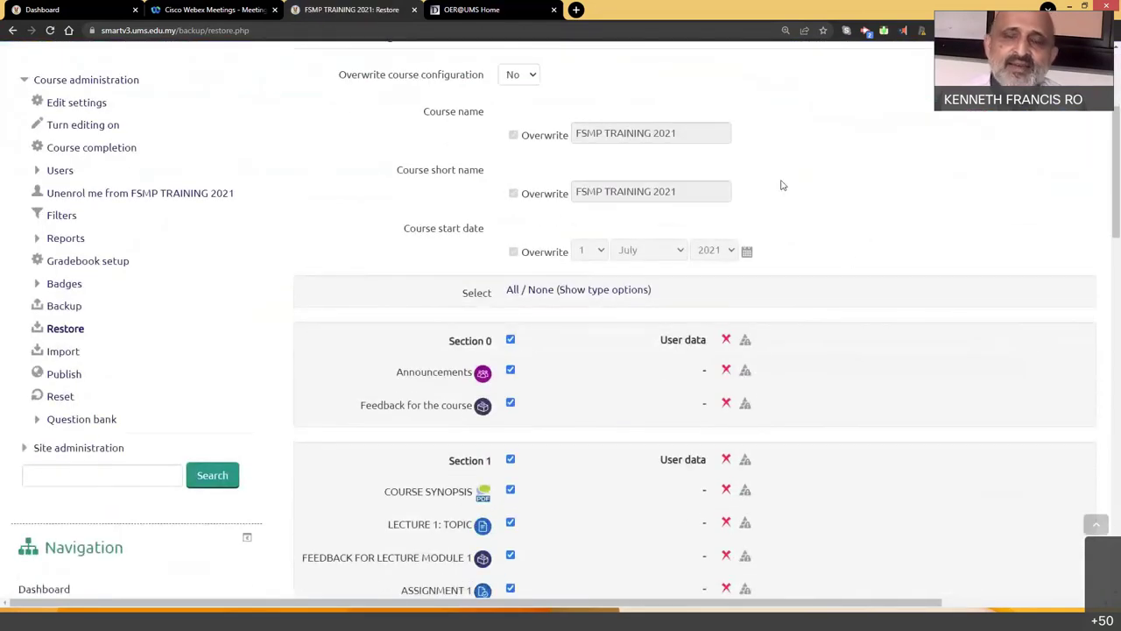
- Leave course configuration overwrite at No and keep Sections 0–15 with all activities included
left_click(516, 77)
left_click(515, 77)
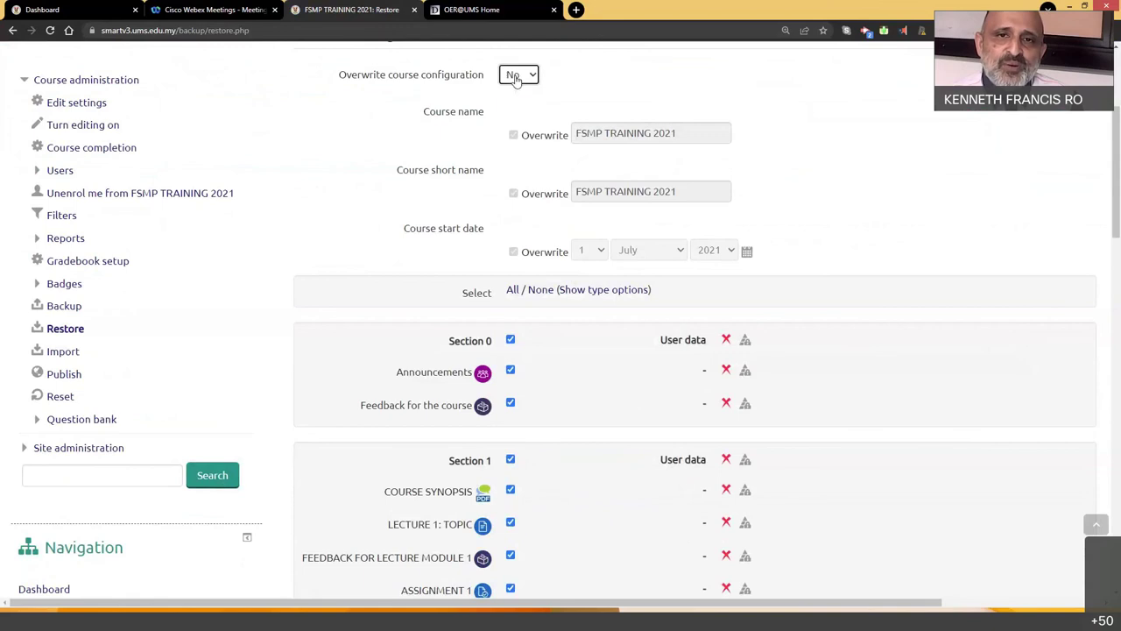
left_click(516, 77)
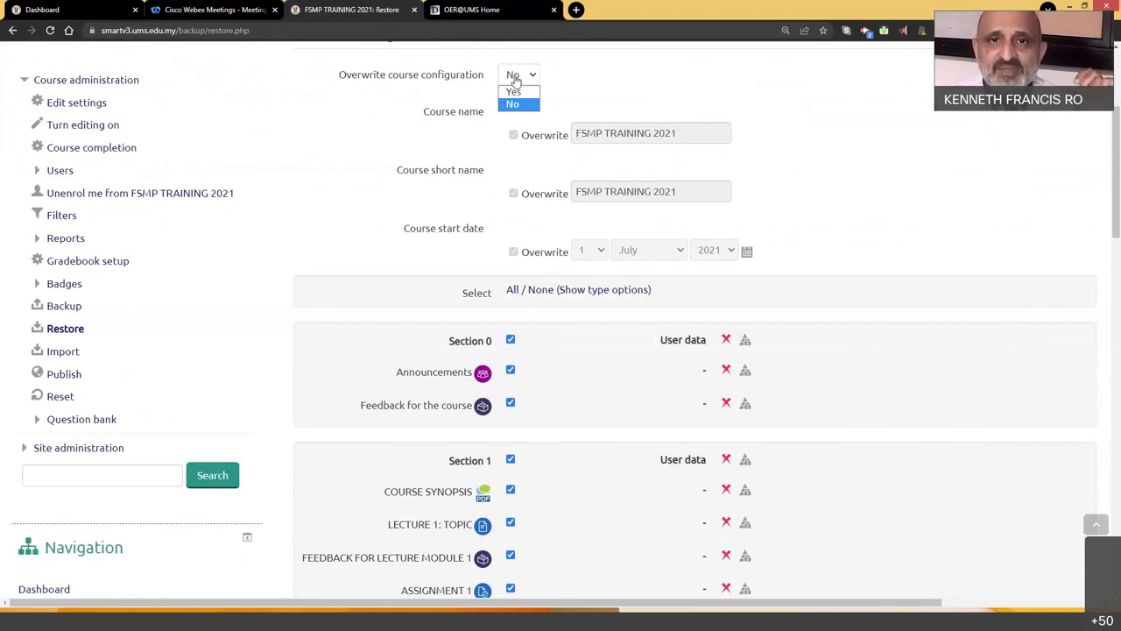
left_click(531, 77)
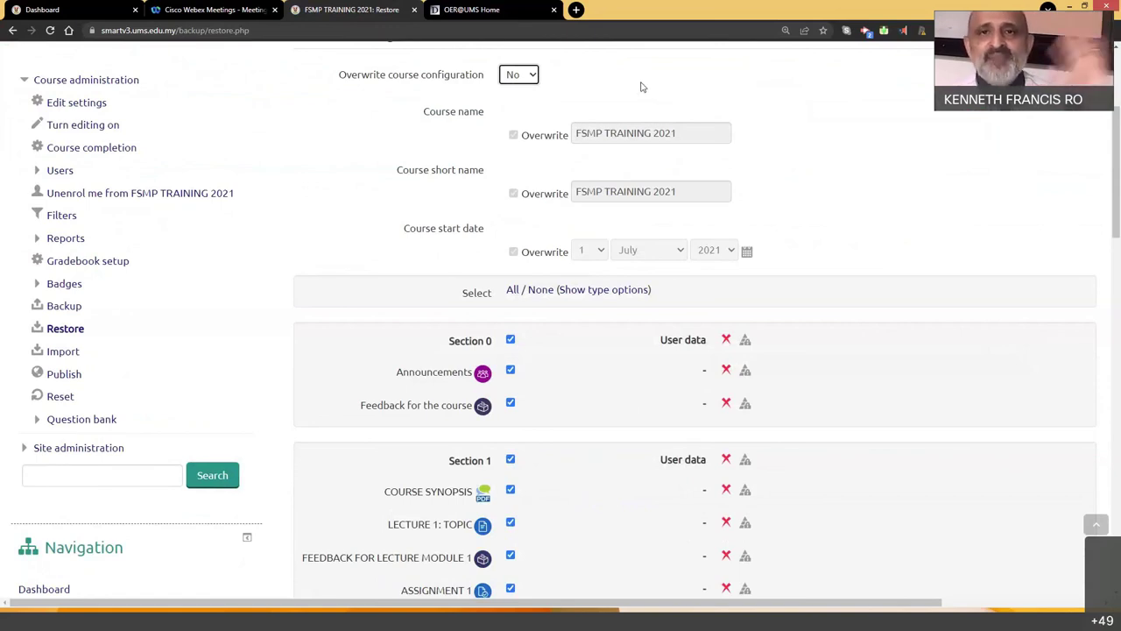
scroll(641, 89, "down", 1)
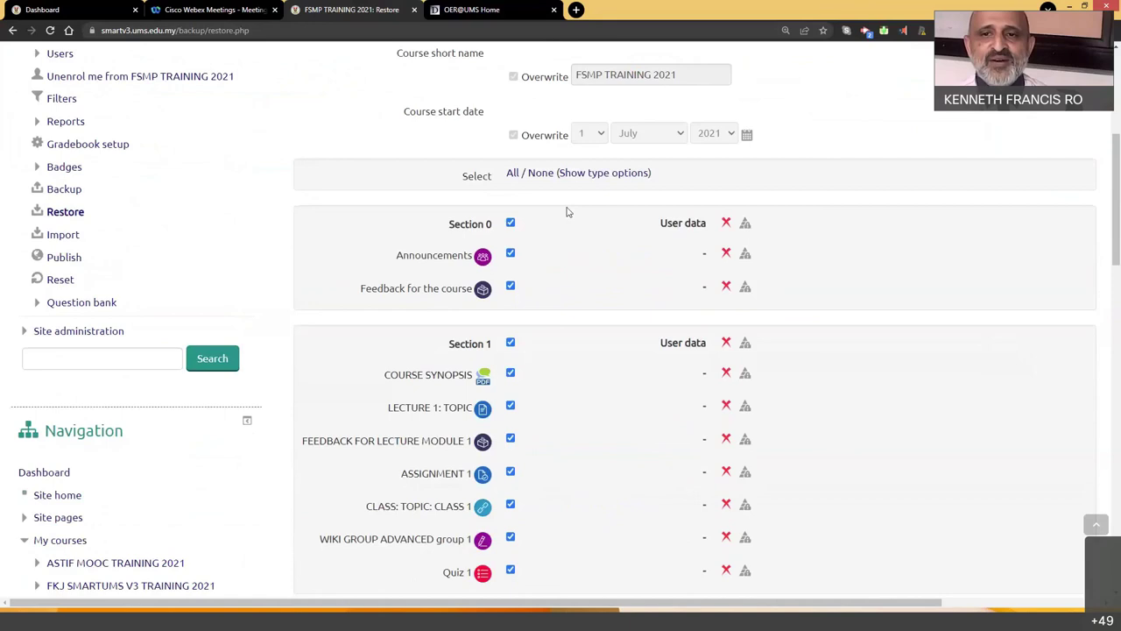
scroll(624, 237, "down", 5)
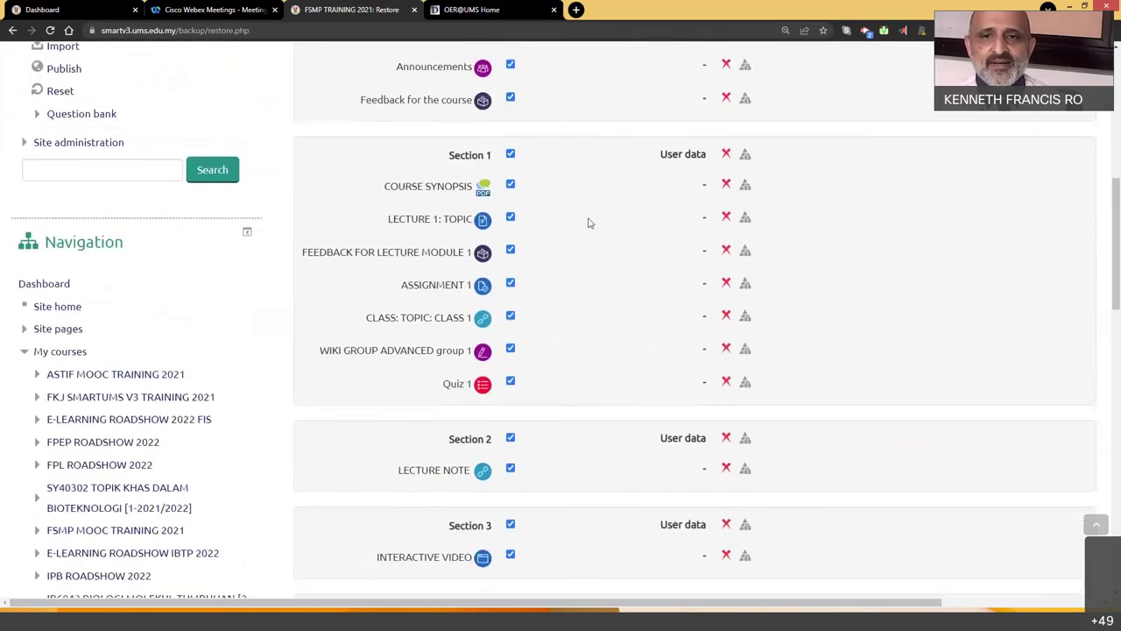
scroll(588, 222, "down", 7)
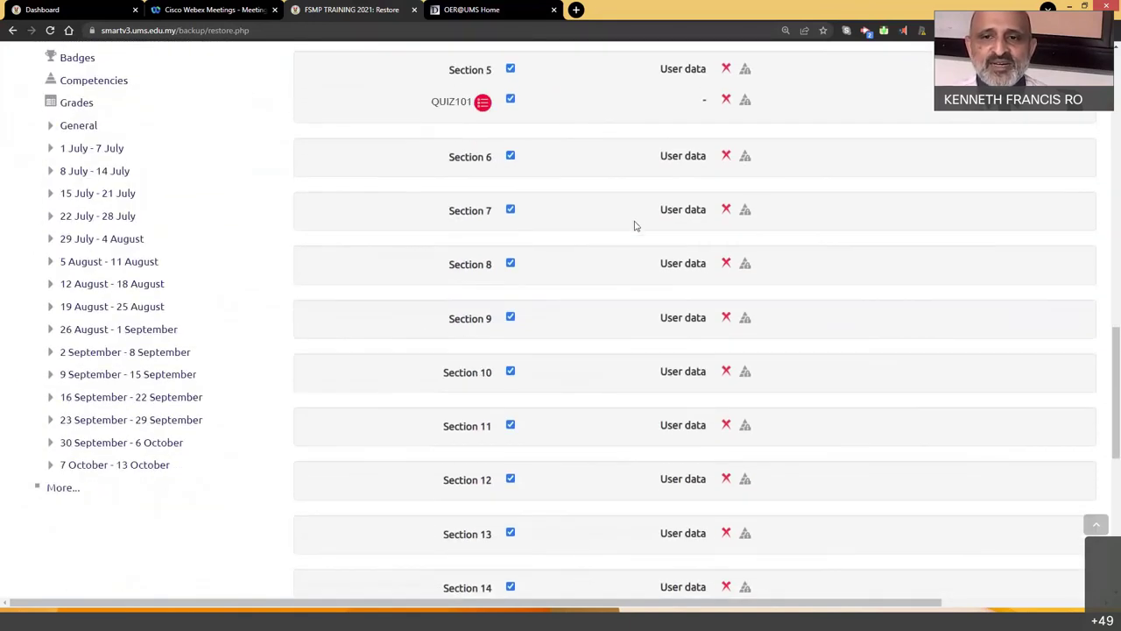
scroll(561, 231, "down", 2)
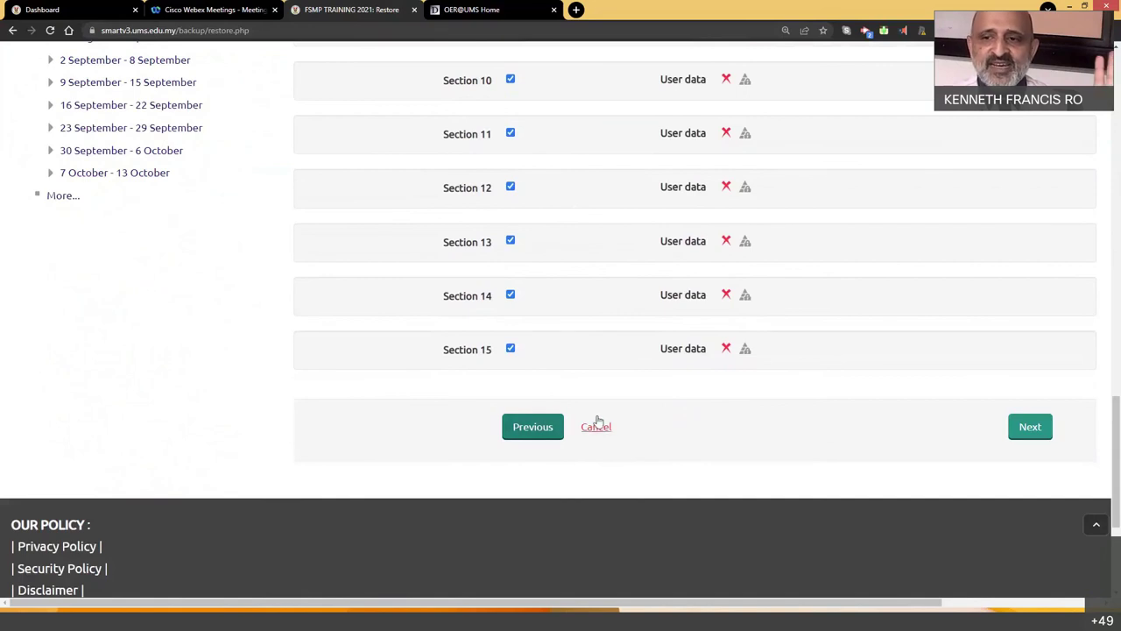
scroll(911, 335, "down", 2)
left_click(1044, 252)
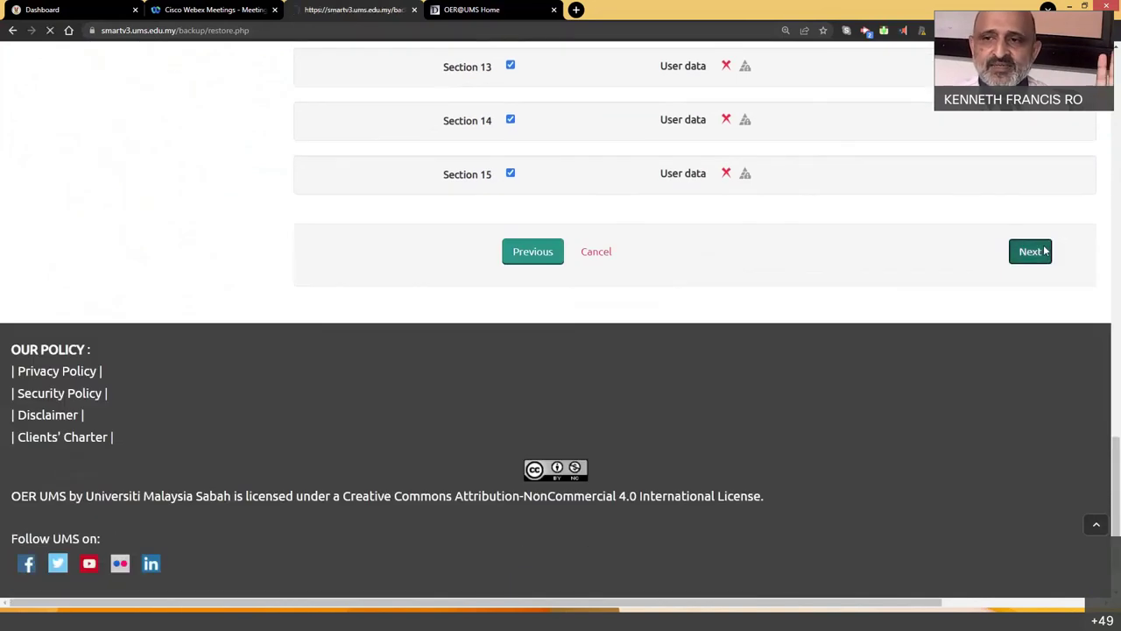
- Perform the restore and continue to the restored BACKUP COURSE page
scroll(797, 306, "down", 15)
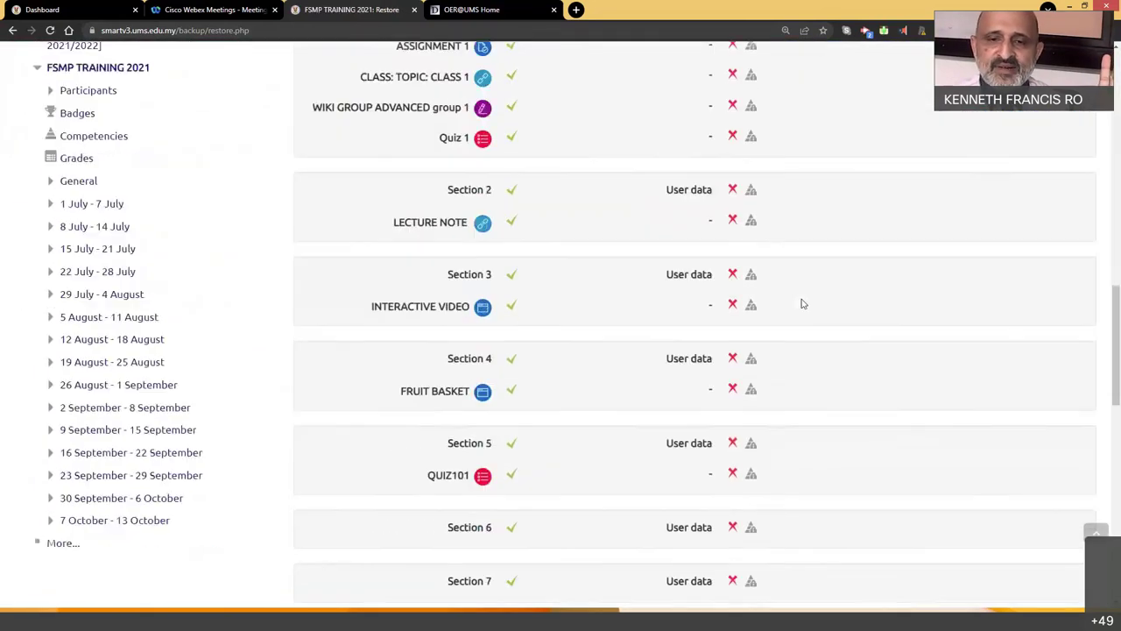
scroll(802, 302, "down", 5)
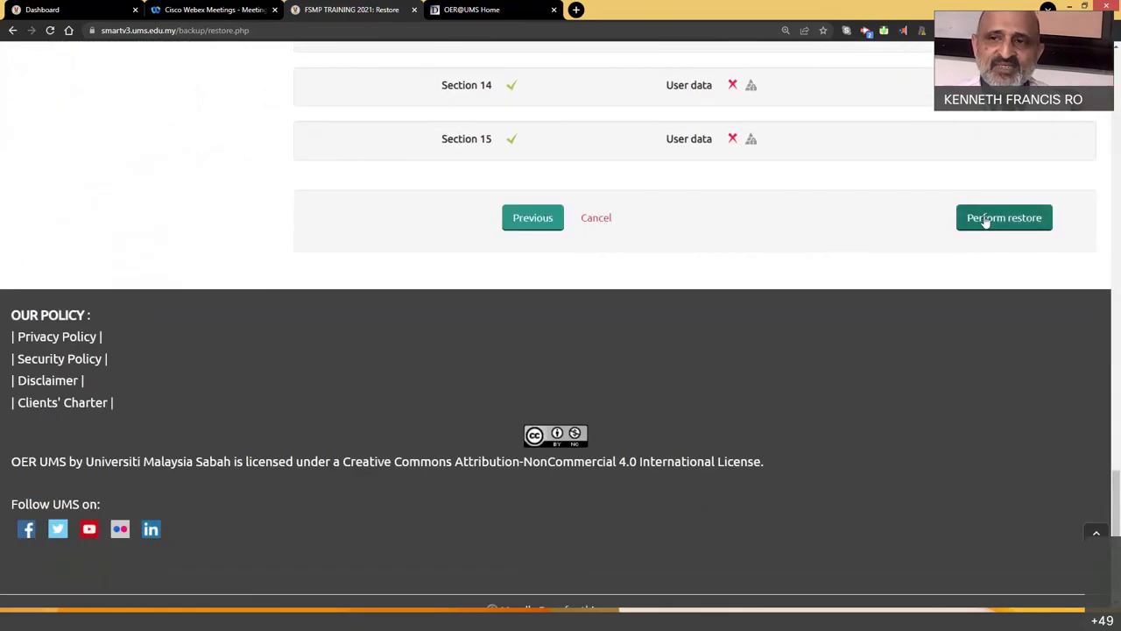
left_click(986, 222)
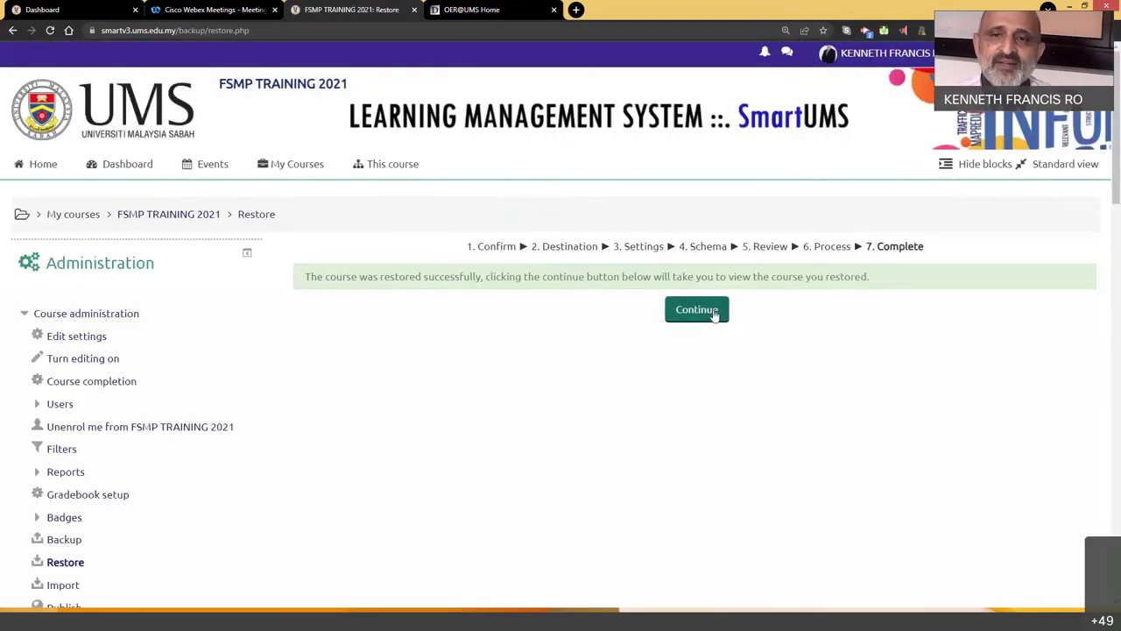
left_click(696, 310)
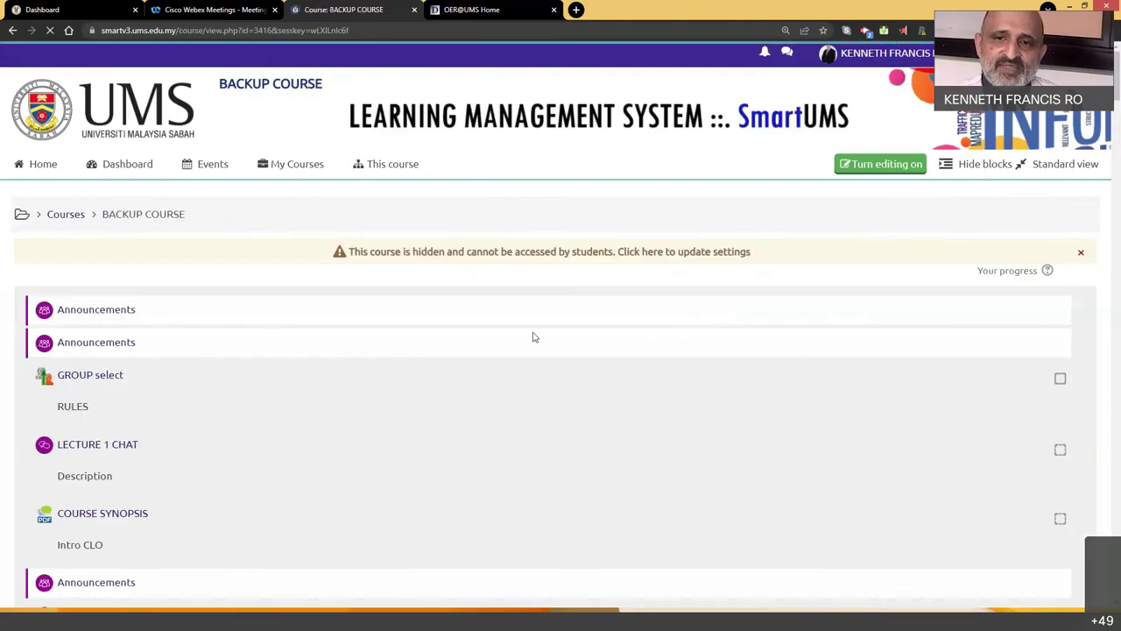
- Look over the restored course and dismiss the hidden-course notice
scroll(536, 332, "down", 7)
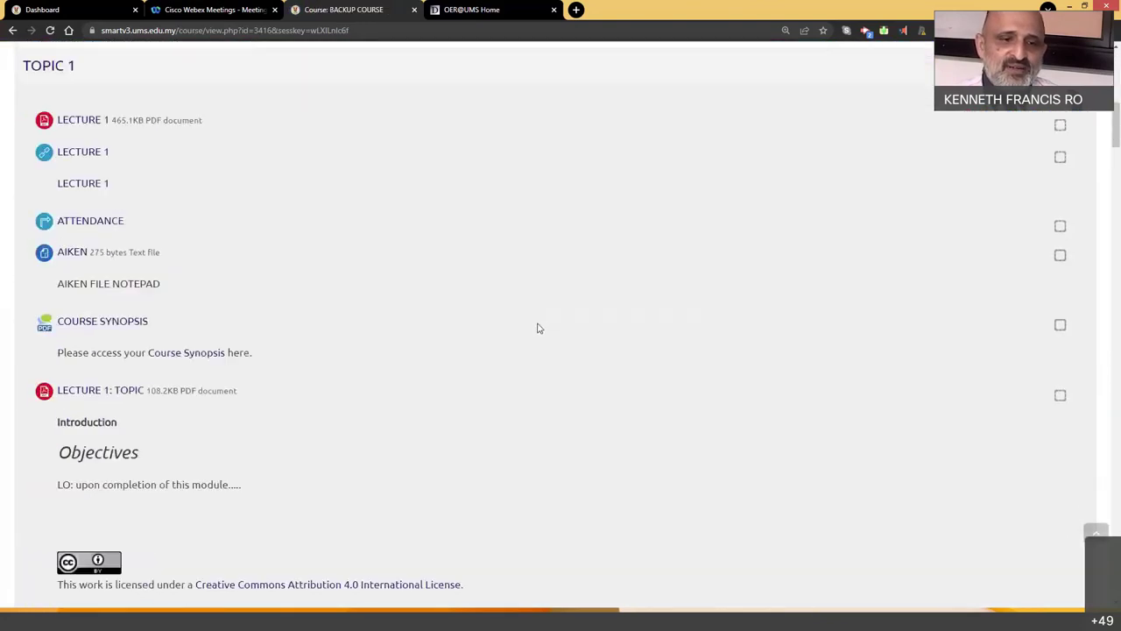
scroll(539, 327, "down", 14)
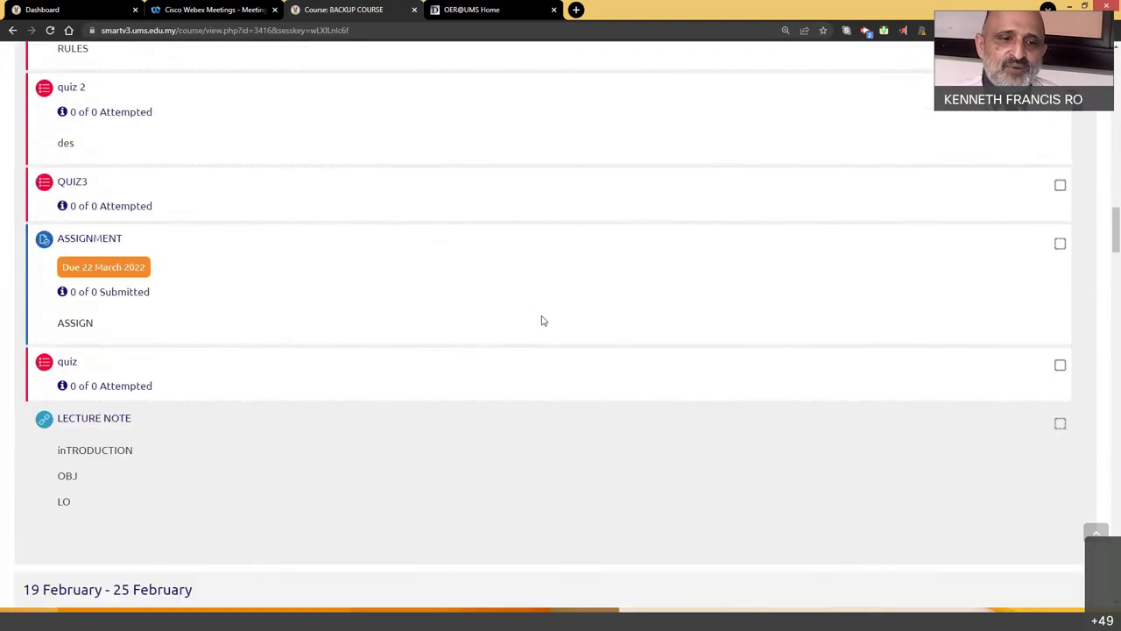
scroll(542, 321, "down", 15)
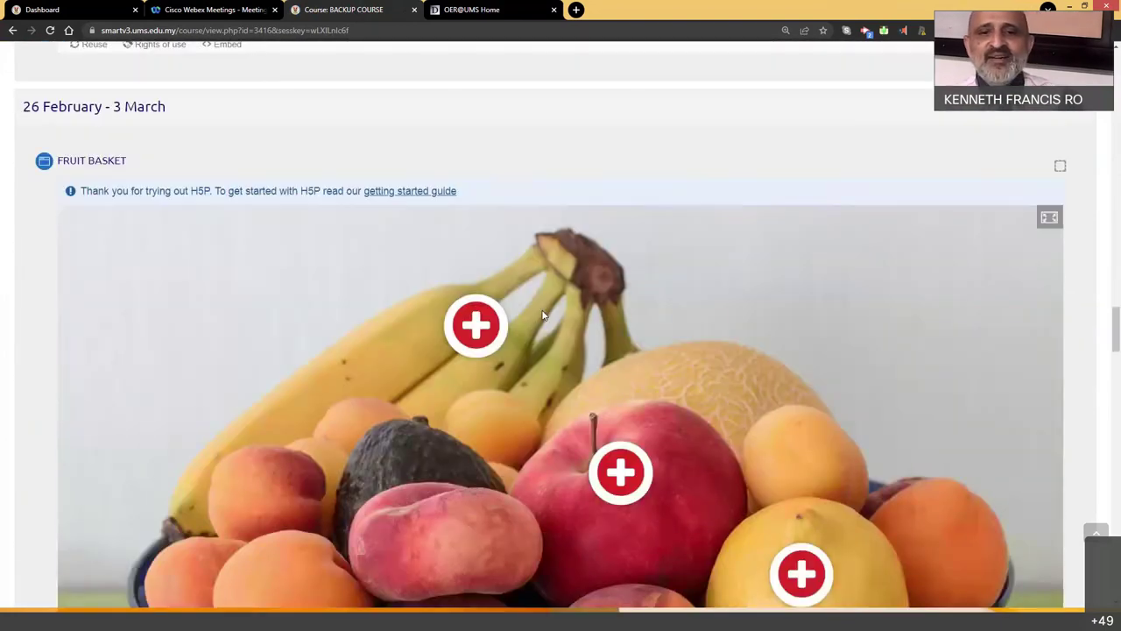
scroll(544, 315, "down", 15)
scroll(541, 316, "down", 2)
scroll(541, 317, "up", 12)
scroll(541, 317, "up", 15)
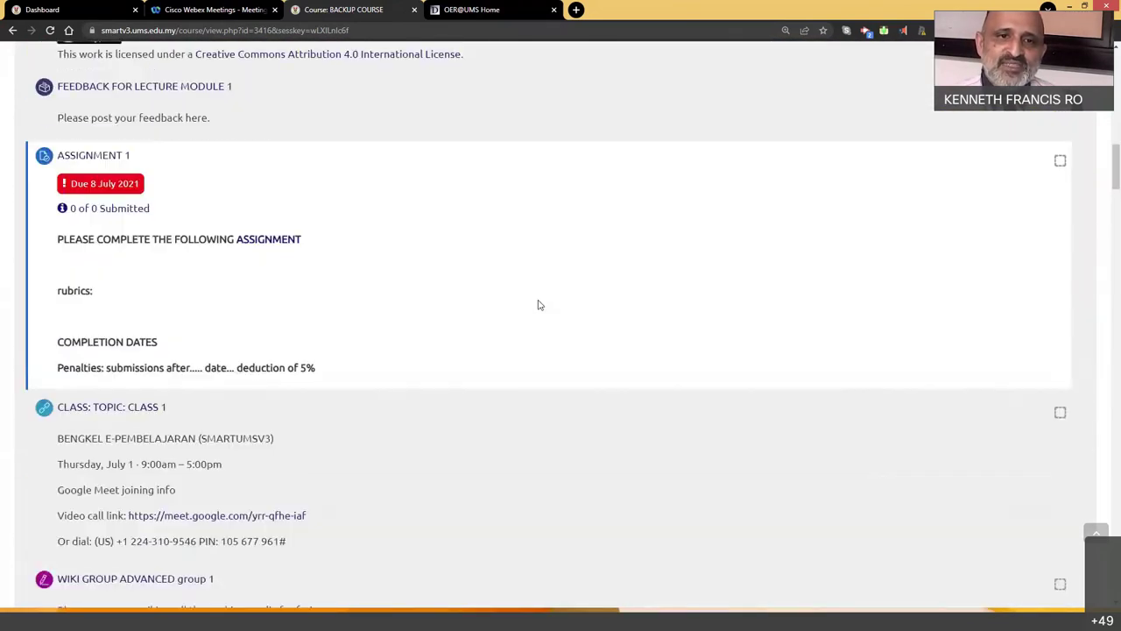
scroll(540, 305, "up", 20)
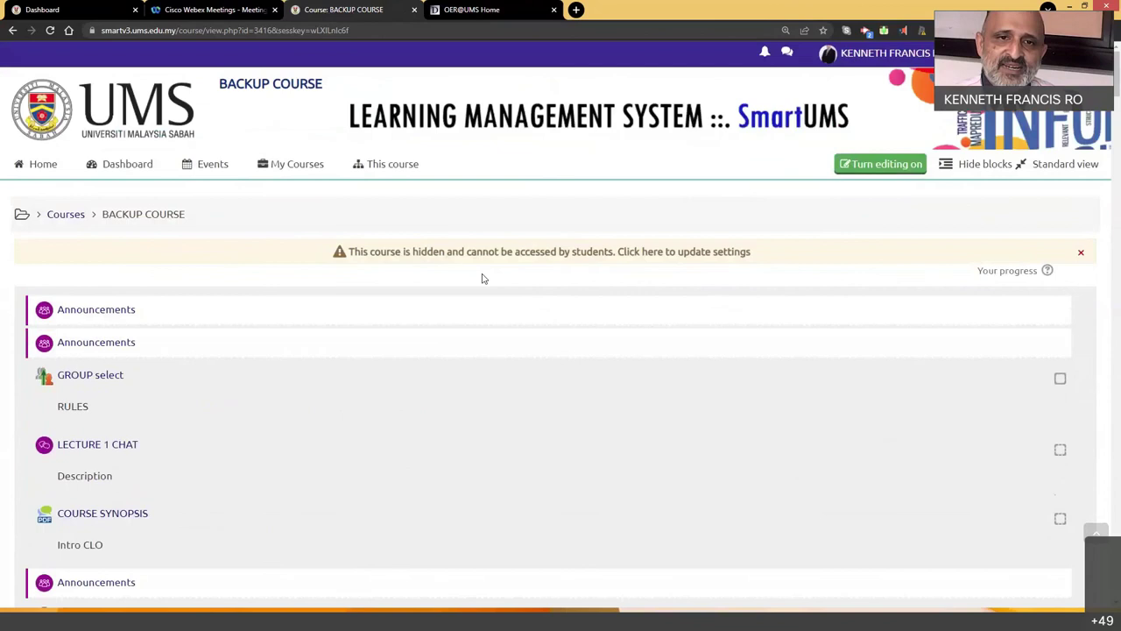
left_click(386, 164)
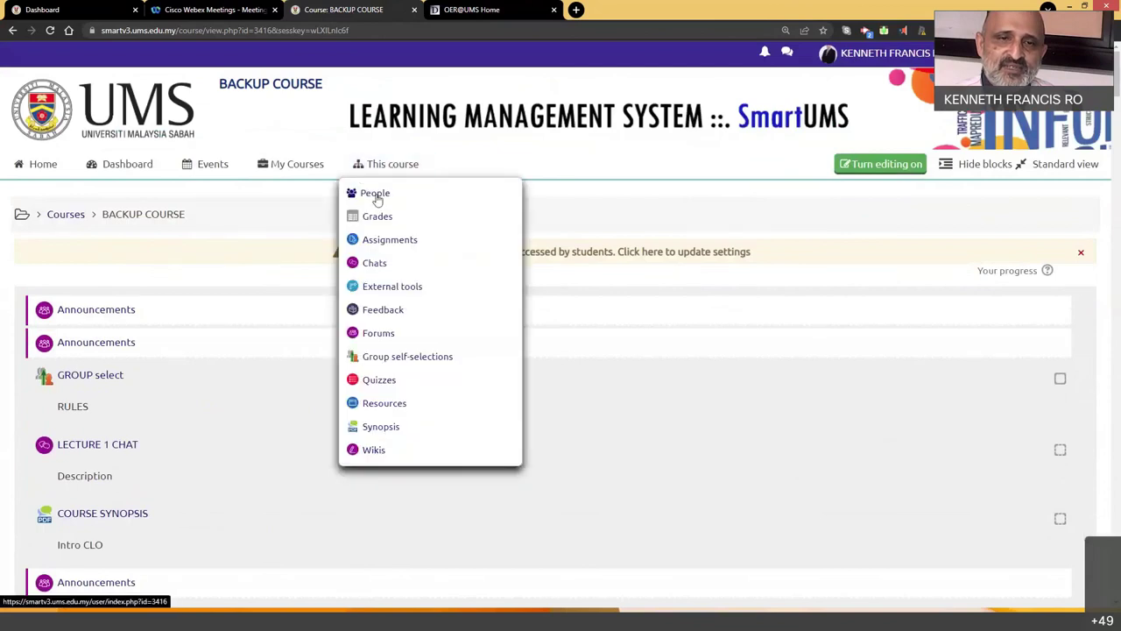
left_click(1082, 254)
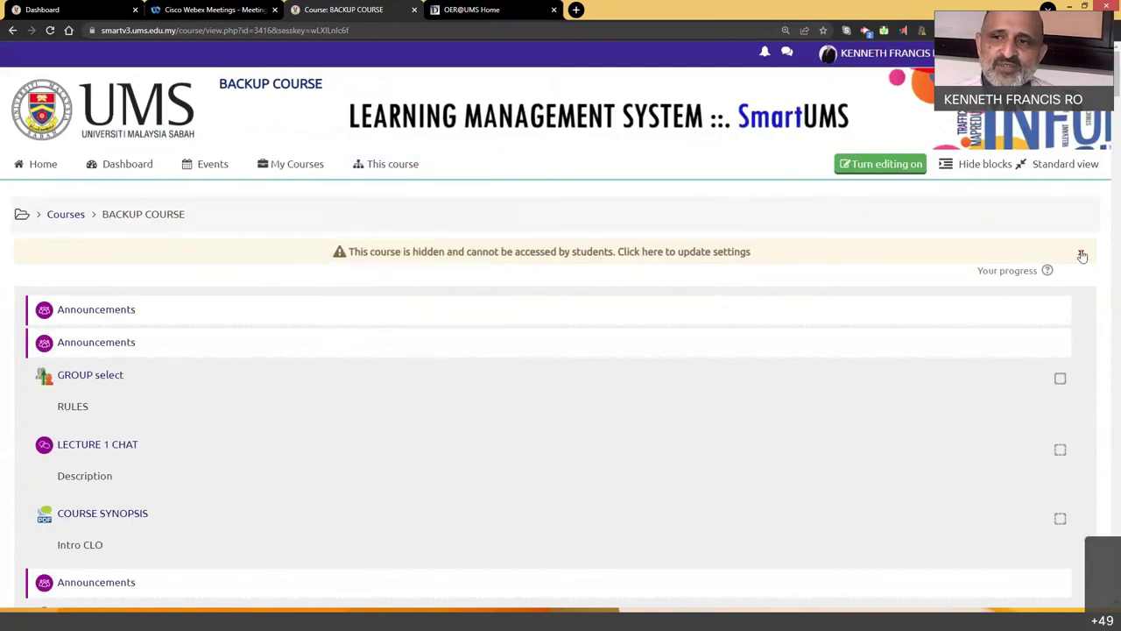
left_click(1083, 254)
- Open the BACKUP COURSE Participants page, showing 0 participants, and expand Users administration
left_click(385, 165)
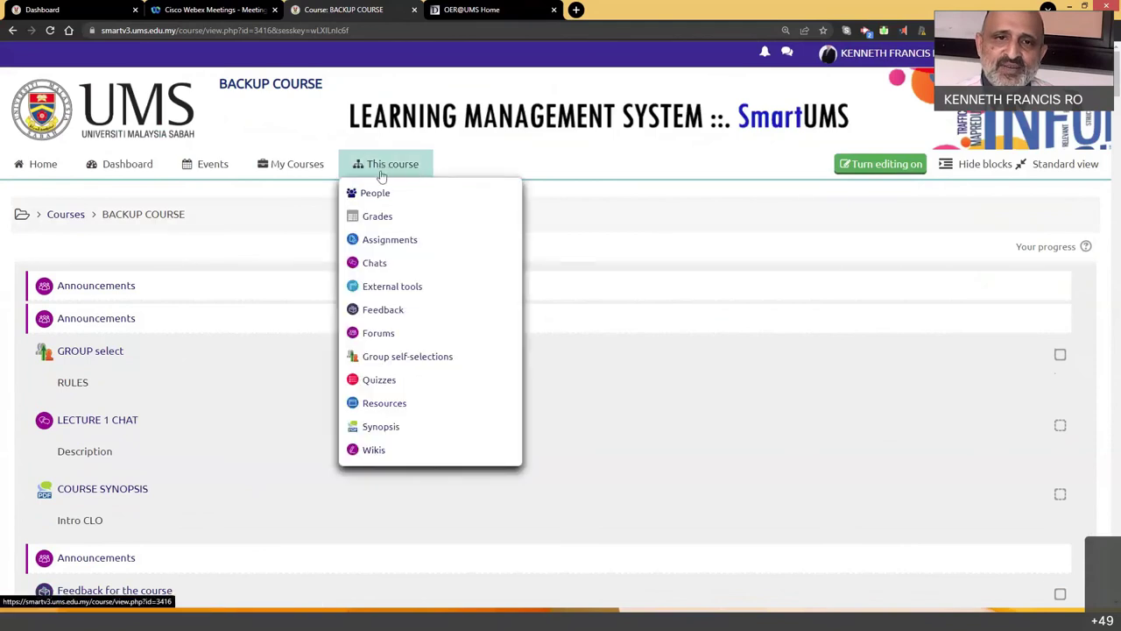
left_click(375, 195)
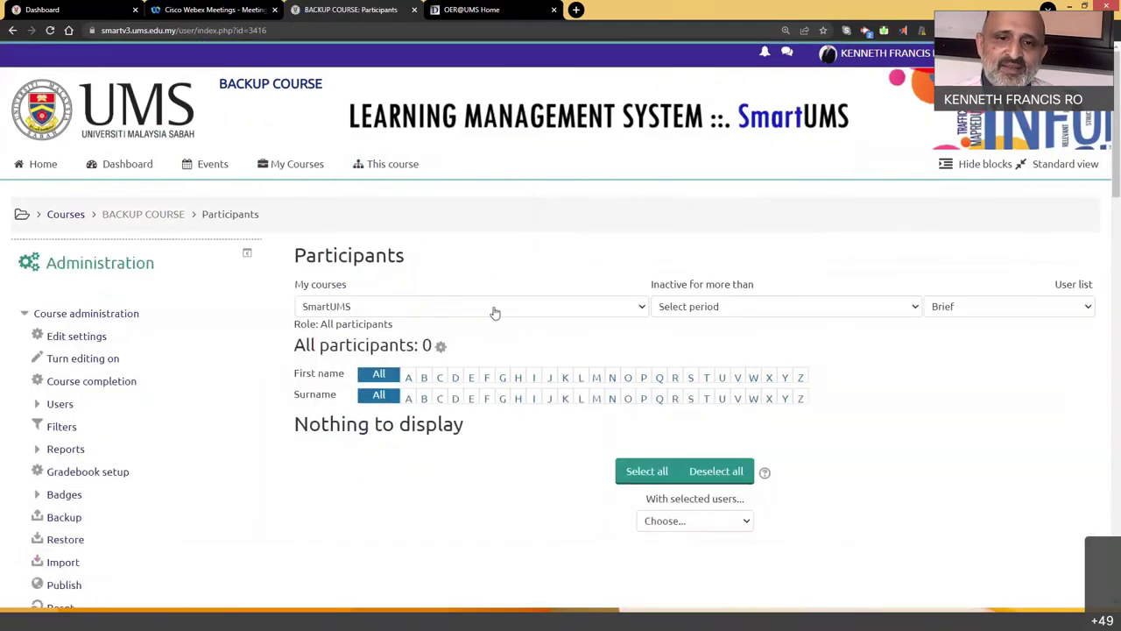
scroll(493, 313, "down", 3)
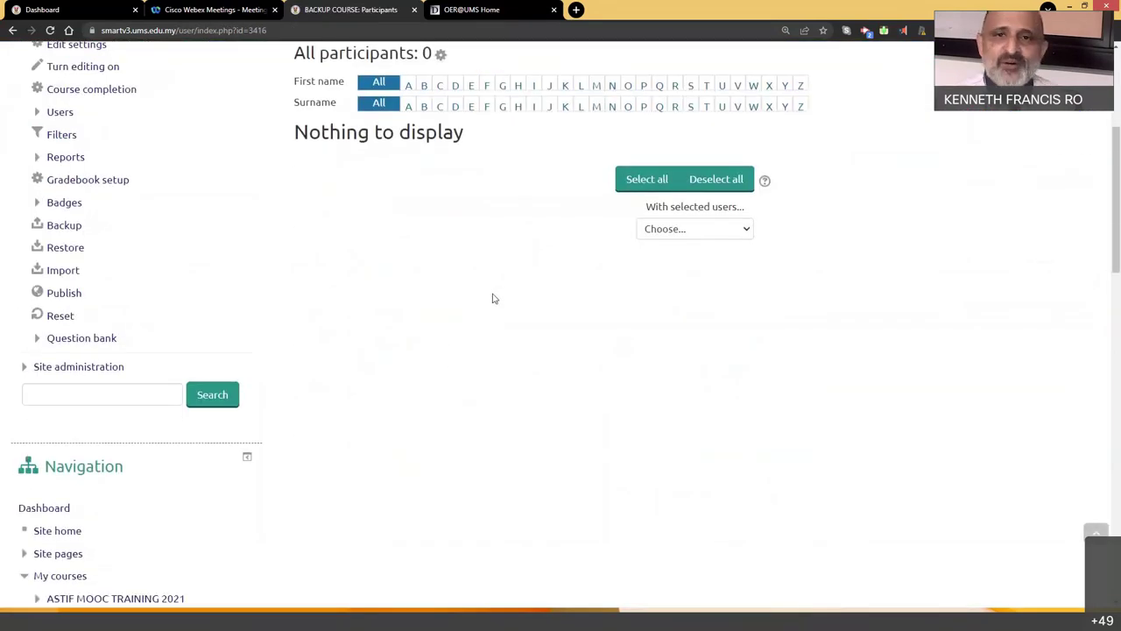
scroll(493, 298, "up", 3)
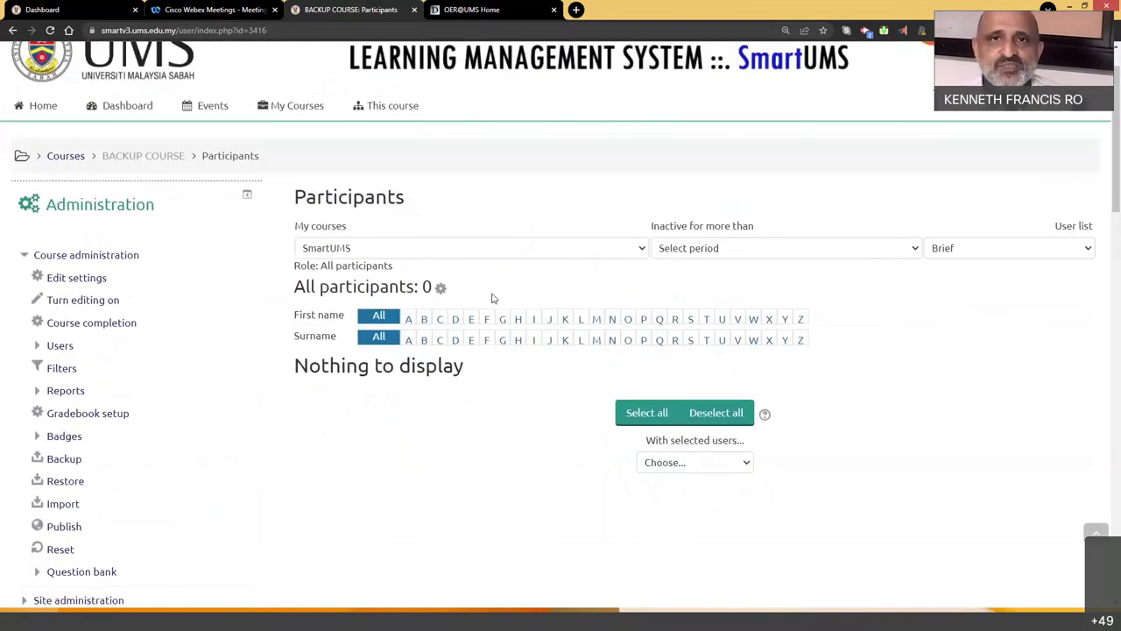
scroll(493, 295, "down", 3)
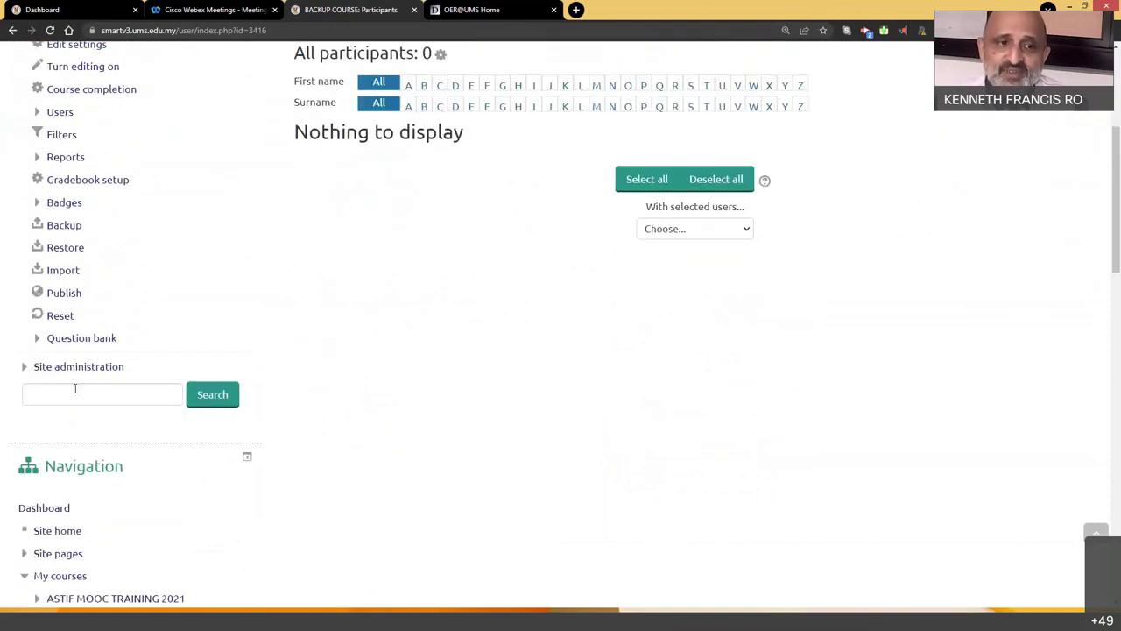
scroll(155, 273, "up", 3)
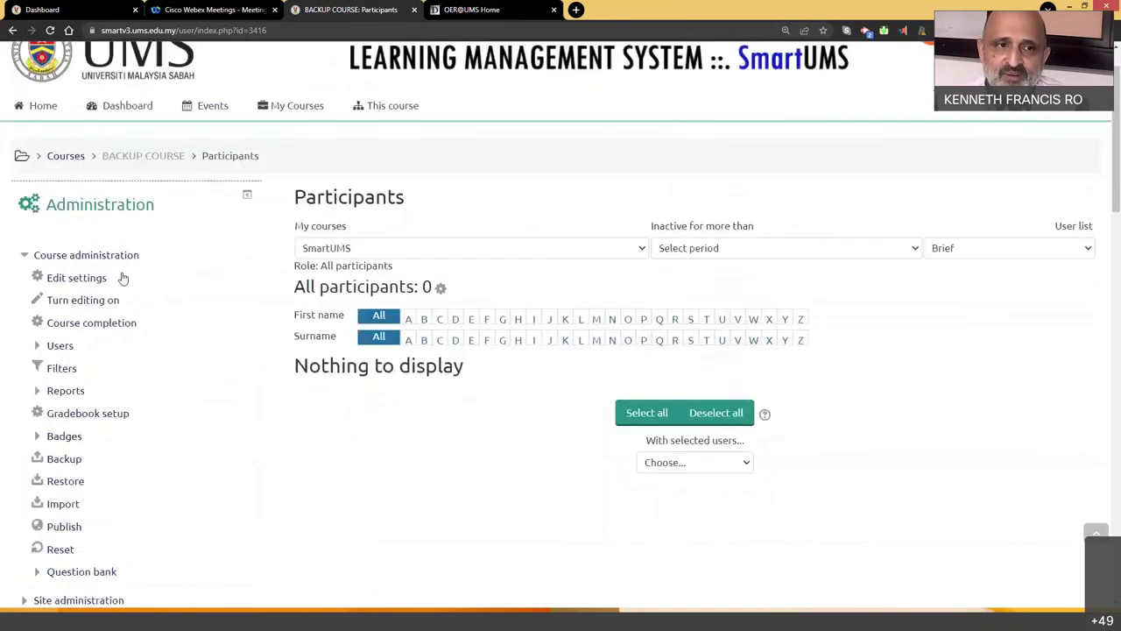
left_click(55, 348)
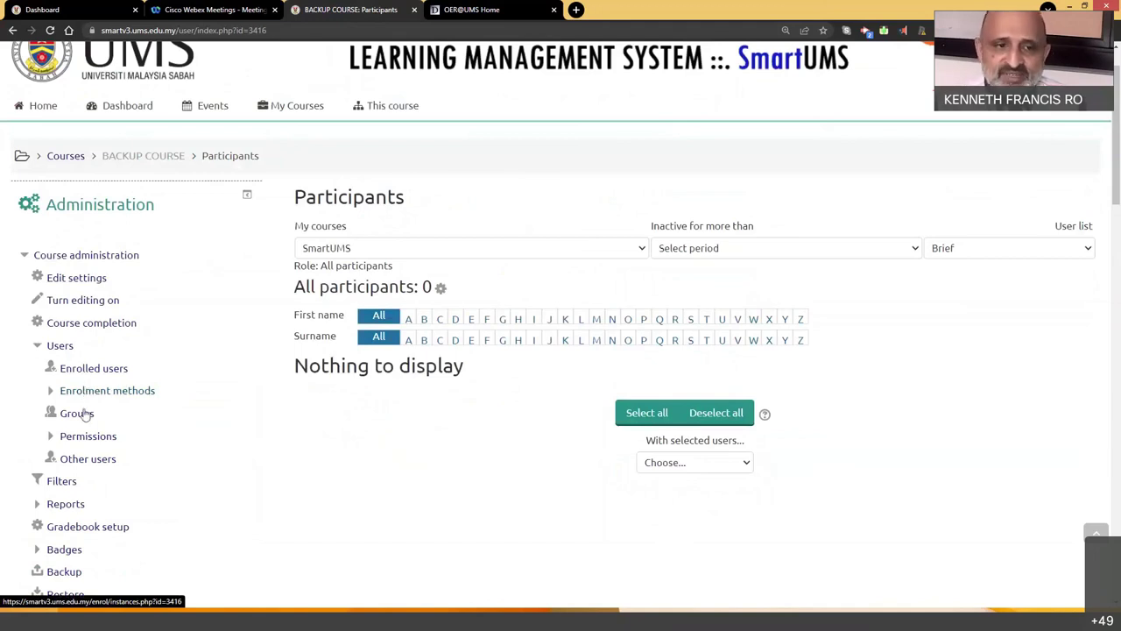
- Check the enrolment methods, self and manual enrolment settings, then the enrolled users list
left_click(127, 394)
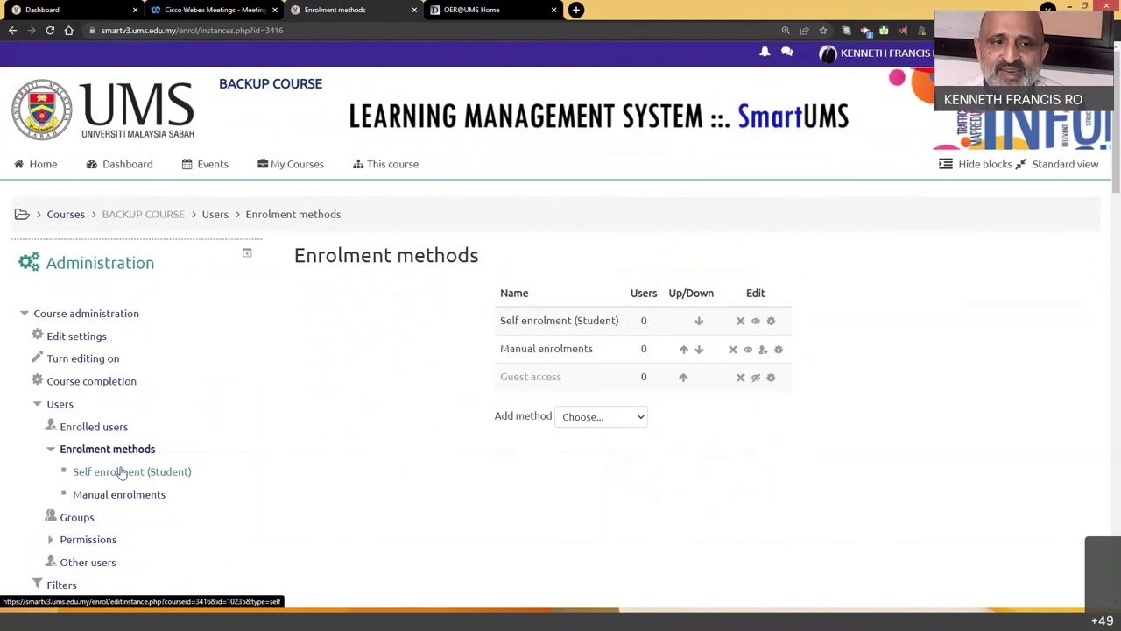
left_click(123, 473)
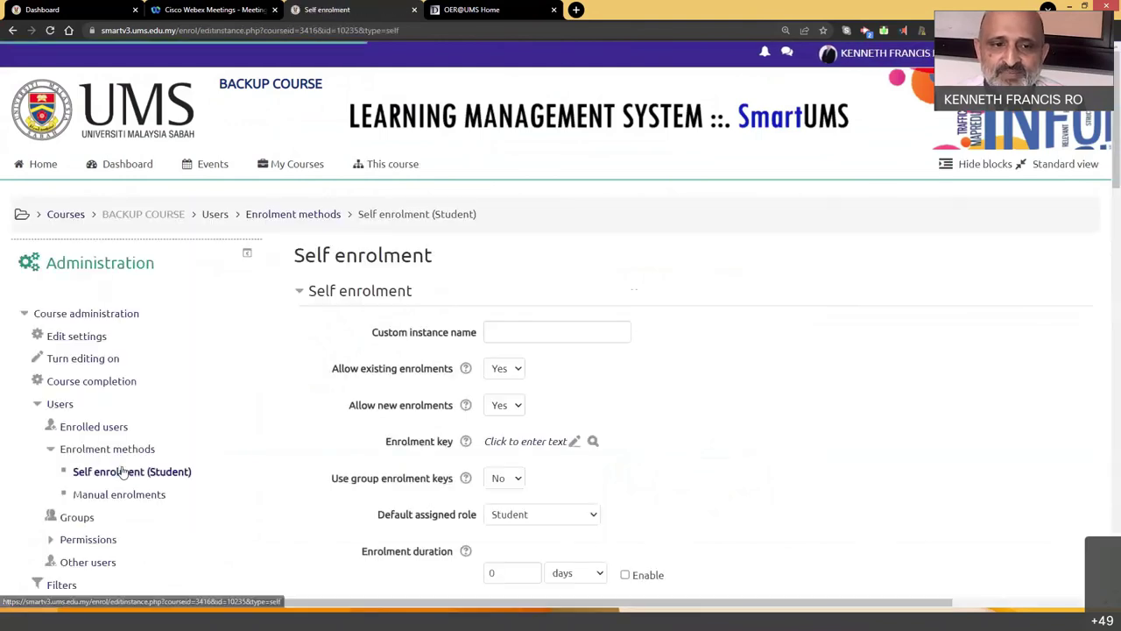
left_click(111, 496)
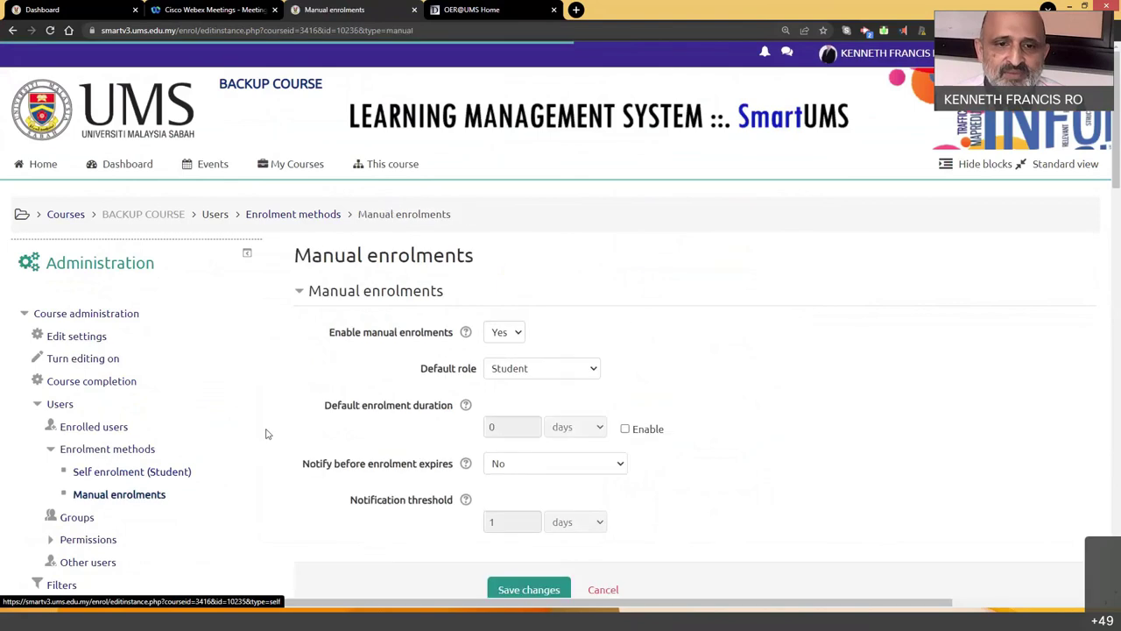
scroll(263, 434, "down", 3)
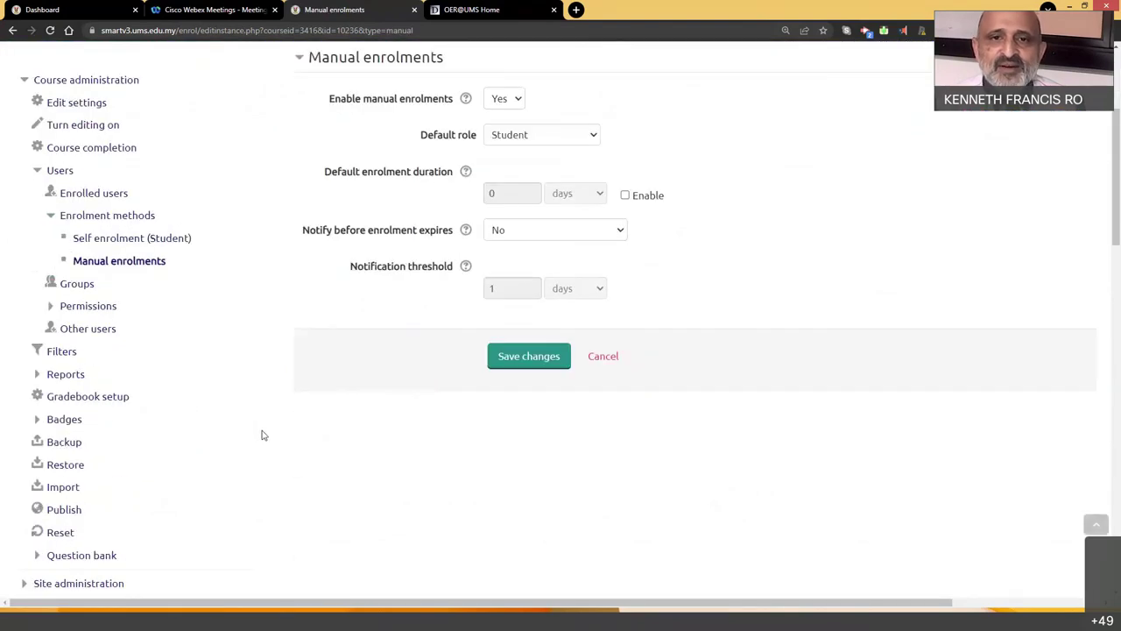
scroll(261, 435, "up", 2)
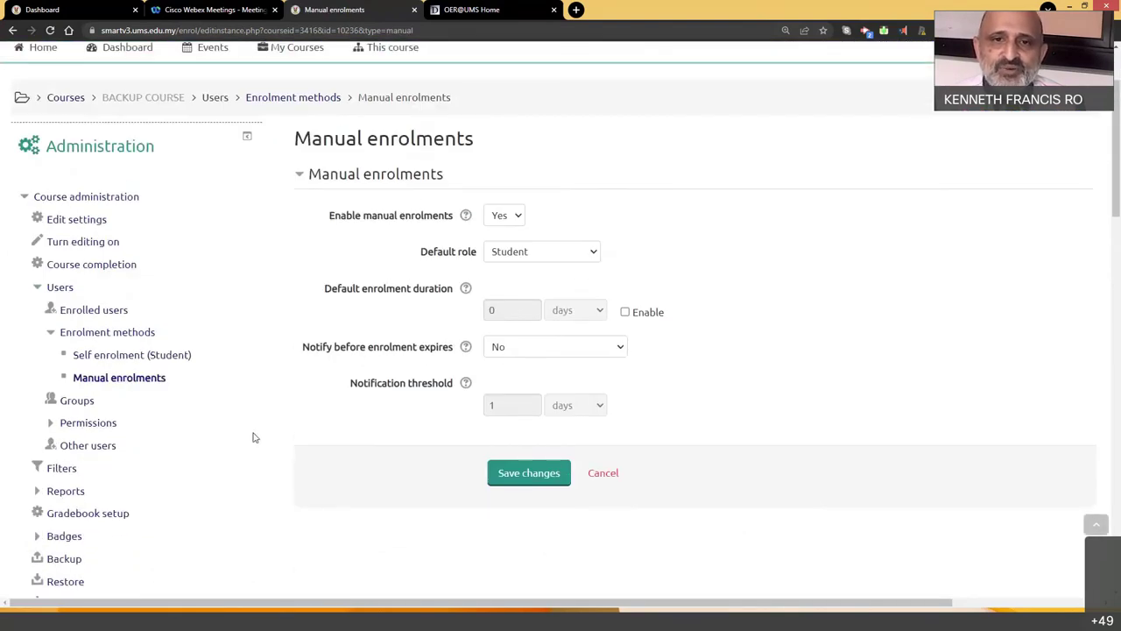
scroll(211, 342, "up", 2)
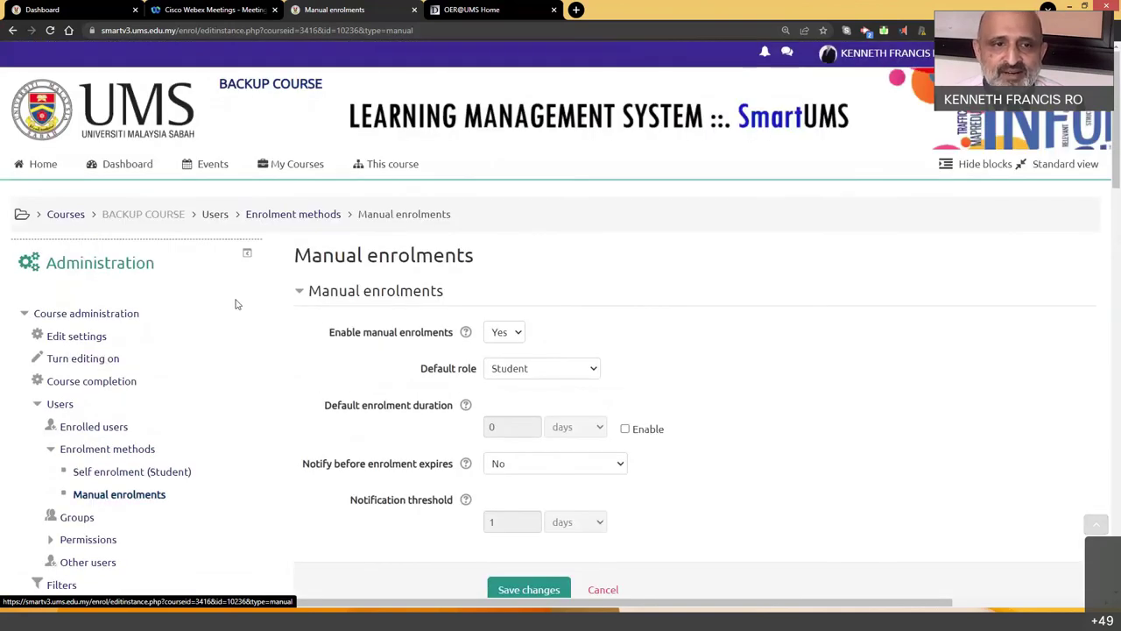
left_click(98, 432)
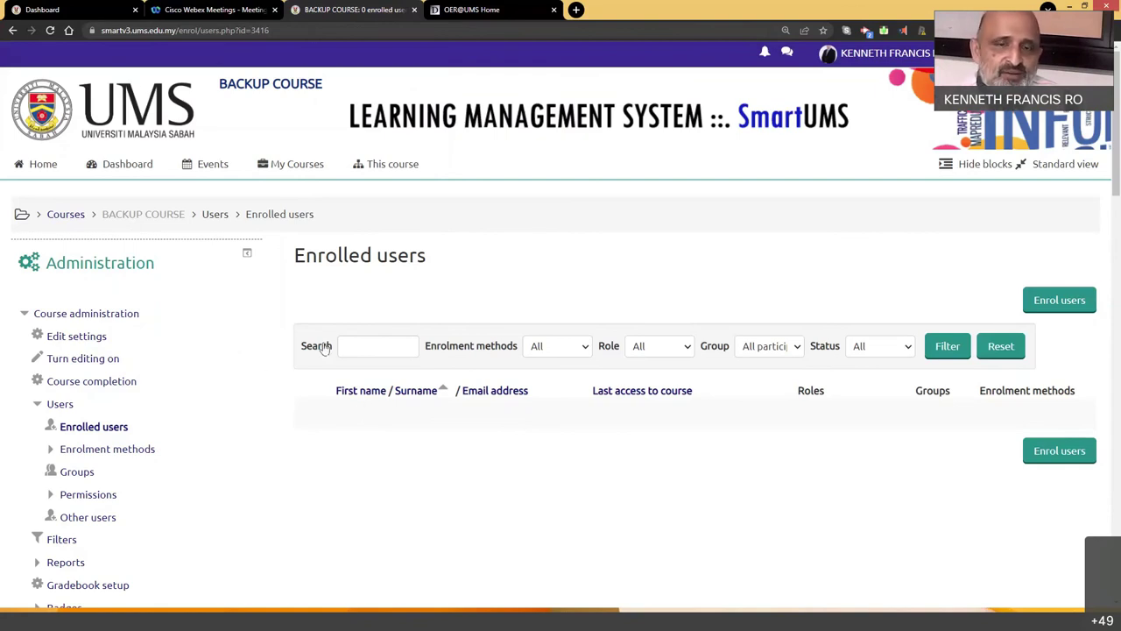
- Return to the BACKUP COURSE main page and review its restored activities
left_click(292, 171)
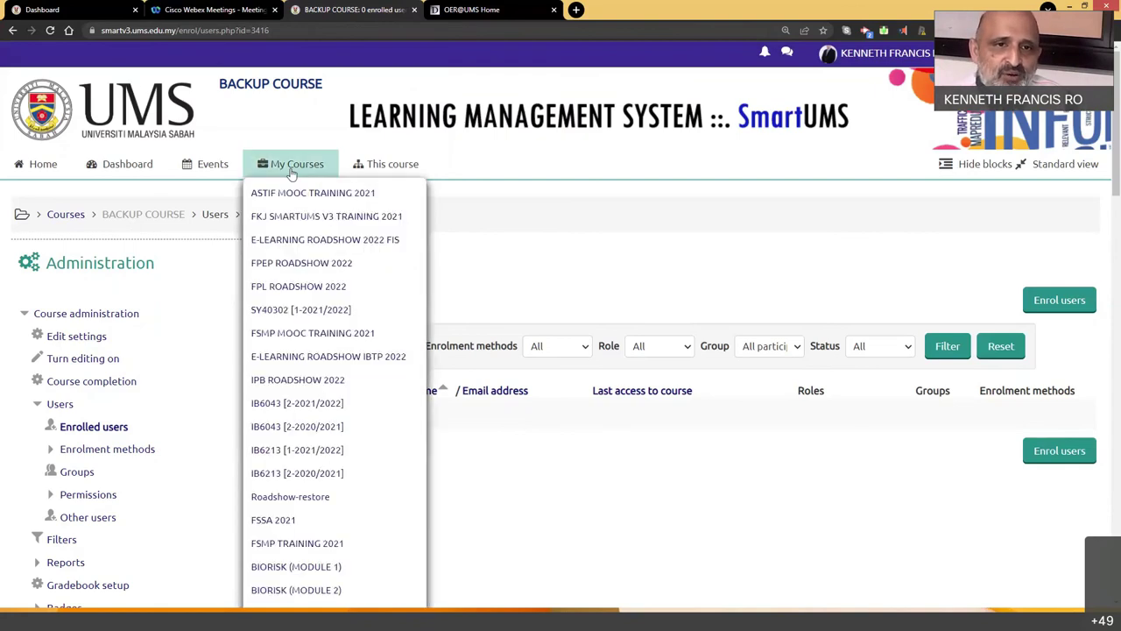
left_click(140, 213)
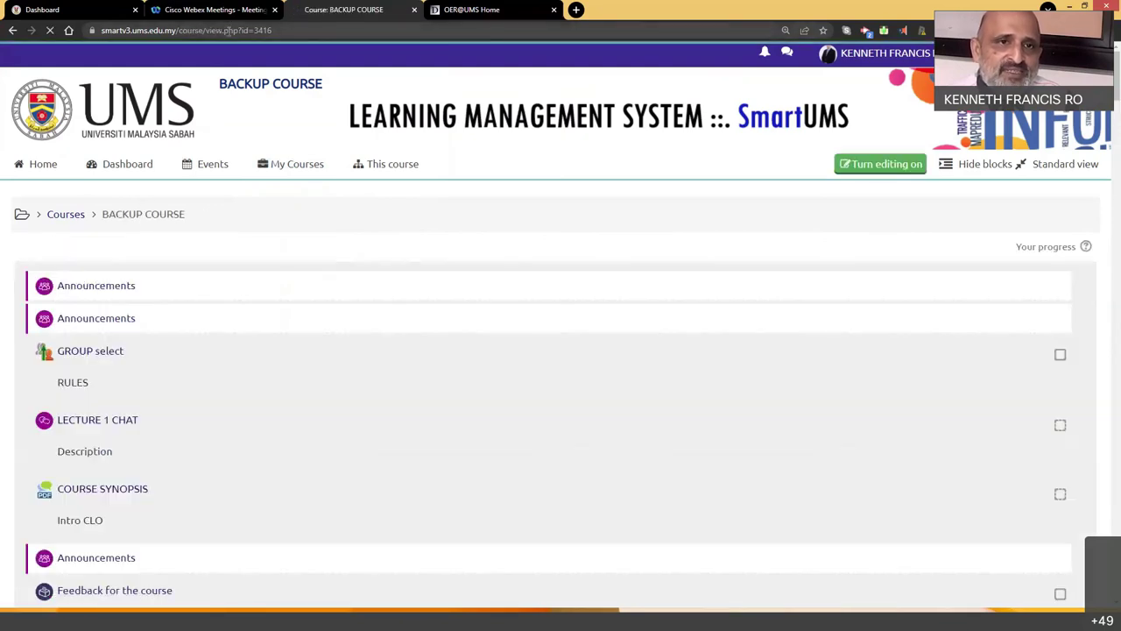
left_click(230, 31)
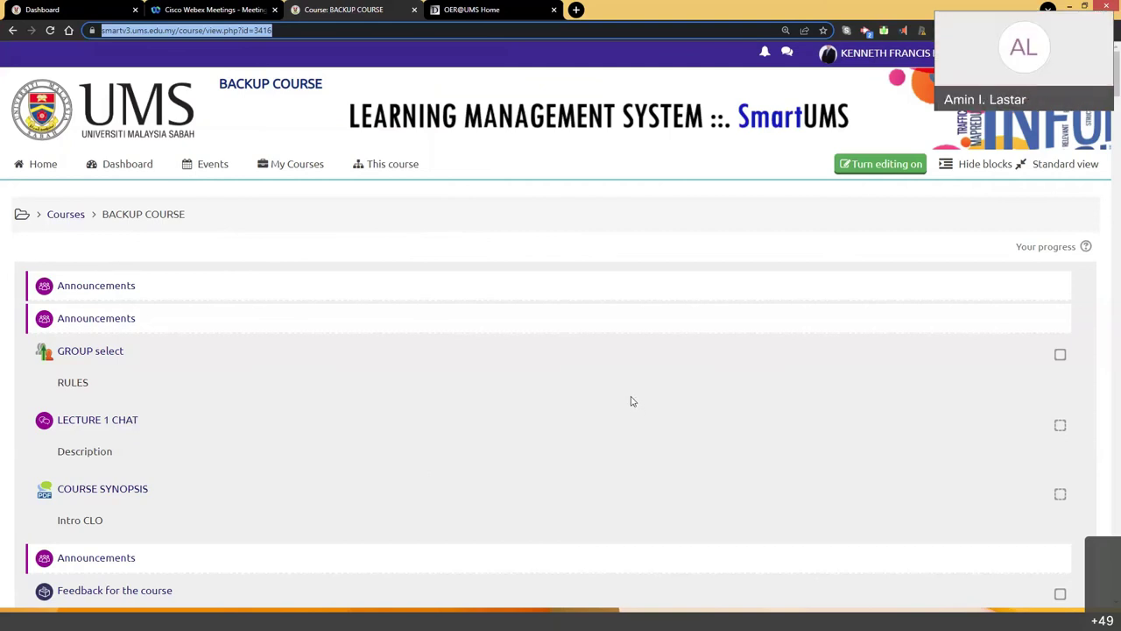
scroll(632, 402, "down", 4)
scroll(629, 402, "down", 4)
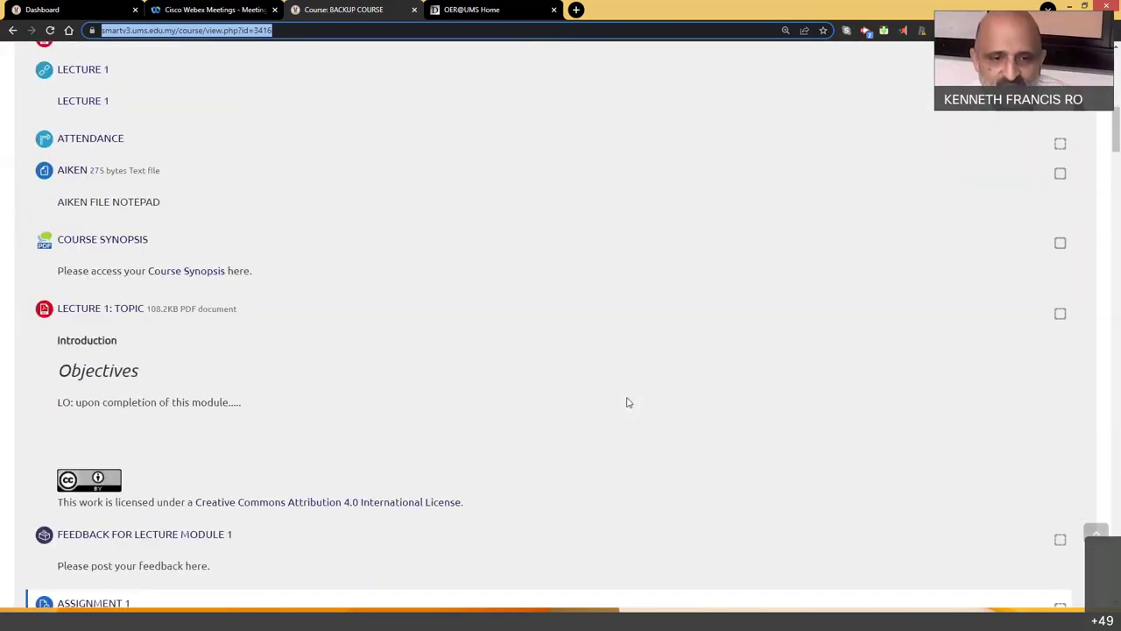
scroll(625, 404, "down", 2)
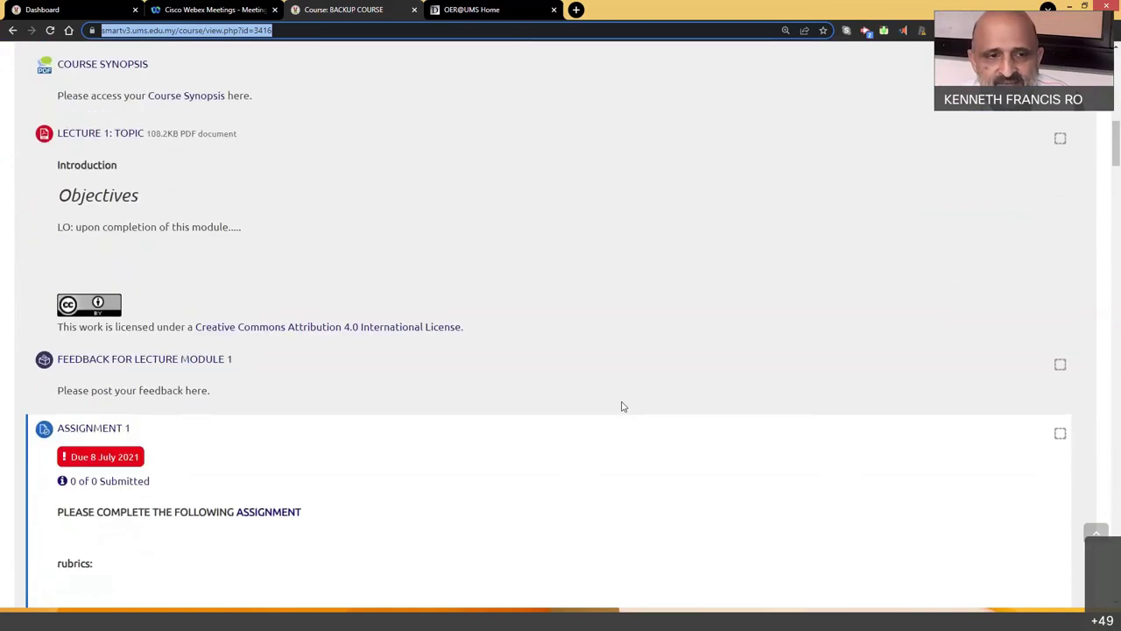
scroll(621, 406, "down", 2)
scroll(621, 406, "up", 12)
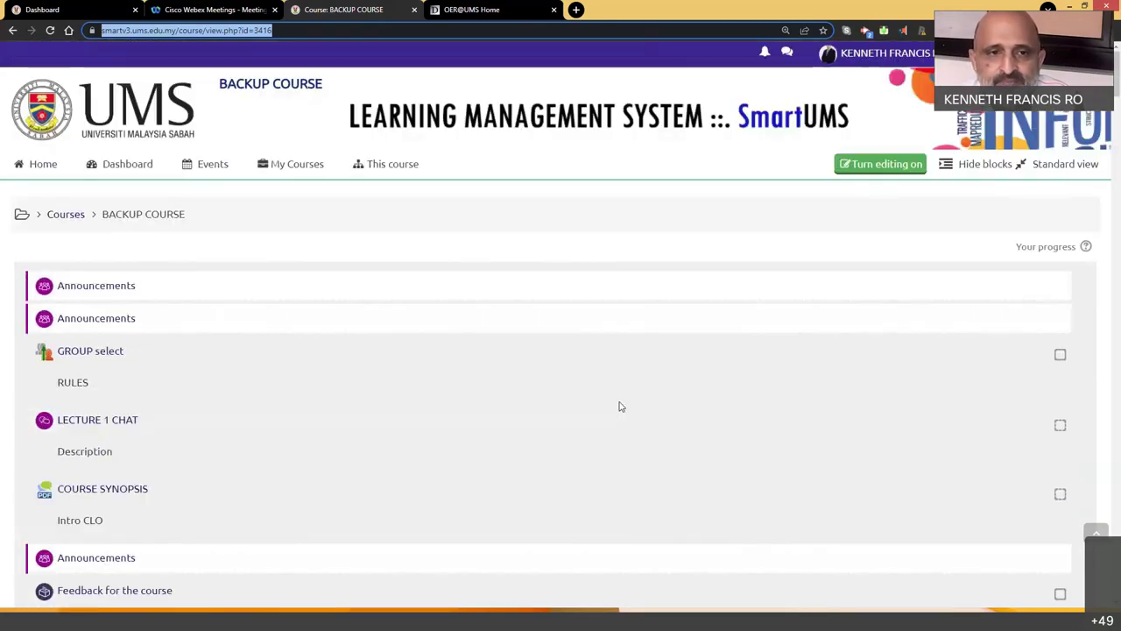
- Switch from SmartUMS to the OER@UMS repository home page
left_click(392, 171)
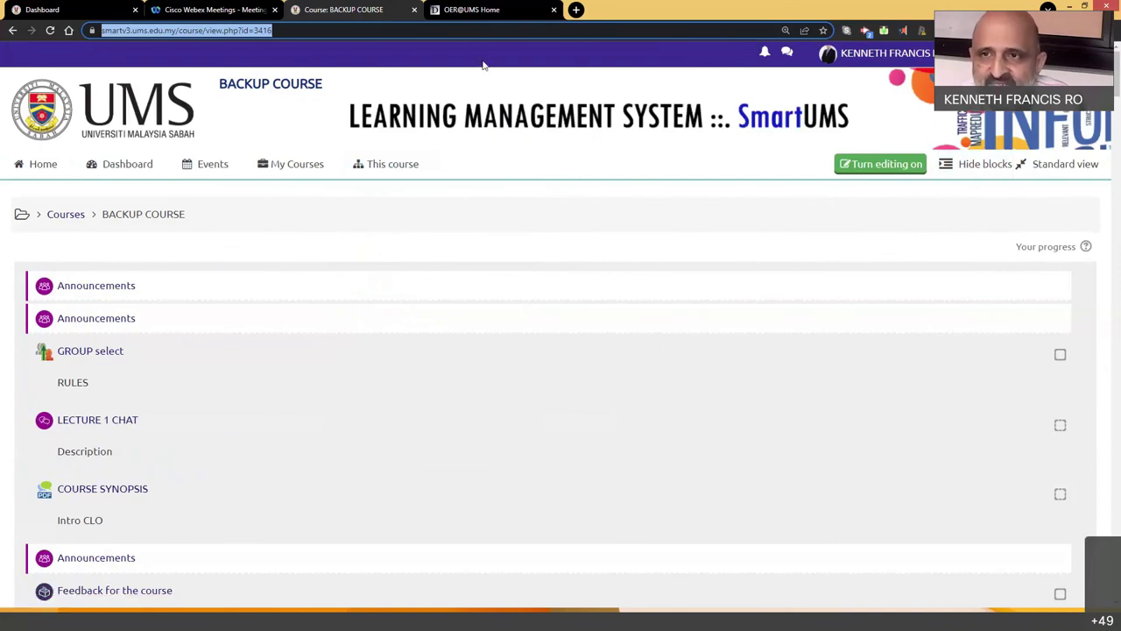
left_click(793, 13)
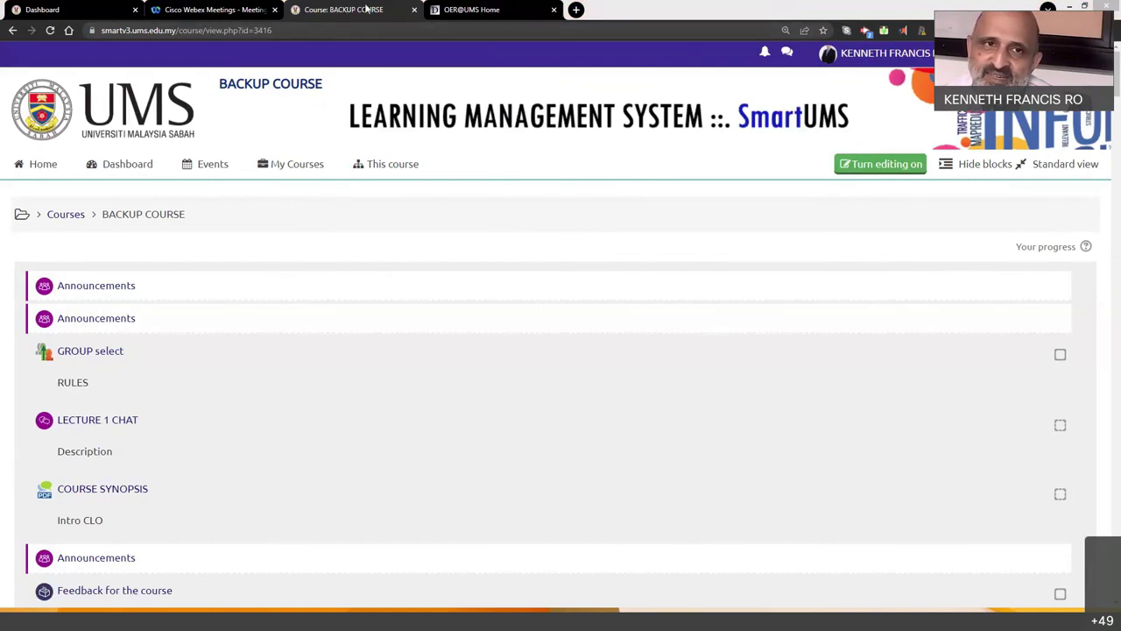
left_click(455, 7)
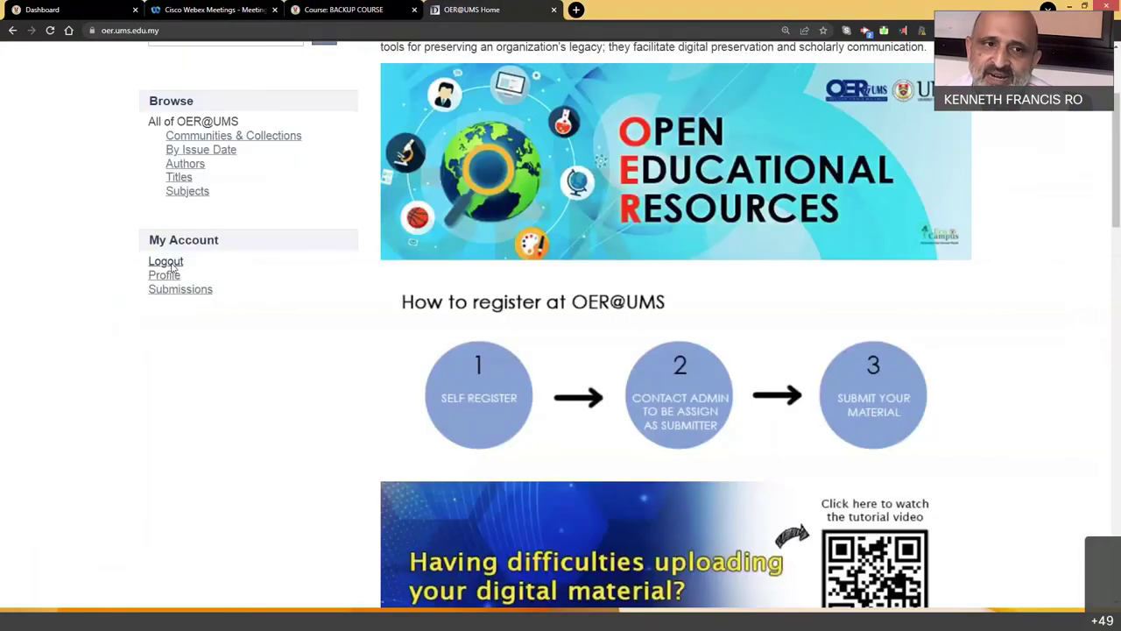
scroll(193, 289, "up", 2)
scroll(205, 301, "down", 3)
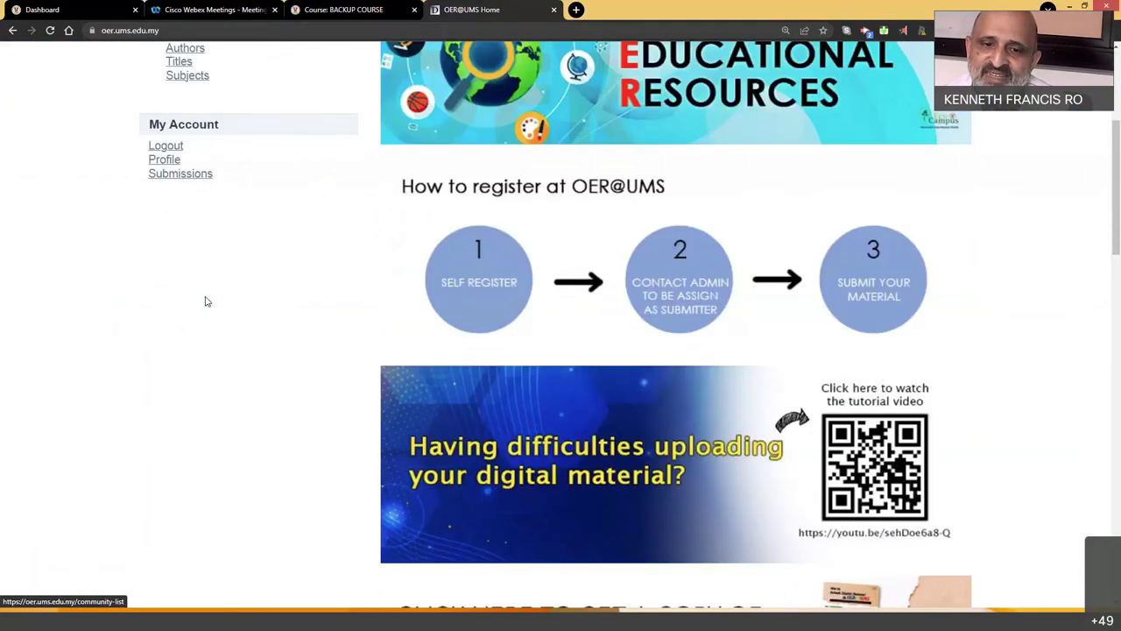
scroll(205, 302, "down", 8)
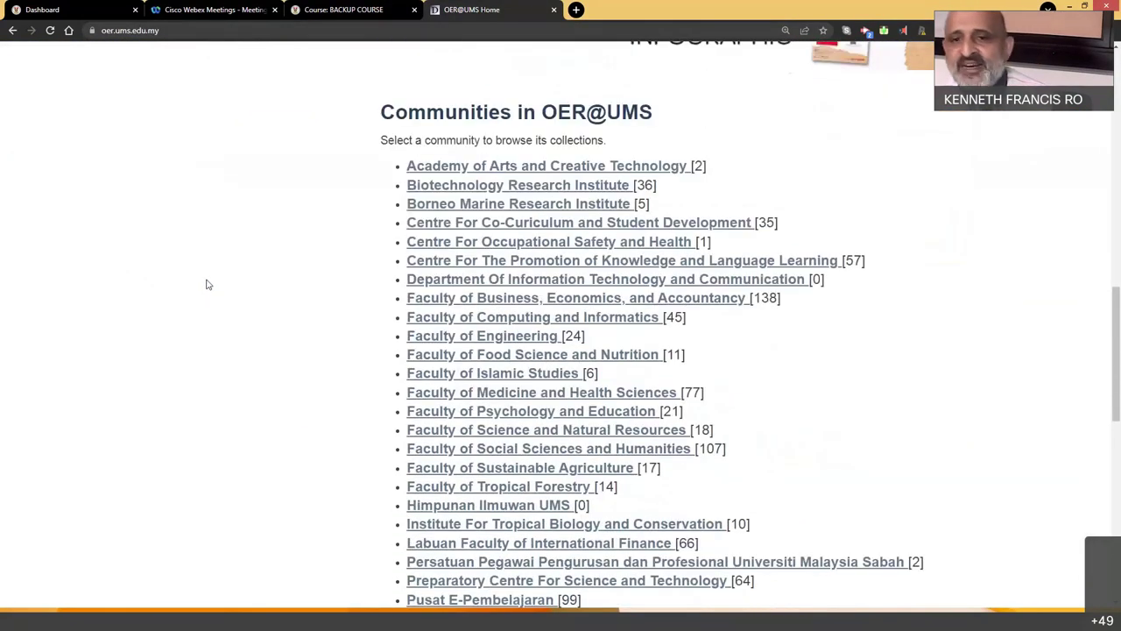
scroll(207, 283, "down", 3)
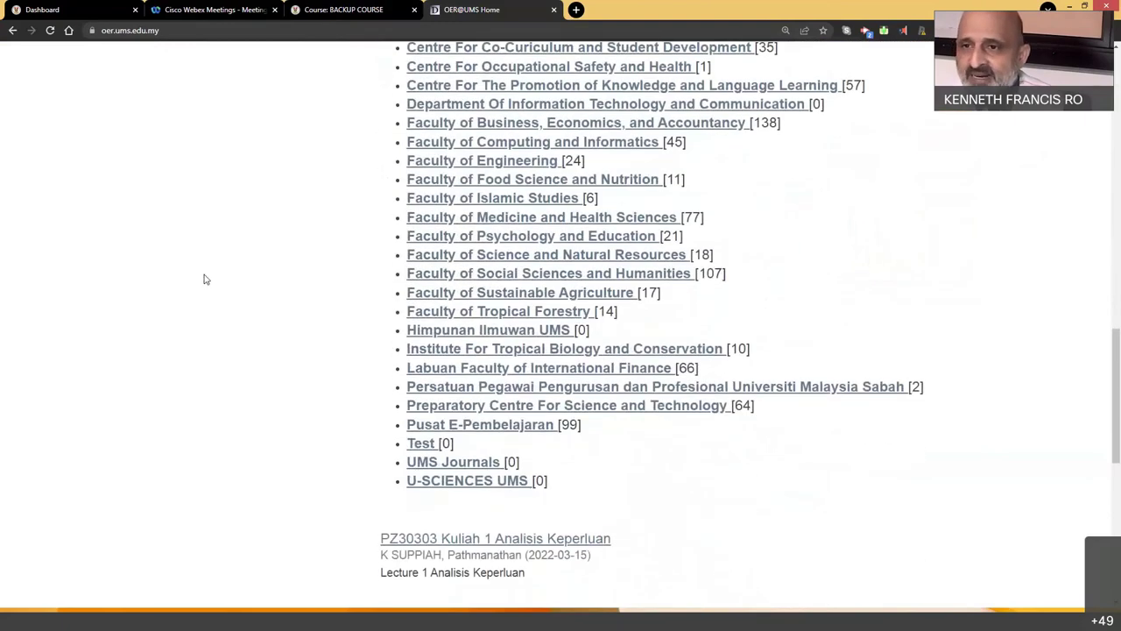
scroll(319, 313, "up", 5)
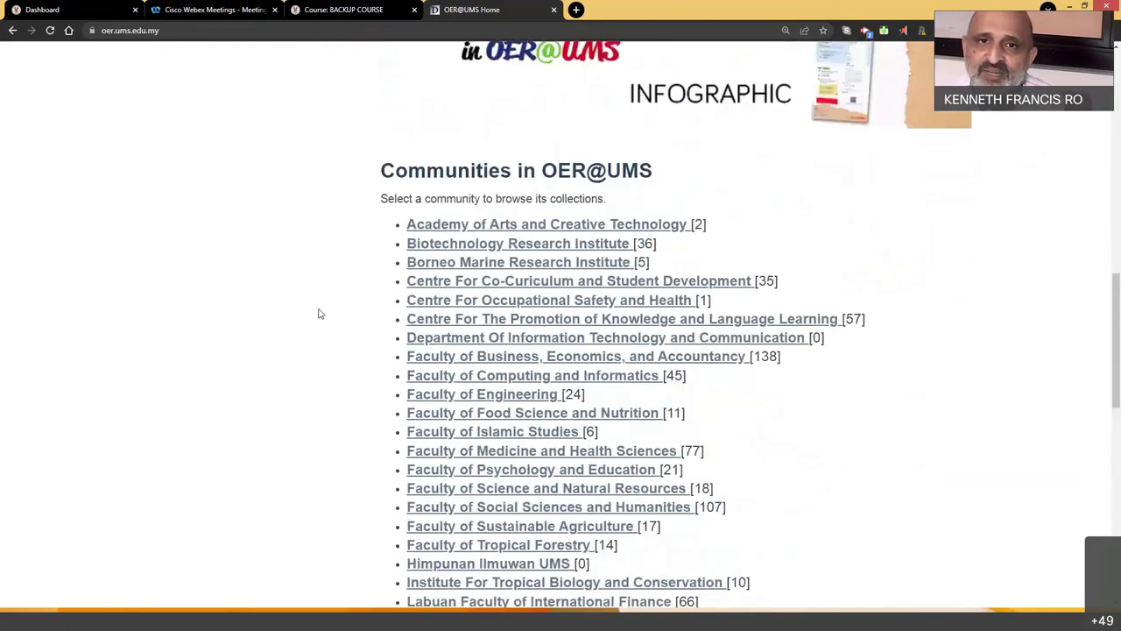
scroll(319, 312, "up", 4)
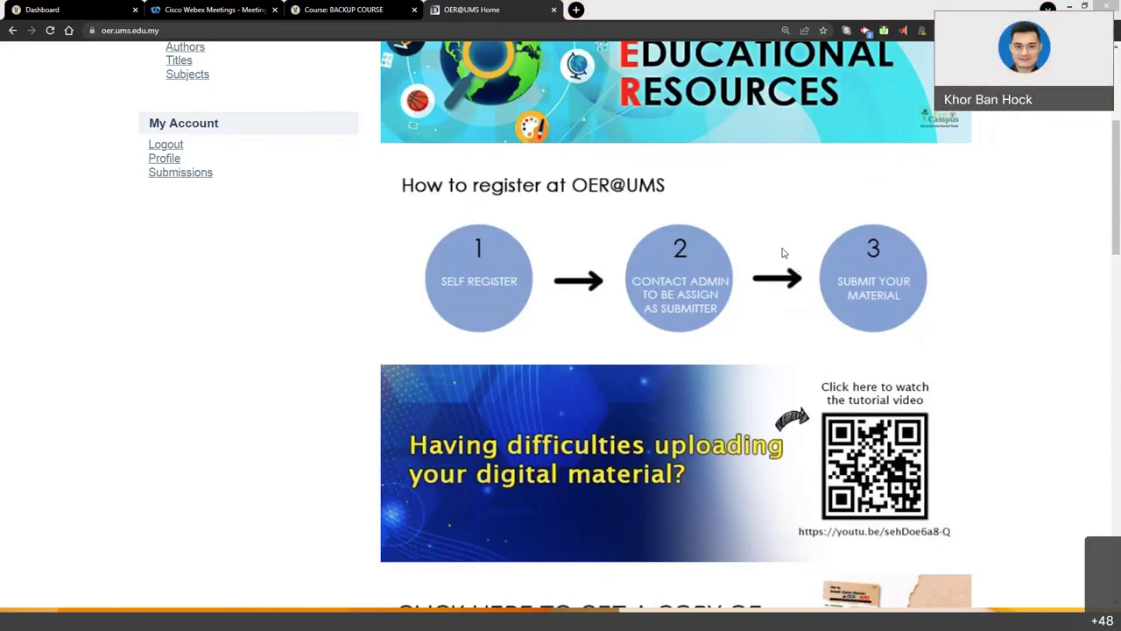
scroll(198, 285, "up", 2)
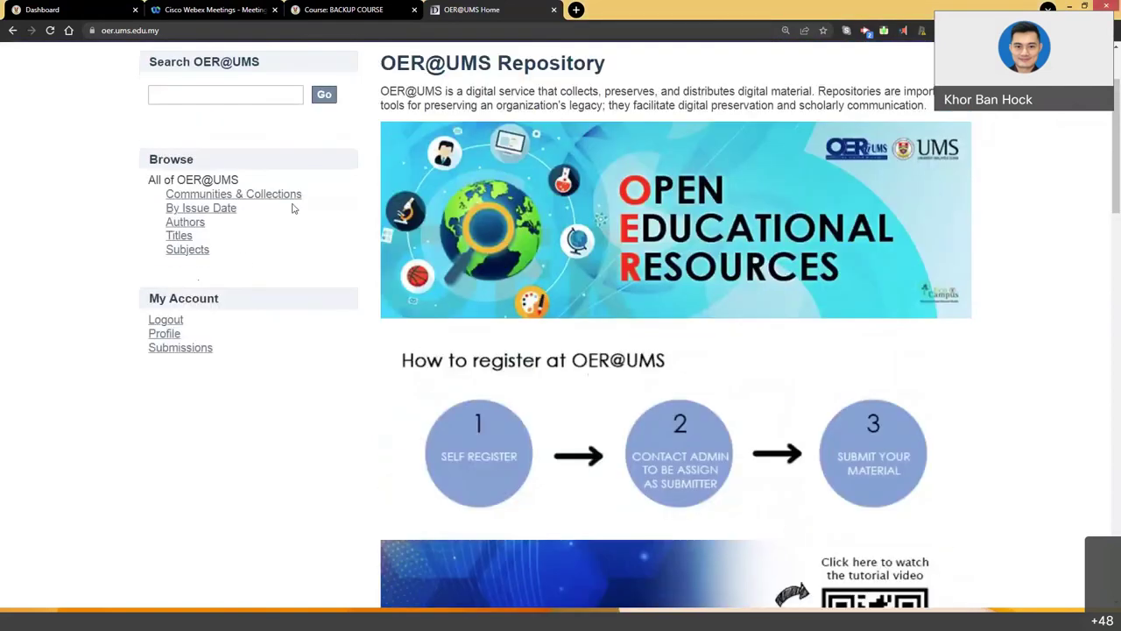
scroll(307, 246, "up", 1)
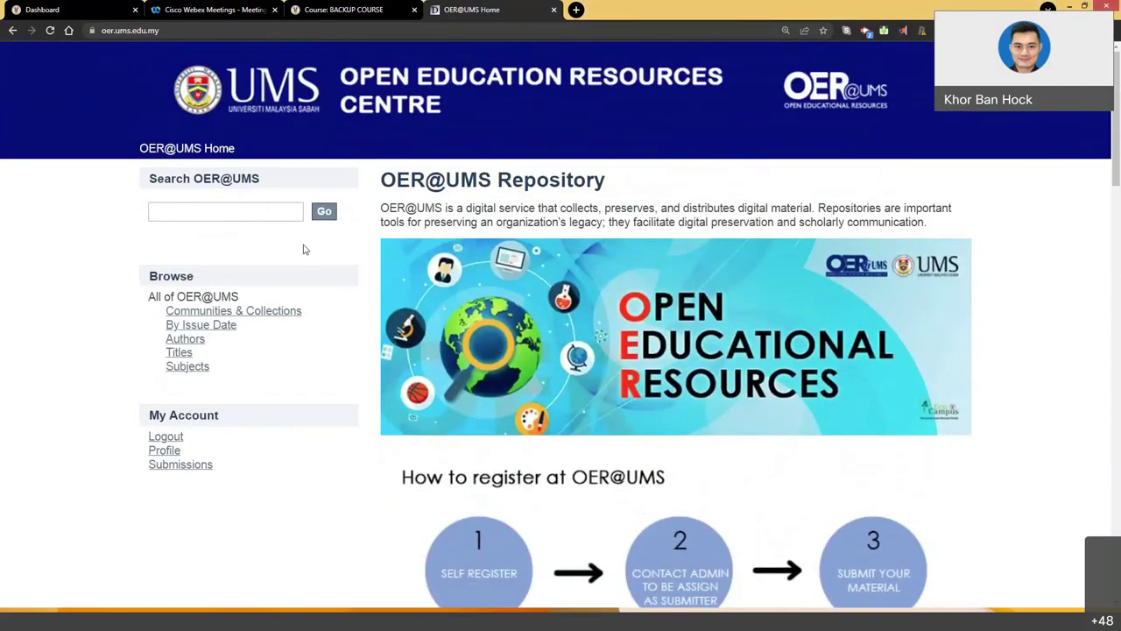
scroll(193, 438, "down", 1)
- Start another item submission from My Account's Submissions and browse the Collection dropdown options
left_click(193, 414)
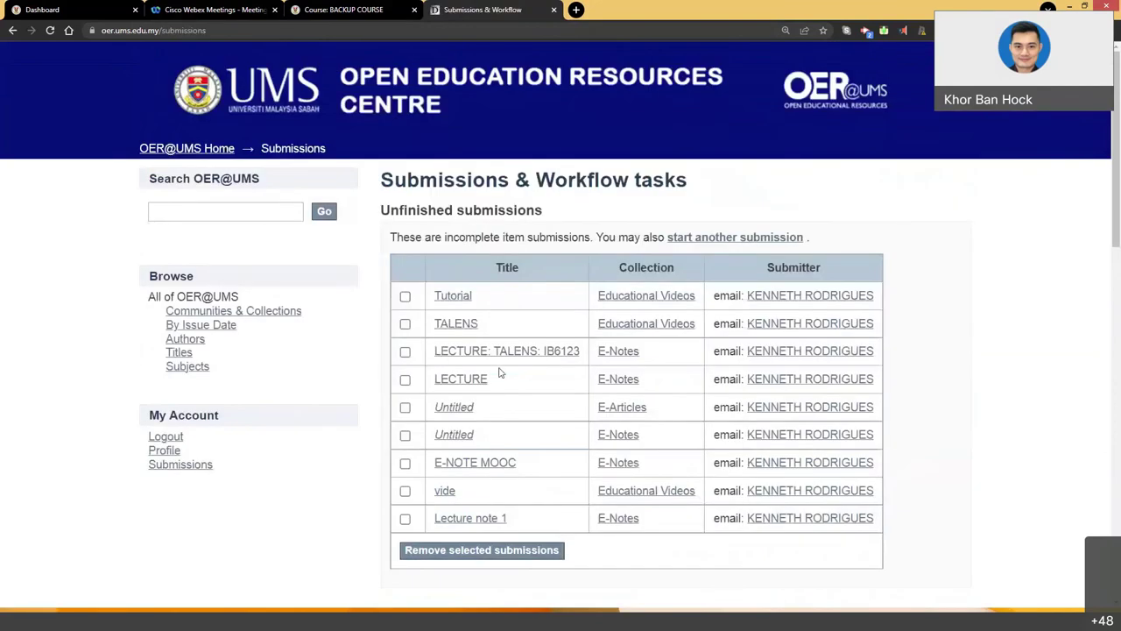
left_click(743, 237)
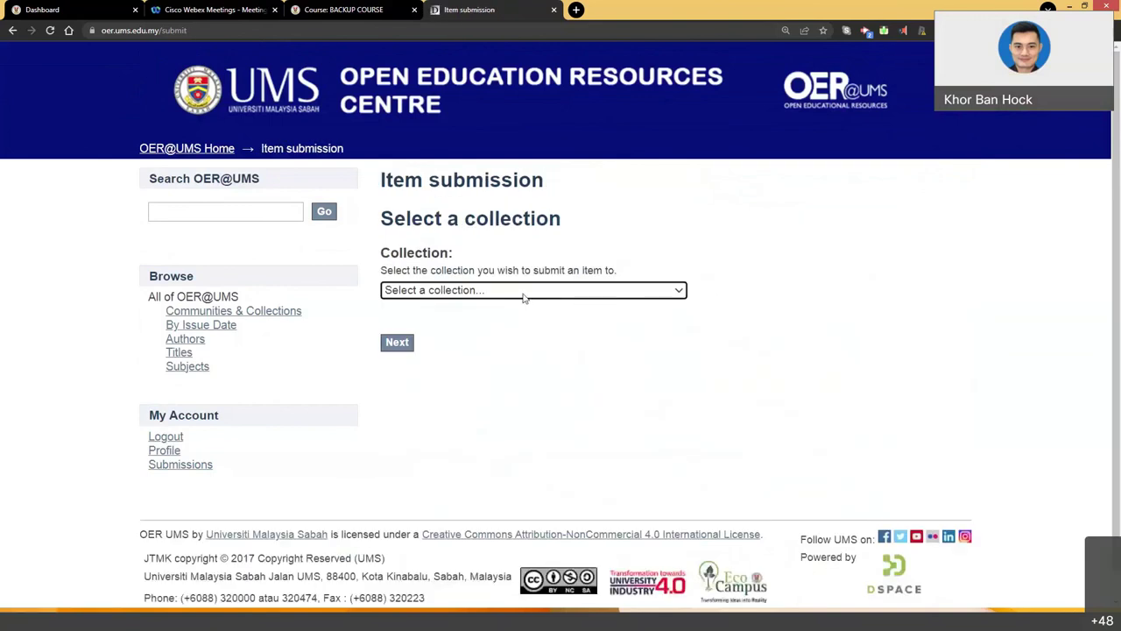
left_click(524, 291)
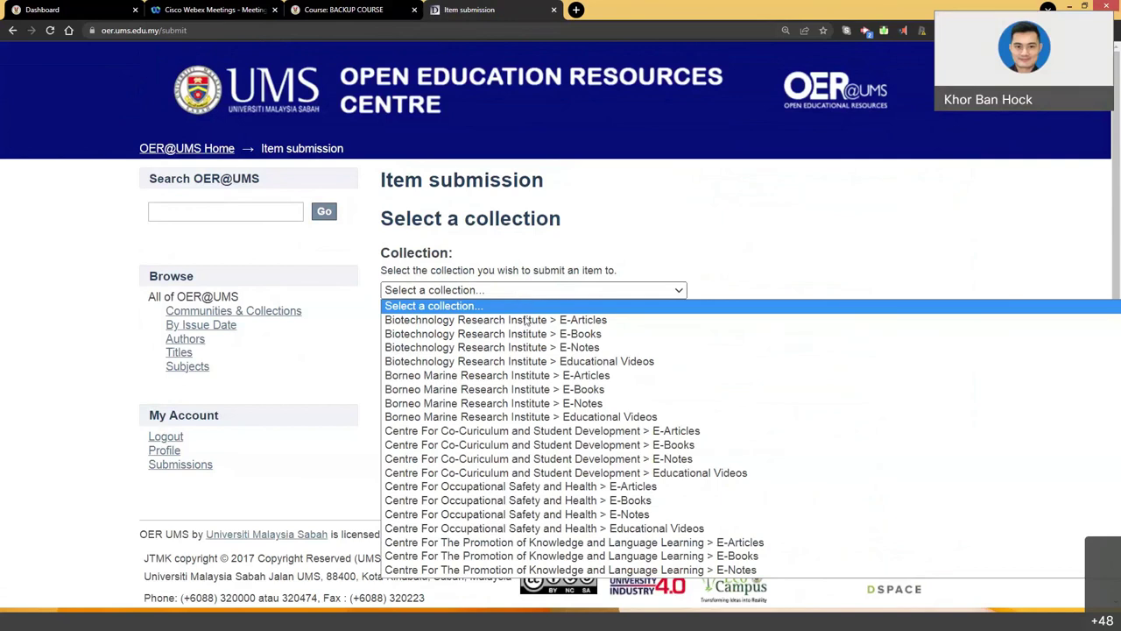
scroll(506, 425, "down", 10)
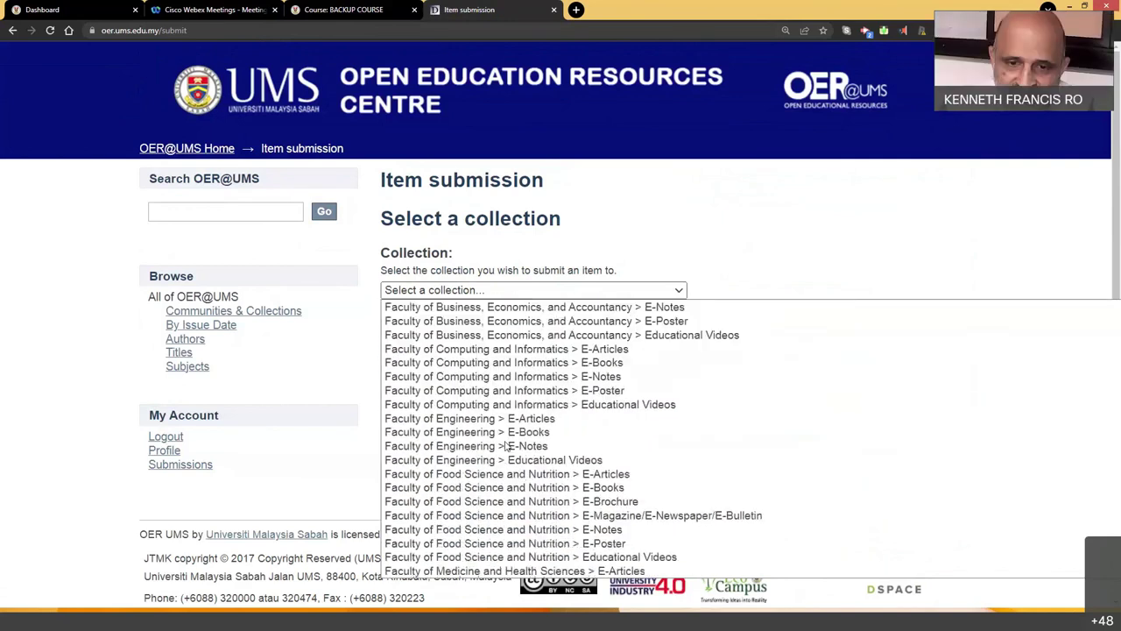
scroll(506, 443, "down", 15)
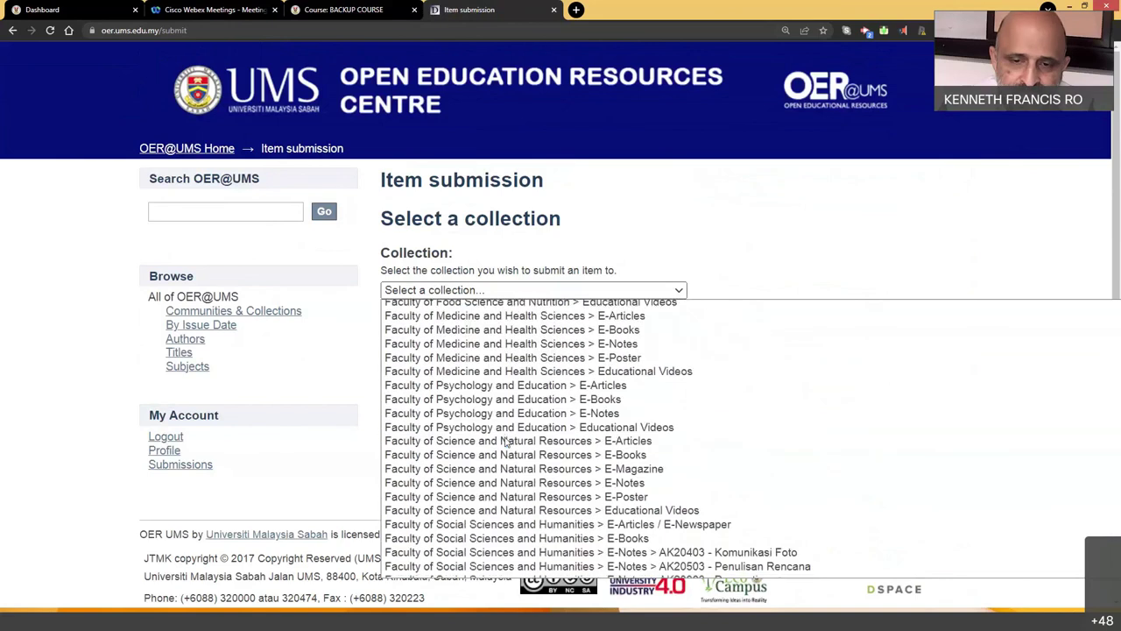
scroll(508, 447, "down", 3)
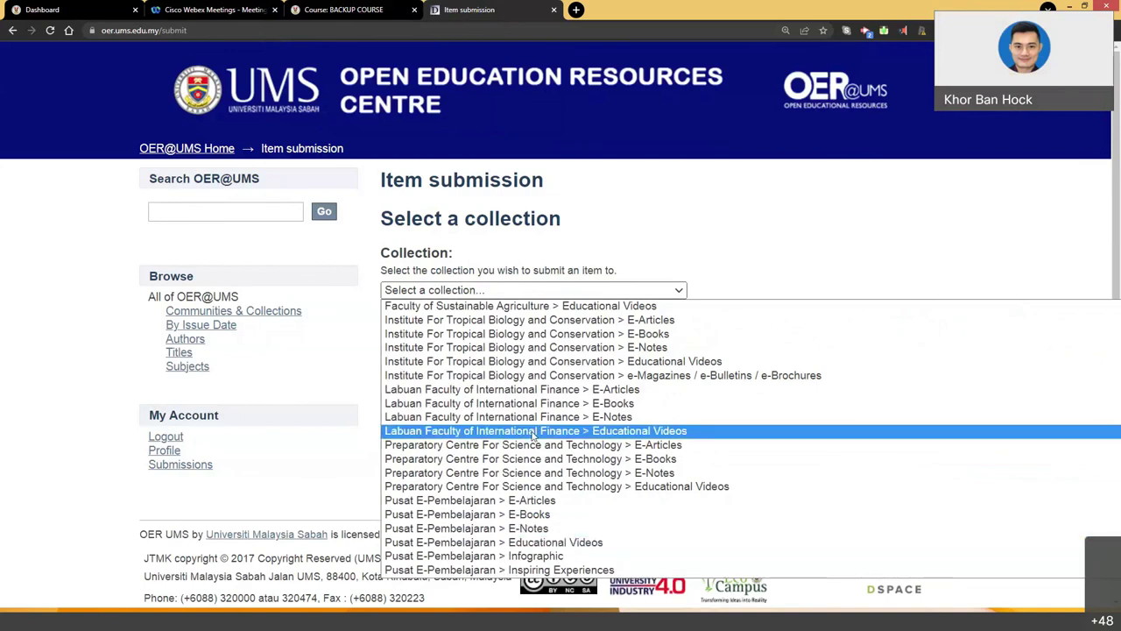
scroll(532, 434, "up", 15)
scroll(532, 434, "up", 3)
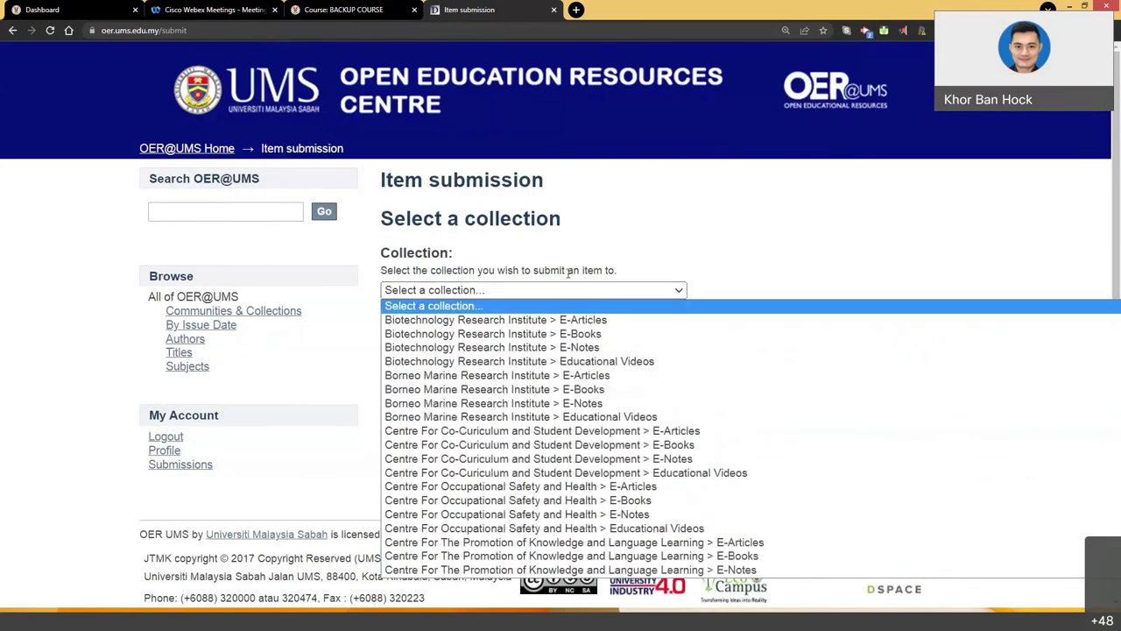